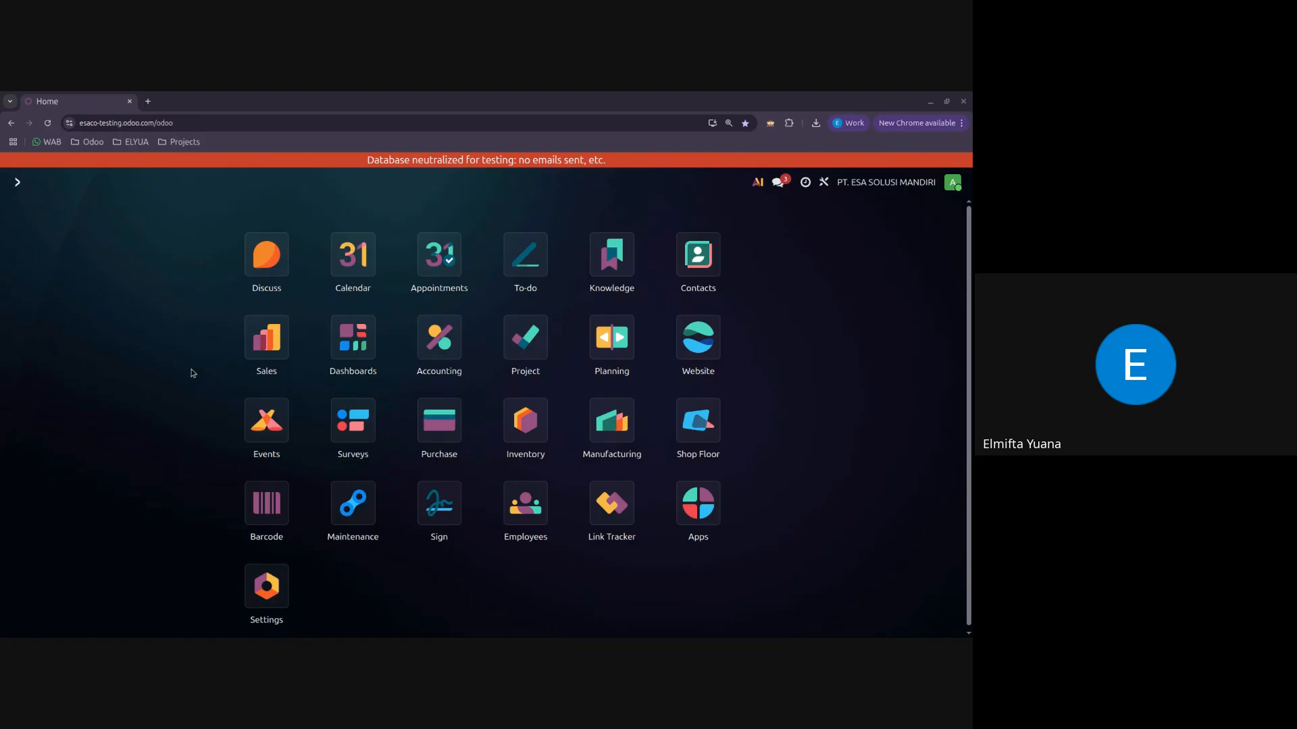
Step: Open the website's Ahli K3 Umum 1 Feb - 7 Feb event page and start editing it
scroll(192, 373, "down", 1)
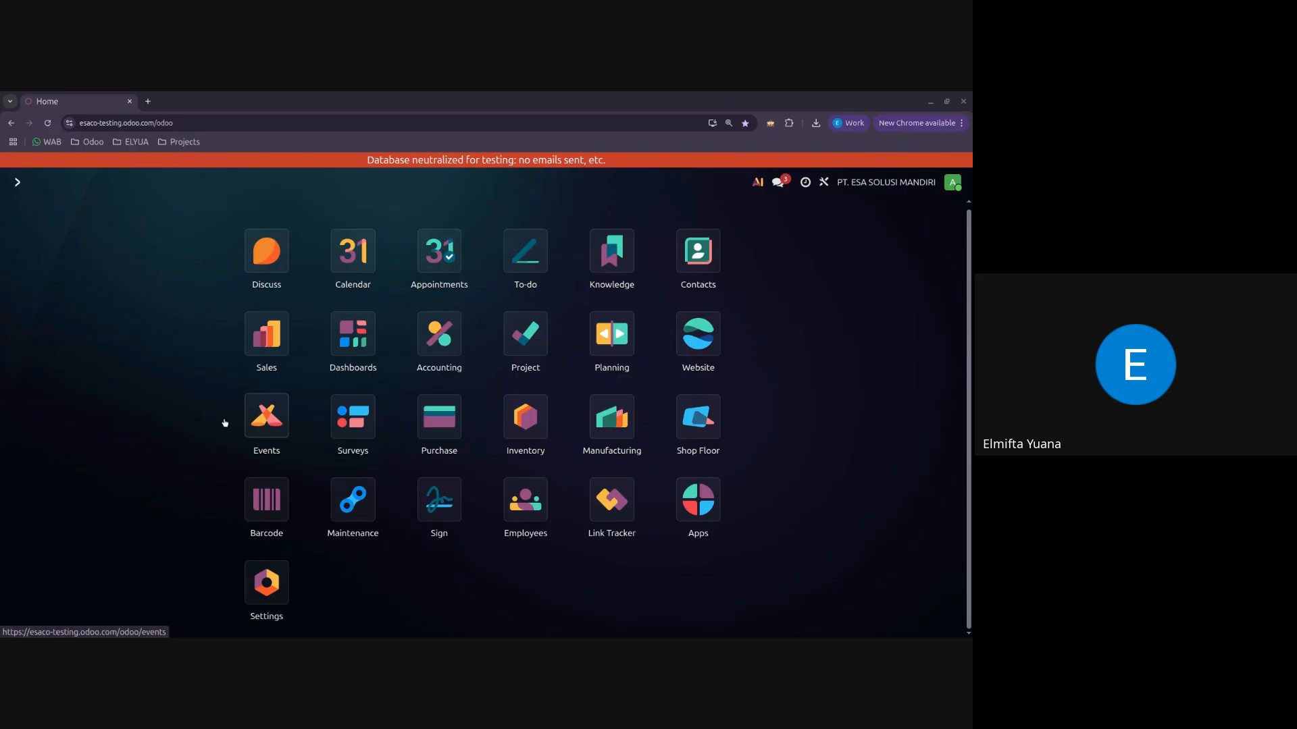
left_click(694, 341)
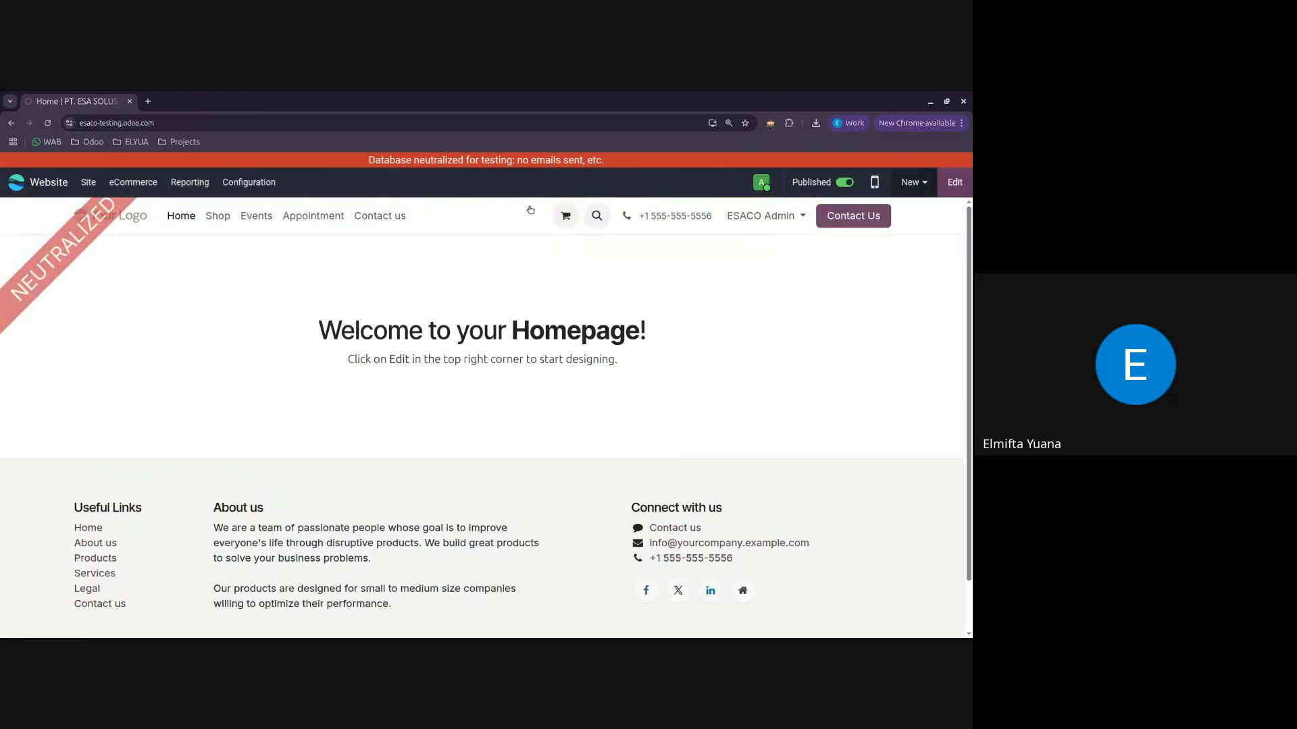
left_click(256, 216)
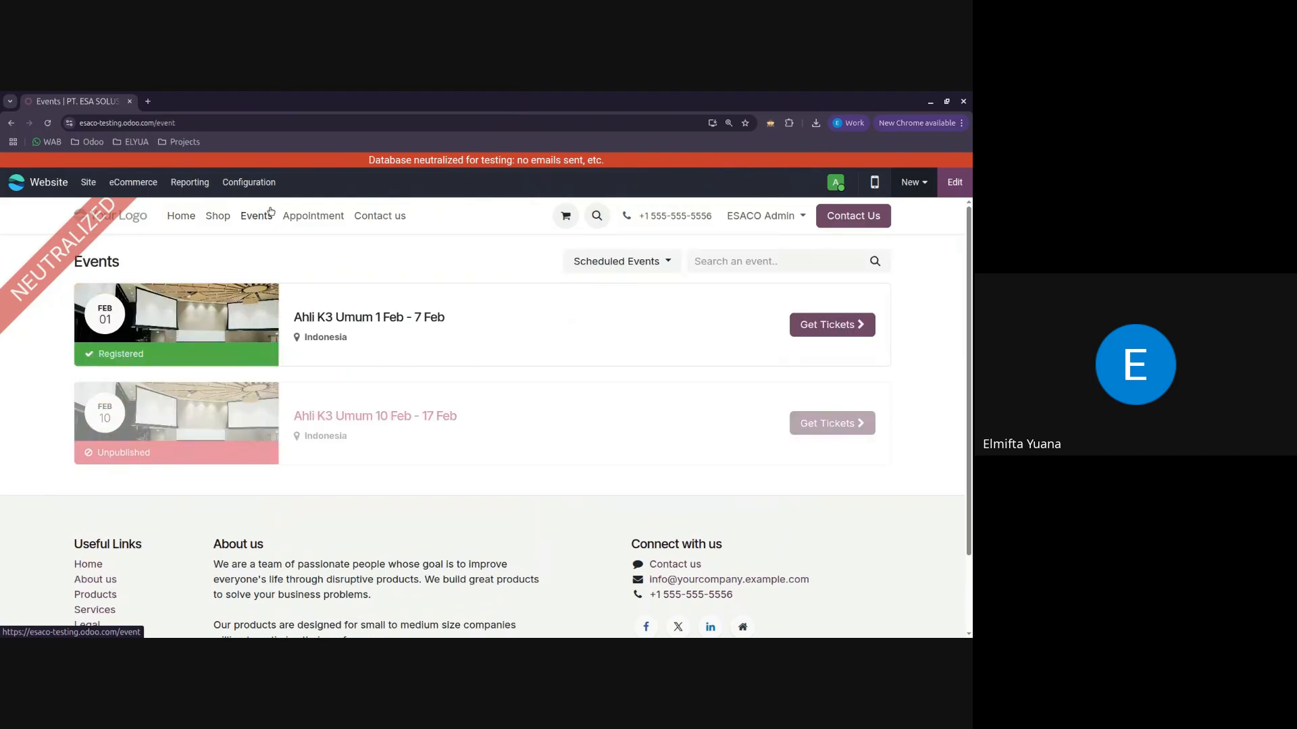
left_click(397, 318)
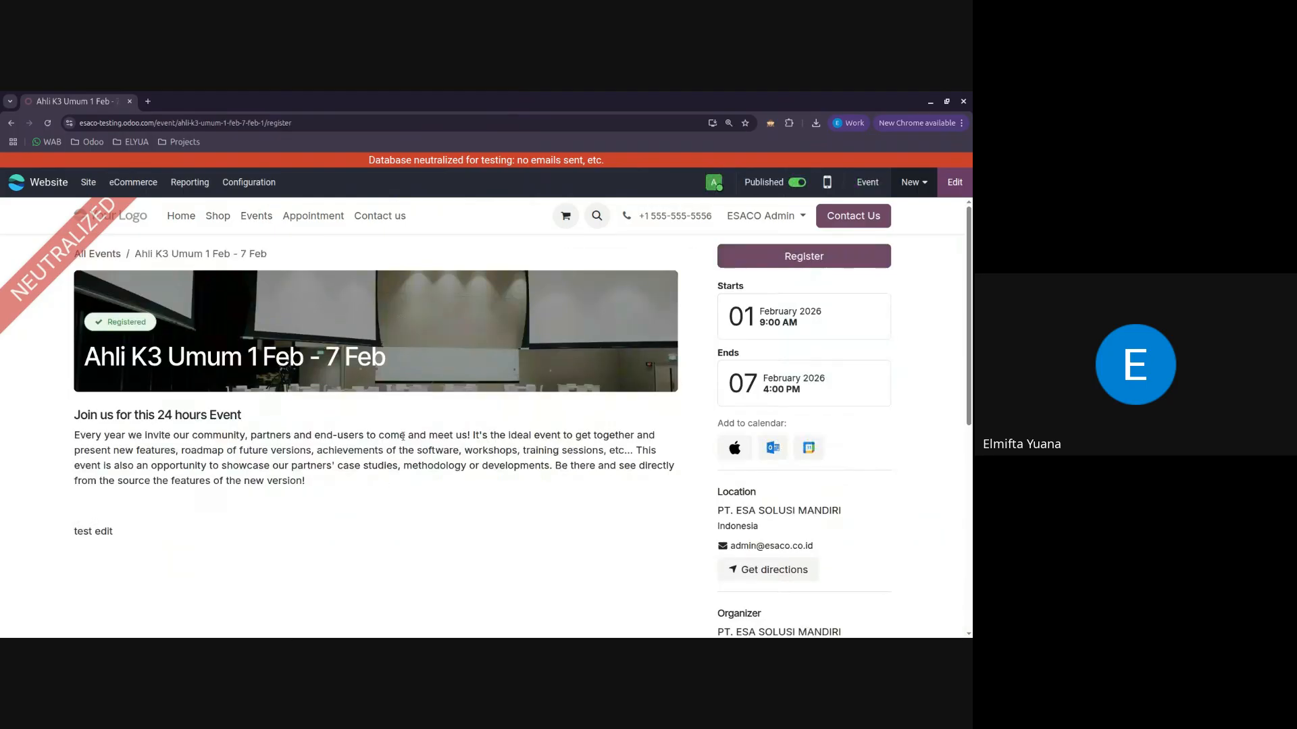
scroll(307, 496, "down", 1)
scroll(306, 496, "down", 2)
left_click(955, 182)
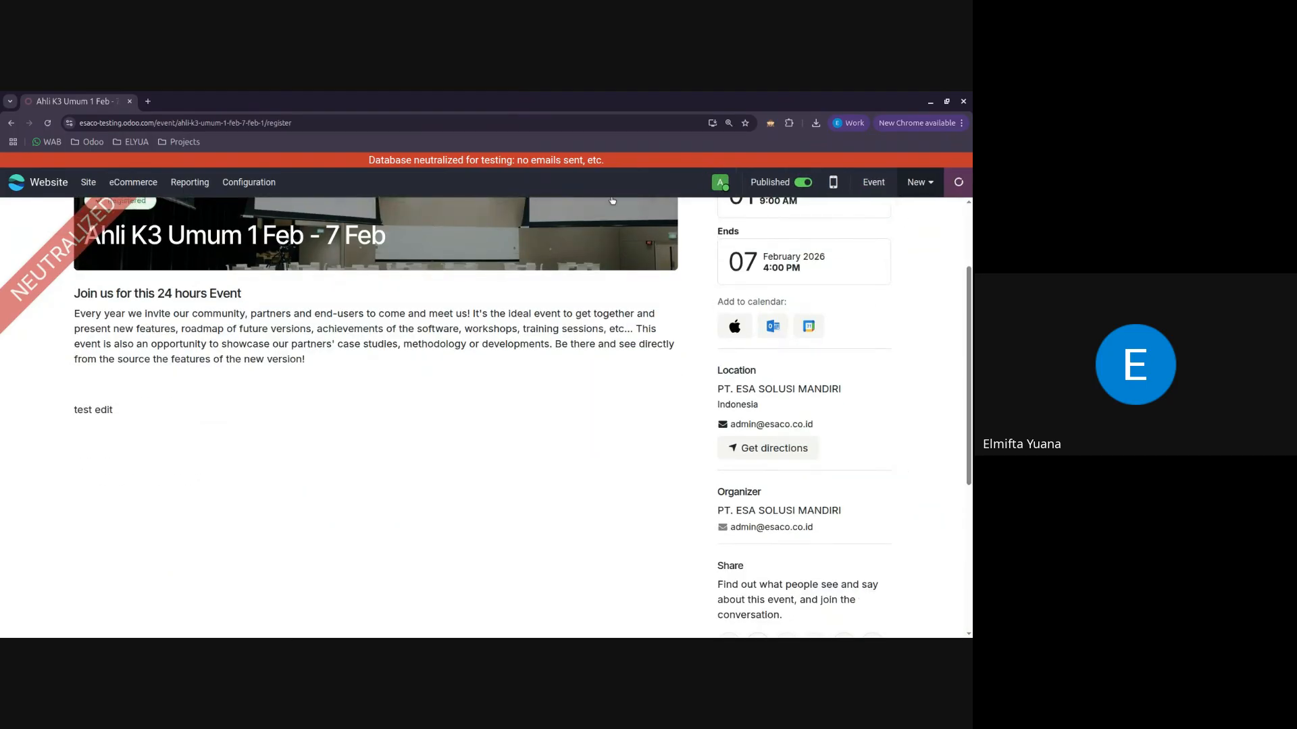
Step: Delete the "test edit" line and the empty lines below the event description
left_click(167, 314)
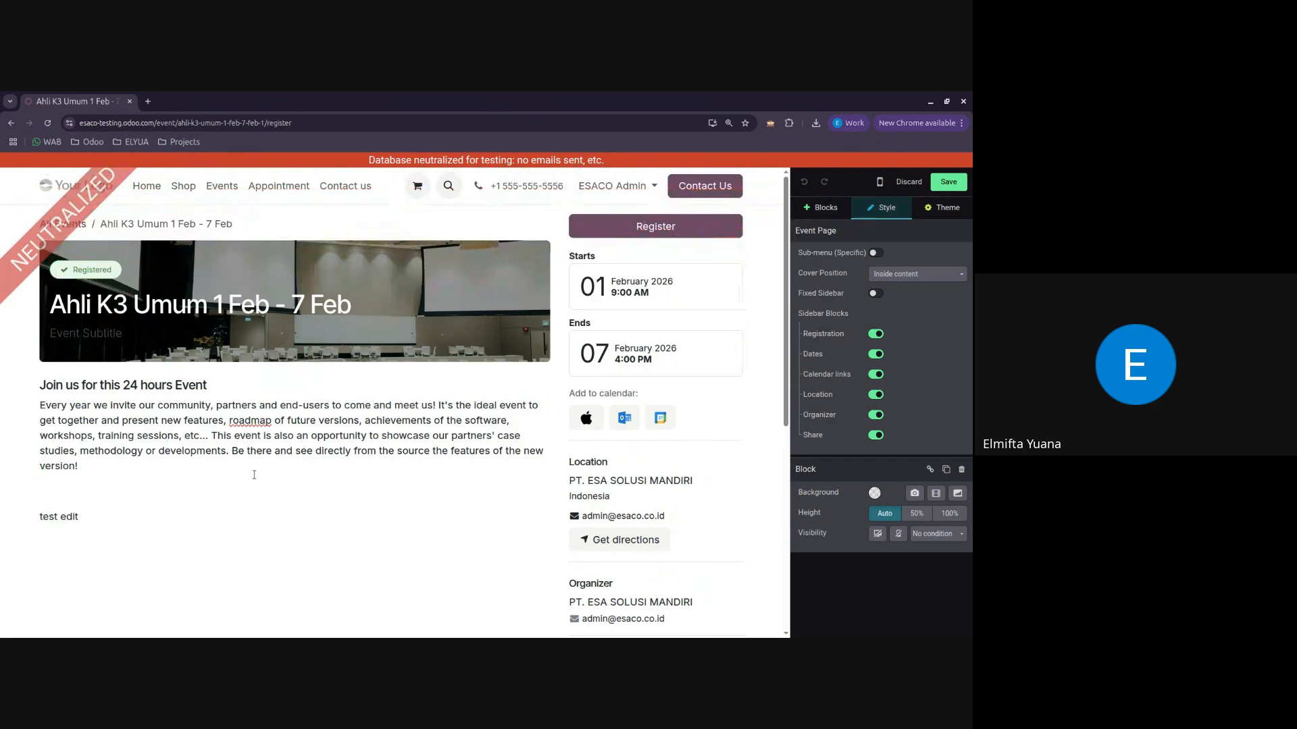
left_click(131, 433)
left_click(117, 457)
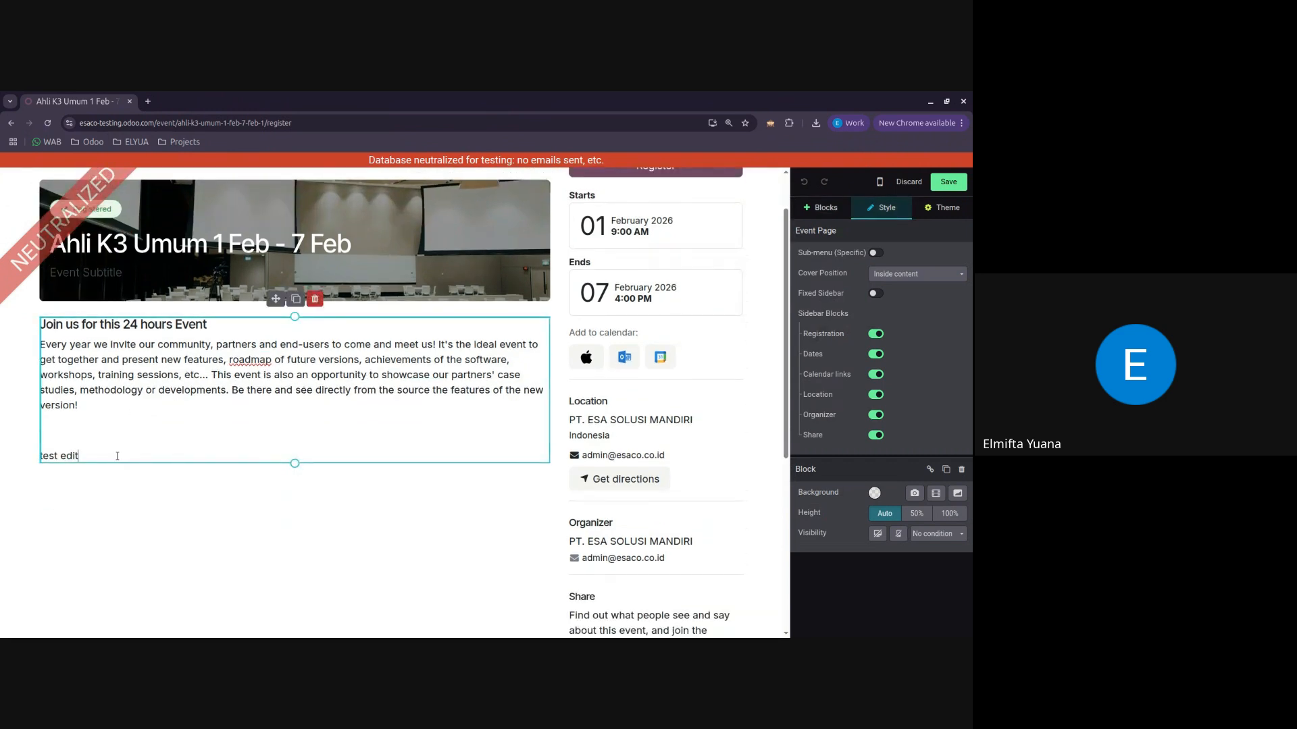
key("shift+Home")
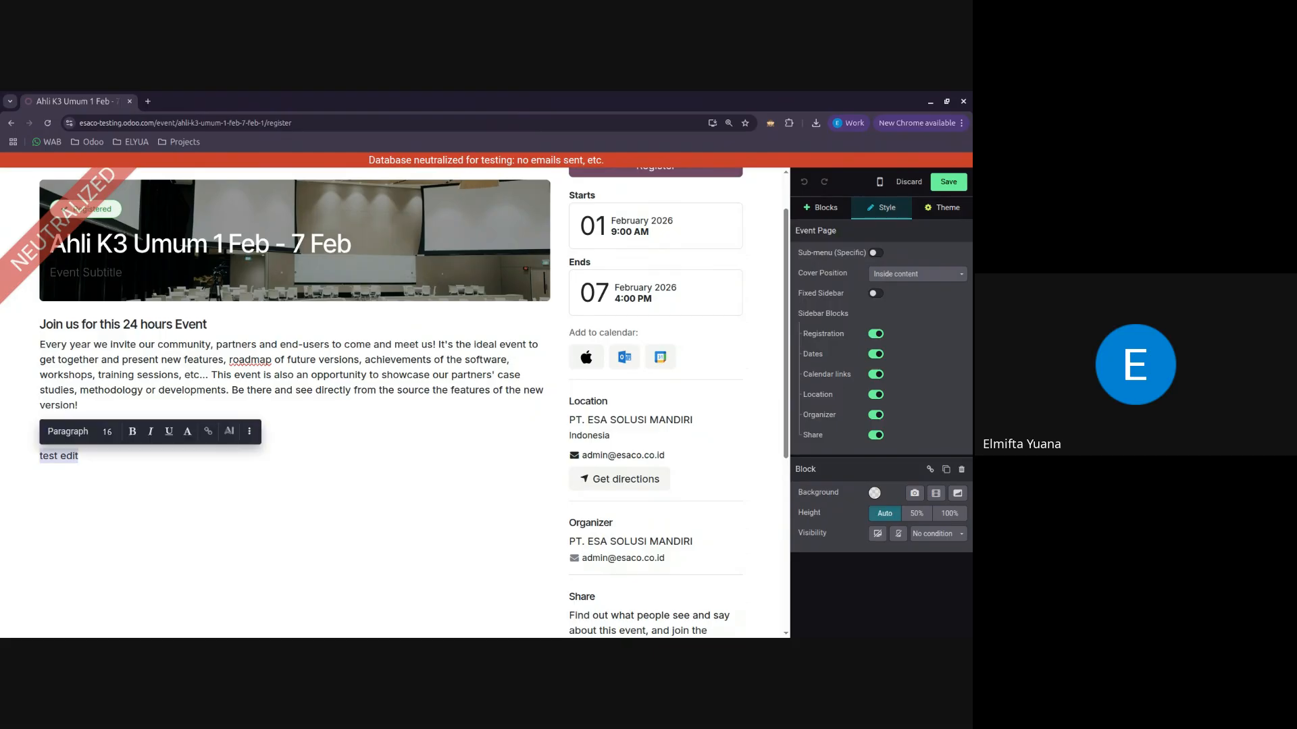
key("BackSpace")
key("BackSpace")
key("BackSpace")
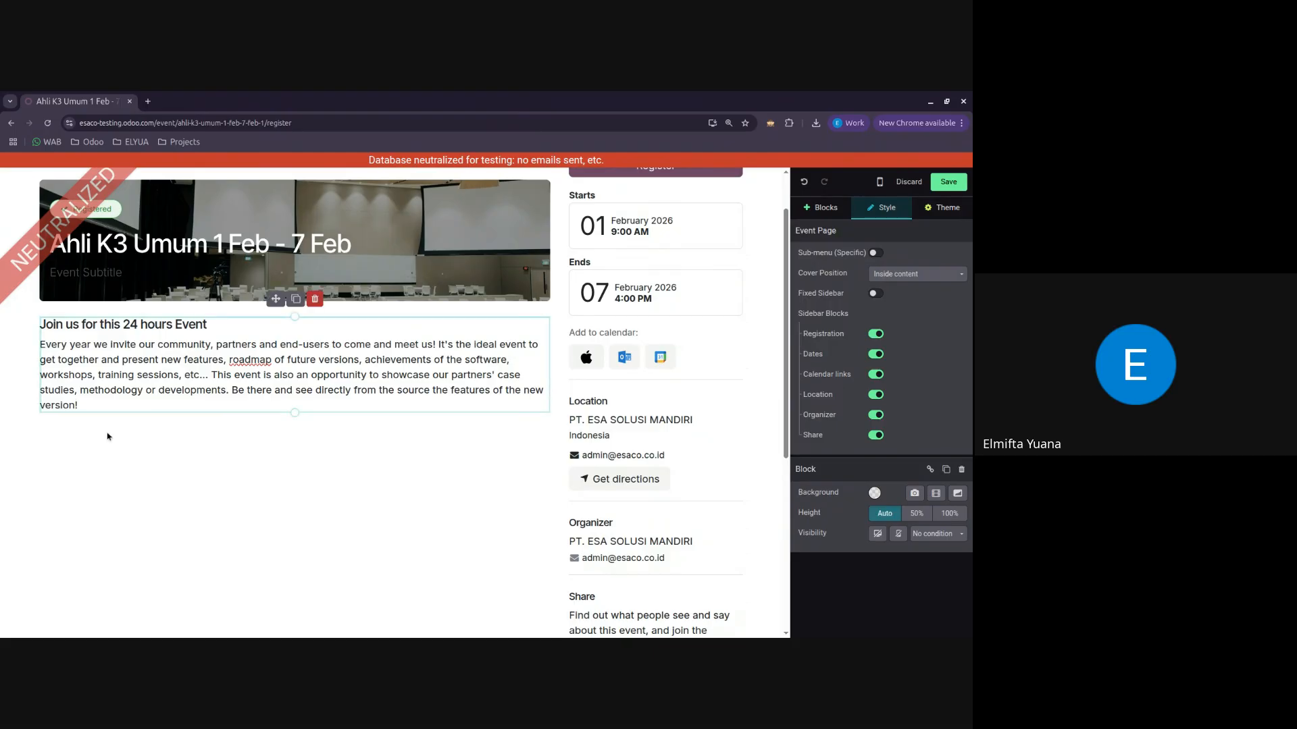
Step: Insert the two-paragraph "Great stories" block from the Text category below the event description
left_click(820, 208)
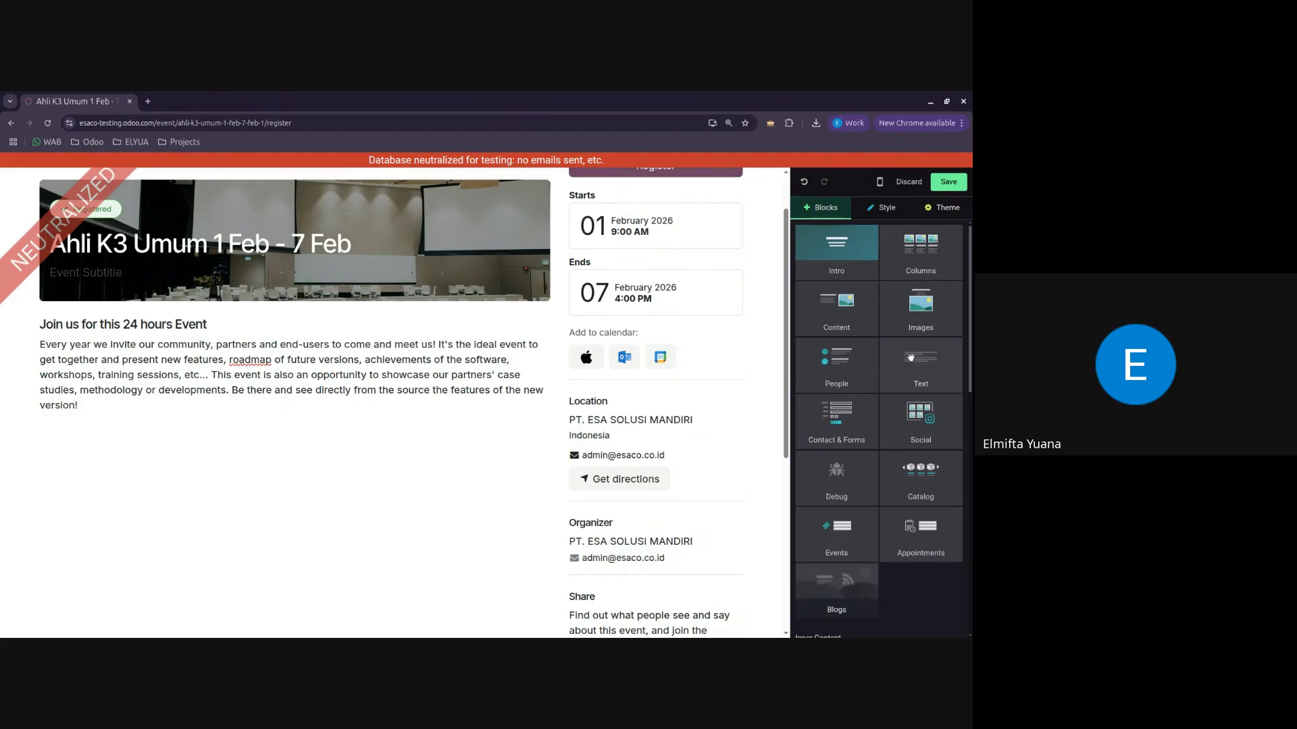
left_click_drag(883, 397, 203, 439)
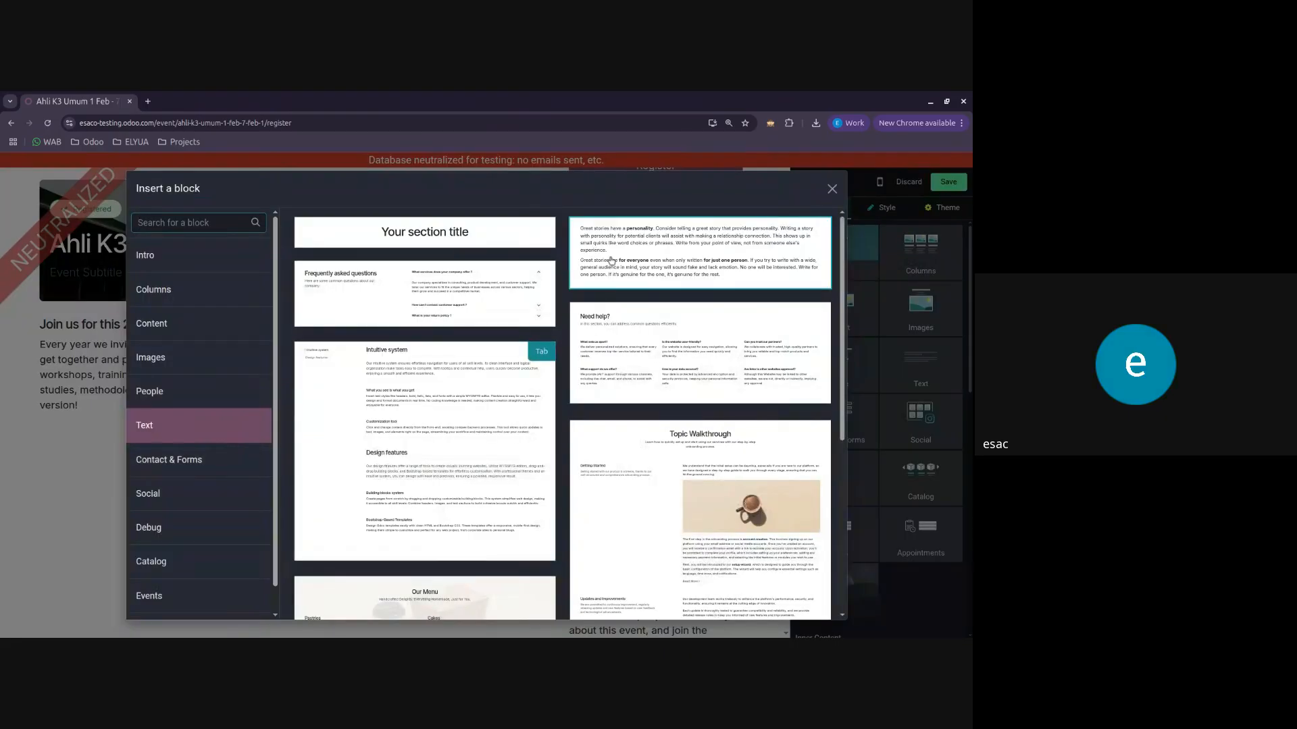
left_click(647, 251)
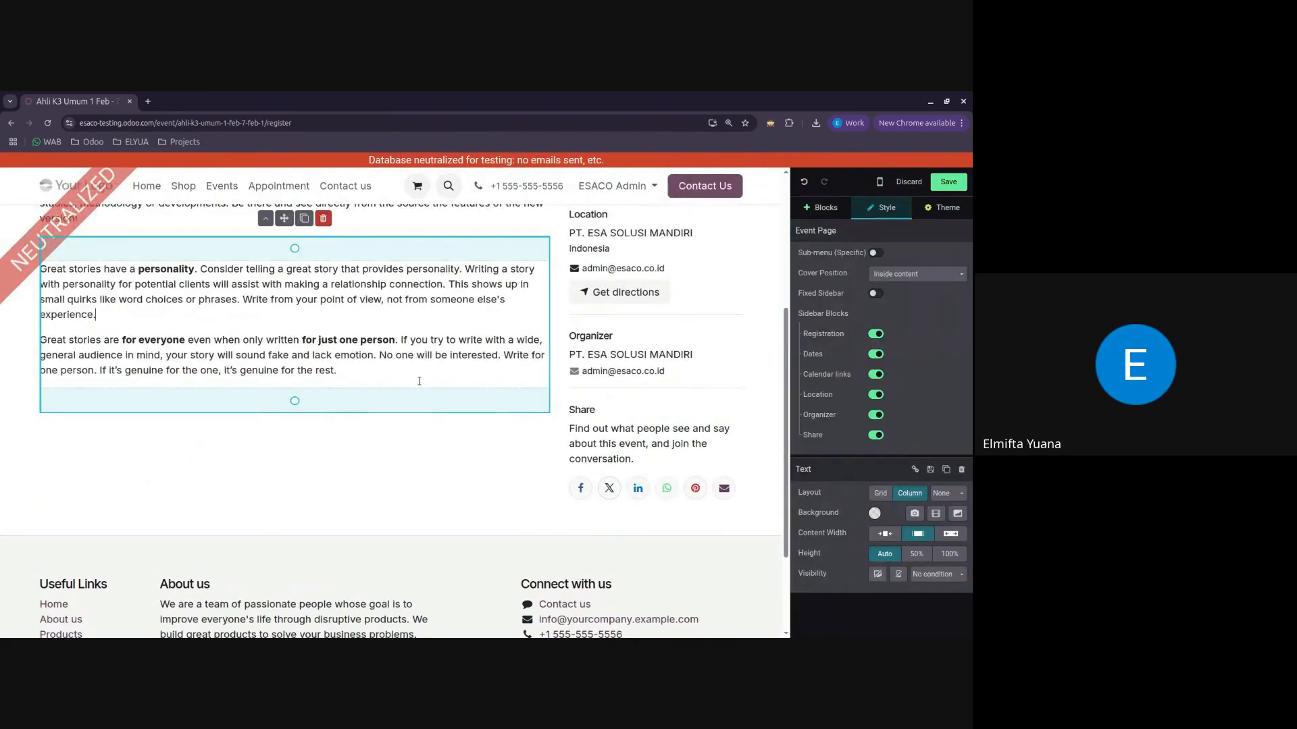
Step: Replace the new block's placeholder paragraphs with "Informasi Event Ahli K3 Umum"
left_click_drag(337, 371, 19, 272)
type("Informasi Ef")
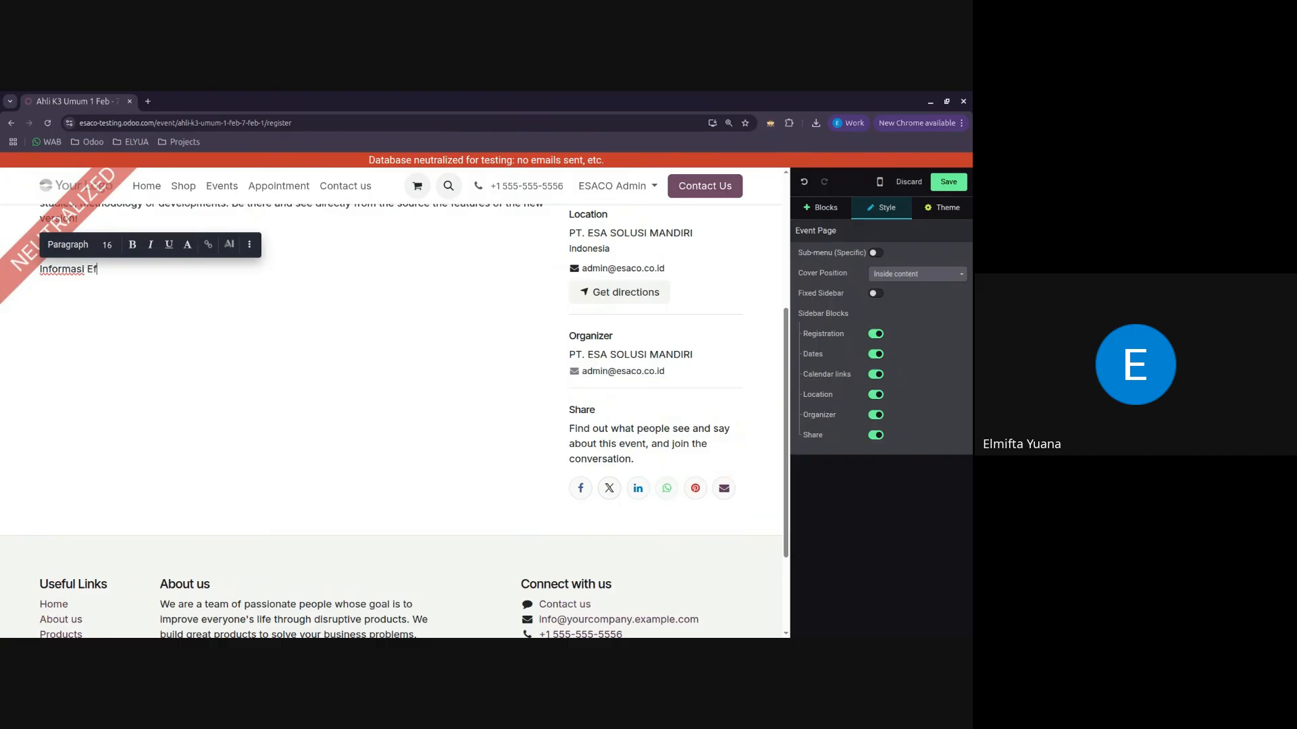
key("BackSpace")
type("vent Ahli K3 Umum")
Step: Save the "Informasi Event Ahli K3 Umum" text block as a custom snippet
left_click(186, 281)
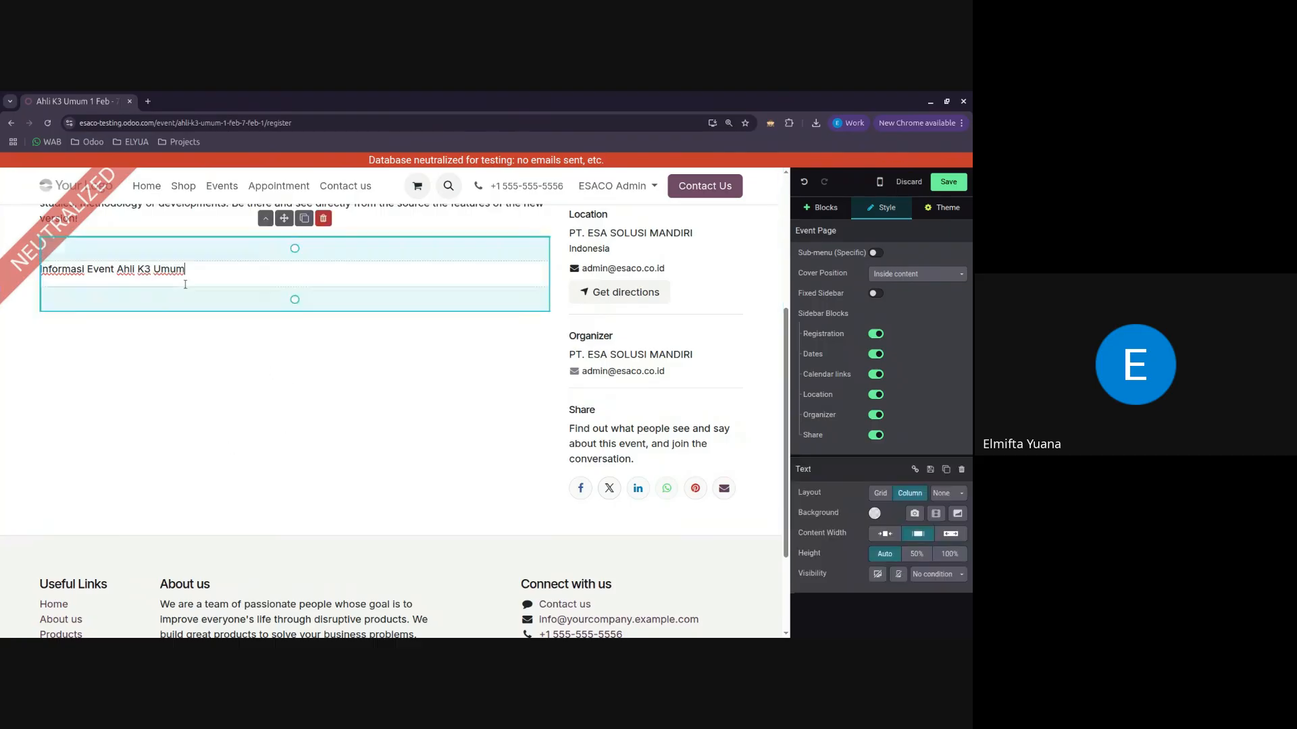
scroll(295, 354, "up", 1)
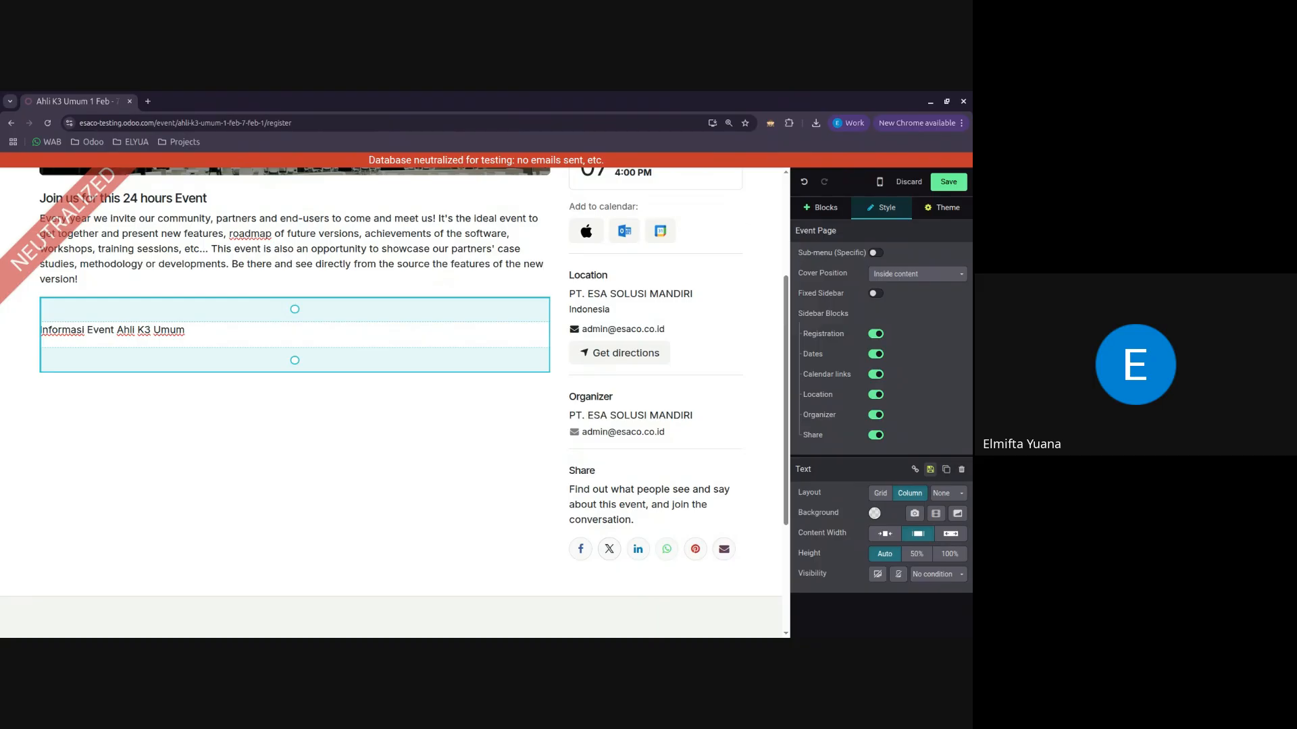
left_click(930, 469)
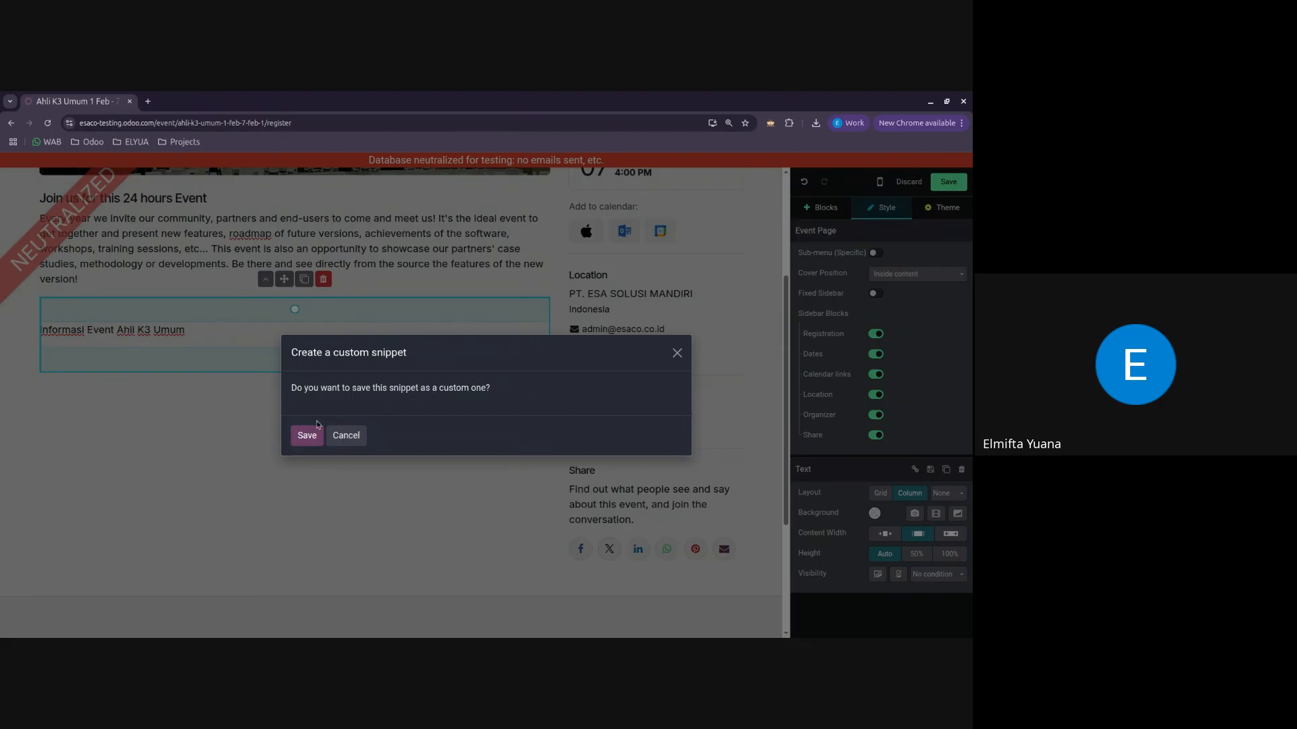
left_click(307, 436)
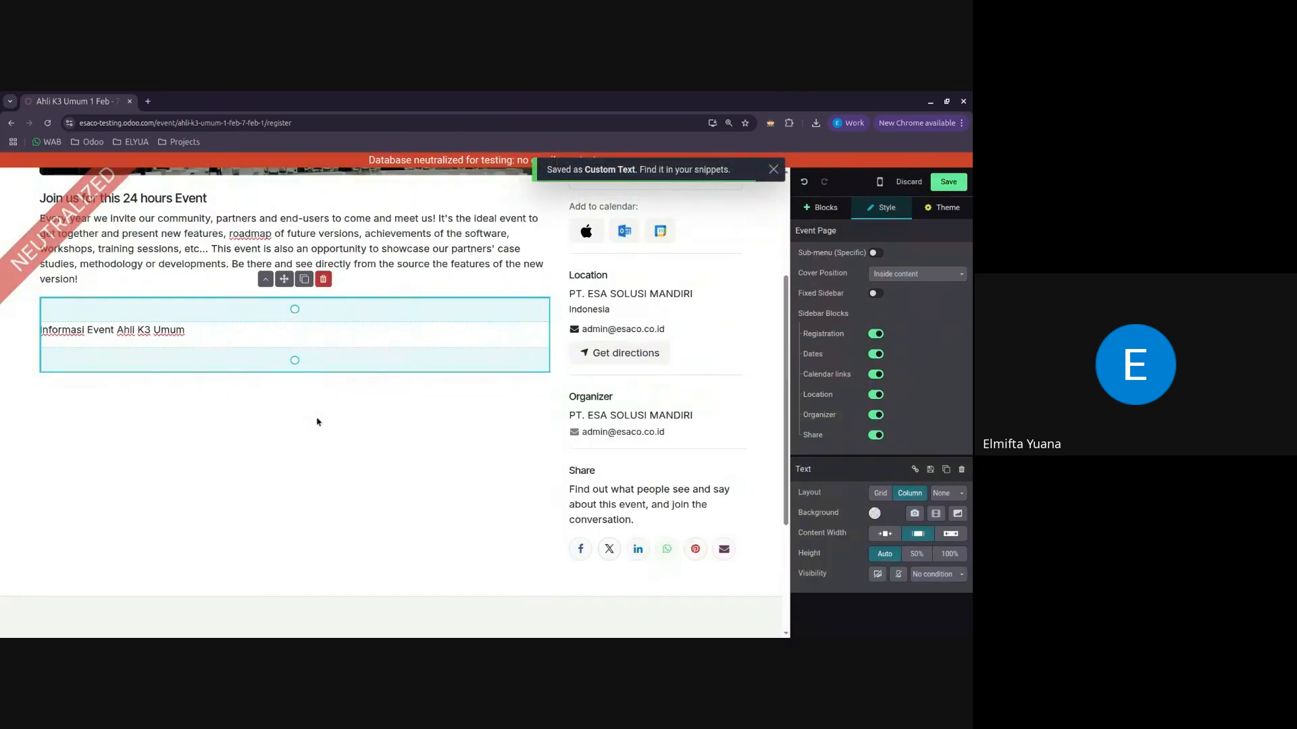
Step: Go through the All Events link to the Ahli K3 Umum 10 Feb - 17 Feb event page and start editing it
scroll(322, 416, "up", 3)
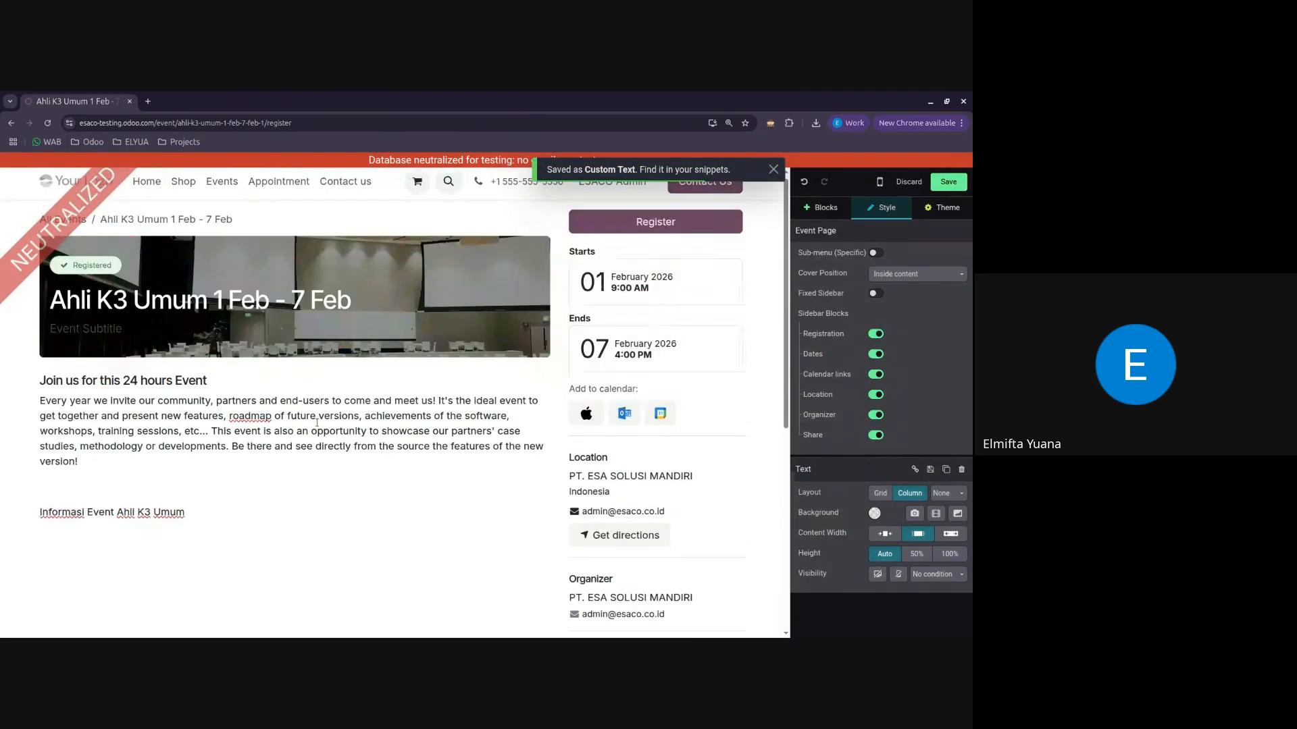
left_click(77, 226)
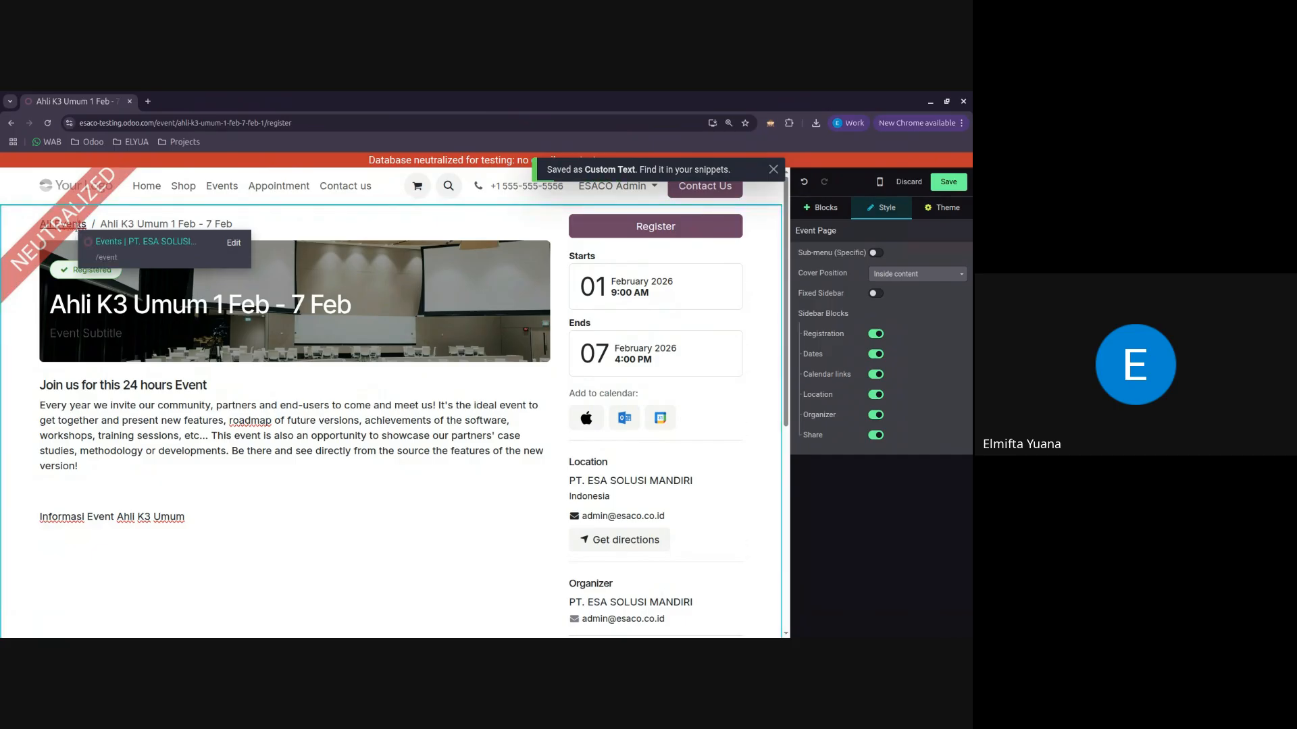
left_click(128, 249)
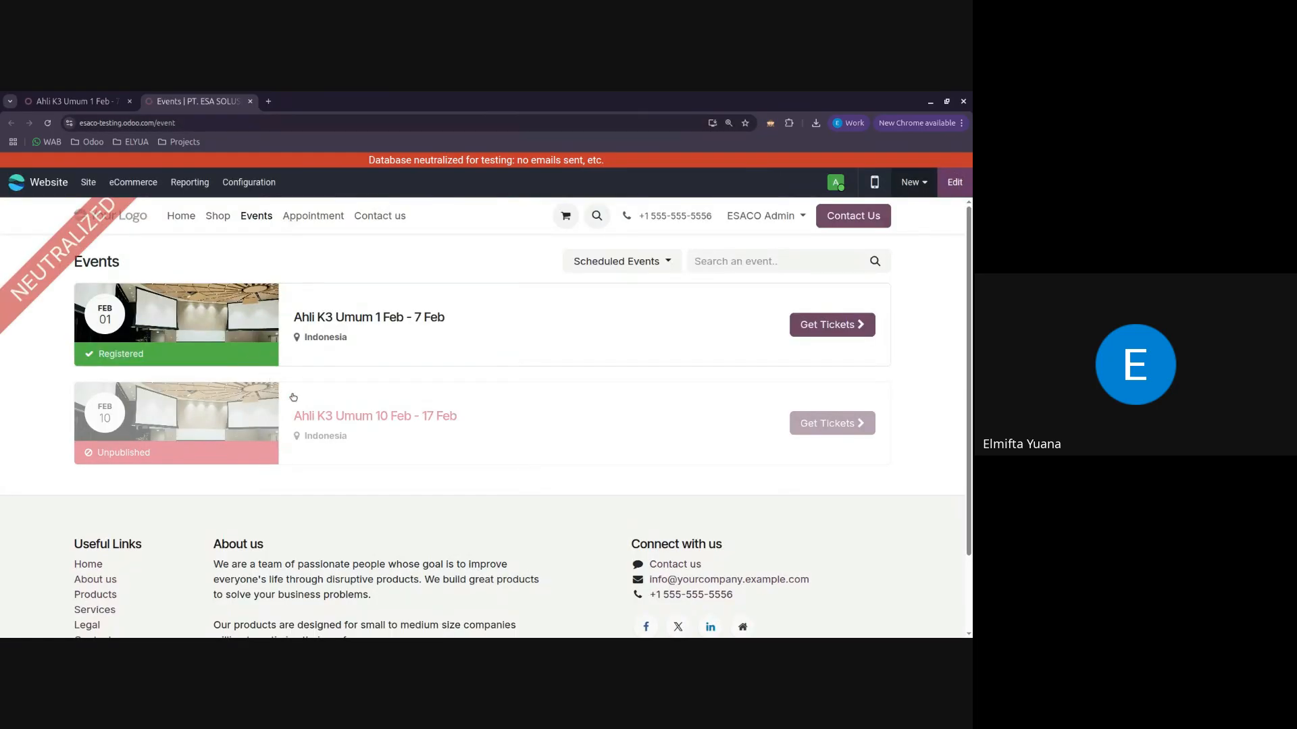
left_click(299, 401)
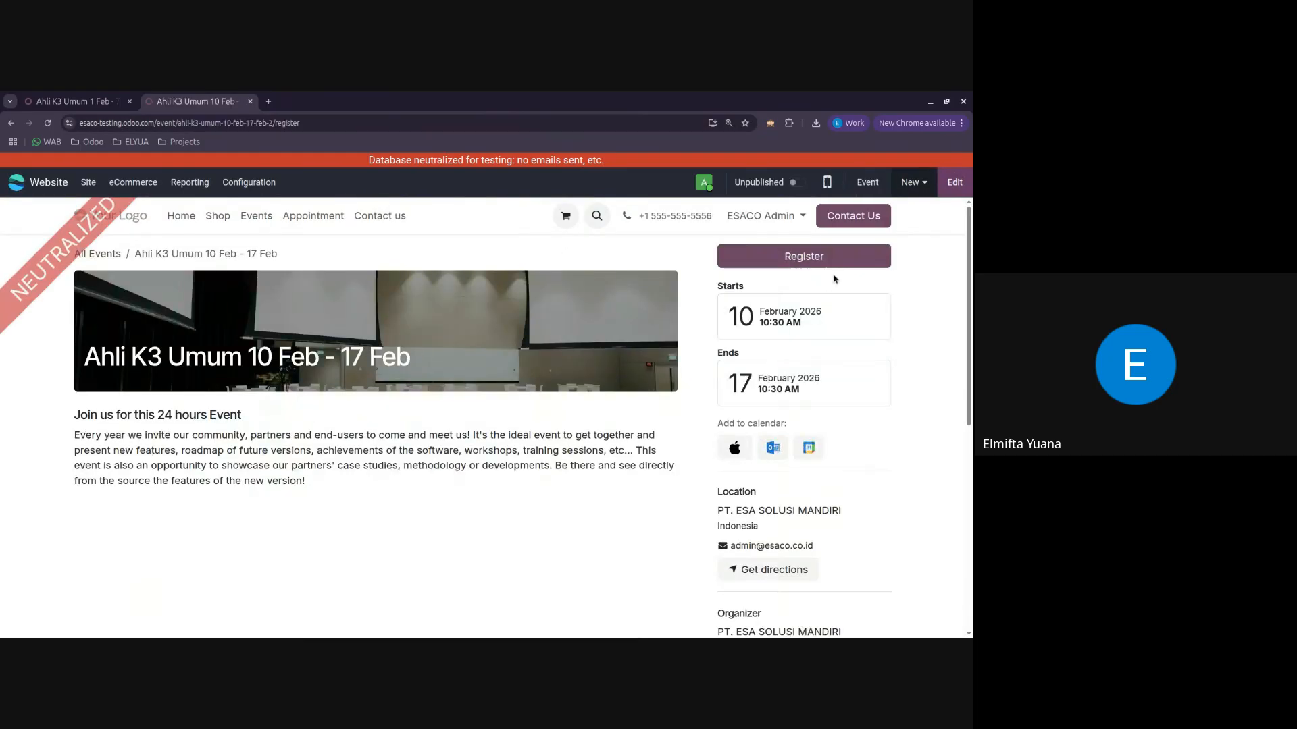
left_click(953, 183)
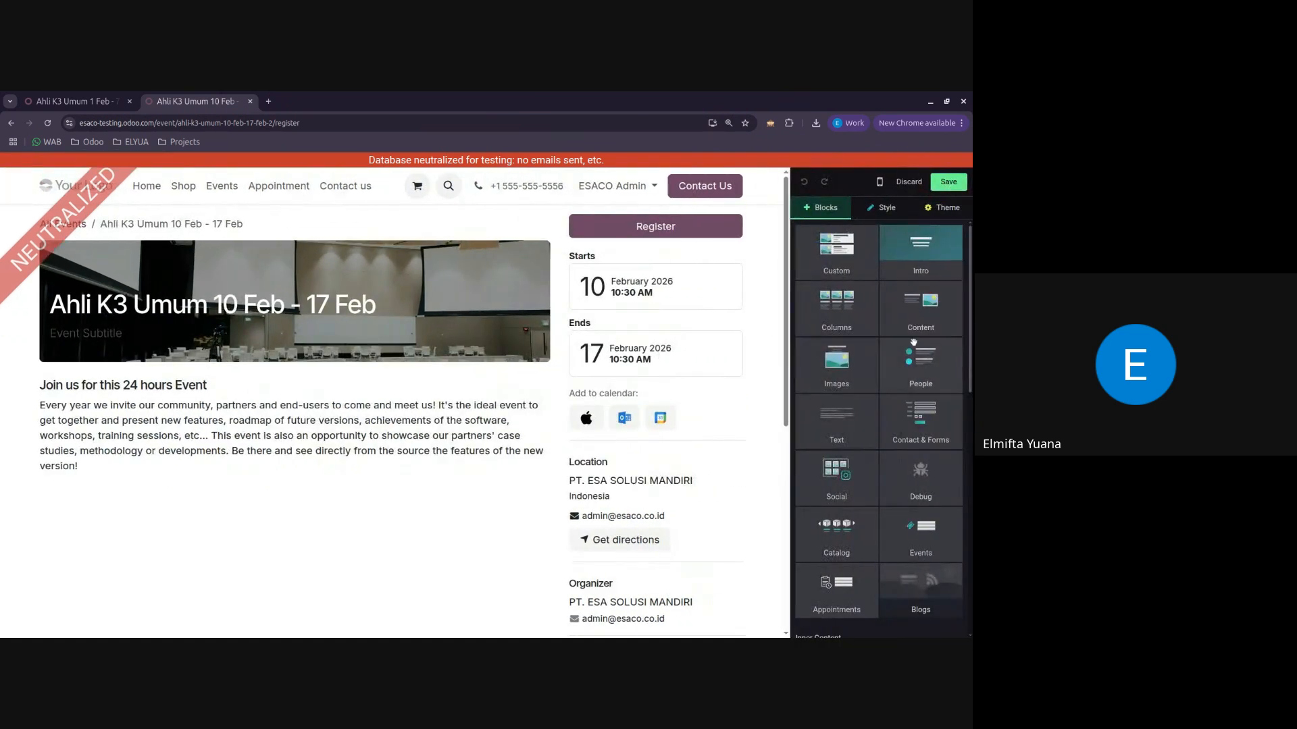
Step: Insert the Custom Text snippet from the Custom category below the event description
left_click_drag(861, 433, 290, 484)
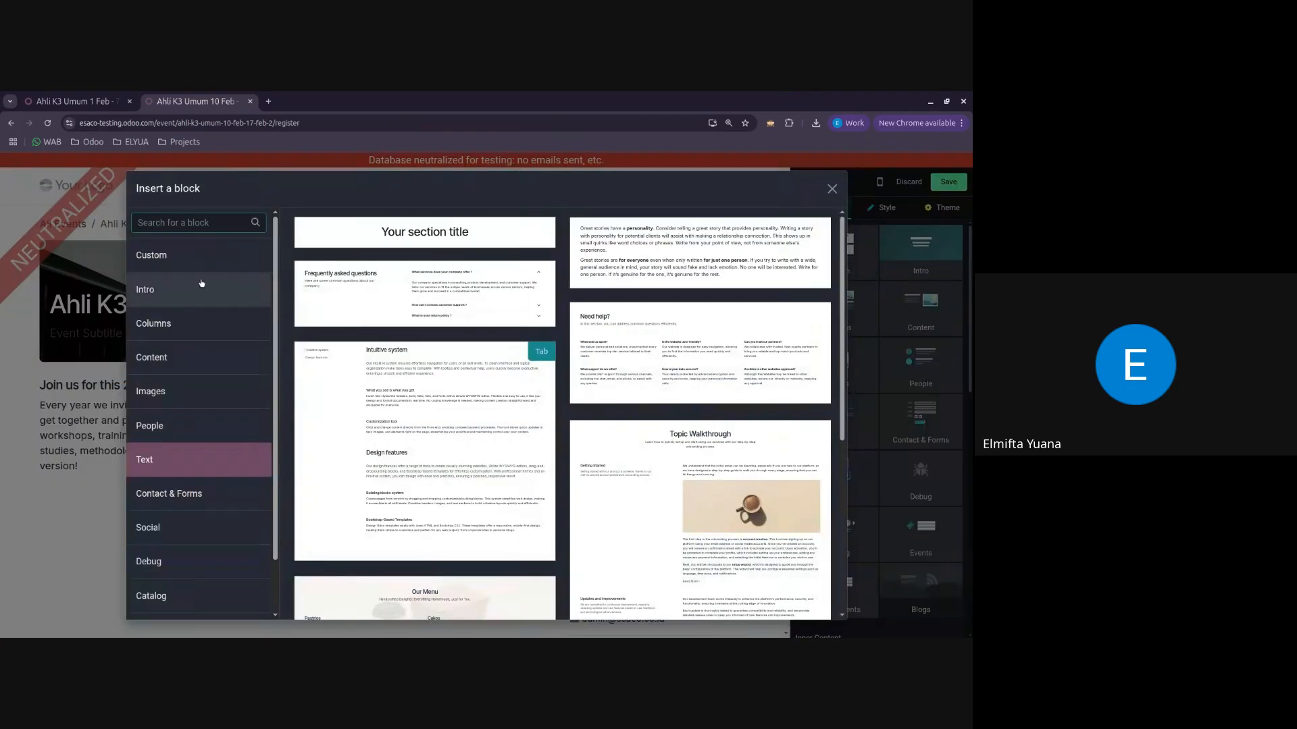
left_click(164, 257)
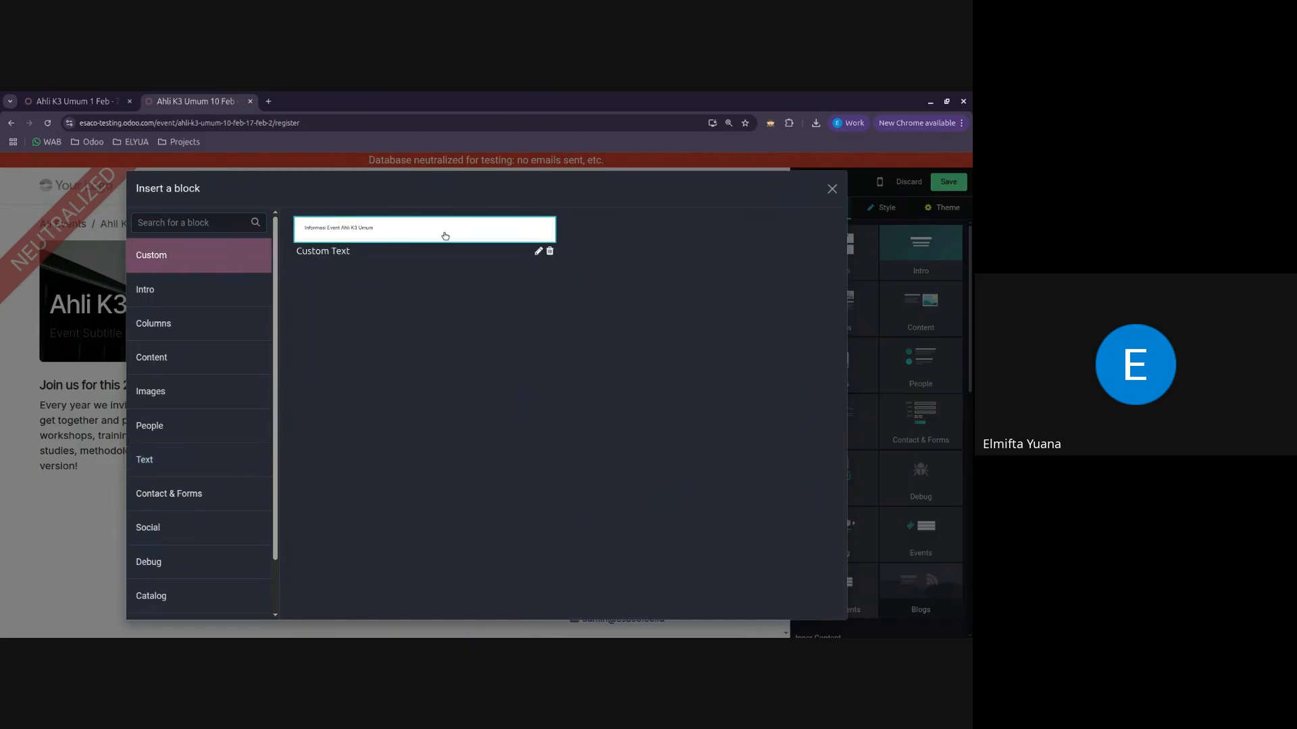
left_click(408, 230)
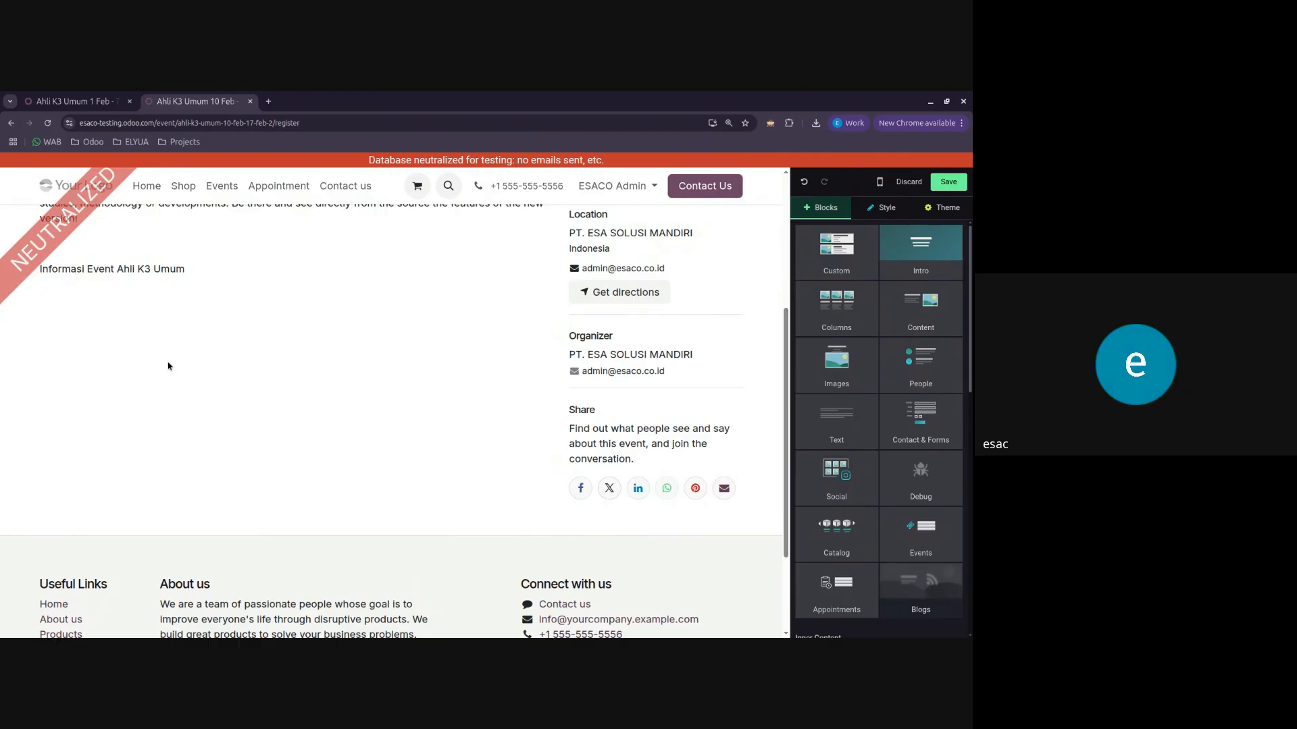
Step: Examine the inserted snippet, description, cover and date sections of the event page, along with the available building blocks
scroll(168, 366, "up", 3)
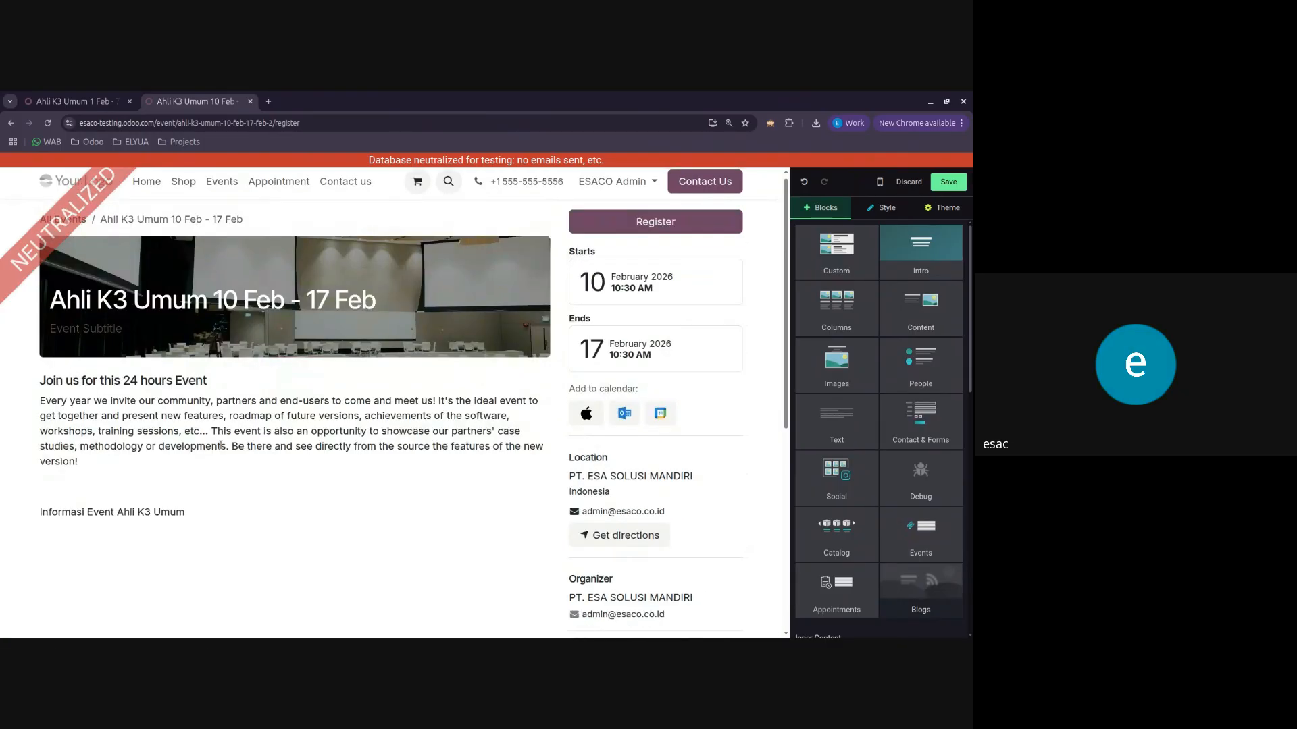
scroll(220, 445, "down", 2)
scroll(220, 445, "up", 2)
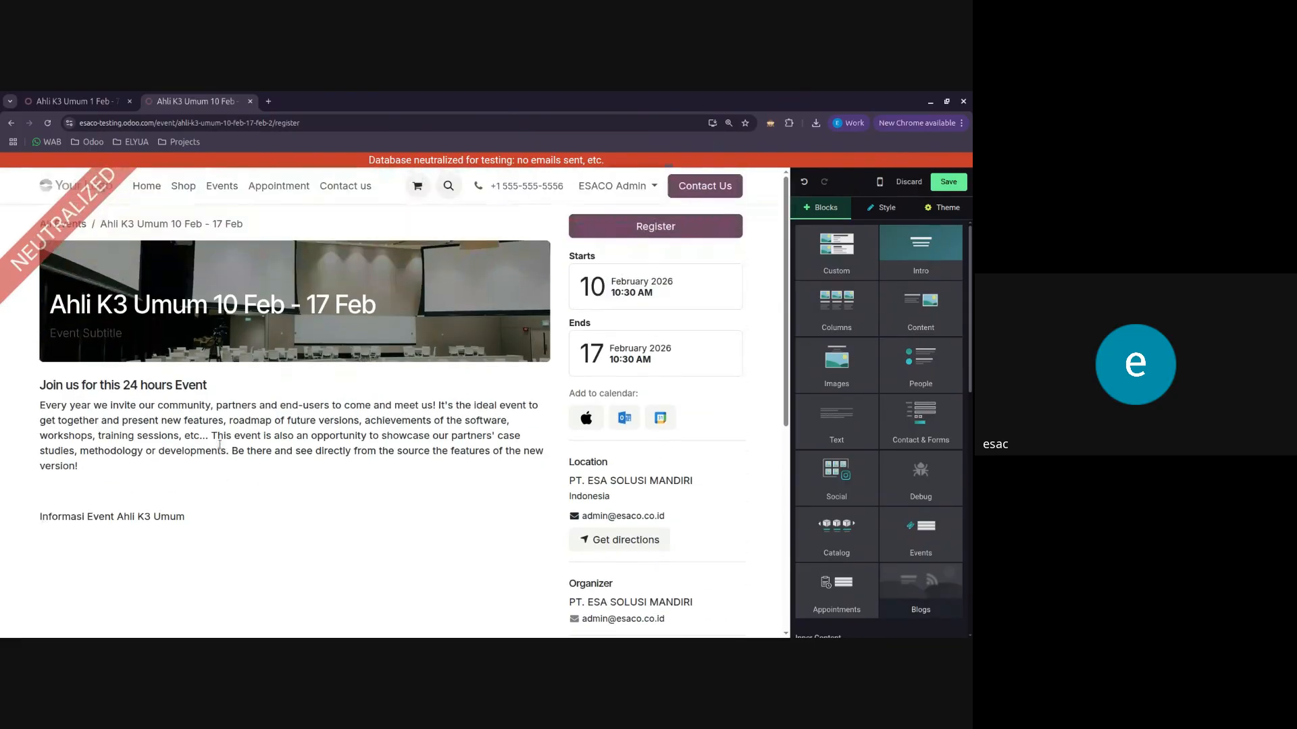
left_click(203, 519)
left_click(168, 404)
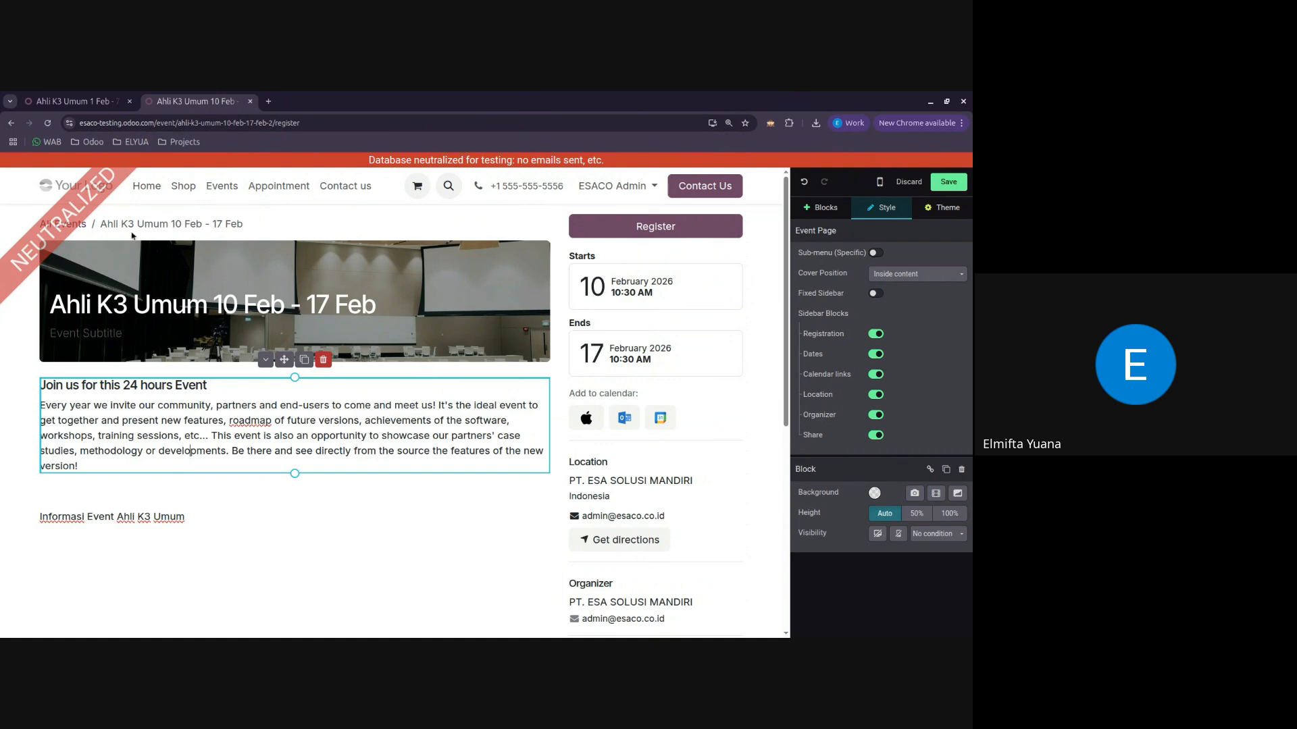
left_click(475, 340)
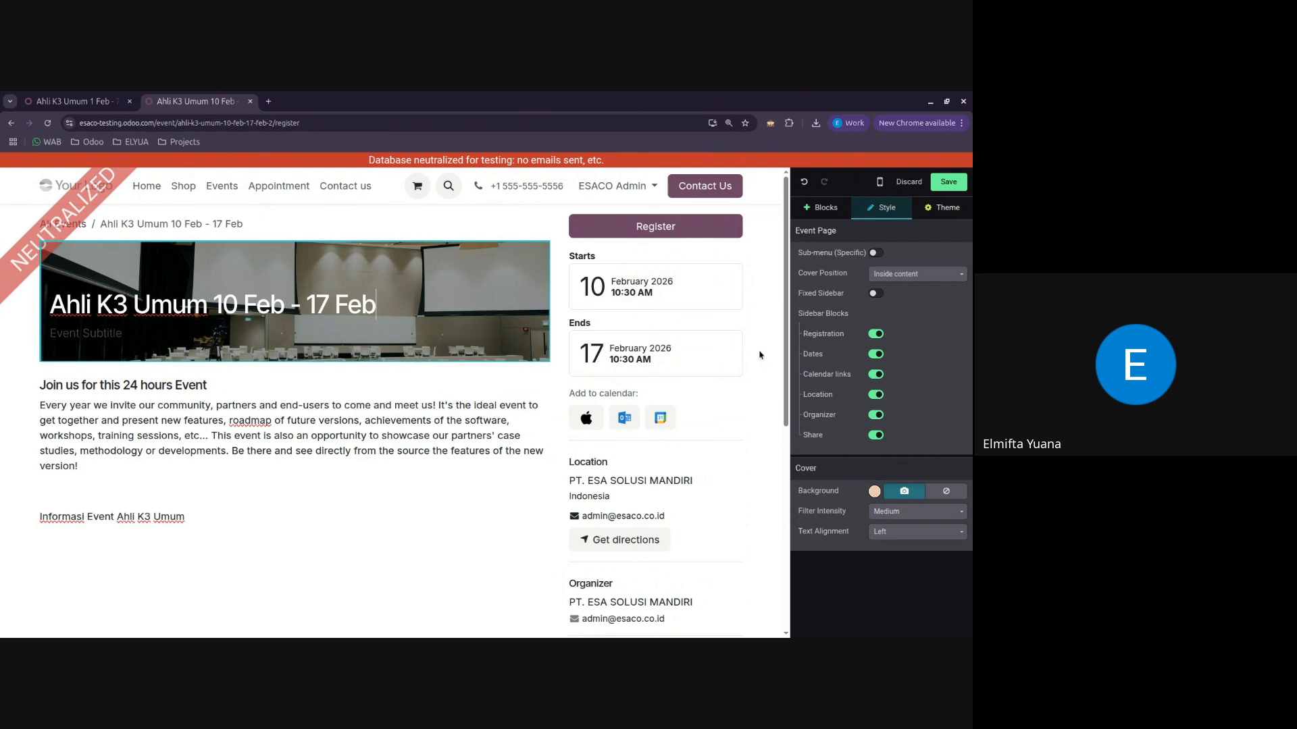
left_click(699, 295)
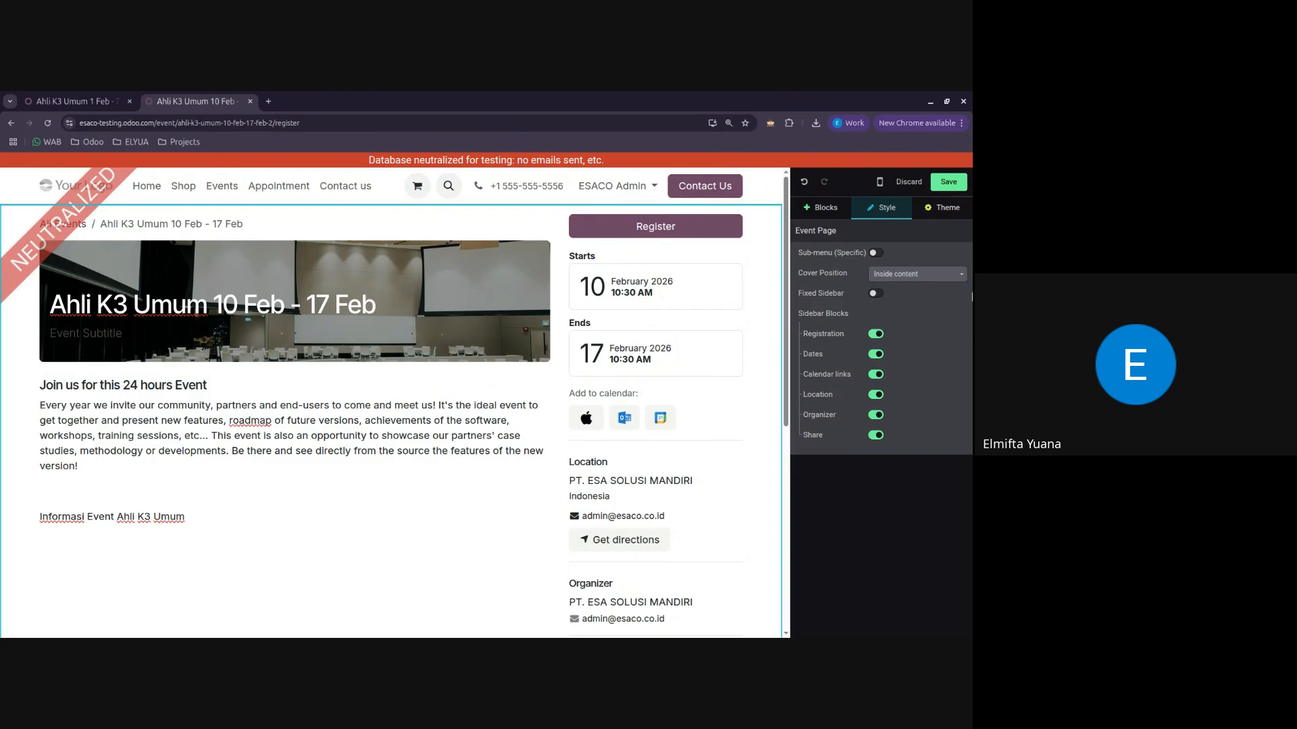
left_click(821, 207)
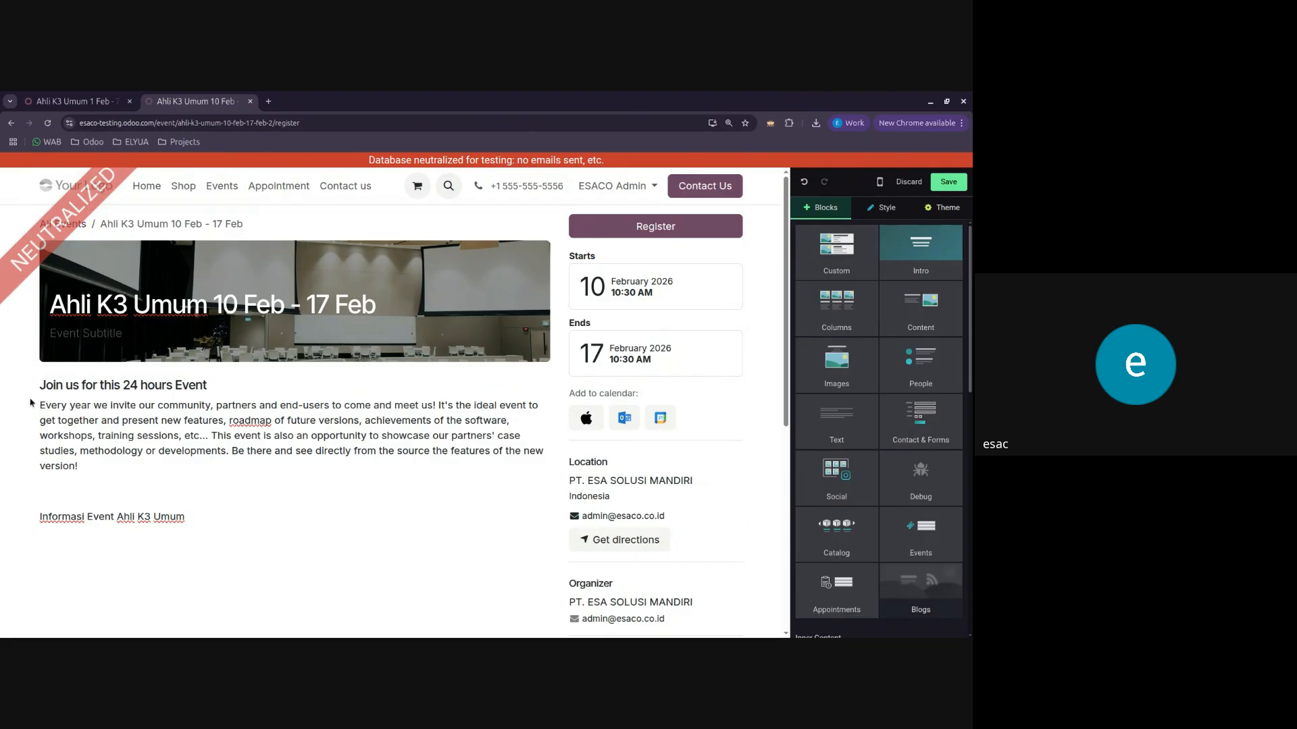
scroll(119, 498, "down", 2)
scroll(135, 486, "down", 2)
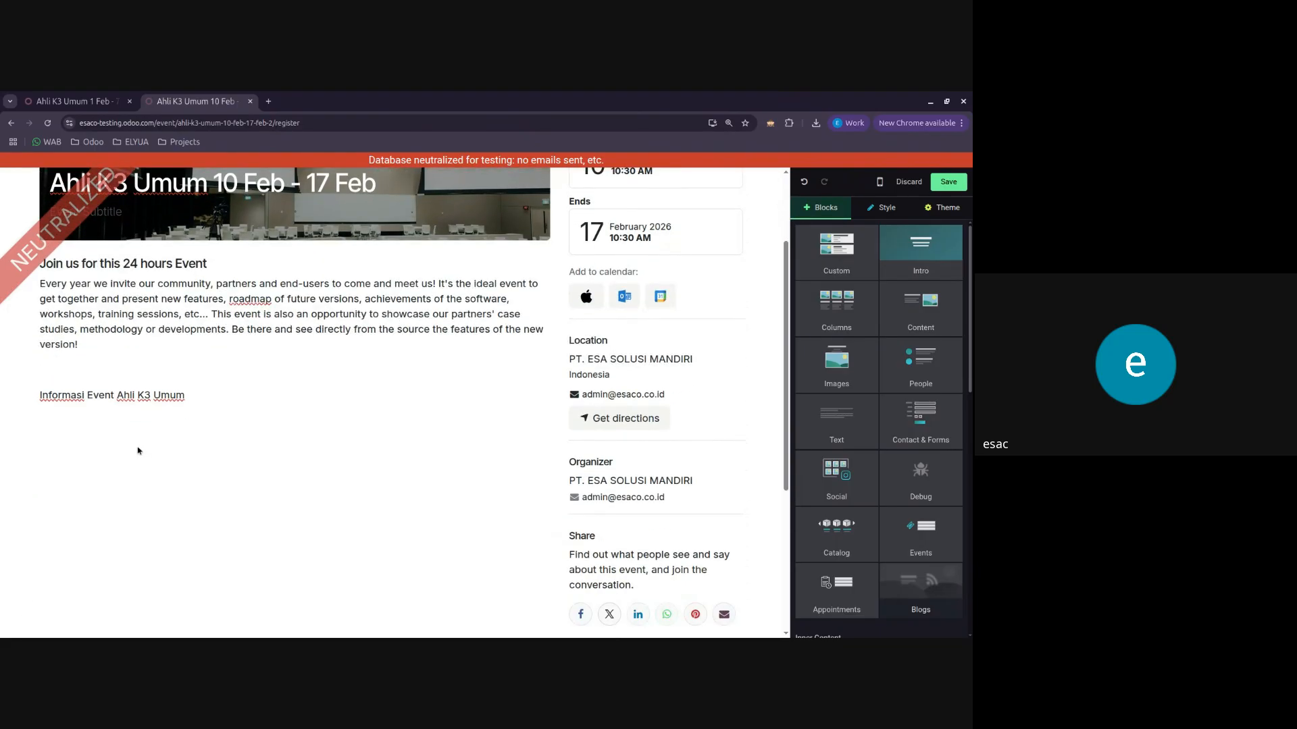
scroll(138, 450, "up", 1)
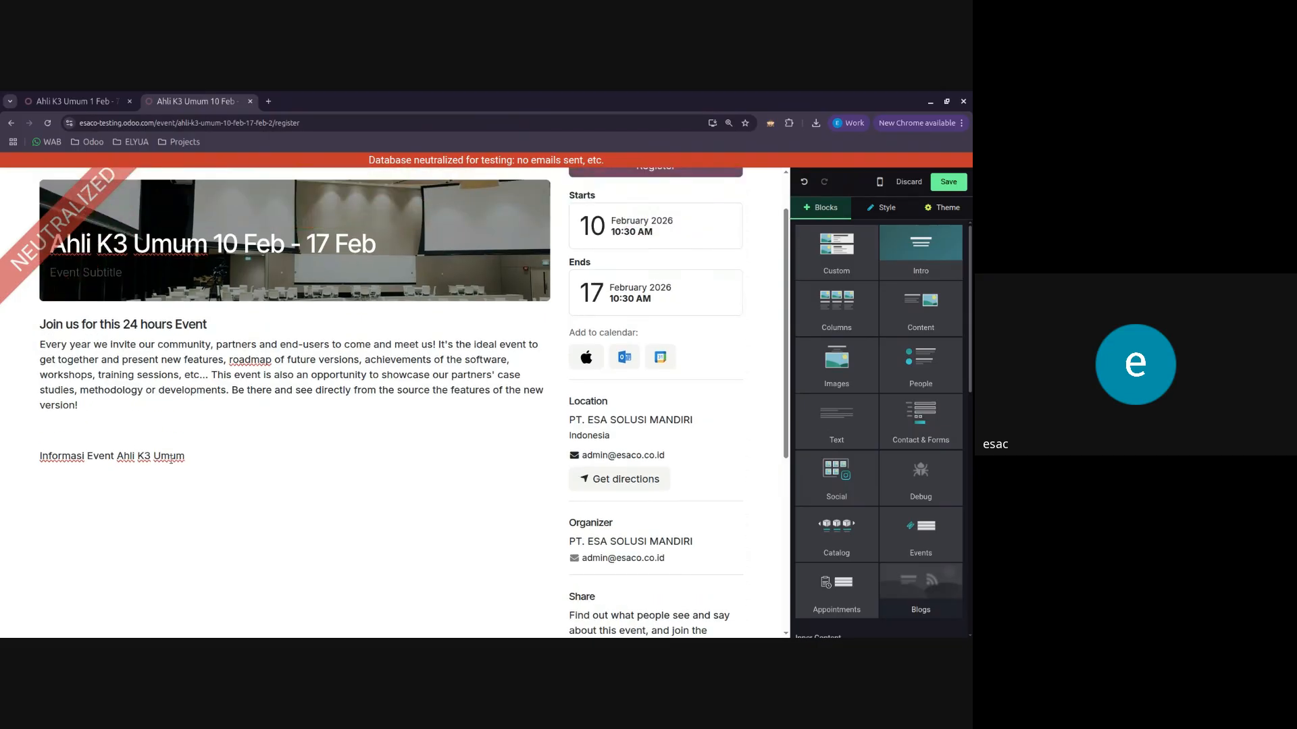
scroll(868, 336, "down", 2)
scroll(869, 336, "up", 2)
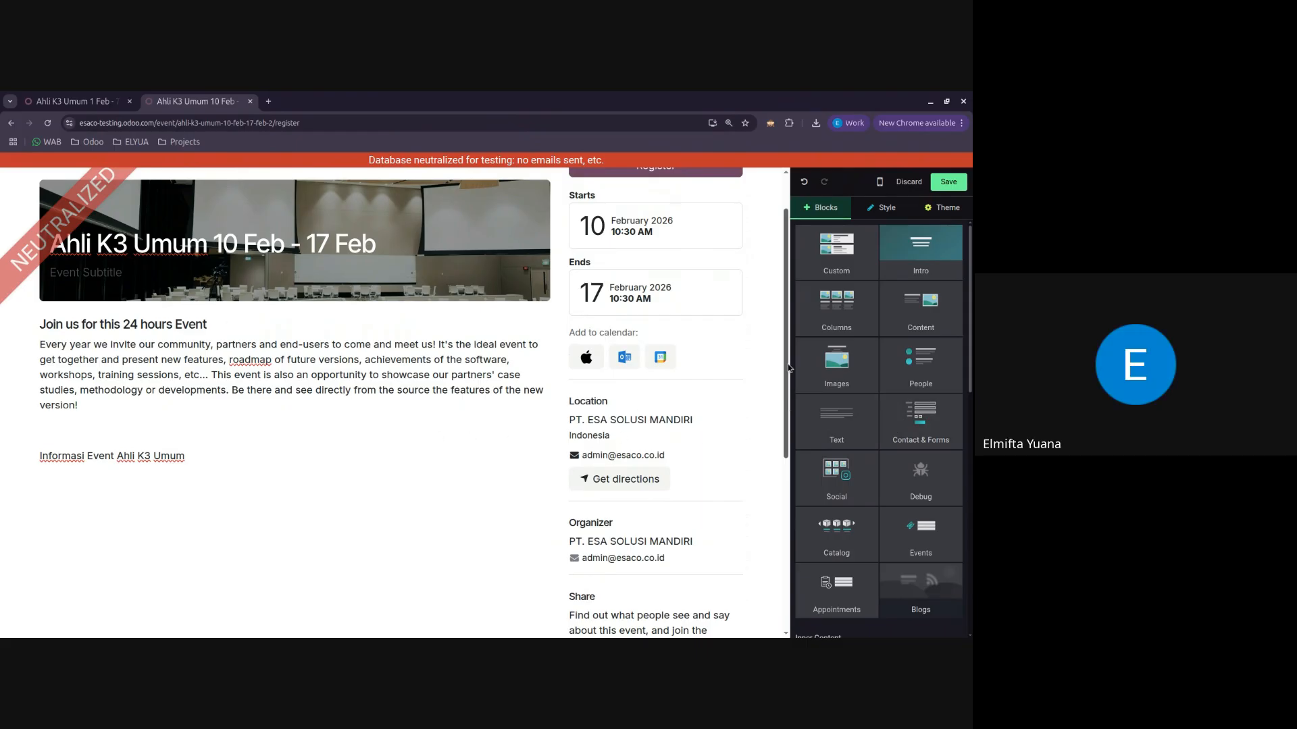
Step: Check the inserted custom text block on the Ahli K3 Umum 10 Feb - 17 Feb event page and save the page
left_click(184, 456)
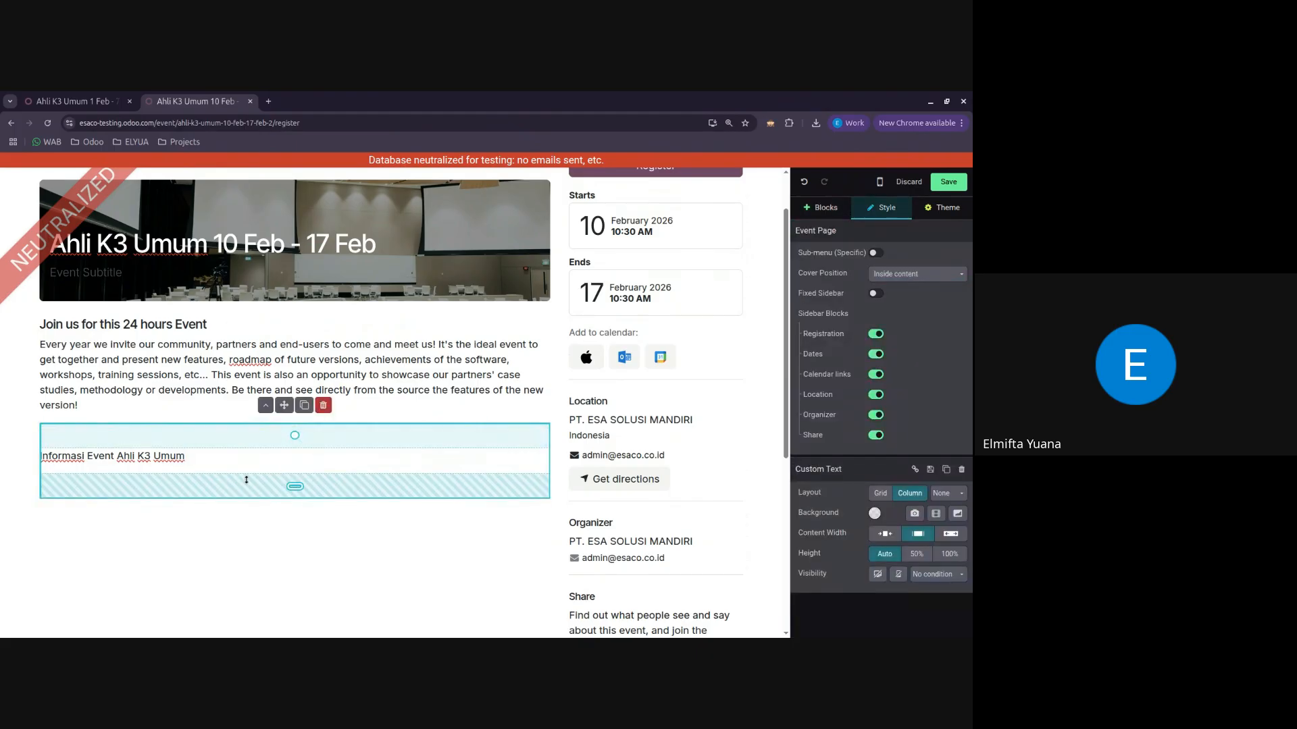
left_click(342, 579)
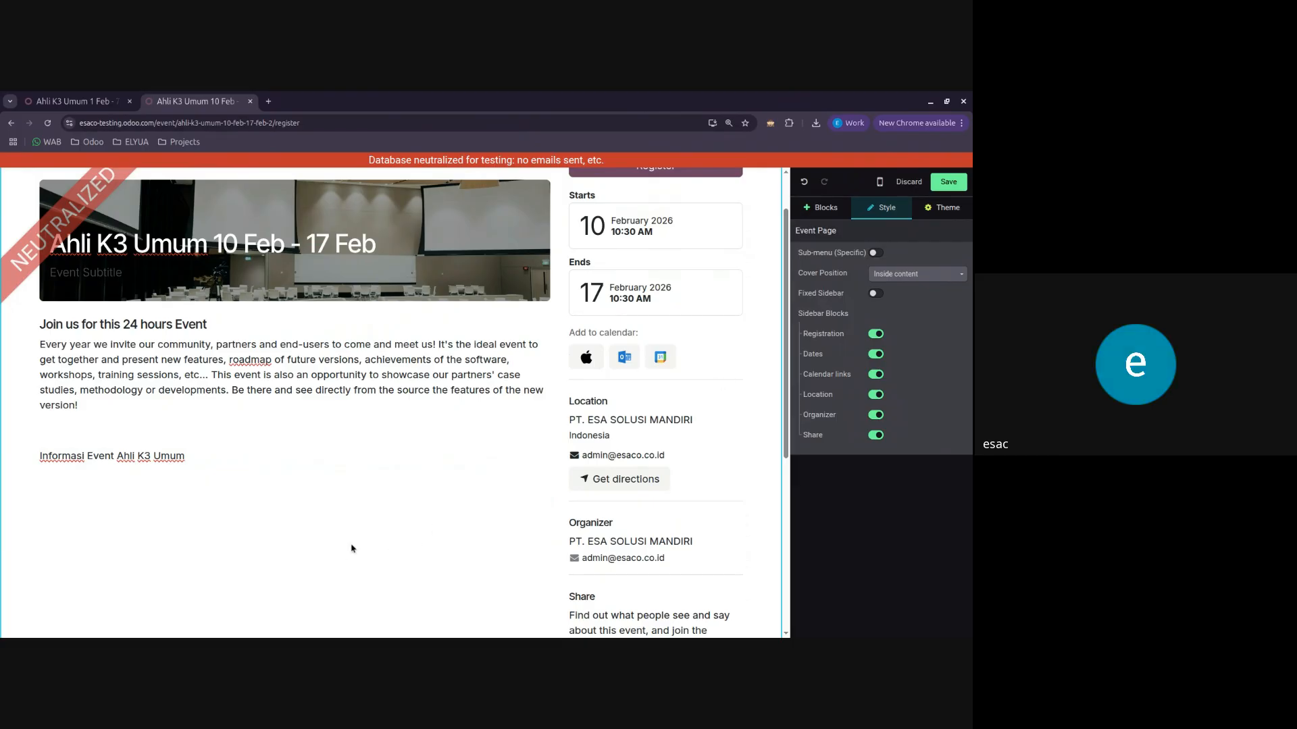
scroll(349, 540, "up", 1)
left_click(154, 185)
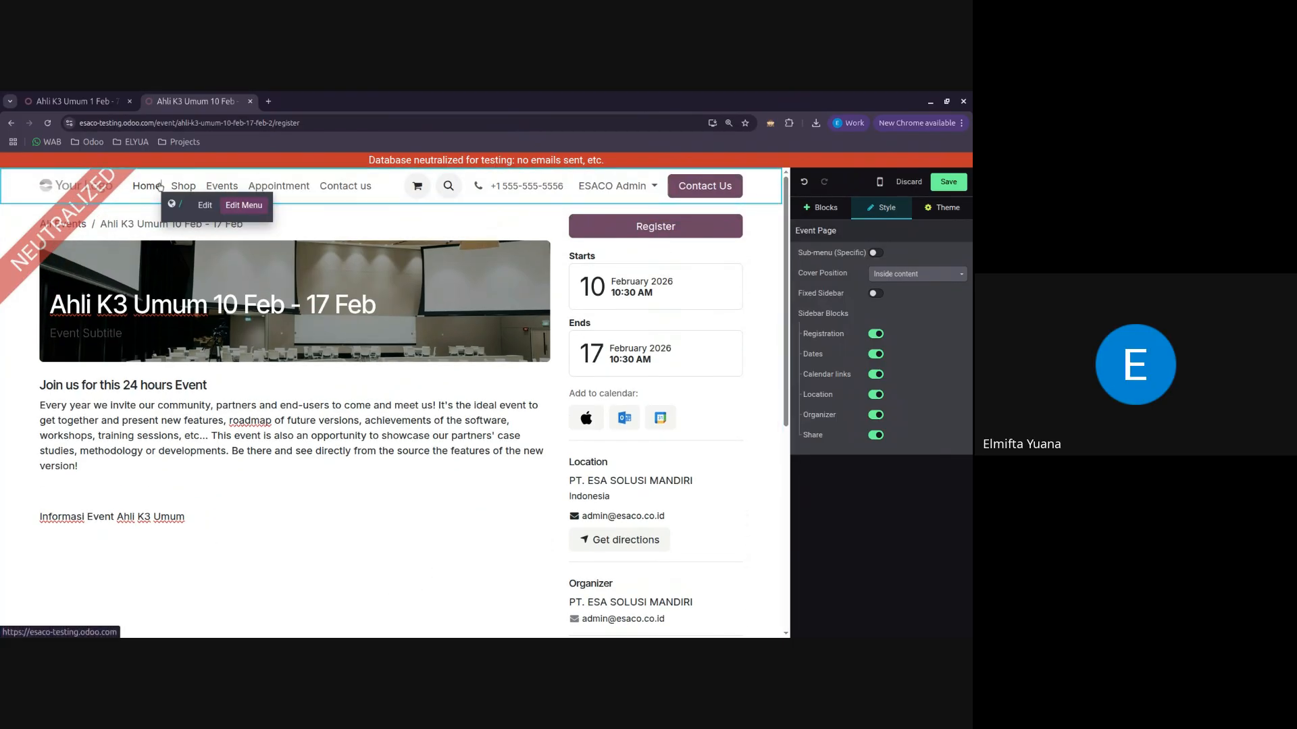
left_click(948, 182)
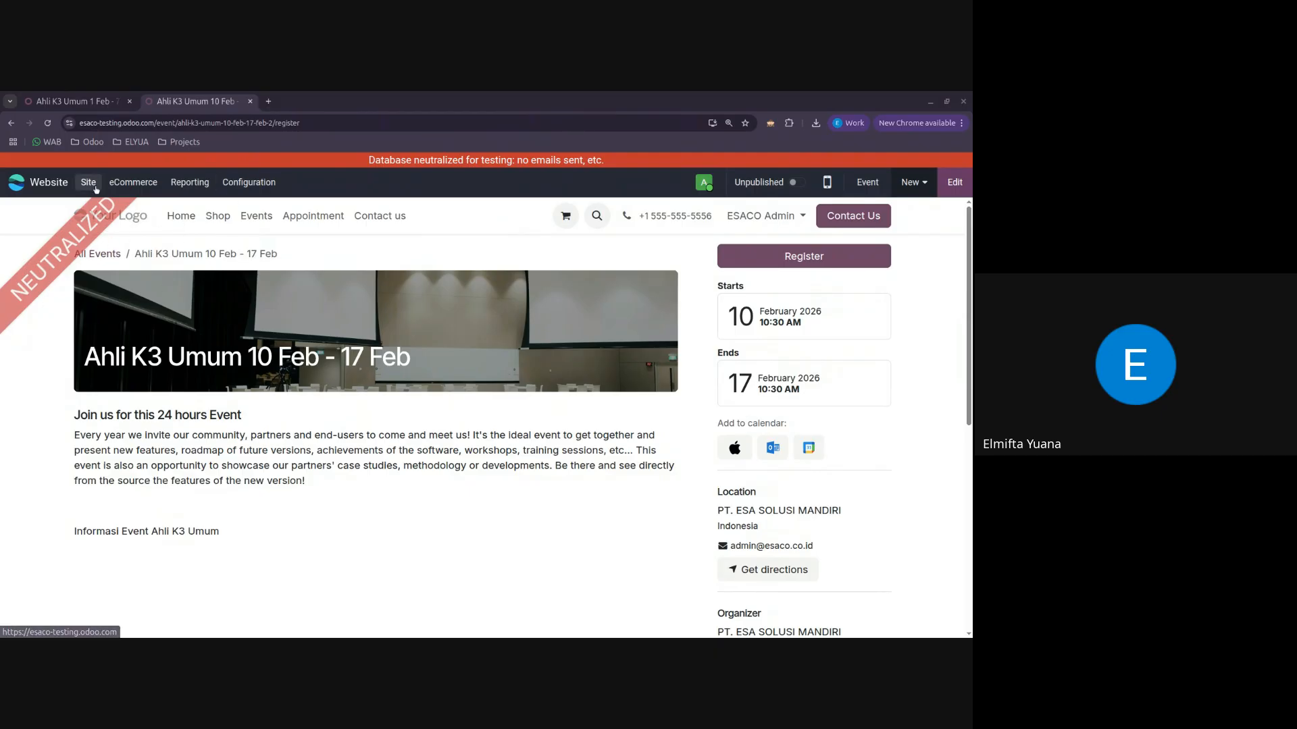
Step: Close the Ahli K3 Umum 10 Feb - 17 Feb page and leave editing on the 1 Feb - 7 Feb event page without saving
left_click(135, 102)
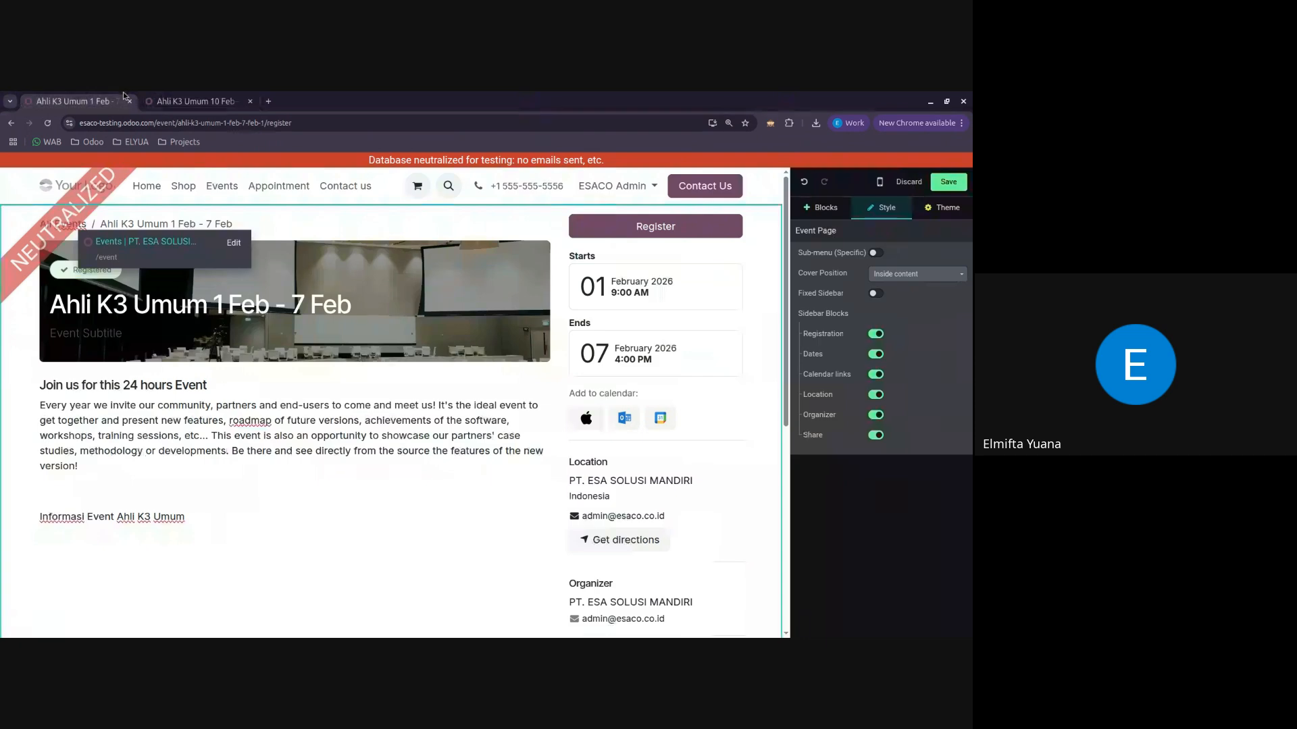
left_click(250, 101)
left_click(909, 182)
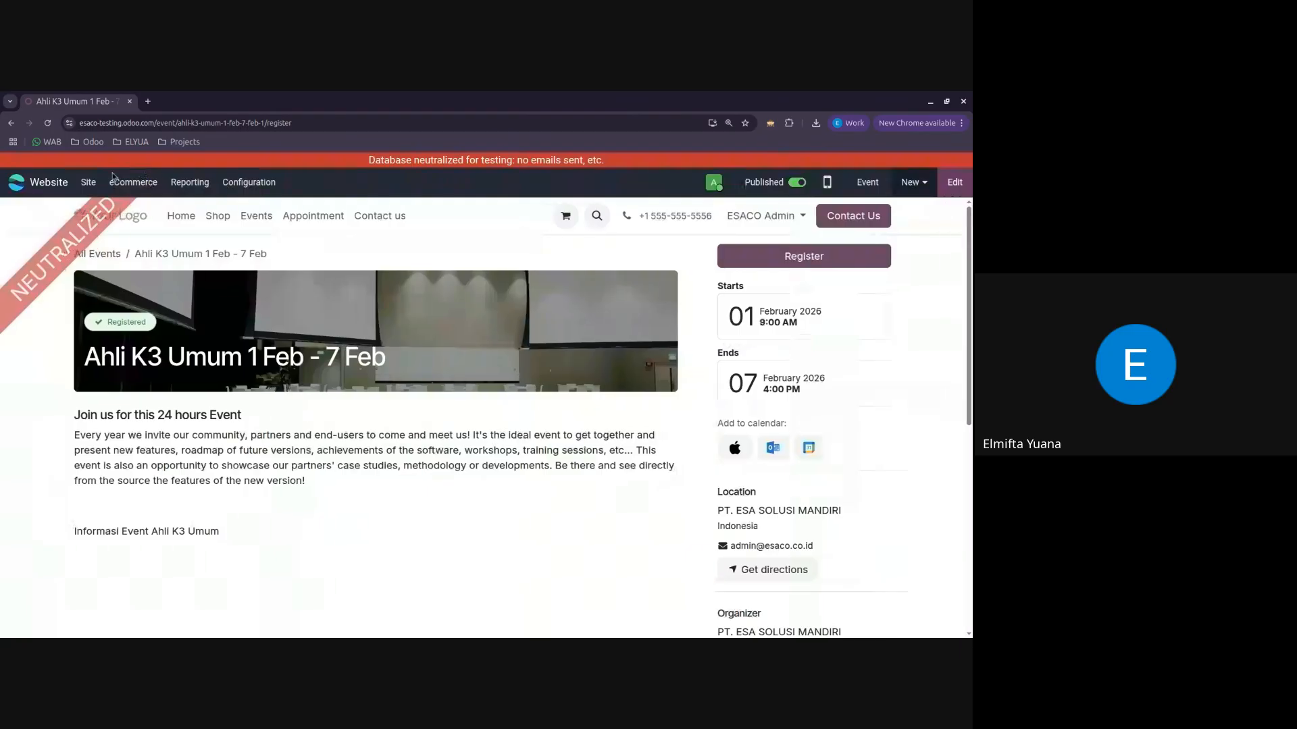
Step: Switch to the Project app and review the task stages of the Training Ahli K3 Umum 1 Feb - 7 Feb project
left_click(59, 193)
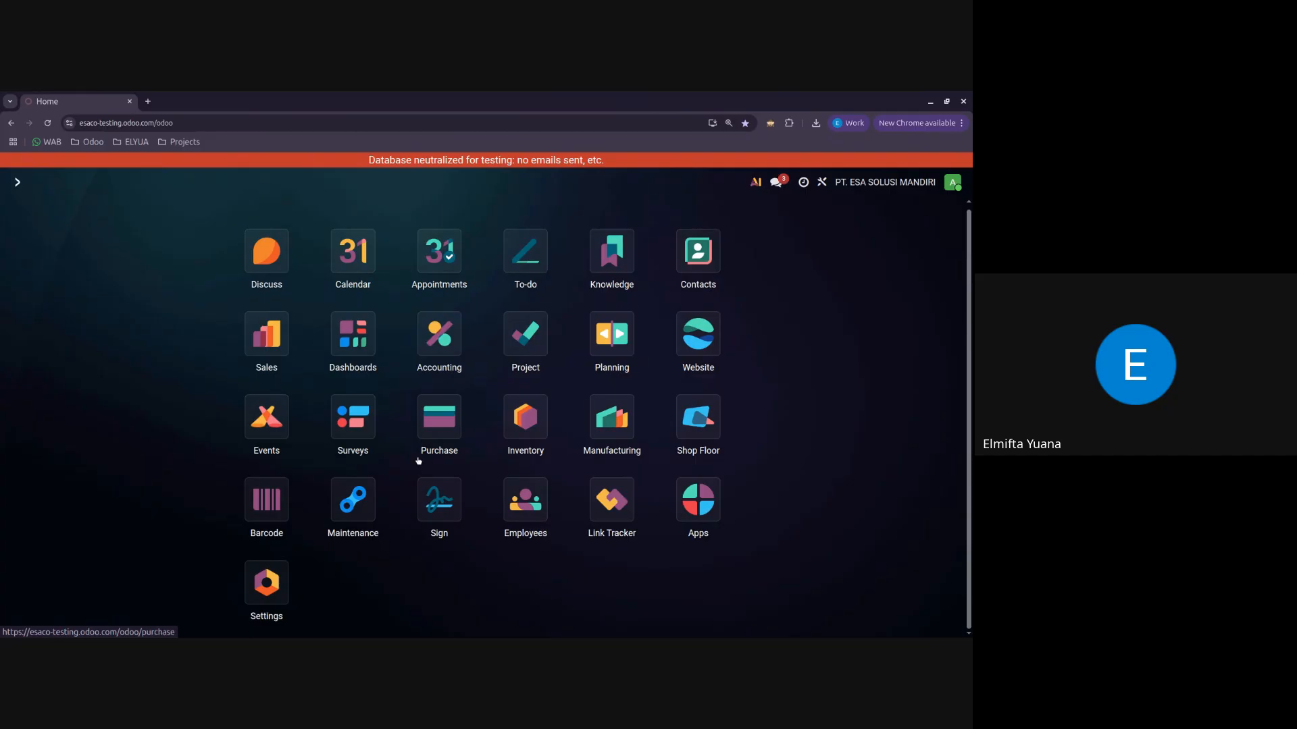
left_click(532, 353)
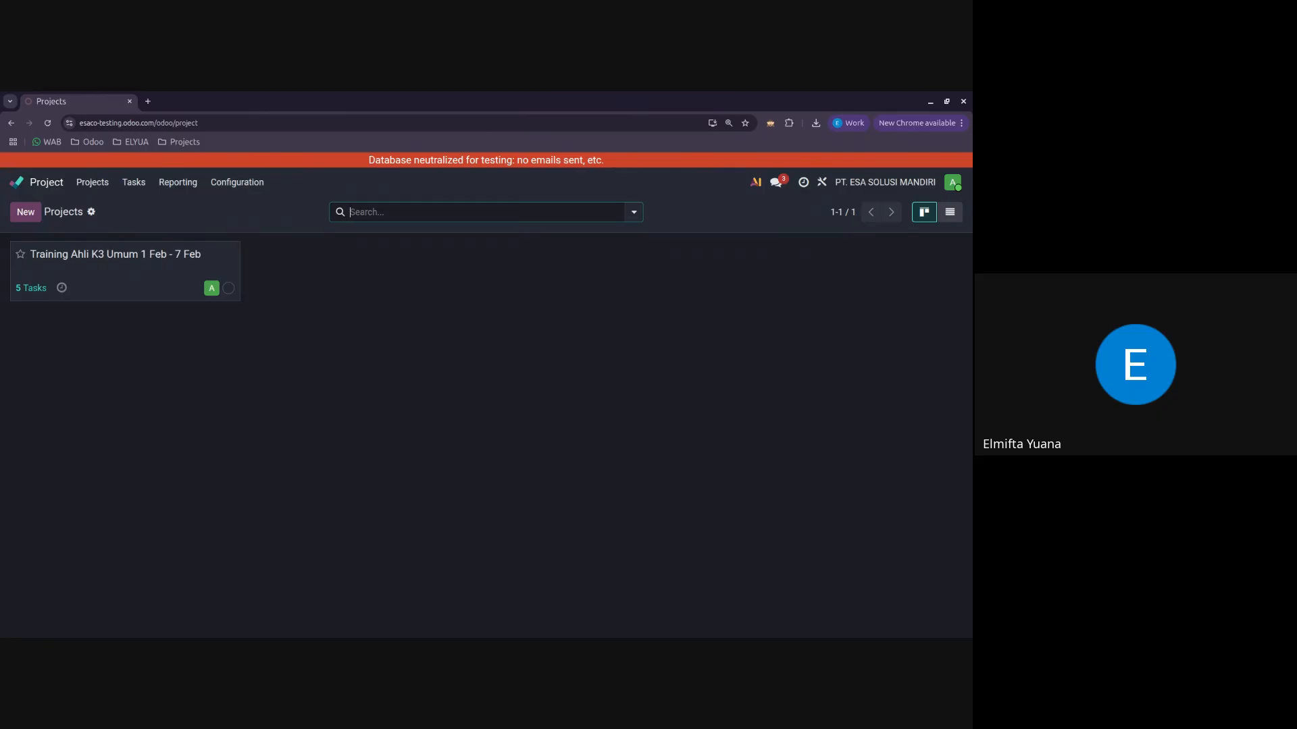
left_click(118, 267)
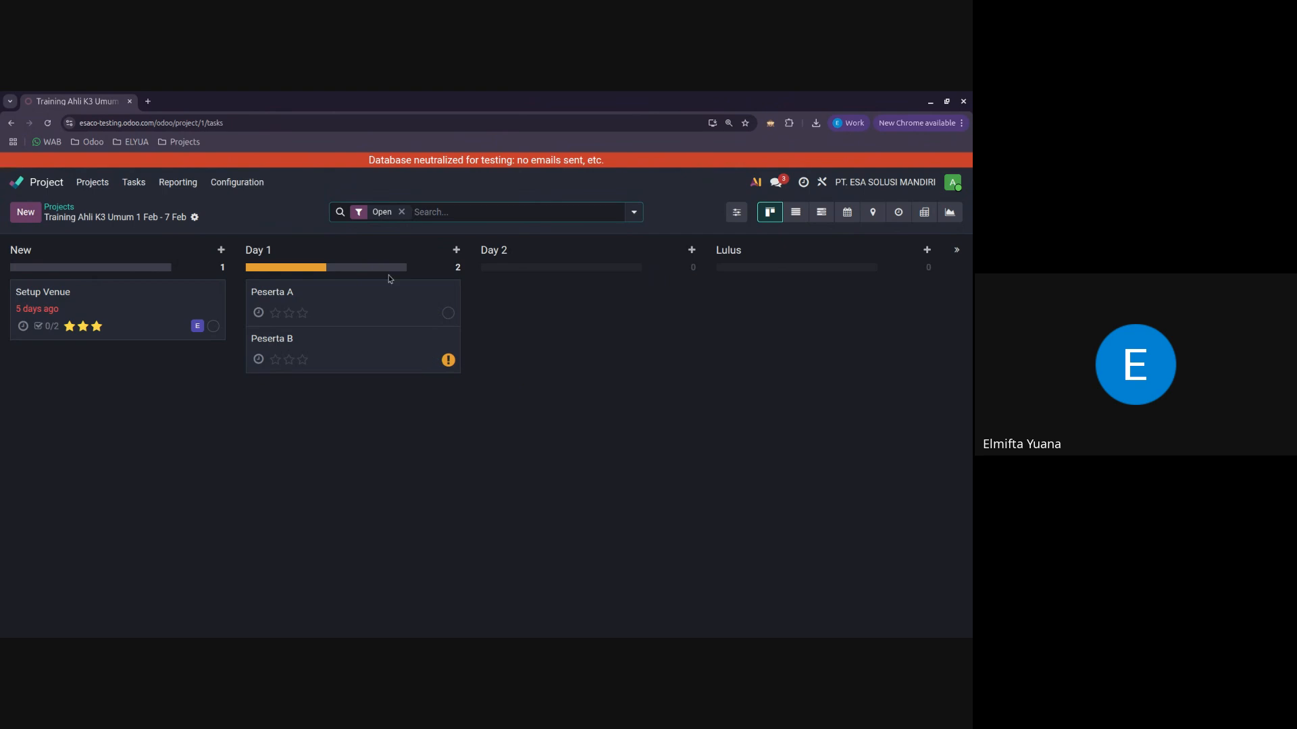
mouse_move(142, 308)
left_mouse_down()
mouse_move(530, 335)
mouse_move(132, 314)
left_mouse_up()
left_click(58, 207)
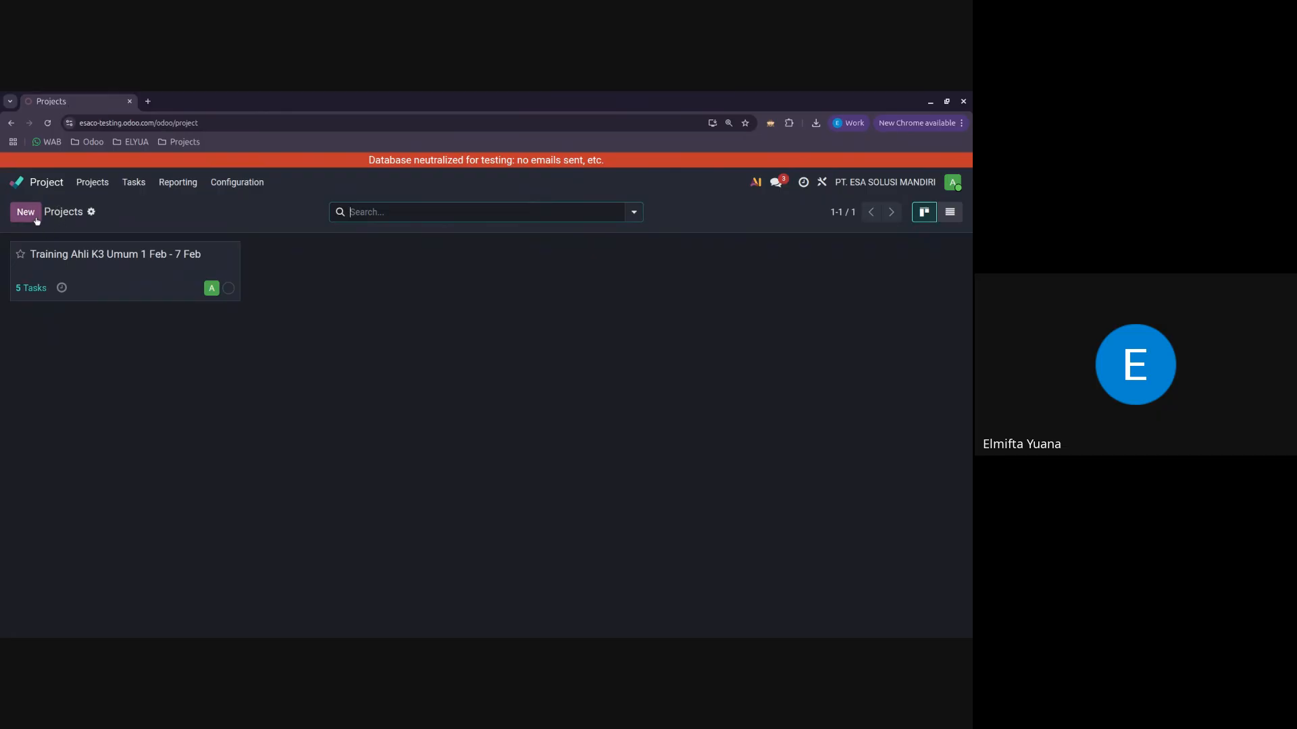
Step: Create a new project named "Attendees Ahli K3 Umum 1 Feb - 7 Feb"
left_click(25, 212)
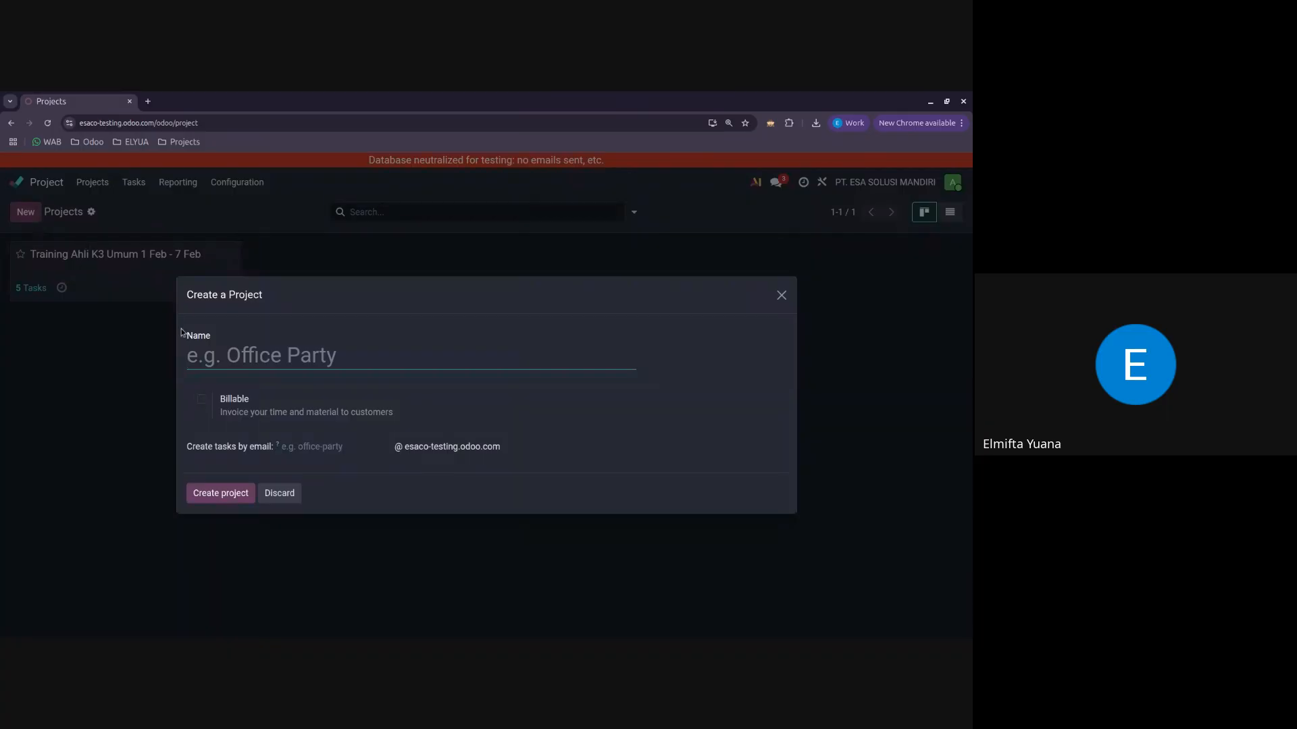
type("At")
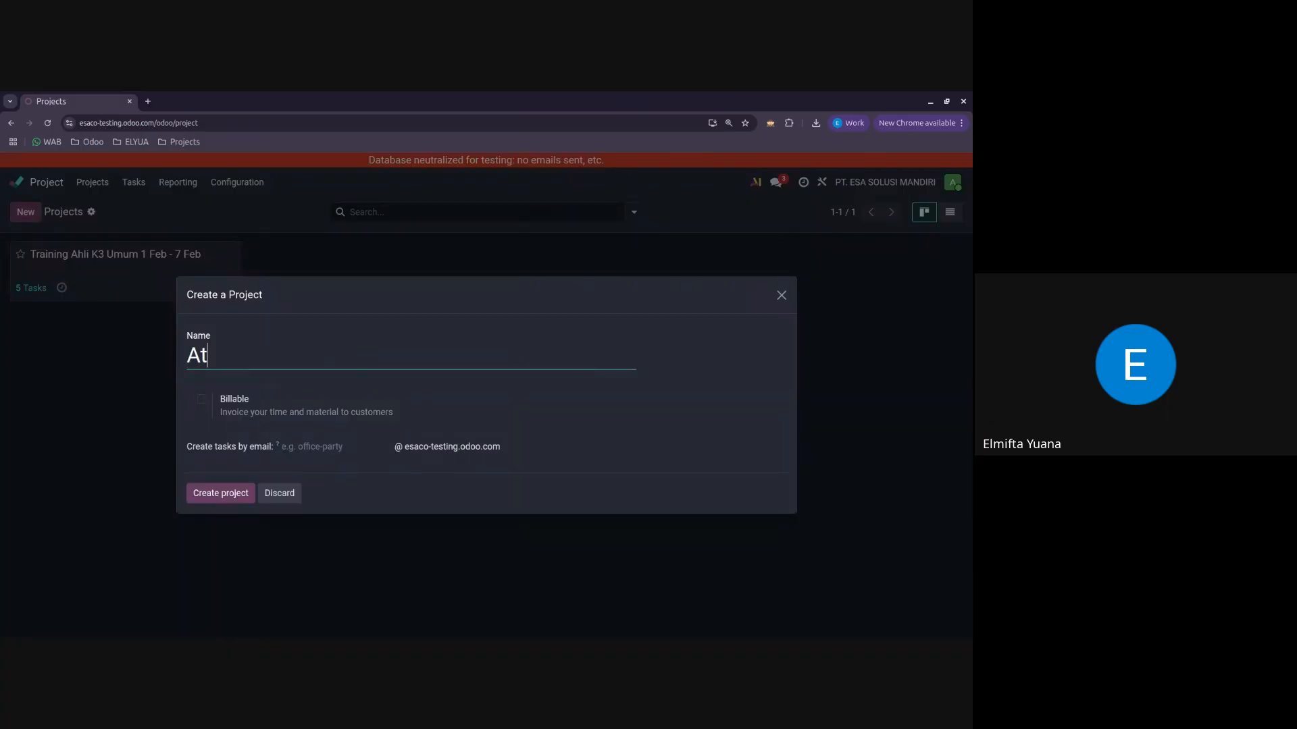
type("tendees A")
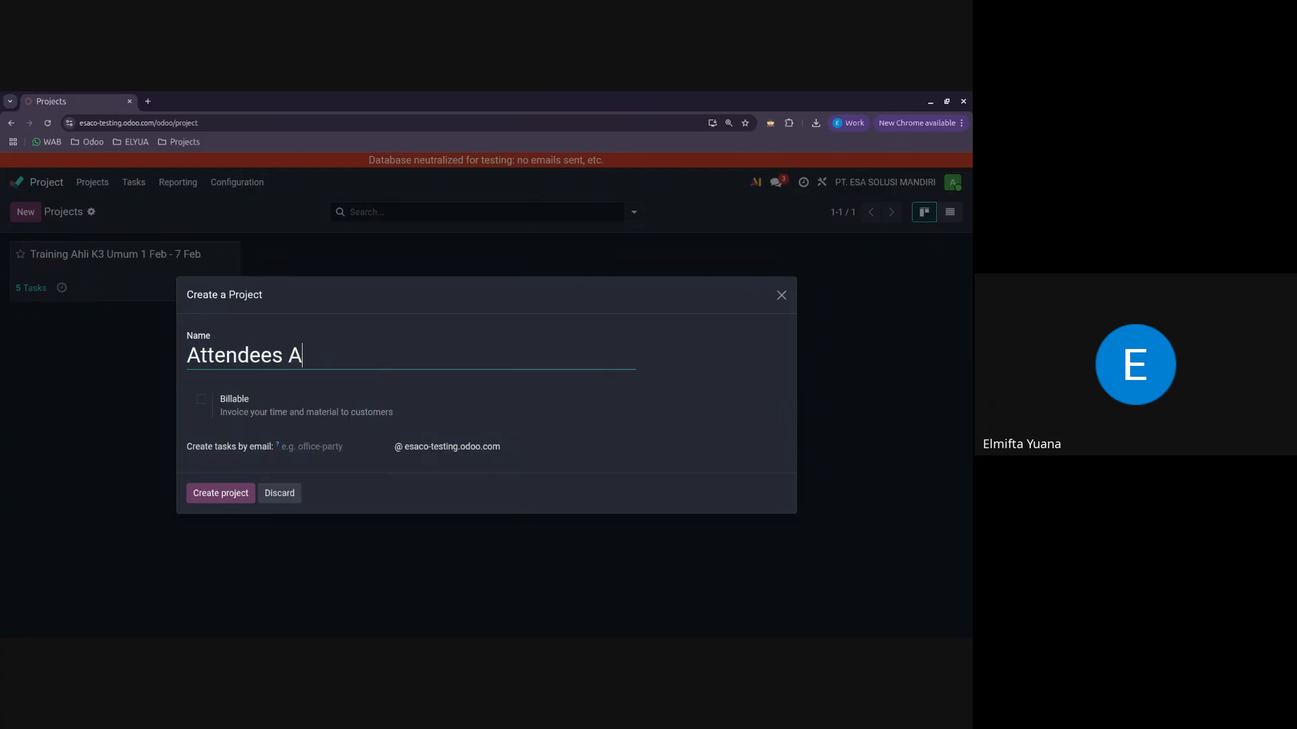
type("hli K3 Umum 1 Feb")
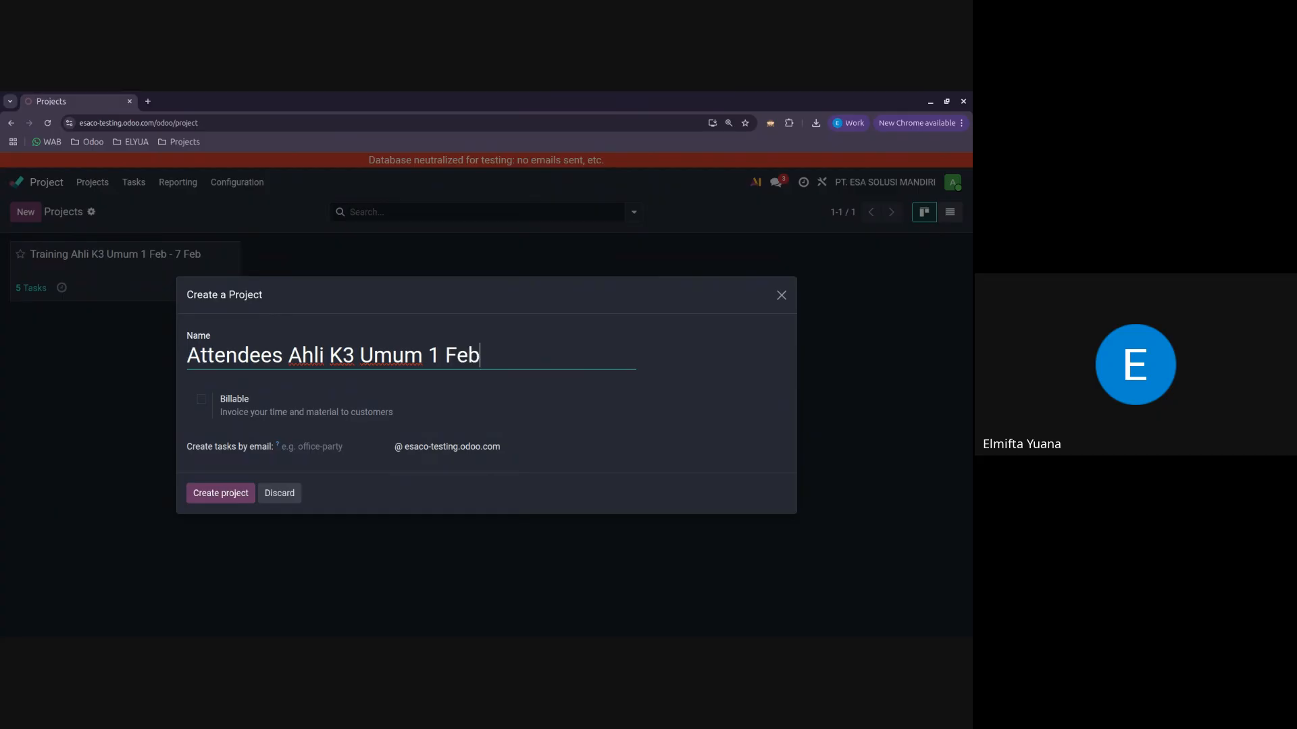
type(" - 7 Feb")
left_click(222, 493)
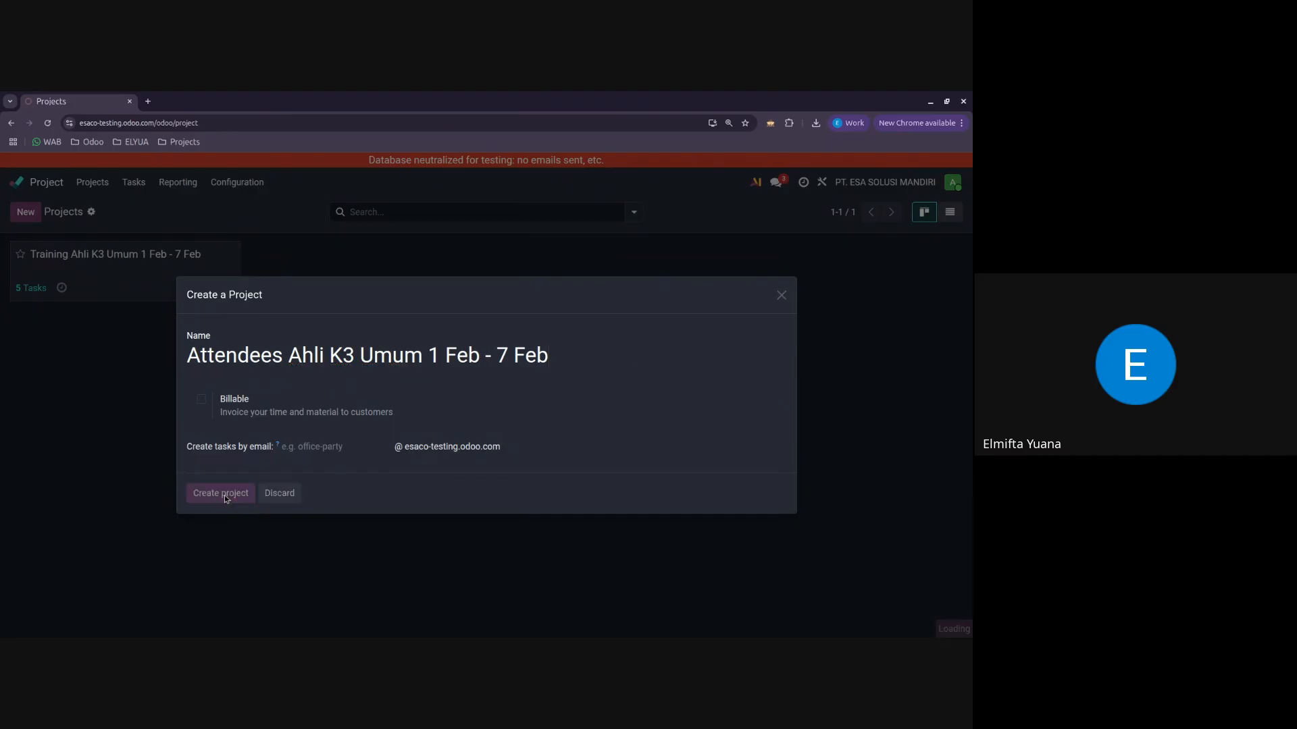
Step: Add the stages New, Day 1 and Day 2 to the Attendees Ahli K3 Umum 1 Feb - 7 Feb project
left_click(164, 255)
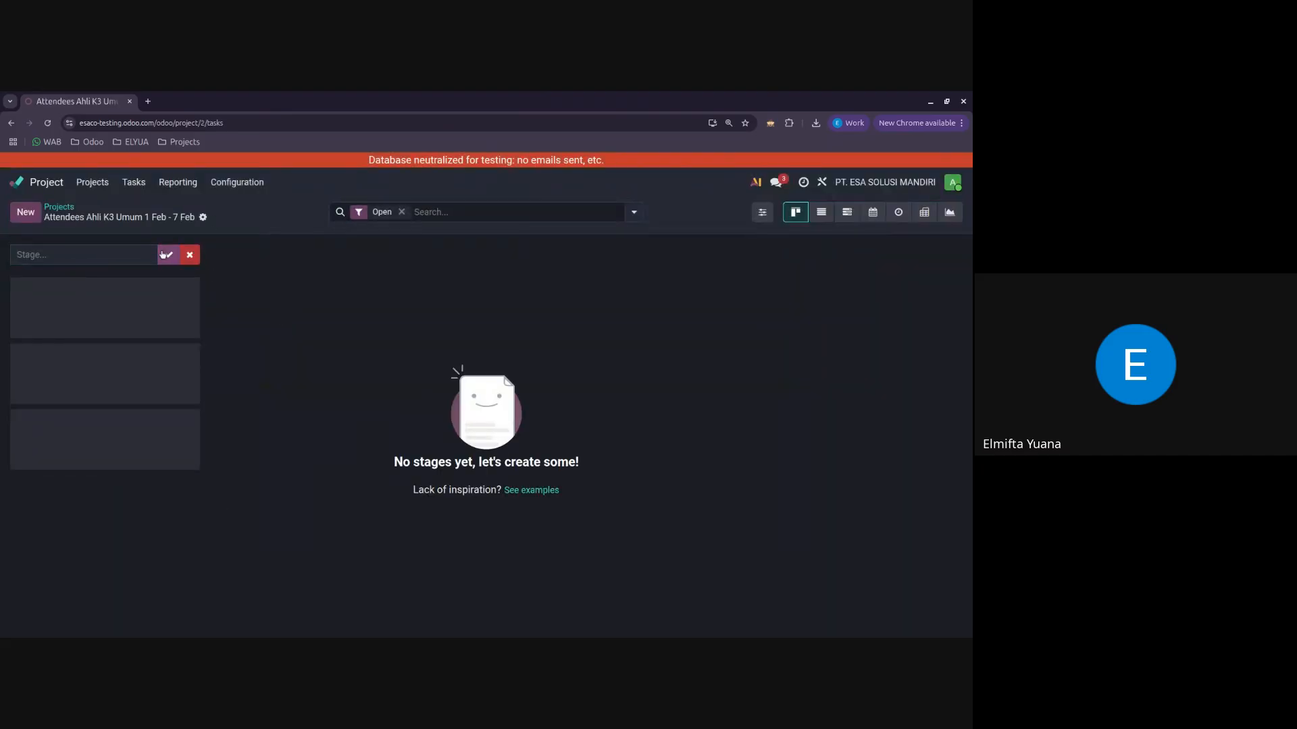
left_click(81, 252)
type("New")
key("Return")
type("Da")
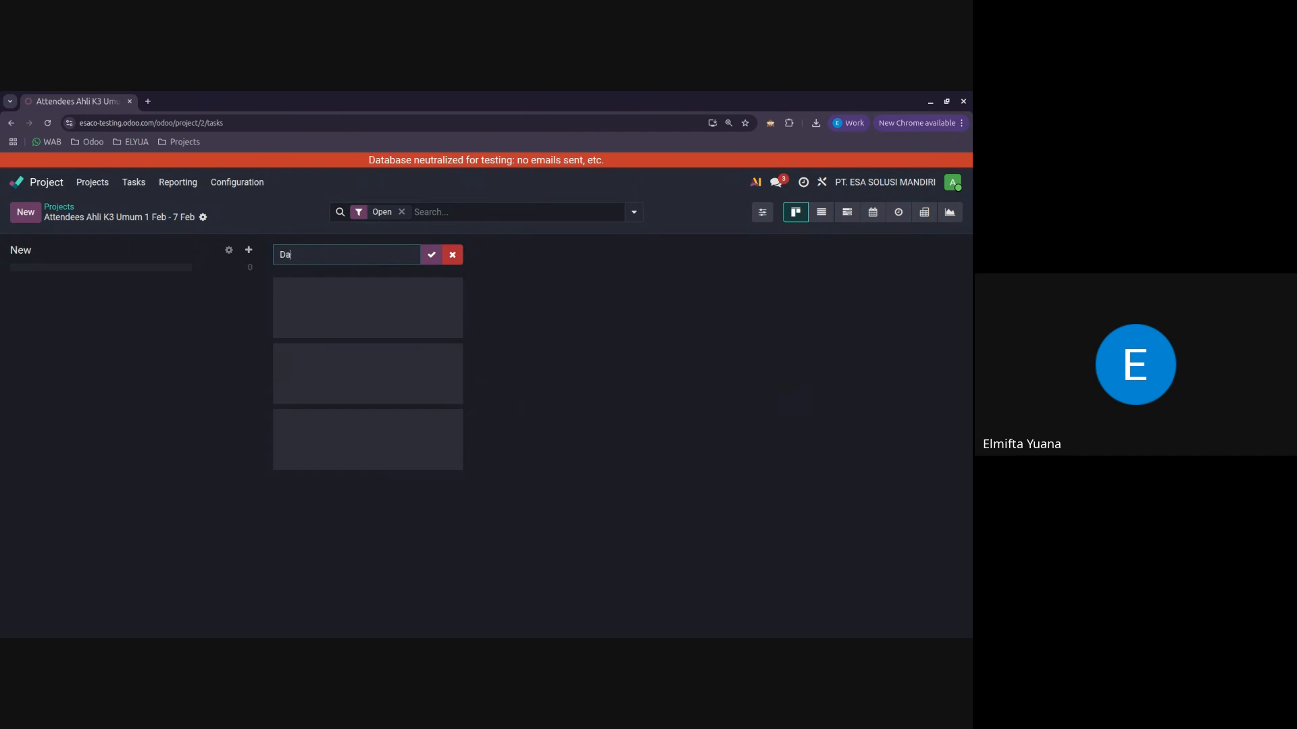
type("y 1")
key("Return")
type("D")
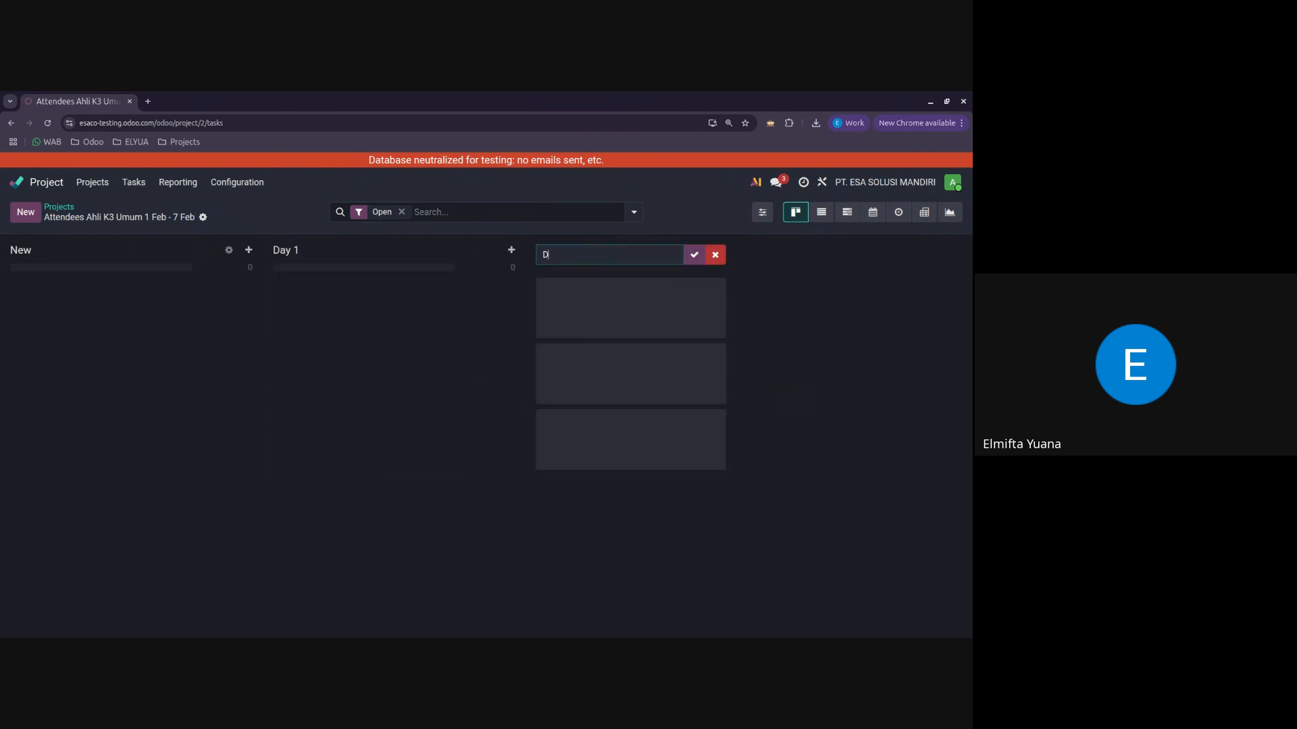
type("ay 2")
key("Return")
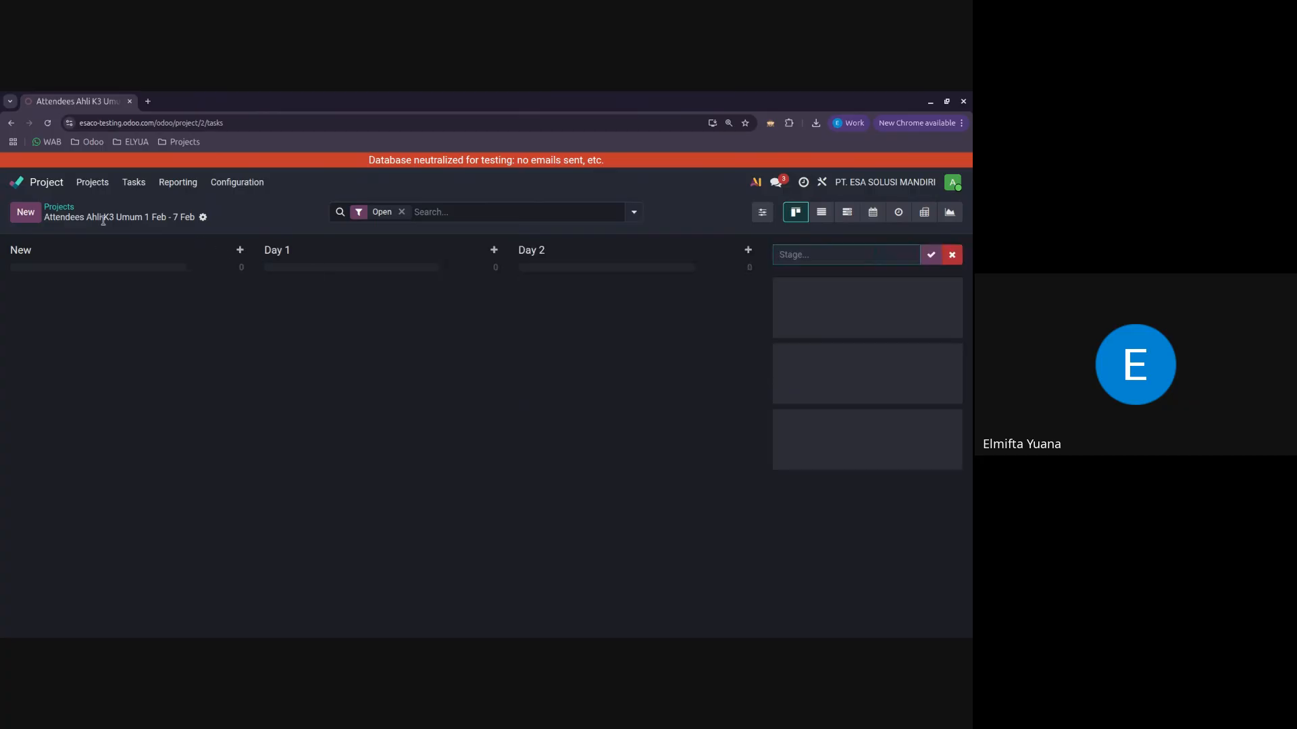
Step: Return to the projects list and create another project named "Event Registration"
left_click(65, 208)
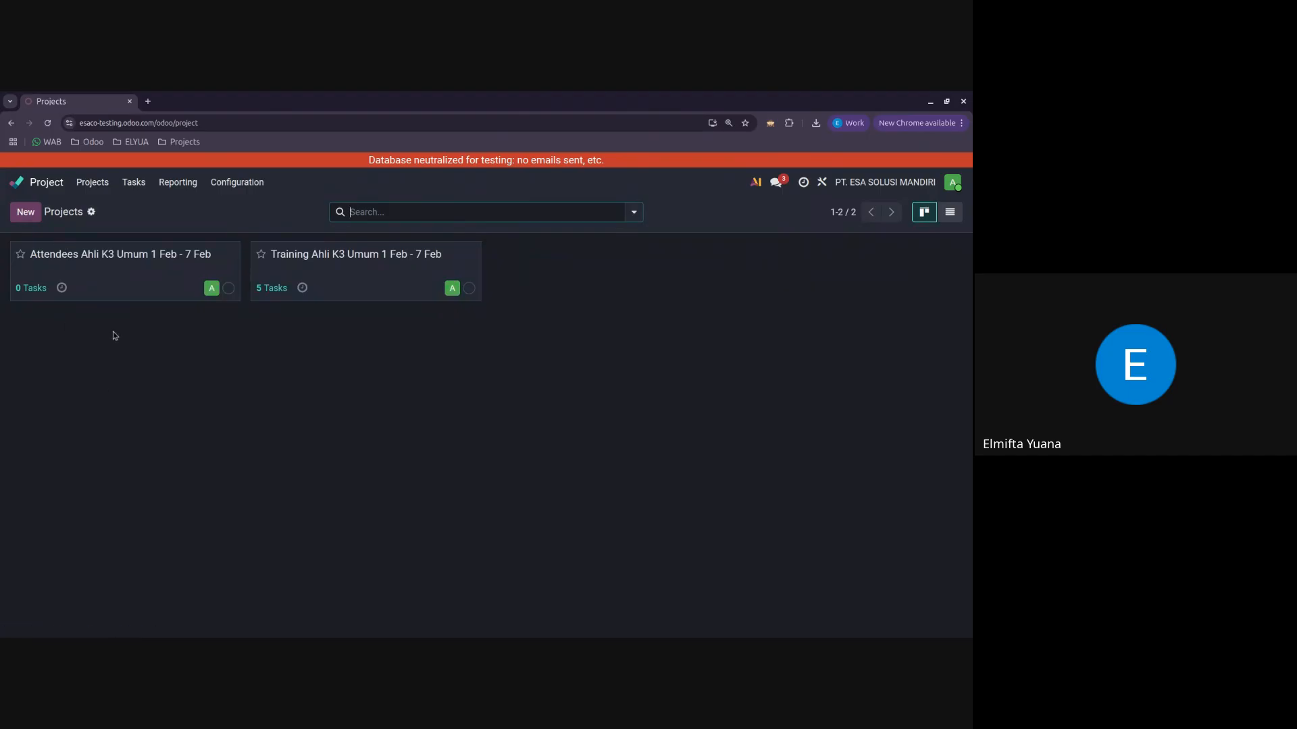
left_click(28, 215)
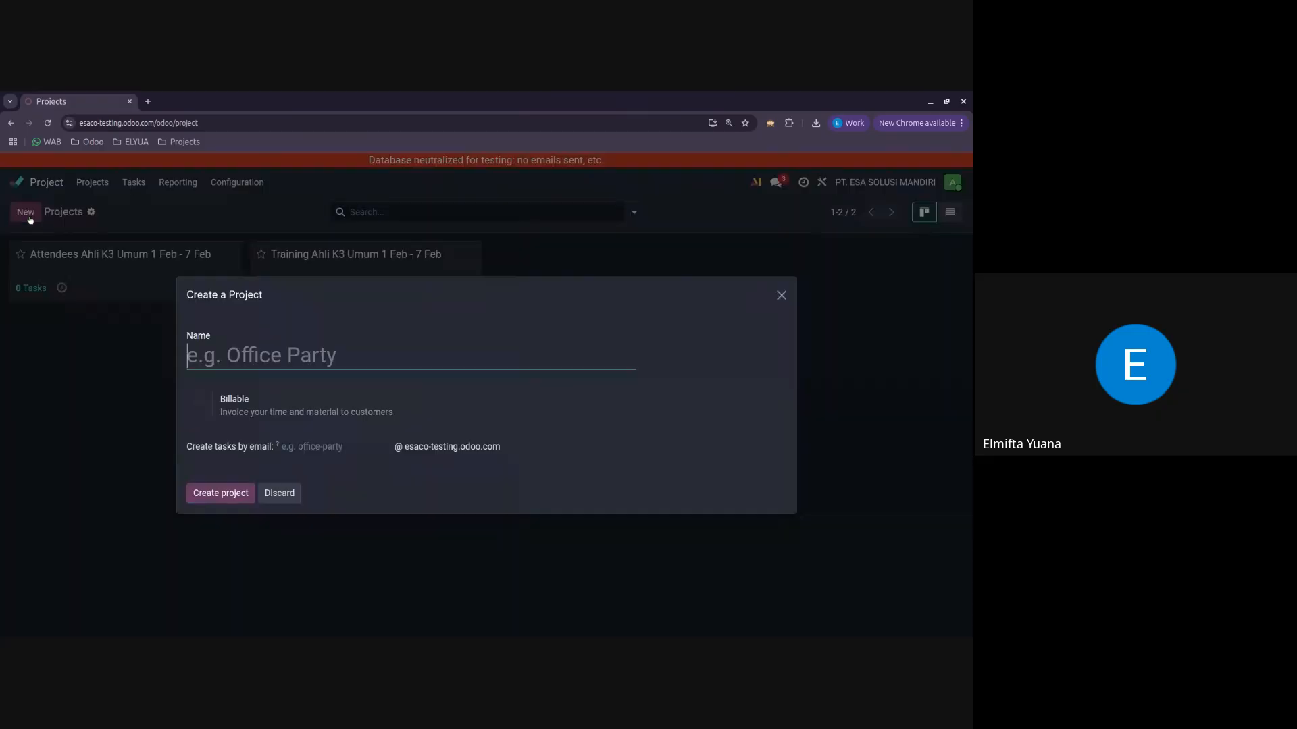
type("Ece")
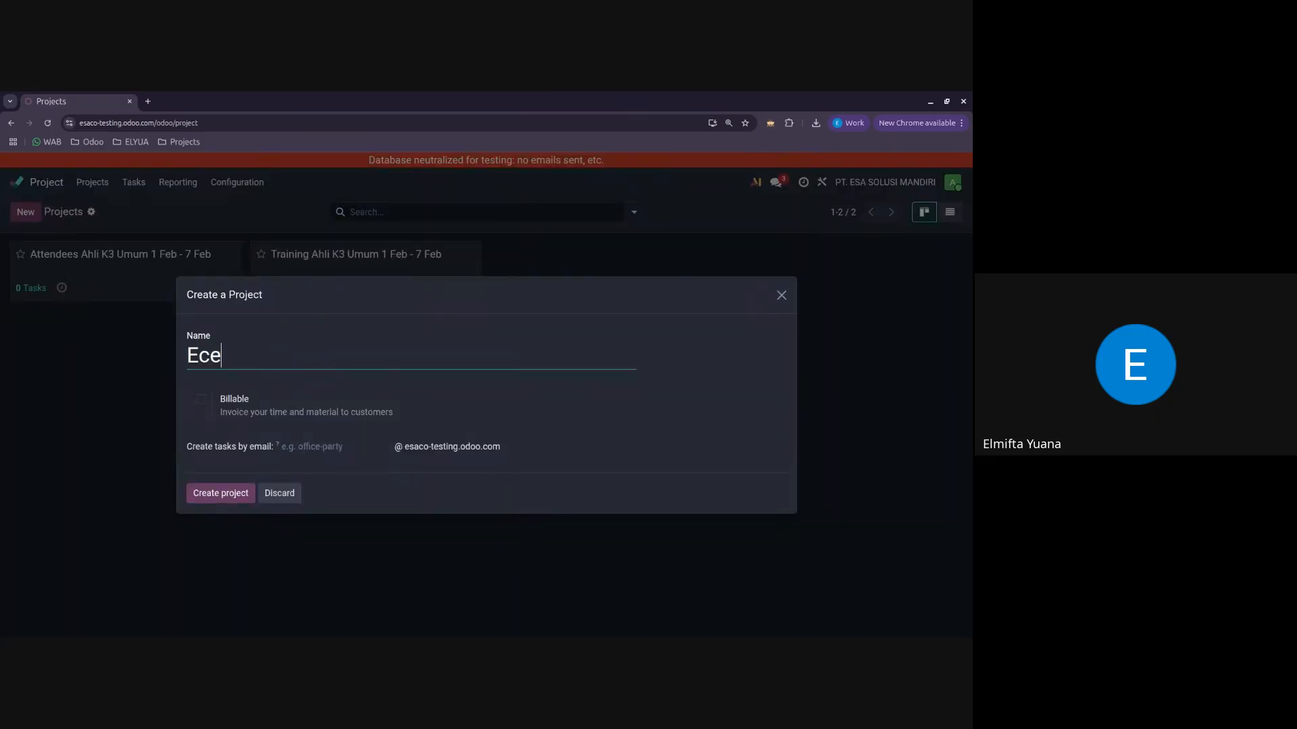
key("BackSpace")
key("BackSpace")
type("vent Regist")
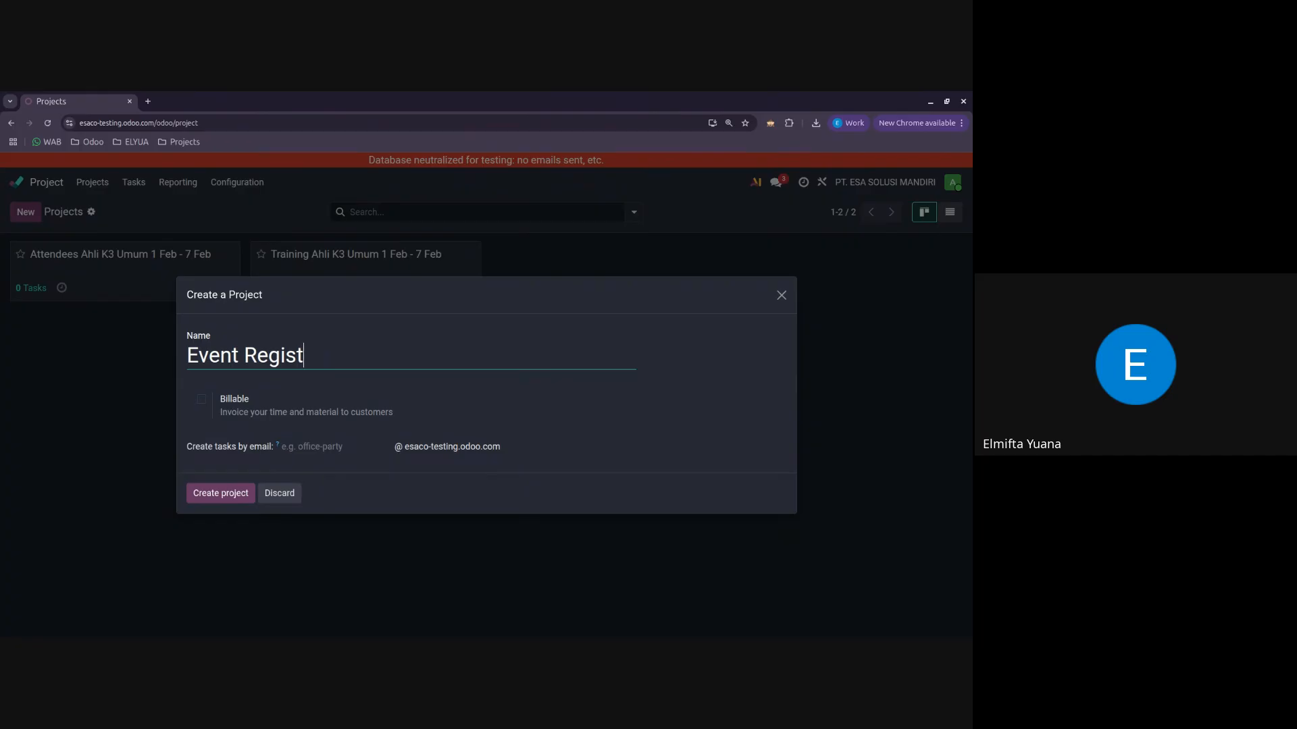
type("ration")
left_click(238, 492)
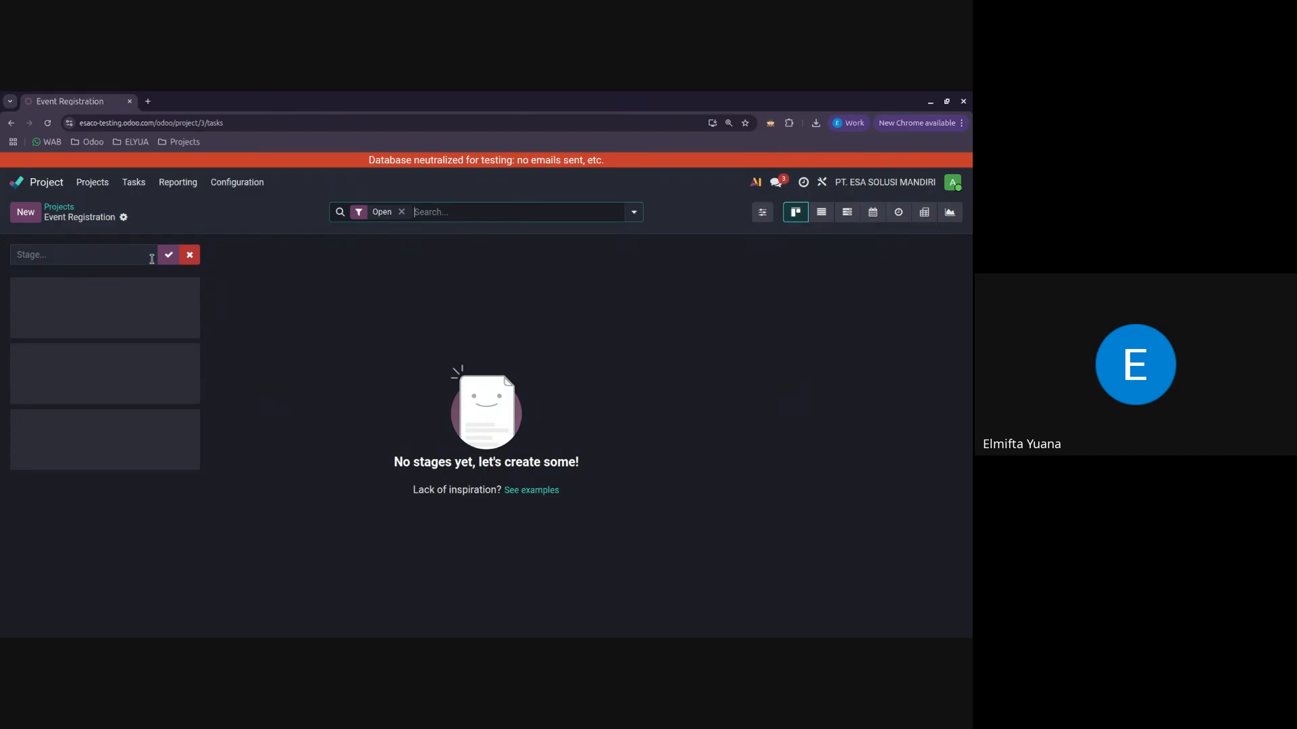
Step: Add a stage named New to the Event Registration project
left_click(148, 255)
type("N")
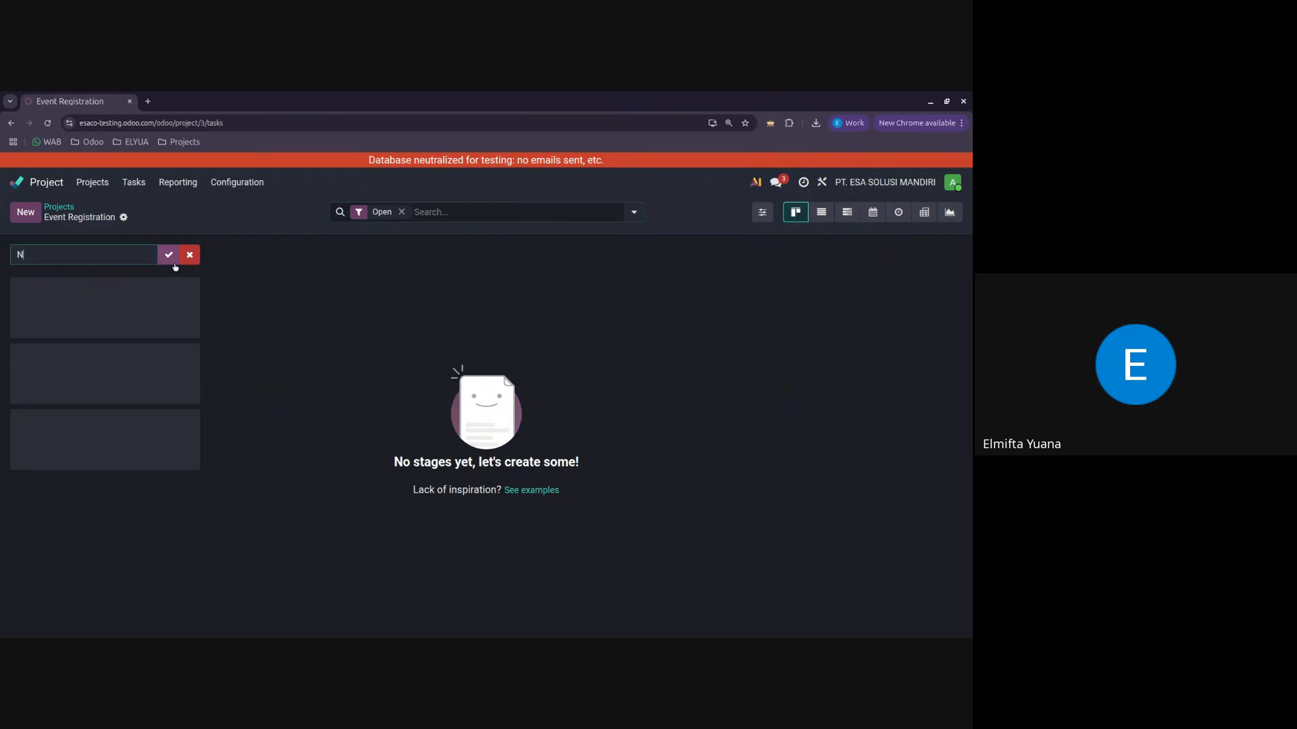
type("ew")
key("Return")
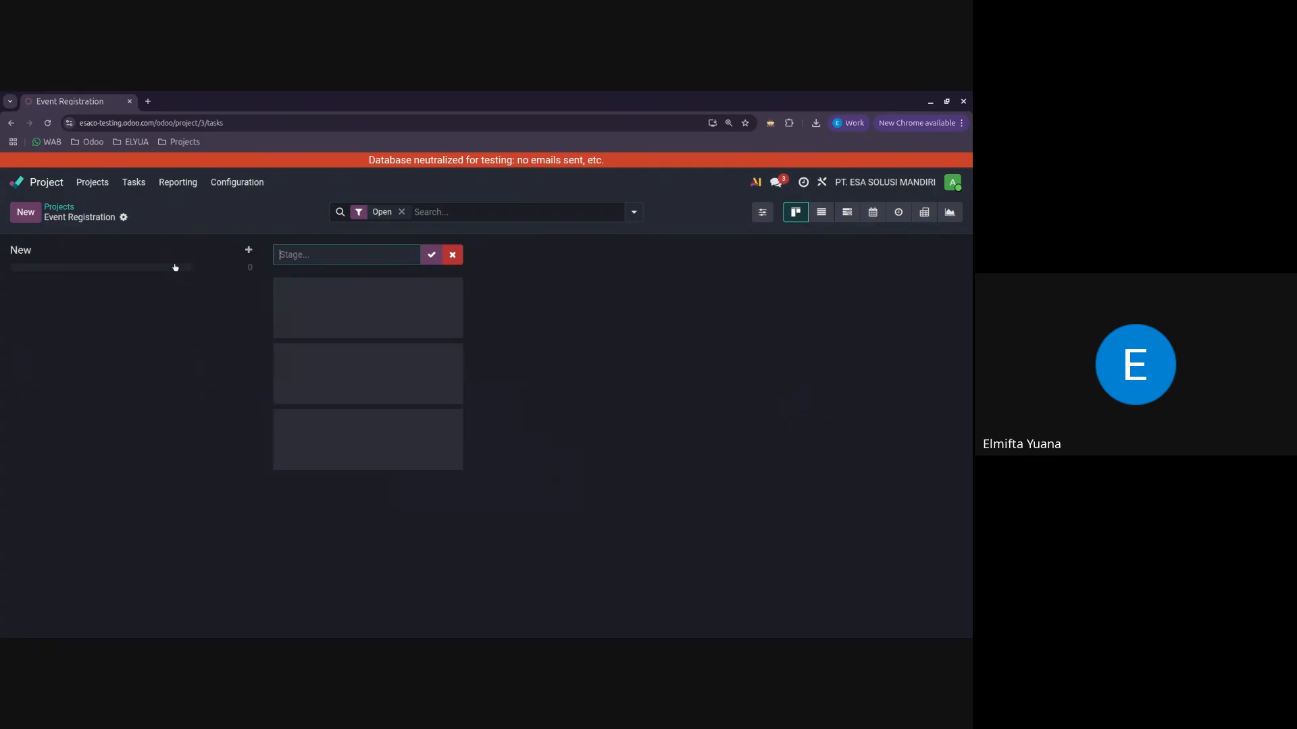
Step: Look over the projects list and the Event Registration project's task board, ending back at the list
left_click(61, 207)
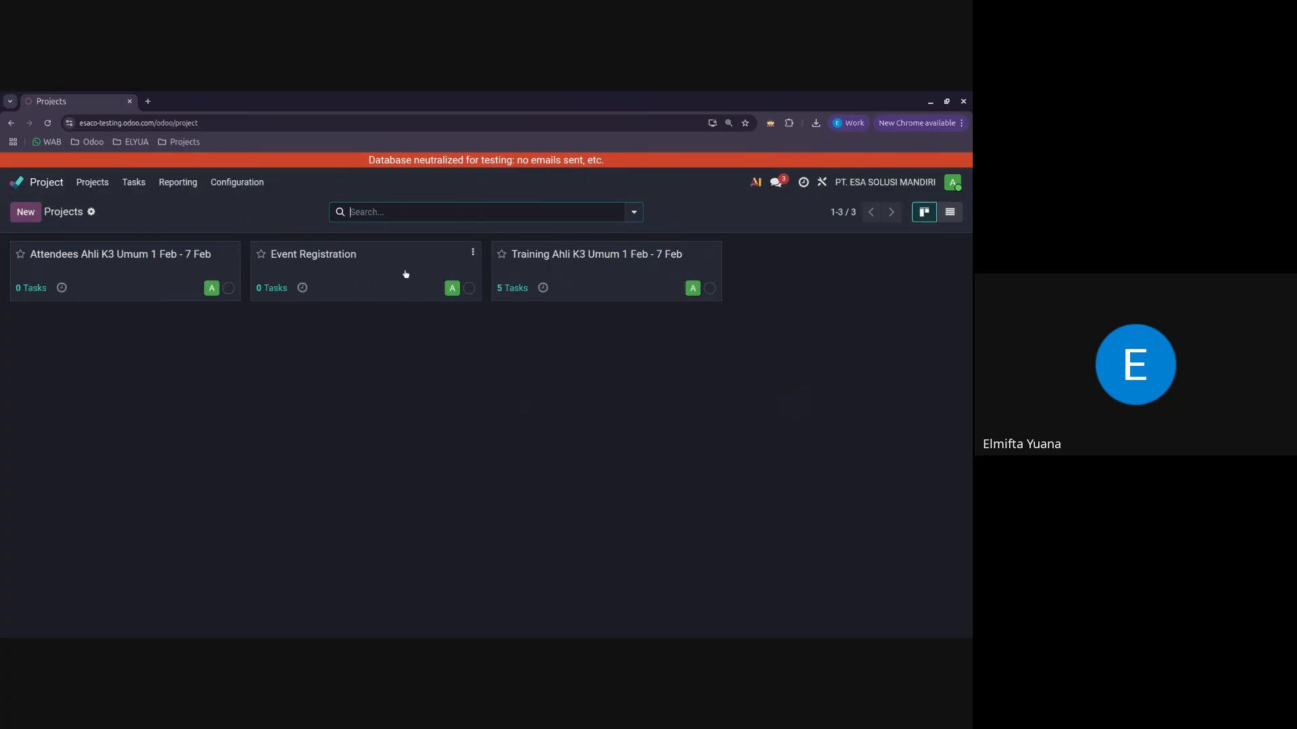
left_click(382, 298)
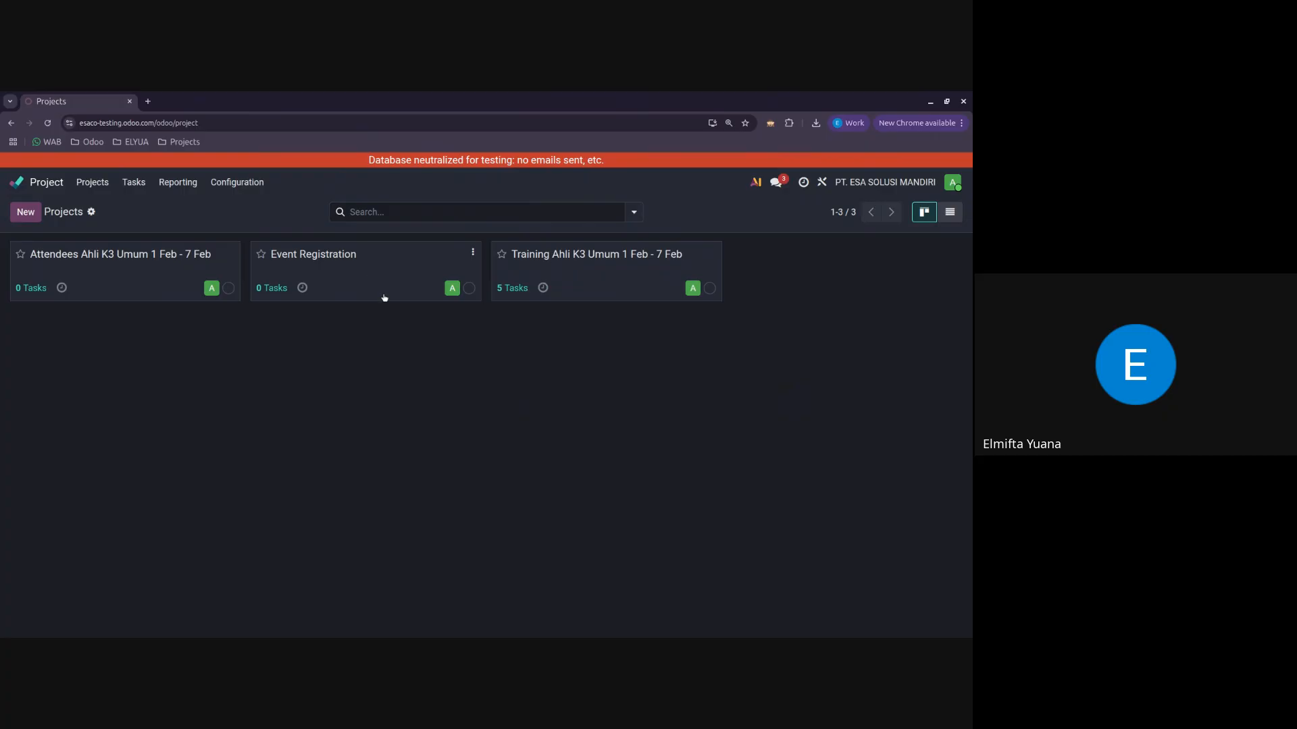
left_click(350, 265)
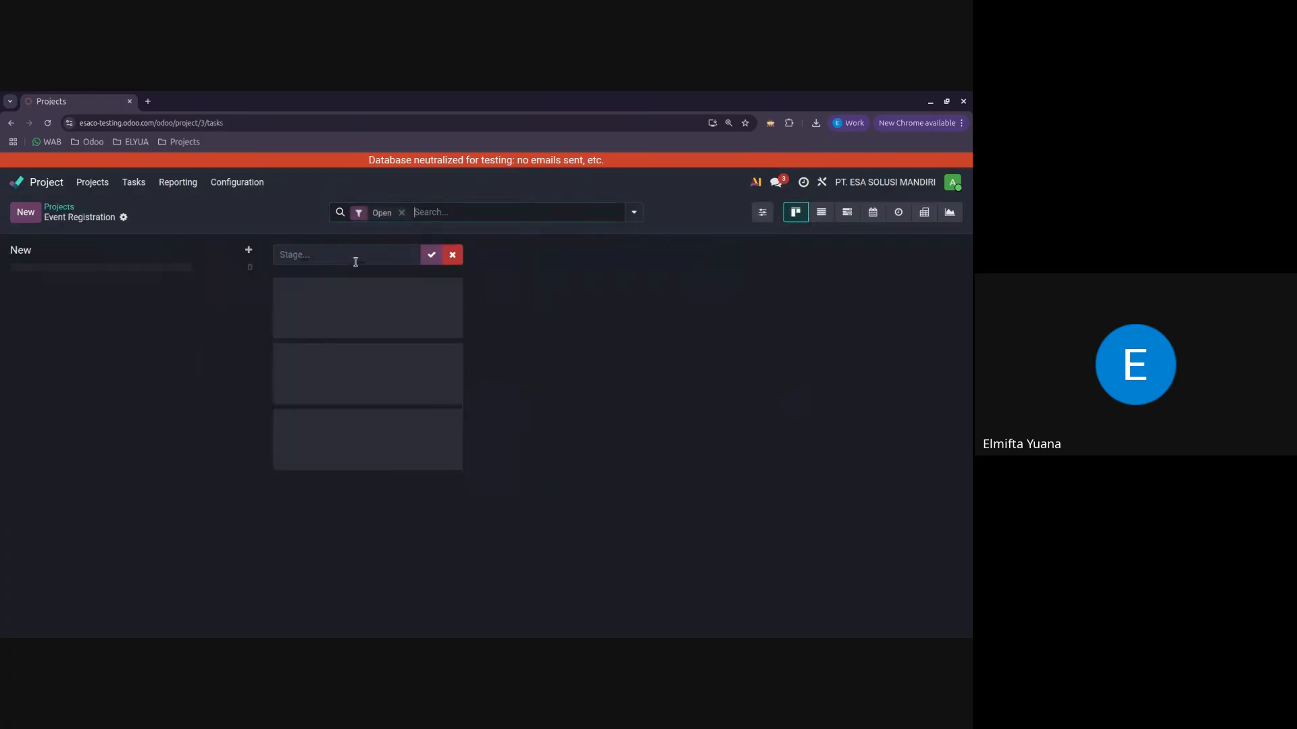
left_click(65, 214)
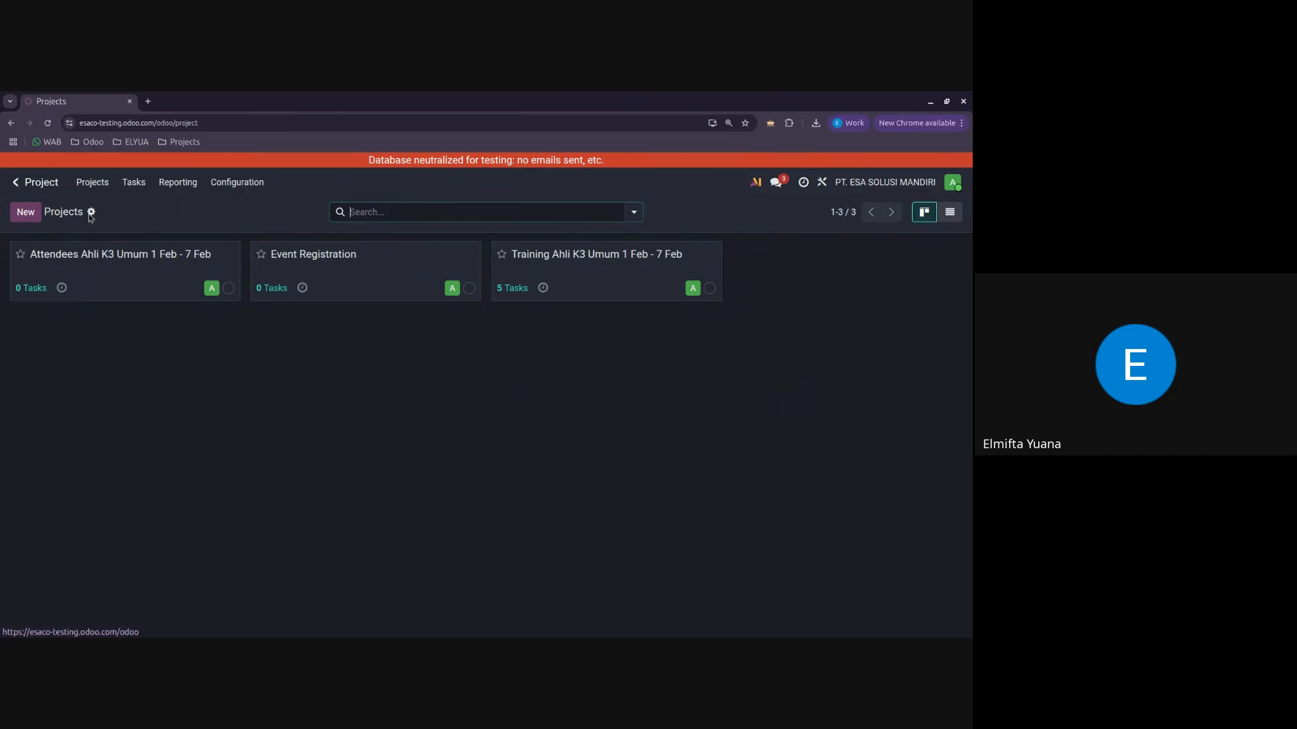
Step: Duplicate the Projects browser tab and switch to the Website app in the copy
right_click(88, 107)
left_click(115, 191)
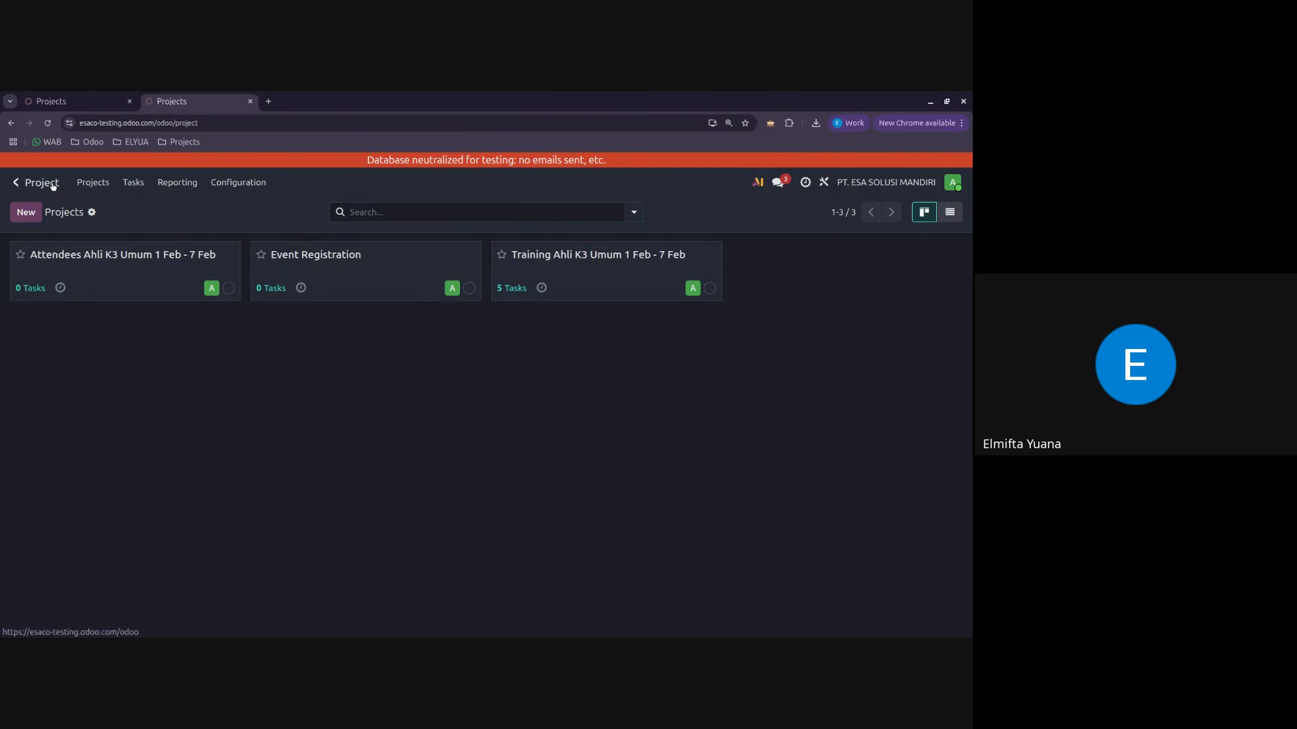
left_click(51, 186)
left_click(702, 342)
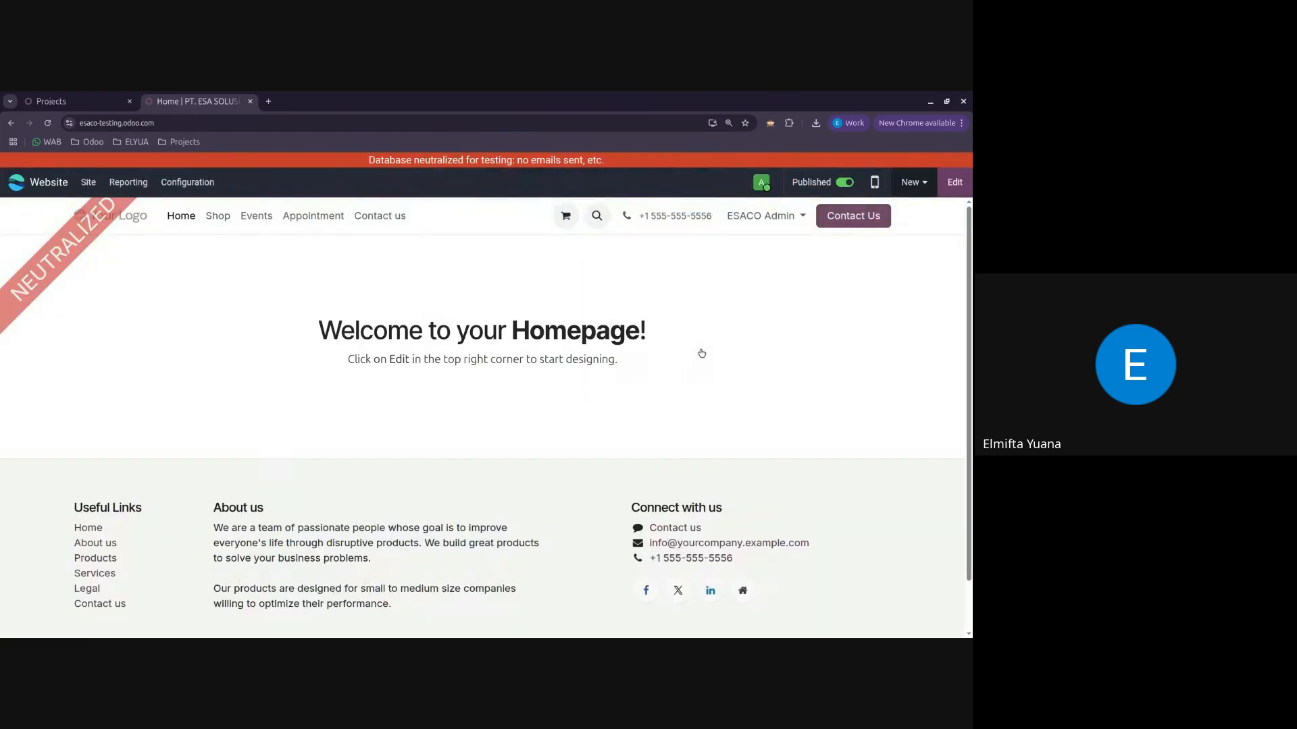
Step: Start editing the homepage and add a menu item titled "Form" to the website menu
left_click(953, 184)
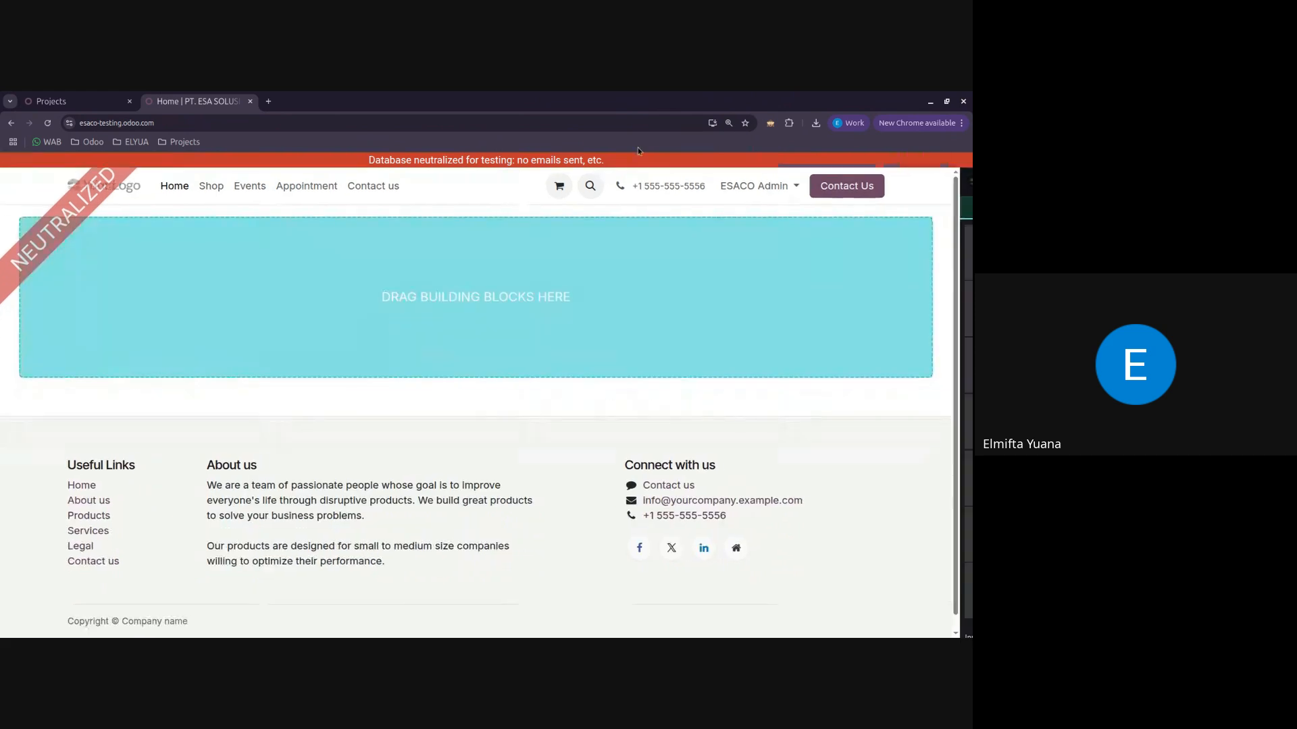
left_click(354, 188)
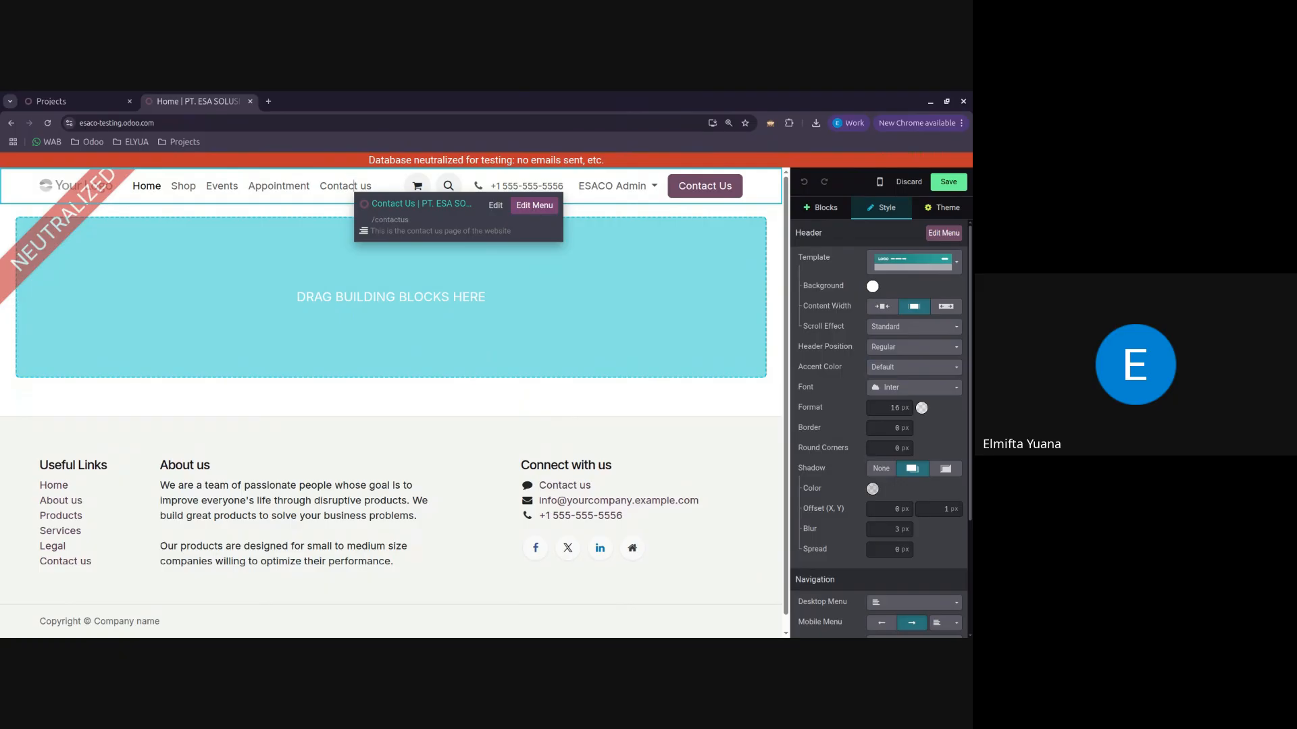
left_click(534, 207)
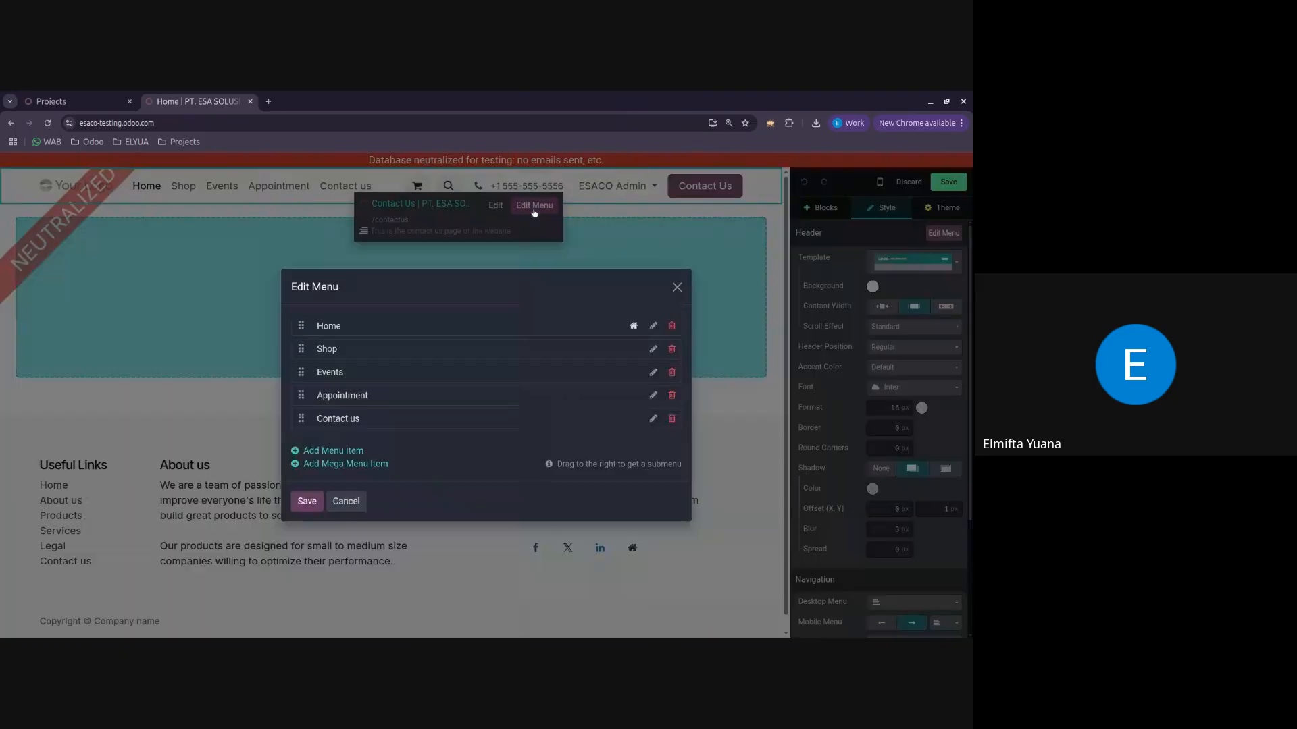
left_click(343, 452)
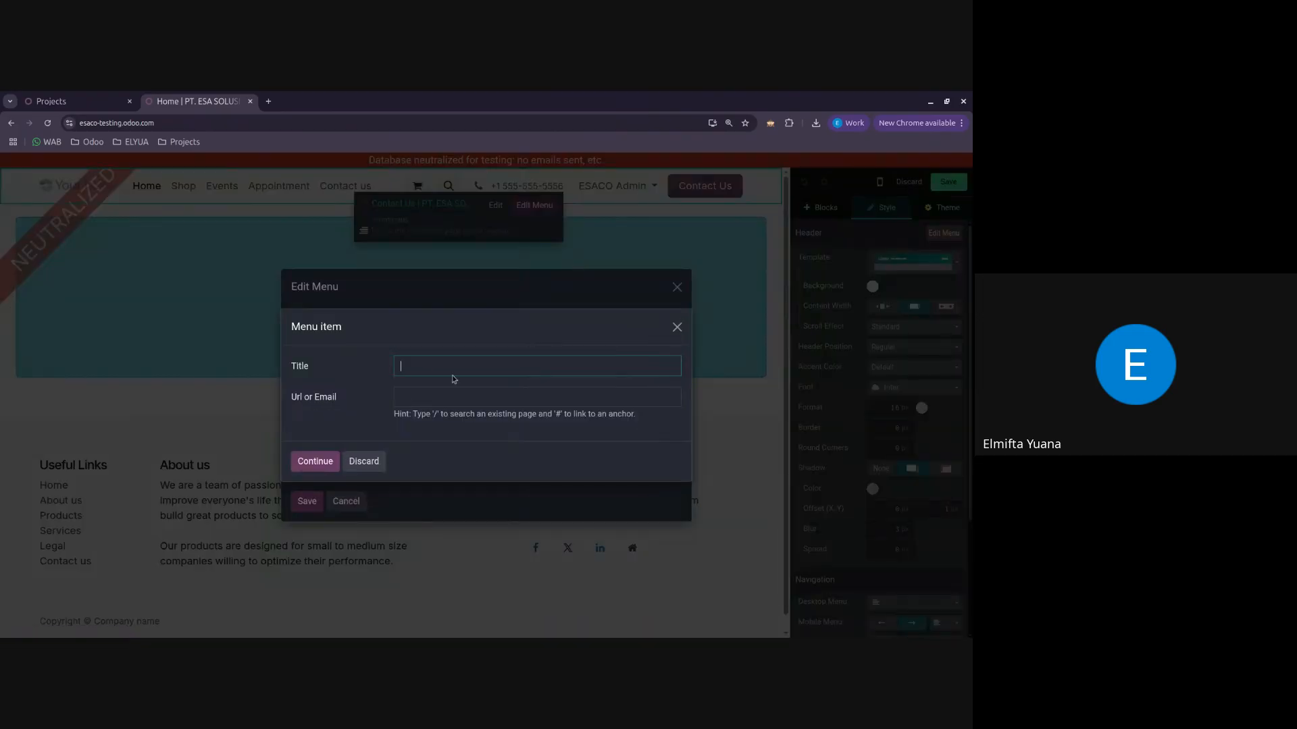
type("Form")
left_click(328, 461)
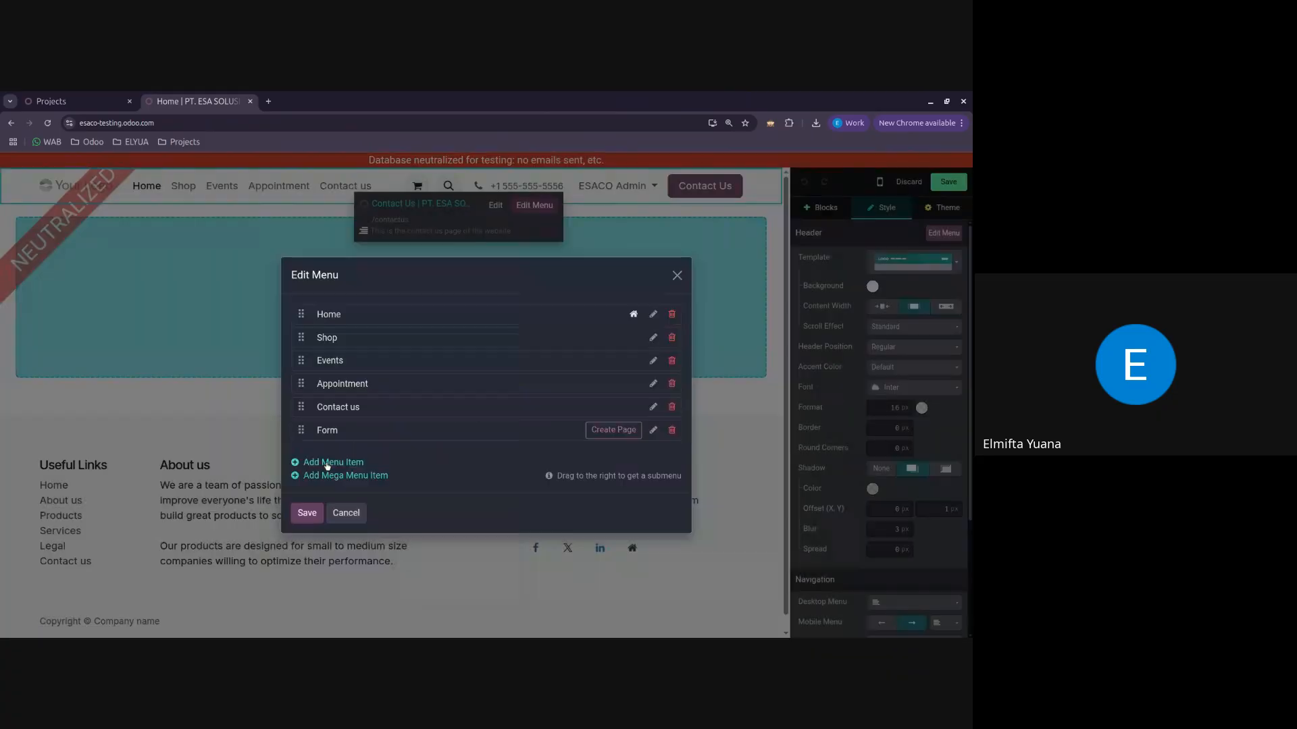
Step: Create a blank Basic page for the Form menu item and insert the "Let's Connect" block from Contact & Forms
left_click(609, 432)
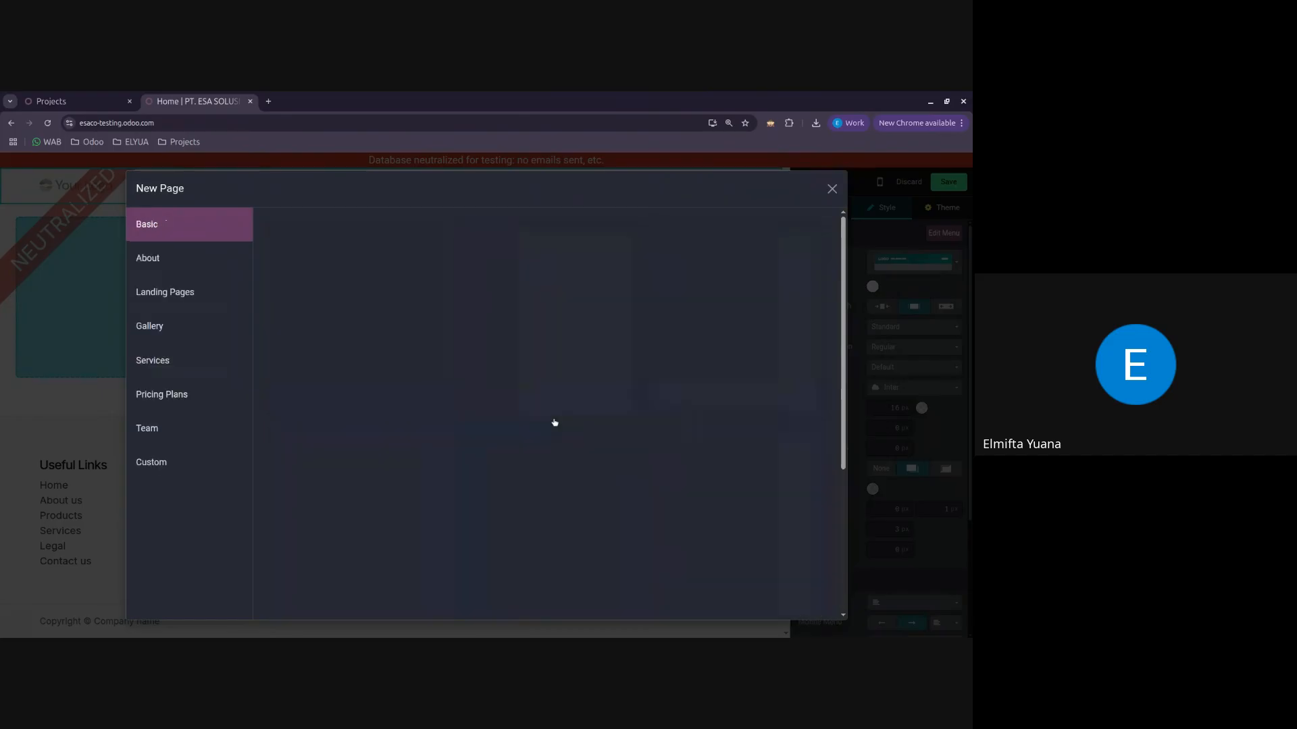
left_click(339, 335)
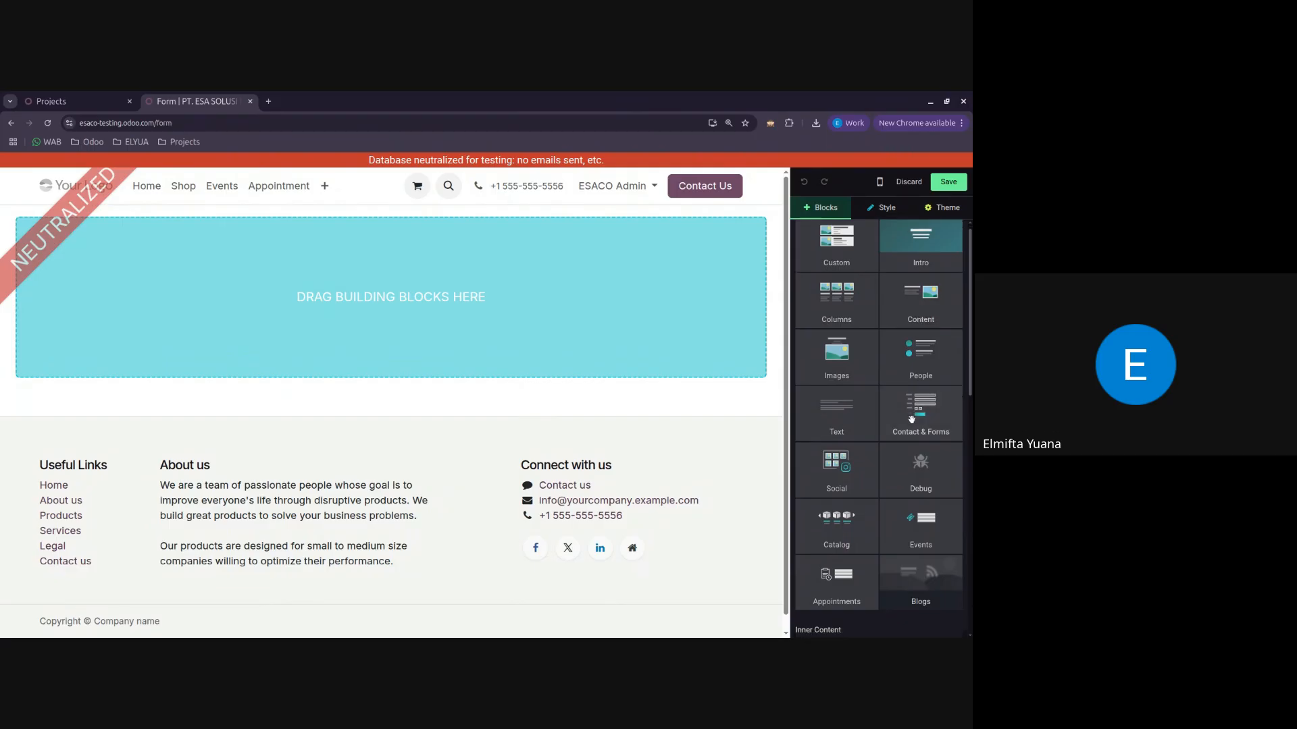
scroll(911, 419, "down", 1)
left_click_drag(918, 358, 359, 301)
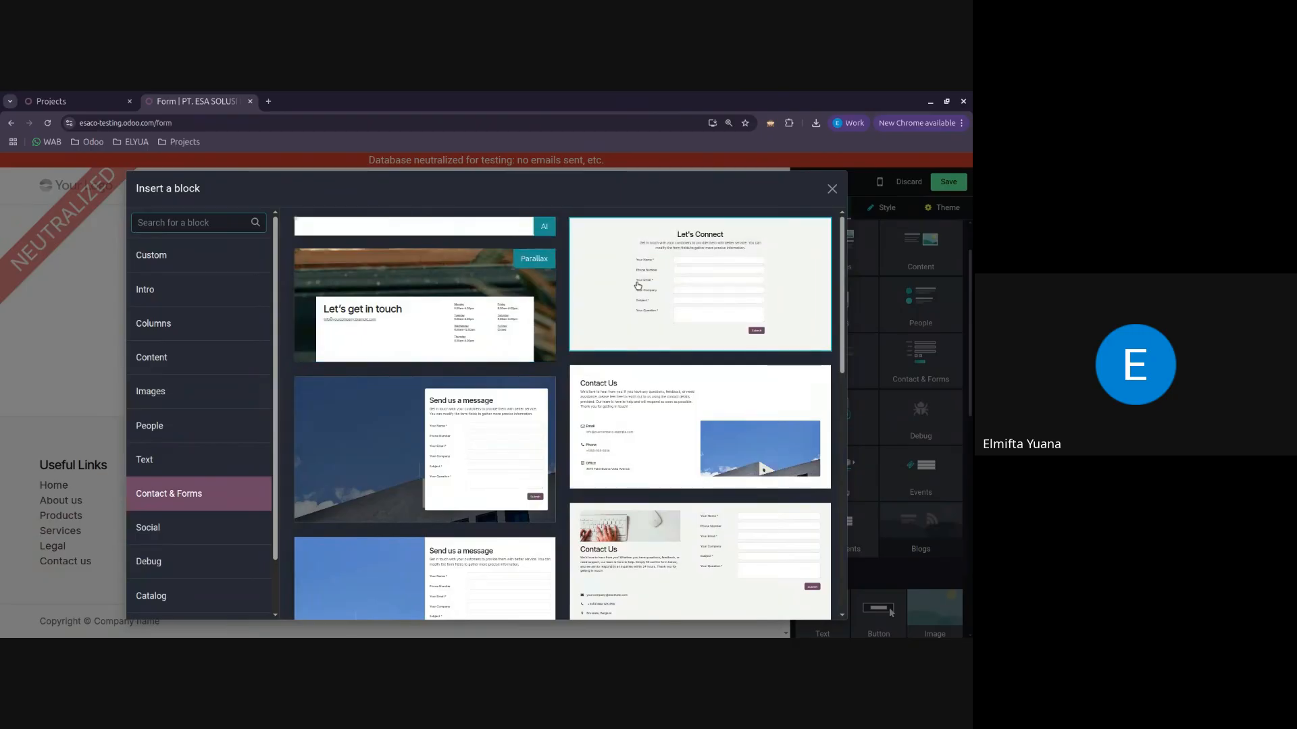
left_click(637, 285)
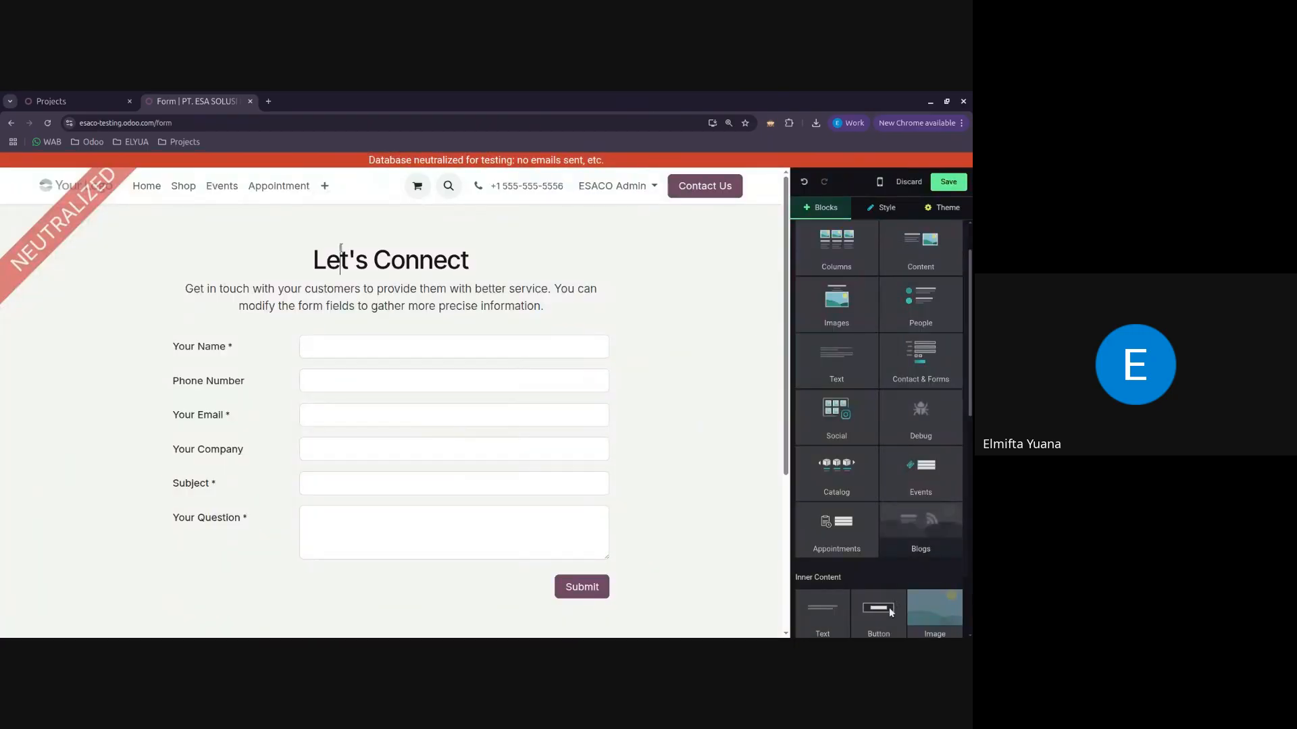
Step: Replace the form block's heading with "Form Daftar Ulang"
left_click_drag(473, 261, 262, 261)
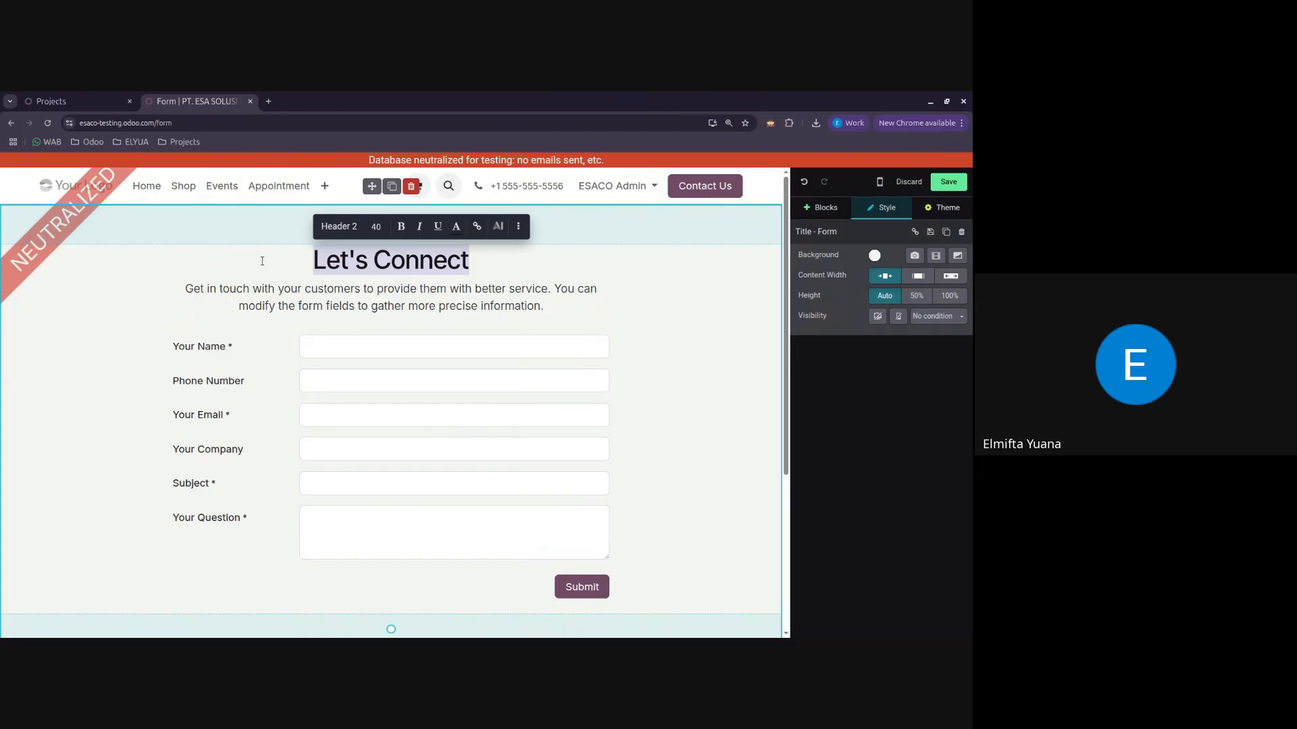
type("Form Daftar")
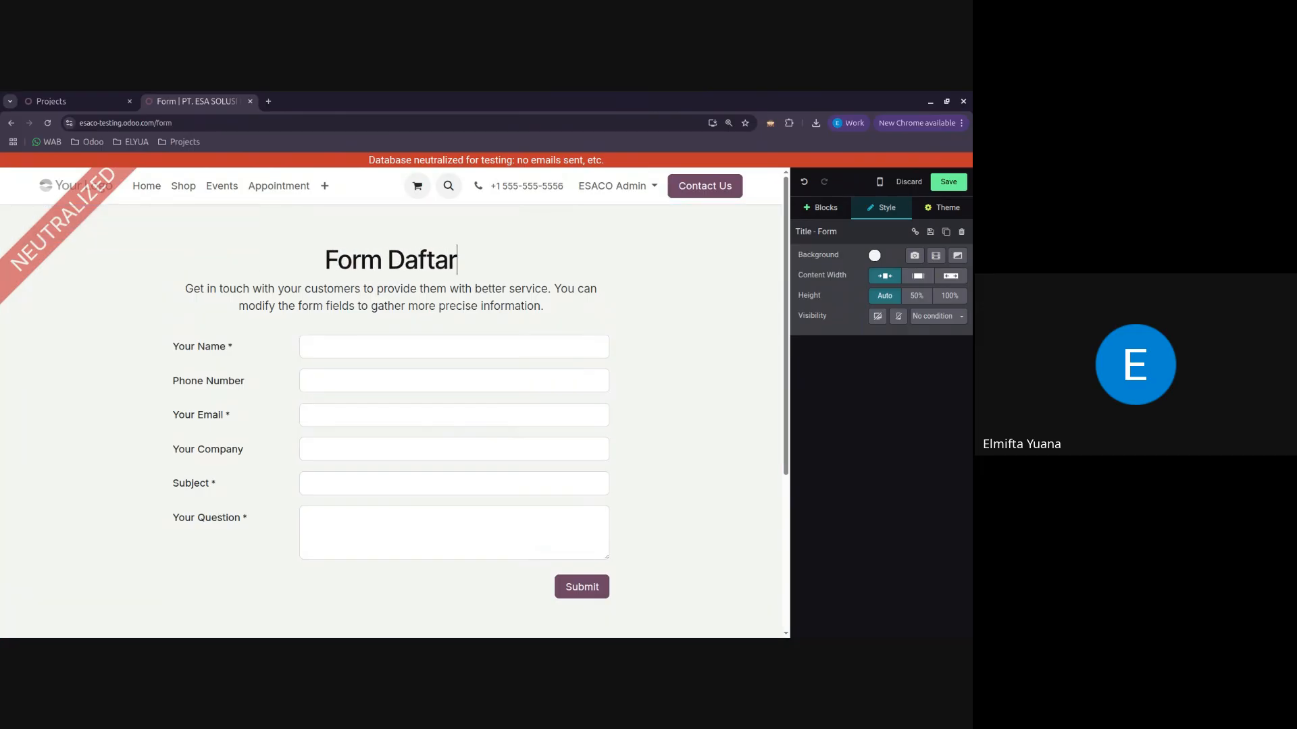
type(" Ulang")
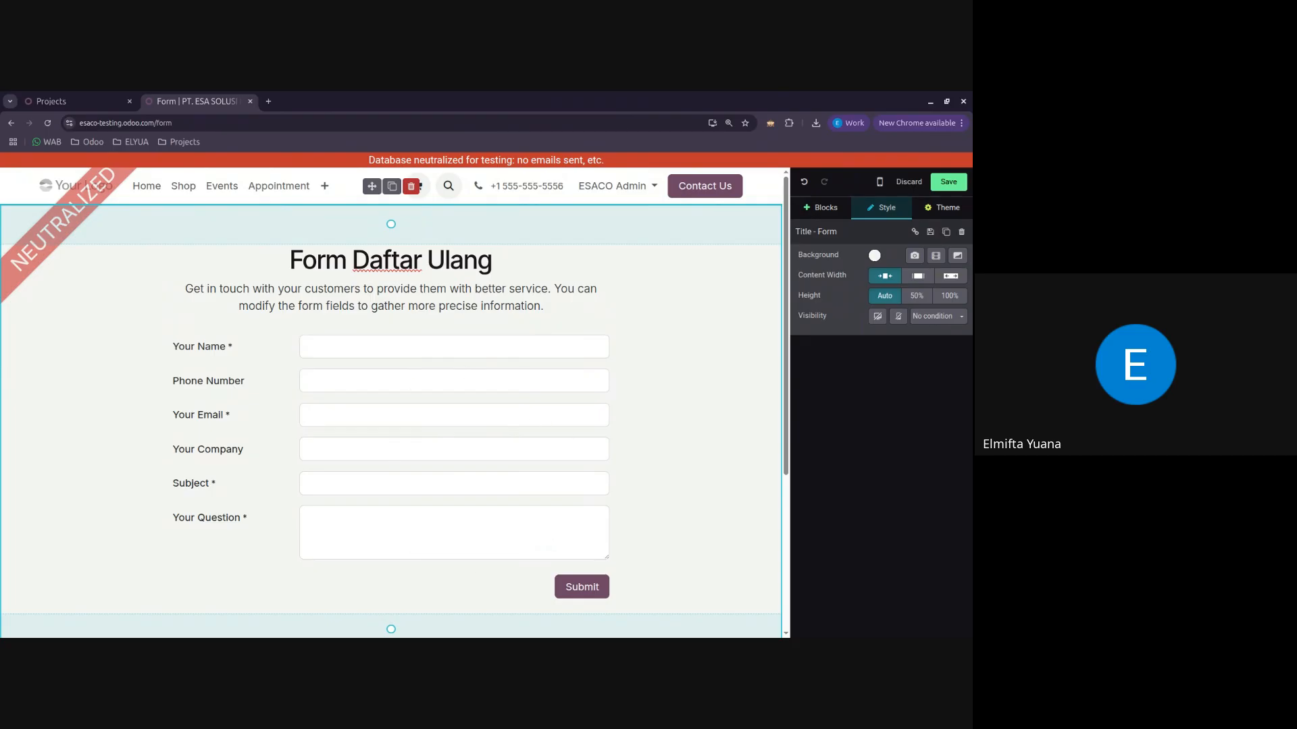
Step: Set the form's submission action to Create a Task
left_click(588, 591)
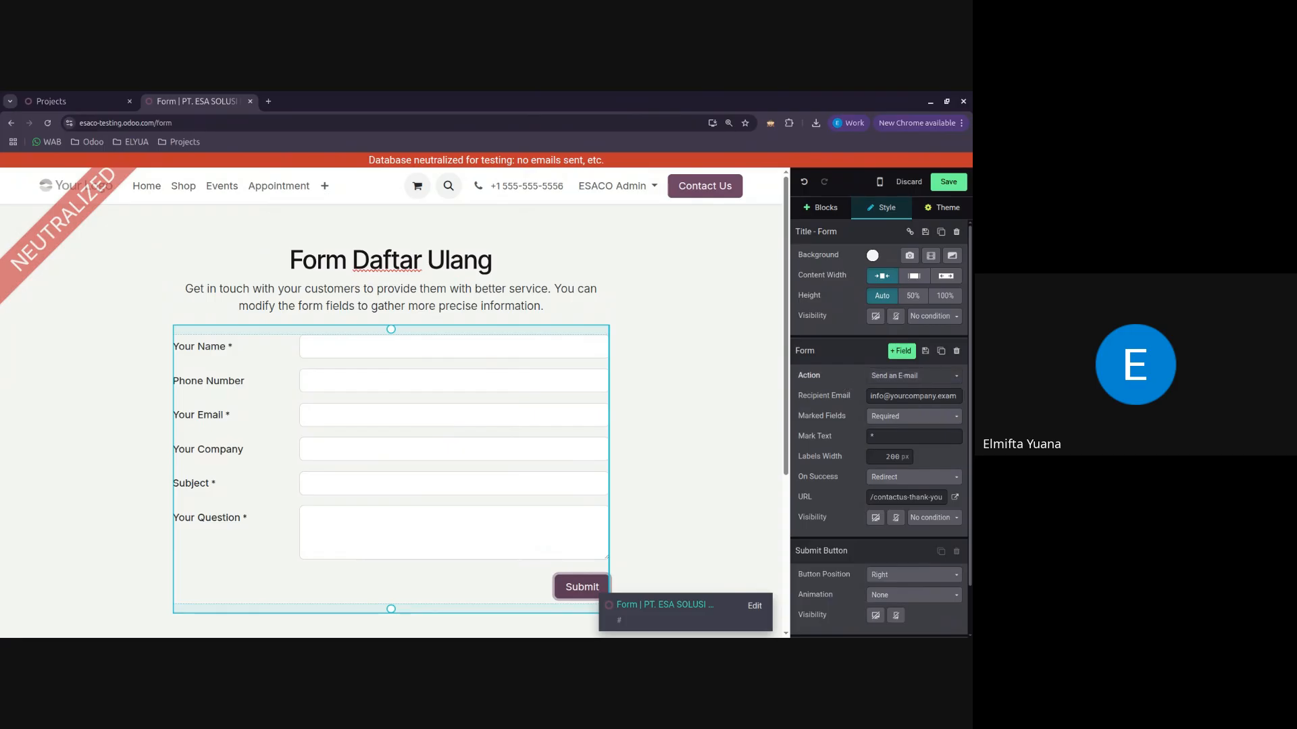
left_click(920, 380)
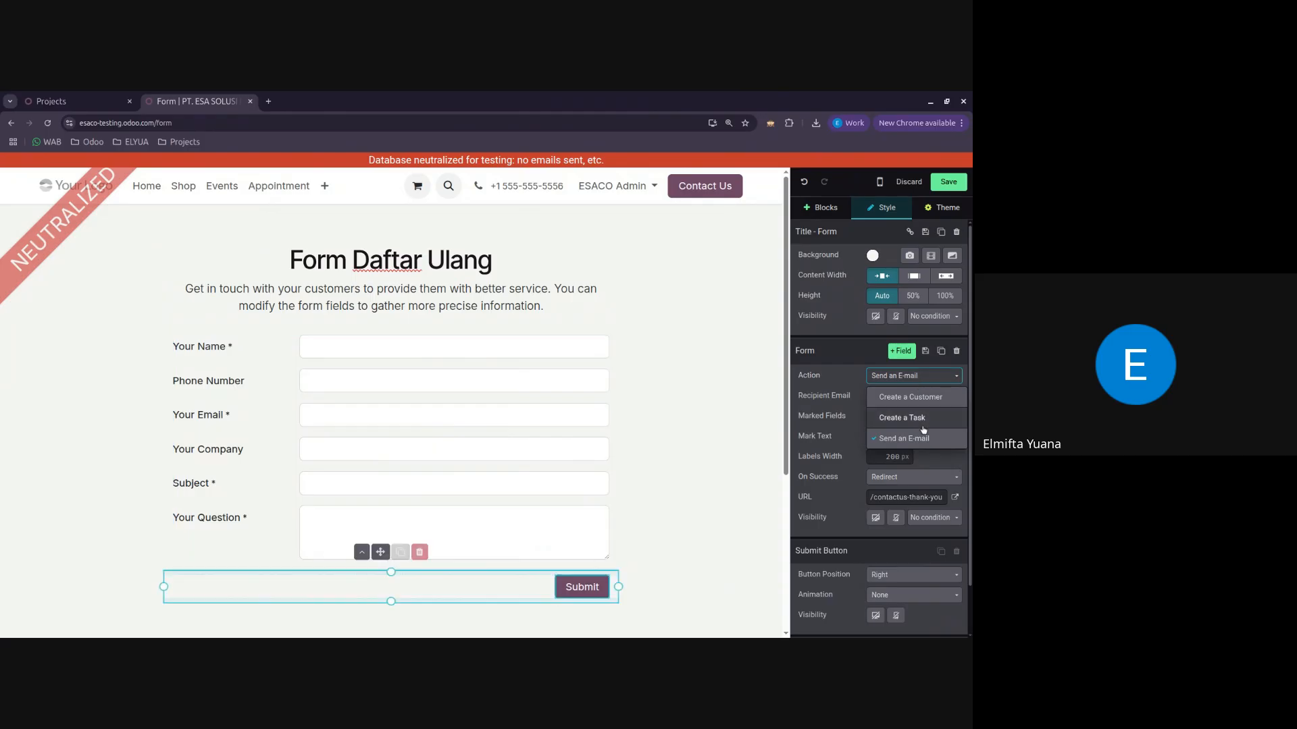
left_click(922, 419)
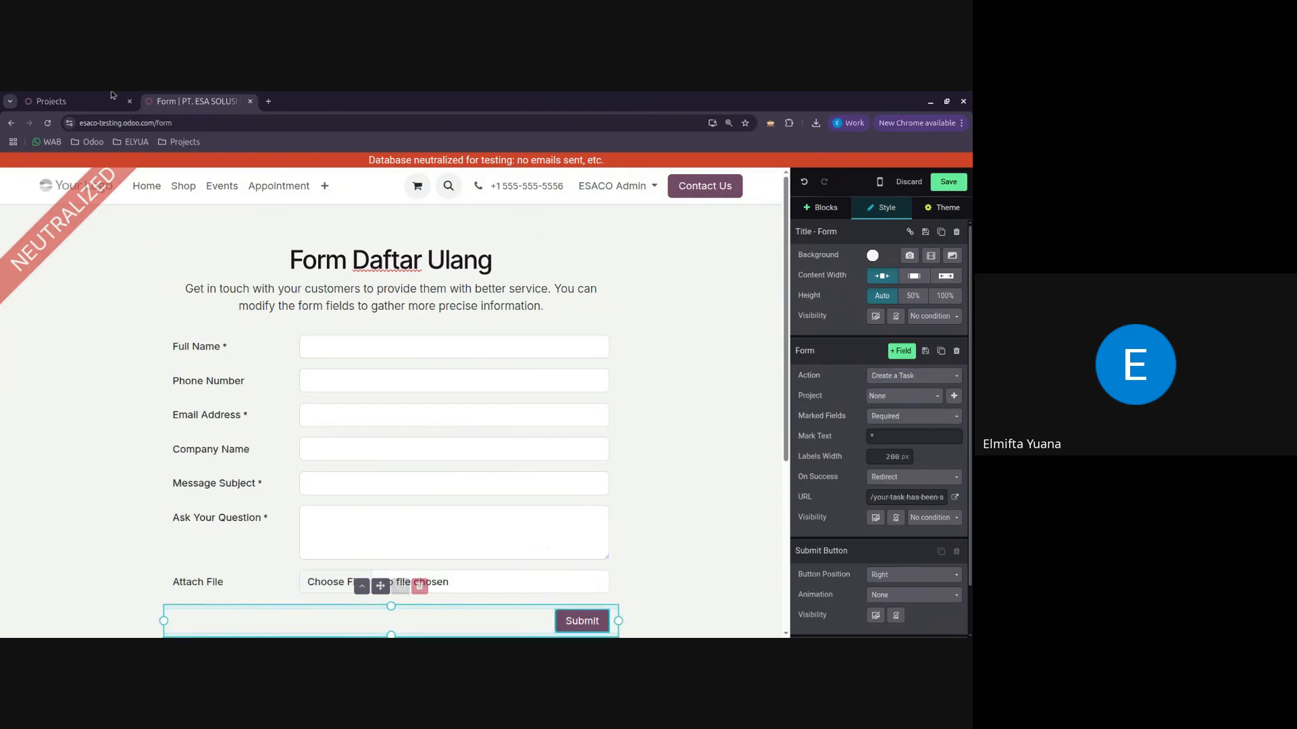
Step: Compare the projects list and the Attendees Ahli K3 Umum task board with the form's fields, ending back on the form
left_click(84, 100)
left_click(173, 268)
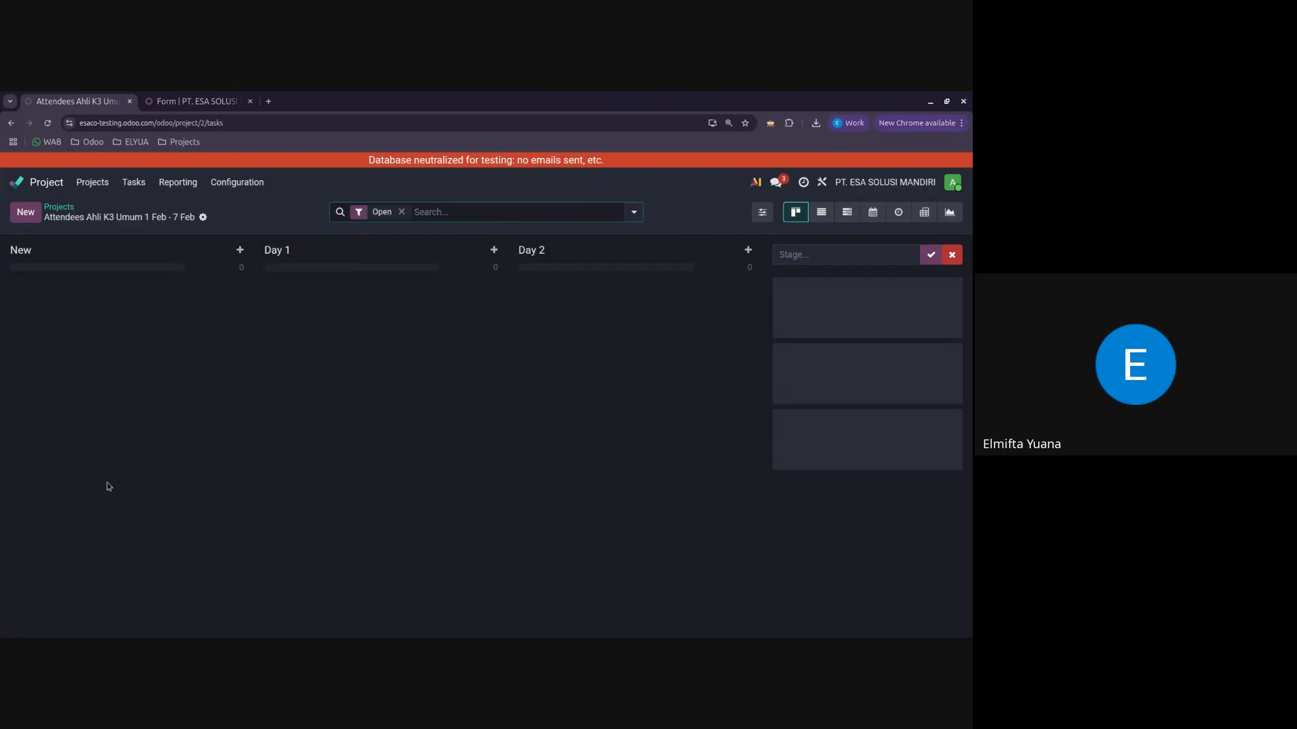
left_click(60, 207)
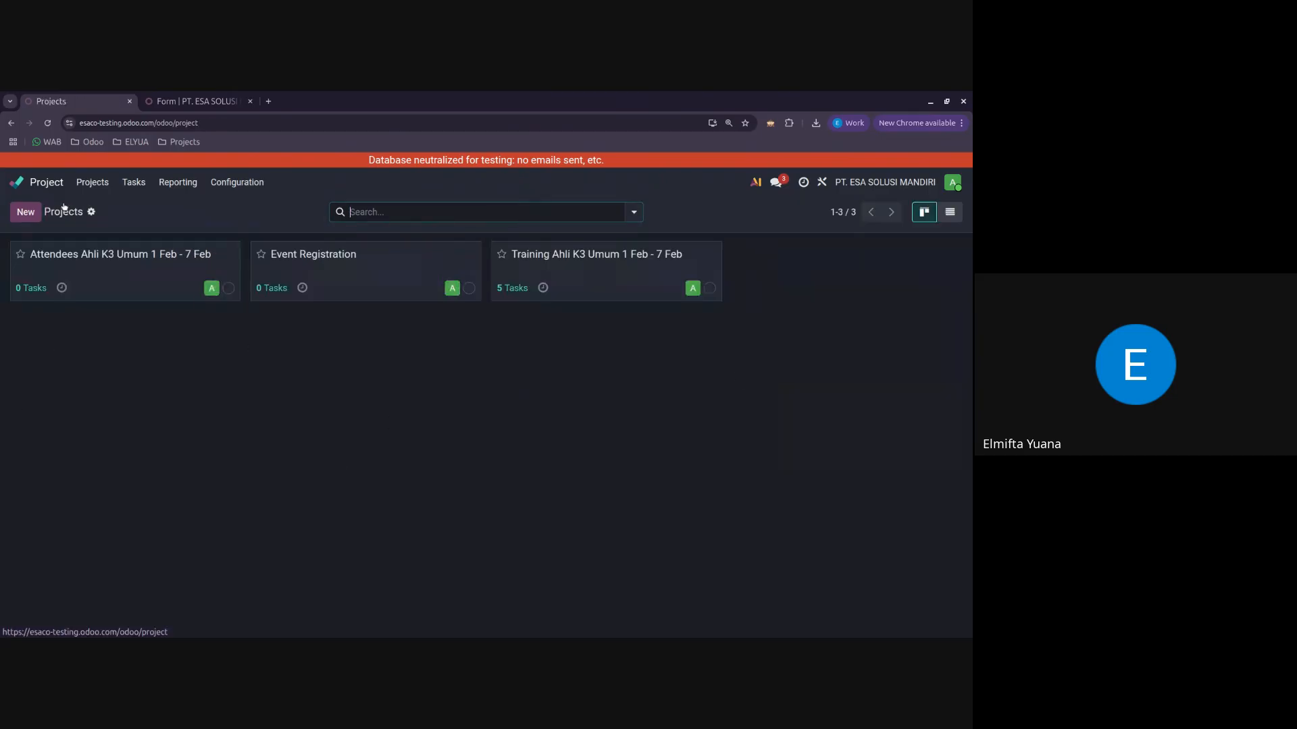
left_click(188, 96)
scroll(683, 412, "down", 4)
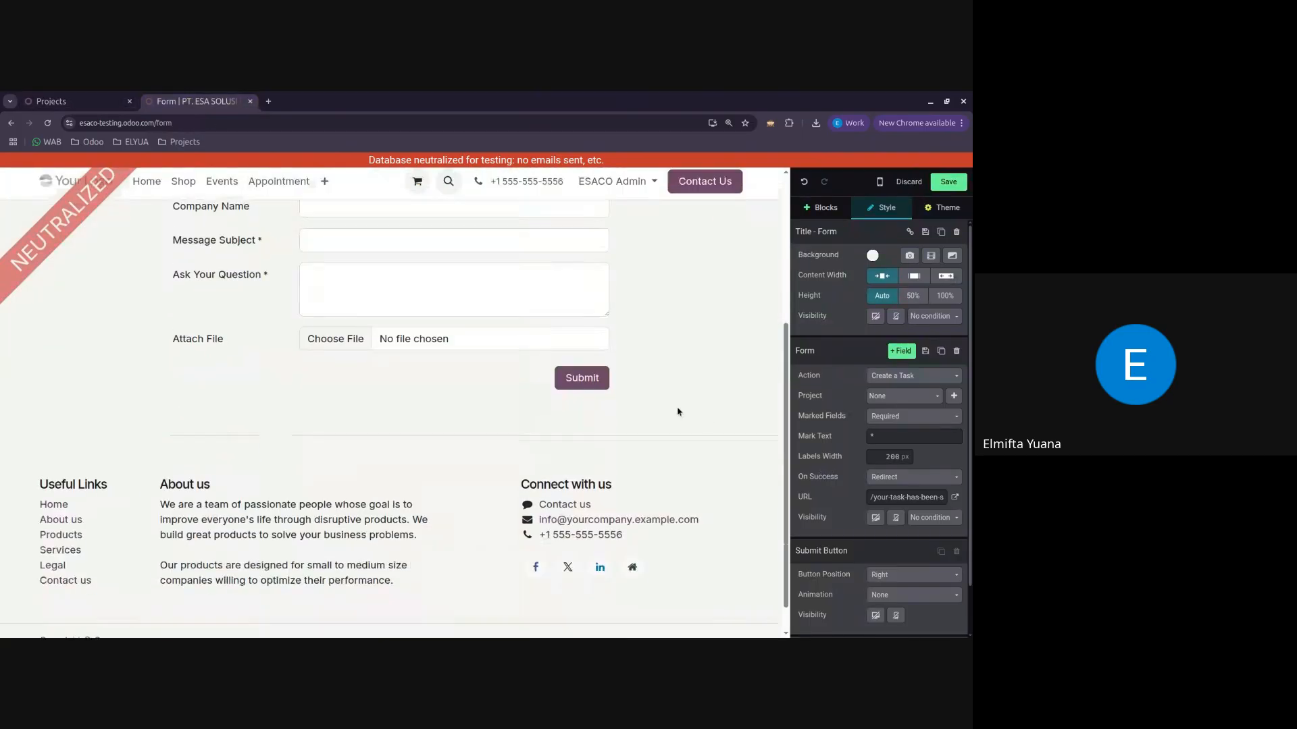
scroll(519, 381, "up", 2)
left_click(48, 100)
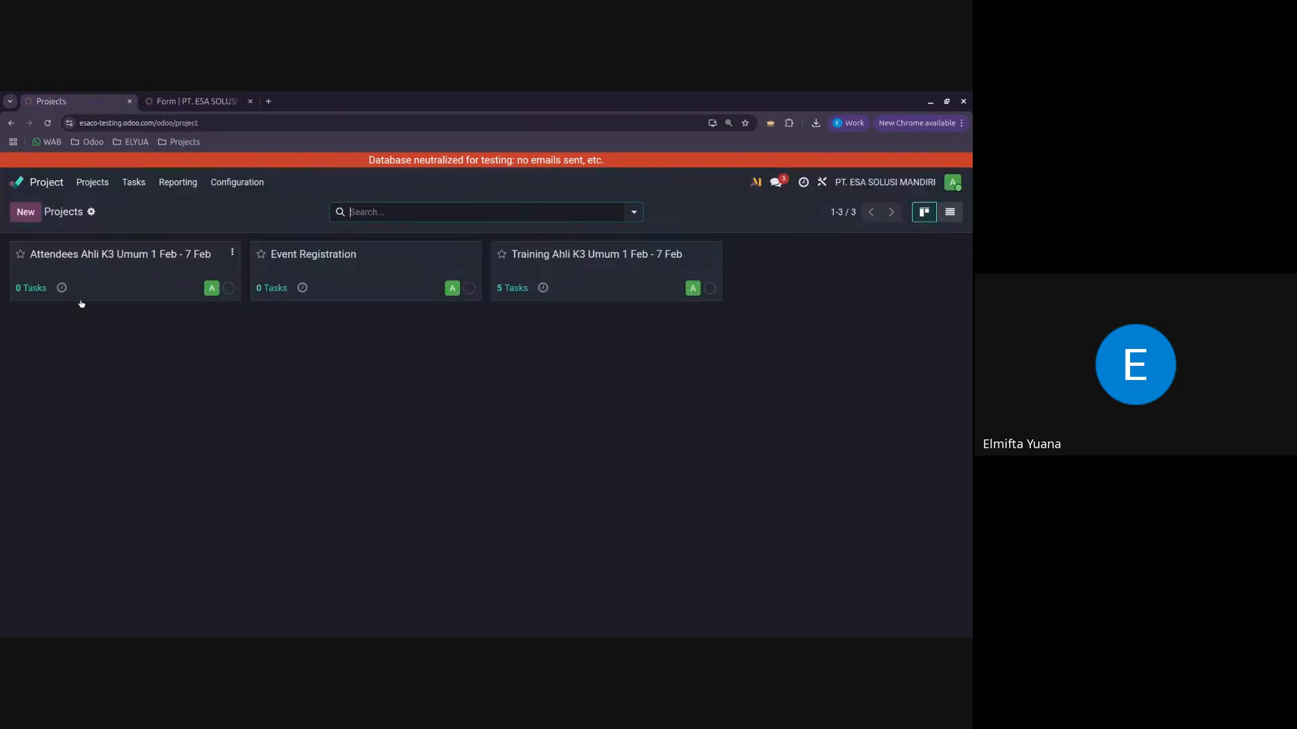
left_click(120, 283)
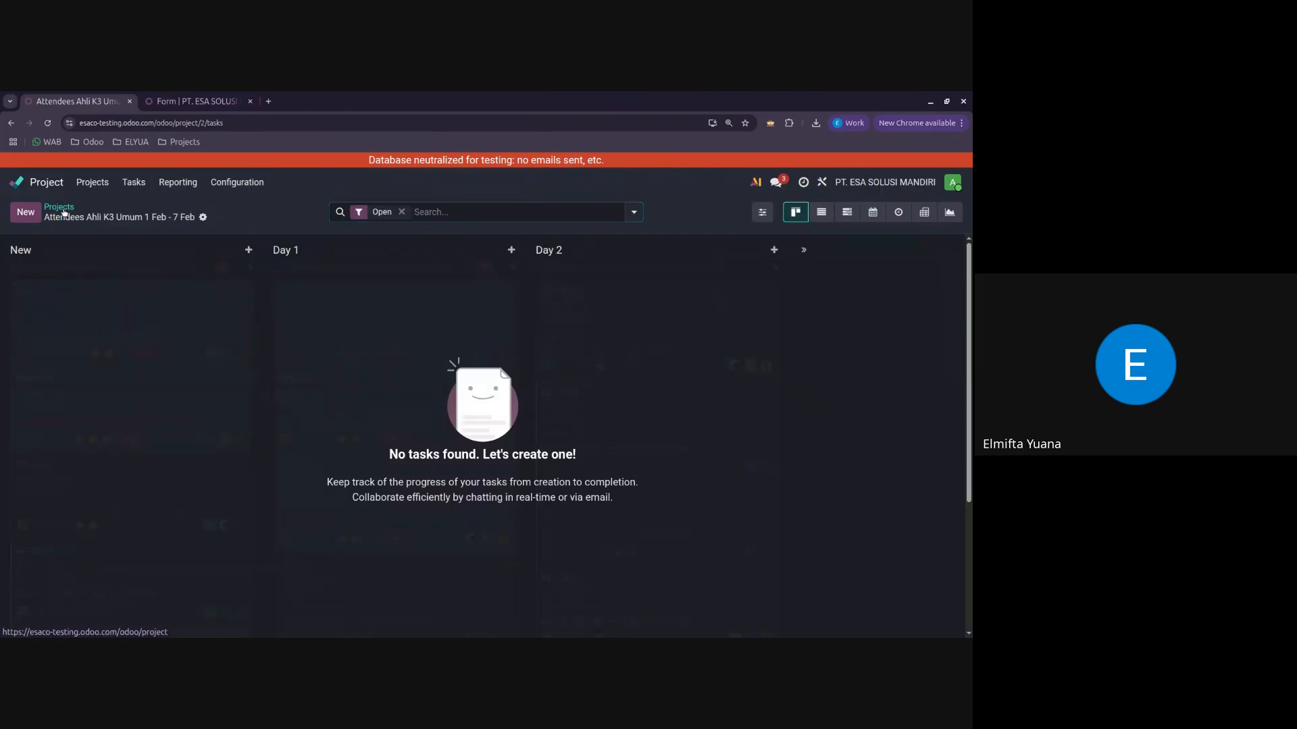
left_click(92, 183)
left_click(193, 100)
Step: Assign the tasks created by the form to the Event Registration project
left_click(565, 353)
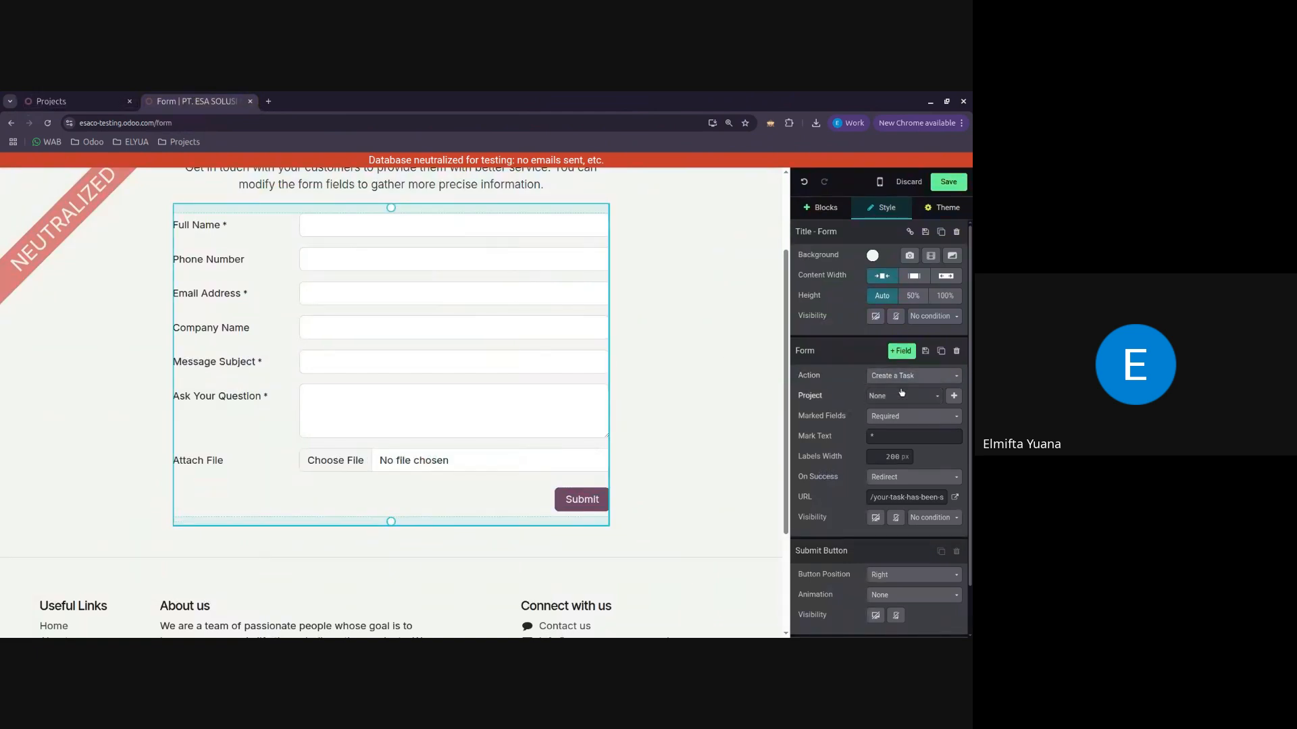
left_click(909, 376)
left_click(878, 398)
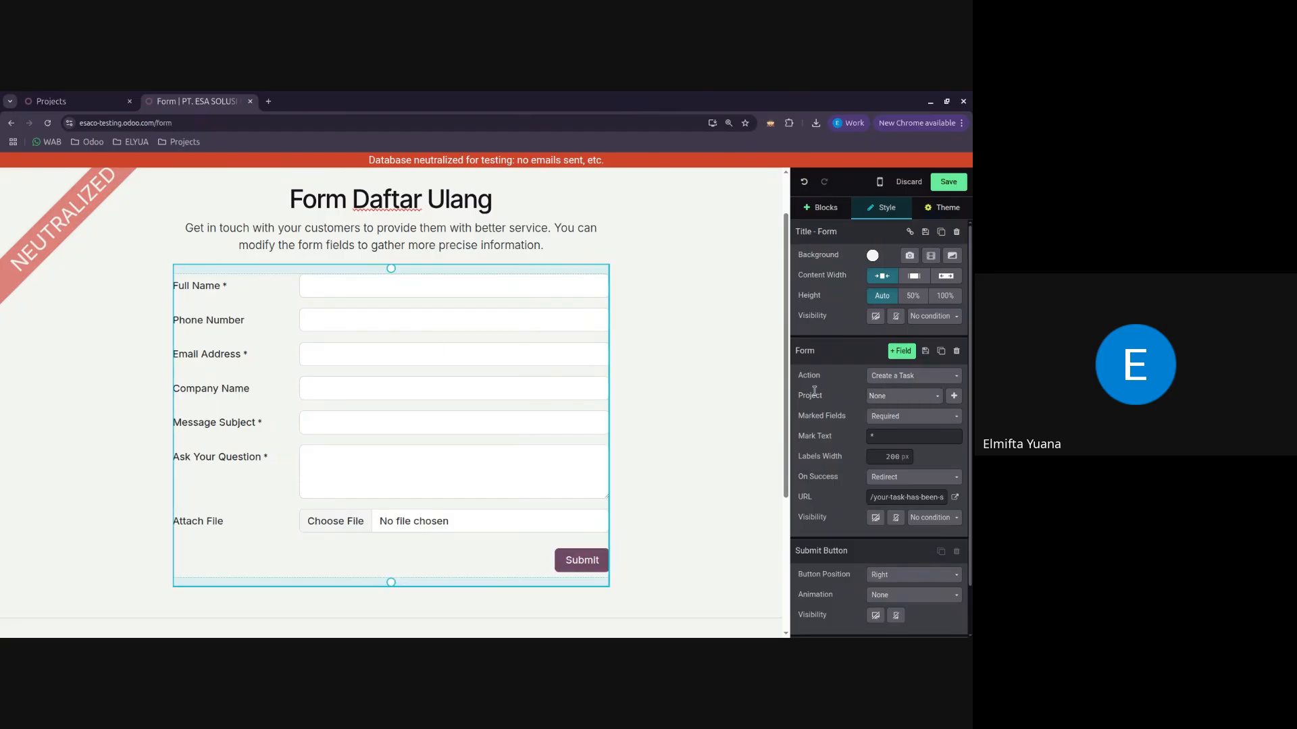
left_click(926, 397)
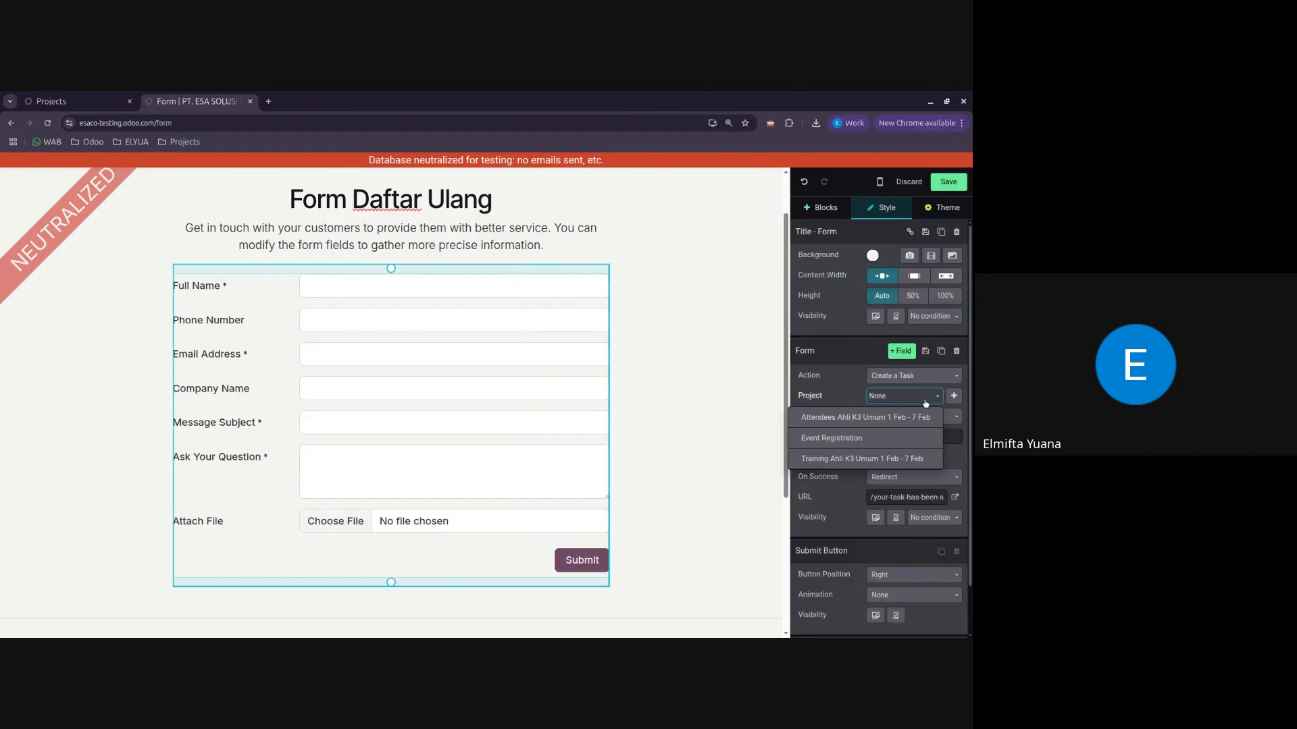
left_click(848, 445)
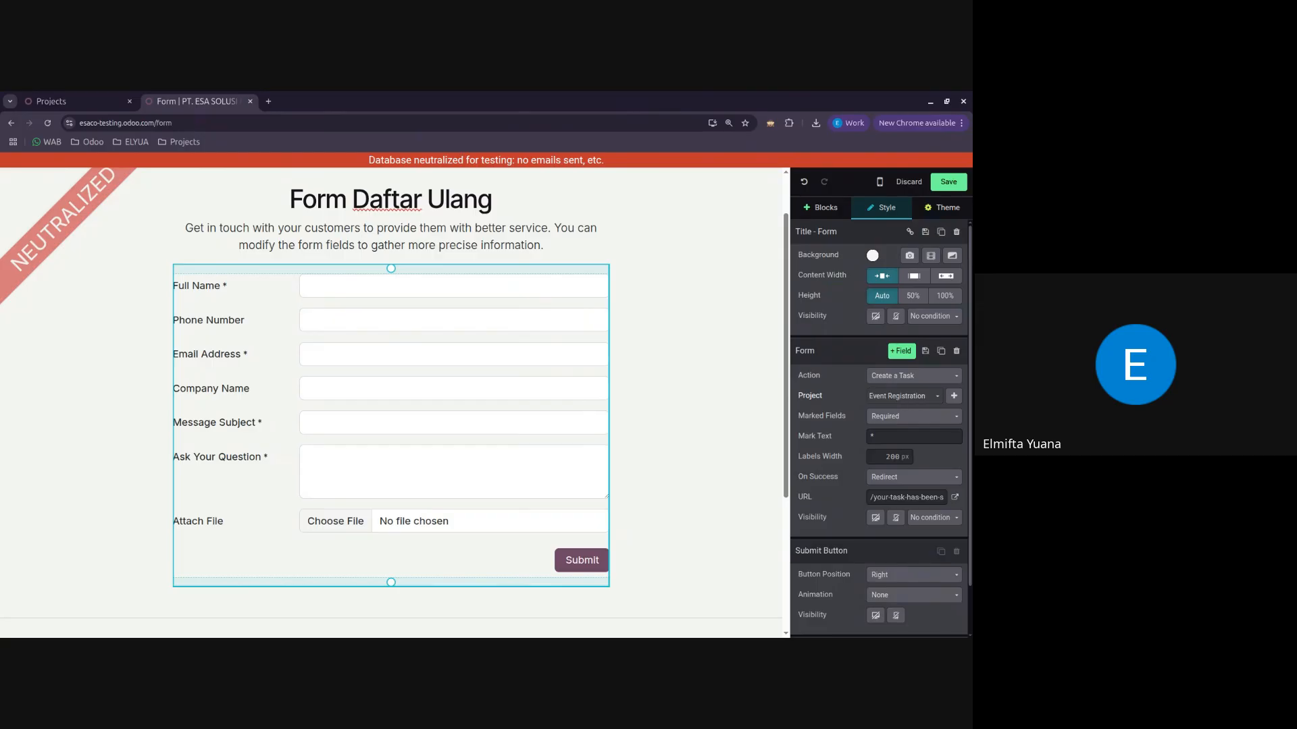
Step: Examine the form's fields and the settings of the Message Subject field, including its mandatory field notice
scroll(821, 432, "down", 2)
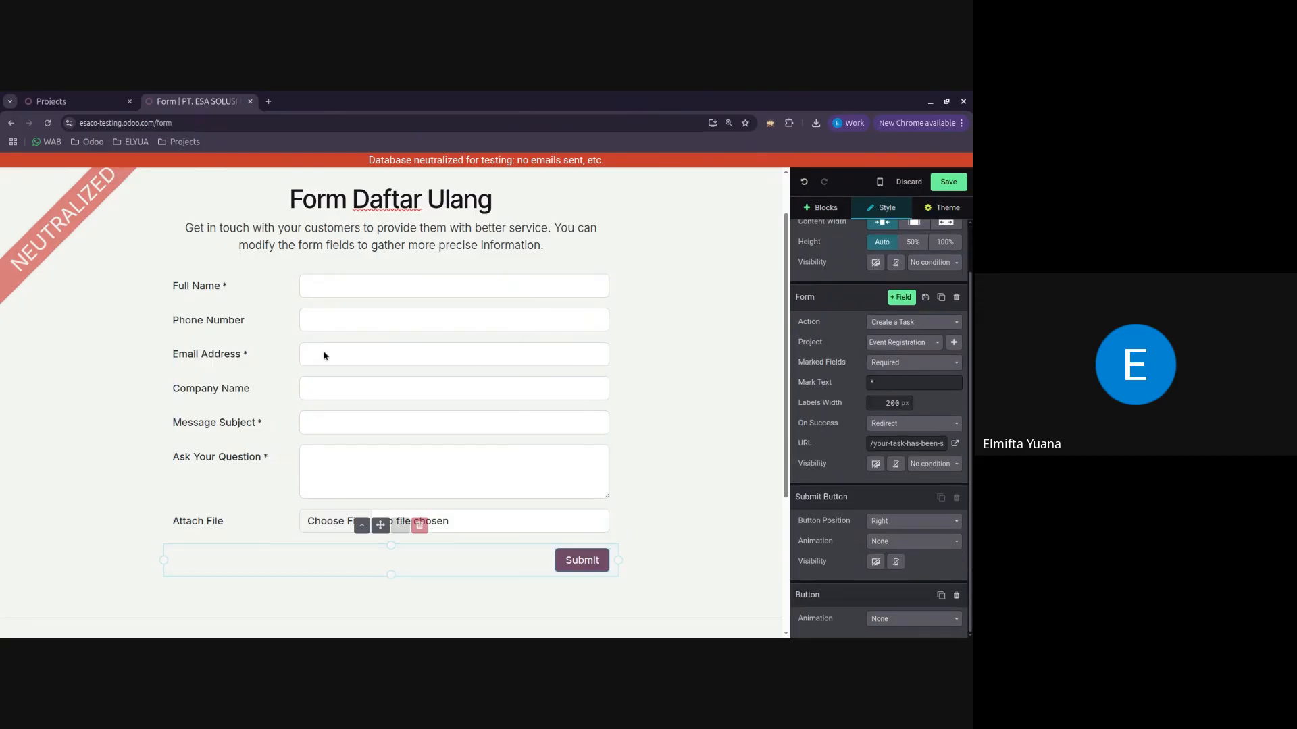
scroll(360, 433, "down", 1)
scroll(360, 433, "down", 3)
scroll(237, 427, "up", 3)
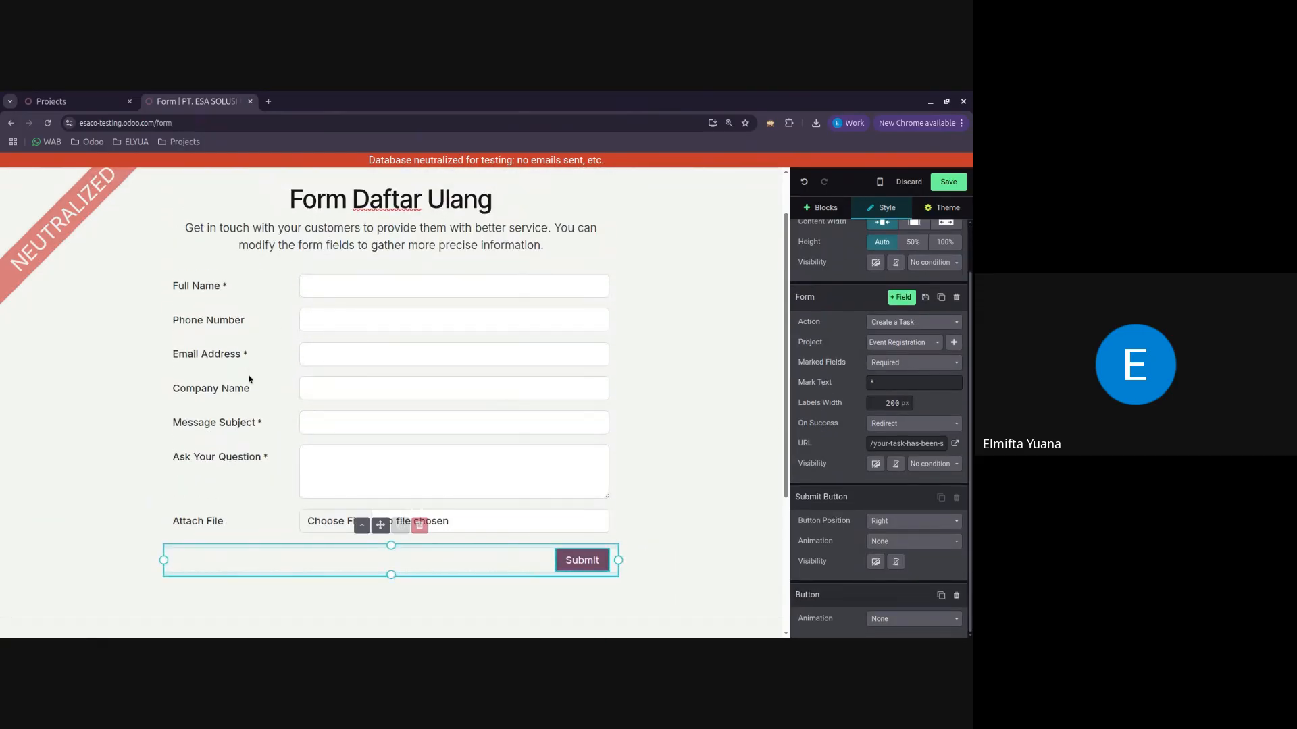
left_click(425, 366)
left_click(447, 428)
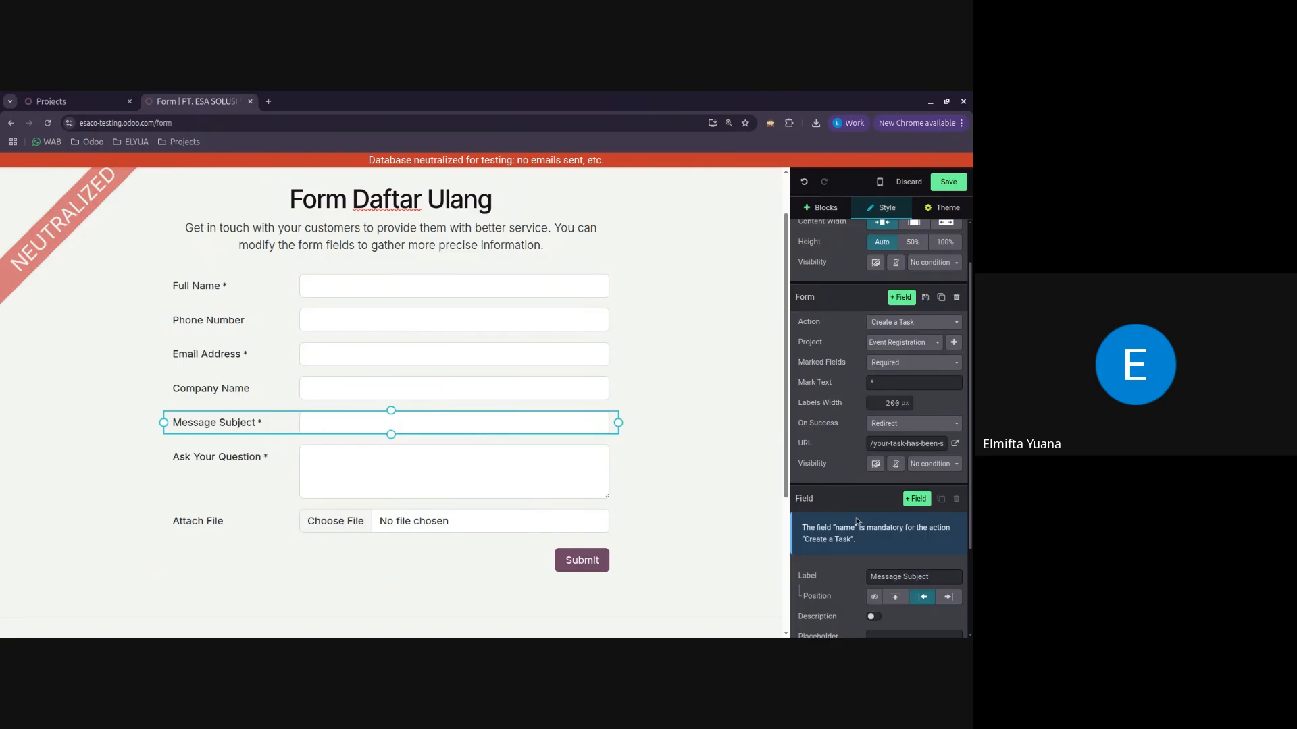
scroll(856, 522, "down", 2)
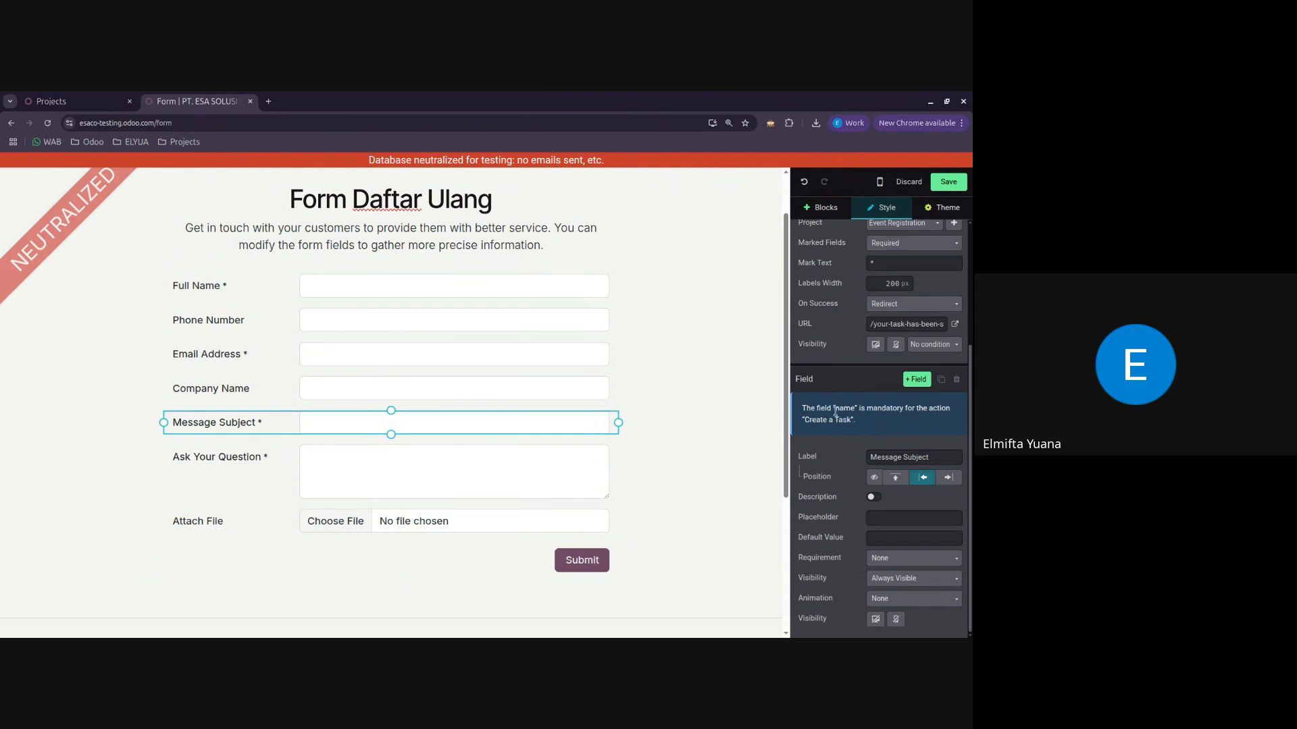
Step: Switch to the Projects tab and add a task titled "Peserta A" to the Attendees Ahli K3 Umum project's New stage
left_click(71, 102)
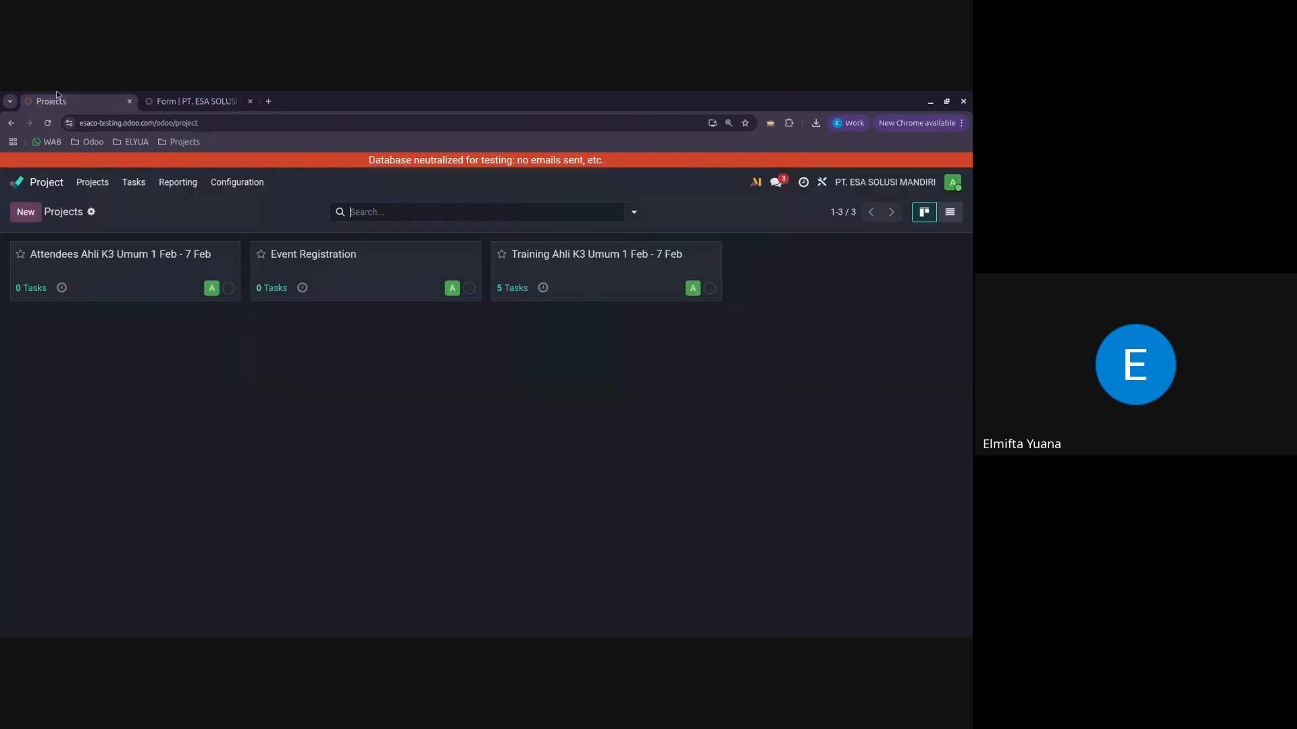
left_click(174, 269)
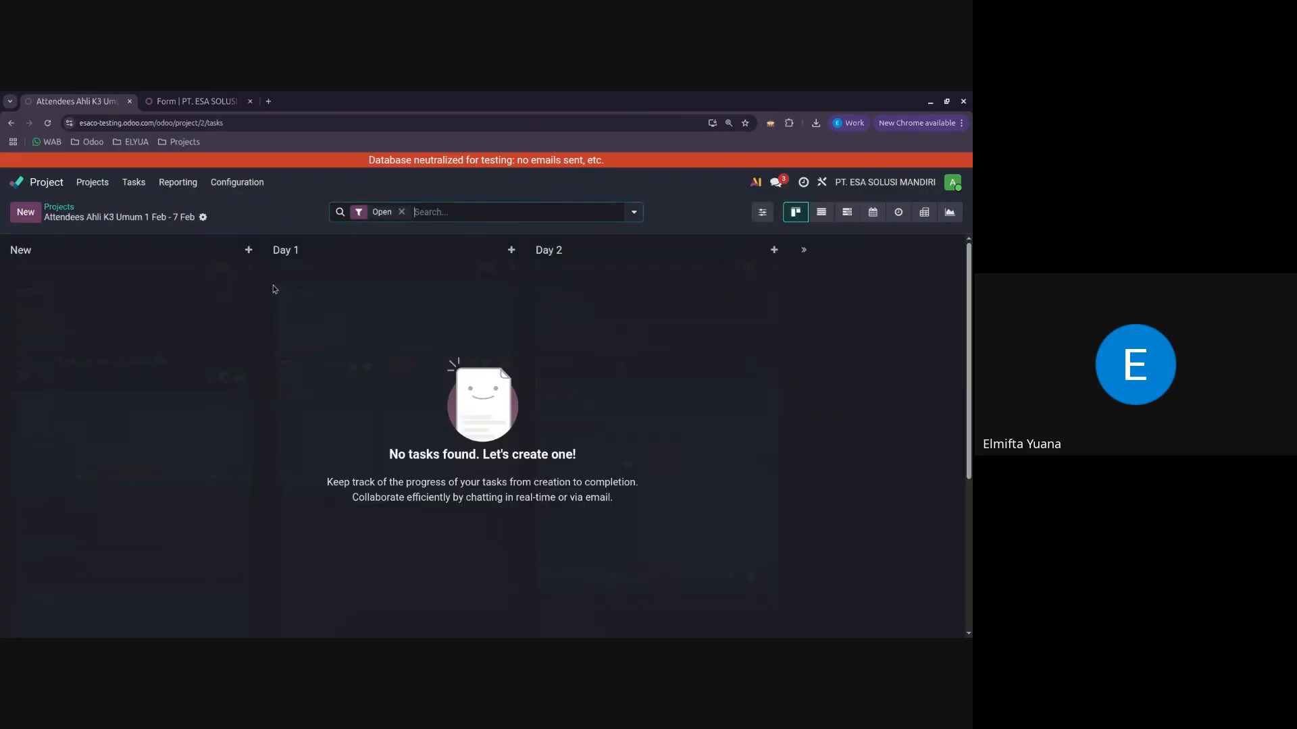
left_click(28, 212)
type("Peserta A")
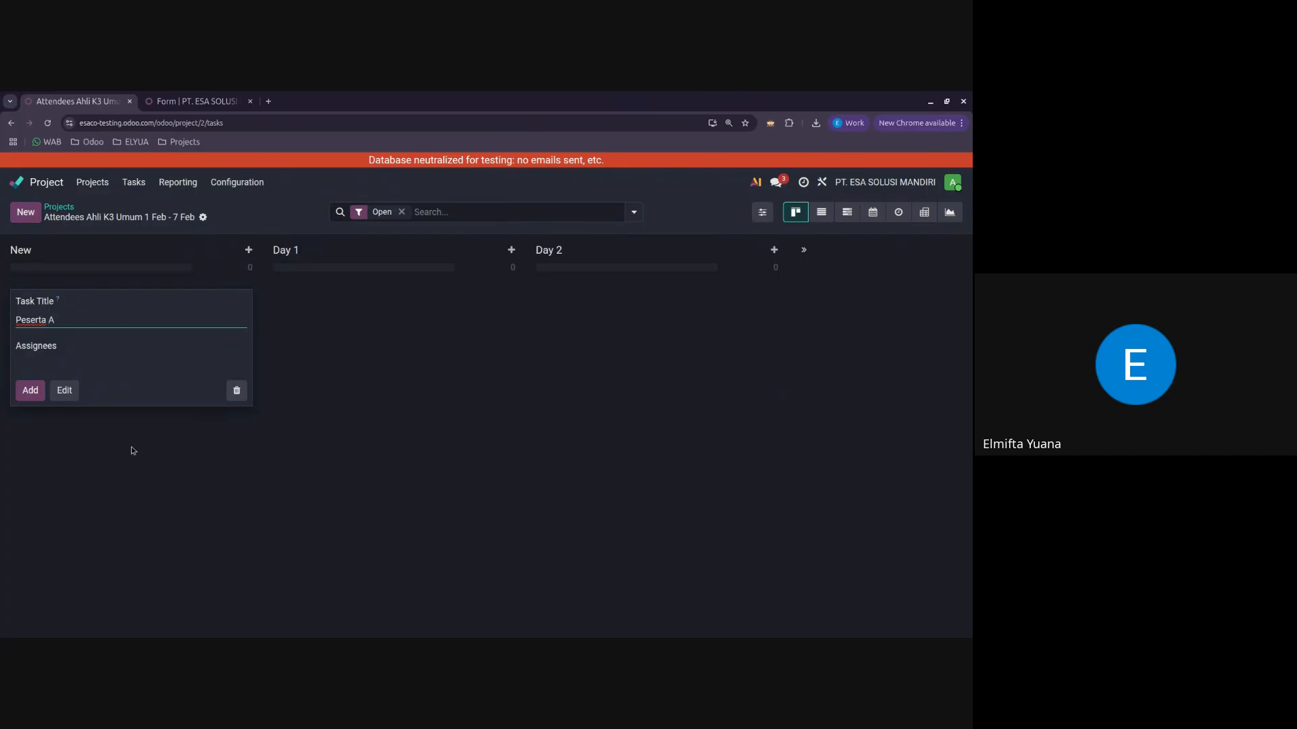
left_click(32, 397)
left_click(312, 392)
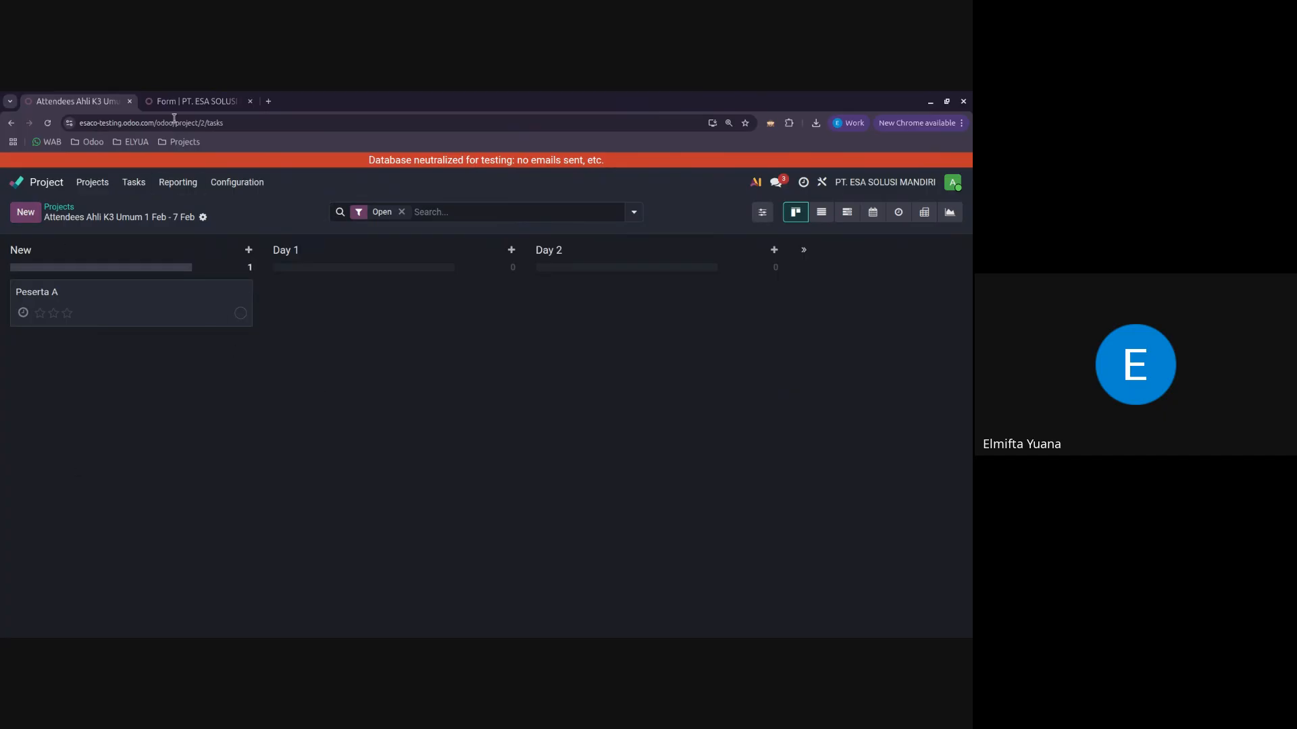
Step: Return to the form page, move the Message Subject field above Full Name and relabel it "Nama"
left_click(171, 100)
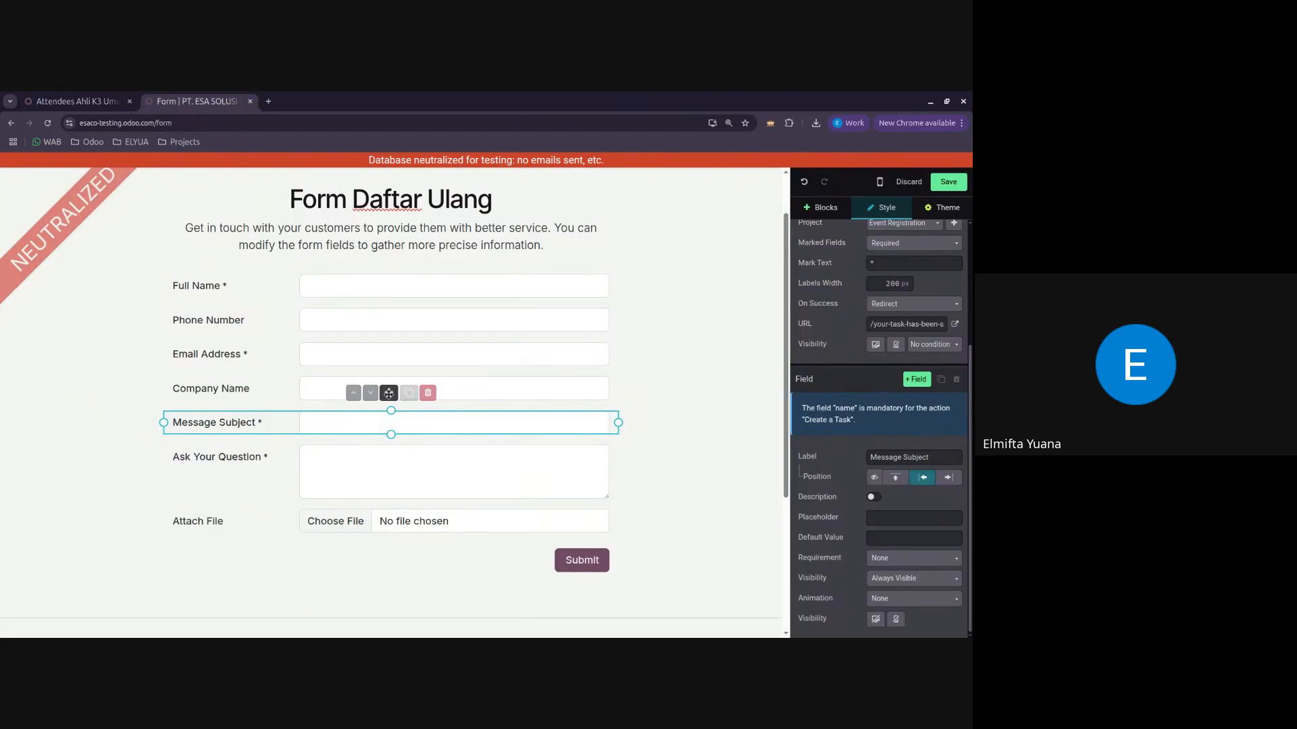
left_click_drag(389, 393, 382, 270)
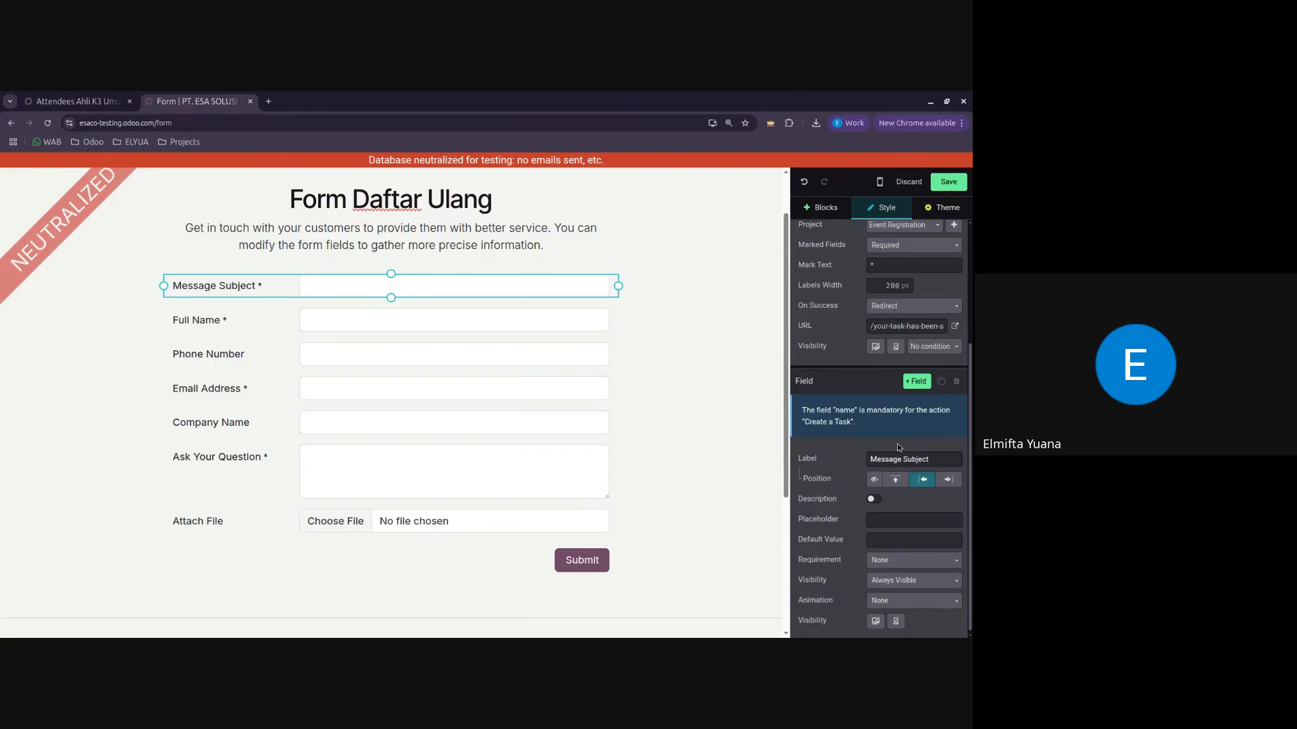
left_click(937, 459)
key("ctrl+a")
type("Nama")
left_click(884, 442)
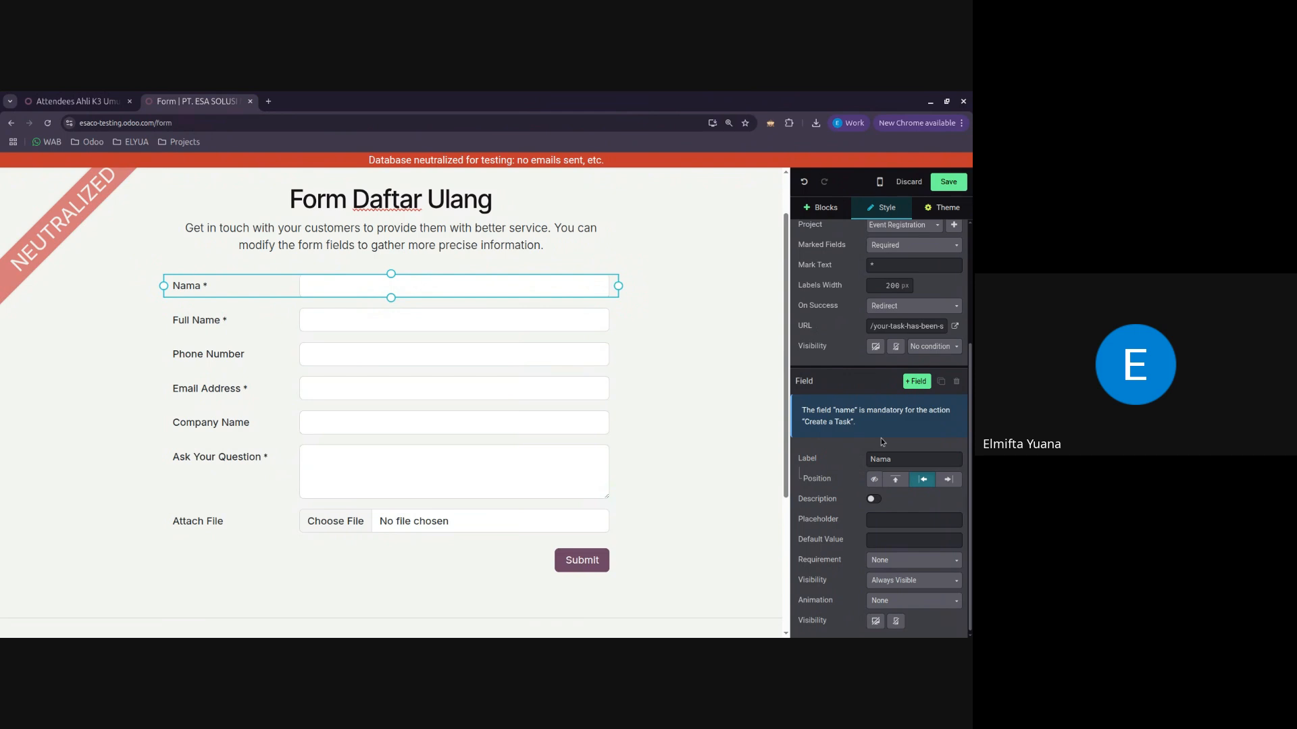
Step: Change the Full Name field to a custom Text field and relabel it "Training yang Diikuti"
left_click(210, 324)
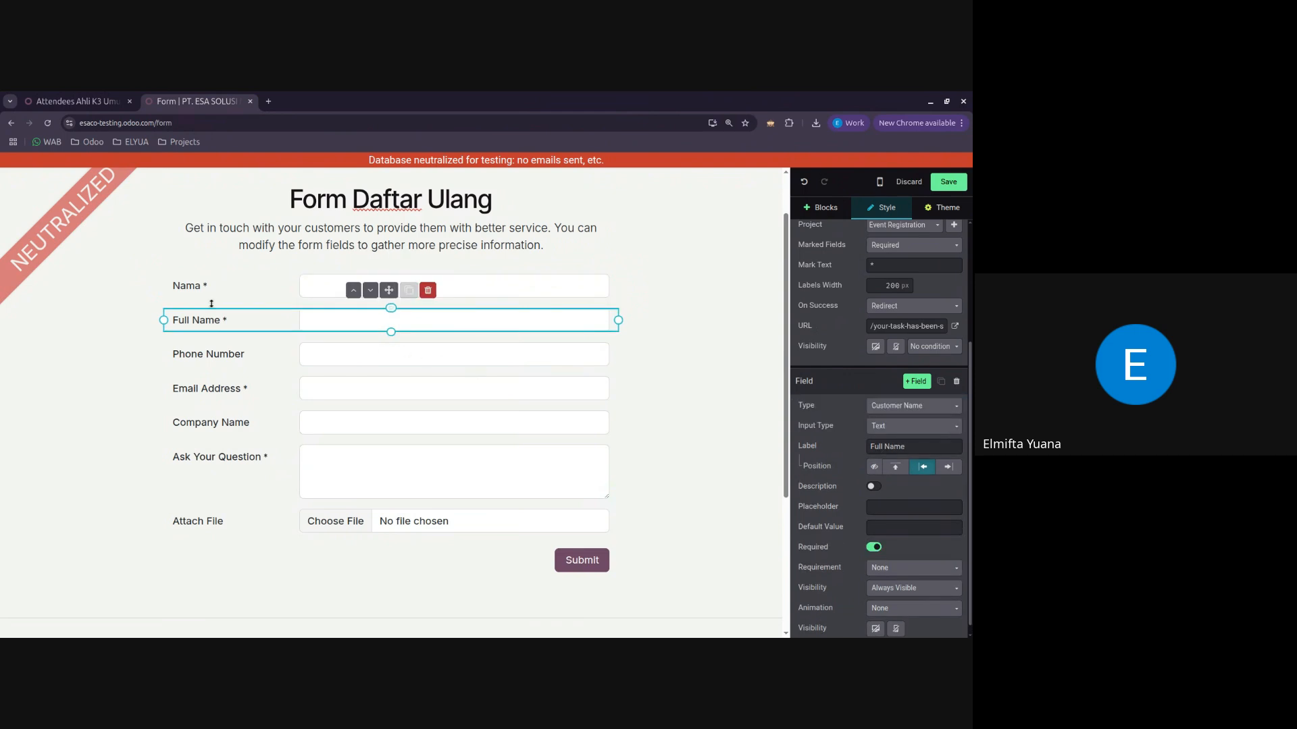
left_click(901, 409)
left_click(898, 186)
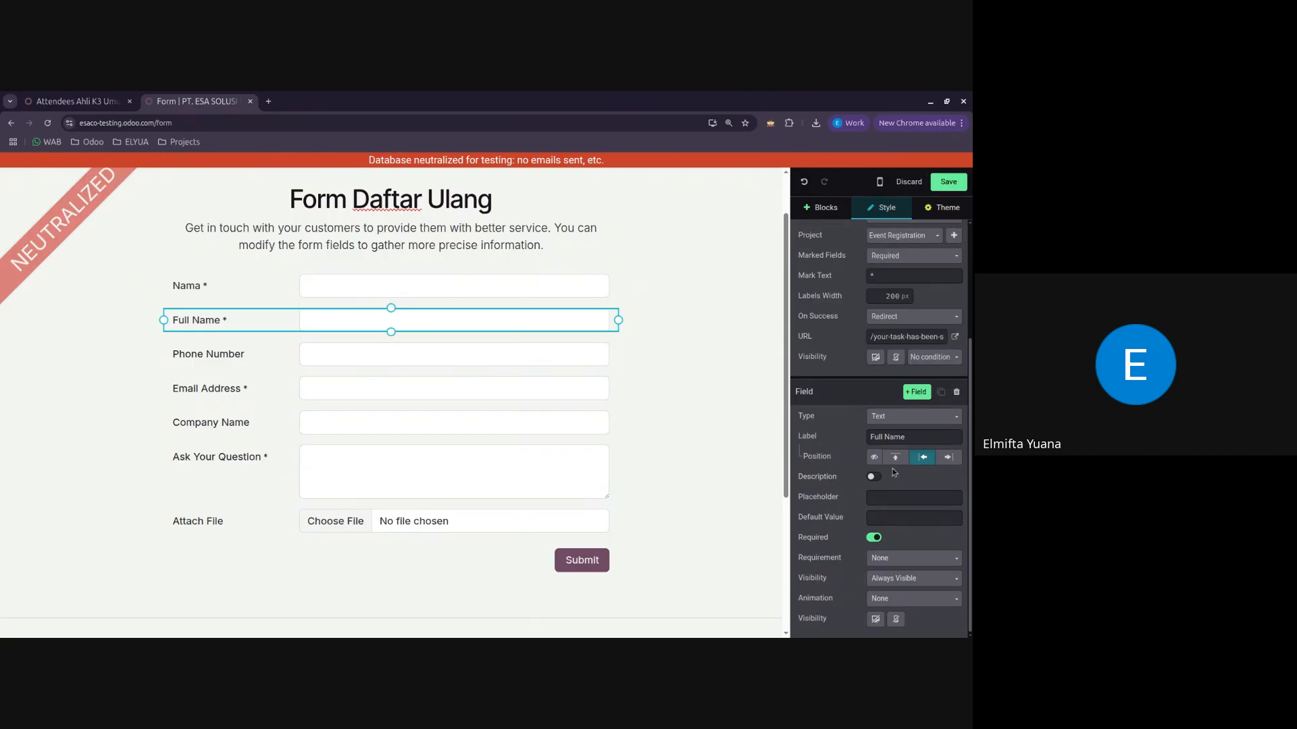
left_click(913, 438)
key("ctrl+a")
type("Training yang Diikuti")
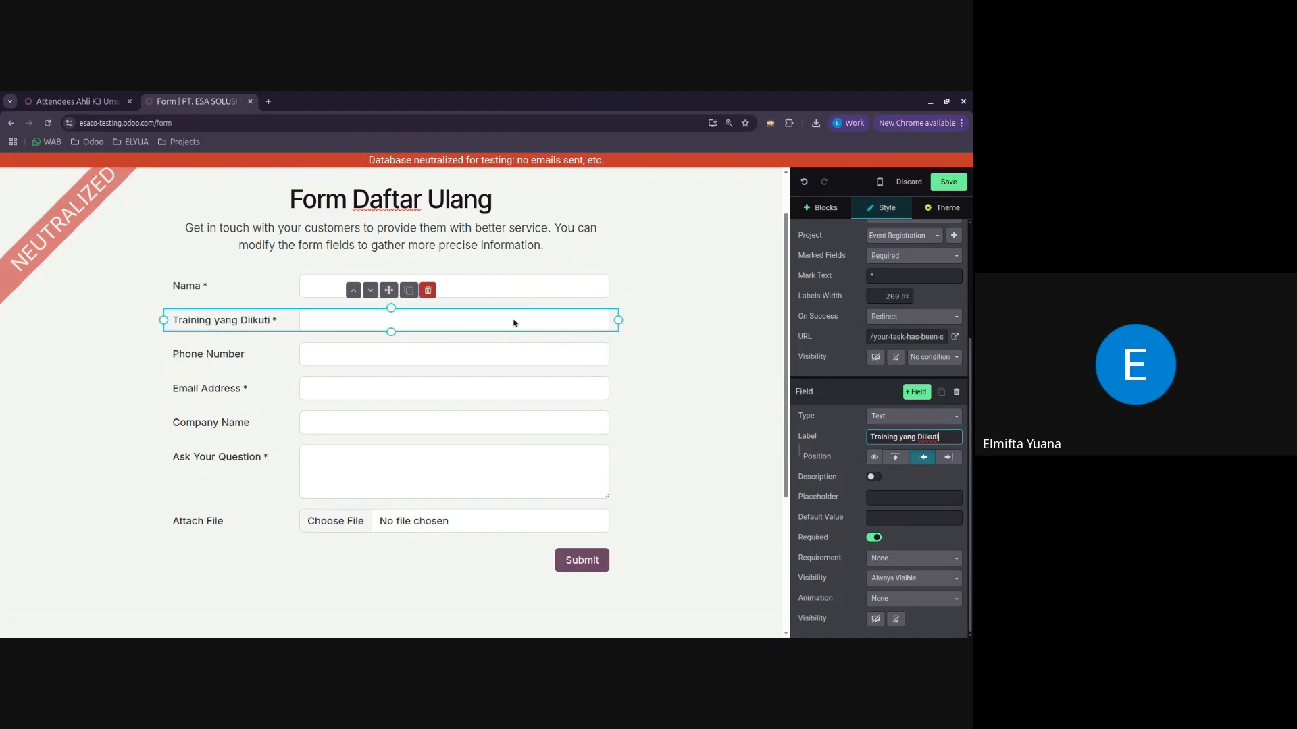
Step: Delete the Phone Number, Email Address, Company Name and Ask Your Question fields from the form
left_click(372, 359)
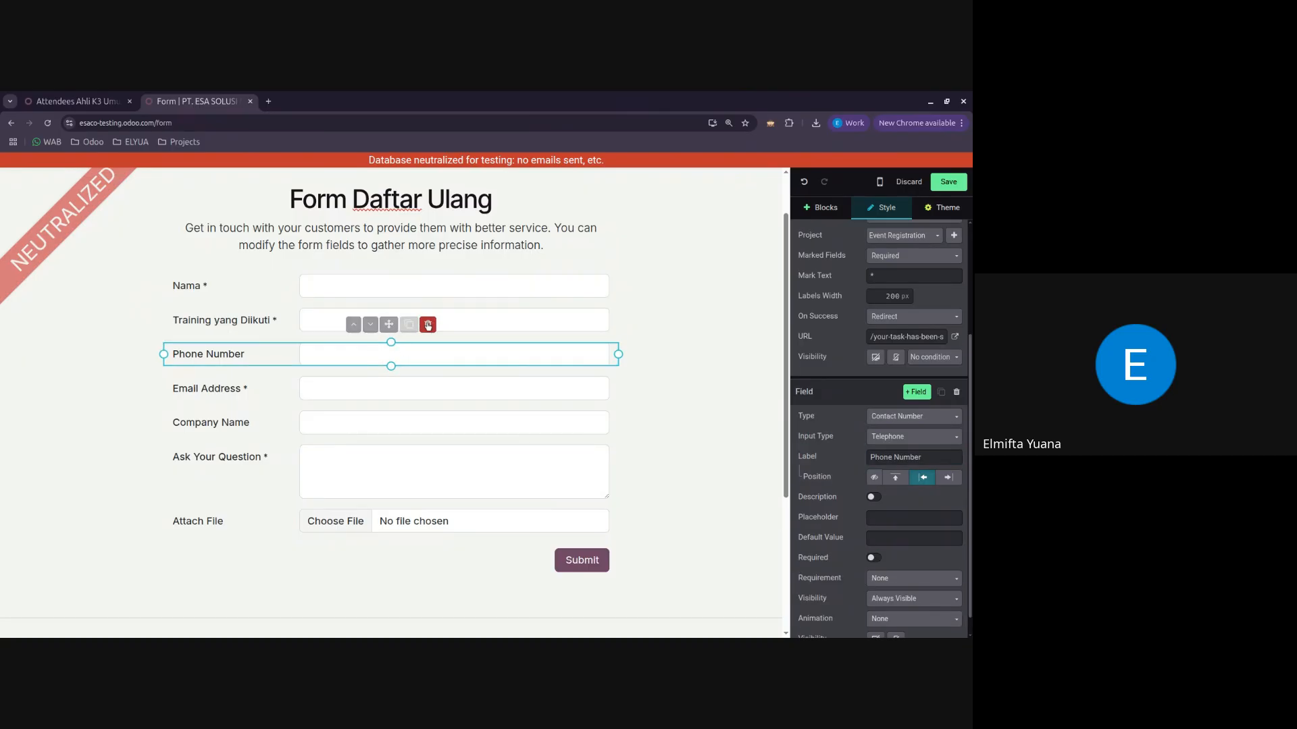
left_click(428, 326)
left_click(404, 360)
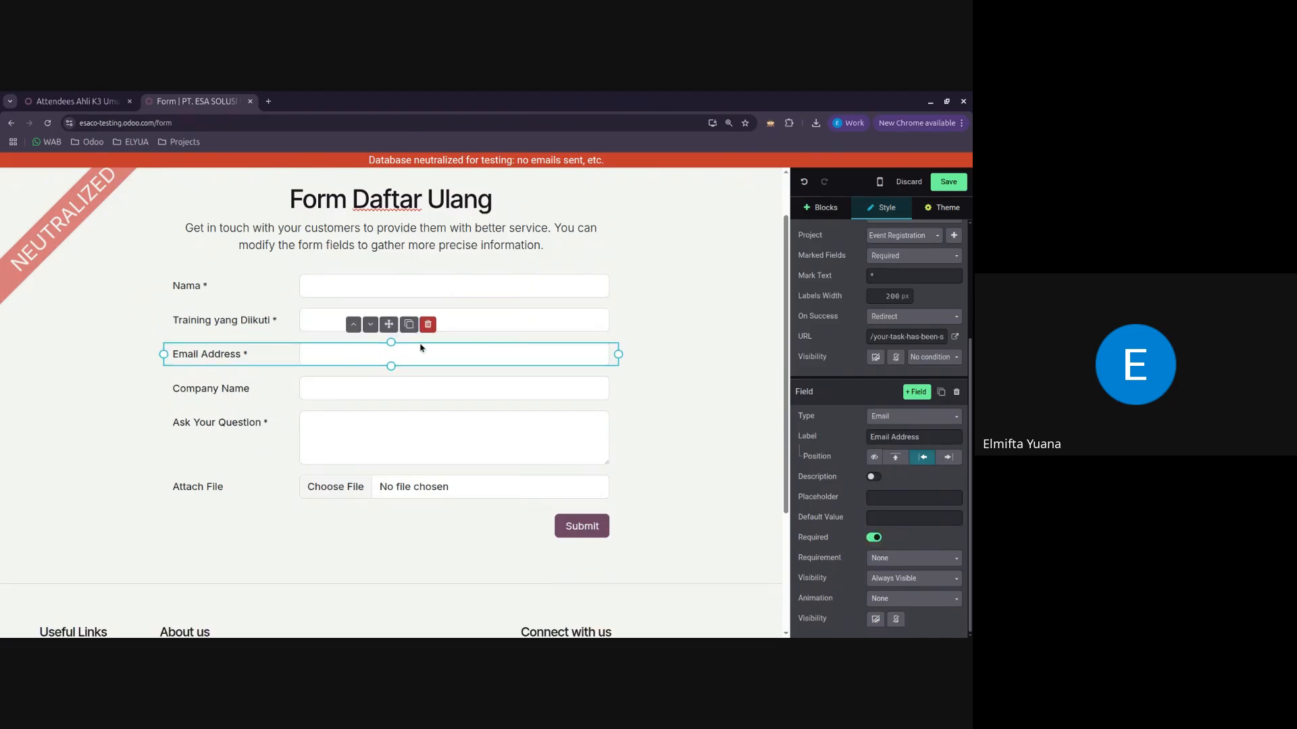
left_click(428, 325)
left_click(424, 356)
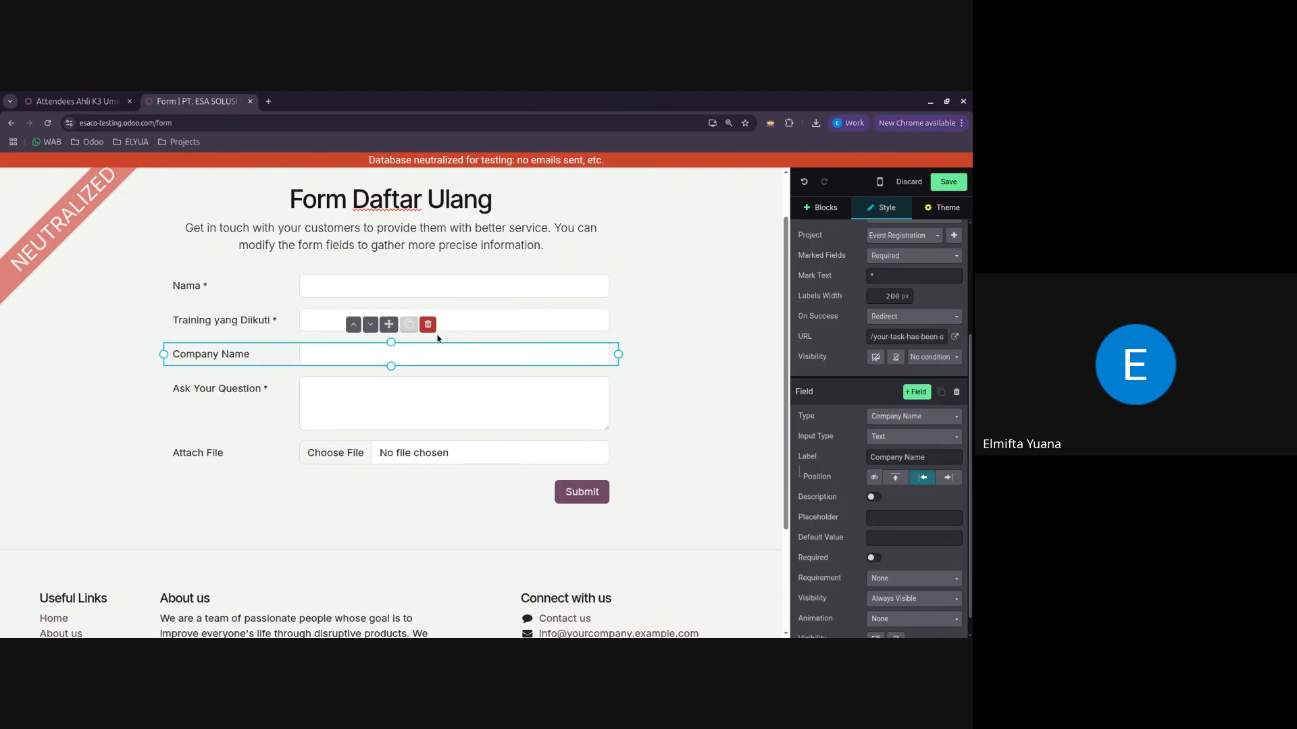
left_click(428, 325)
left_click(422, 367)
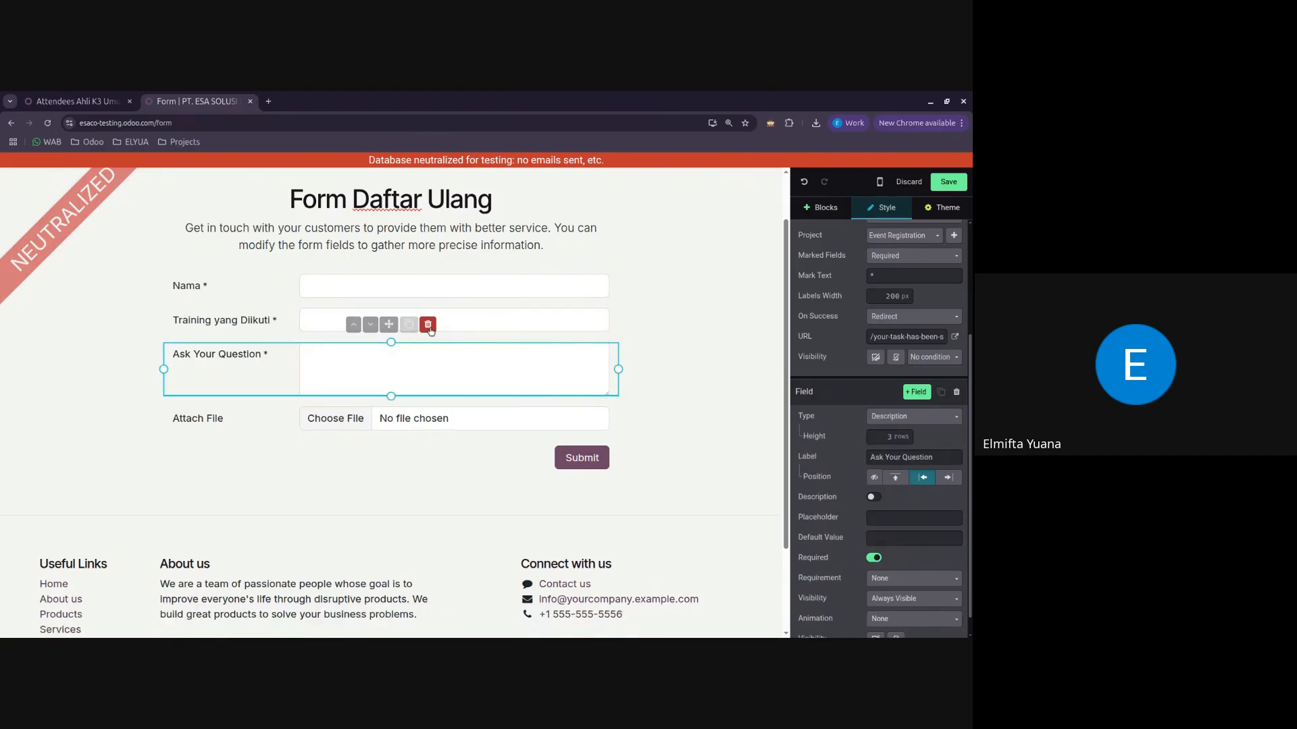
left_click(429, 325)
Step: Relabel the Attach File upload field "KTP"
left_click(227, 356)
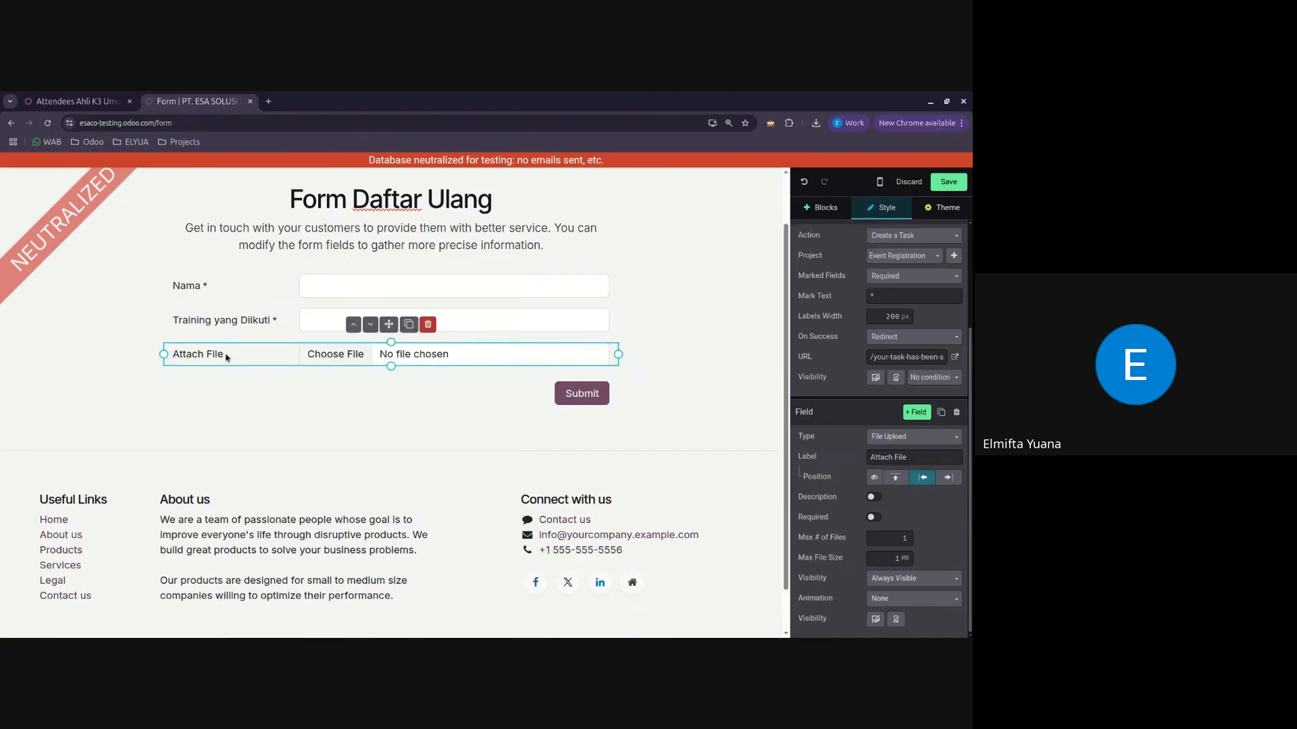
left_click(922, 456)
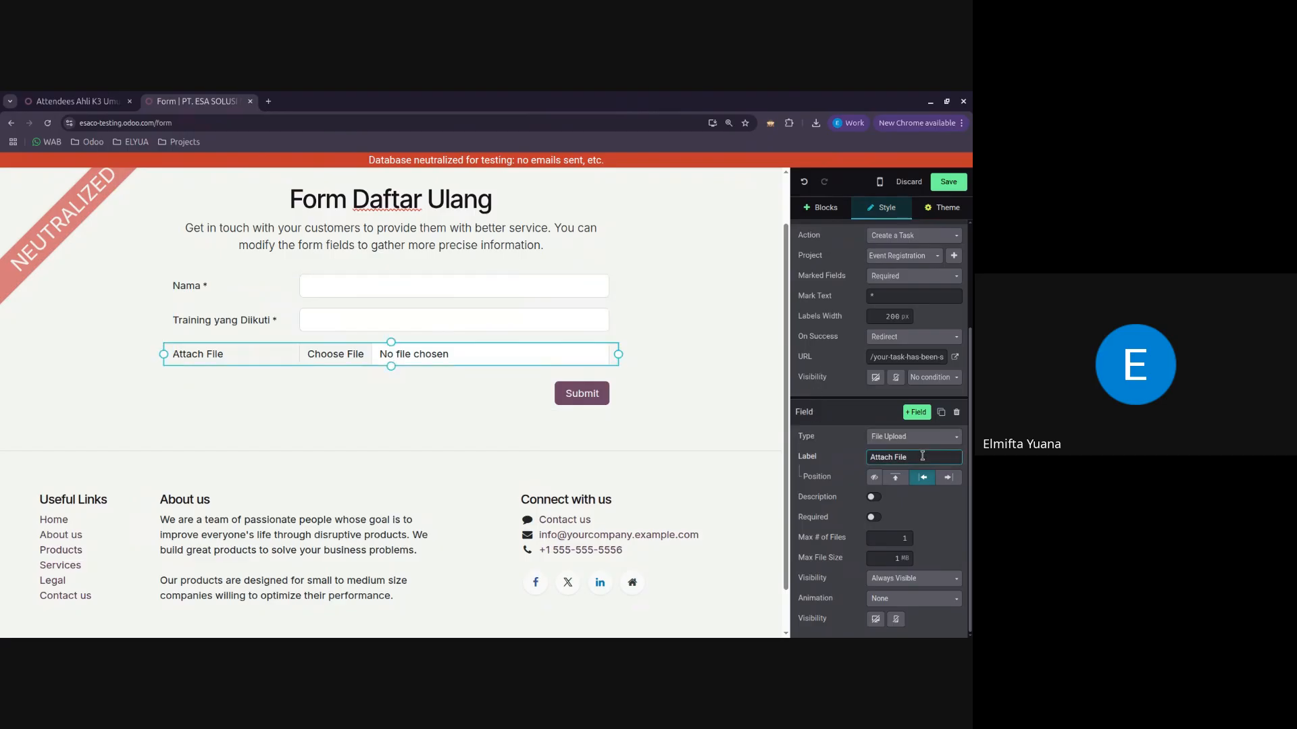
triple_click(923, 456)
type("KTP")
left_click(948, 542)
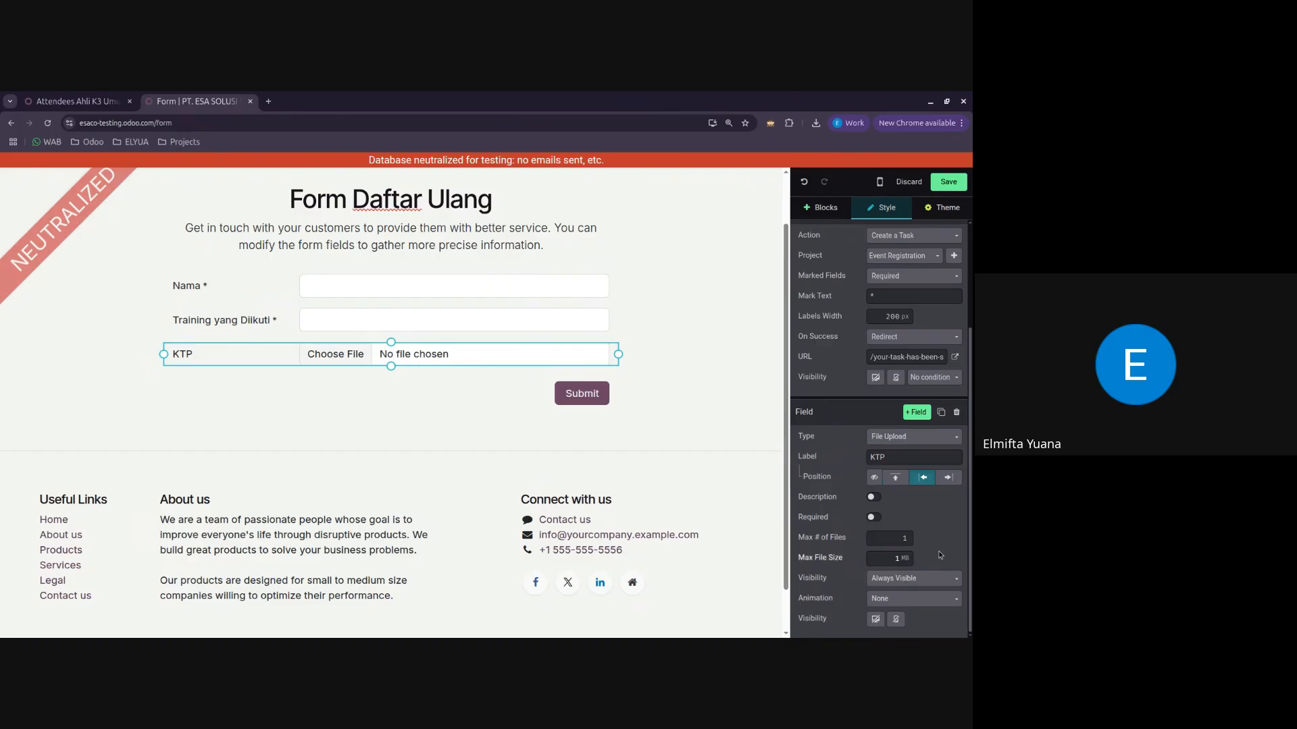
Step: Add a field below KTP labelled "Ijazah Berwarma" and set its type to File Upload
left_click(917, 414)
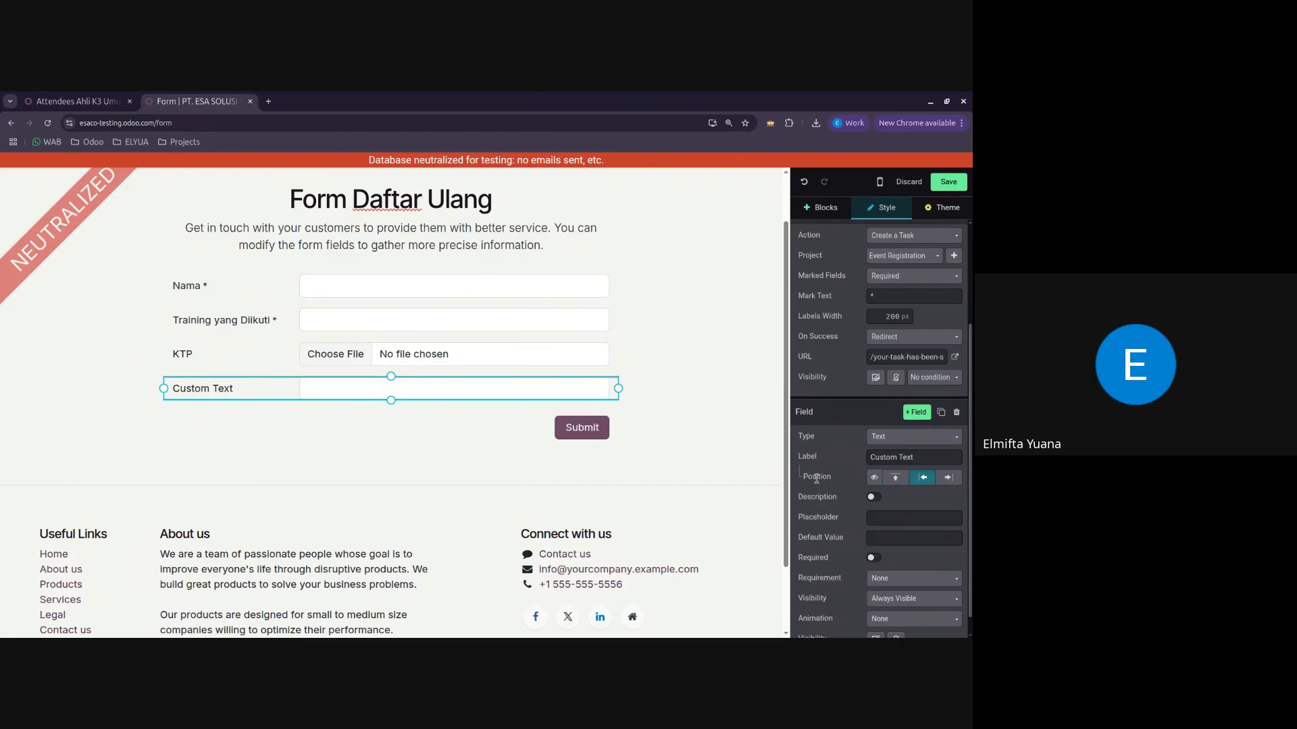
left_click(955, 455)
key("ctrl+a")
type("I")
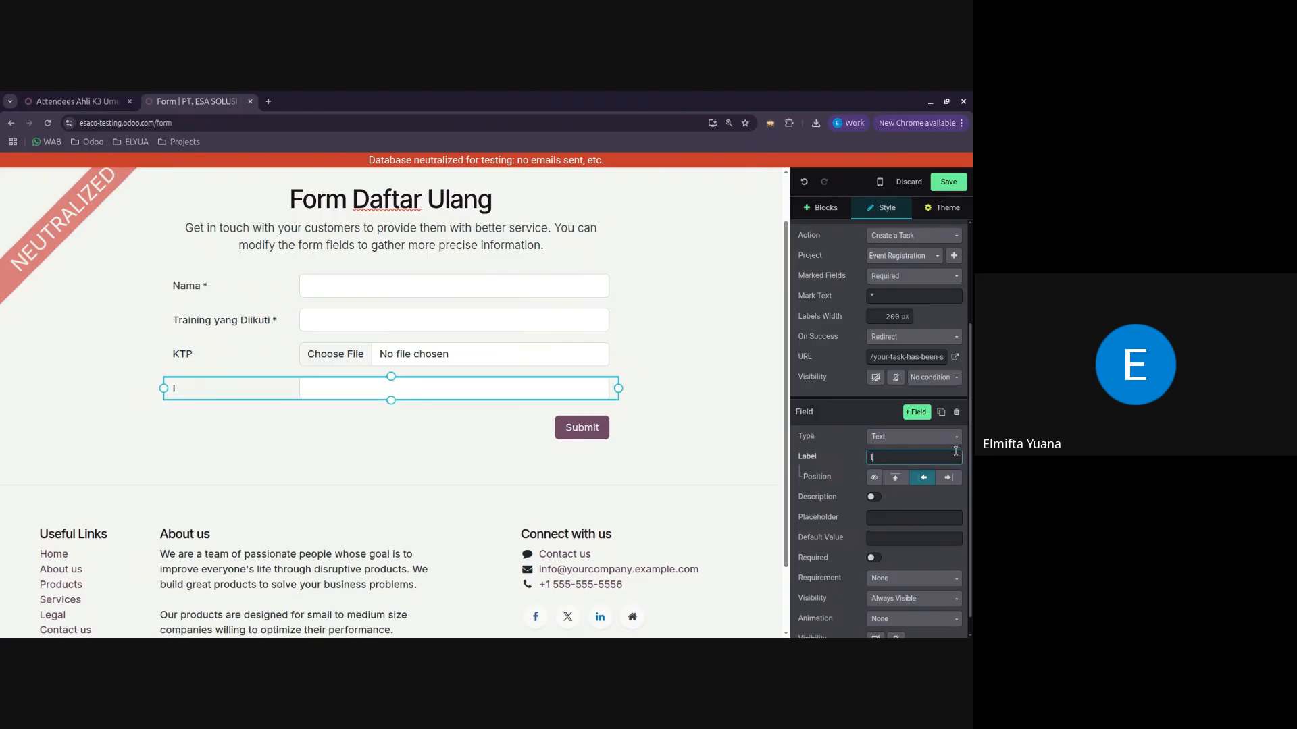
type("ja")
type("zah B")
type("erarwarm")
left_click(927, 436)
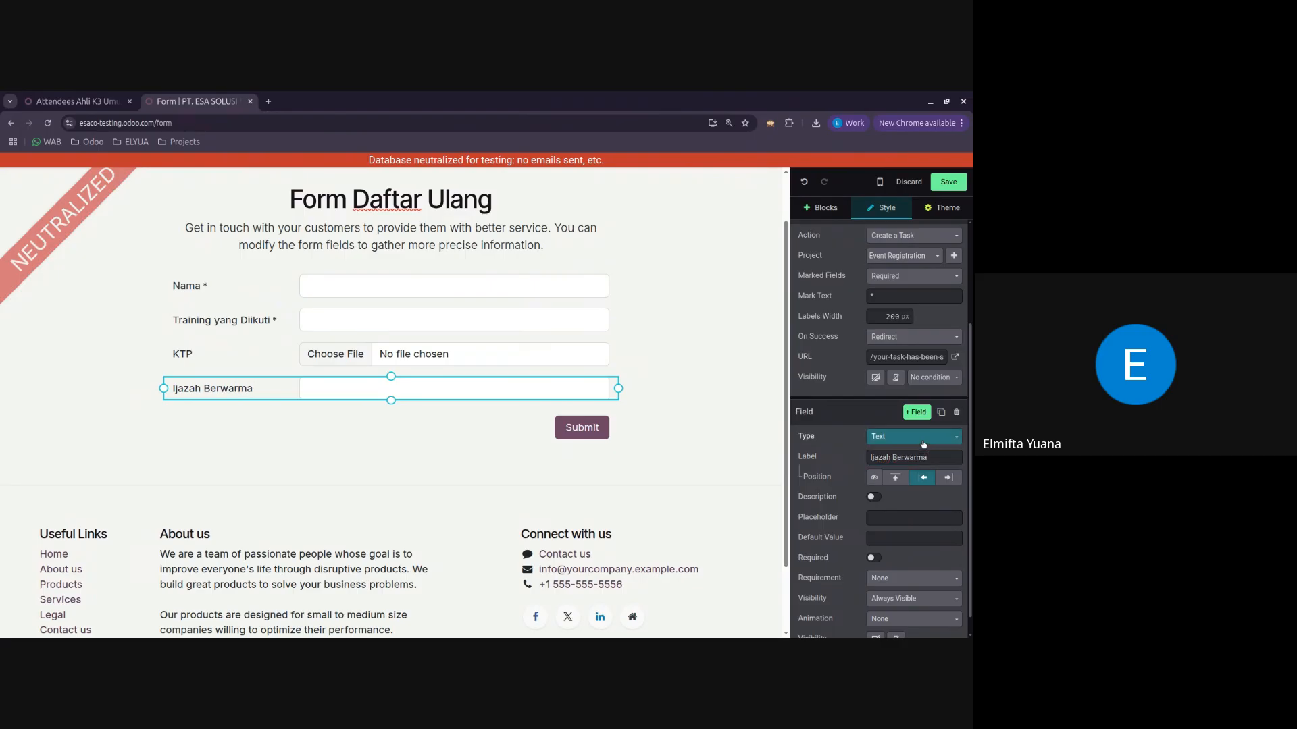
scroll(912, 310, "down", 3)
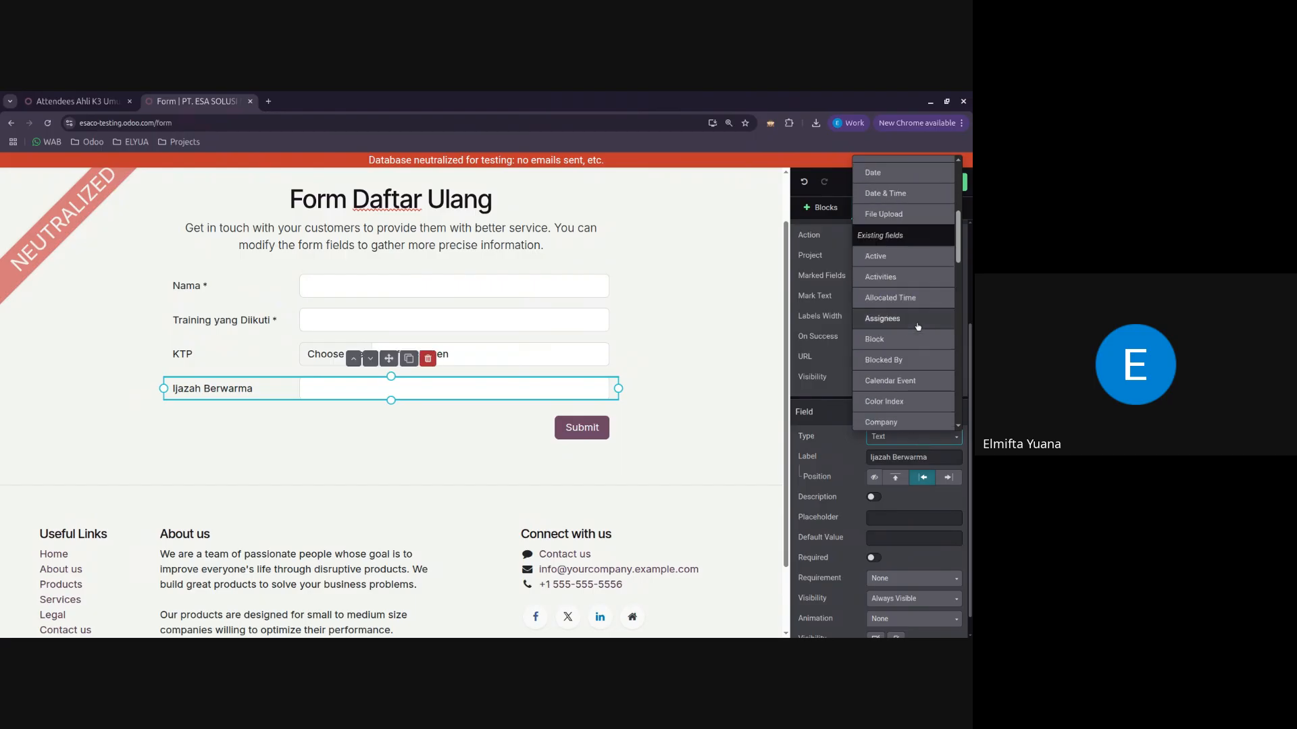
left_click(907, 216)
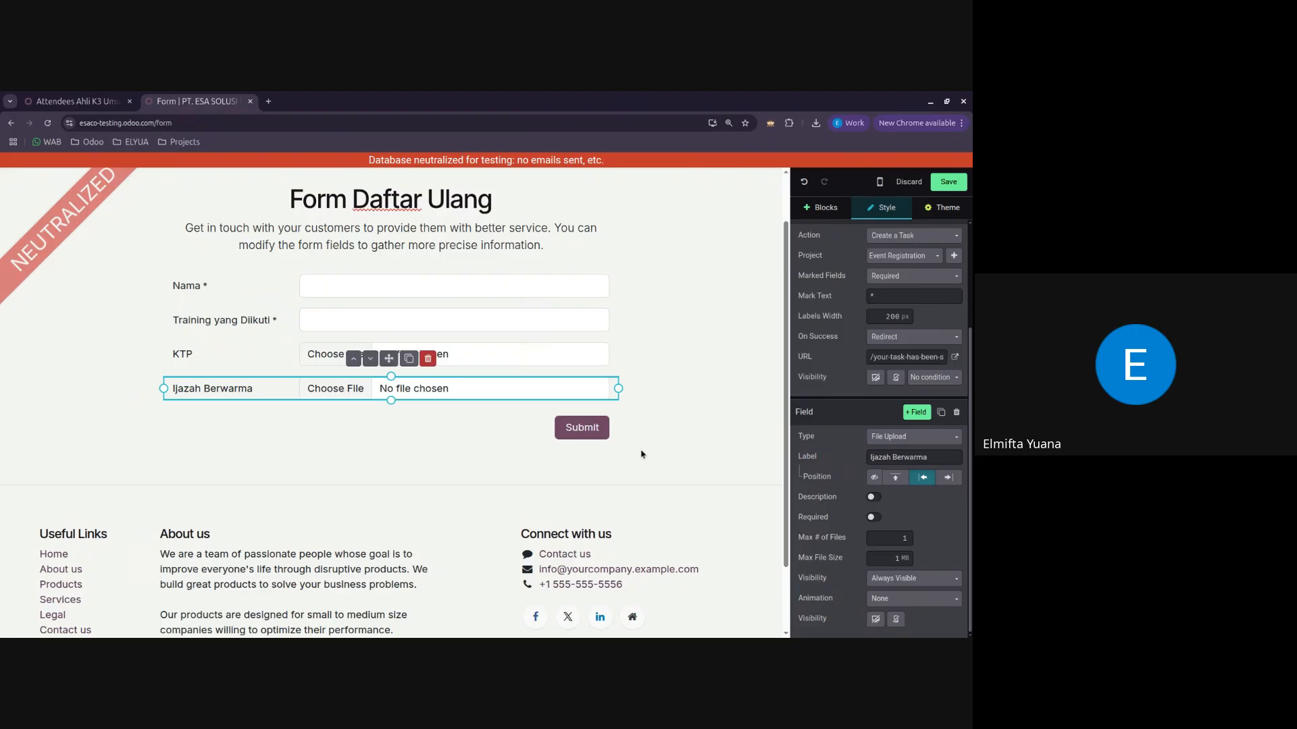
Step: Give the Ijazah Berwarma field the description "Minimum D3" and make it required
left_click(873, 498)
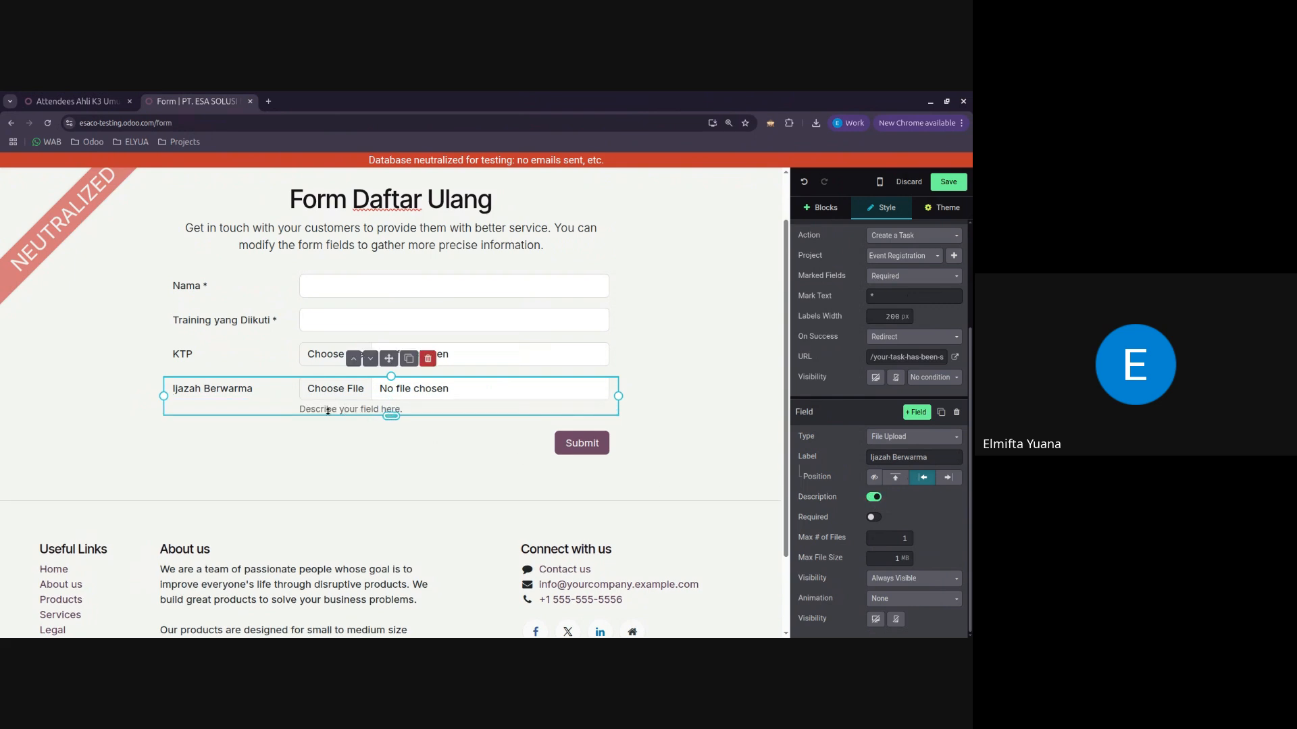
left_click_drag(299, 409, 403, 420)
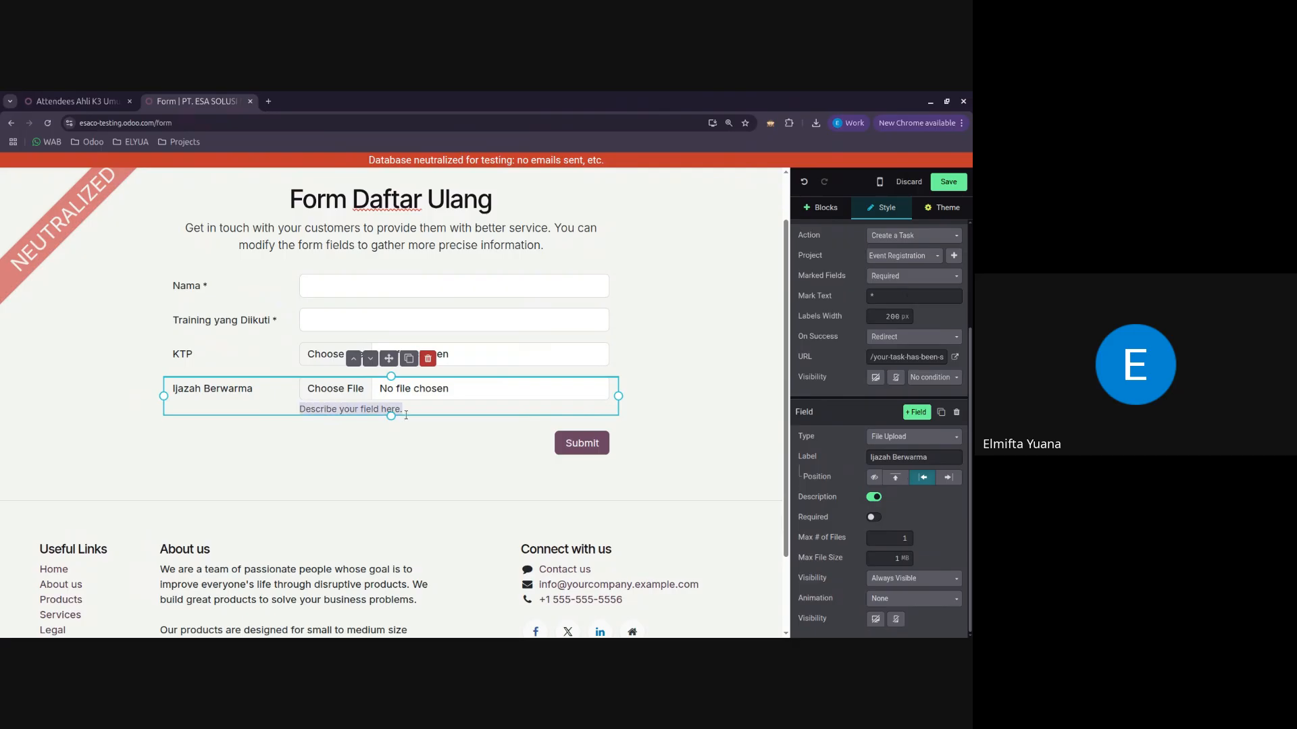
type("Minimum ")
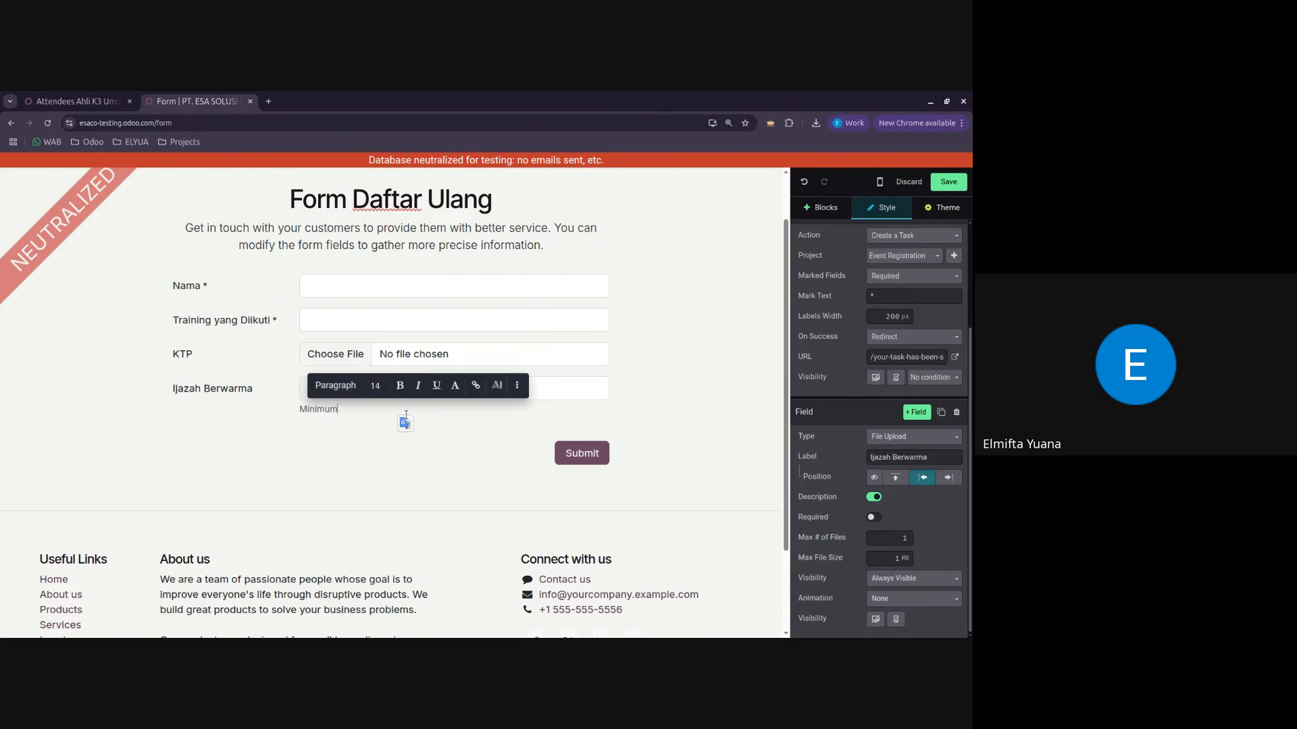
type("D3")
left_click(395, 426)
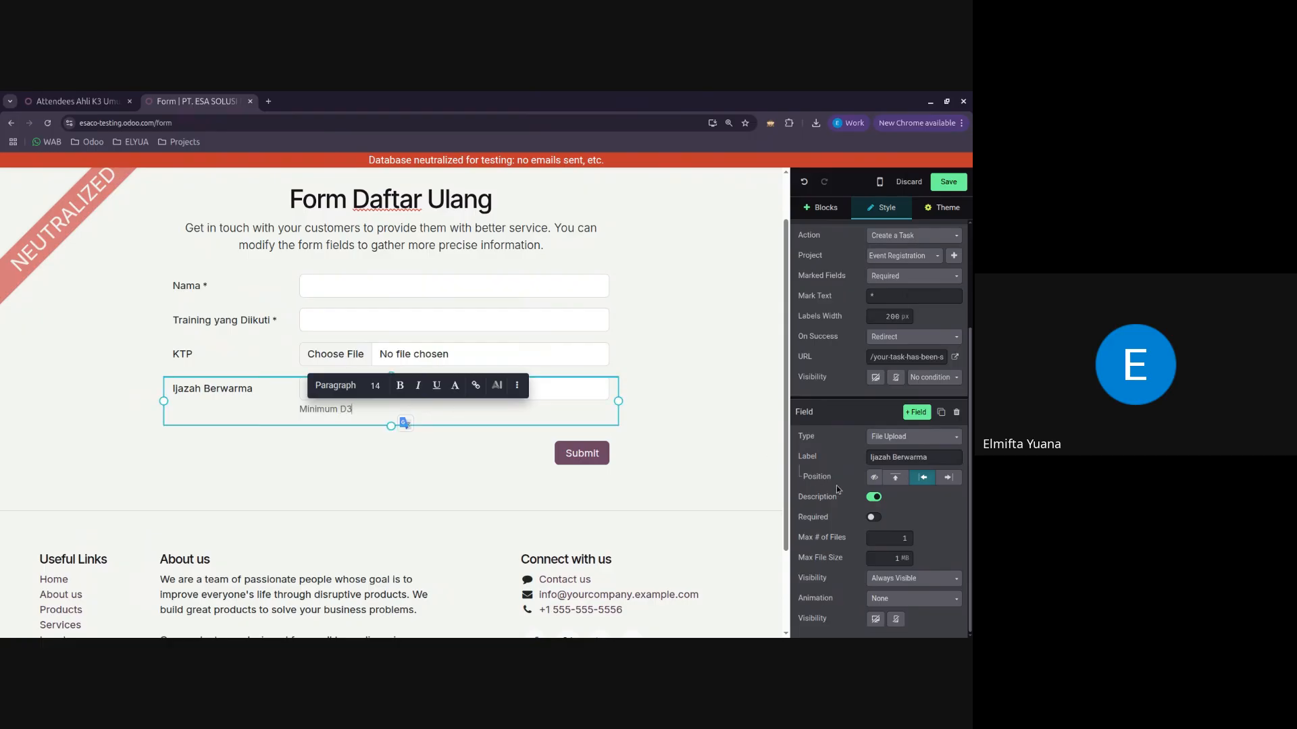
left_click(873, 519)
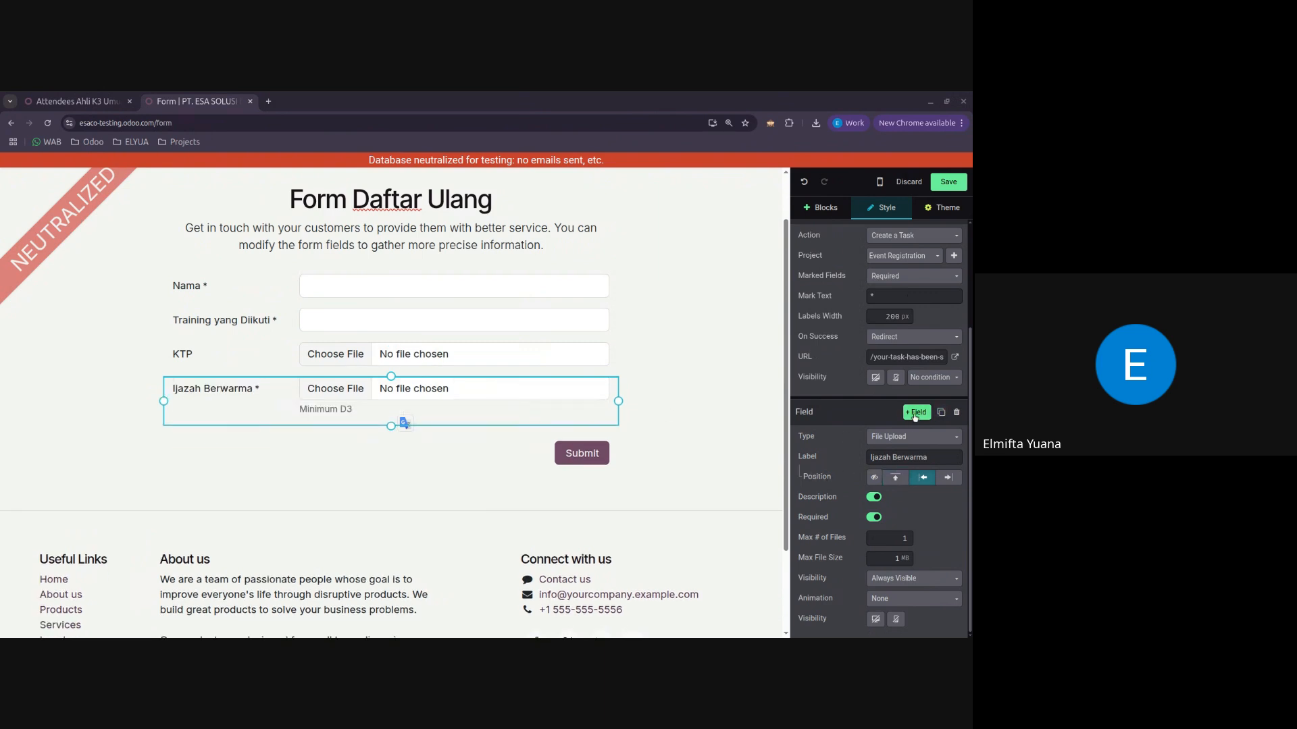
Step: Add a File Upload field labelled "Sertifikat, SKP, Lisensi" below the Ijazah Berwarma field
left_click(916, 414)
left_click(937, 459)
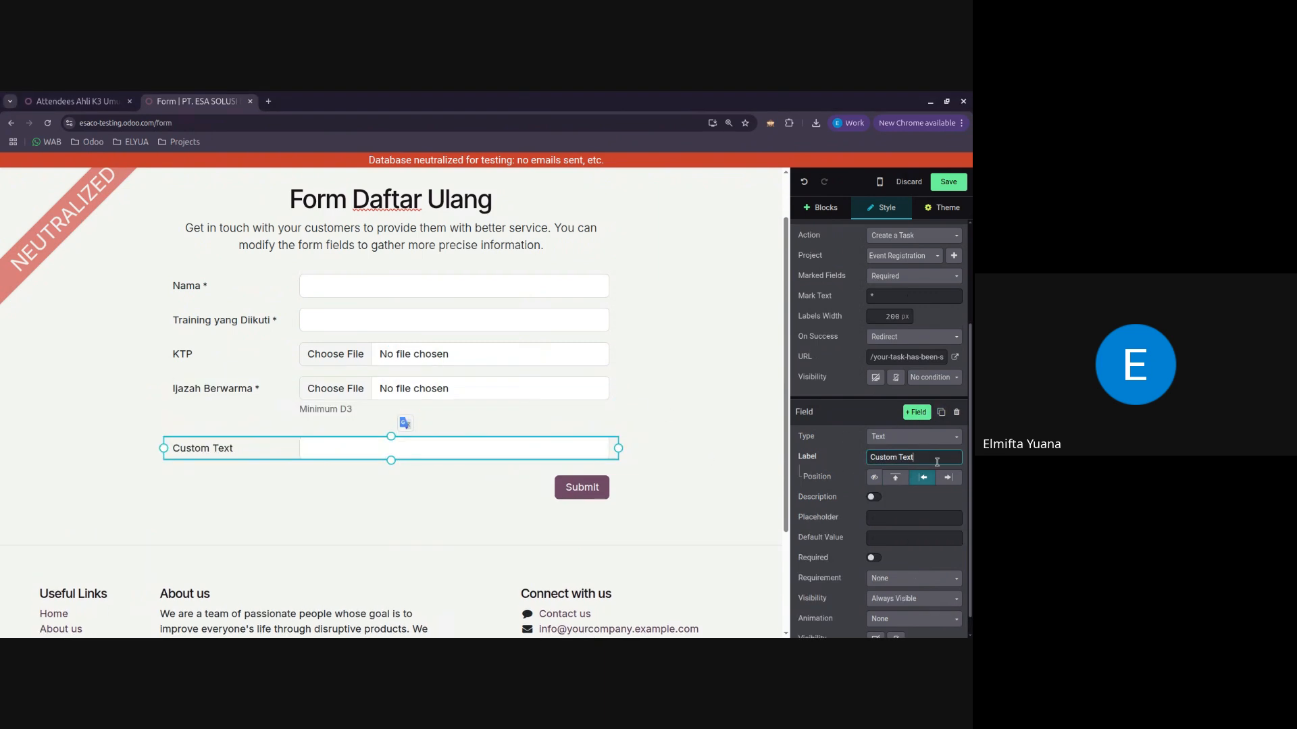
key("ctrl+a")
type("Sertifikat, SKP, Lisensi")
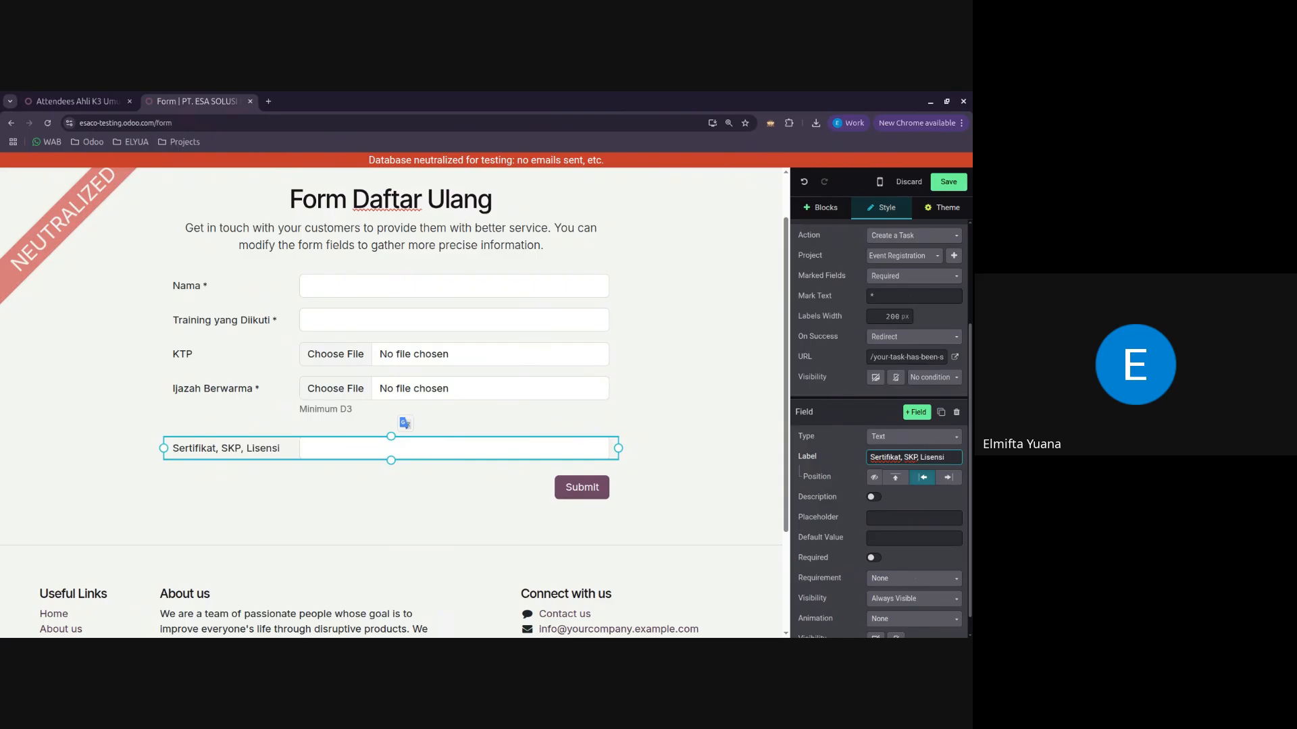
left_click(932, 439)
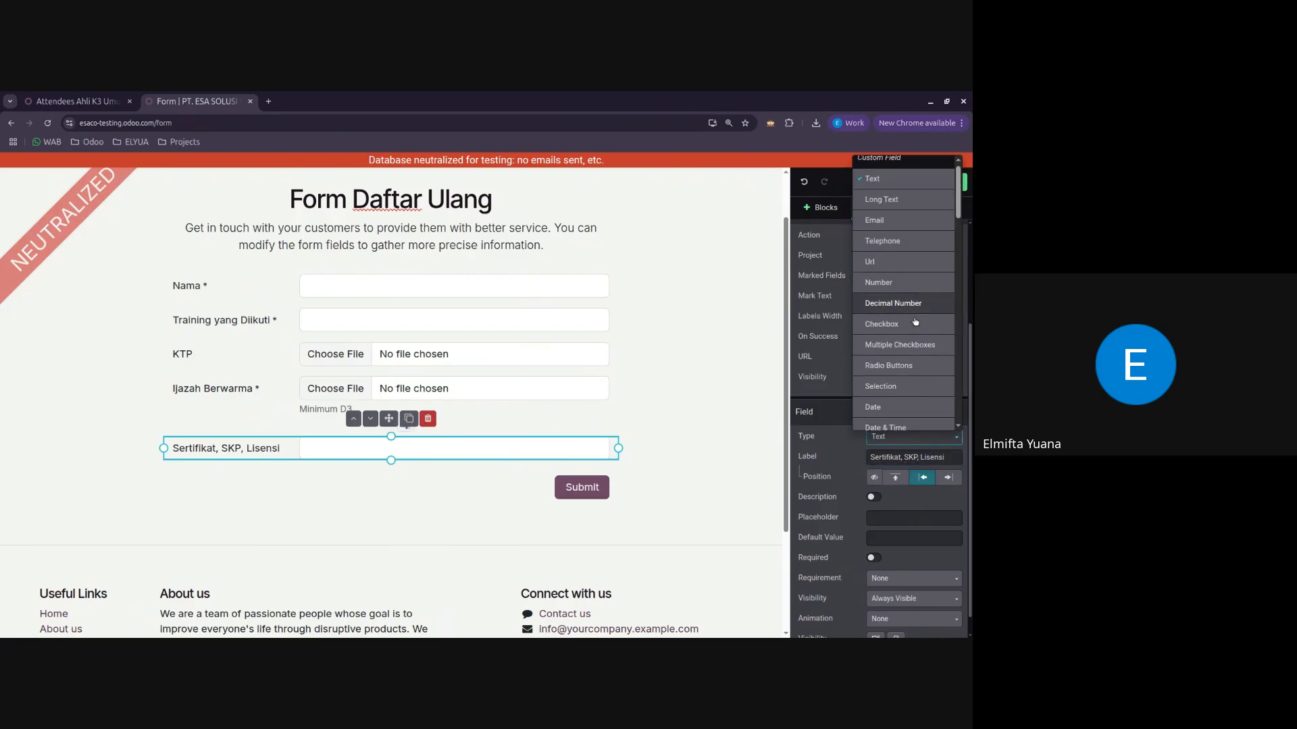
left_click(883, 274)
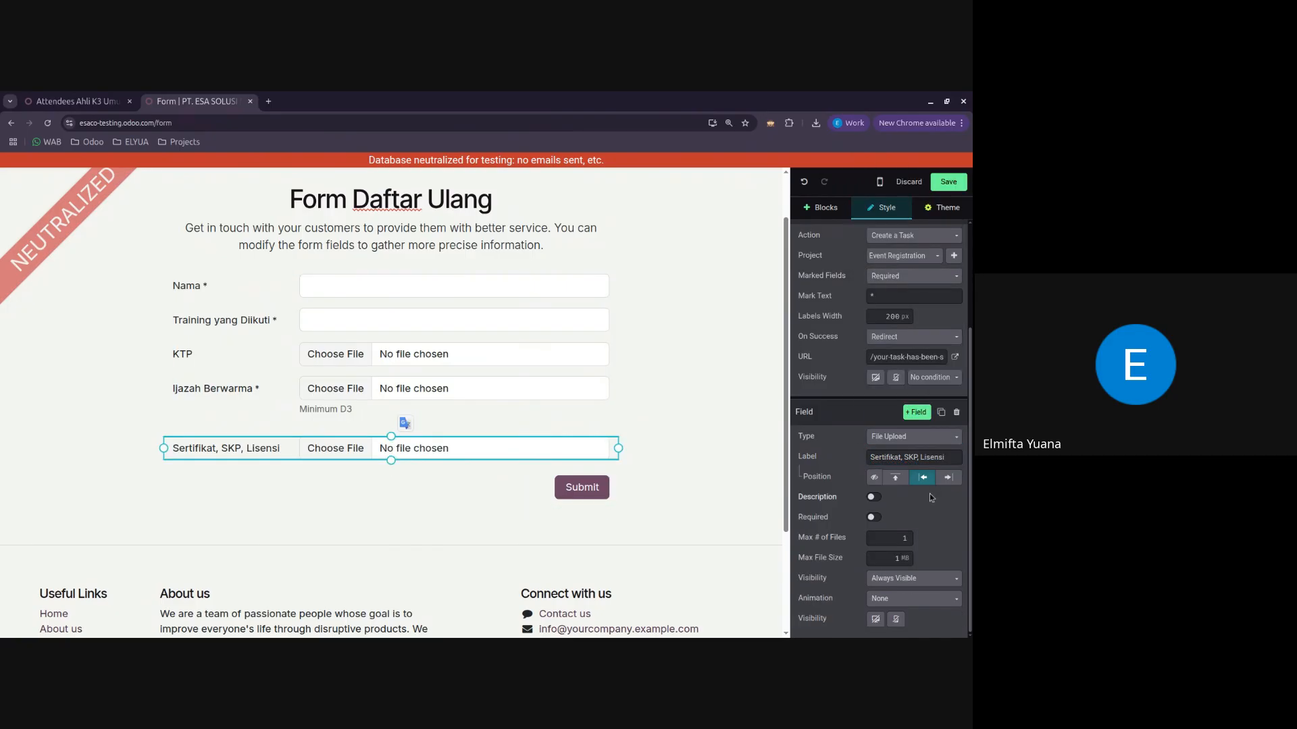
Step: Allow up to 3 files in the Sertifikat, SKP, Lisensi field and save the page
left_click(905, 538)
type("3")
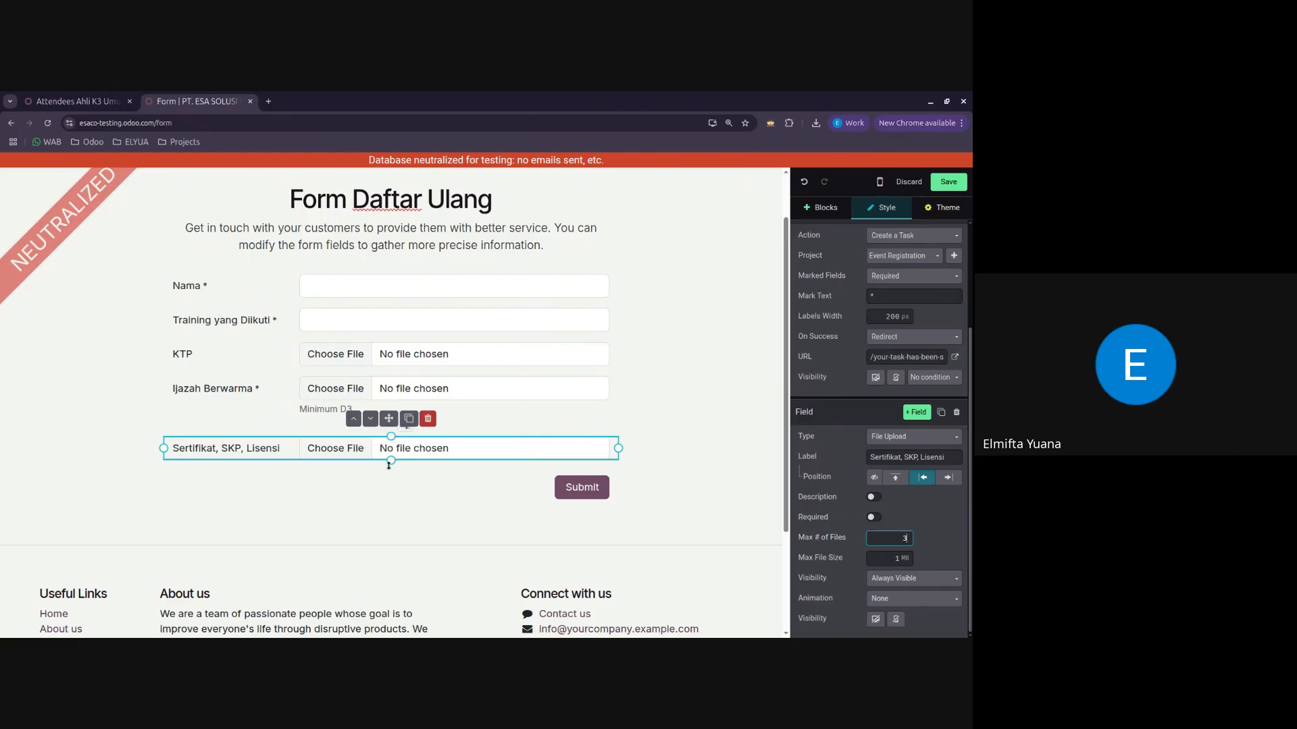
left_click(955, 539)
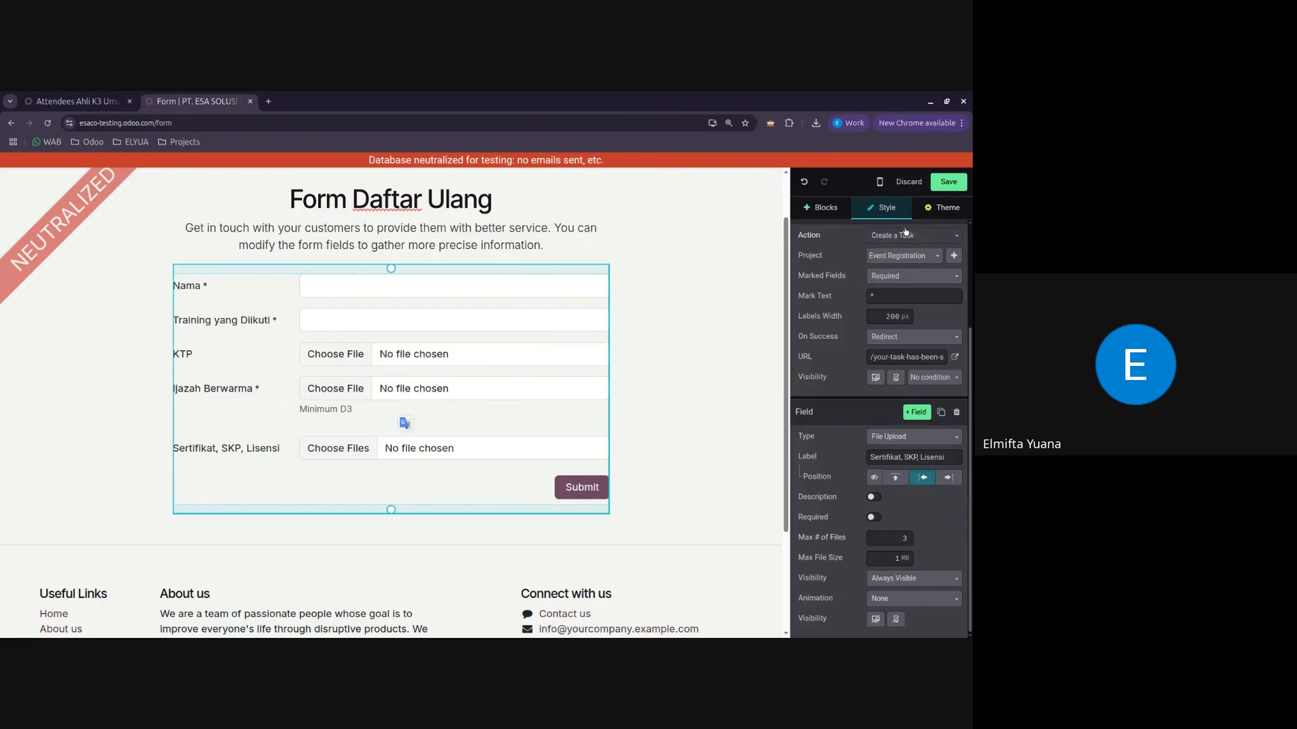
left_click(948, 183)
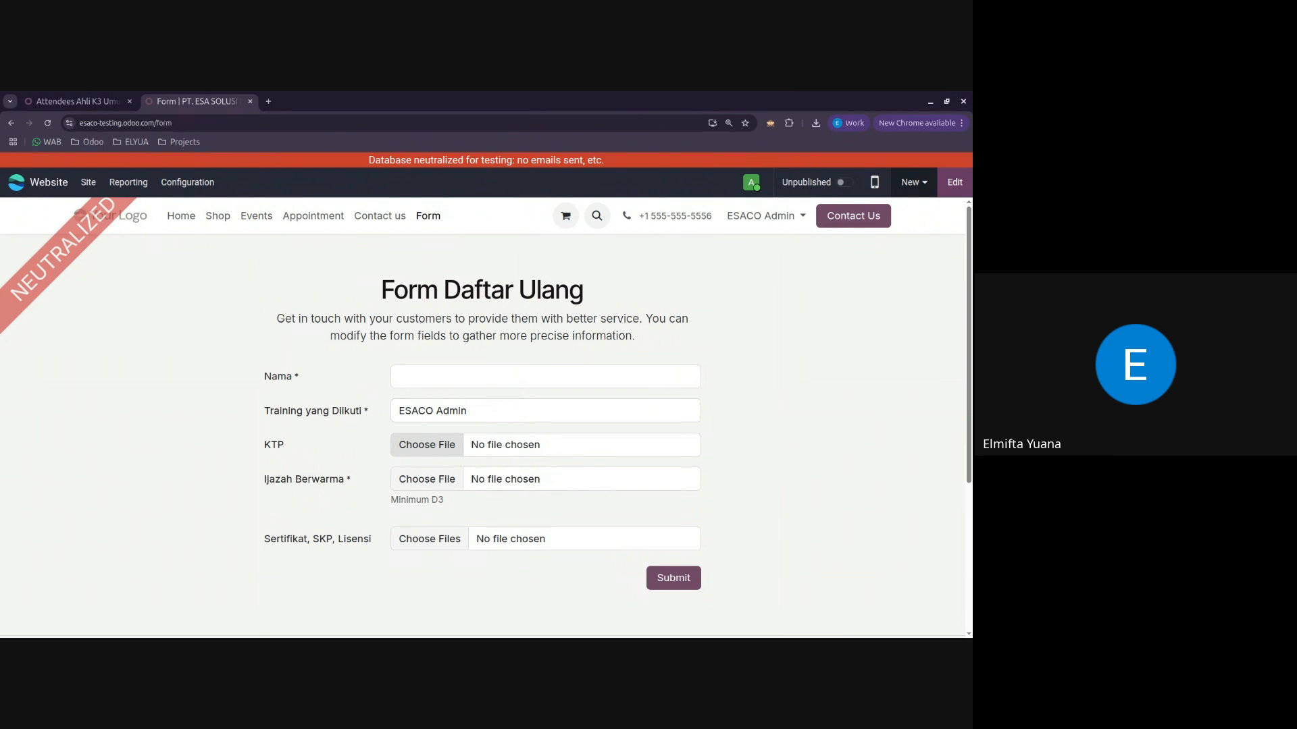
Step: Fill in the live form with the attendee's name and "Ahli K3 Umum" as the training attended
left_click(453, 379)
type("Elmi")
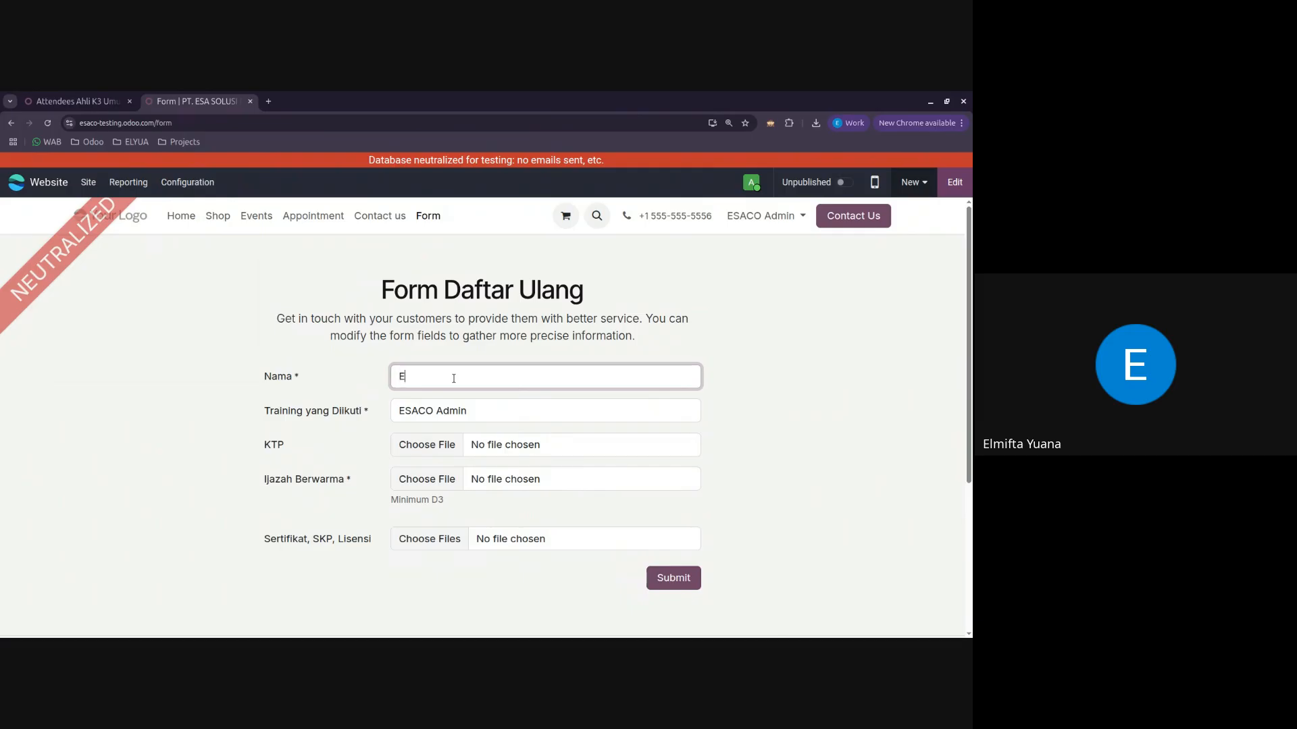
left_click(414, 406)
triple_click(414, 406)
type("Ahli")
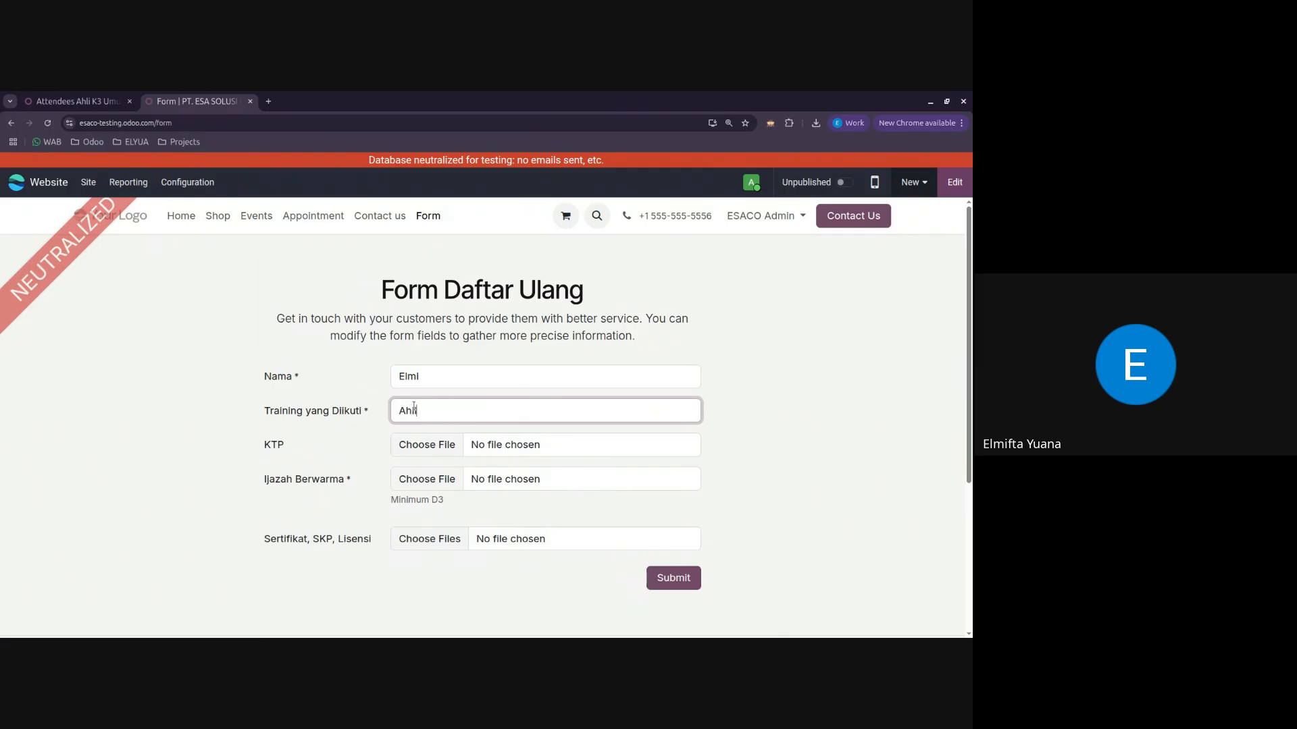
type(" K3 Umum")
Step: Attach a sample file to each of the KTP, Ijazah Berwarma and Sertifikat, SKP, Lisensi fields
left_click(449, 447)
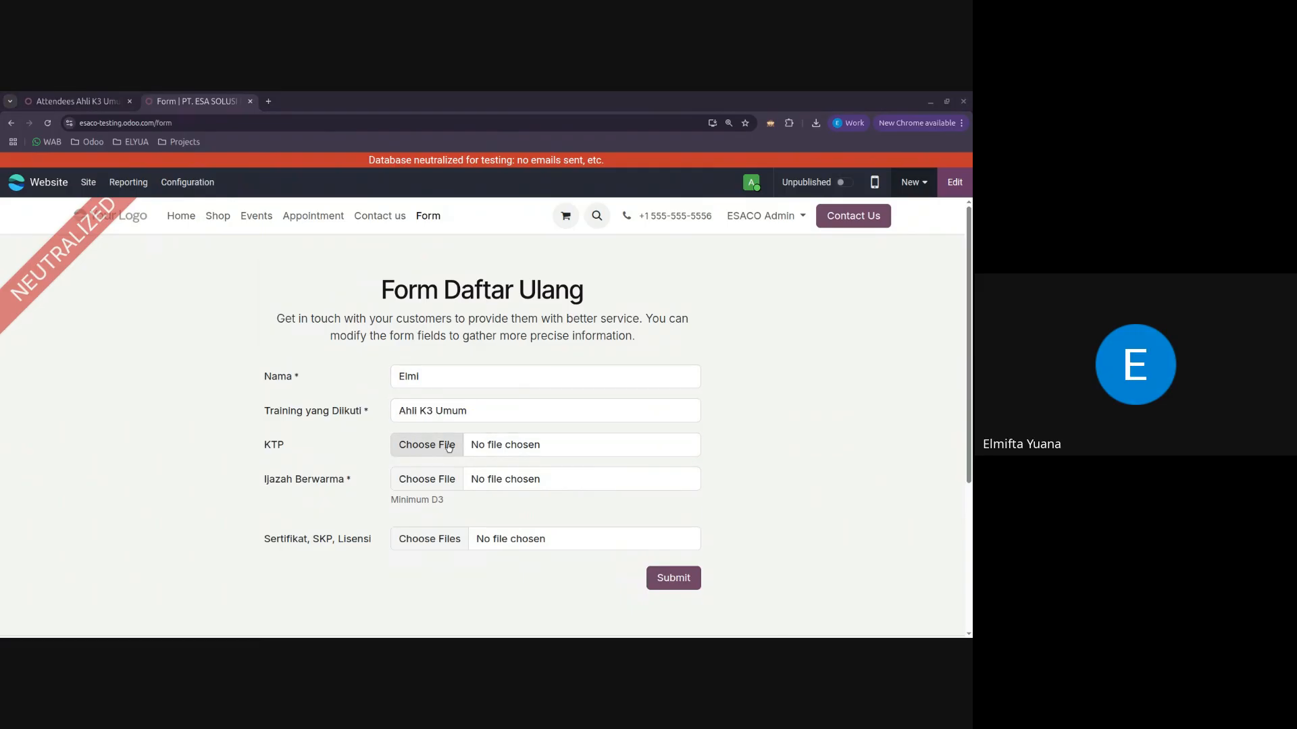
double_click(495, 460)
left_click(442, 503)
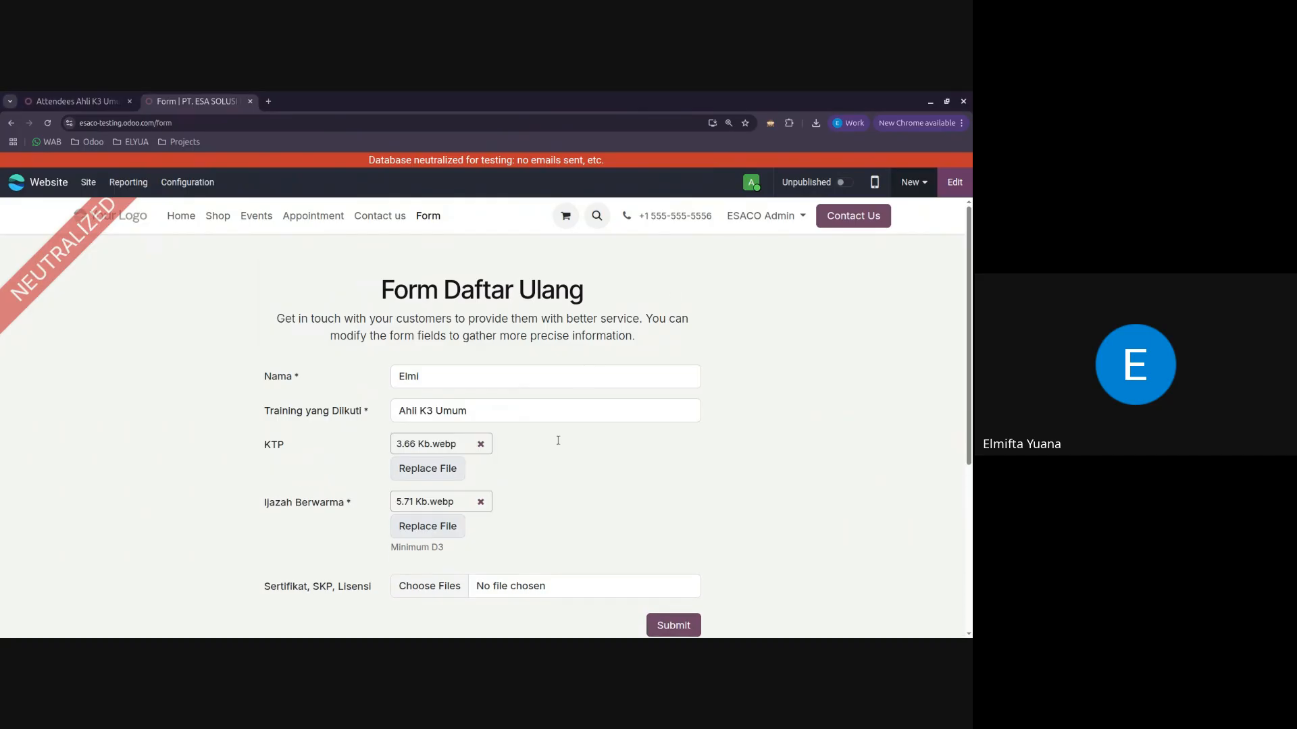
scroll(425, 530, "down", 1)
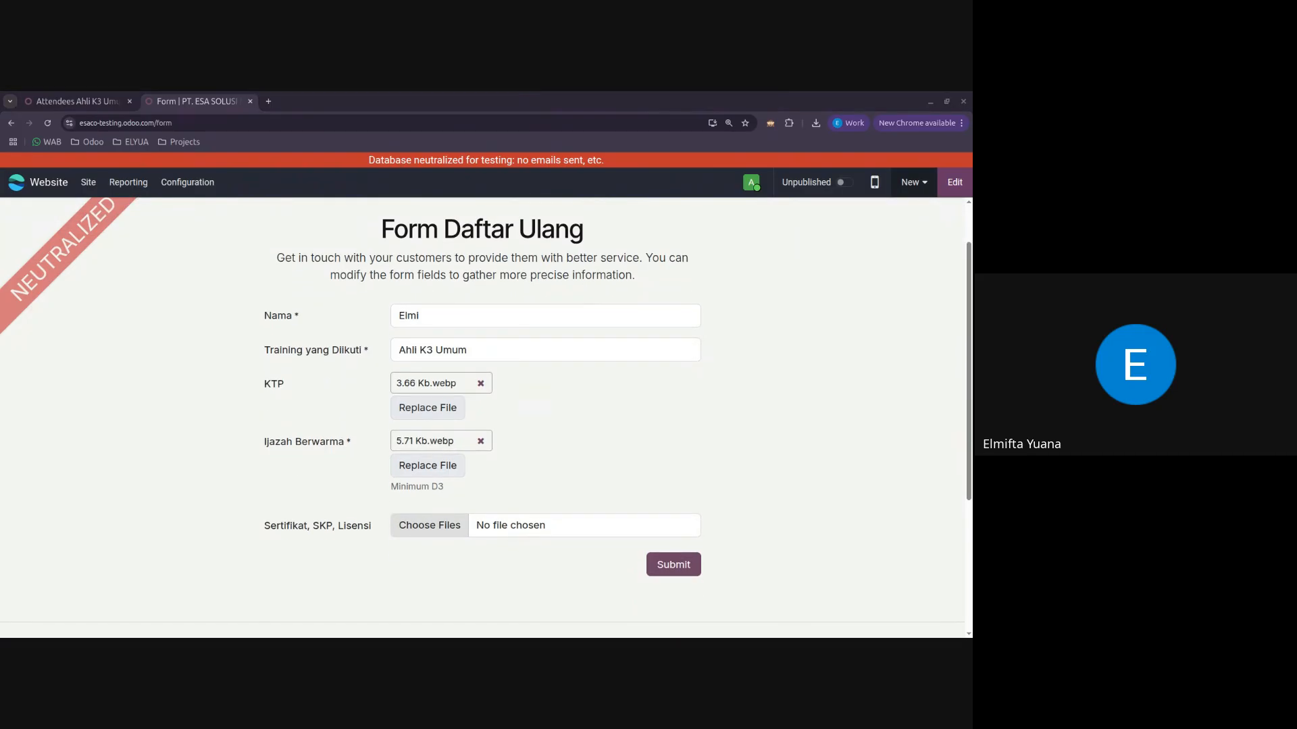
key("Return")
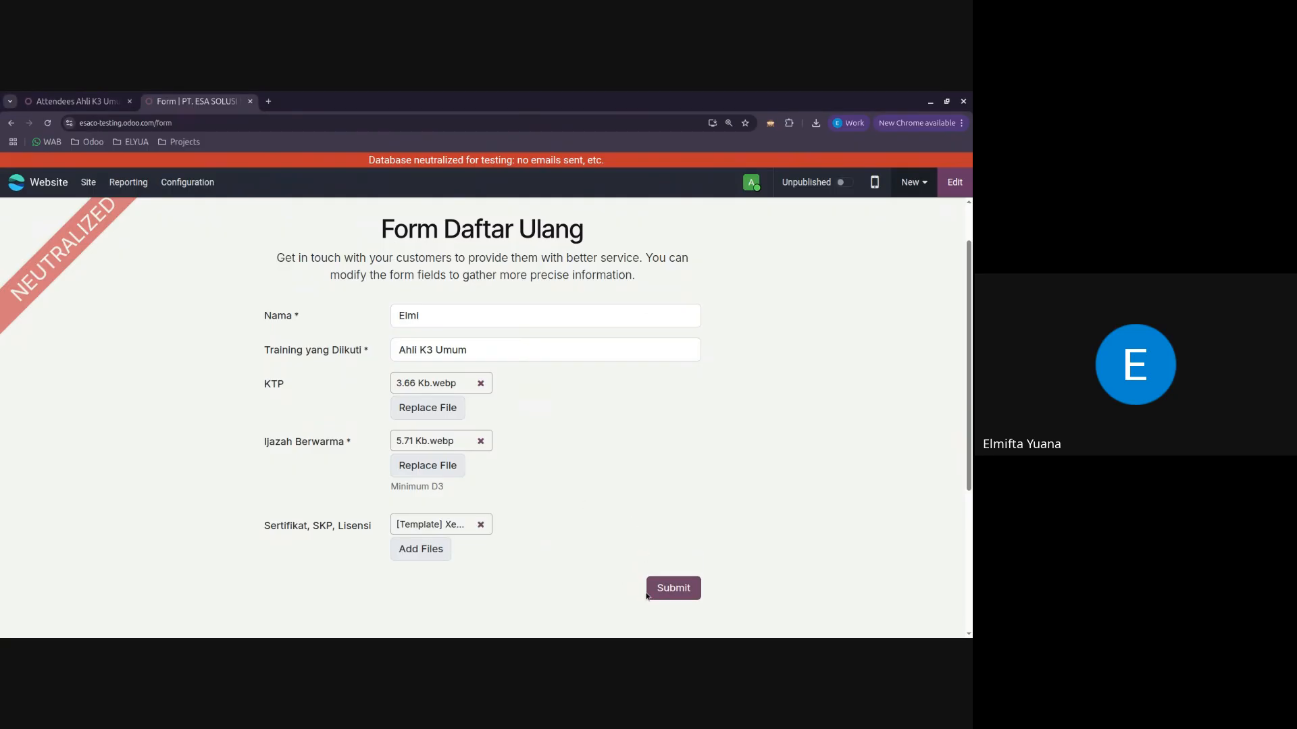
Step: Submit the completed form and go to the homepage from the thank-you page
left_click(674, 595)
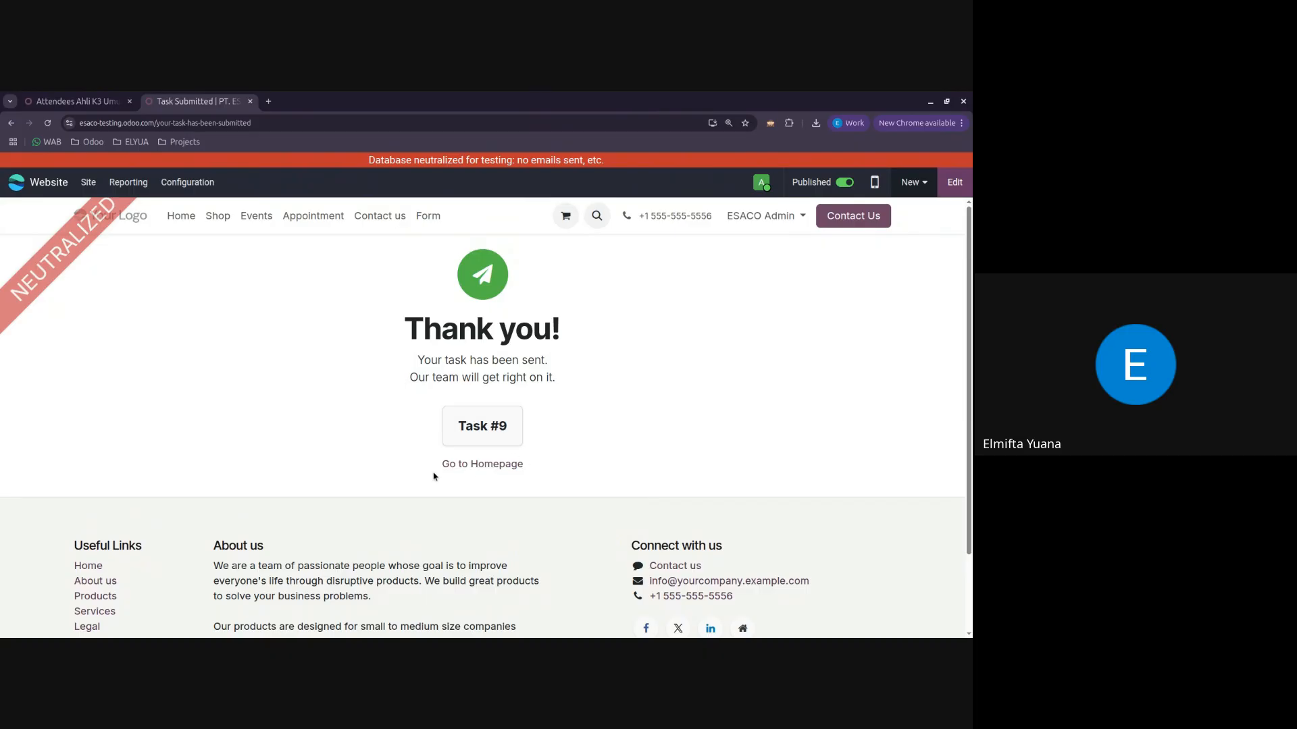
left_click(475, 464)
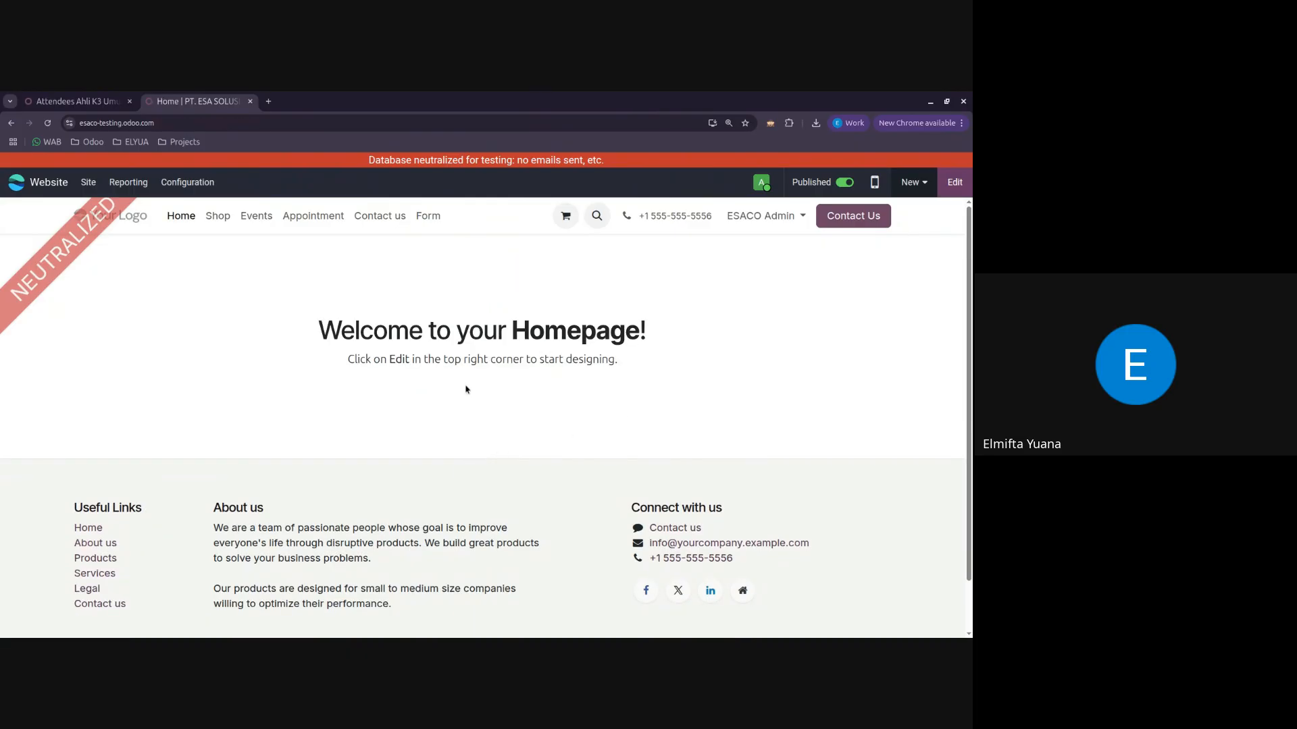
Step: Open the task created from the submitted form in the Event Registration project
left_click(428, 217)
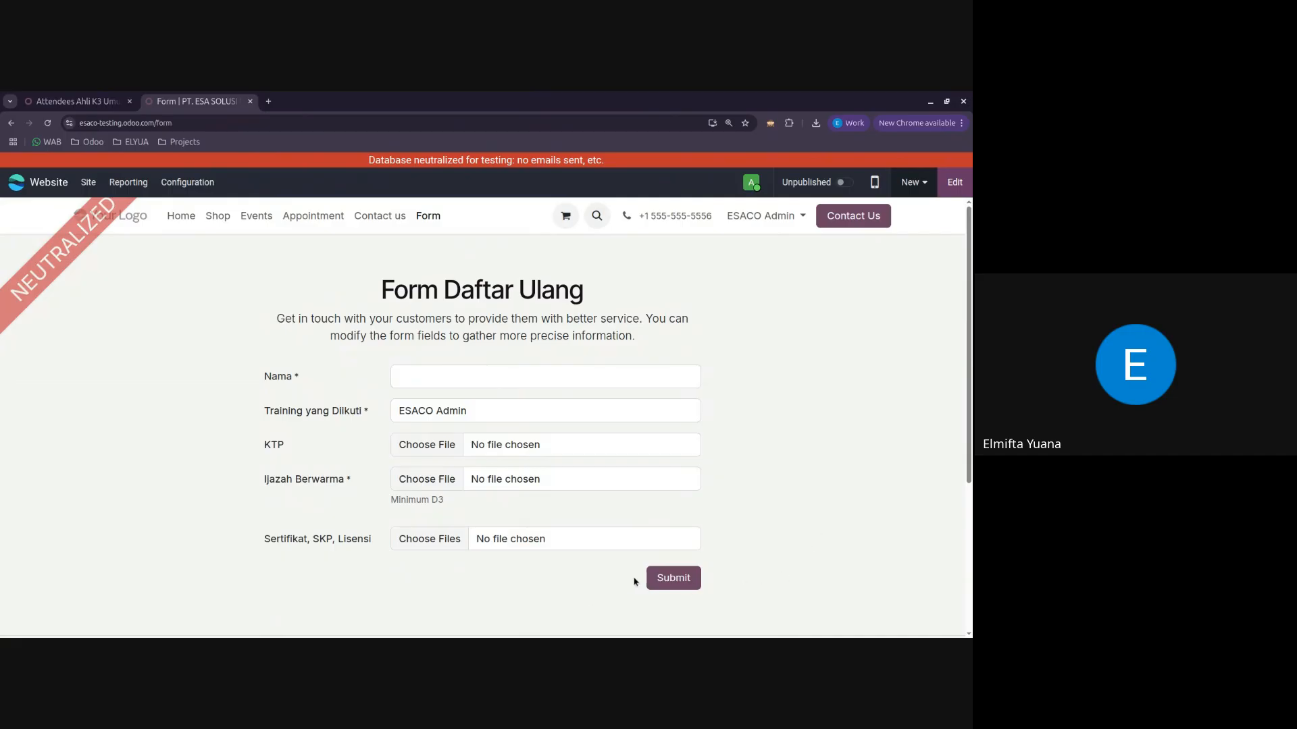
left_click(68, 103)
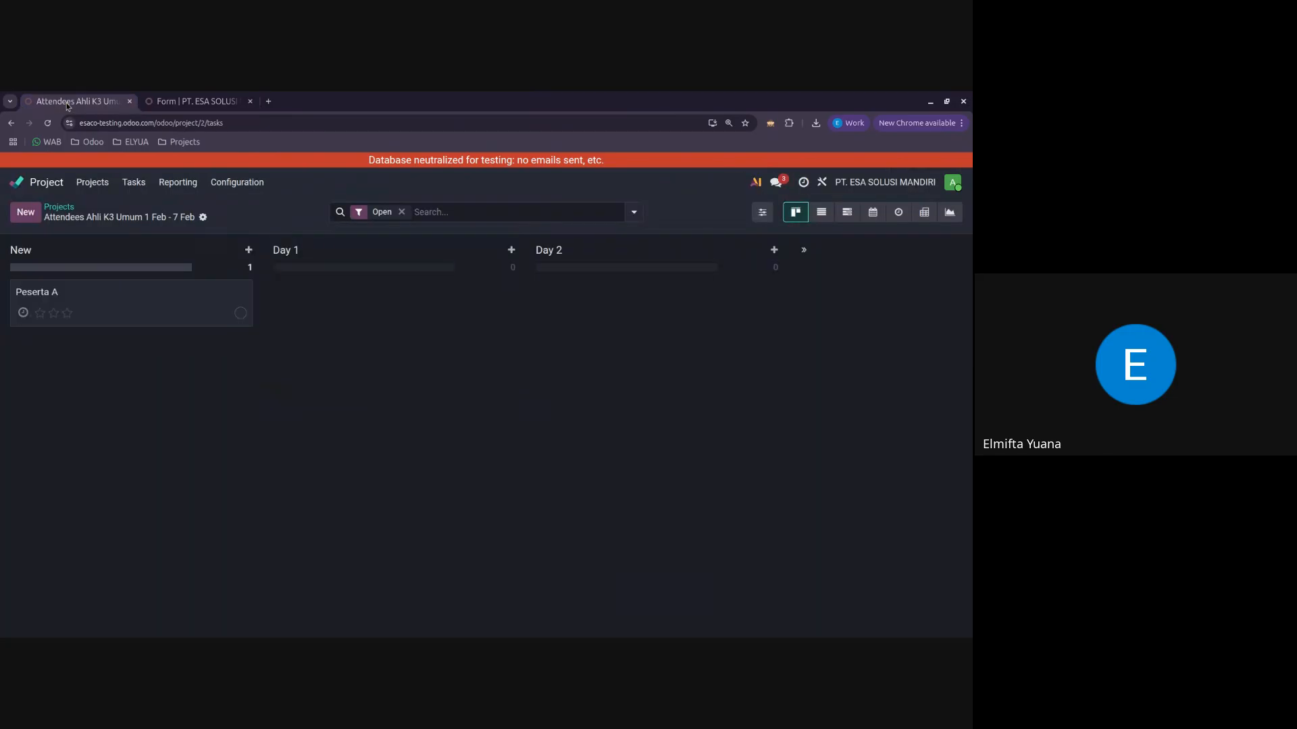
left_click(65, 208)
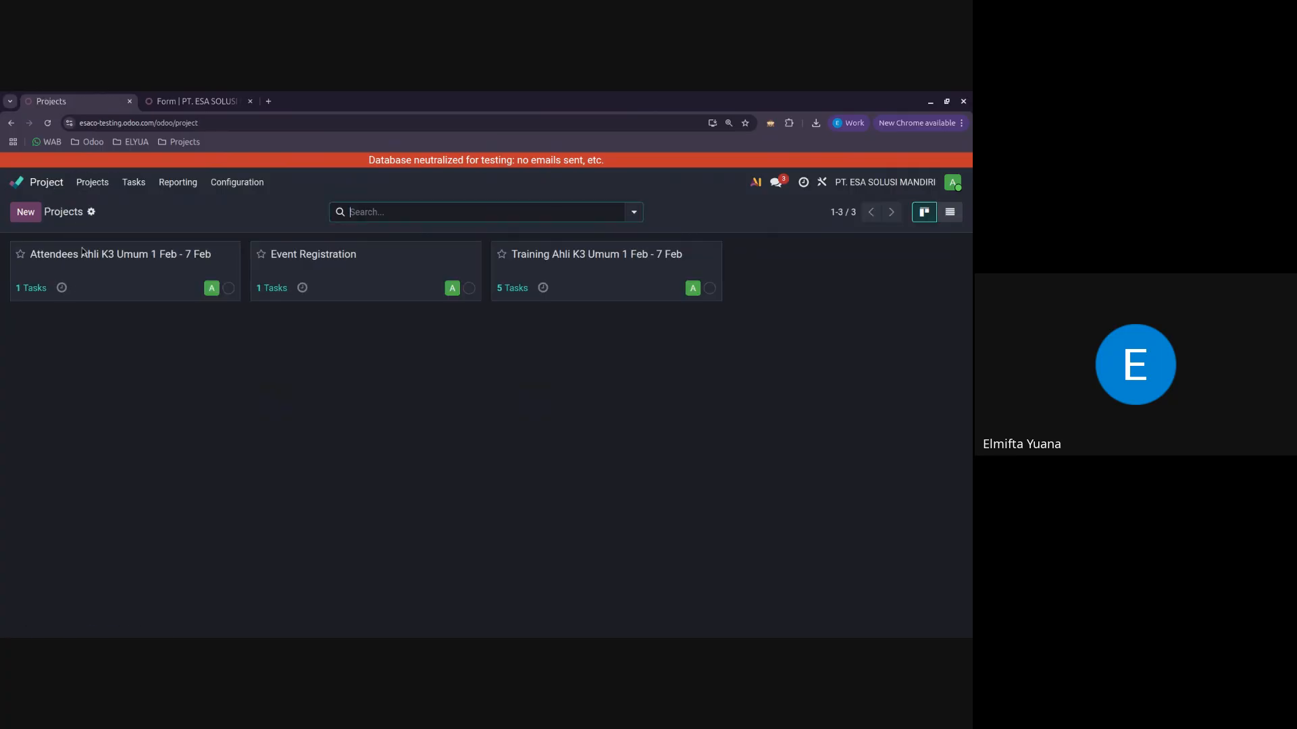
left_click(91, 275)
left_click(69, 207)
left_click(379, 266)
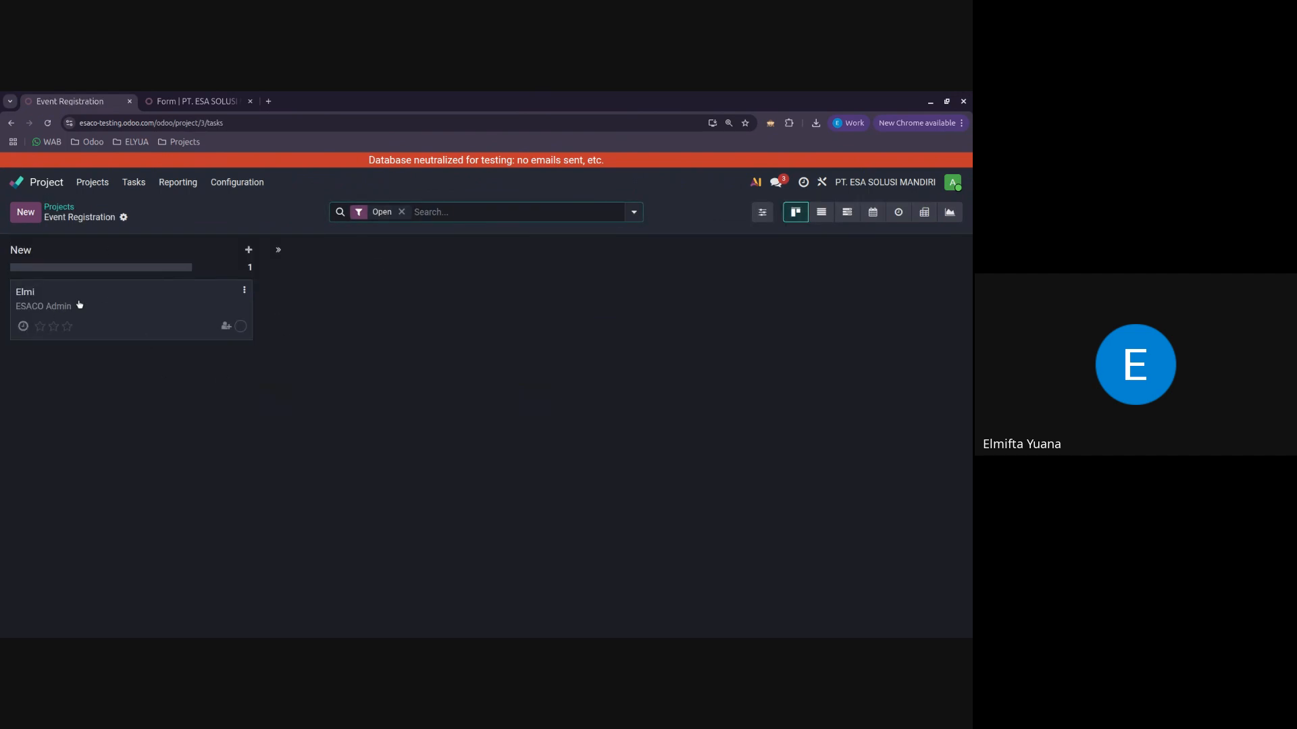
left_click(79, 306)
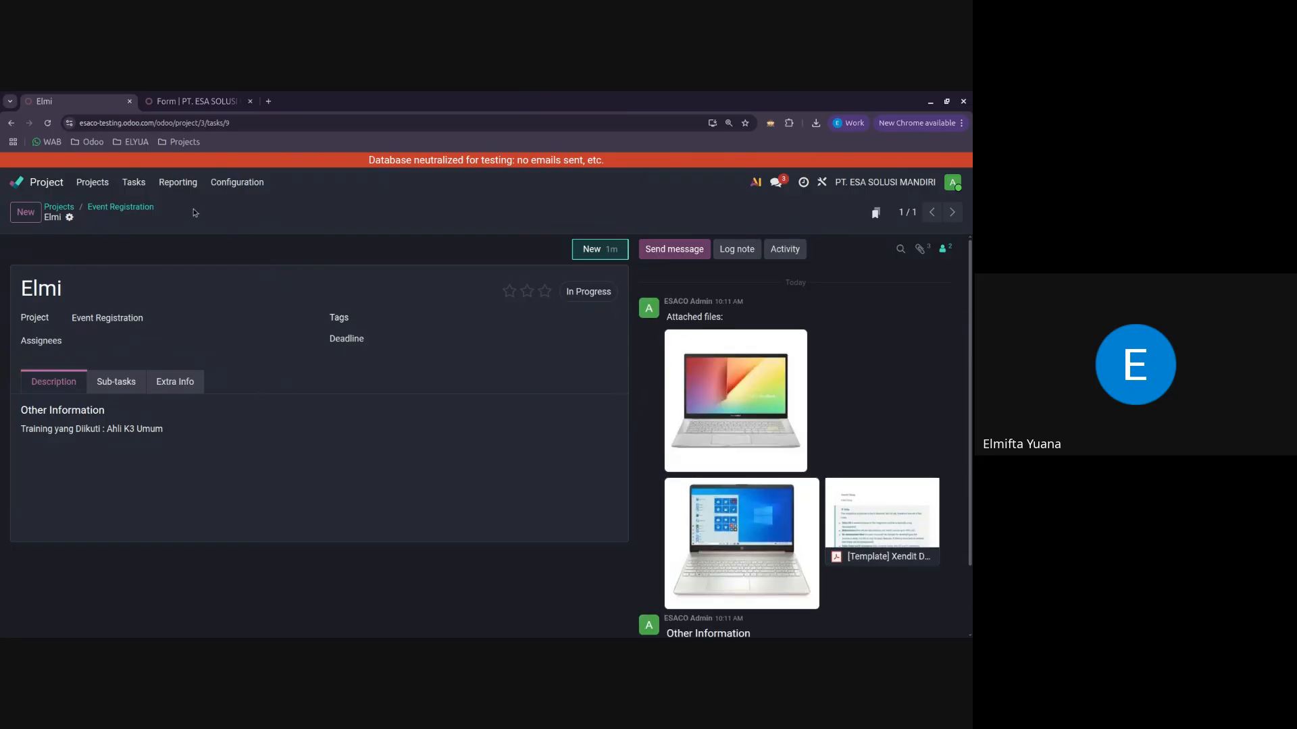
Step: Reopen the attendee's task from the project list and examine its description, attached files and activity log
left_click(148, 212)
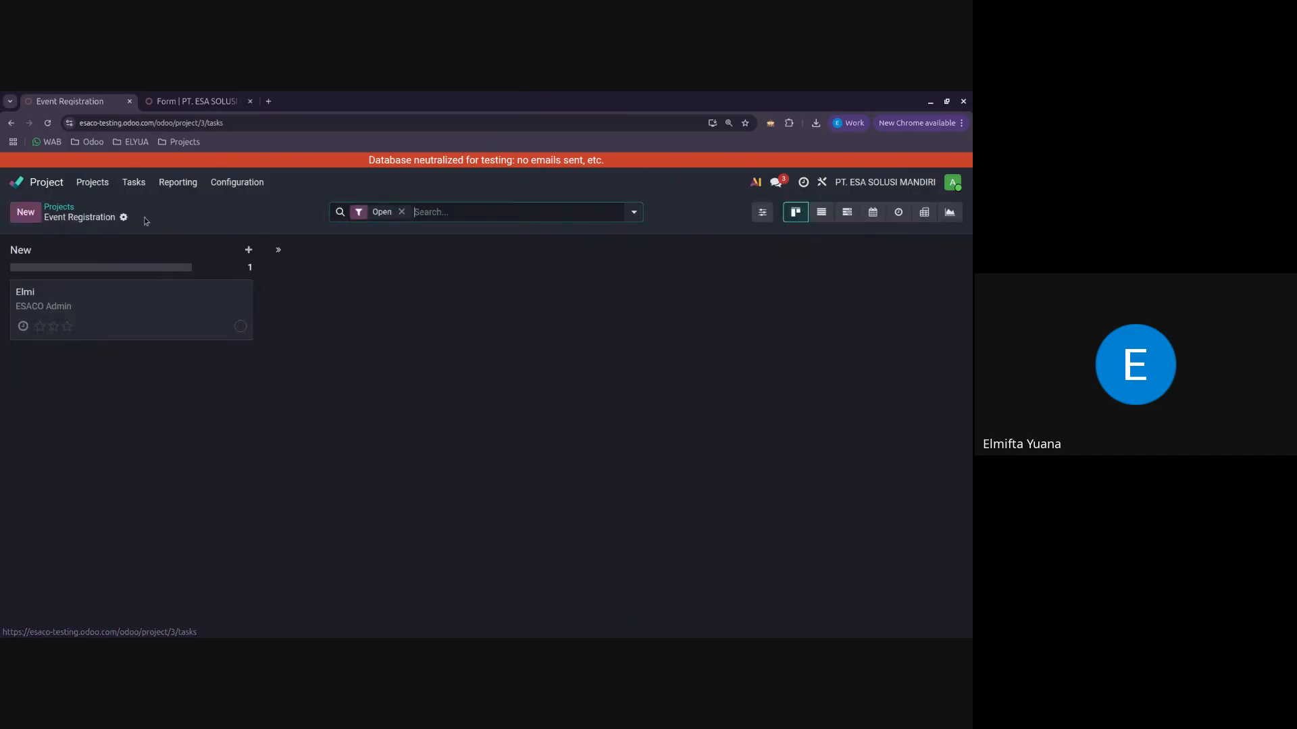
left_click(71, 214)
left_click(329, 284)
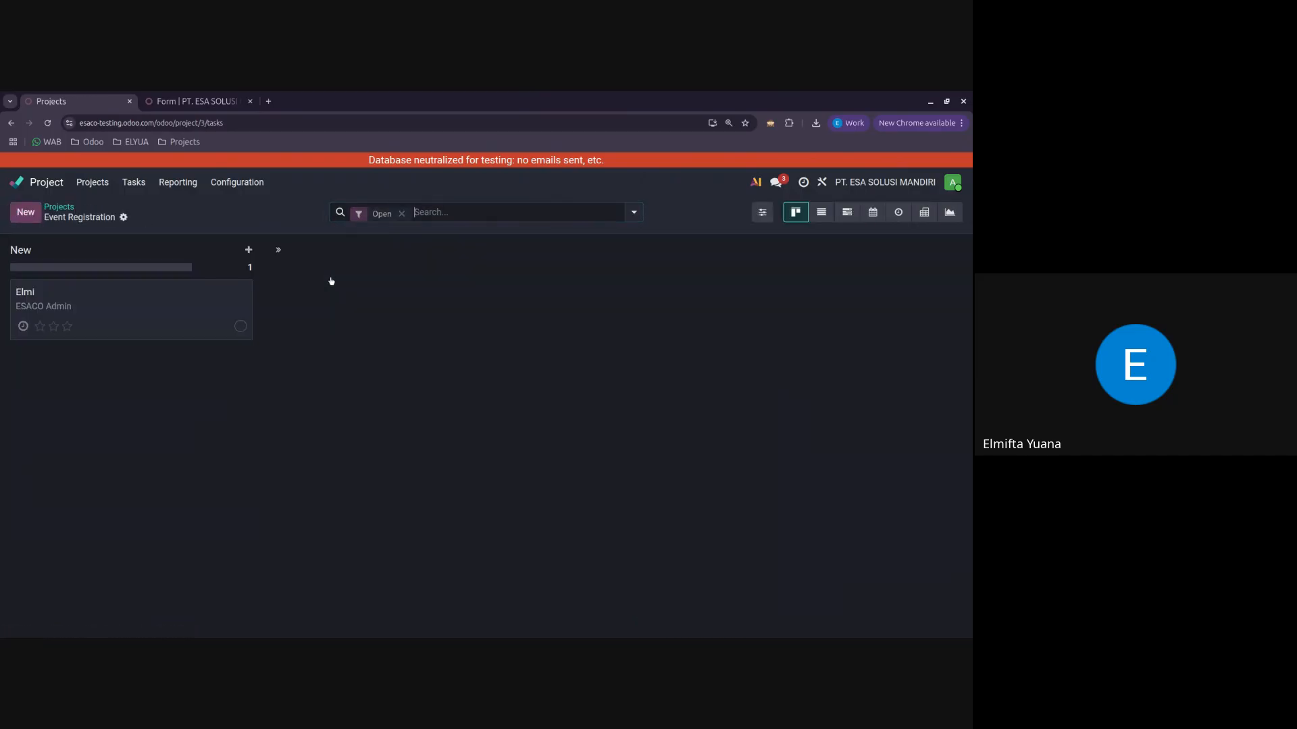
left_click(195, 315)
scroll(827, 432, "down", 2)
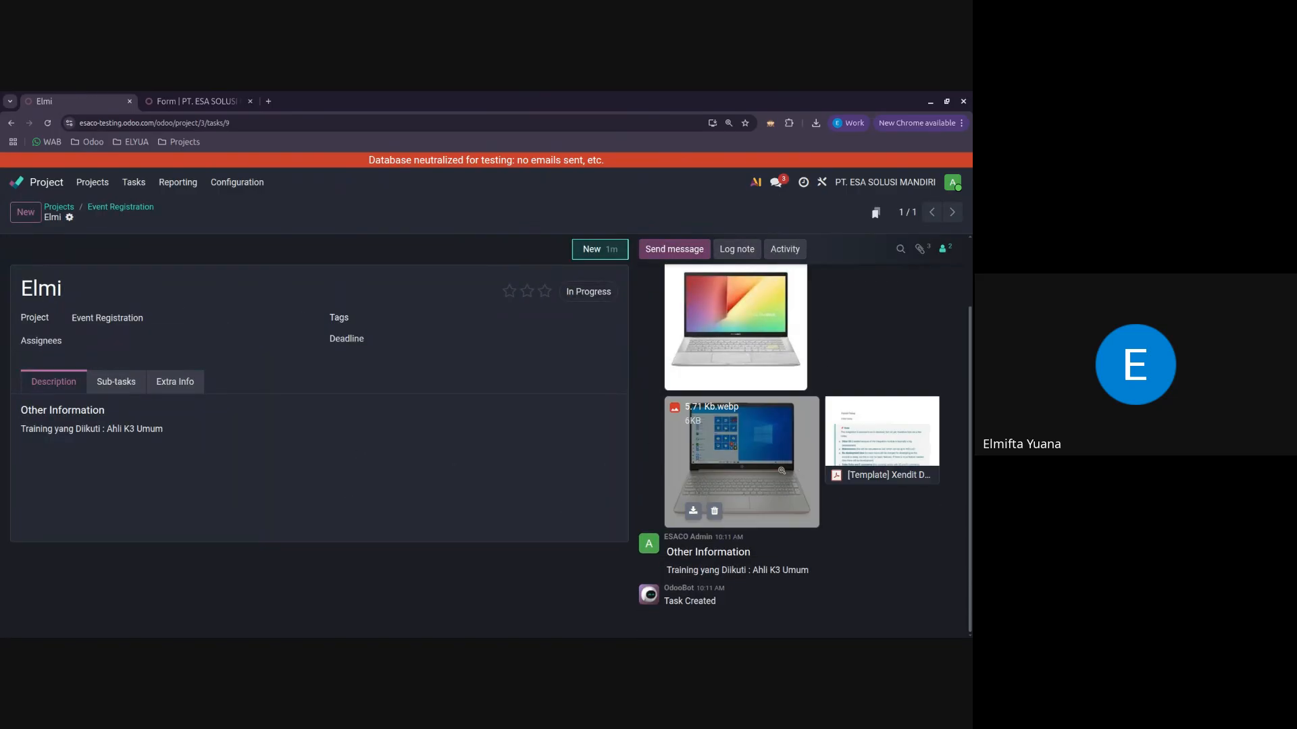
scroll(743, 433, "up", 2)
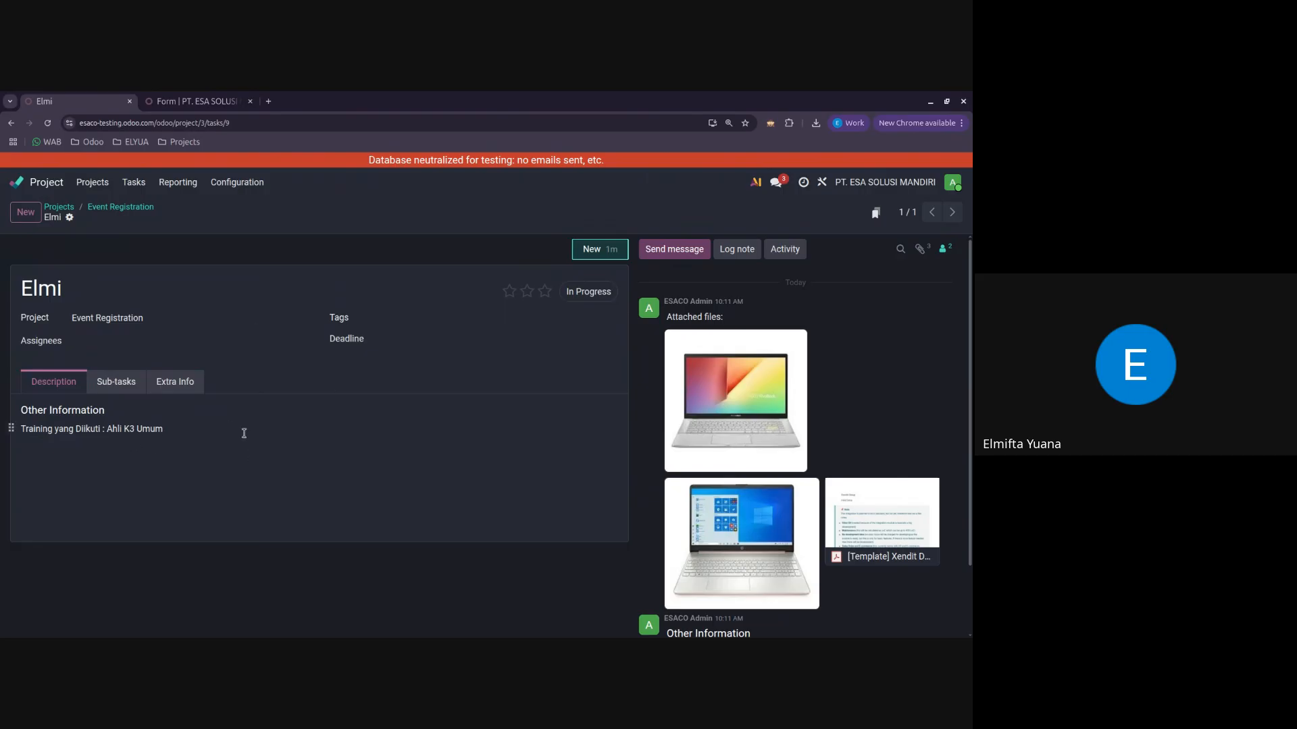
Step: Move the attendee's task to the Attendees Ahli K3 Umum 1 Feb - 7 Feb project and save it
left_click(162, 313)
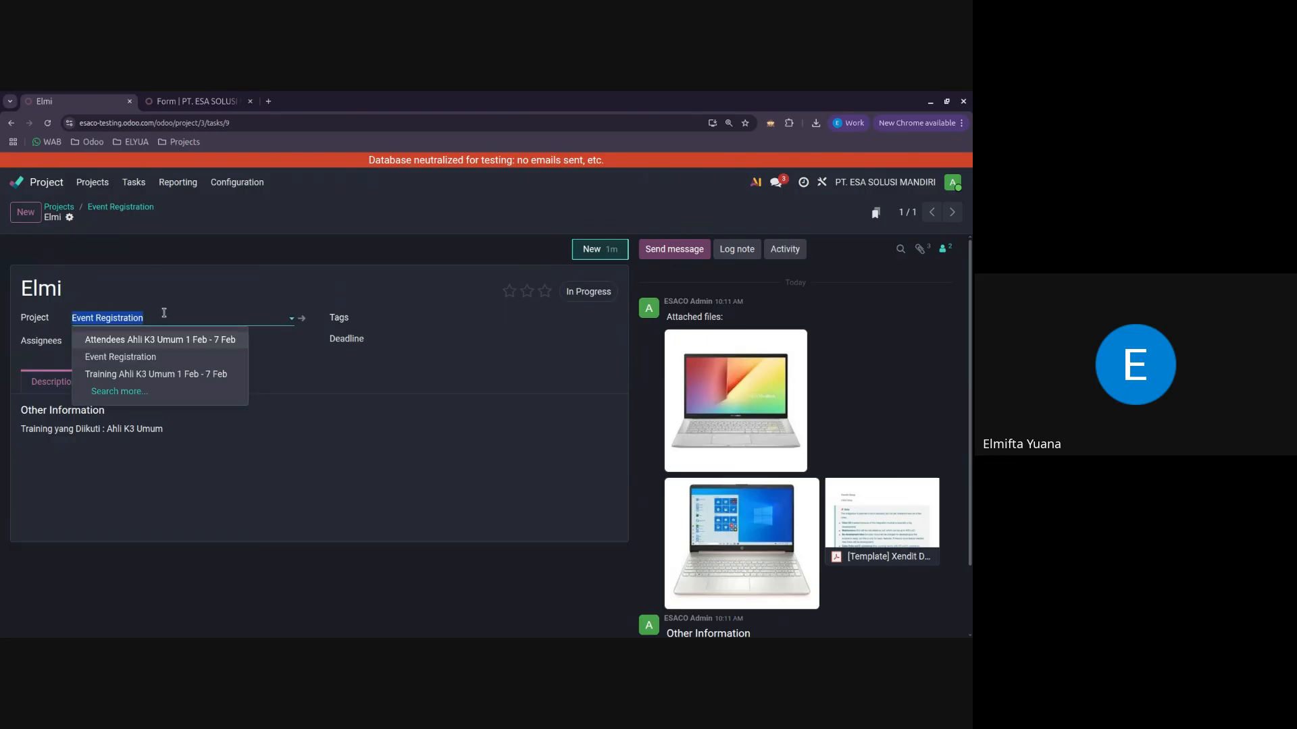
left_click(201, 340)
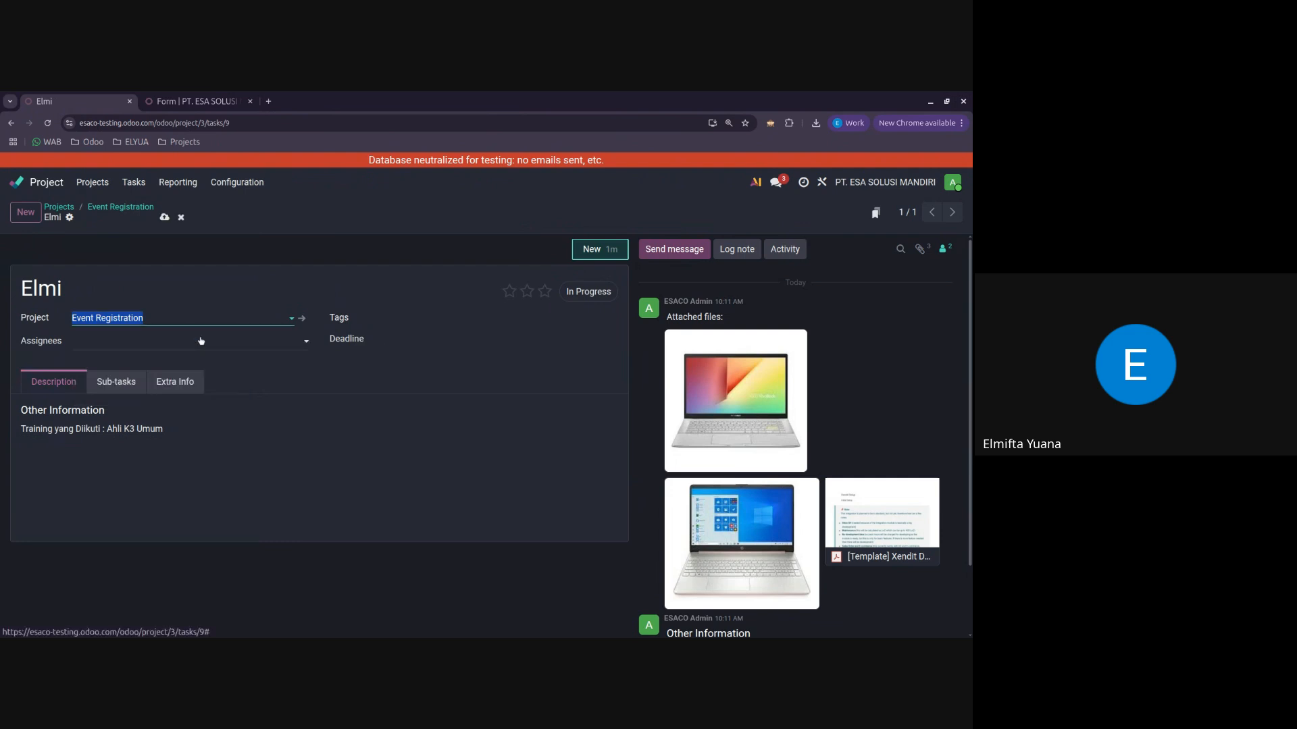
left_click(166, 217)
Step: Check the task boards of Event Registration and Attendees Ahli K3 Umum 1 Feb - 7 Feb for the moved task
left_click(142, 208)
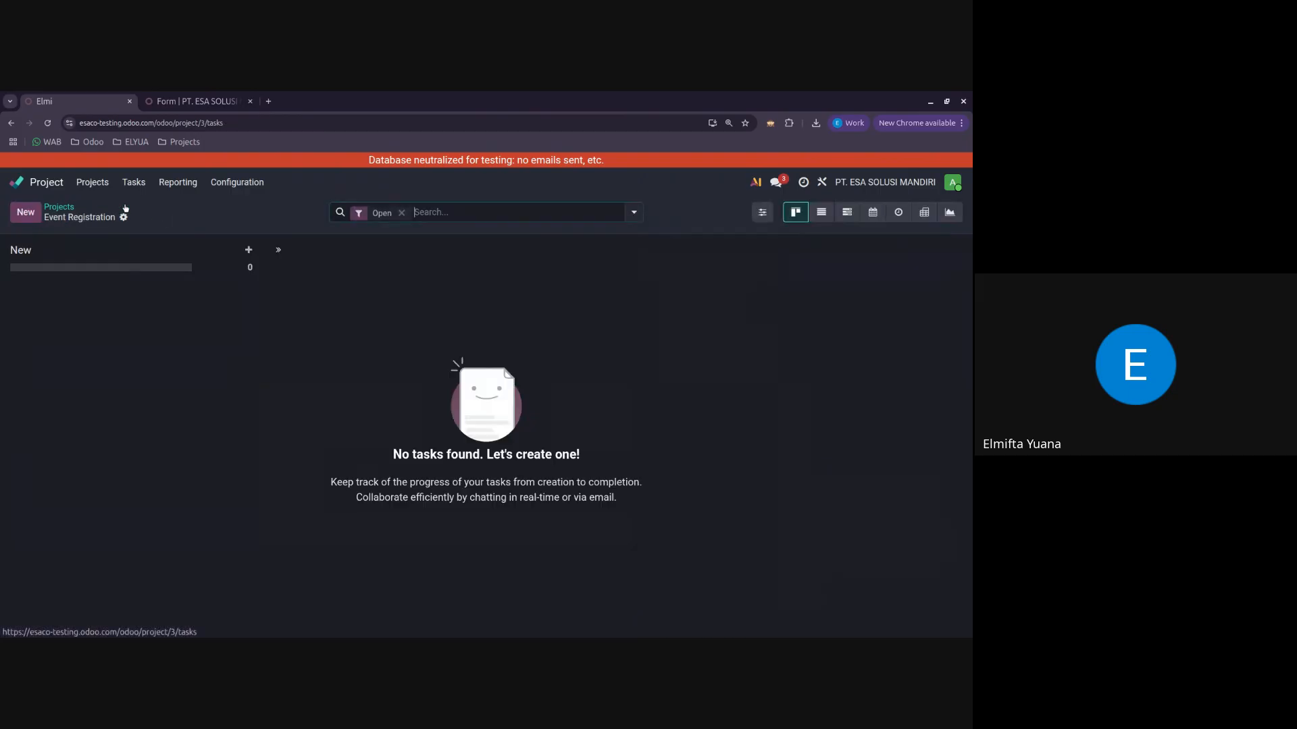
left_click(63, 206)
left_click(98, 277)
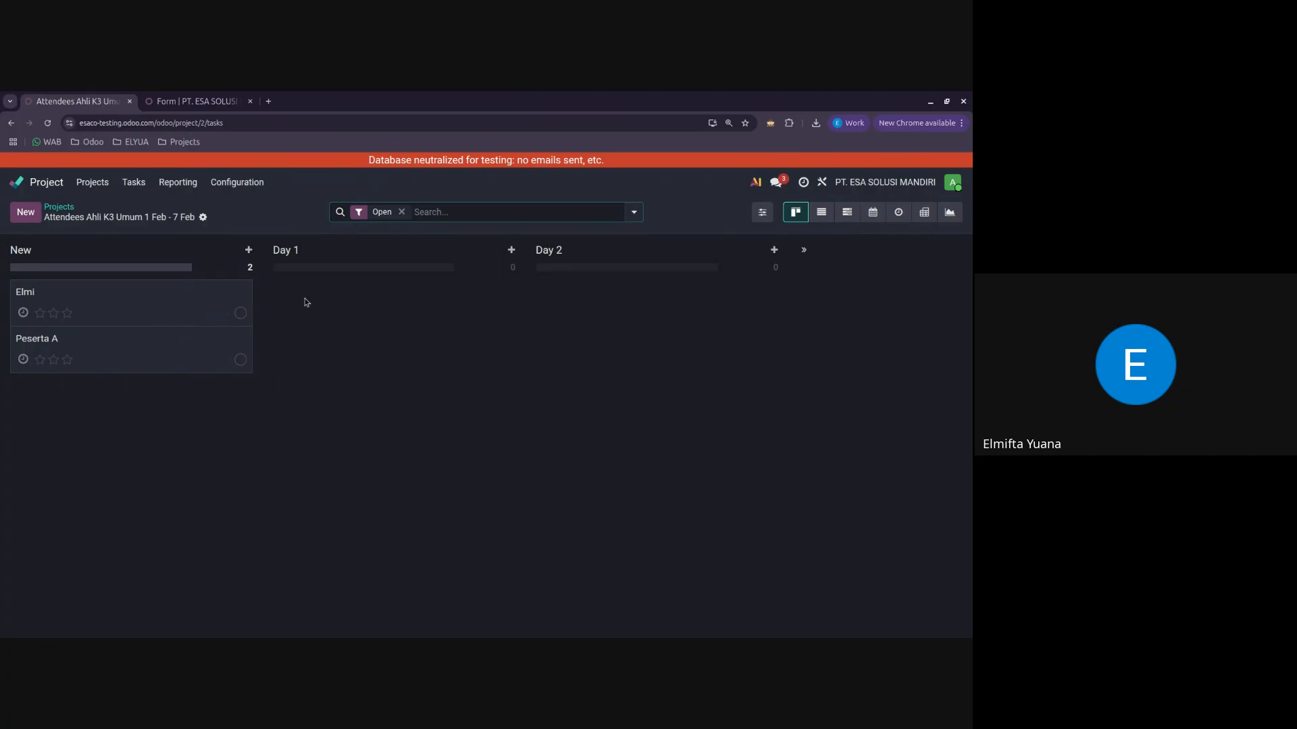
left_click(154, 301)
left_click(111, 208)
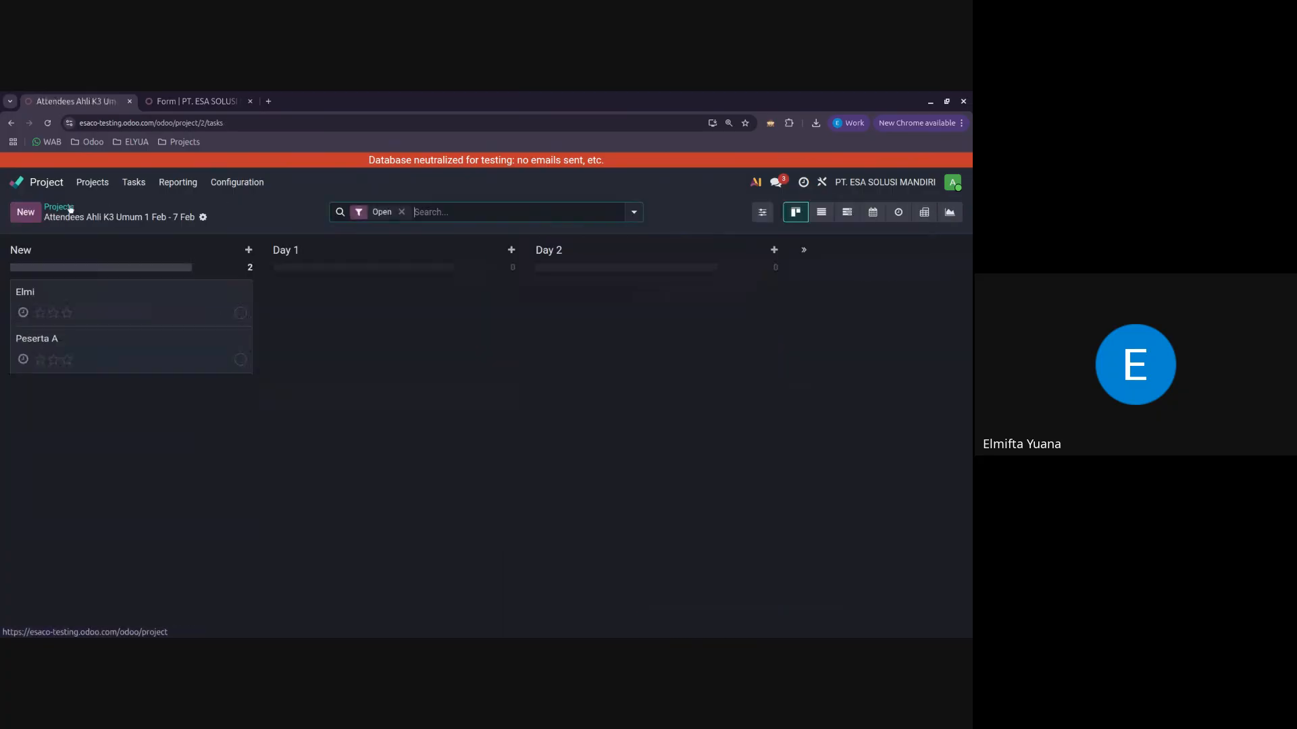
left_click(70, 209)
Step: Remove the Form page from the website menu in its page properties and save
left_click(193, 101)
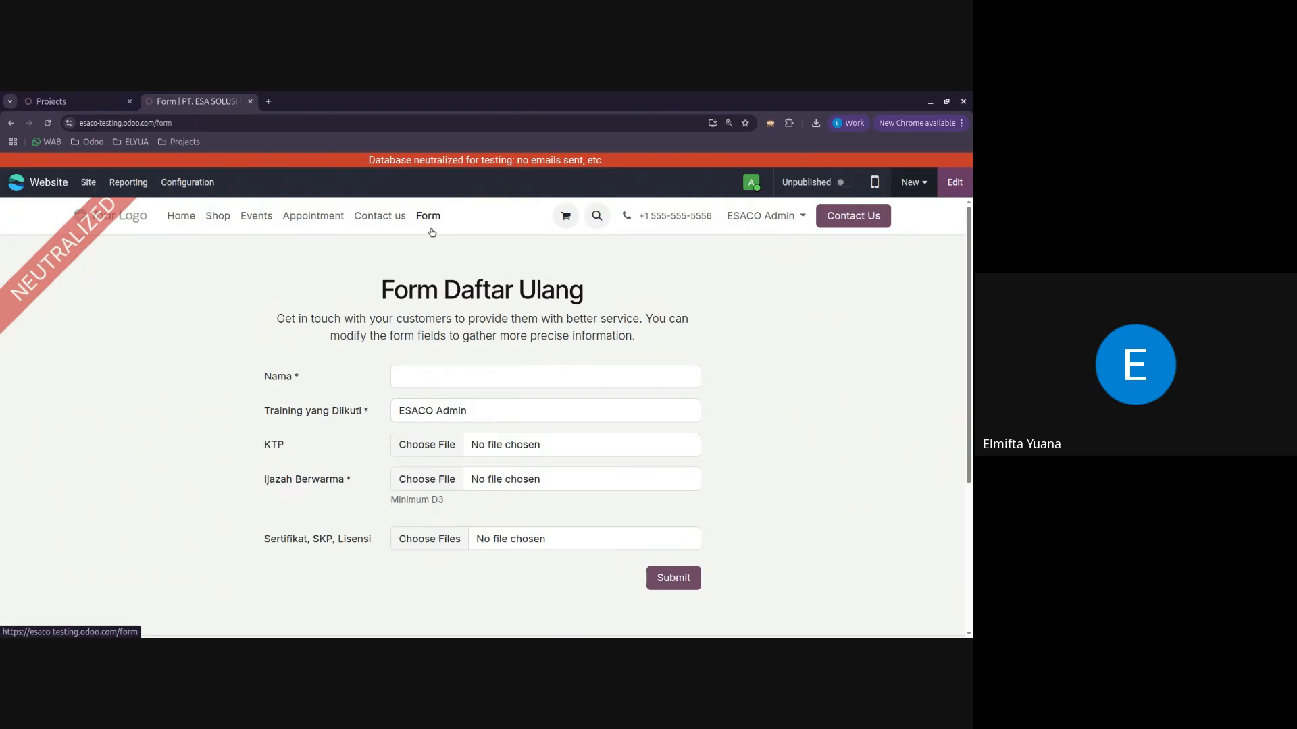
left_click(88, 182)
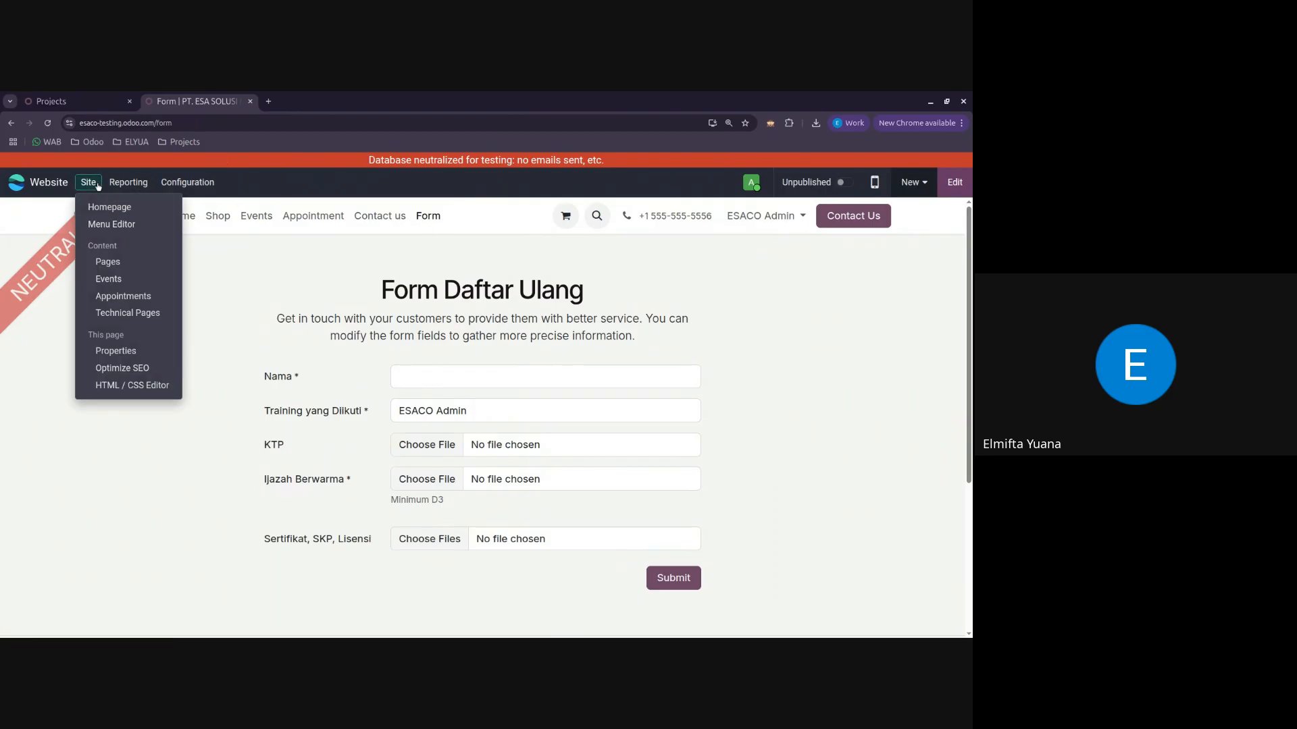
left_click(116, 352)
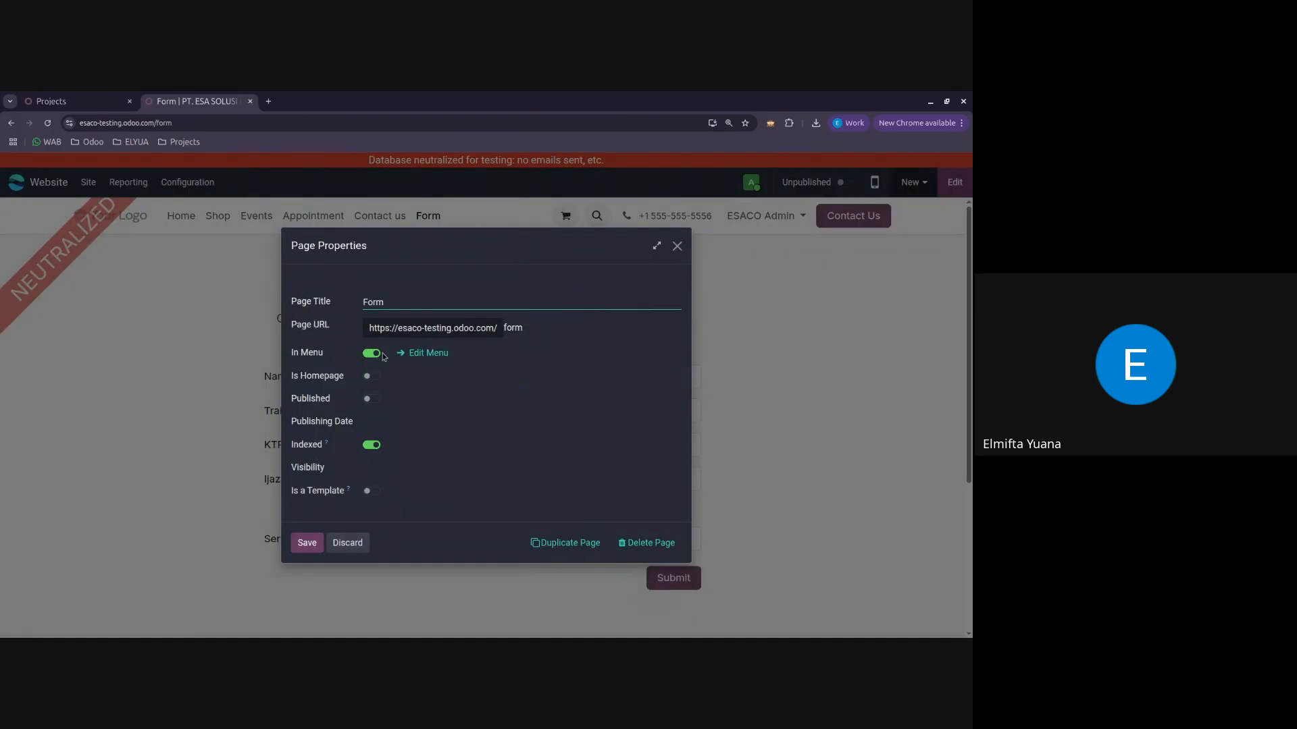
left_click(371, 354)
left_click(308, 543)
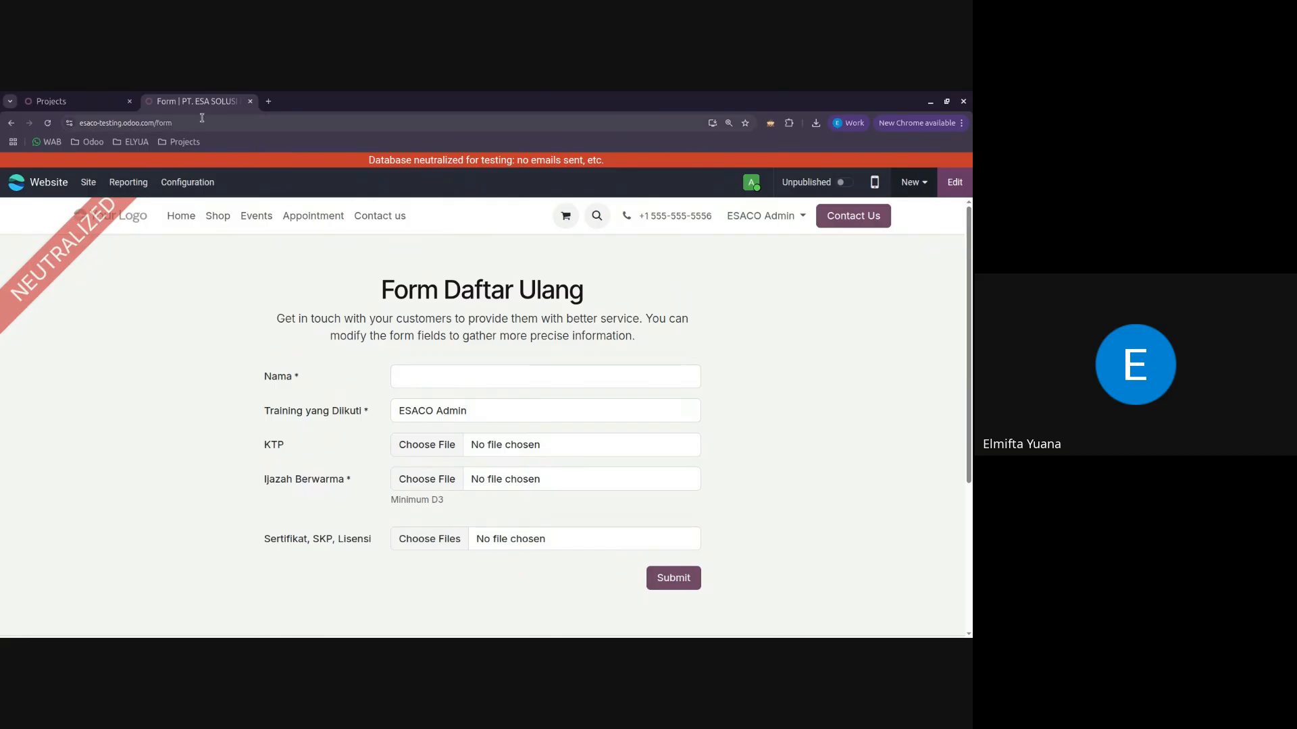
Step: Review the form page's address and the task board of the Attendees Ahli K3 Umum 1 Feb - 7 Feb project
left_click(108, 123)
left_click(129, 285)
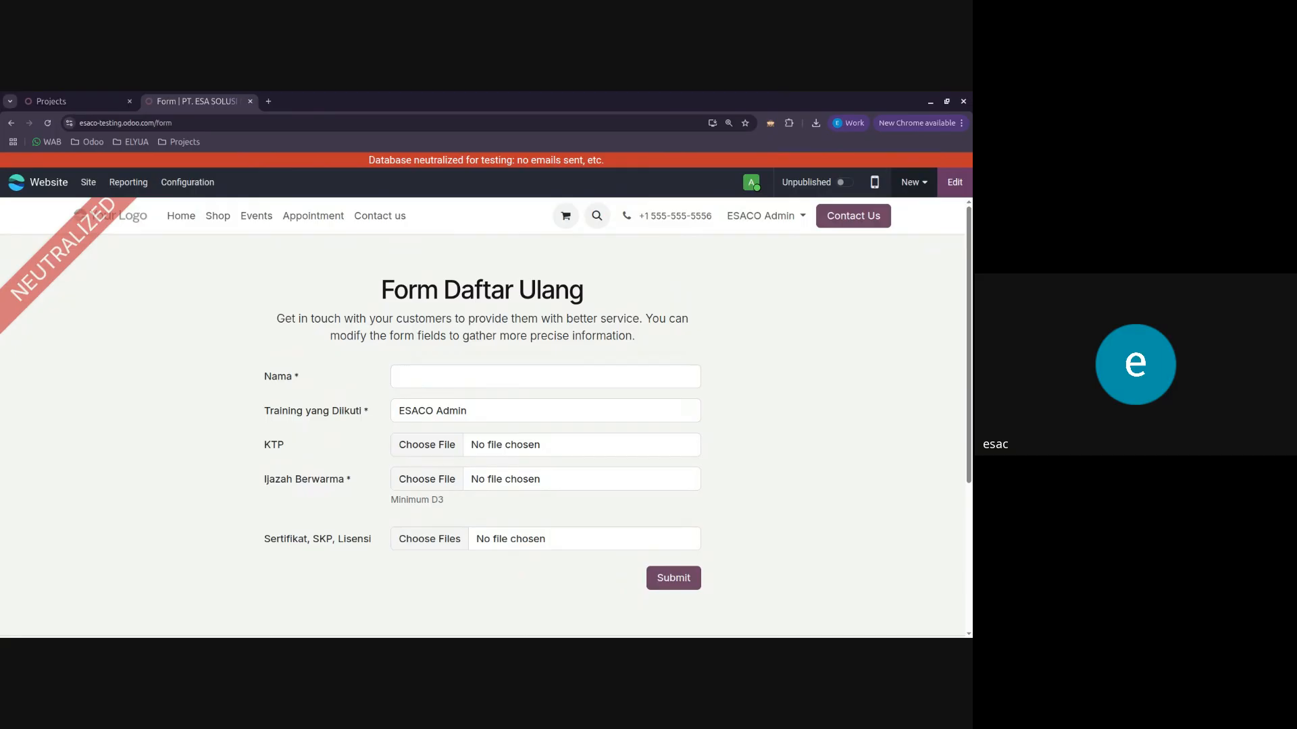
left_click(73, 102)
left_click(128, 290)
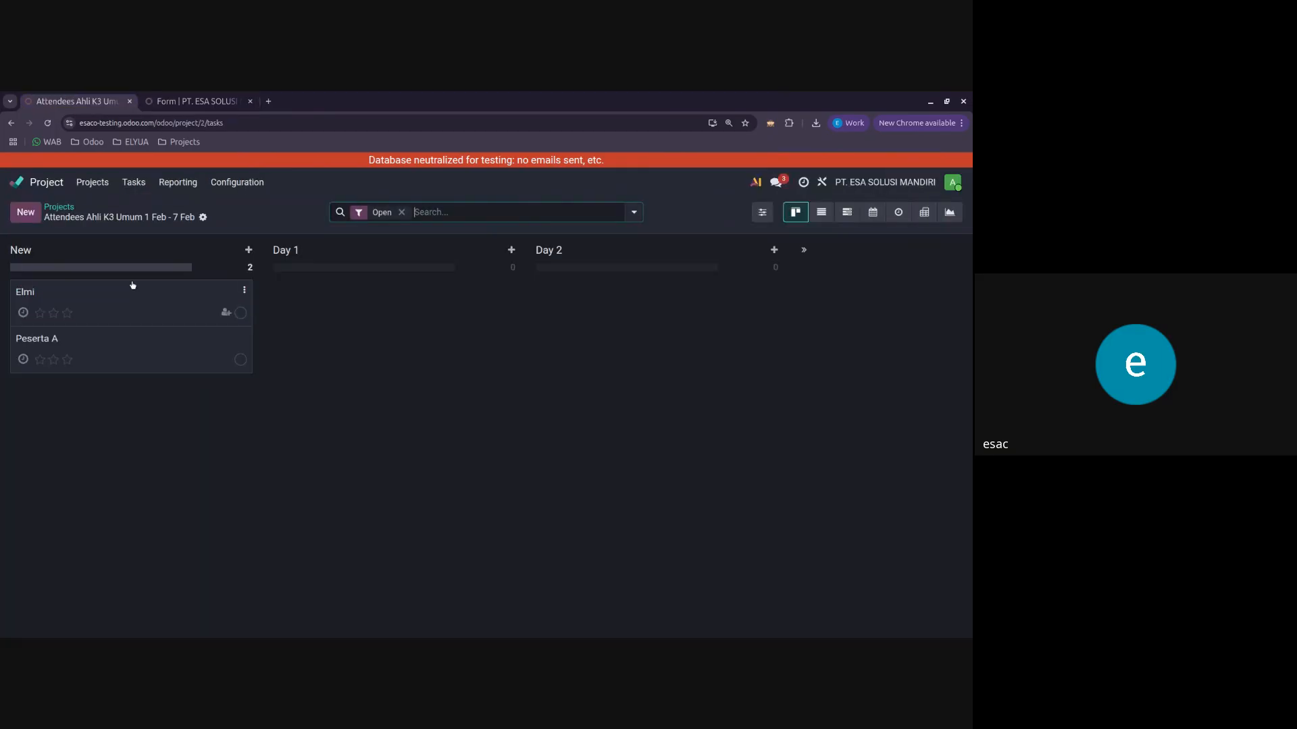
left_click(212, 97)
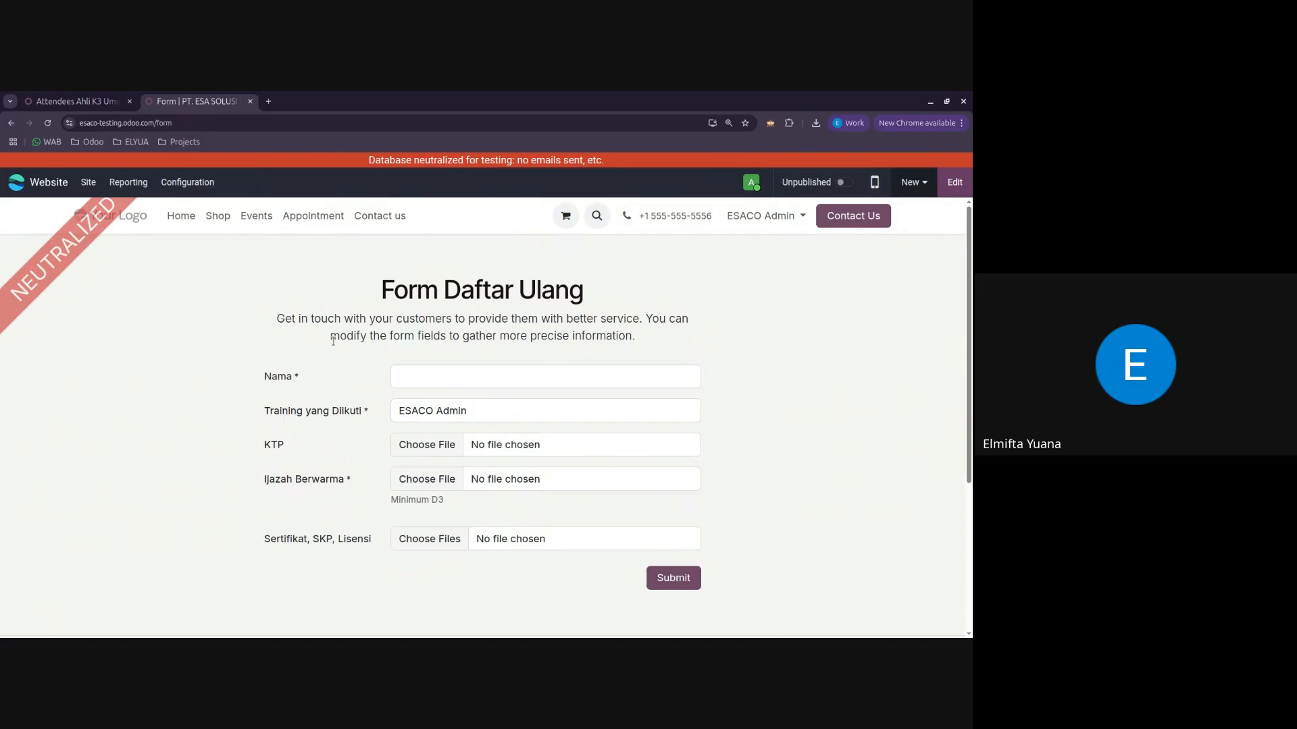
left_click(51, 101)
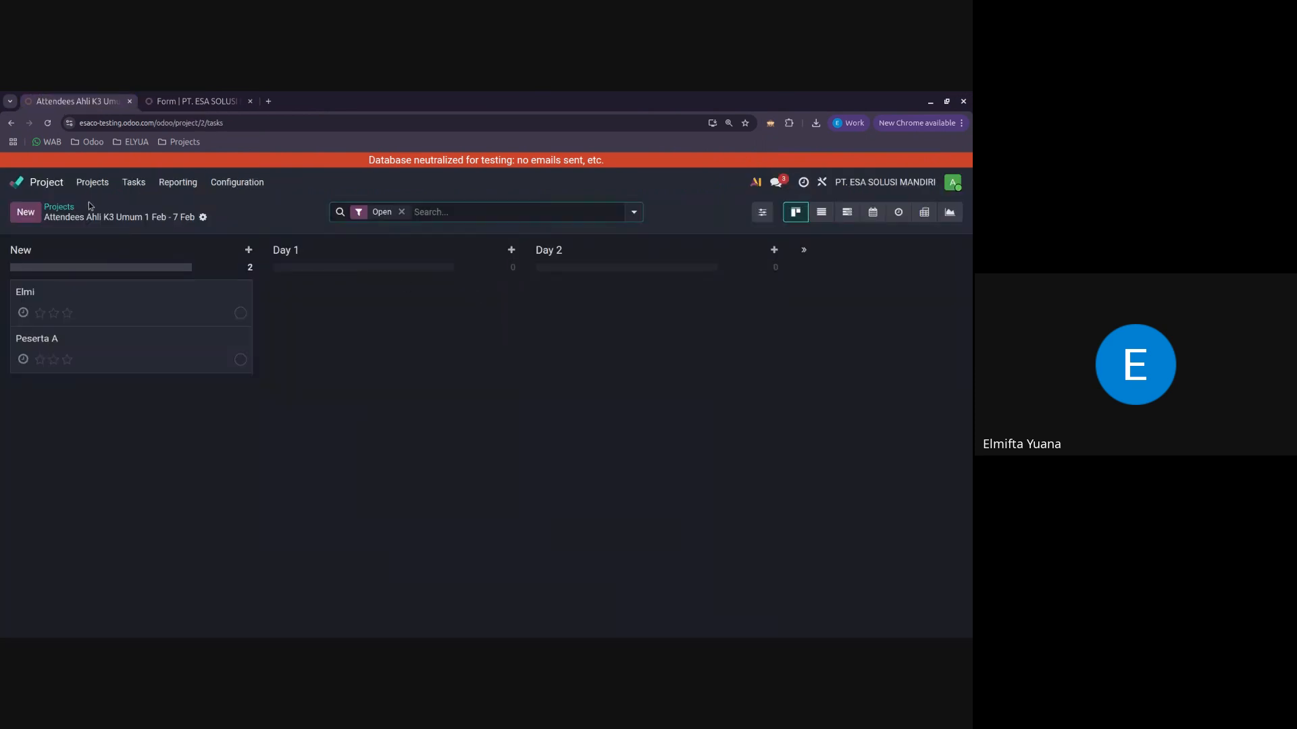
left_click(59, 208)
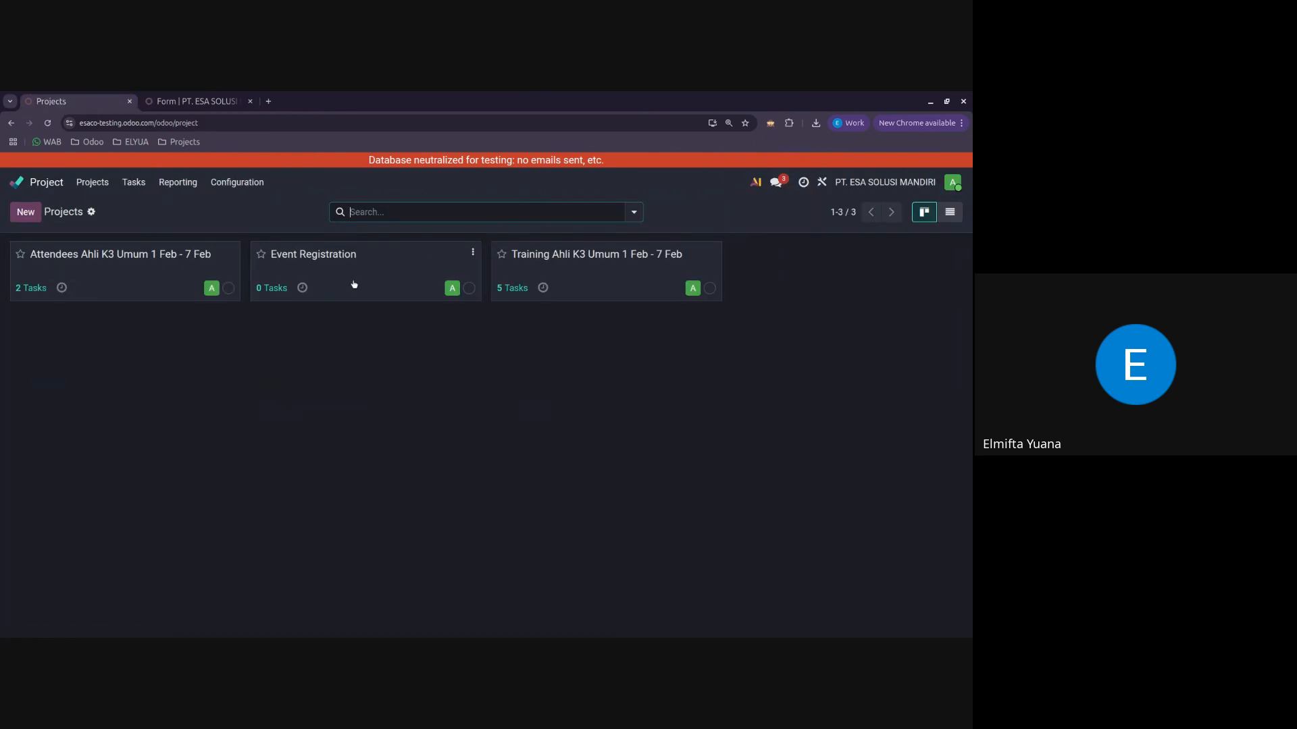
left_click(218, 99)
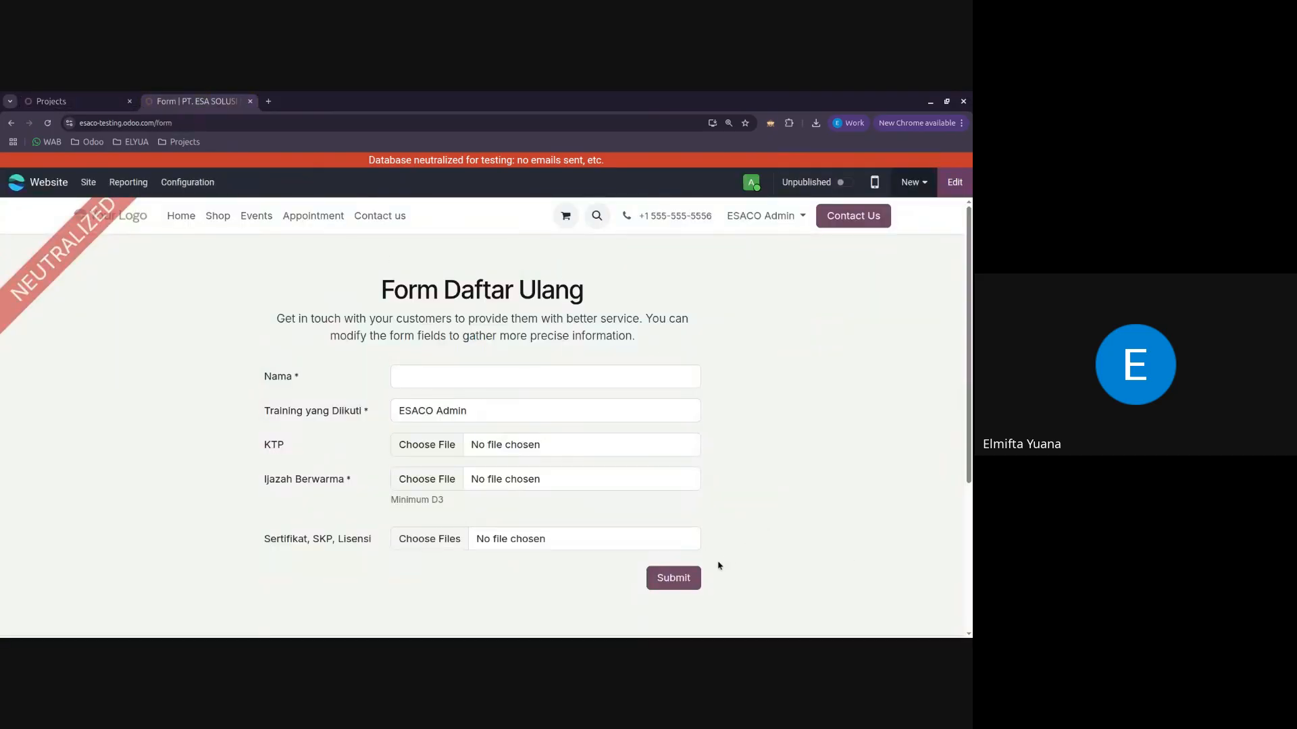
Step: Examine the Event Registration project's task board, comparing it with the registration form page
left_click(56, 95)
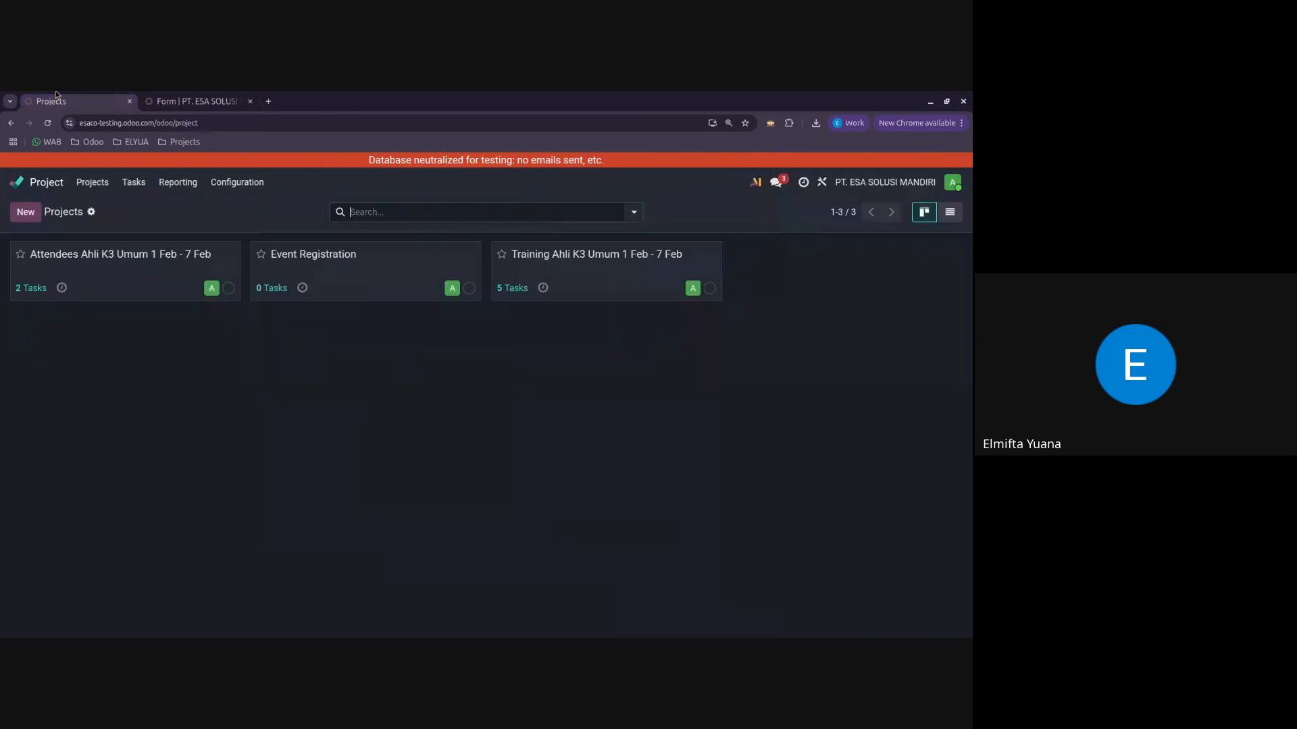
left_click(364, 273)
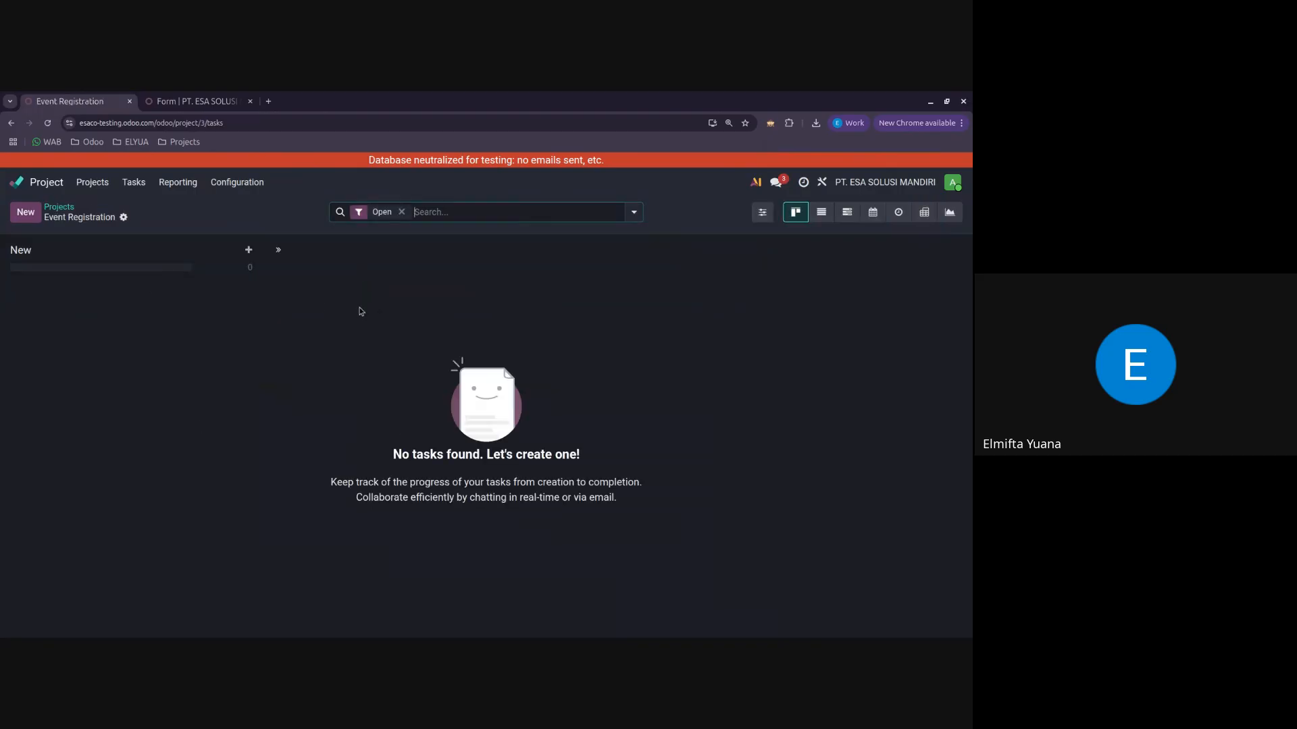
left_click(70, 212)
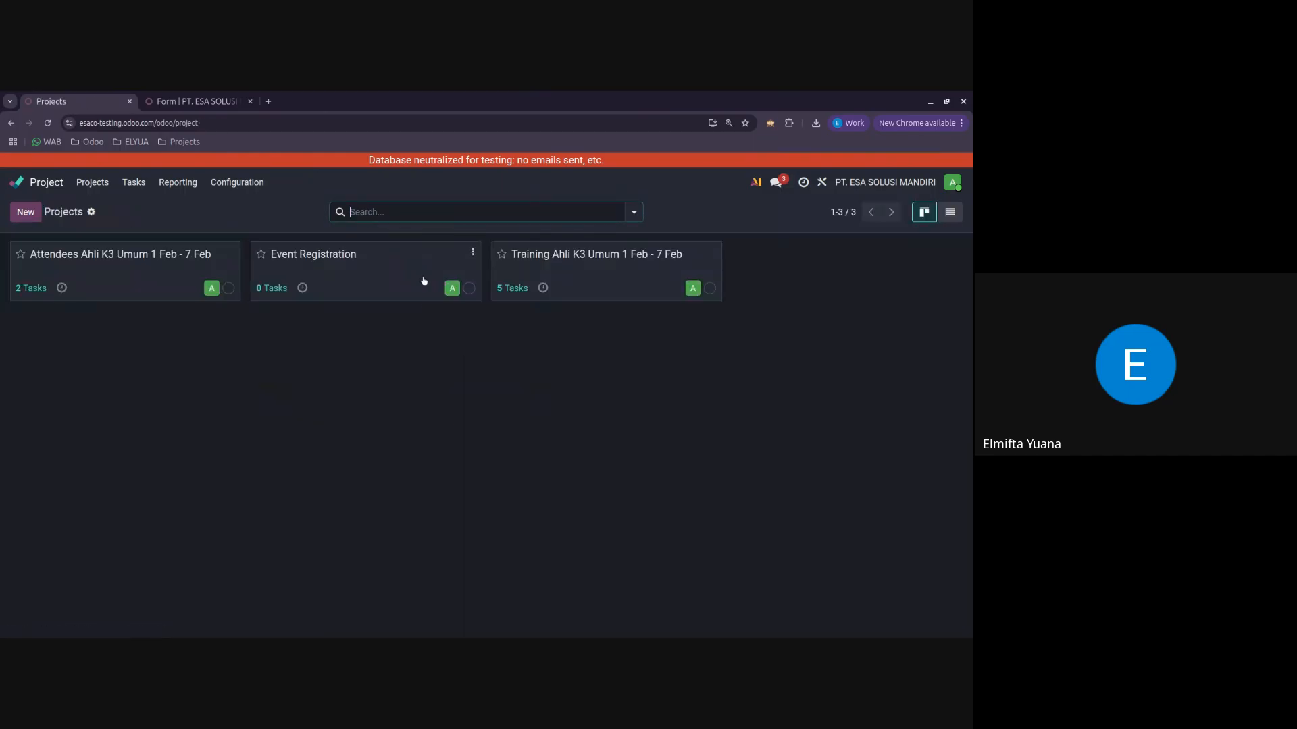
left_click(398, 281)
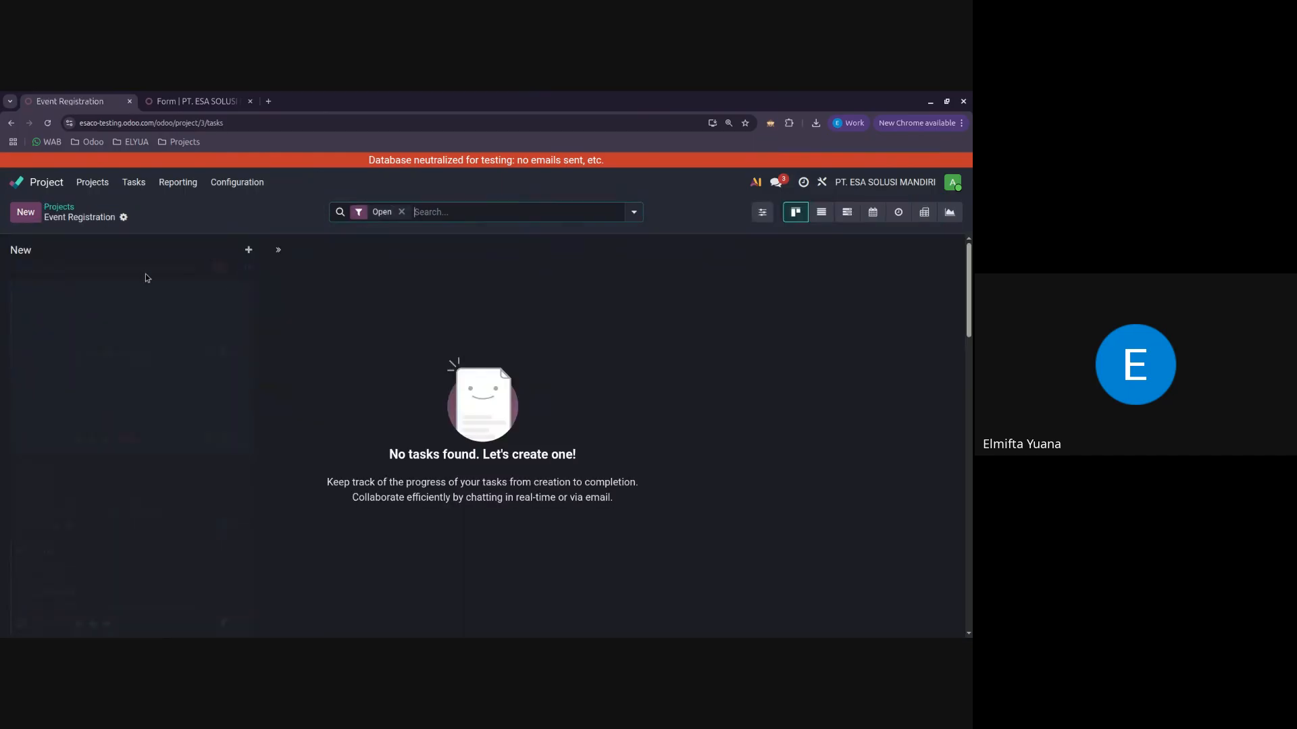
left_click(57, 207)
left_click(204, 96)
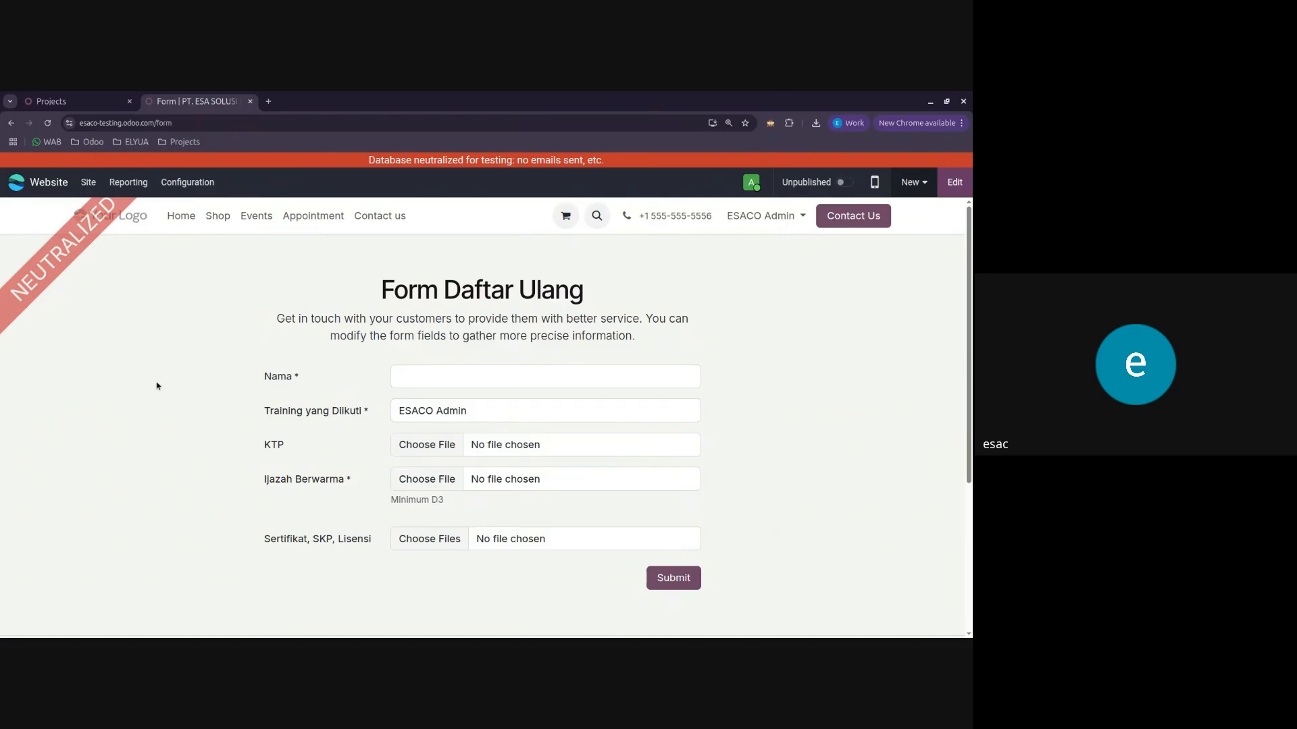
left_click(85, 98)
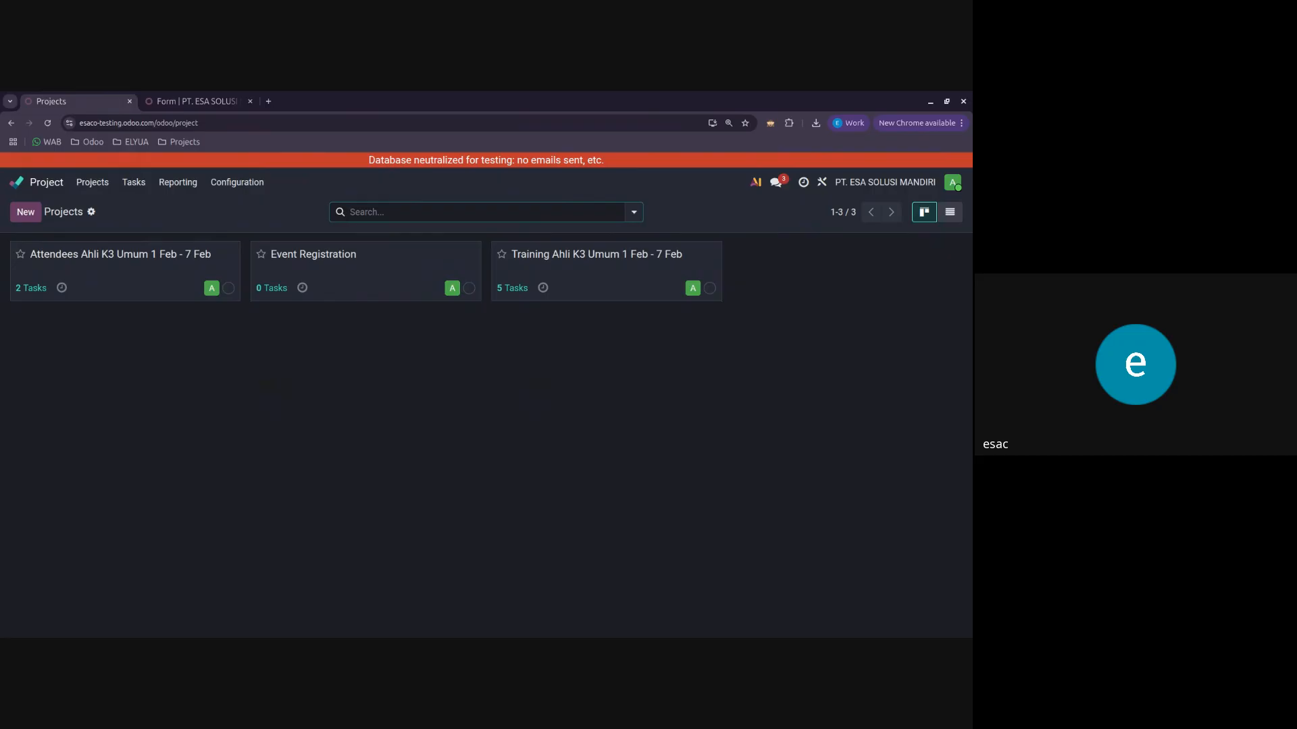
left_click(356, 277)
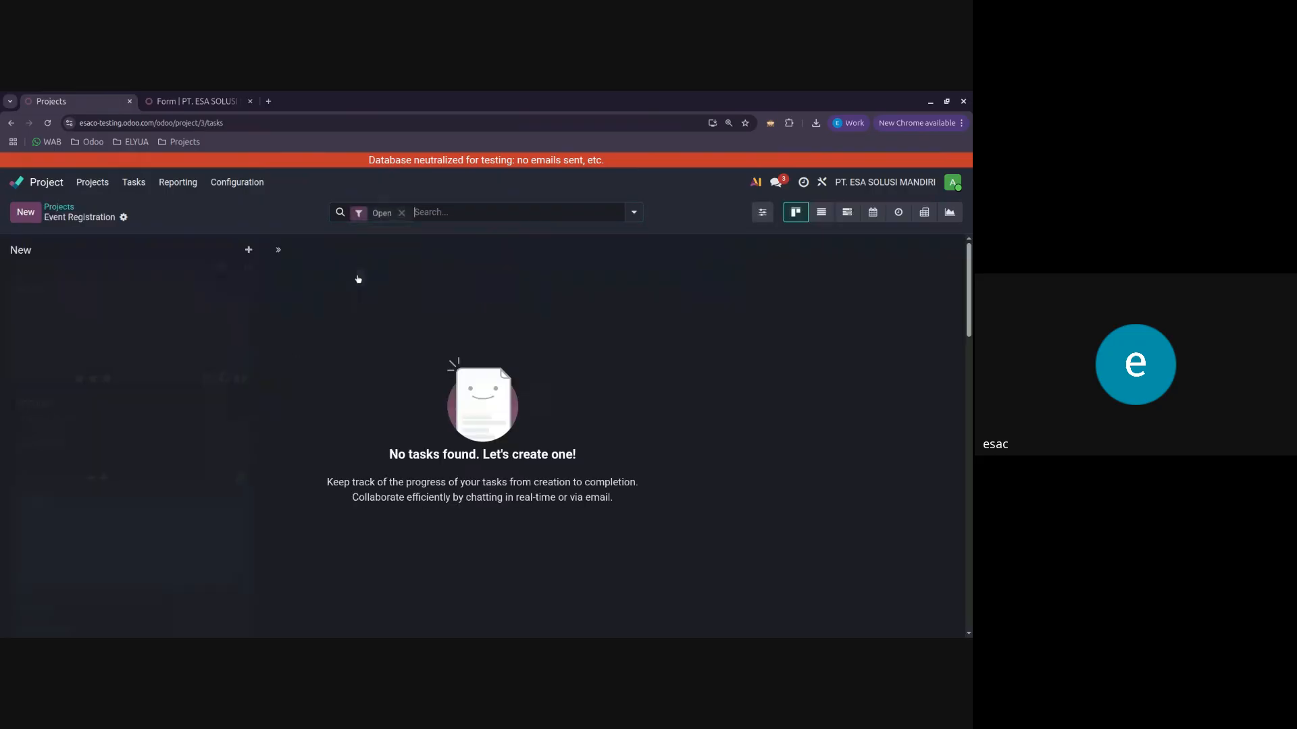
left_click(57, 211)
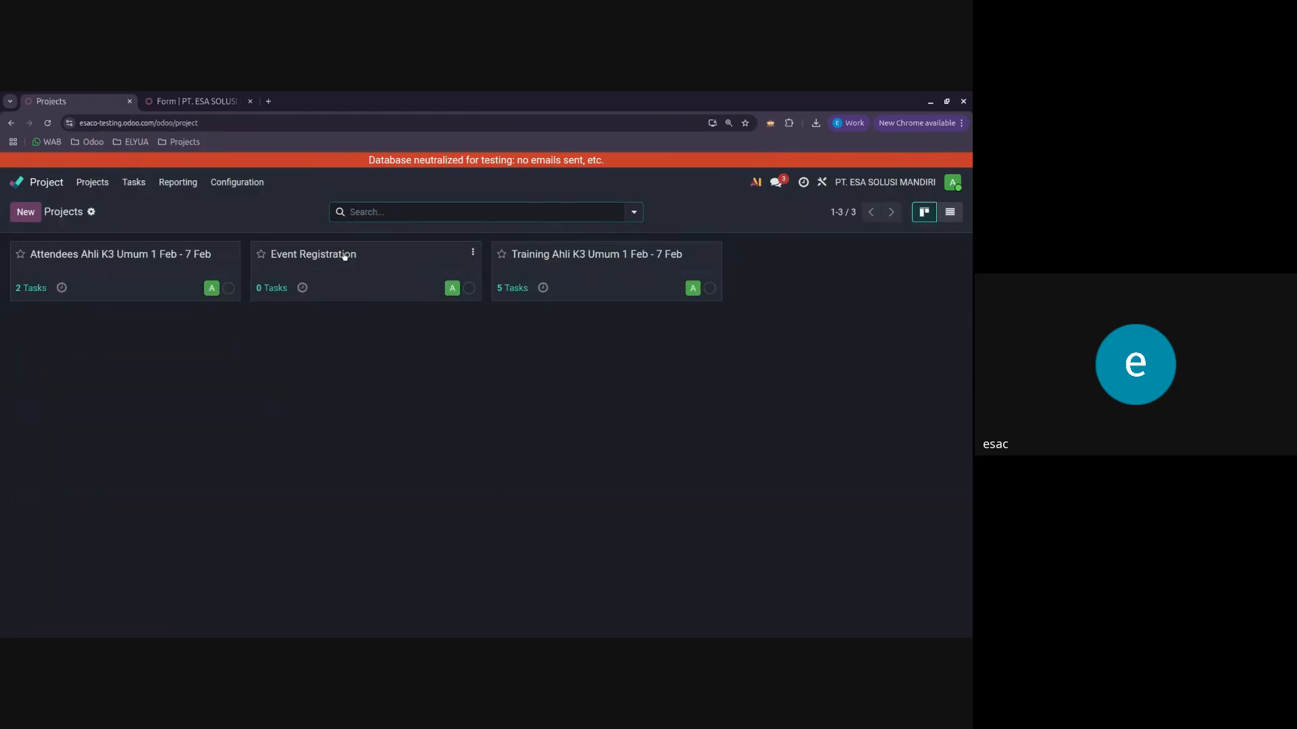
left_click(344, 256)
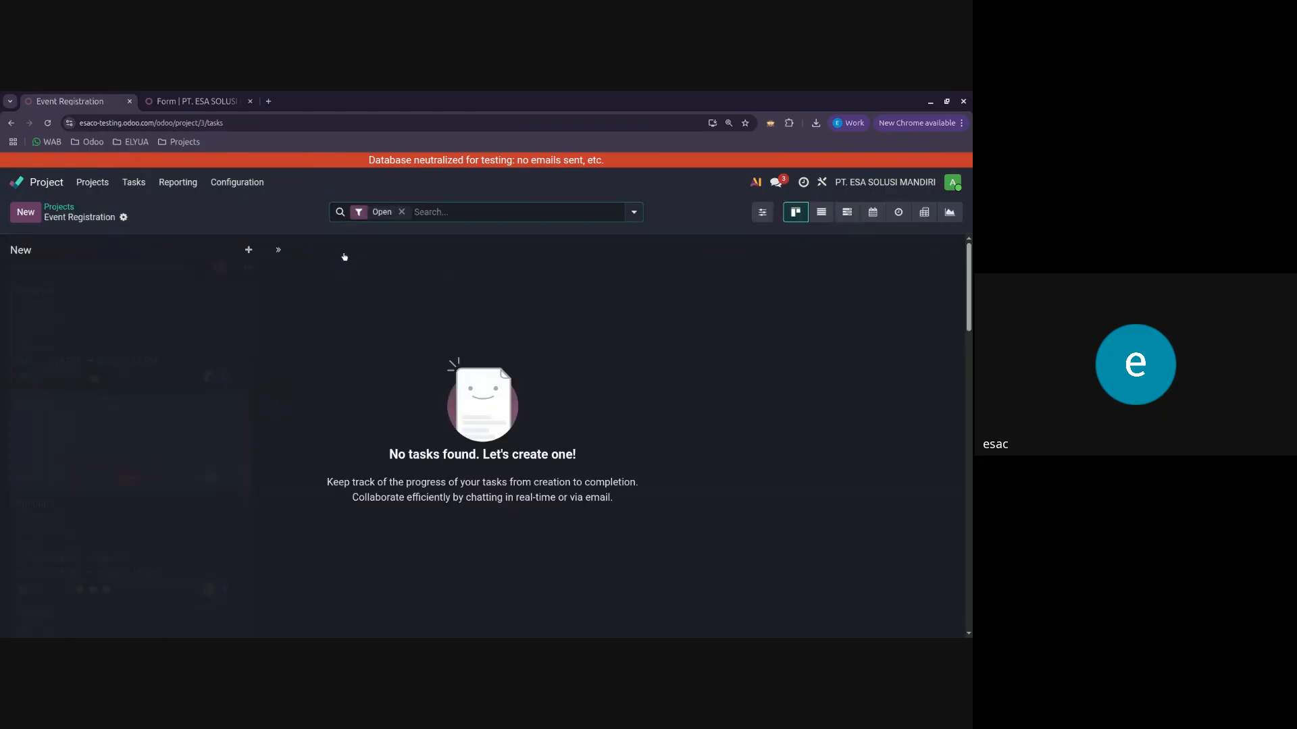
left_click(59, 208)
Step: Edit the registration form page and try the Selection type for the Training yang Diikuti field
left_click(203, 101)
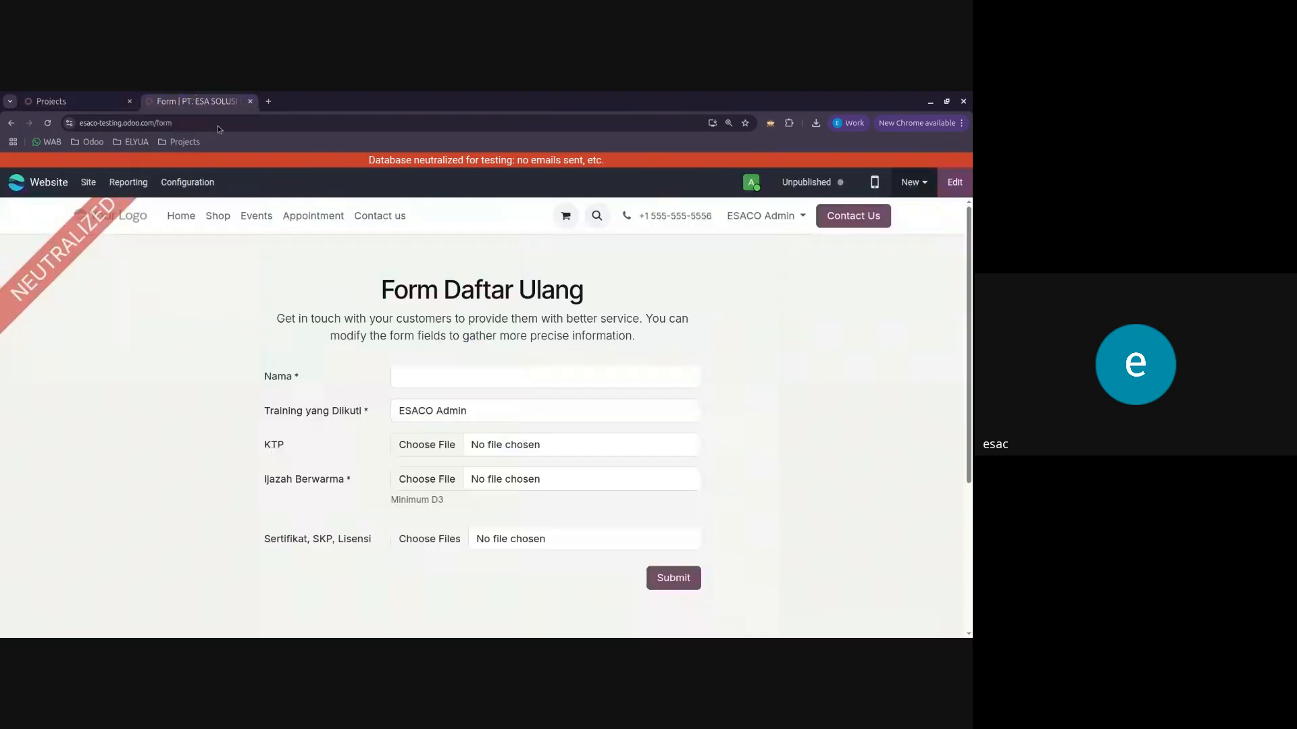
left_click(954, 182)
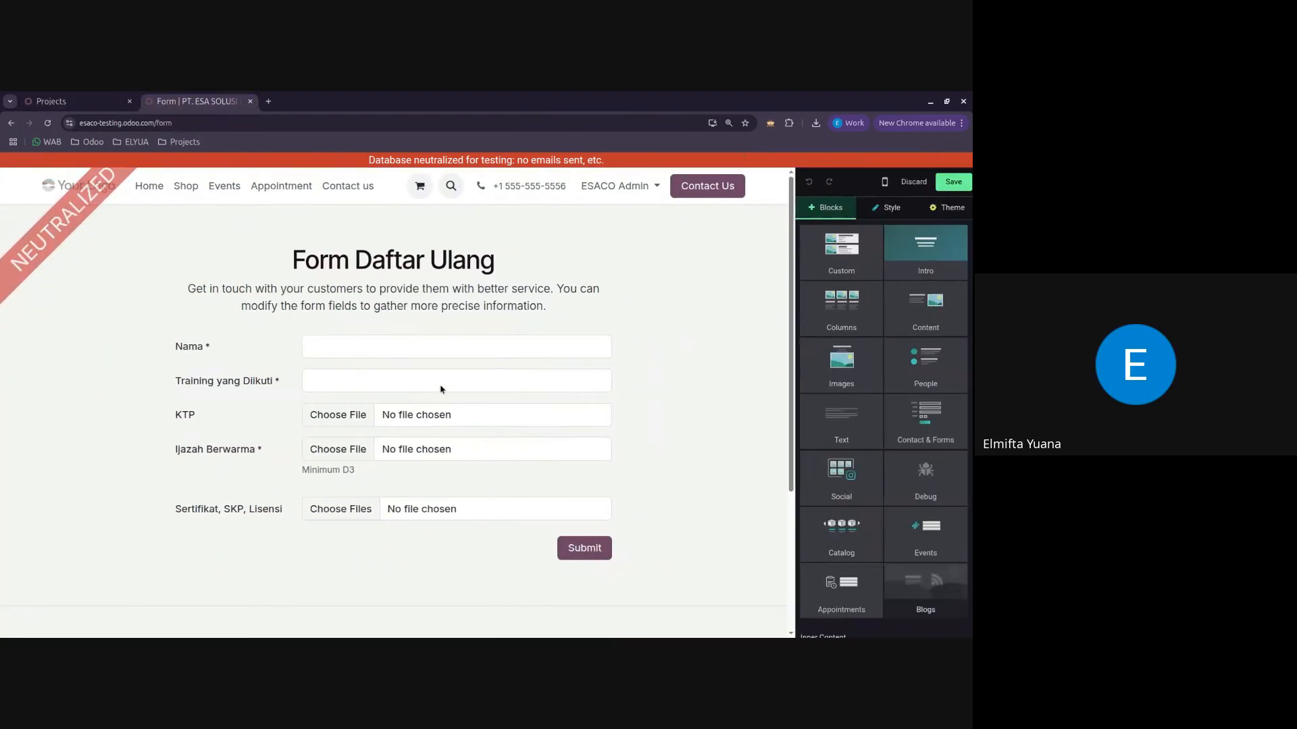
left_click(436, 386)
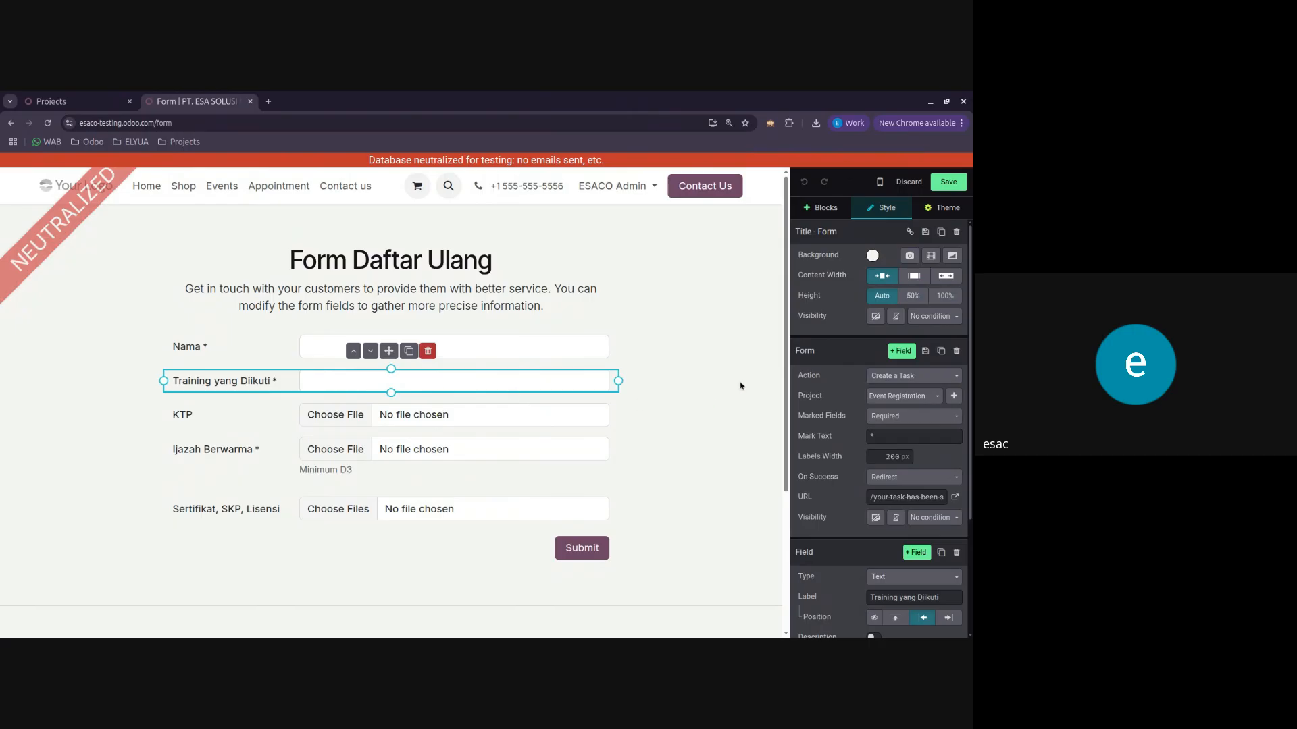
left_click(912, 375)
left_click(827, 383)
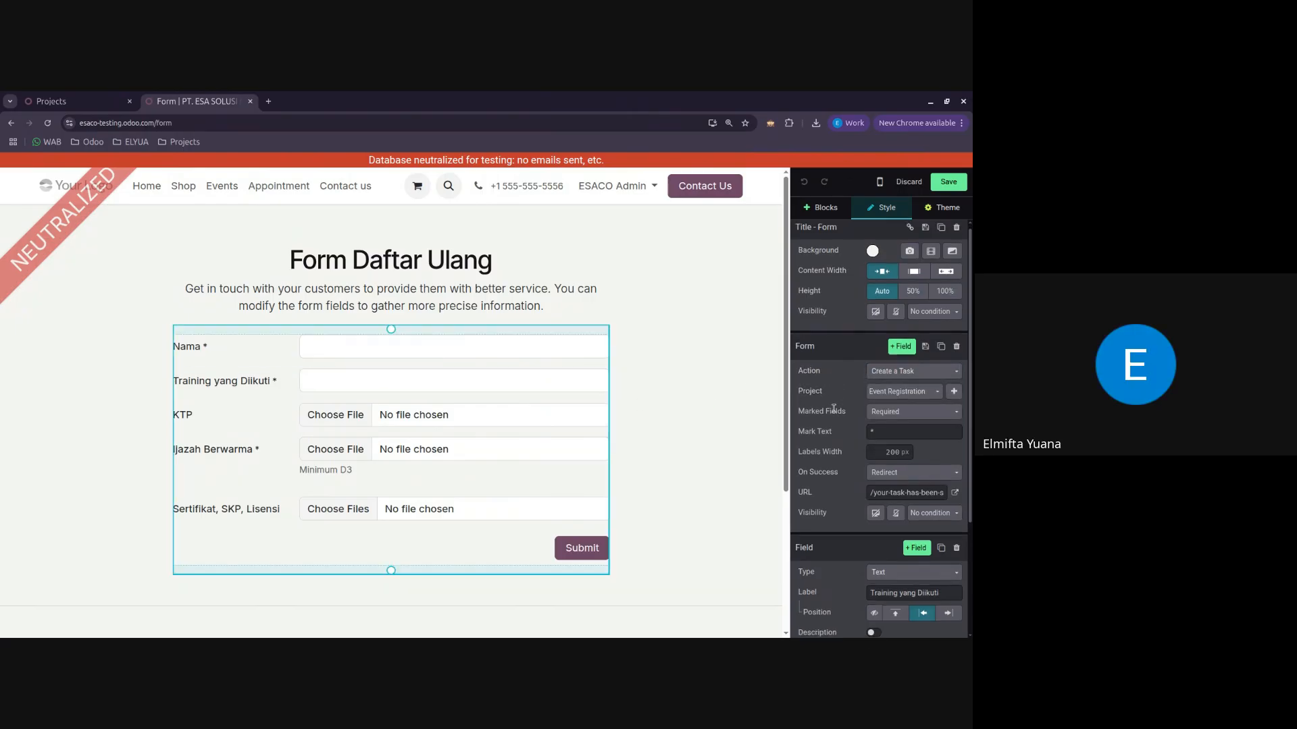
scroll(878, 419, "down", 3)
left_click(911, 424)
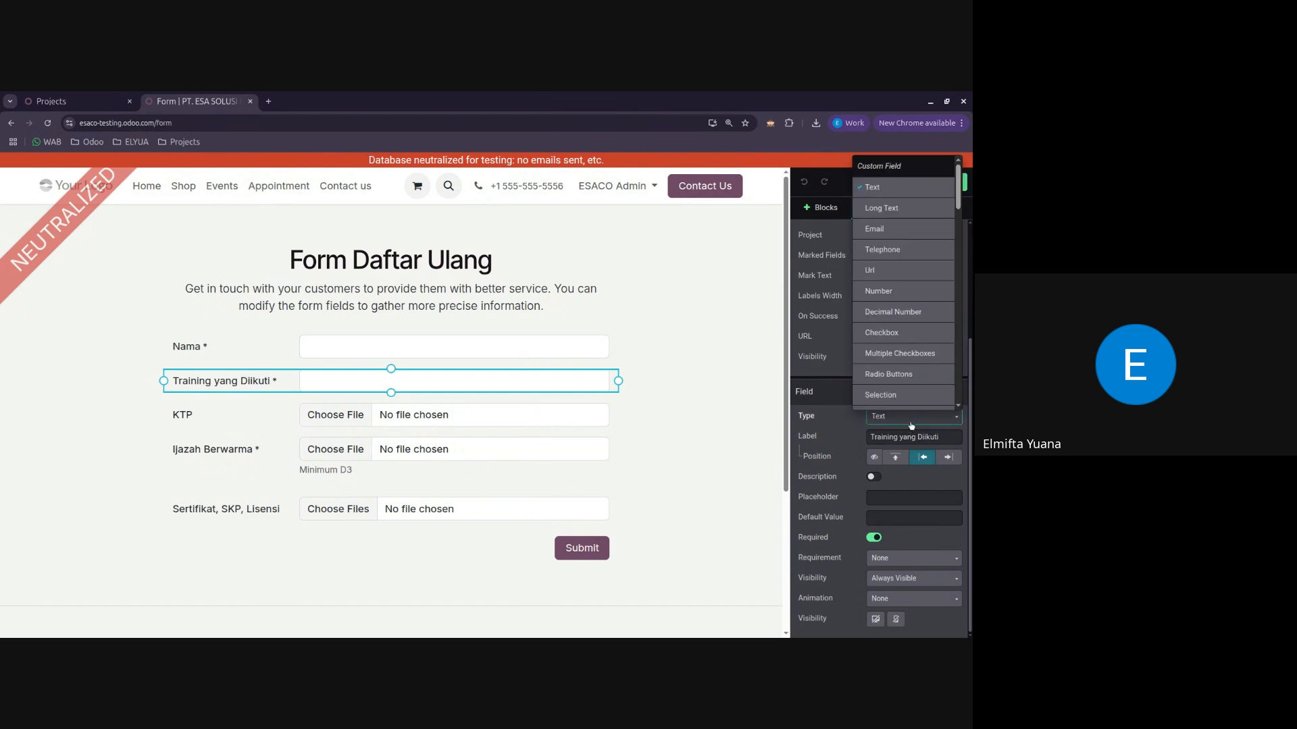
scroll(922, 260, "down", 3)
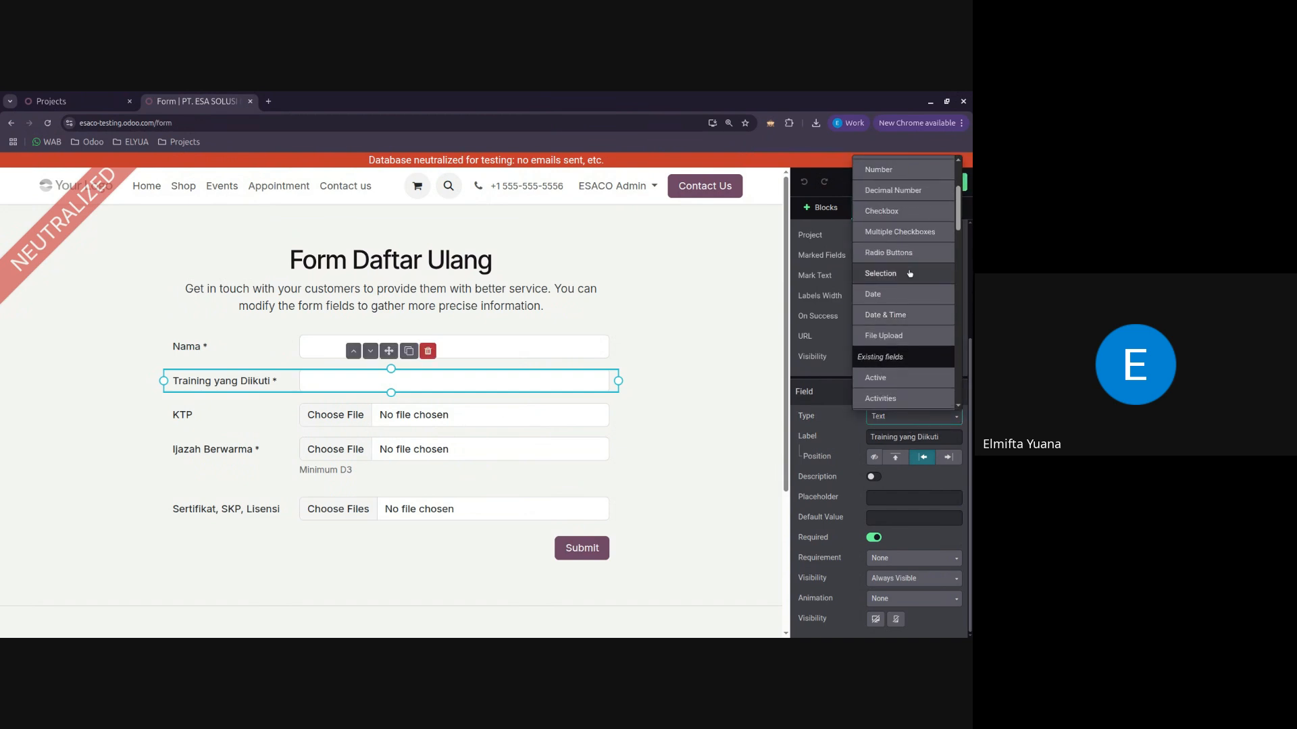
left_click(884, 273)
scroll(838, 473, "down", 1)
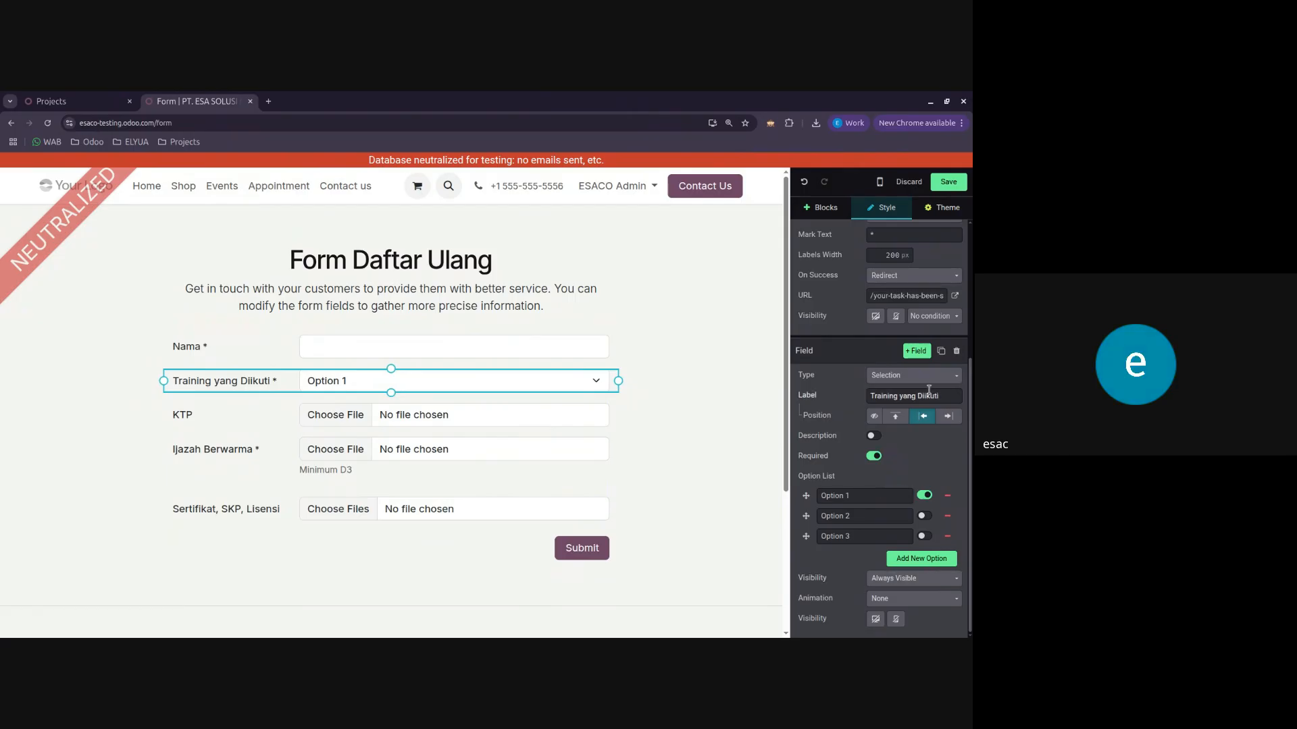
Step: Return the Training yang Diikuti field to the Text type and discard the page edits
left_click(911, 376)
left_click(872, 419)
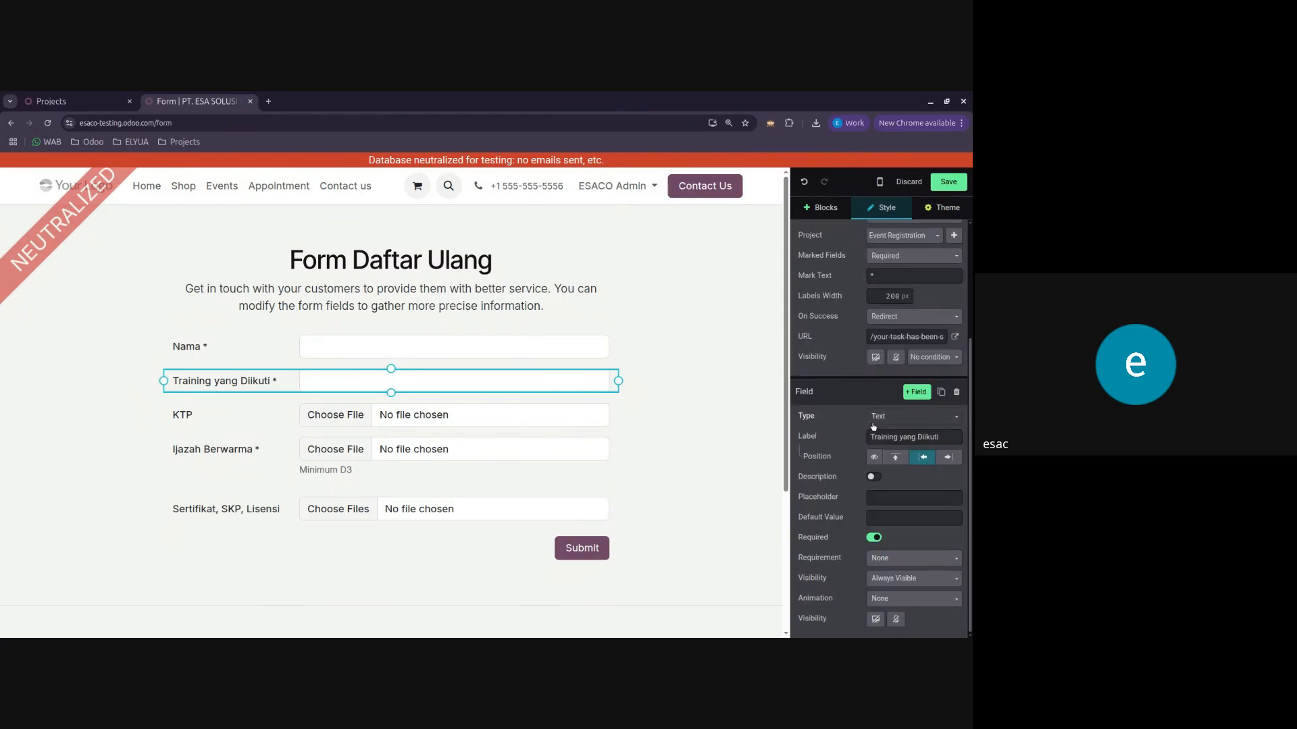
left_click(902, 181)
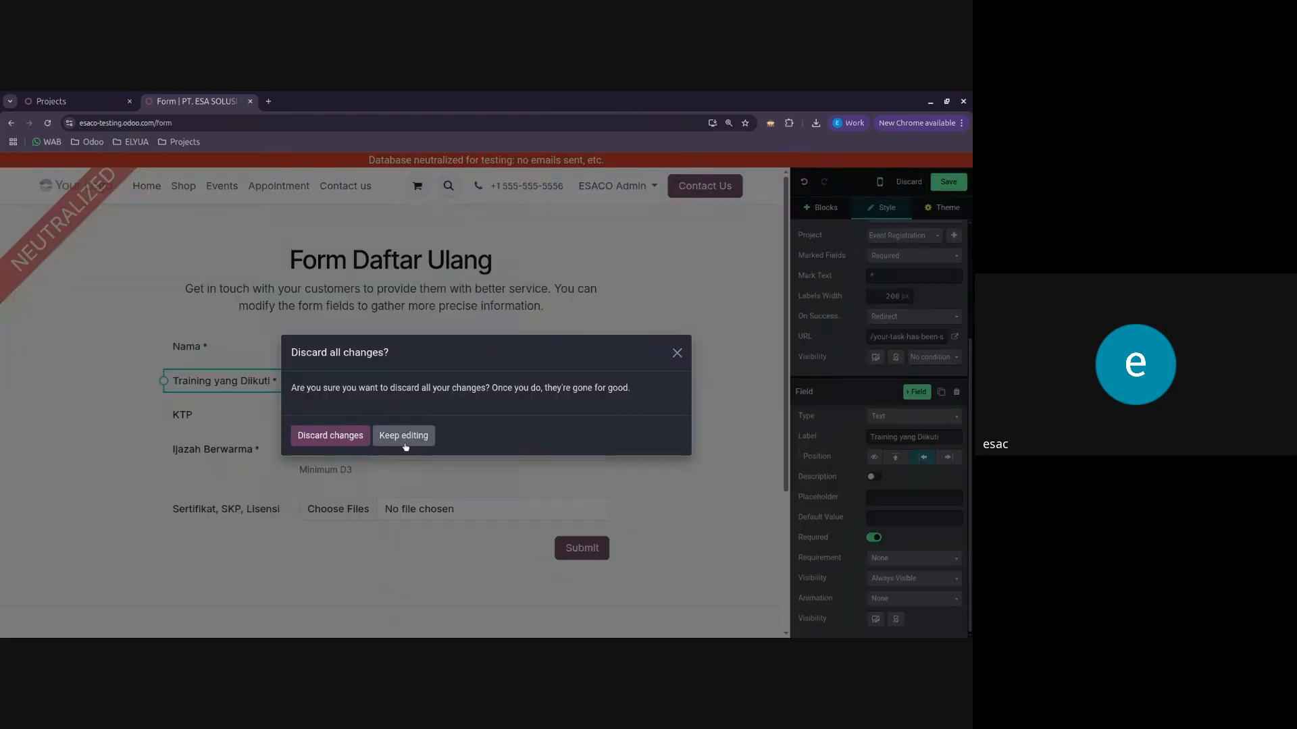
left_click(348, 439)
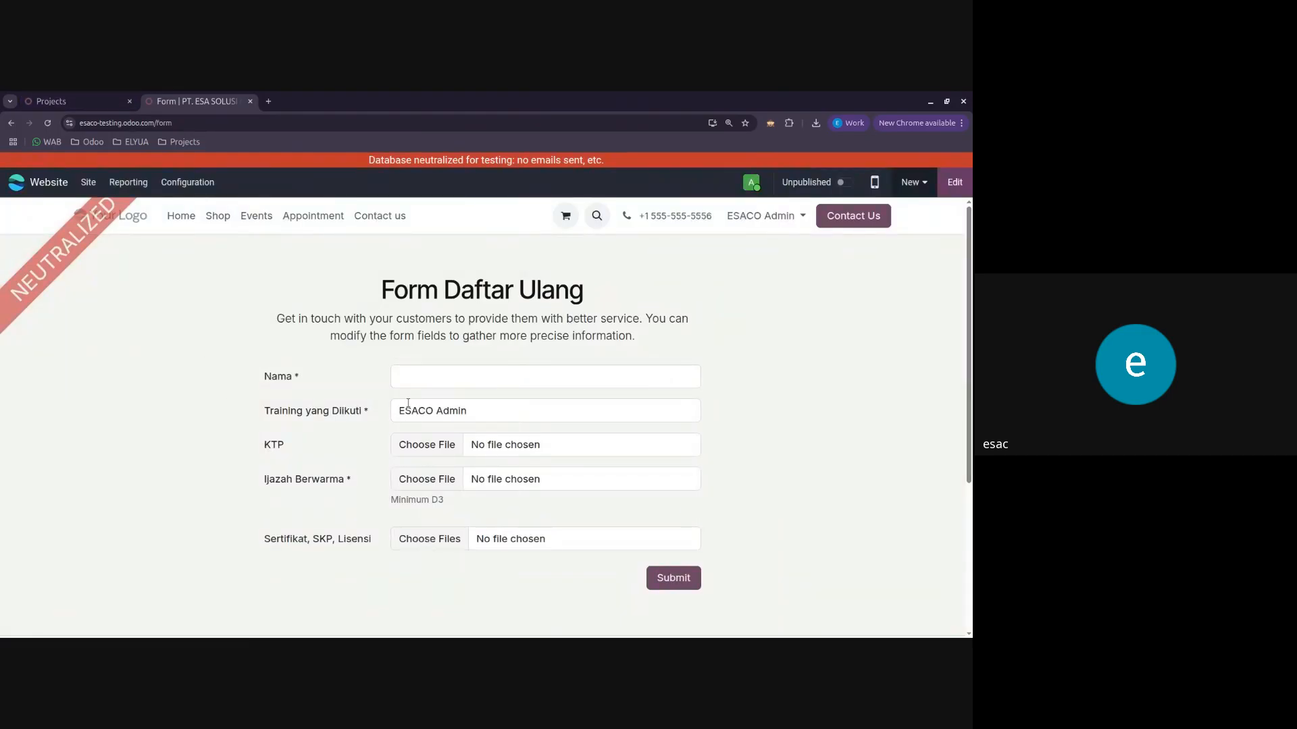
Step: Look at the Event Registration project's task board and return to the registration form page
left_click(82, 95)
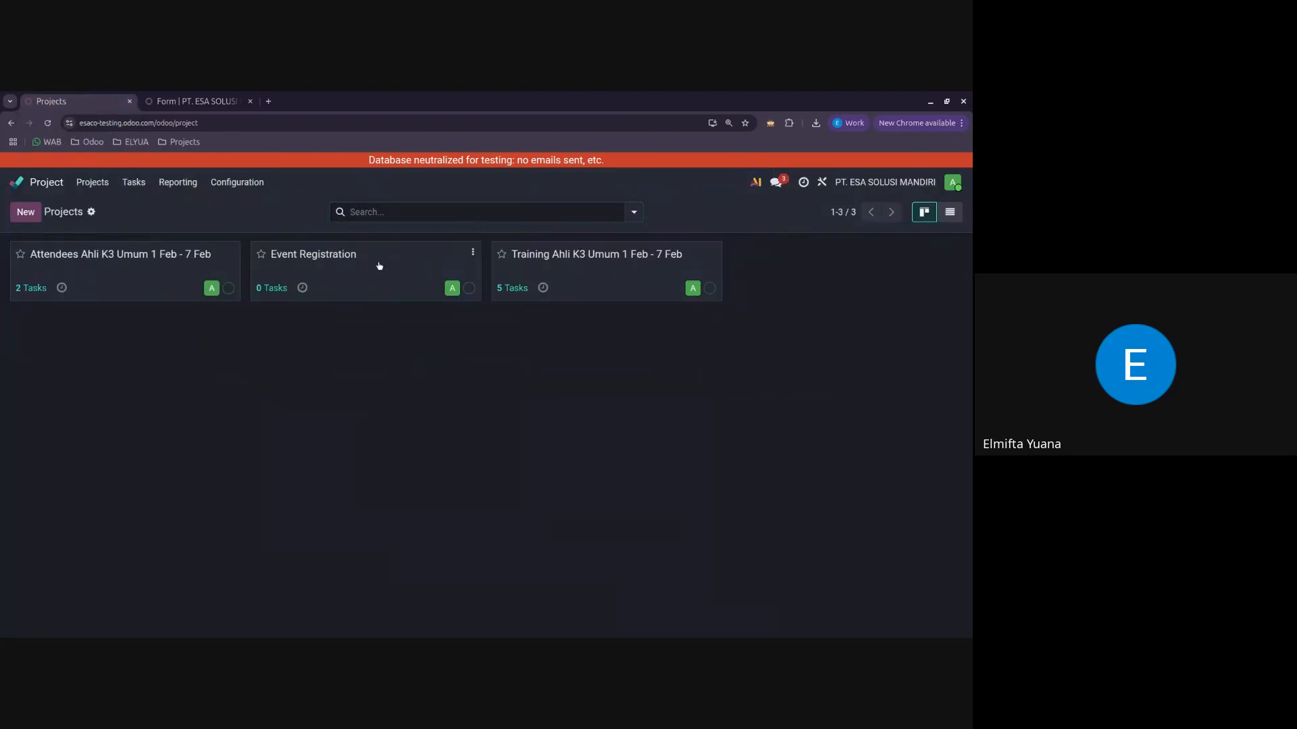
left_click(376, 267)
left_click(192, 101)
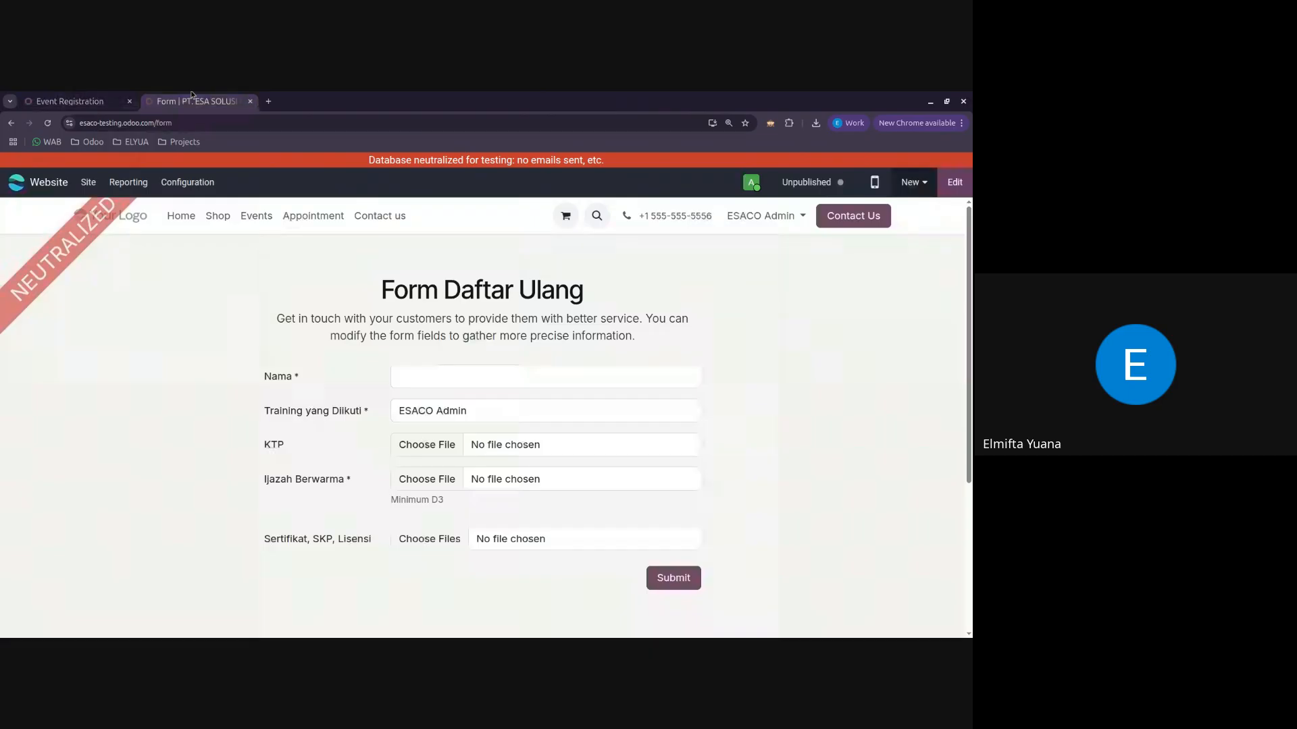
Step: Reopen the form page for editing and change the Training yang Diikuti field's type to Selection
left_click(954, 181)
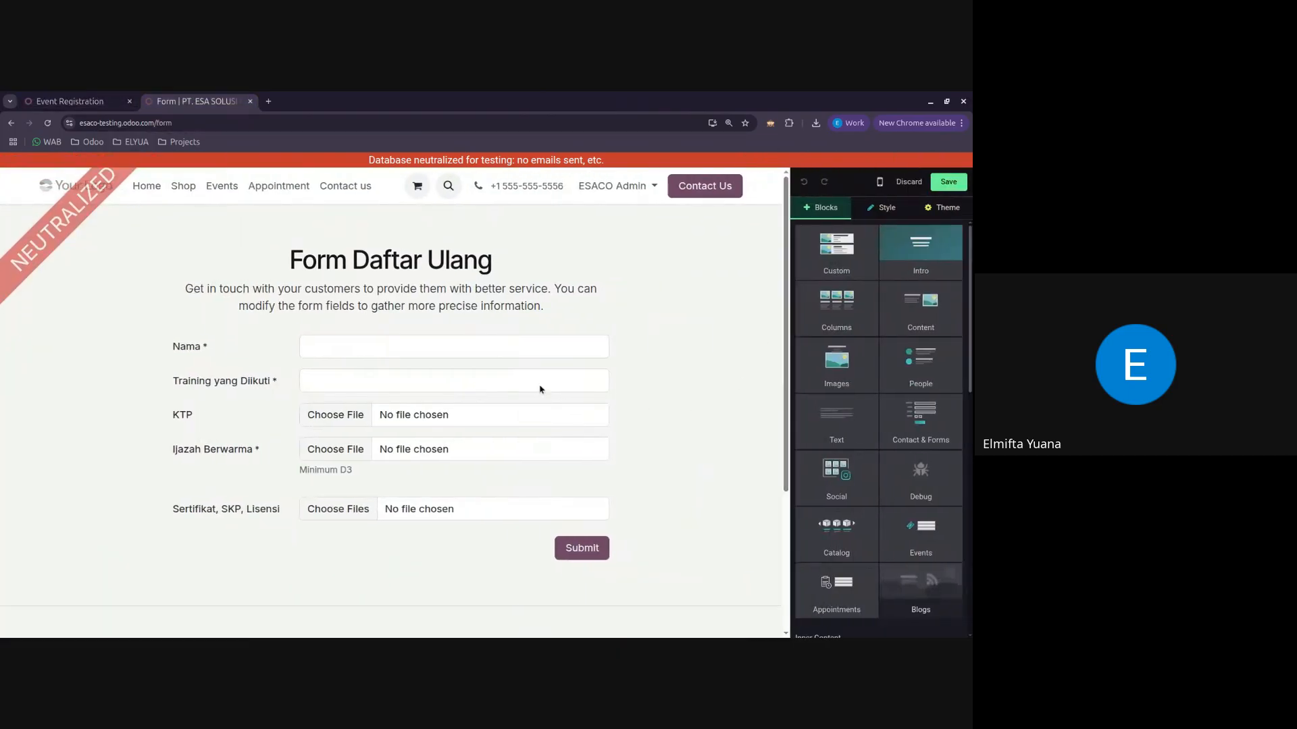
left_click(403, 384)
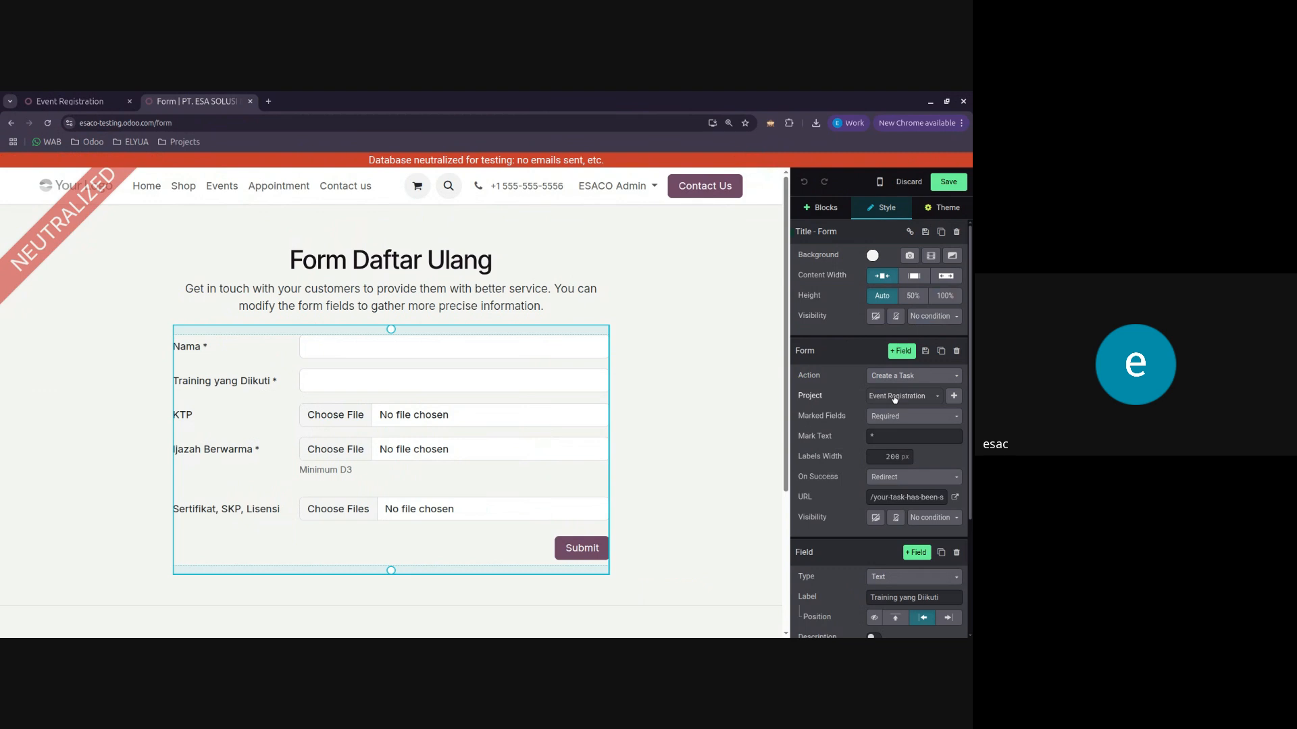
scroll(914, 423, "down", 3)
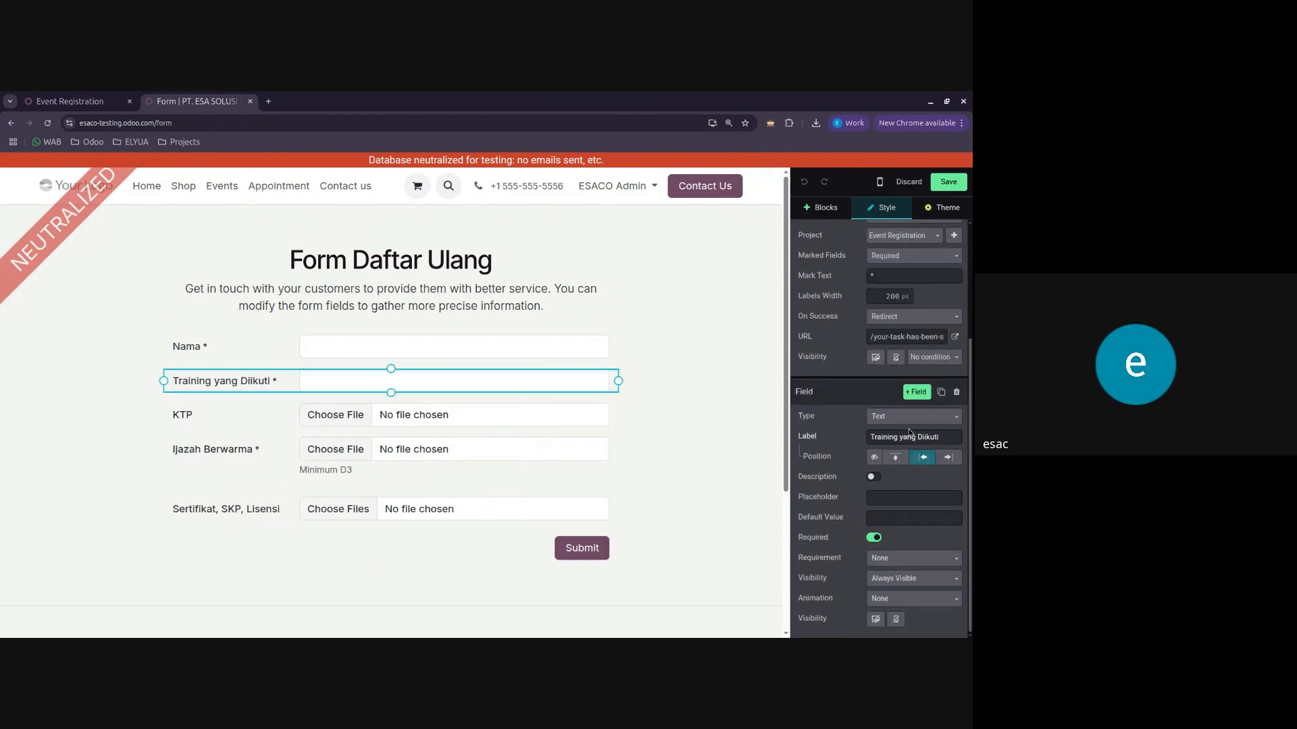
left_click(915, 424)
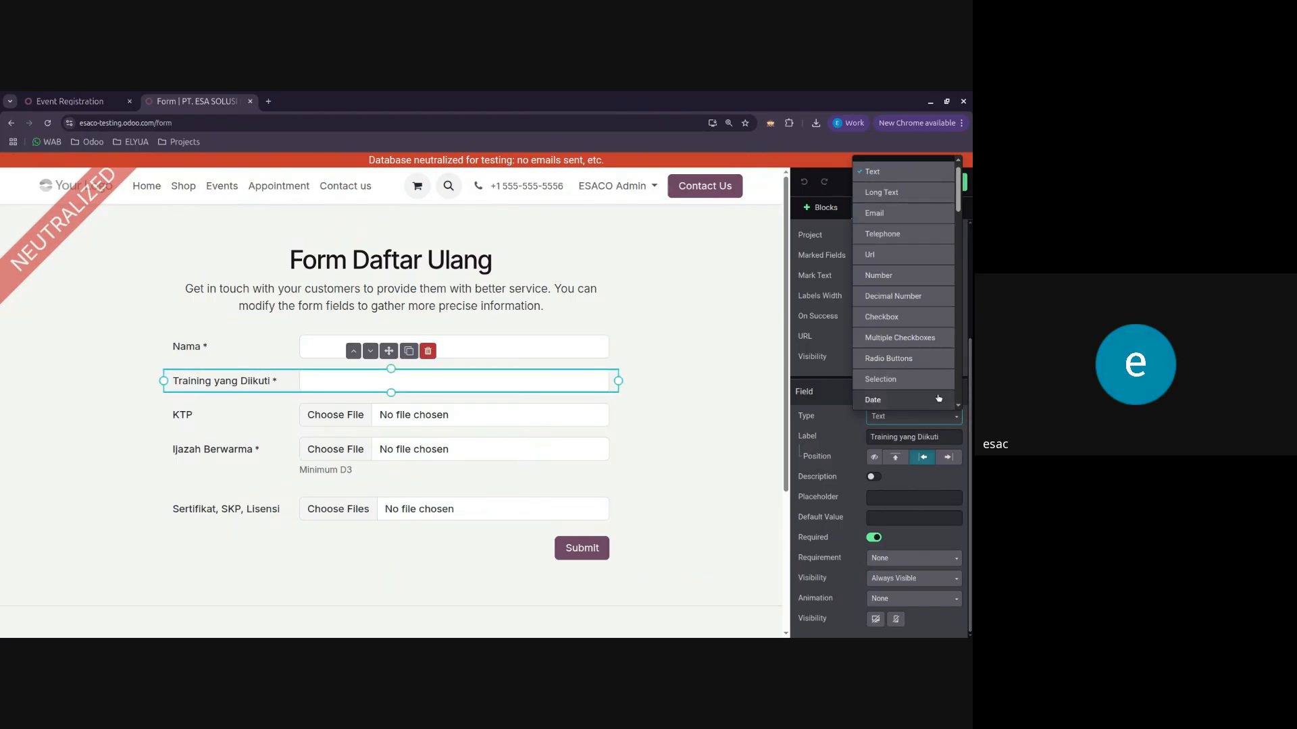
scroll(942, 385, "down", 1)
left_click(942, 386)
scroll(915, 485, "down", 1)
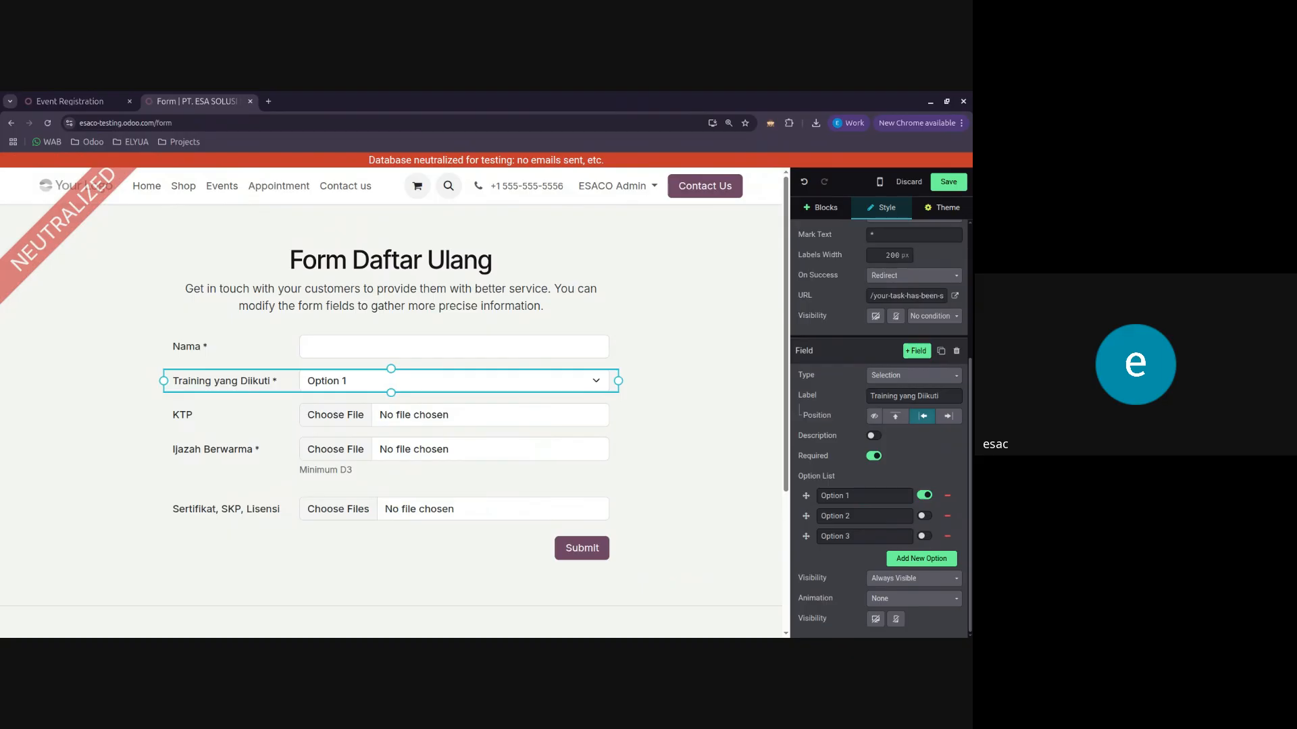
Step: Try the Url type for the Training yang Diikuti field and look over the available field types
left_click(916, 375)
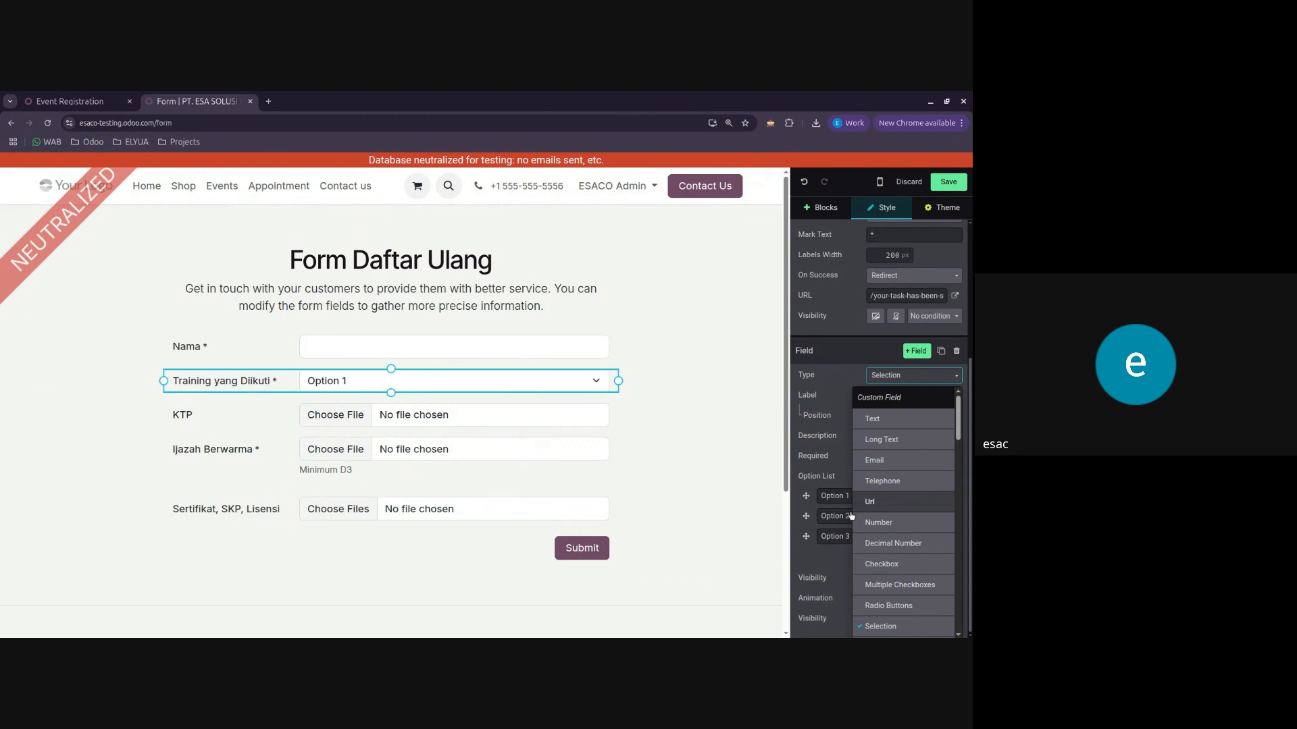
left_click(878, 502)
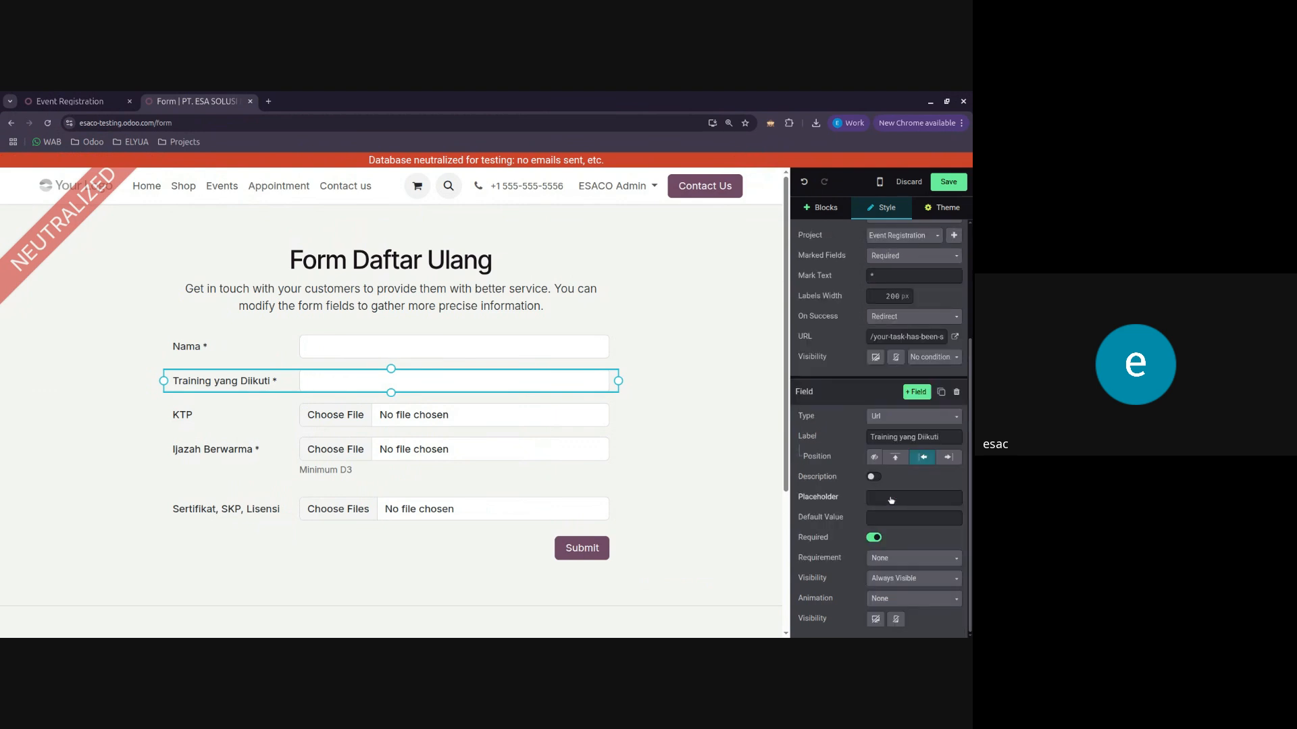
left_click(920, 417)
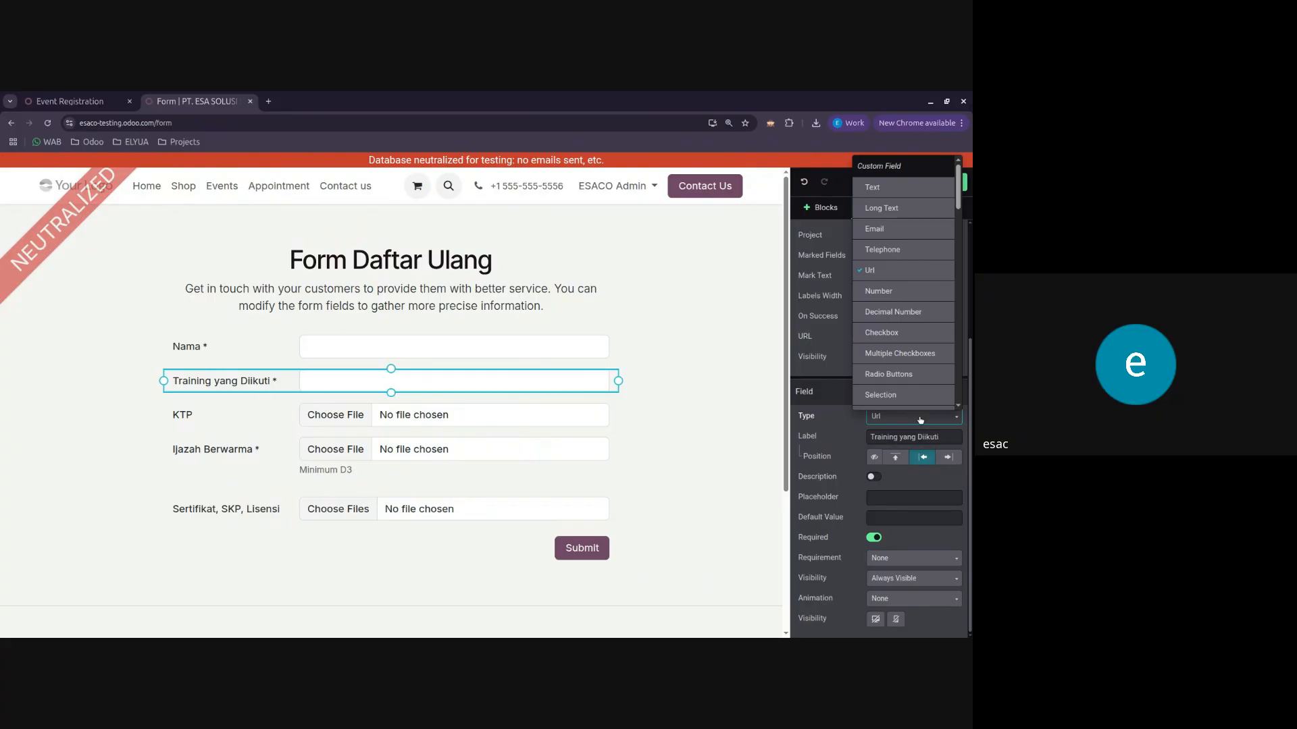
left_click(920, 419)
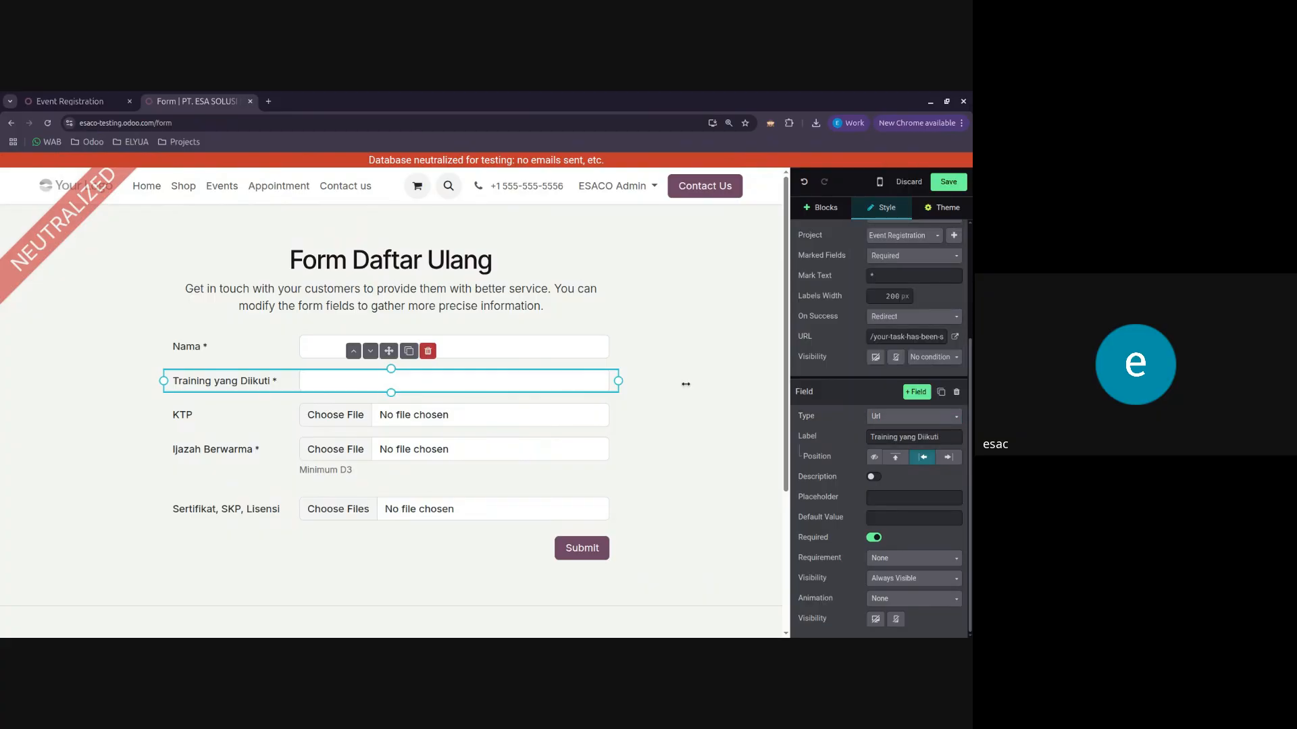
left_click(922, 419)
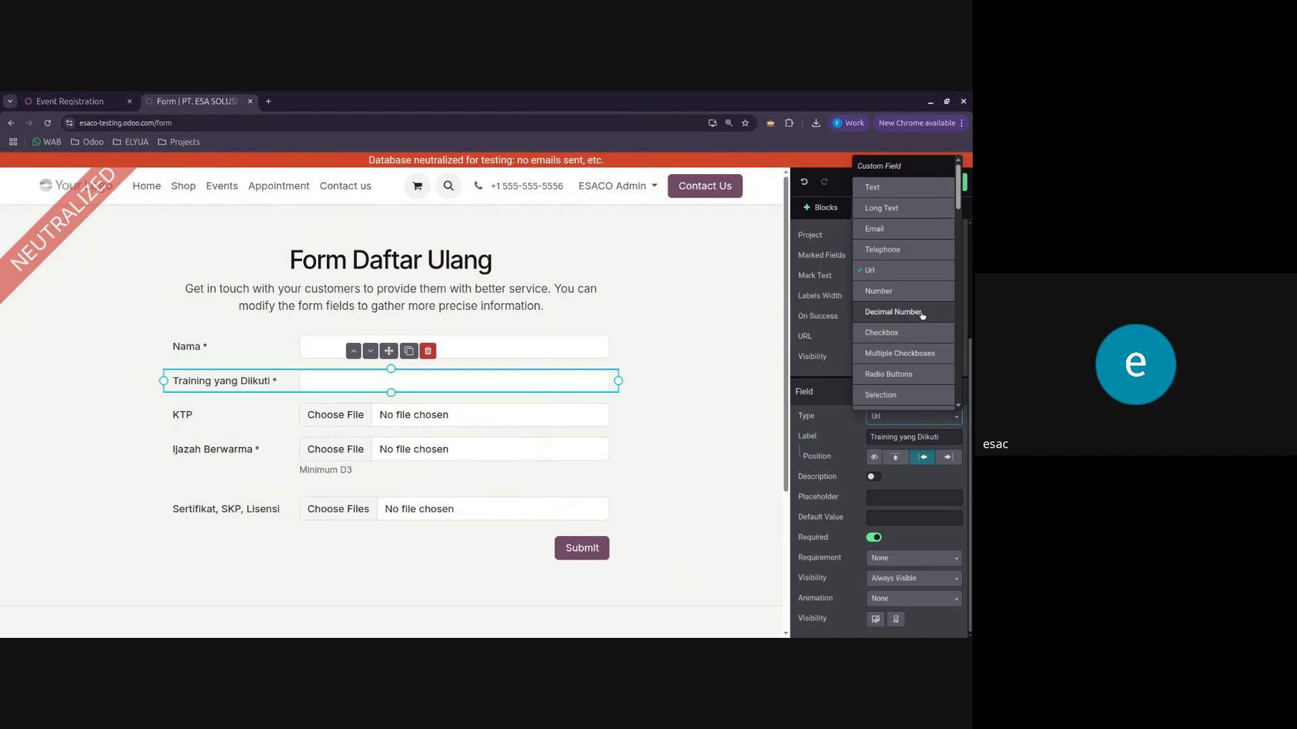
left_click(836, 430)
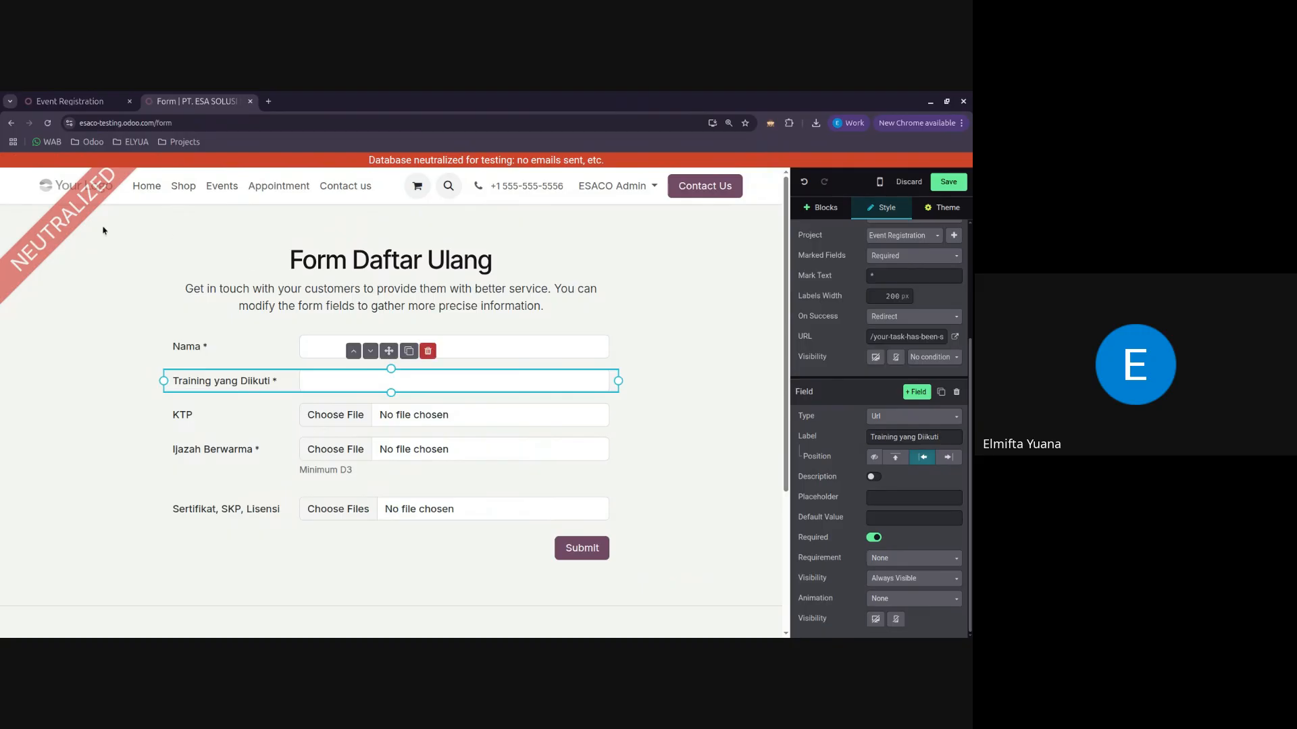
Step: Switch the Training yang Diikuti field to the Selection type again to show its option list
left_click(924, 417)
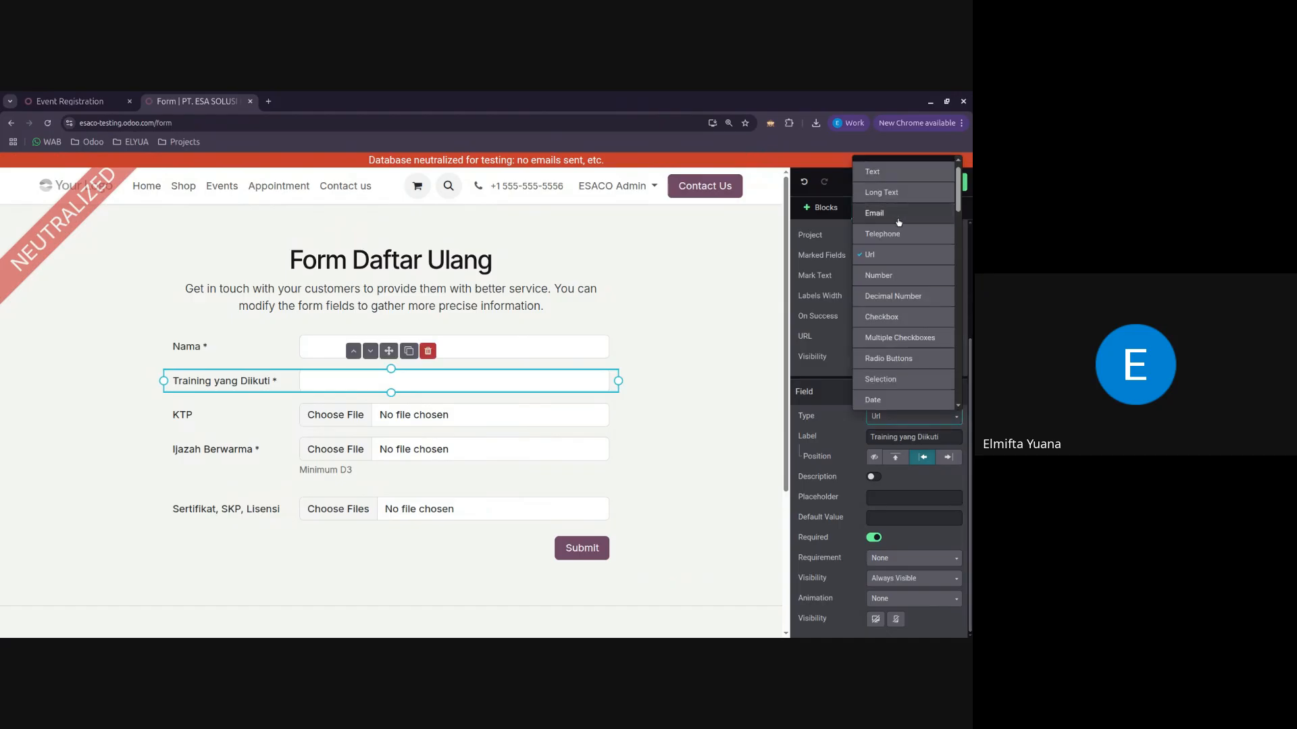
scroll(895, 337, "up", 1)
scroll(895, 337, "up", 1)
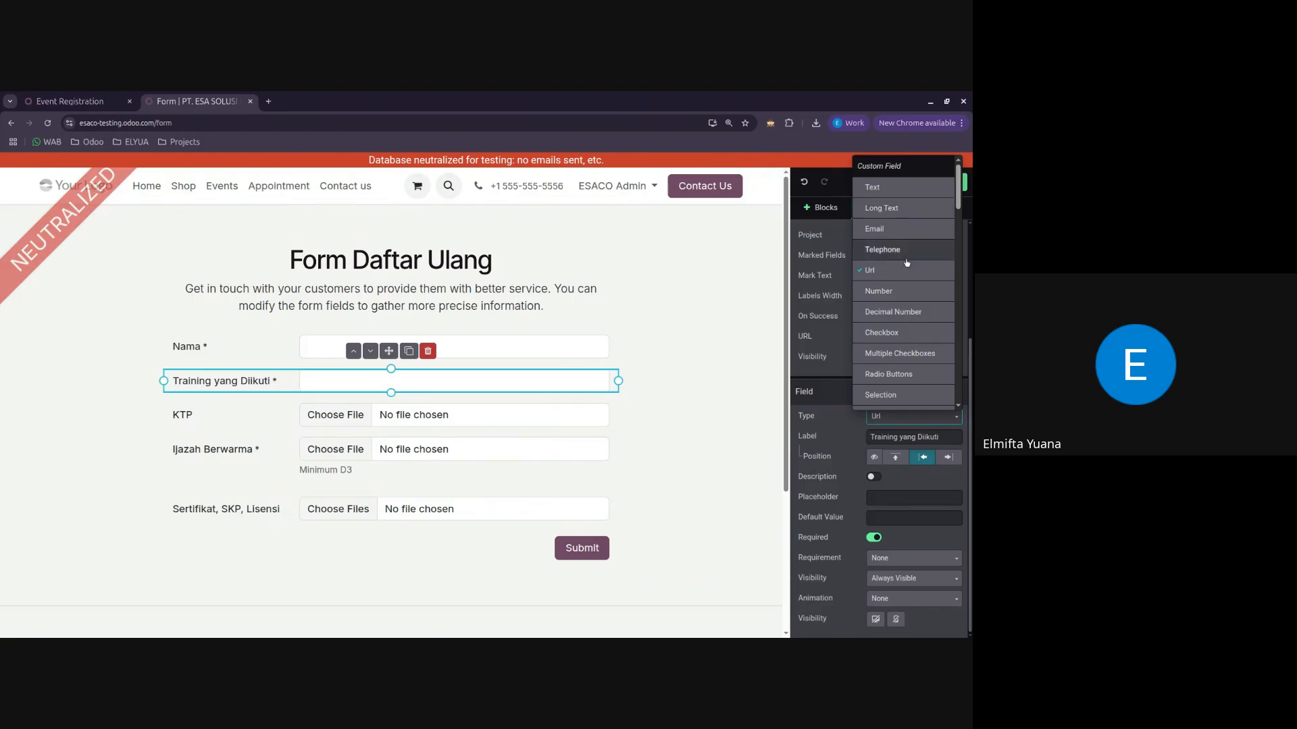
scroll(898, 249, "down", 5)
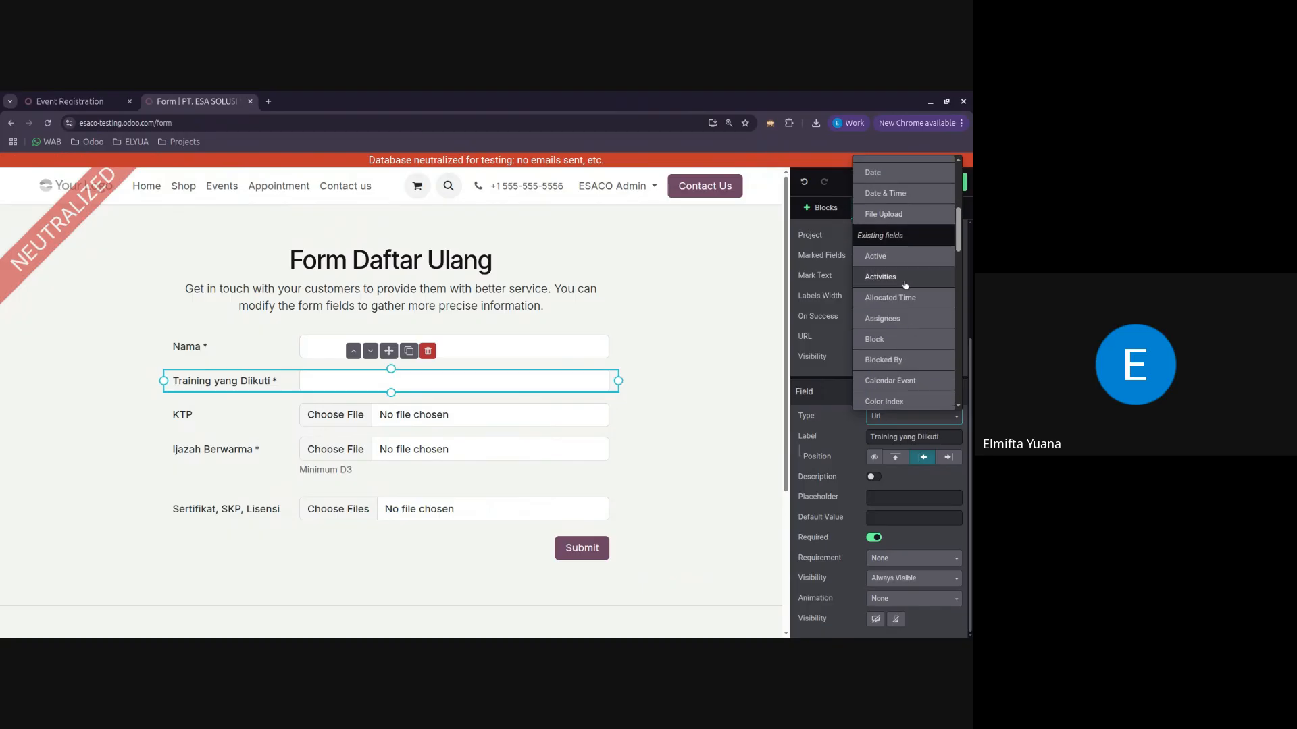
left_click(896, 213)
scroll(906, 507, "down", 1)
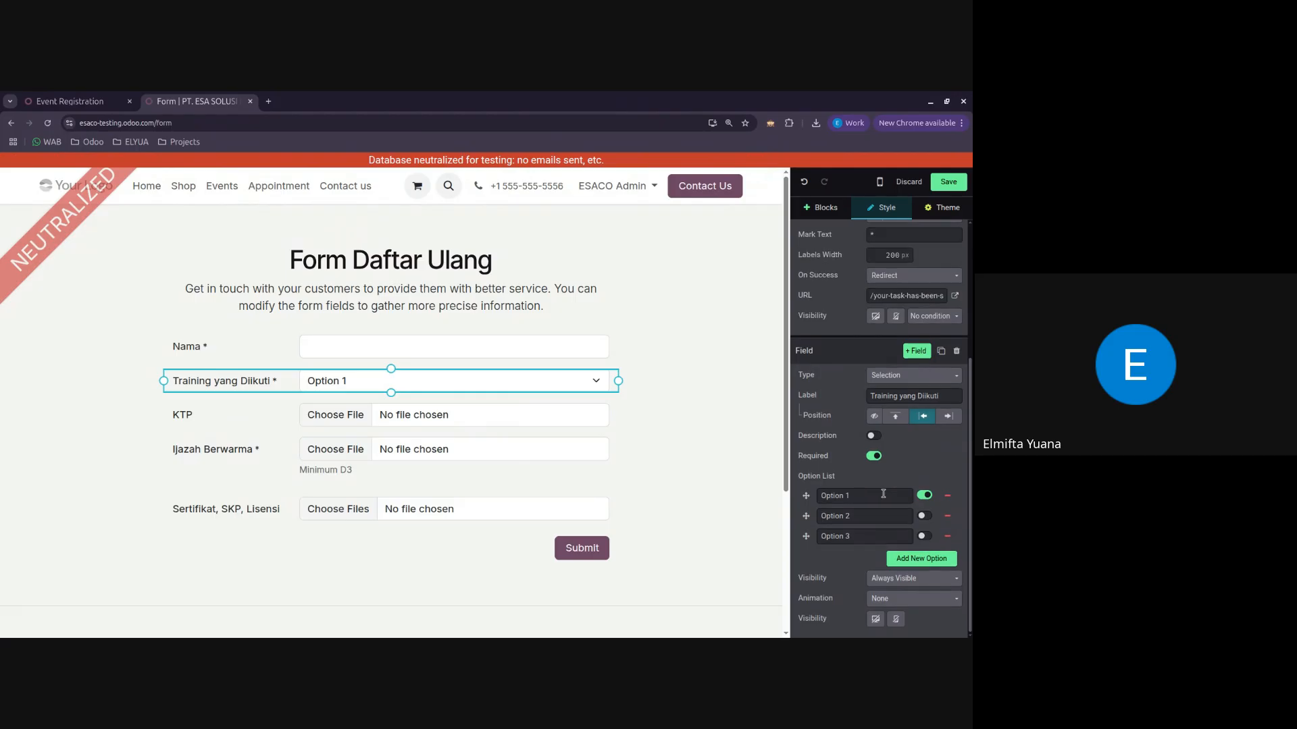
Step: Inspect the three entries in the option list and set the Training yang Diikuti field's type back to Text
left_click(856, 496)
left_click(850, 516)
left_click(873, 531)
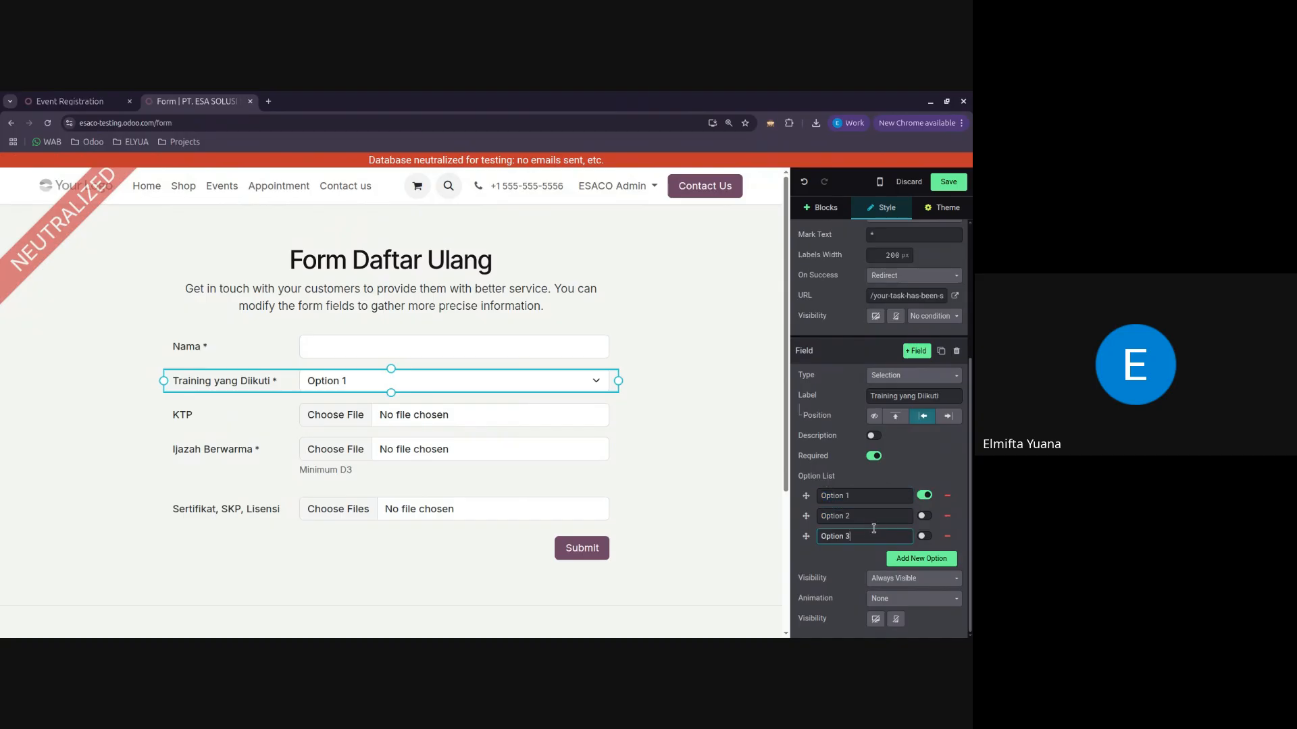
left_click(913, 376)
left_click(891, 420)
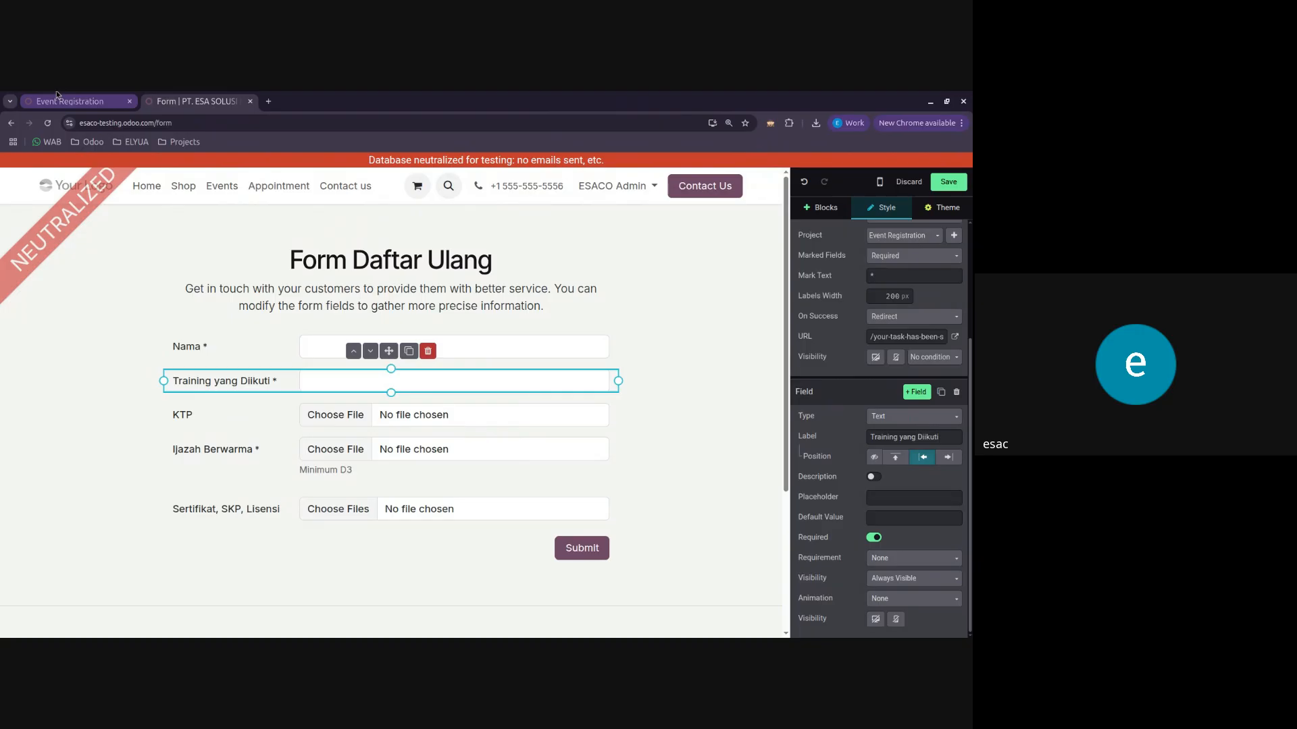
left_click(758, 344)
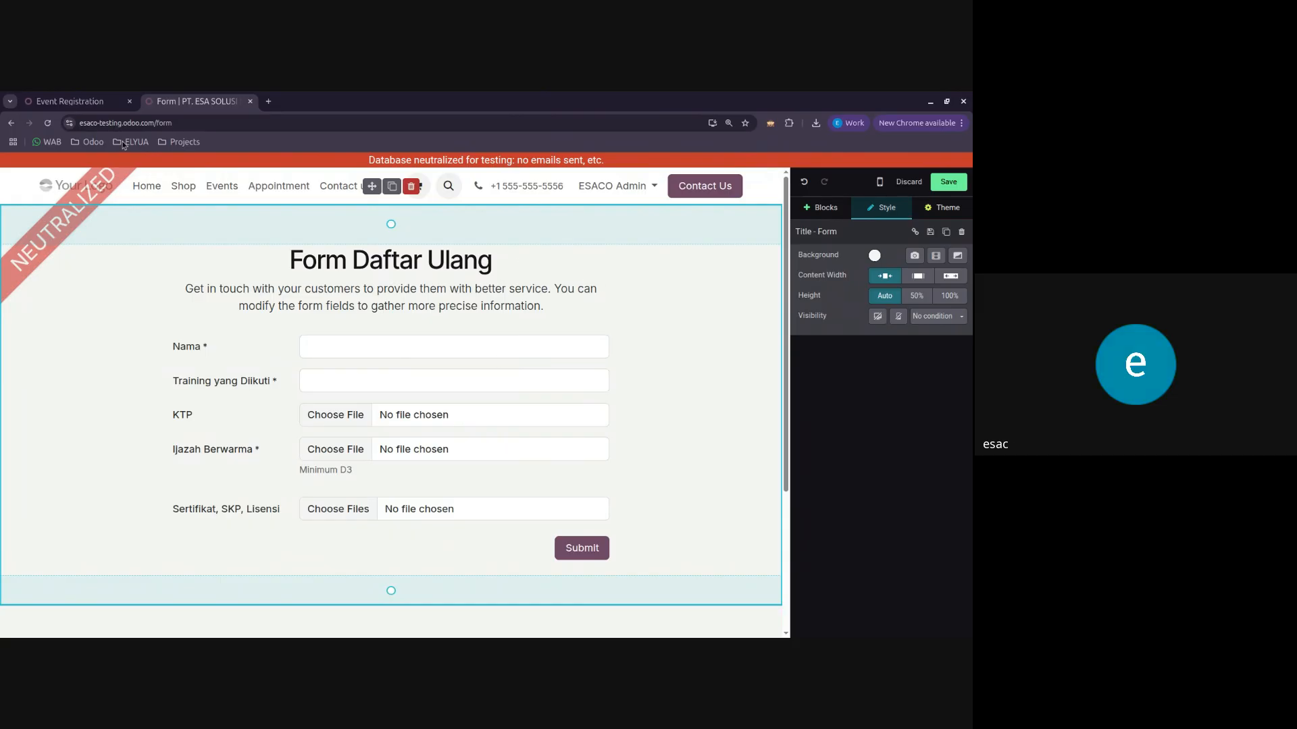
Step: Move the registrant's task from the Attendees Ahli K3 Umum 1 Feb - 7 Feb project to Event Registration and save
left_click(90, 100)
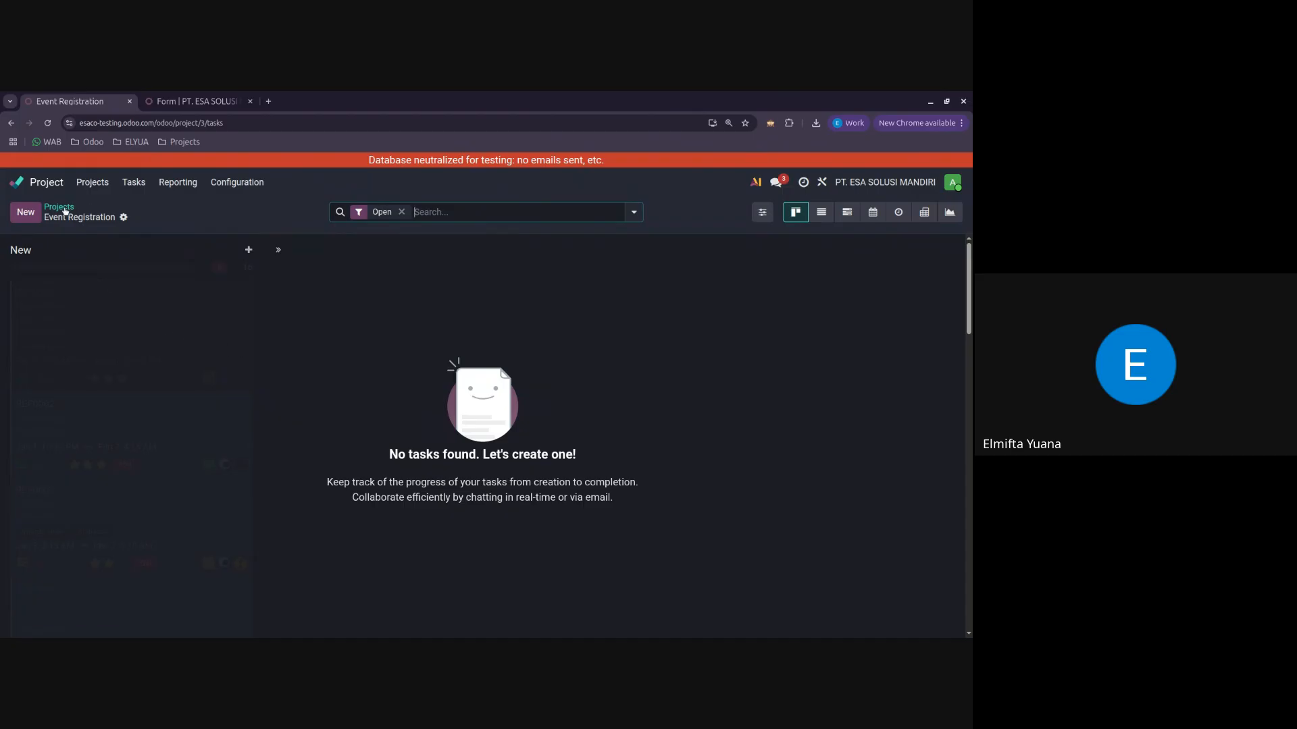
left_click(65, 208)
left_click(115, 275)
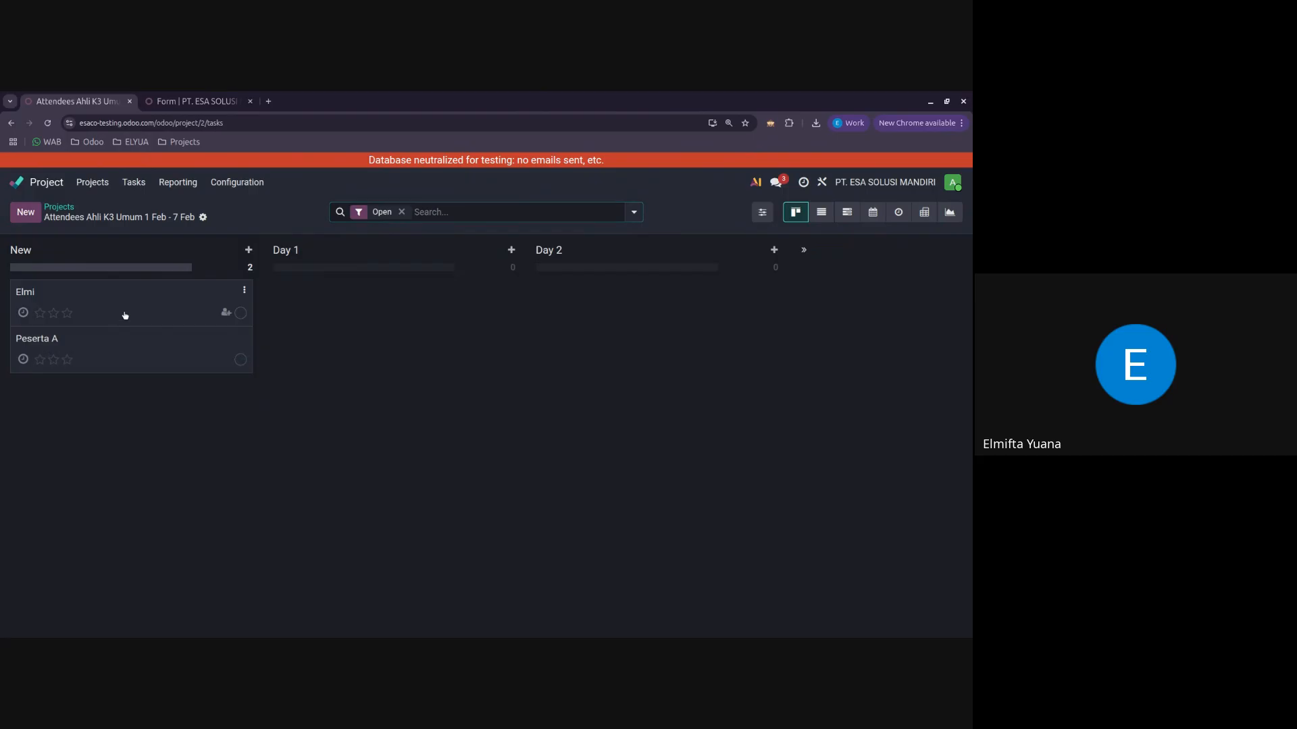
left_click(124, 313)
left_click(162, 330)
left_click(170, 352)
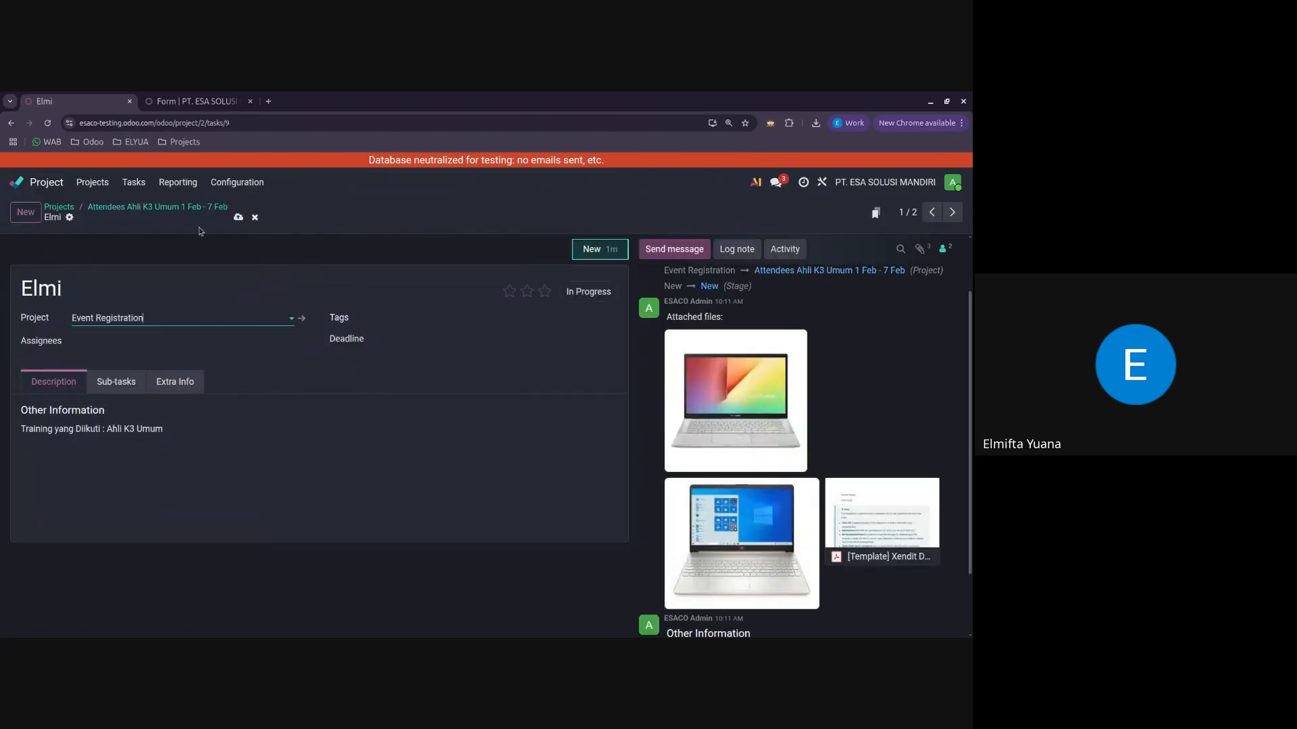
left_click(239, 218)
Step: Open the registrant's task in the Event Registration project and examine its attachments and Training yang Diikuti description line
left_click(60, 207)
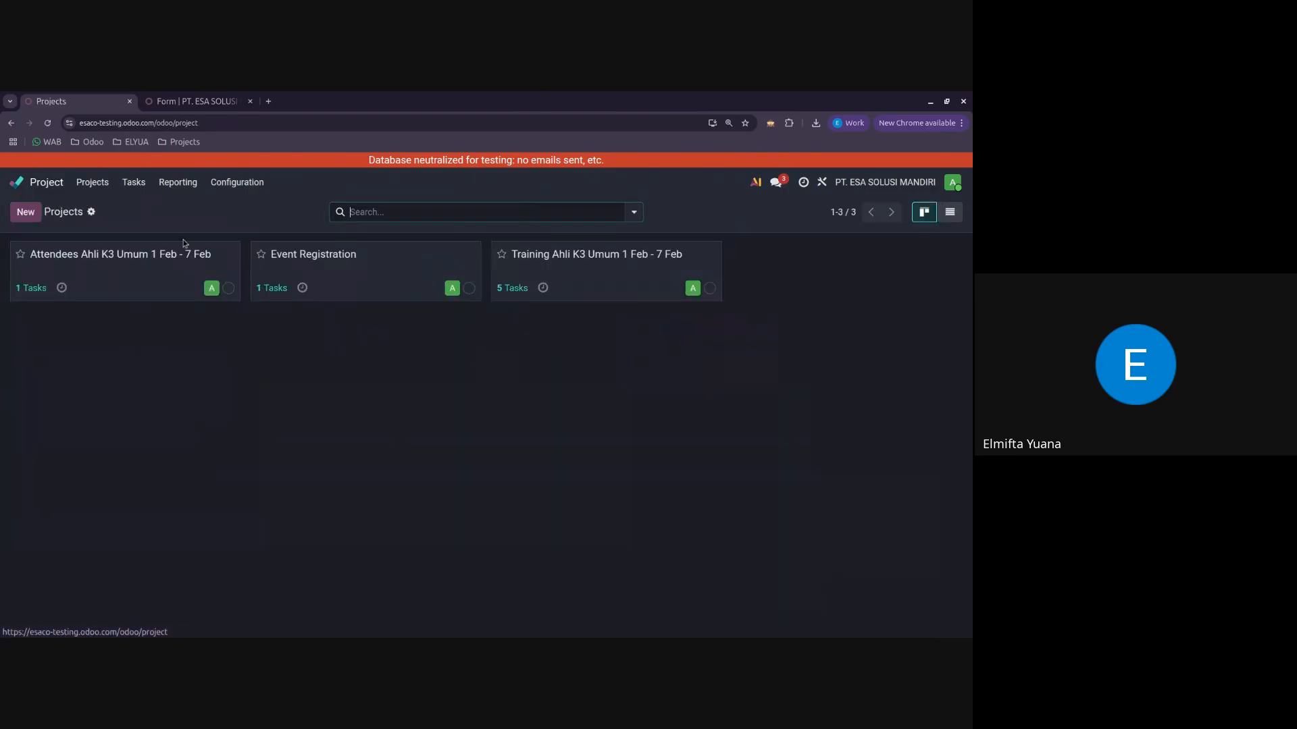
left_click(428, 281)
left_click(166, 308)
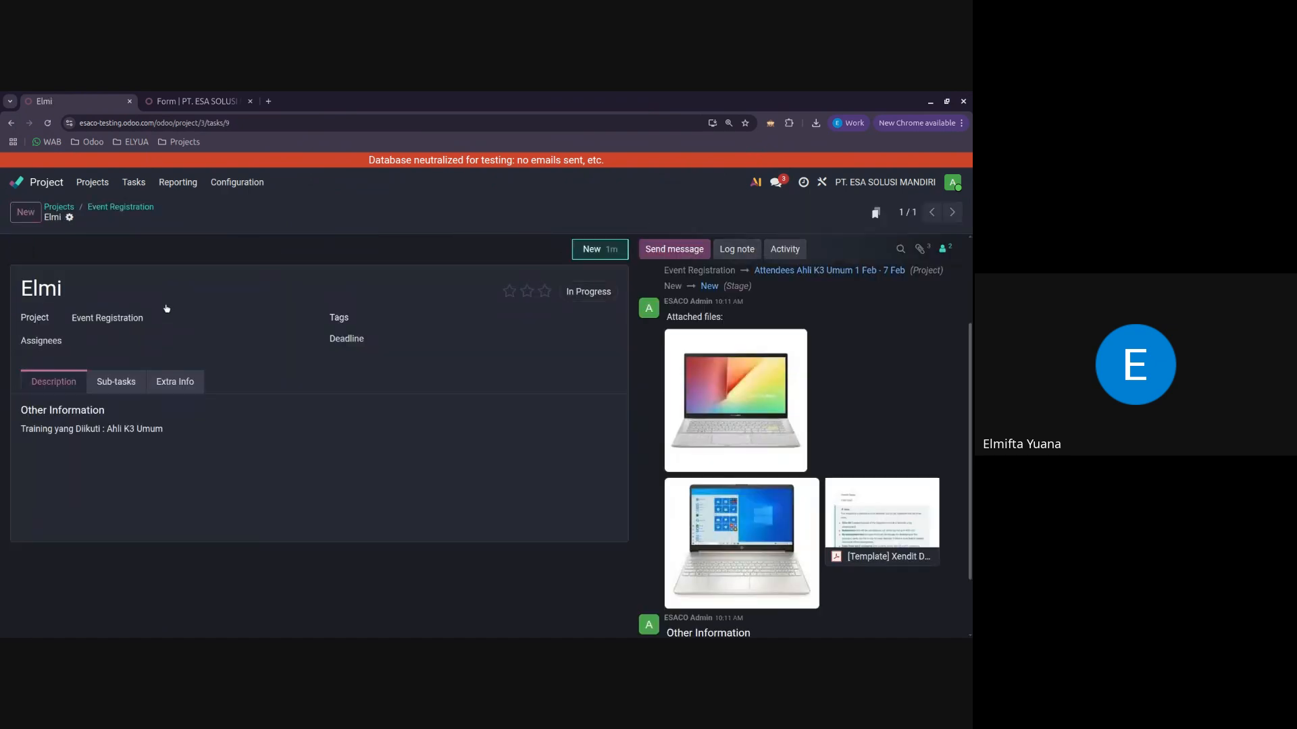
scroll(743, 439, "down", 1)
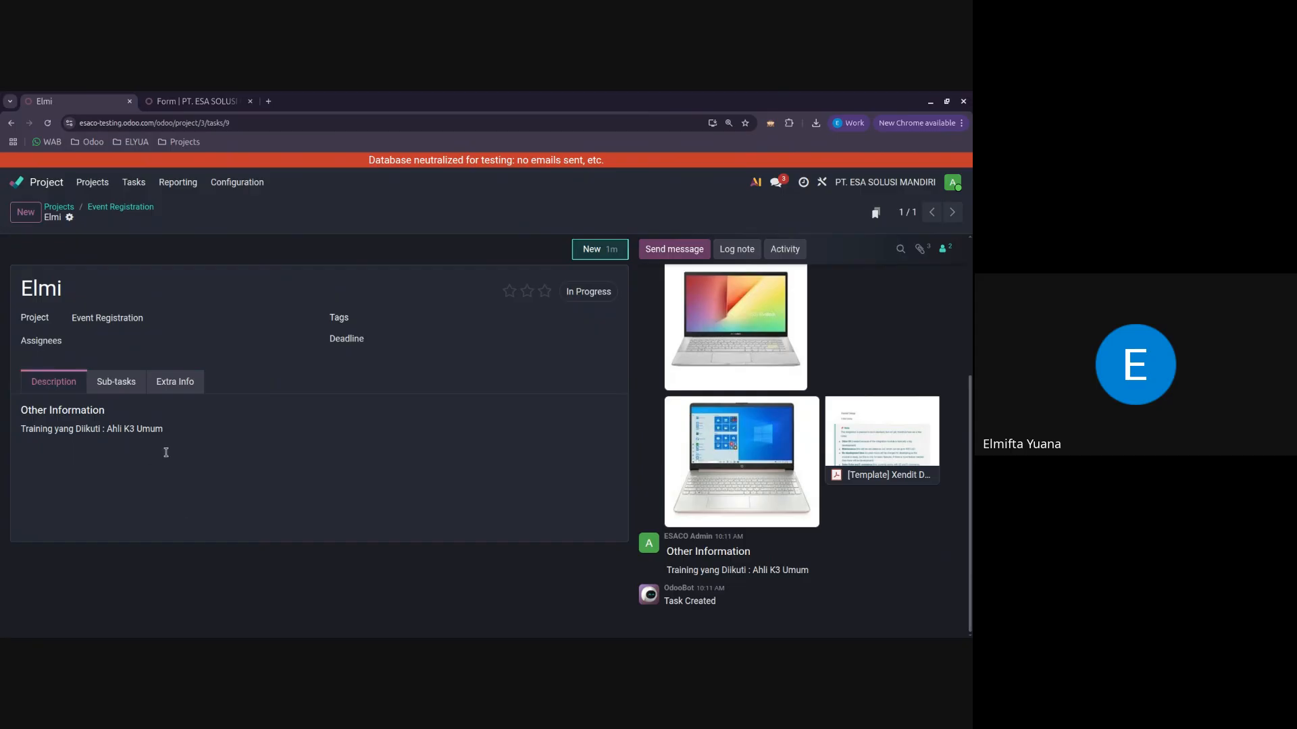
left_click(33, 441)
left_click_drag(33, 441, 10, 429)
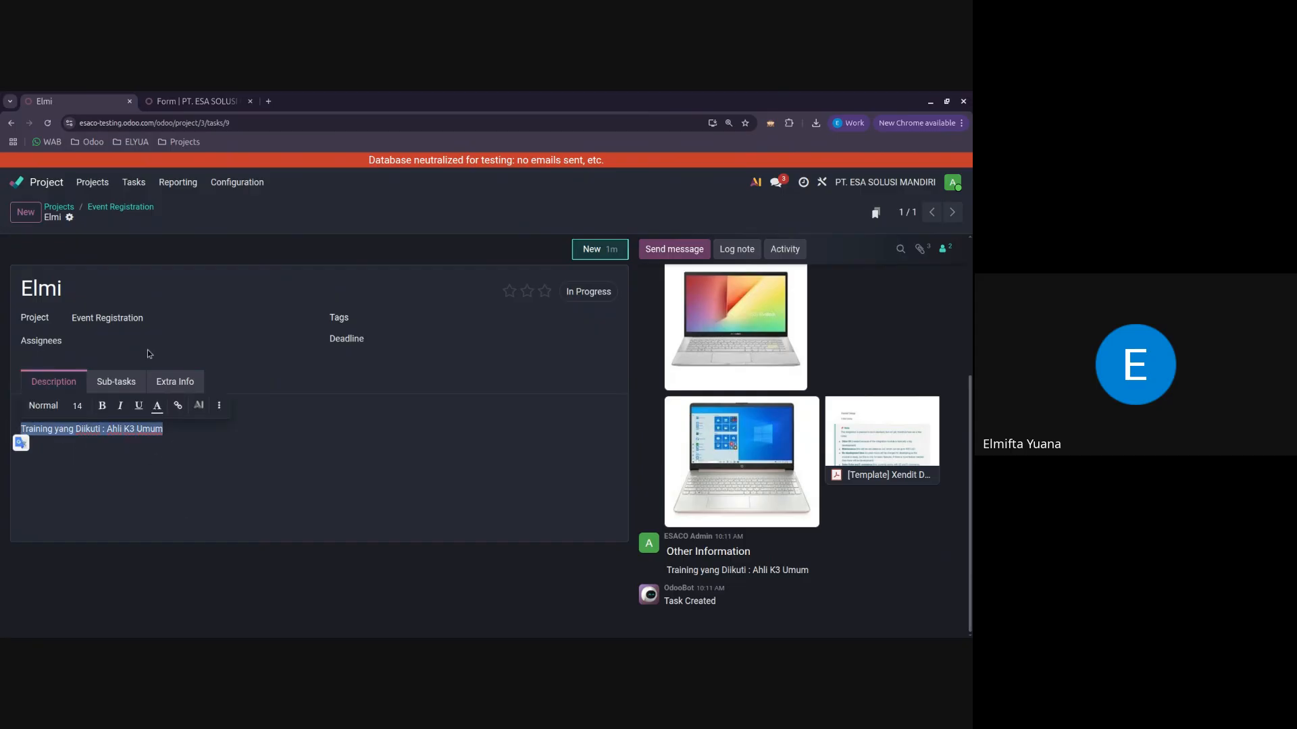
Step: Check the projects available for the registrant's task and review its message history
left_click(158, 320)
left_click(313, 504)
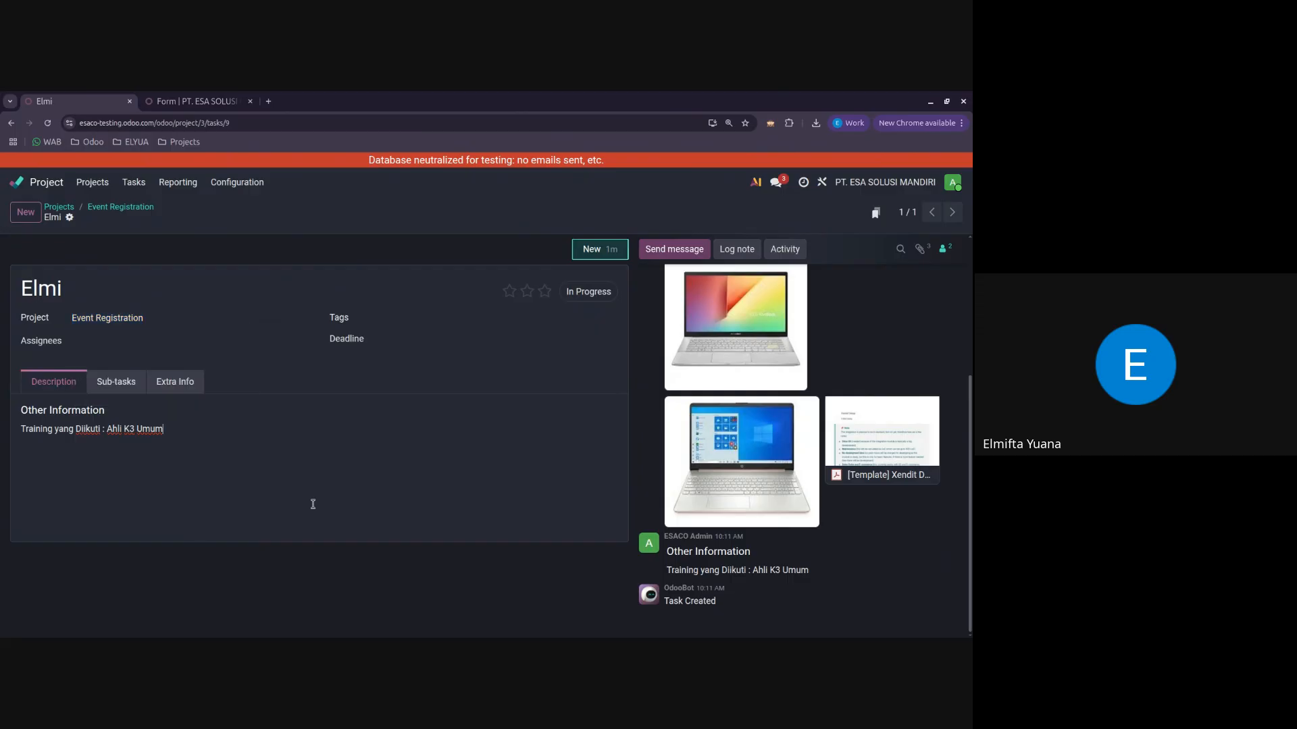
left_click(146, 317)
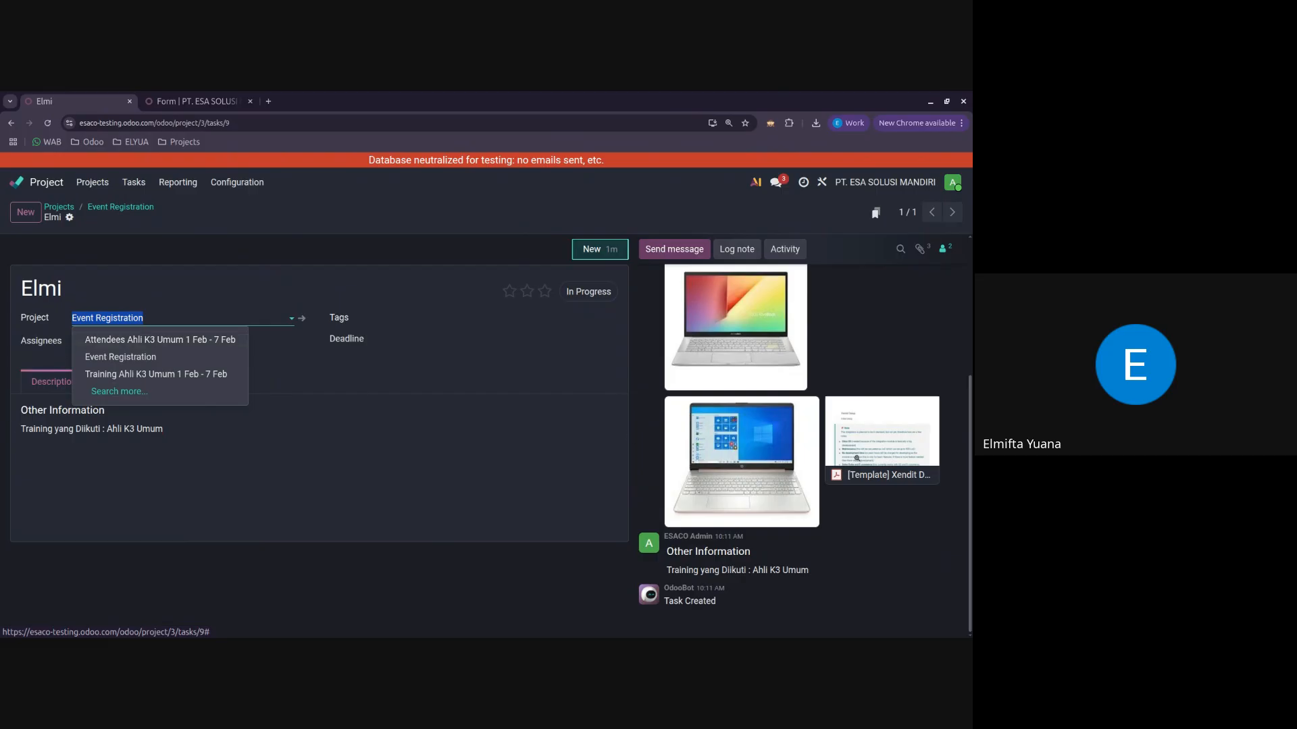
scroll(950, 467, "up", 4)
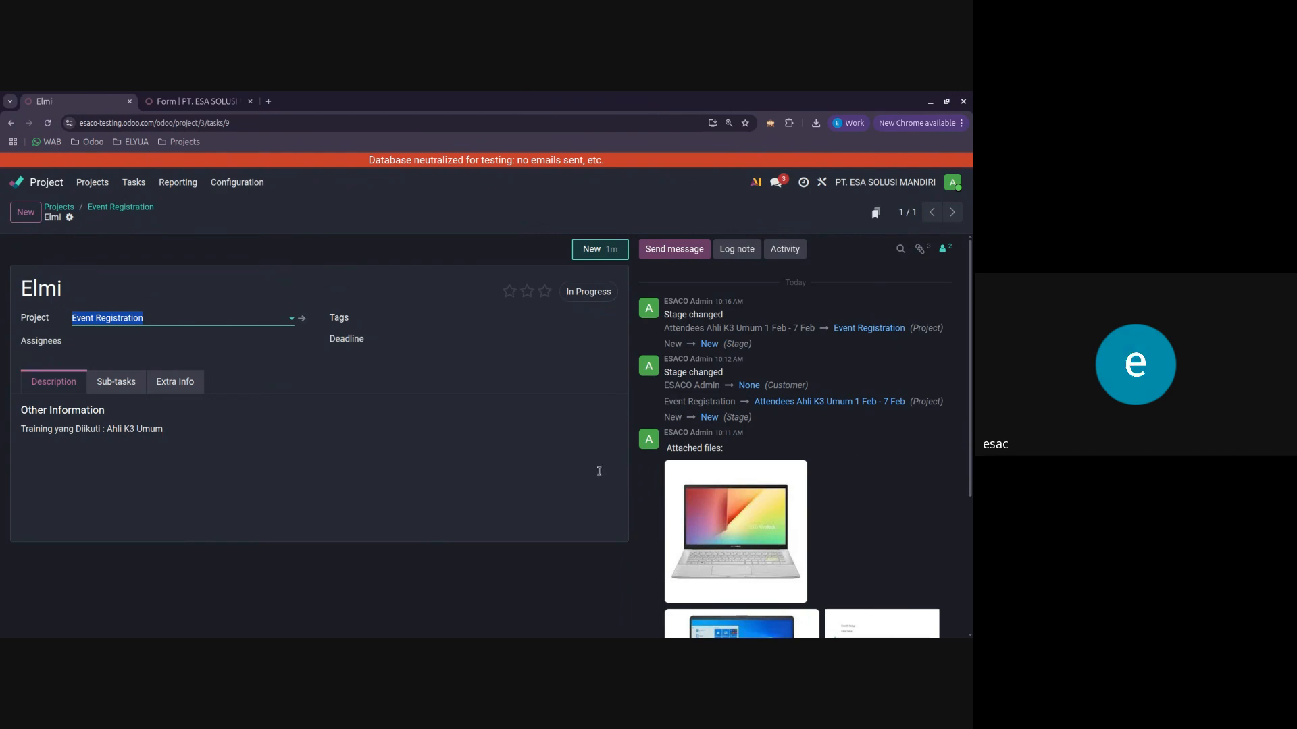
Step: Review the Training yang Diikuti line in the registrant's task description and return to the Event Registration task list
scroll(743, 507, "down", 3)
scroll(797, 460, "up", 3)
left_click(197, 422)
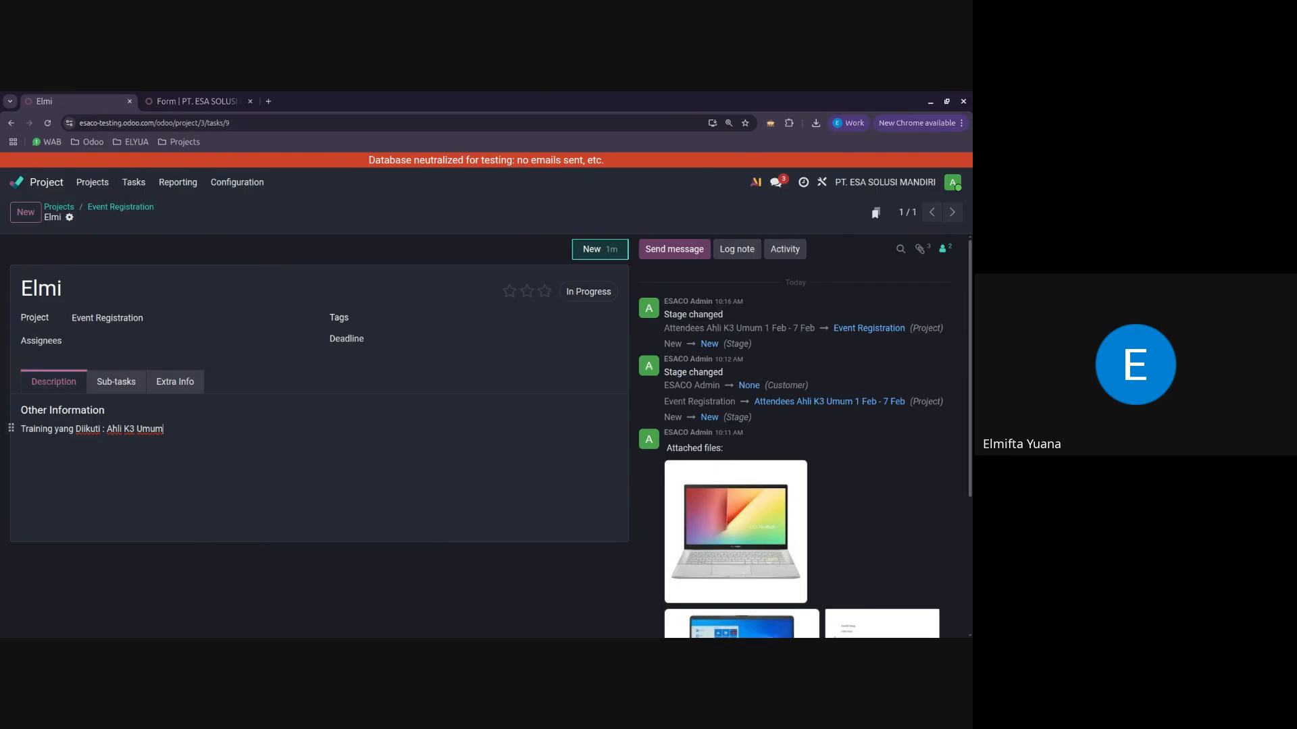
left_click(140, 207)
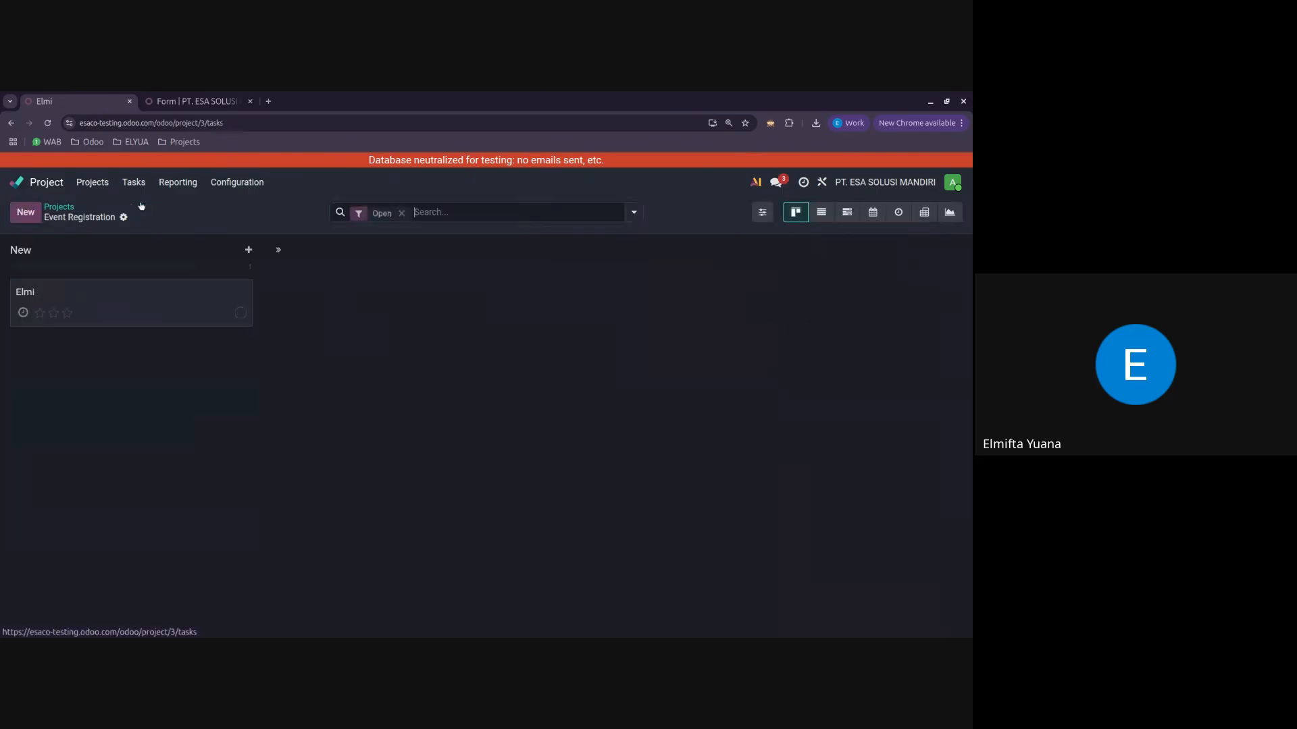
left_click(165, 321)
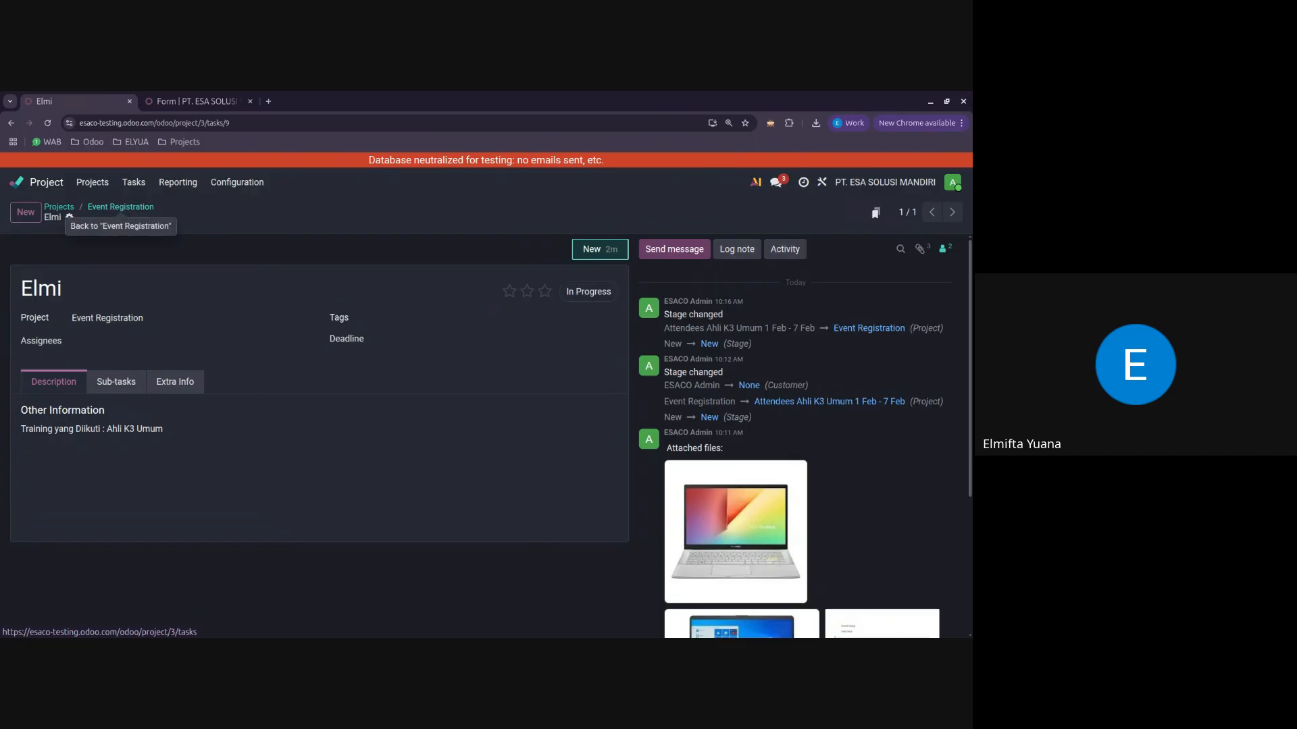
left_click(127, 210)
Step: Compare the fields of the Form Daftar Ulang page with the description of the registrant's task in Event Registration
left_click(192, 102)
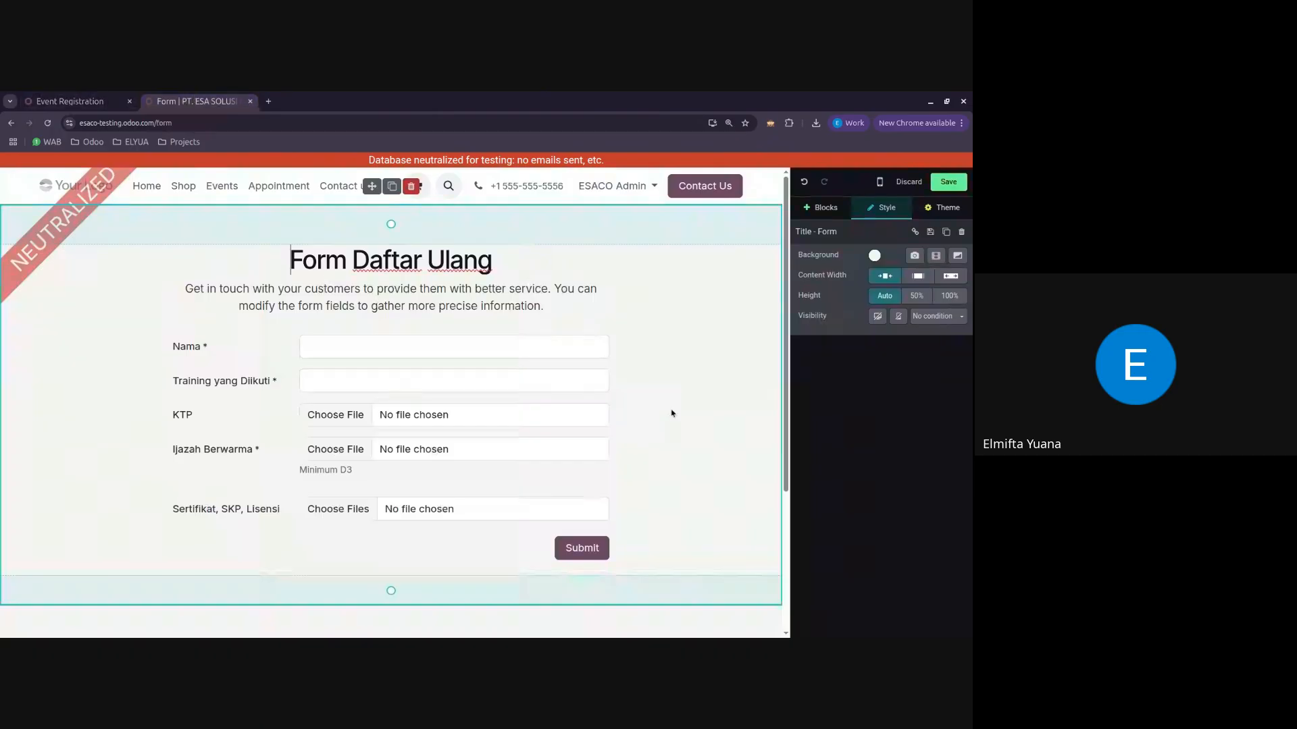
left_click(68, 101)
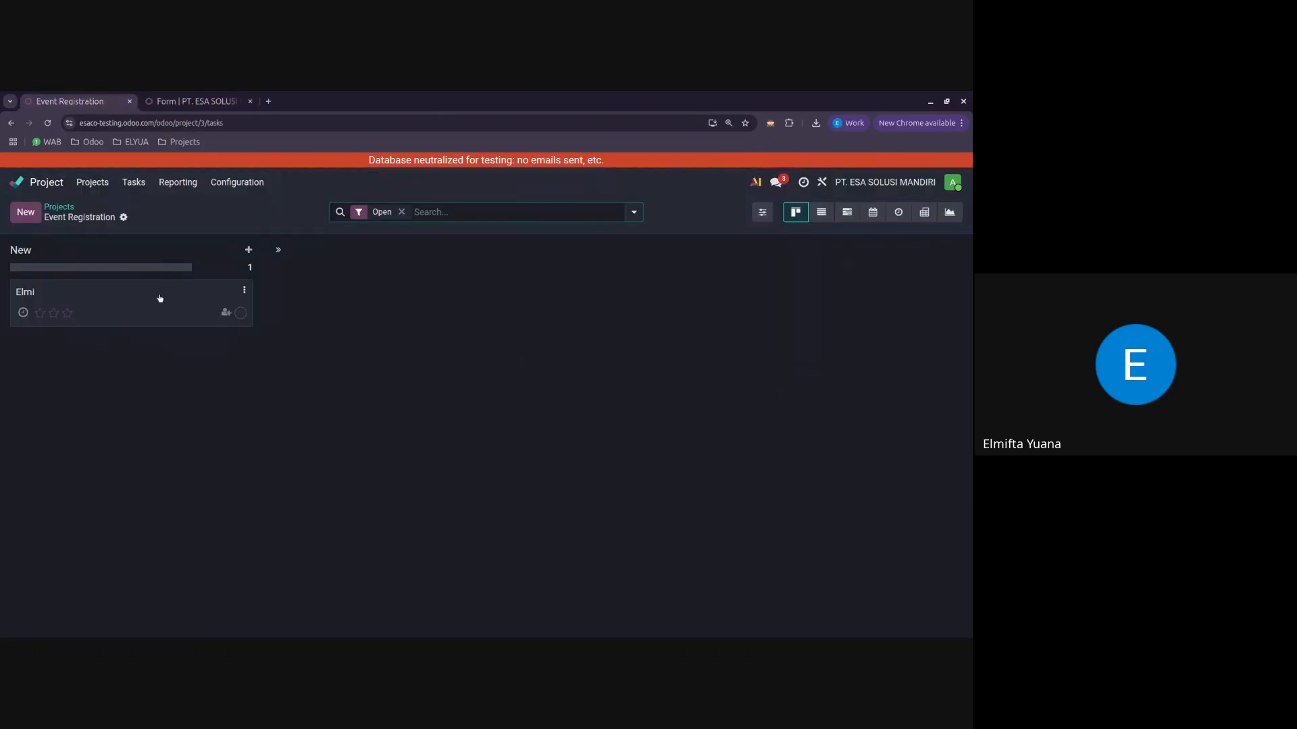
left_click(148, 275)
left_click(202, 458)
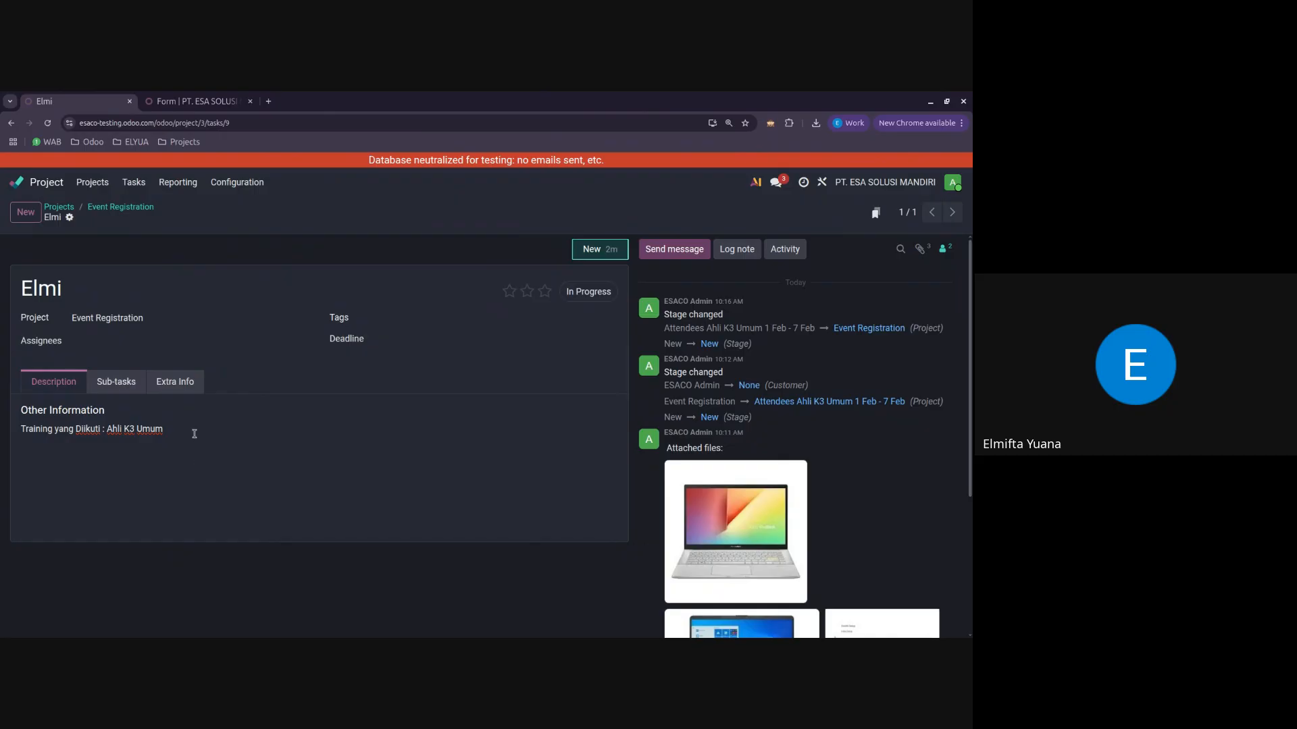
left_click(192, 104)
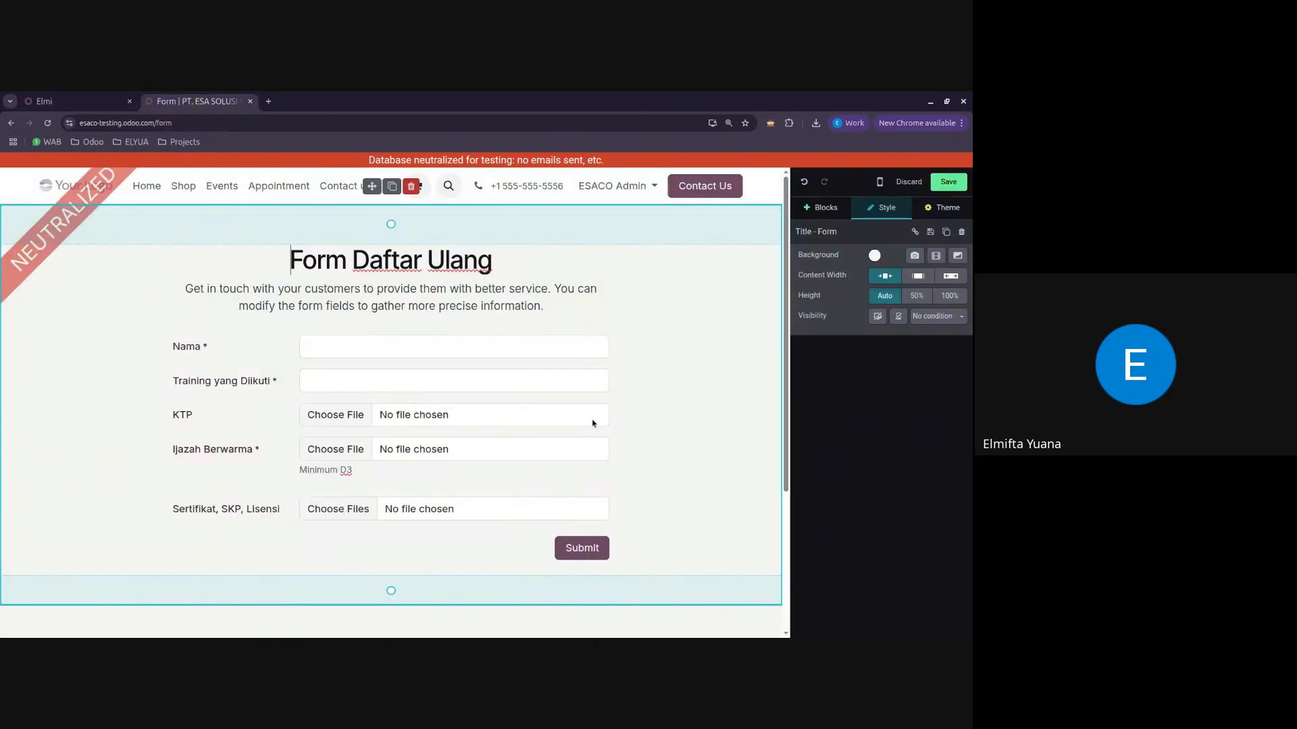
left_click(74, 101)
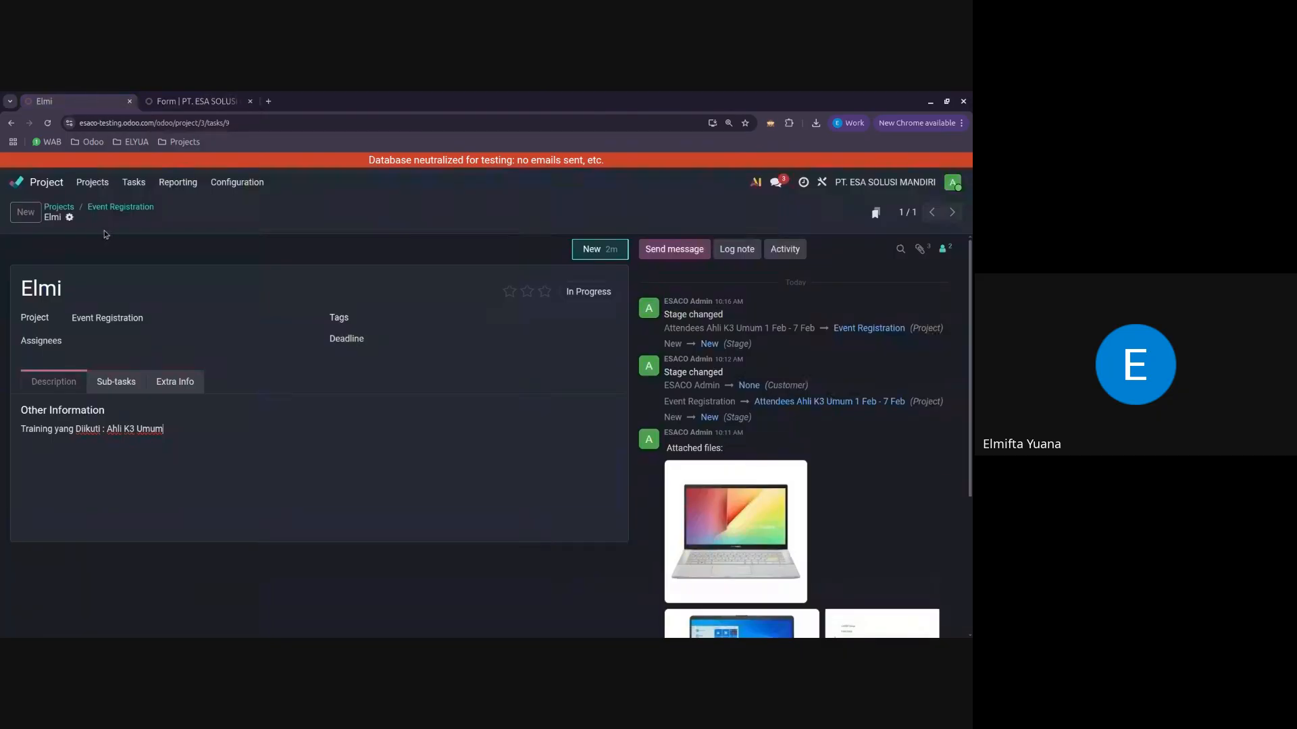
left_click(125, 210)
left_click(460, 215)
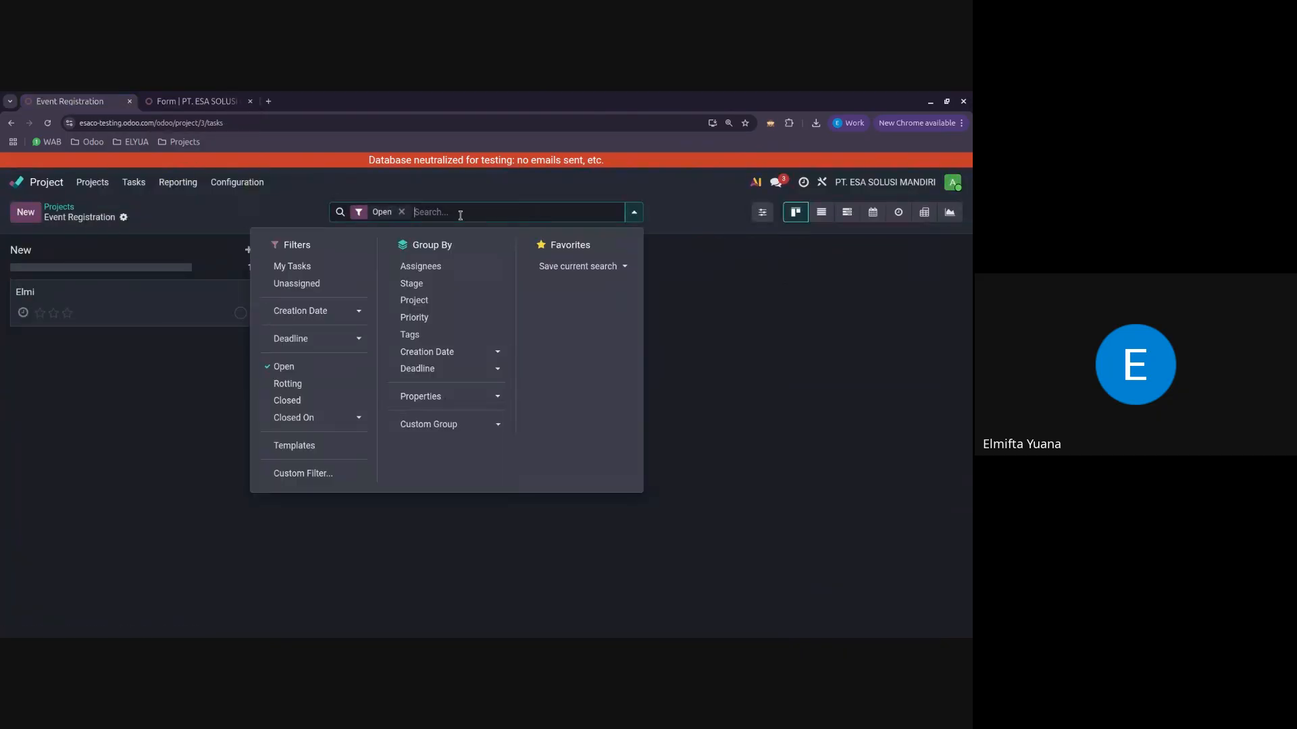
type("tes")
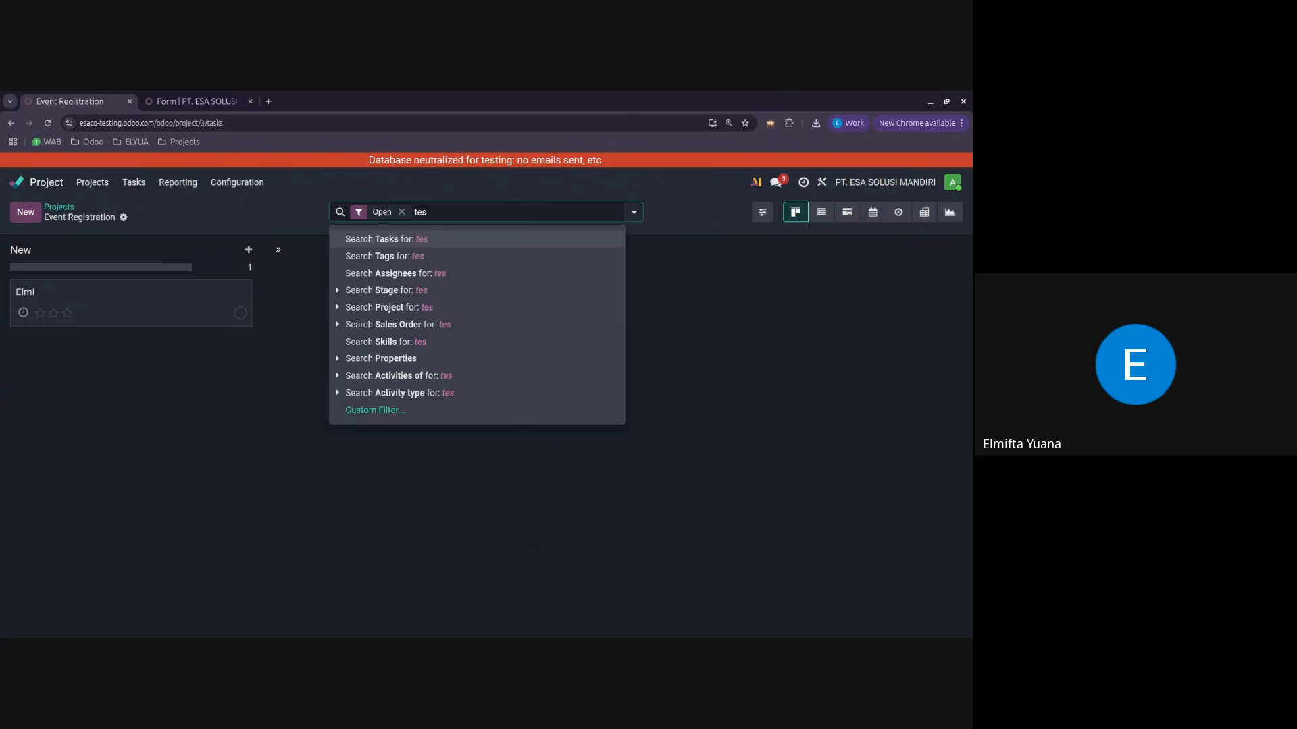
key("BackSpace")
key("BackSpace")
key("BackSpace")
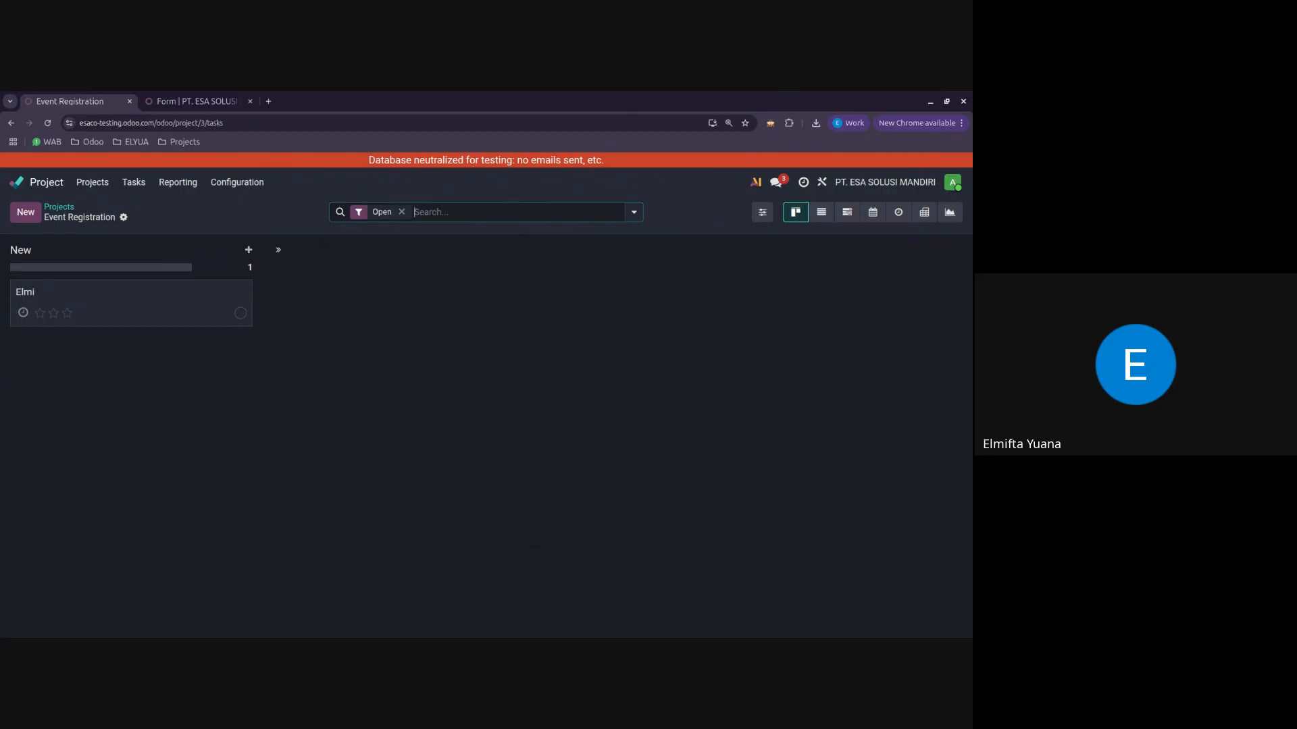
Step: Search the Event Registration tasks with a custom filter rule where Description contains ahli
type("Ahli")
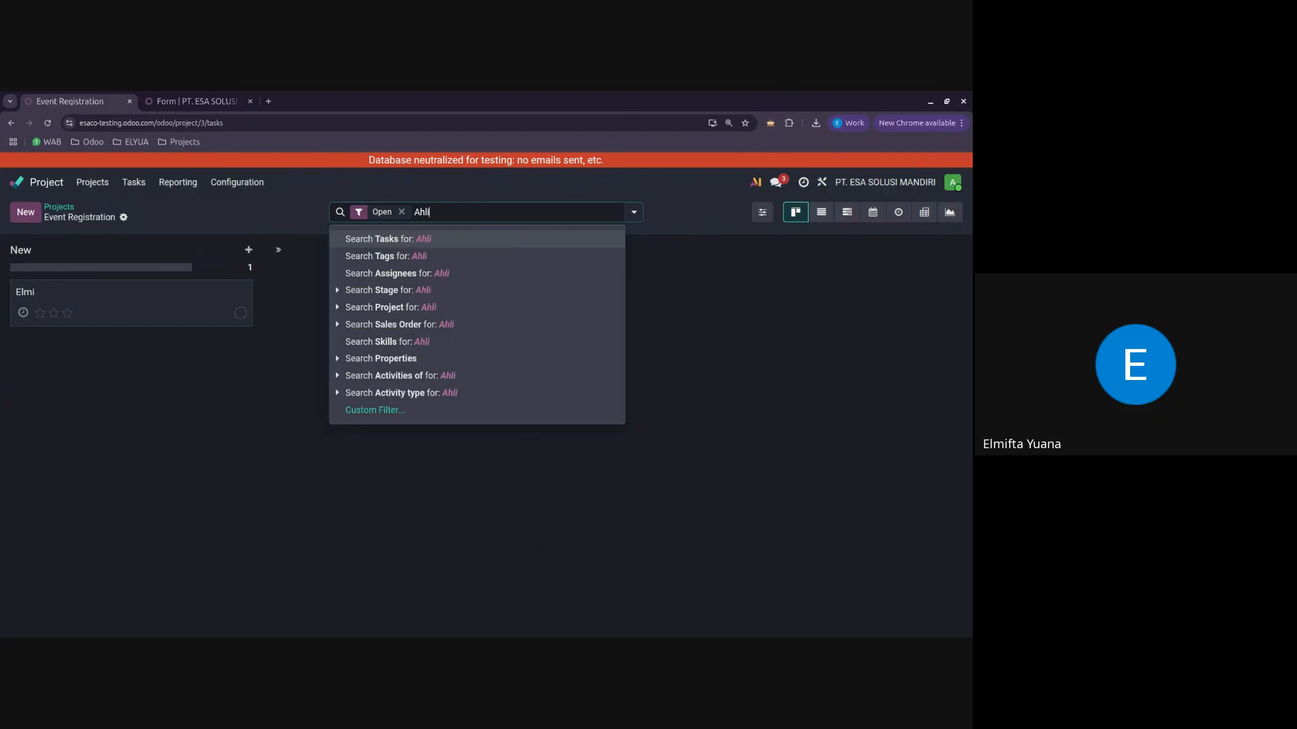
left_click(483, 410)
left_click(230, 394)
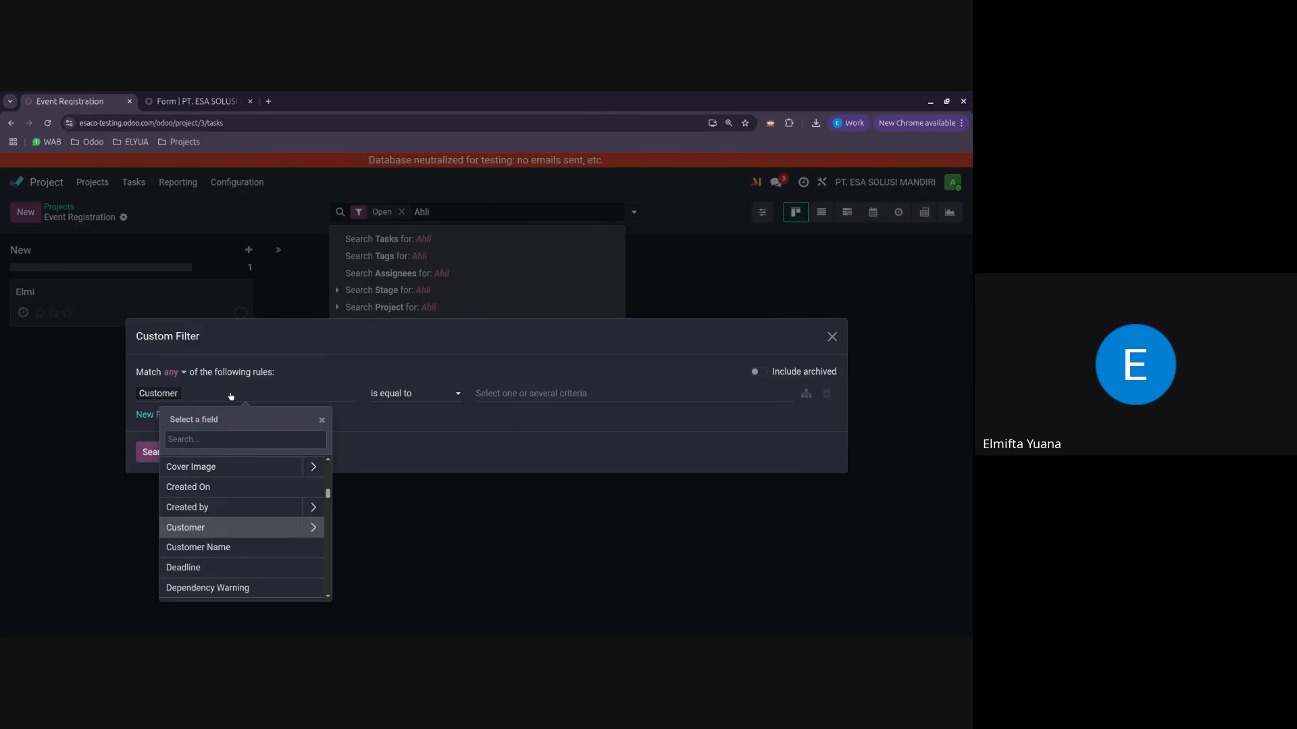
type("des")
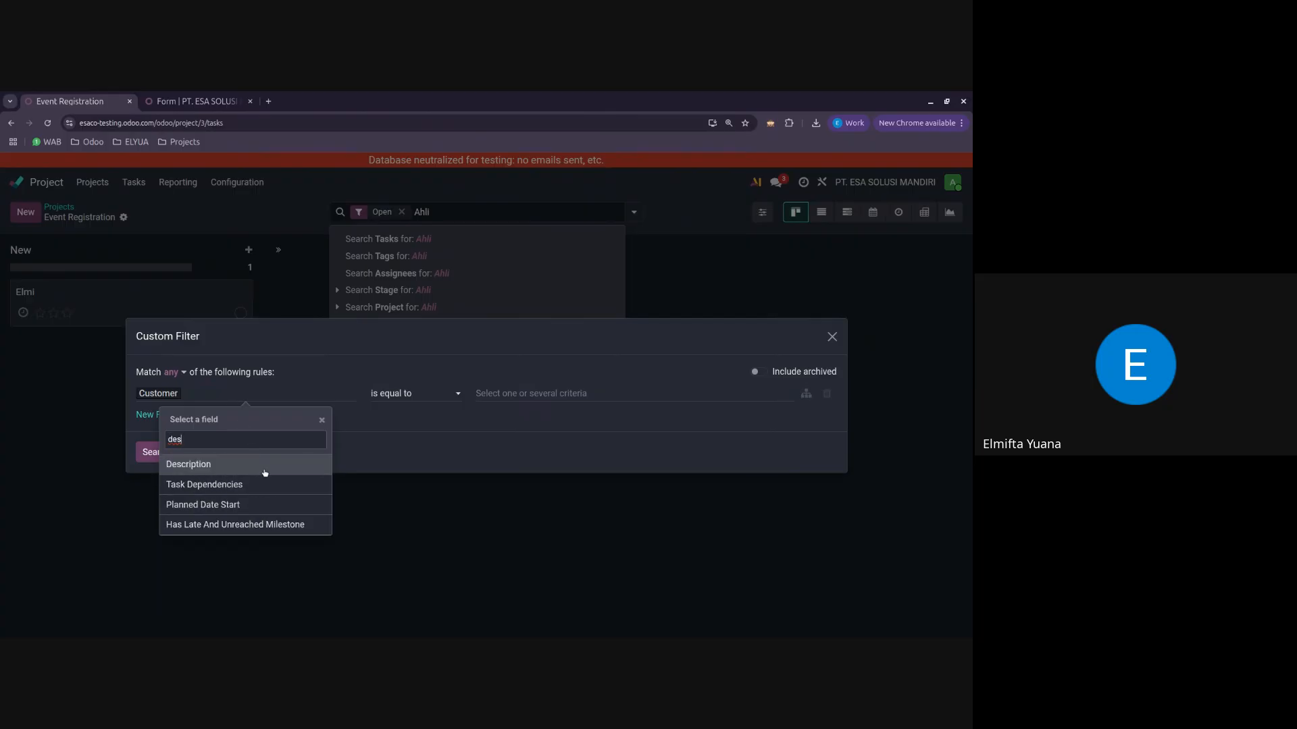
left_click(260, 466)
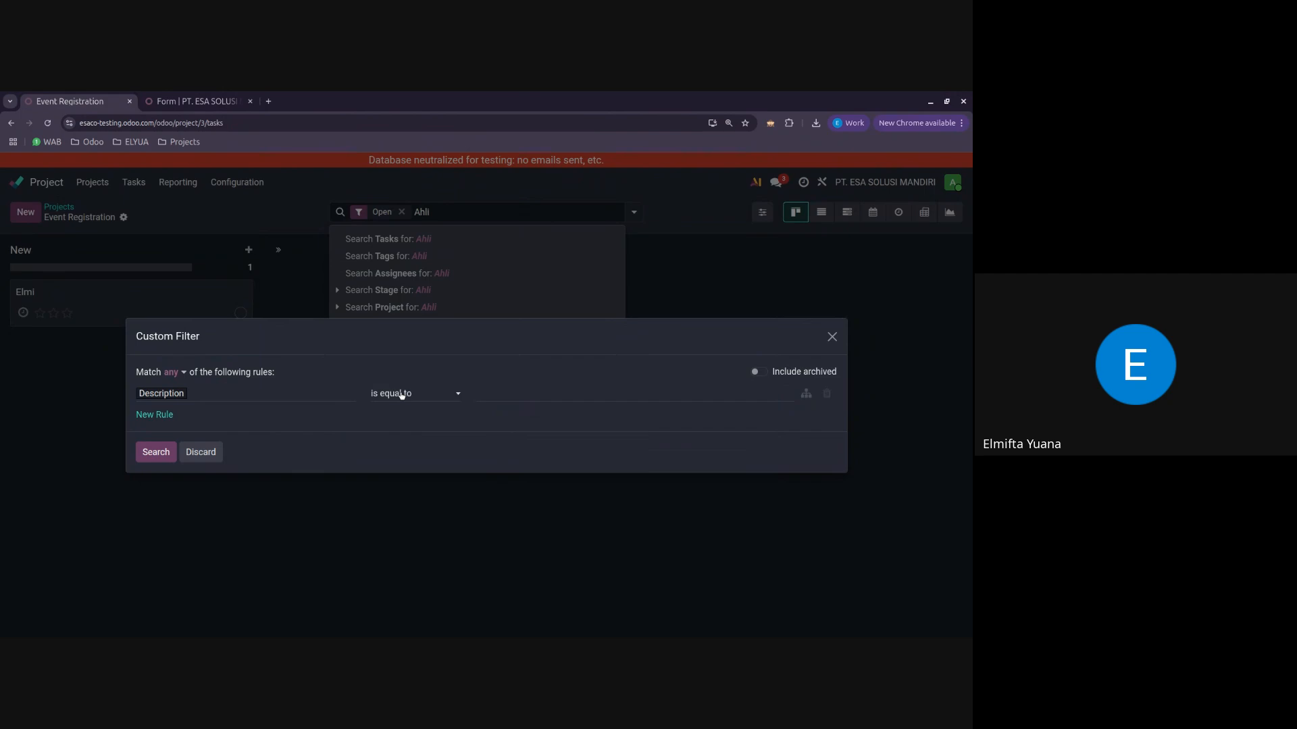
left_click(401, 393)
left_click(421, 443)
left_click(499, 398)
type("ahli")
left_click(155, 452)
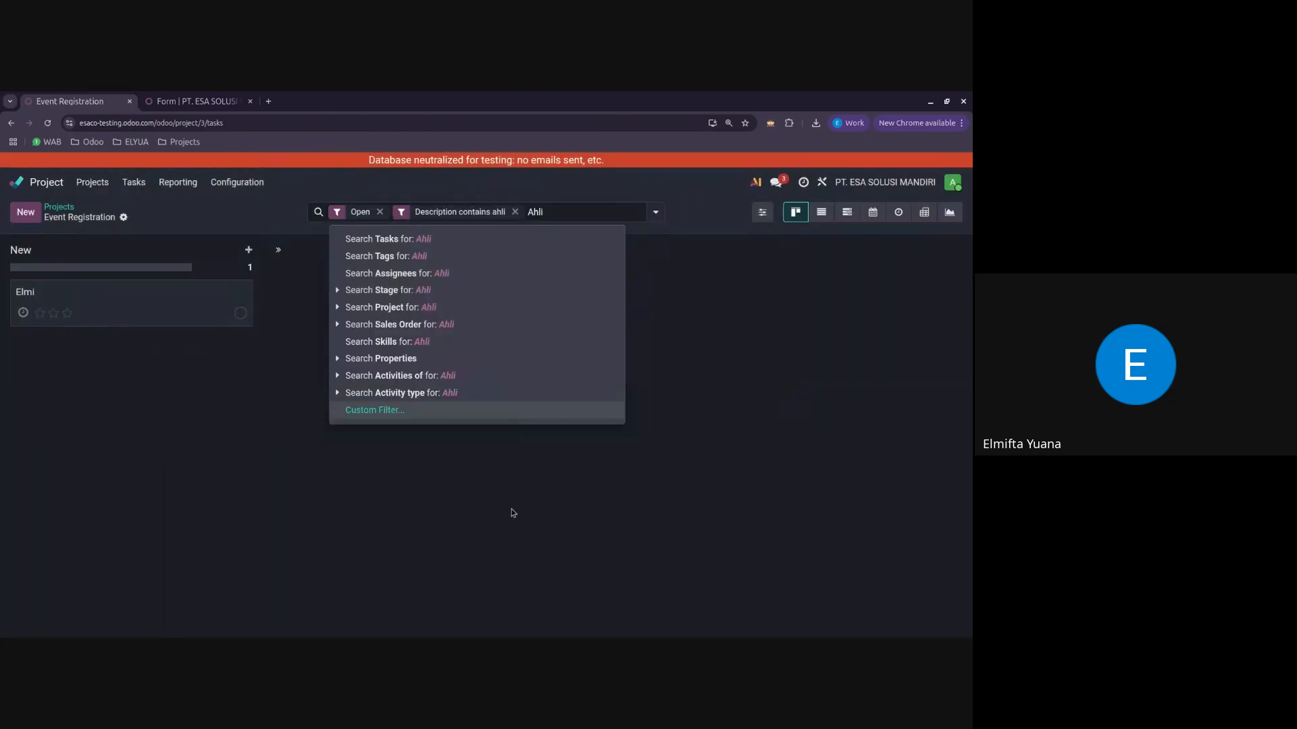
left_click(719, 329)
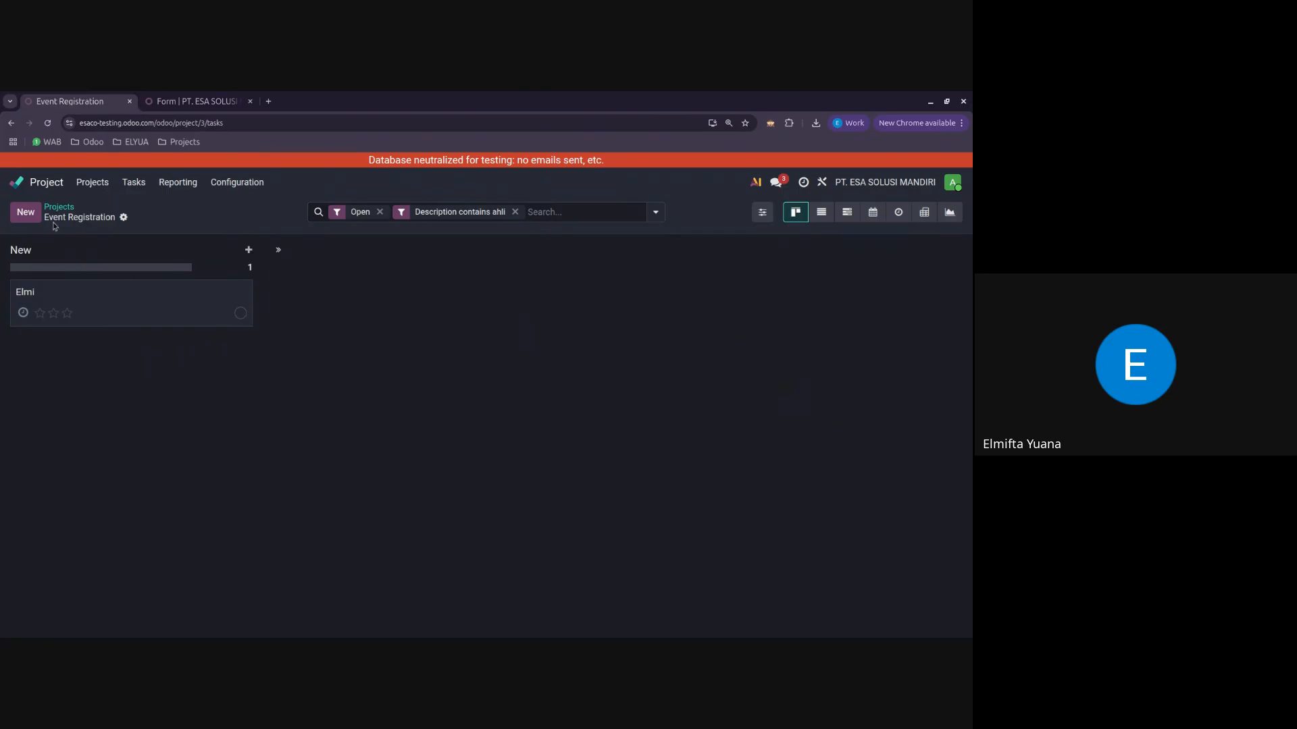
Step: Add a task titled test to the Event Registration project, view its details and return to the task list
left_click(26, 212)
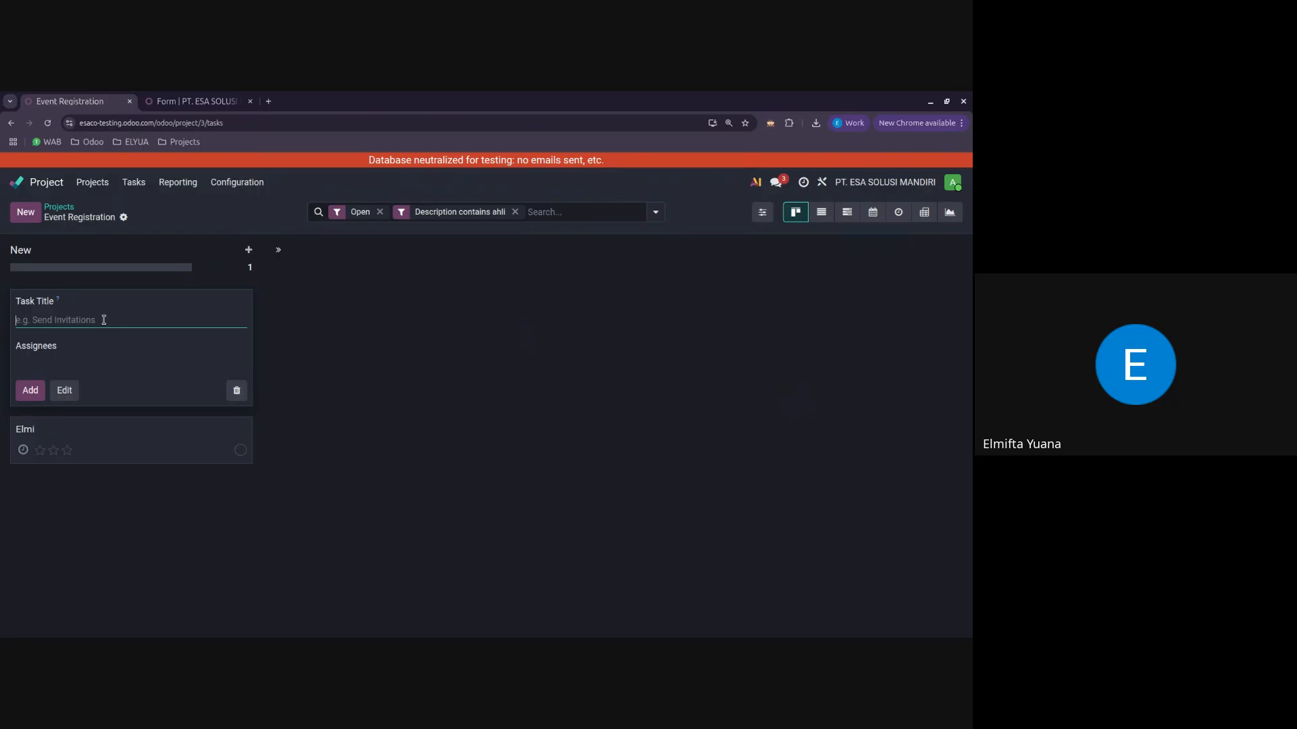
type("test")
key("Return")
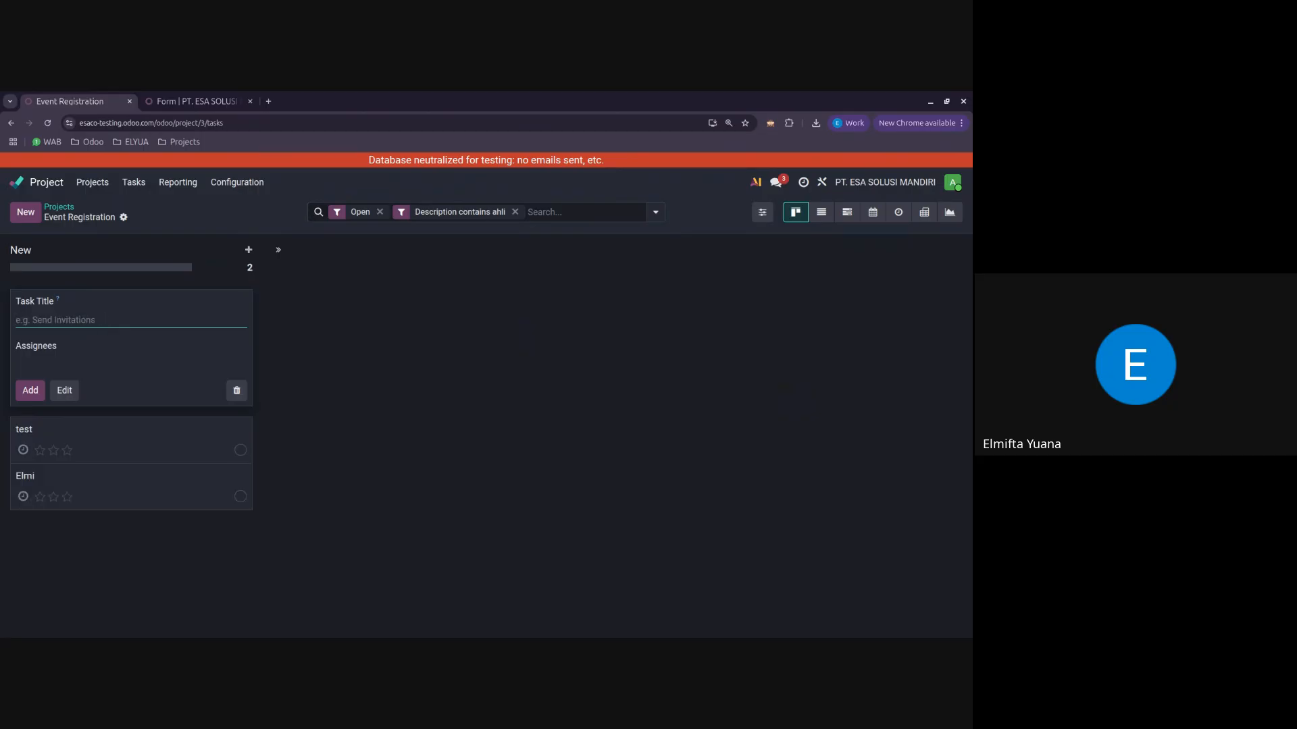
left_click(371, 368)
left_click(136, 294)
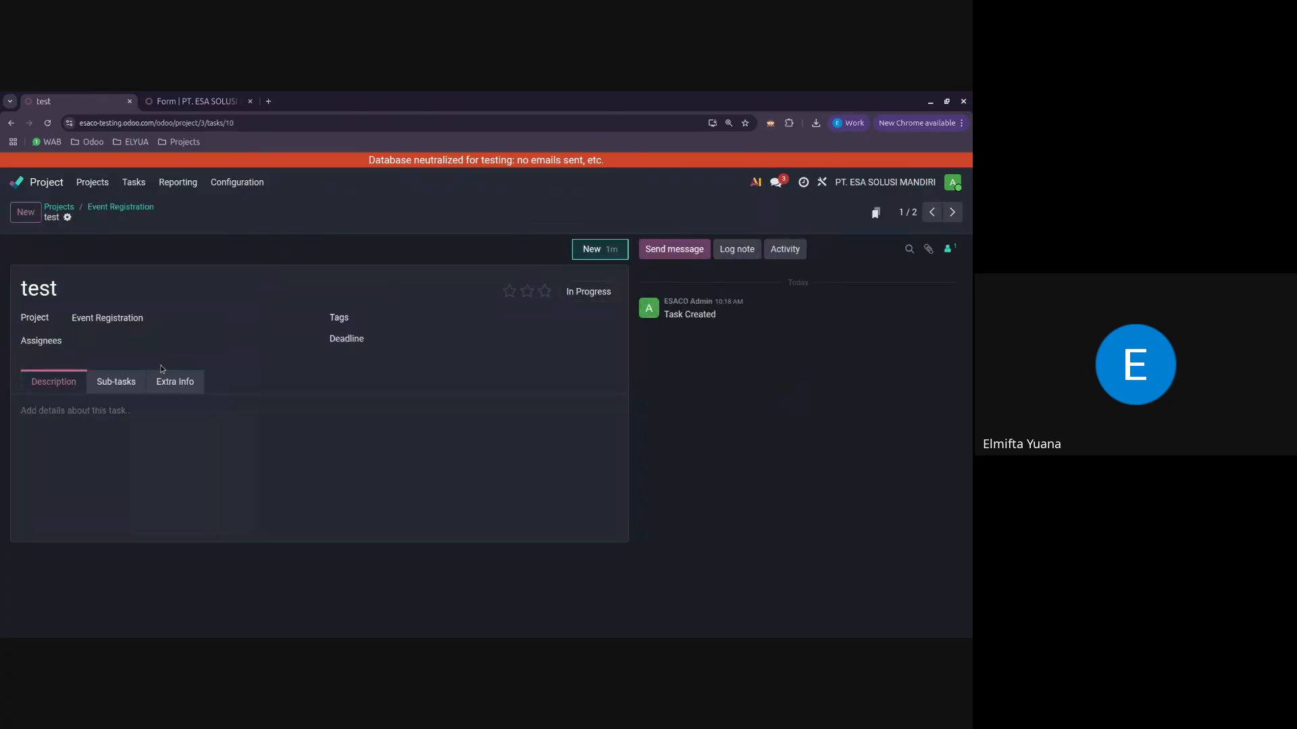
left_click(120, 207)
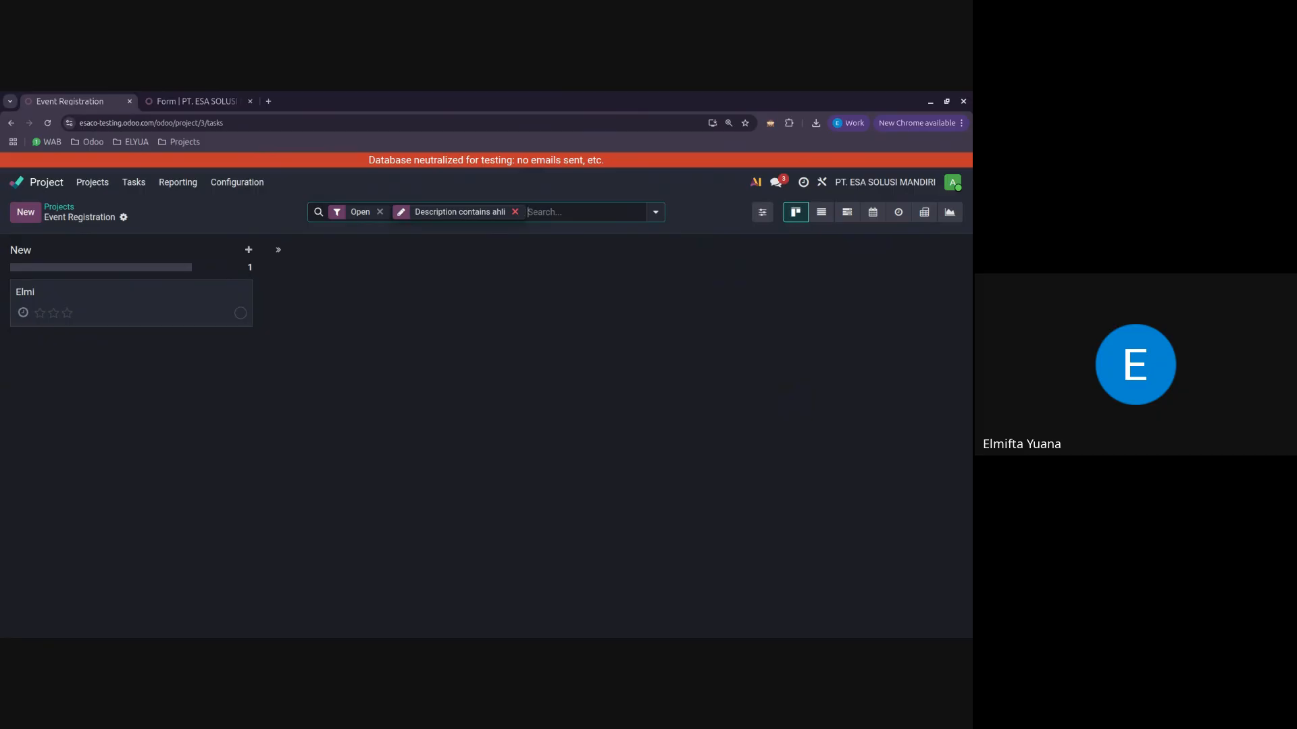
Step: Remove the description filter from the Event Registration tasks and check the test task's description
left_click(514, 211)
left_click(521, 212)
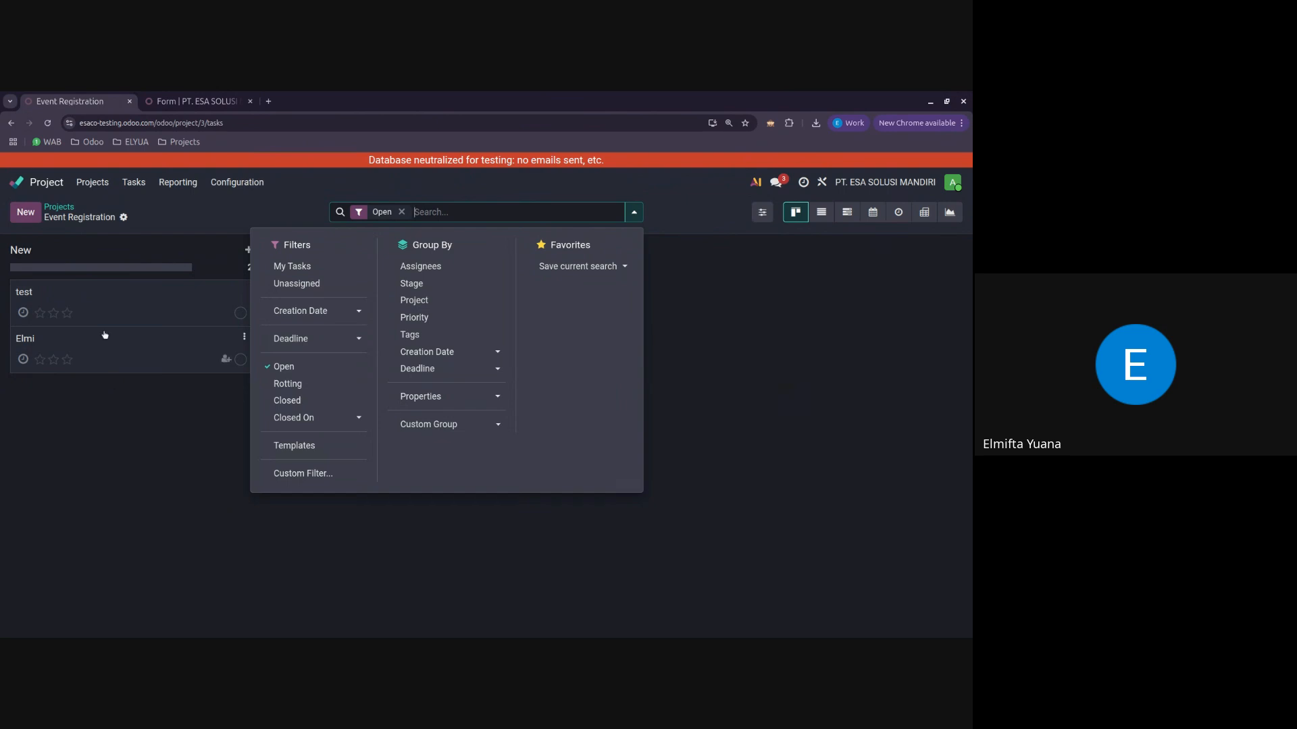
left_click(99, 307)
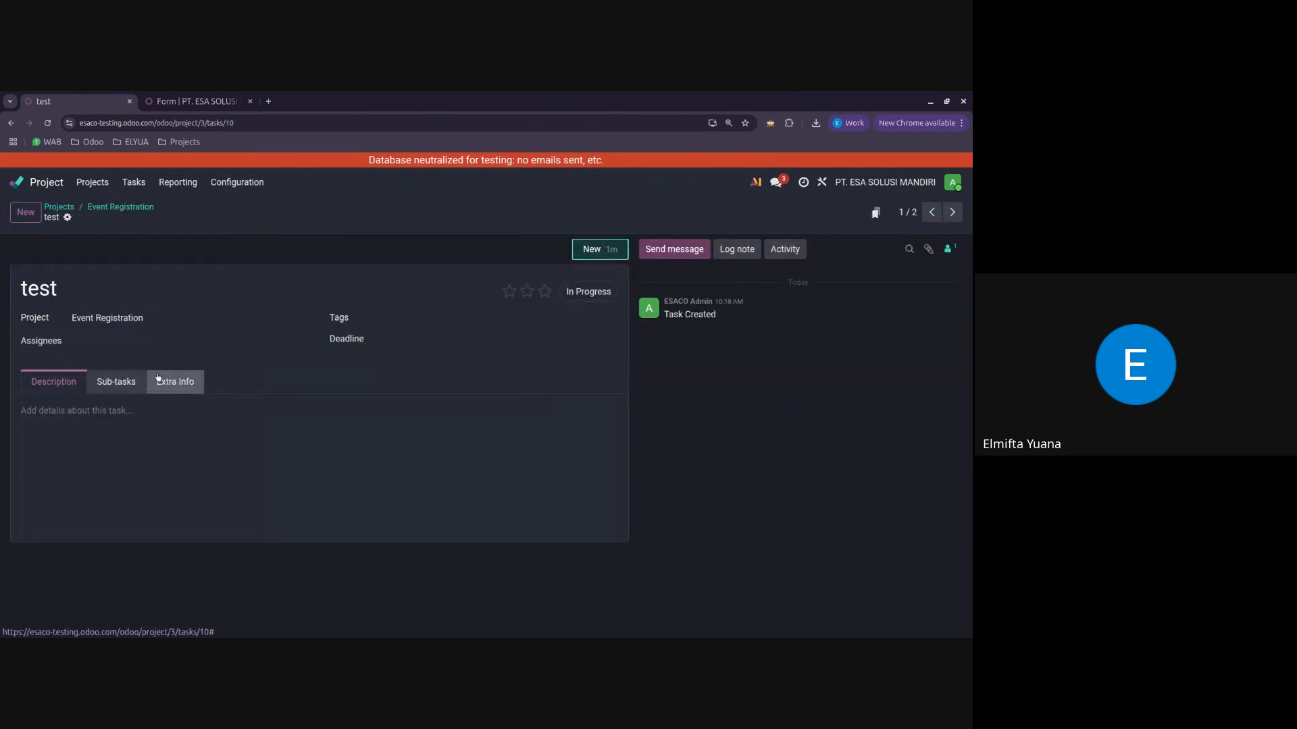
left_click(122, 207)
Step: Add a text field labelled NIK to the Form Daftar Ulang form, following the Ijazah field
left_click(196, 101)
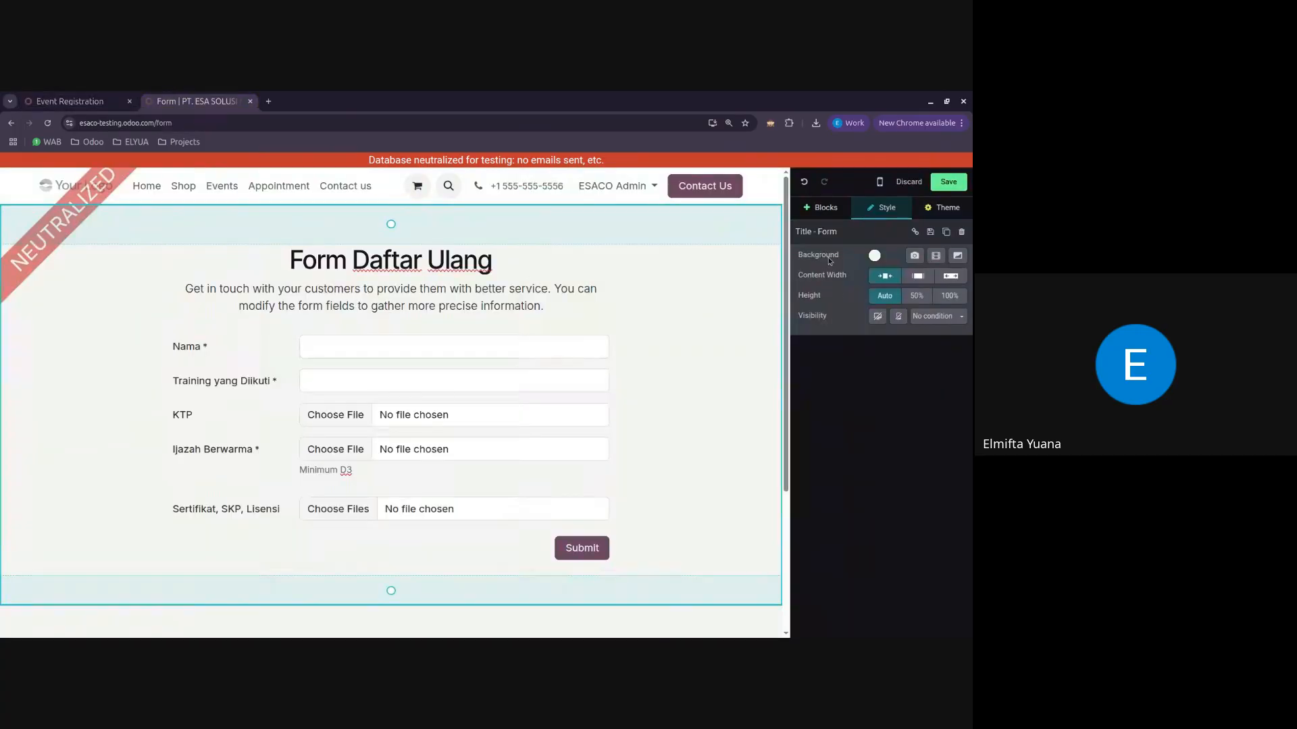
left_click(821, 207)
scroll(878, 379, "down", 4)
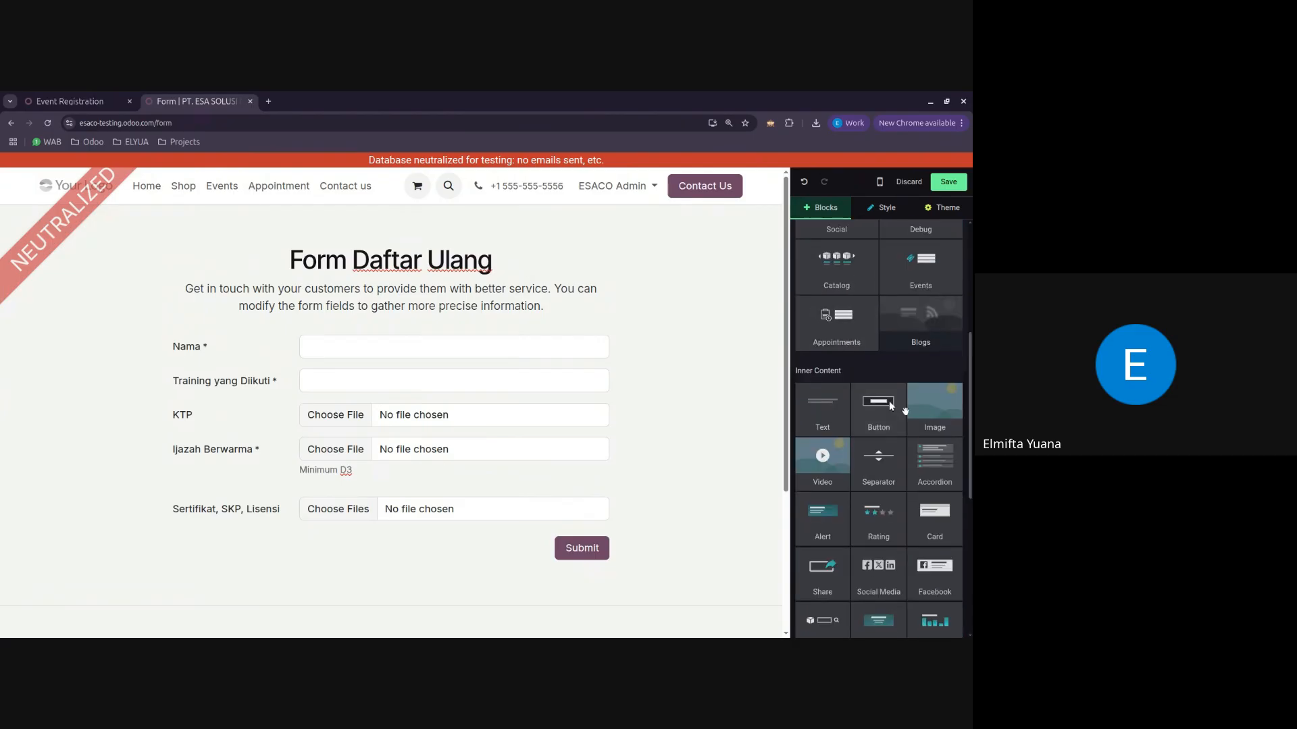
left_click(896, 212)
left_click(584, 446)
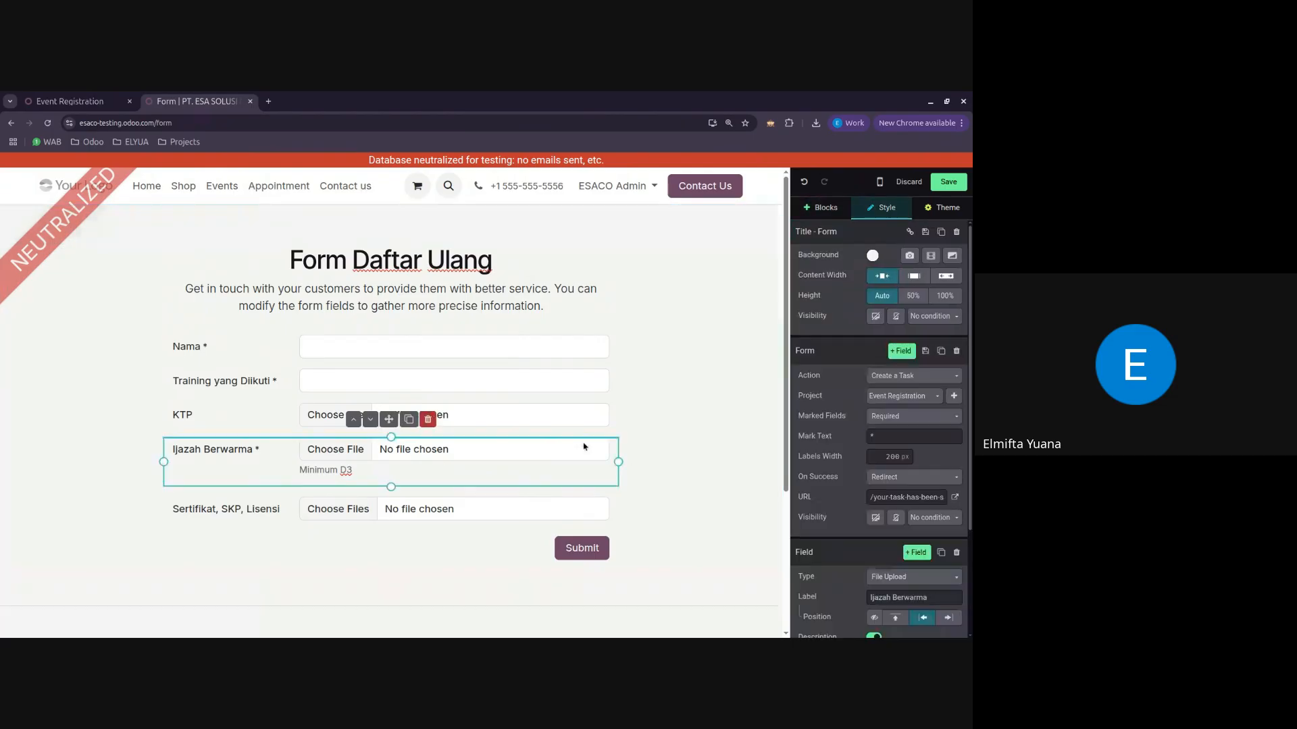
scroll(903, 430, "down", 2)
left_click(916, 412)
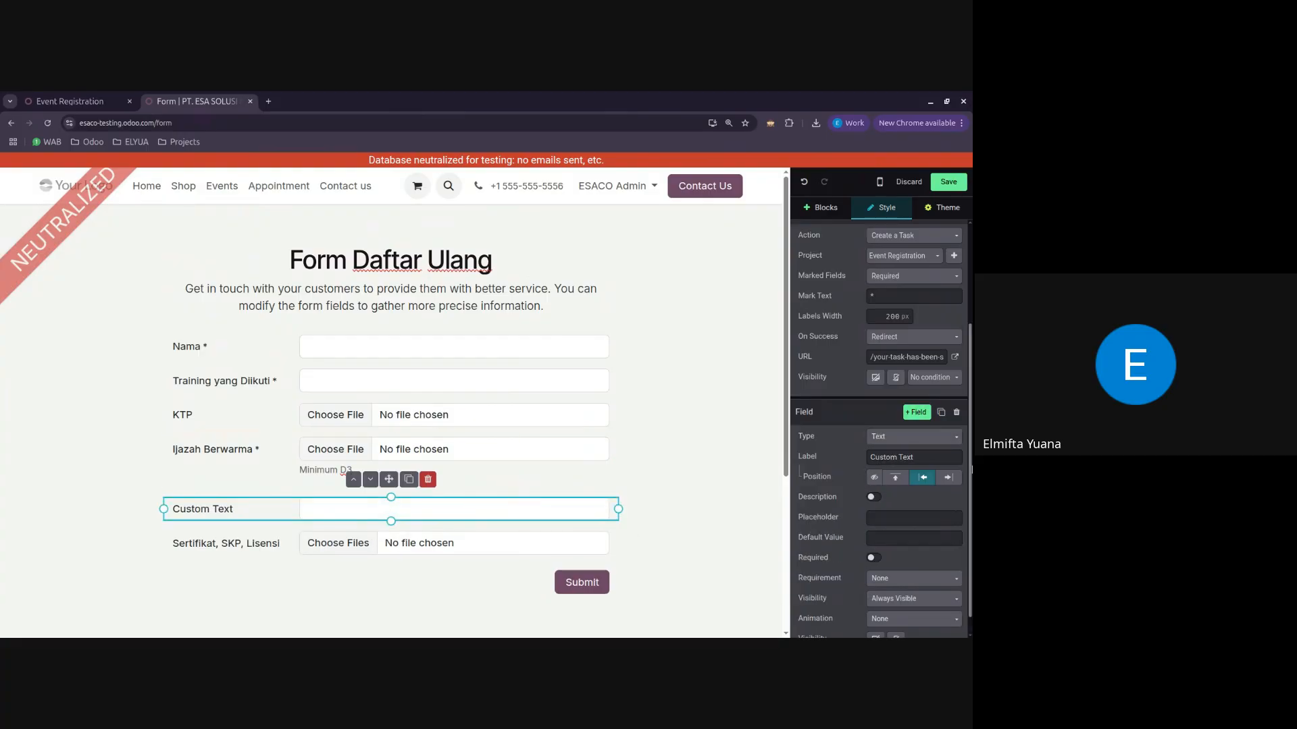
triple_click(949, 461)
type("NIK")
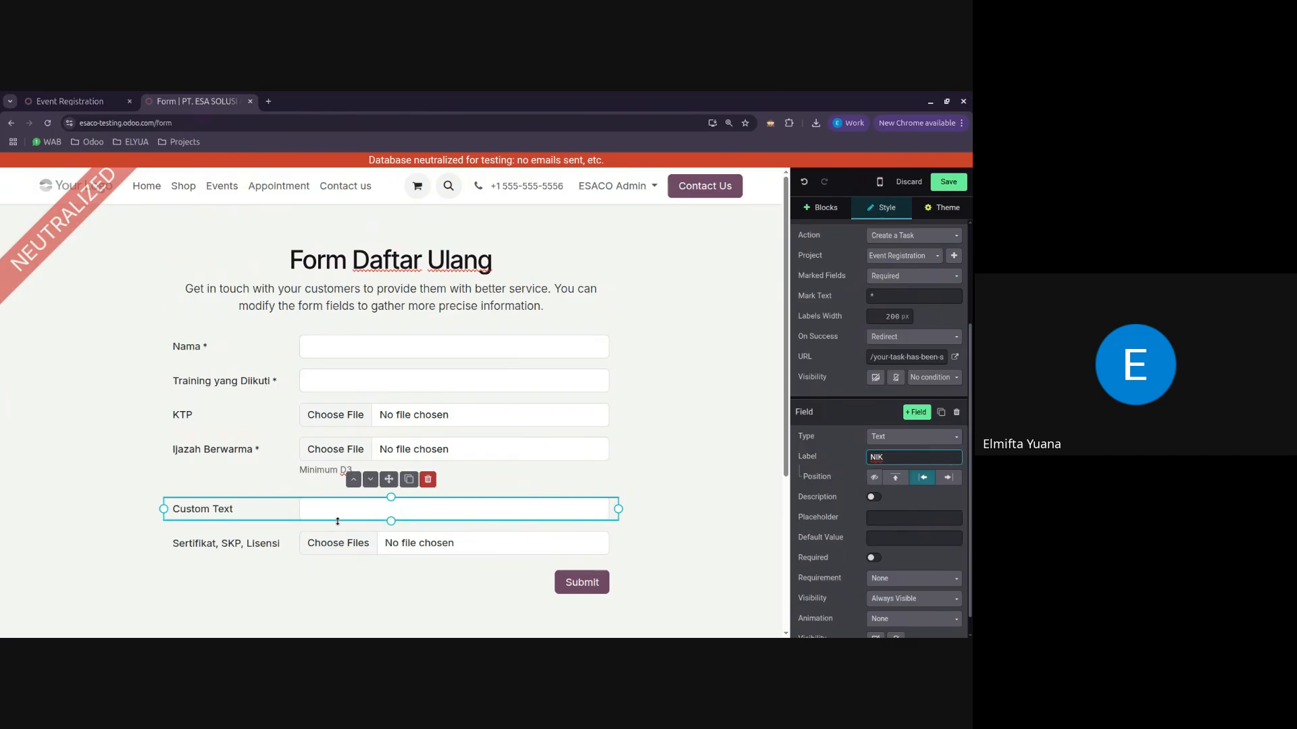
Step: Move the NIK field directly below Nama and save the form page
left_click_drag(221, 512, 229, 420)
left_click(400, 510)
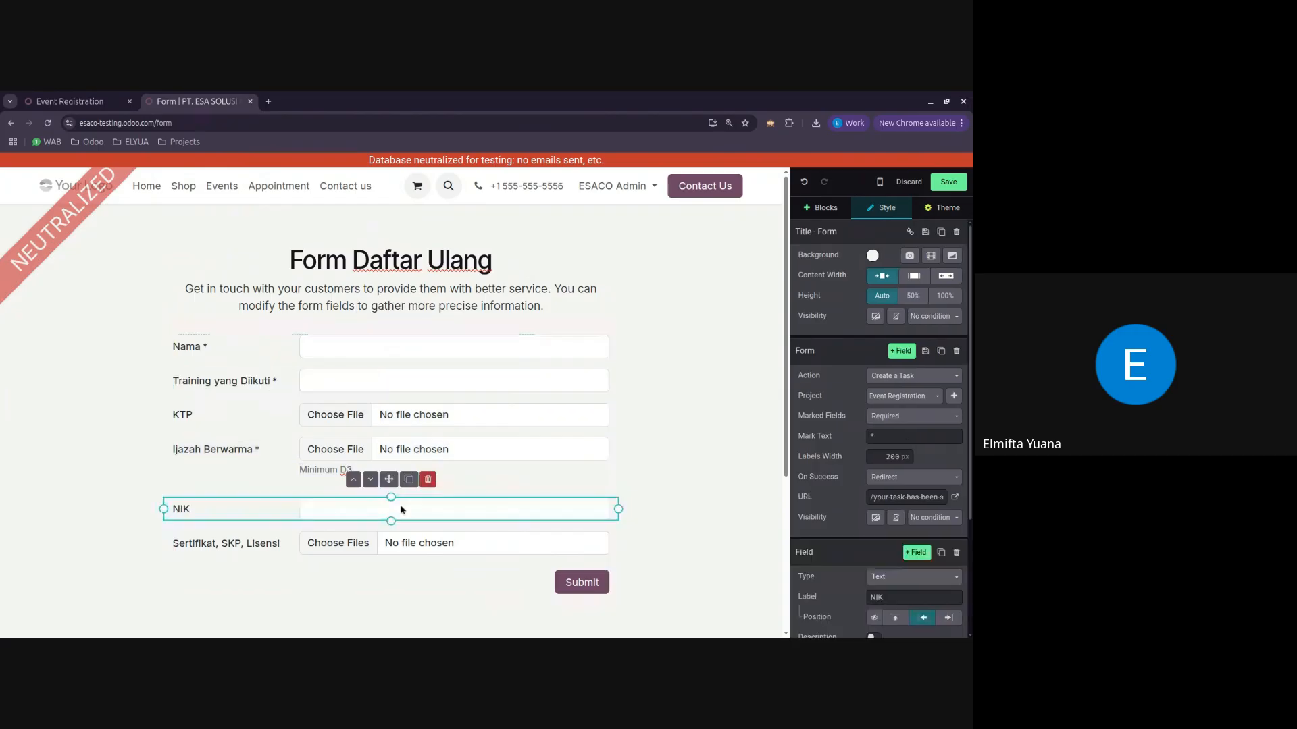
left_click_drag(388, 480, 424, 394)
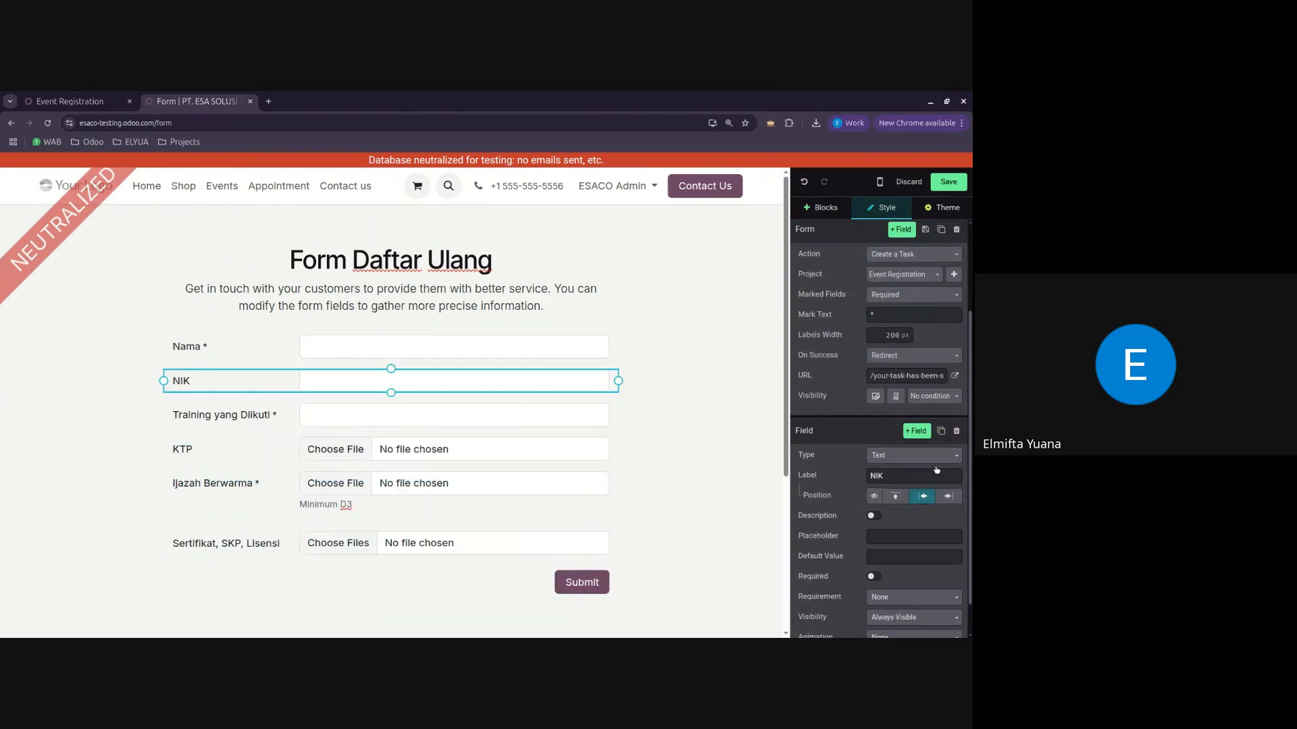
scroll(934, 495, "down", 2)
left_click(949, 182)
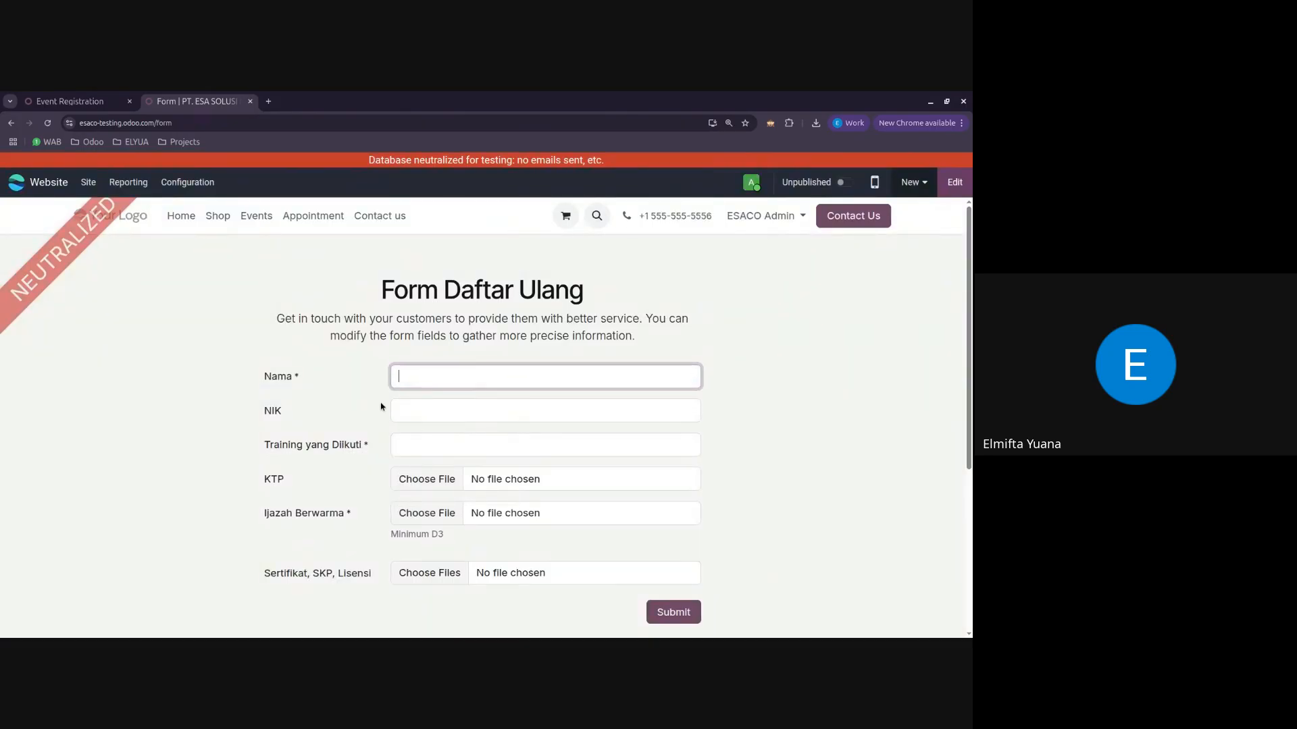
Step: Enter the registrant's name and NIK number in the form, and set Training yang Diikuti to AHLI K3 Umum
type("Farah")
left_click(433, 410)
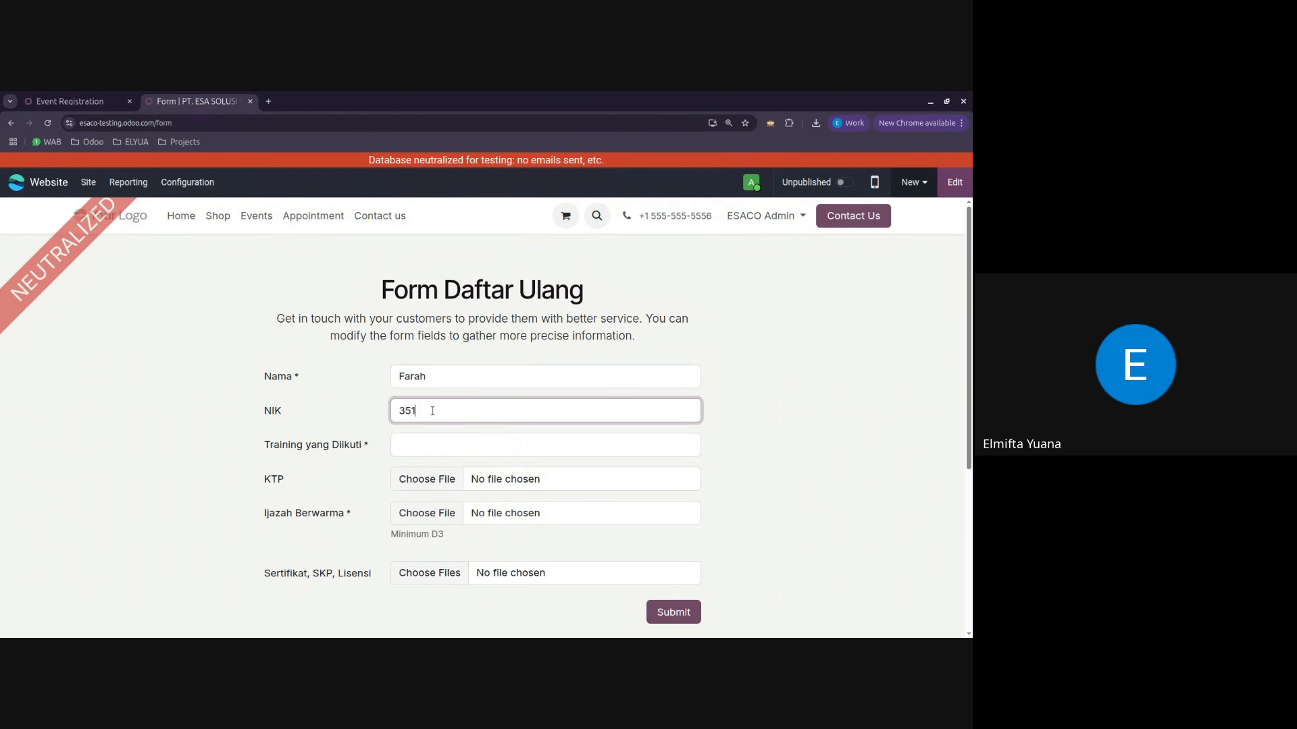
left_click(466, 452)
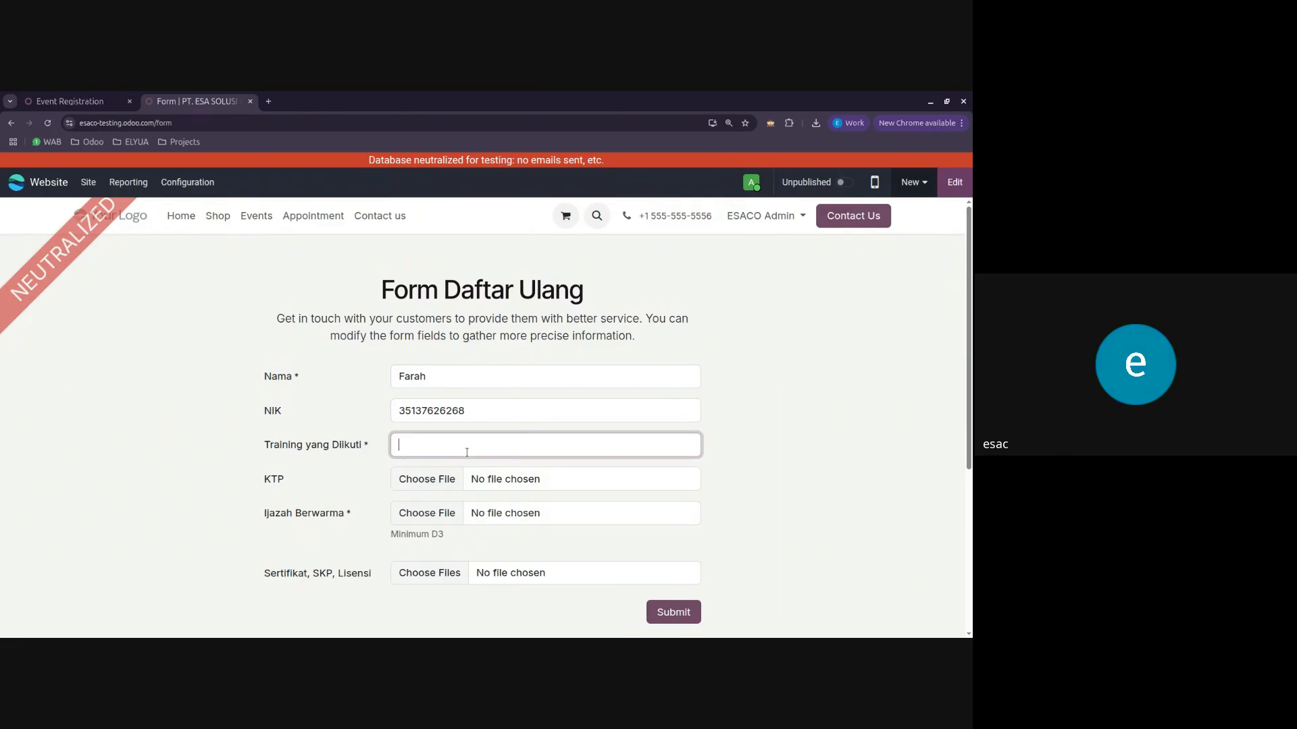
type("AHLI K3 Umum")
Step: Attach the file 3.66 Kb.webp to the Ijazah Berwarma field and review the completed form
left_click(418, 517)
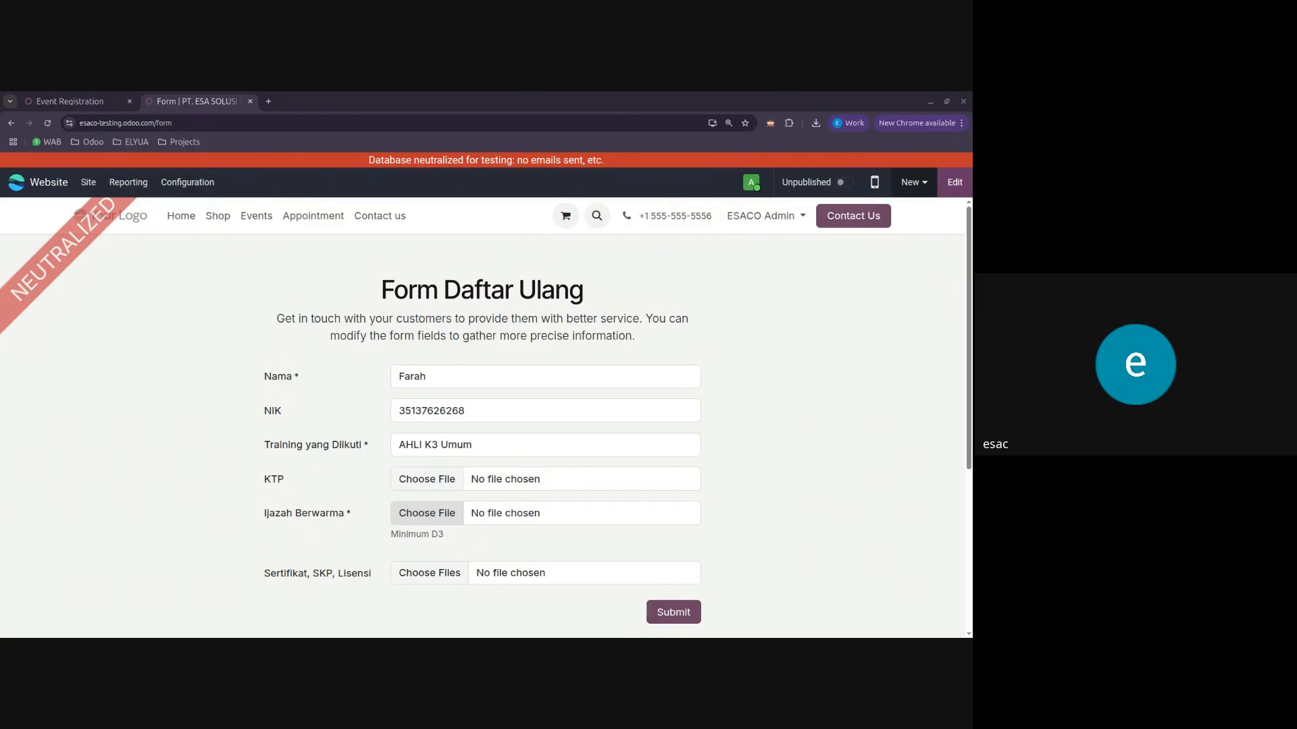
scroll(743, 405, "down", 4)
scroll(695, 383, "up", 3)
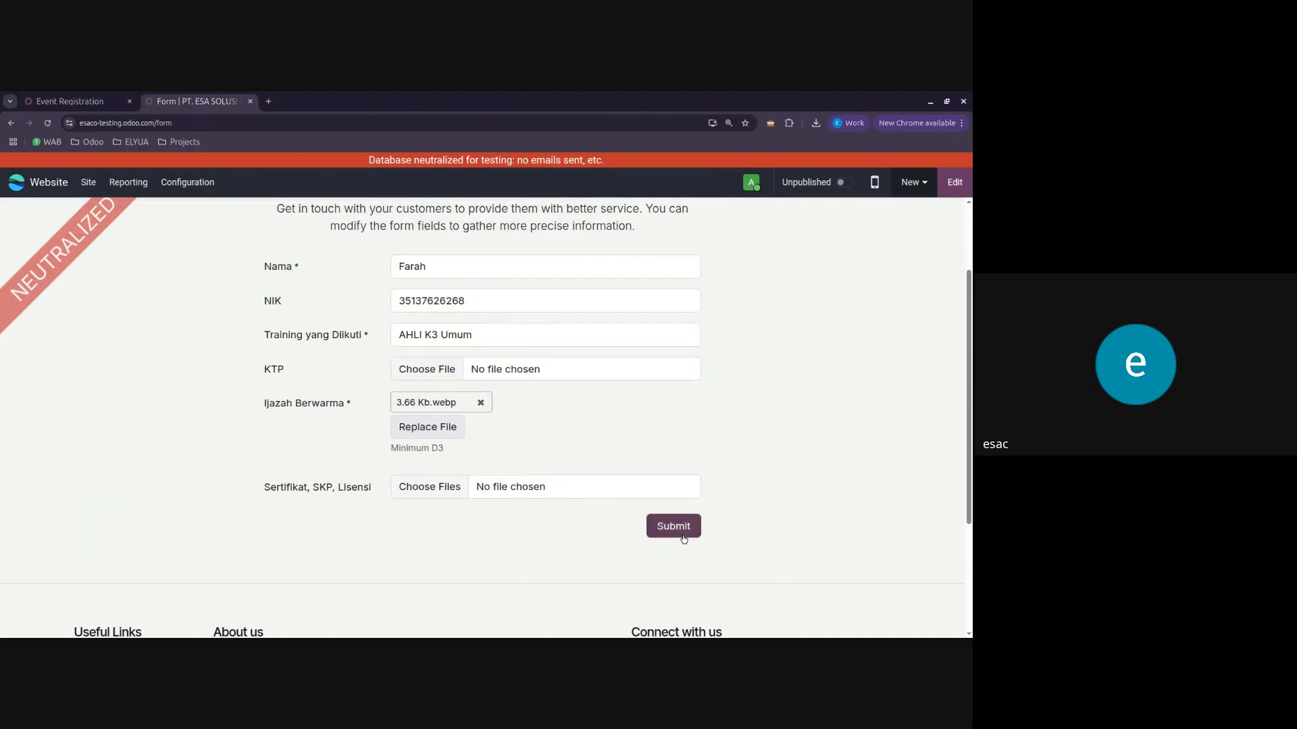
Step: Submit the completed registration form and reload the Event Registration task board
left_click(669, 527)
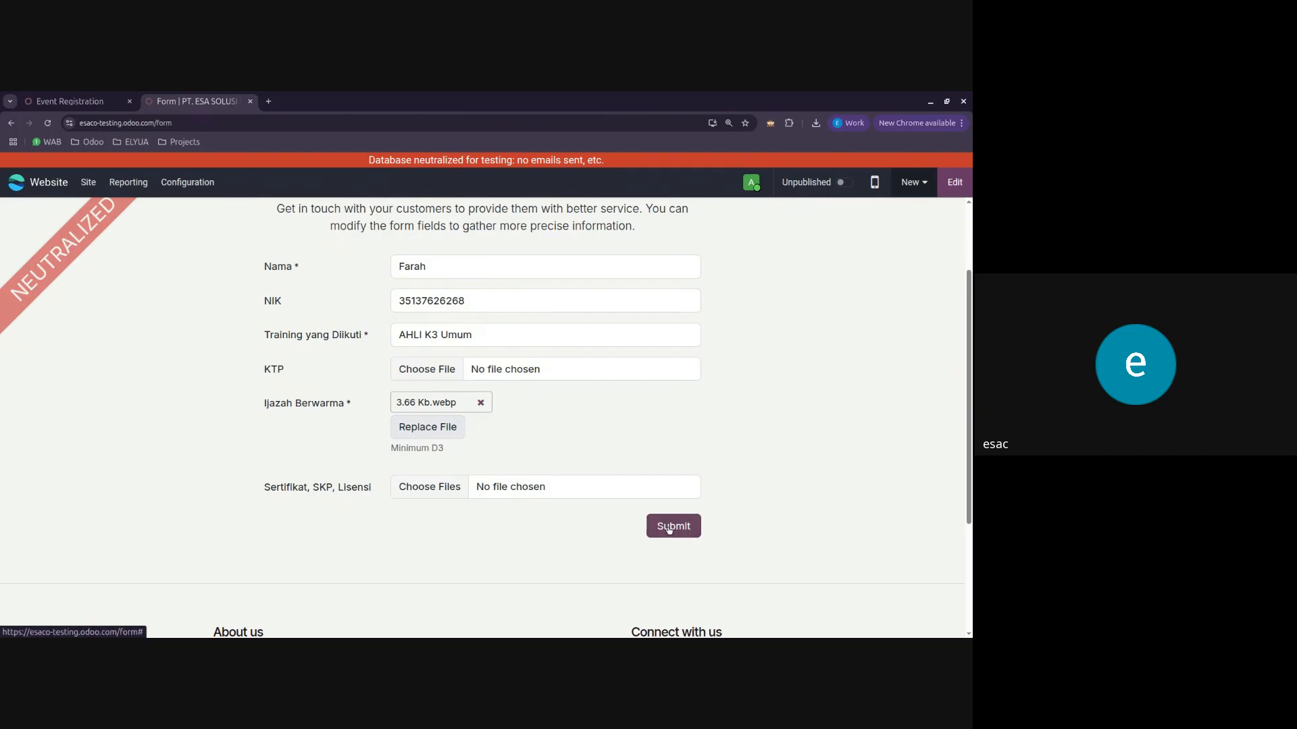
left_click(69, 102)
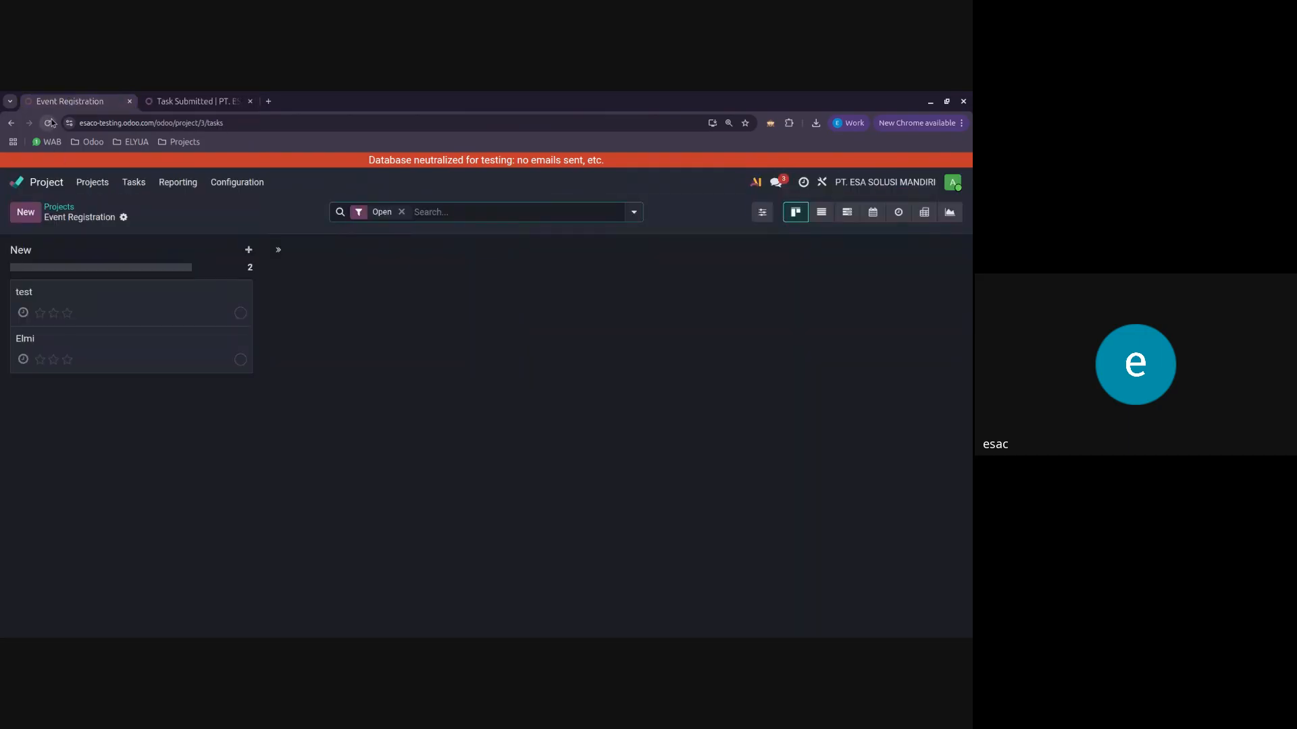
left_click(48, 123)
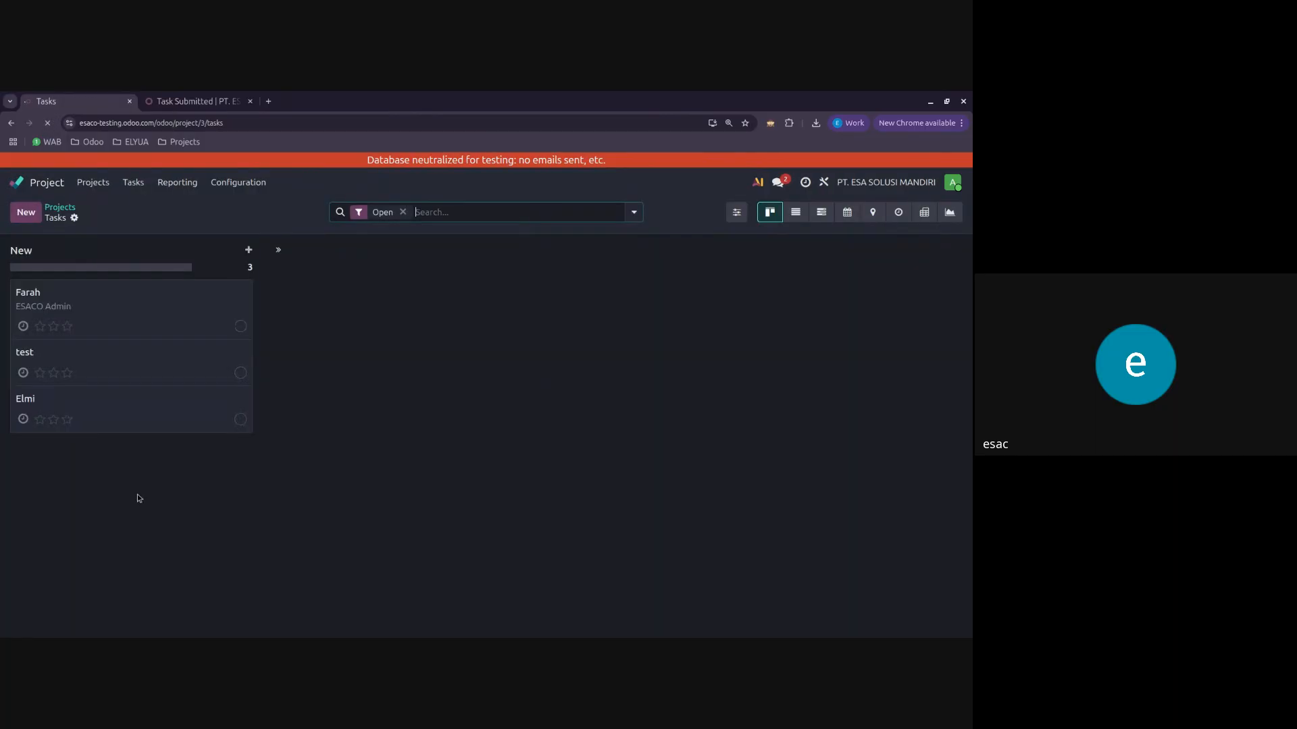
Step: Open the newly submitted registration task and review its NIK, training and attached file
left_click(127, 319)
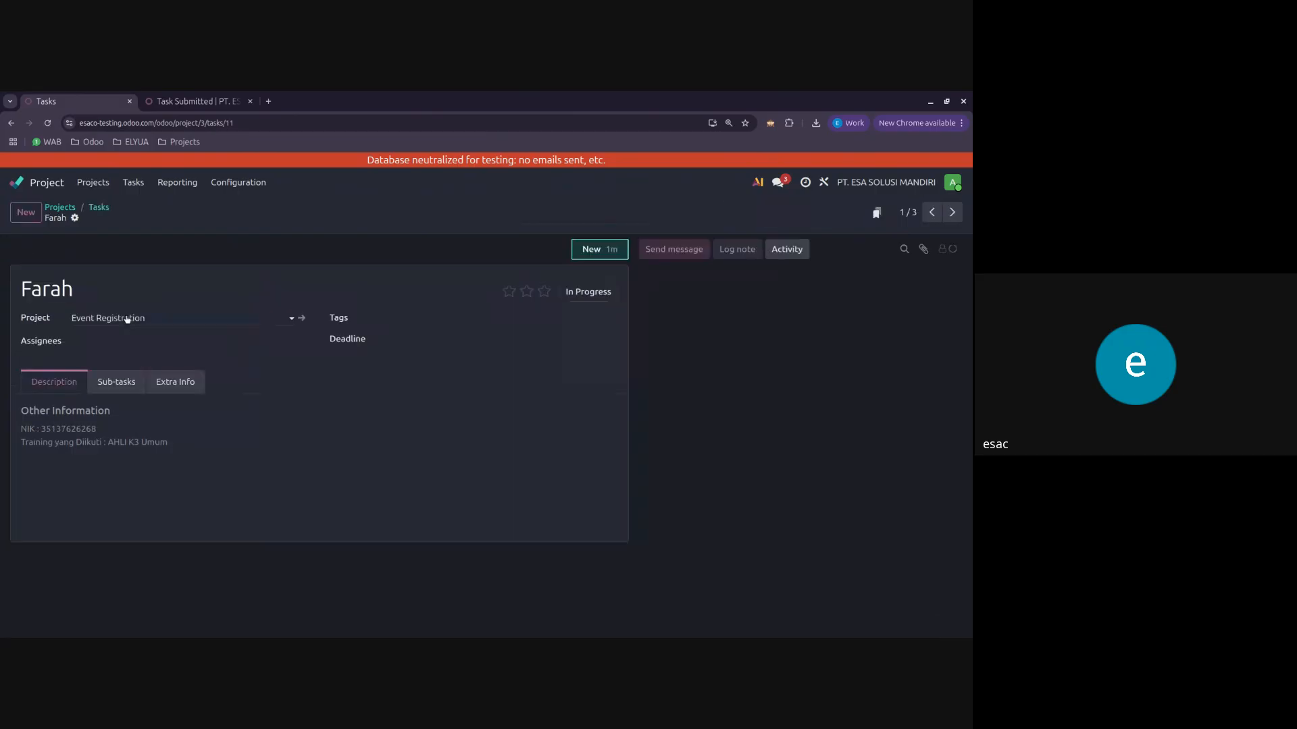
left_click(99, 208)
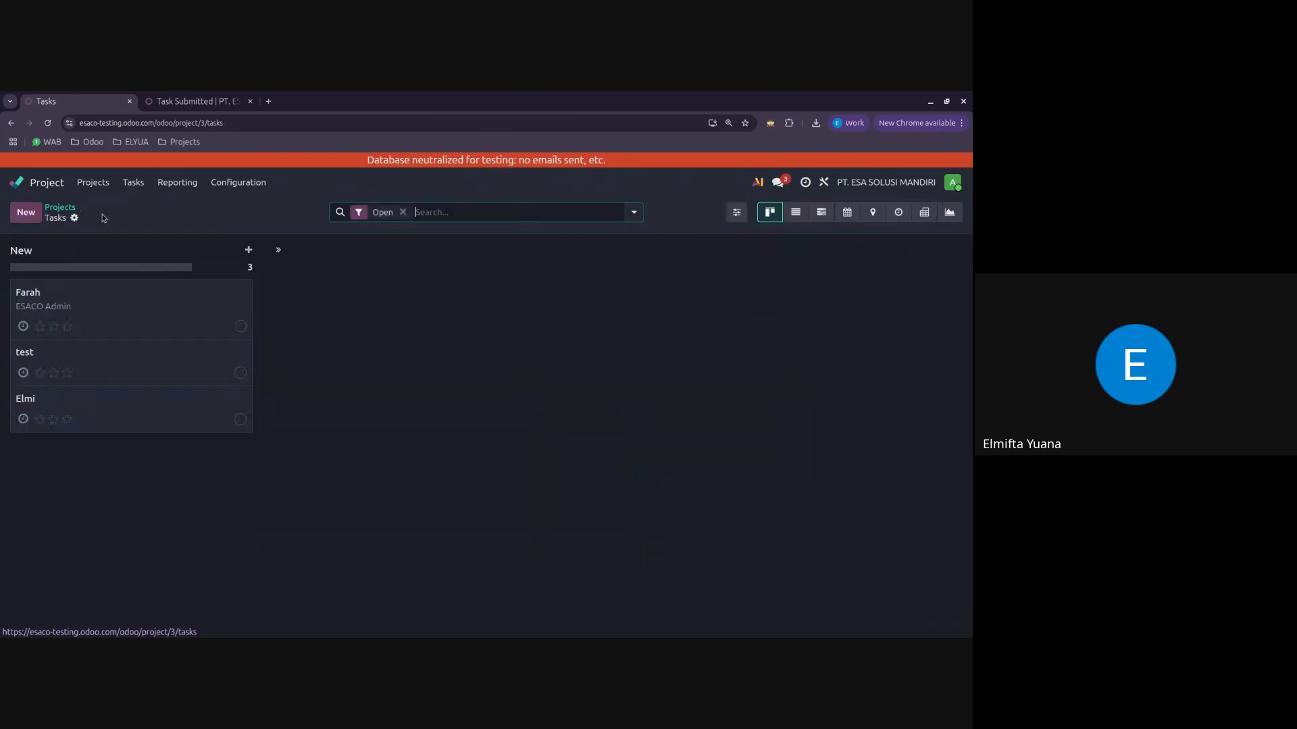
left_click(119, 331)
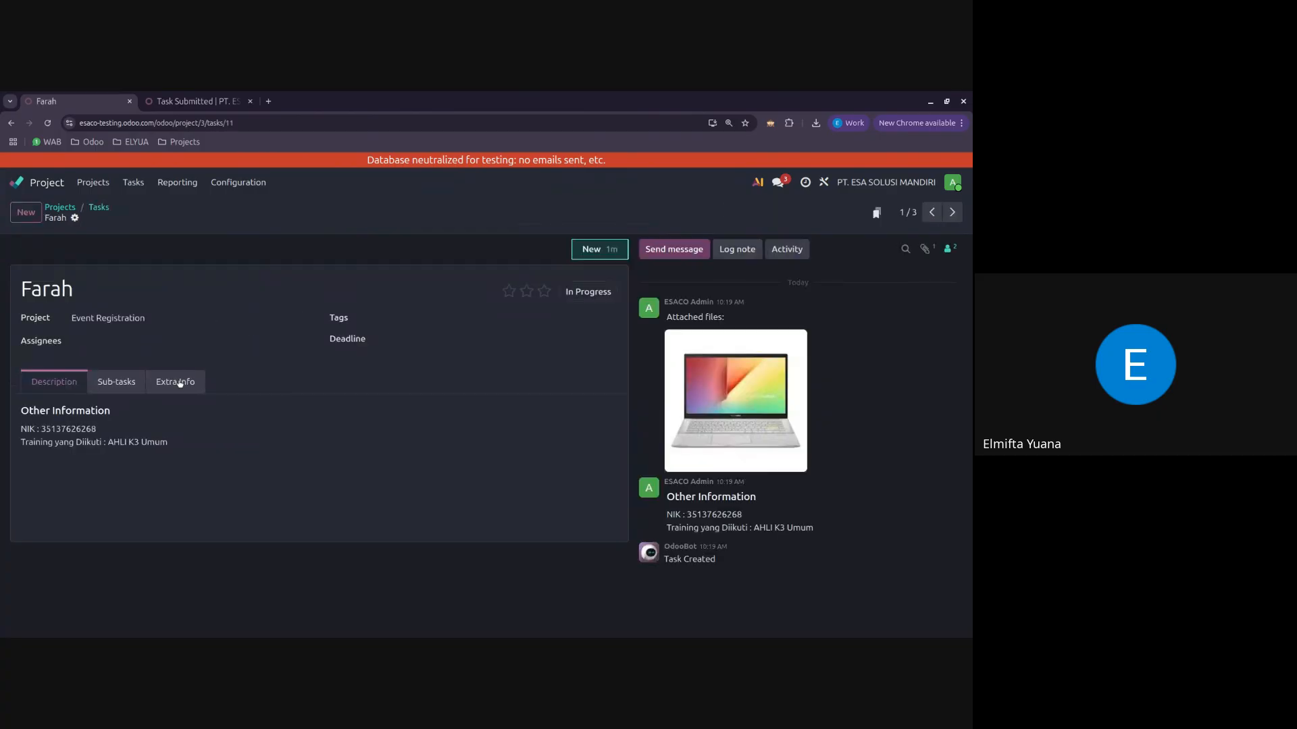
left_click_drag(126, 440, 84, 430)
left_click(99, 214)
left_click(98, 208)
Step: Try filtering the tasks with a custom rule where Description contains 315, and clear that filter
left_click(450, 206)
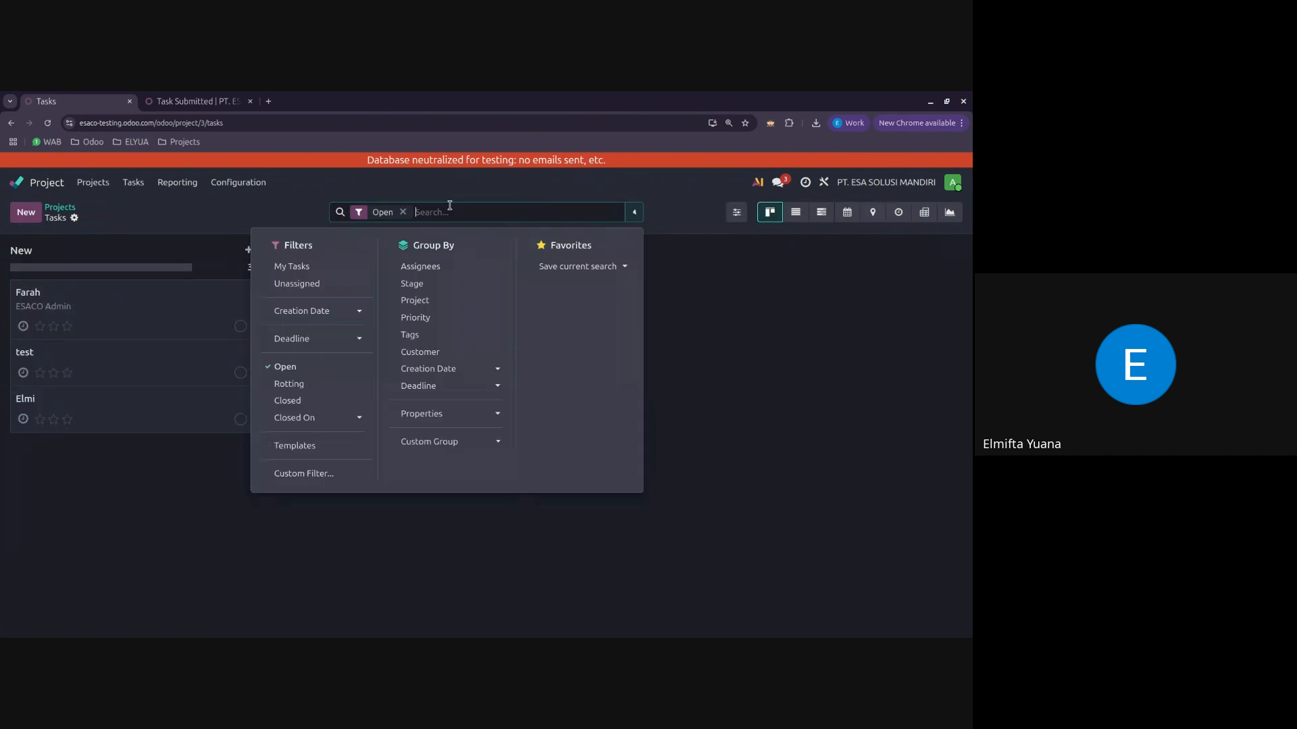
left_click(302, 475)
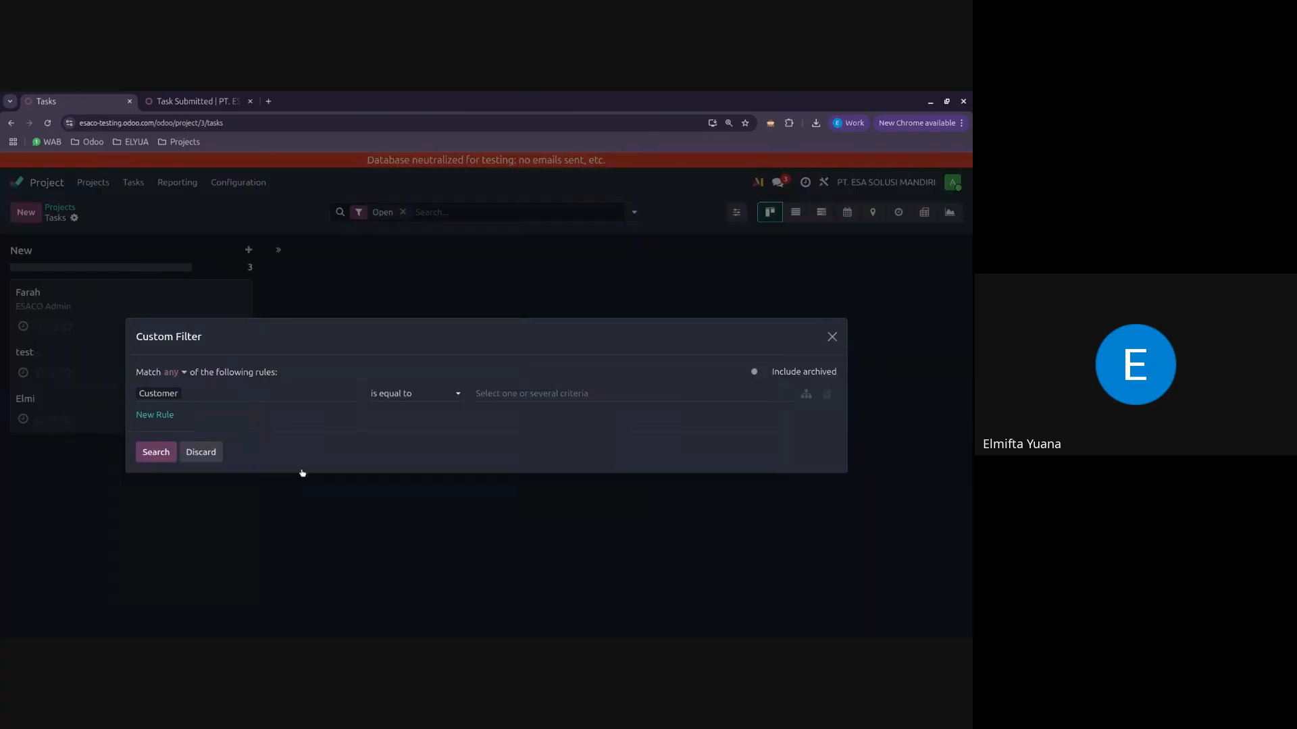
left_click(251, 400)
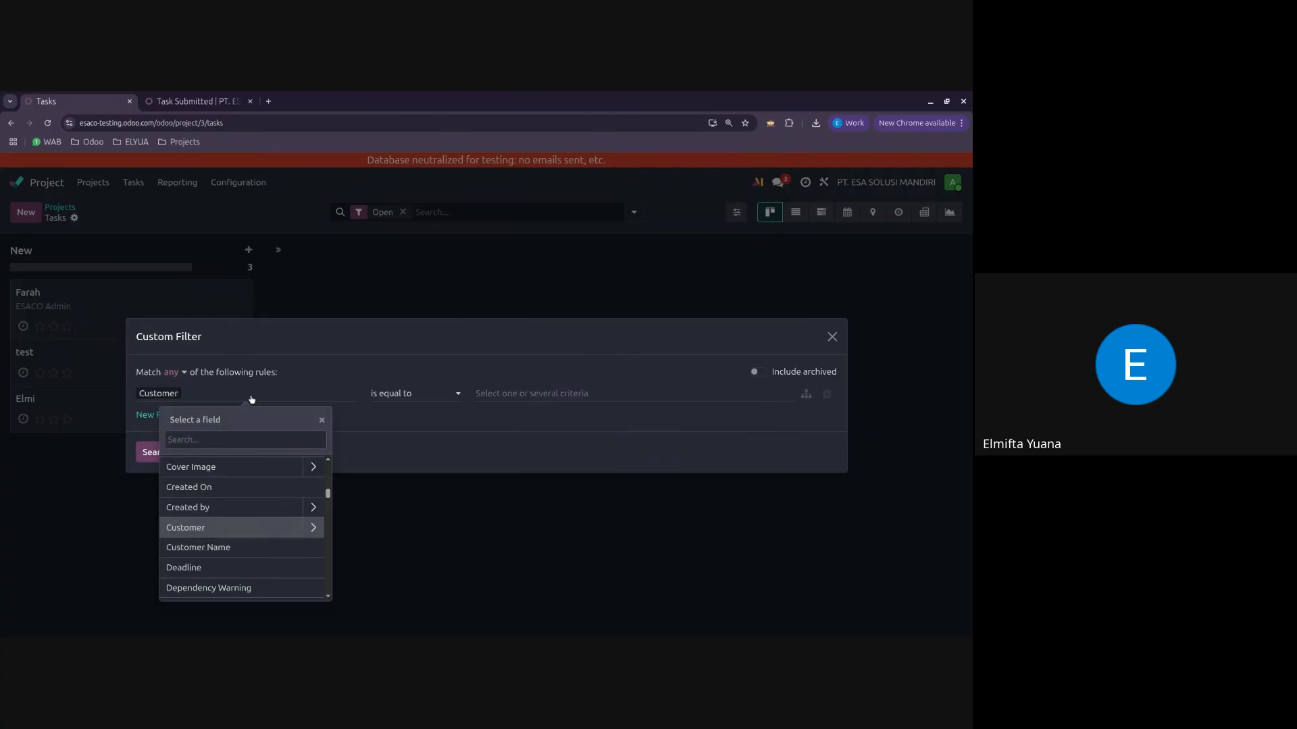
type("descri")
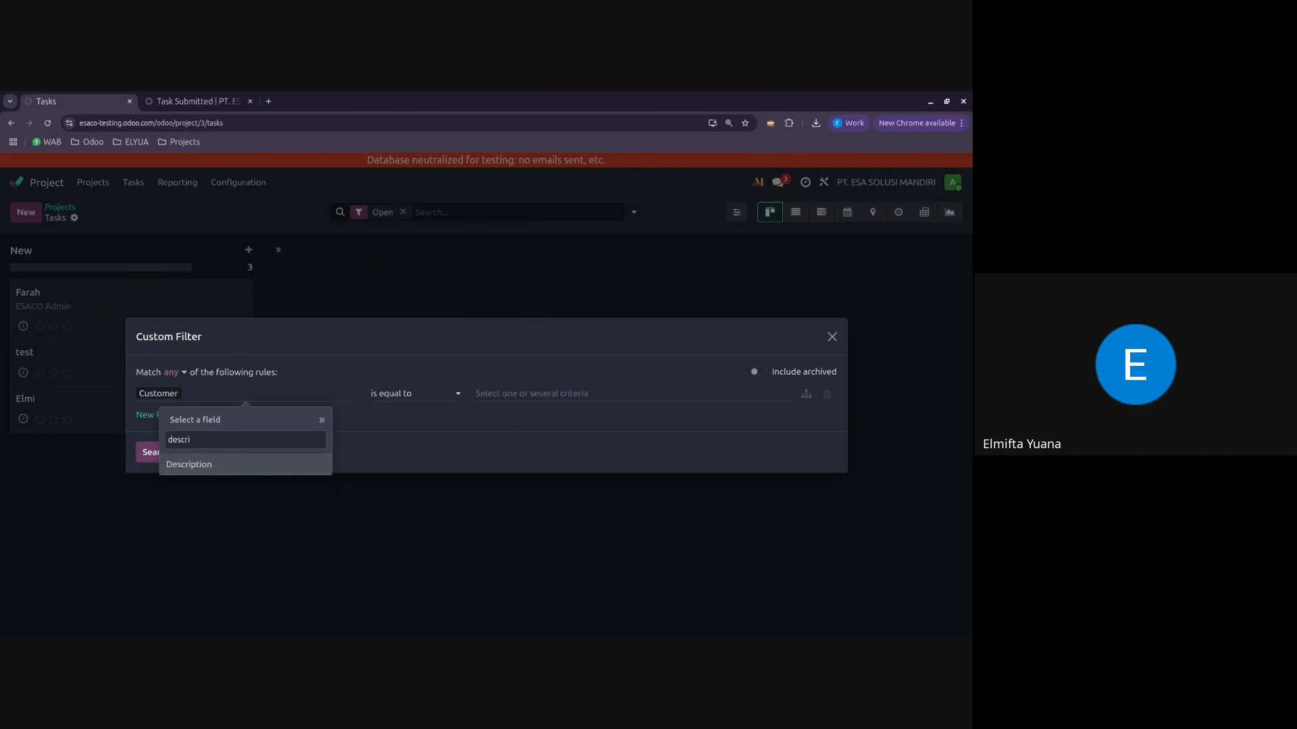
left_click(227, 468)
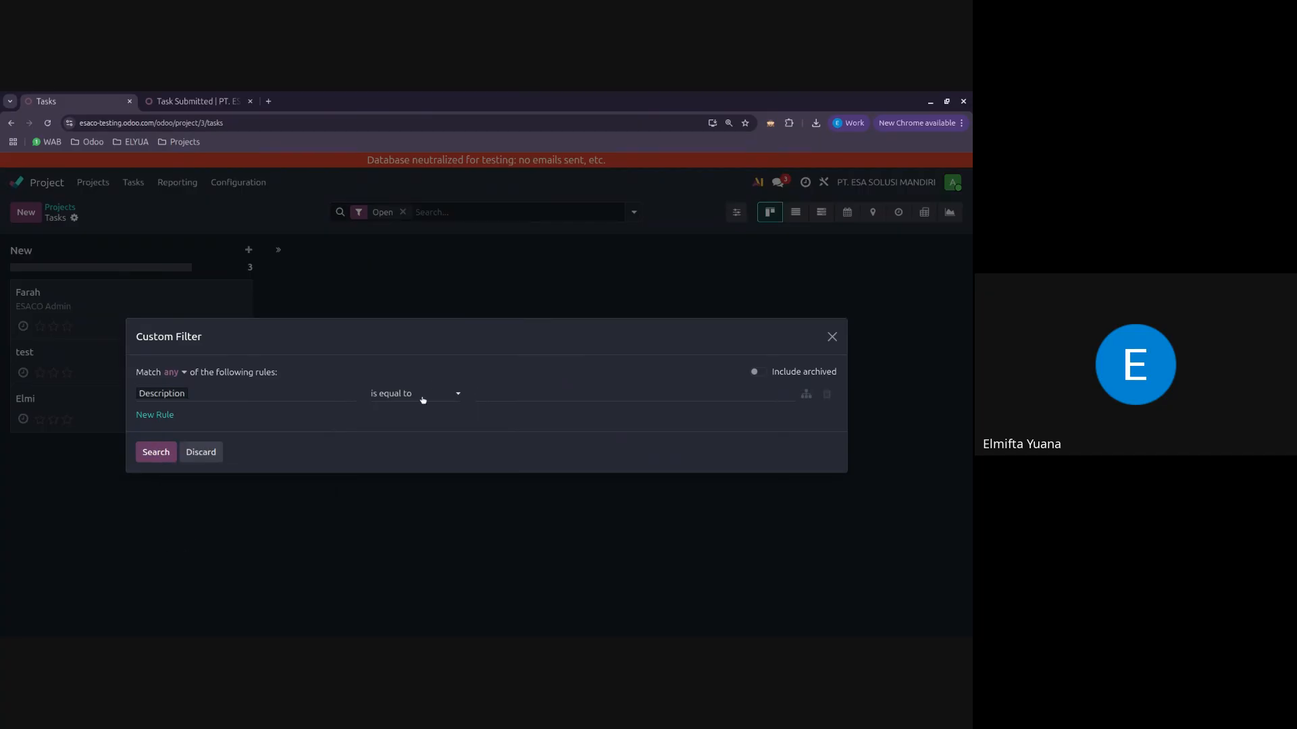
left_click(430, 437)
left_click(173, 458)
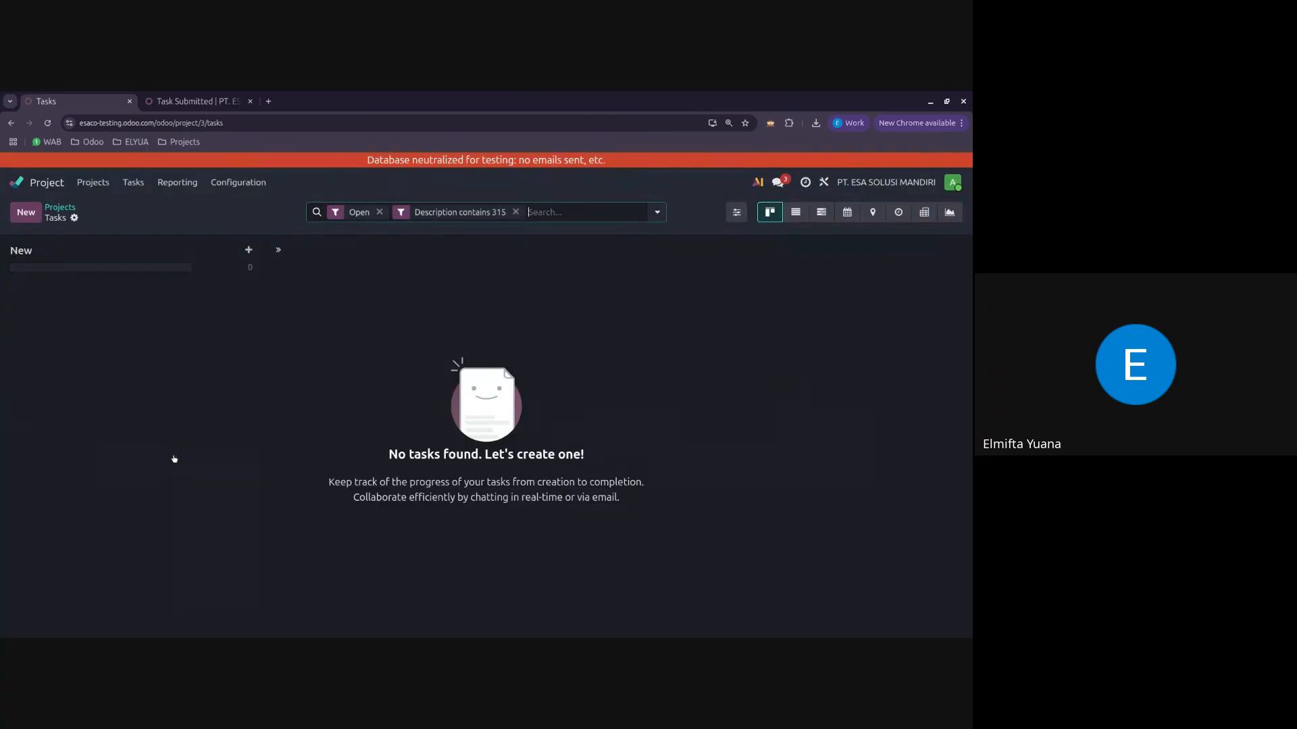
left_click(515, 212)
Step: Recheck the NIK in the newest registration task and filter the tasks by Description contains 351
left_click(144, 305)
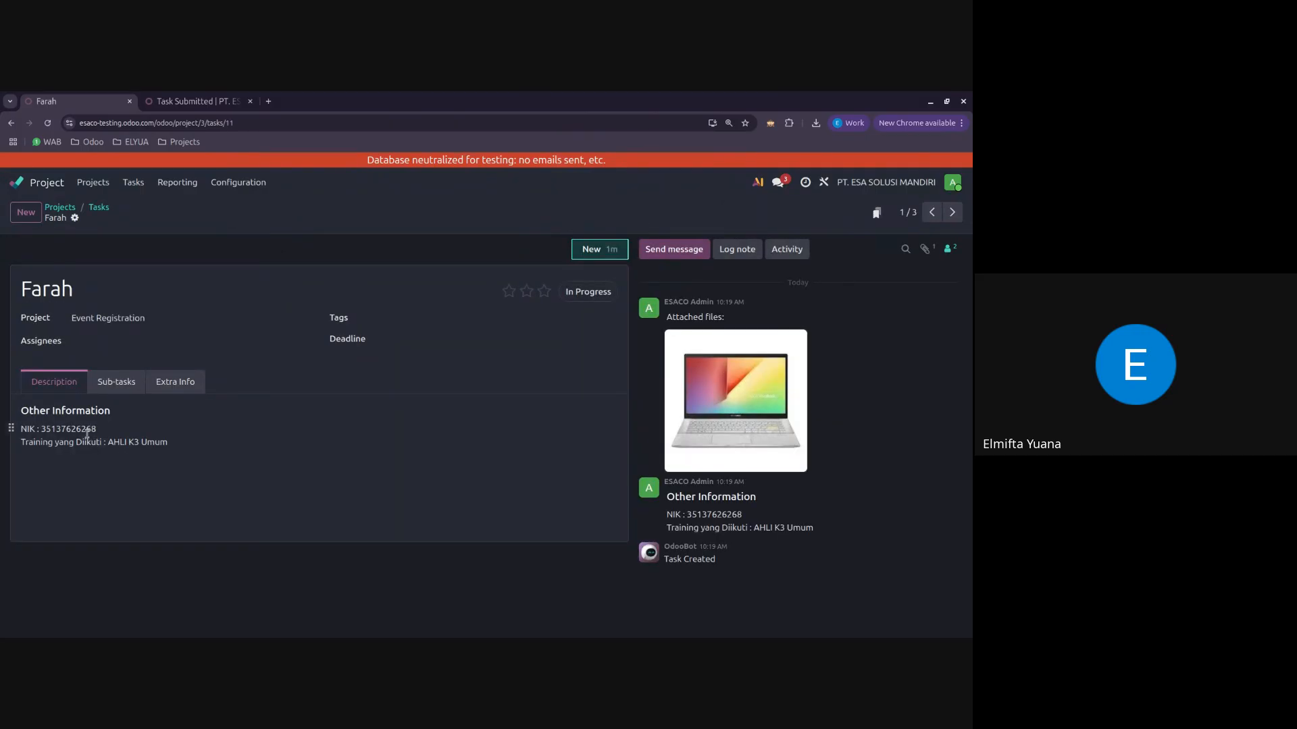
left_click(99, 208)
left_click(468, 214)
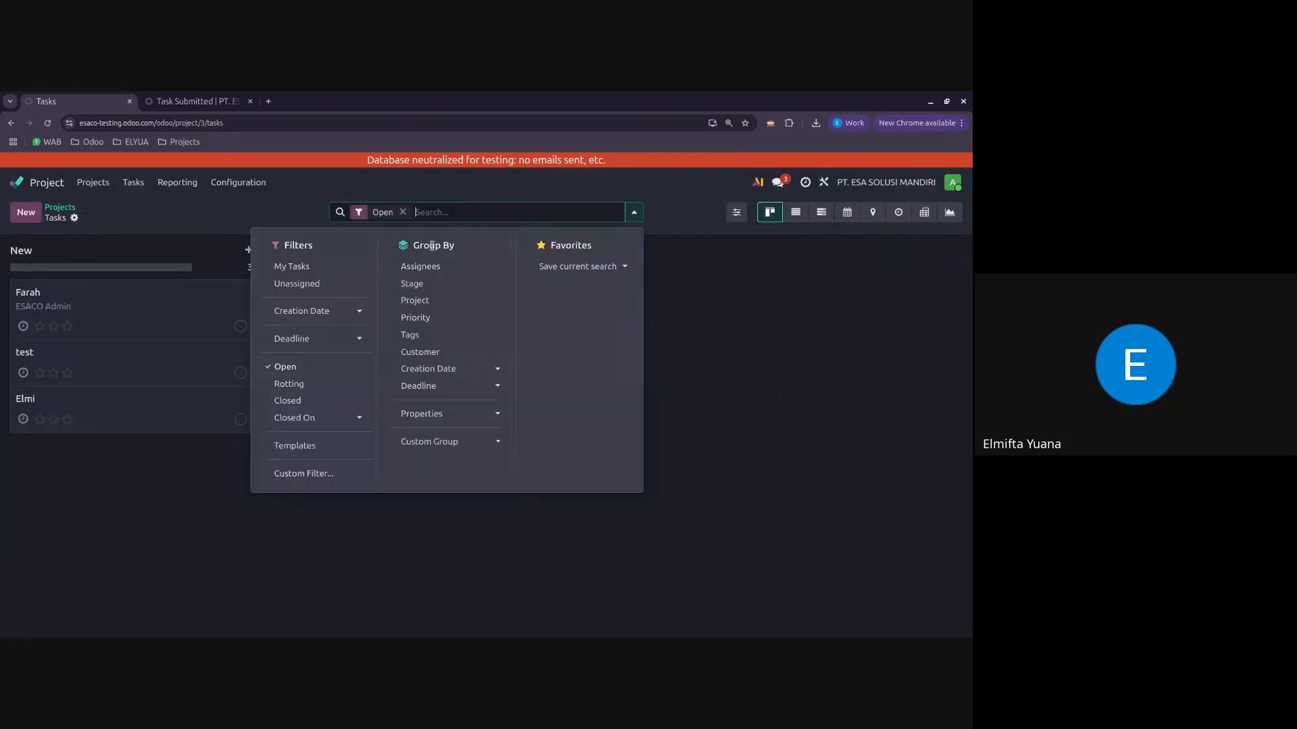
left_click(306, 476)
left_click(264, 394)
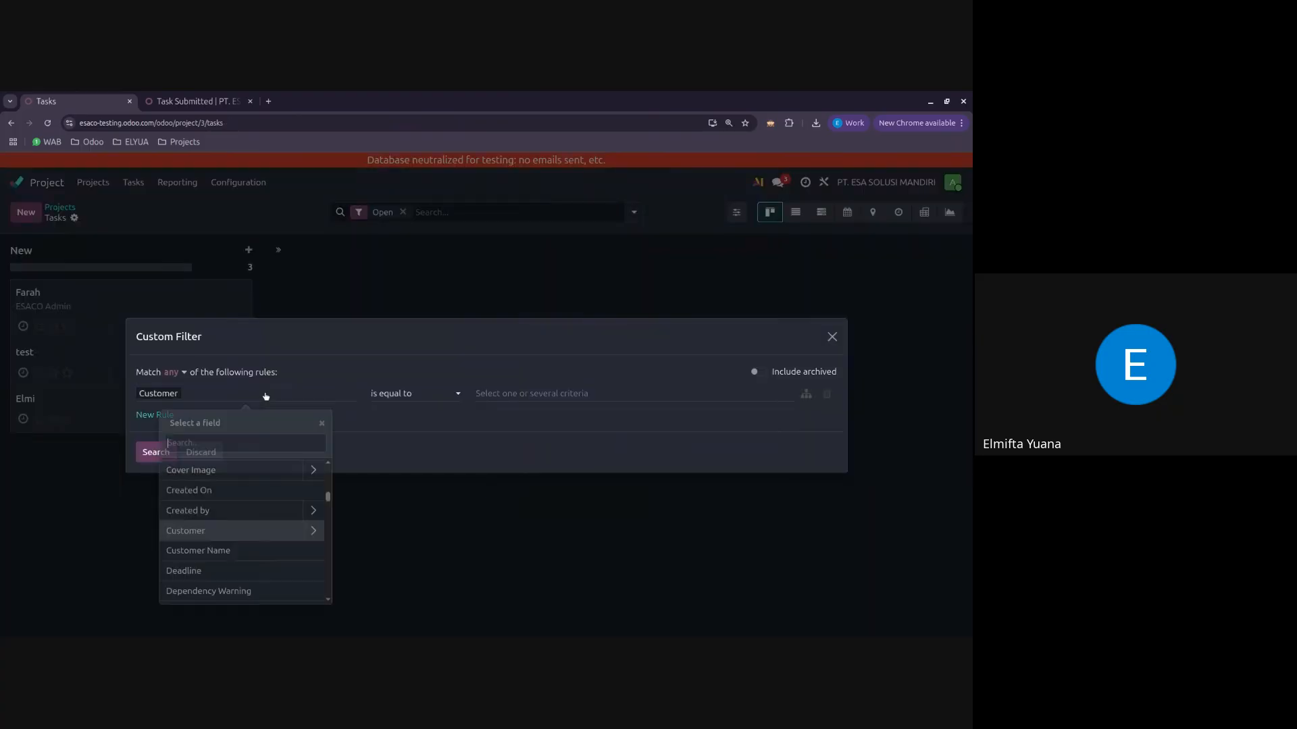
type("des")
left_click(232, 467)
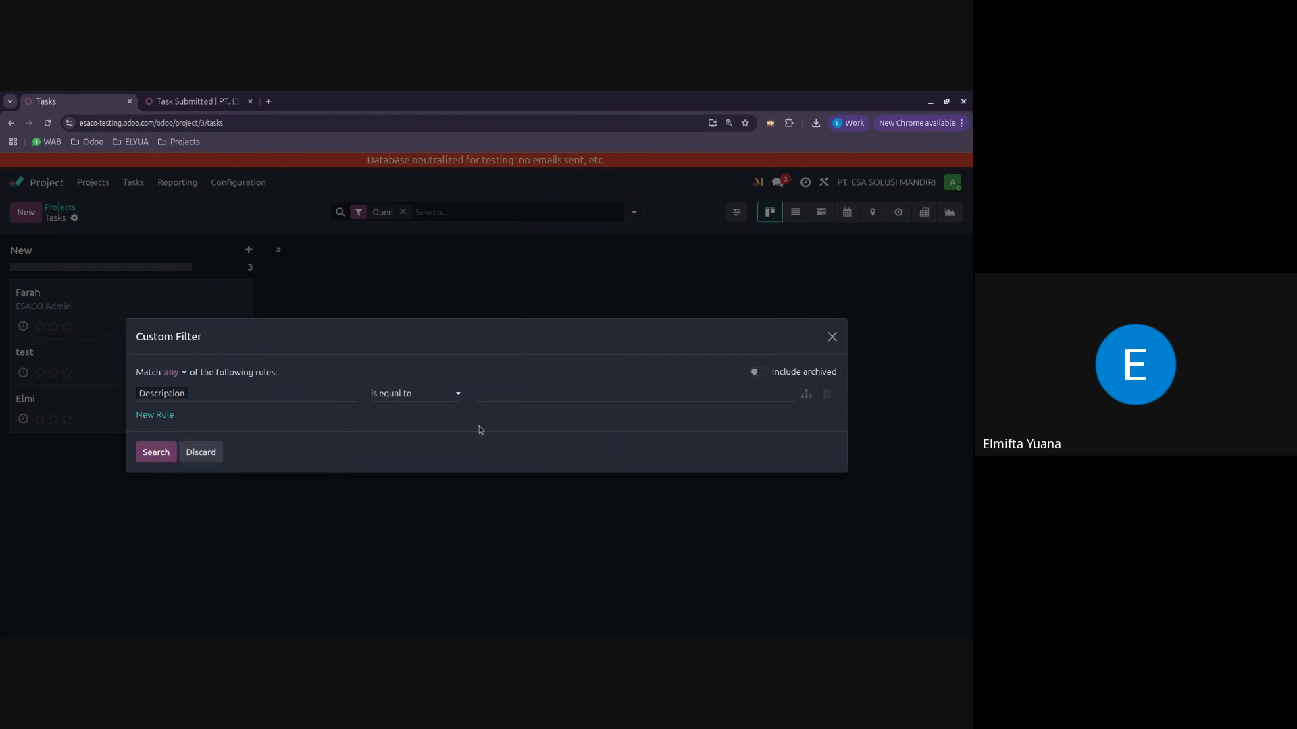
left_click(419, 392)
left_click(465, 409)
left_click(507, 398)
type("351")
left_click(155, 452)
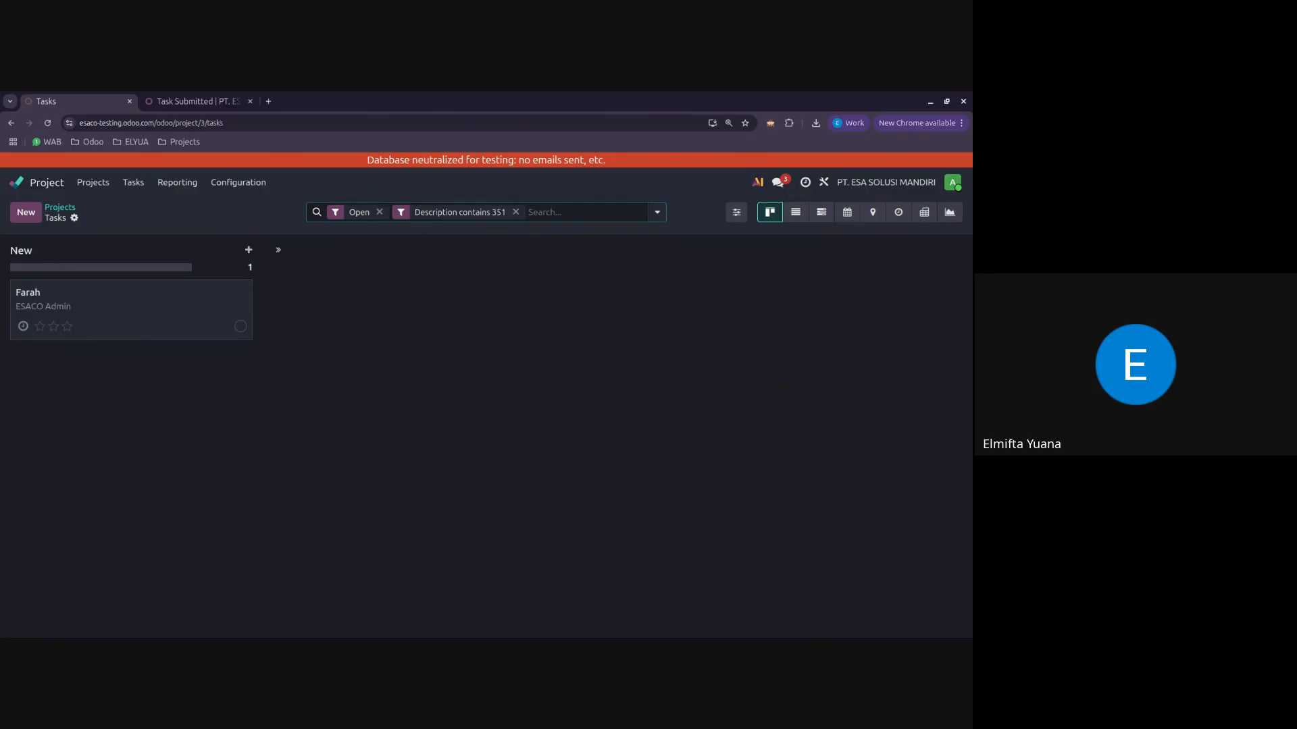
Step: Open the filtered registration task and examine which projects it can be moved to, leaving its project as Event Registration
left_click(85, 304)
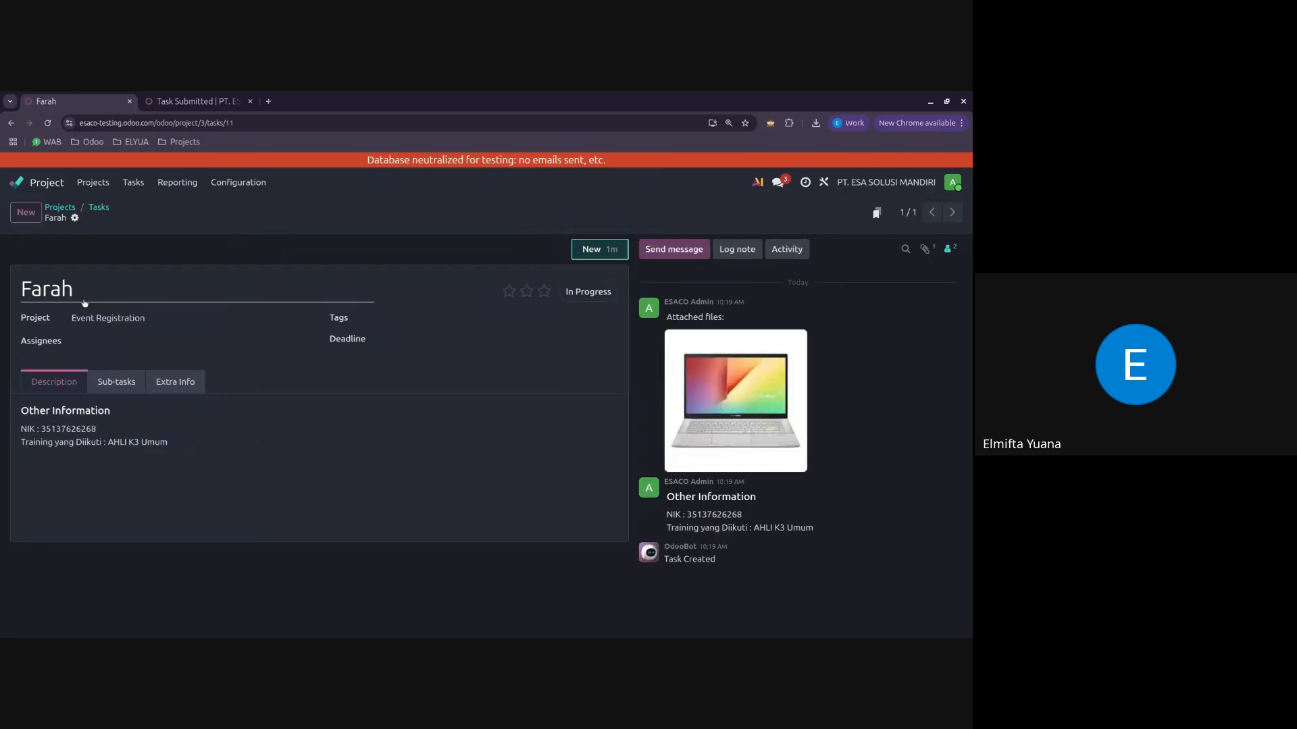
left_click(99, 207)
left_click(158, 330)
left_click(133, 319)
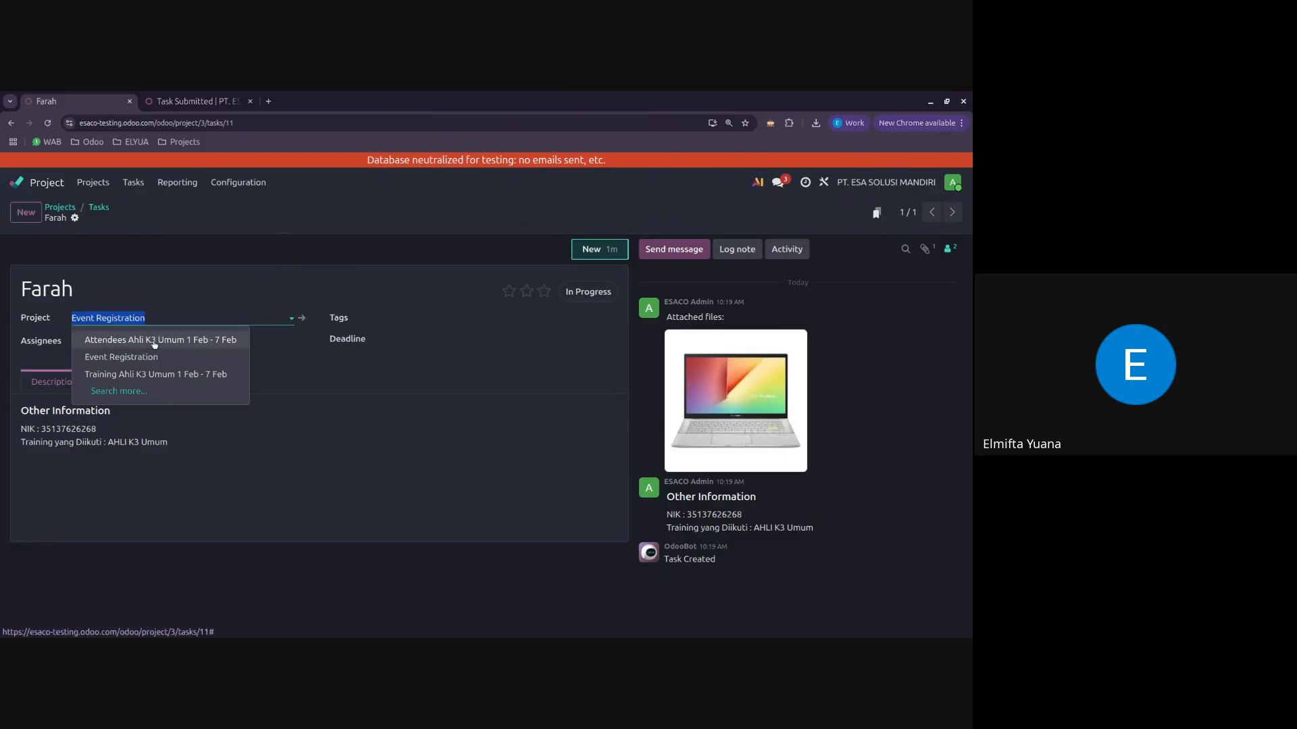
left_click(328, 562)
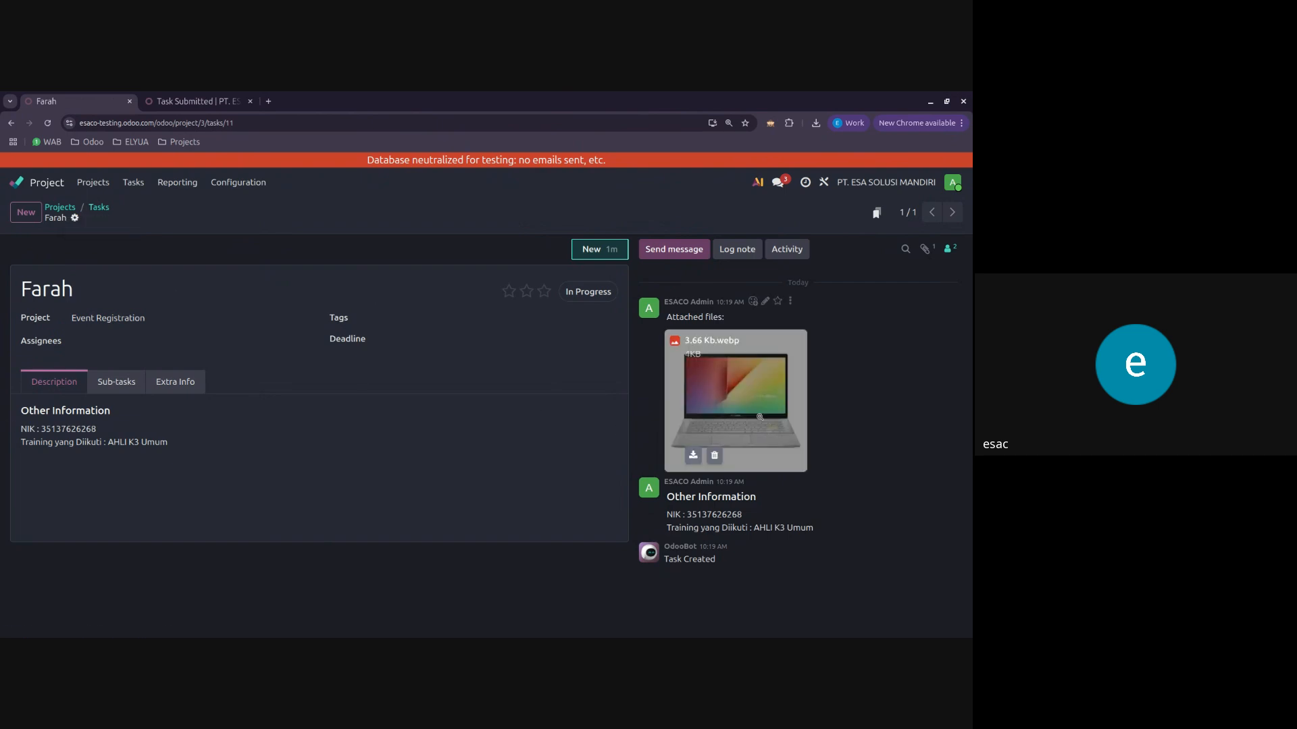
Step: Download the attachment 3.66 Kb.webp from the registration task and clear the Description filter on the task board
left_click(693, 456)
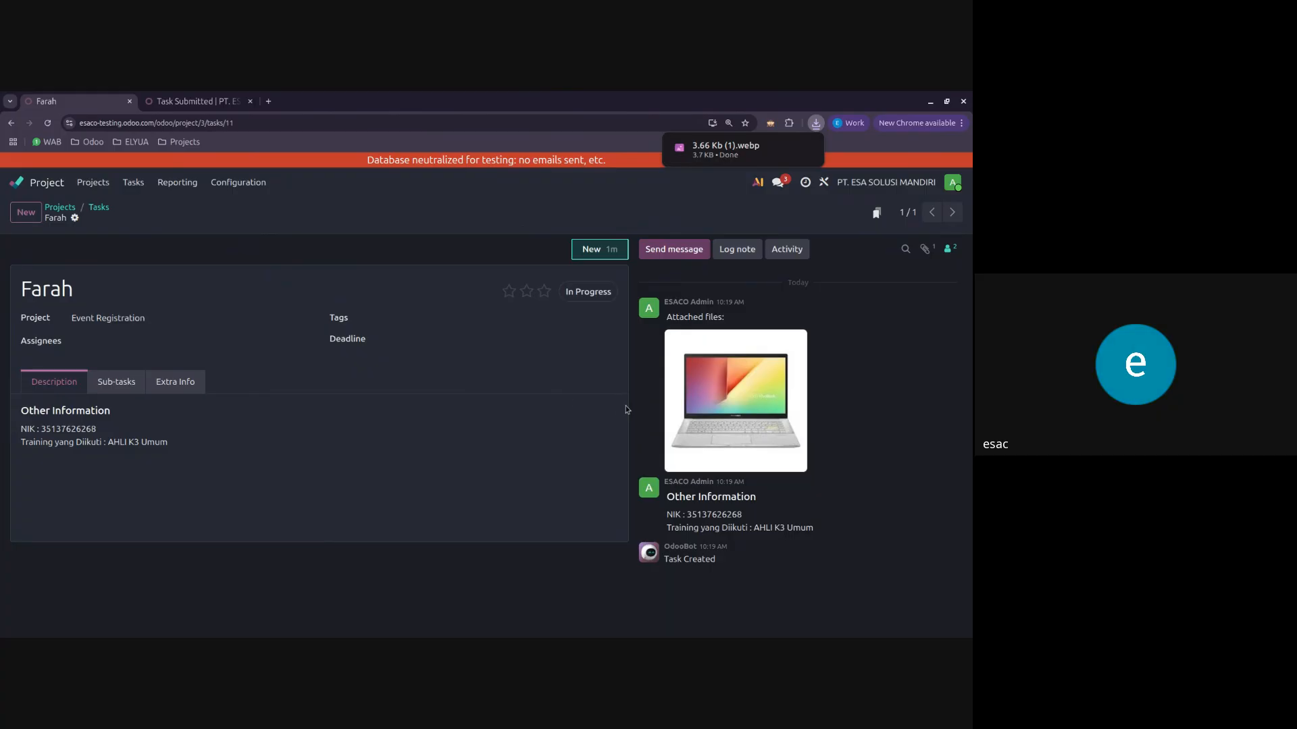
mouse_move(670, 427)
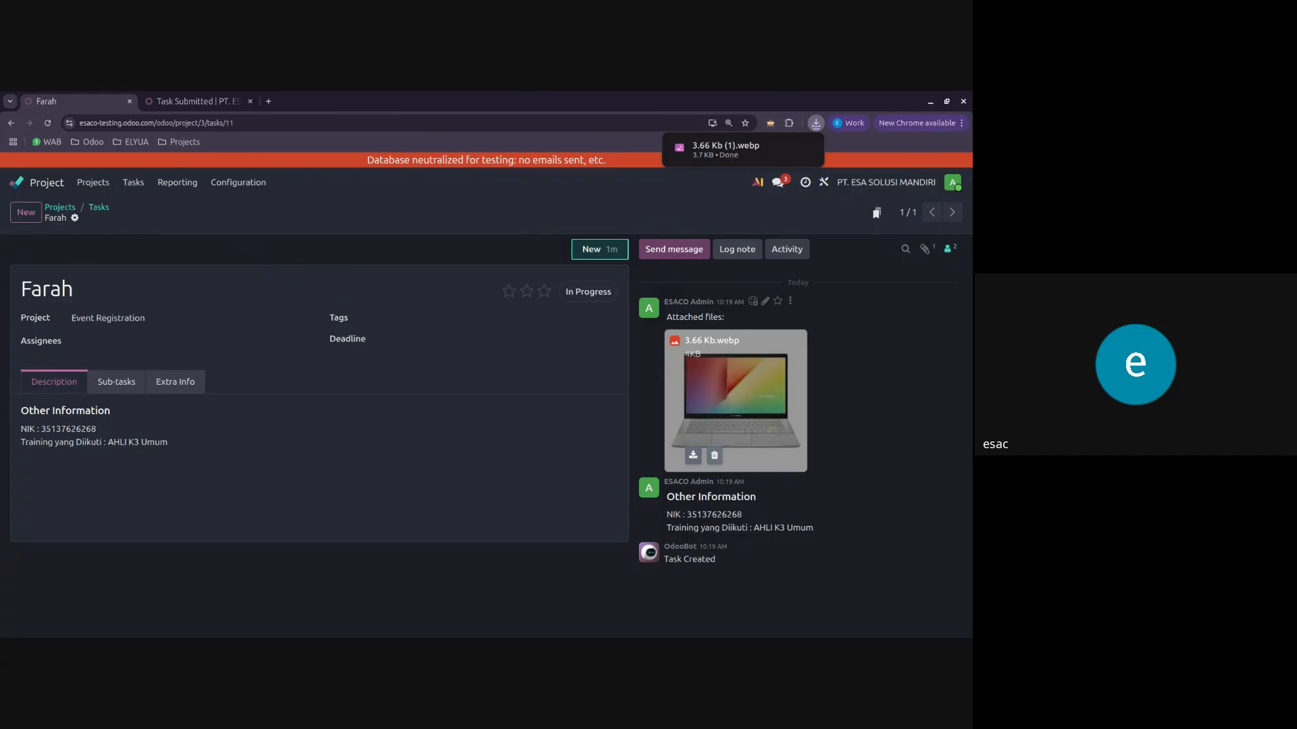
left_click(100, 208)
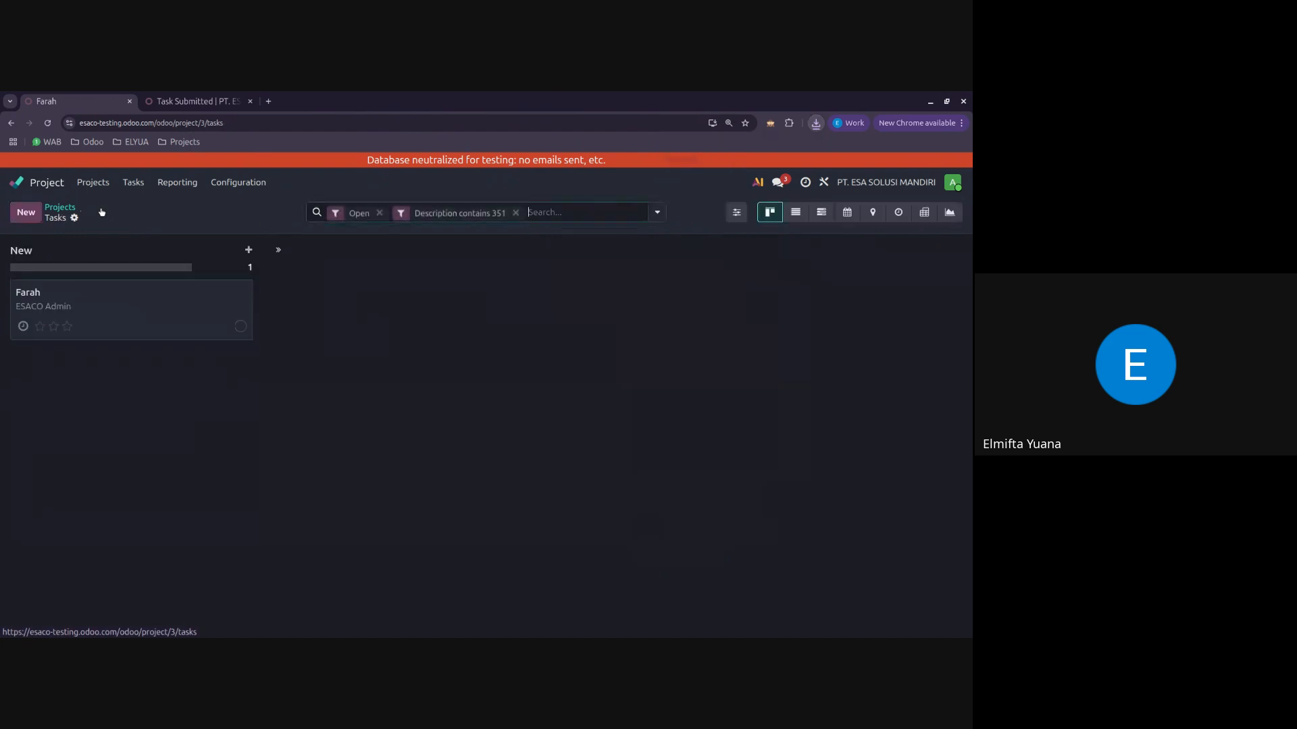
left_click(517, 215)
Step: Open the last task in the New stage and examine its change history and attached files
left_click(104, 417)
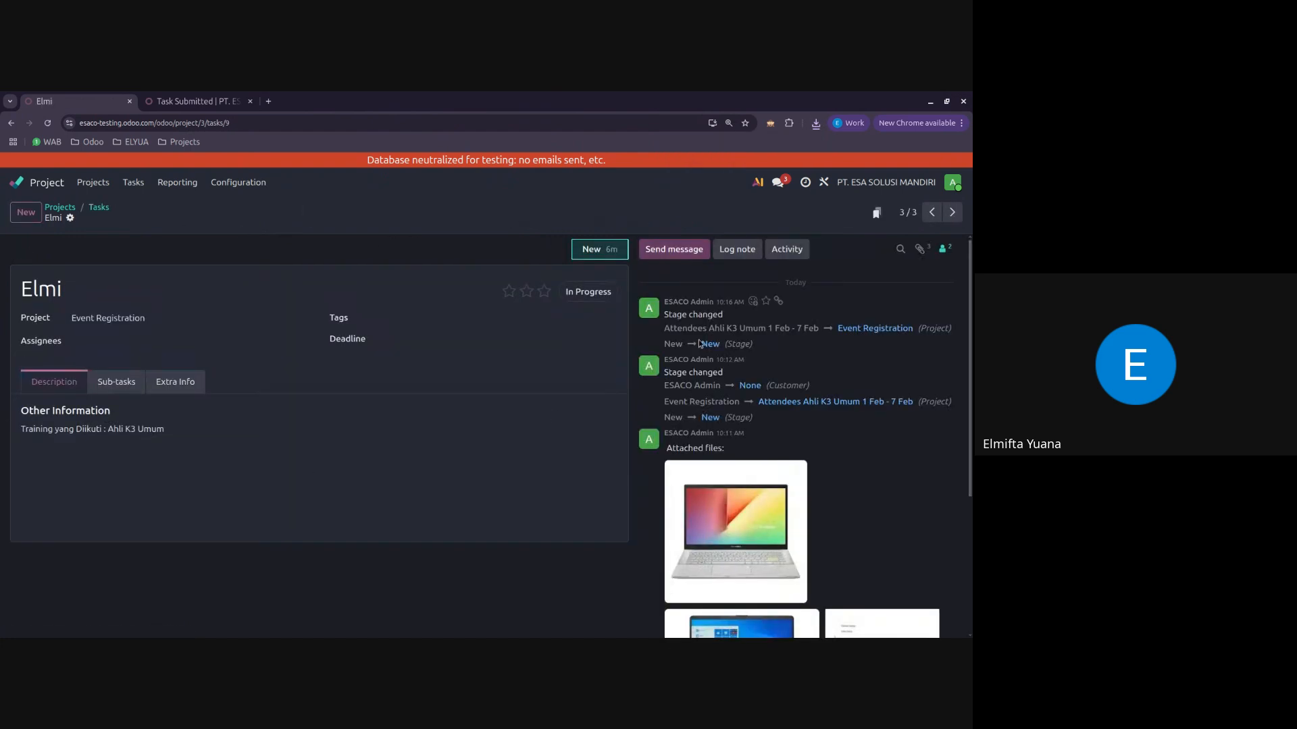
scroll(699, 343, "down", 5)
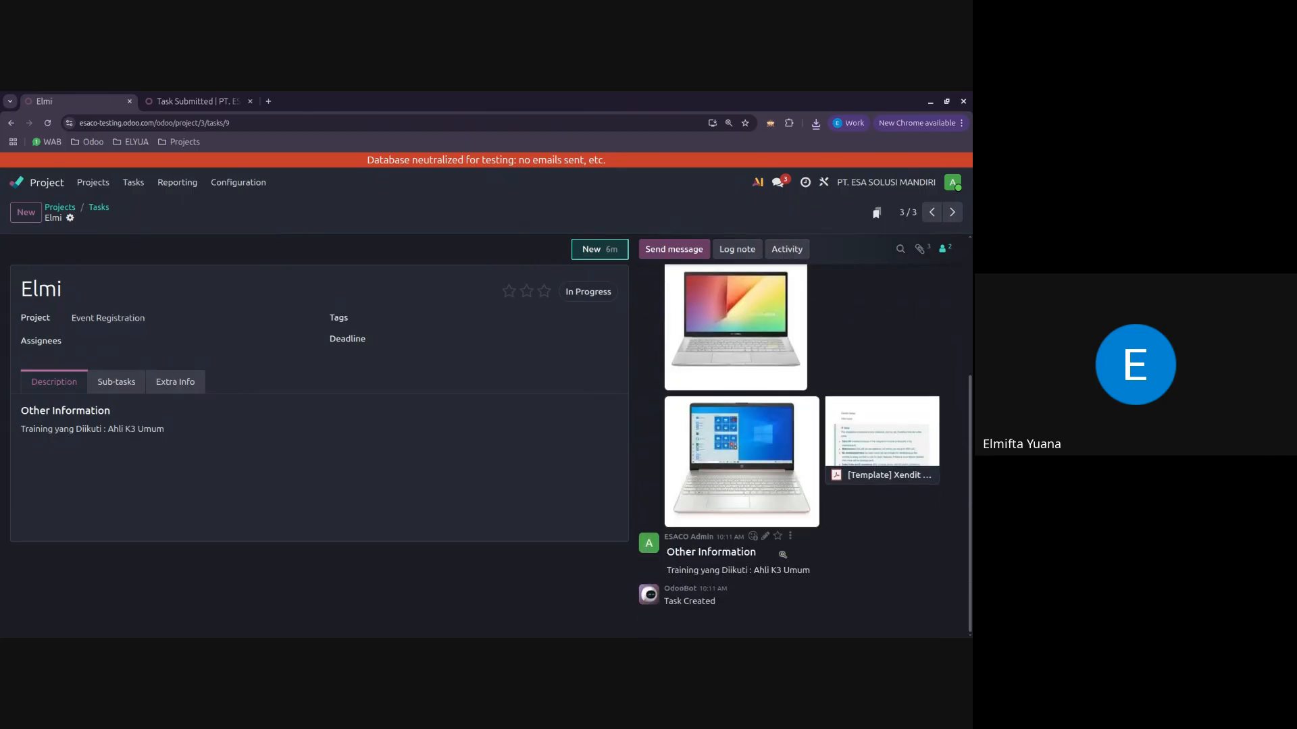
scroll(782, 555, "up", 3)
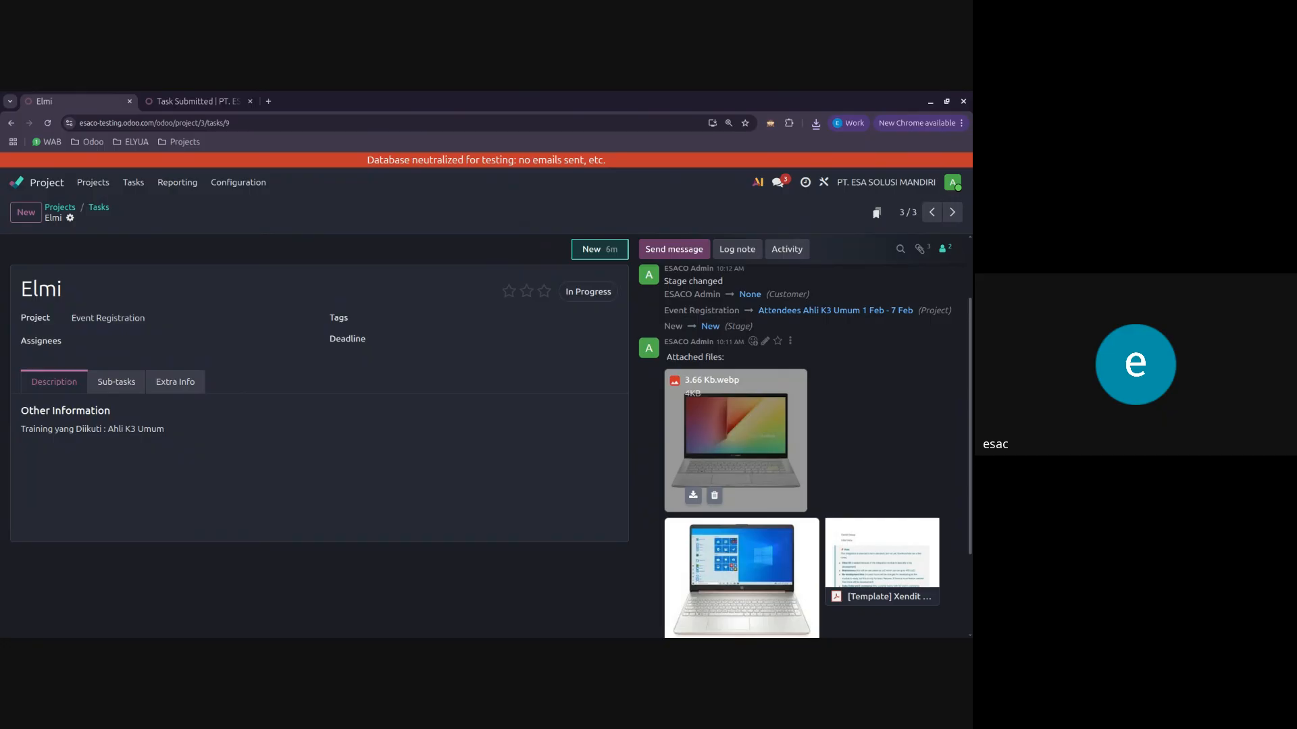
scroll(756, 438, "up", 2)
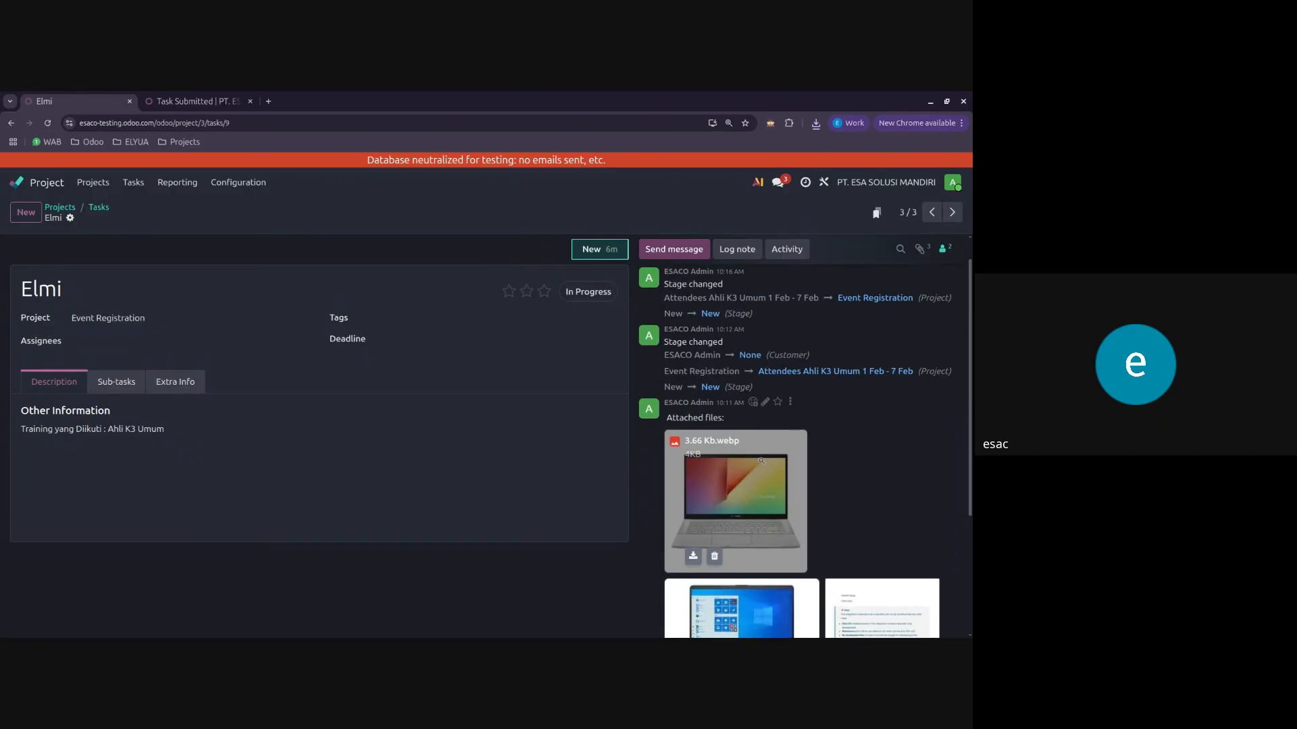
scroll(761, 461, "down", 5)
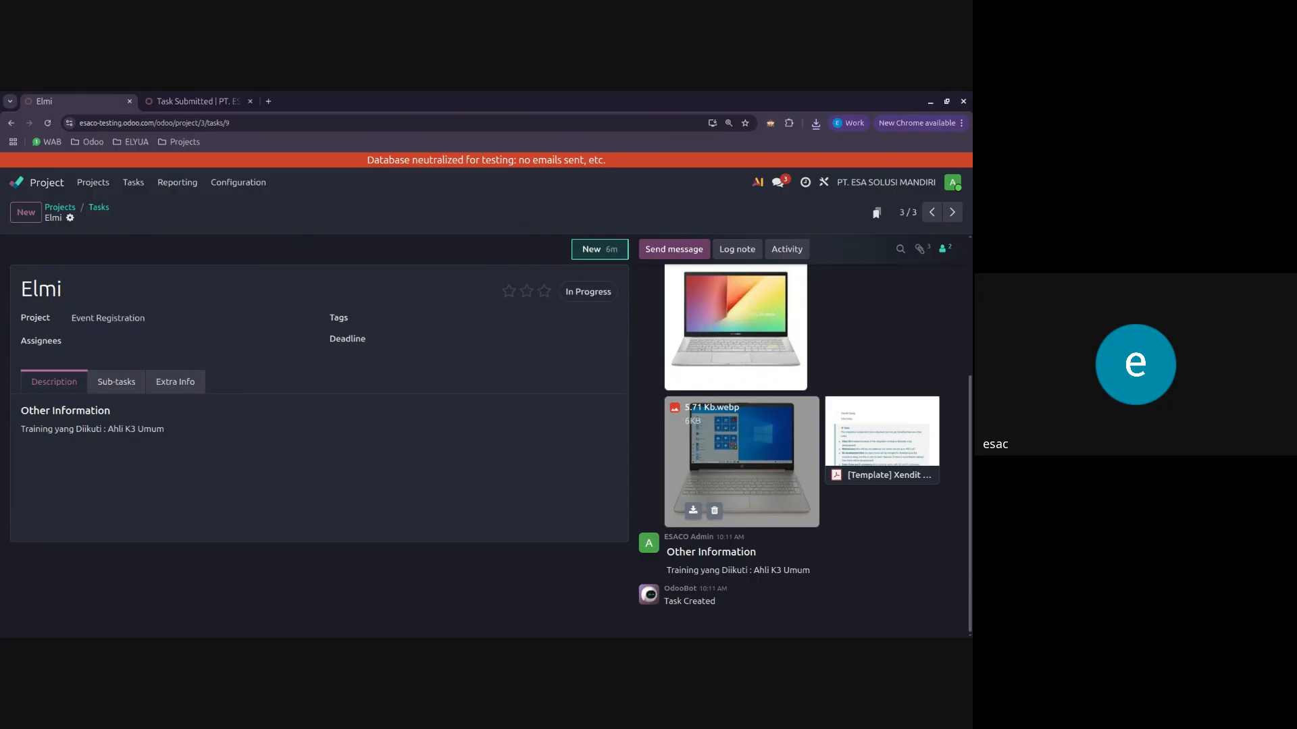
scroll(761, 461, "up", 5)
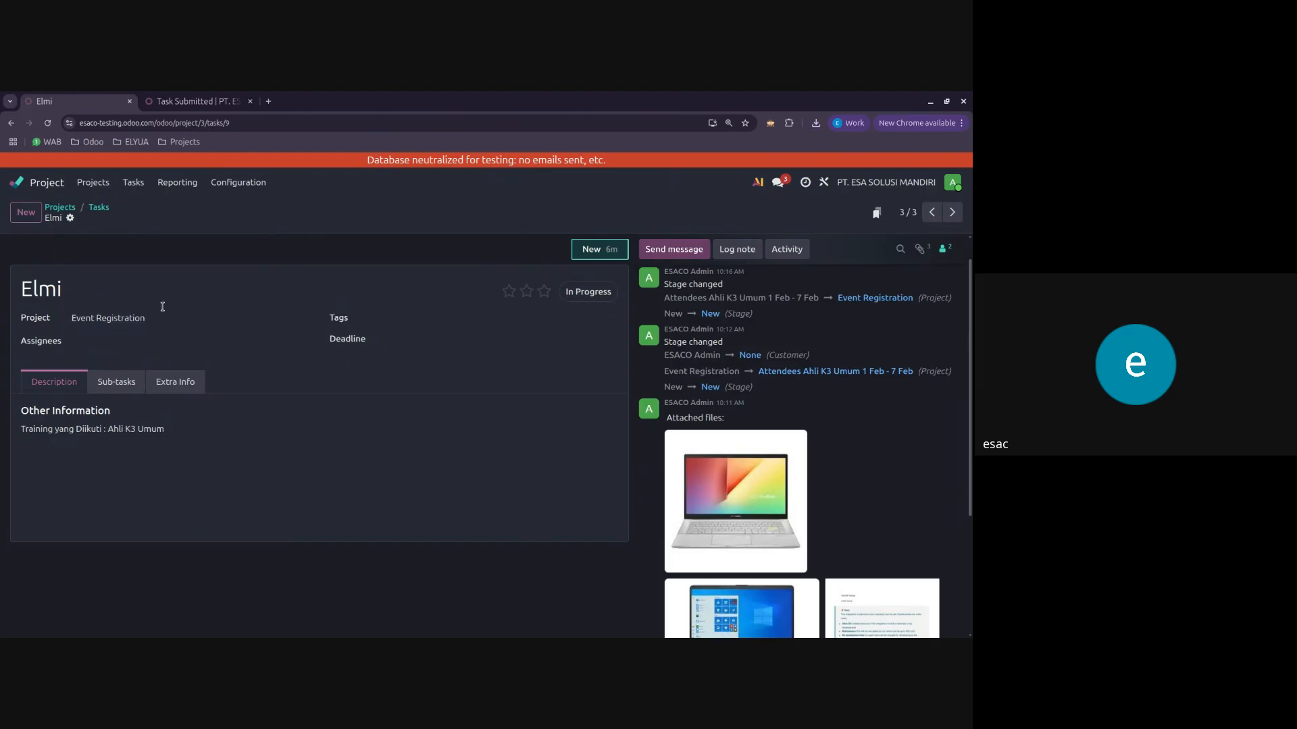
Step: Move the open registration task to the project Attendees Ahli K3 Umum 1 Feb - 7 Feb and return to the Event Registration tasks
left_click(163, 315)
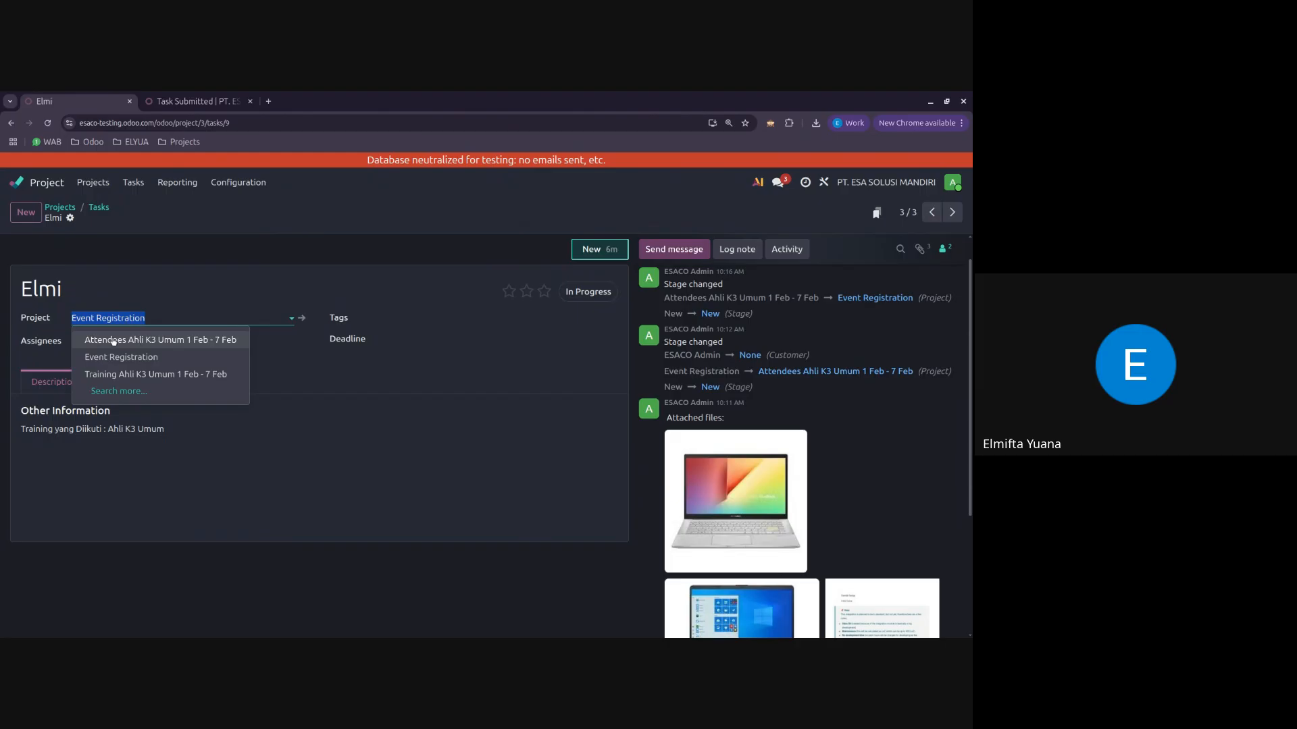
left_click(164, 340)
left_click(99, 208)
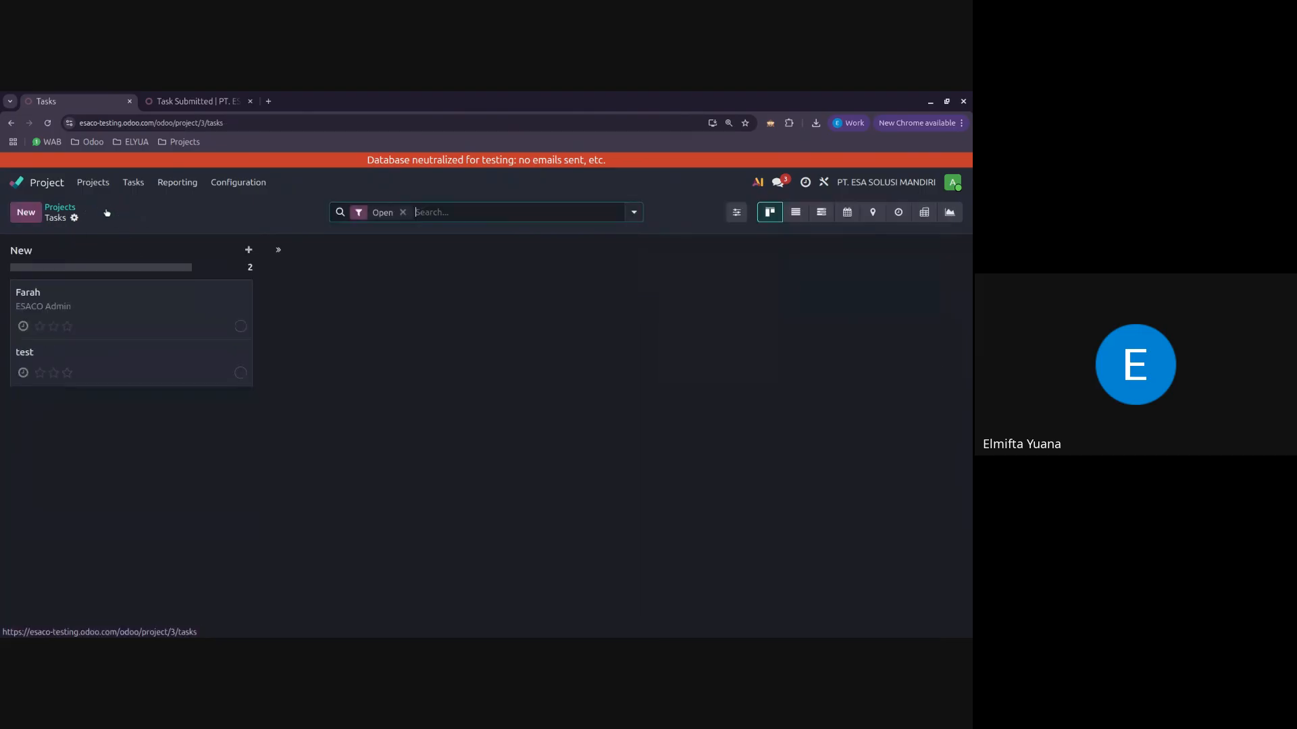
Step: Check the moved registration task in the Attendees Ahli K3 Umum 1 Feb - 7 Feb project and return to the projects overview
left_click(66, 212)
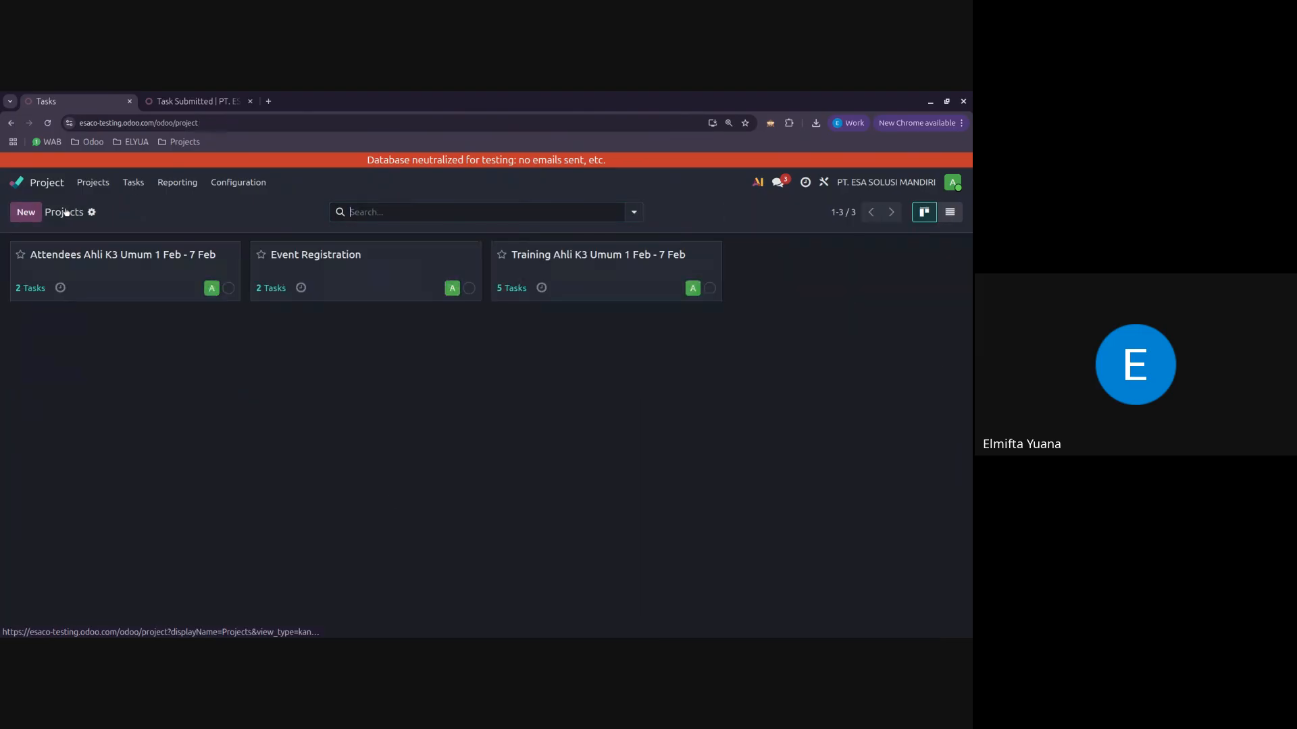
left_click(88, 294)
left_click(106, 301)
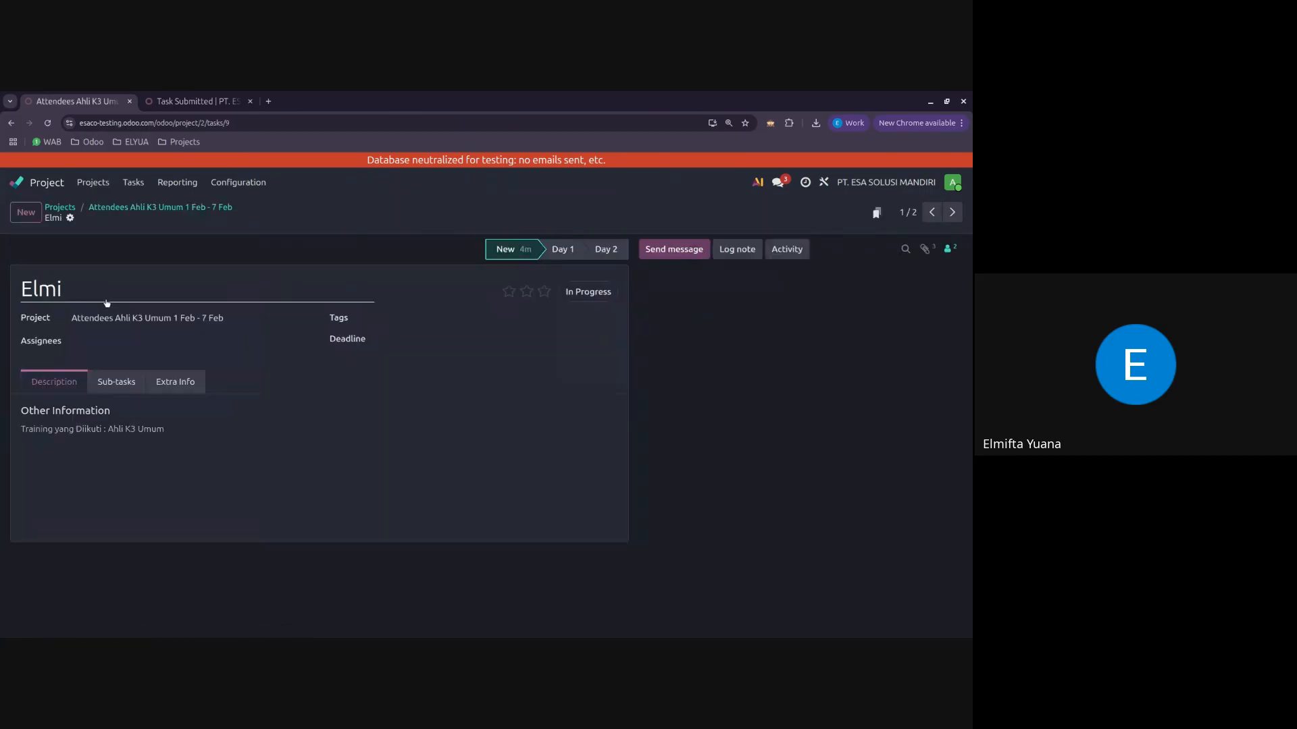
left_click(196, 208)
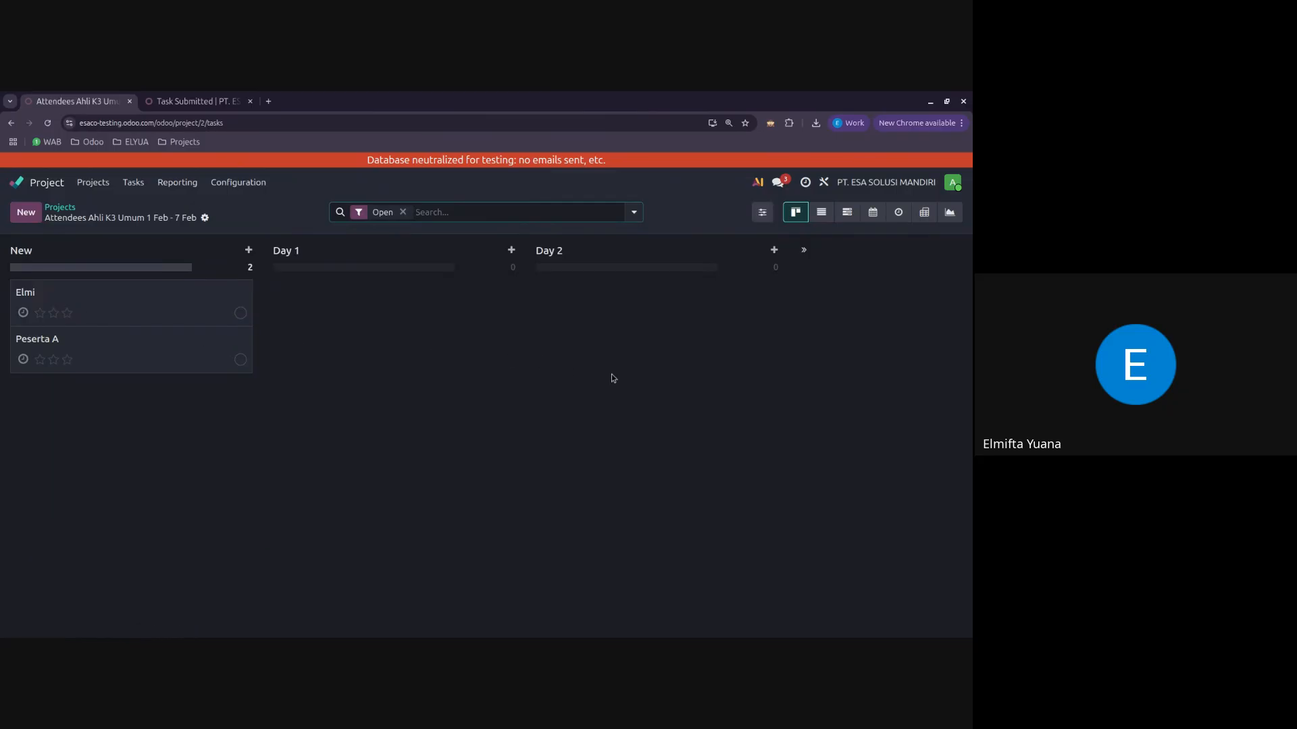
left_click(76, 211)
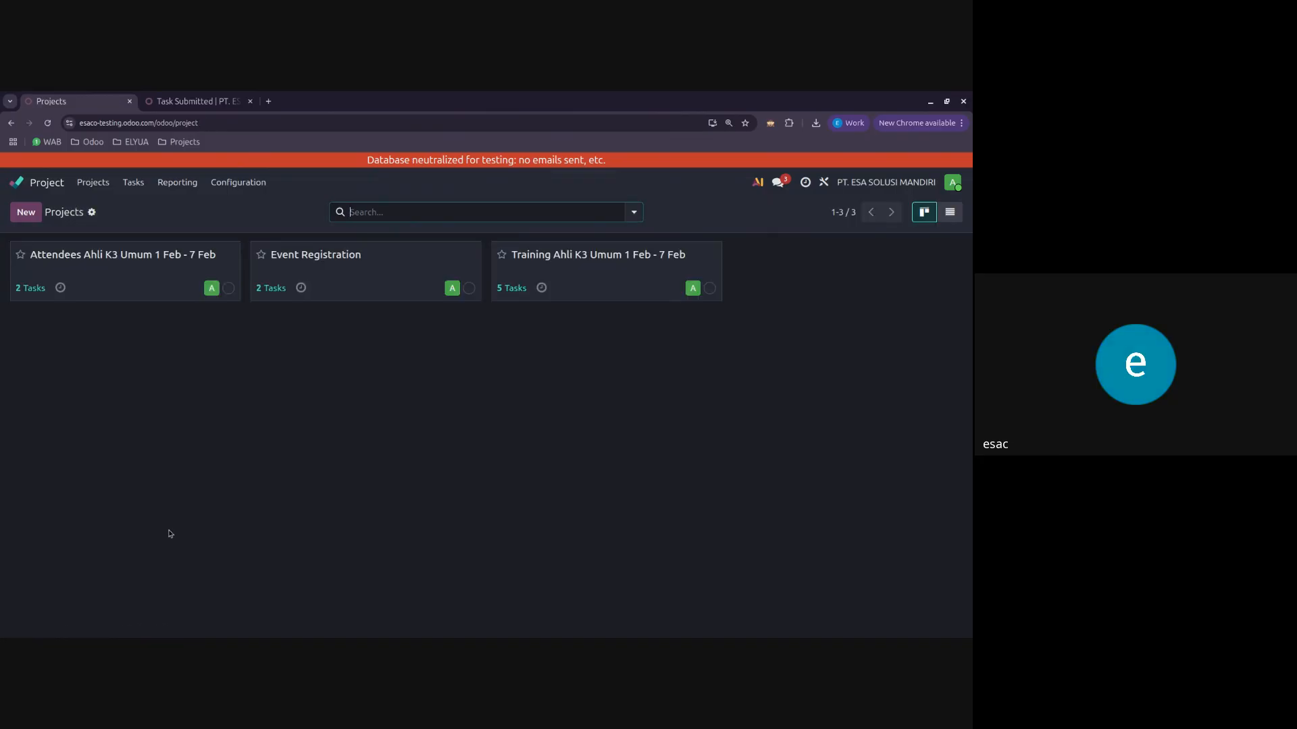
Step: Review the task boards of the Attendees Ahli K3 Umum 1 Feb - 7 Feb and Event Registration projects
left_click(153, 289)
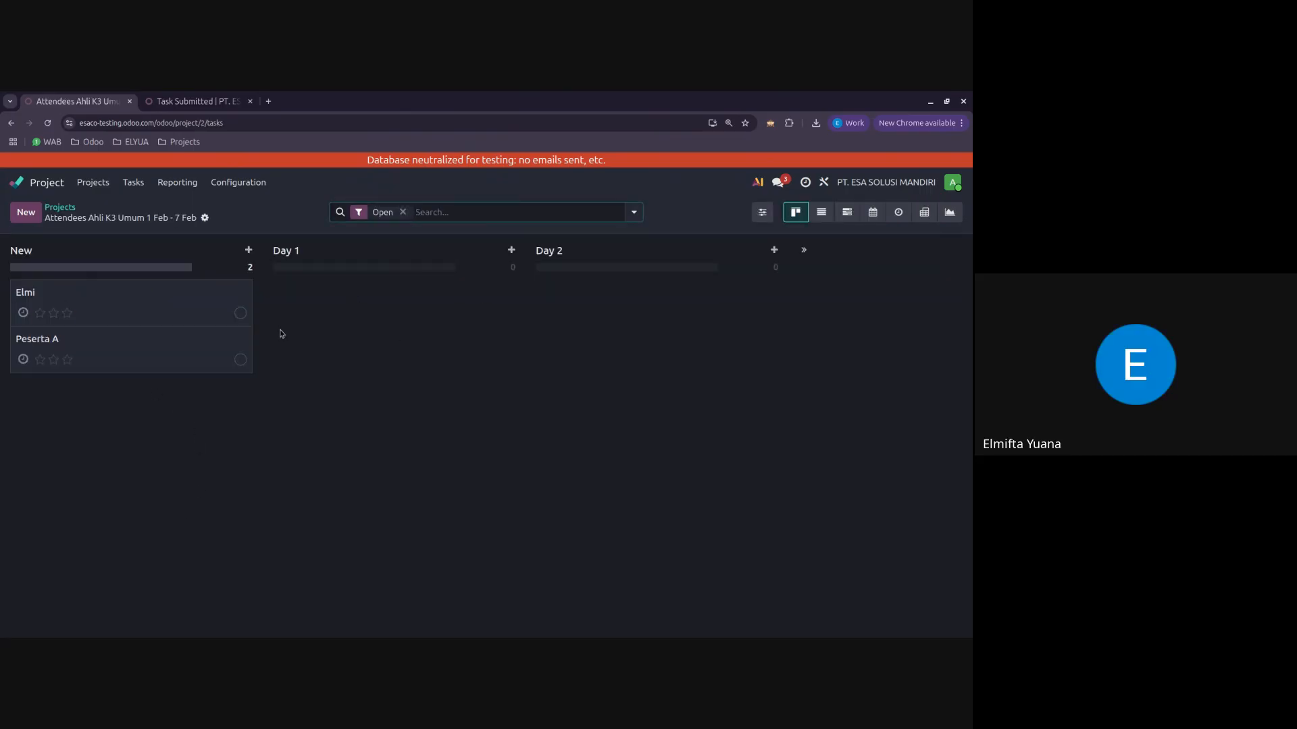
left_click(61, 208)
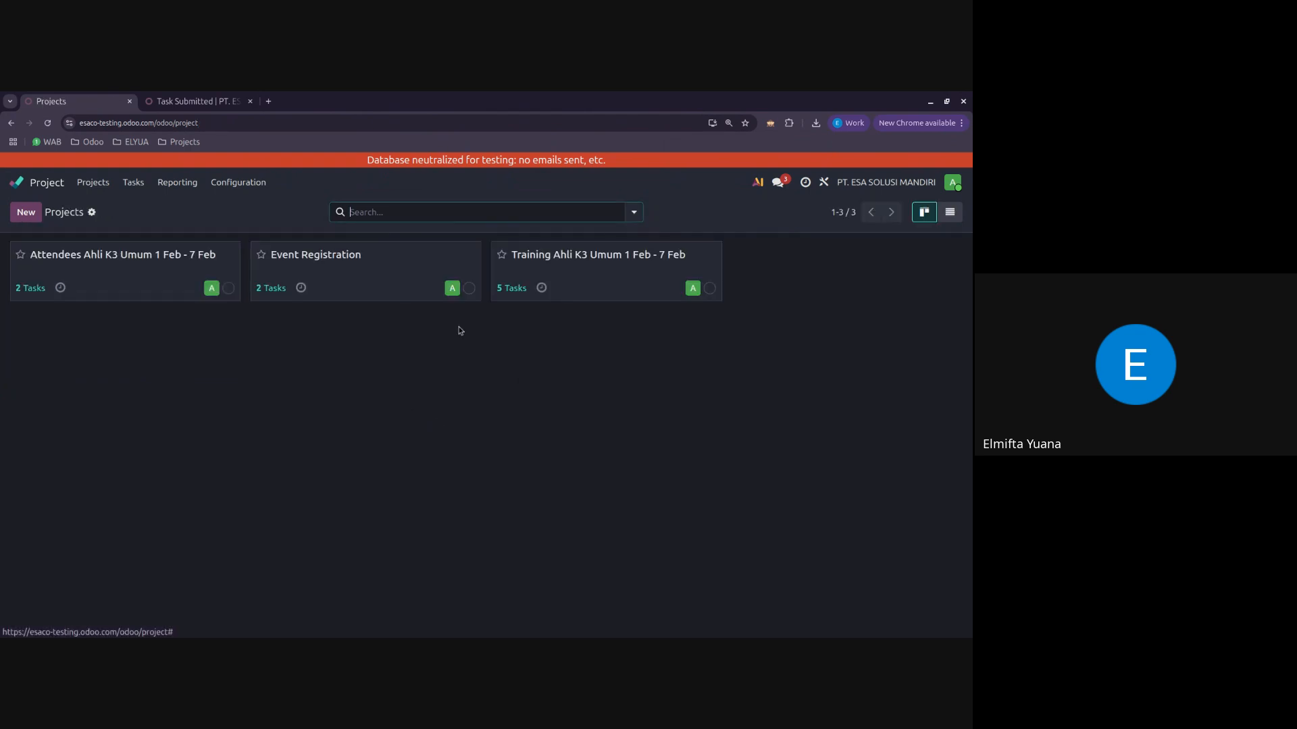
left_click(401, 282)
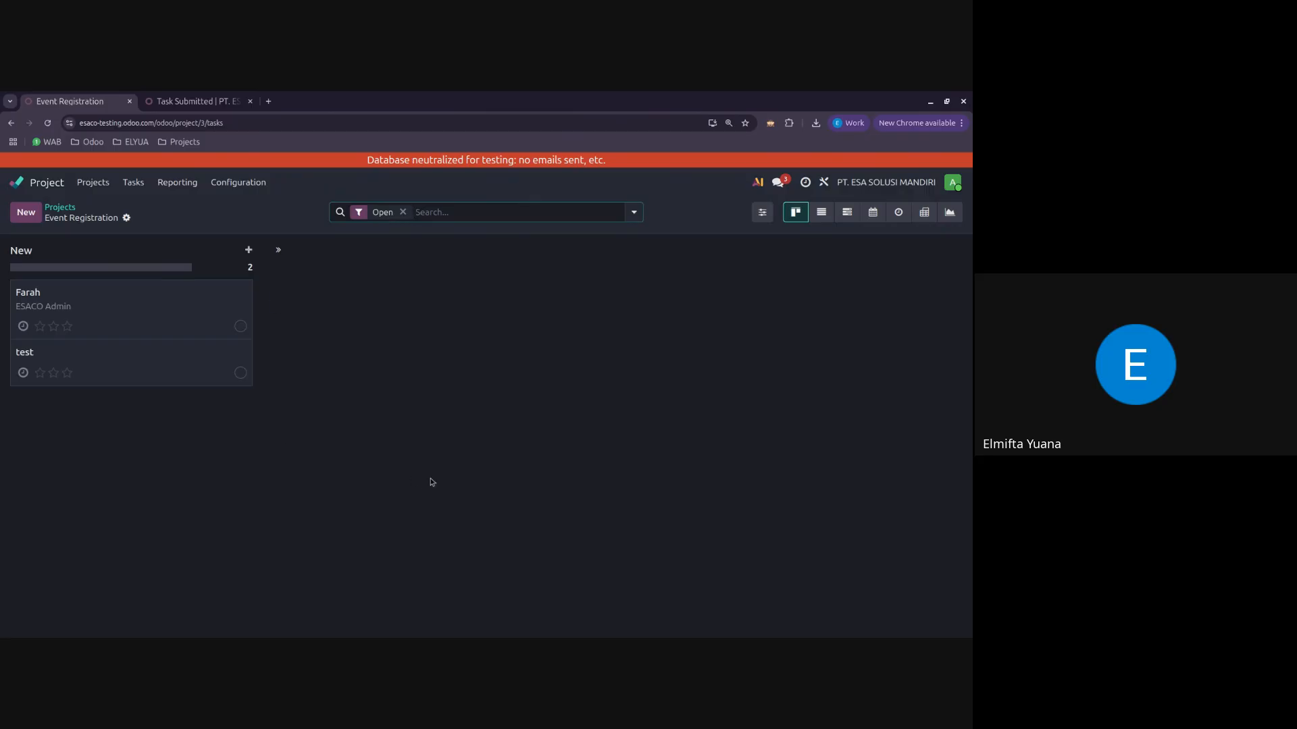
left_click(72, 208)
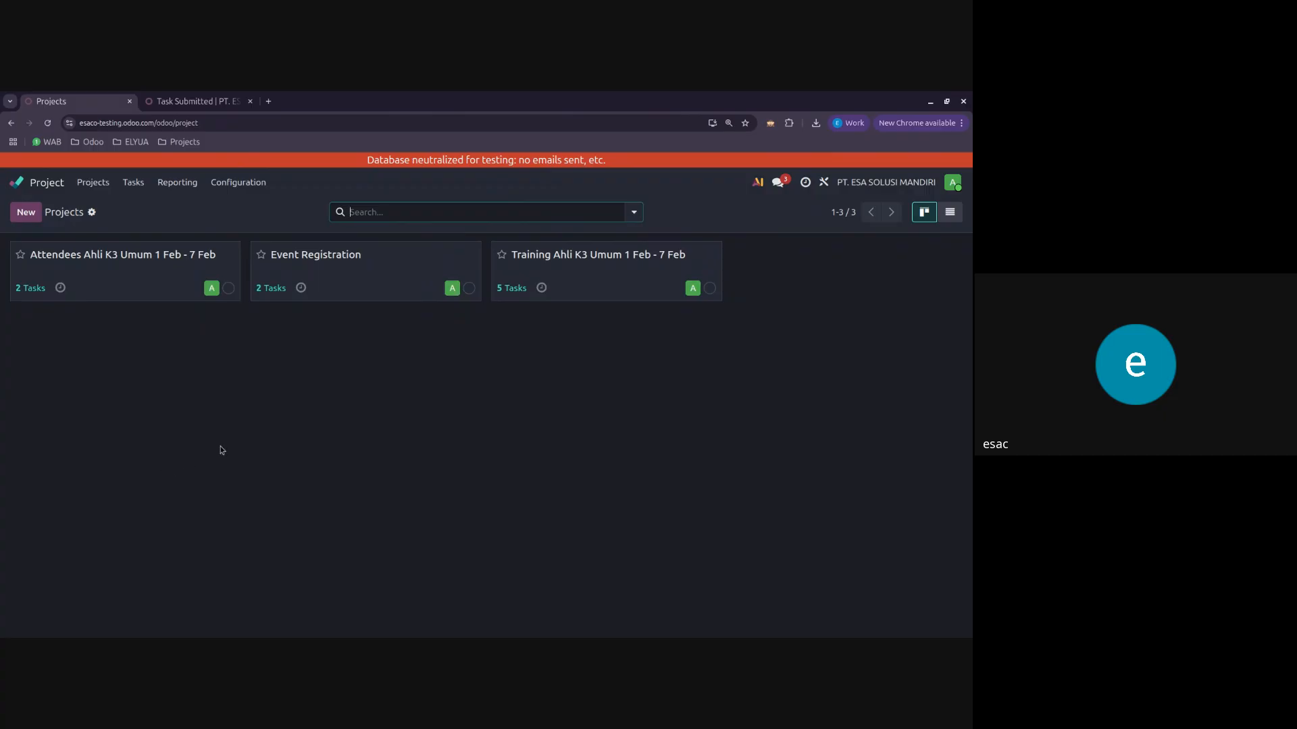
Step: Examine the first Event Registration task's details and the stages of the Attendees Ahli K3 Umum 1 Feb - 7 Feb project
left_click(372, 276)
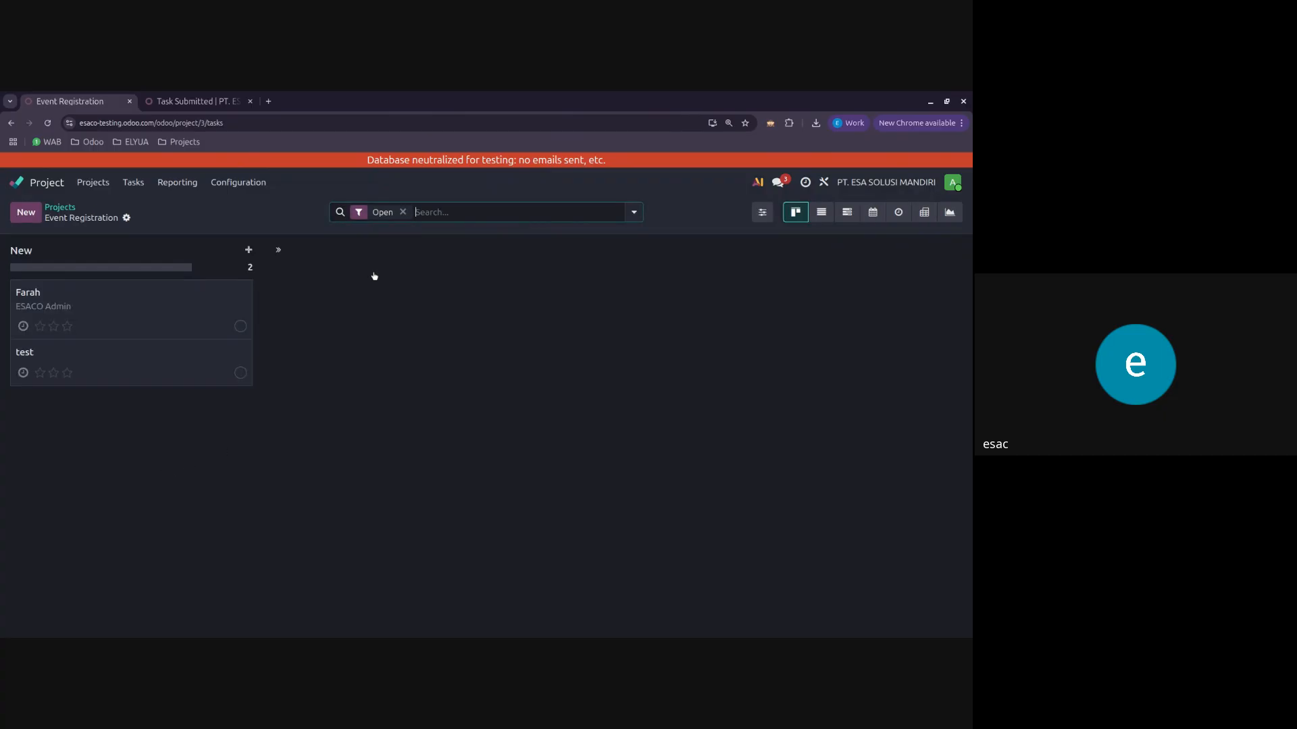
left_click(160, 325)
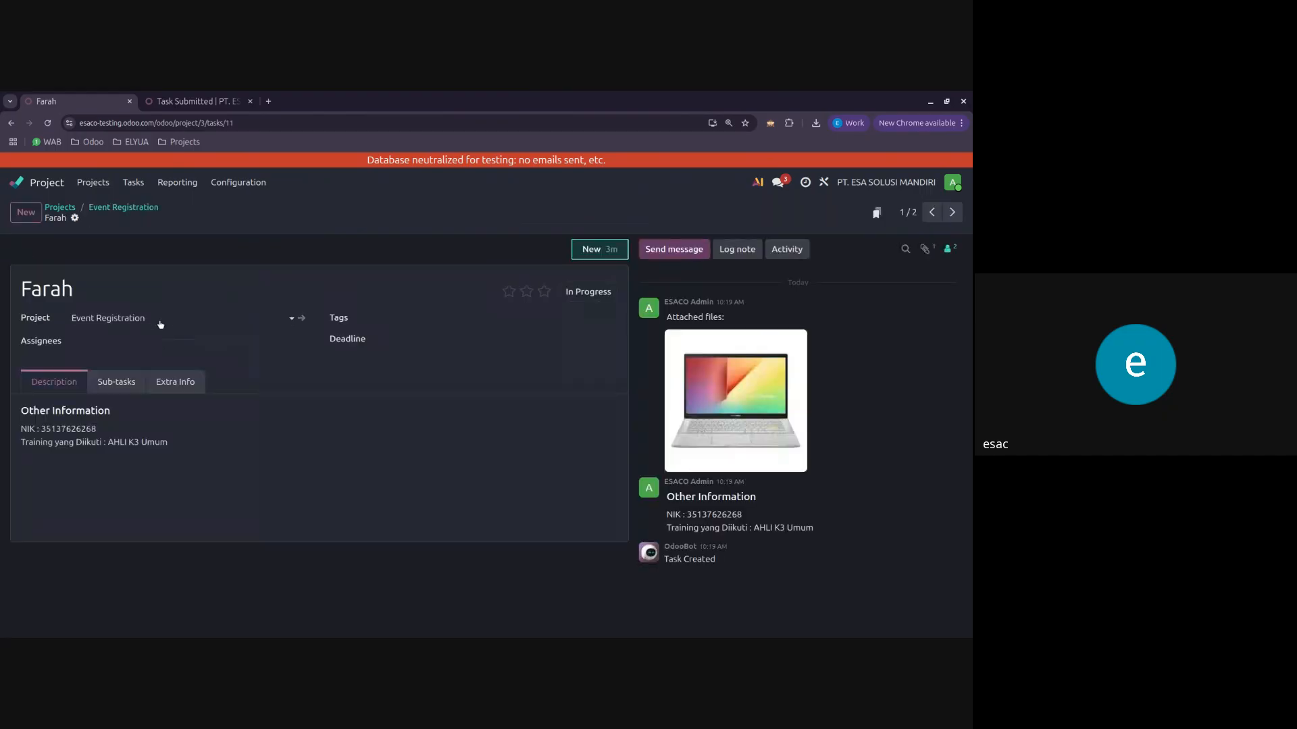
left_click(108, 211)
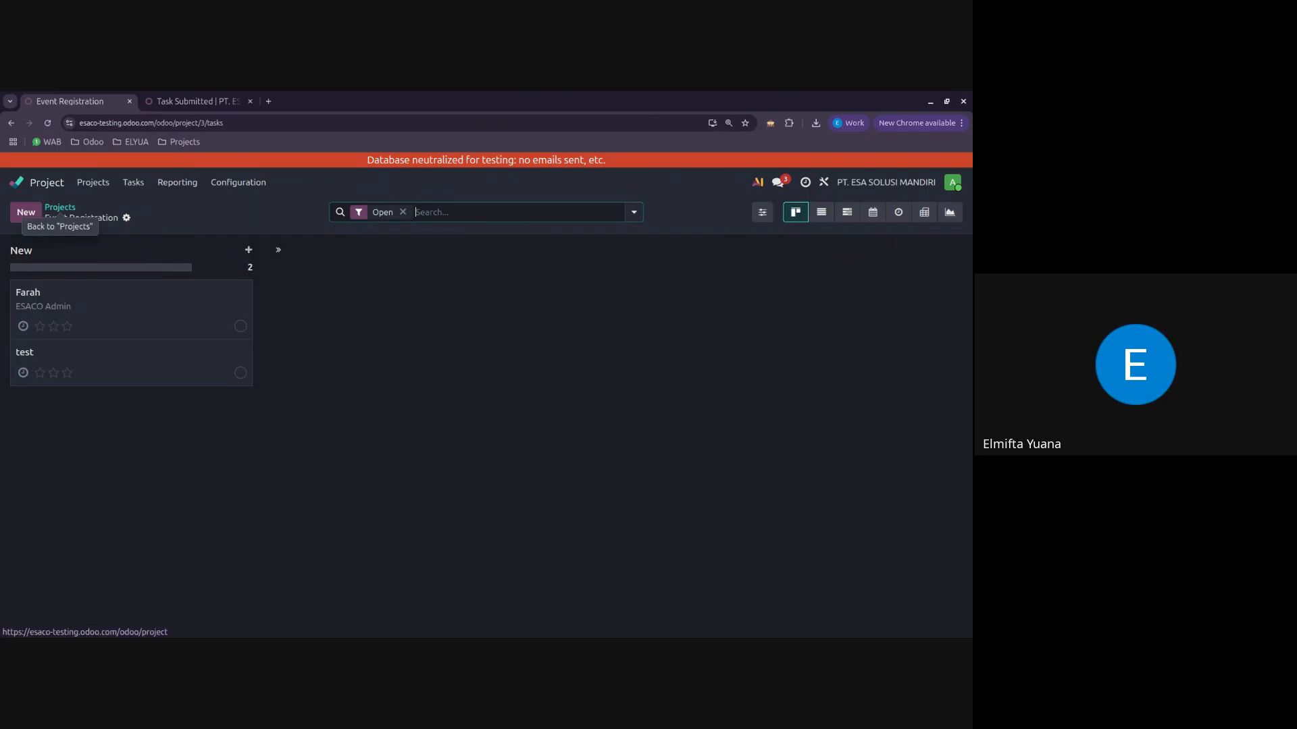
left_click(60, 209)
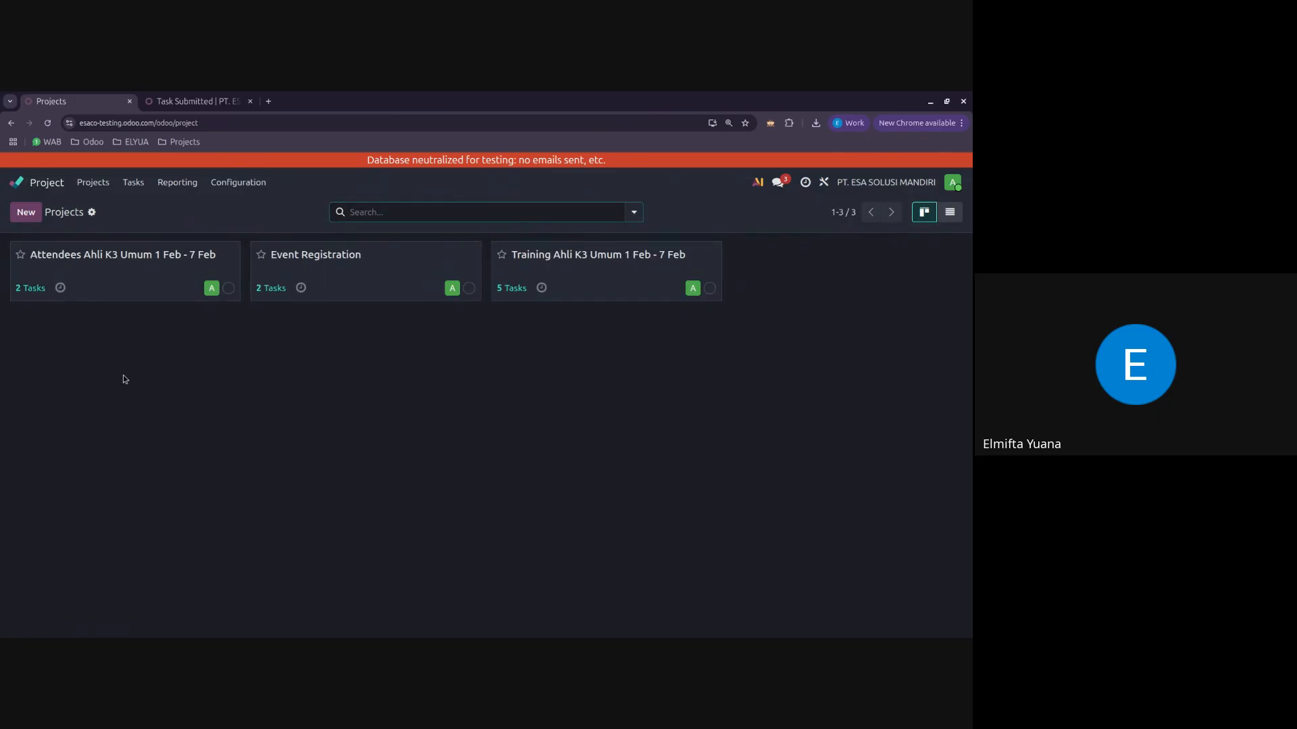
left_click(160, 280)
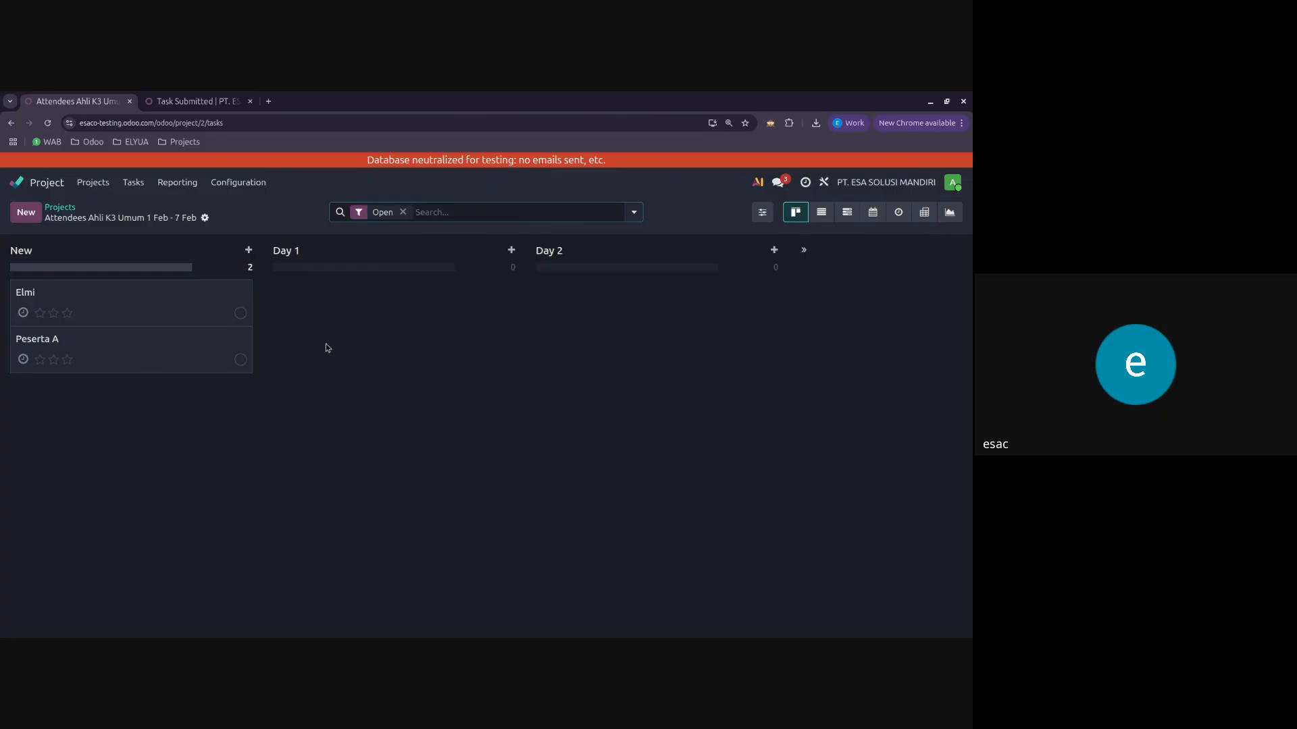
left_click(60, 208)
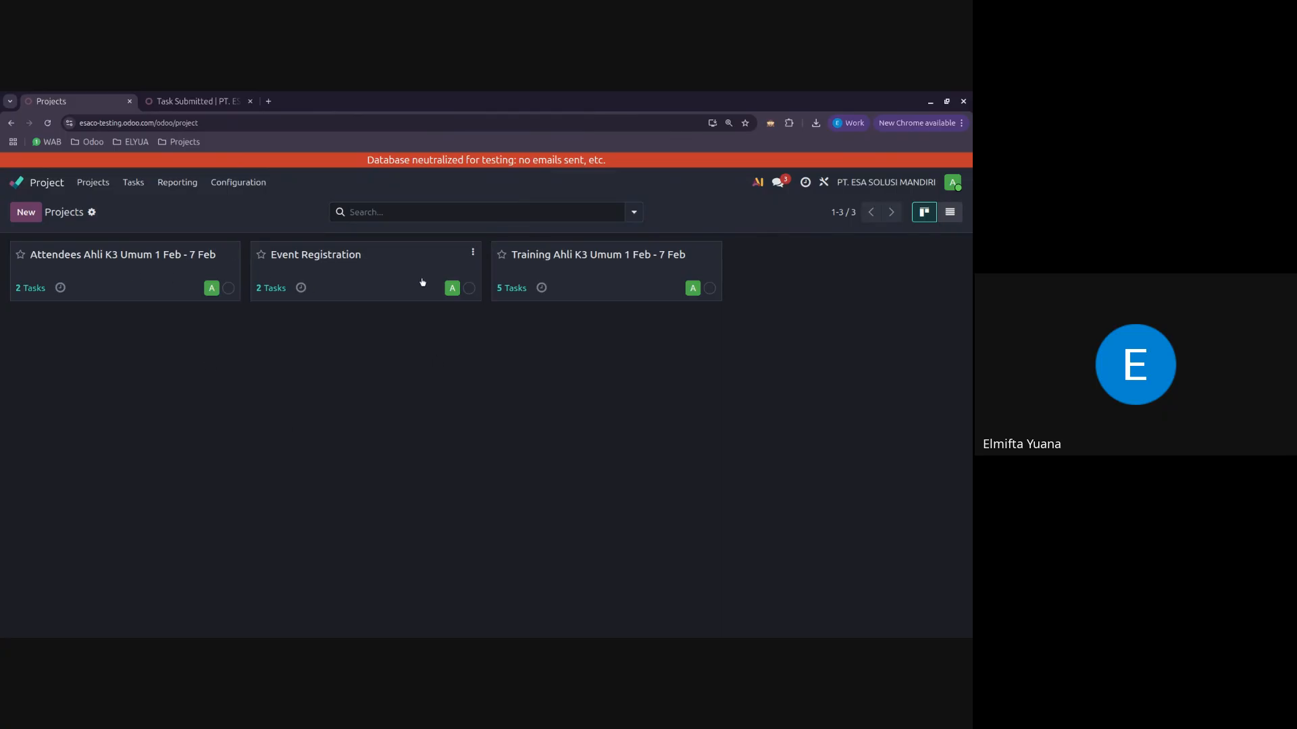
Step: Create a new project named Project Baru
left_click(26, 212)
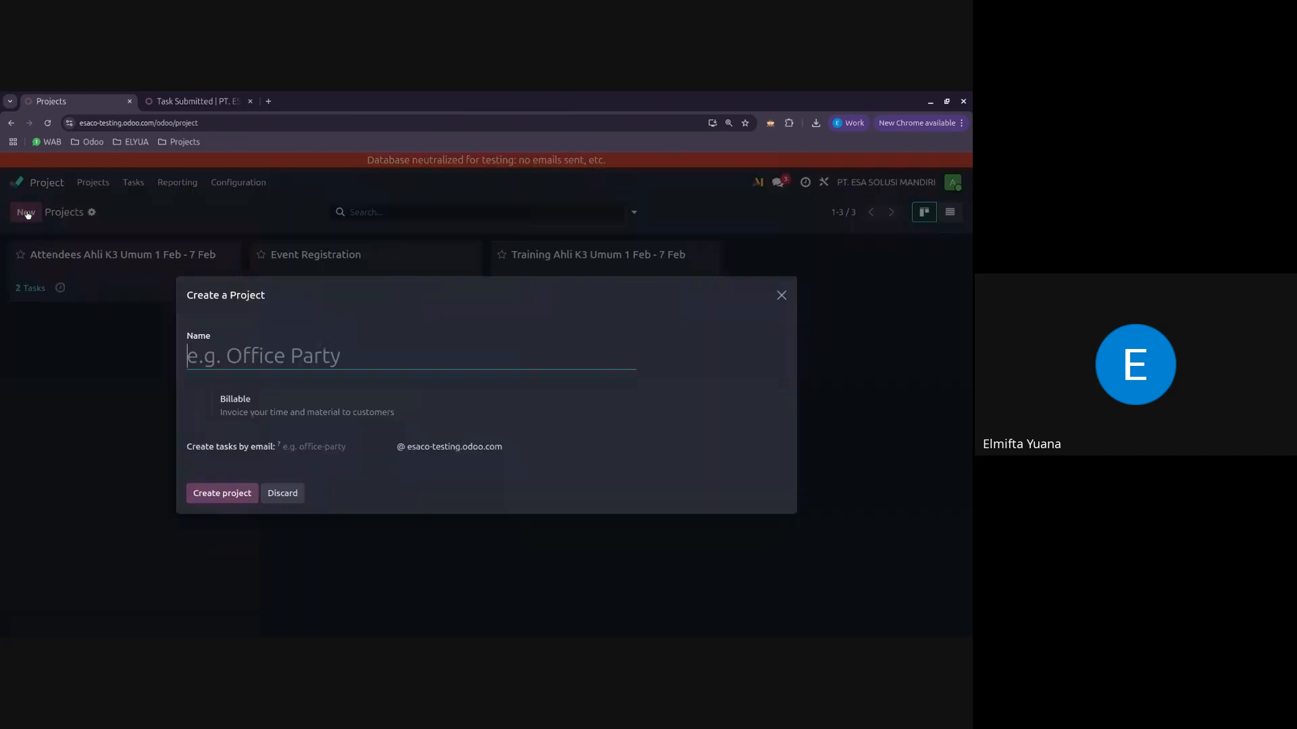
type("Proje")
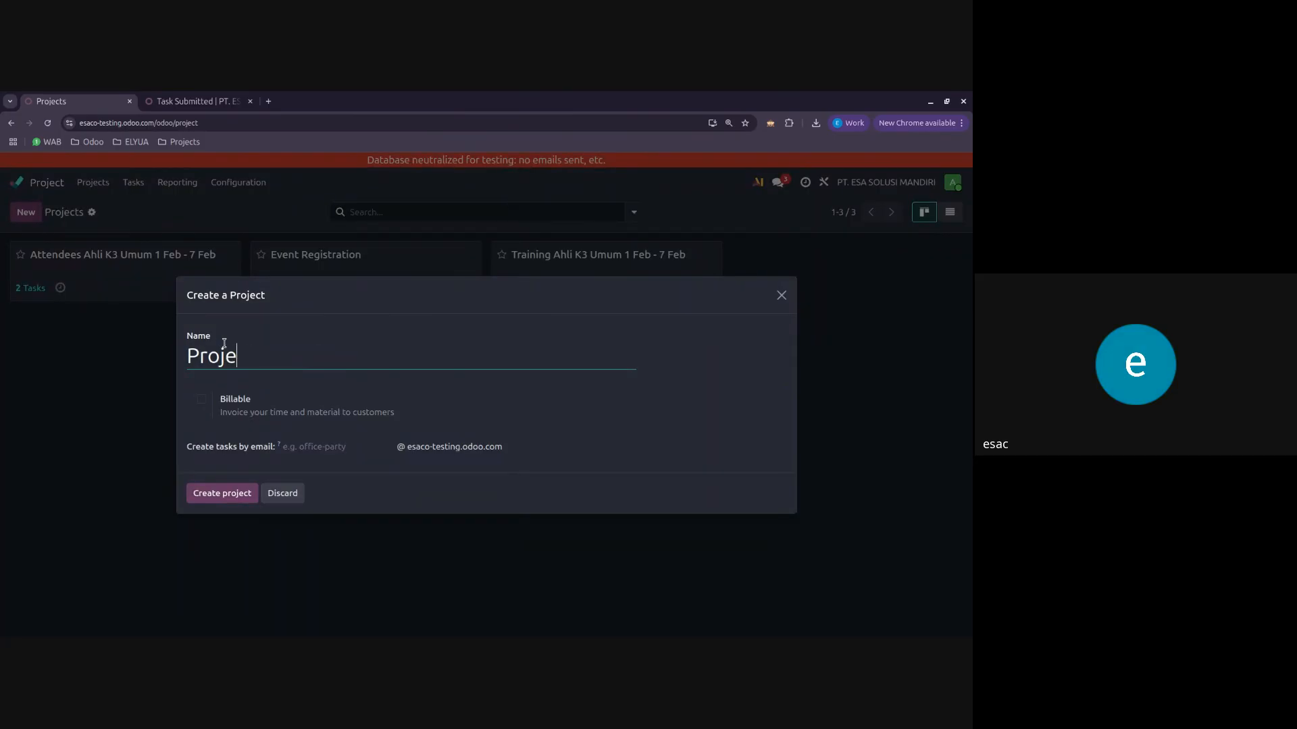
type("ct Baru")
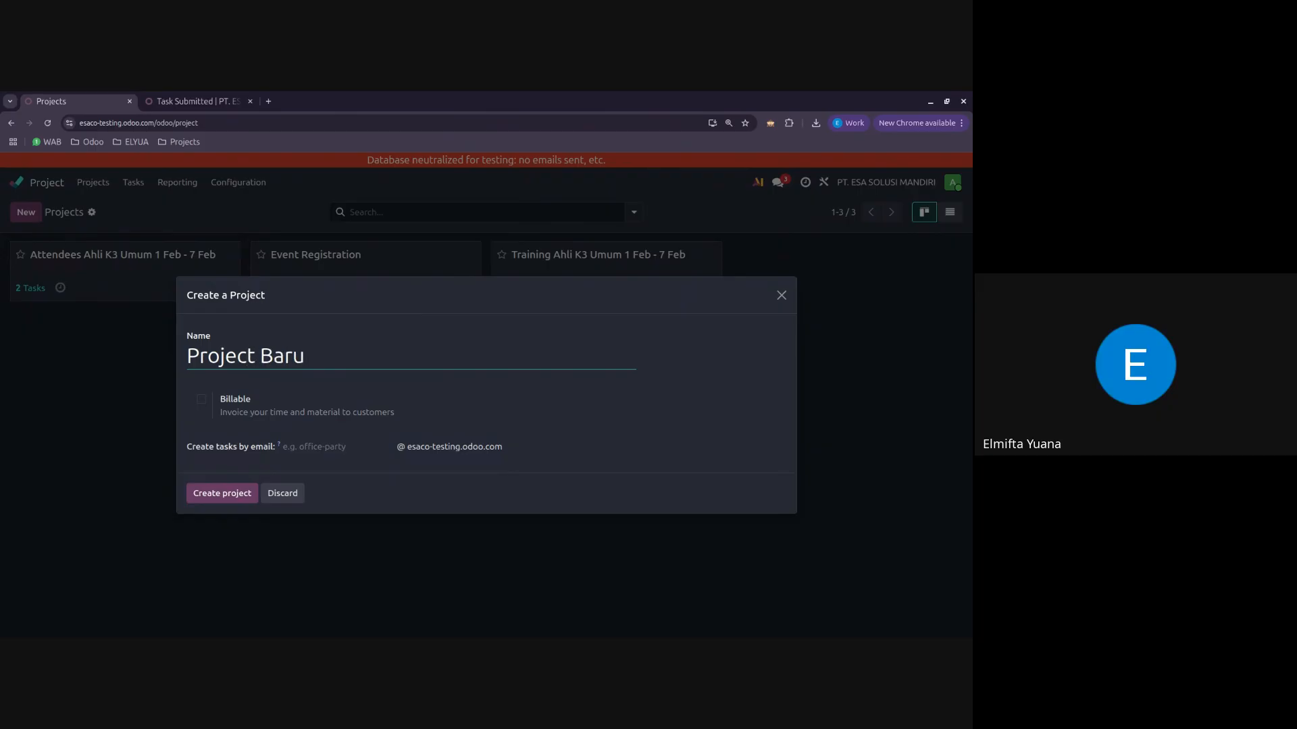
left_click(237, 492)
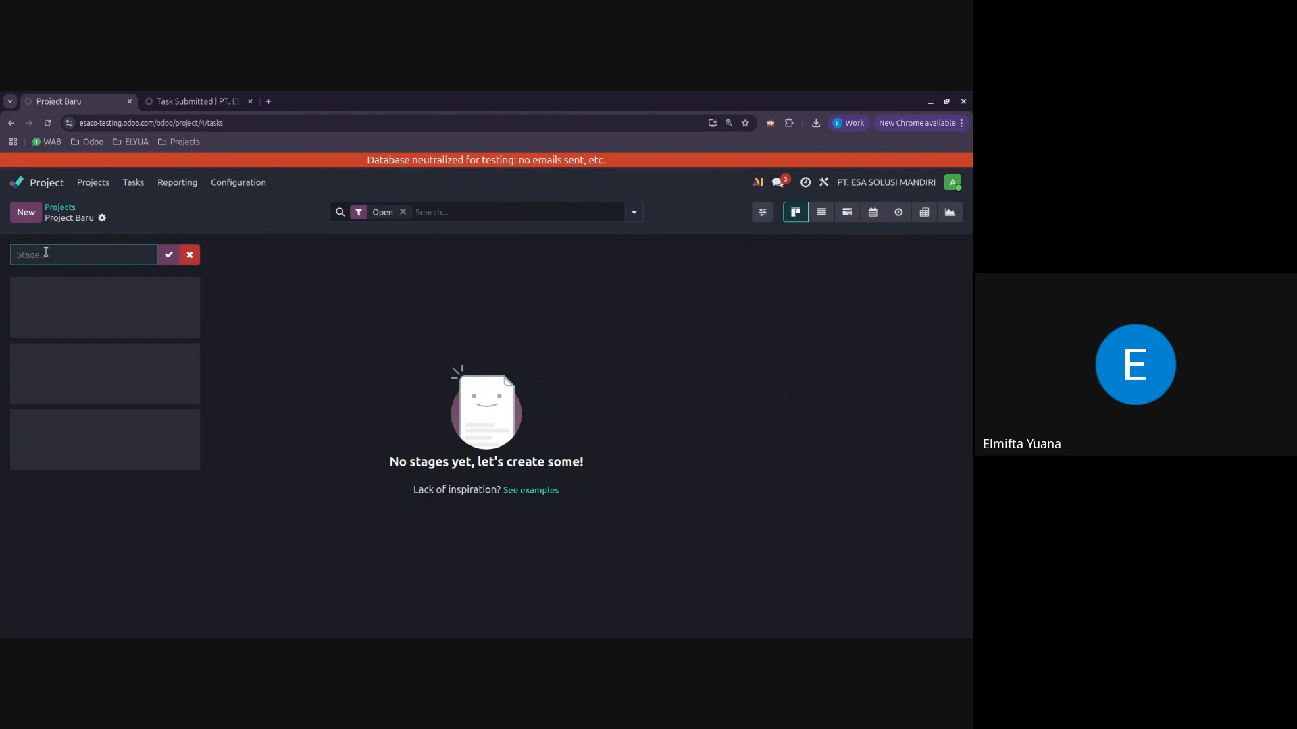
Step: Add a New stage to Project Baru and discard the started Day stage
type("New")
key("Return")
type("D")
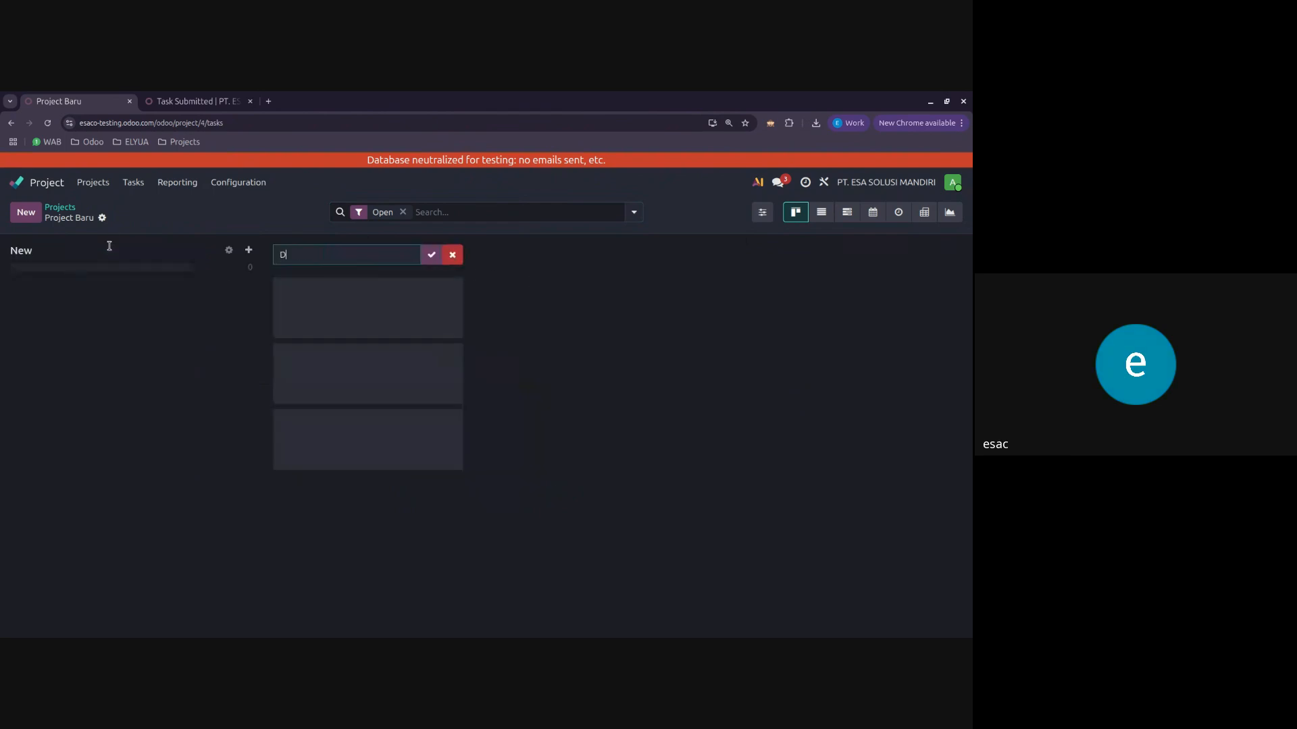
type("ay 1")
left_click(453, 254)
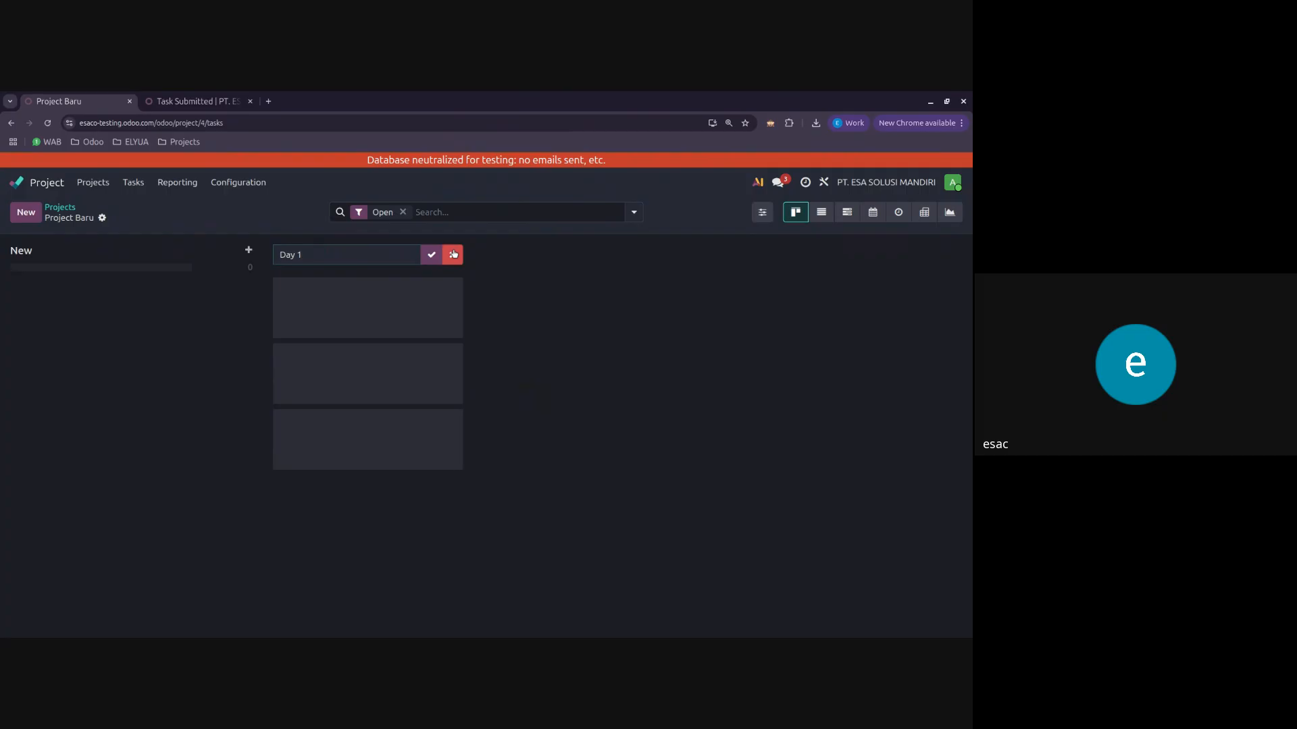
Step: Check the Event Registration and Attendees Ahli K3 Umum 1 Feb - 7 Feb boards and return to the projects overview
left_click(60, 207)
left_click(339, 278)
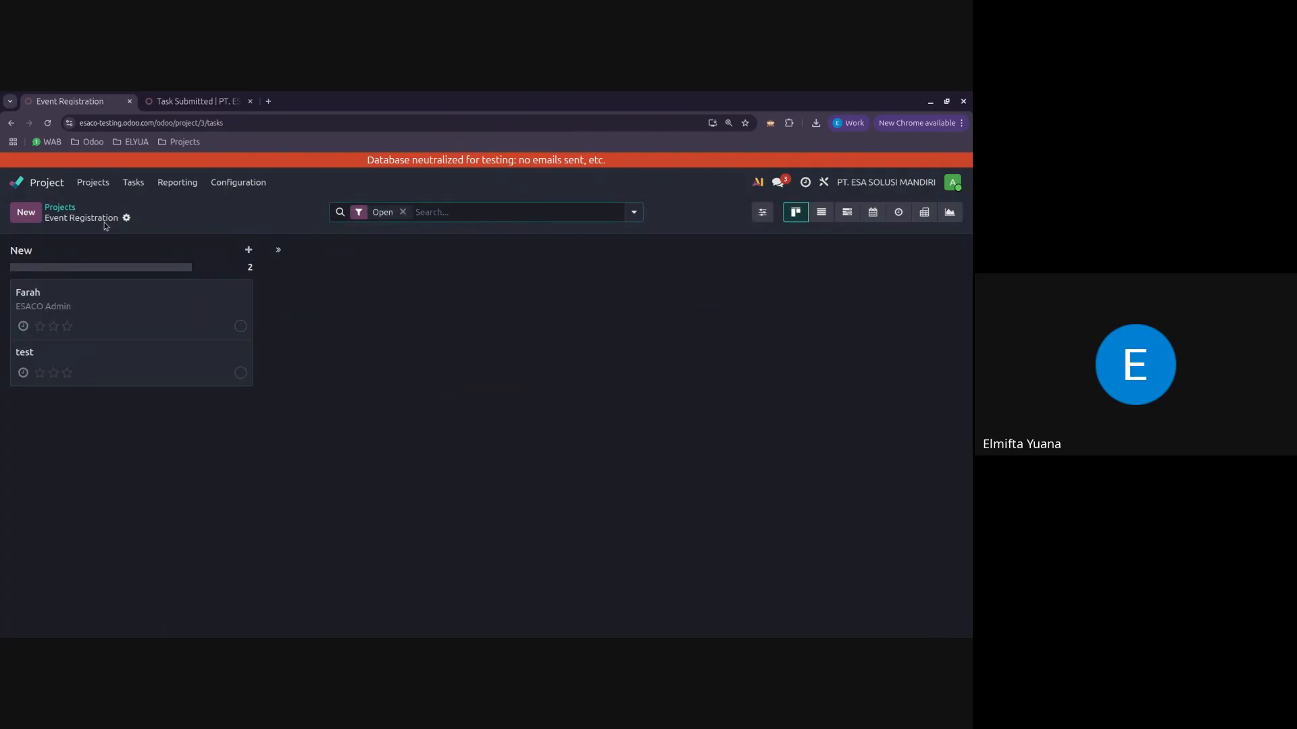
left_click(75, 213)
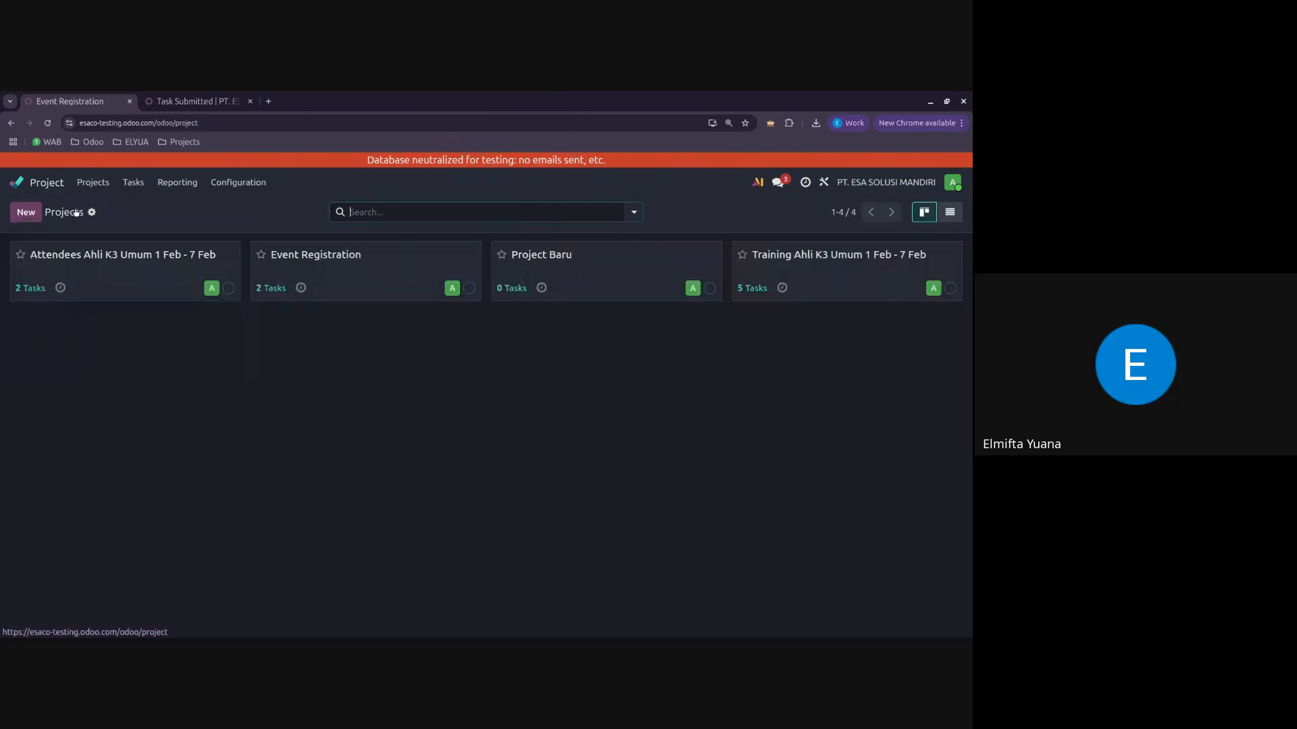
left_click(91, 268)
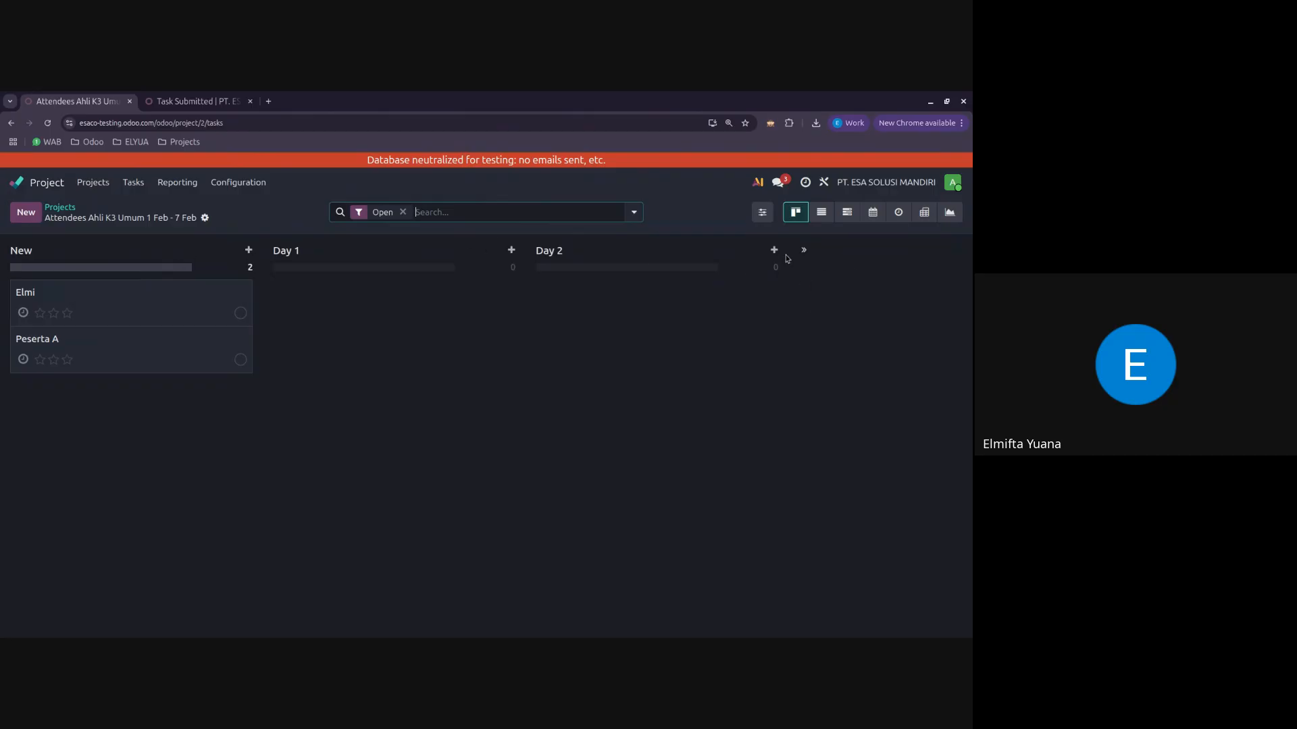
left_click(60, 207)
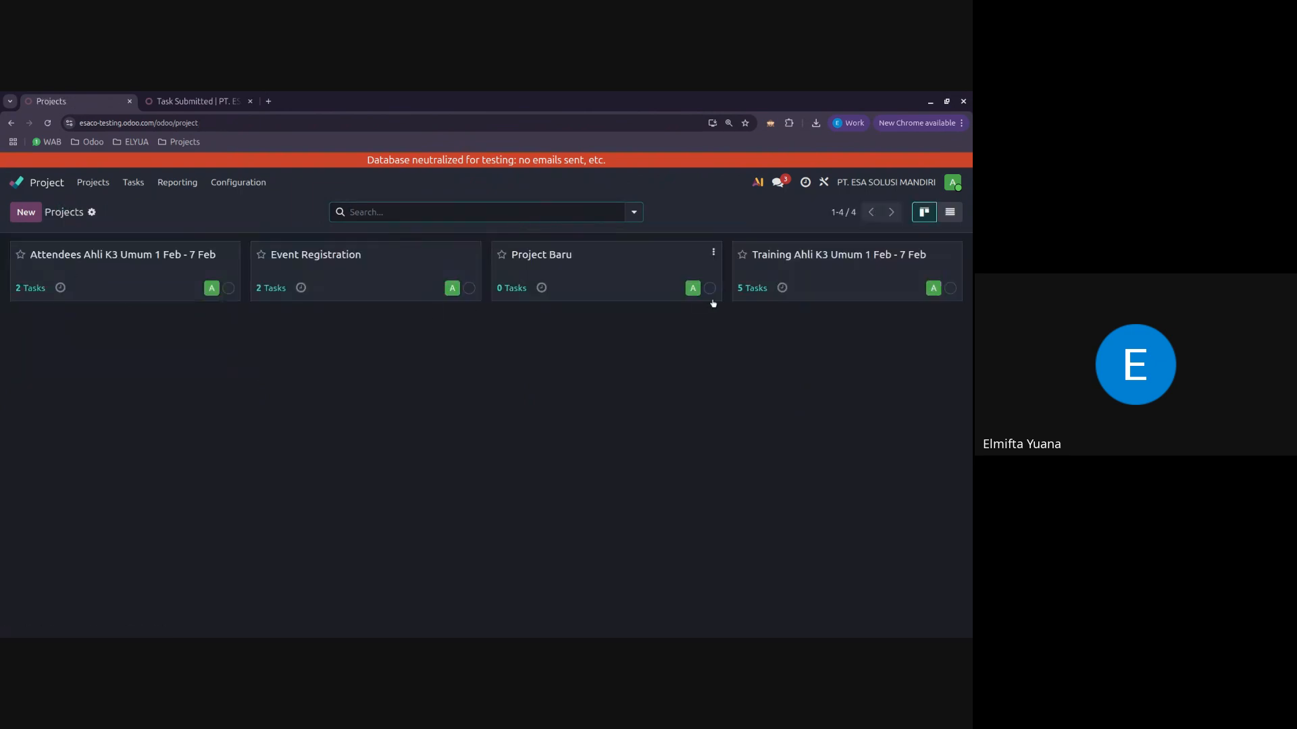
Step: Delete the project Project Baru from its settings page and confirm the deletion
left_click(585, 268)
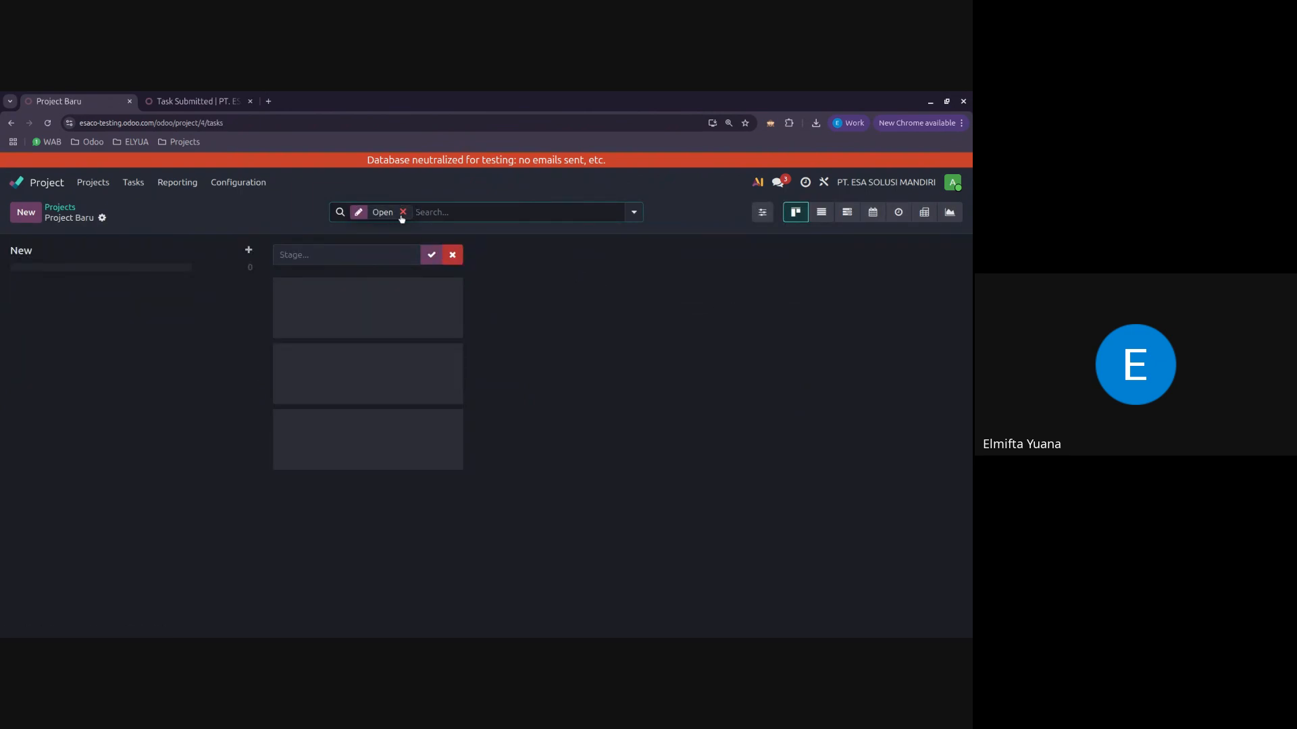
left_click(102, 217)
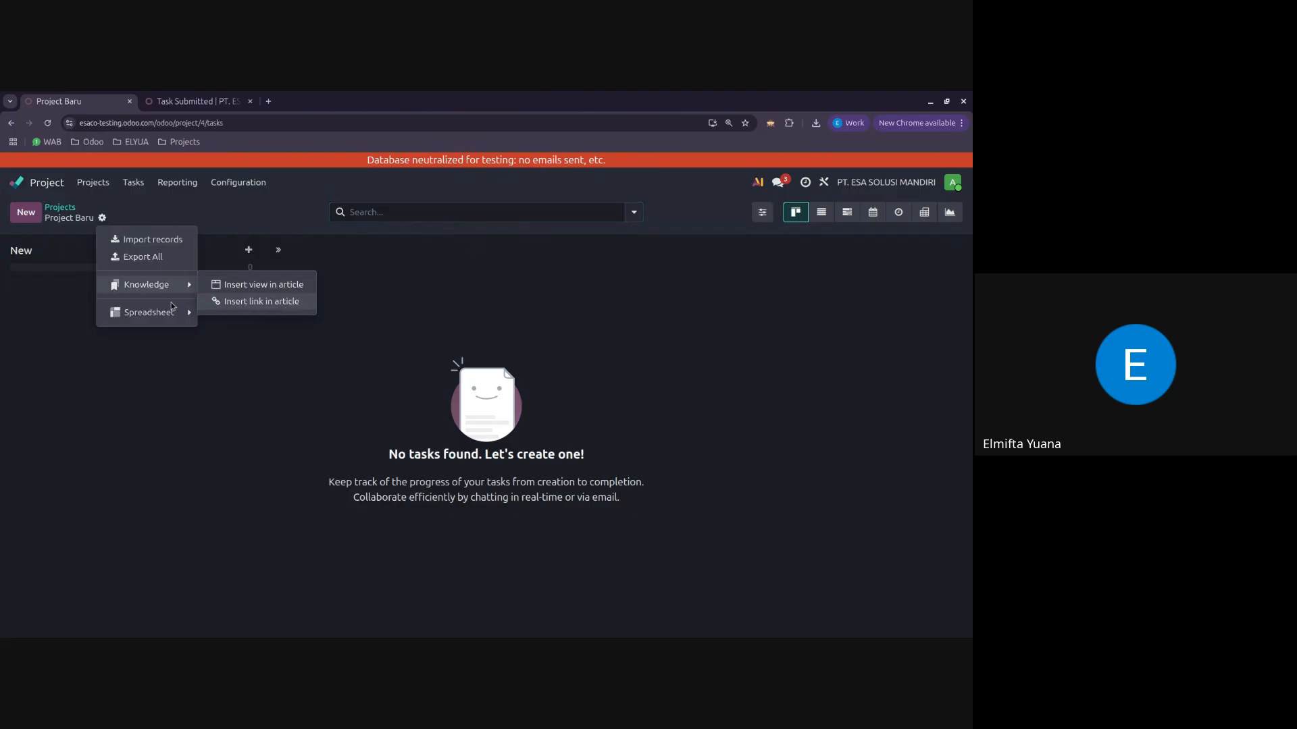
left_click(71, 209)
left_click(713, 252)
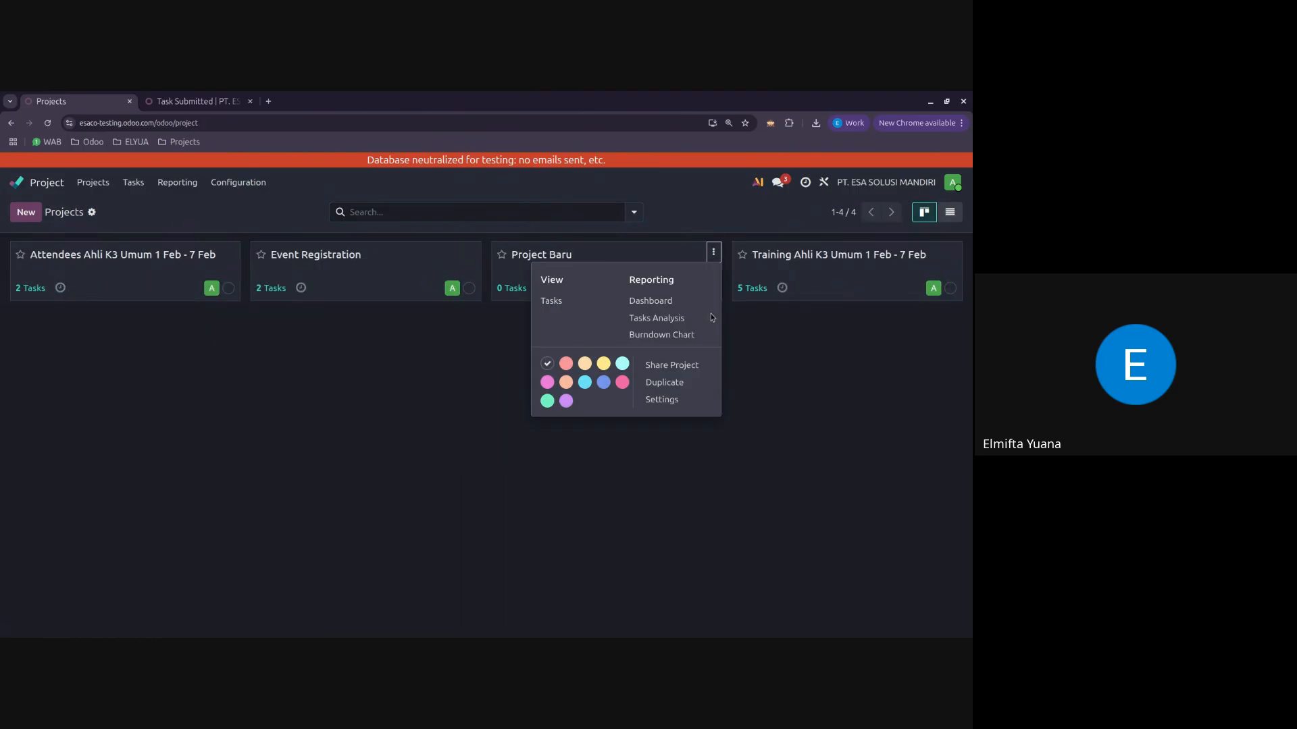
left_click(675, 399)
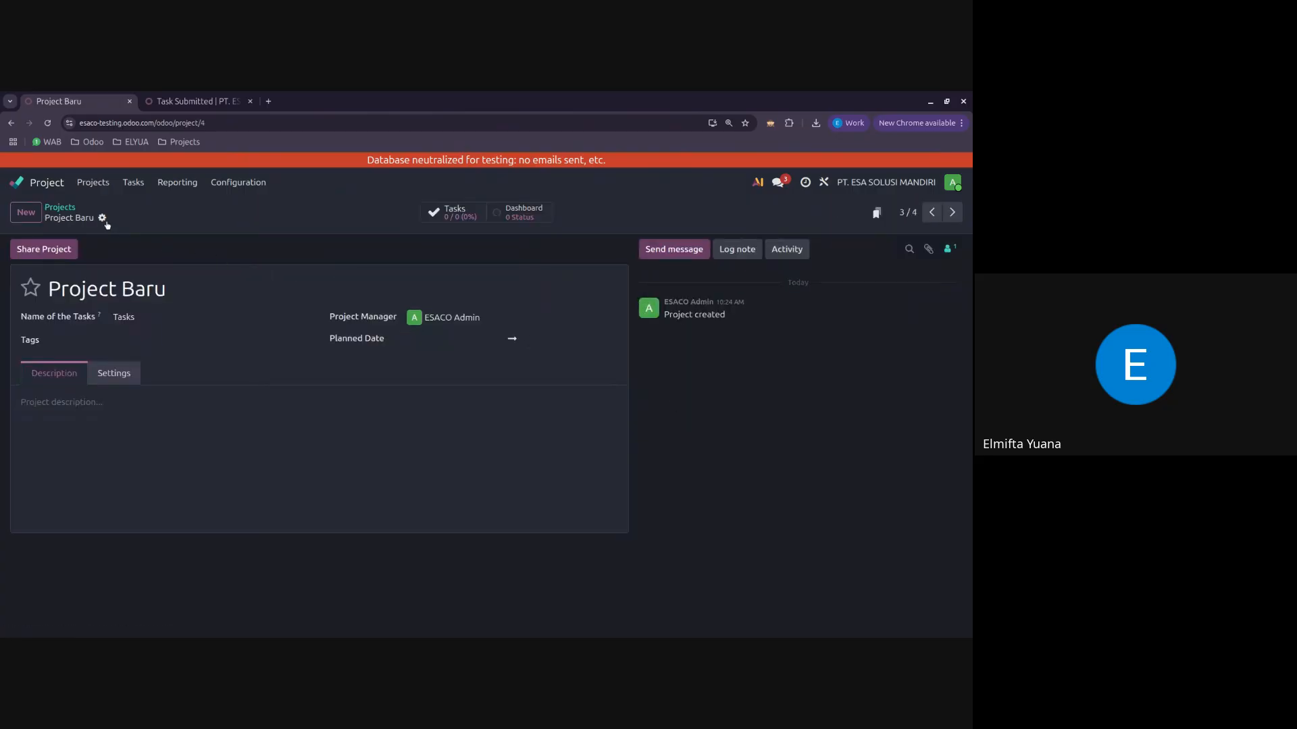
left_click(102, 218)
left_click(136, 291)
left_click(309, 455)
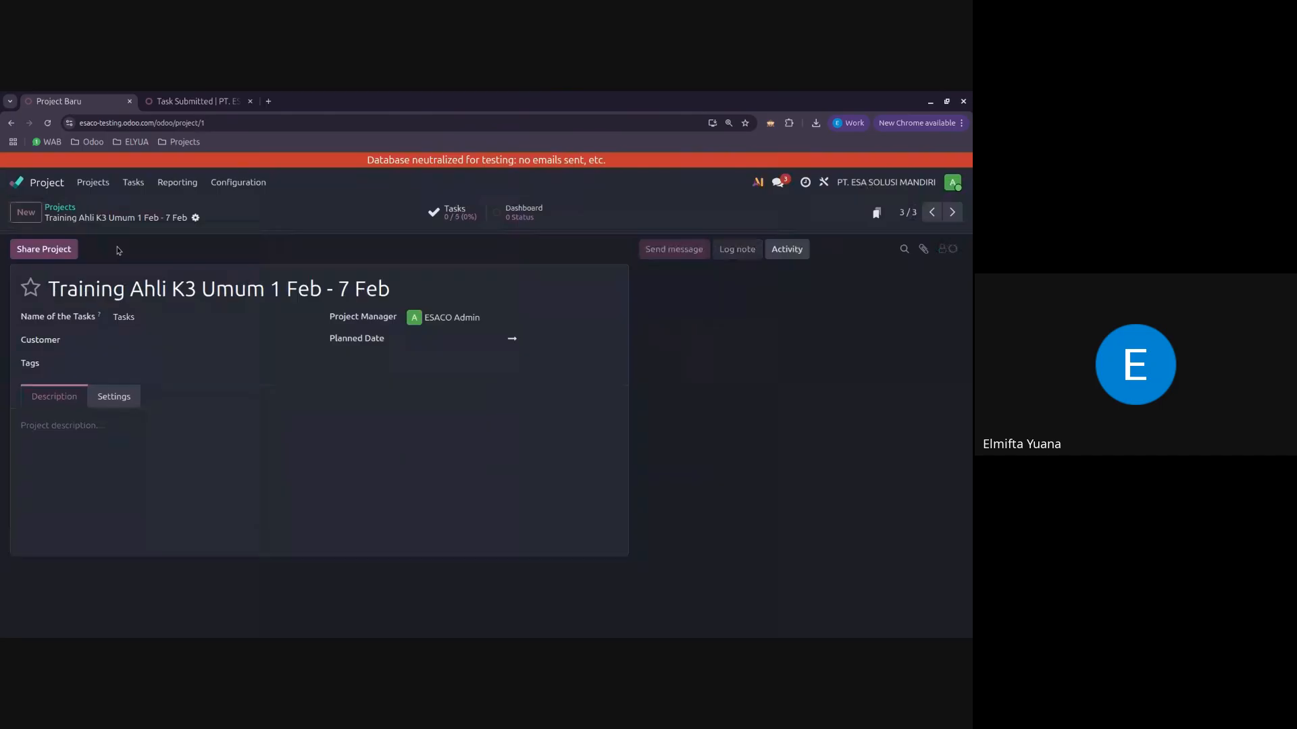
Step: Return to the projects overview and create a new project named Attendees
left_click(65, 208)
left_click(26, 213)
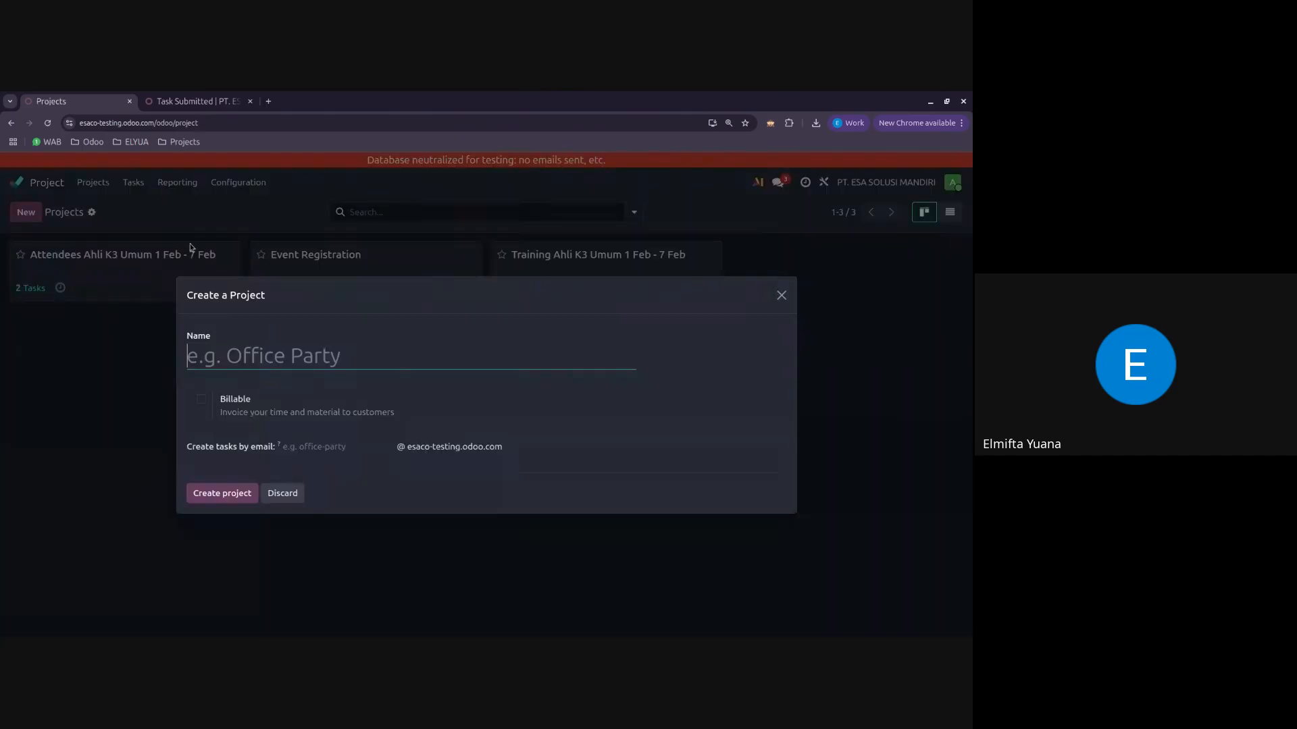
type("Atte")
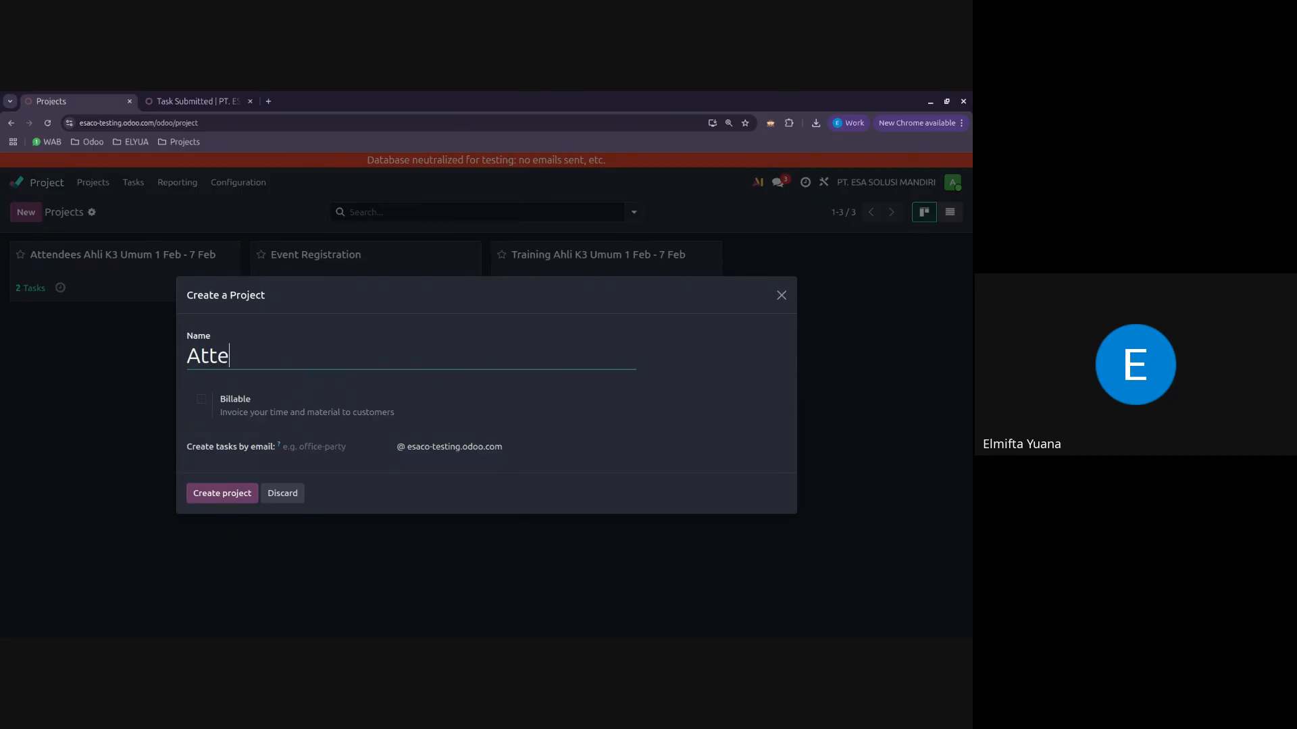
type("ndees")
left_click(224, 494)
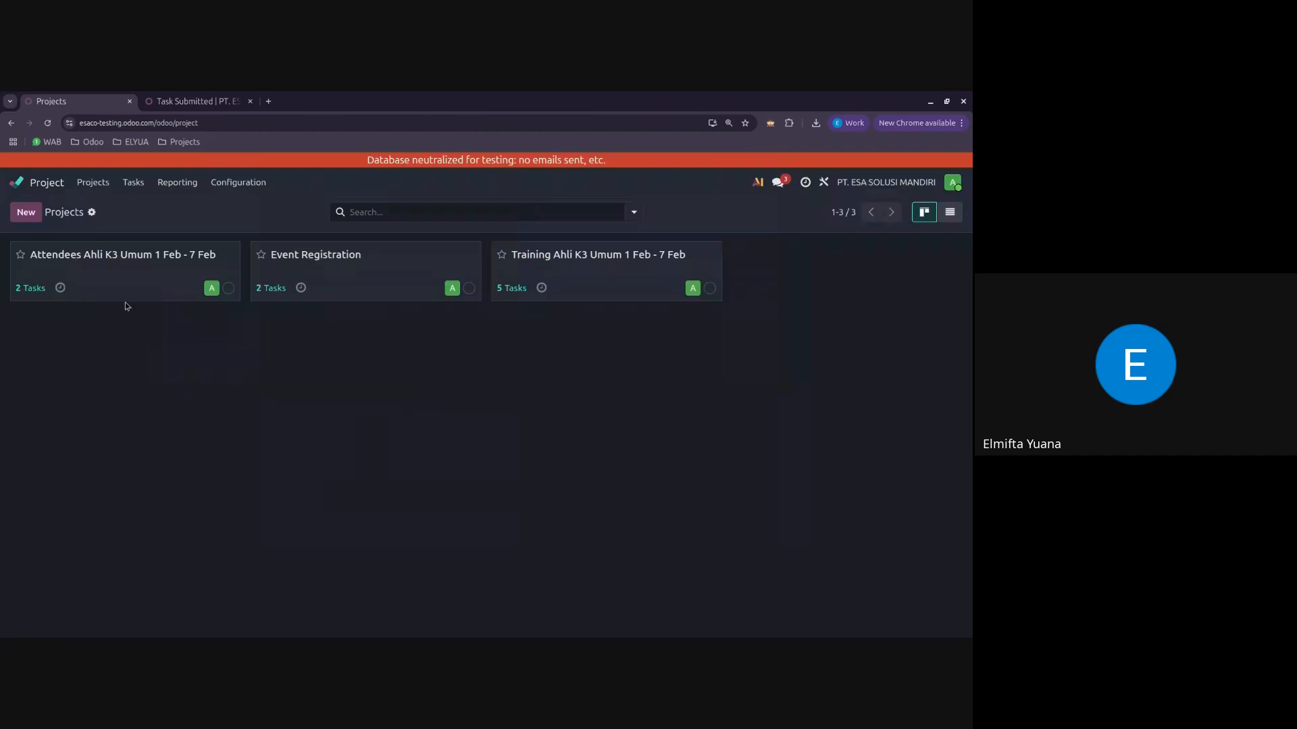
Step: Add the stages New, Lulus and Tidak Lulus to the Attendees project
left_click(109, 255)
type("New")
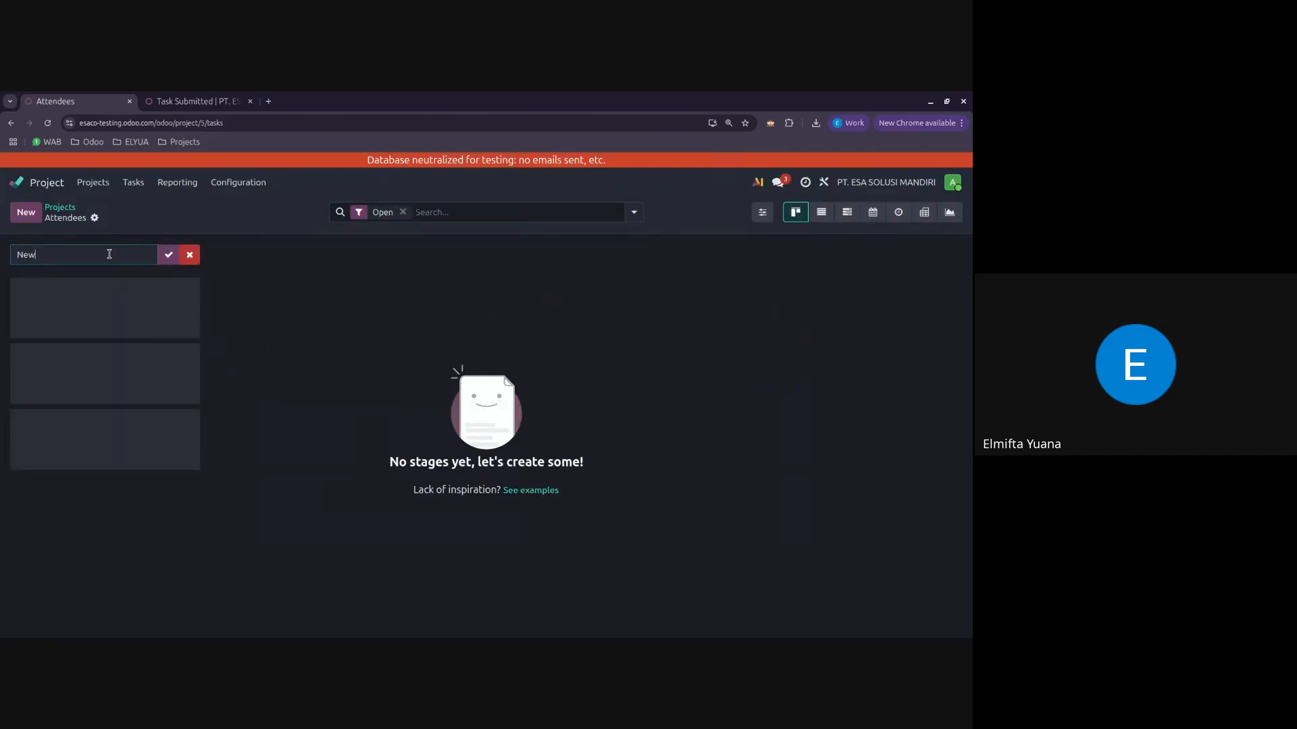
key("Return")
type("Lulus")
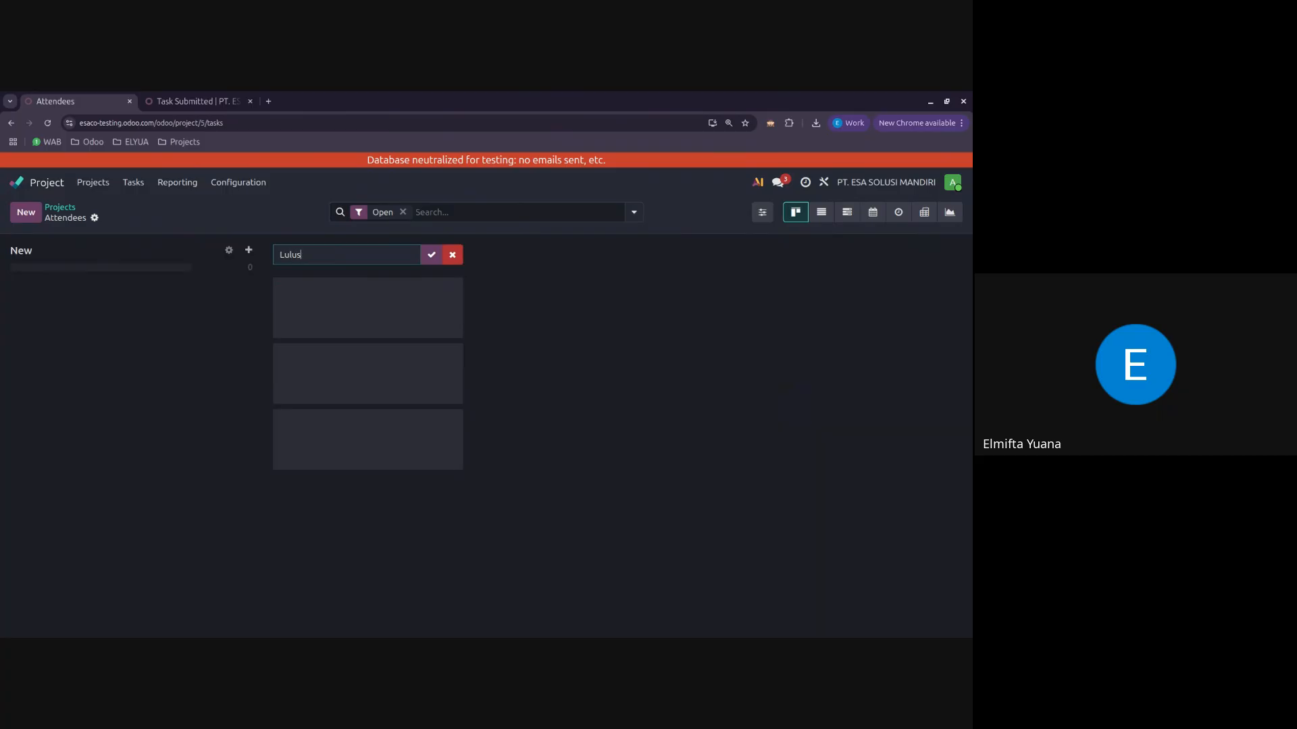
key("Return")
type("Tidak Lulus")
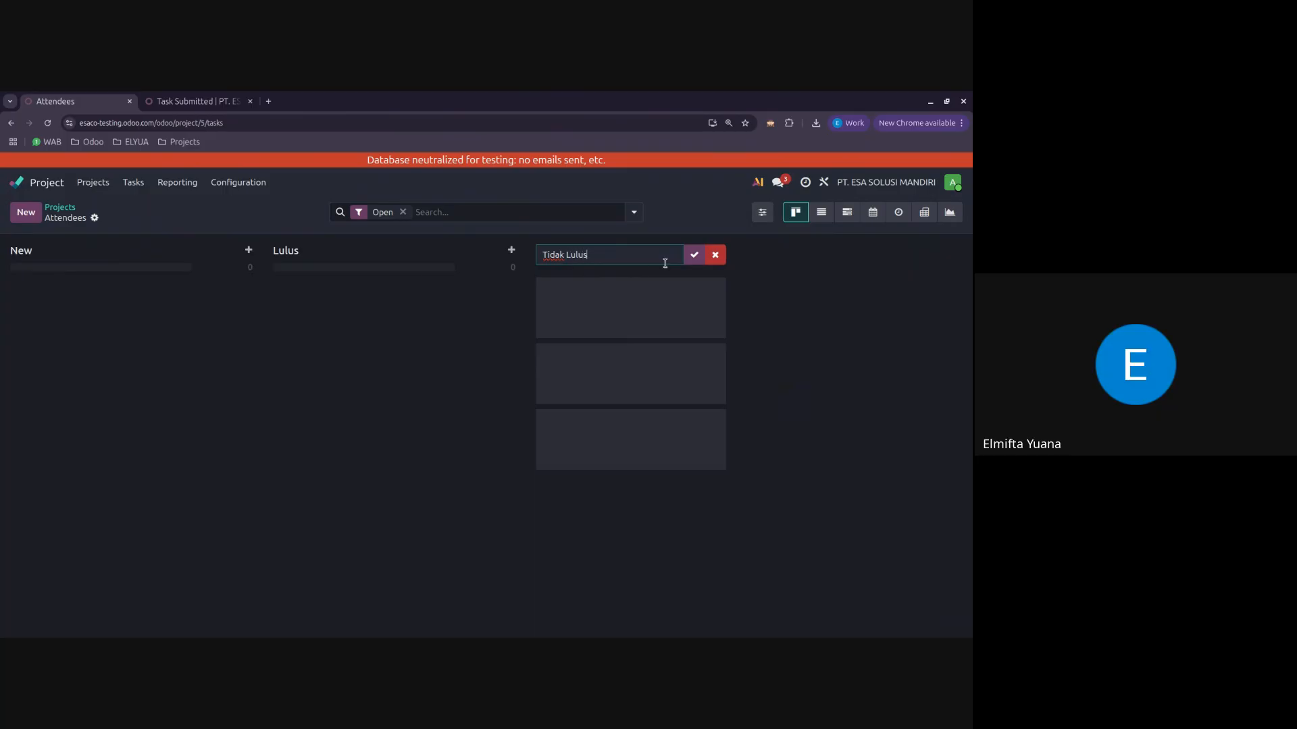
left_click(694, 255)
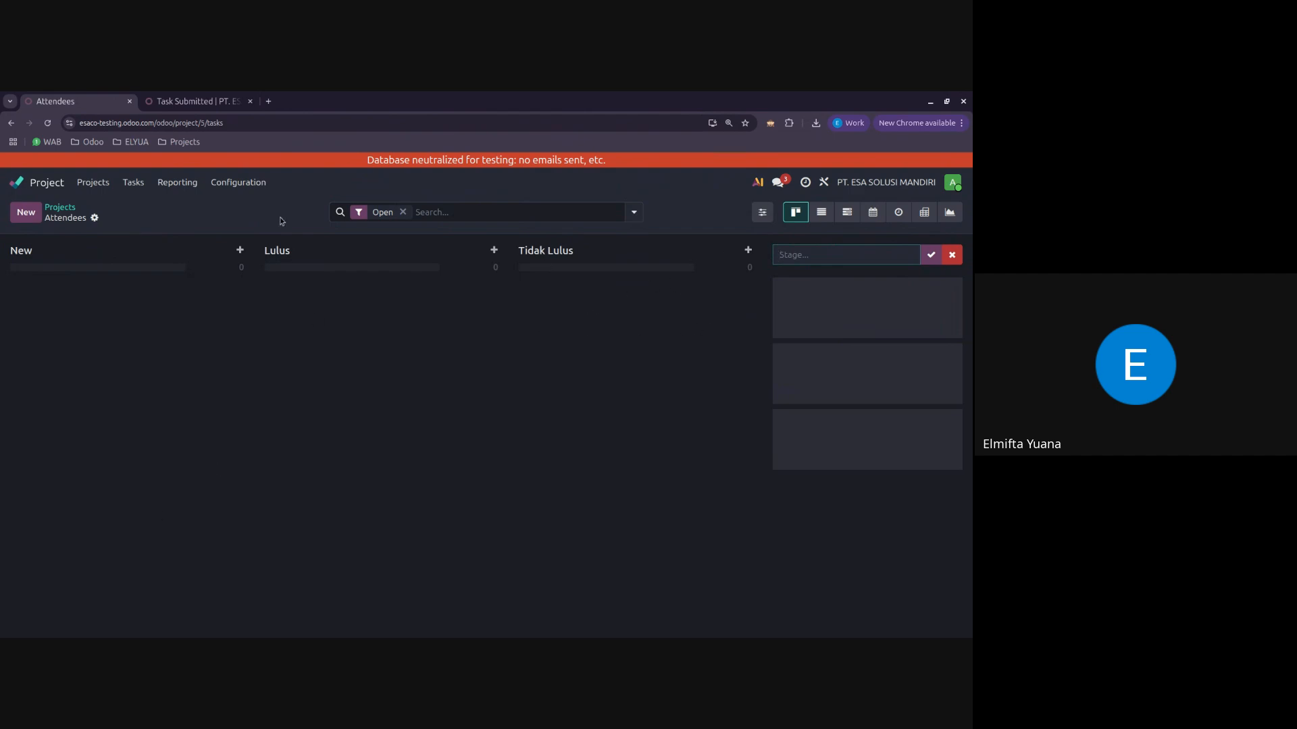
Step: Open the settings page of the Attendees project and convert the project to a template
left_click(54, 209)
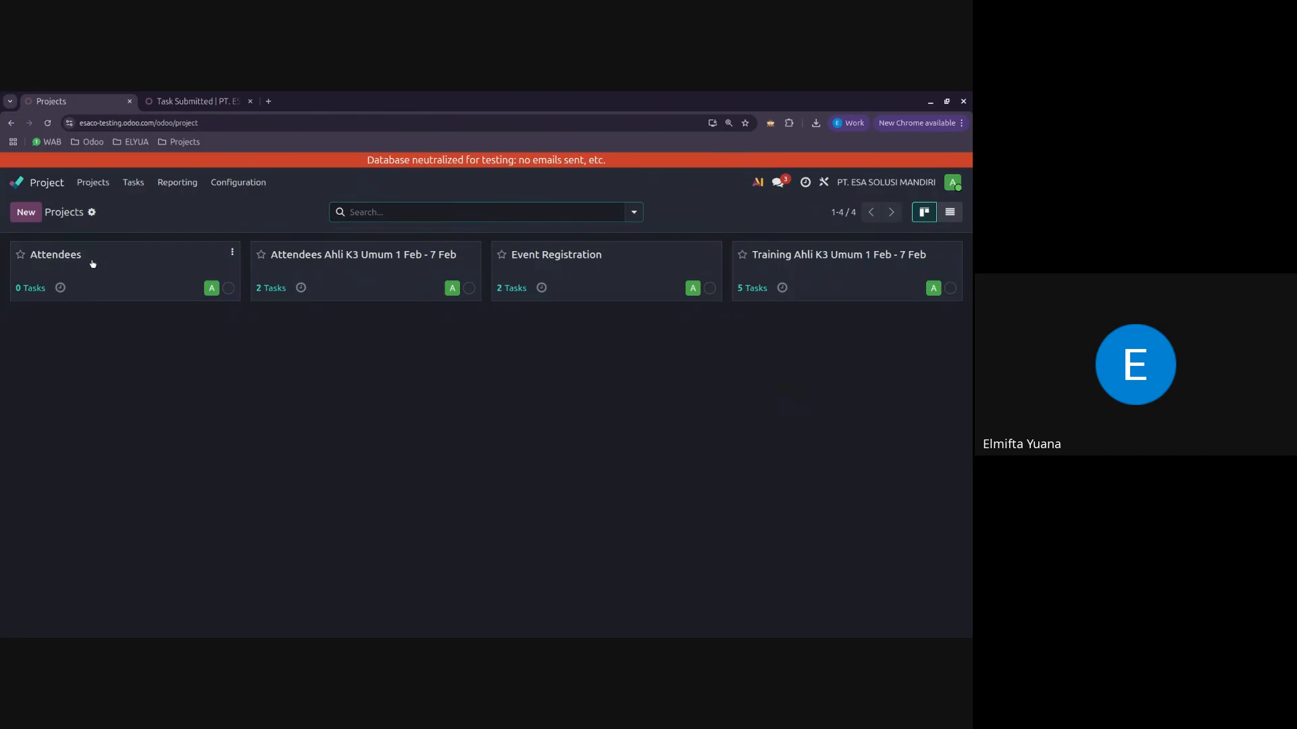
left_click(233, 253)
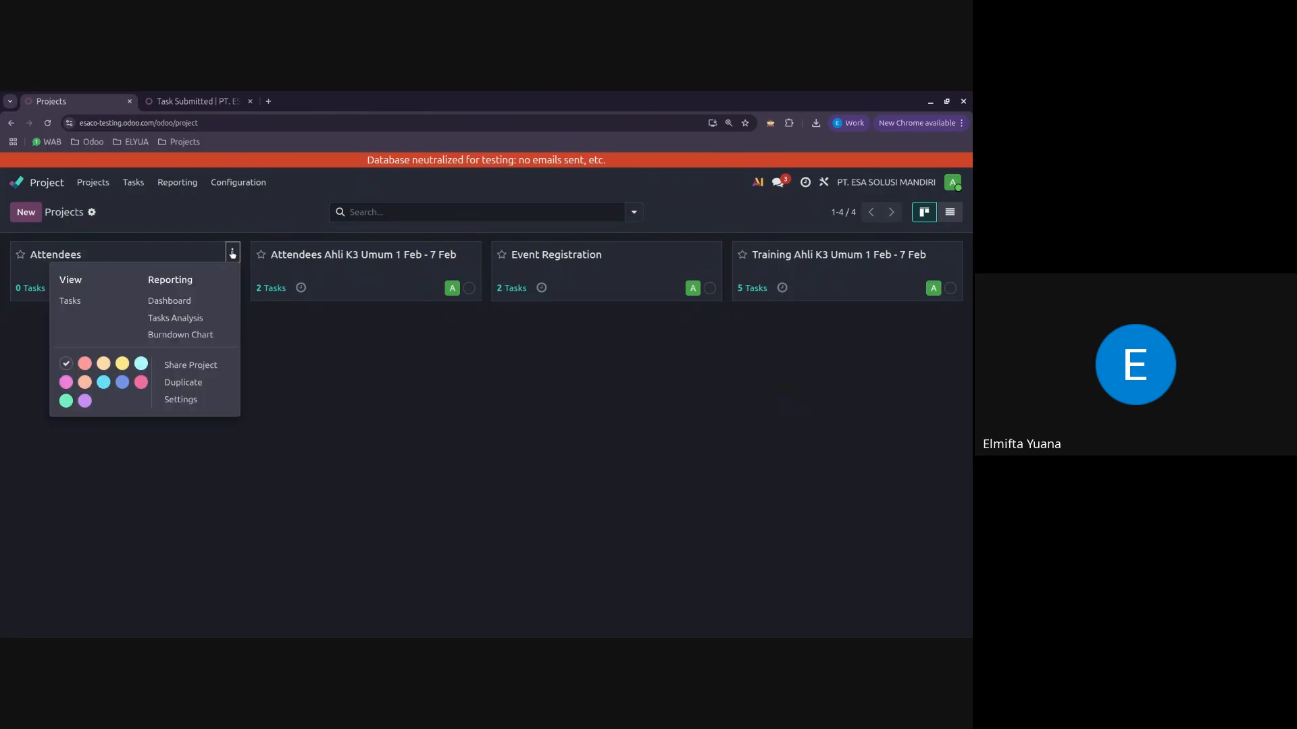
left_click(196, 401)
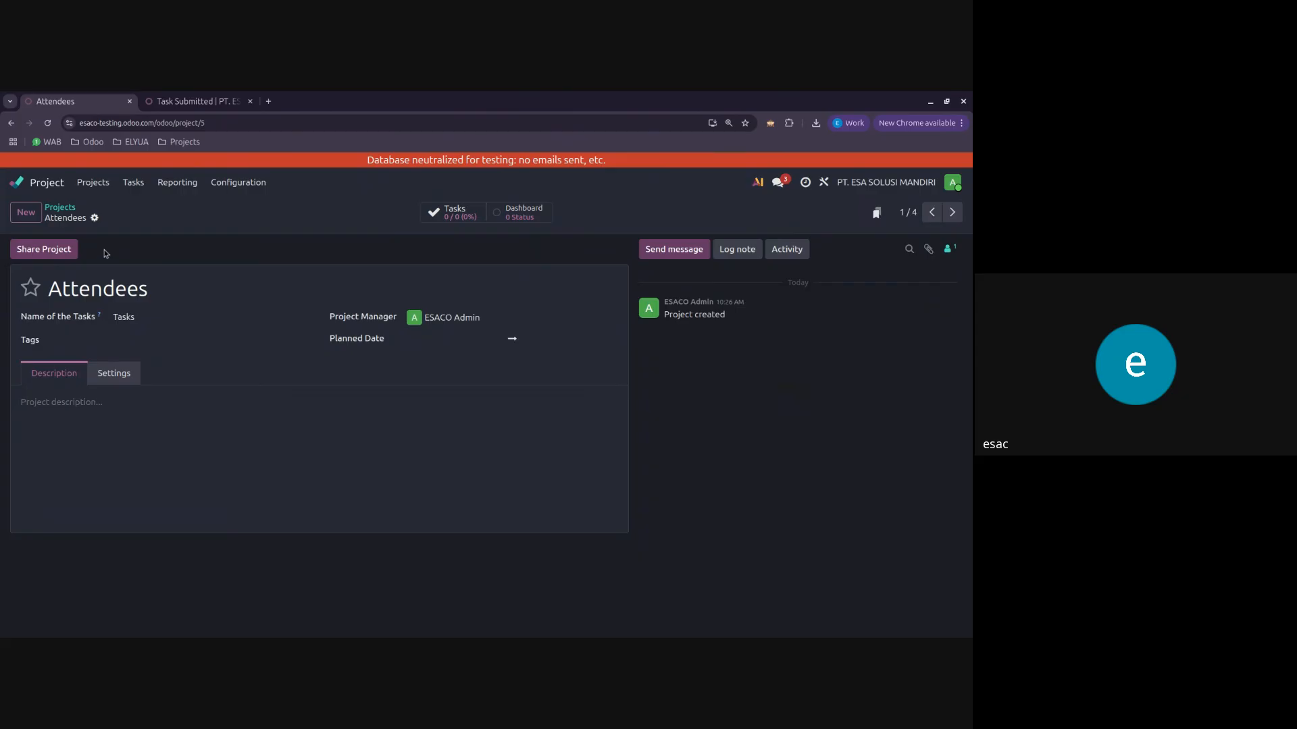
left_click(94, 218)
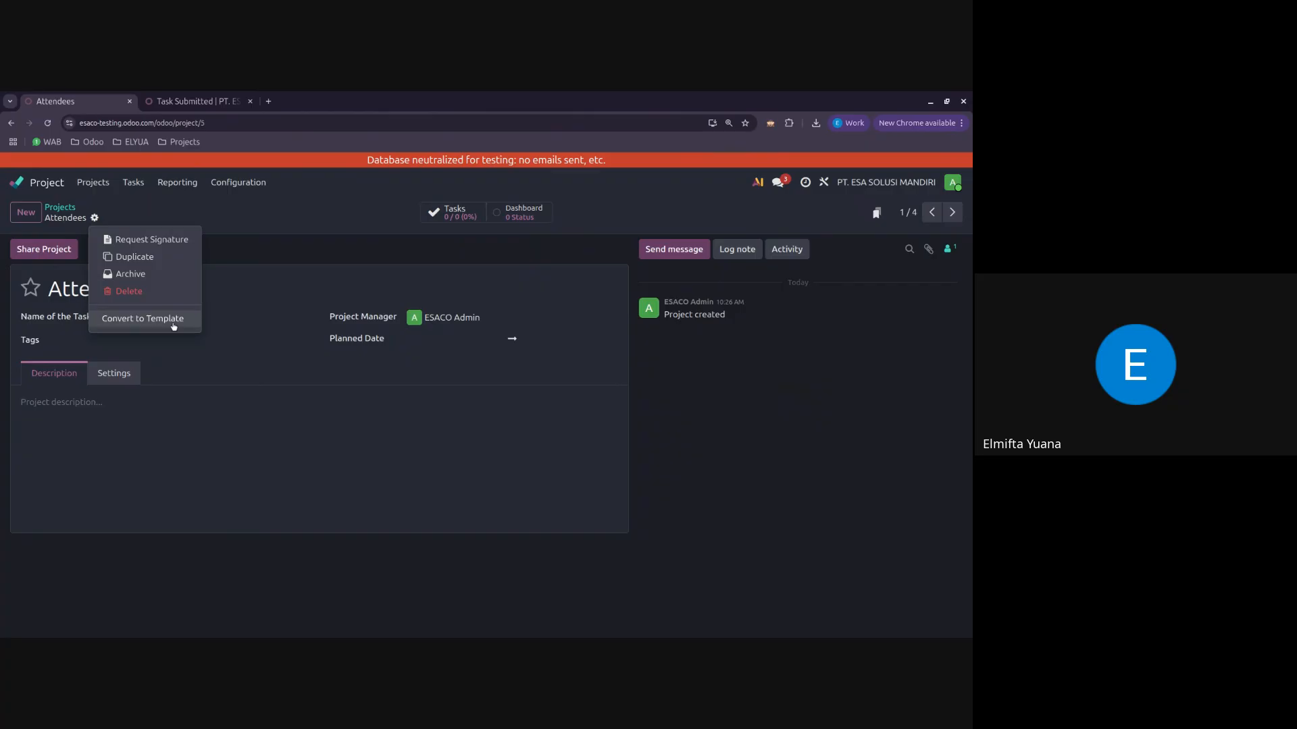
left_click(173, 327)
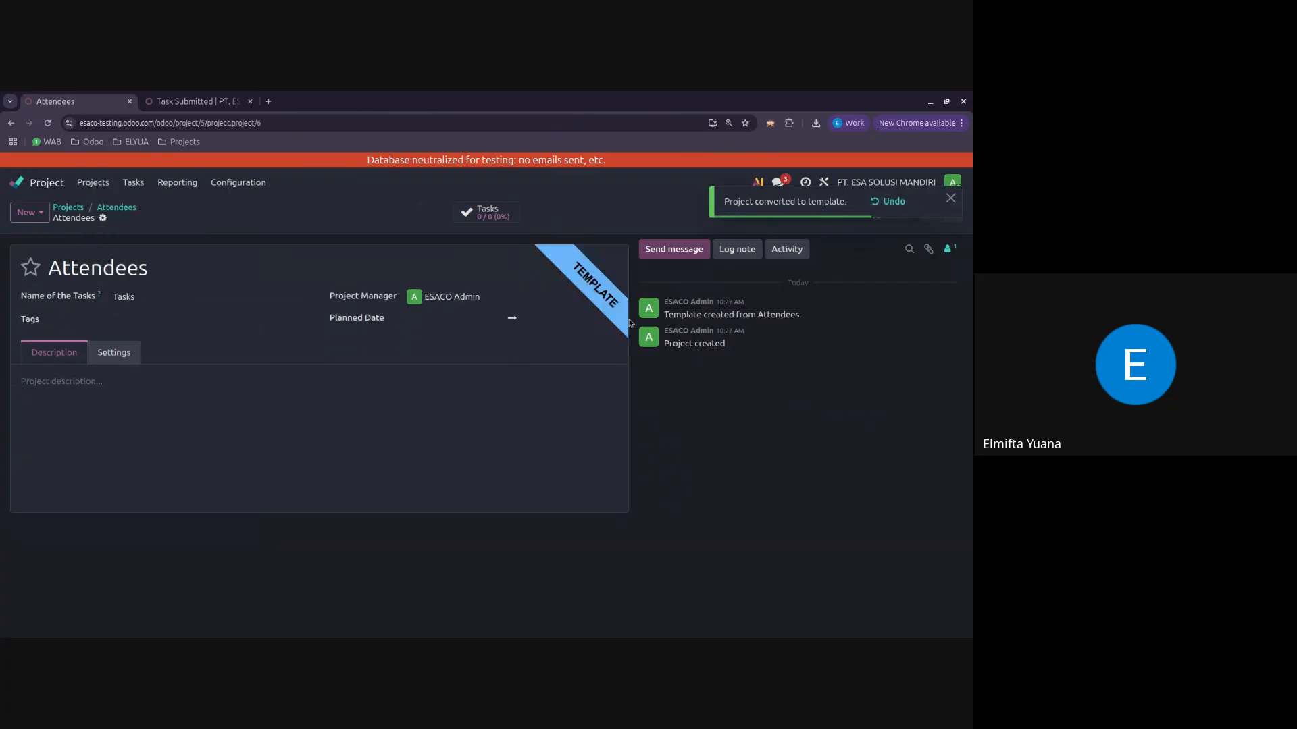
Step: From the projects overview, create a project from the Attendees template named Attendees Ahli K3 Umum 15 Feb - 20 Feb
left_click(126, 210)
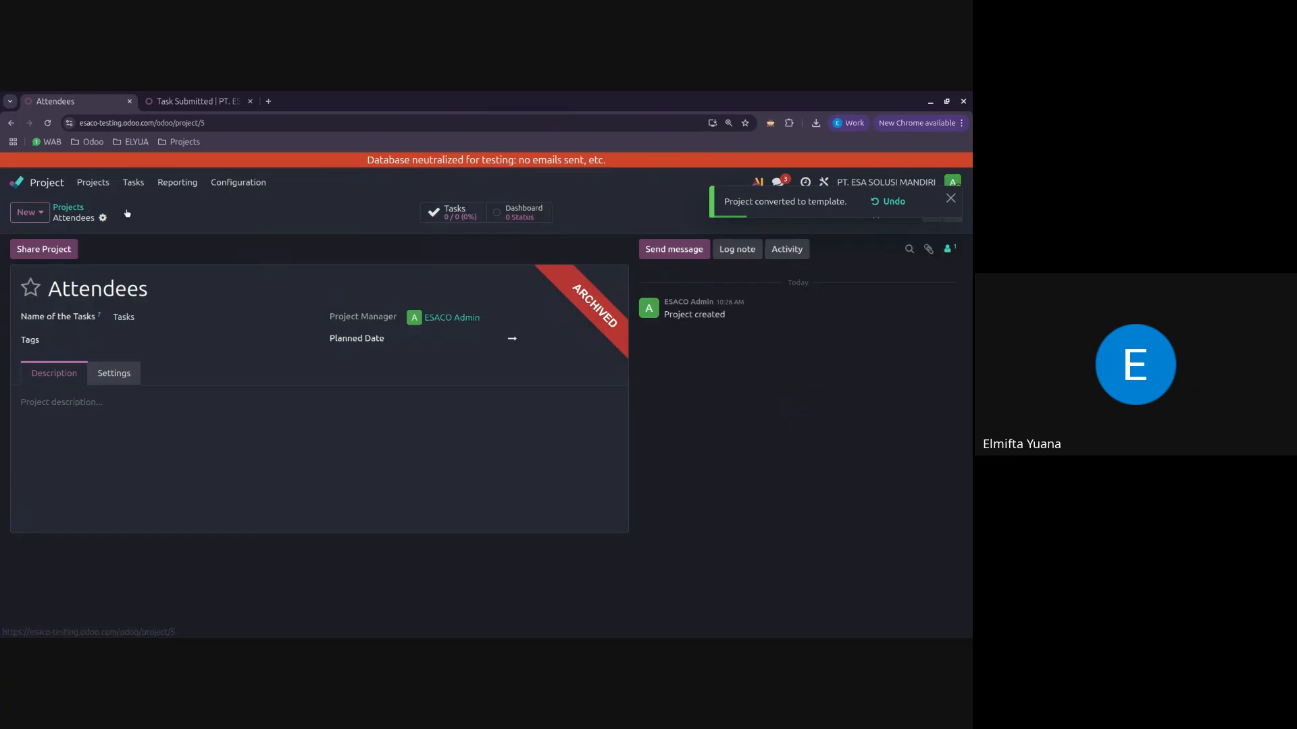
left_click(68, 208)
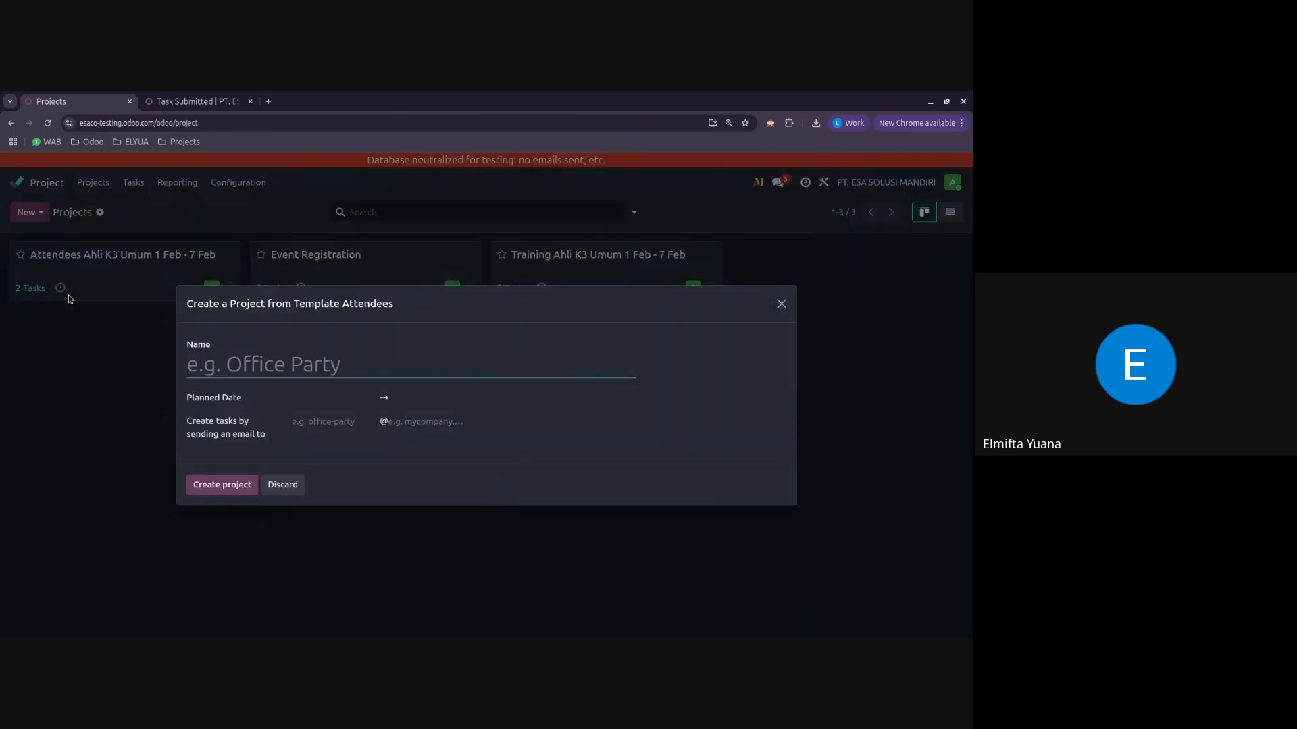
type("A")
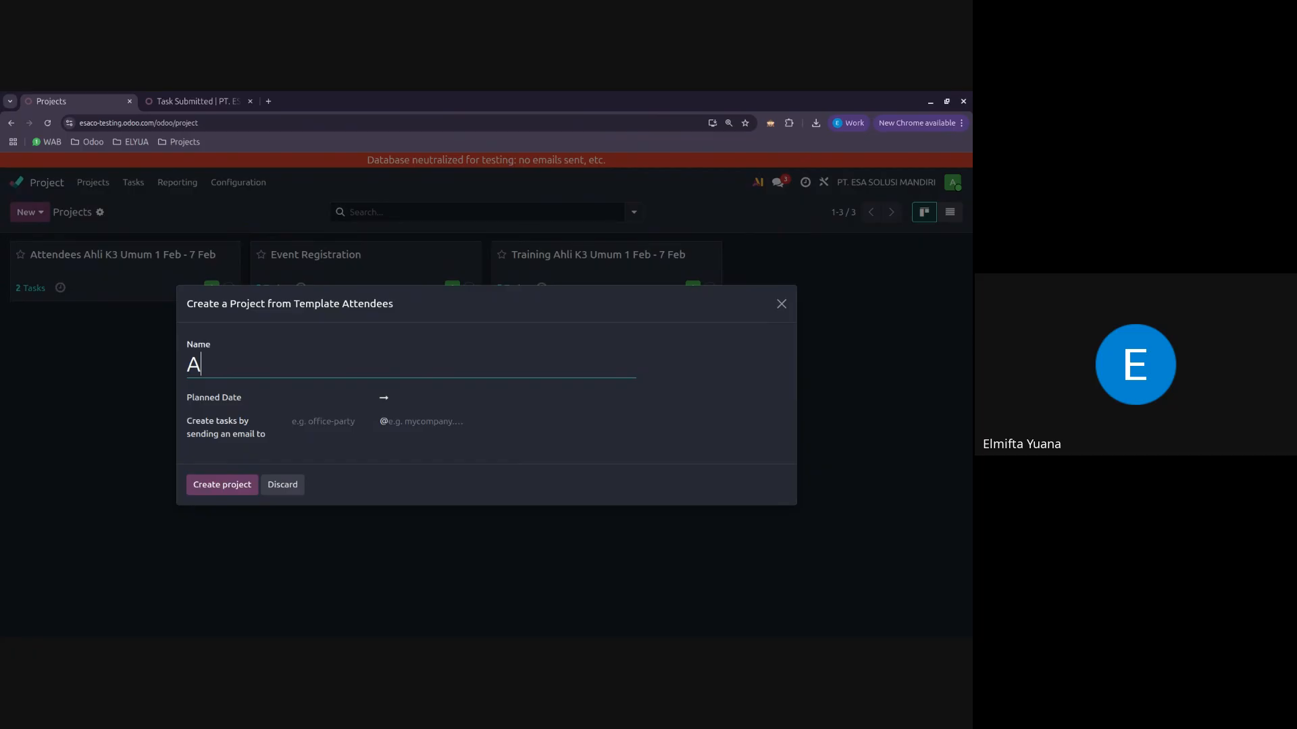
type("ttendees A")
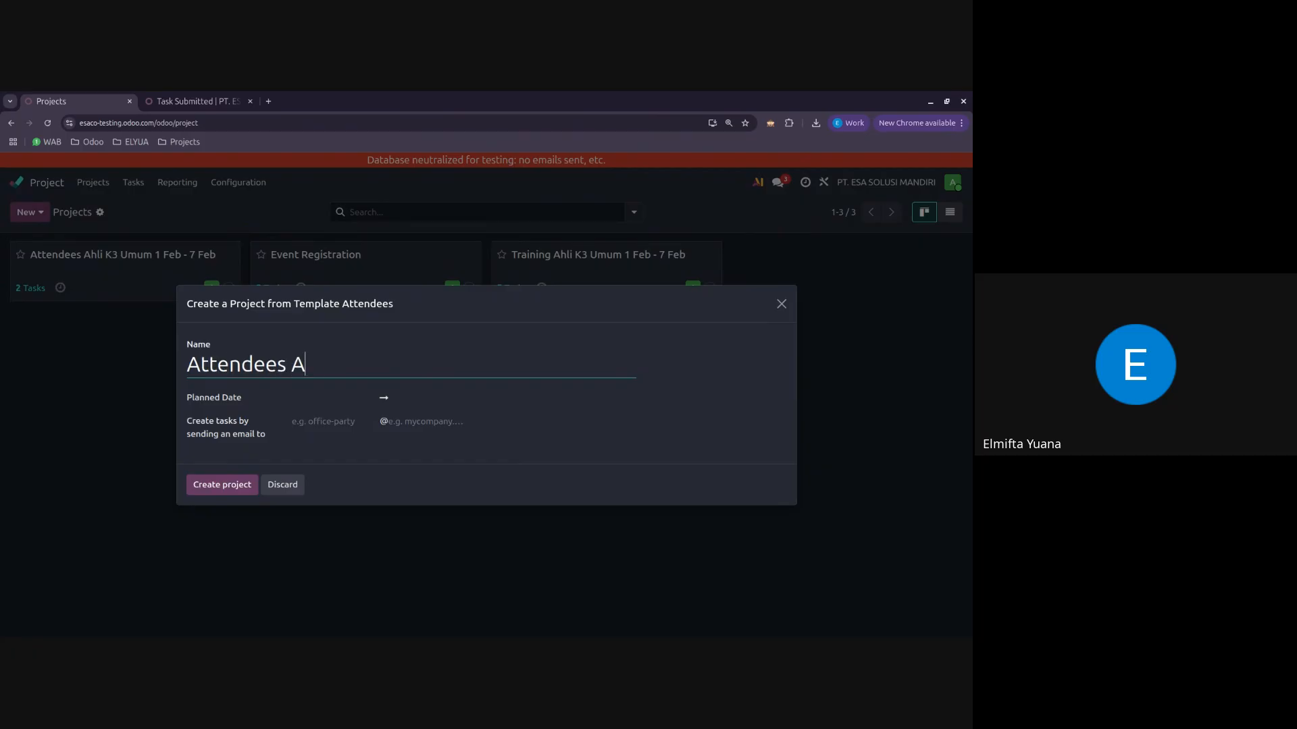
type("hli K#")
key("BackSpace")
type("3 Umum")
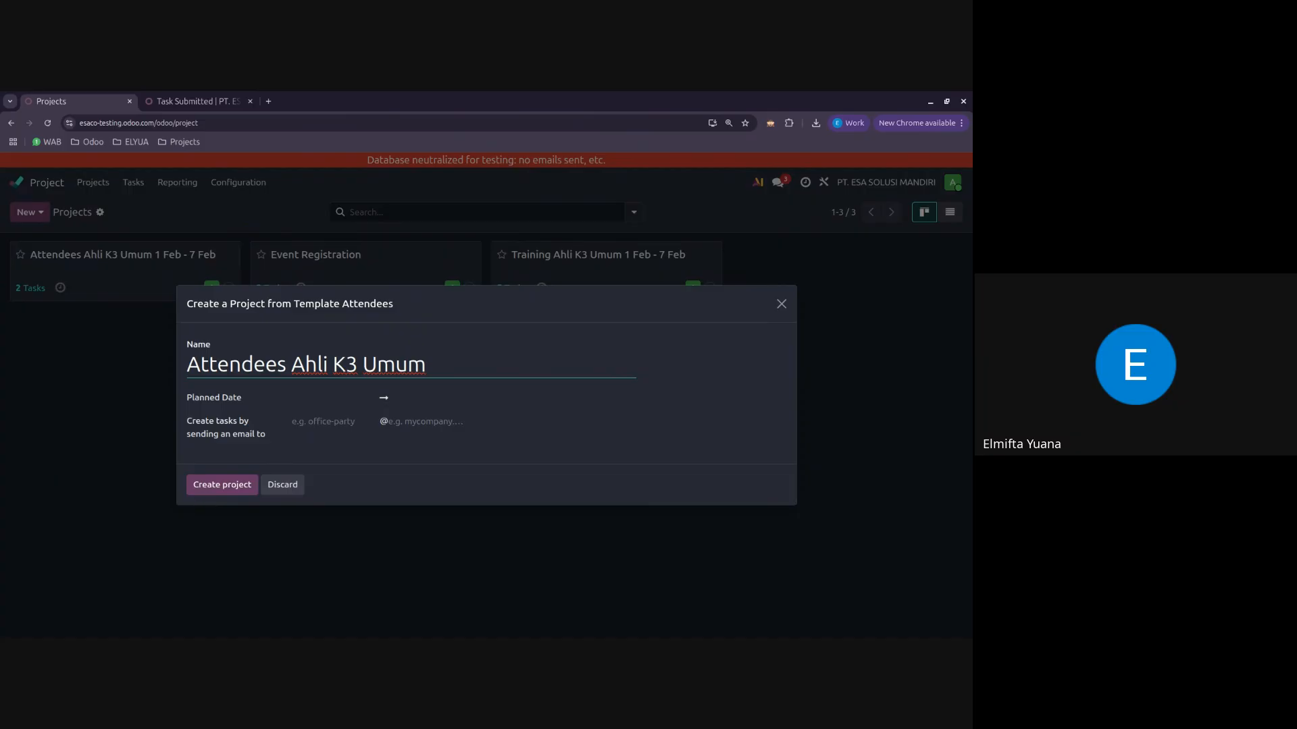
type(" 15 Feb - 20 Feb")
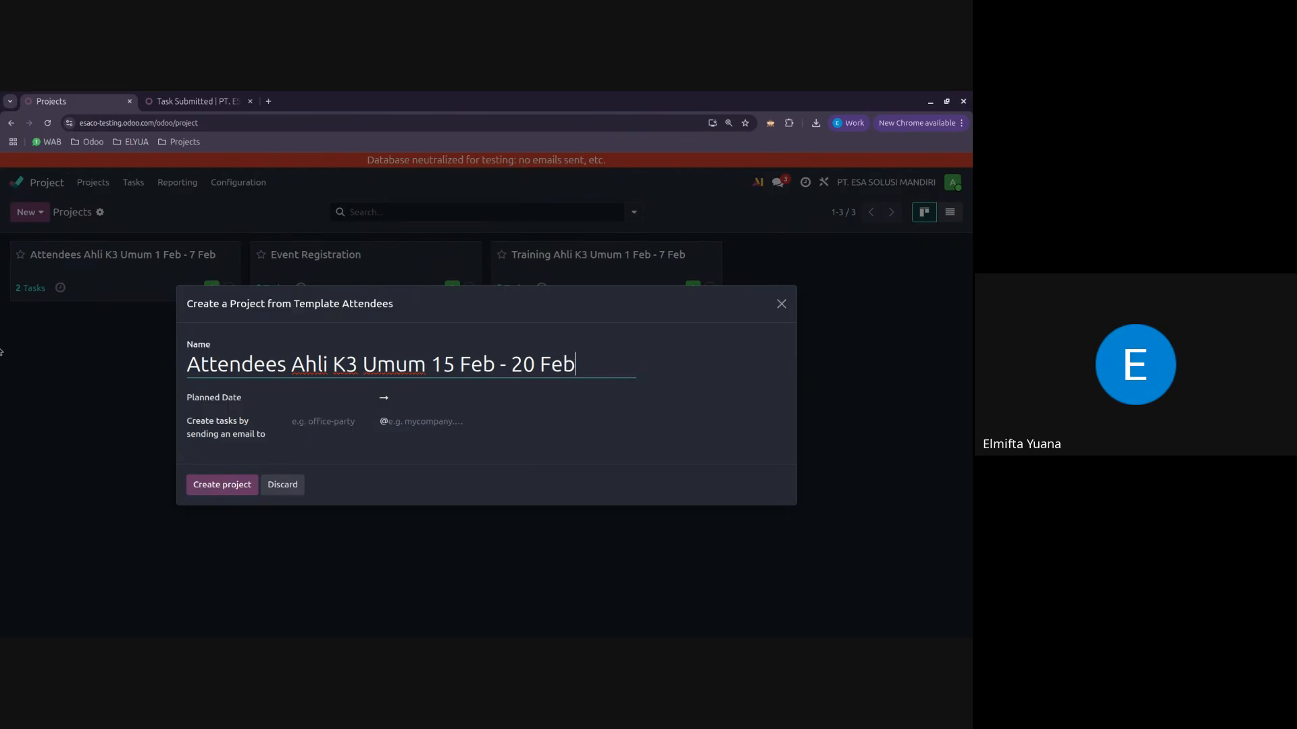
left_click(218, 485)
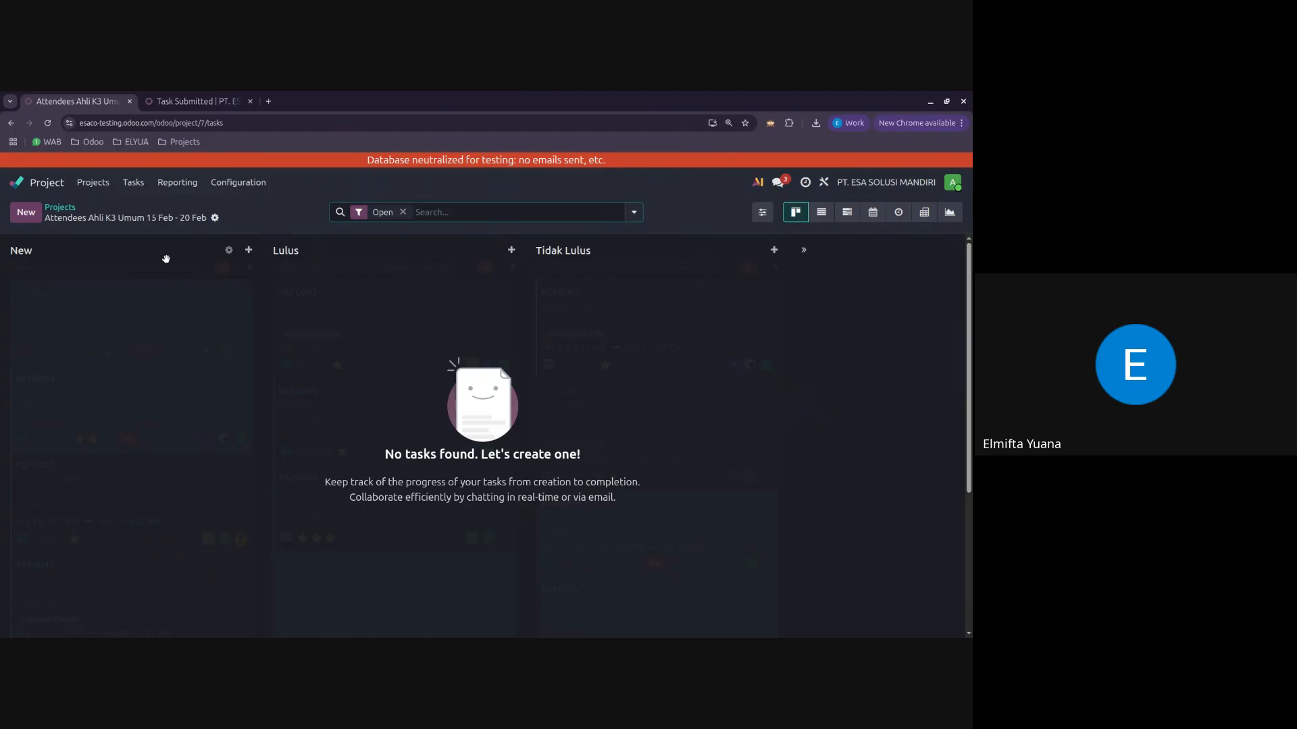
Step: Reassign the first attendee's task in Event Registration to the project Attendees Ahli K3 Umum 15 Feb - 20 Feb and save it
left_click(69, 211)
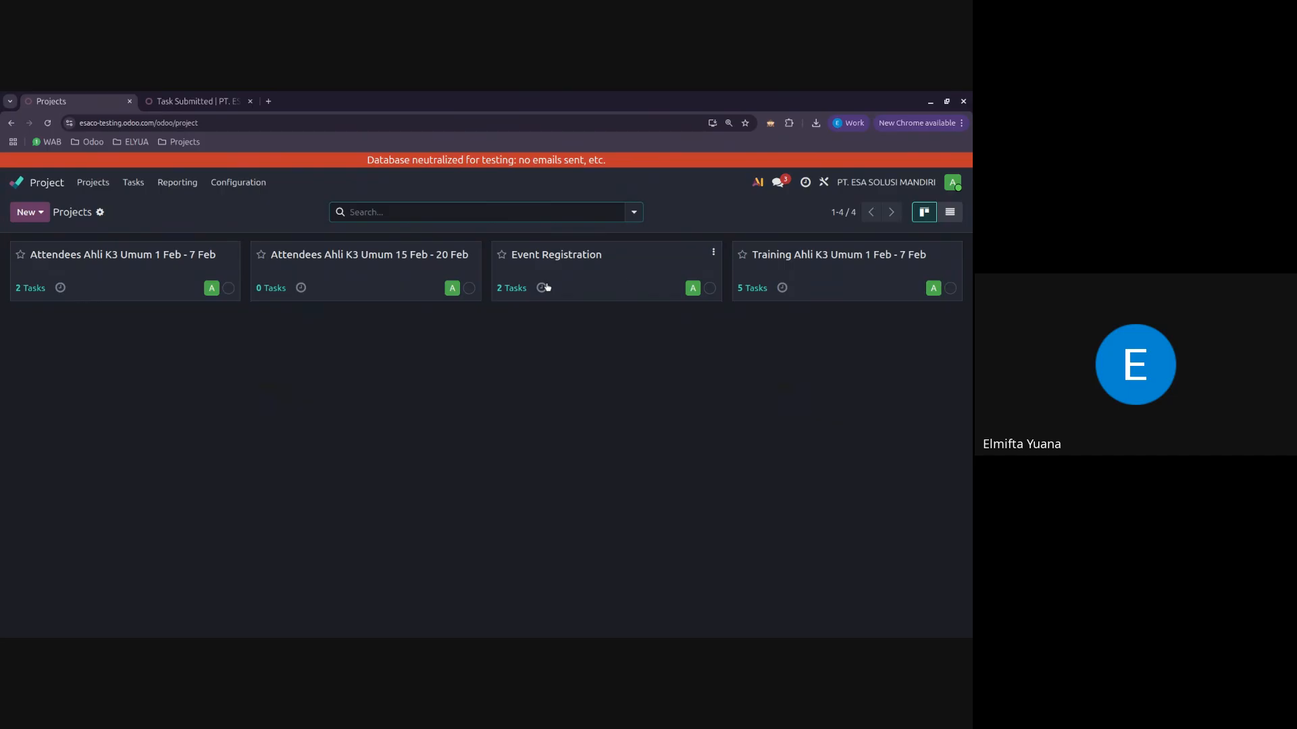
left_click(620, 276)
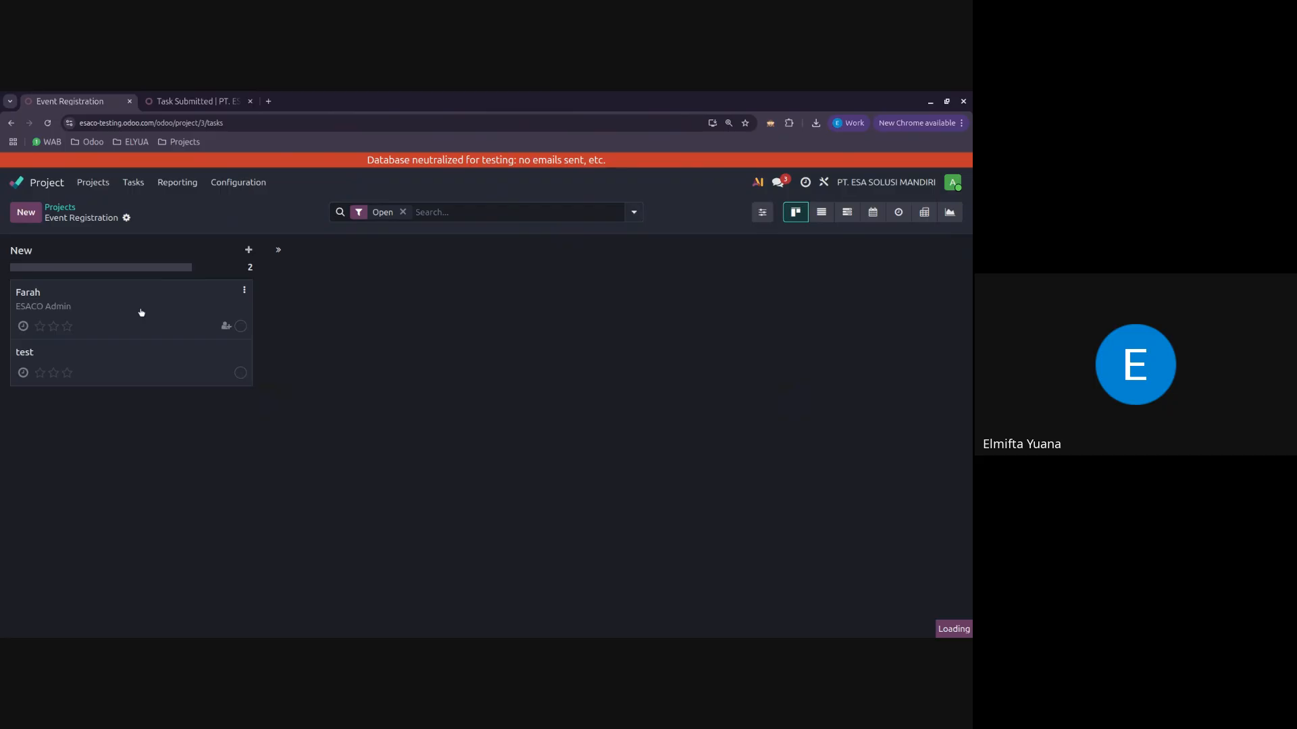
left_click(141, 312)
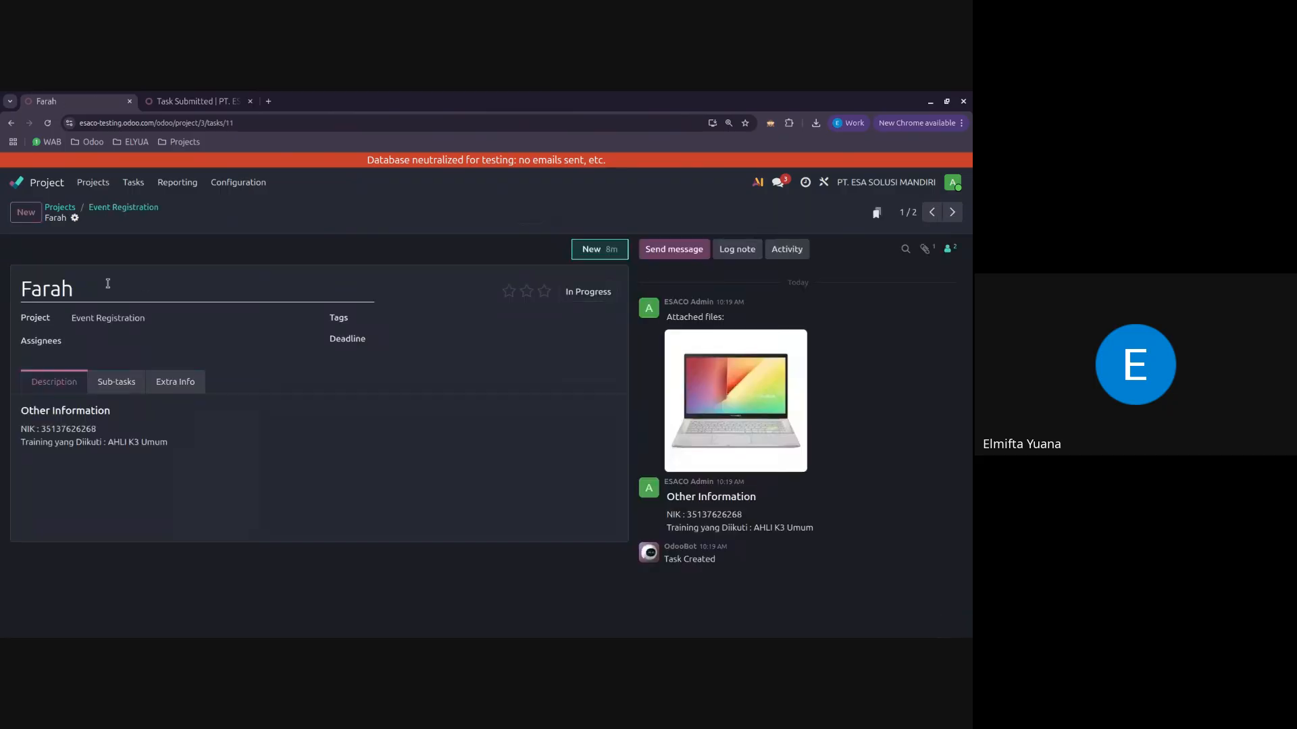
left_click(195, 313)
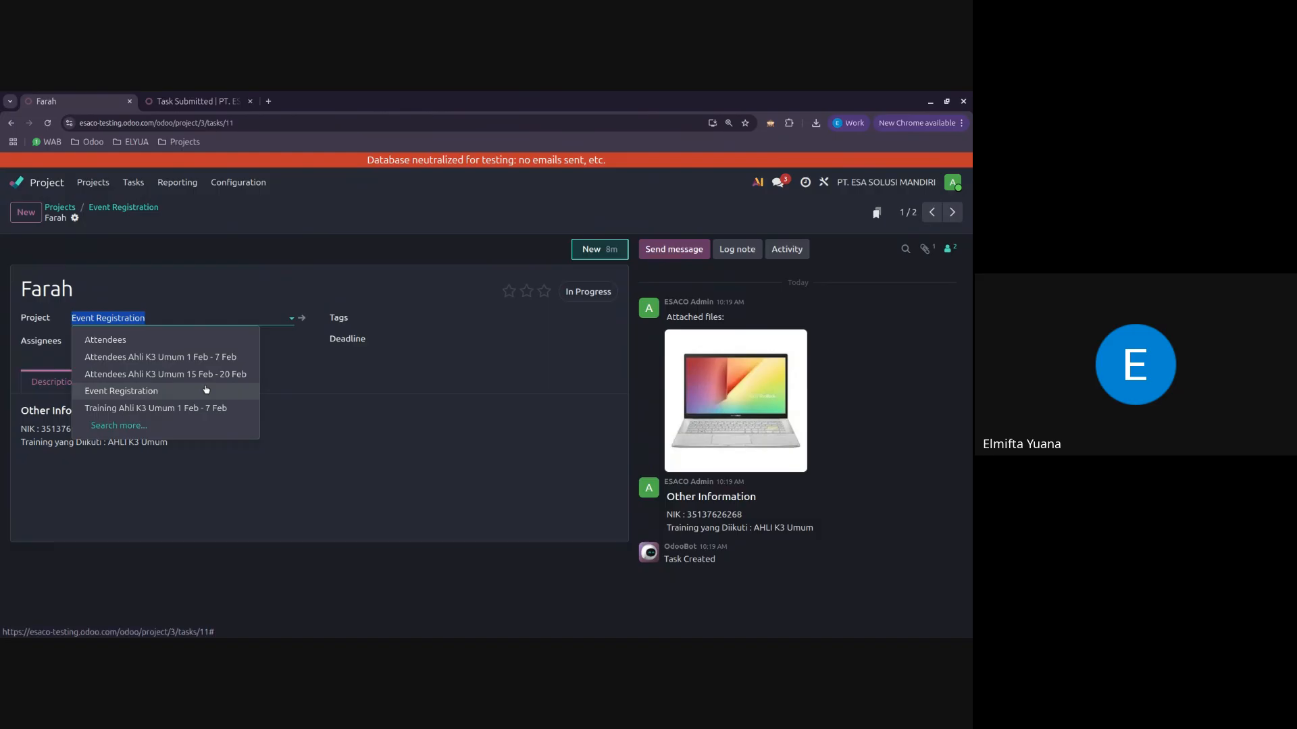
left_click(162, 374)
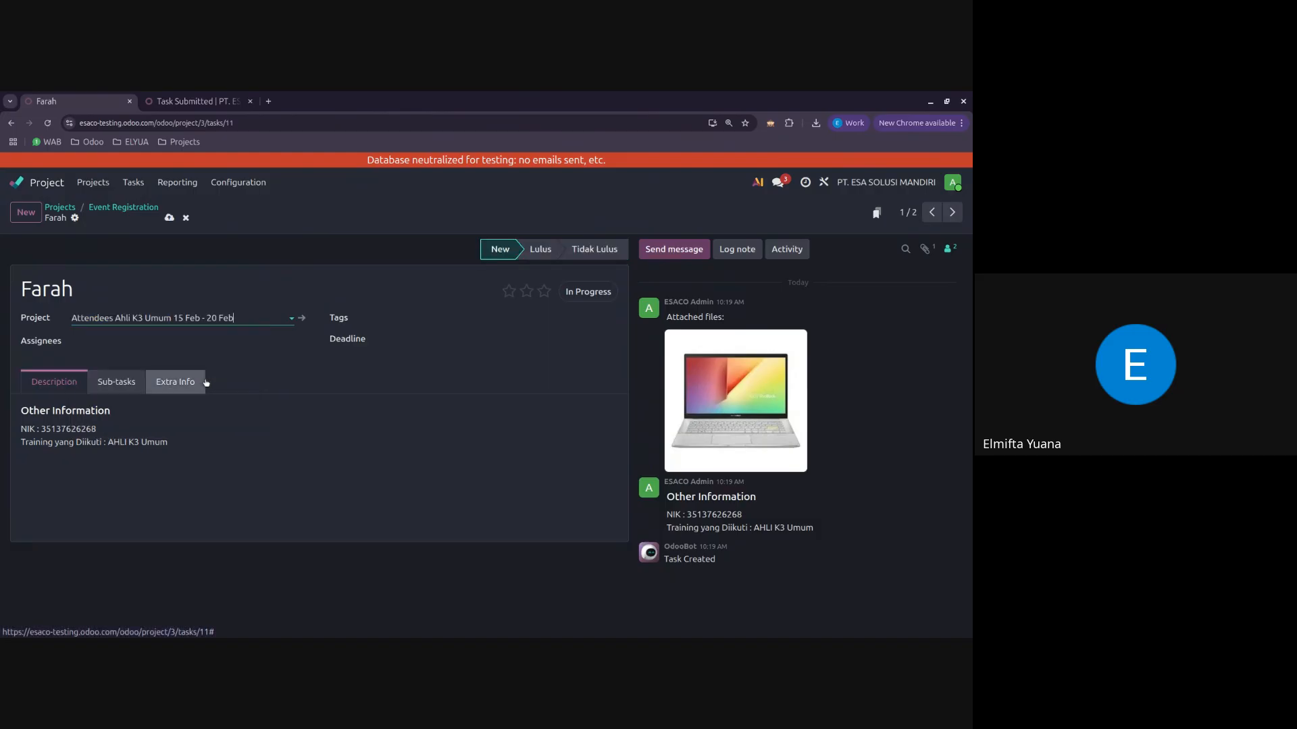
left_click(169, 218)
Step: Open the Attendees Ahli K3 Umum 15 Feb - 20 Feb board and move the attendee's task from New to Lulus
left_click(117, 208)
left_click(65, 208)
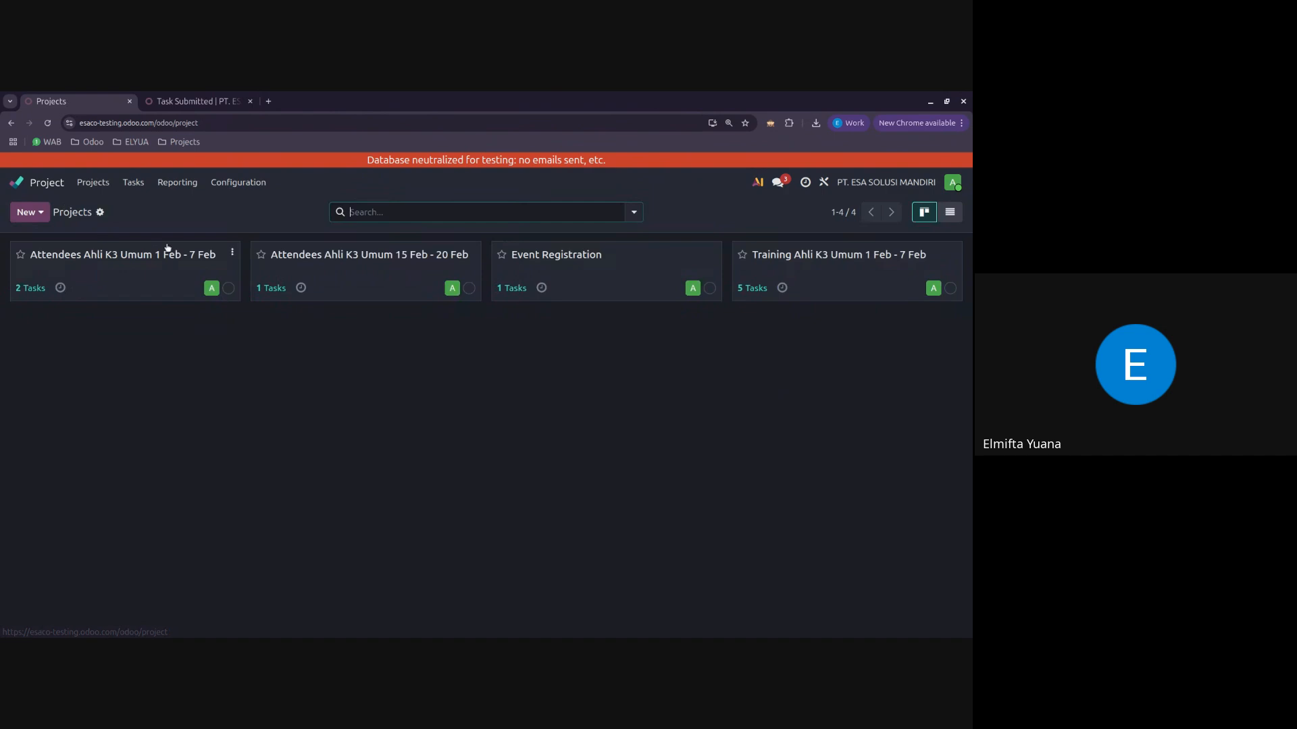
left_click(360, 277)
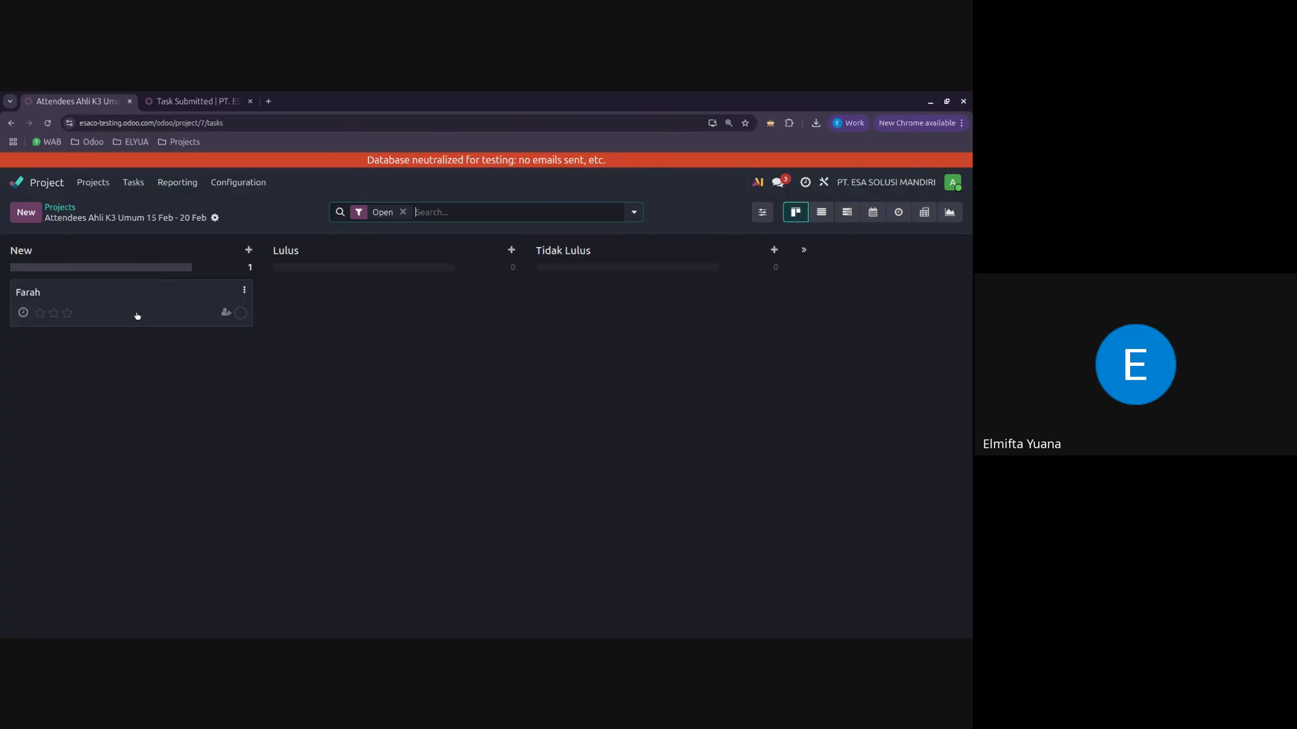
left_click_drag(137, 316, 382, 403)
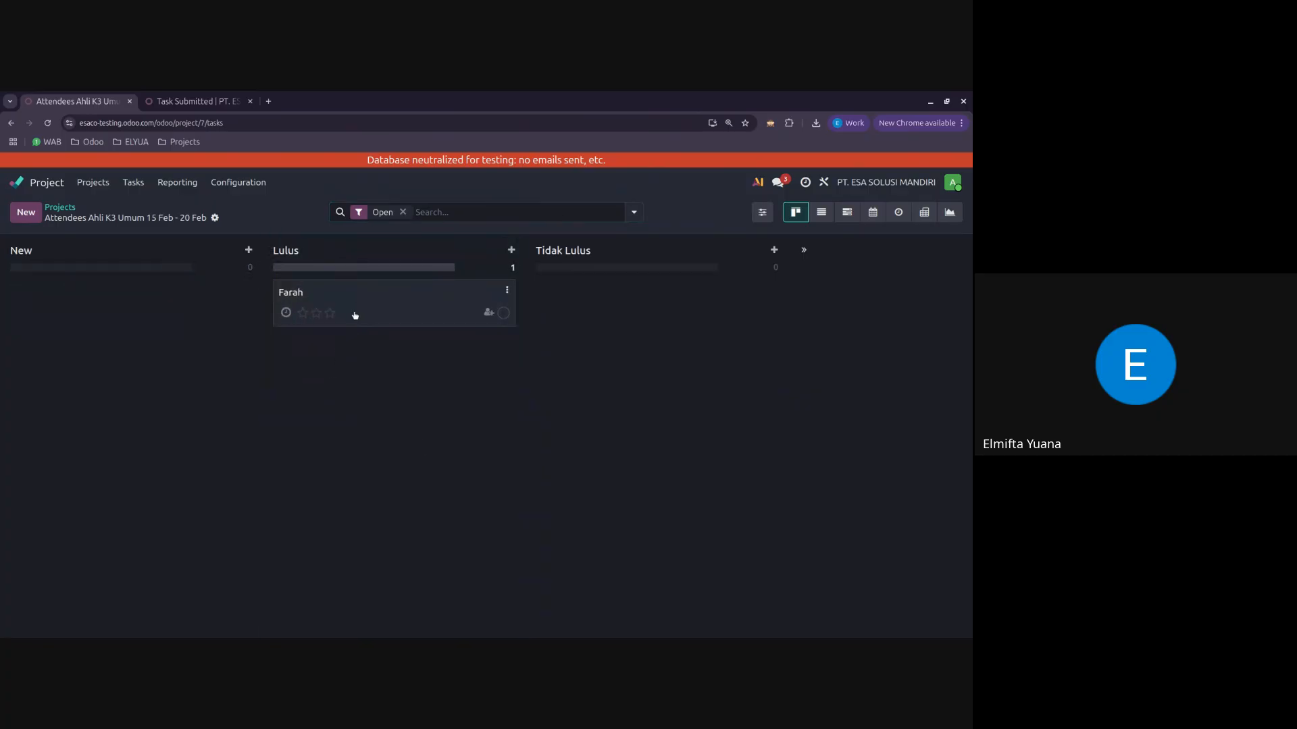
left_click_drag(354, 316, 406, 321)
Step: Return to the projects overview, reopen Attendees Ahli K3 Umum 15 Feb - 20 Feb and add the task Company A to the New stage
left_click(68, 209)
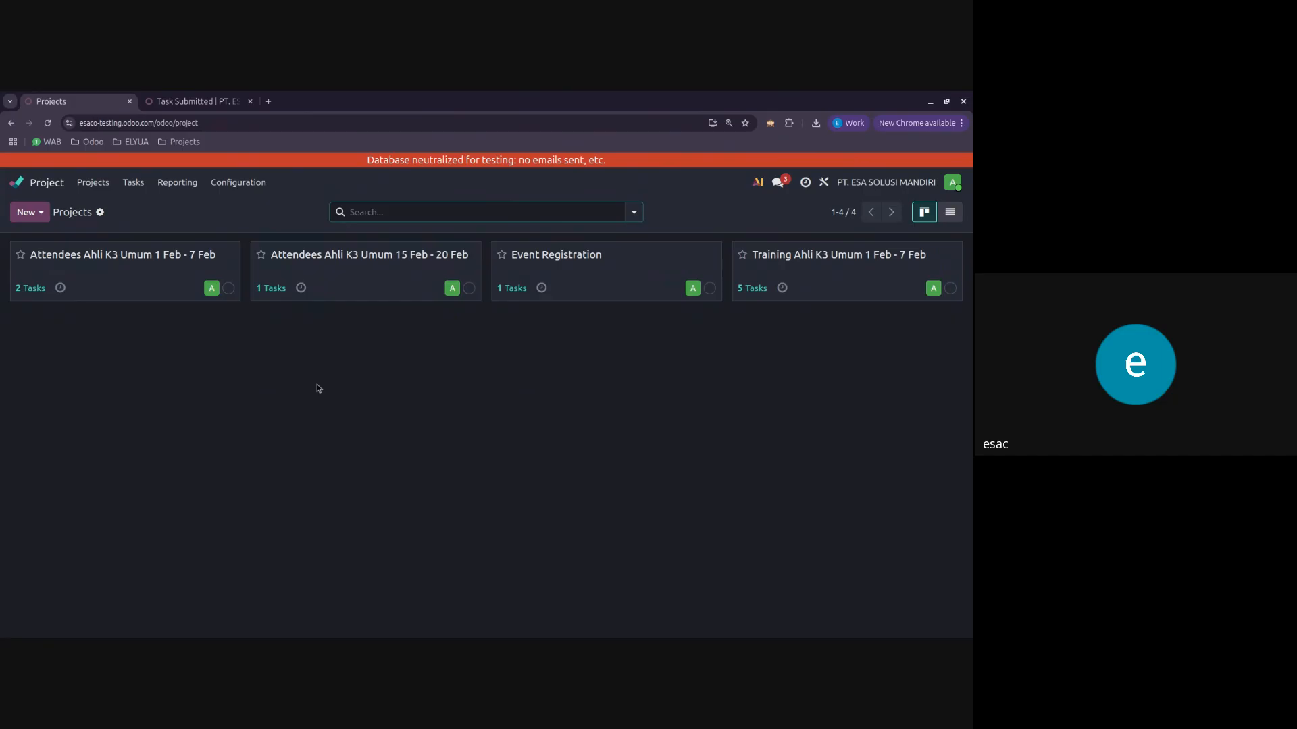
left_click(360, 270)
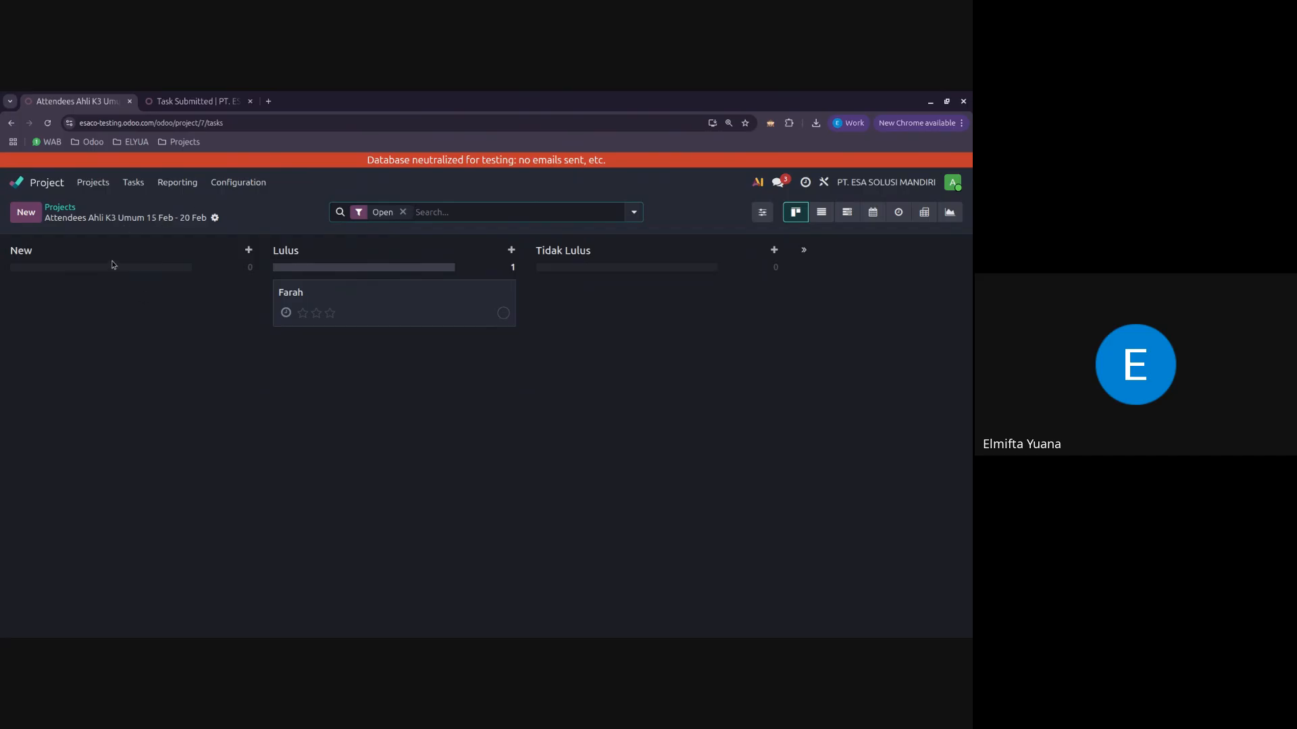
left_click(27, 214)
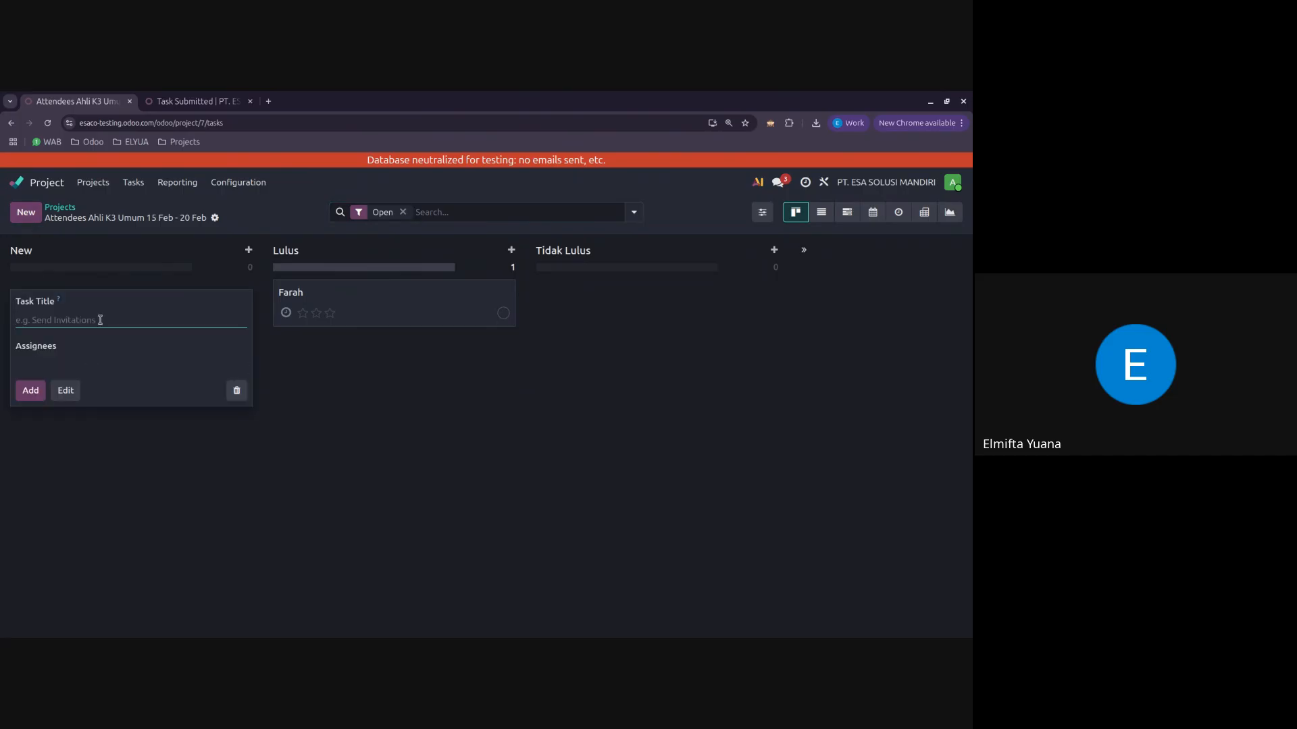
type("Company A")
left_click(31, 391)
left_click(520, 464)
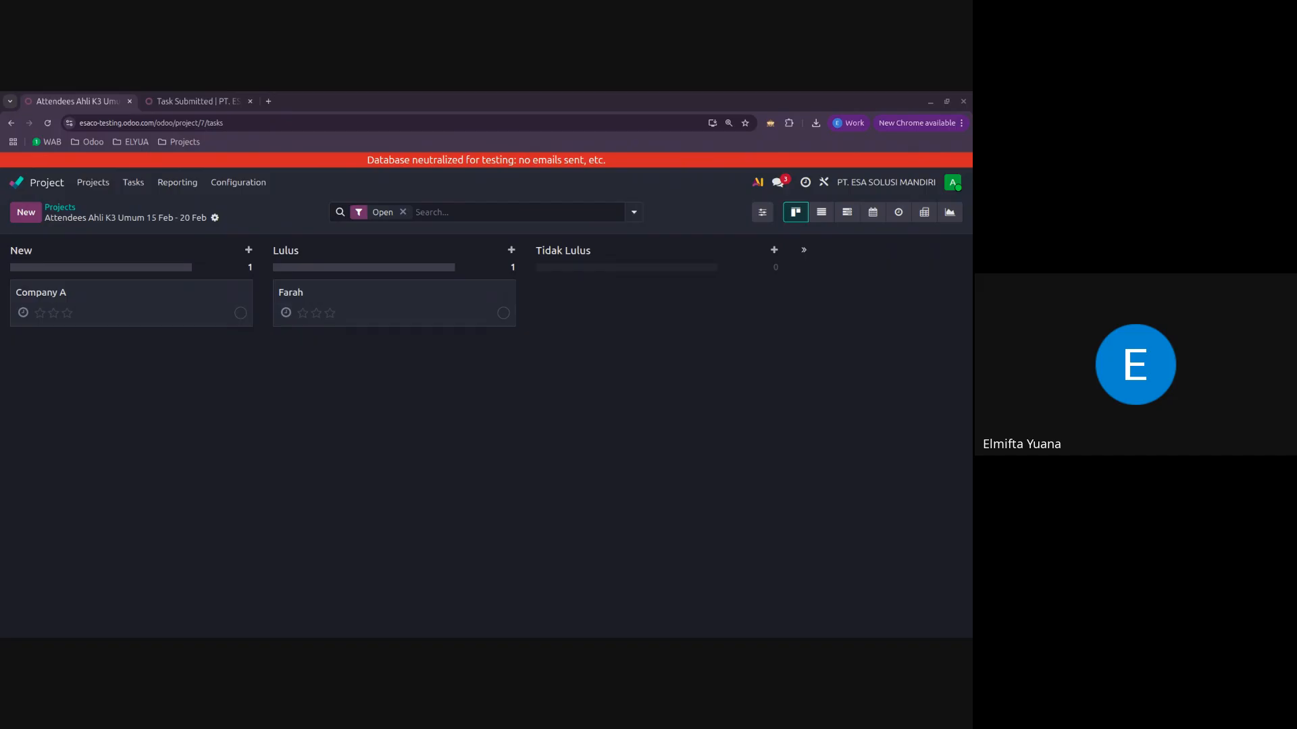
Step: Switch to tasks_import_template (3).xlsx in ONLYOFFICE, enlarge it and examine the Title, Project and Parent Tasks column headers
left_click_drag(0, 231, 457, 201)
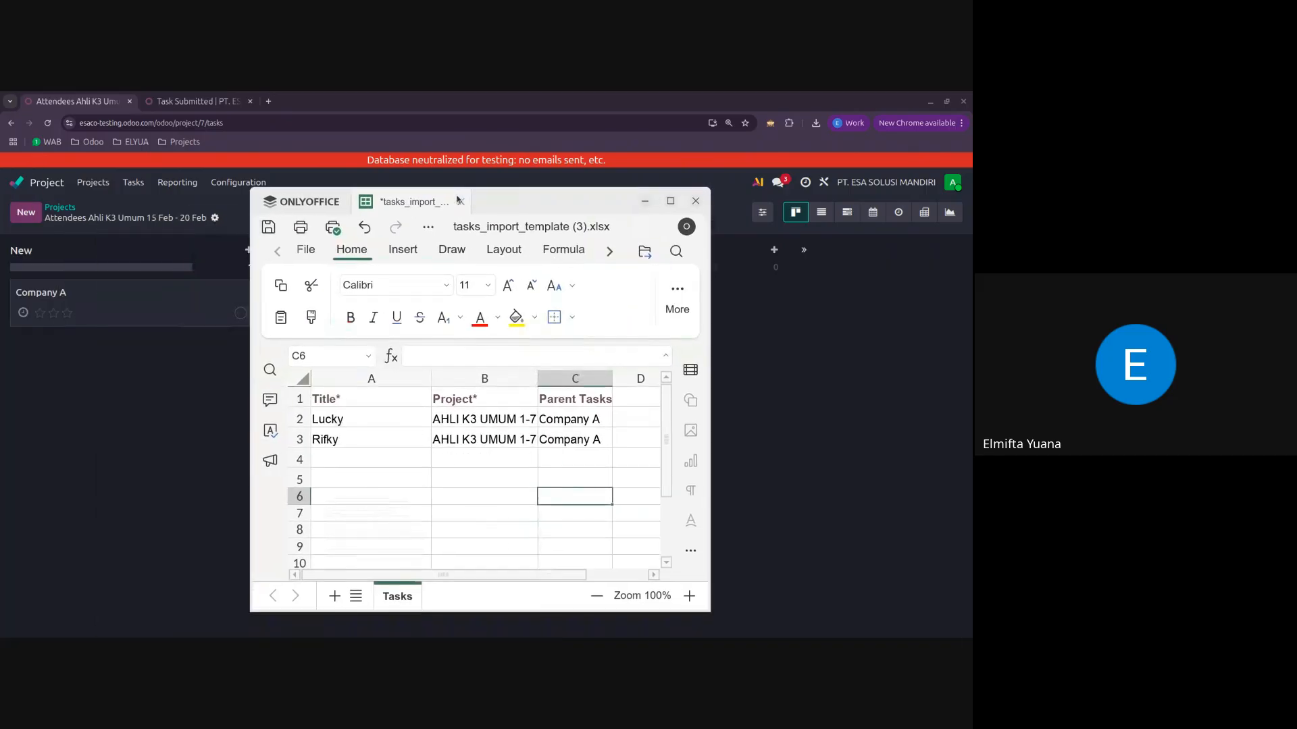
left_click(670, 201)
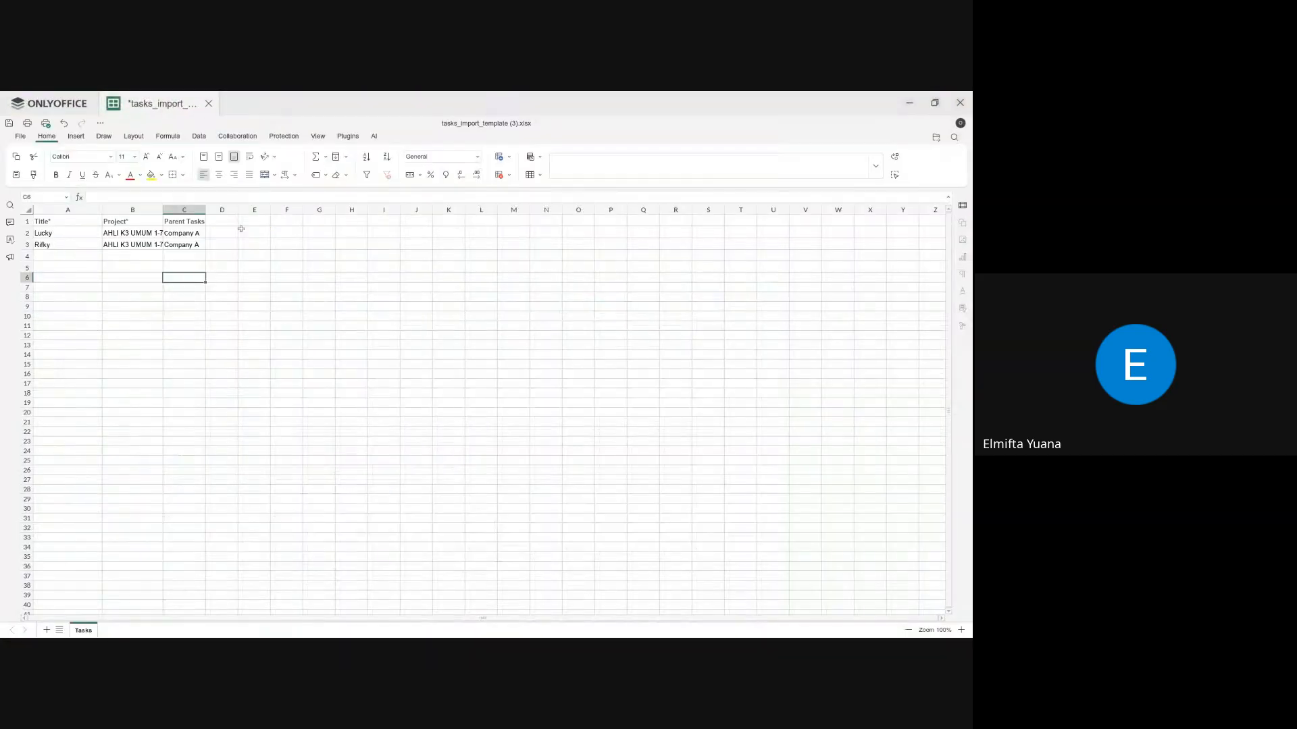
scroll(79, 251, "up", 4, "ctrl")
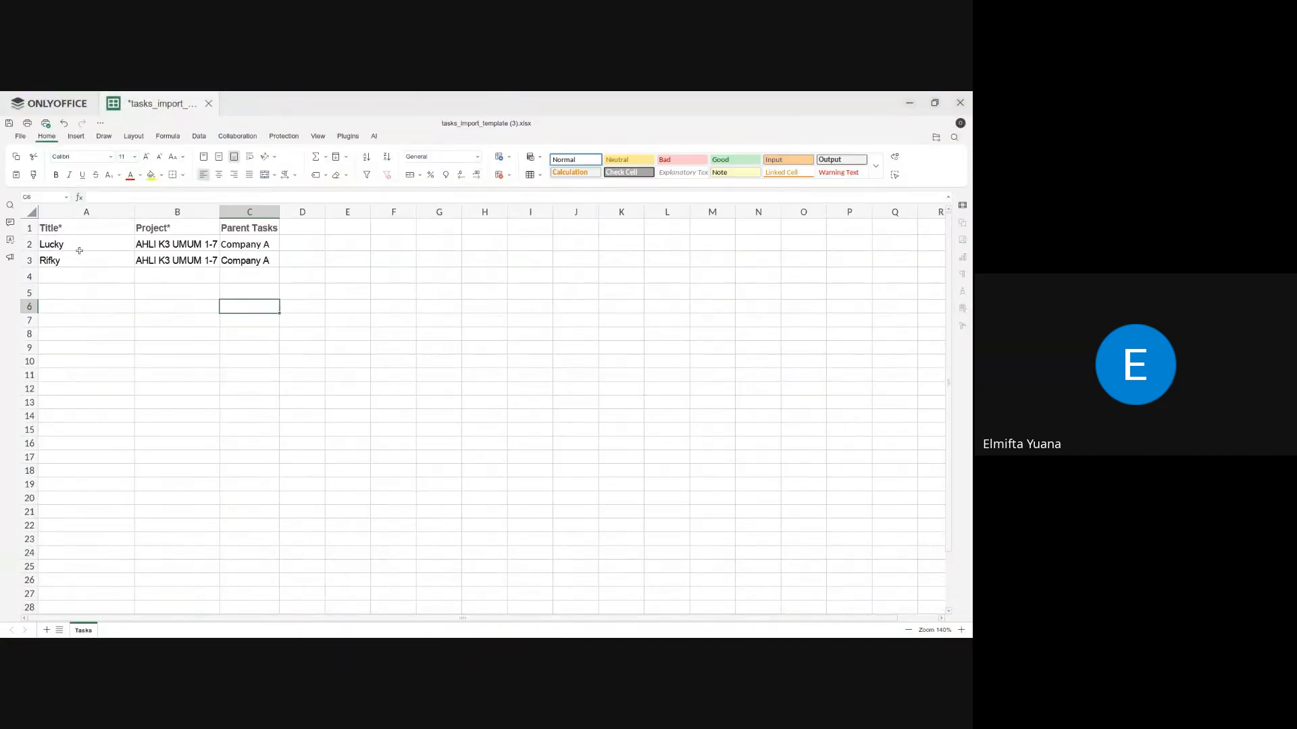
scroll(79, 251, "up", 2, "ctrl")
left_click(202, 307)
left_click(34, 251)
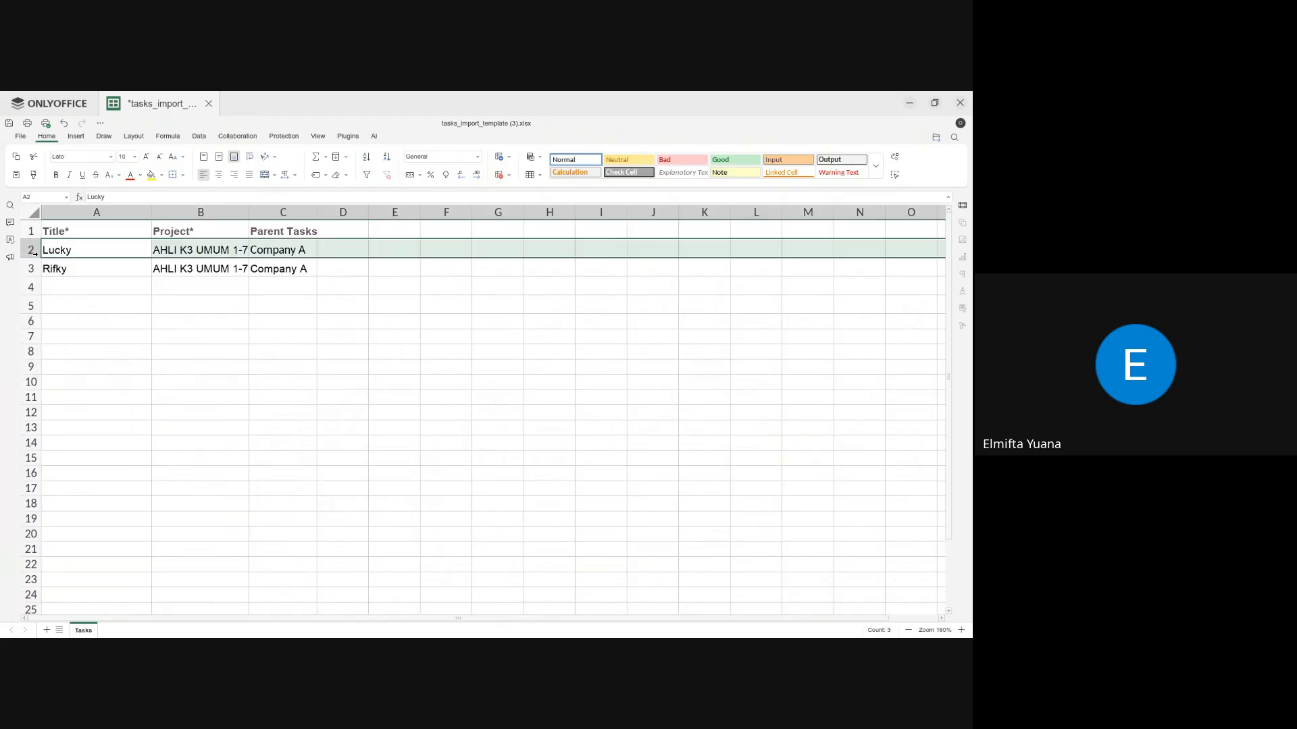
left_click(77, 269)
left_click(81, 244)
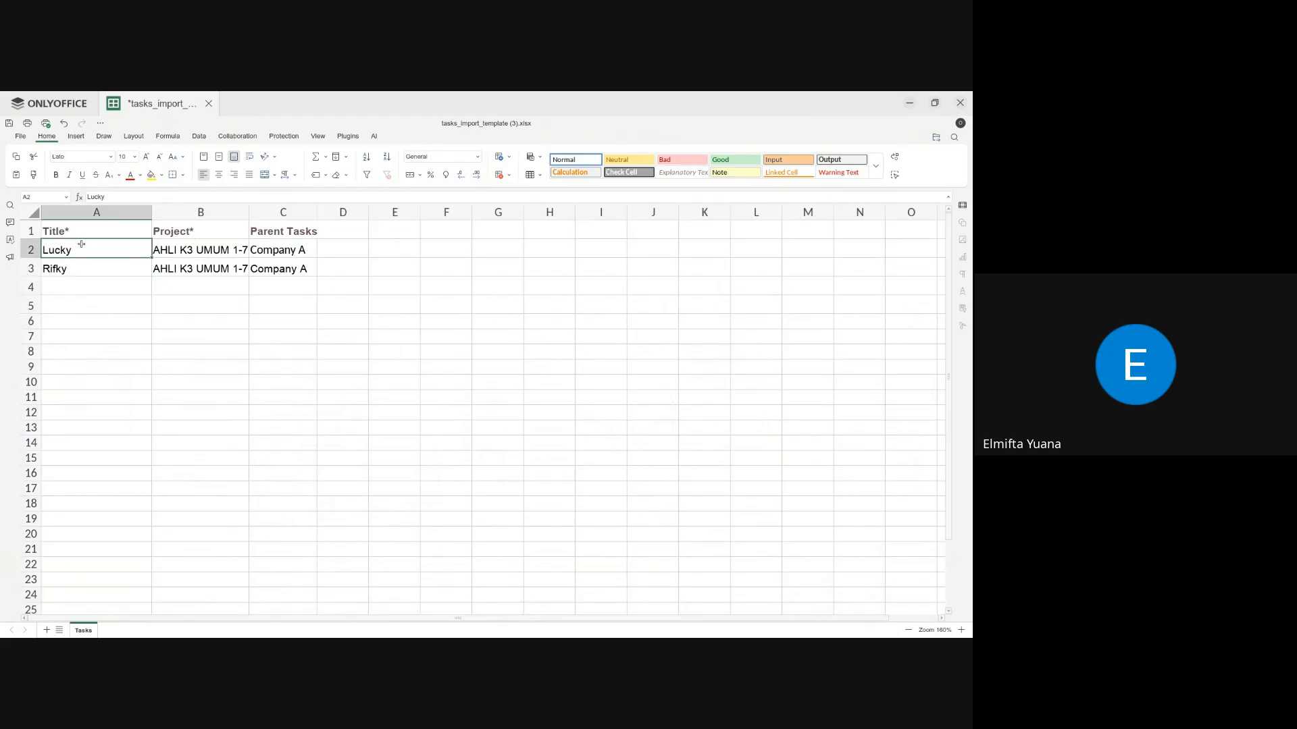
left_click(78, 232)
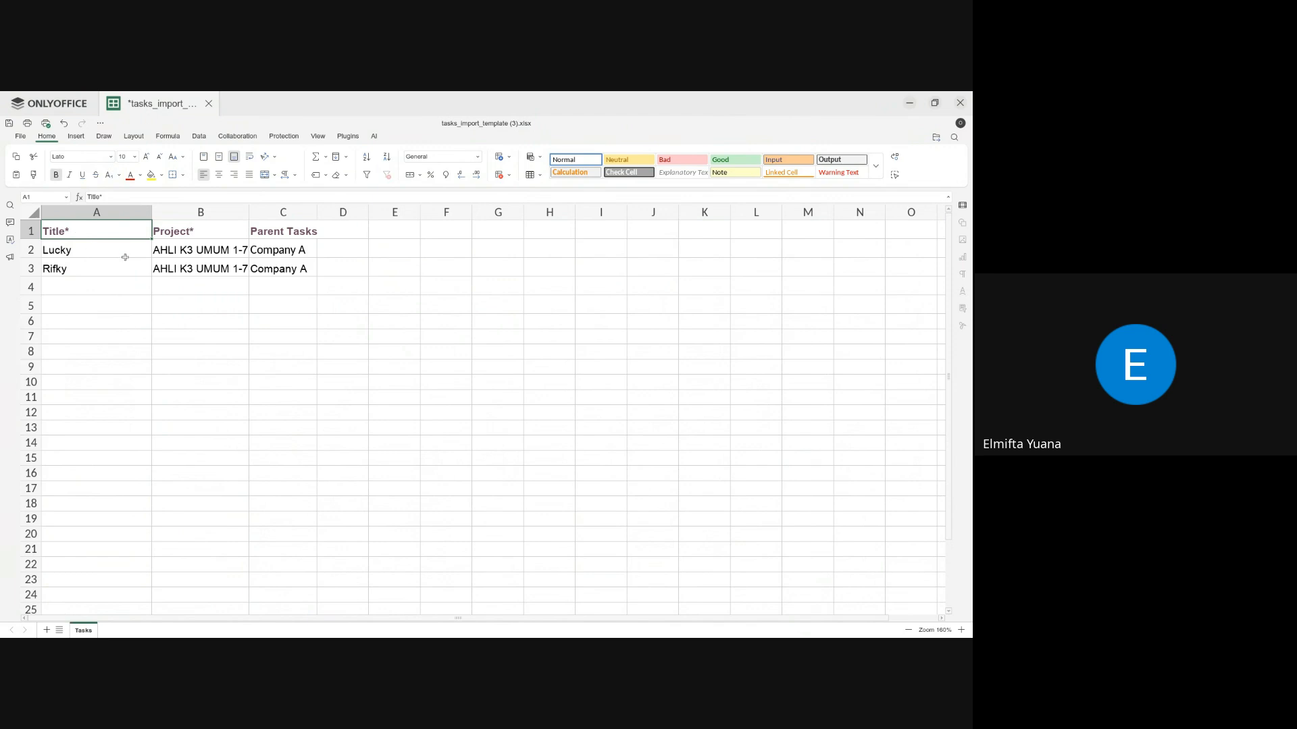
left_click(223, 238)
left_click(313, 236)
Step: Examine the title, project and parent task values of both attendee rows, and go back to the Odoo board
left_click(105, 247)
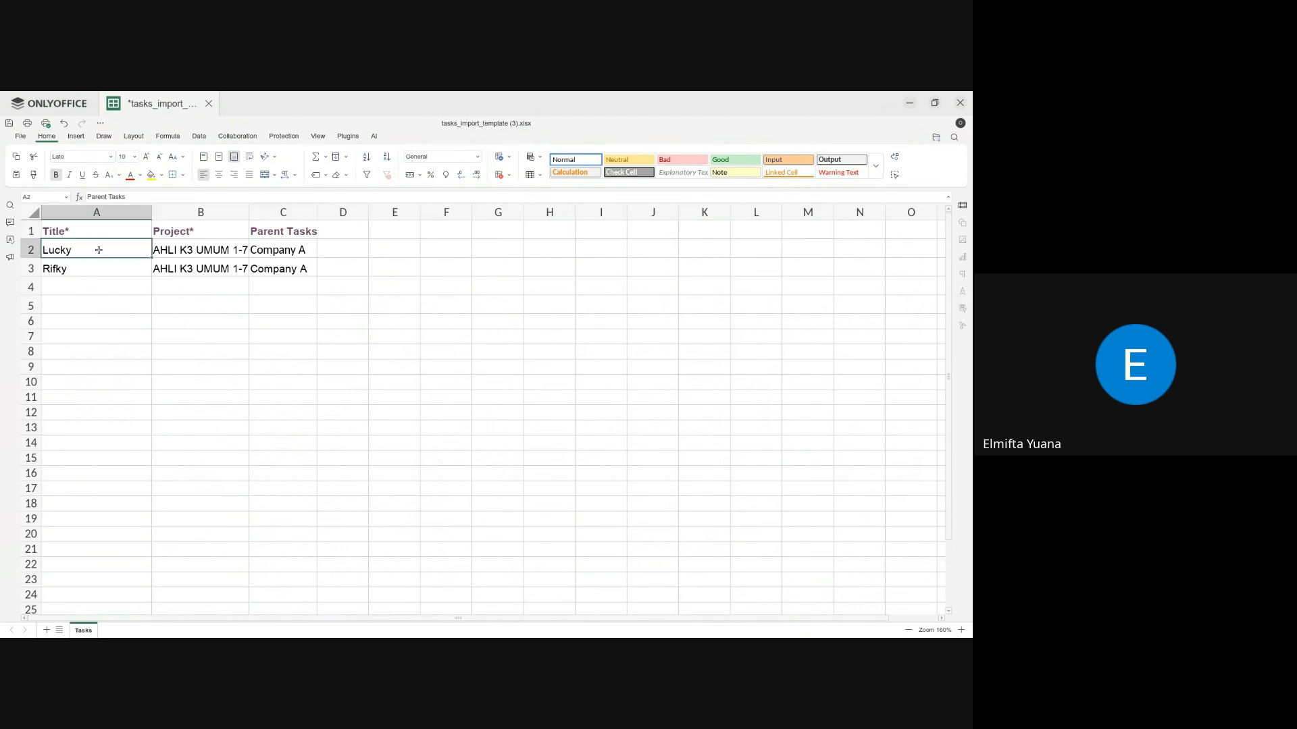
left_click_drag(99, 269, 98, 252)
left_click(99, 250)
left_click(95, 269)
left_click(206, 251)
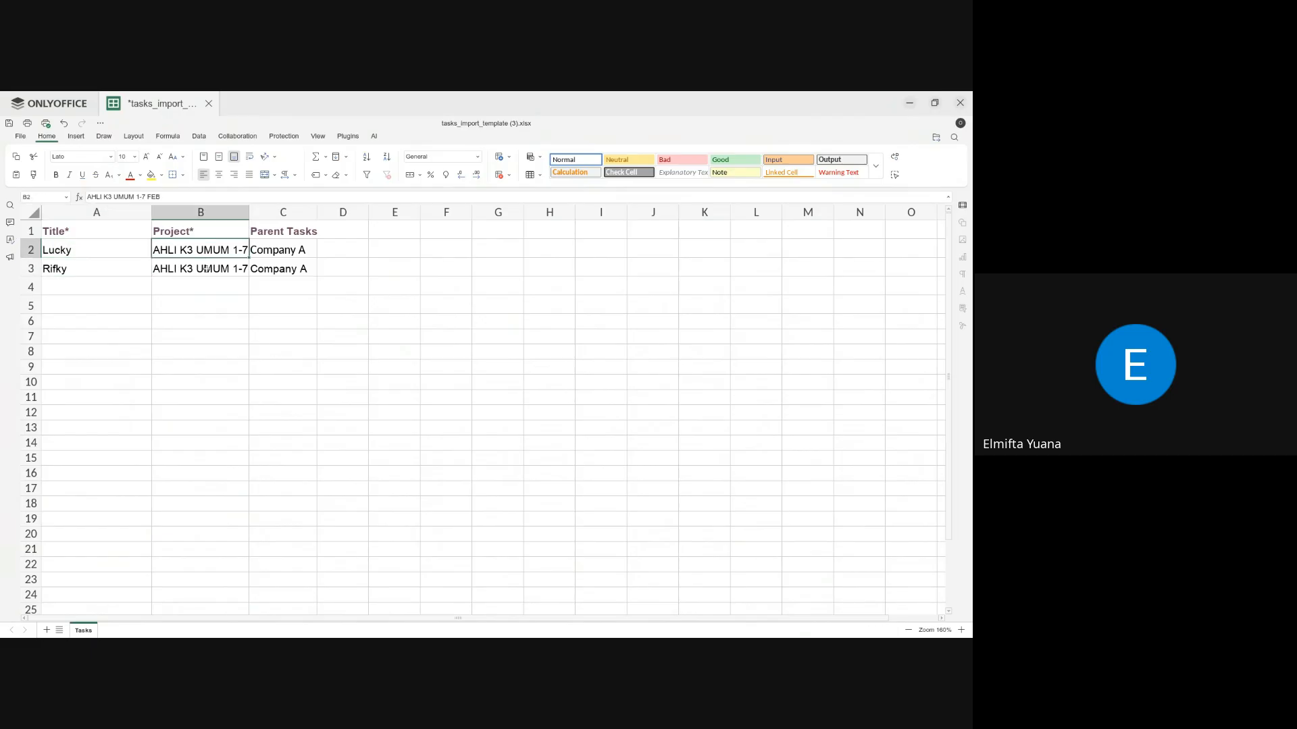
left_click(206, 269)
left_click(285, 243)
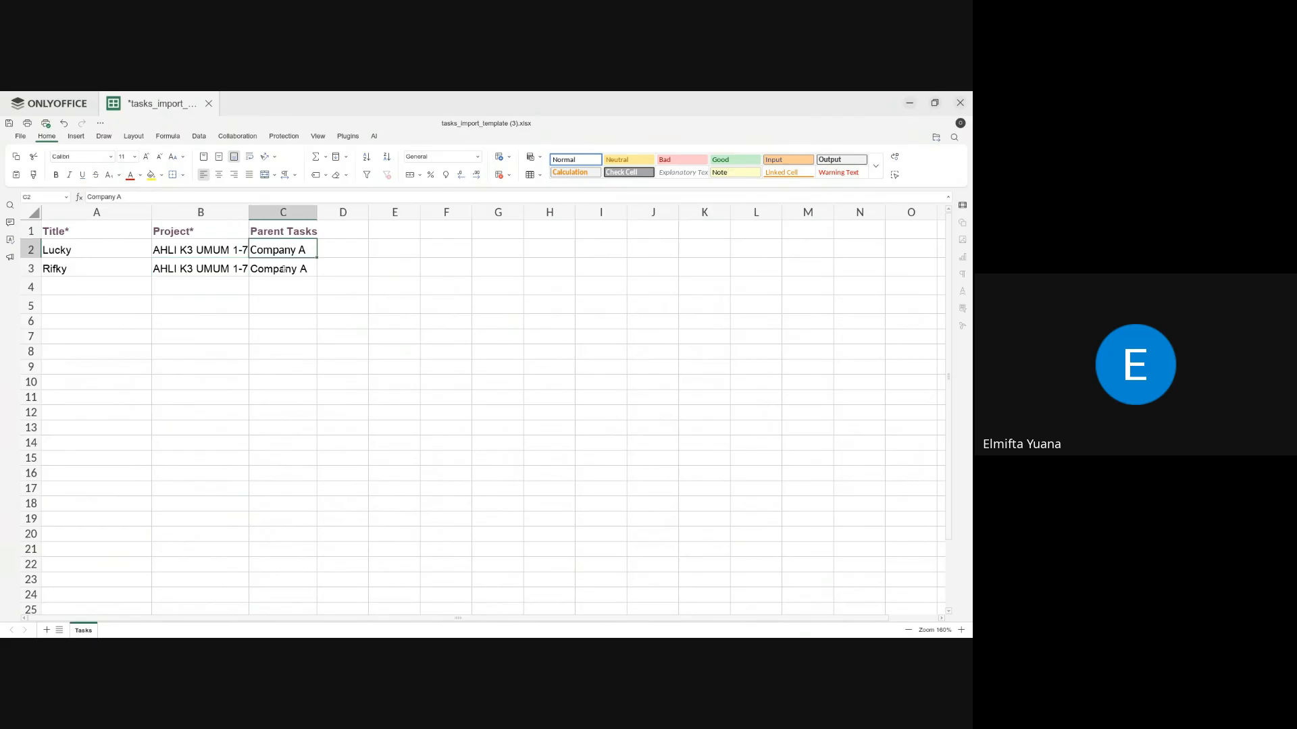
left_click(285, 270)
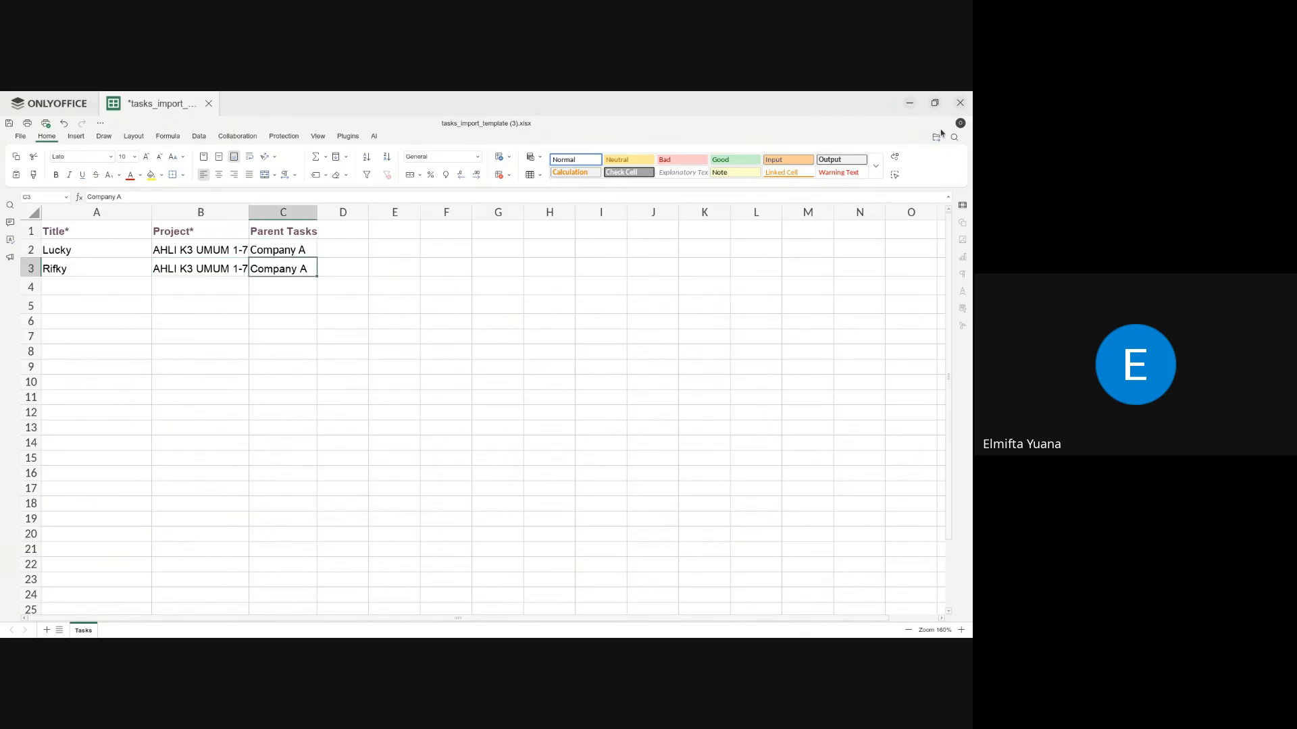
left_click(909, 106)
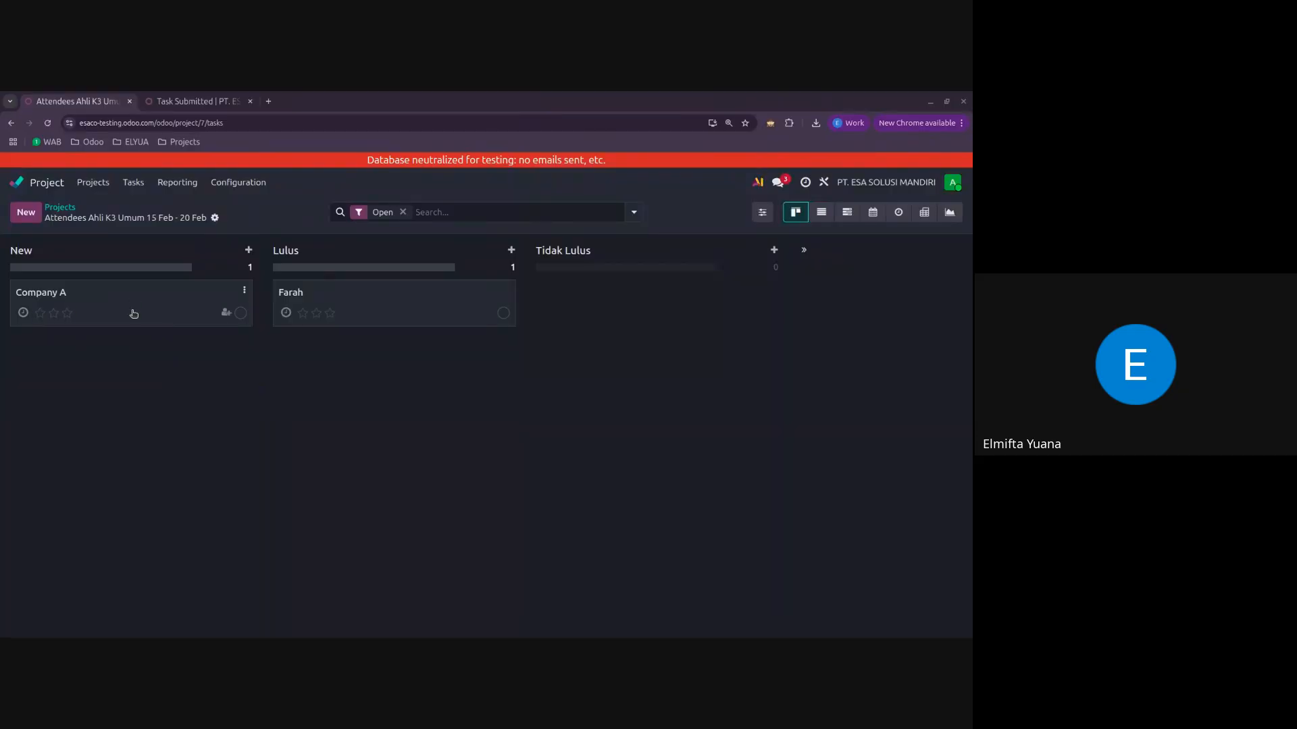
Step: Copy the project name Attendees Ahli K3 Umum 15 Feb - 20 Feb, switch to ONLYOFFICE and set it as the first attendee row's project
left_click_drag(45, 219, 74, 225)
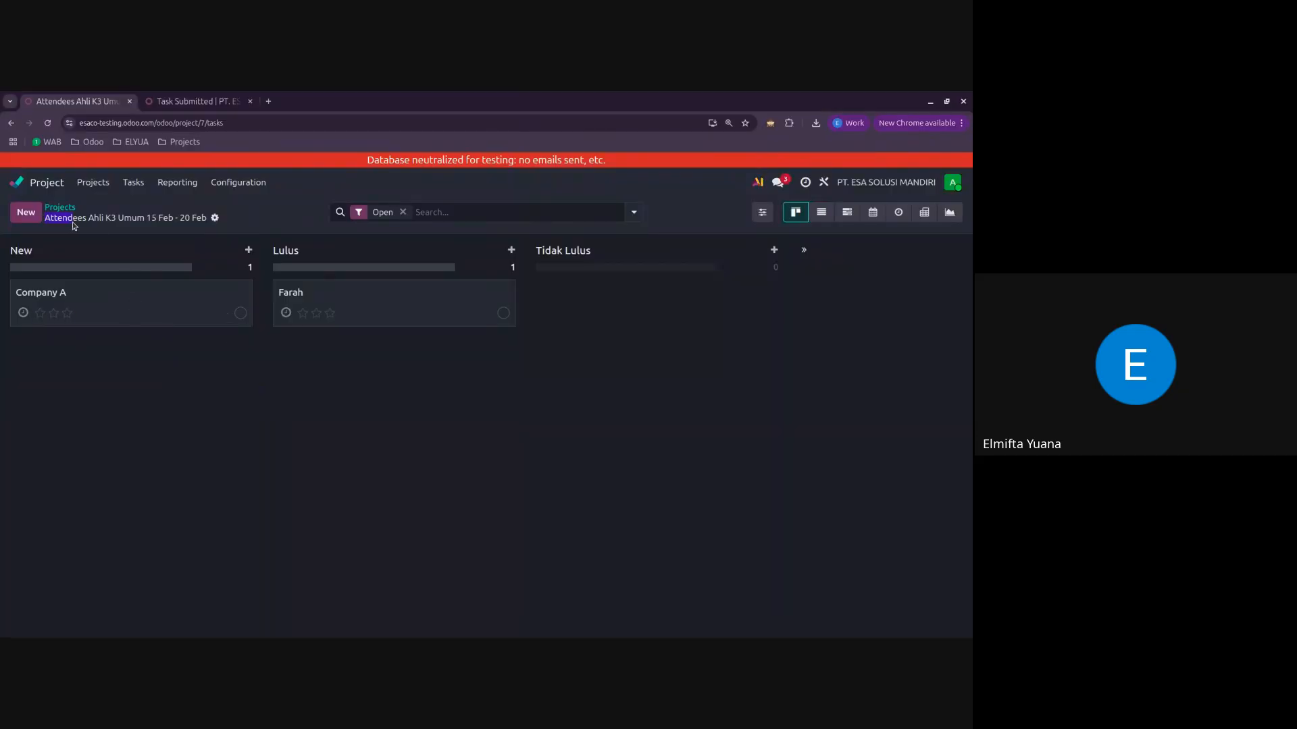
left_click_drag(181, 218, 211, 217)
key("ctrl+c")
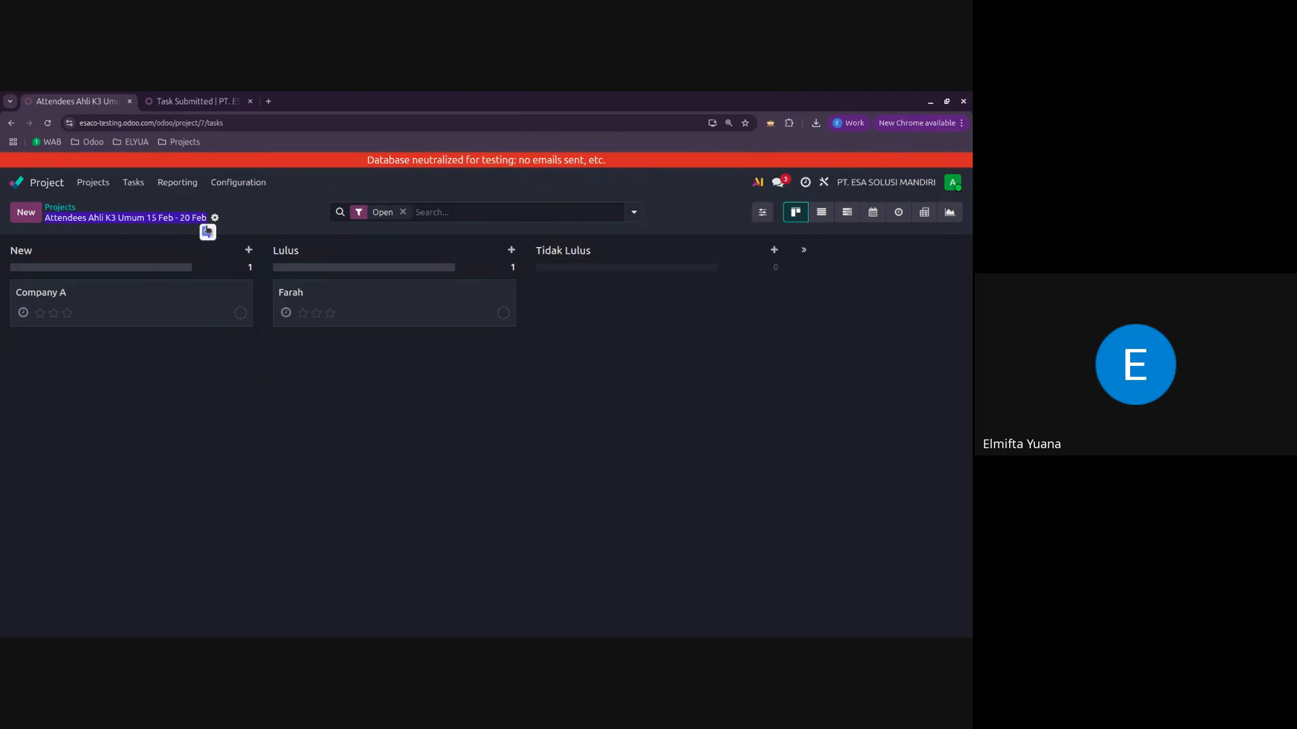
key("alt+Tab")
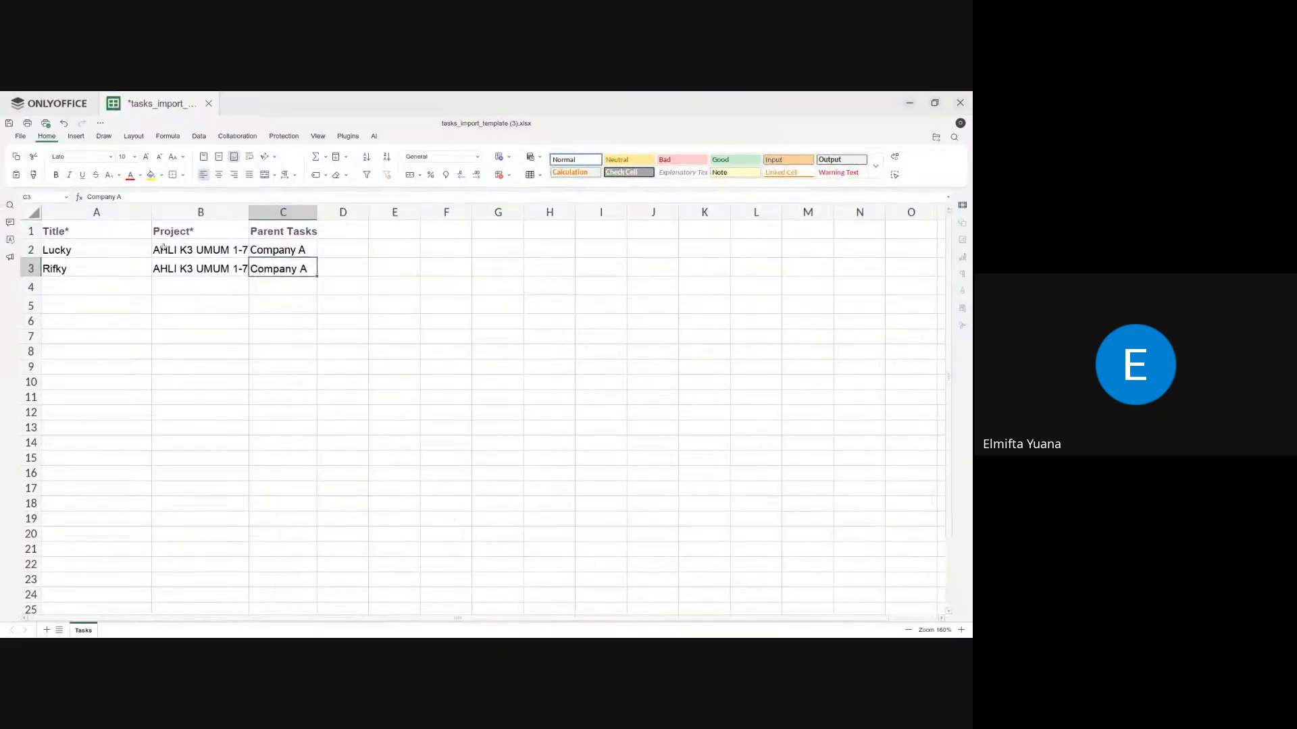
double_click(206, 254)
key("ctrl+a")
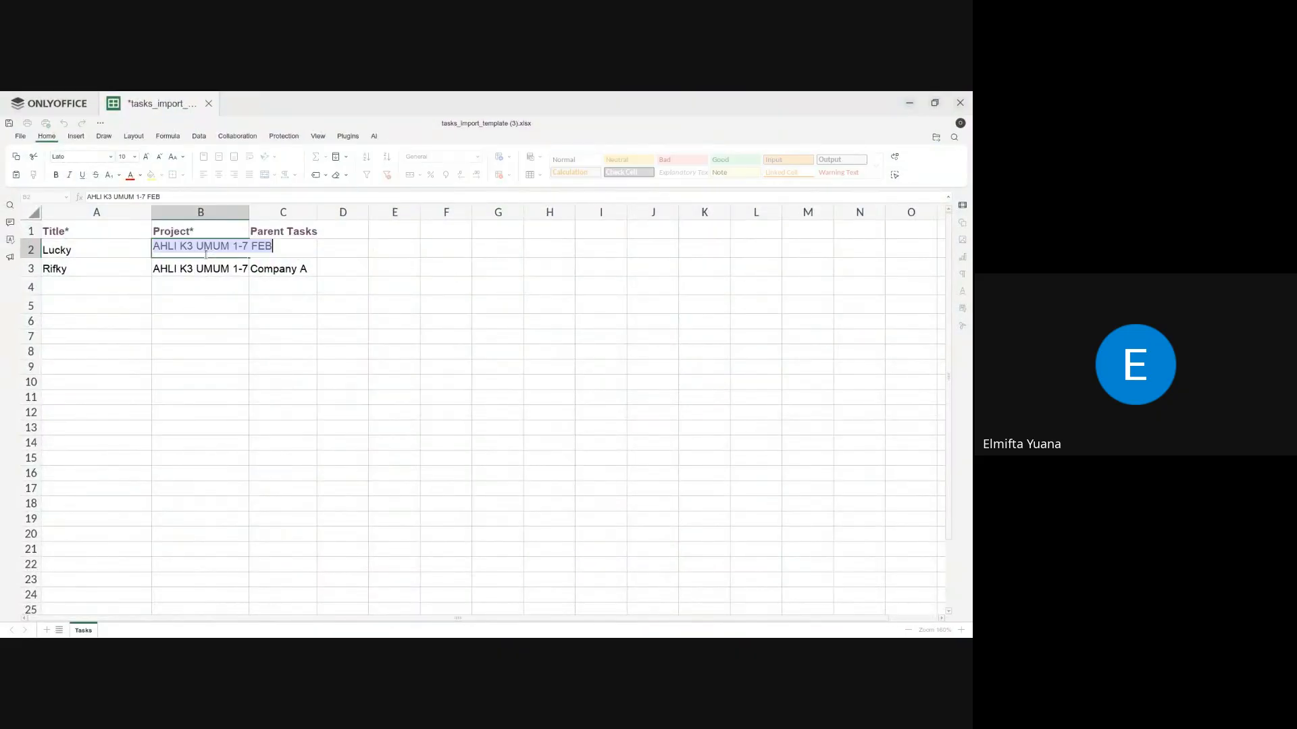
key("ctrl+v")
key("Return")
Step: Set the second attendee row's project to Attendees Ahli K3 Umum 15 Feb - 20 Feb and save the spreadsheet
double_click(203, 269)
key("ctrl+a")
key("ctrl+v")
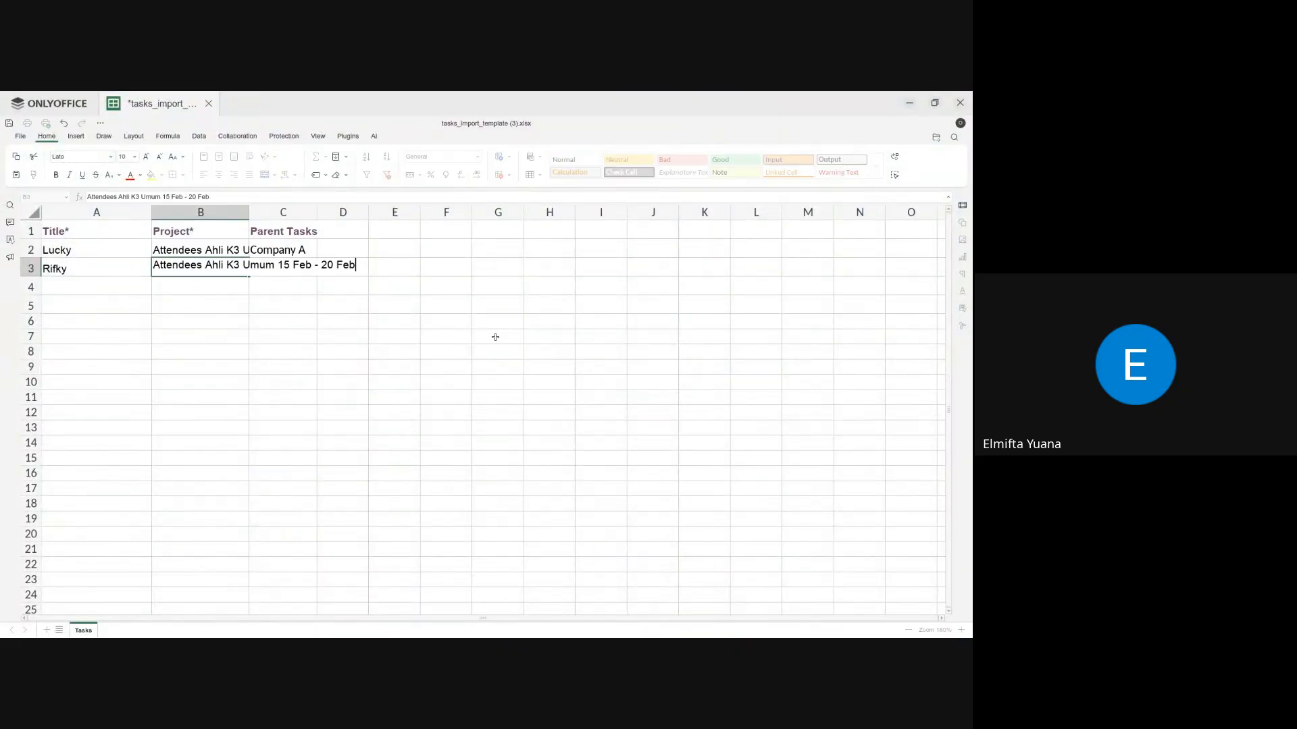
left_click(495, 337)
key("ctrl+s")
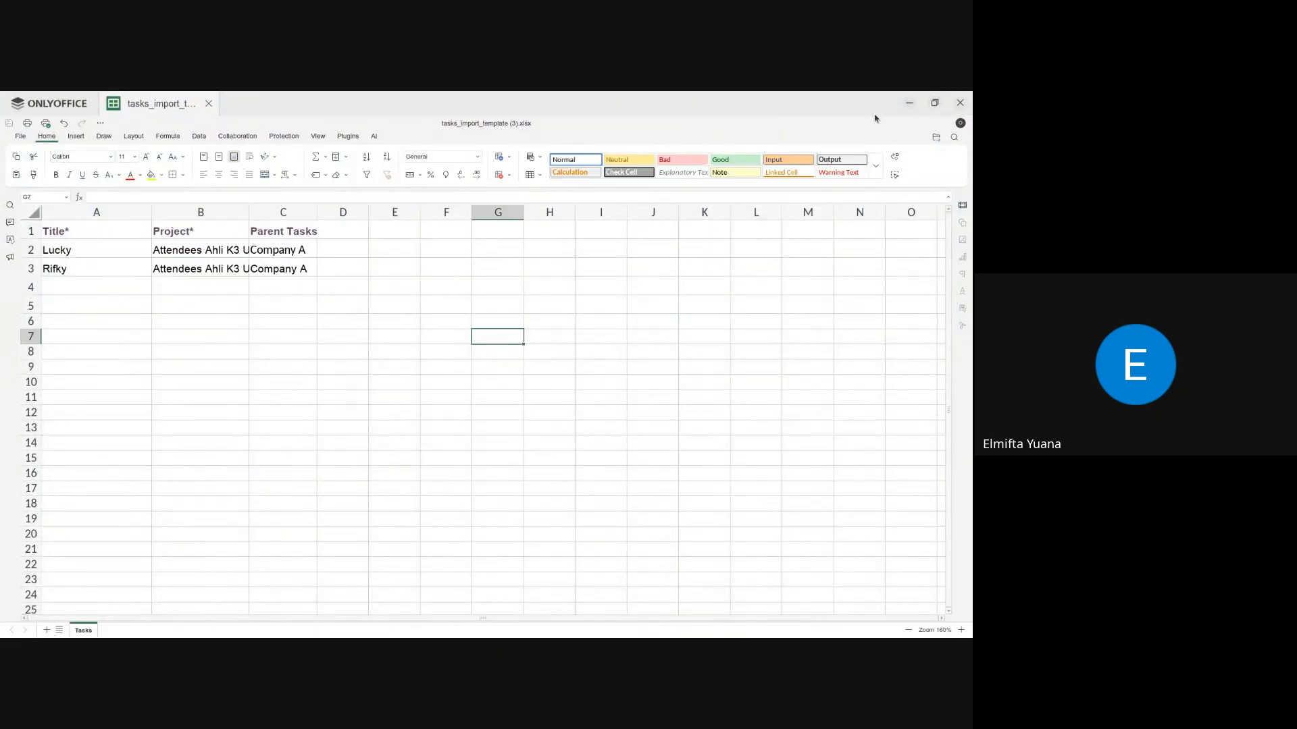
Step: Return to the Odoo board and load tasks_import_template (3).xlsx from Downloads into the project's task import
left_click(907, 105)
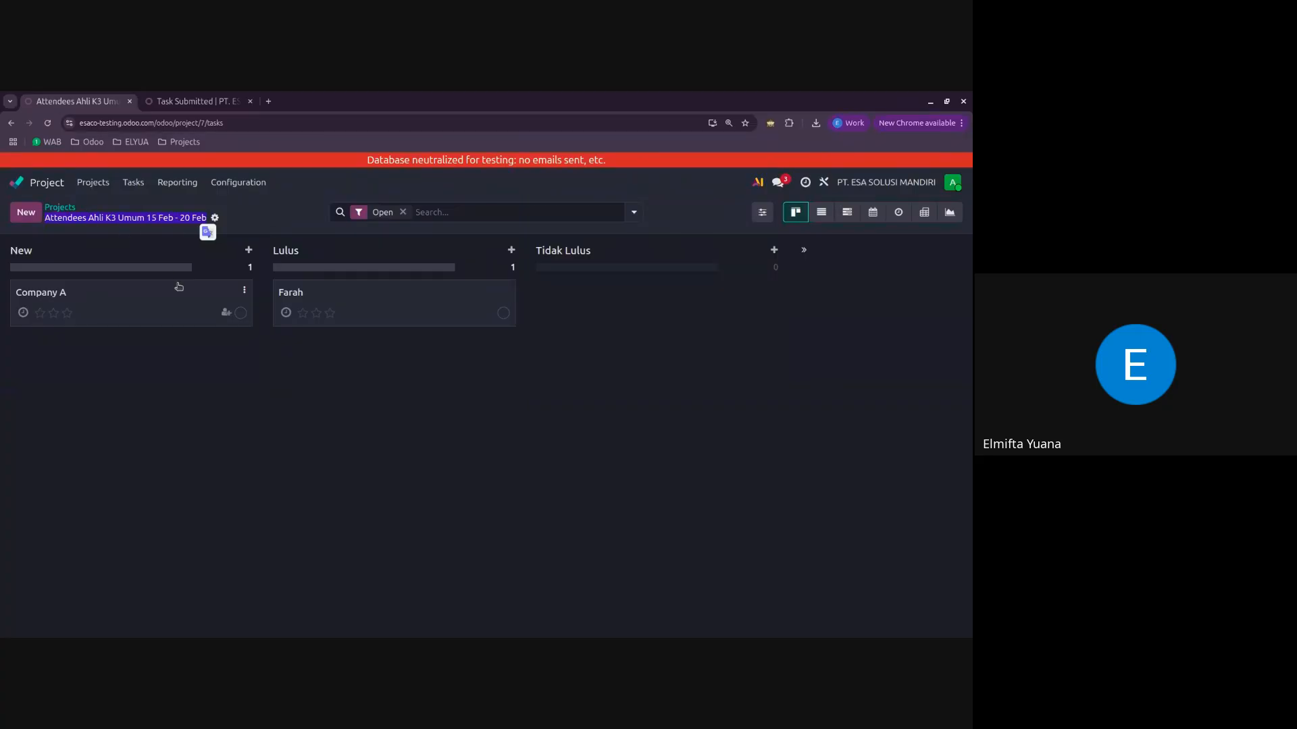
left_click(223, 220)
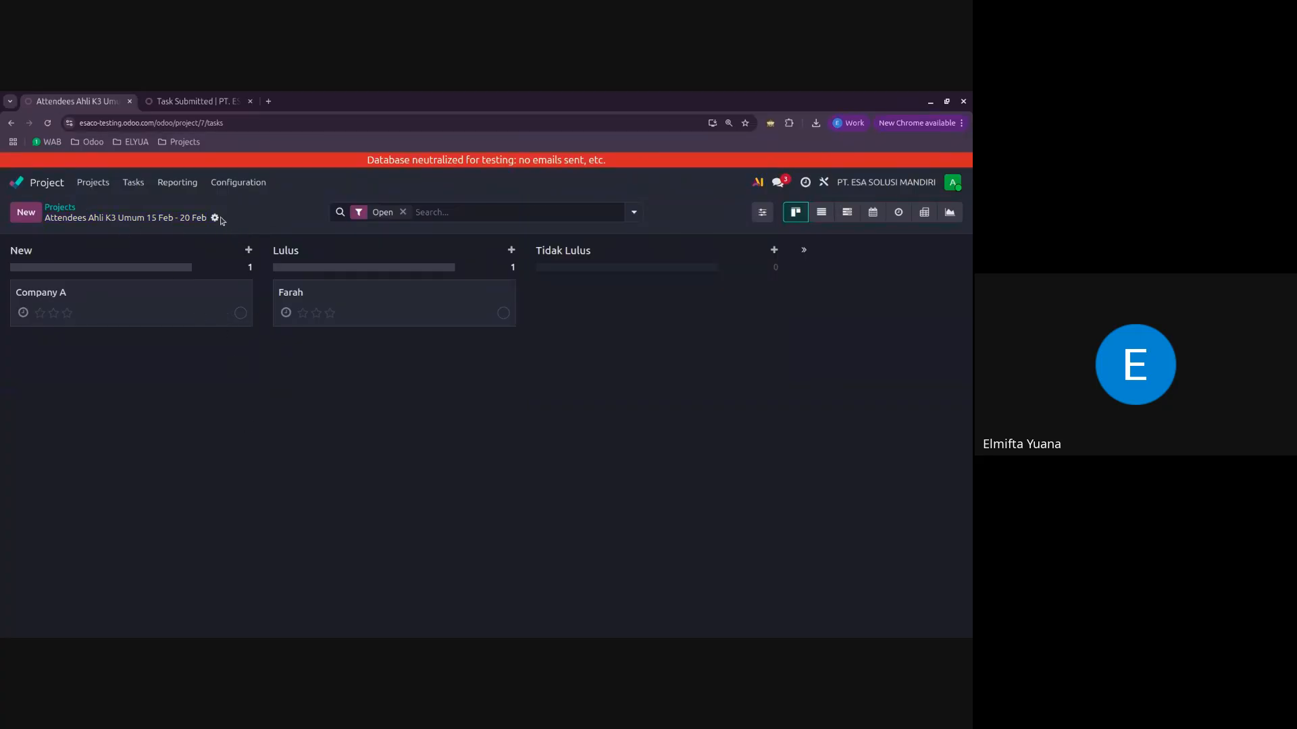
left_click(216, 218)
left_click(233, 238)
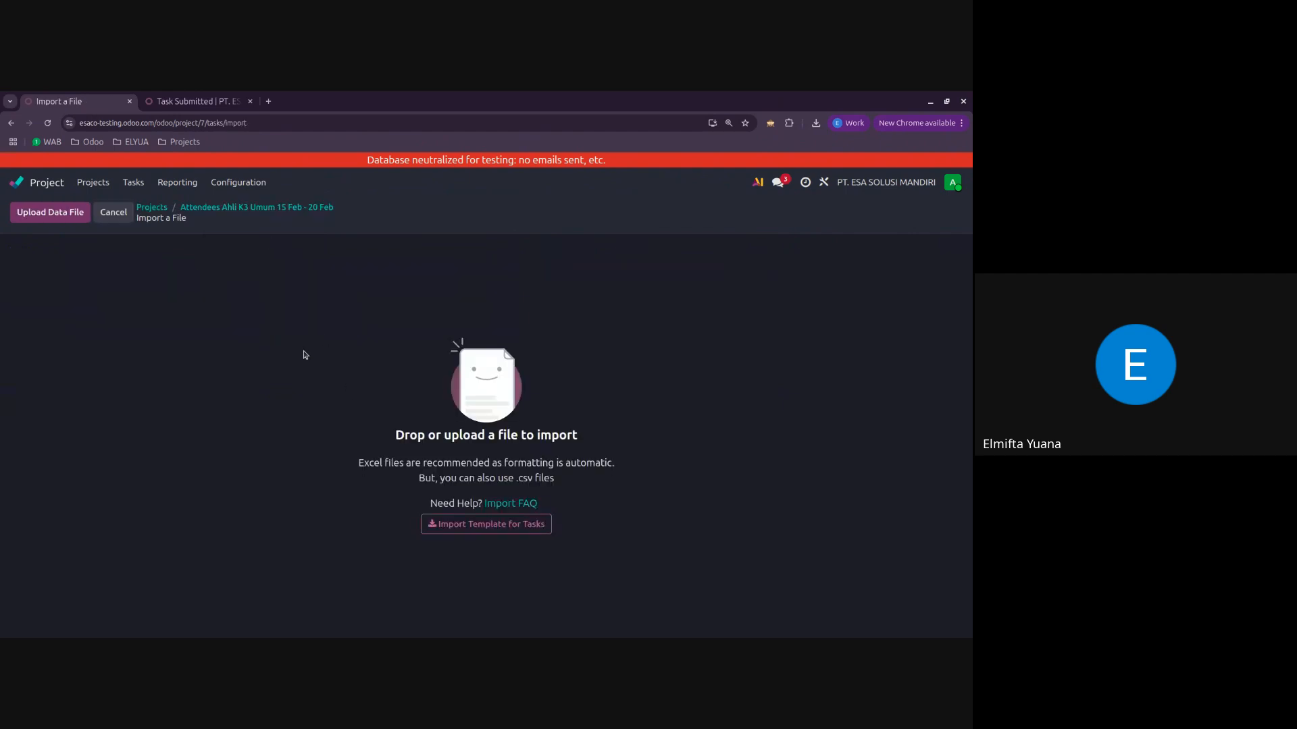
left_click(50, 212)
scroll(451, 415, "down", 3)
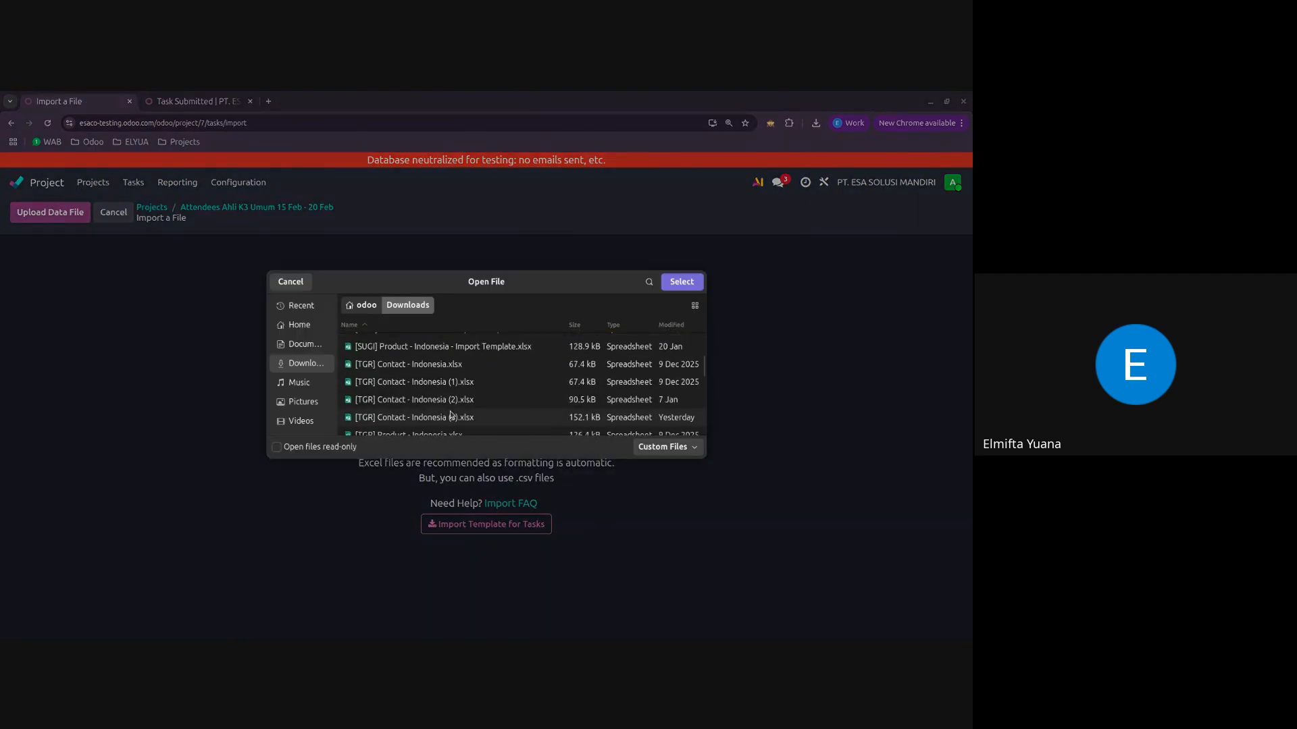
scroll(451, 415, "down", 3)
left_click(453, 403)
type("task")
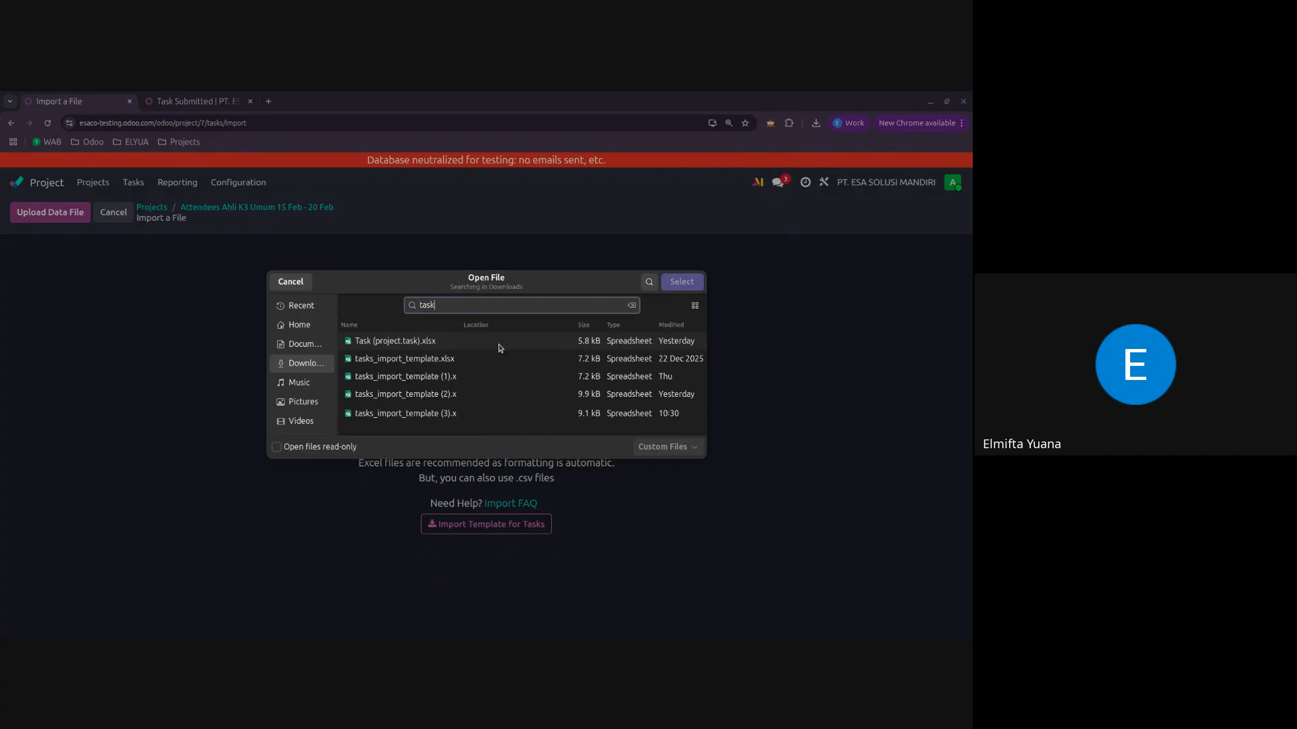
left_click(472, 413)
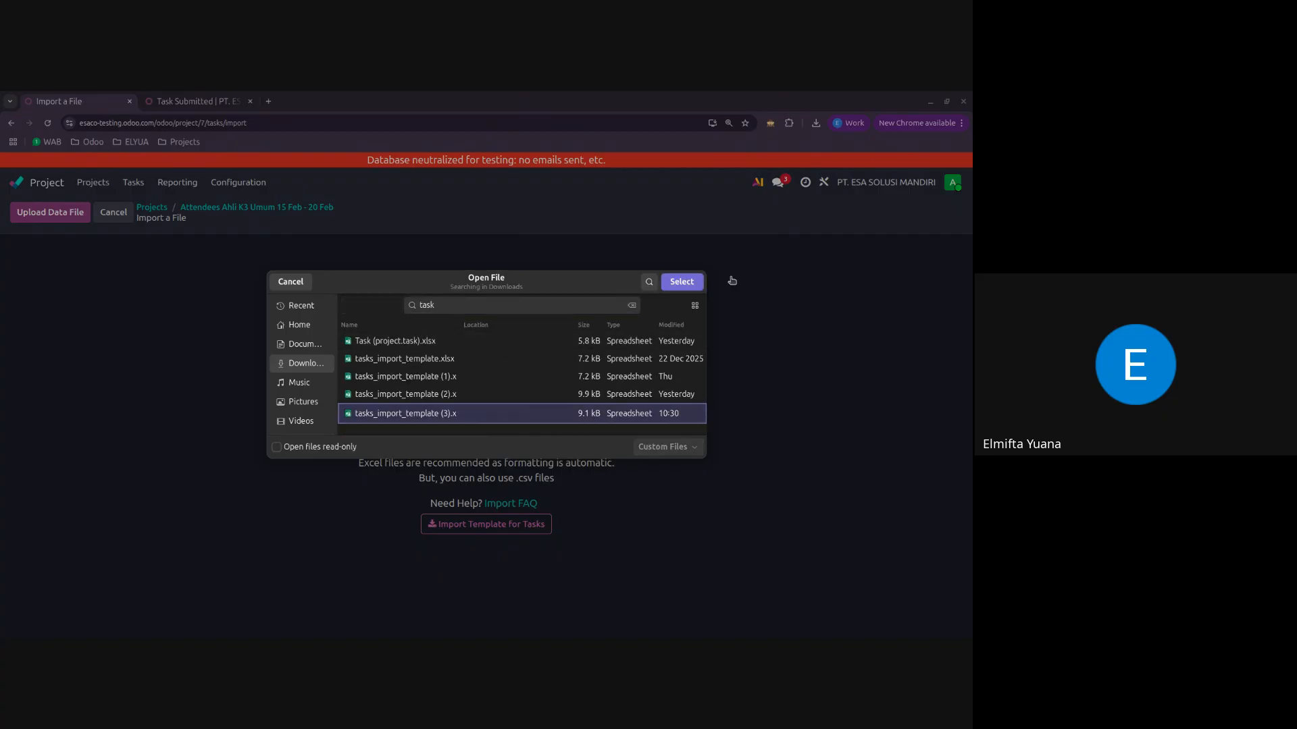
left_click(689, 282)
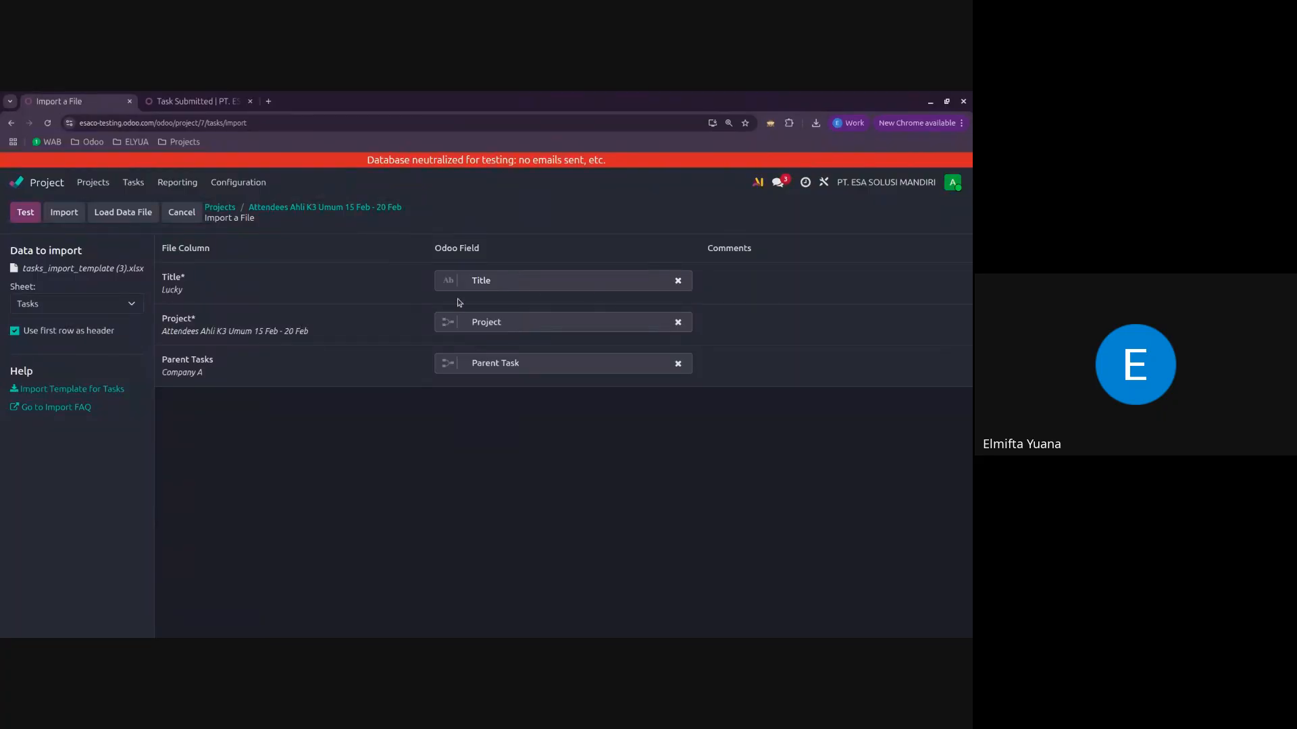
Step: Test the task import, run it, and return to the Attendees Ahli K3 Umum 15 Feb - 20 Feb board
left_click(22, 214)
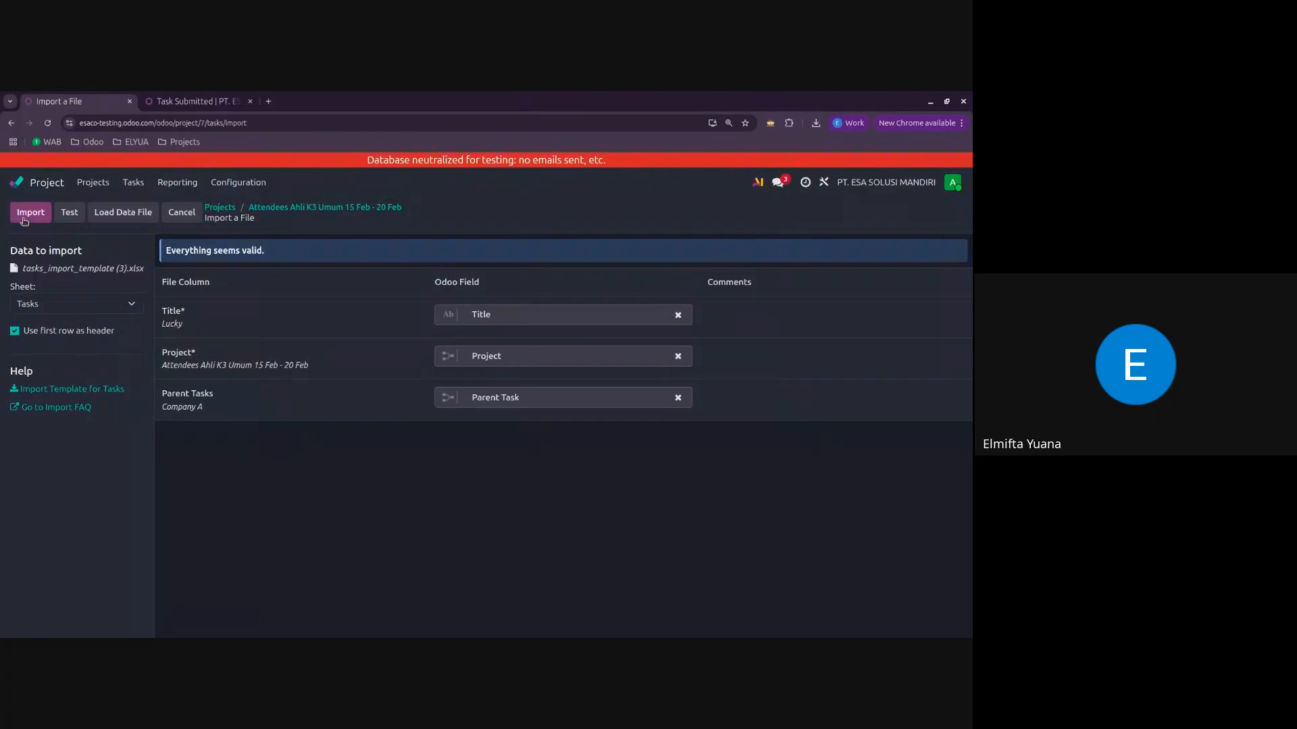
left_click(31, 216)
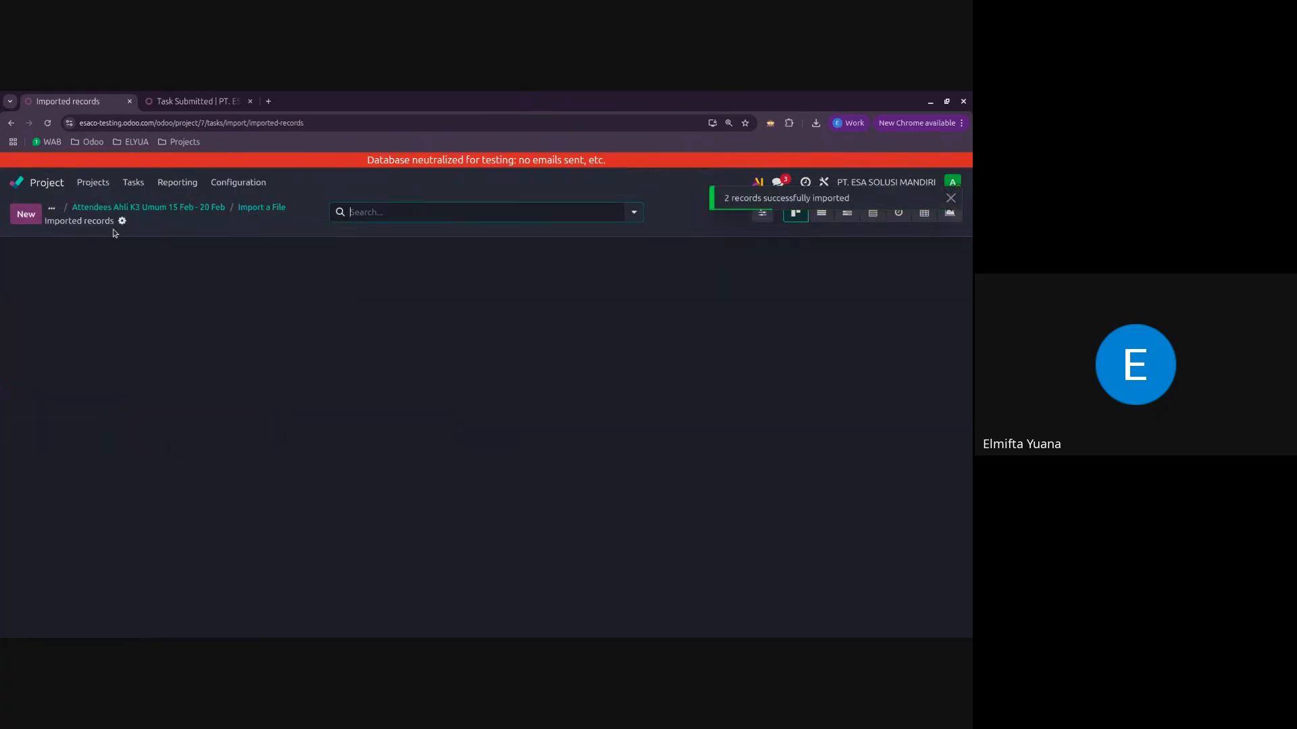
left_click(185, 214)
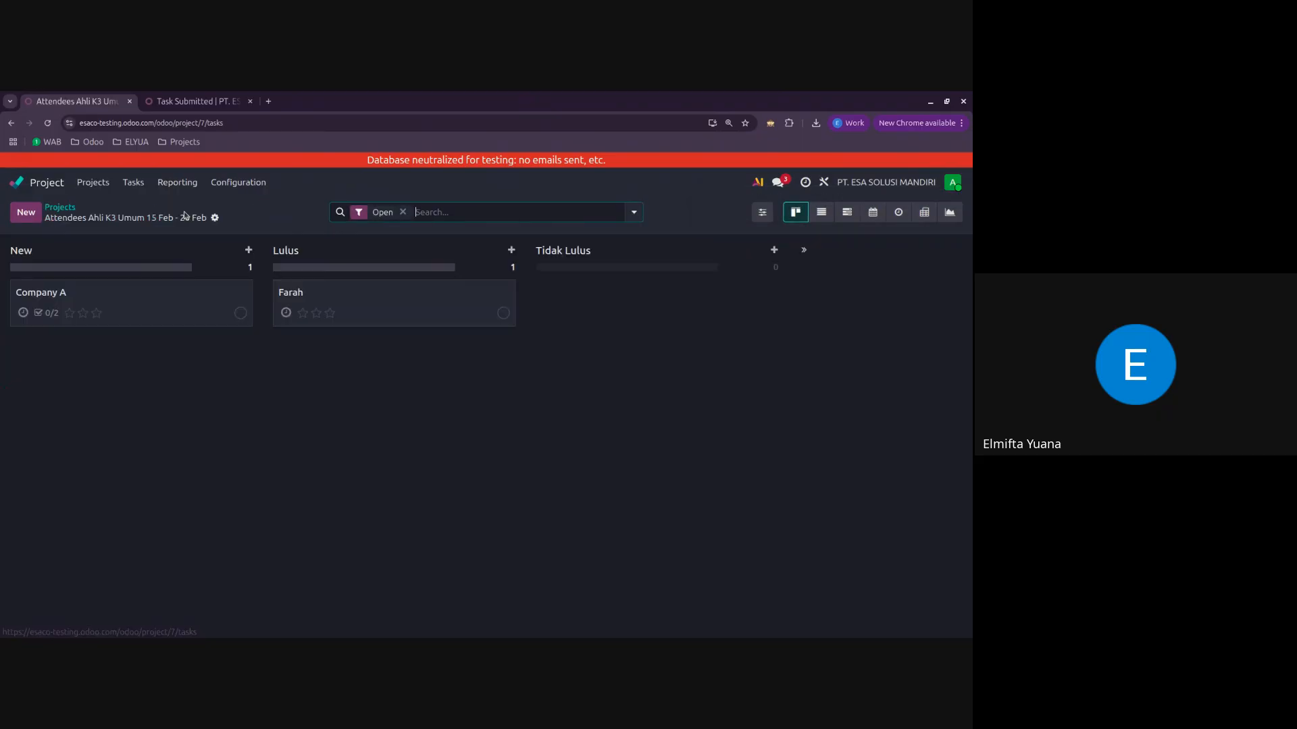
Step: Open the Company A task and examine its sub-tasks, then its description
left_click(176, 303)
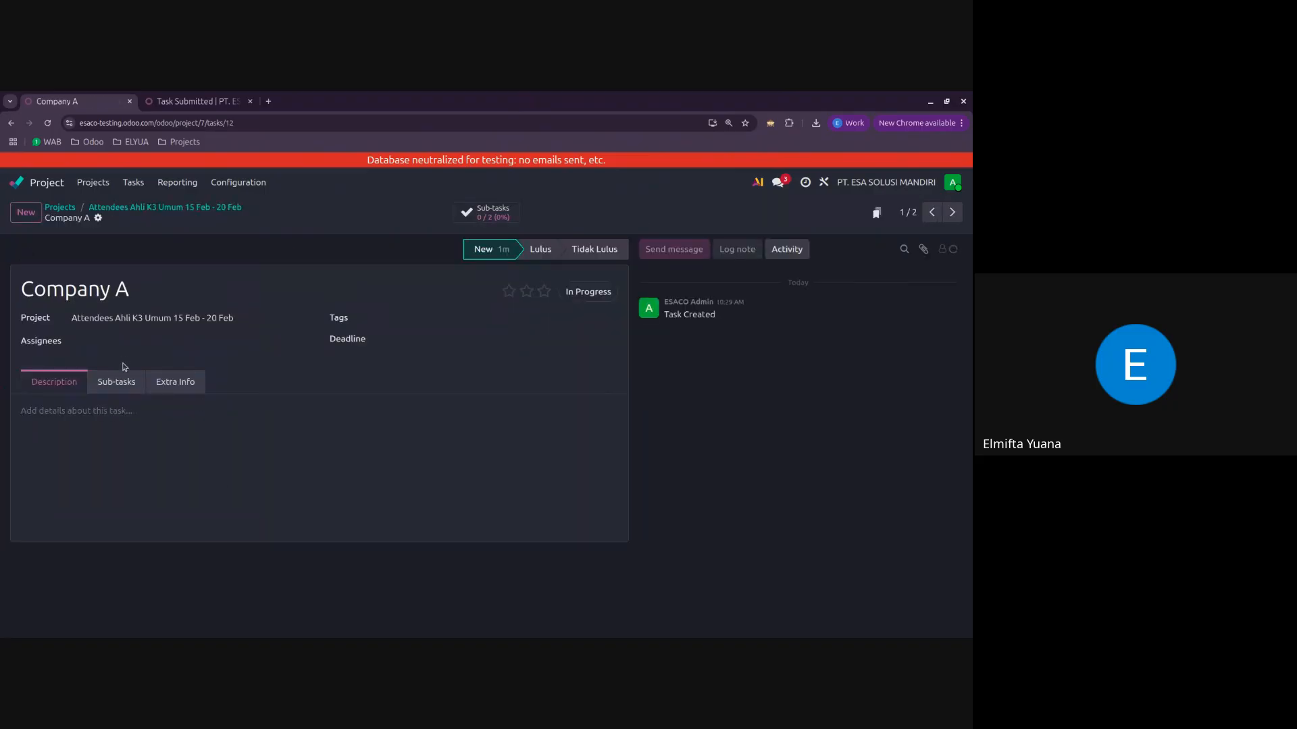
left_click(131, 388)
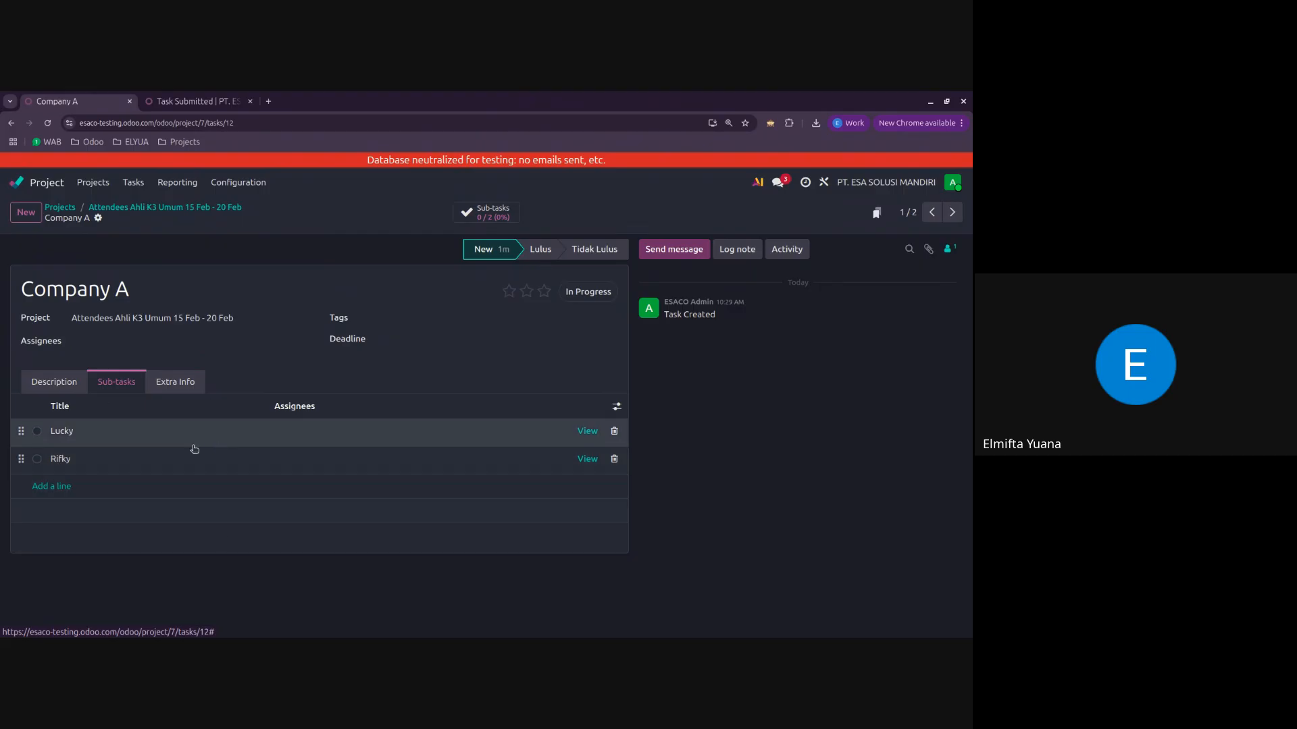
left_click(75, 382)
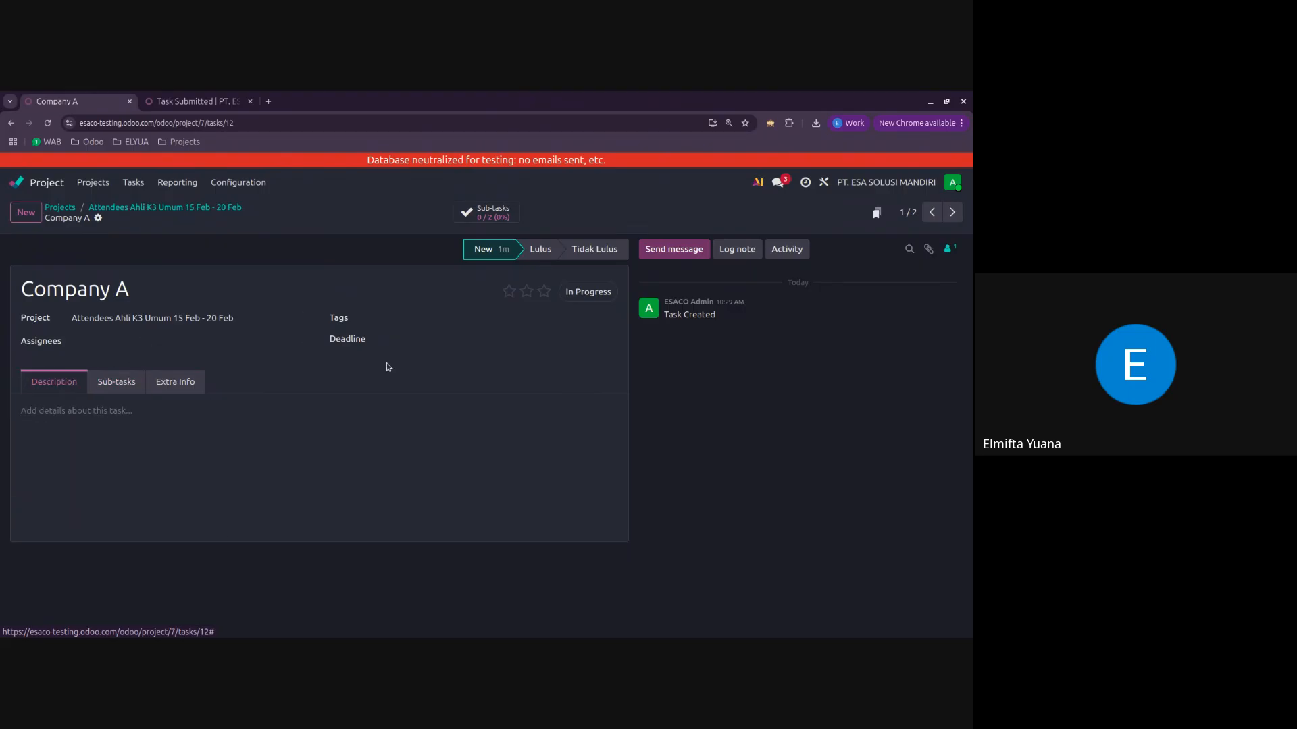
Step: Attach ASFIS_sp.zip from Downloads to the Company A task and recheck its sub-tasks
left_click(930, 254)
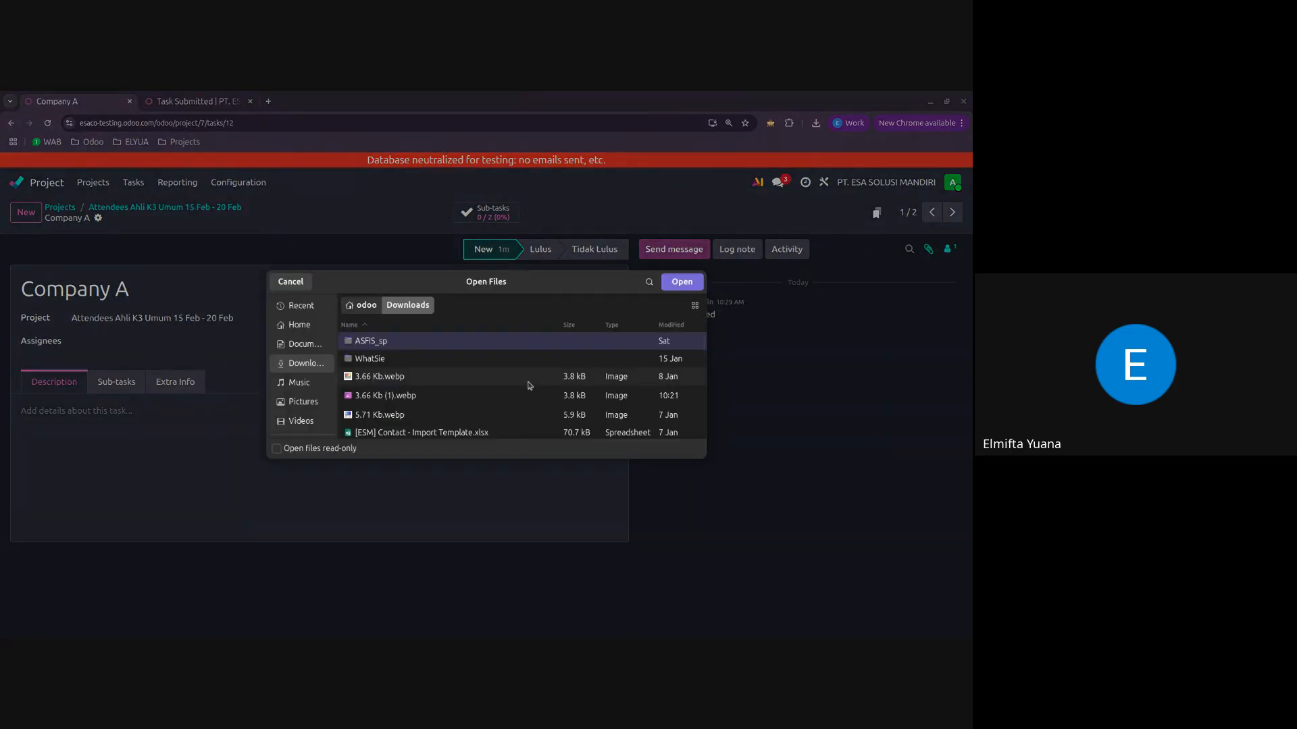
scroll(530, 382, "down", 5)
type("zip")
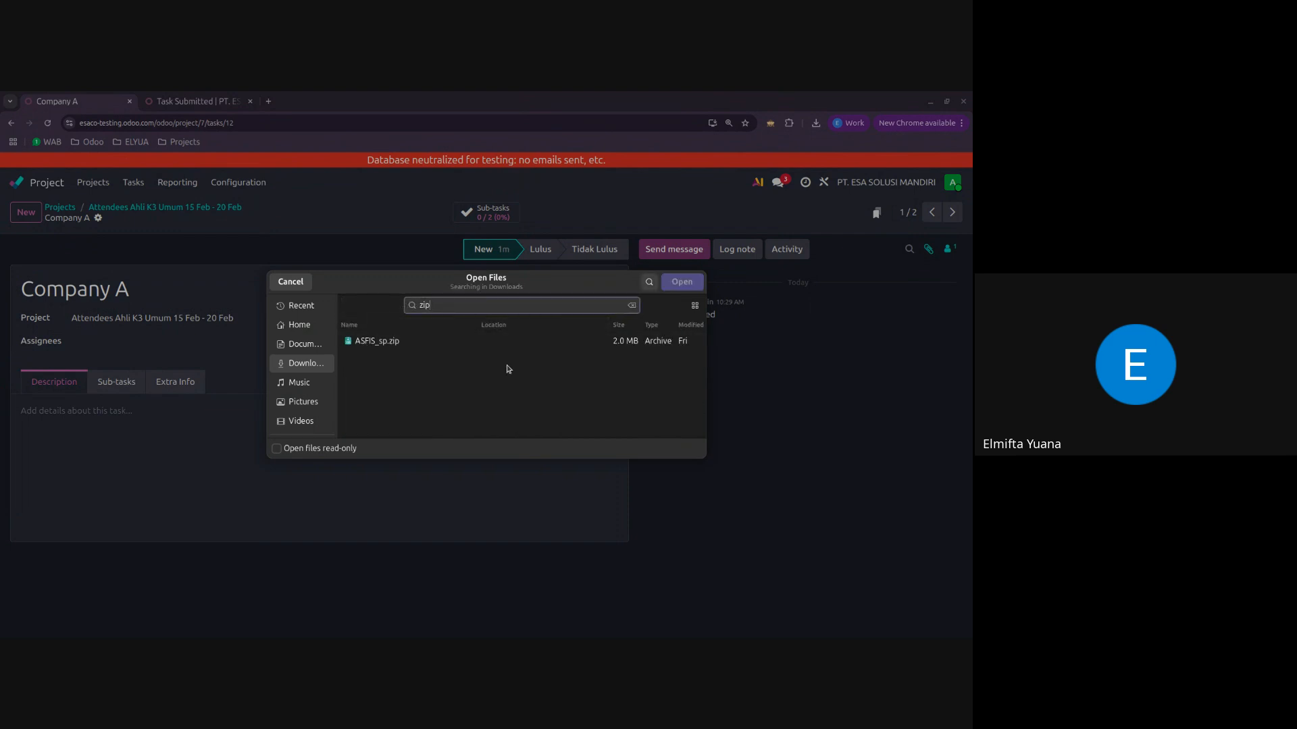
left_click(515, 345)
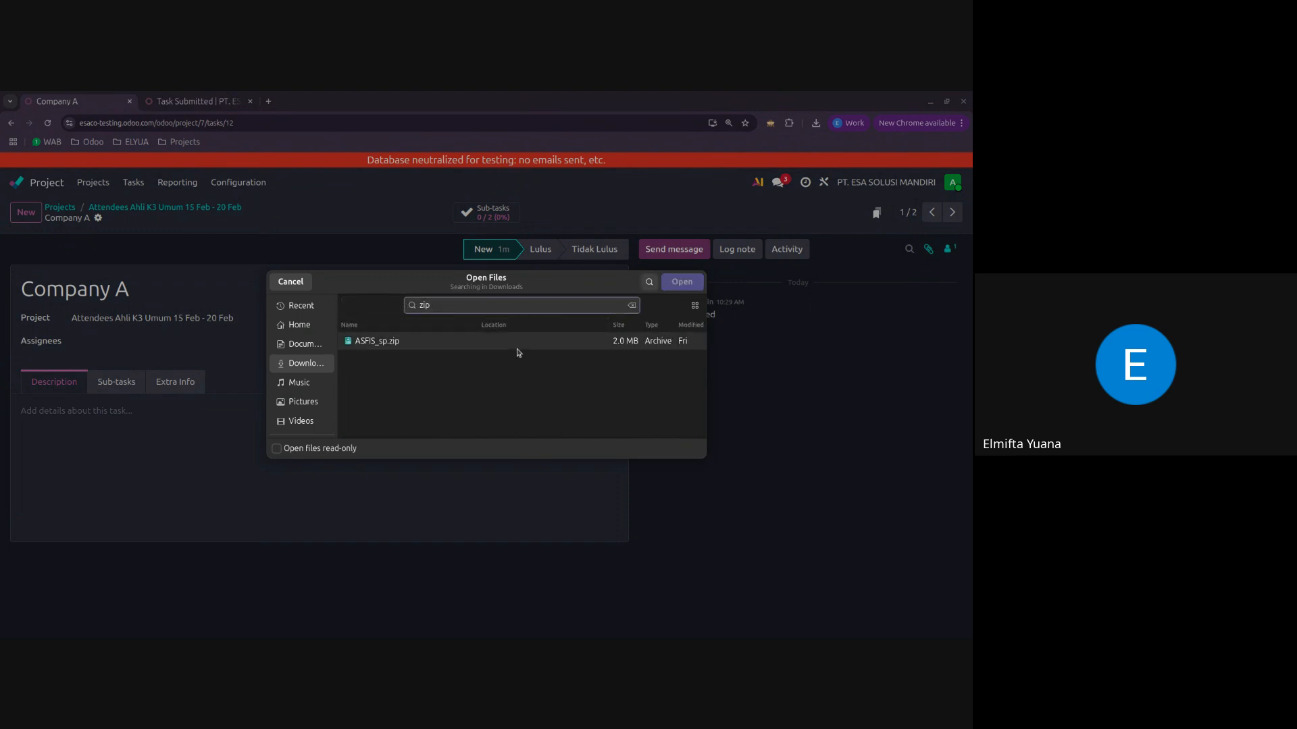
left_click(693, 277)
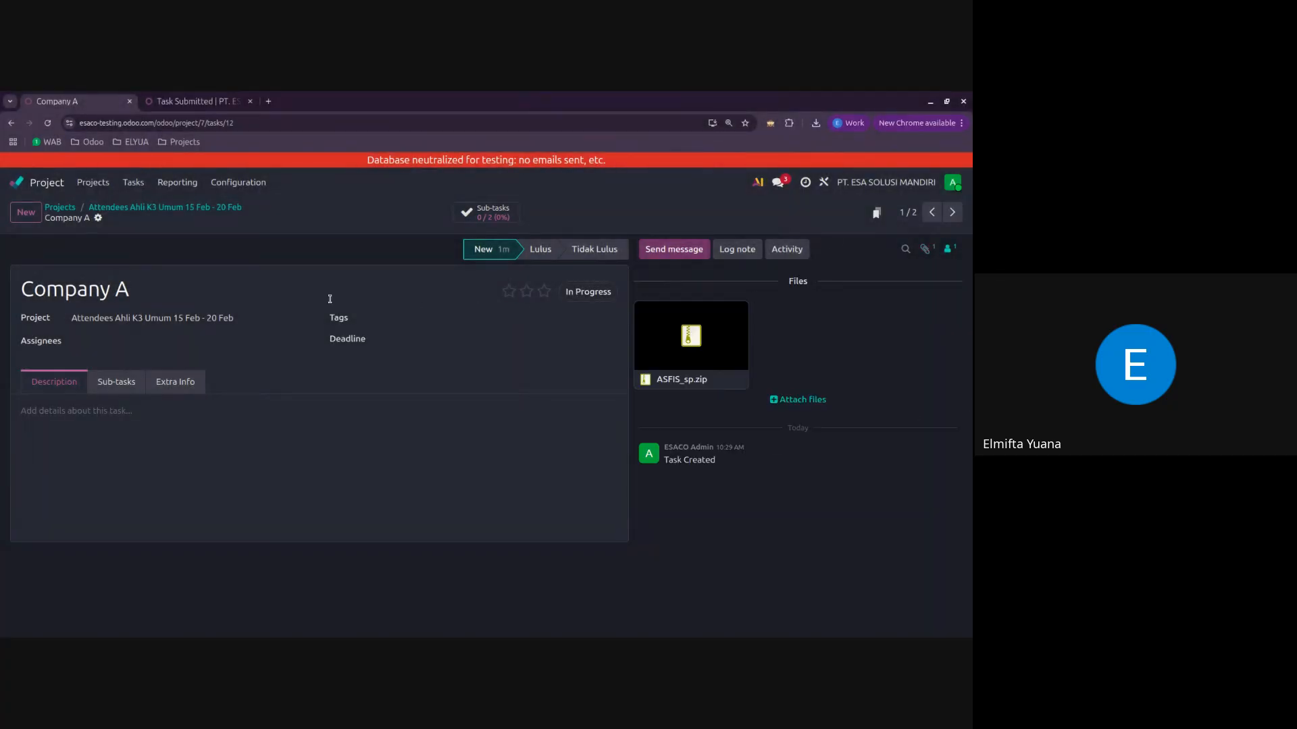
left_click(116, 382)
left_click(54, 382)
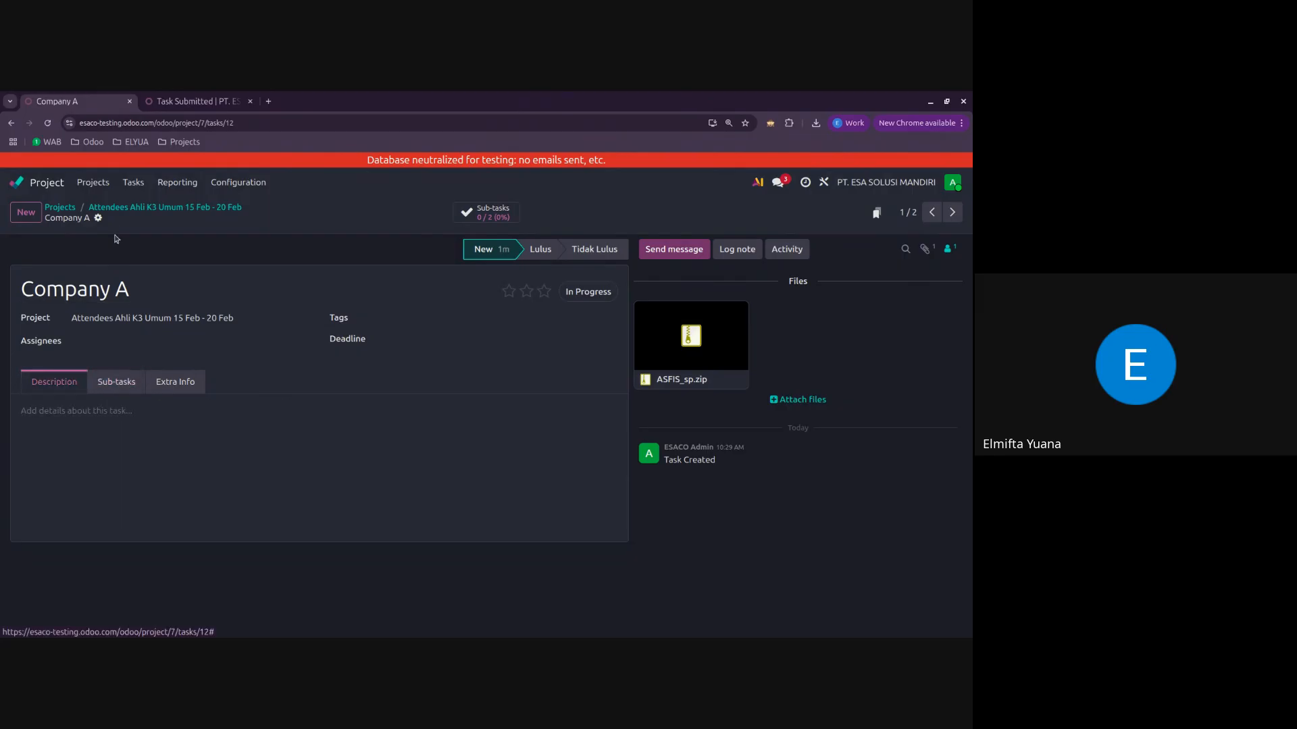
Step: Show sub-tasks on the attendees board and move Company A's first listed attendee to Lulus and the other to Tidak Lulus
left_click(143, 207)
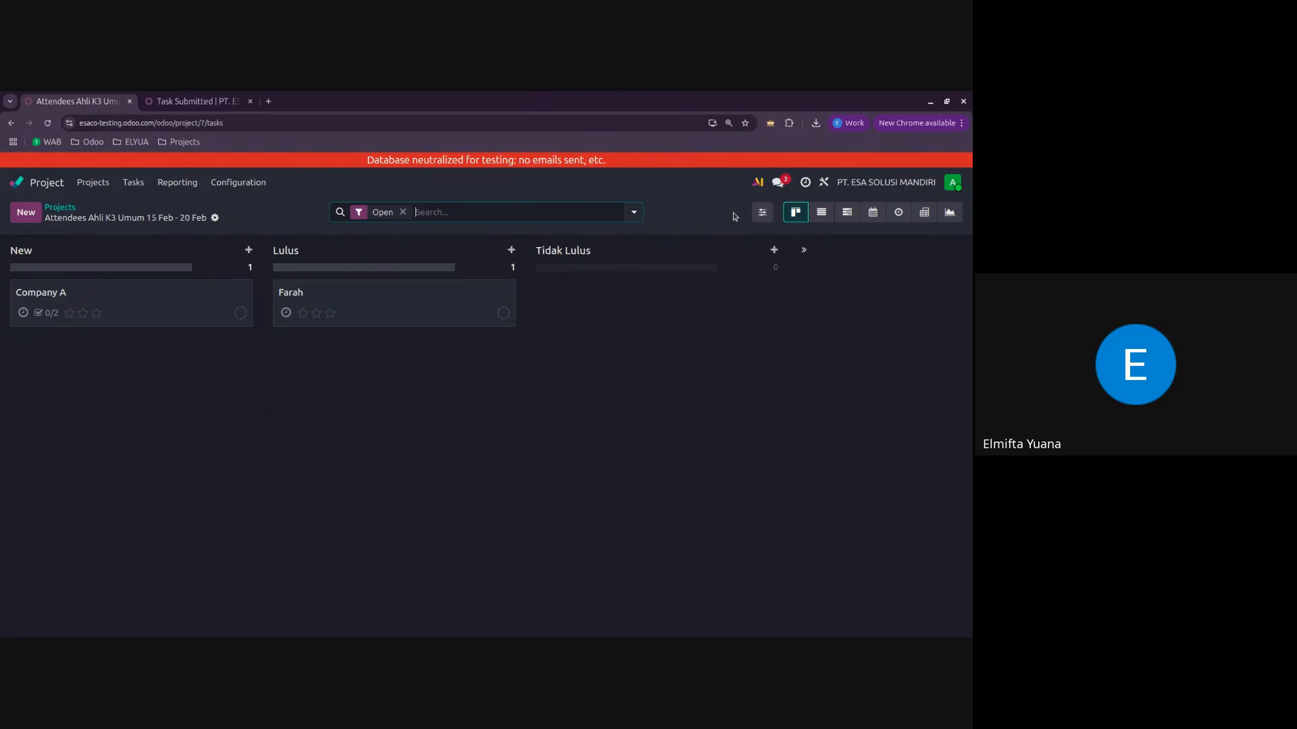
left_click(762, 213)
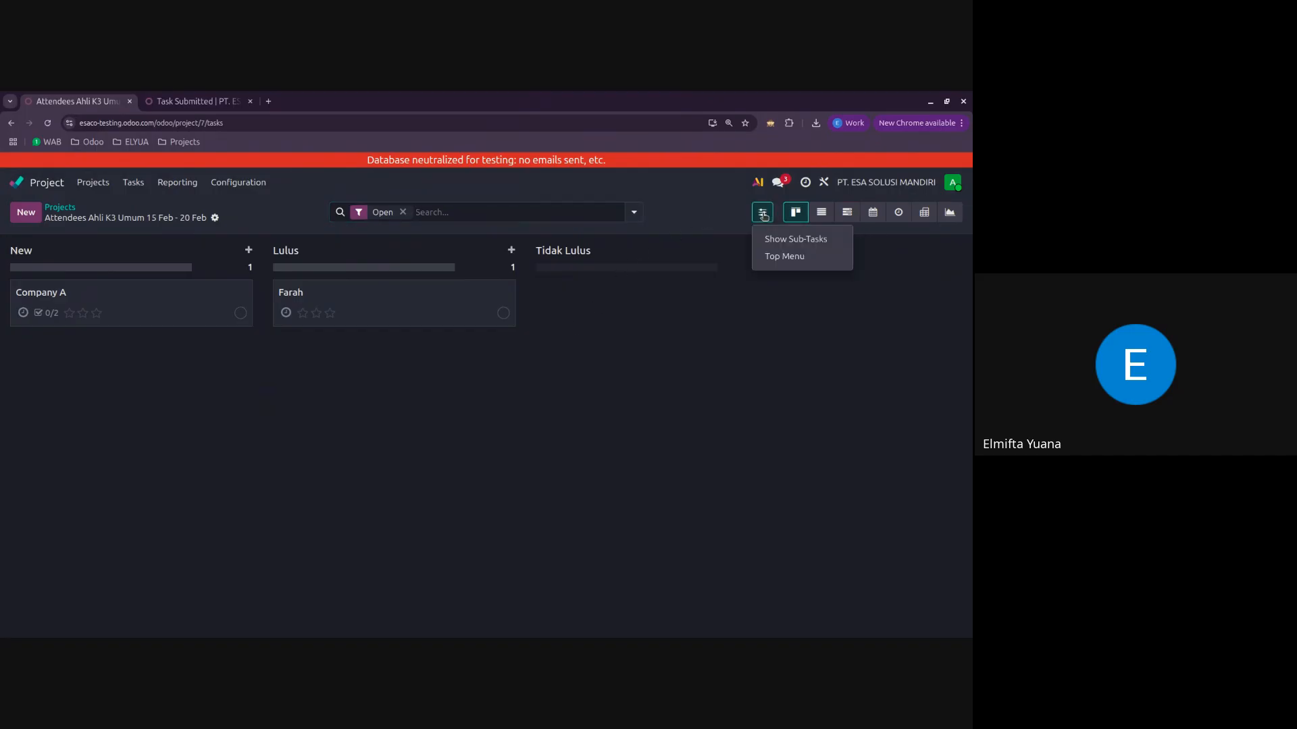
left_click(786, 240)
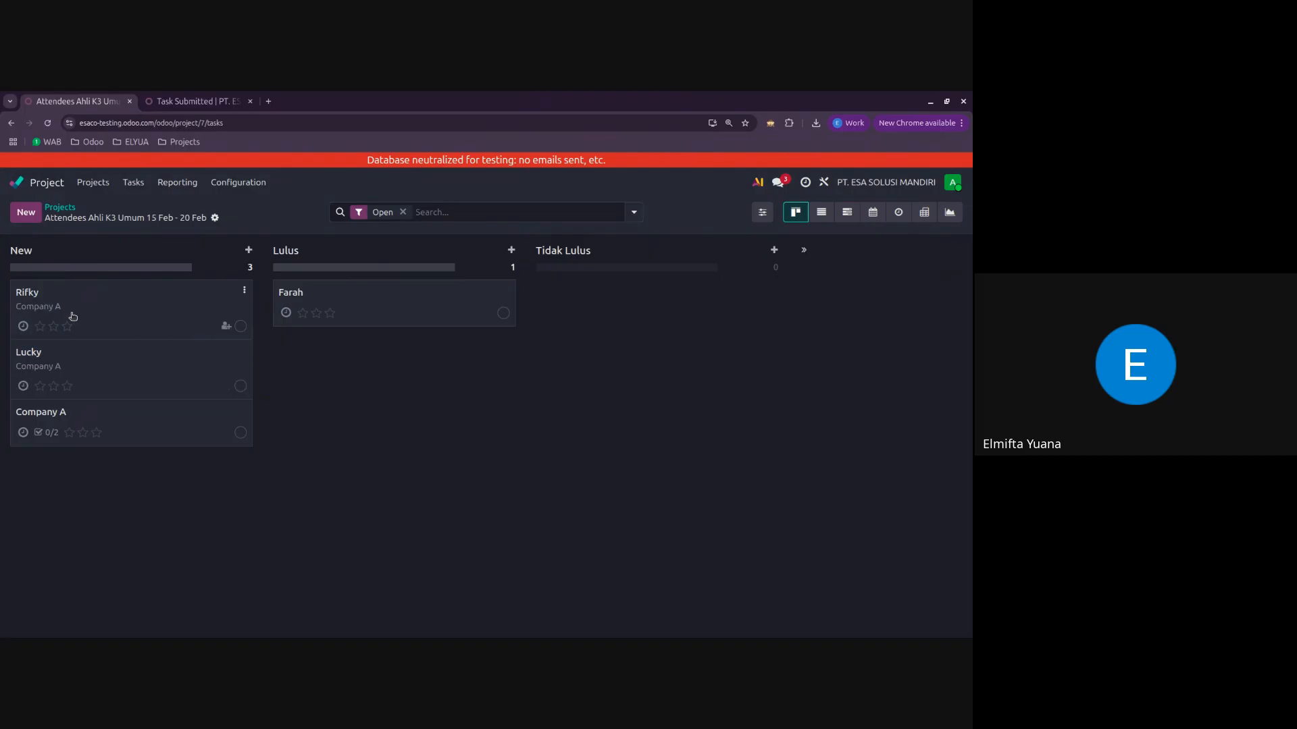
left_click_drag(70, 316, 345, 375)
left_click_drag(145, 315, 626, 342)
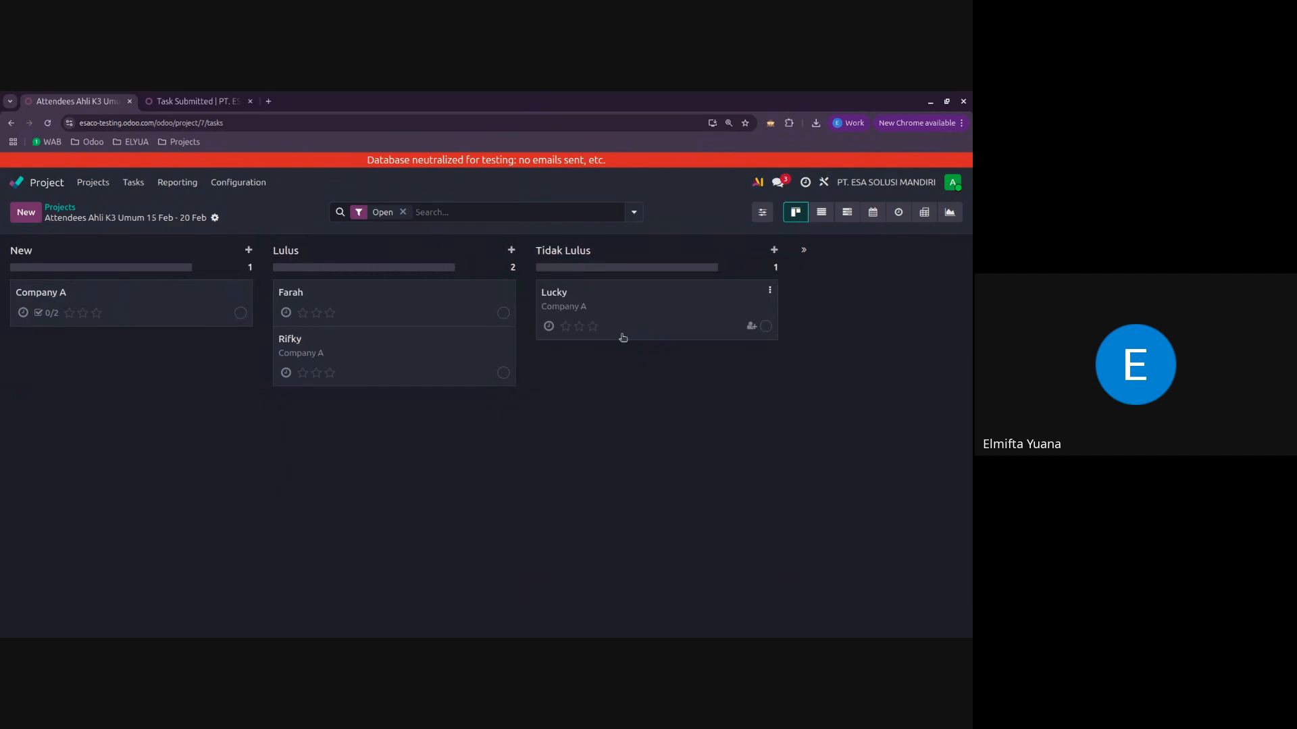
Step: Reopen the Company A task, view its attached files, and return to the attendees board
left_click(150, 316)
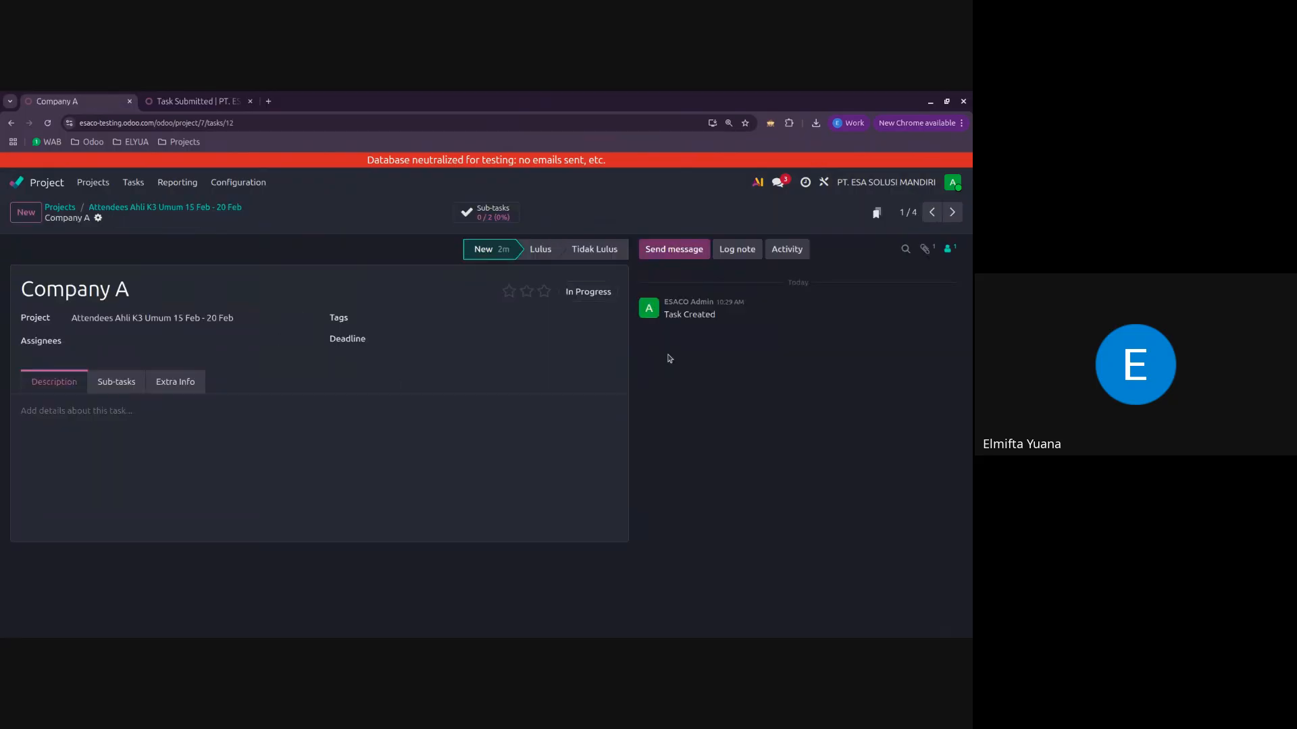
left_click(925, 249)
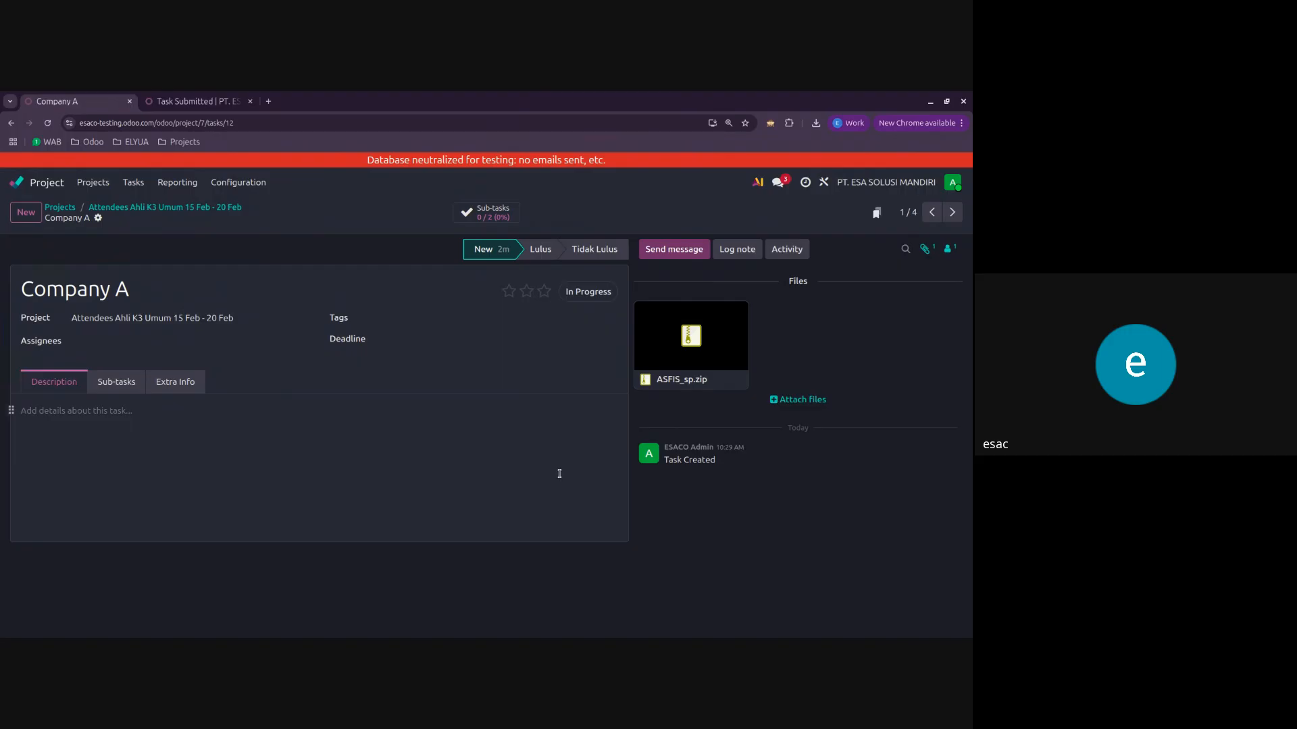
left_click(240, 208)
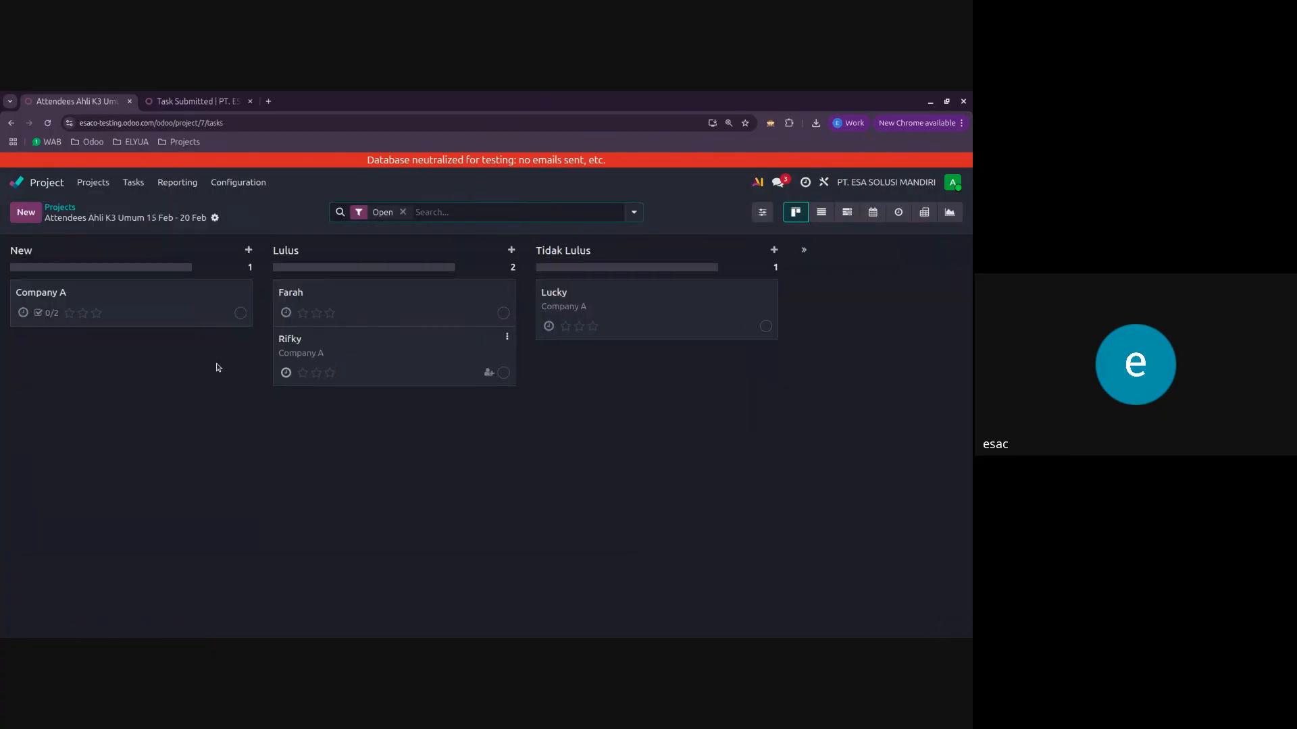
Step: Go to the projects overview, view the test task in Event Registration, and return to the overview
left_click(74, 212)
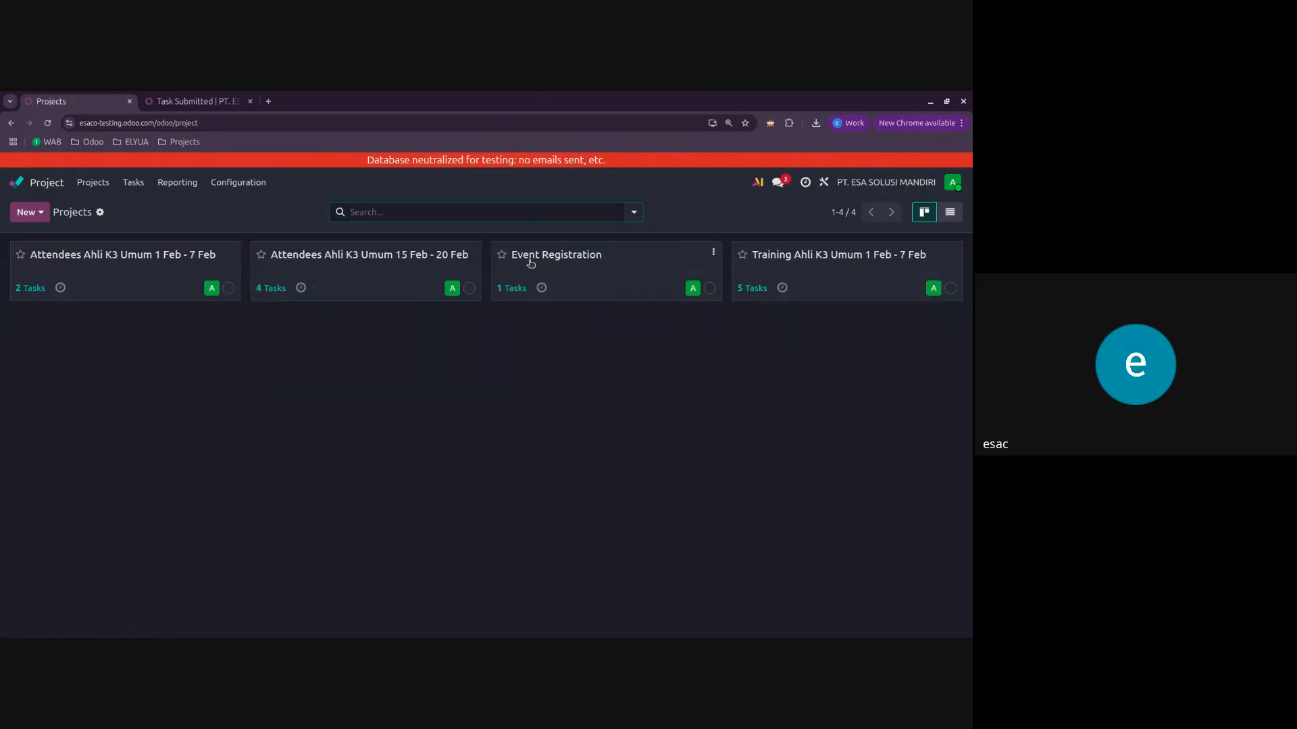
left_click(600, 266)
left_click(189, 297)
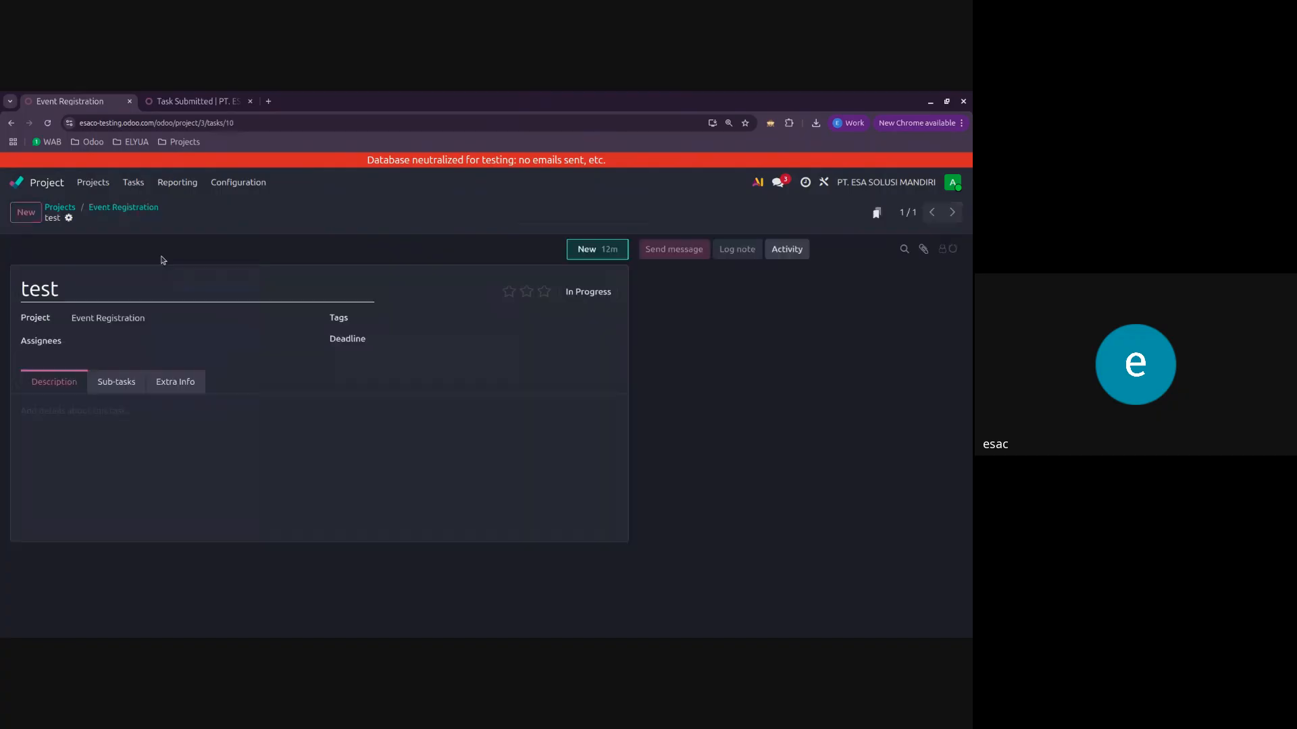
left_click(124, 207)
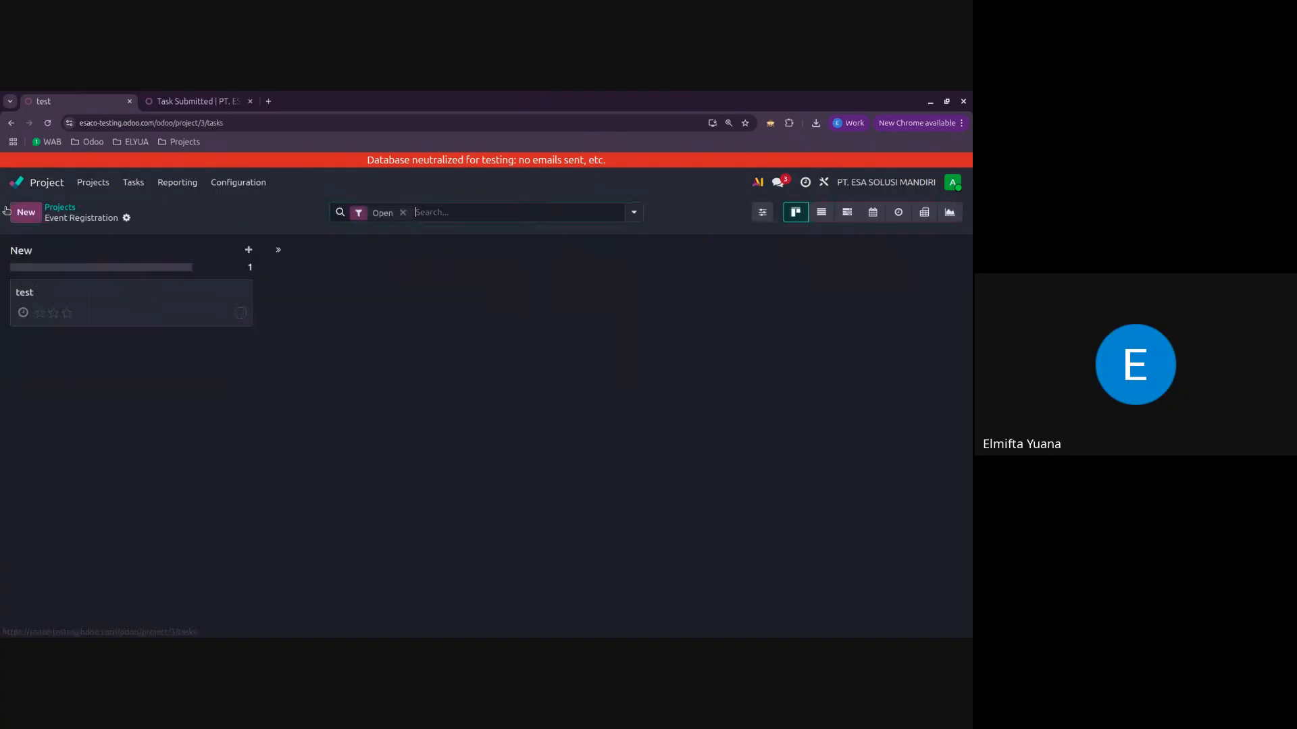
left_click(70, 208)
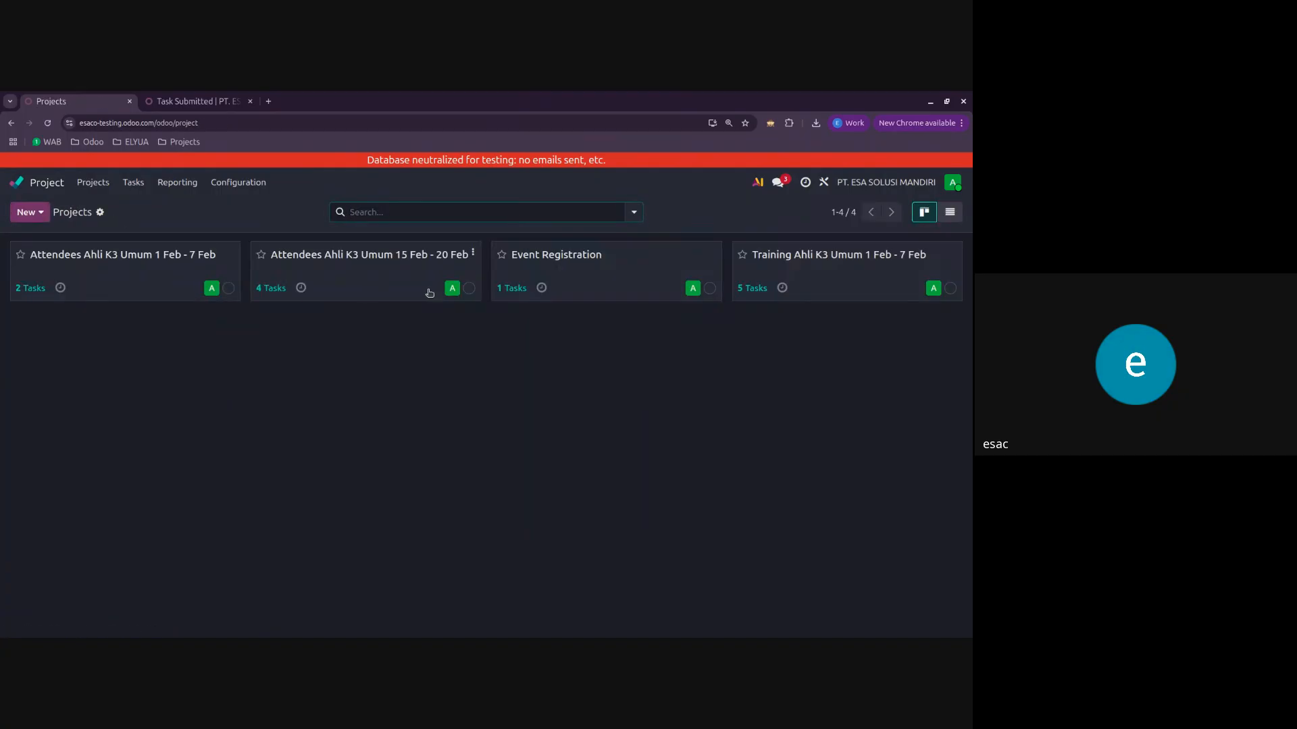
Step: Open the first attendee's task in Attendees Ahli K3 Umum 1 Feb - 7 Feb and download all files from its attached-files message
left_click(110, 277)
left_click(144, 298)
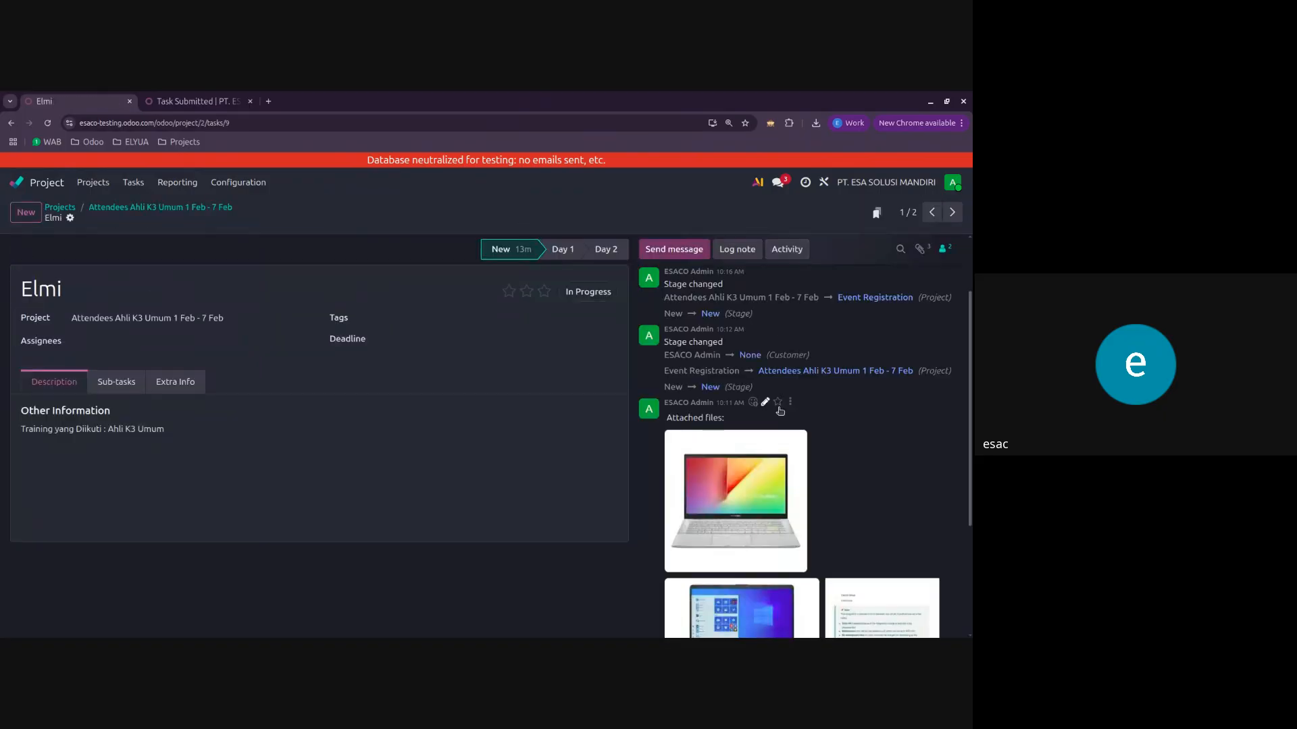
scroll(780, 410, "down", 2)
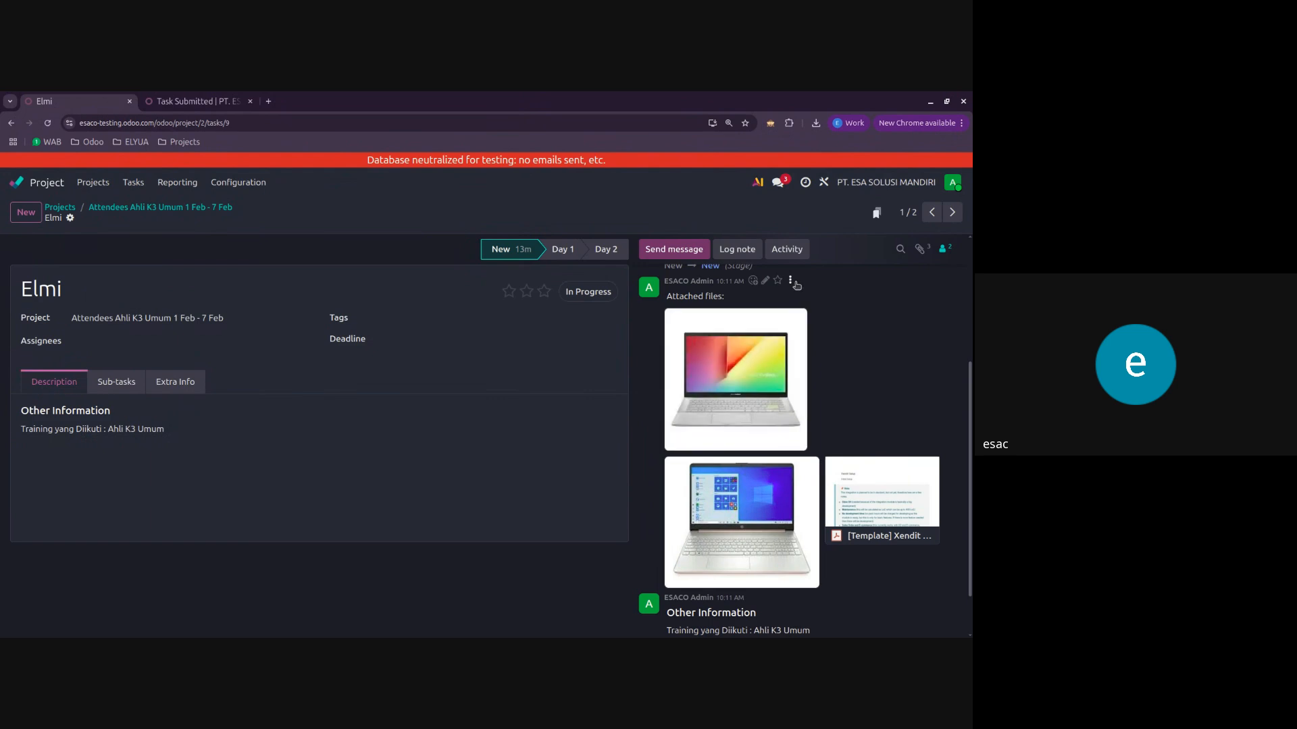
left_click(791, 281)
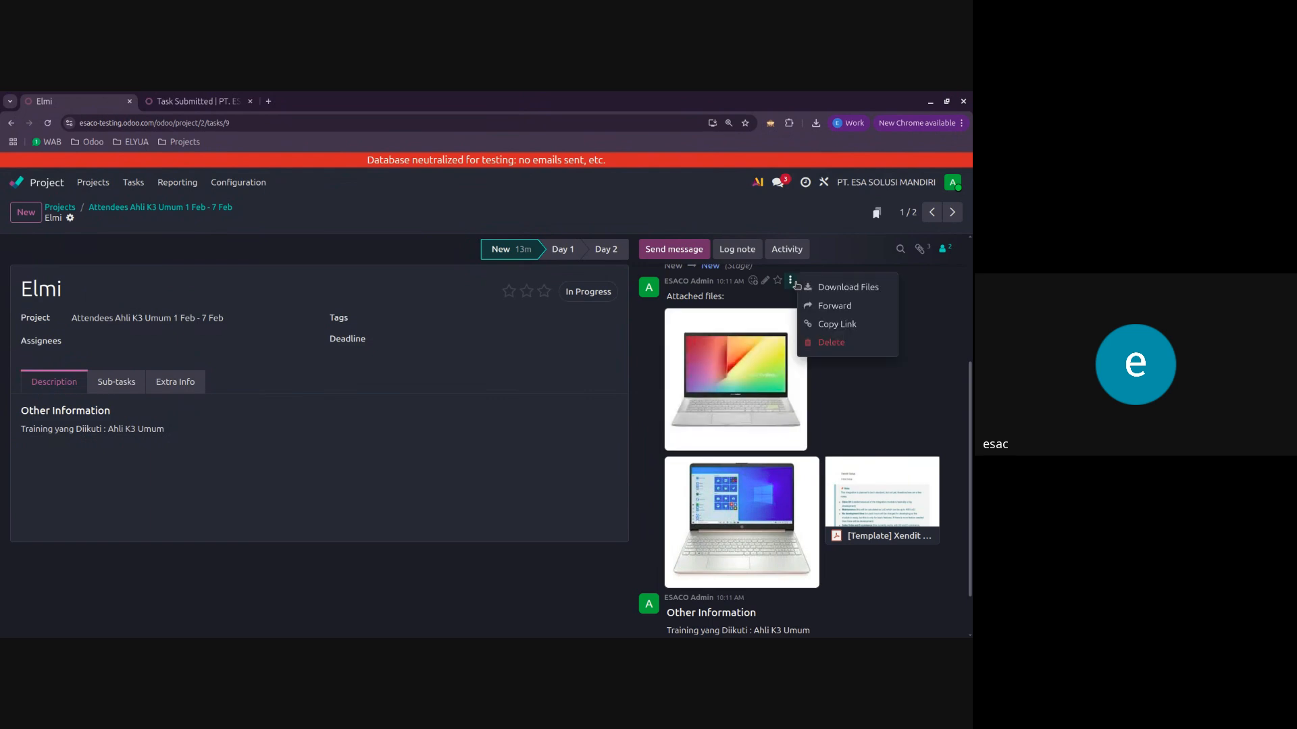
left_click(829, 288)
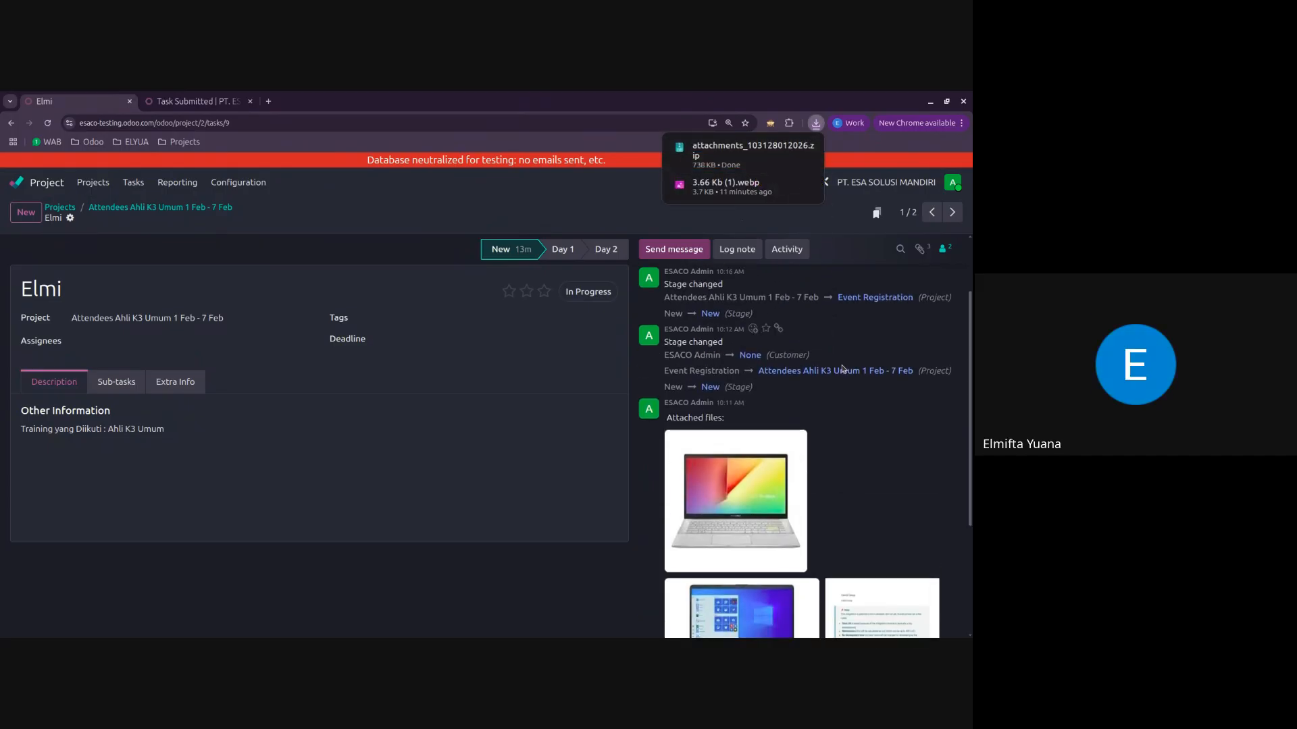
mouse_move(866, 473)
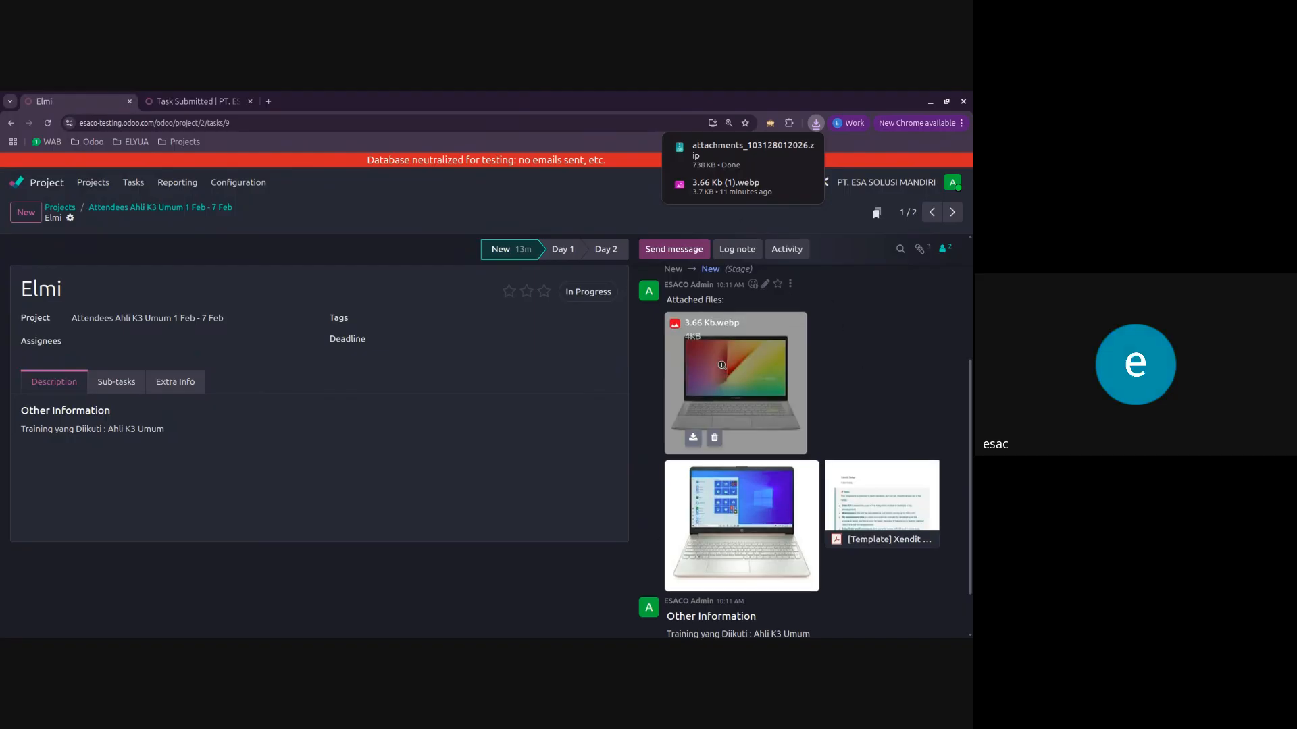
Step: Revisit the download option of the attached-files message and check the browser's recent downloads for the attachments zip
scroll(818, 350, "up", 1)
left_click(791, 341)
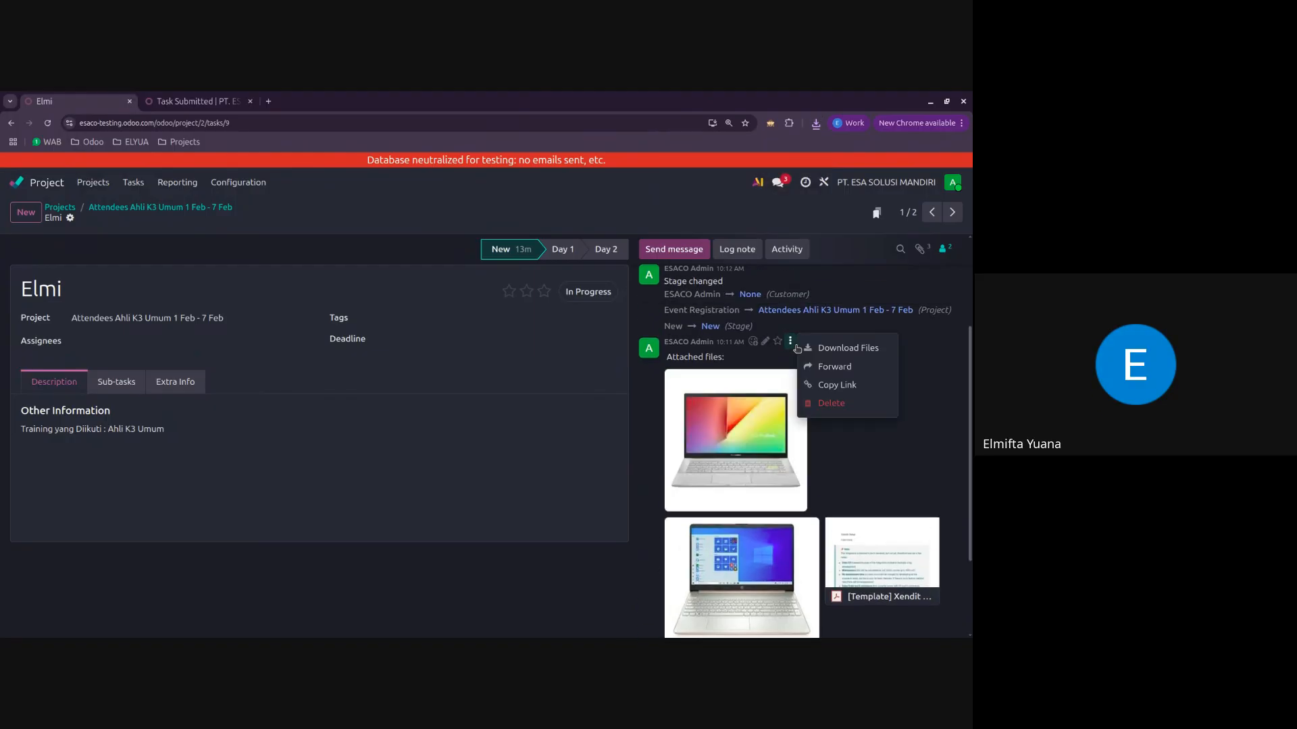
left_click(848, 348)
left_click(816, 123)
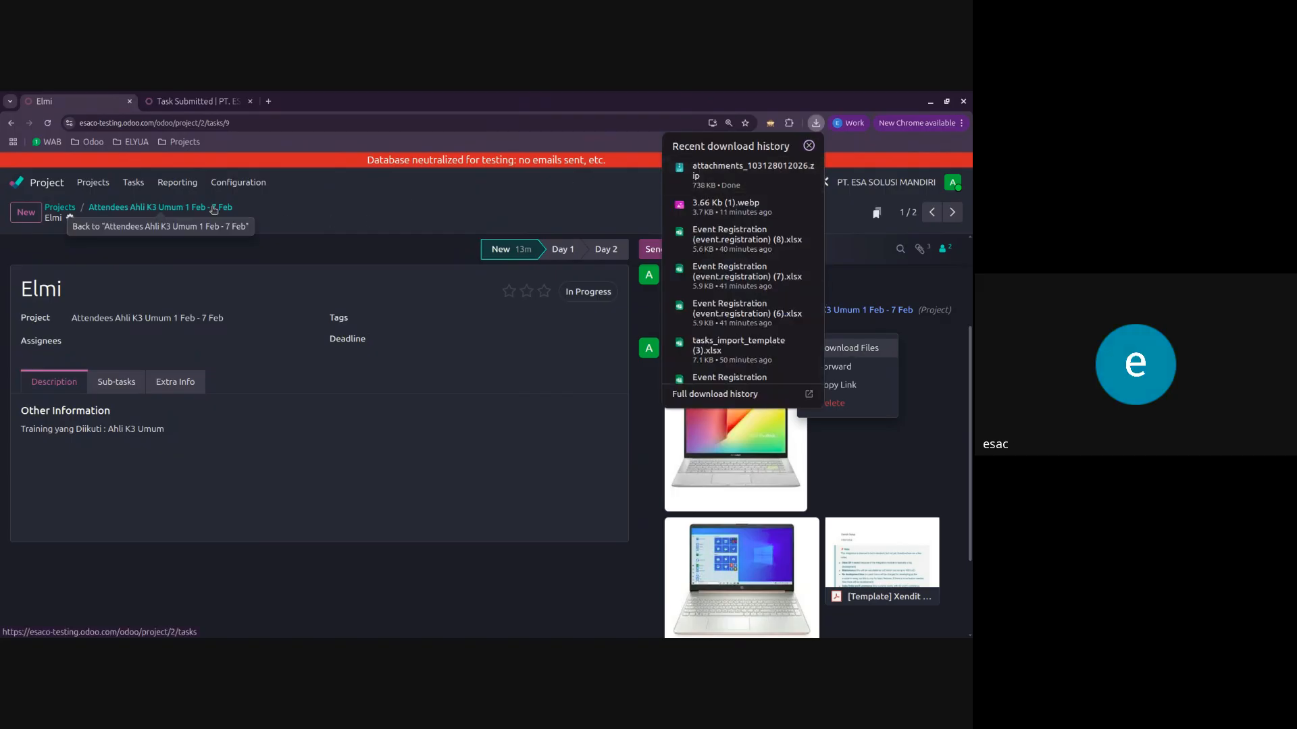
left_click(395, 206)
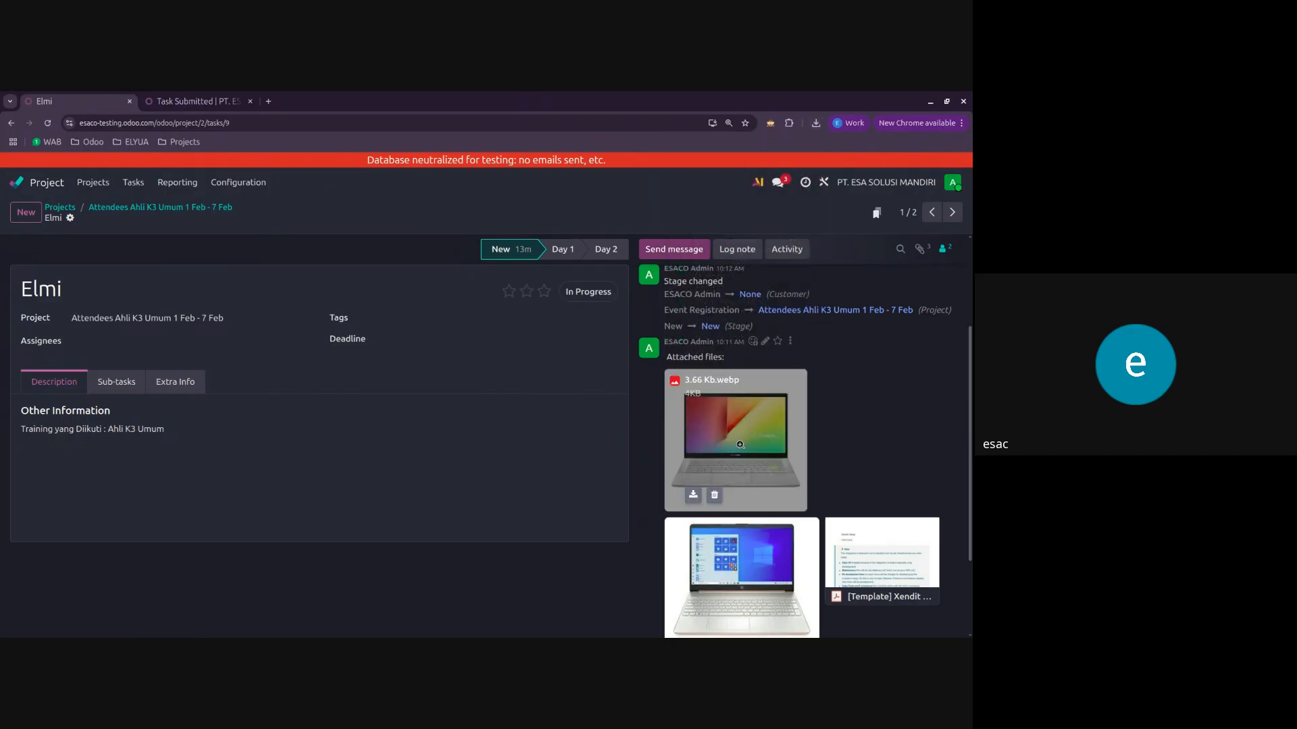
left_click(816, 123)
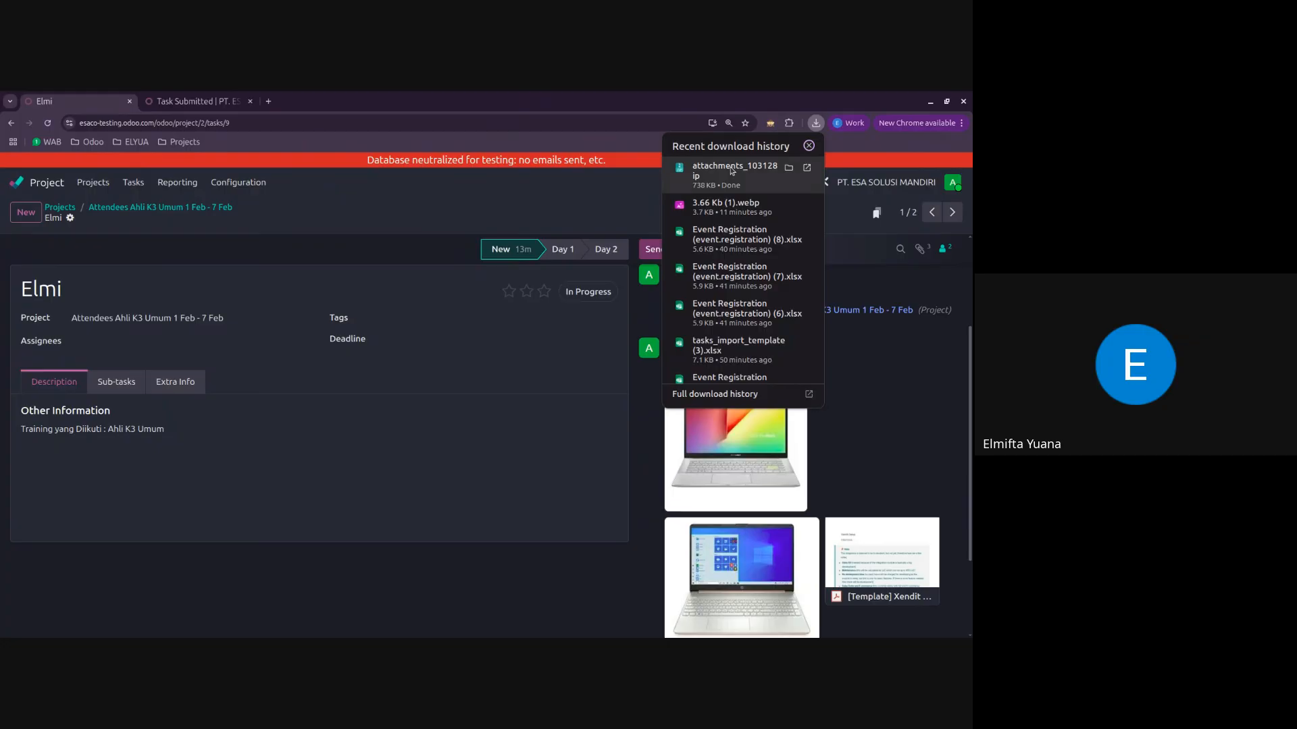
left_click(603, 212)
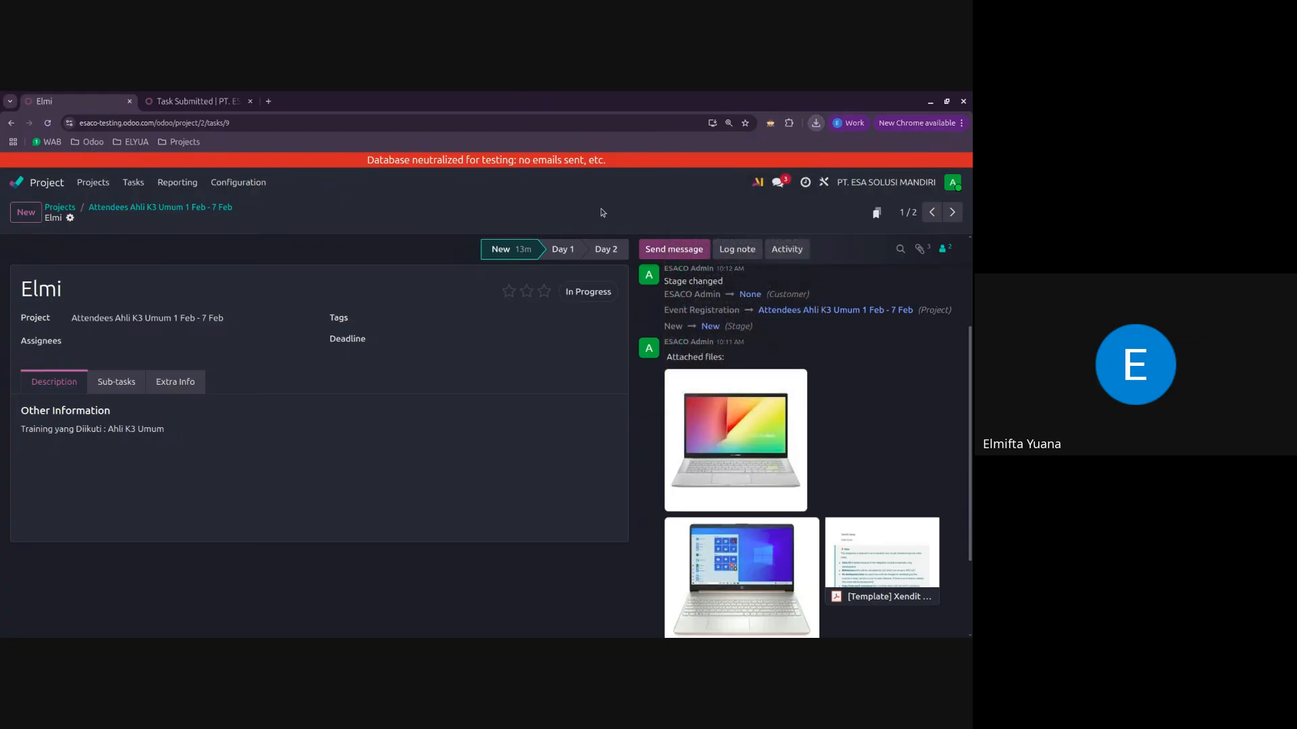
Step: Leave the attendee's task, view the Attendees Ahli K3 Umum 15 Feb - 20 Feb board, and return to the projects overview
scroll(743, 460, "up", 1)
left_click(767, 464)
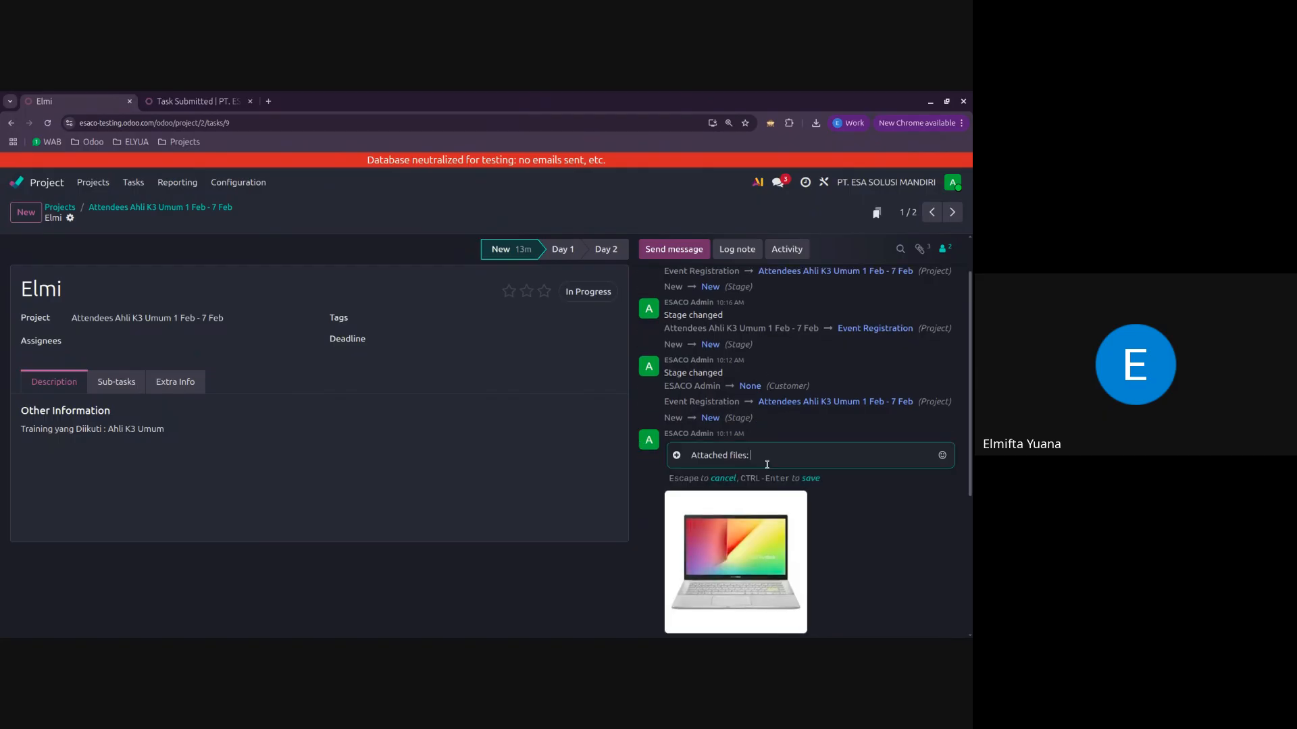
left_click(551, 591)
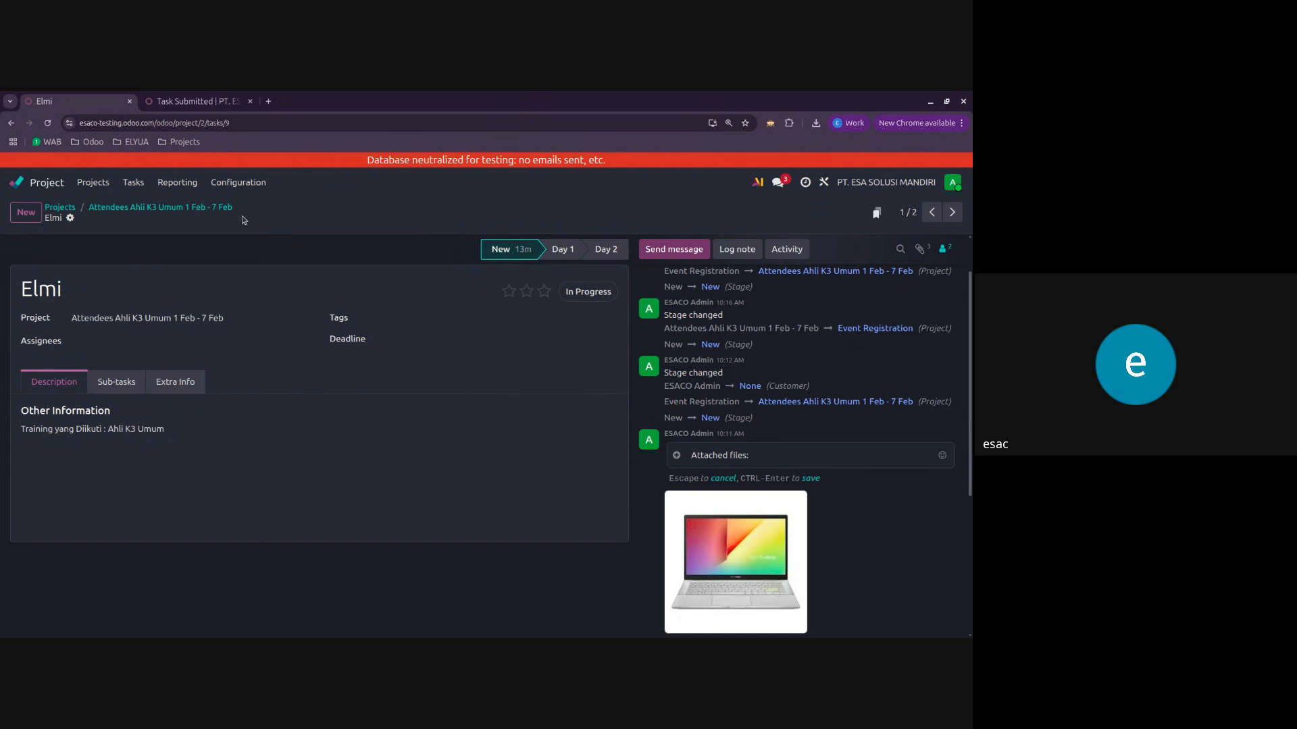
left_click(220, 208)
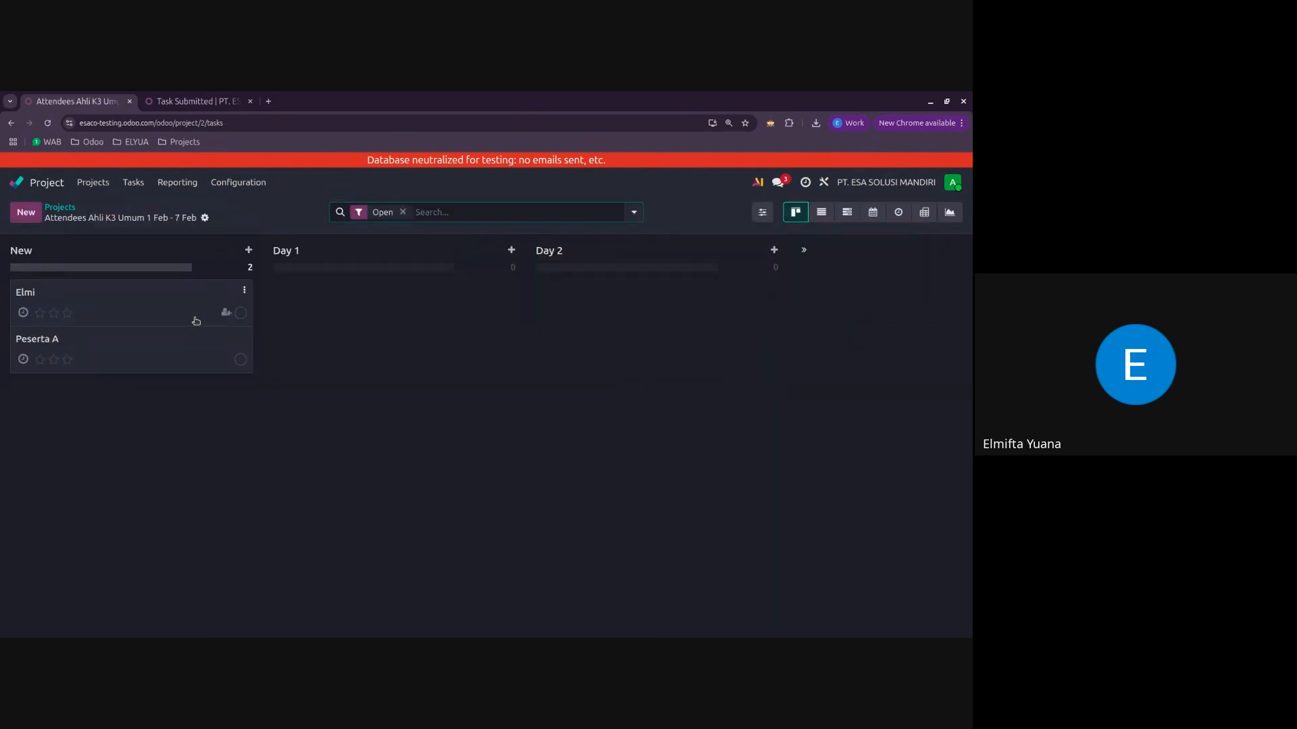
left_click(64, 207)
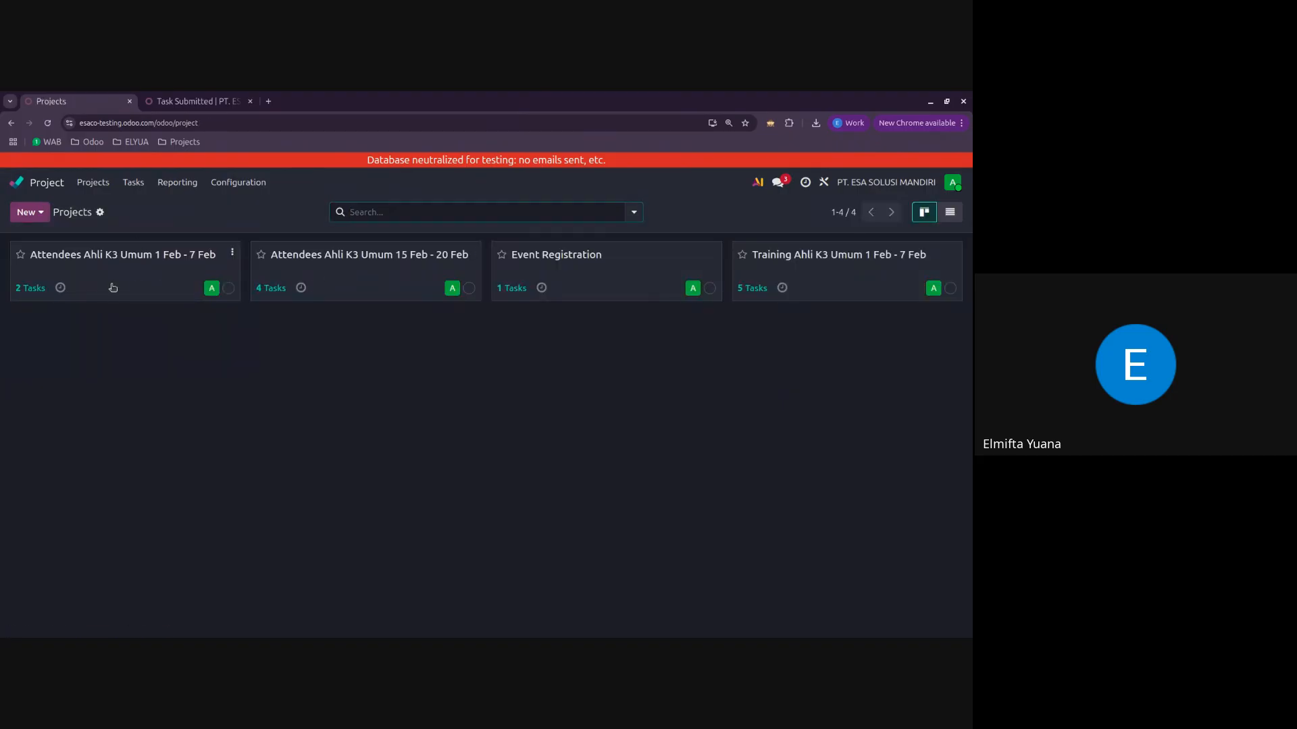
left_click(305, 272)
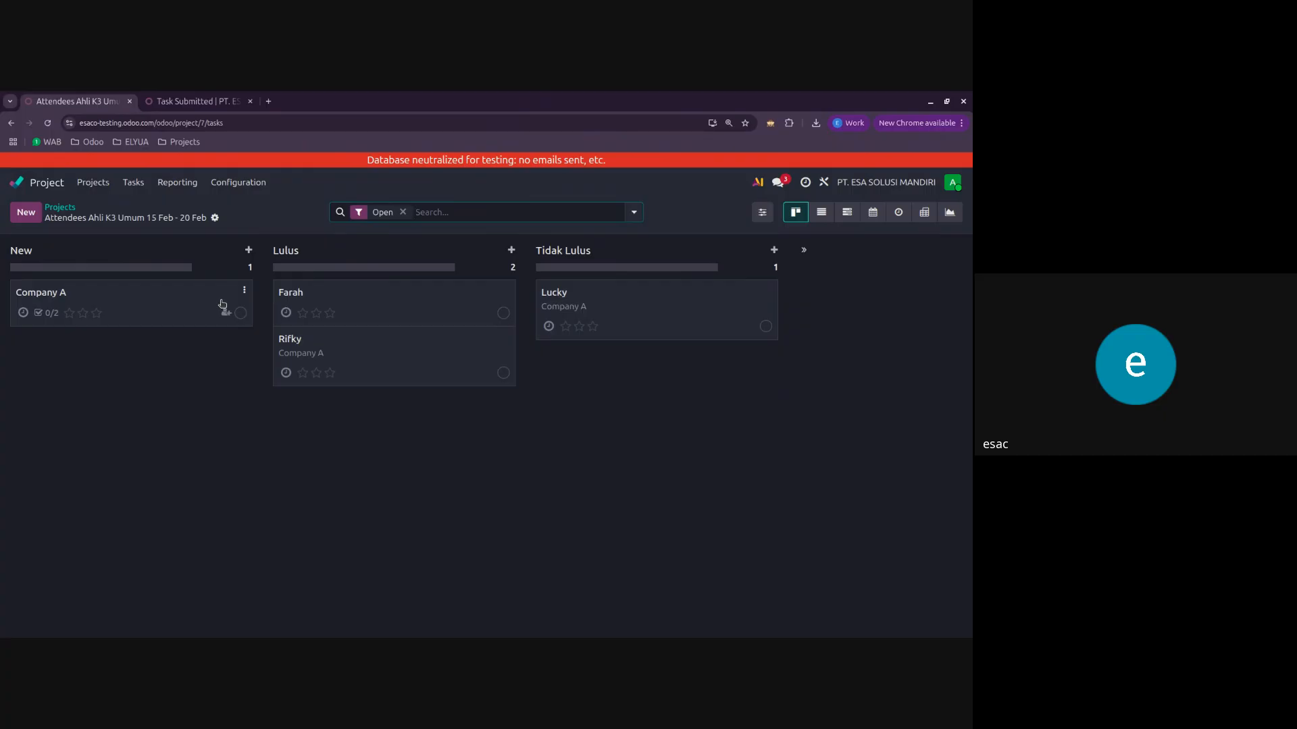
left_click(71, 208)
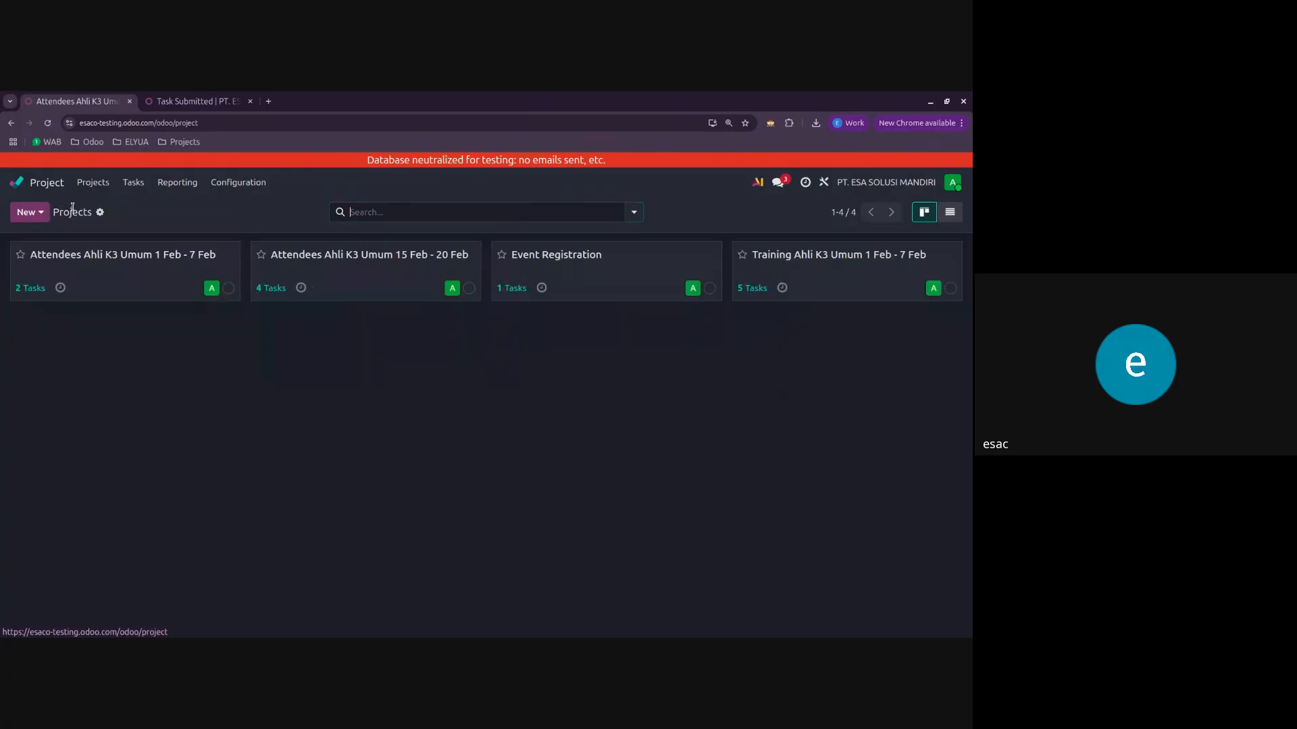
Step: Look at the Task Submitted page, switch to the Sales app, and open Company A's newest sales order
left_click(223, 99)
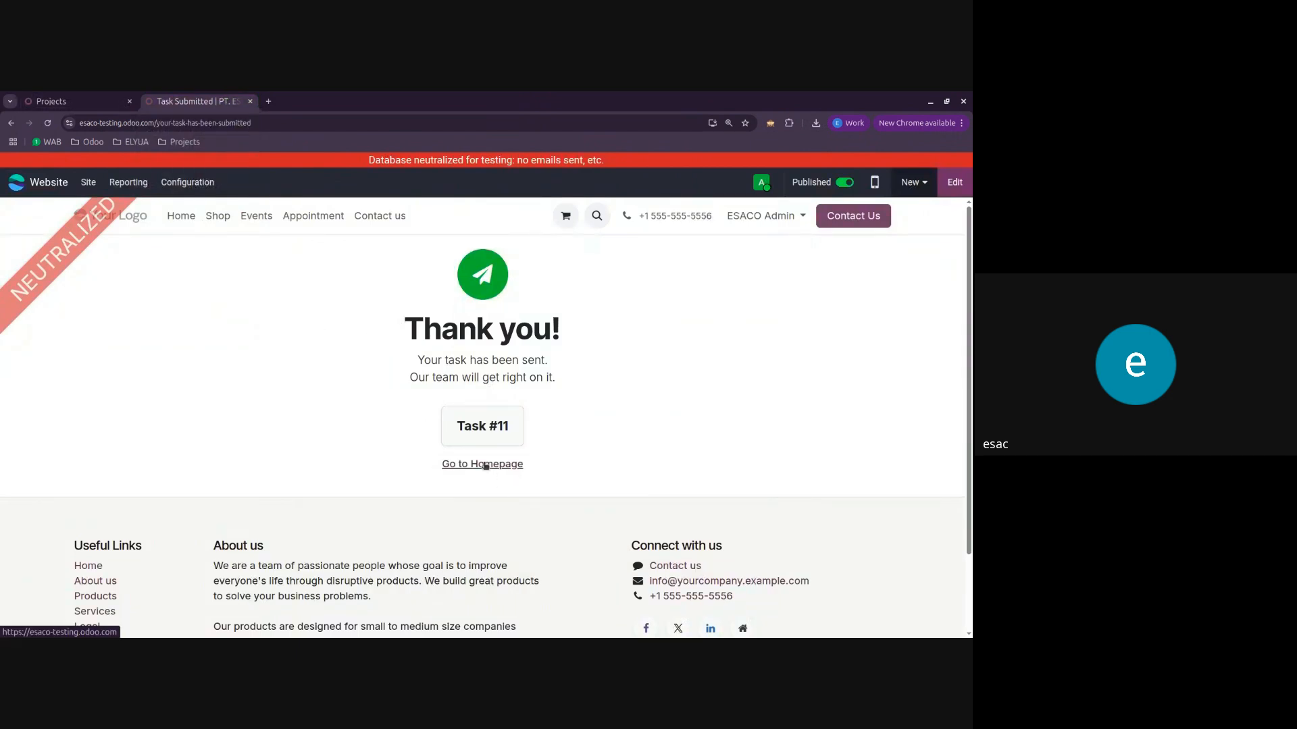
left_click(67, 100)
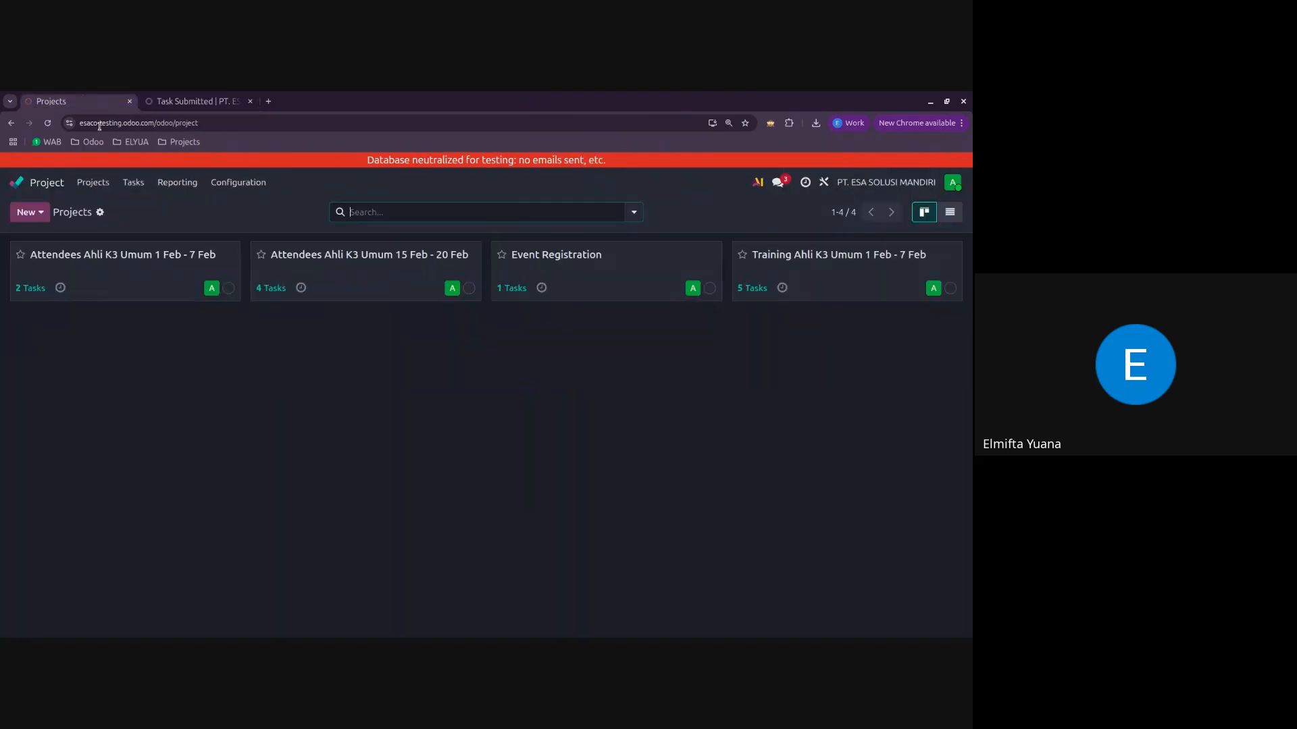
left_click(43, 183)
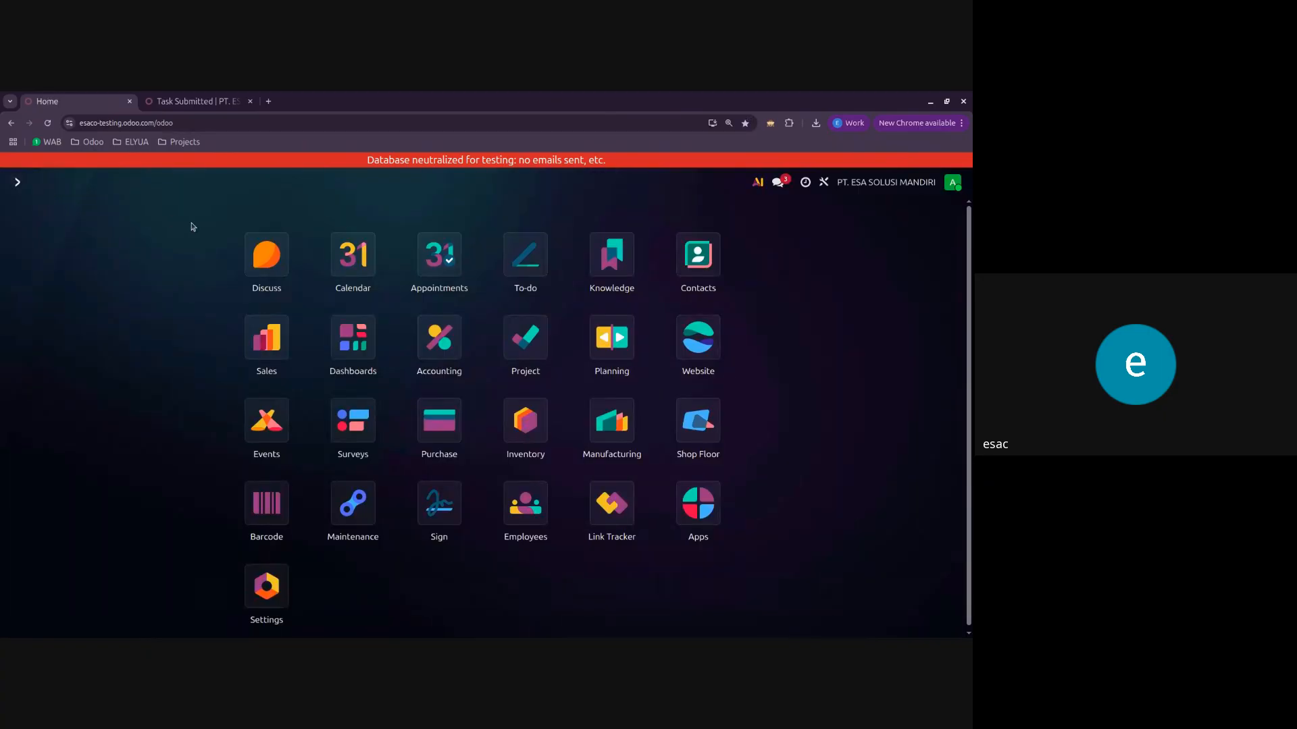
left_click(267, 353)
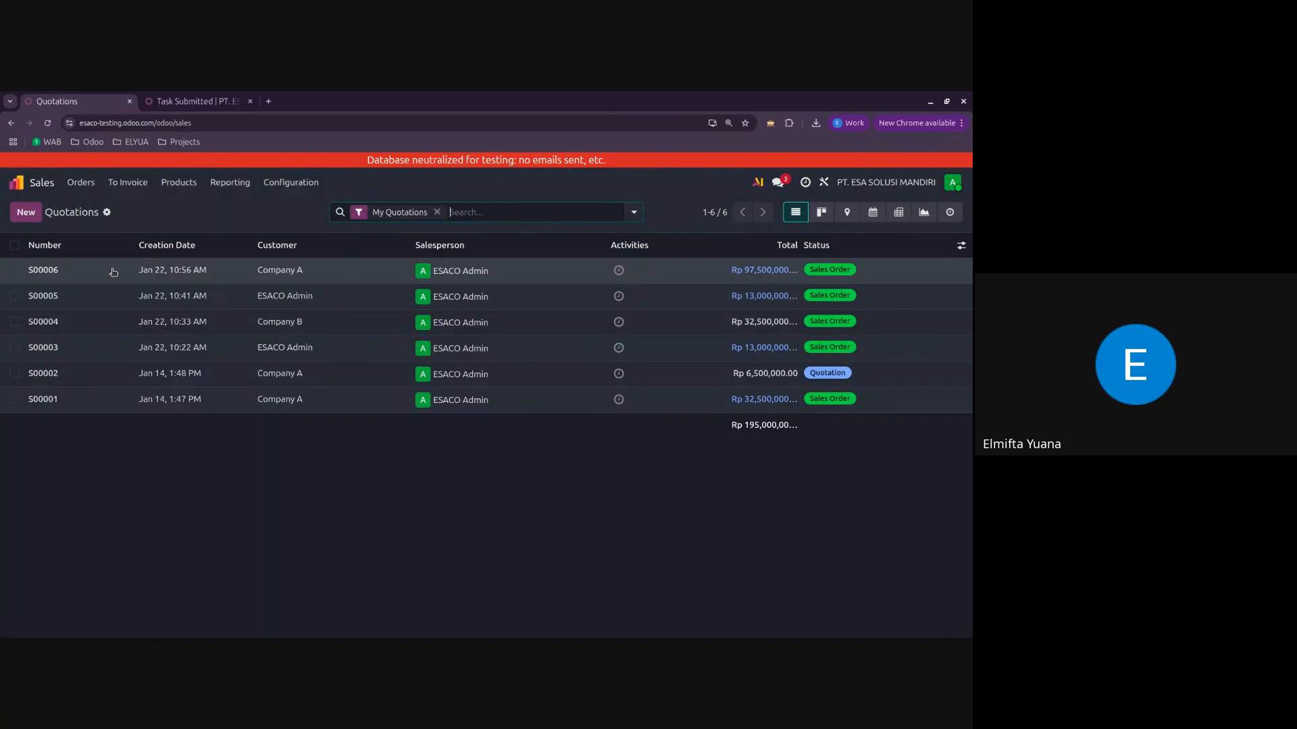
left_click(113, 272)
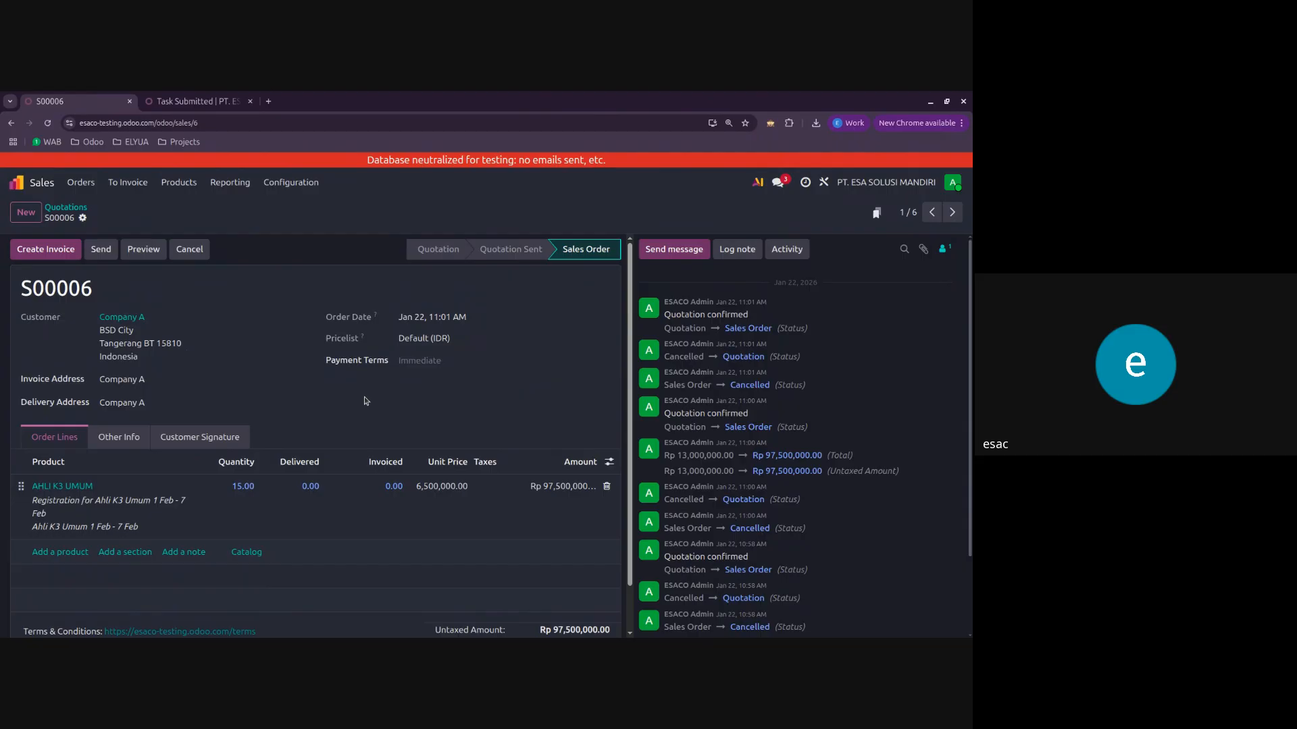
Step: Duplicate the Task Submitted page and show the ticket selection for the Ahli K3 Umum 1 Feb - 7 Feb event on the website
left_click(195, 101)
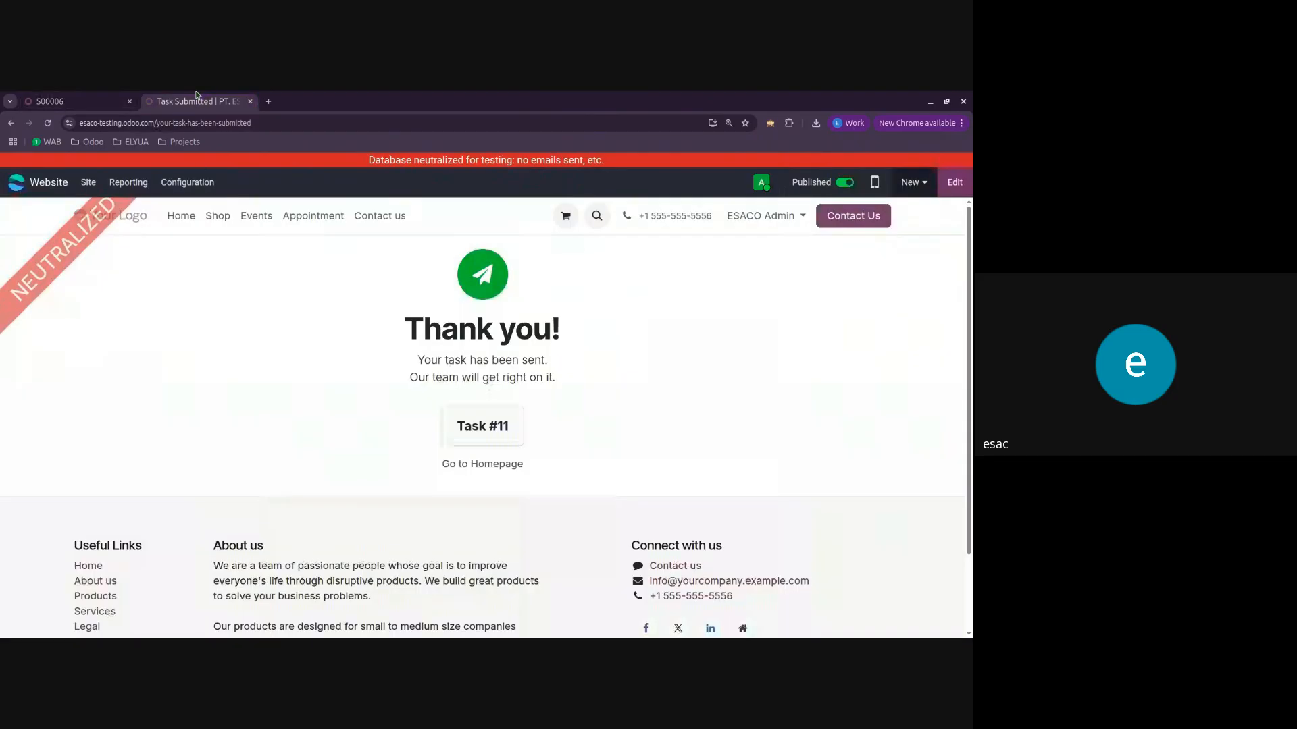
right_click(196, 95)
left_click(273, 195)
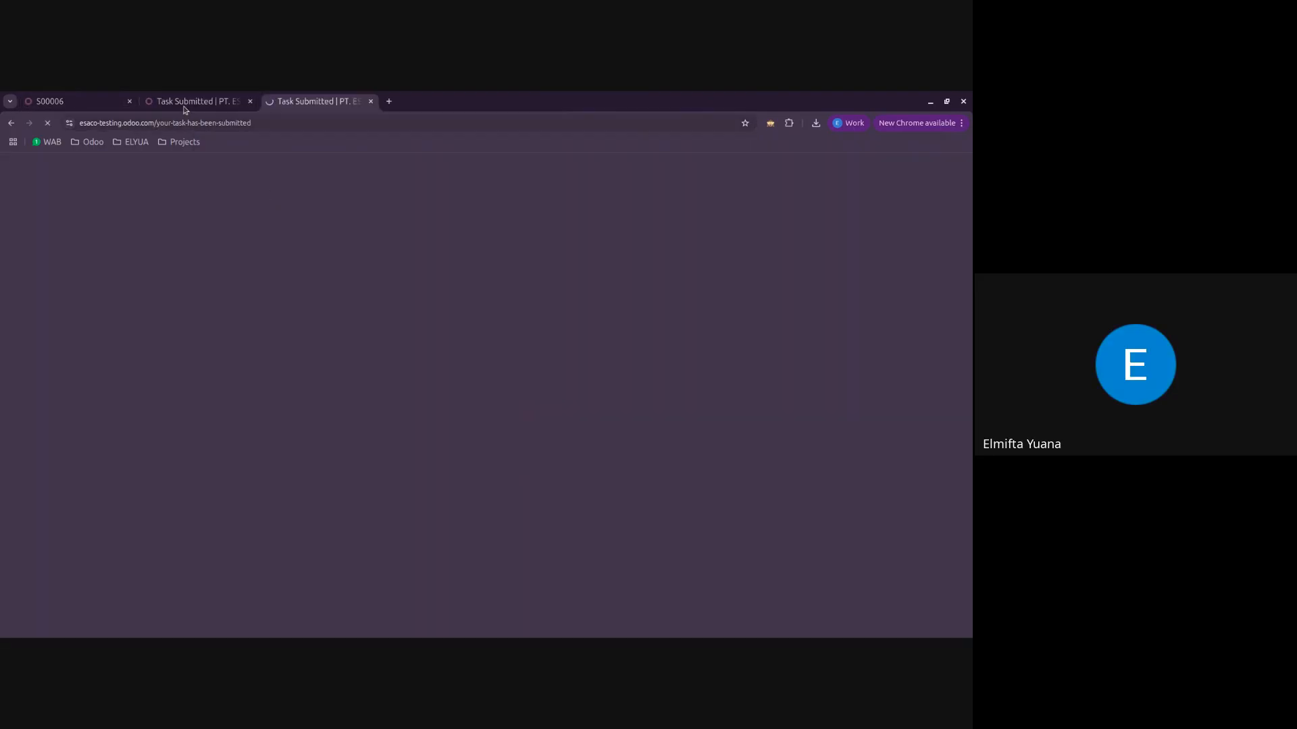
left_click(257, 217)
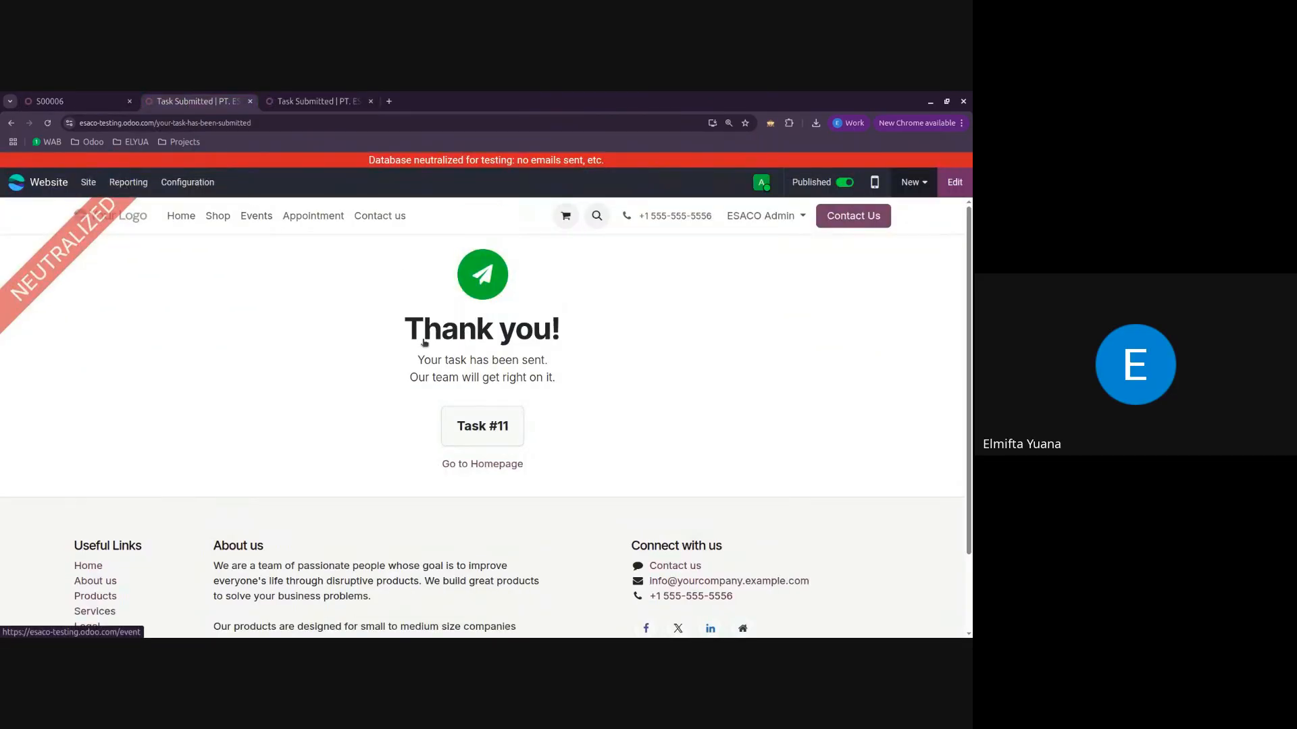
left_click(353, 329)
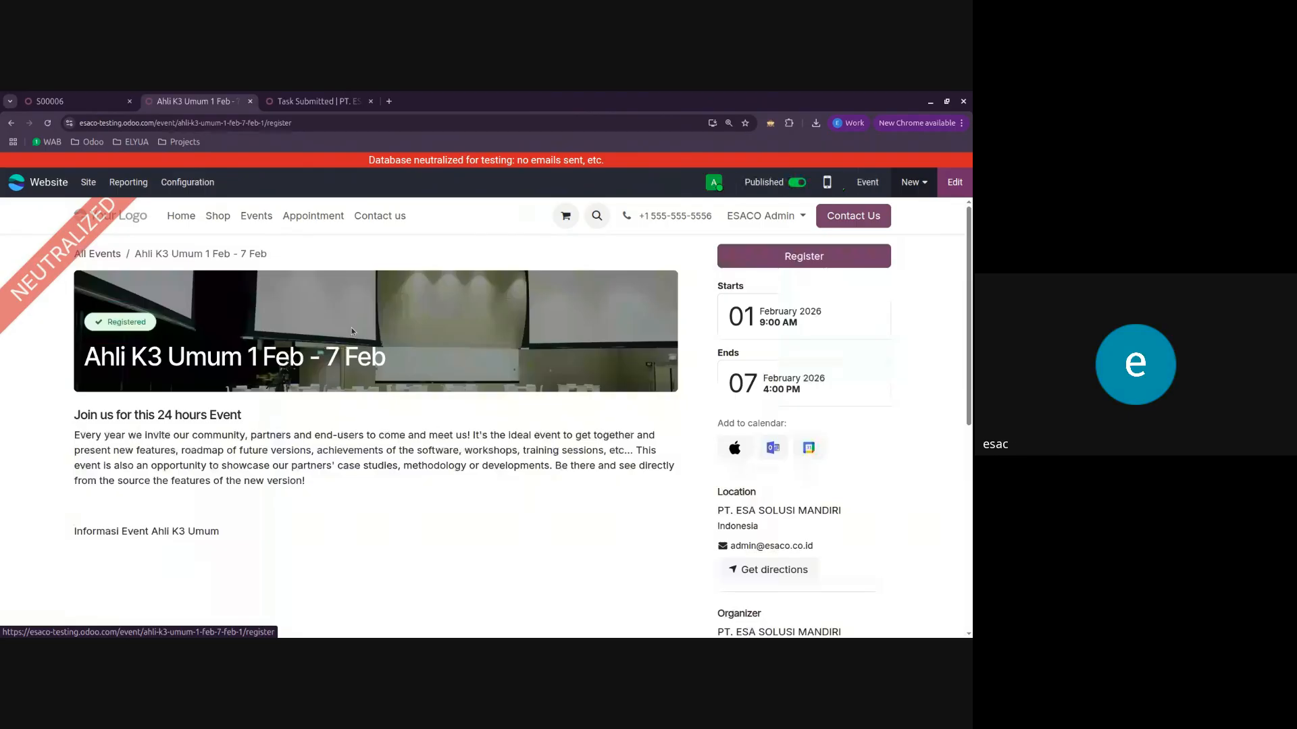
left_click(753, 264)
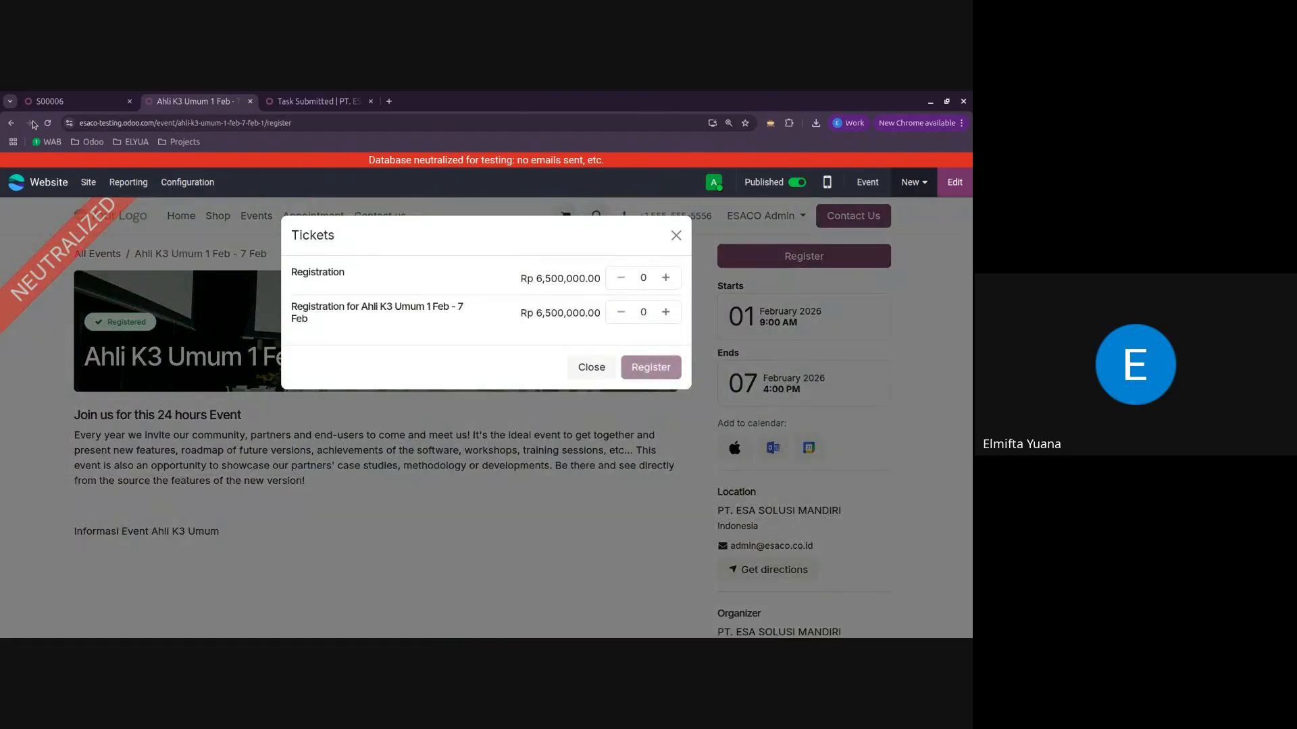
Step: Recheck Company A's sales order and examine the web address of the duplicated Task Submitted page
left_click(67, 102)
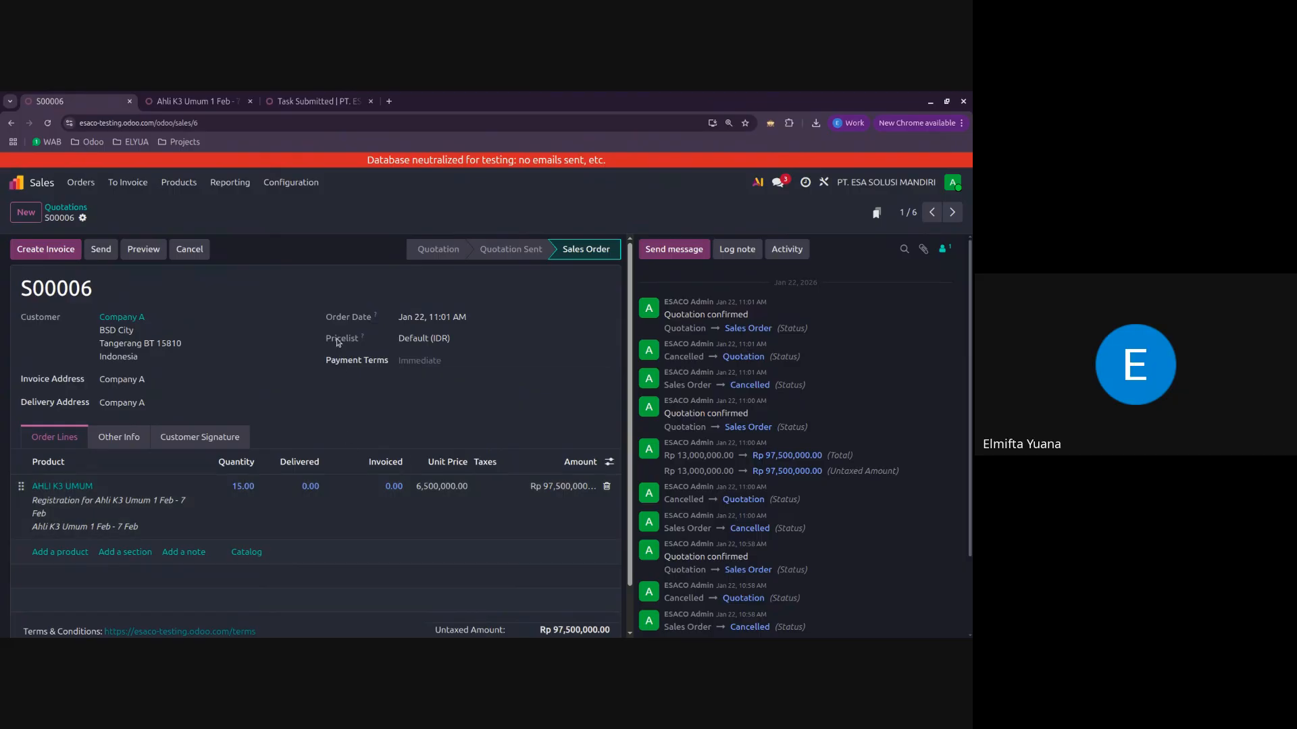
left_click(314, 101)
left_click(259, 123)
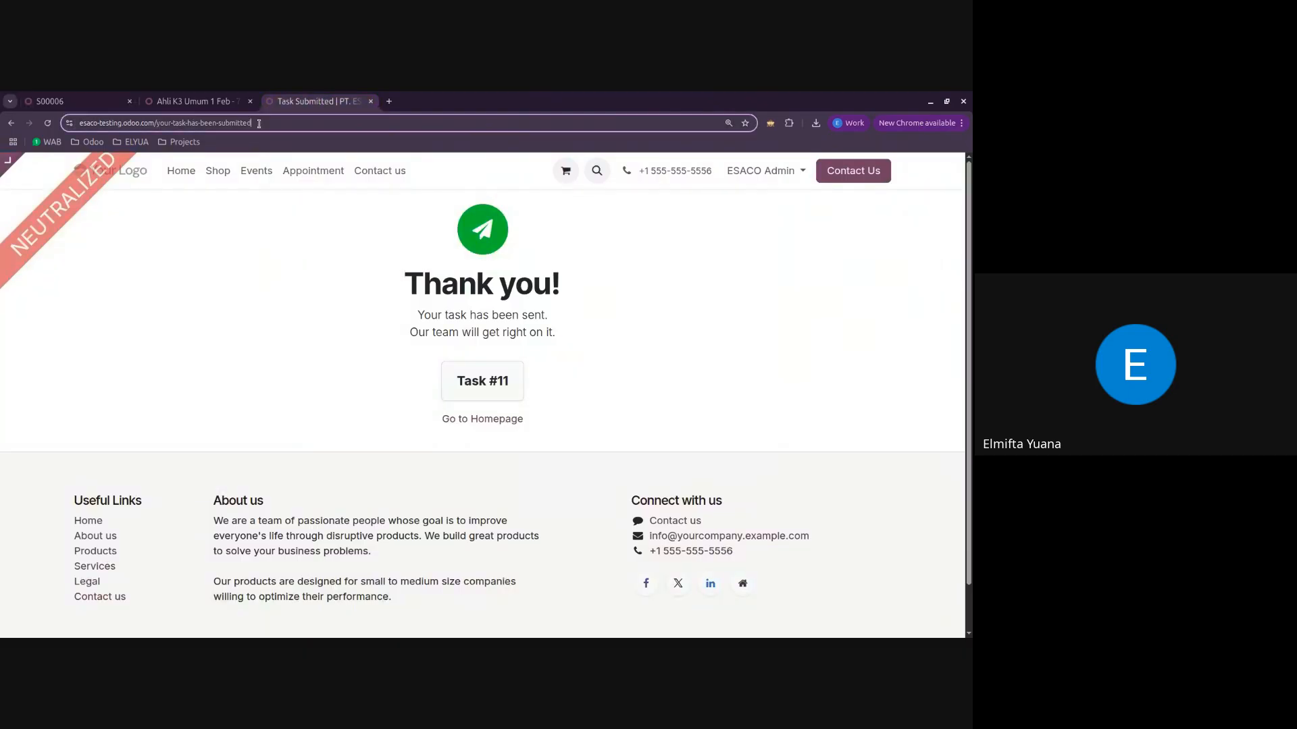
left_click(156, 123)
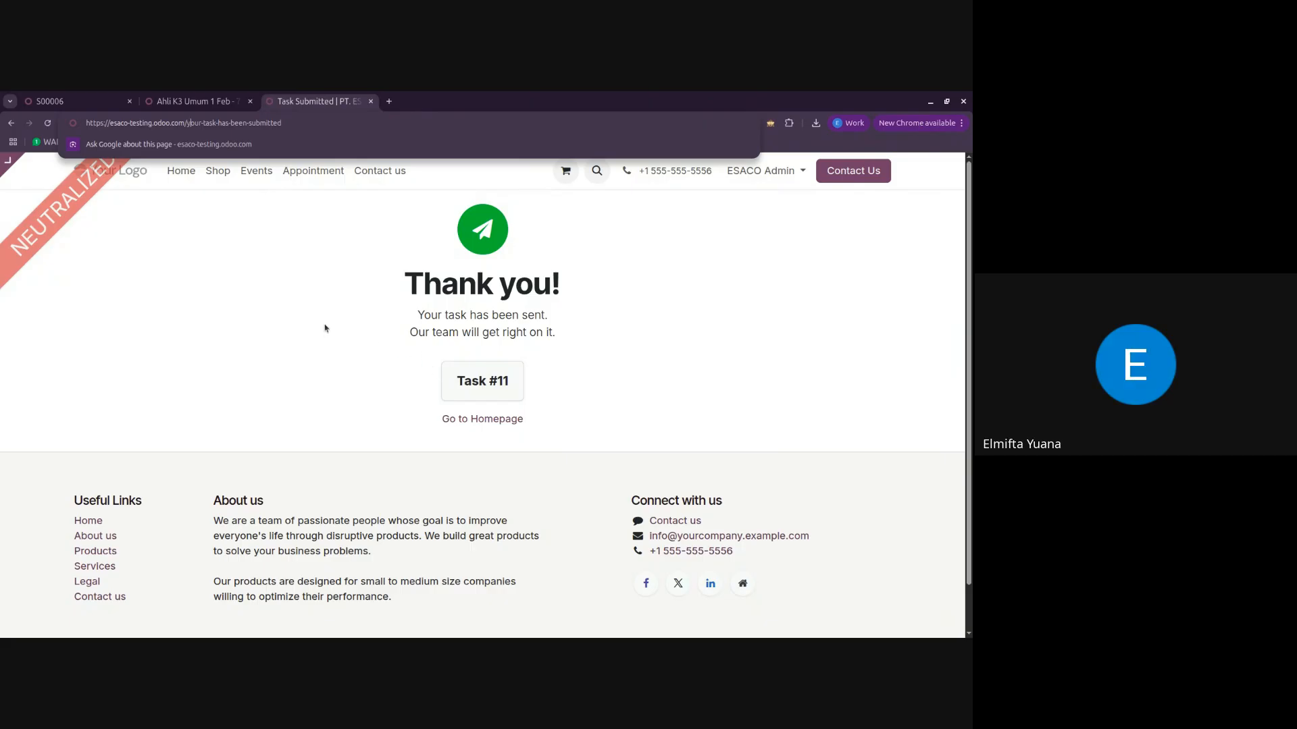
Step: Switch to the Project app, view the Event Registration board, and mark that project as a favourite in the overview
left_click(74, 101)
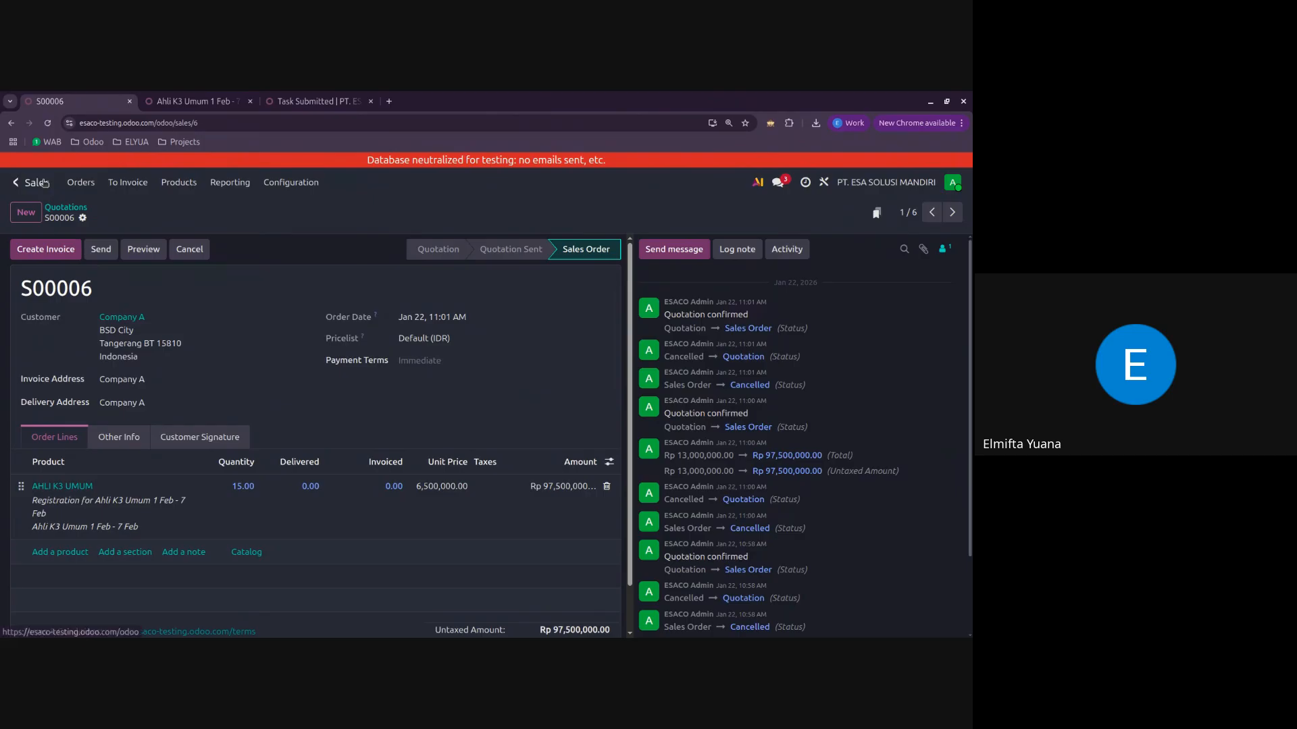
left_click(15, 182)
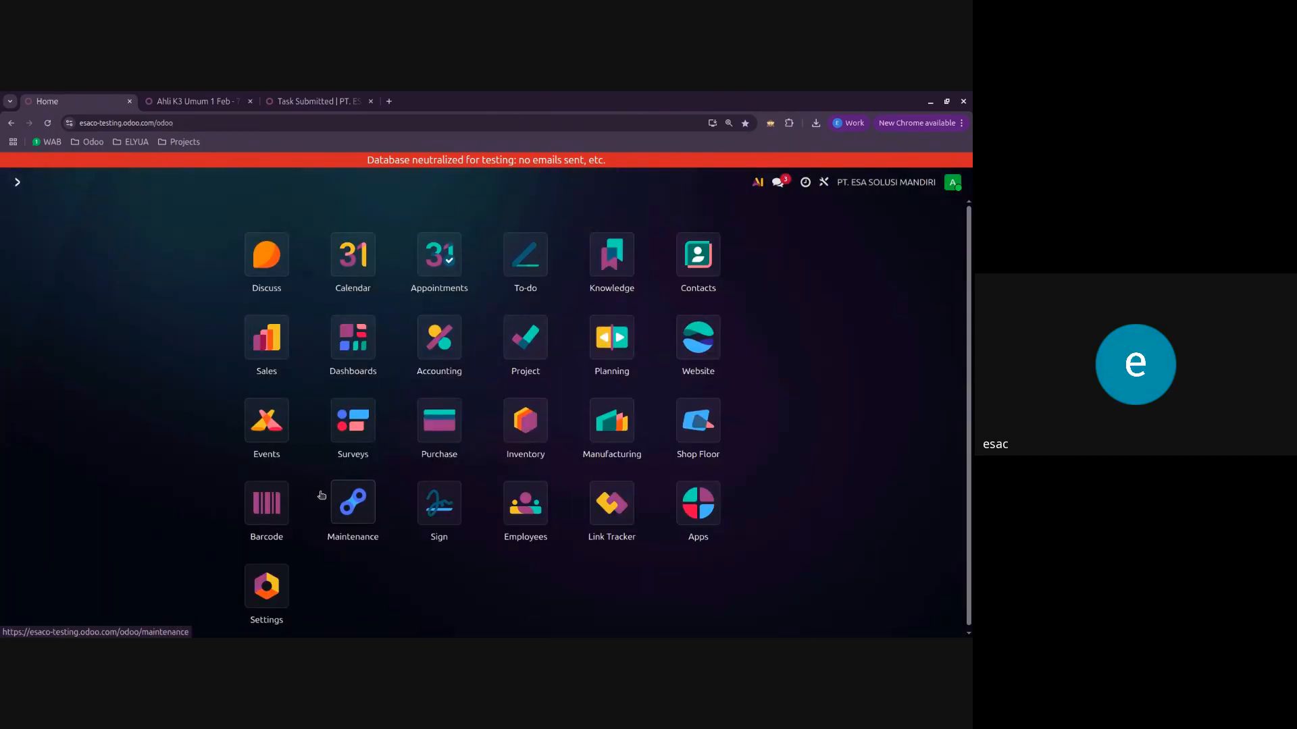
scroll(322, 496, "down", 1)
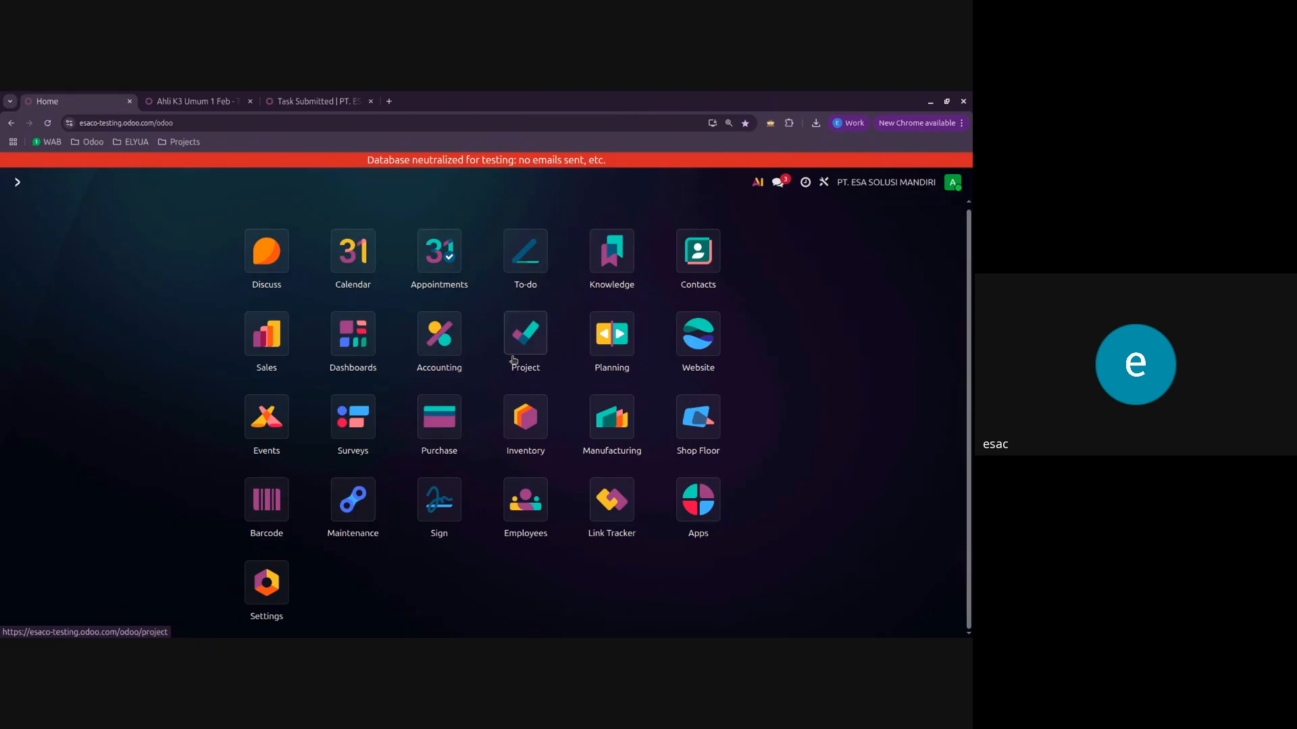
left_click(517, 357)
left_click(598, 272)
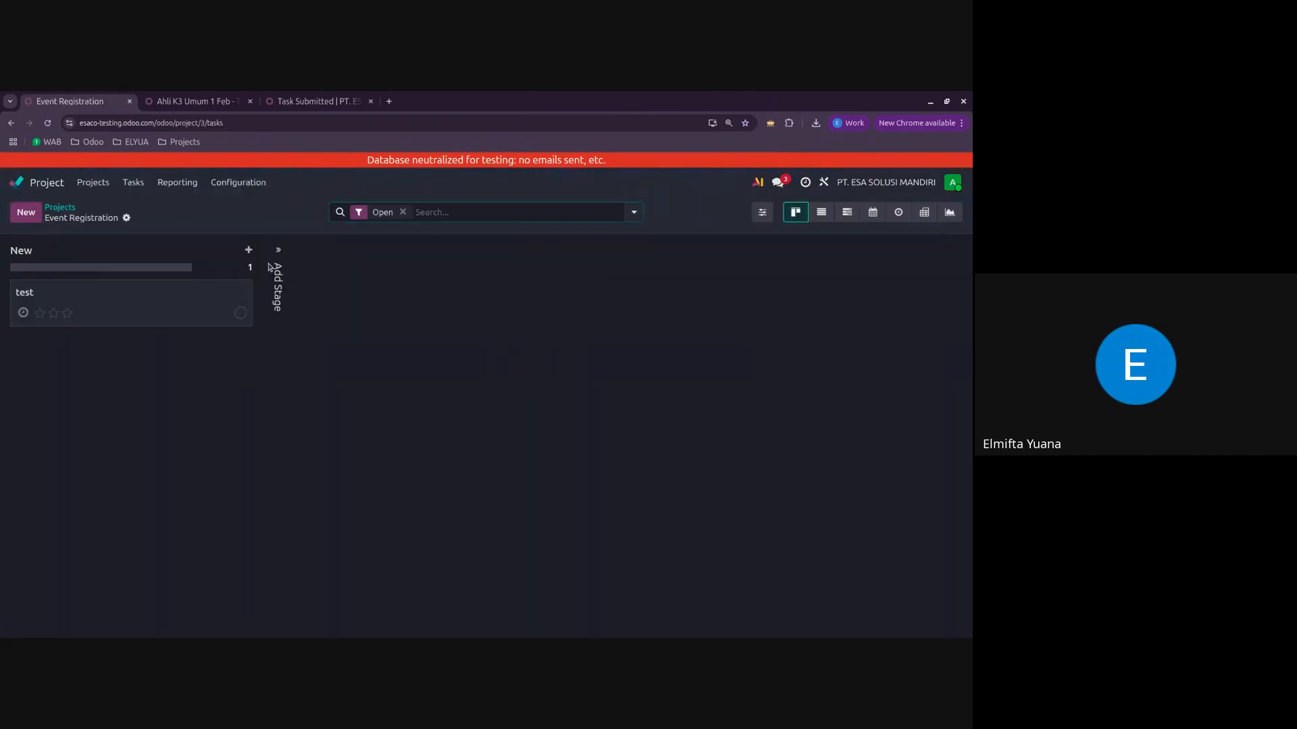
left_click(60, 207)
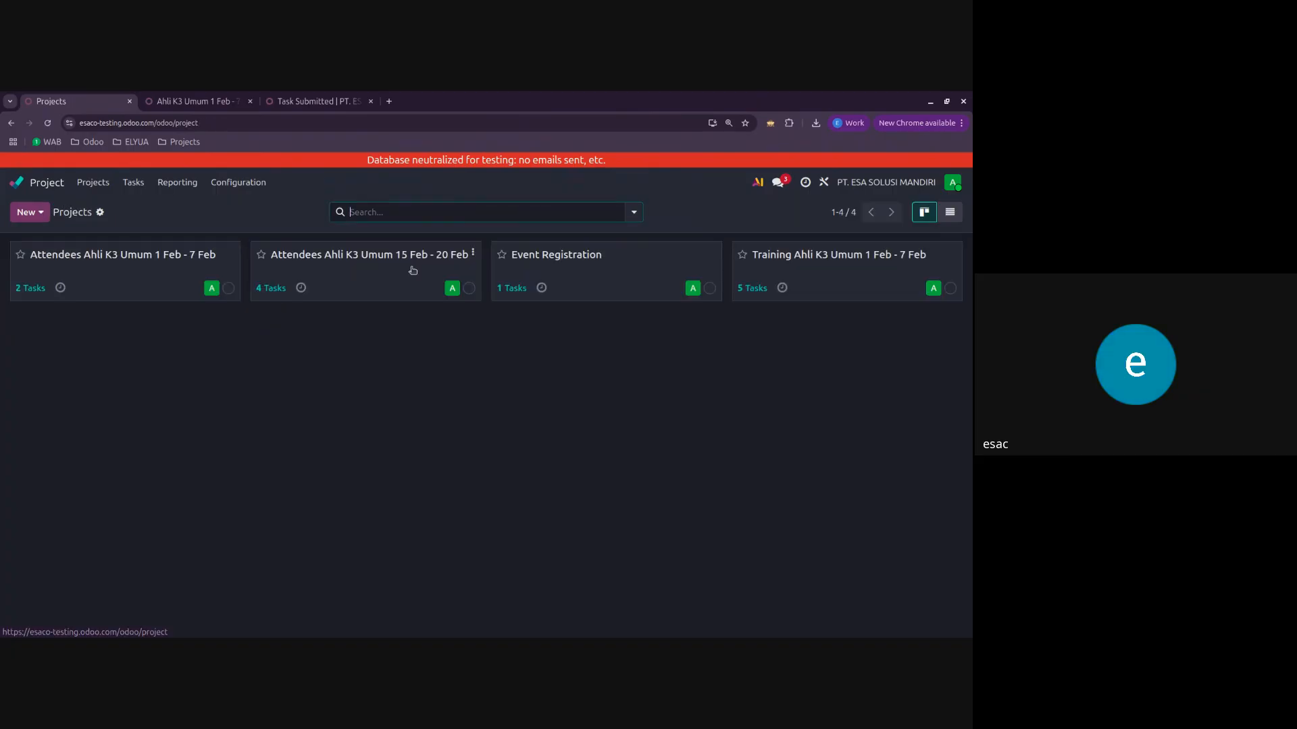
left_click(502, 255)
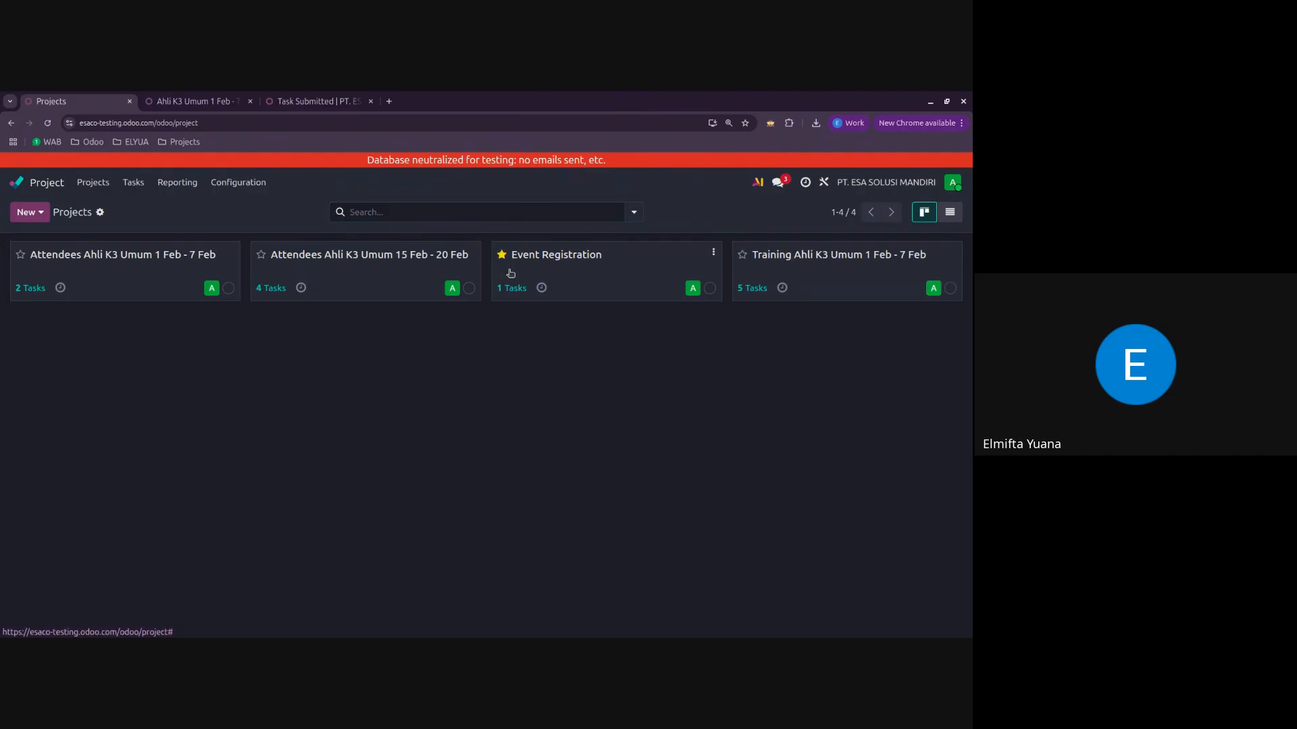
Step: Reload the projects overview with Event Registration listed first and check which project templates are available
left_click(61, 183)
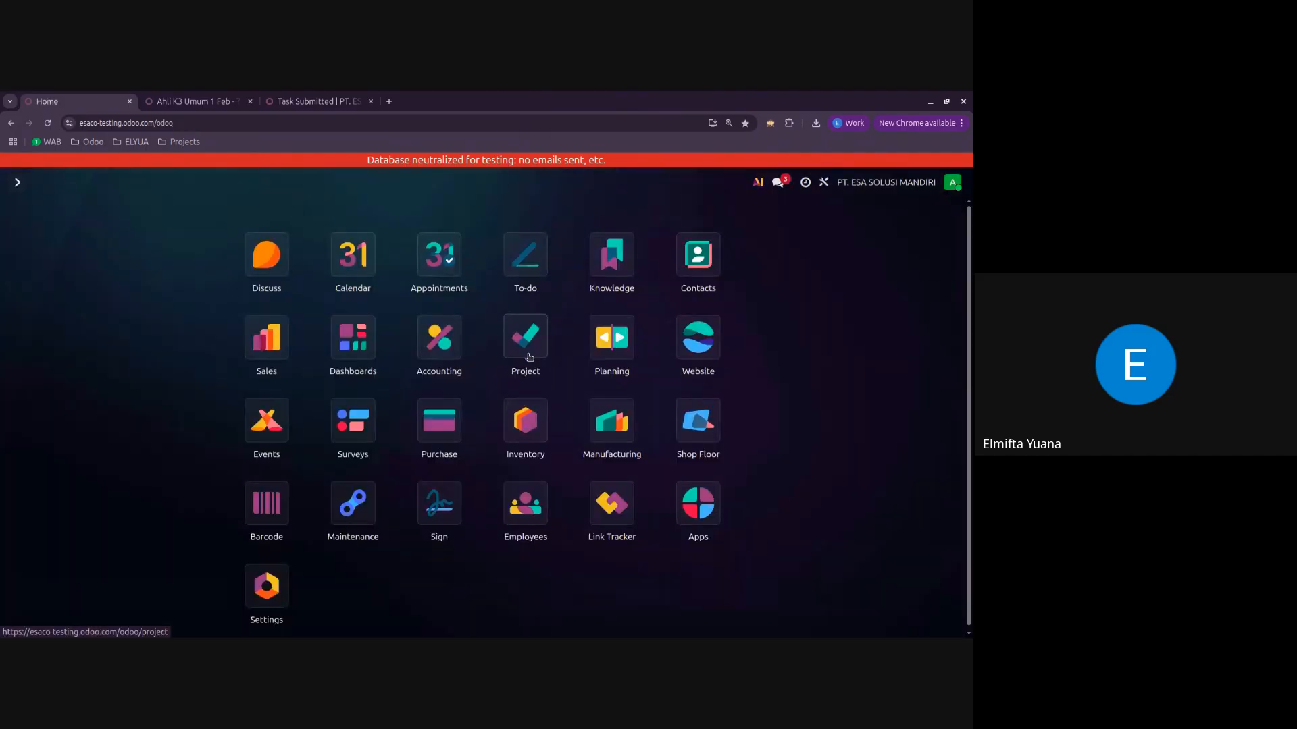
left_click(525, 350)
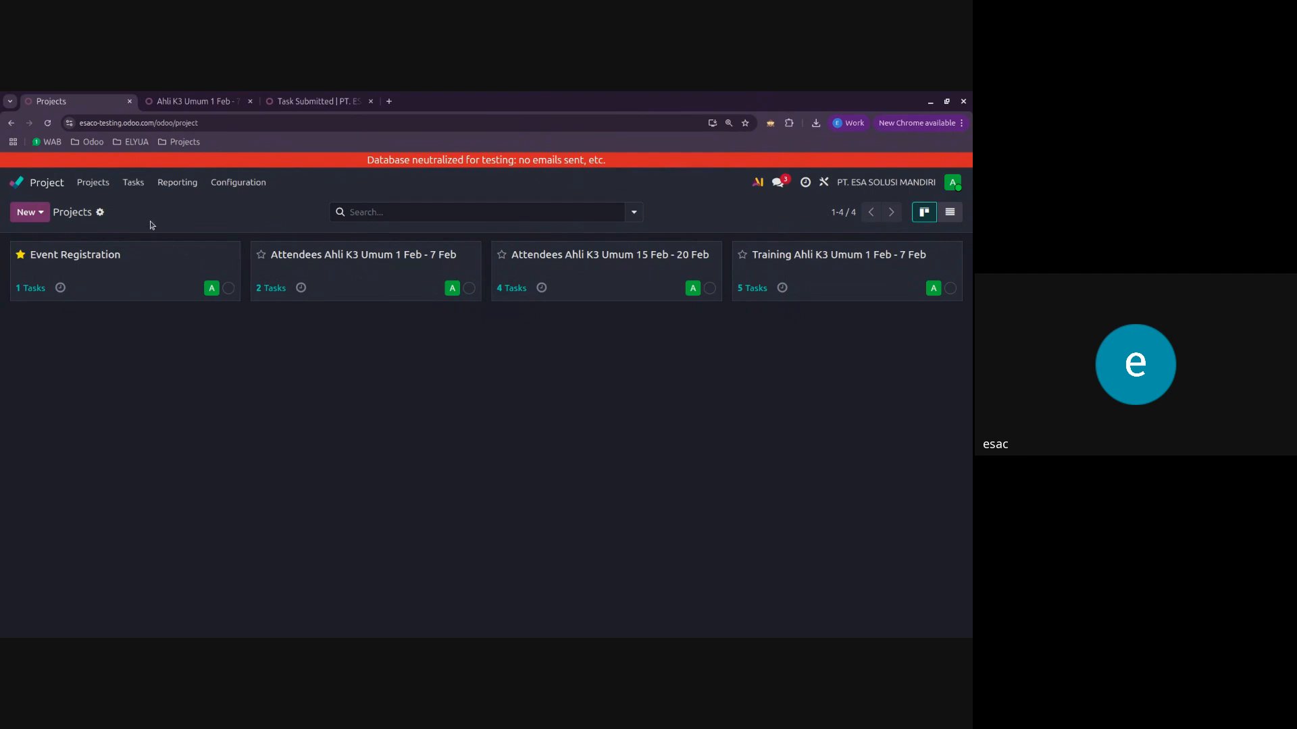
left_click(29, 212)
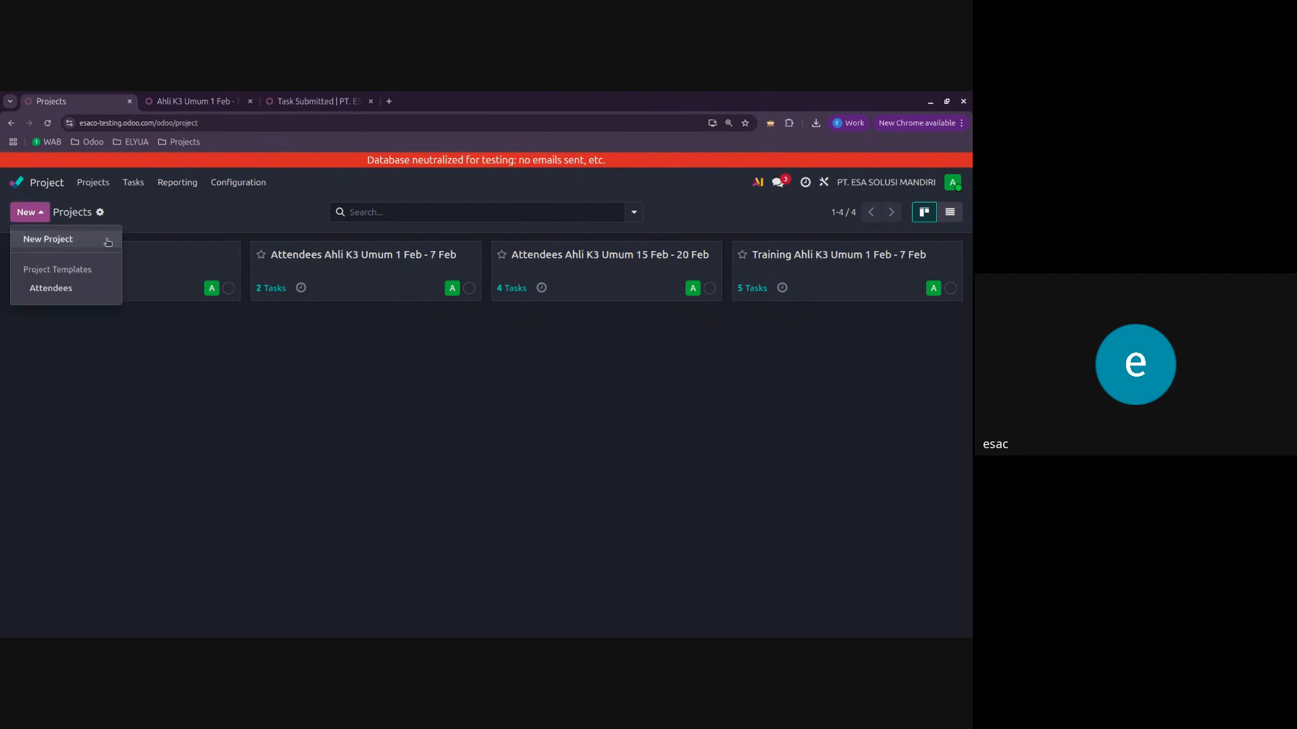
left_click(189, 214)
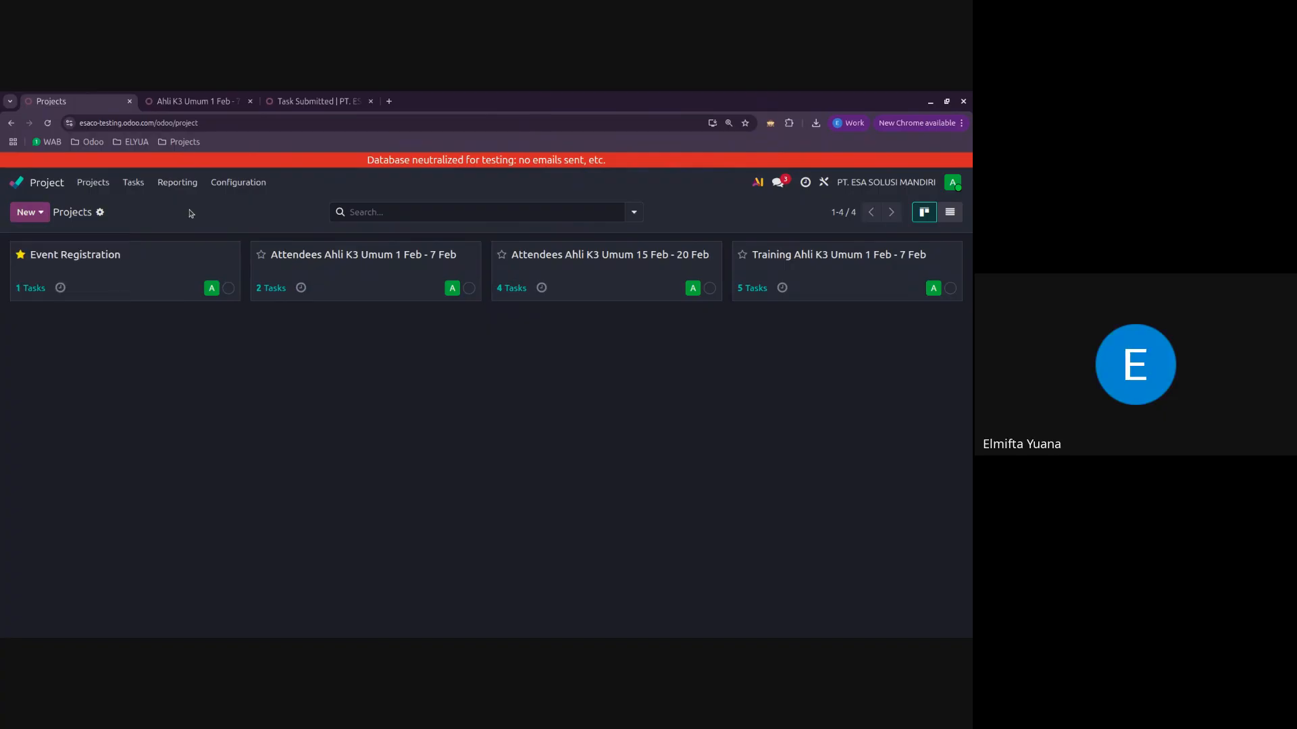
Step: Review the task boards of the Attendees Ahli K3 Umum 1 Feb - 7 Feb and 15 Feb - 20 Feb projects
left_click(310, 268)
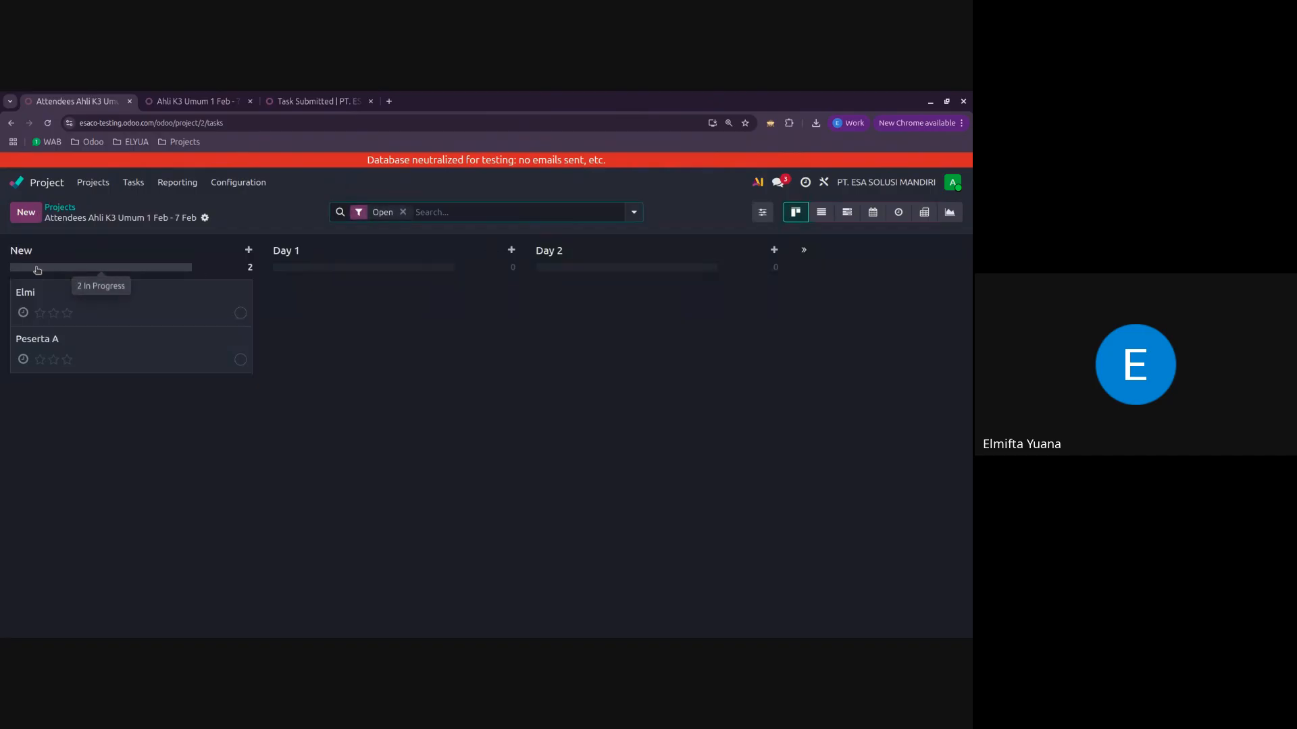
left_click(54, 208)
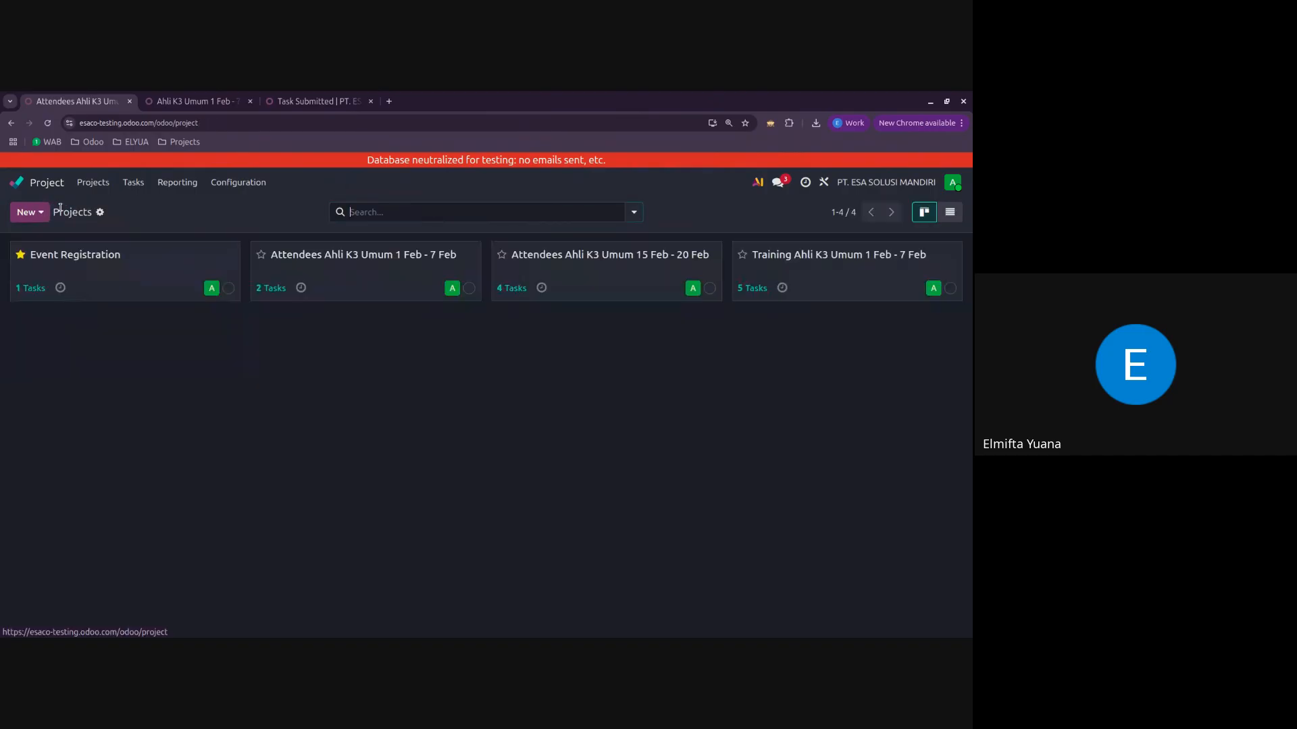
left_click(639, 288)
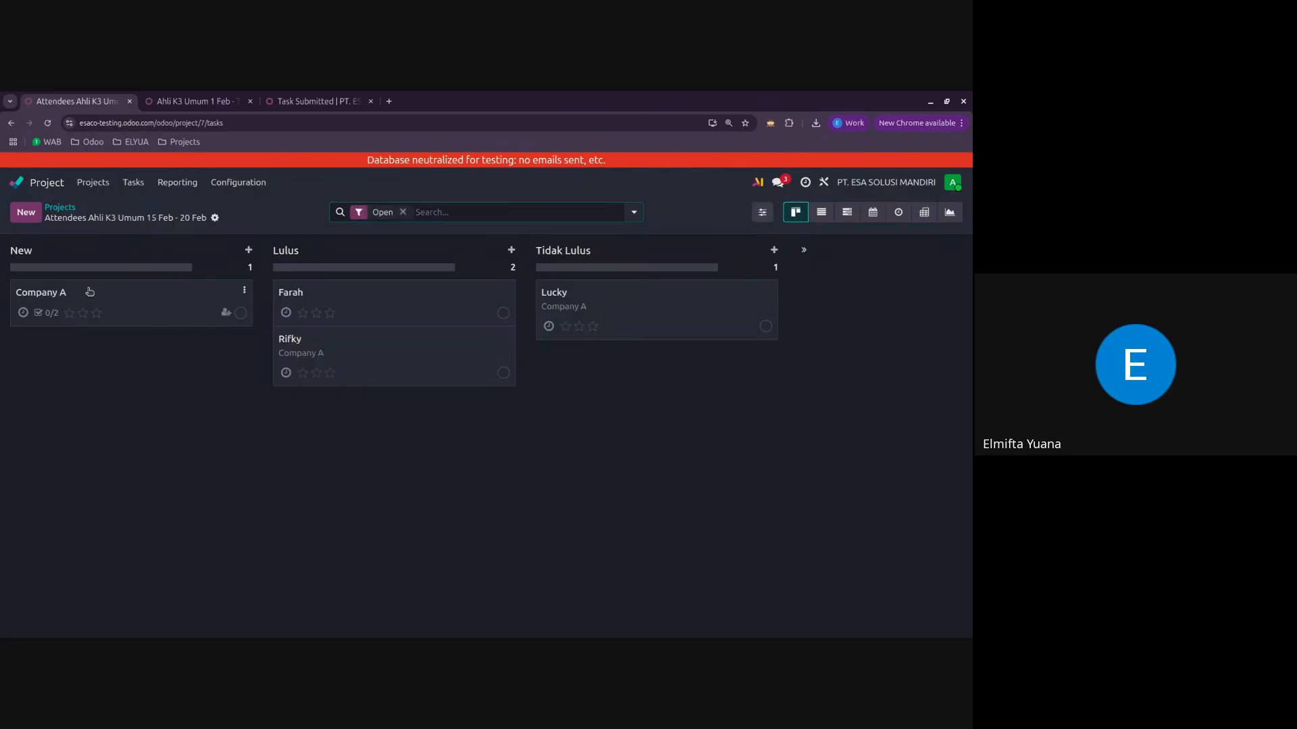
left_click(59, 208)
Step: Show the form for creating a project from the Attendees template and close it without creating one
left_click(25, 213)
mouse_move(54, 289)
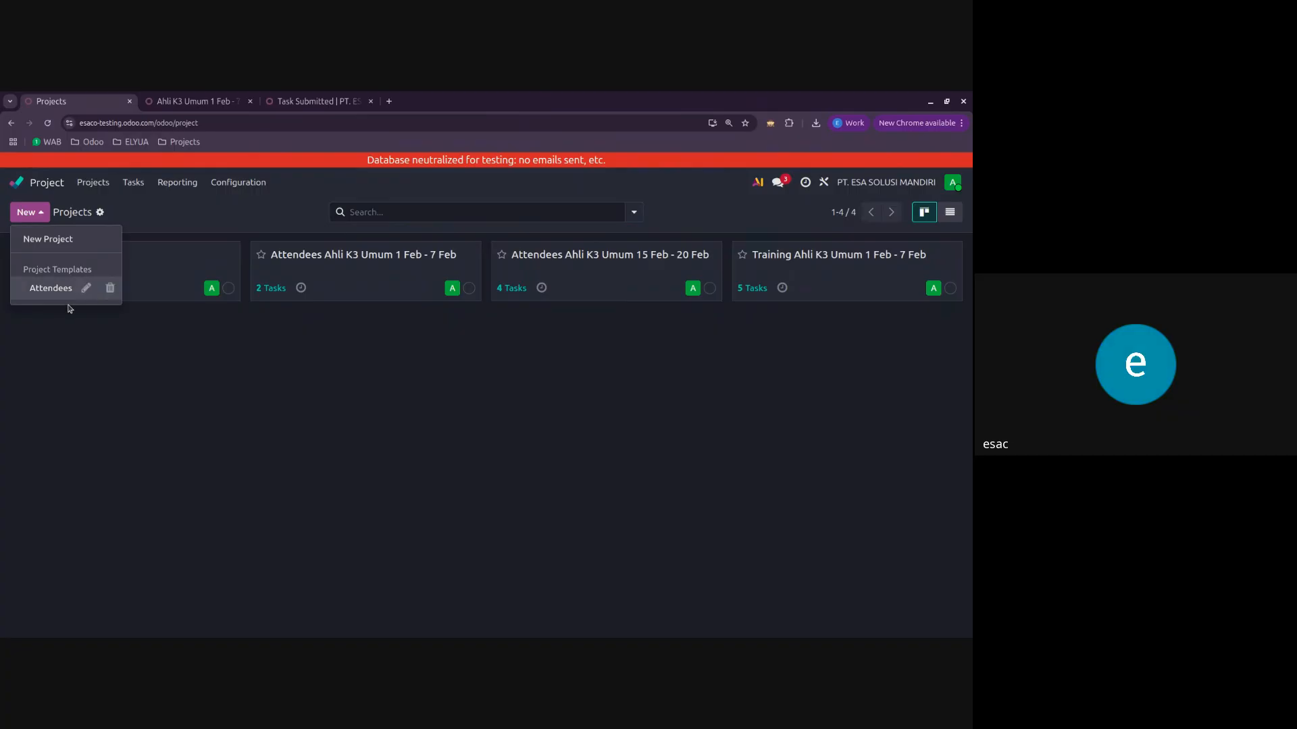
left_click(60, 292)
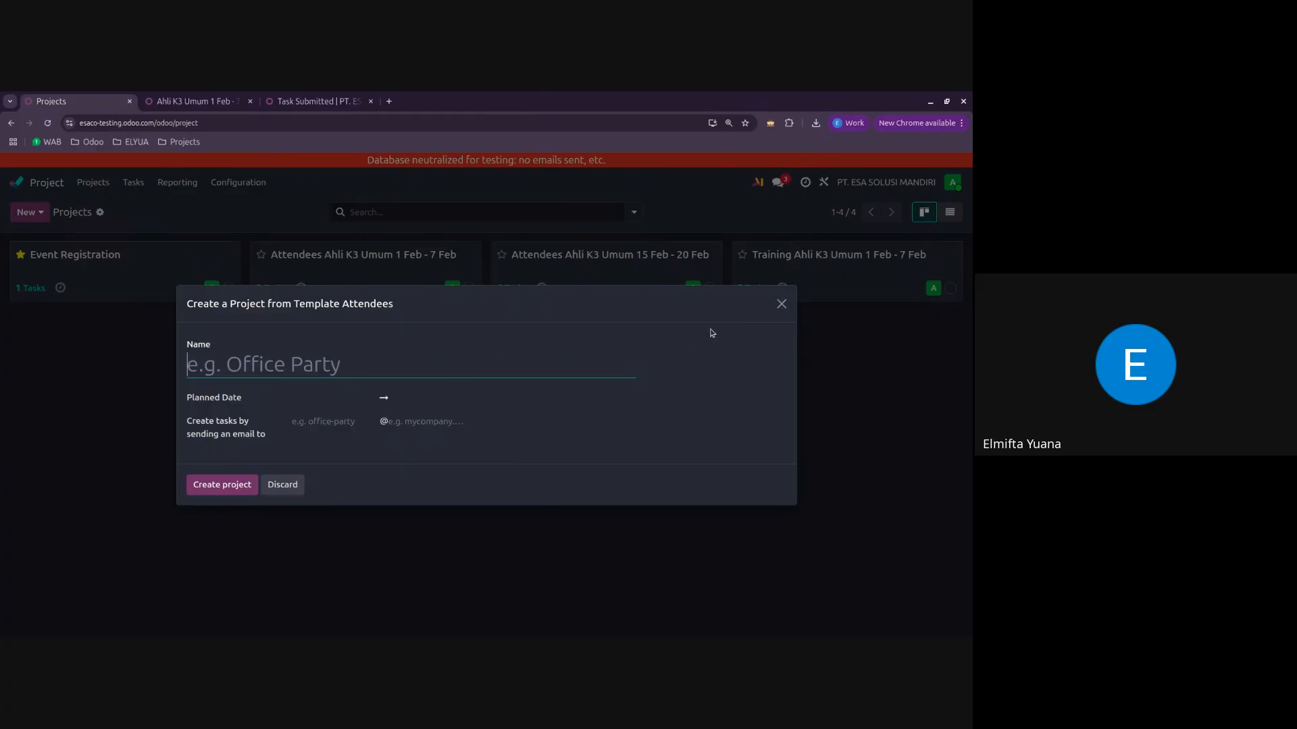
left_click(782, 305)
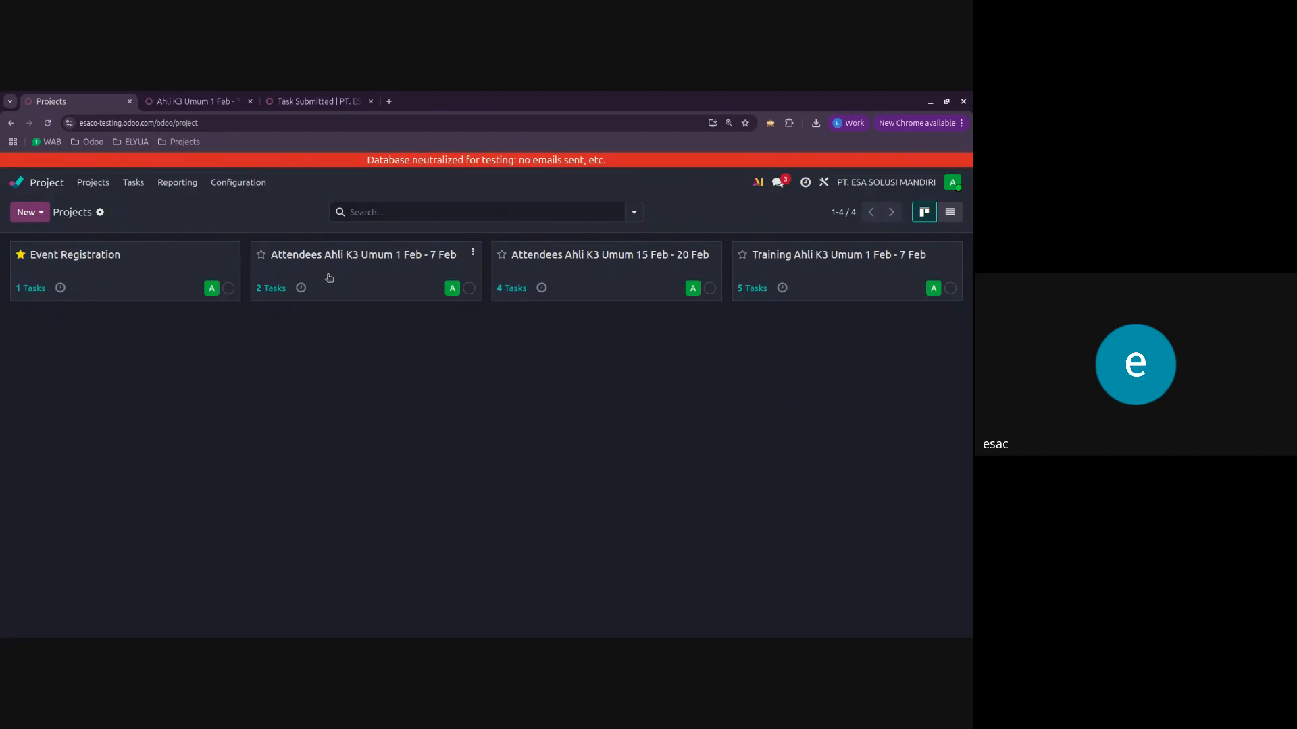
Step: Switch to the Events app, check the attendee list of Ahli K3 Umum 10 Feb - 17 Feb, and return to the events overview
left_click(15, 182)
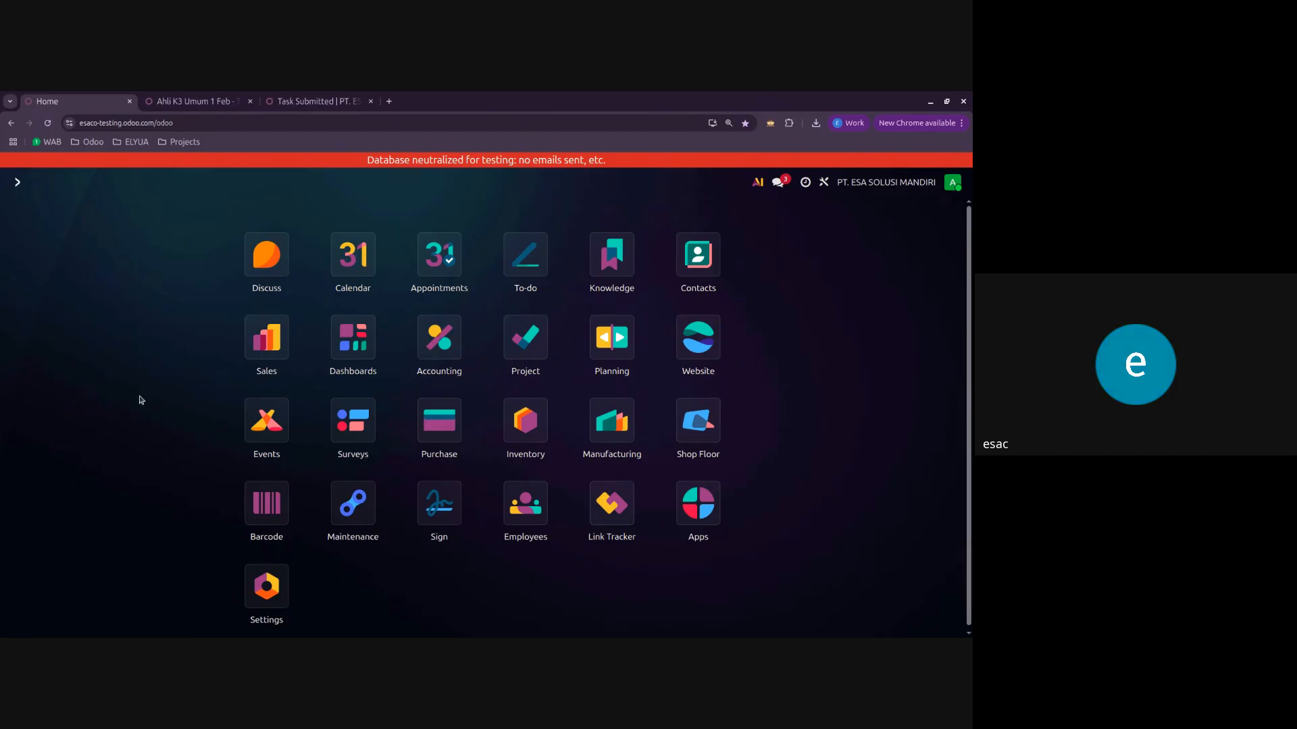
type("event")
key("Return")
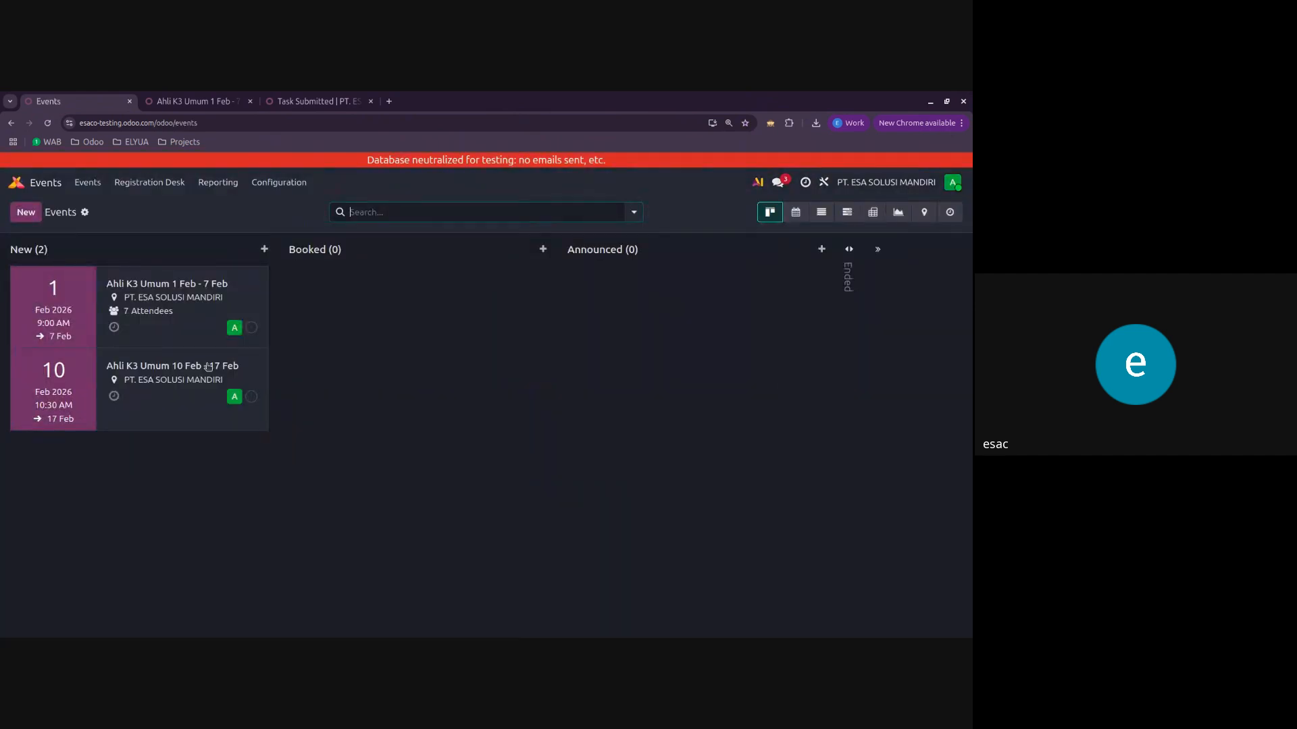
left_click(181, 381)
left_click(554, 212)
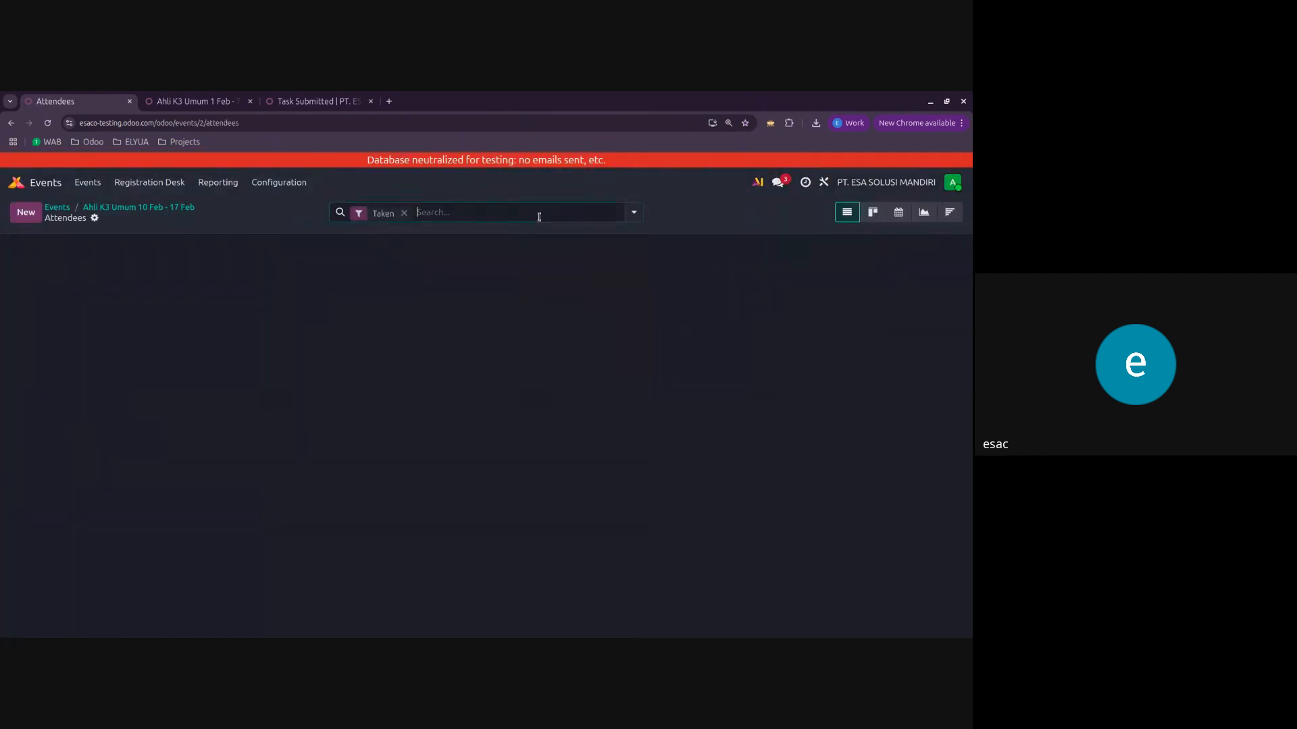
left_click(111, 206)
left_click(68, 207)
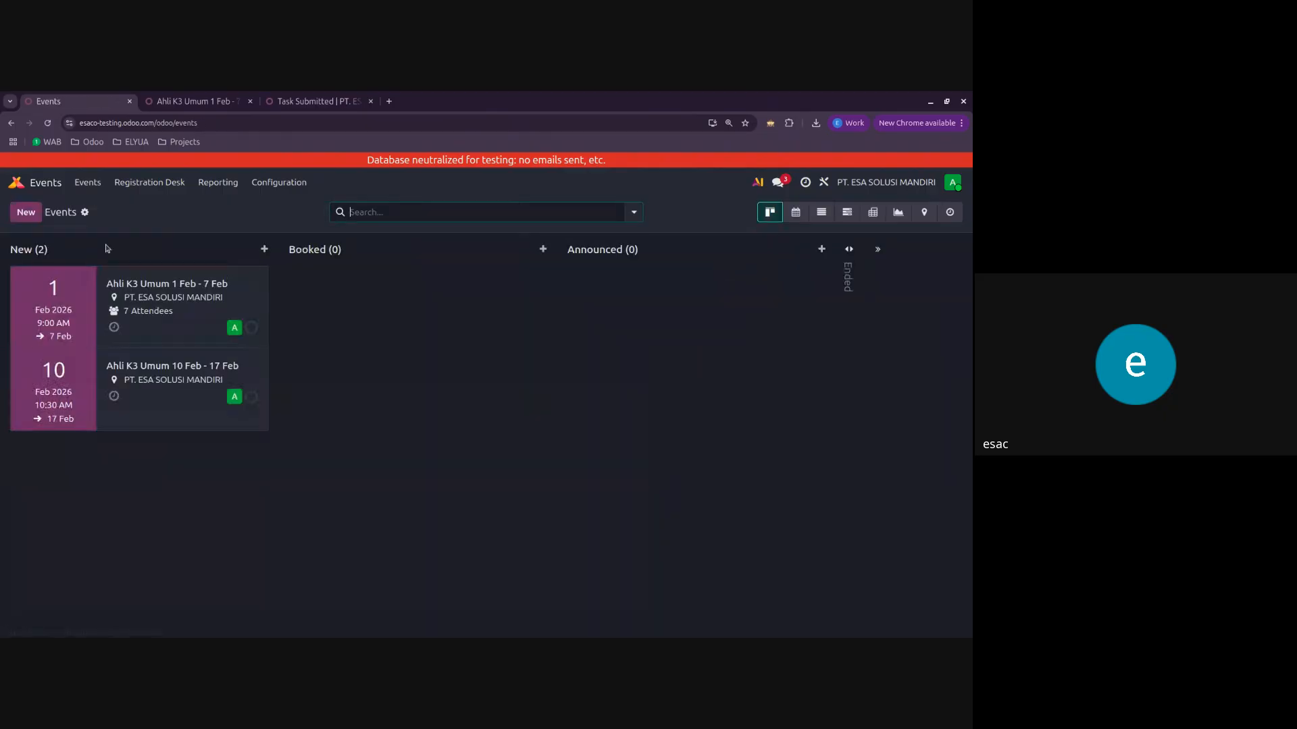
Step: Open the attendees of Ahli K3 Umum 1 Feb - 7 Feb and examine the middle Company B registration
left_click(169, 285)
left_click(512, 213)
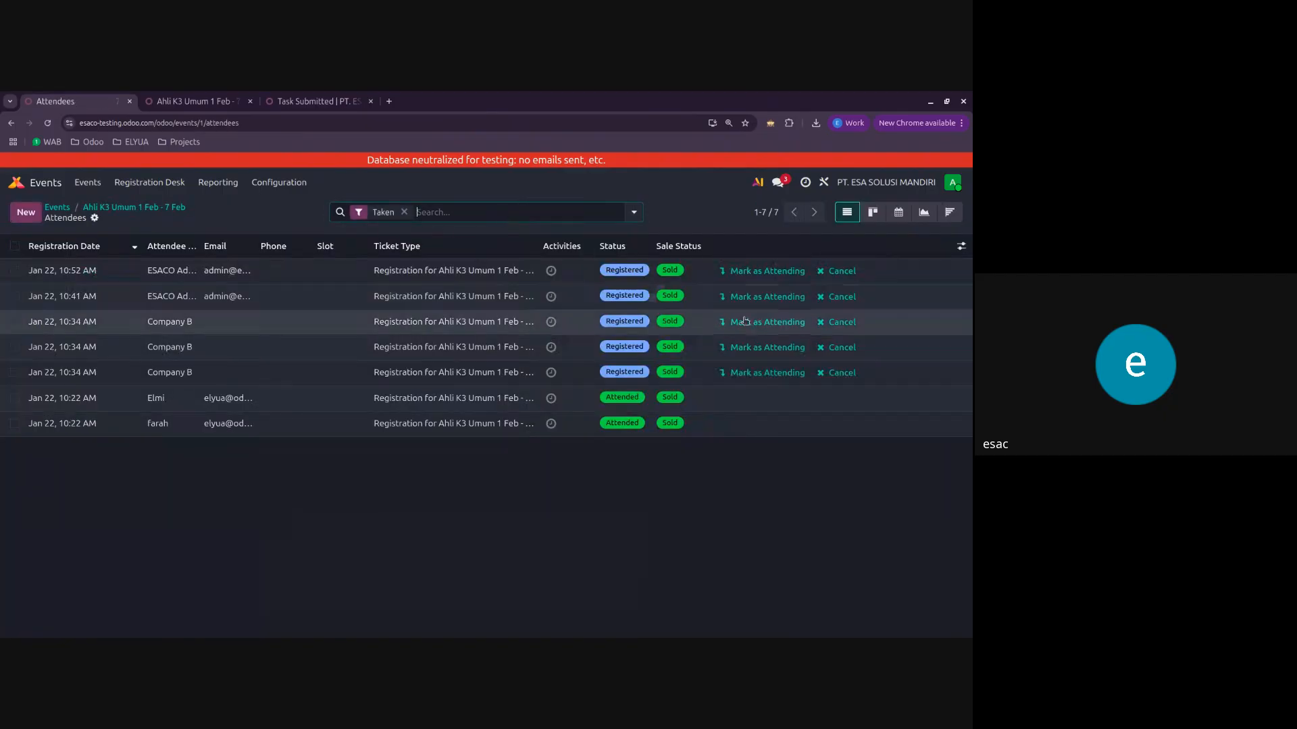
left_click(358, 345)
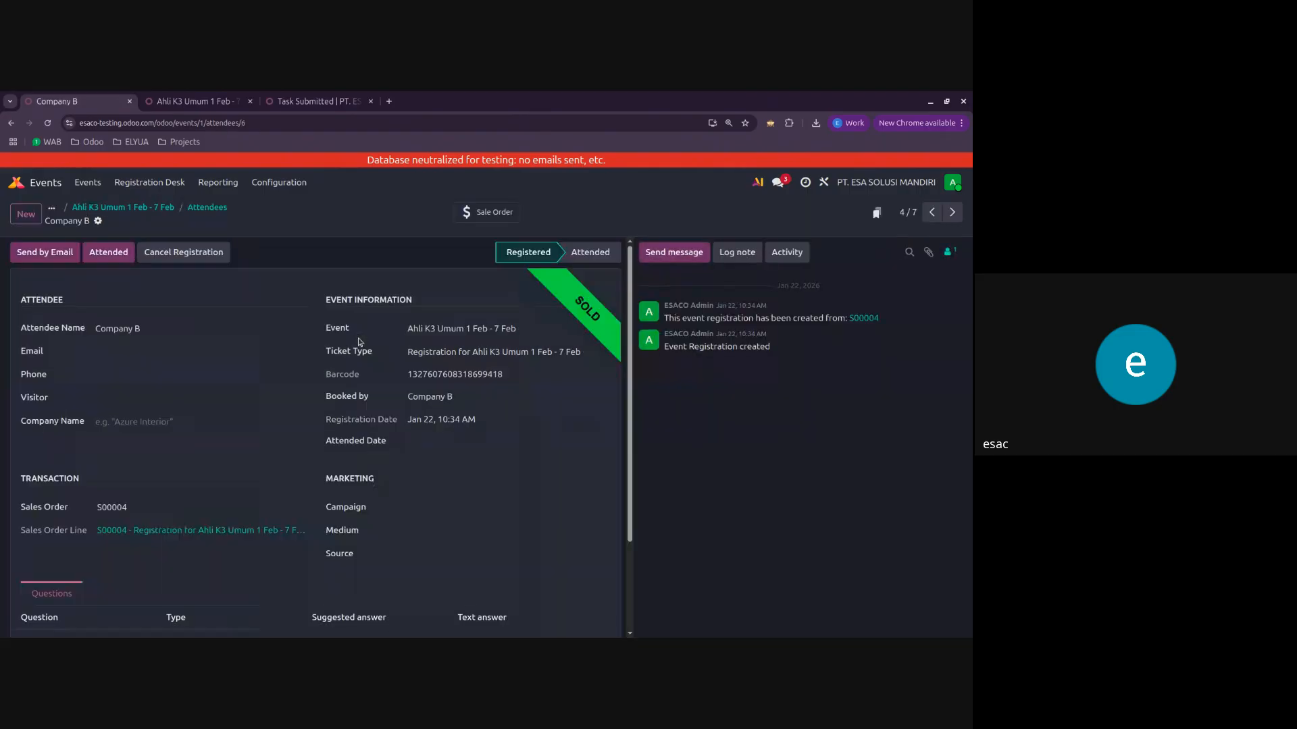
scroll(359, 342, "down", 3)
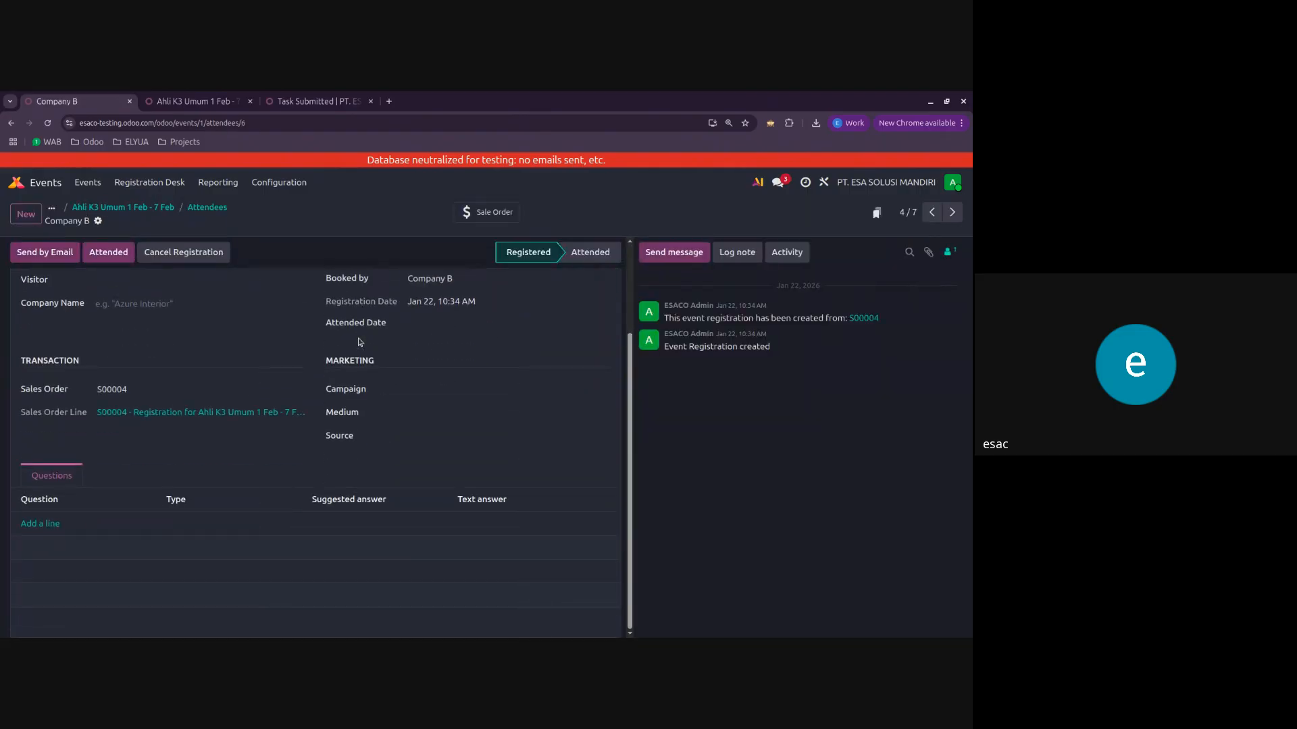
scroll(360, 342, "up", 3)
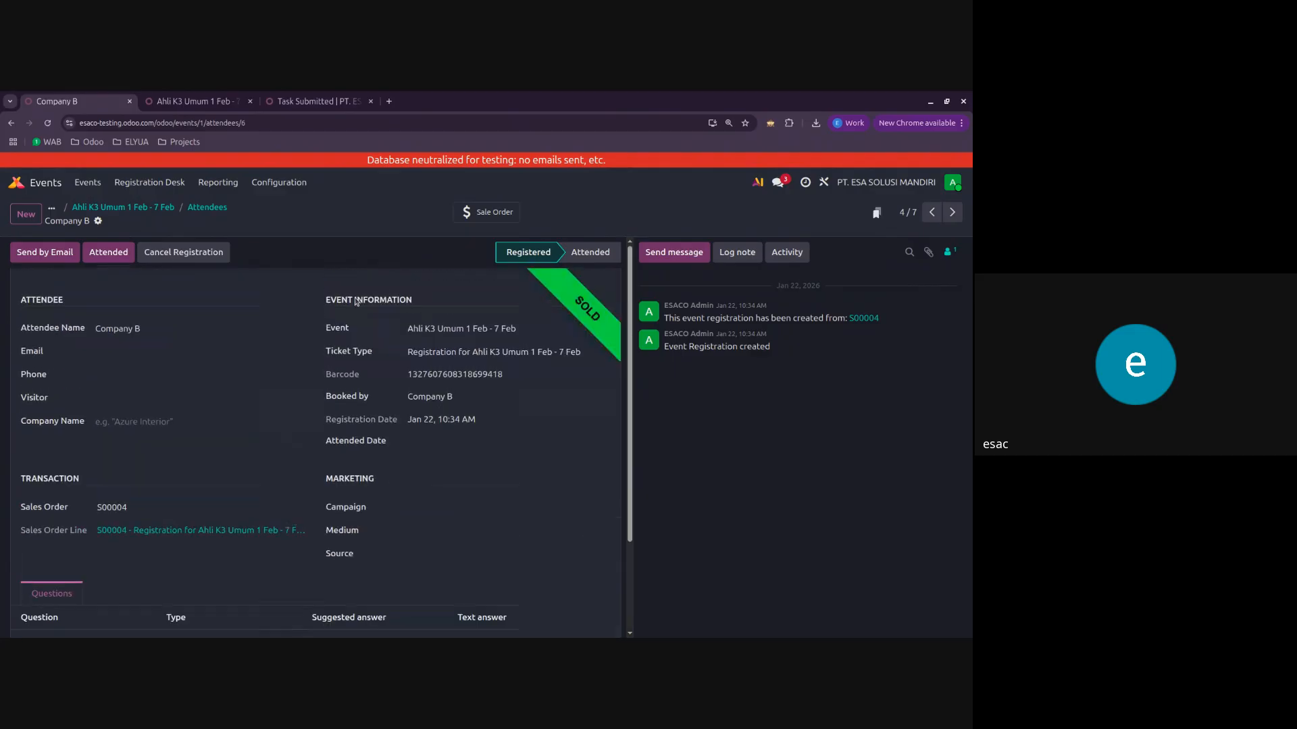
Step: Print the Badge for the Company B registration, view the downloaded PDF, and close it
left_click(98, 221)
mouse_move(155, 244)
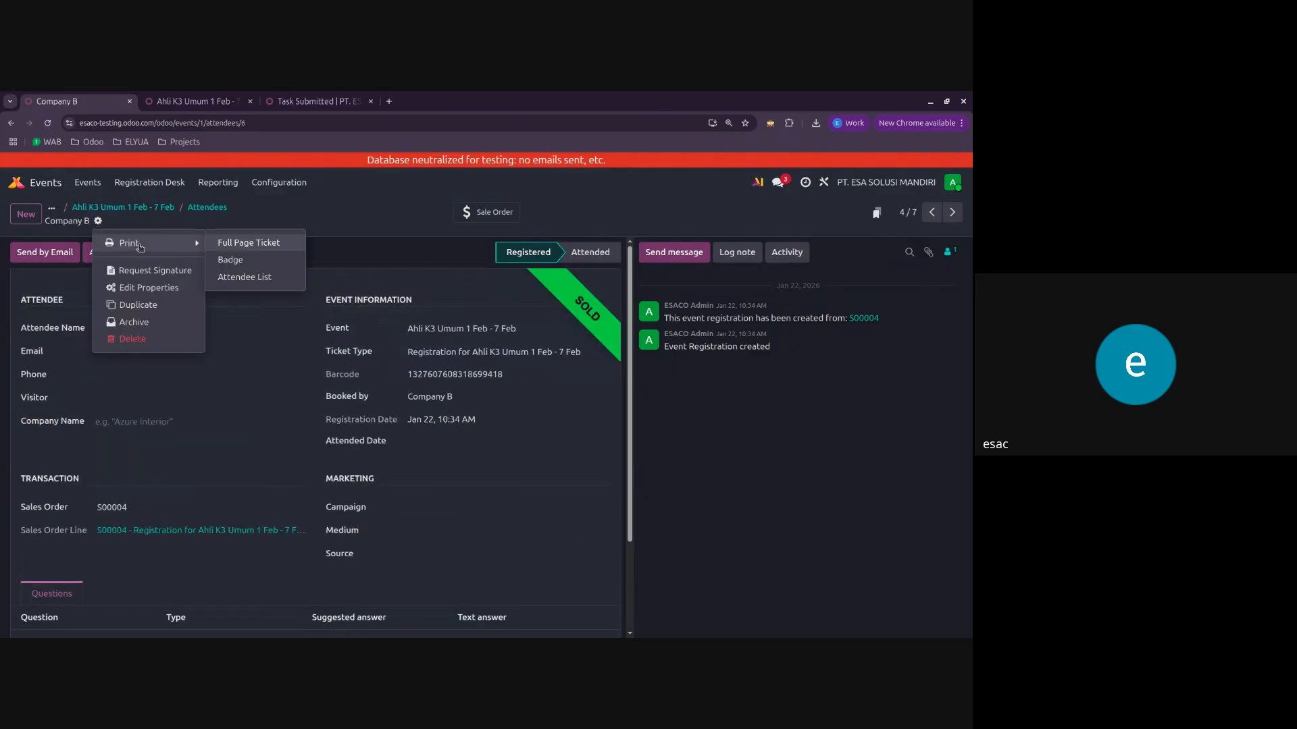
left_click(254, 258)
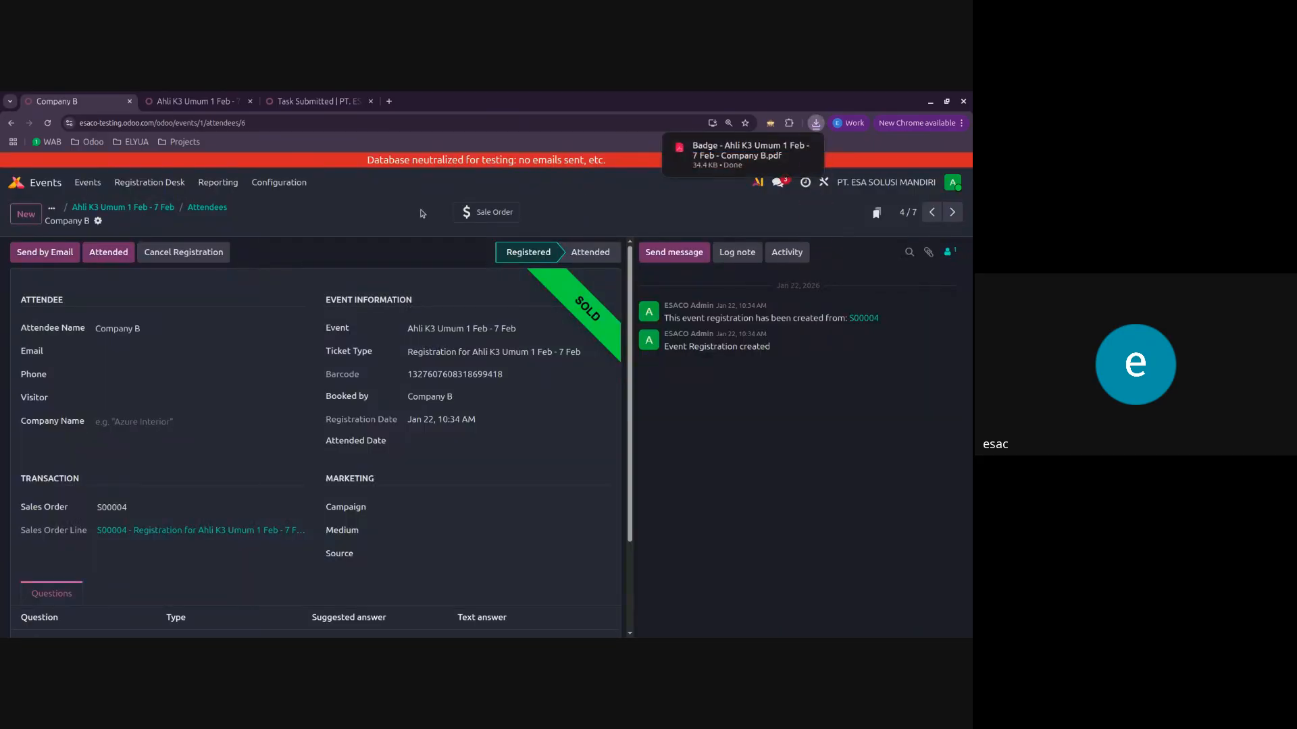
left_click(698, 155)
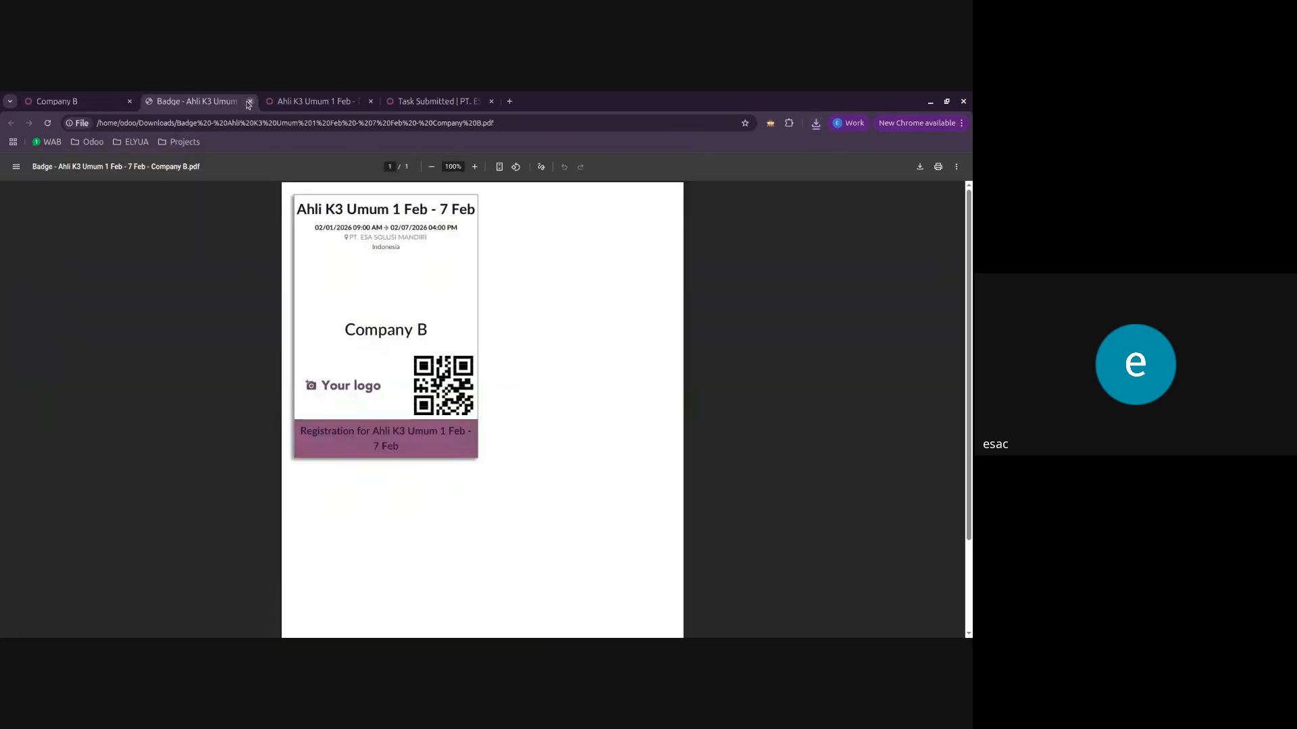
left_click(250, 101)
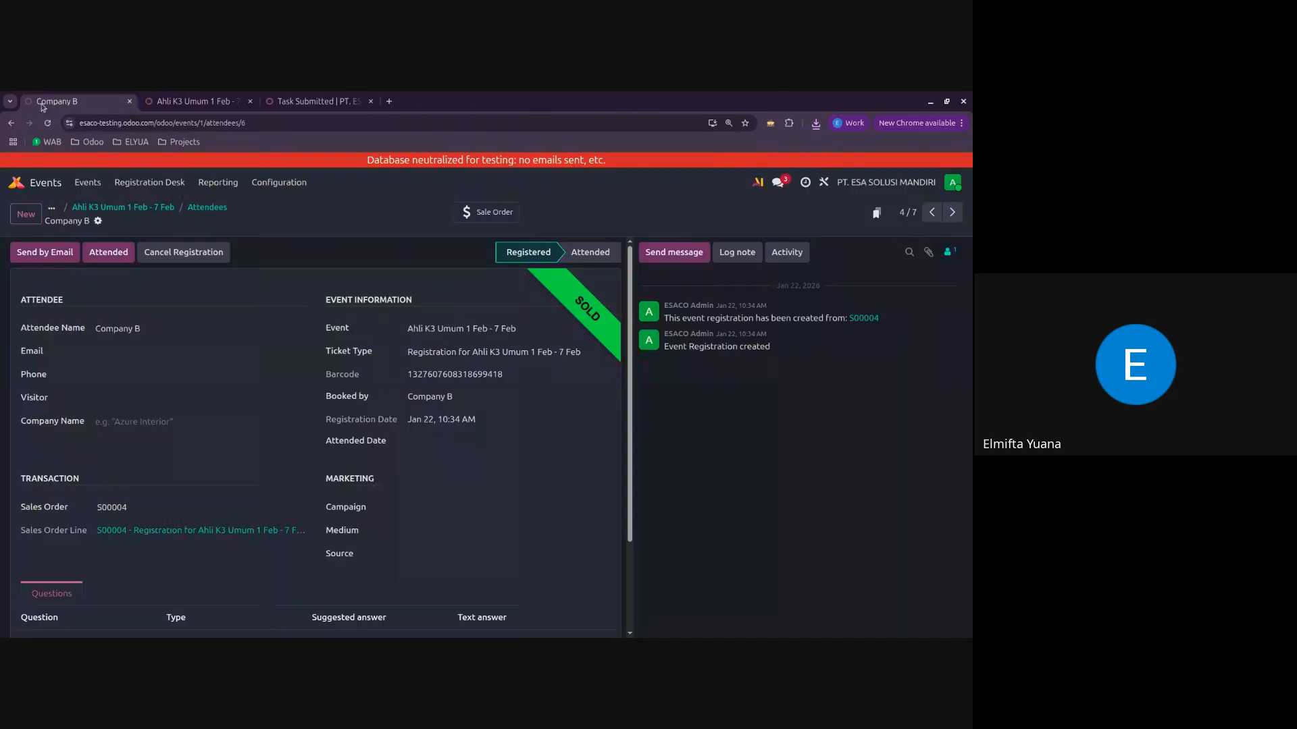
Step: Go back through the attendee list and the event form to the events overview, and return to the Odoo home screen
left_click(215, 210)
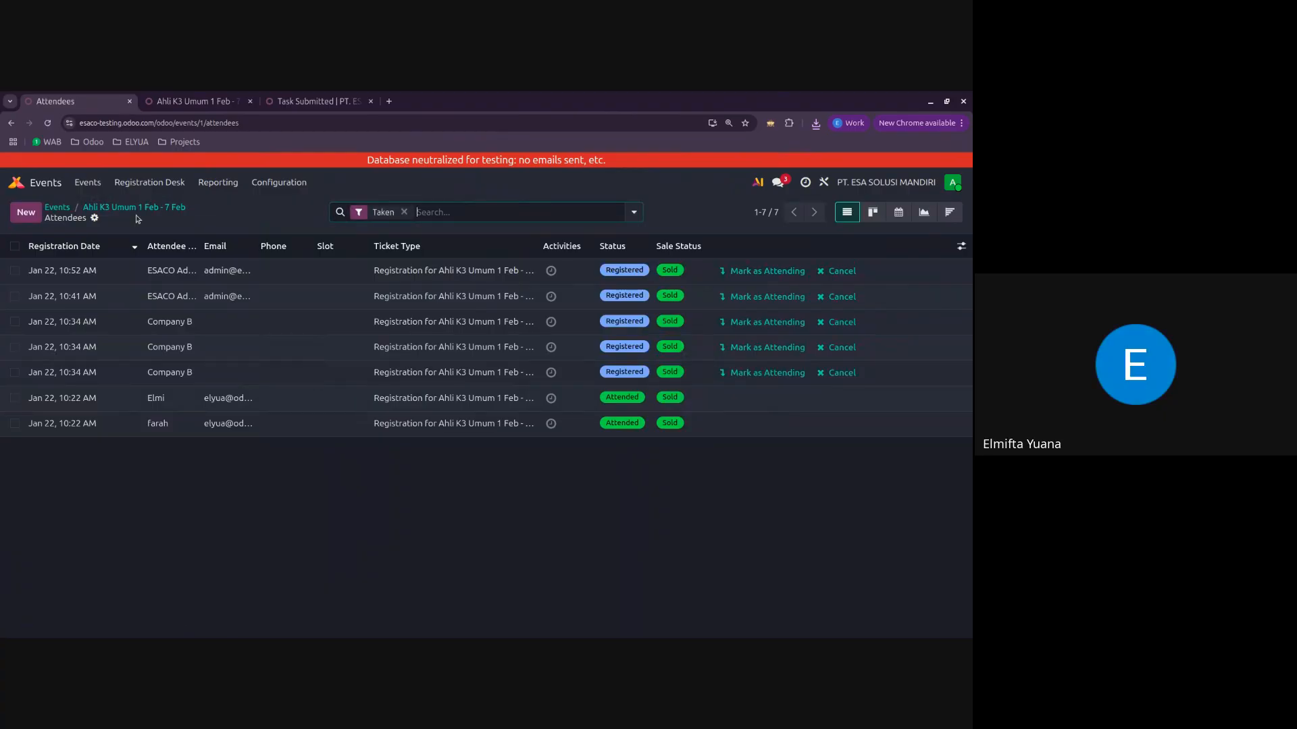
left_click(132, 209)
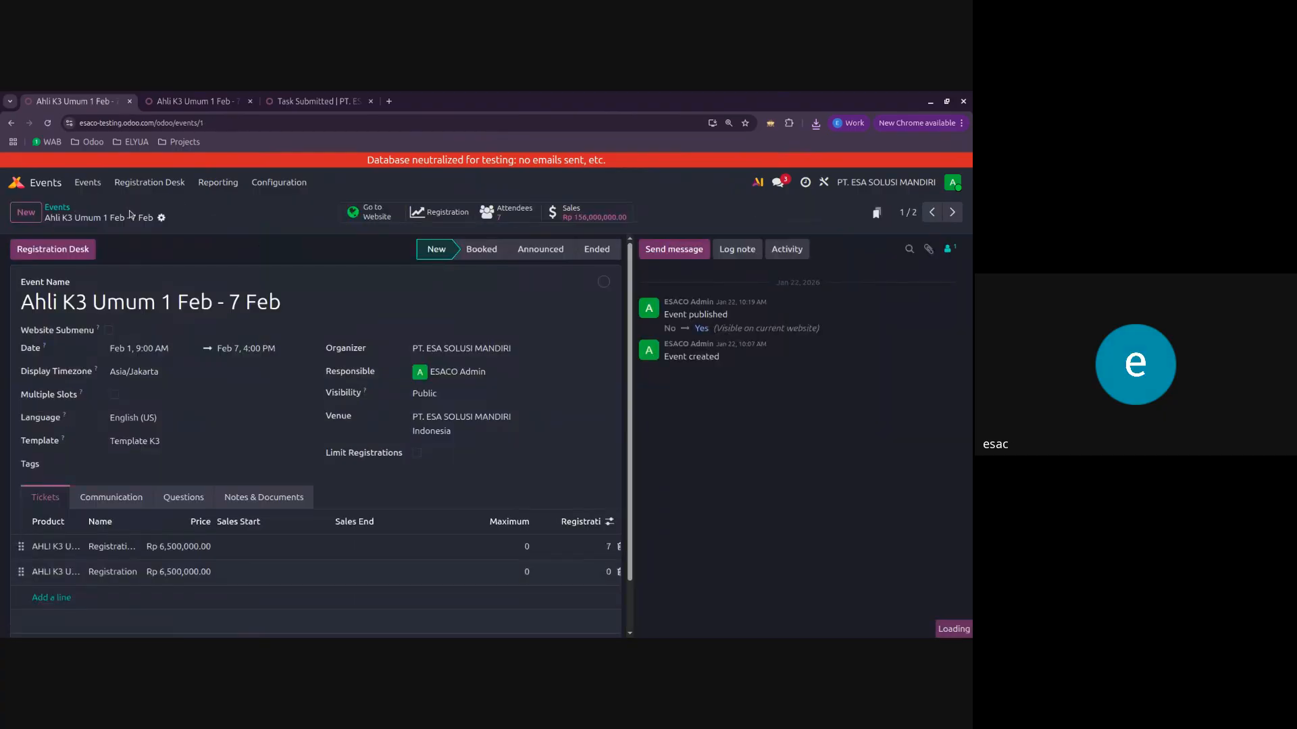
left_click(55, 207)
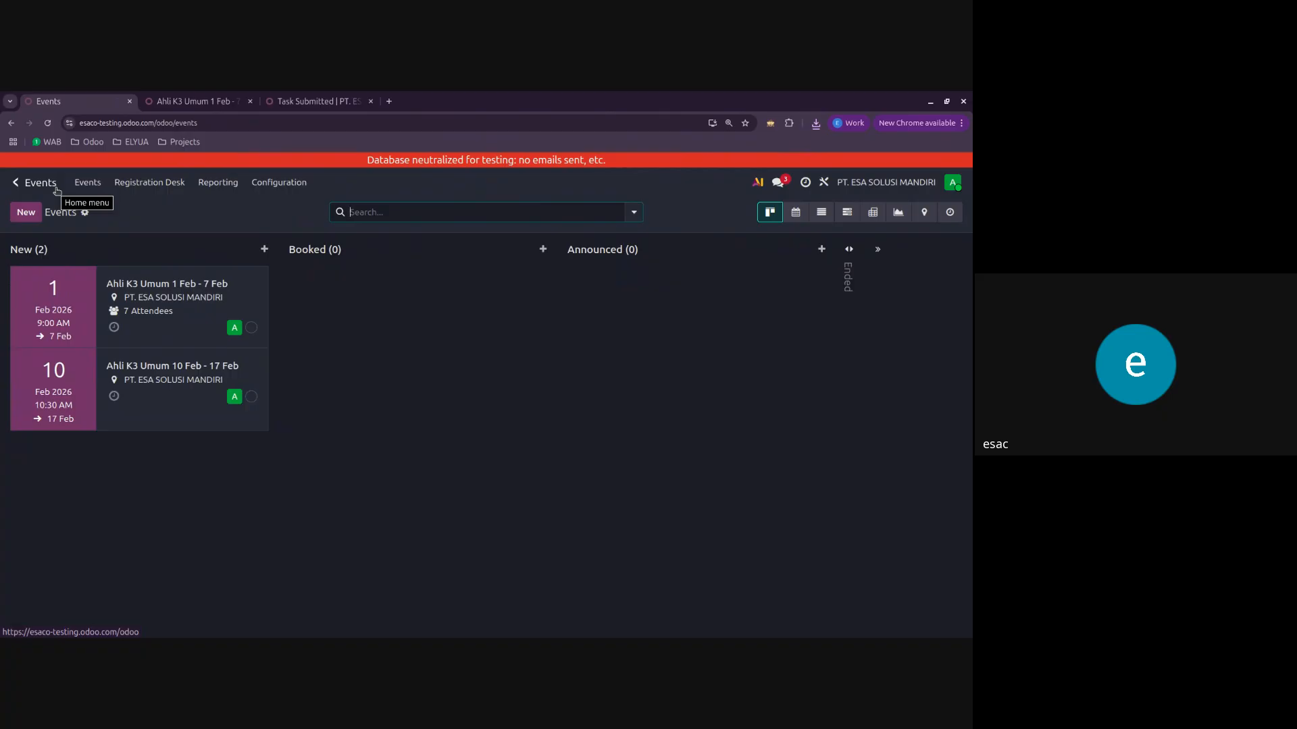
left_click(57, 190)
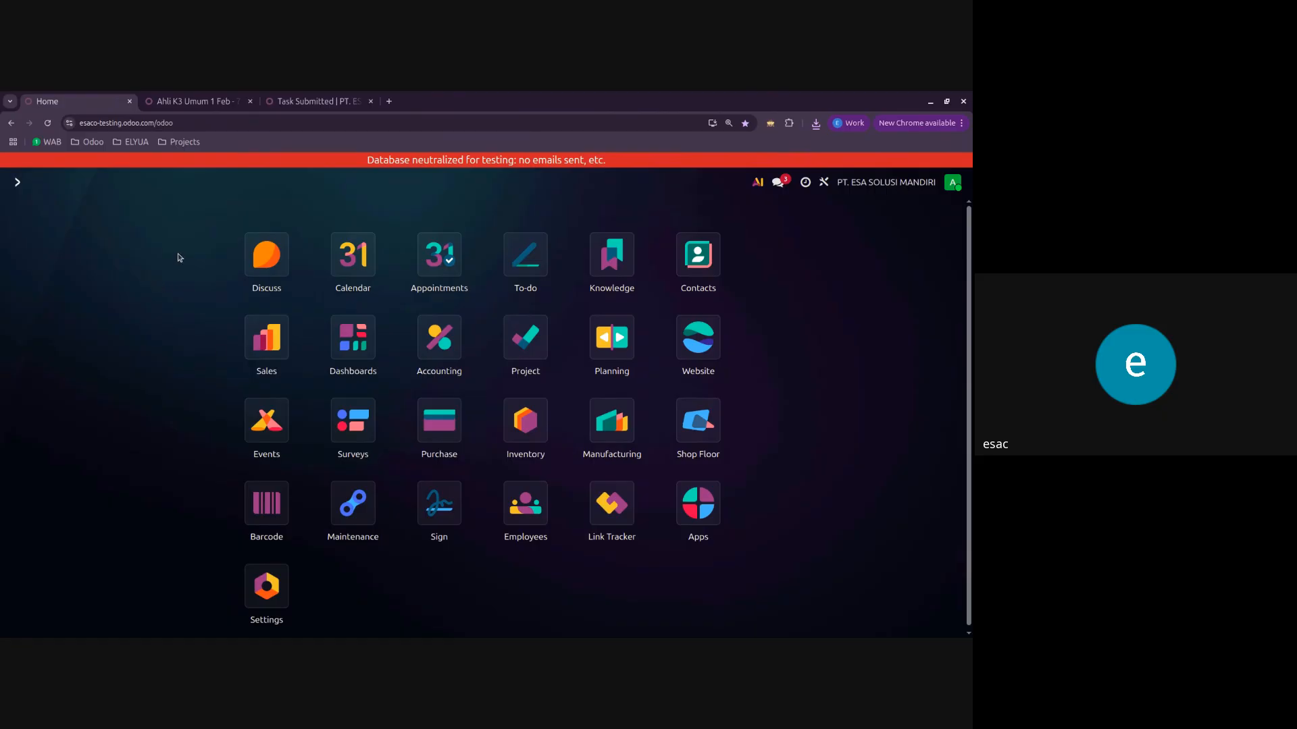
scroll(310, 473, "down", 1)
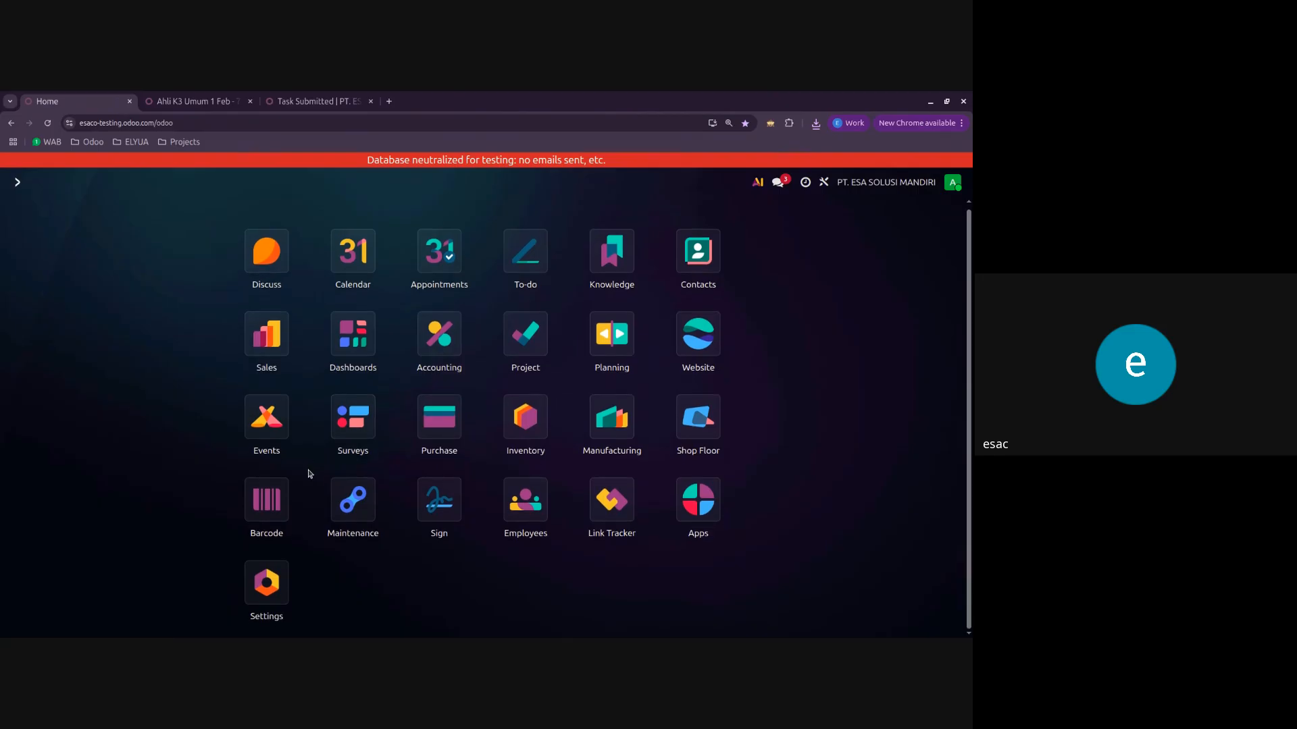
scroll(301, 471, "up", 1)
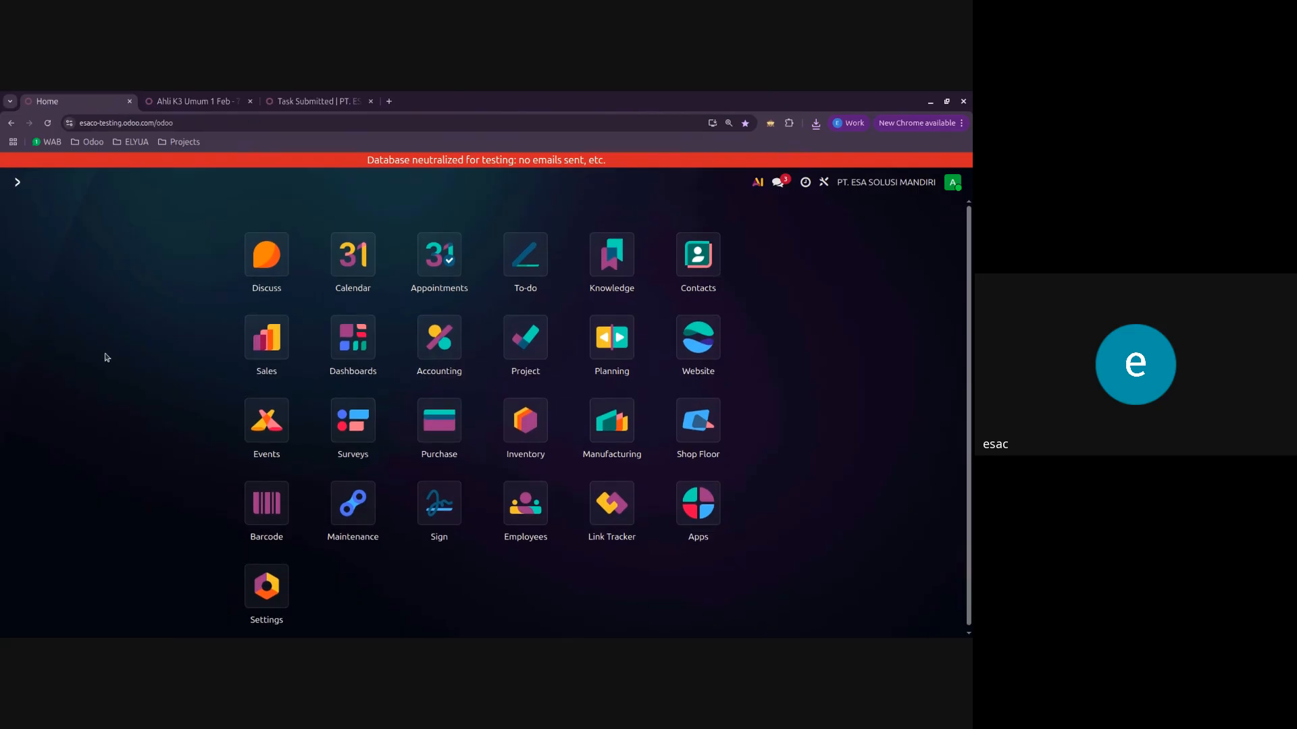
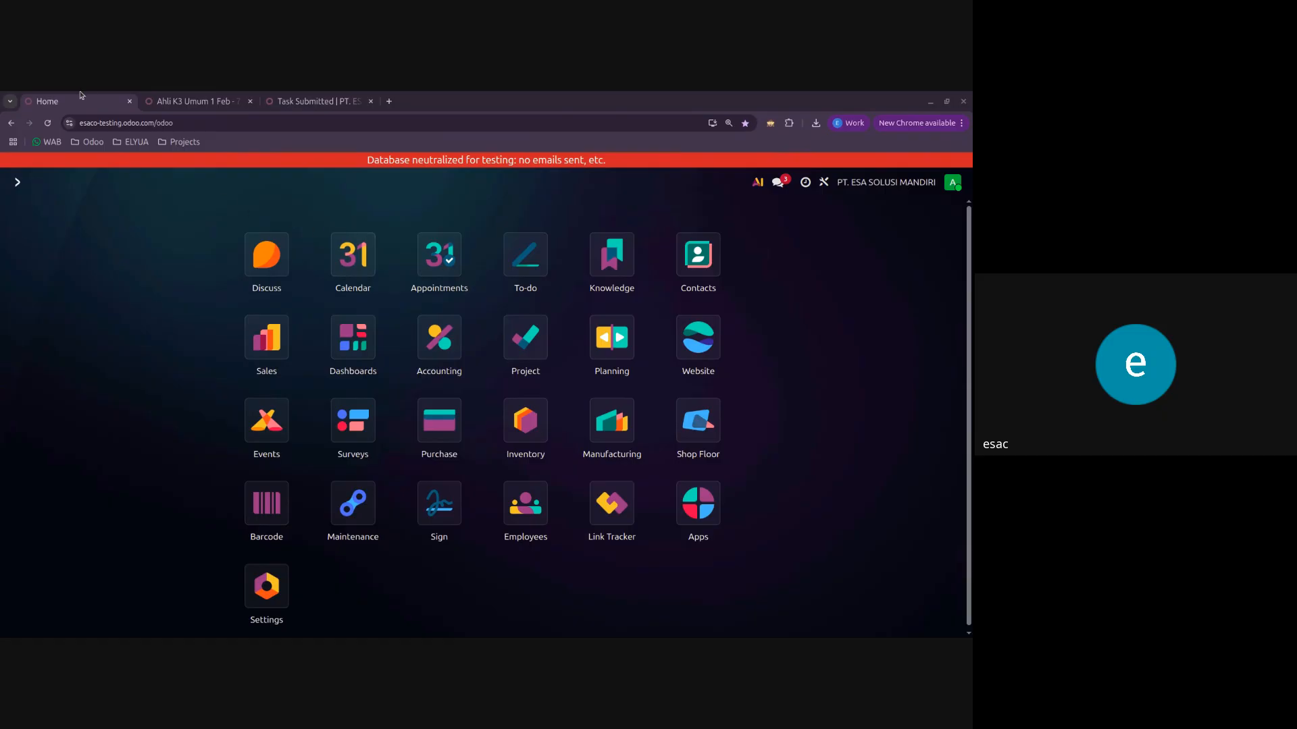
Step: Open the Project app and show the tasks of Attendees Ahli K3 Umum 15 Feb - 20 Feb as a list
left_click(523, 368)
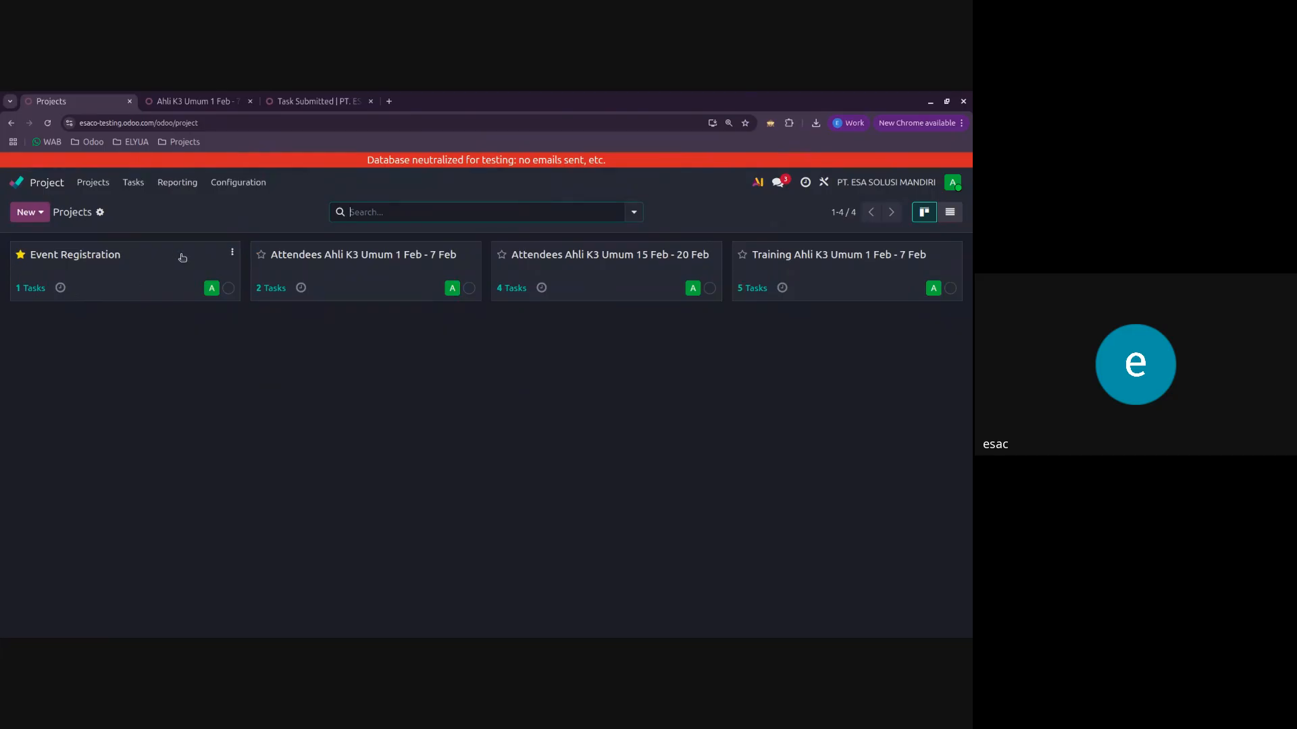
left_click(382, 271)
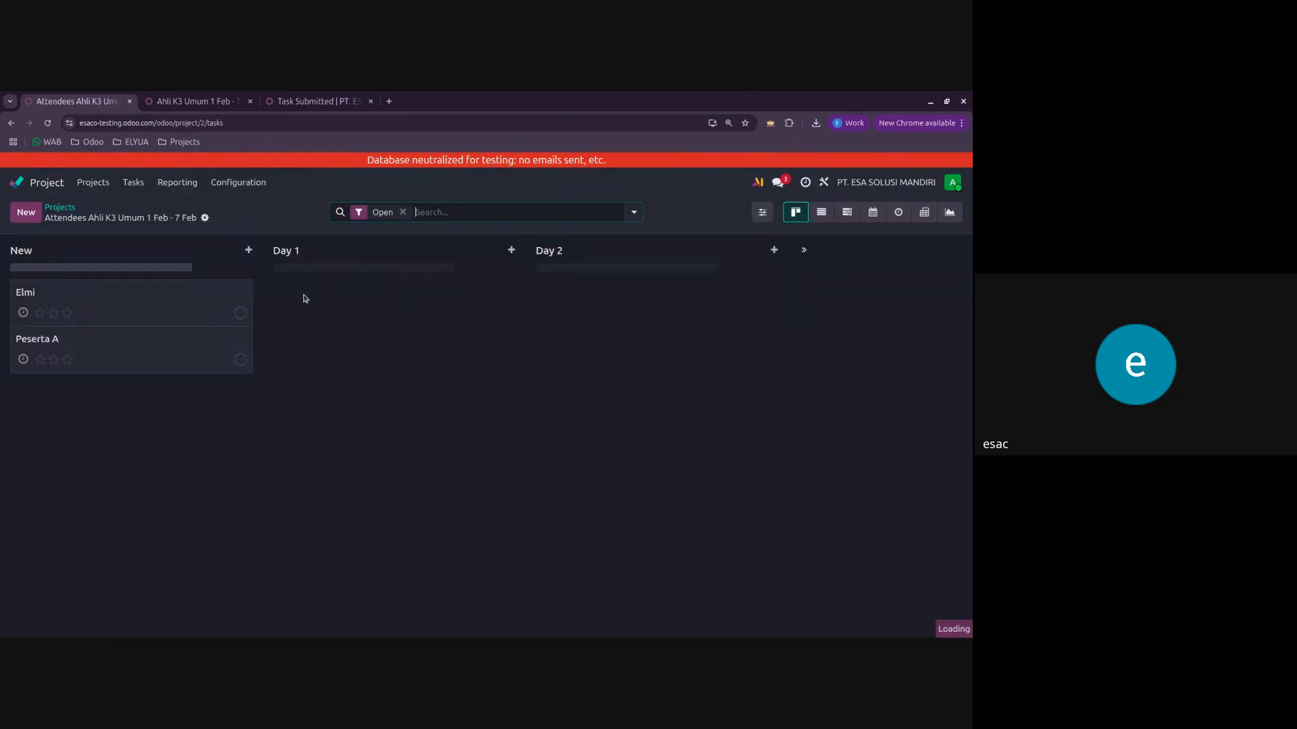
left_click(59, 208)
left_click(567, 268)
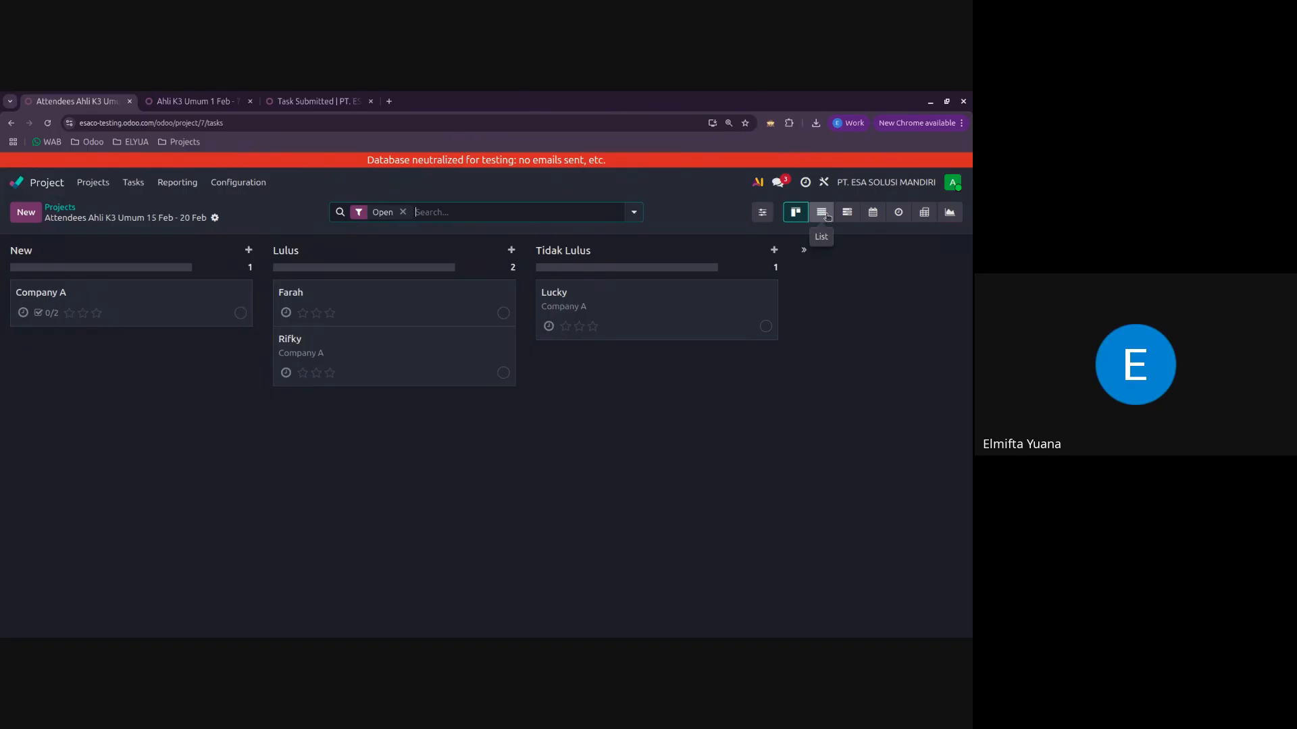
left_click(823, 213)
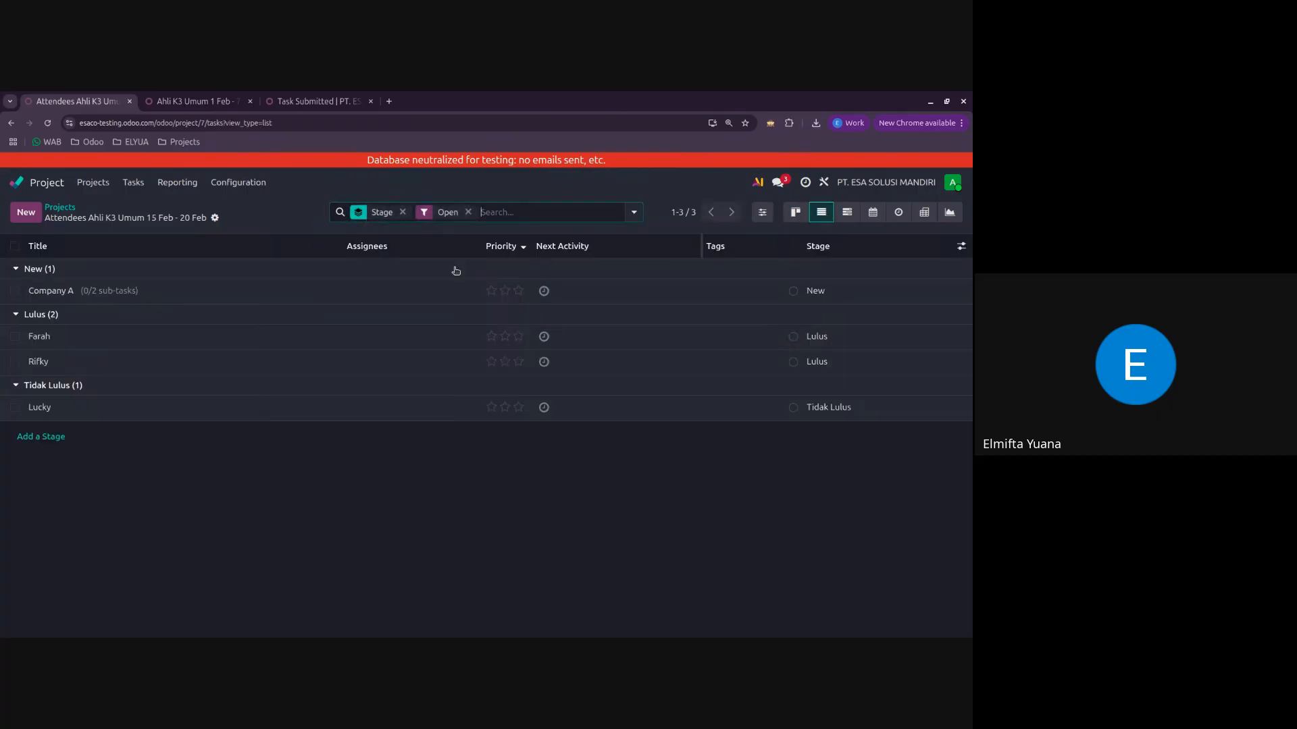
Step: Select all tasks in the list, export them as XLSX with the default fields, and close the export dialog
left_click(14, 247)
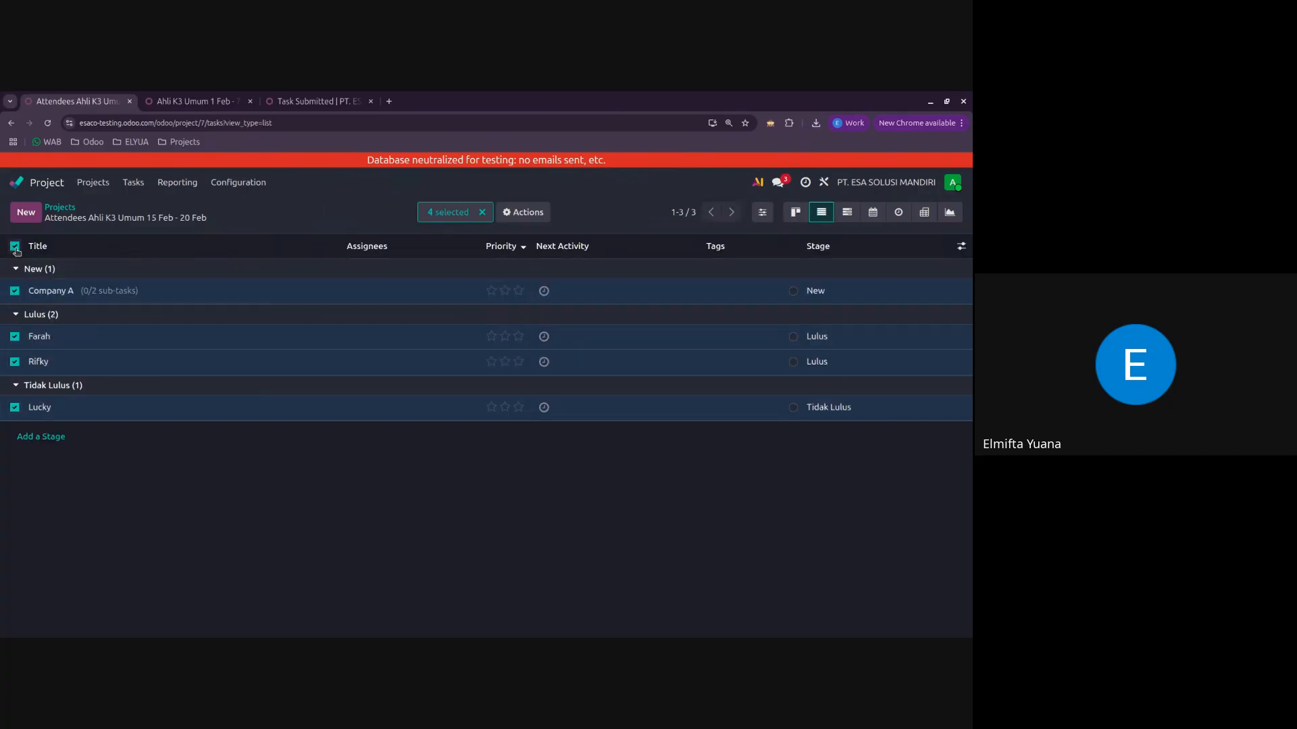
left_click(524, 212)
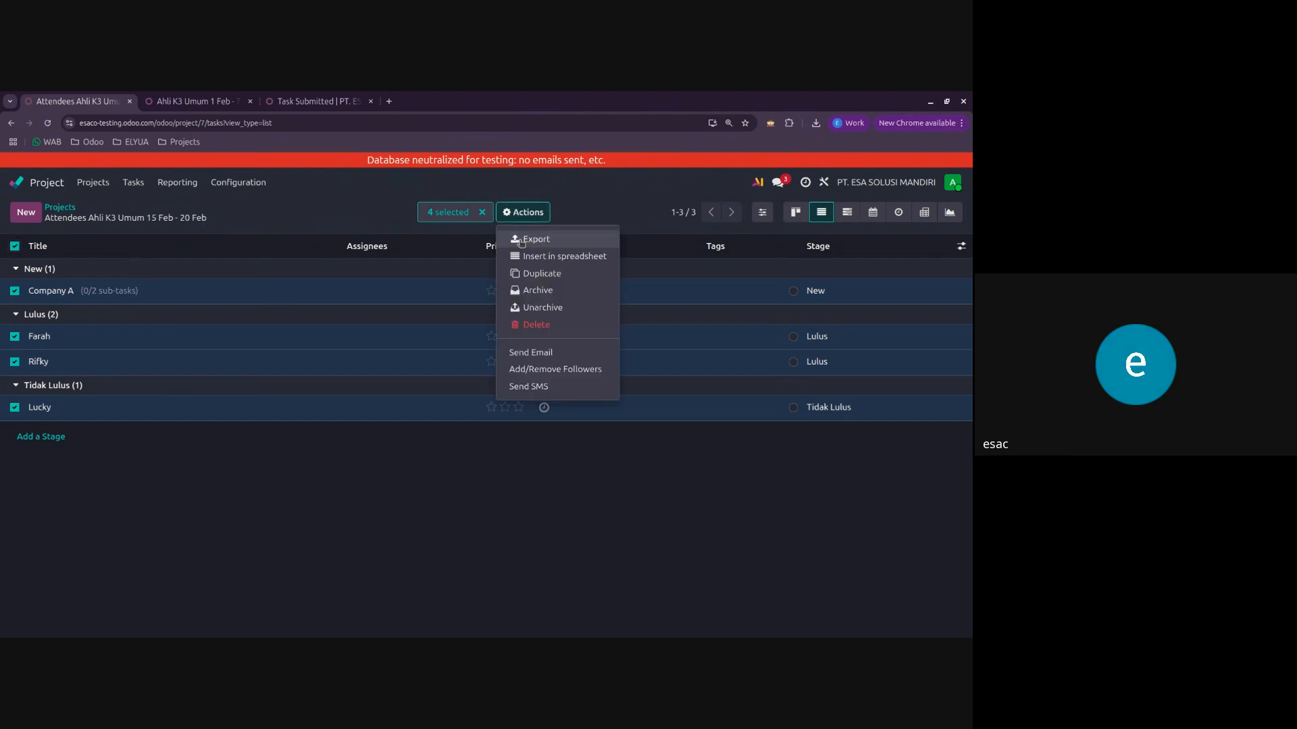
left_click(522, 239)
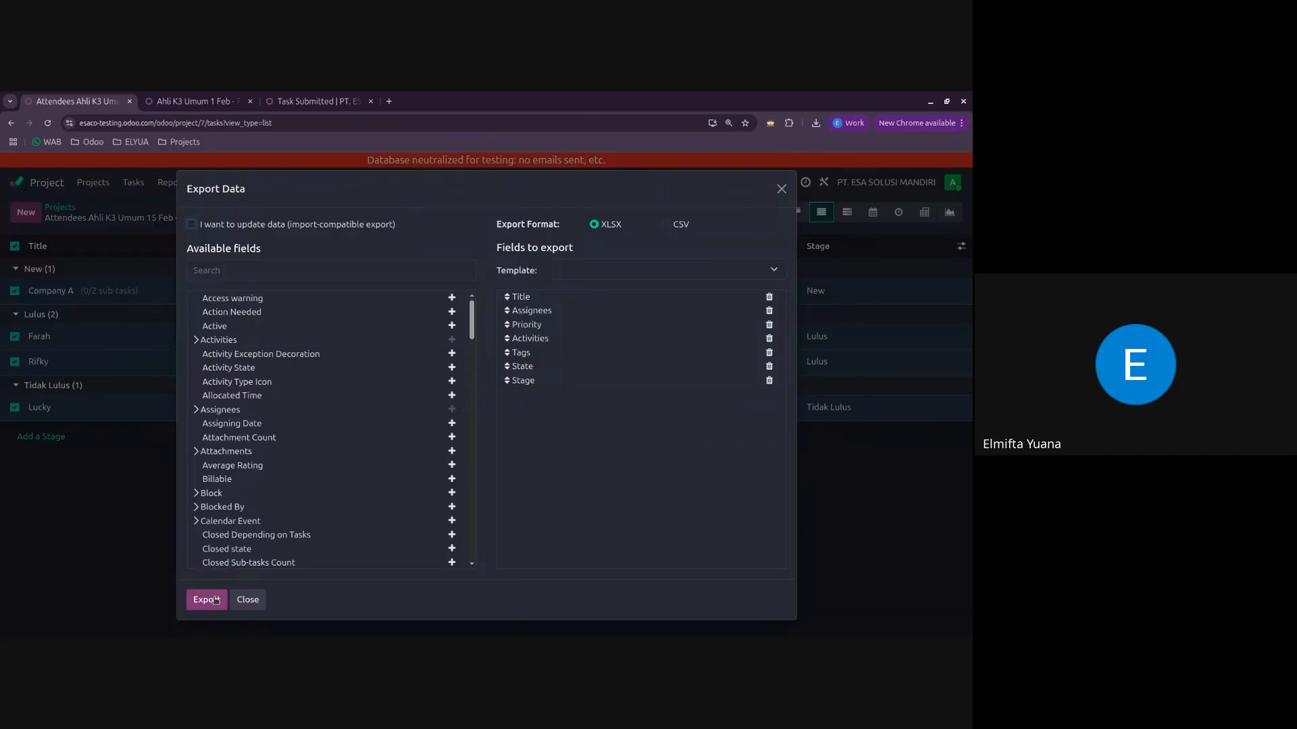
left_click(215, 600)
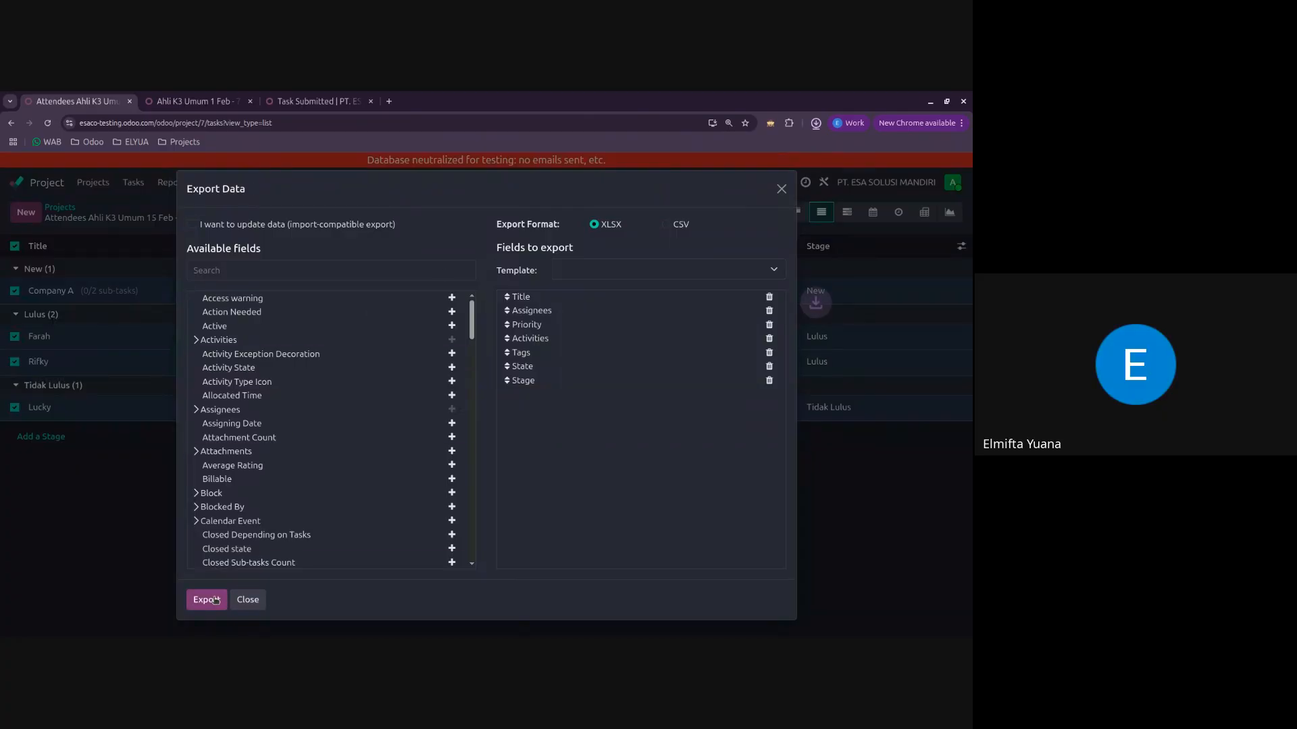
left_click(782, 189)
Step: Open the downloaded Task (project.task) (1).xlsx in ONLYOFFICE, check the Stage column, and return to the Odoo task list
left_click(812, 127)
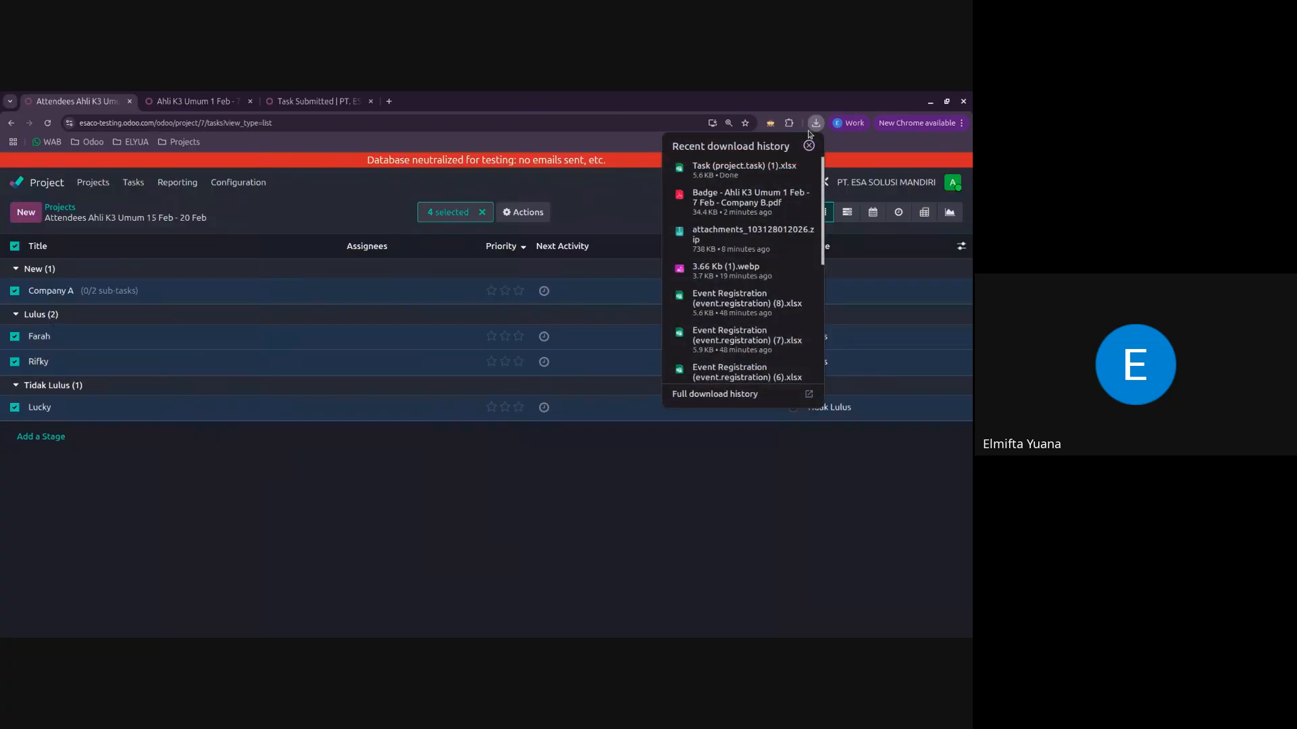
left_click(743, 169)
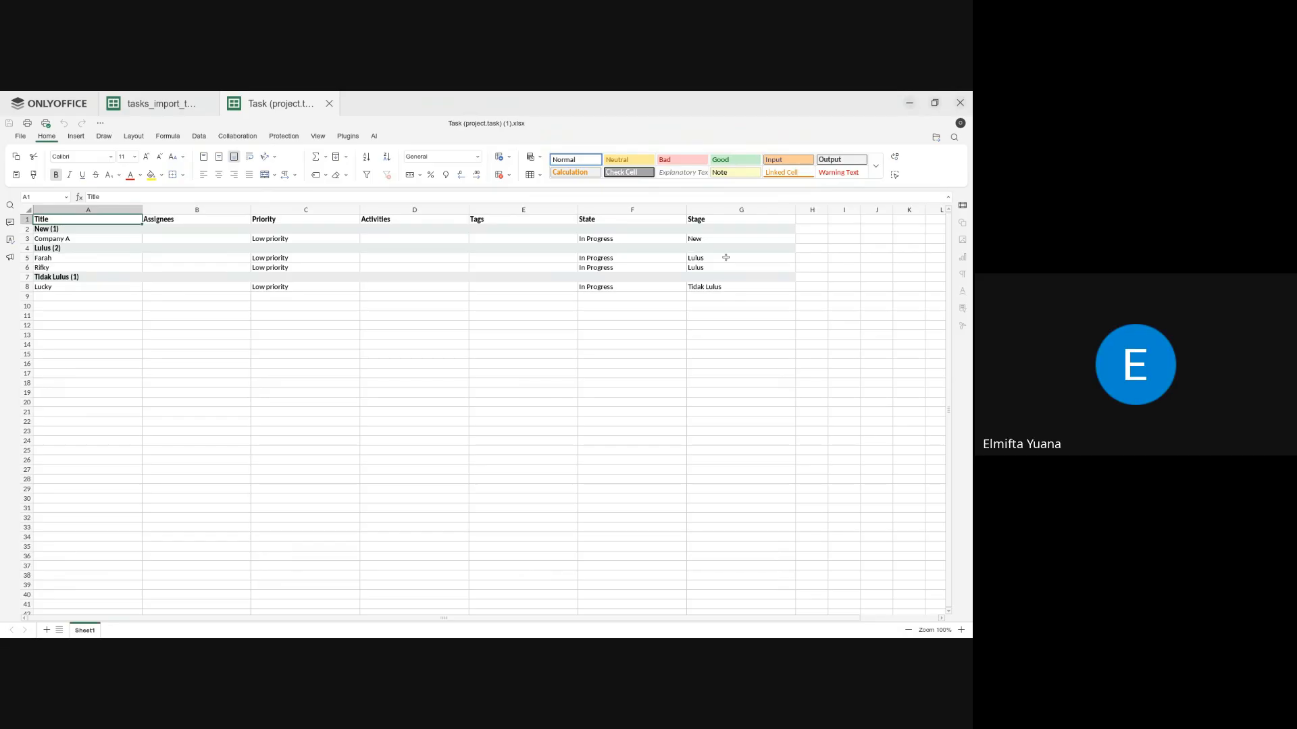
left_click(724, 236)
left_click(721, 260)
left_click(722, 286)
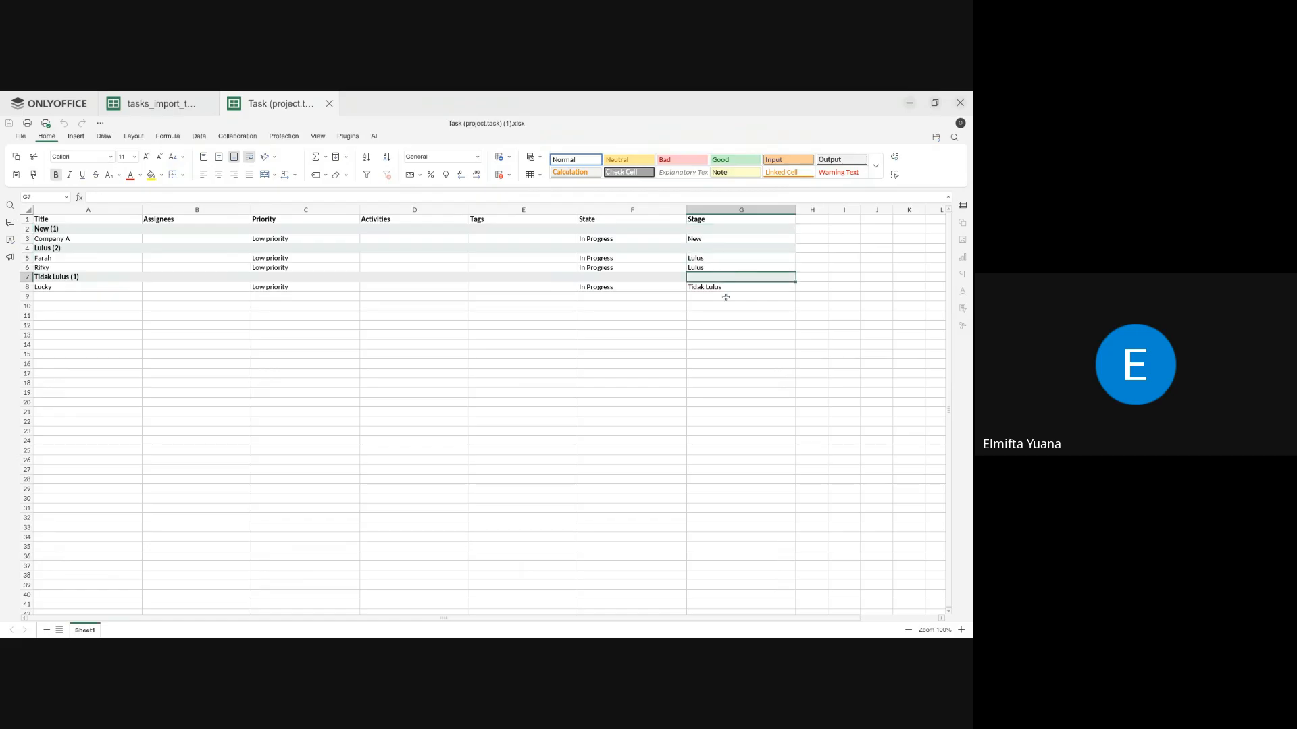
left_click(770, 296)
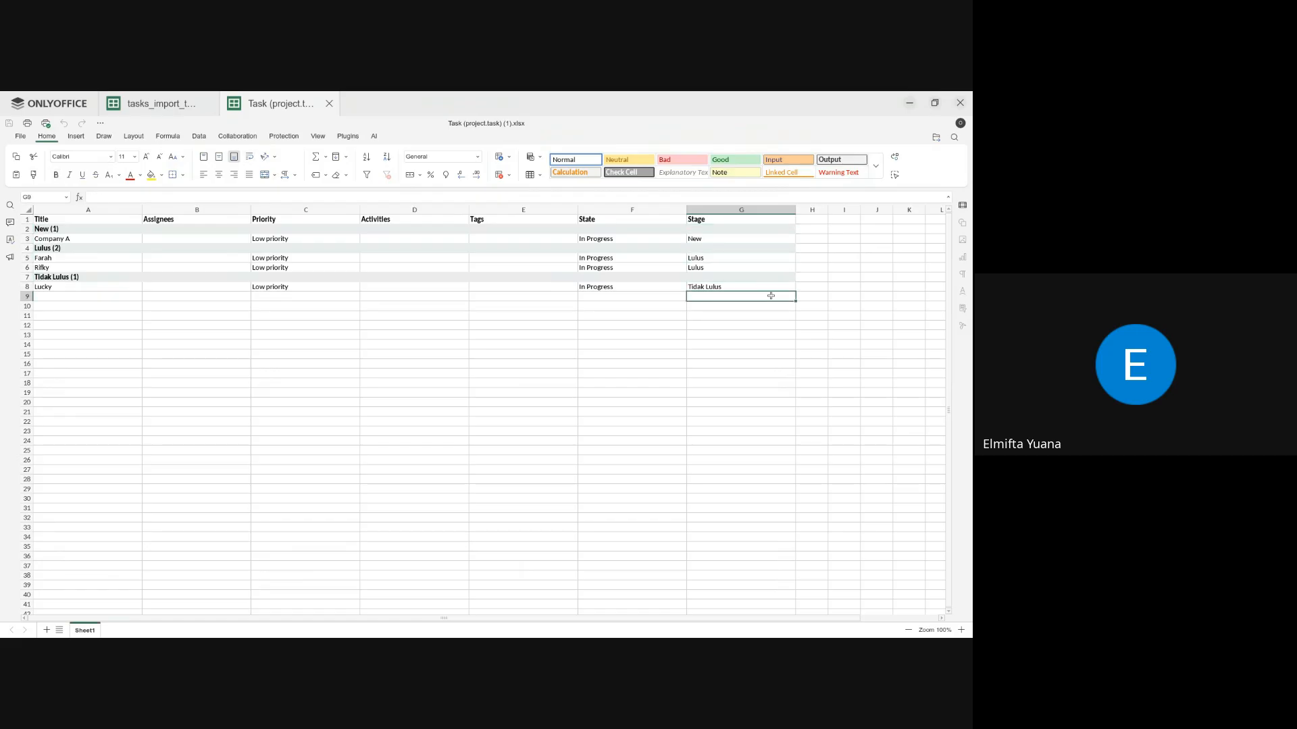
left_click(911, 103)
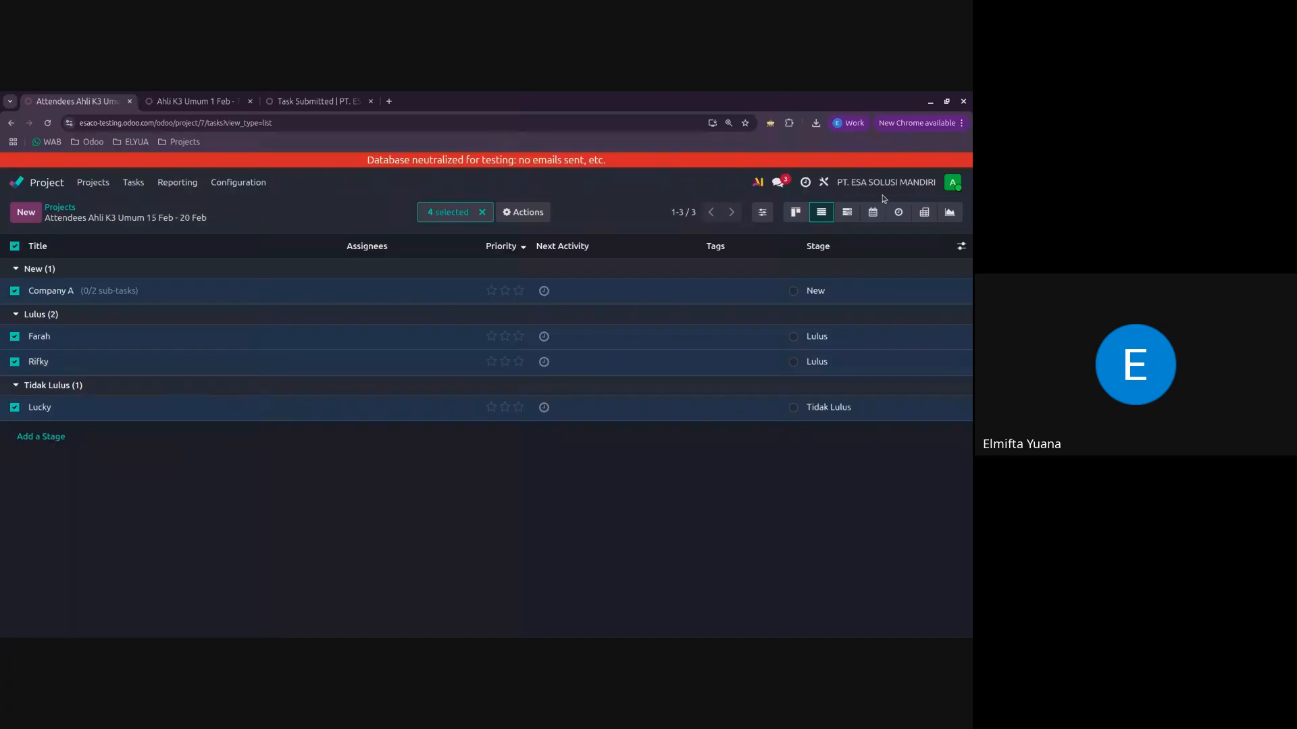
Step: Export the selected tasks again as XLSX with the Project field added to the exported fields
left_click(523, 212)
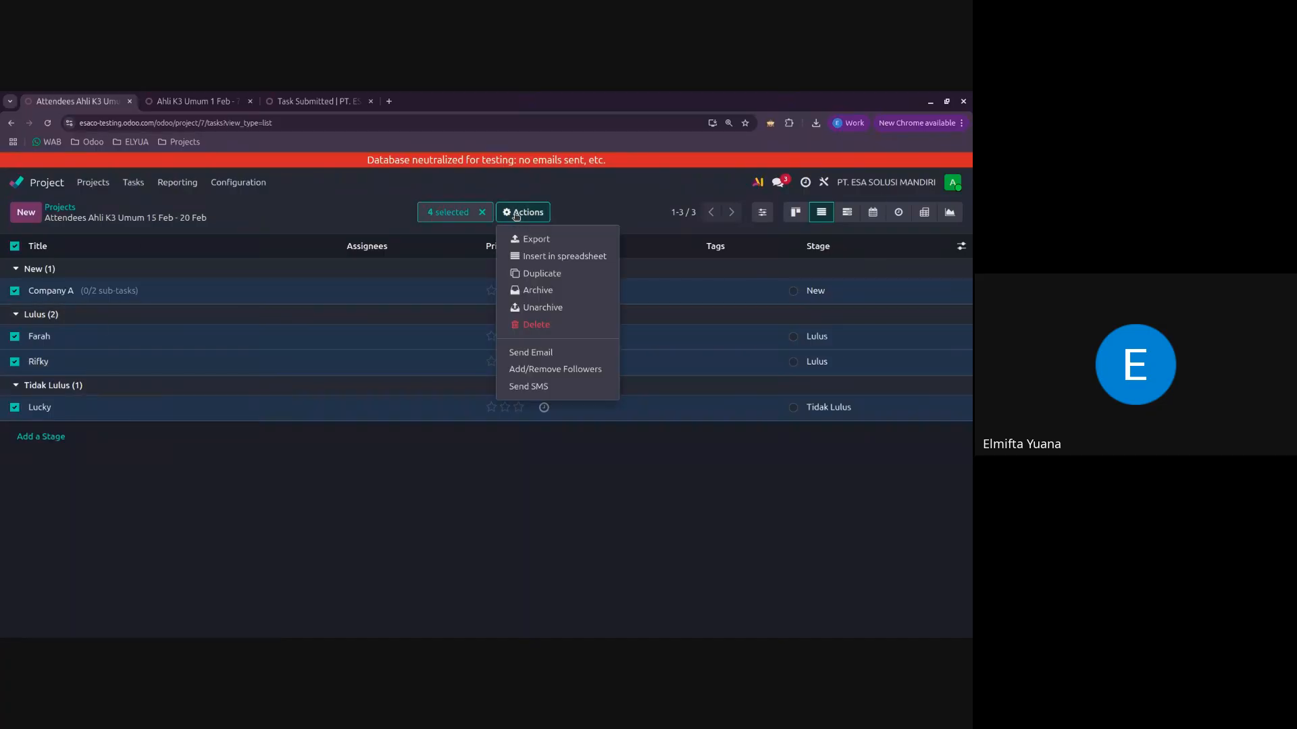
left_click(570, 240)
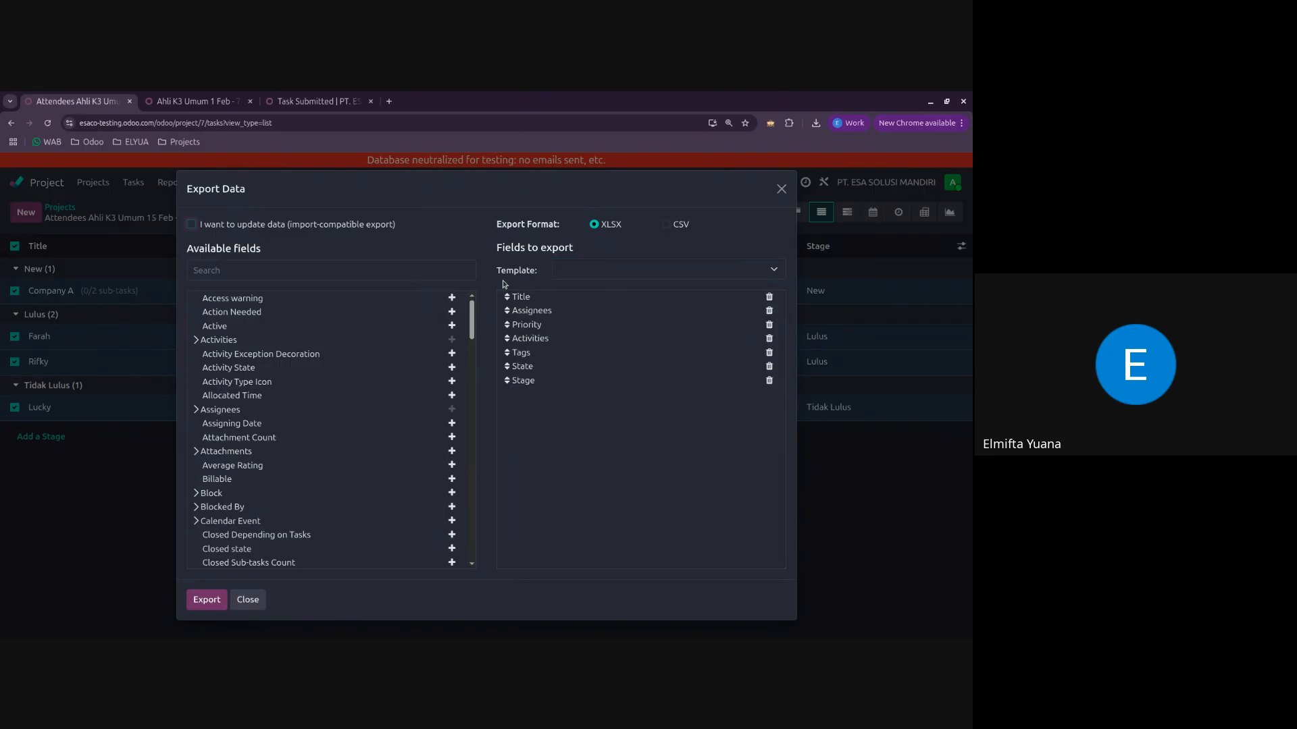
left_click(368, 271)
type("projec")
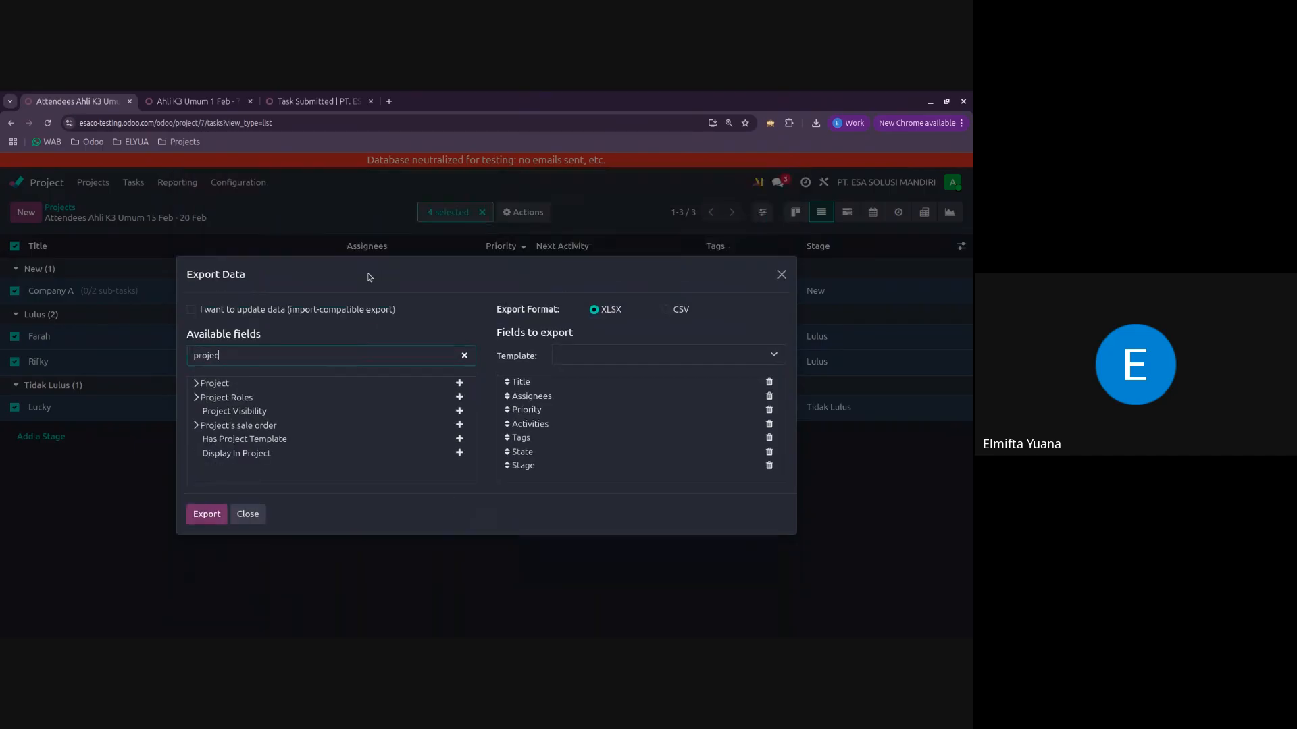
left_click(458, 385)
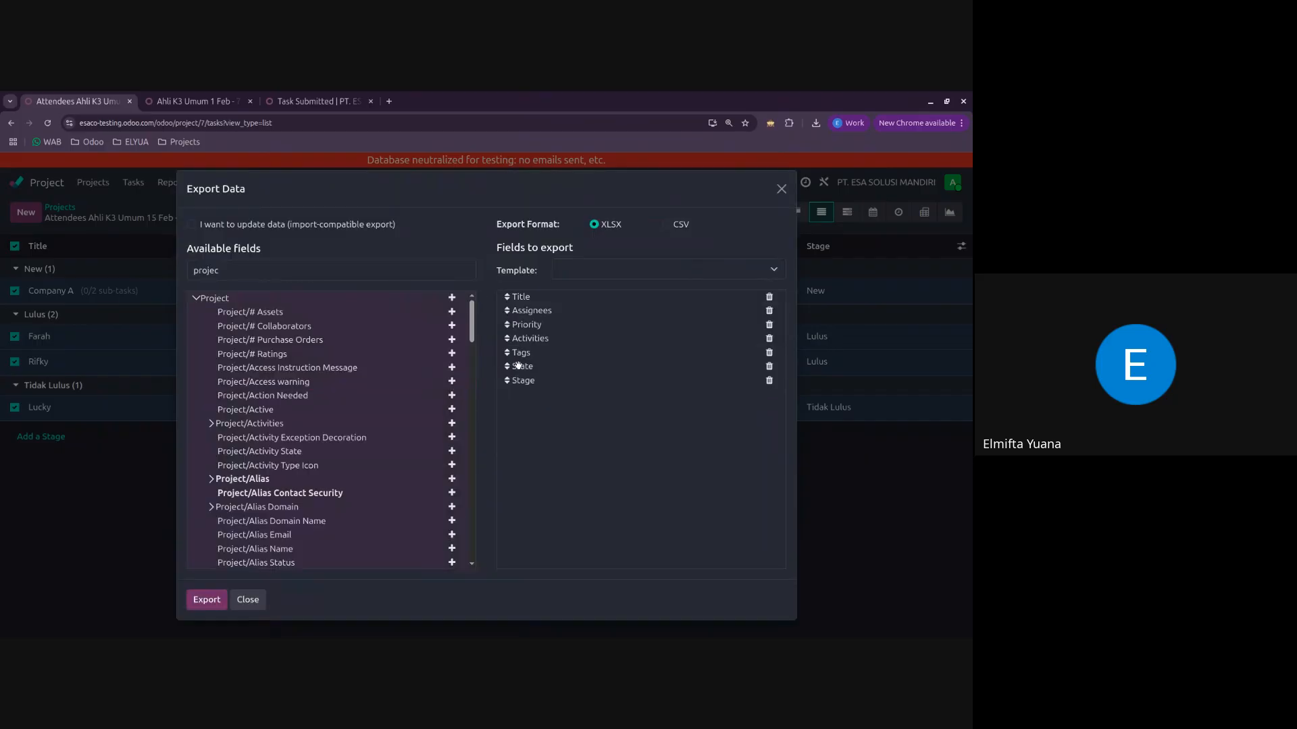
left_click(452, 300)
left_click(218, 598)
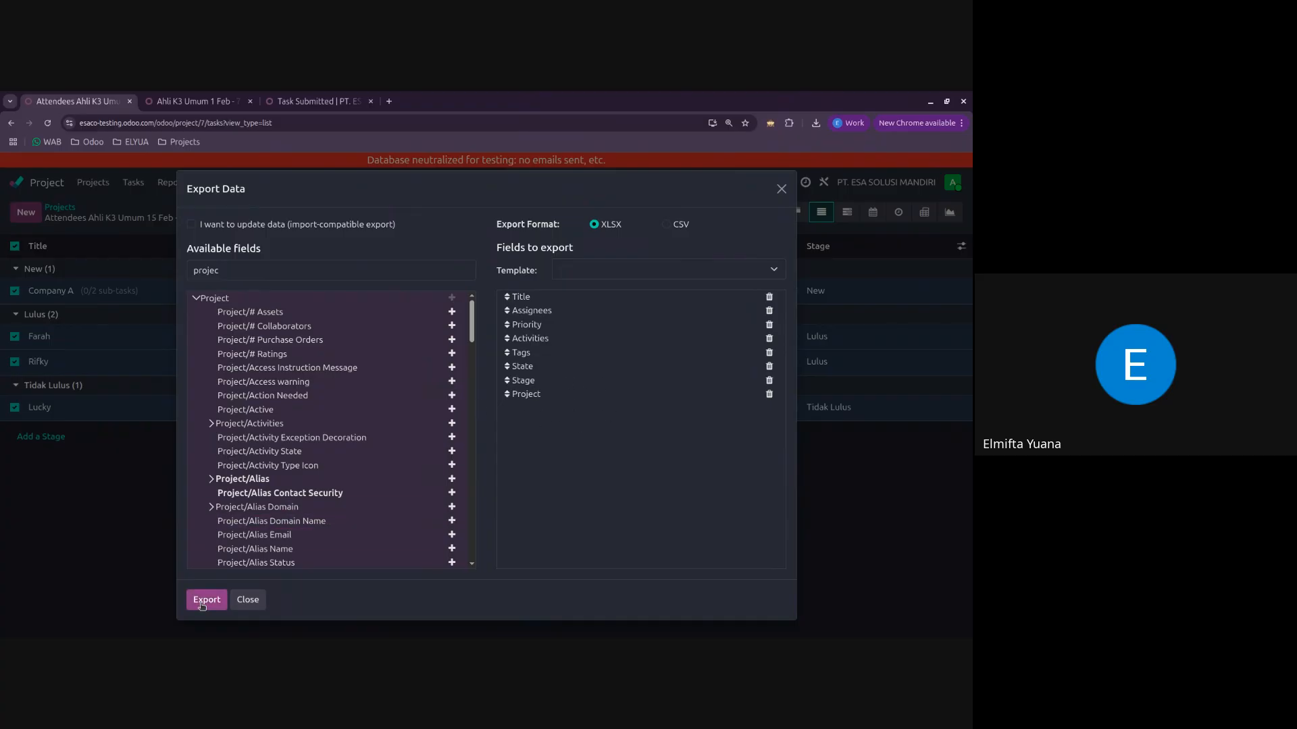
Step: Open the exported Task (project.task) (2).xlsx in ONLYOFFICE, check the Project column, and return to Odoo
left_click(722, 150)
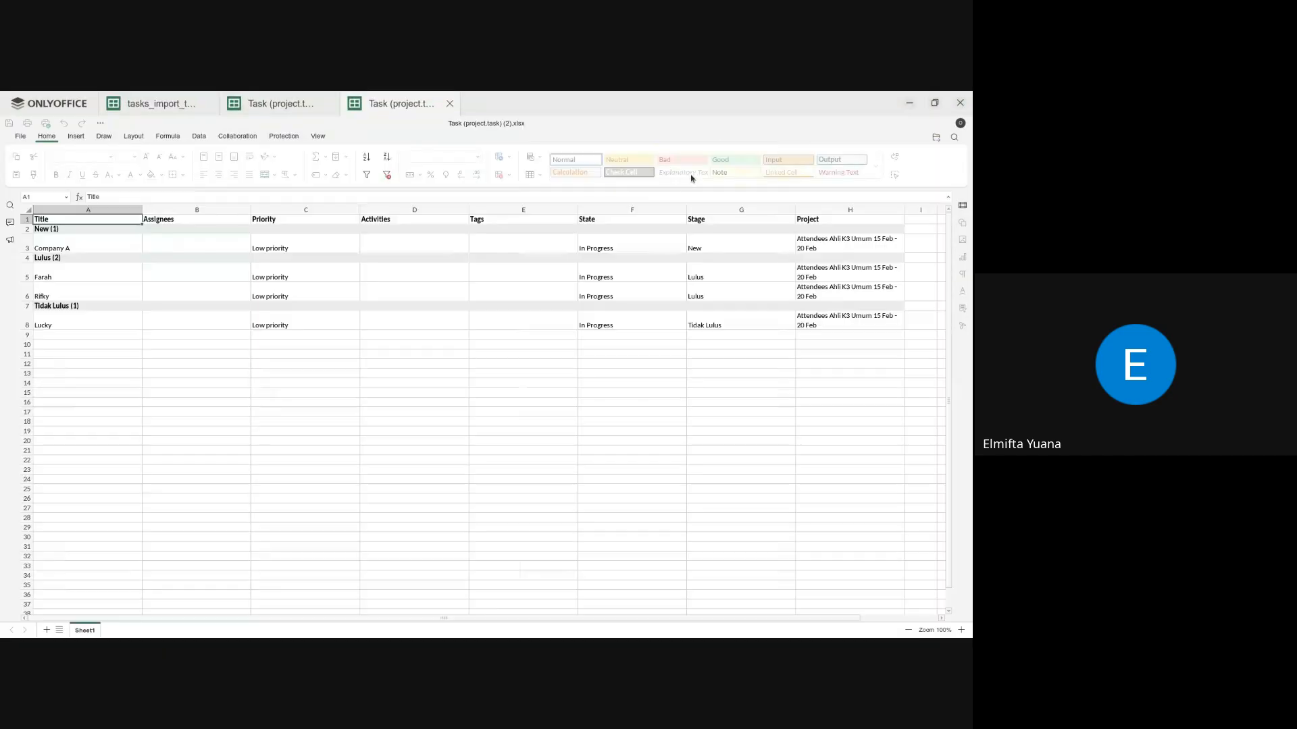
left_click_drag(874, 245, 867, 326)
left_click(863, 325)
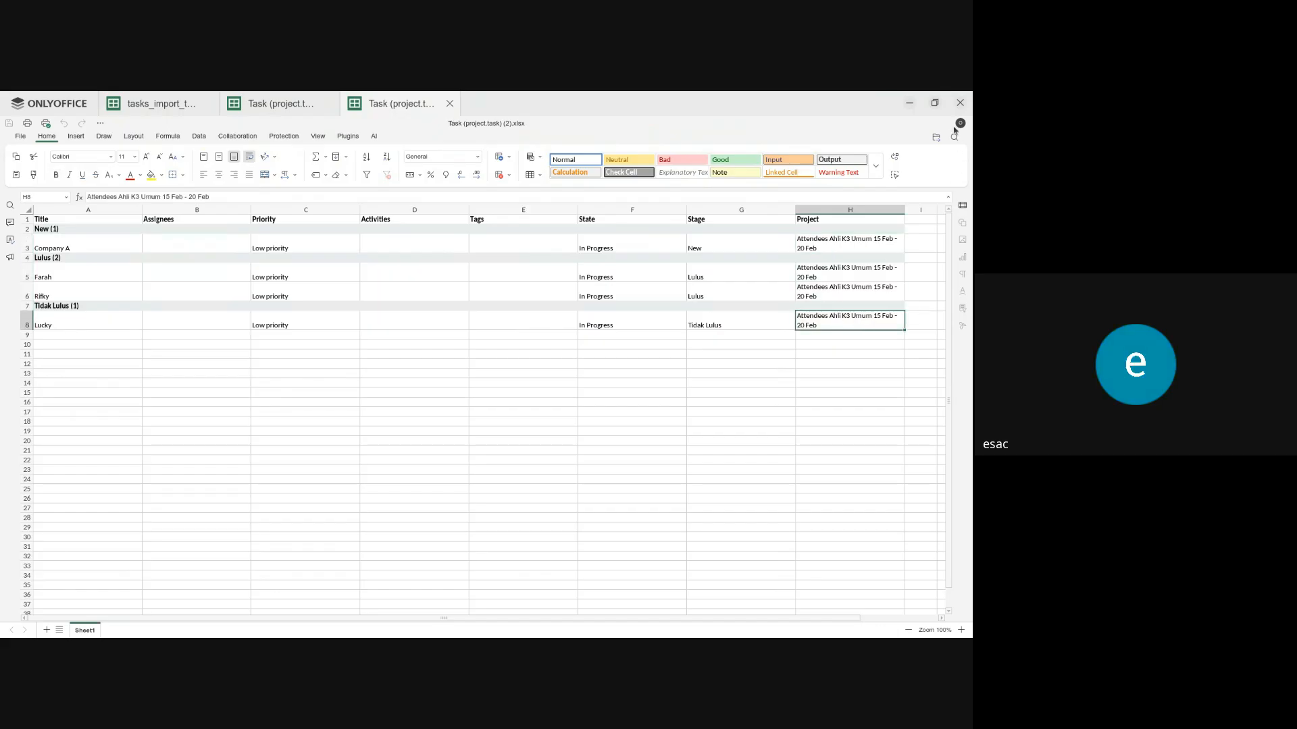
left_click(909, 104)
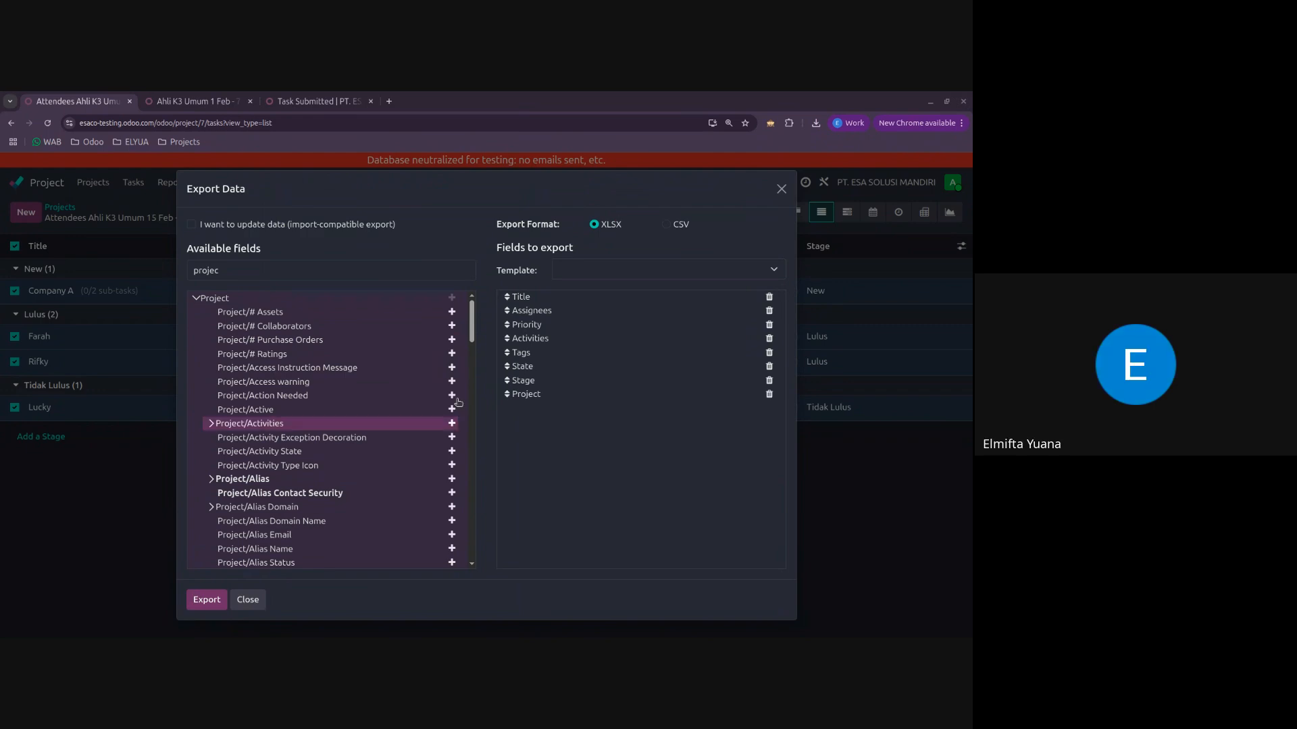
Step: Close the export dialog and go back to the projects overview
left_click(782, 190)
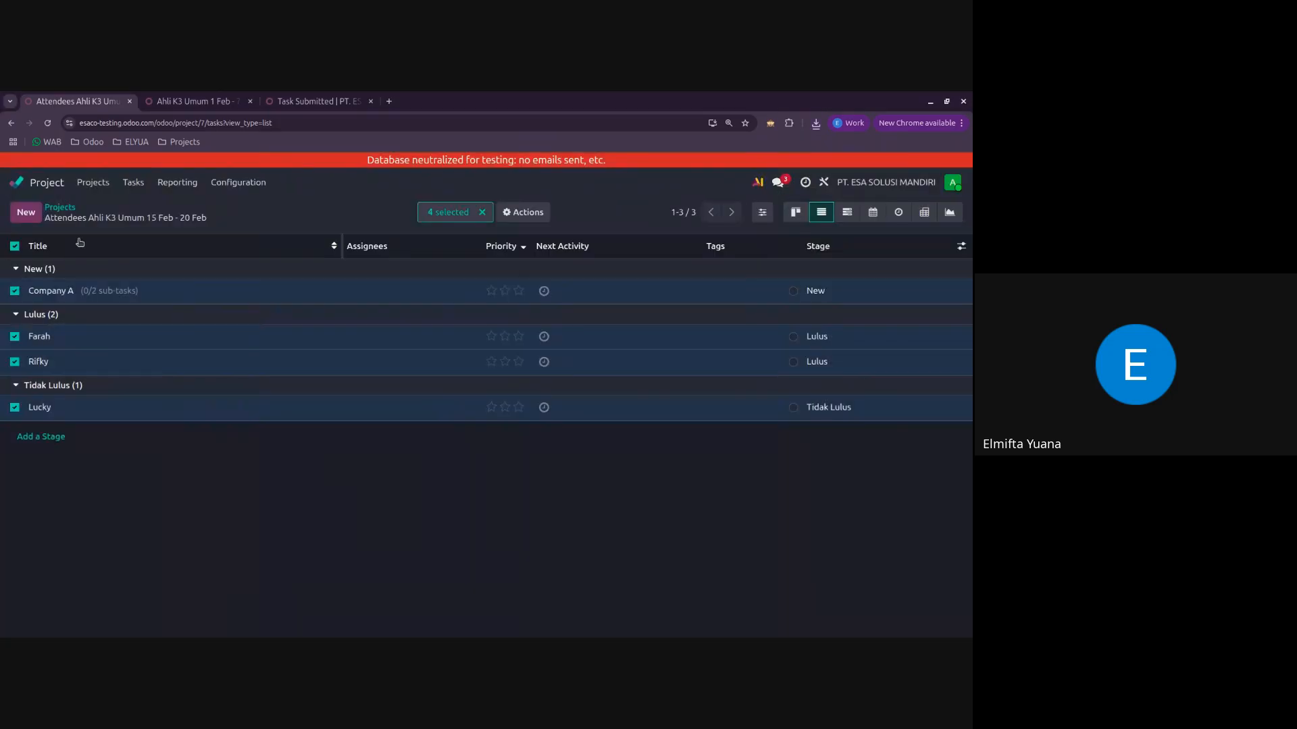
left_click(60, 207)
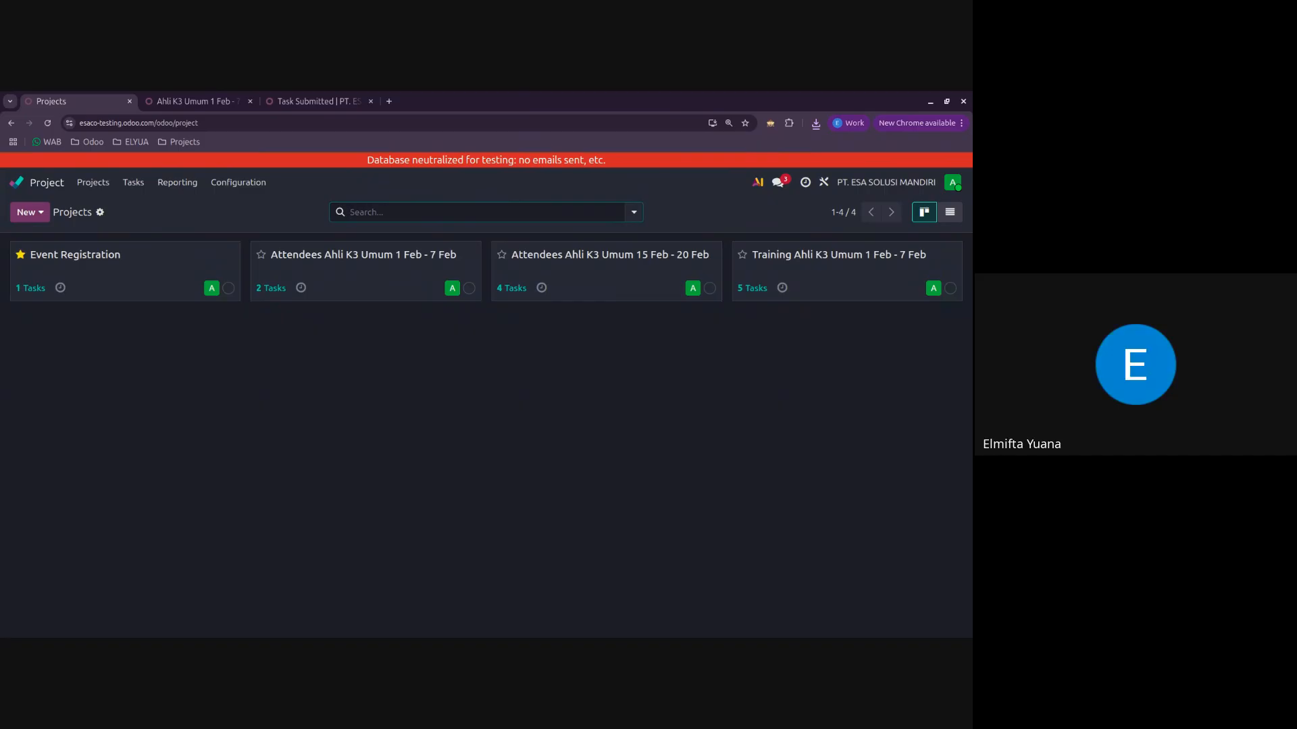
key("alt+Tab")
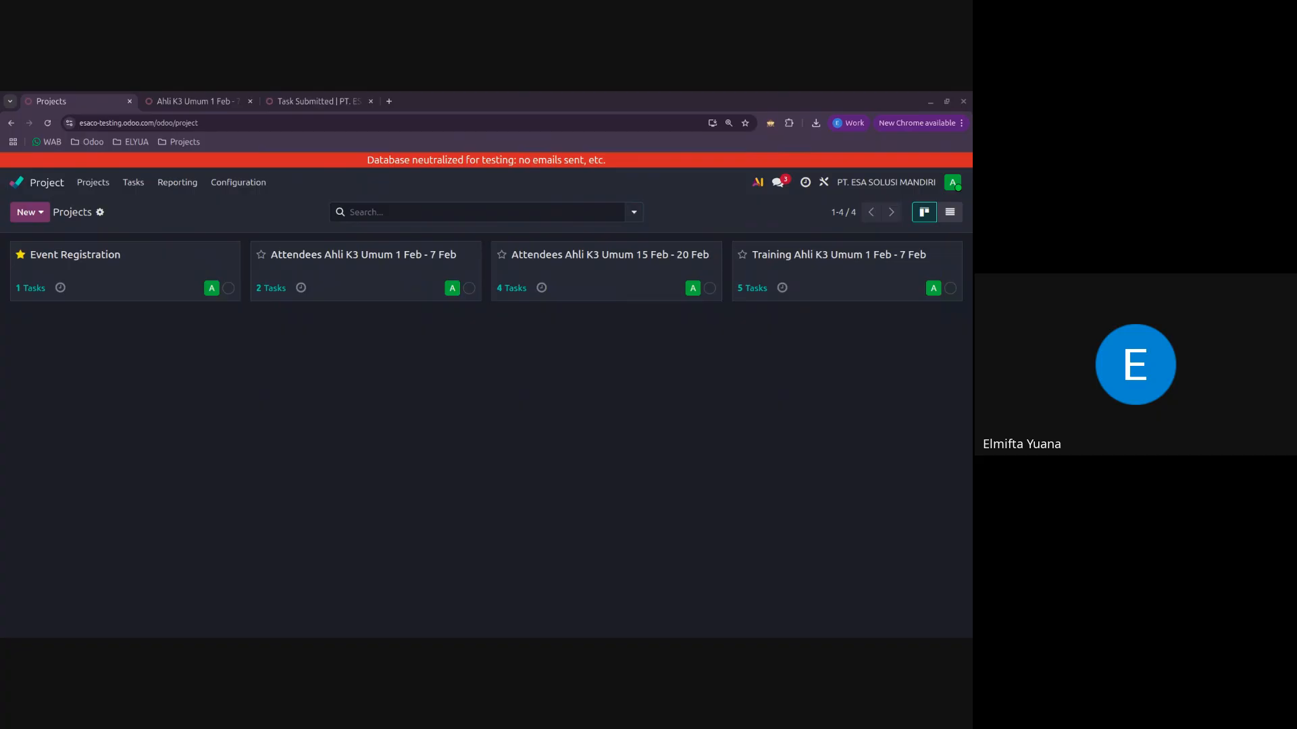
Step: Switch to the Accounting app and open its settings at the Taxes section
left_click(18, 182)
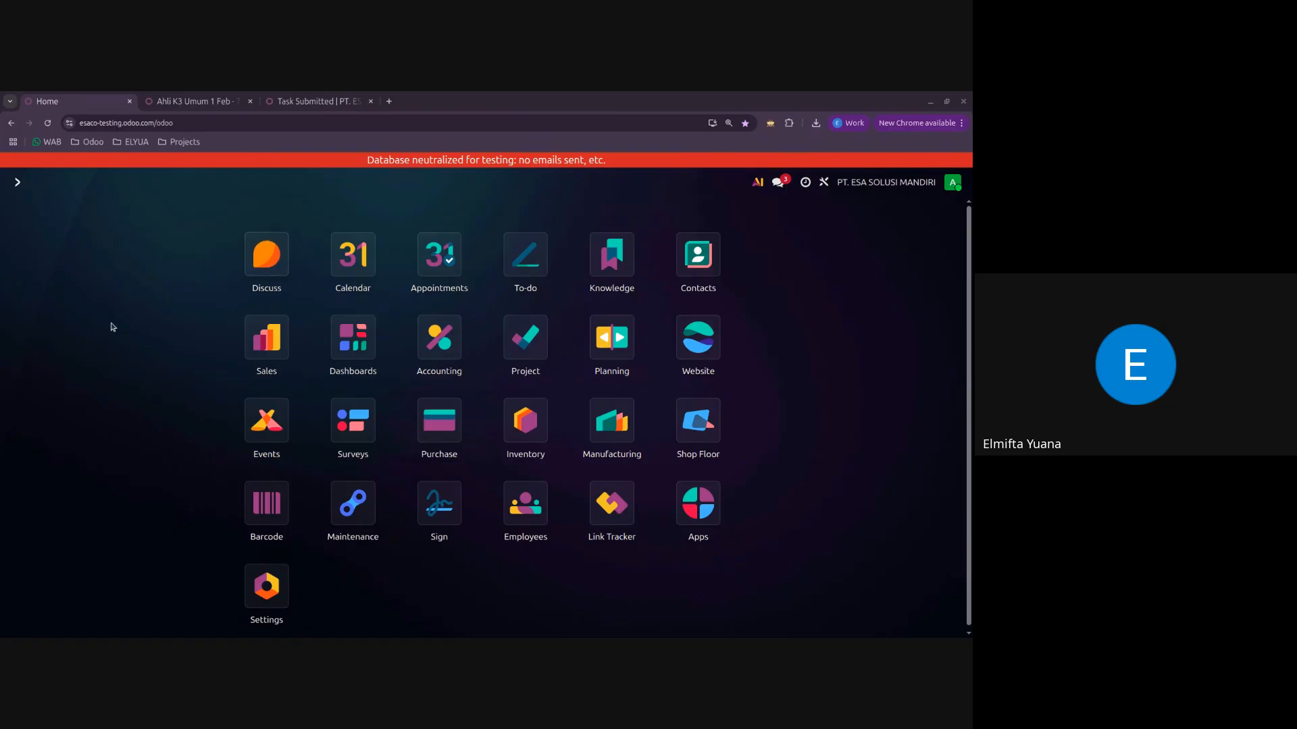
left_click(452, 342)
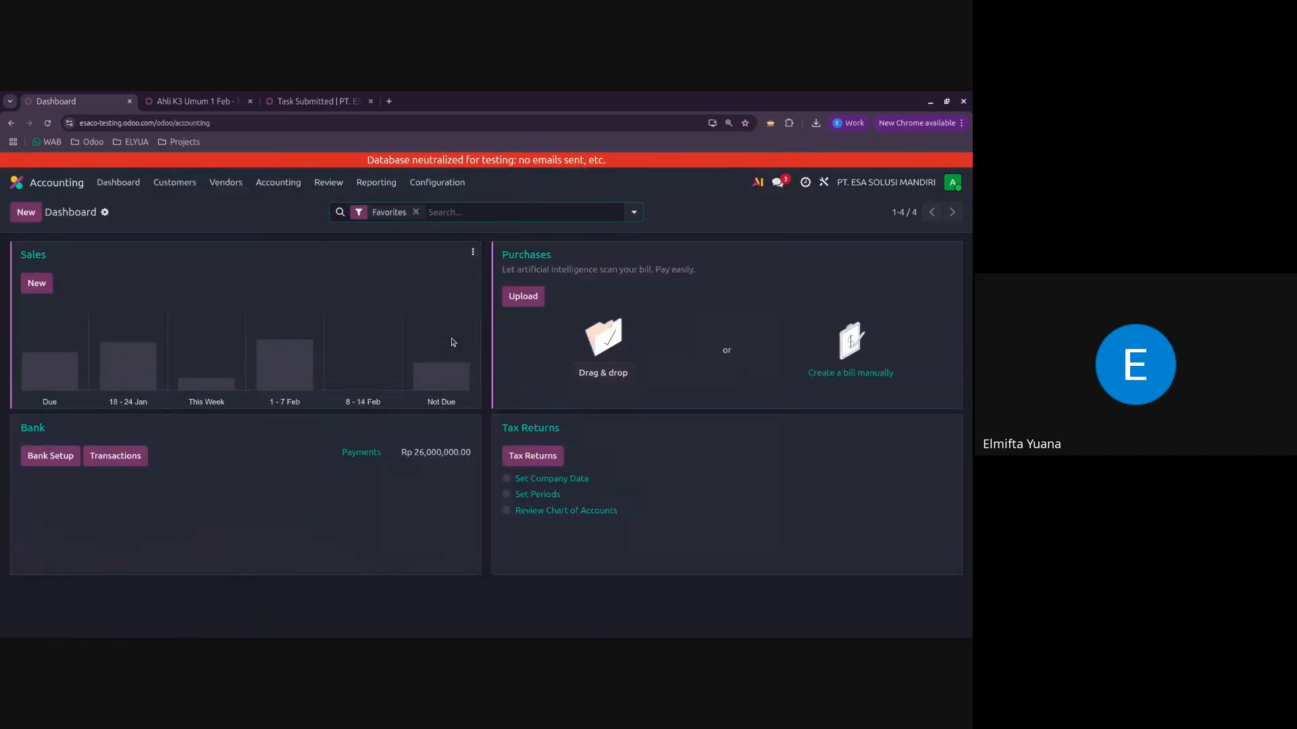
left_click(451, 183)
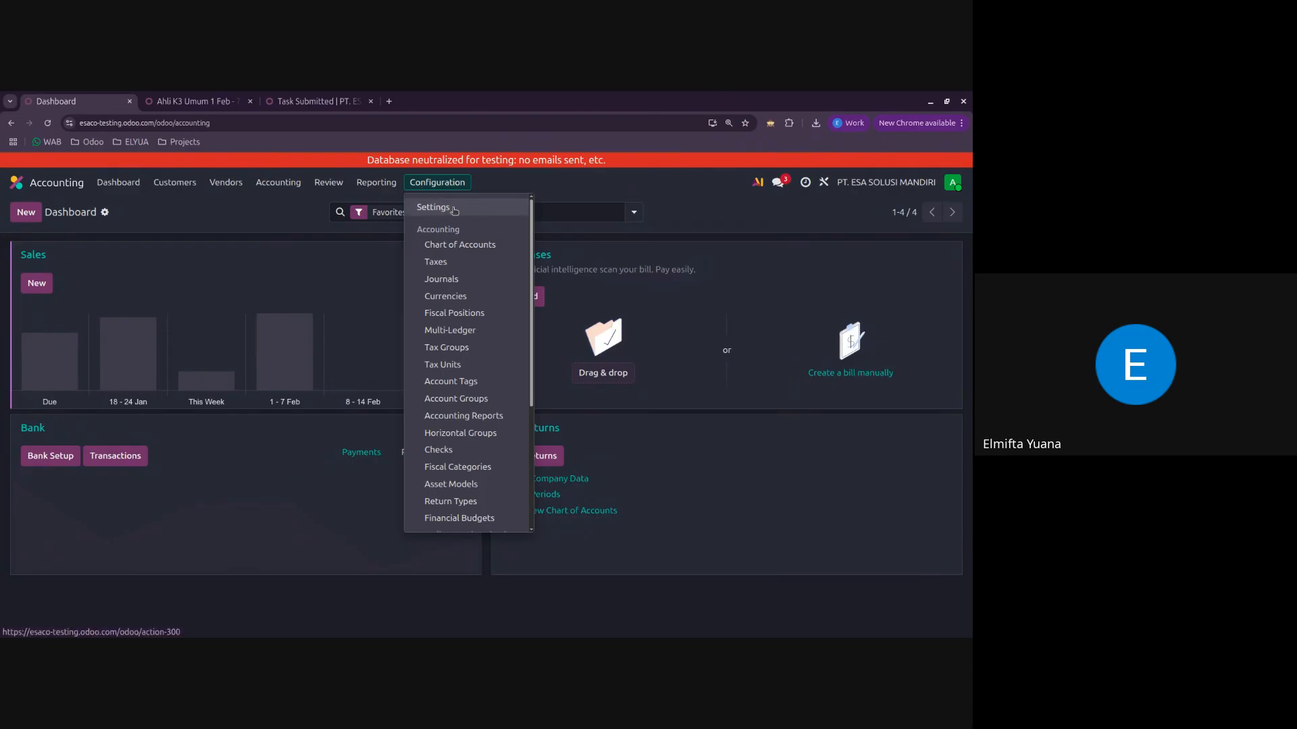
left_click(454, 209)
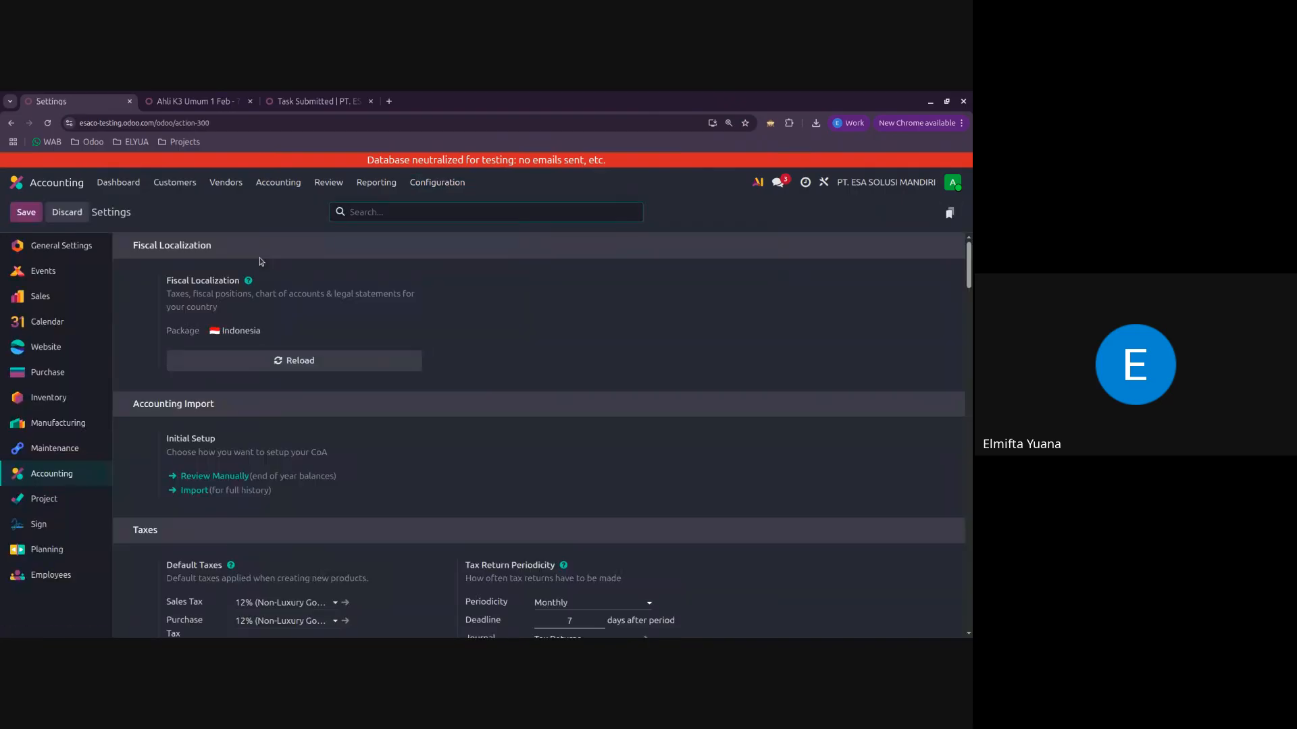
scroll(406, 323, "down", 1)
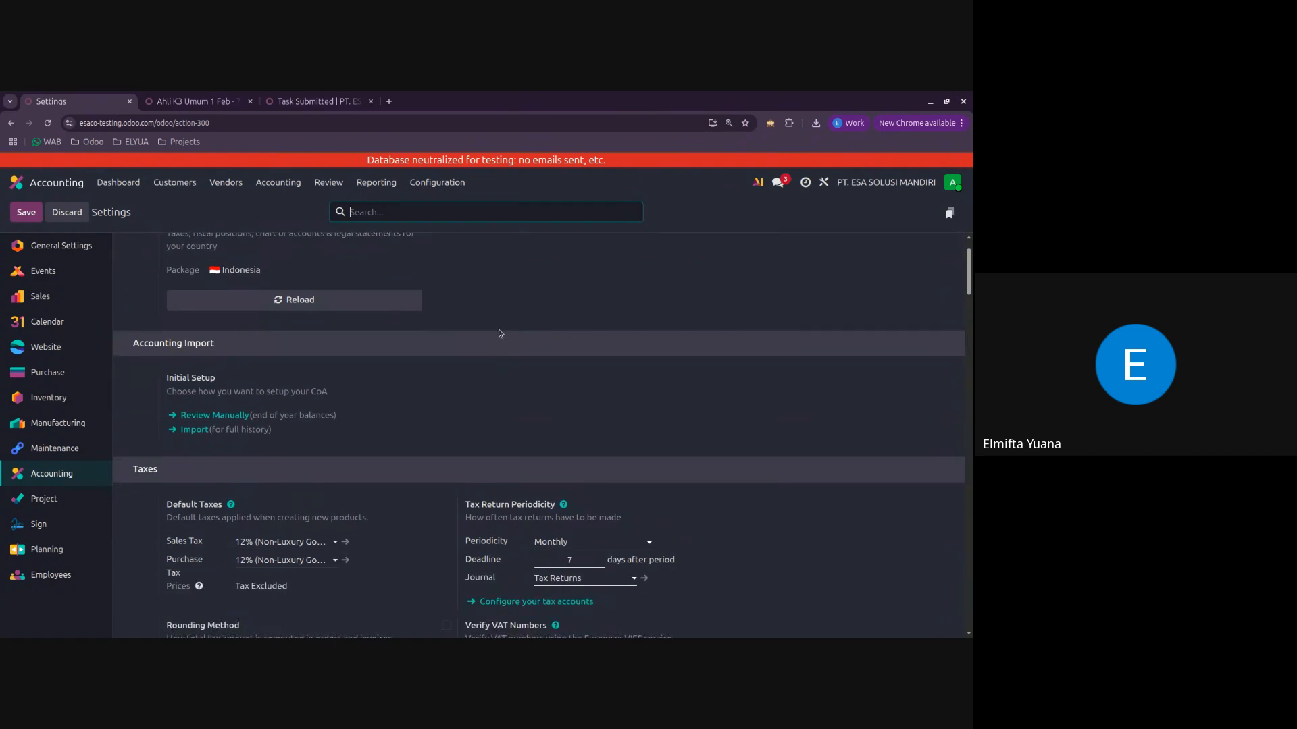
scroll(500, 333, "down", 1)
scroll(449, 333, "down", 2)
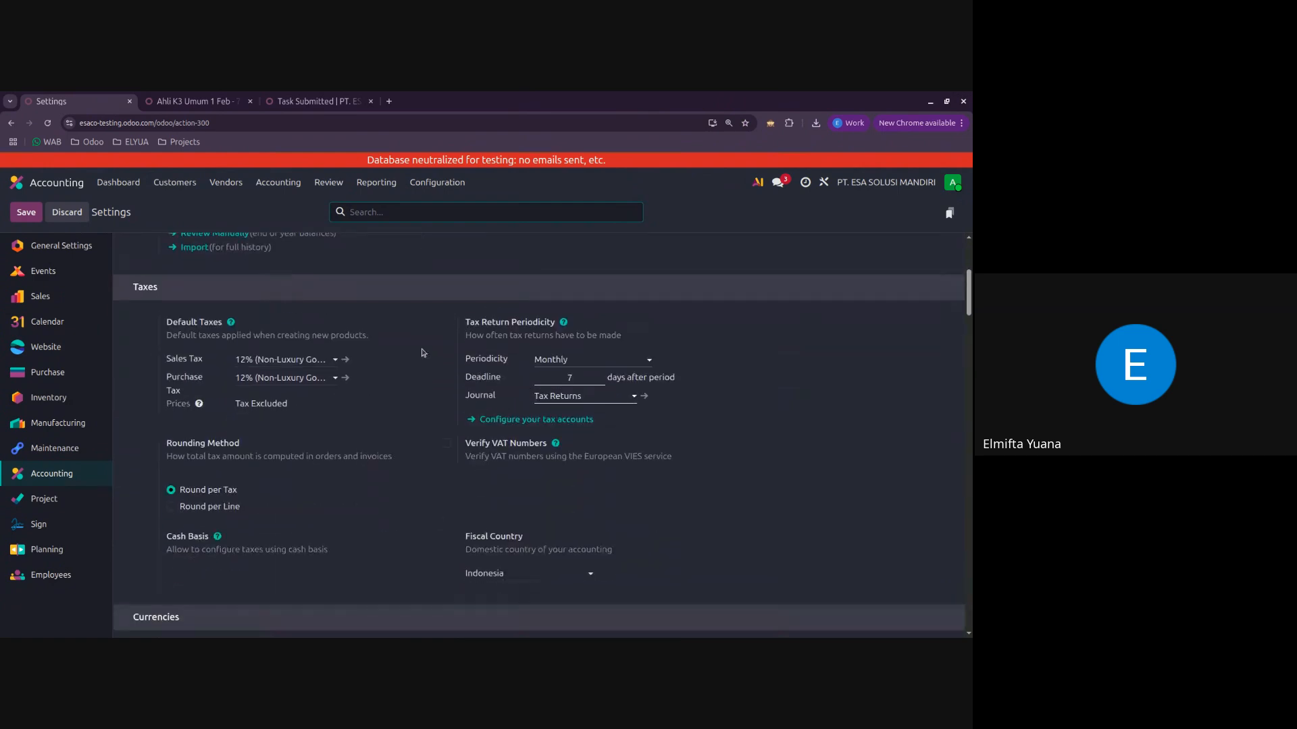
Step: Clear the default Sales Tax and set it back to 12% (Non-Luxury Good)
left_click(279, 359)
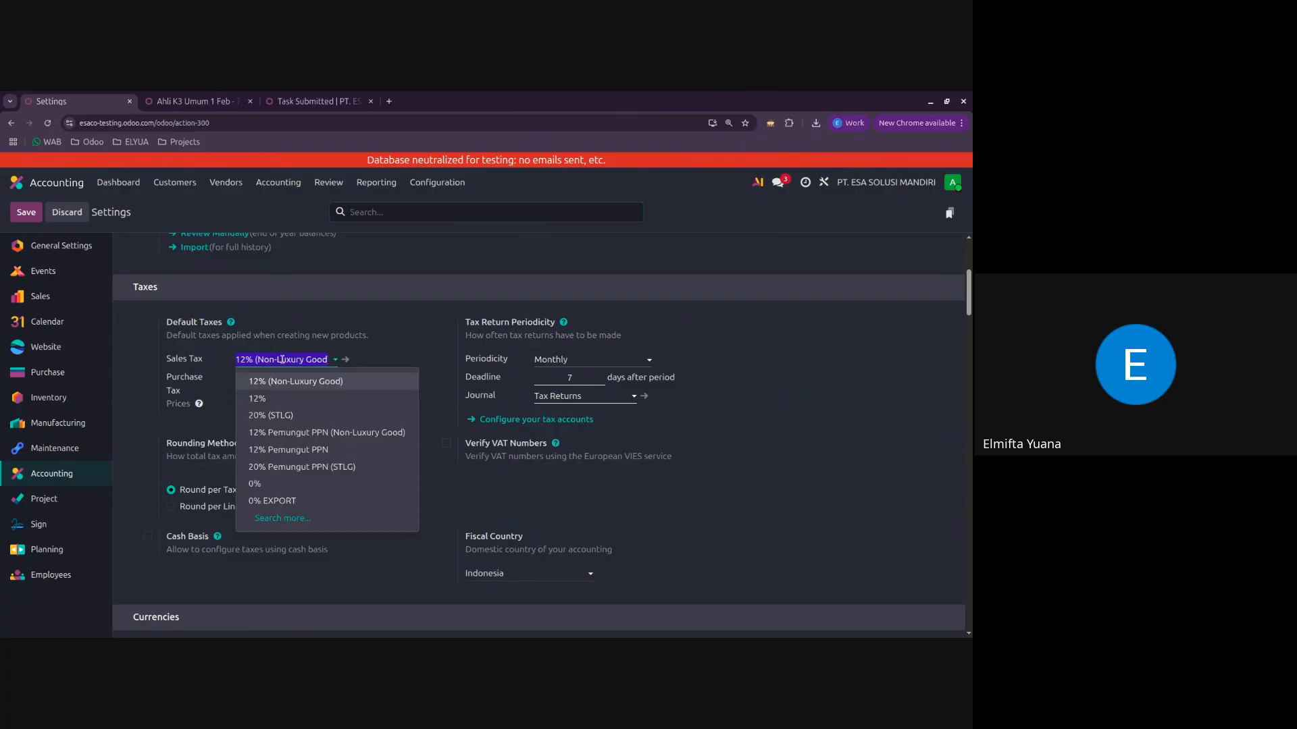
key("BackSpace")
scroll(299, 417, "up", 1)
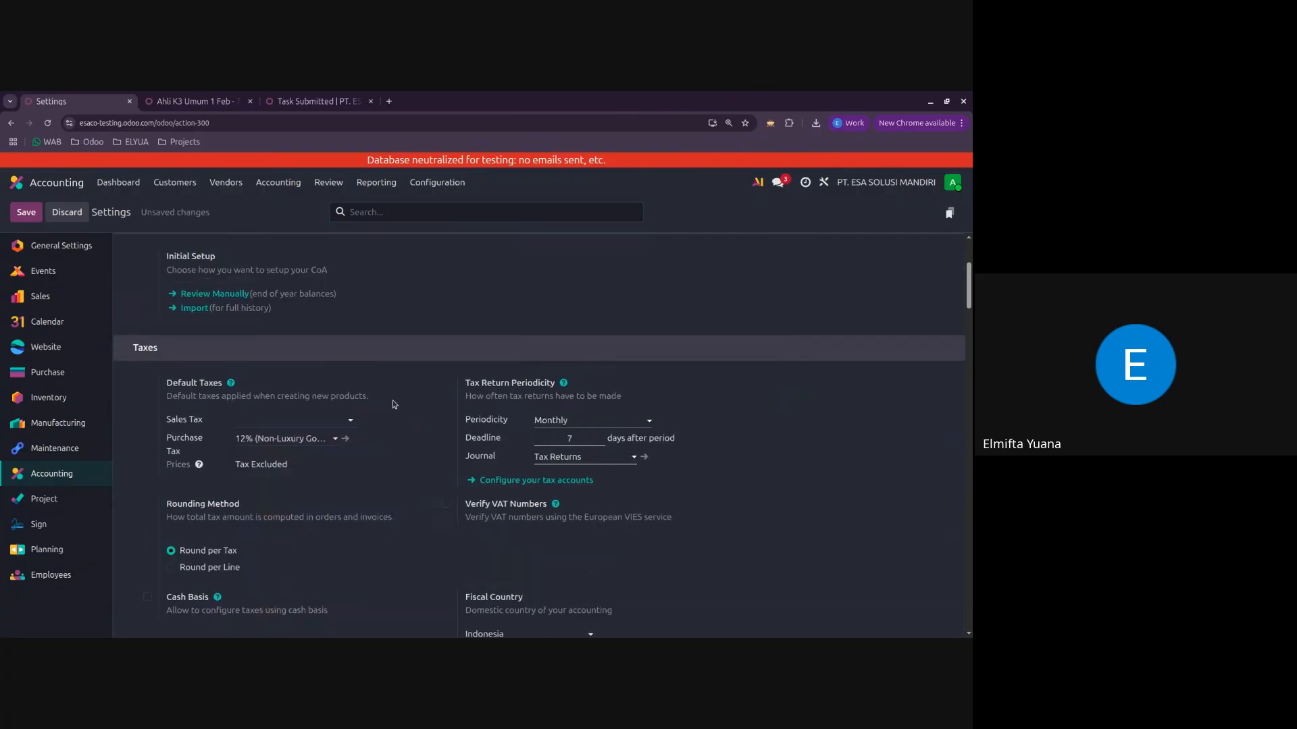
left_click(299, 417)
left_click(277, 440)
Step: Look through the remaining Accounting settings, from Currencies and Customer Payments down to Fiscal Periods, Analytics and Reporting
scroll(153, 332, "down", 1)
scroll(406, 310, "down", 2)
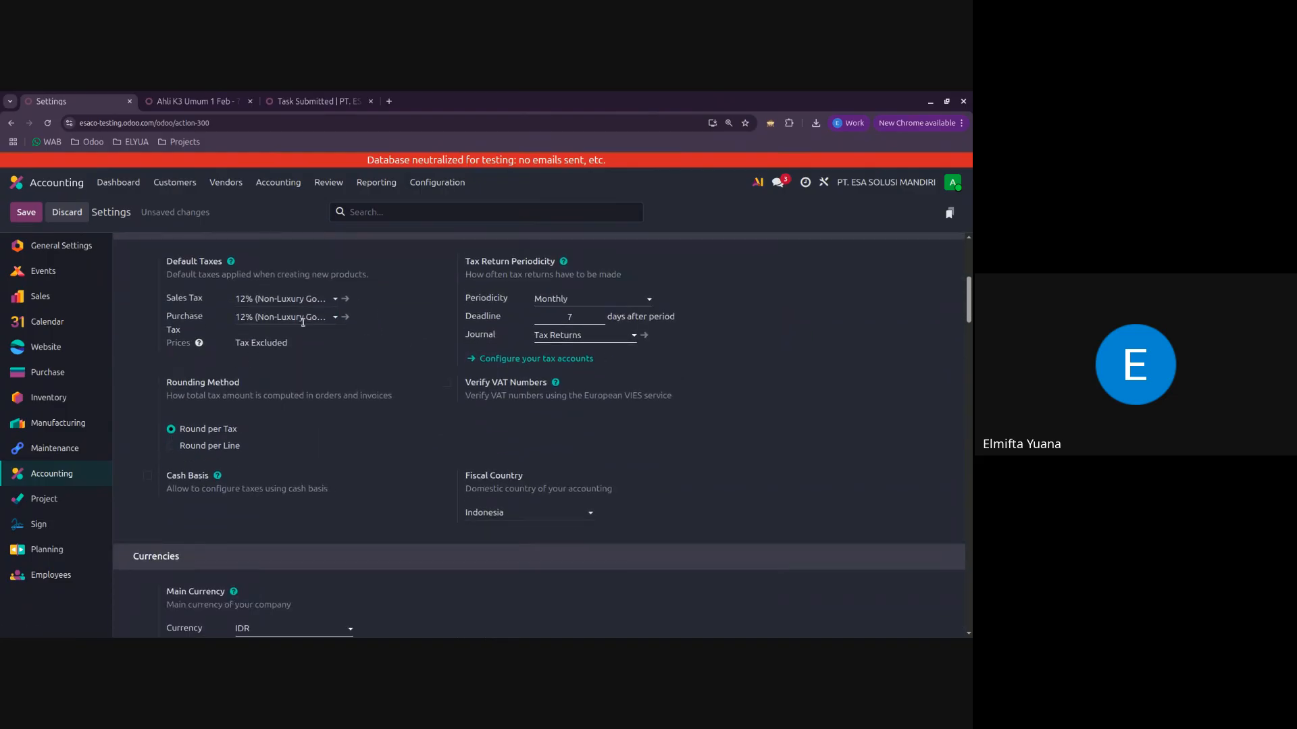
scroll(406, 310, "down", 5)
scroll(405, 311, "down", 15)
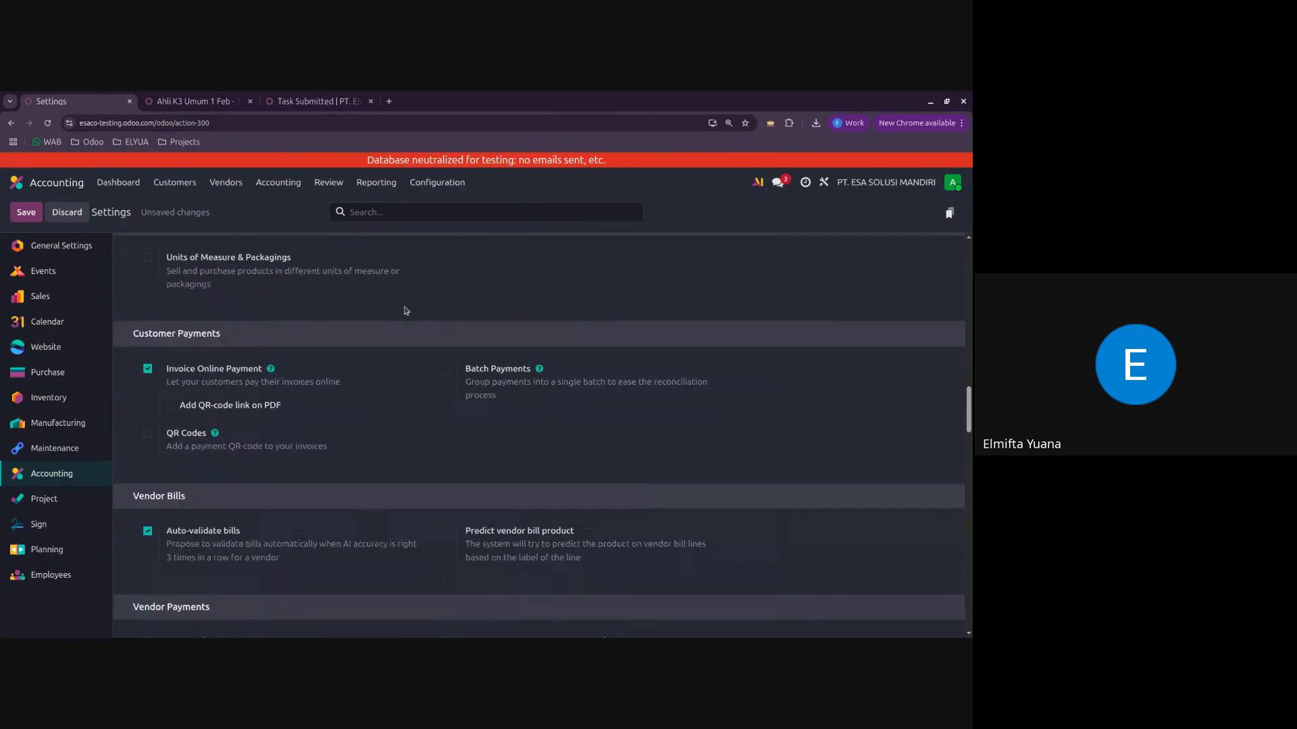
scroll(406, 311, "down", 7)
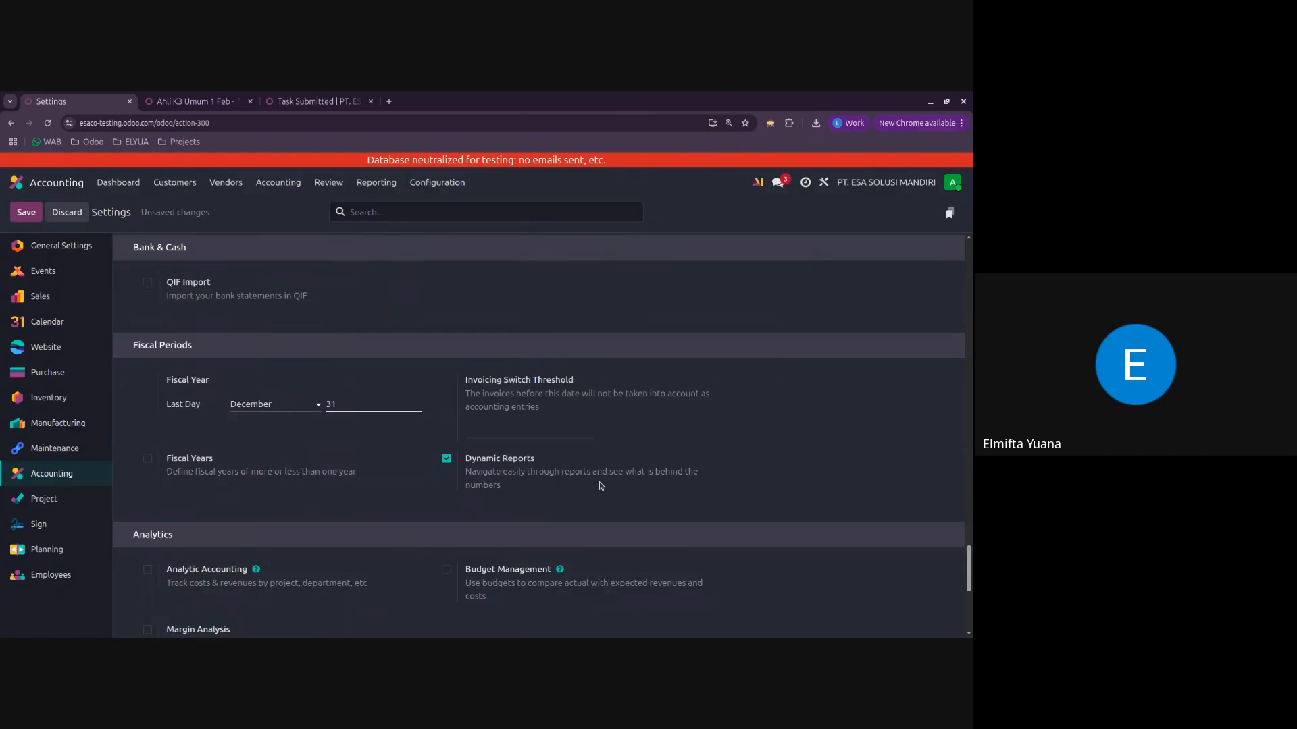
scroll(600, 484, "up", 2)
scroll(600, 485, "down", 3)
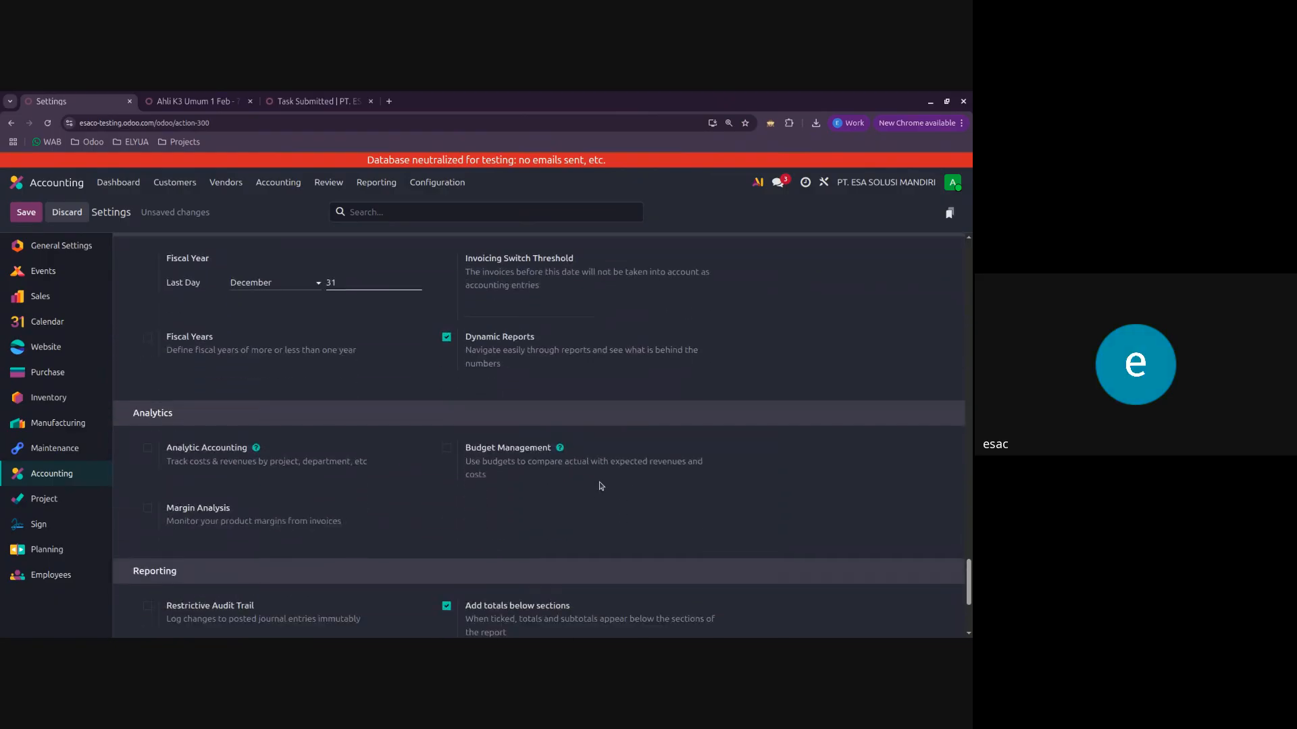
Step: Return to the Taxes section and check the available options for the default Sales Tax without changing it
scroll(600, 484, "up", 10)
scroll(376, 437, "up", 10)
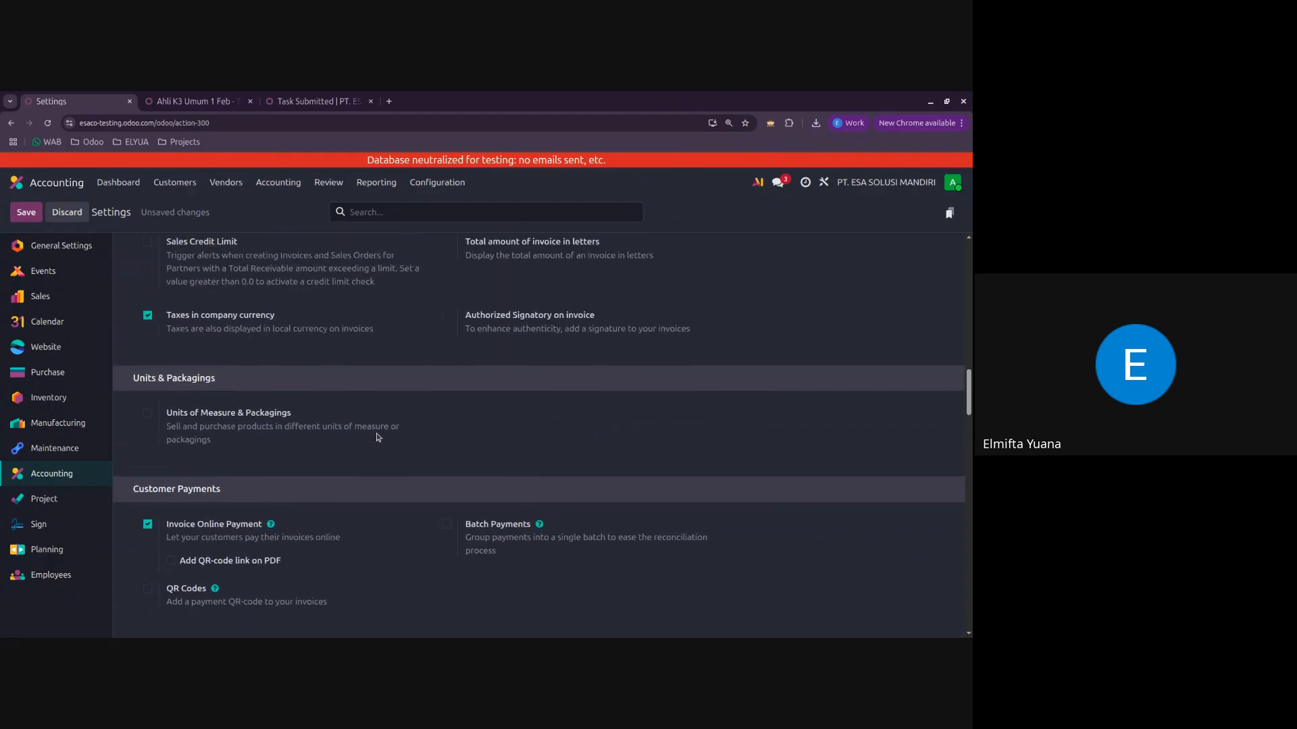
scroll(376, 437, "up", 6)
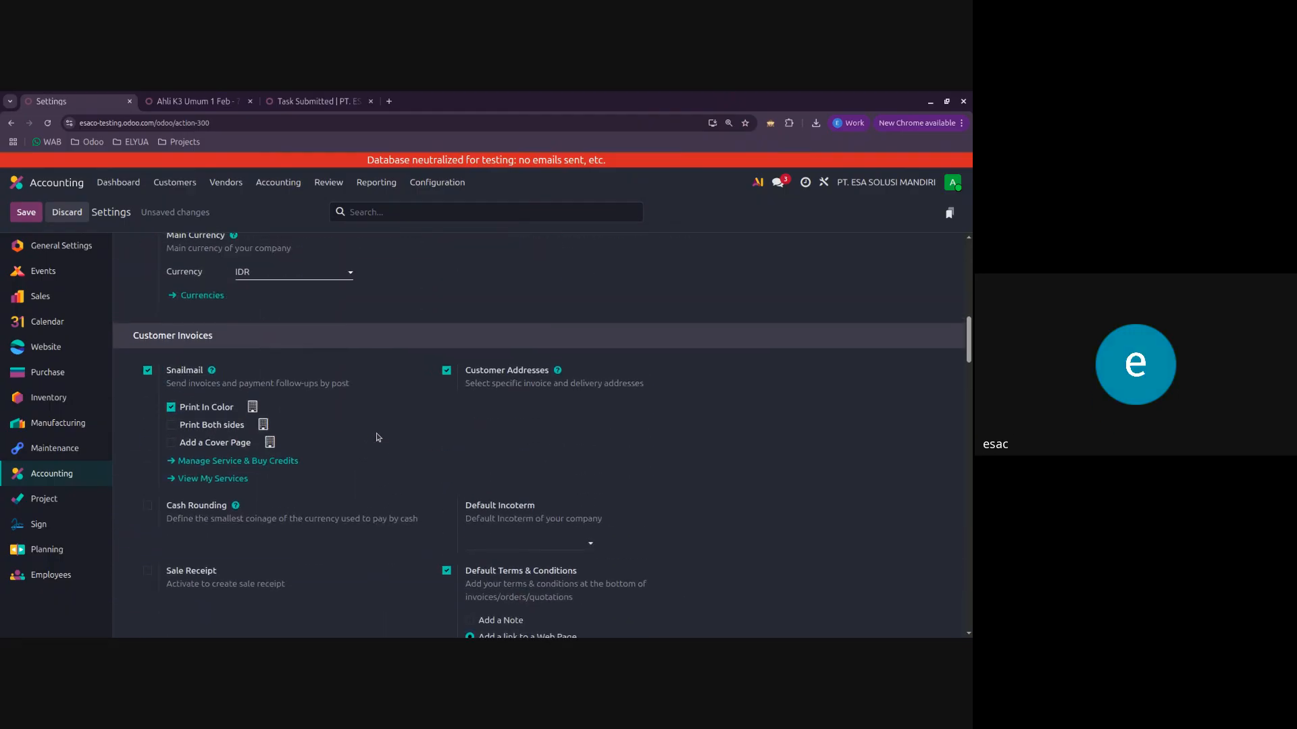
scroll(376, 437, "up", 2)
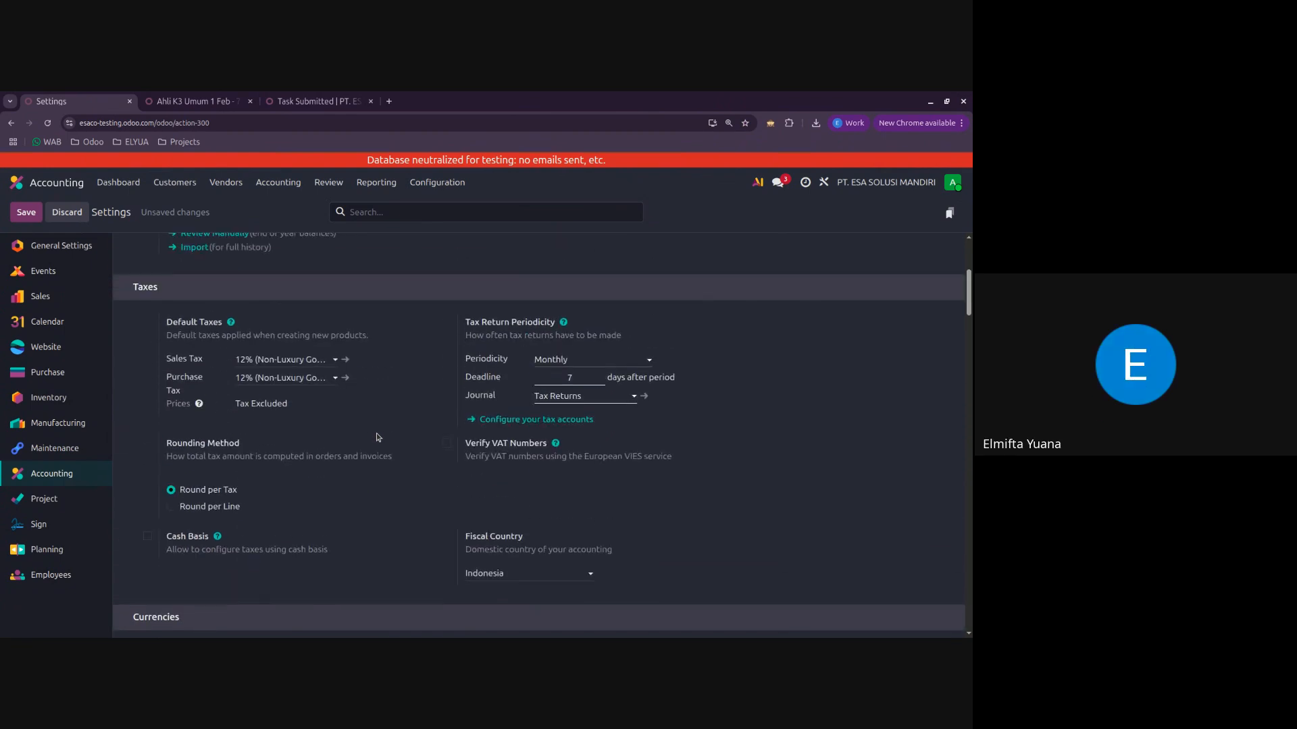
left_click(278, 360)
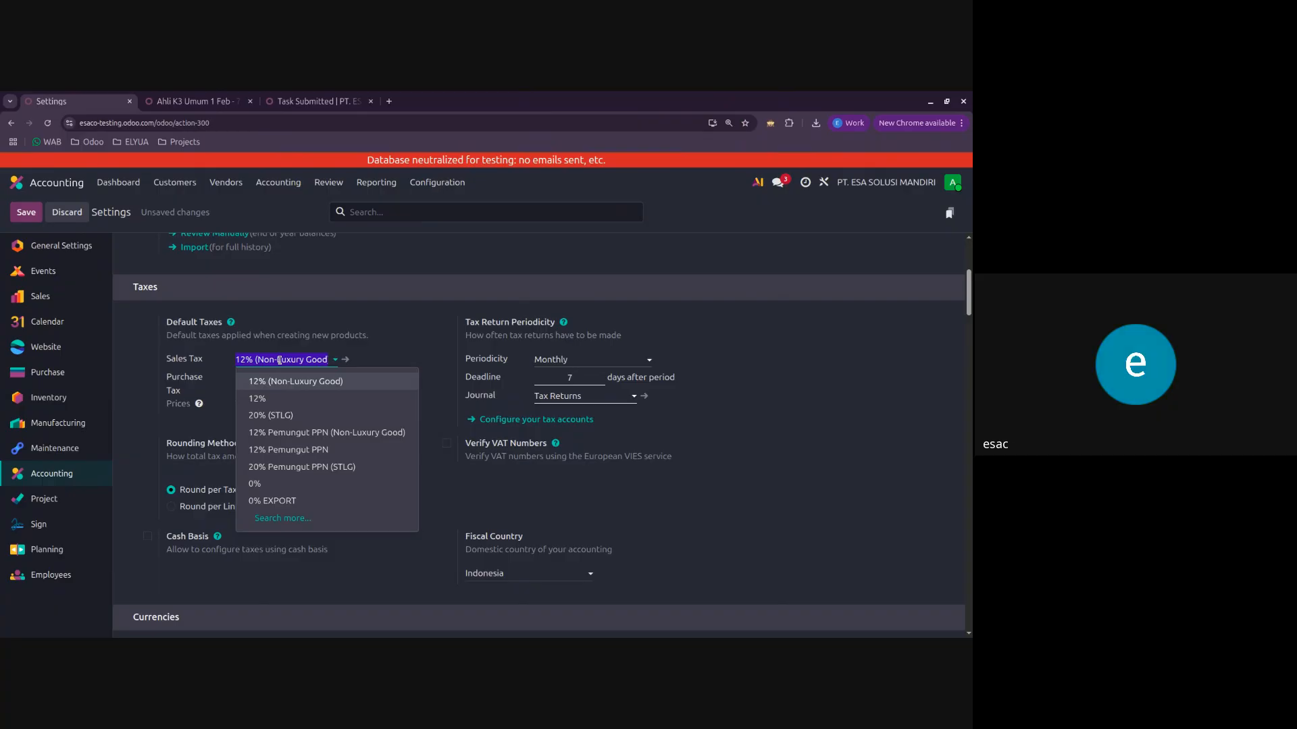
left_click(377, 346)
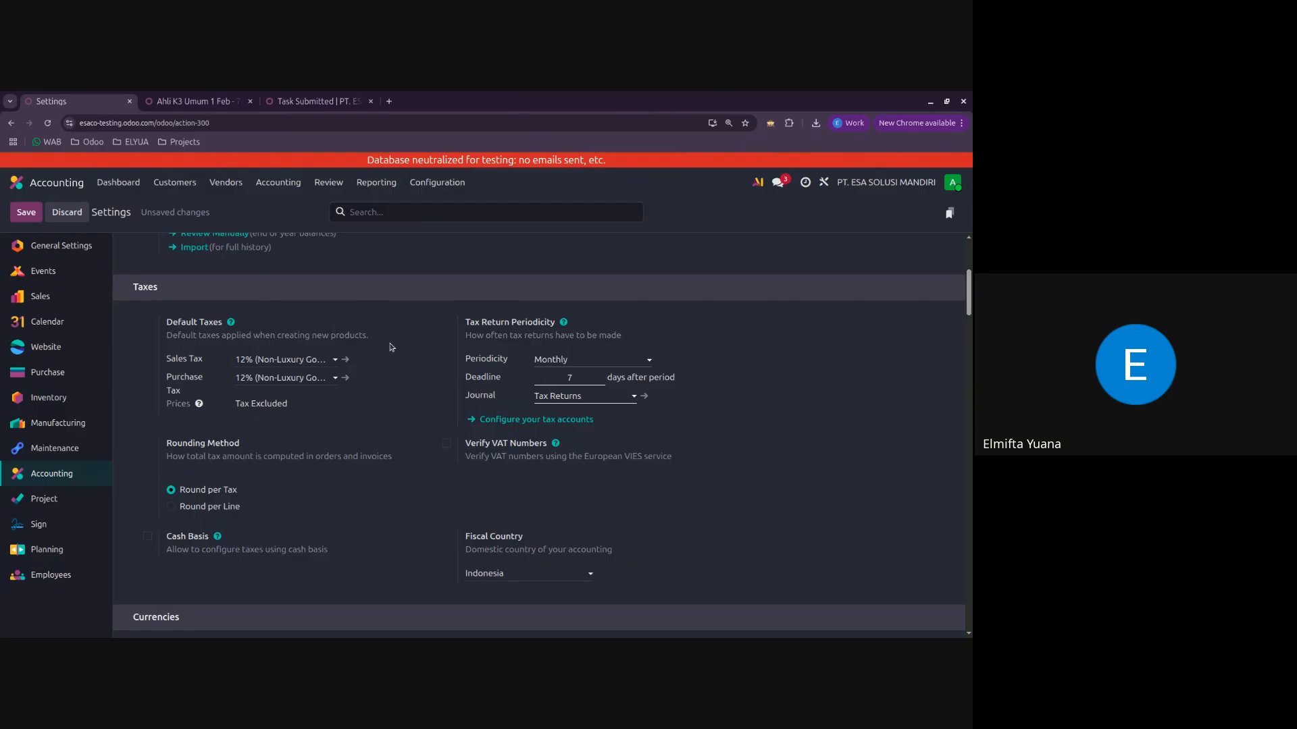
Step: Set the Inventory Valuation method to Perpetual (at invoicing) in the Inventory Accounting settings
scroll(391, 347, "down", 6)
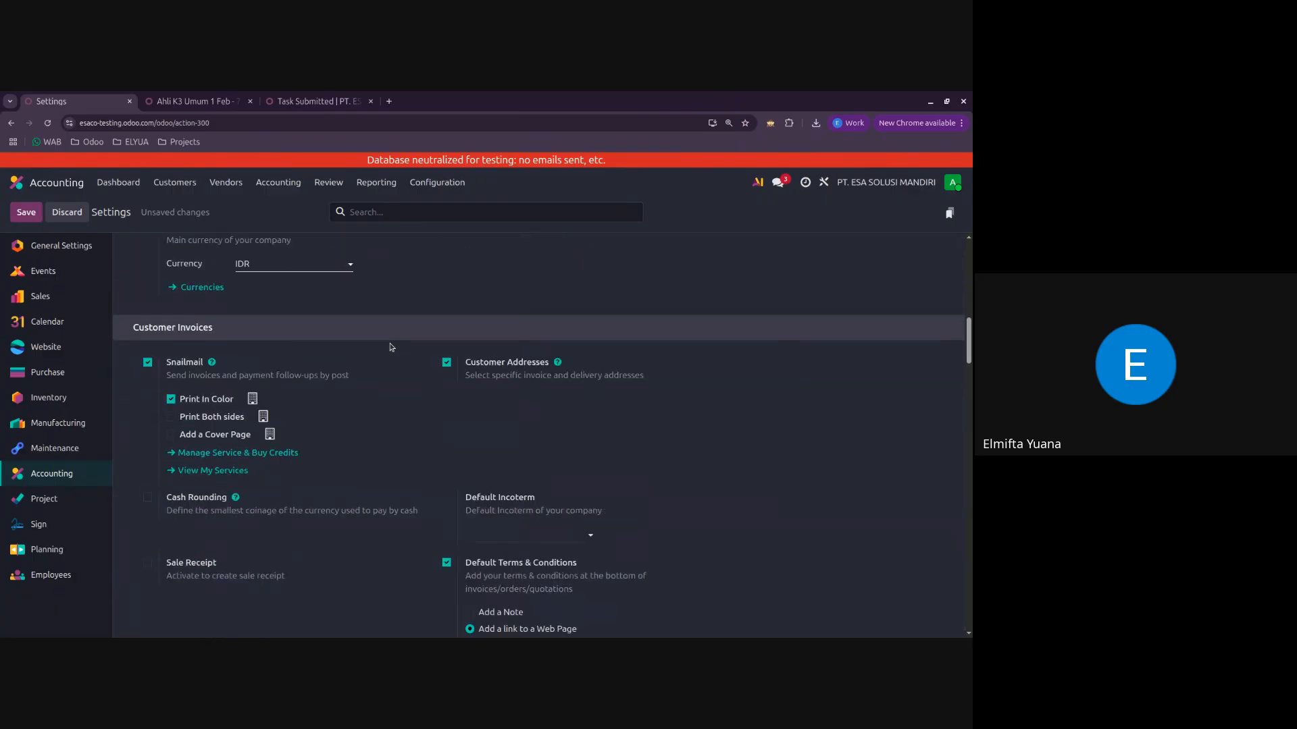
scroll(392, 348, "down", 15)
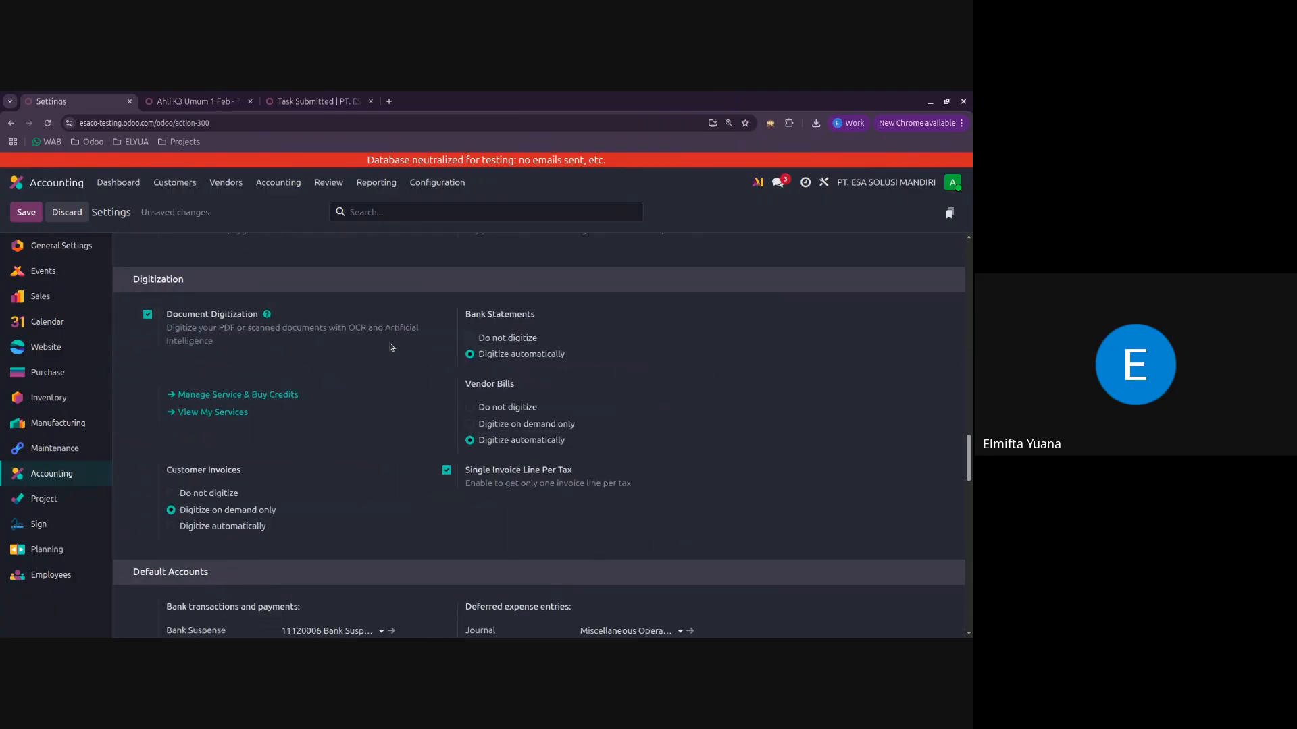
scroll(391, 347, "down", 10)
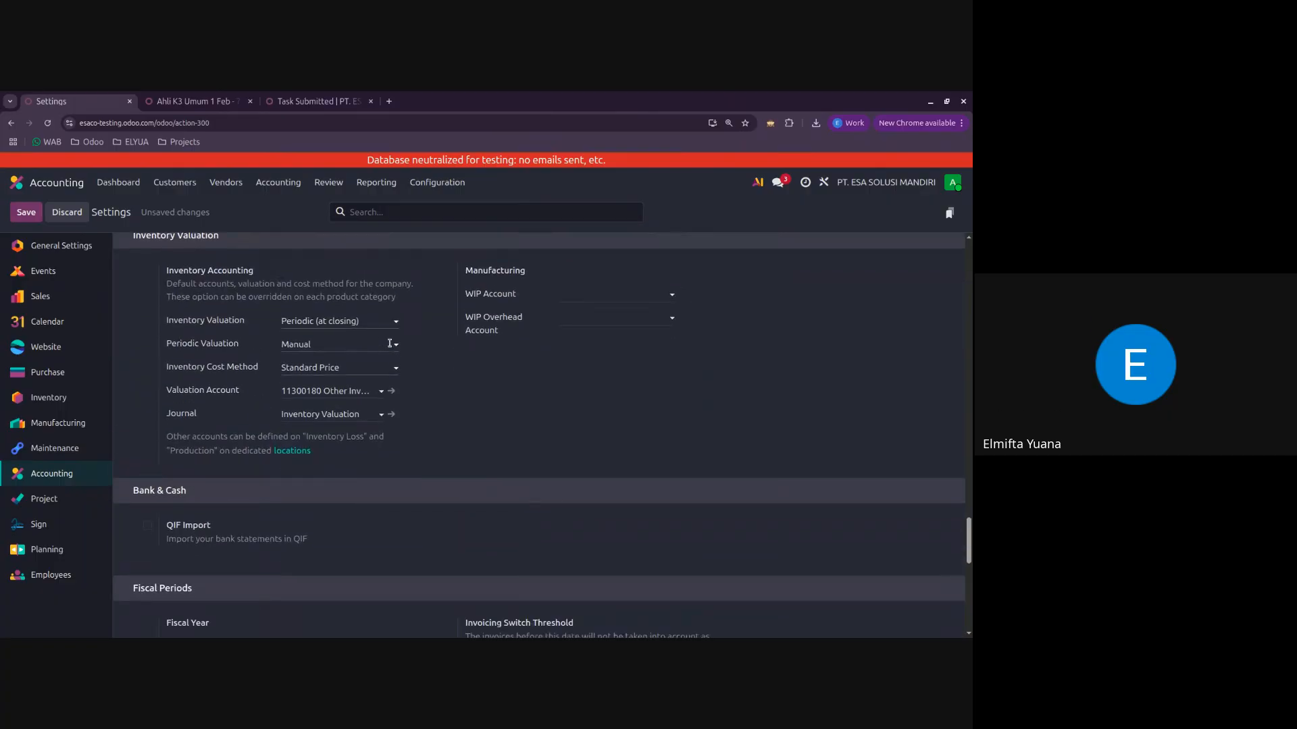
scroll(390, 343, "up", 4)
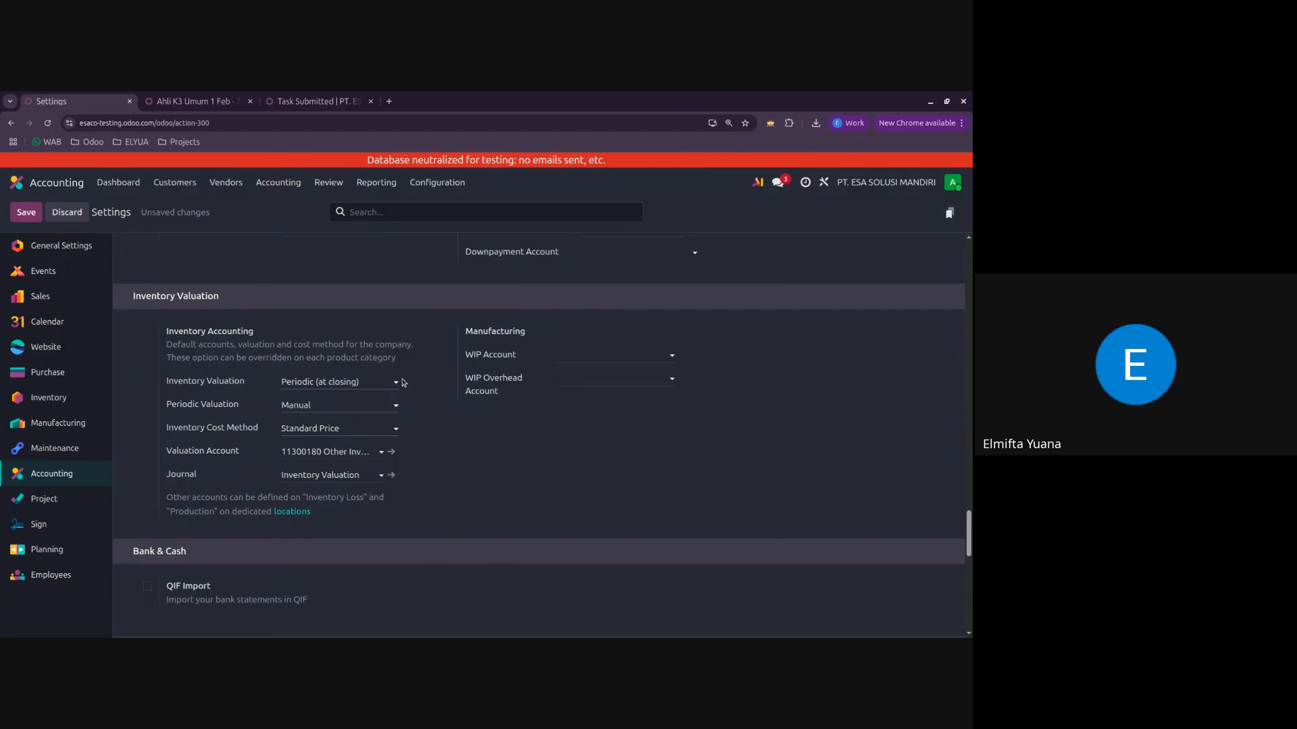
left_click(359, 383)
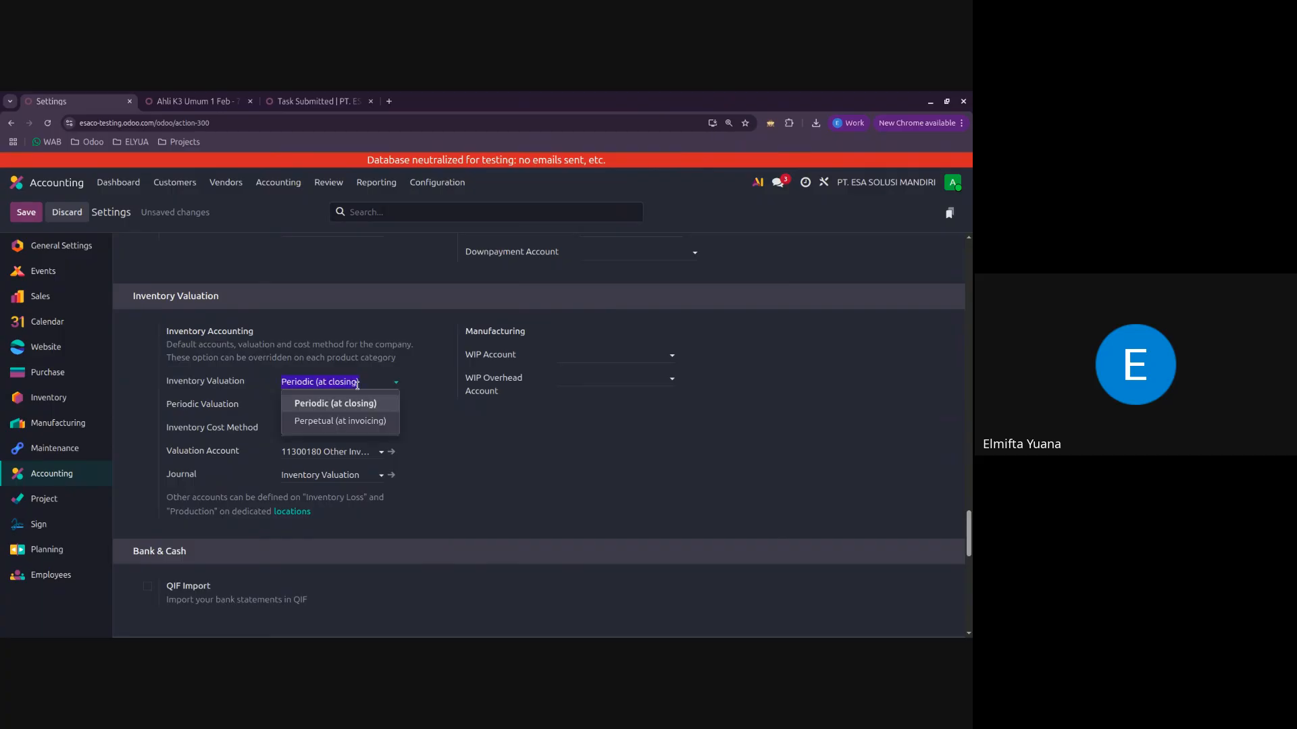
left_click(364, 423)
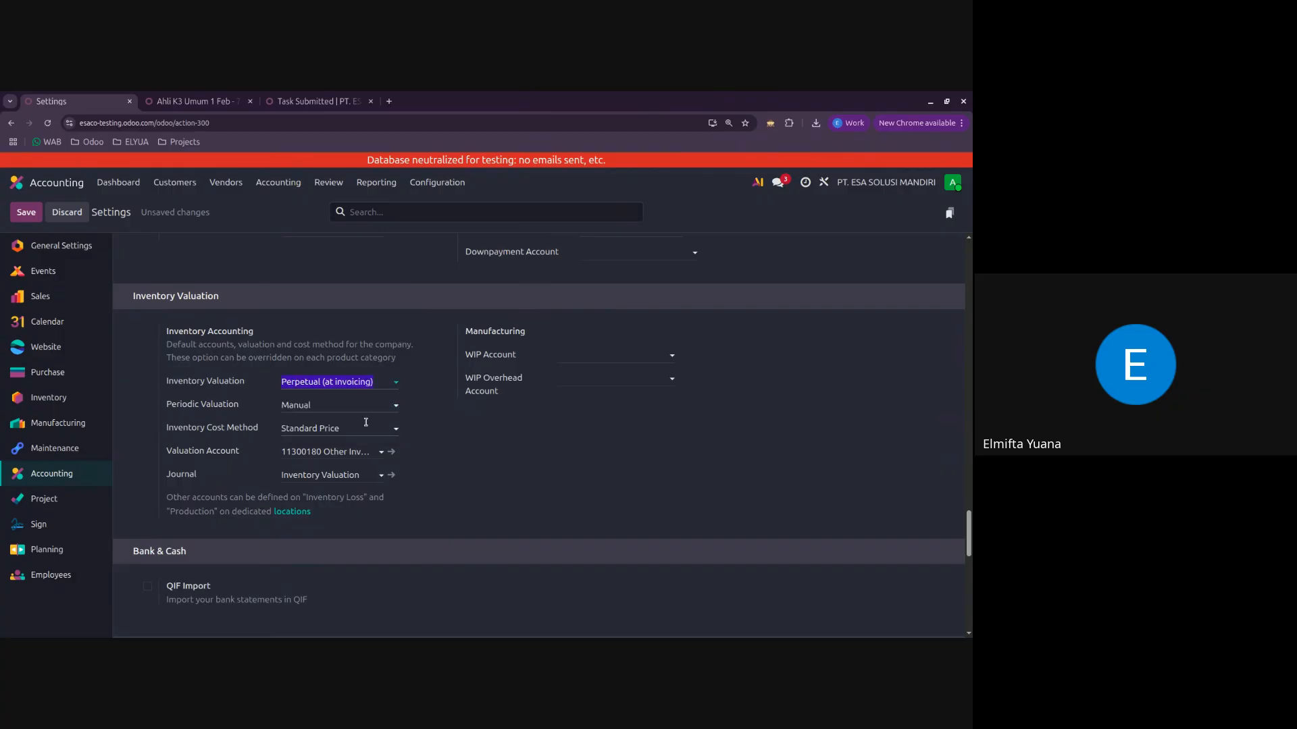
left_click(389, 382)
left_click(245, 363)
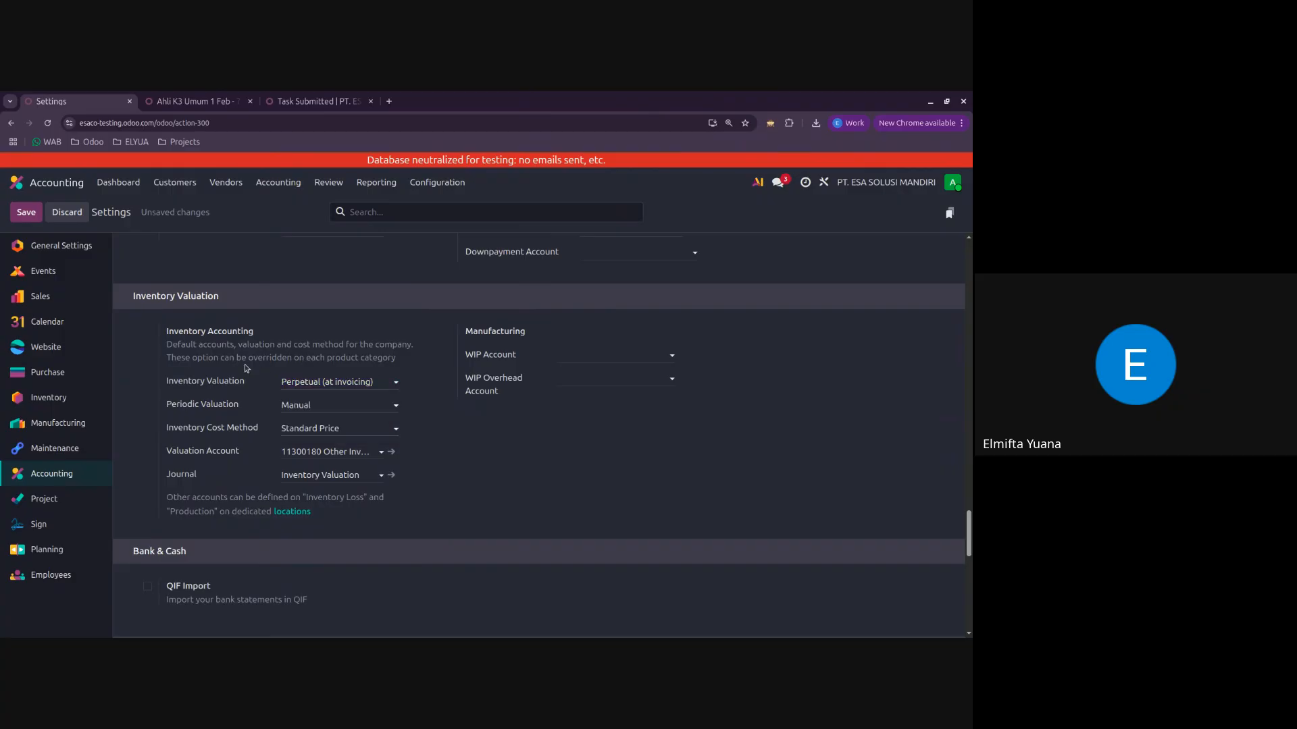
Step: Enable Analytic Accounting and Budget Management in the Analytics section and save the settings
scroll(245, 367, "down", 1)
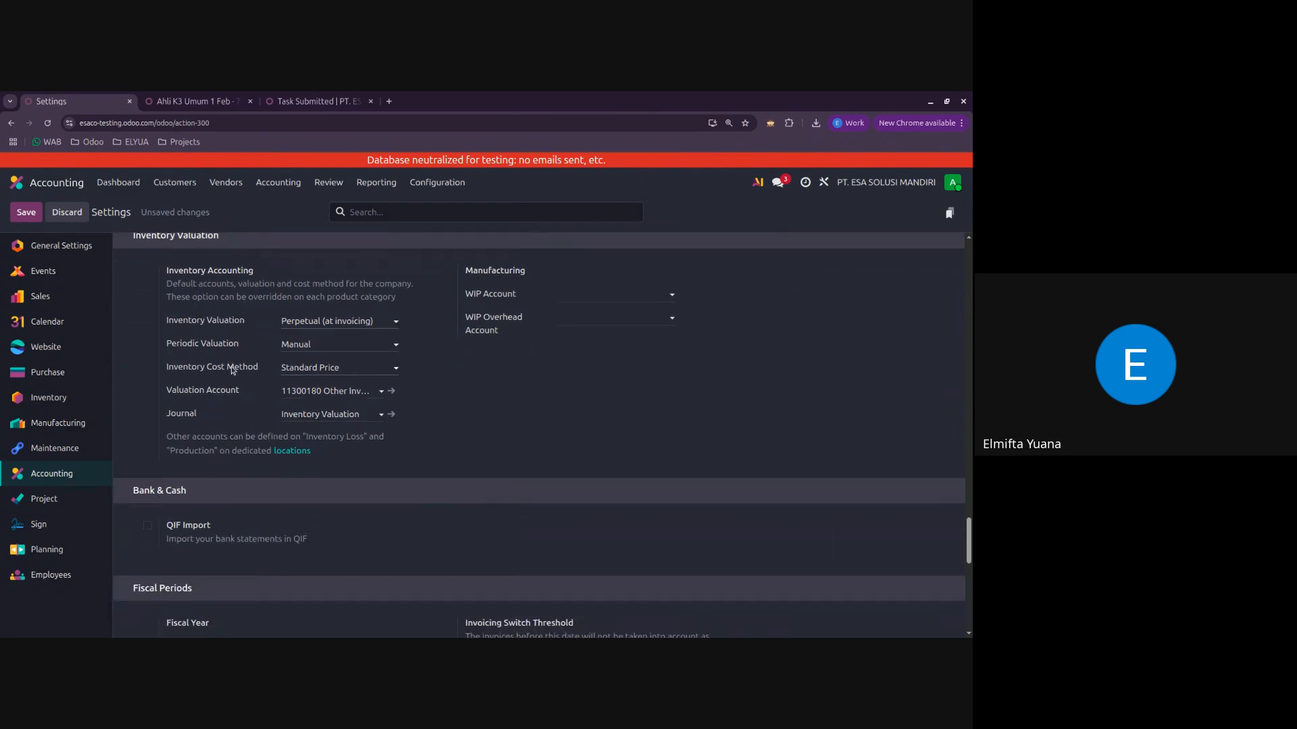
scroll(254, 338, "down", 5)
scroll(391, 372, "up", 1)
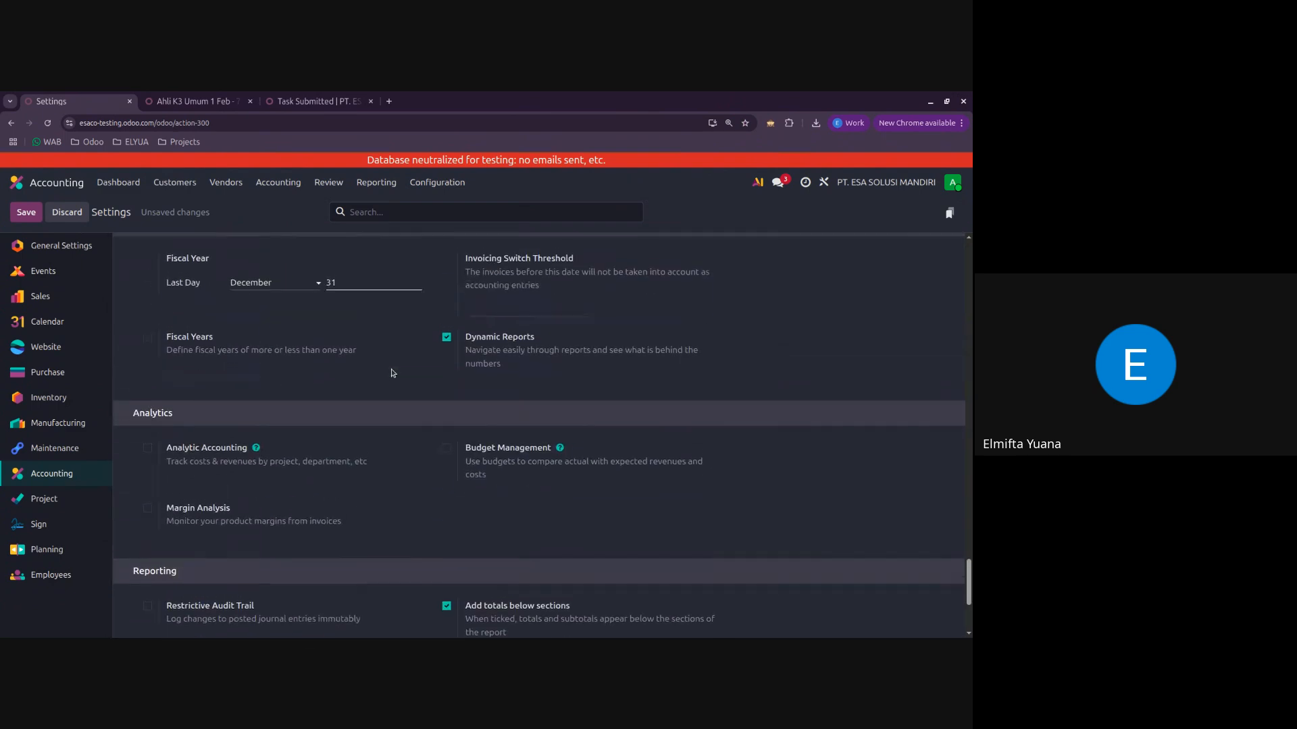
scroll(391, 373, "down", 1)
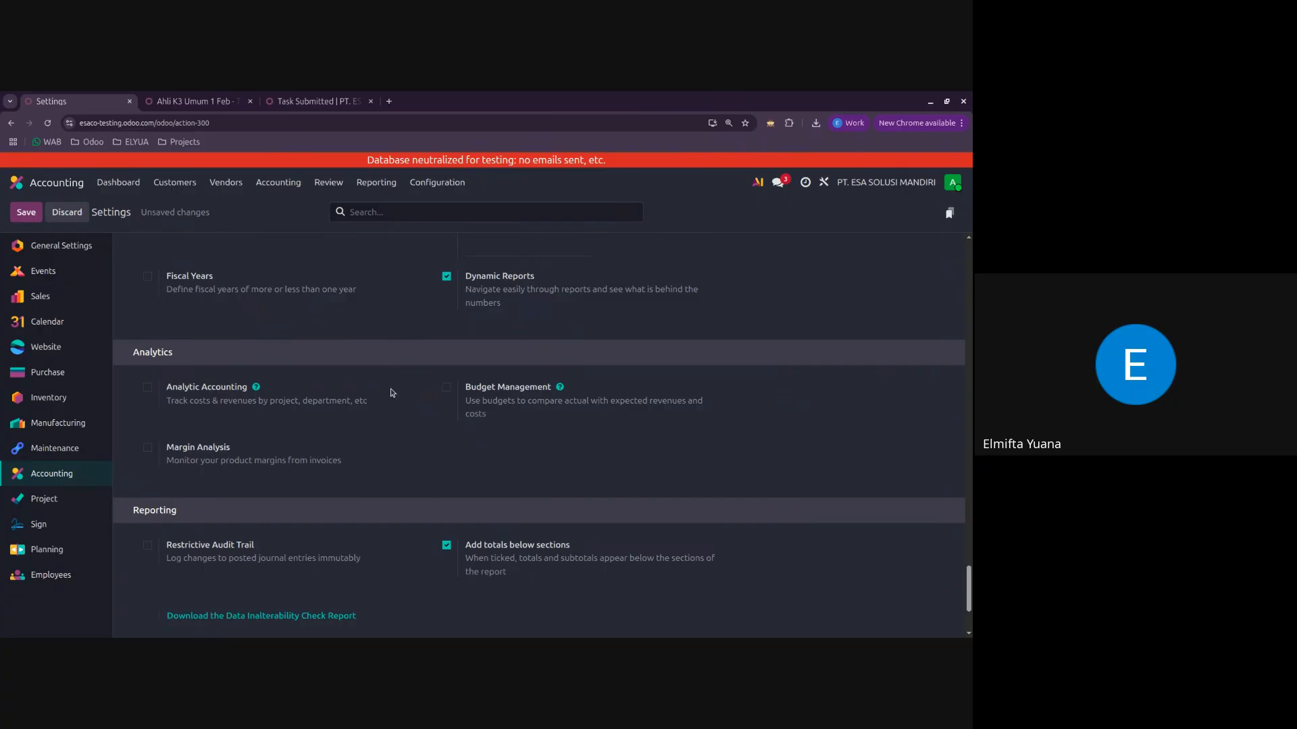
left_click(147, 387)
left_click(446, 387)
mouse_move(496, 414)
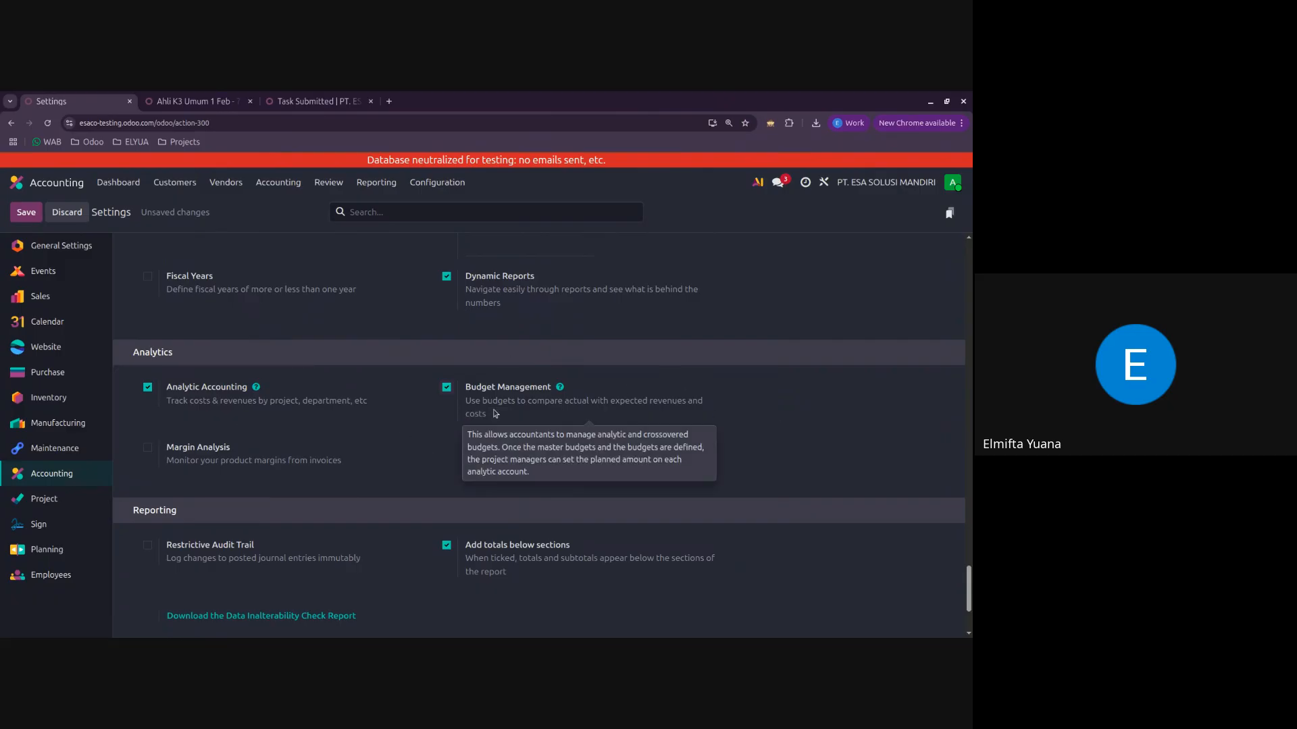
mouse_move(205, 398)
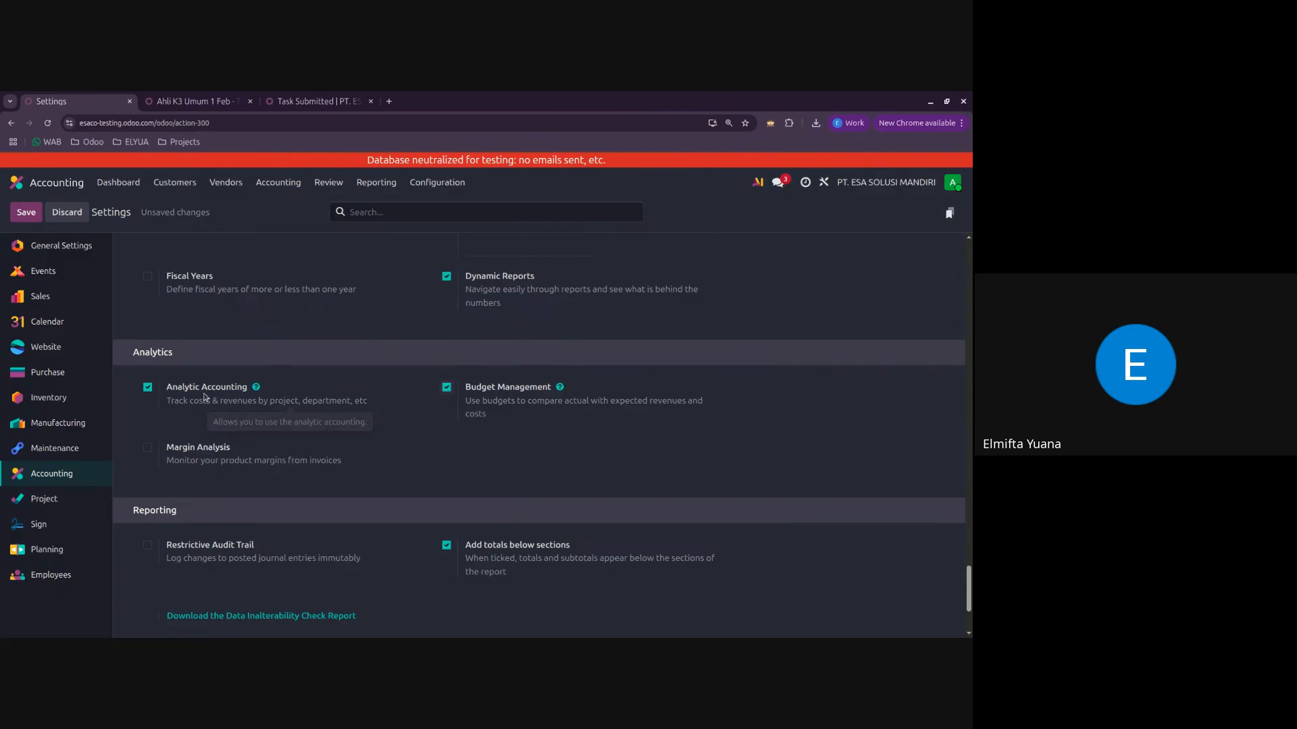
left_click(27, 213)
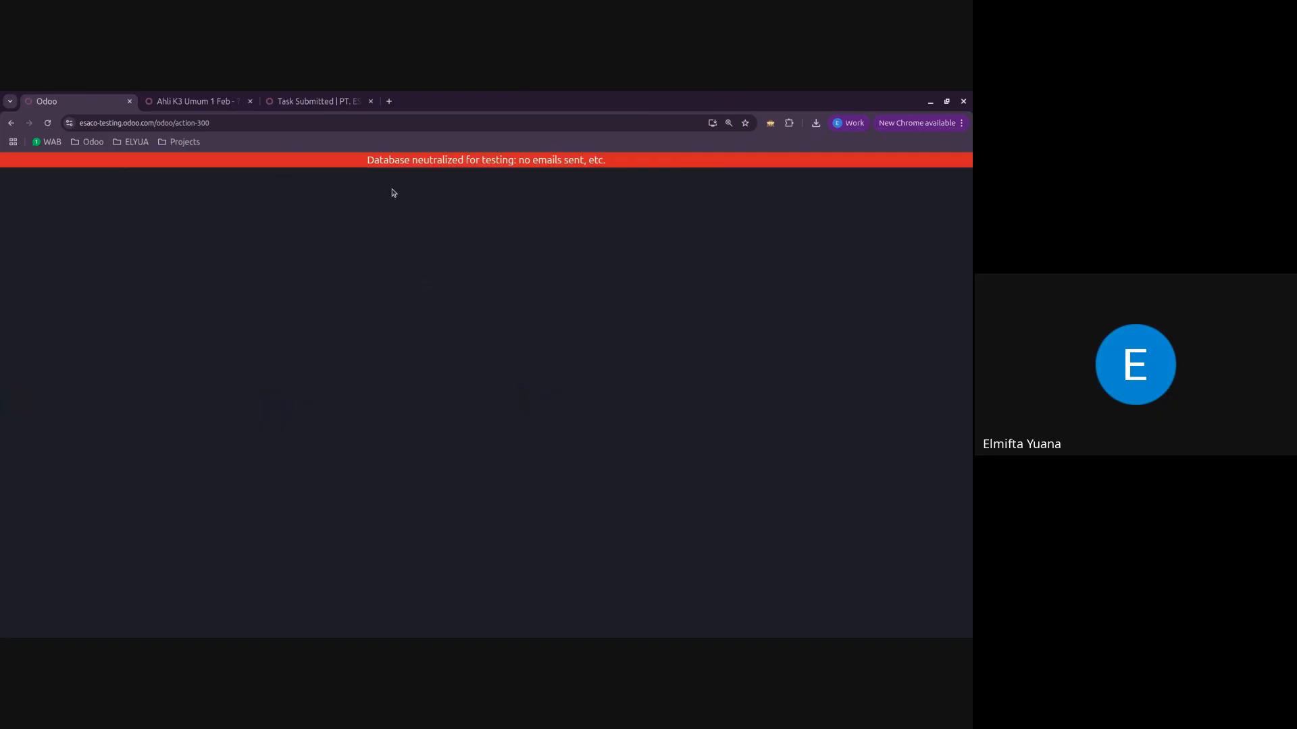
Step: Open the Chart of Accounts from the Accounting configuration
left_click(438, 191)
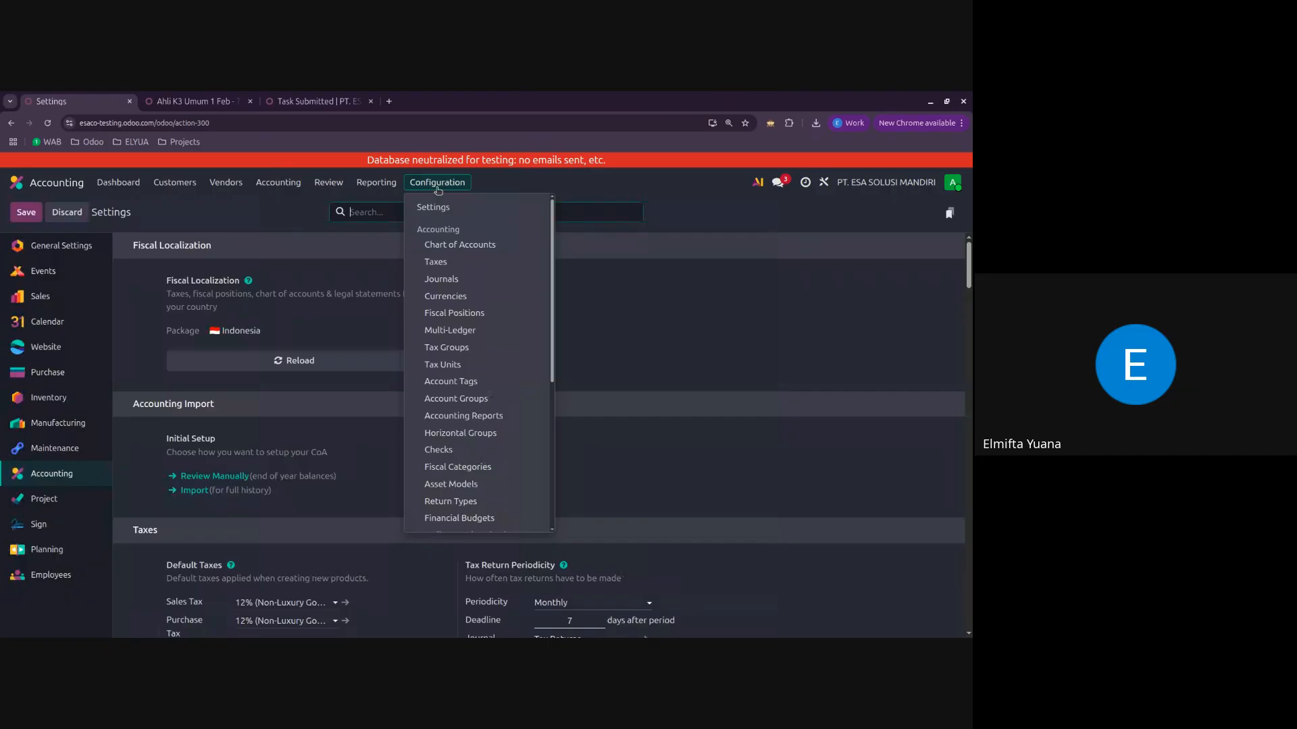
left_click(438, 189)
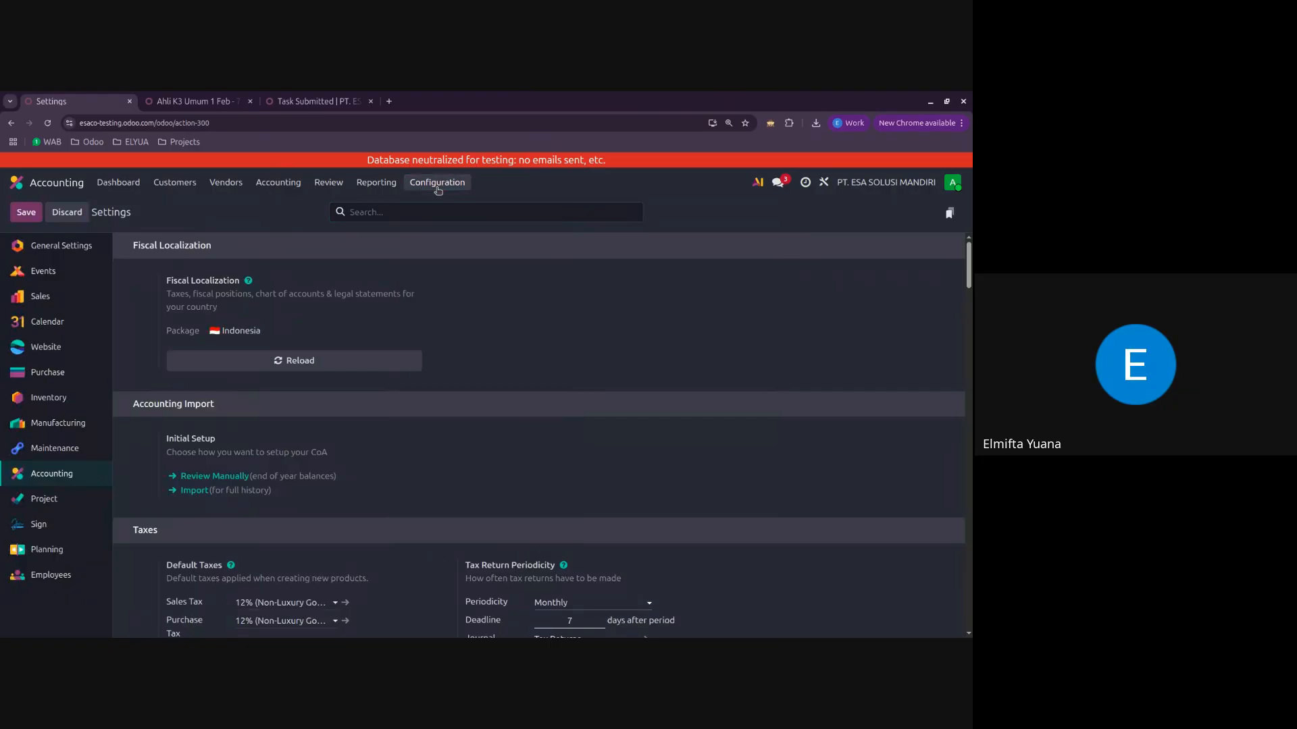
left_click(438, 190)
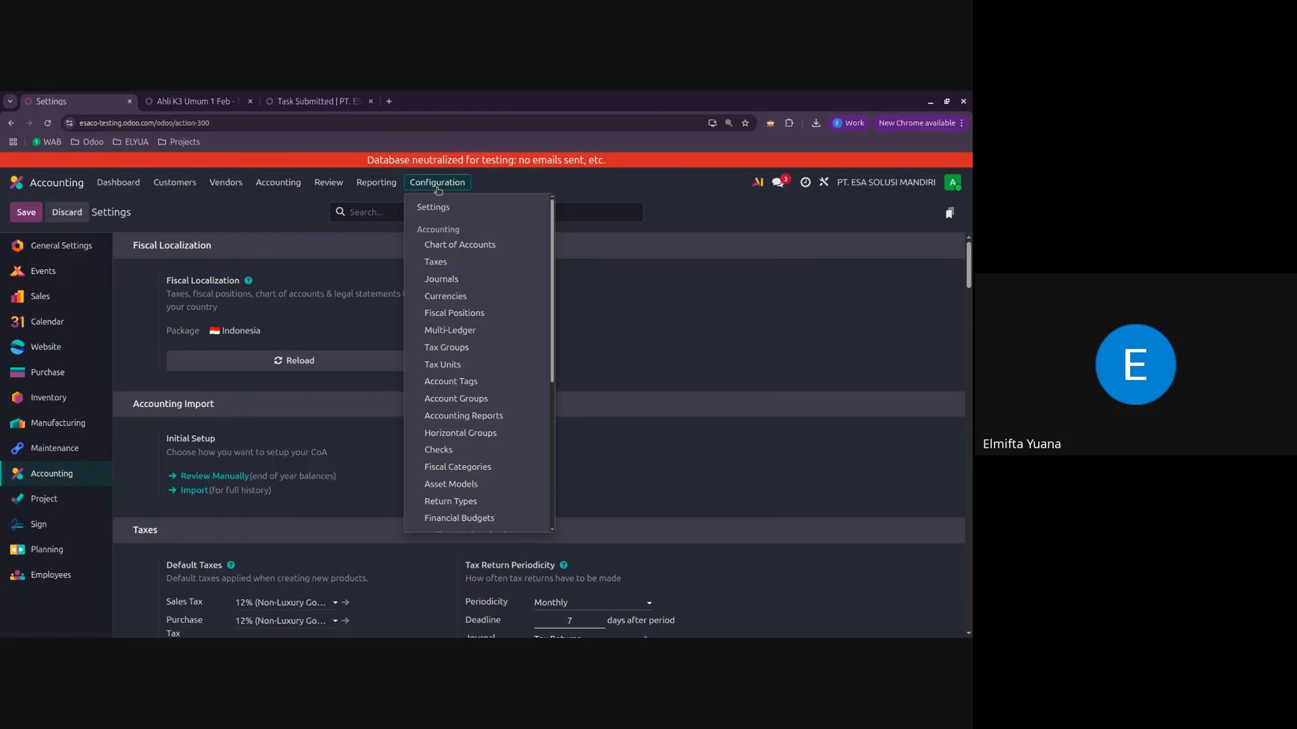
left_click(461, 250)
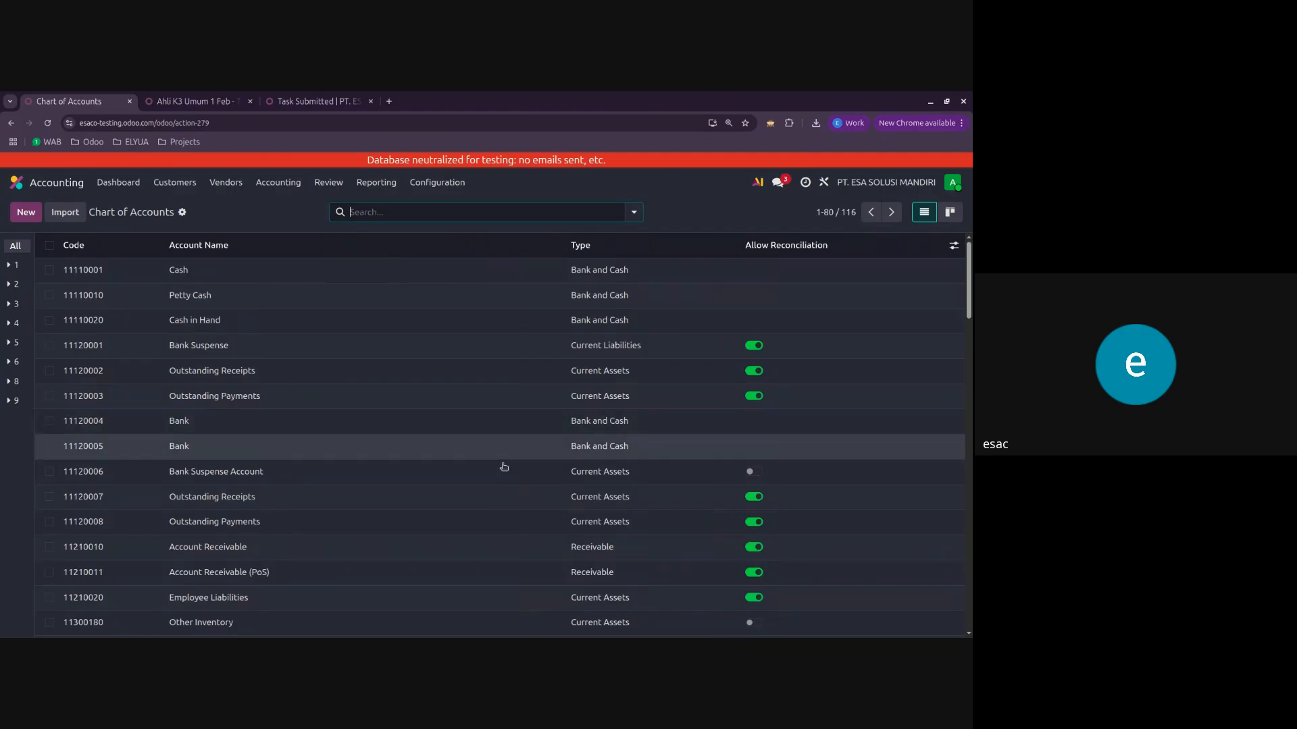
left_click(50, 246)
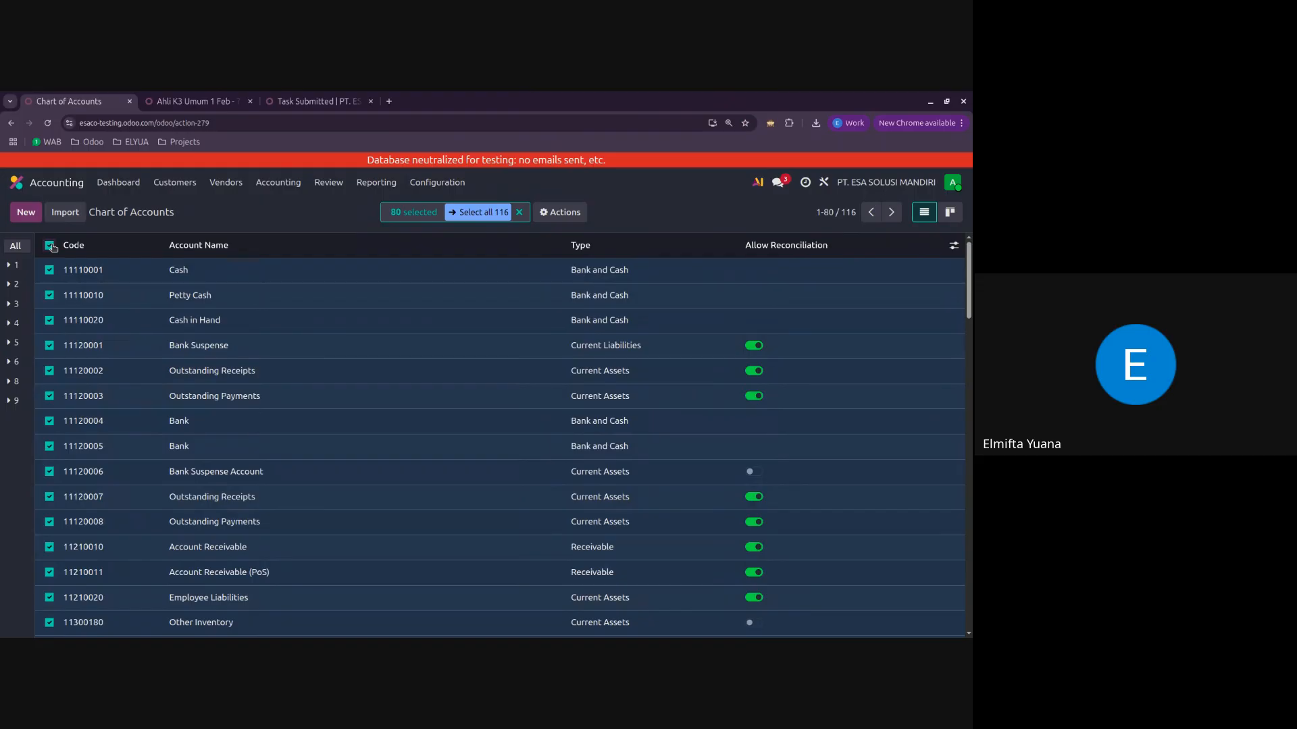
left_click(50, 246)
left_click(50, 246)
left_click(50, 246)
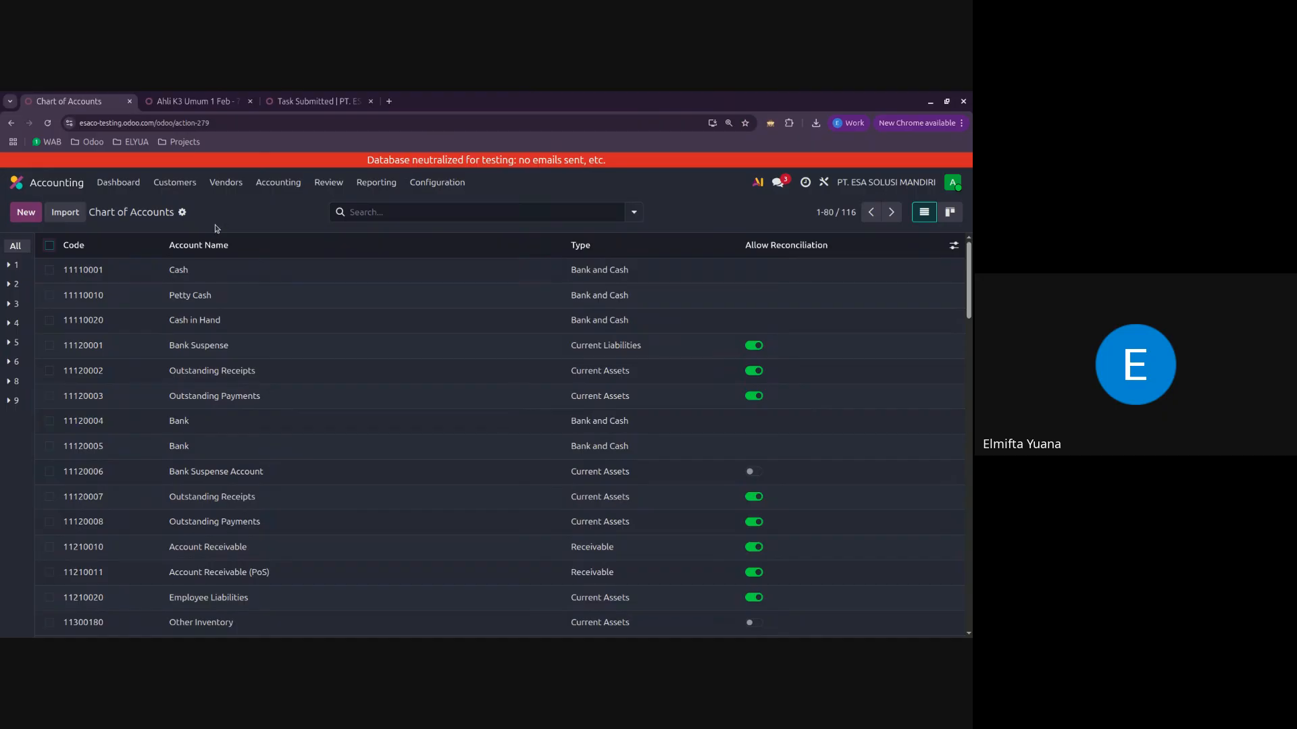
Step: Look through the chart of accounts, from the cash and bank accounts down to the liability accounts and back
scroll(478, 322, "down", 2)
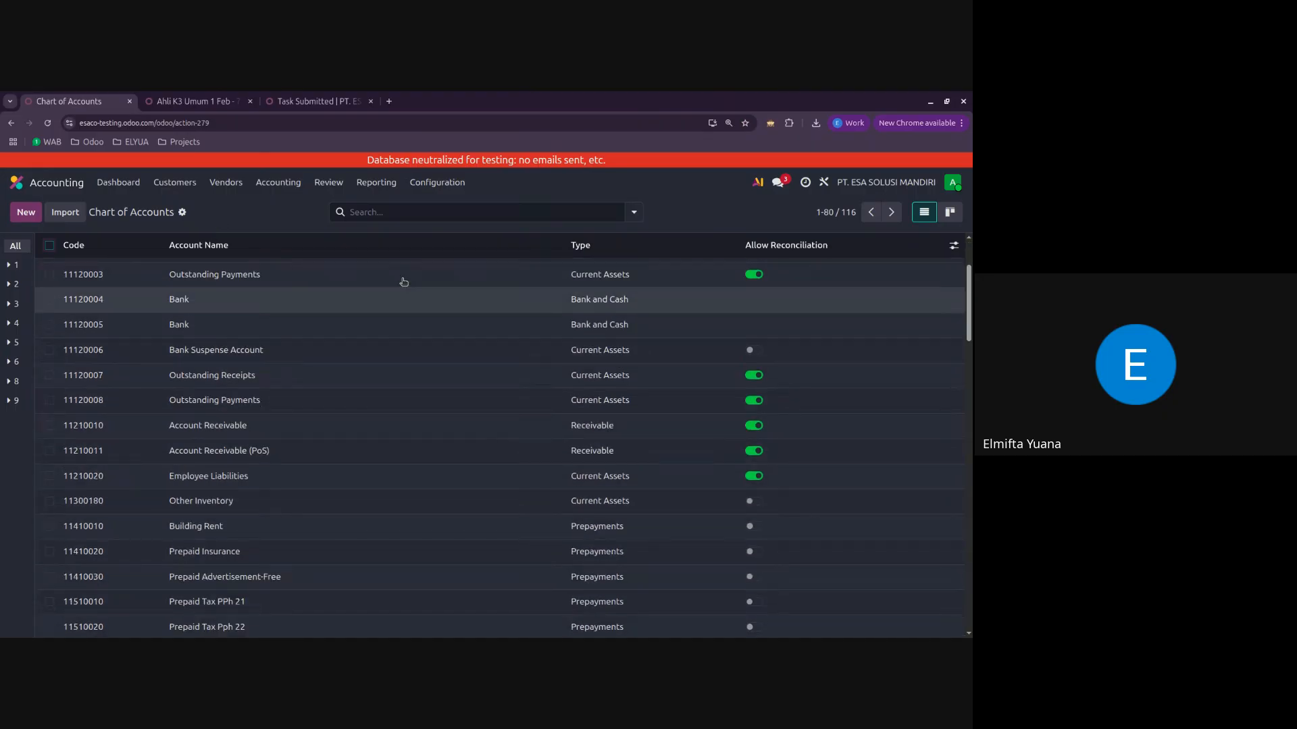
scroll(470, 432, "up", 1)
scroll(470, 431, "up", 1)
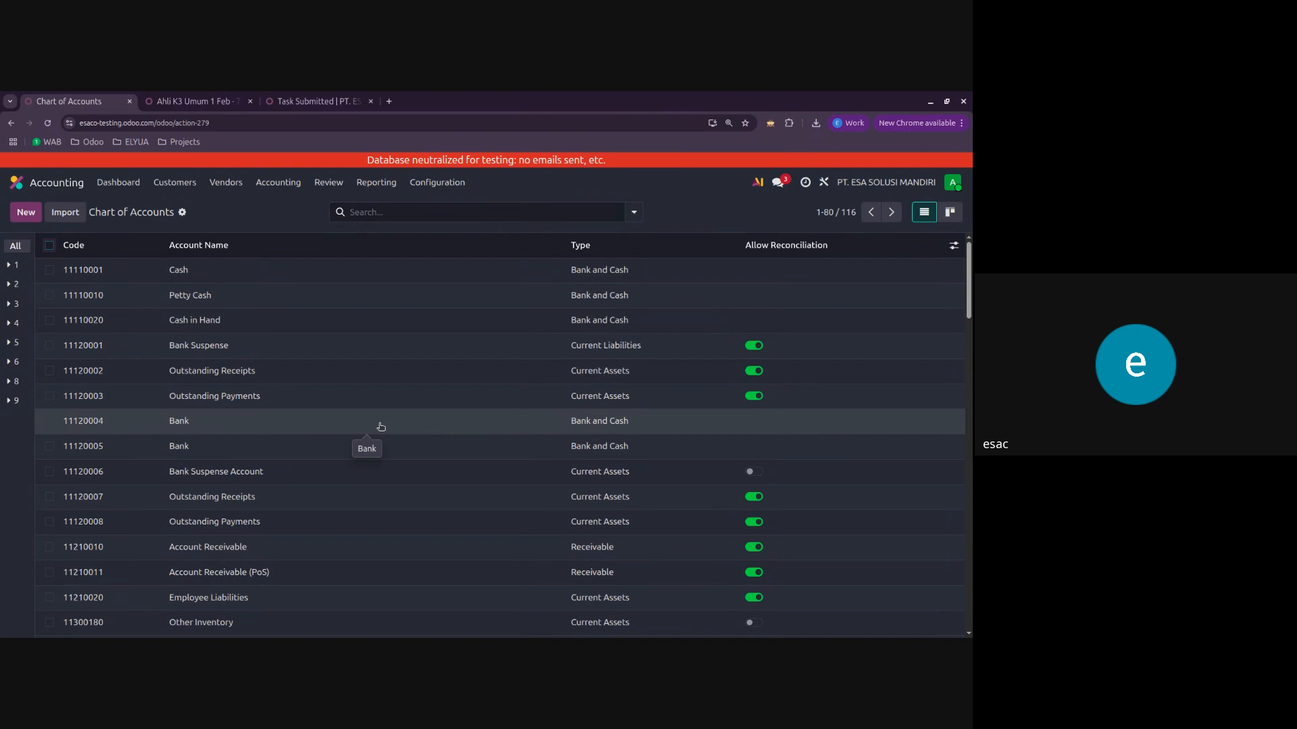
scroll(380, 426, "down", 1)
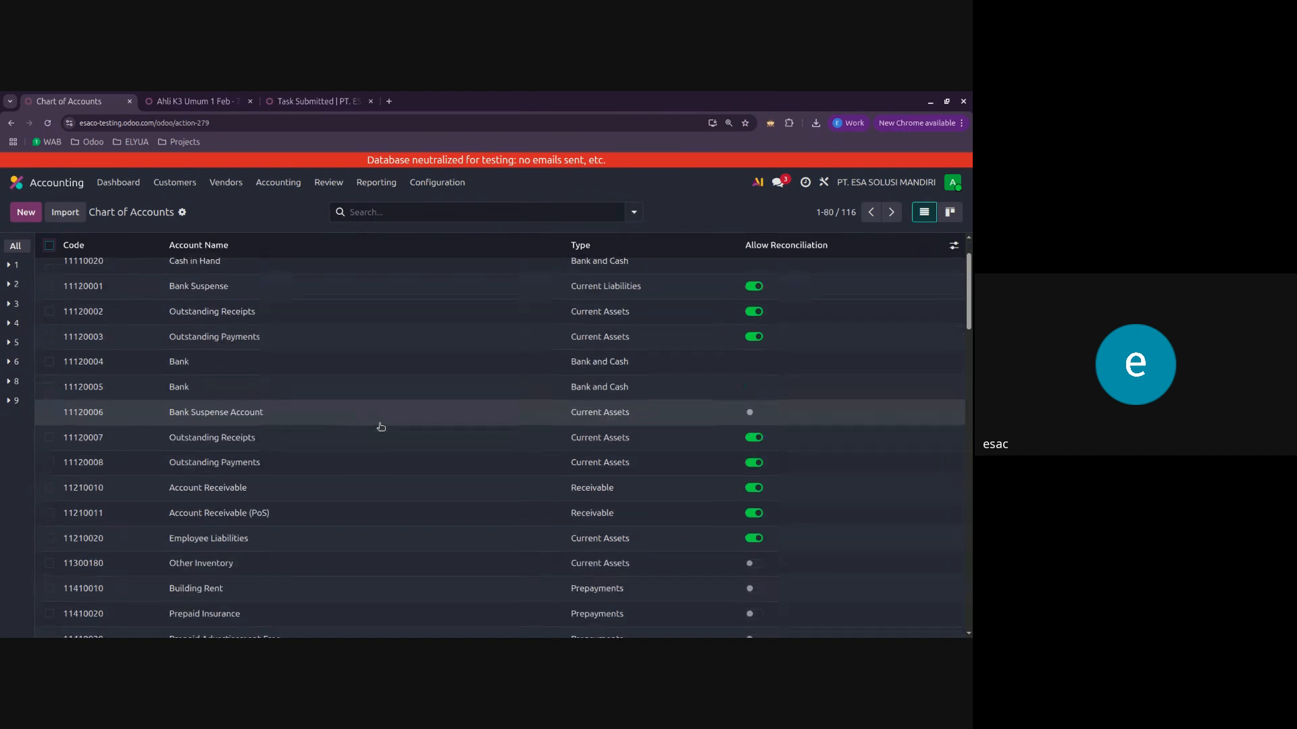
scroll(356, 414, "up", 1)
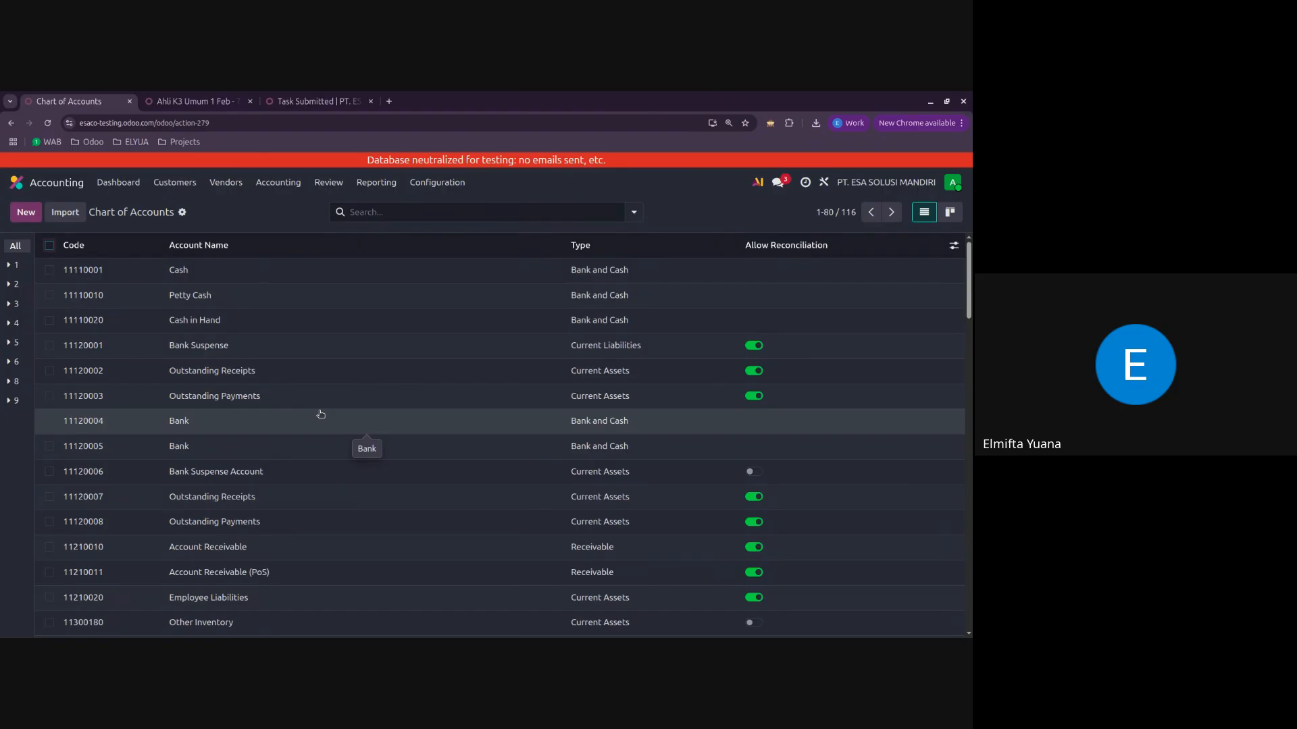
scroll(351, 439, "down", 8)
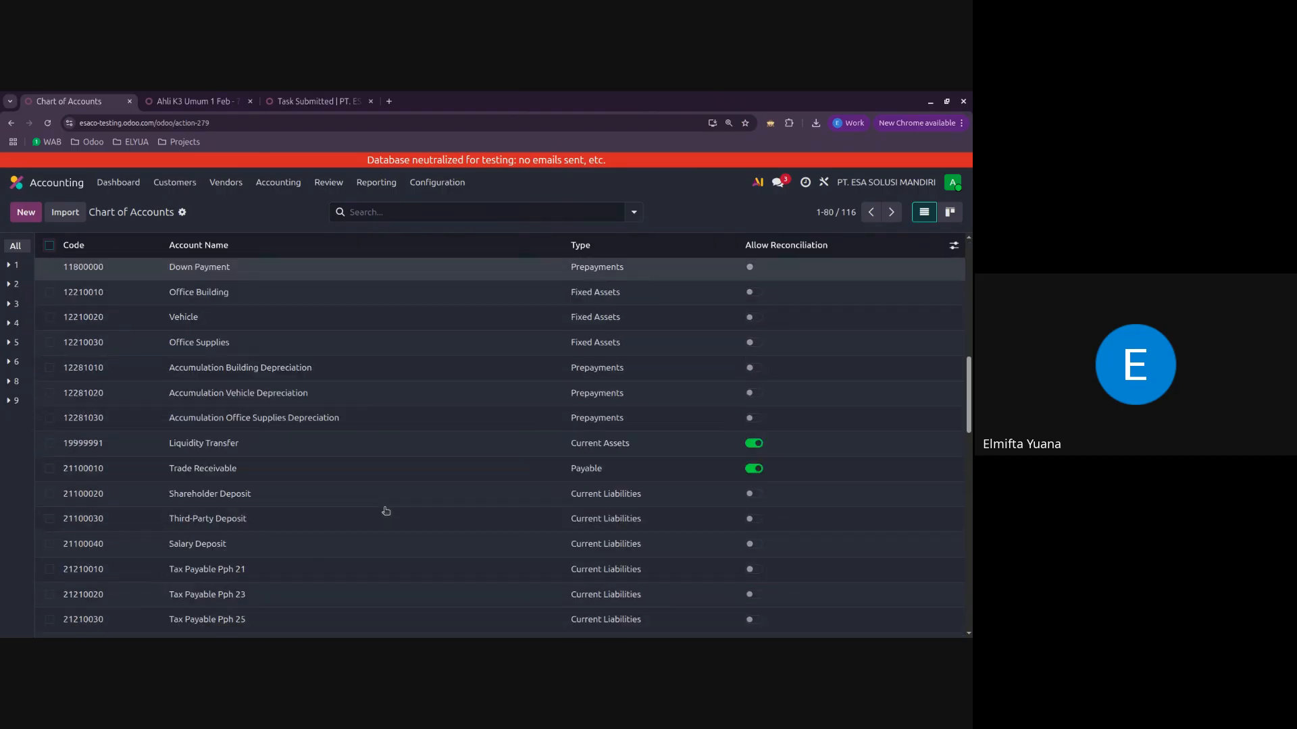
scroll(385, 511, "down", 10)
scroll(385, 510, "up", 7)
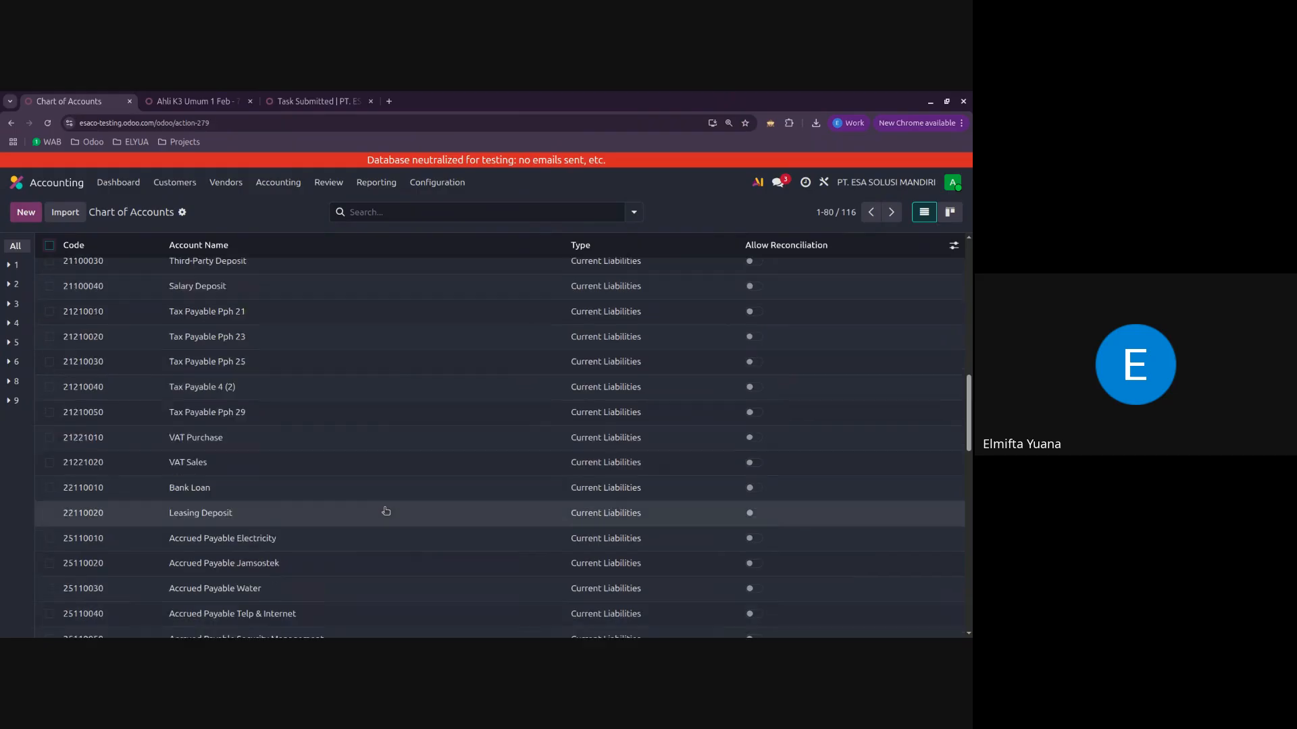
scroll(386, 510, "up", 10)
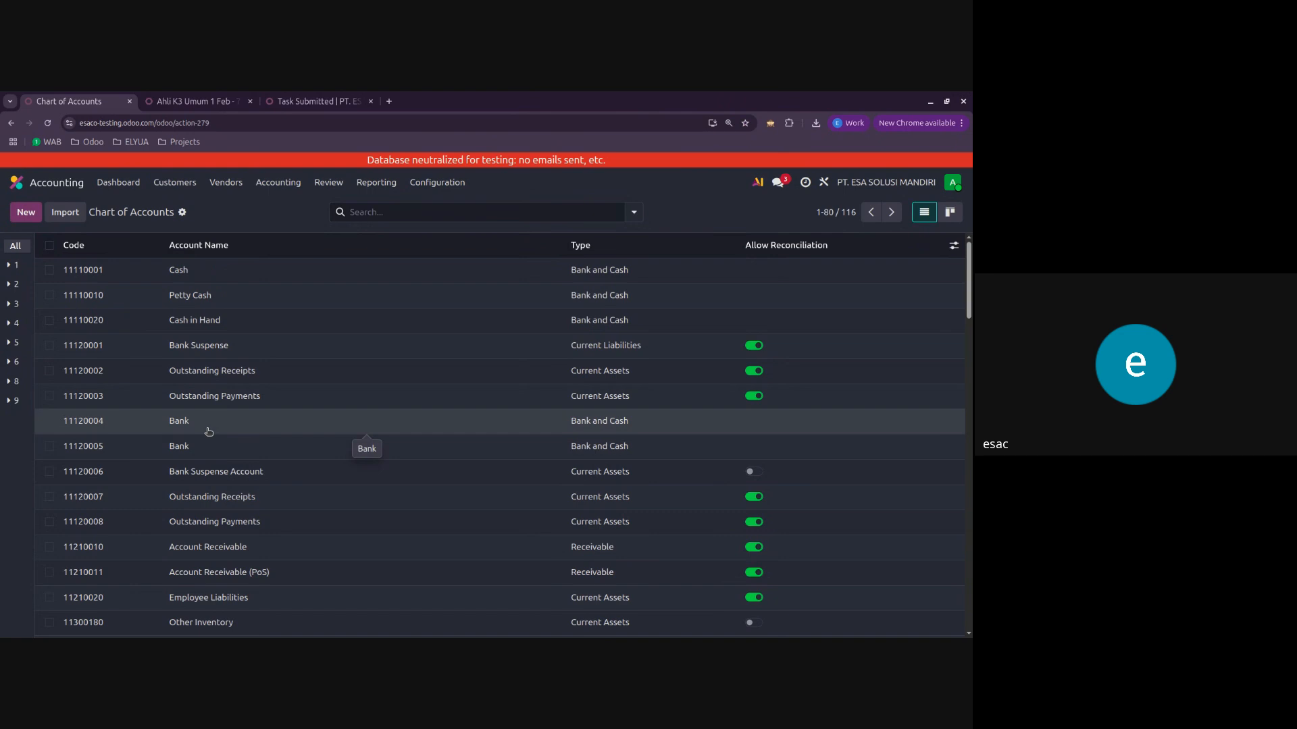
Step: Rename the first of the two accounts called Bank as Bank BCA, save it and return to the chart of accounts
left_click(209, 431)
left_click(125, 283)
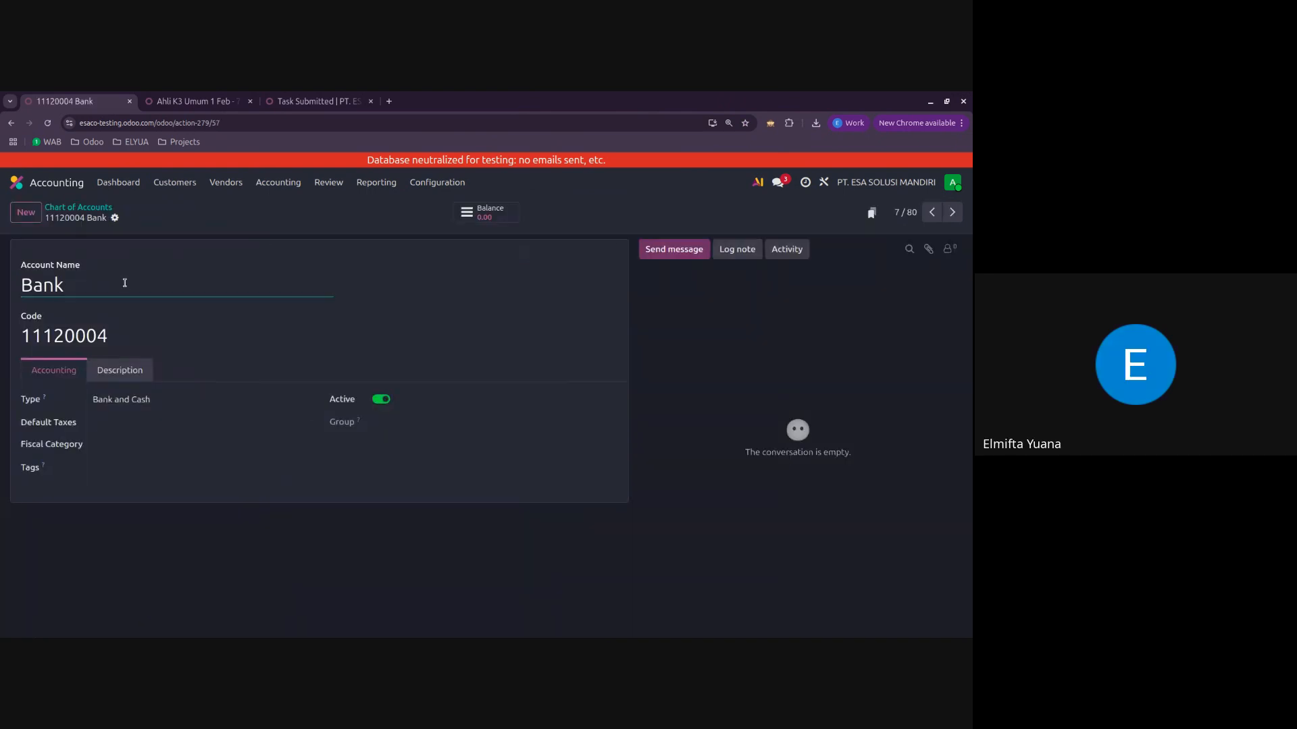
type("BCA")
left_click(135, 218)
left_click(95, 207)
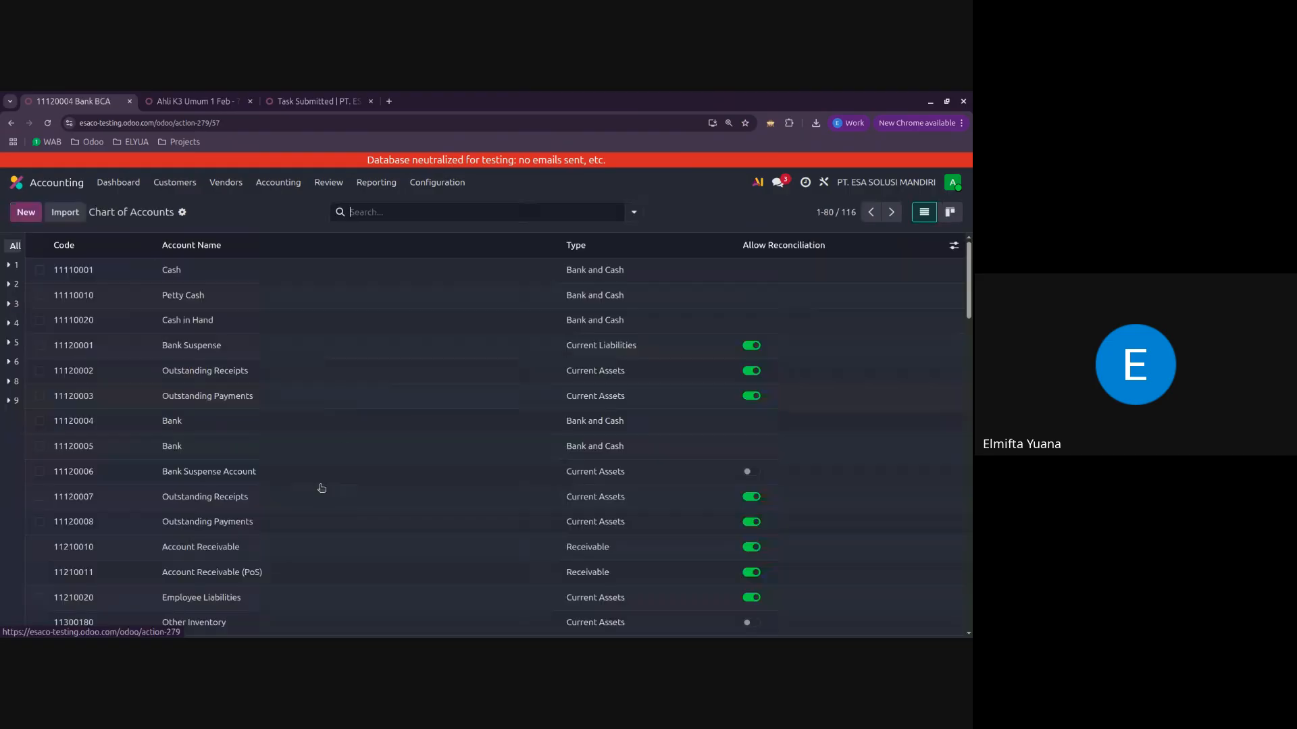
Step: Rename the other Bank account, directly below the first, as Bank Mandiri, save it and return to the chart of accounts
left_click(243, 447)
left_click(230, 281)
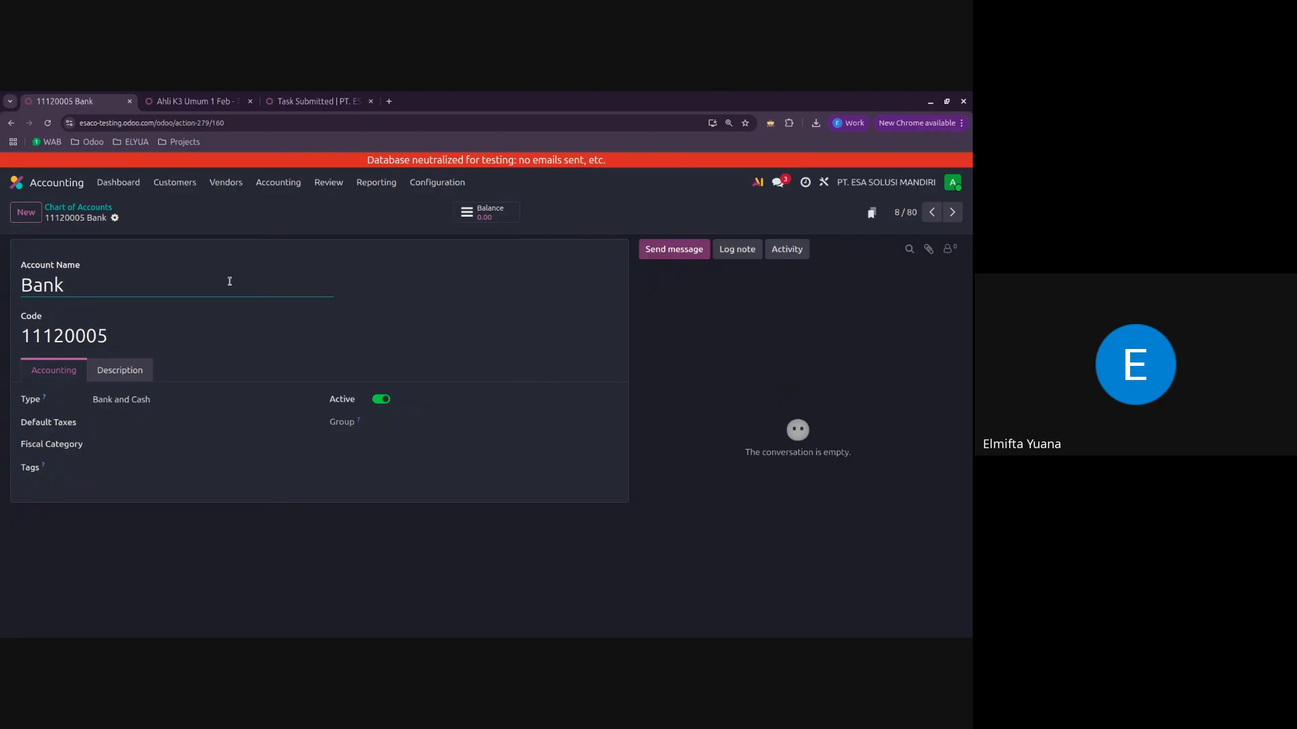
type("Mandiri")
left_click(136, 218)
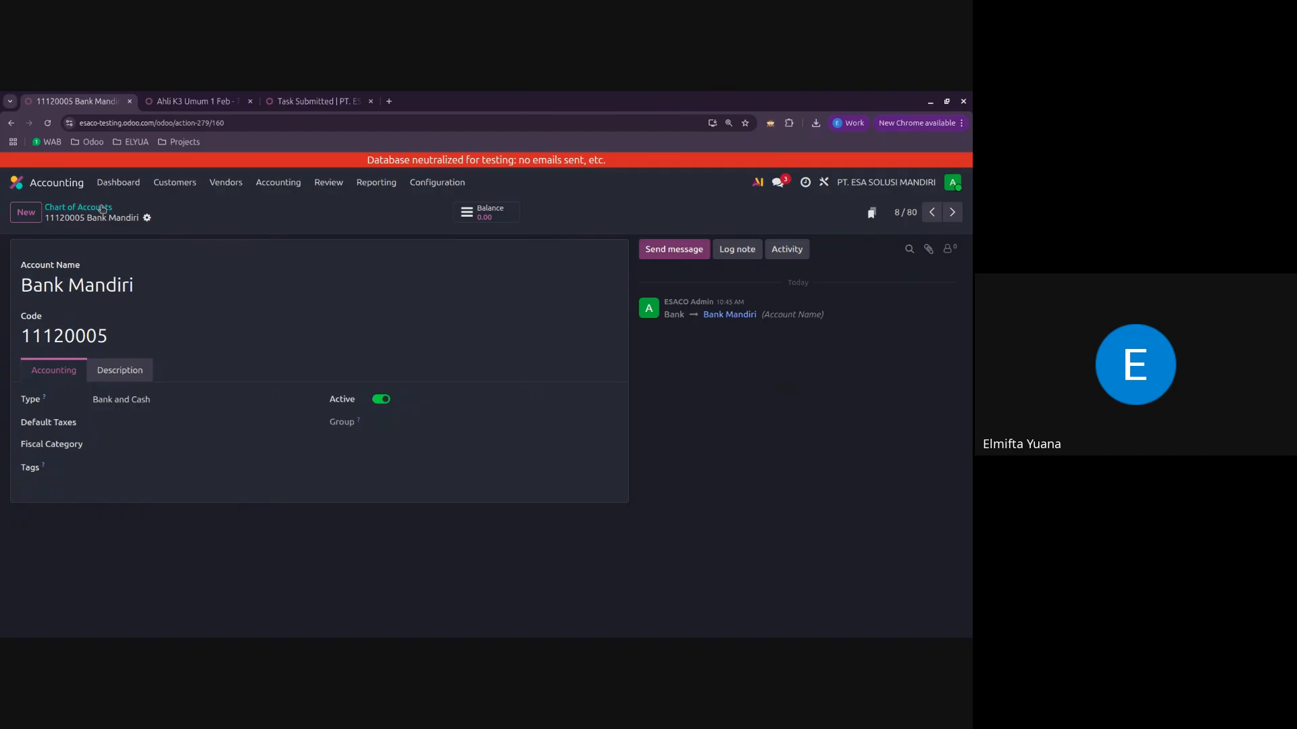
left_click(103, 209)
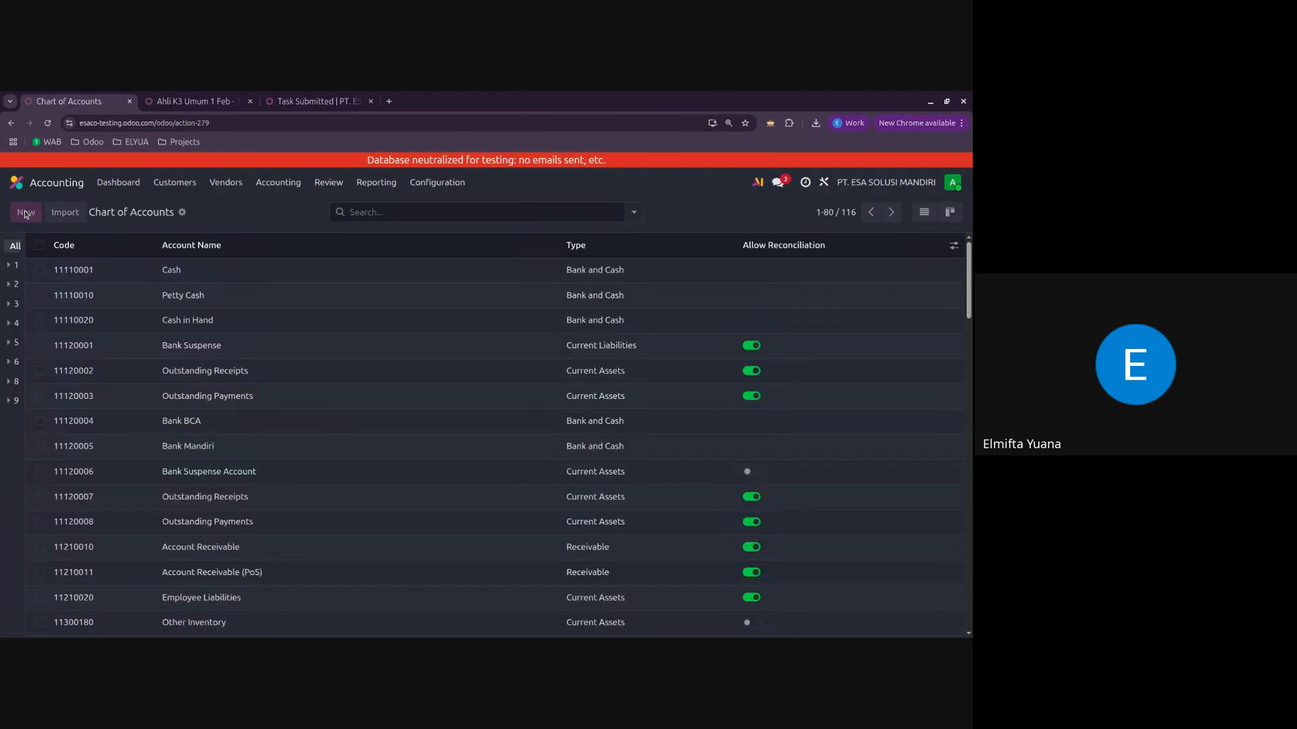
left_click(26, 213)
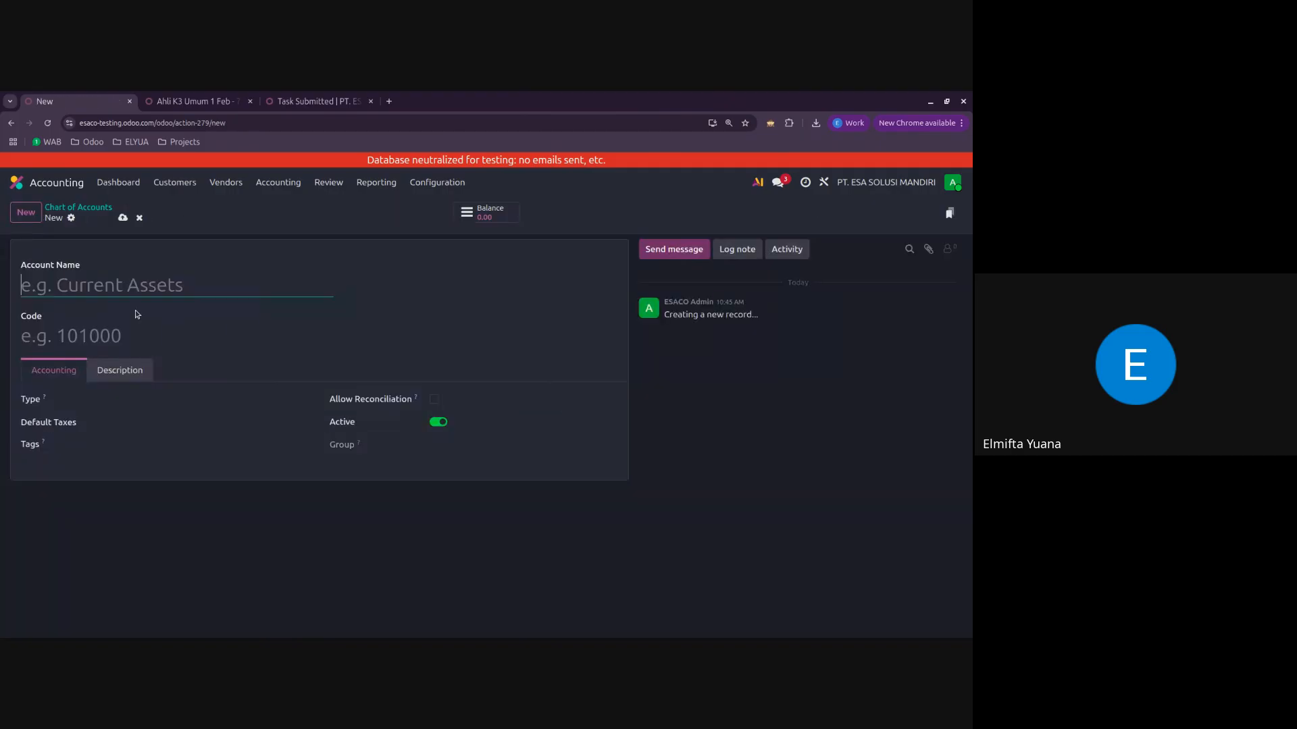
left_click(102, 332)
left_click(120, 397)
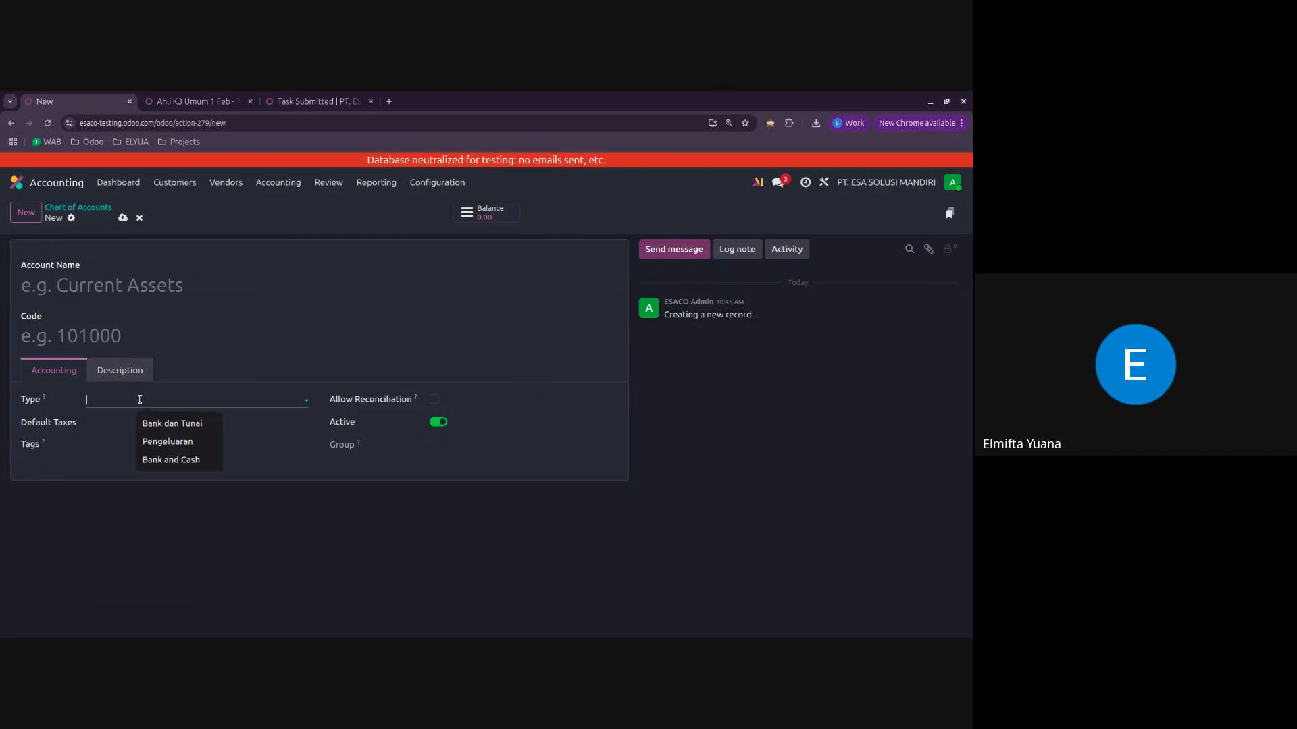
left_click(111, 466)
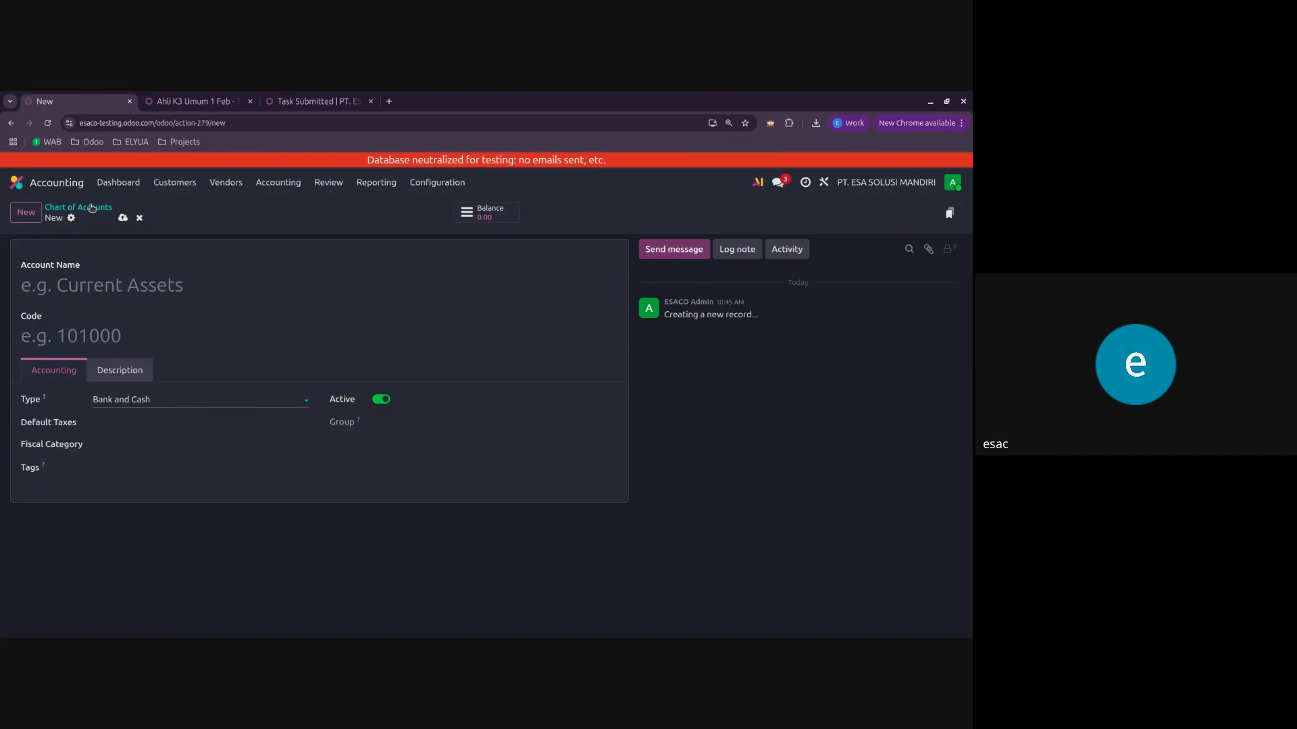
left_click(140, 221)
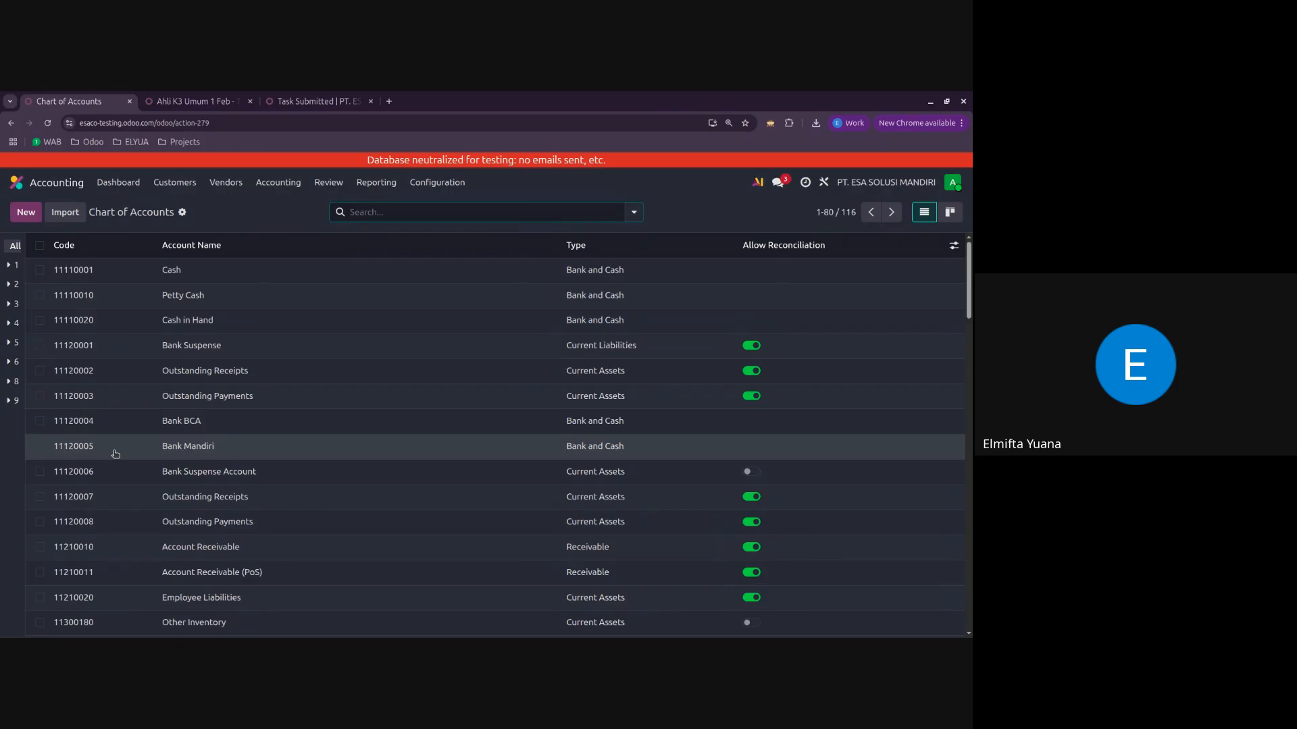
Step: Look over the chart of accounts, then open the Journals list from the Accounting configuration
scroll(116, 454, "down", 1)
scroll(403, 390, "down", 6)
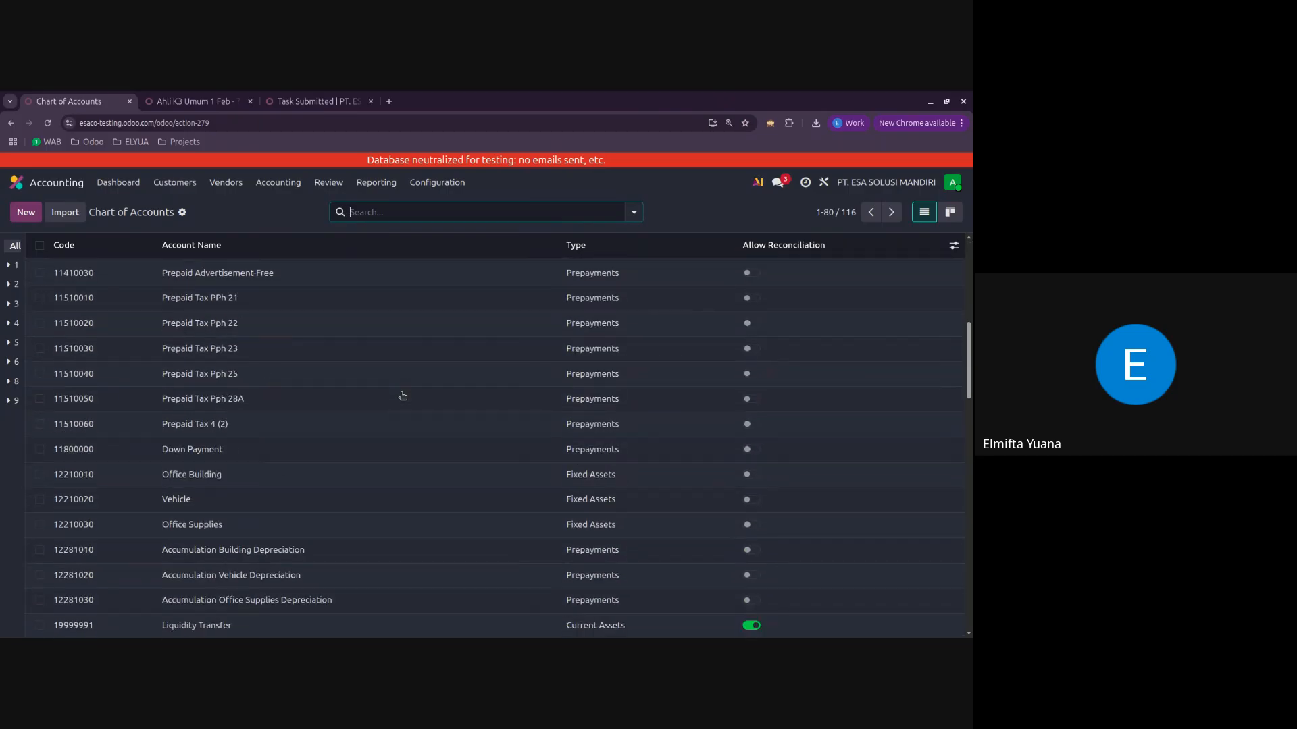
scroll(374, 550, "up", 6)
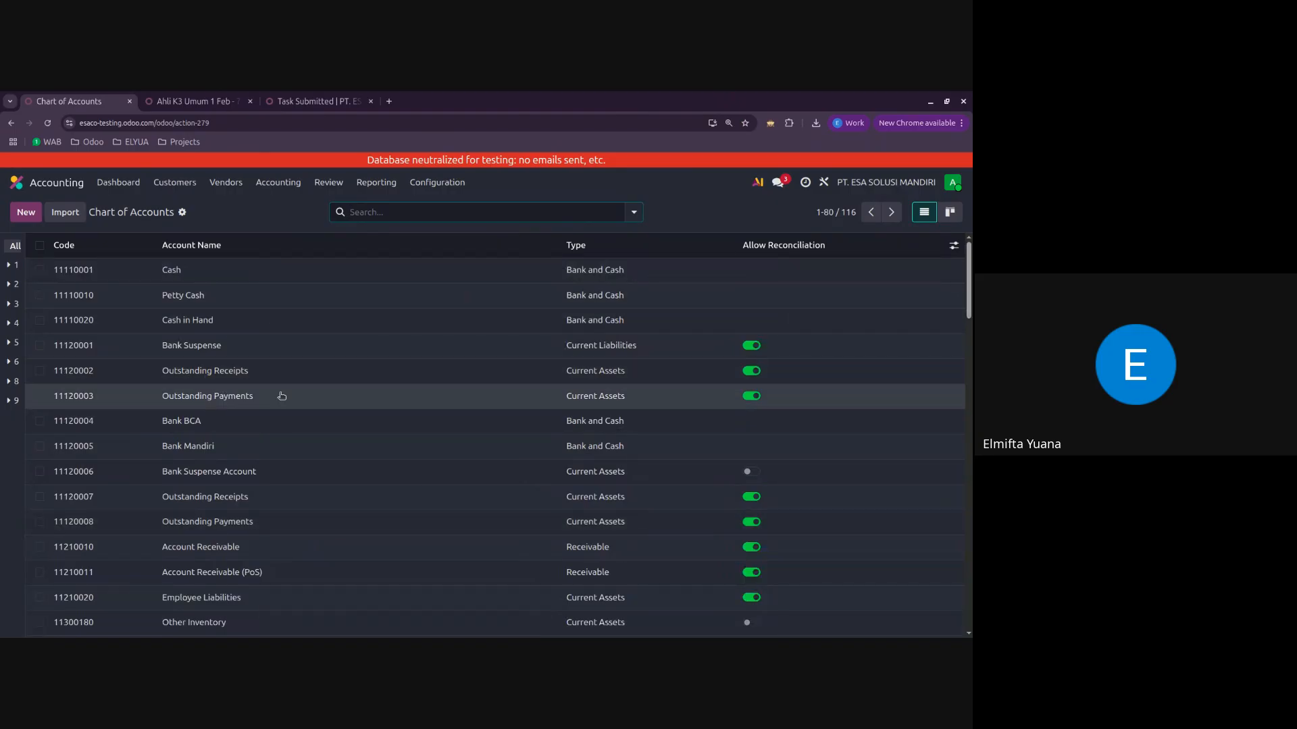
left_click(452, 181)
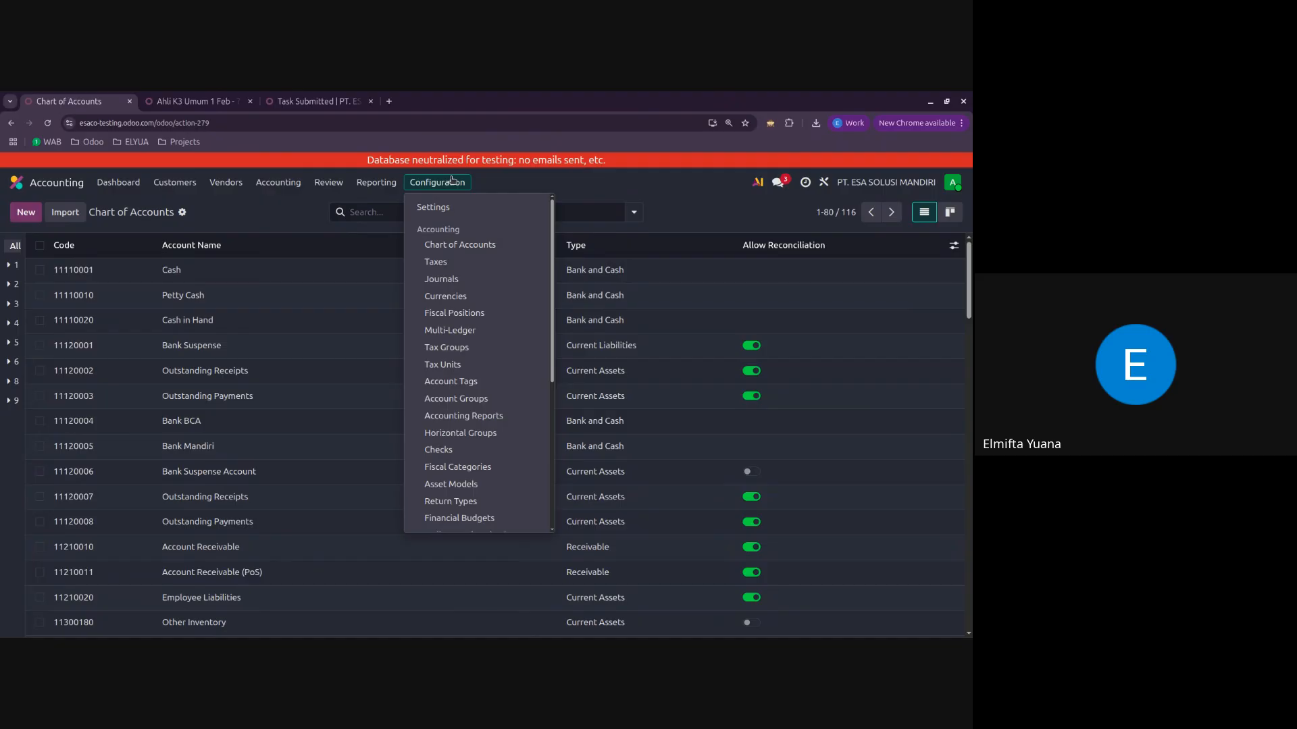
left_click(462, 279)
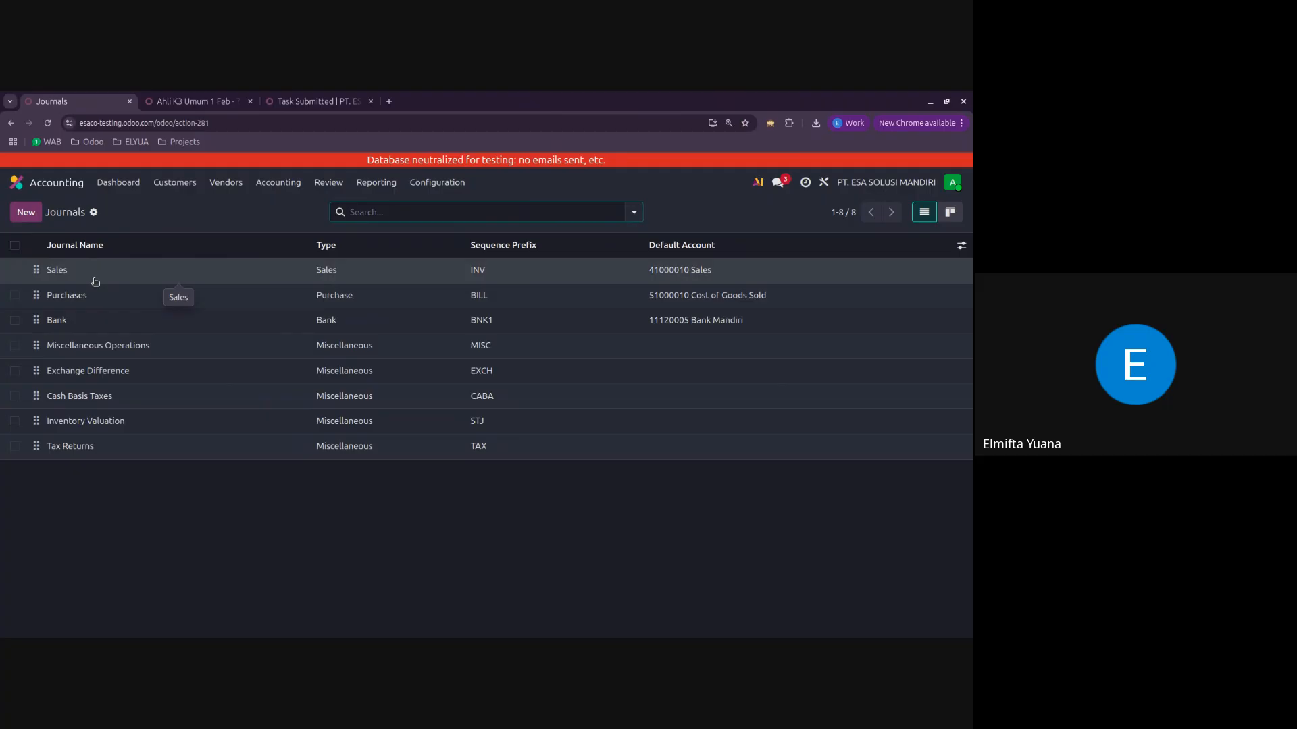
Step: Rename the Bank journal as Bank Mandiri and save it
left_click(105, 324)
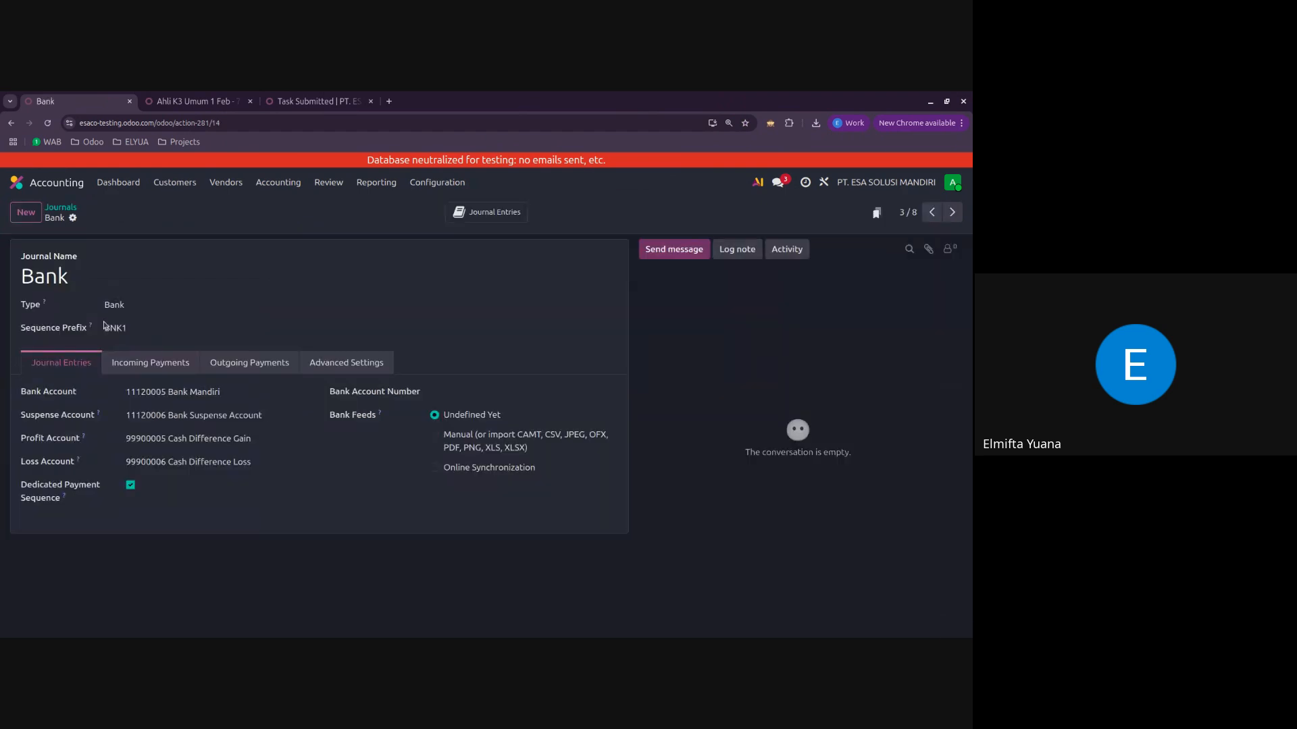
left_click(150, 273)
type("Mandiri")
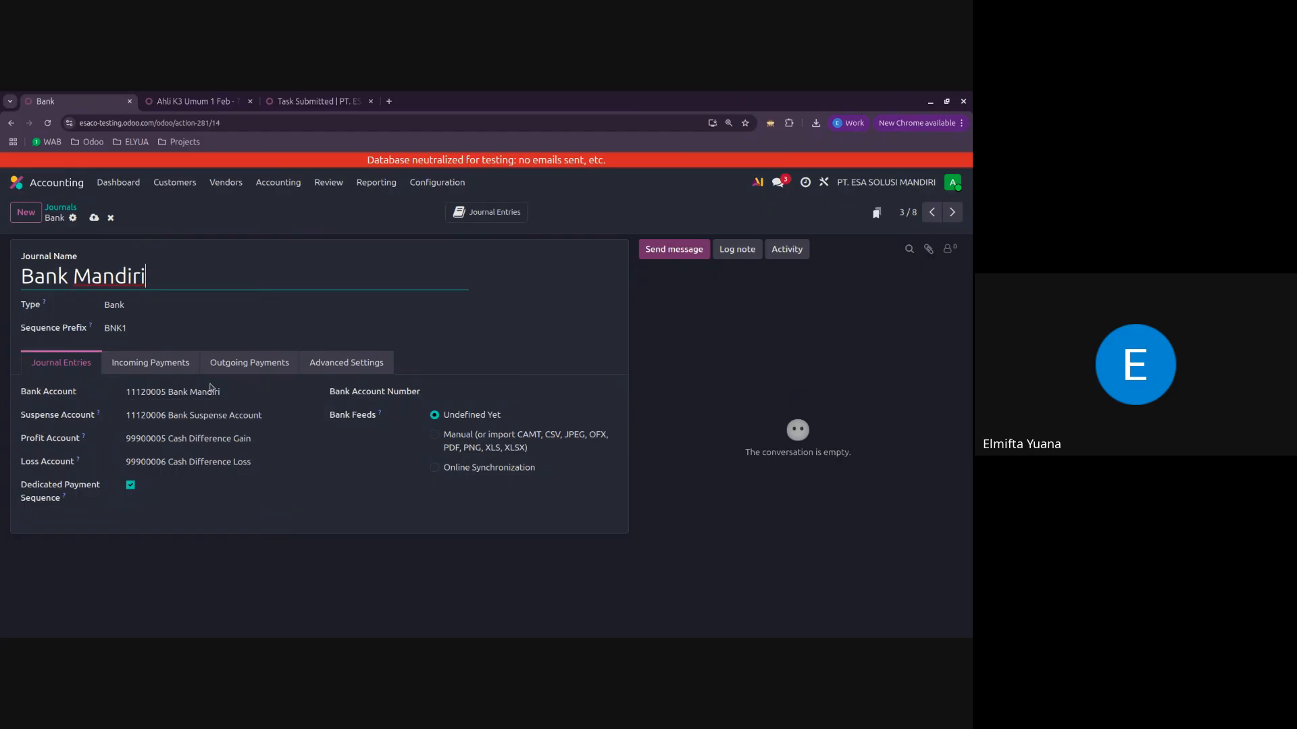
left_click(94, 218)
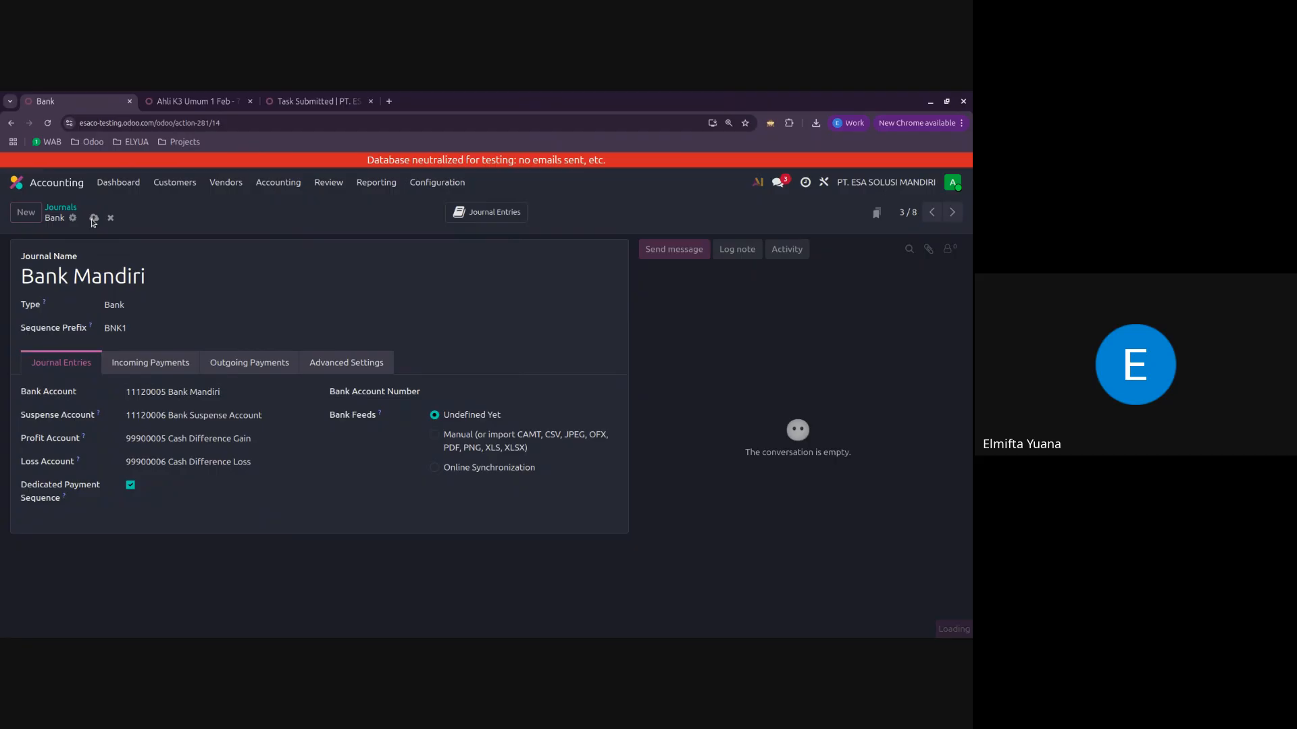
Step: Create a journal named Bank BCA of type Bank with Bank BCA as its bank account, save it and return to the journals list
left_click(26, 212)
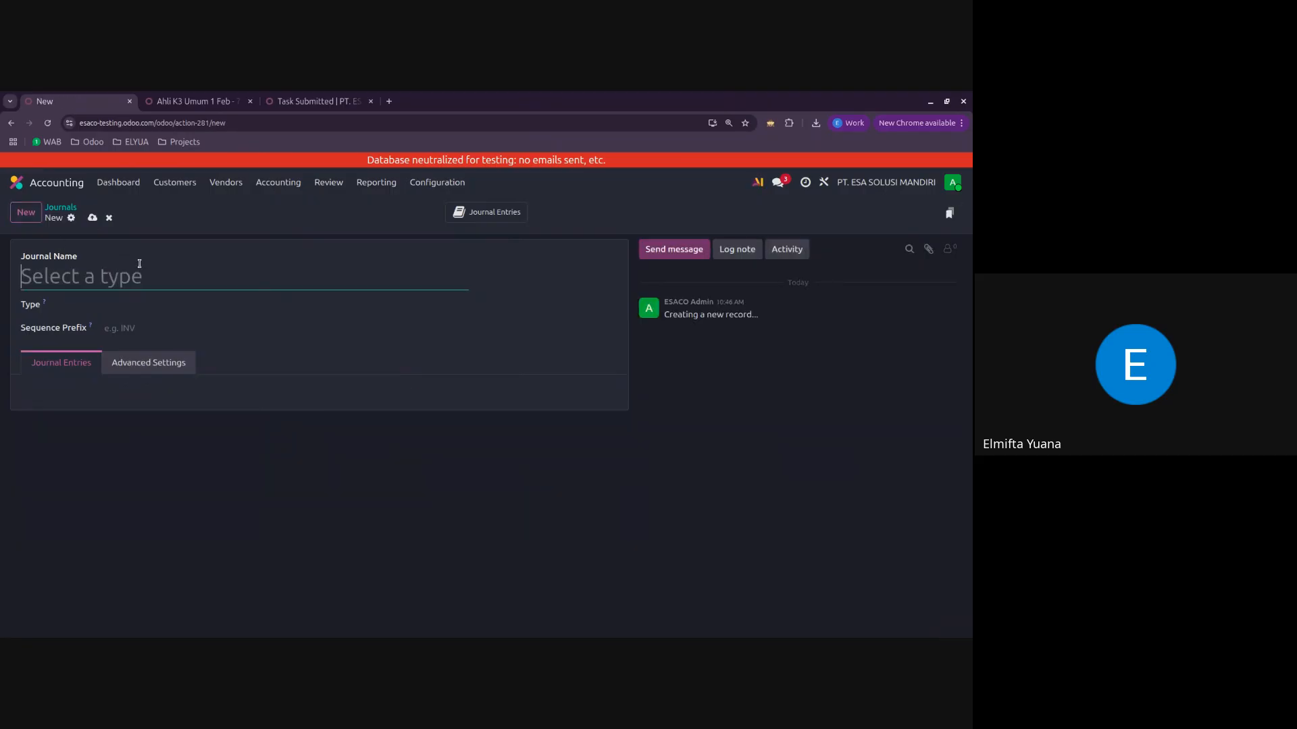
type("Bank BCA")
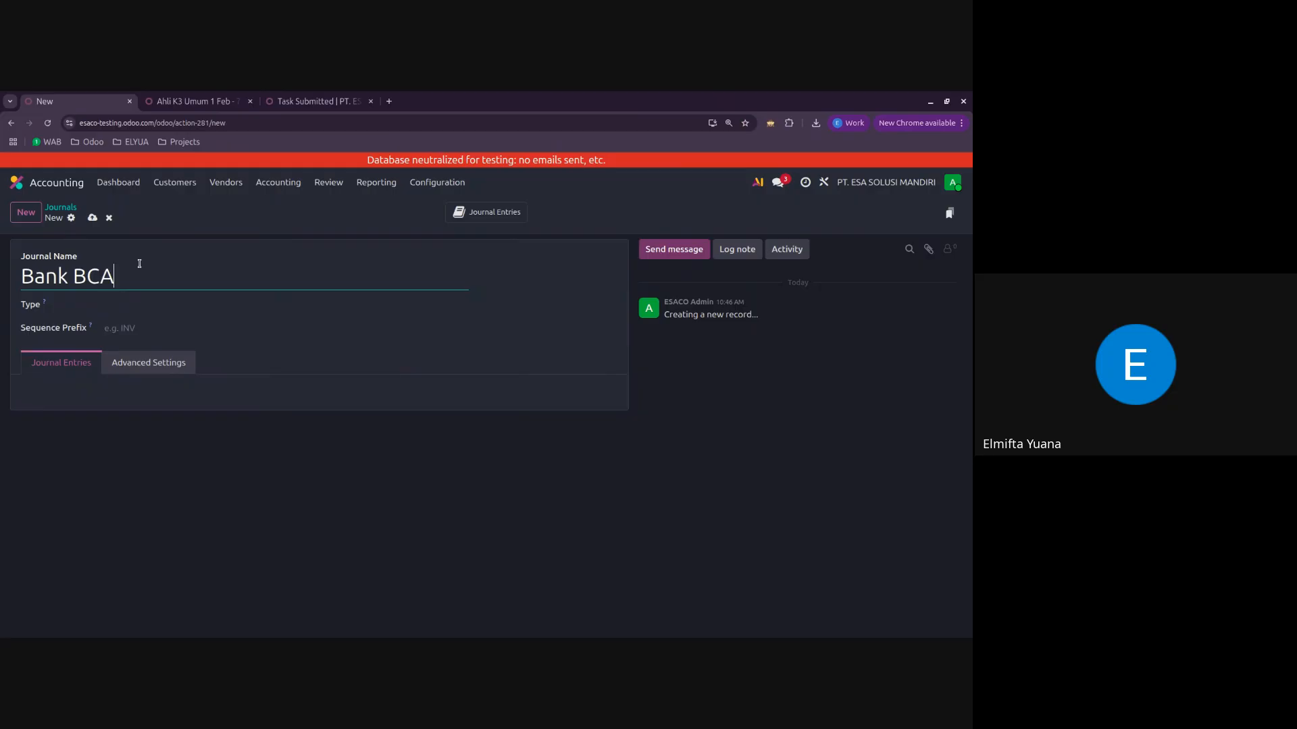
left_click(170, 307)
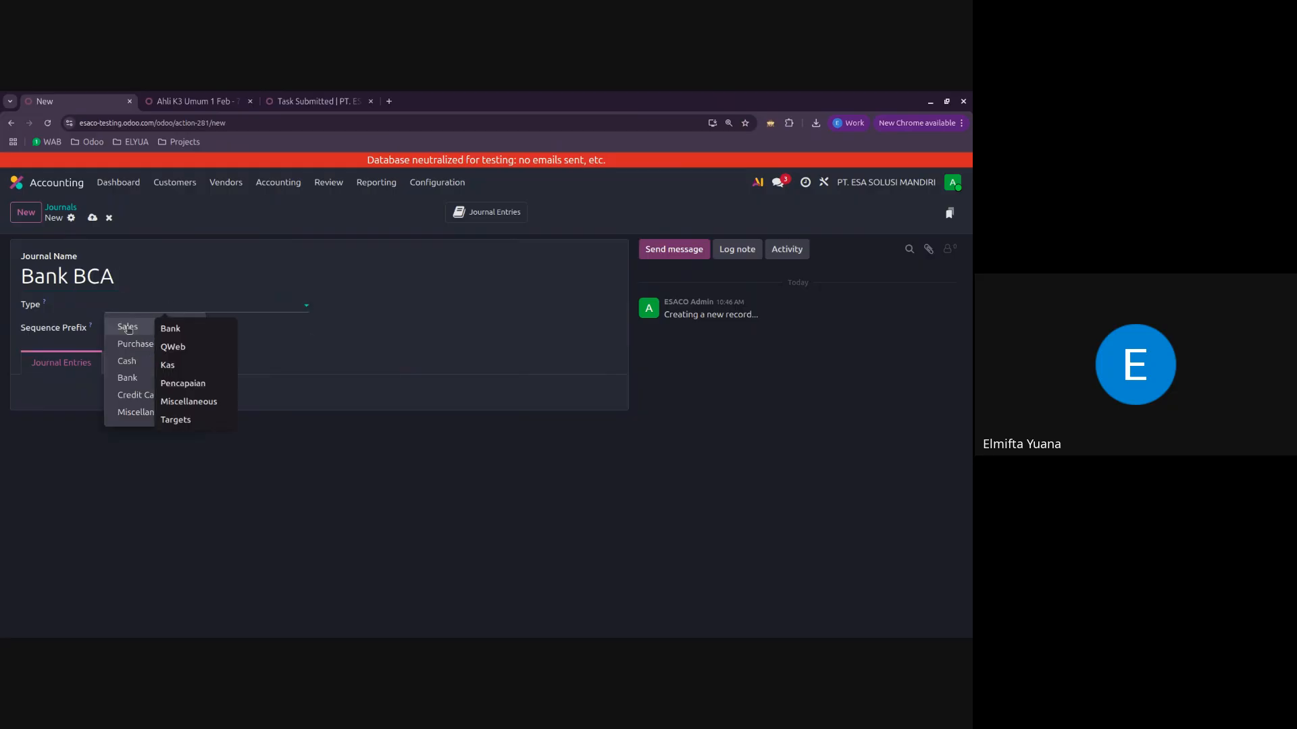
left_click(127, 378)
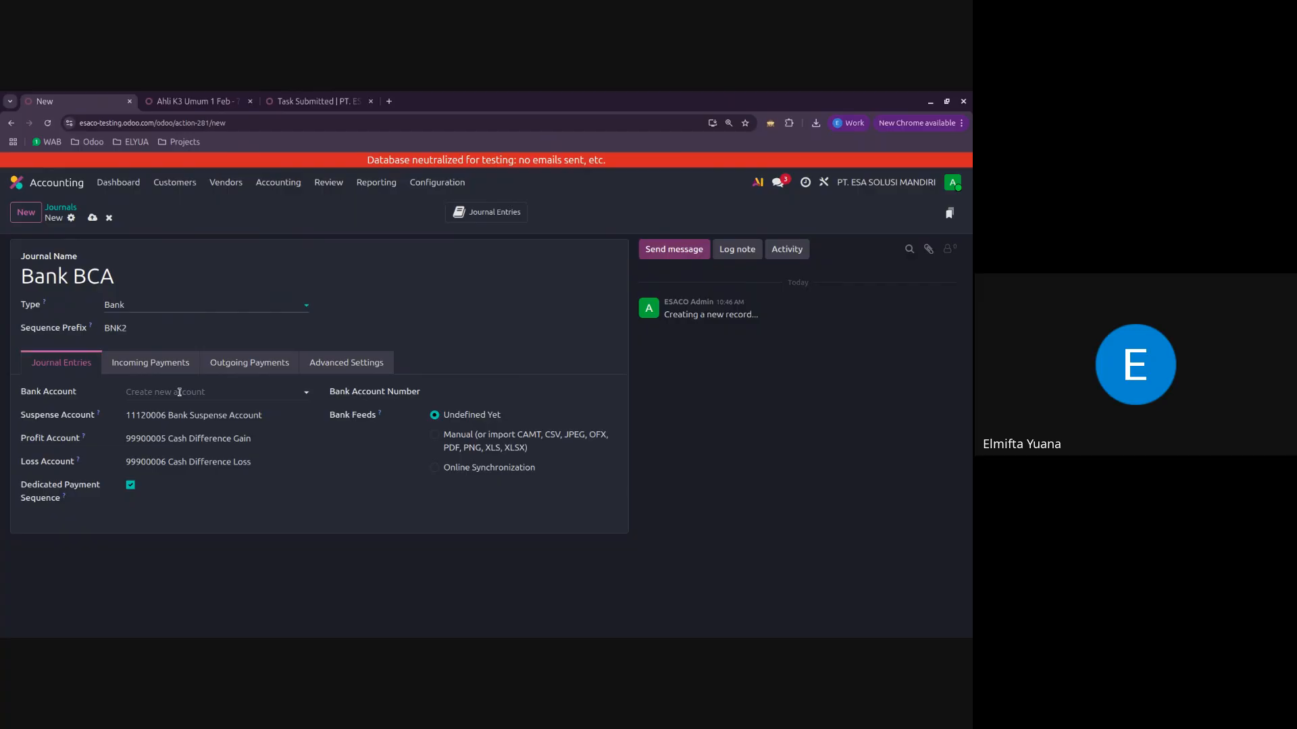
left_click(215, 392)
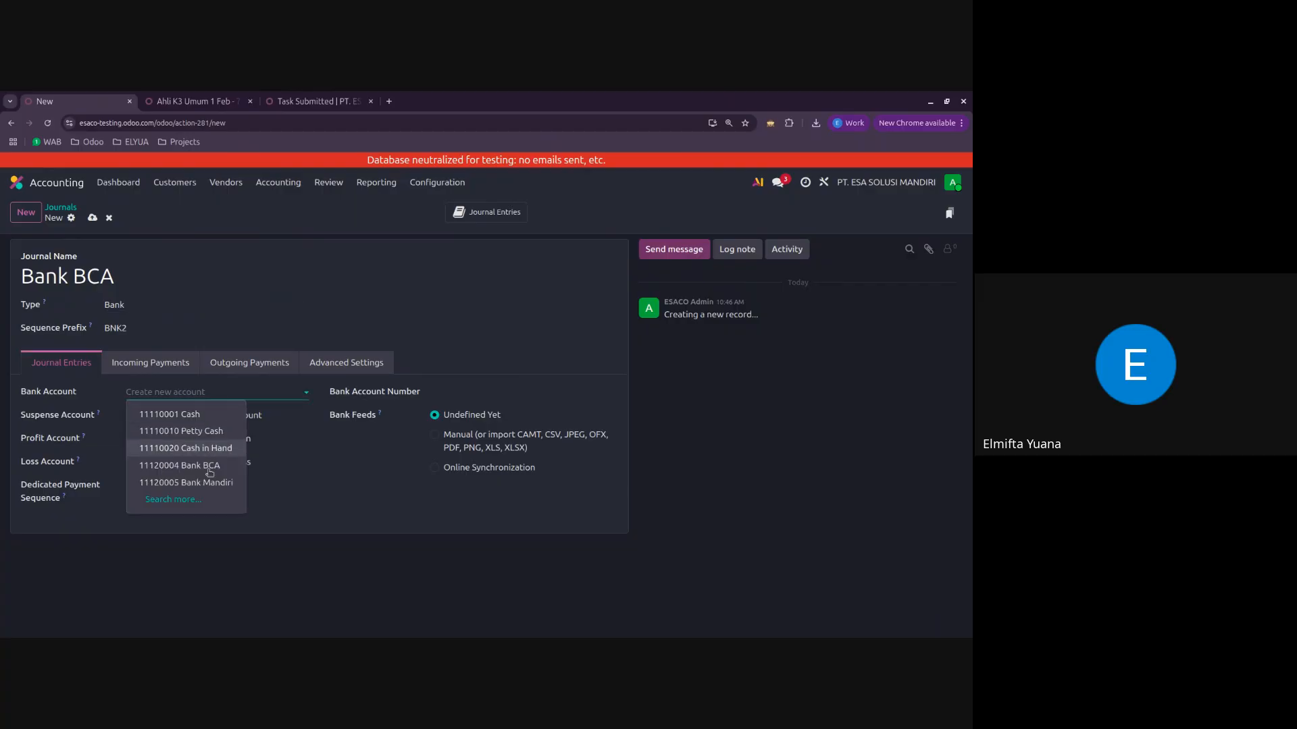
left_click(214, 468)
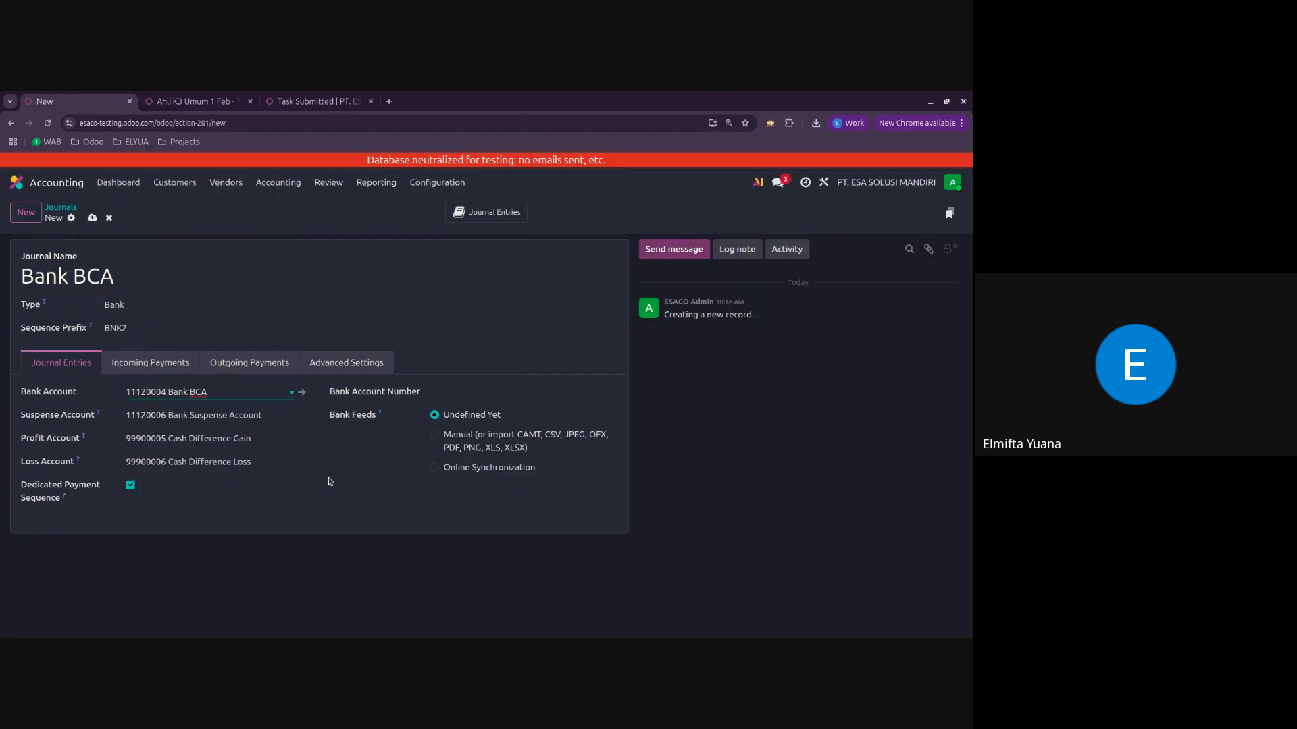
left_click(331, 482)
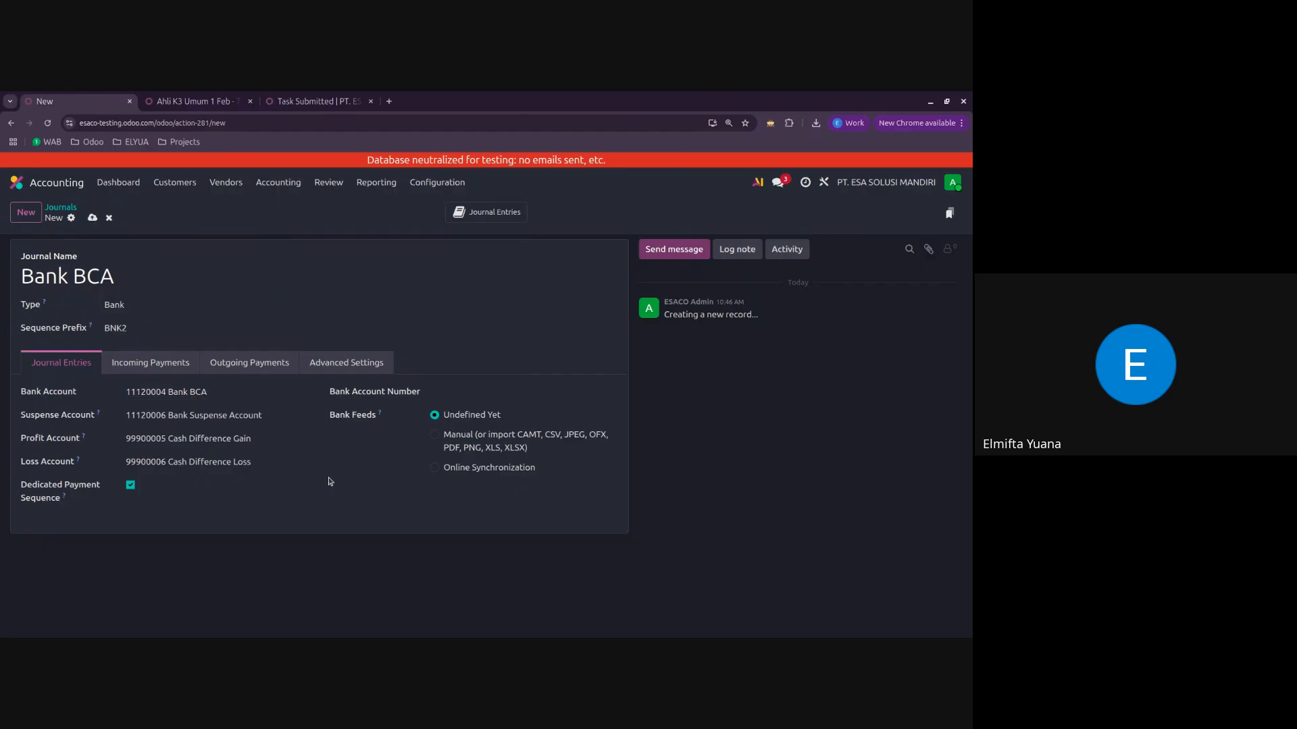
left_click(92, 217)
left_click(68, 208)
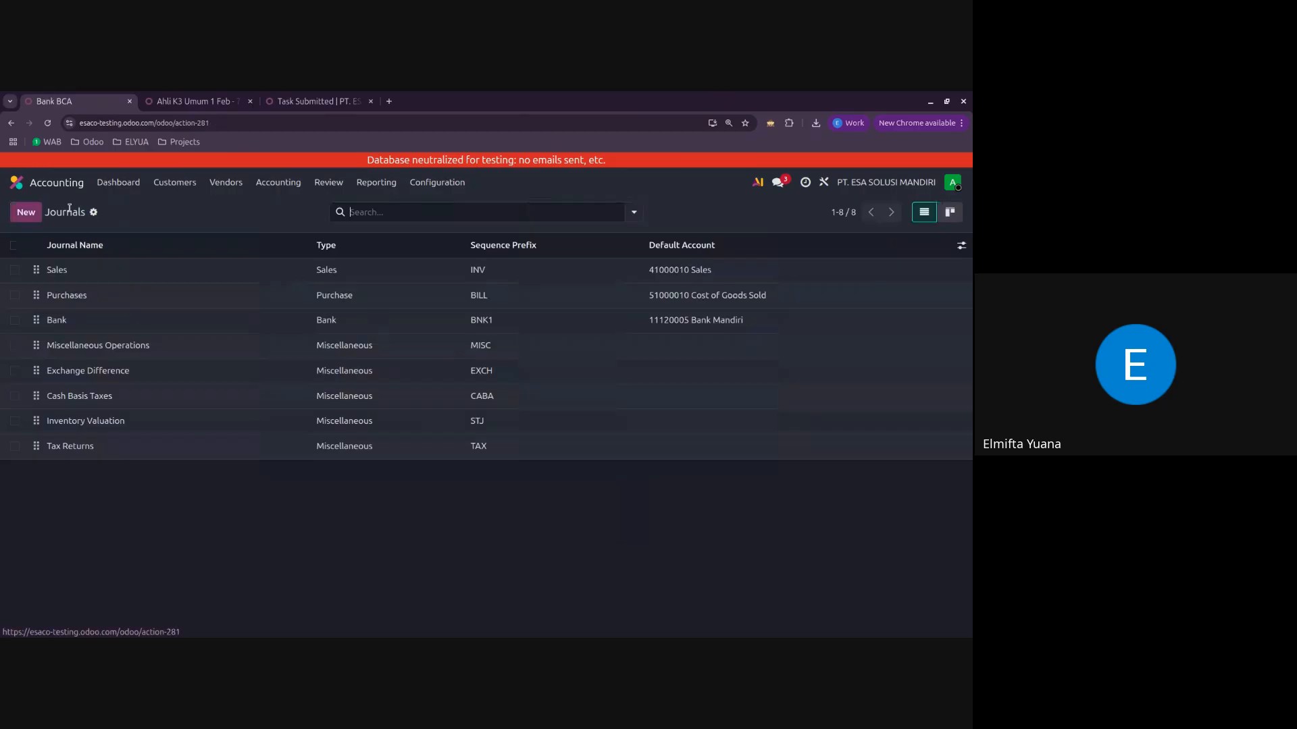
left_click(15, 320)
left_click(15, 471)
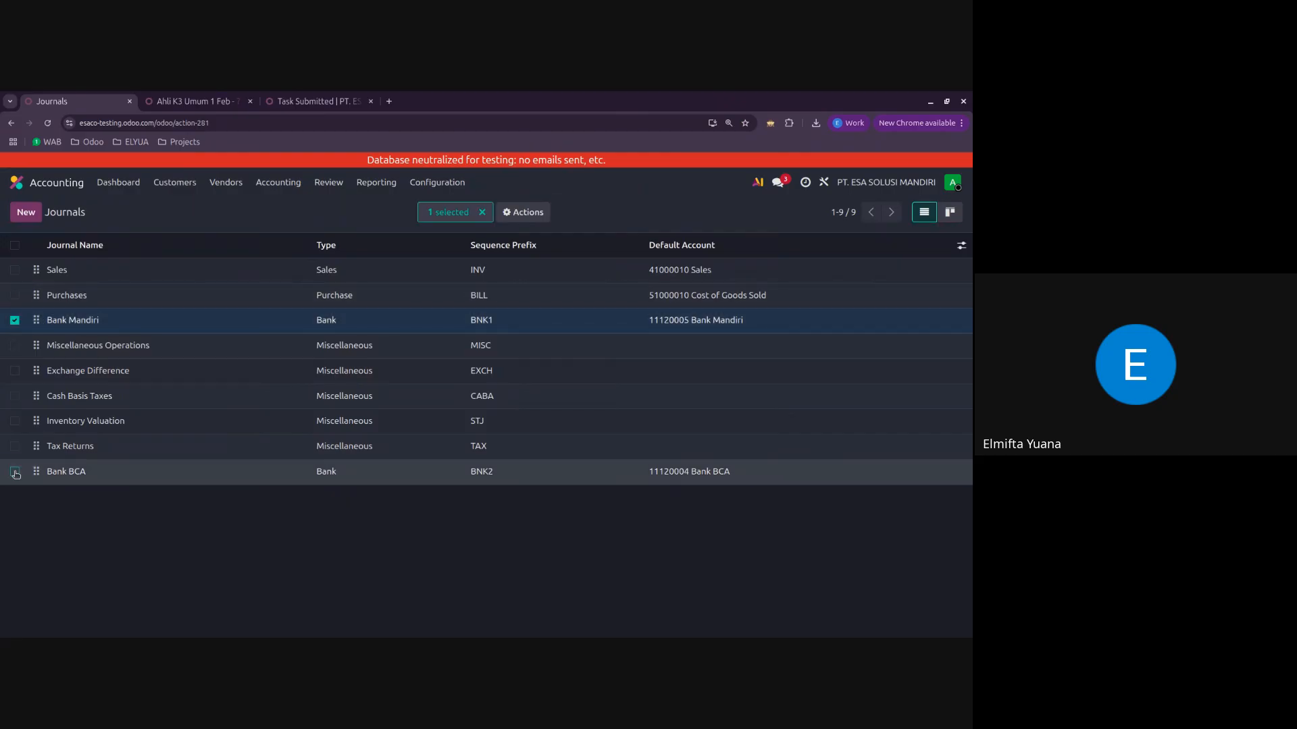
left_click(15, 397)
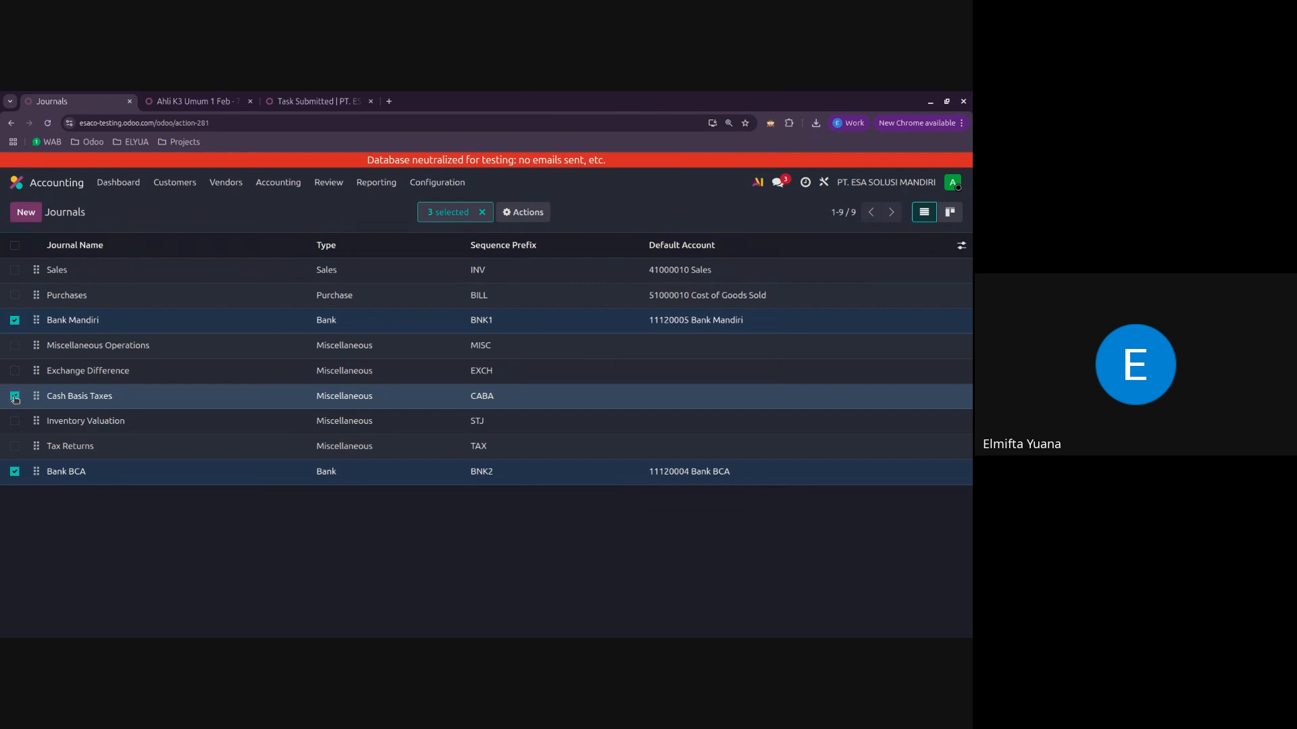
left_click(15, 397)
left_click(14, 320)
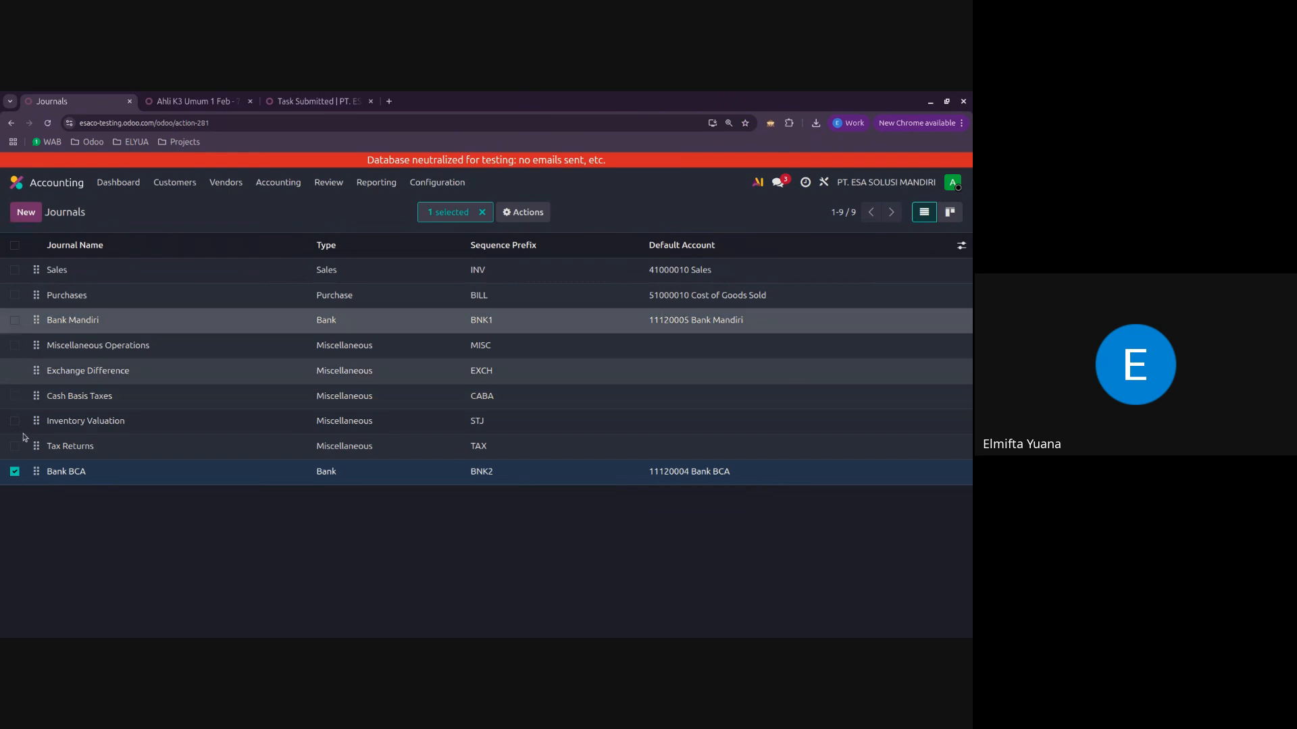
left_click(15, 471)
Step: Open the Bank BCA journal and examine its incoming and outgoing payment methods and its journal entry accounts
left_click(147, 469)
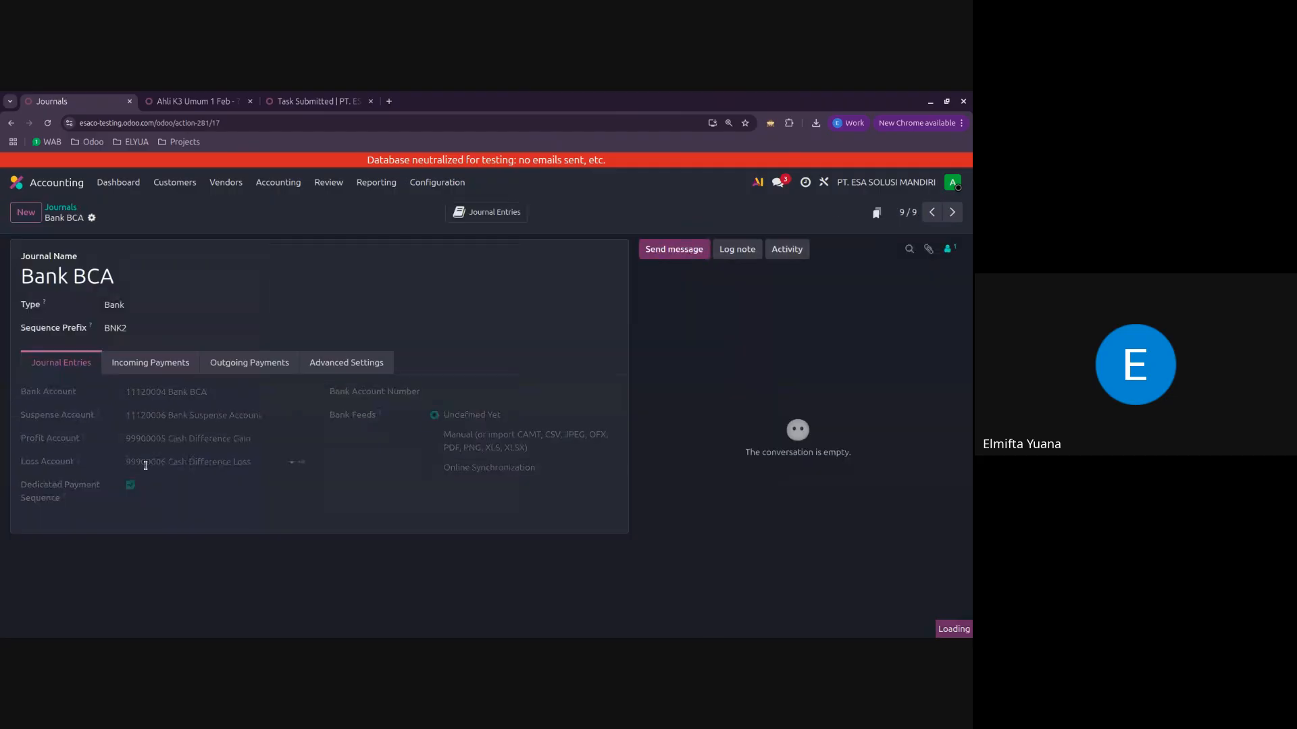
left_click(152, 362)
left_click(268, 360)
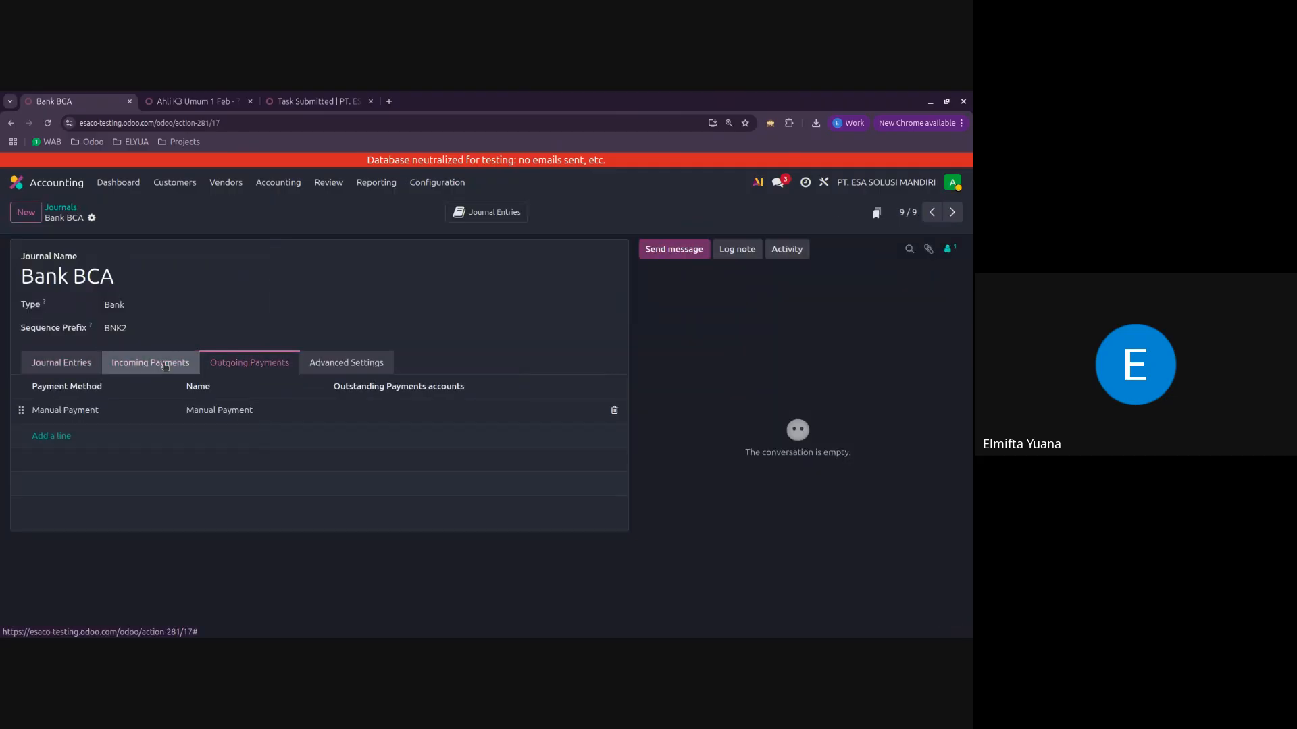
left_click(168, 364)
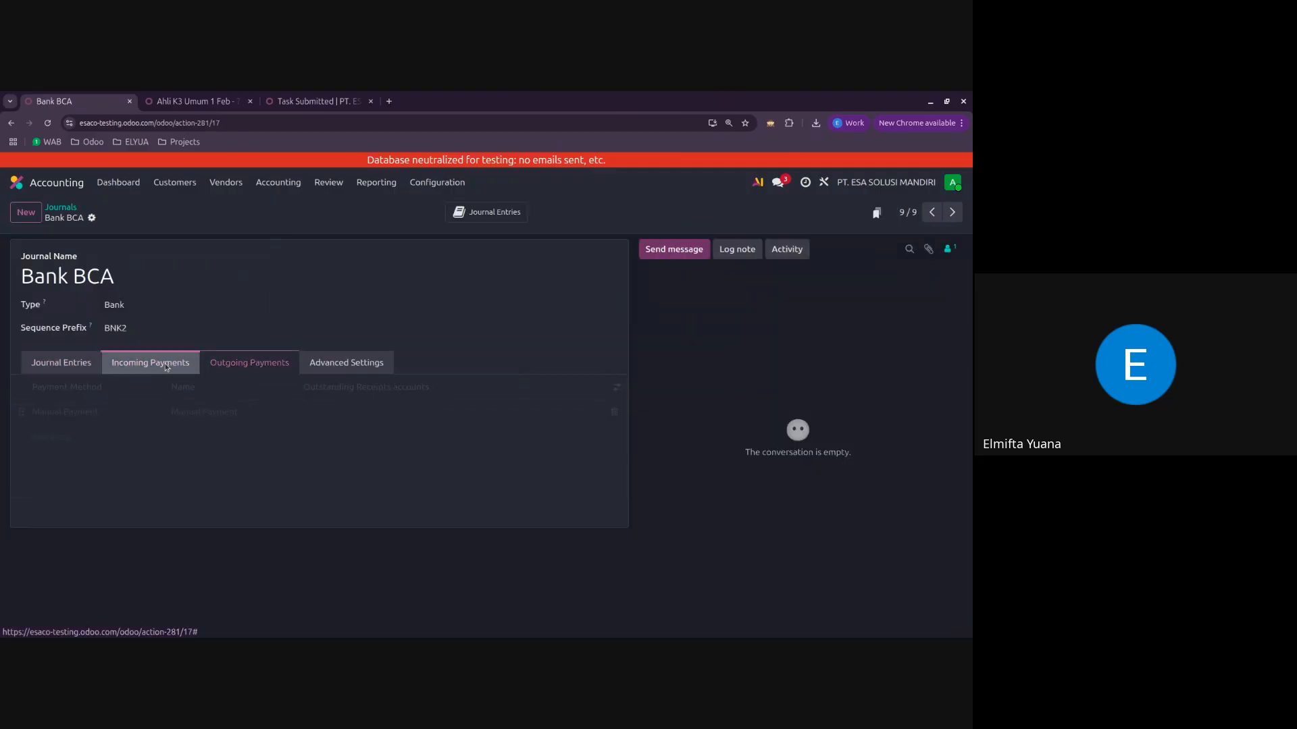
left_click(275, 366)
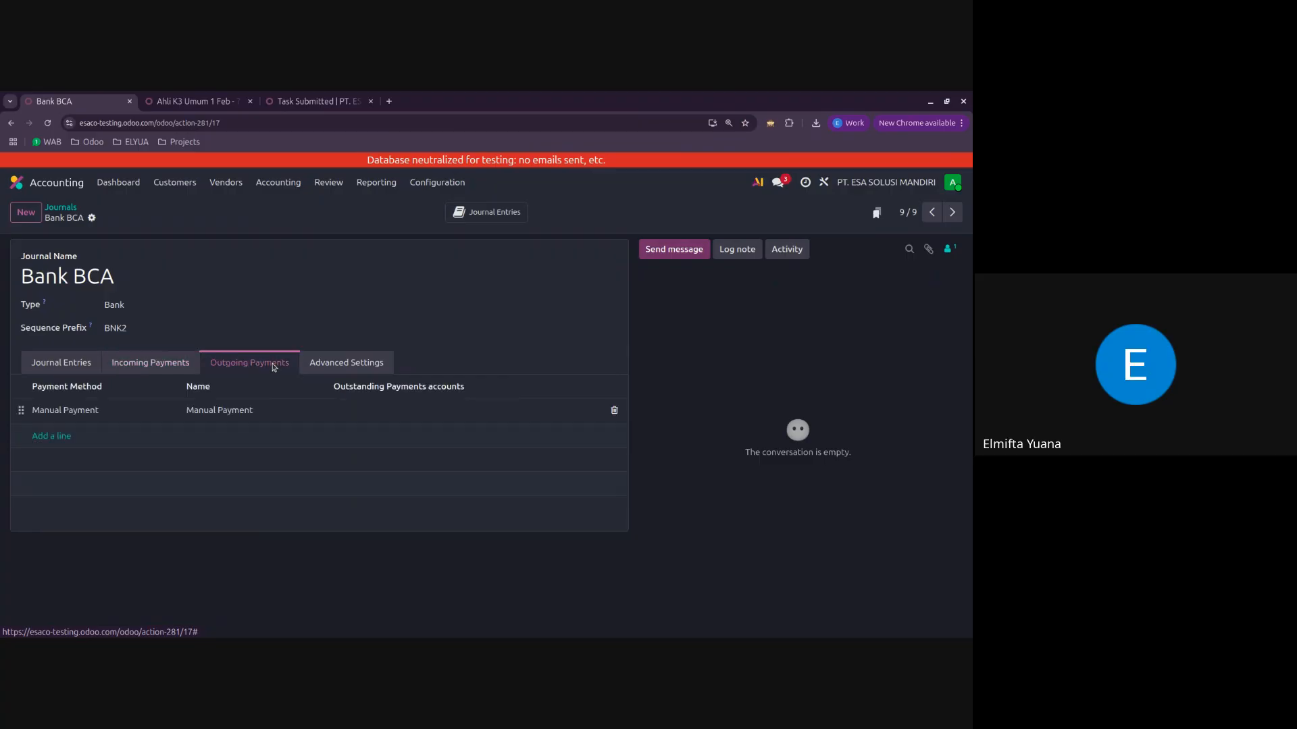
left_click(139, 363)
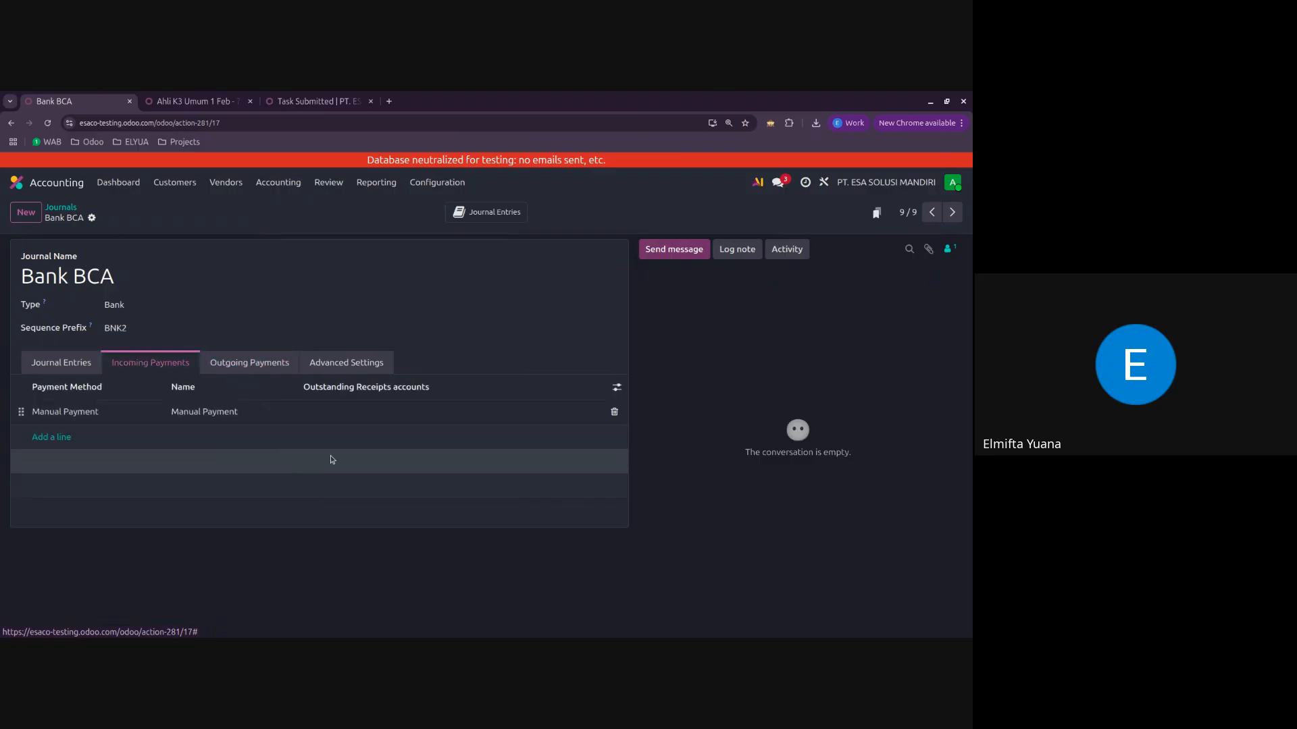
left_click(363, 416)
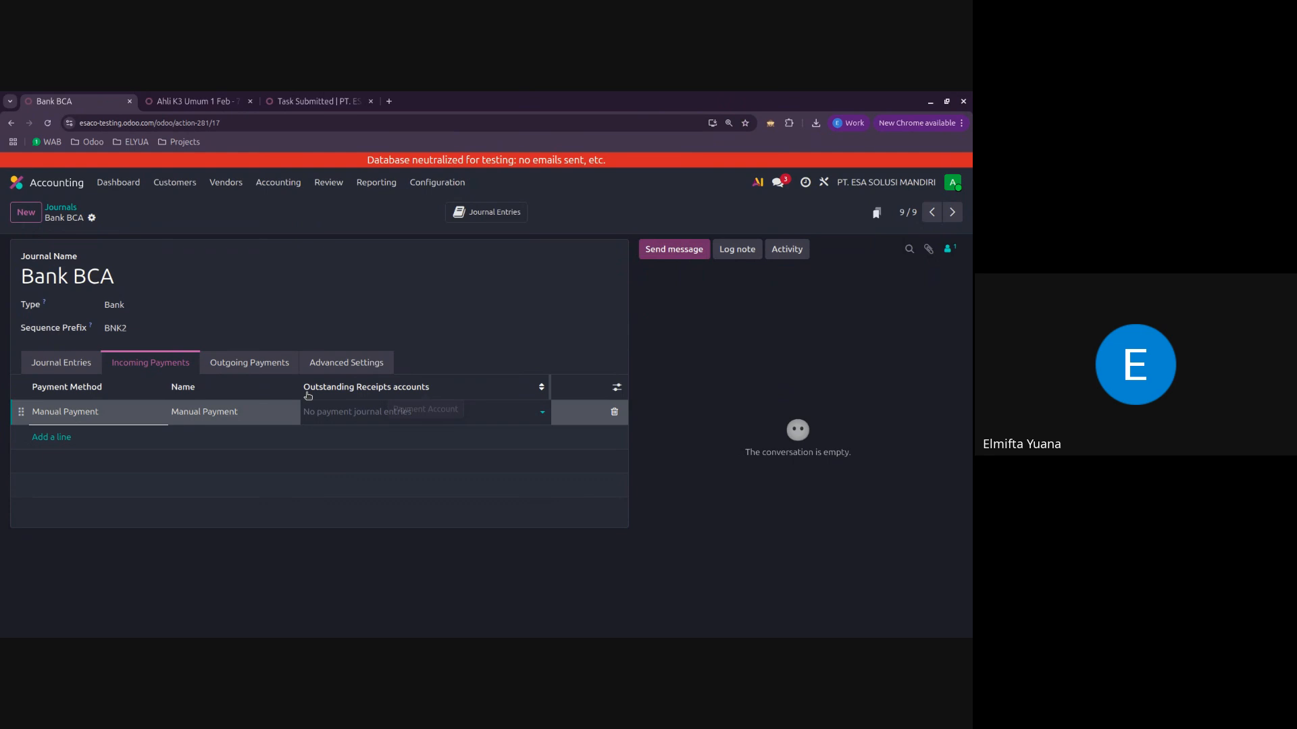
left_click(367, 411)
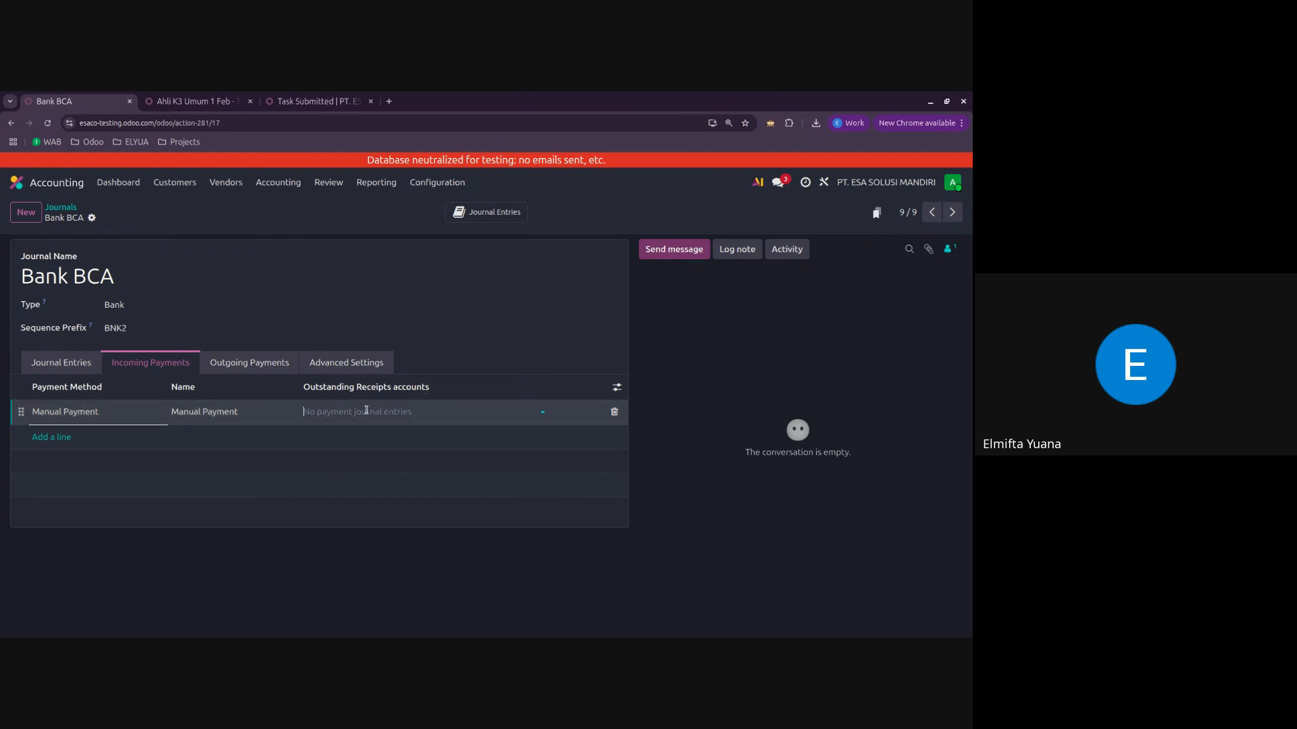
left_click(60, 363)
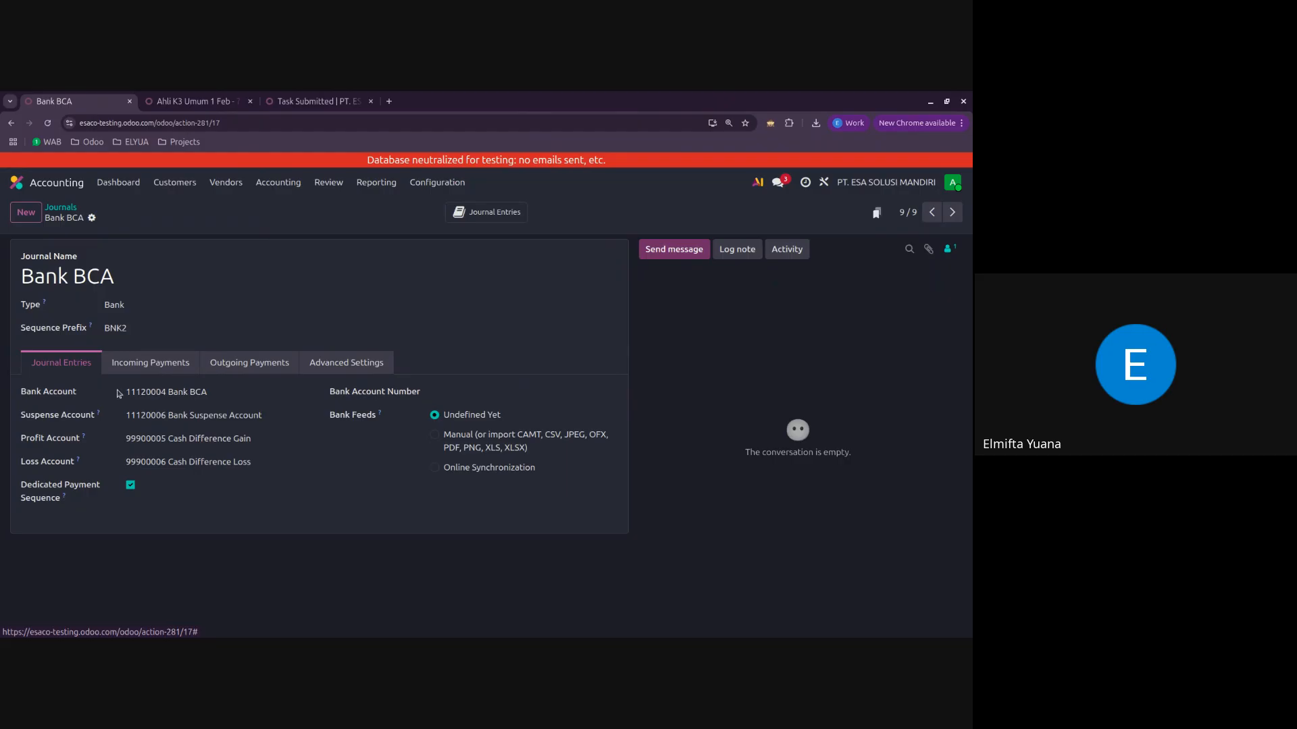
Step: Set the outstanding receipts account of the journal's incoming Manual Payment method to Bank BCA
left_click(150, 363)
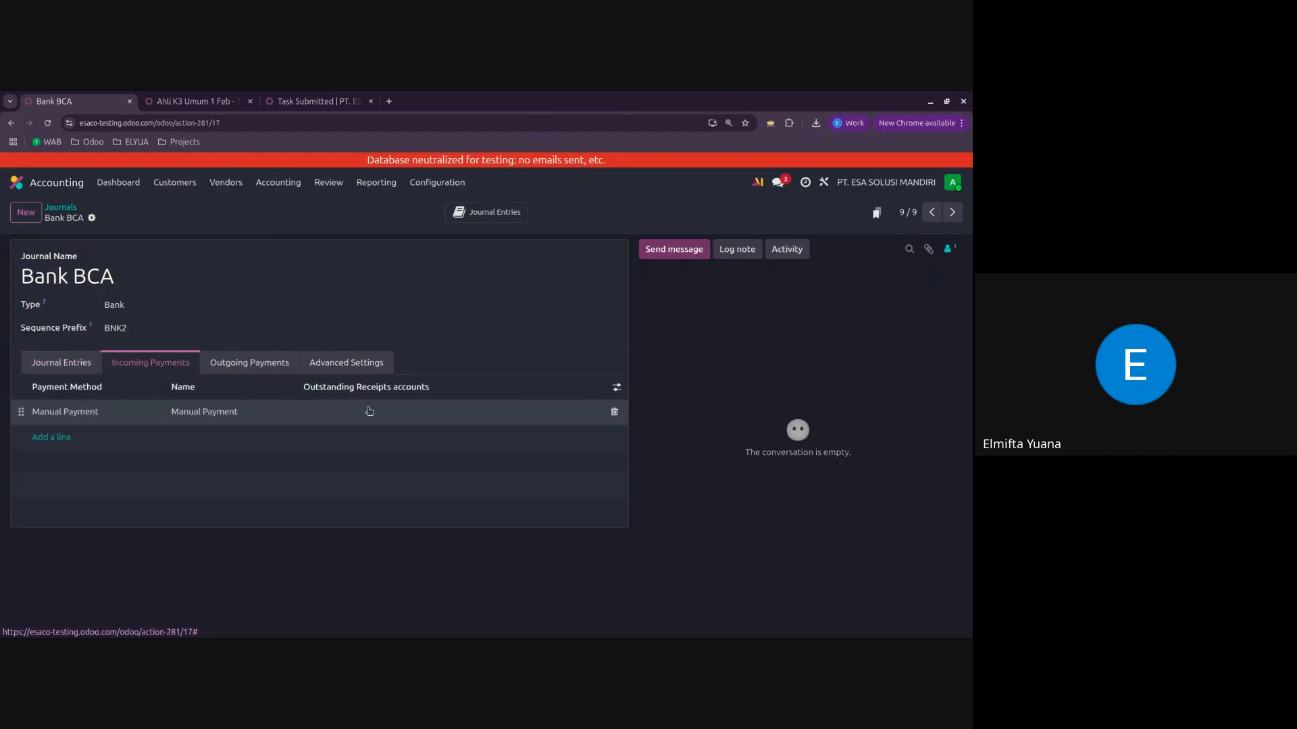
left_click(370, 412)
type("bca")
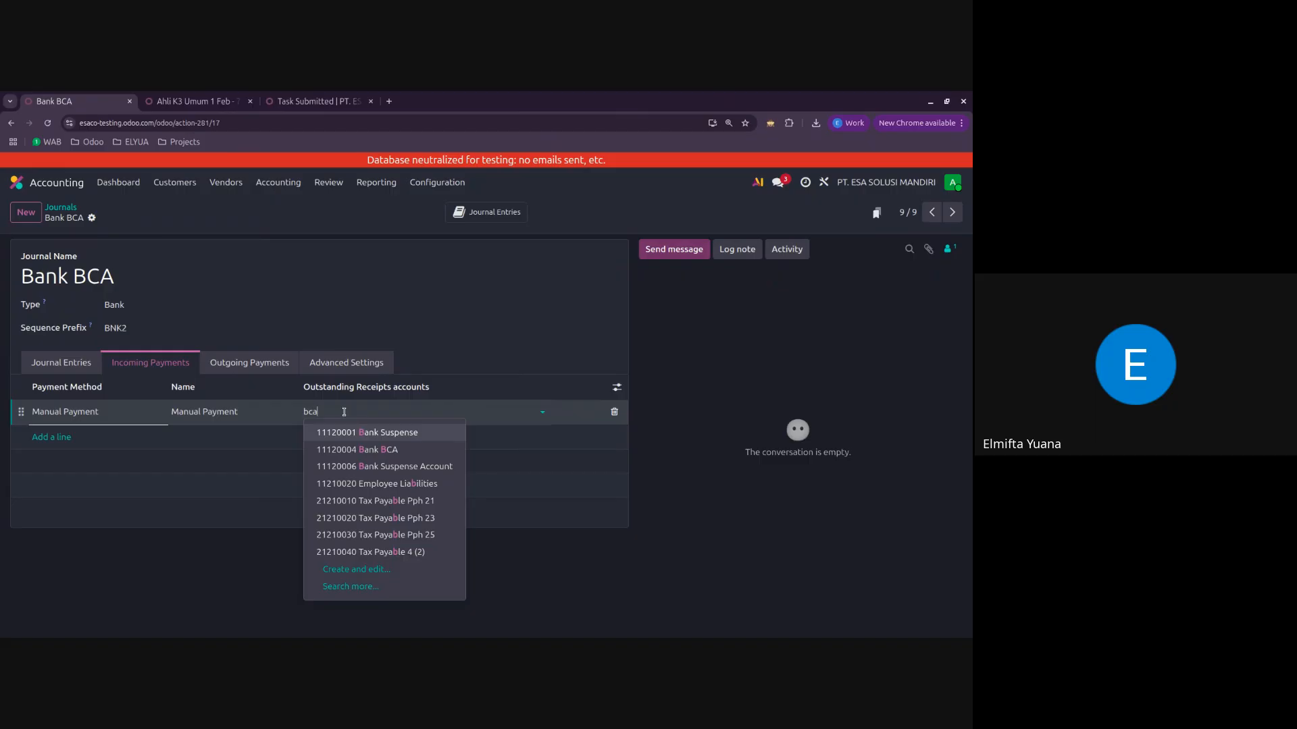
left_click(358, 433)
Step: Set the outstanding payments account of the outgoing Manual Payment method to Bank BCA, save the journal and return to the journals list
left_click(249, 363)
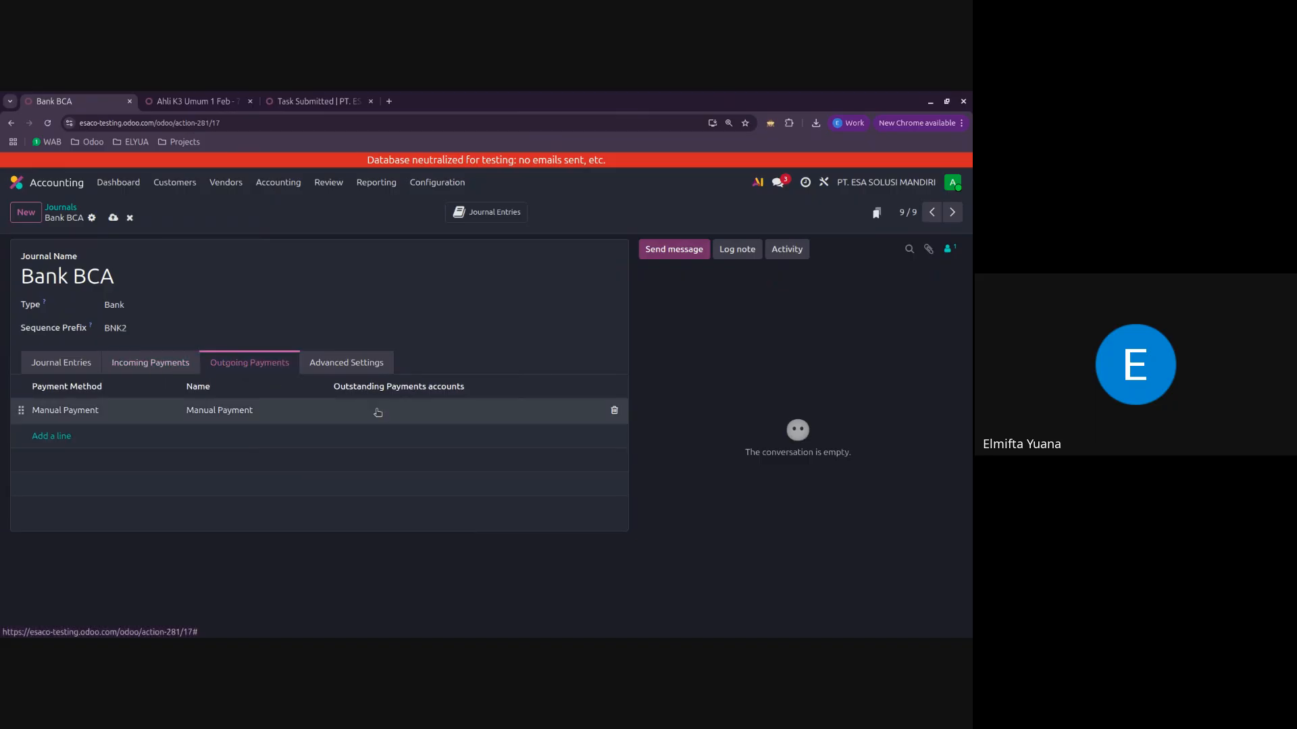
left_click(377, 412)
type("bca")
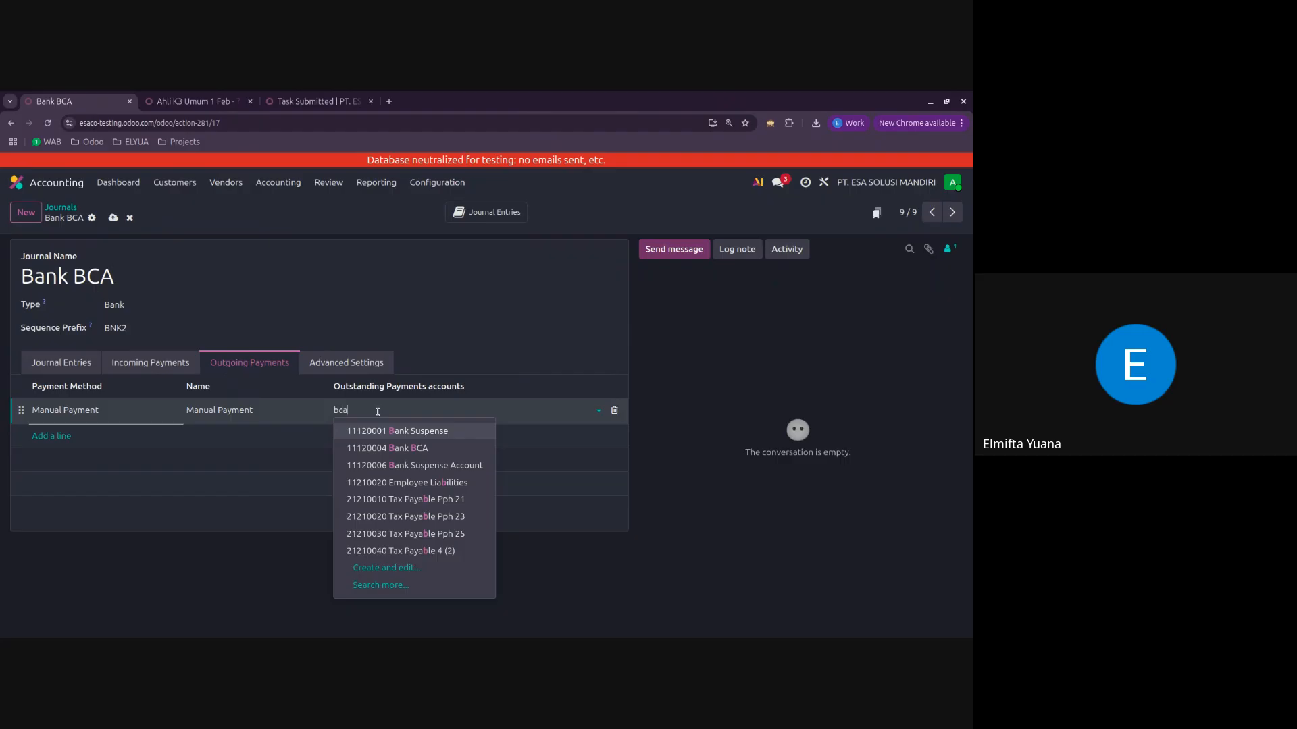
left_click(368, 430)
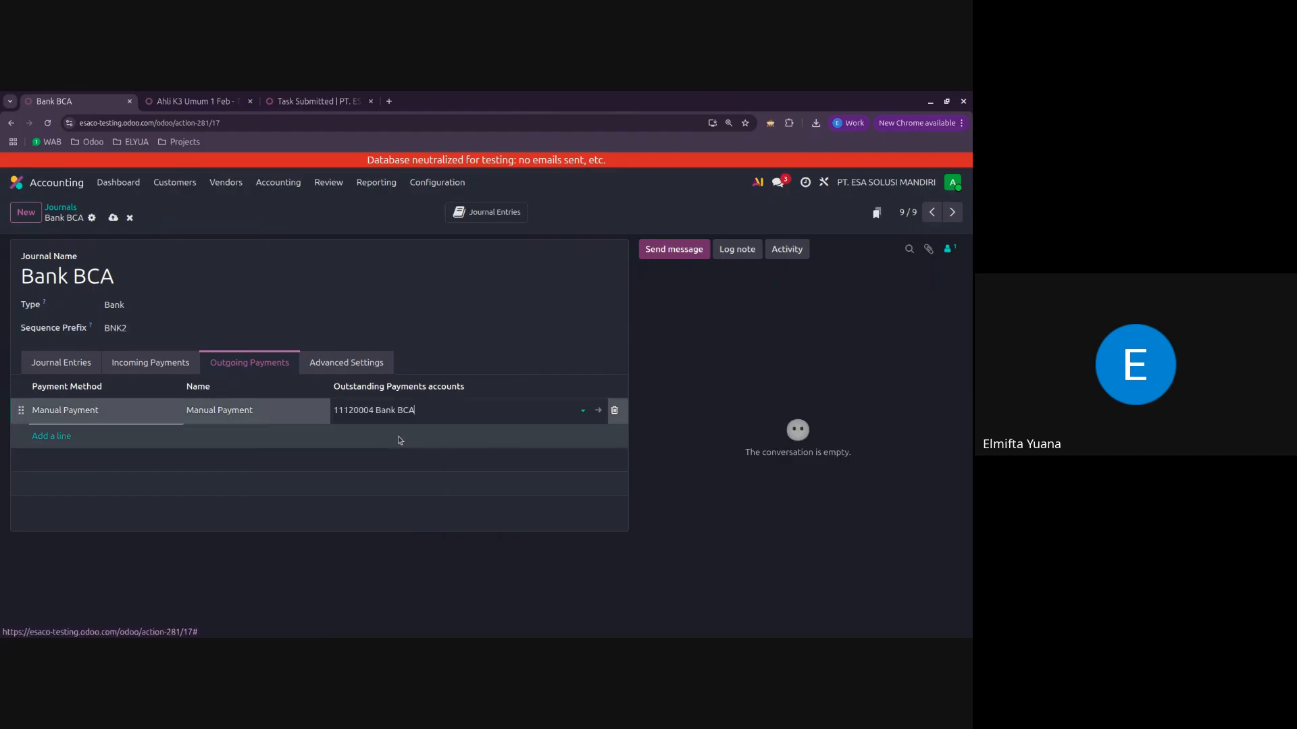
left_click(113, 218)
left_click(65, 208)
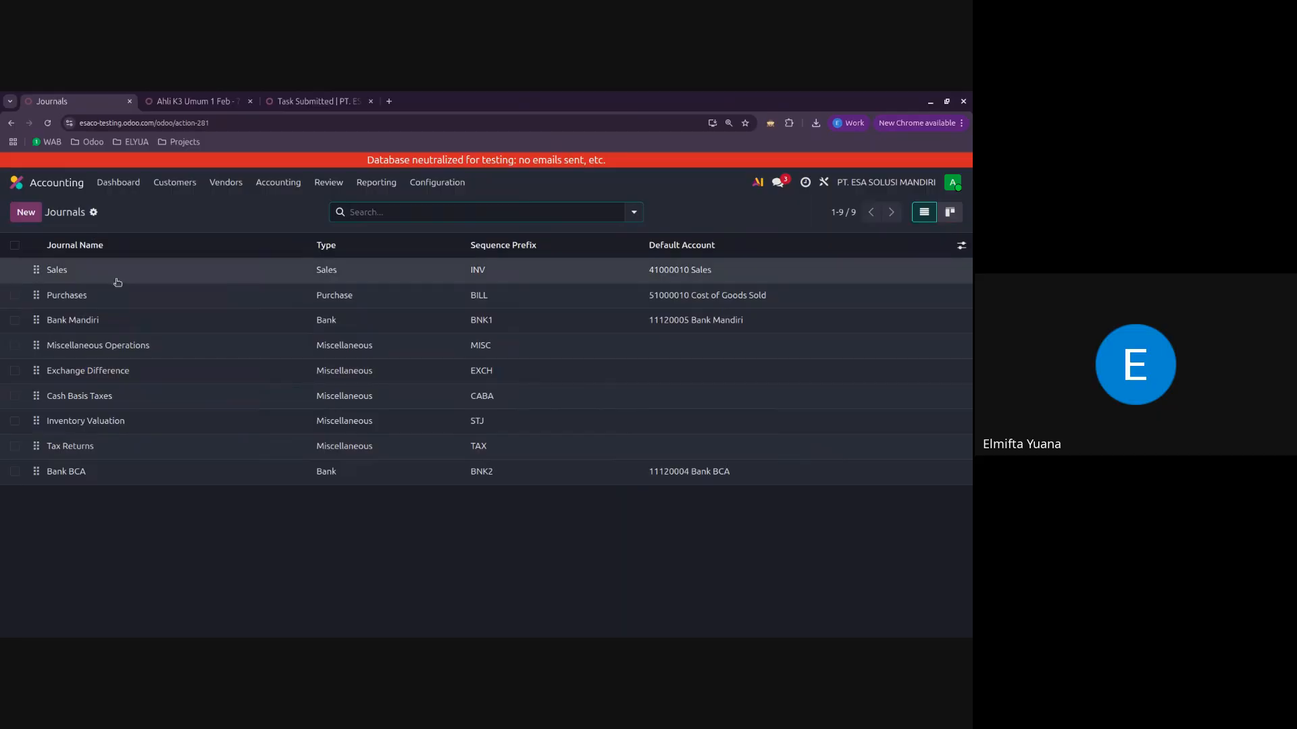
Step: Open the Bank Mandiri journal and set the incoming Manual Payment method's outstanding receipts account to 11120002 Outstanding Receipts
left_click(143, 321)
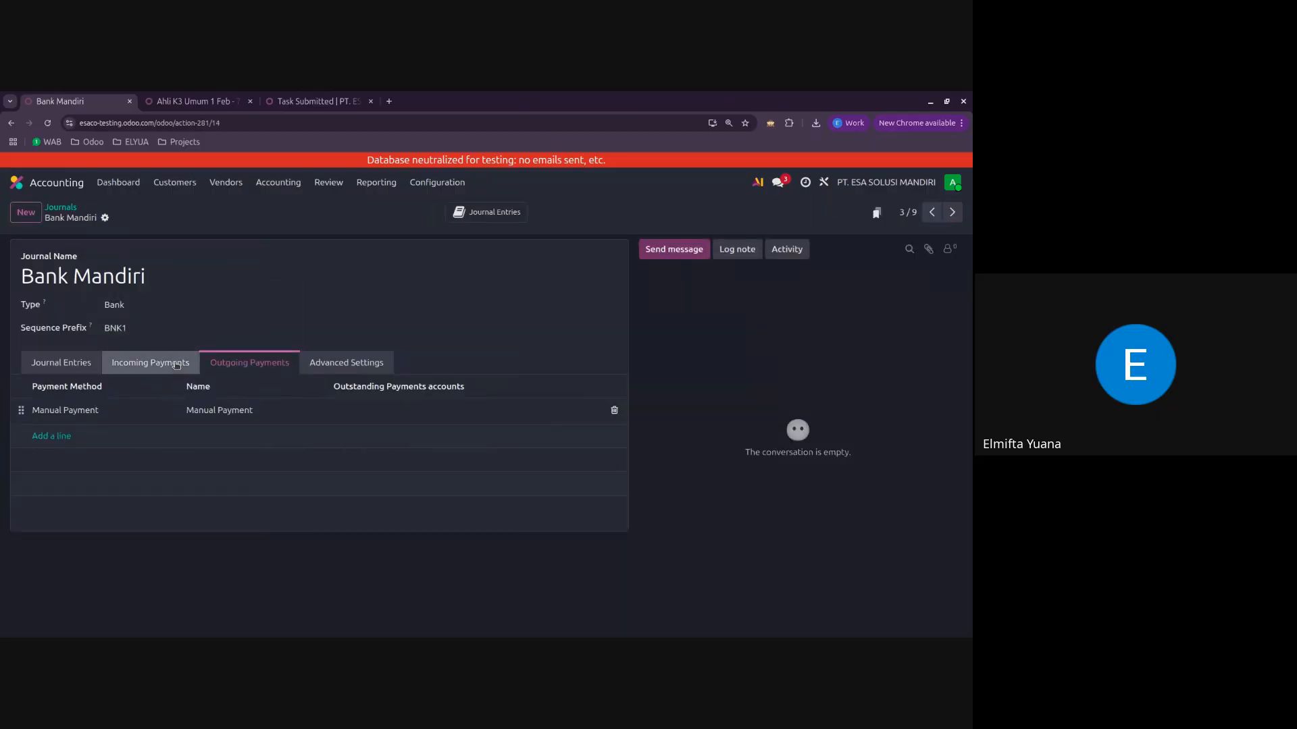
left_click(150, 363)
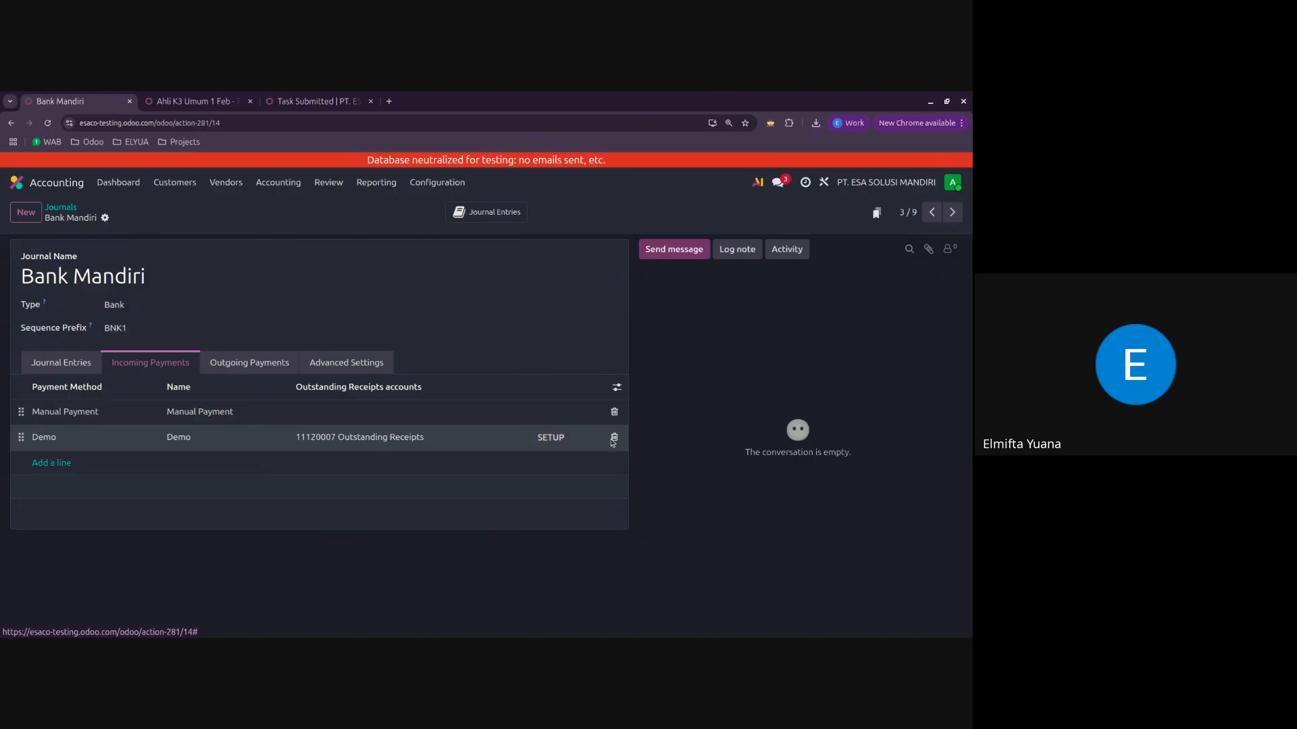
left_click(358, 413)
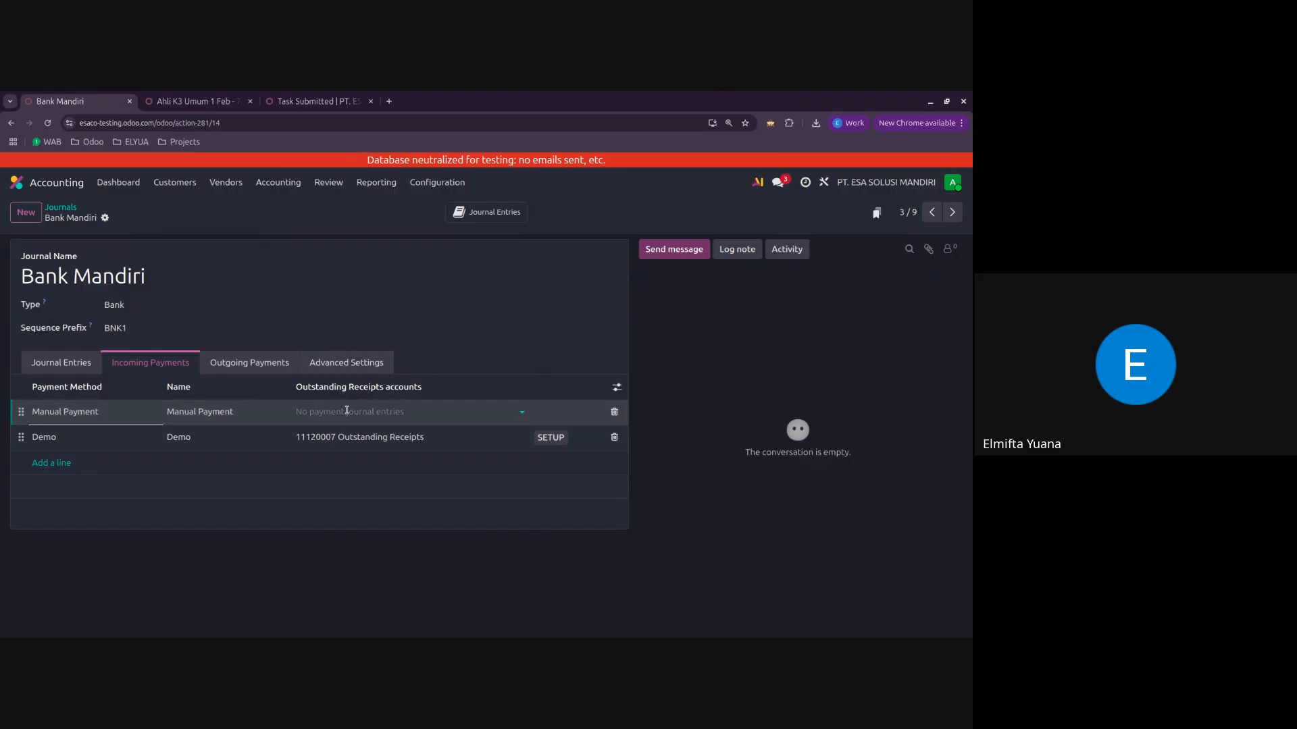
type("outstand")
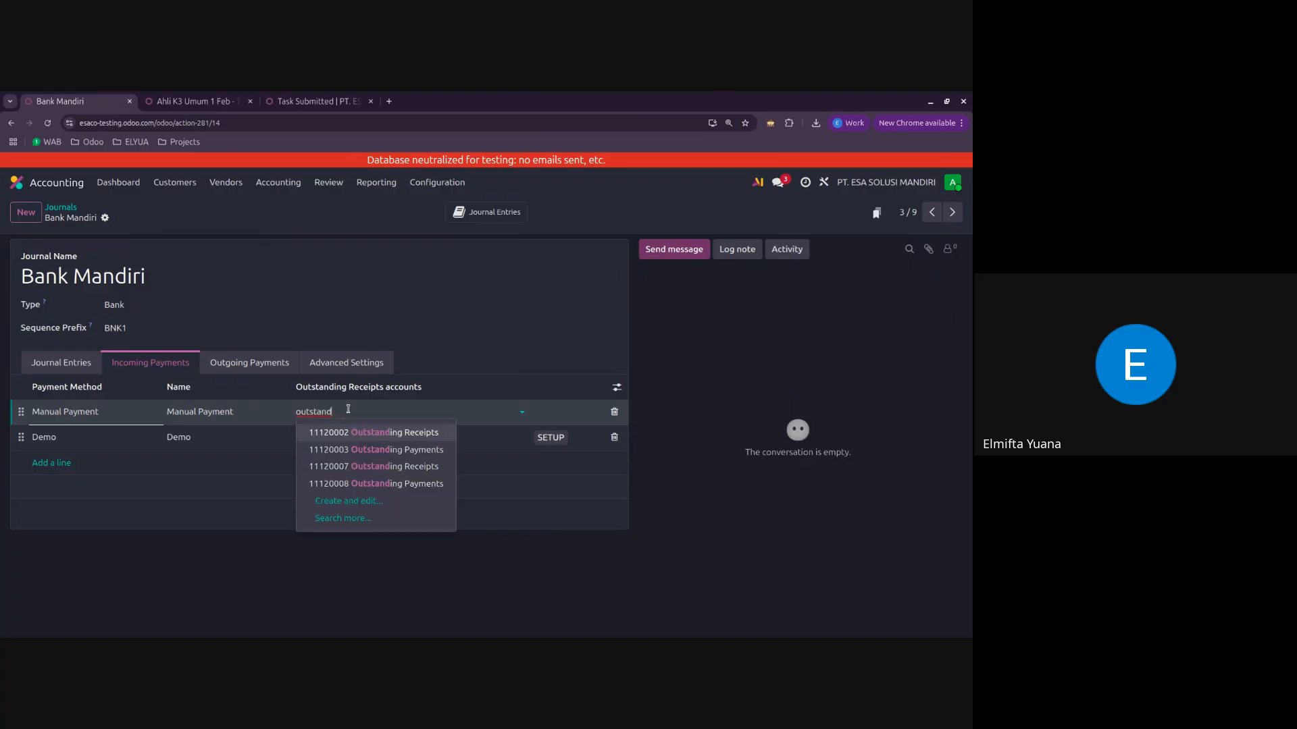
left_click(374, 432)
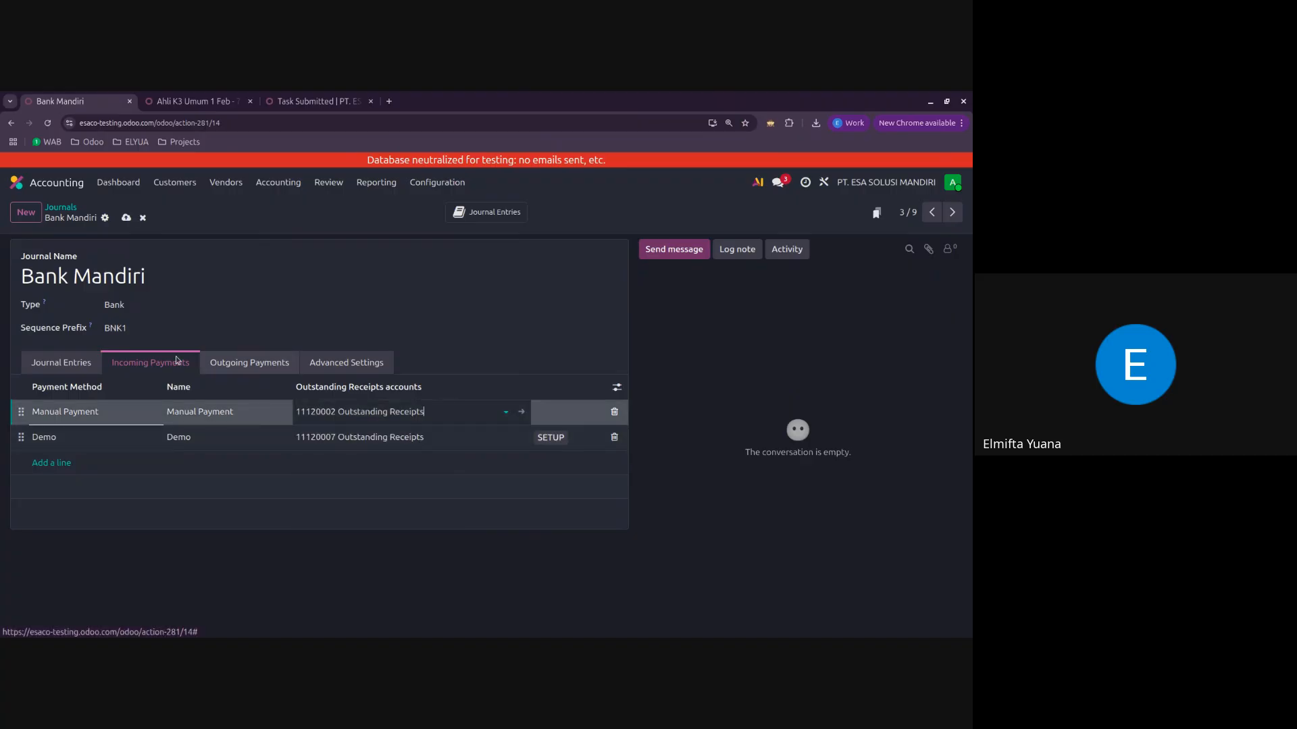
Step: Set the outgoing Manual Payment method's account to 11120003 Outstanding Payments, save the Bank Mandiri journal and return to the journals list
left_click(238, 362)
left_click(391, 411)
type("out")
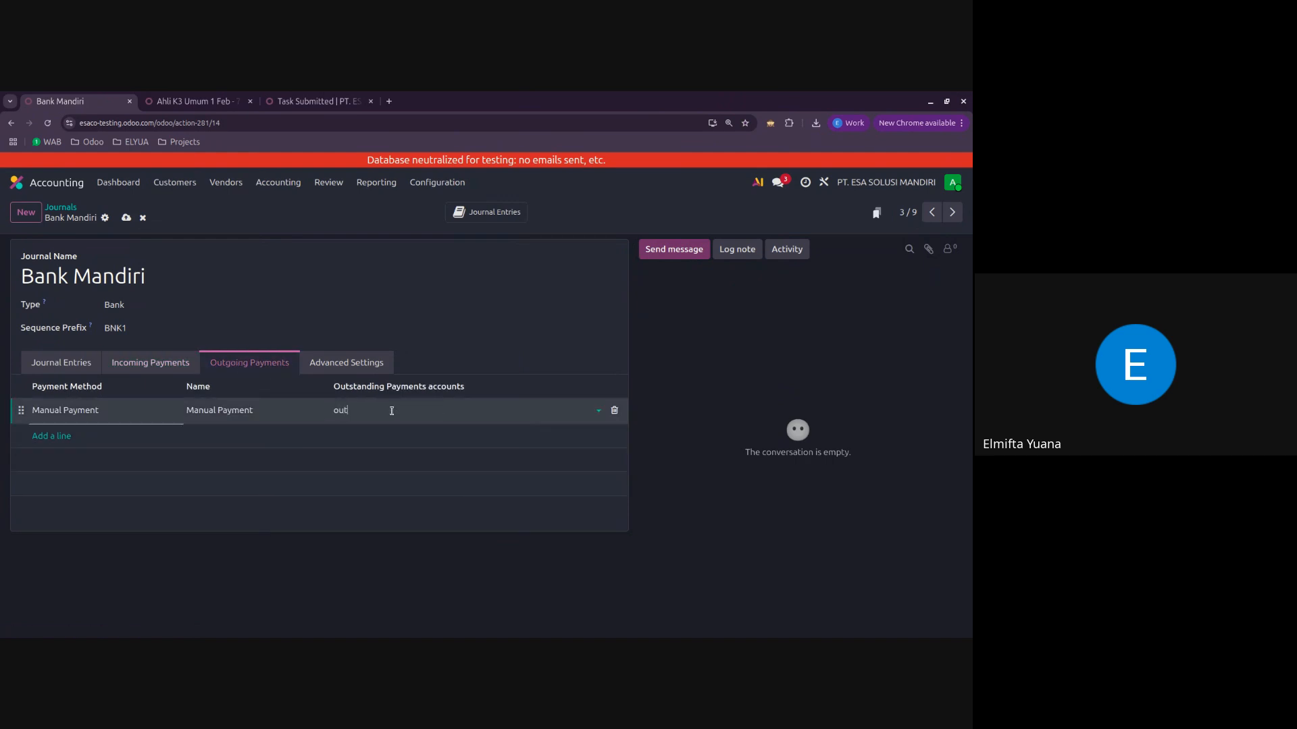
type("stand")
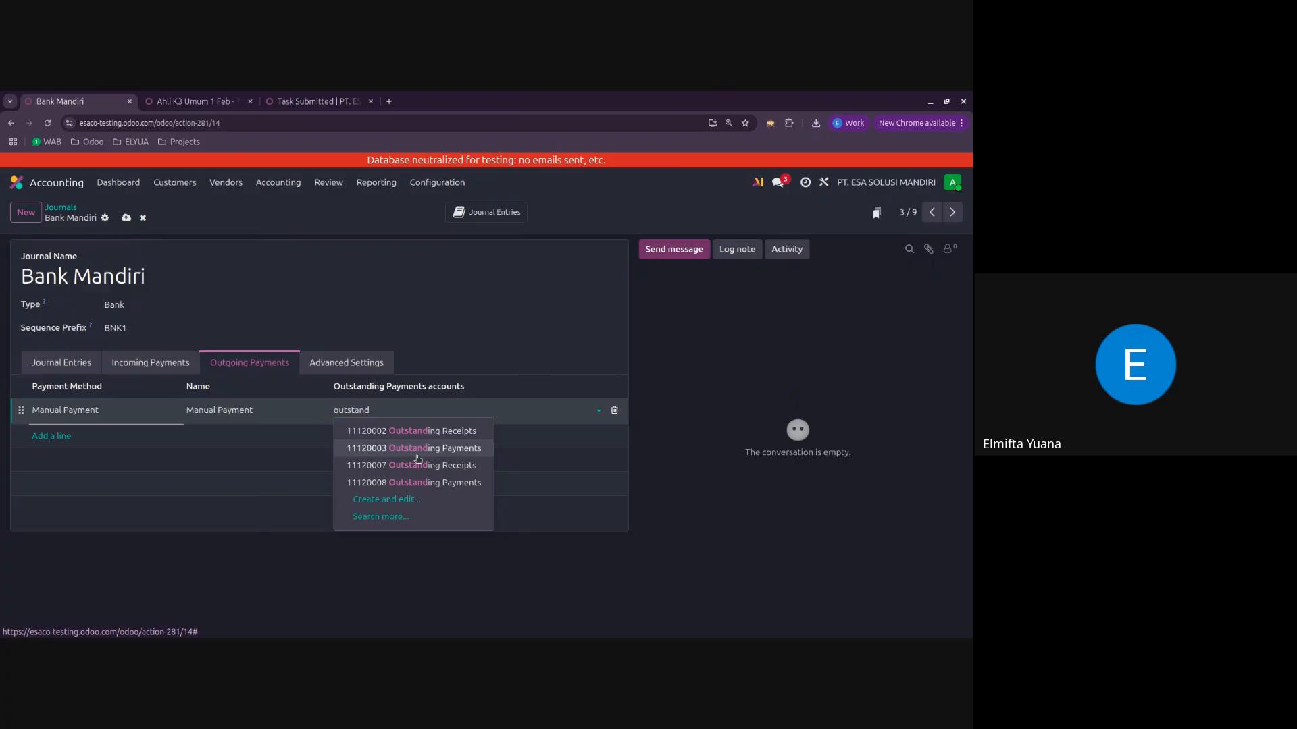
left_click(412, 448)
left_click(125, 219)
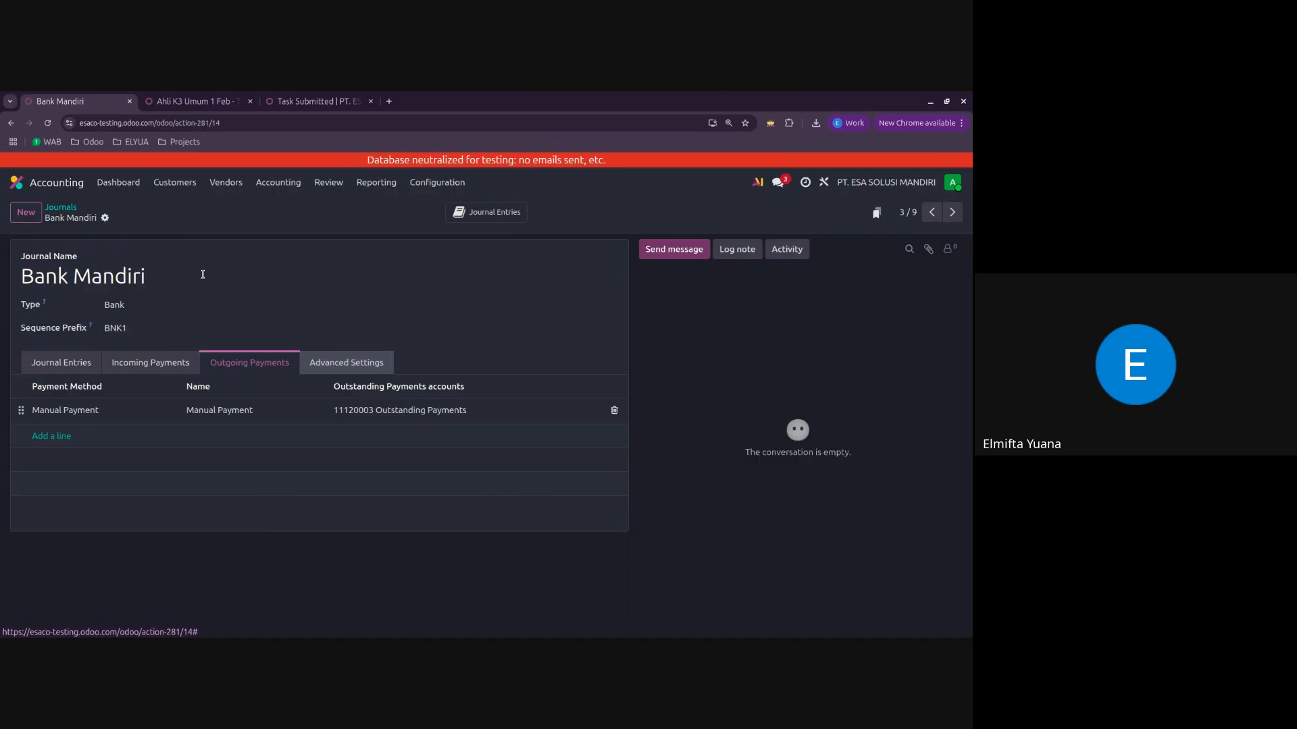
left_click(61, 207)
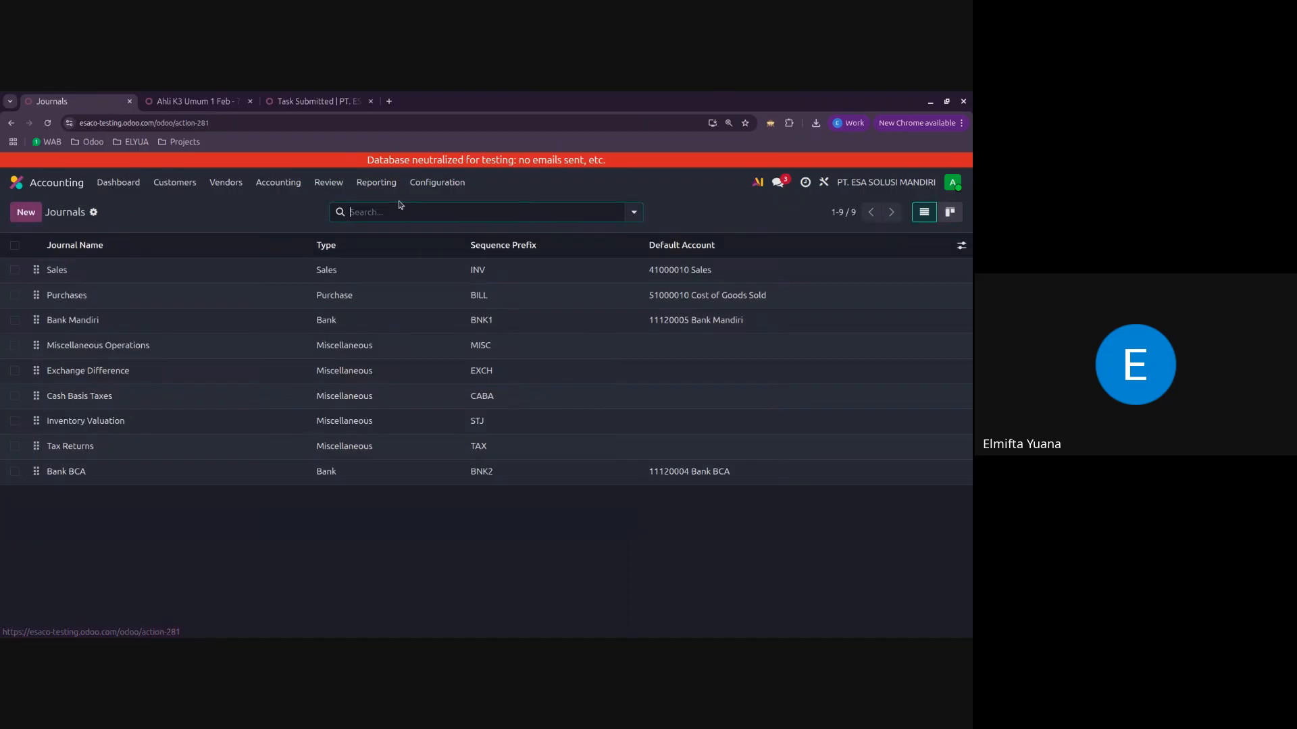
Step: Review the list of configured taxes and open the 12% (Non-Luxury Good) sales tax
left_click(460, 185)
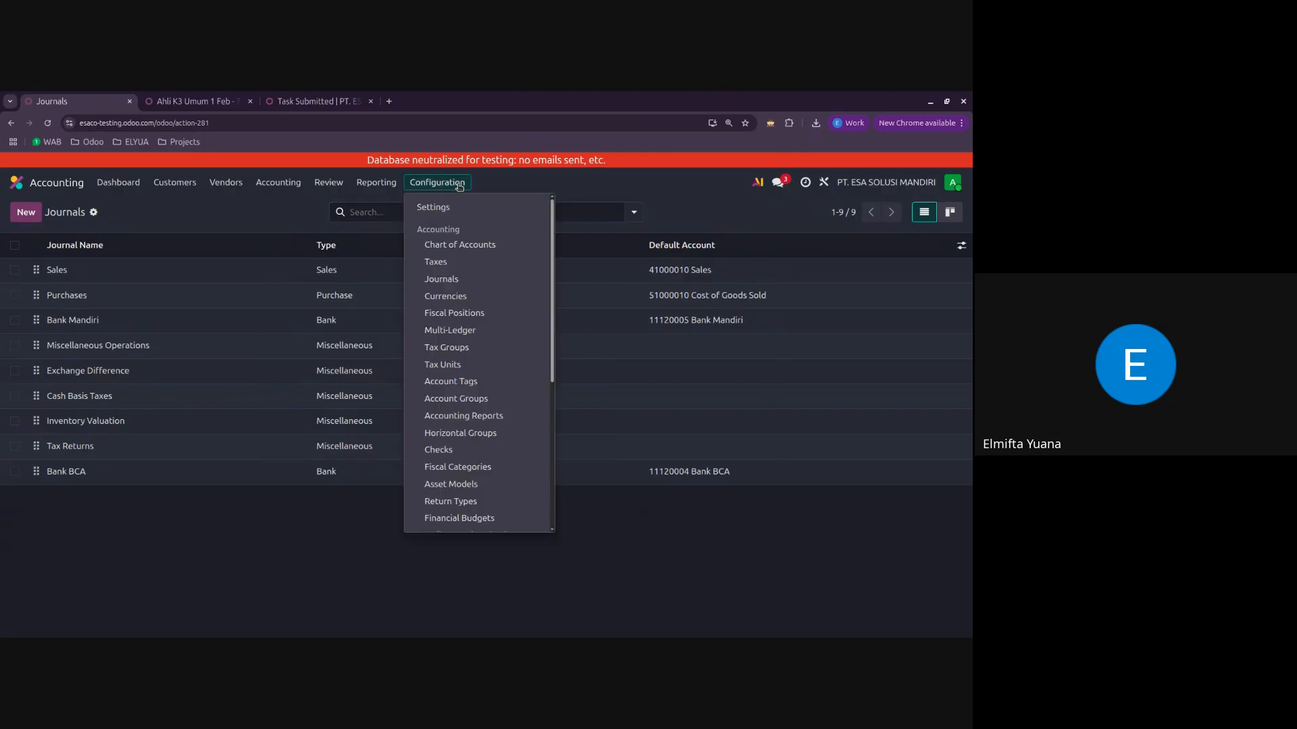
left_click(435, 262)
scroll(257, 466, "down", 2)
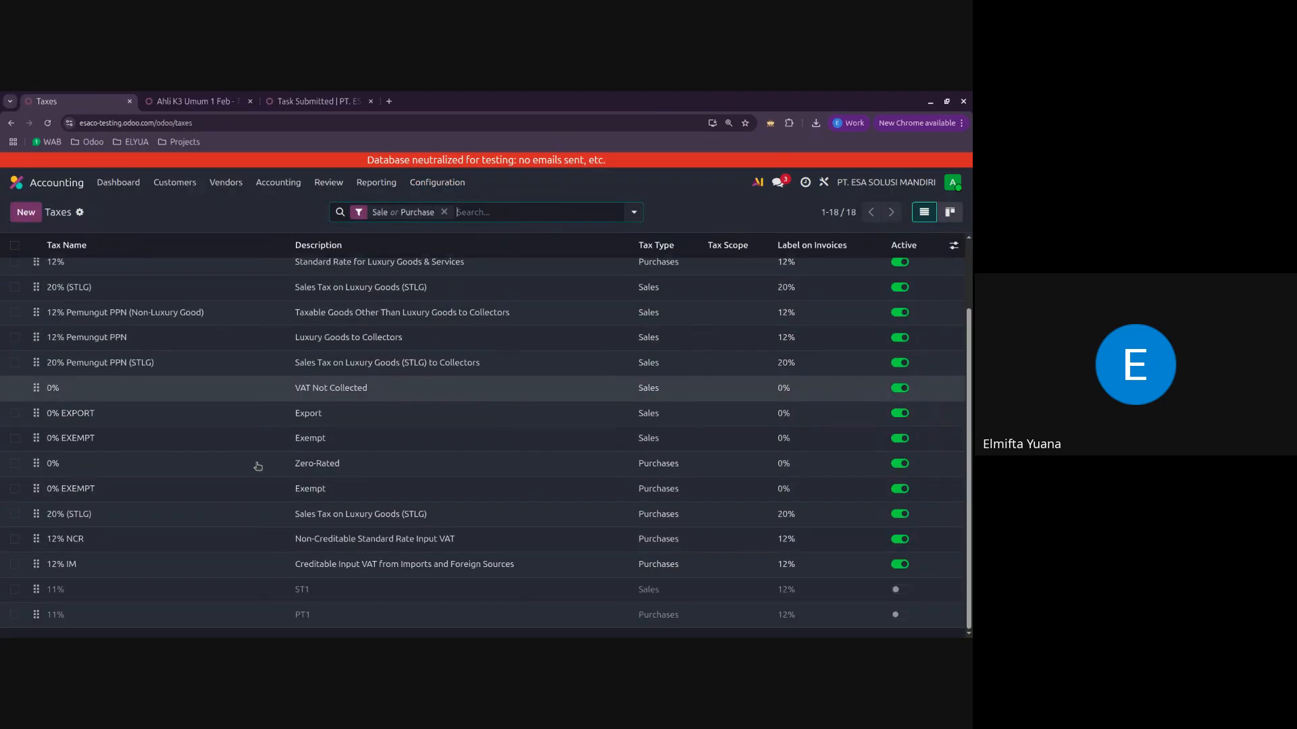
scroll(225, 593, "up", 2)
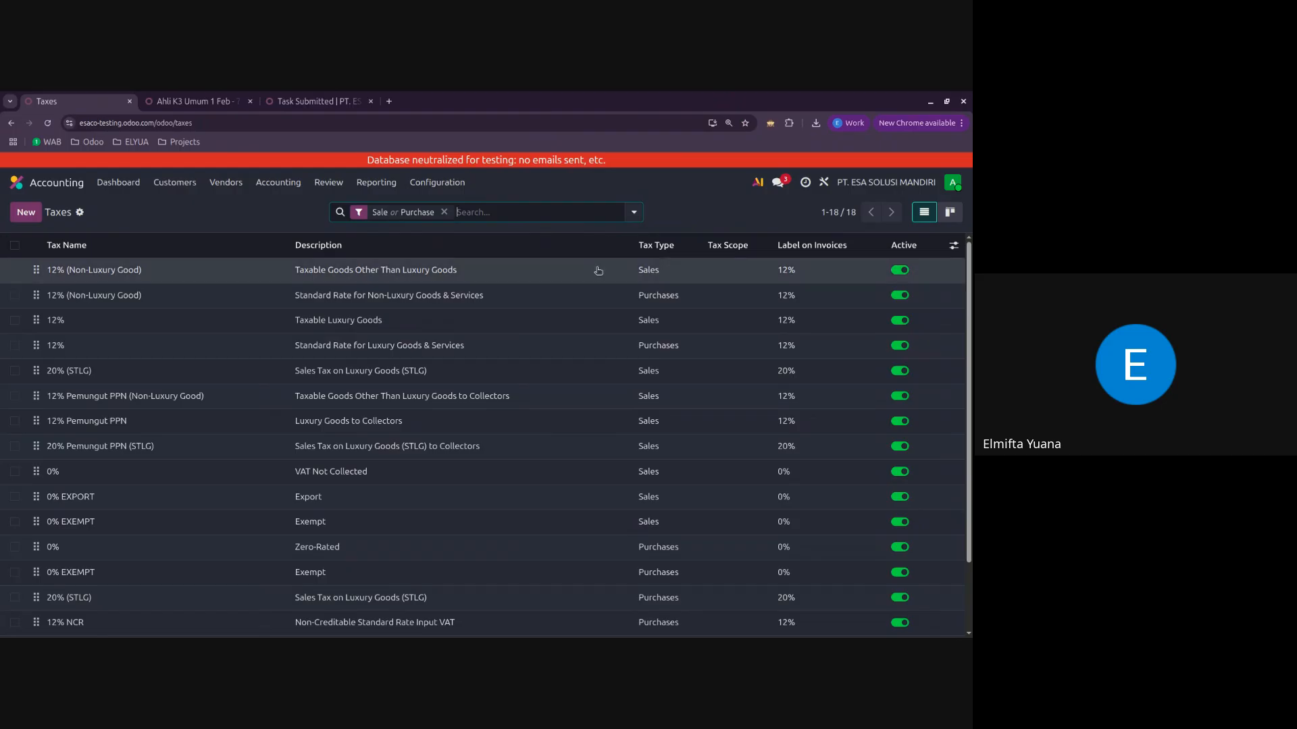
left_click(682, 277)
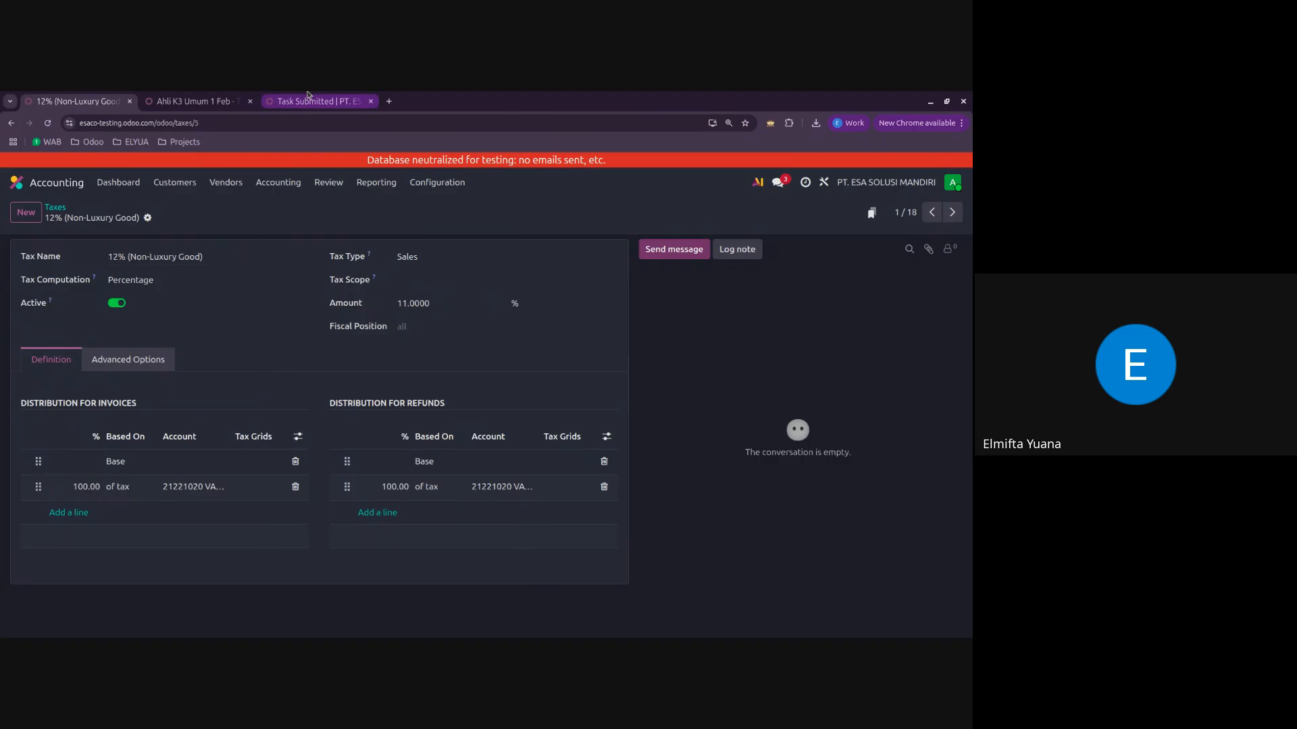
Step: Duplicate the tax page in a second browser tab and start a new quotation in the Sales app there
left_click(196, 102)
left_click(74, 101)
right_click(65, 98)
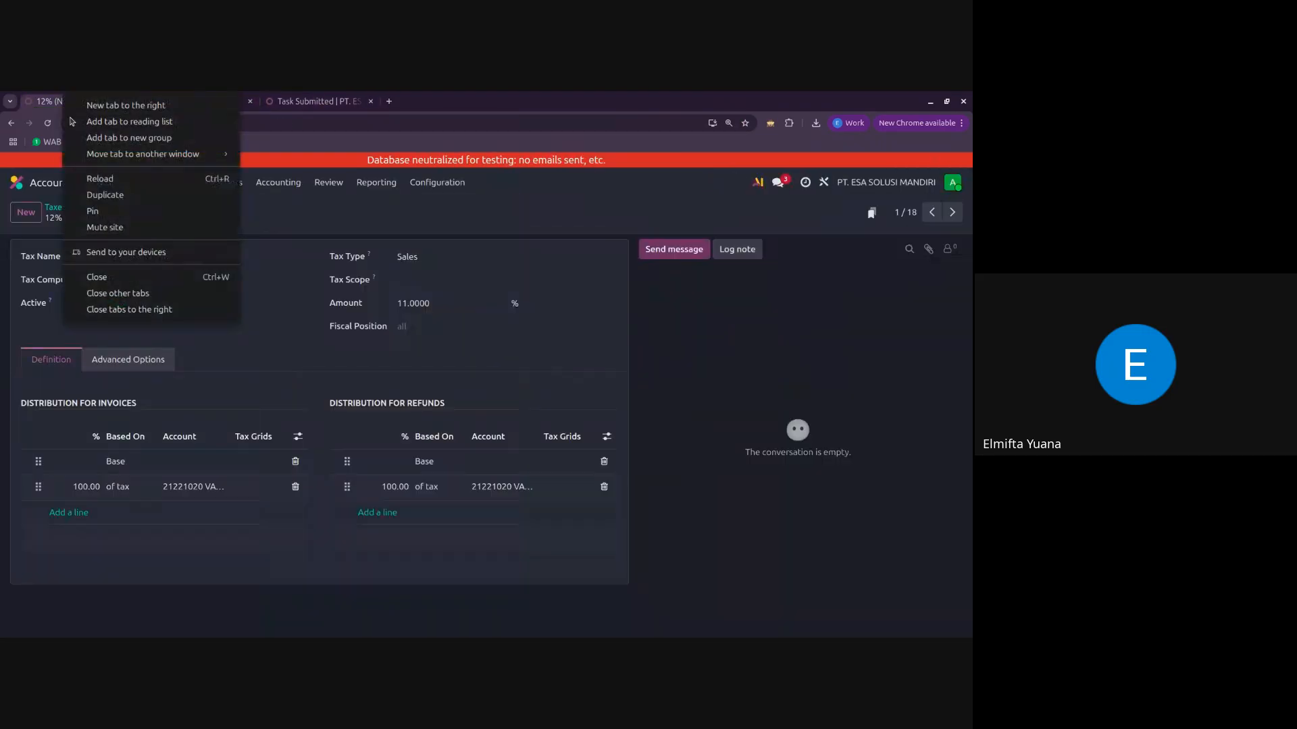
left_click(126, 196)
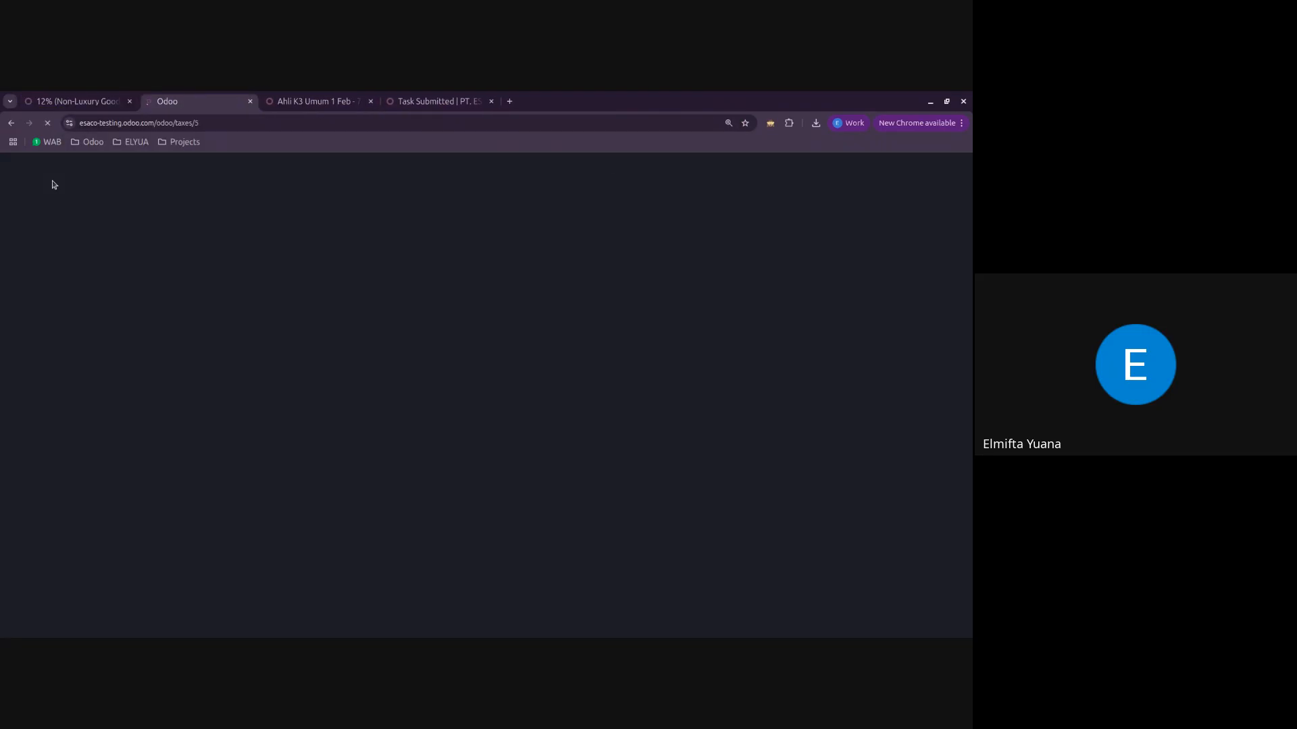
left_click(14, 183)
left_click(282, 348)
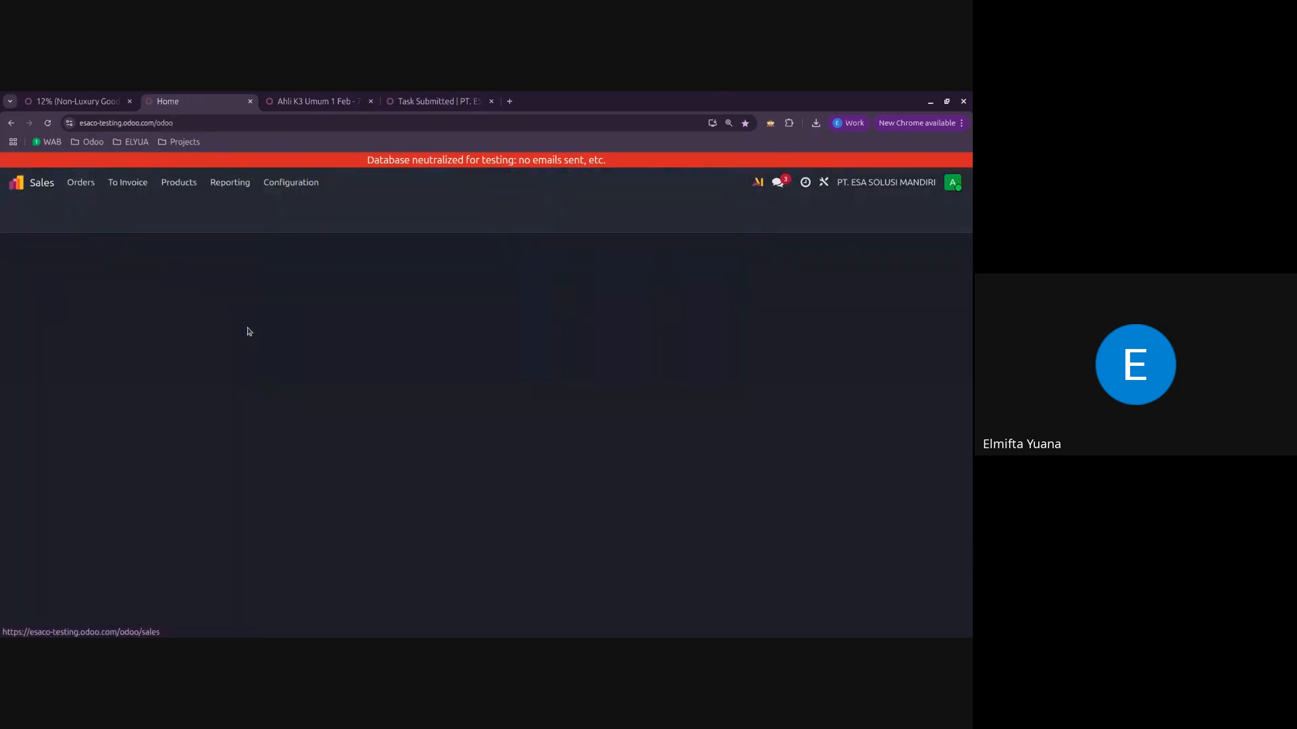
left_click(26, 213)
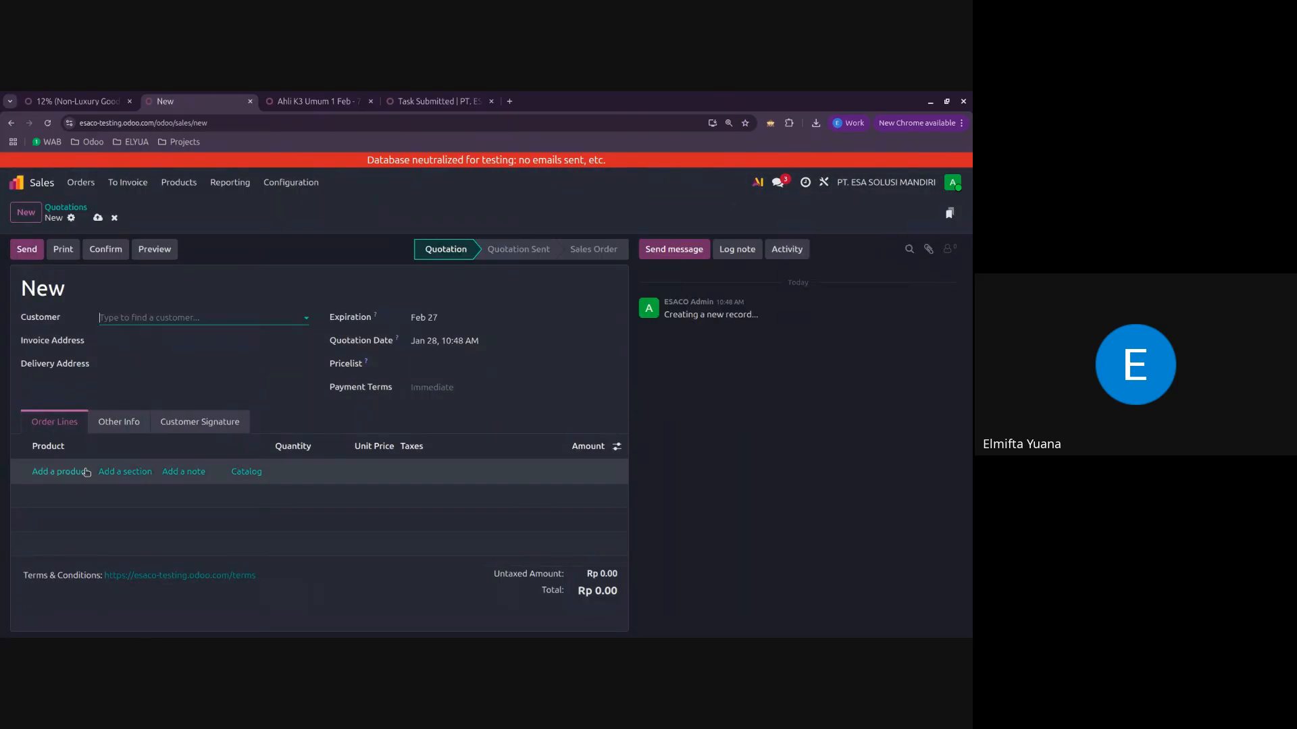
Step: Add the AHLI K3 UMUM product to the quotation with event Ahli K3 Umum 1 Feb - 7 Feb and ticket type Registration
left_click(61, 471)
left_click(76, 313)
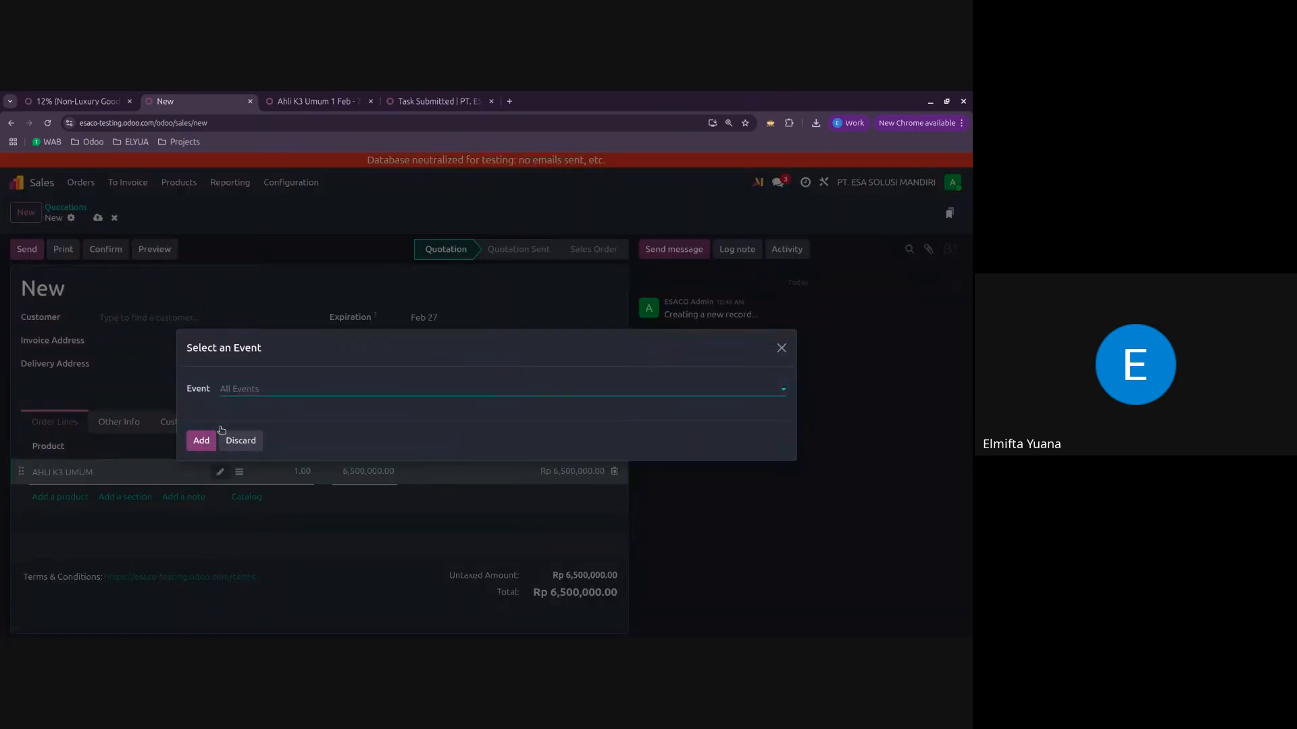
left_click(252, 389)
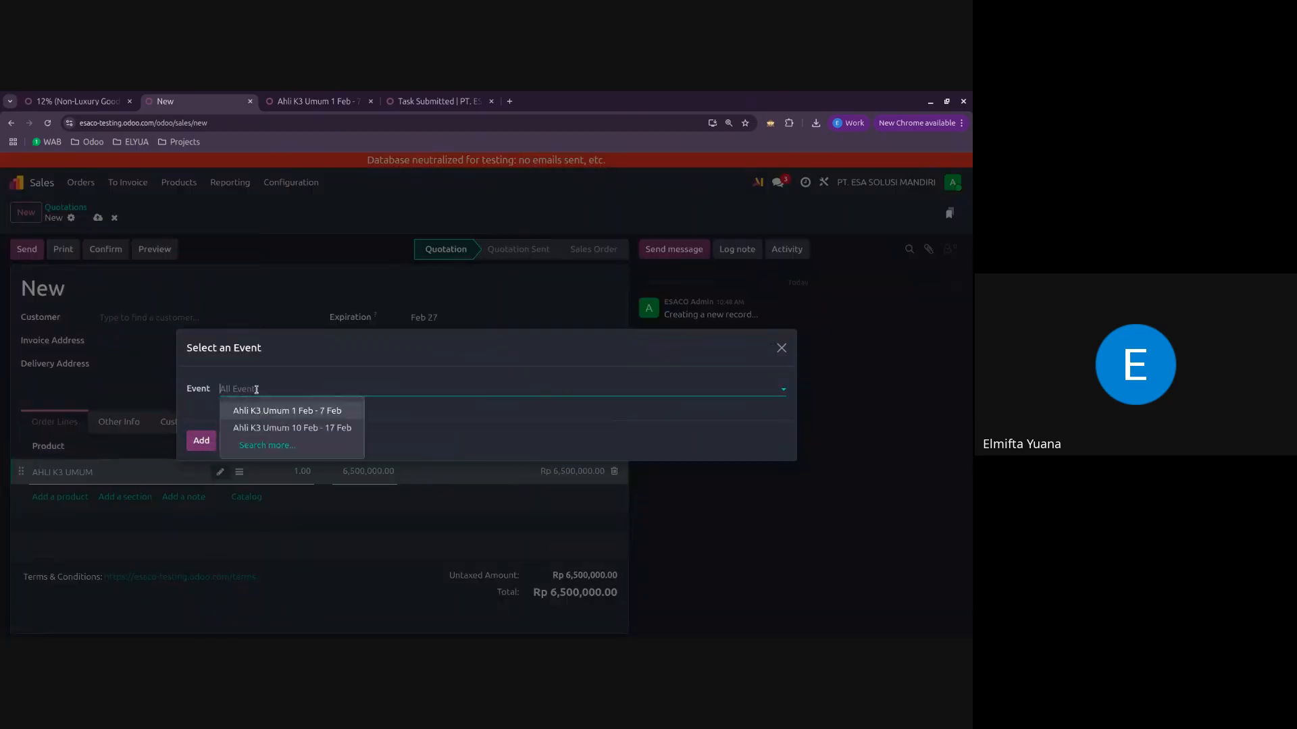
left_click(265, 408)
left_click(207, 454)
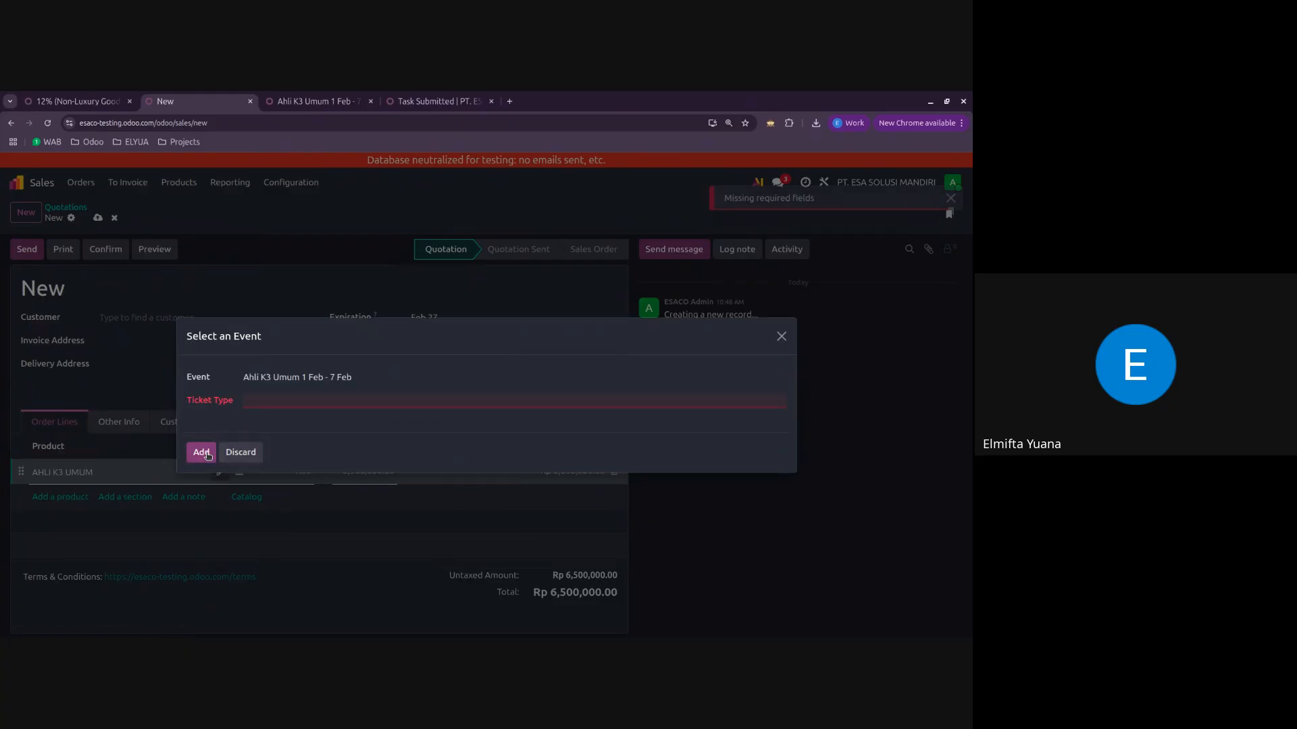
left_click(275, 404)
left_click(270, 420)
left_click(207, 458)
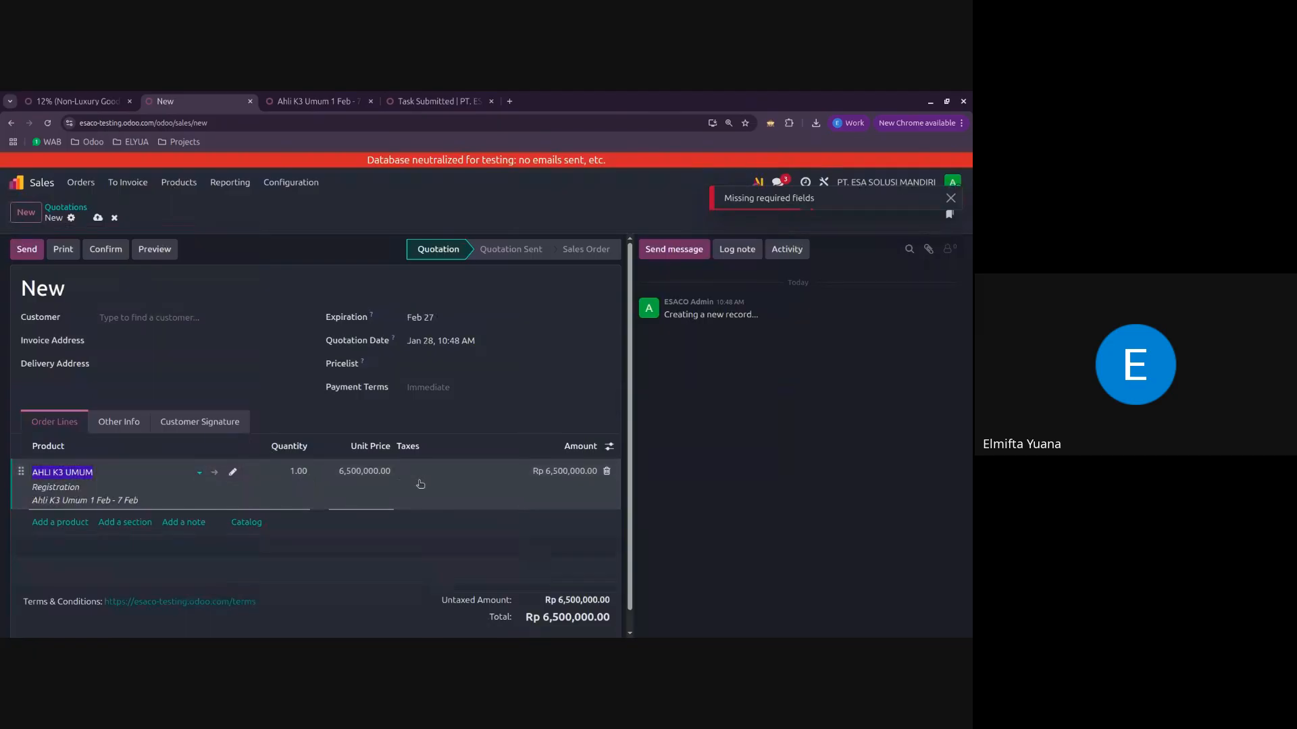
Step: Compare the tax choices available for the quotation line with the amount defined on the 12% (Non-Luxury Good) tax
left_click(452, 471)
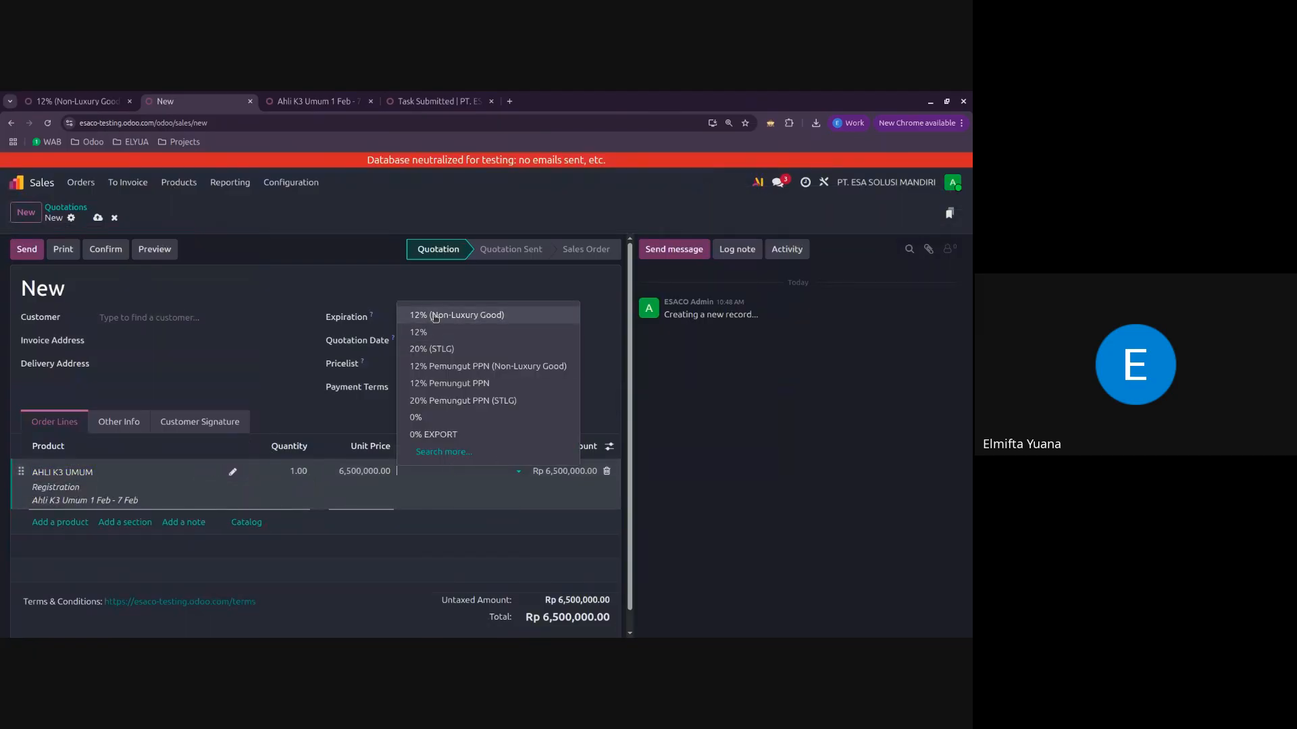
left_click(78, 101)
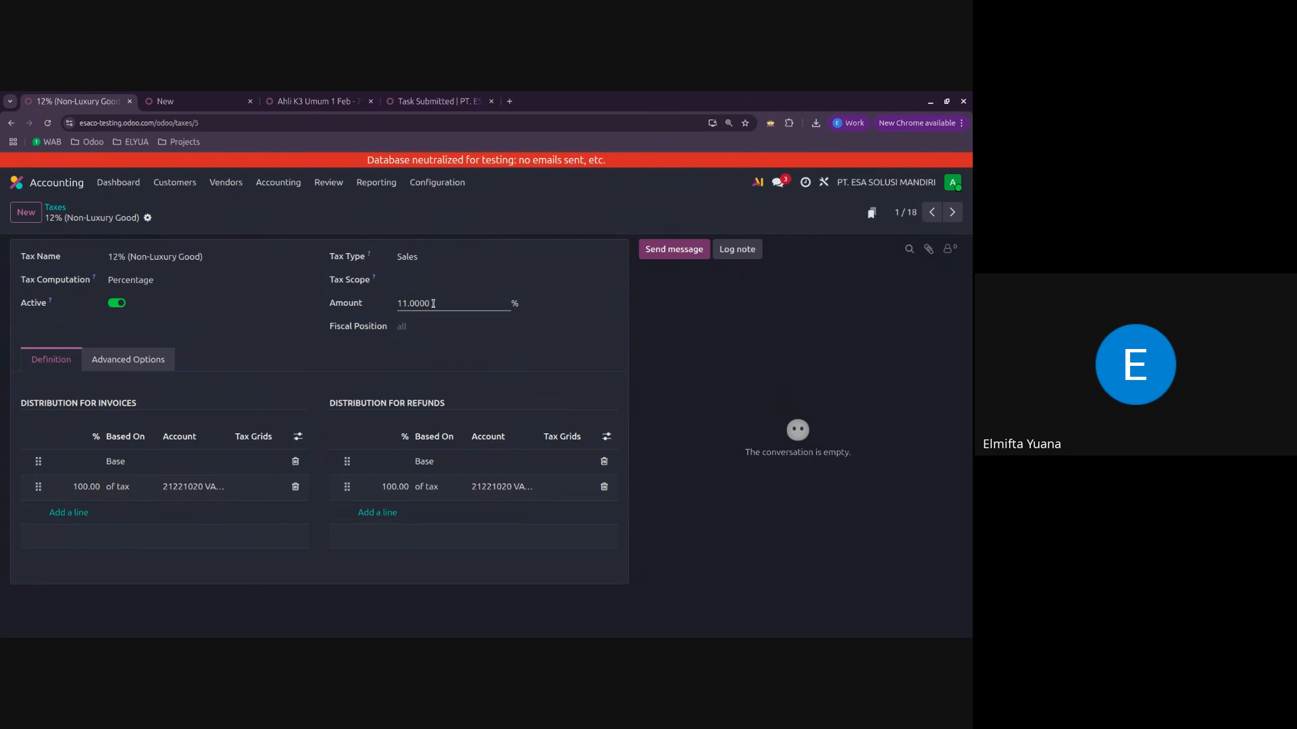
left_click(487, 304)
left_click(196, 101)
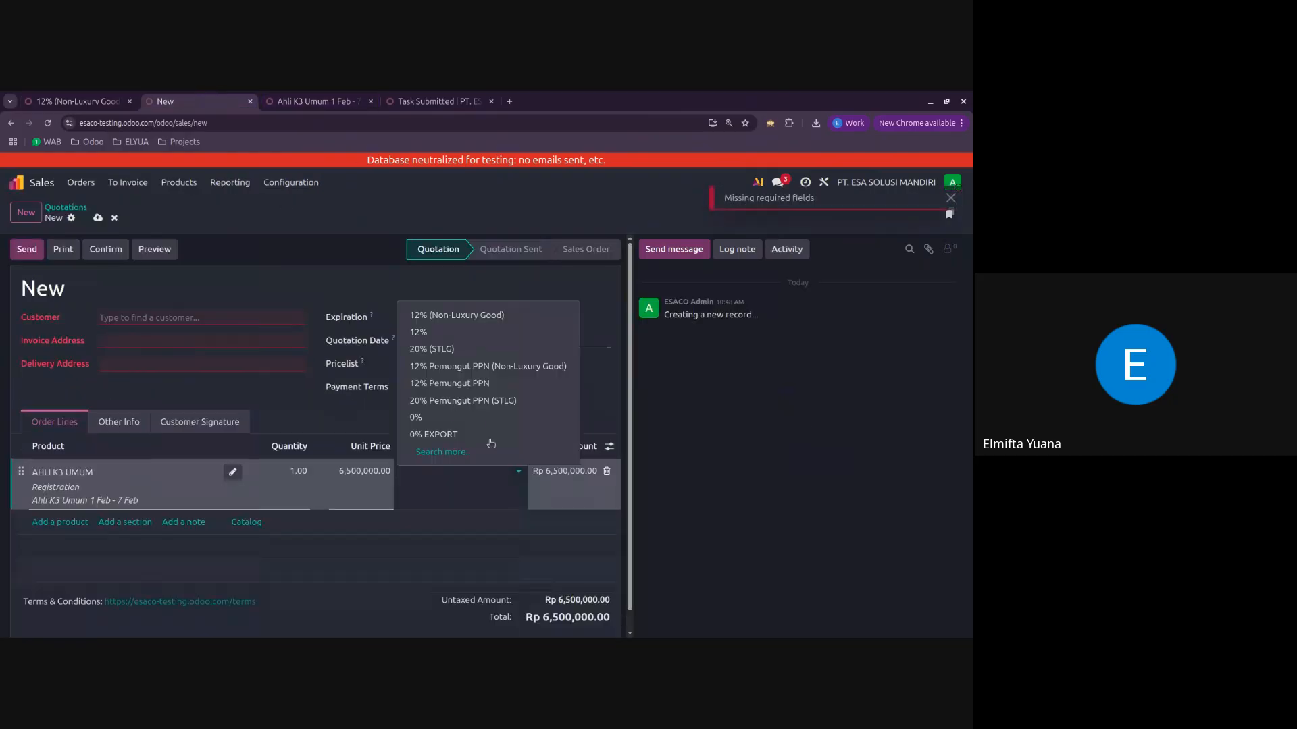
left_click(78, 98)
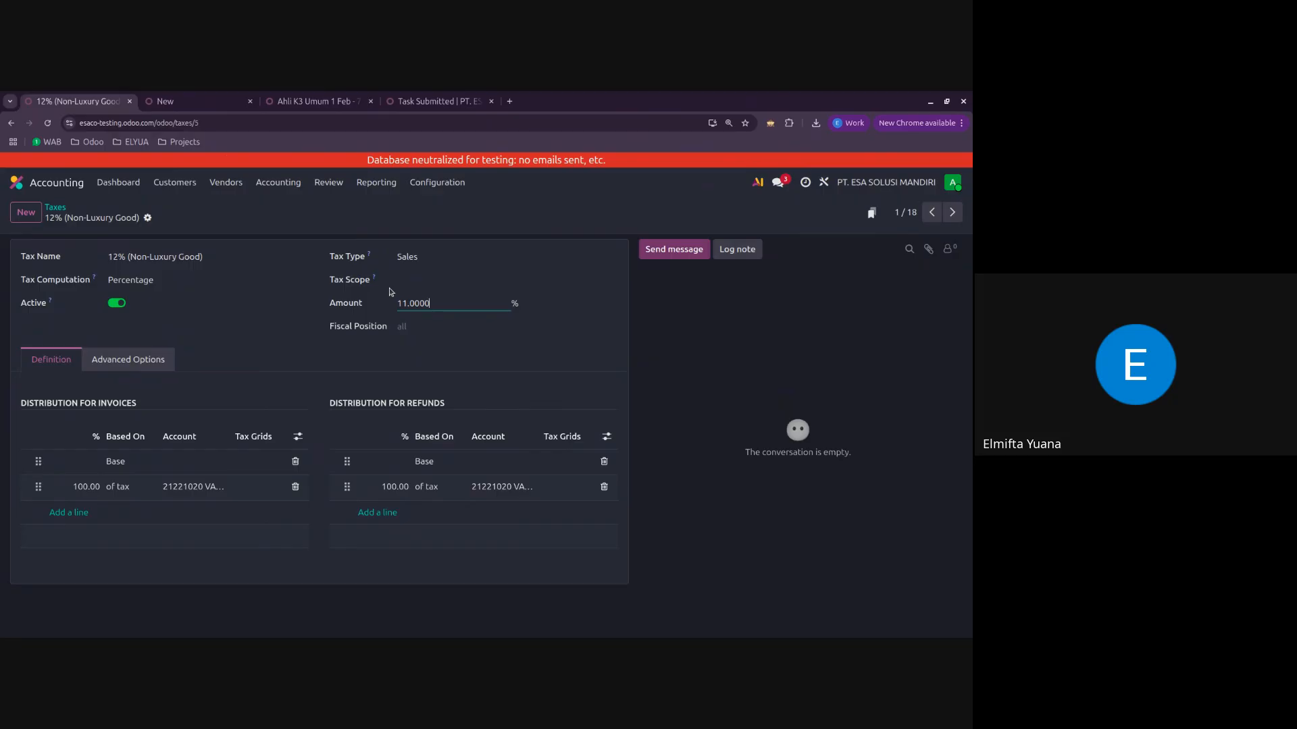
Step: Examine the name, amount and advanced options of the 12% (Non-Luxury Good) tax, and return to the taxes list
left_click(185, 258)
double_click(447, 305)
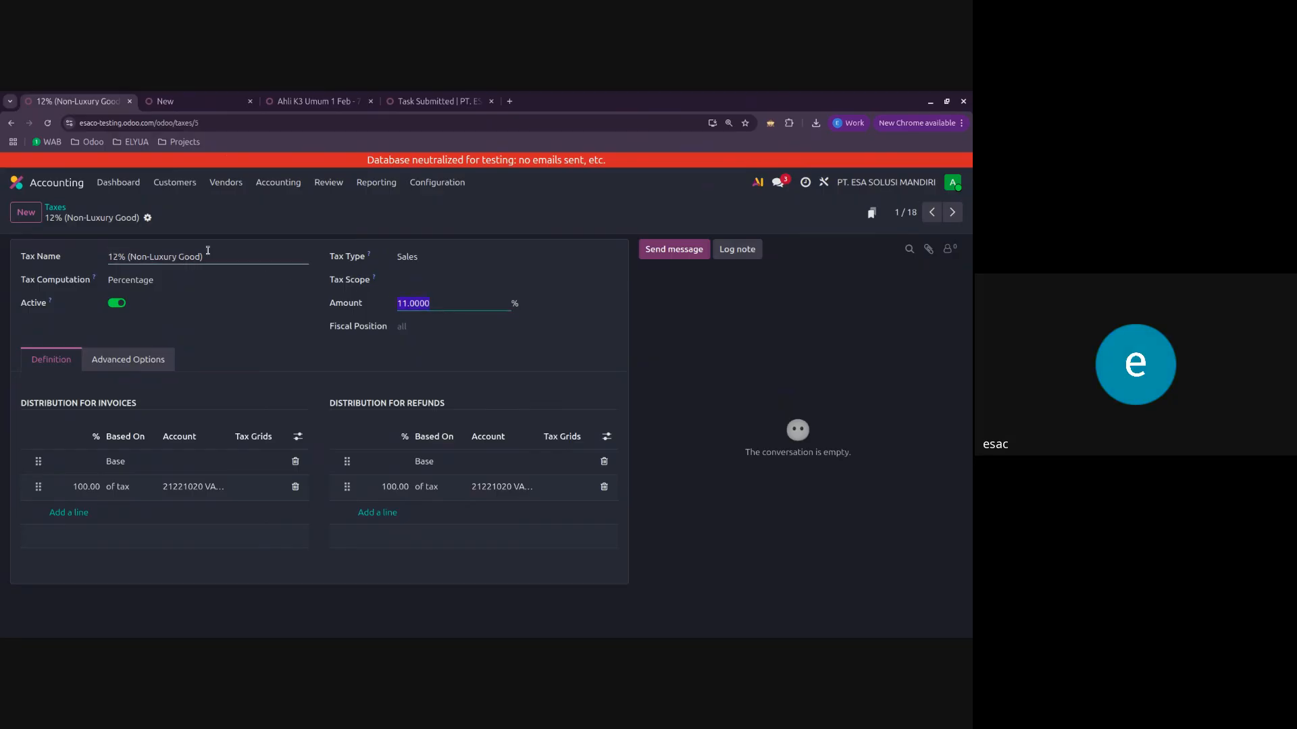
left_click(118, 258)
left_click(443, 304)
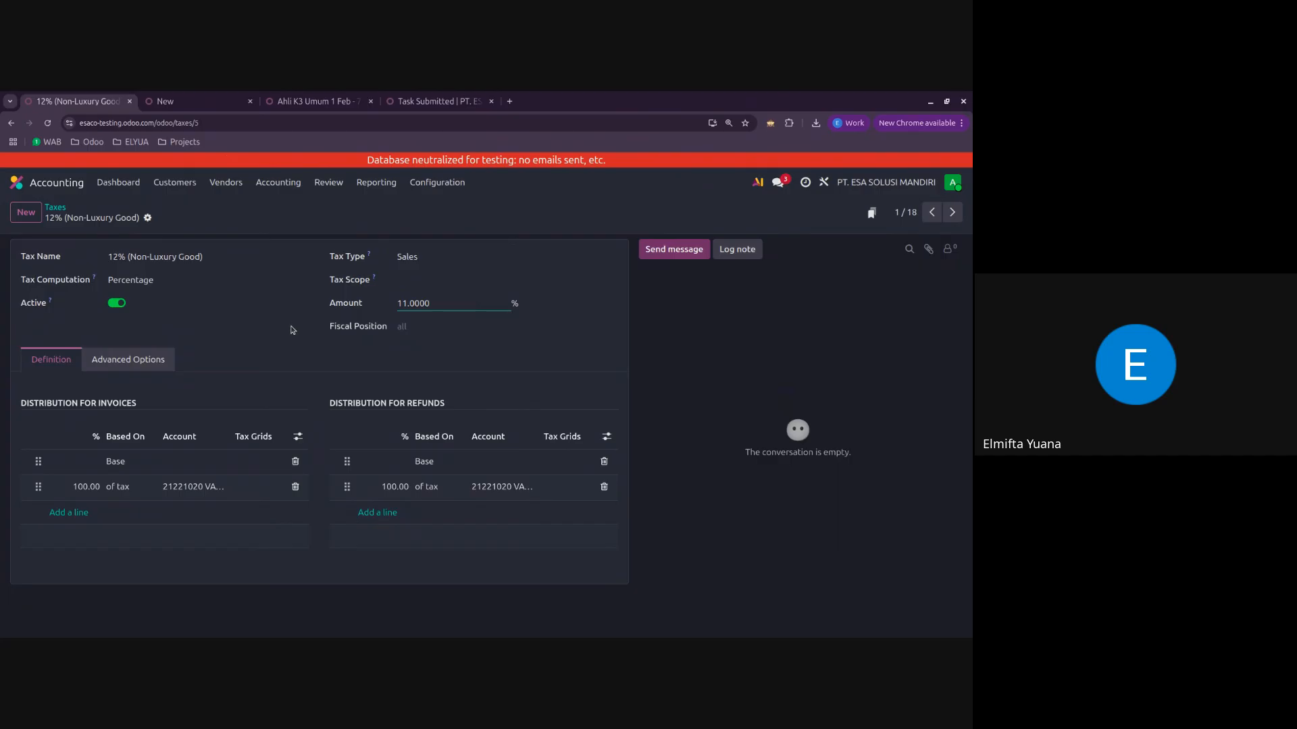
left_click(144, 367)
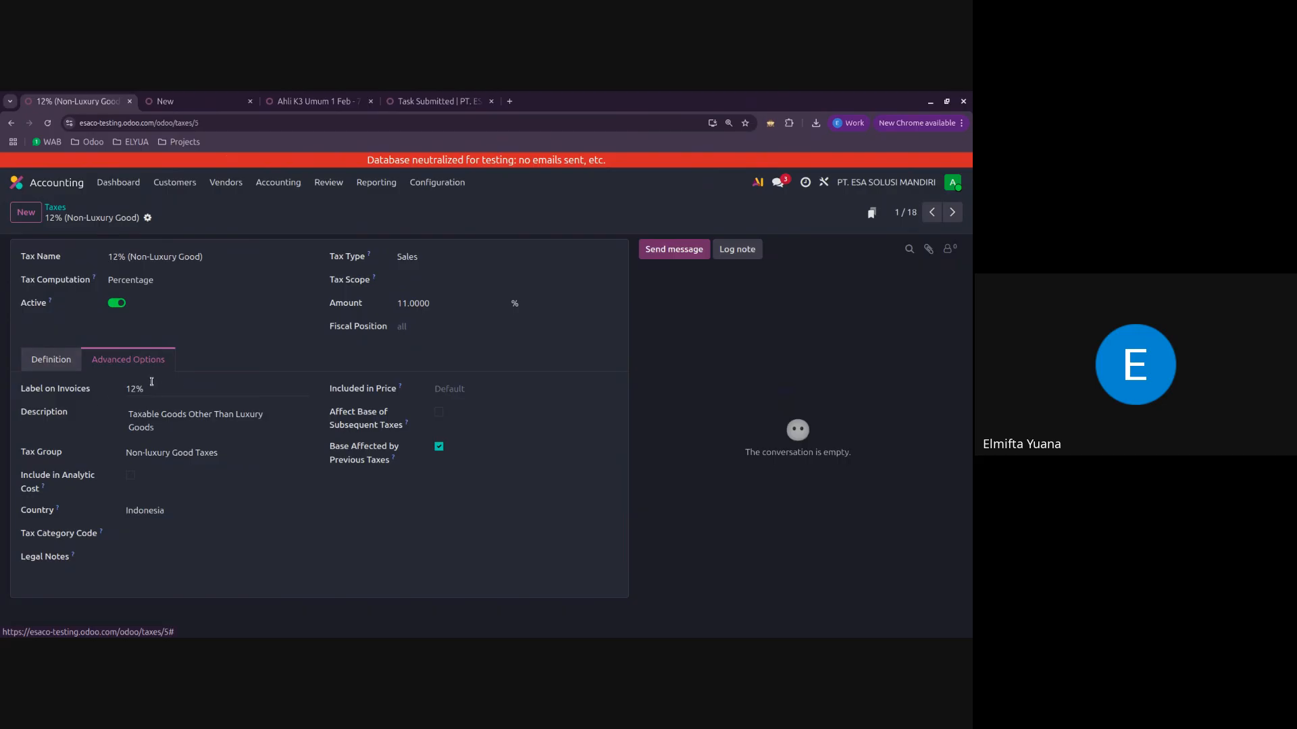
left_click(53, 360)
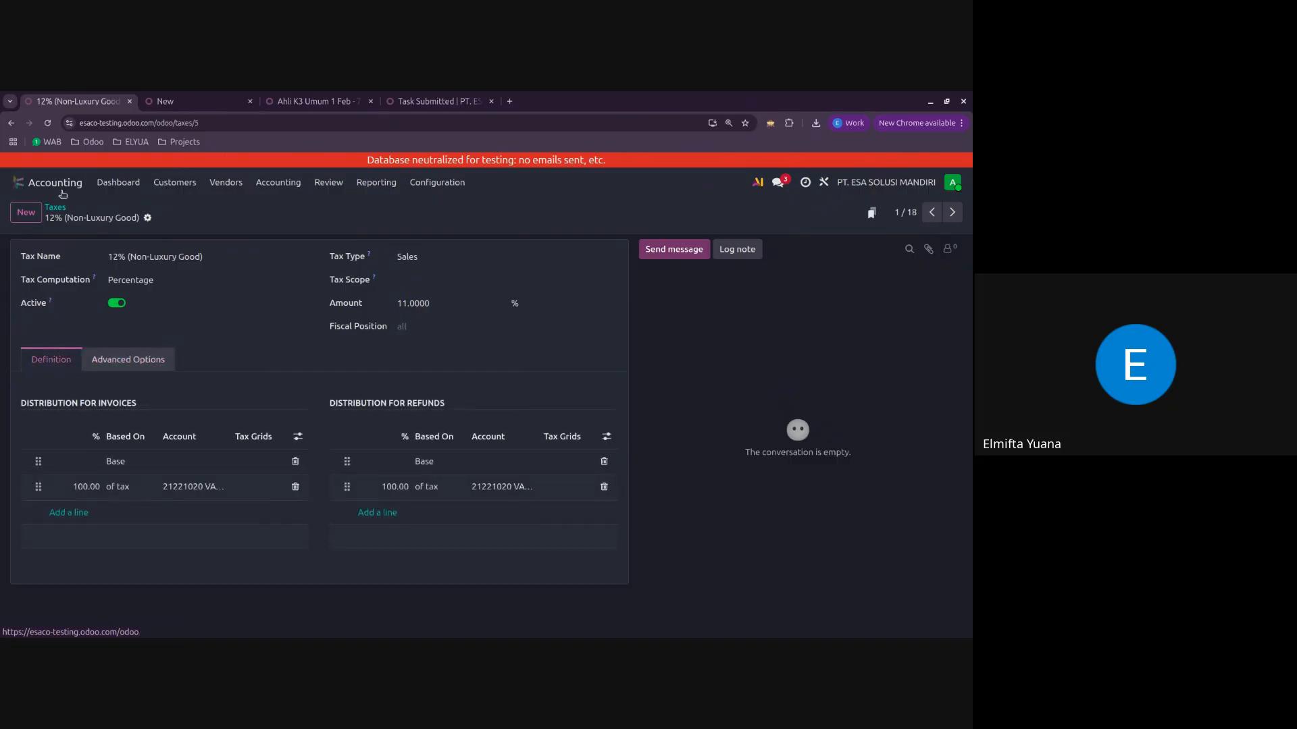
left_click(55, 208)
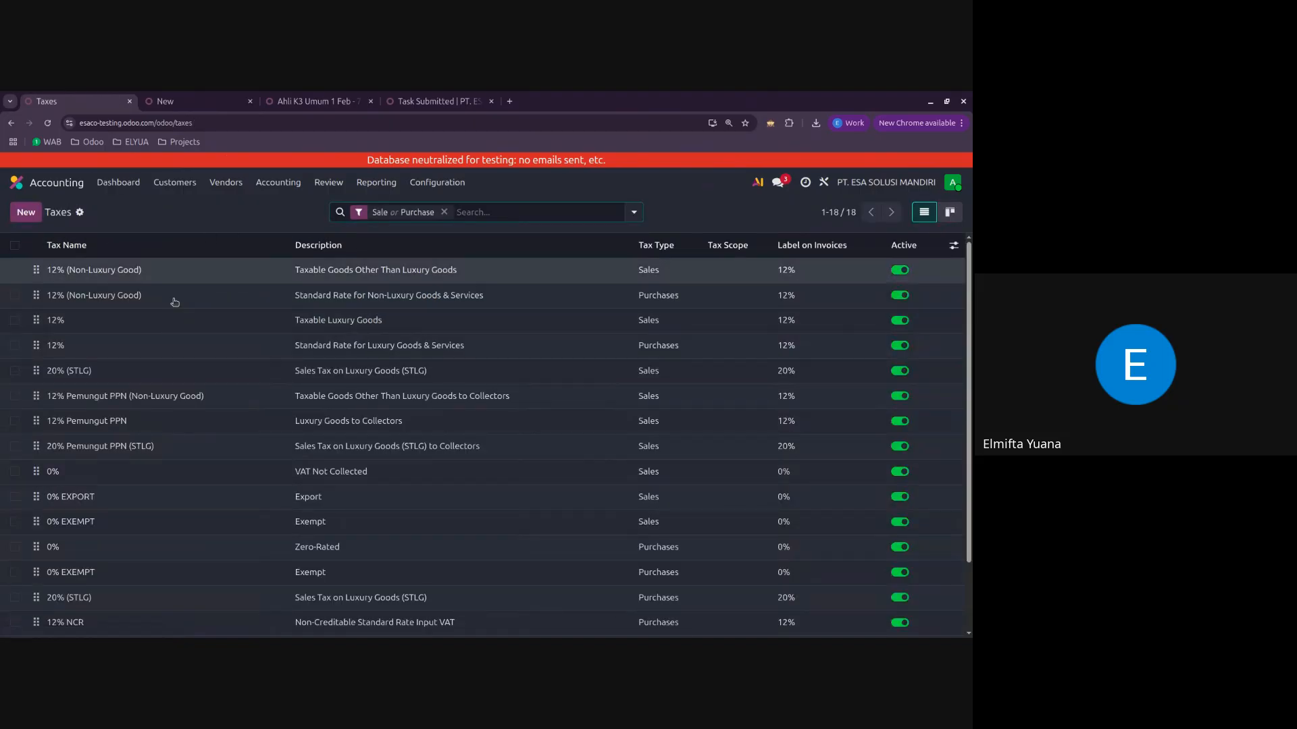
Step: Open the Bank Mandiri journal from the journals list and view its journal entries
left_click(437, 183)
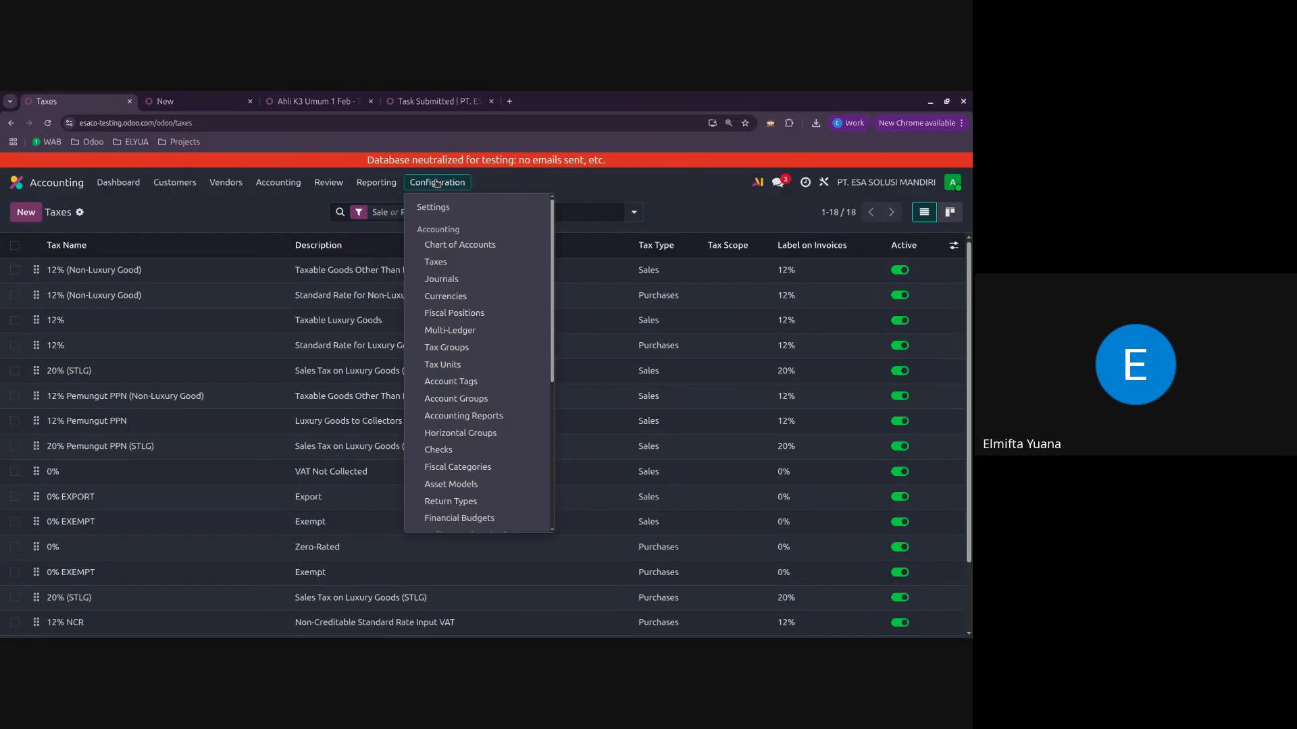
left_click(468, 279)
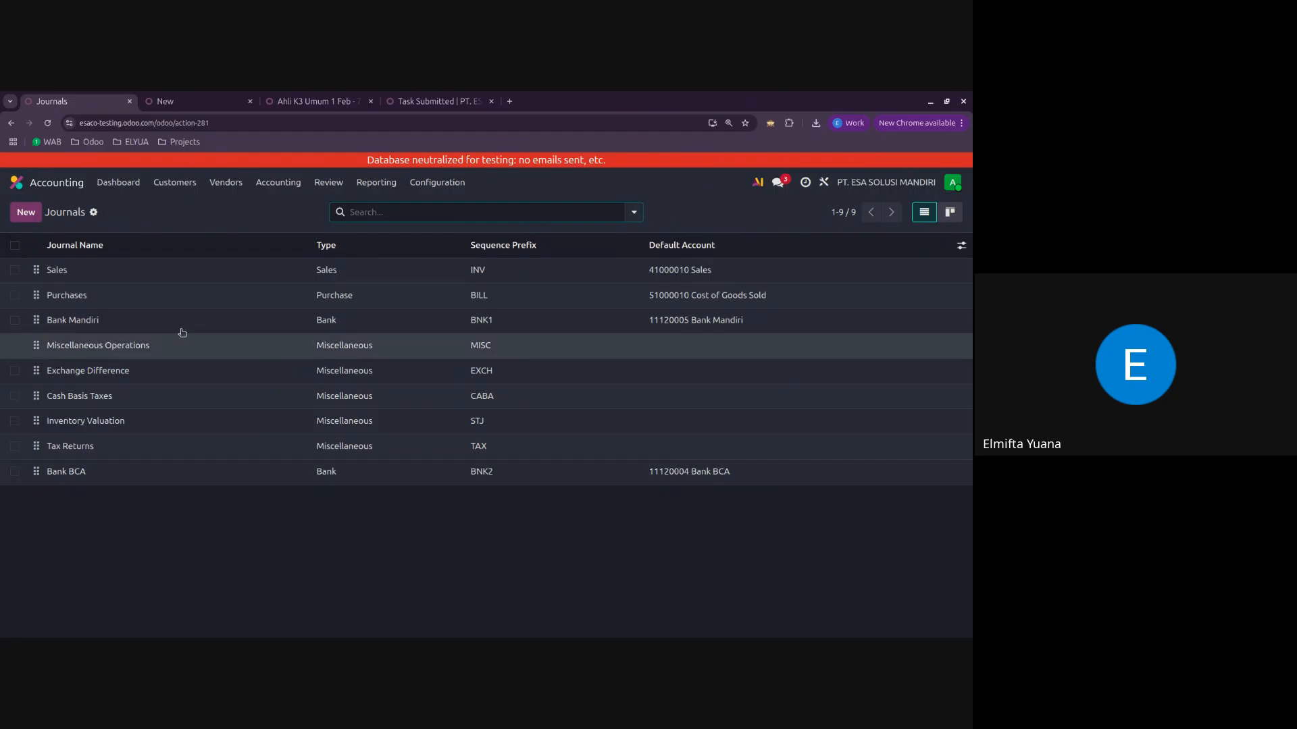
left_click(154, 321)
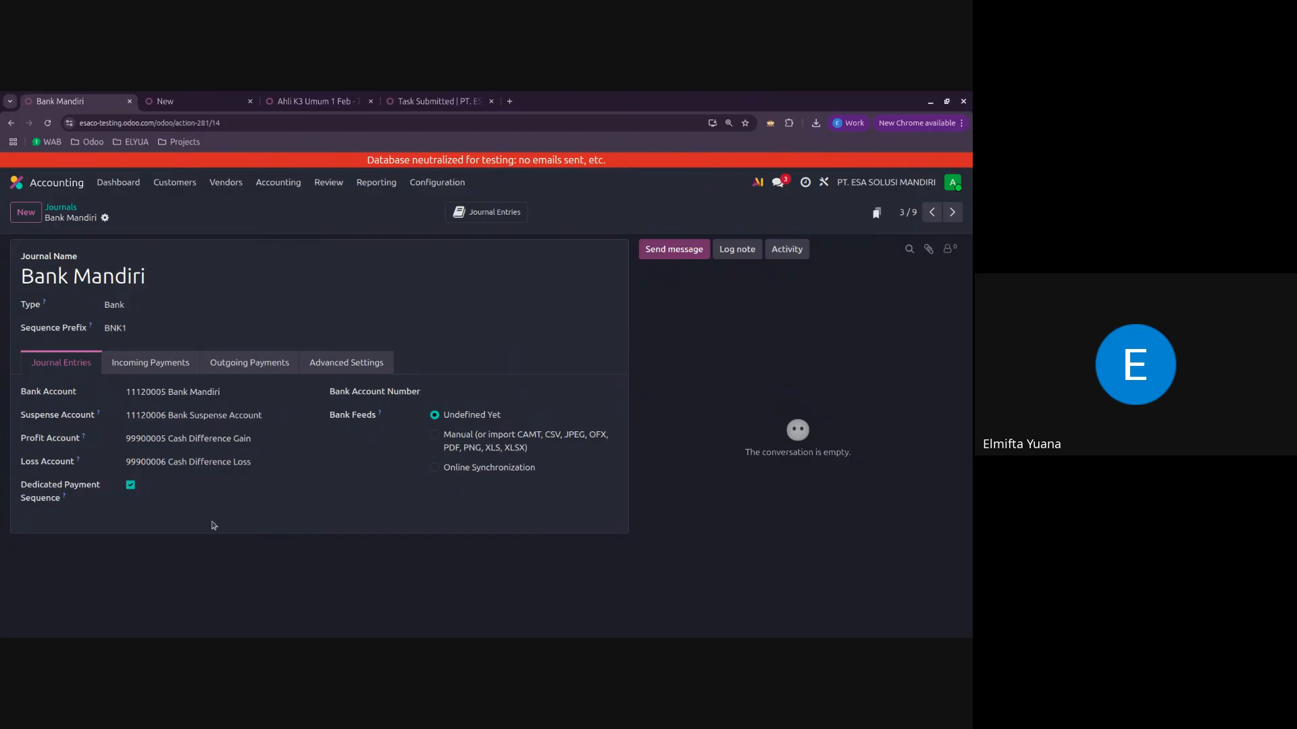
left_click(520, 220)
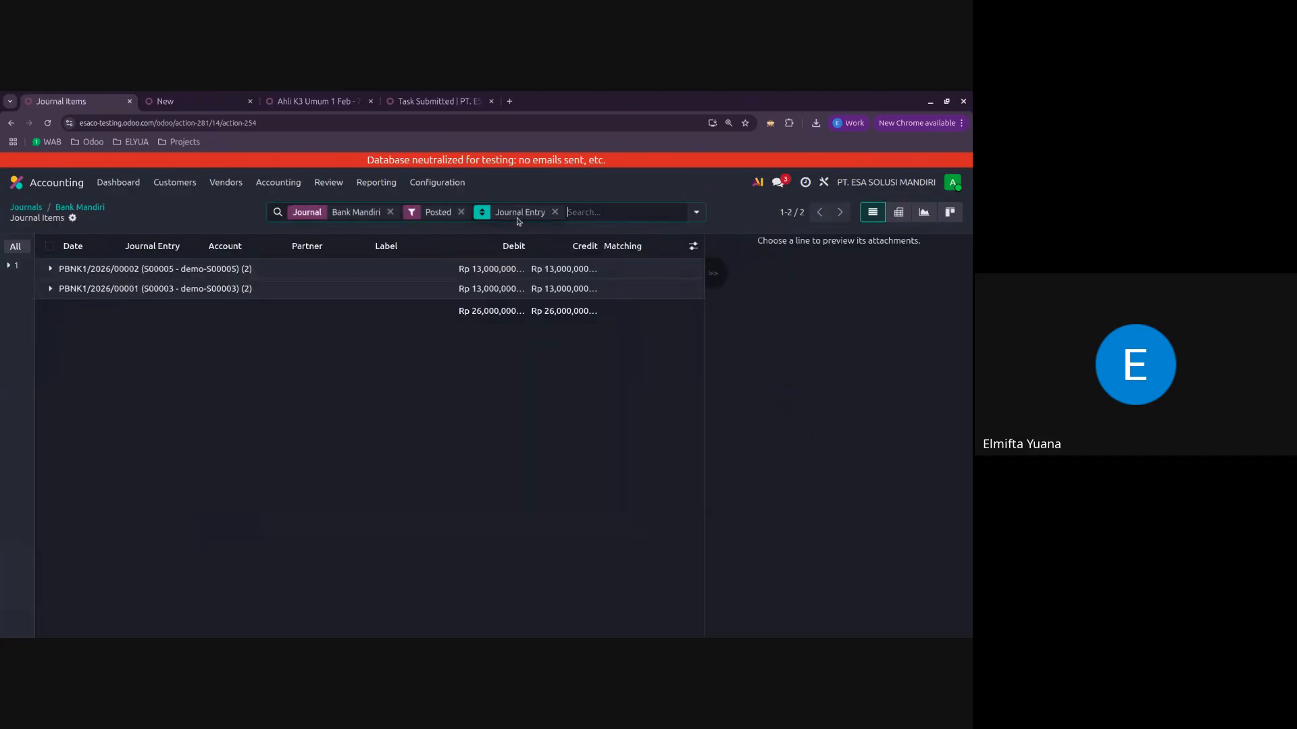
Step: Examine the debit and credit items of journal entry PBNK1/2026/00001, and return to the Bank Mandiri journal
left_click(73, 291)
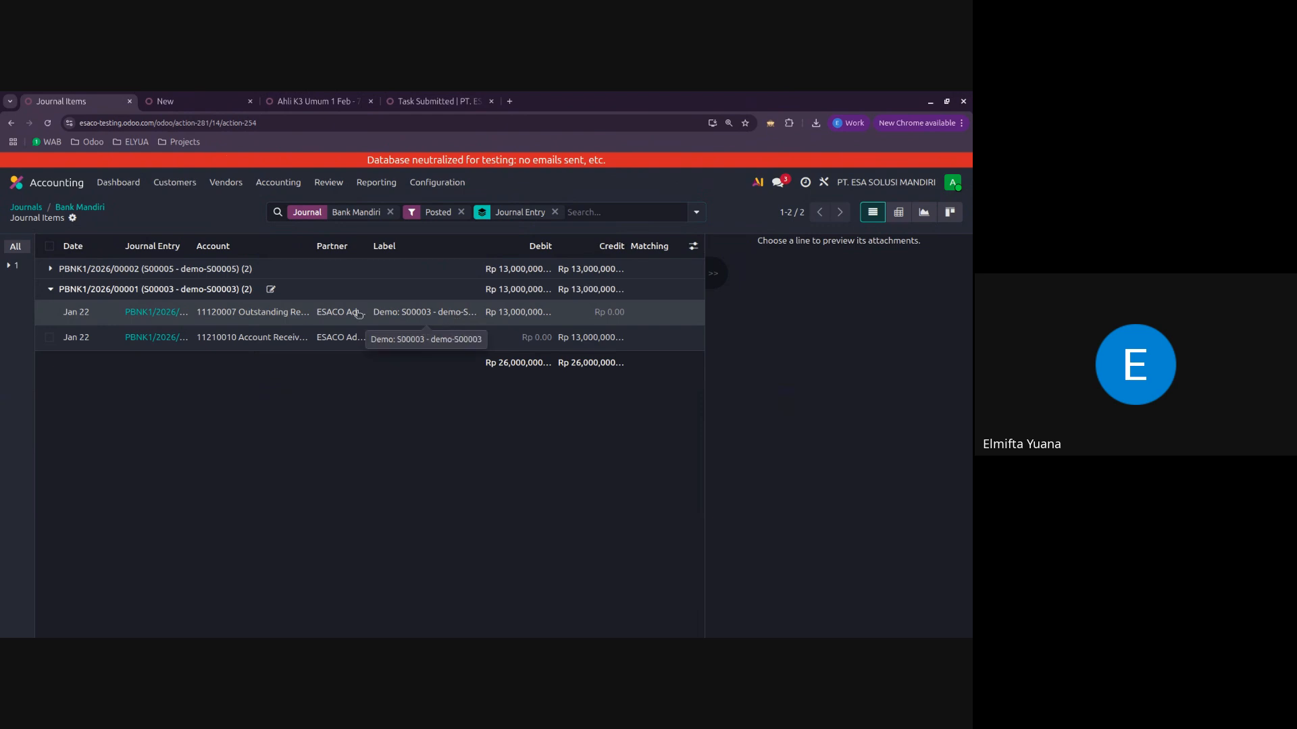
left_click(105, 288)
left_click(105, 289)
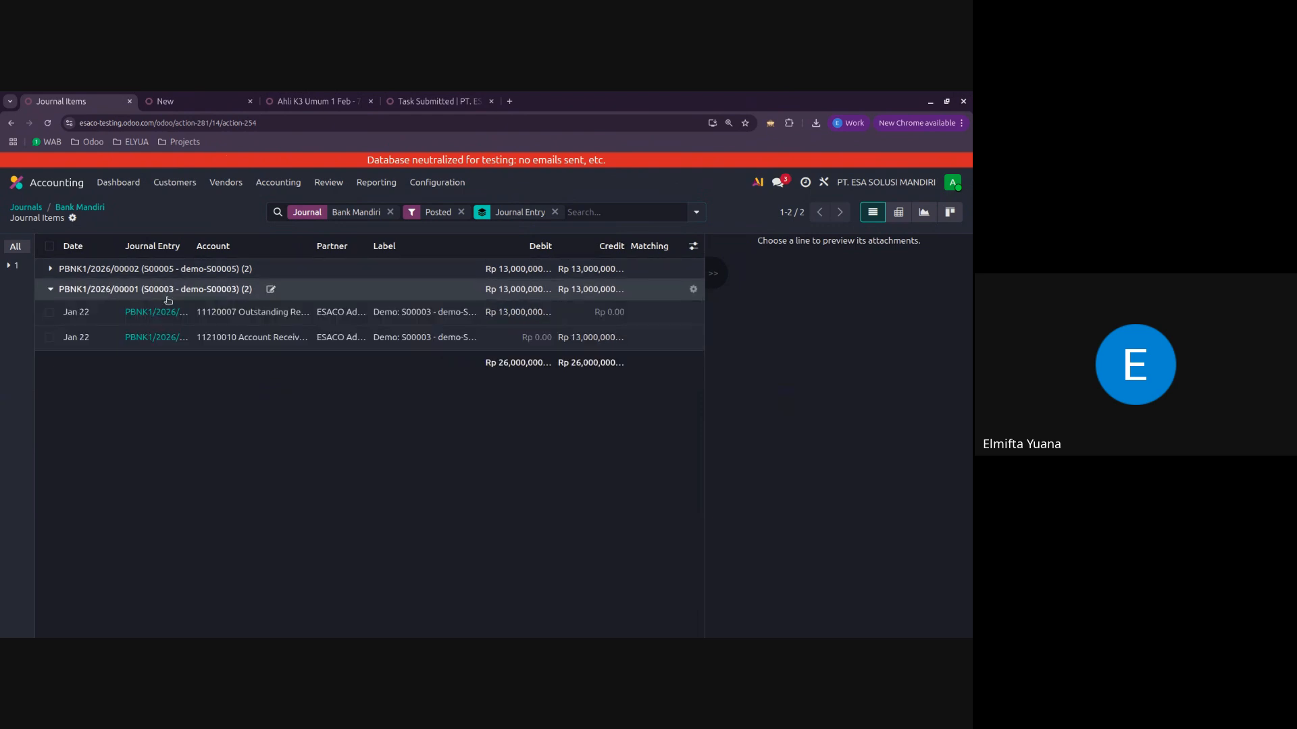
left_click(73, 288)
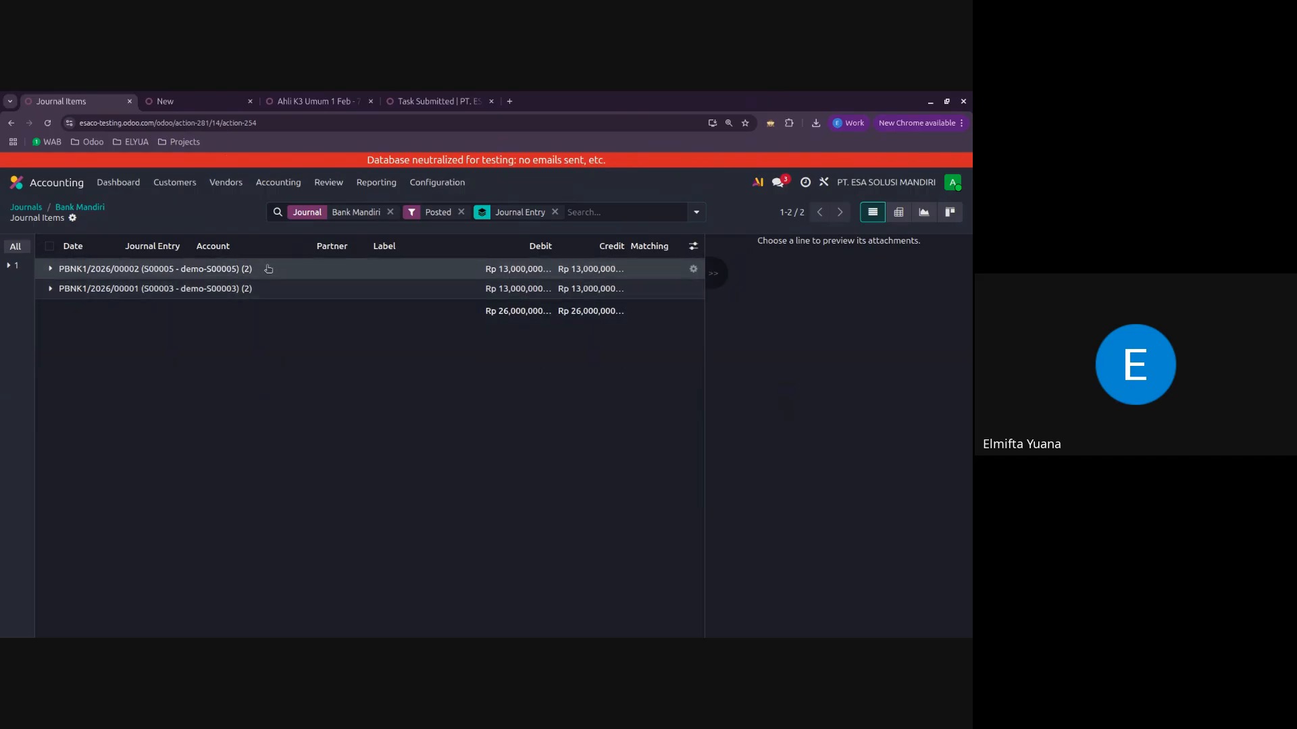
left_click(295, 299)
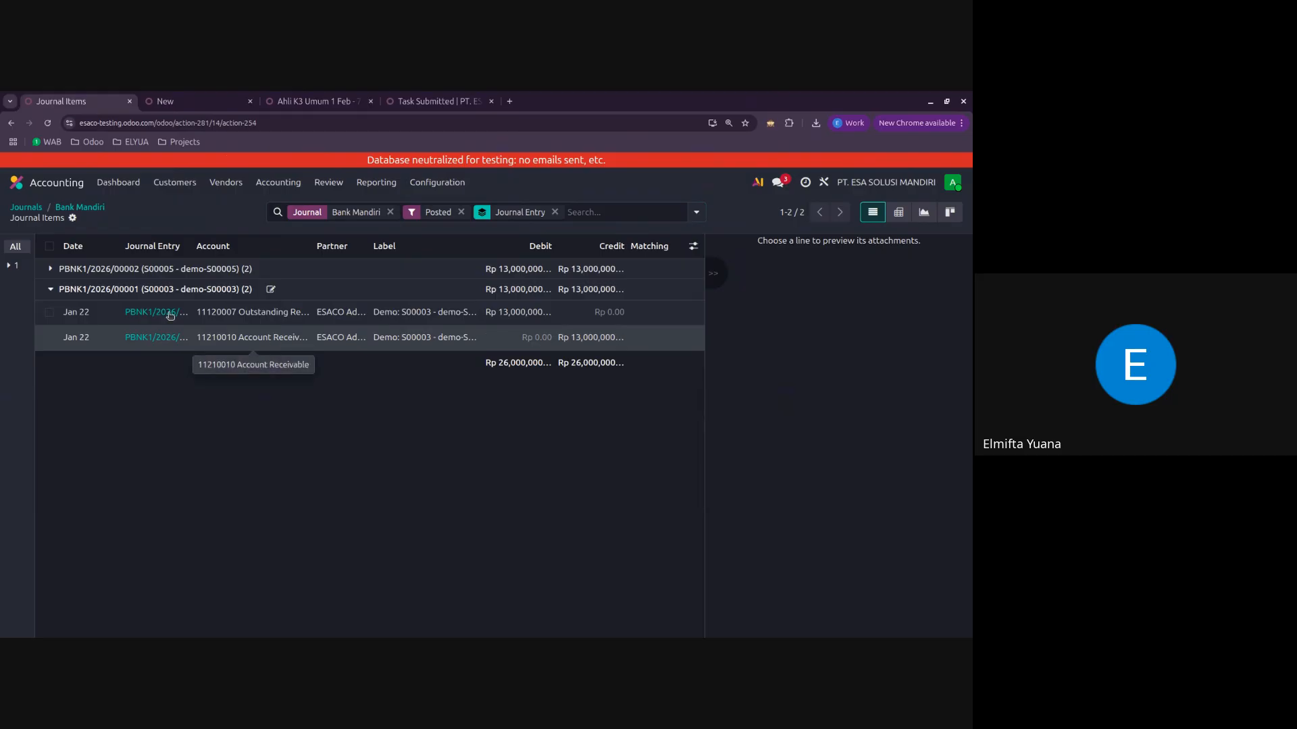
left_click(62, 290)
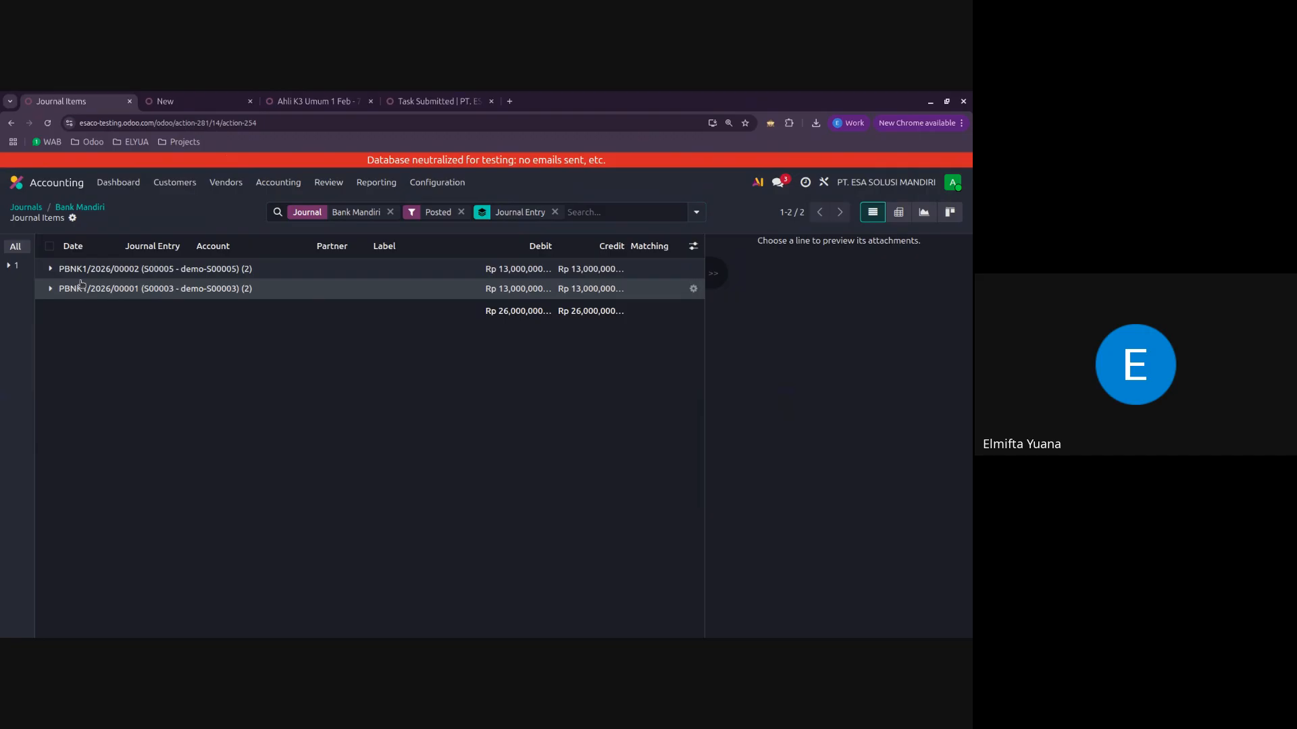
left_click(87, 207)
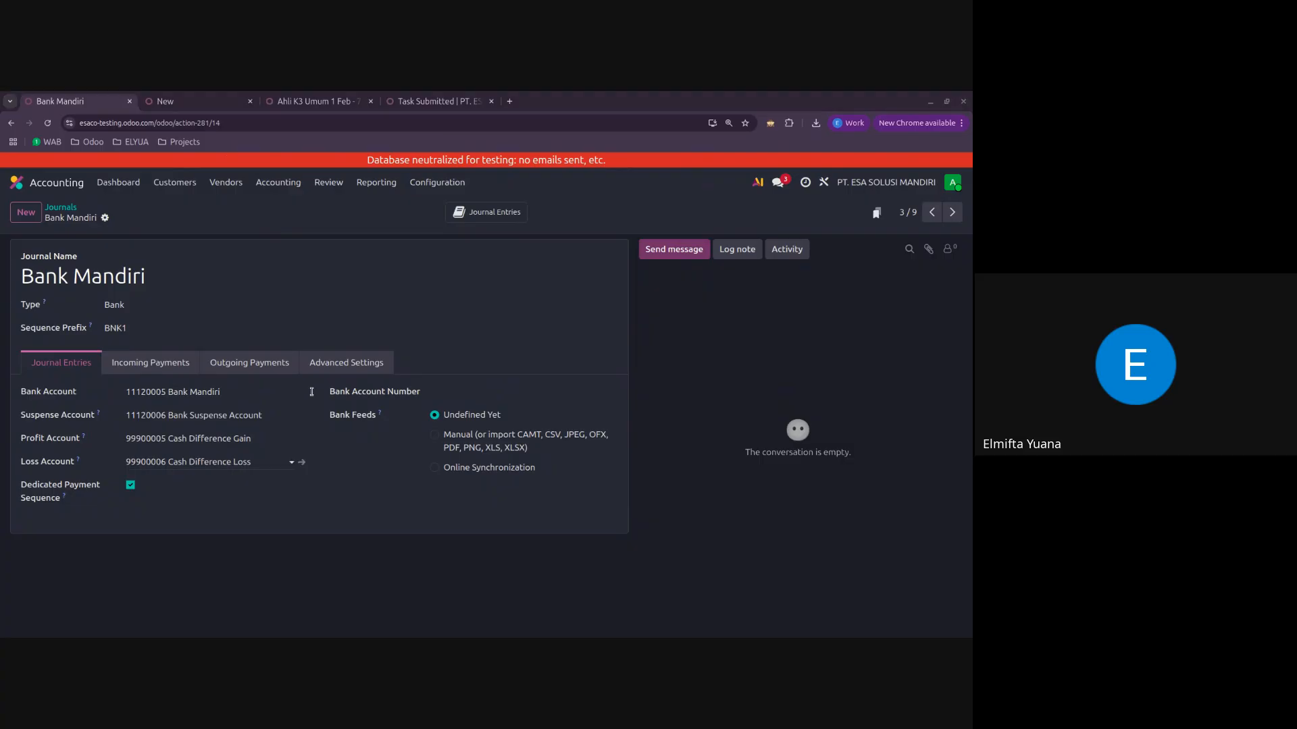
Step: Leave the journal for the apps overview, reopen Accounting and view its list of assets
left_click(437, 182)
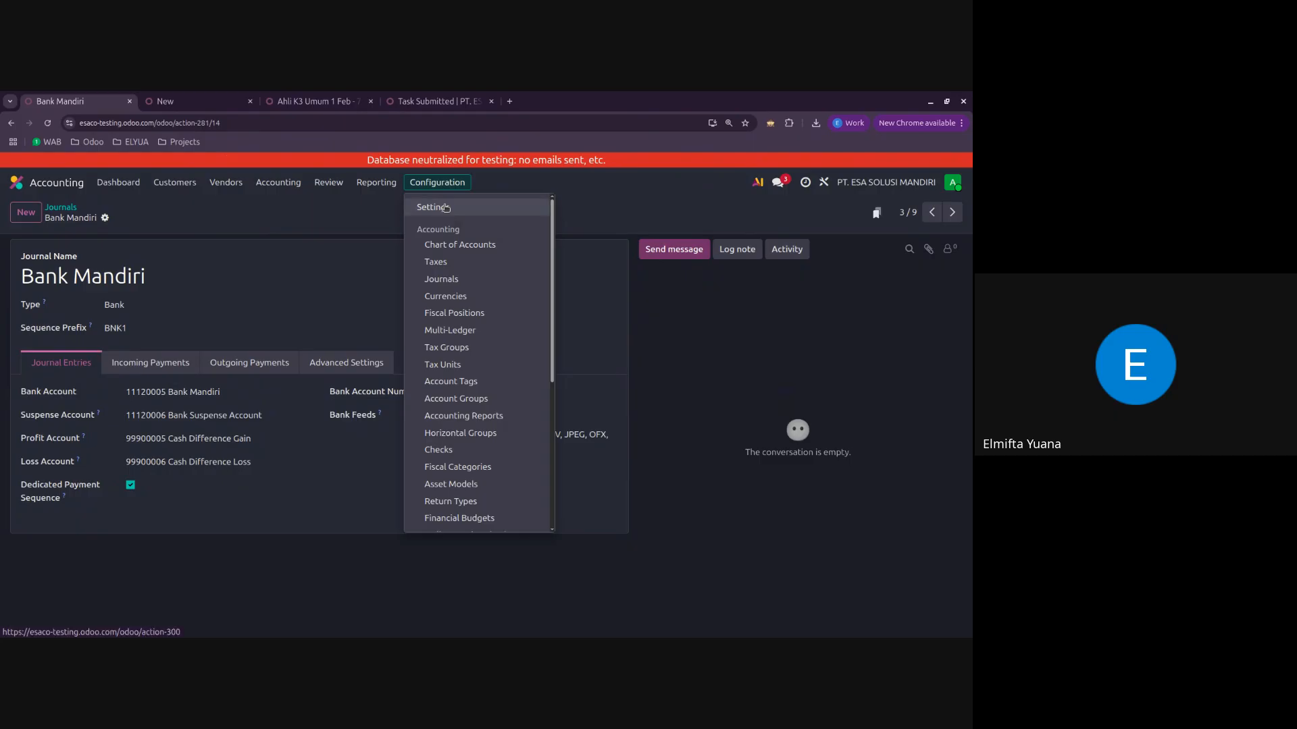
left_click(201, 233)
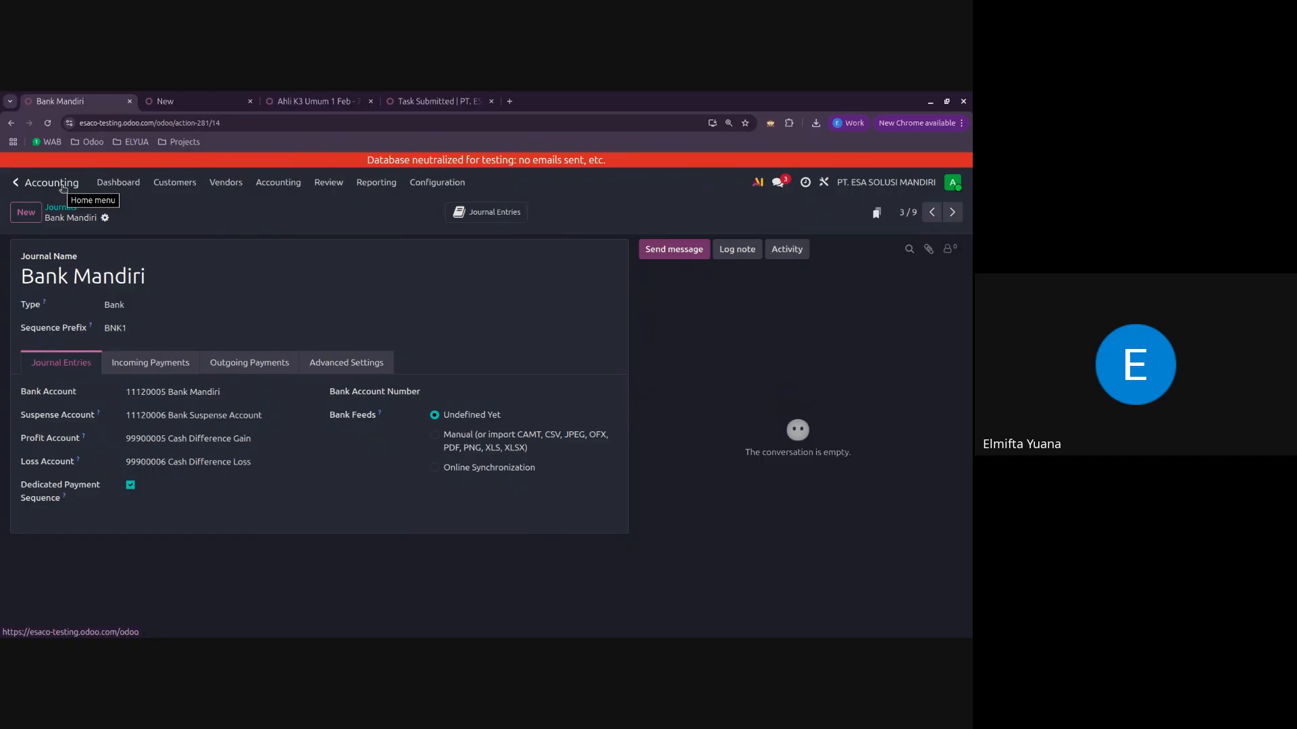
left_click(63, 188)
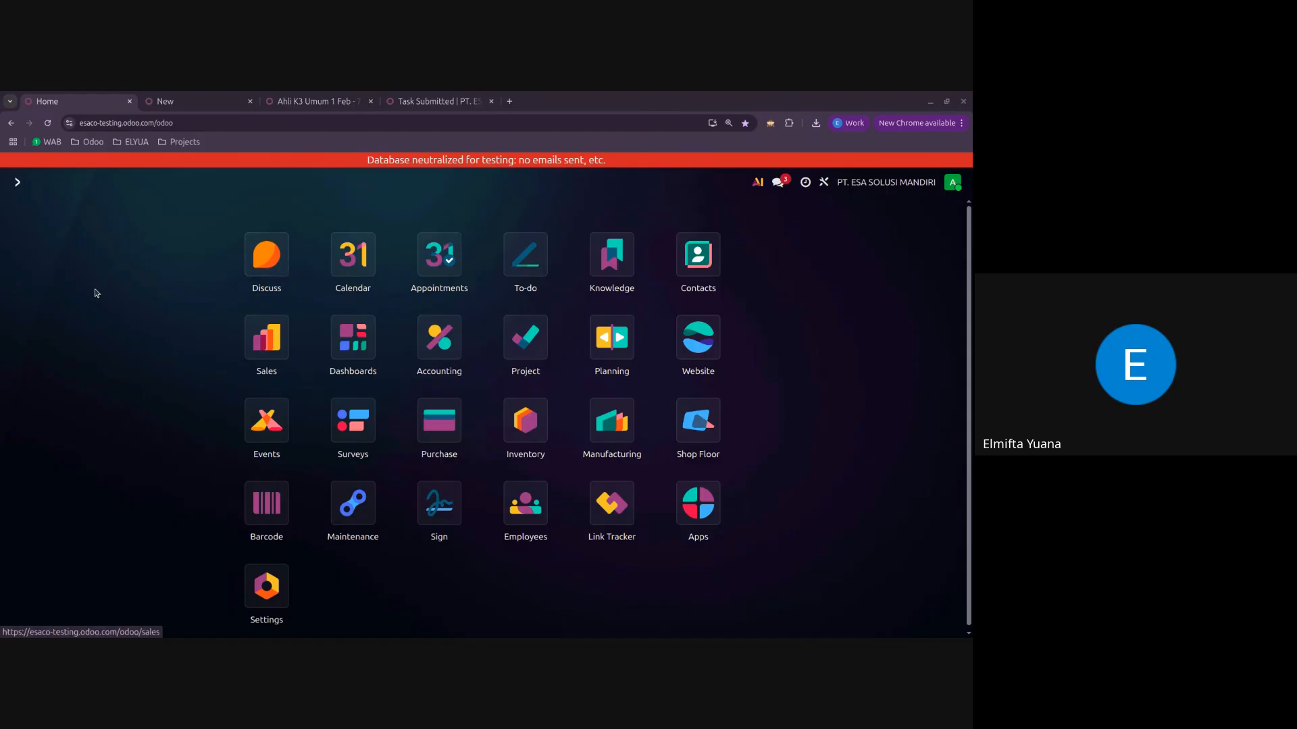
left_click(437, 345)
left_click(226, 183)
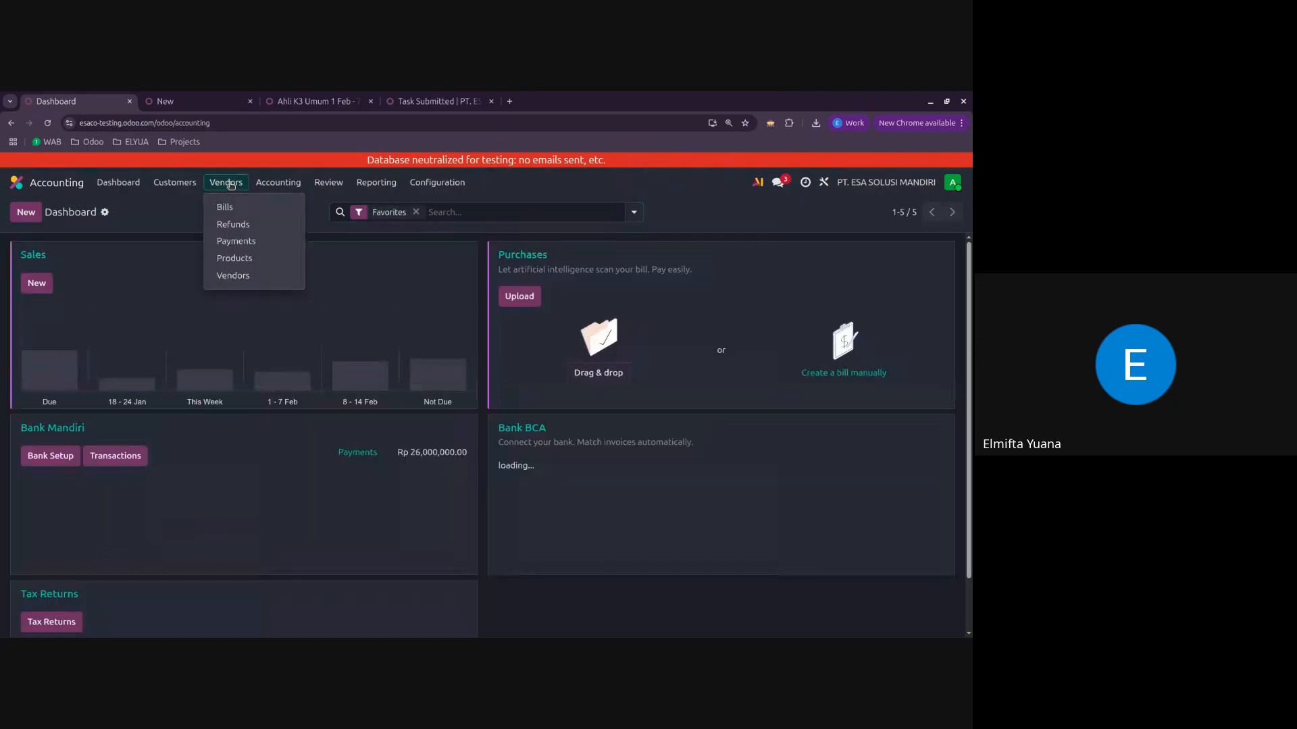
left_click(278, 182)
left_click(283, 297)
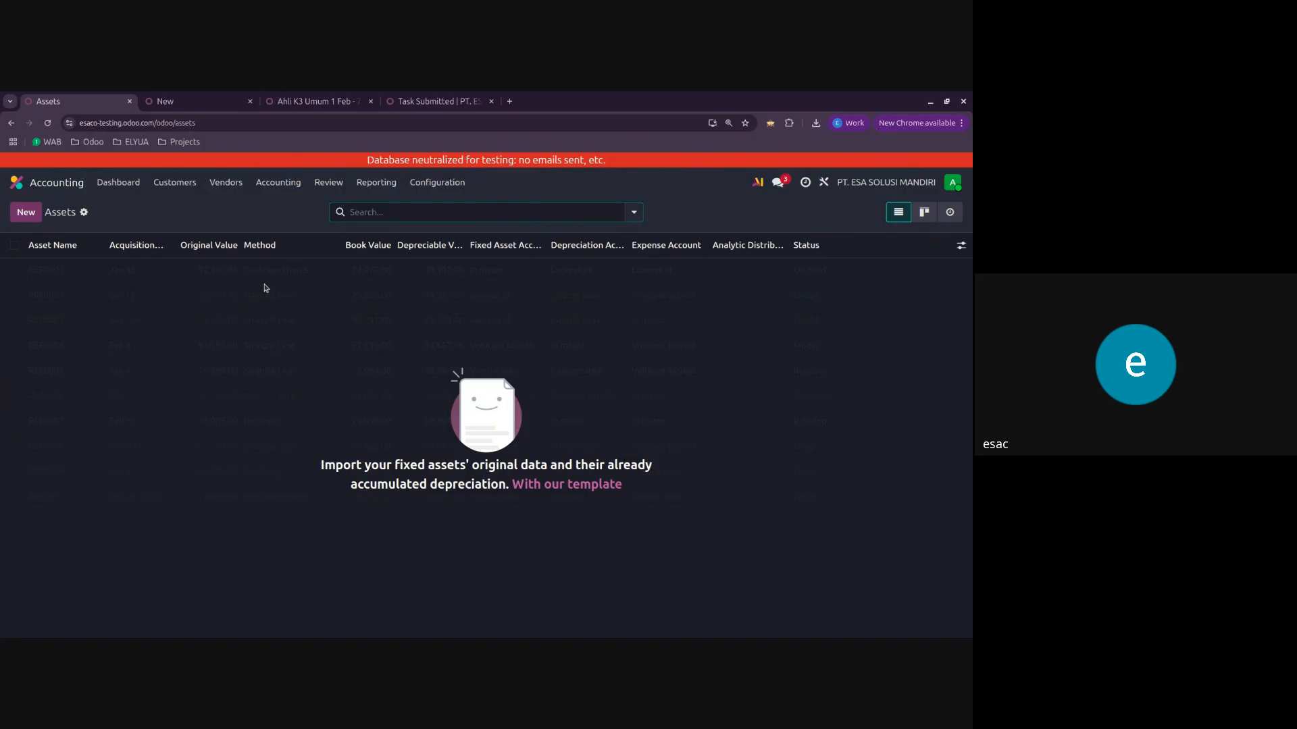
Step: Open the chart of accounts and filter it by the account type Fixed Assets
left_click(434, 183)
left_click(446, 245)
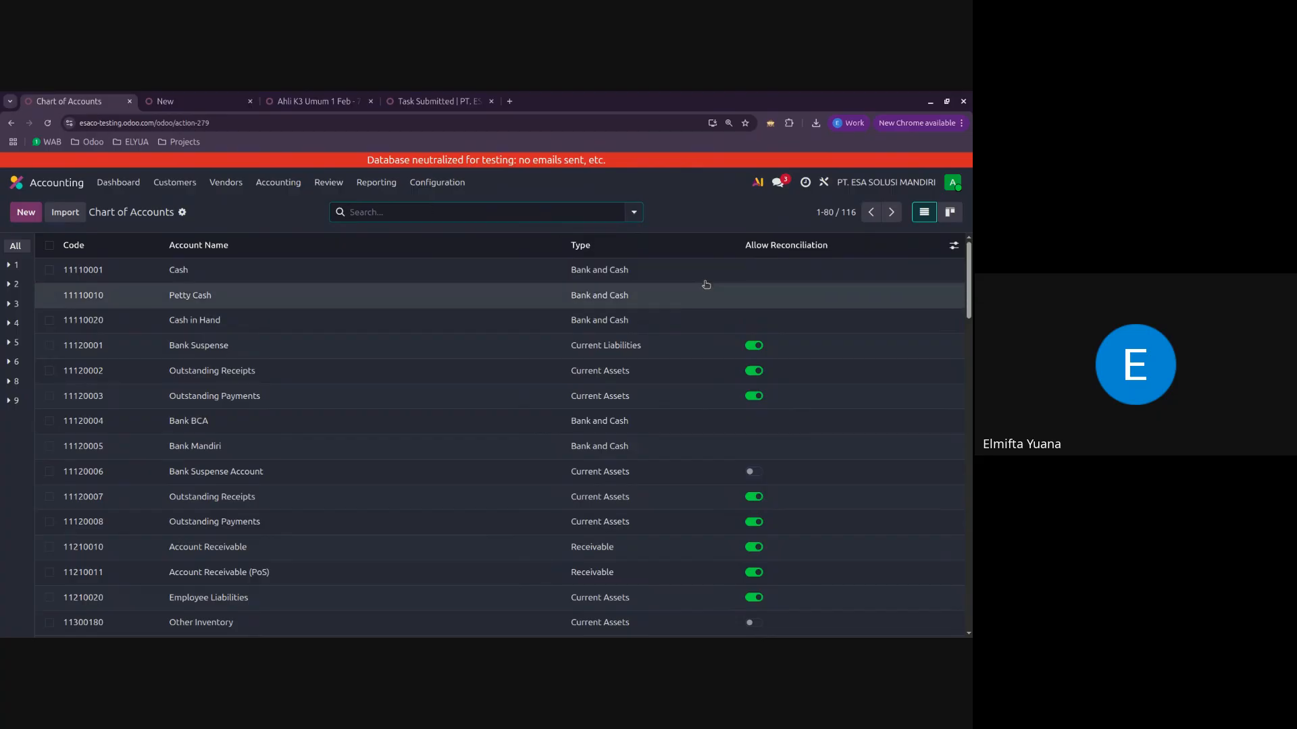
scroll(650, 404, "down", 10)
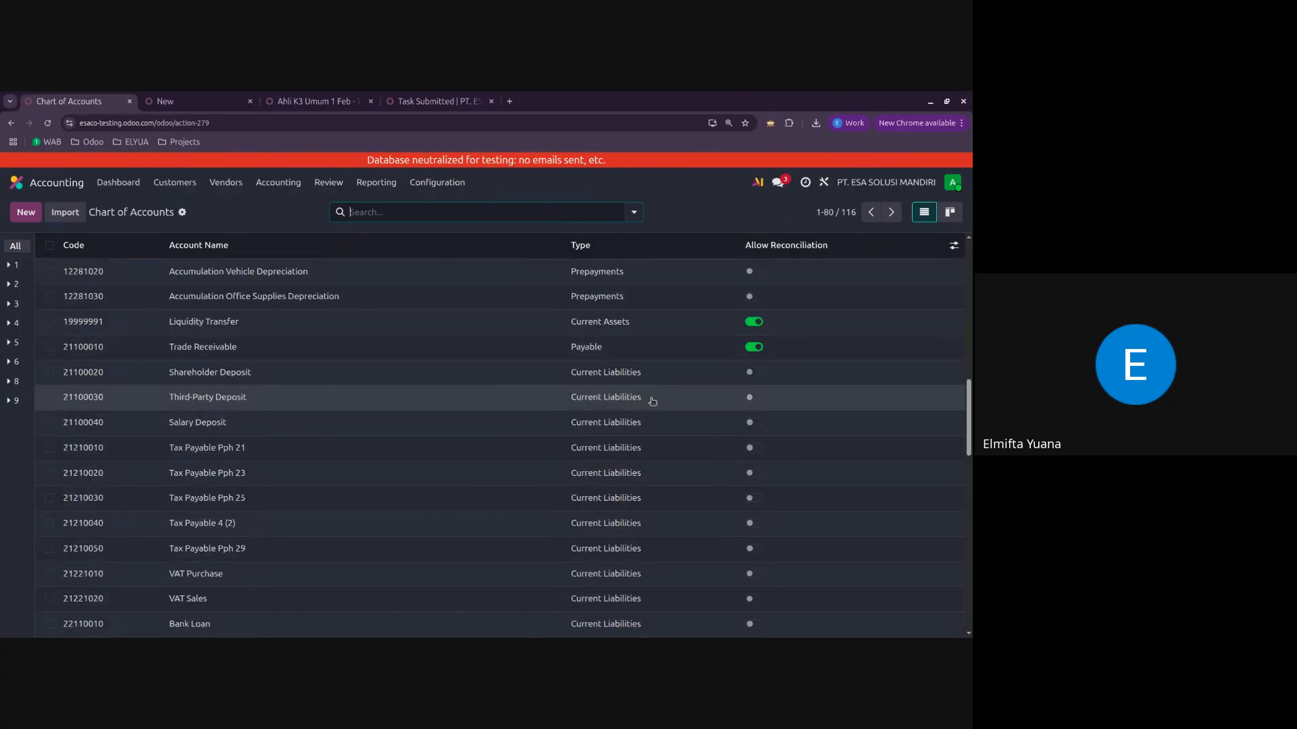
scroll(647, 385, "up", 6)
left_click(524, 209)
type("as")
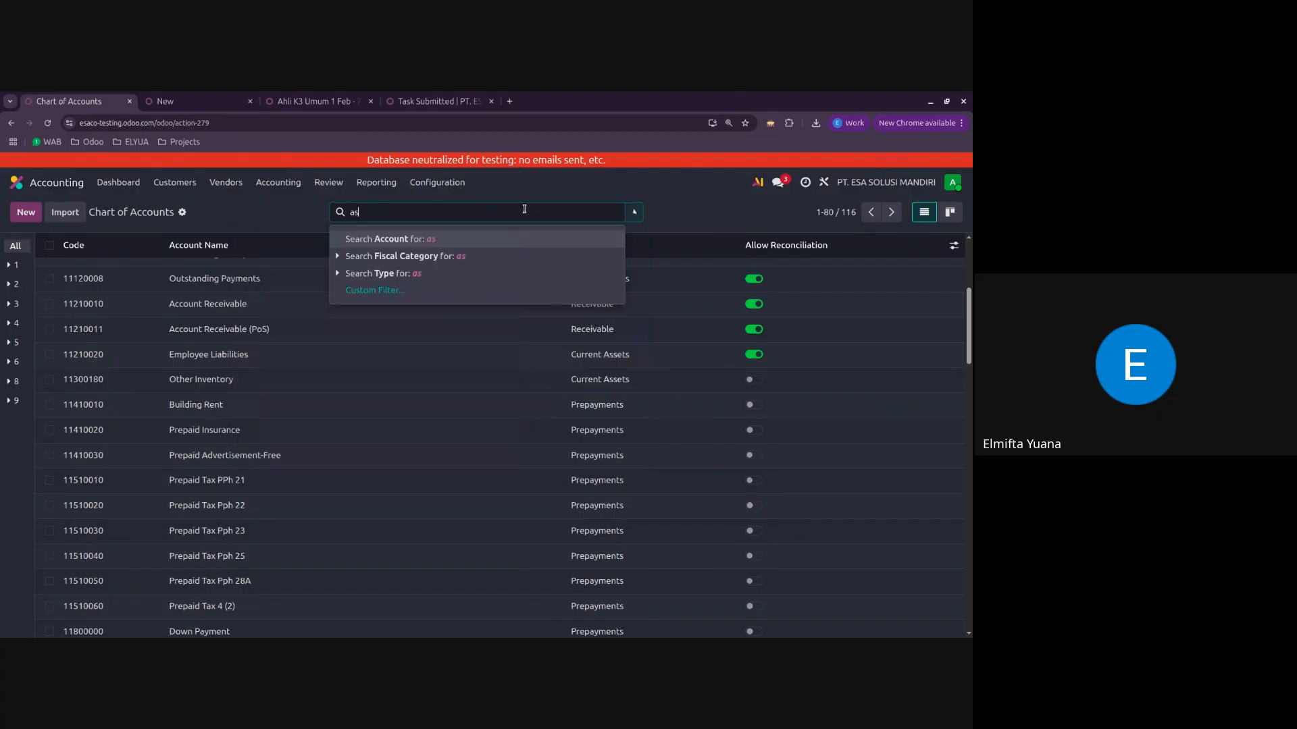
type("set")
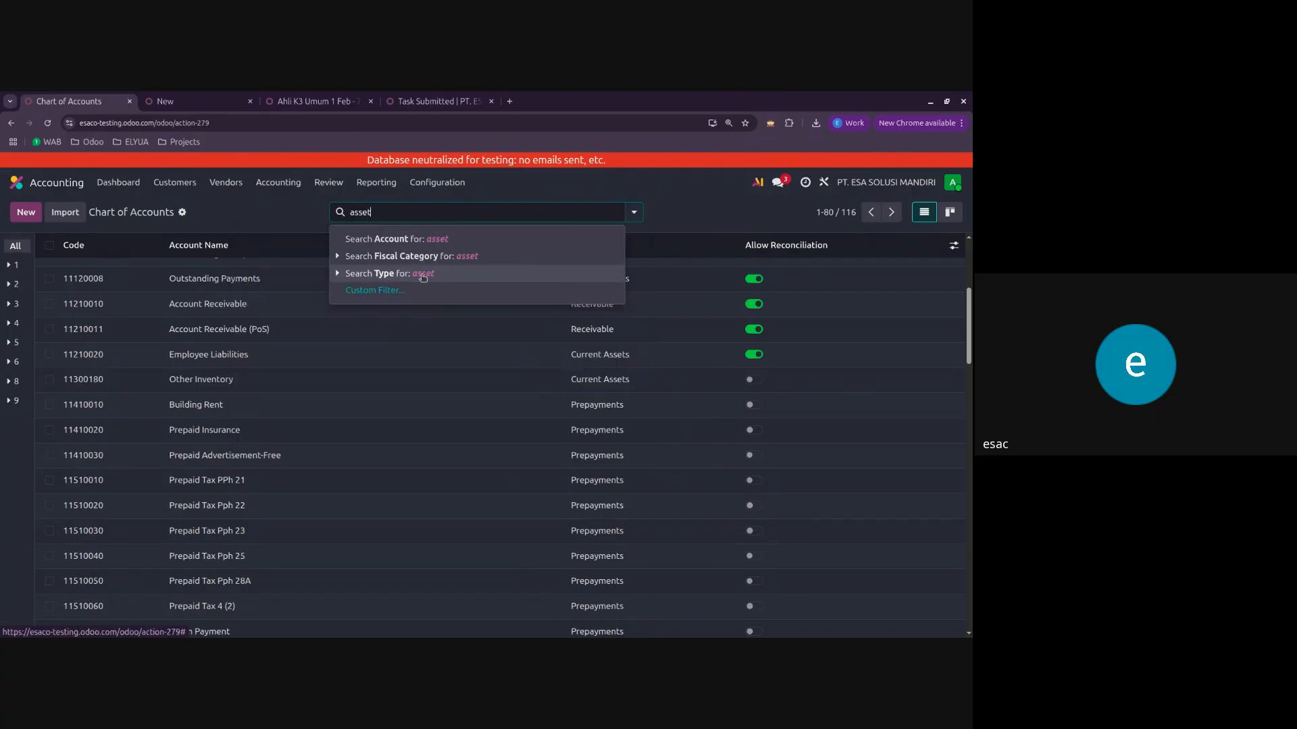
left_click(454, 275)
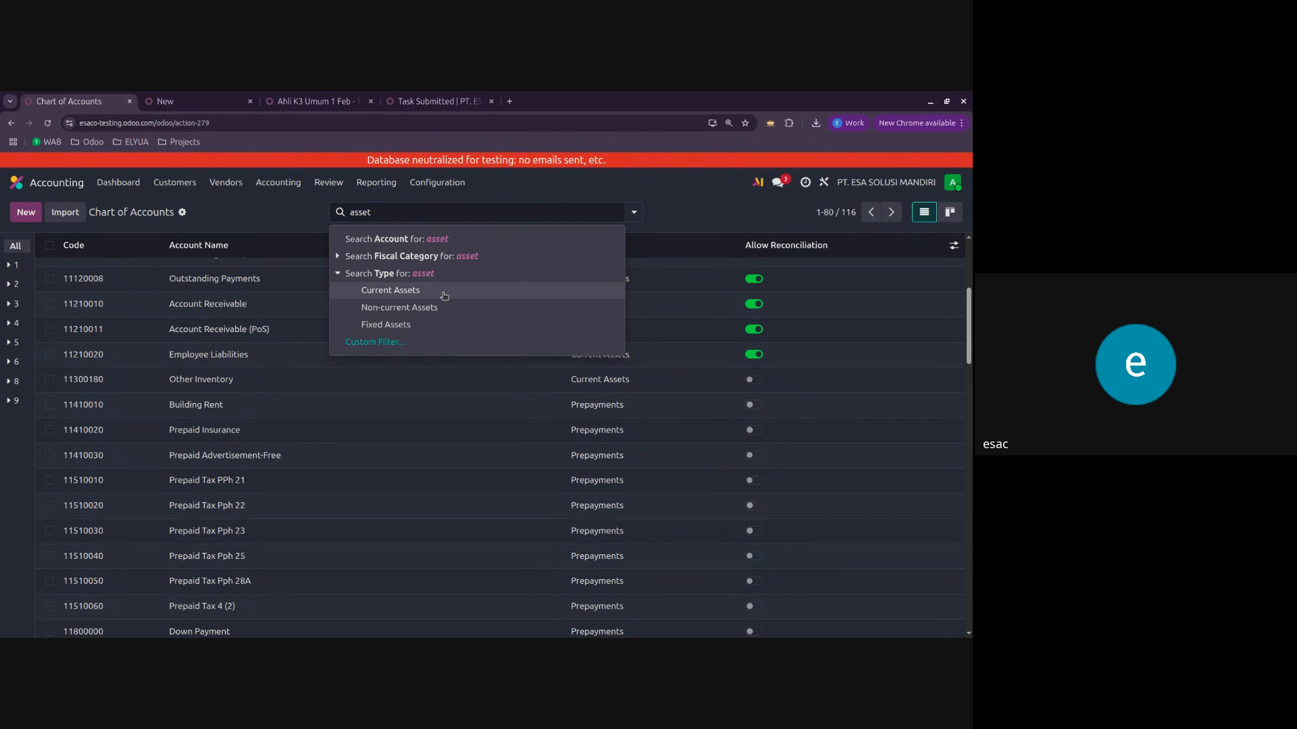
left_click(445, 325)
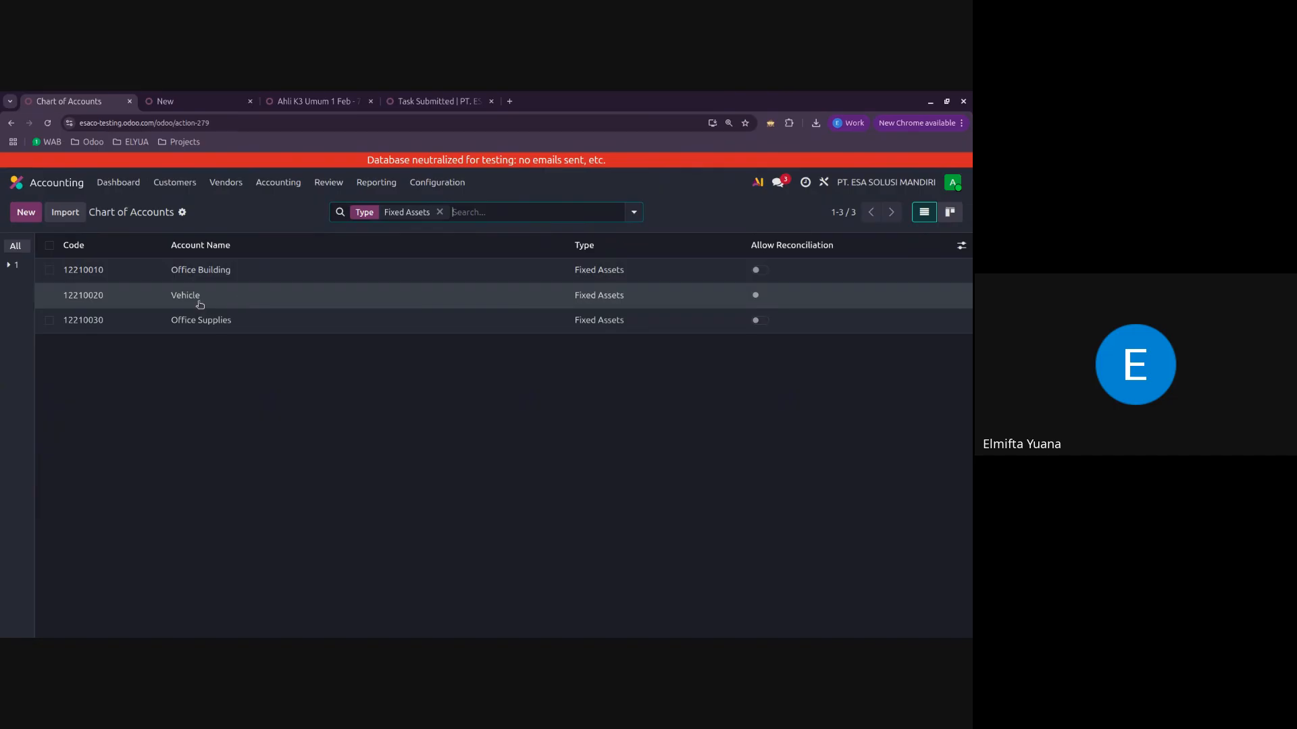
Step: Set Automate Asset to Create in draft on the Vehicle fixed-asset account and save it
left_click(259, 297)
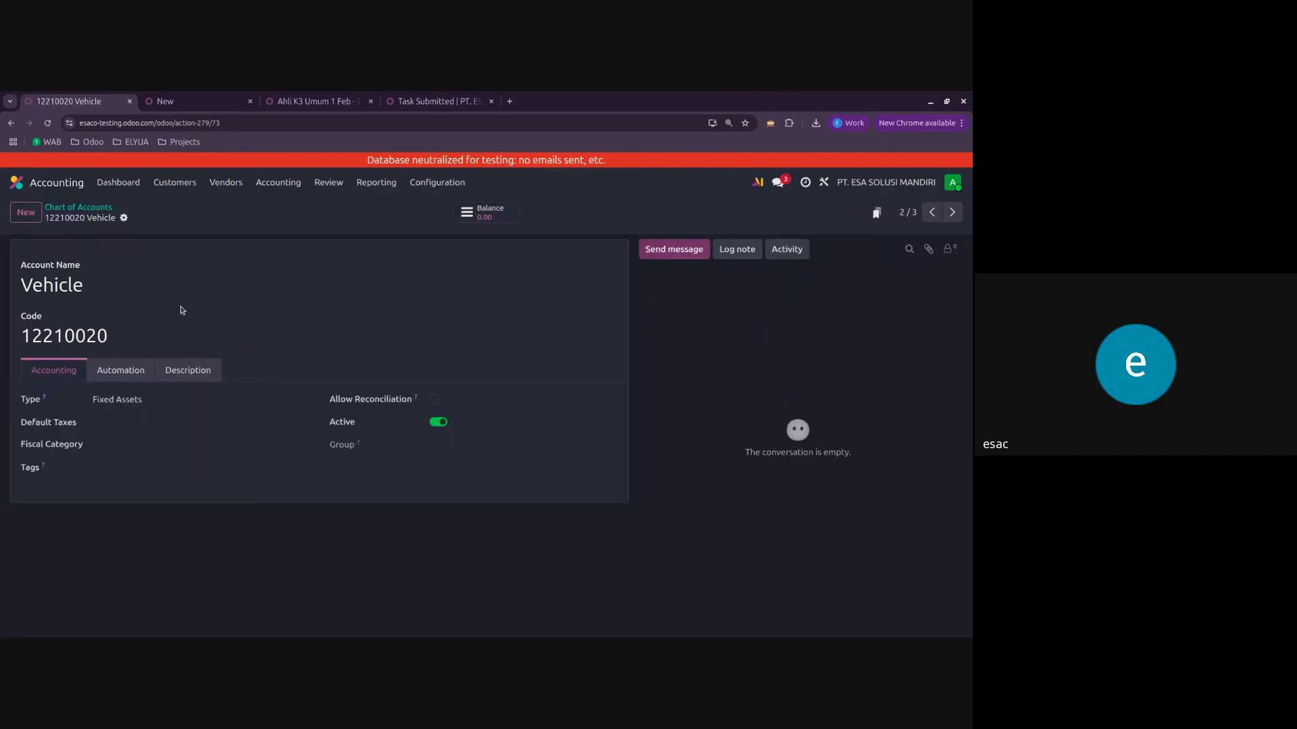
left_click(130, 380)
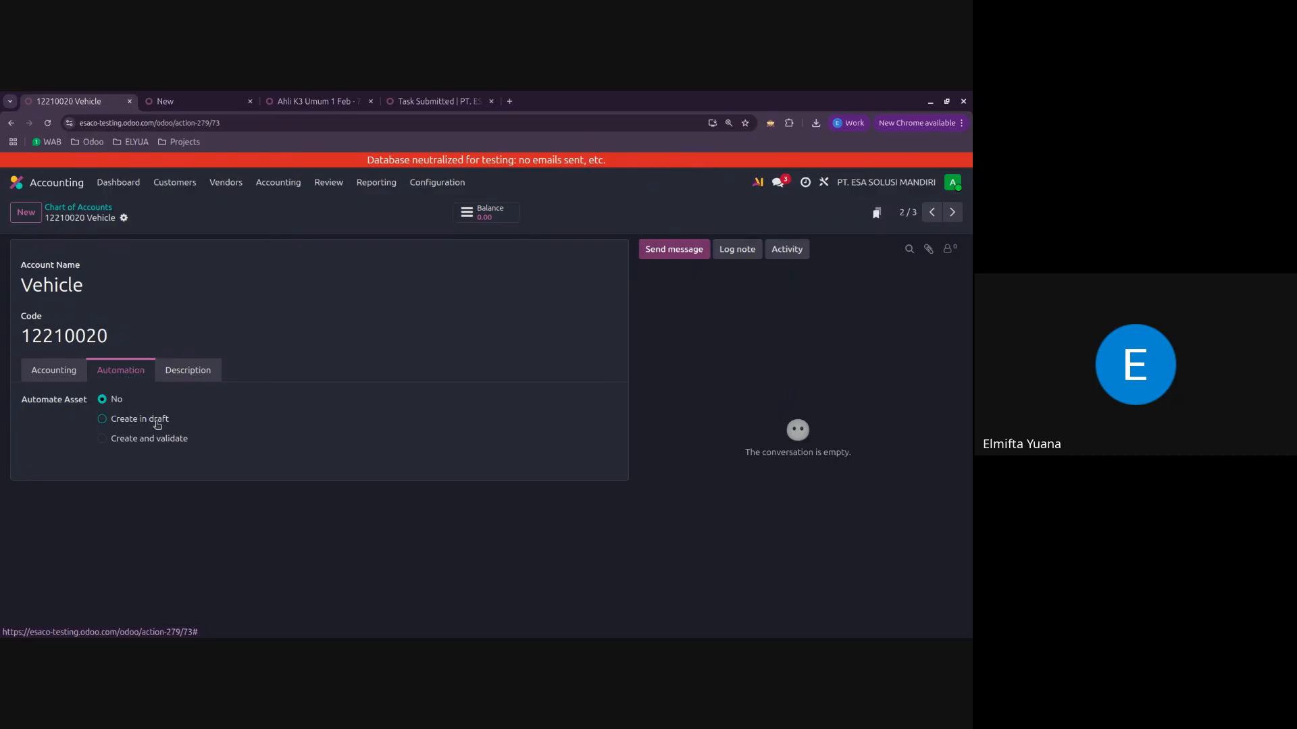
left_click(157, 425)
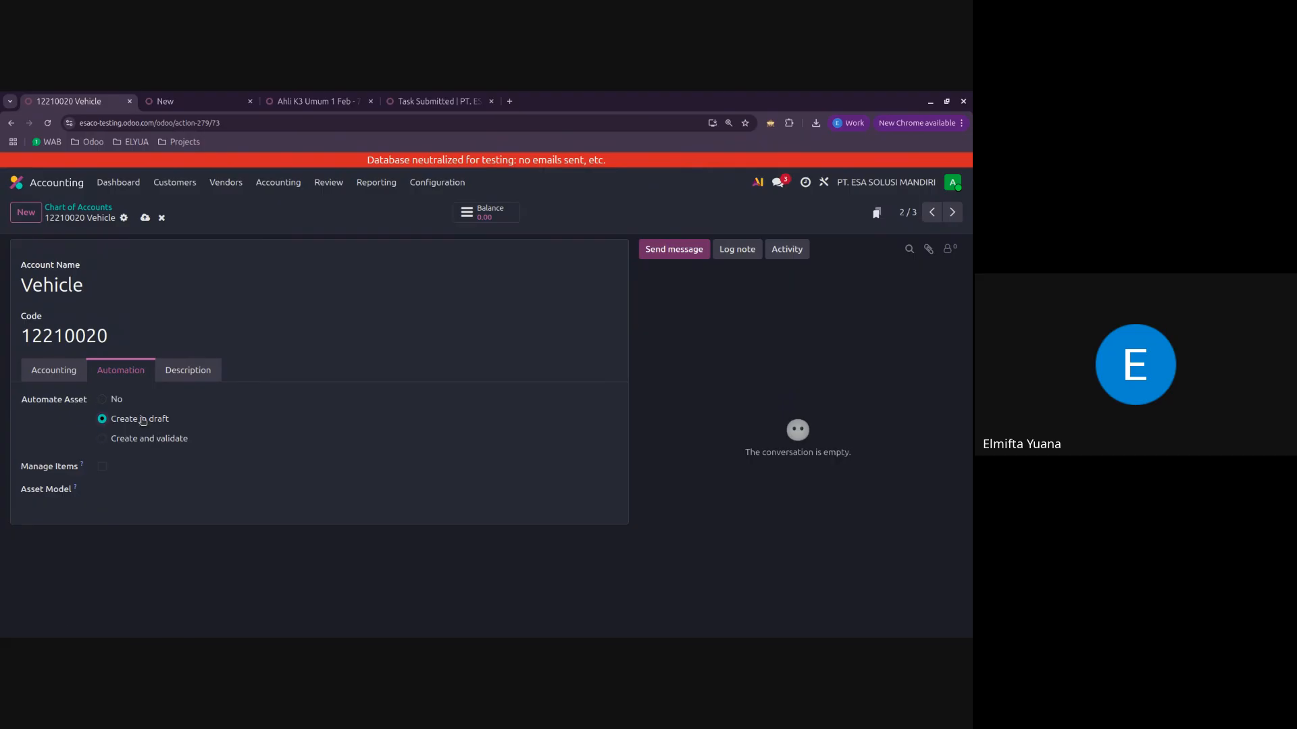
left_click(103, 400)
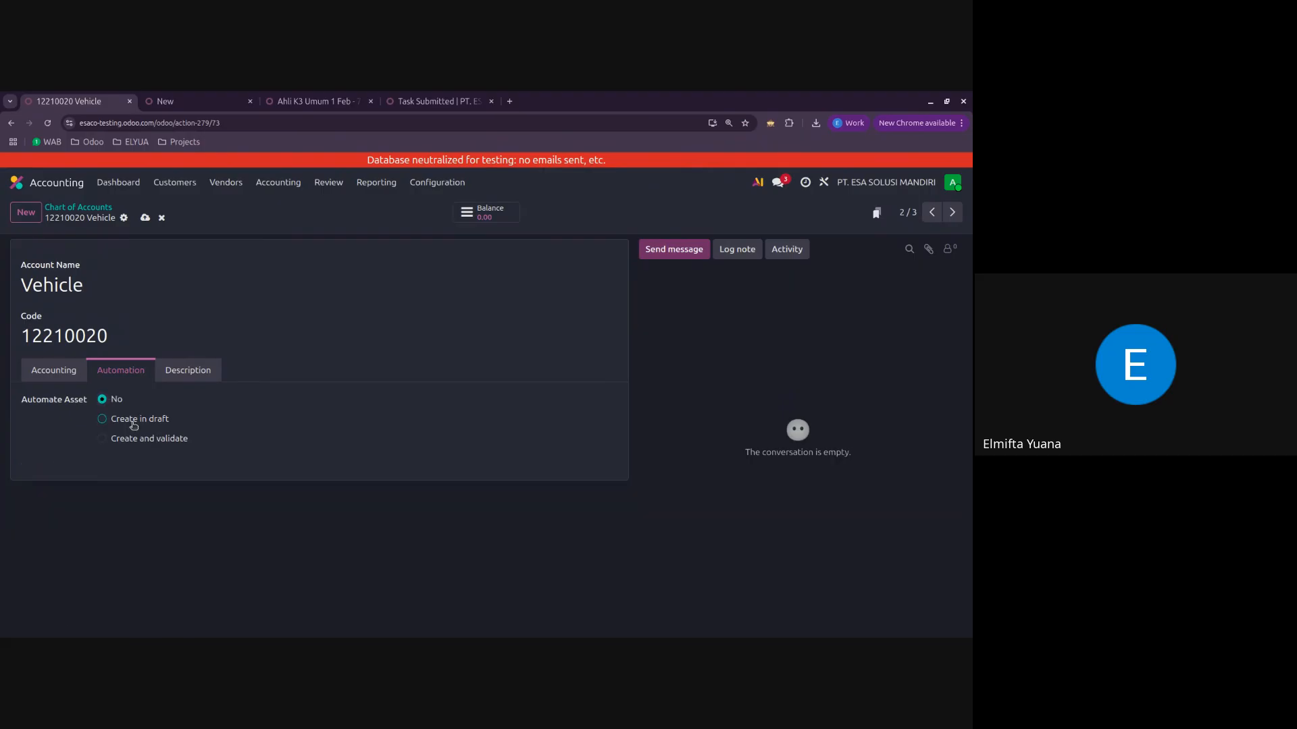
left_click(134, 424)
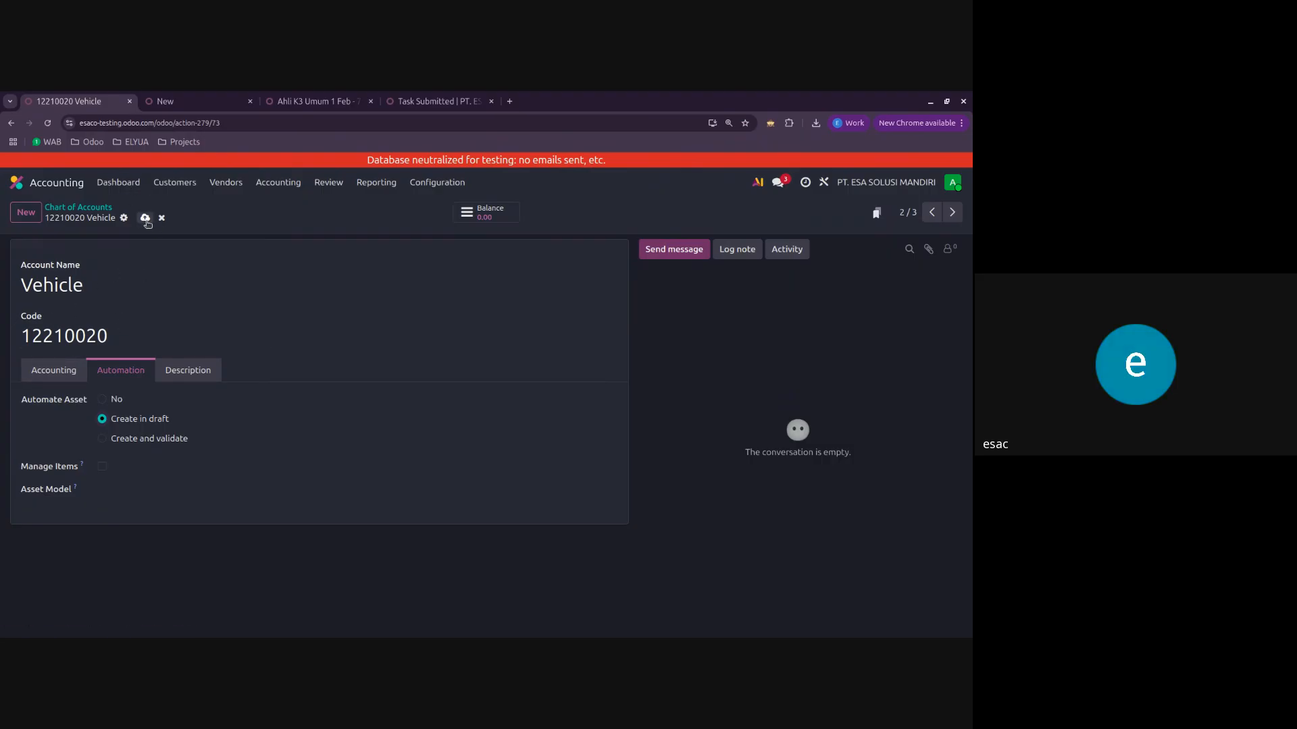
left_click(146, 219)
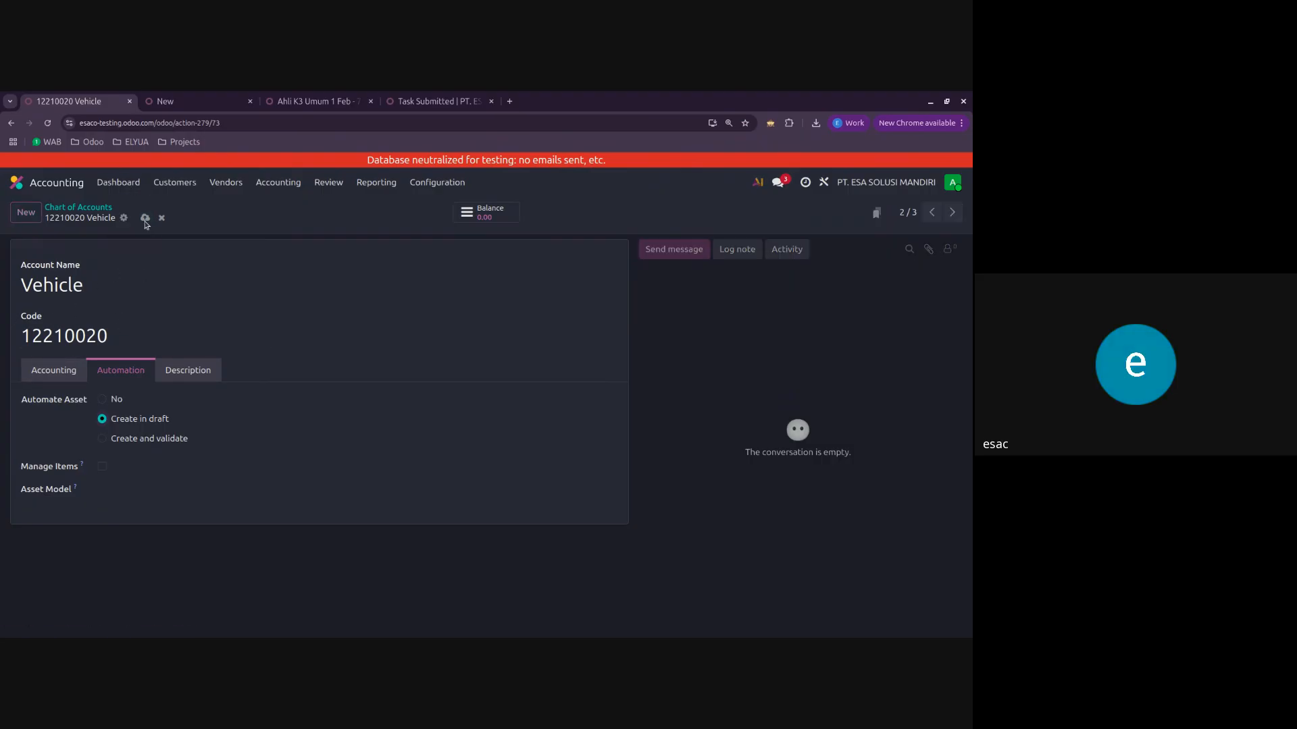
Step: Review the Vehicle account's accounting and automation settings, and return to the chart of accounts
left_click(61, 371)
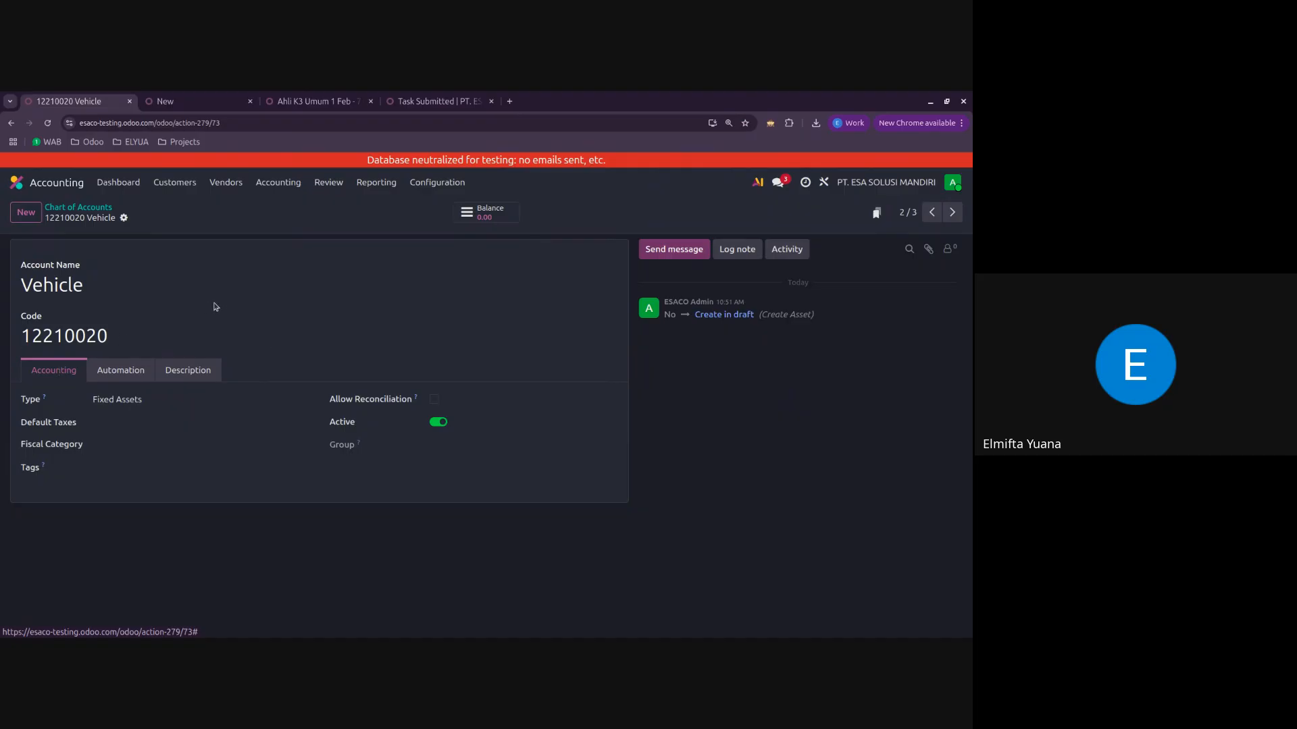
left_click(121, 372)
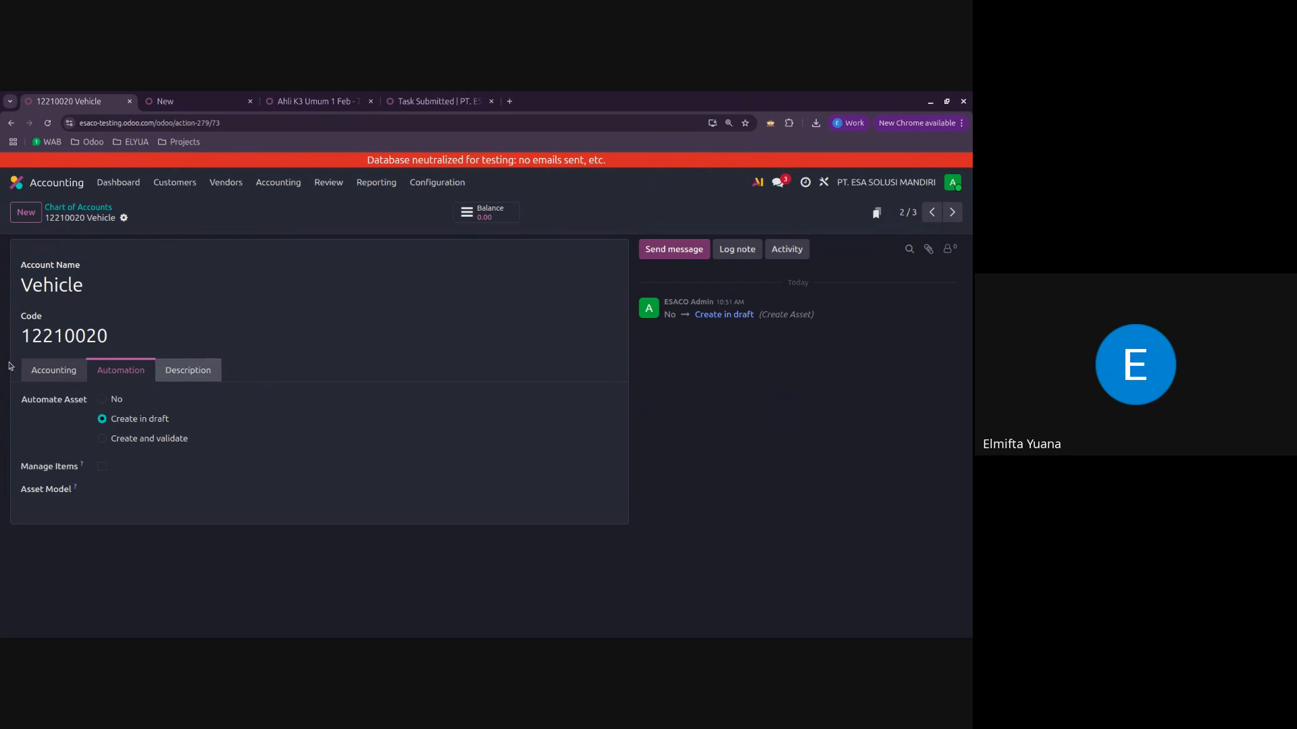
left_click(83, 207)
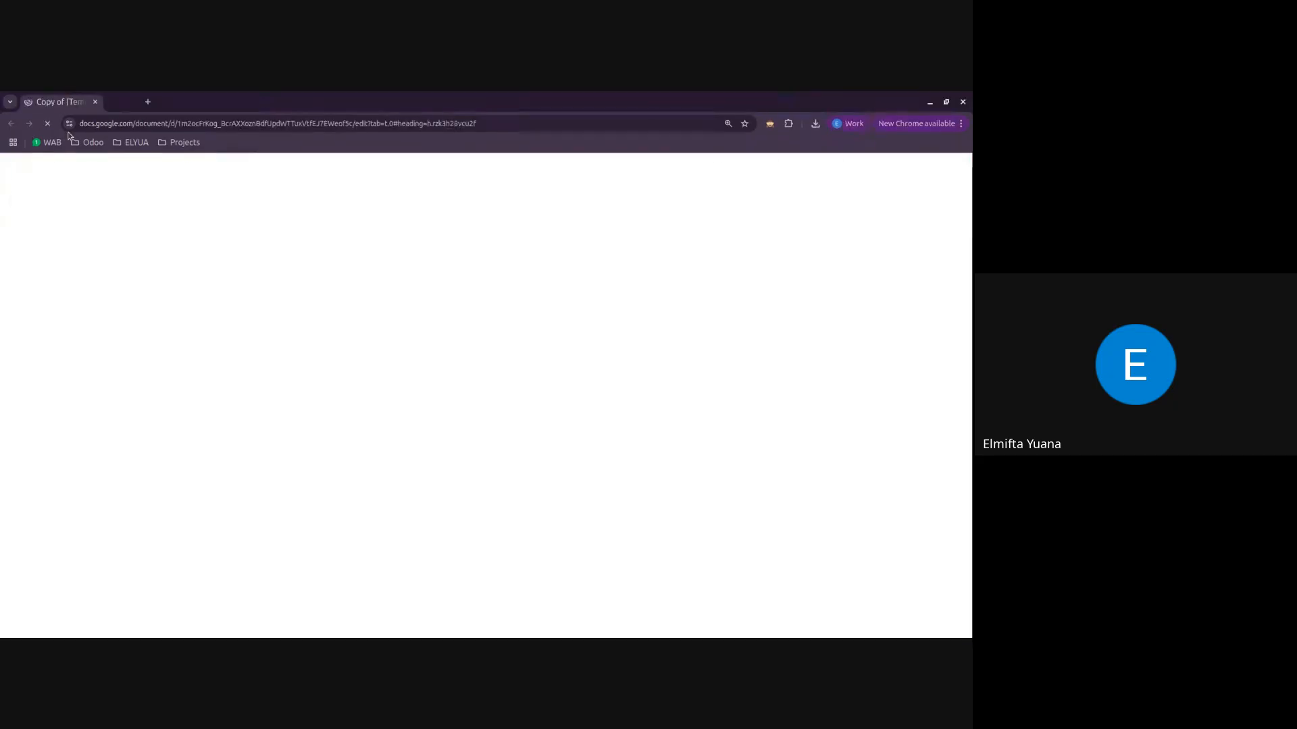
Step: Bring the Stock Valuation Journal Entries document into the Odoo browser window and examine its Odoo v19 Perpetual purchase accounting tables
left_click_drag(65, 101, 567, 94)
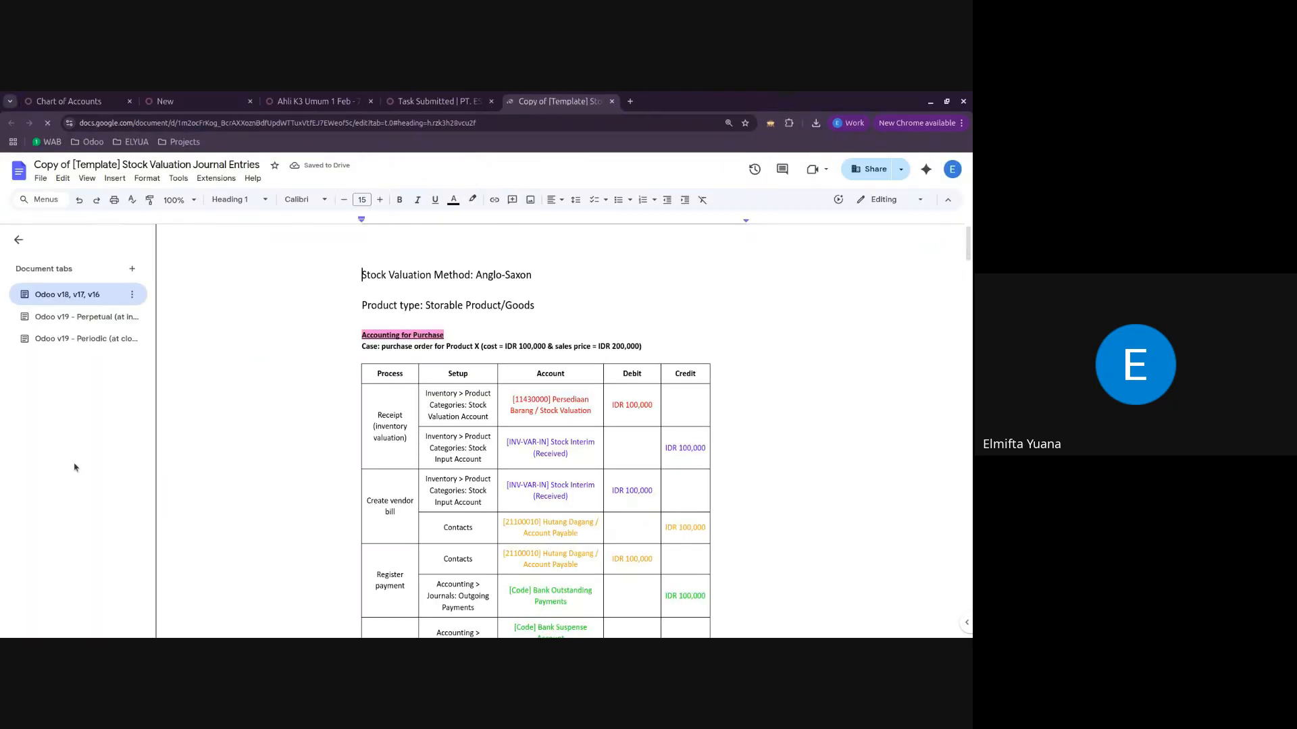
left_click(78, 317)
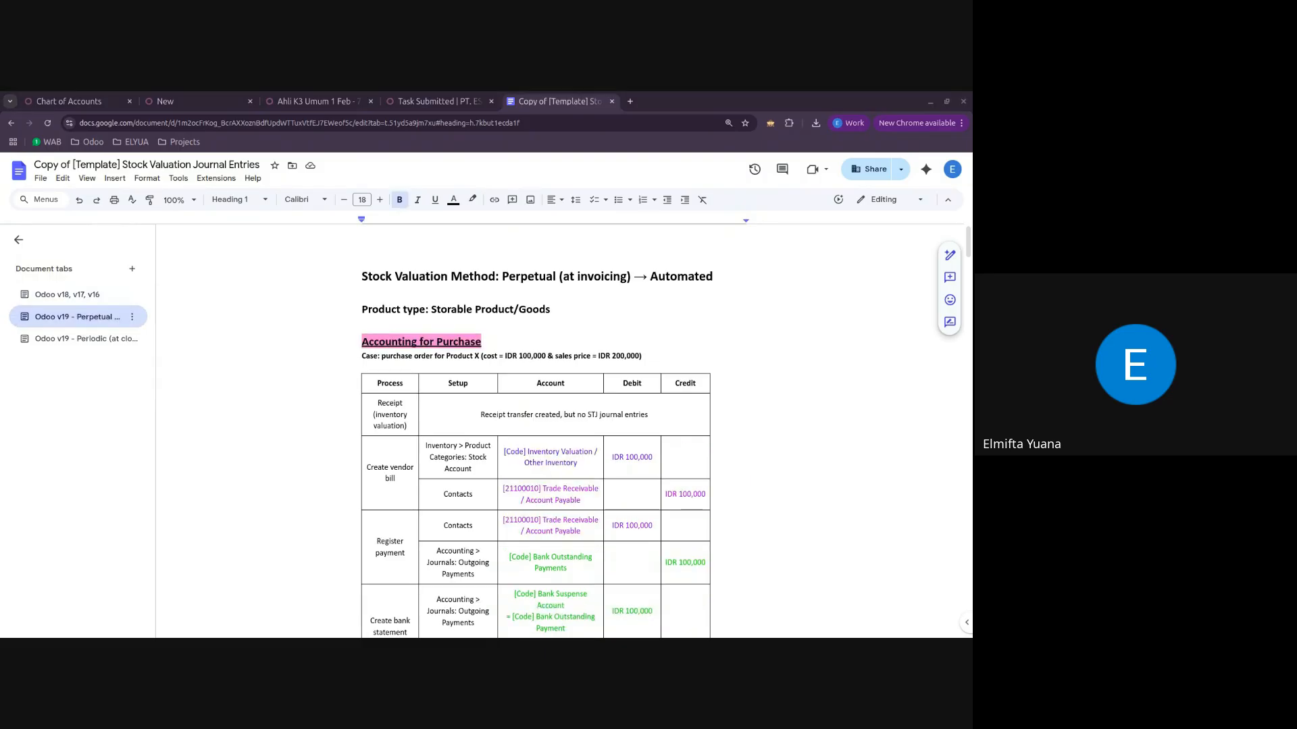
scroll(329, 363, "down", 3)
scroll(330, 364, "up", 3)
scroll(495, 316, "down", 2)
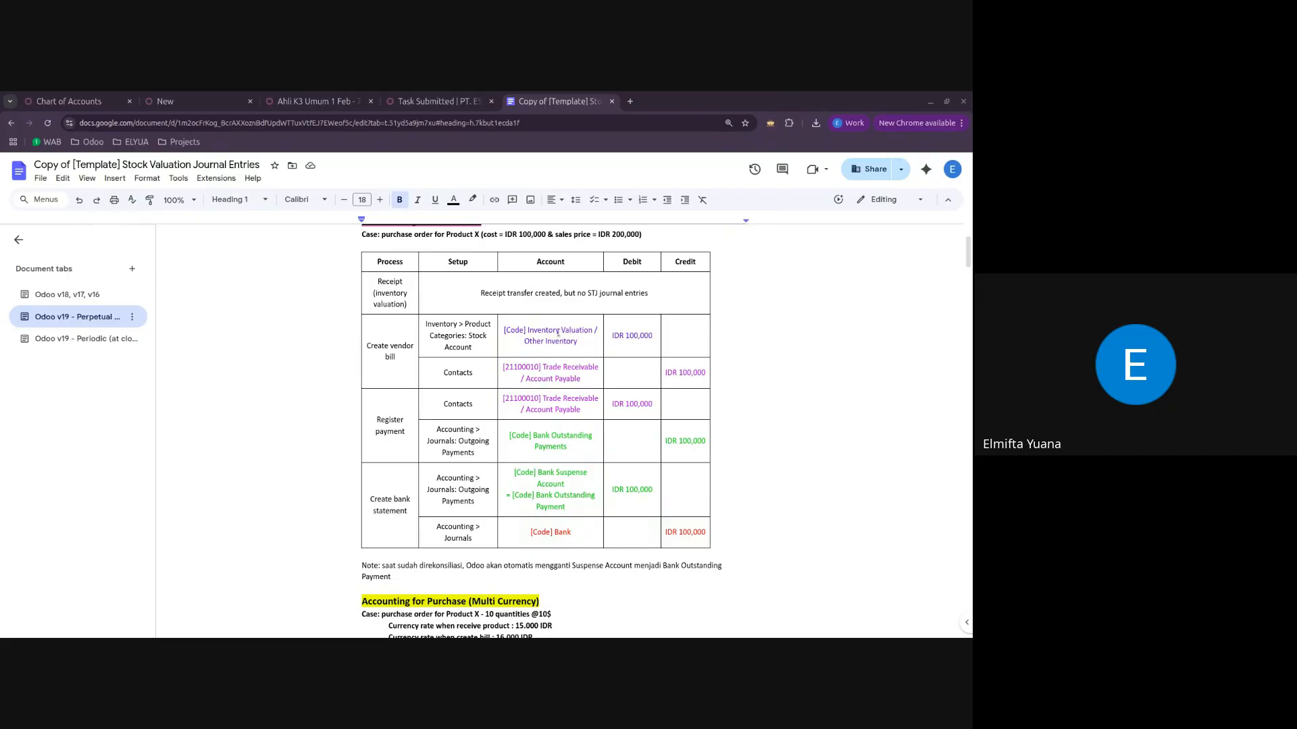
scroll(538, 385, "down", 10)
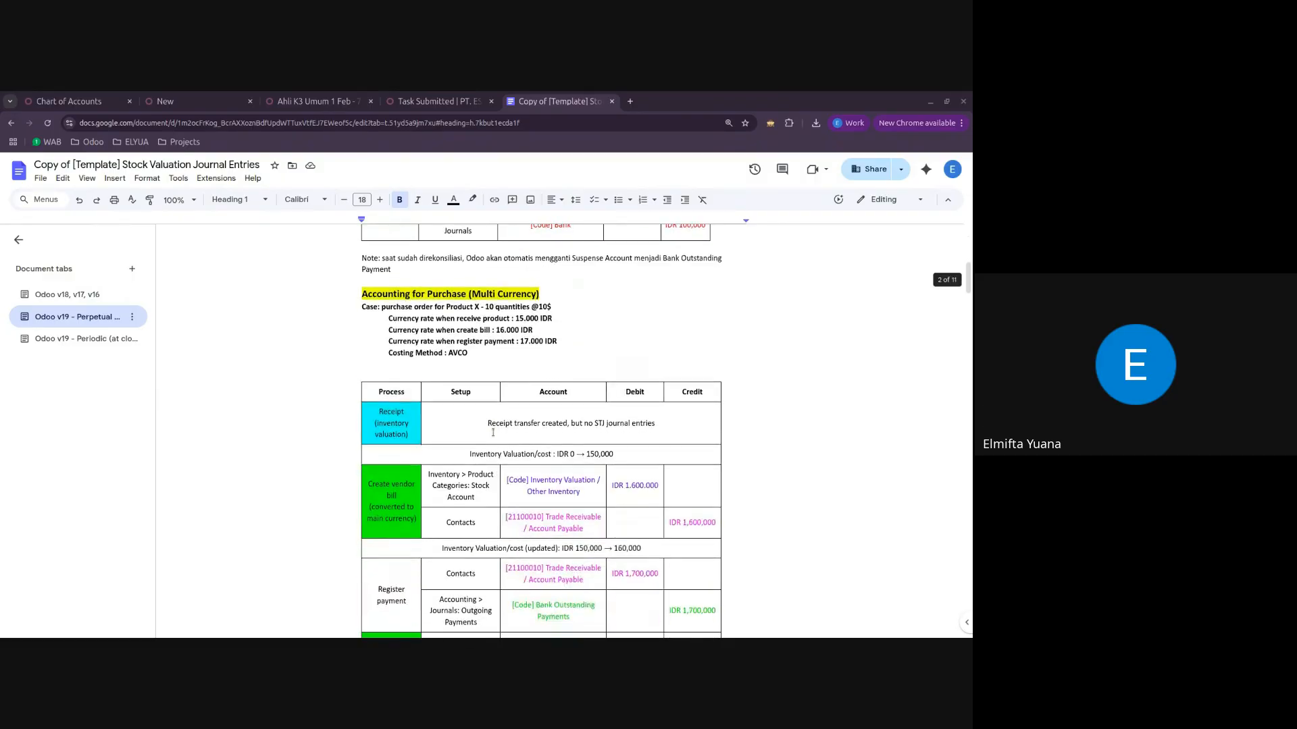
scroll(493, 433, "up", 9)
scroll(493, 433, "up", 3)
scroll(493, 429, "down", 1)
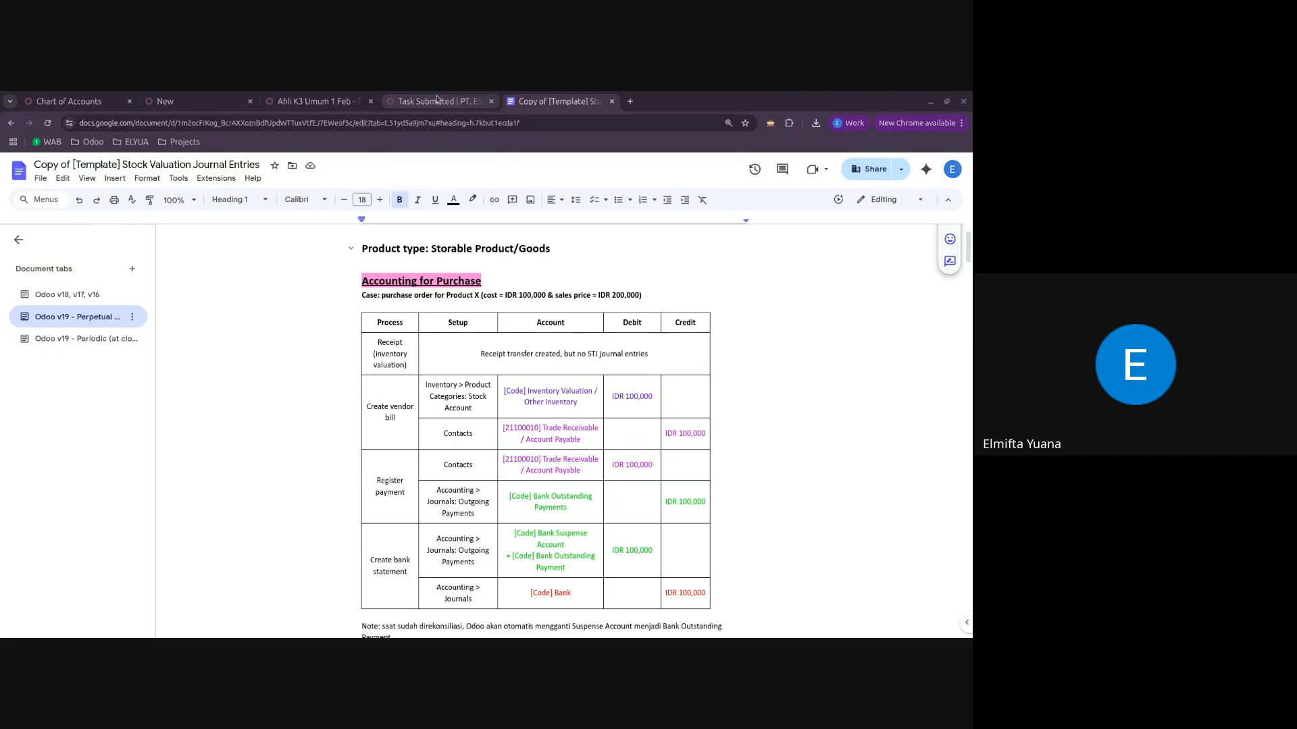
Step: Discard the unsaved quotation, return to the apps overview, and place the stock valuation document beside that browser page
left_click(291, 104)
left_click(191, 106)
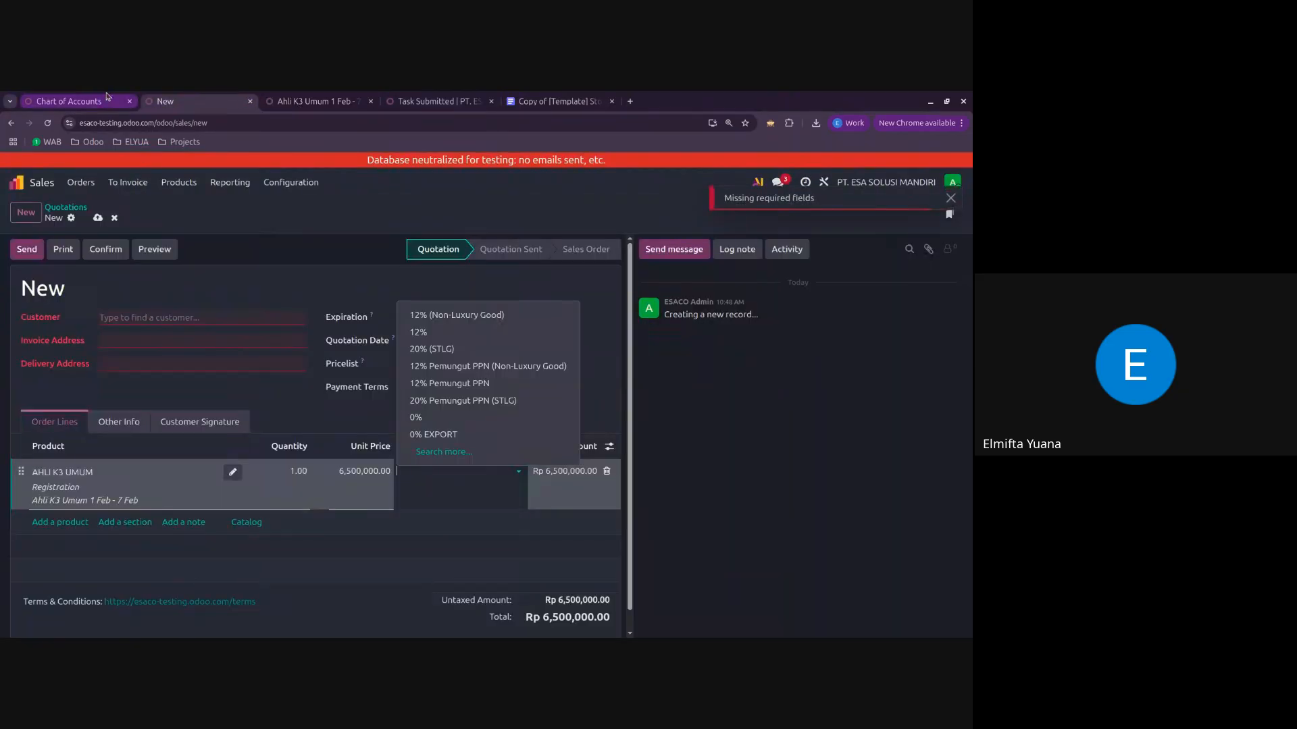
left_click(114, 217)
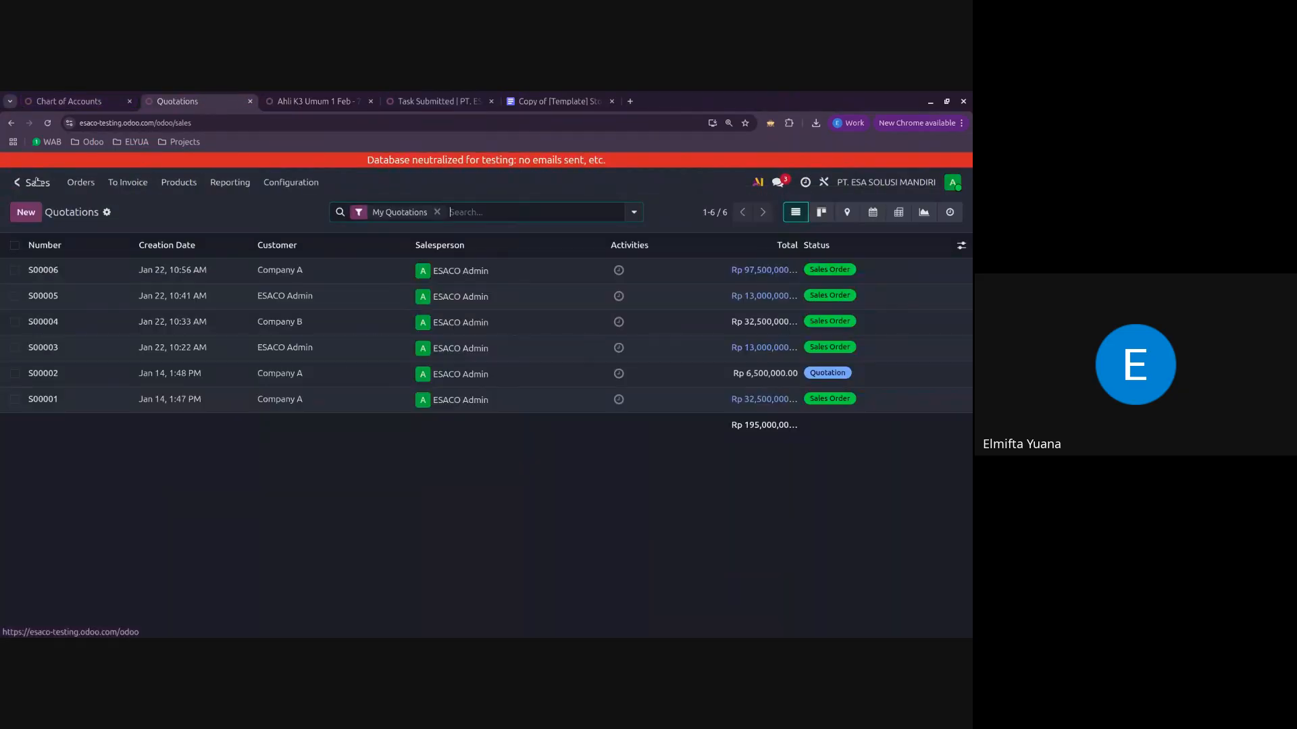
left_click(15, 183)
left_click_drag(555, 101, 328, 108)
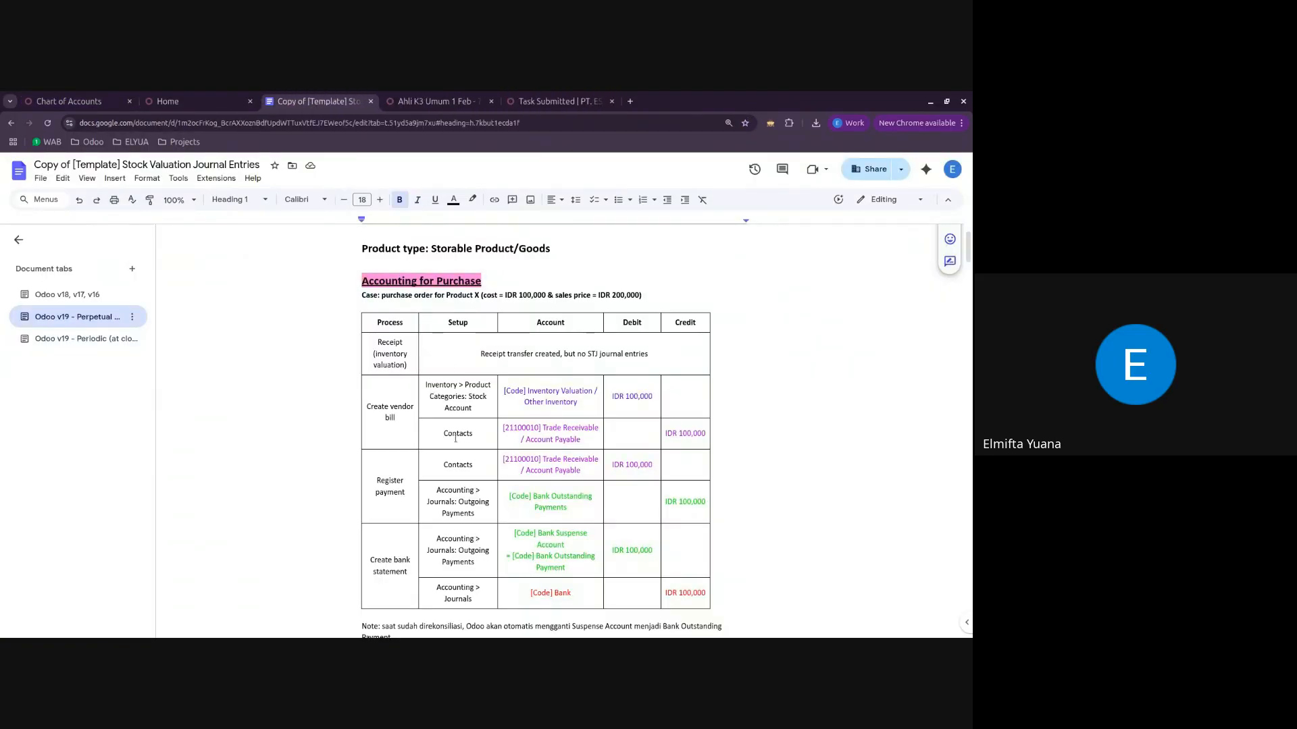
left_click(177, 103)
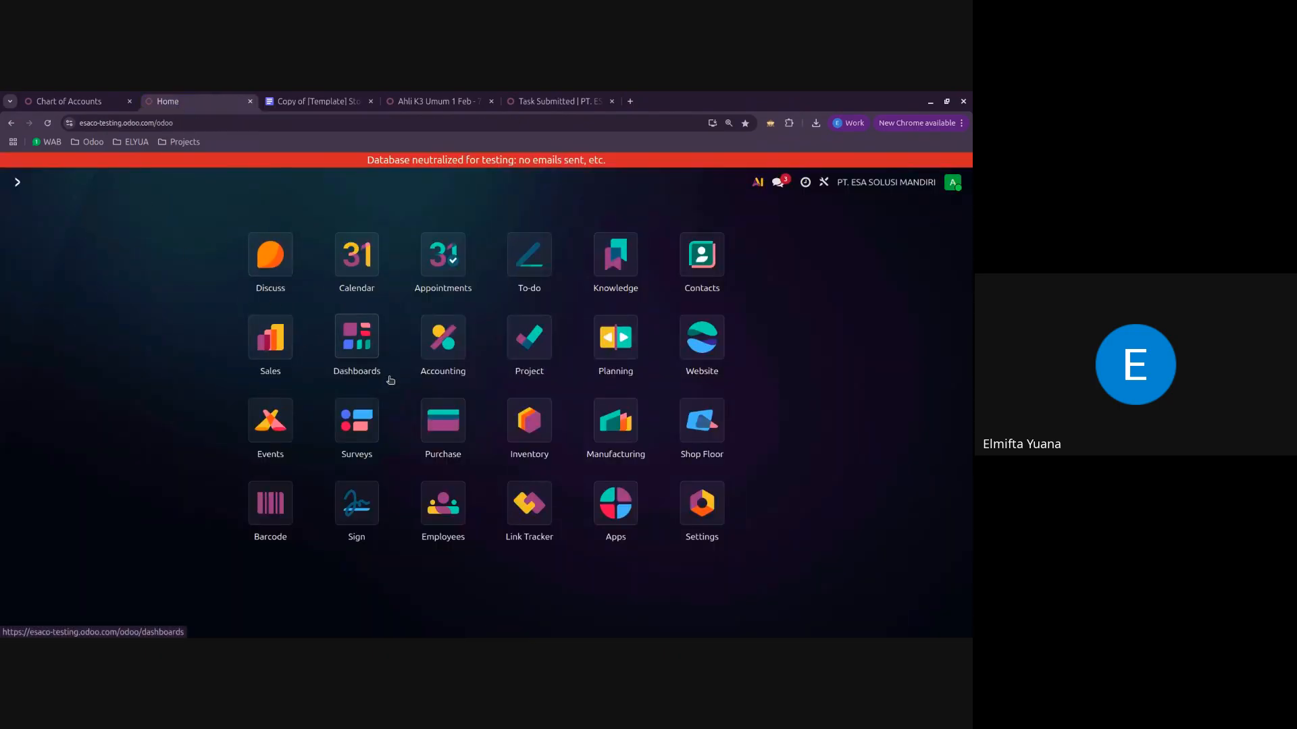
Step: Create a new request for quotation in Purchase with Vendor 2 as the vendor
left_click(443, 422)
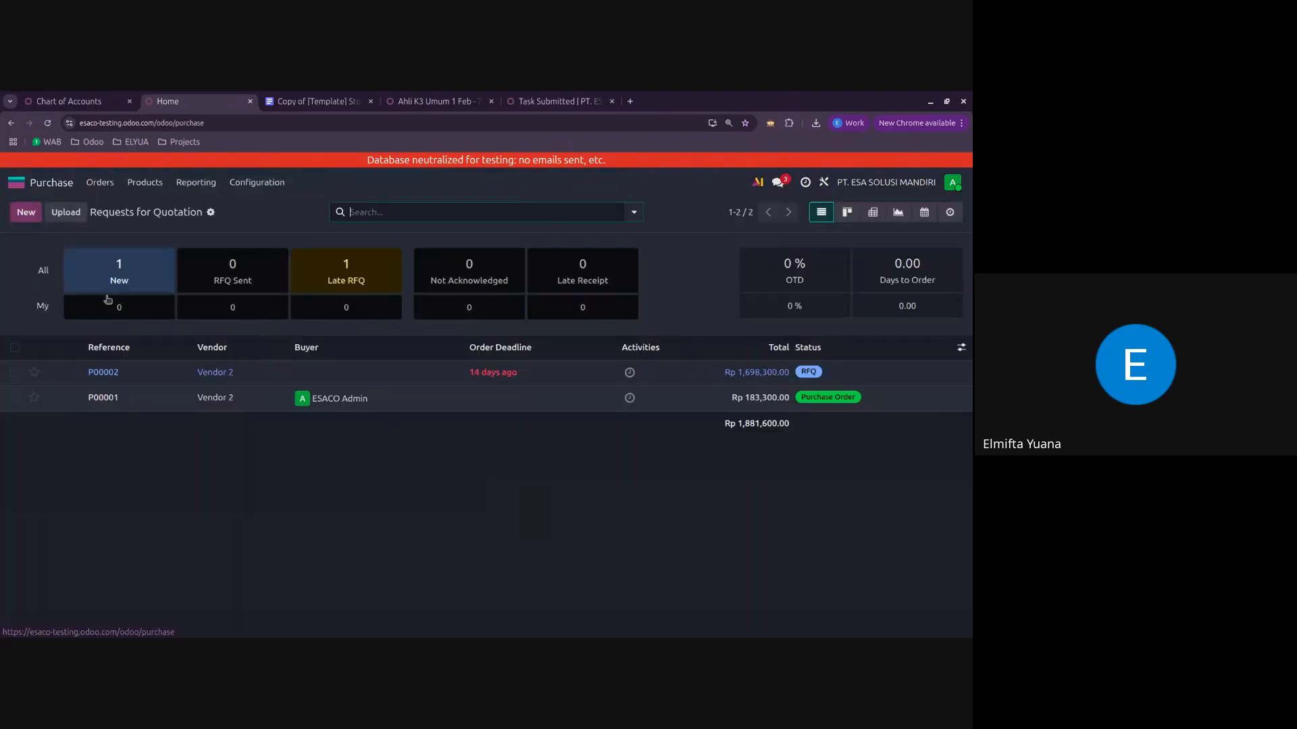
left_click(25, 212)
left_click(160, 331)
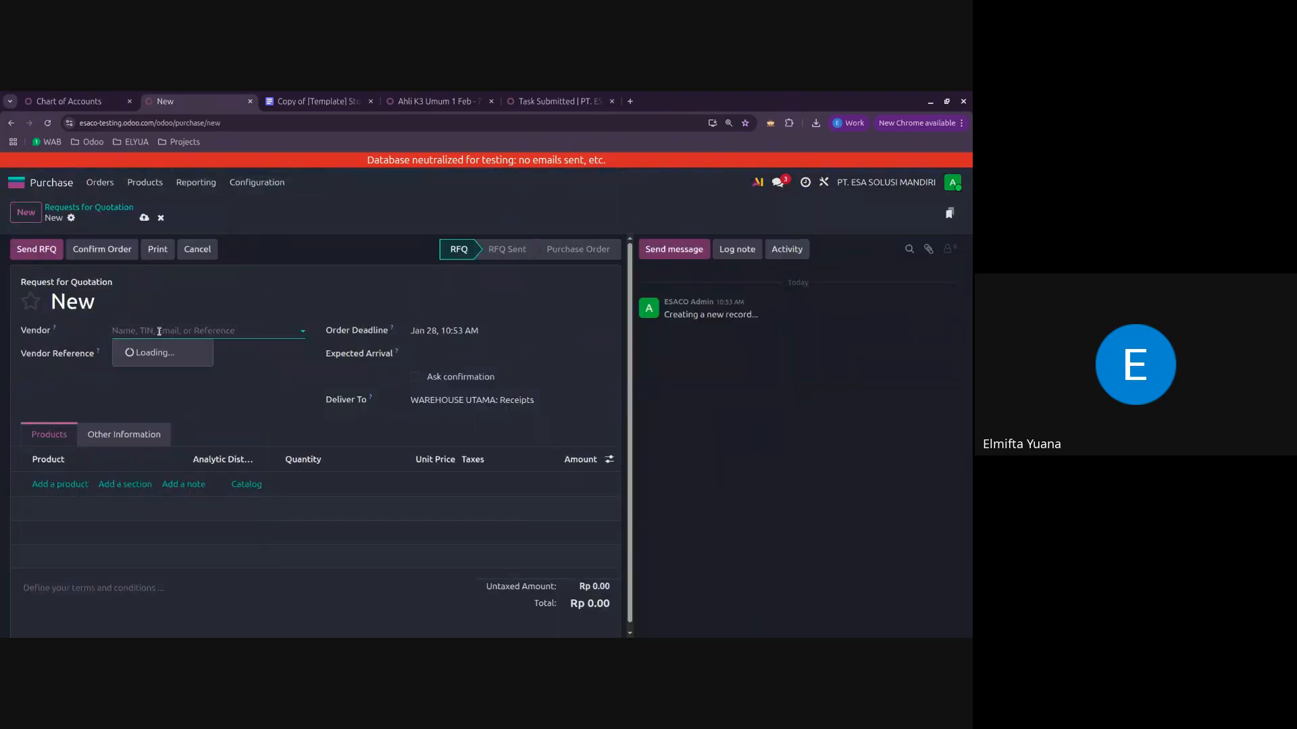
left_click(145, 351)
Step: Add Modul K3 (Bagian 1) with a quantity of 10 to the request for quotation and confirm the order
left_click(76, 500)
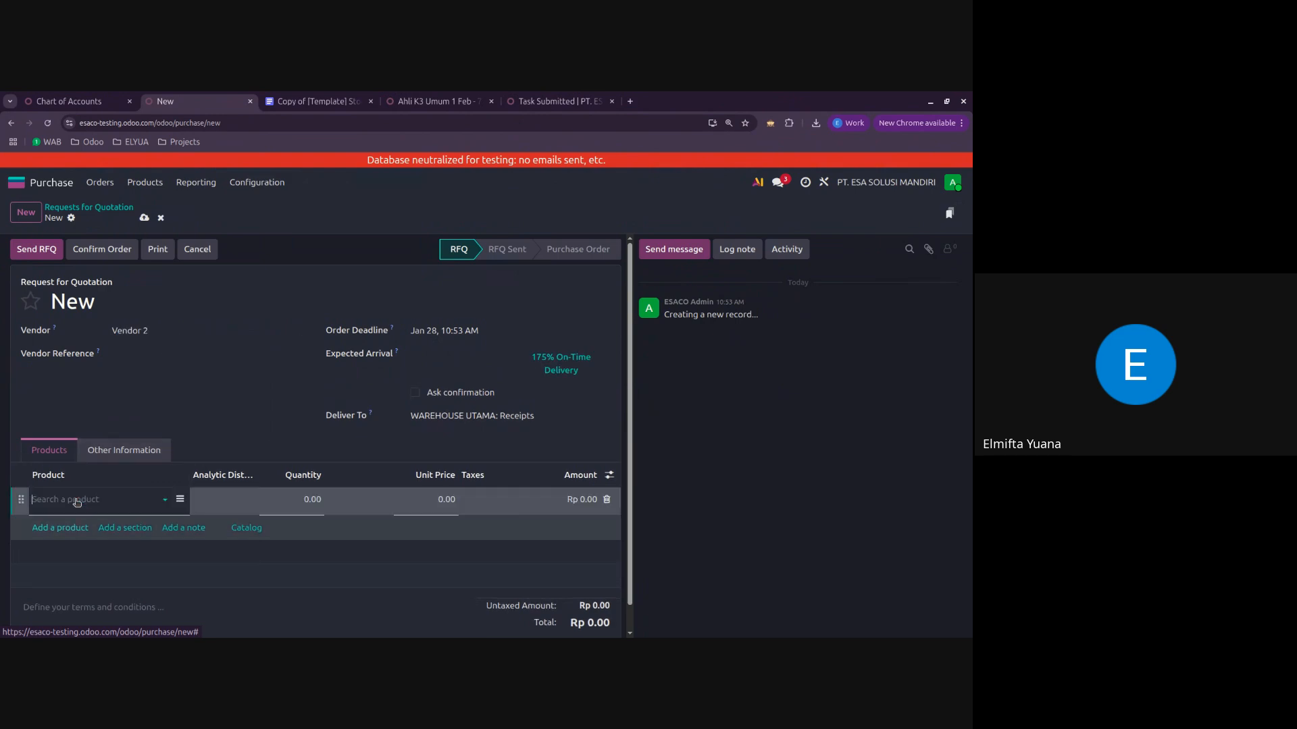
left_click(77, 500)
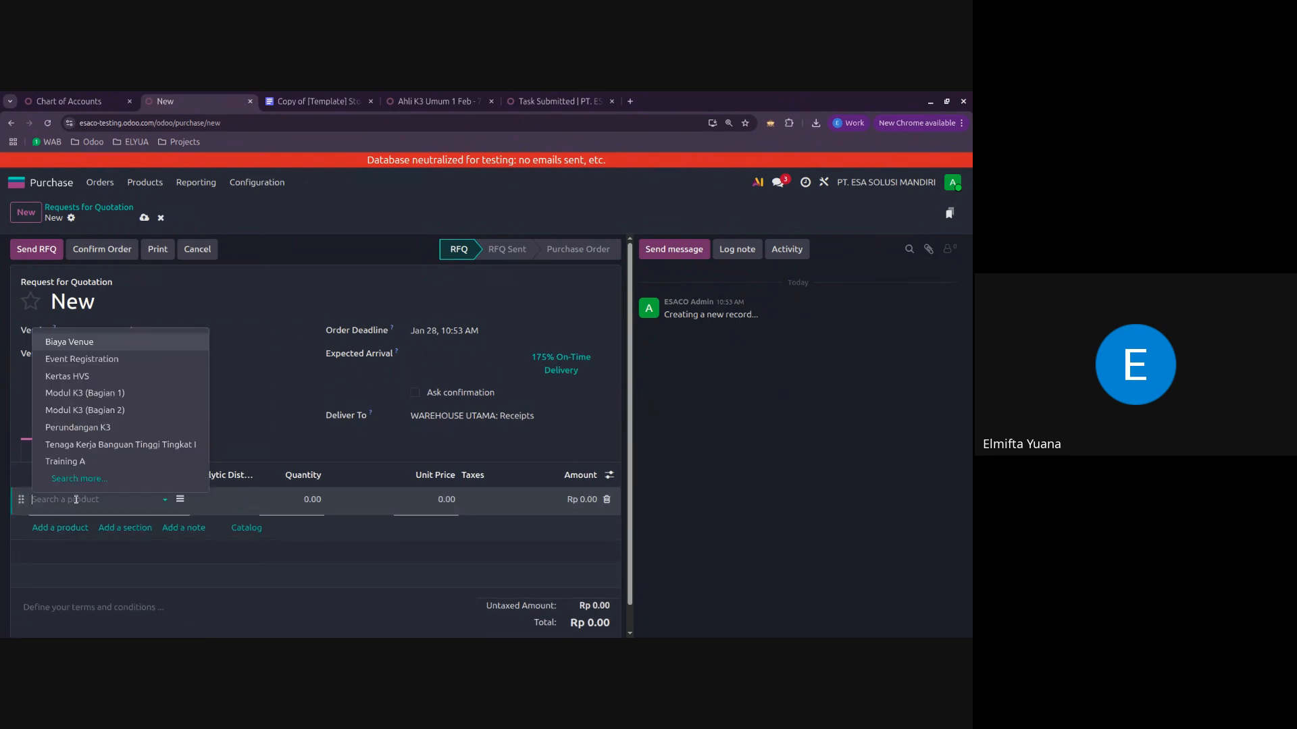
left_click(109, 393)
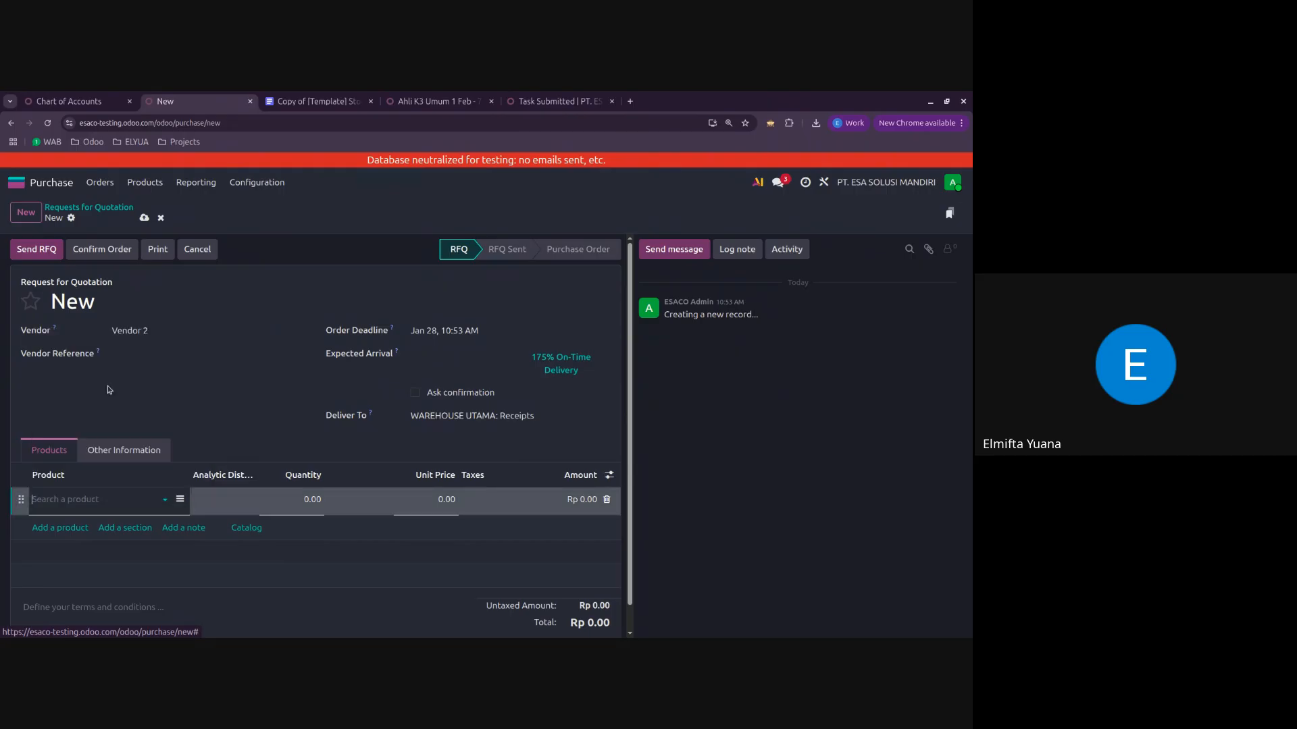
left_click(305, 511)
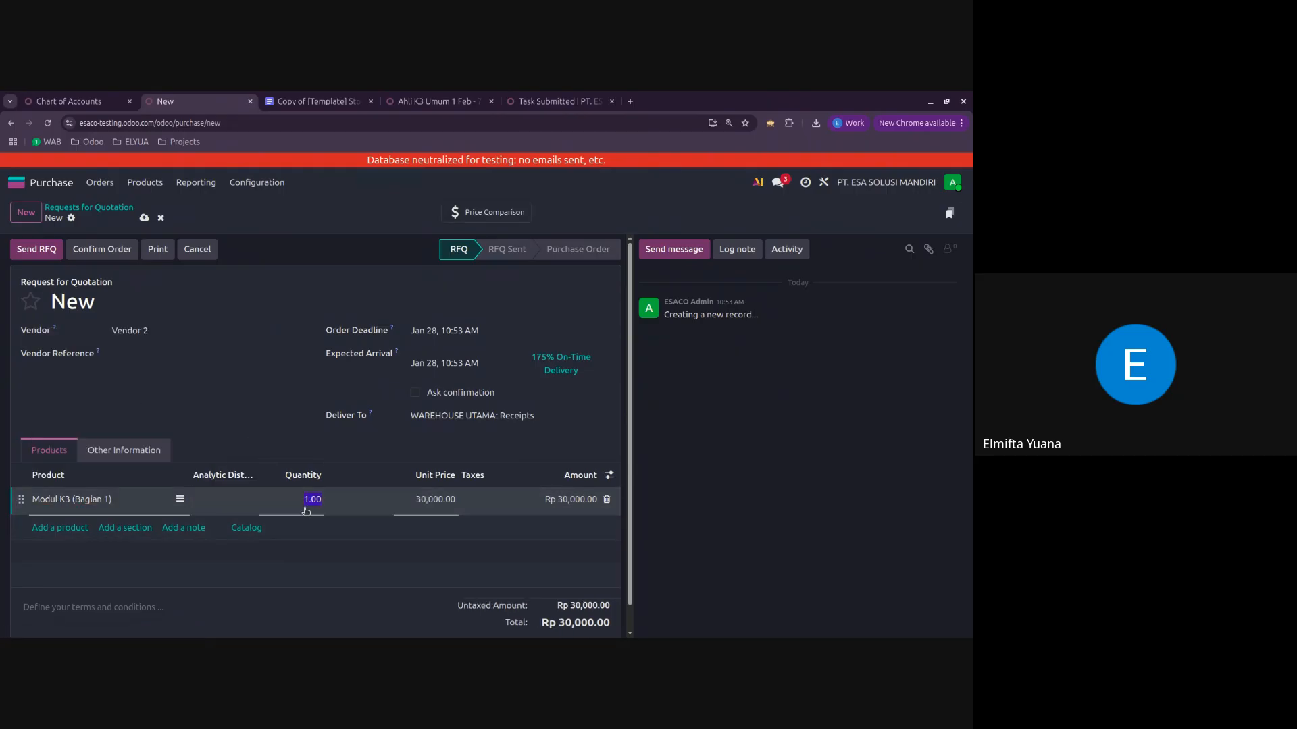
type("10")
left_click(271, 417)
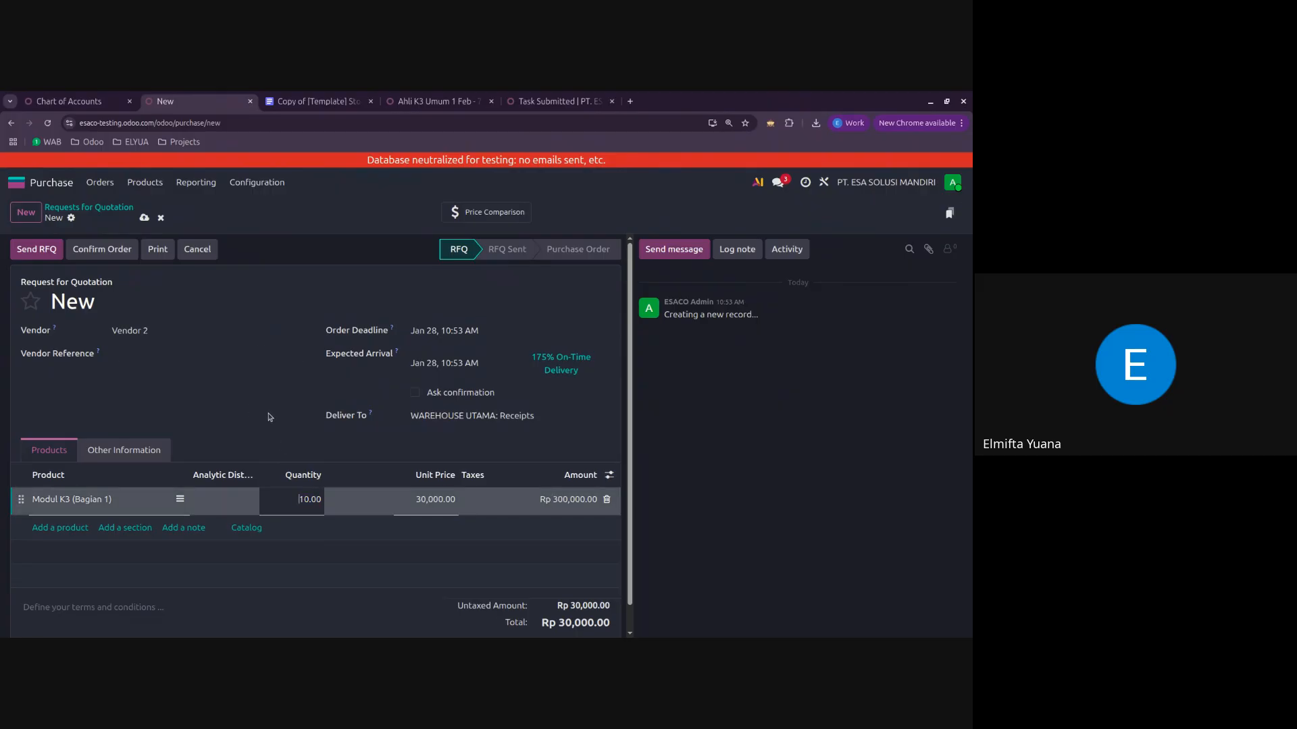
left_click(102, 249)
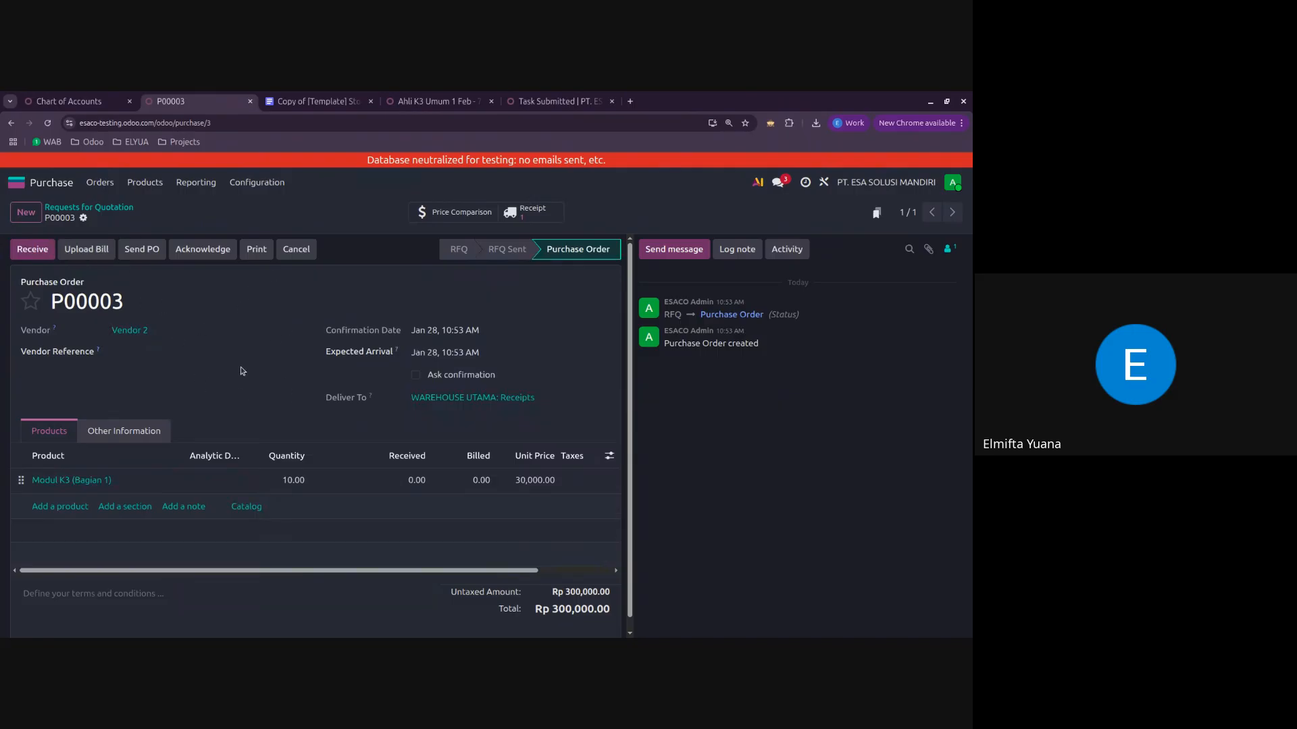
Step: Check the Create vendor bill row in the stock valuation document's purchase table and return to purchase order P00003
left_click(322, 103)
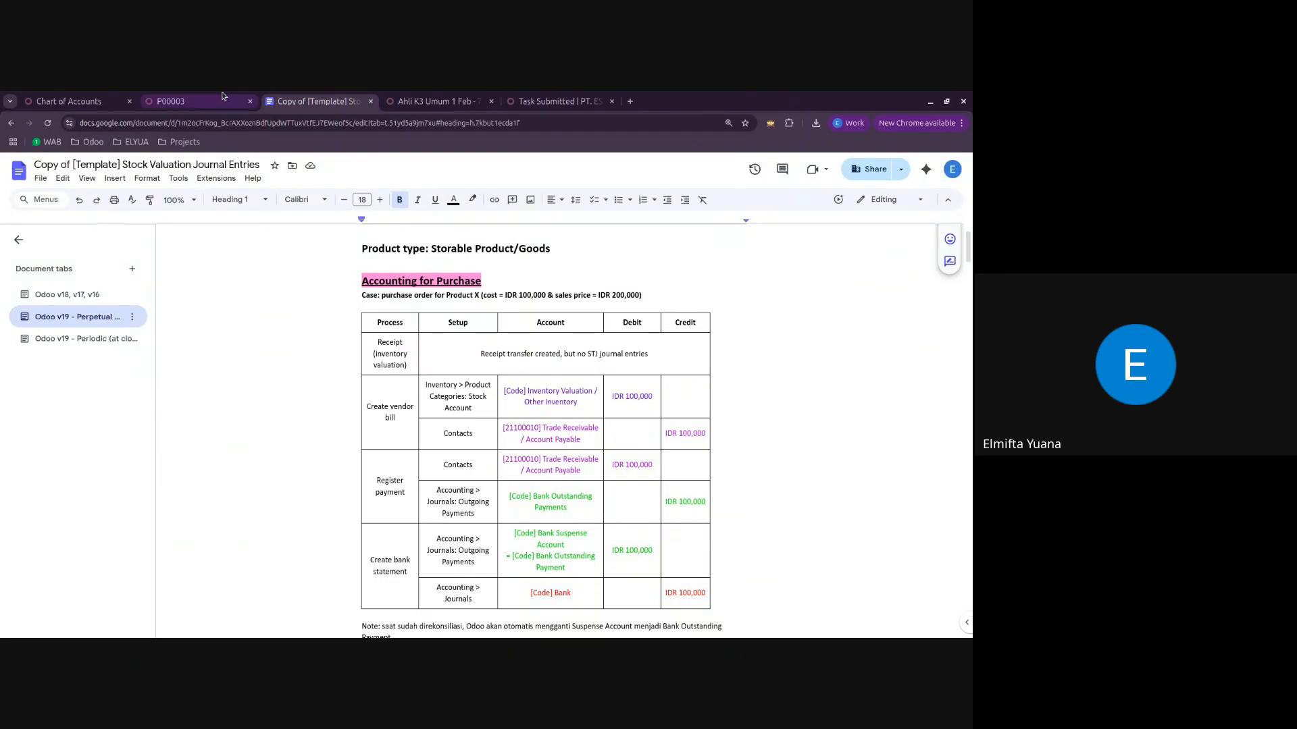
left_click(391, 412)
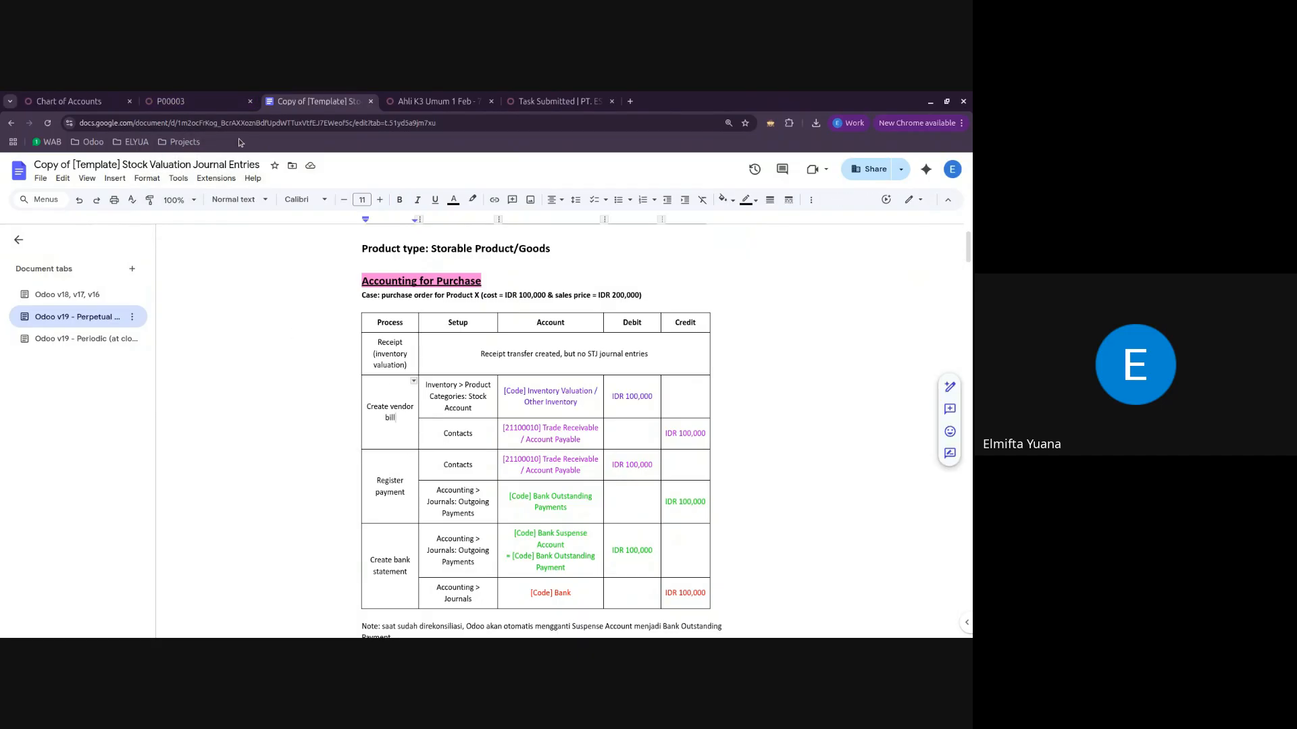
left_click(209, 96)
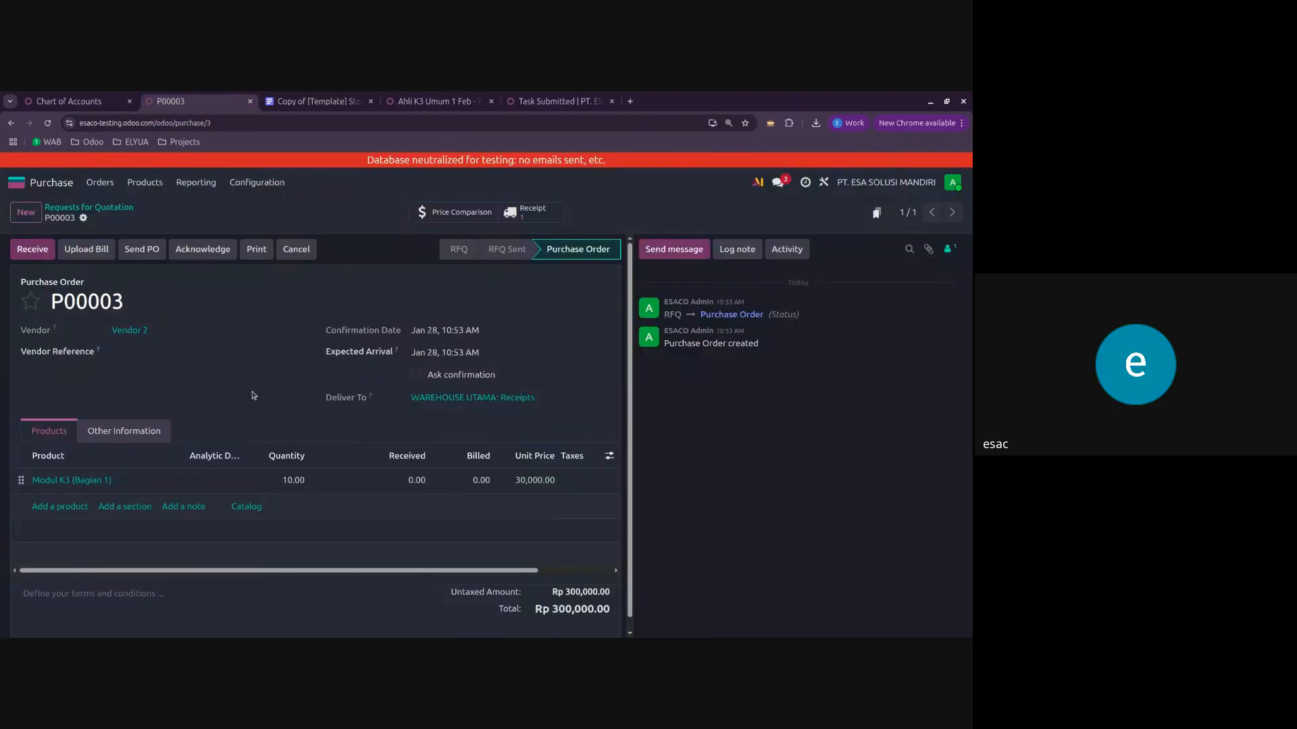
Step: Receive the products ordered on P00003 and return from the receipt to the purchase order
left_click(39, 254)
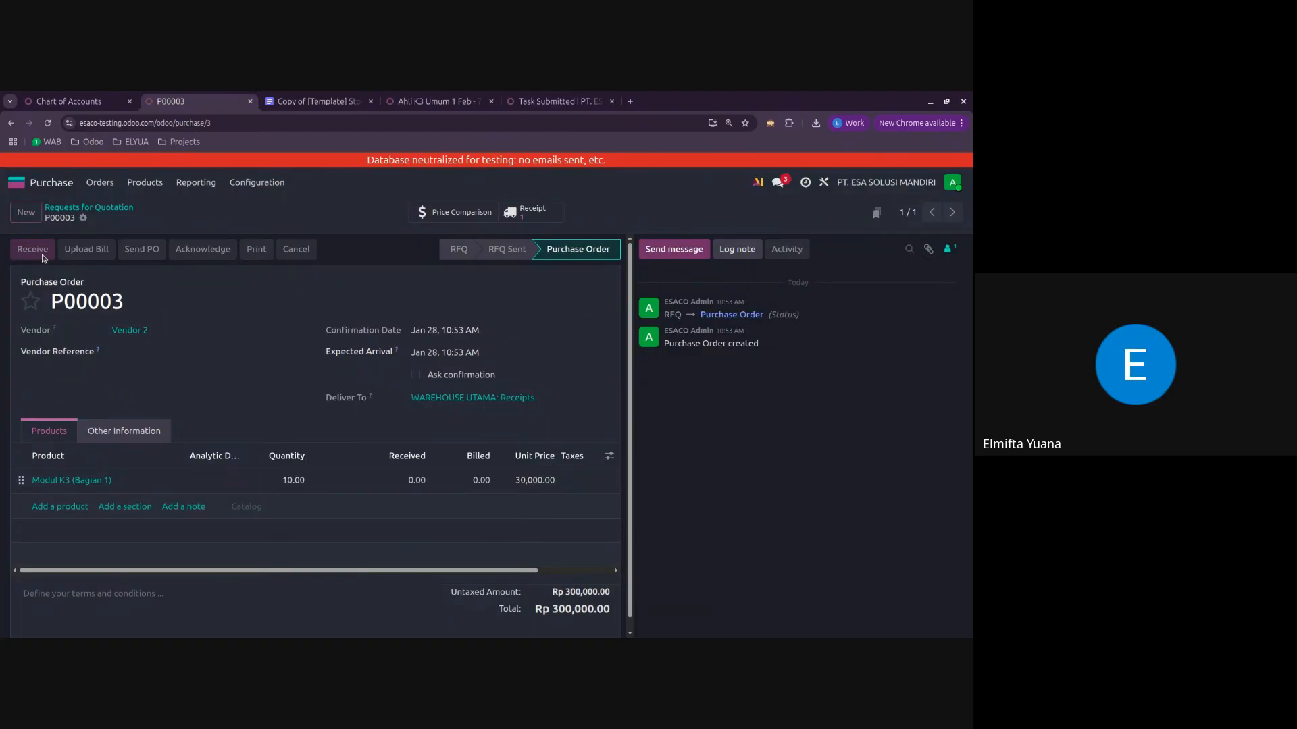
left_click(33, 250)
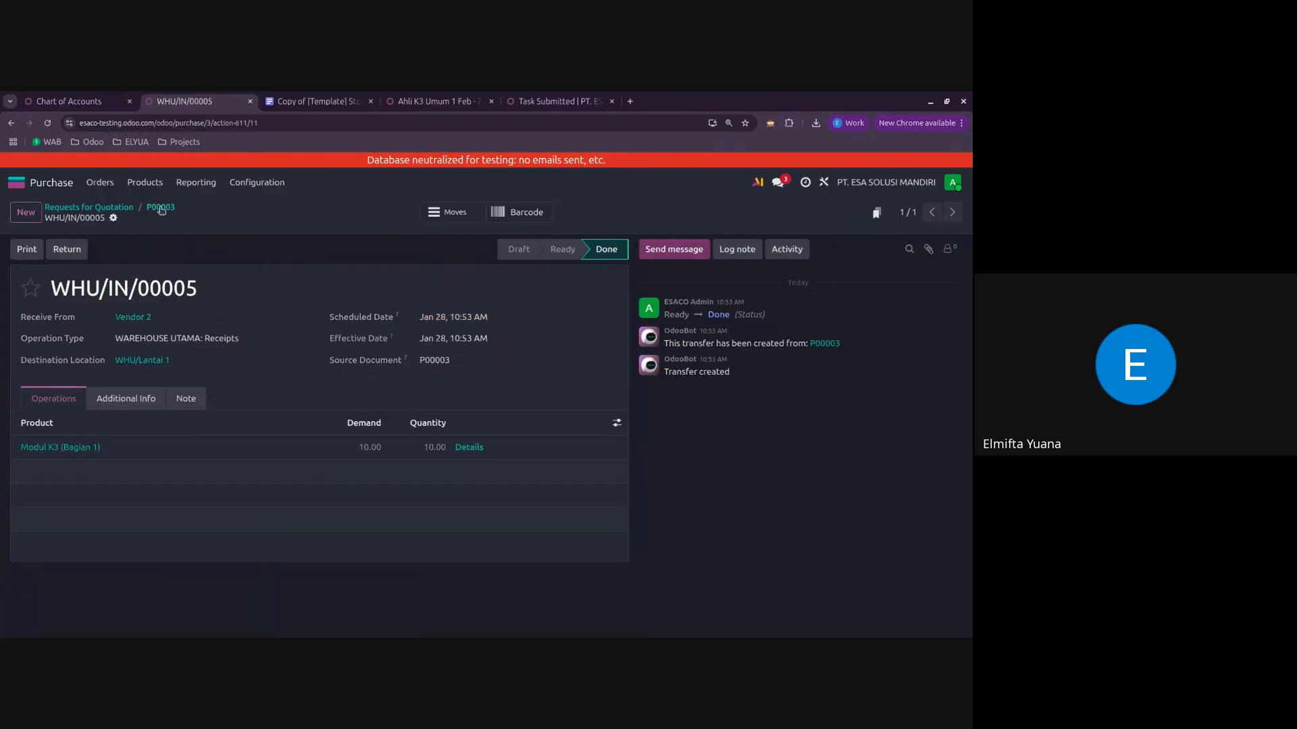
left_click(161, 208)
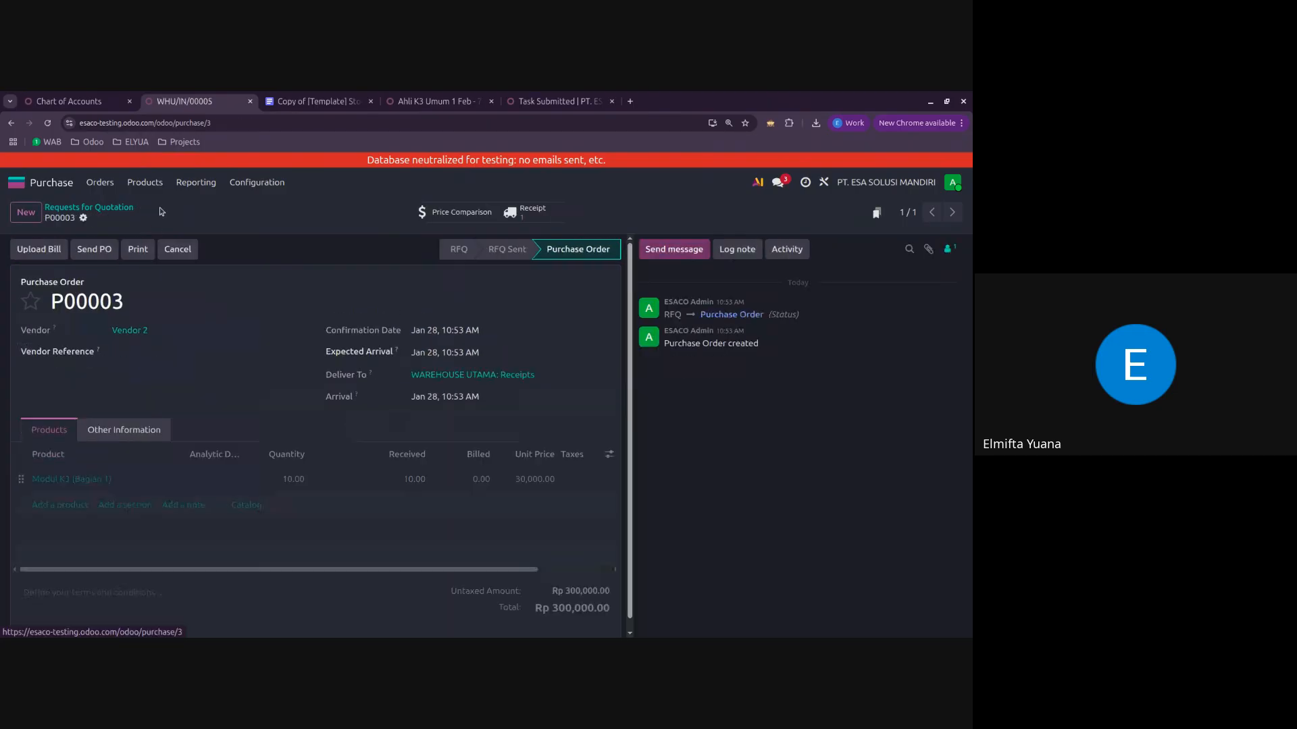
Step: Upload the file 3.66 Kb.webp as the vendor bill for purchase order P00003
left_click(46, 257)
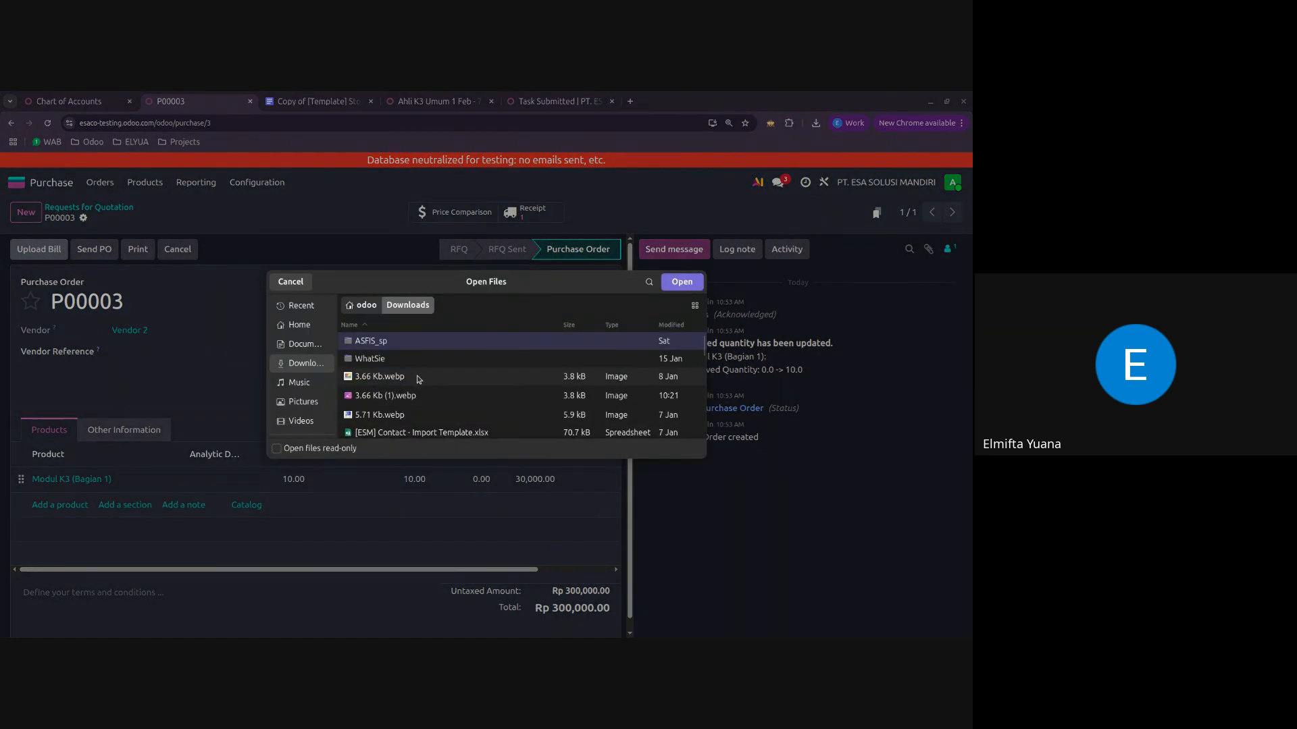
left_click(412, 376)
left_click(686, 281)
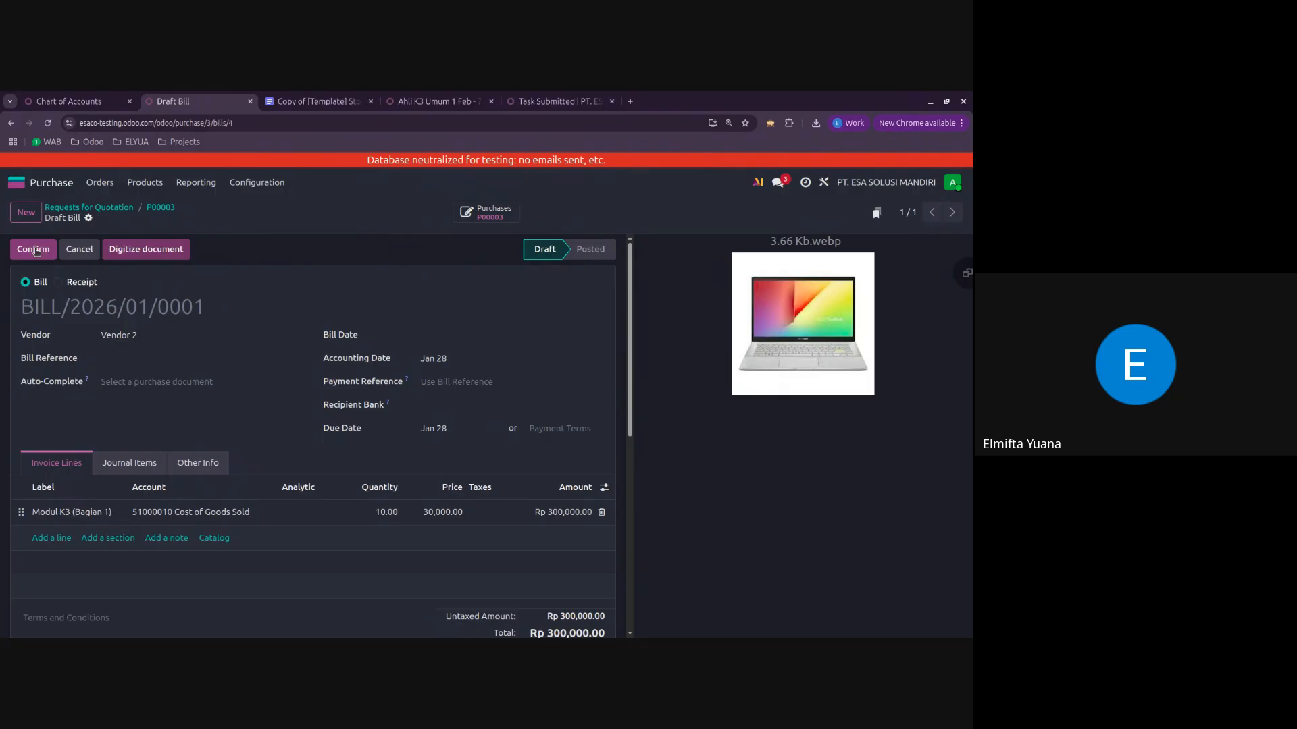
Step: Set the vendor bill's Bill Date to January 26, 2026 and confirm the bill
left_click(37, 251)
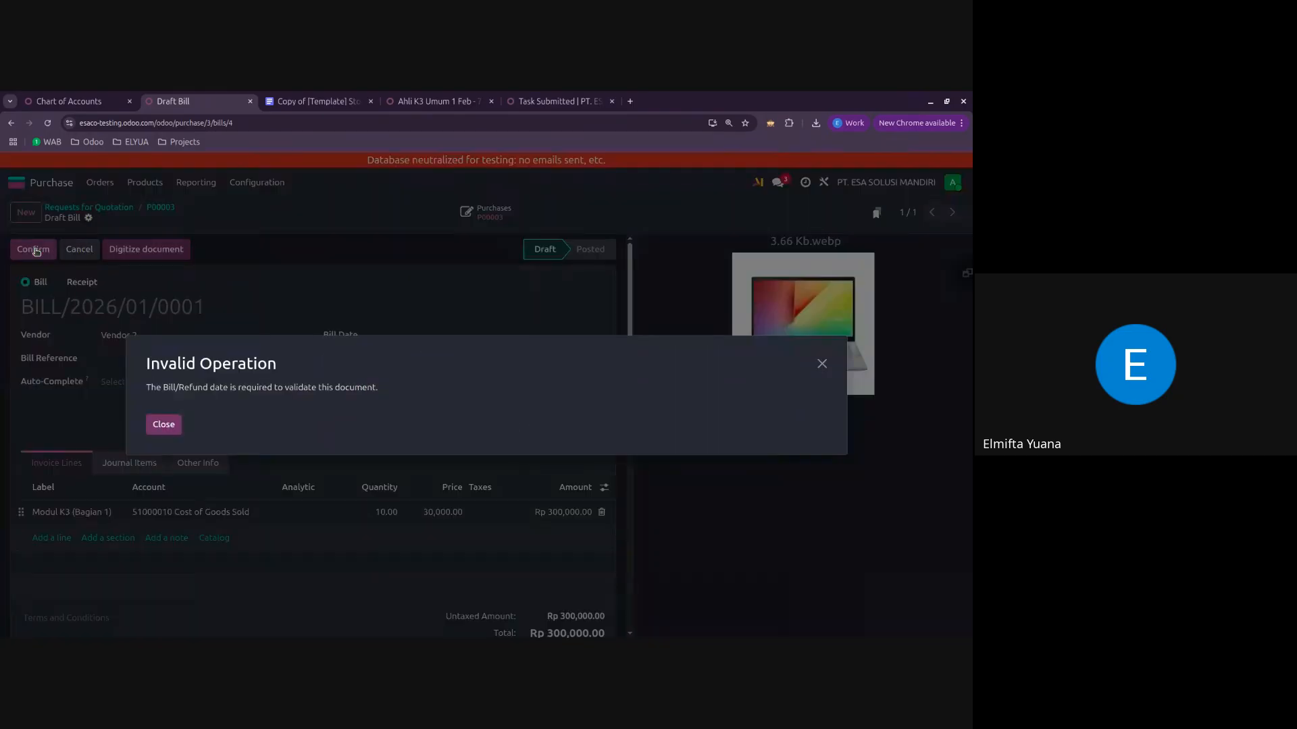
left_click(164, 432)
left_click(436, 335)
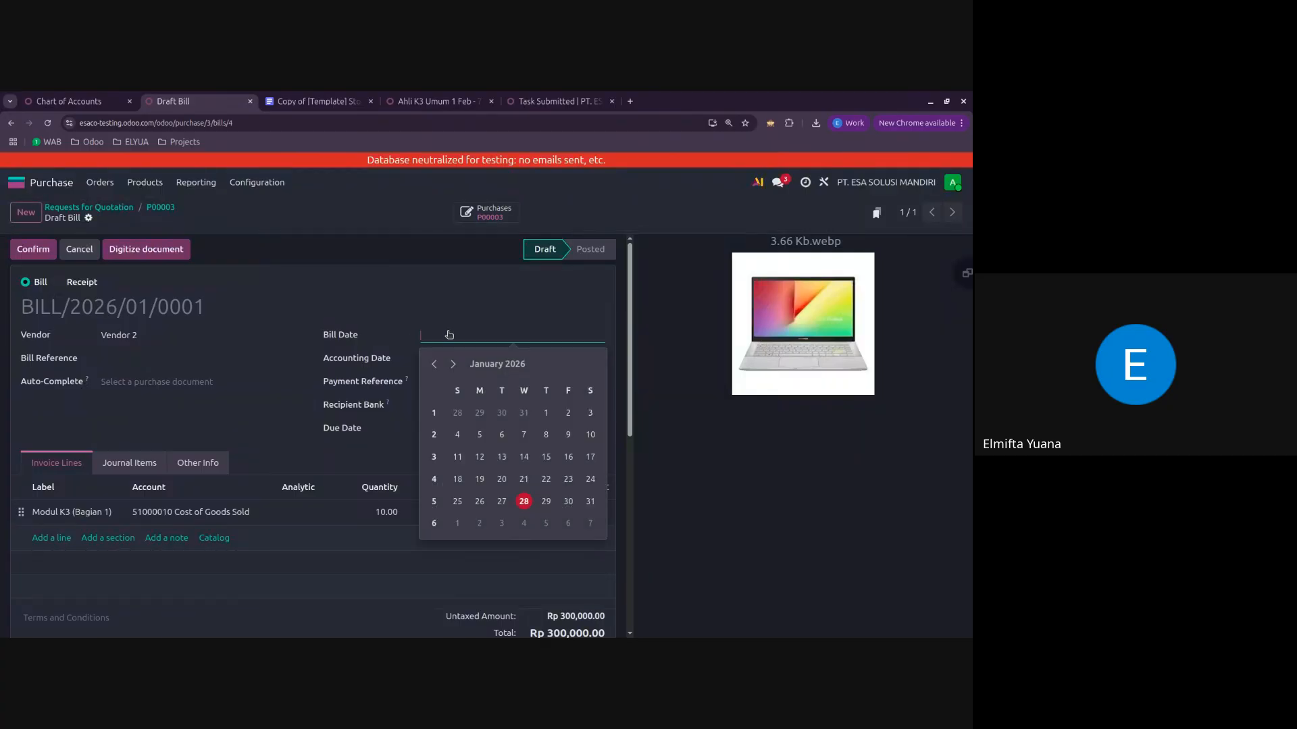
left_click(481, 500)
left_click(46, 255)
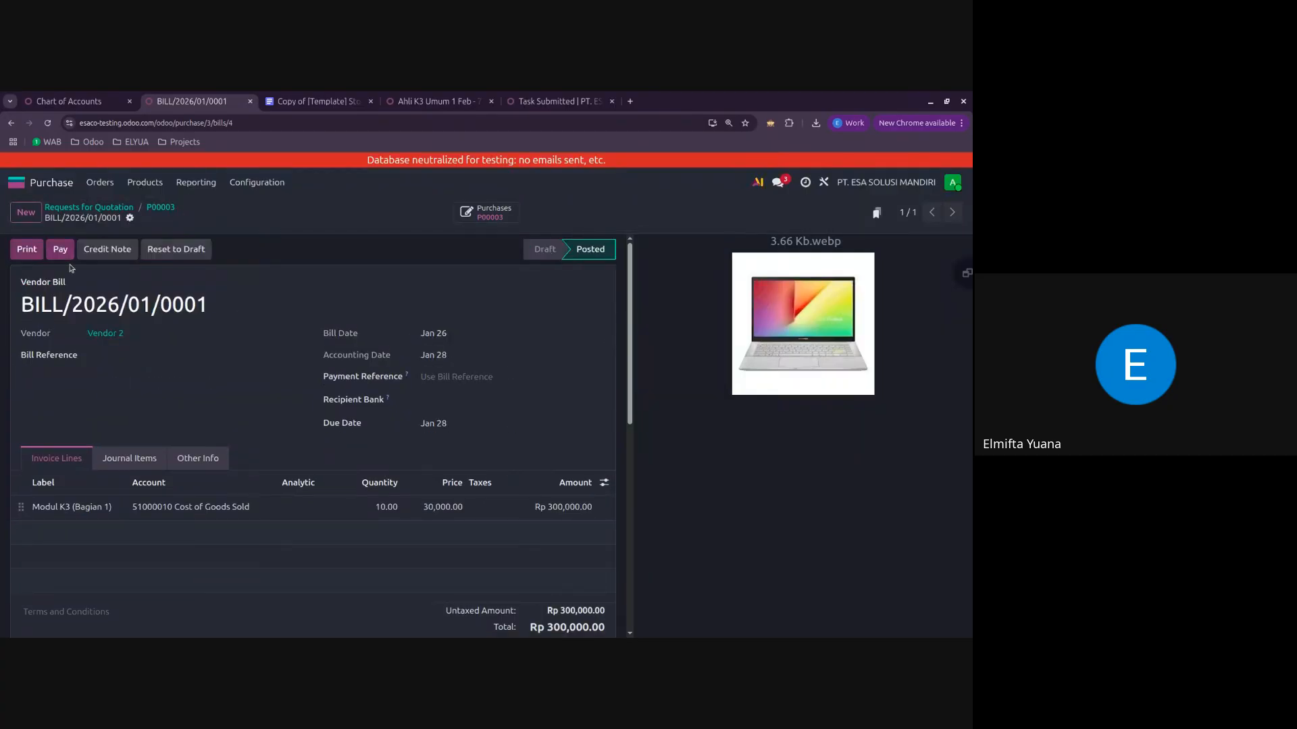
Step: Examine the Trade Receivable / Account Payable entry in the vendor bill row of the stock valuation document
left_click(312, 101)
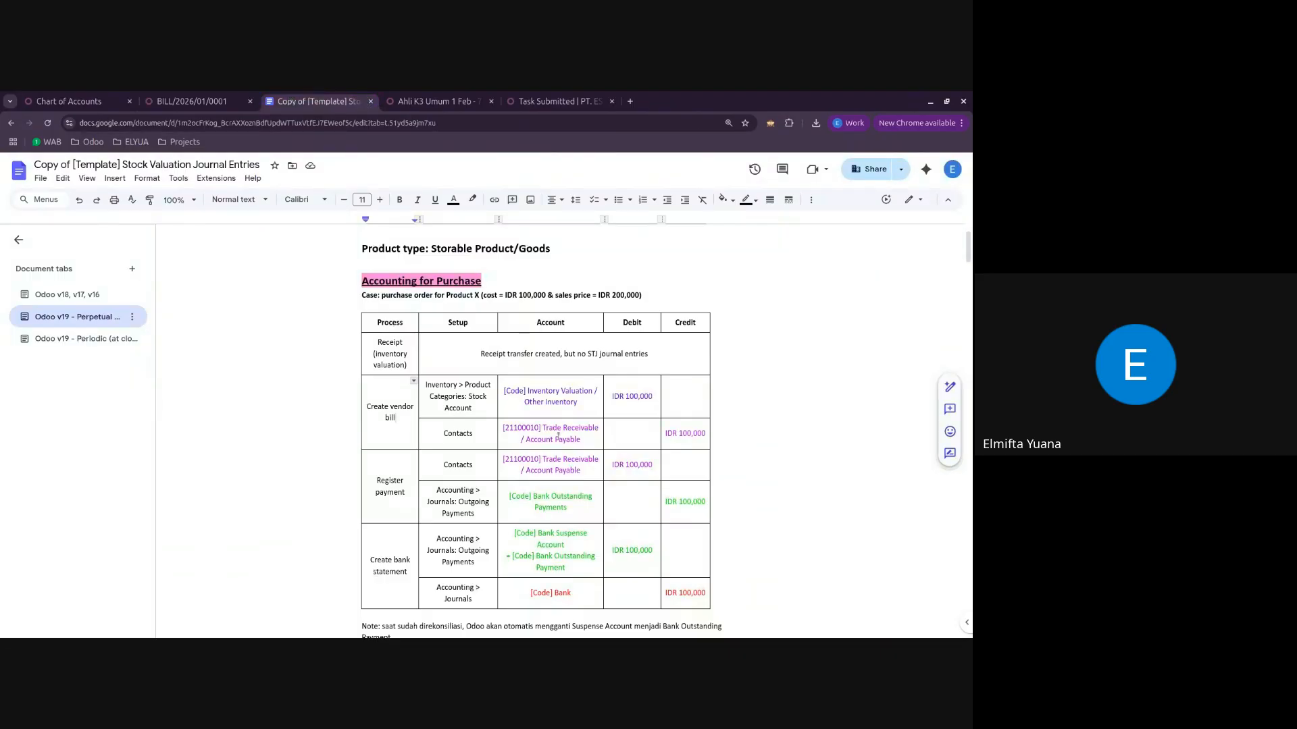
left_click(595, 444)
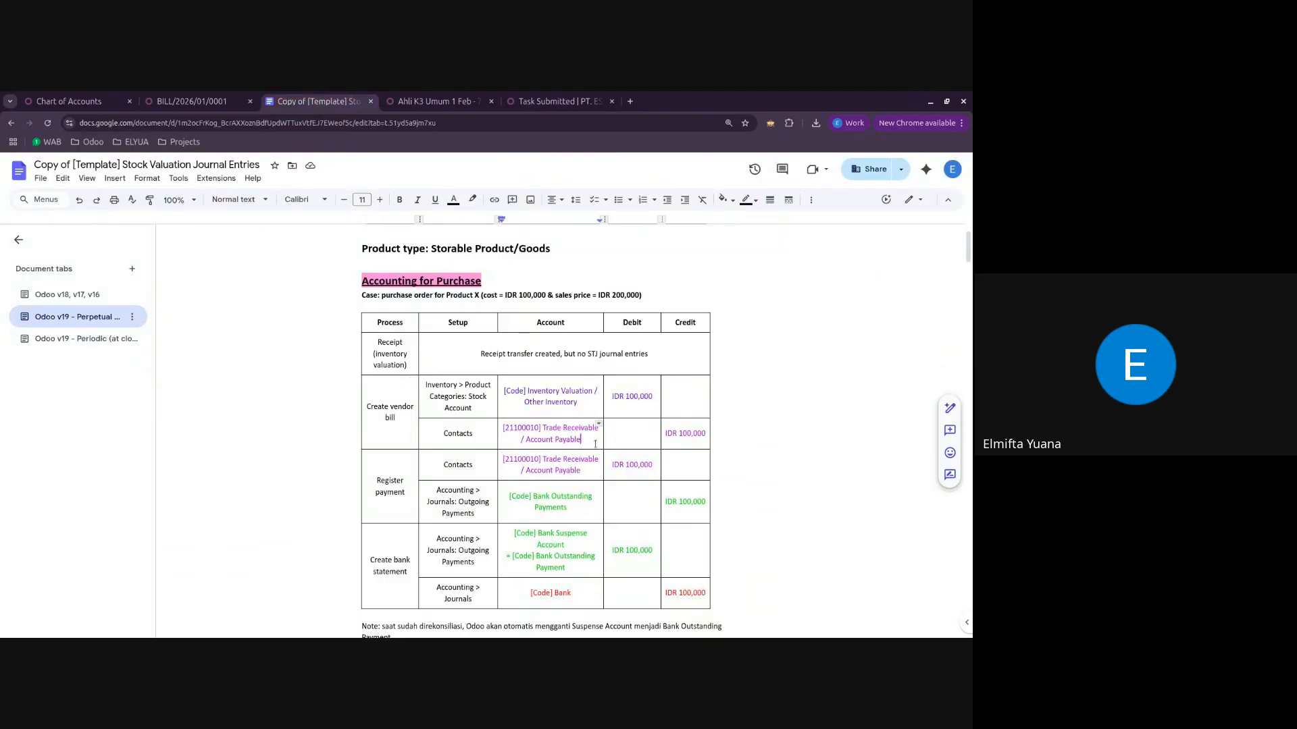
left_click_drag(578, 441, 544, 443)
Step: Search the chart of accounts for "payable" and for "account payabe", clearing each search
left_click(69, 101)
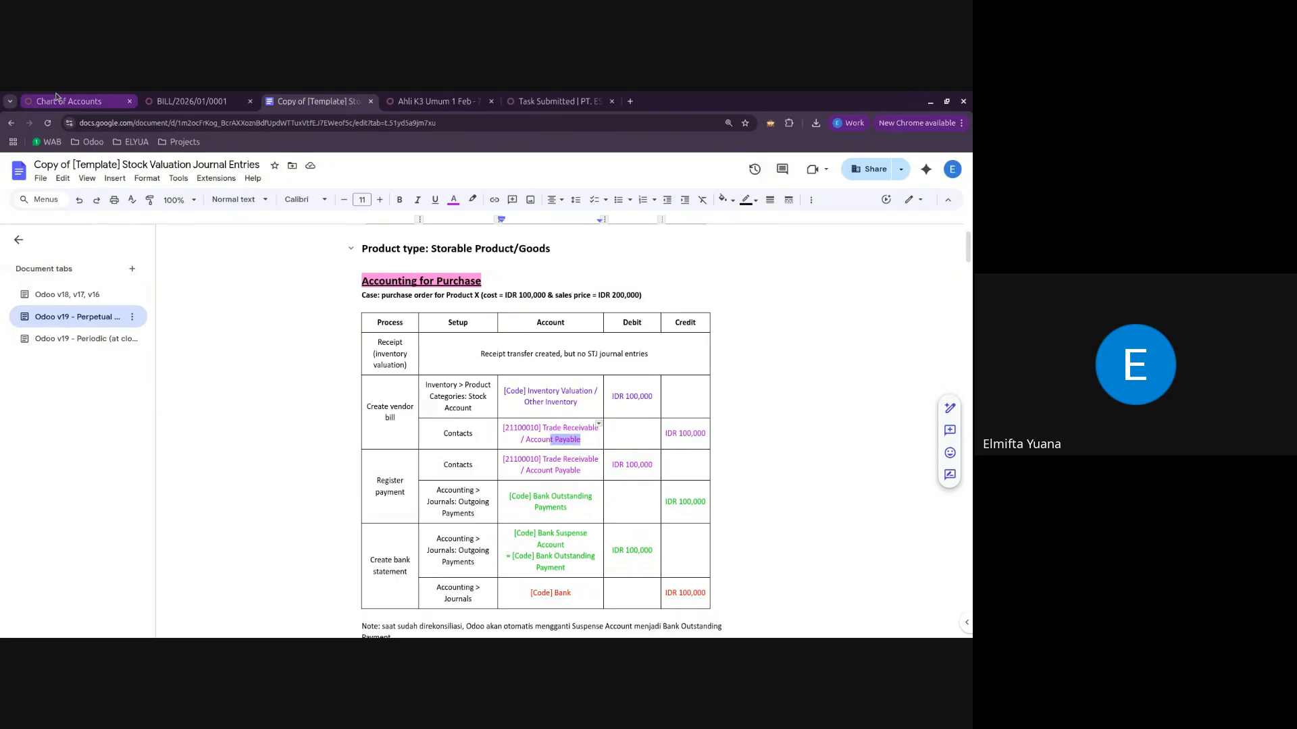
left_click(440, 212)
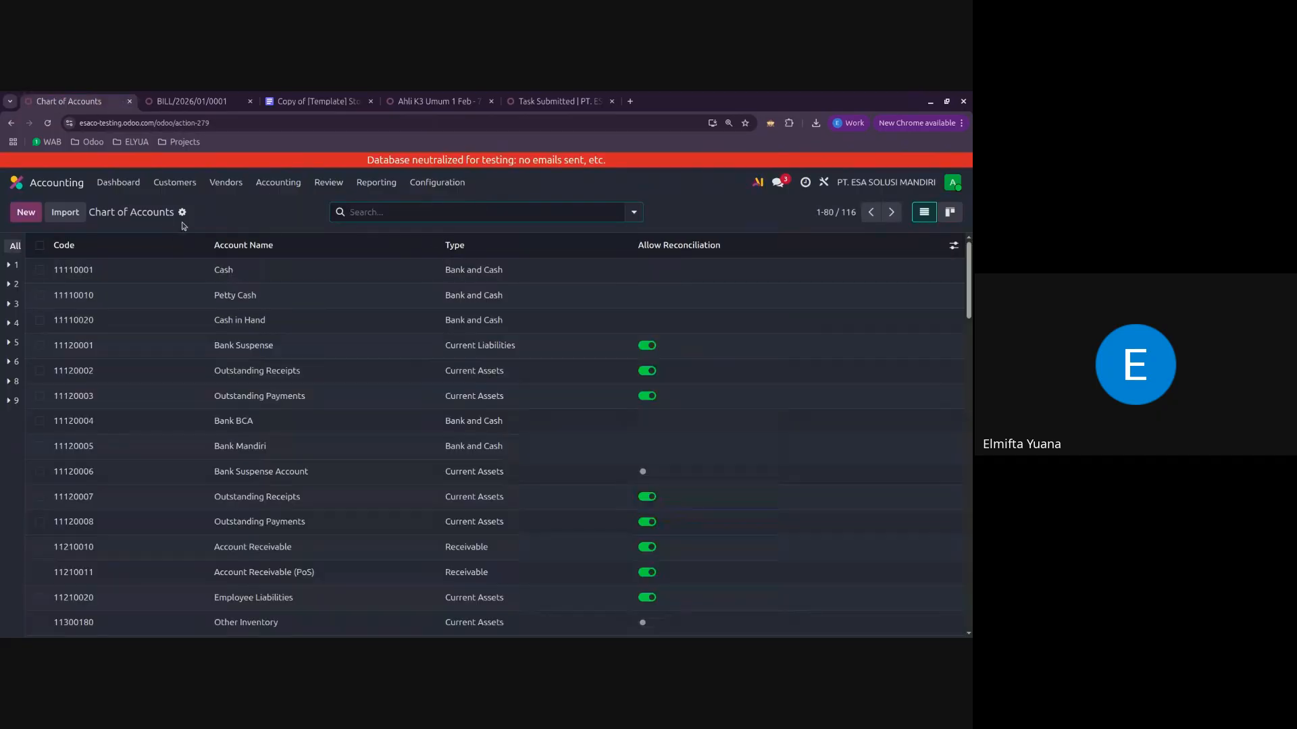
left_click(421, 214)
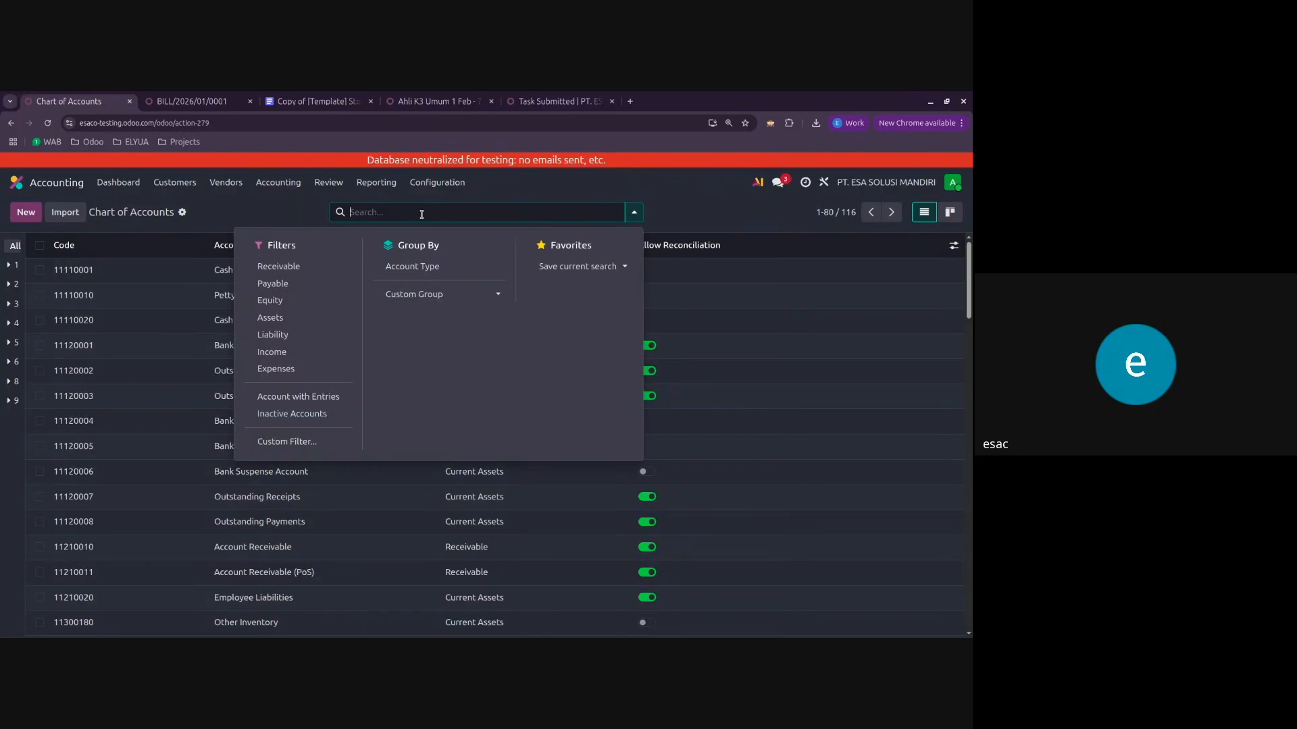
type("payable")
key("Return")
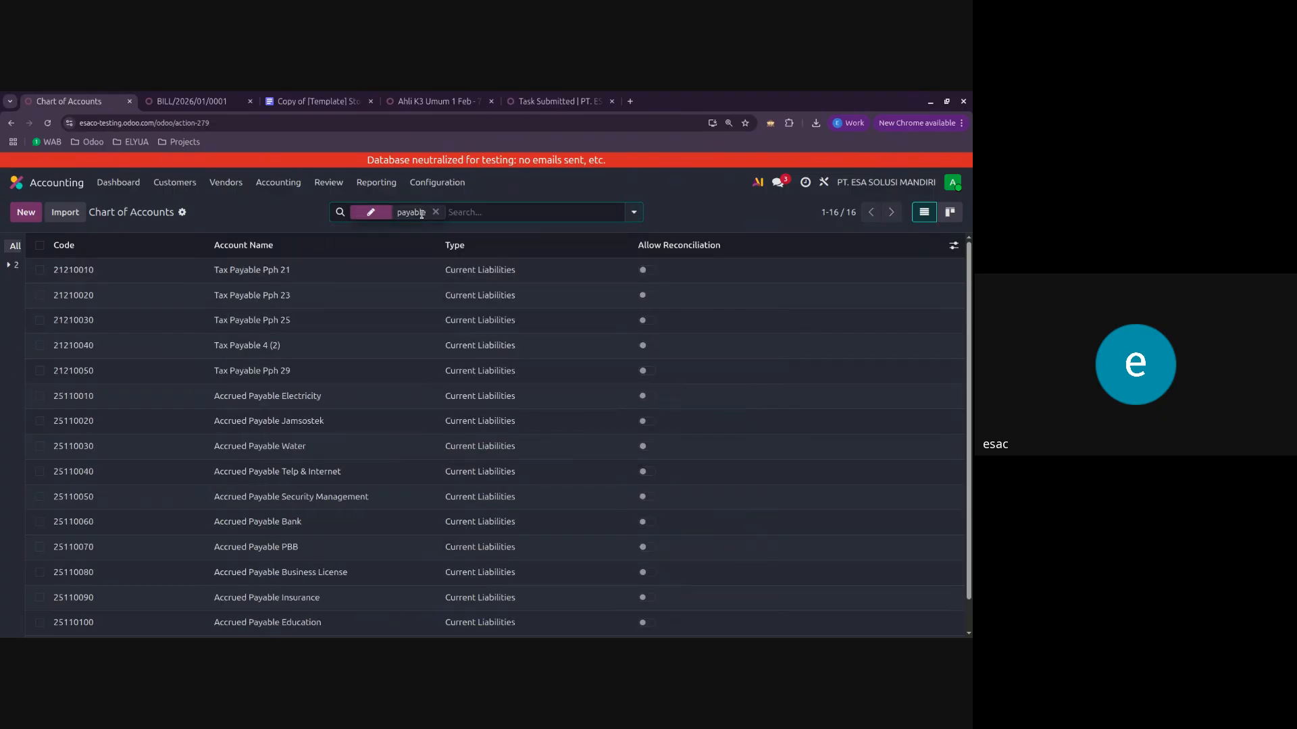
key("BackSpace")
type("a")
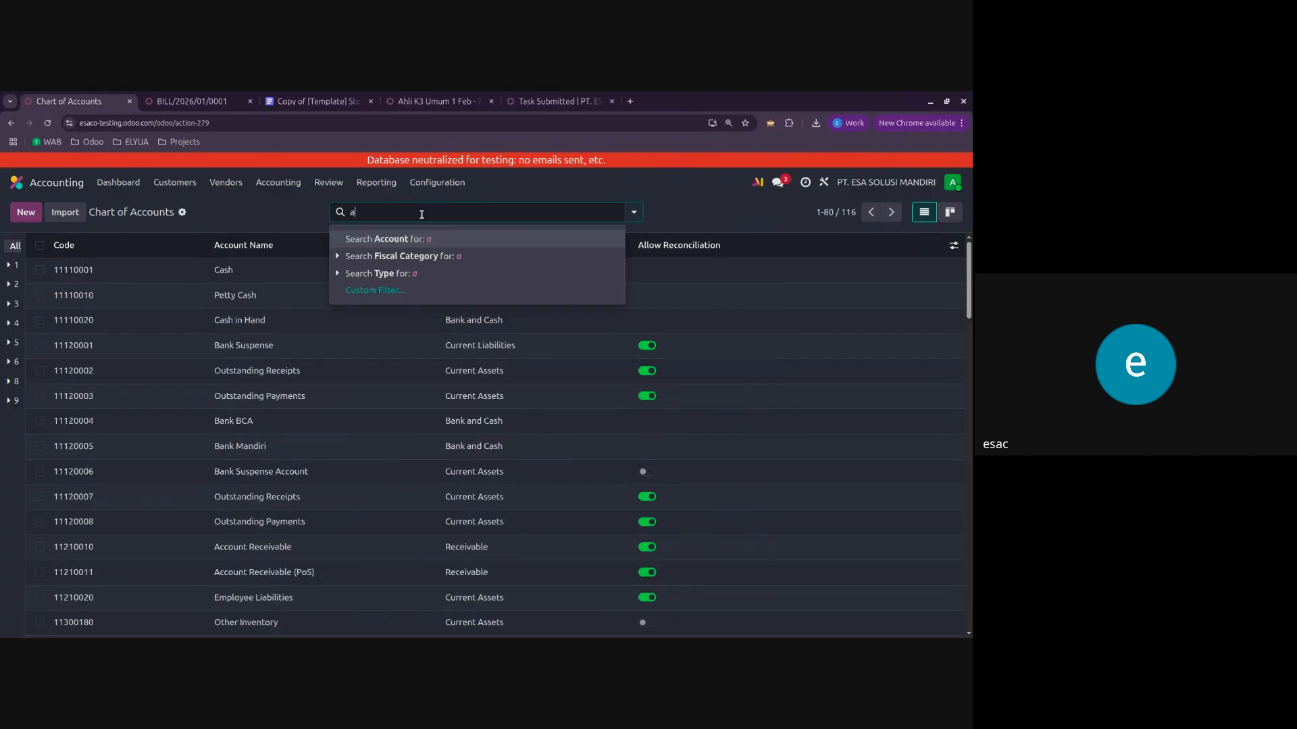
type("ccount payab")
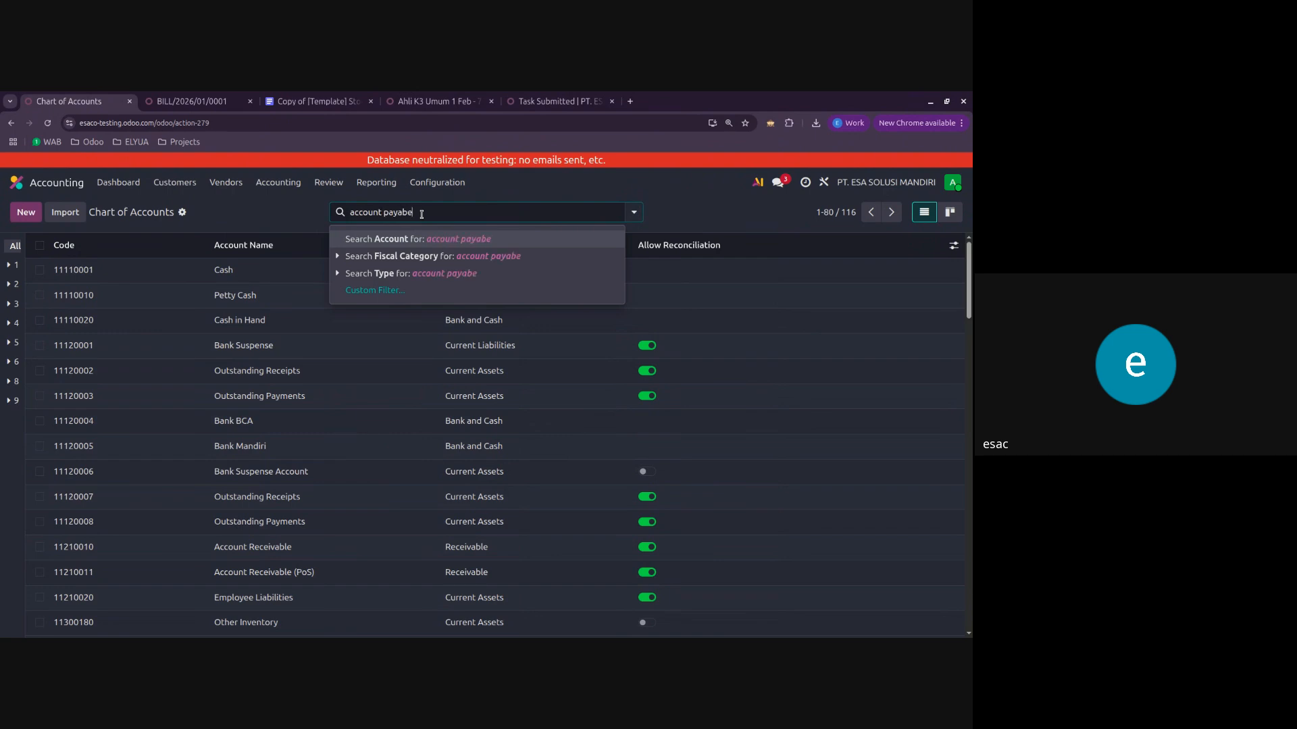
key("Return")
key("BackSpace")
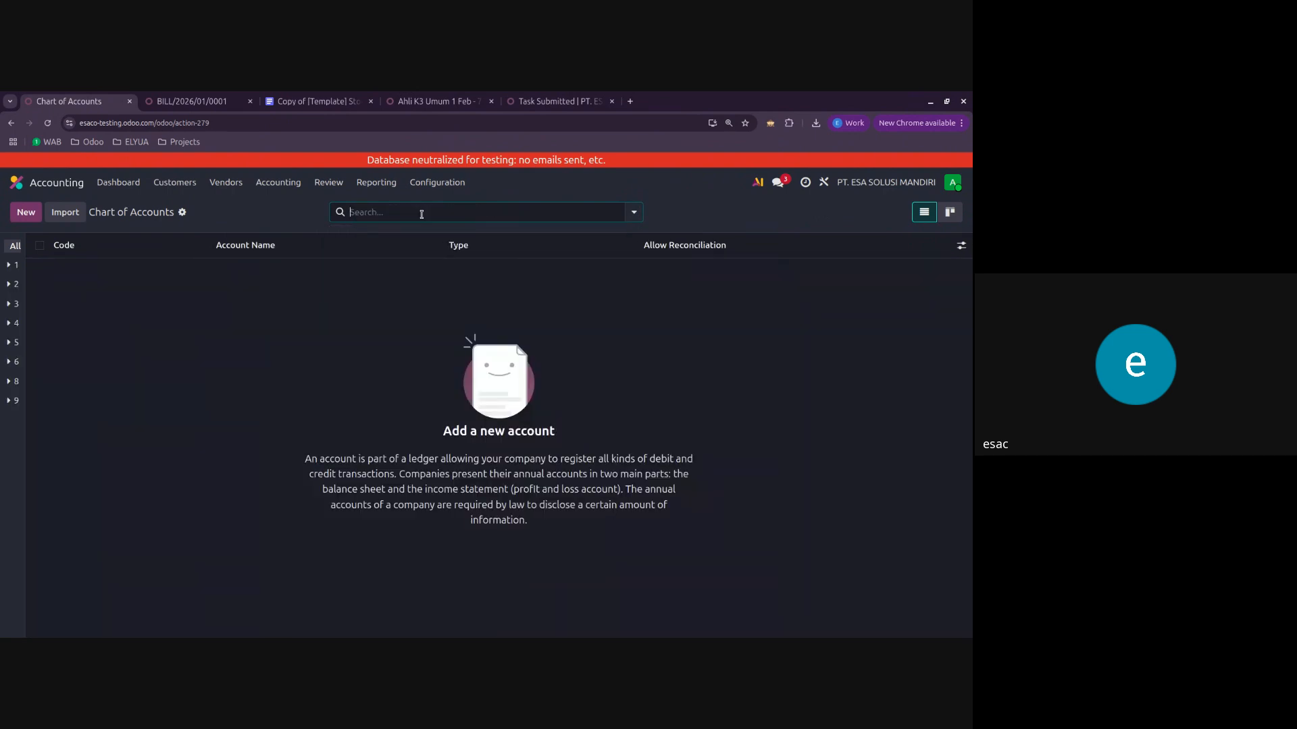
Step: Find the Trade Receivable account by searching for "trade receivable", open it and view its posted journal items
type("trade re")
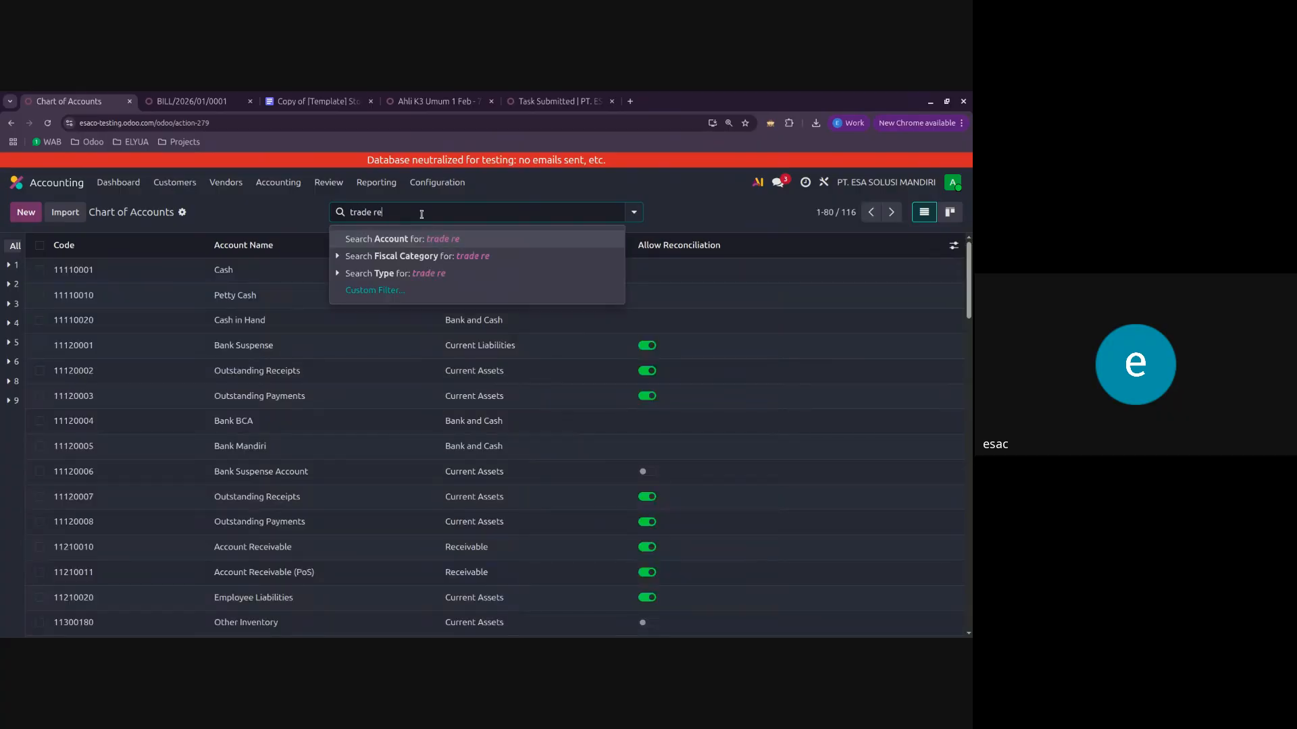
type("ceivable")
key("Return")
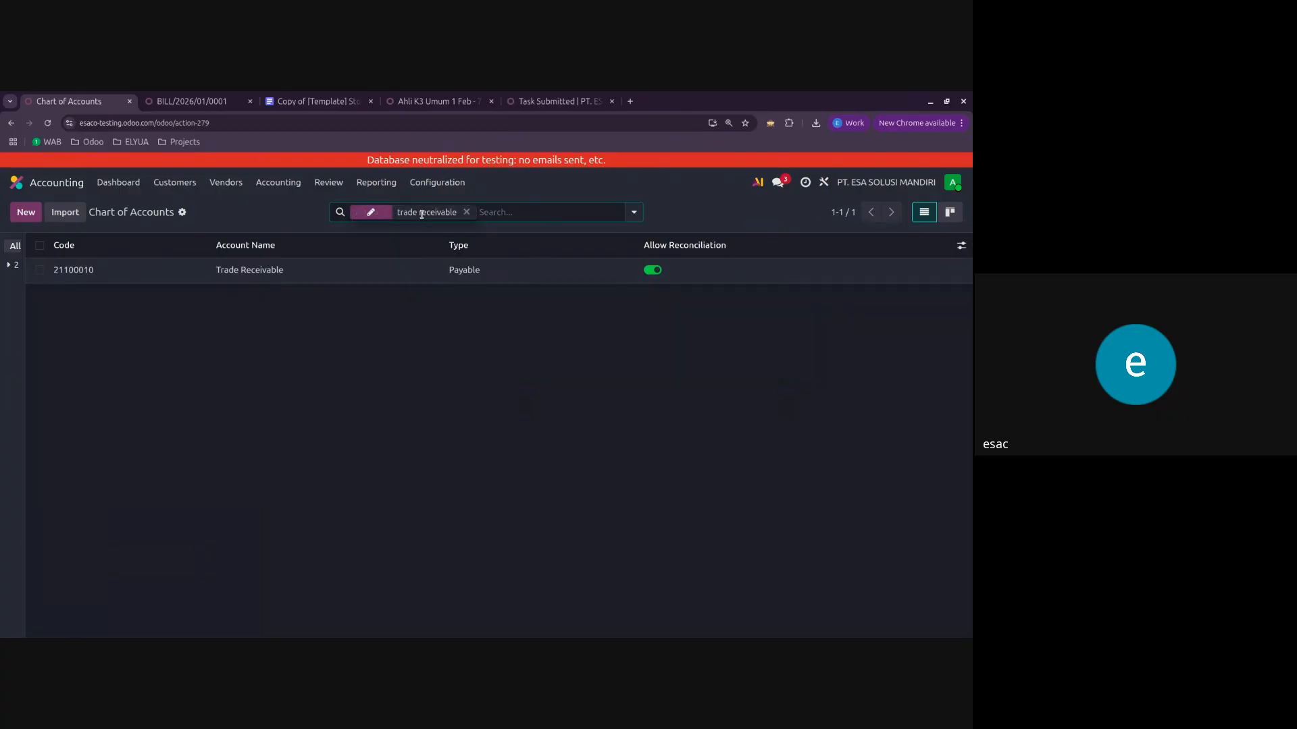
left_click(306, 271)
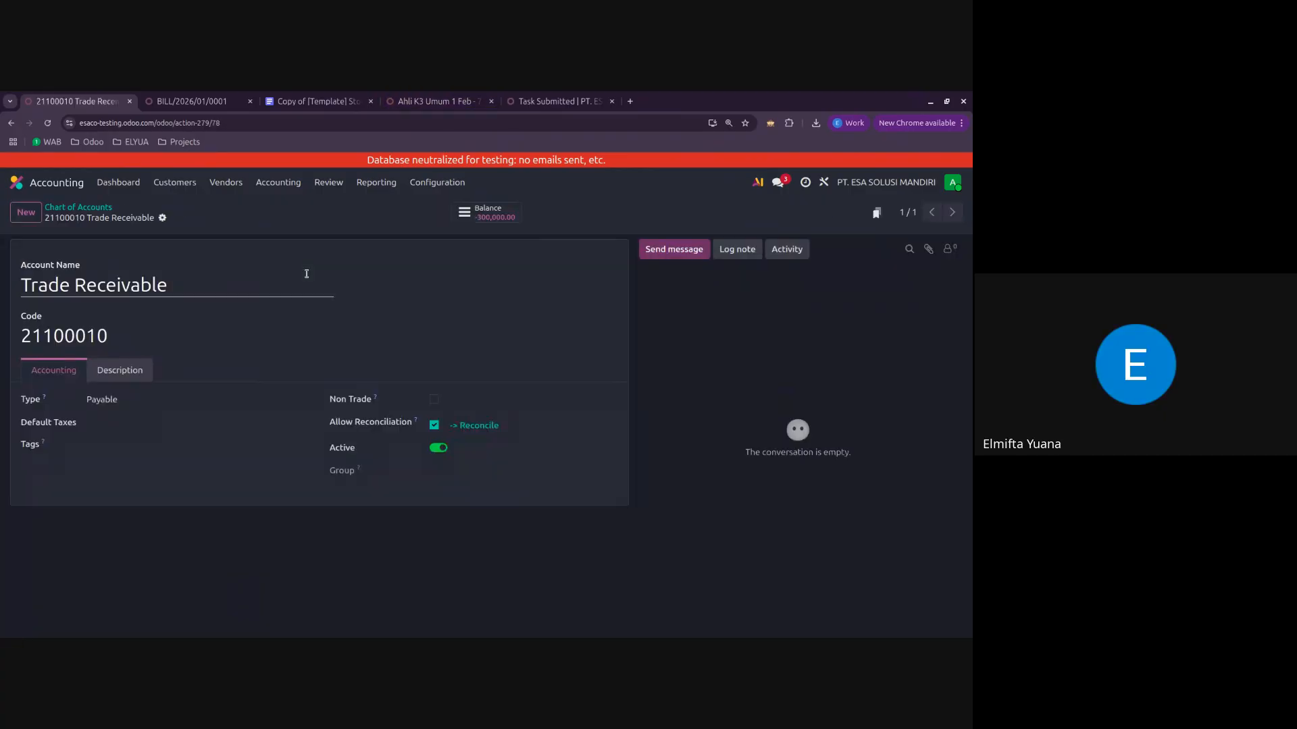
left_click(492, 215)
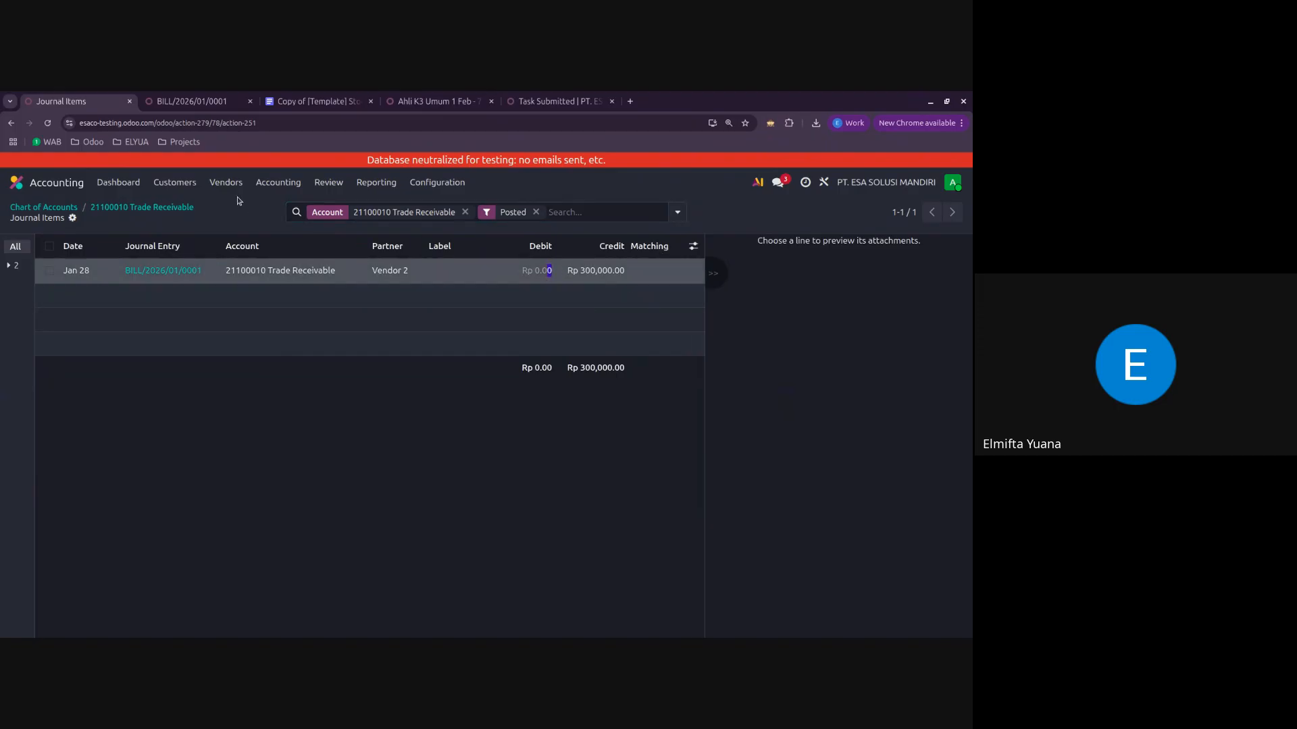
Step: Review the journal items of the posted vendor bill and return to its invoice lines
left_click(195, 100)
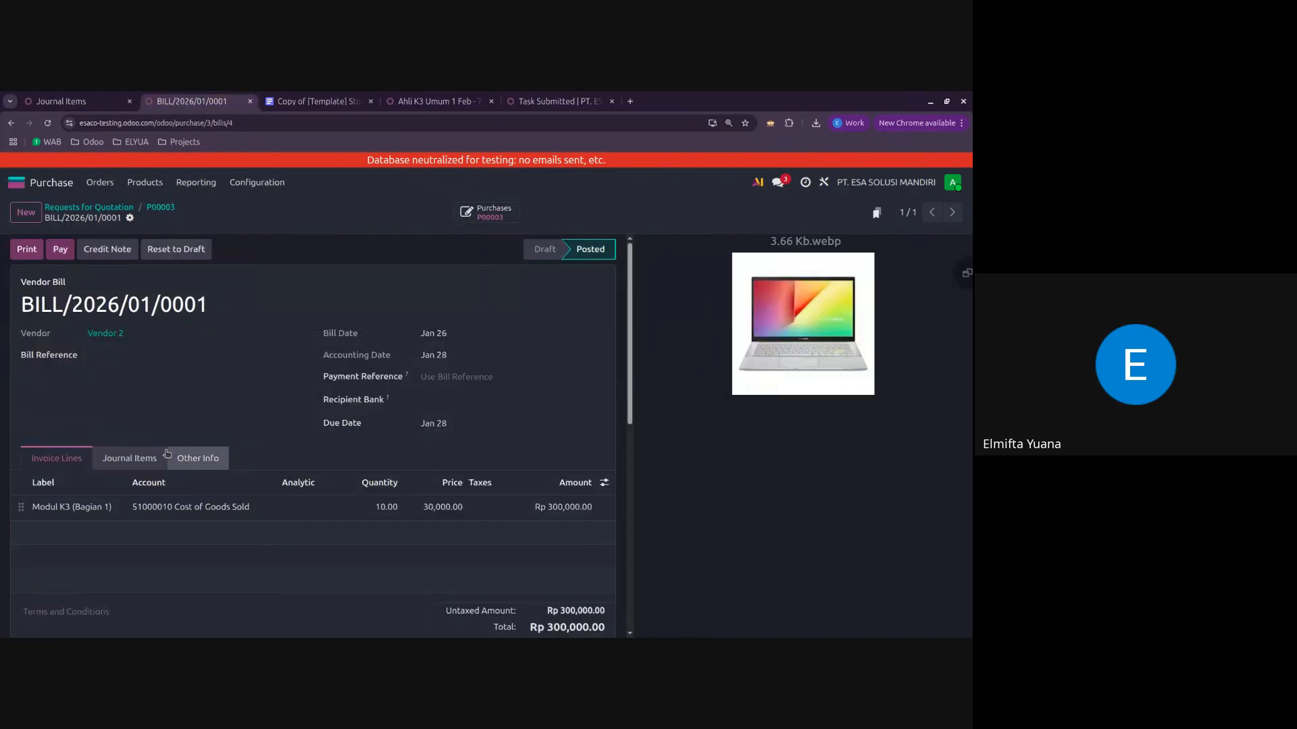
left_click(134, 463)
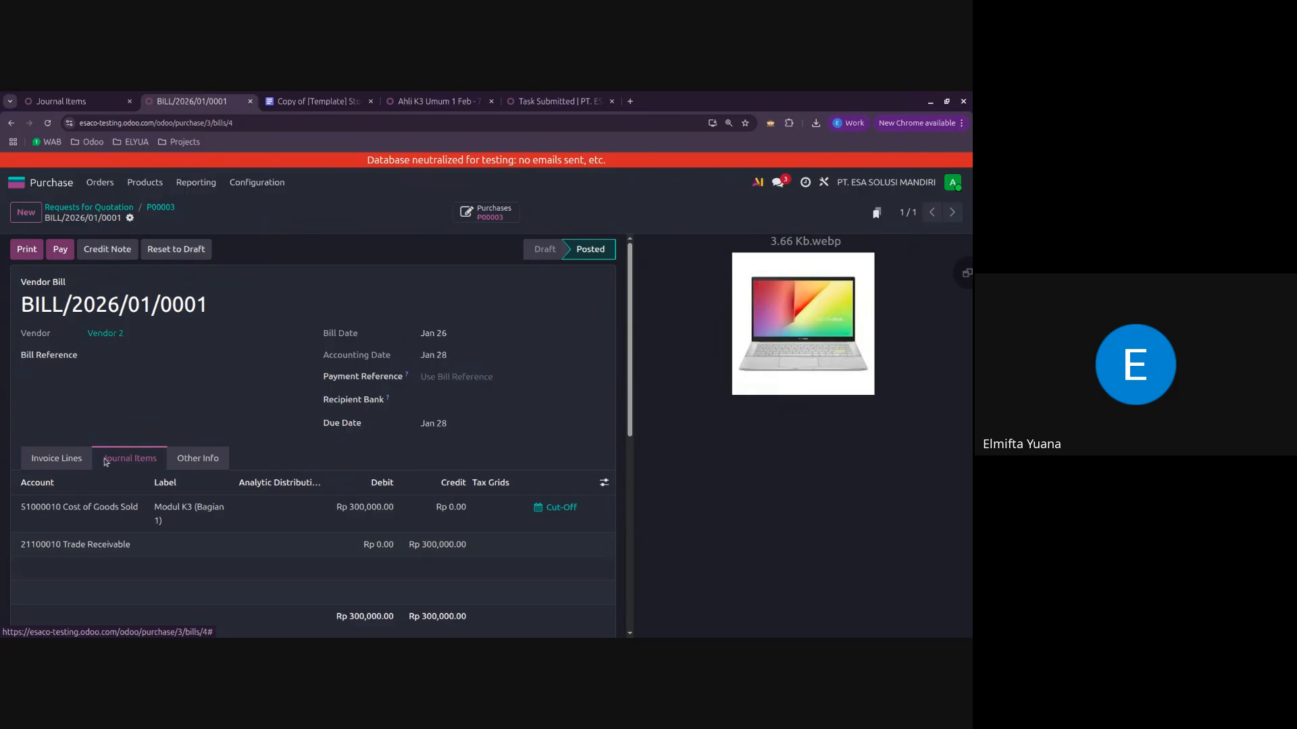
left_click(56, 458)
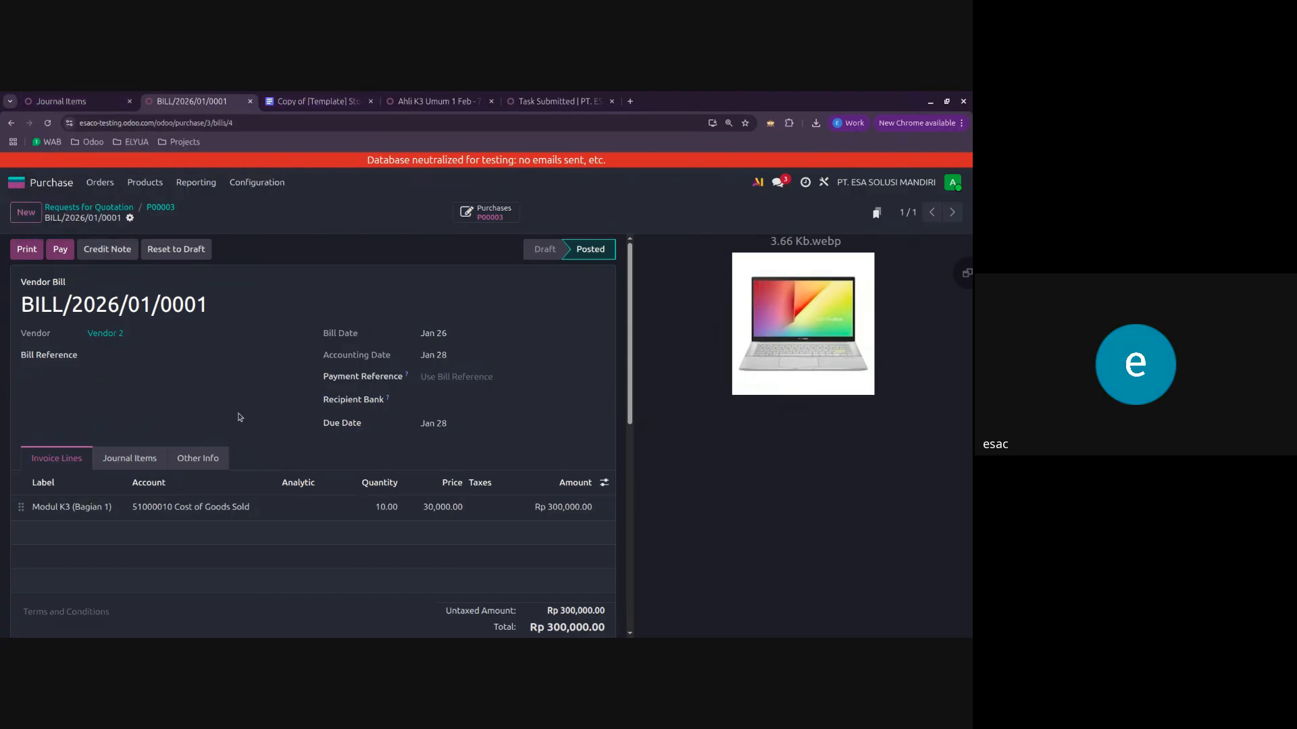
Step: Recheck the vendor bill's journal items and invoice lines, and open its due date calendar
left_click(129, 459)
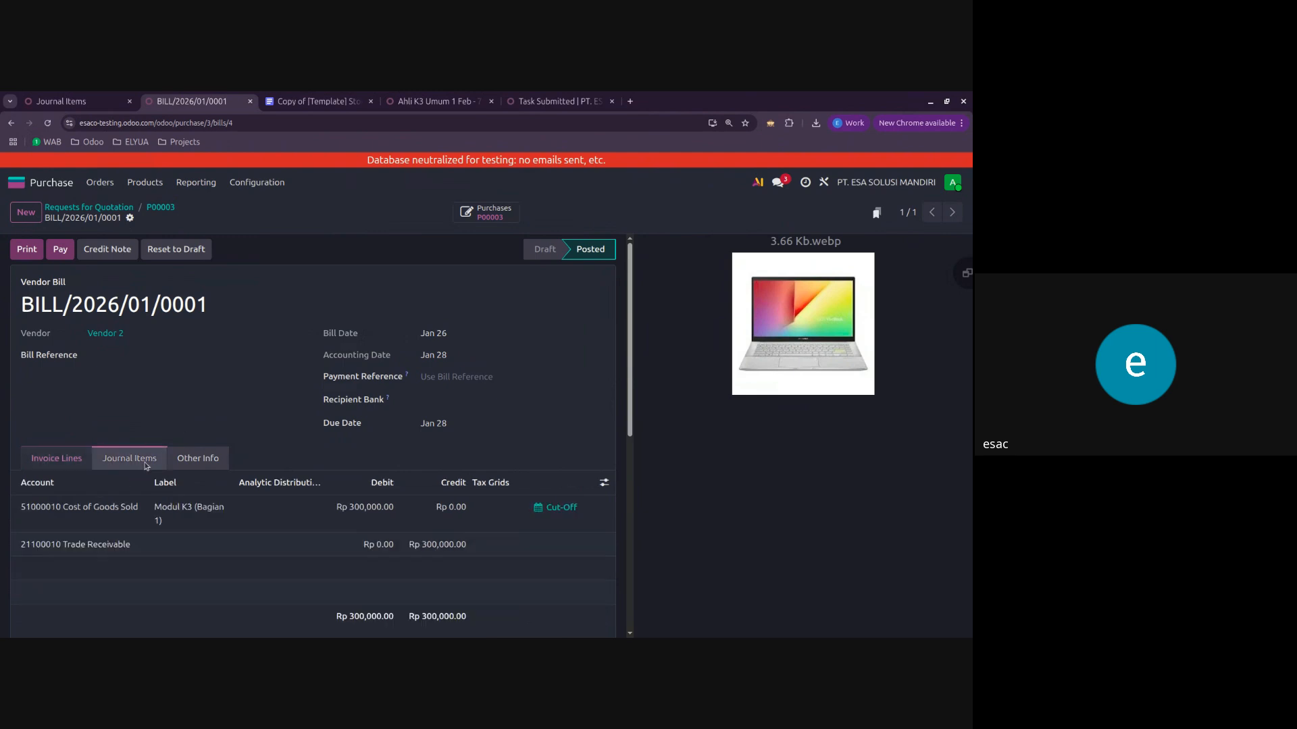
left_click(76, 464)
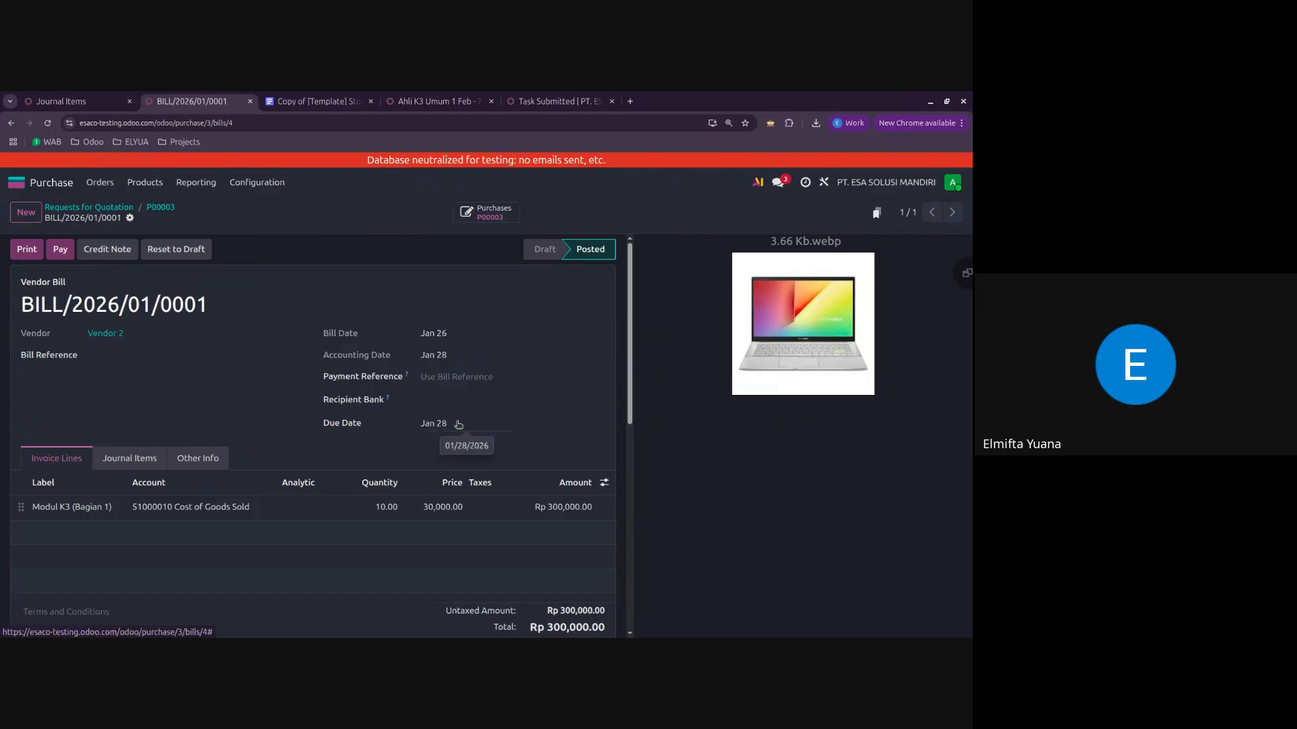
left_click(435, 423)
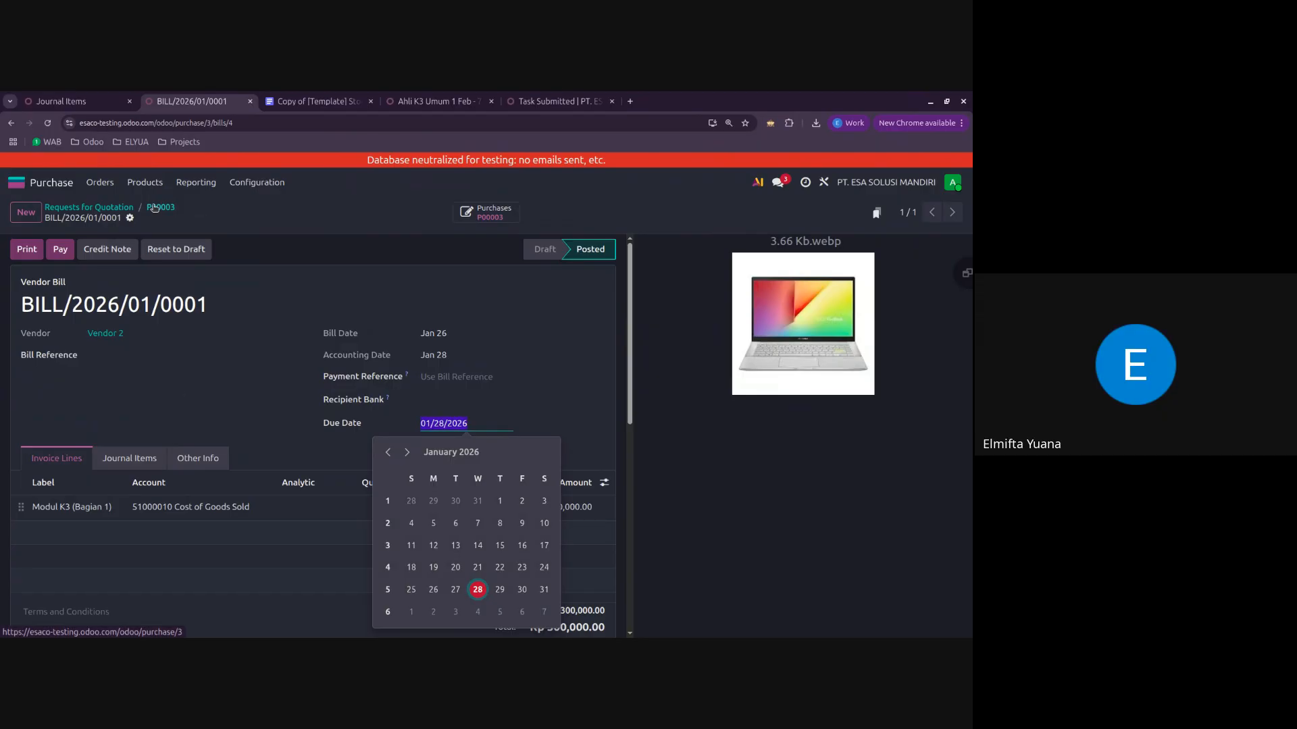
Step: Open the posted vendor bill BILL/2026/01/0001 from the vendor bills list in Accounting
left_click(16, 183)
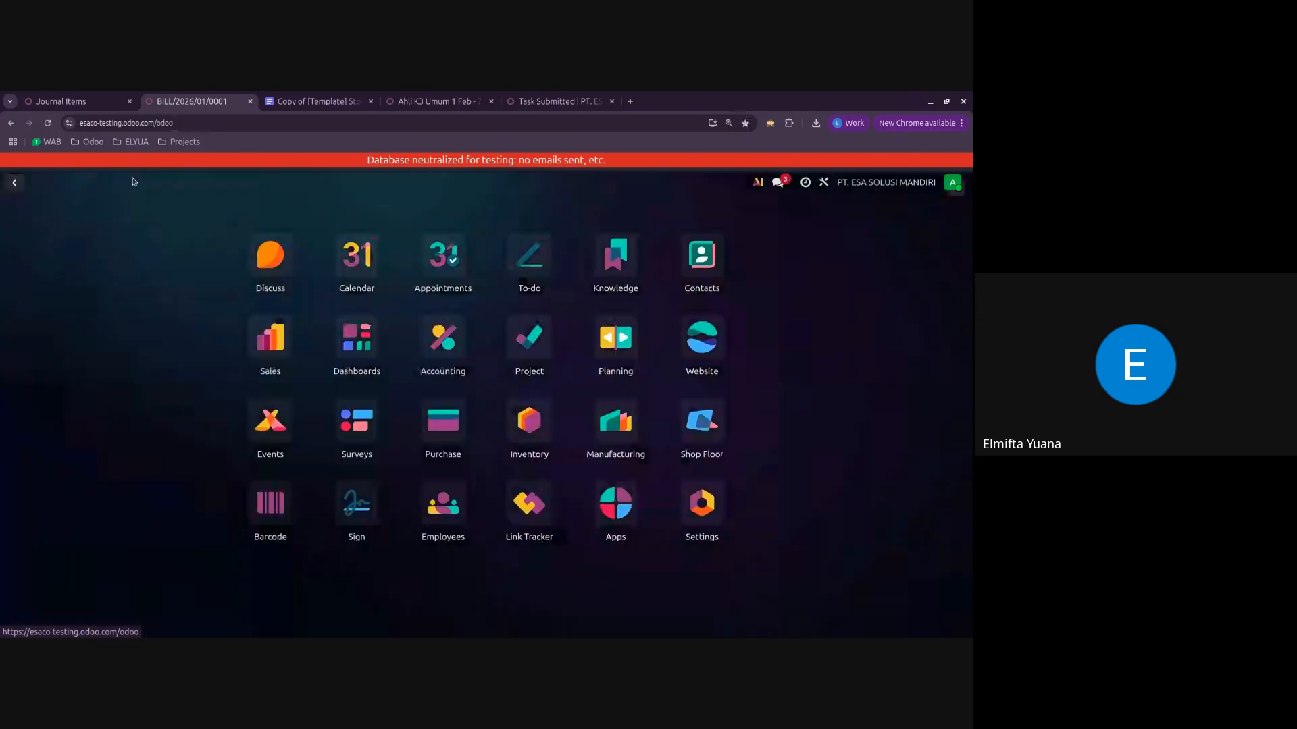
left_click(436, 365)
left_click(234, 185)
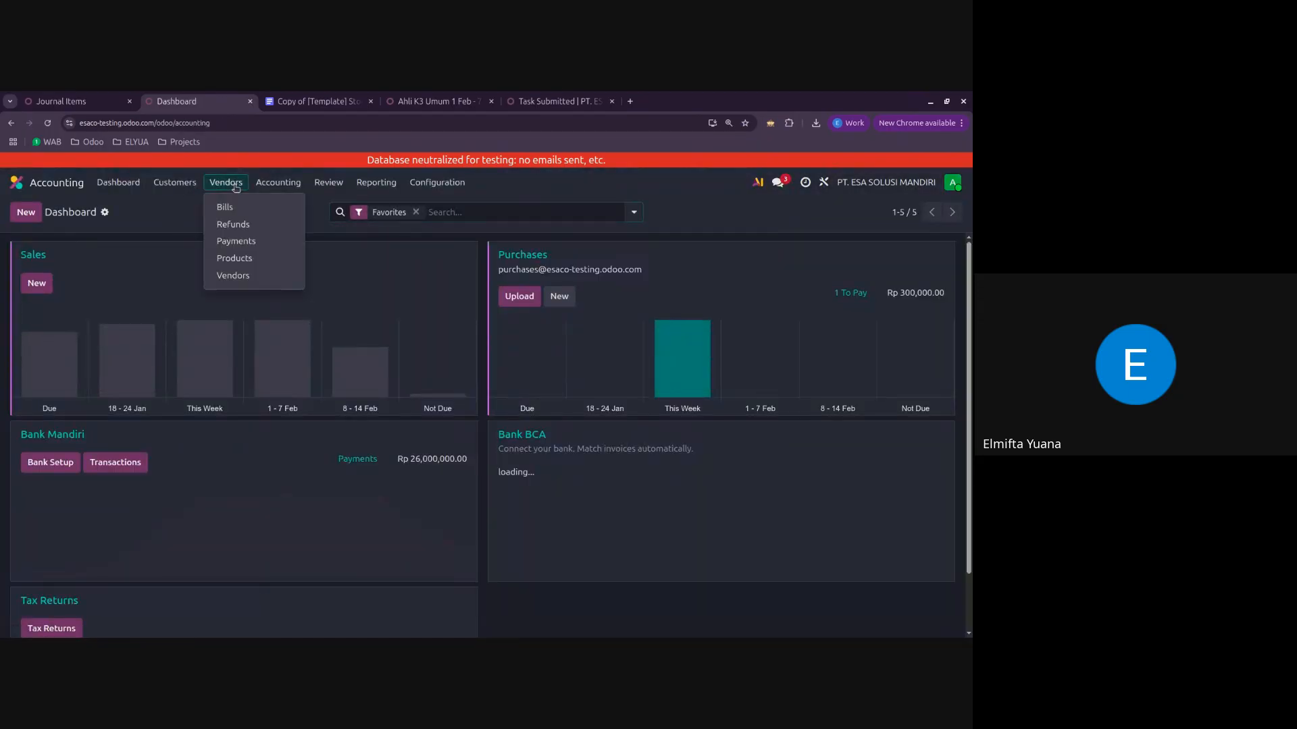
left_click(250, 206)
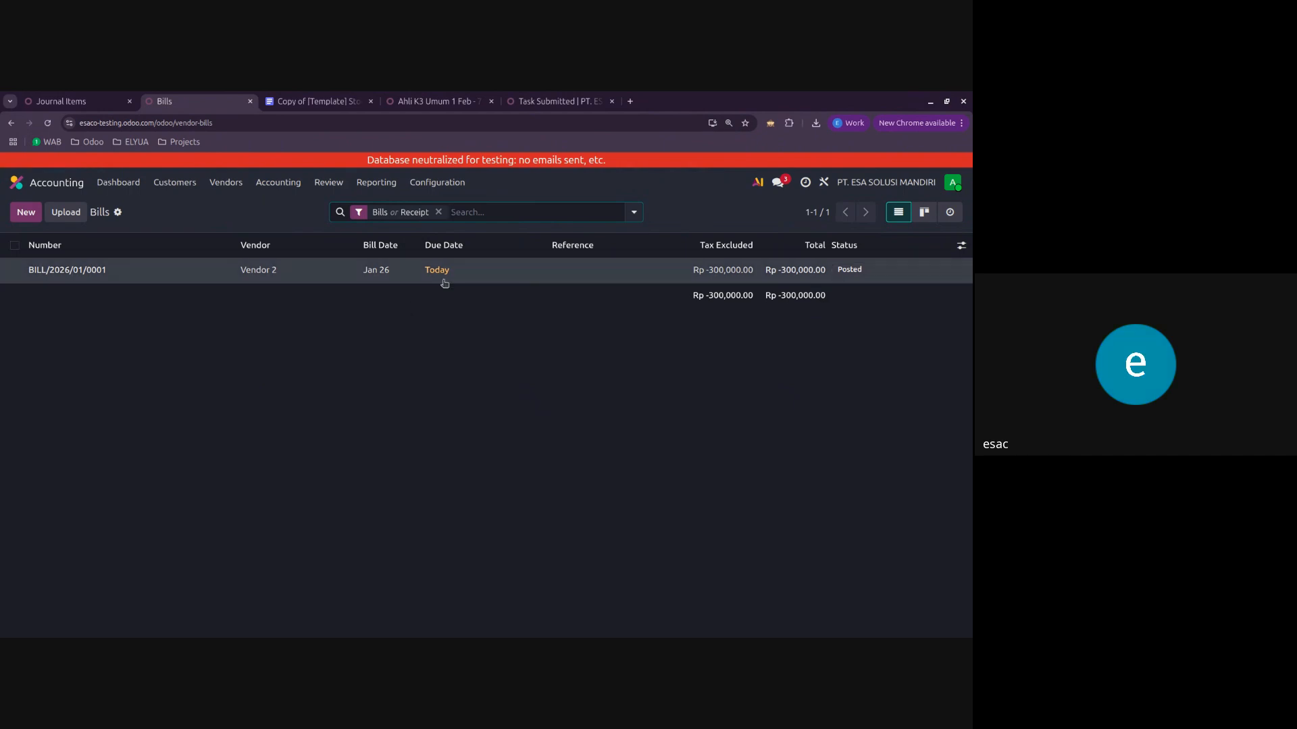
left_click(143, 282)
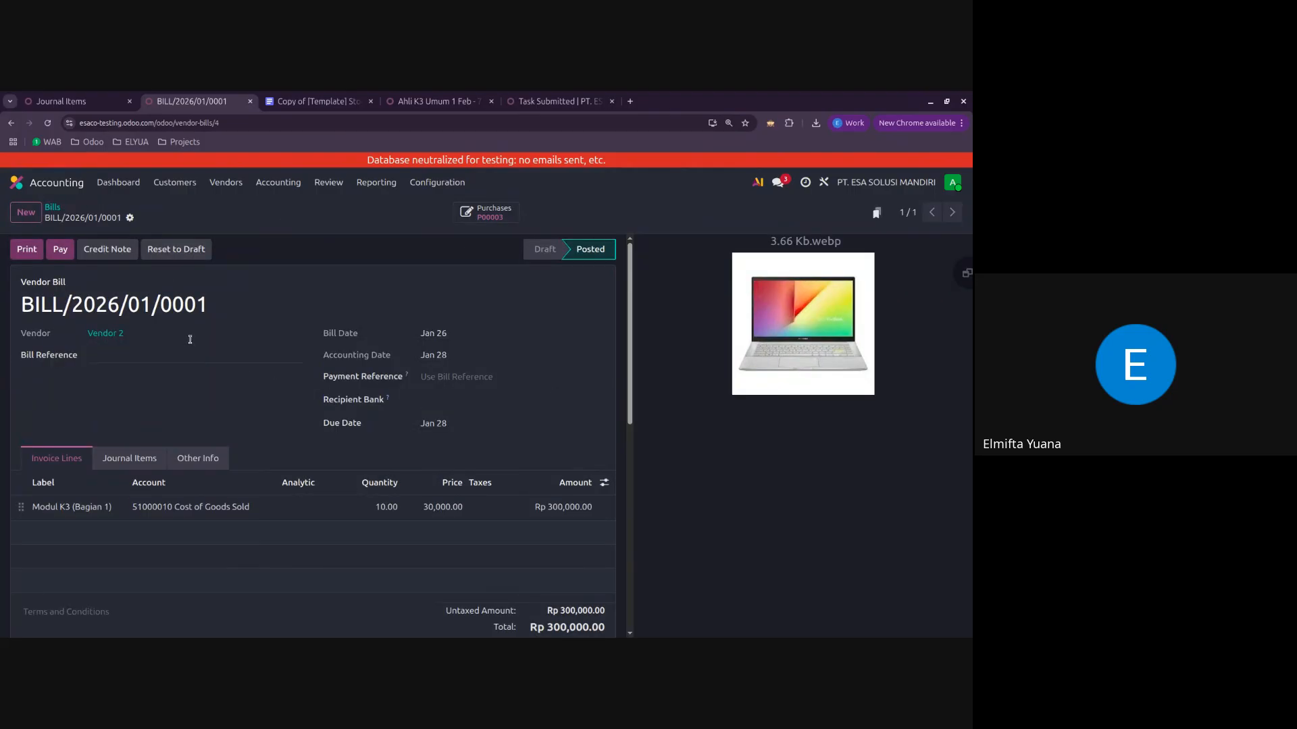
Step: Register a Rp 300,000 payment for the vendor bill through the Bank Mandiri journal with the Manual Payment method
left_click(60, 250)
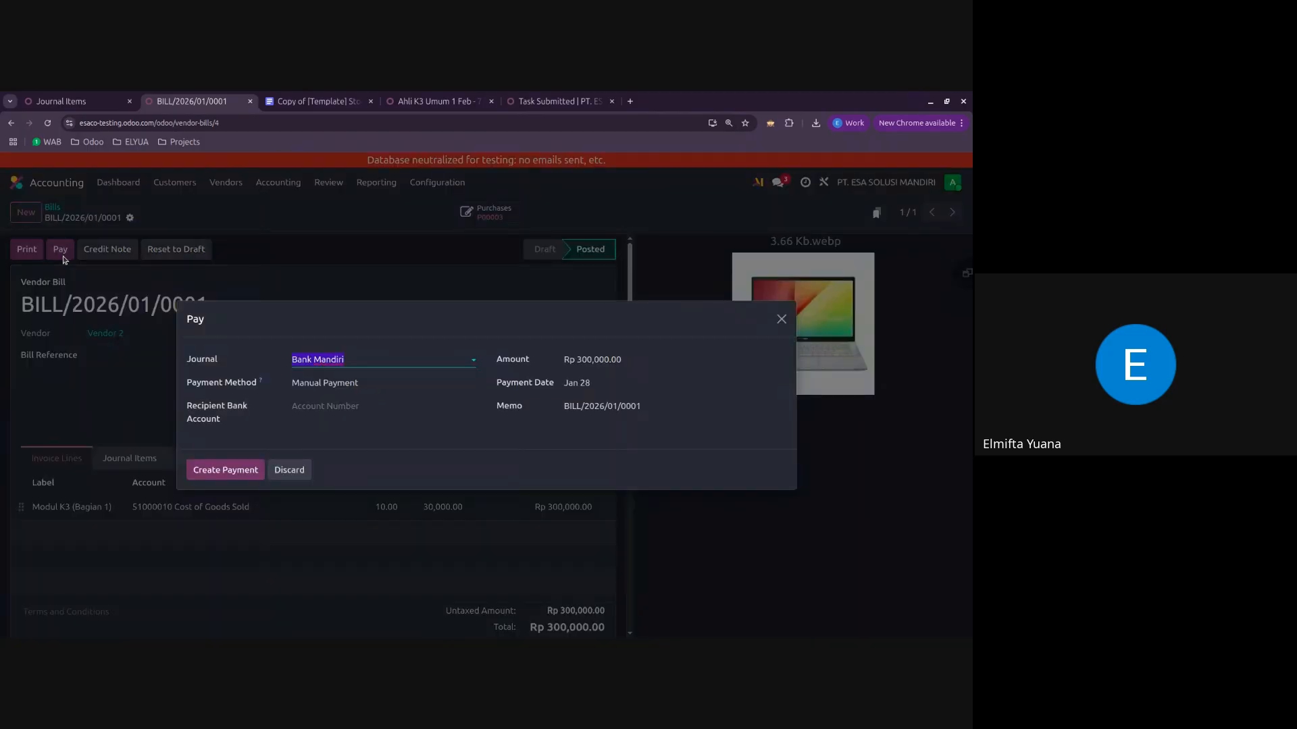
left_click(352, 360)
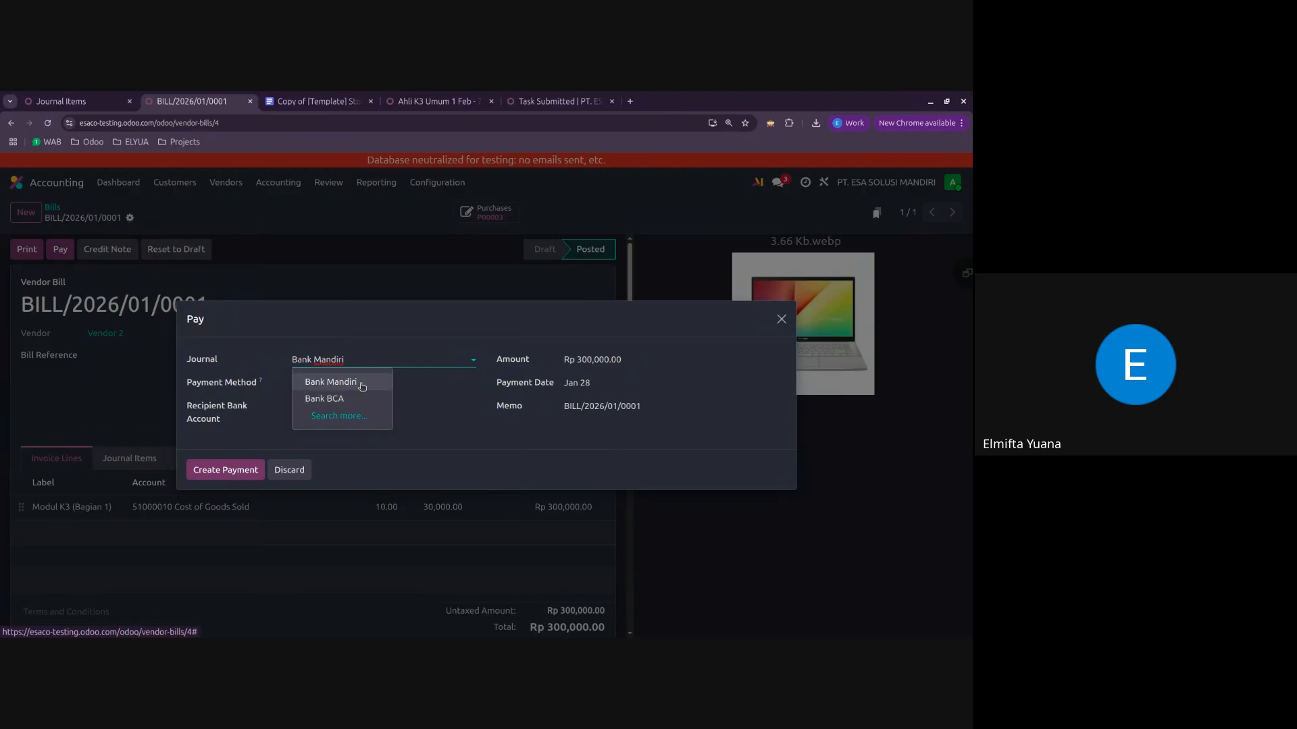
left_click(367, 381)
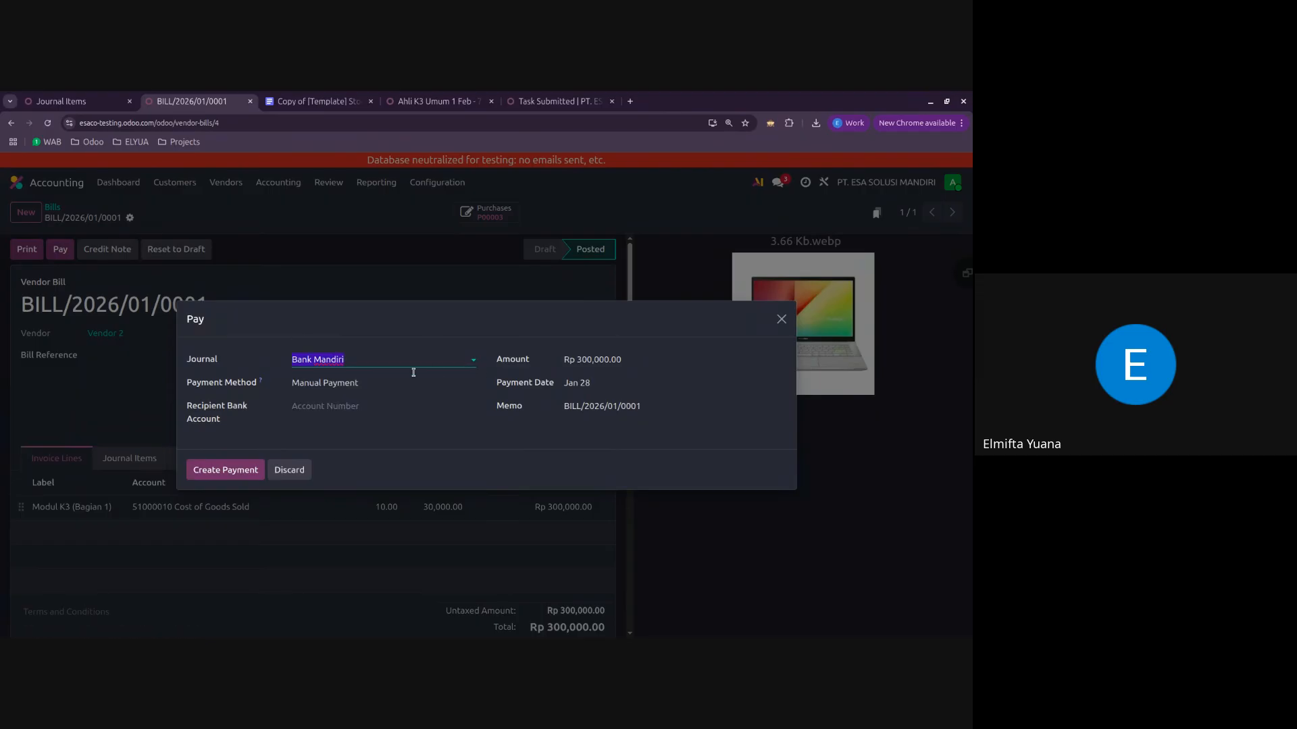
left_click(218, 471)
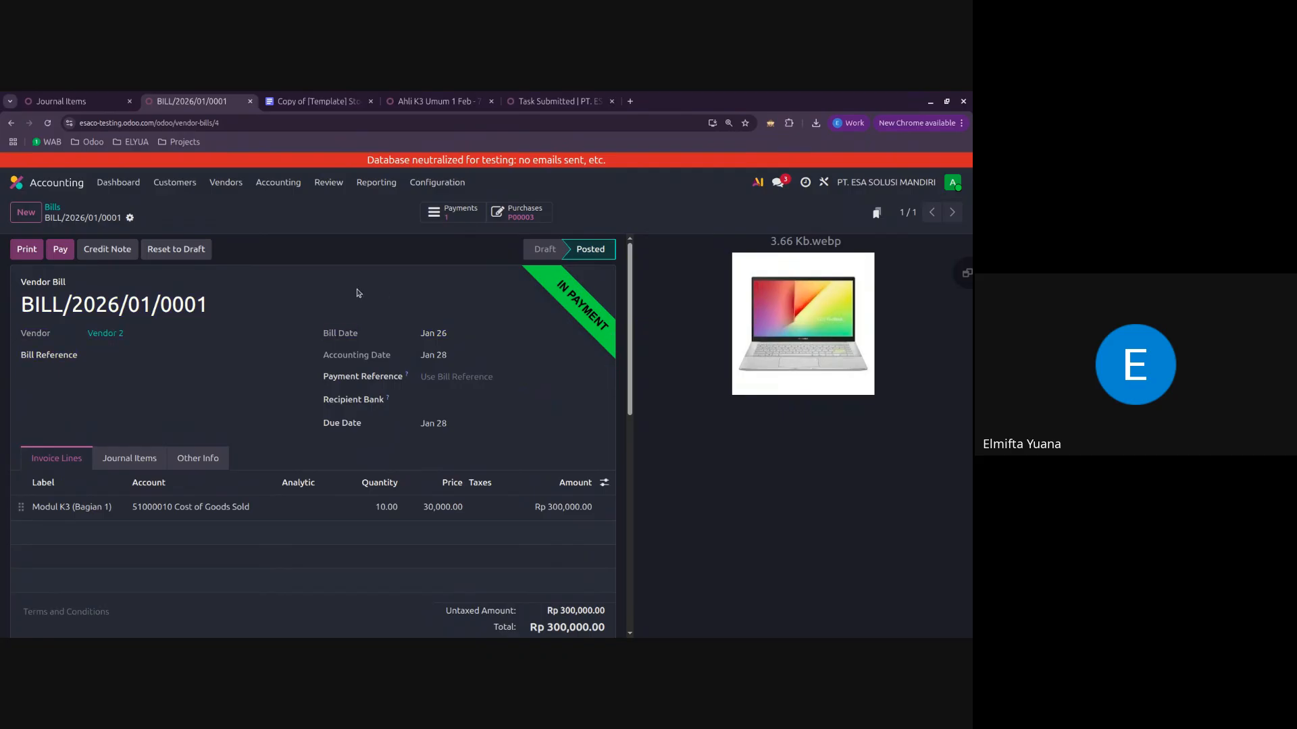
Step: Leave the paid bill and create a new request for quotation in Purchase with Vendor 2 as the vendor
left_click(53, 208)
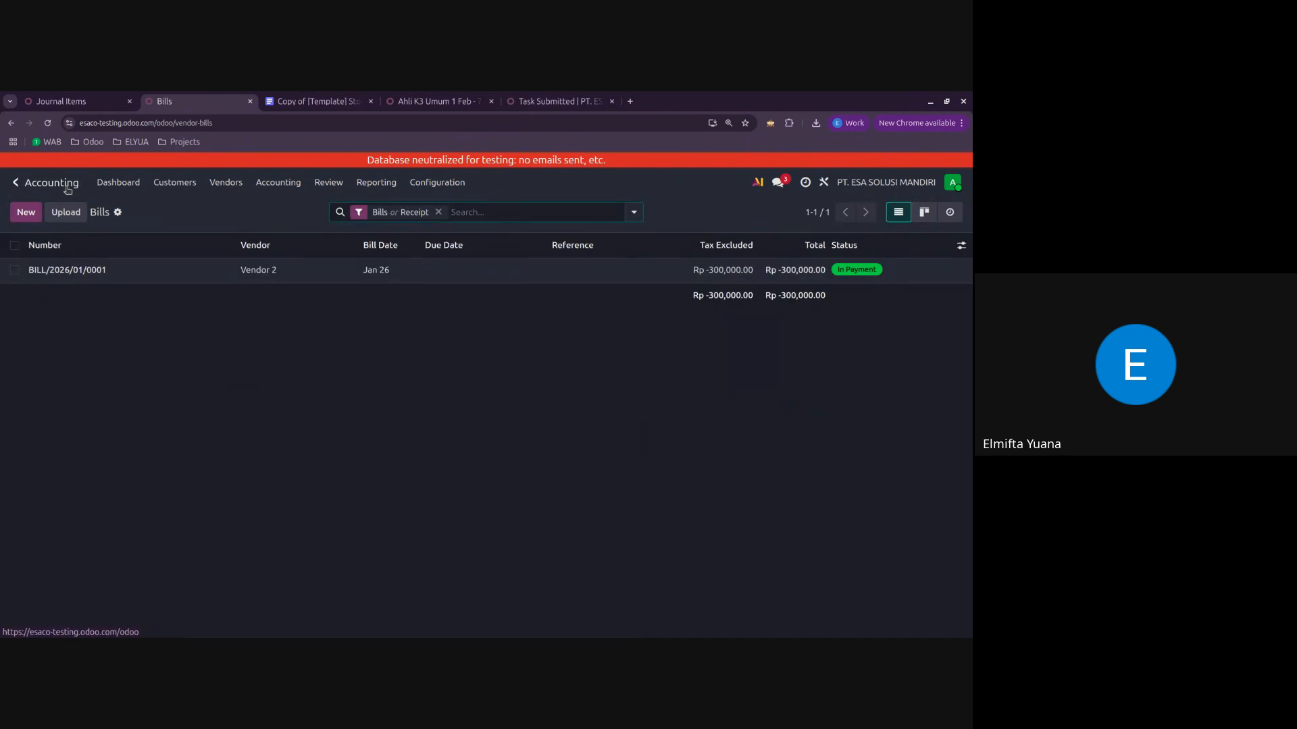
left_click(60, 184)
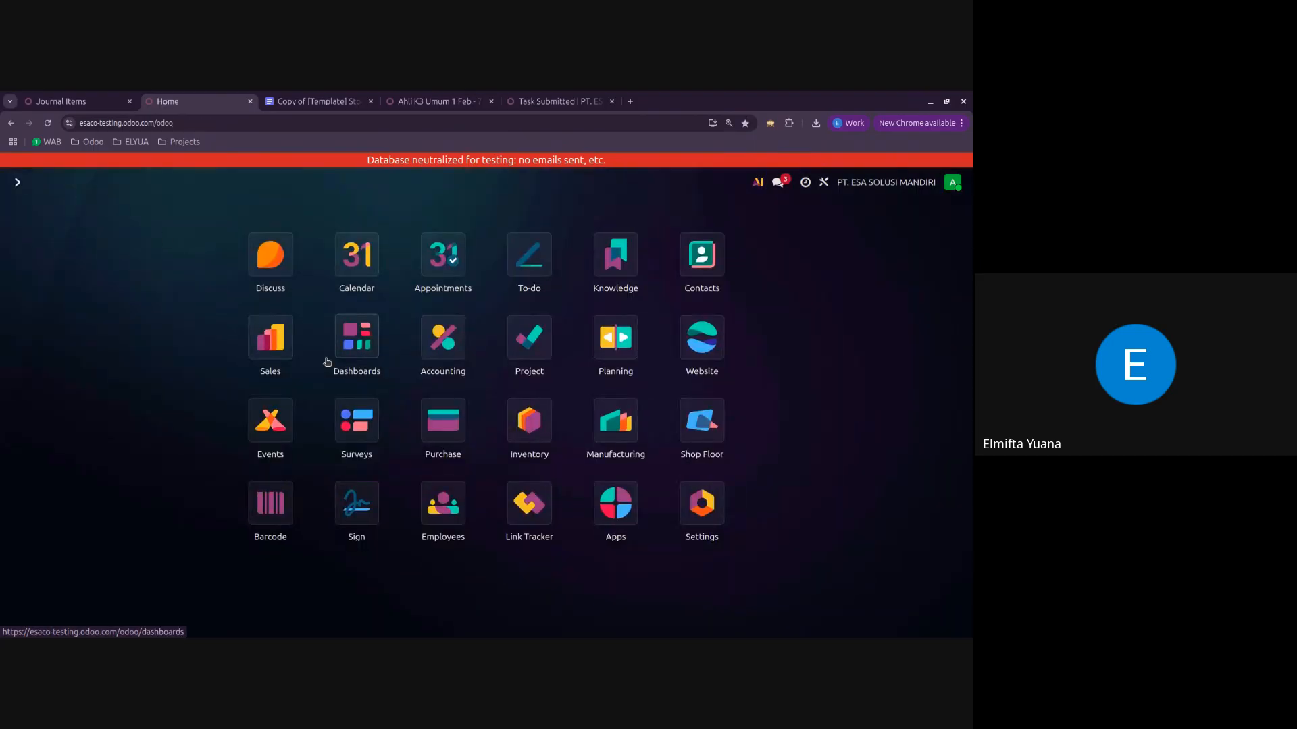
left_click(442, 419)
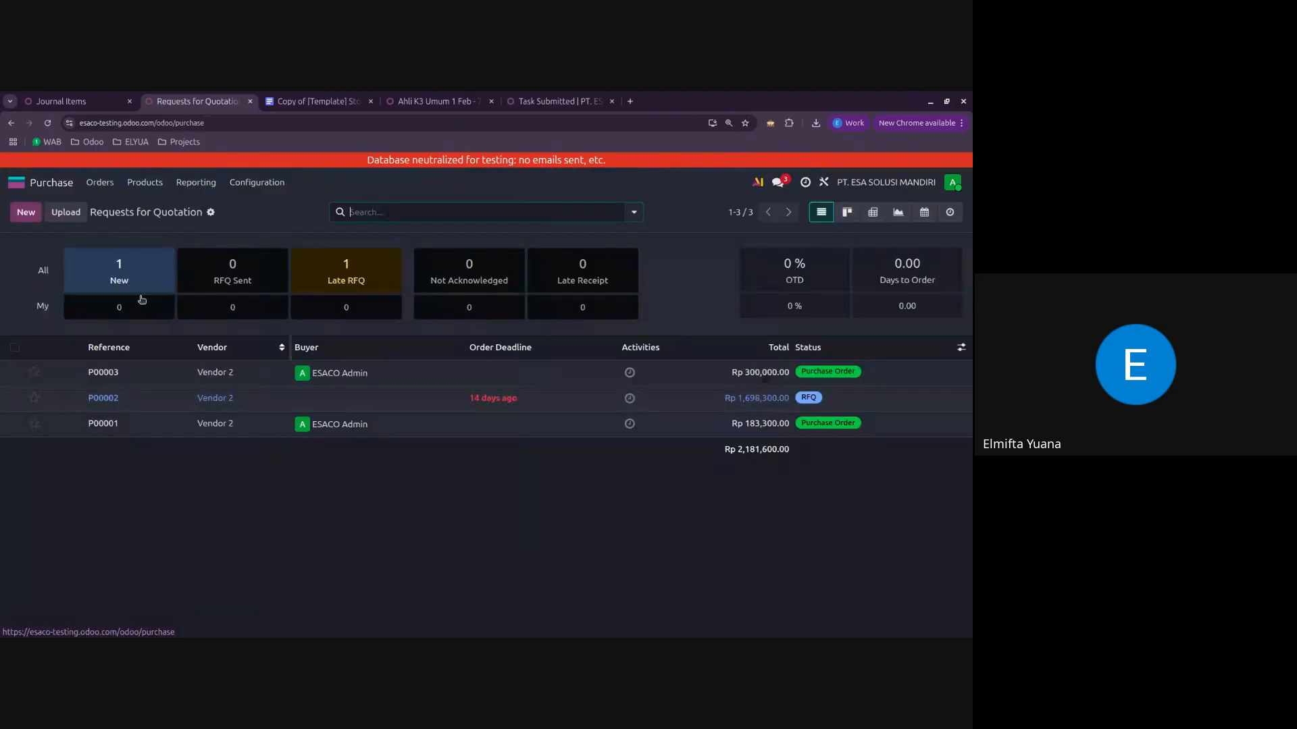
left_click(150, 374)
left_click(27, 212)
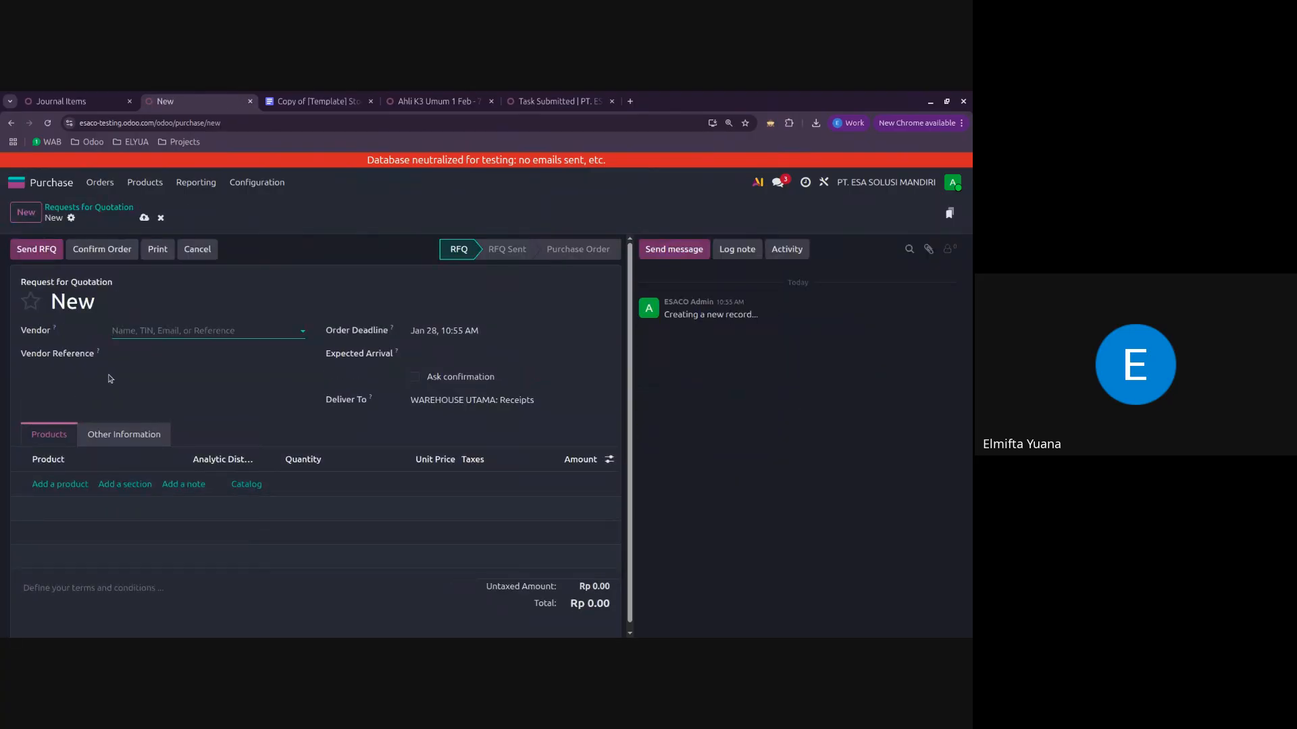
left_click(175, 331)
left_click(176, 352)
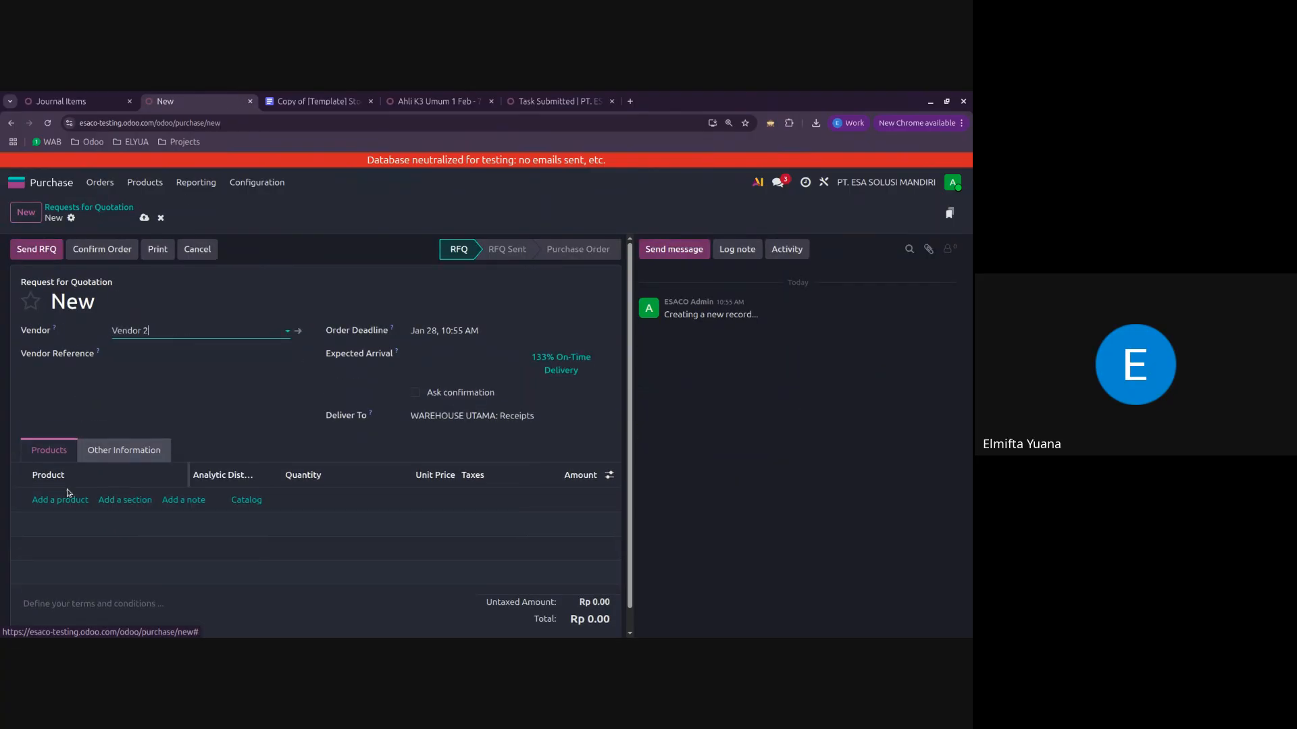
Step: Add Perundangan K3 with quantity 10 and unit price 10,000 to the request for quotation and save it
left_click(67, 499)
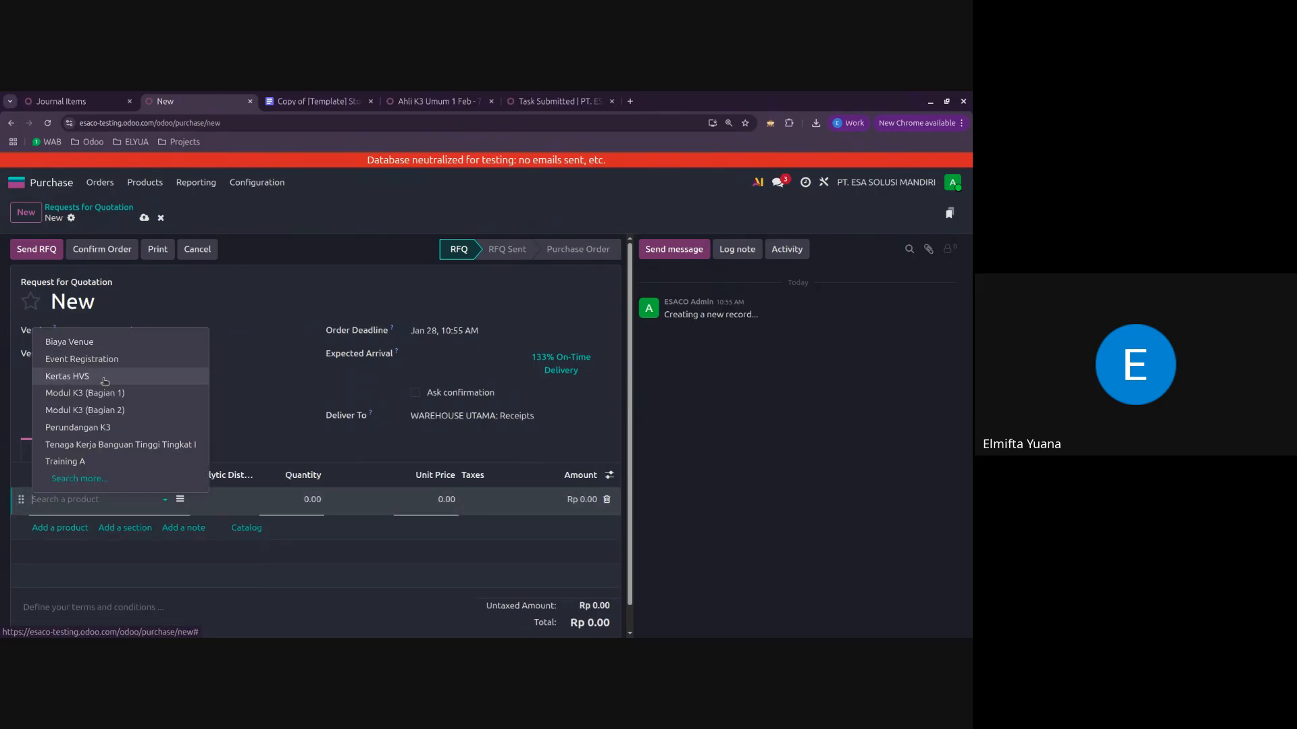
left_click(103, 429)
left_click(290, 501)
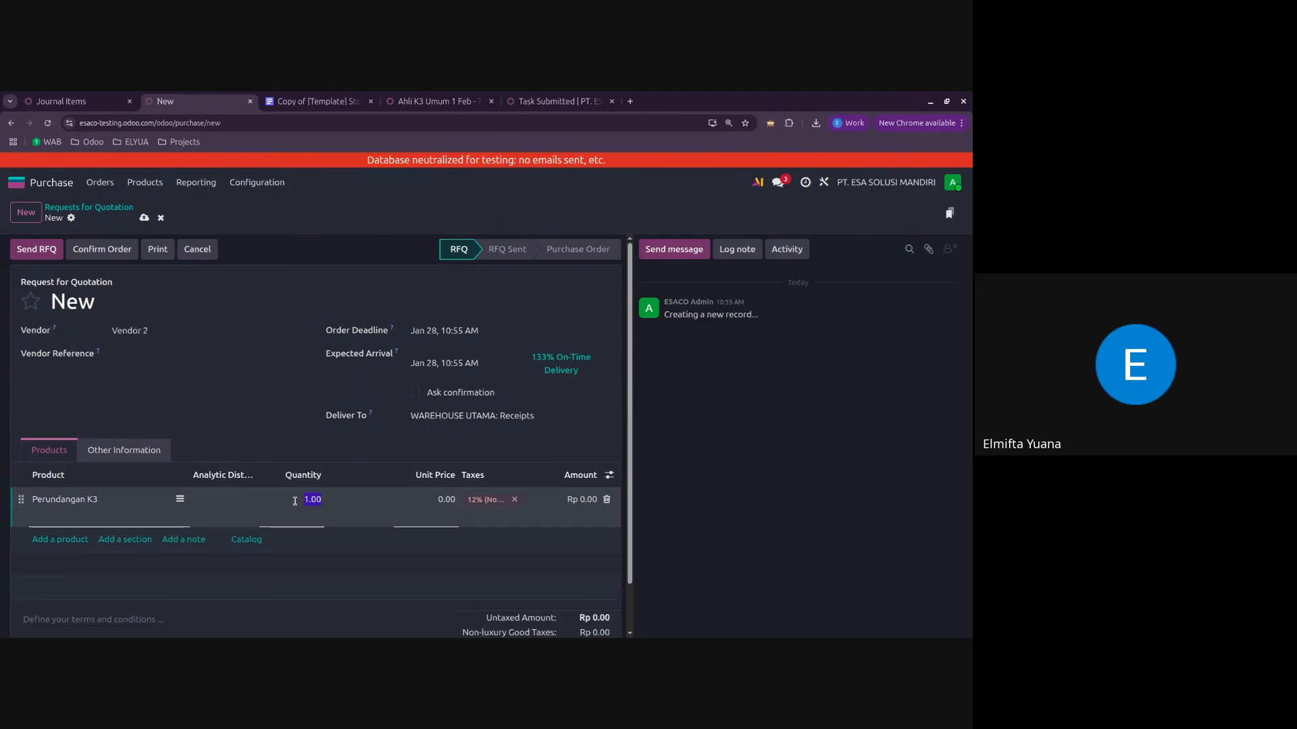
type("10")
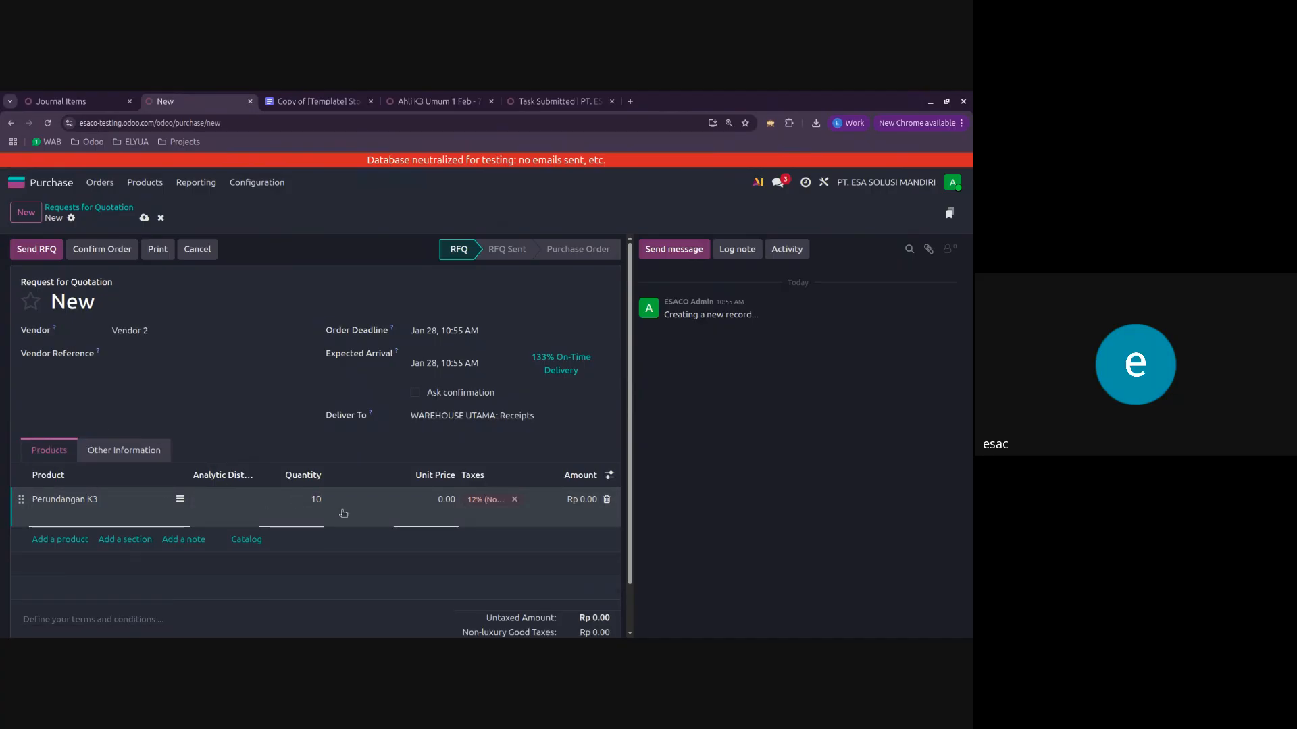
left_click(415, 501)
type("10000")
left_click(206, 411)
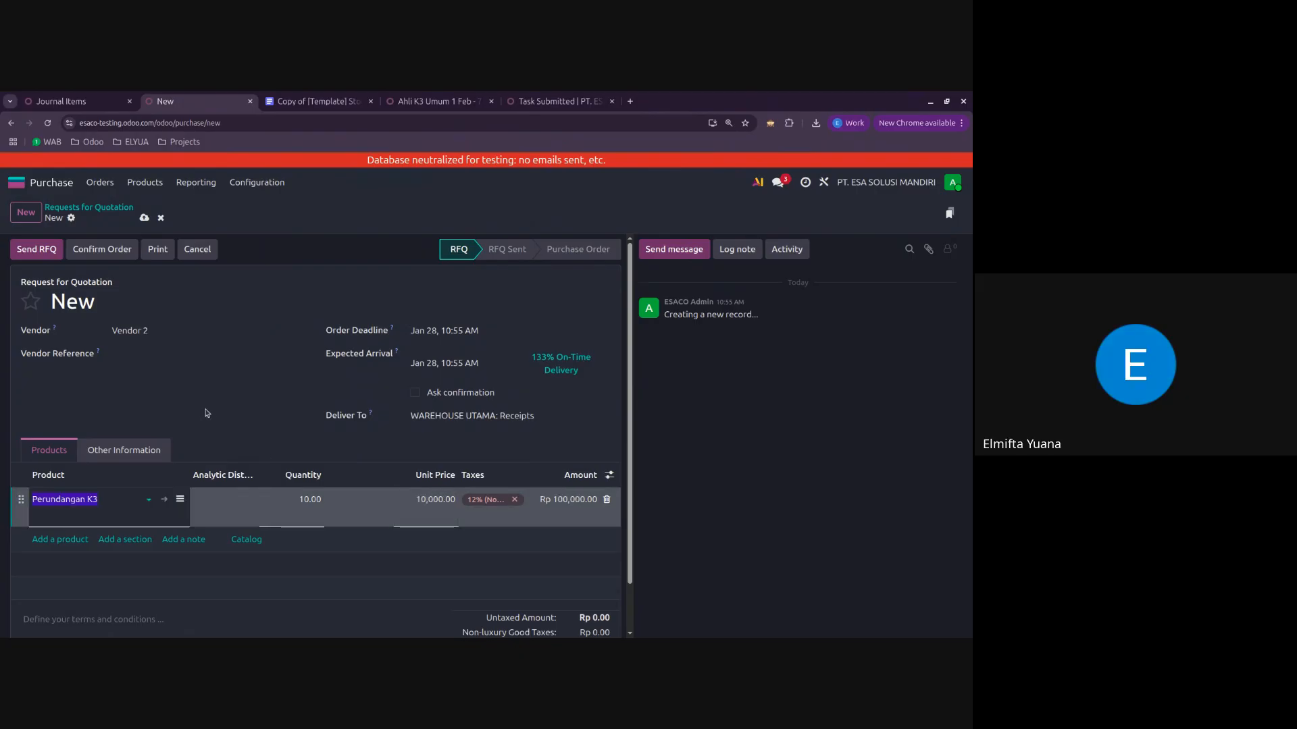
left_click(145, 219)
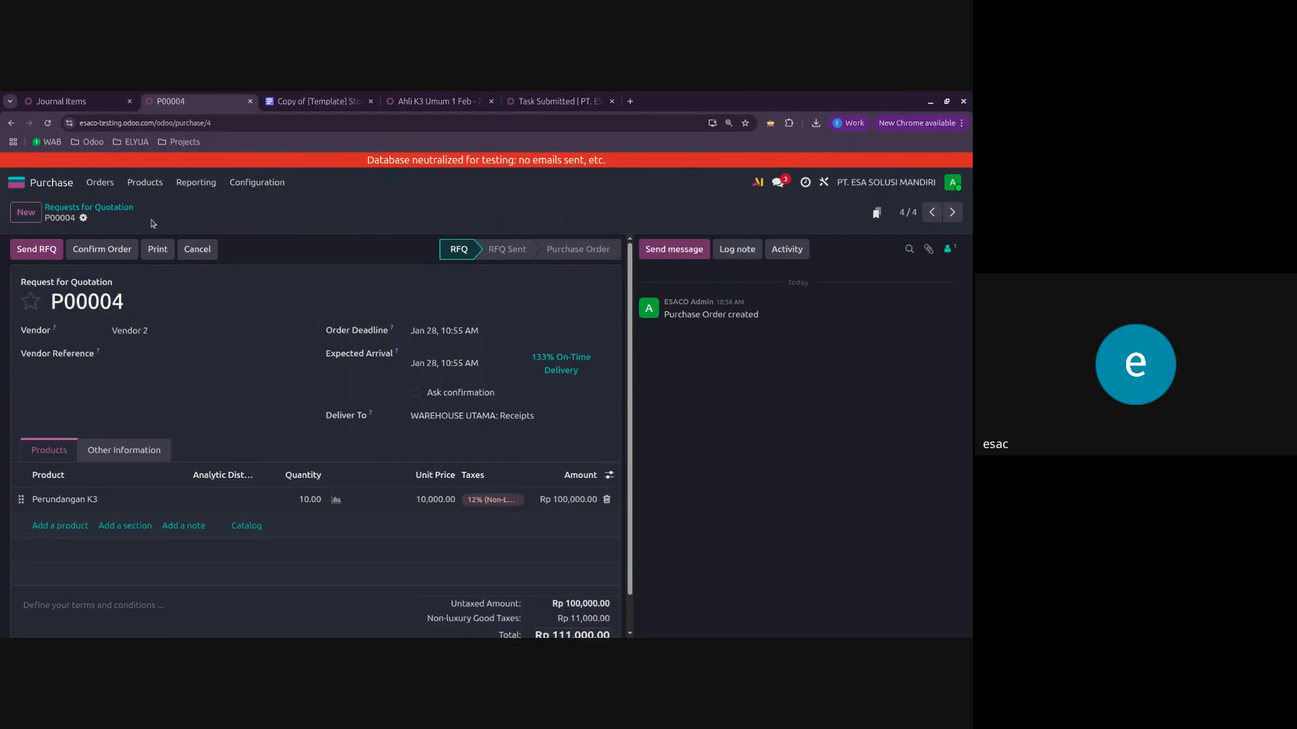
Step: Examine the Trade Receivable / Account Payable rows for vendor bill and payment registration in the stock valuation document
left_click(66, 98)
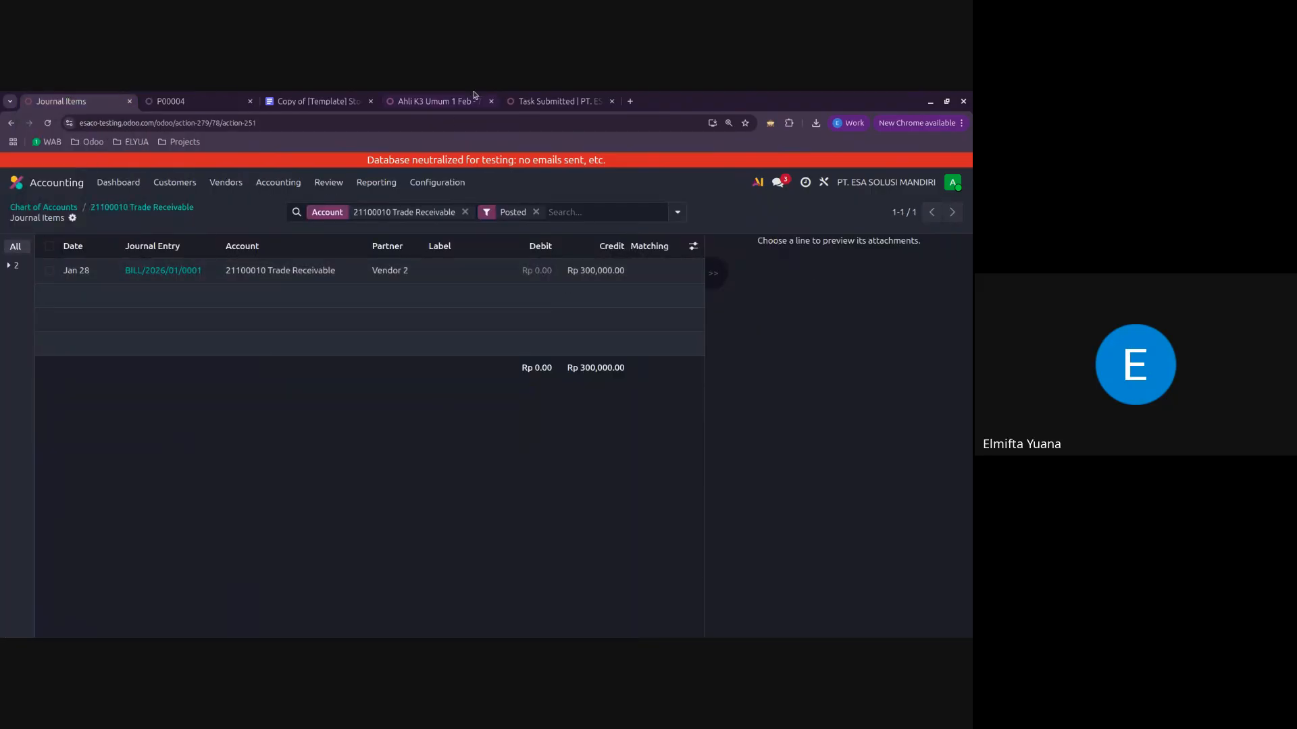
left_click(323, 97)
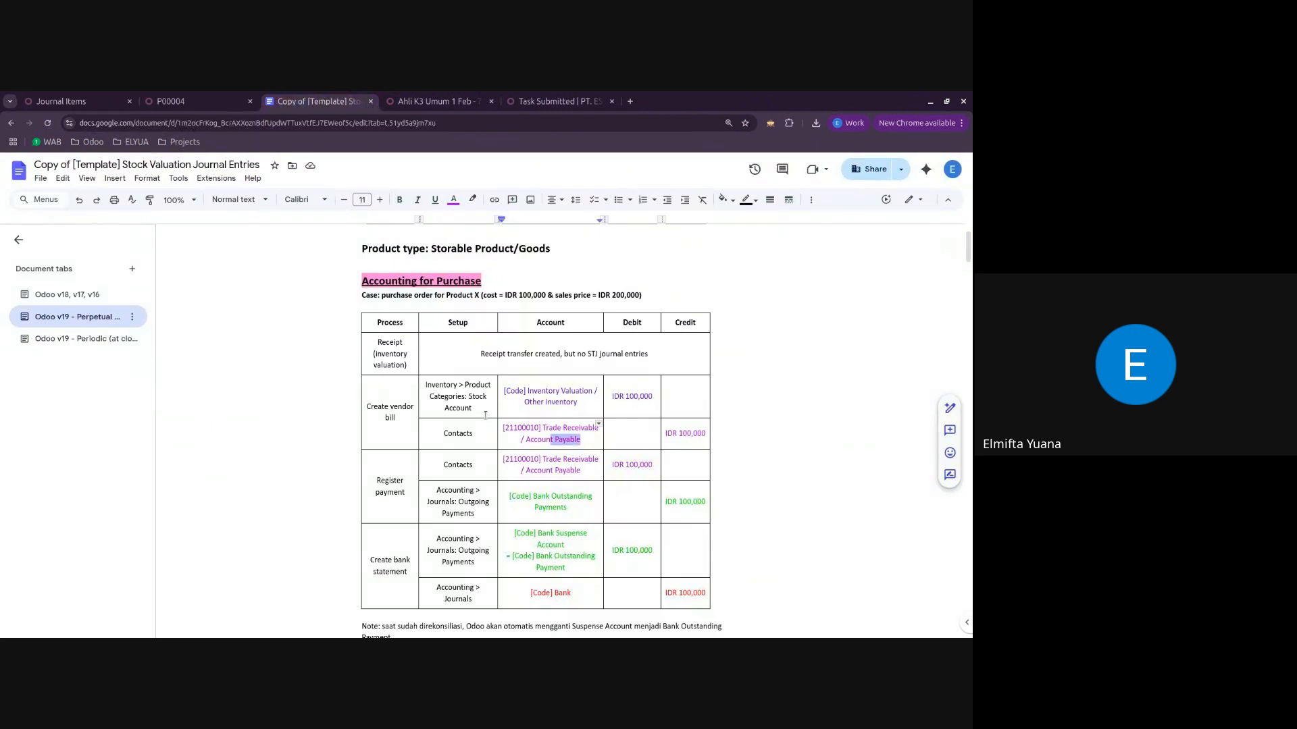
left_click(520, 430)
left_click_drag(549, 429, 593, 436)
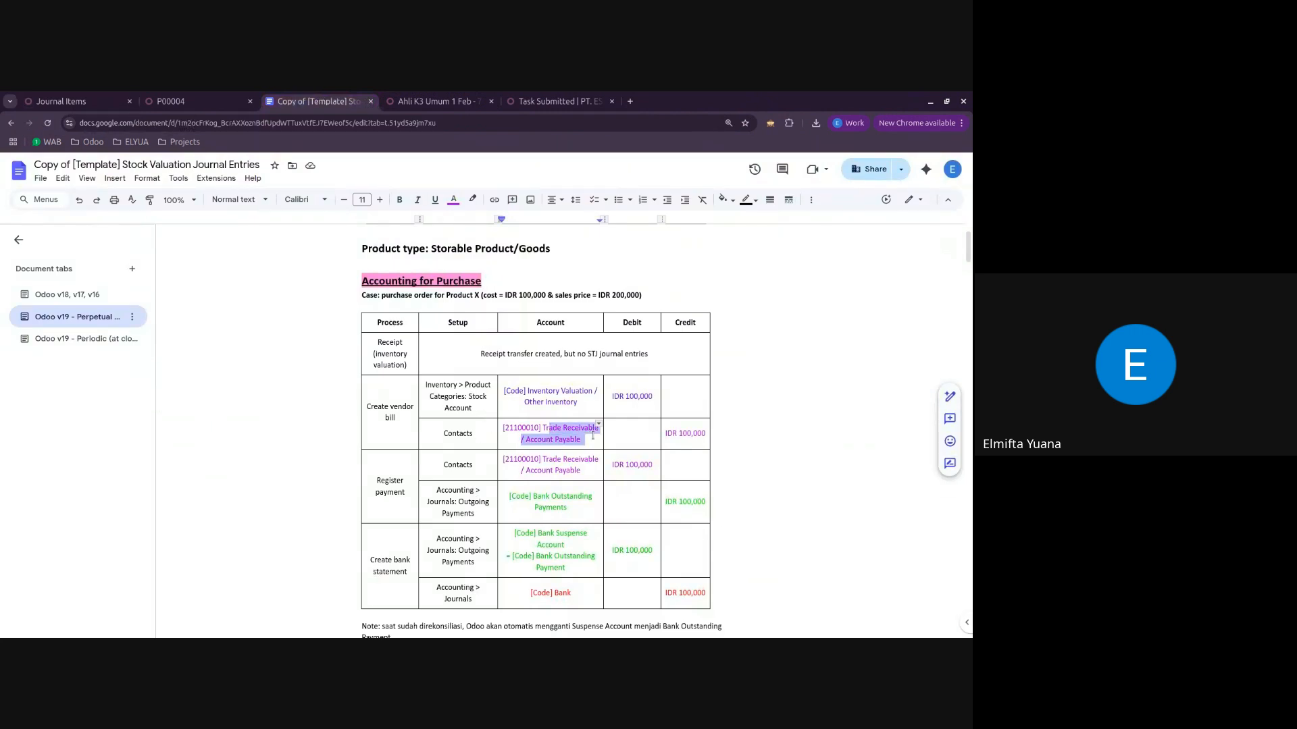
left_click(696, 433)
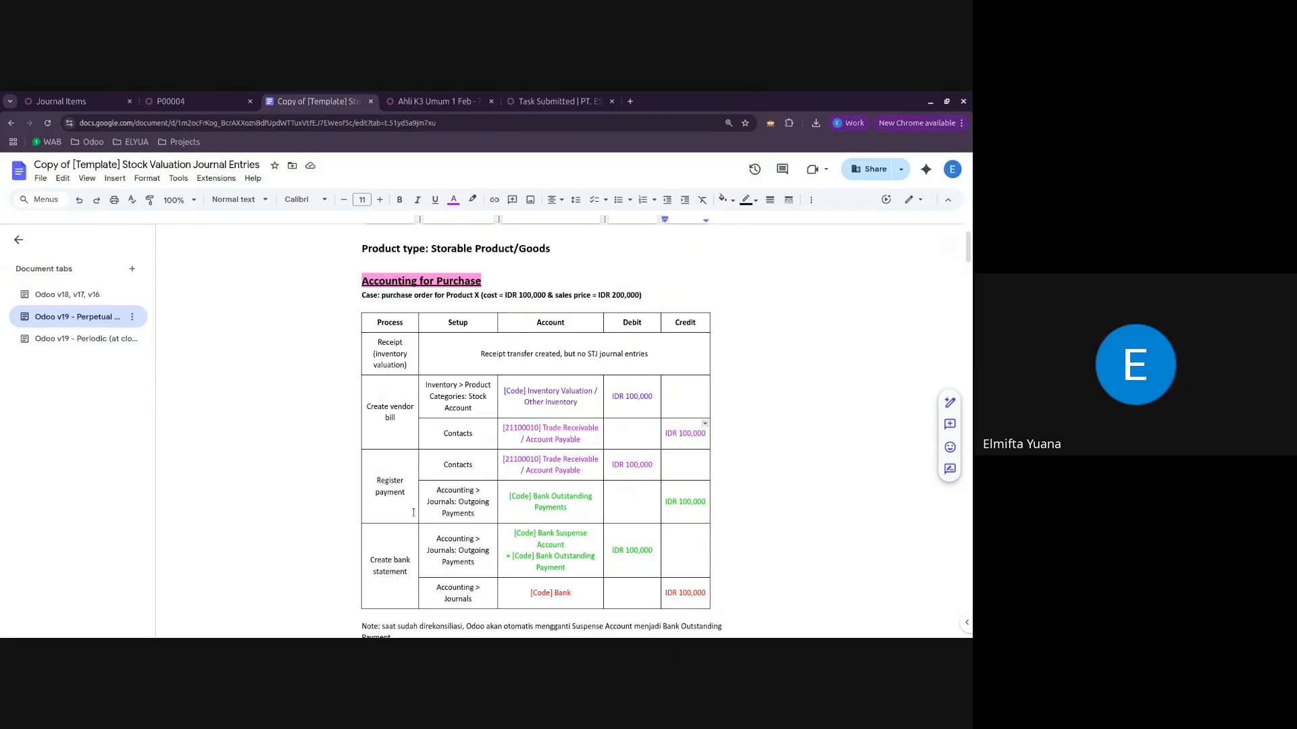
left_click(584, 468)
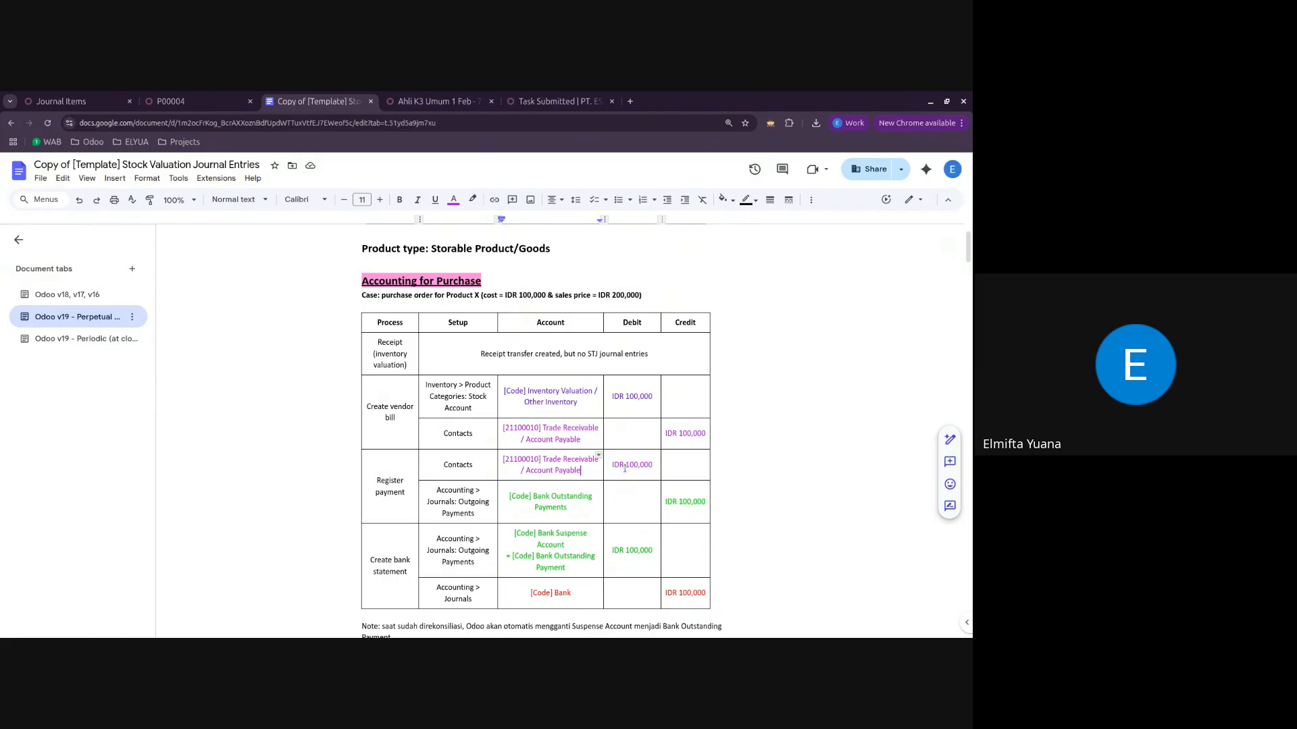
Step: Return to the Trade Receivable journal items and reload them to include the bill payment
left_click(196, 102)
left_click(64, 101)
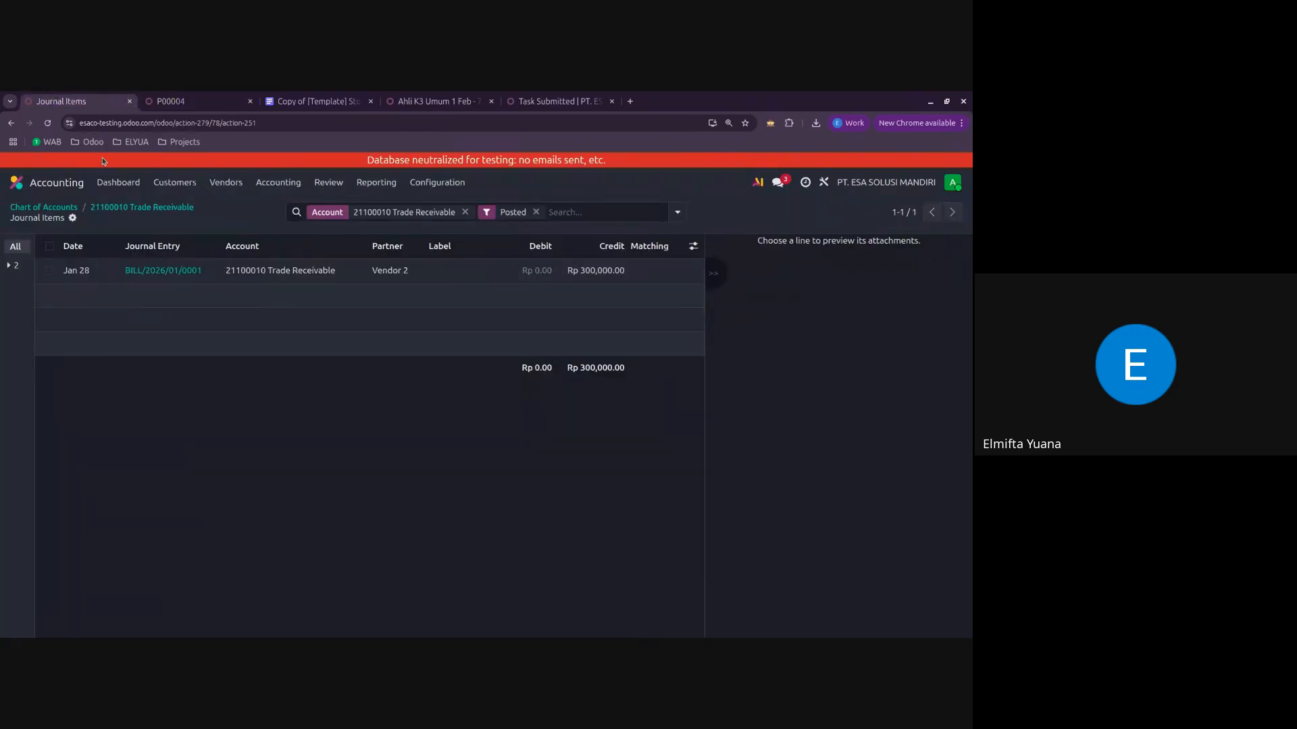
left_click(47, 123)
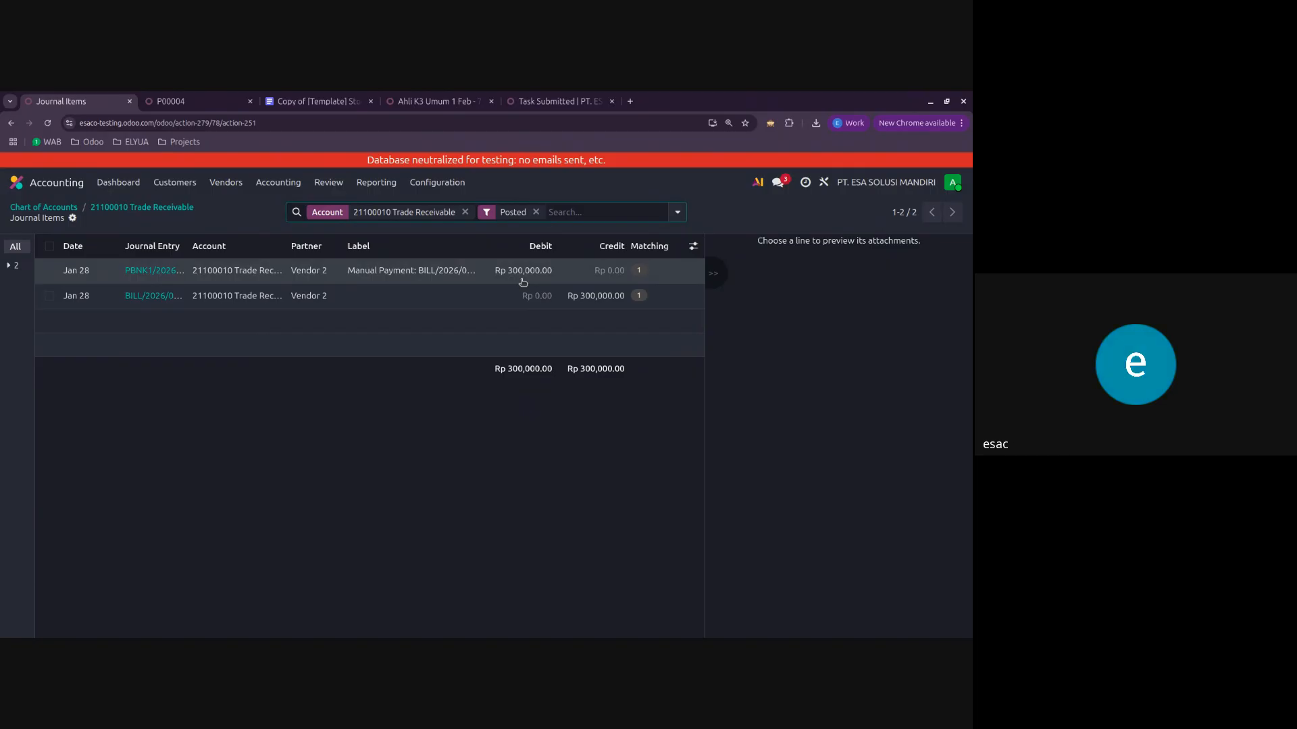
Step: Look through the journal entry tables in the perpetual stock valuation document and return to the Trade Receivable journal items
left_click(196, 101)
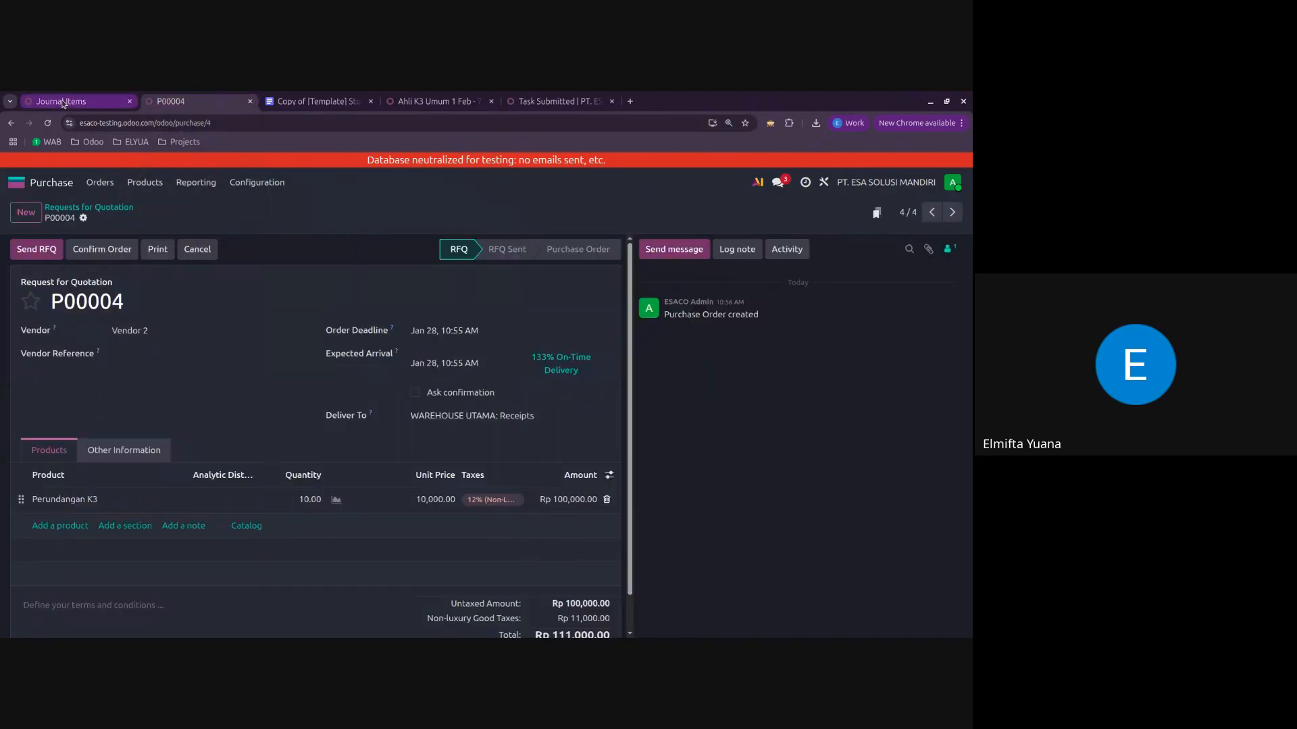
left_click(94, 101)
left_click(196, 102)
left_click(318, 101)
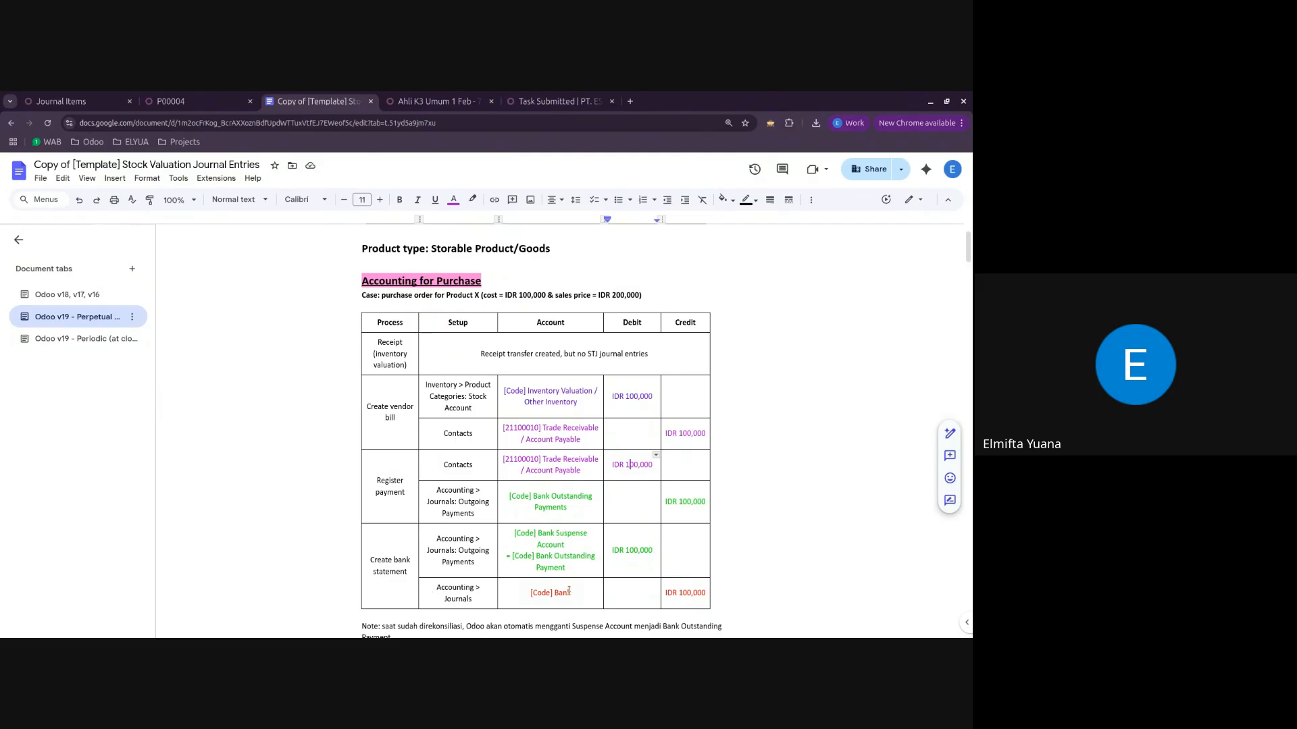
scroll(586, 488, "down", 15)
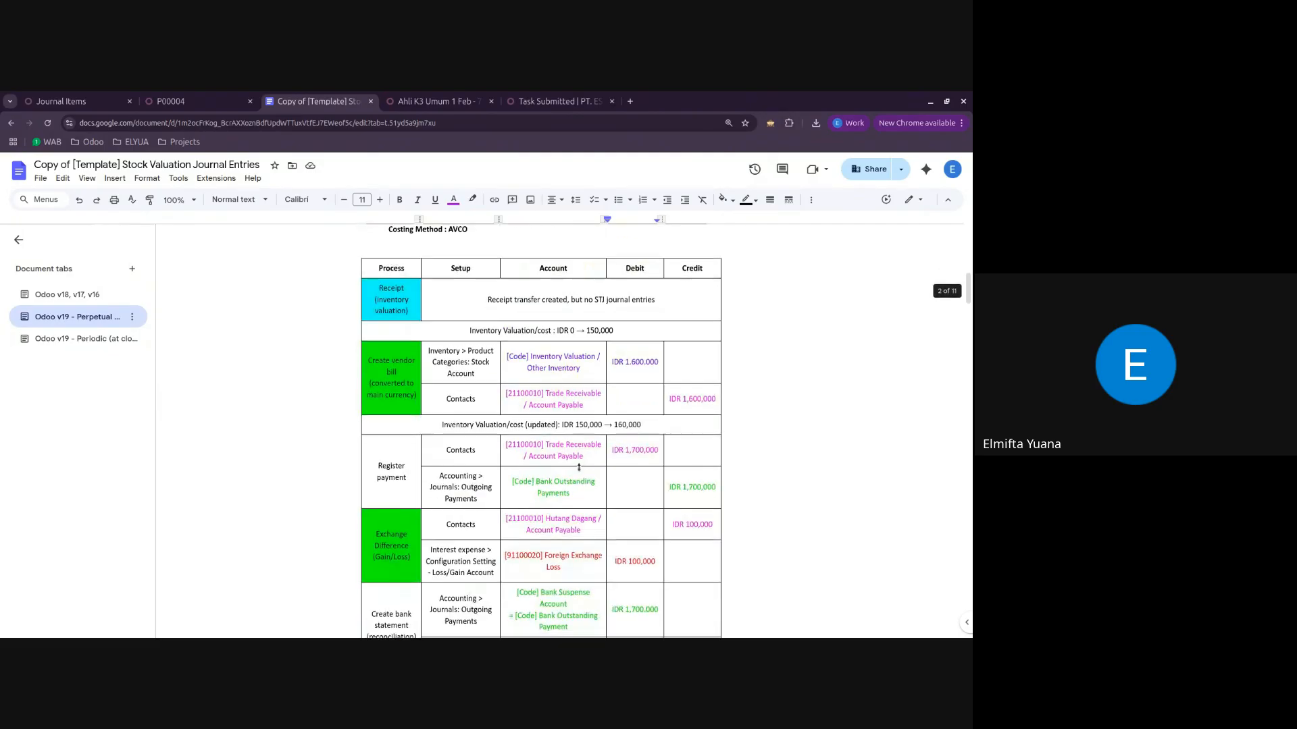
scroll(578, 467, "down", 20)
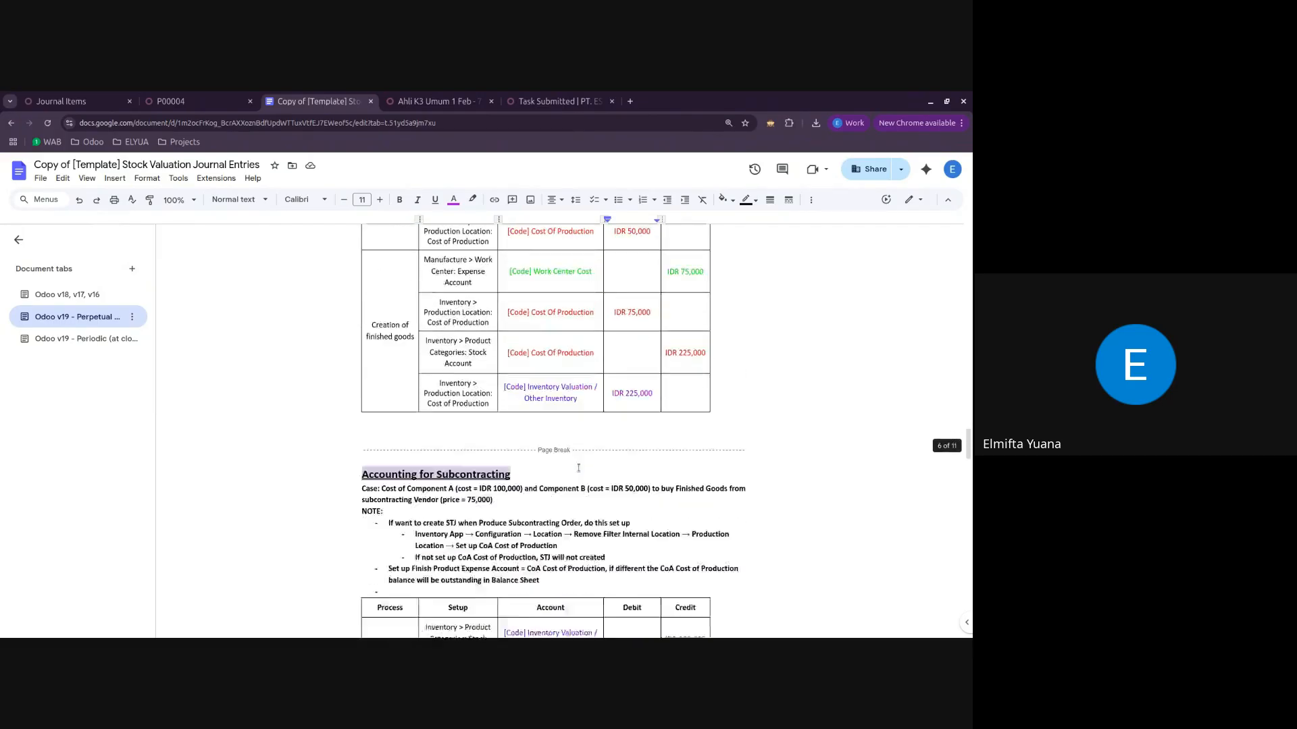
scroll(578, 467, "up", 20)
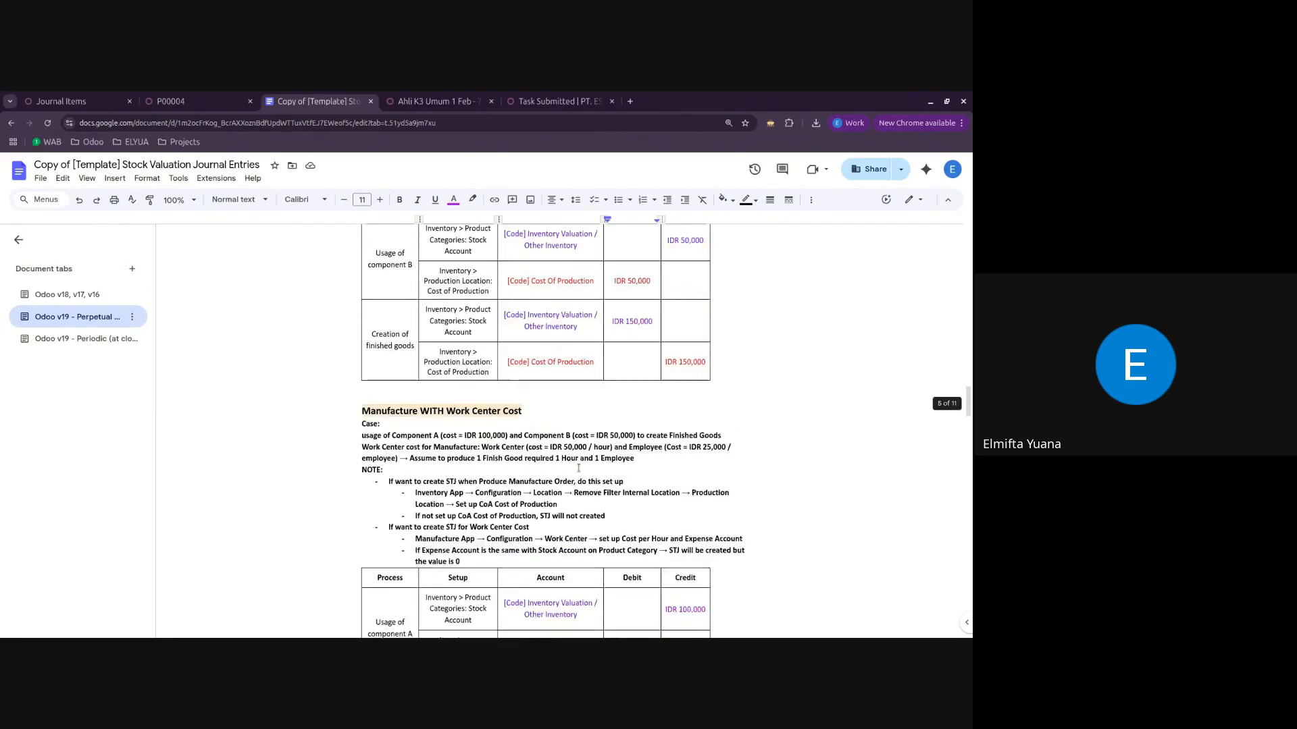
scroll(578, 467, "down", 1)
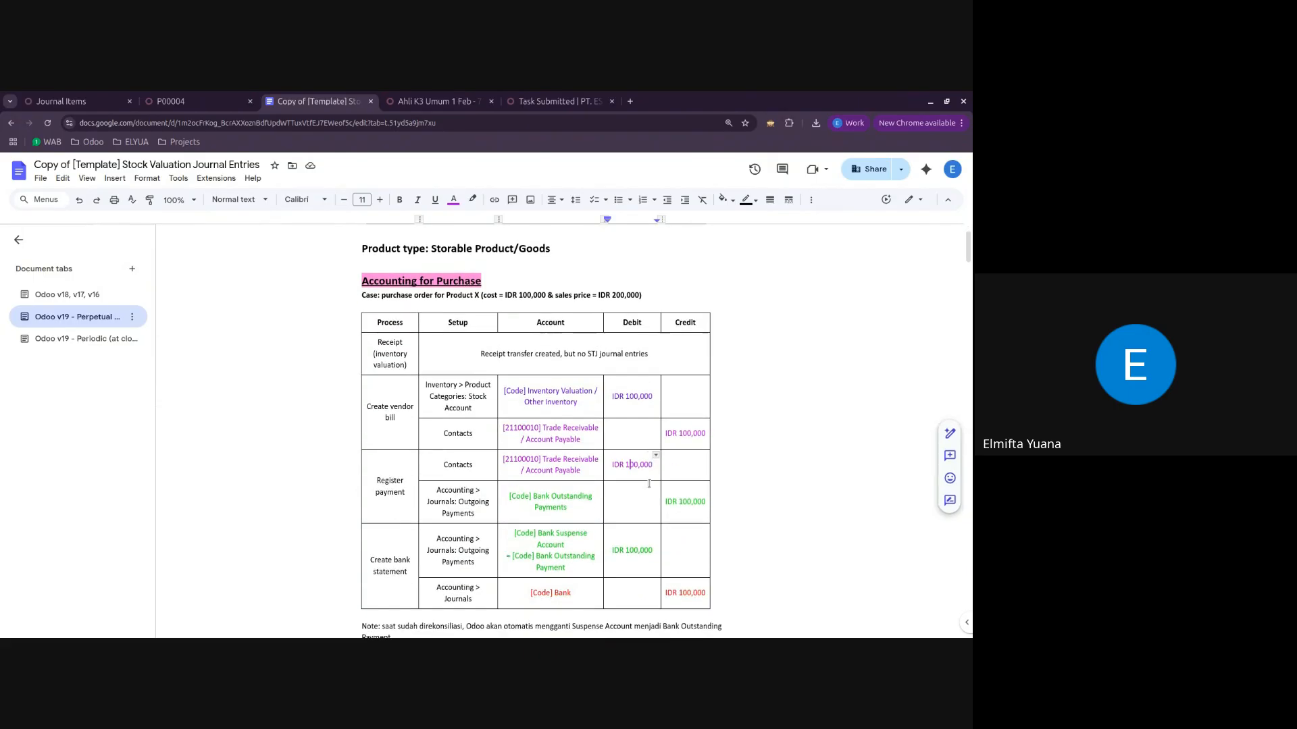
left_click(177, 101)
left_click(75, 103)
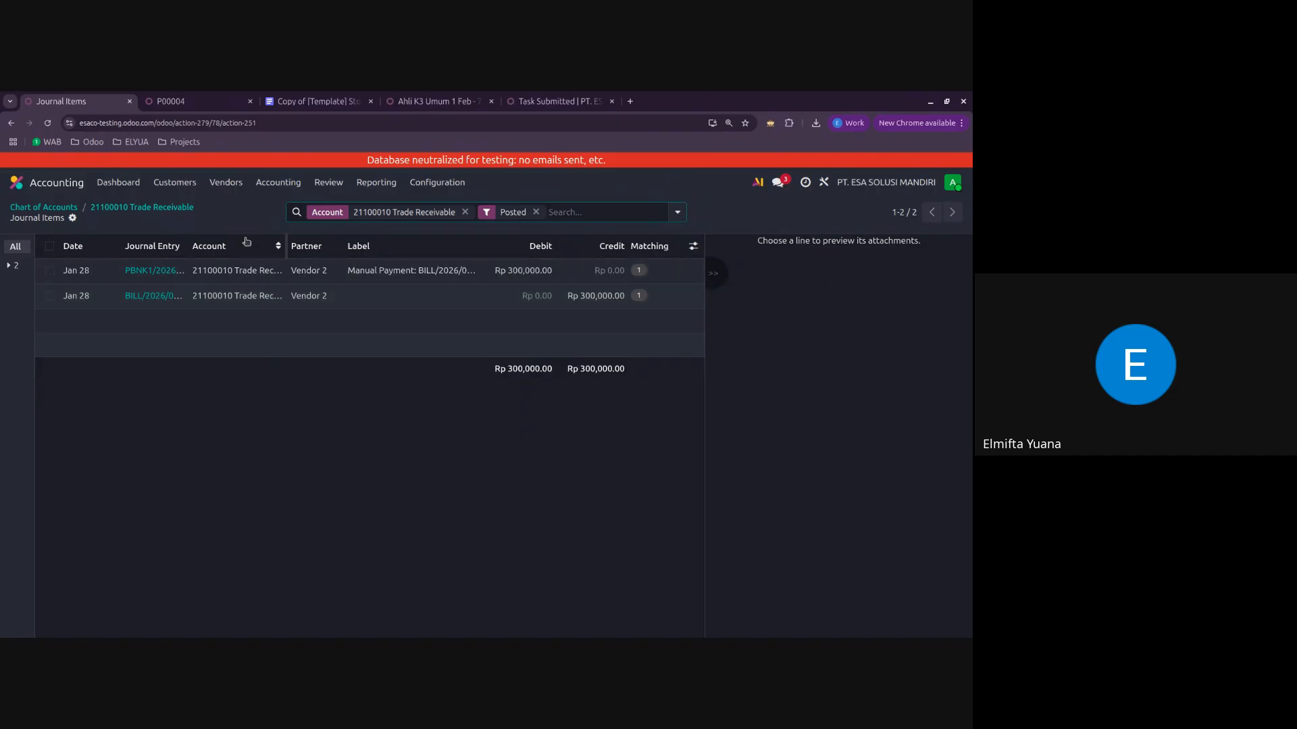
Step: Confirm request for quotation P00004 as a purchase order, receive the Perundangan K3 quantity by validating its receipt, and return to the order
left_click(181, 99)
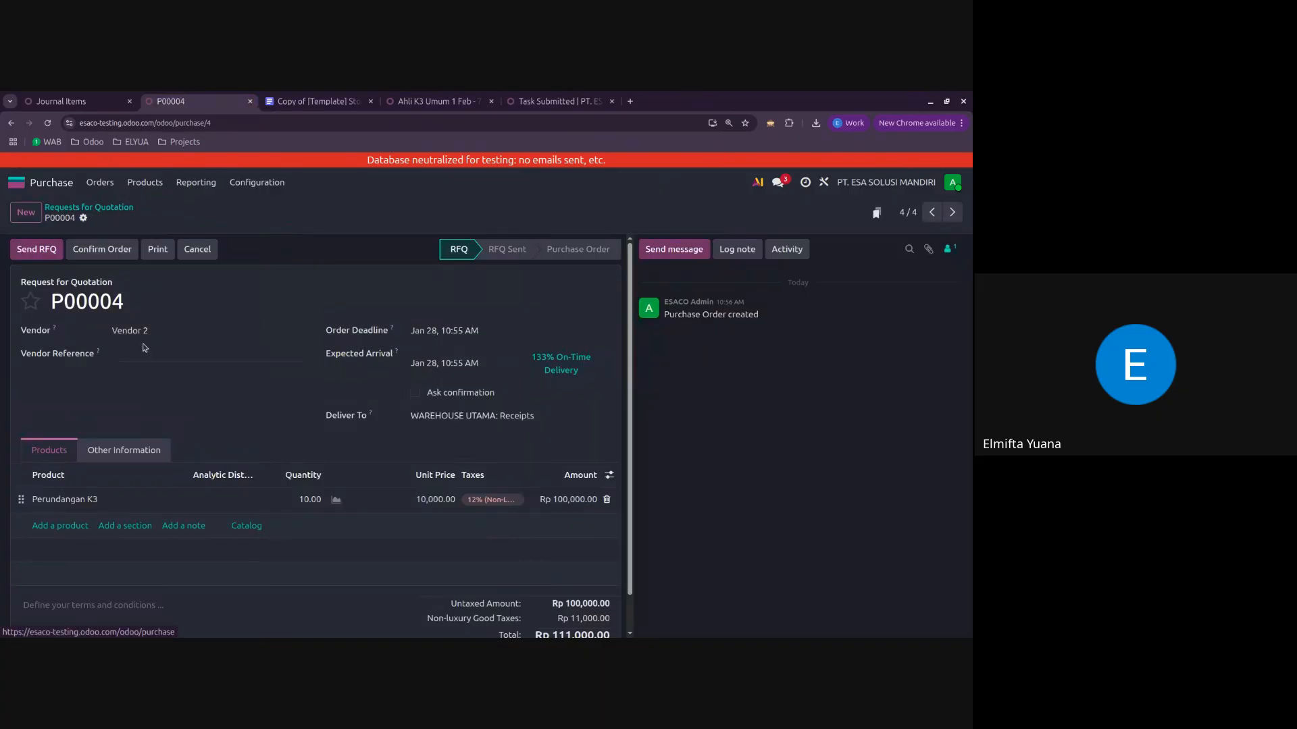
left_click(106, 250)
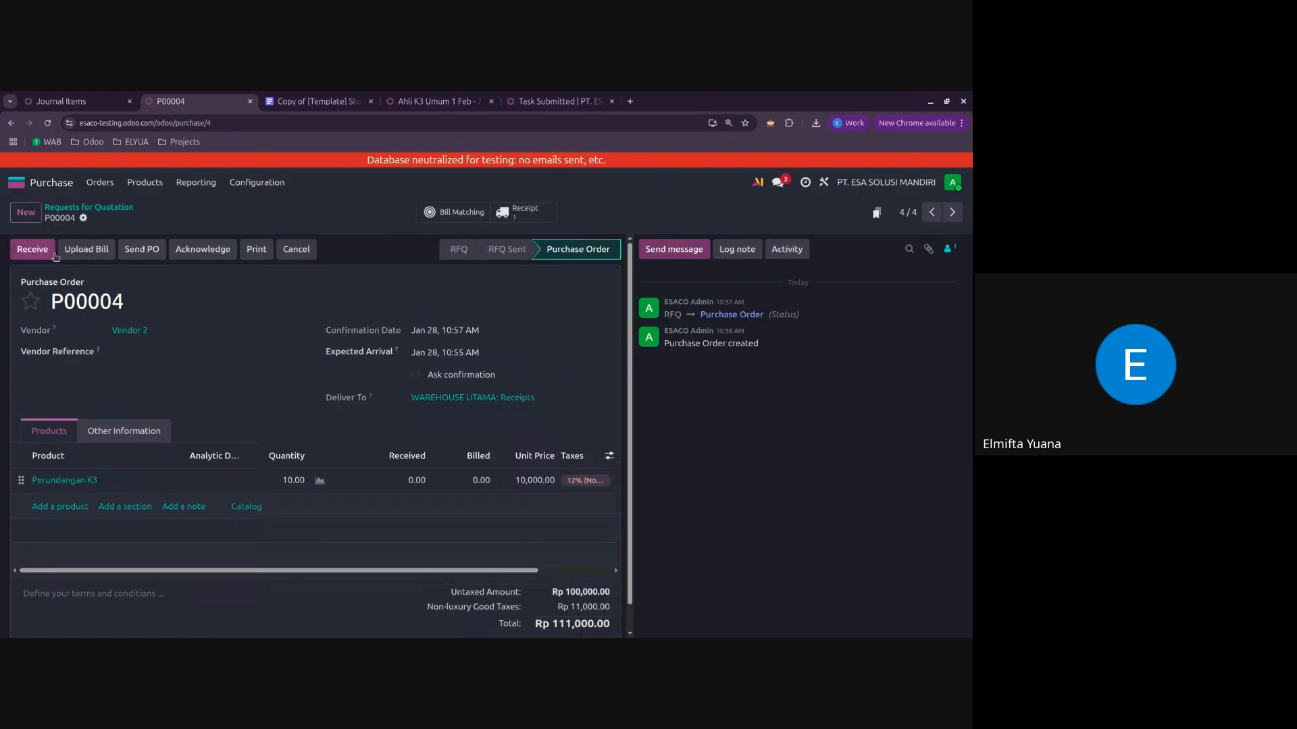
left_click(43, 253)
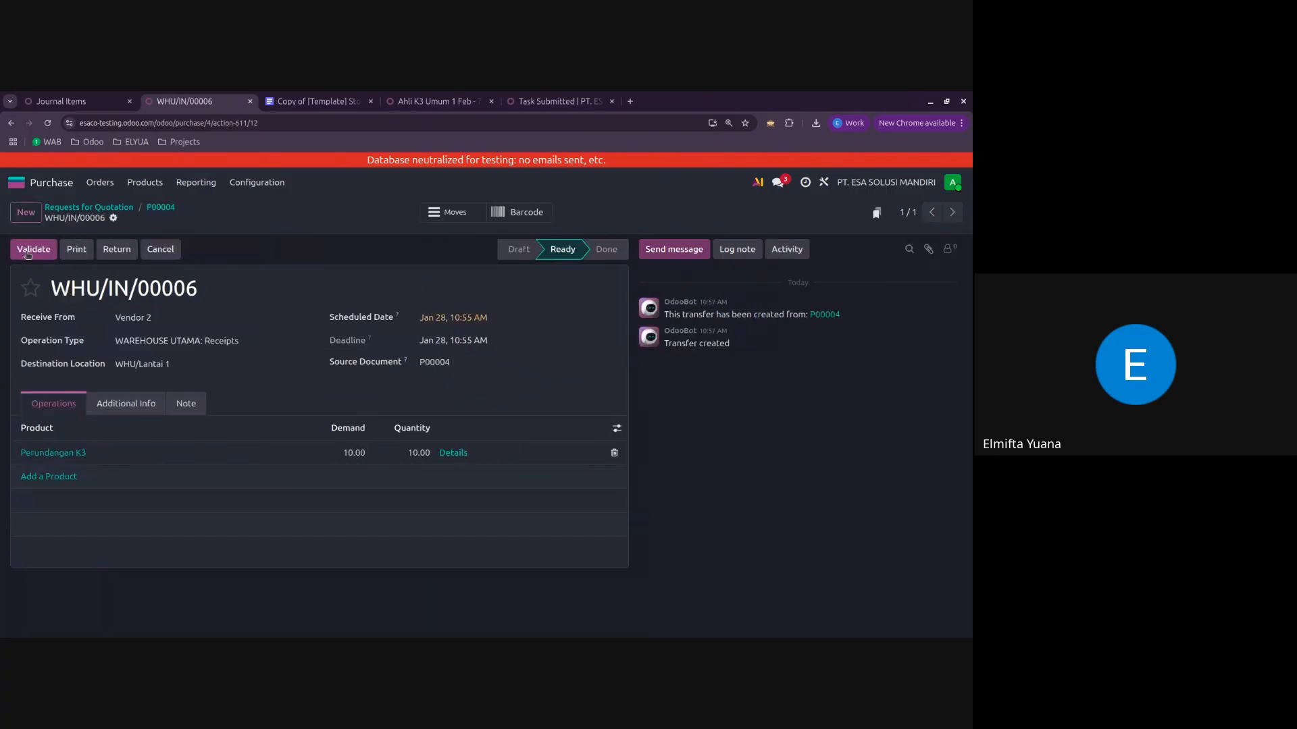
left_click(35, 250)
left_click(162, 213)
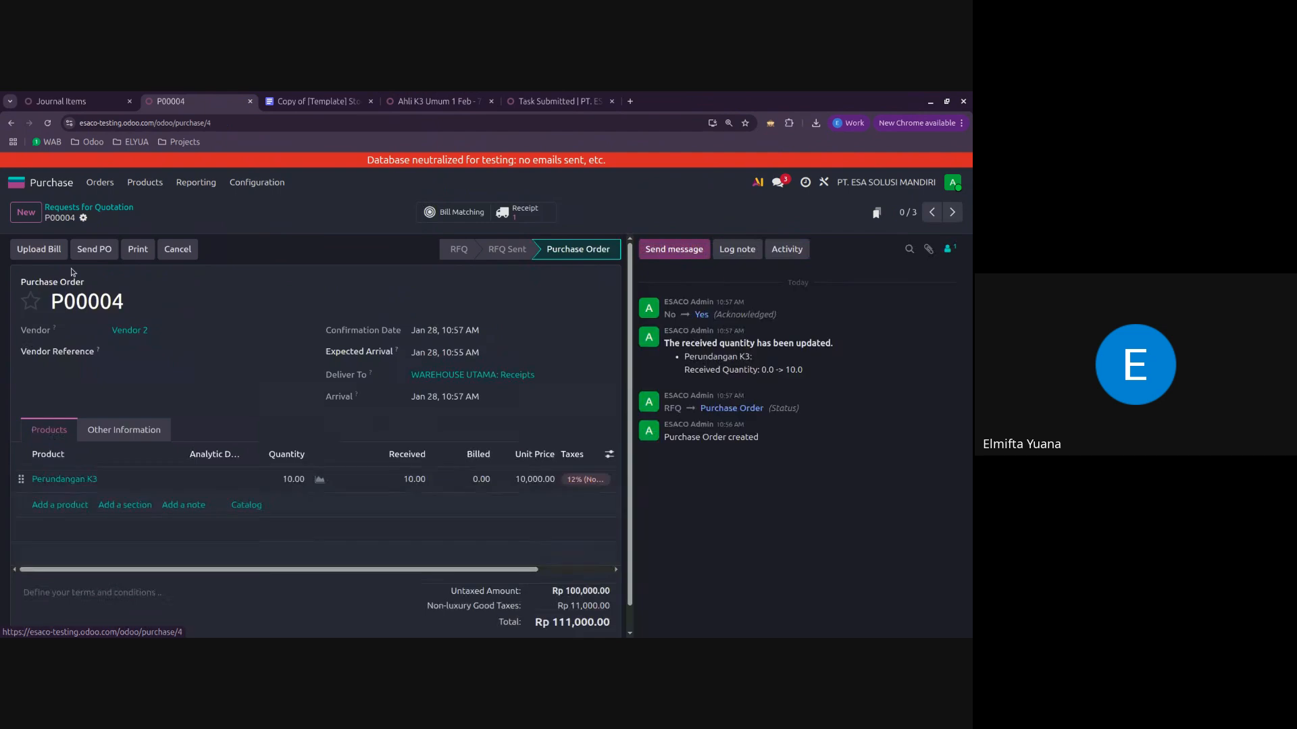
Step: Create a vendor bill for purchase order P00004 by uploading the file 3.66 Kb.webp
left_click(39, 249)
left_click(451, 376)
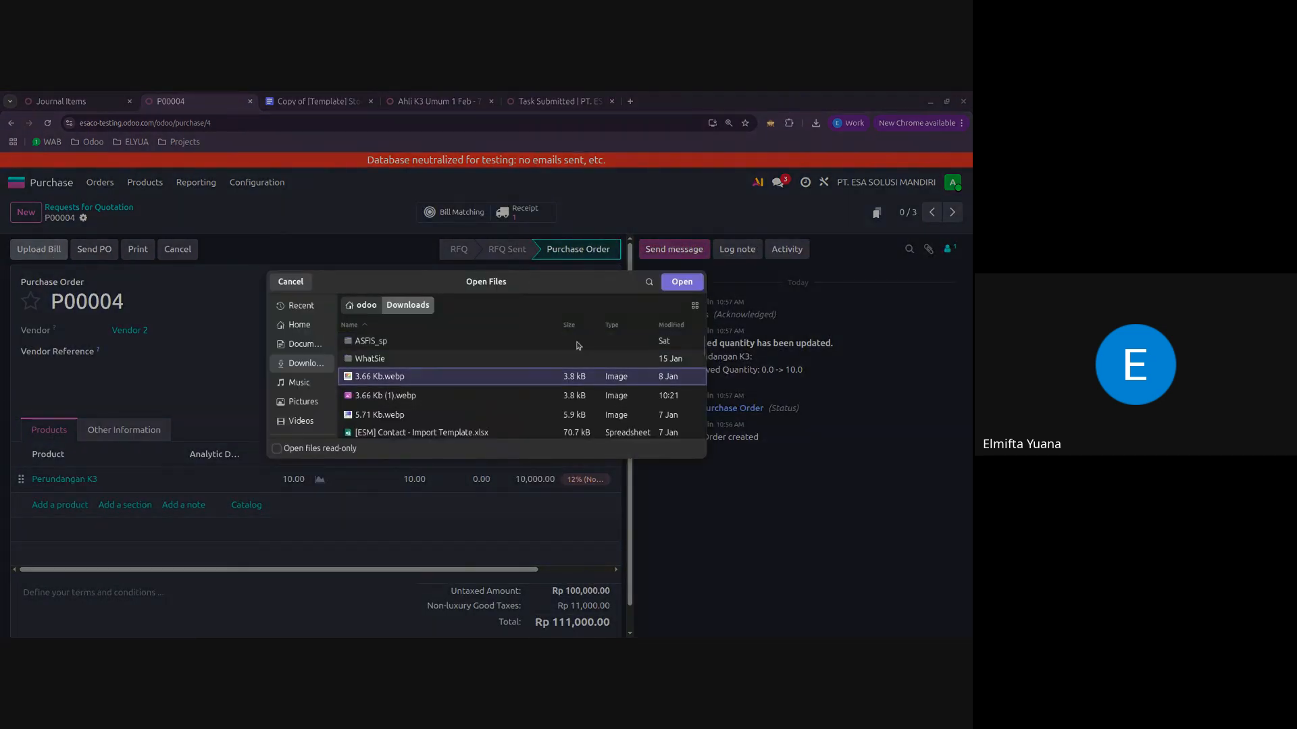
left_click(688, 287)
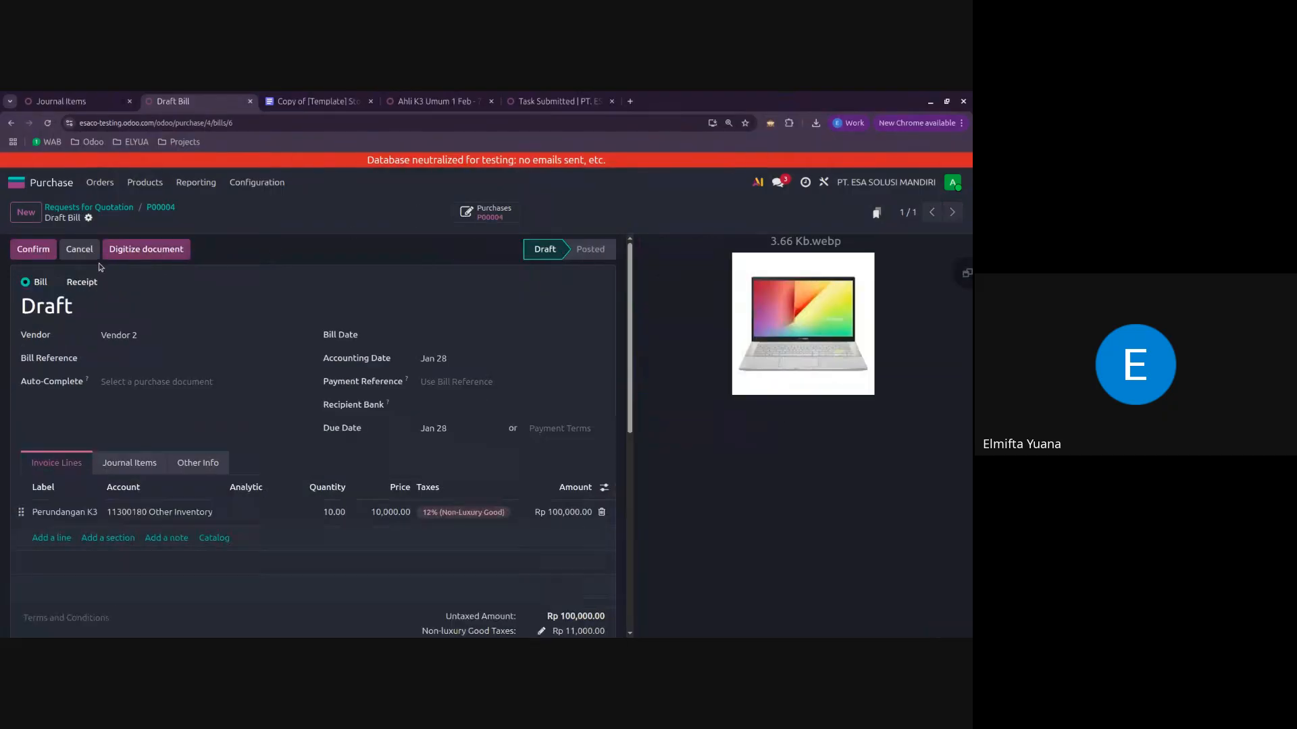
Step: Set the draft vendor bill's date to January 27, 2026 and confirm the bill
left_click(25, 250)
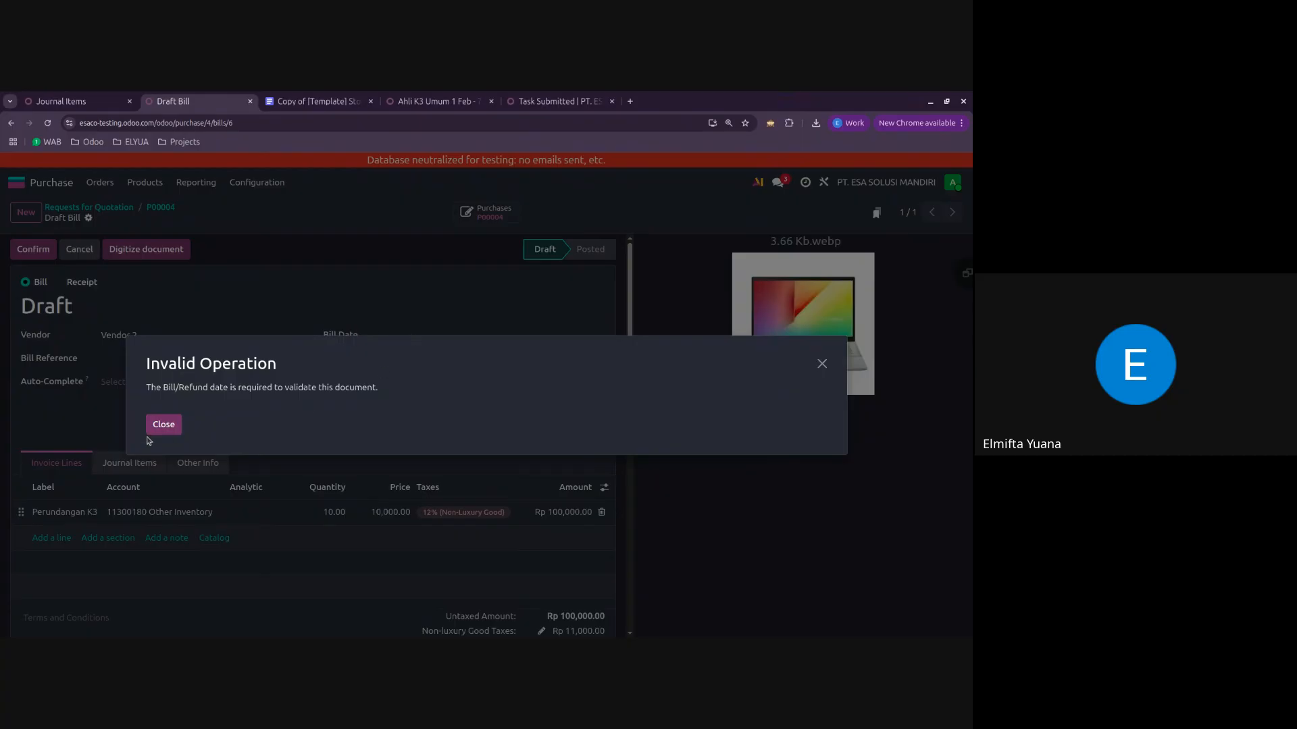
left_click(162, 426)
left_click(426, 335)
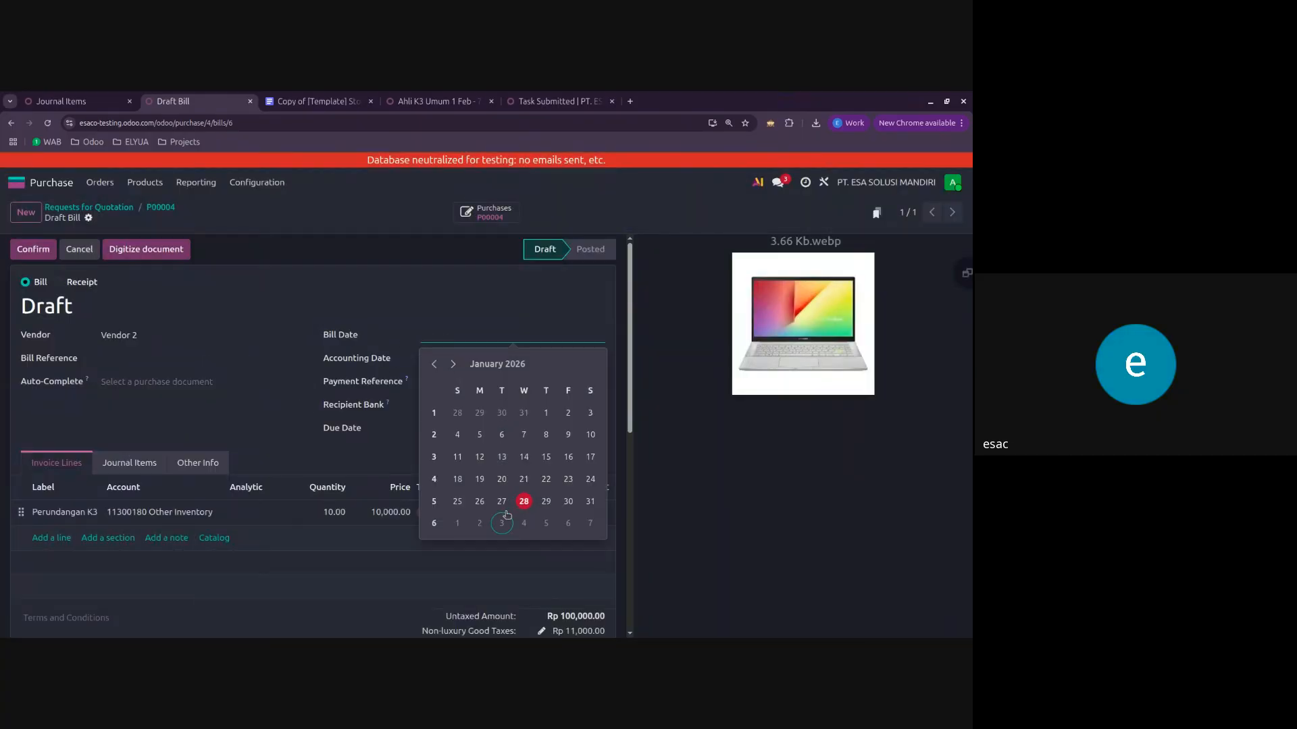
left_click(503, 523)
left_click(478, 340)
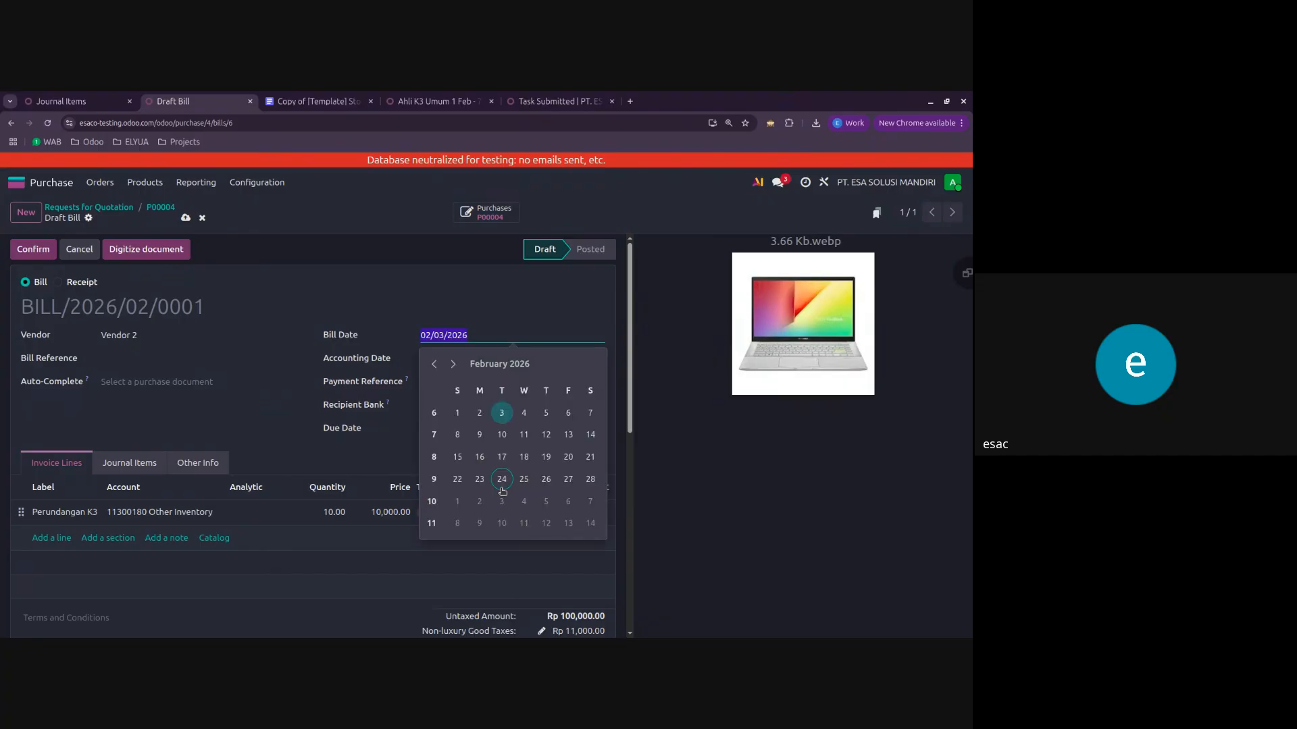
left_click(436, 365)
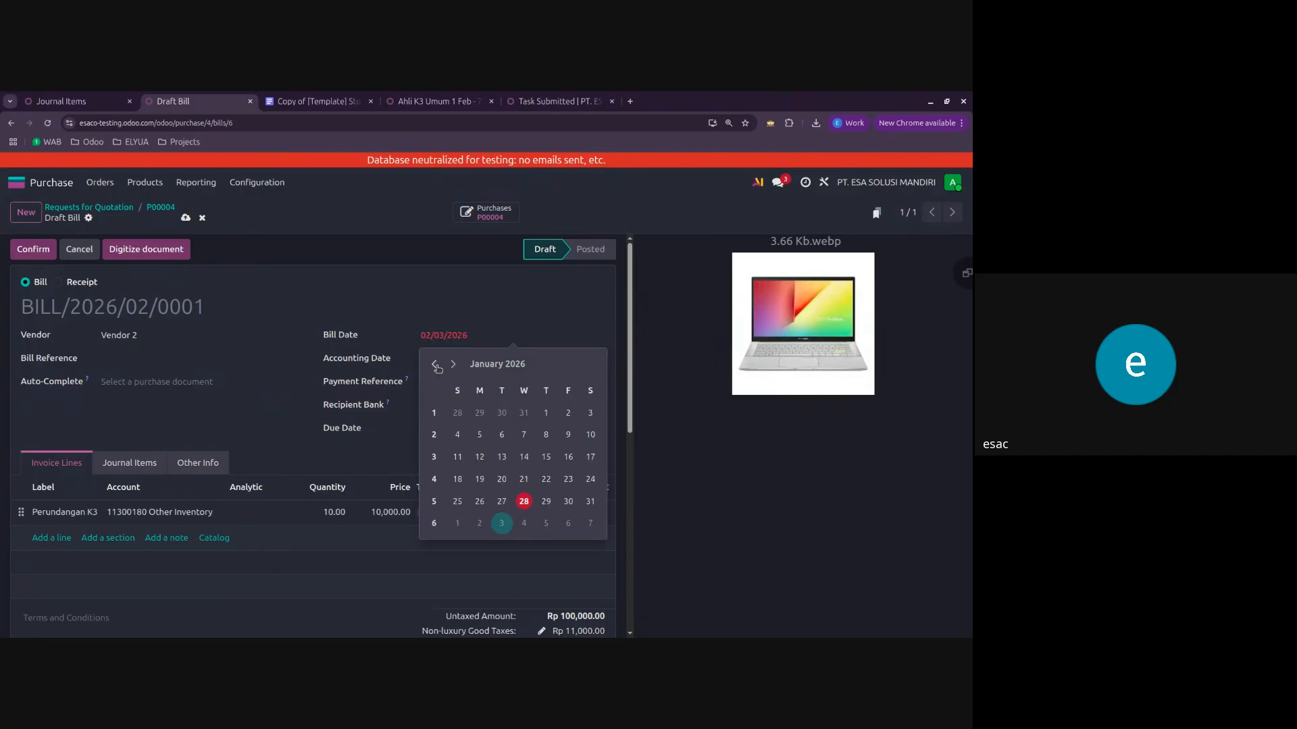
left_click(501, 501)
left_click(50, 252)
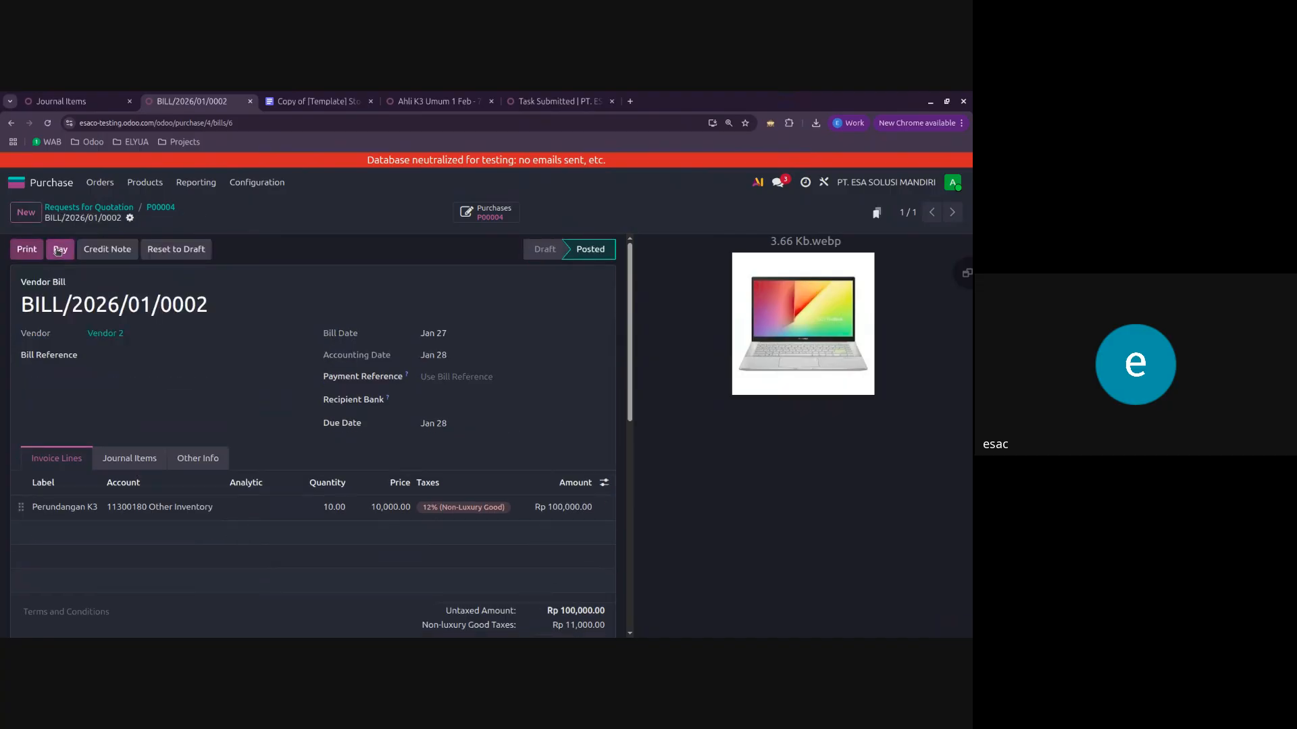
Step: Register payment of the Perundangan K3 vendor bill through the Bank BCA journal
left_click(59, 250)
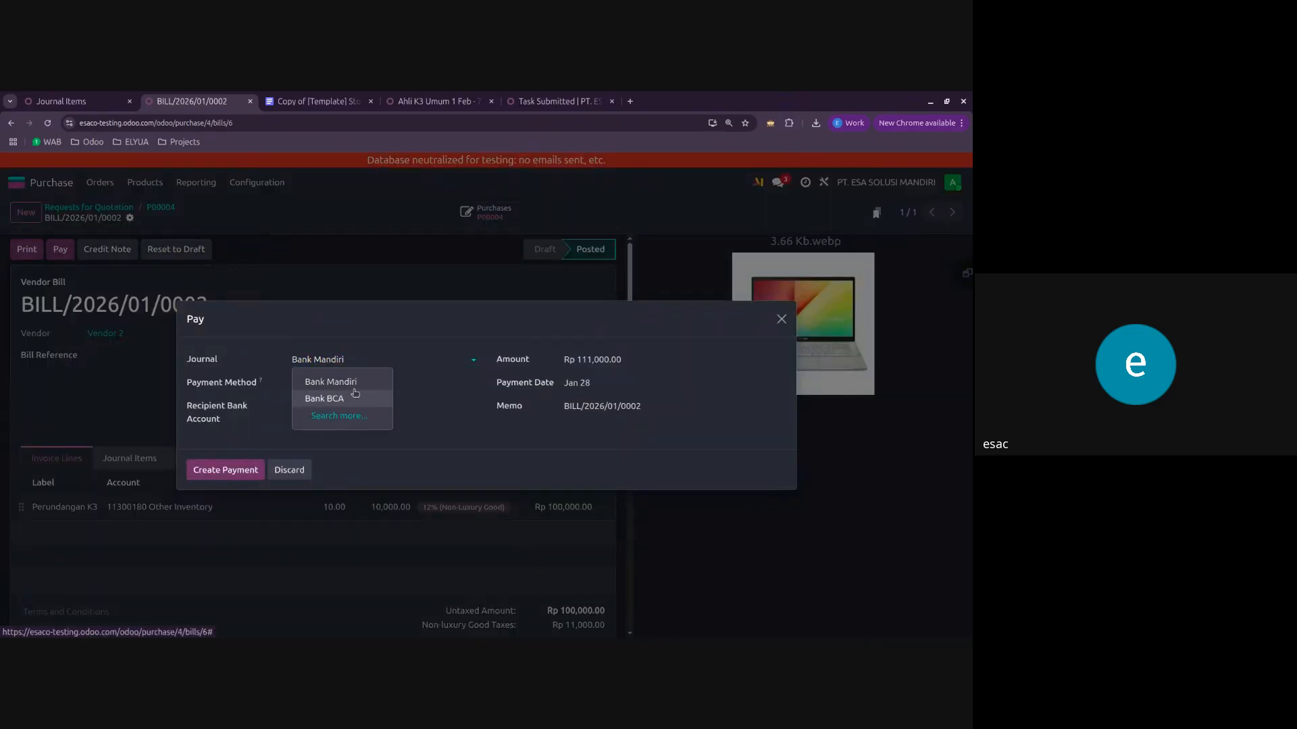
left_click(348, 398)
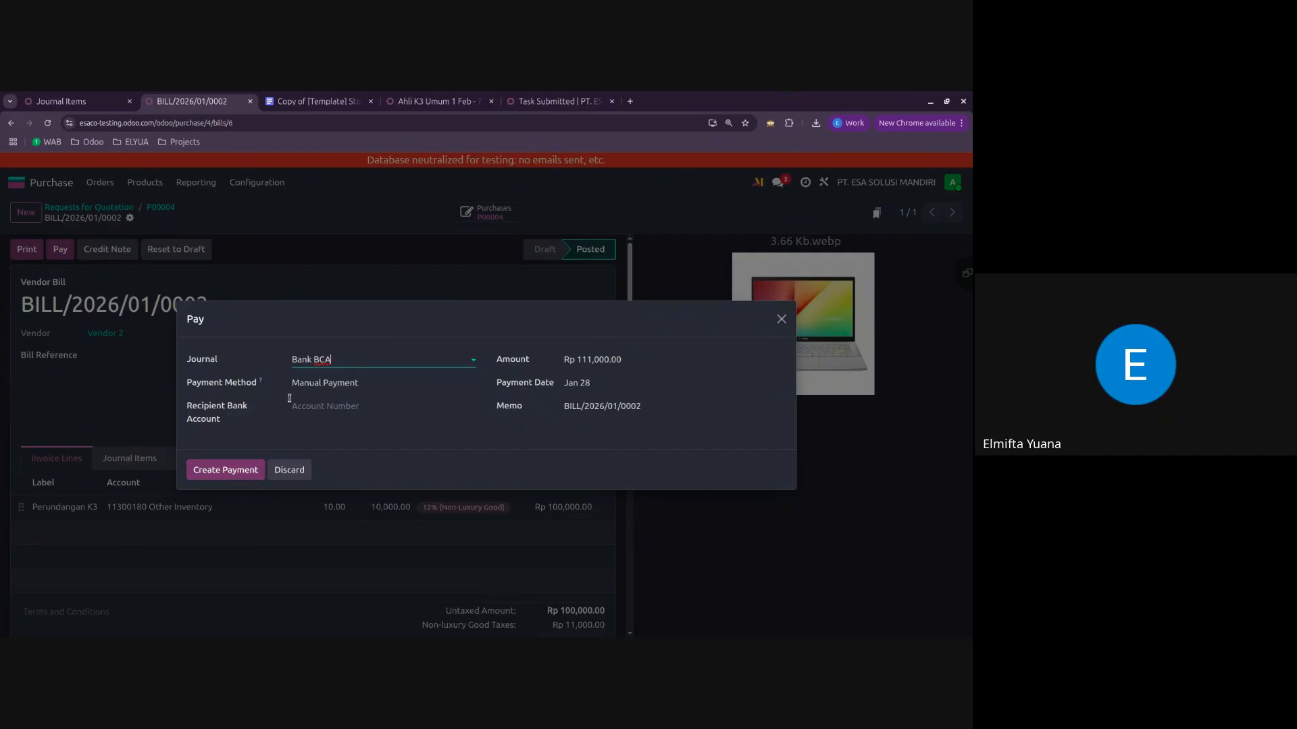
left_click(232, 469)
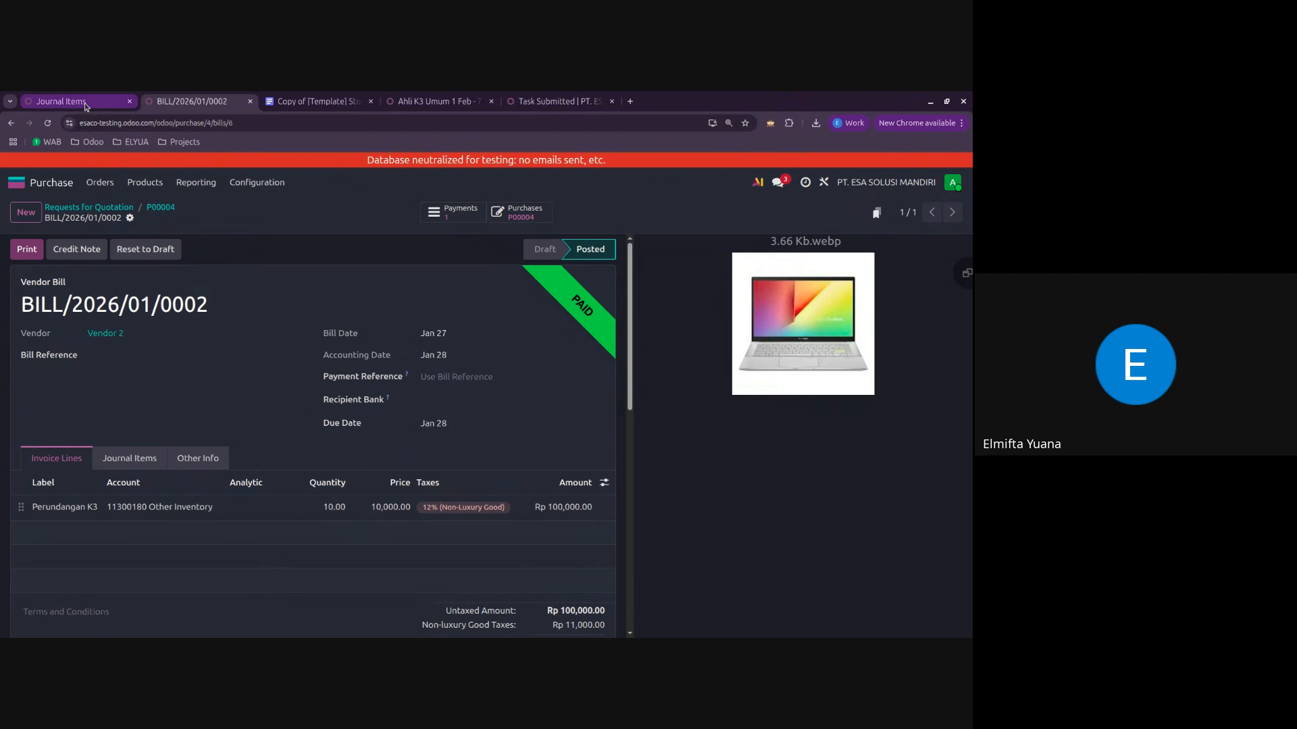
Step: Open the vendor bill linked to purchase order P00003 to view its payment status
left_click(126, 209)
left_click(139, 408)
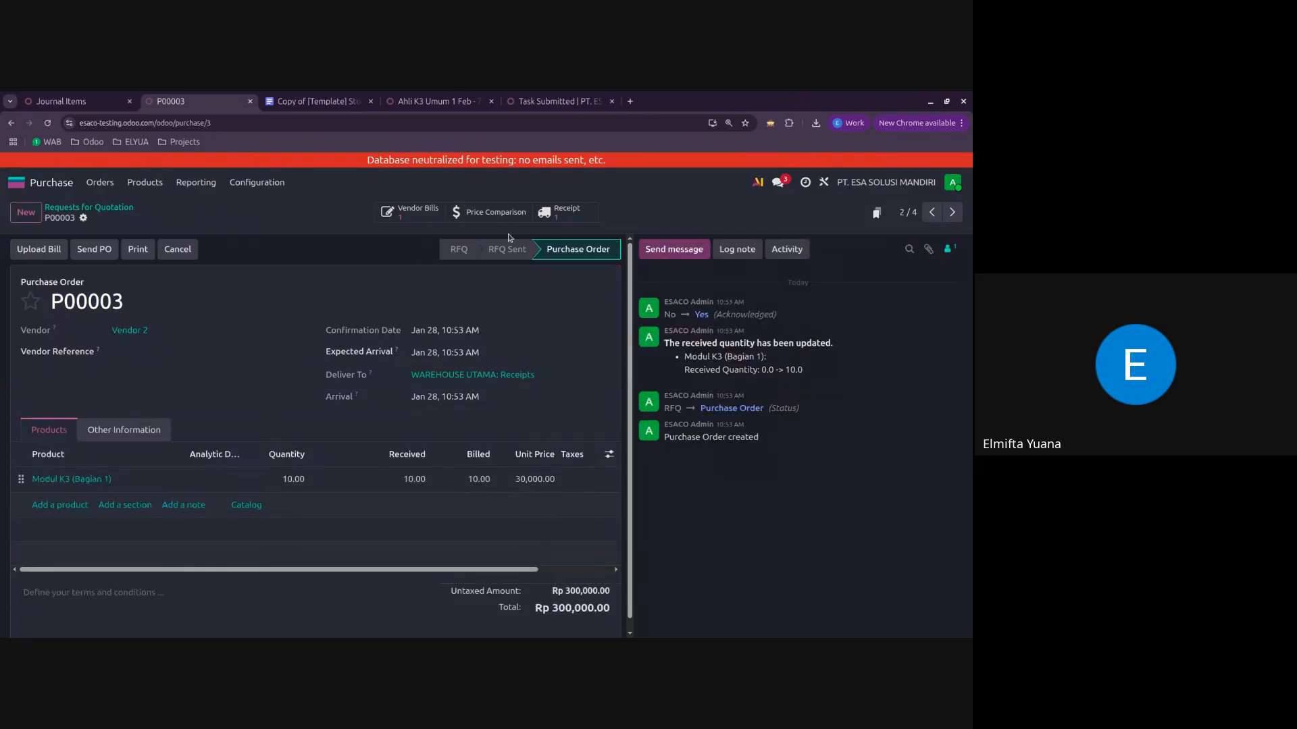
left_click(416, 212)
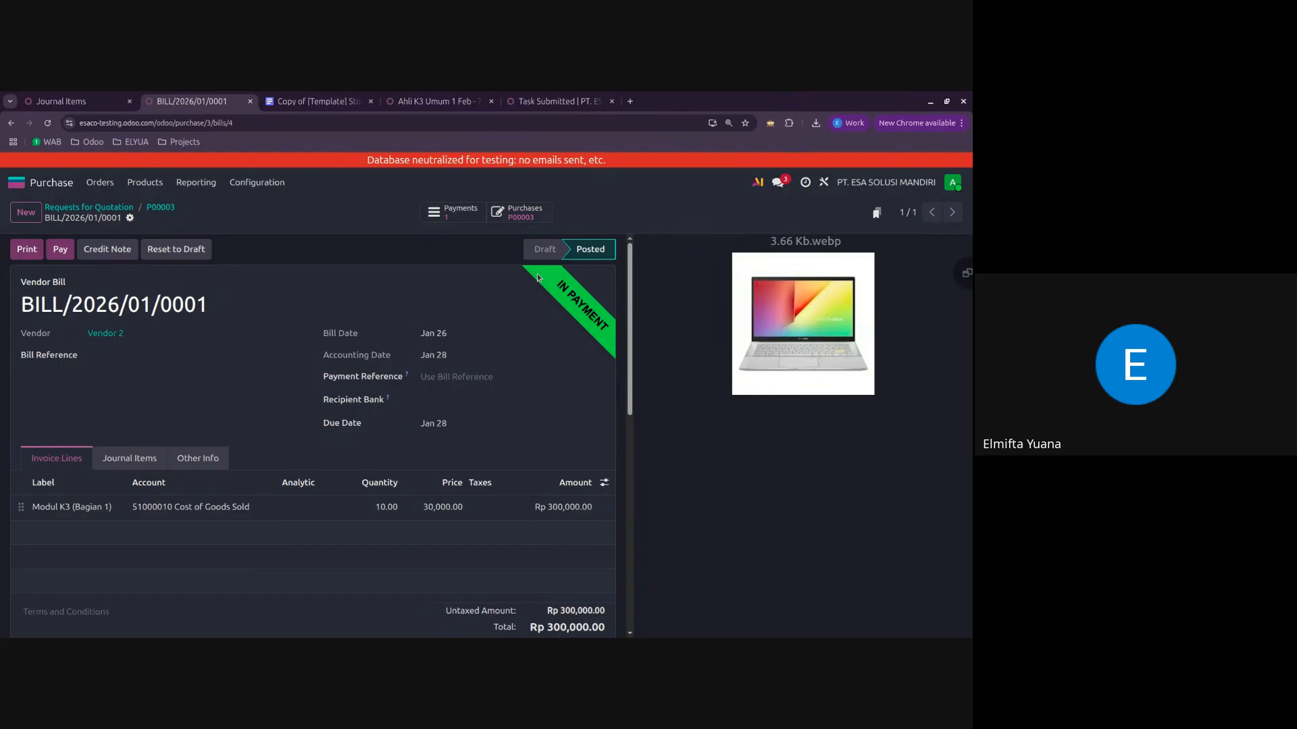
Step: Review the register-payment entries in the stock valuation document, checking the Bank Outstanding Payments account, and return to the vendor bill
left_click(315, 101)
scroll(496, 542, "down", 1)
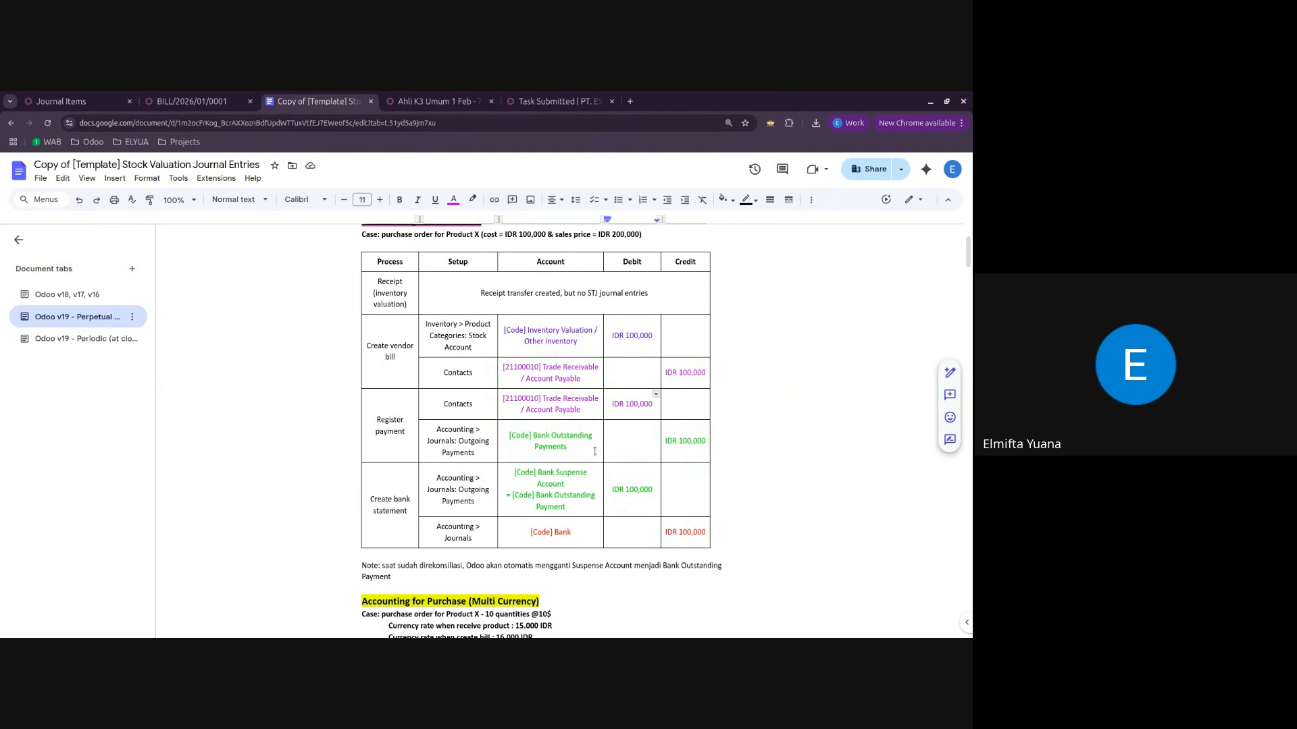
left_click(568, 444)
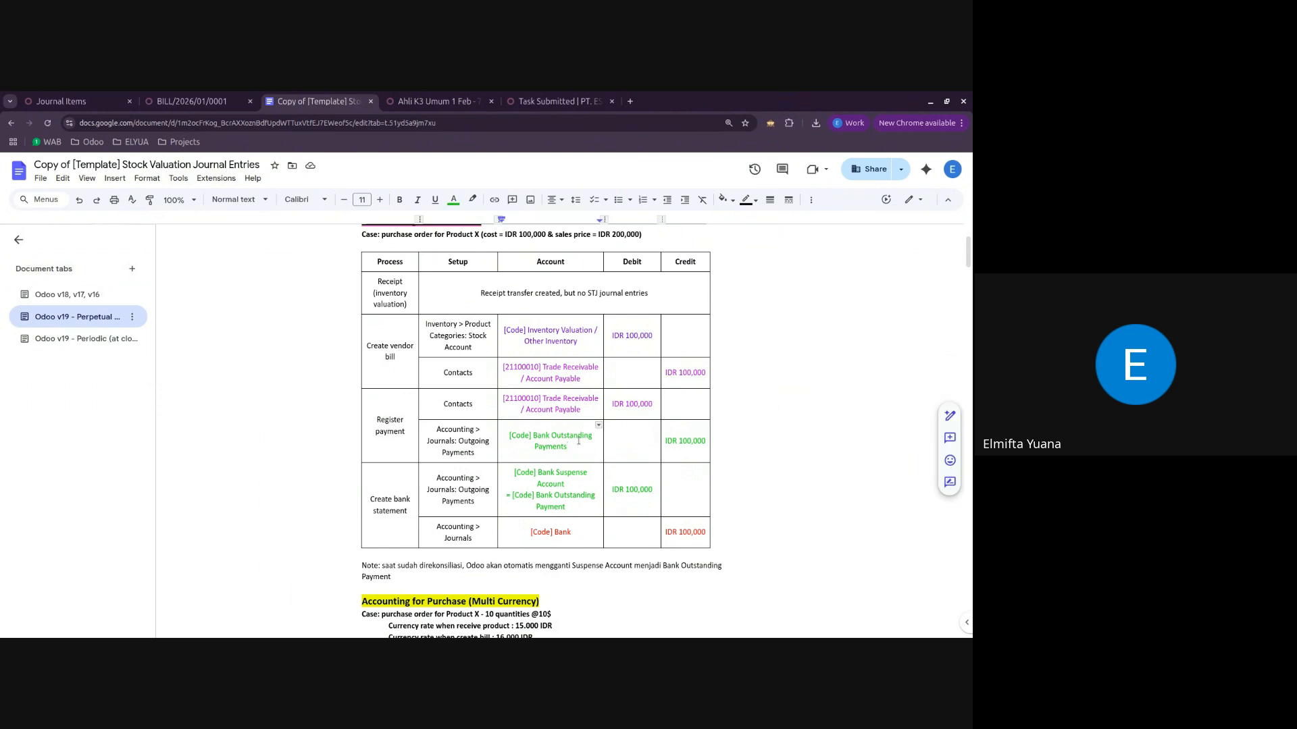
left_click(197, 100)
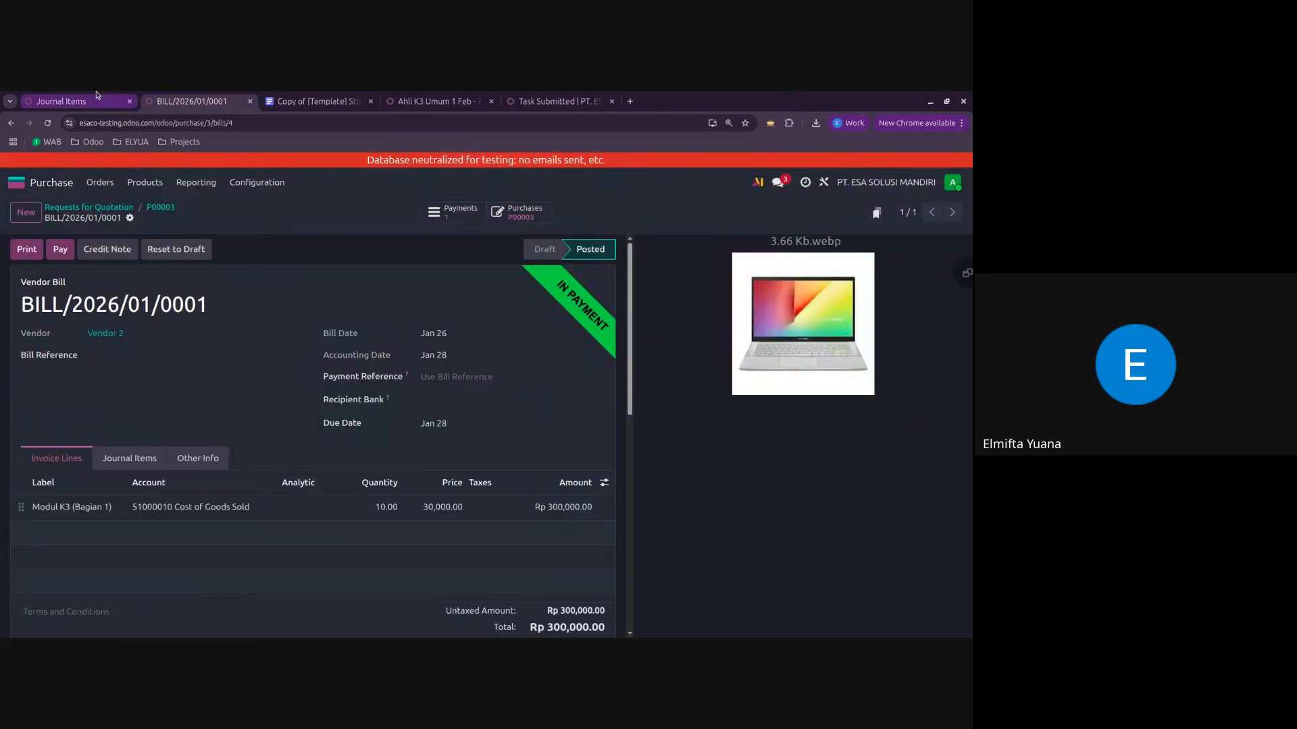
Step: Search the chart of accounts for "outstanding" and view the journal items of account 11120003 Outstanding Payments
left_click(64, 102)
left_click(172, 209)
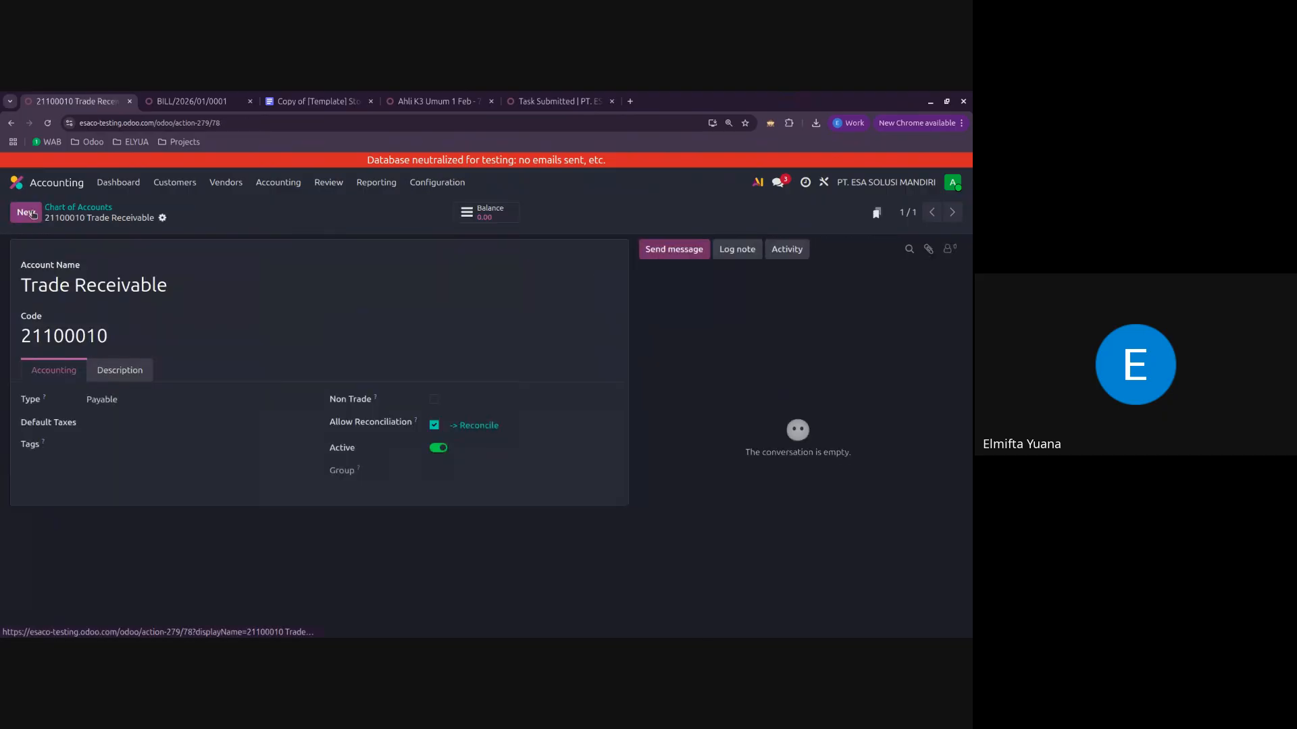
left_click(60, 211)
left_click(412, 211)
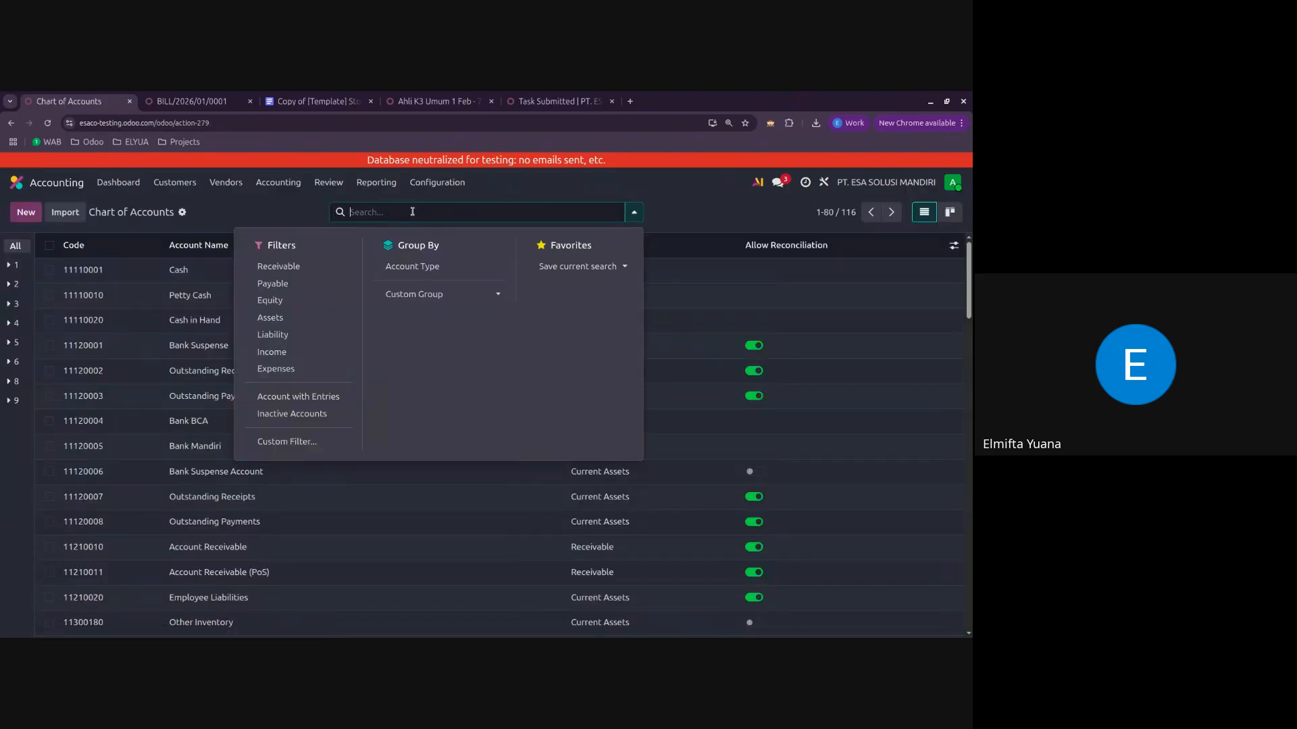
type("outstanding")
key("Return")
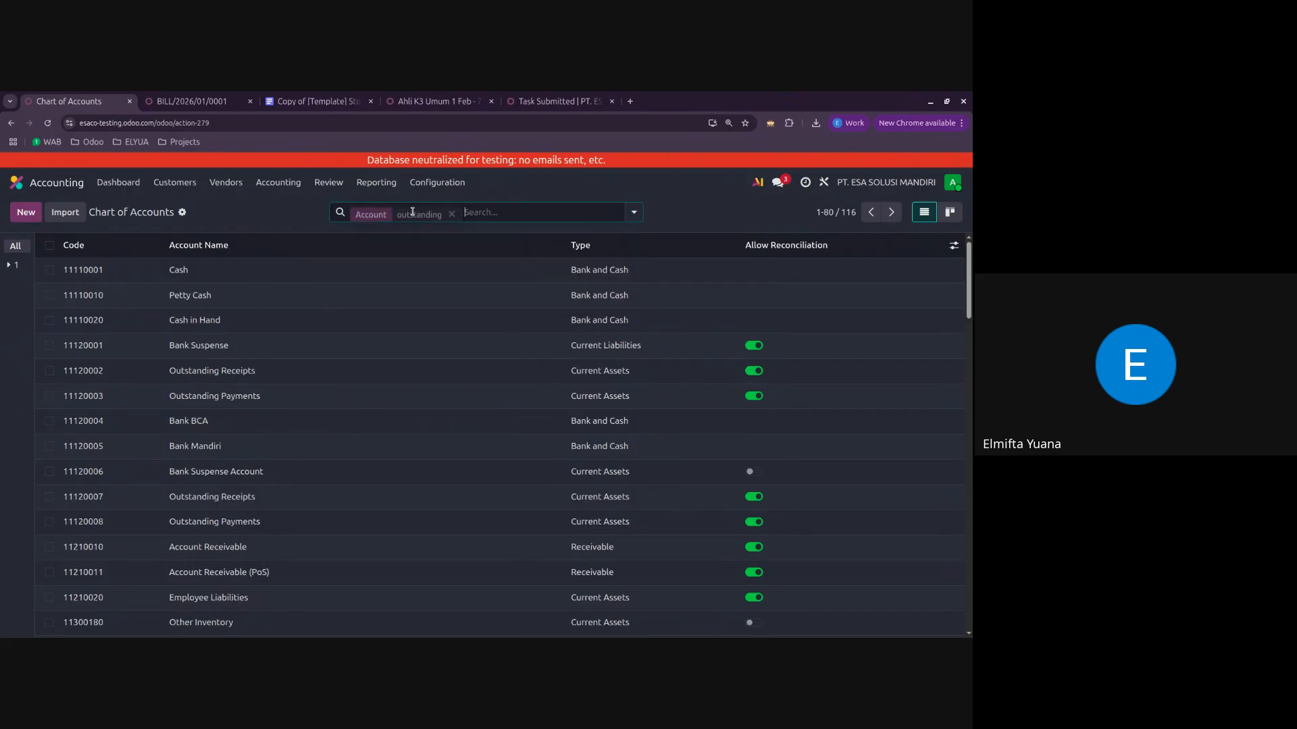
left_click(408, 291)
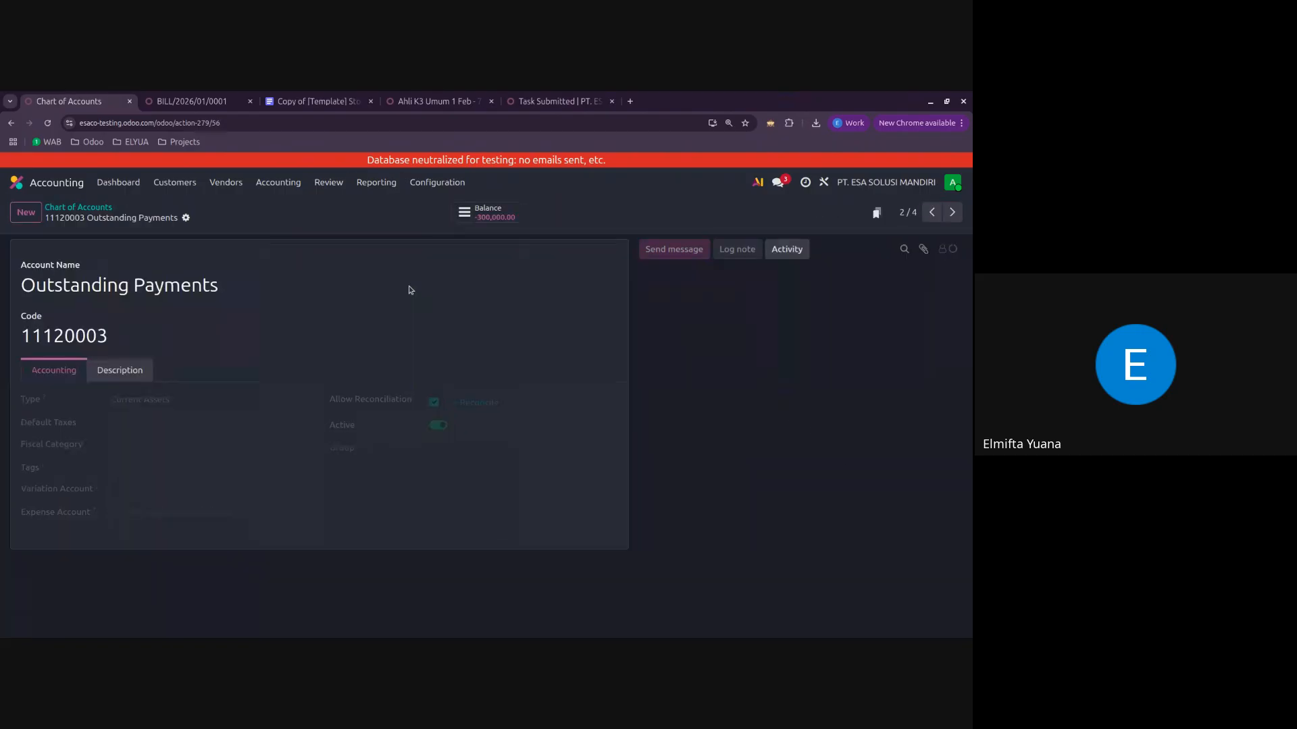
left_click(488, 219)
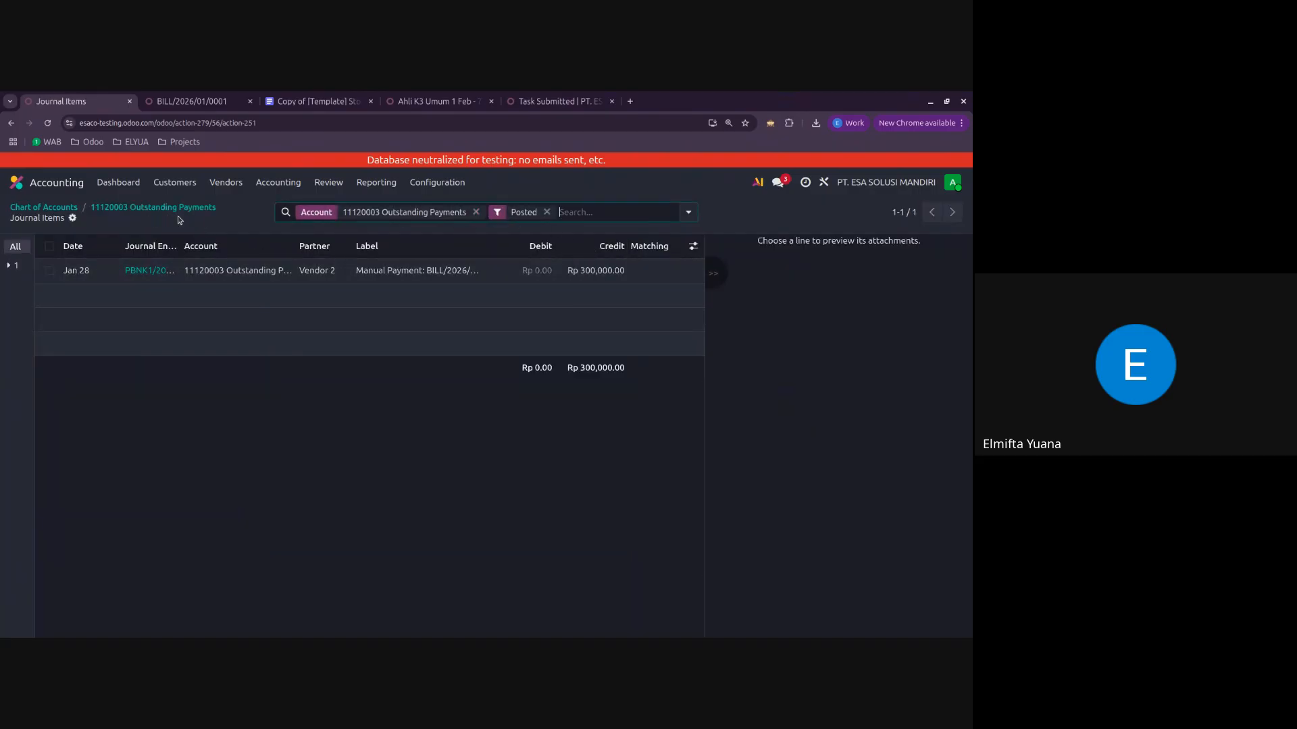
Step: Search the chart of accounts for "bank mandiri" and view the journal items of account 11120005 Bank Mandiri
left_click(59, 209)
left_click(452, 213)
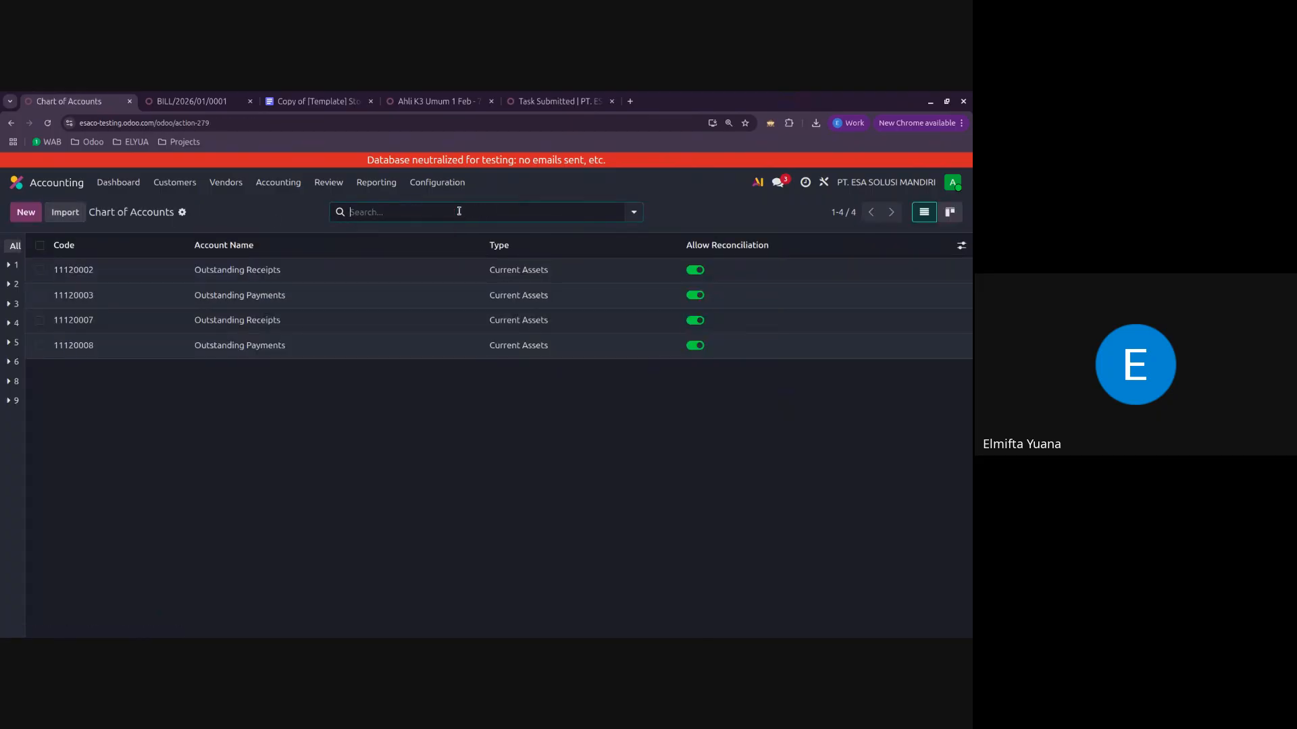
left_click(459, 212)
type("bank b")
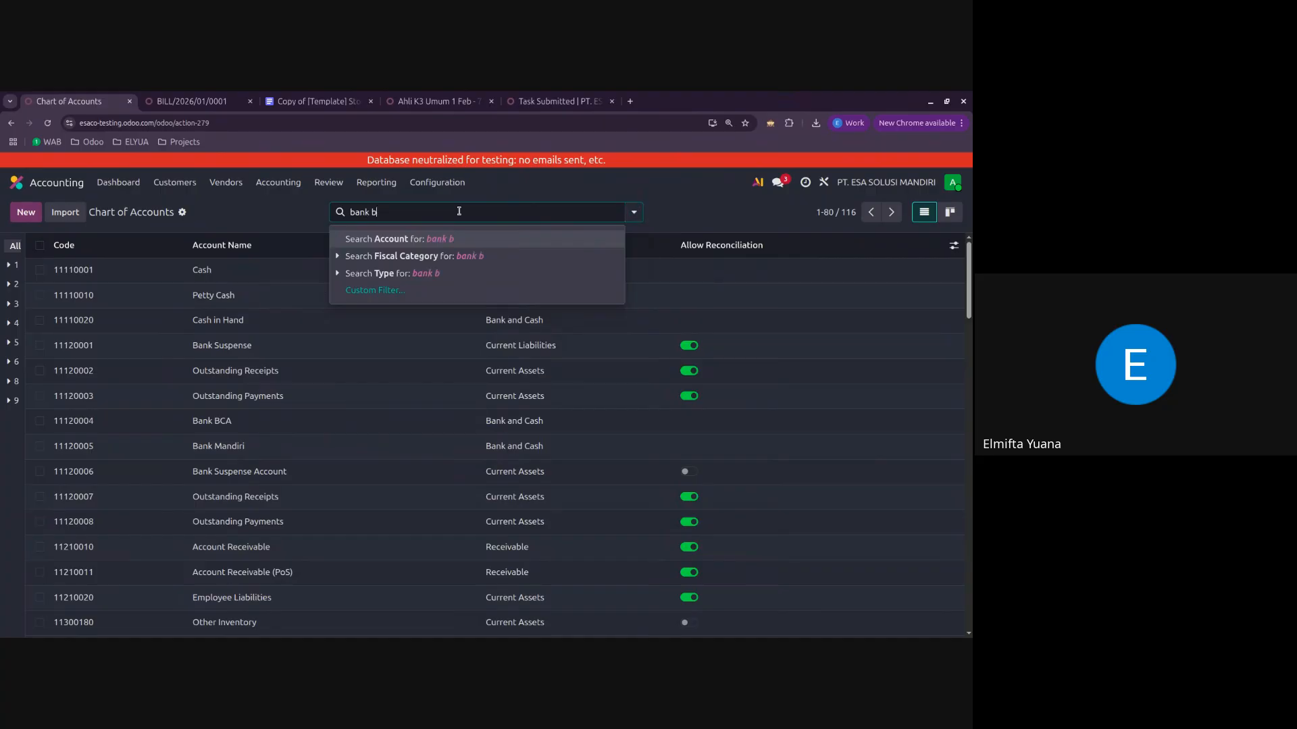
type("ca")
key("BackSpace")
key("BackSpace")
type("mandiri")
key("Return")
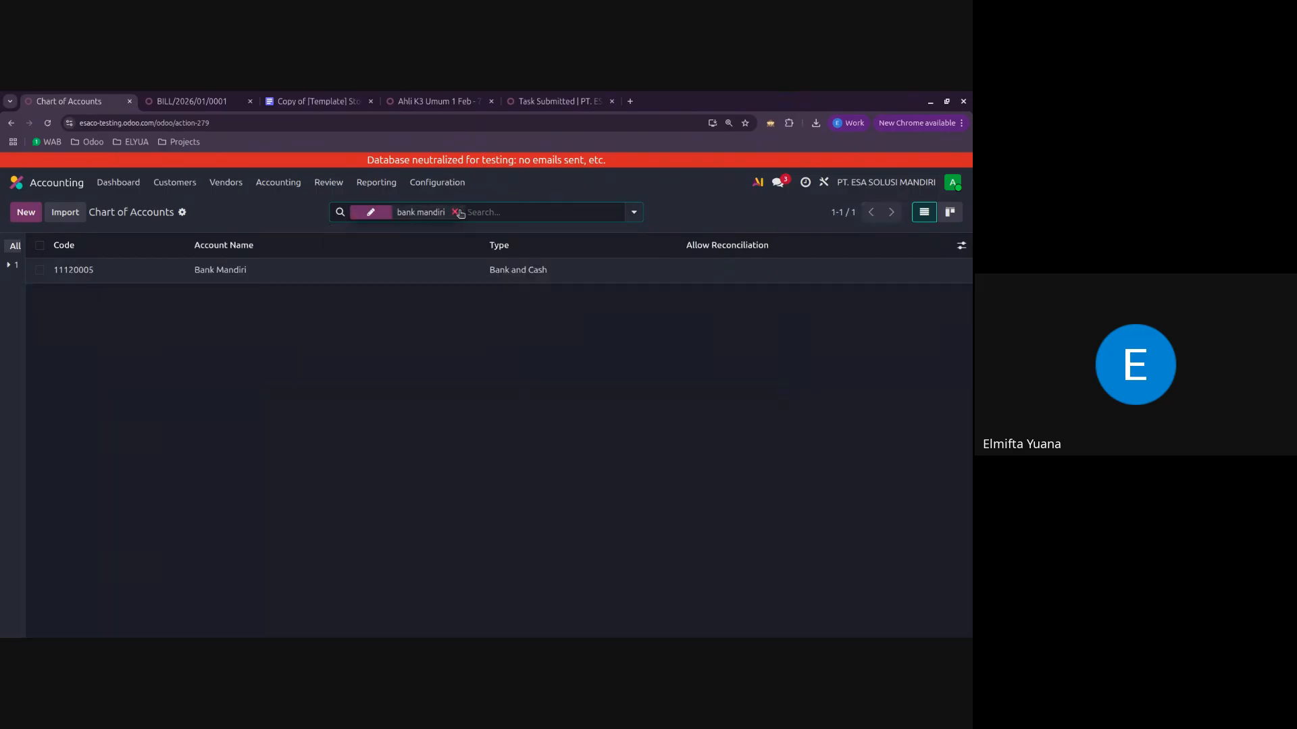
left_click(432, 270)
left_click(515, 209)
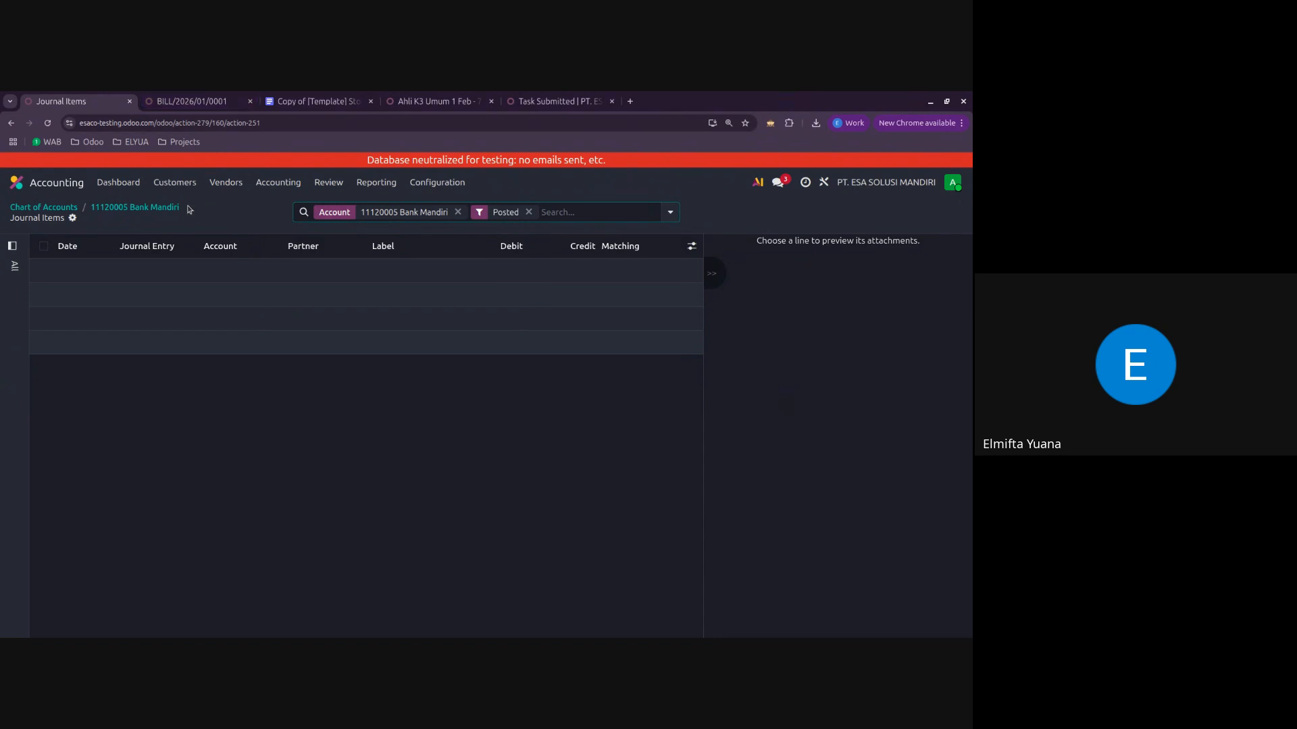
Step: Search the chart of accounts for "bca" and view the journal items of account 11120004 Bank BCA
left_click(74, 210)
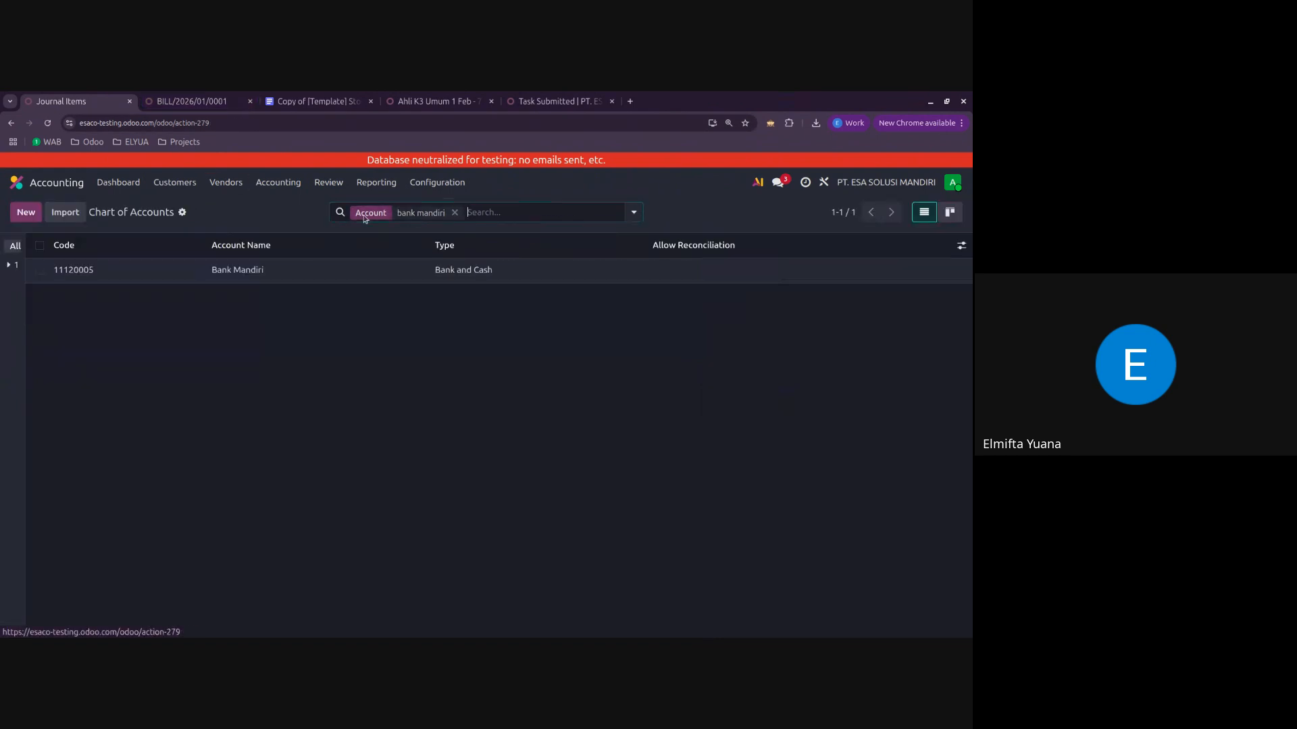
left_click(451, 212)
type("bca")
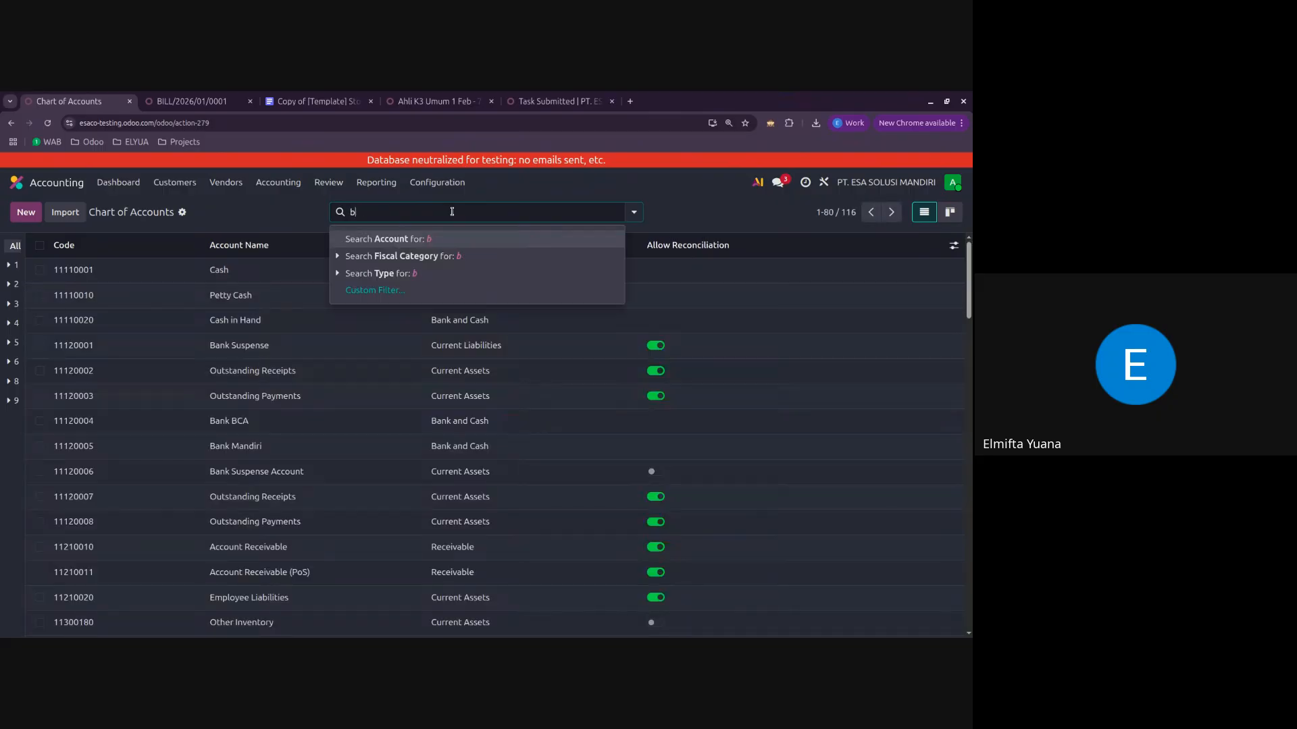
key("Return")
left_click(399, 277)
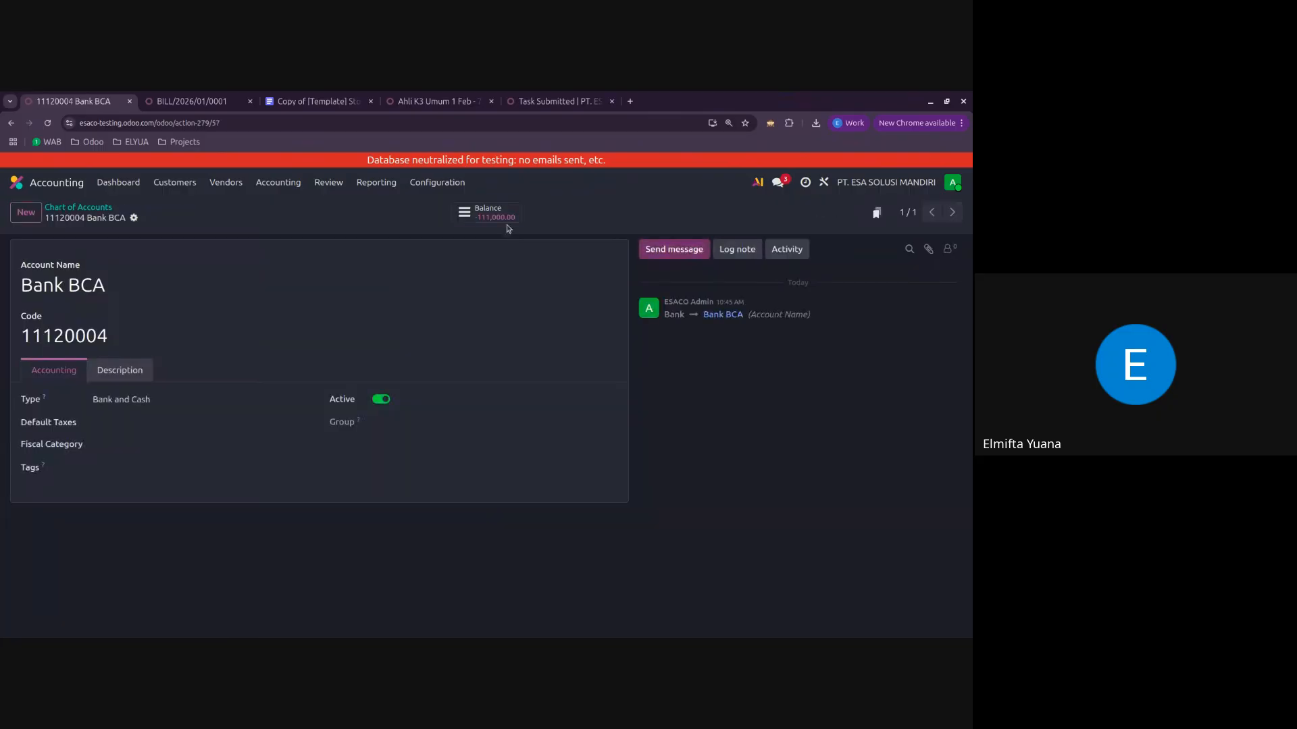
left_click(505, 217)
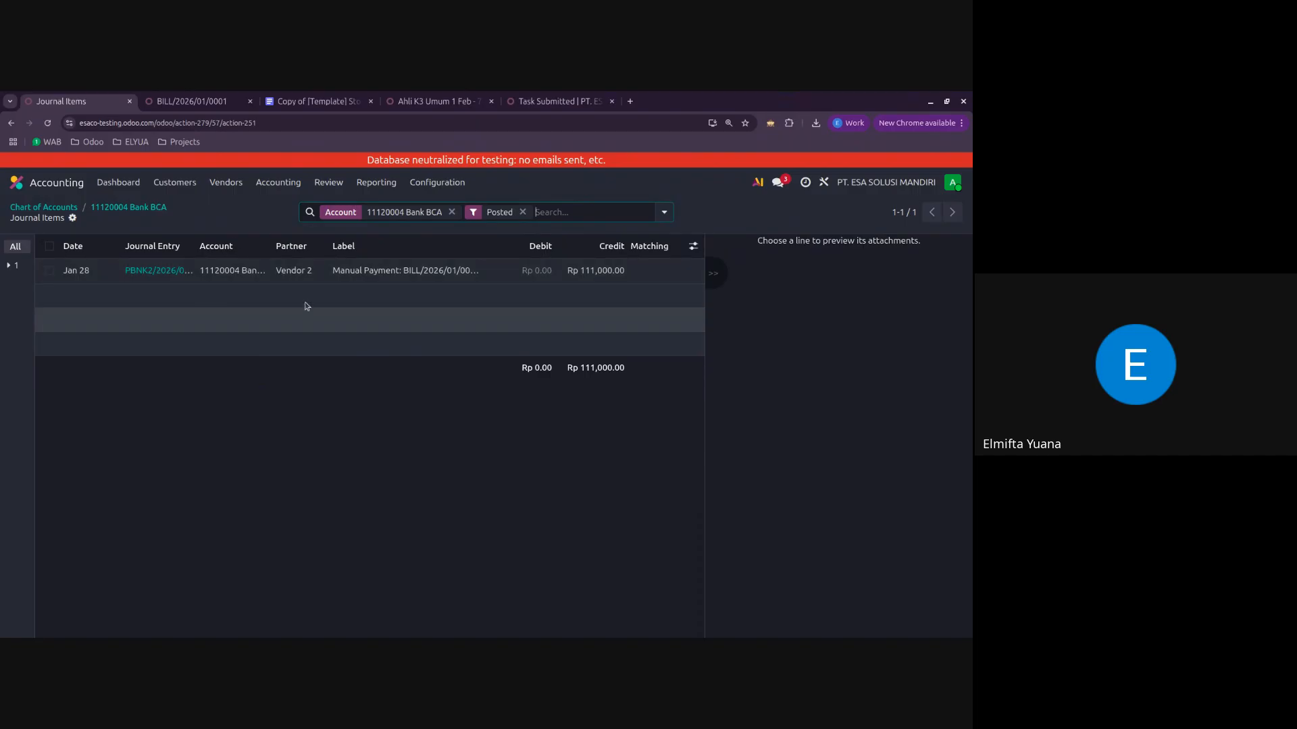
left_click(130, 208)
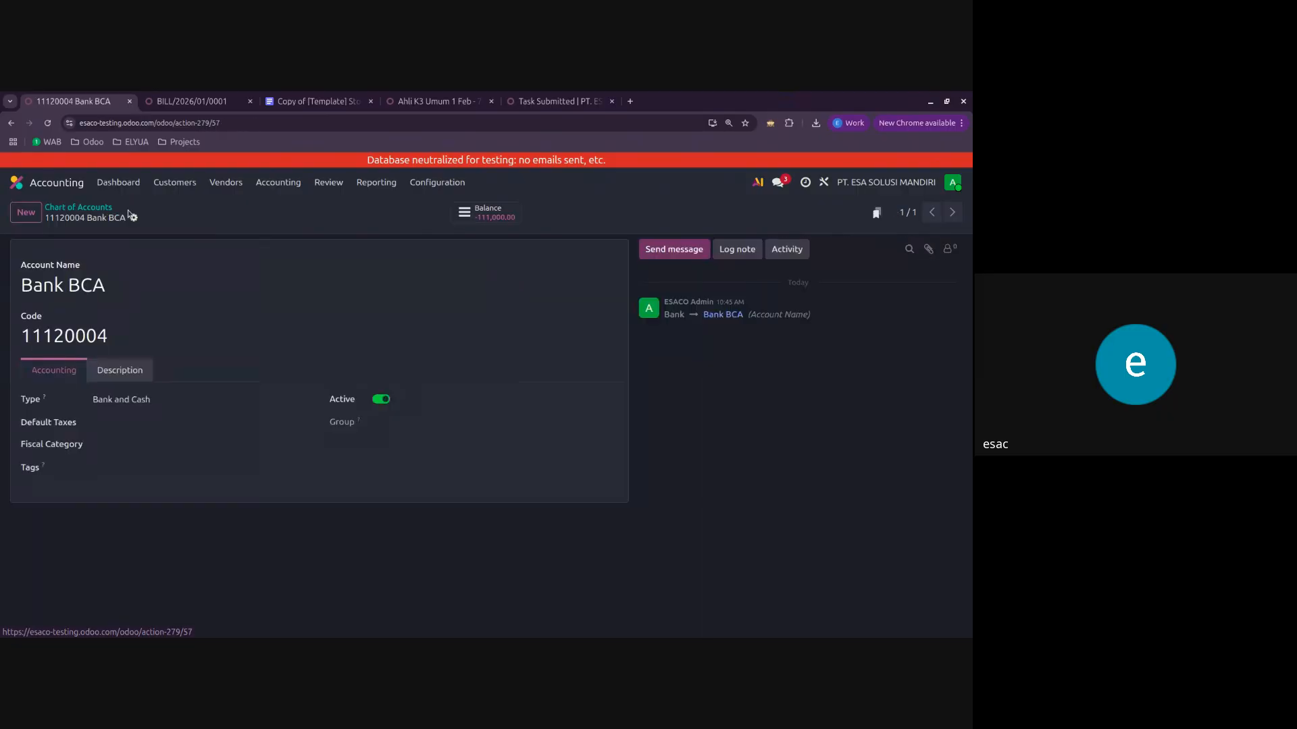
left_click(81, 204)
Step: Start a new Bank Mandiri statement transaction from the accounting dashboard with label Pembelian and partner Vendor 2
left_click(118, 181)
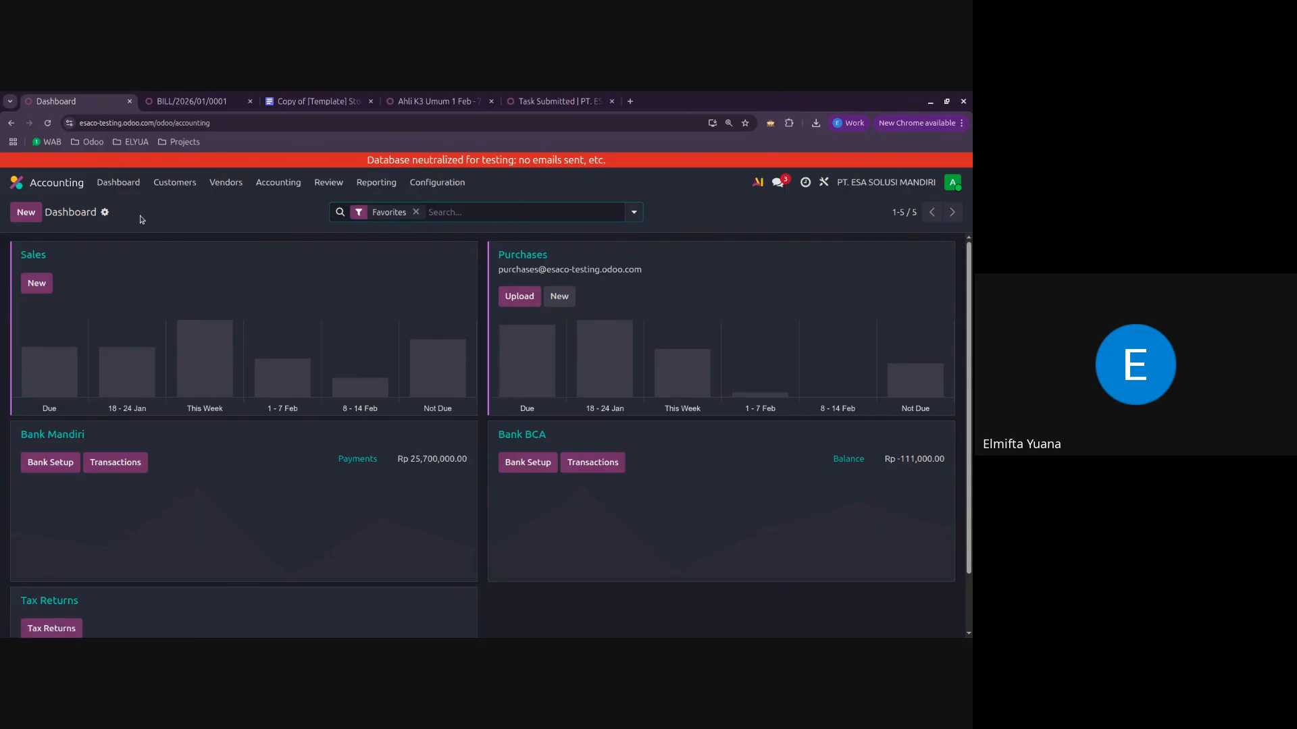
left_click(39, 438)
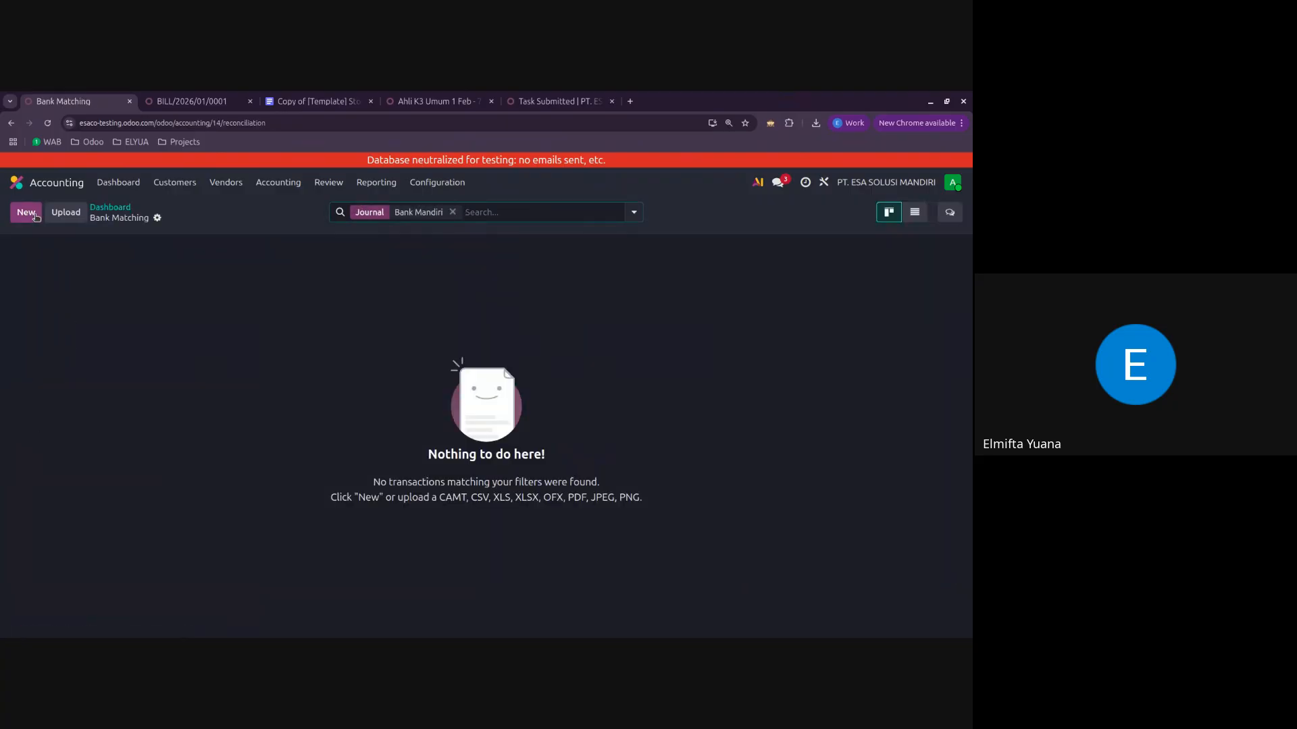
left_click(192, 98)
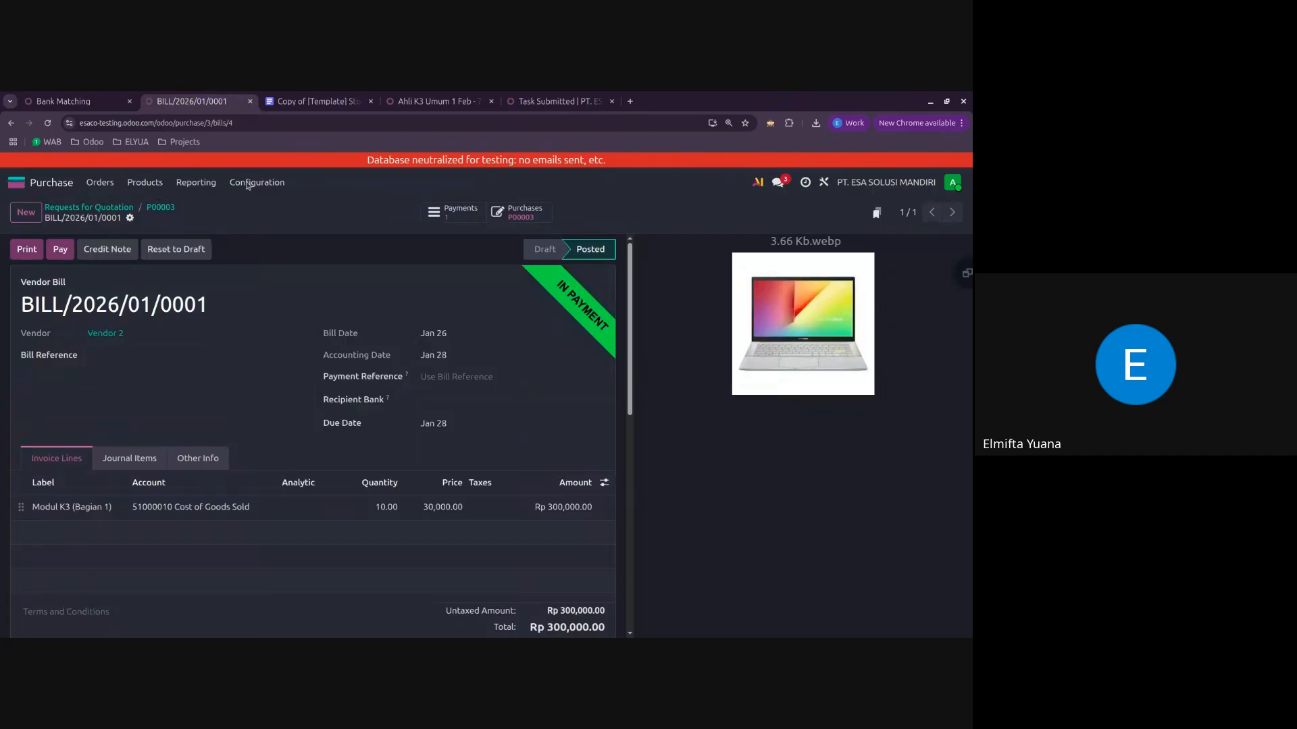
left_click(67, 101)
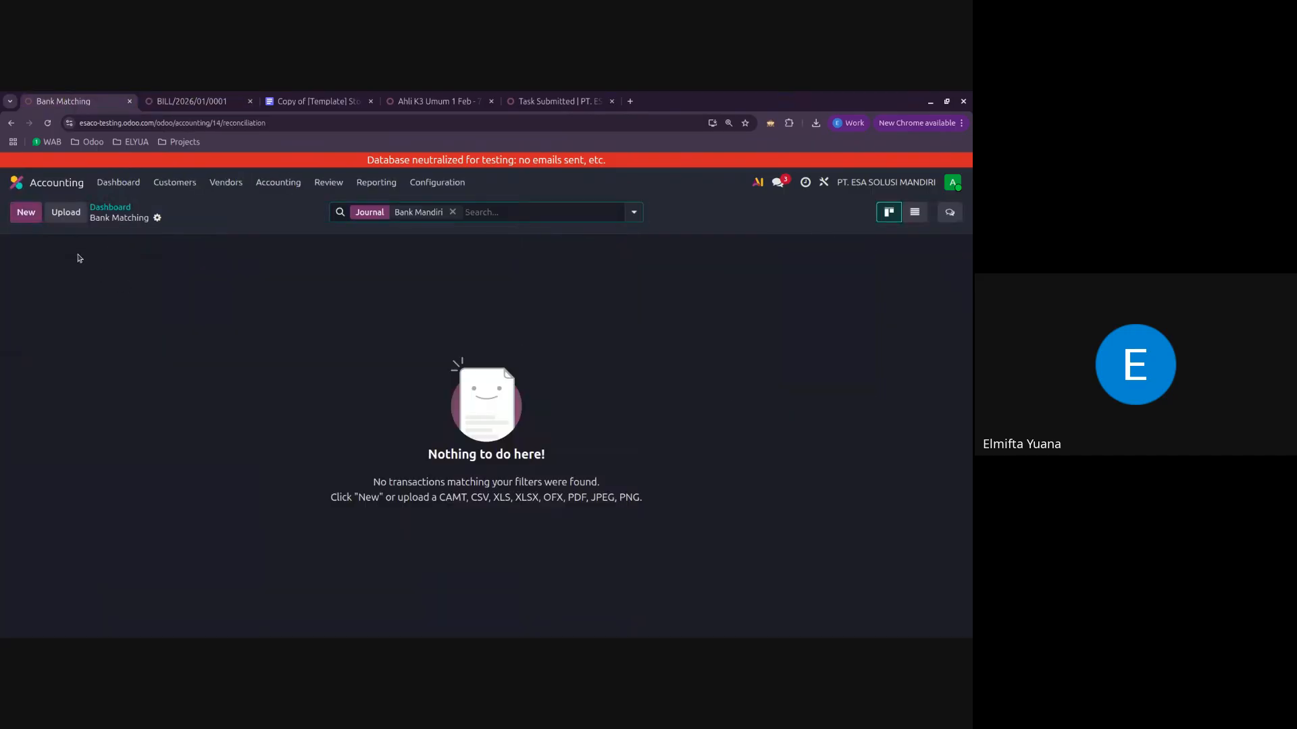
left_click(34, 215)
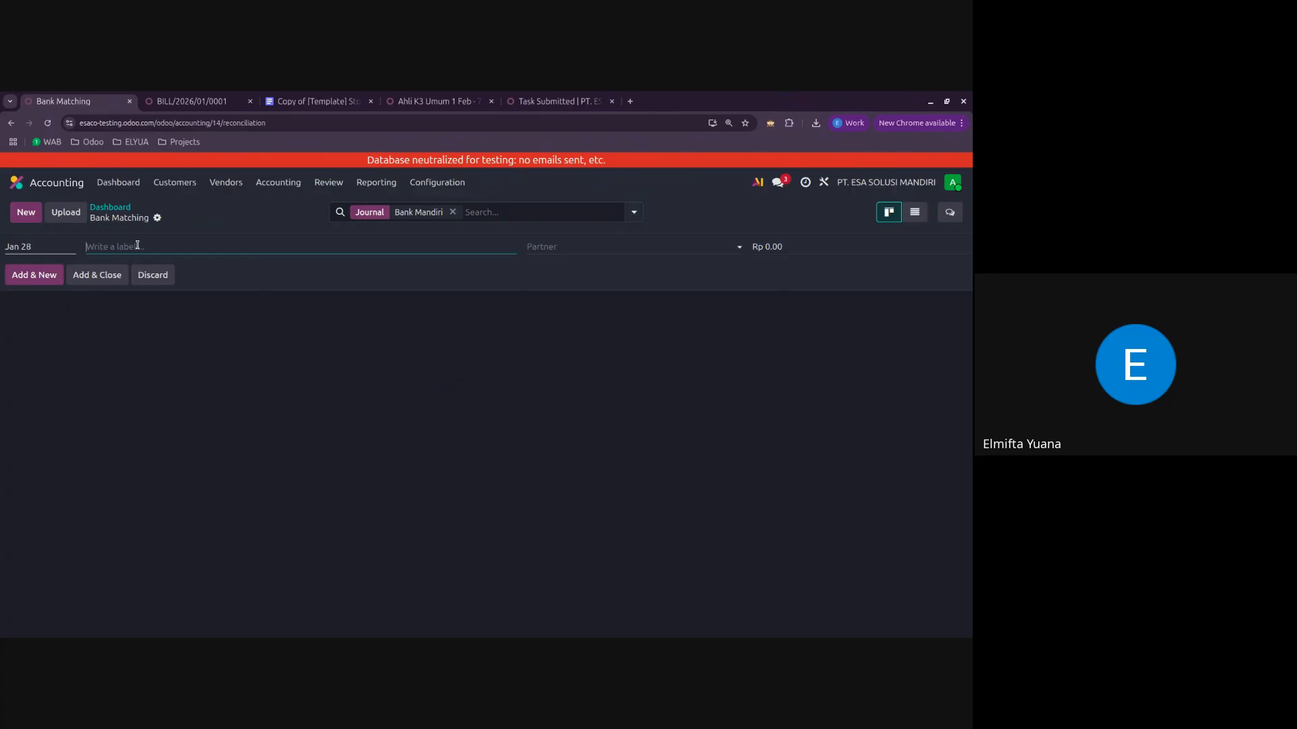
type("Pembelian")
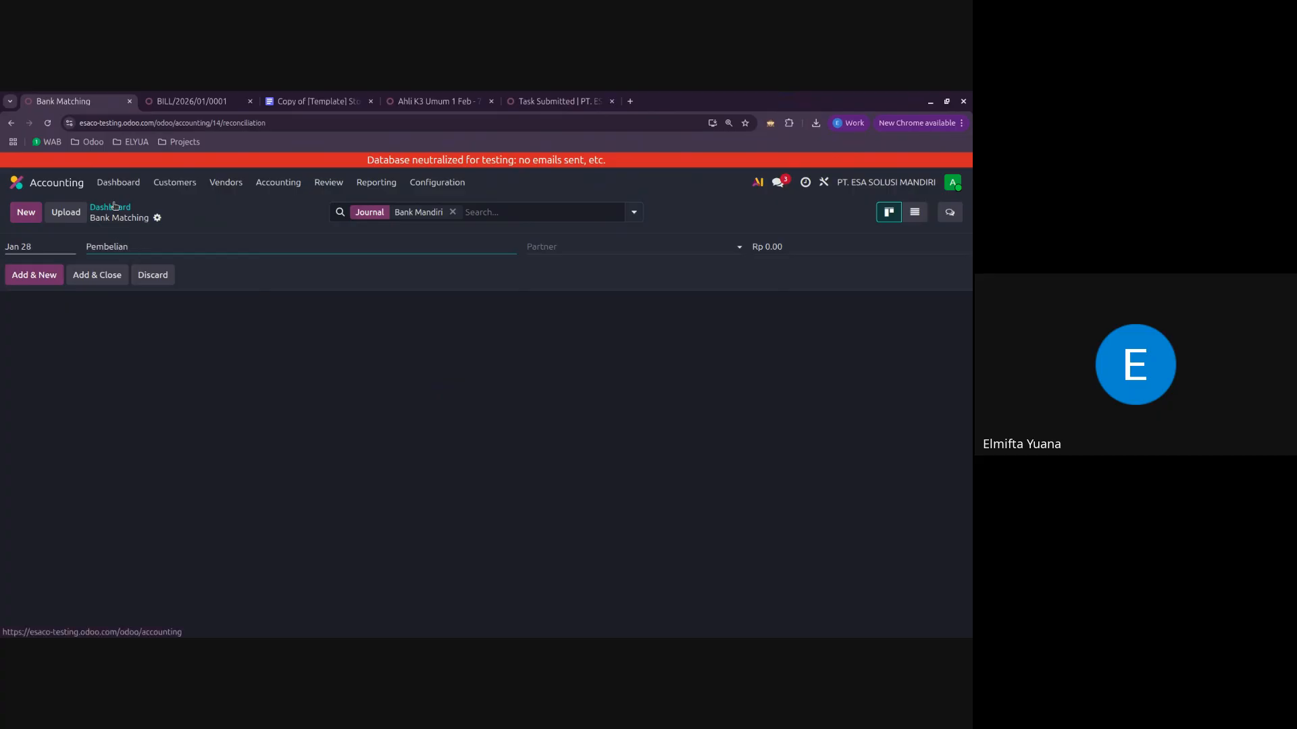
left_click(537, 247)
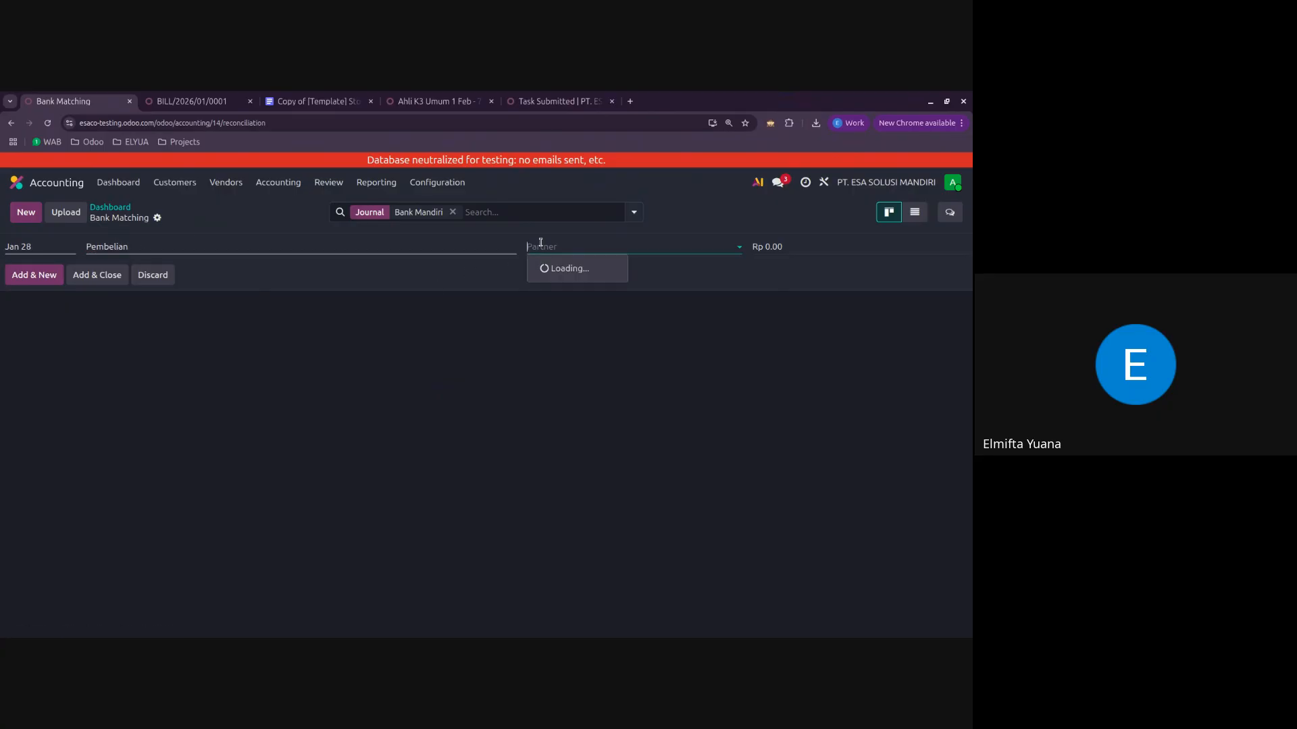
left_click(197, 101)
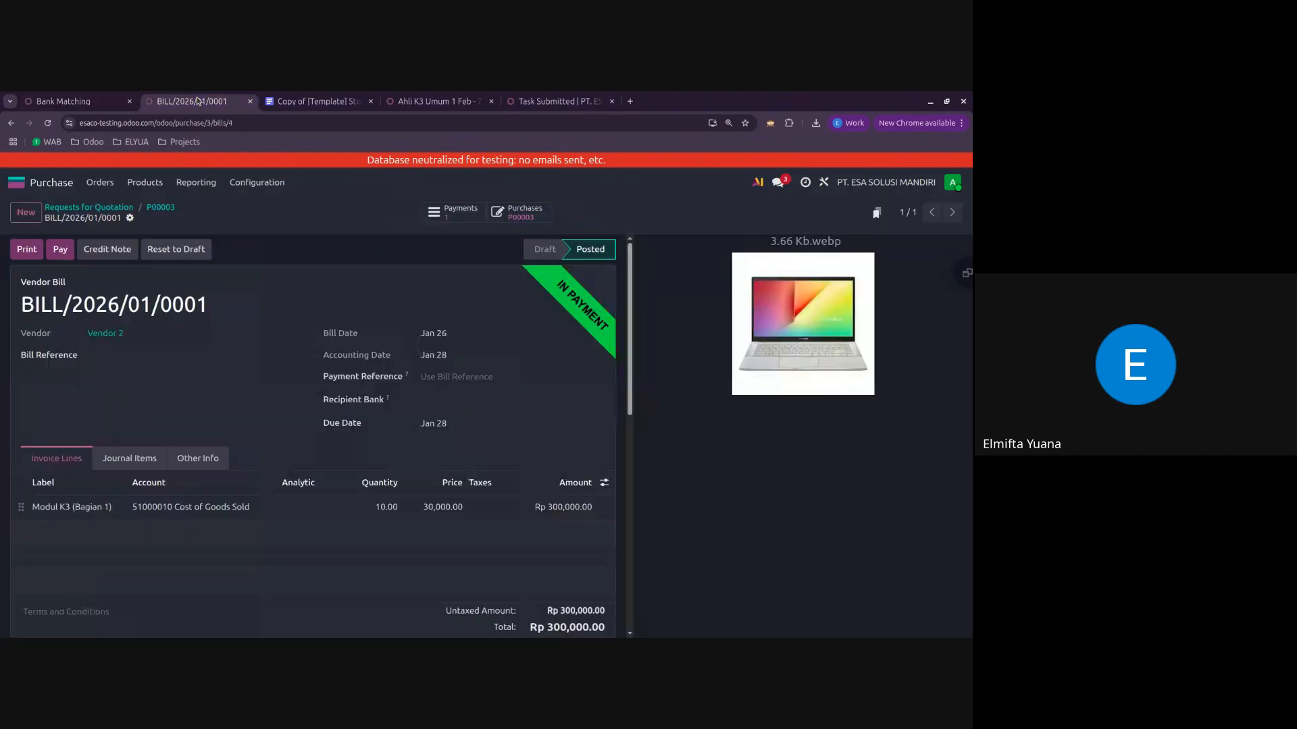
left_click(68, 101)
left_click(579, 388)
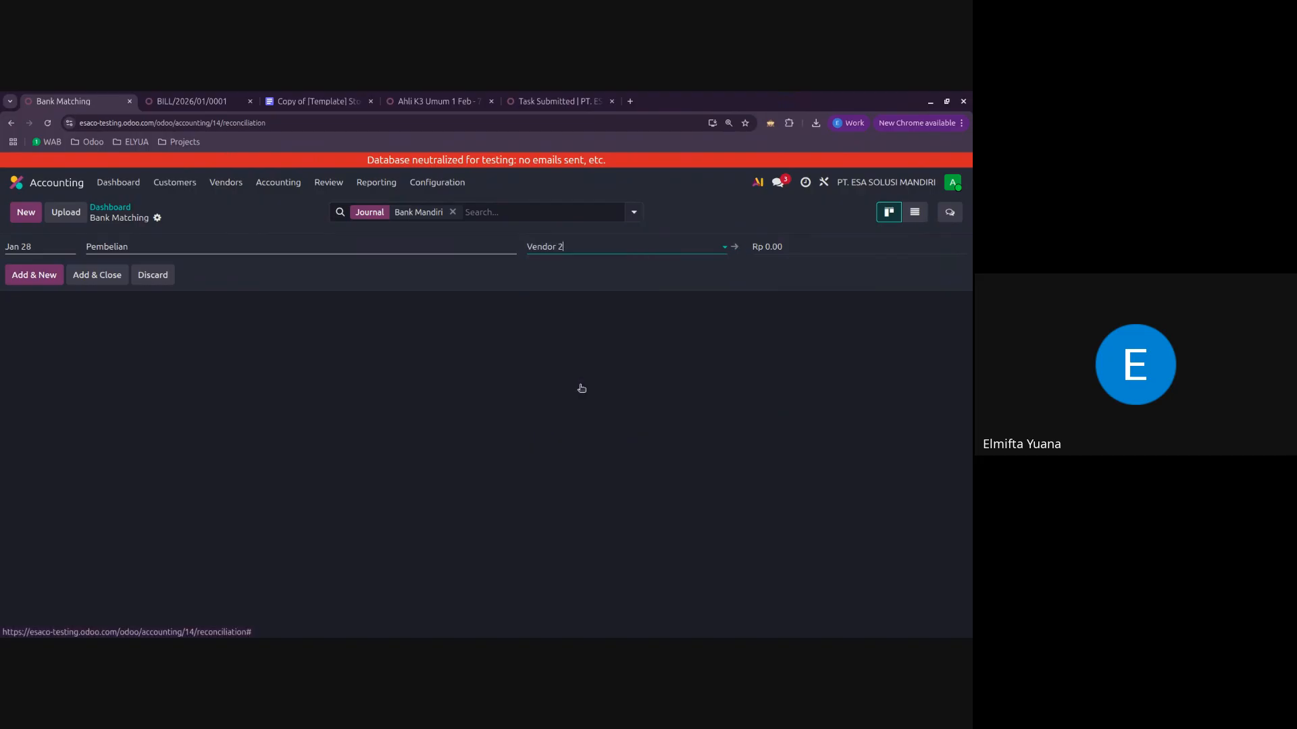
Step: Check the bill's total, set the Pembelian transaction amount to Rp -300,000, and add the transaction
left_click(209, 103)
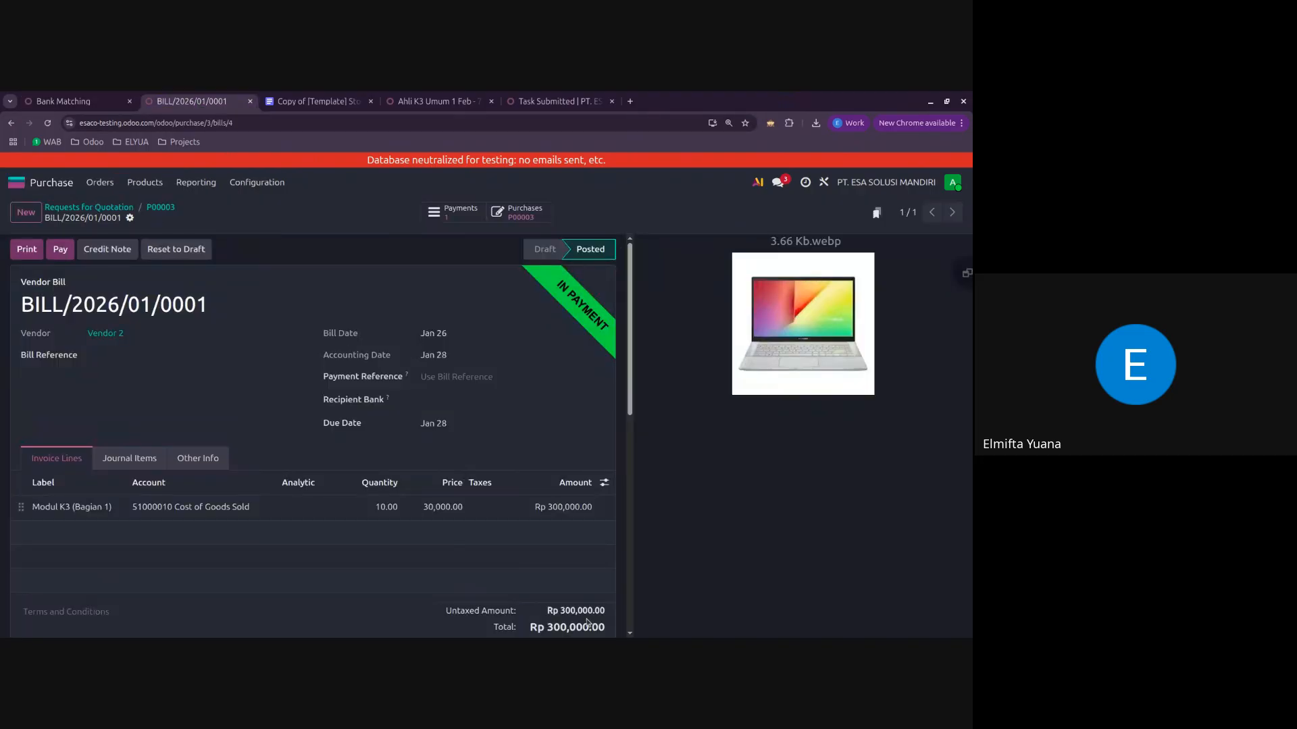
scroll(533, 628, "down", 5)
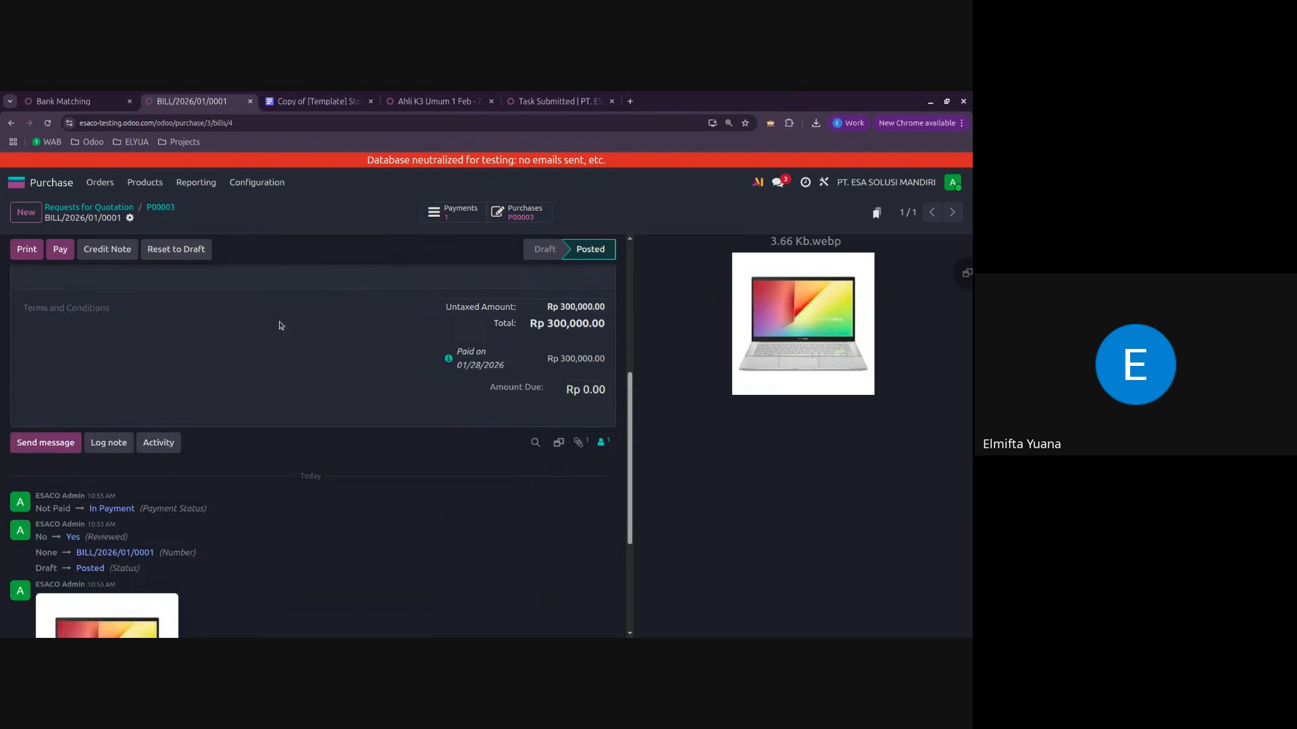
left_click(75, 101)
left_click(799, 245)
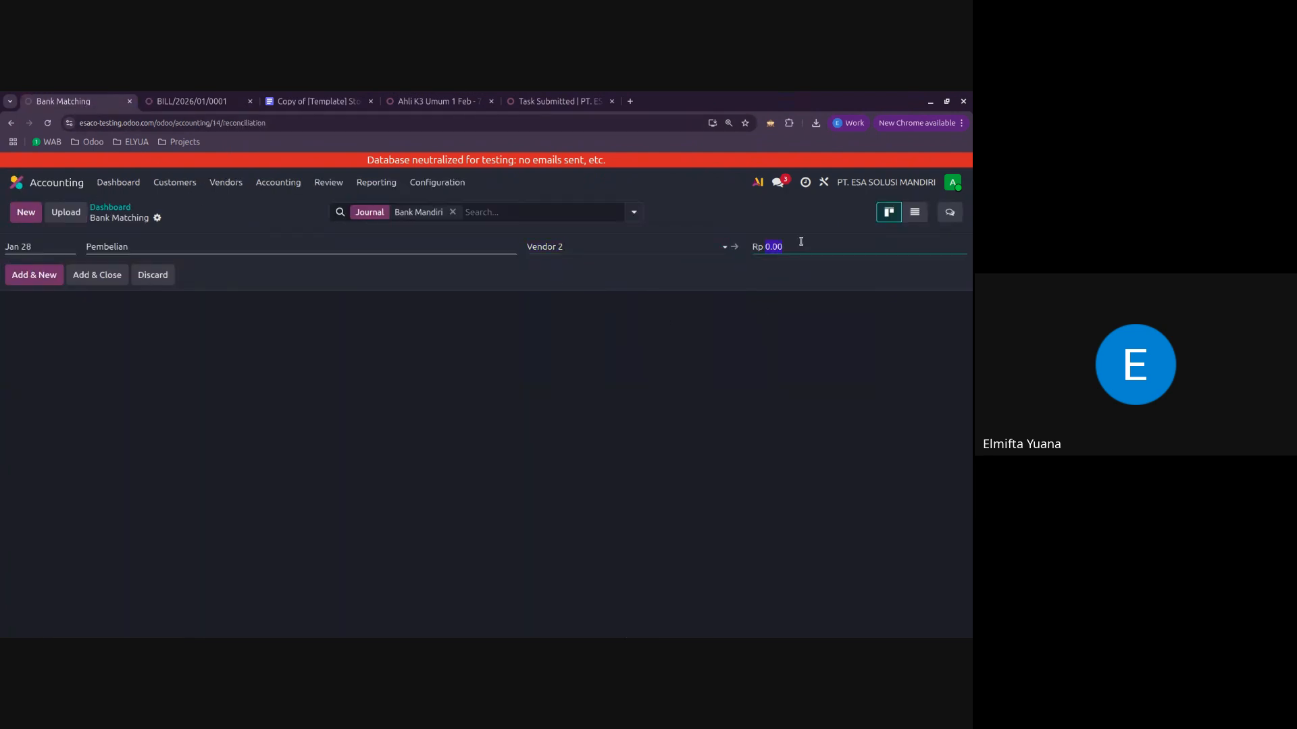
type("3")
type("-")
left_click(443, 288)
left_click(125, 275)
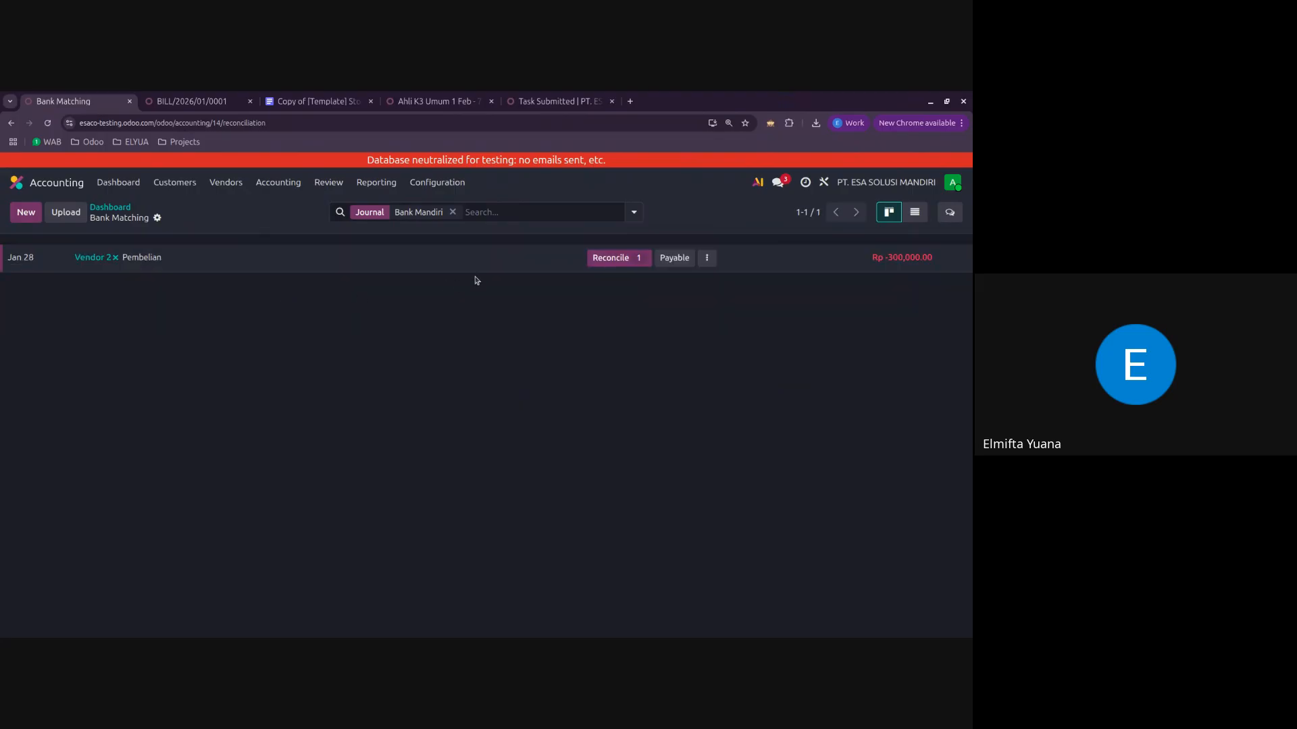
Step: Reconcile the Pembelian transaction with journal entry PBNK1/2026/00003 and reload vendor bill BILL/2026/01/0001 to check its payment status
left_click(615, 262)
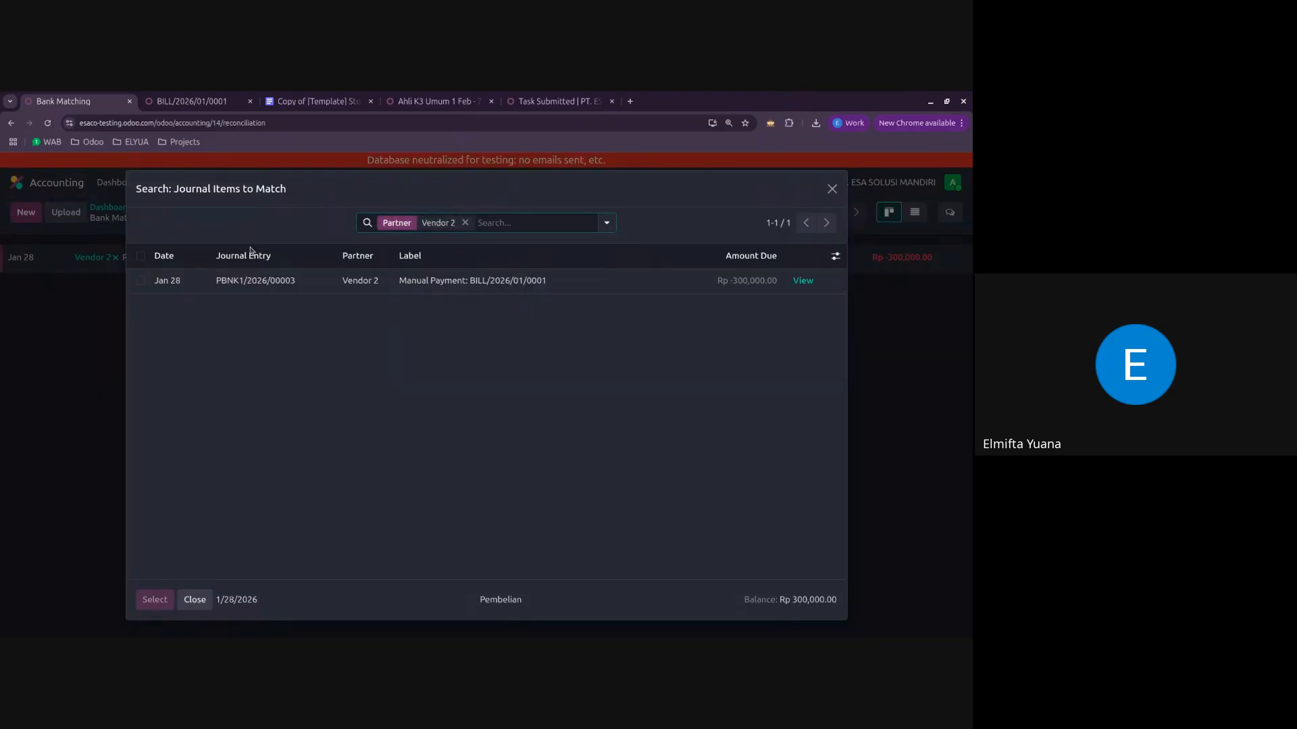
left_click(383, 282)
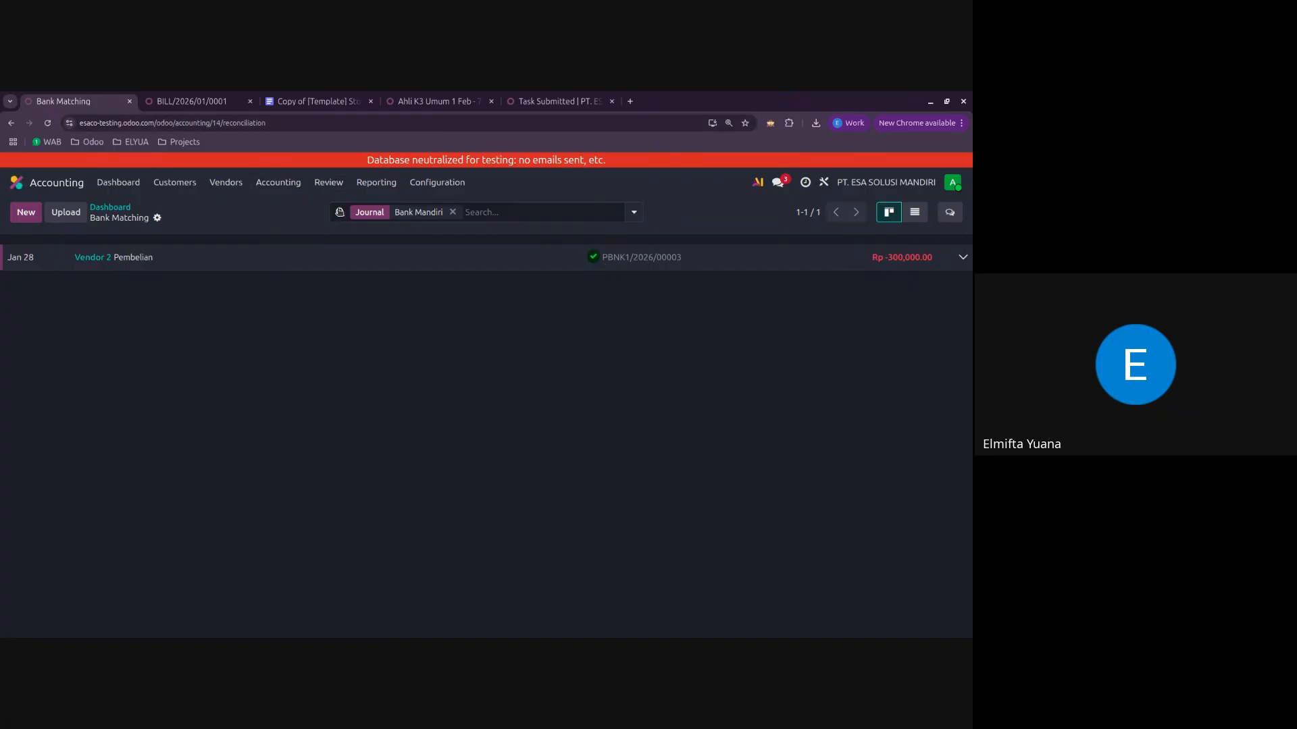
left_click(202, 102)
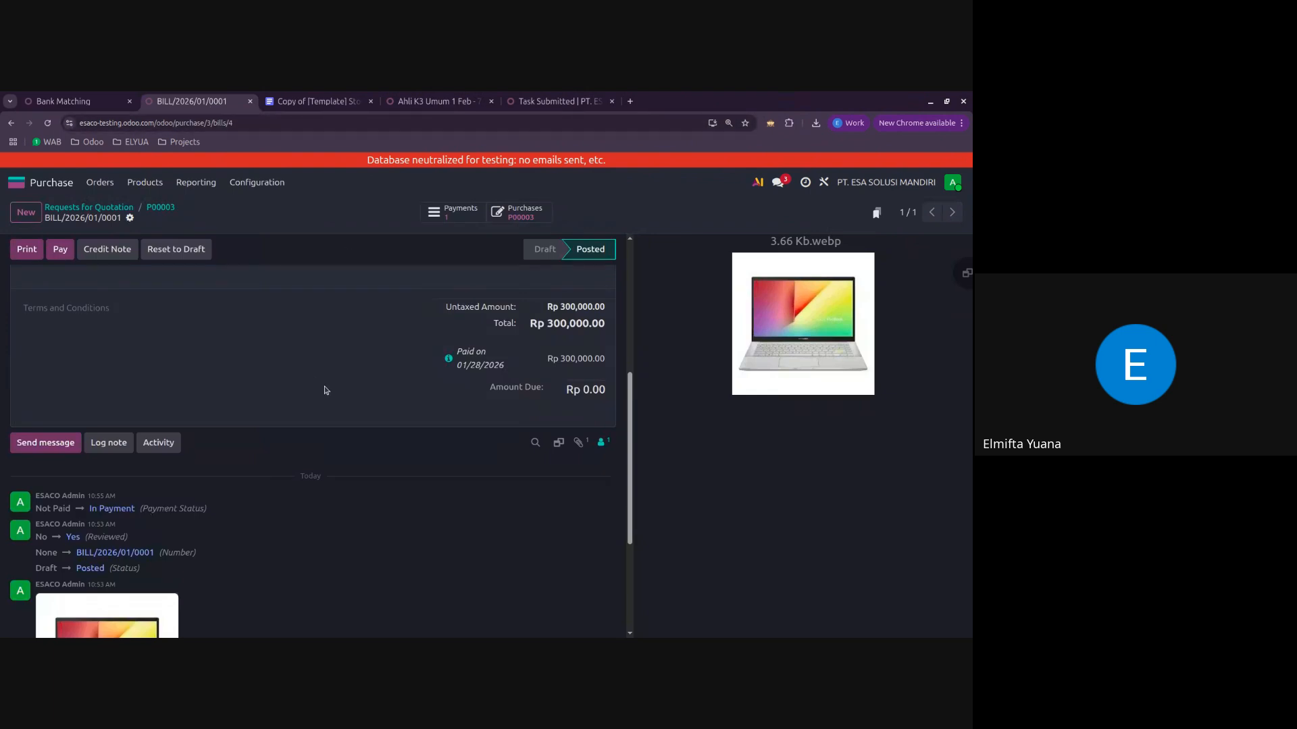
scroll(325, 390, "up", 5)
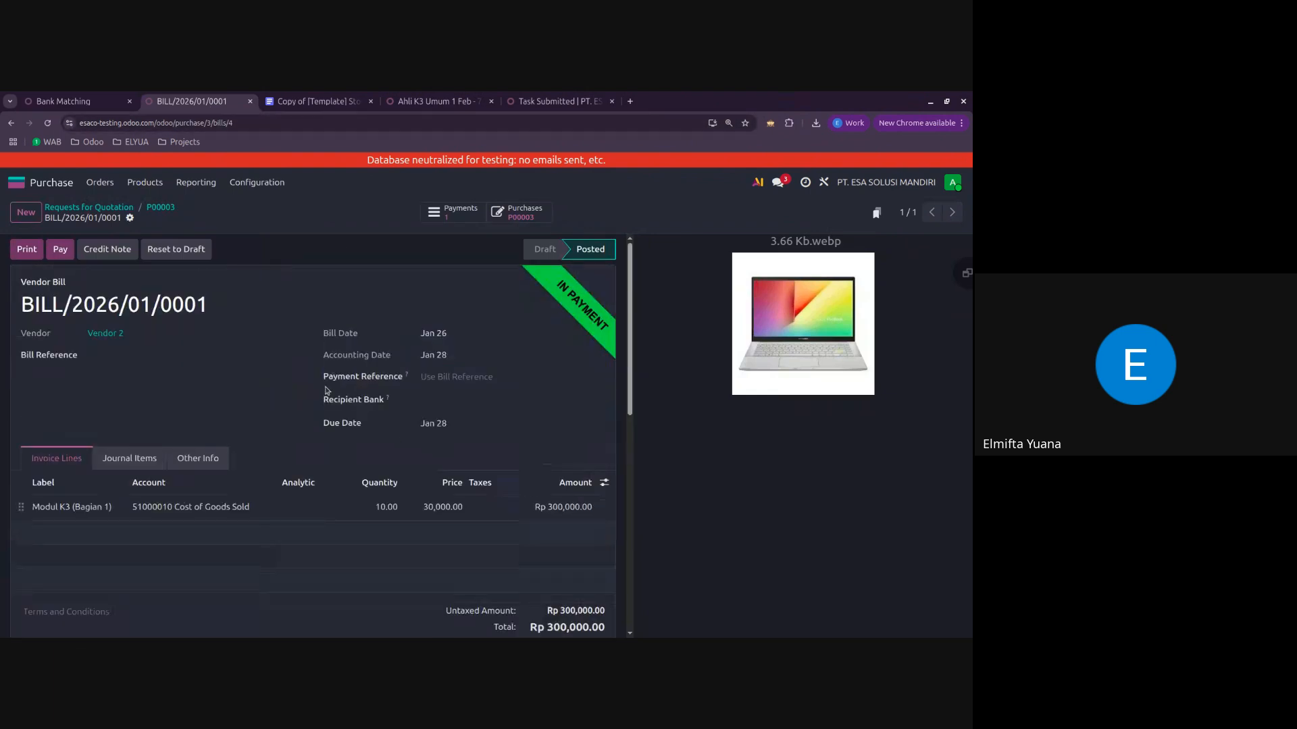
left_click(47, 123)
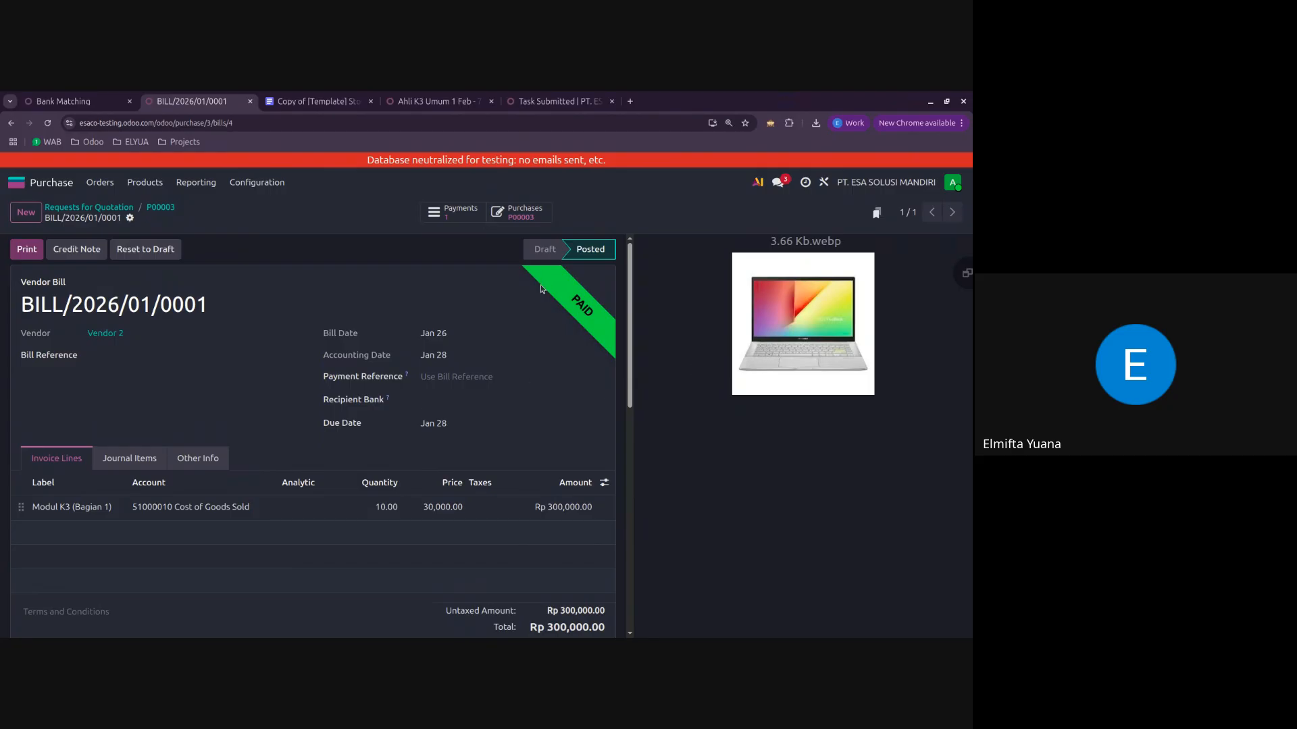
Step: Open account 11120005 Bank Mandiri in the chart of accounts, view its journal items, and return to the account form
left_click(97, 102)
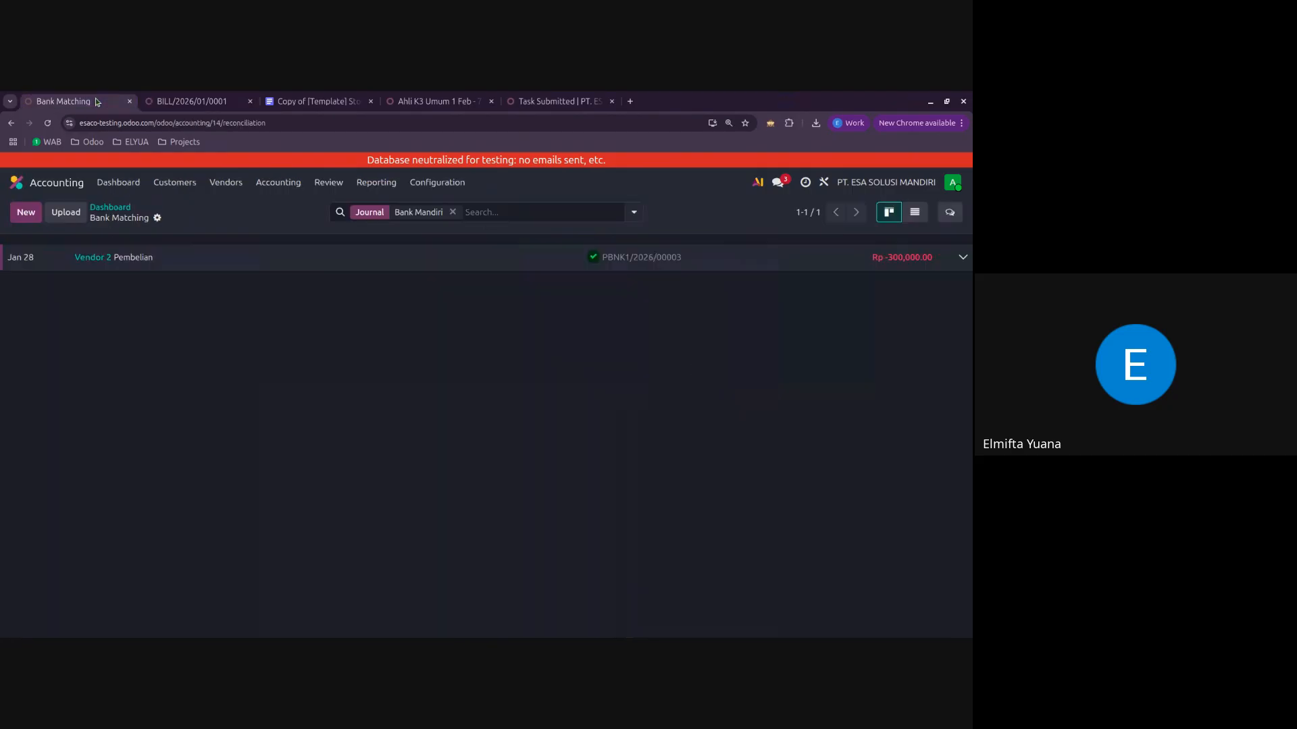
left_click(431, 185)
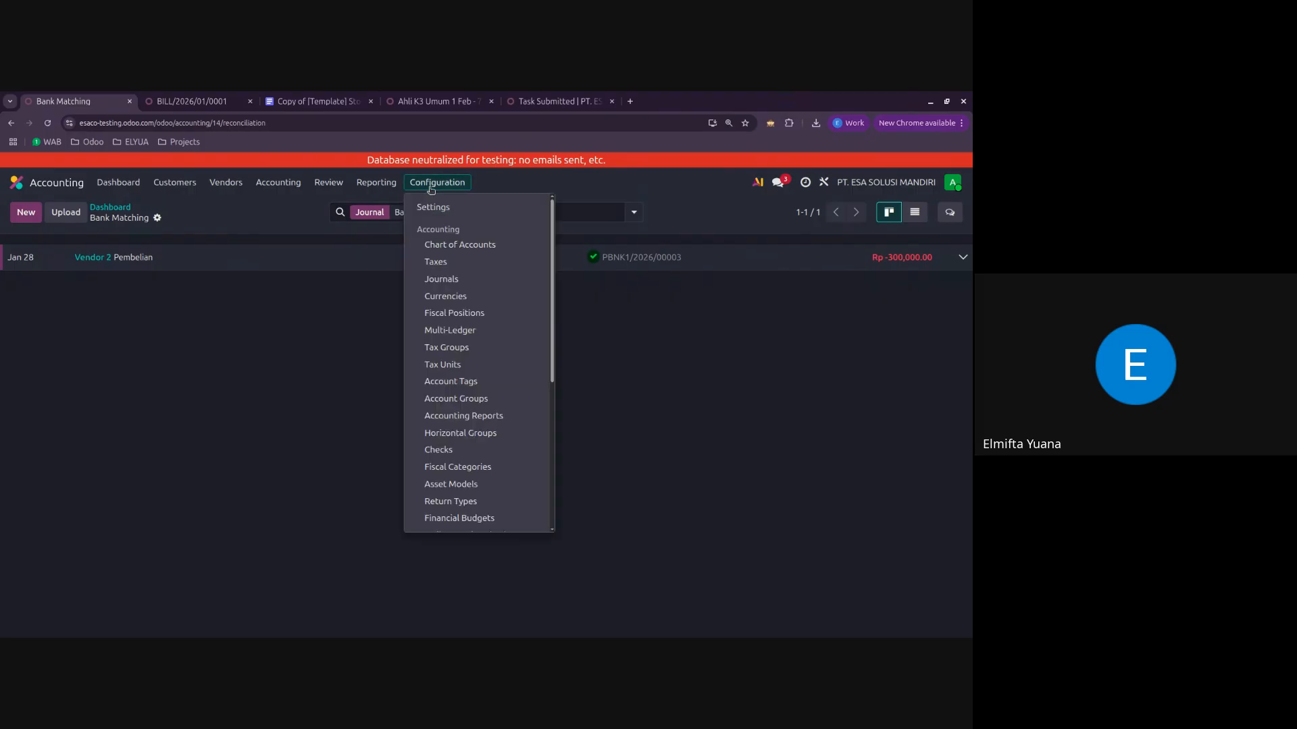
left_click(466, 246)
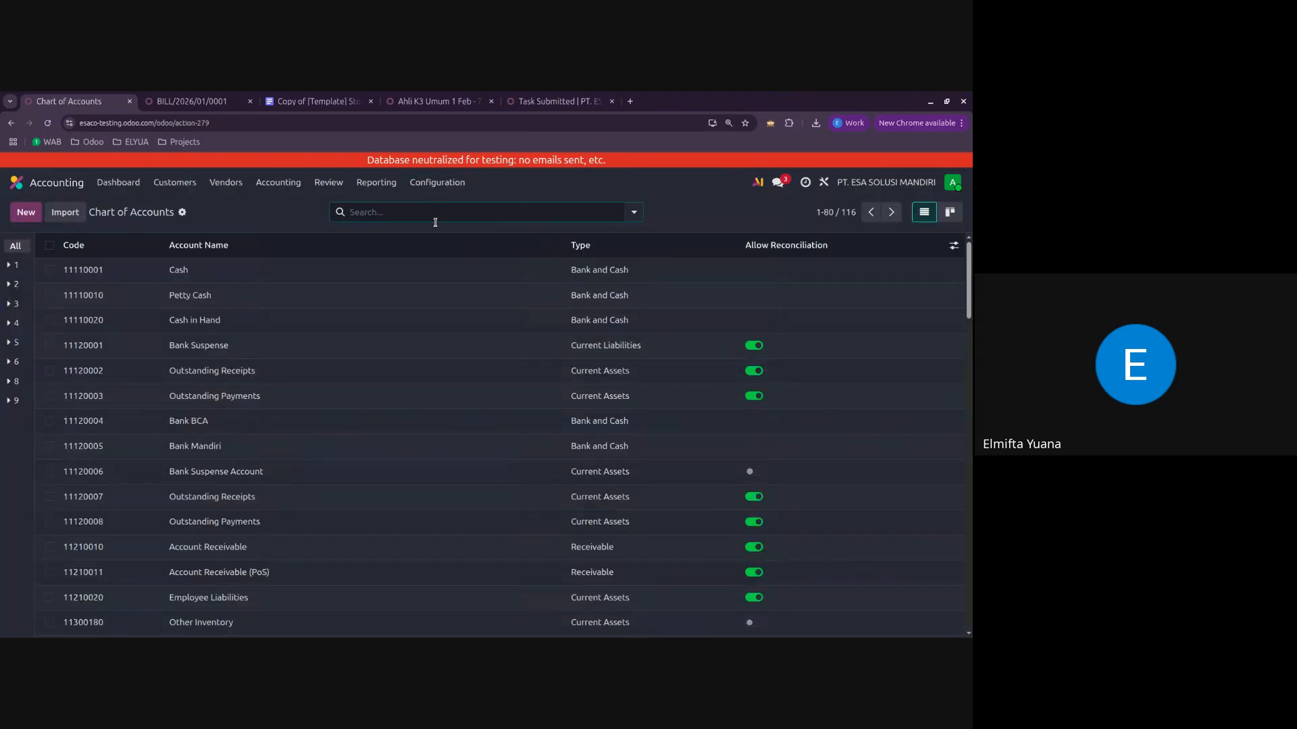
left_click(275, 447)
left_click(496, 215)
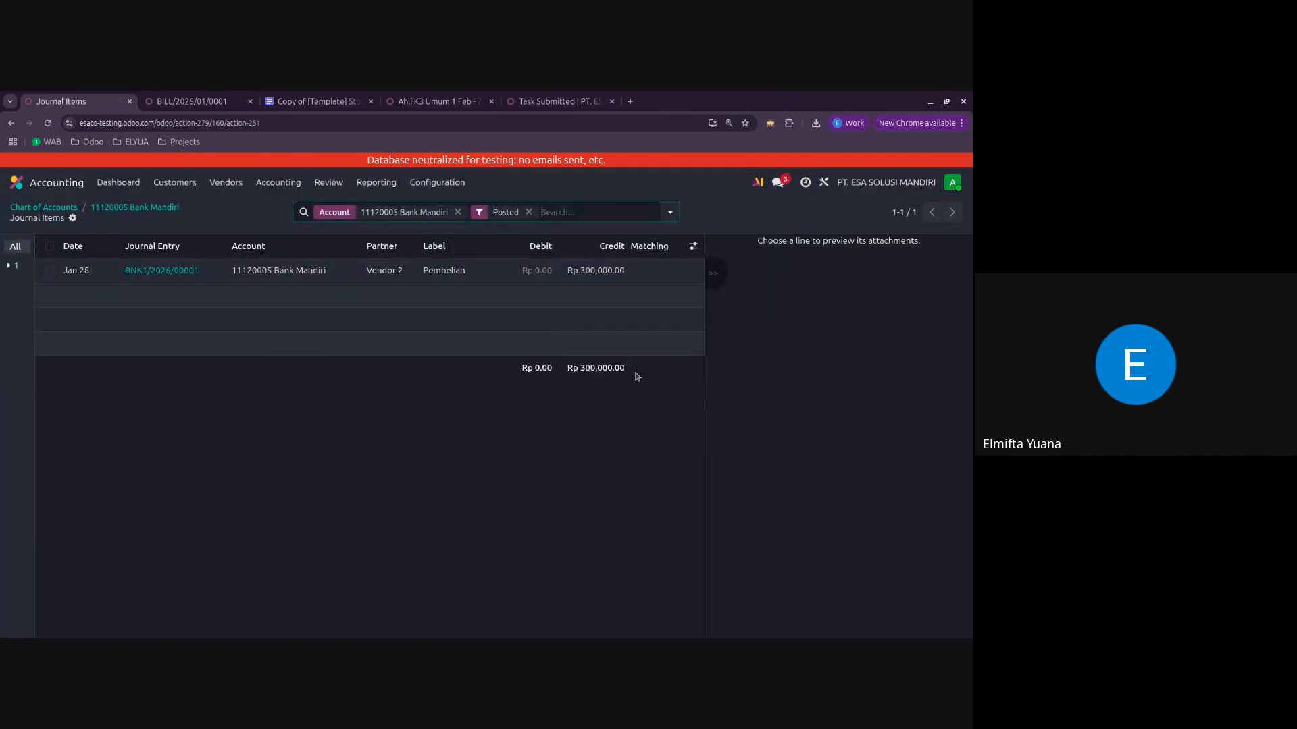
left_click(163, 211)
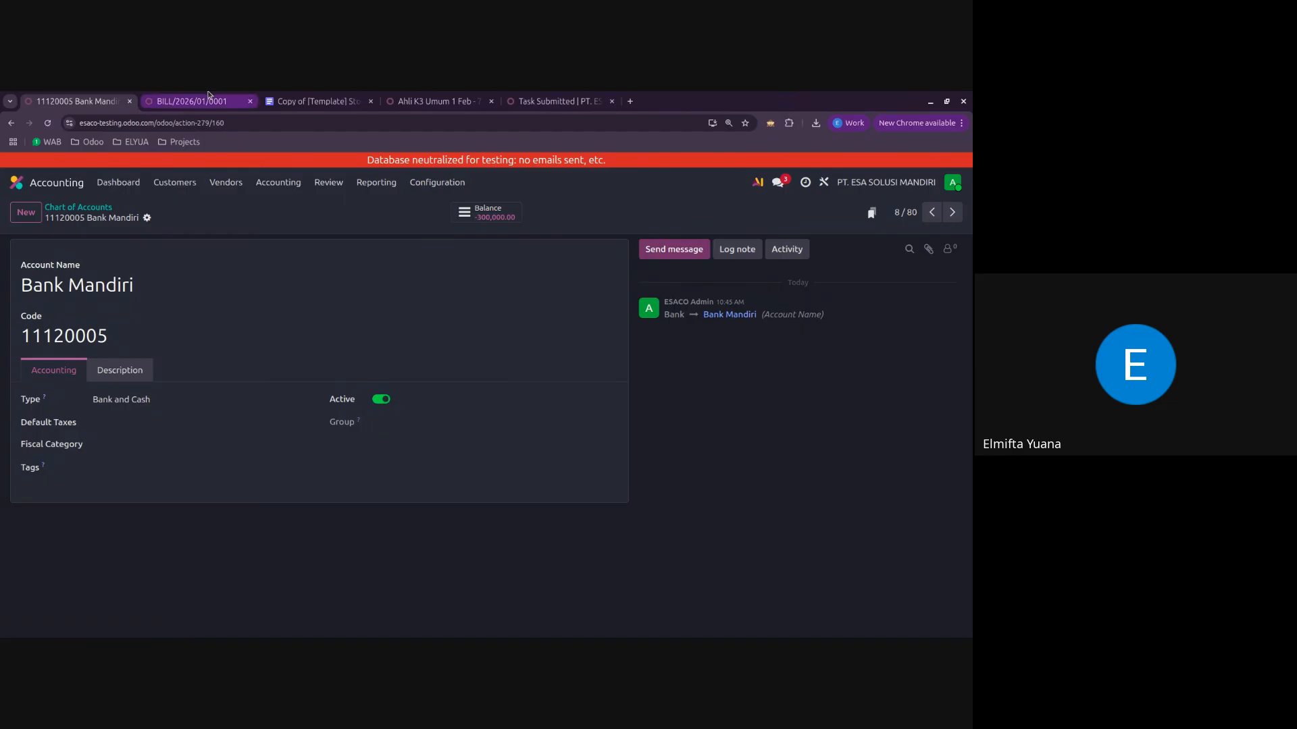
Step: Go back from the paid bill through P00003 to the Requests for Quotation list, and return the account form to the chart of accounts
left_click(186, 101)
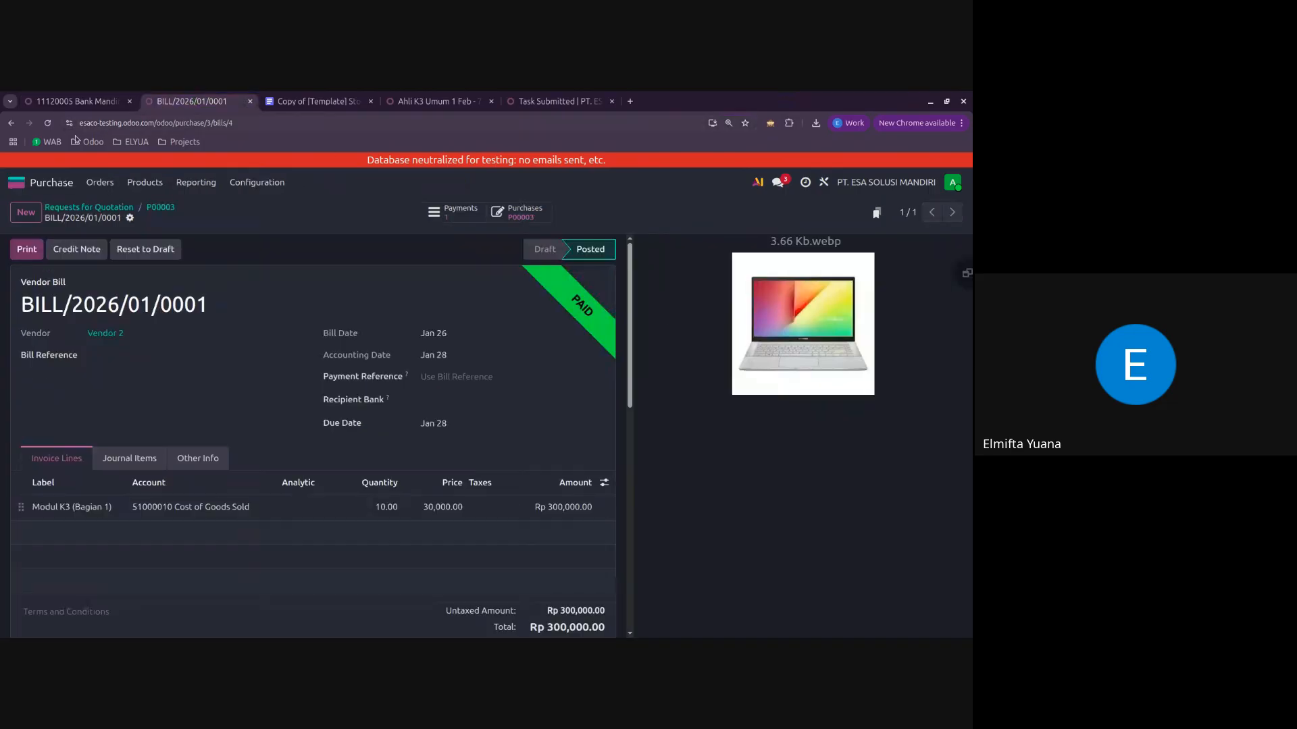
left_click(169, 209)
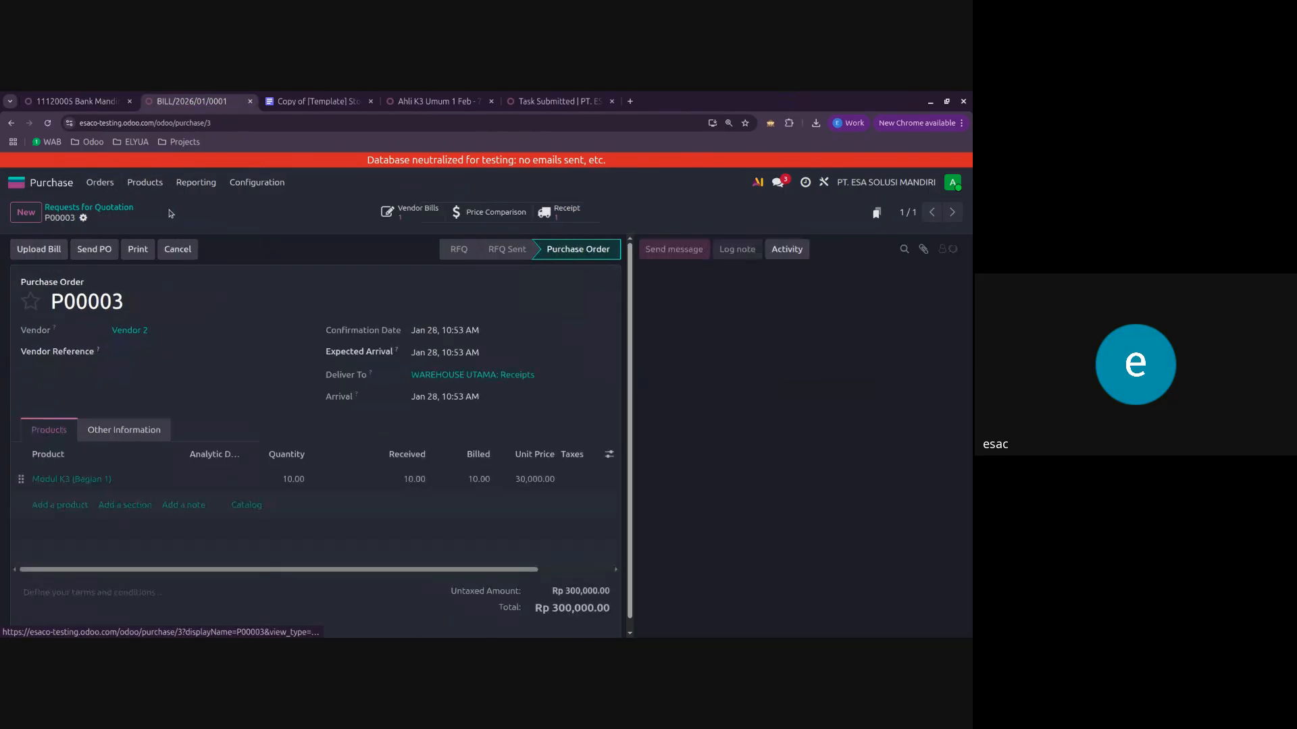
left_click(122, 209)
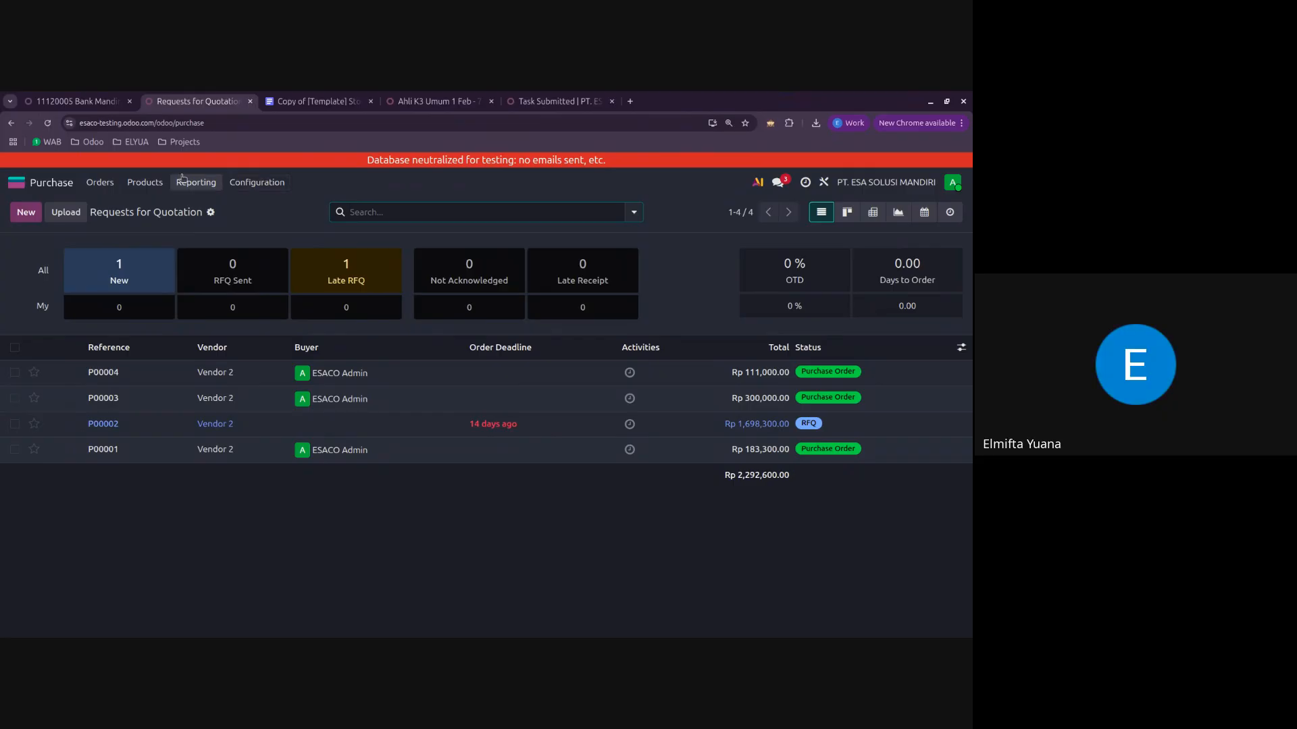
left_click(58, 104)
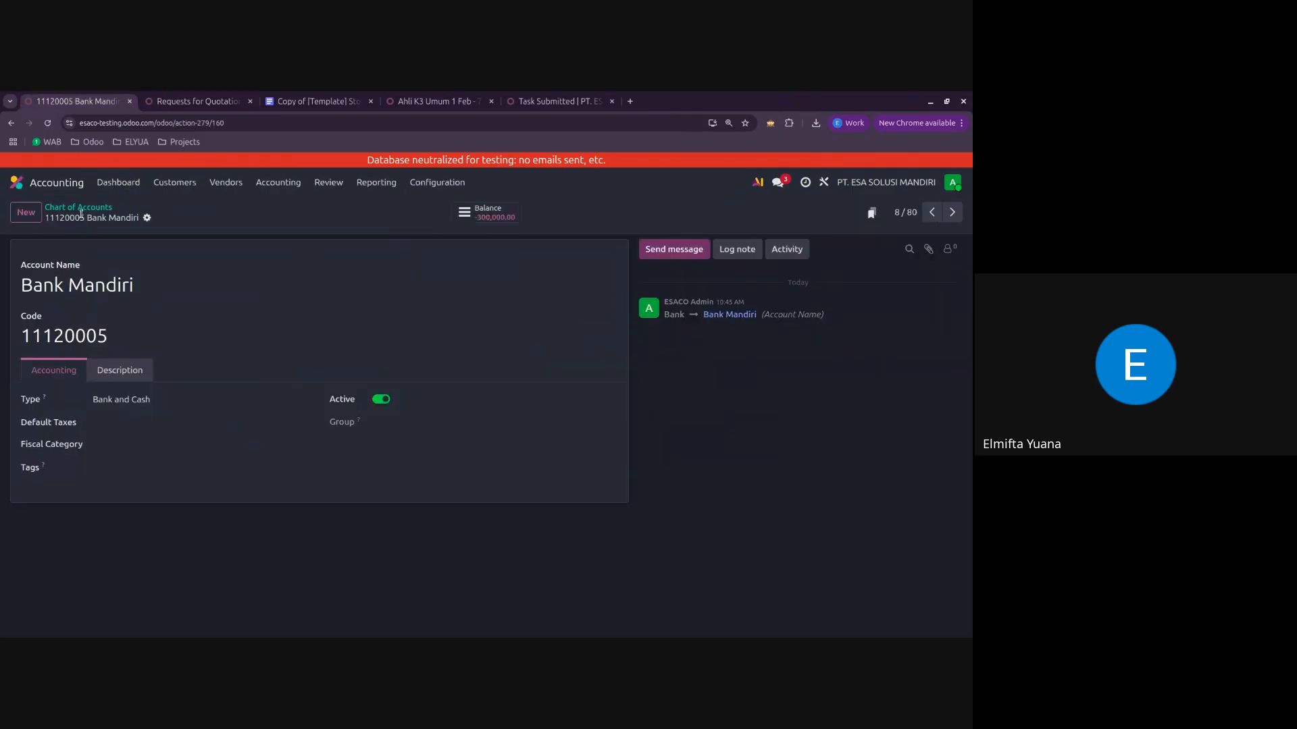
left_click(95, 209)
left_click(210, 104)
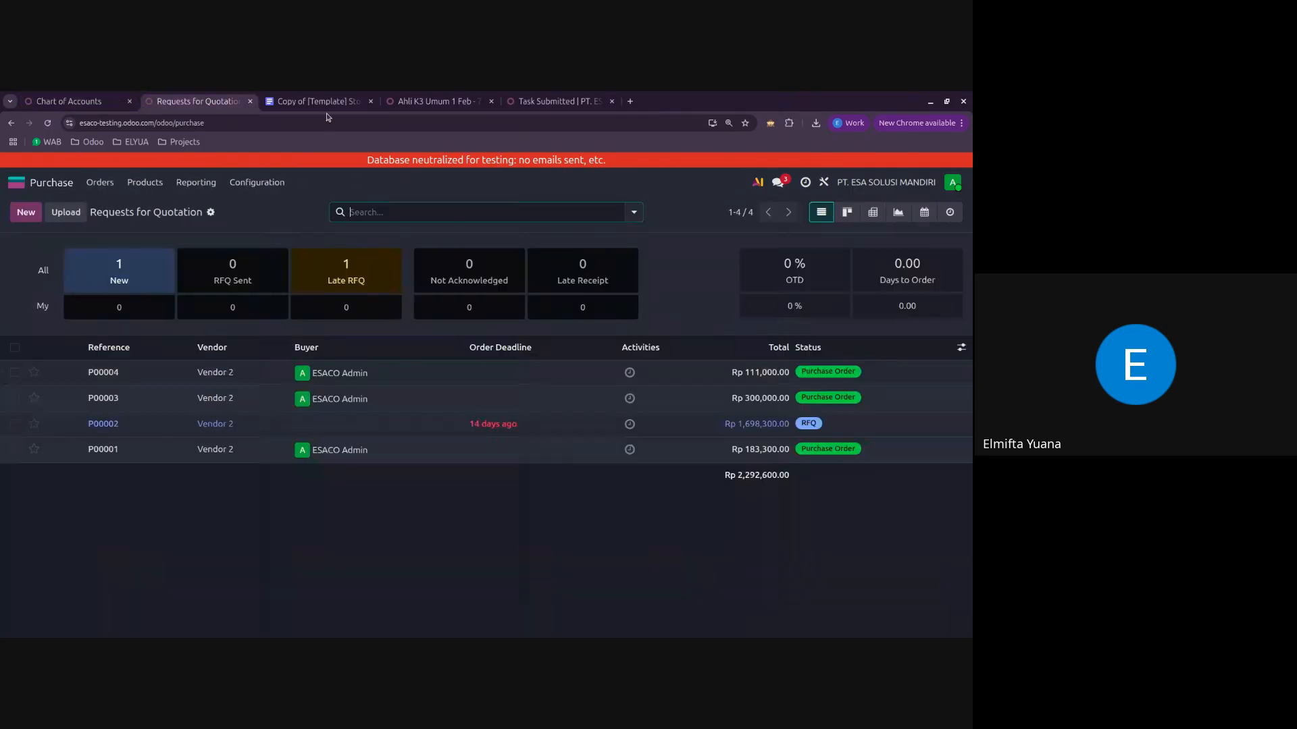
Step: Examine the Accounting for Sales section and its journal entry table in the Stock Valuation Journal Entries document
left_click(317, 101)
scroll(424, 411, "down", 16)
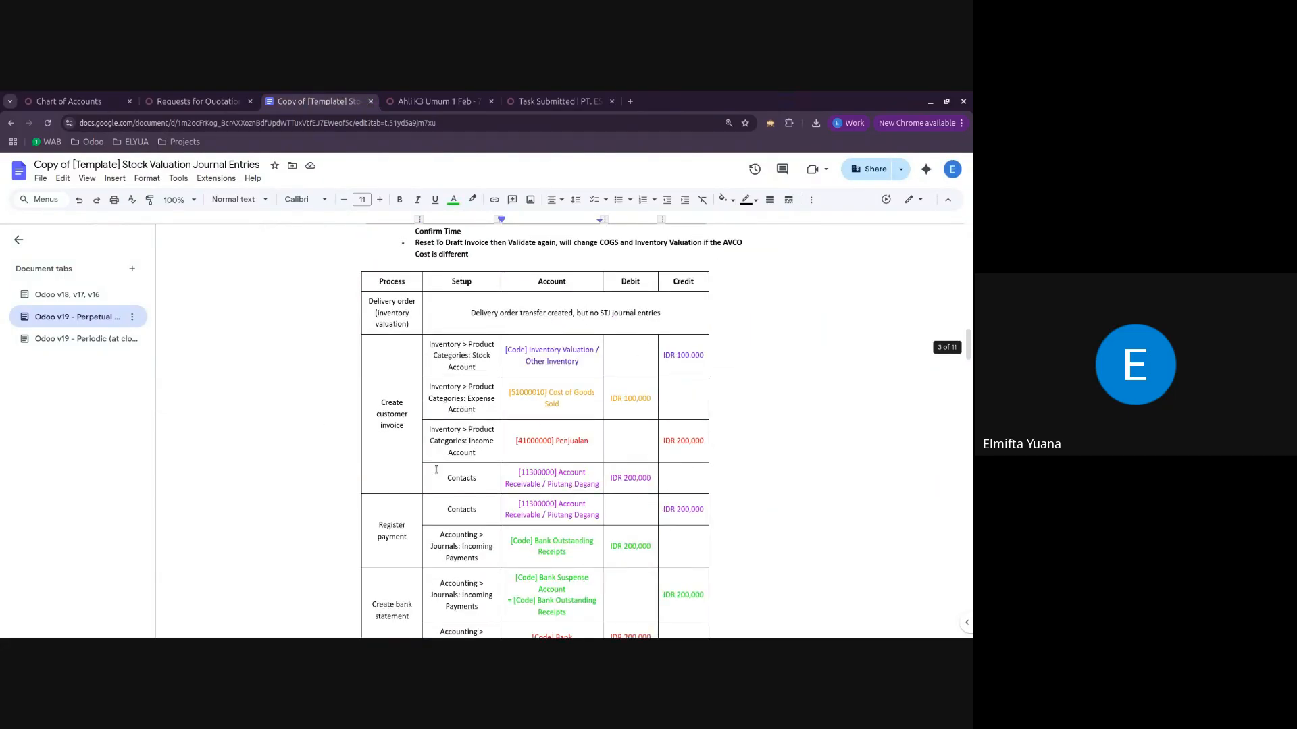
scroll(455, 517, "up", 15)
scroll(455, 517, "down", 7)
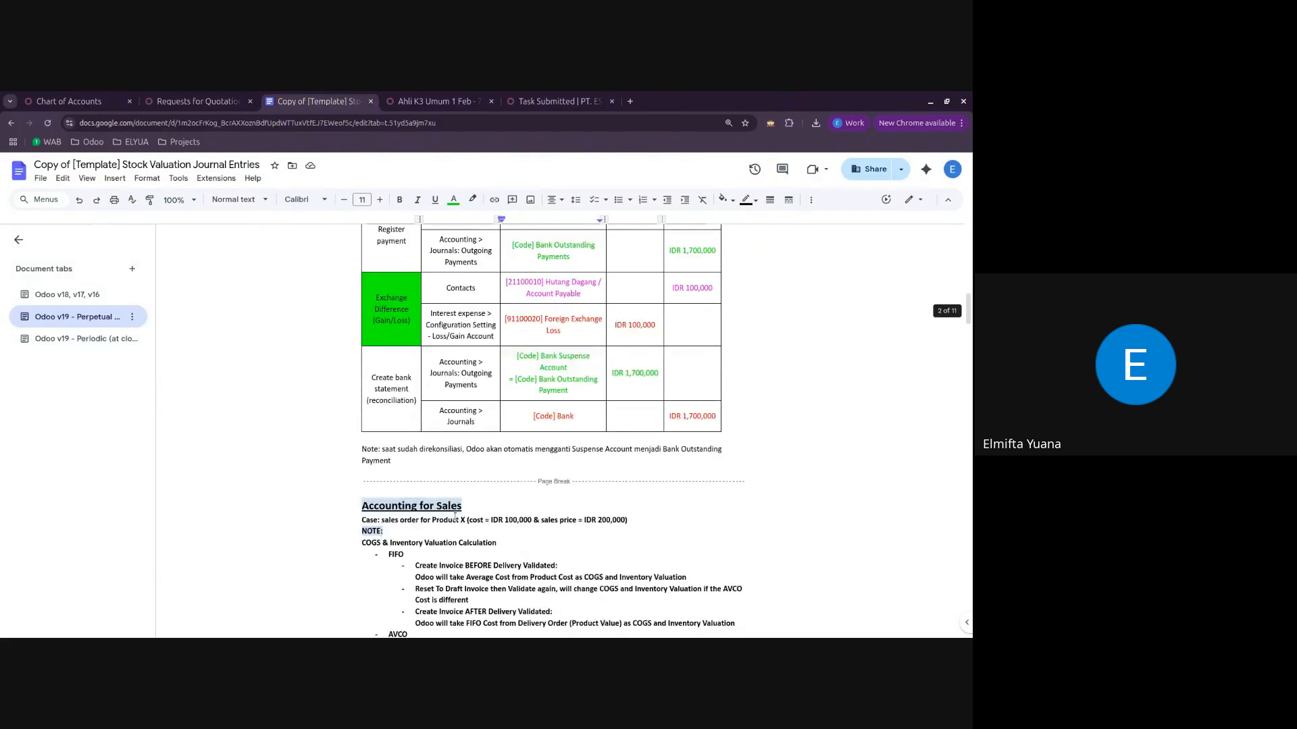
scroll(455, 517, "down", 1)
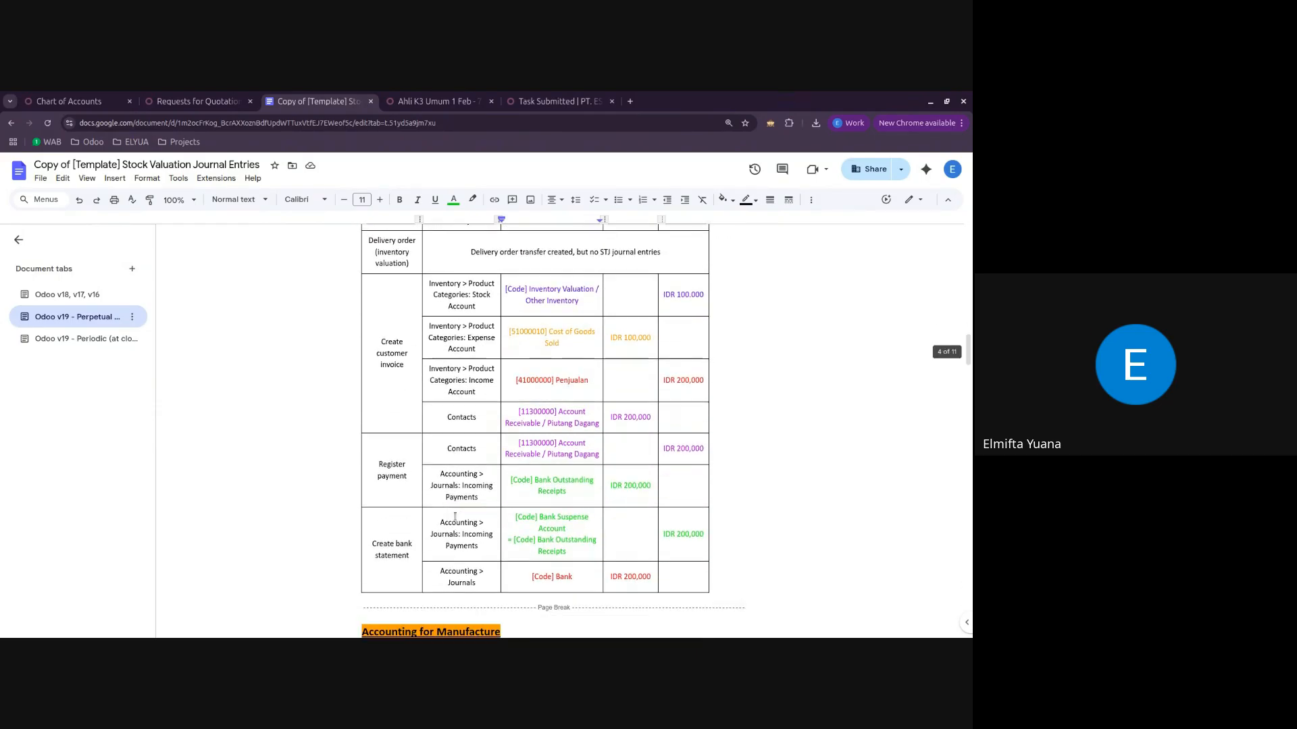
left_click(216, 102)
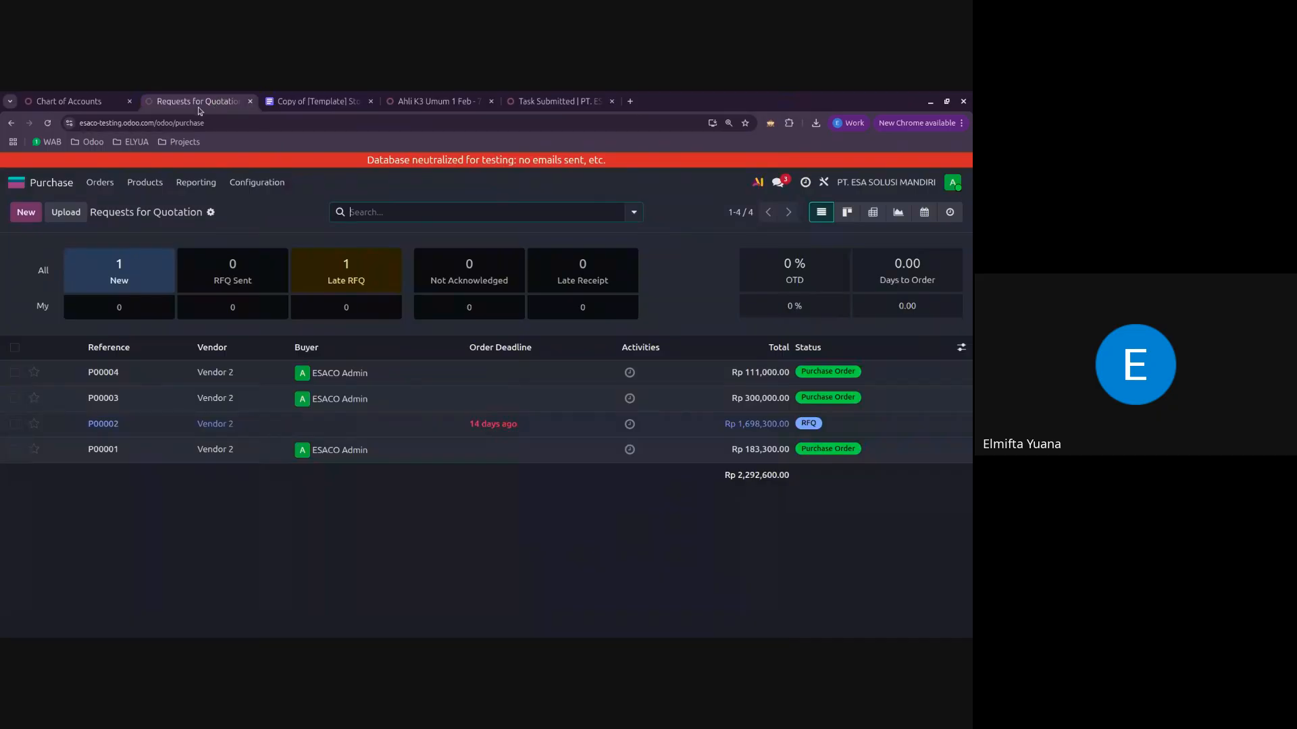
left_click(62, 187)
left_click(268, 372)
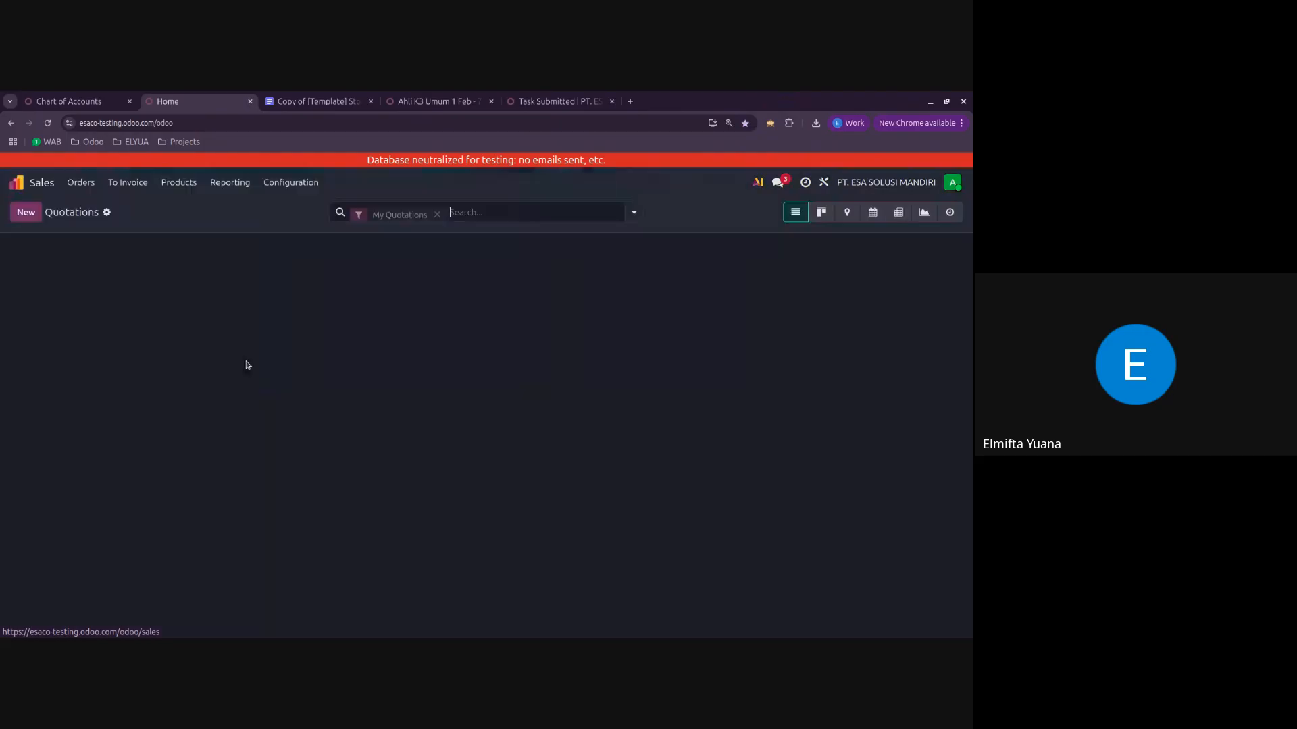
left_click(25, 215)
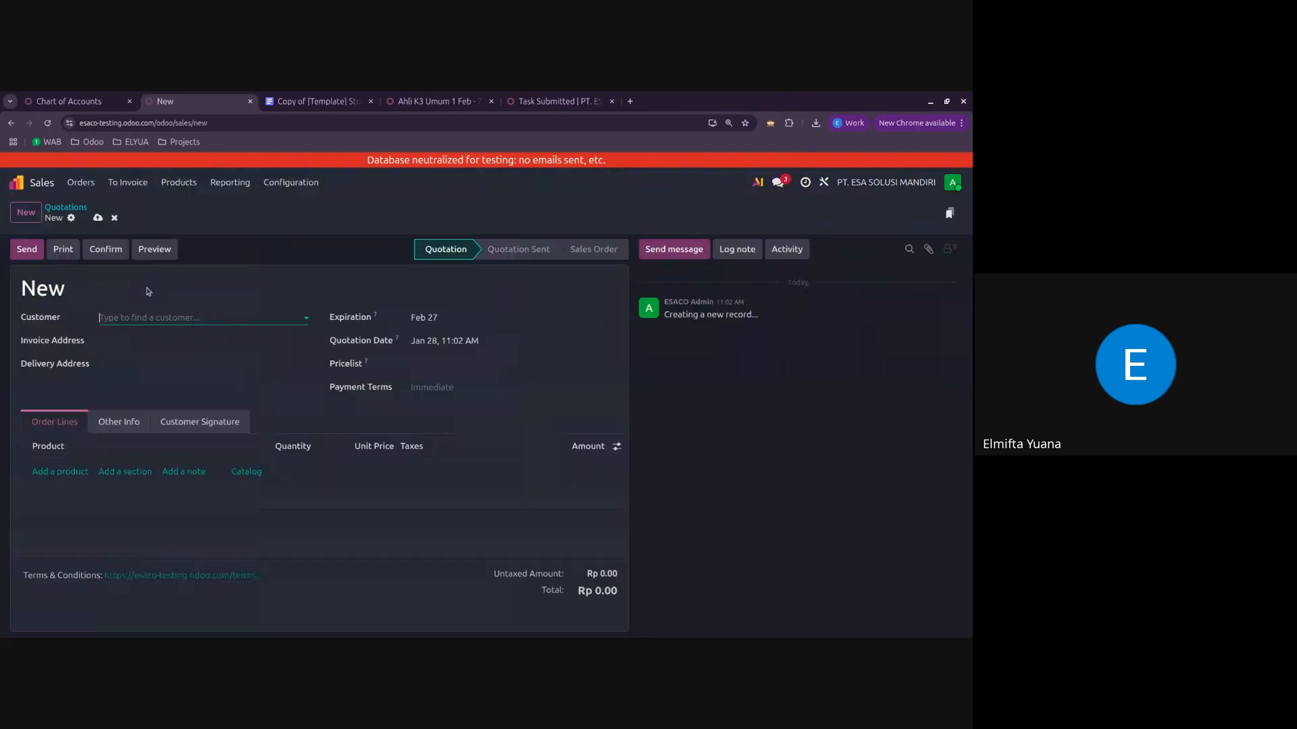
left_click(162, 319)
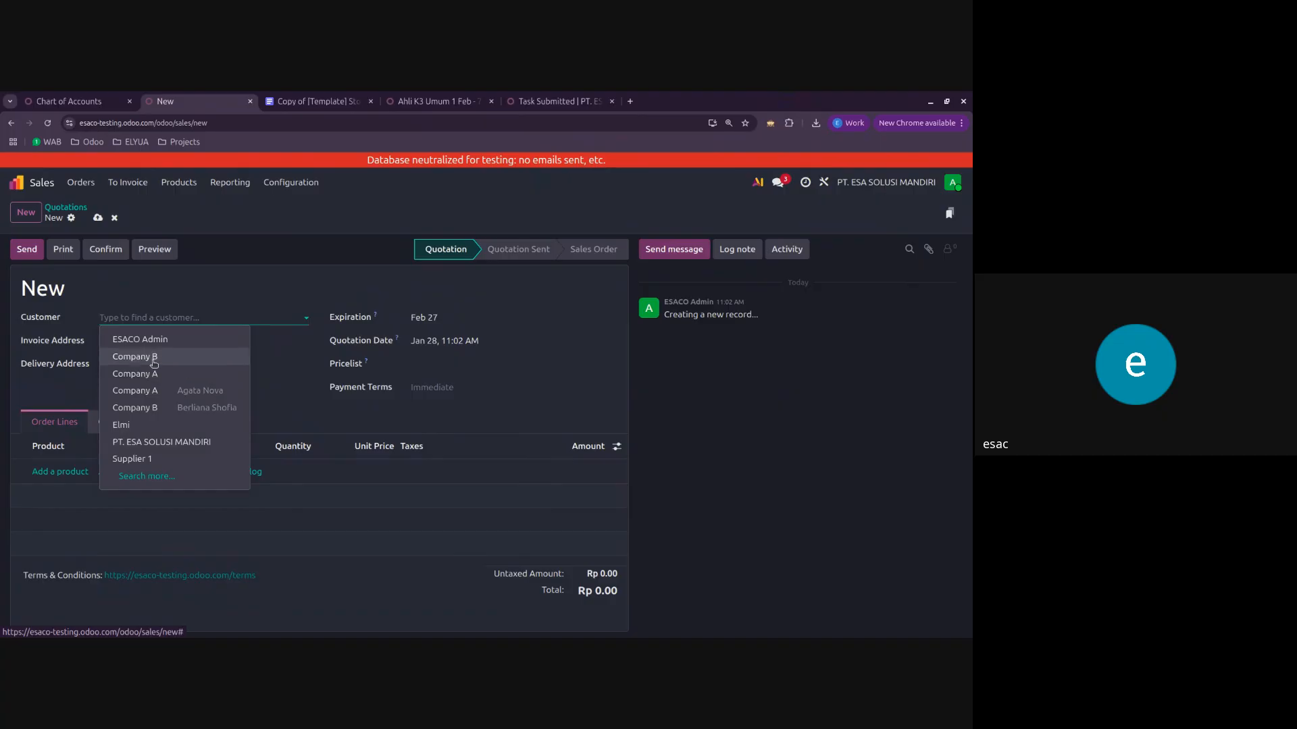
left_click(138, 357)
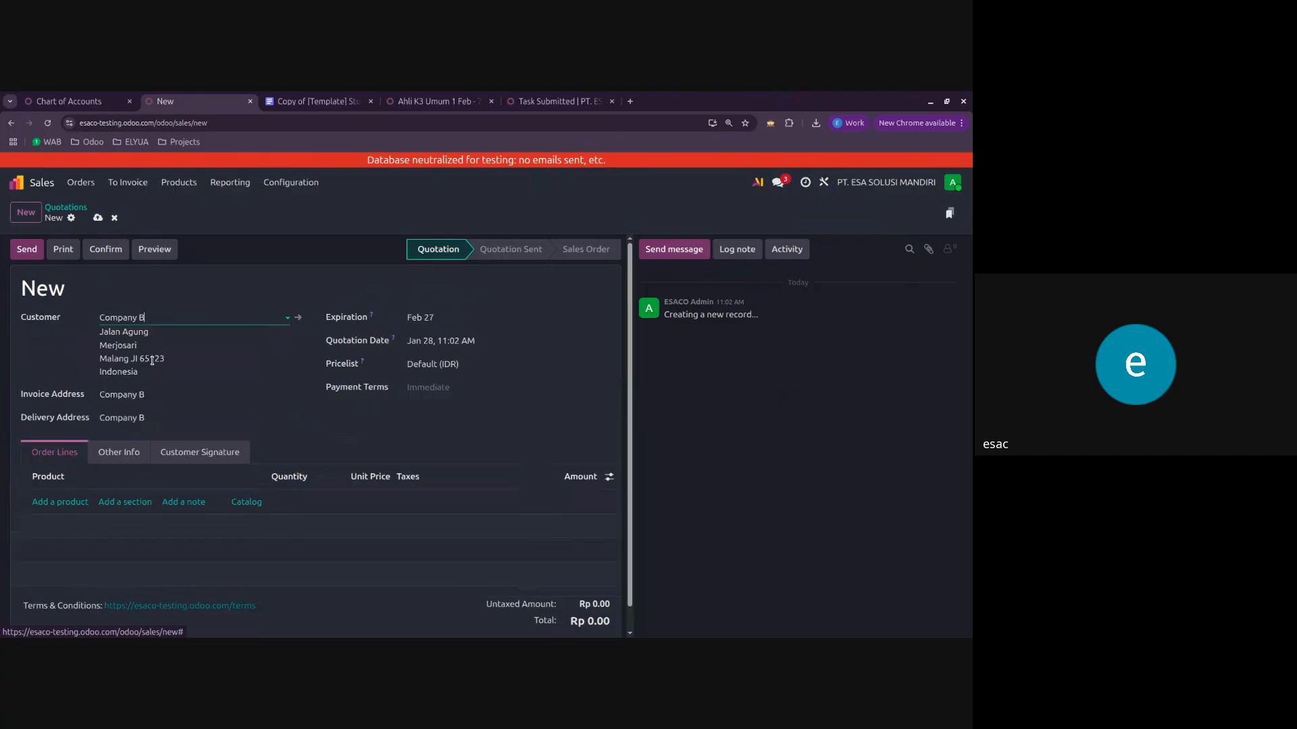
left_click(114, 217)
Step: Open purchase order P00004 in Purchase, check the vendor bill control policy of product Perundangan K3, and return to the order
left_click(16, 183)
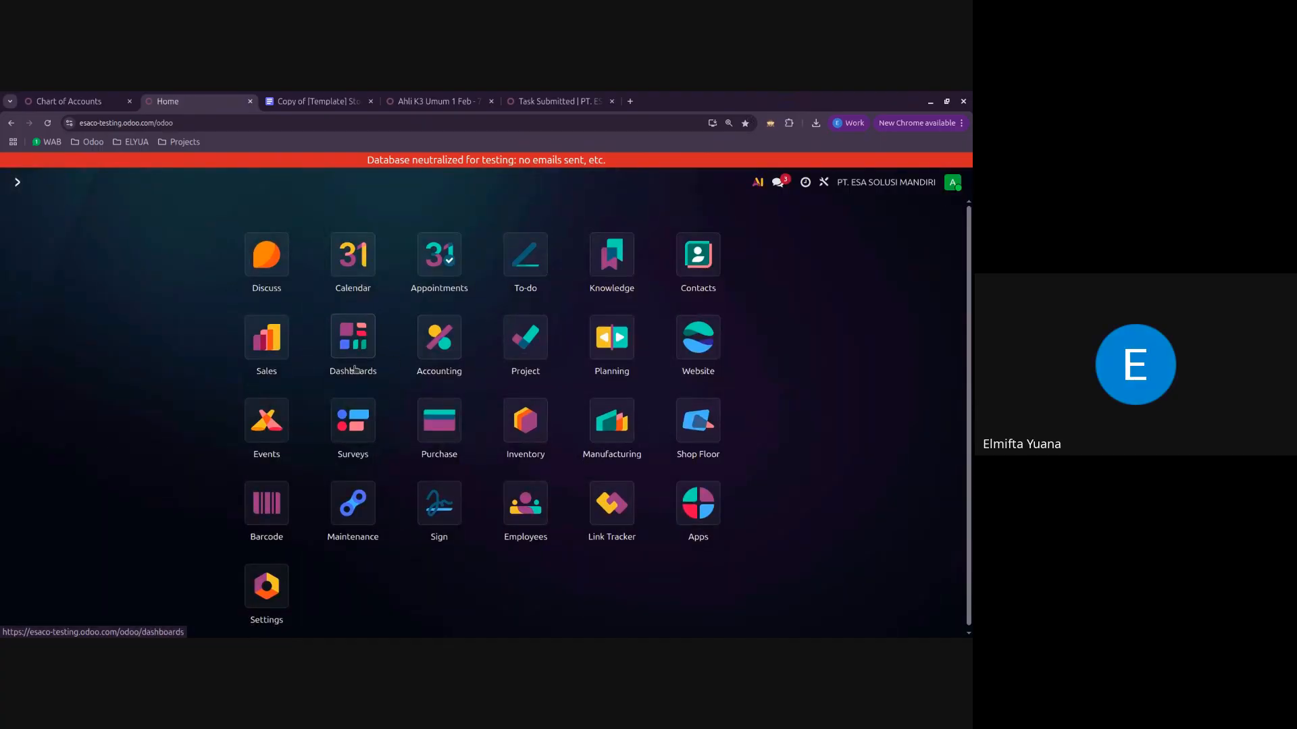
left_click(424, 435)
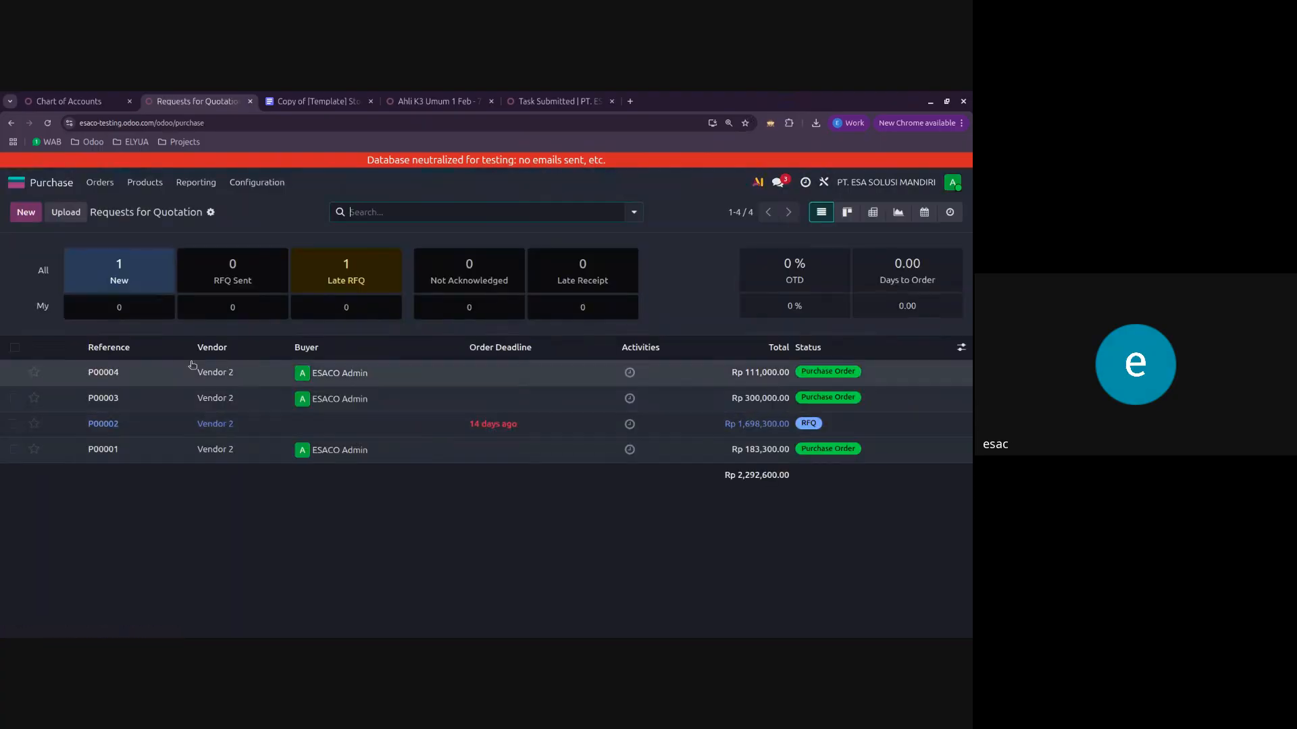
left_click(189, 379)
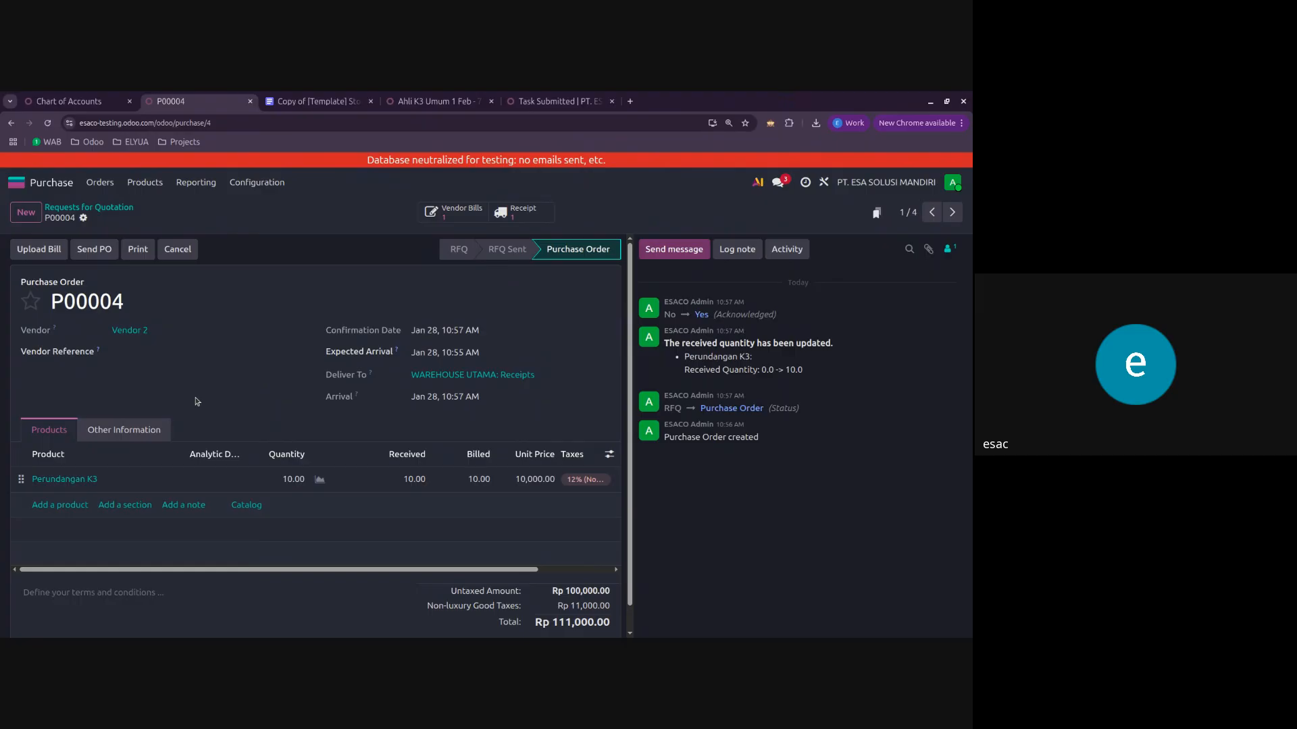
left_click(85, 480)
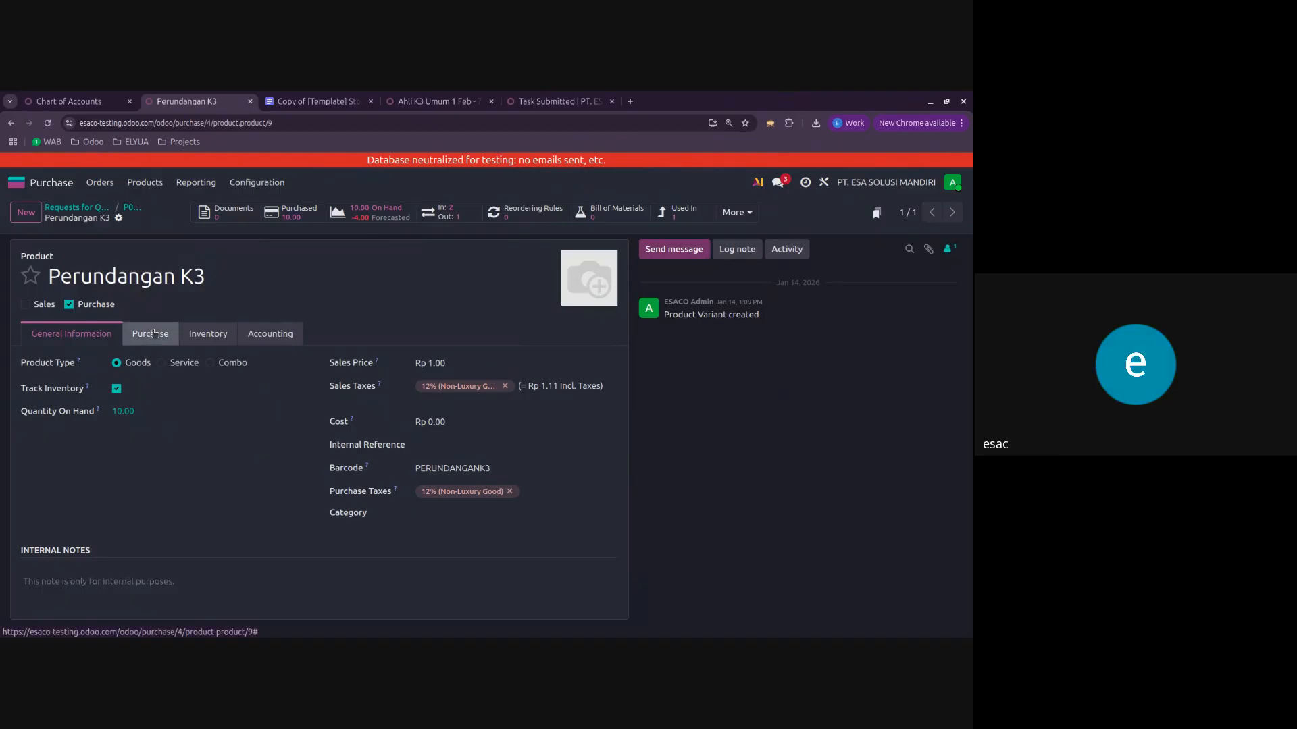
left_click(154, 333)
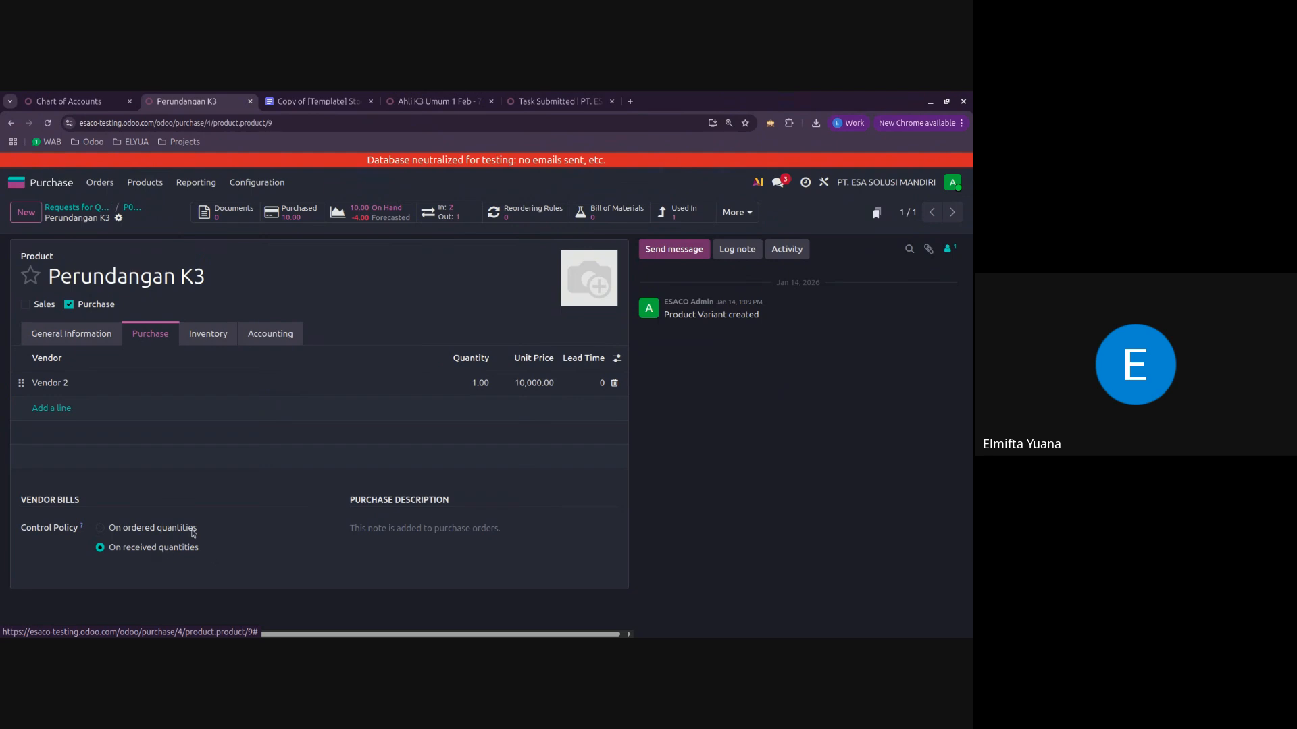
left_click(132, 209)
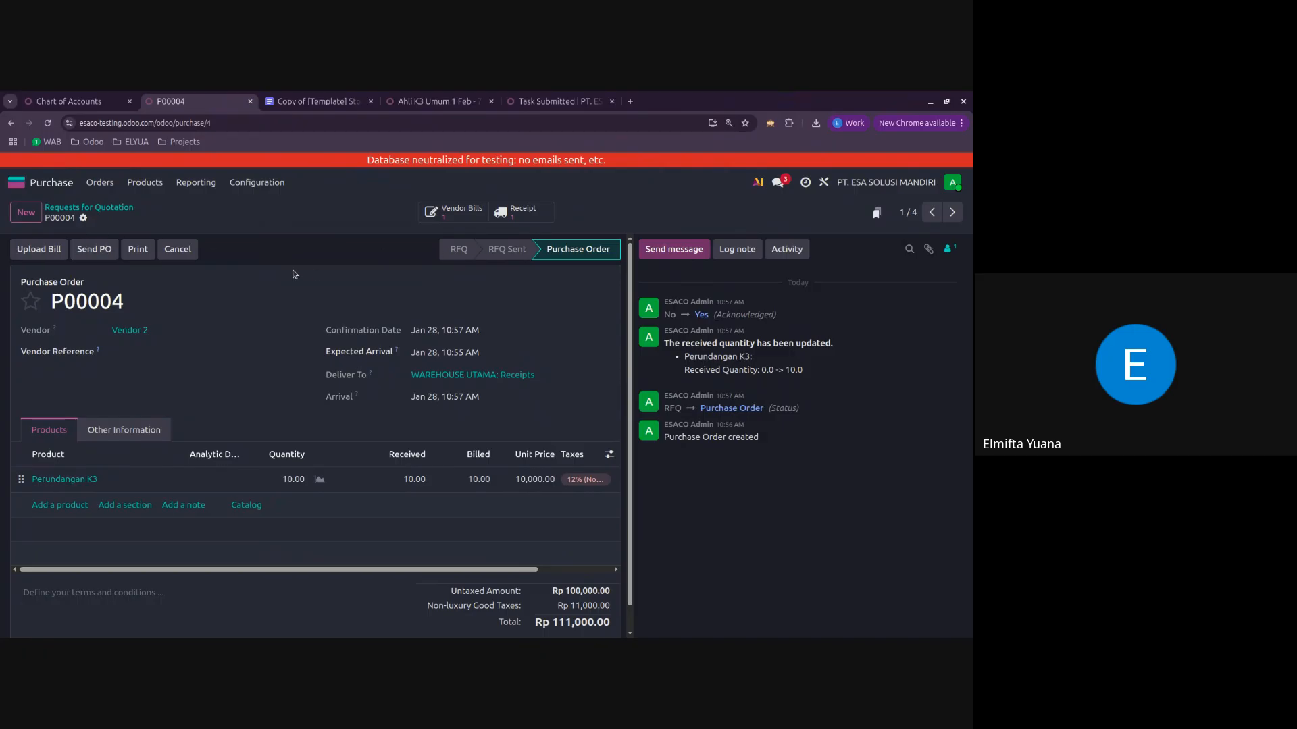
Step: Review vendor bill BILL/2026/01/0002 of purchase order P00004, and reopen the order from the Requests for Quotation list
left_click(454, 212)
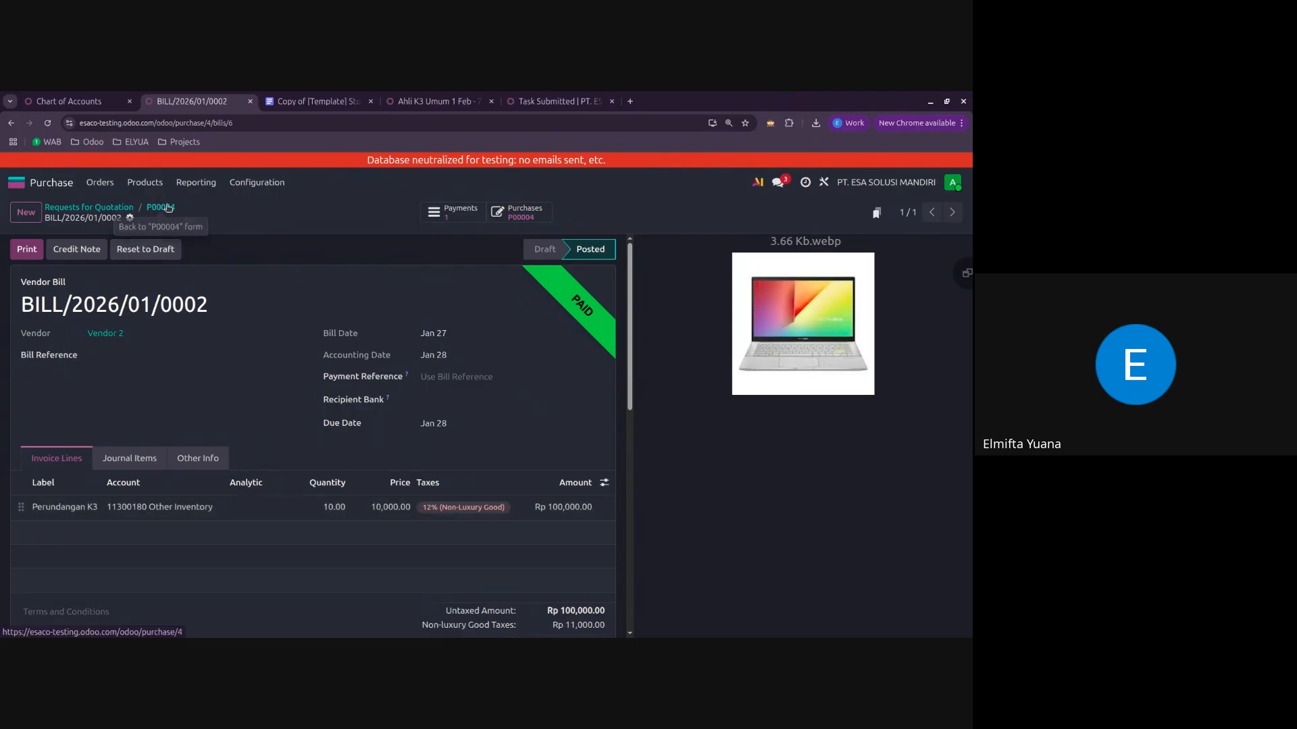
left_click(168, 209)
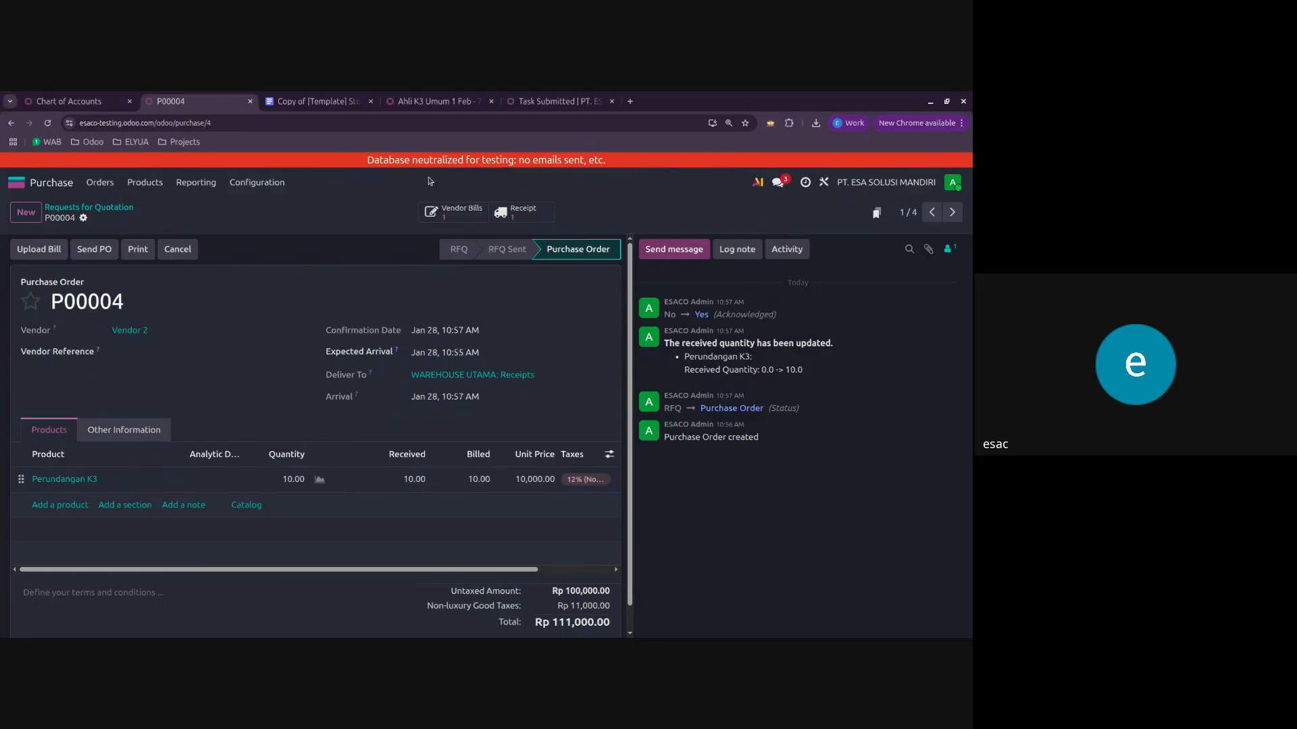
left_click(453, 211)
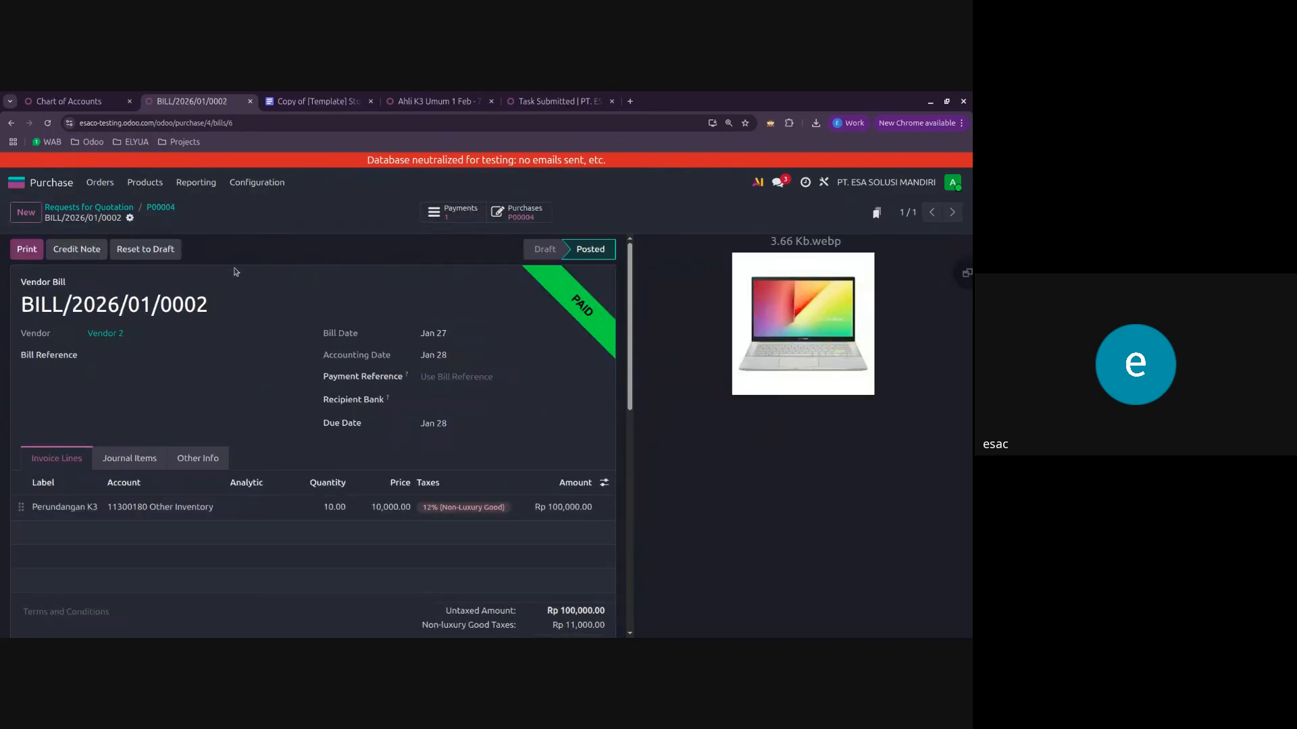
left_click(169, 211)
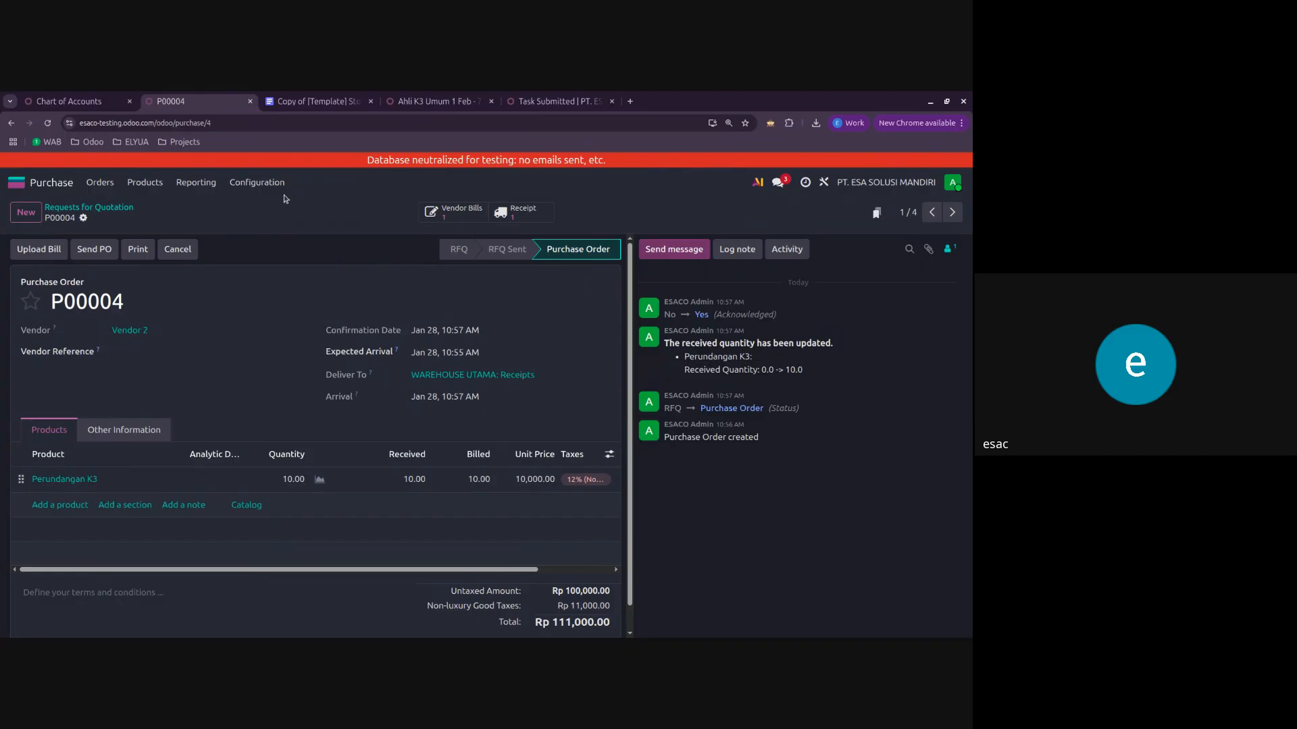
left_click(16, 182)
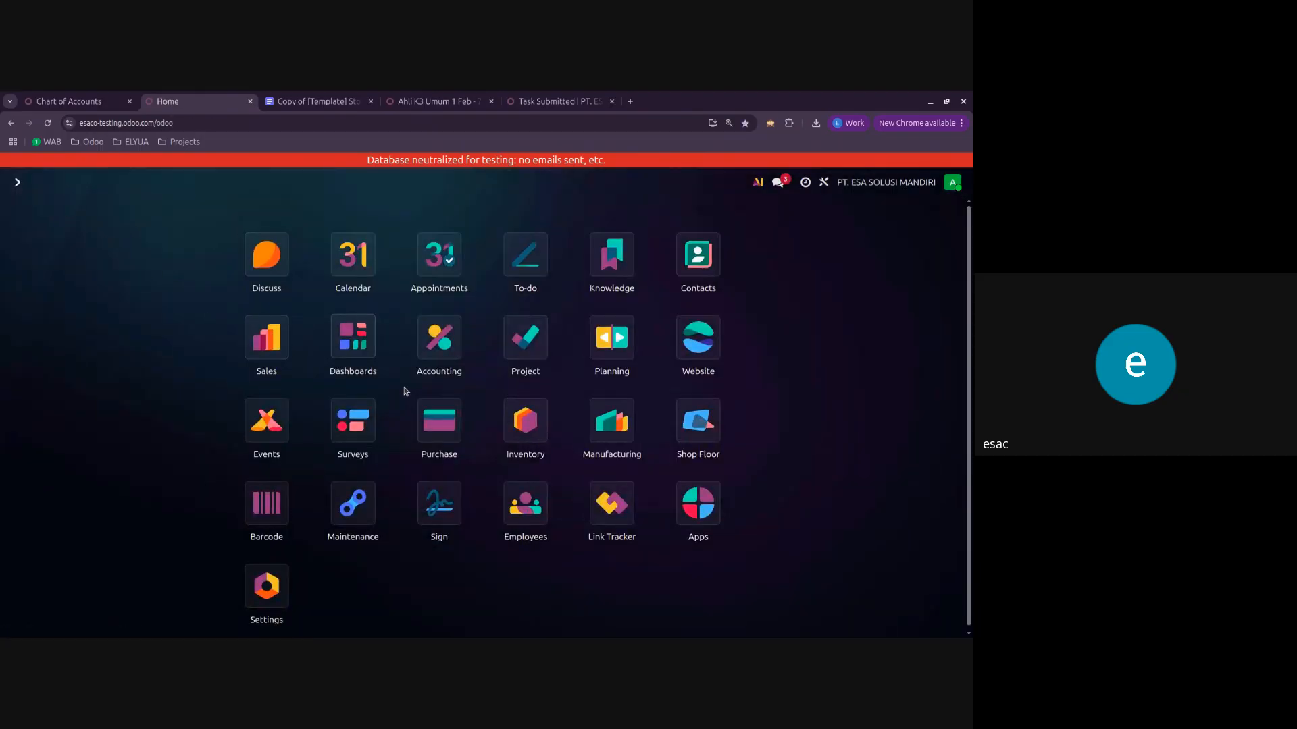
left_click(451, 425)
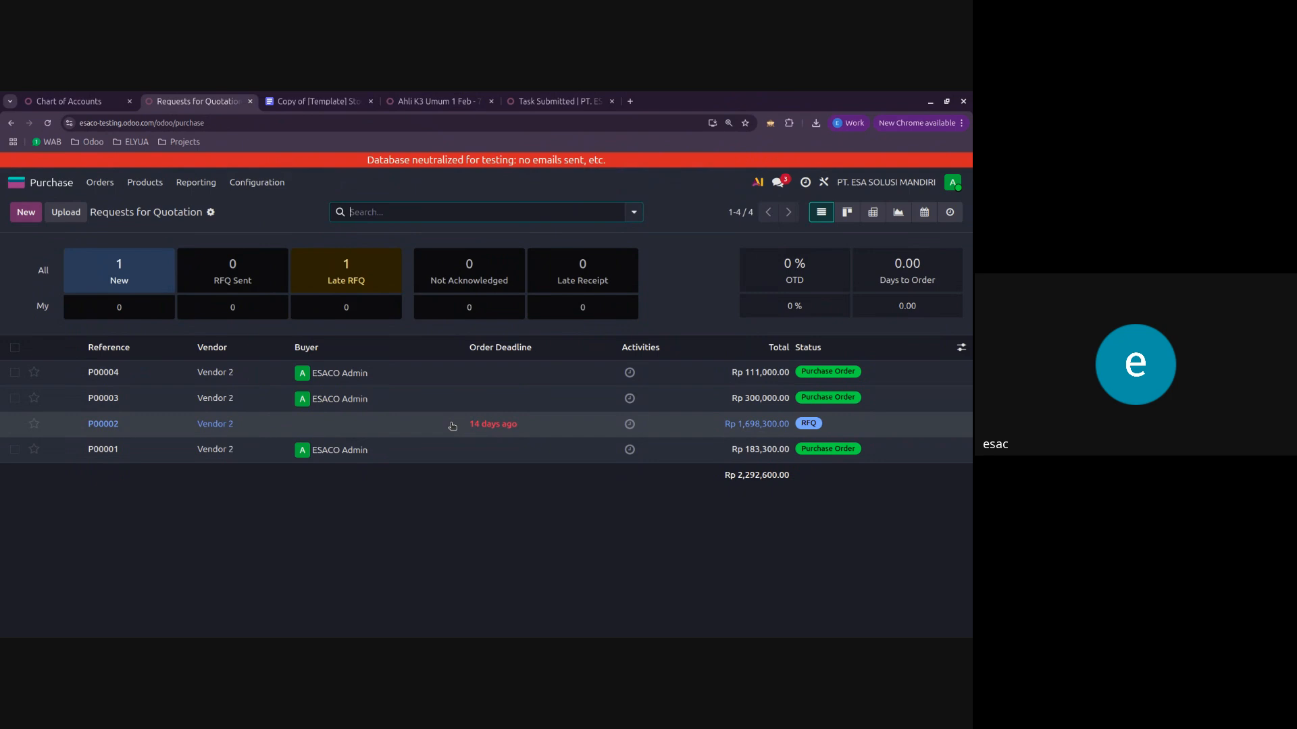
left_click(454, 373)
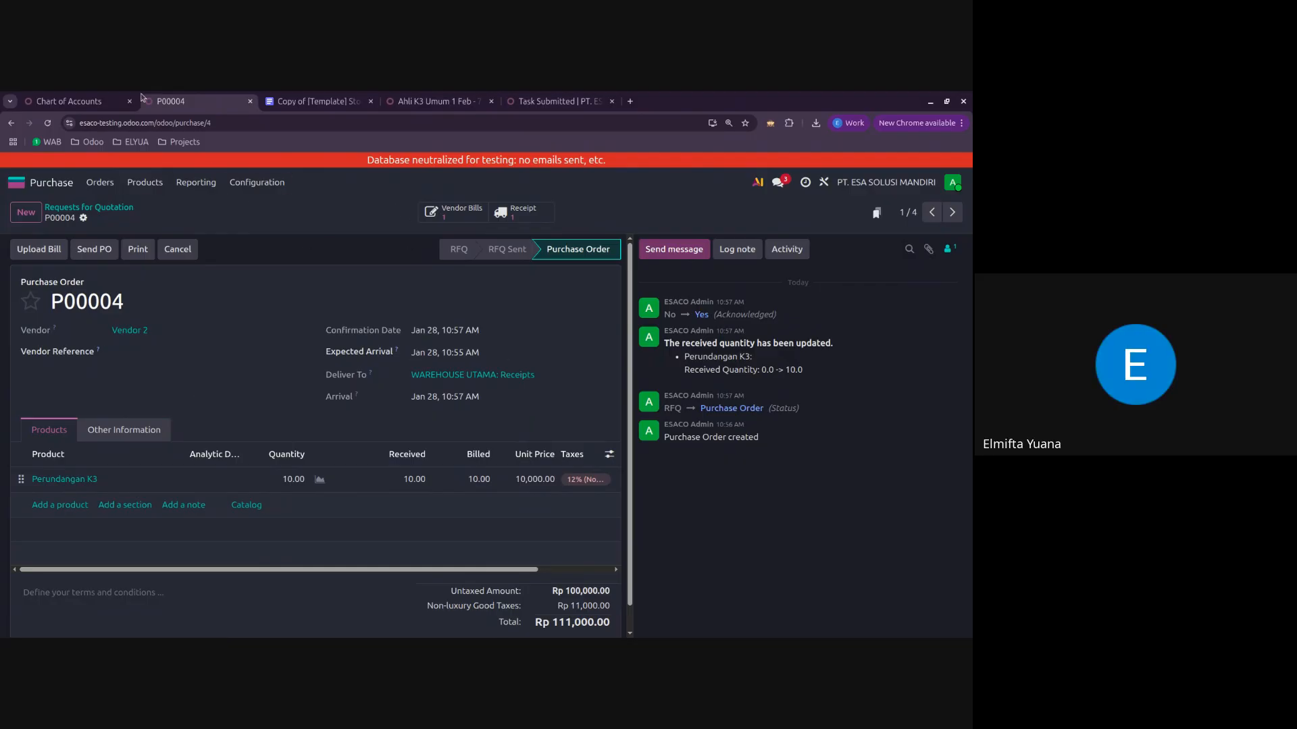
Step: Examine the valuation document's single-currency purchase table, highlighting the receipt and Create vendor bill rows
left_click(303, 101)
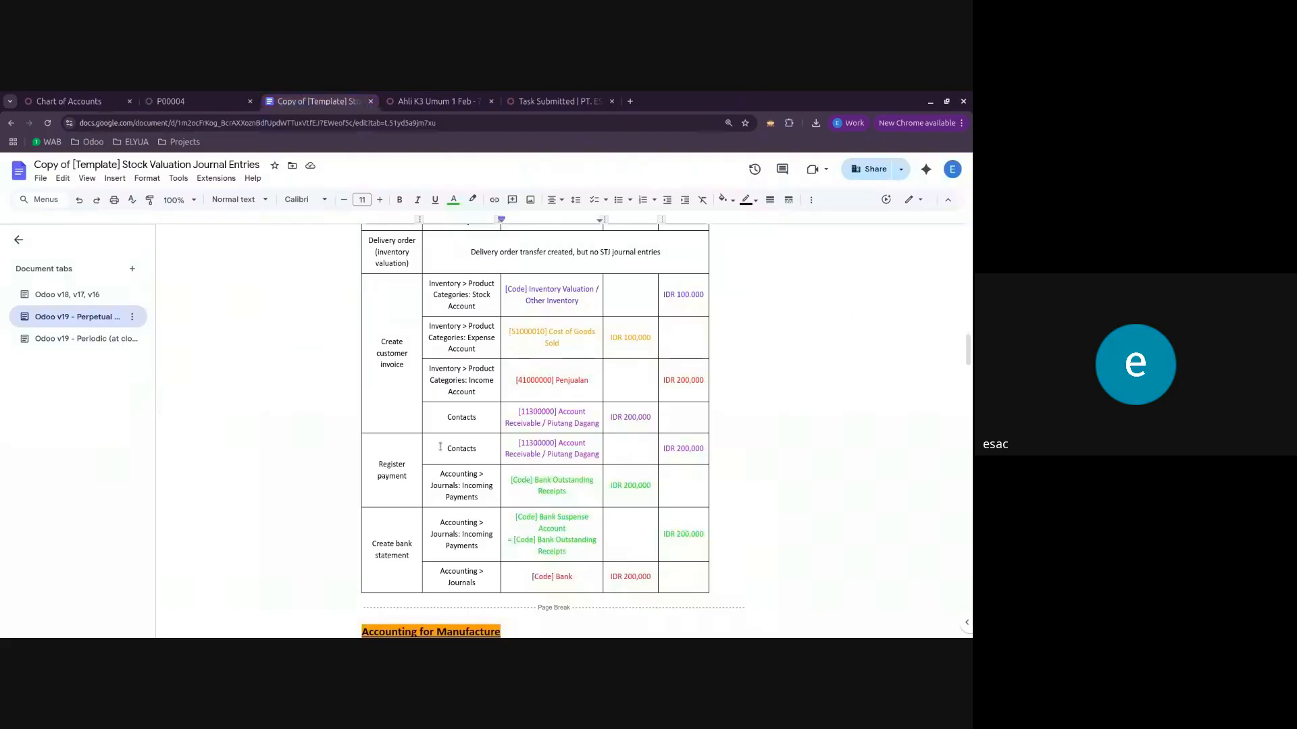
scroll(443, 459, "up", 10)
scroll(443, 459, "down", 3)
scroll(442, 459, "down", 1)
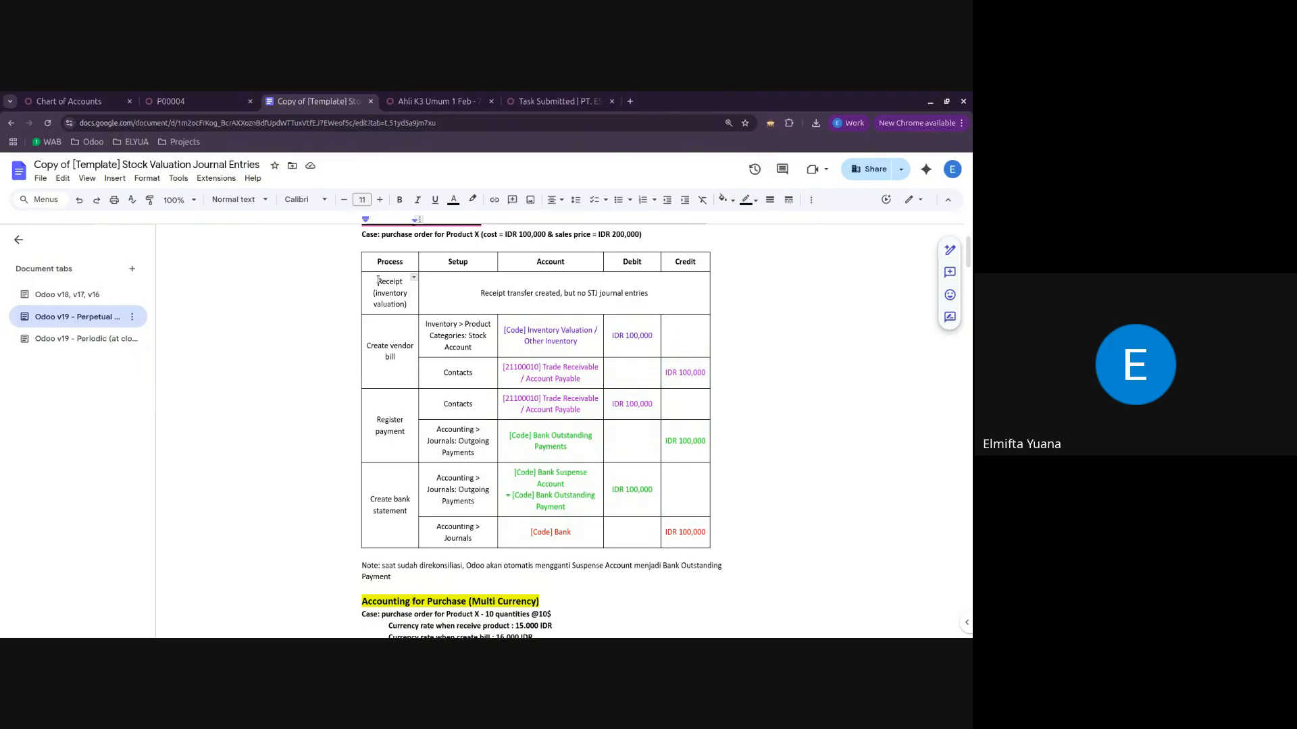
left_click_drag(377, 281, 397, 295)
triple_click(457, 290)
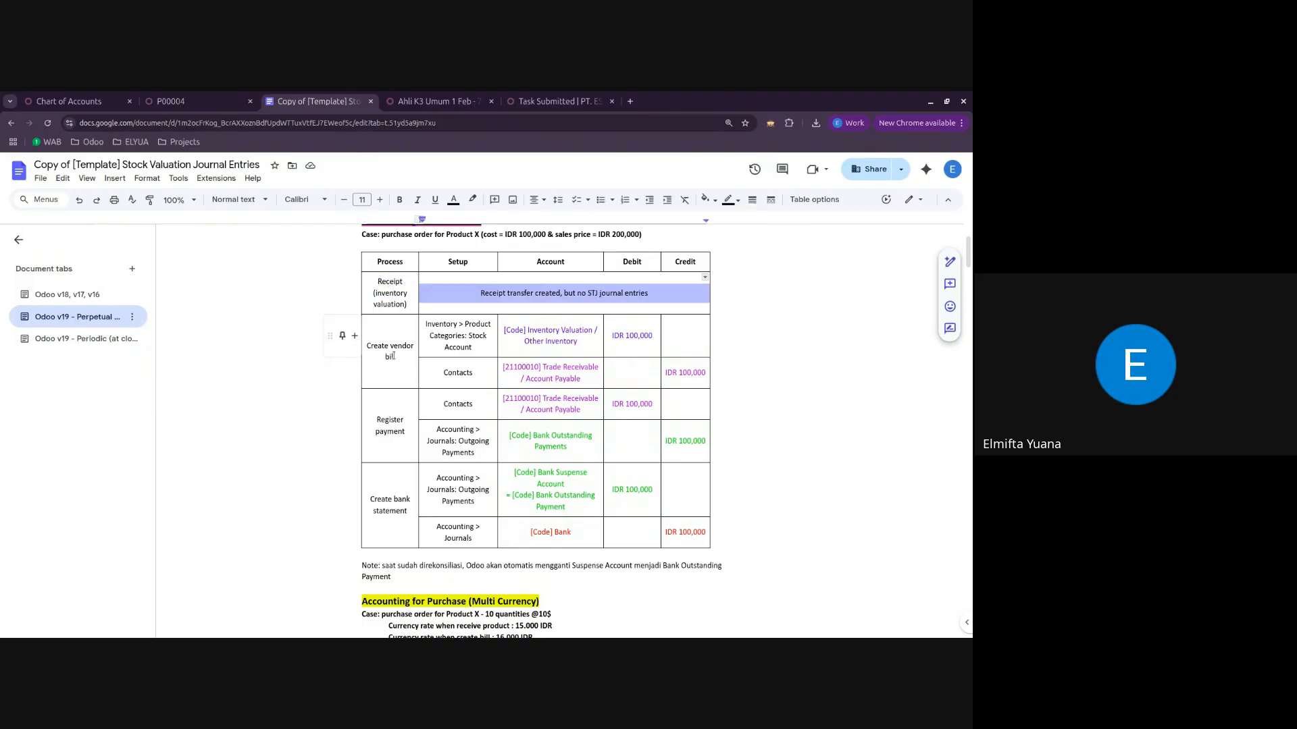
left_click_drag(396, 357, 368, 346)
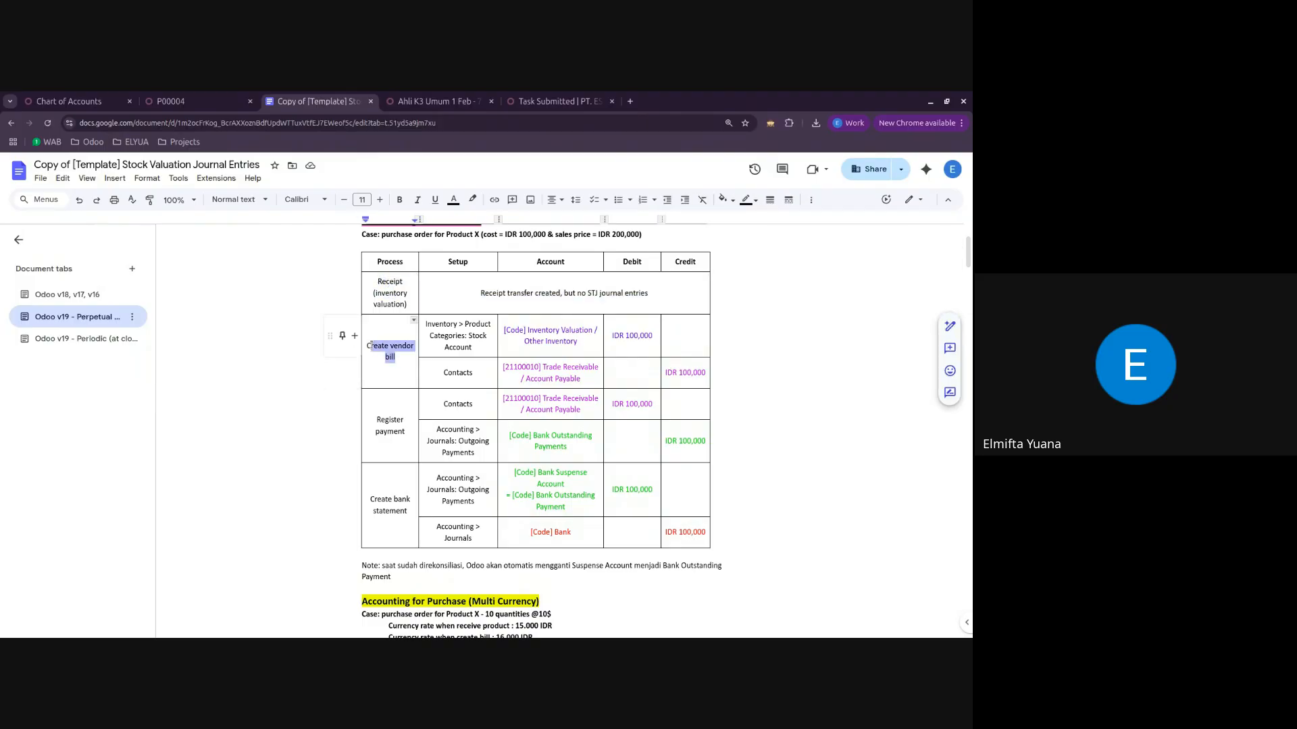
Step: Open vendor bill BILL/2026/01/0002 from order P00004 and compare it with the valuation document's Trade Receivable / Account Payable row under Create vendor bill
left_click(156, 97)
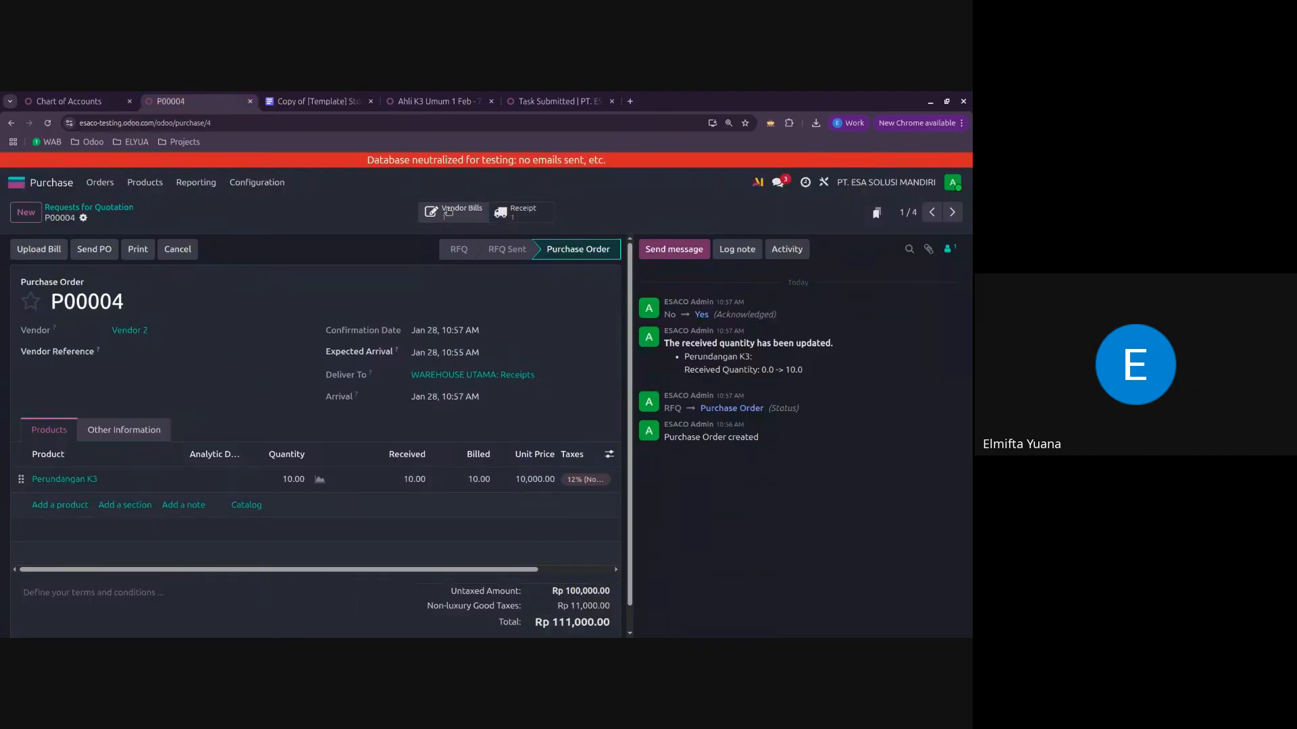
left_click(447, 211)
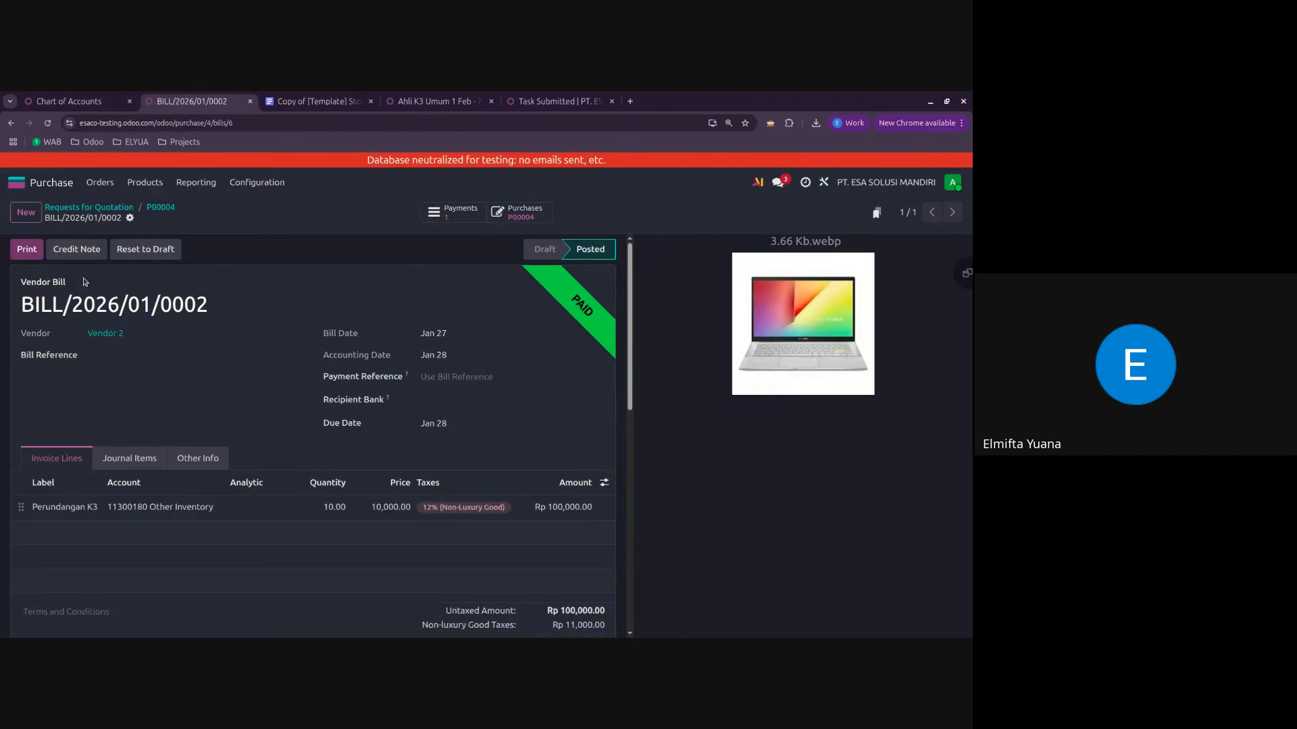
left_click(340, 101)
left_click(584, 379)
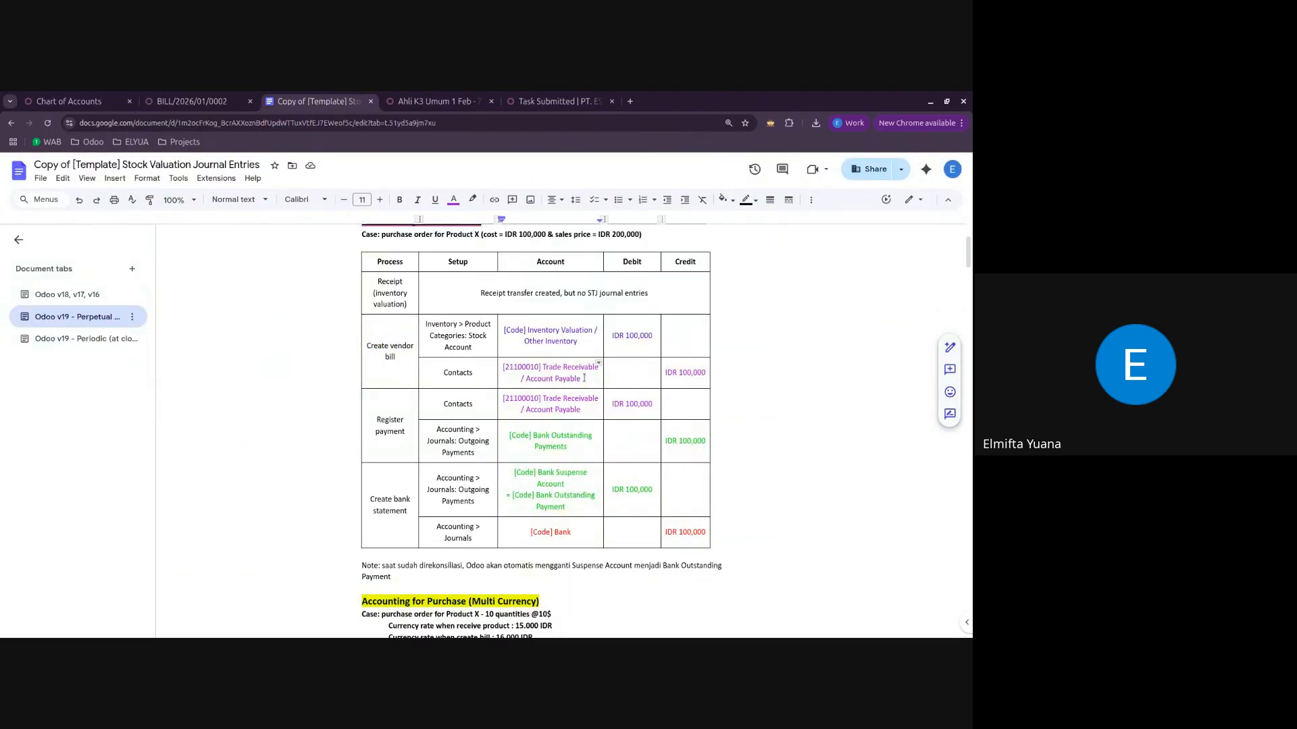
left_click_drag(543, 368, 583, 366)
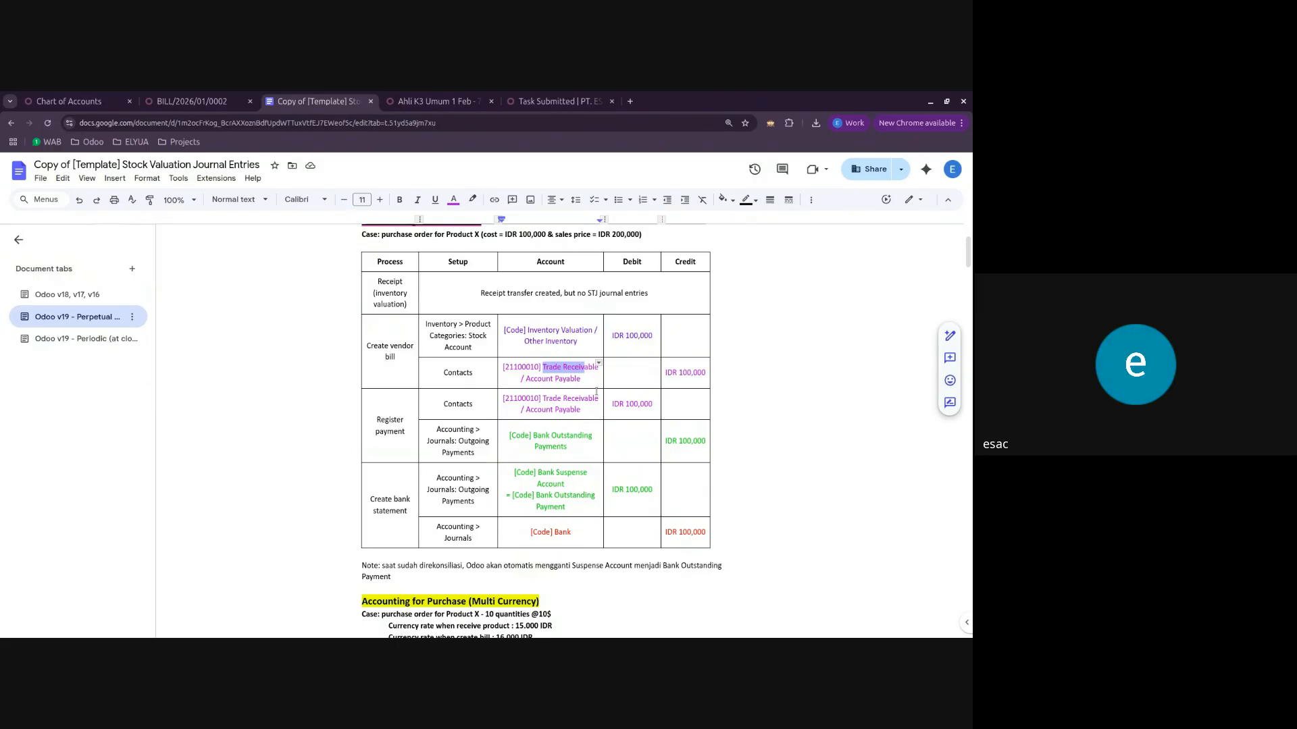
left_click(523, 367)
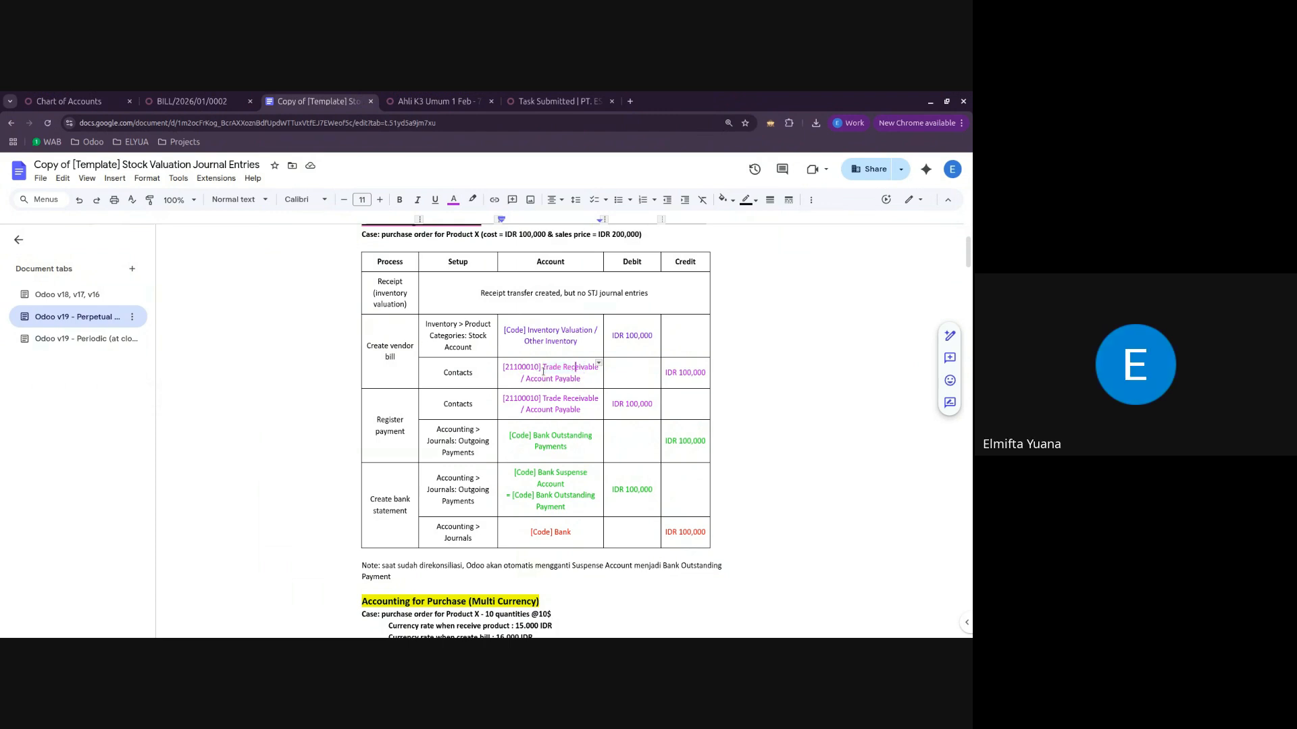
left_click_drag(542, 366, 567, 368)
left_click(191, 101)
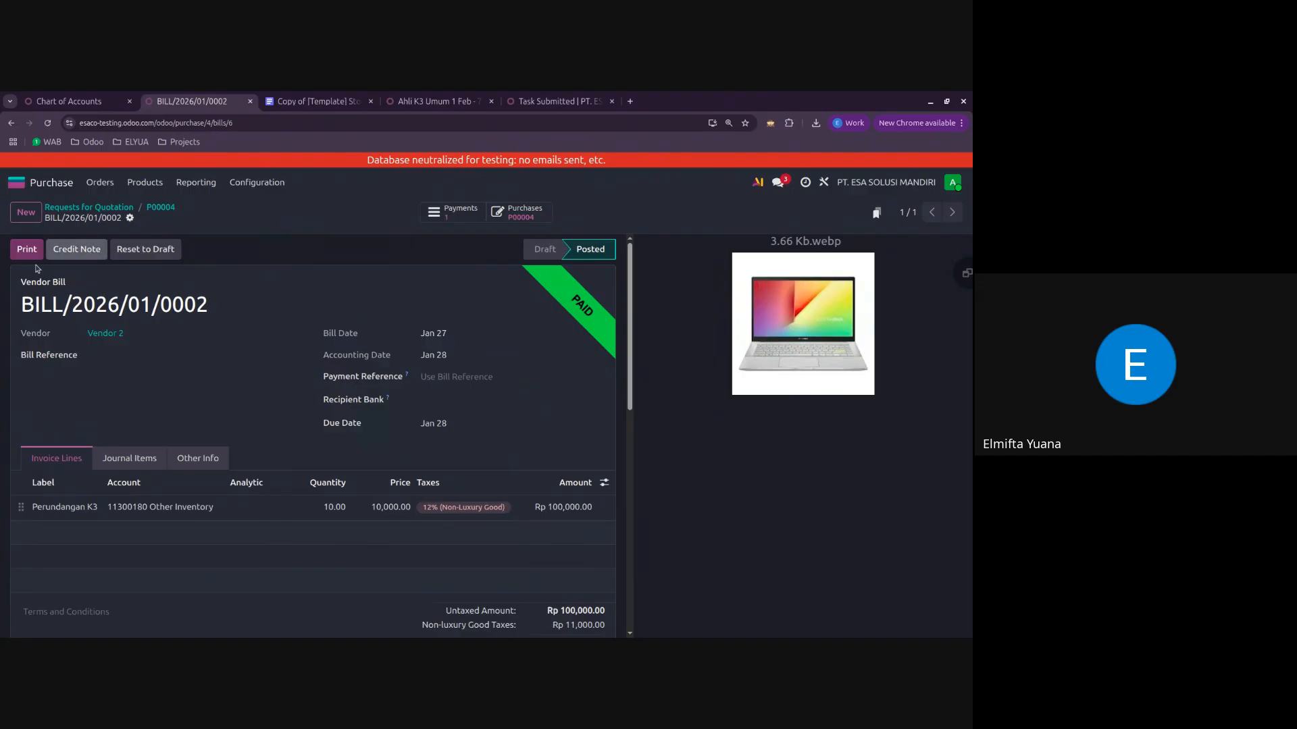
left_click(219, 315)
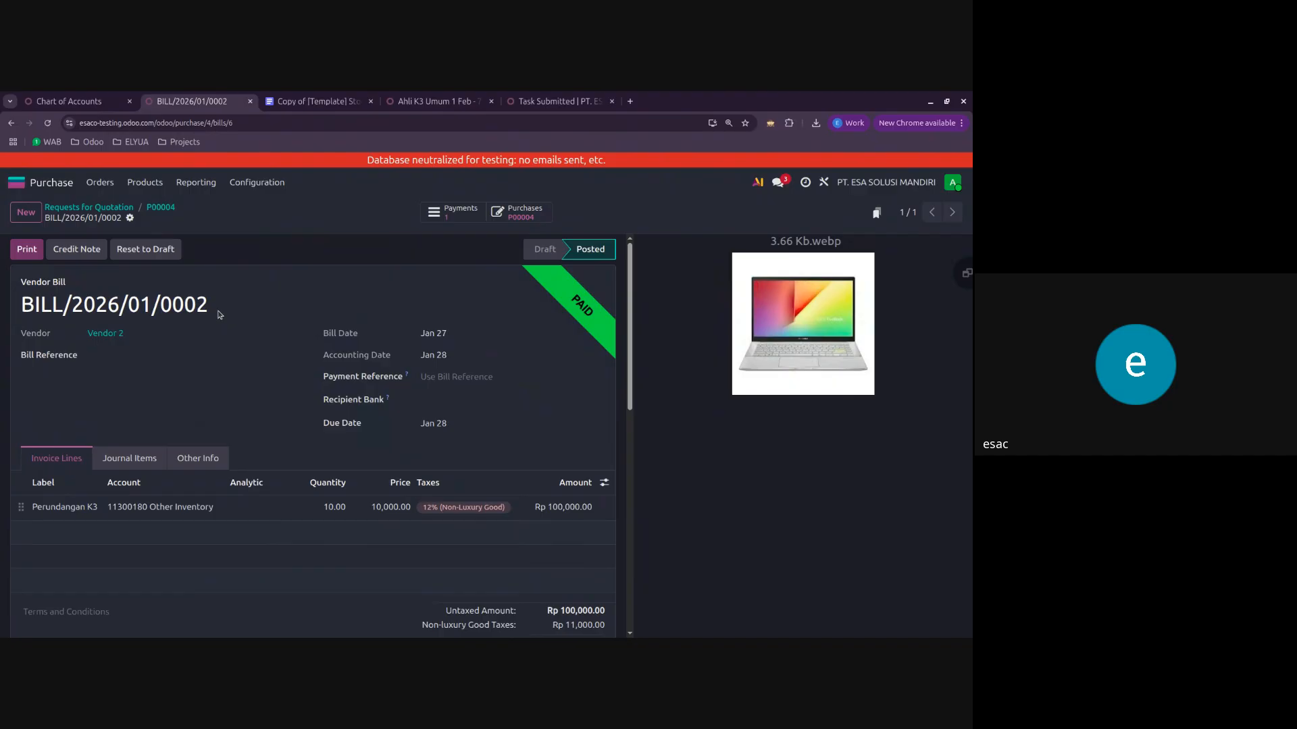
Step: Review receipt WHU/IN/00006 and the vendor bill of purchase order P00004, and return to the order
left_click(159, 208)
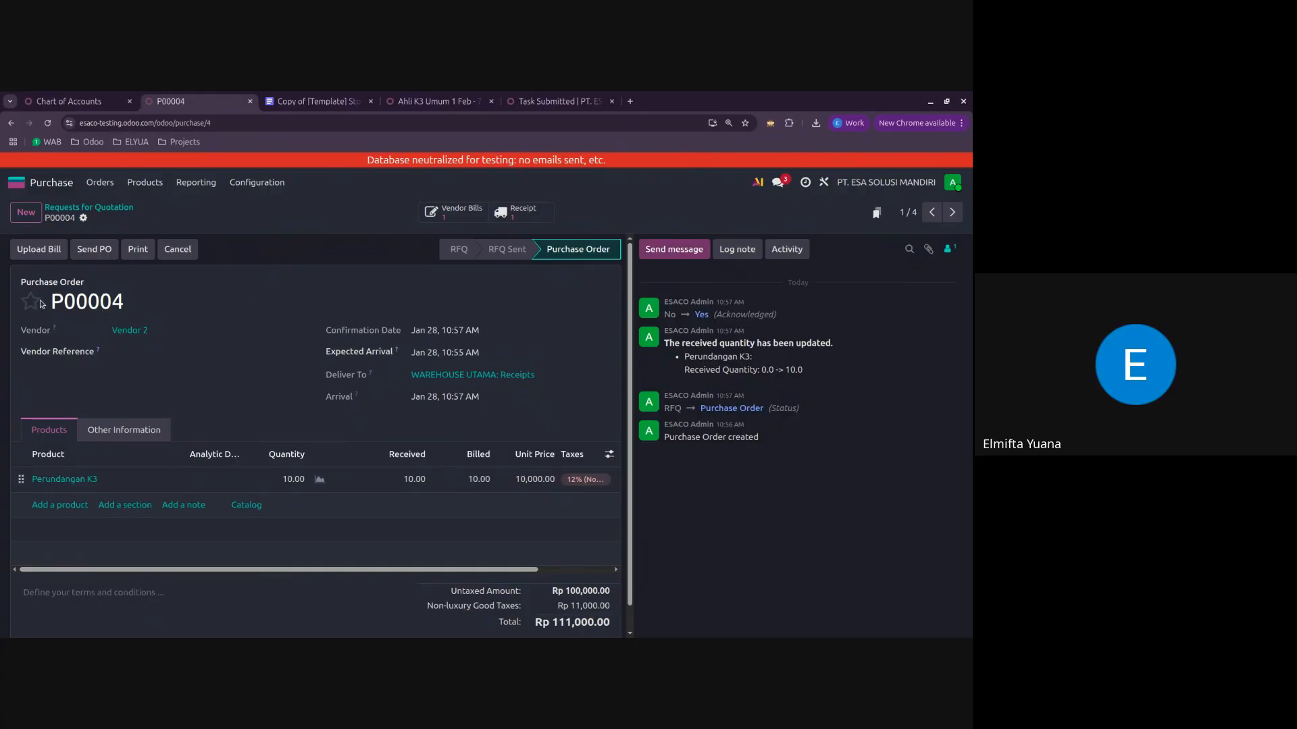
left_click(517, 212)
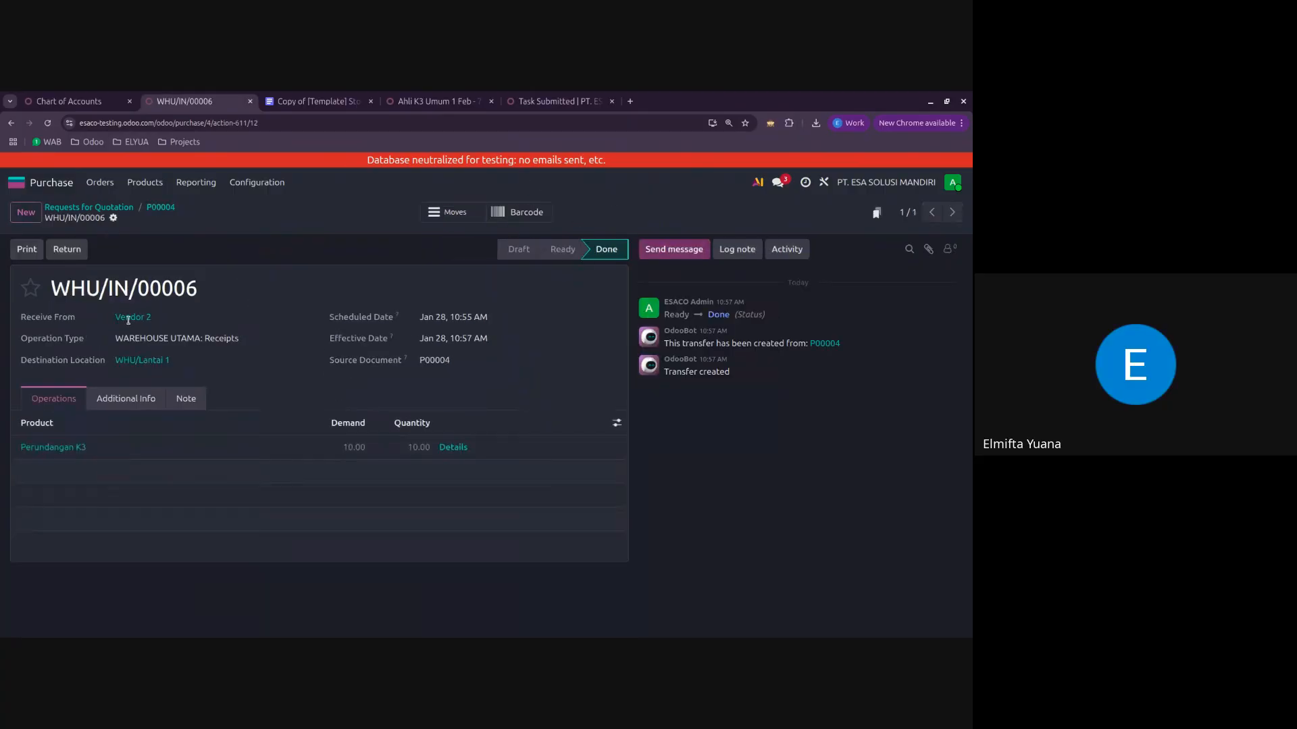
left_click(169, 210)
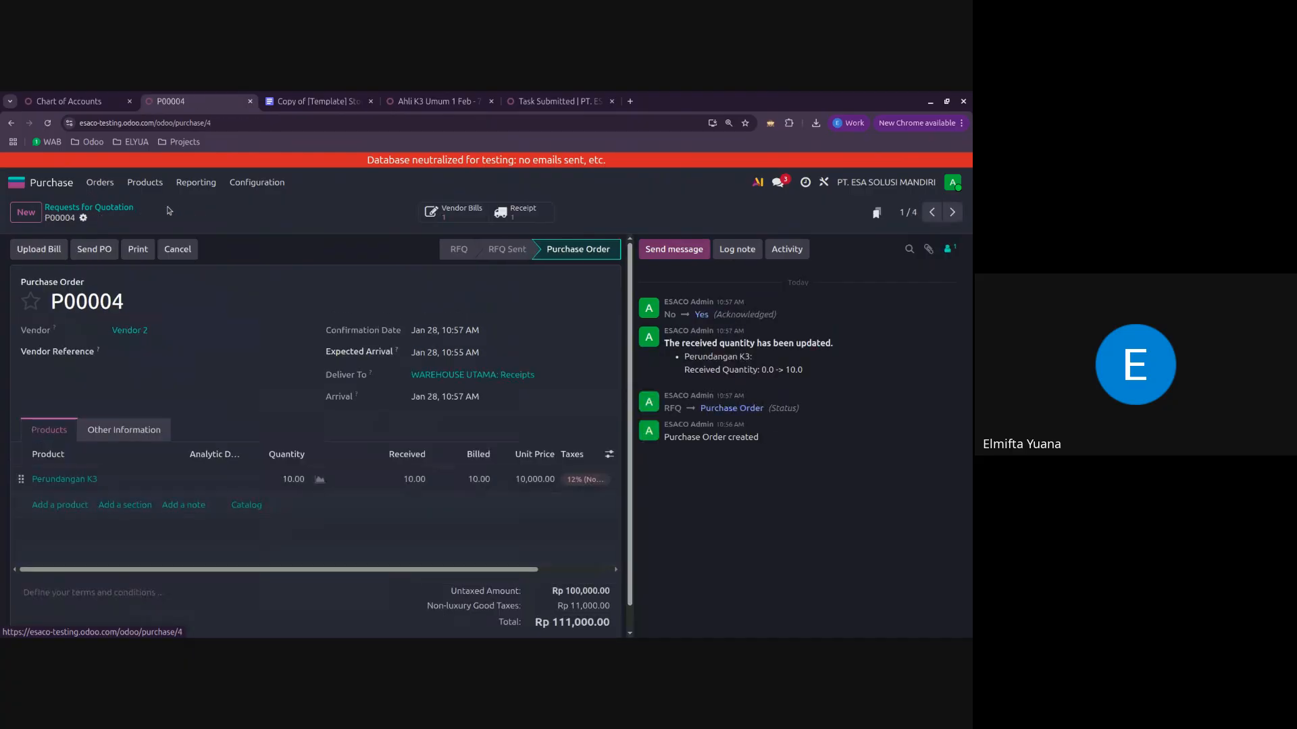
left_click(534, 212)
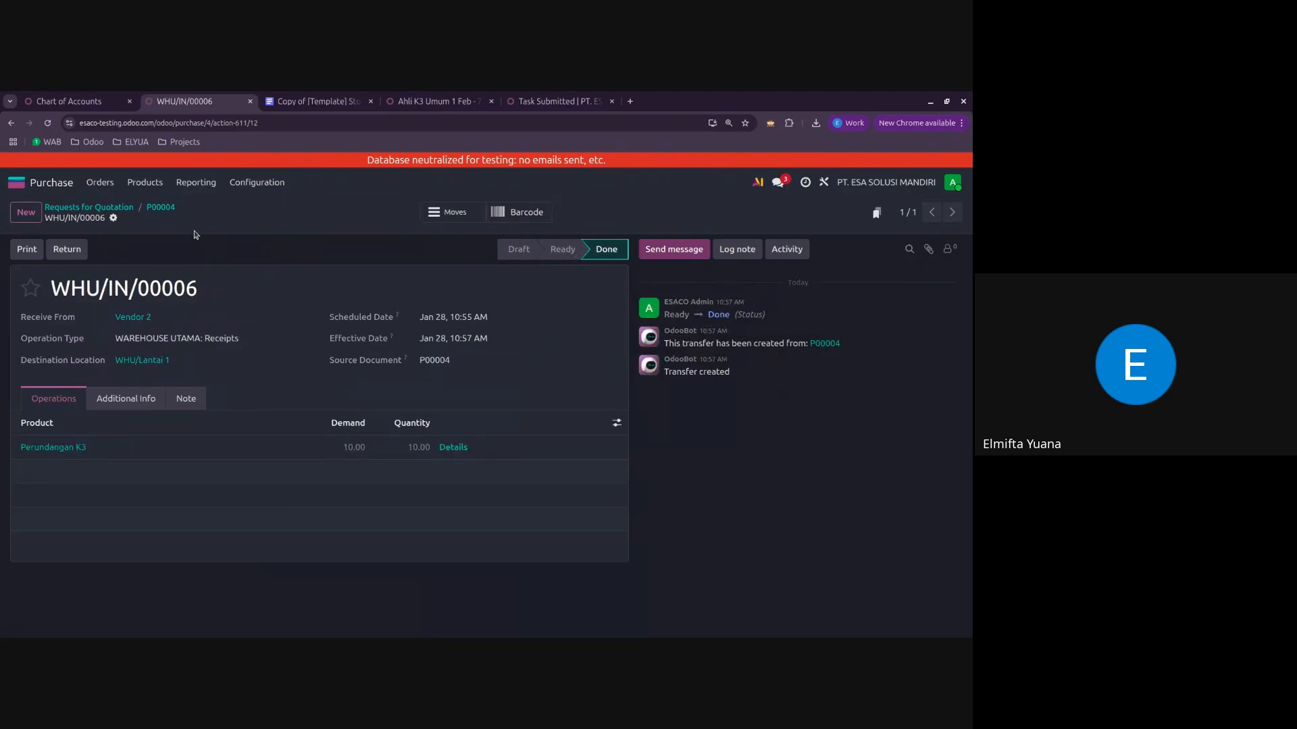
left_click(172, 209)
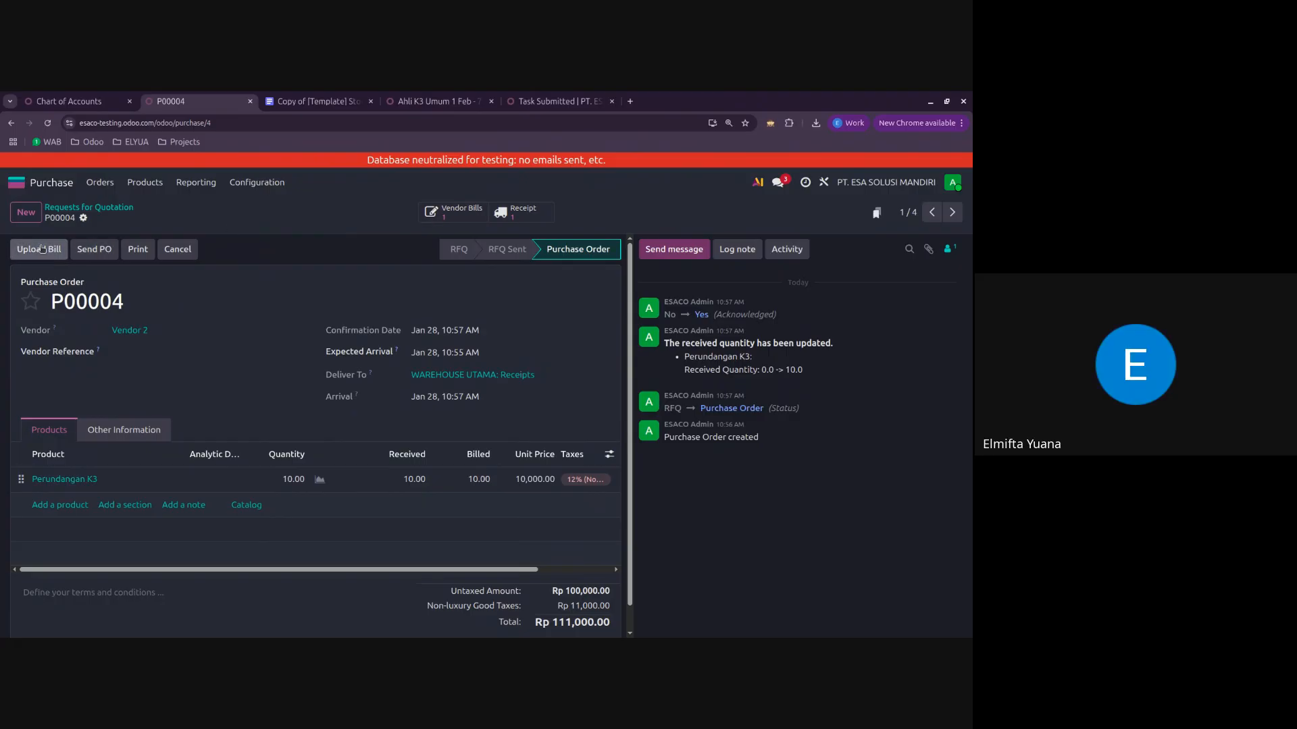
left_click(453, 212)
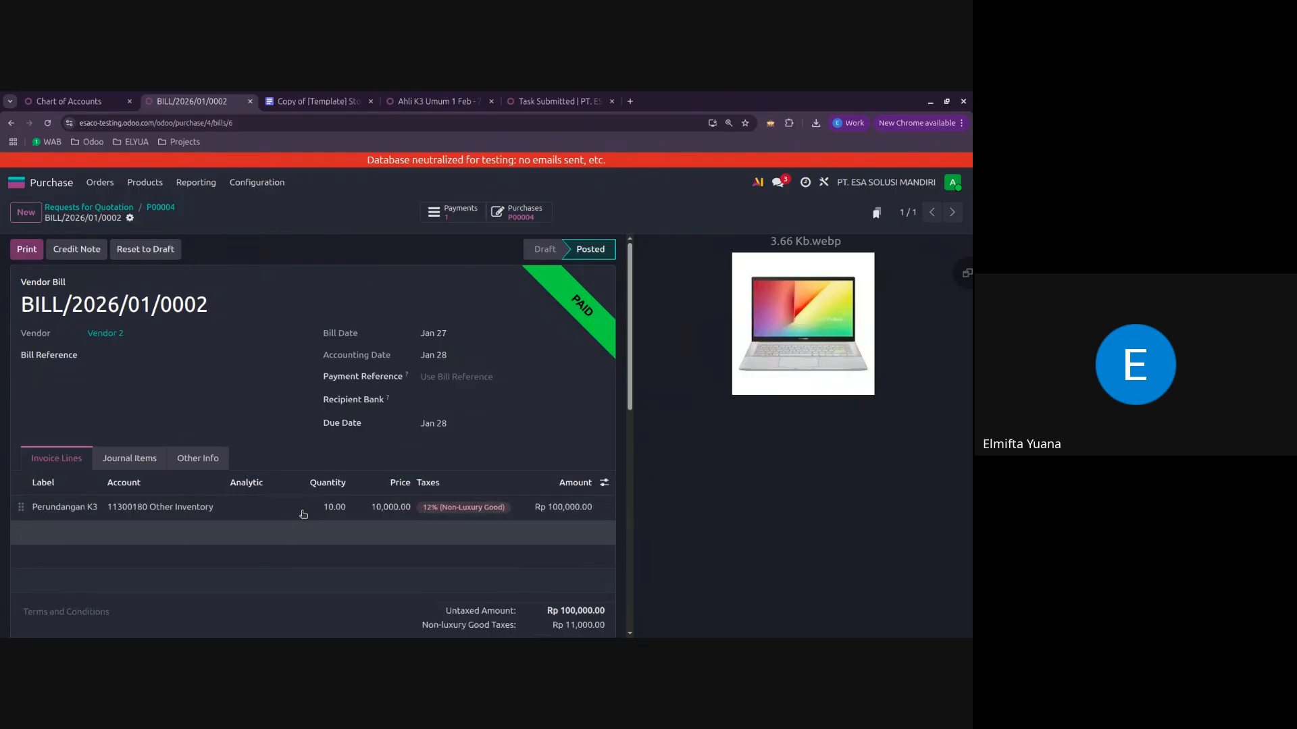
left_click(160, 207)
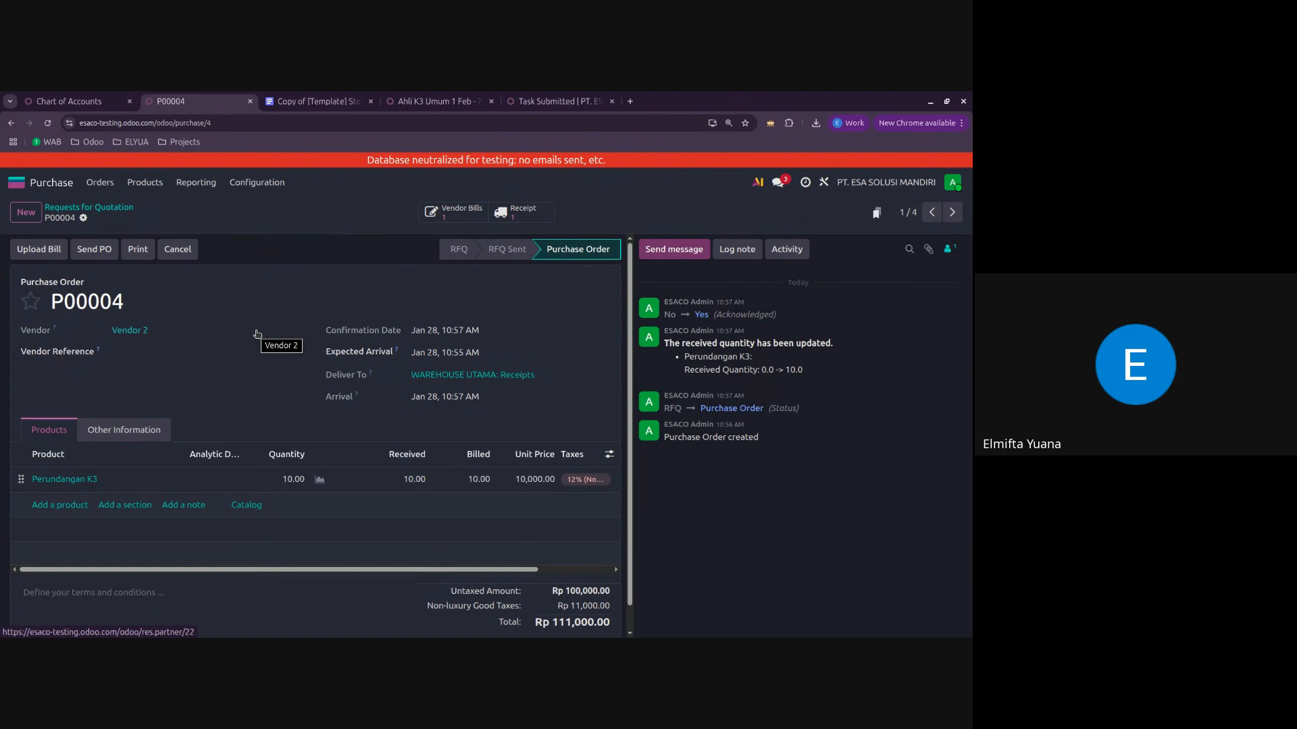
Step: Switch to Accounting and create a new vendor bill with Vendor 2 as the vendor
left_click(57, 187)
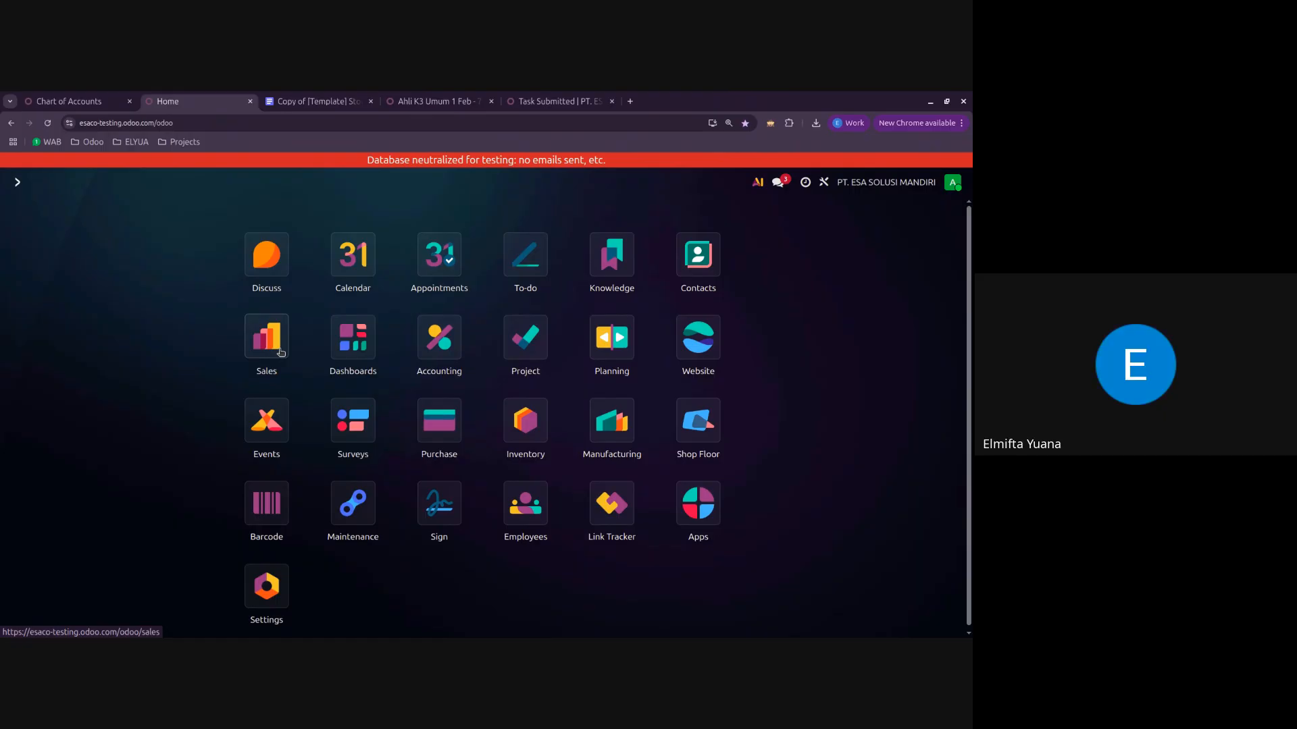
left_click(440, 356)
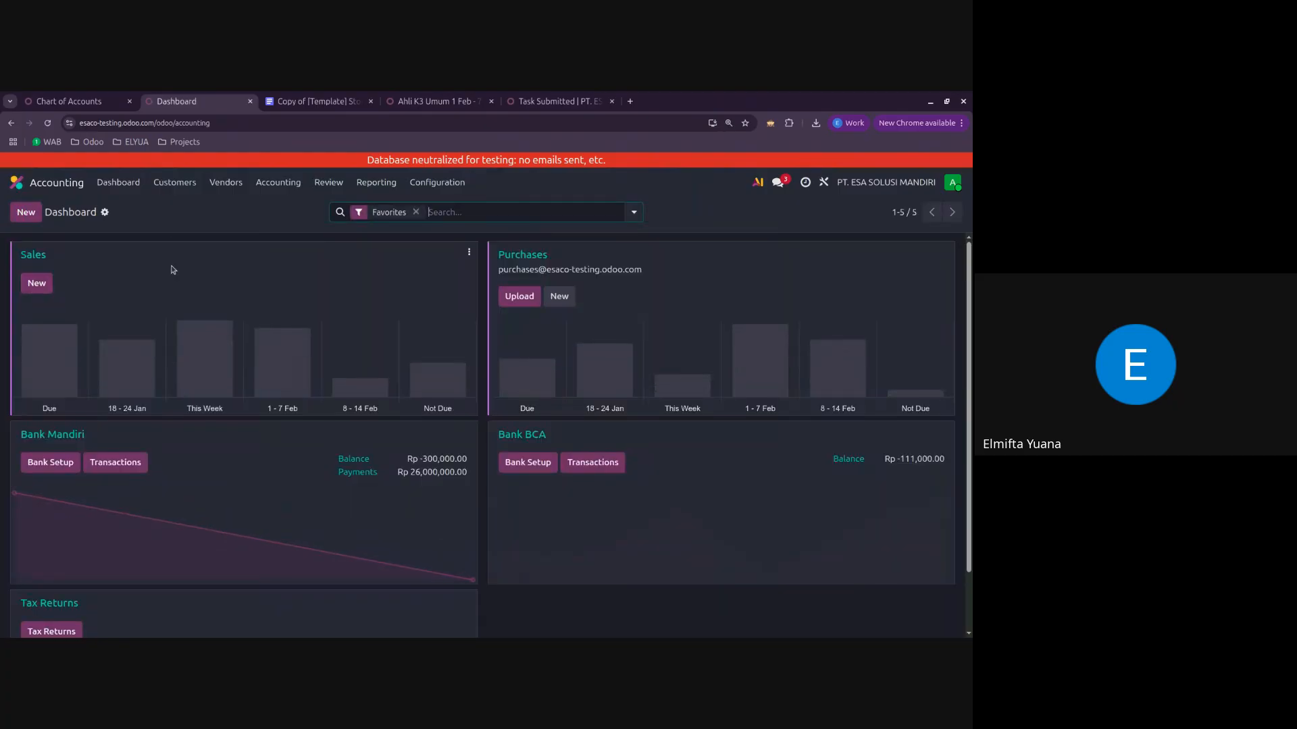
left_click(67, 188)
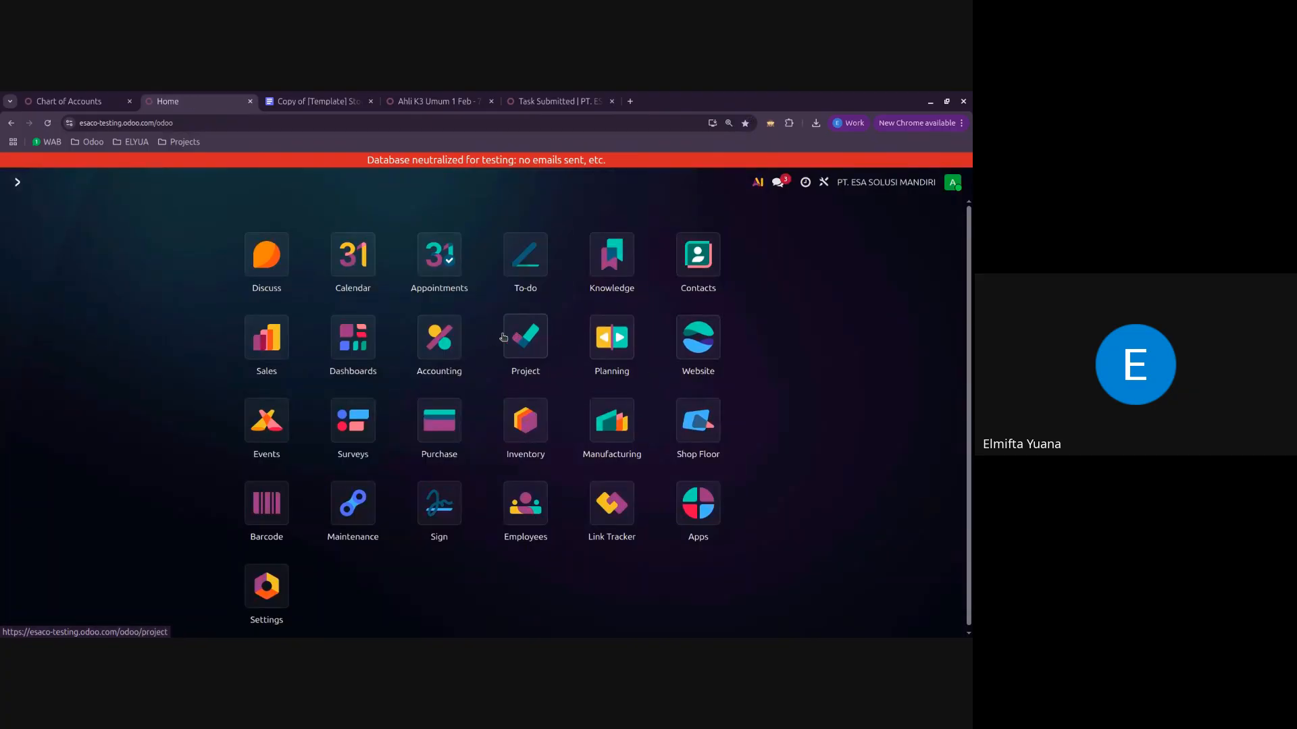
left_click(442, 341)
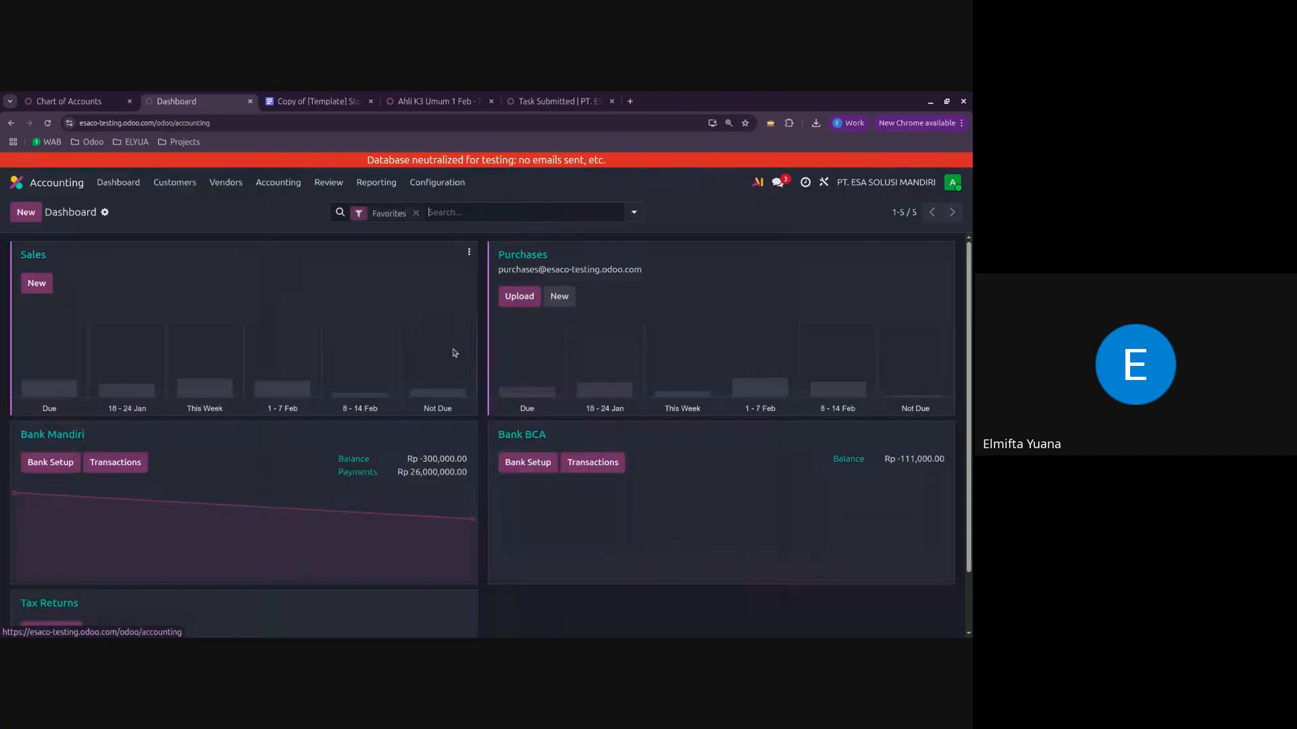
left_click(229, 184)
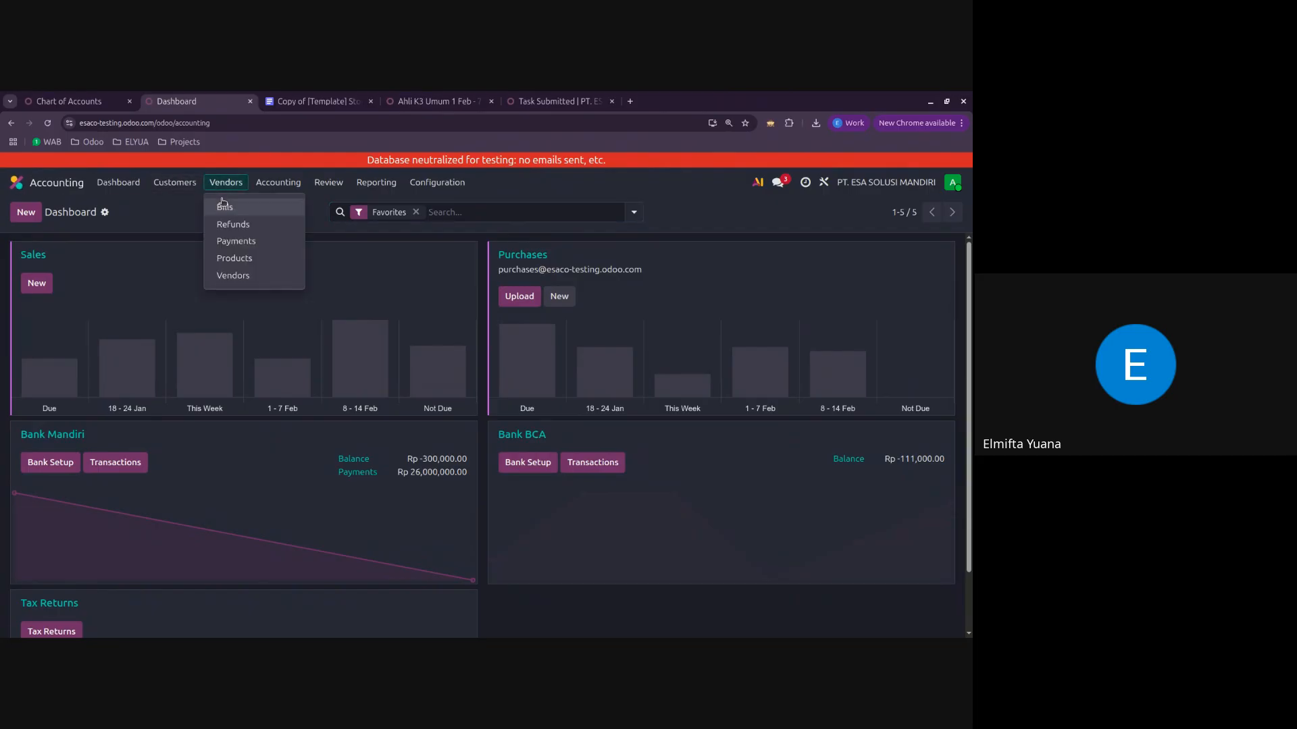
left_click(225, 206)
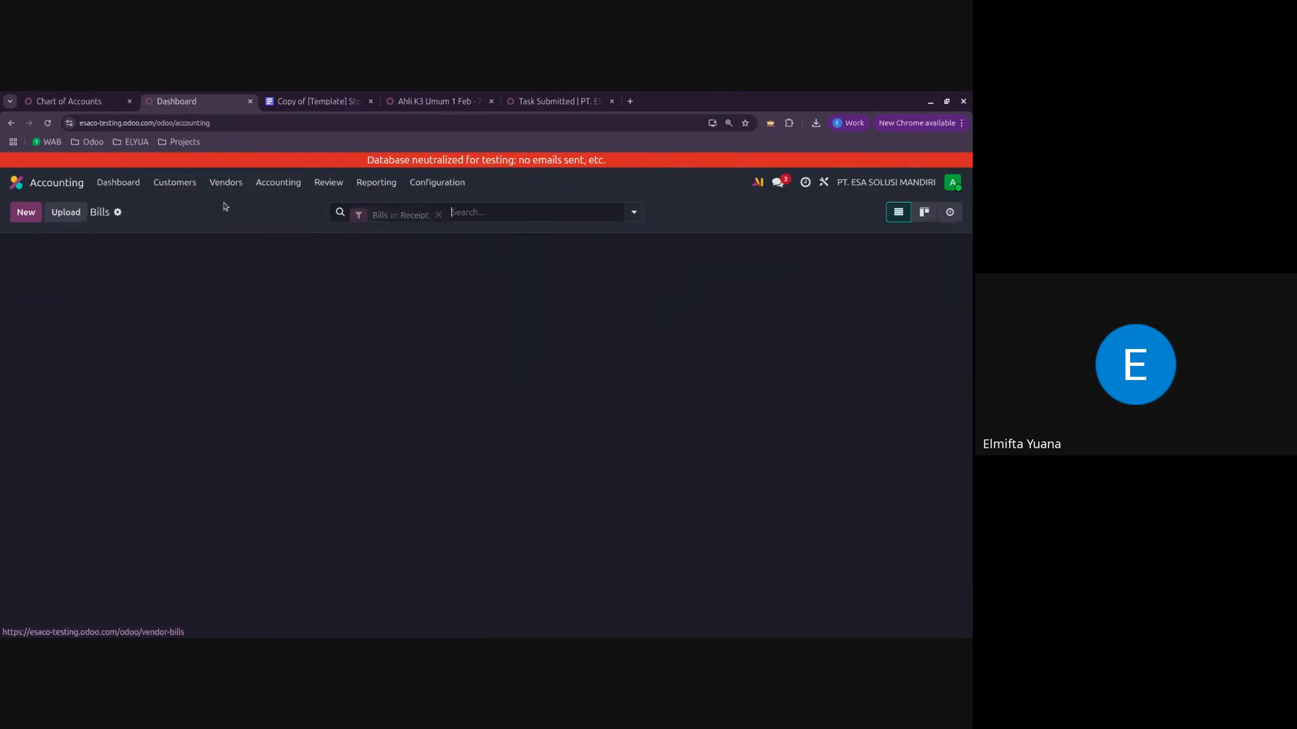
left_click(29, 215)
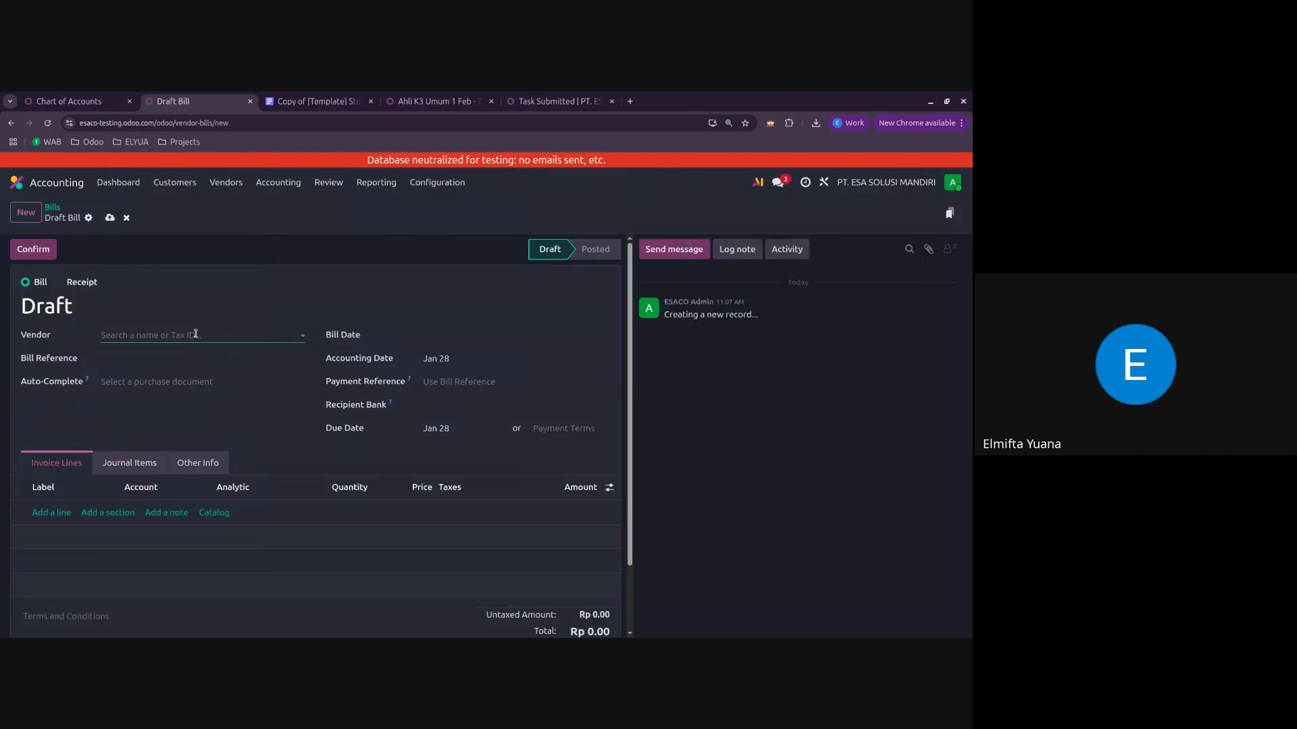
left_click(195, 334)
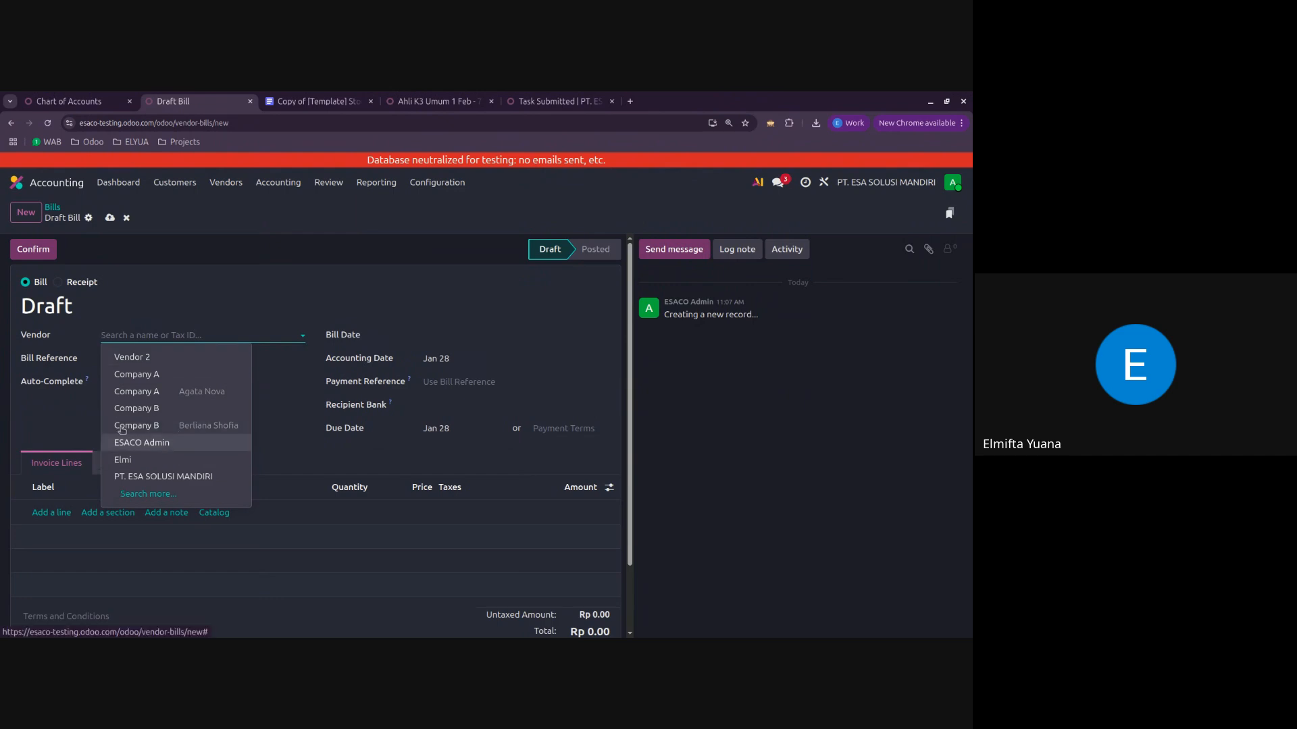
left_click(132, 357)
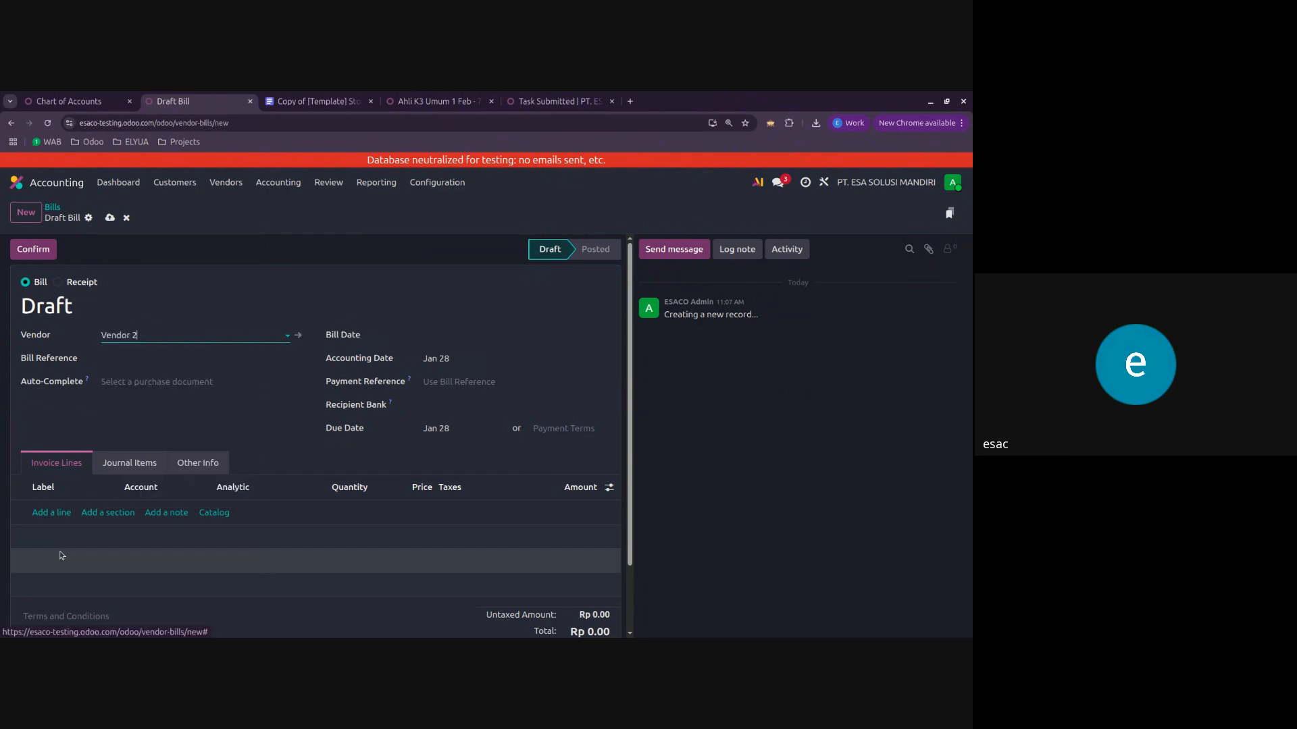
Step: Add an invoice line labelled Bensin with account 66110010 Vehicle Fuel, and widen the account column to show its full name
left_click(56, 513)
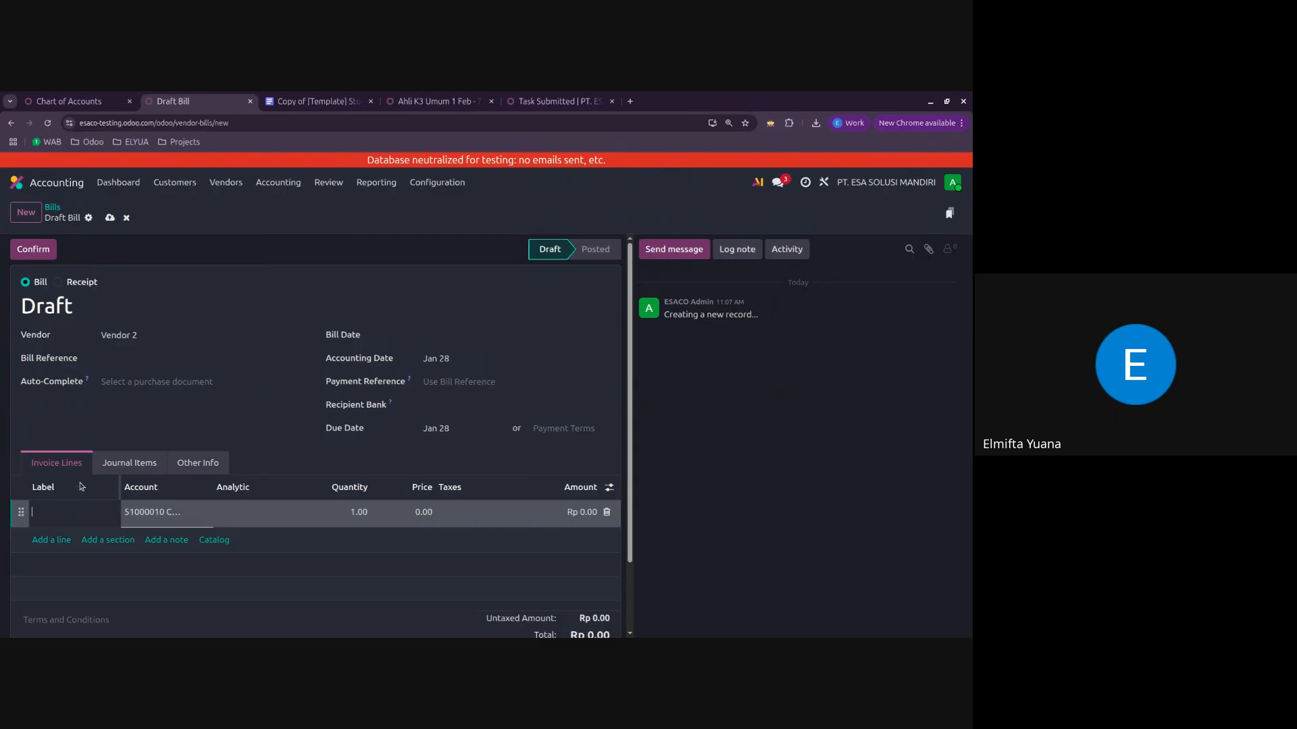
left_click(72, 511)
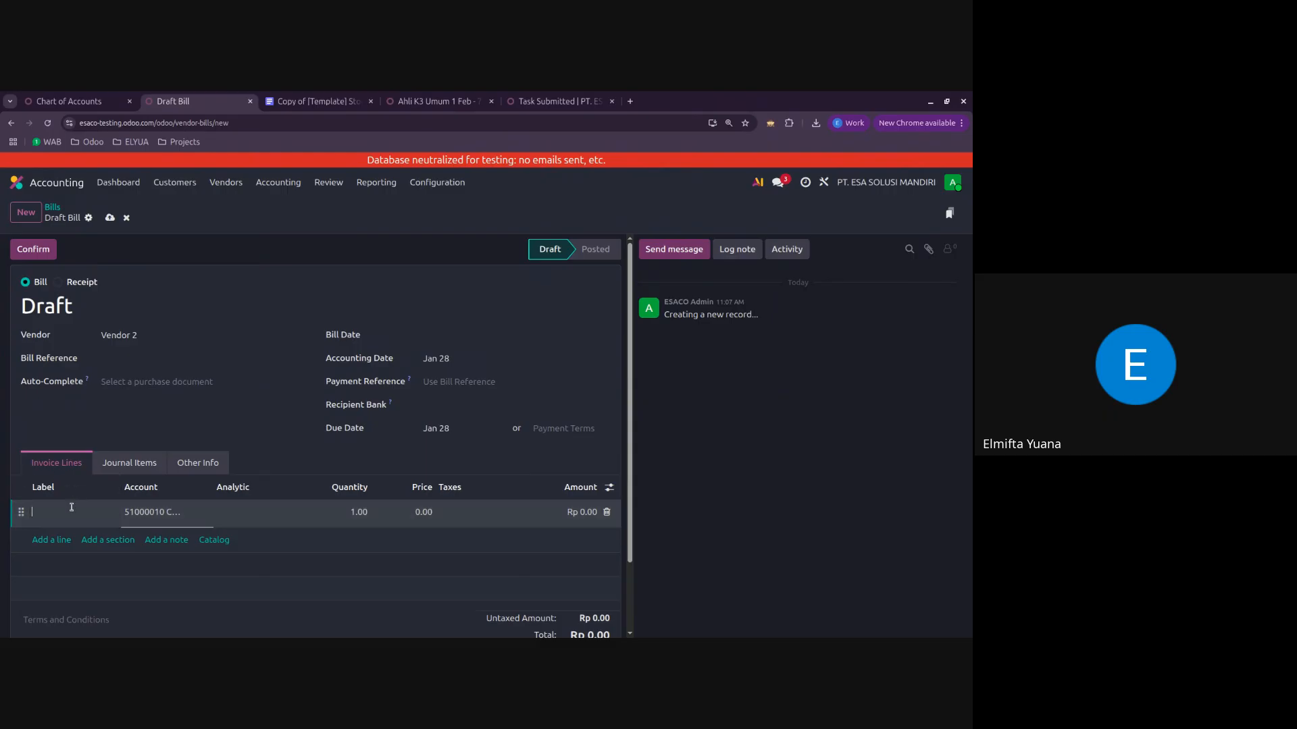
type("Bensin")
left_click(152, 511)
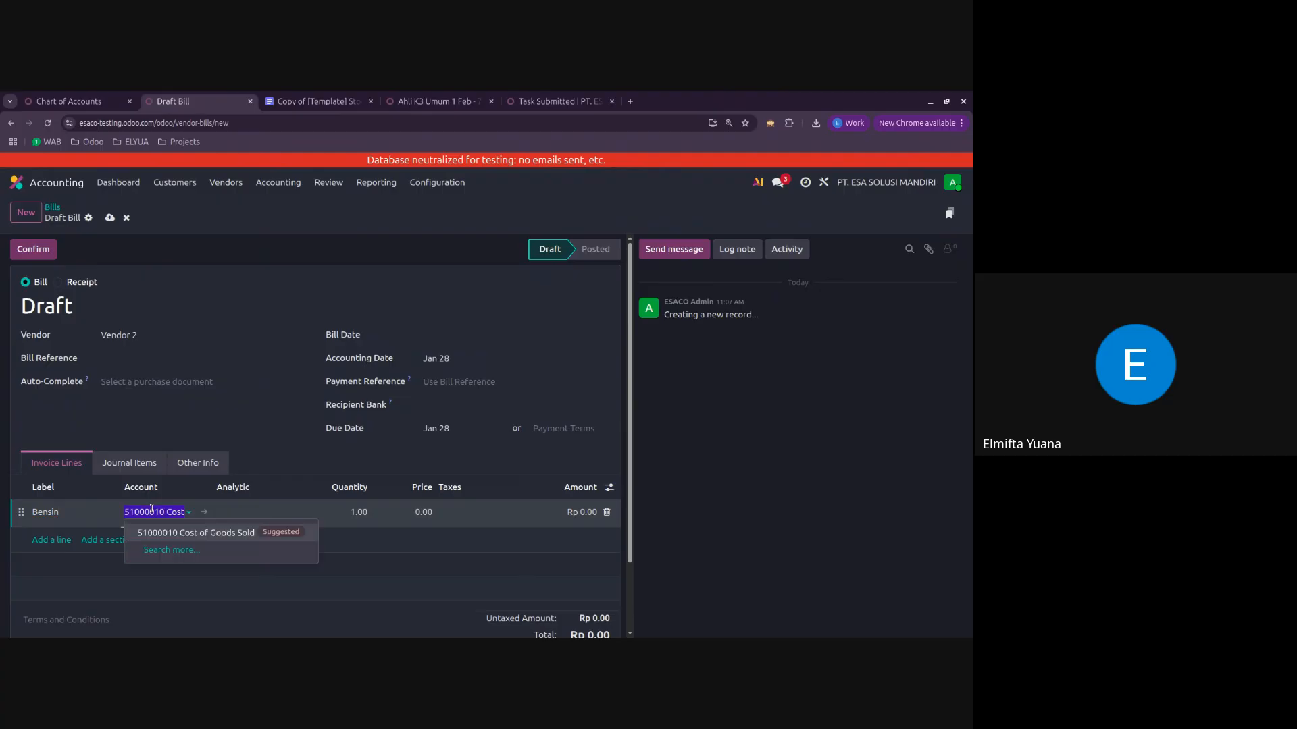
left_click(172, 550)
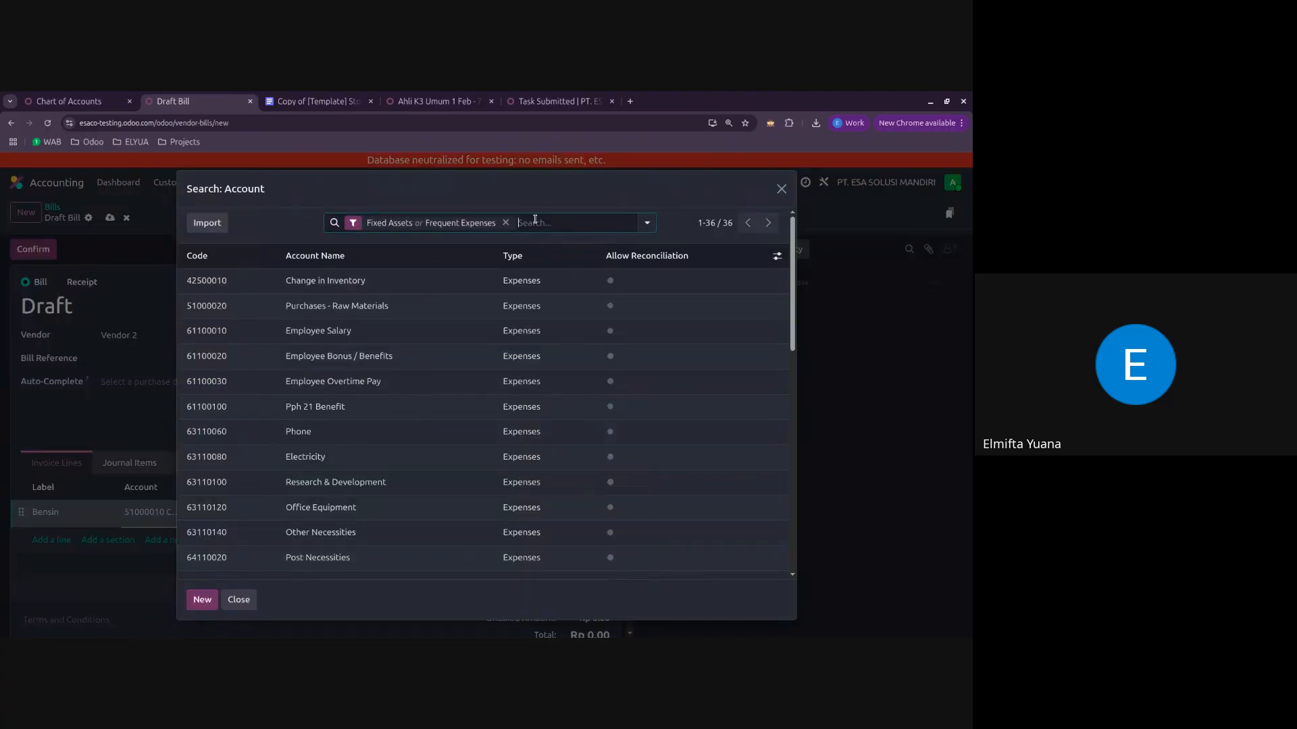
scroll(463, 319, "down", 5)
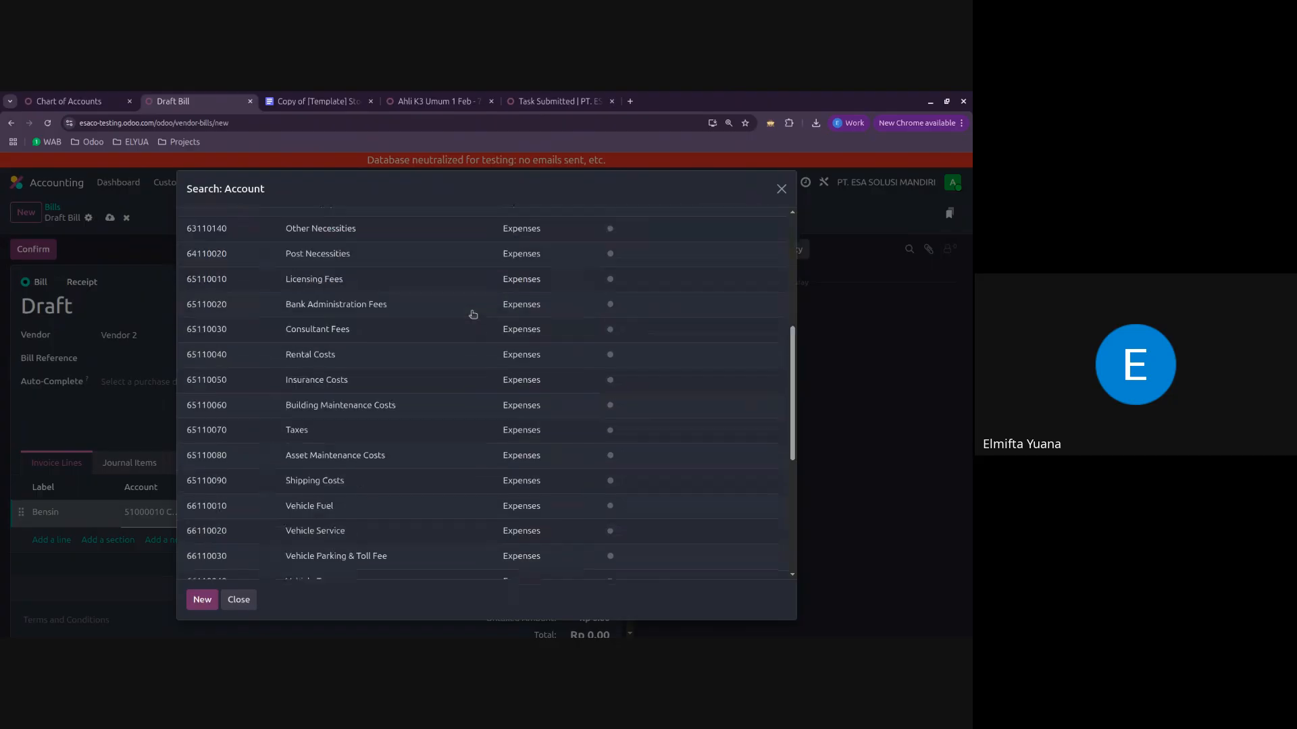
scroll(487, 447, "down", 5)
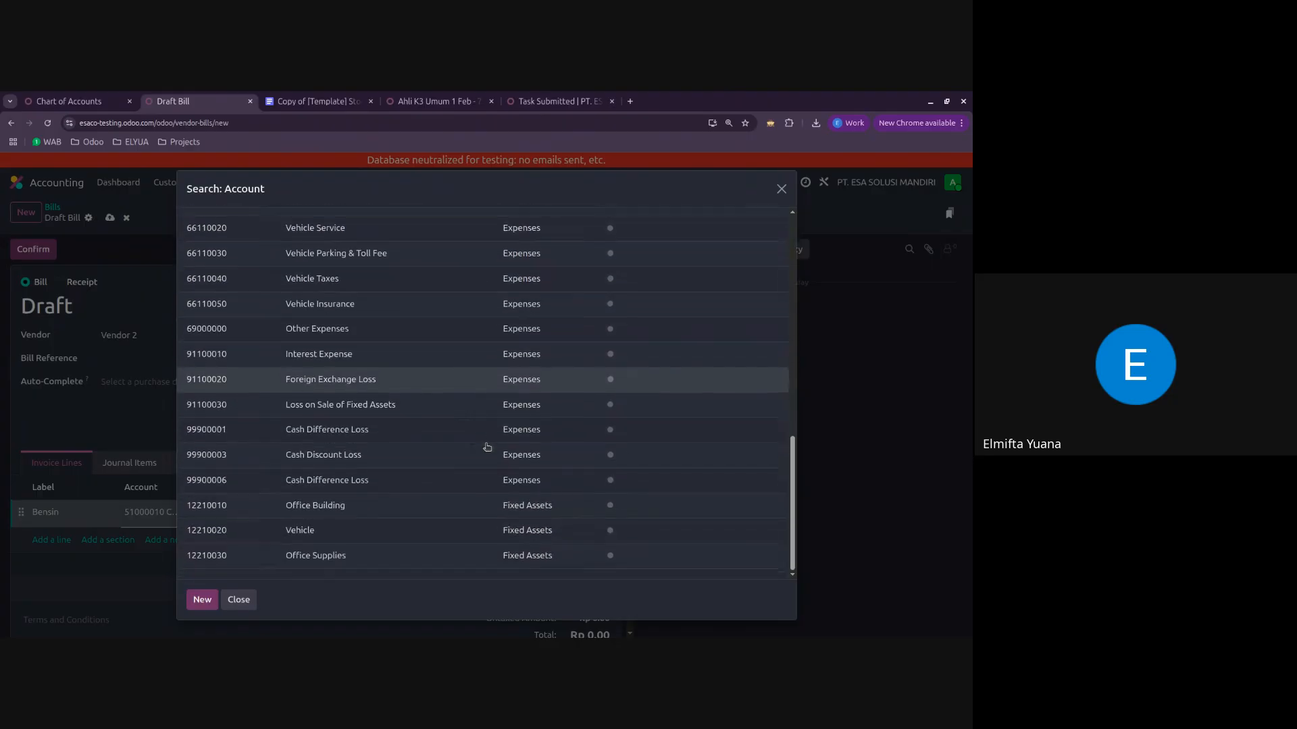
scroll(487, 448, "up", 2)
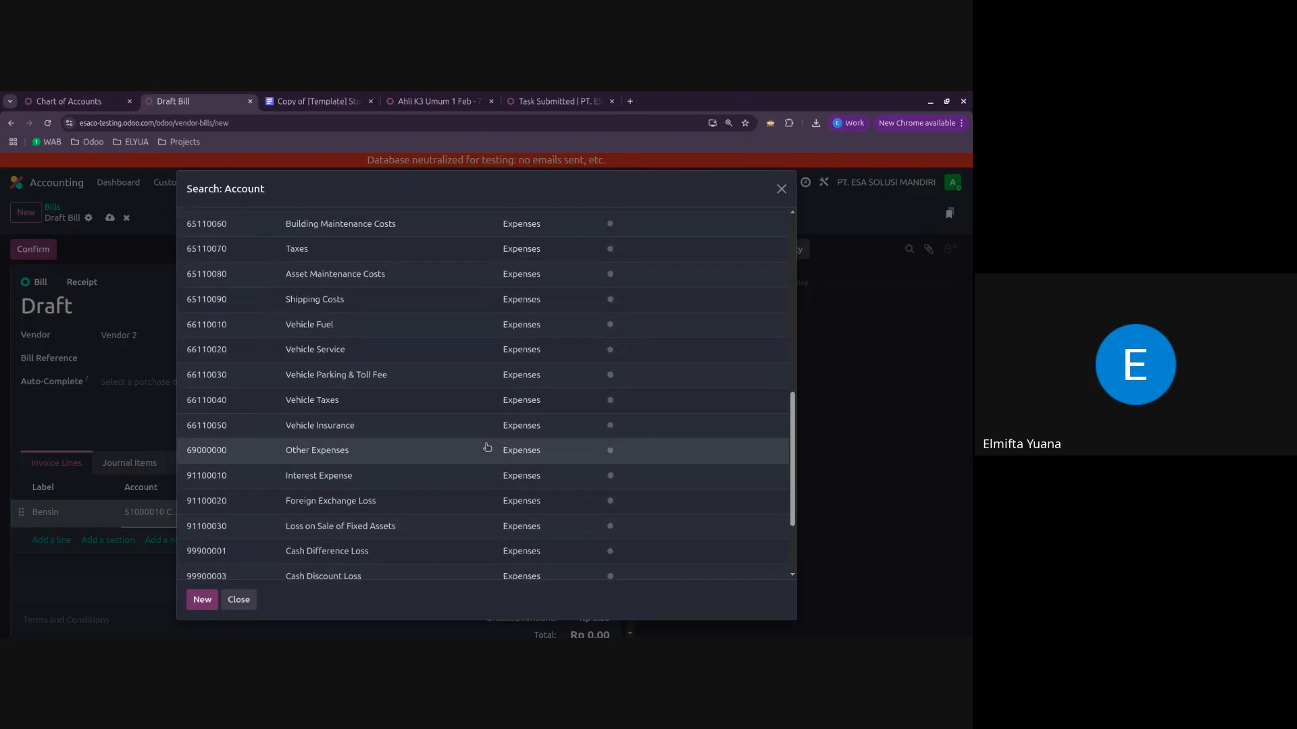
left_click(387, 333)
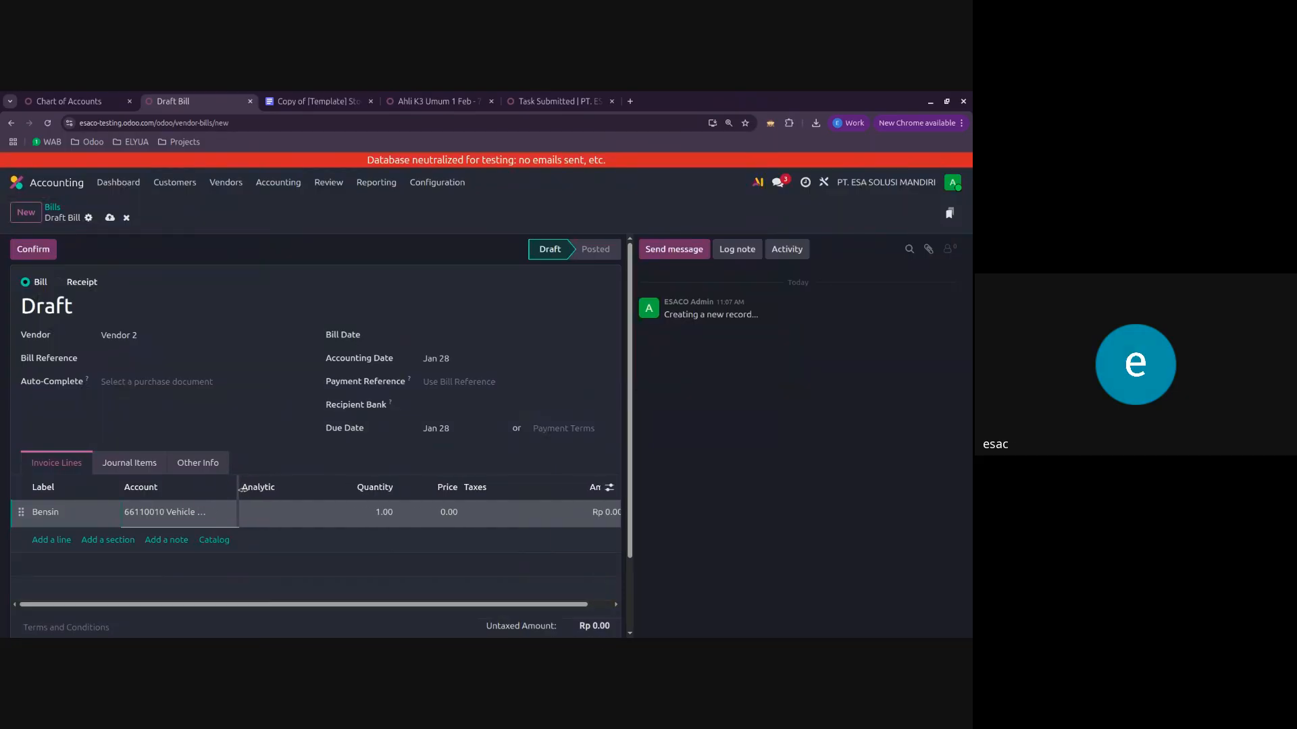
left_click_drag(241, 489, 271, 489)
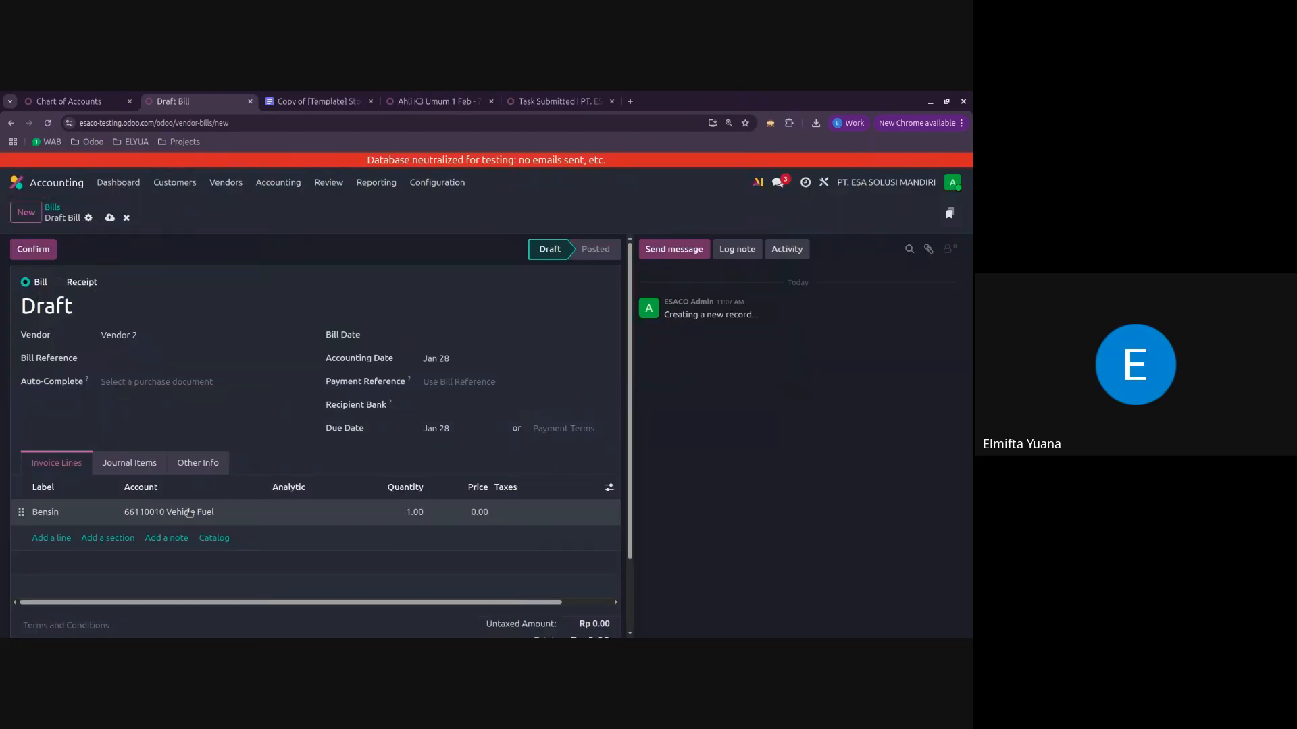
Step: Set the price of the Bensin invoice line to 150000
left_click(480, 513)
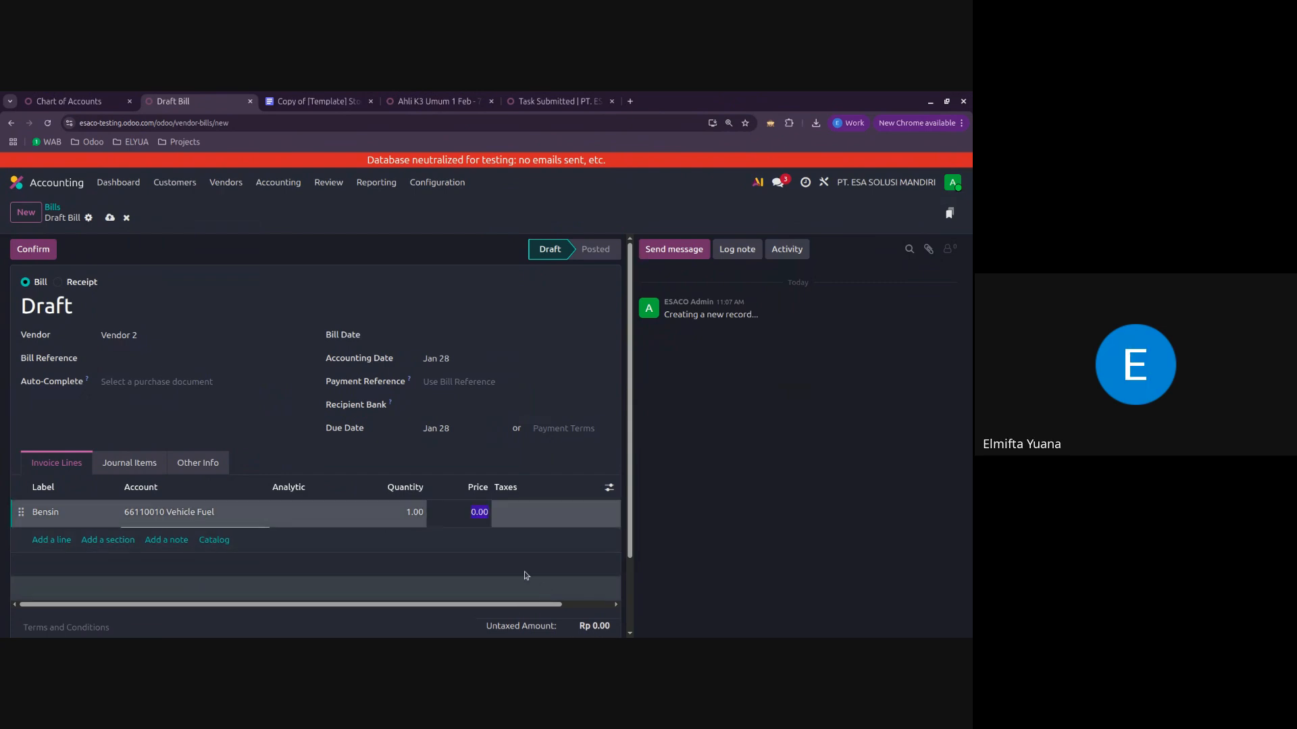
type("150")
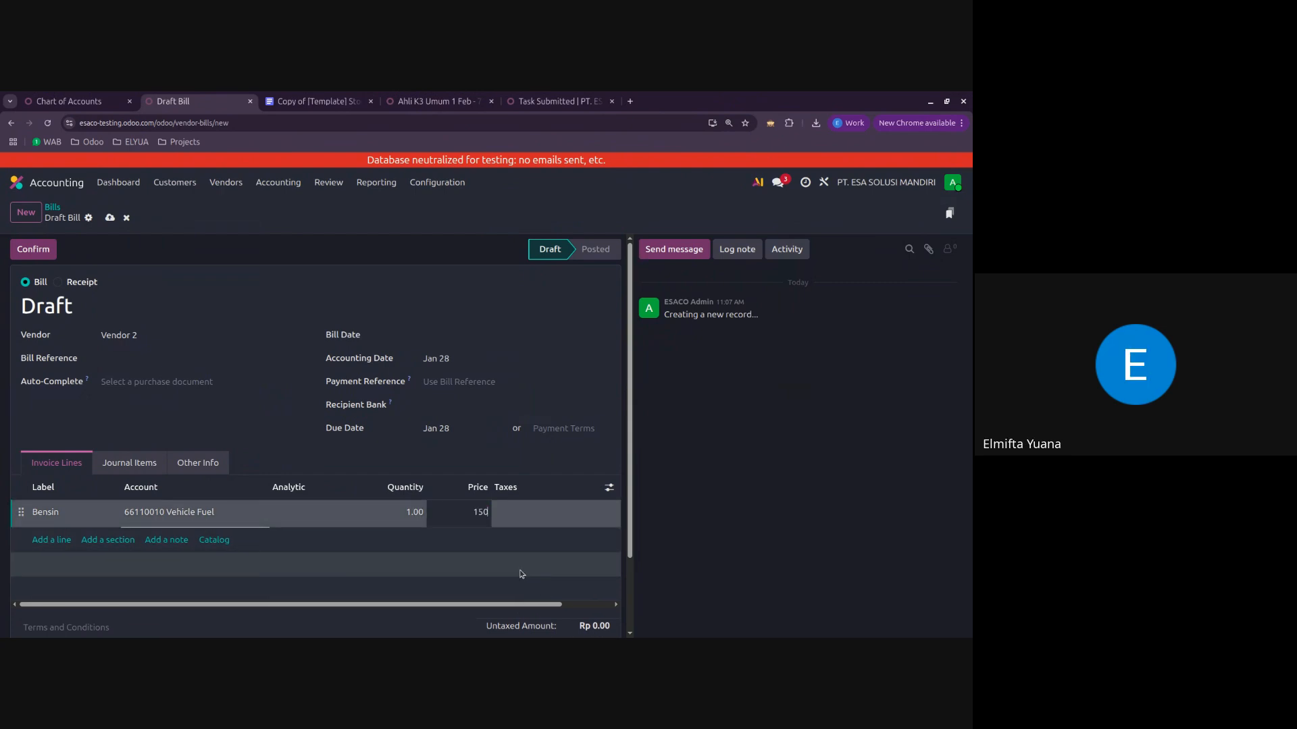
type("000")
left_click(759, 483)
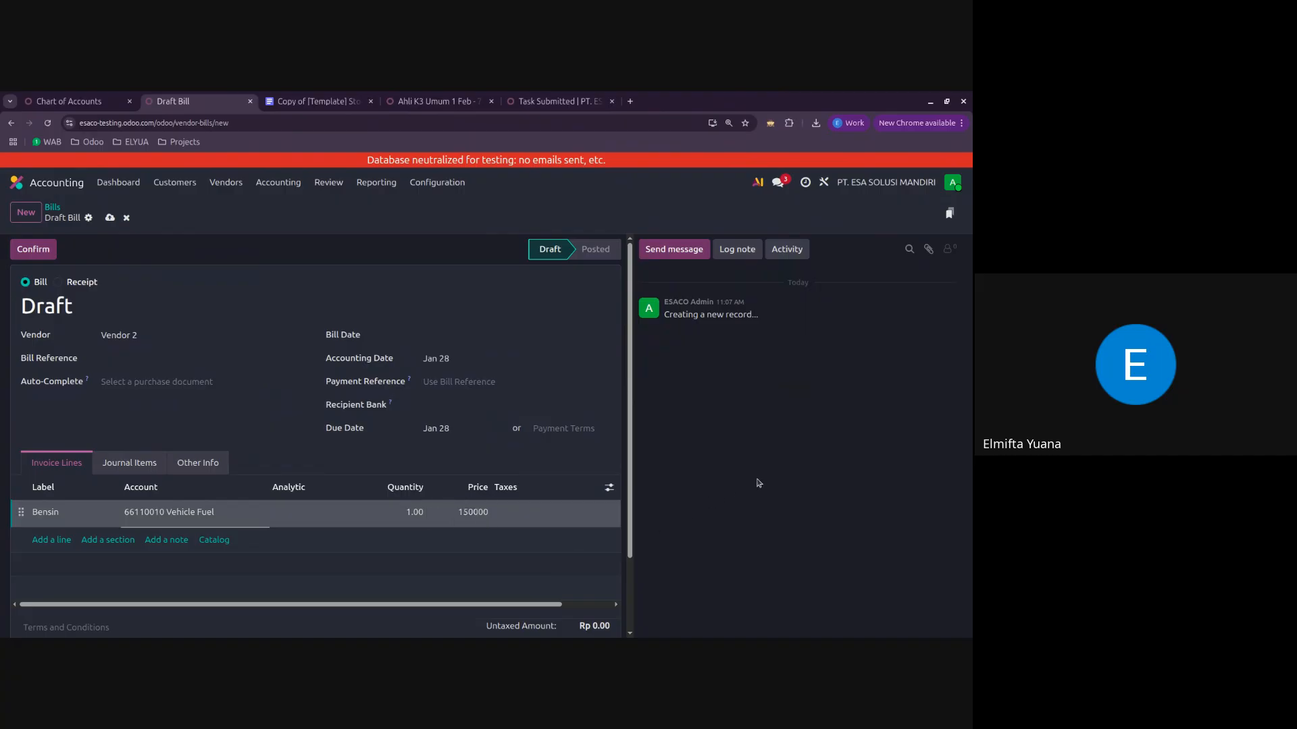
Step: Set the bill date to Jan 28 and confirm the Bensin vendor bill
mouse_move(309, 603)
left_mouse_down()
mouse_move(413, 605)
mouse_move(290, 601)
left_mouse_up()
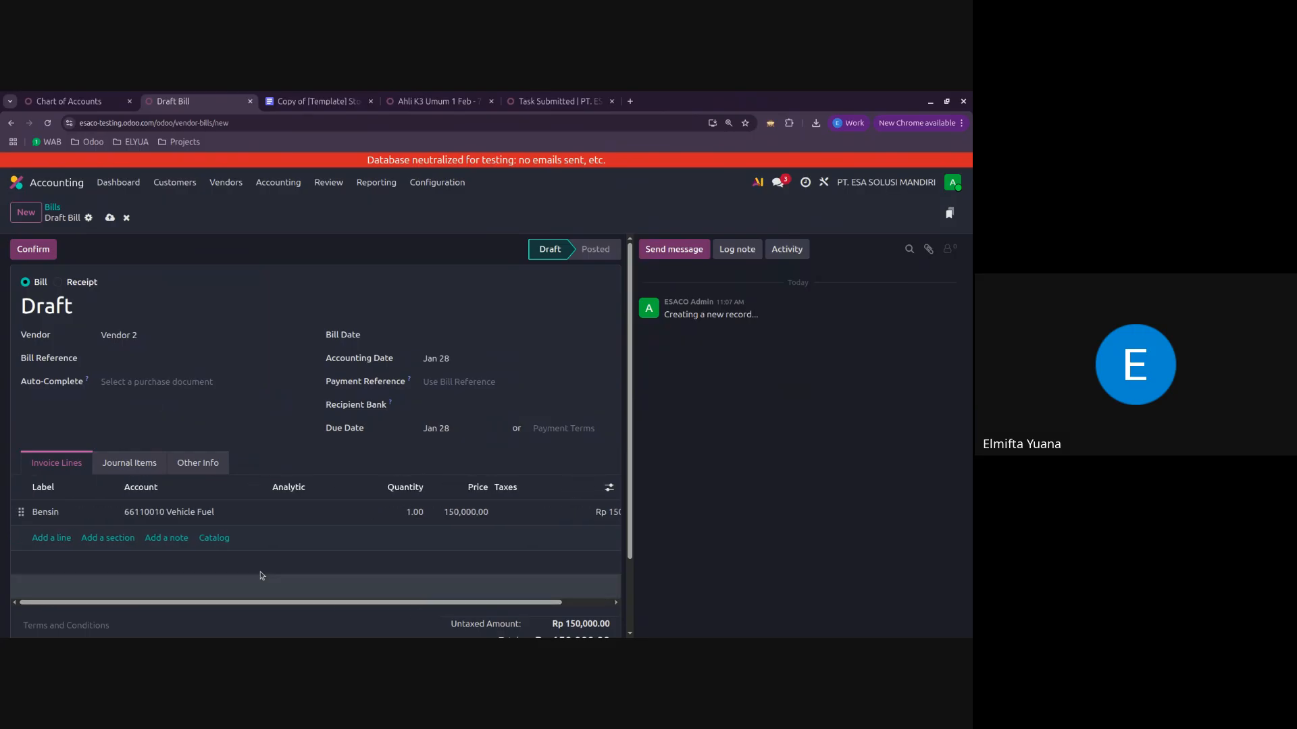
left_click(33, 249)
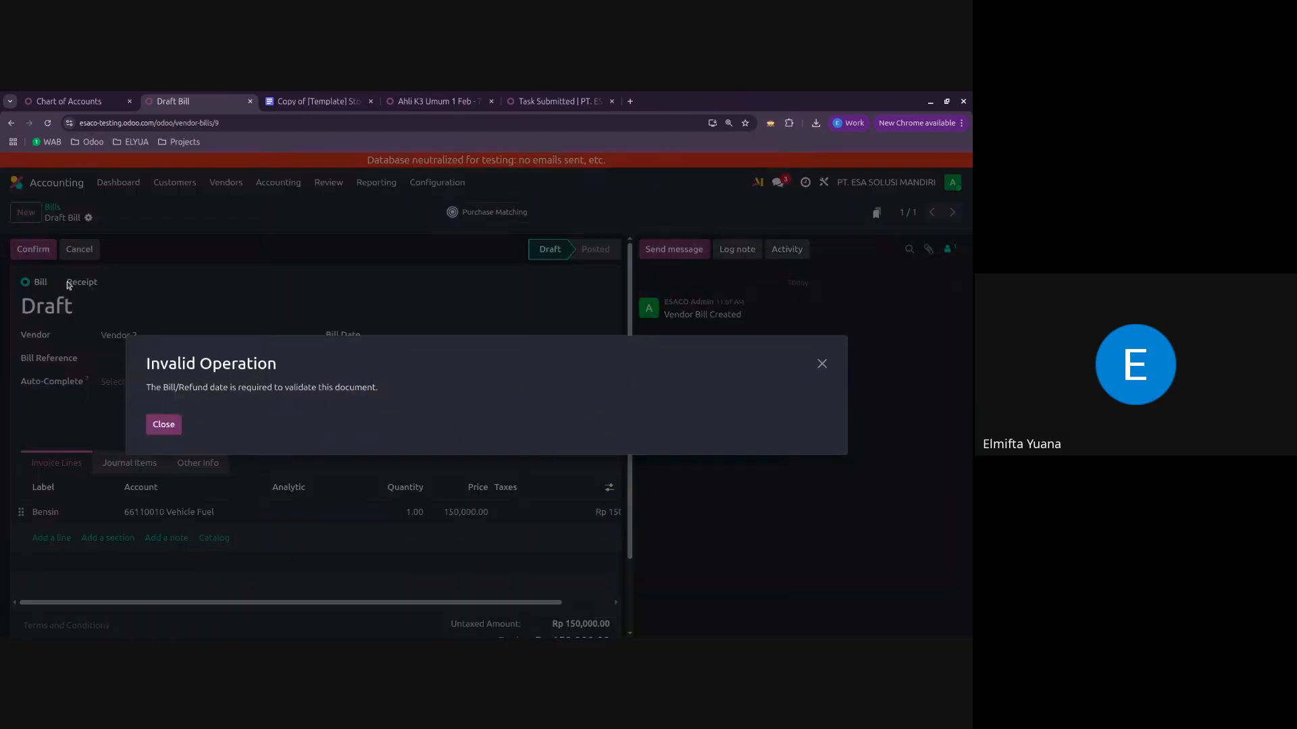
left_click(160, 423)
left_click(473, 338)
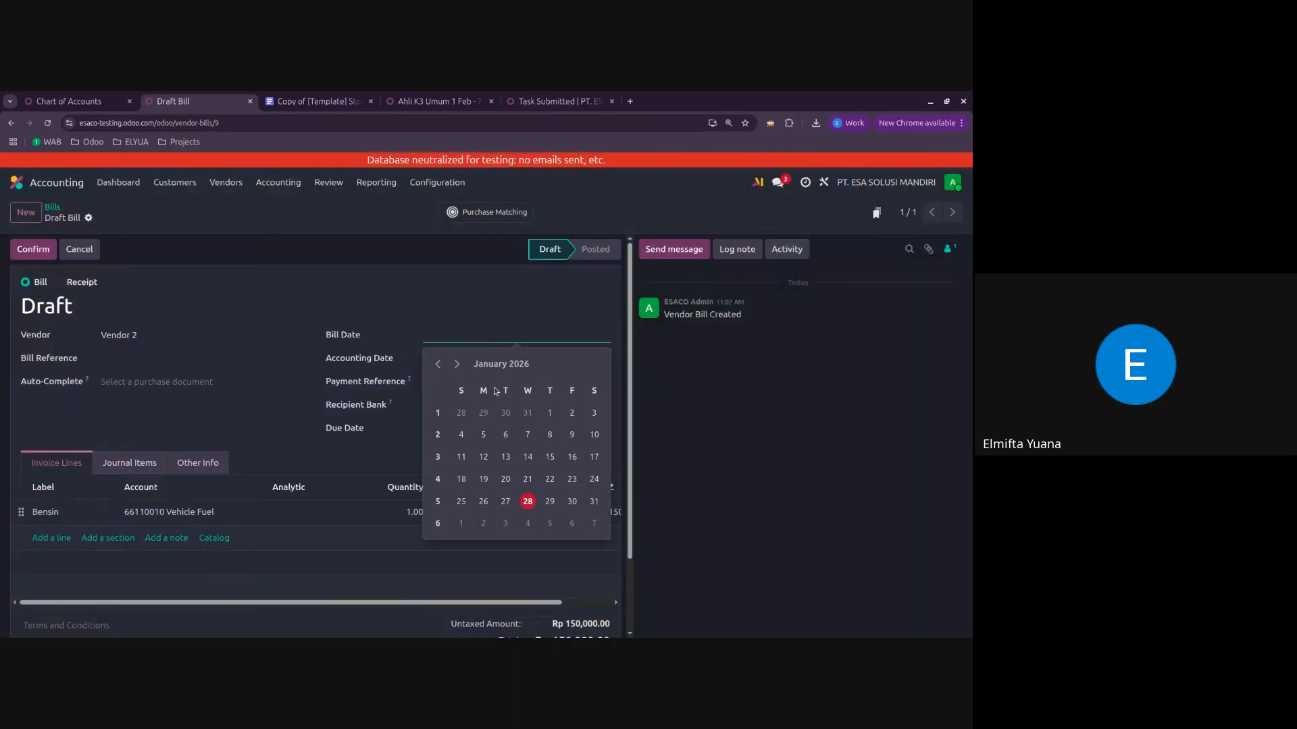
left_click(527, 502)
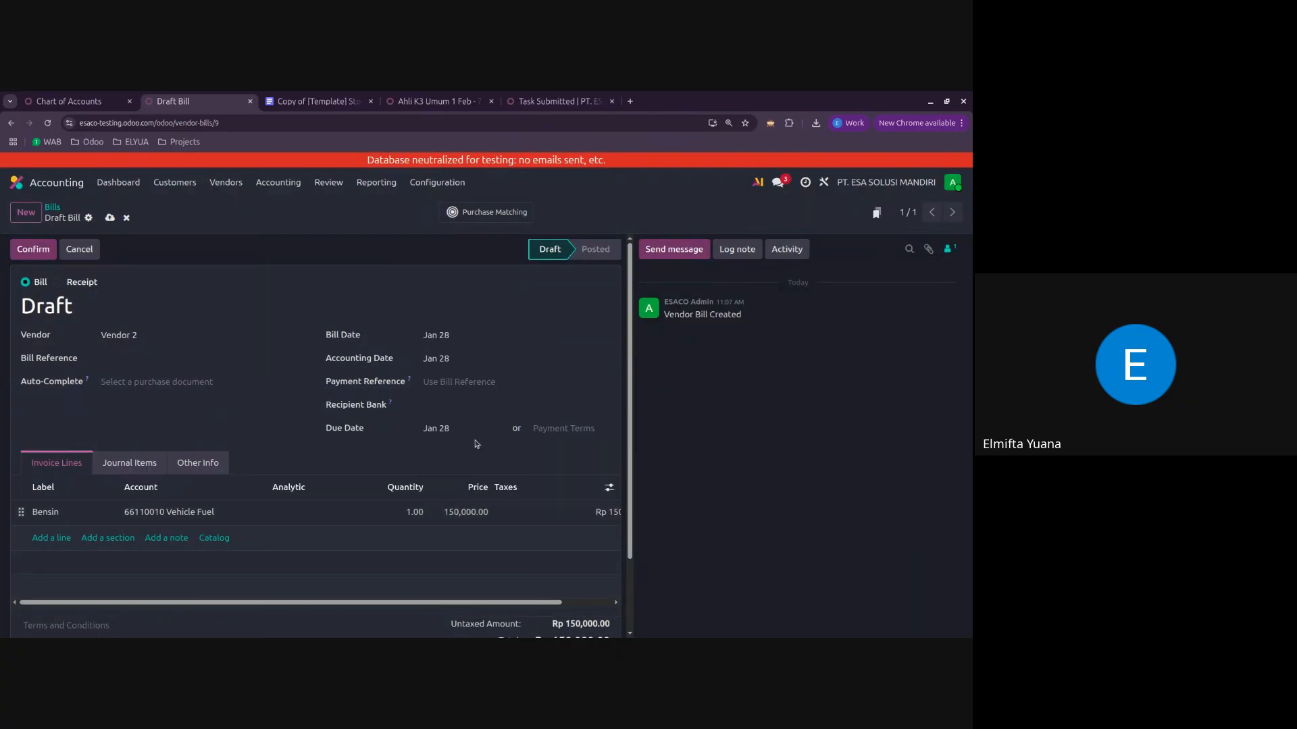
left_click(44, 252)
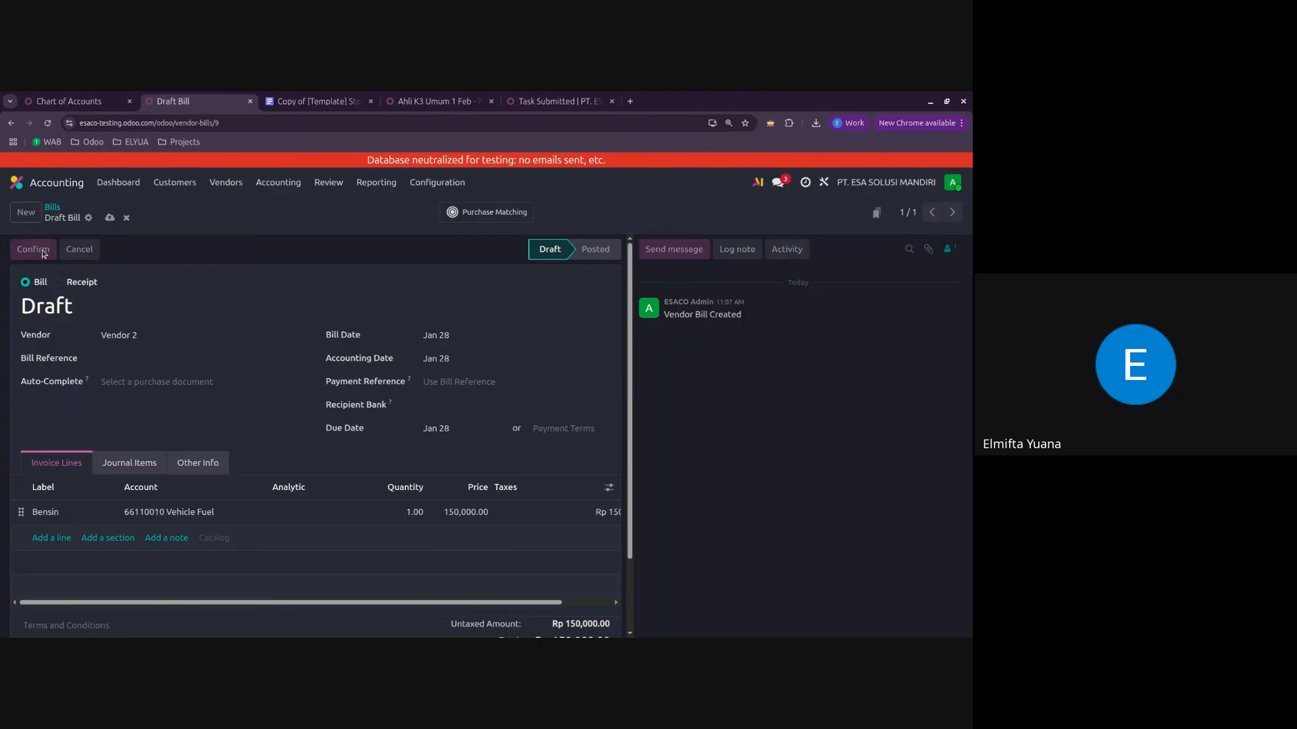
Step: Register the payment of the Bensin bill through the Bank BCA journal
left_click(57, 250)
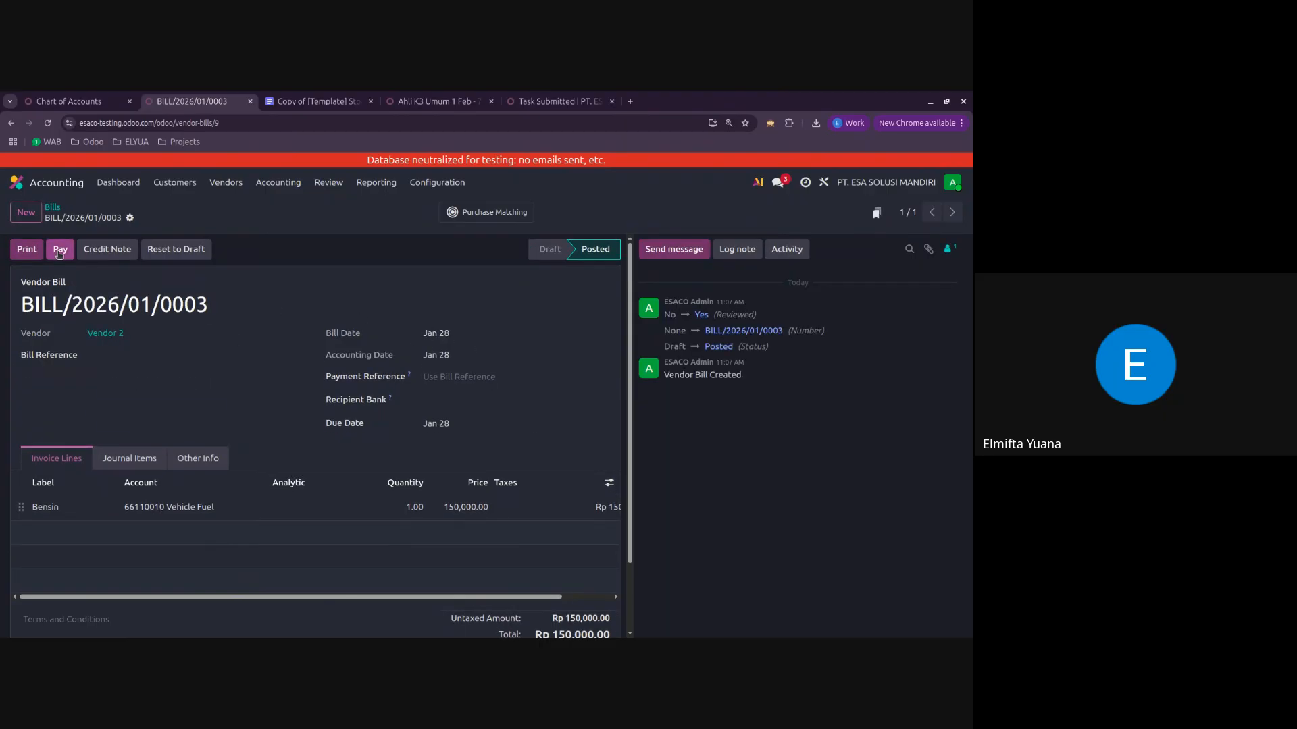
left_click(426, 359)
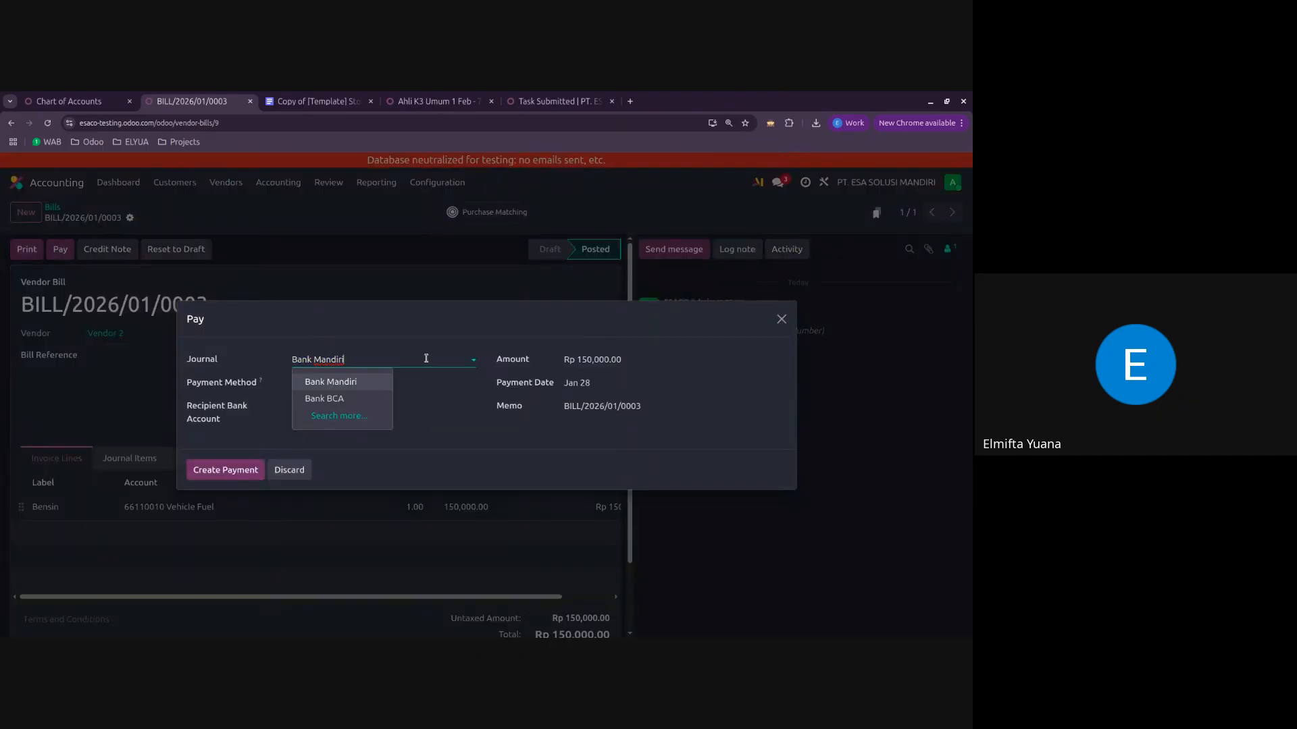
left_click(327, 399)
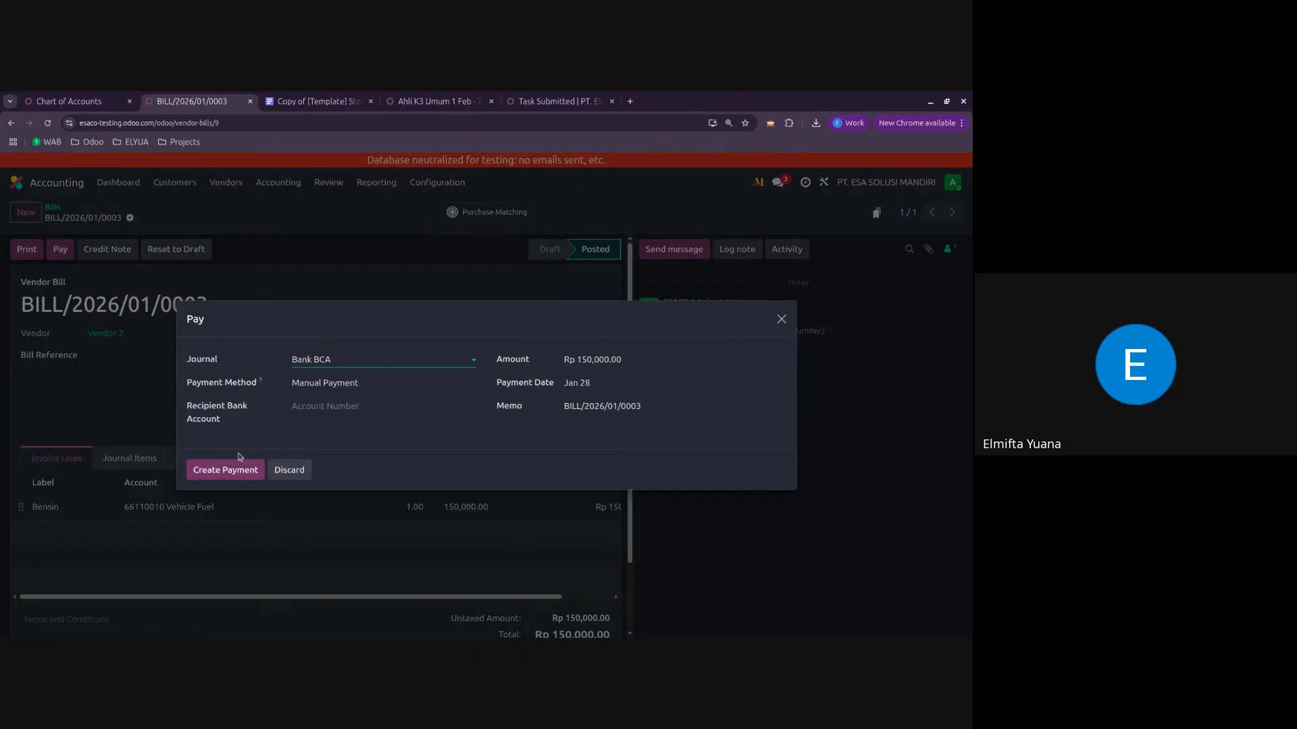
left_click(230, 472)
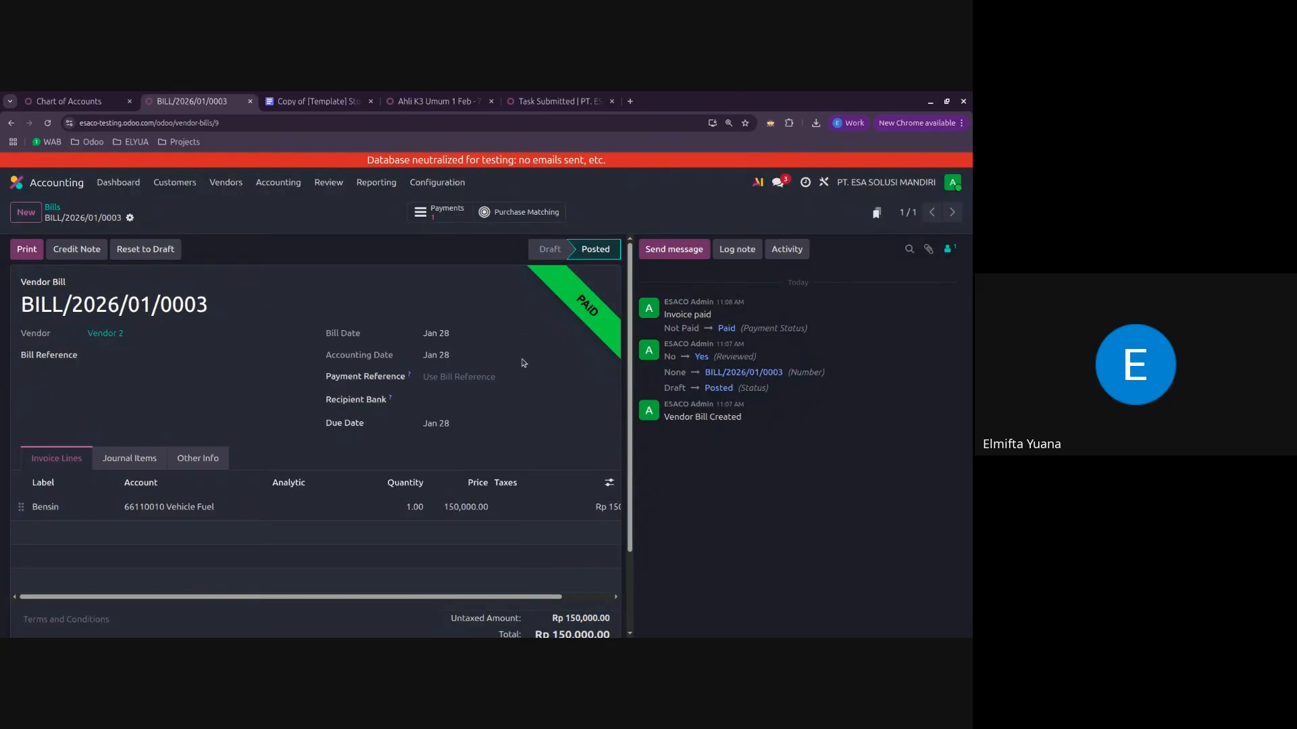
Step: Review the journal items of bill BILL/2026/01/0003 and return to the list of bills
left_click(125, 459)
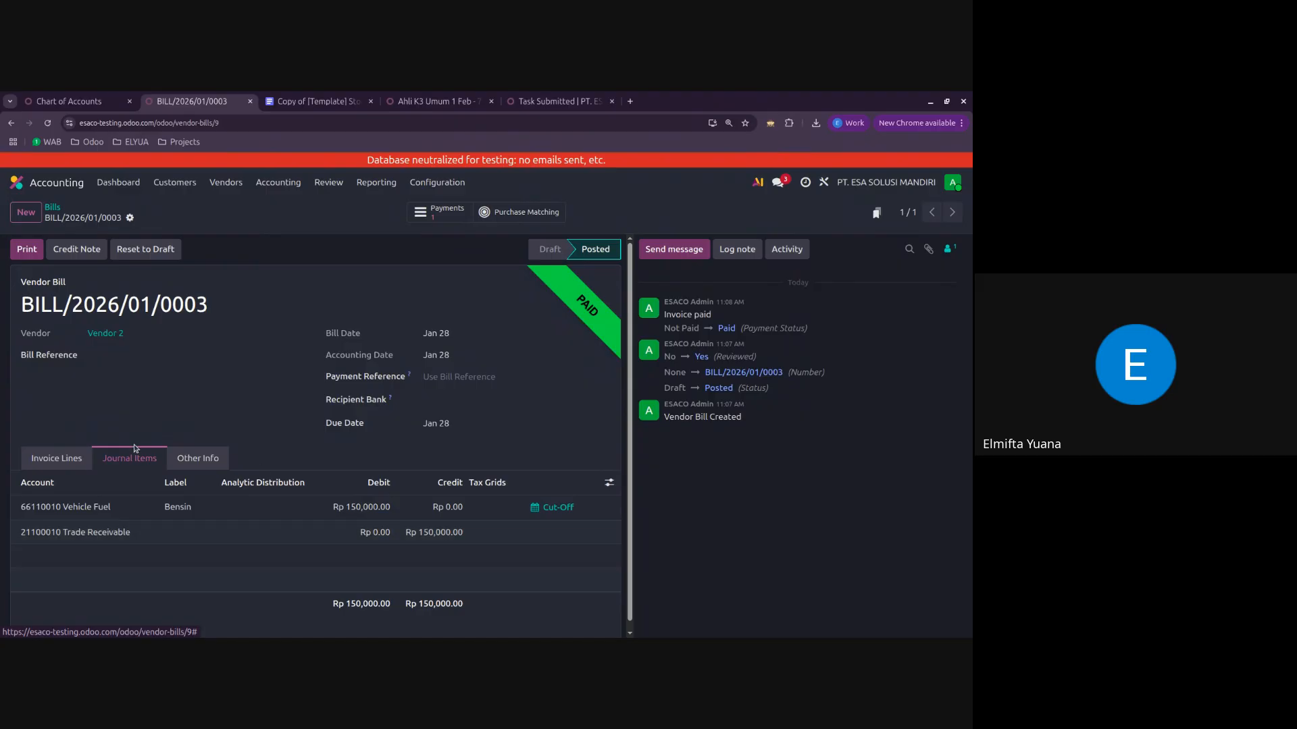
left_click(64, 459)
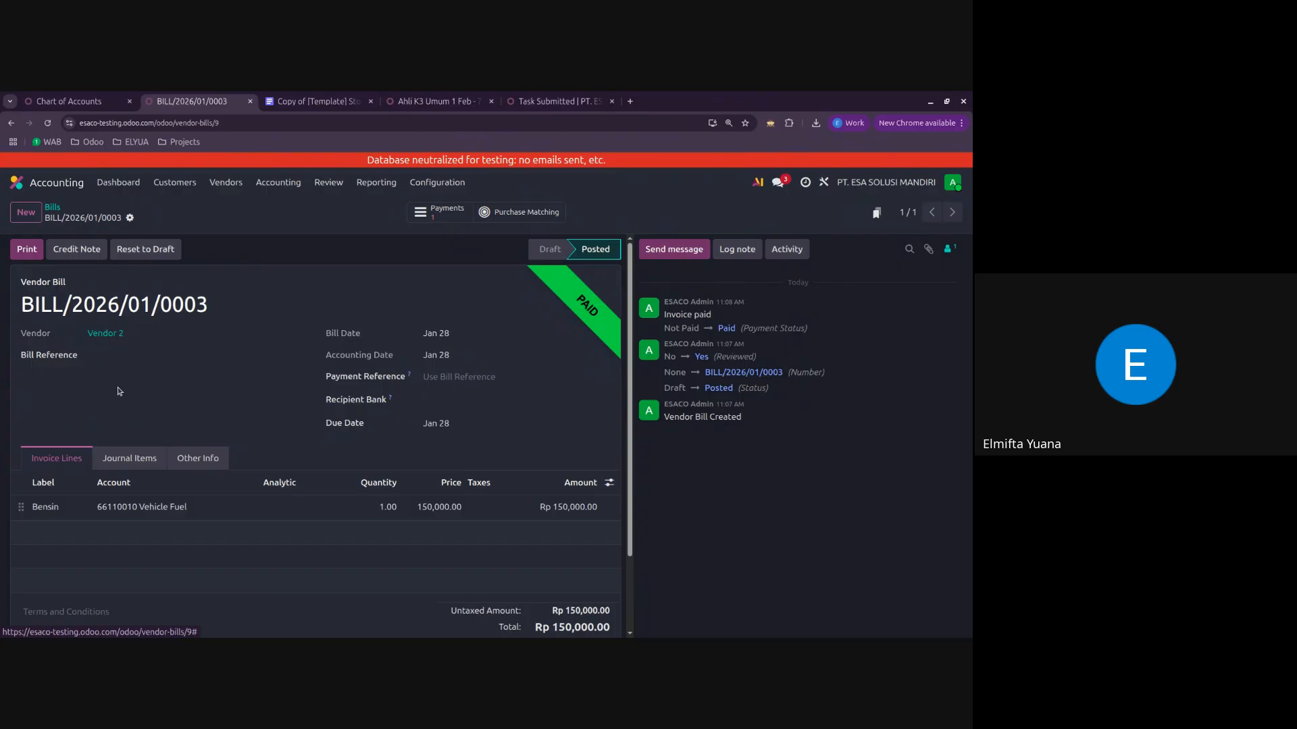
left_click(52, 208)
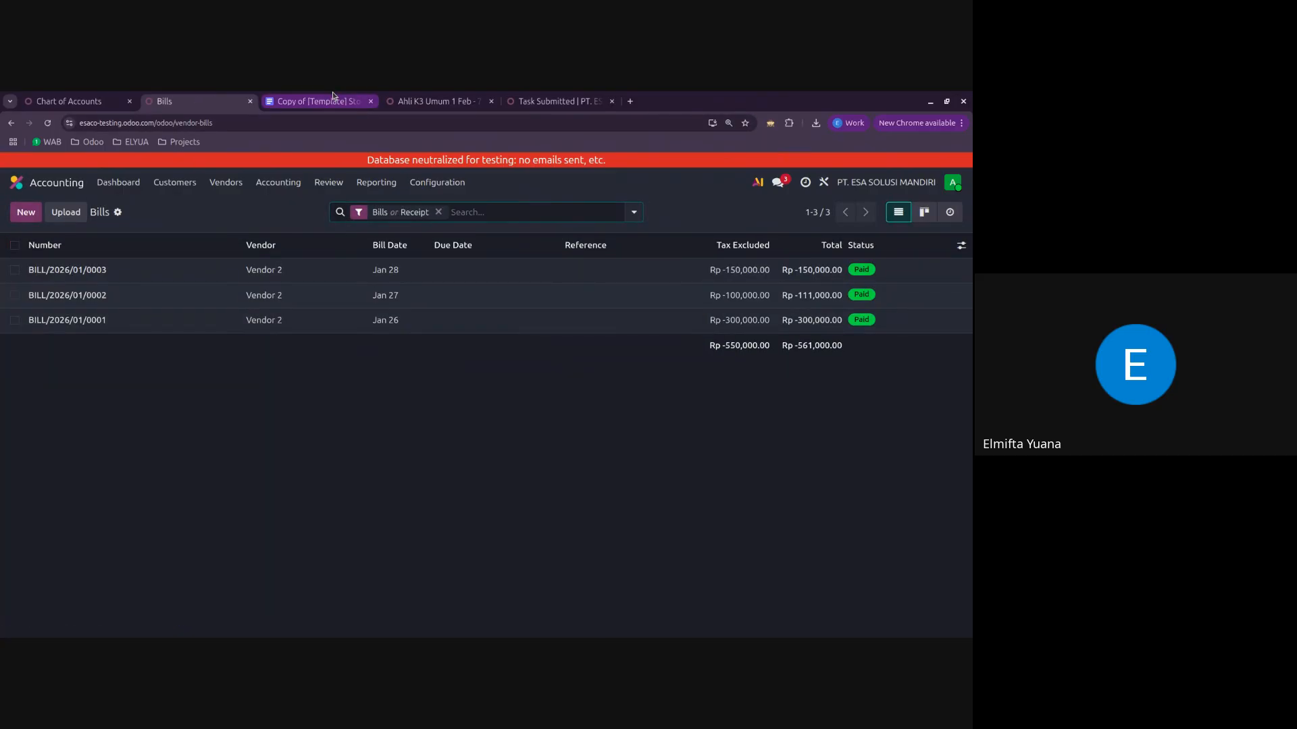
Step: Look up the Accounting for Sales section in the stock valuation document, and open the Sales quotations in Odoo
left_click(317, 102)
scroll(441, 431, "down", 8)
scroll(440, 431, "down", 6)
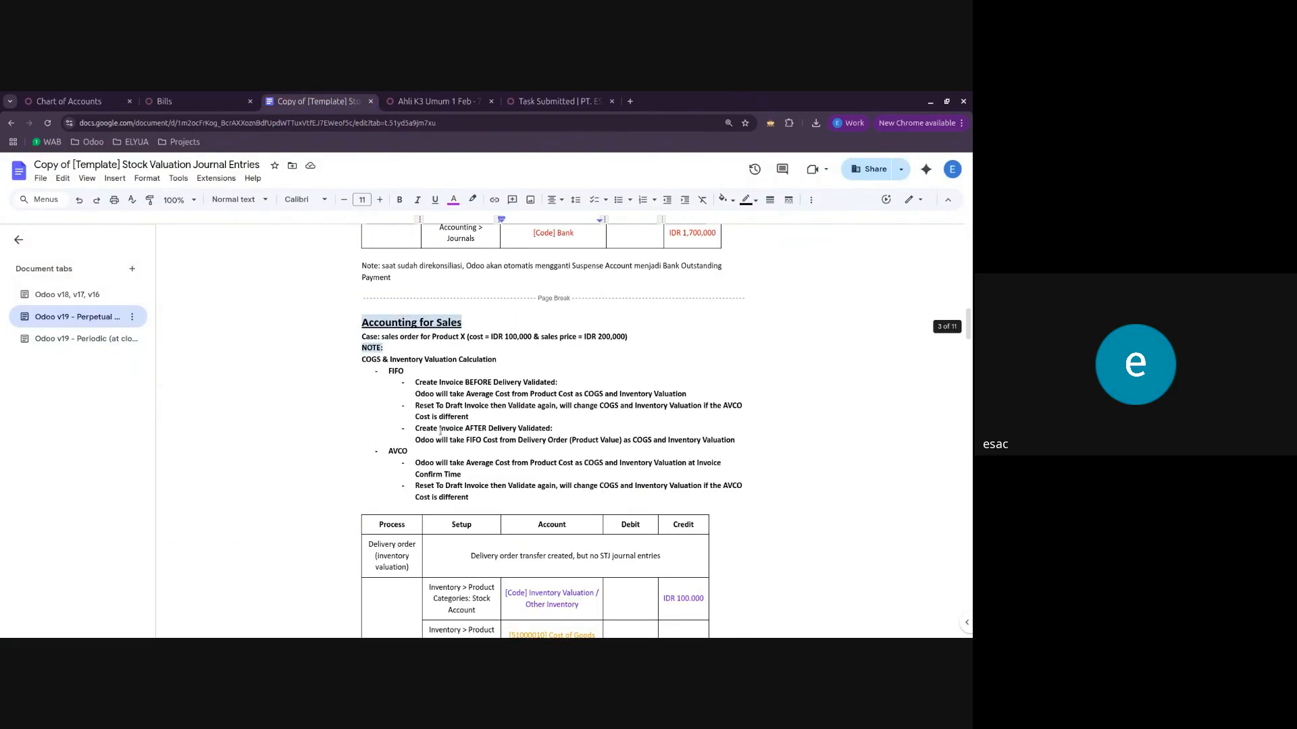
scroll(441, 431, "up", 1)
left_click(199, 95)
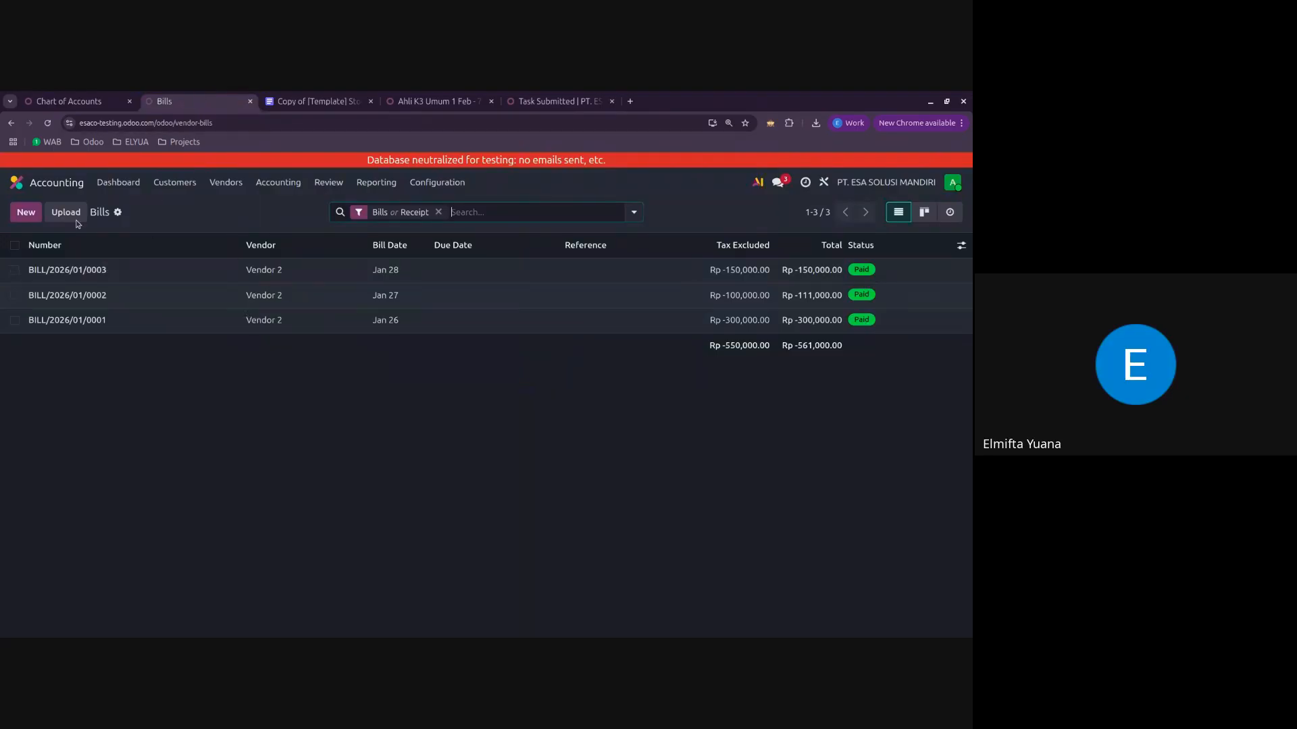
left_click(17, 181)
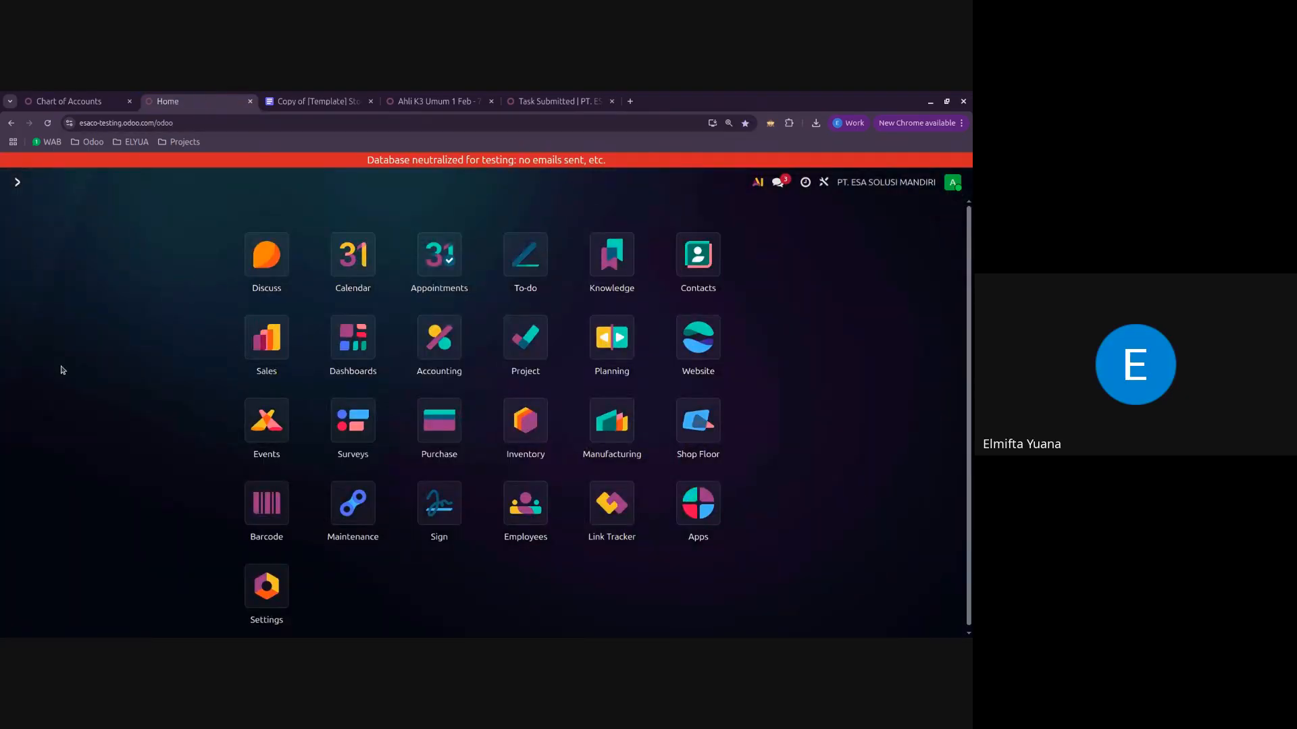
left_click(280, 354)
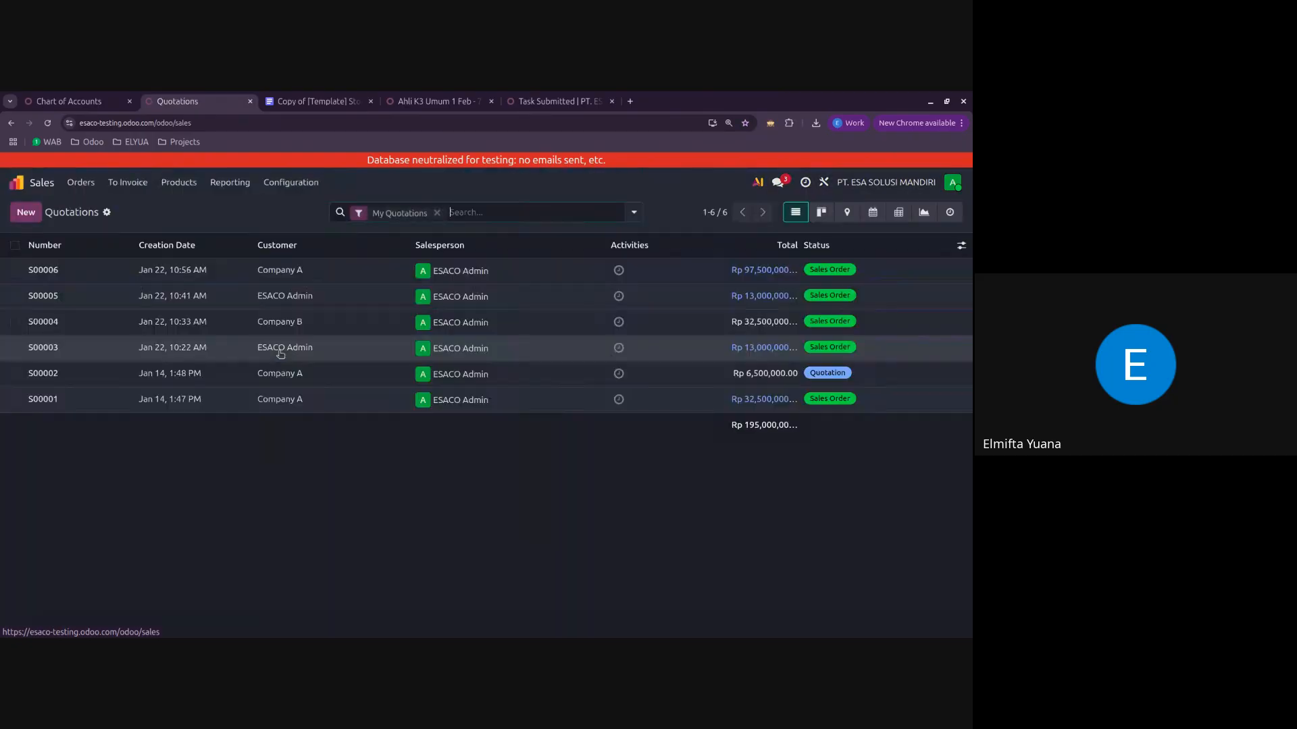
Step: Examine the sales journal entries table in the valuation document, covering delivery, customer invoice, payment and bank statement
left_click(322, 96)
scroll(483, 417, "down", 5)
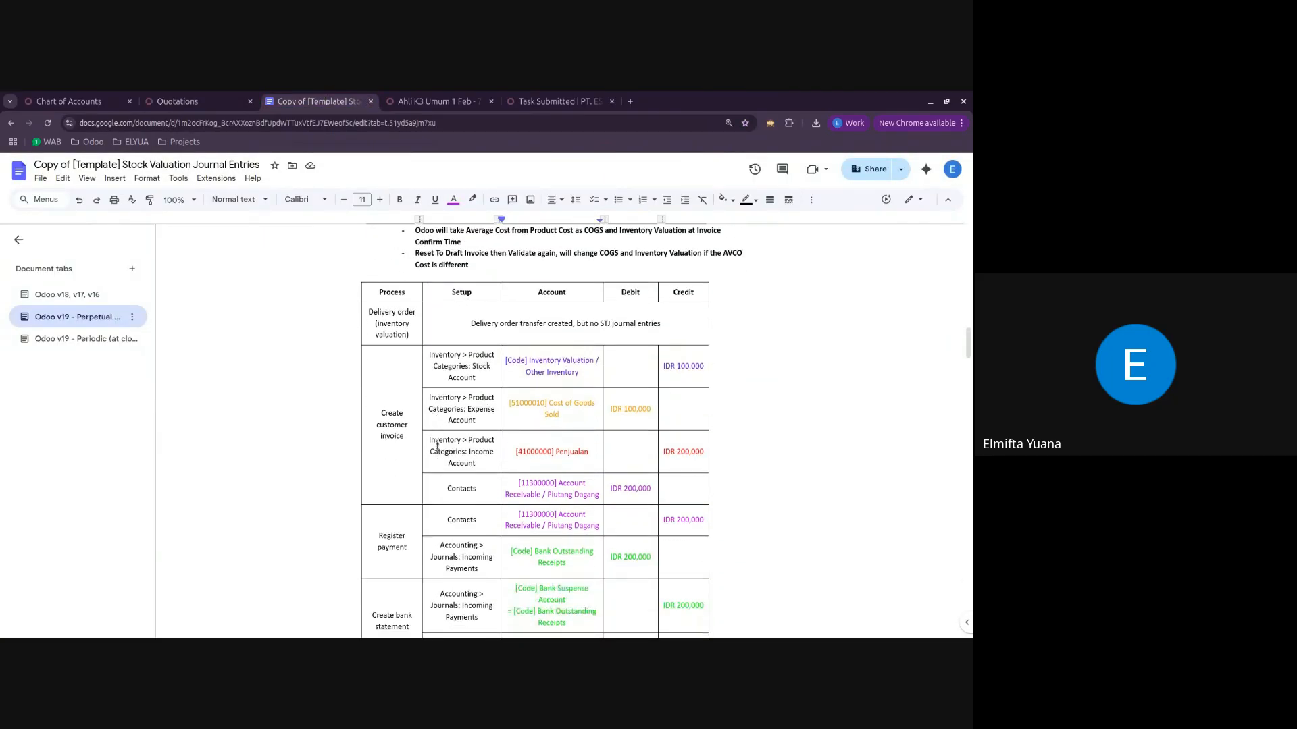
triple_click(408, 426)
left_click(409, 430)
scroll(409, 431, "down", 1)
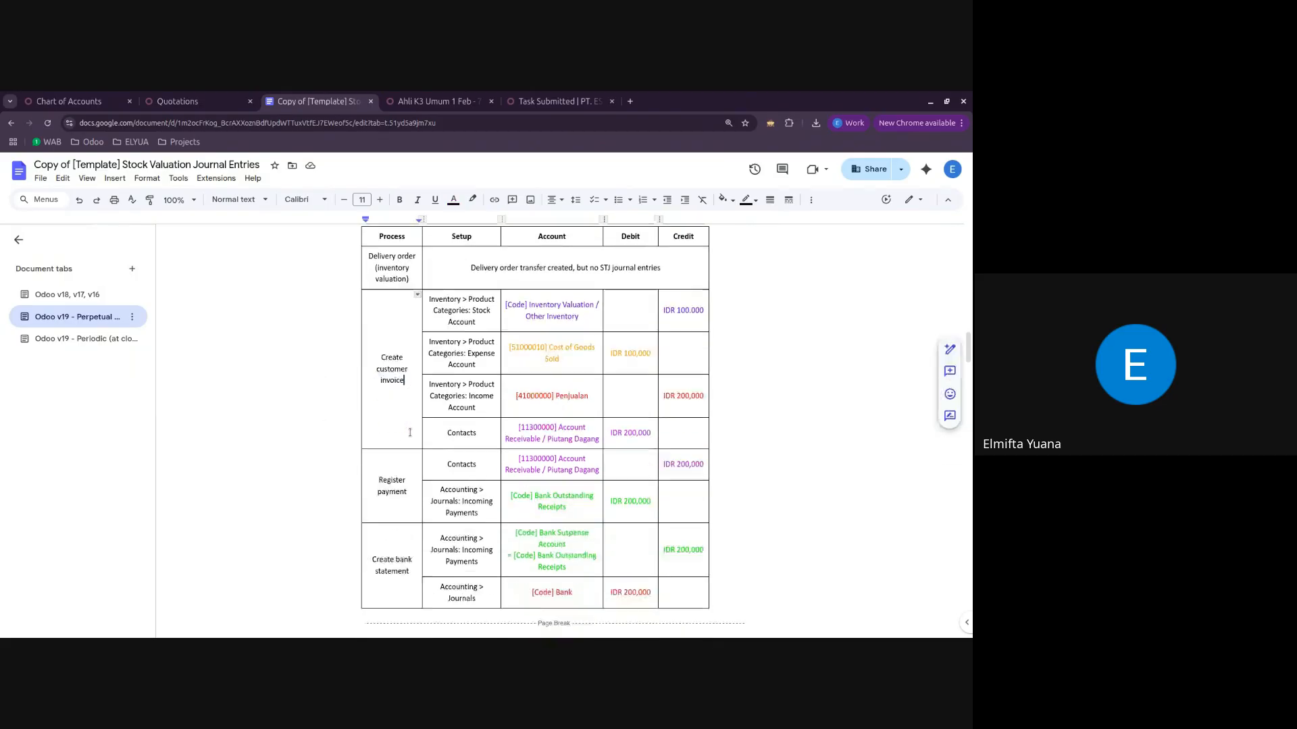
scroll(414, 433, "up", 2)
scroll(440, 458, "down", 2)
scroll(441, 464, "up", 2)
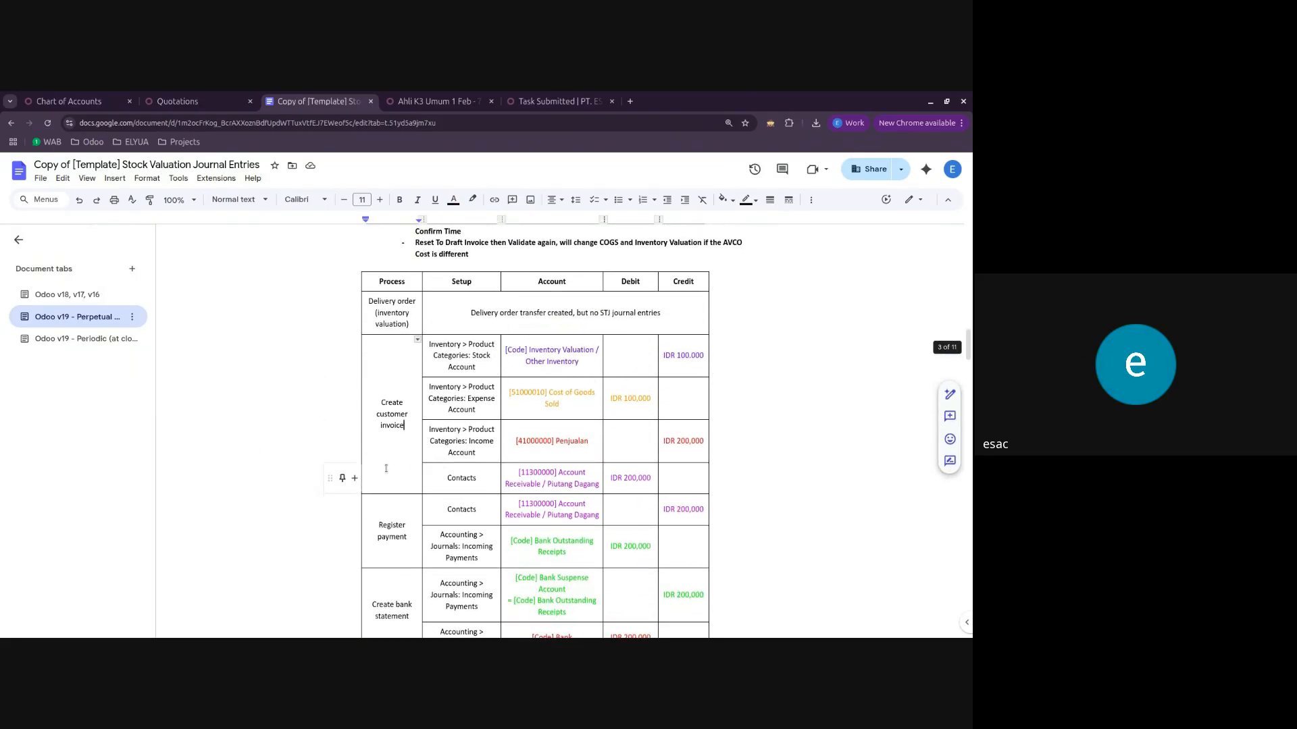
Step: Switch back to Odoo and open the list of vendor bills in Accounting
left_click(216, 95)
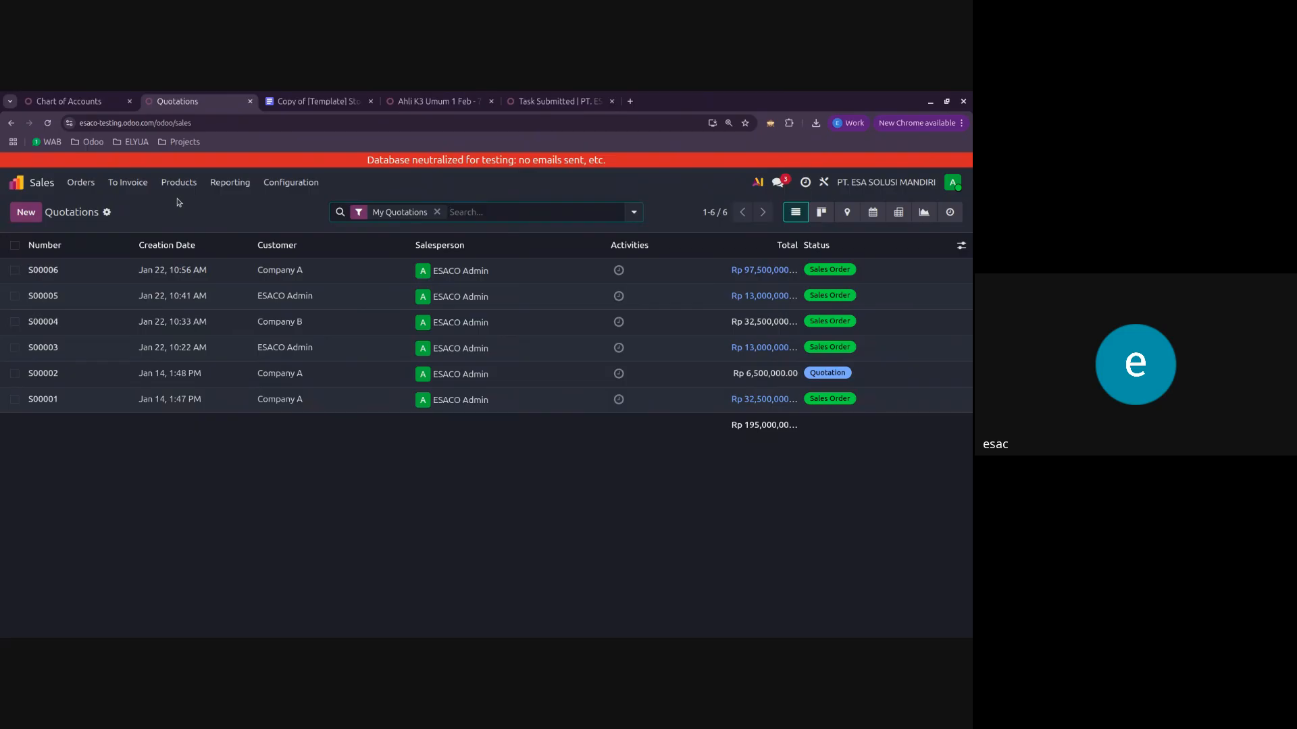
left_click(16, 182)
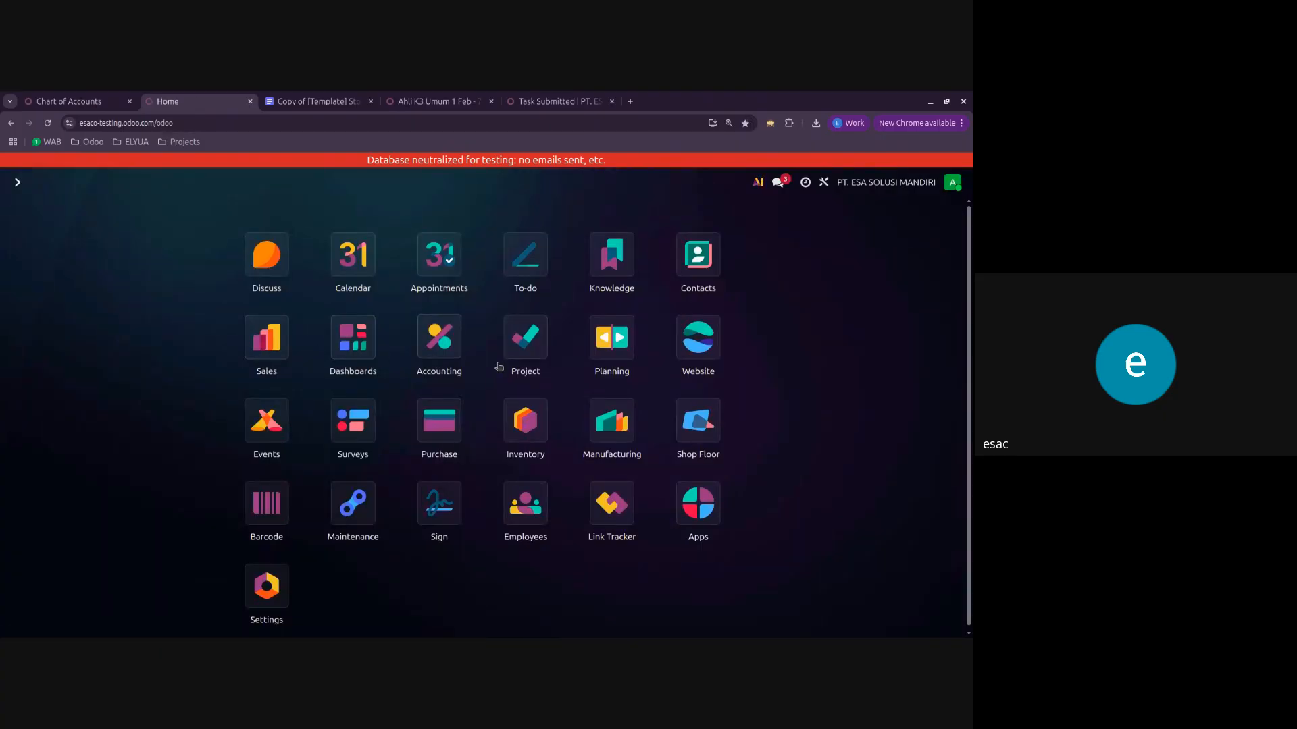
left_click(449, 427)
left_click(15, 183)
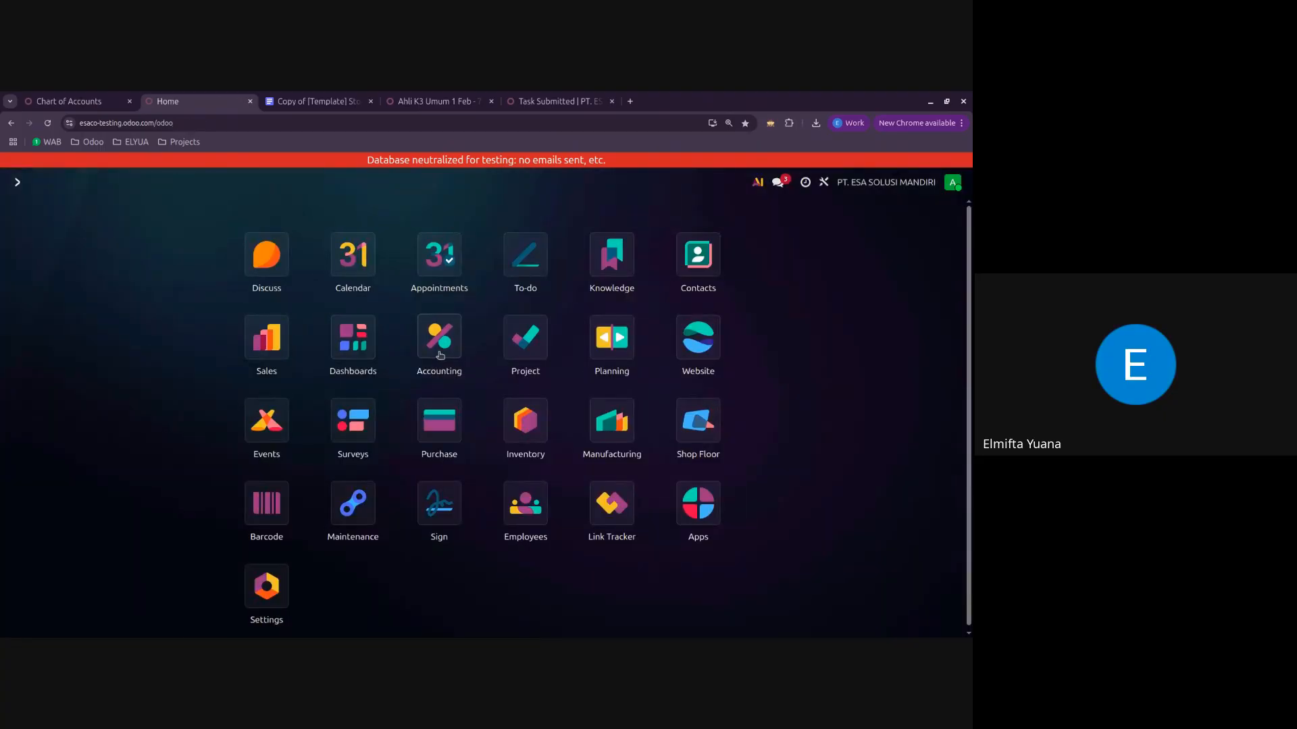
left_click(440, 355)
left_click(226, 183)
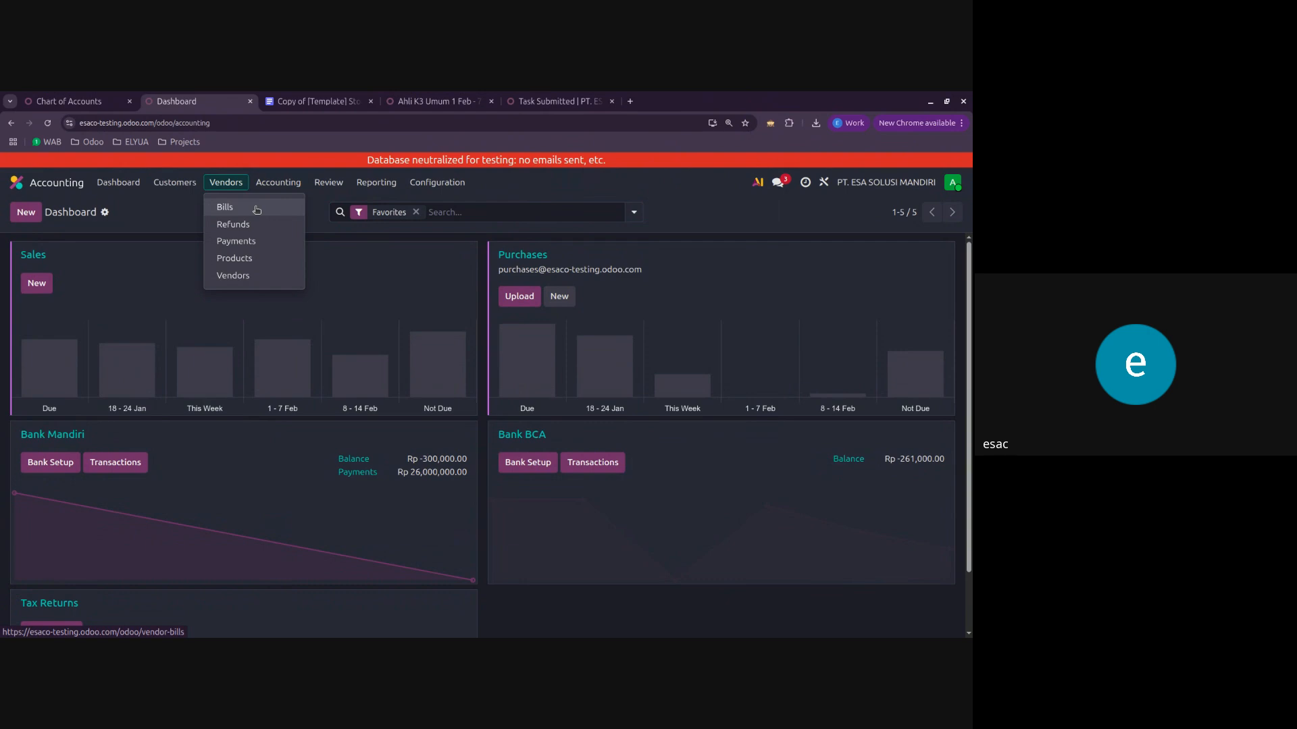
left_click(257, 209)
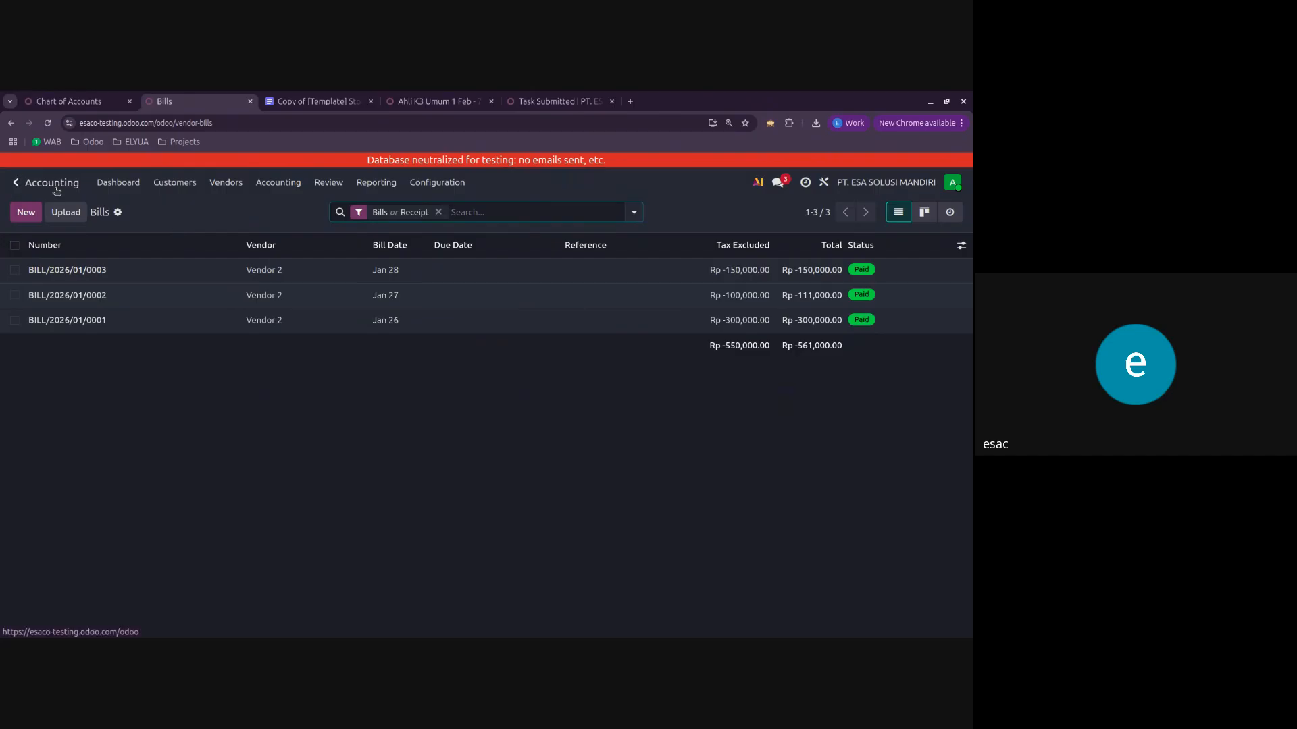
Step: Switch to Purchase, open order P00004, and start a new request for quotation with Vendor 2 as the vendor
left_click(17, 183)
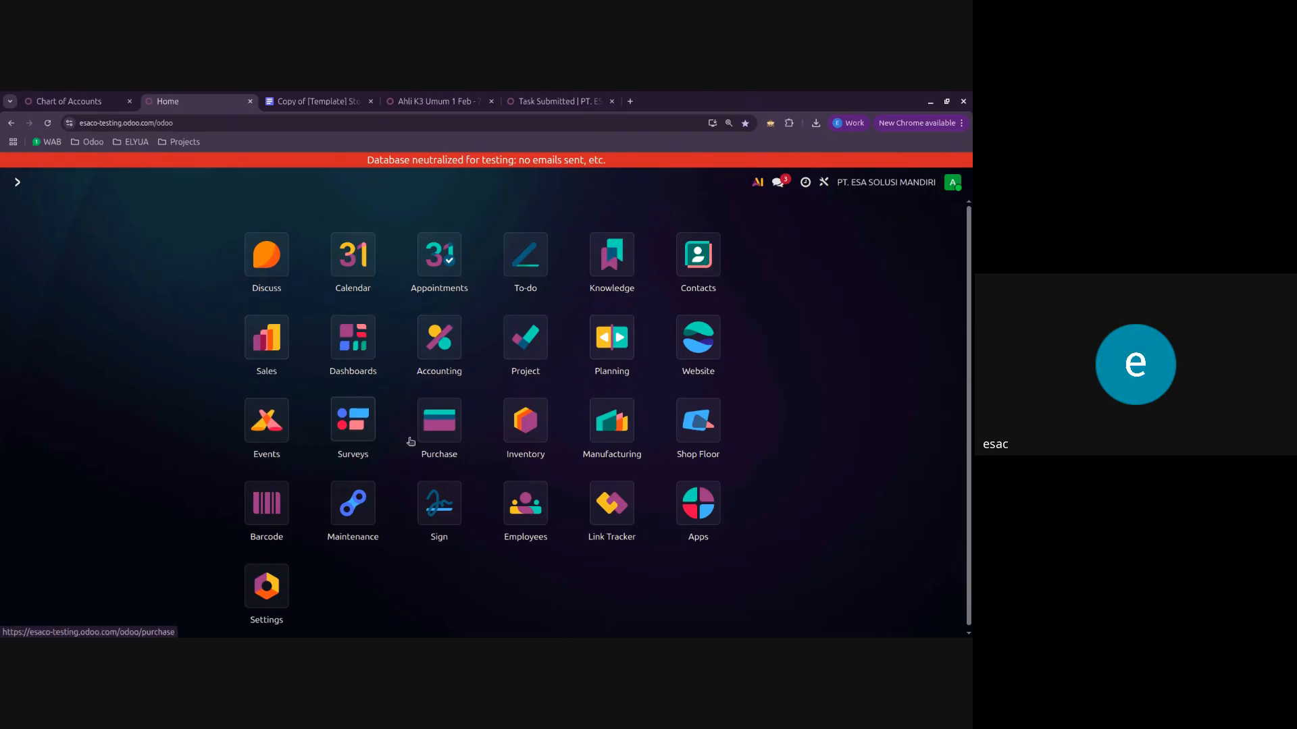
left_click(434, 440)
left_click(168, 373)
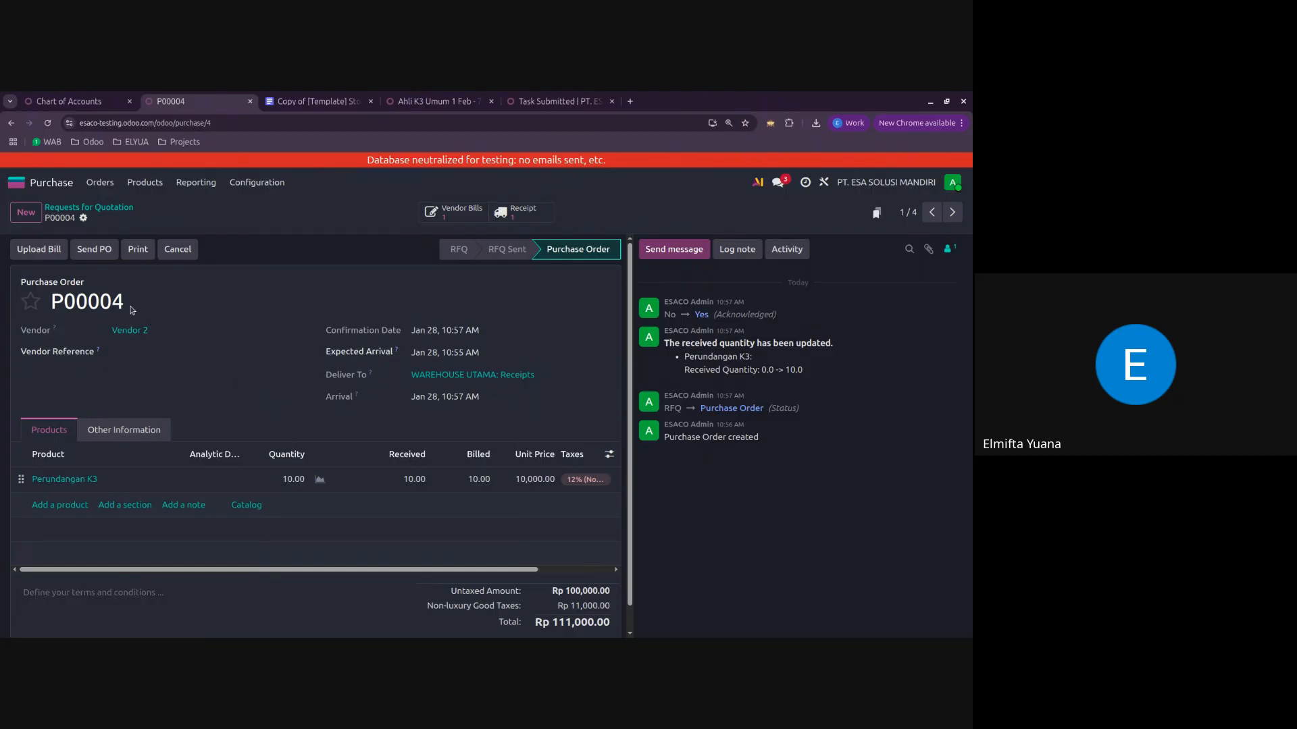
left_click(26, 212)
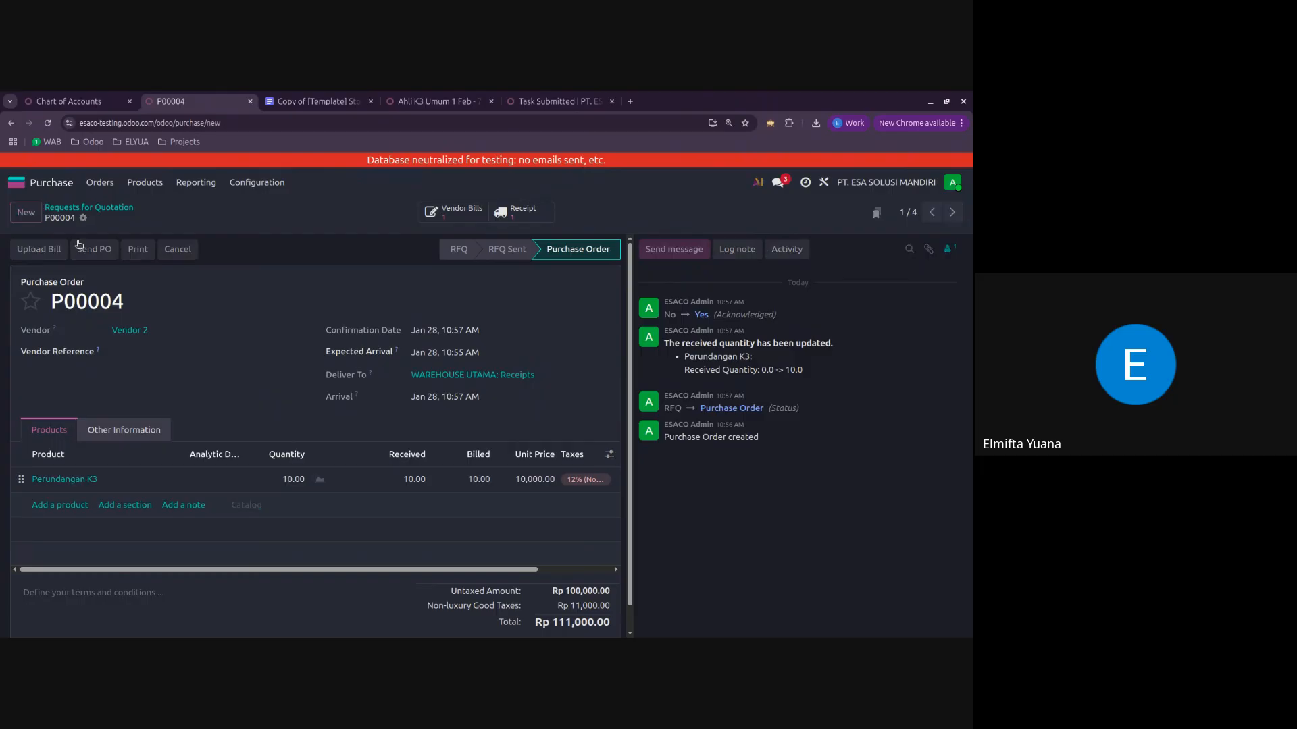
left_click(144, 335)
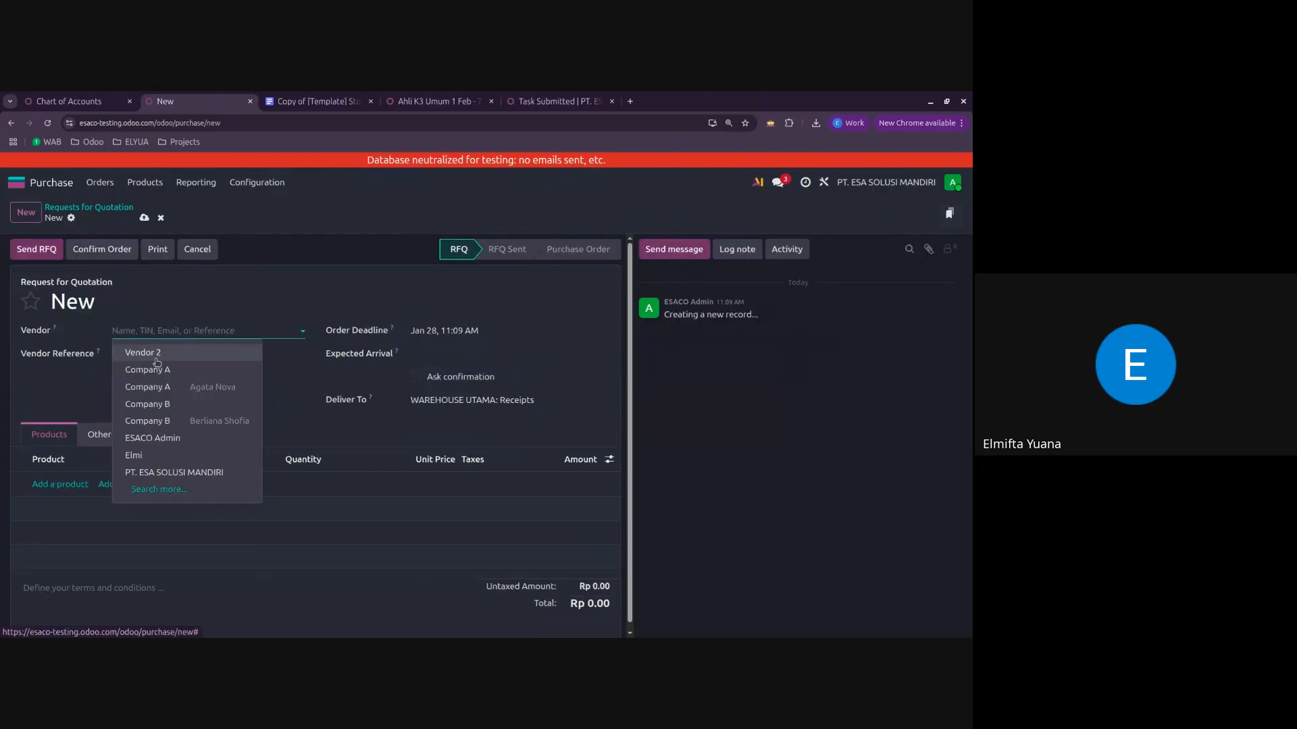
left_click(156, 352)
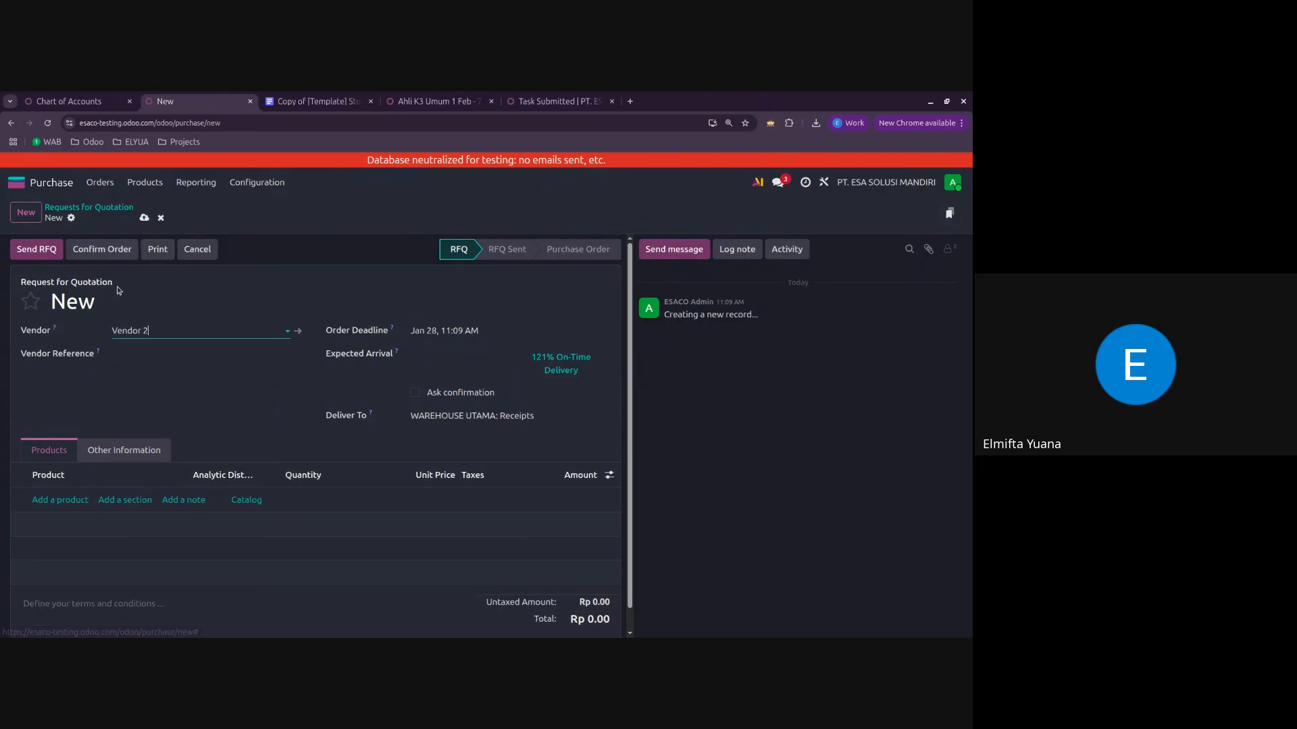
Step: Add the product Kertas HVS at a unit price of 10000 and confirm the purchase order
left_click(49, 500)
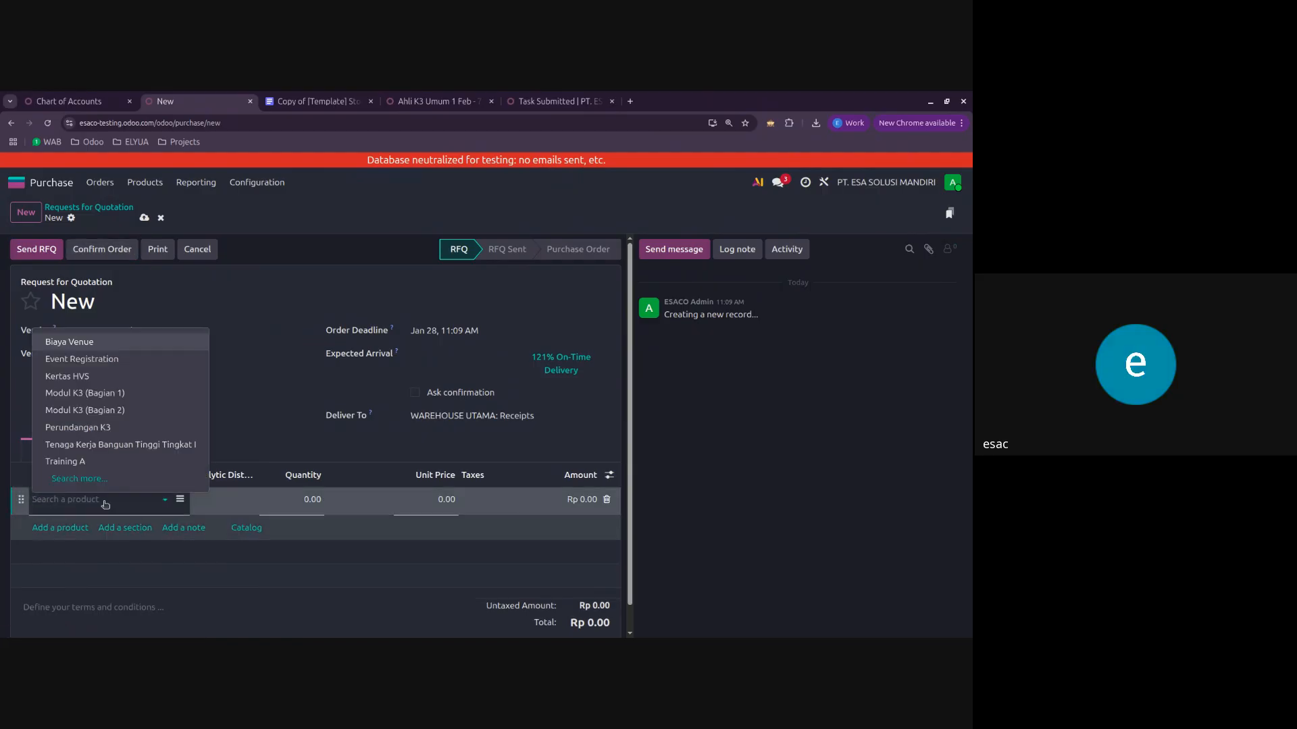
left_click(114, 379)
left_click(408, 516)
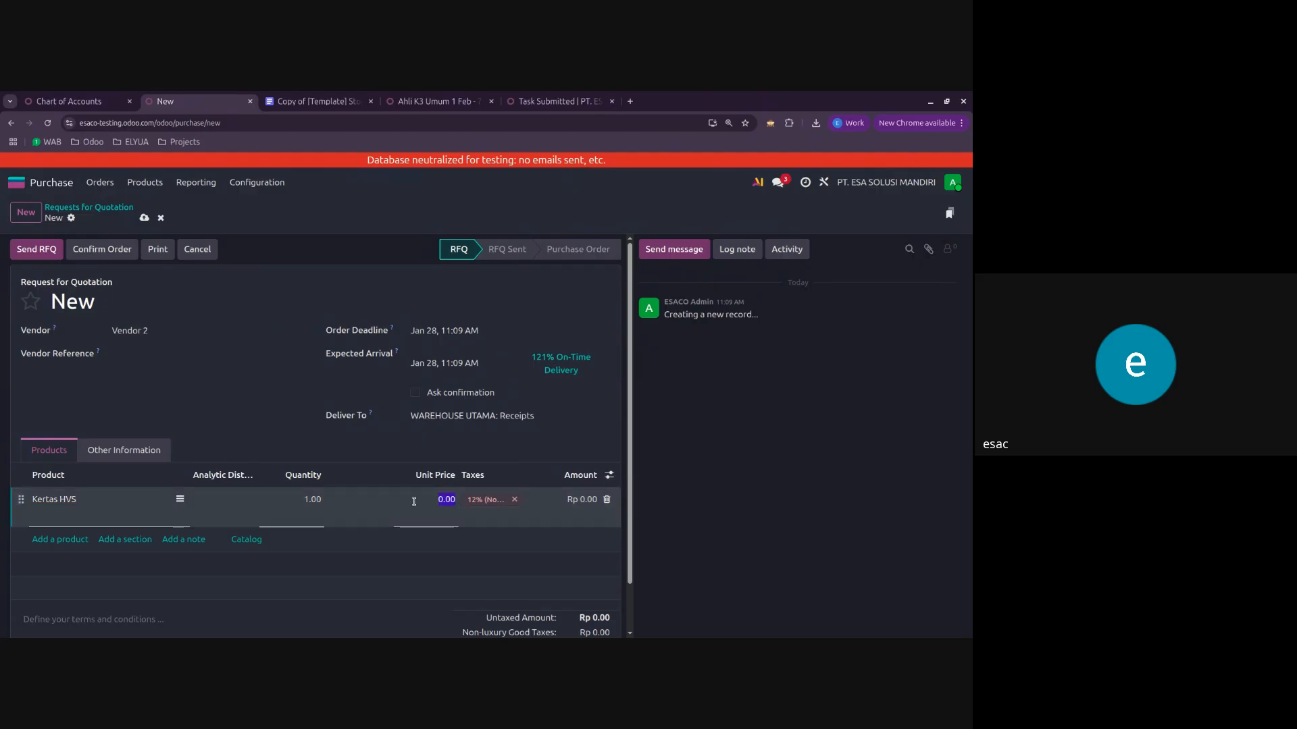
type("10,000")
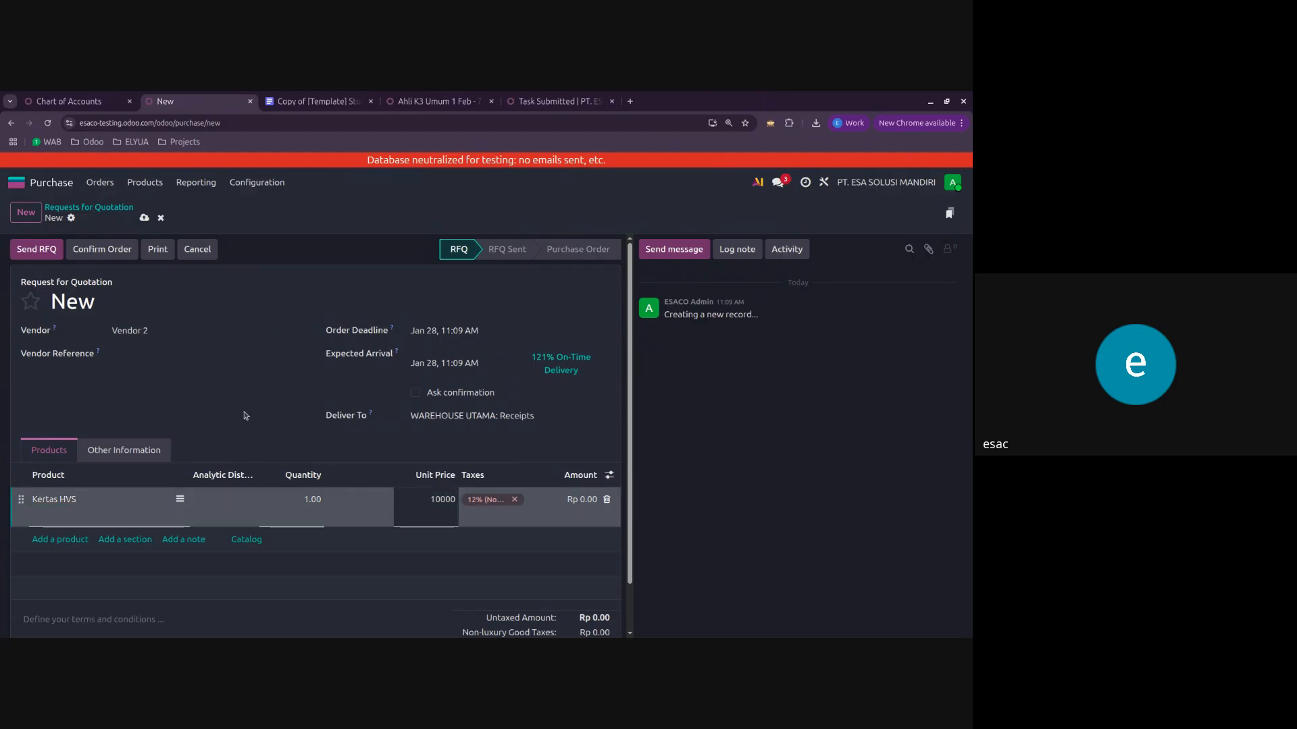
left_click(112, 249)
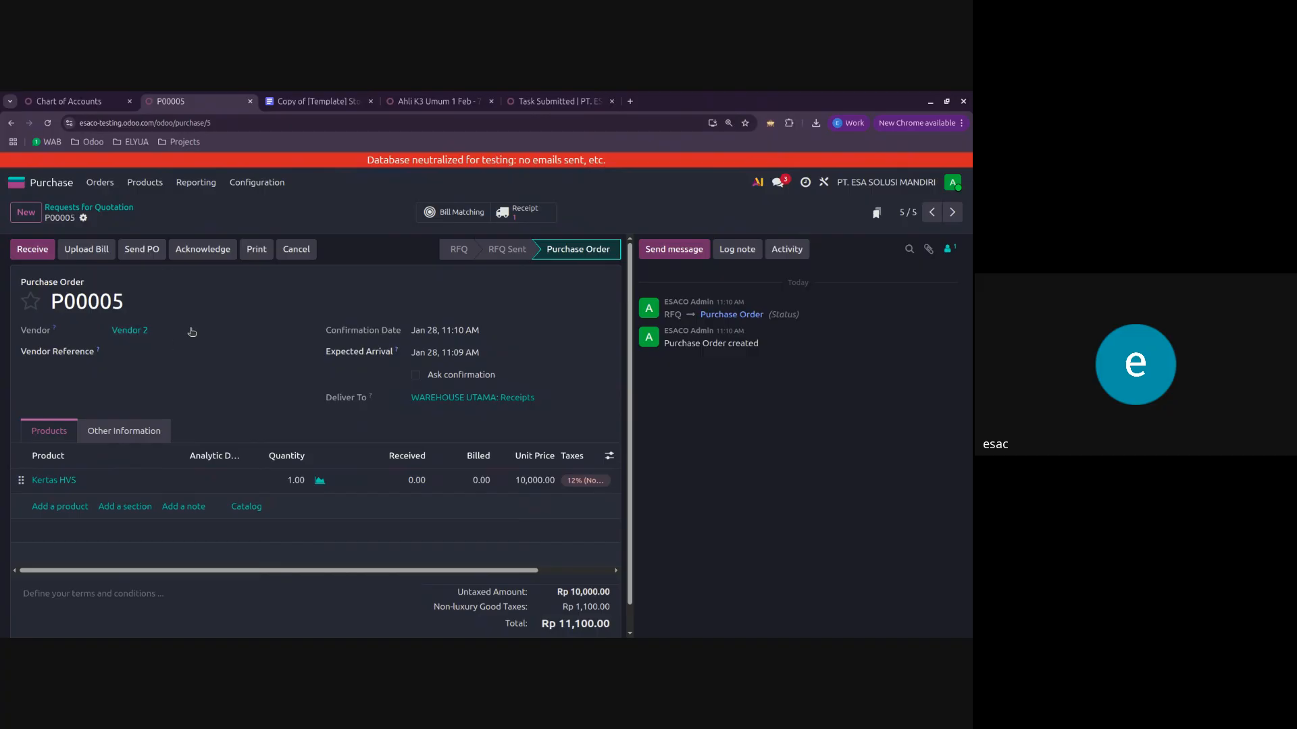
Step: Cancel the Kertas HVS purchase order and set it back to draft
left_click(307, 257)
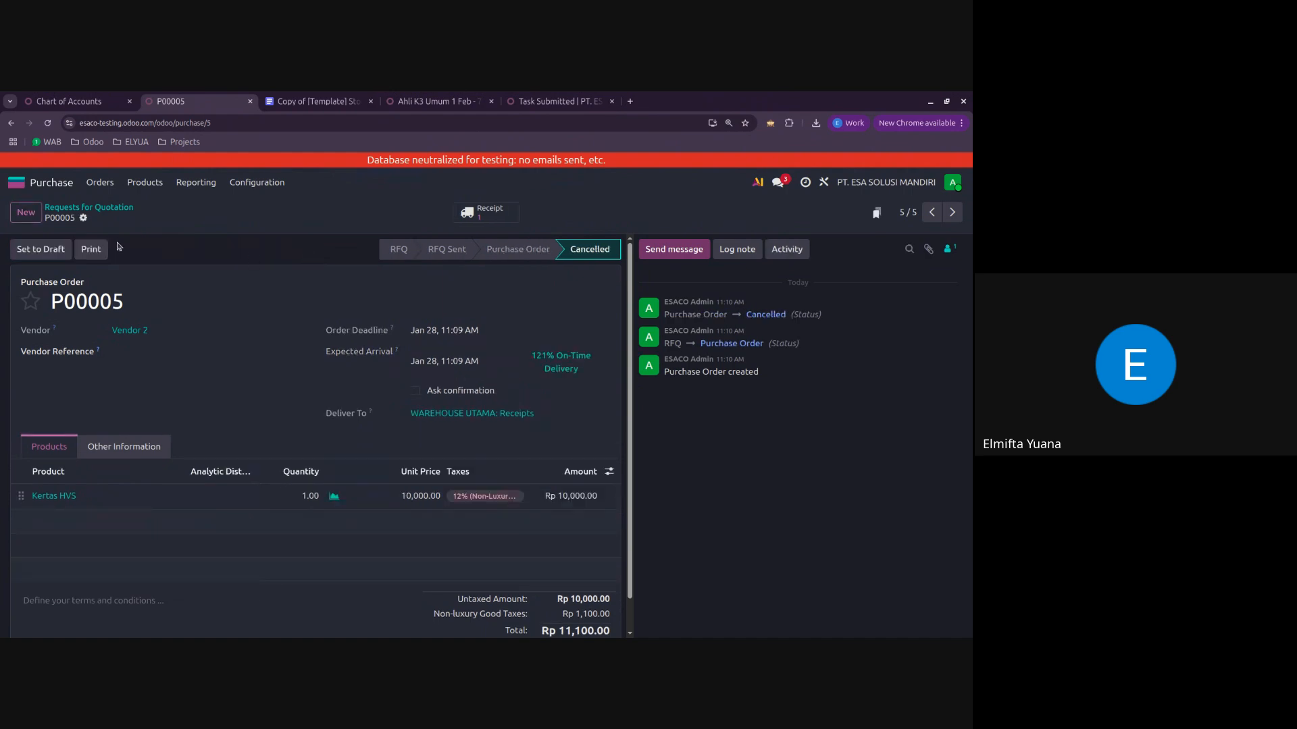
left_click(57, 250)
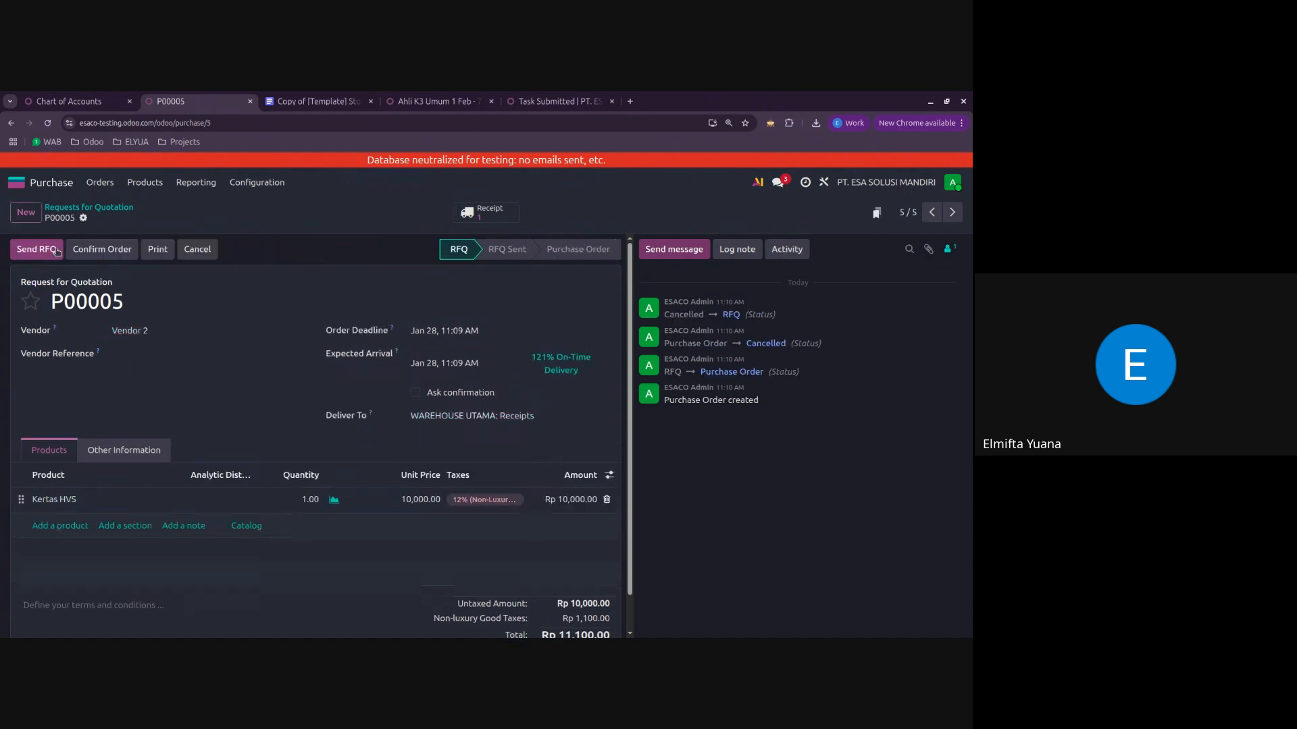
Step: Change the Kertas HVS quotation's vendor to Company A, confirm the order, and return to the quotation list
left_click(230, 334)
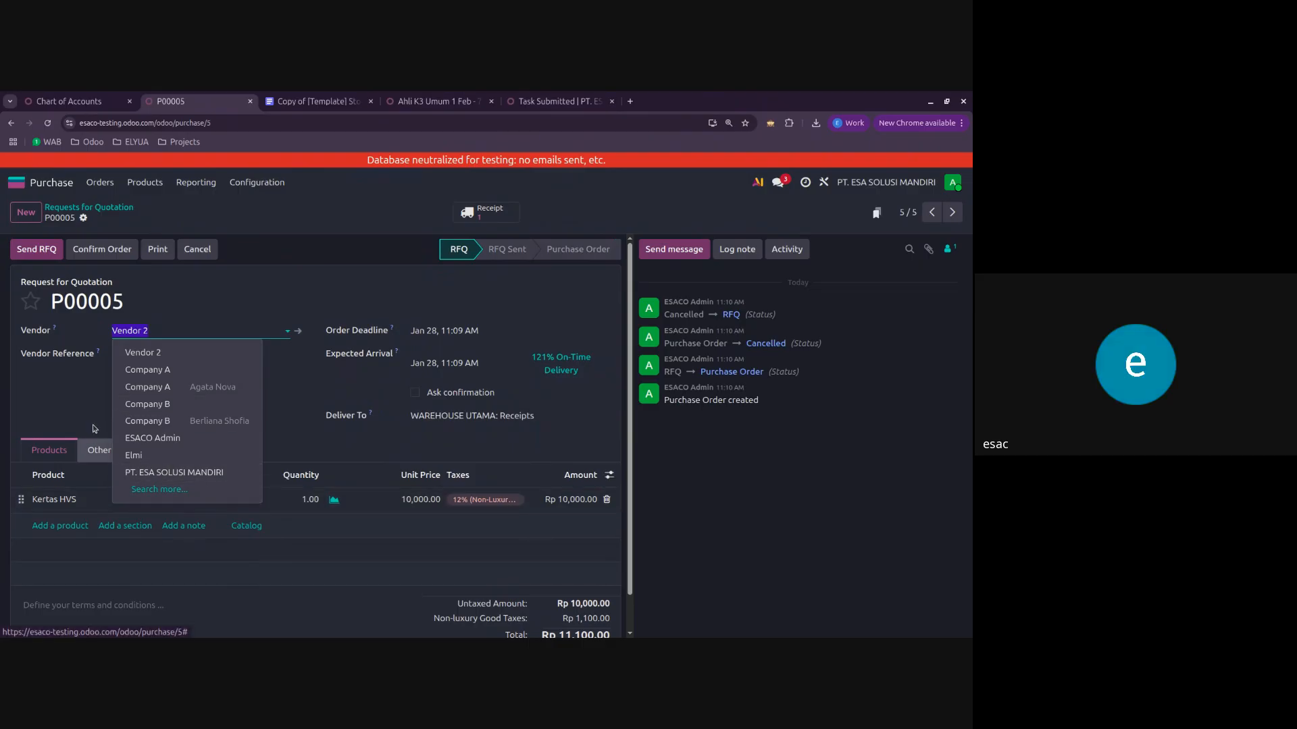
left_click(181, 373)
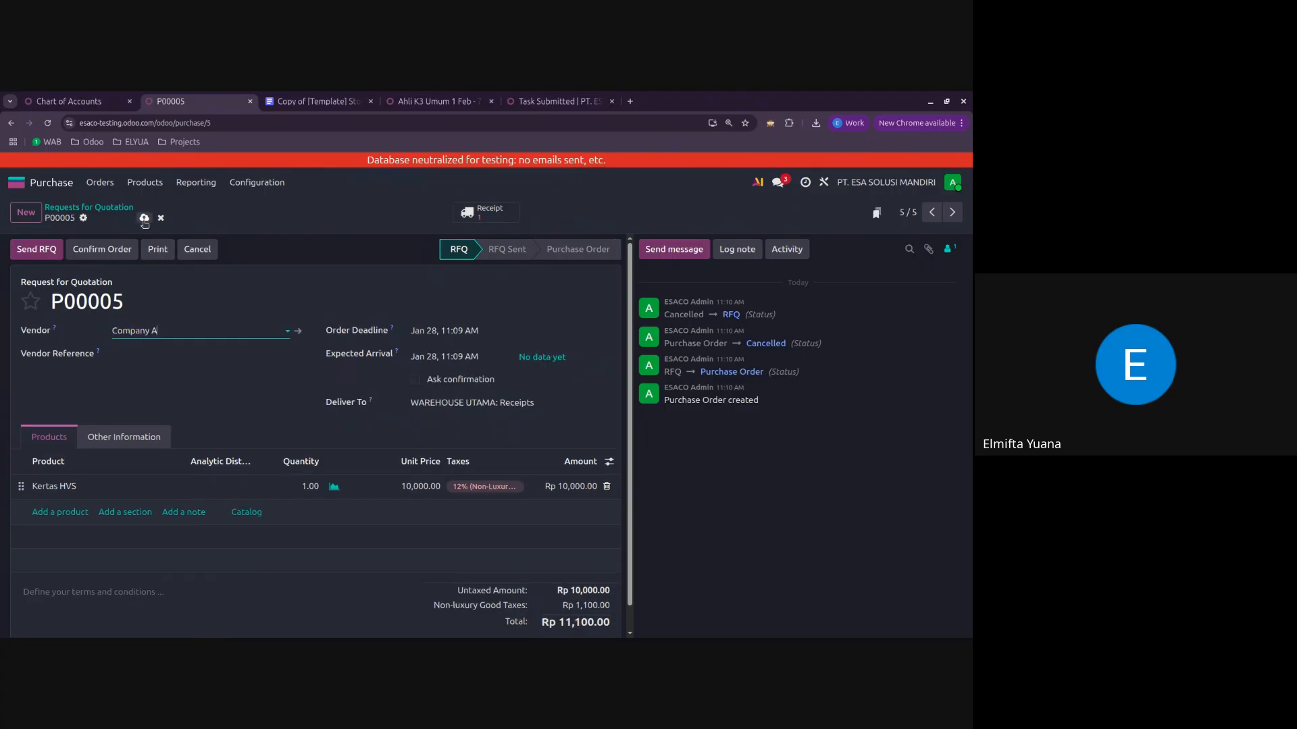
left_click(127, 247)
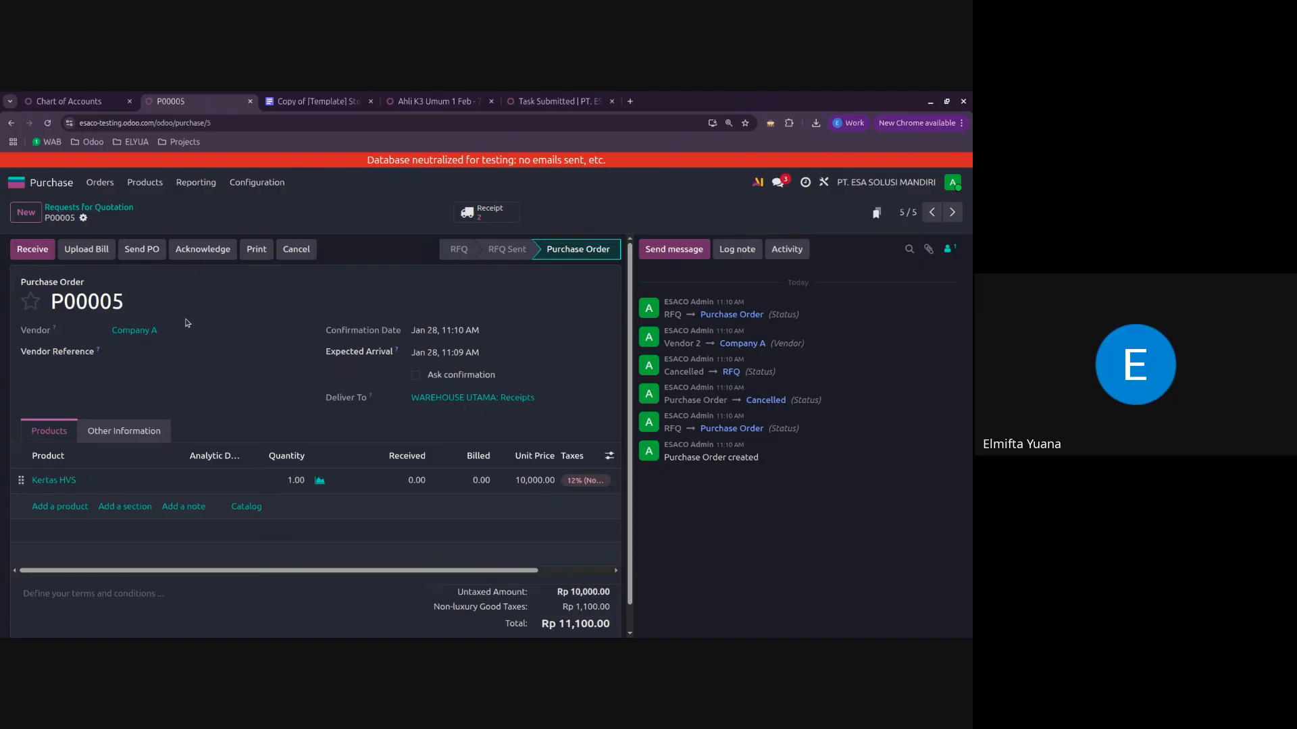
left_click(105, 208)
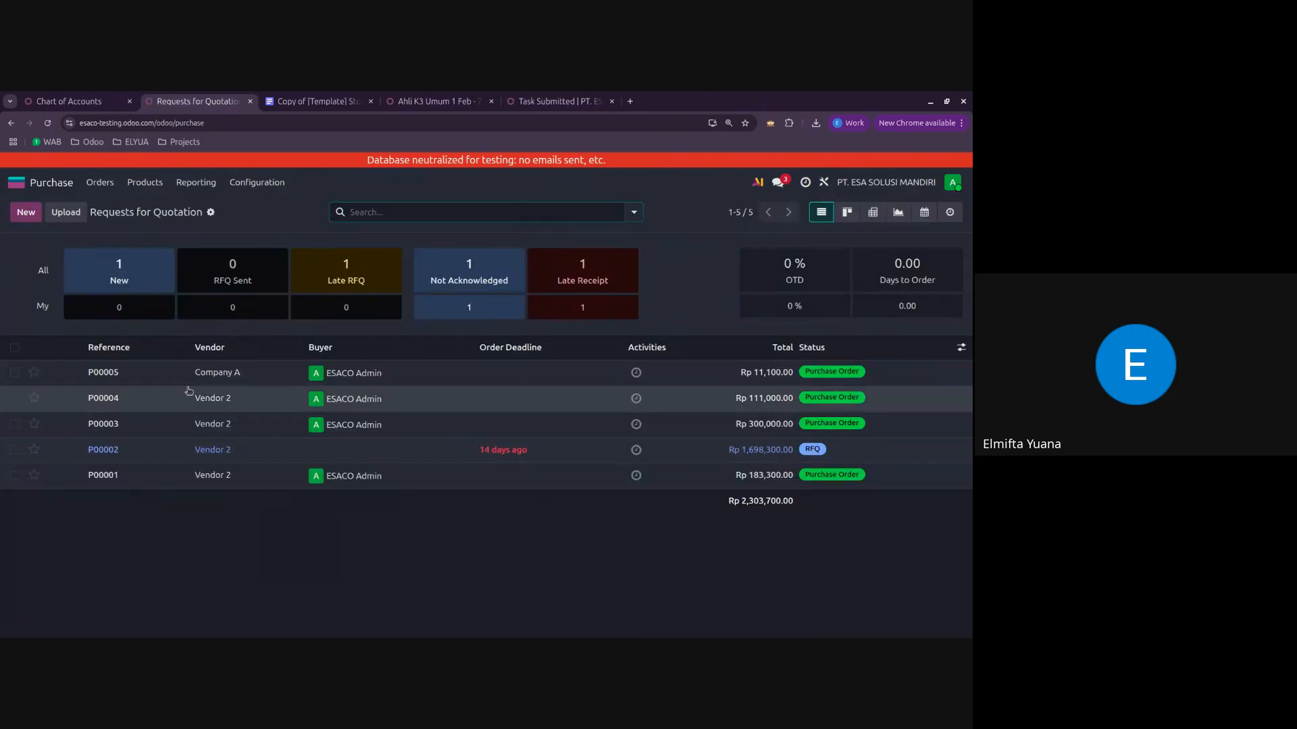
Step: Enable Purchase Agreements with Purchase Alternatives in the Purchase settings and save them
left_click(277, 184)
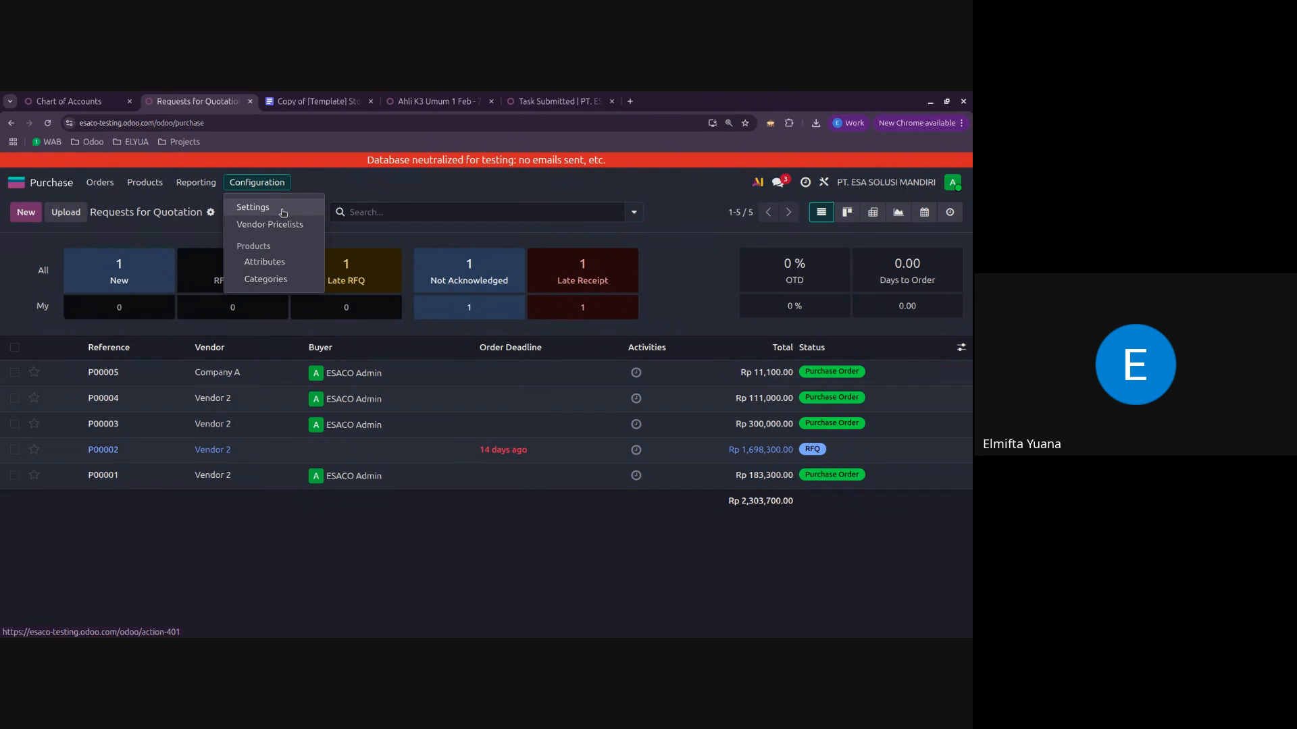
left_click(283, 213)
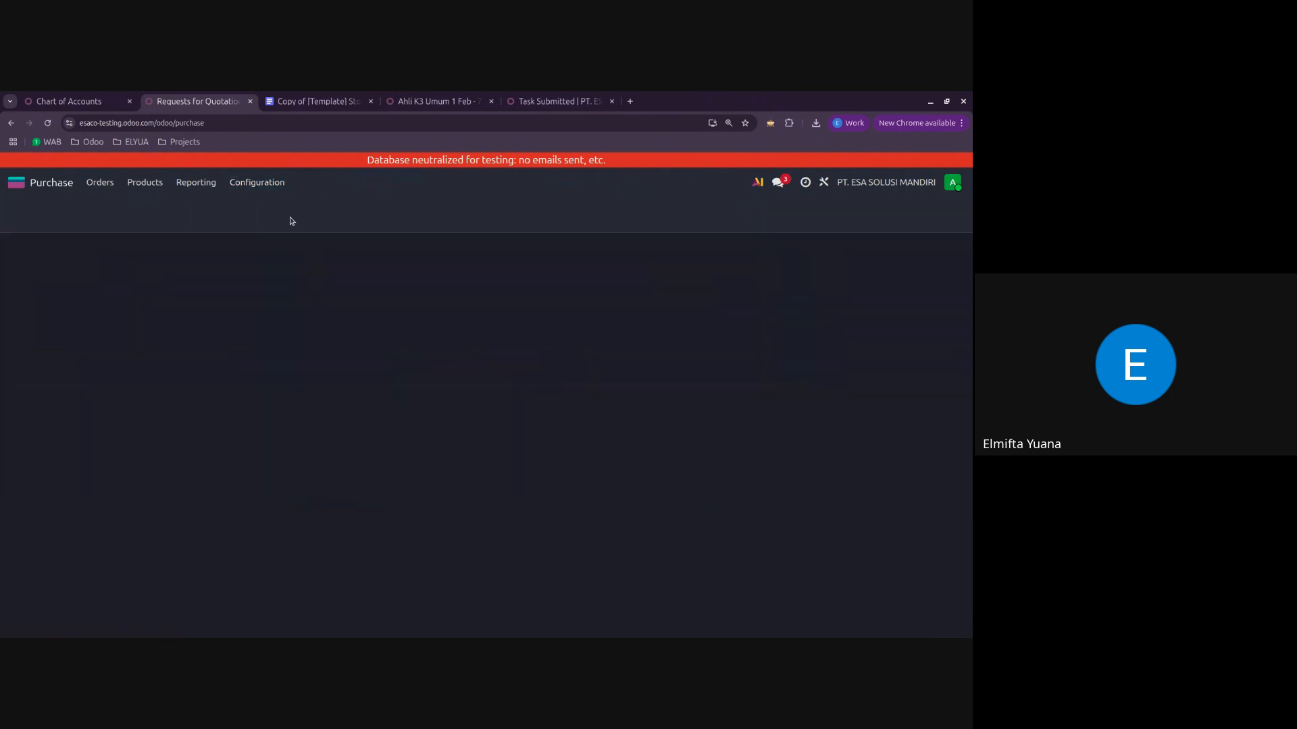
scroll(358, 378, "down", 3)
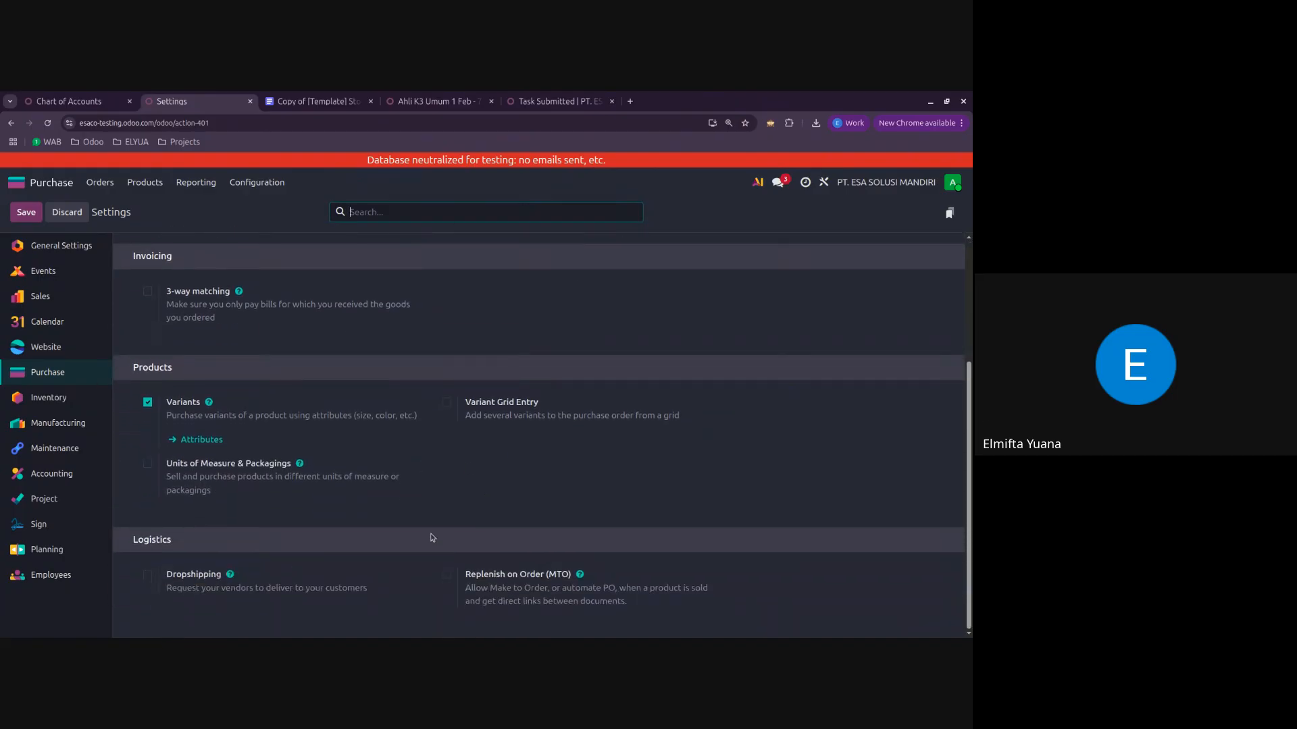
scroll(432, 537, "up", 3)
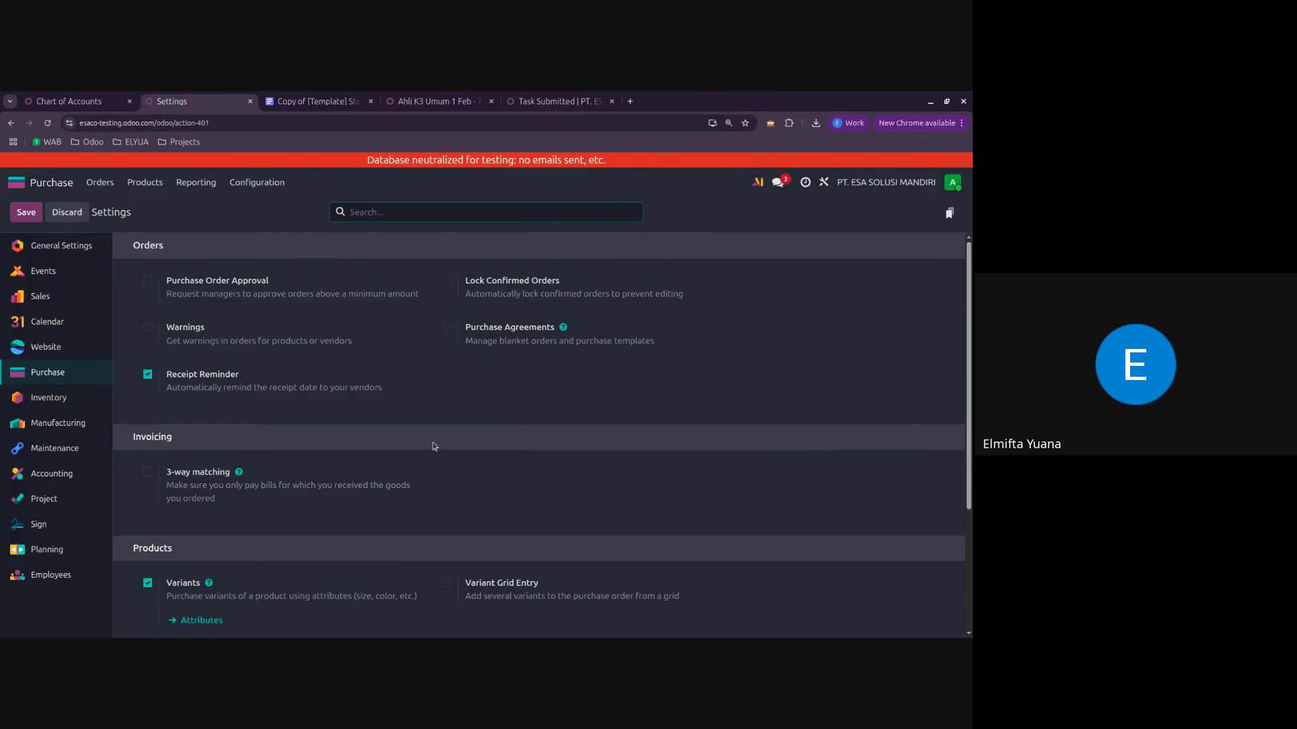
left_click(447, 329)
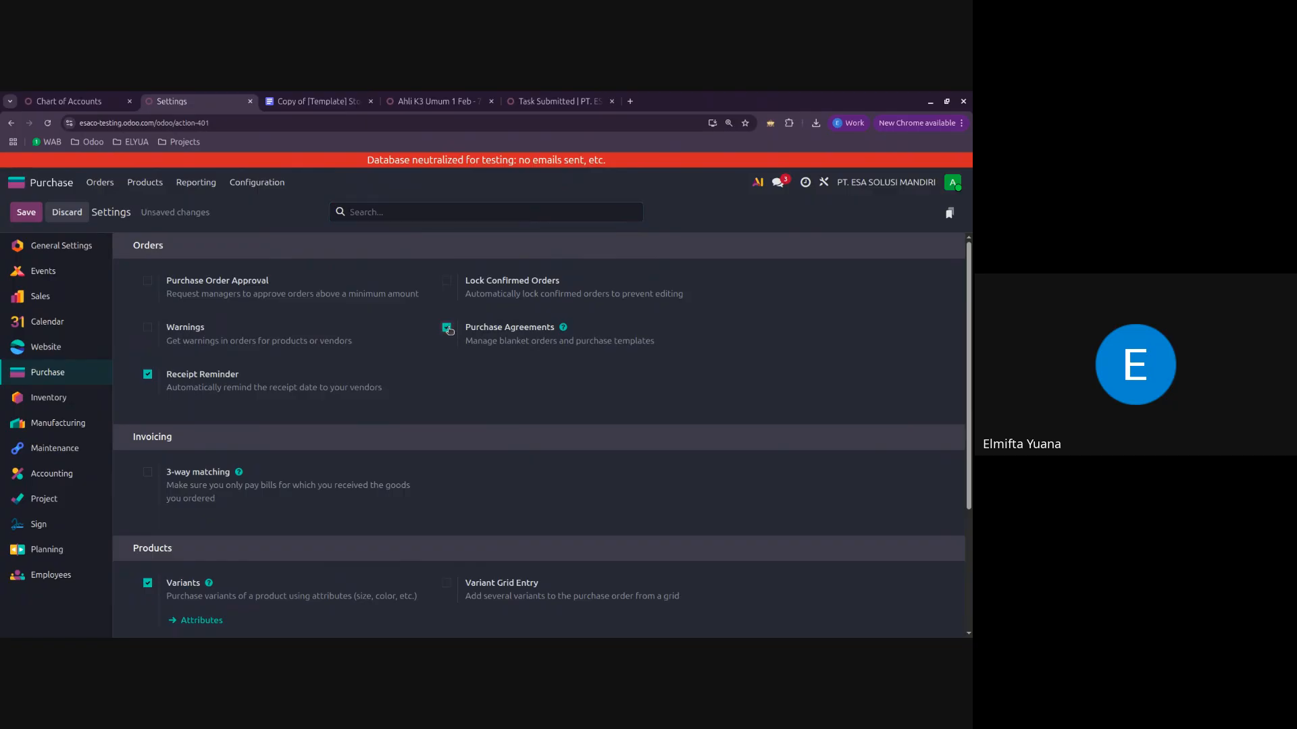
left_click(25, 212)
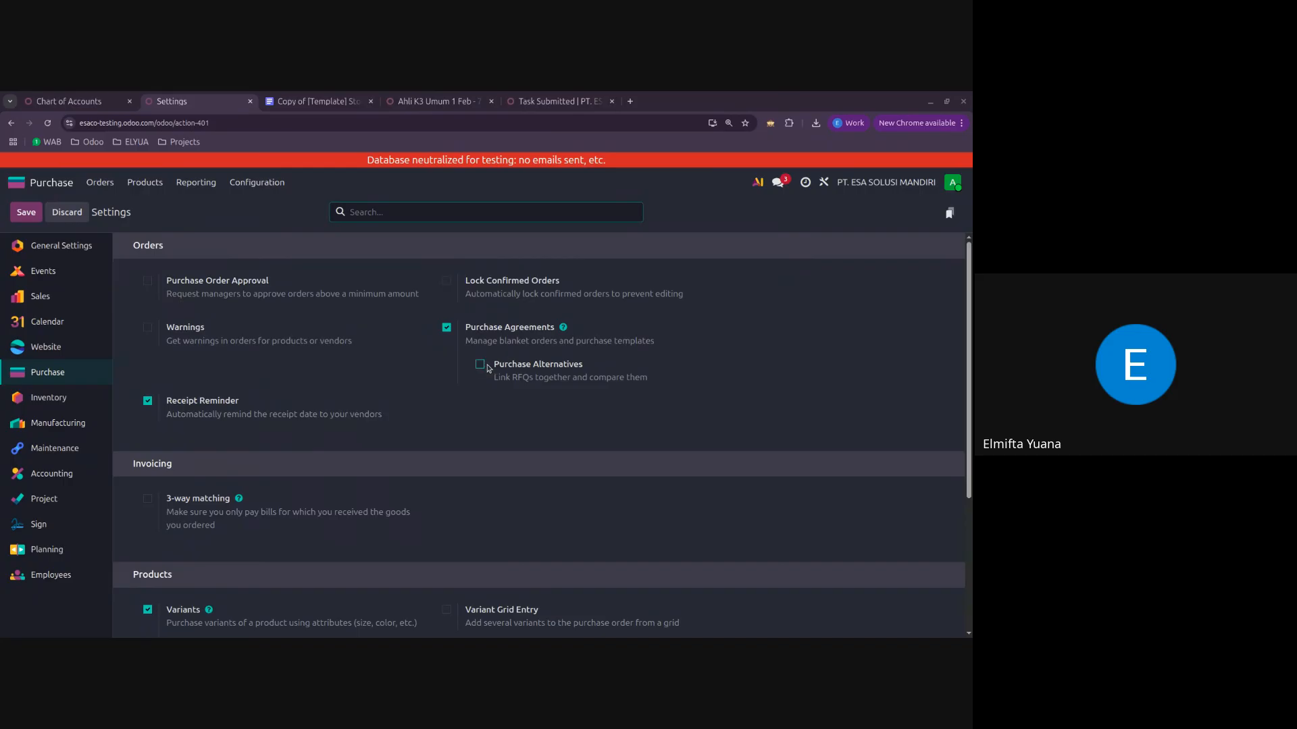
left_click(486, 366)
left_click(28, 214)
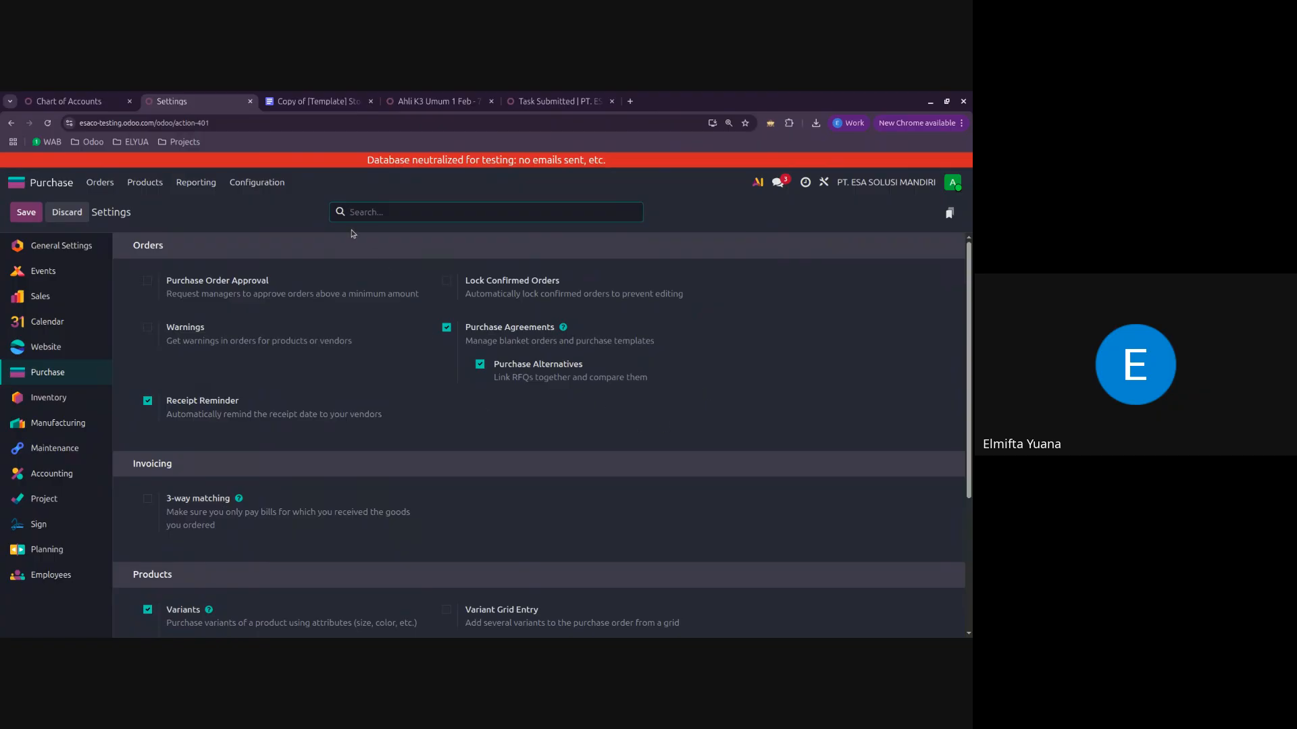
Step: Start a new request for quotation with Vendor 2 as the vendor
left_click(144, 182)
left_click(100, 182)
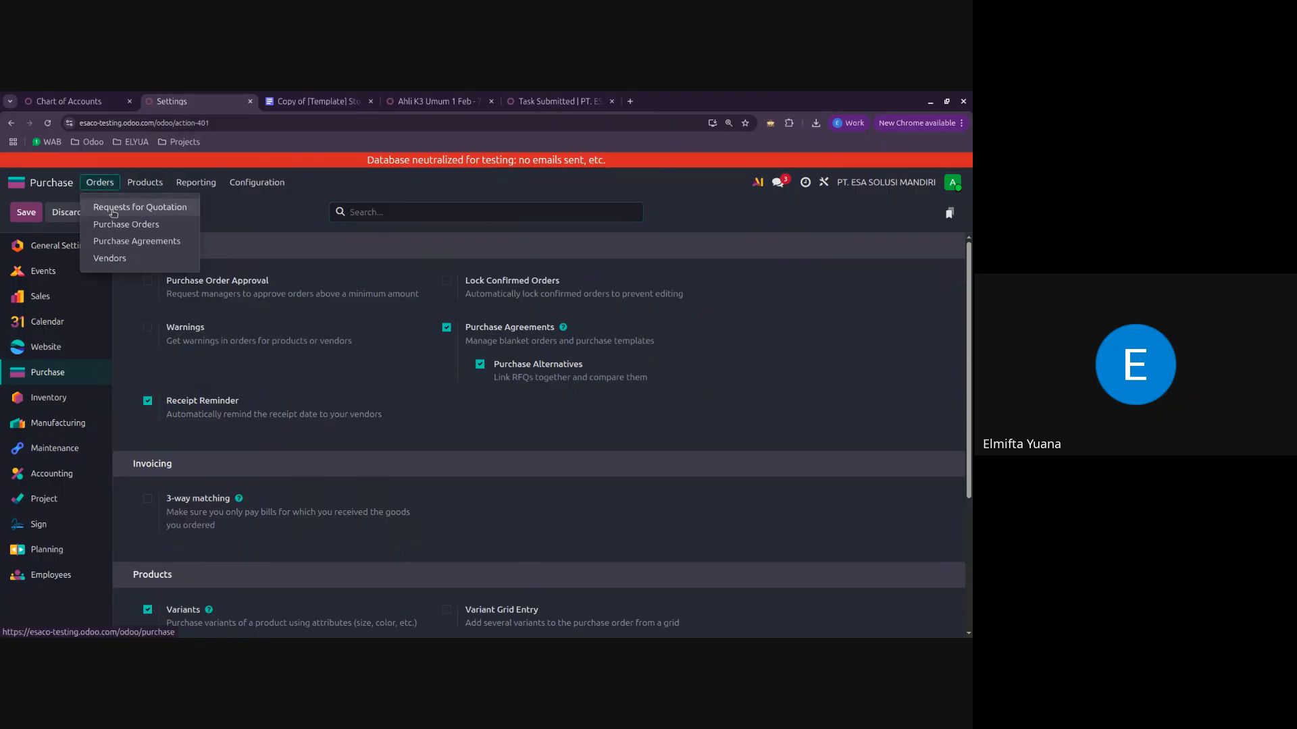
left_click(113, 207)
left_click(25, 212)
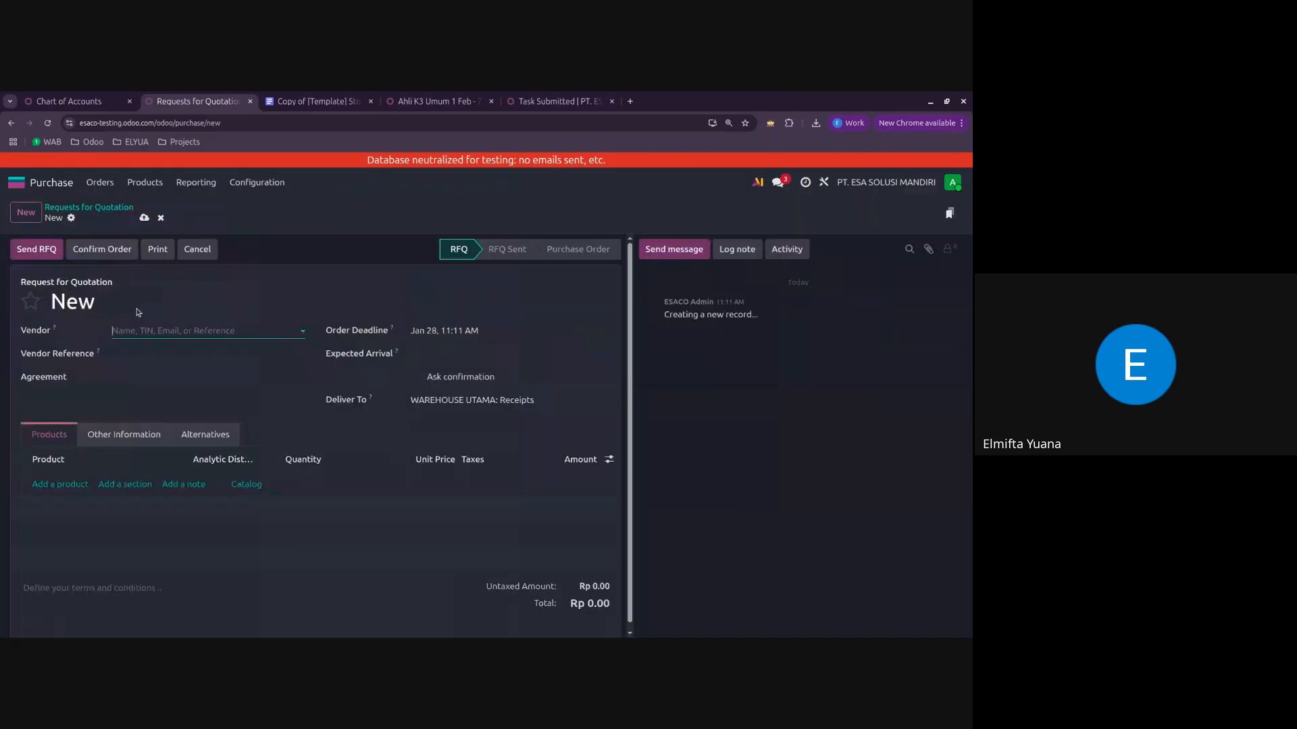
left_click(178, 330)
left_click(168, 350)
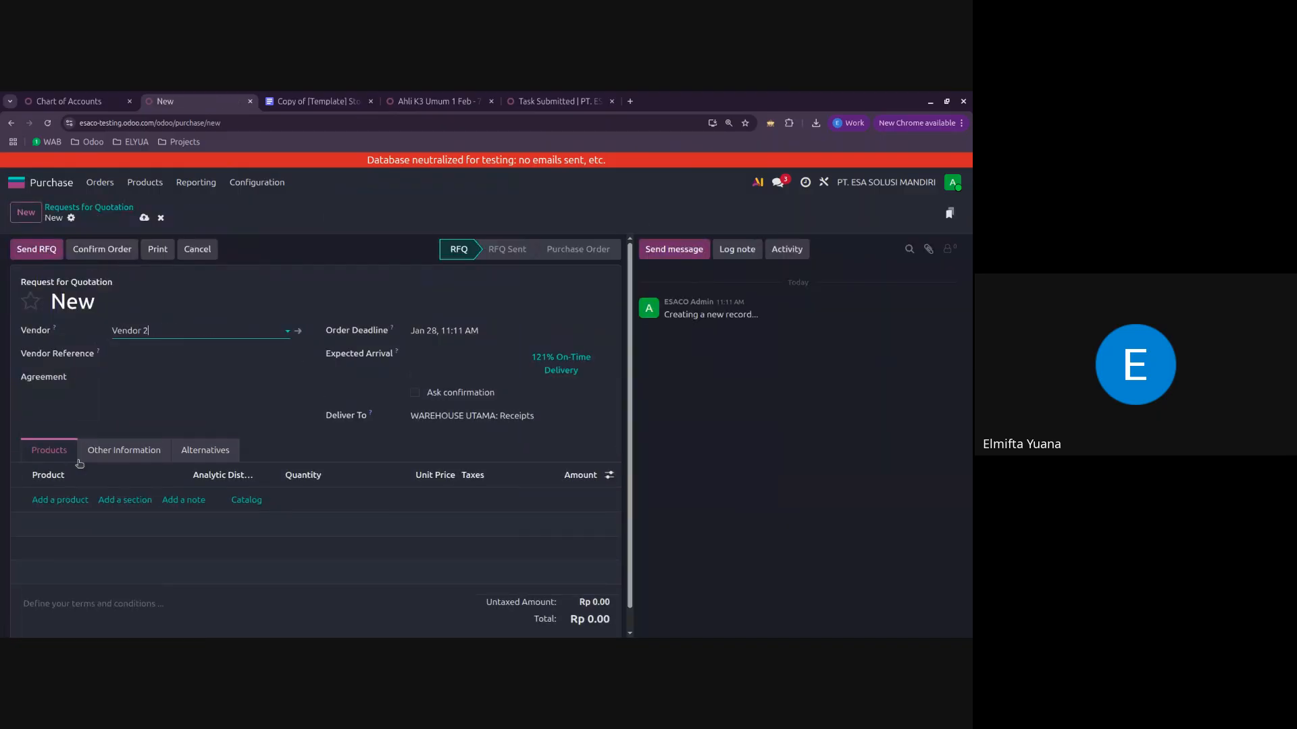
Step: Add the product Tumbler Gelas with a quantity of 100 and save the request for quotation
left_click(71, 501)
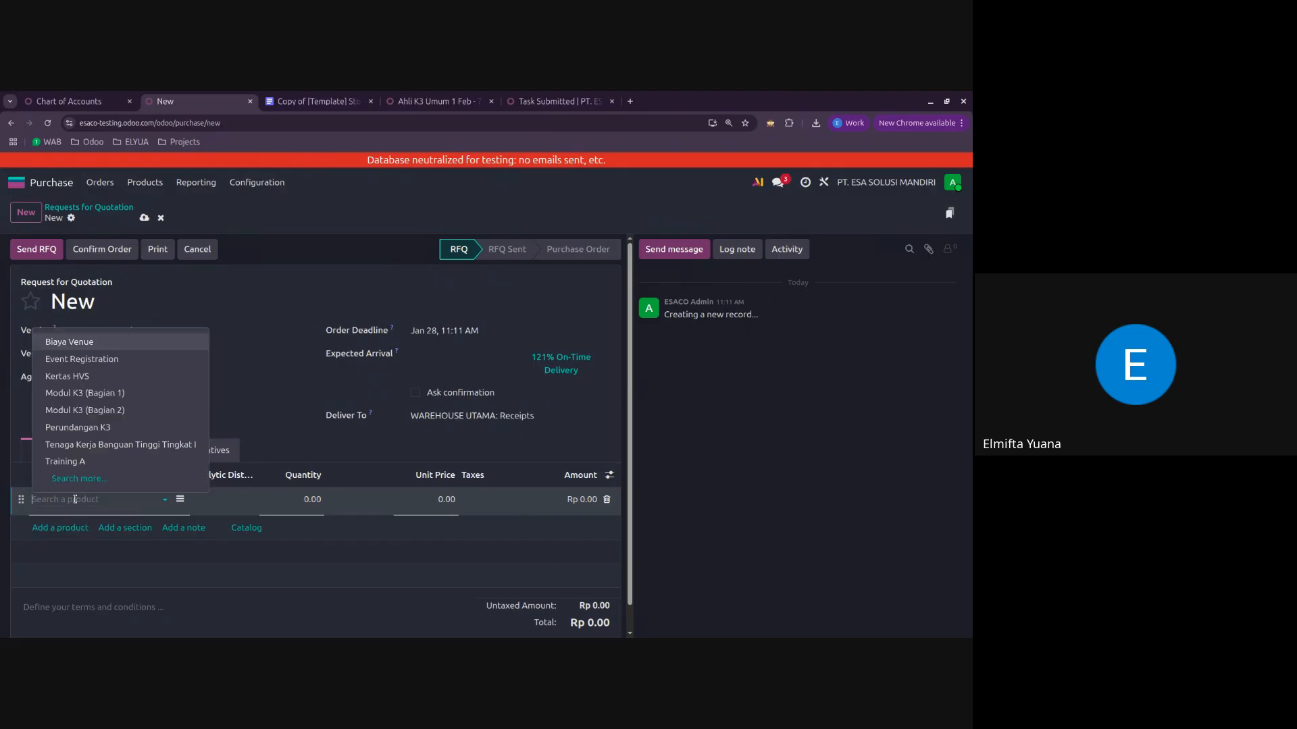
type("tum")
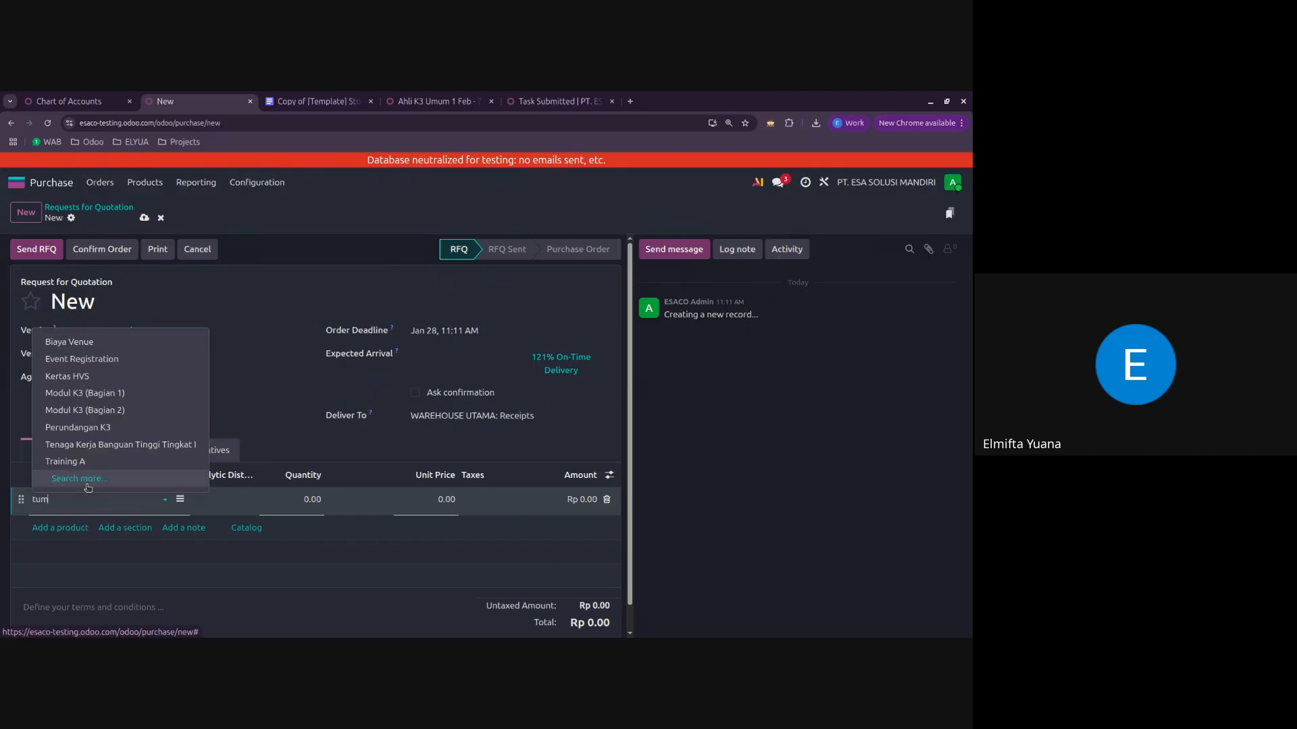
left_click(74, 427)
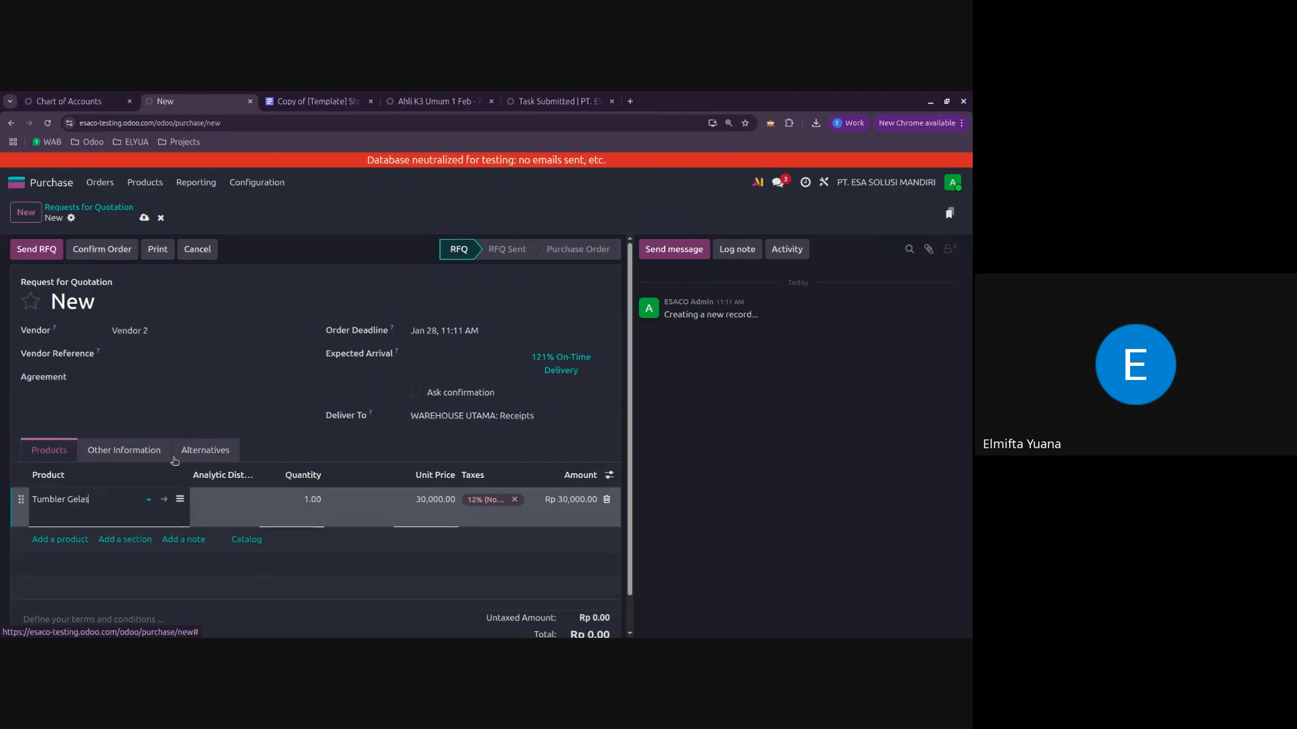
left_click(305, 503)
type("100")
left_click(341, 635)
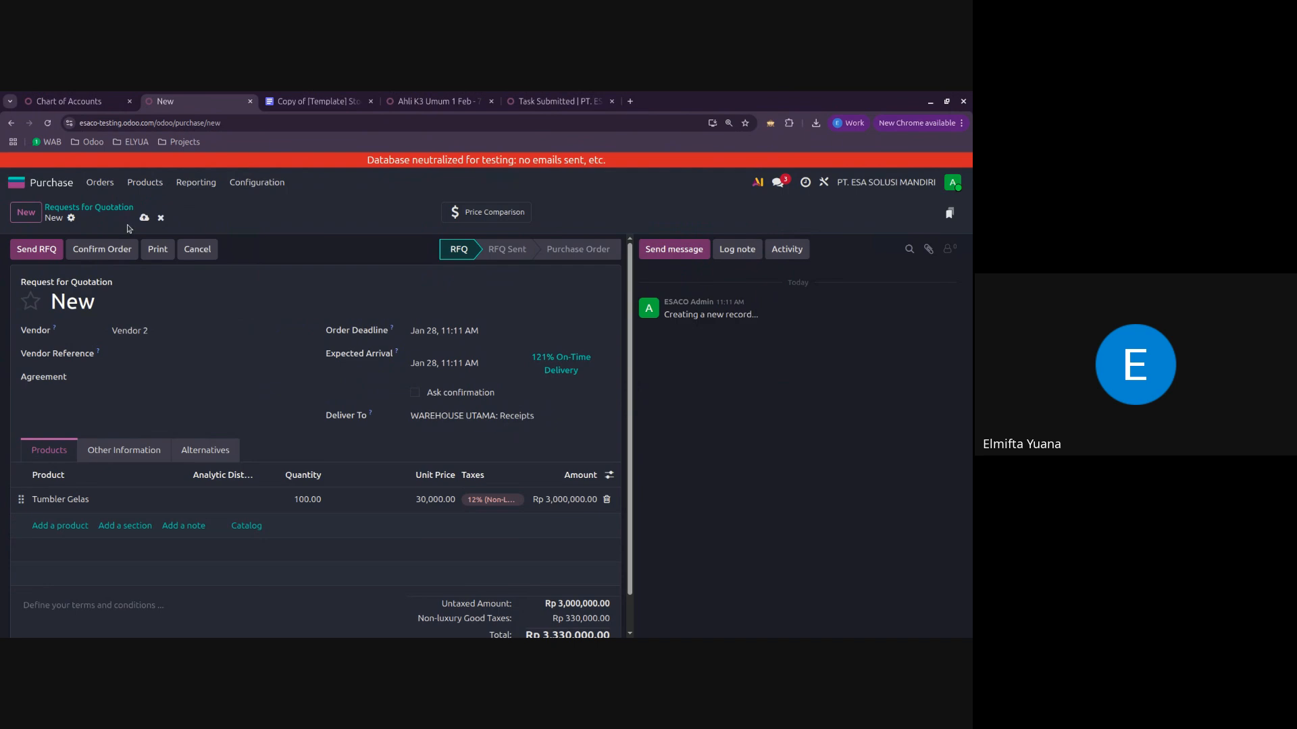
left_click(144, 217)
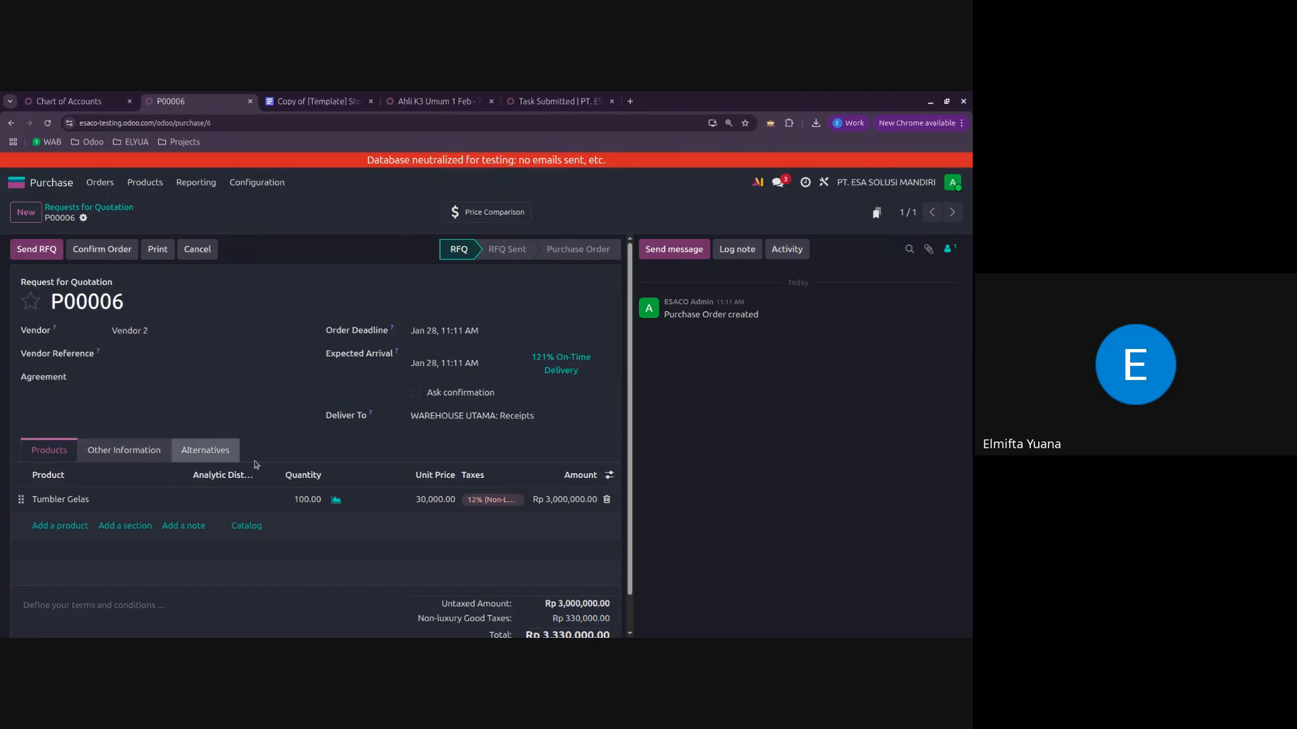
Step: Create an alternative to the Tumbler Gelas quotation for vendor Supplier 1, with the products copied
left_click(216, 458)
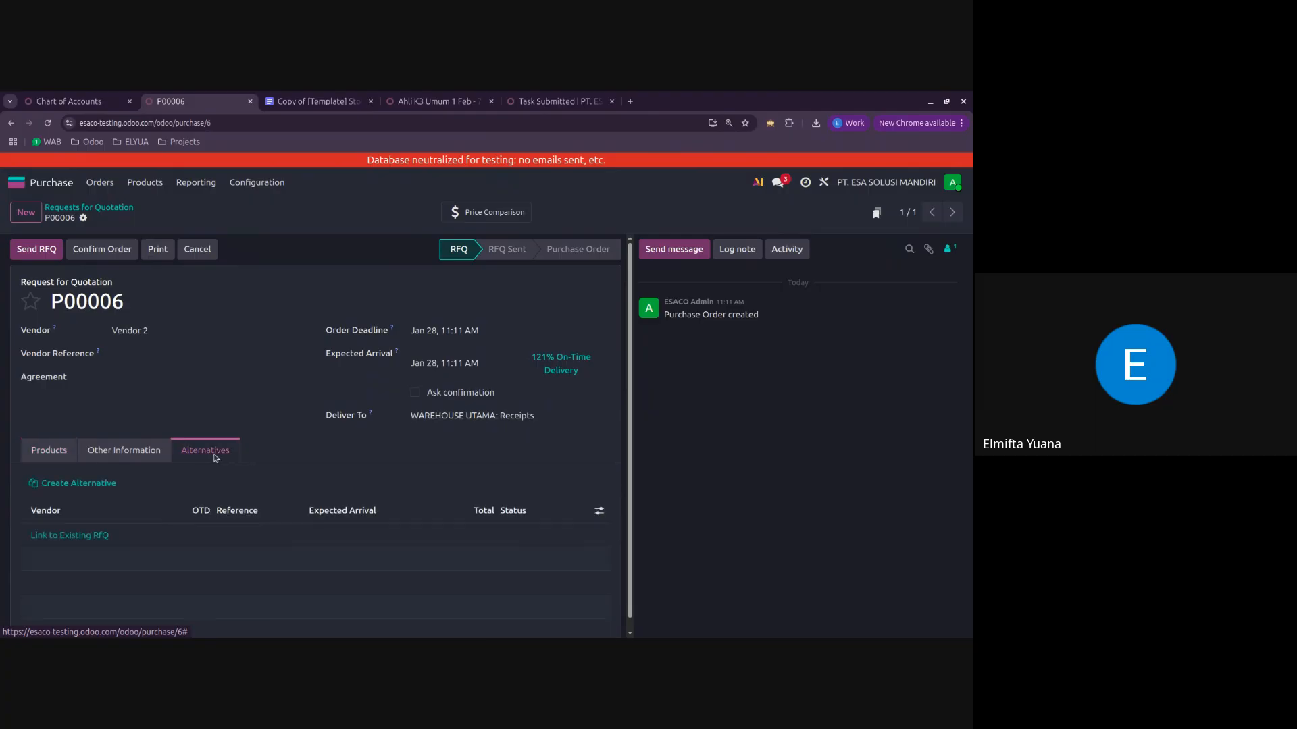
scroll(216, 458, "down", 1)
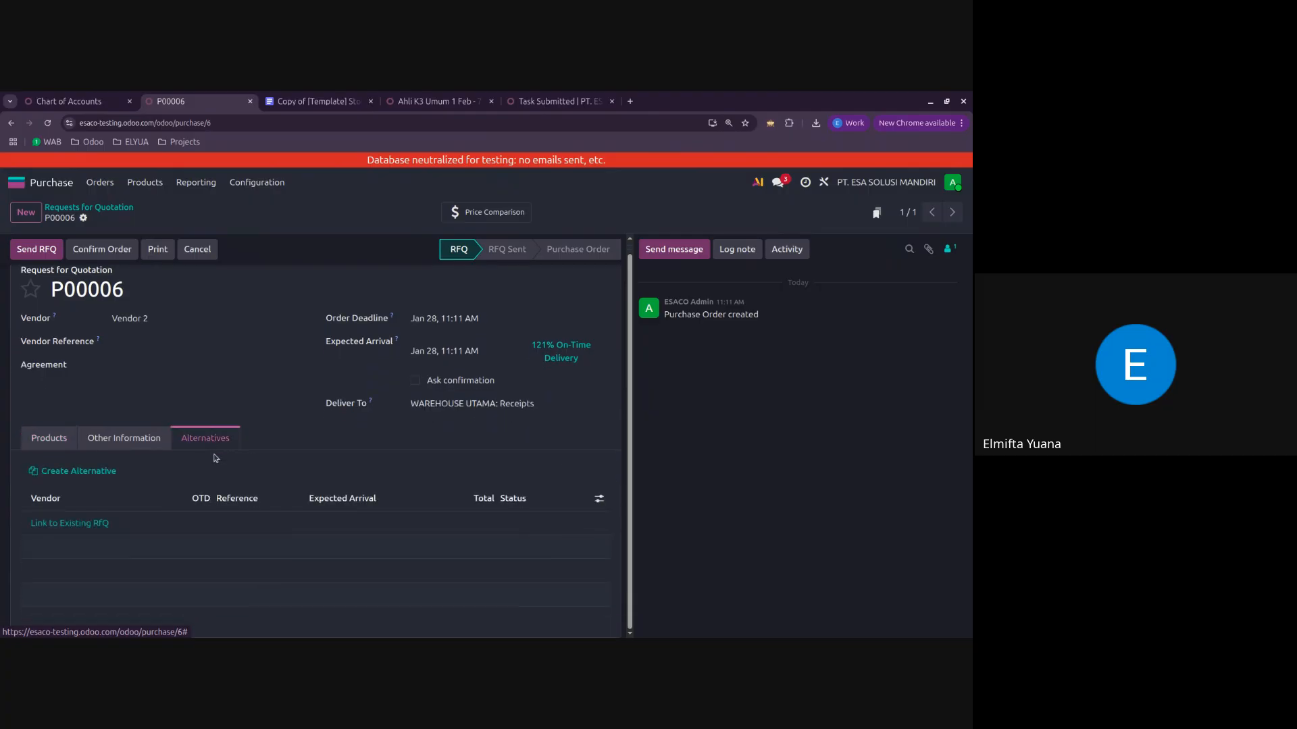
left_click(102, 474)
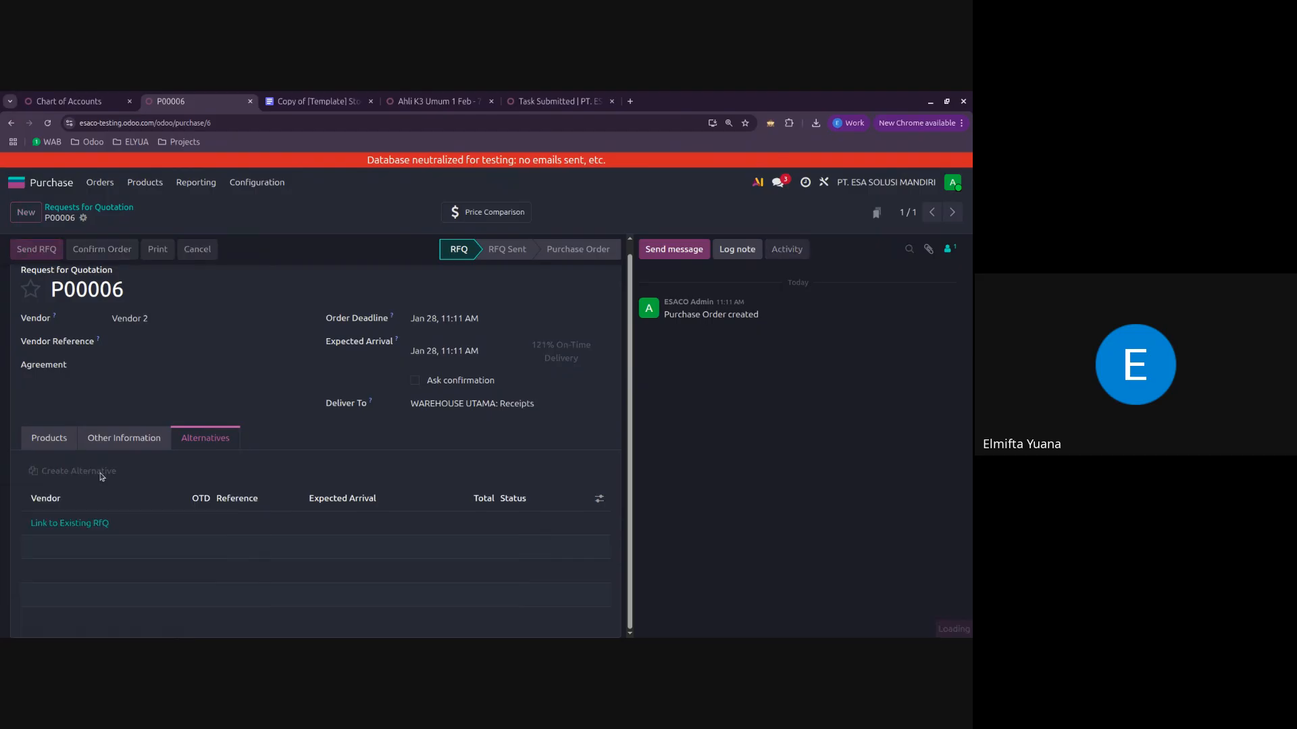
left_click(322, 379)
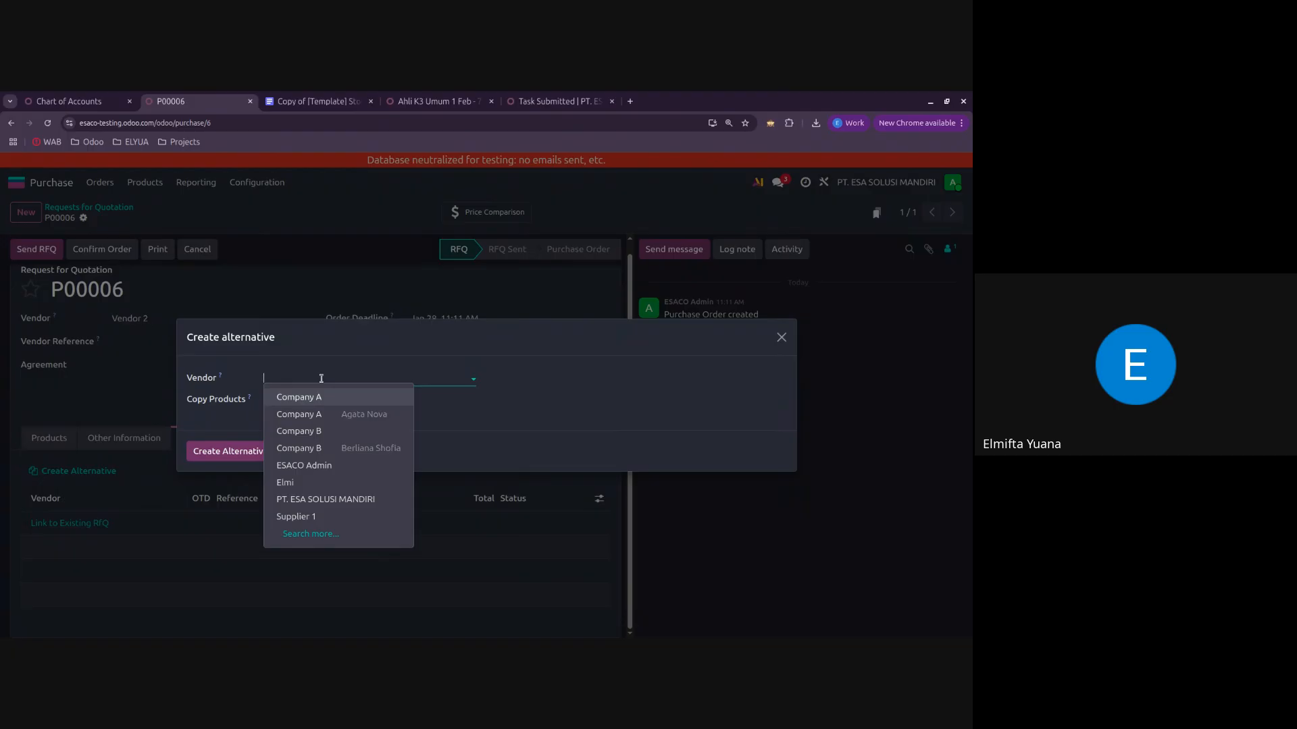
left_click(351, 520)
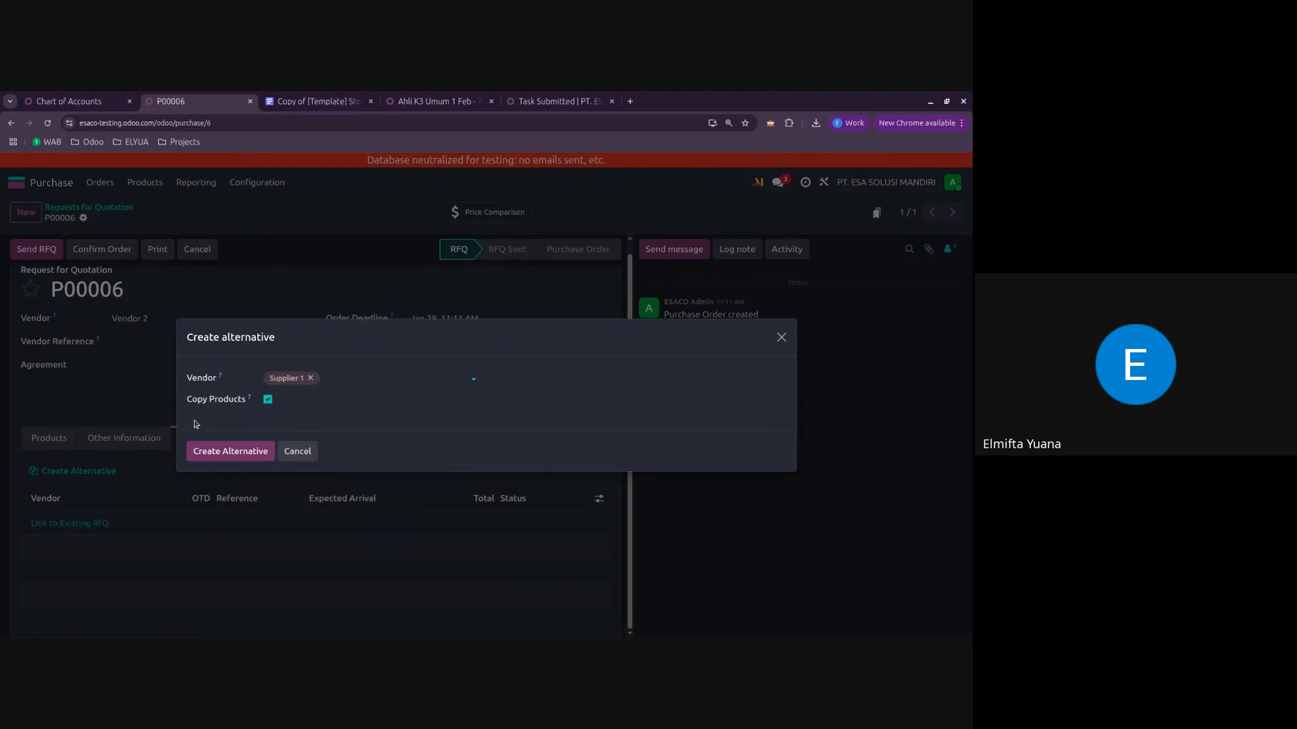
left_click(222, 454)
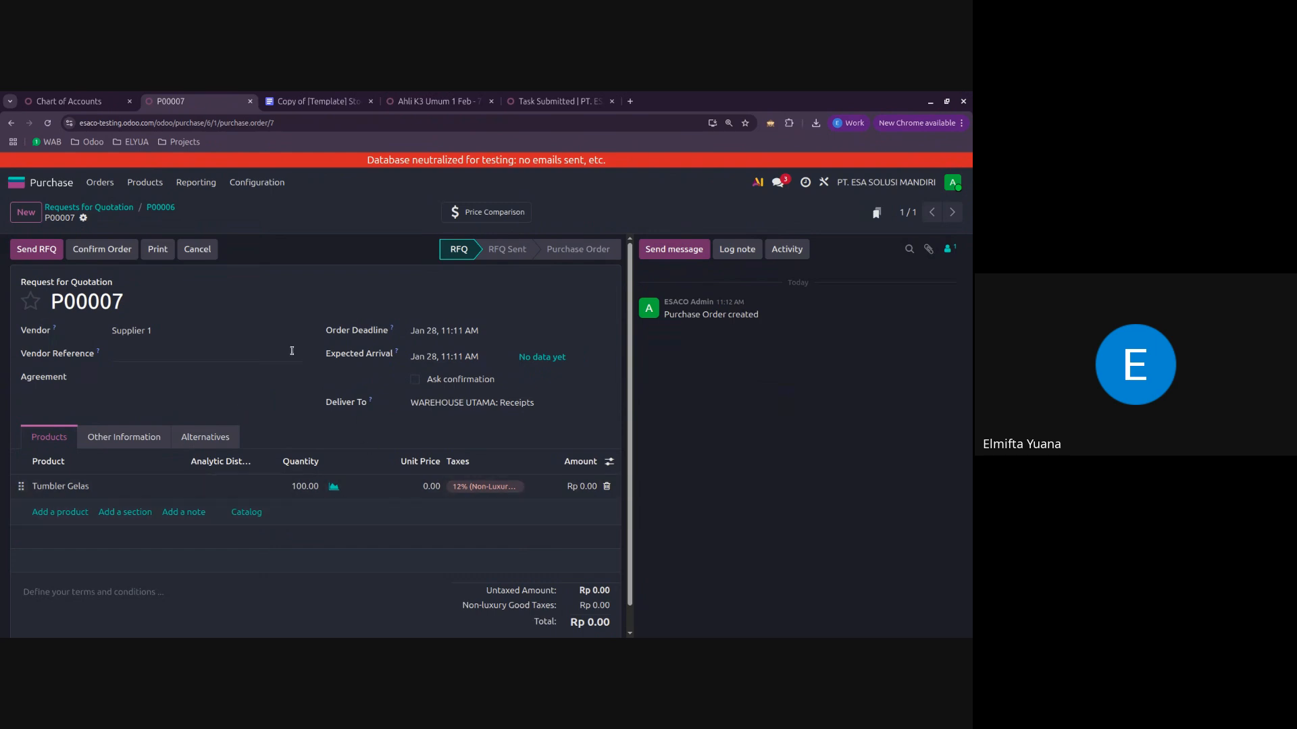
Step: Set the Tumbler Gelas unit price in Supplier 1's quotation to 25000
left_click(410, 486)
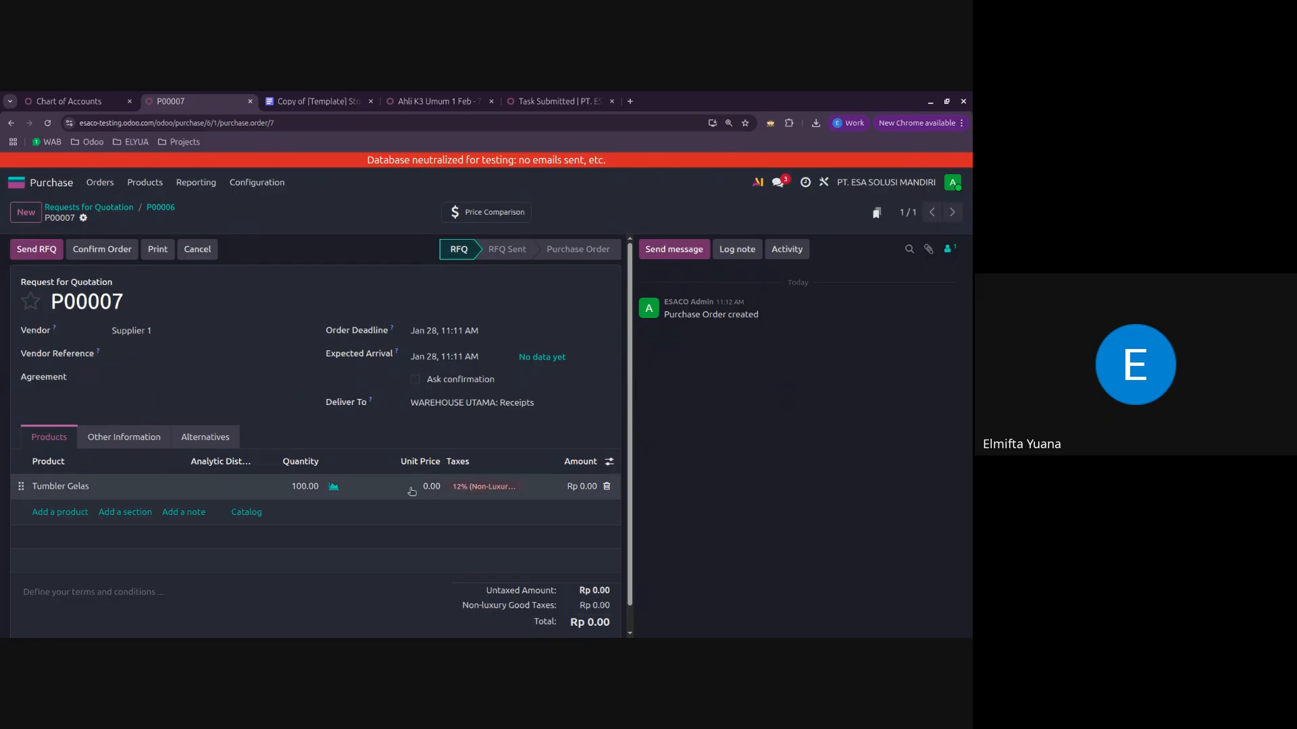
type("25,000")
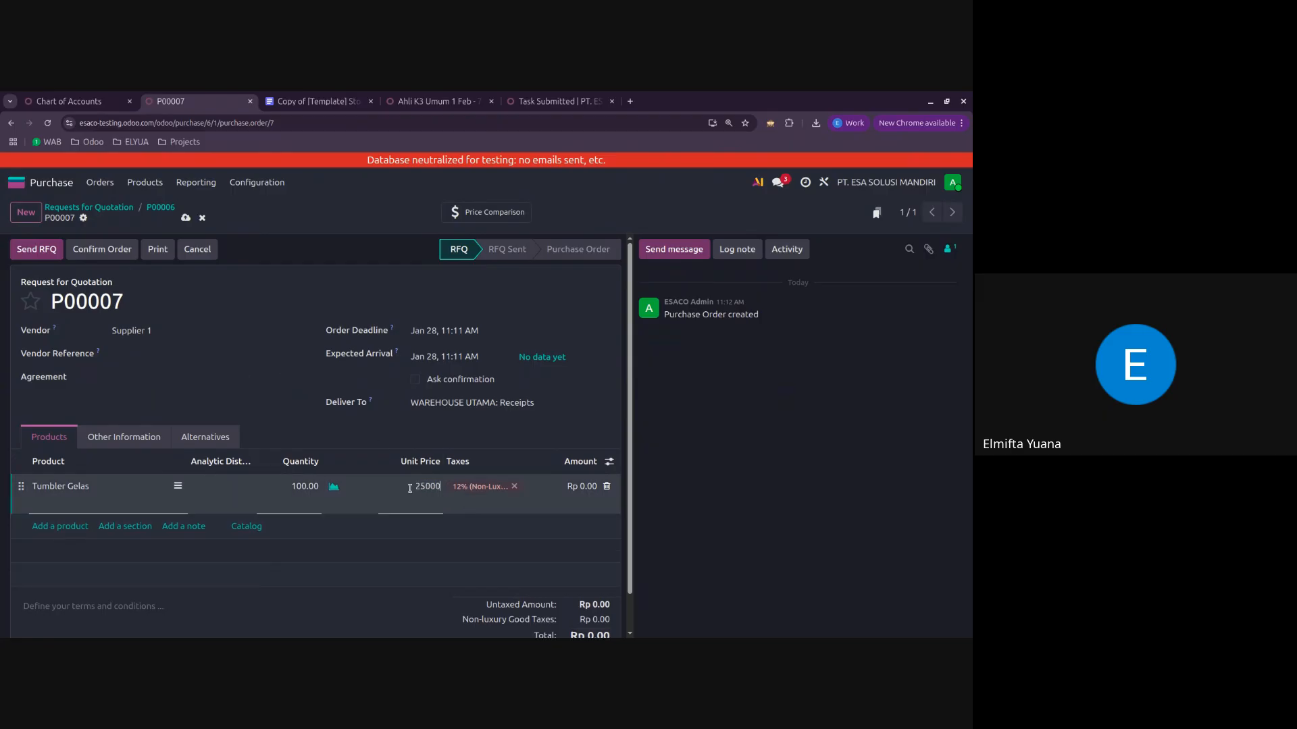
left_click(267, 404)
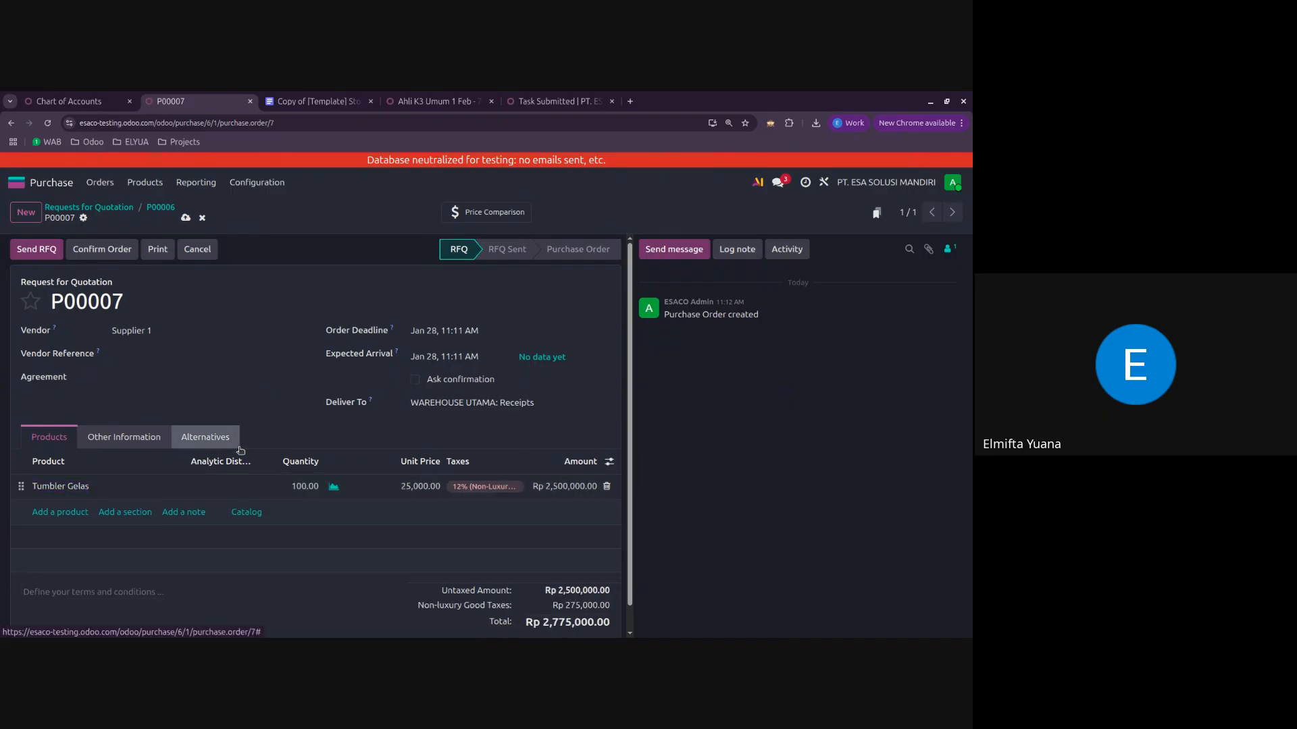
Step: Compare the product lines of the alternative quotations and choose Supplier 1's Tumbler Gelas offer
left_click(218, 445)
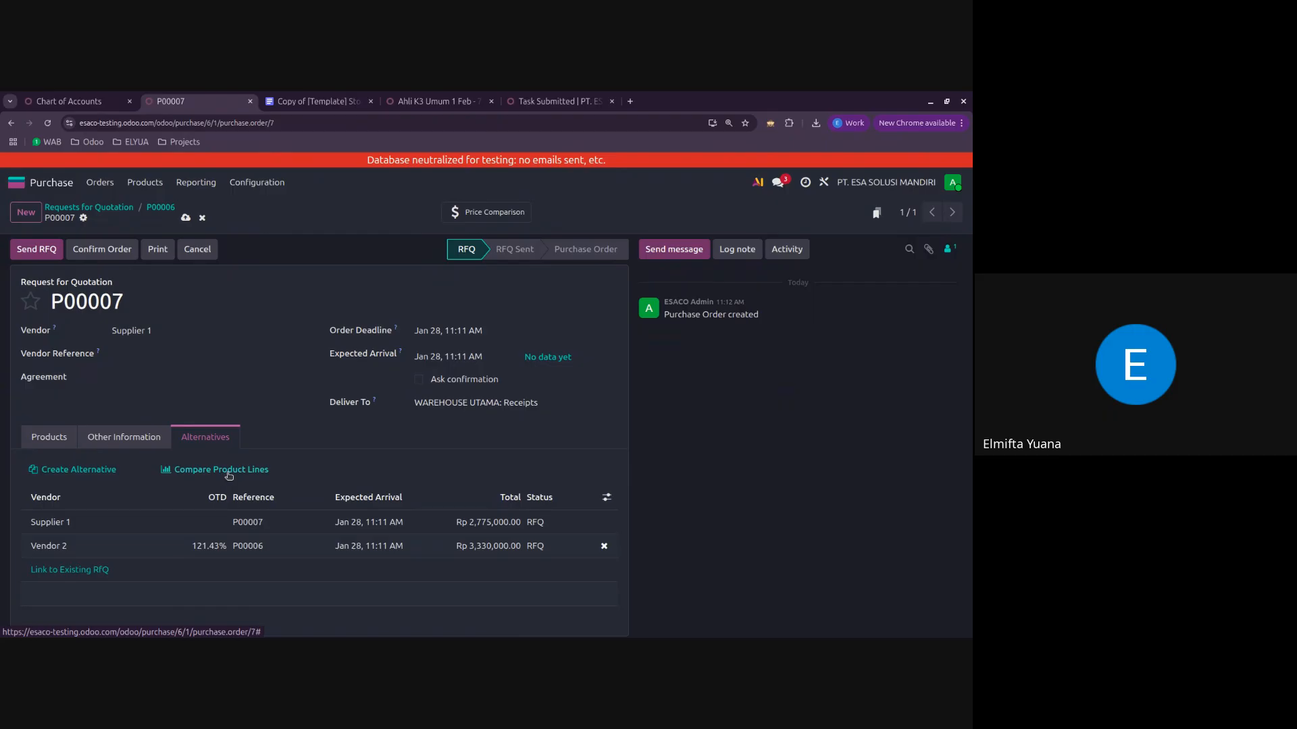
left_click(224, 473)
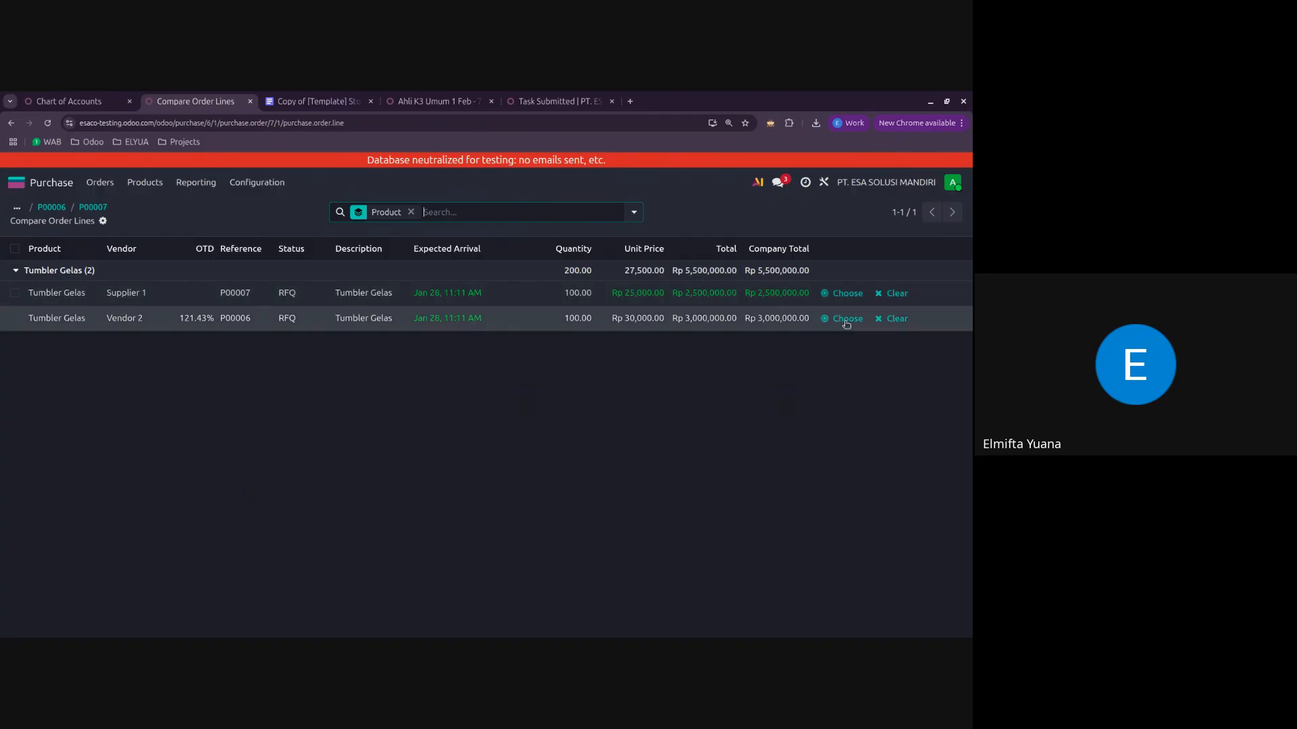
left_click(845, 293)
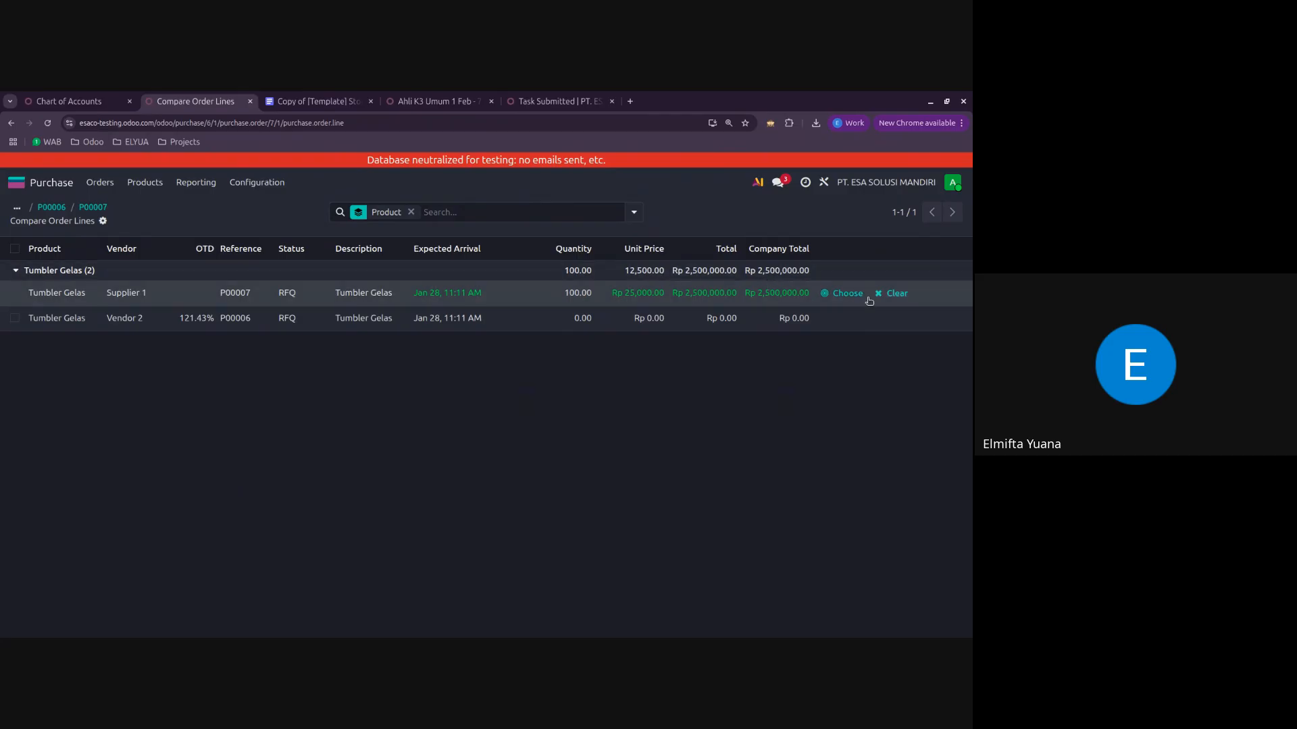
left_click(841, 294)
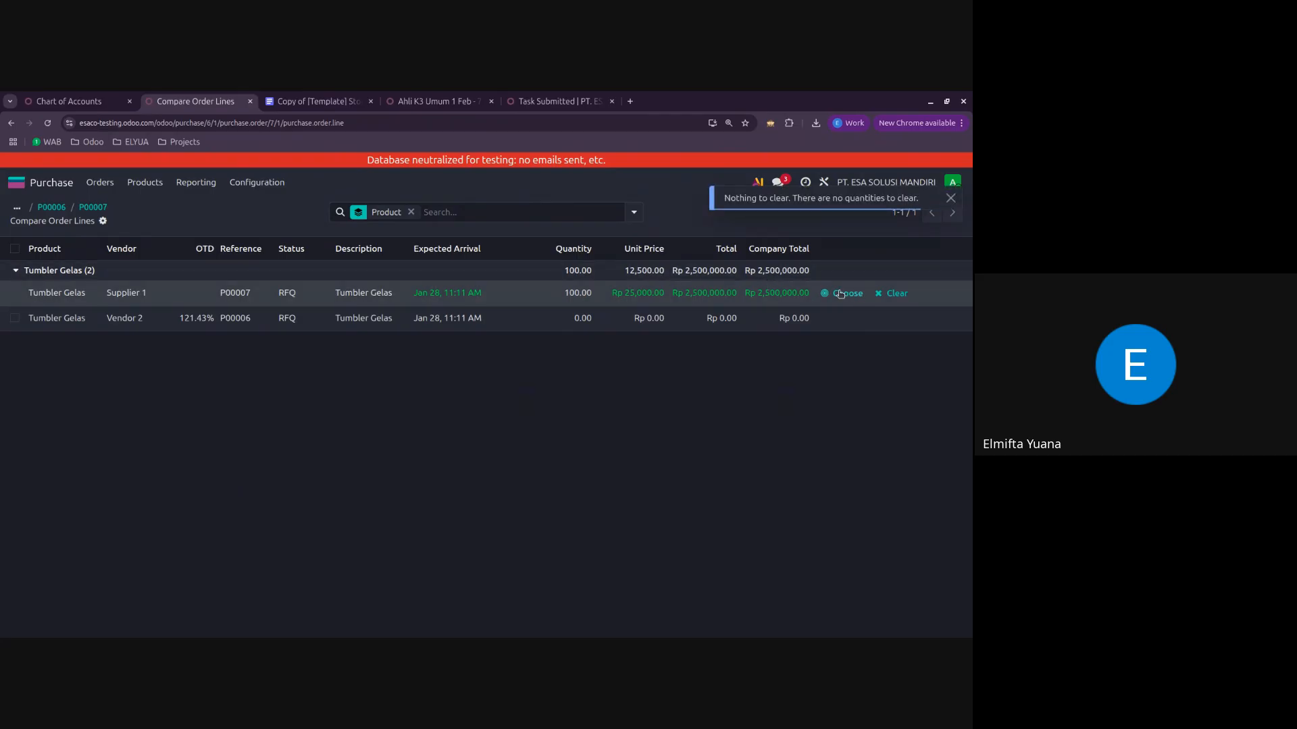
Step: Review quotations P00007 and P00006, then reopen the product line comparison and choose Supplier 1's line again
left_click(93, 206)
left_click(47, 439)
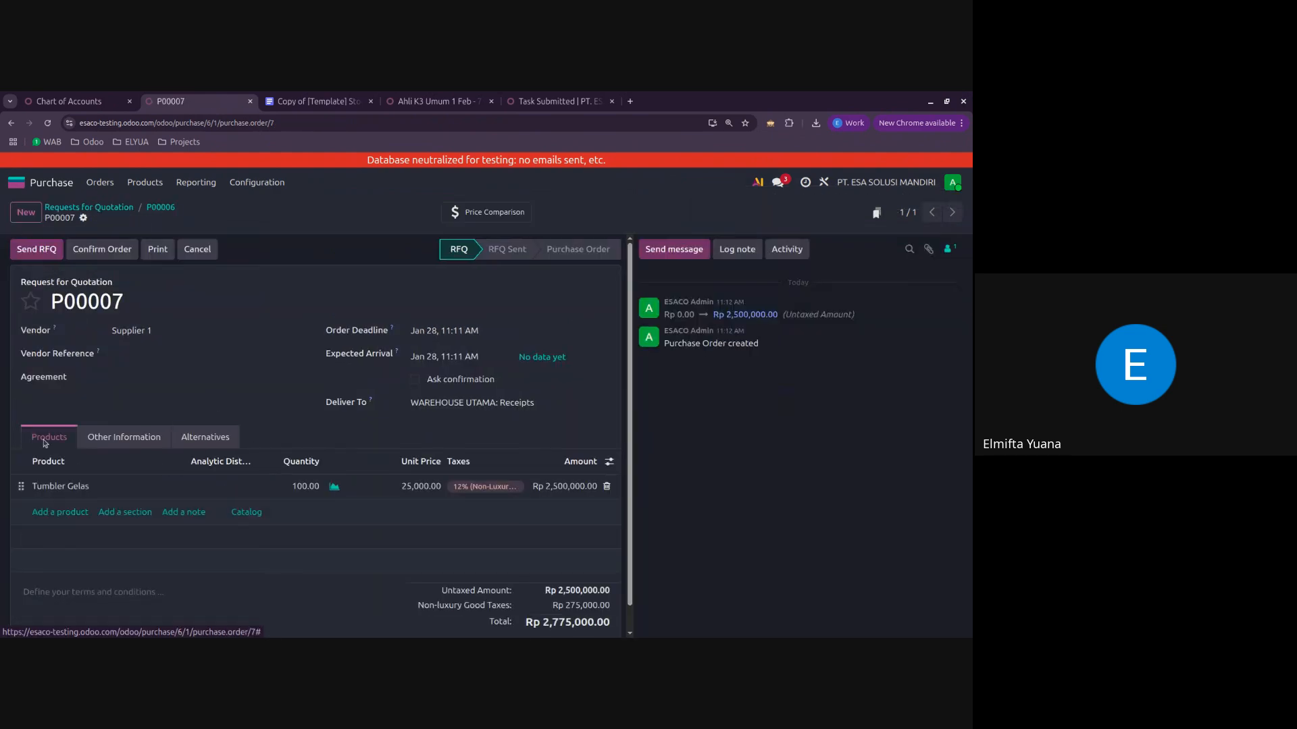
left_click(161, 208)
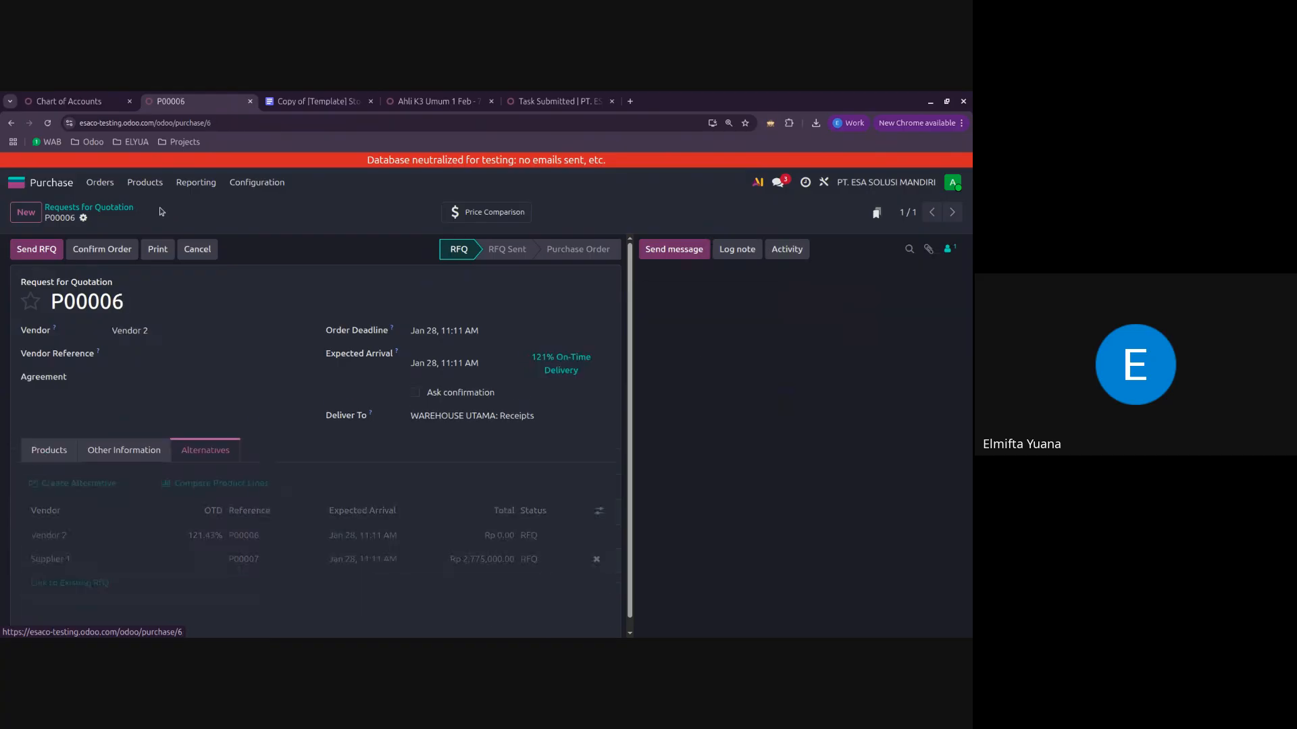
left_click(237, 486)
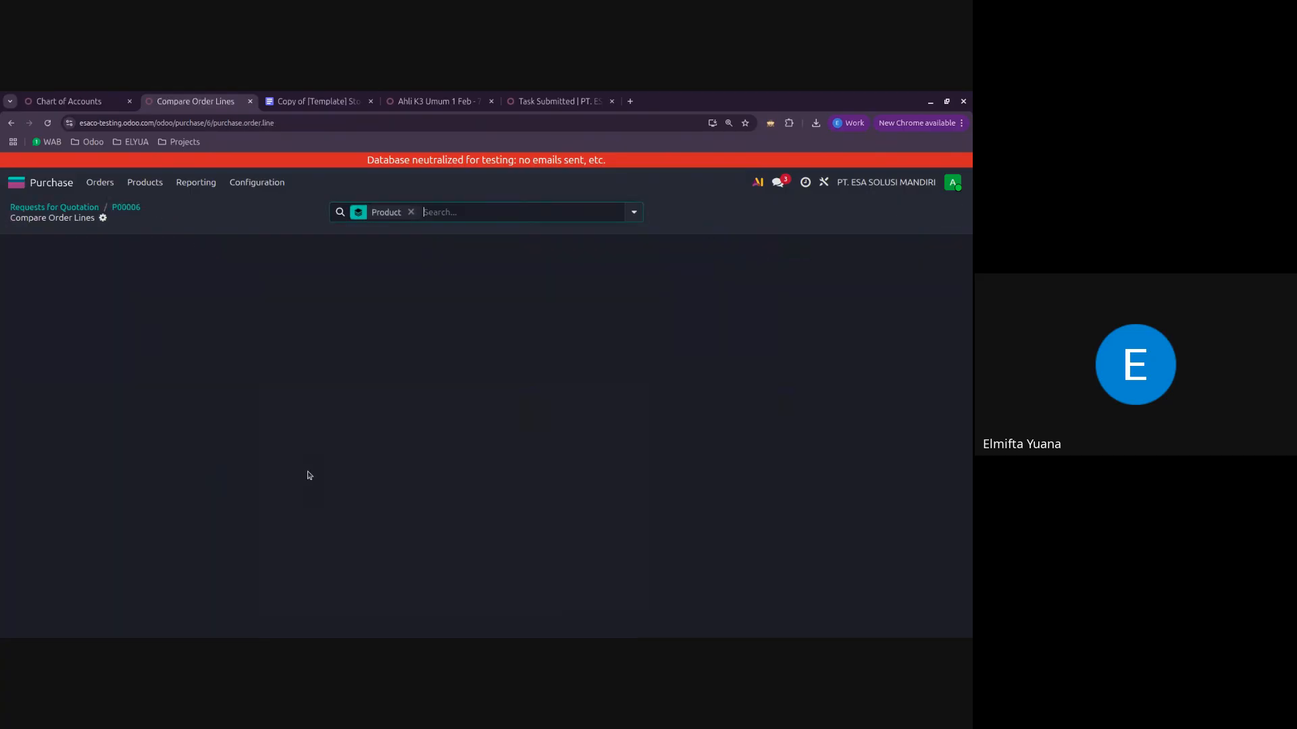
left_click(848, 290)
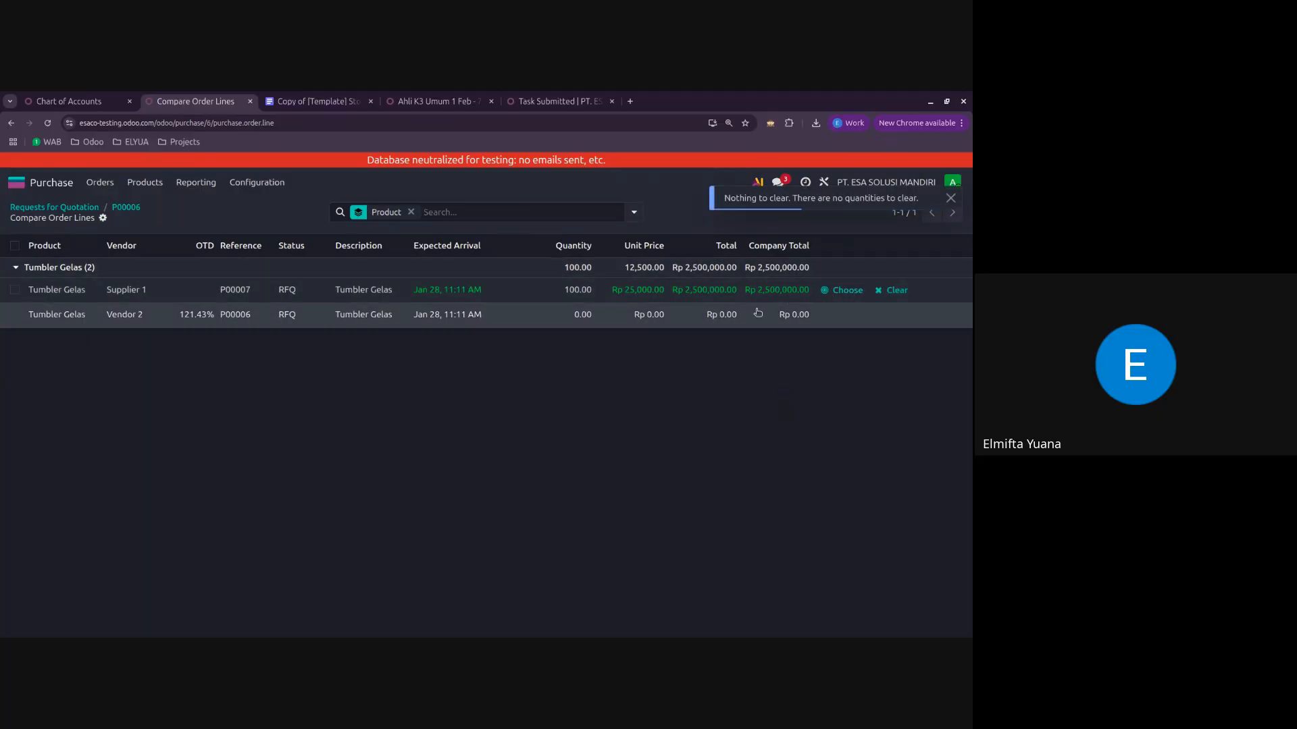
Step: Review the product line of Vendor 2's quotation and the alternatives listed in Supplier 1's quotation
left_click(127, 208)
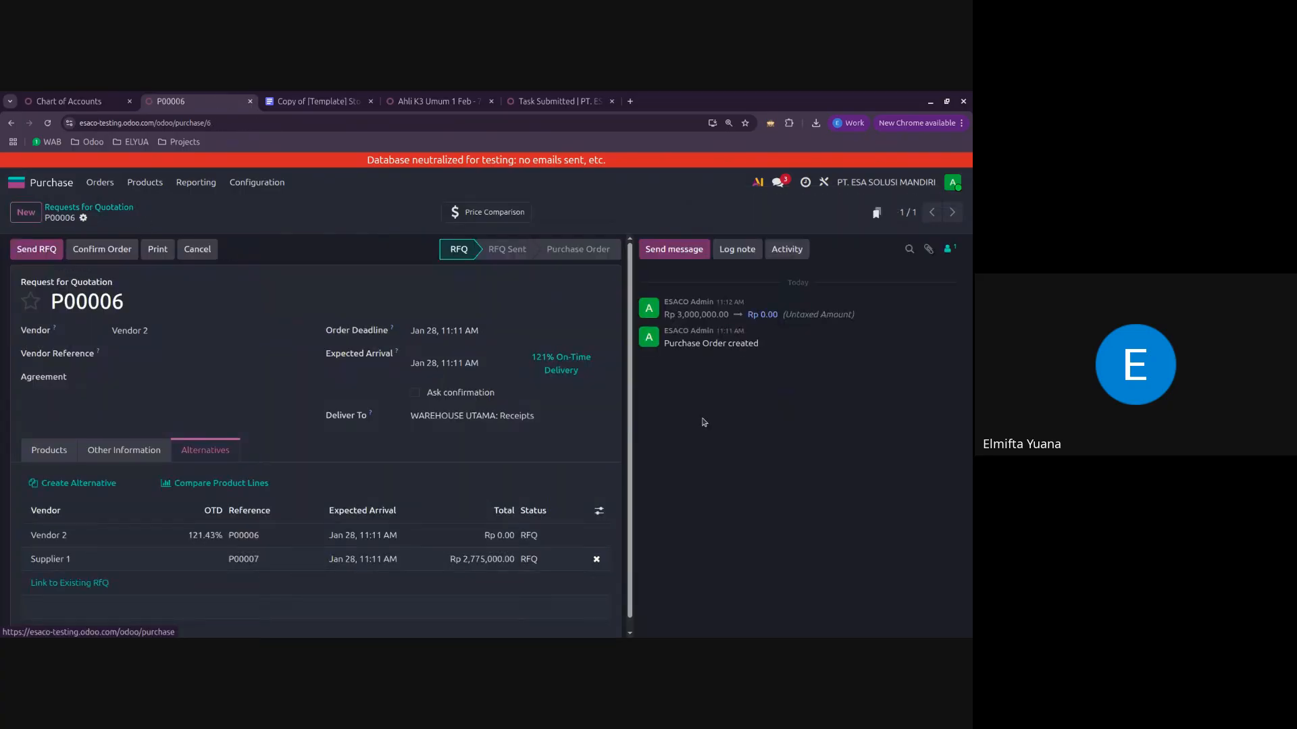
left_click(49, 449)
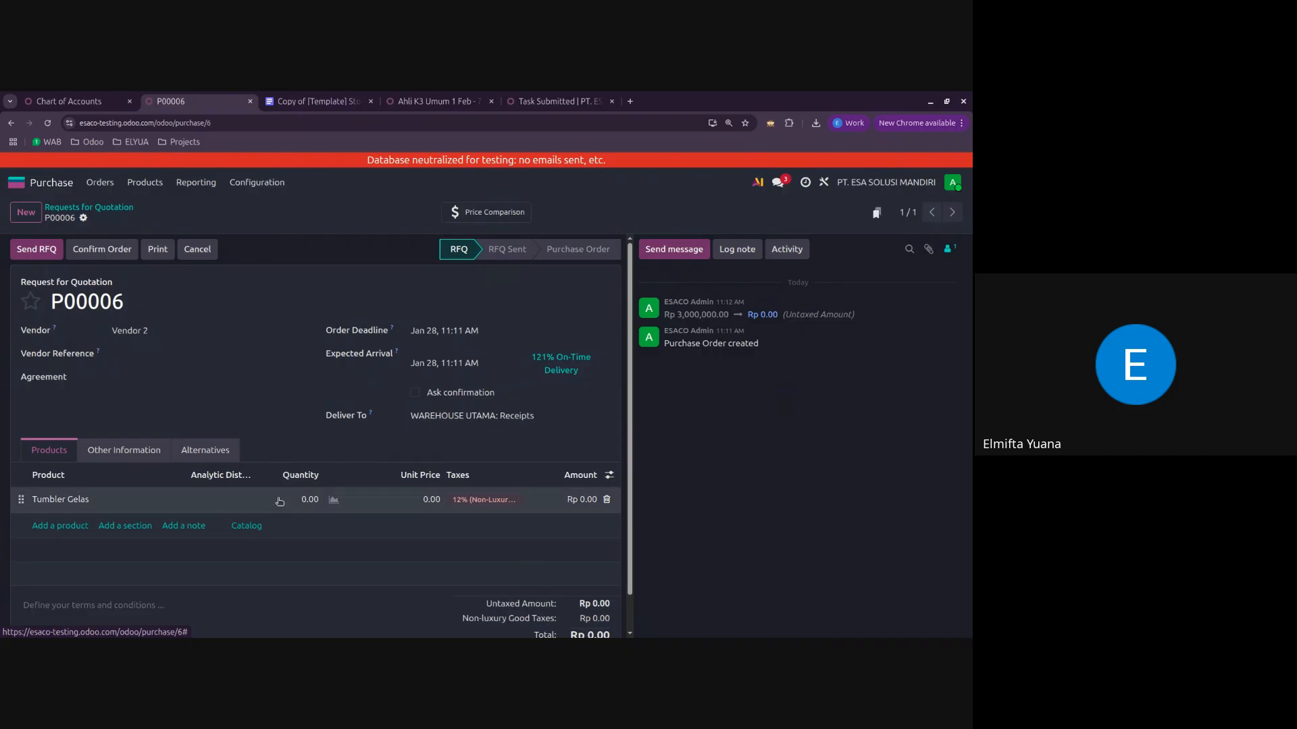
left_click(98, 209)
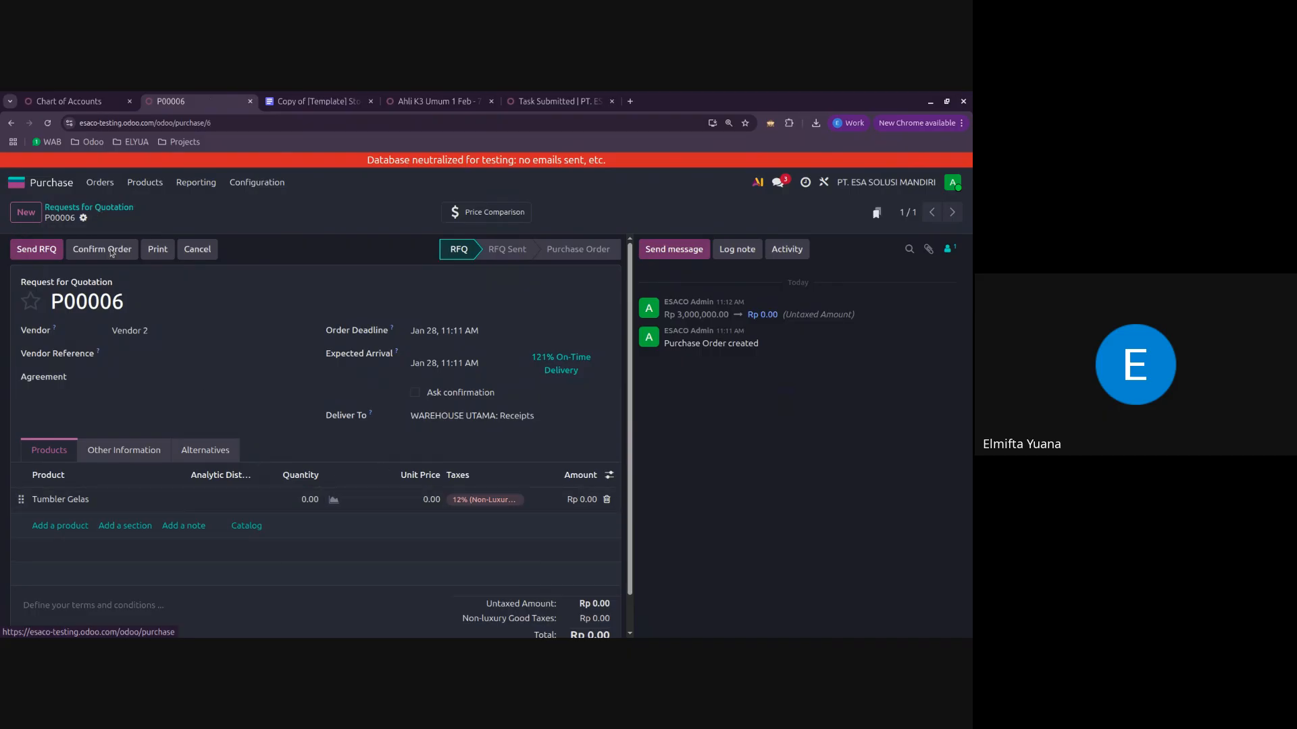
left_click(125, 371)
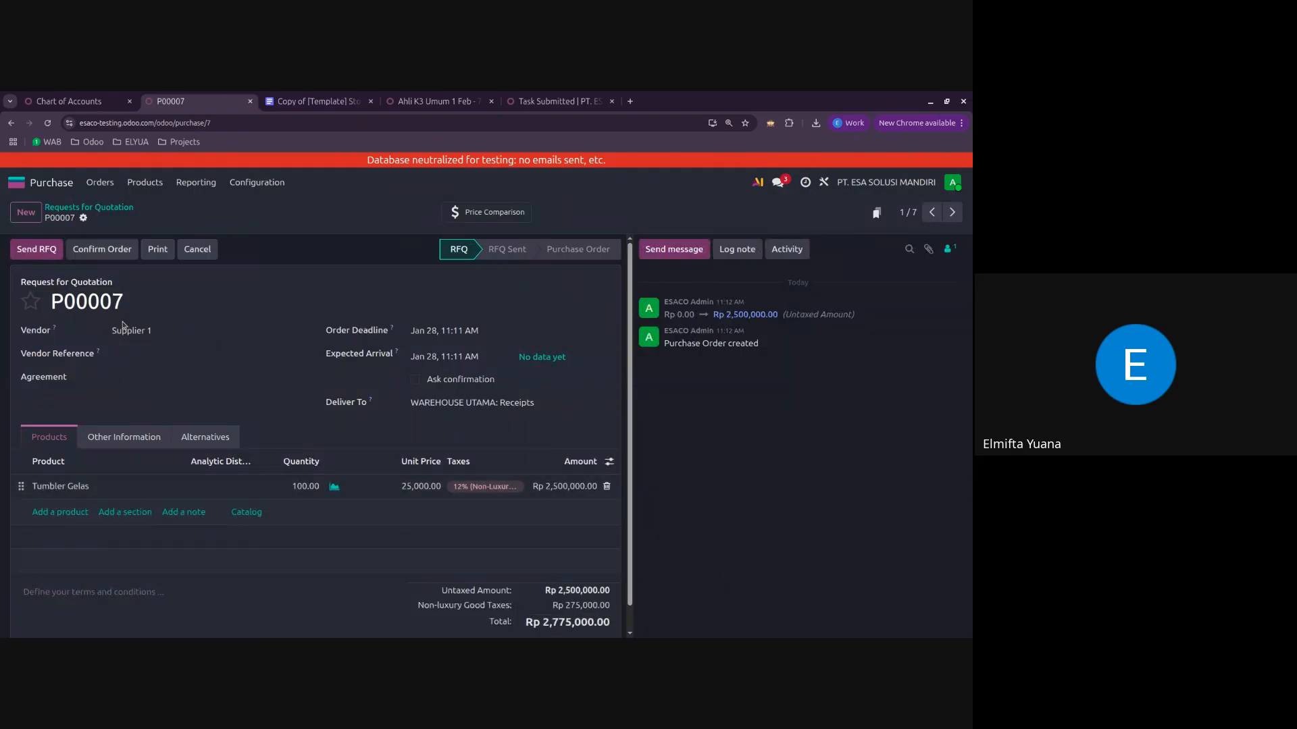
left_click(205, 437)
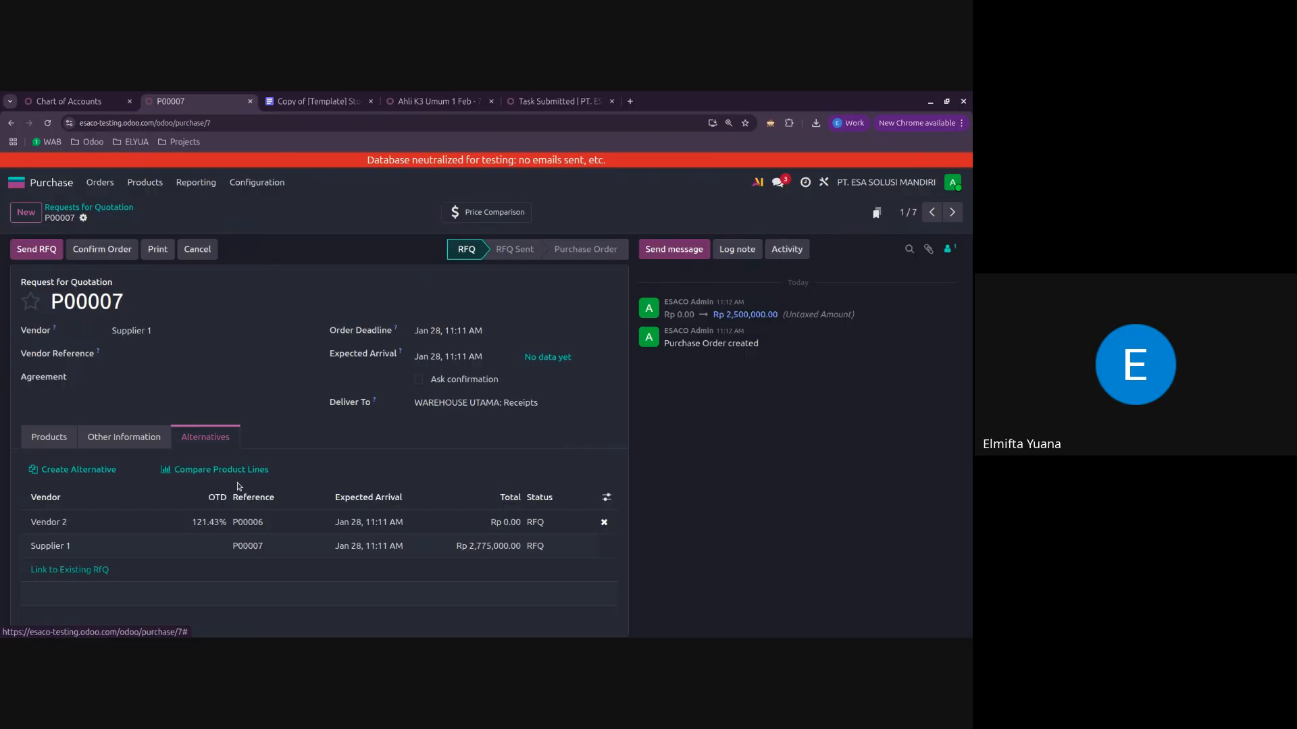
Step: Look through the available vendors for Supplier 1's quotation without changing it, and return to its product lines
left_click(189, 330)
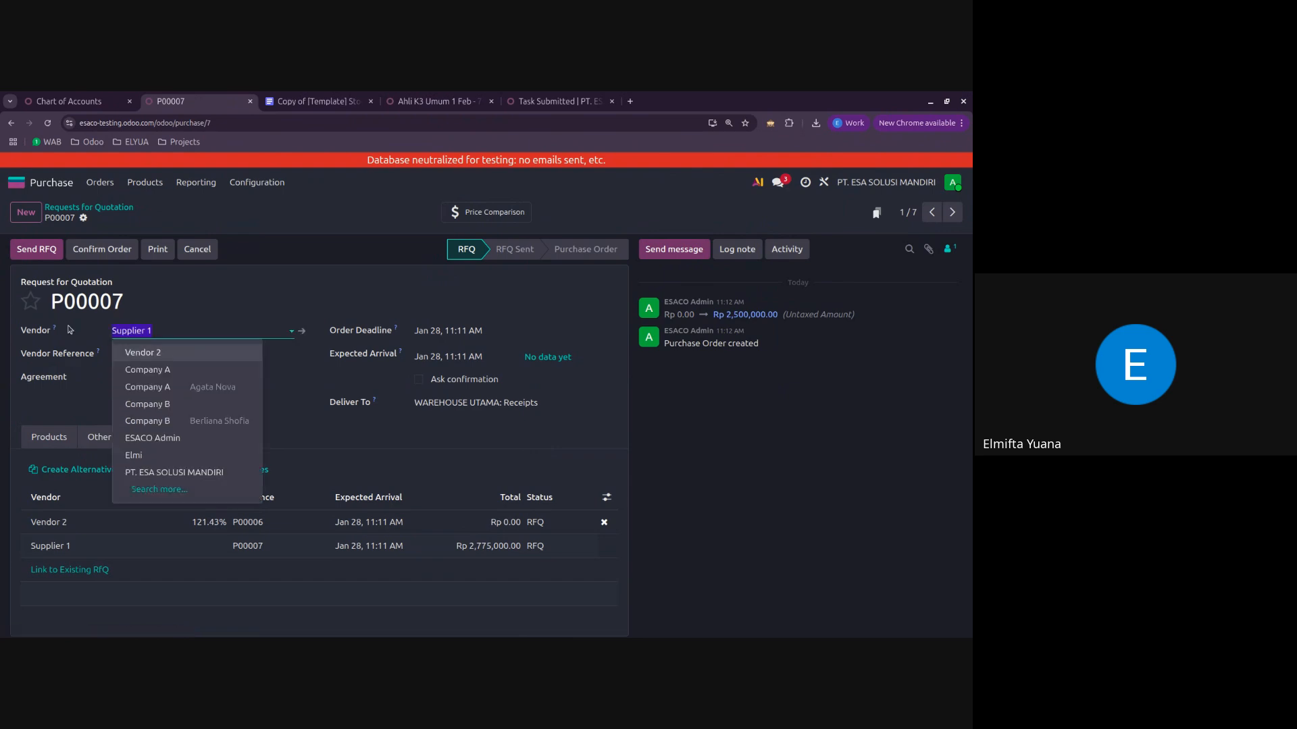
left_click(54, 411)
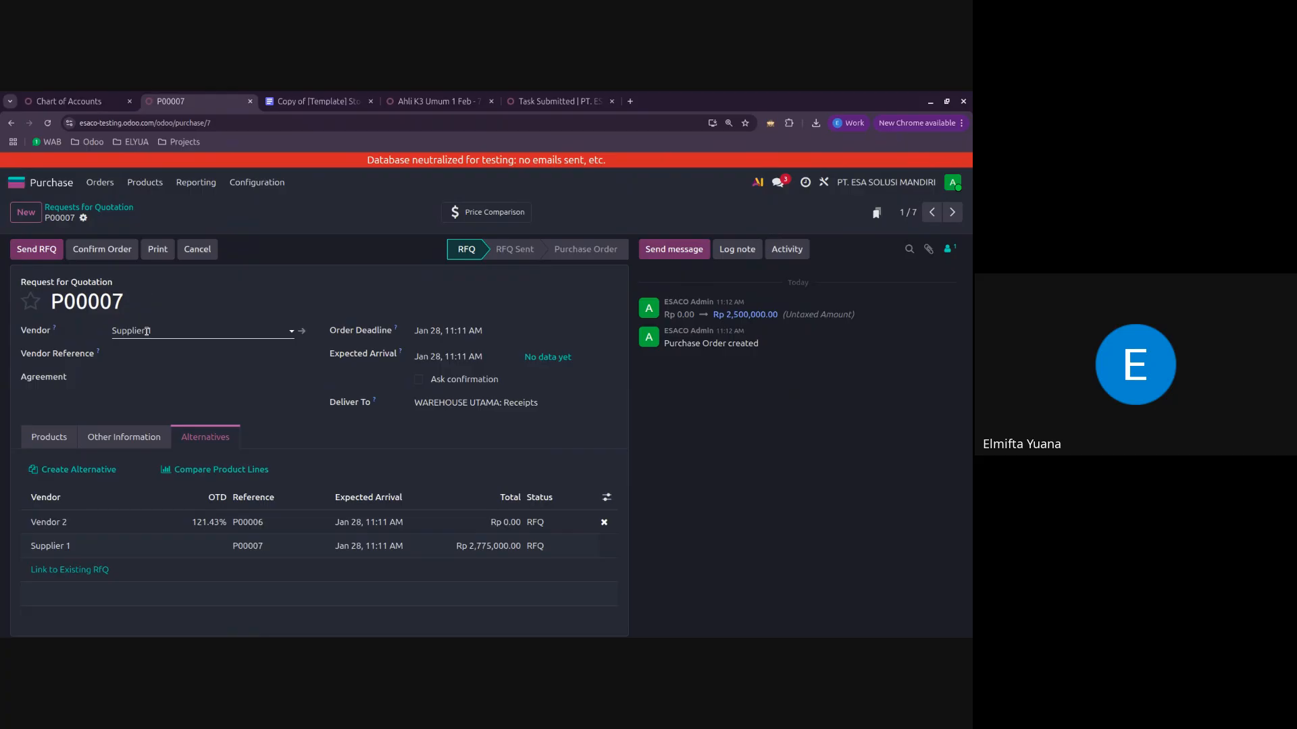
left_click(146, 331)
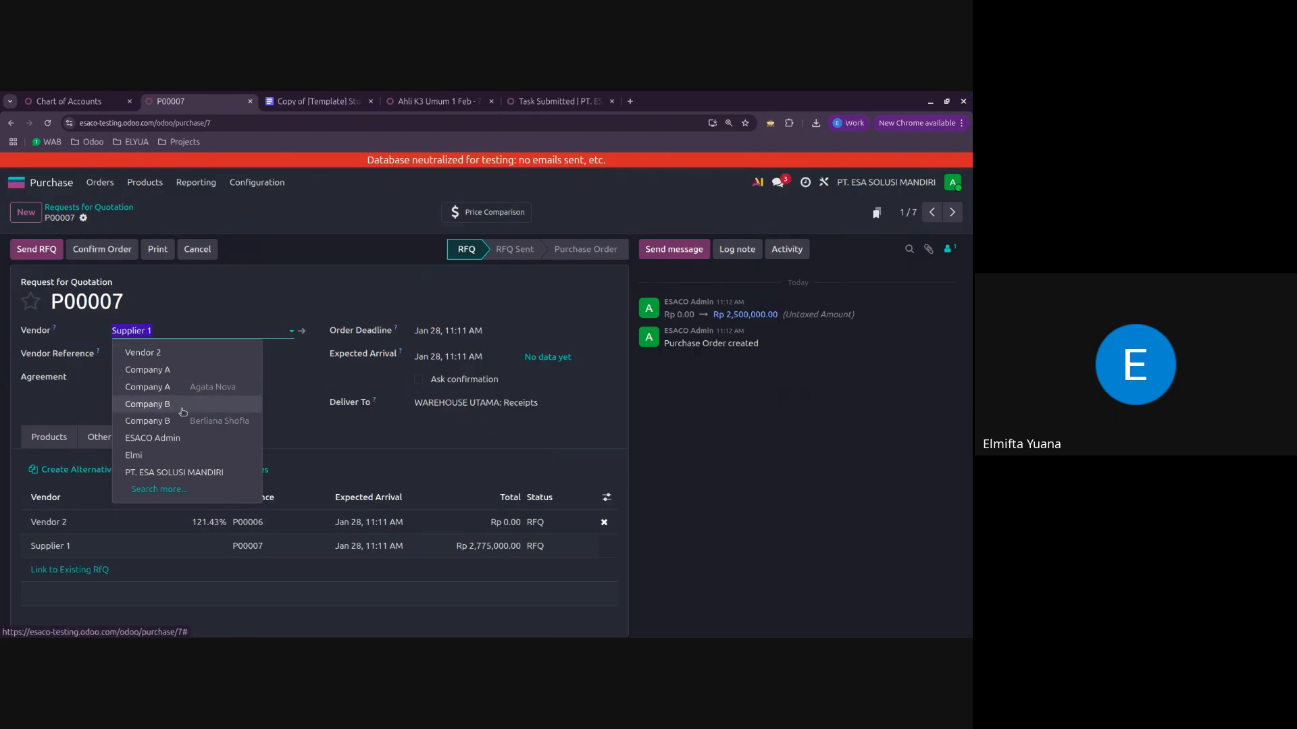
left_click(107, 403)
left_click(48, 437)
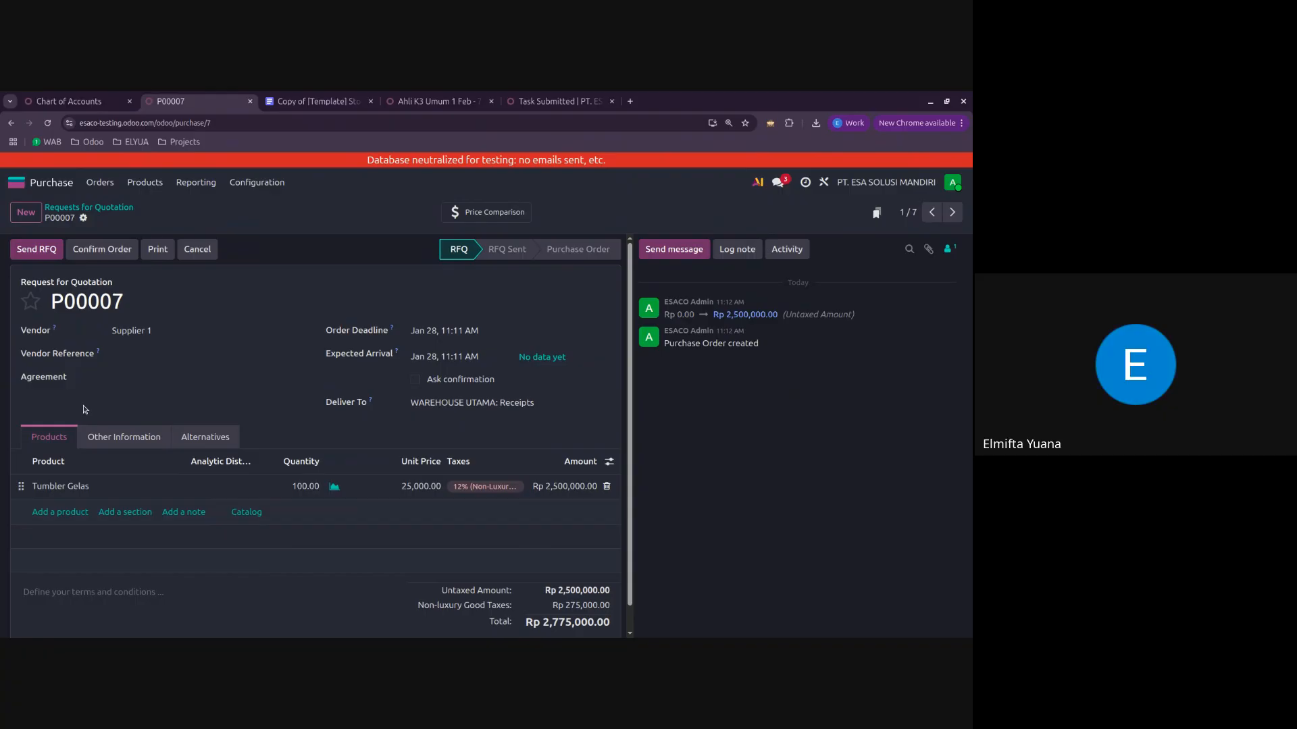
Step: Create a new sales quotation in the Sales app for Company A's individual contact
left_click(17, 182)
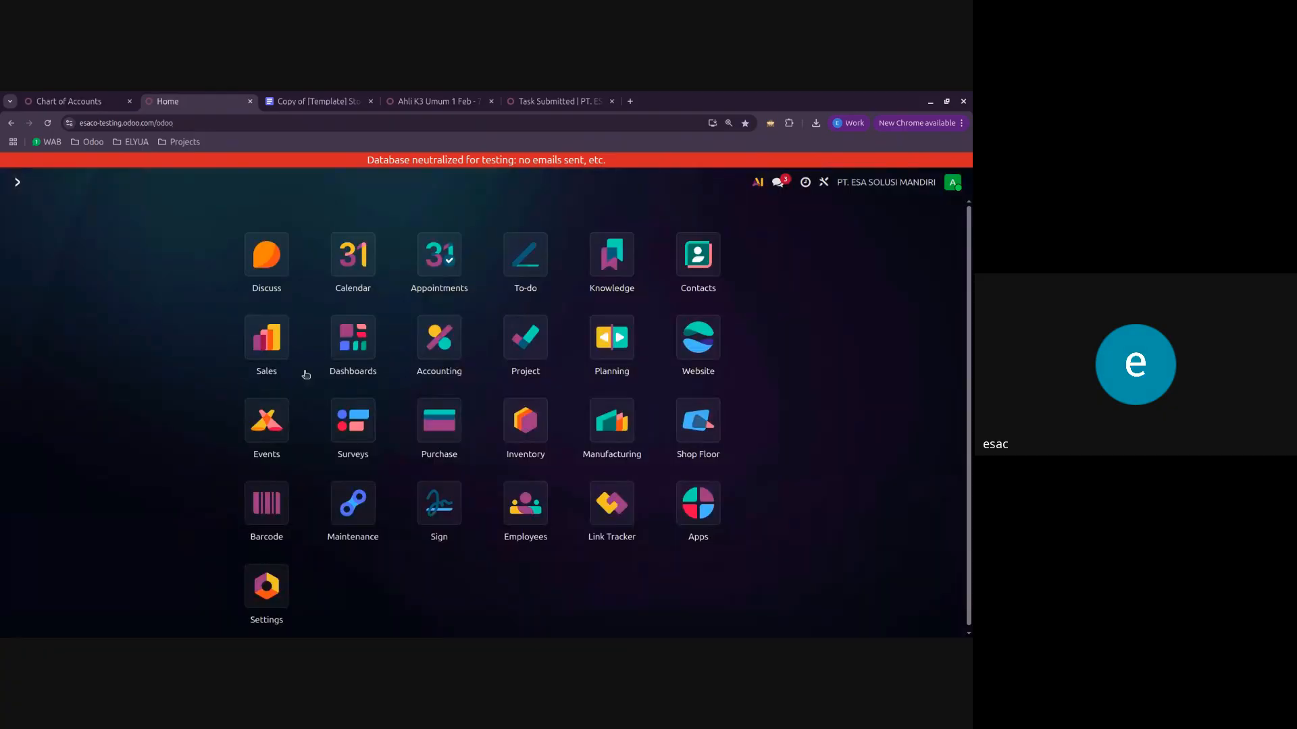
left_click(263, 338)
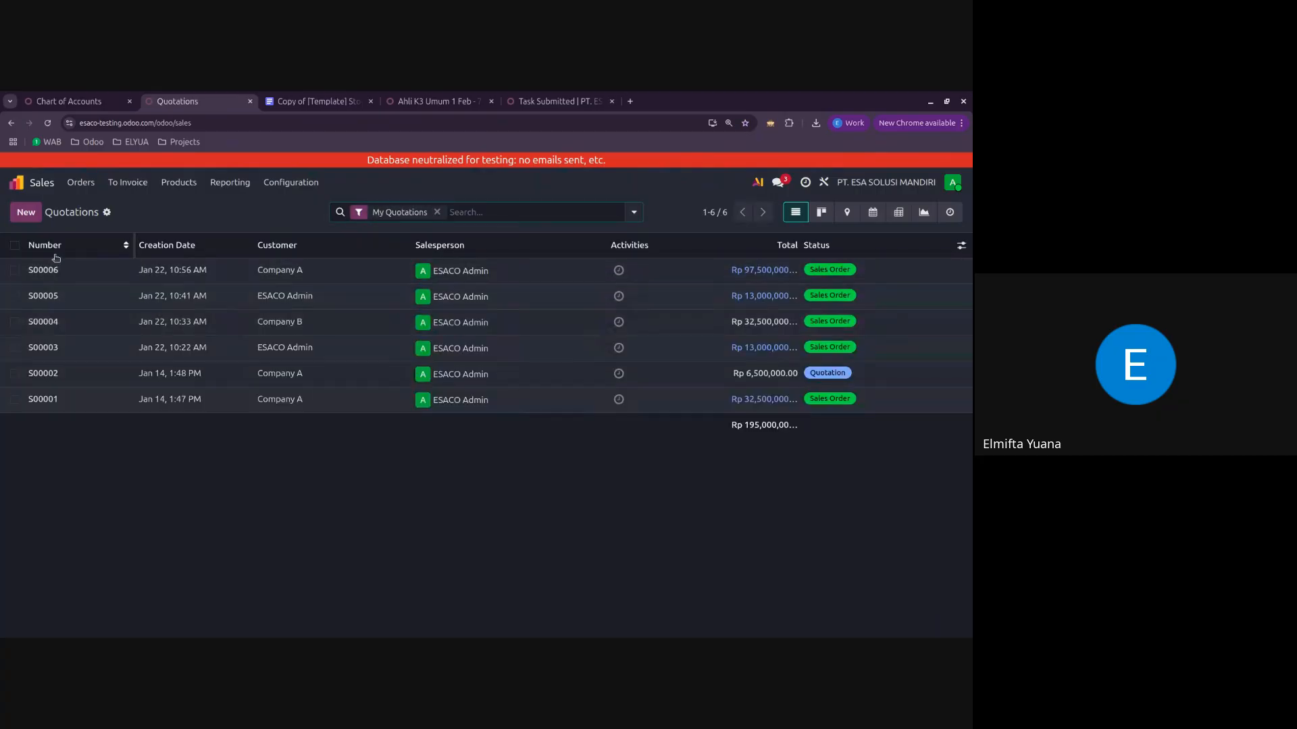
left_click(69, 284)
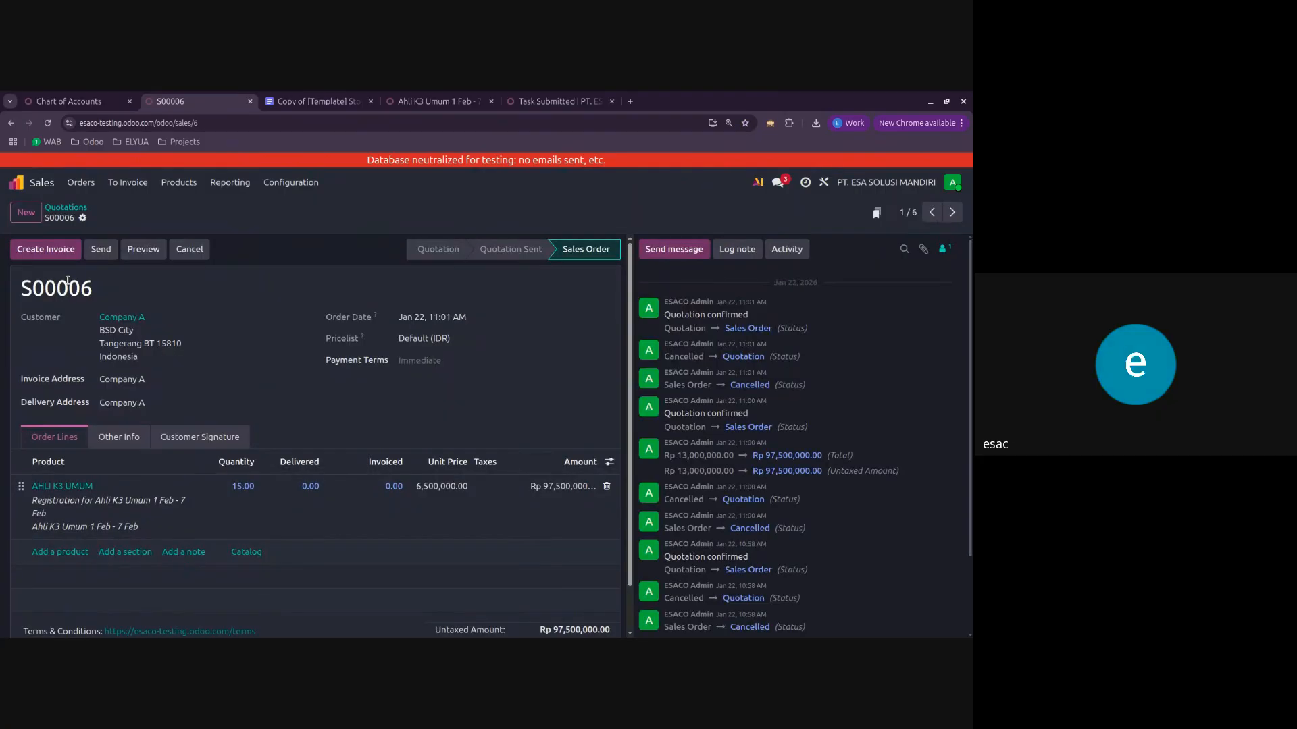
left_click(27, 213)
left_click(174, 318)
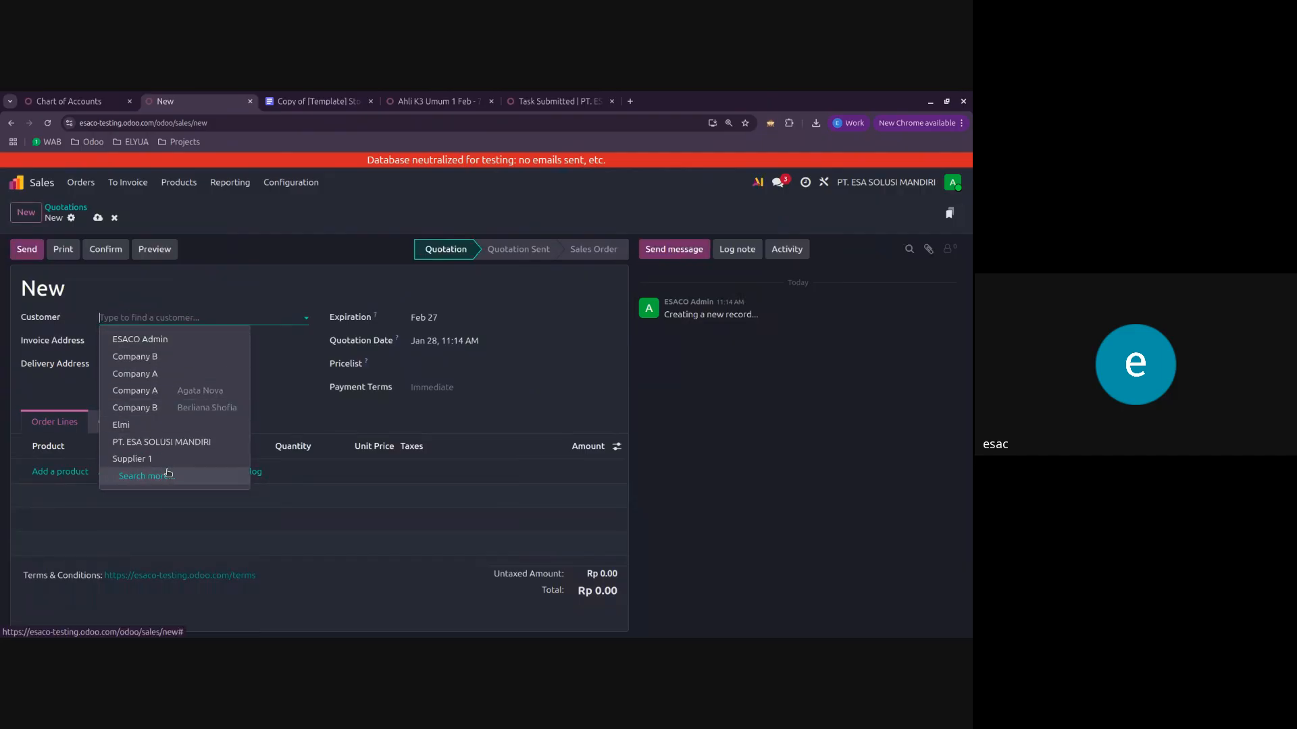
left_click(173, 391)
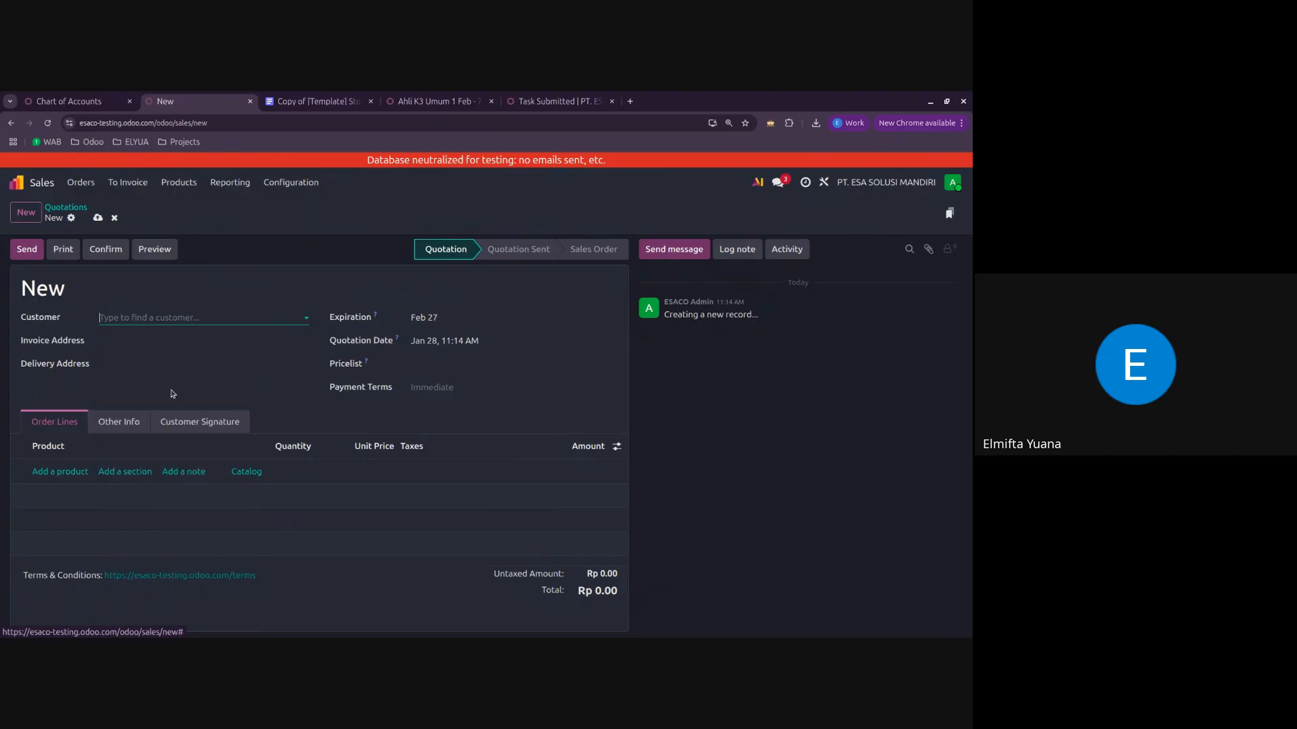
Step: Add AHLI K3 UMUM to the quotation for the event Ahli K3 Umum 10 Feb - 17 Feb, with quantity 3
left_click(64, 488)
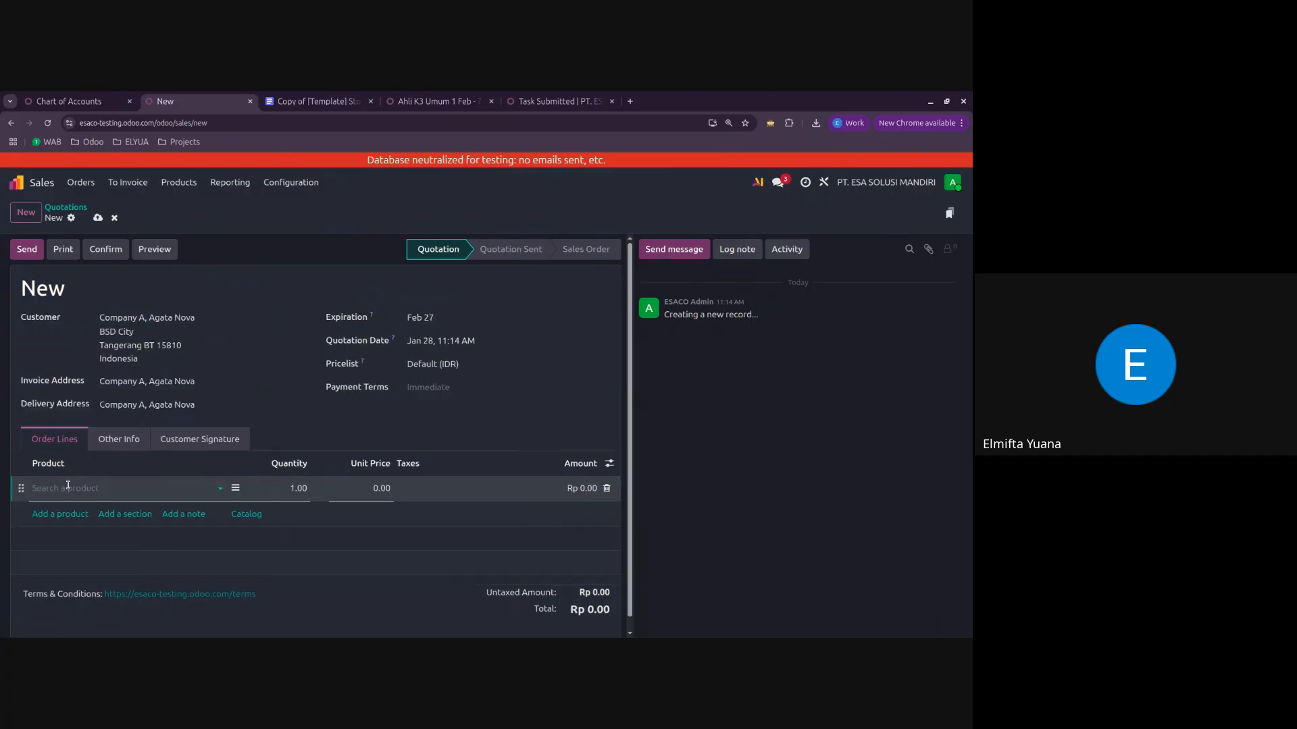
left_click(68, 485)
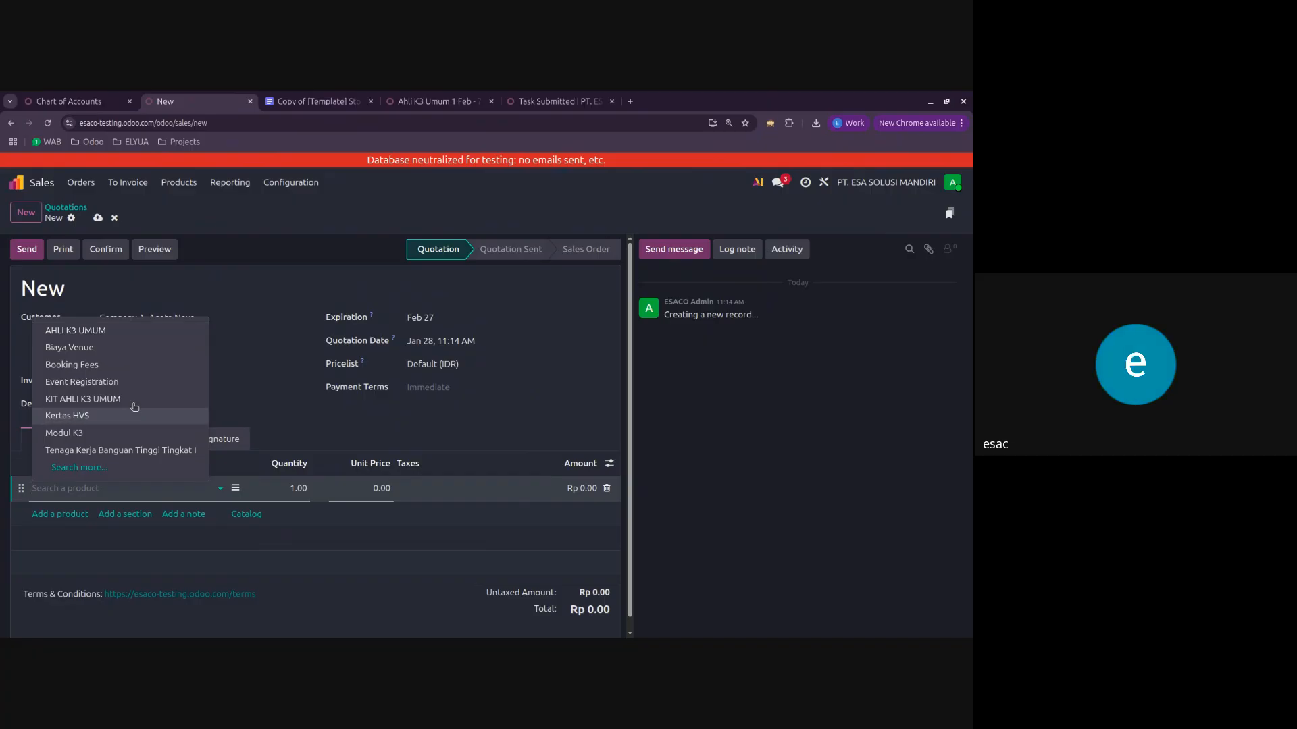
left_click(106, 331)
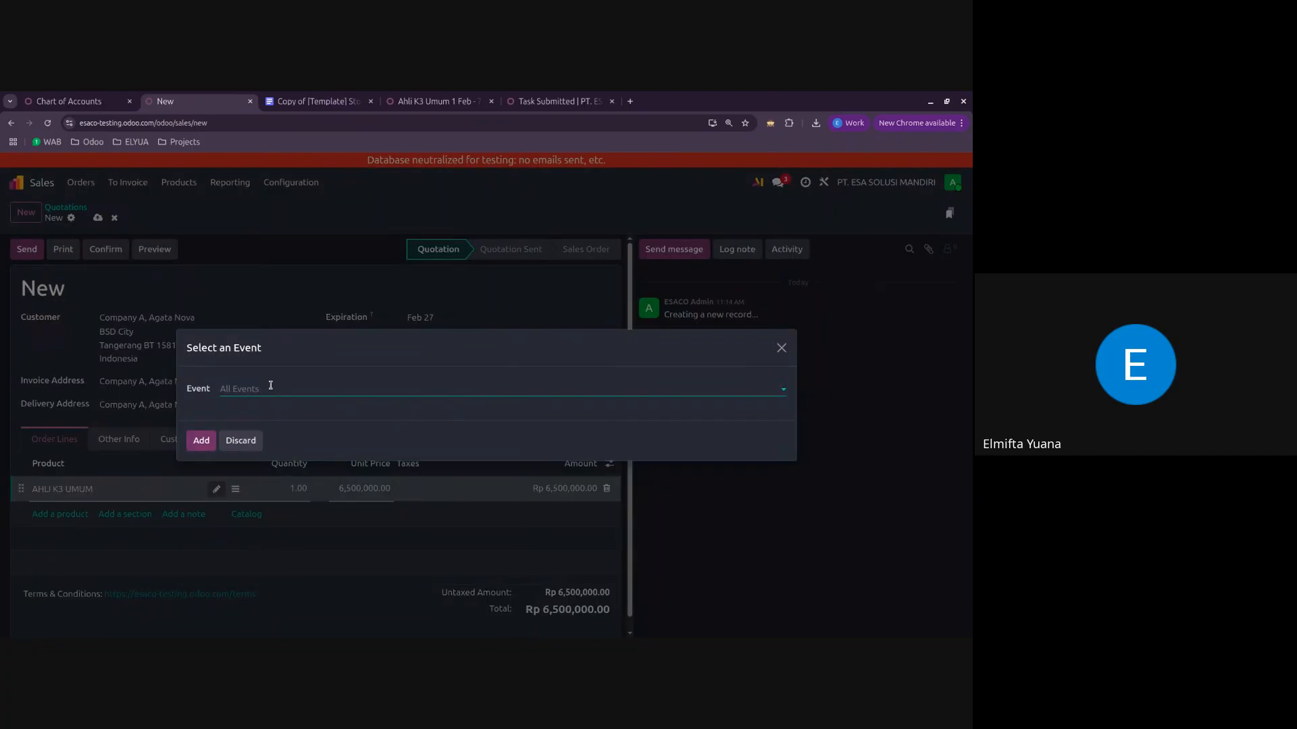
left_click(270, 385)
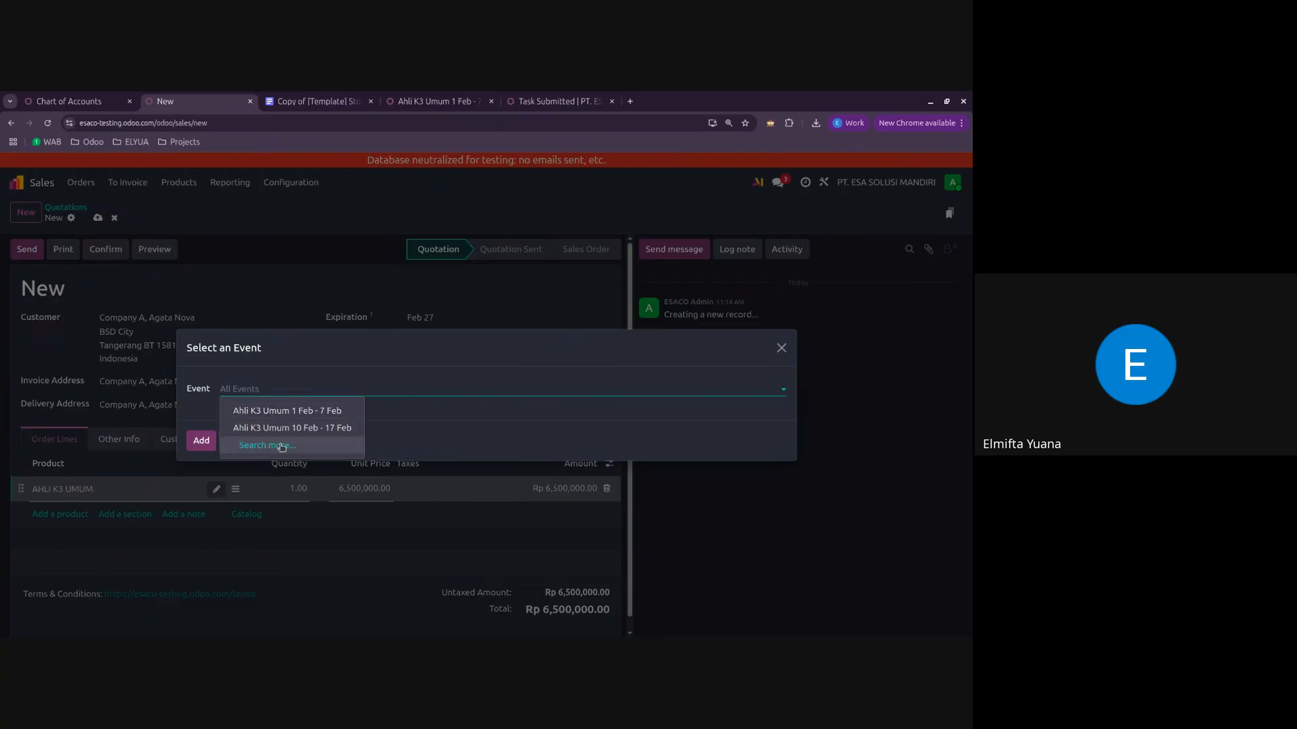
left_click(298, 435)
left_click(201, 452)
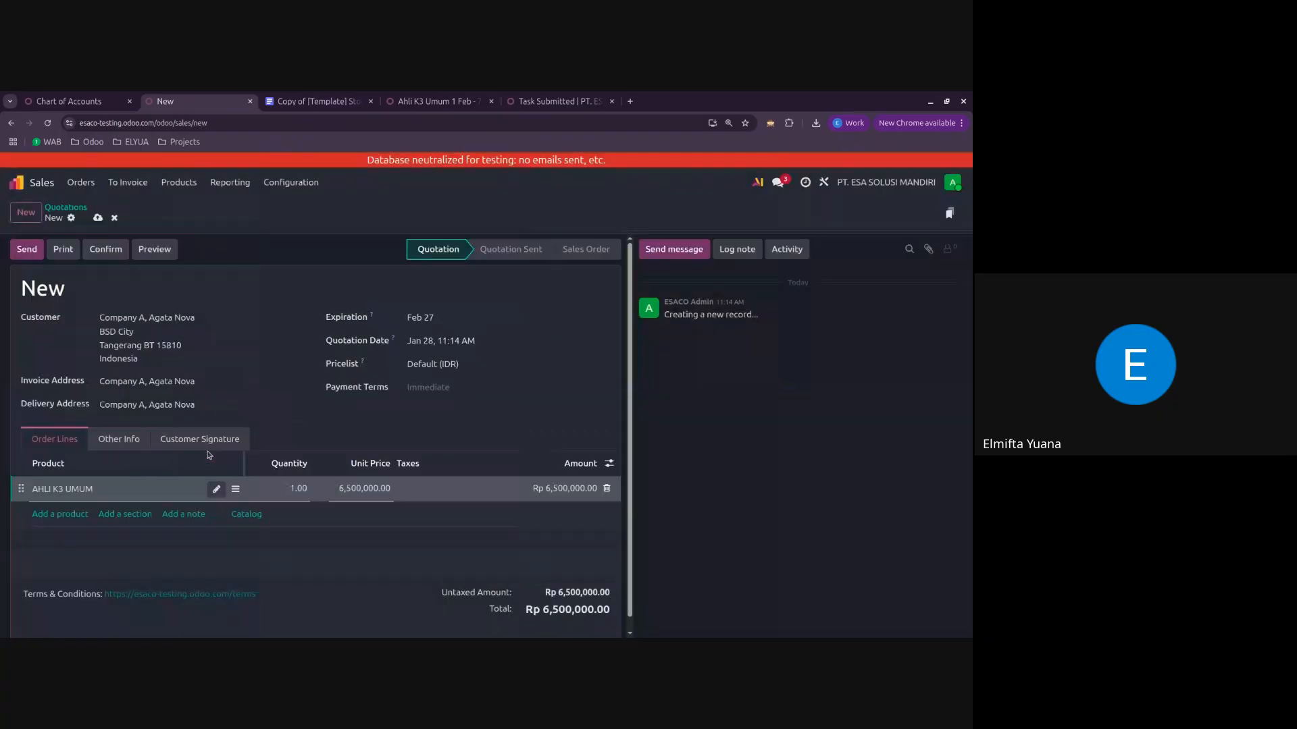
left_click(277, 489)
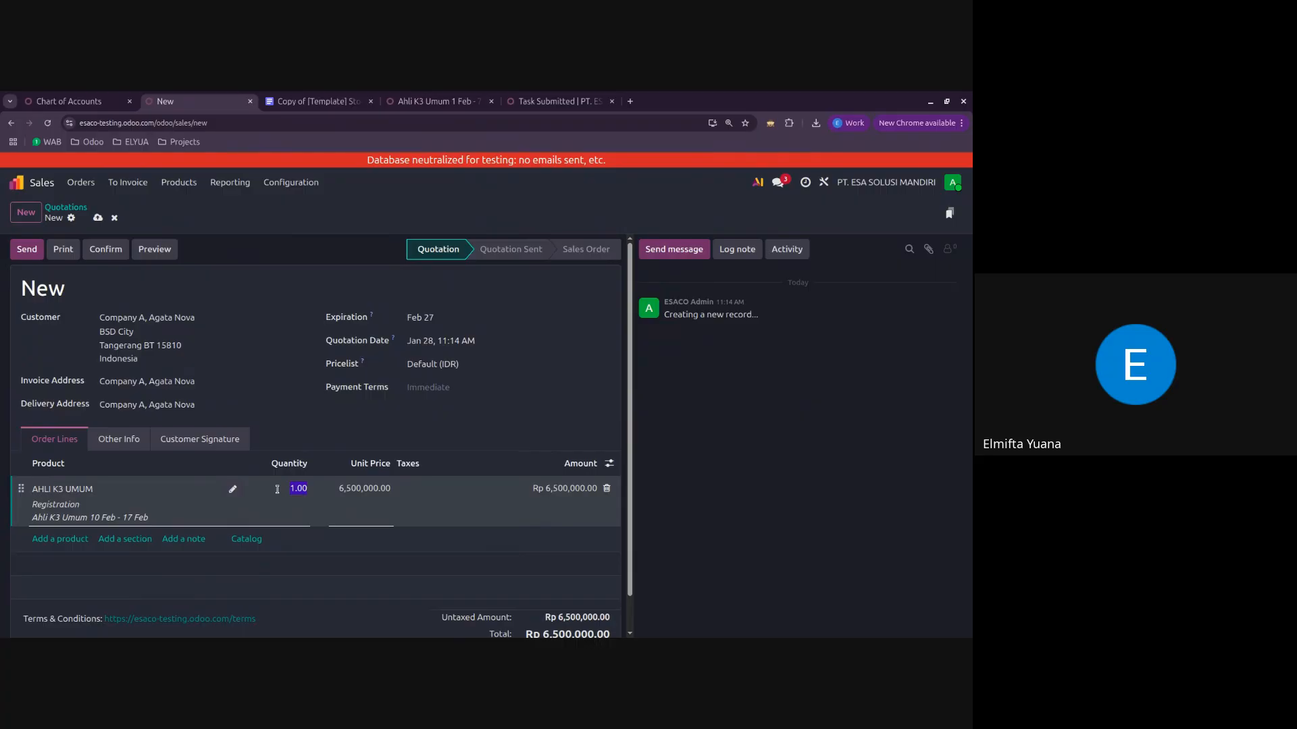
type("3")
left_click(826, 464)
Step: Add KIT AHLI K3 UMUM with quantity 3 and confirm the quotation with its event registrations
left_click(65, 538)
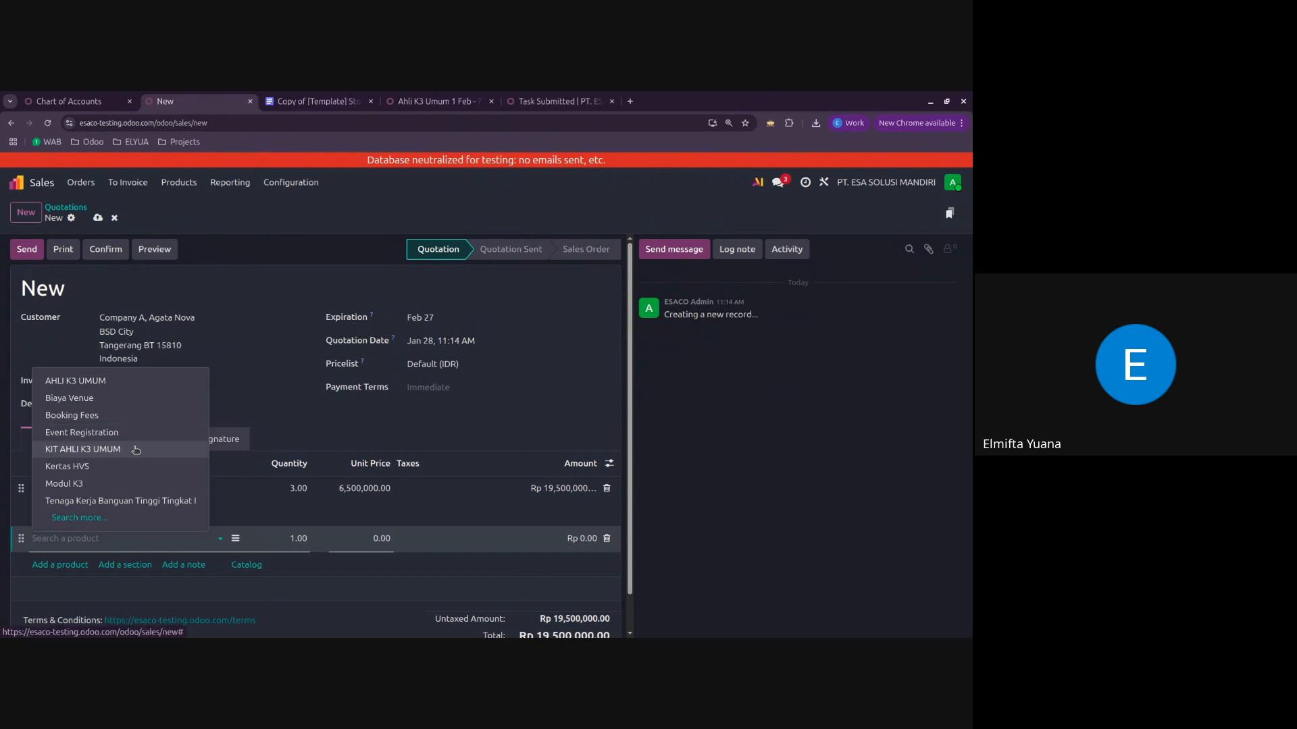
left_click(82, 449)
left_click(288, 539)
type("3")
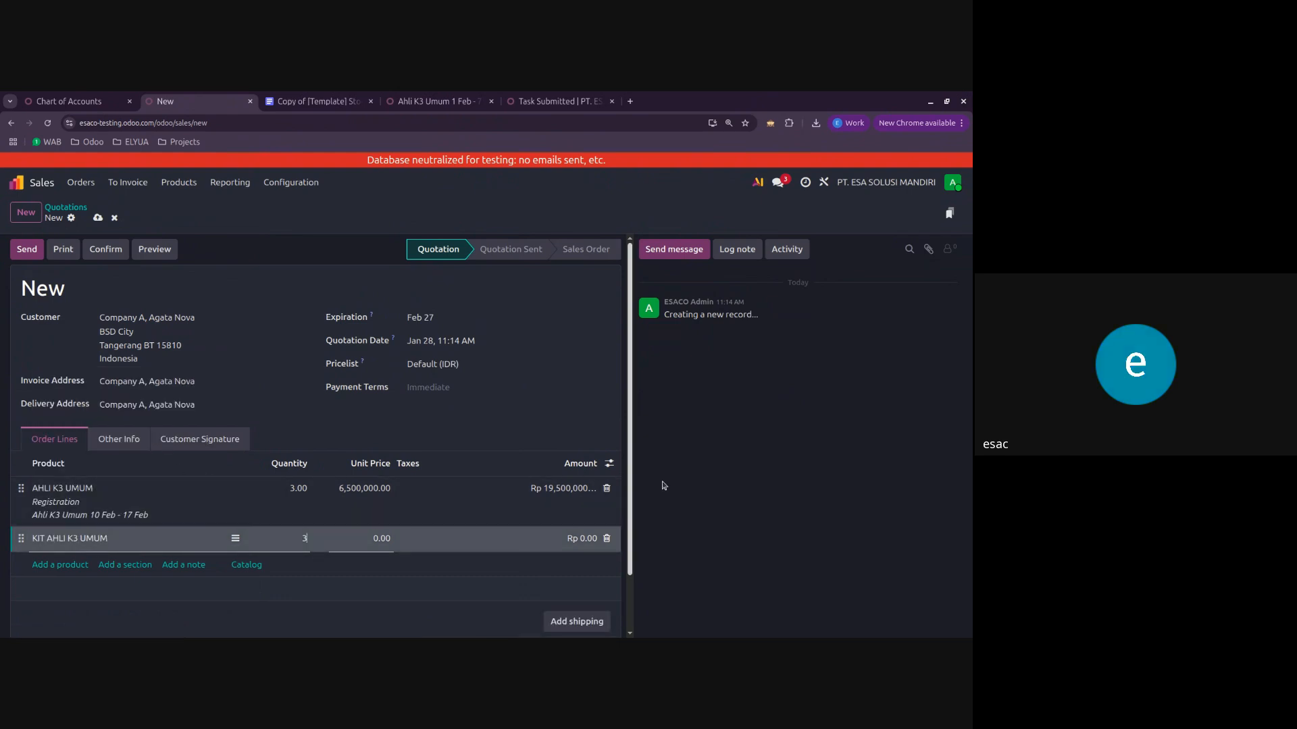
left_click(735, 469)
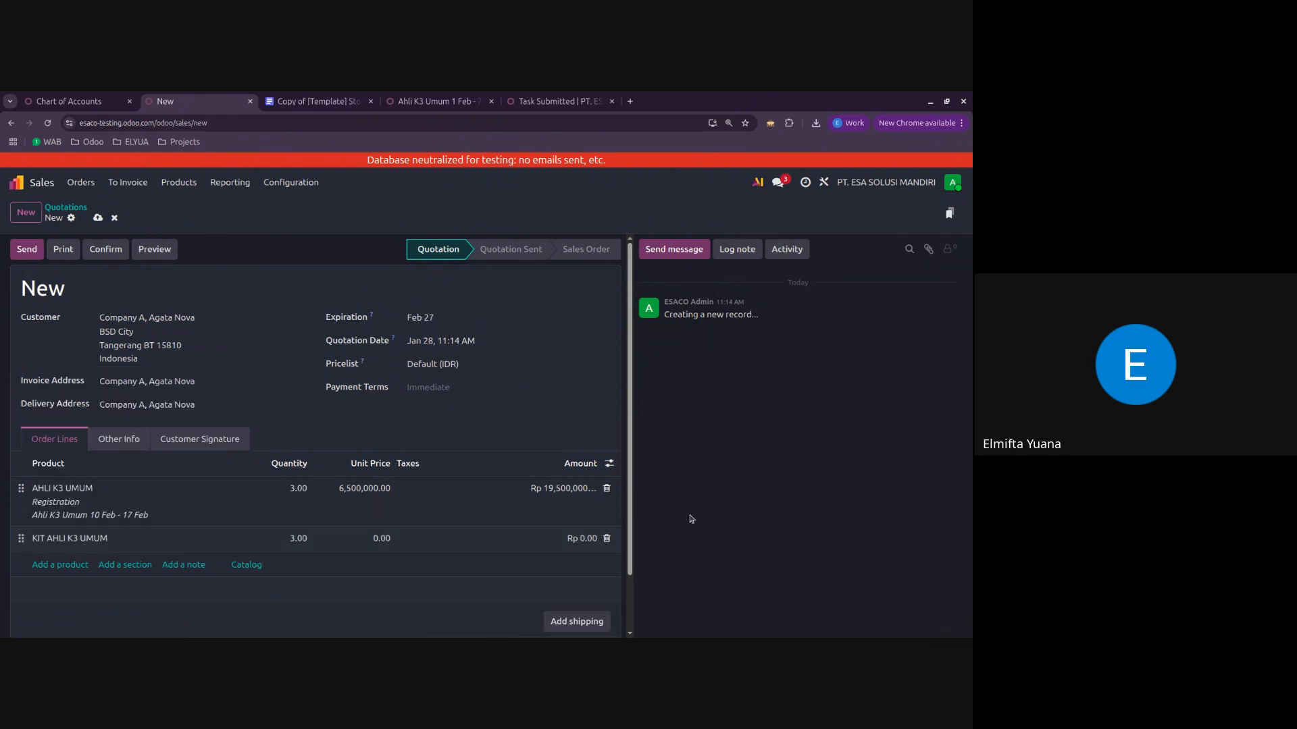
left_click(108, 249)
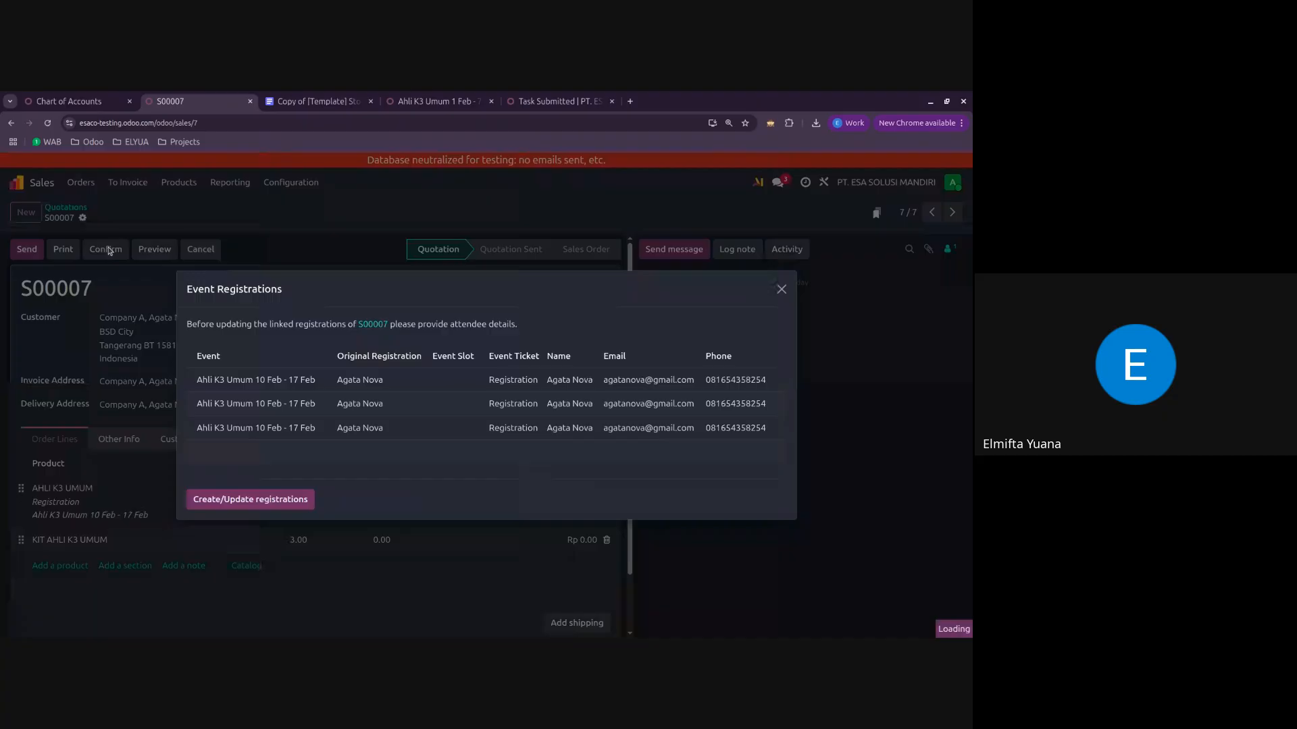
left_click(292, 499)
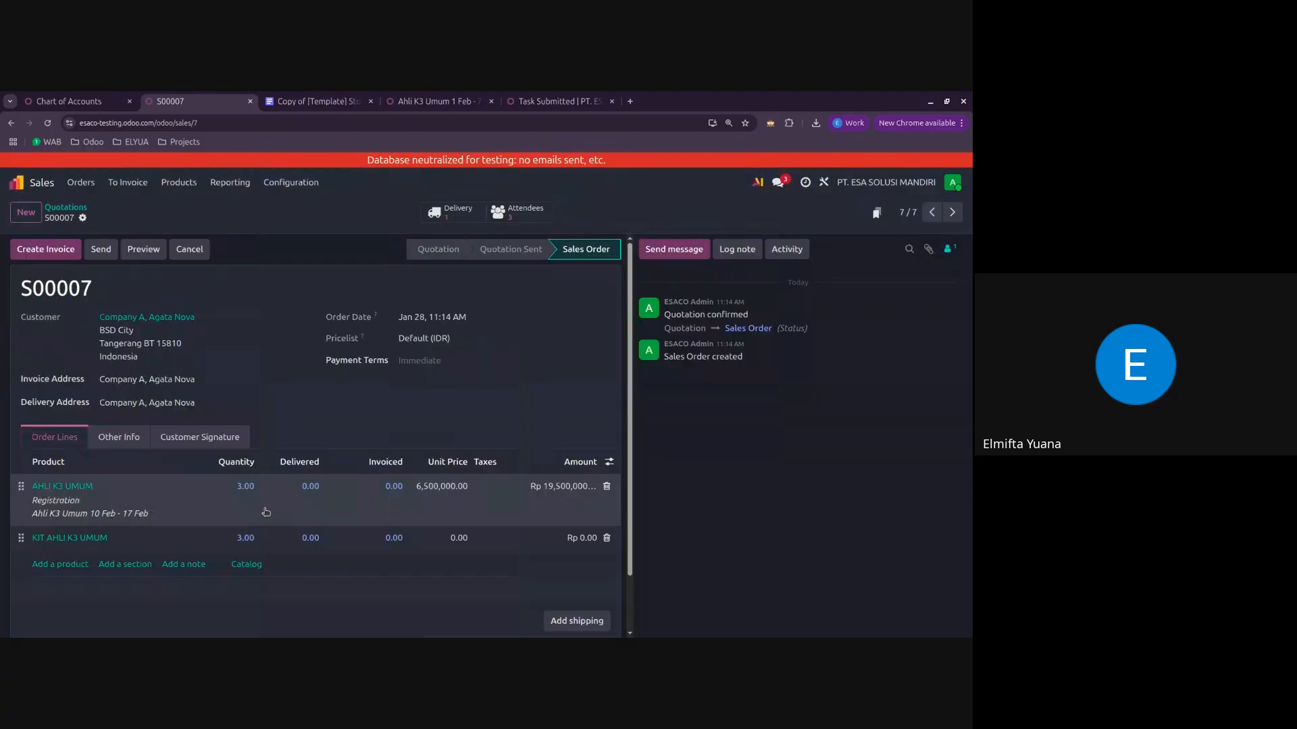
Step: Create a draft down payment invoice for 50 percent of the sales order
left_click(44, 257)
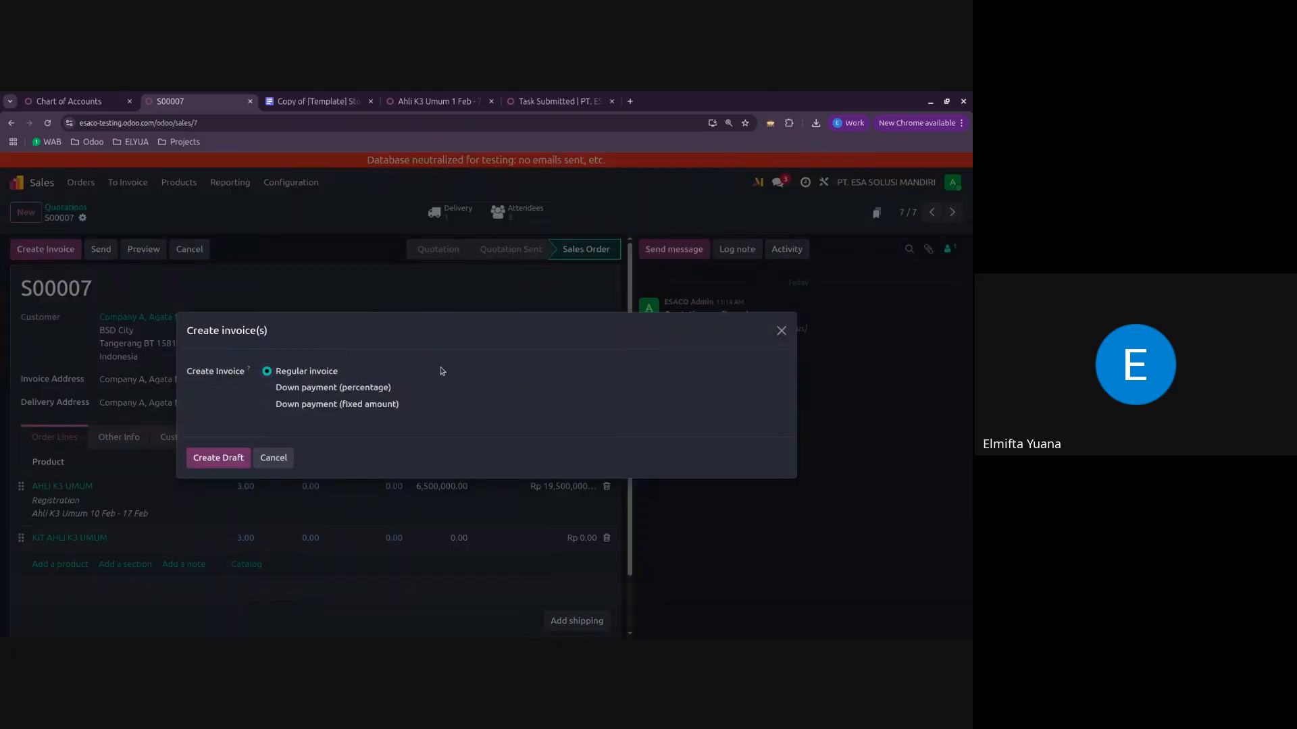
left_click(362, 389)
left_click(365, 395)
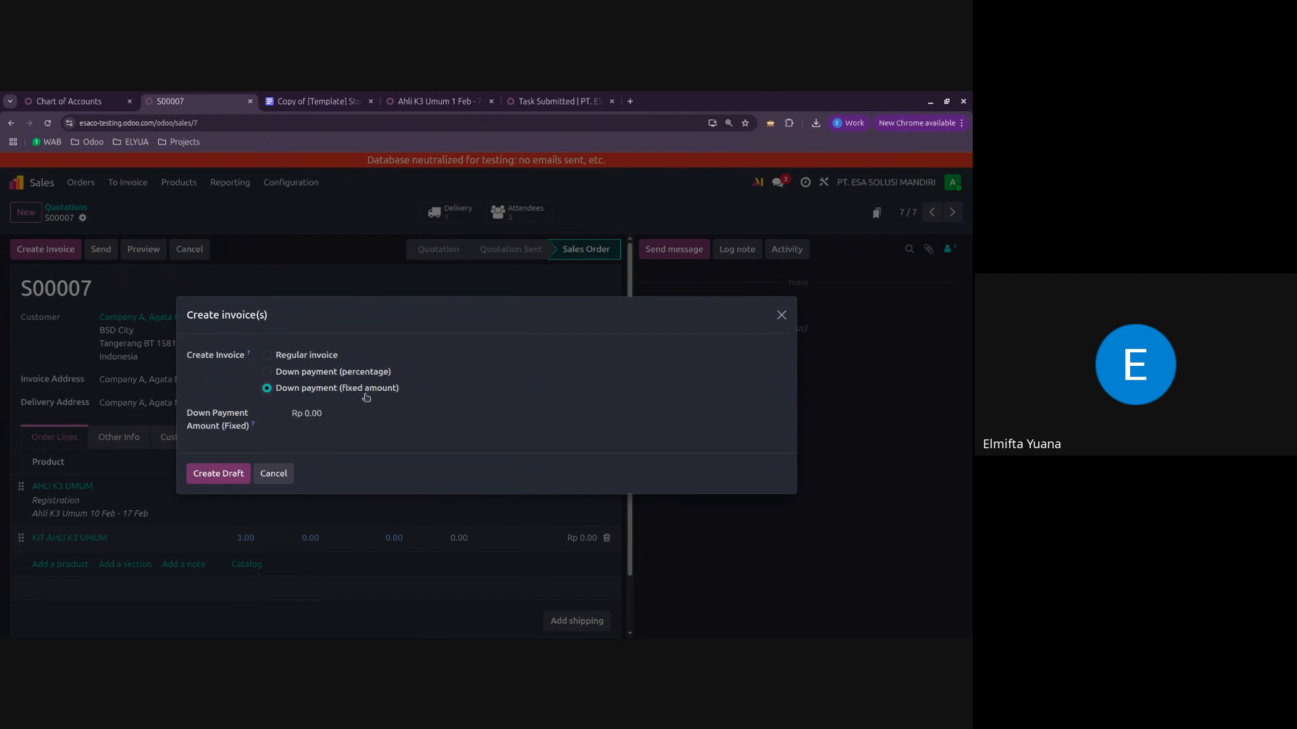
left_click(367, 373)
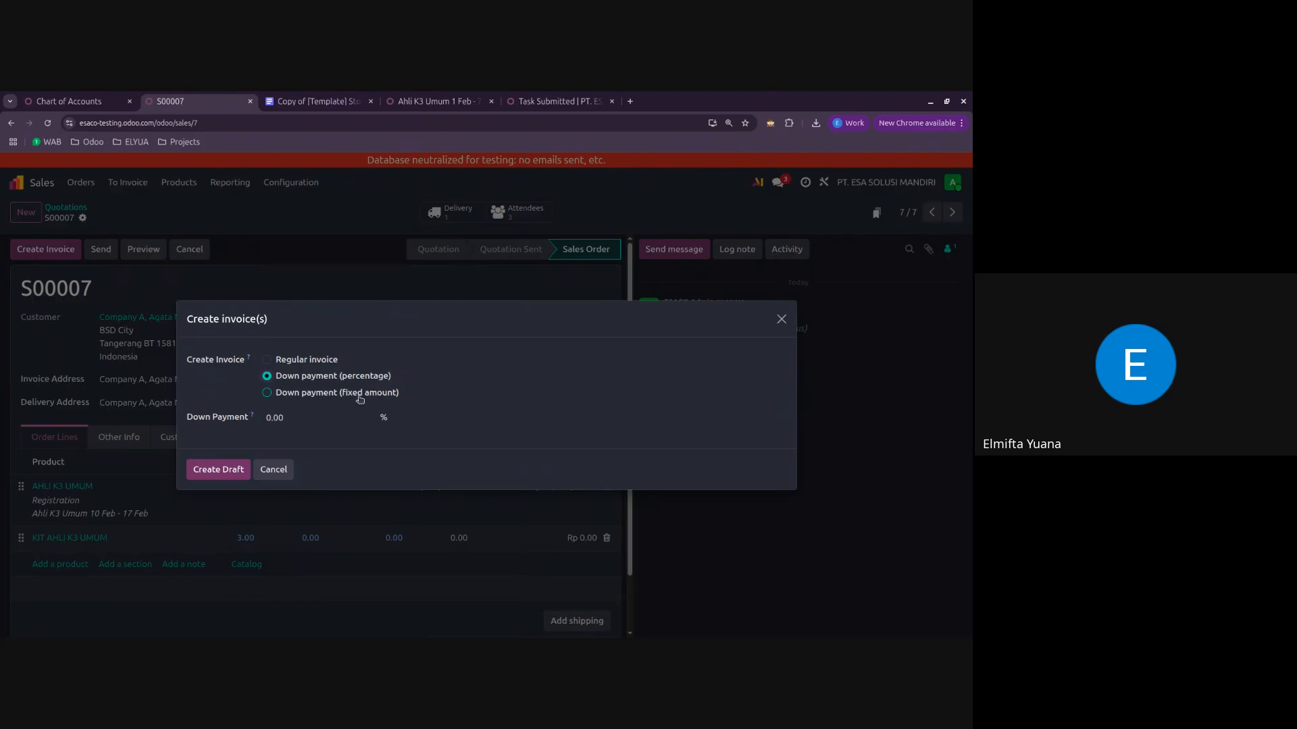
left_click(326, 421)
type("50")
left_click(407, 444)
left_click(210, 470)
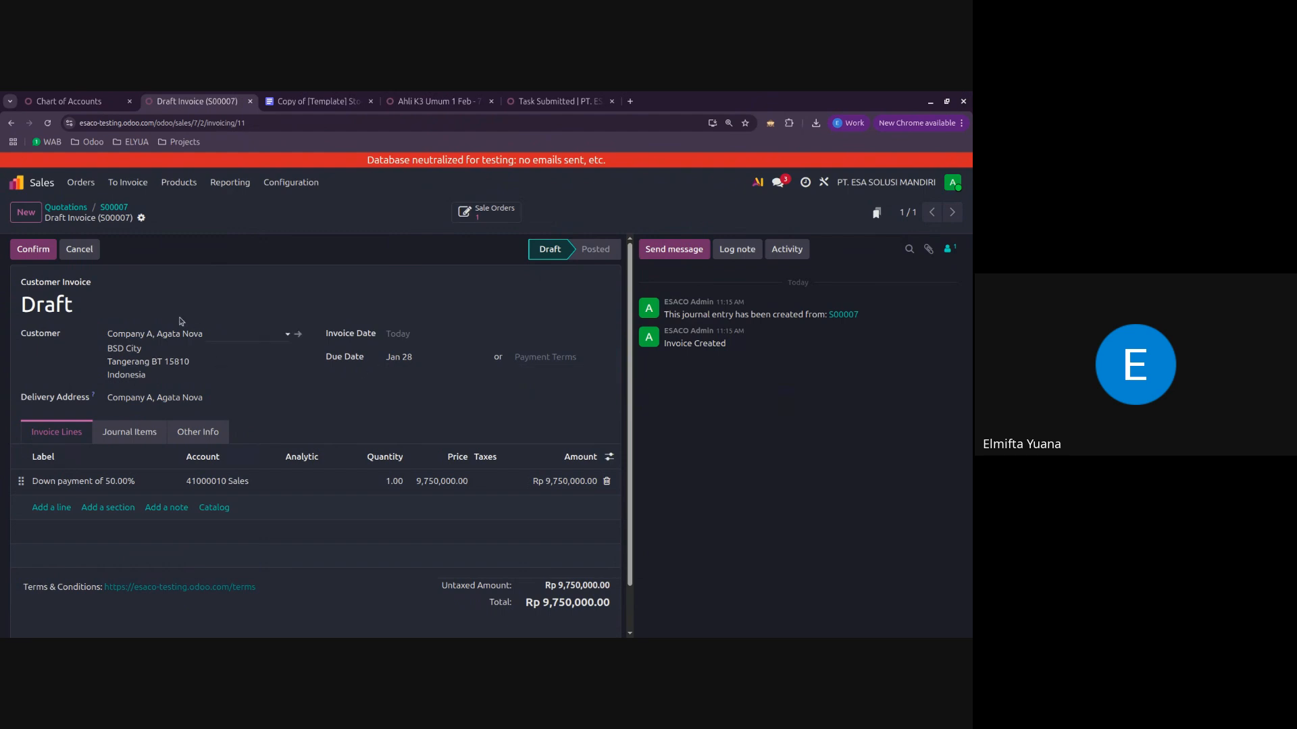
Step: Confirm the down payment invoice and register its payment in the Bank BCA journal
left_click(48, 253)
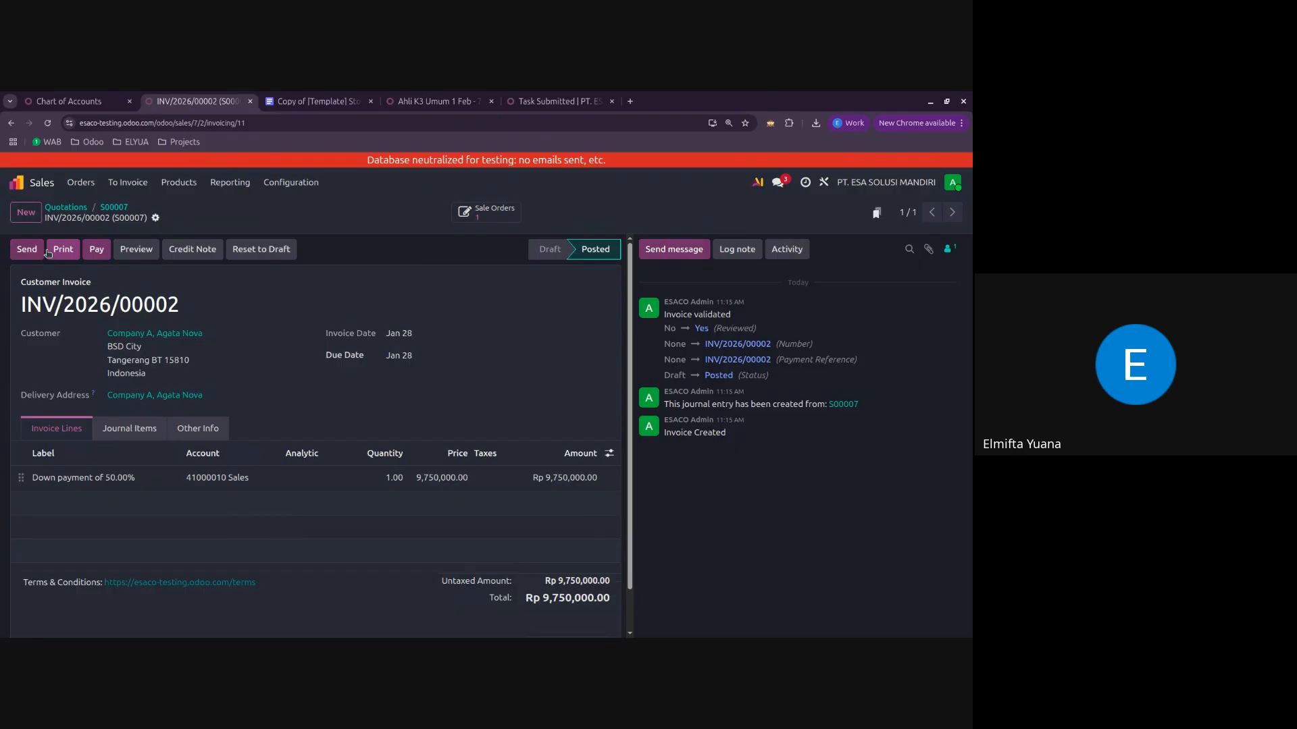
left_click(94, 251)
left_click(362, 362)
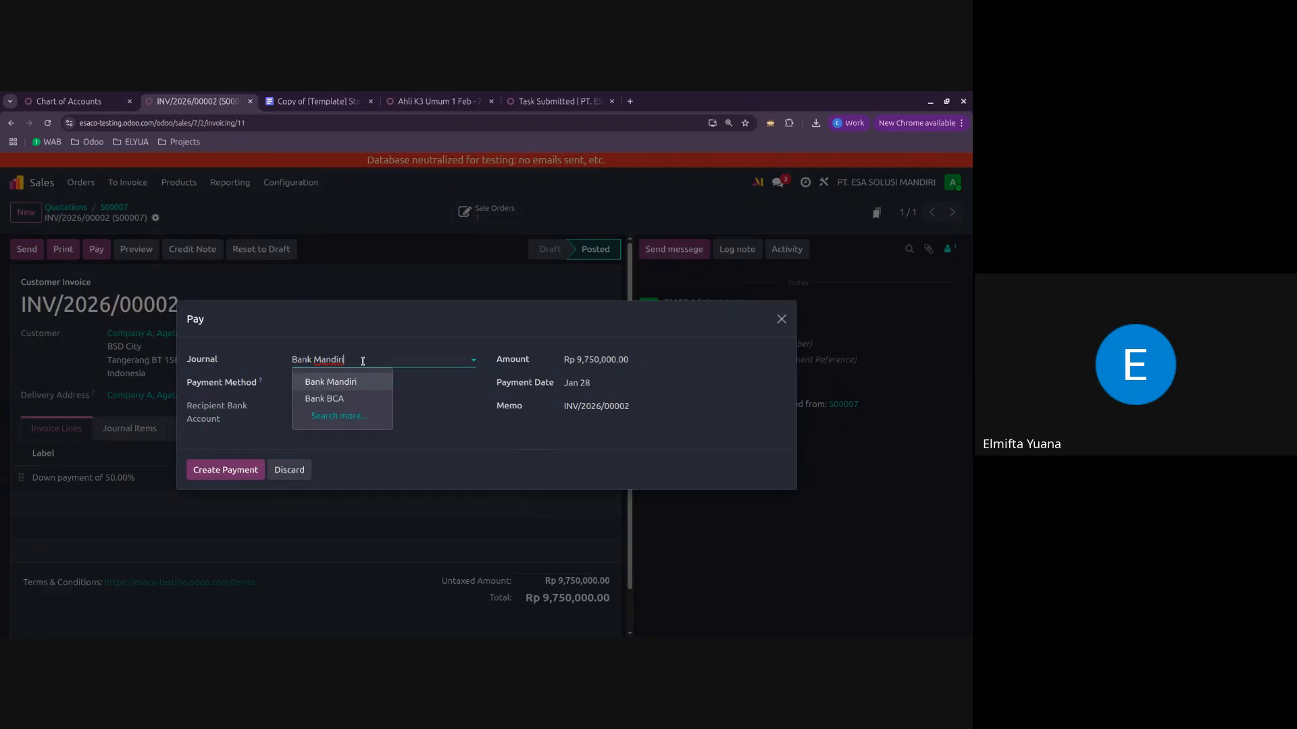
left_click(354, 400)
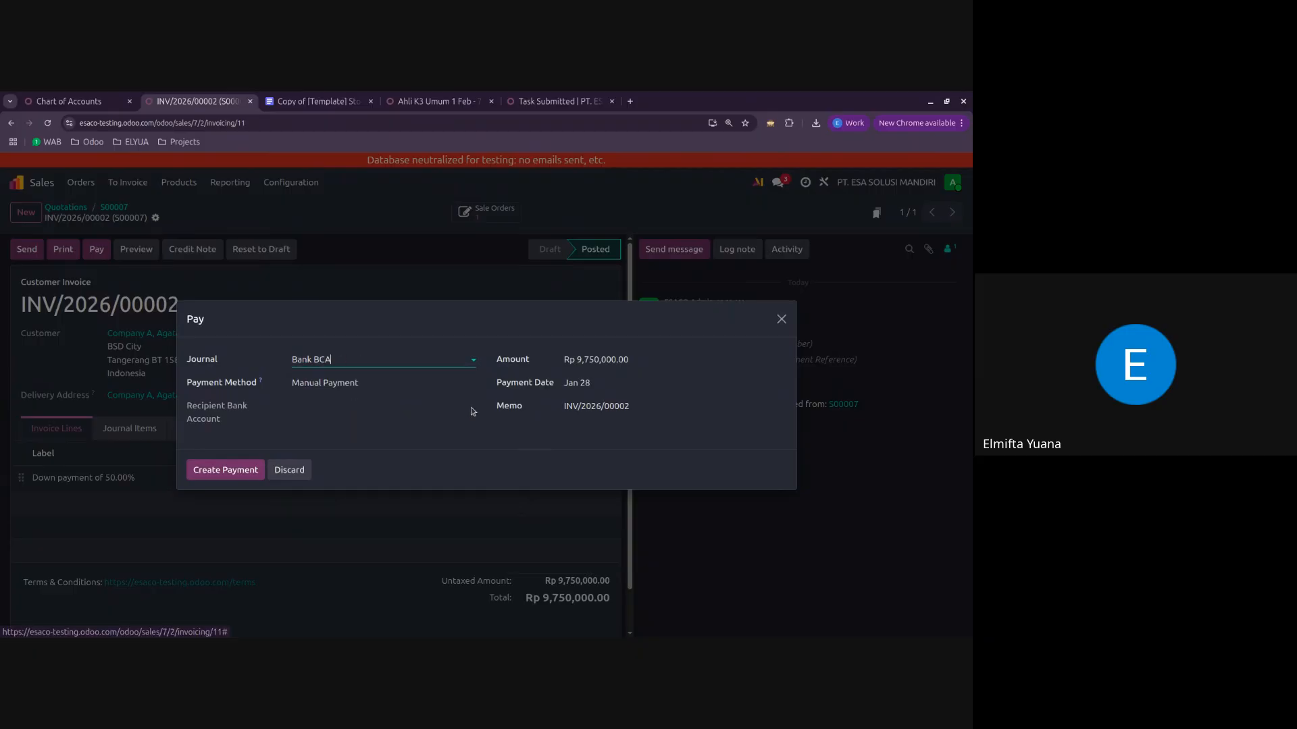
left_click(229, 470)
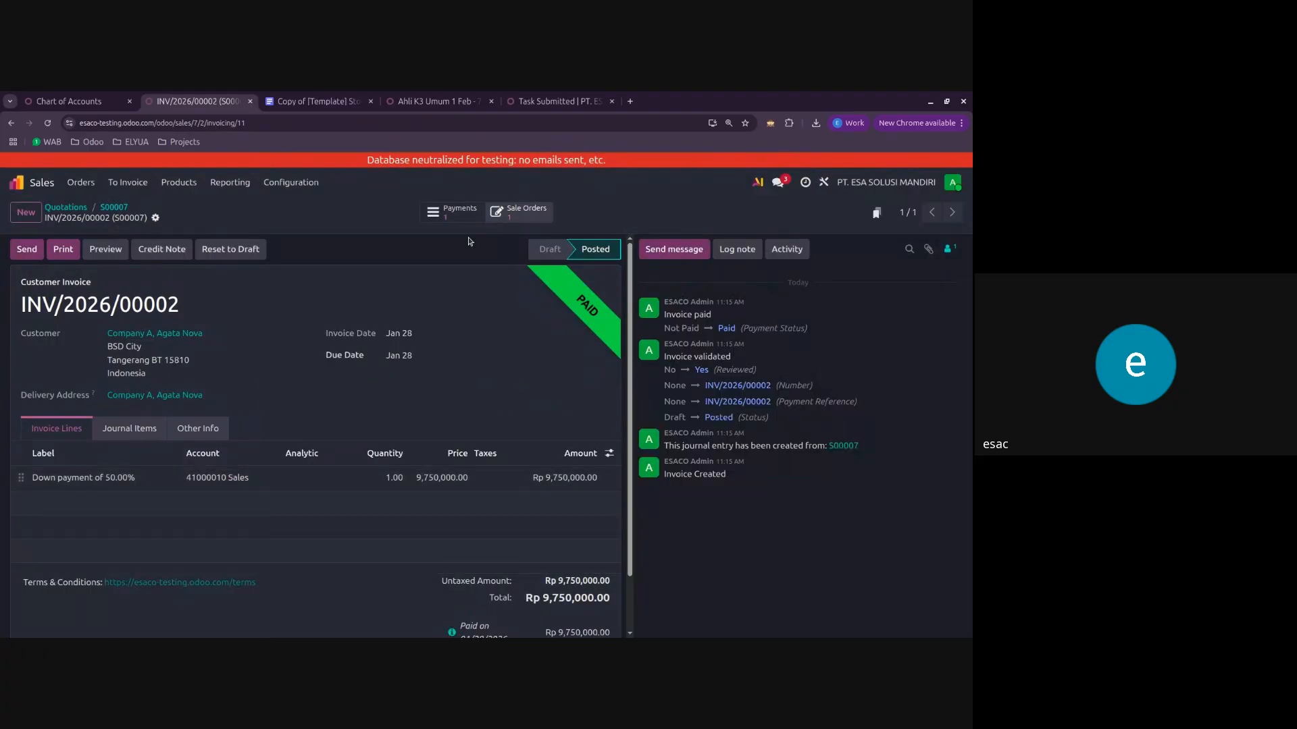
Step: Return to the sales order and review its order lines and down payment section
left_click(105, 207)
scroll(311, 370, "down", 2)
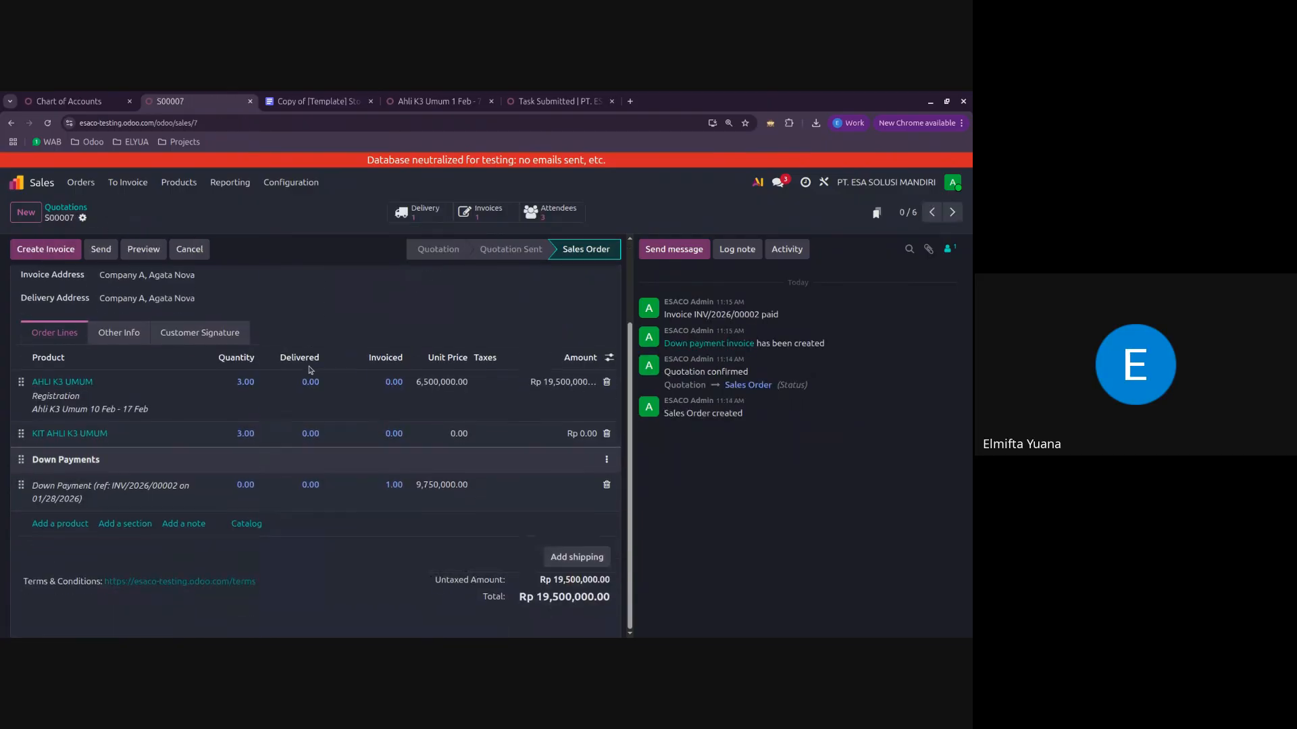
scroll(298, 452, "up", 2)
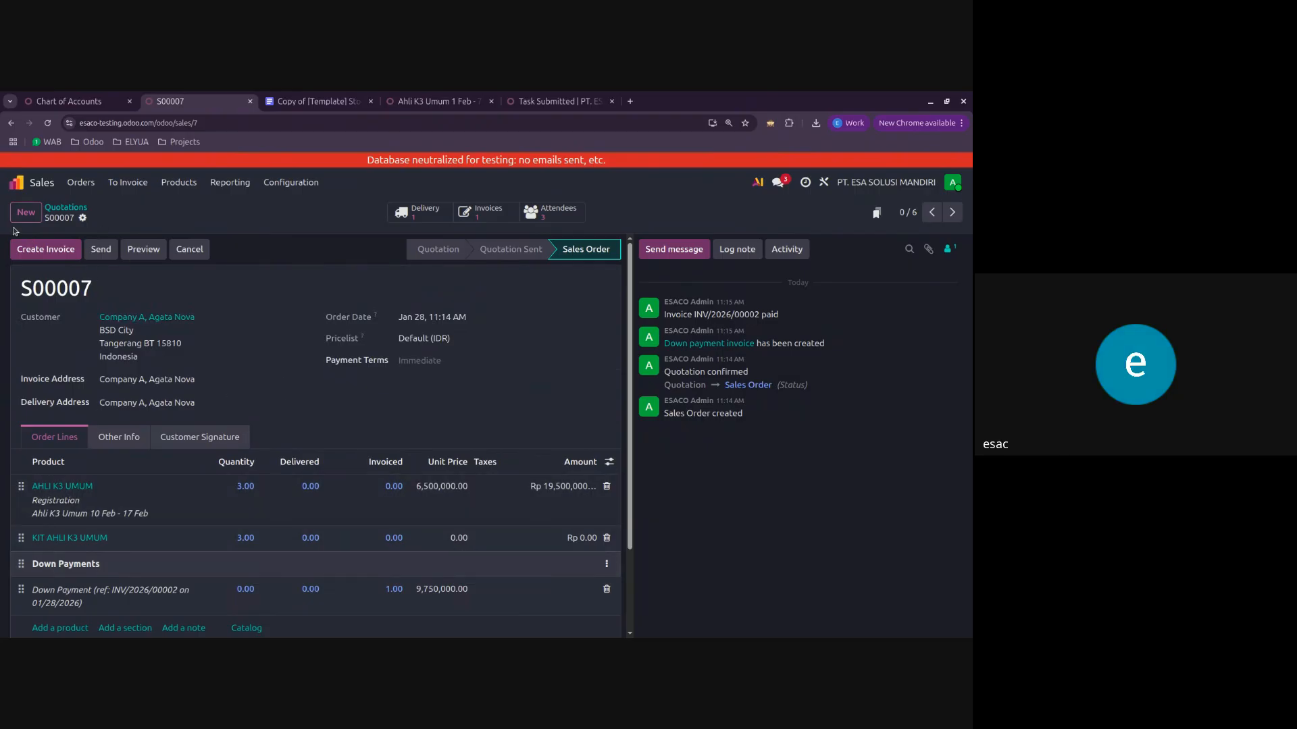
Step: Create a regular draft invoice for the rest of the sales order and review its lines and down payment deduction
left_click(50, 250)
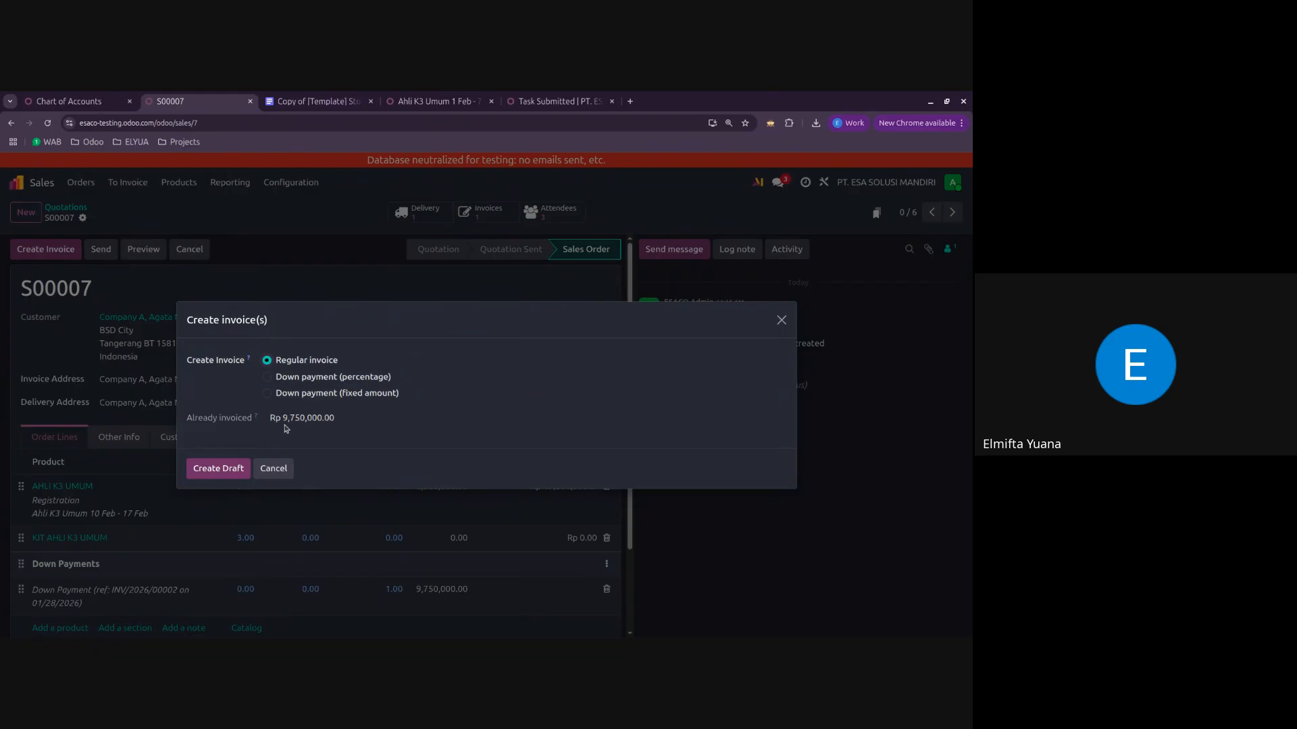
left_click(231, 475)
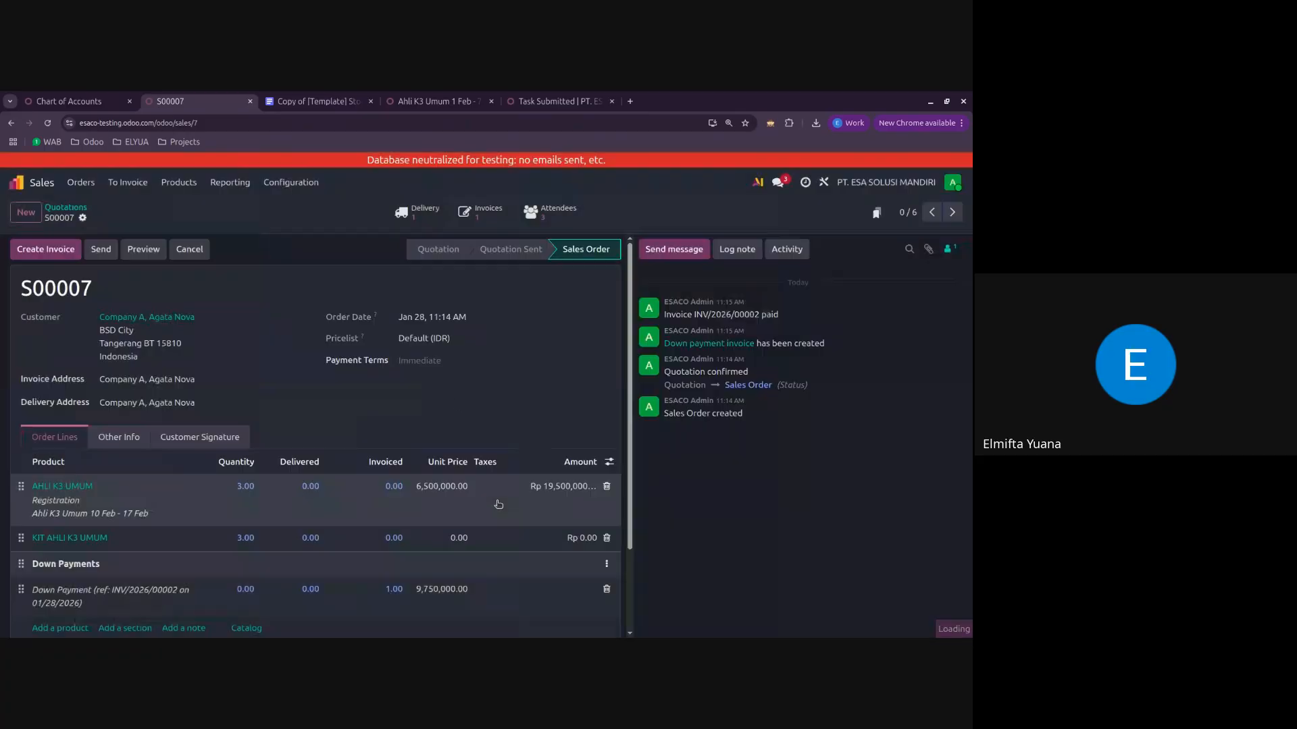
scroll(333, 395, "down", 2)
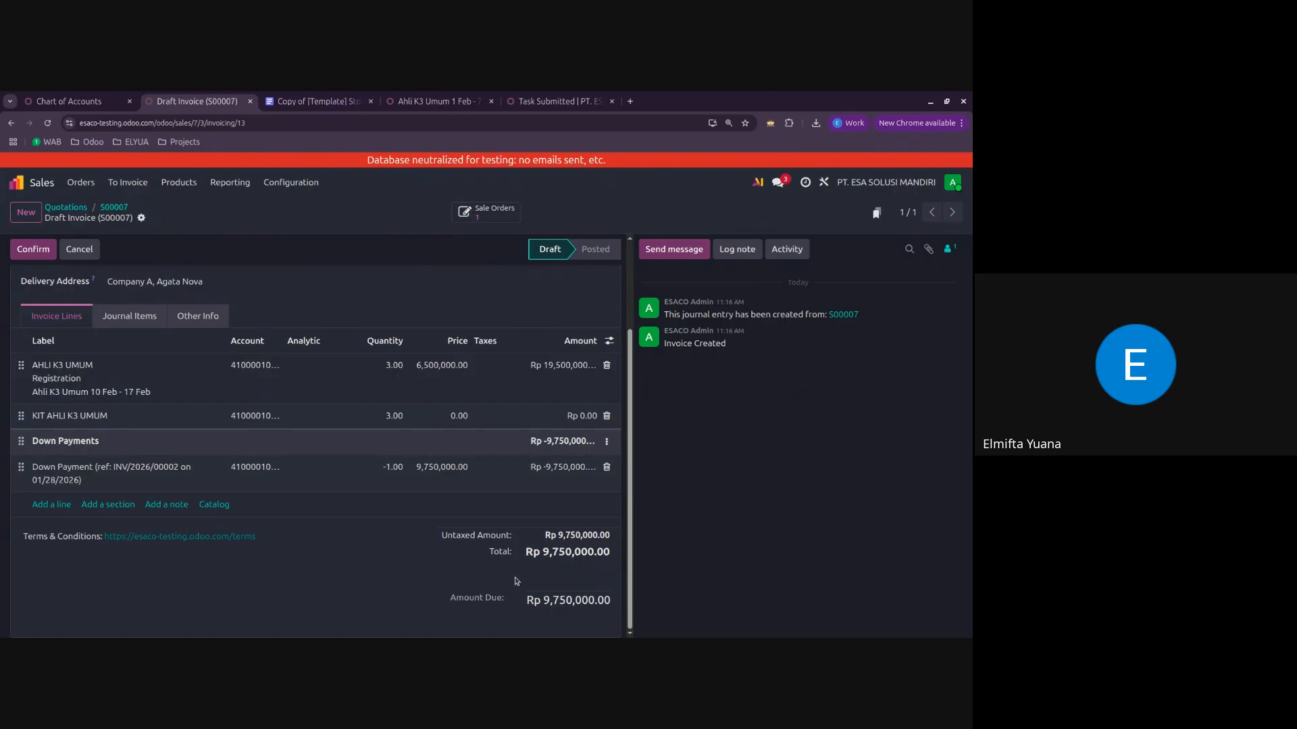
scroll(541, 596, "up", 2)
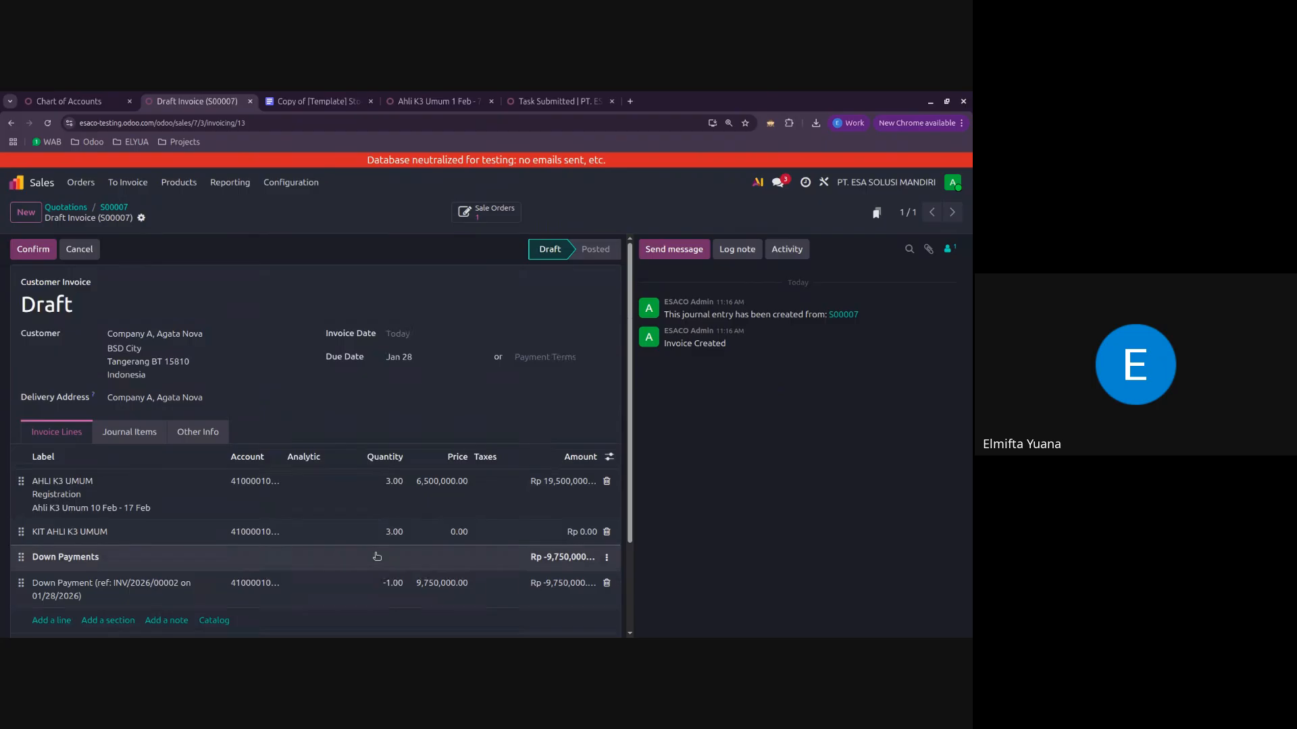
Step: Confirm the regular invoice and register its full payment in the Bank BCA journal
left_click(40, 256)
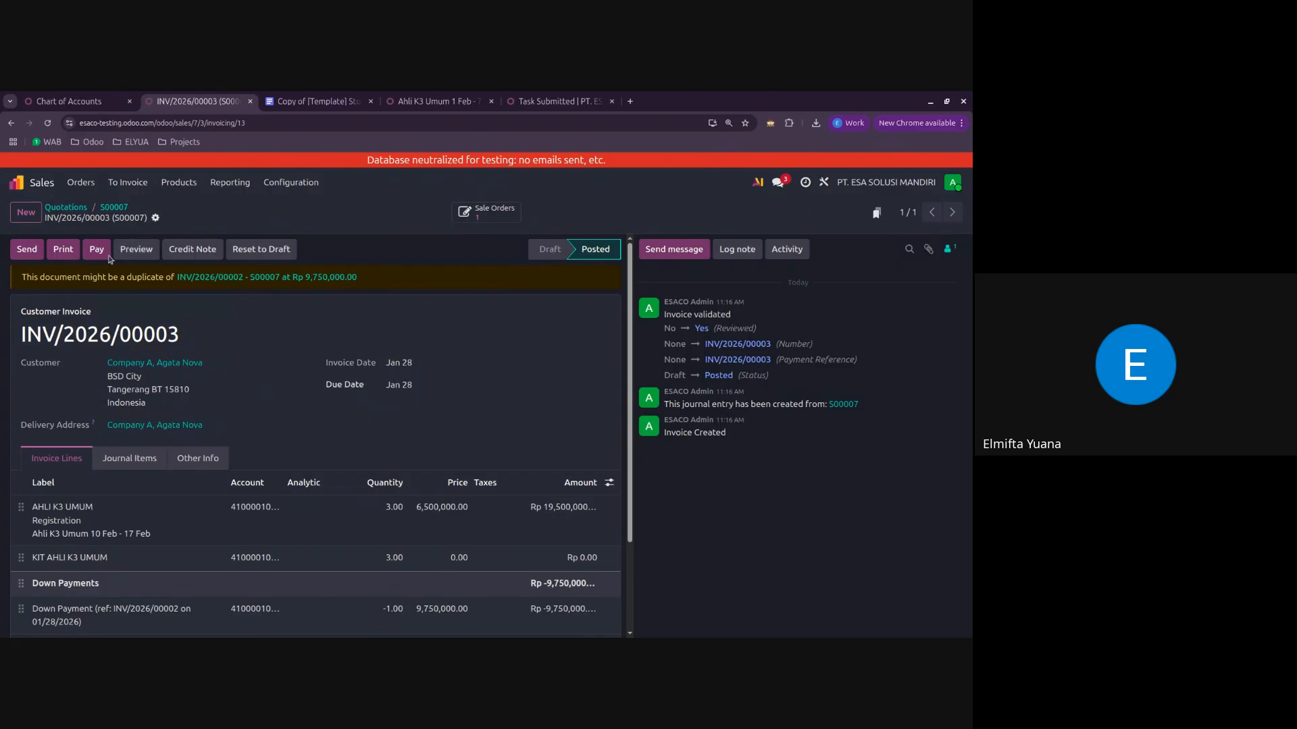
left_click(105, 255)
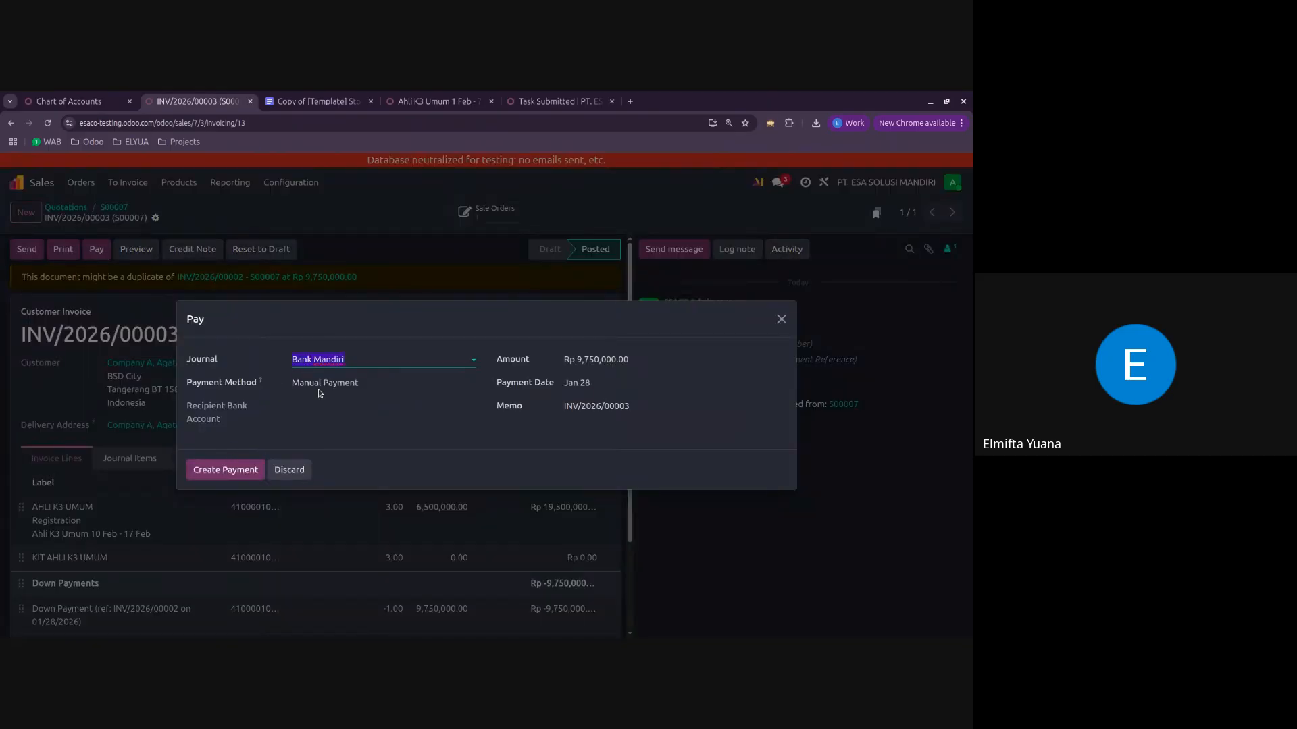
left_click(345, 361)
left_click(335, 397)
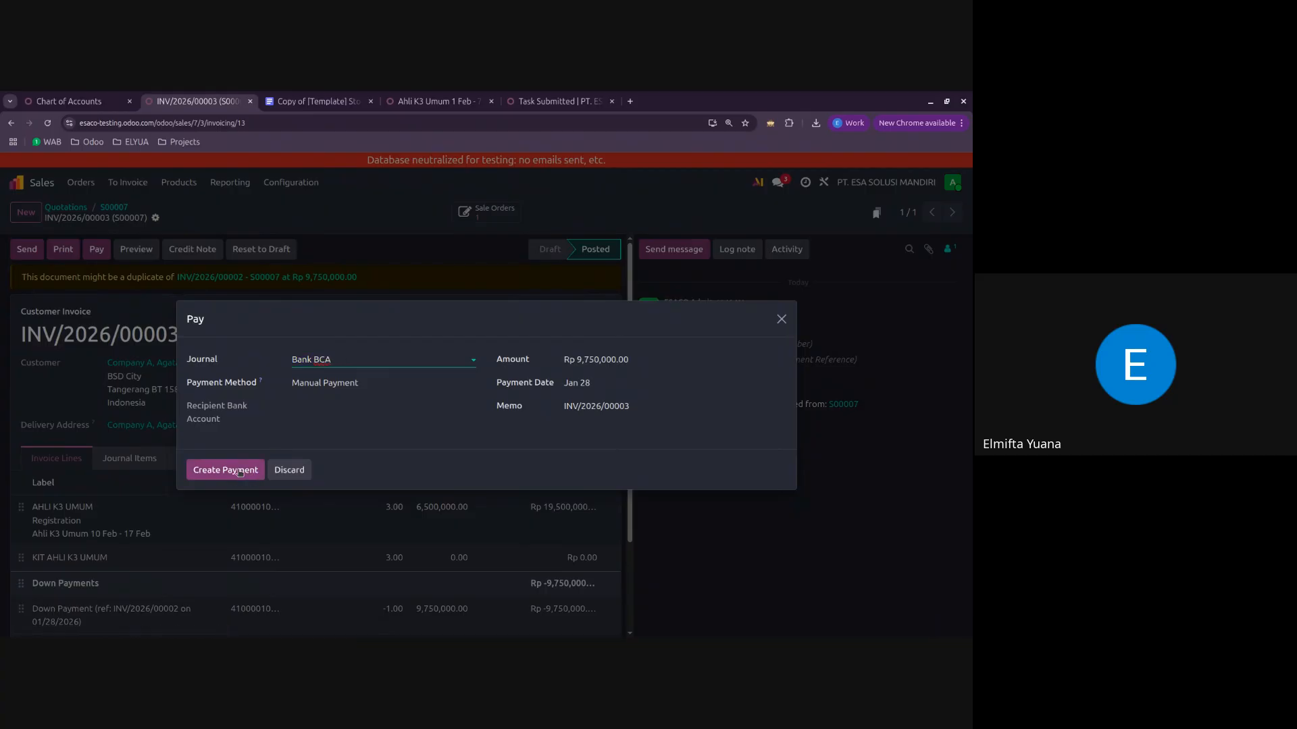
left_click(250, 470)
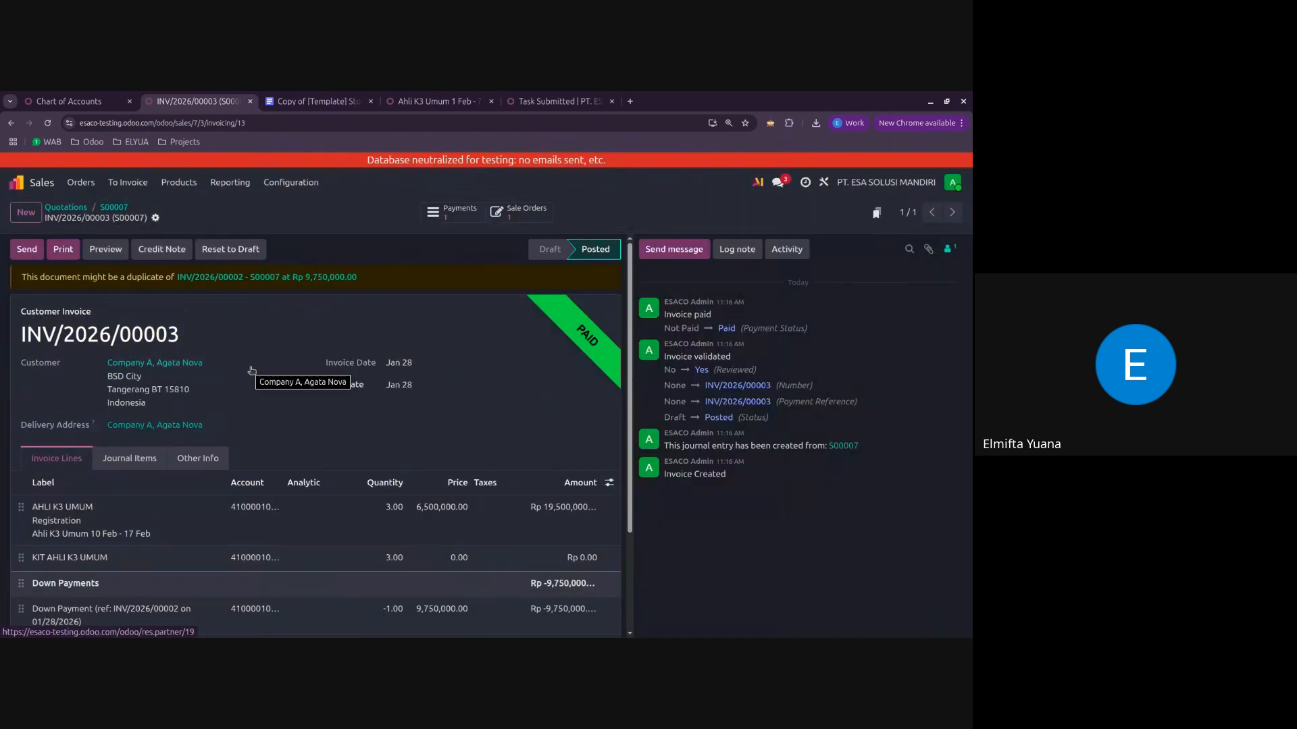
Step: Go back to the sales order and check the invoiced quantities on its lines
left_click(114, 208)
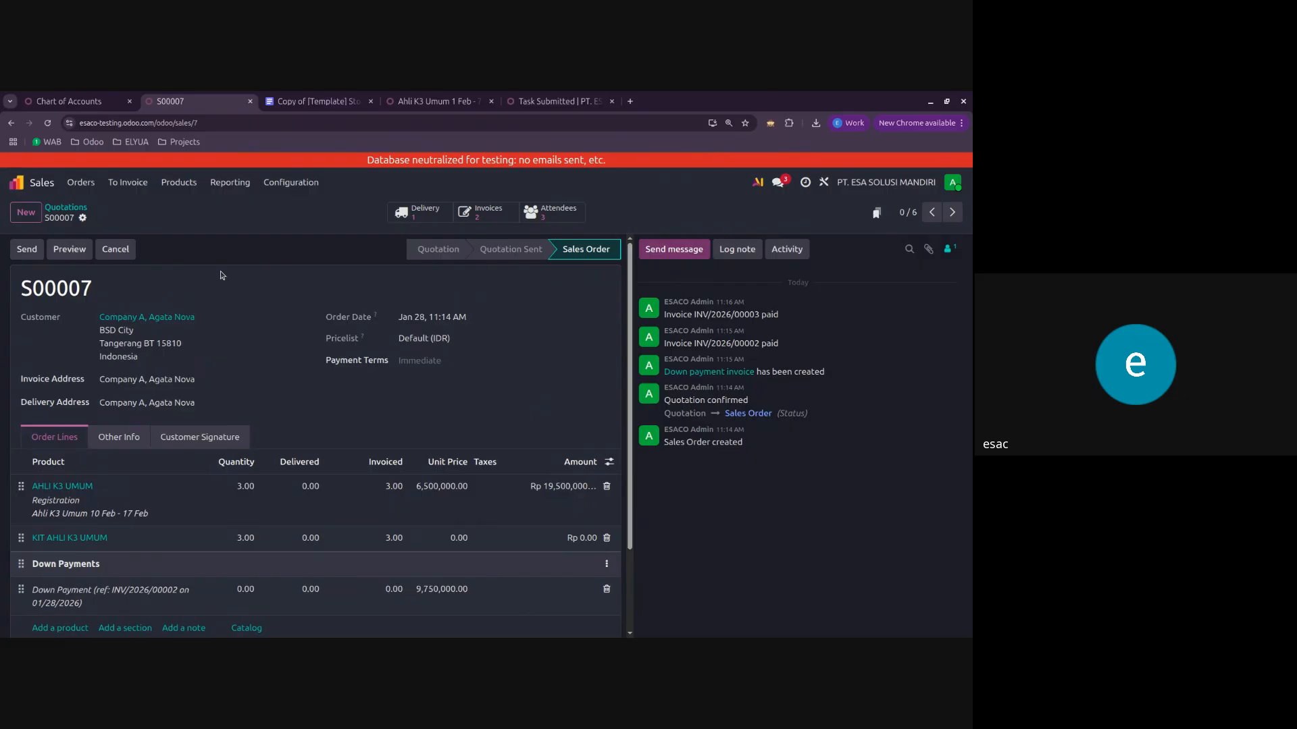
scroll(220, 270, "down", 2)
scroll(220, 270, "up", 2)
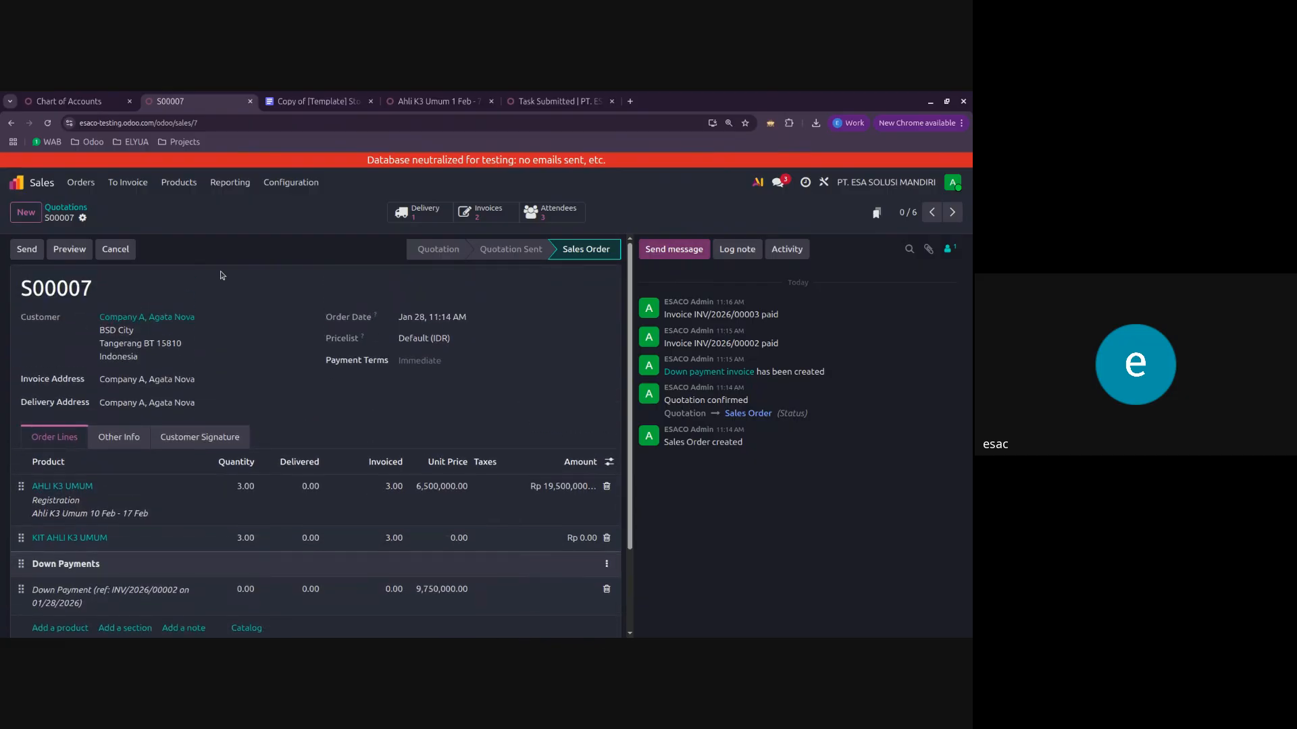
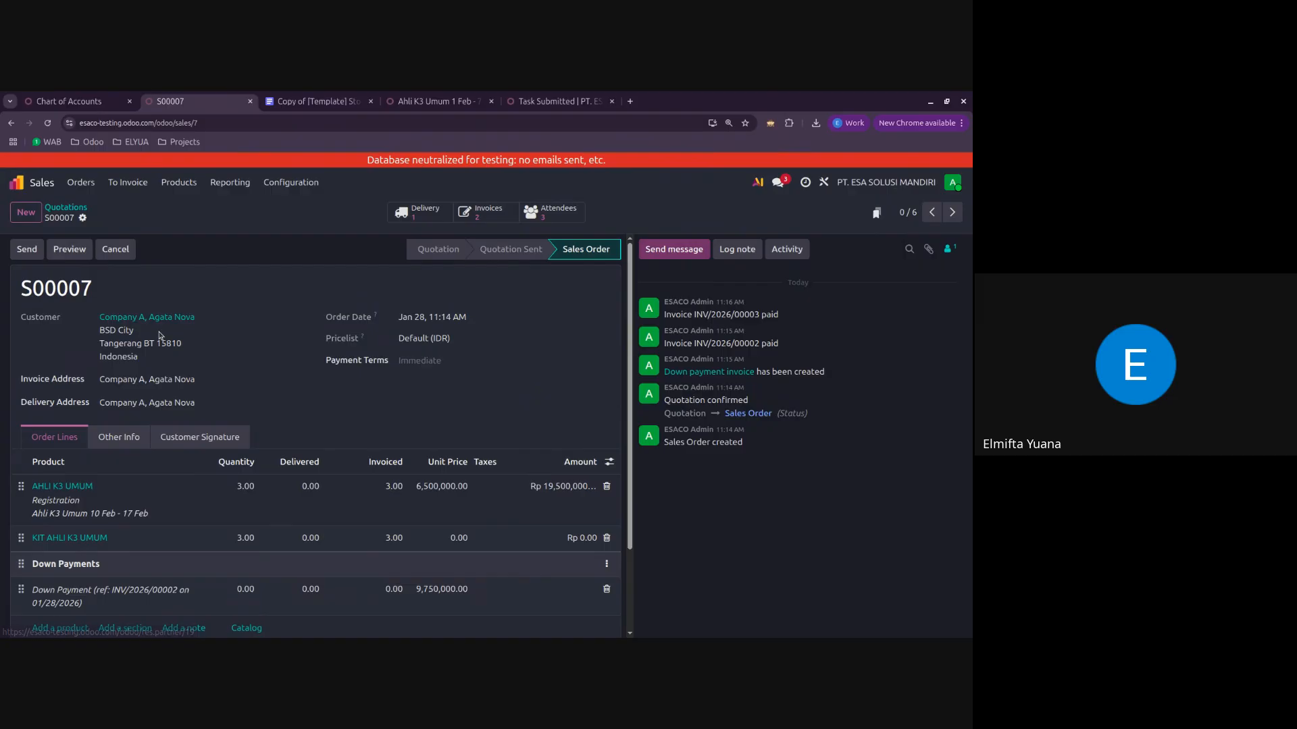
Step: Open the sales order customer's contact record and view its sales and contacts details
left_click_drag(22, 380, 52, 404)
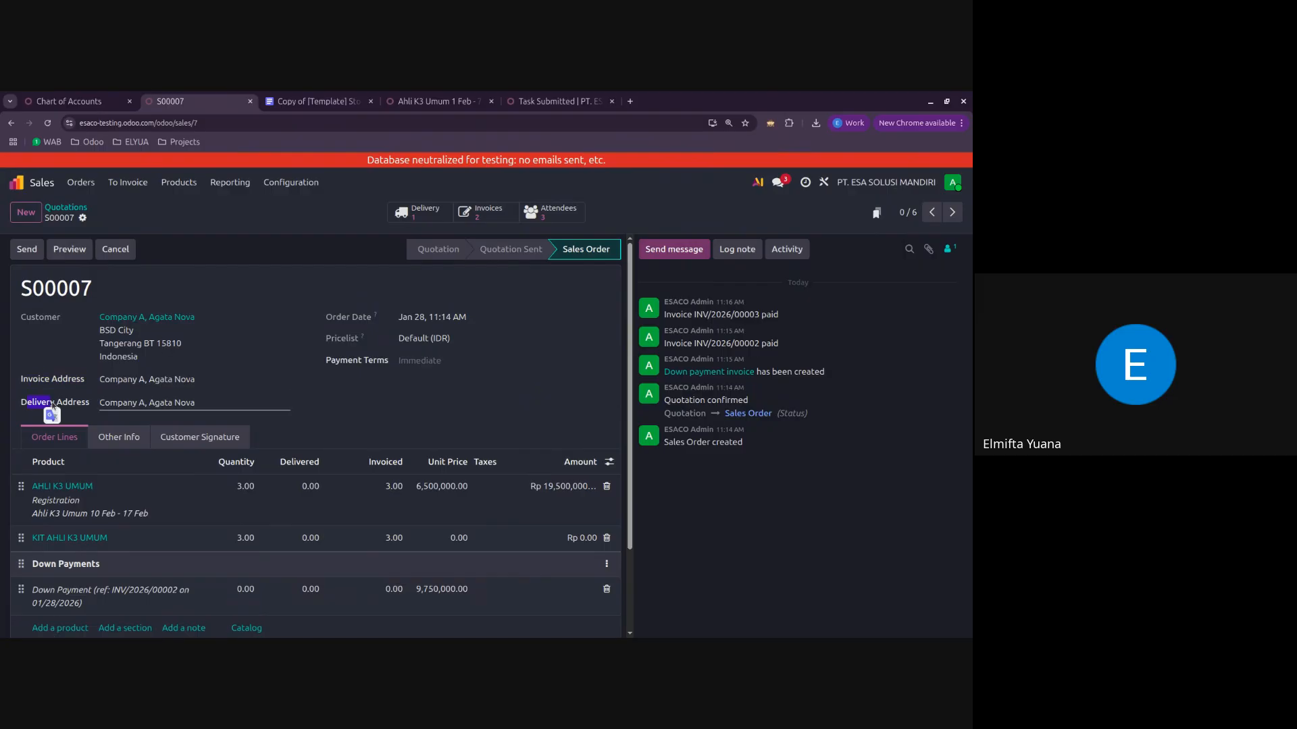
left_click(167, 317)
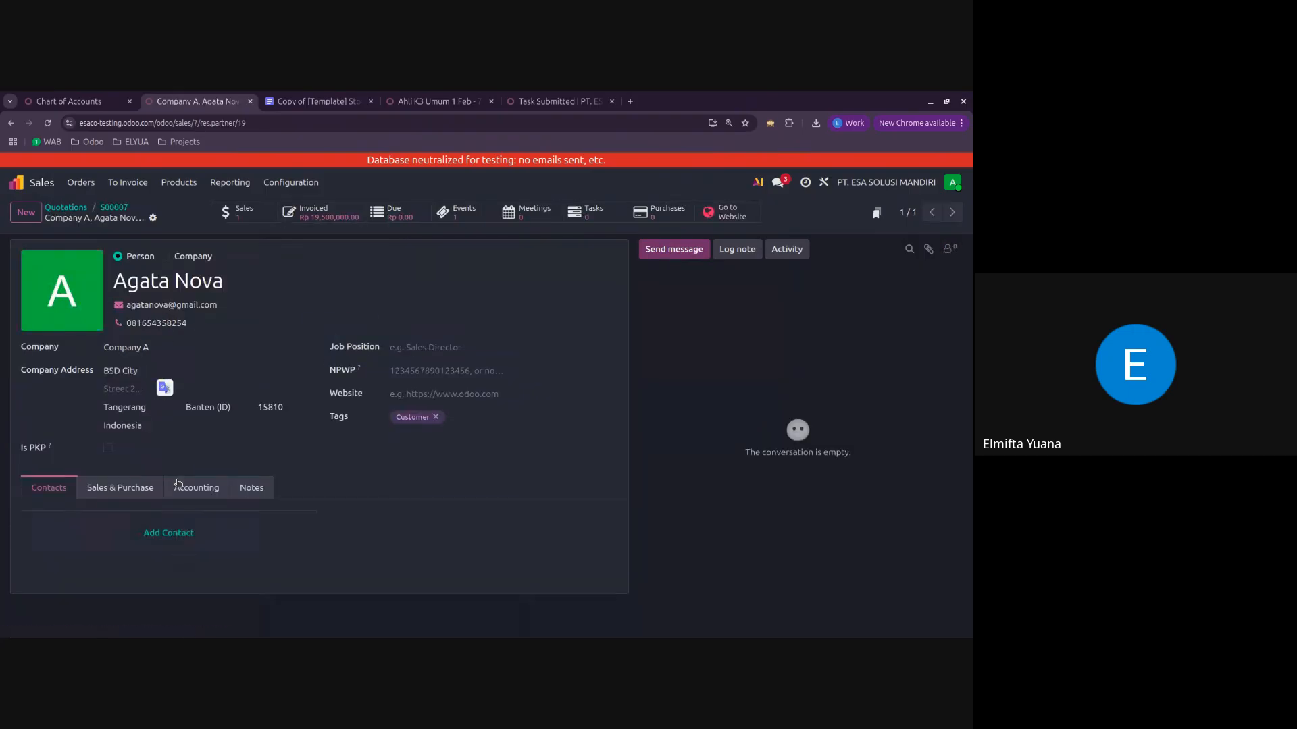
left_click(118, 488)
left_click(40, 493)
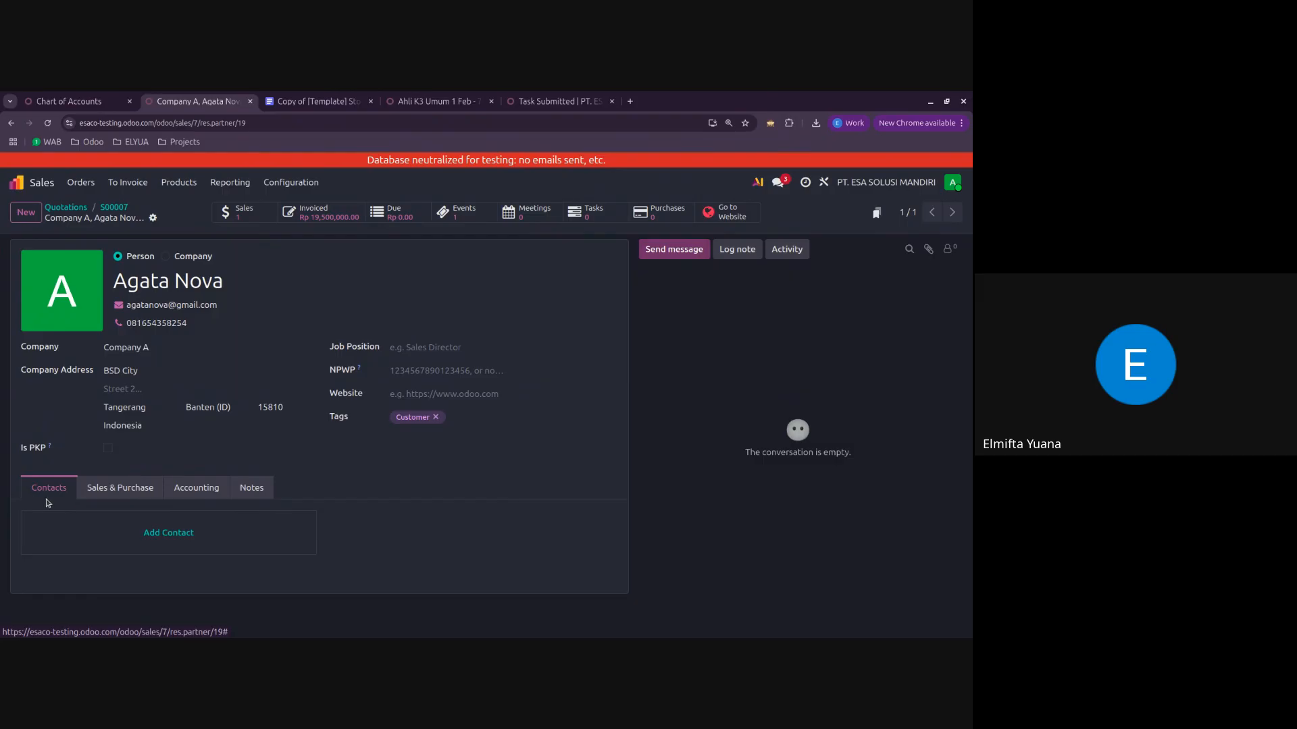
Step: Compare the Invoice, Delivery and Contact types in a new sub-contact form, and close it without saving
left_click(132, 539)
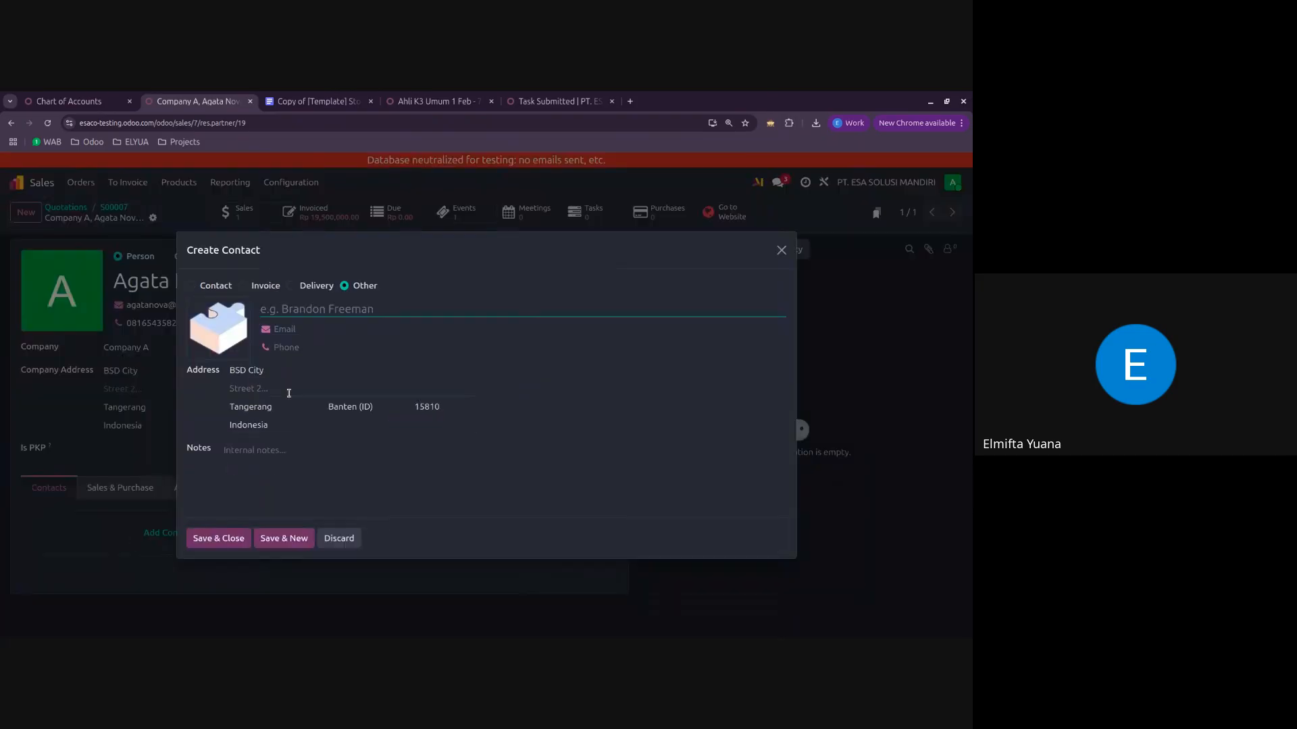
left_click(243, 286)
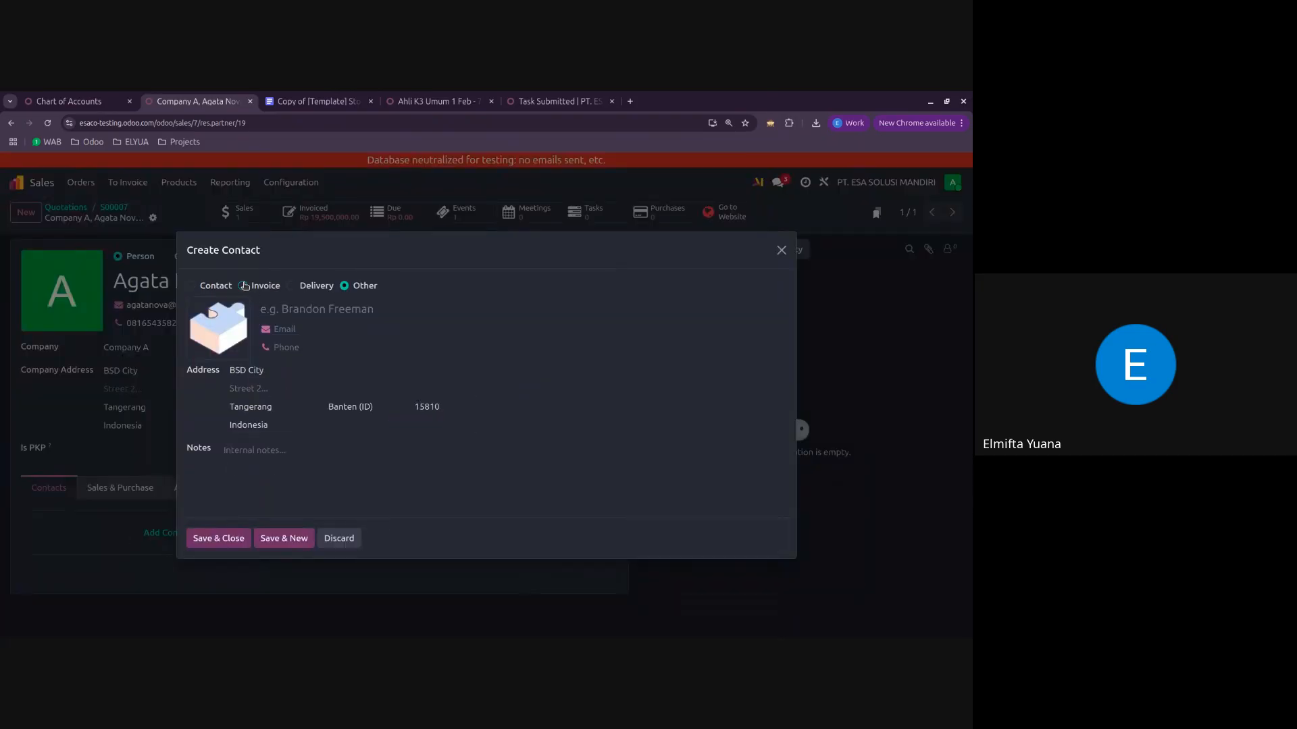
left_click(302, 285)
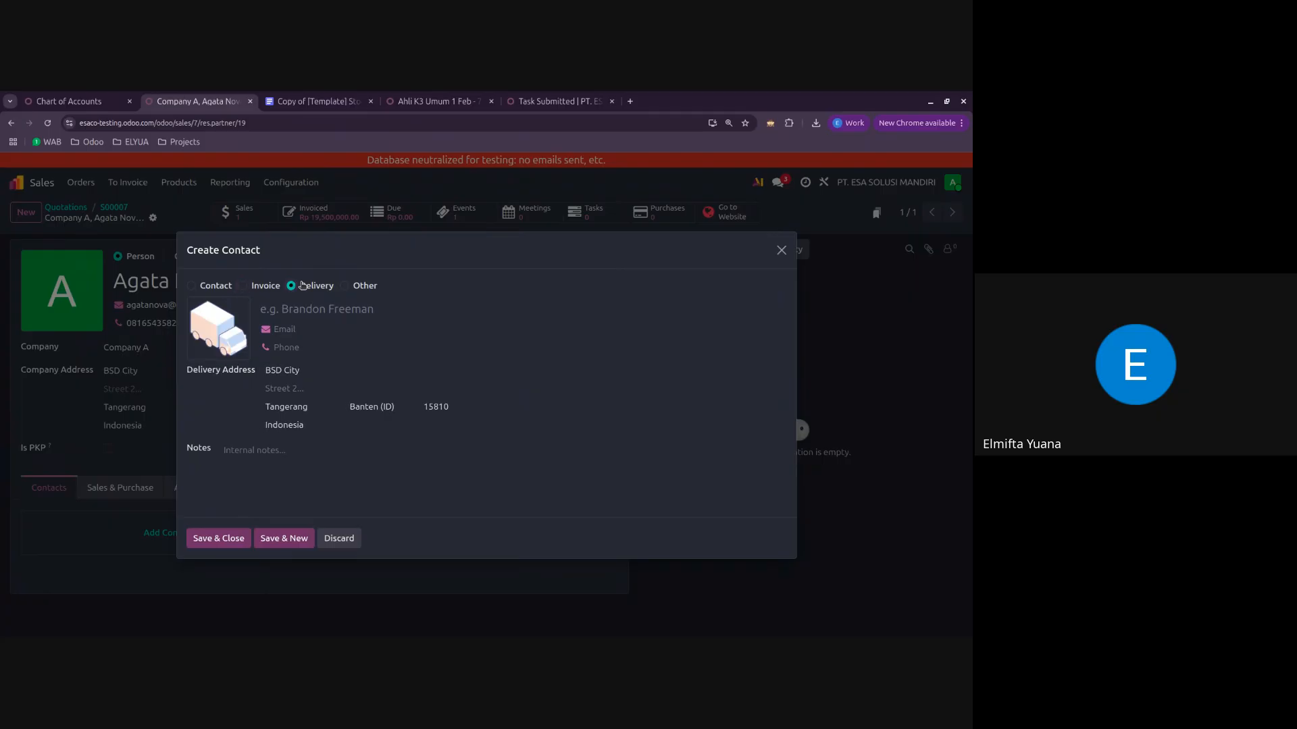
left_click(242, 287)
left_click(293, 285)
left_click(206, 287)
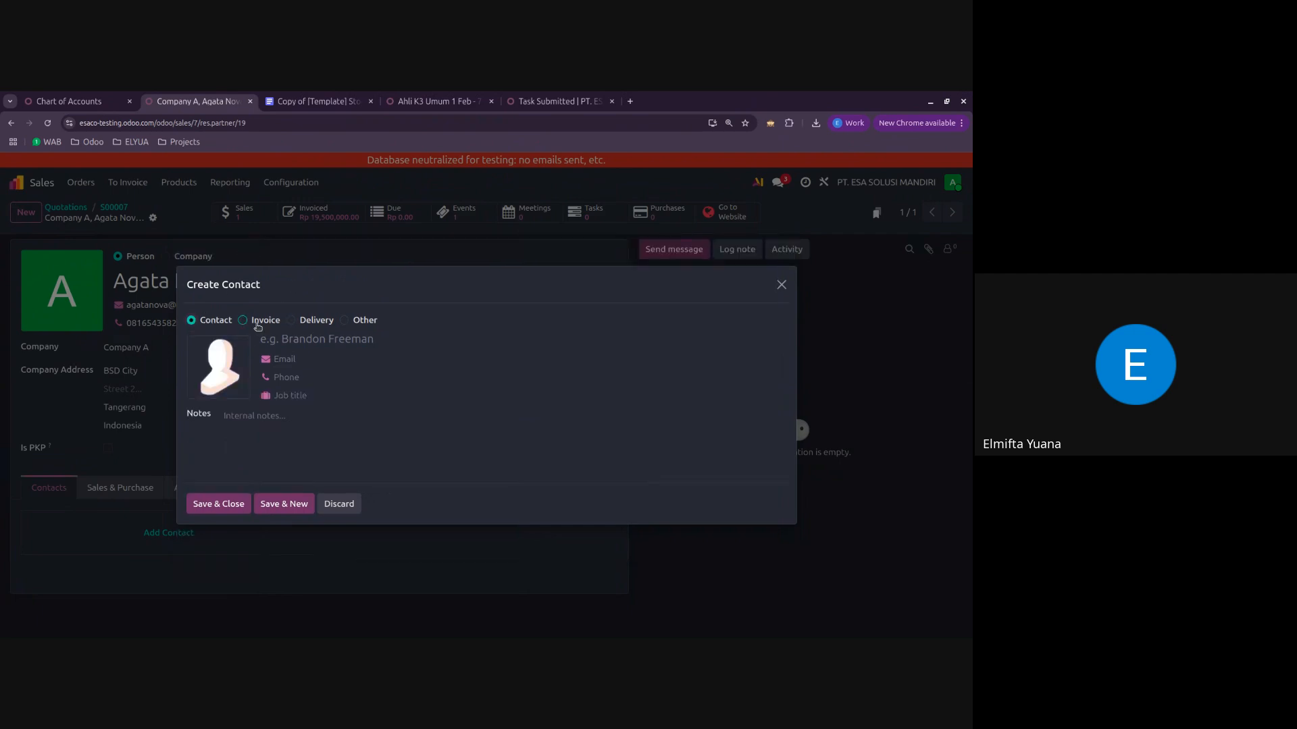
left_click(257, 321)
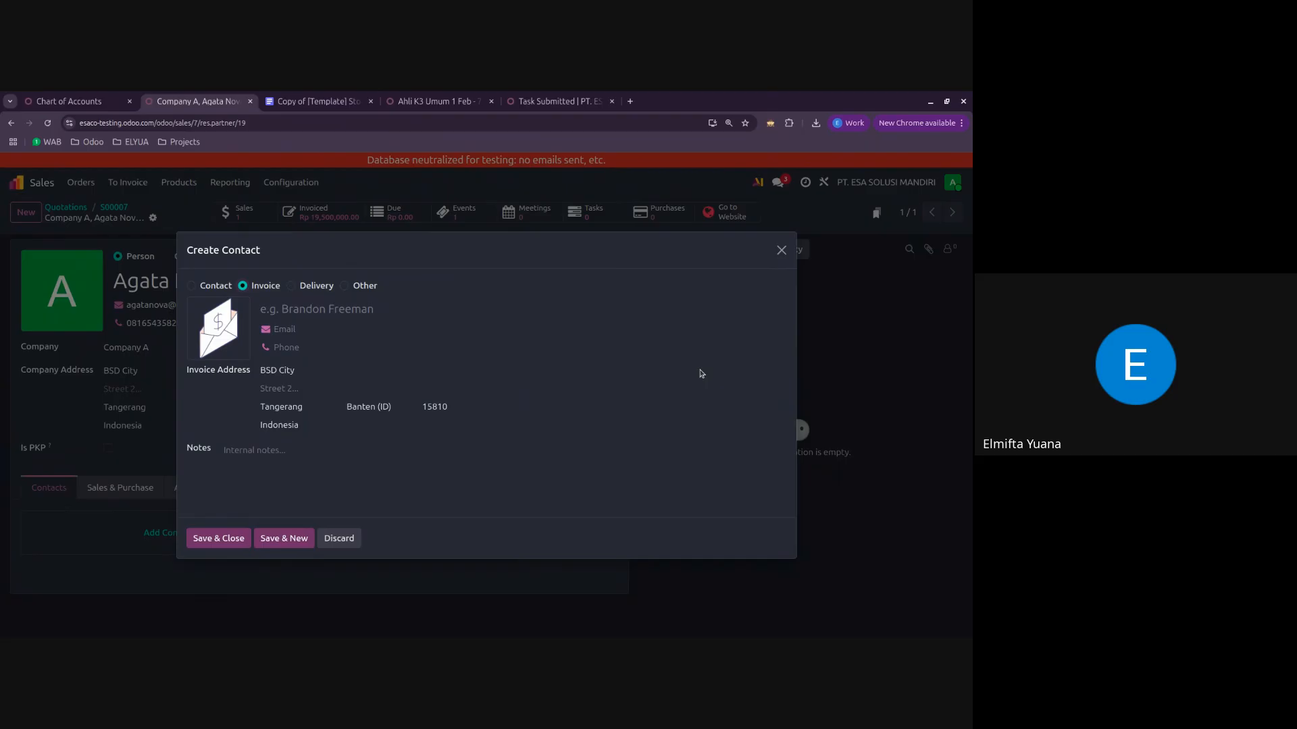
left_click(781, 250)
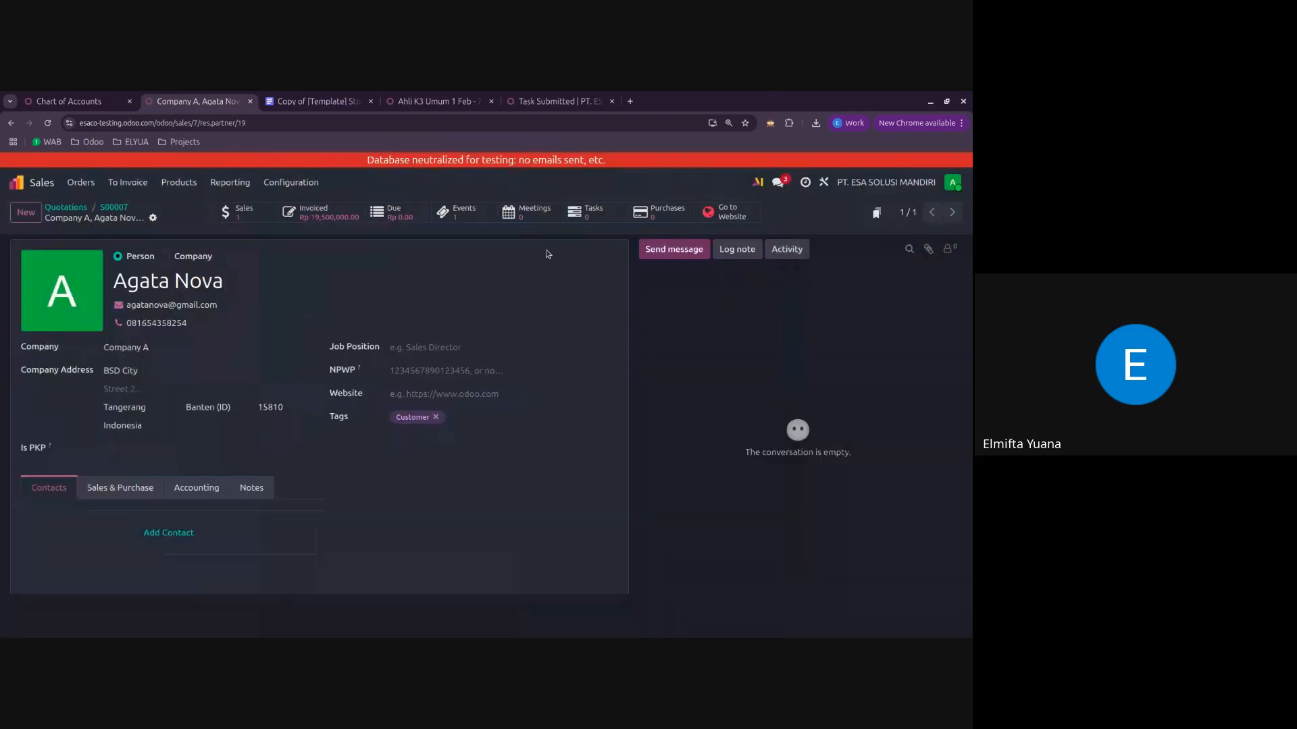
Step: Review the sales order's linked invoices, inspect the most recent one, and return to the order
left_click(113, 207)
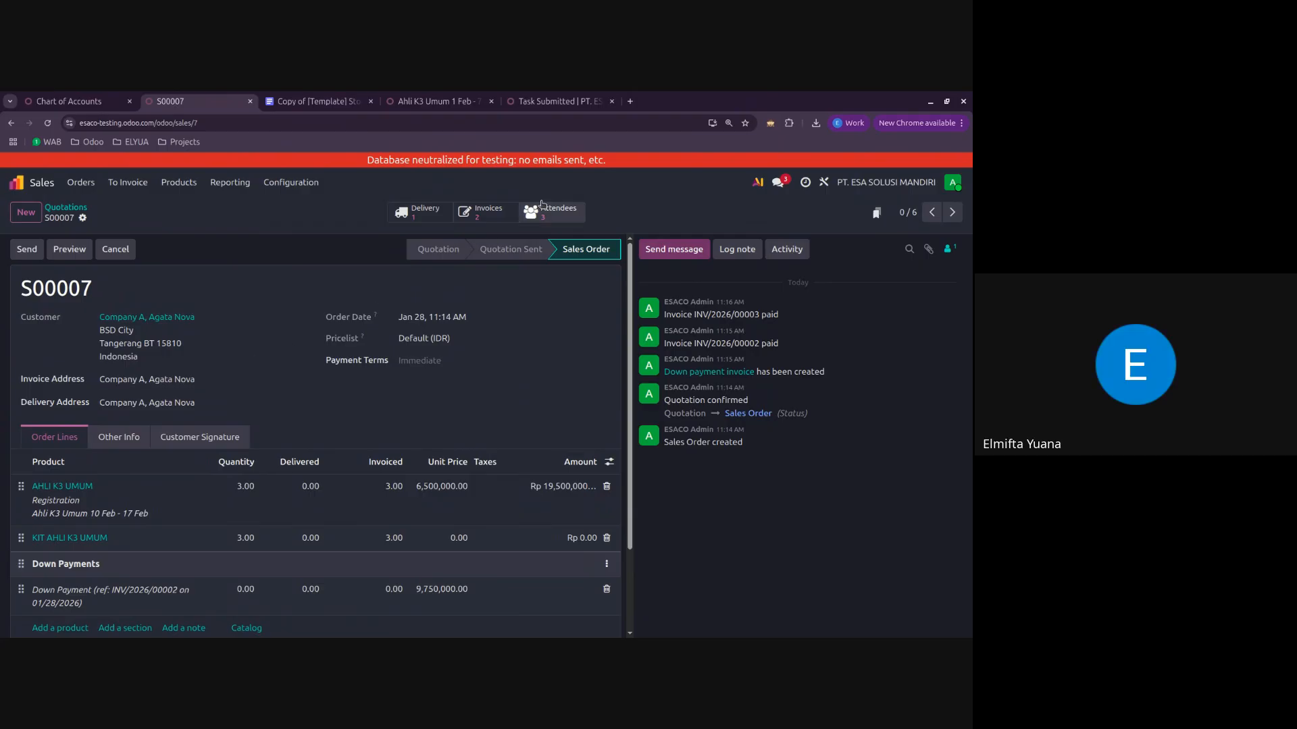
left_click(501, 215)
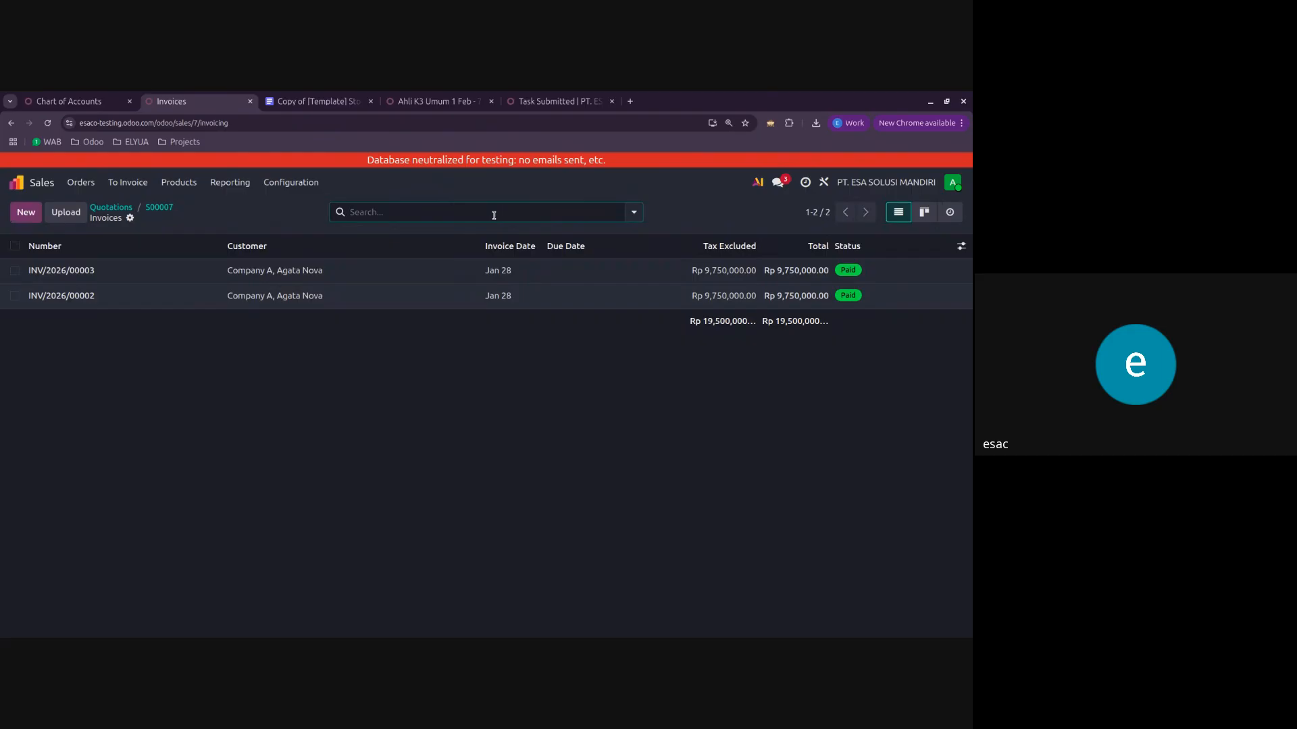
left_click(371, 270)
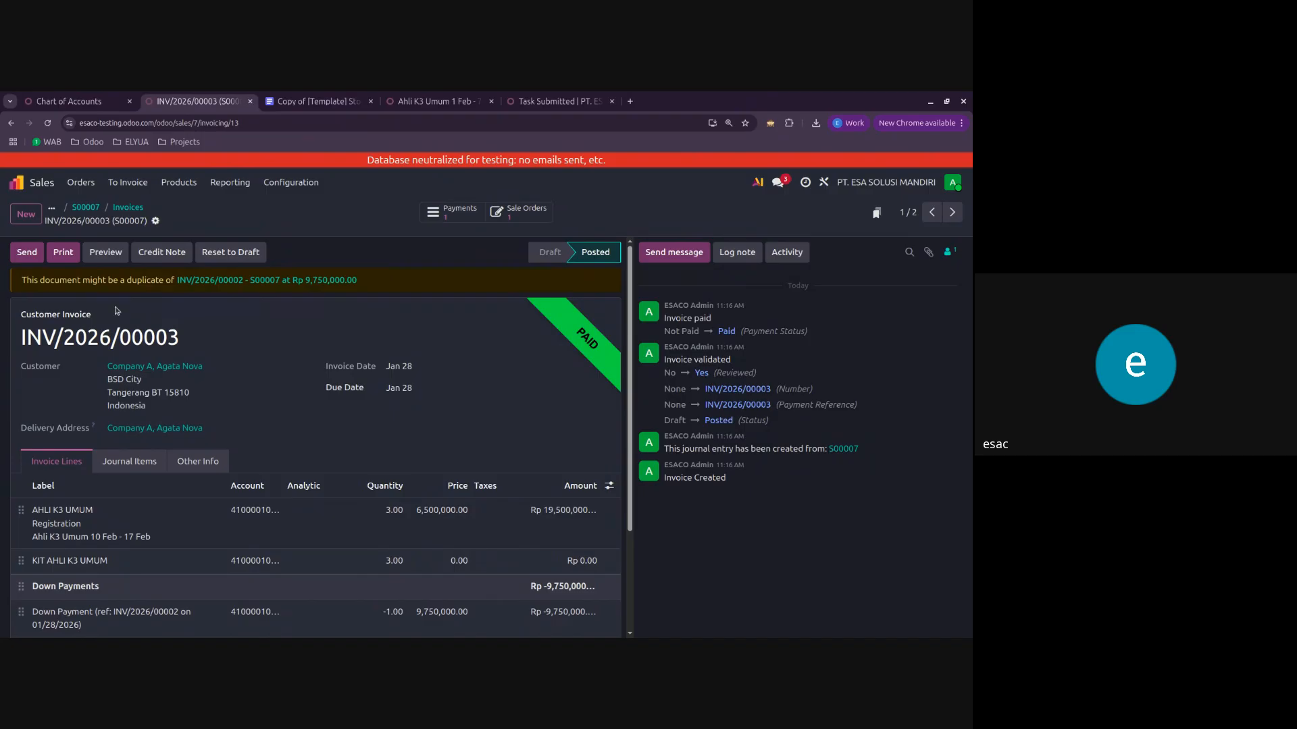
left_click(126, 207)
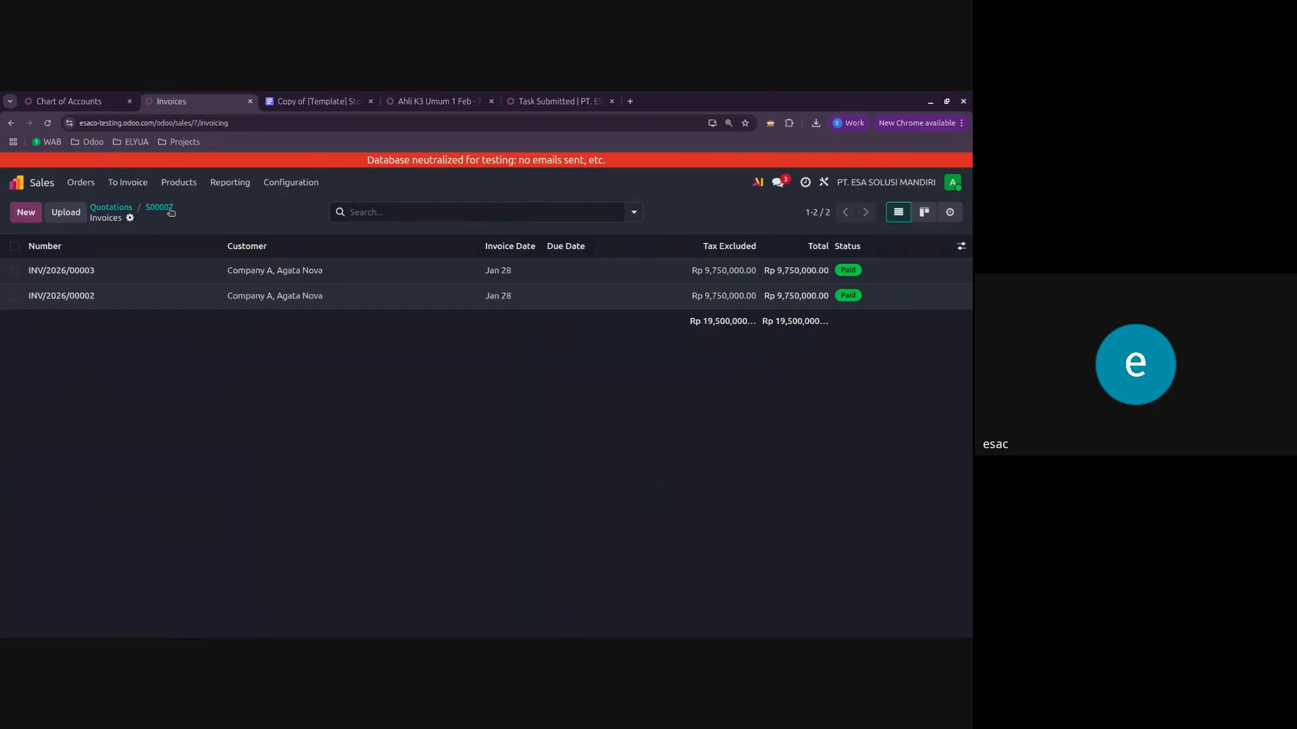
left_click(166, 208)
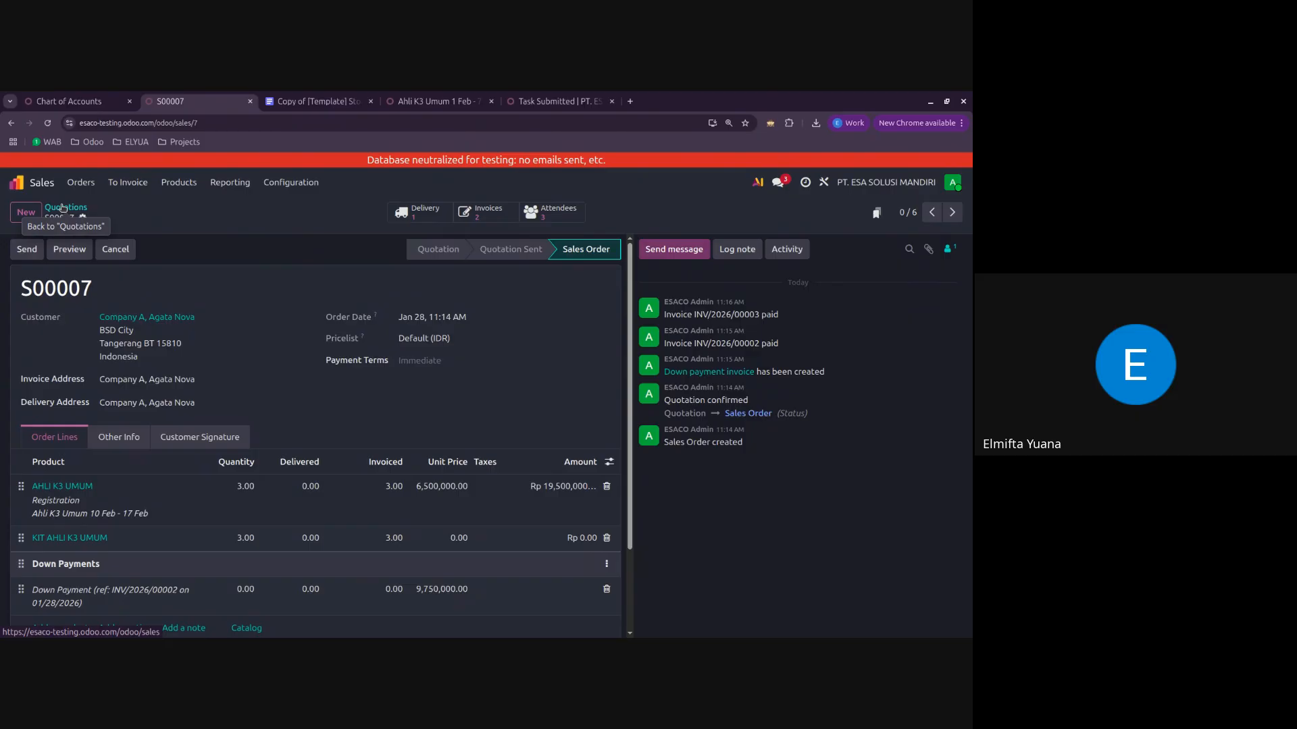
Step: Start a new quotation and open a detailed customer creation form for Company C
left_click(34, 215)
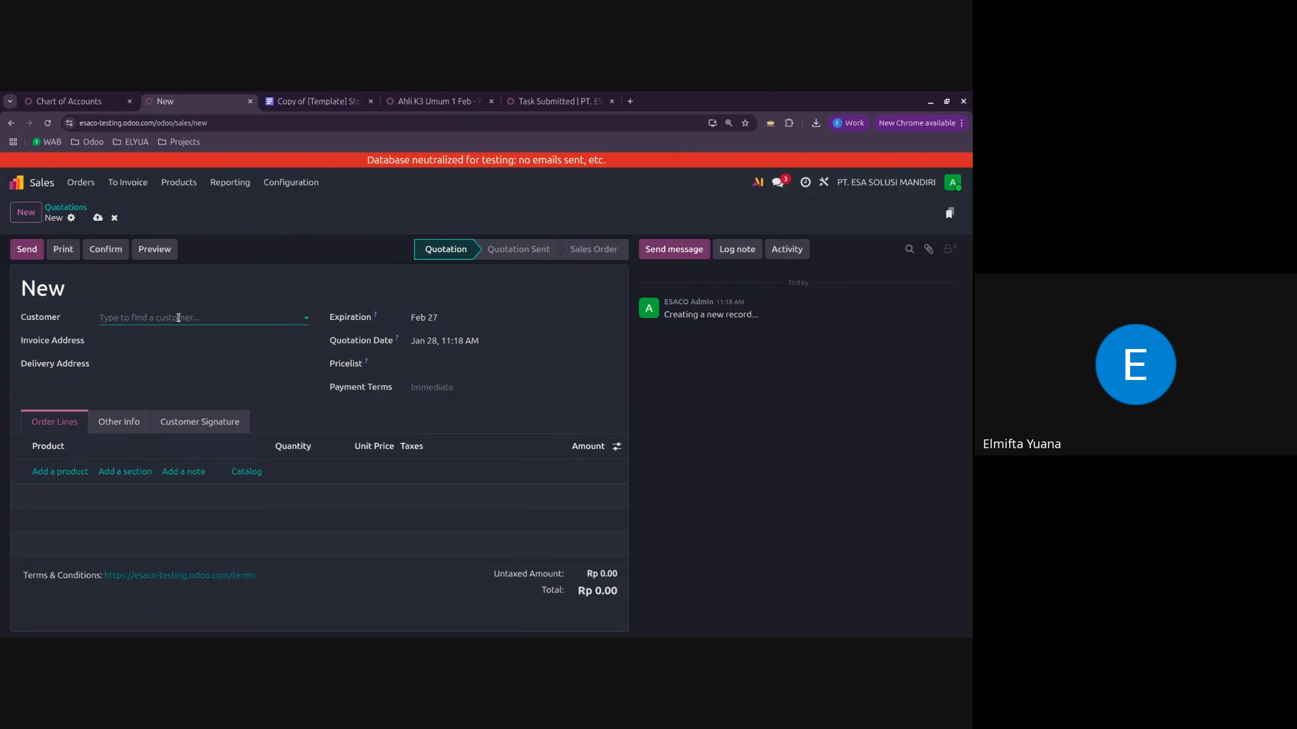
type("Company C")
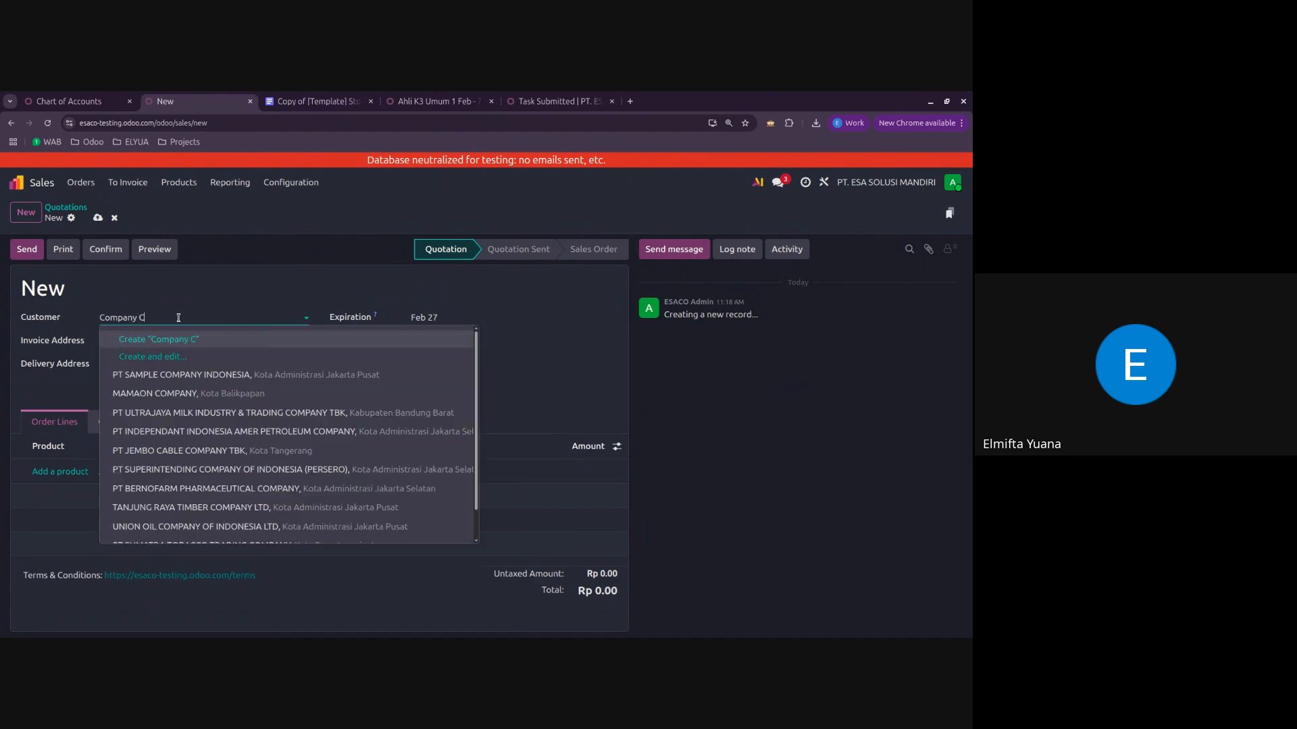
left_click(165, 358)
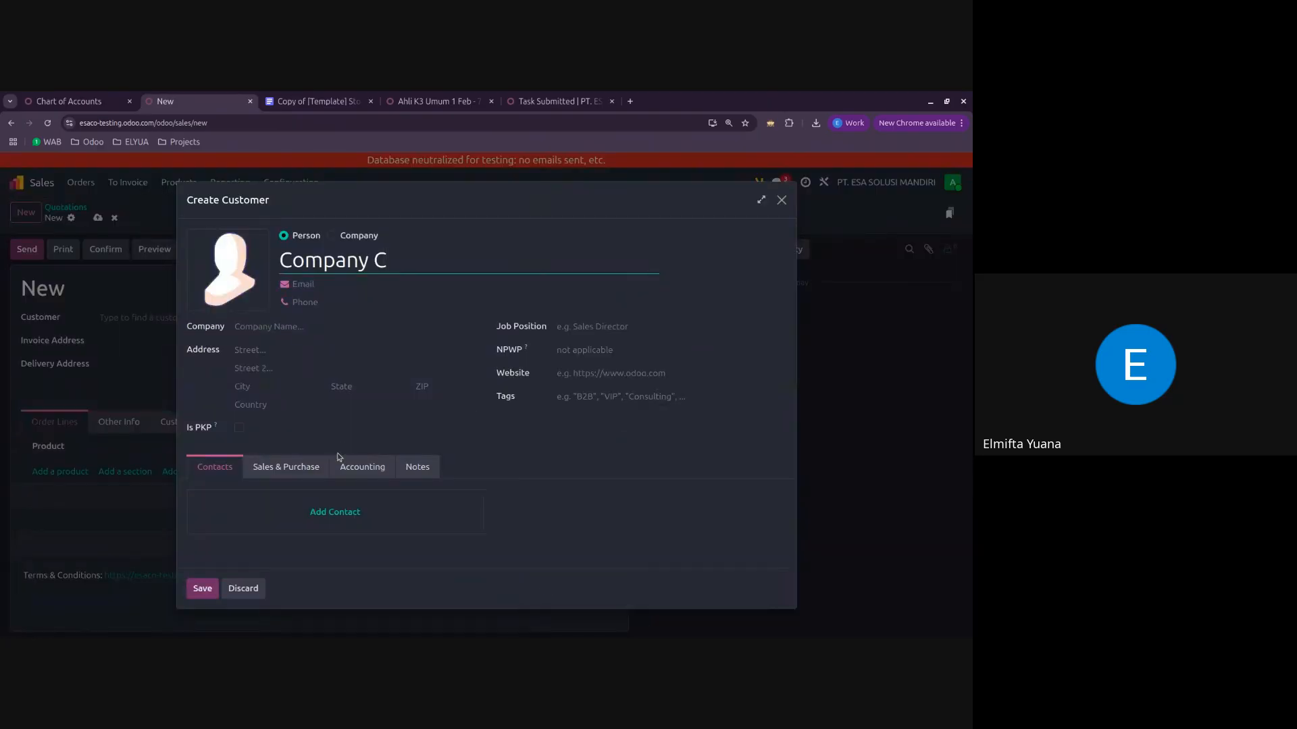
Step: Preview the Invoice and Delivery address types for Company C's sub-contact, and discard the contact, customer and quotation
left_click(334, 511)
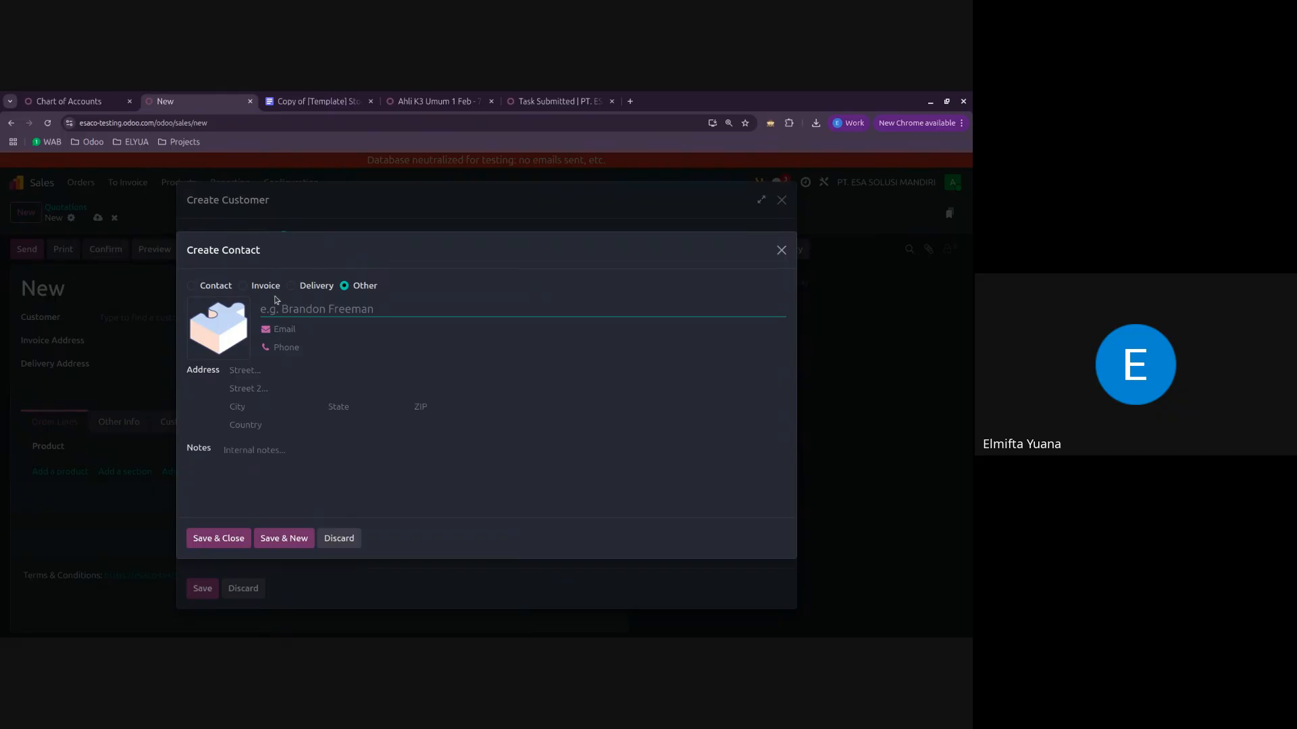
left_click(242, 286)
left_click(313, 286)
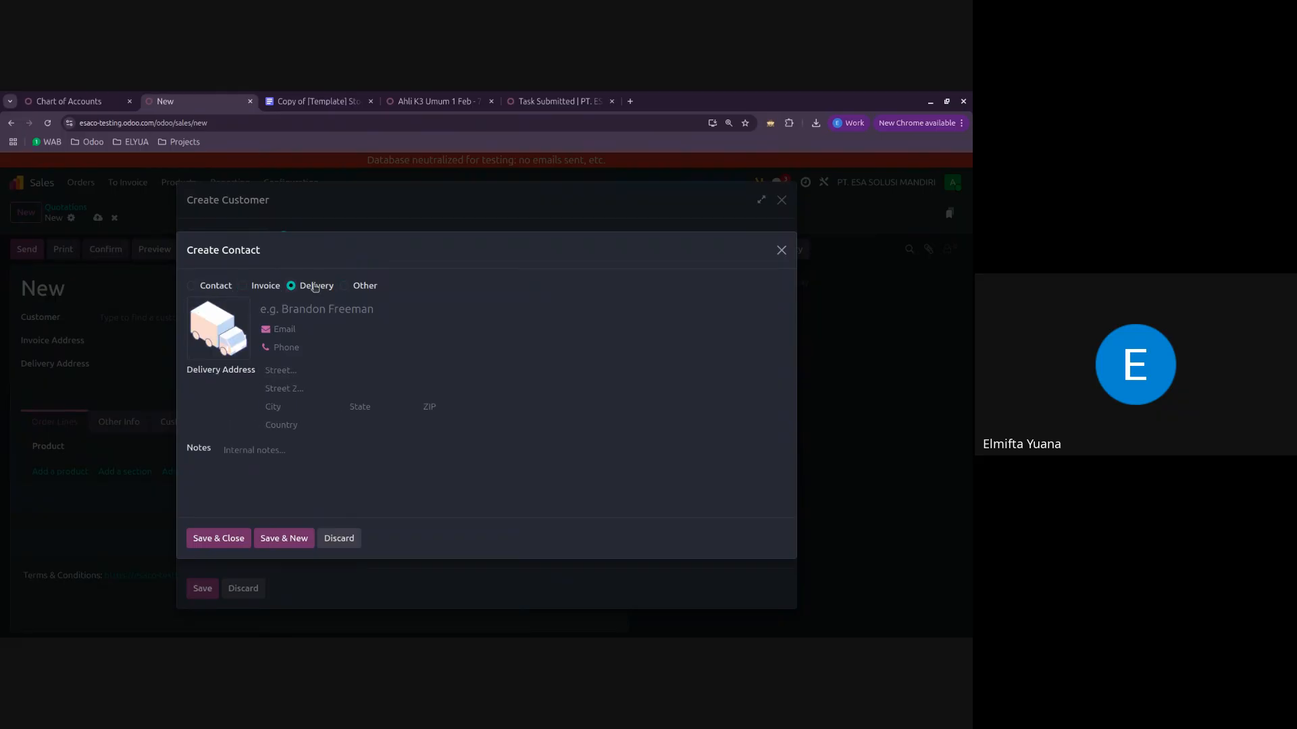
left_click(782, 251)
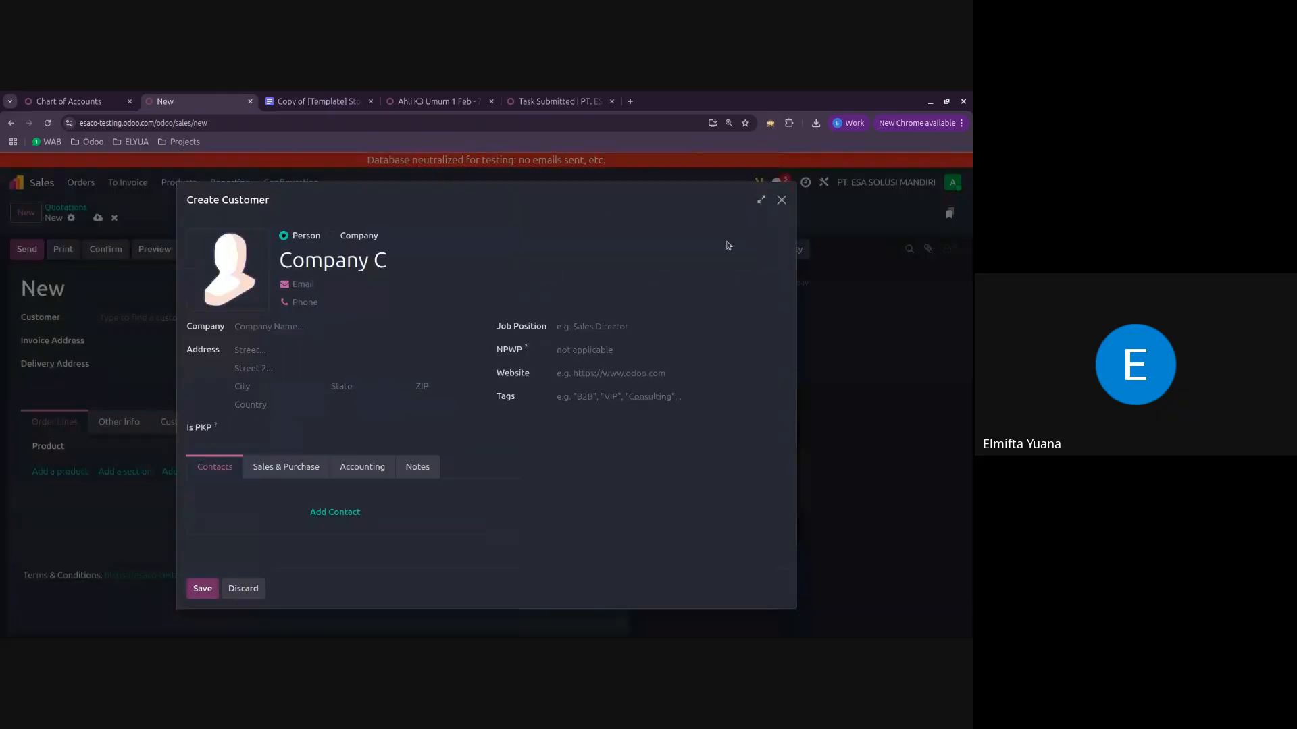
left_click(243, 588)
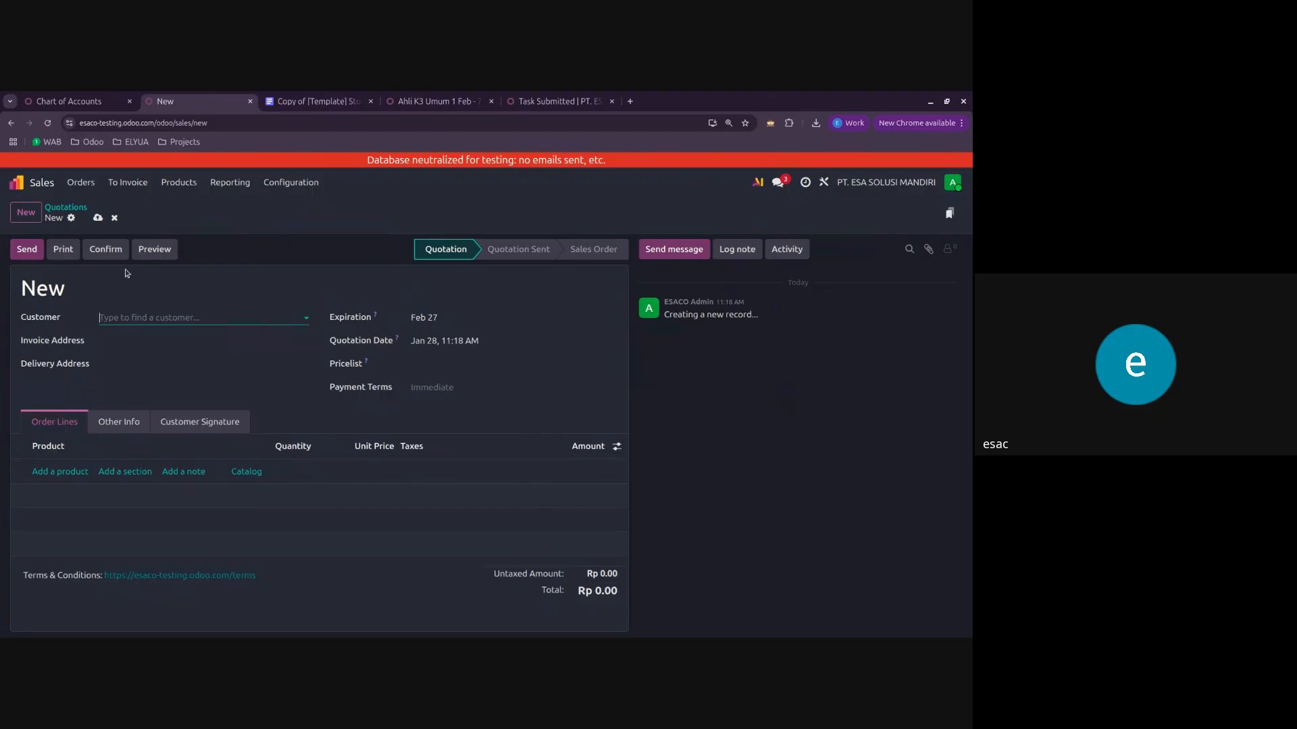
left_click(114, 218)
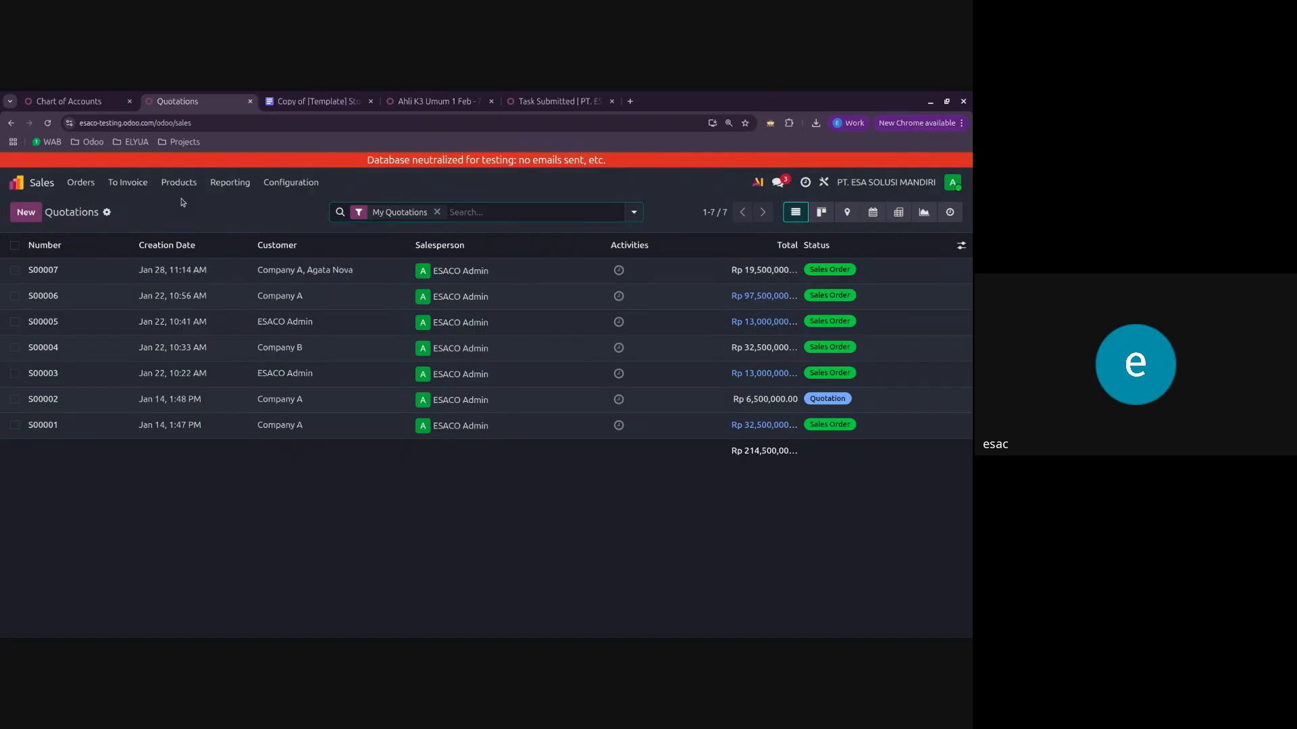
Step: Start a new quotation from the quotations list with Company A as the customer
left_click(141, 273)
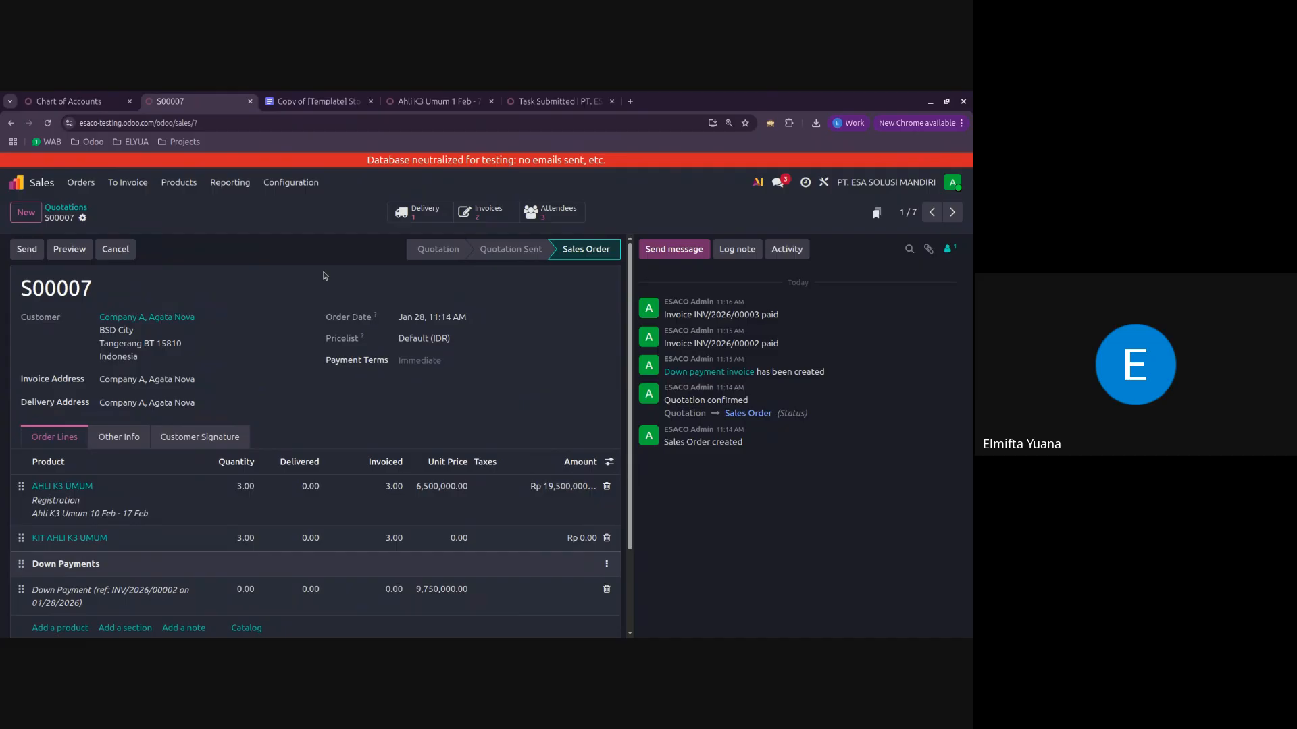
left_click(65, 208)
left_click(25, 212)
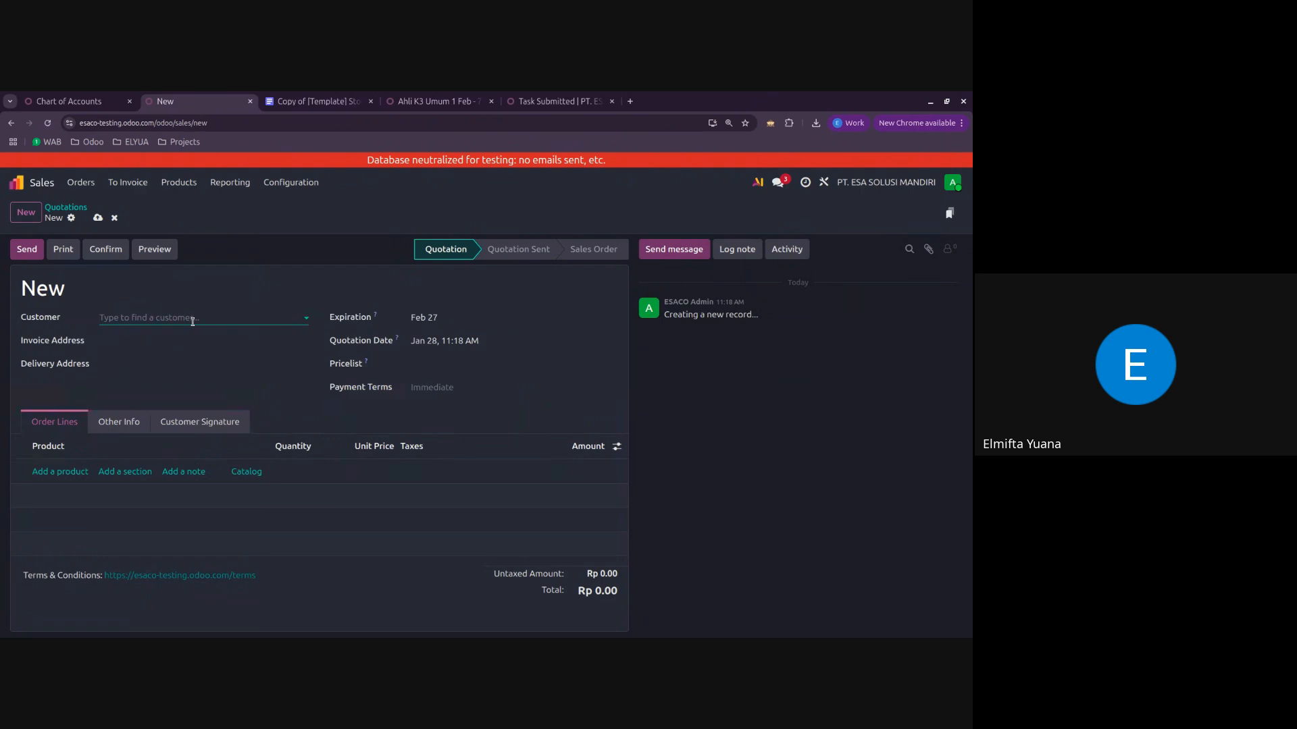
left_click(192, 321)
left_click(122, 339)
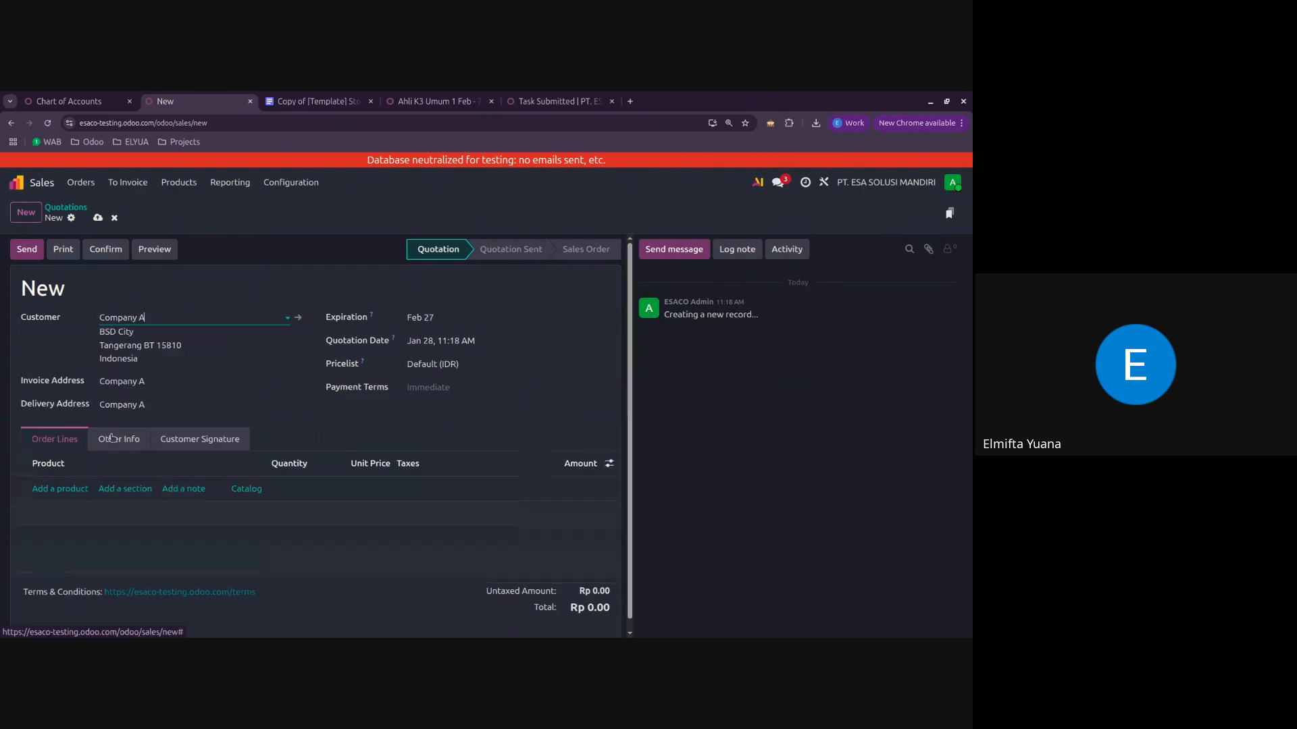
Step: Add the product AHLI K3 UMUM to the order lines, linked to the event Ahli K3 Umum 10 Feb - 17 Feb
left_click(71, 489)
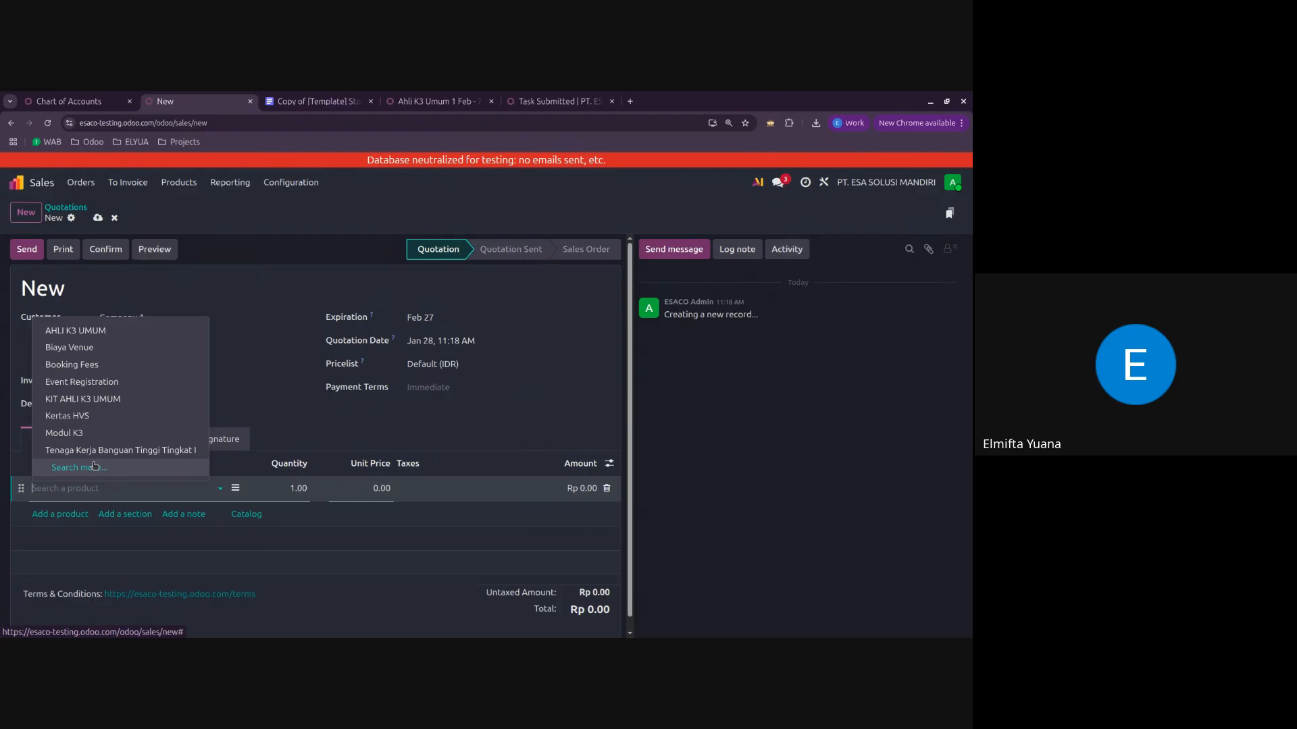
left_click(105, 317)
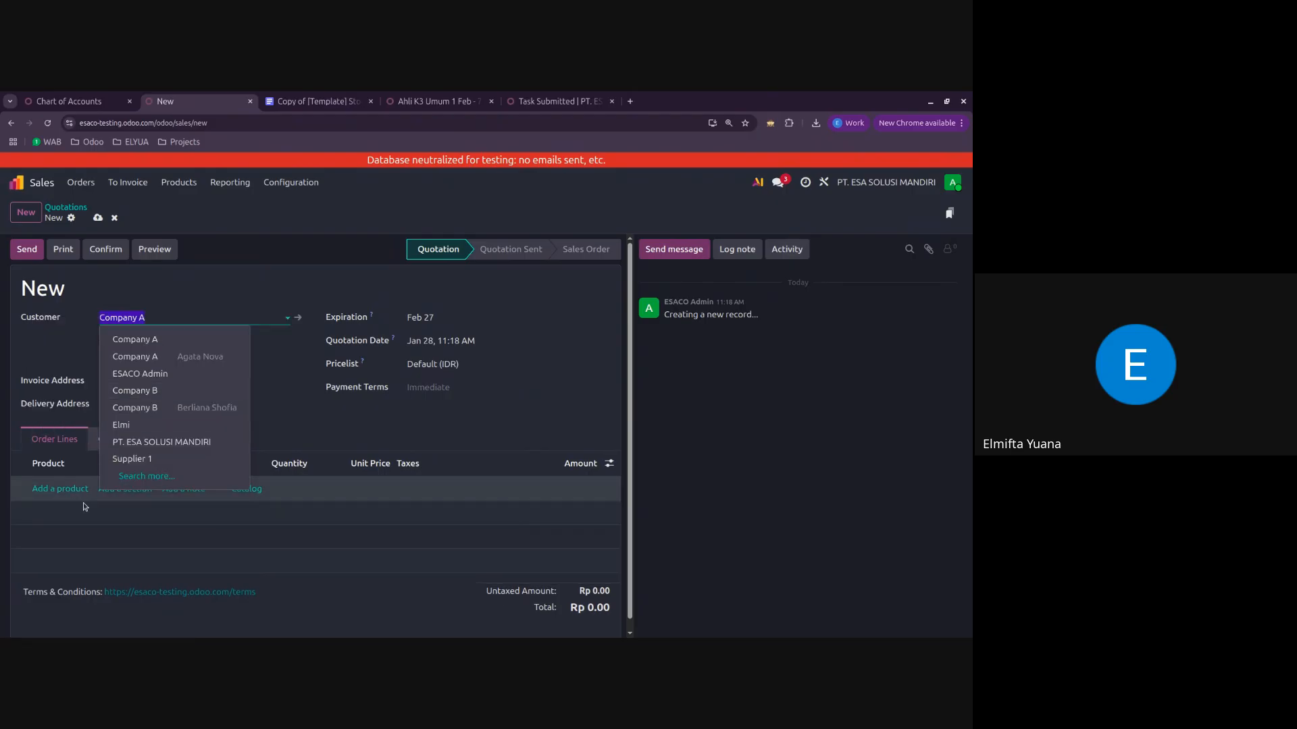
left_click(56, 490)
left_click(56, 488)
left_click(71, 329)
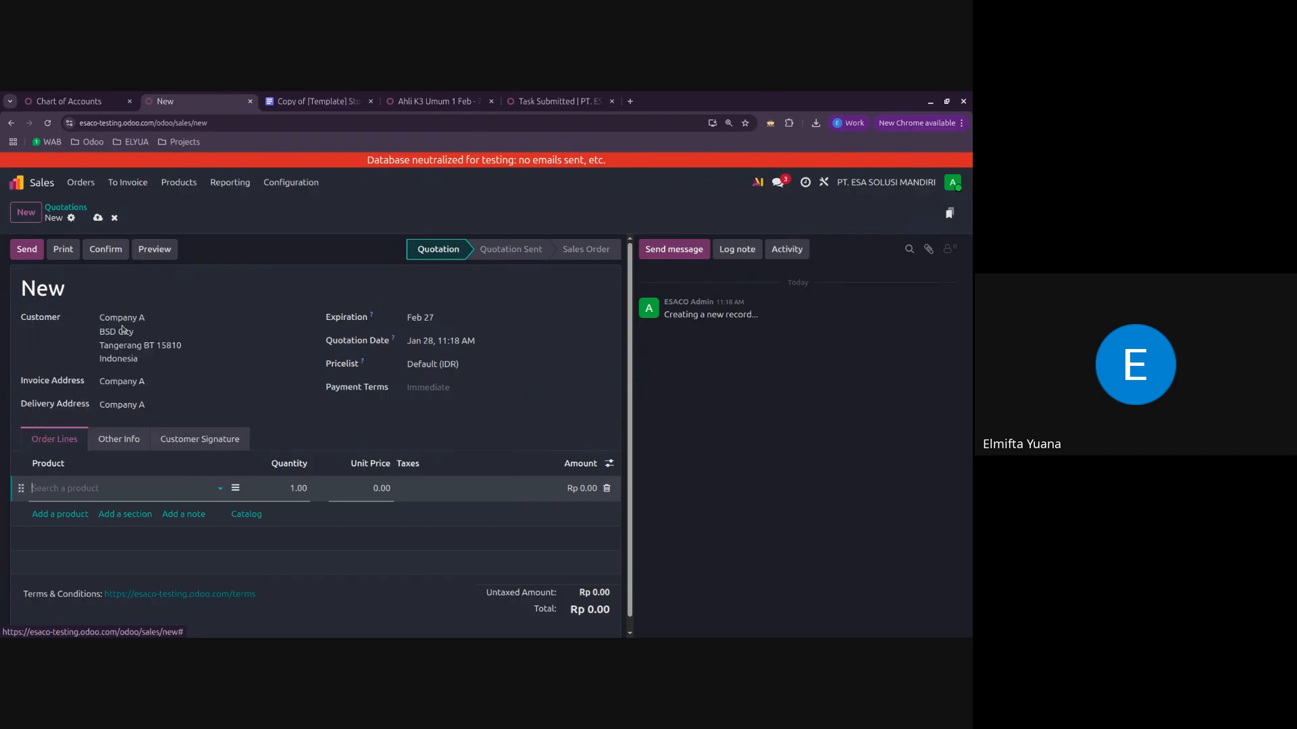
left_click(259, 389)
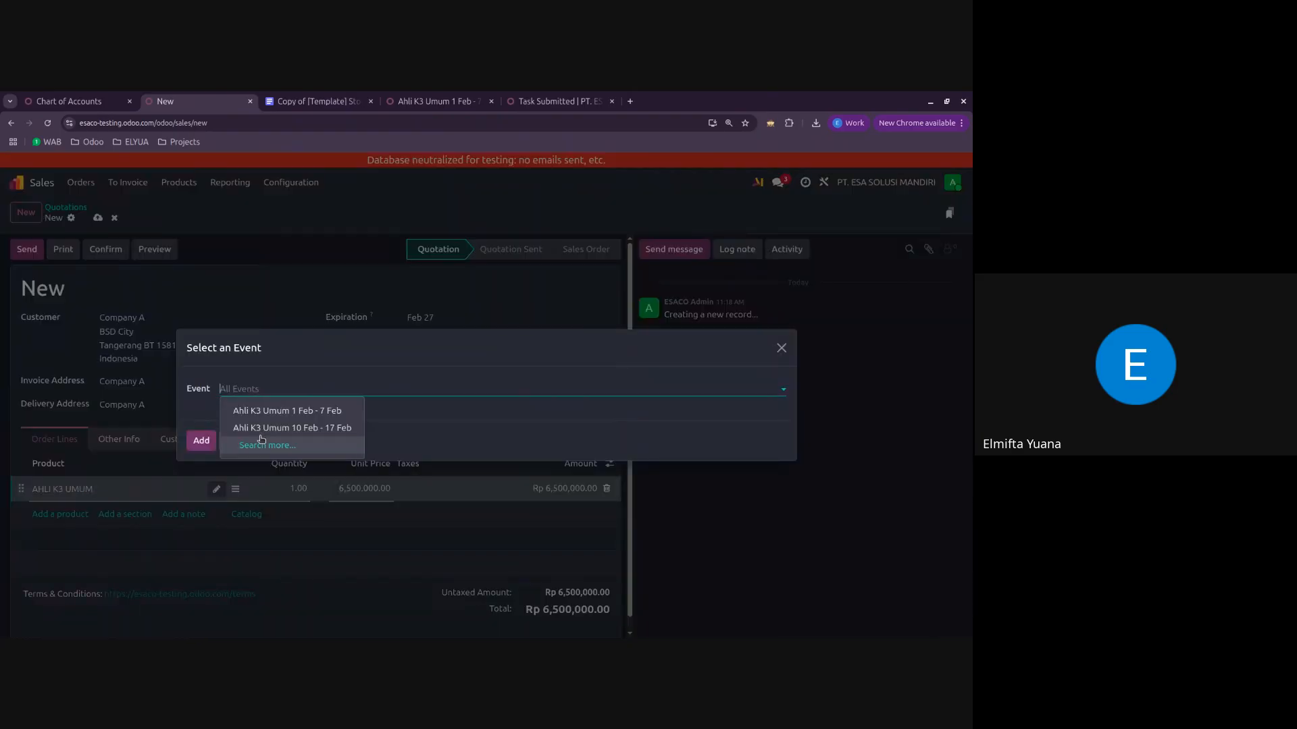
left_click(280, 428)
left_click(200, 451)
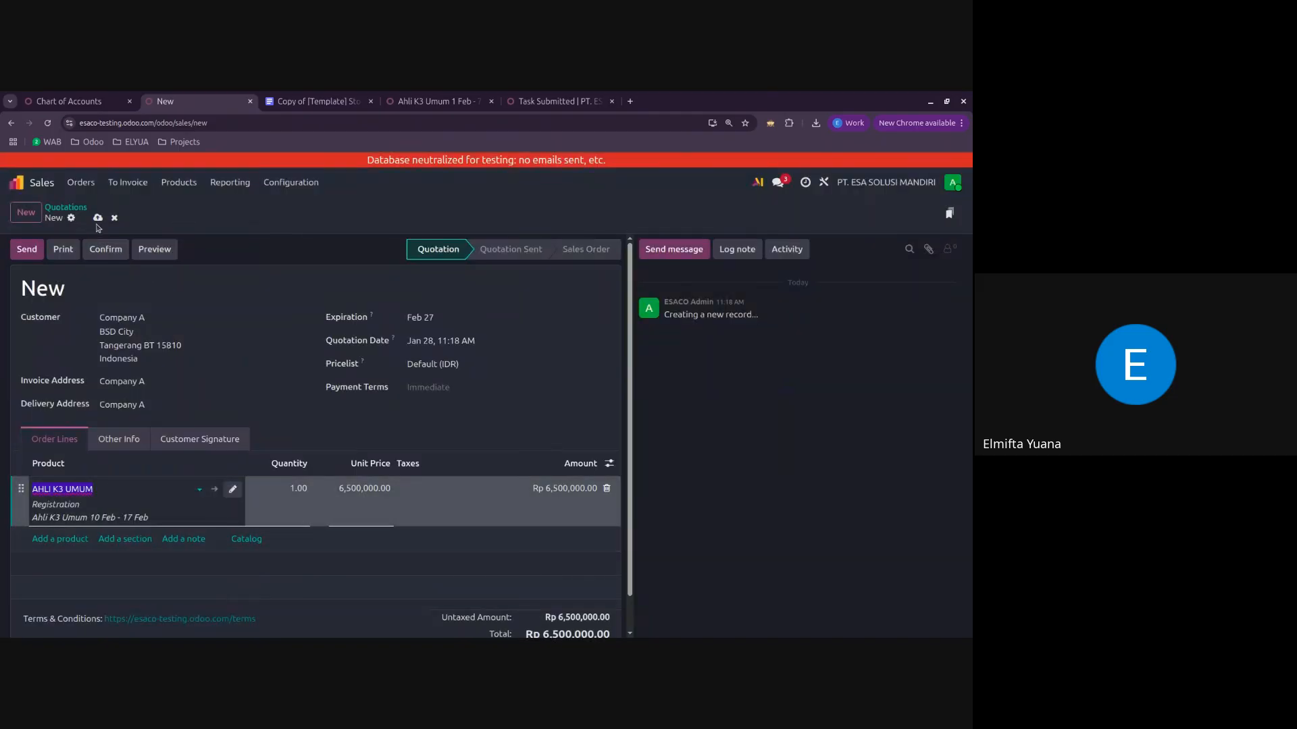
Step: Confirm the quotation as a sales order and create the event registration for Company A
left_click(98, 250)
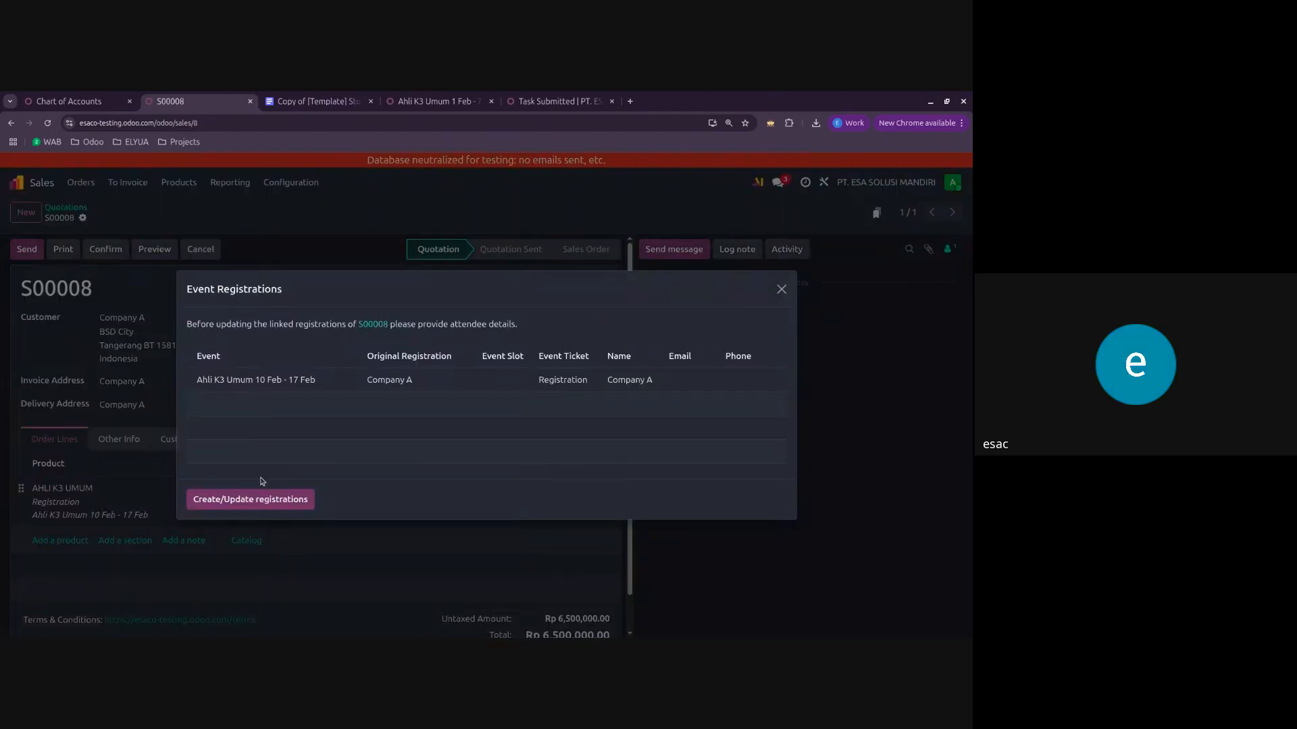
left_click(251, 500)
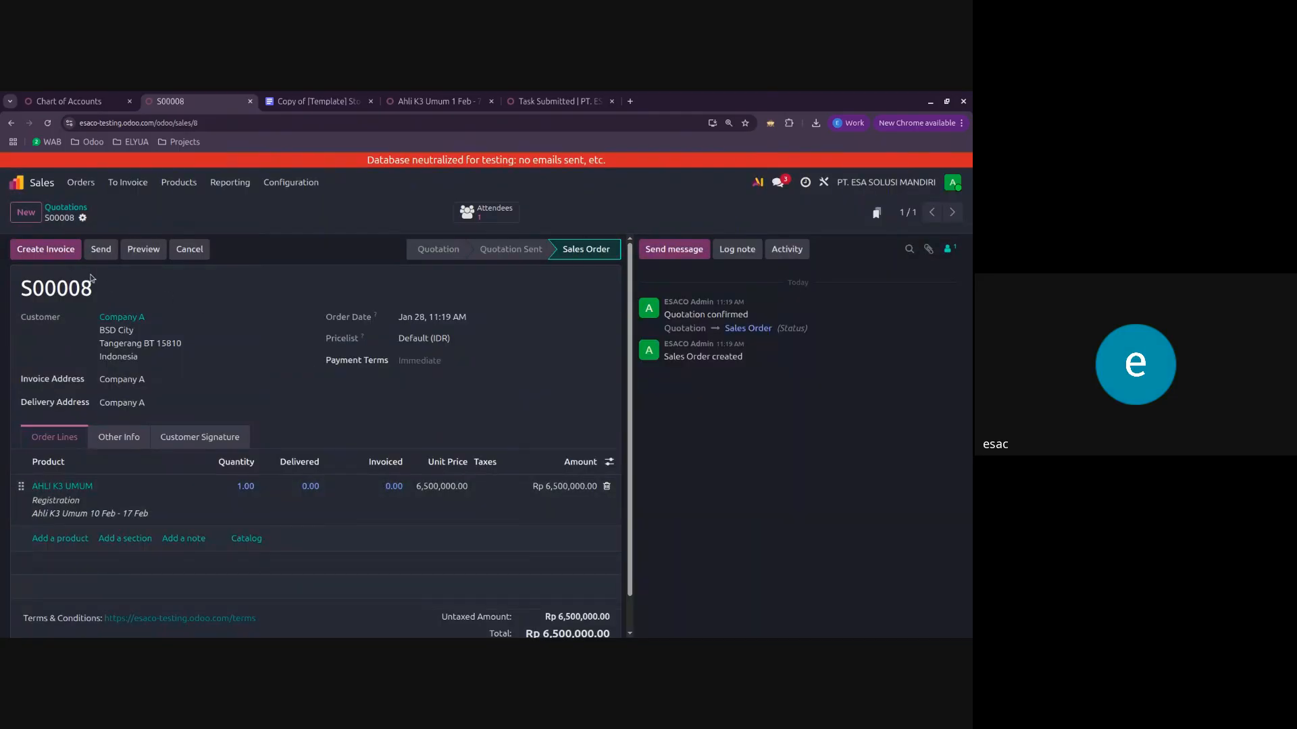
Step: Create a regular draft invoice from the sales order and confirm it
left_click(64, 256)
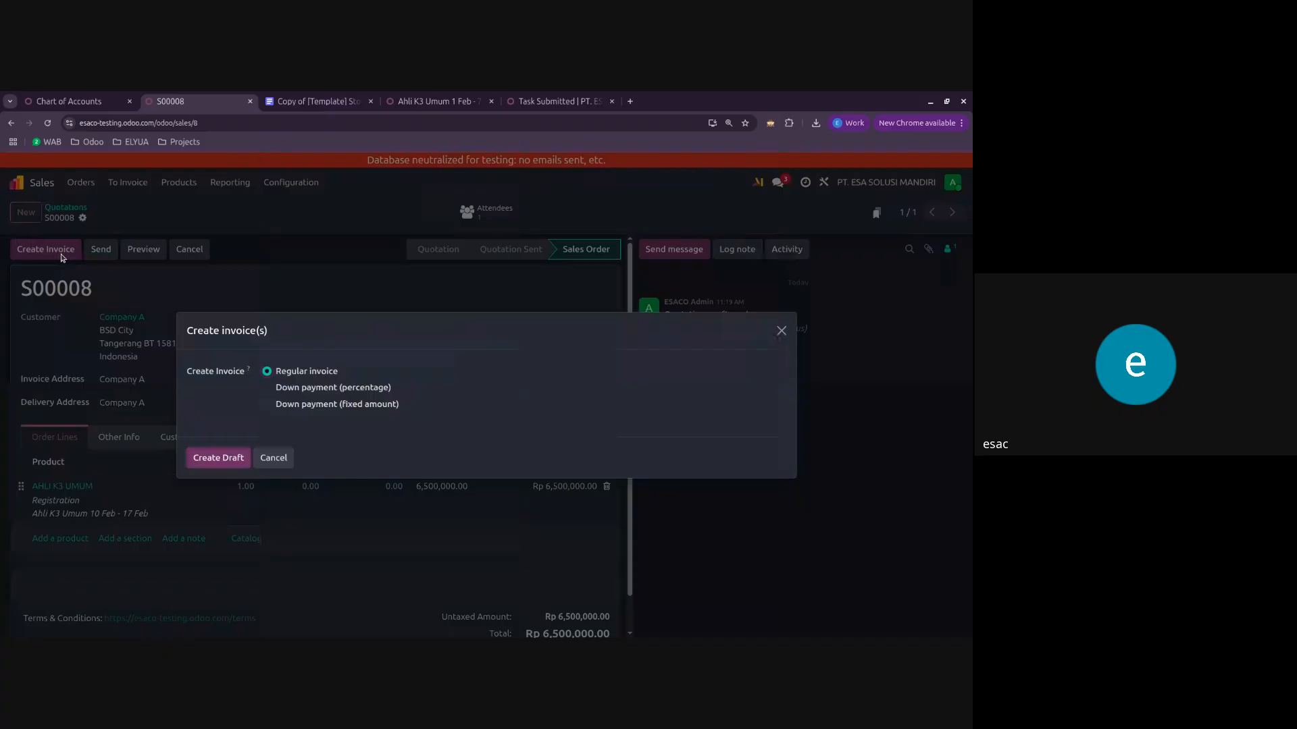
left_click(212, 459)
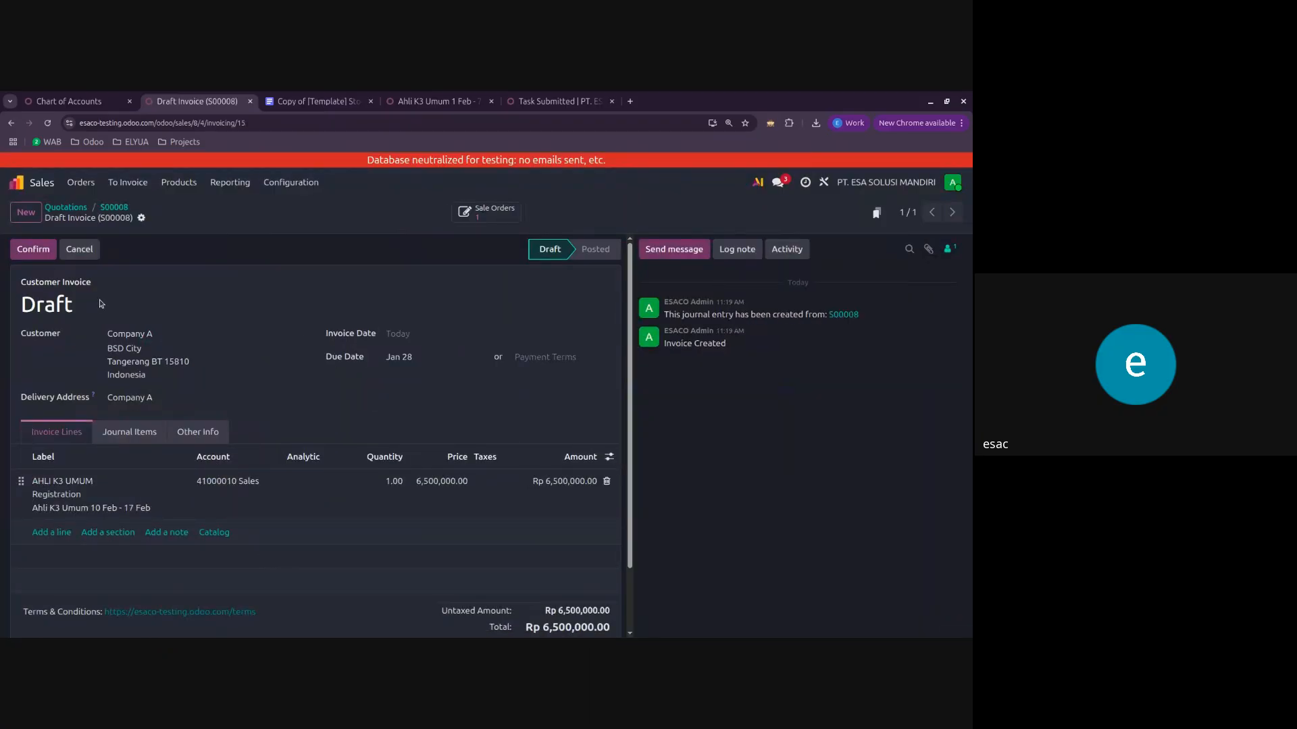
left_click(32, 249)
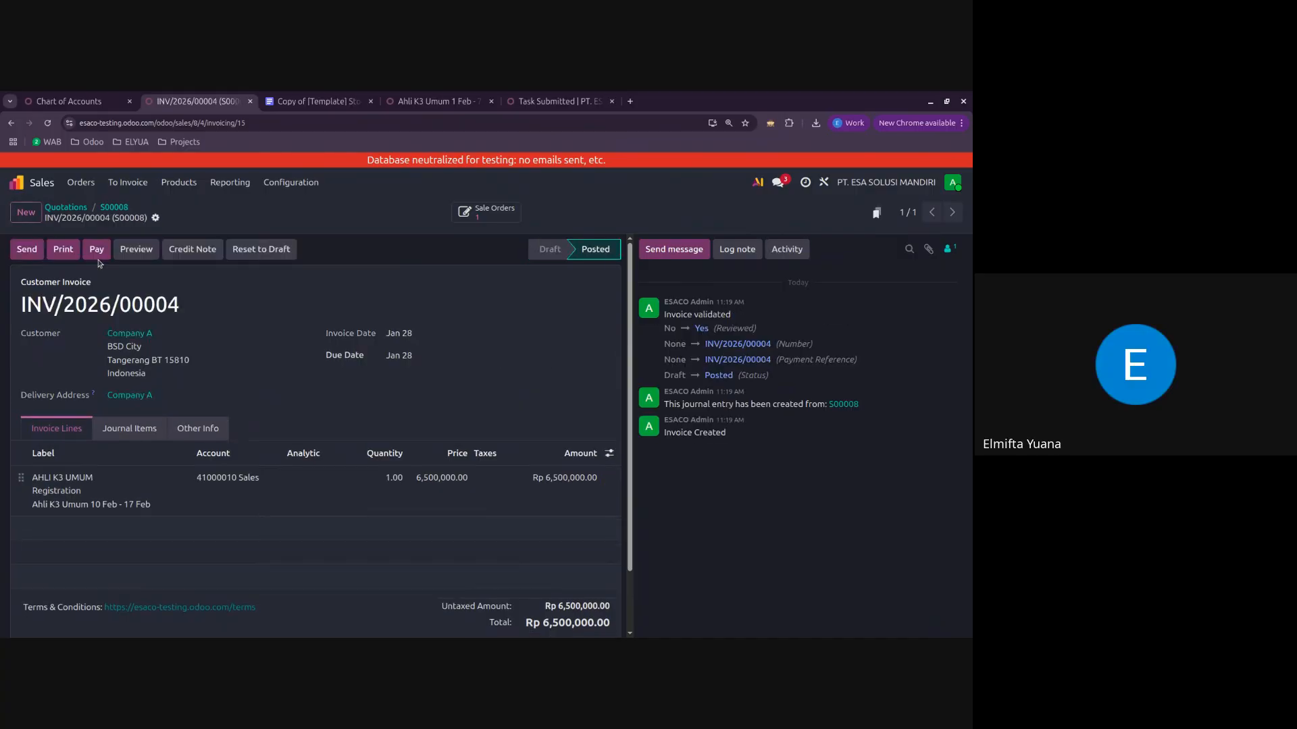
Step: Register a partial payment of Rp 3,000,000 on the Company A invoice through Bank Mandiri, keeping the payment difference open
left_click(96, 250)
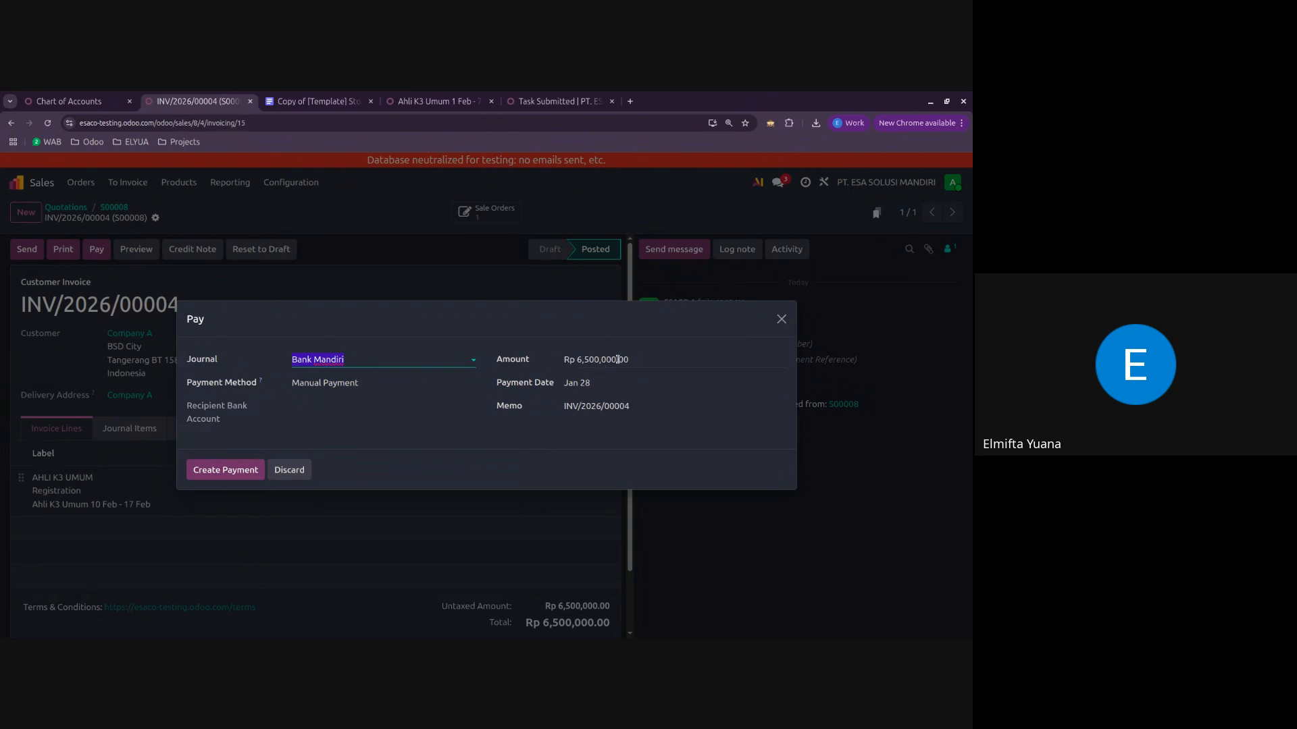
left_click(651, 360)
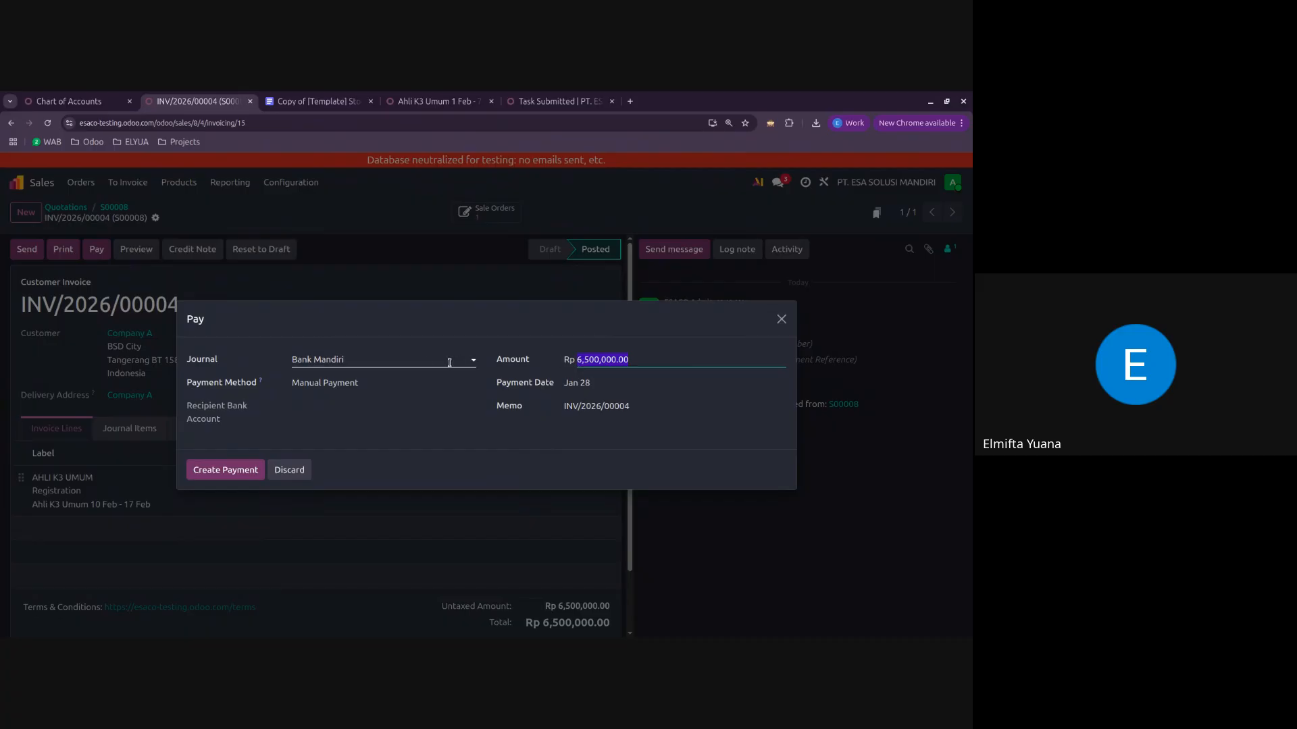
left_click(416, 359)
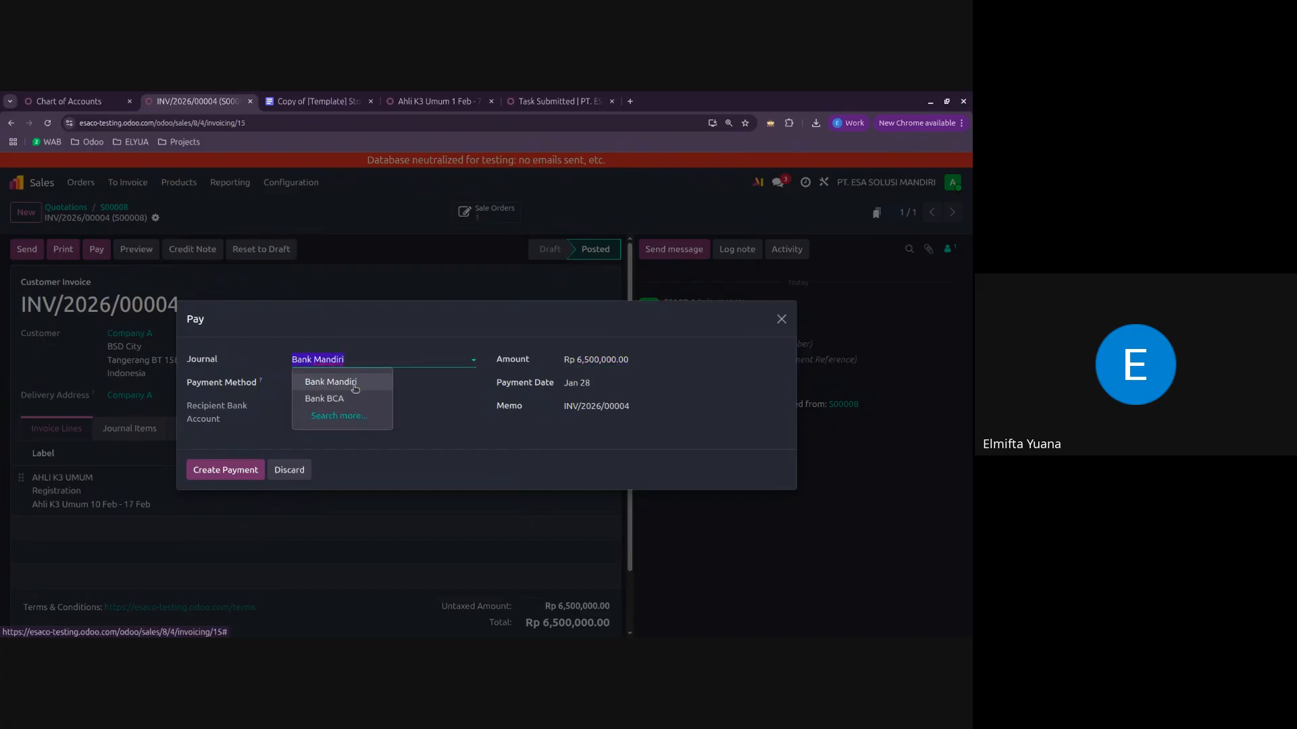
left_click(355, 383)
left_click(589, 360)
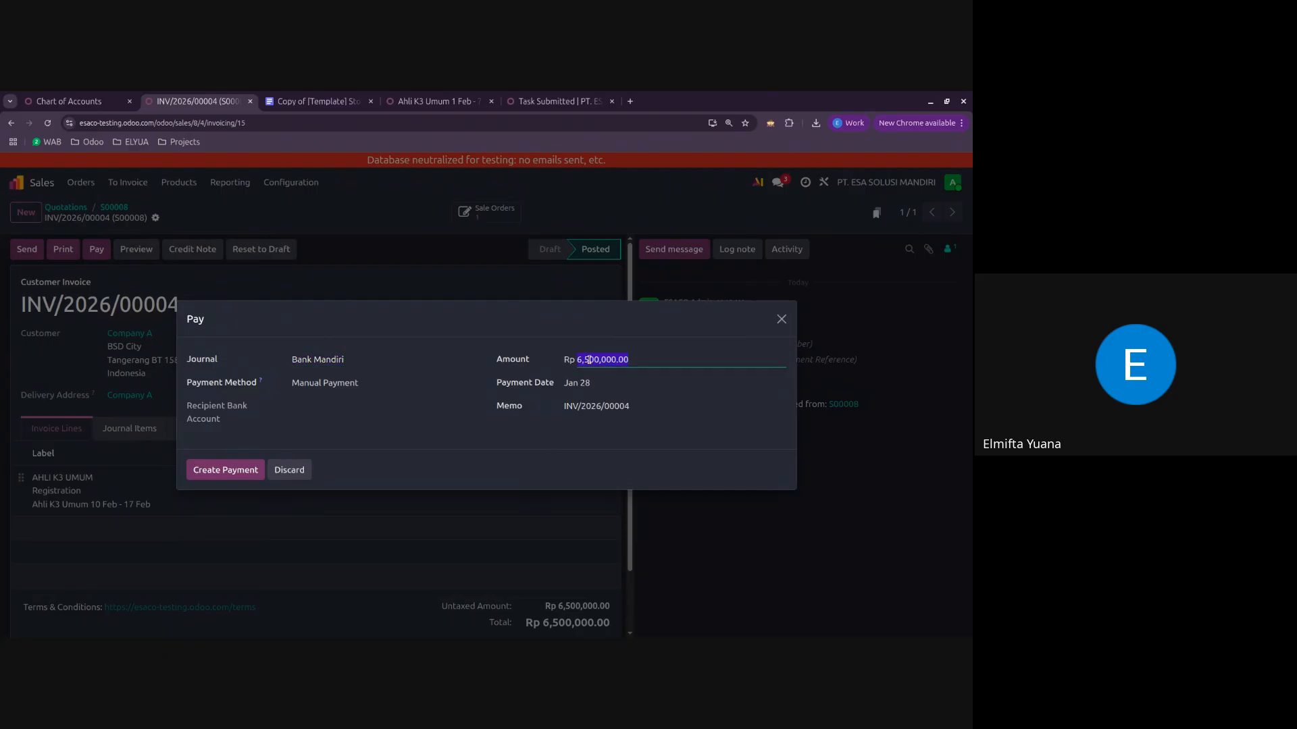
type("3000000")
left_click(515, 337)
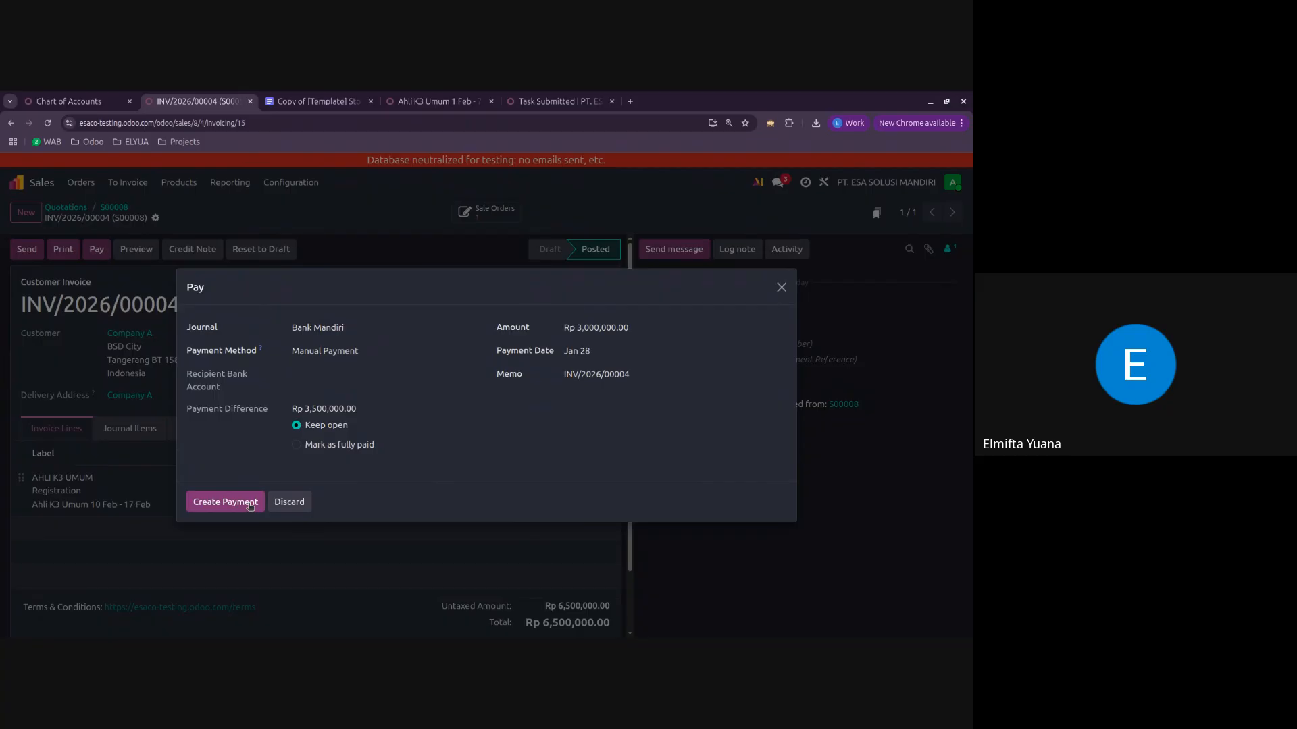
left_click(227, 502)
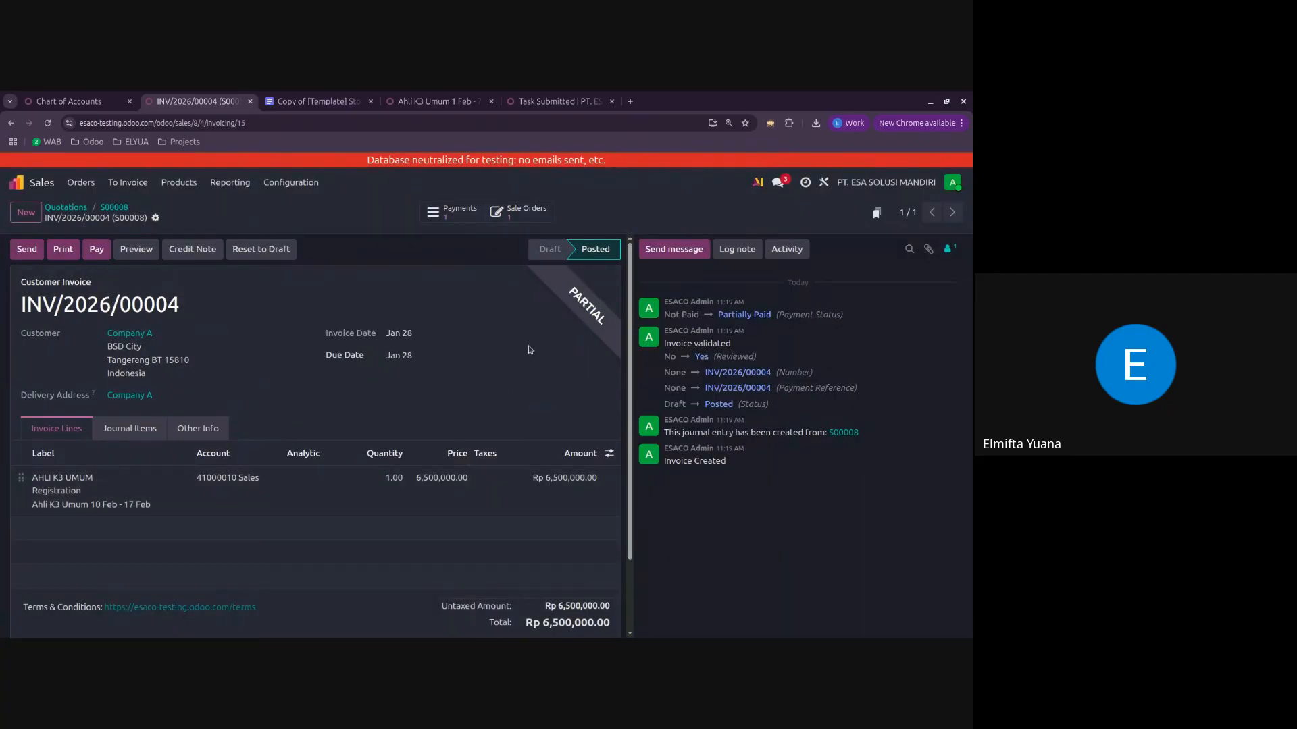
left_click_drag(559, 284, 607, 337)
left_click(587, 306)
Step: Start a second payment on the invoice through Bank BCA with an amount of Rp 3,502,000
left_click(98, 249)
left_click(352, 374)
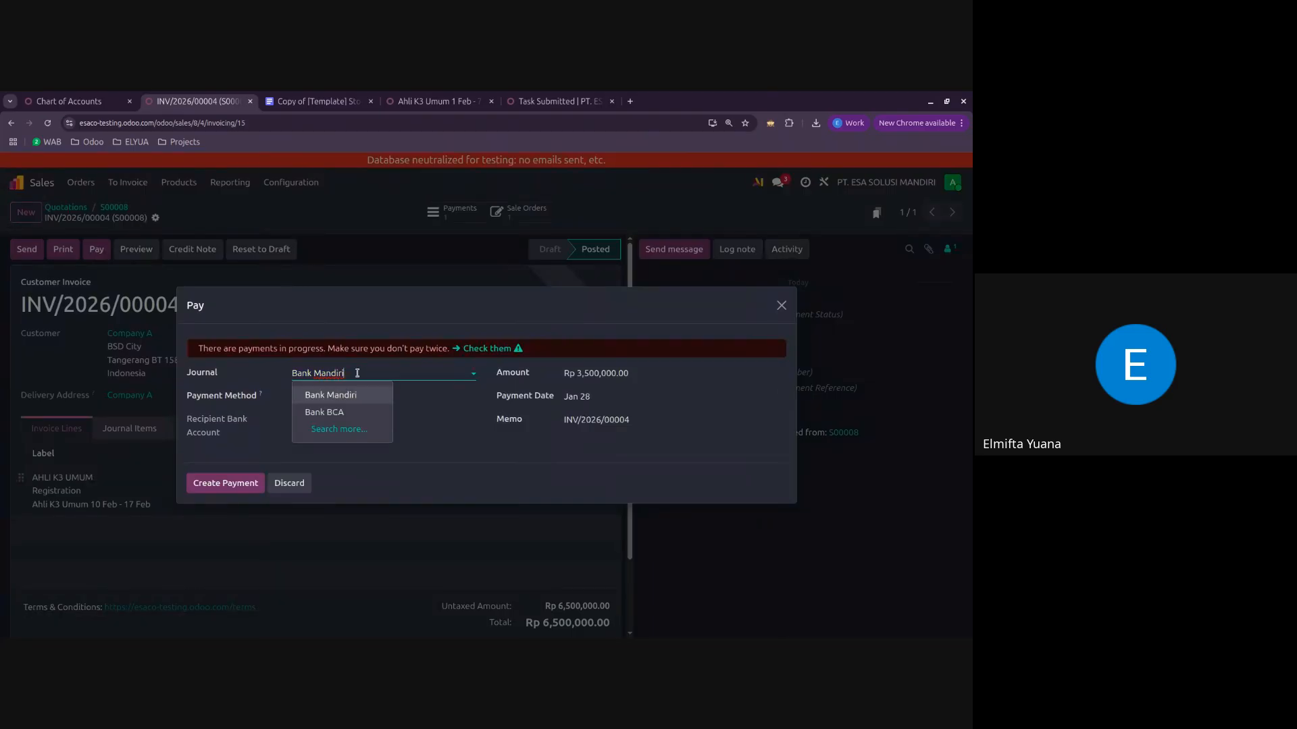
left_click(349, 410)
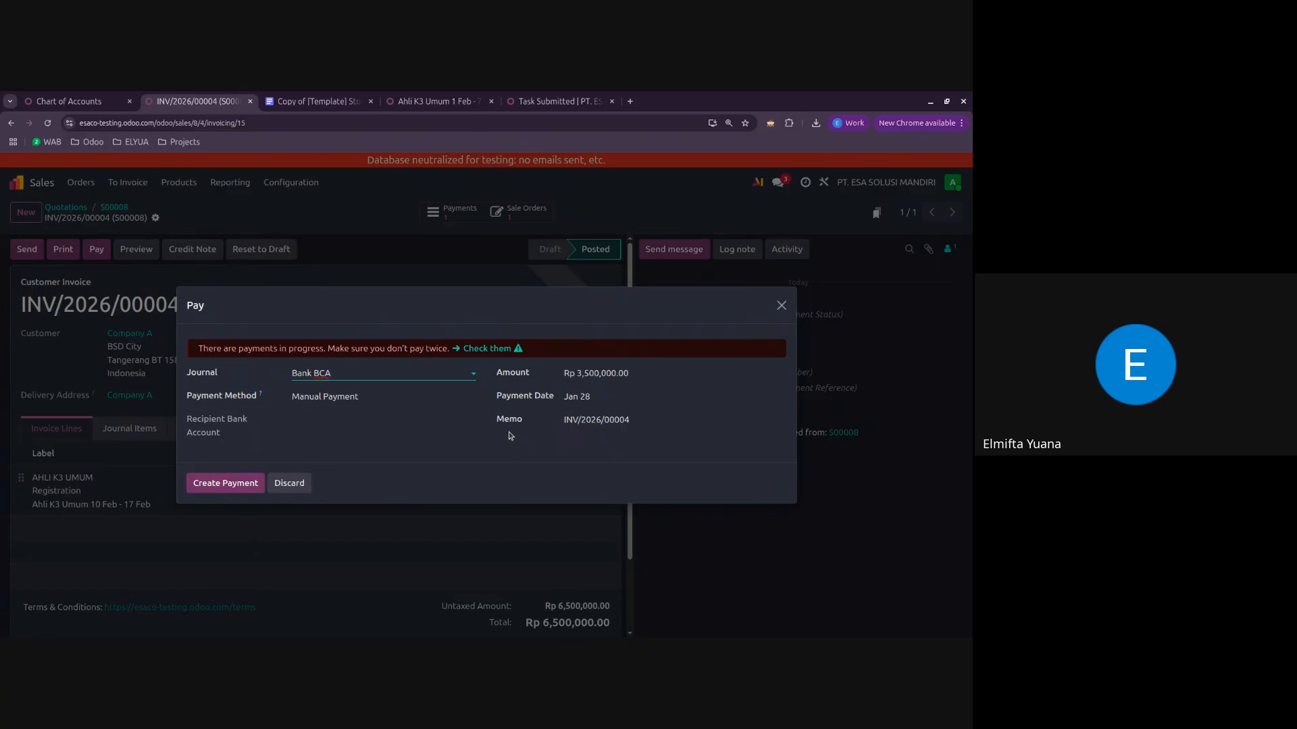
left_click(647, 380)
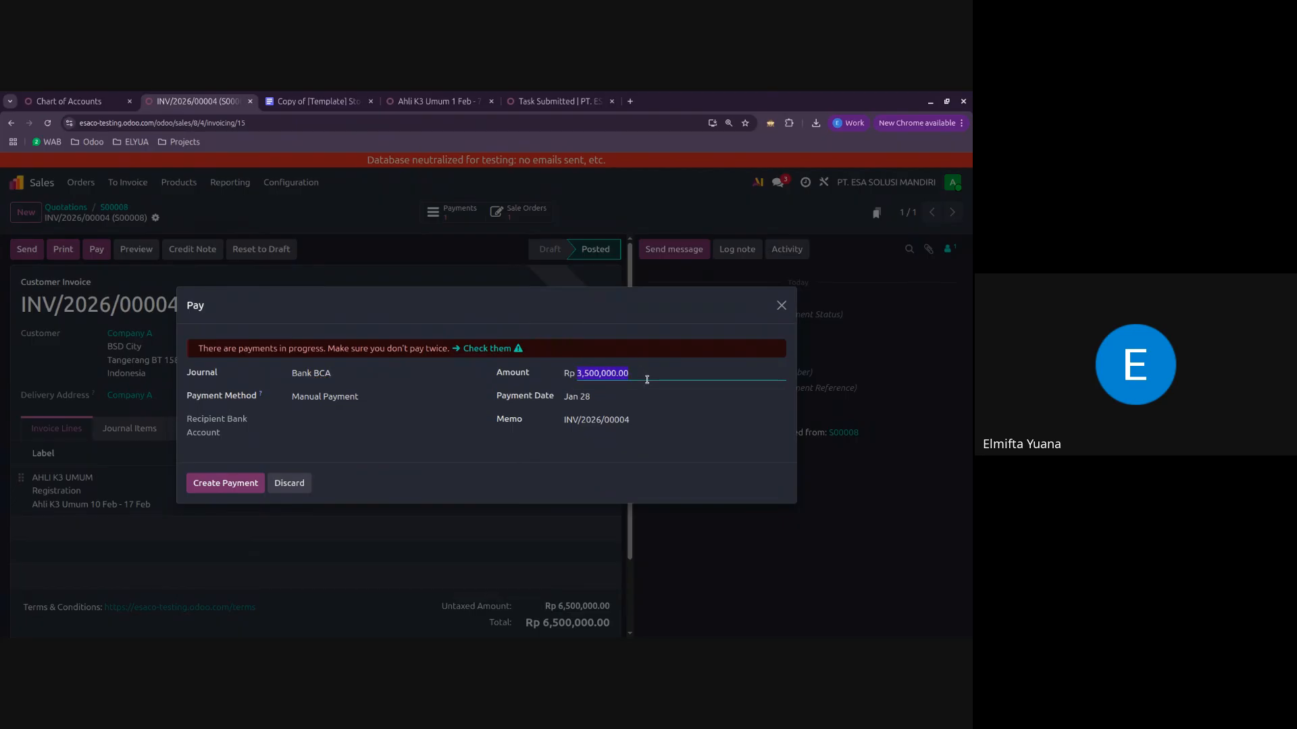
type("3502000")
left_click(535, 444)
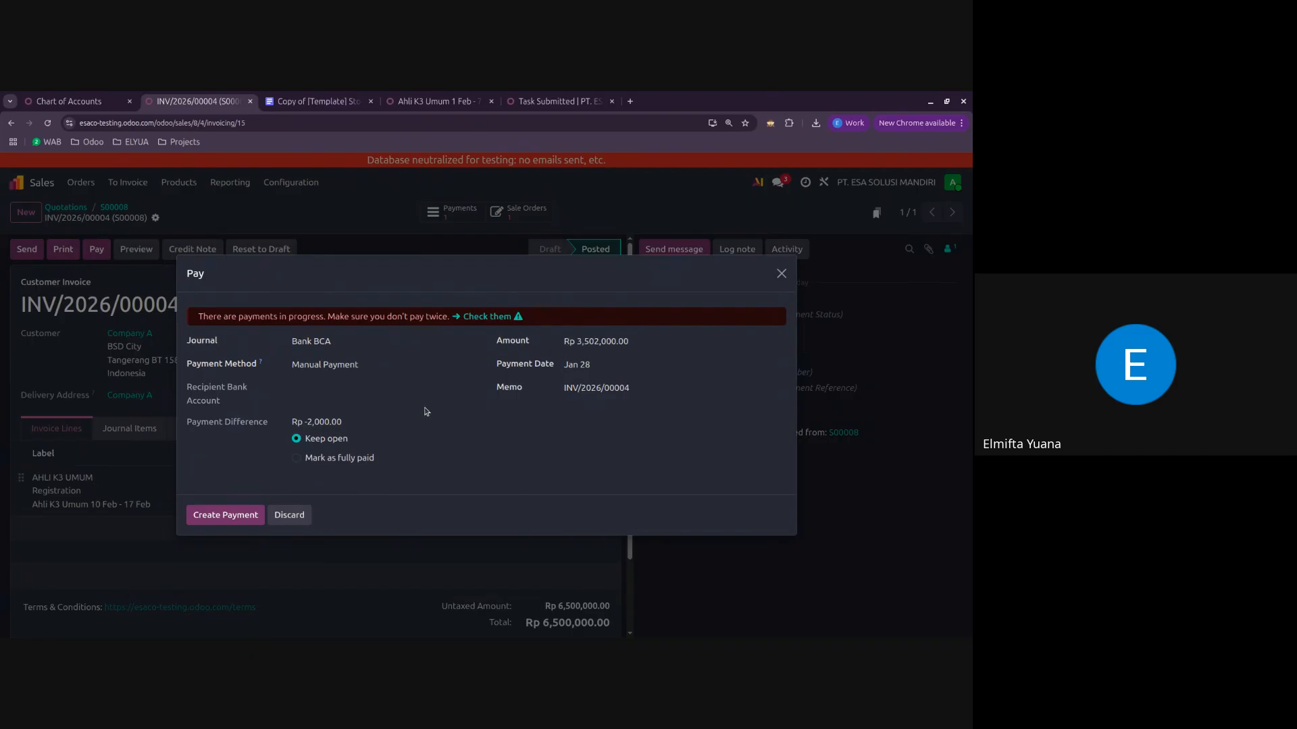
Step: Mark the invoice as fully paid with the difference posted to Bank Administration Fees, and create the payment
left_click(299, 460)
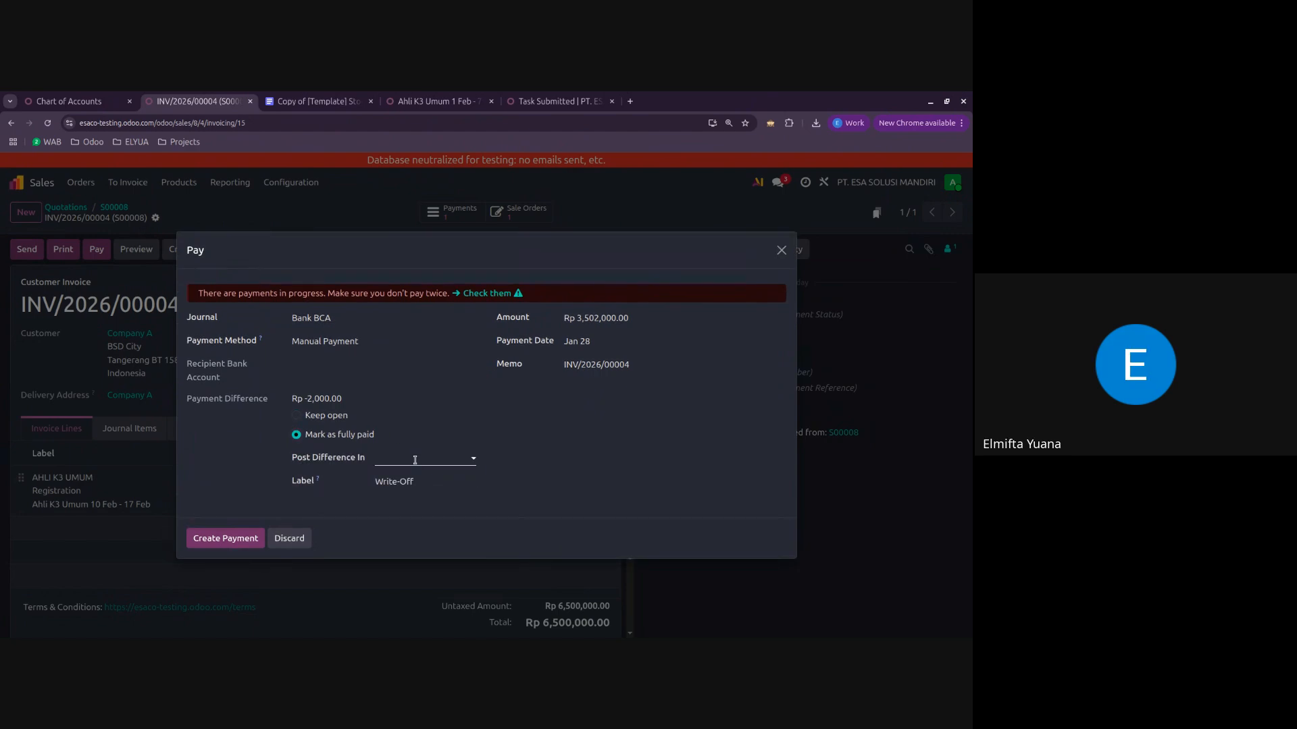
left_click(415, 460)
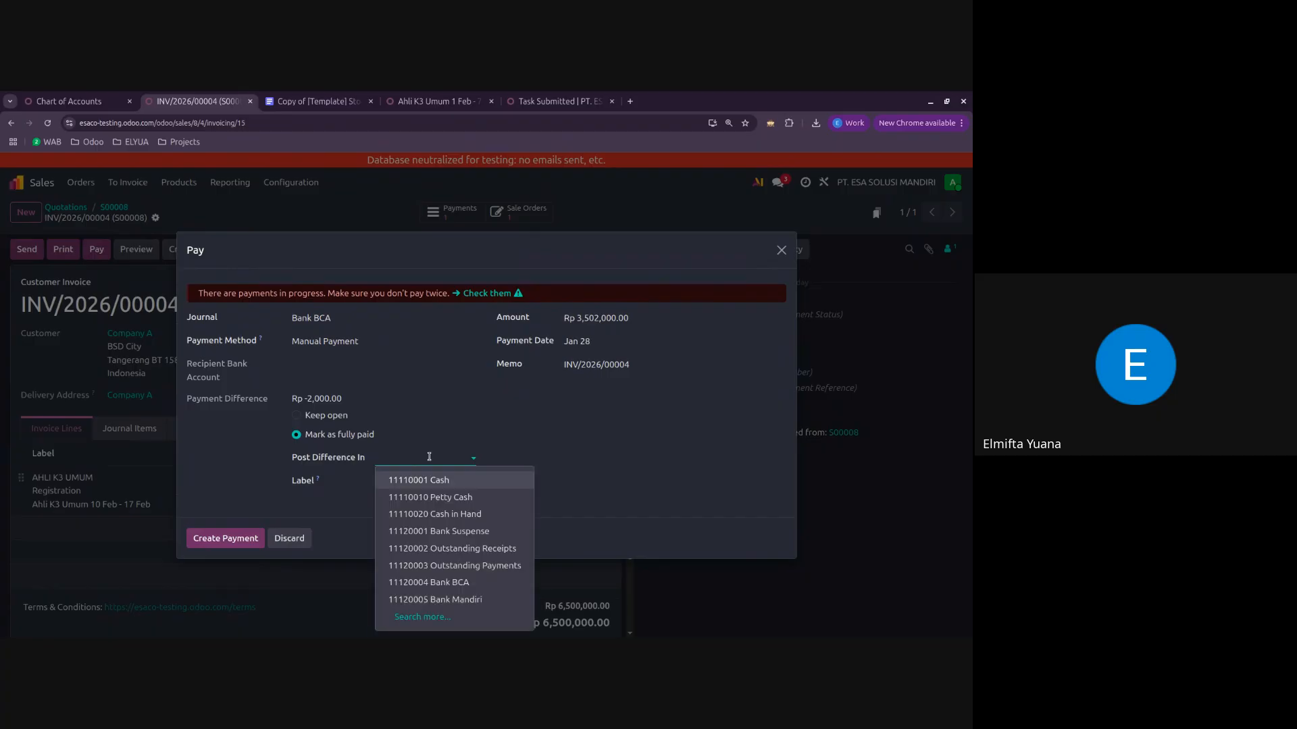
type("adm")
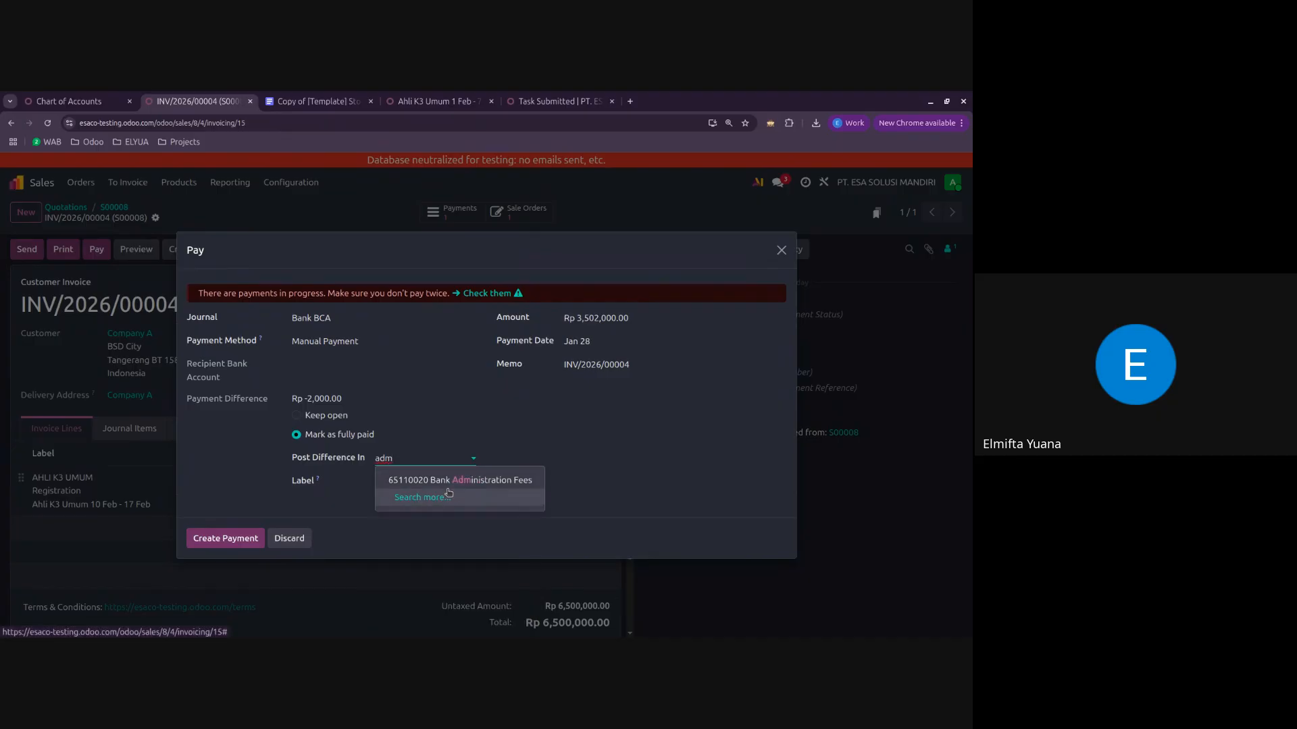
left_click(507, 484)
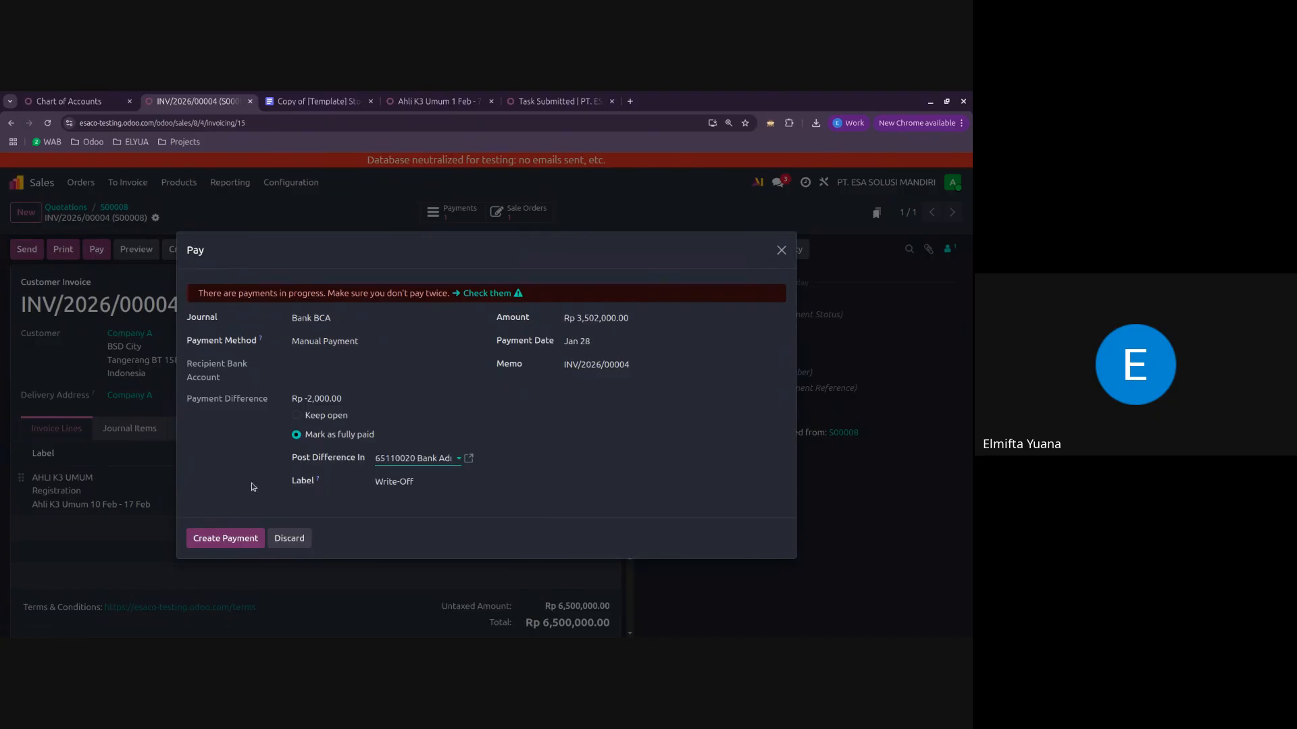
left_click(238, 540)
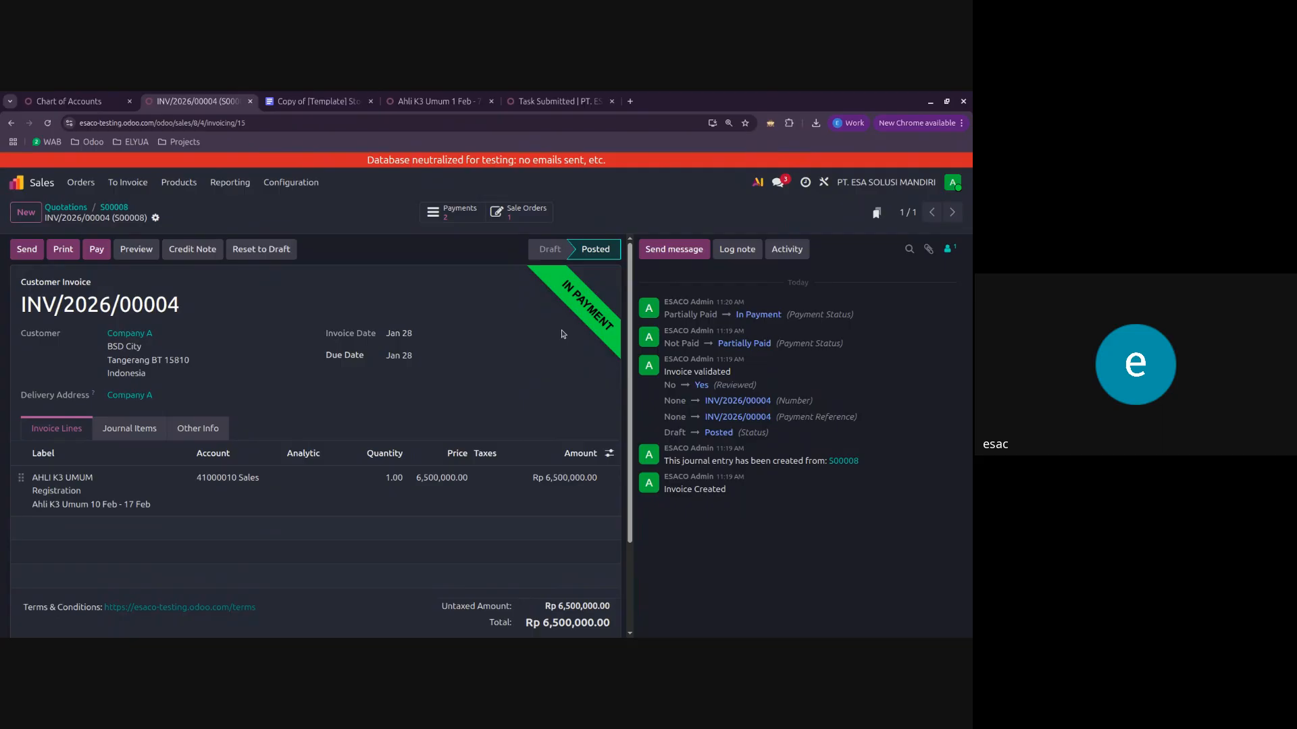
Step: Review Company A's sales order and reopen the invoice linked to it
left_click(114, 207)
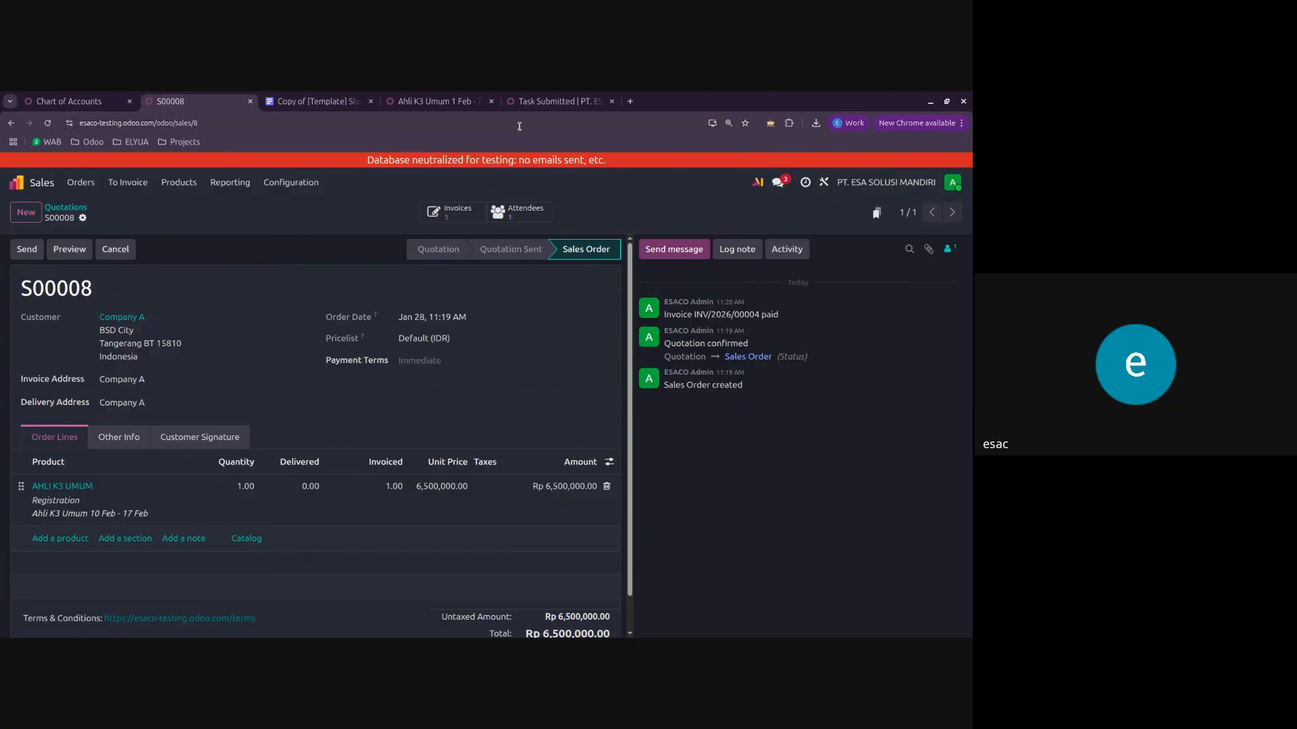
left_click(458, 220)
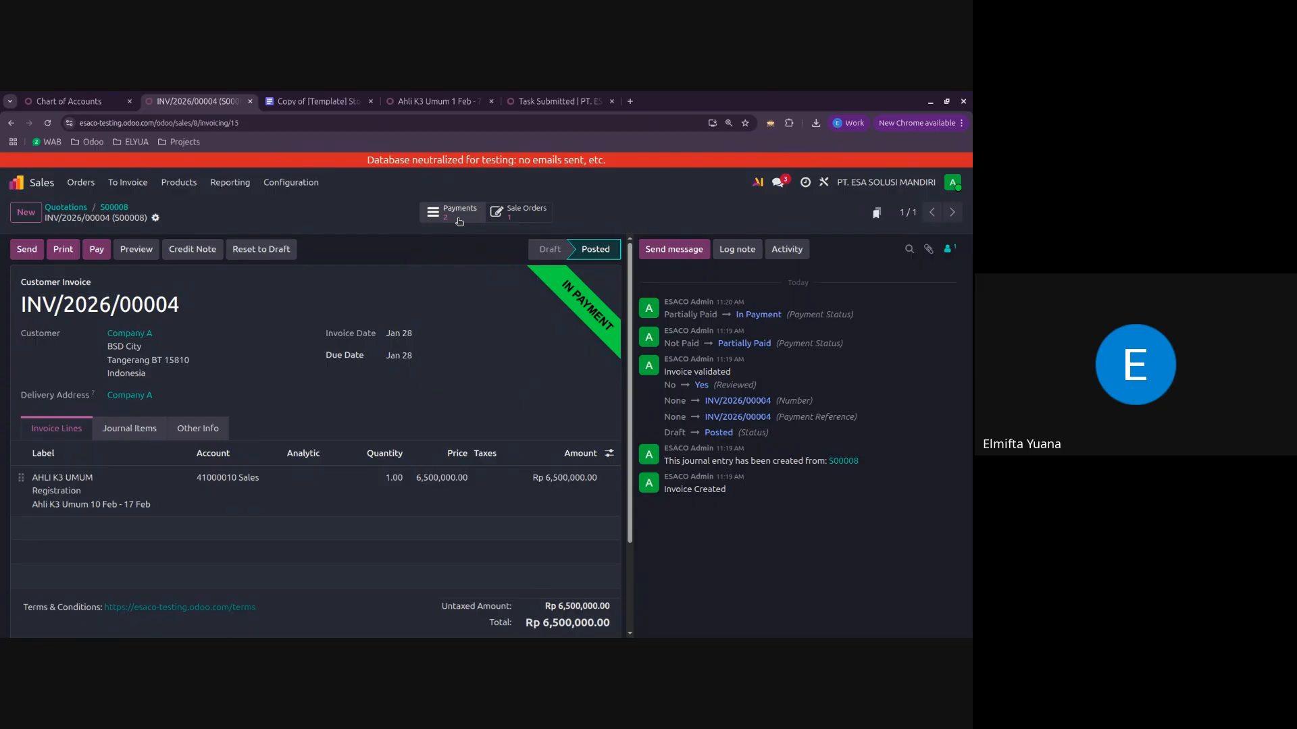
Step: Open the Chart of Accounts in Accounting, inspect the Bank Mandiri account and return to the list
left_click(45, 186)
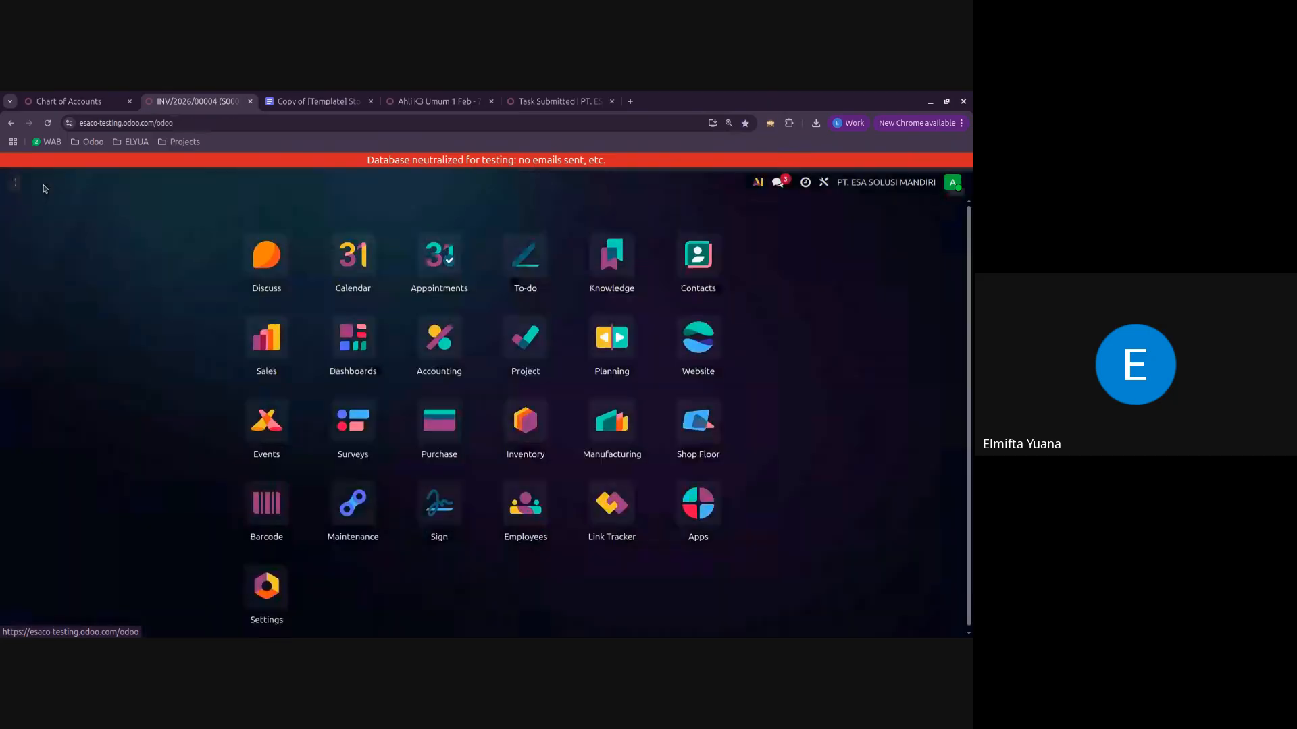
left_click(426, 342)
left_click(426, 186)
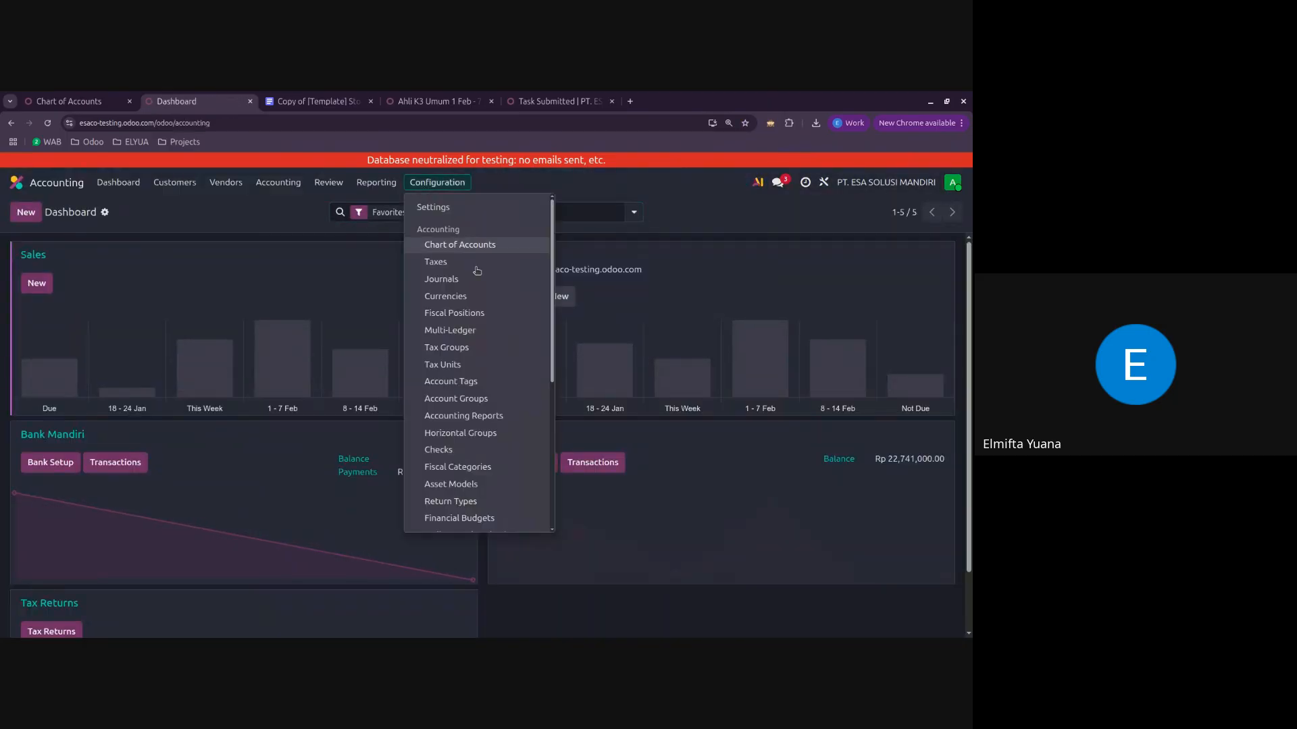
left_click(475, 247)
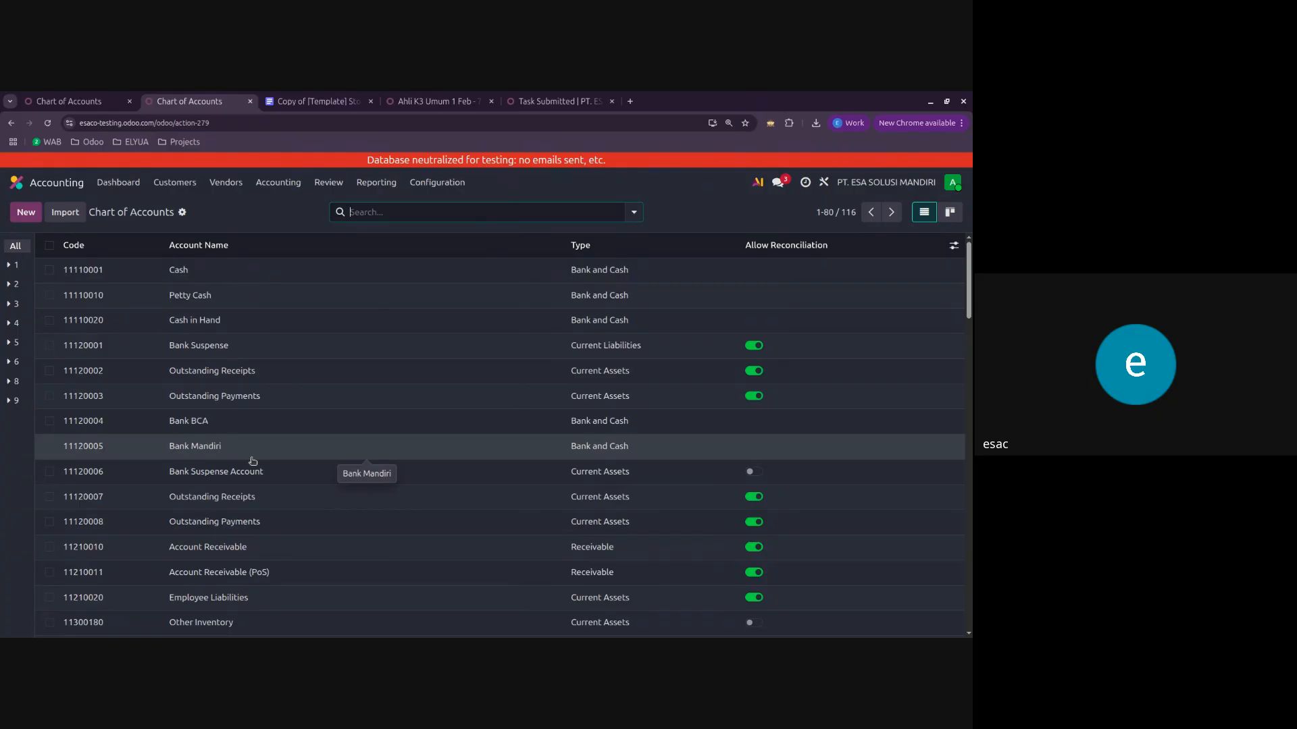
left_click(208, 446)
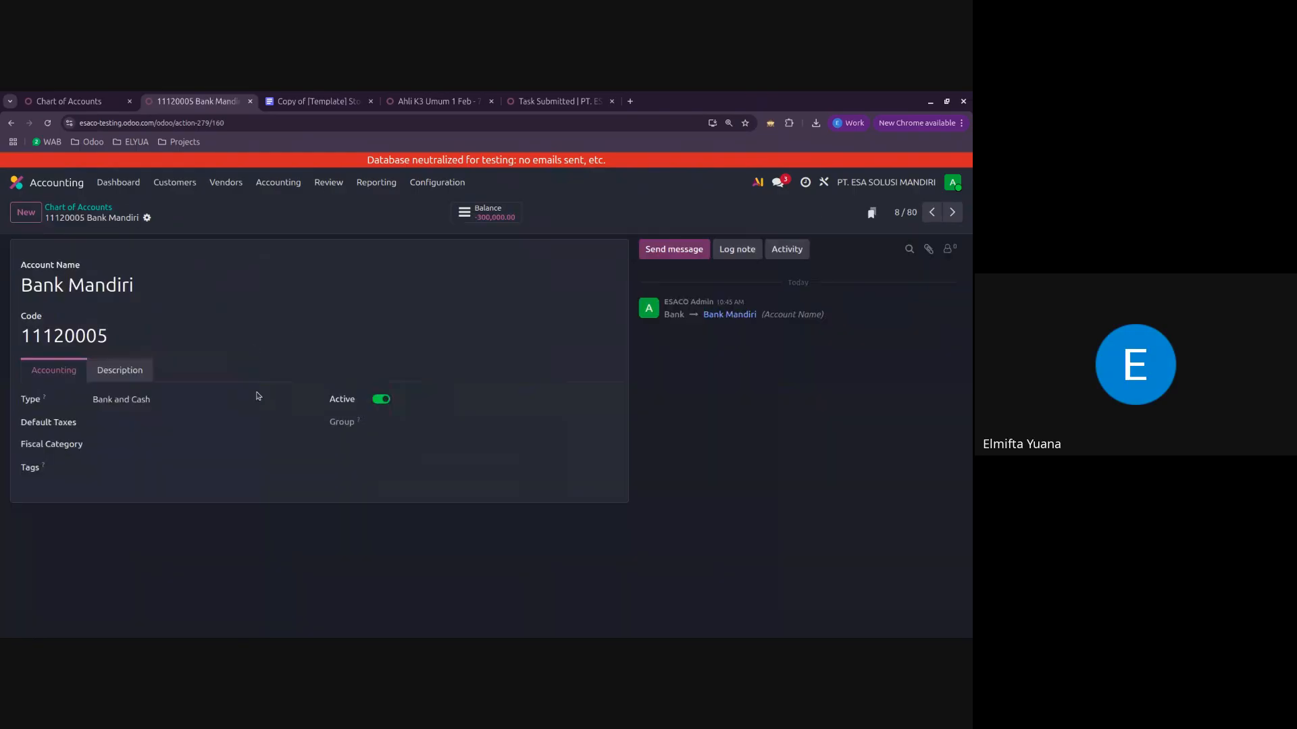
left_click(87, 210)
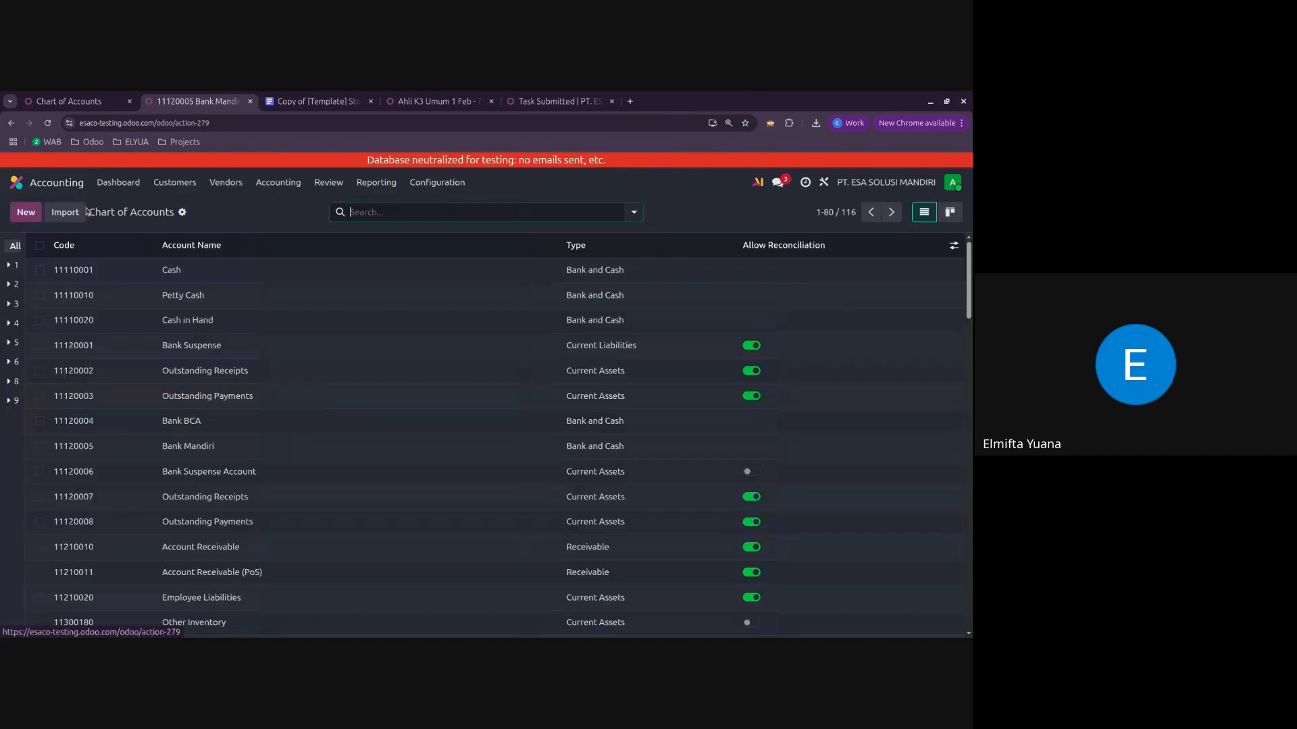
Step: Open the accounting journals, inspect the Bank Mandiri journal and return to the list
left_click(451, 180)
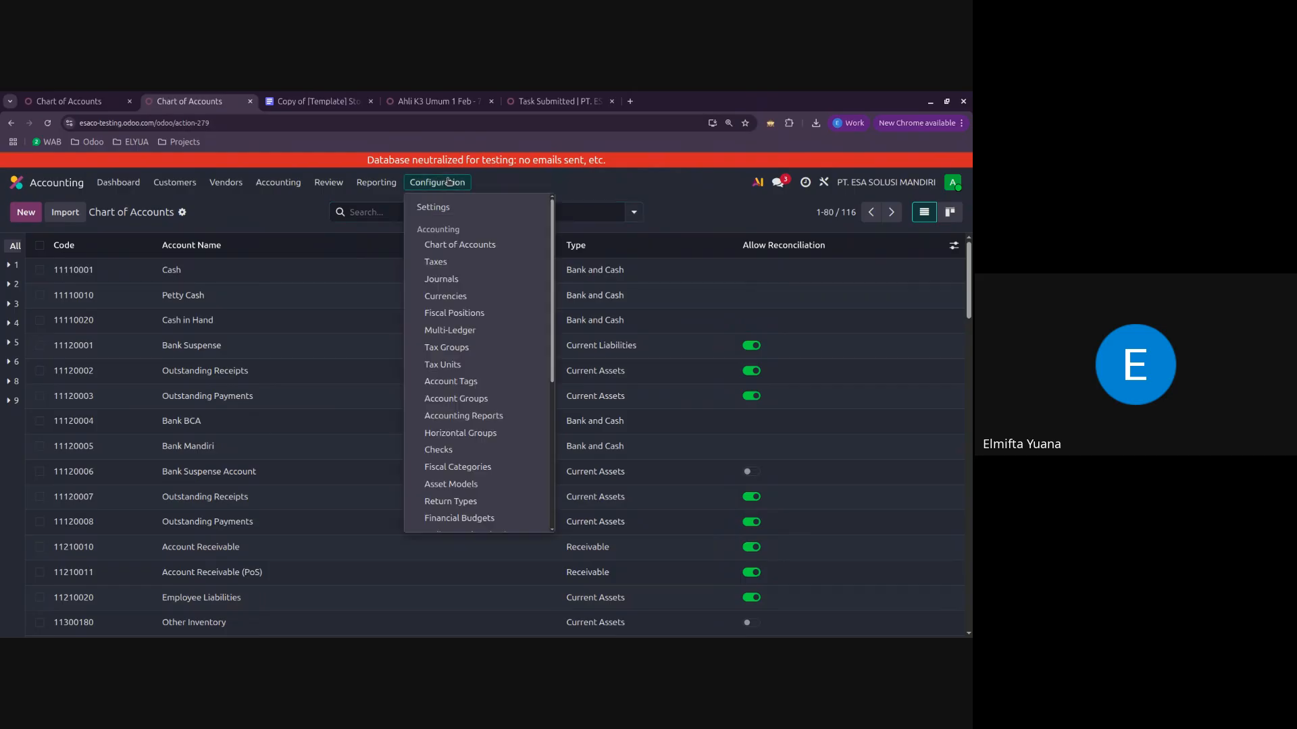
left_click(462, 287)
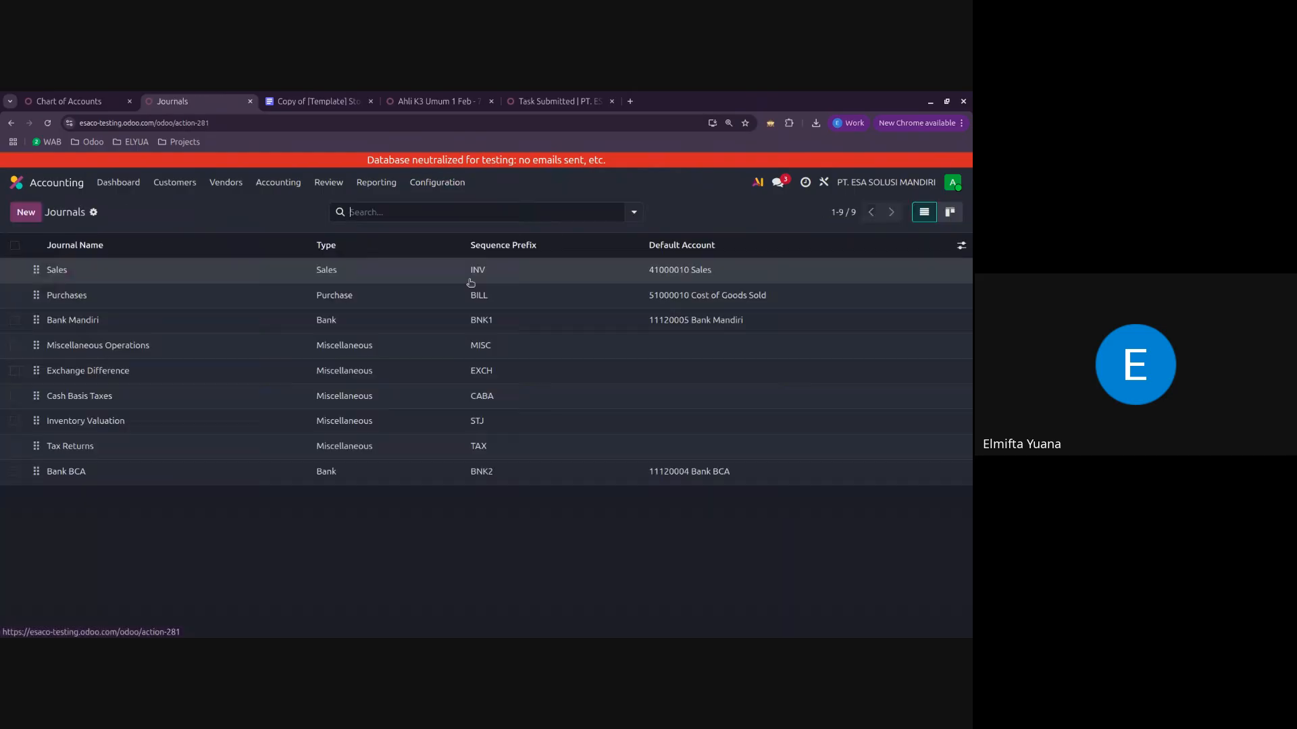
left_click(117, 320)
left_click(61, 208)
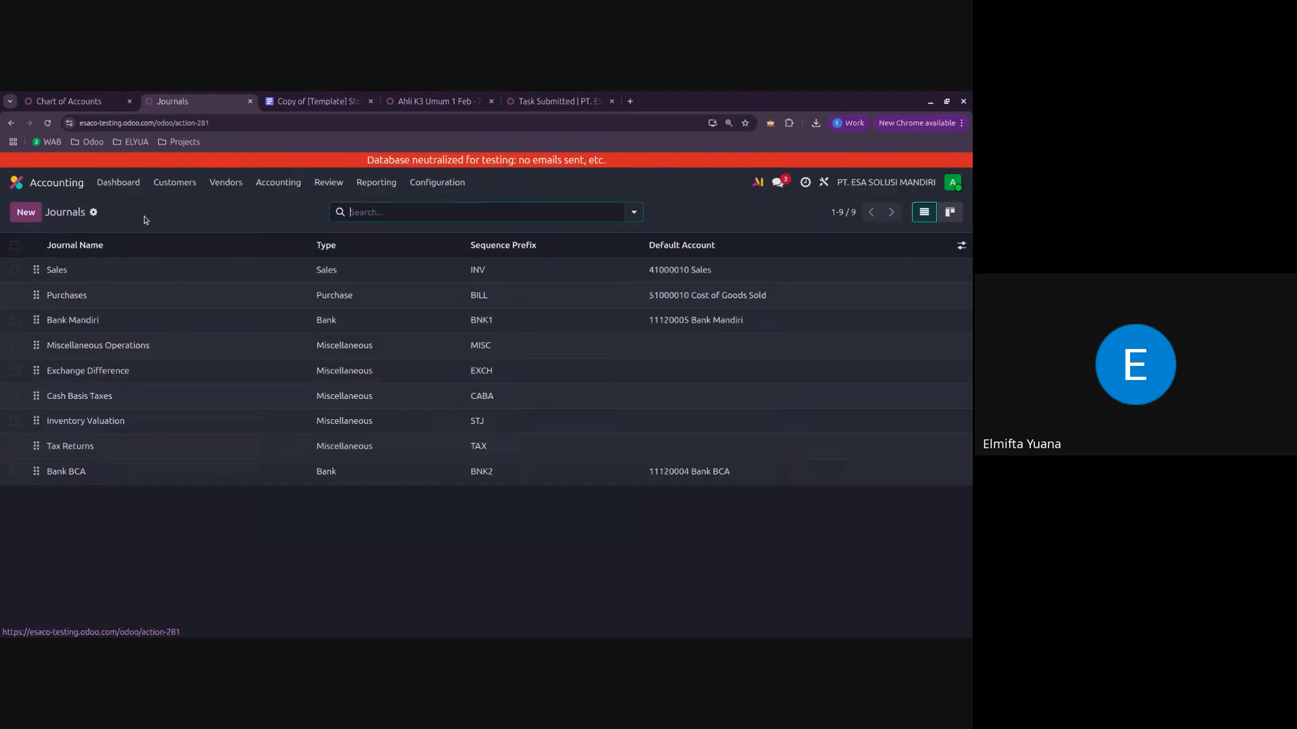
Step: Open Company A's AHLI K3 UMUM invoice from the Accounting customer invoices and try to register another payment on it
left_click(118, 183)
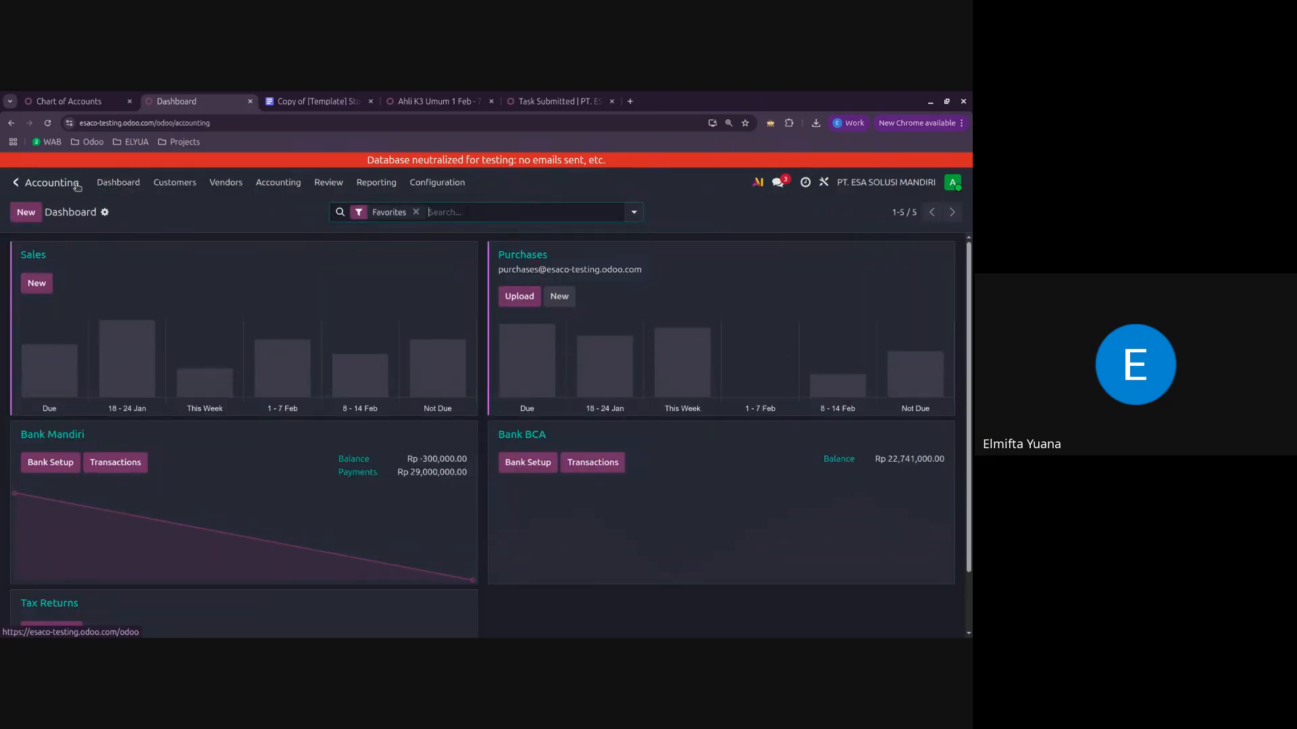
left_click(200, 187)
left_click(193, 207)
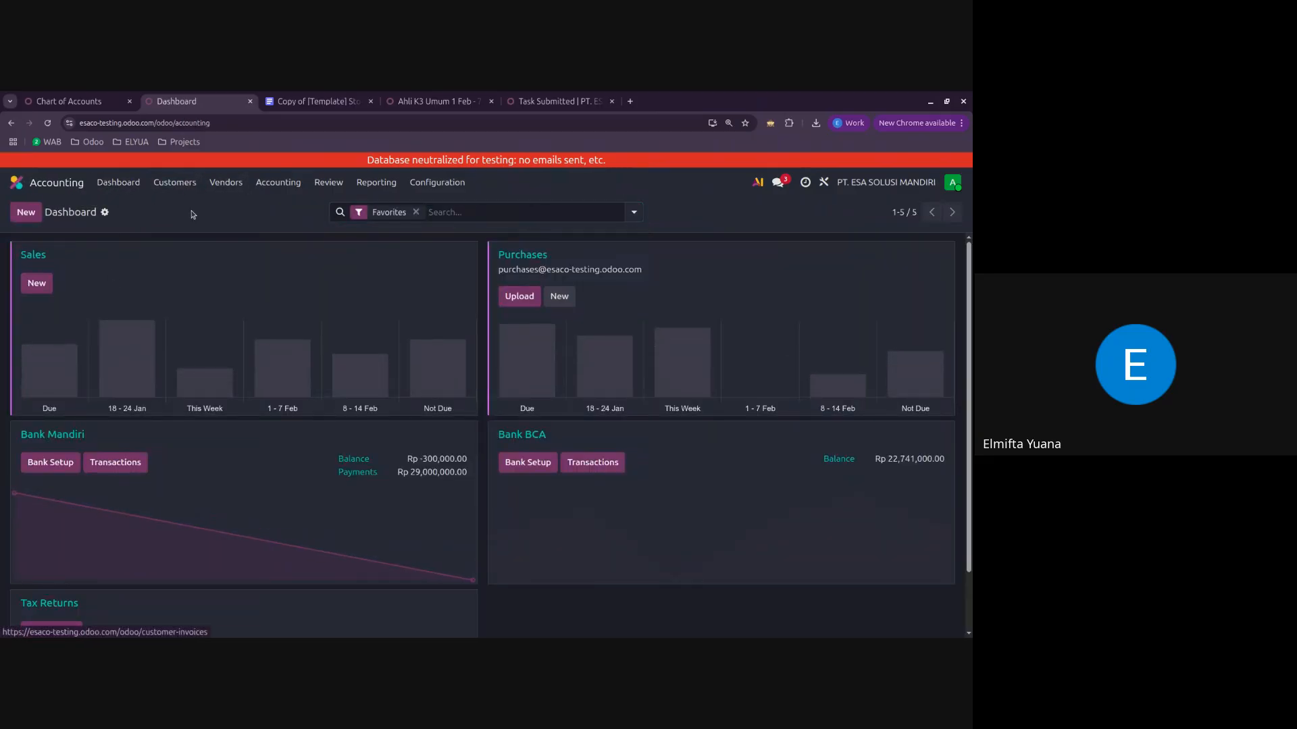
left_click(159, 273)
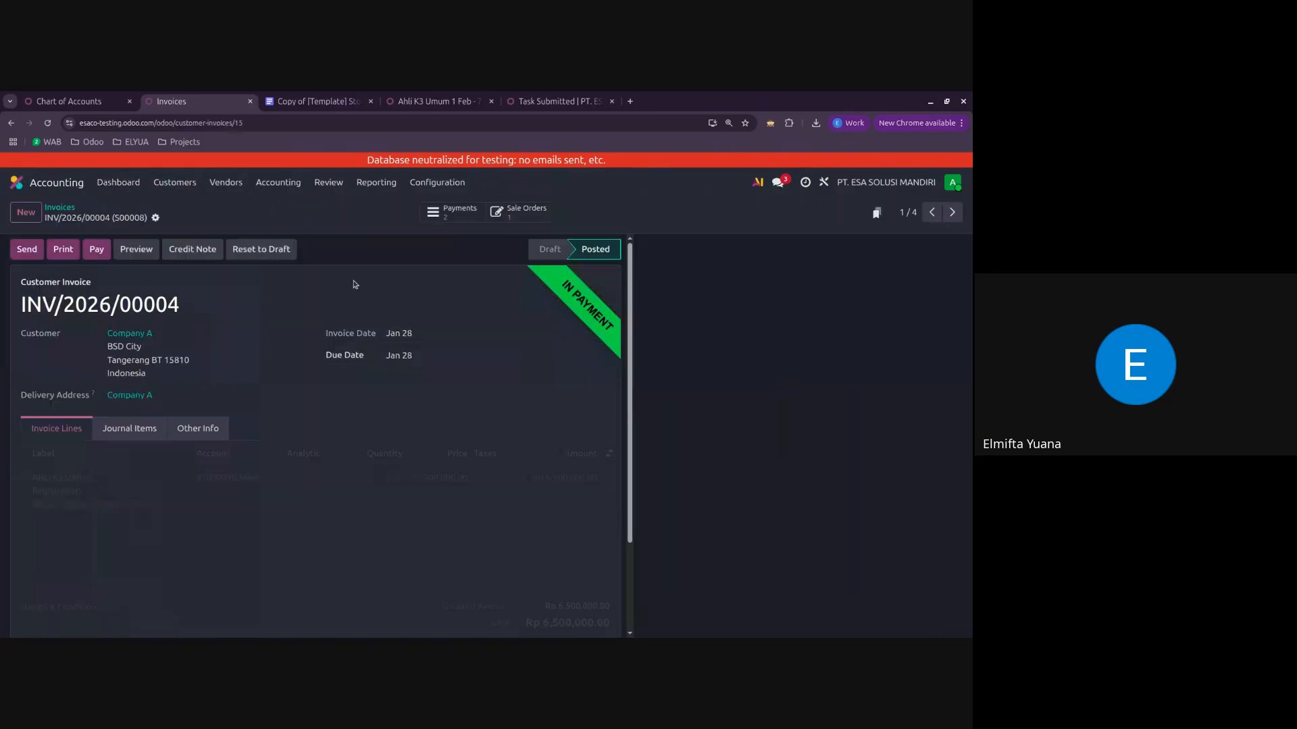
left_click(99, 251)
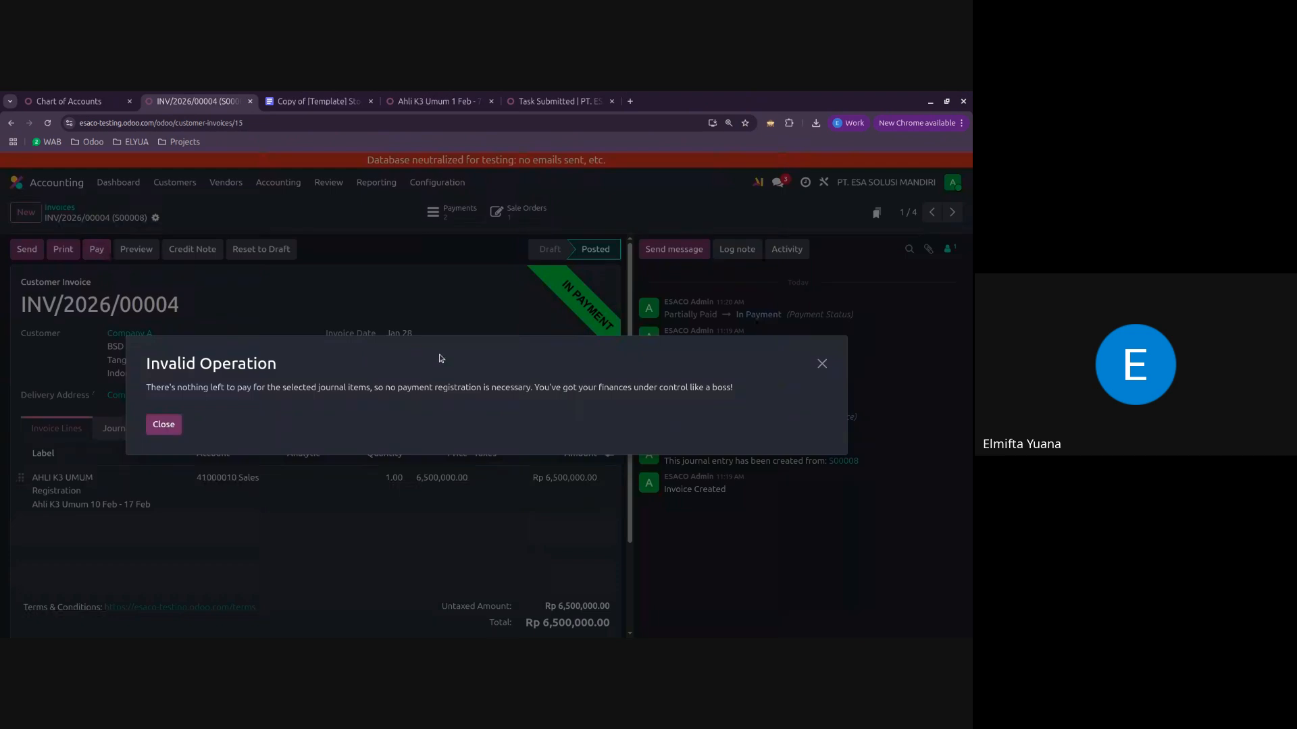
left_click(163, 425)
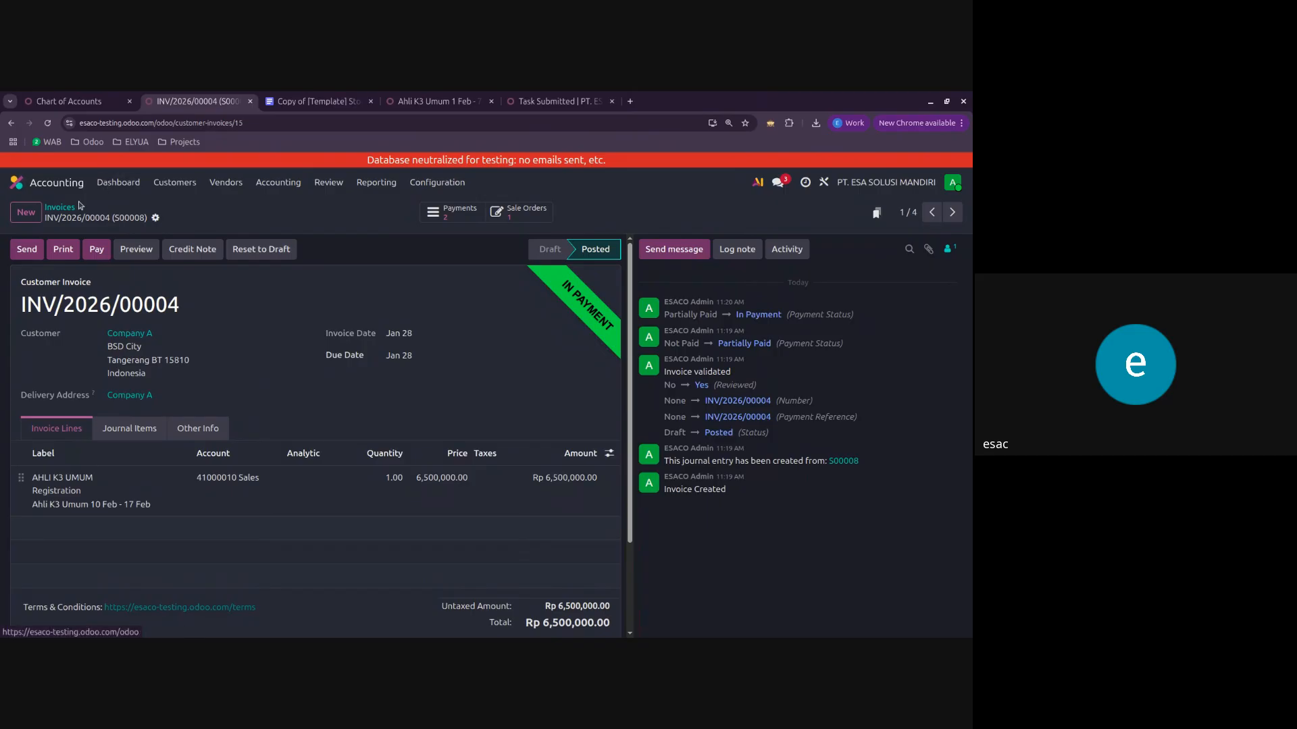
Step: Start a new customer invoice for Company B and show the Product column in the invoice lines
left_click(13, 210)
left_click(157, 334)
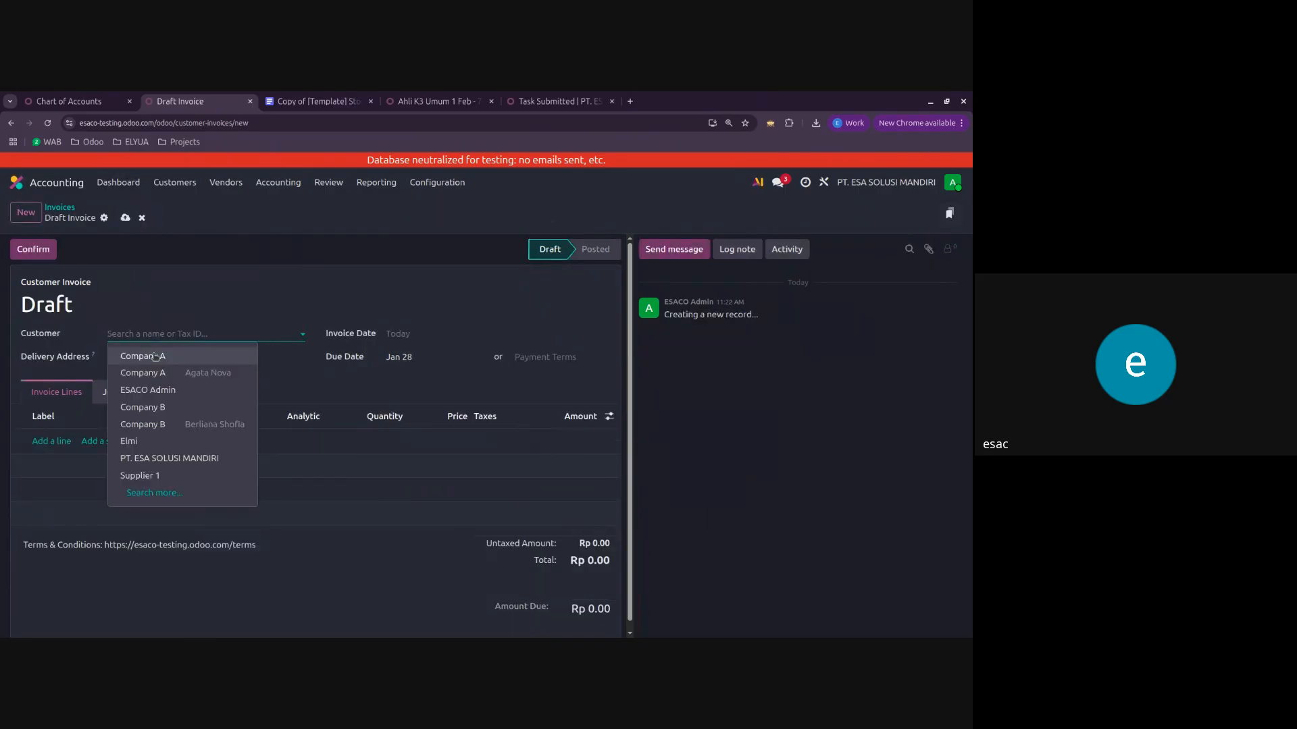
left_click(155, 405)
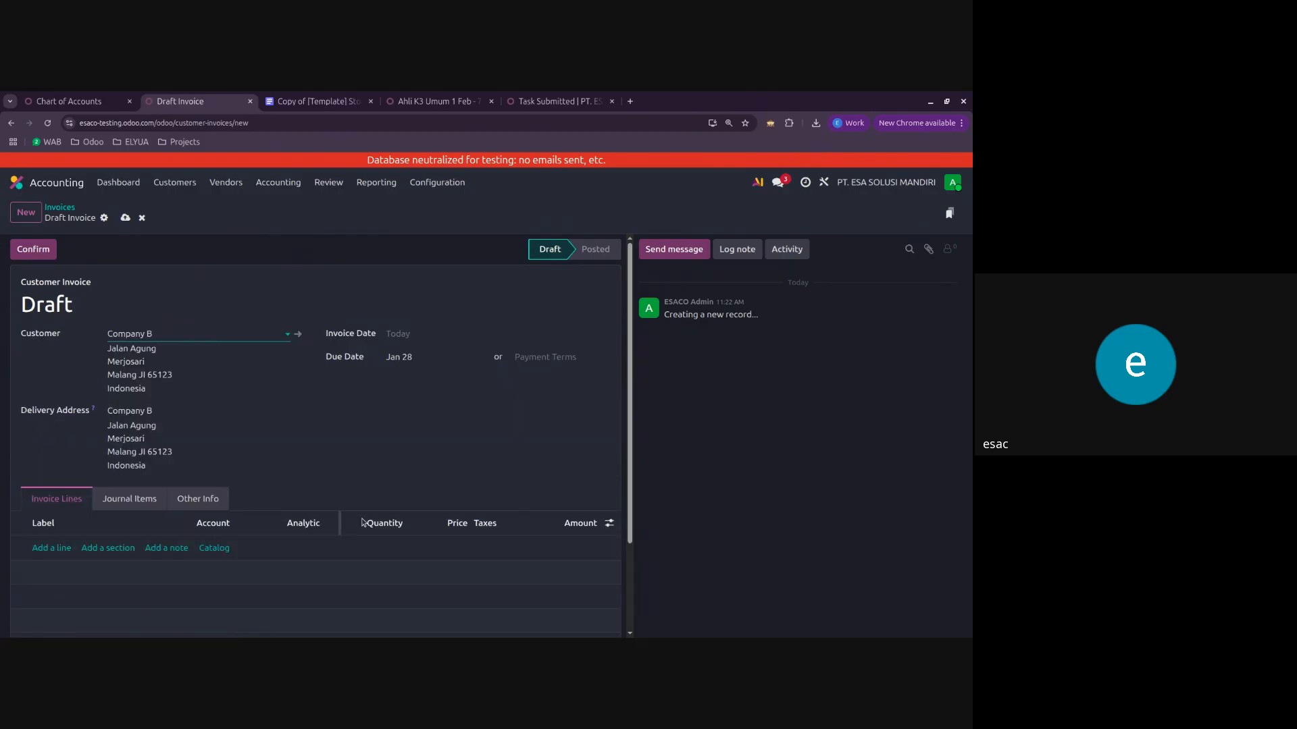
left_click(608, 522)
left_click(532, 387)
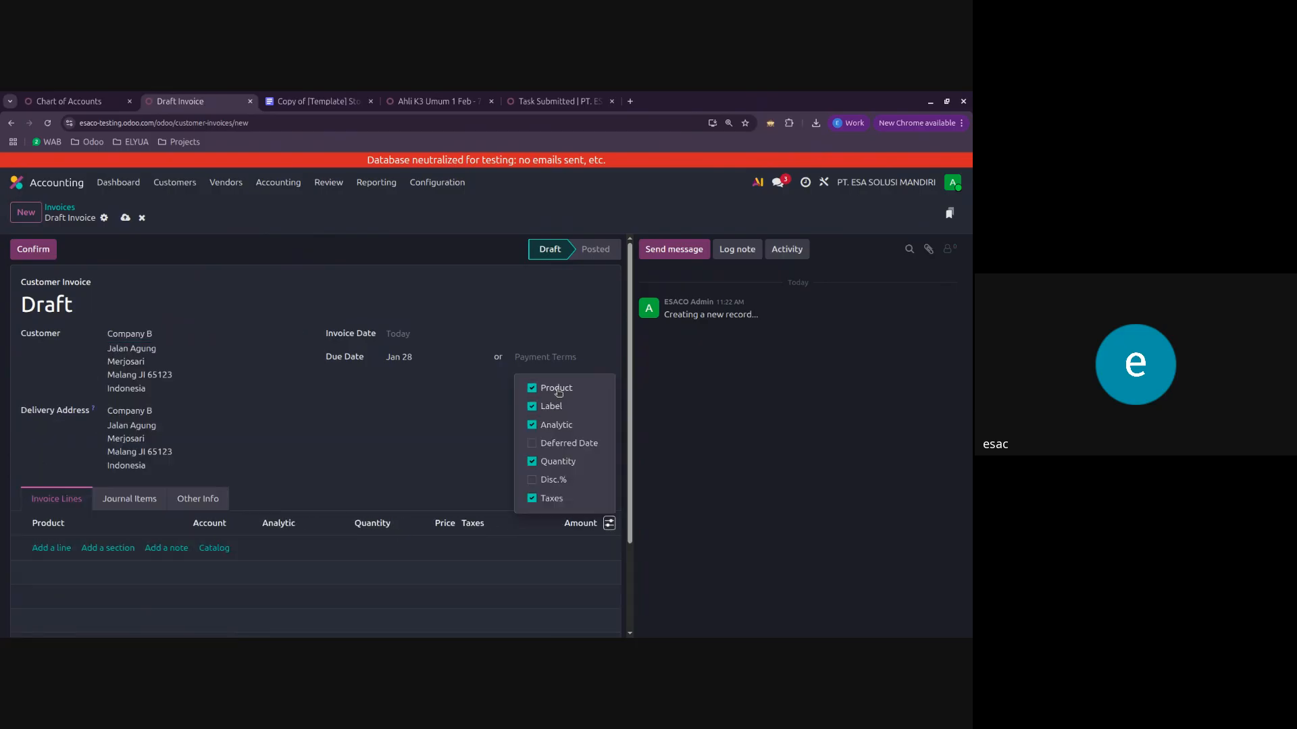
Step: Add the product Kertas HVS as an invoice line on the Company B draft
left_click(63, 561)
left_click(51, 548)
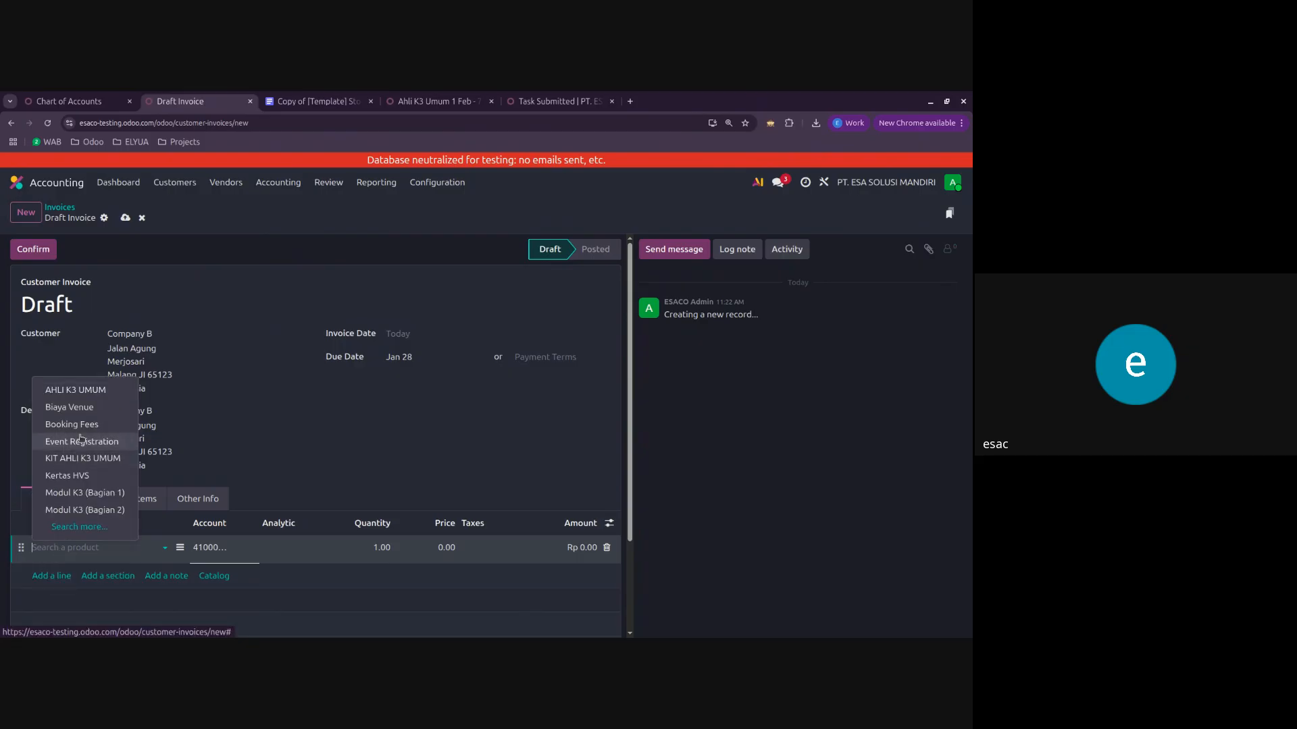
left_click(75, 475)
left_click(693, 498)
scroll(296, 443, "down", 3)
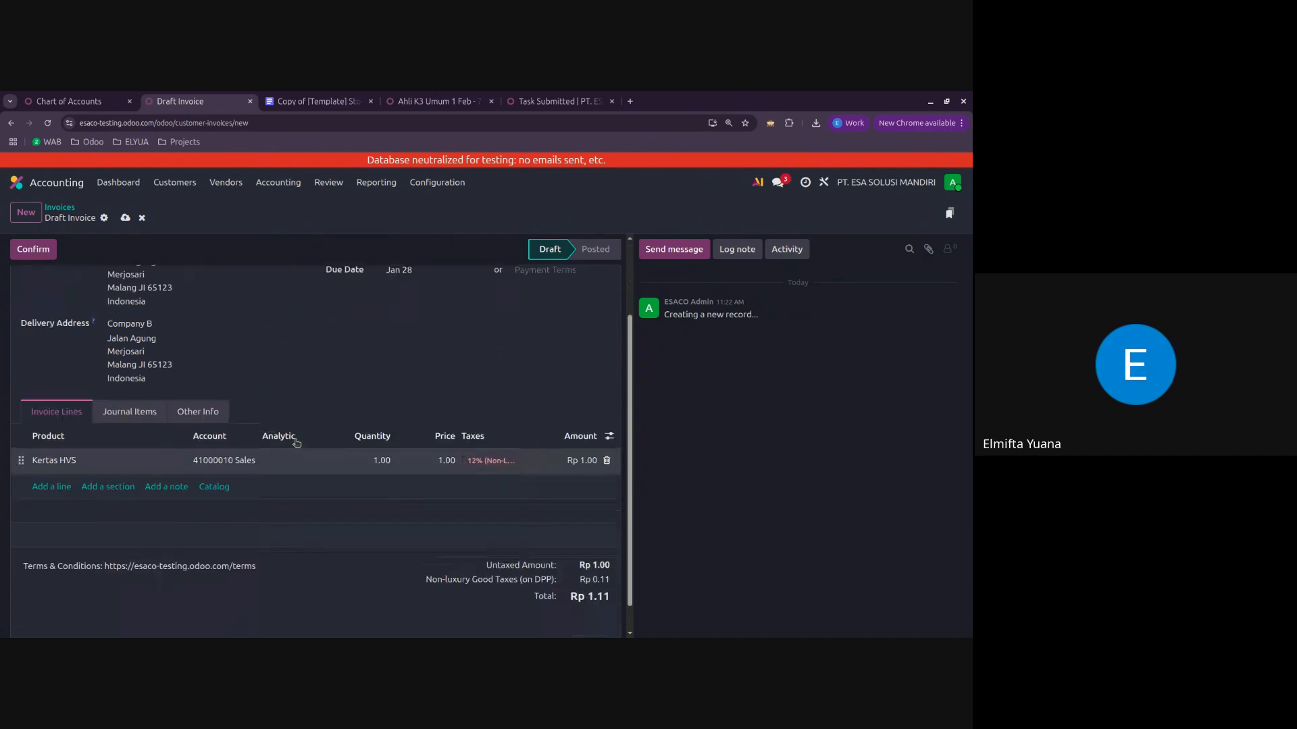
Step: Save the Company B draft invoice with its Kertas HVS line and confirm it
left_click(125, 218)
scroll(423, 473, "up", 2)
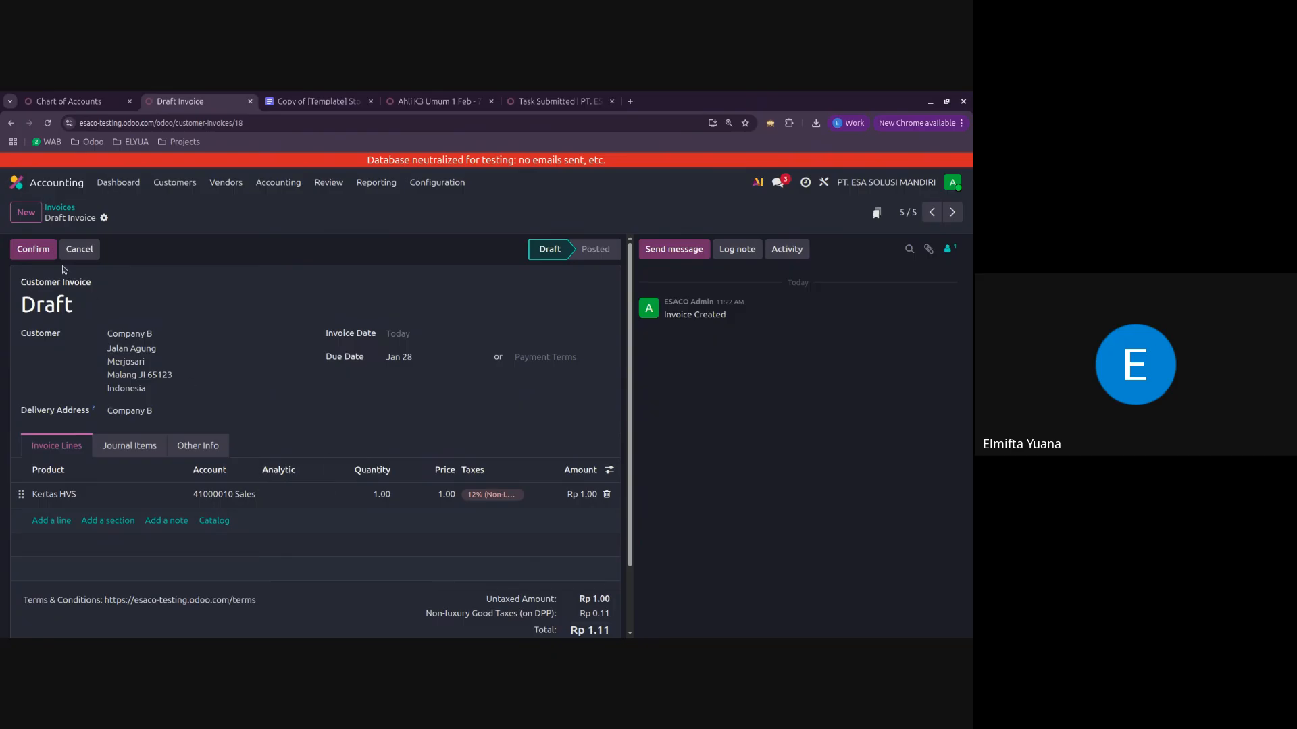
left_click(49, 250)
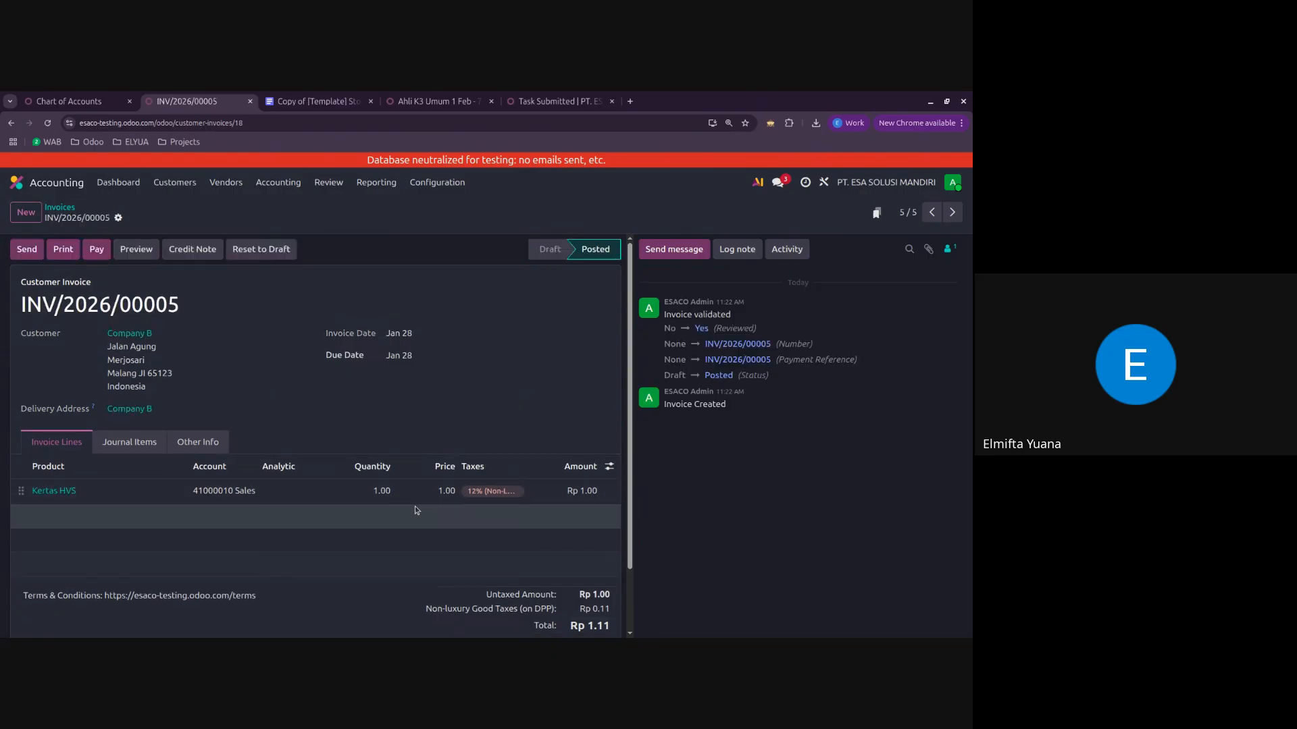
Step: Reset Company B's invoice to draft, set the Kertas HVS price to 100,000 and confirm the invoice again
left_click(245, 254)
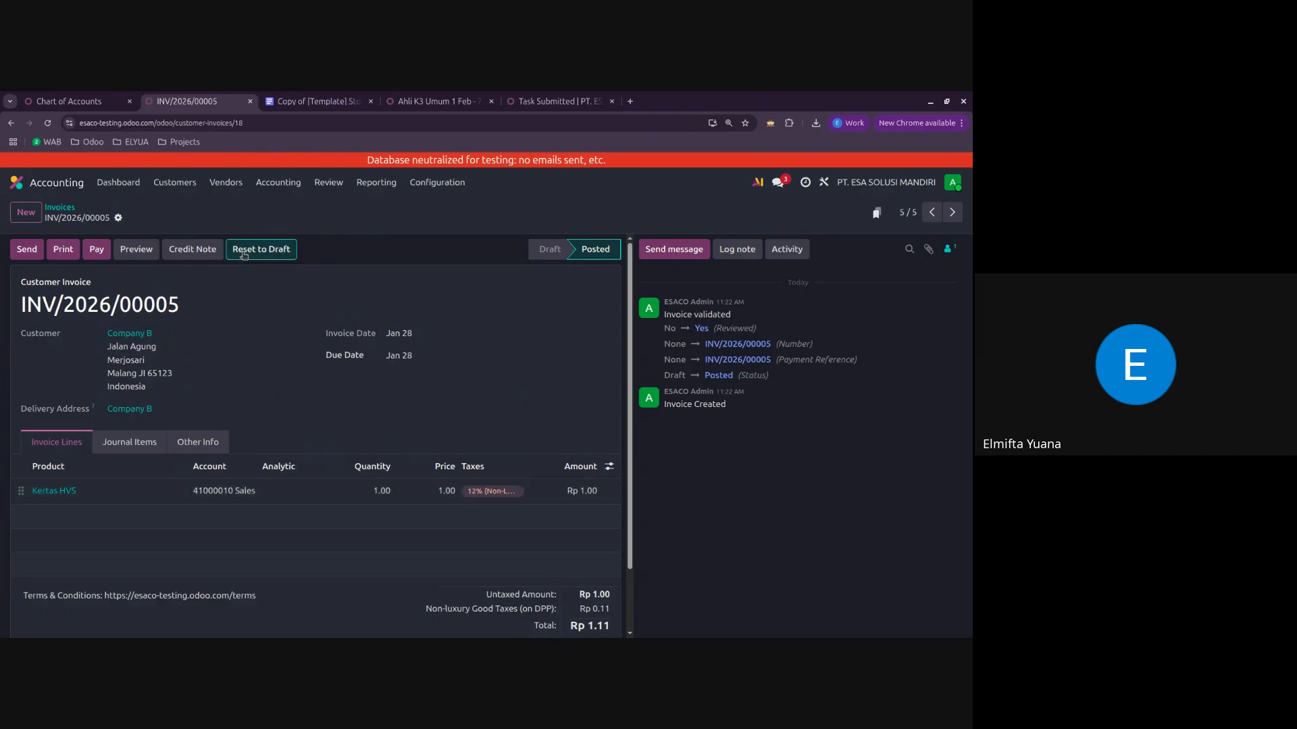
left_click(354, 497)
left_click(436, 493)
type("100")
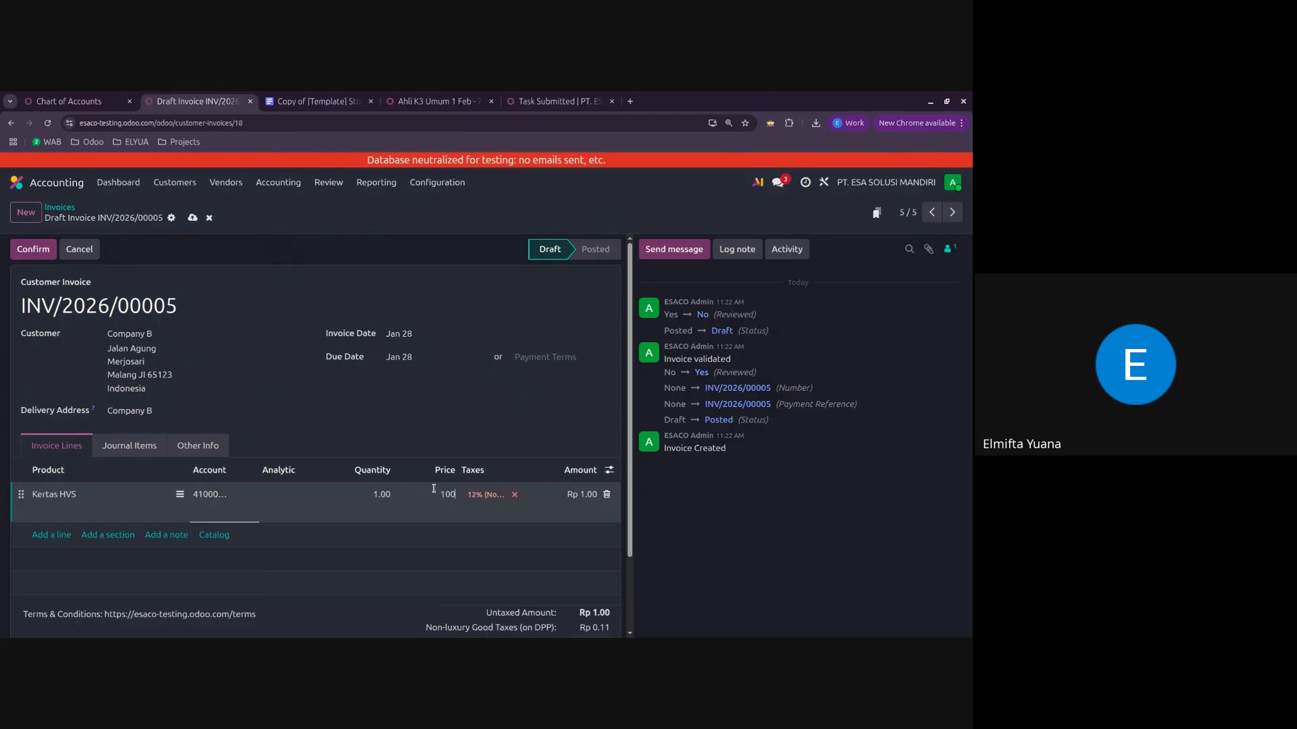
type(",000")
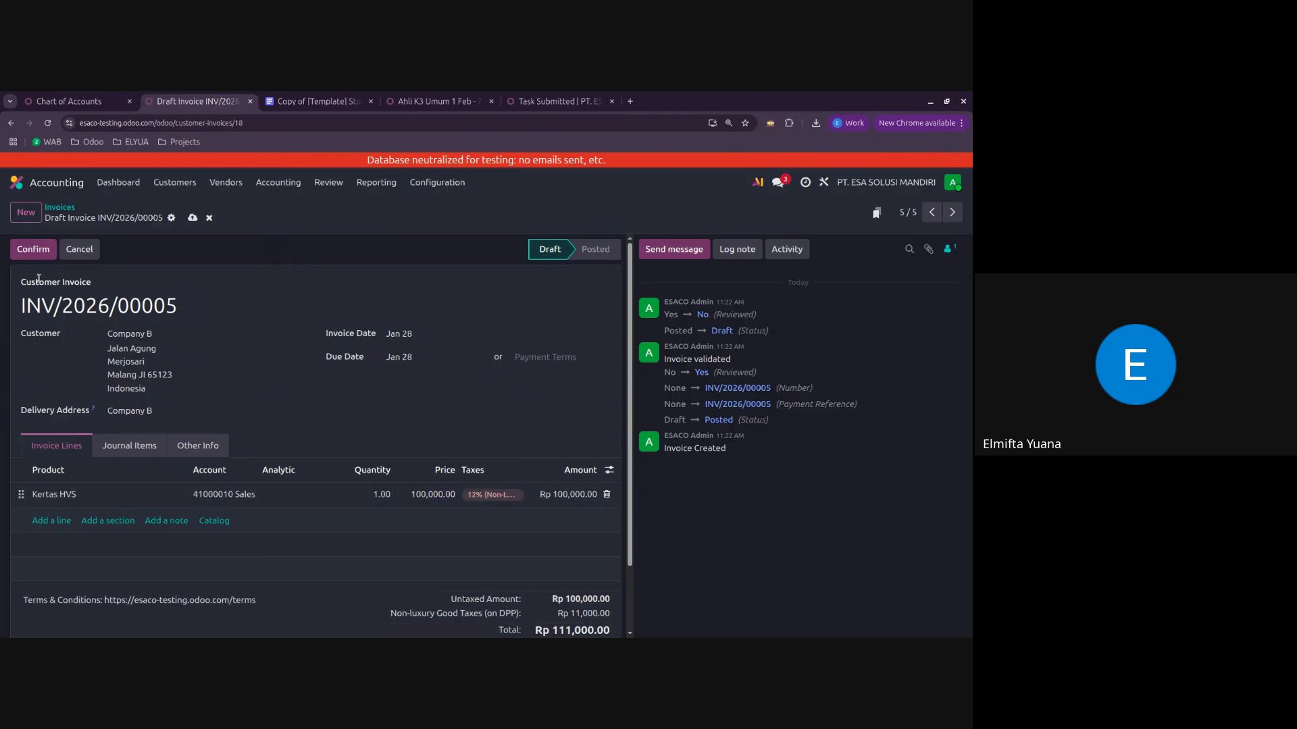
left_click(30, 249)
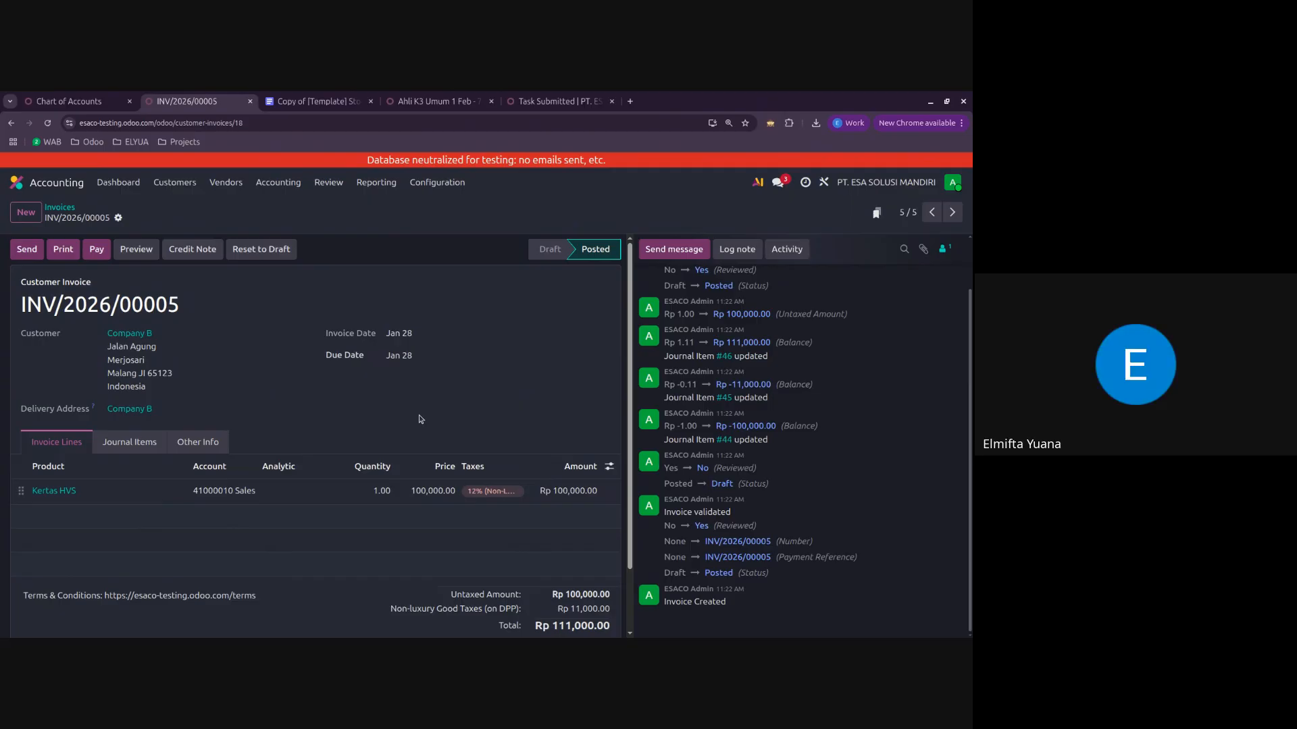
Step: Print Company B's invoice as a PDF, view the downloaded file and return to the invoice
left_click(74, 258)
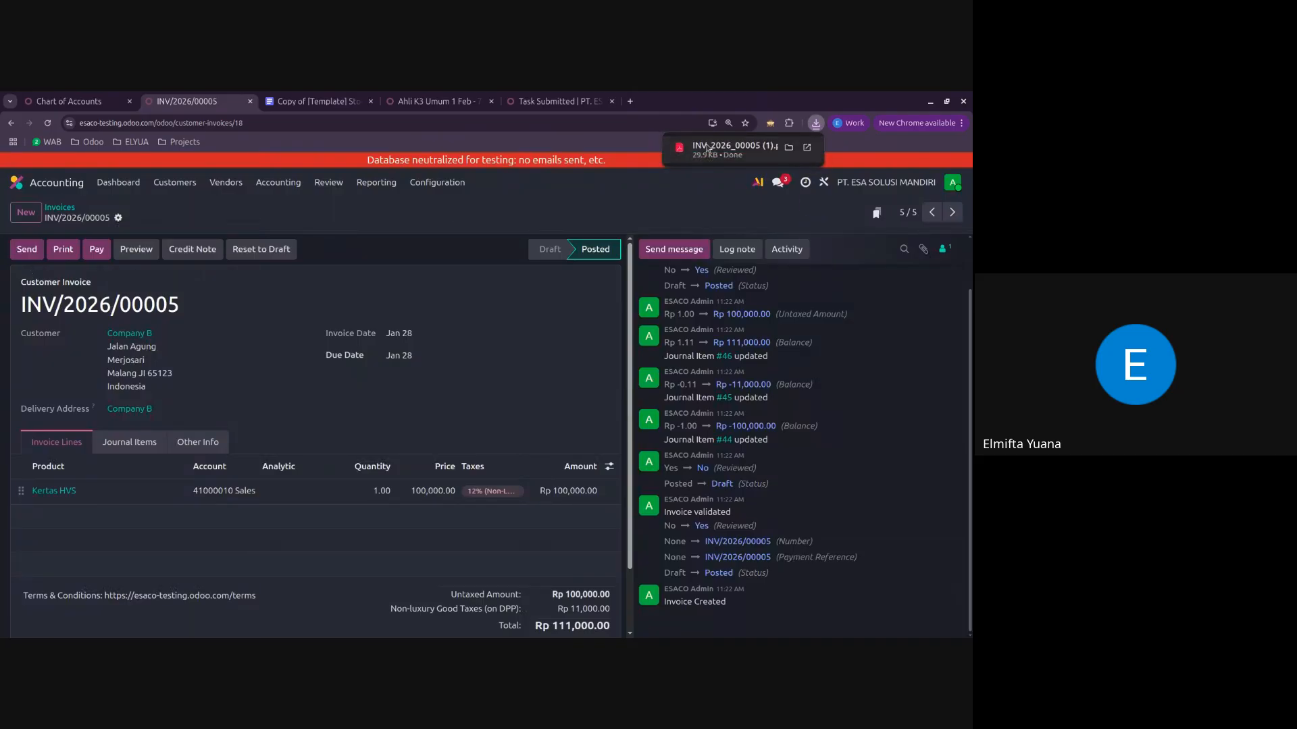
left_click(736, 150)
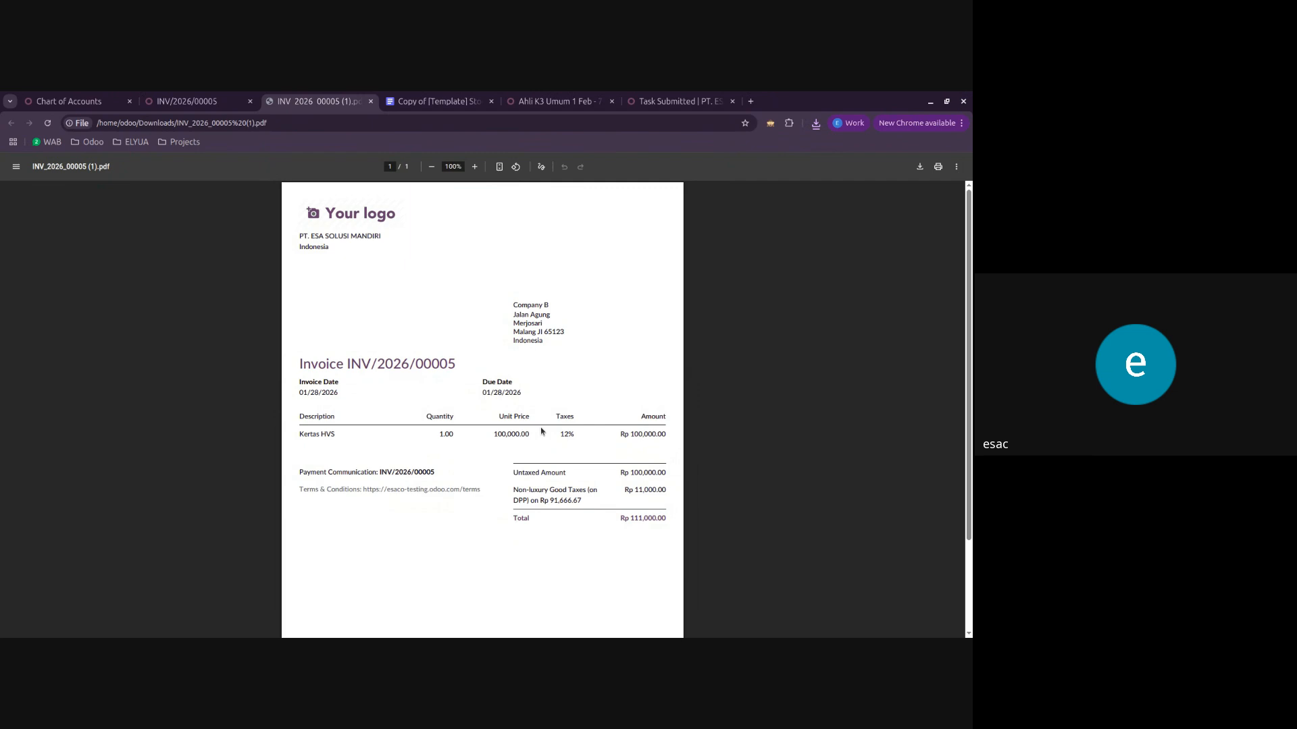
left_click(213, 105)
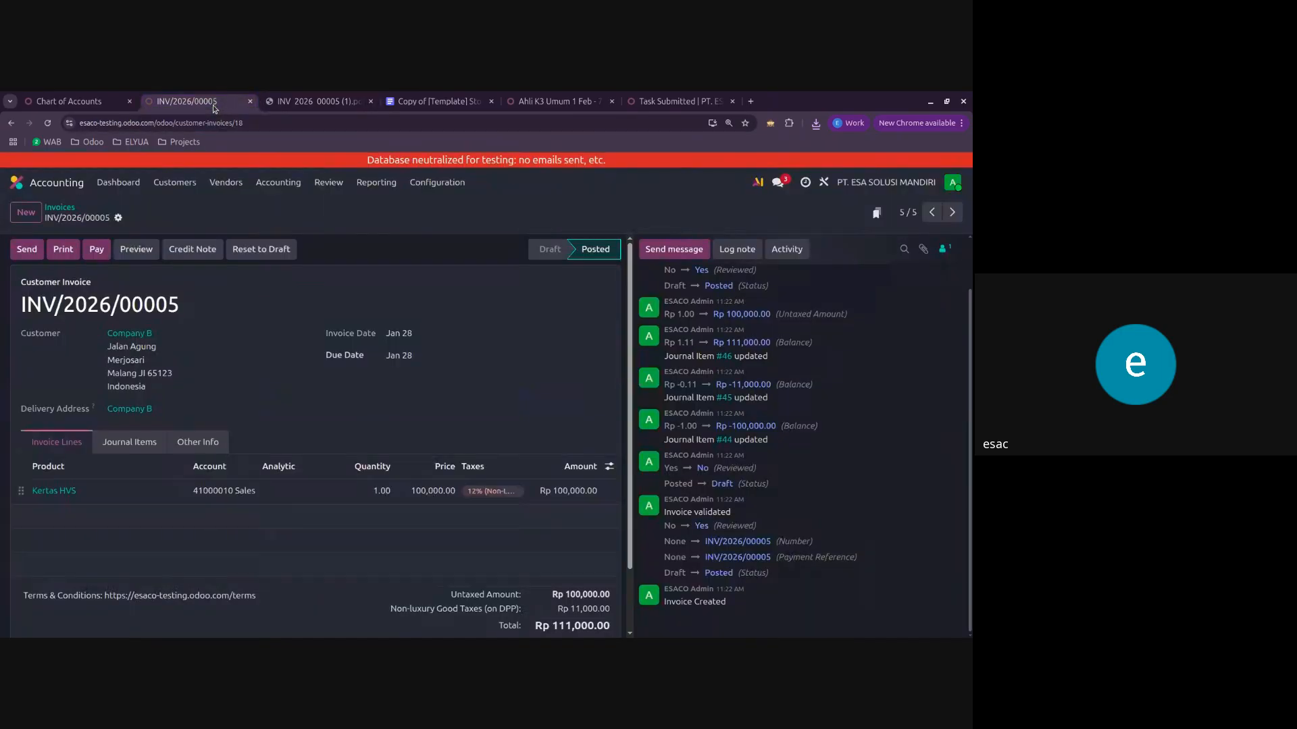
Step: Preview Company B's invoice in the customer portal, examine its line, totals and communication history, and return to the invoice form
left_click(127, 249)
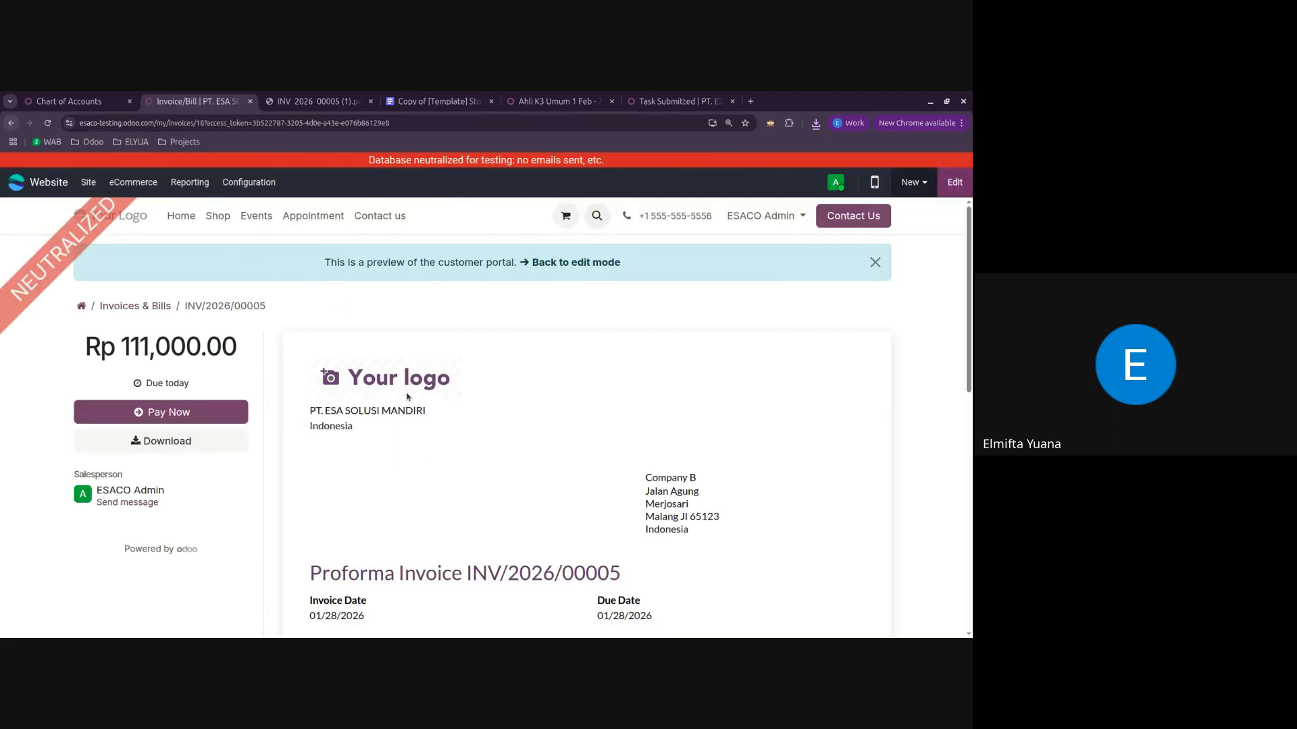
scroll(564, 498, "down", 6)
scroll(565, 497, "up", 5)
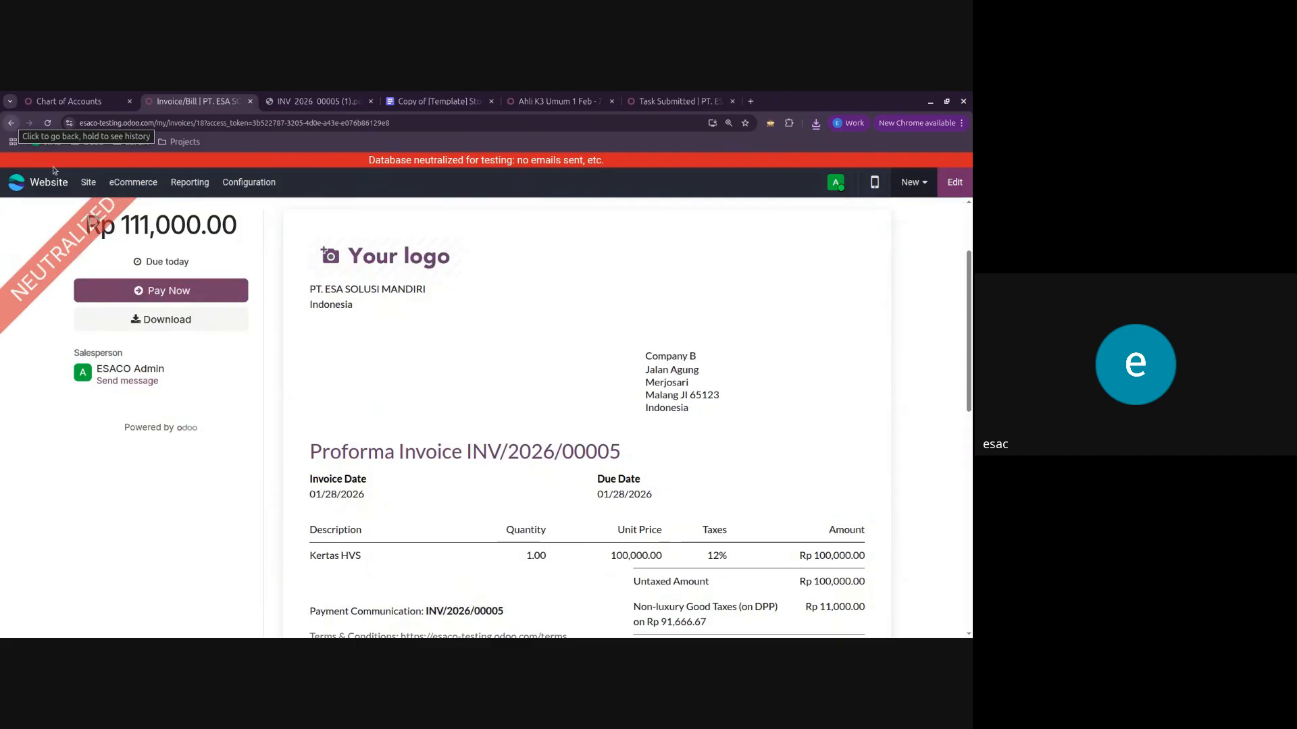
scroll(611, 378, "down", 1)
scroll(615, 374, "down", 2)
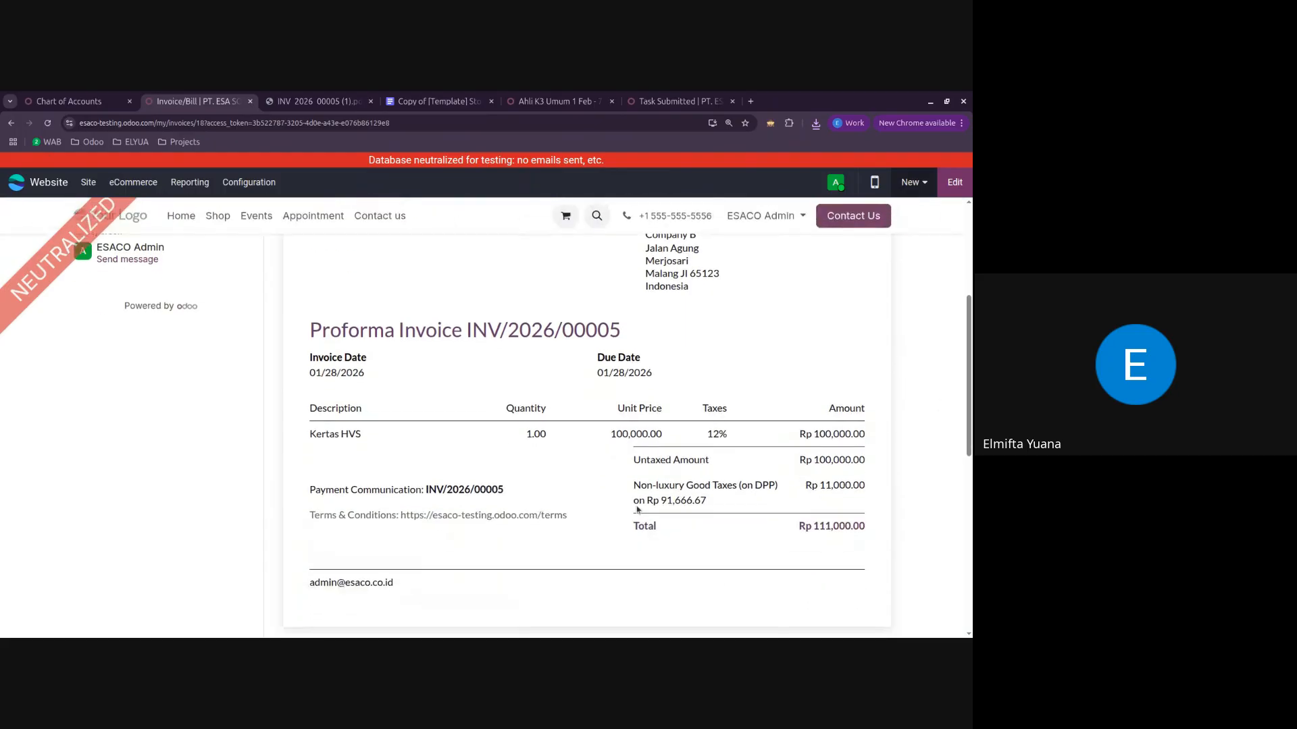
scroll(616, 392, "up", 3)
scroll(621, 452, "down", 5)
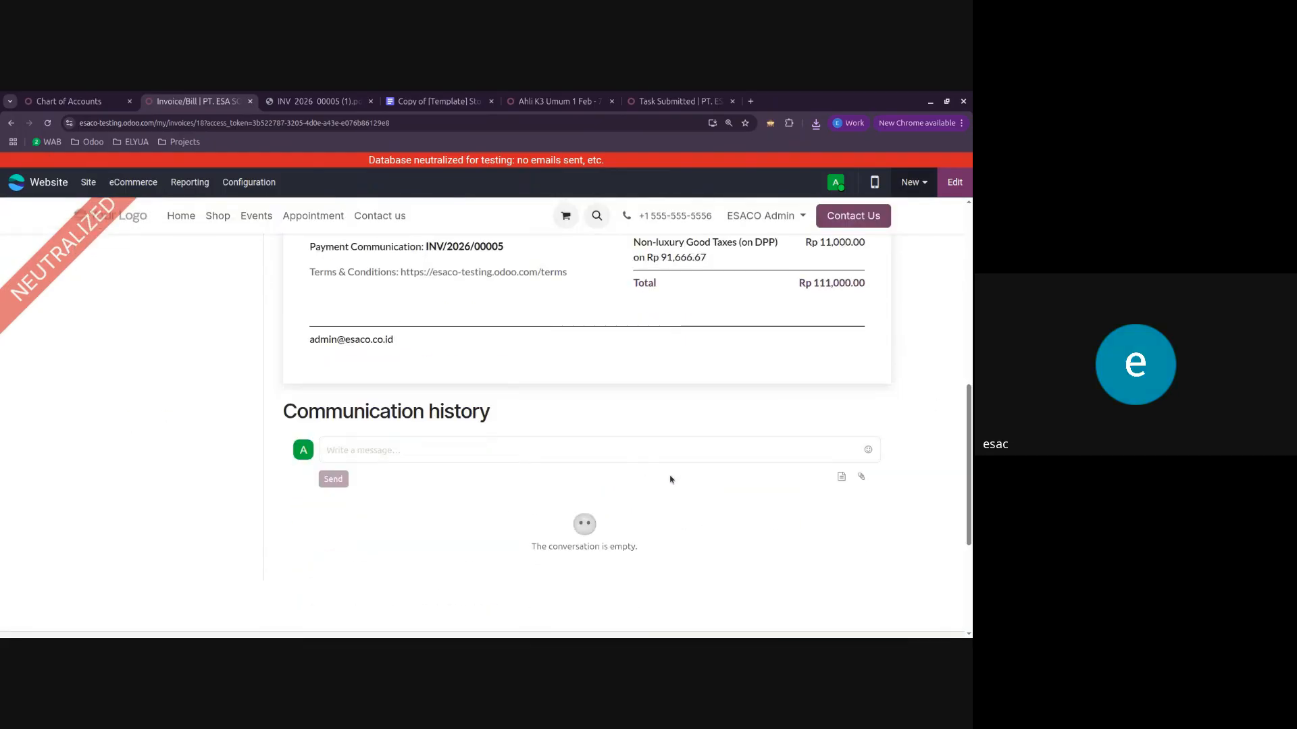
scroll(623, 454, "up", 5)
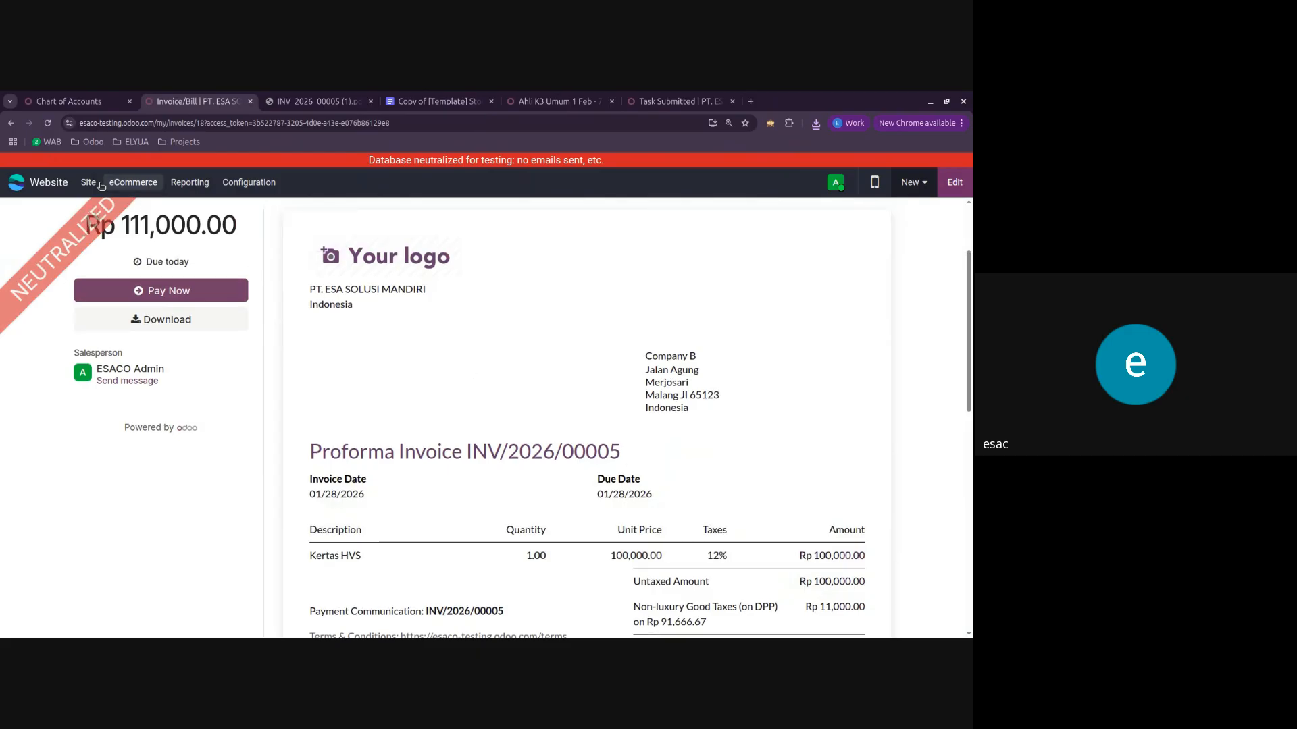
scroll(449, 406, "down", 3)
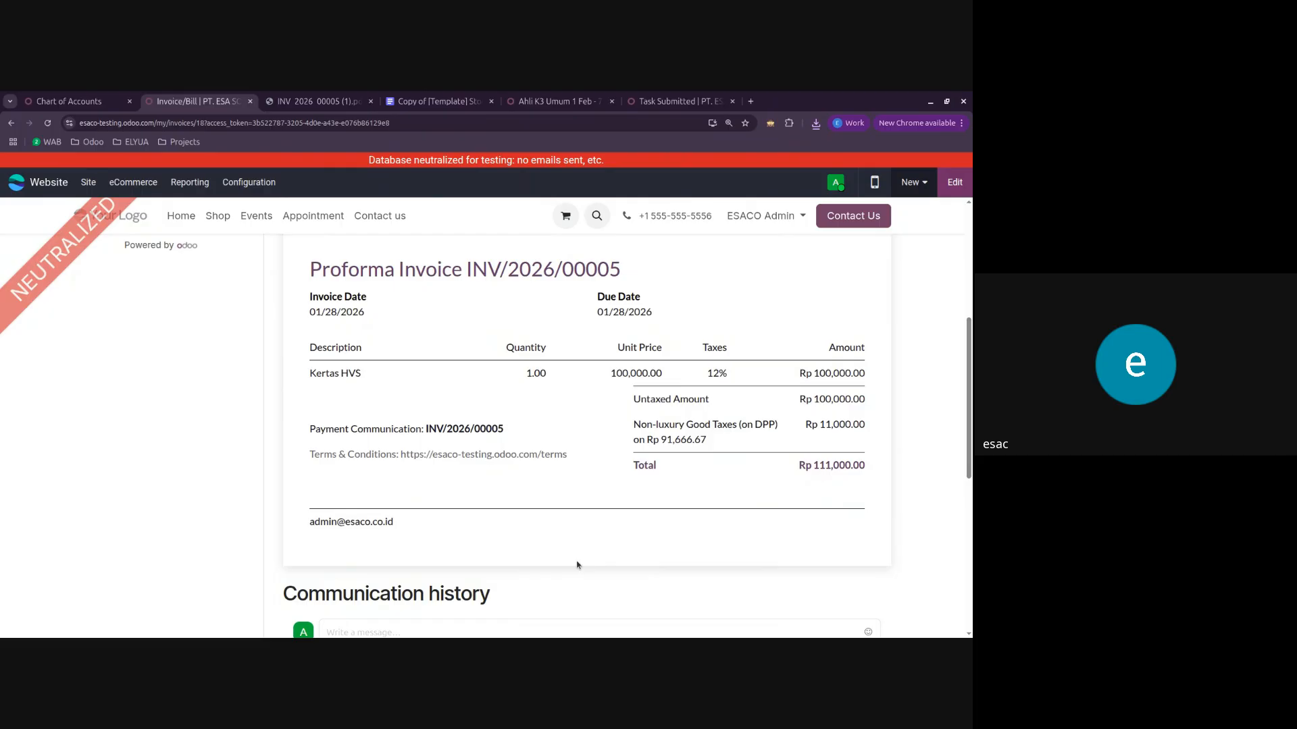
scroll(546, 503, "up", 4)
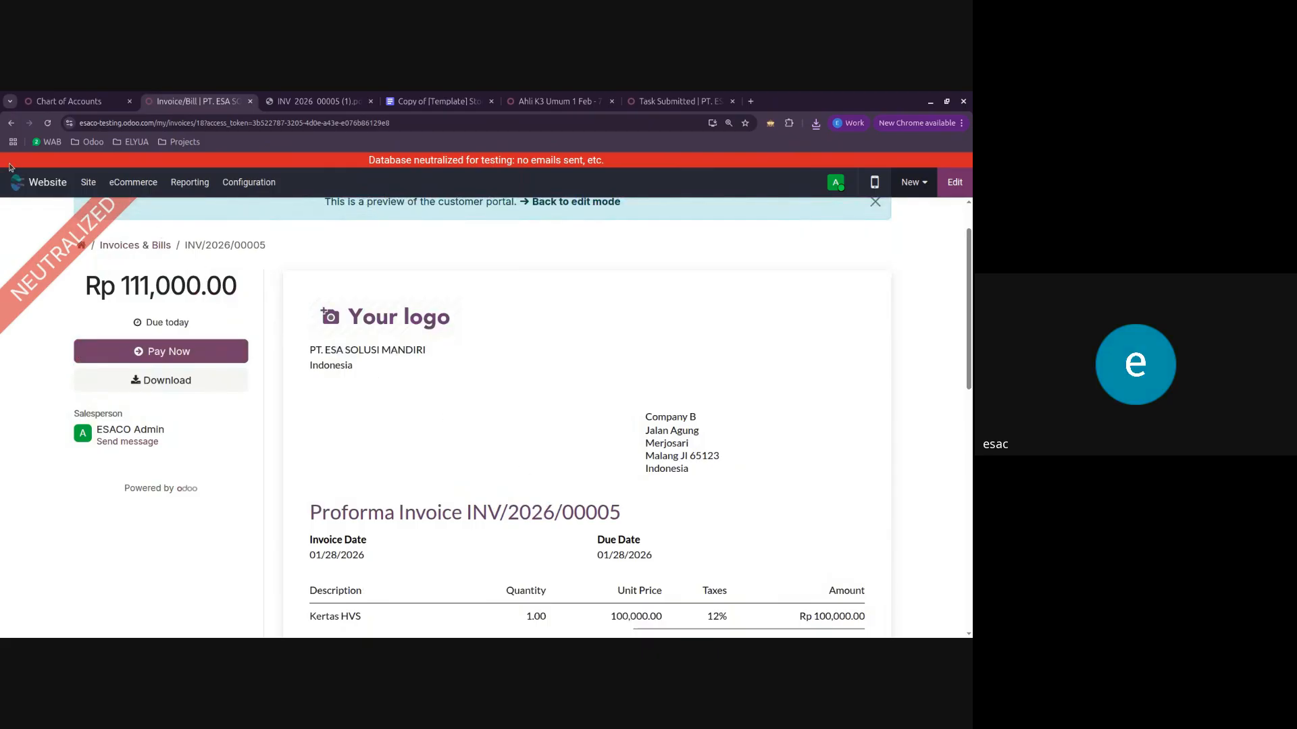
scroll(434, 431, "down", 1)
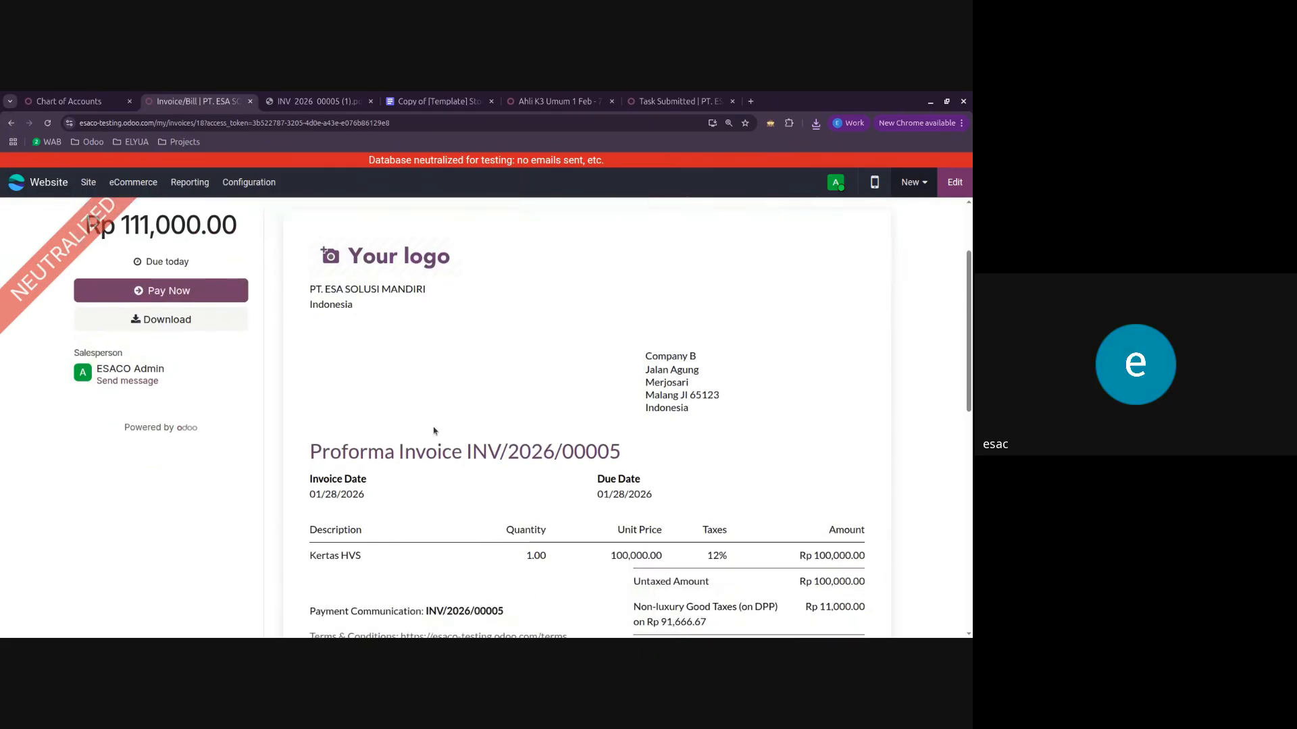
scroll(466, 499, "down", 1)
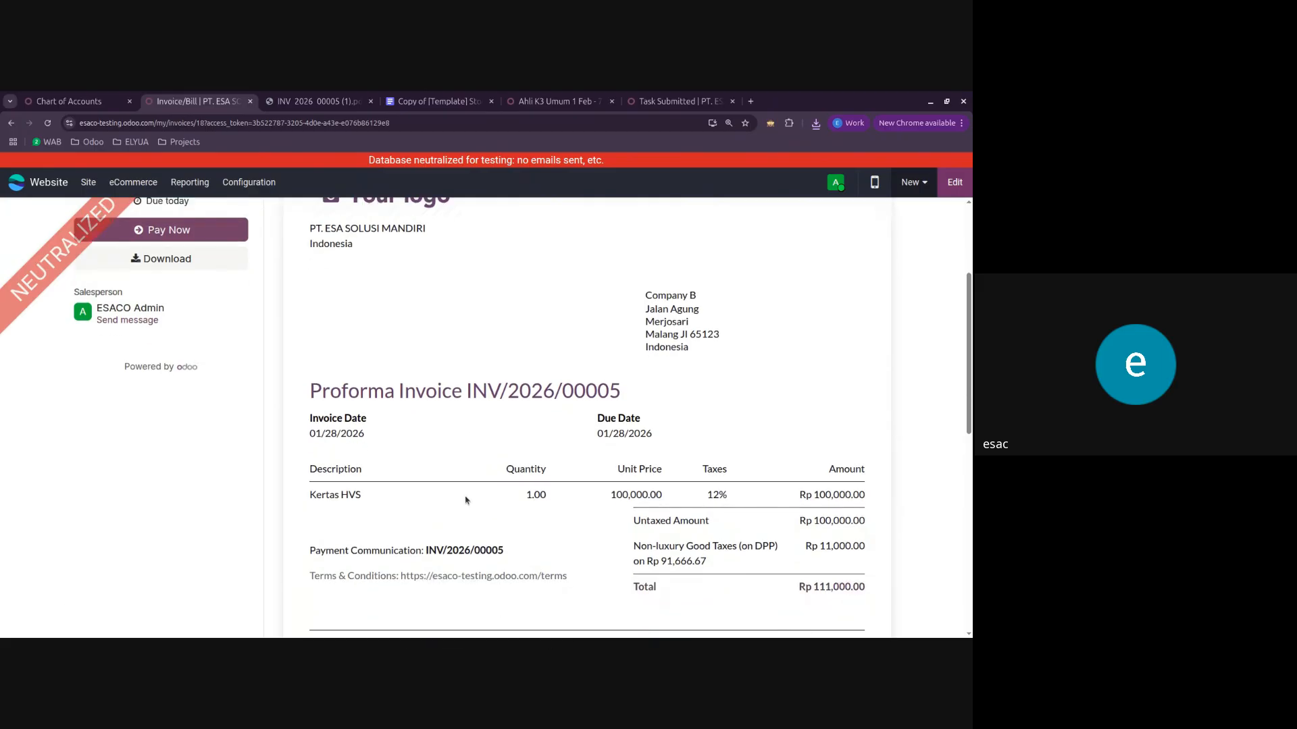
scroll(465, 500, "down", 1)
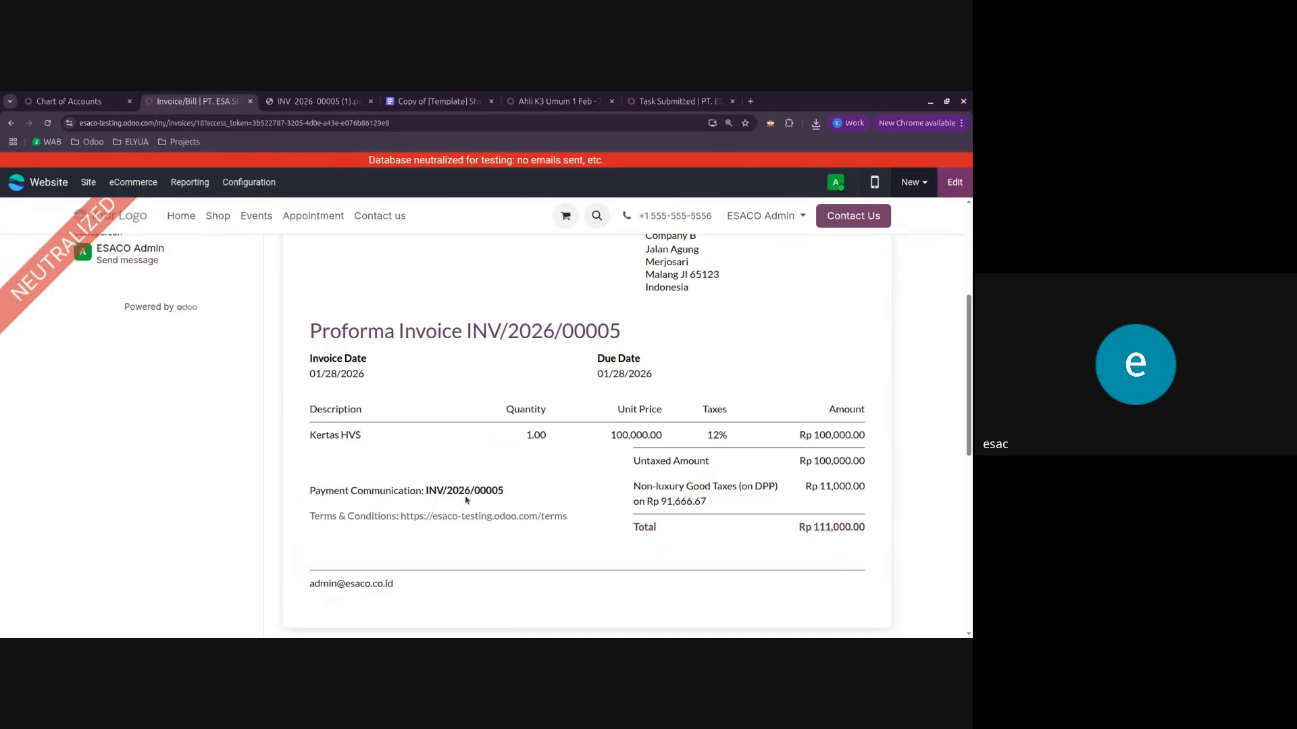
scroll(465, 500, "up", 1)
scroll(465, 500, "down", 1)
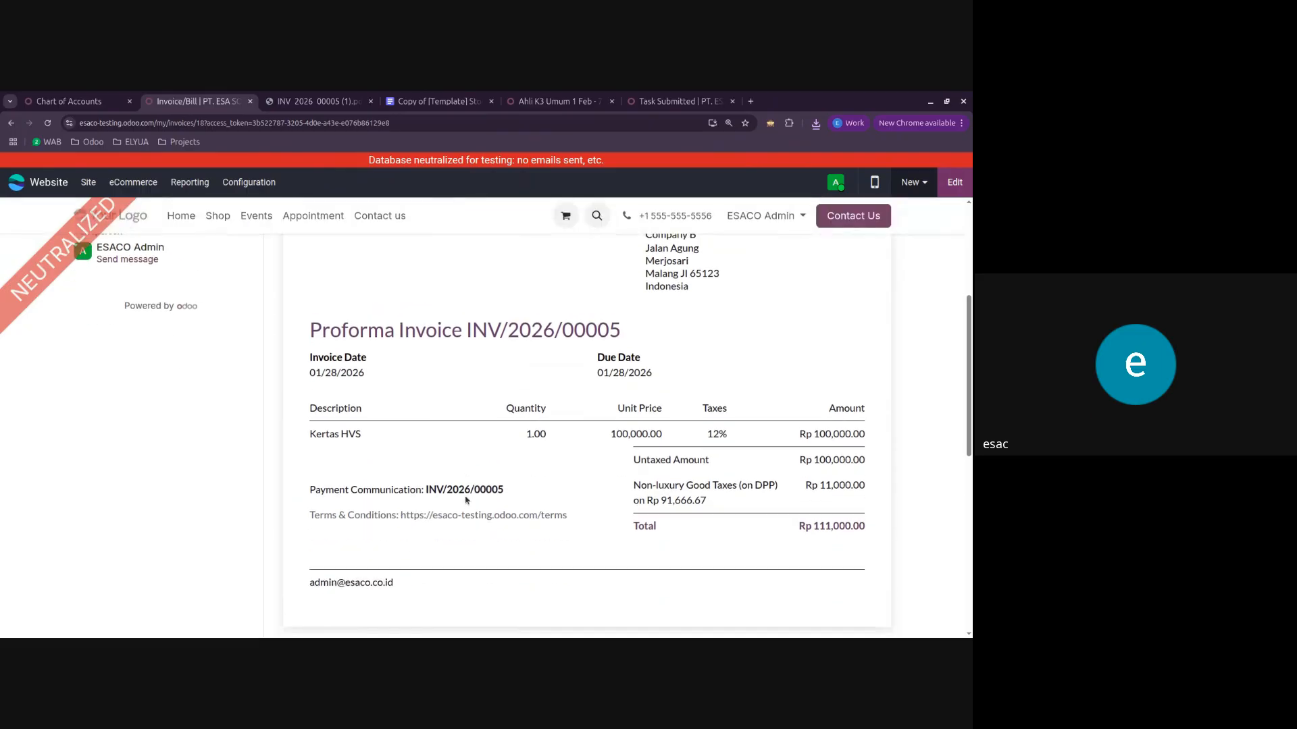
left_click(10, 124)
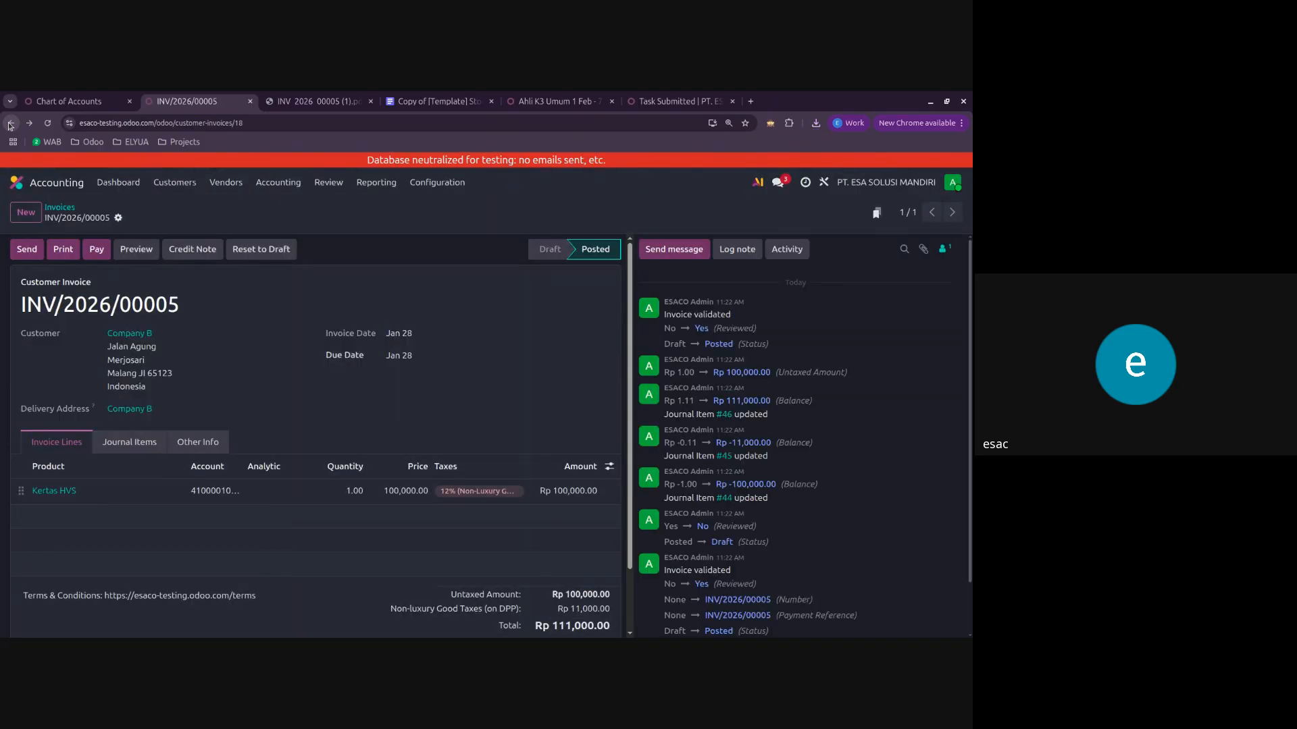
Step: Open the company's document layout configuration from the general settings and go to its bank account field
left_click(73, 100)
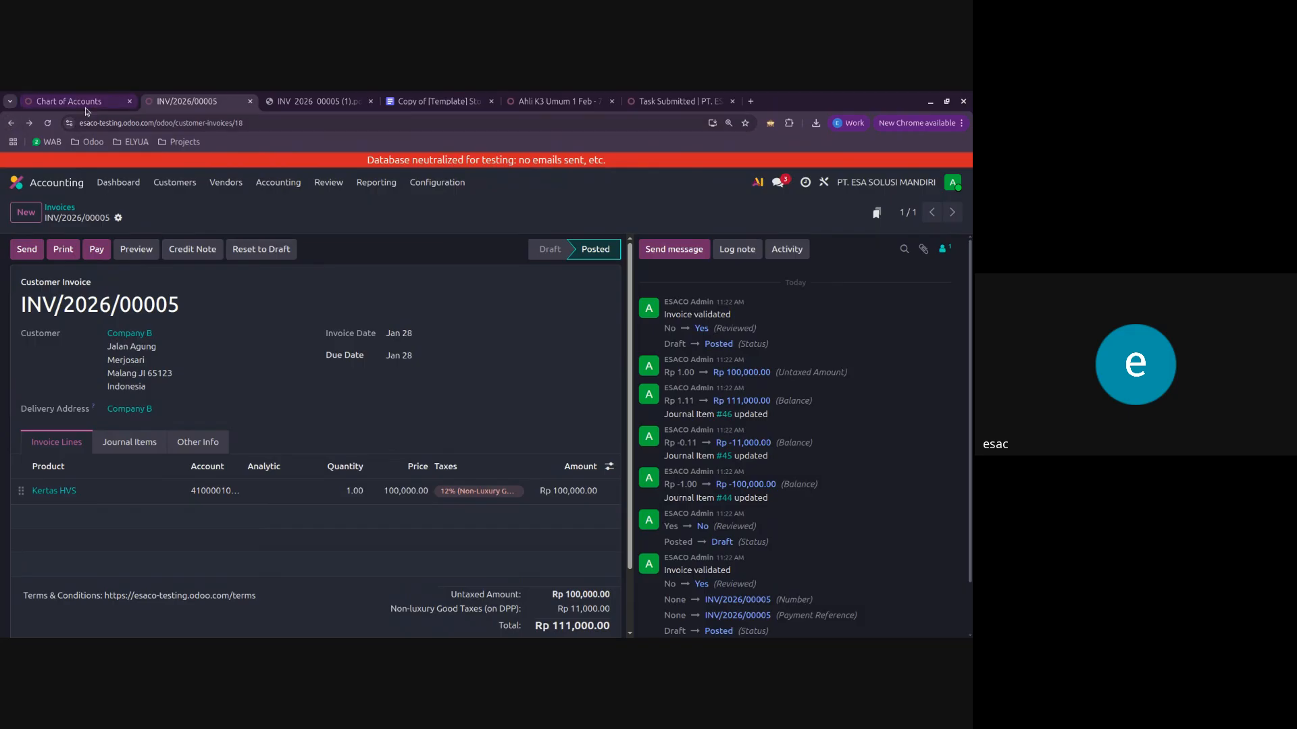
left_click(64, 180)
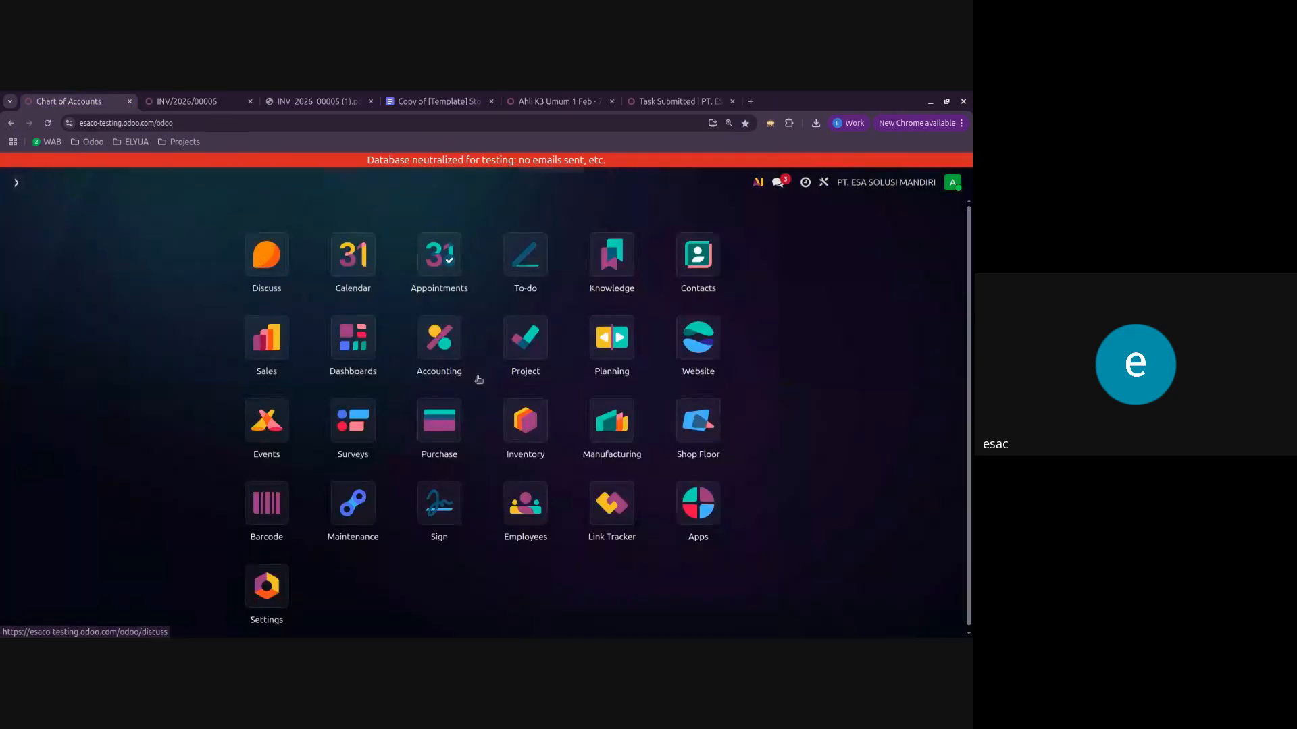
left_click(273, 598)
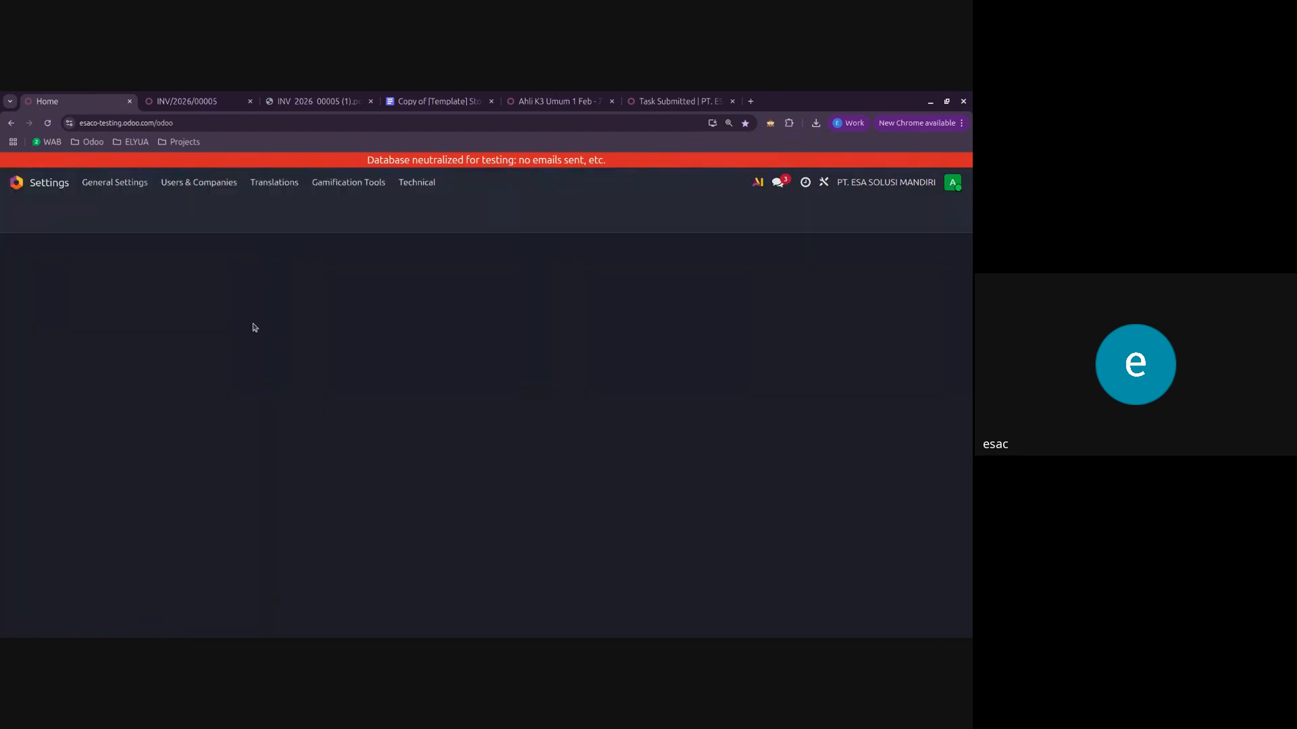
scroll(221, 541, "down", 1)
scroll(221, 541, "down", 2)
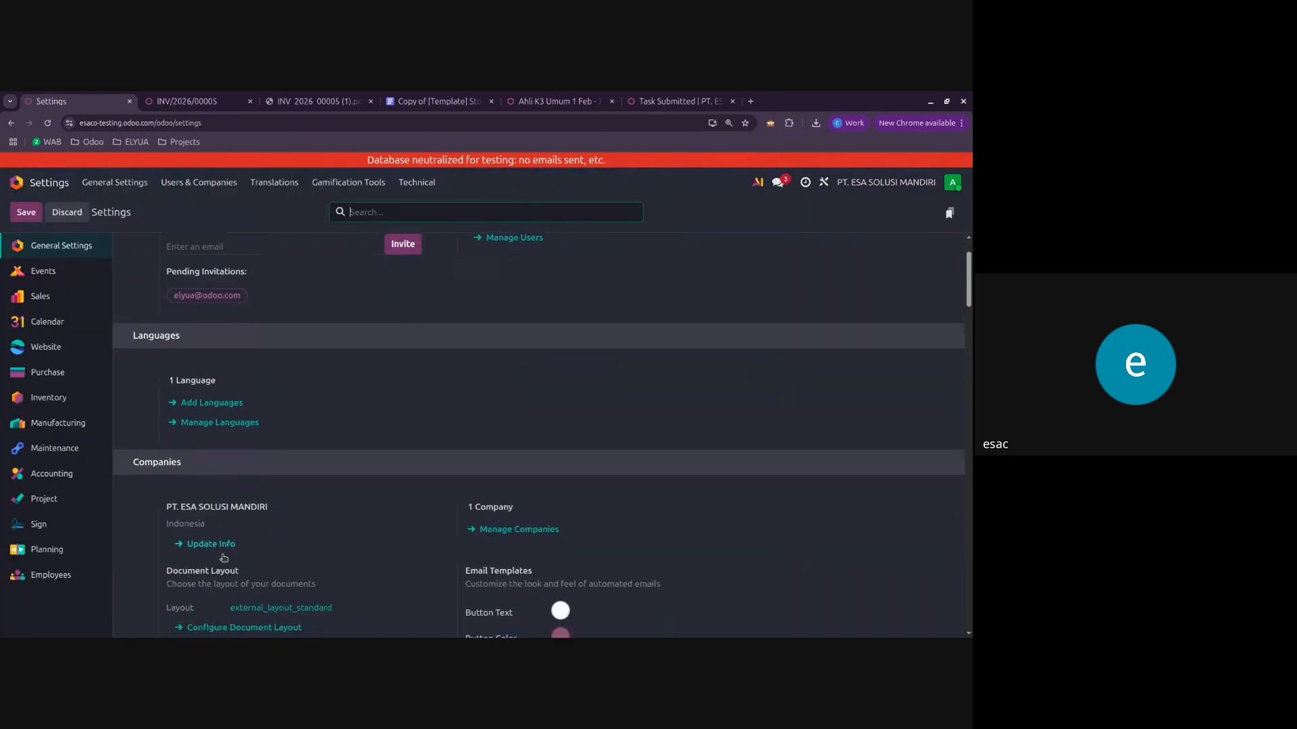
left_click(225, 520)
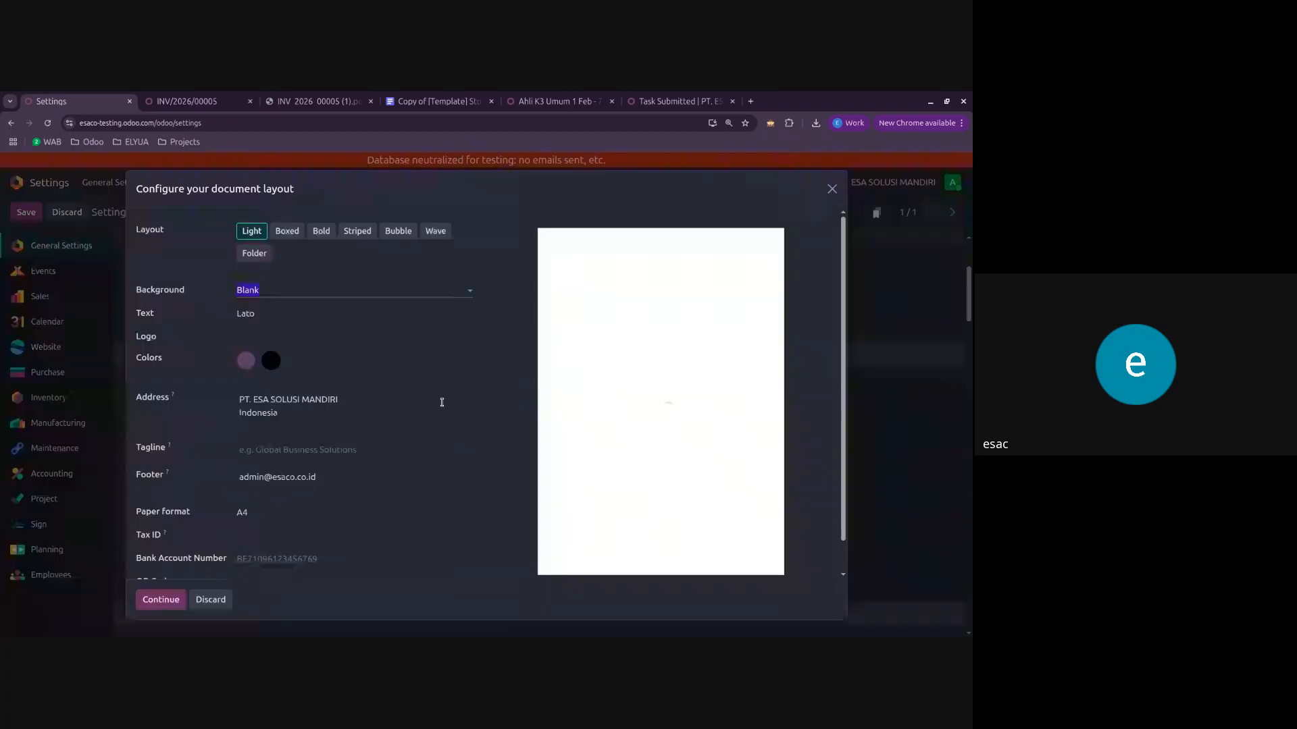
scroll(394, 466, "down", 1)
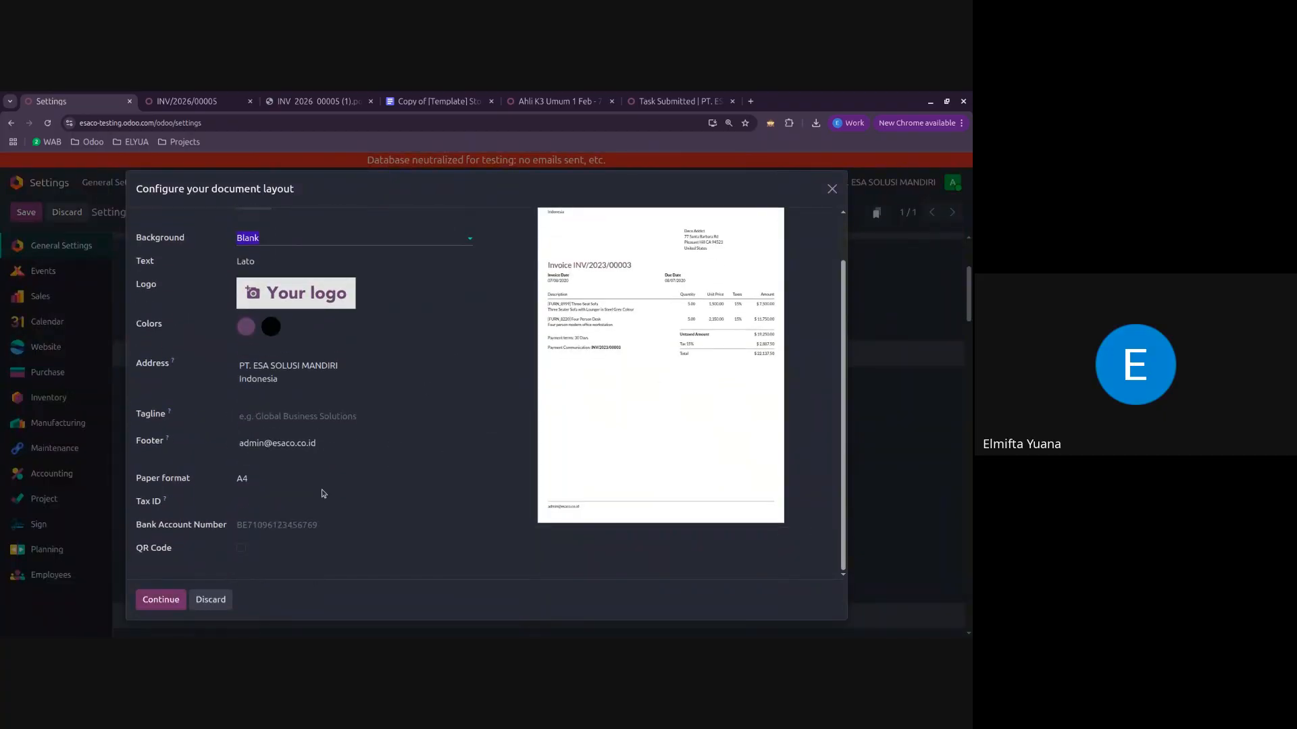
Step: Enter the company's bank account number in the document layout and save the settings
left_click(311, 526)
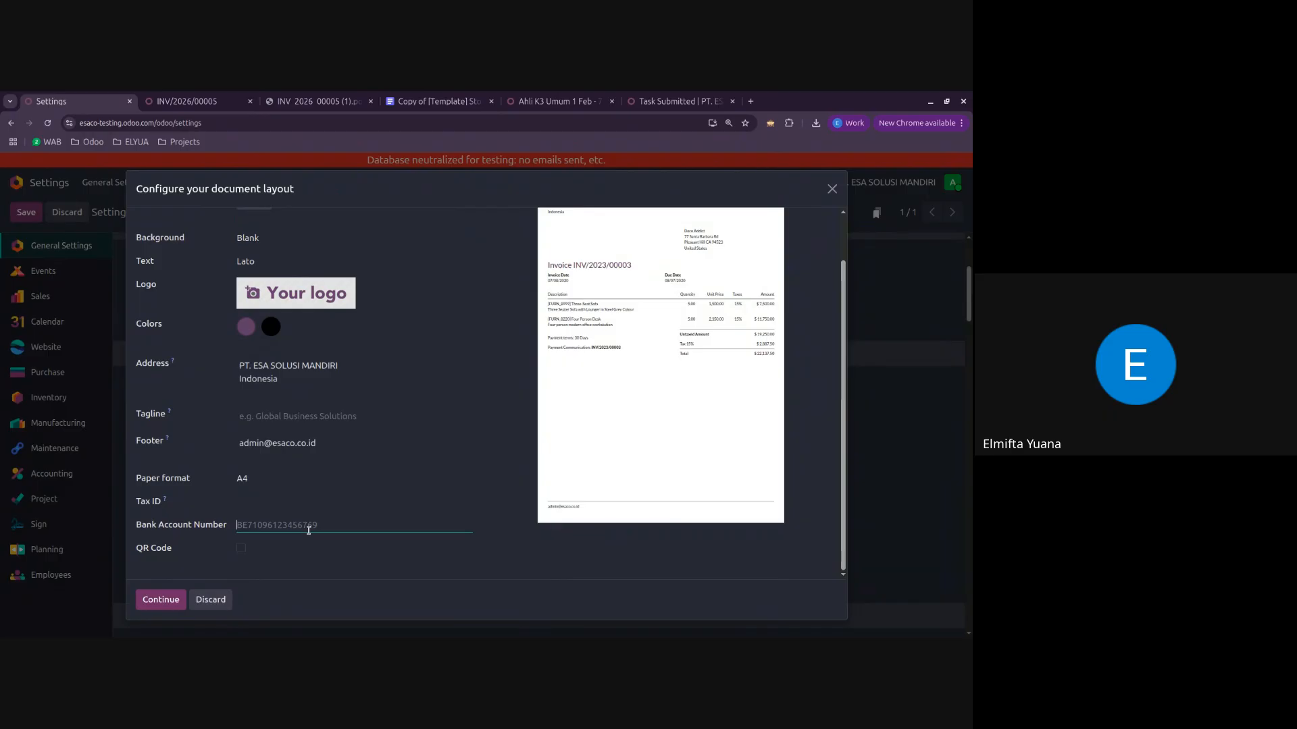
left_click(288, 556)
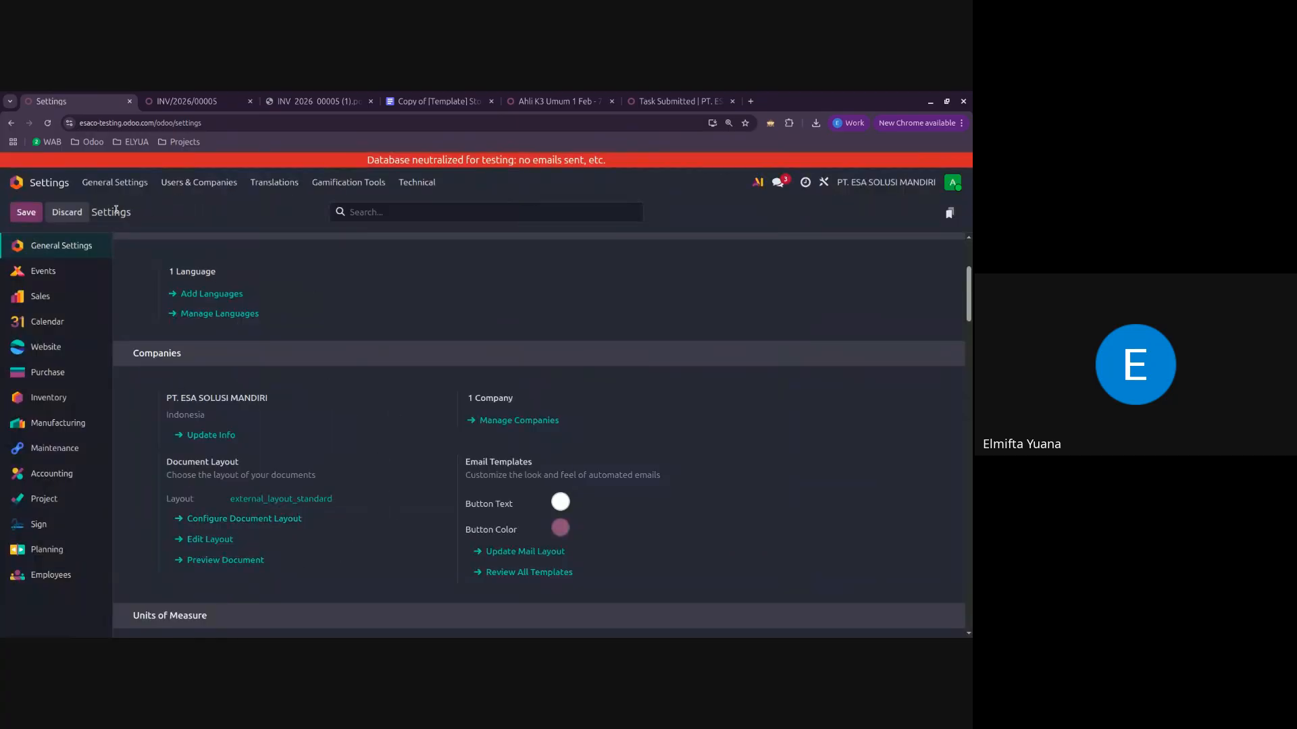
left_click(37, 219)
Step: Switch to Accounting and open Company B's Rp 111,000 invoice from the customer invoices
left_click(51, 192)
left_click(52, 193)
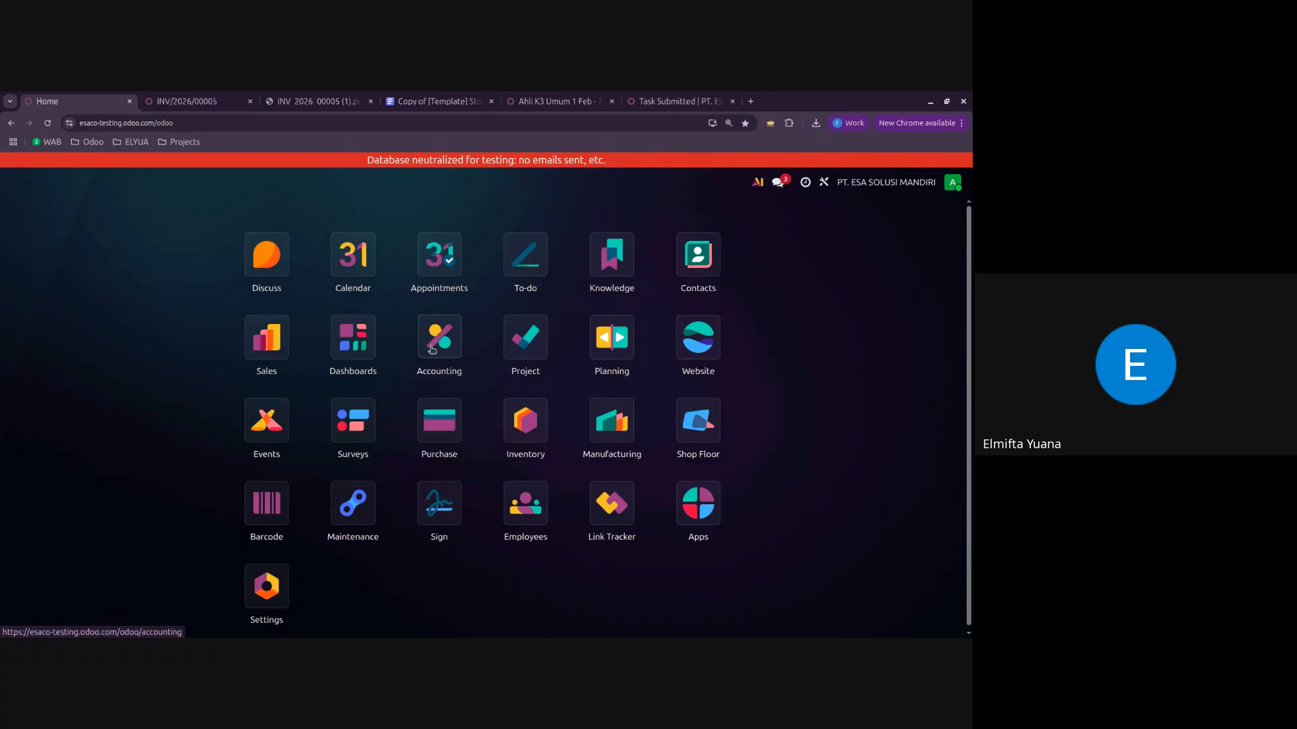
left_click(438, 338)
left_click(175, 182)
left_click(177, 207)
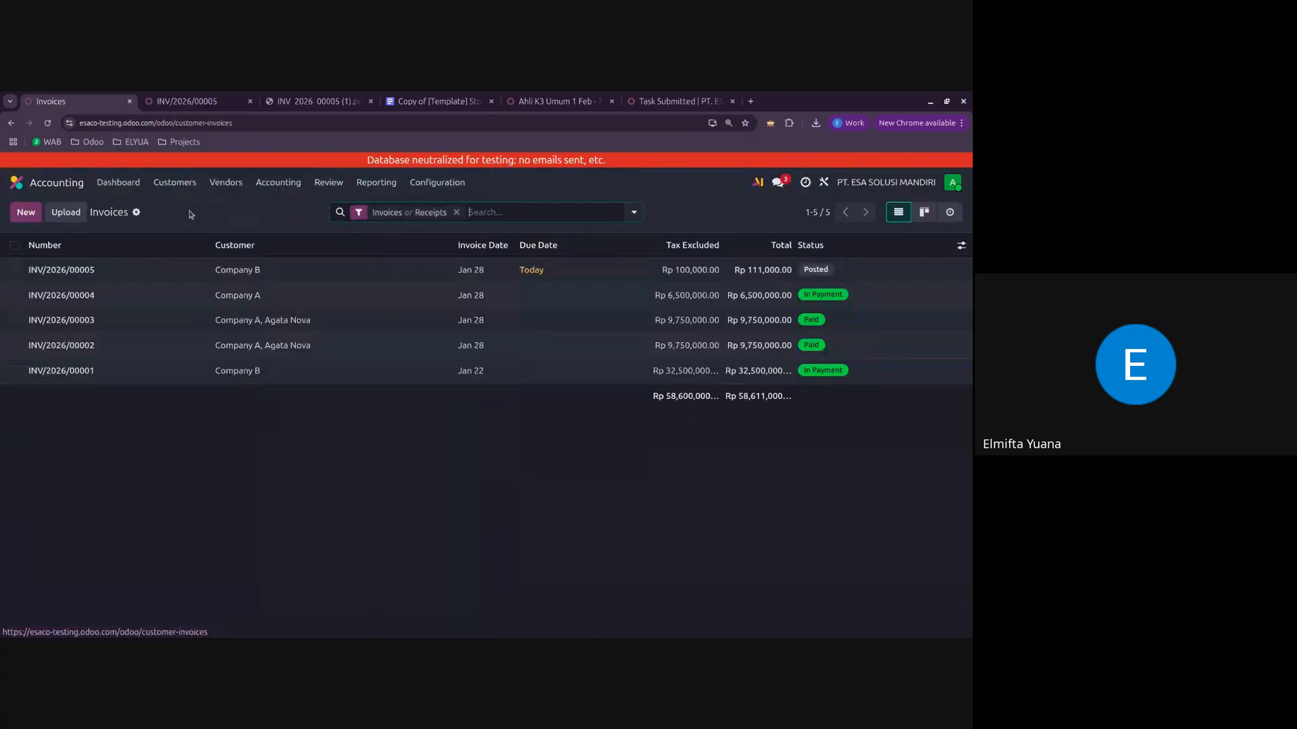
left_click(154, 267)
Step: Generate the Invoice PDF for Company B again and open the new download to check the updated layout
left_click(119, 218)
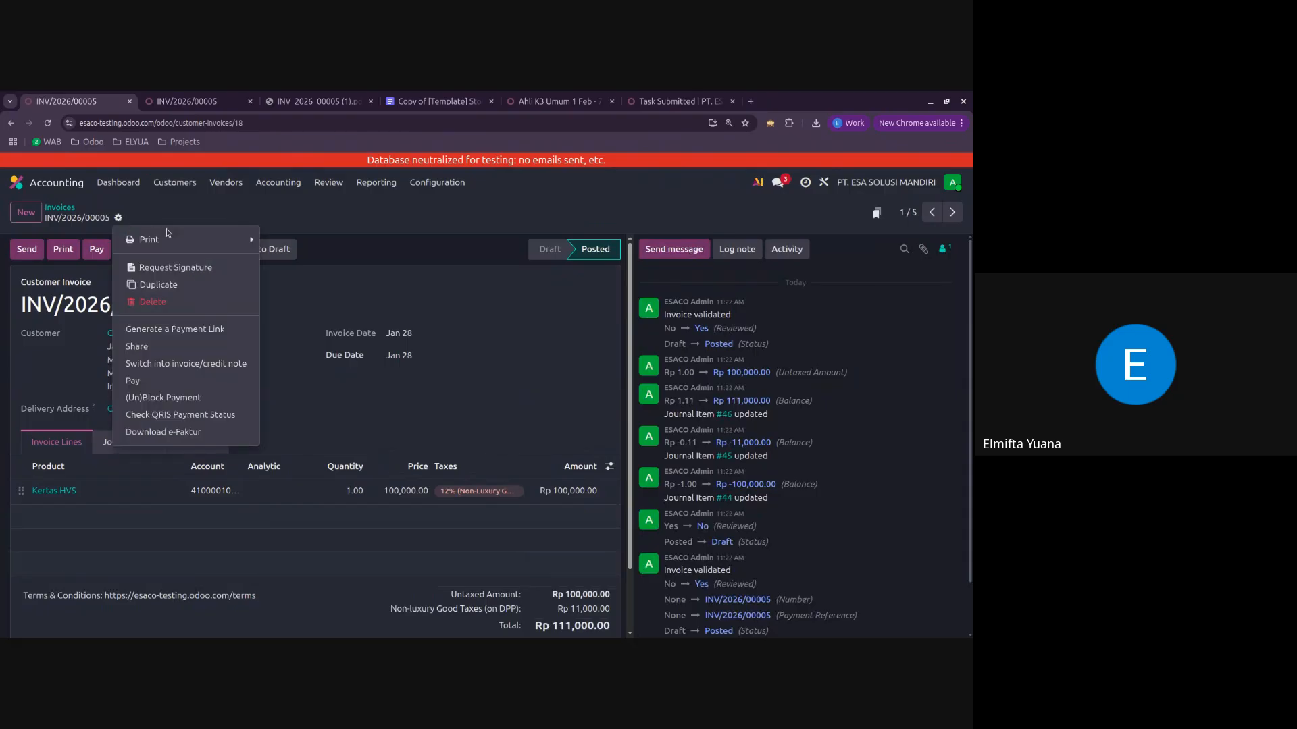
mouse_move(172, 240)
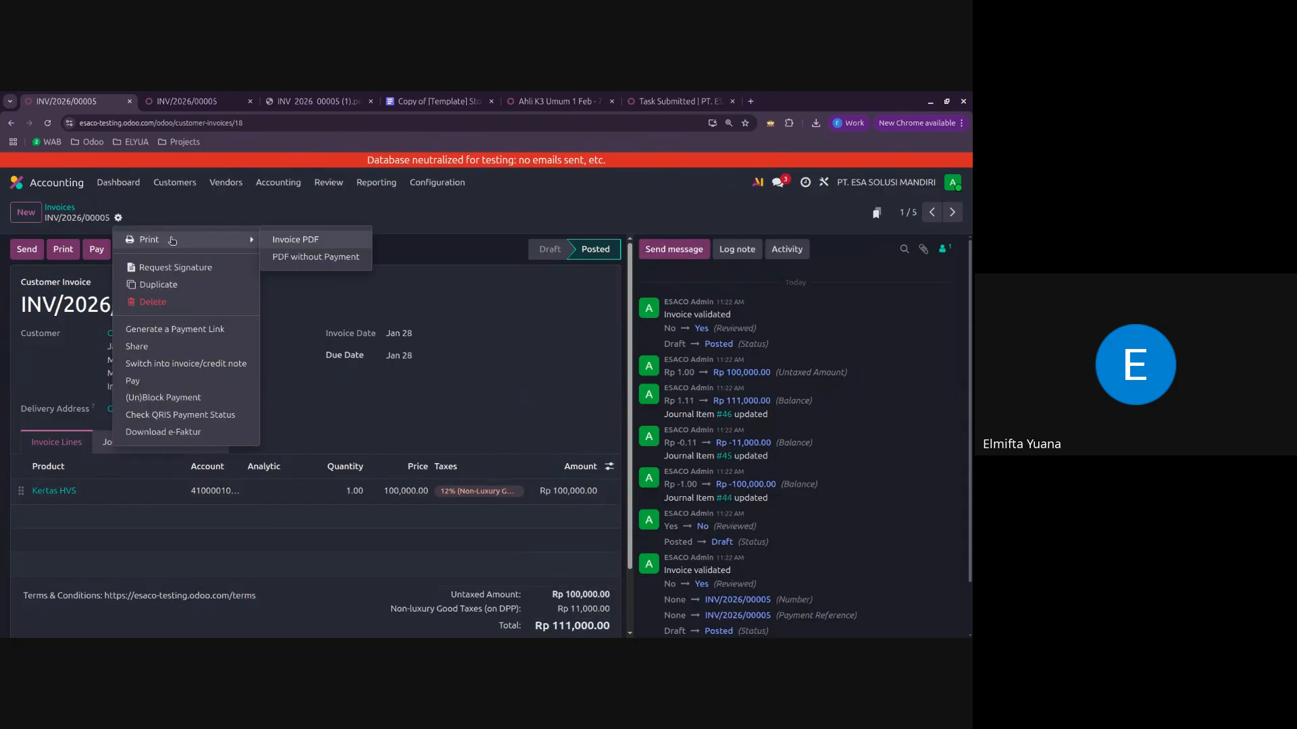
left_click(312, 241)
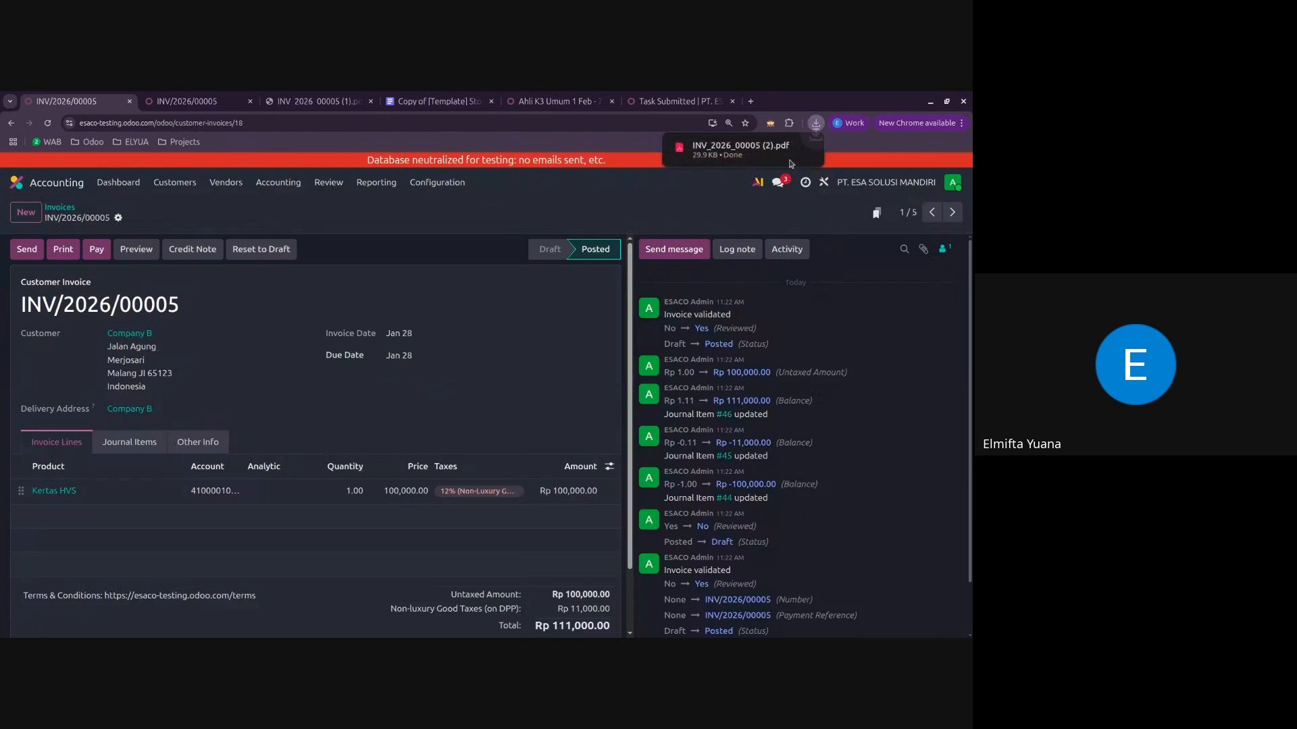
left_click(695, 150)
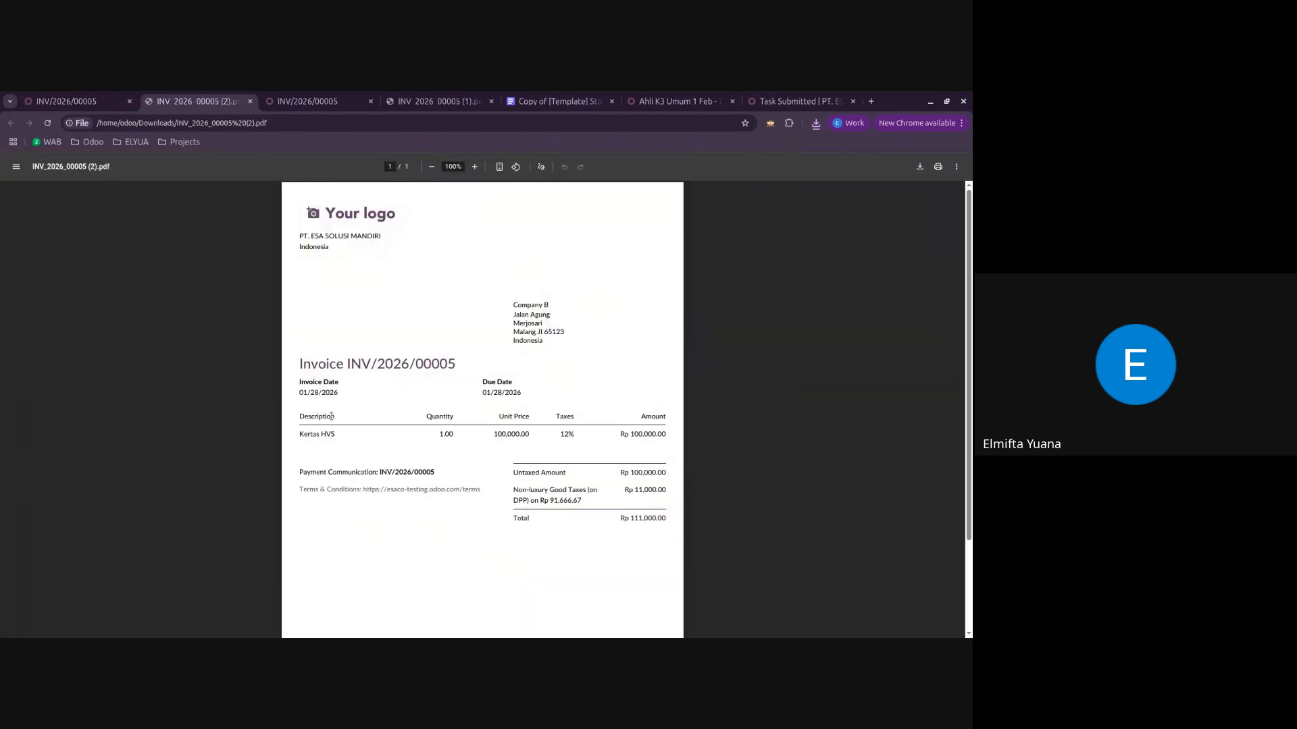
Step: Review the regenerated Company B invoice PDF down to its footer and compare it with the invoice record
scroll(350, 449, "down", 2)
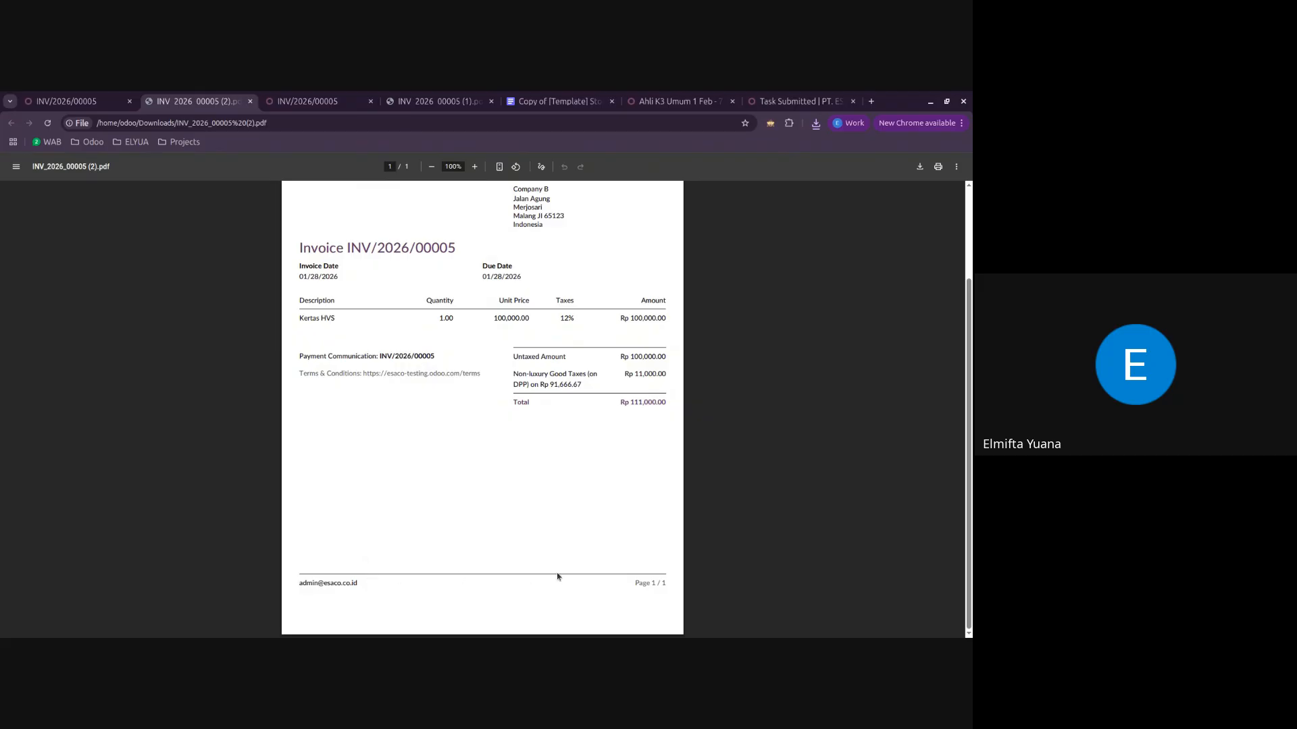
scroll(565, 576, "up", 2)
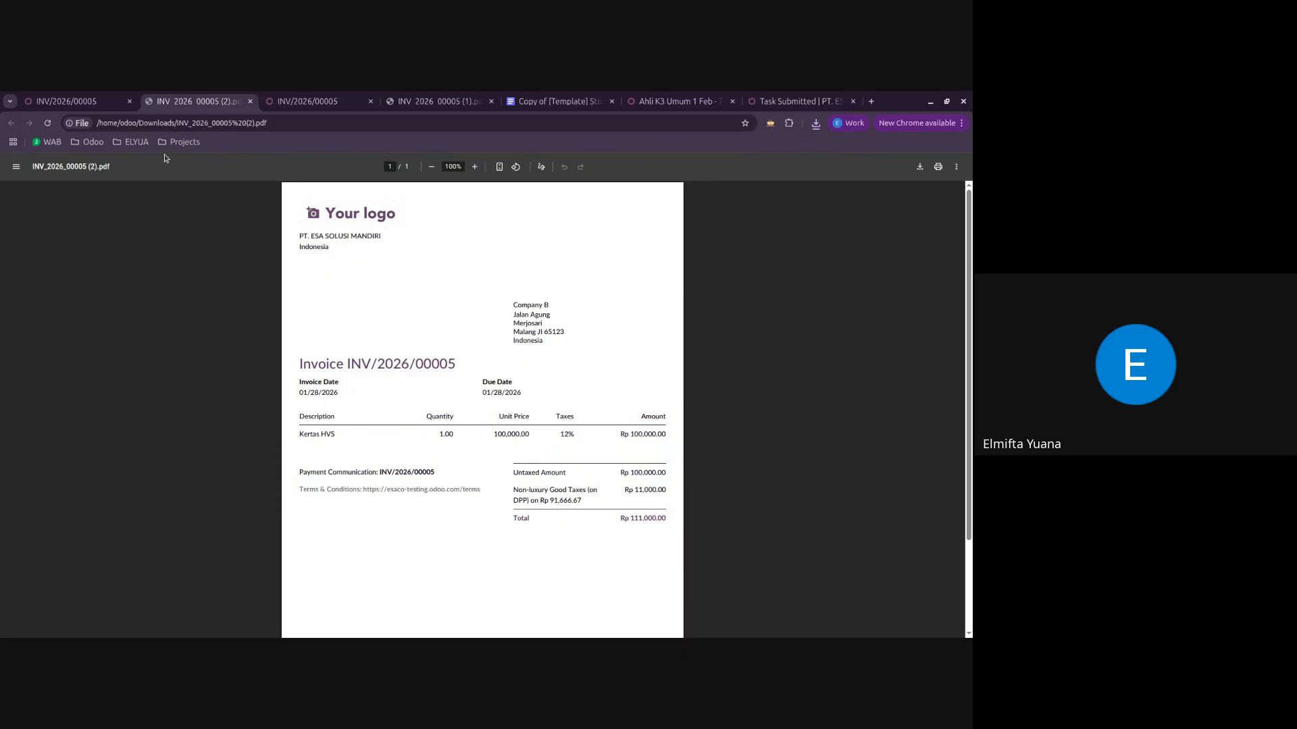
left_click(66, 101)
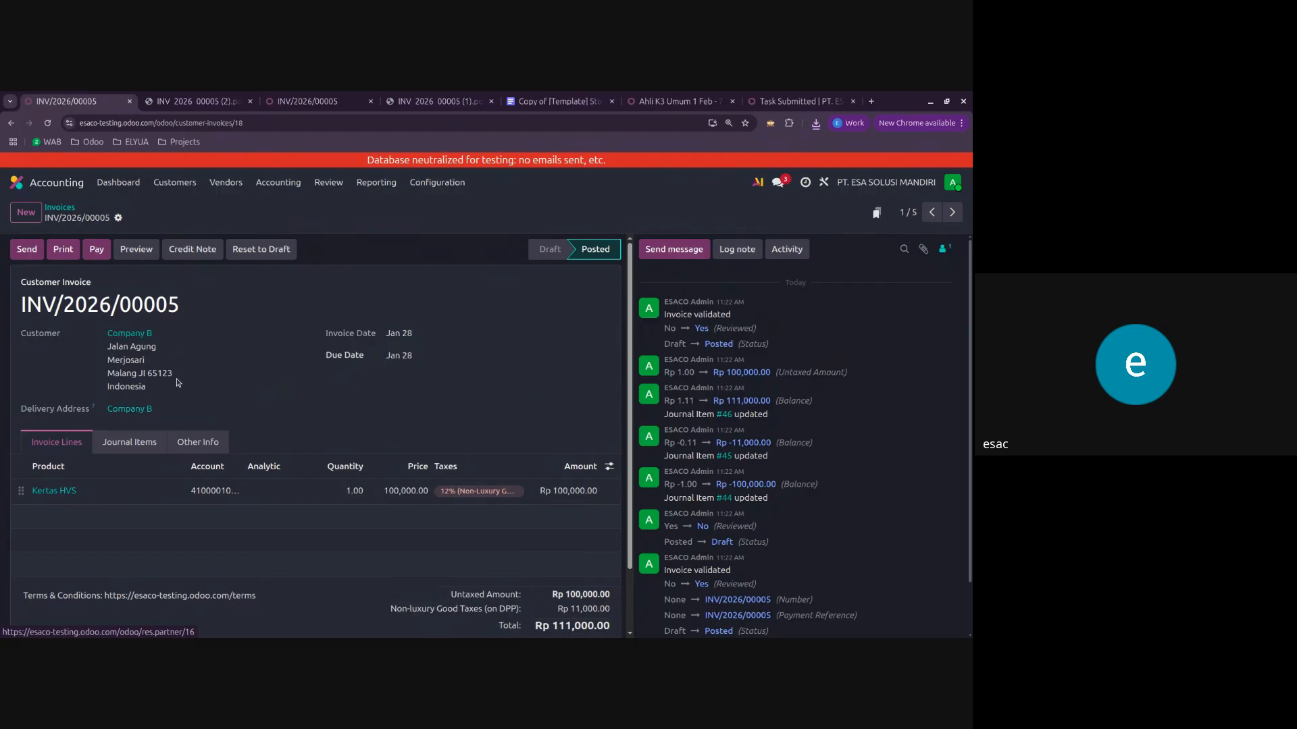
left_click(194, 102)
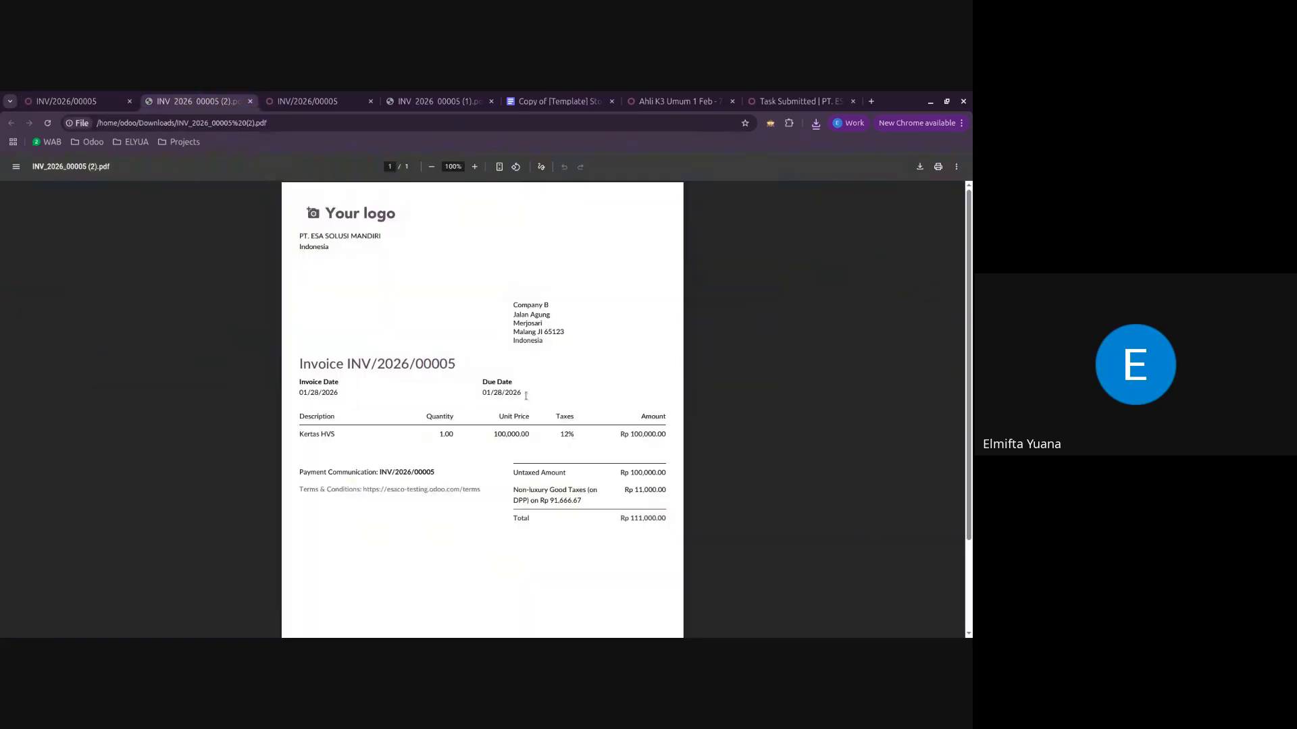
scroll(577, 481, "down", 2)
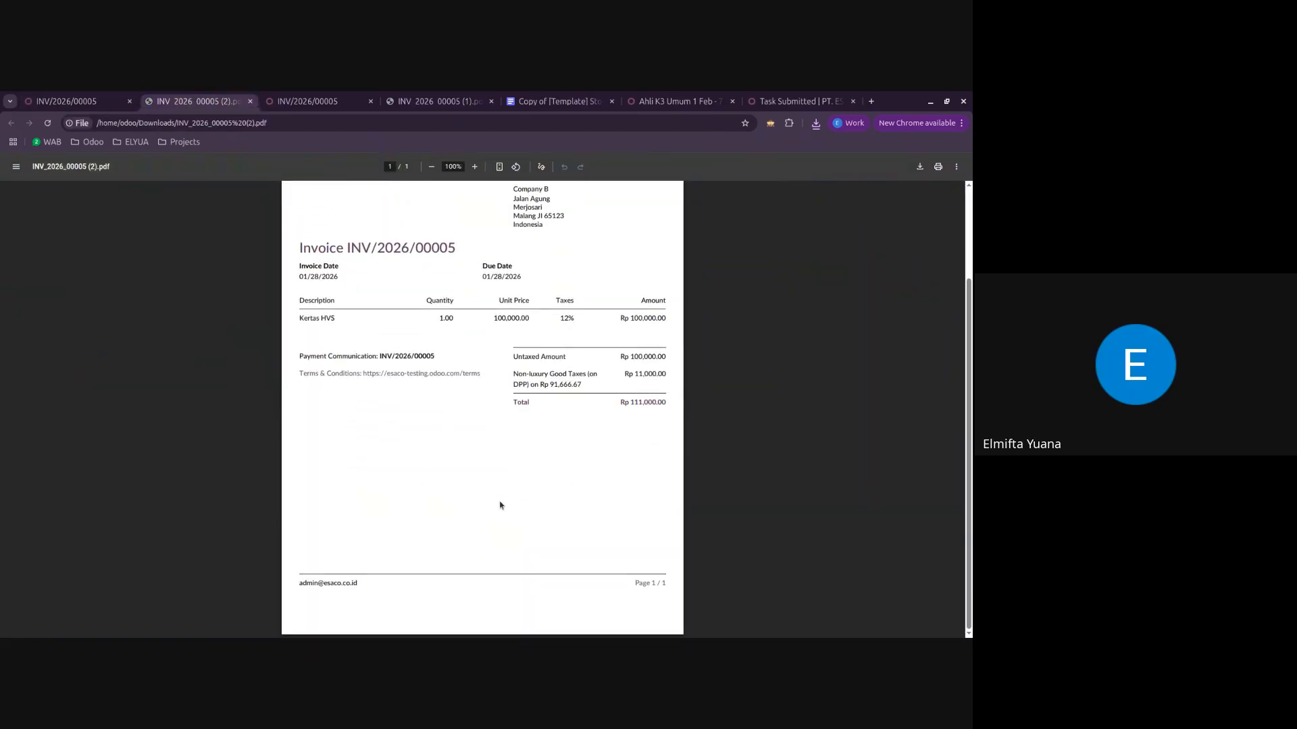
scroll(498, 503, "up", 2)
Step: Open Company A's Rp 6,500,000 invoice from the invoice list and open its Rp 3,502,000 Bank BCA payment
left_click(66, 102)
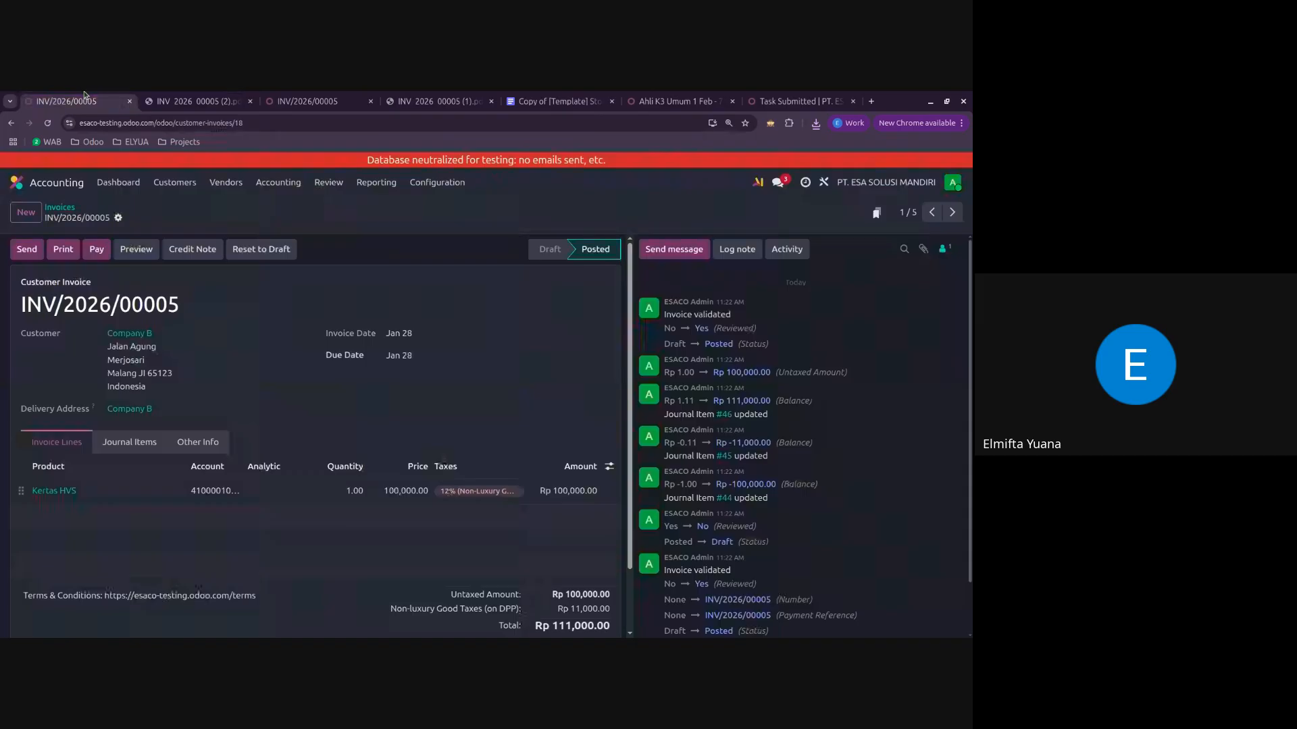
left_click(65, 210)
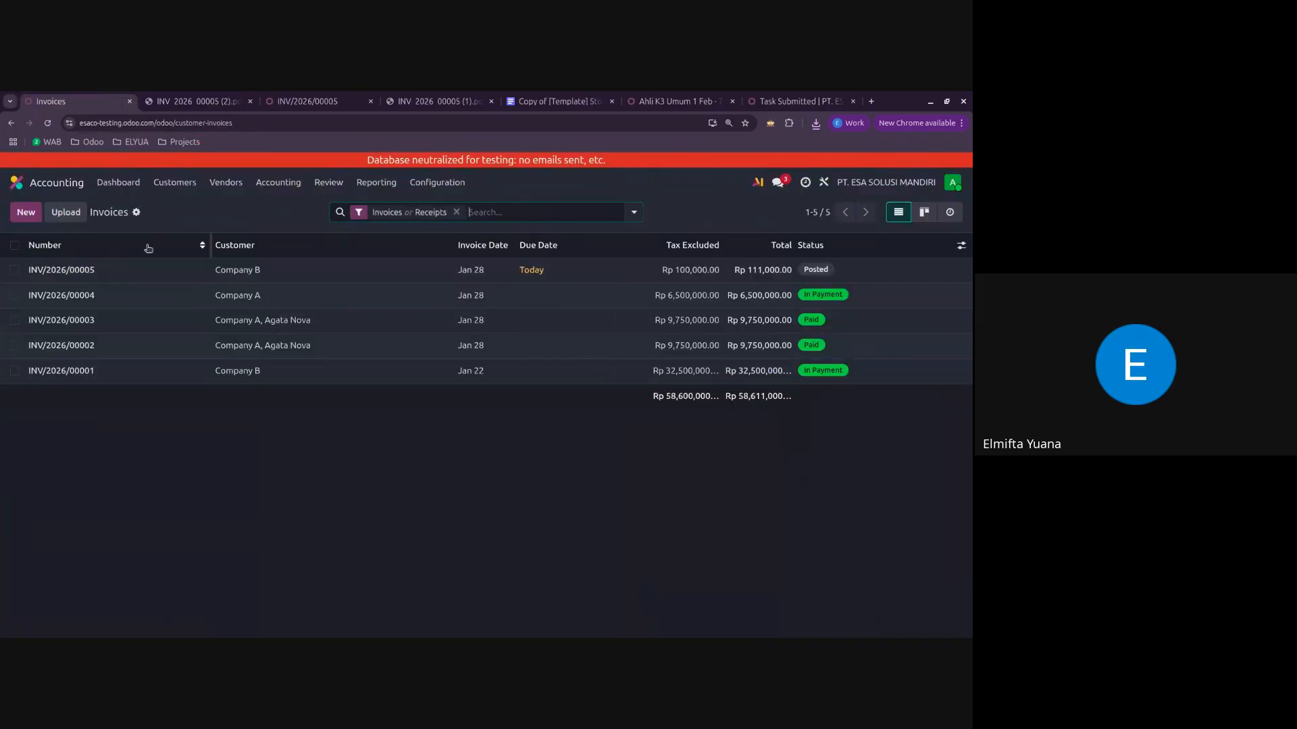
left_click(101, 293)
left_click(473, 215)
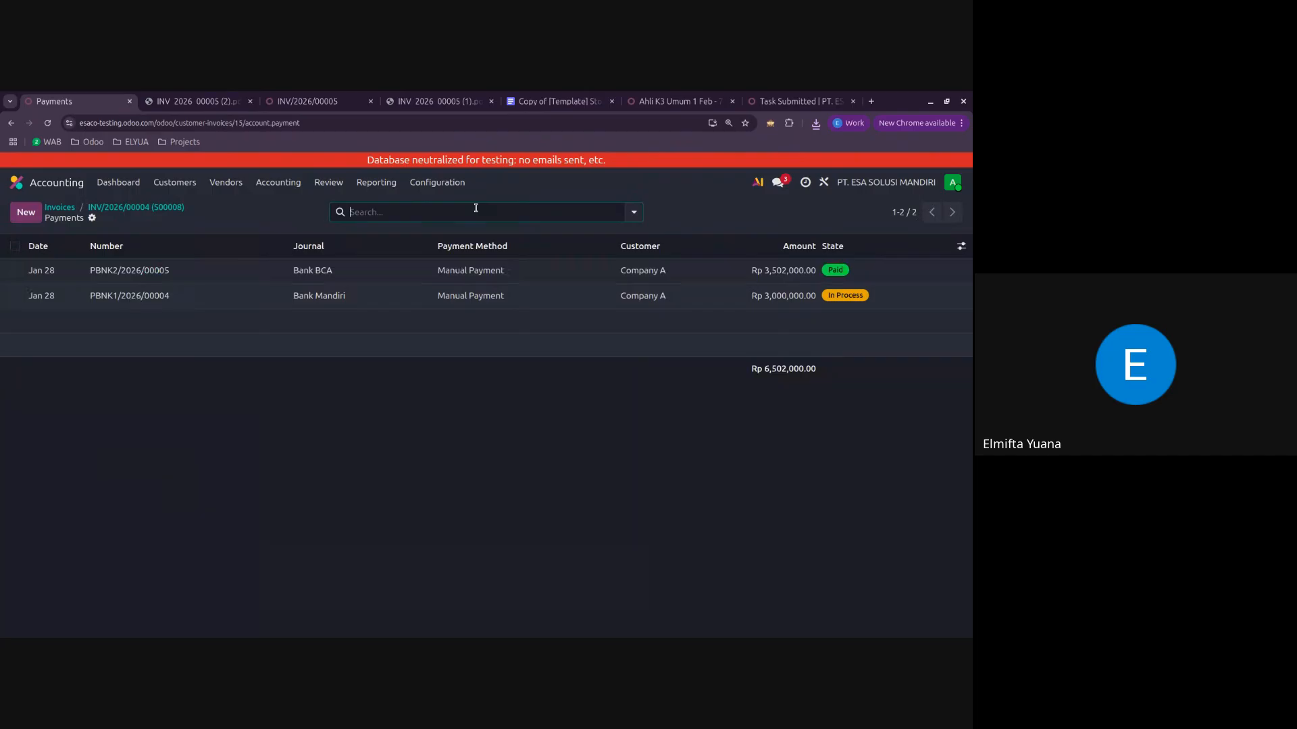
left_click(209, 273)
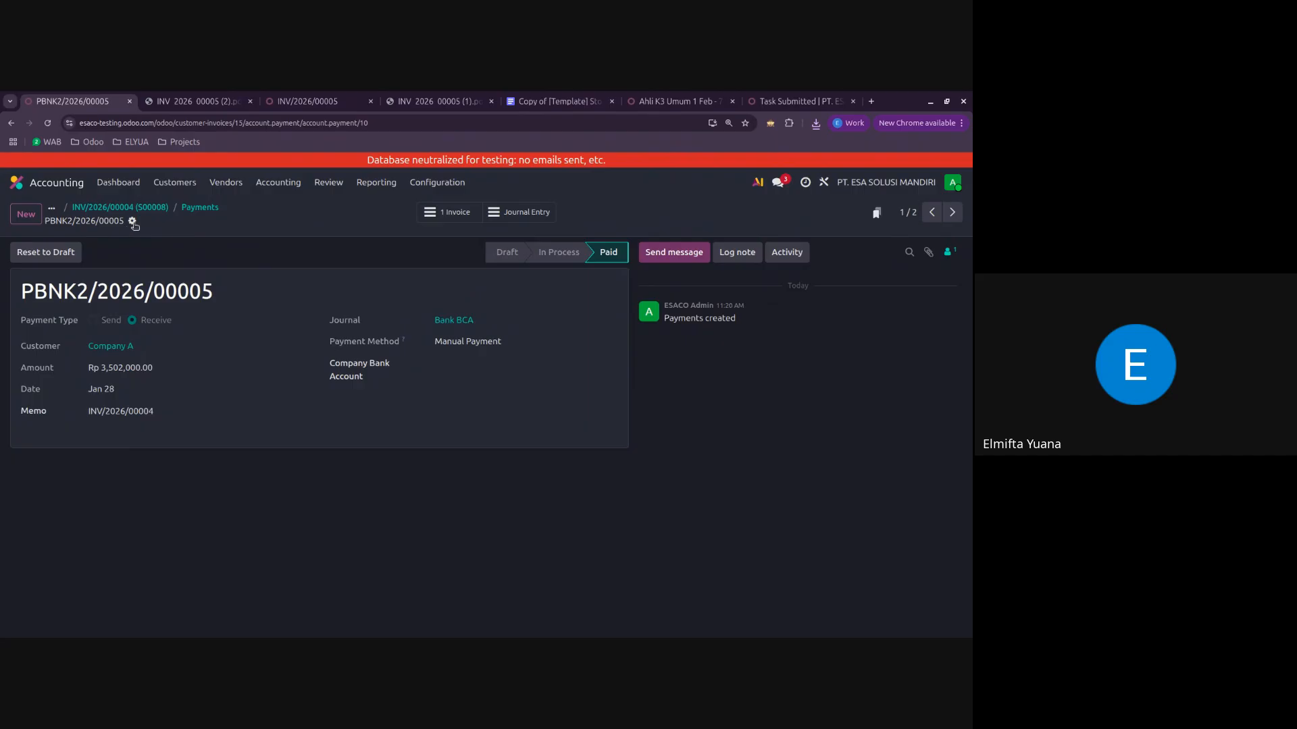
Step: Print the payment receipt for the Bank BCA payment and open the downloaded PDF
left_click(132, 222)
left_click(179, 245)
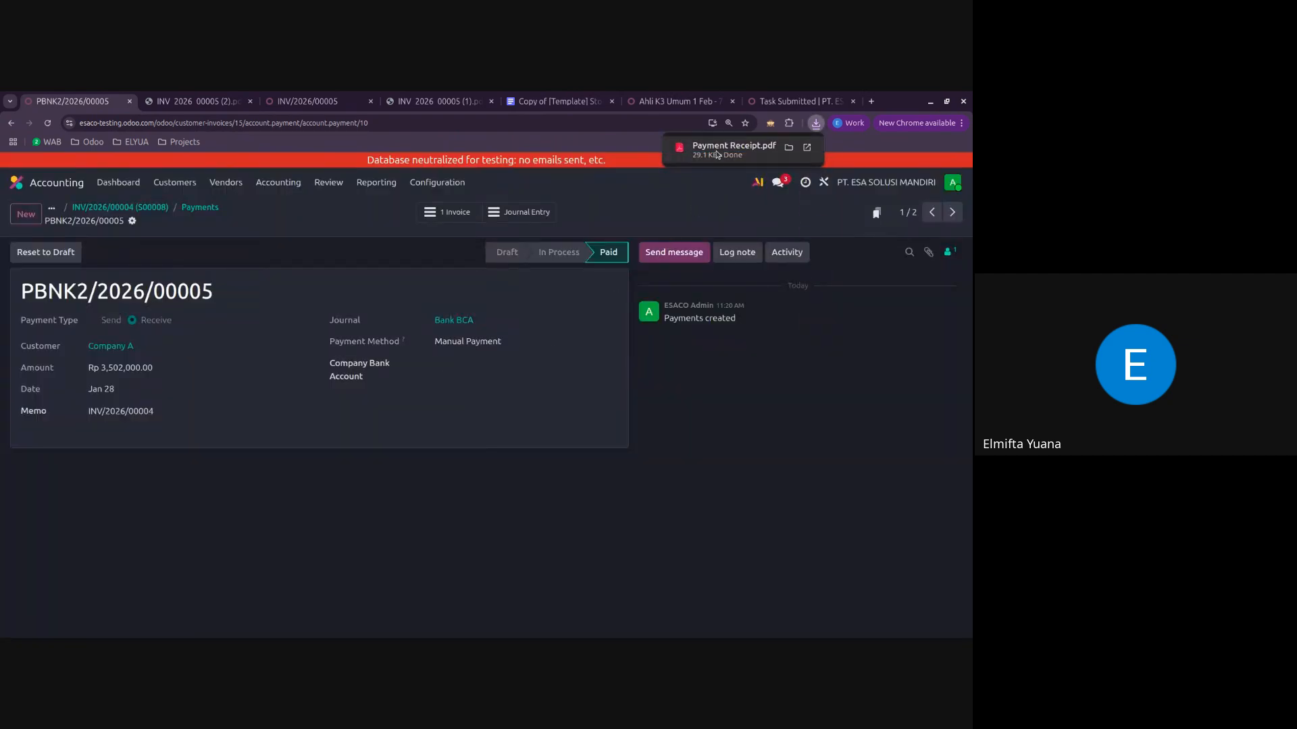
left_click(718, 155)
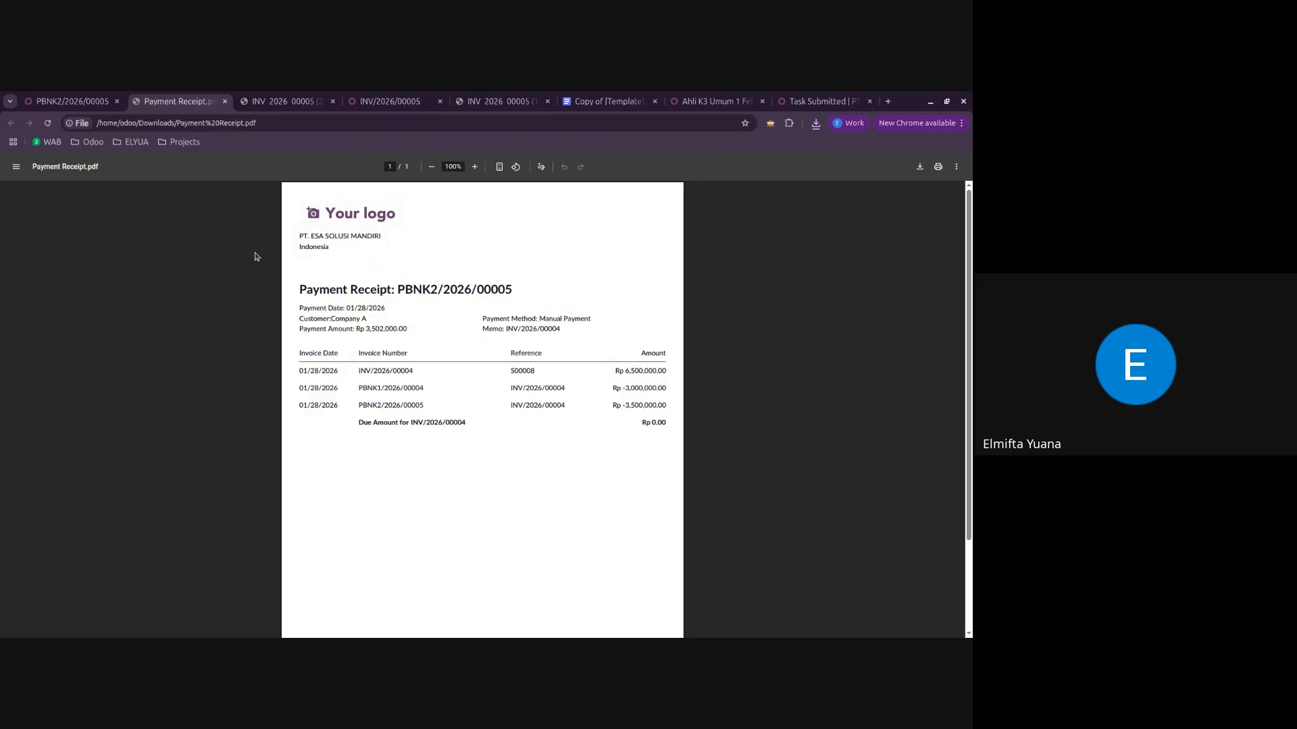
Step: Go back from the payment to Company A's invoice and close the payment receipt PDF
left_click(72, 101)
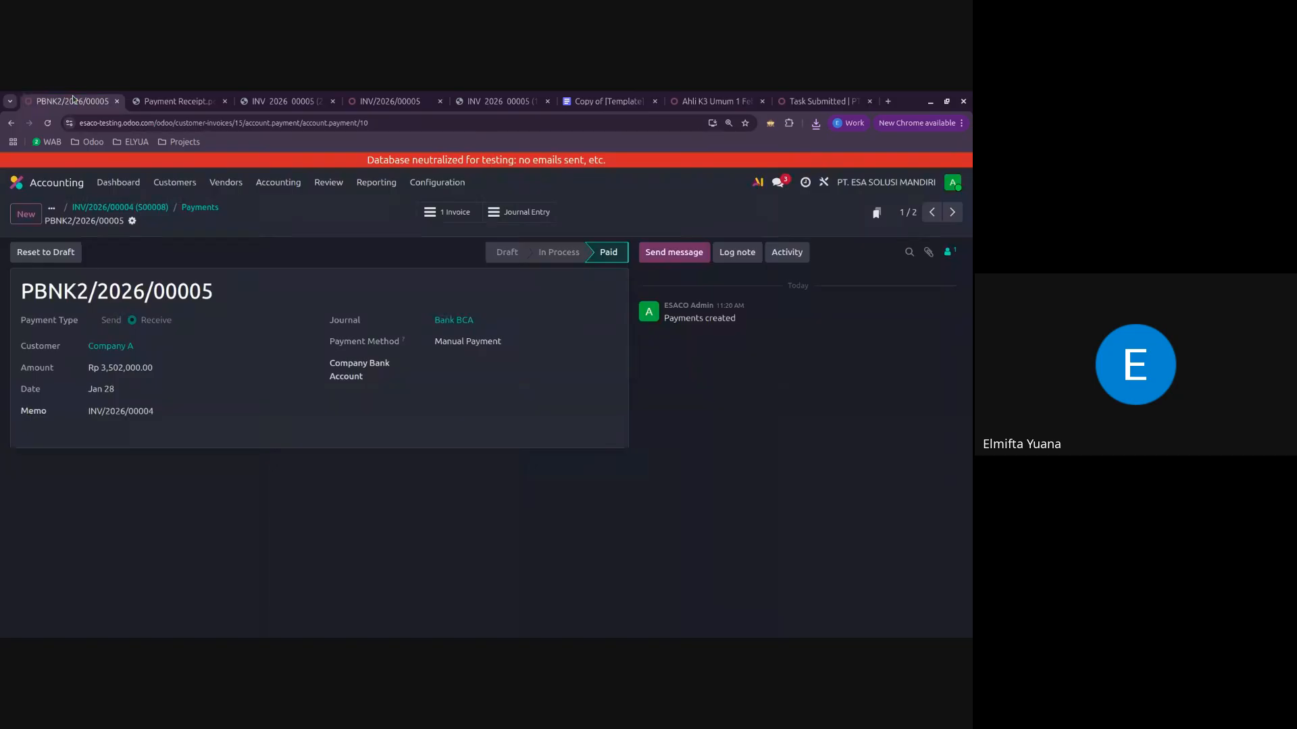
left_click(210, 209)
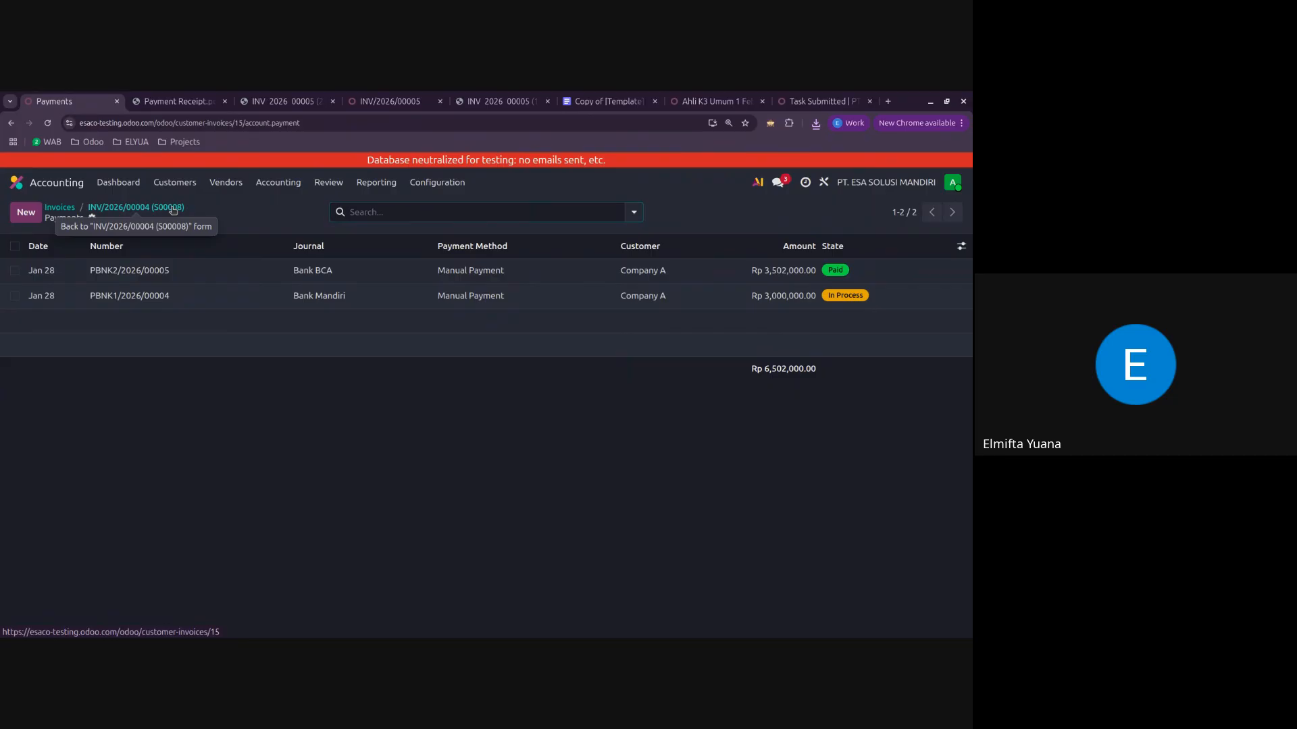
left_click(173, 210)
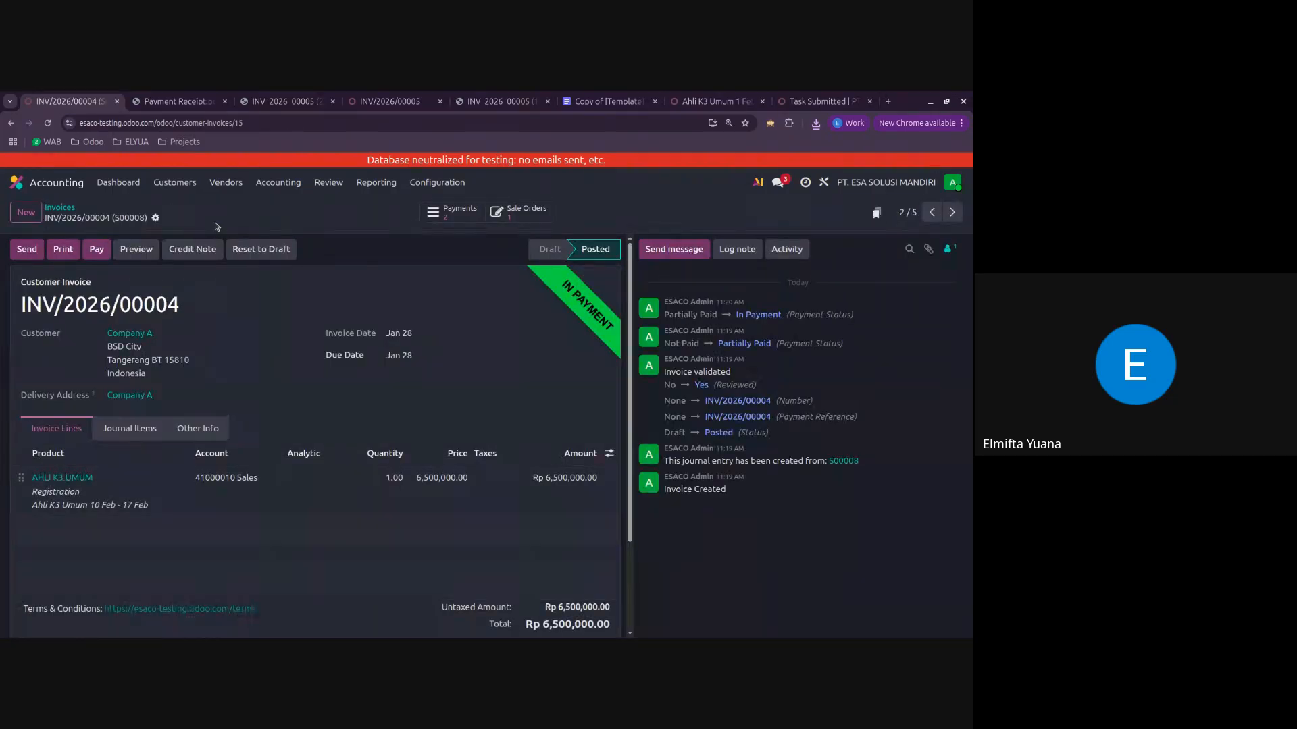
left_click(216, 102)
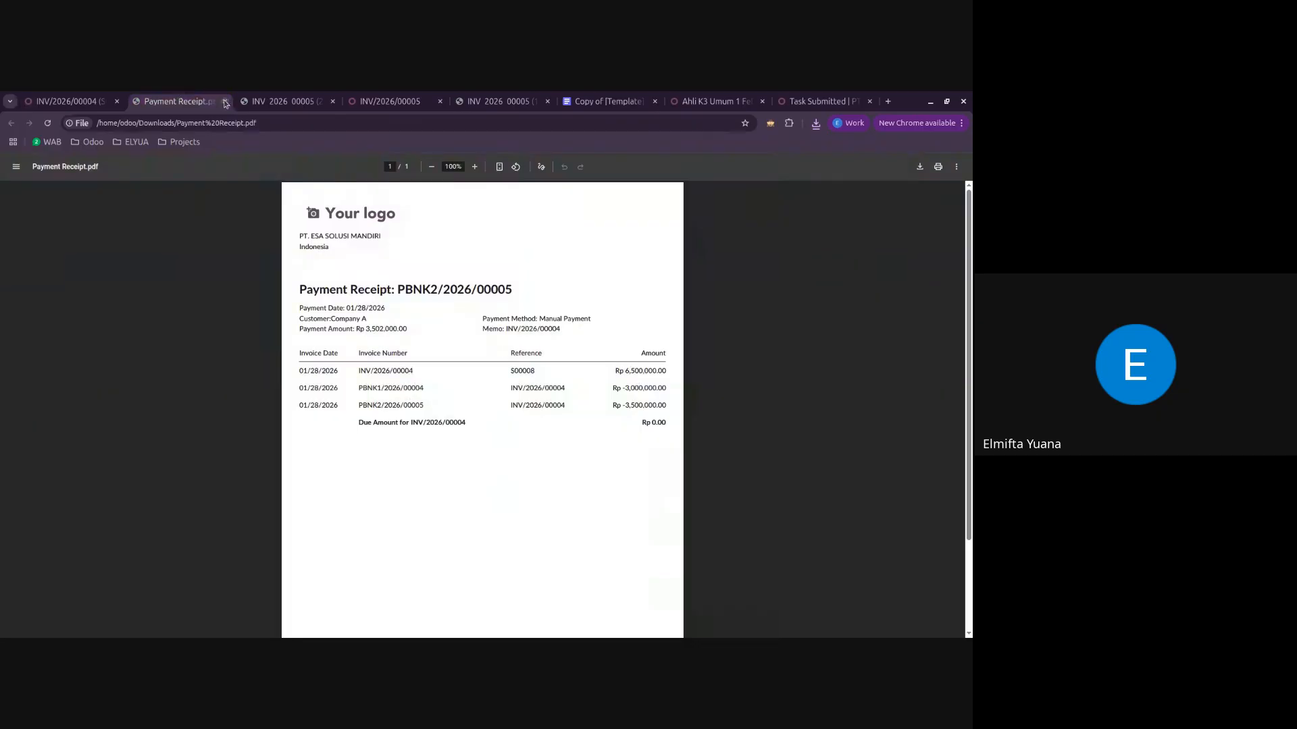
left_click(225, 102)
left_click(174, 104)
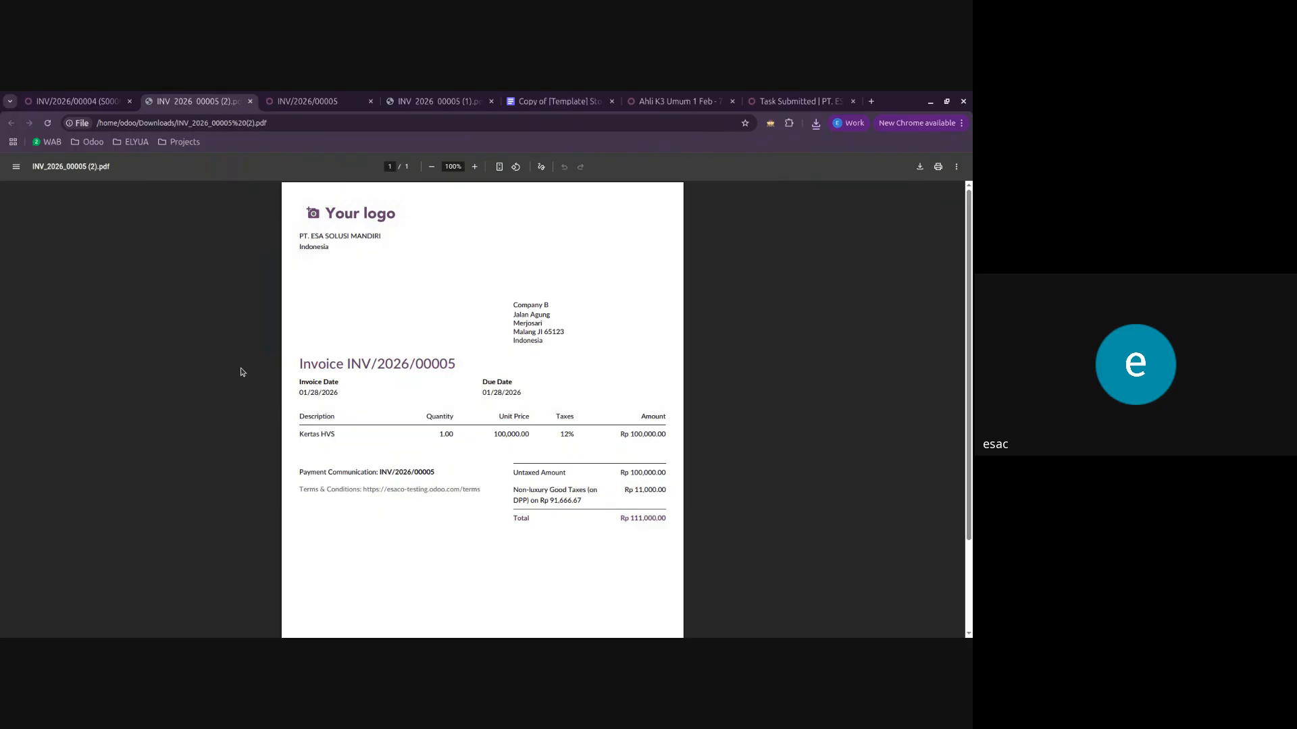
Step: Add the lines "Pembayaran tanpa PPN" and "Pembayaran PPN" above the terms on Company A's Rp 6,500,000 invoice and save it
left_click(94, 100)
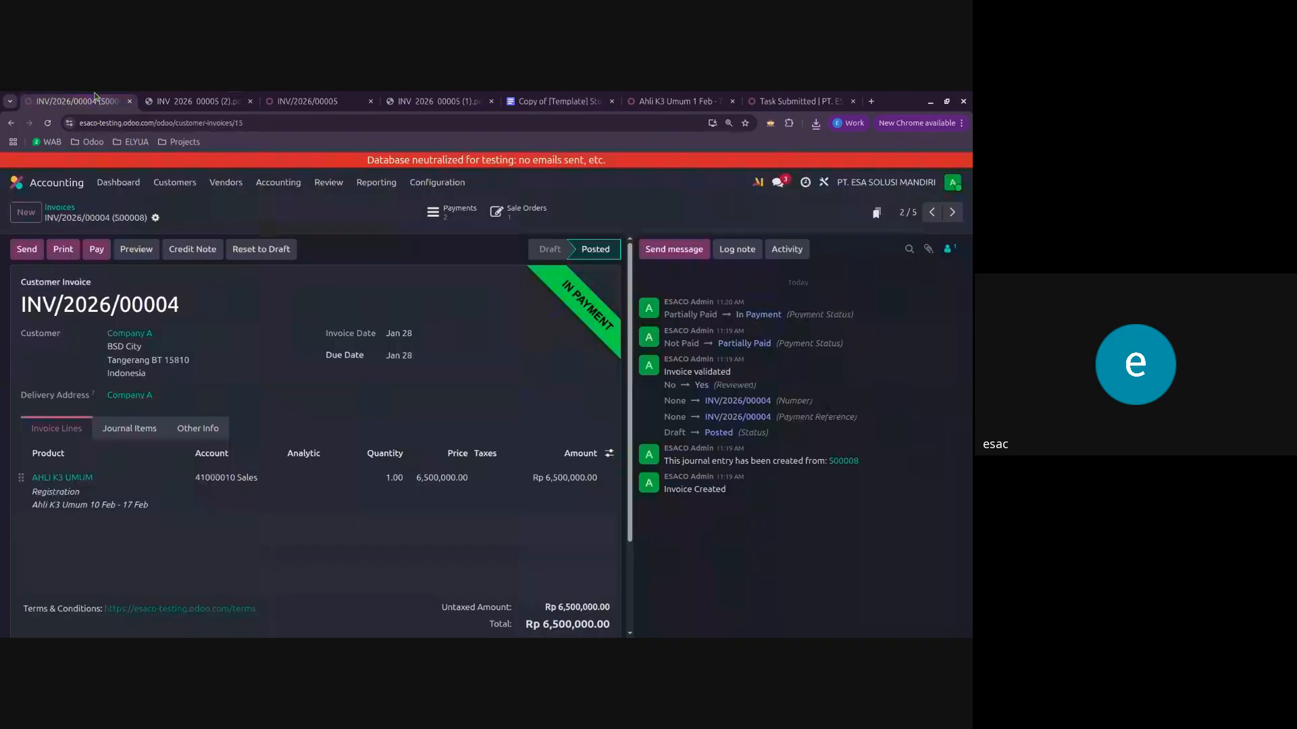
left_click(299, 609)
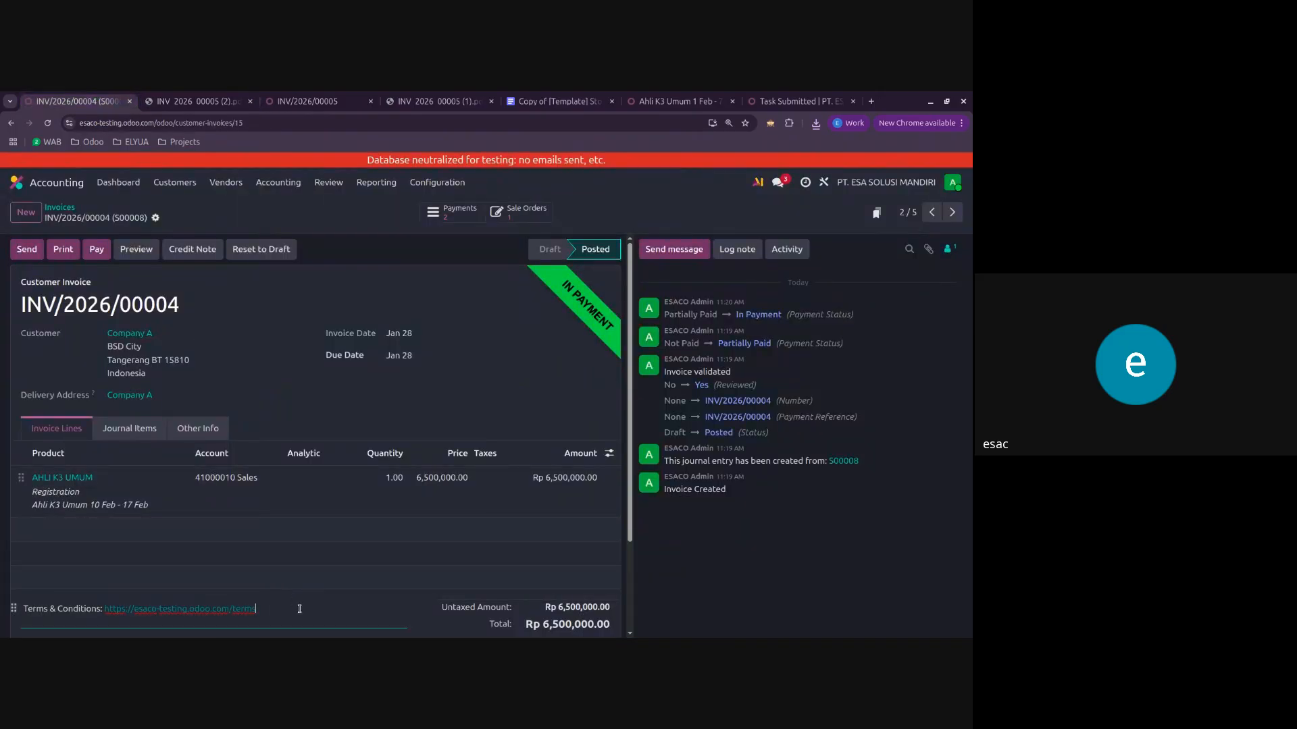
scroll(299, 609, "down", 2)
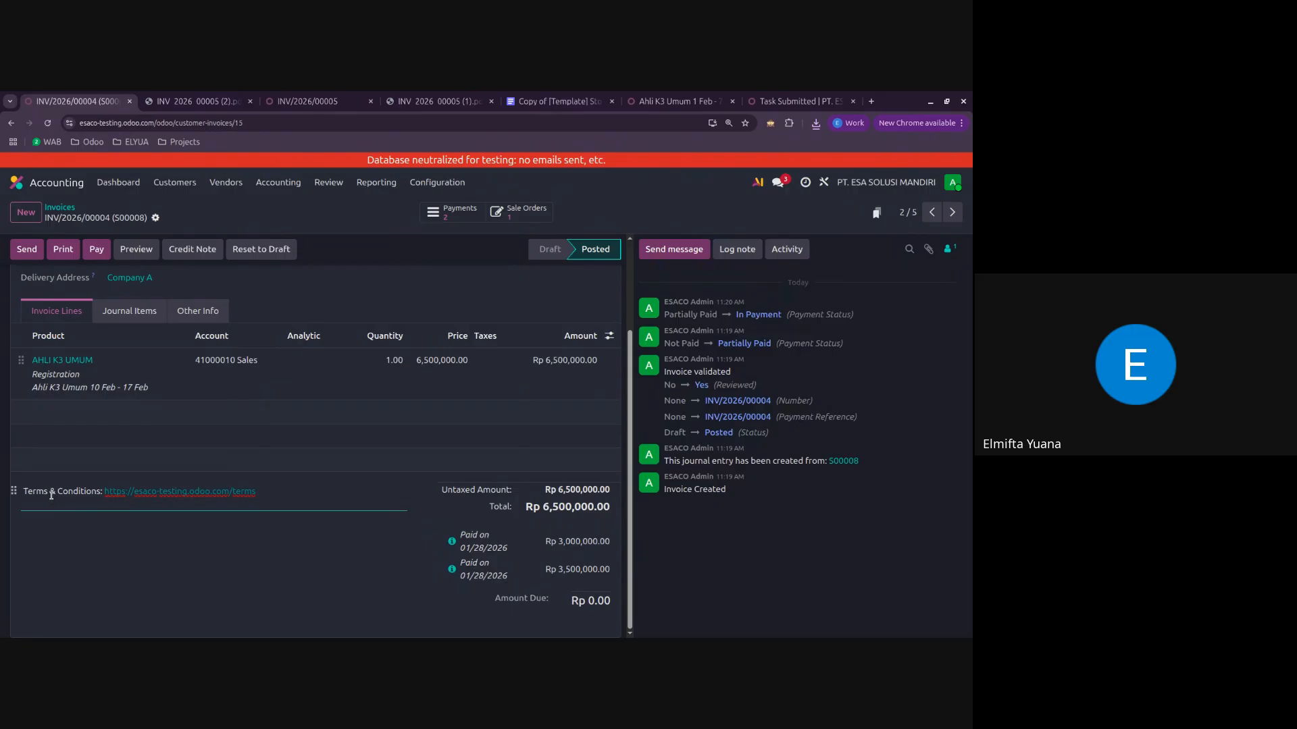
key("Return")
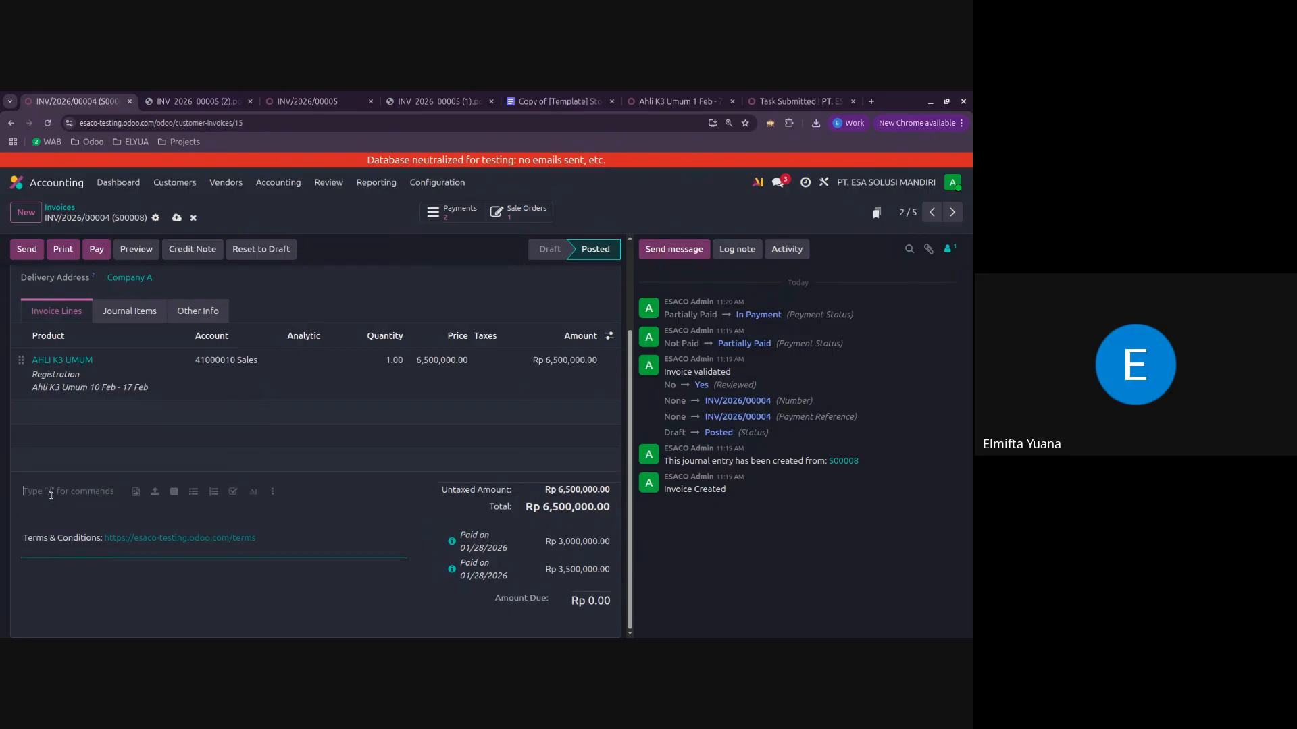
type("Pembayaran tanpa PPN")
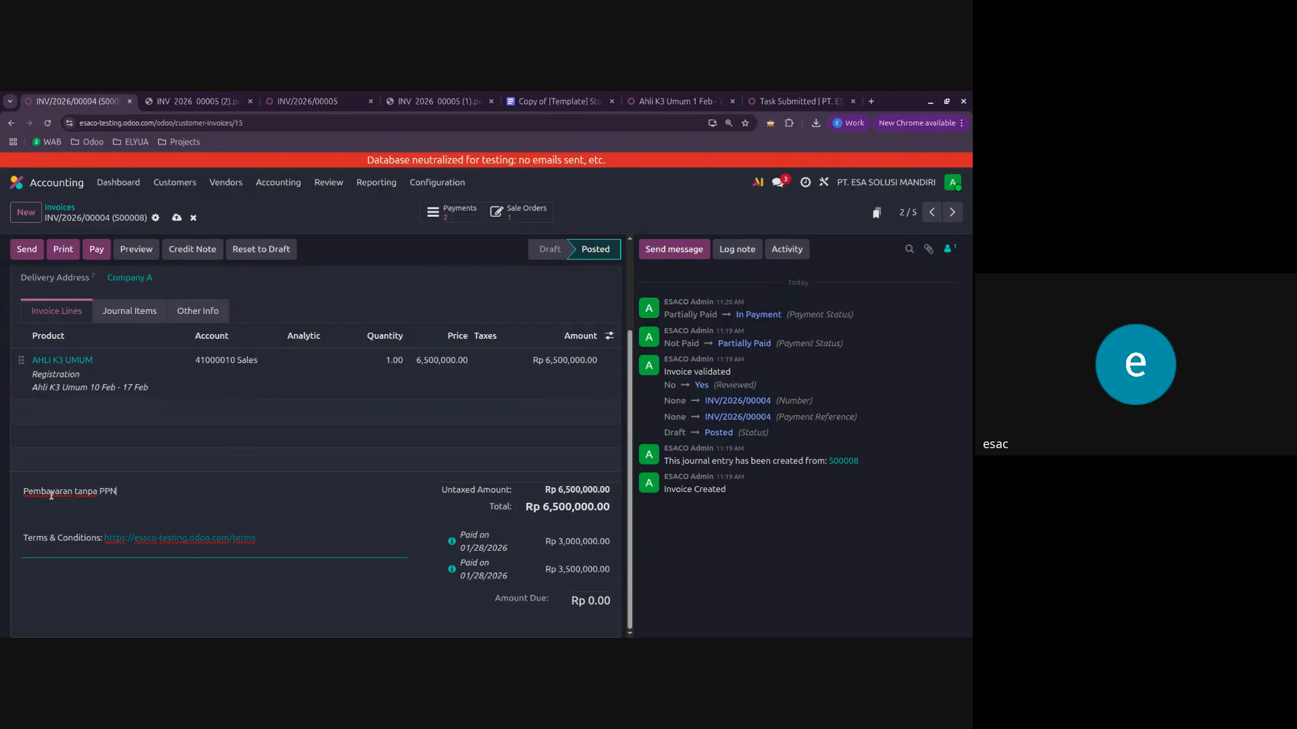
key("Down")
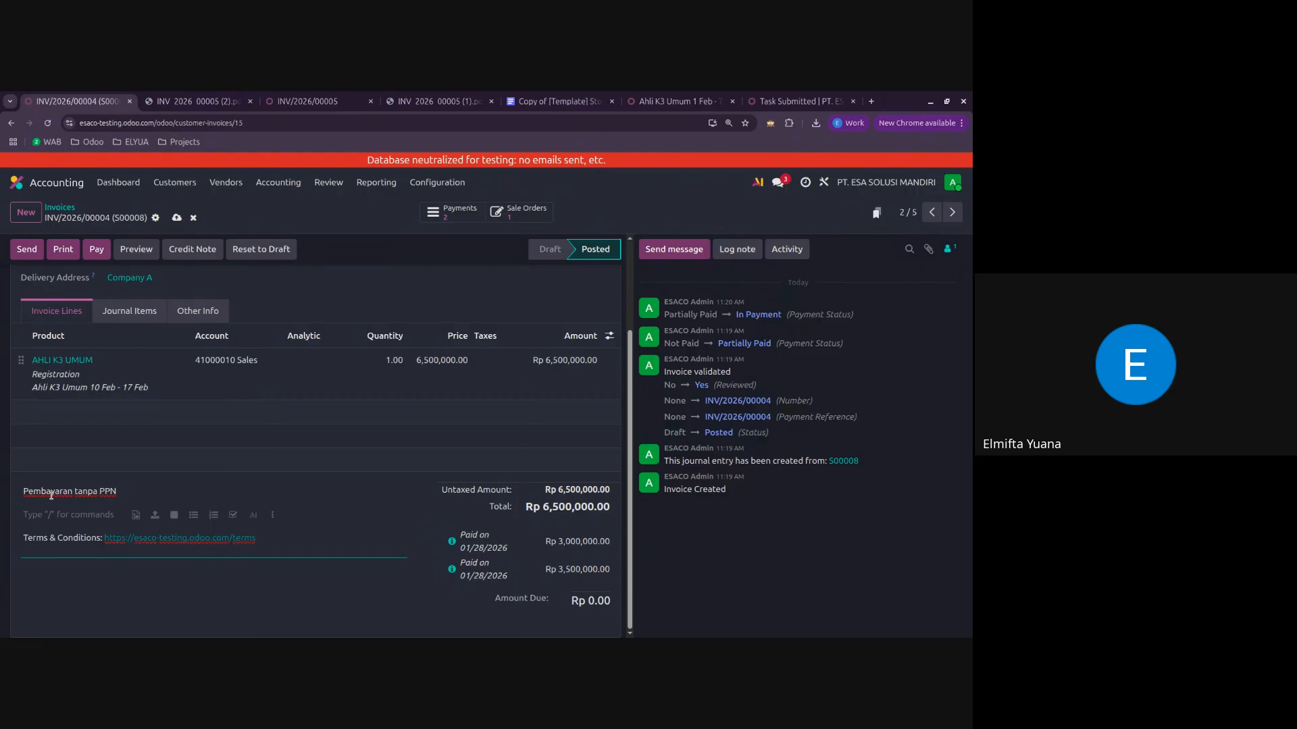
type("Pembayaran PPN")
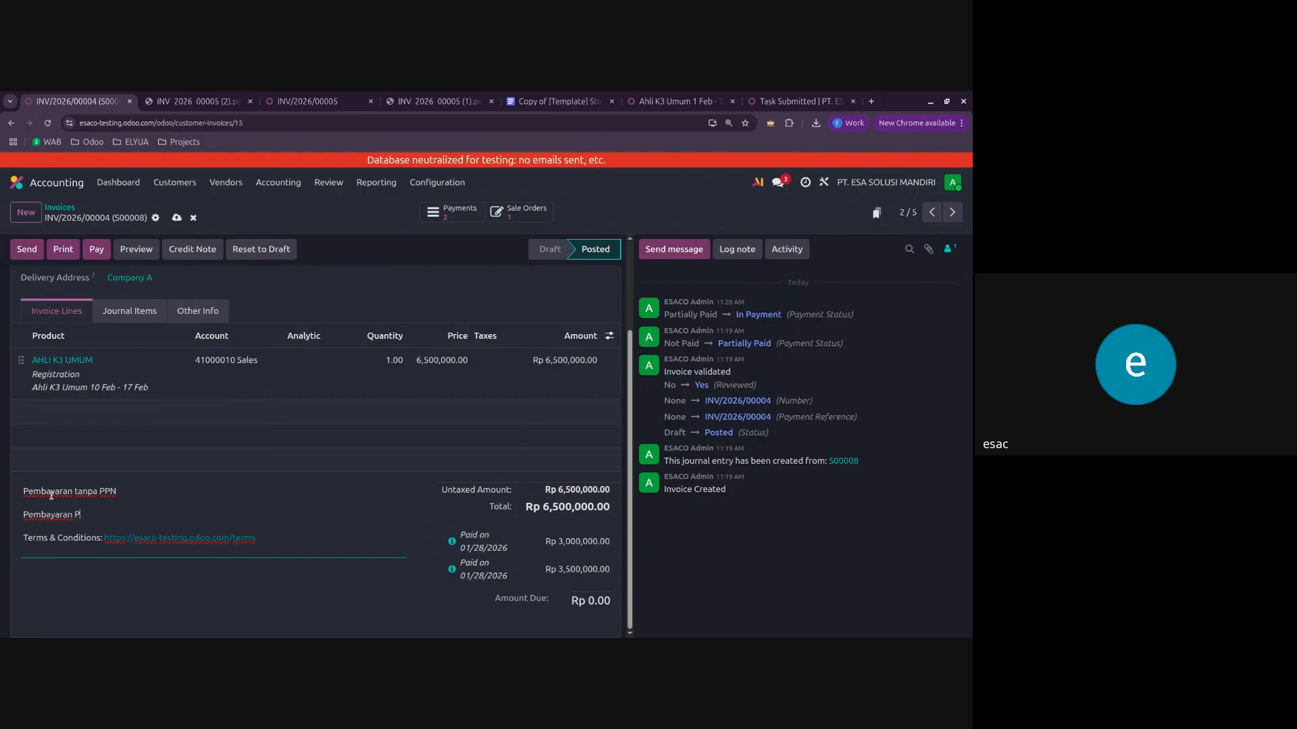
left_click(177, 217)
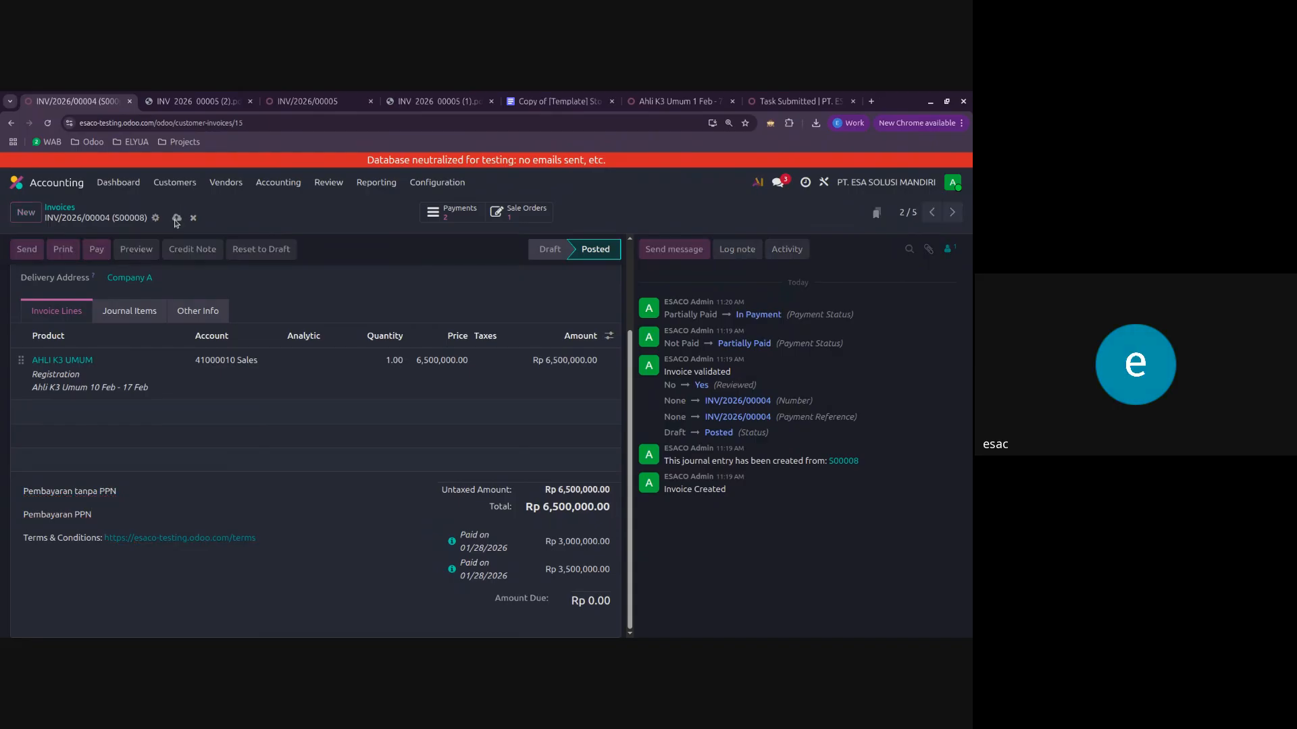
left_click(27, 212)
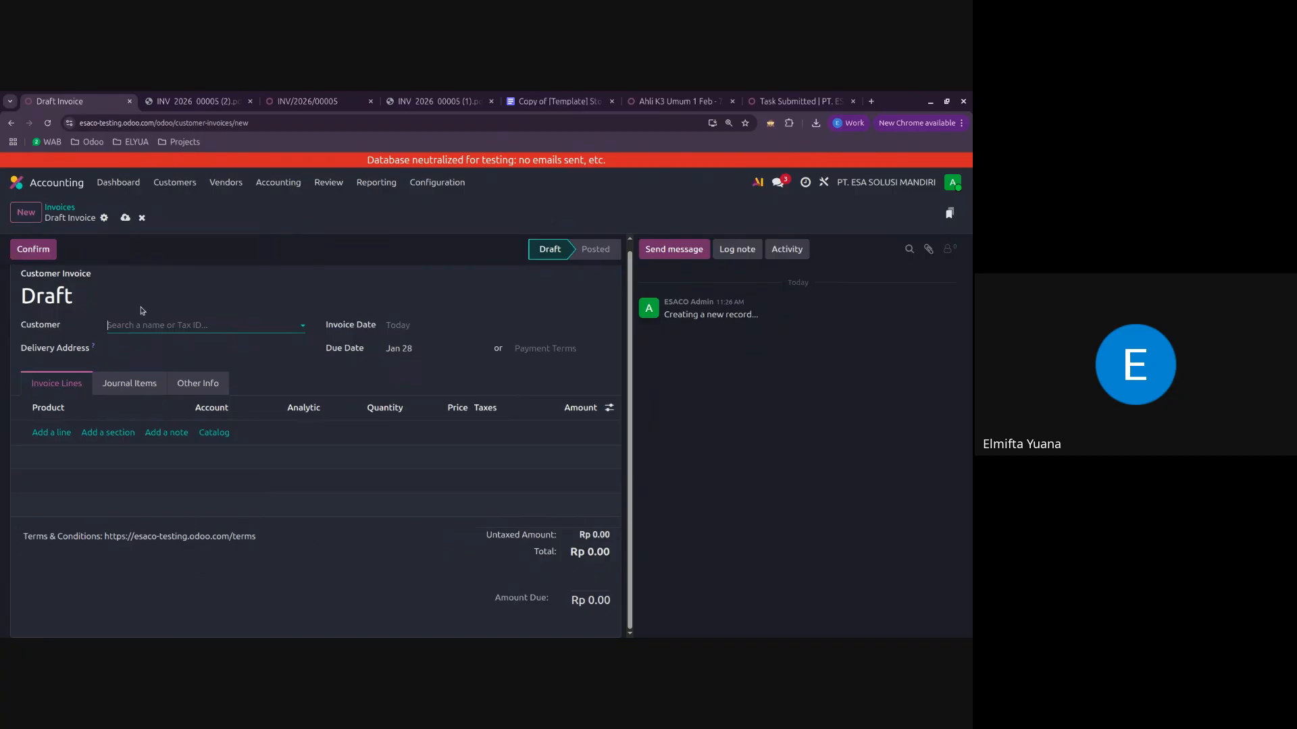
left_click(142, 218)
left_click(437, 182)
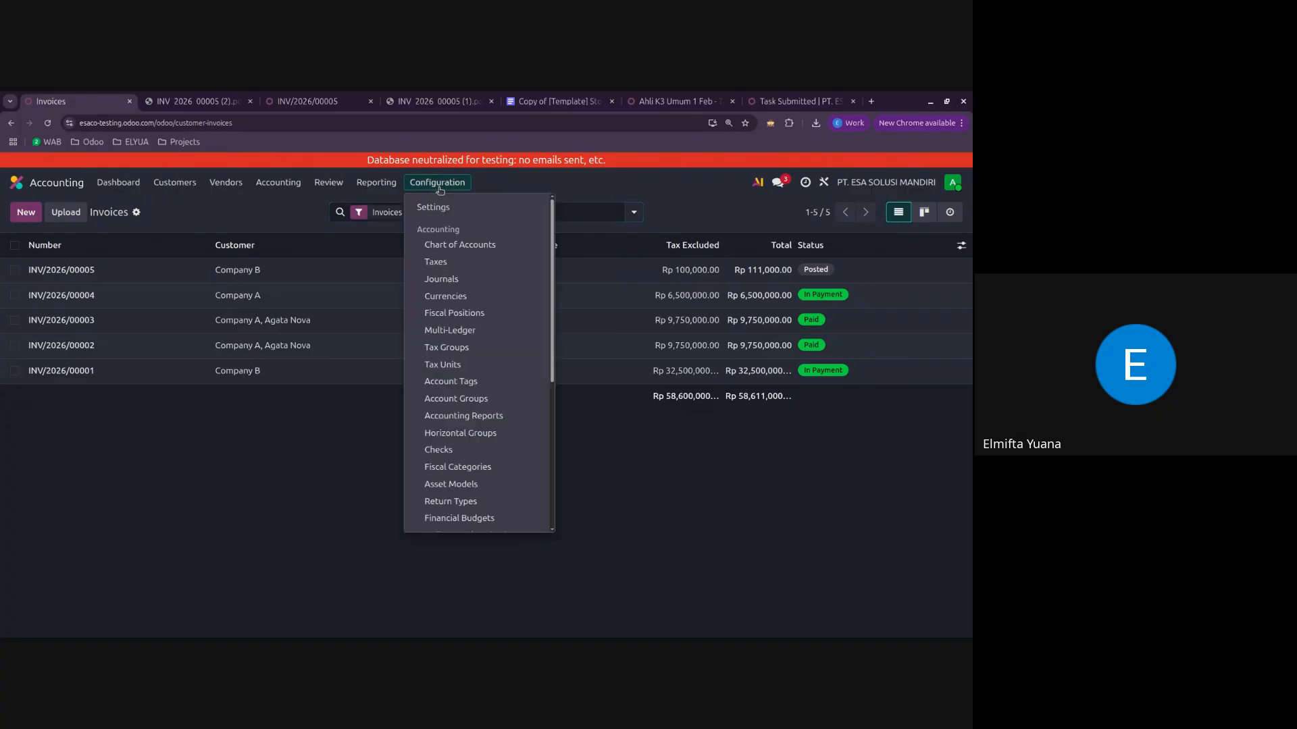
left_click(442, 206)
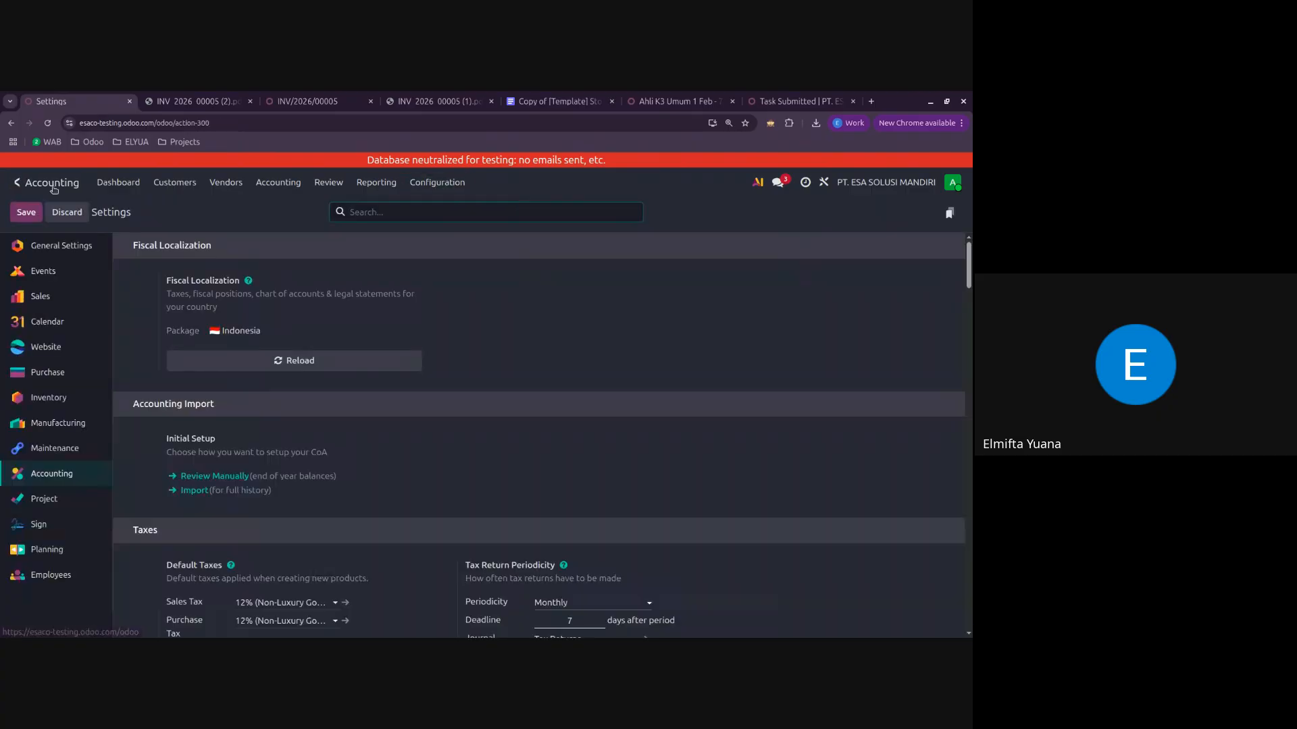
left_click(16, 182)
type("terms and")
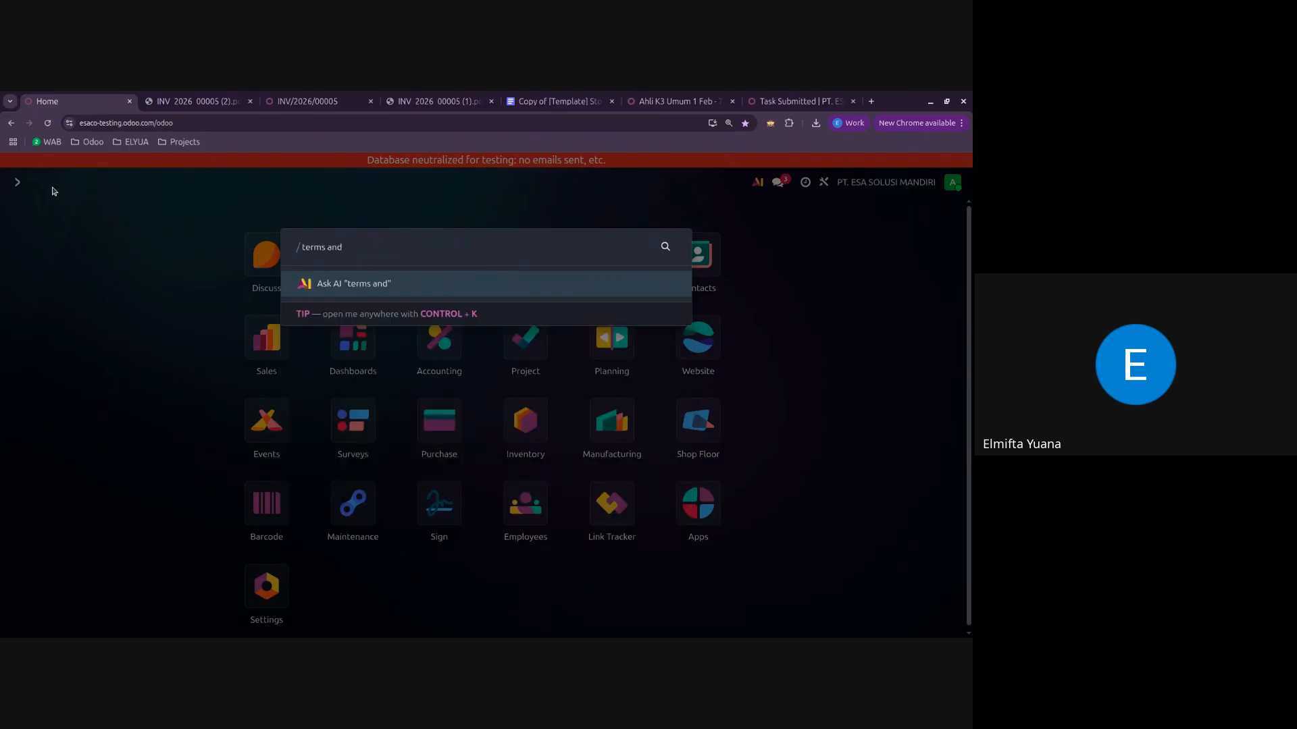
key("Escape")
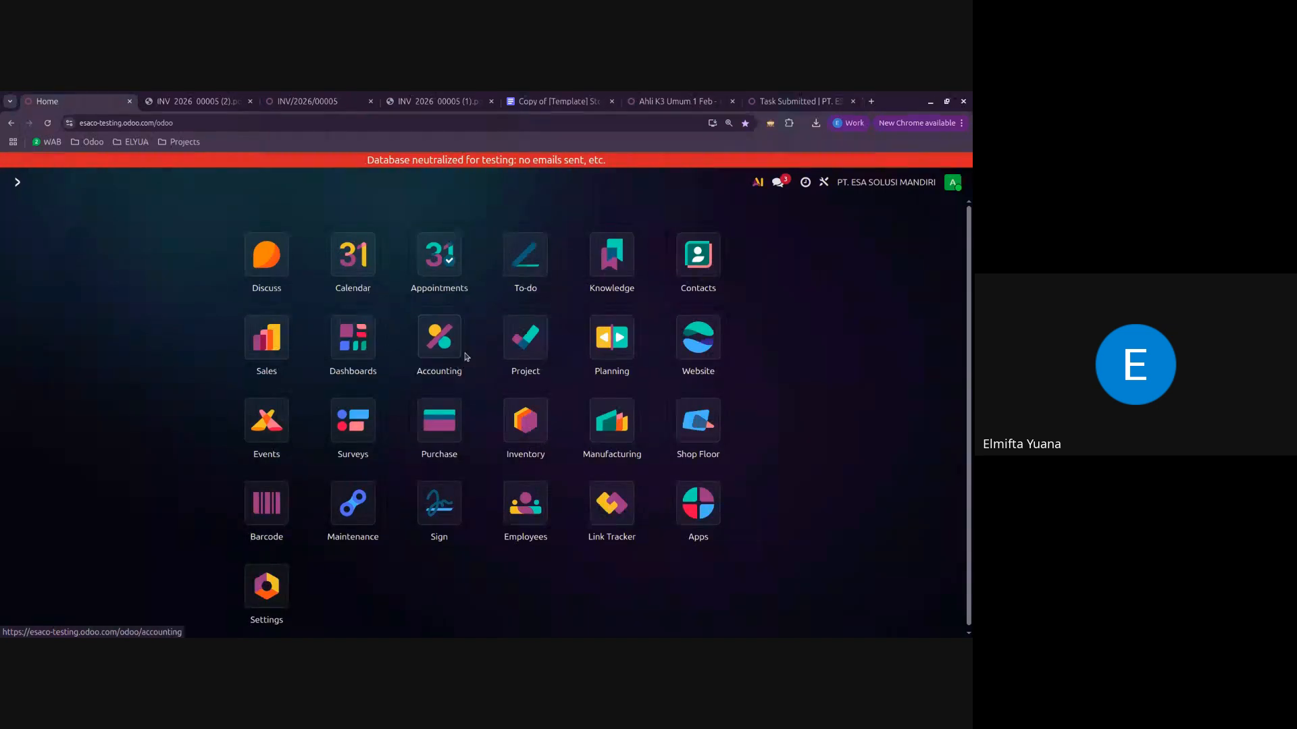
Step: Search the Accounting settings for "term" and set Default Terms & Conditions for customer invoices to Add a Note
left_click(439, 337)
left_click(438, 183)
scroll(466, 419, "down", 4)
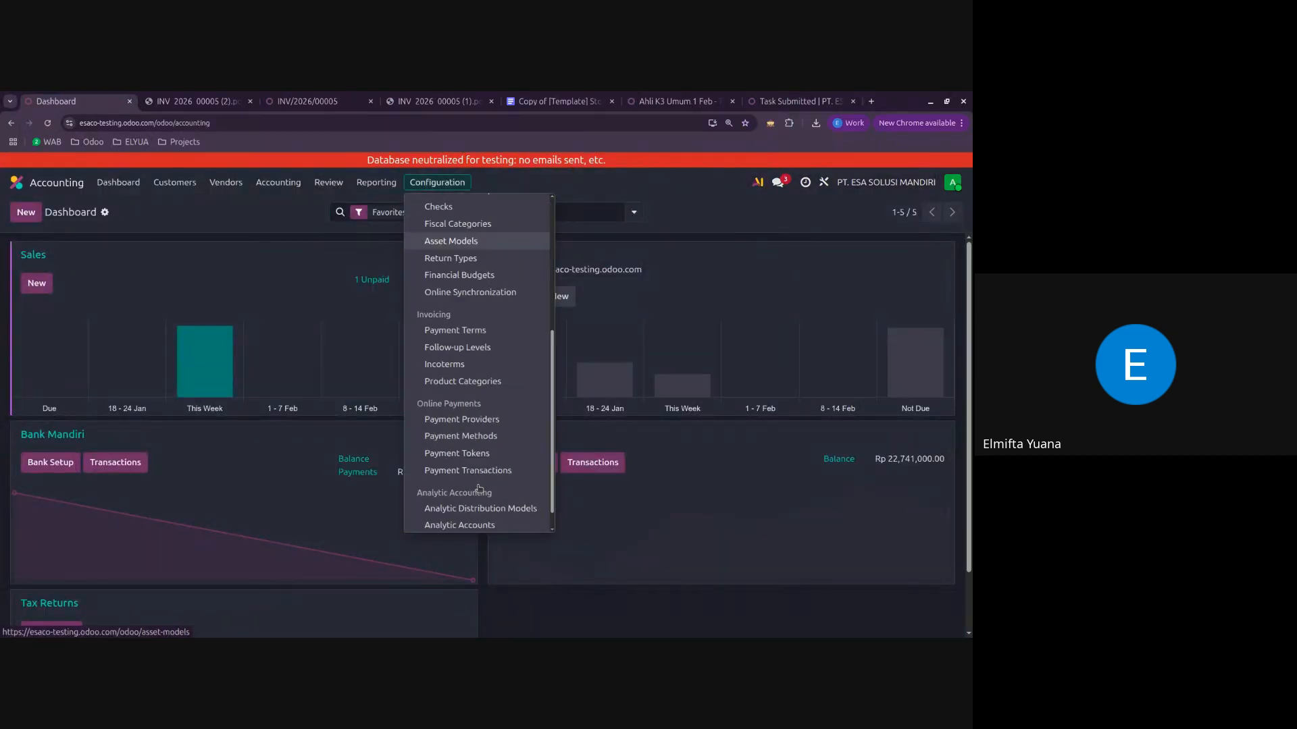
scroll(479, 489, "up", 5)
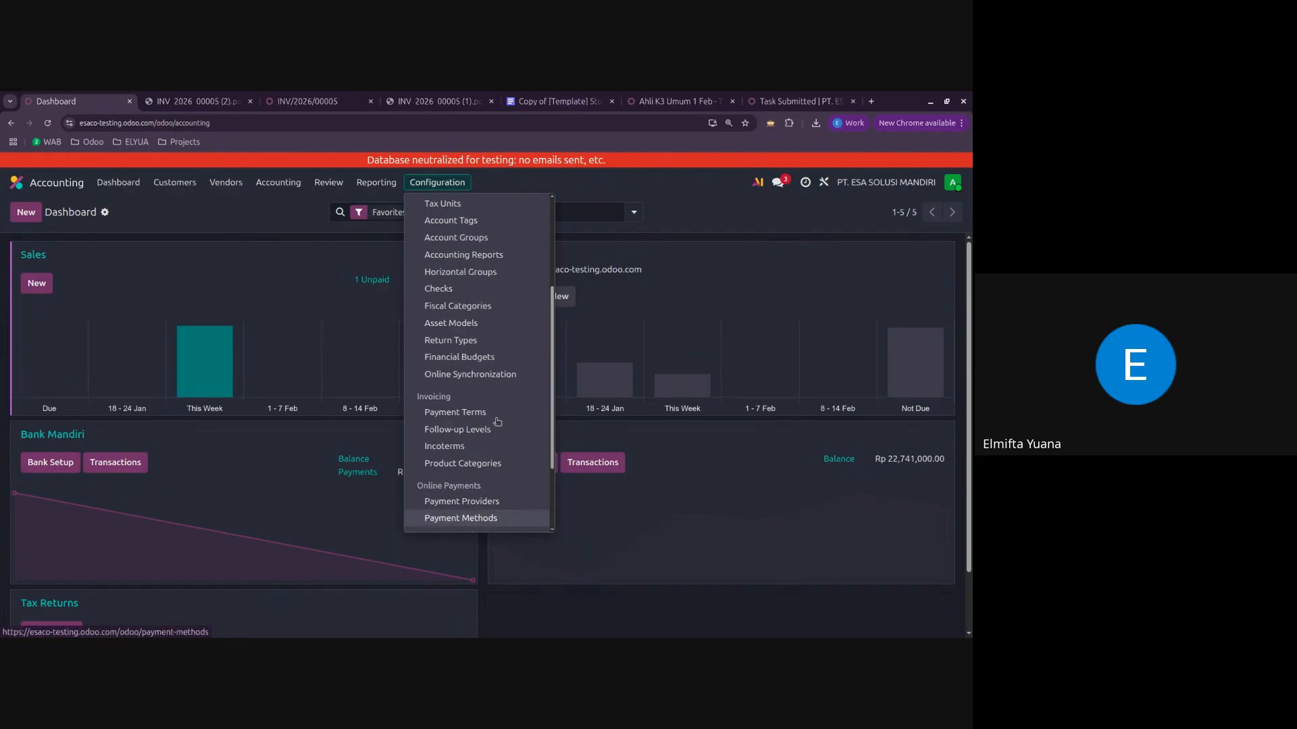
left_click(499, 208)
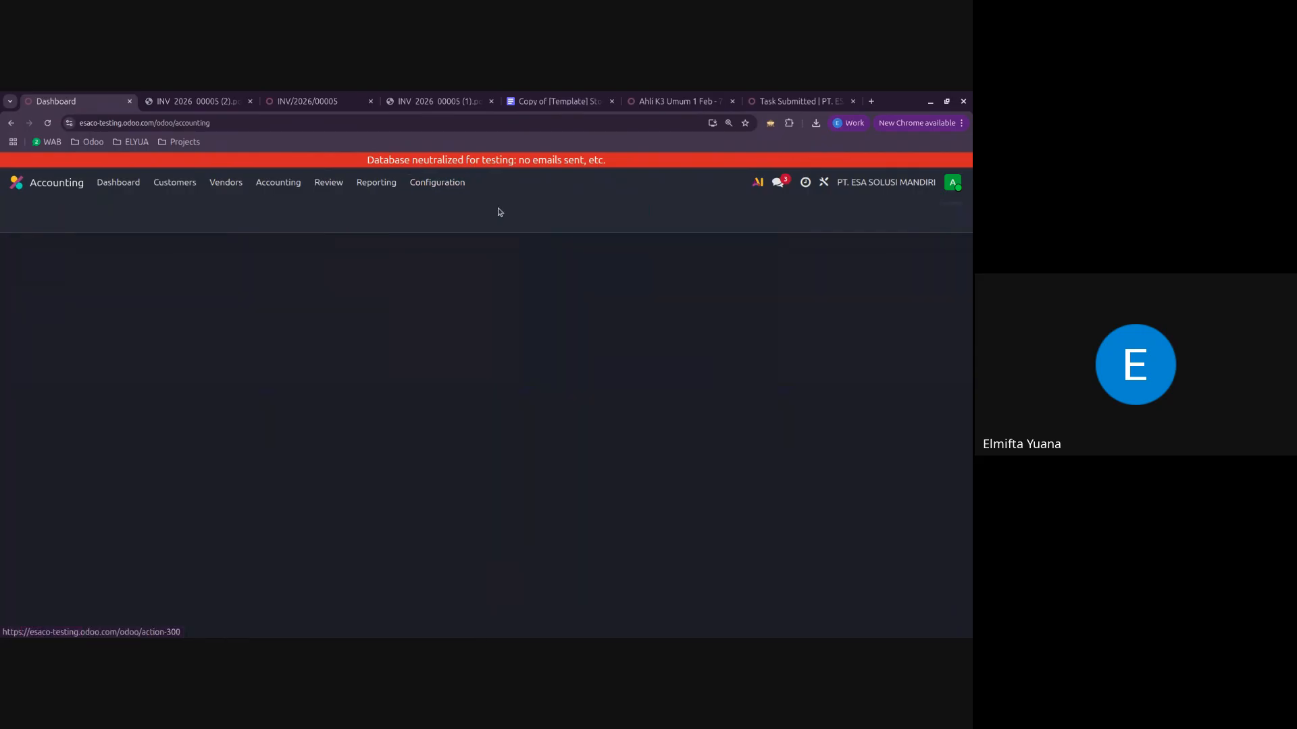
scroll(470, 325, "down", 10)
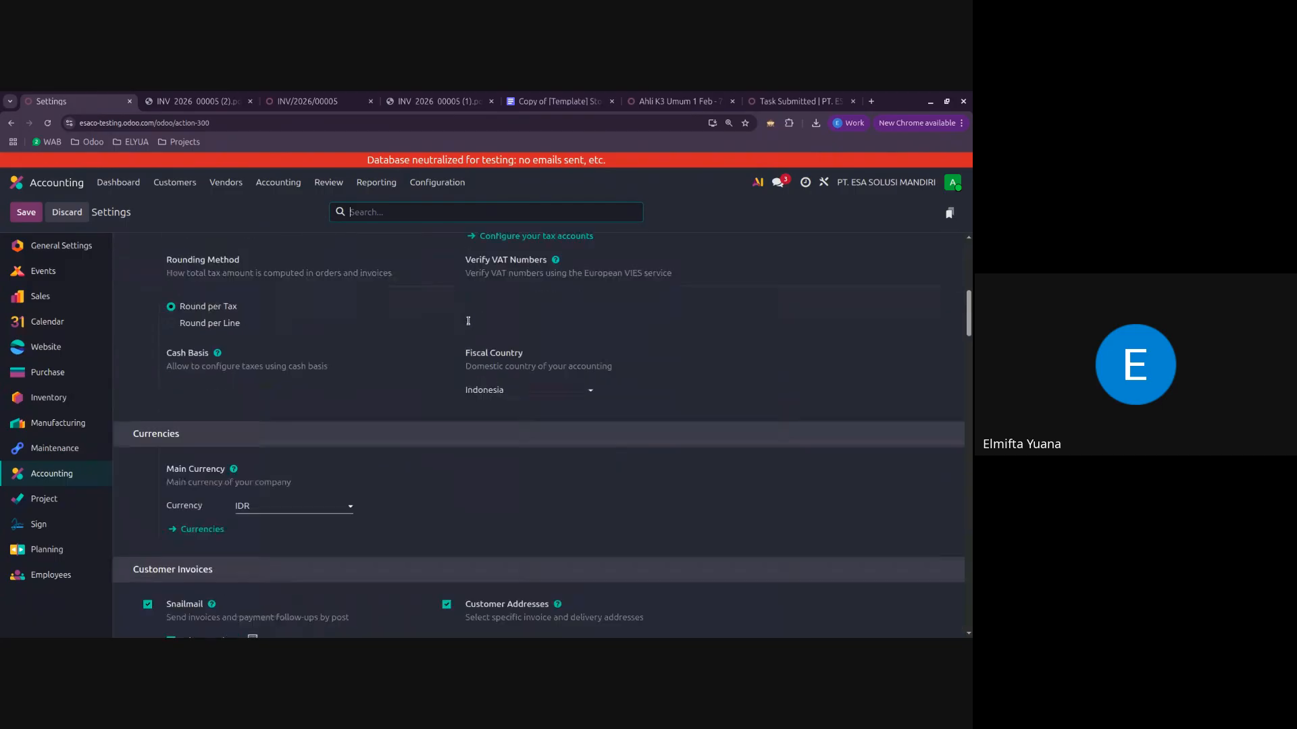
type("term")
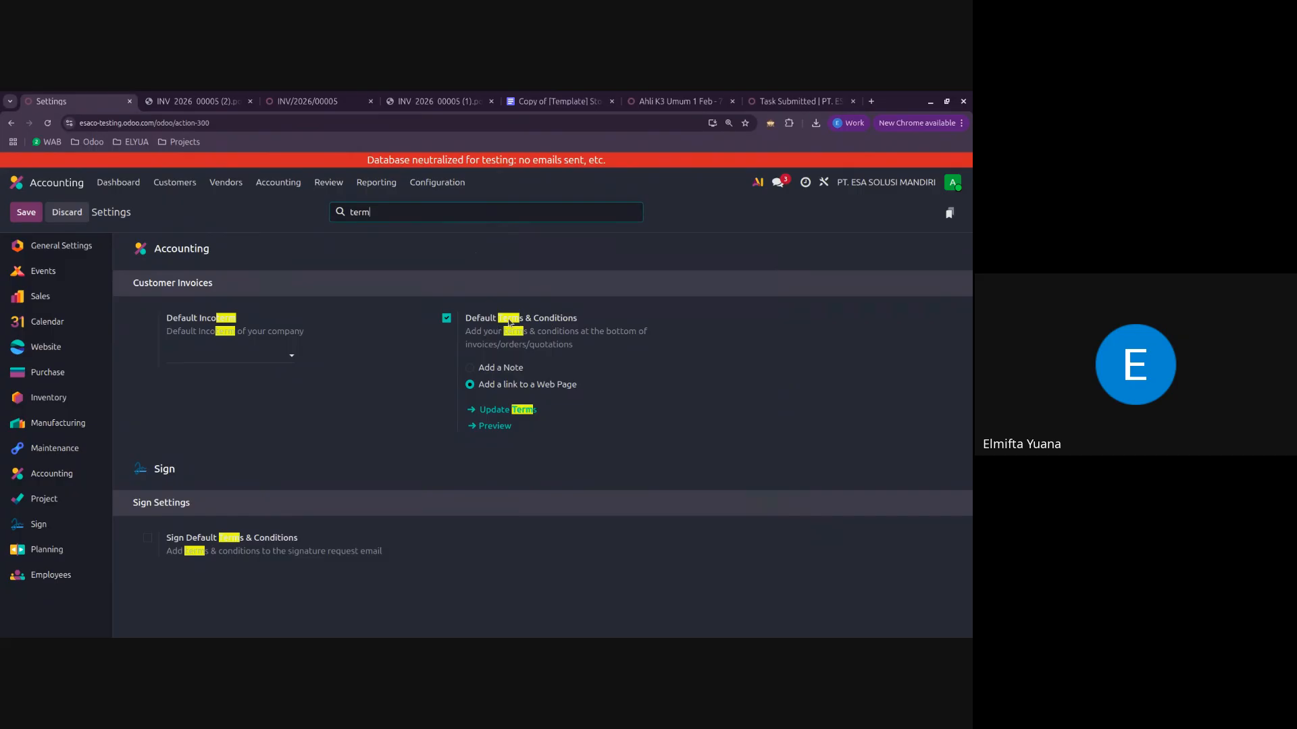
left_click(505, 368)
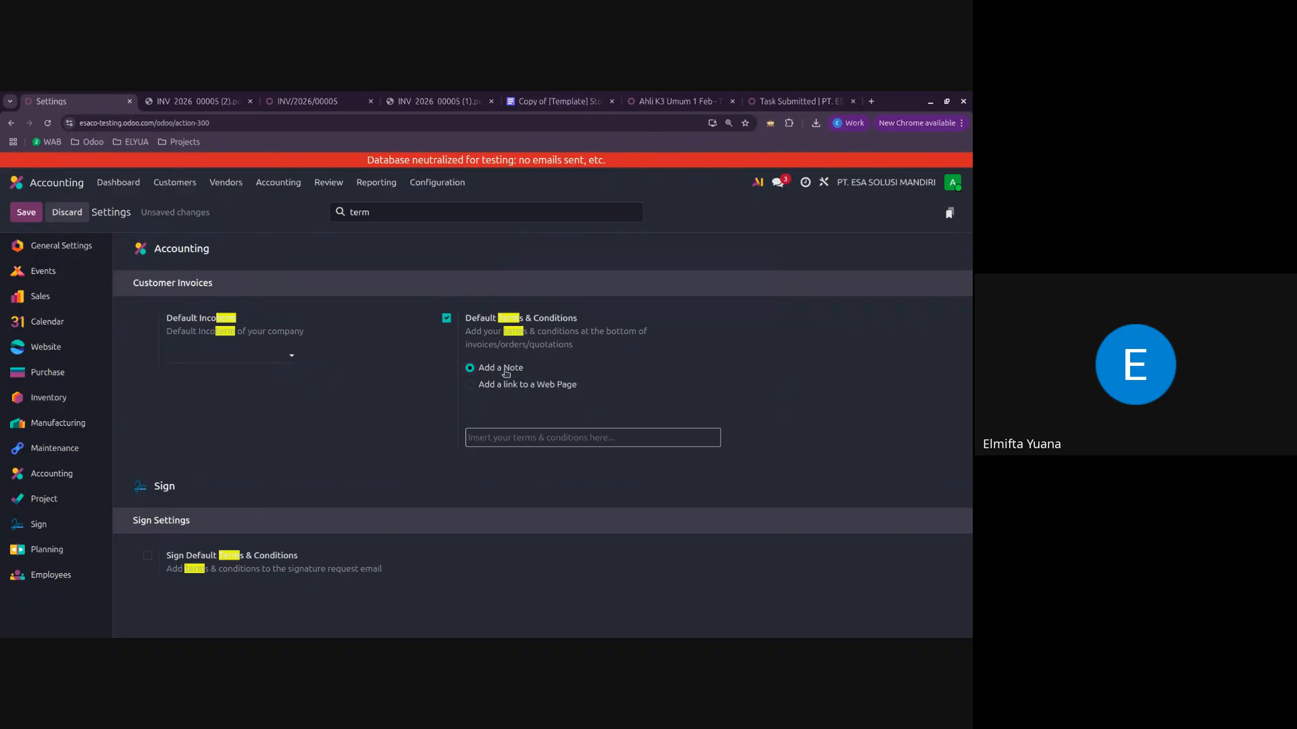
Step: Enter "Pembayaran Tanpa PPN" and "Pembayaran PPN" on separate lines as the default terms note and save the settings
left_click(523, 438)
type("Pembayaran Tanpa PPN")
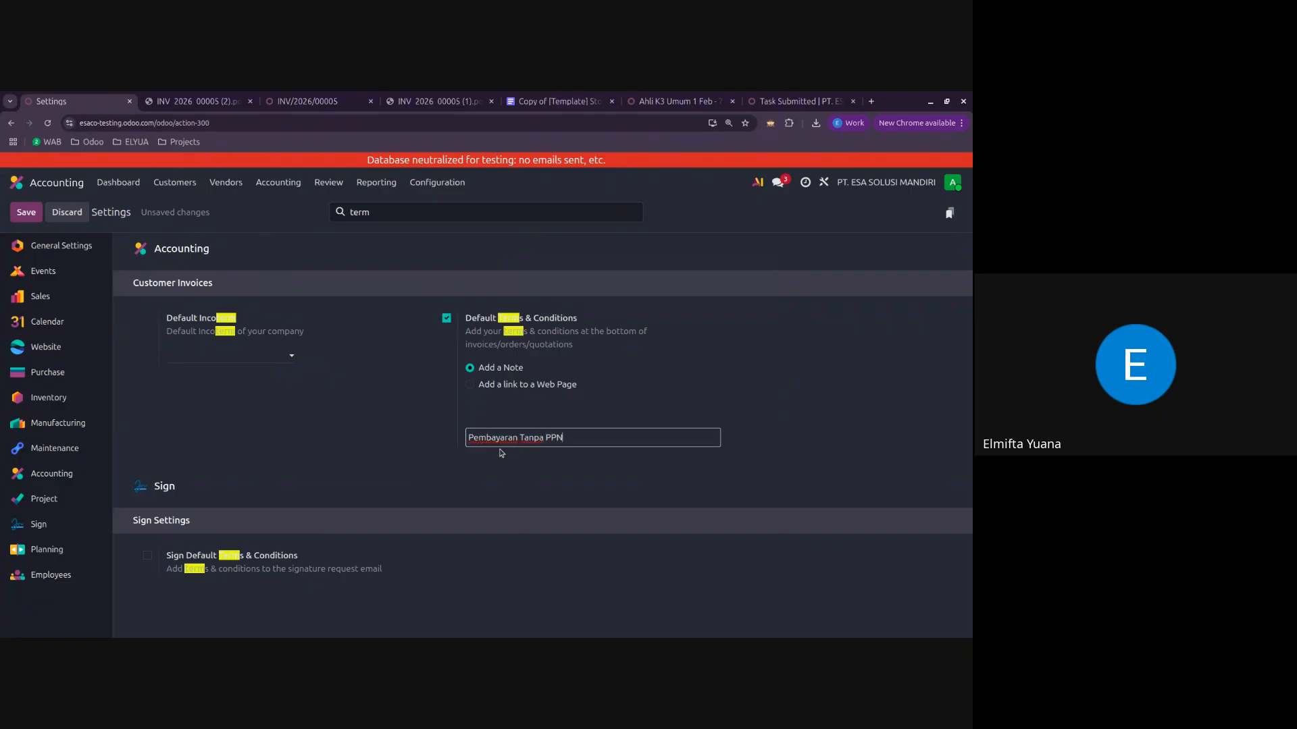
key("Return")
type("Pem")
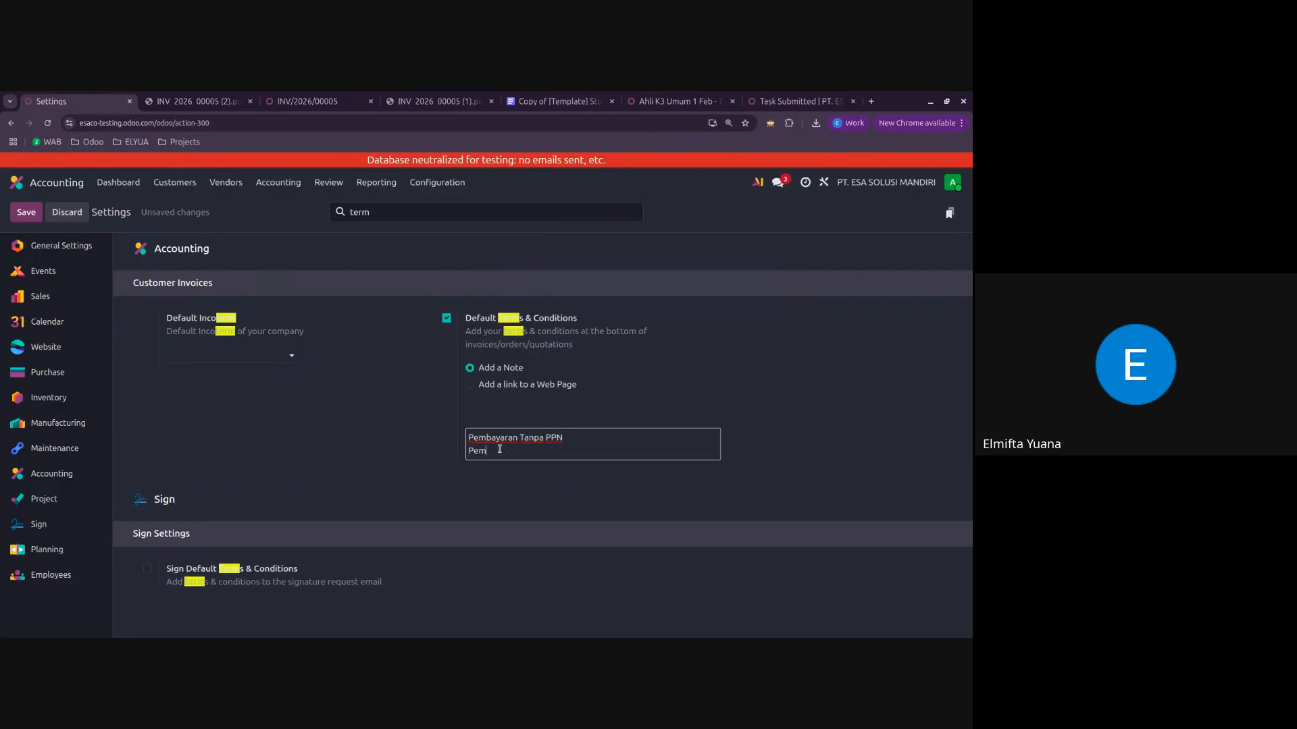
type("bayaran PPN")
key("Return")
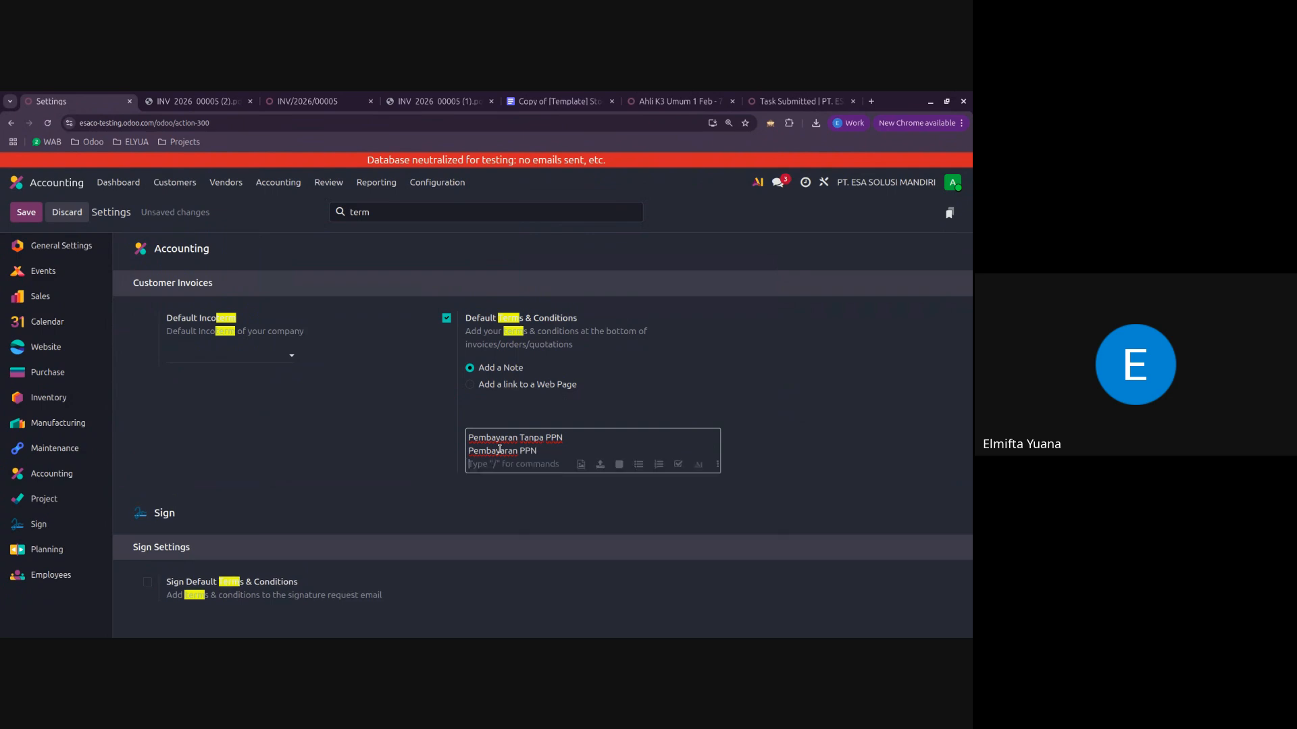
key("BackSpace")
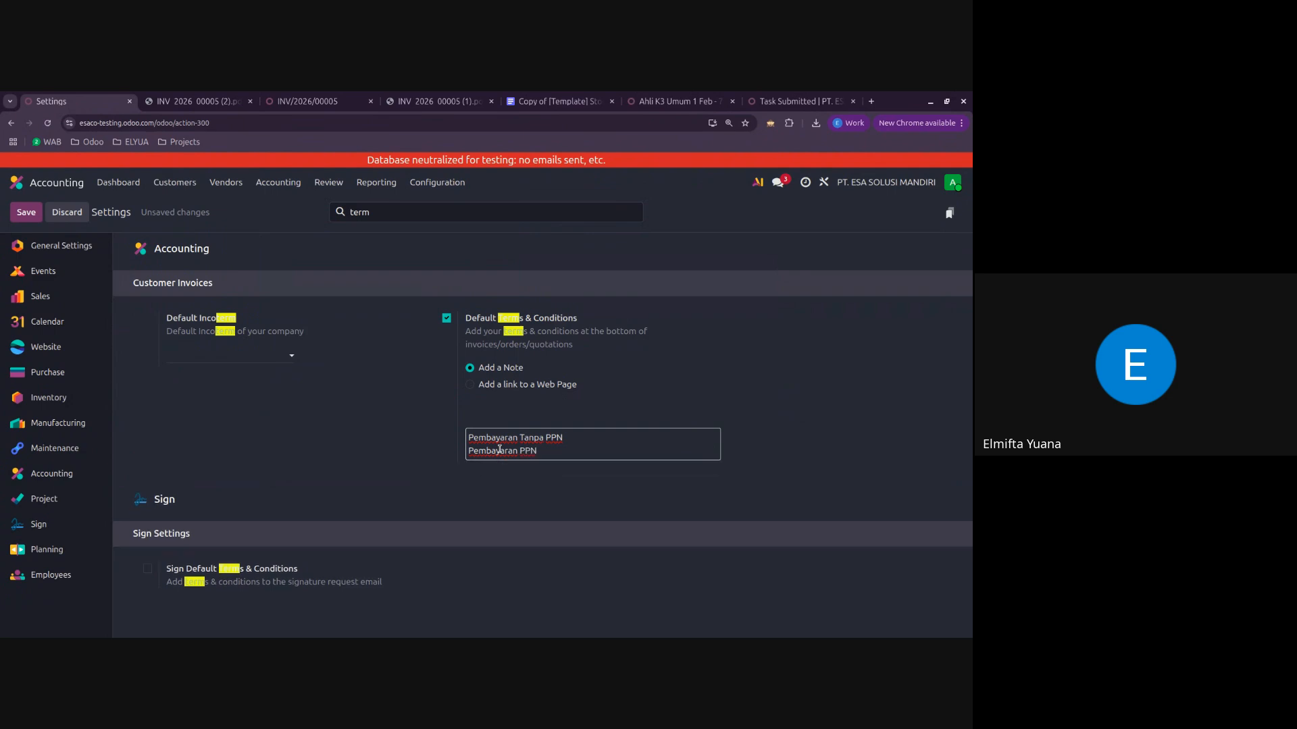
left_click(26, 214)
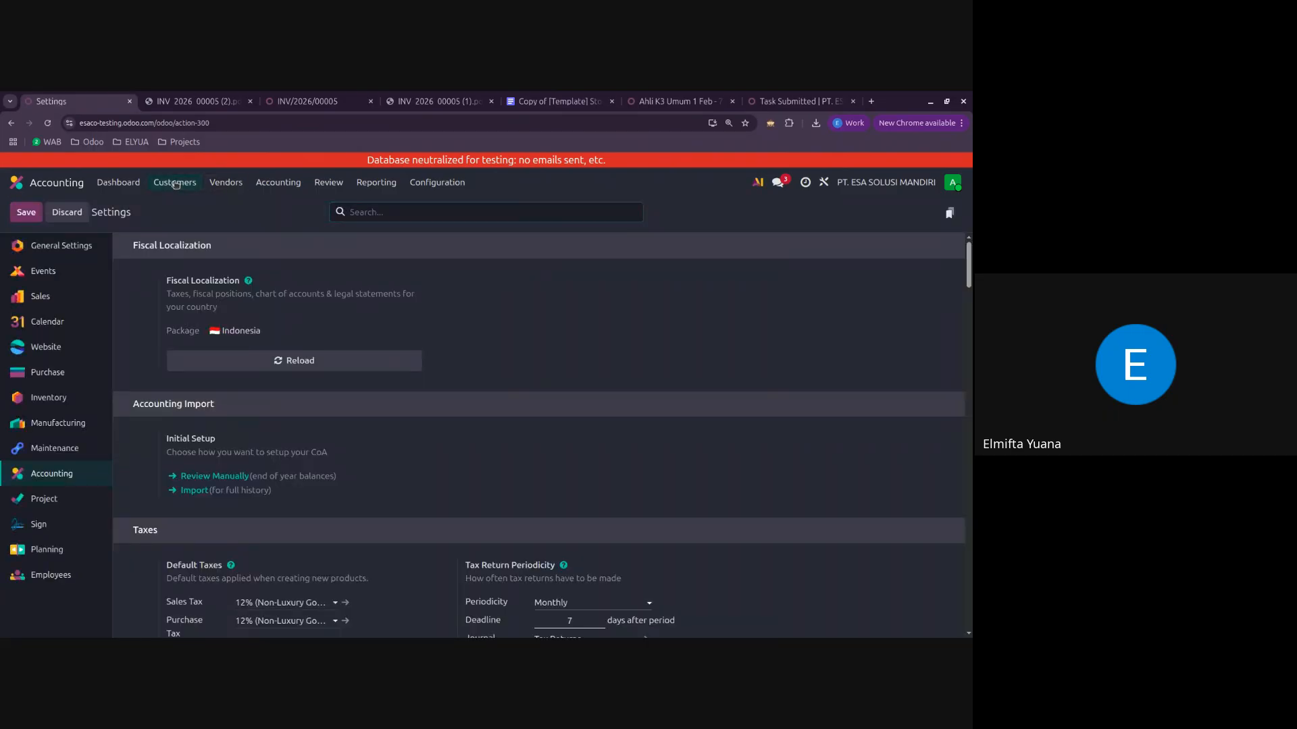
Step: Check the default terms on a new customer invoice, discard that draft, and compare with the terms on Company B's Rp 111,000 invoice
left_click(175, 183)
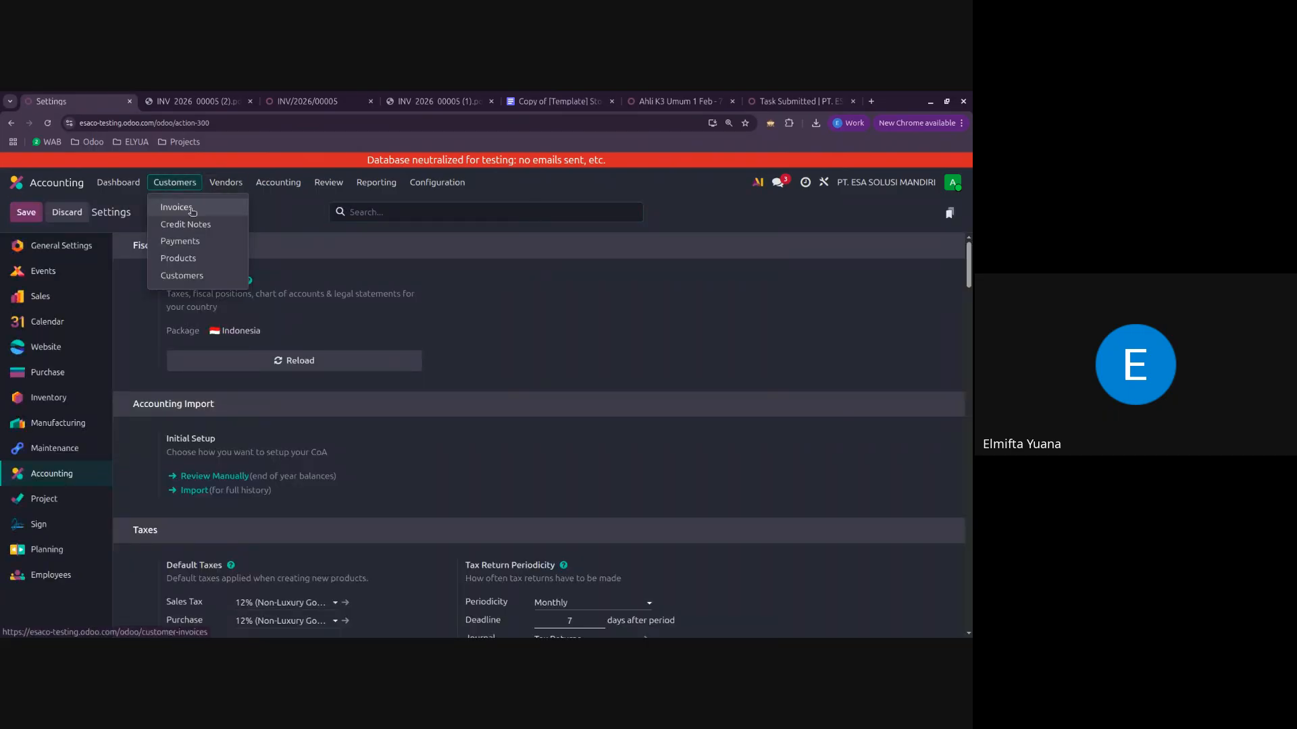
left_click(192, 211)
left_click(26, 212)
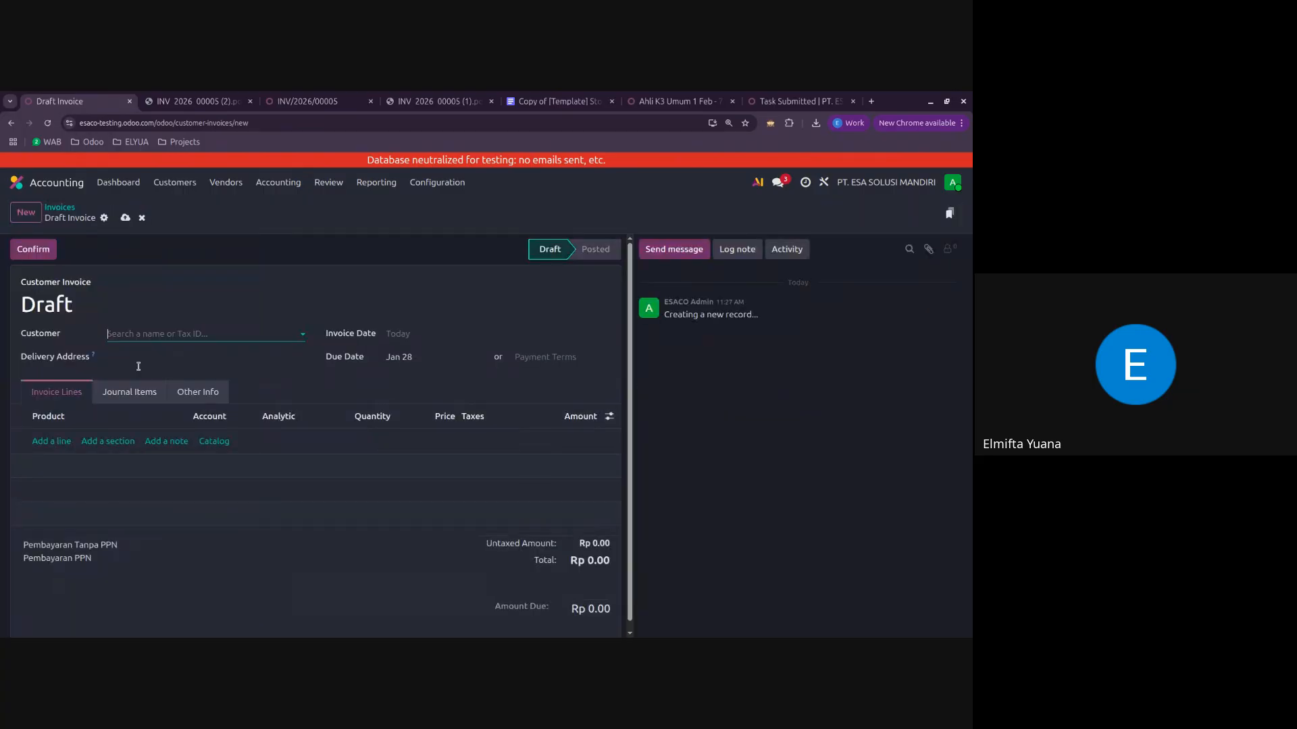
left_click(112, 553)
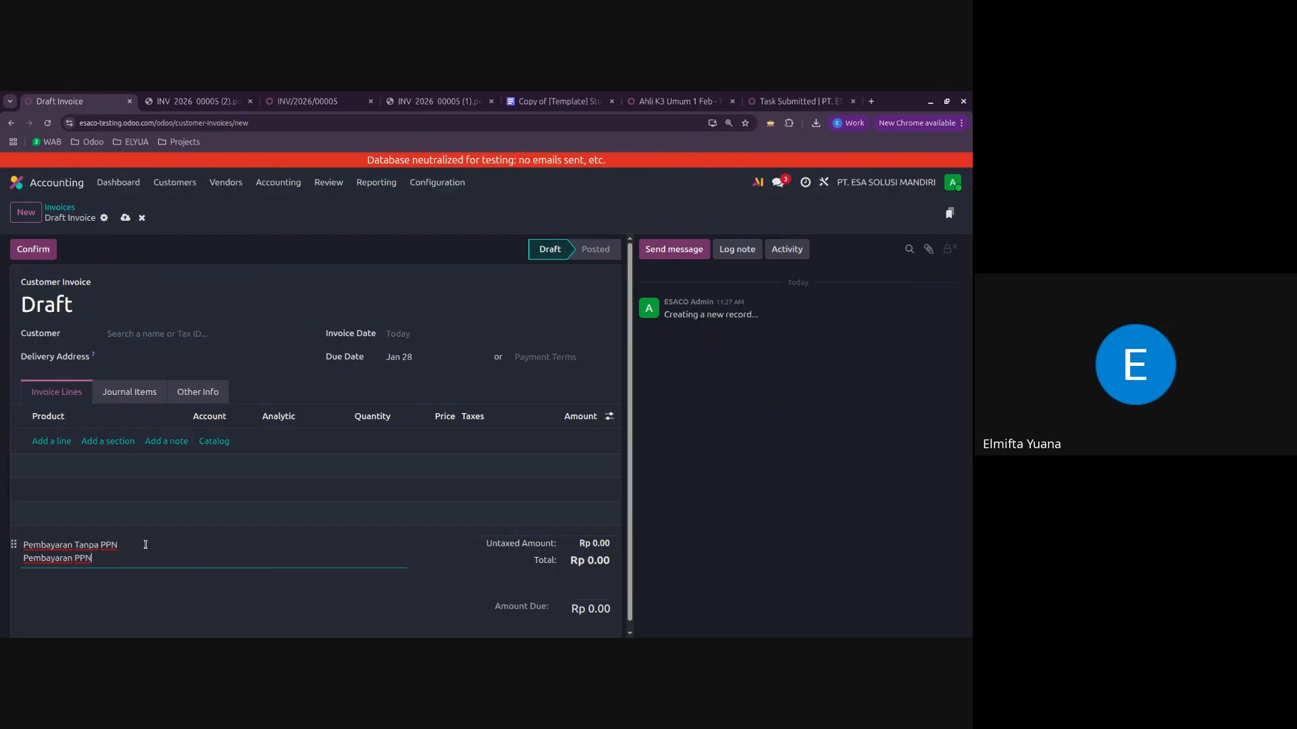
left_click(142, 217)
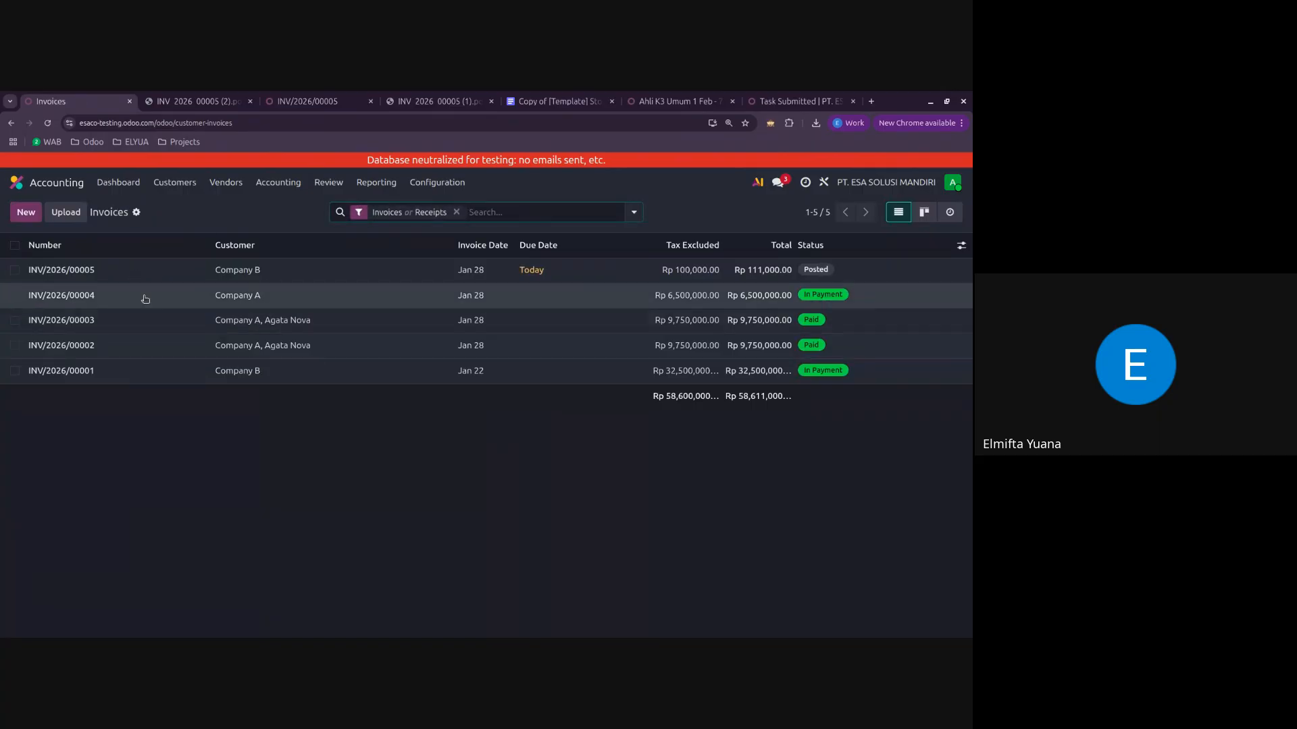
left_click(155, 270)
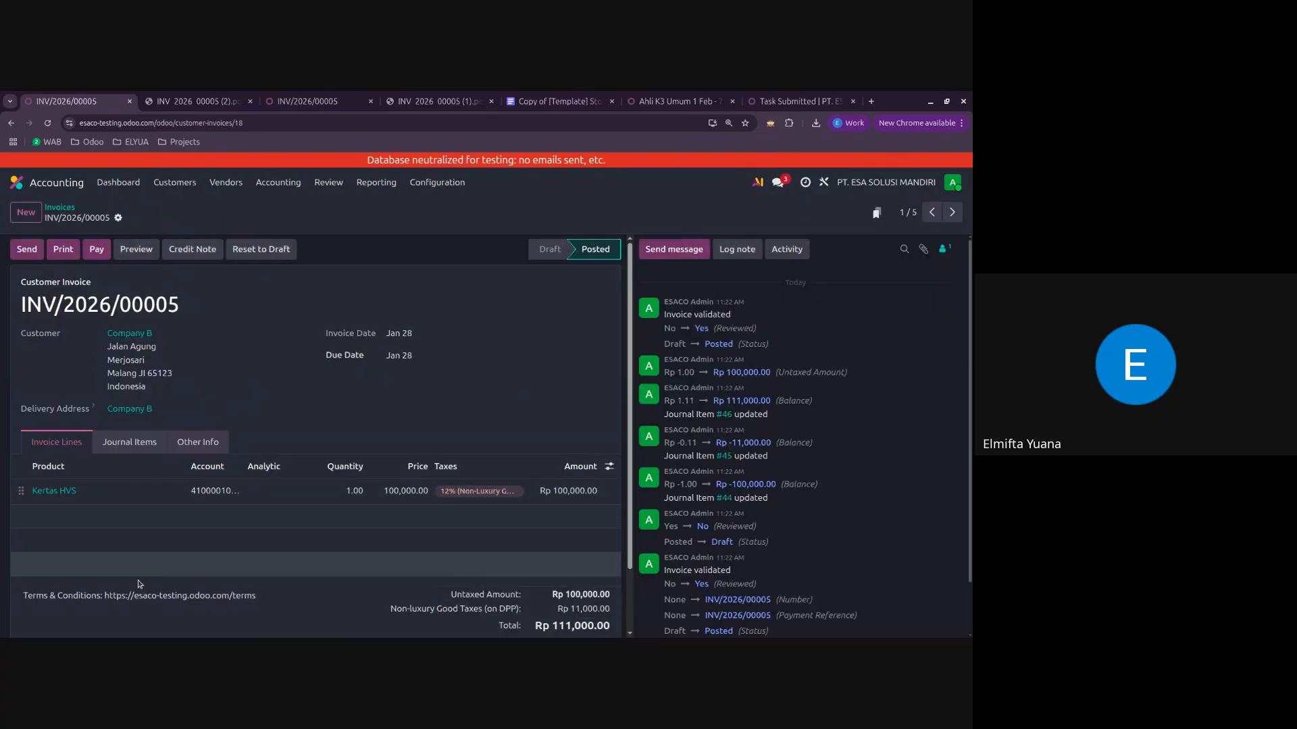
left_click(60, 208)
Step: Create a new customer invoice for Company A and add a Kertas HVS product line
left_click(27, 213)
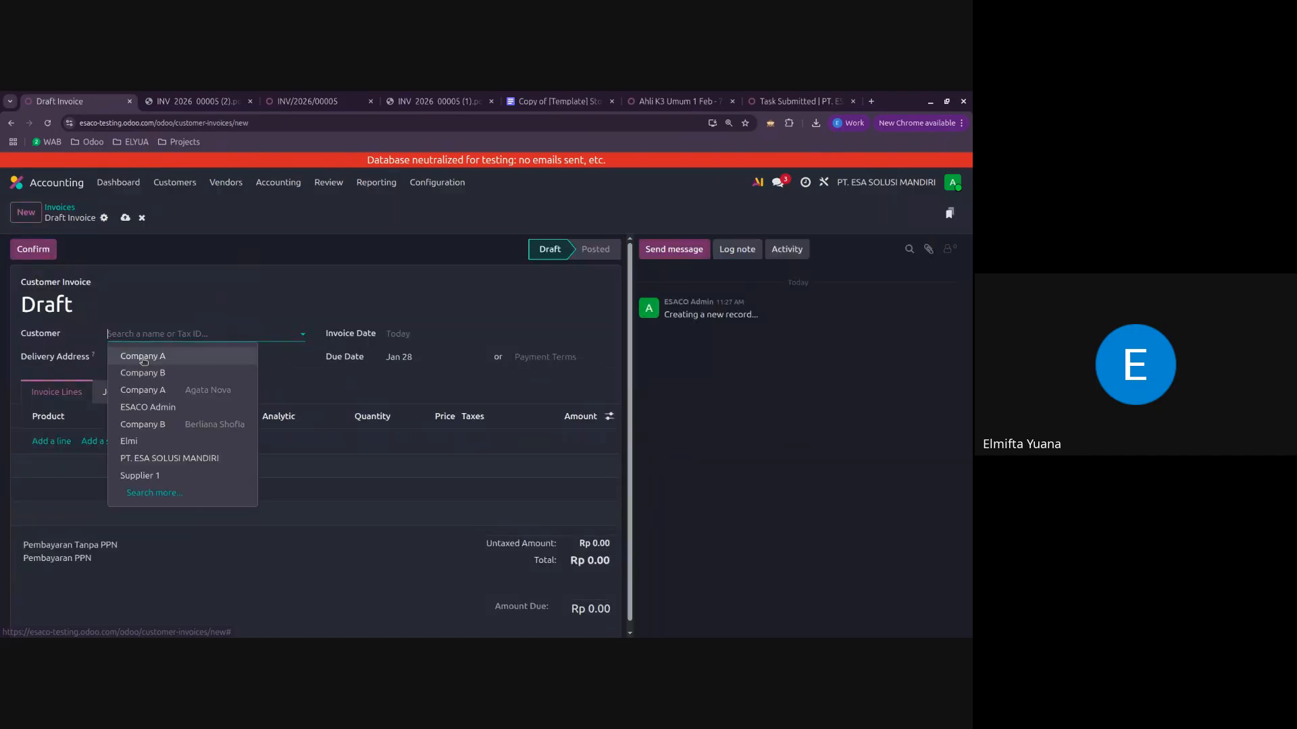
left_click(135, 353)
left_click(53, 521)
left_click(79, 525)
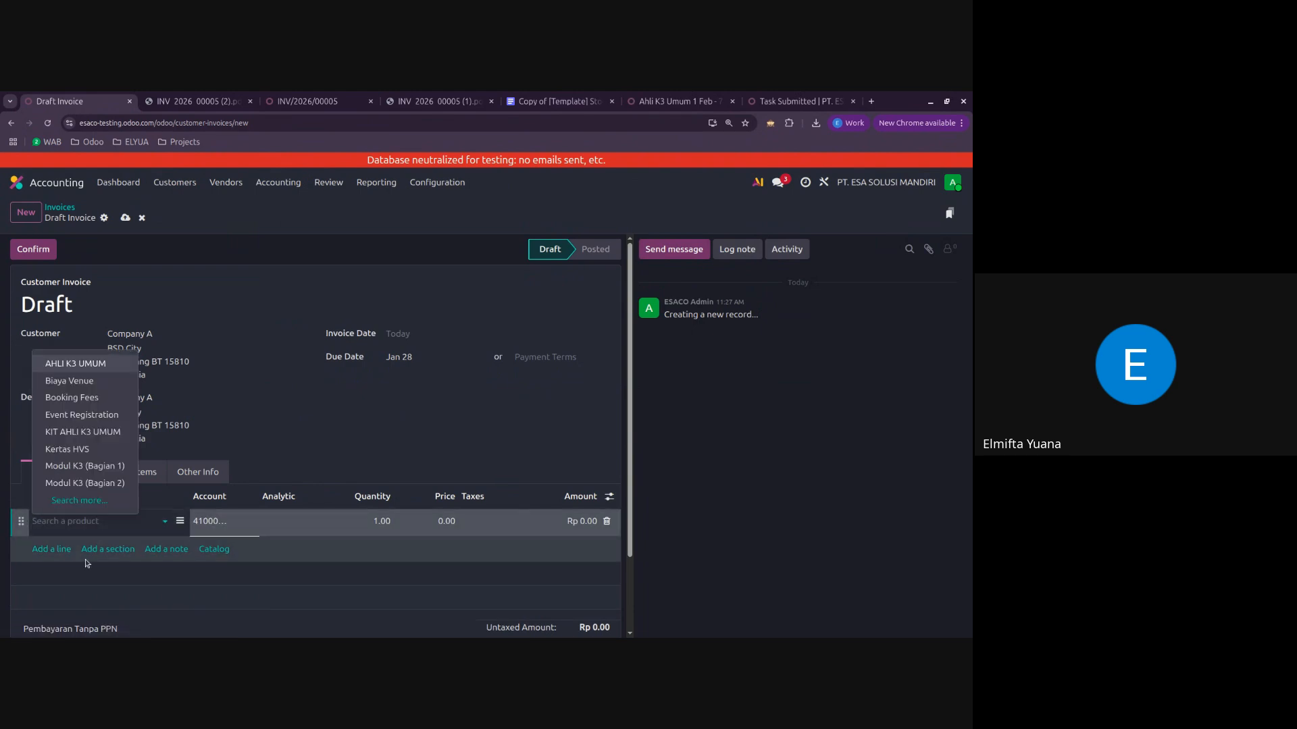
left_click(82, 453)
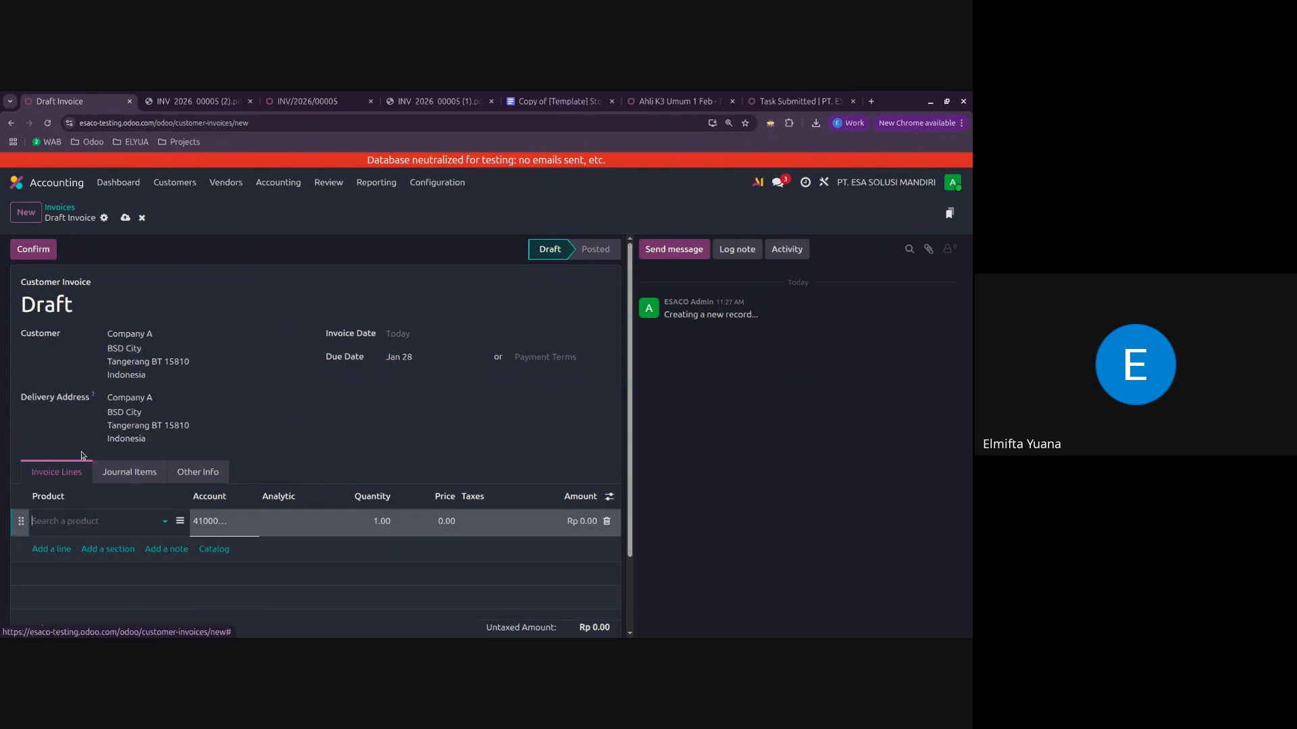
Step: Set the Kertas HVS unit price to 10,000 and confirm the invoice
left_click(365, 522)
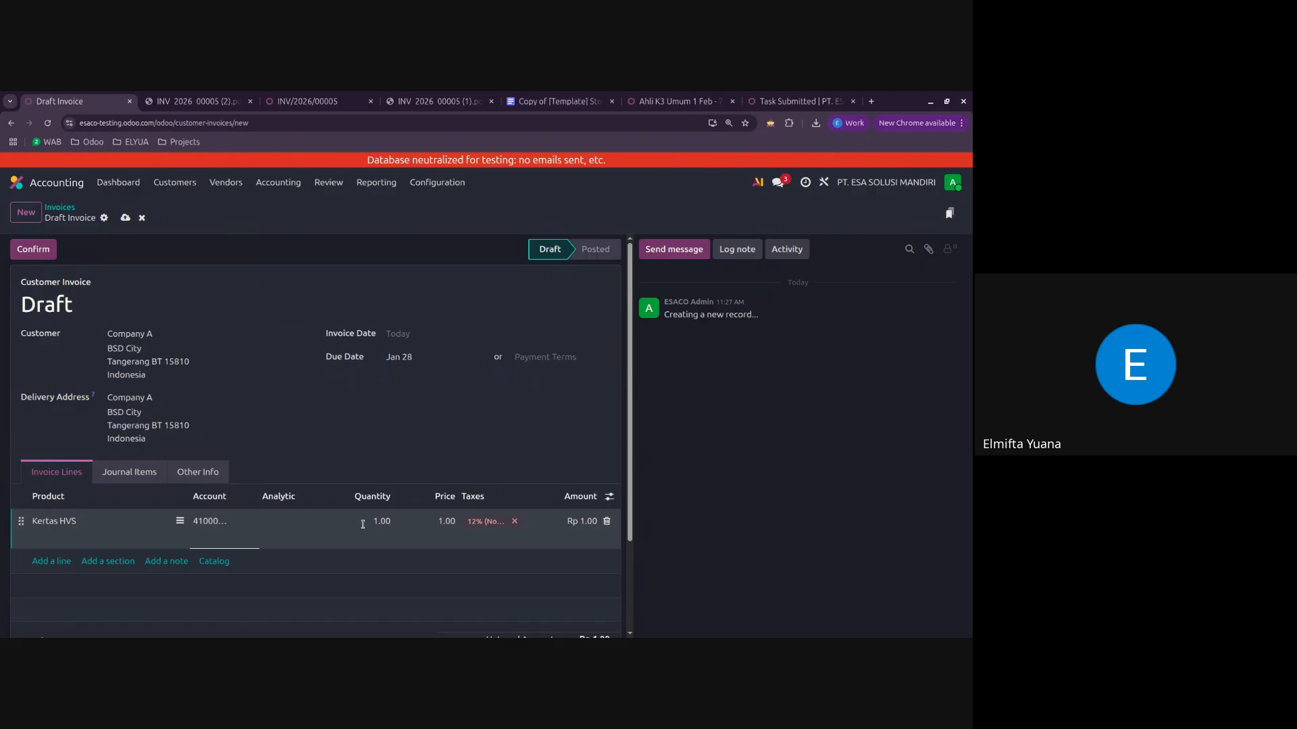
left_click(435, 521)
key("Right")
key("ctrl+a")
type("10,000")
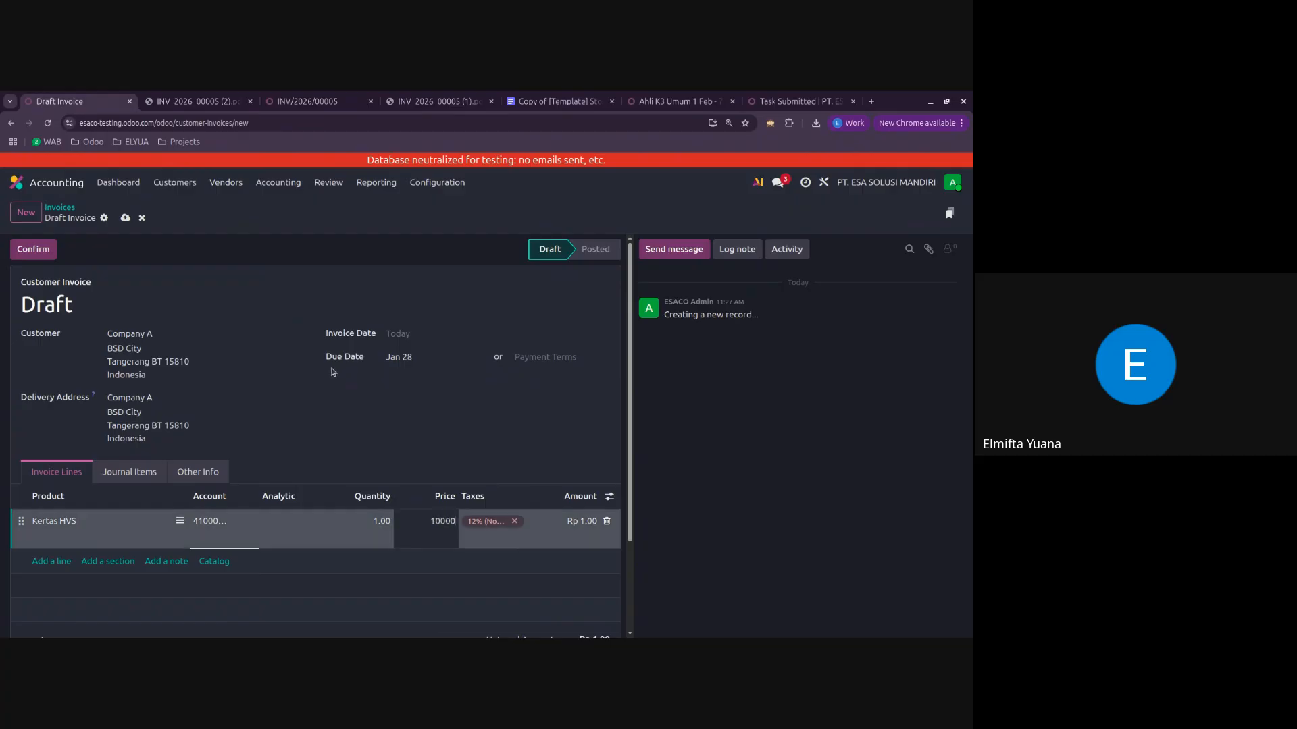
left_click(351, 421)
left_click(52, 254)
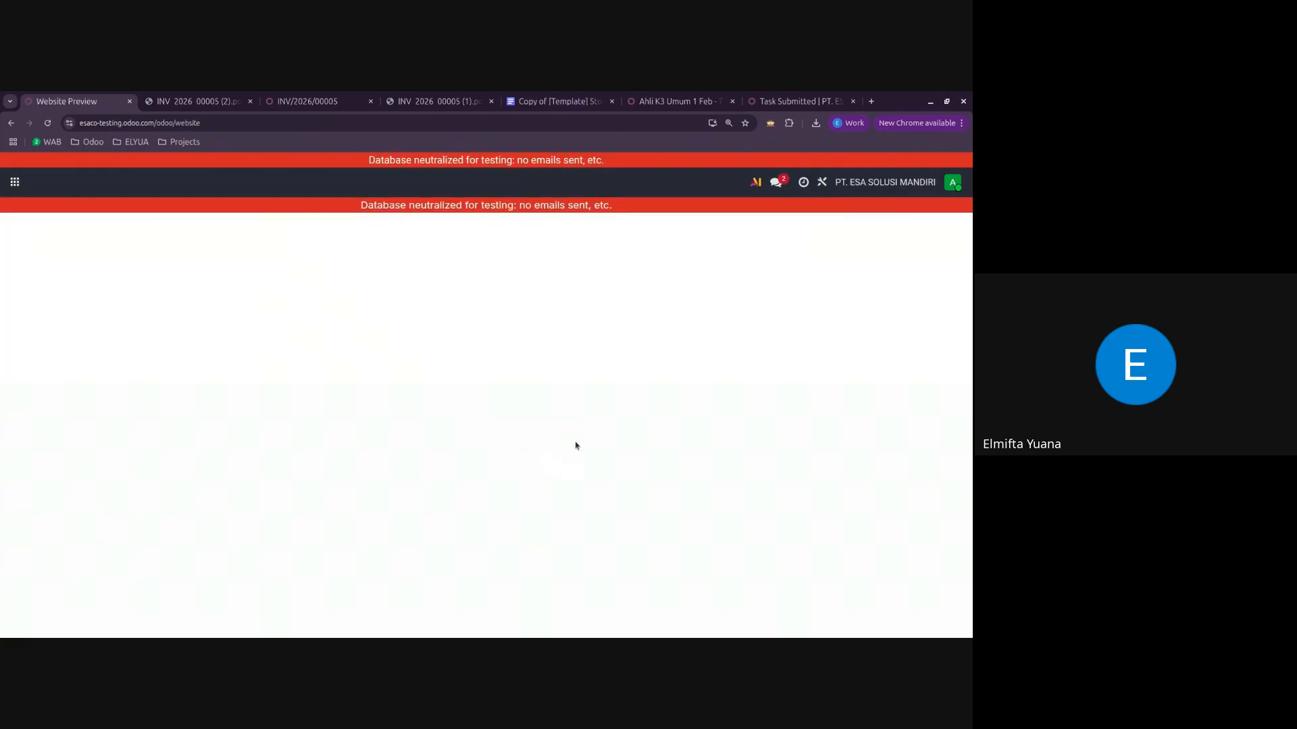
Step: Examine the payment notes in the customer portal preview of Company A's new invoice, and return to the invoice record
scroll(804, 502, "down", 1)
scroll(804, 502, "down", 6)
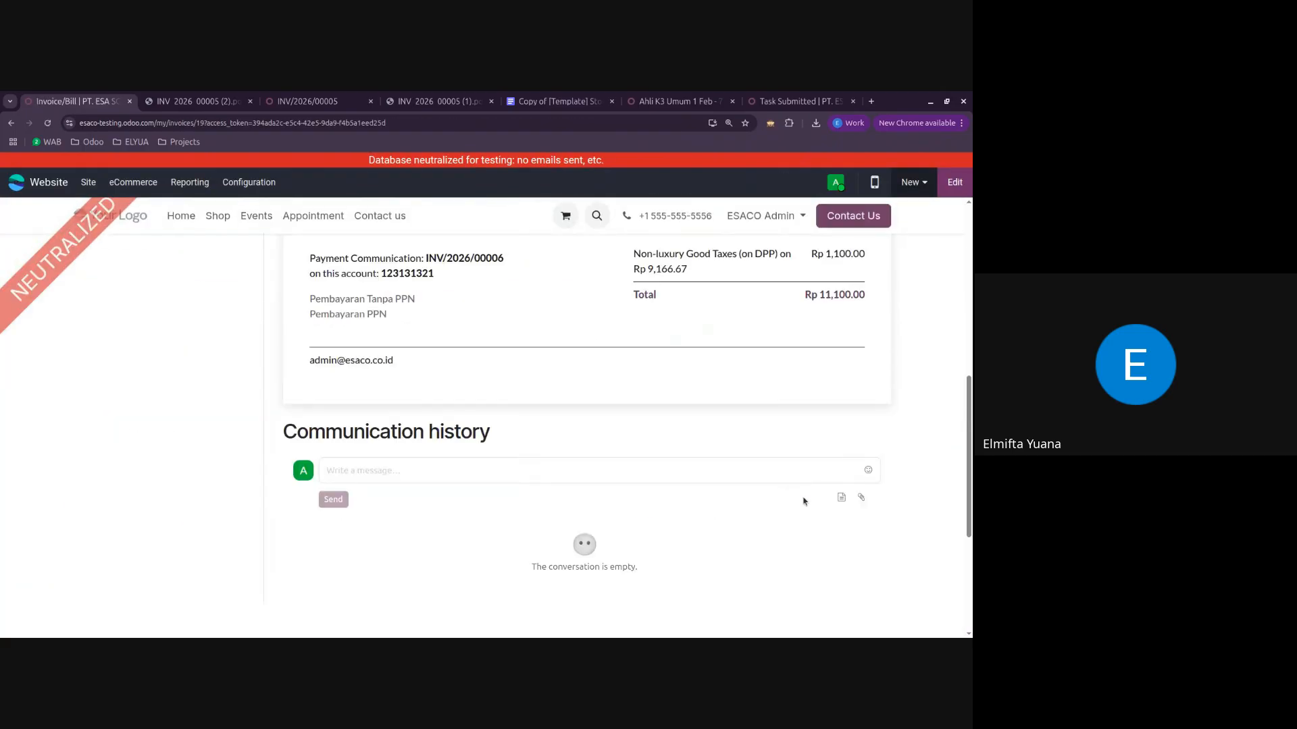
scroll(480, 435, "up", 1)
left_click_drag(398, 385, 305, 365)
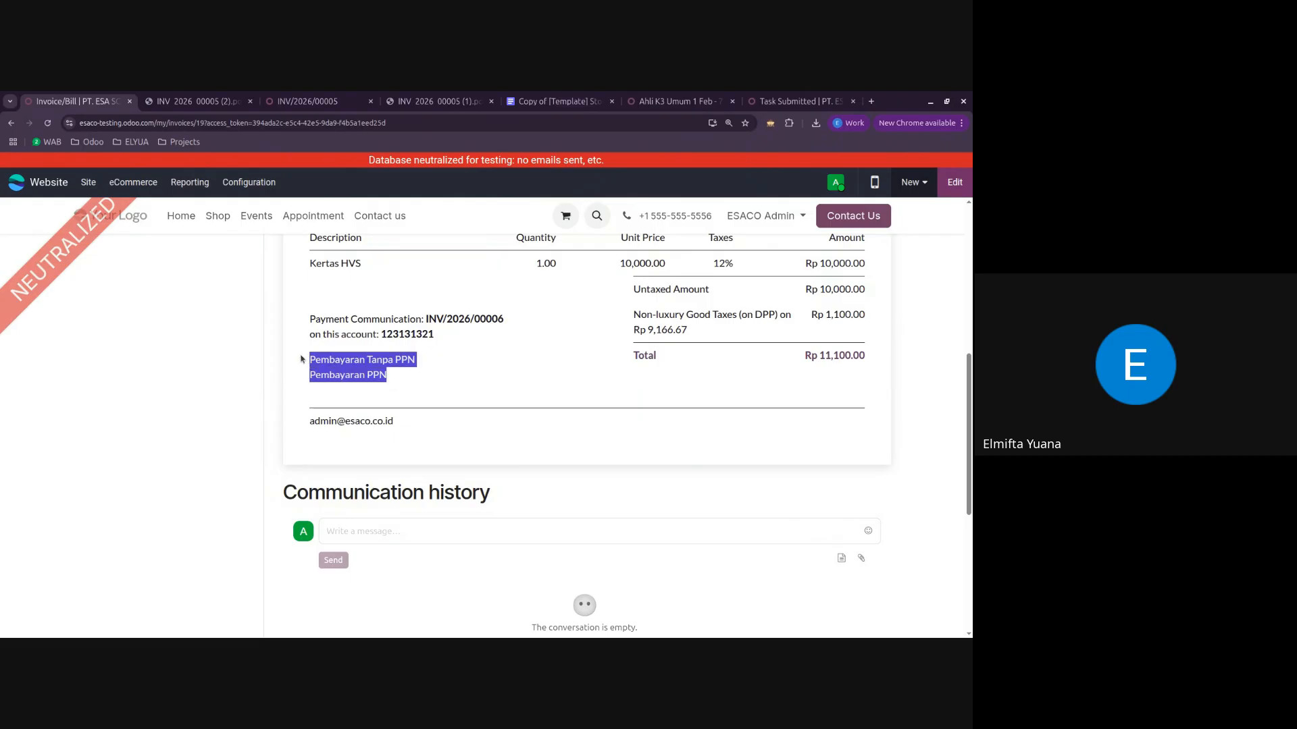
left_click(457, 372)
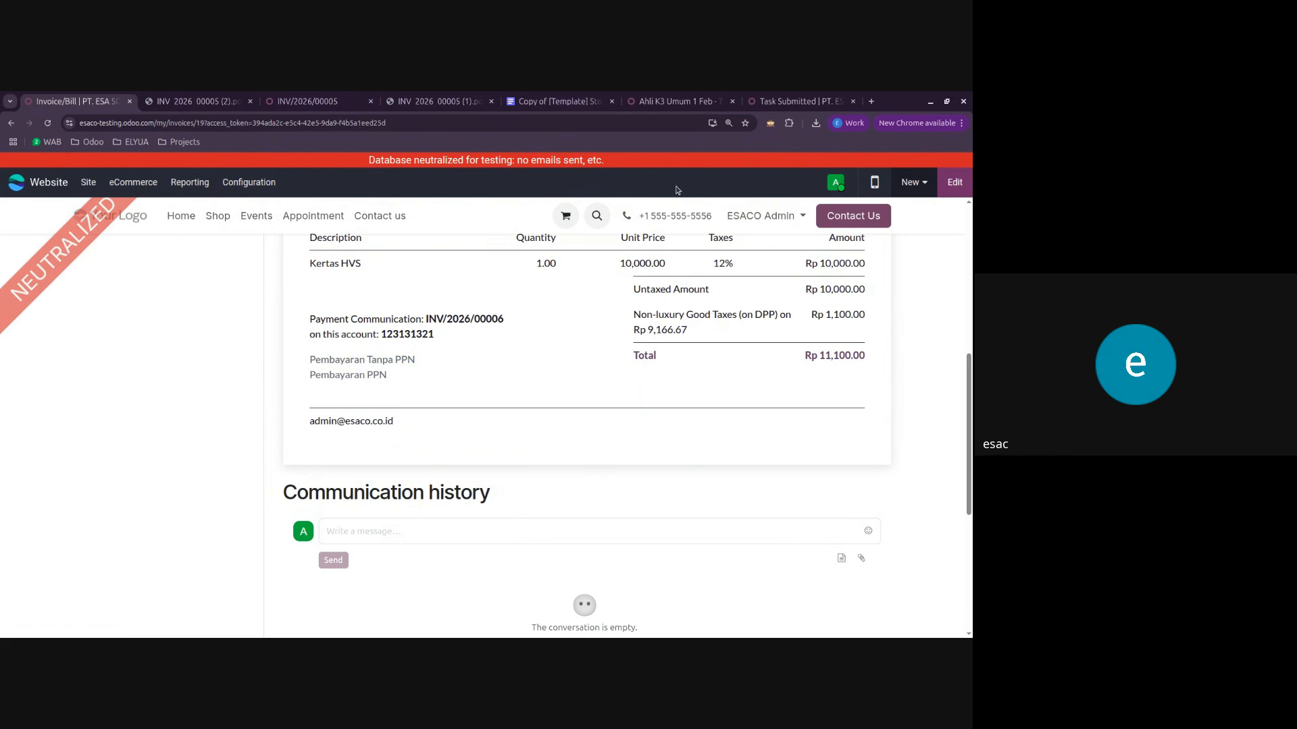
left_click(11, 123)
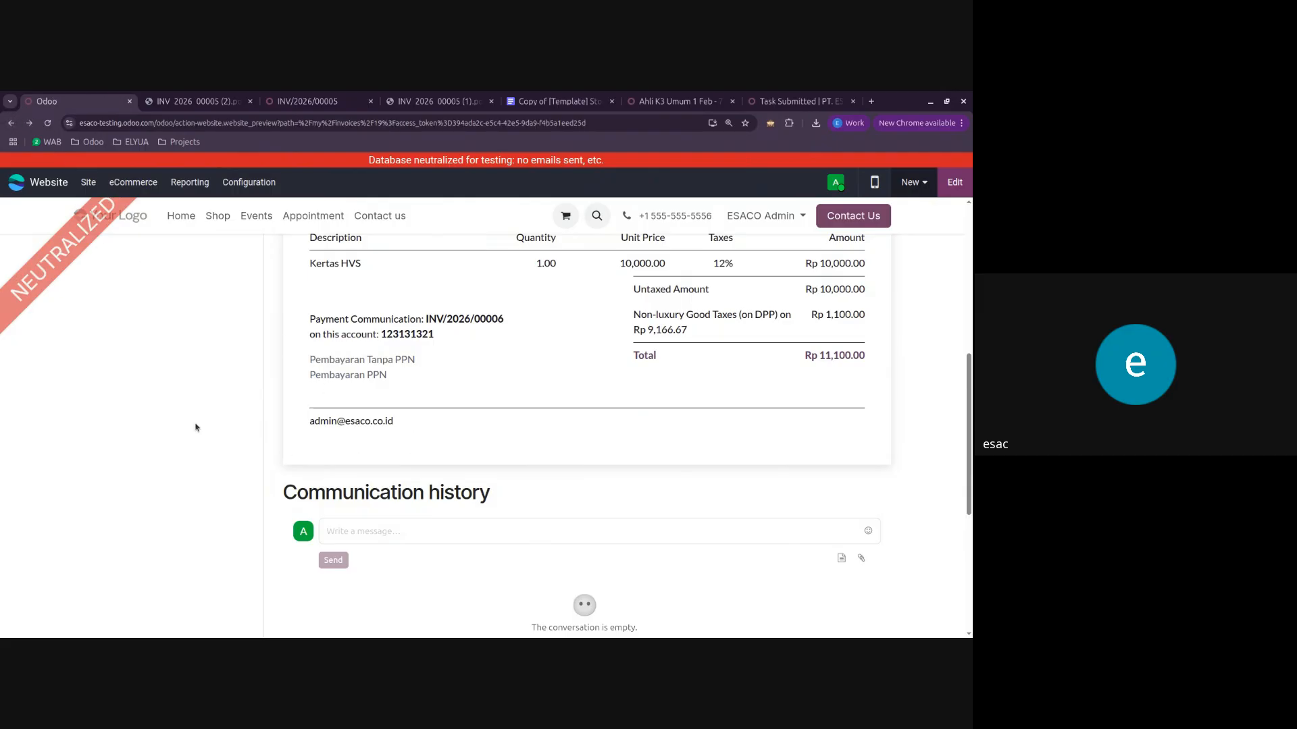
scroll(194, 425, "up", 6)
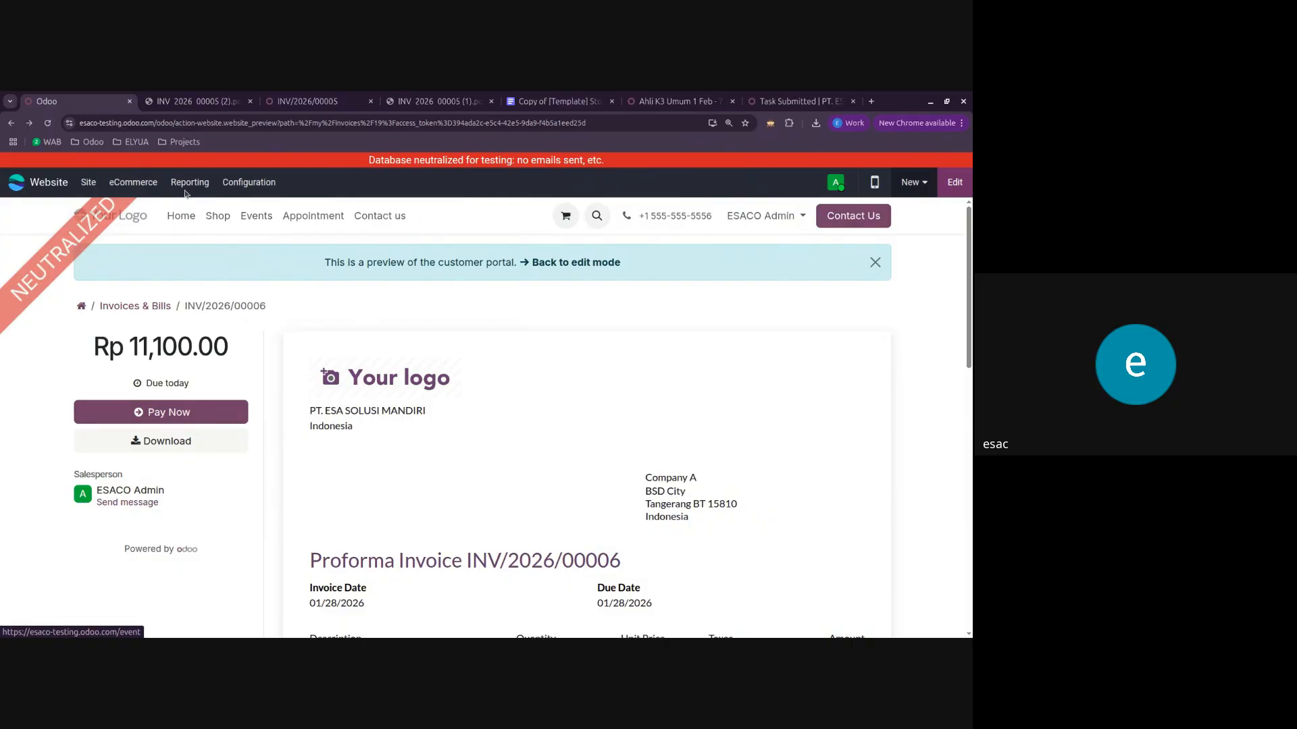
left_click(10, 123)
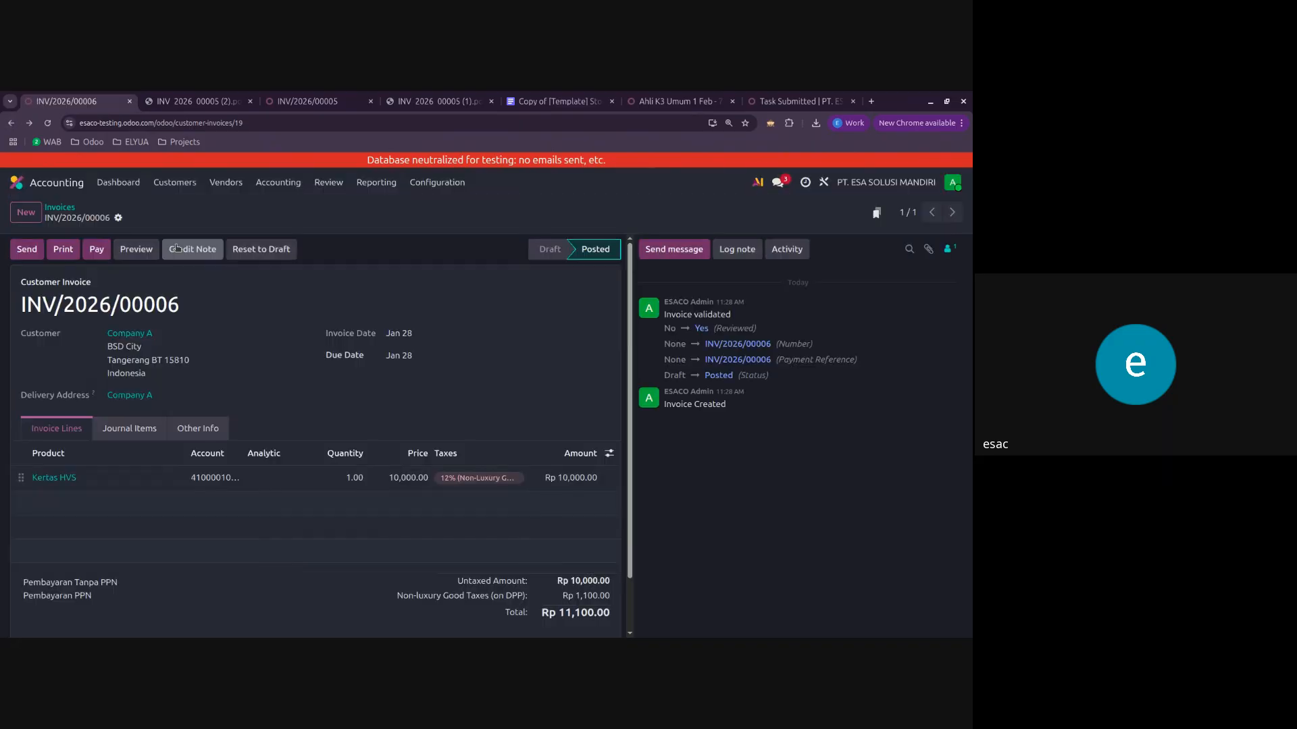
Step: Print the invoice as PDF without Payment, view the downloaded file, and close it
left_click(118, 218)
mouse_move(156, 241)
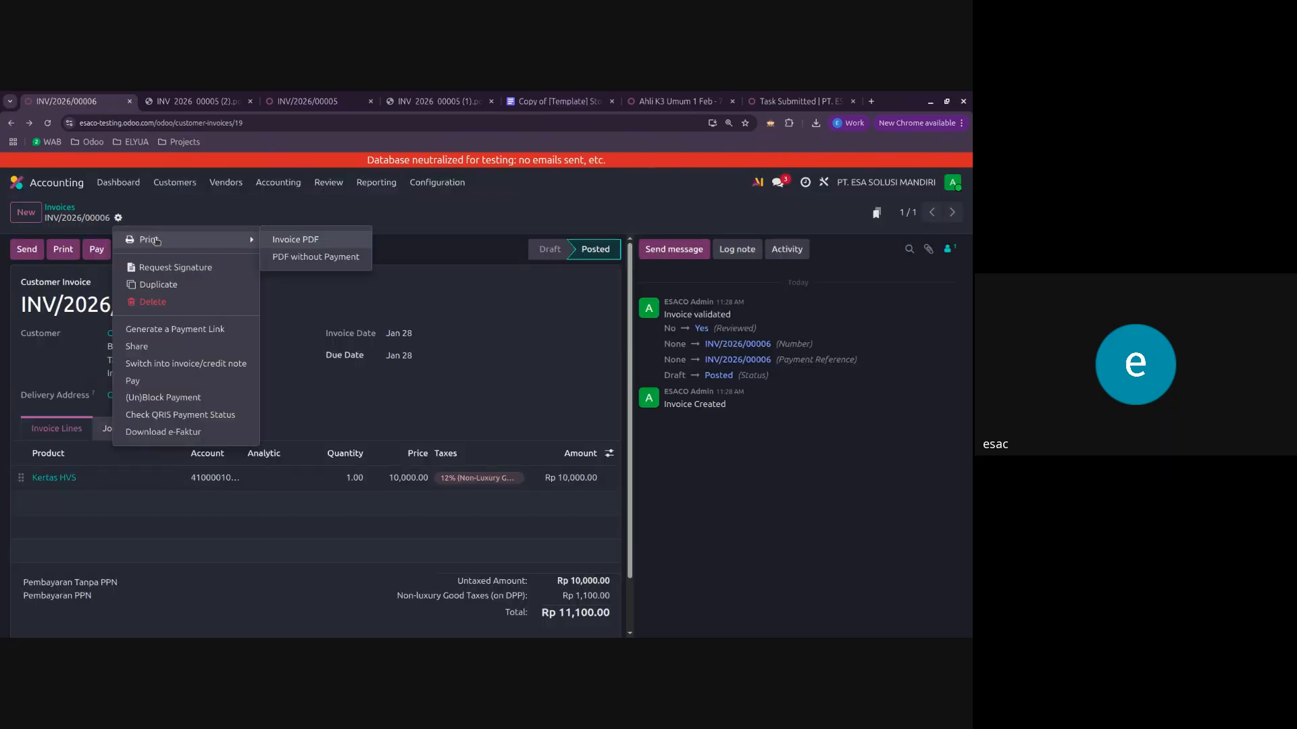
left_click(287, 257)
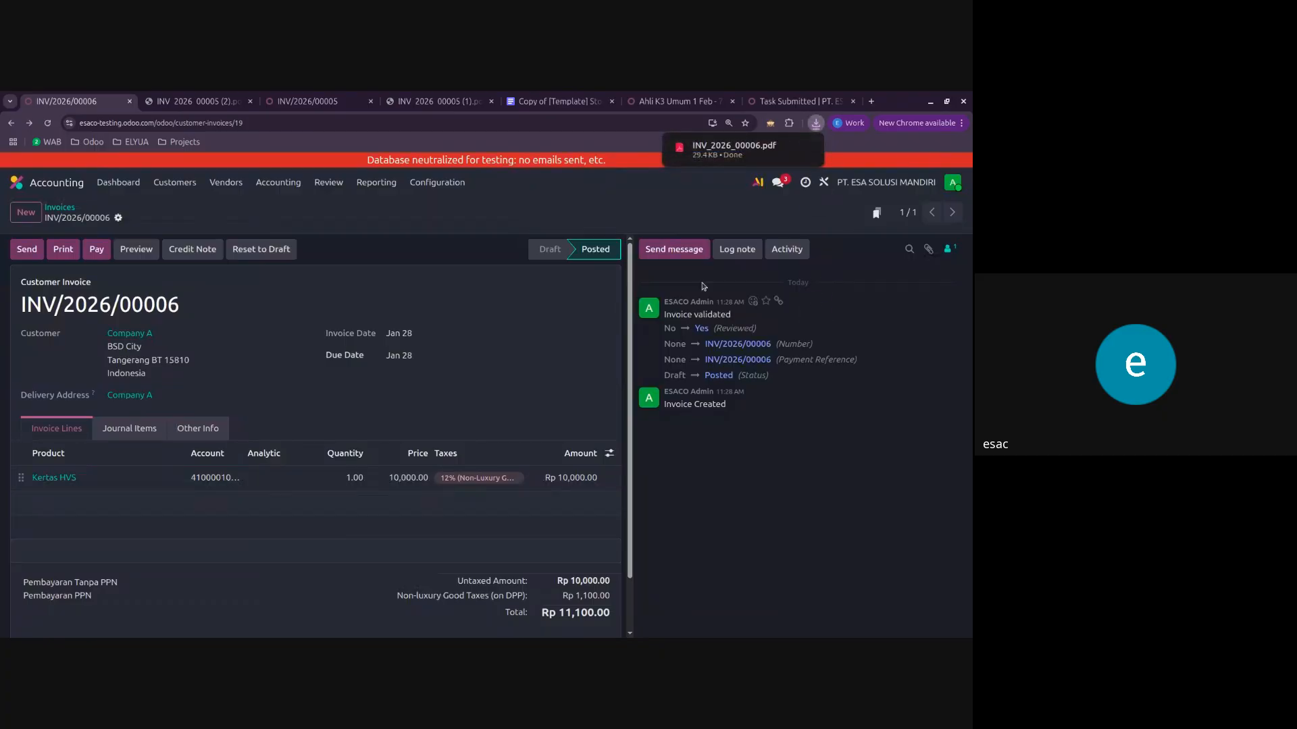
left_click(716, 150)
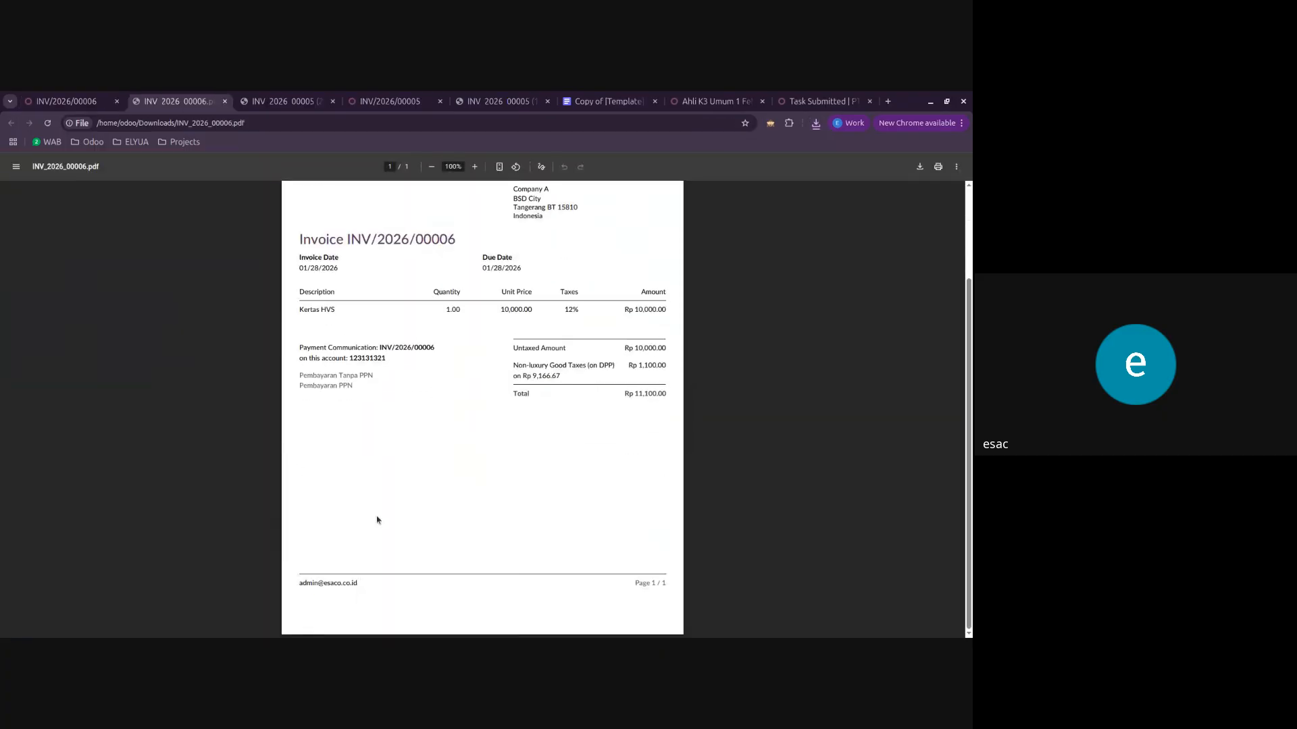
left_click(225, 102)
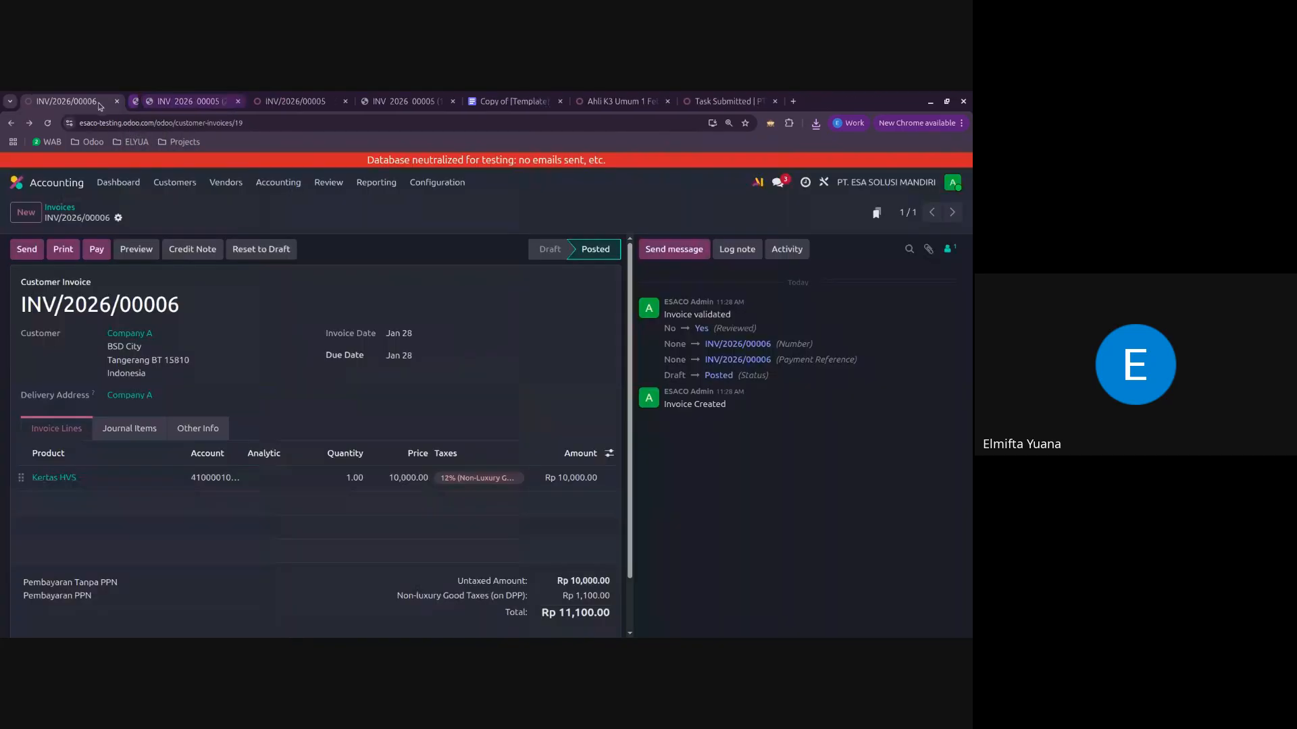
Step: Examine the payment notes, the print options and the sequence part of the invoice number on Company A's posted invoice
left_click(99, 604)
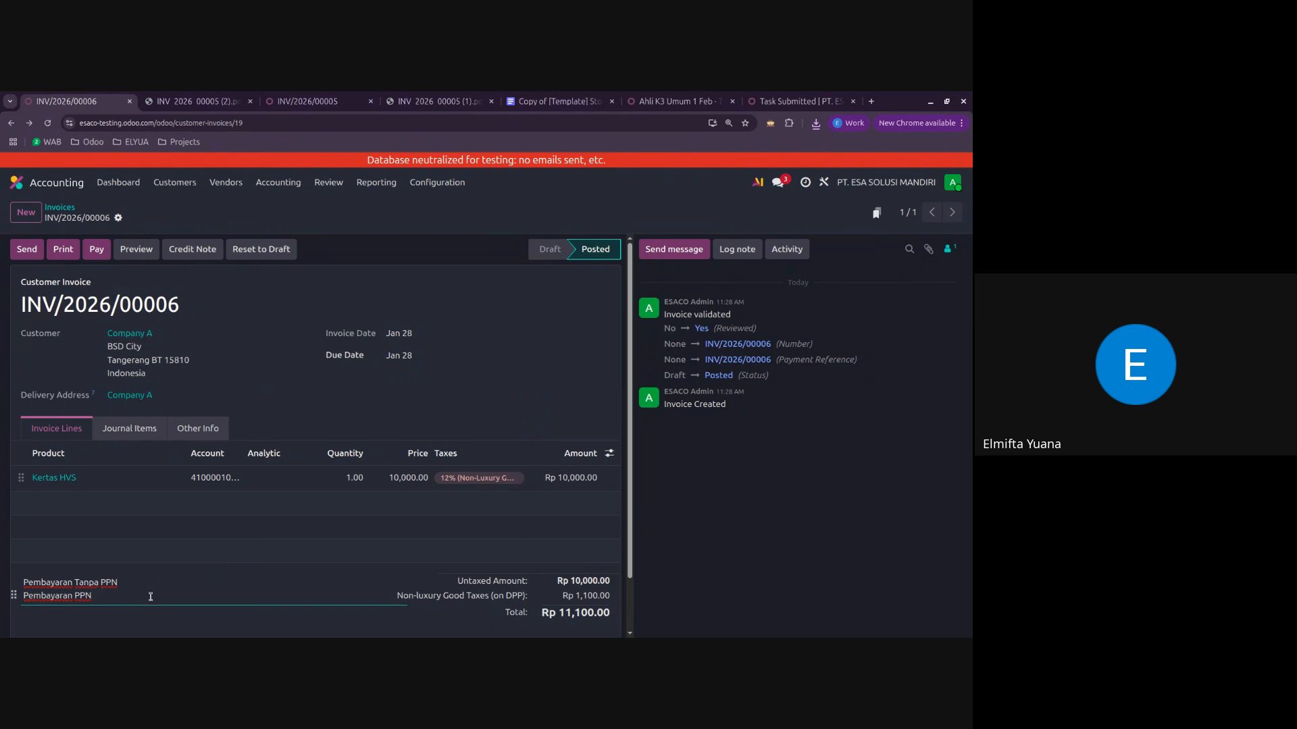
left_click(693, 571)
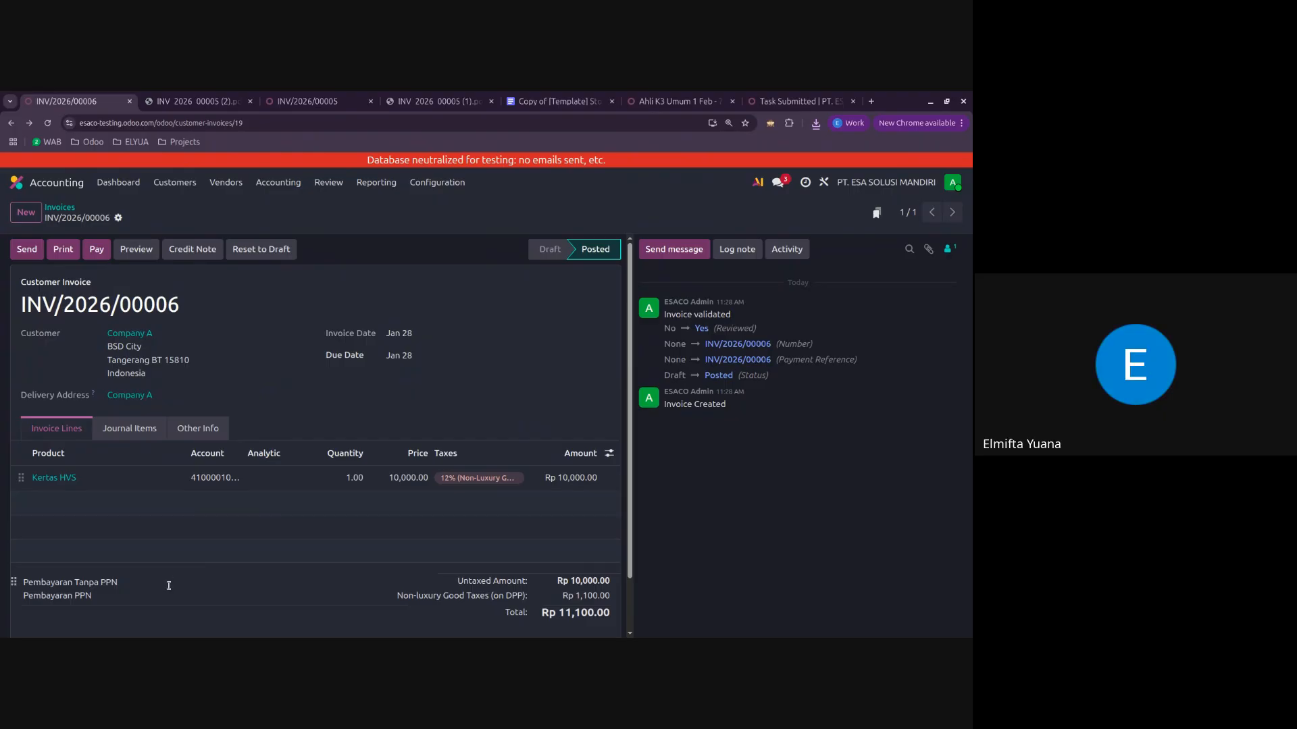
left_click(144, 587)
left_click(701, 532)
left_click(119, 218)
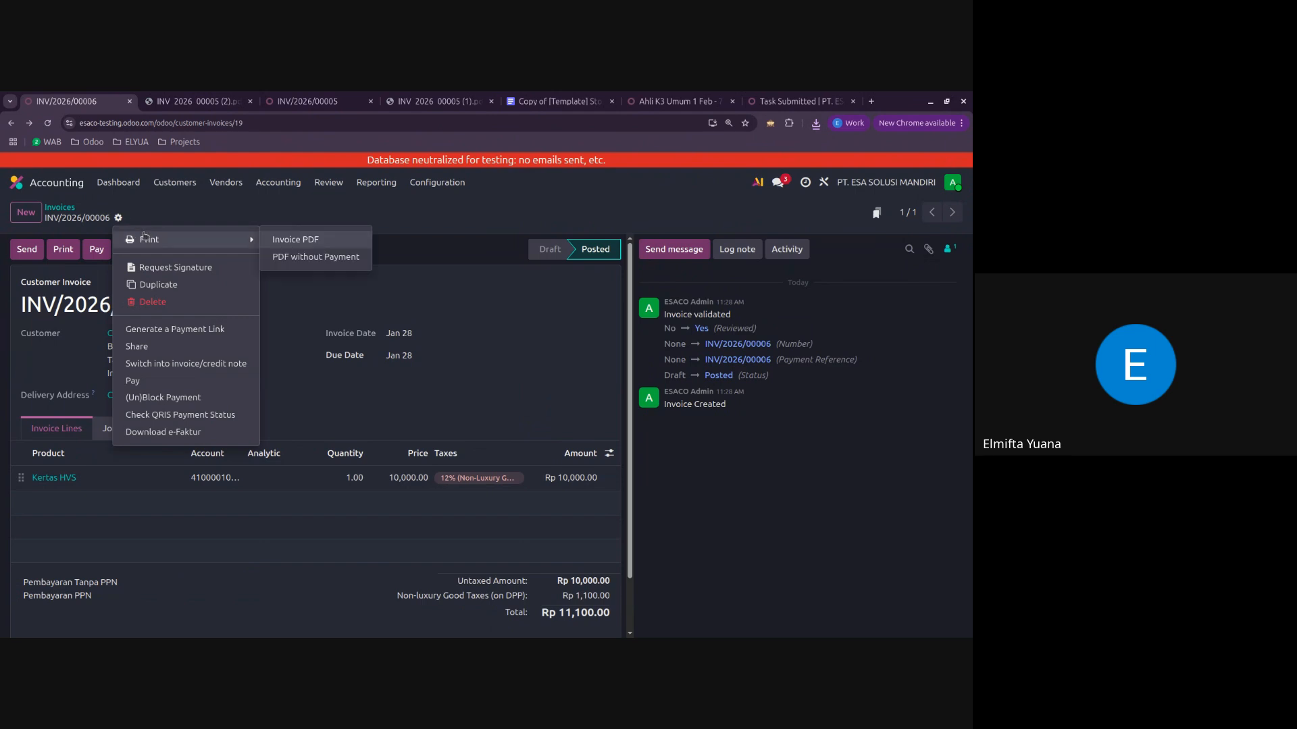
left_click(458, 223)
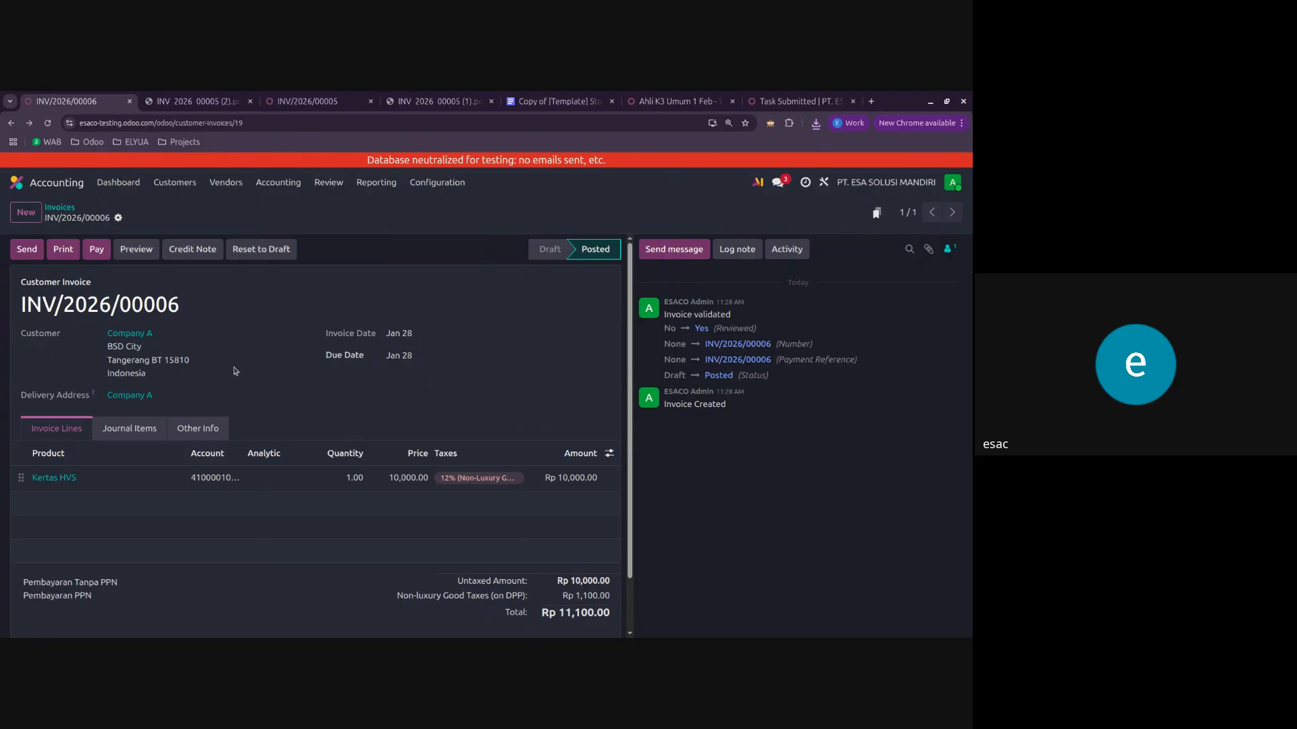
double_click(131, 305)
left_click(195, 309)
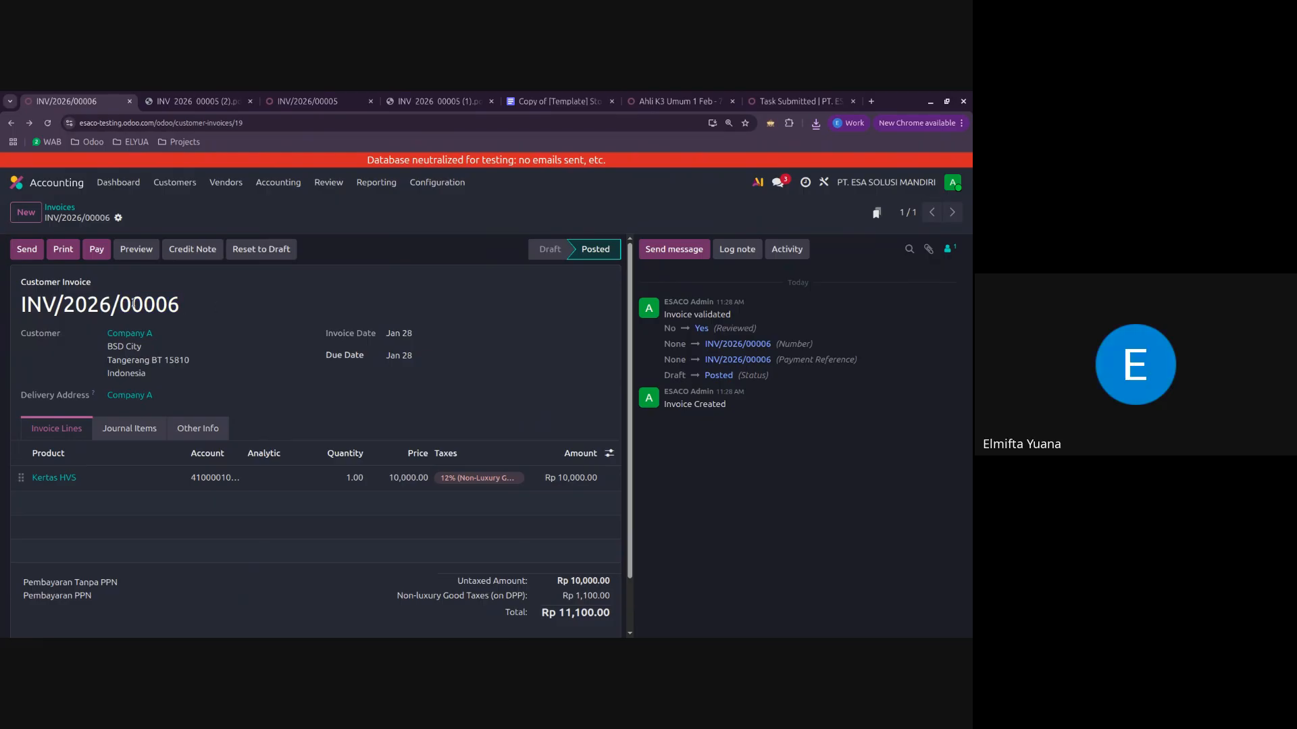
left_click_drag(121, 305, 204, 309)
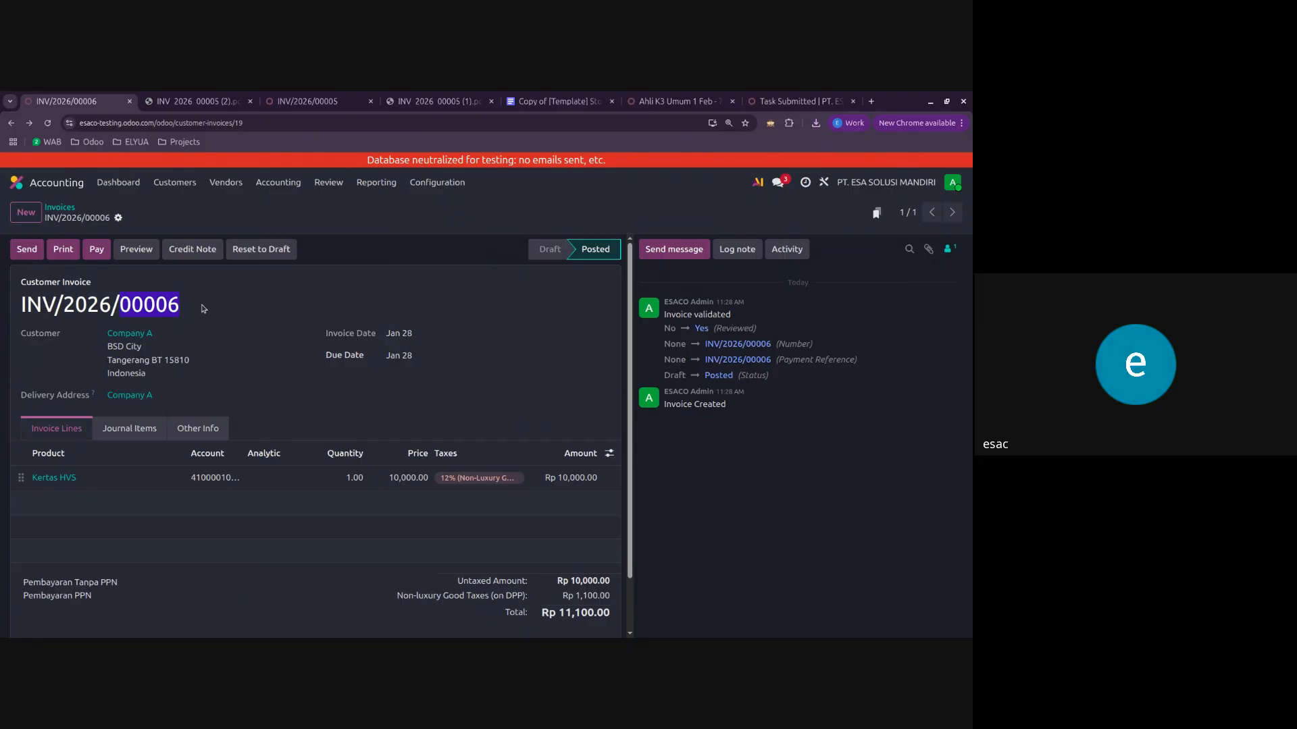
left_click(204, 310)
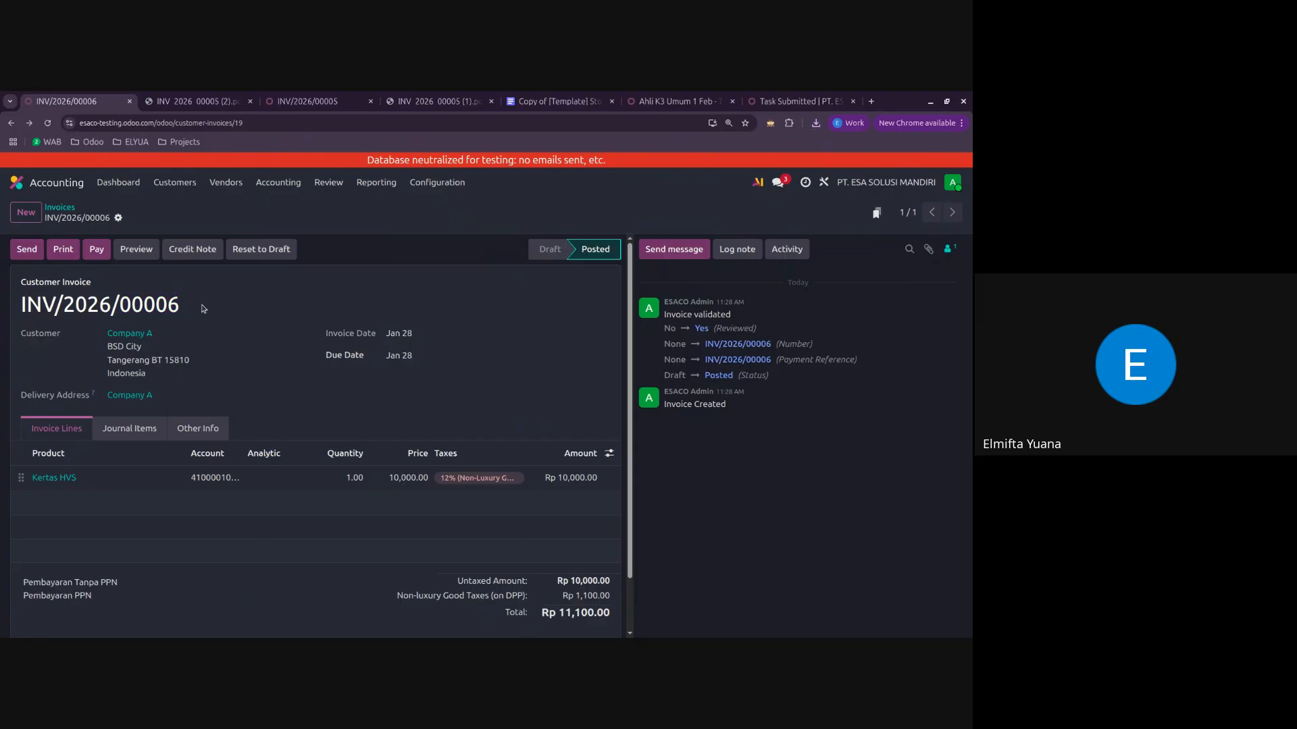
Step: Go back to the invoice list and reopen Company A's Rp 11,100 invoice to review it
left_click(67, 206)
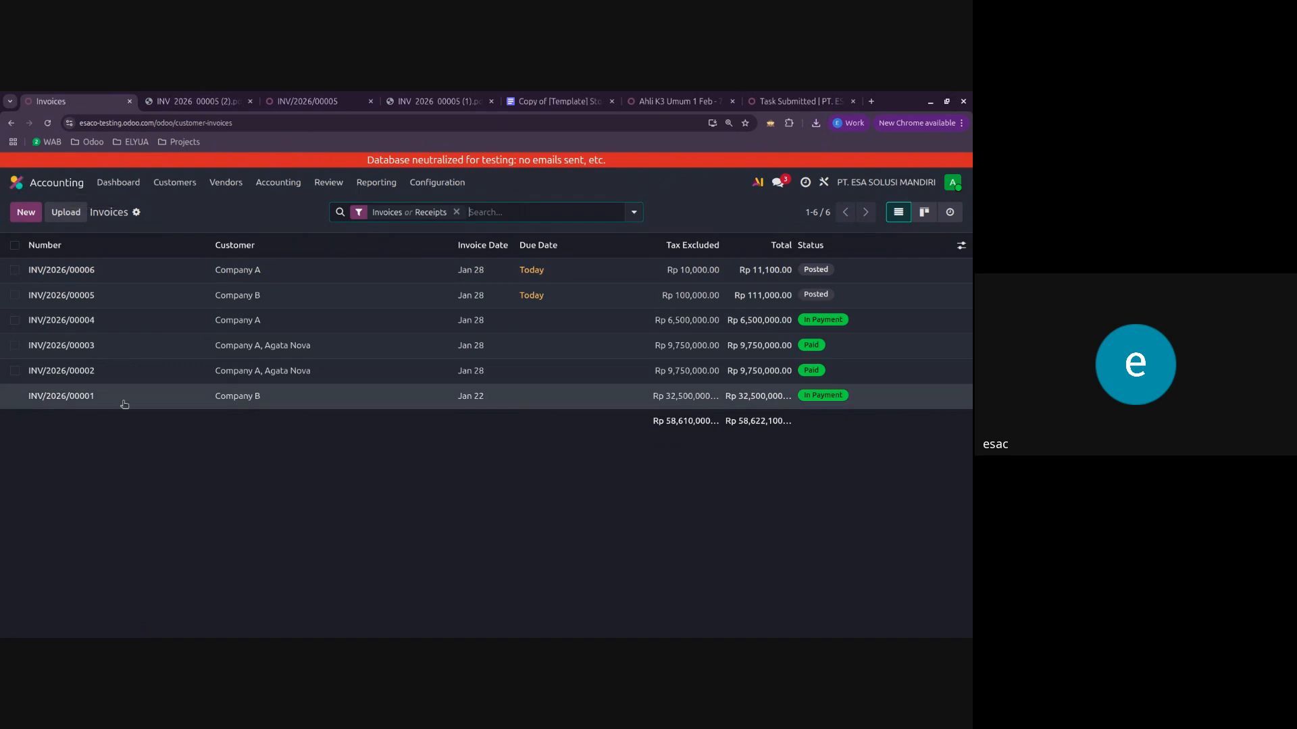
left_click(135, 267)
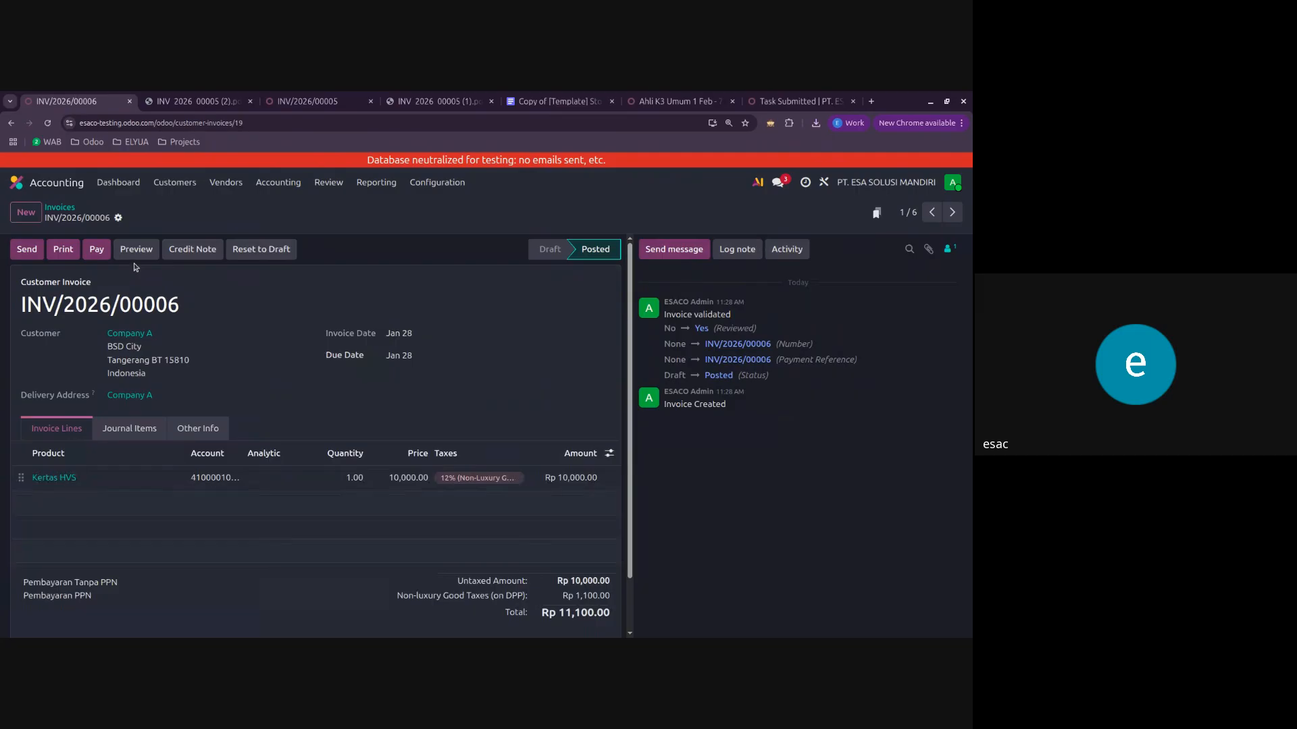
left_click(71, 209)
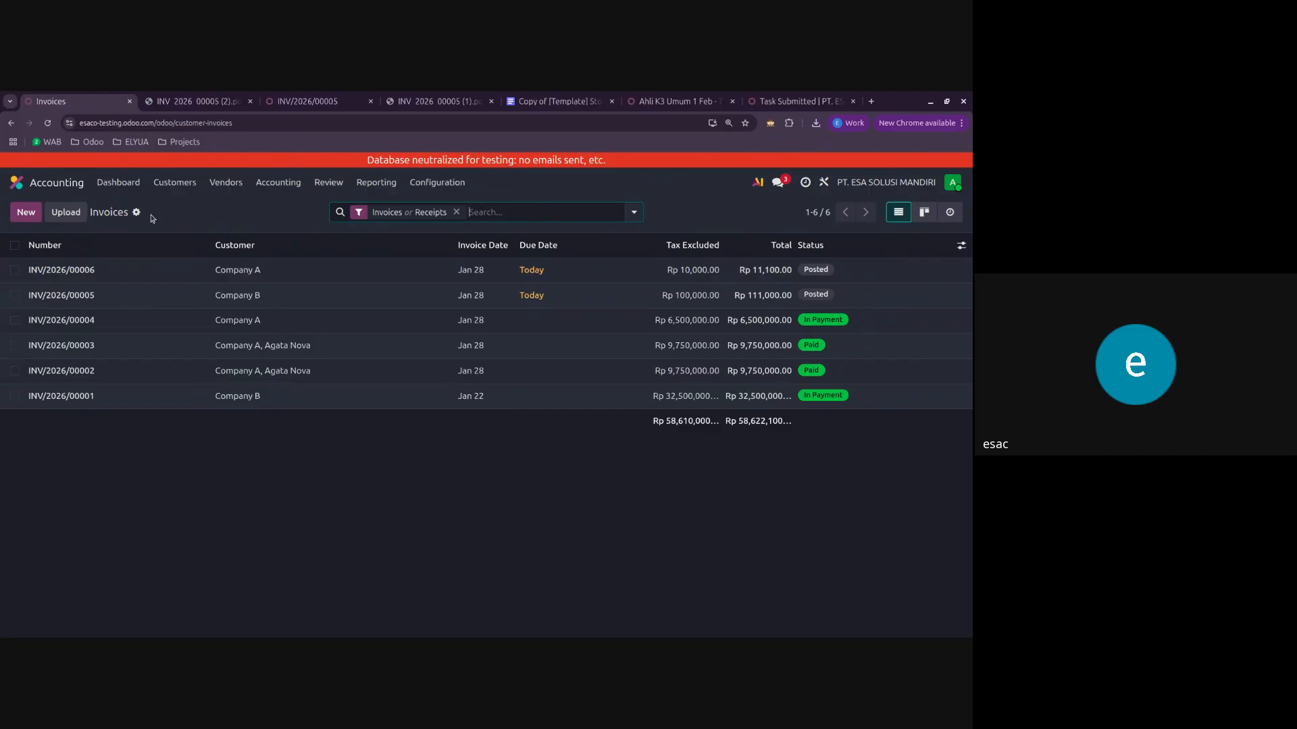
left_click(102, 271)
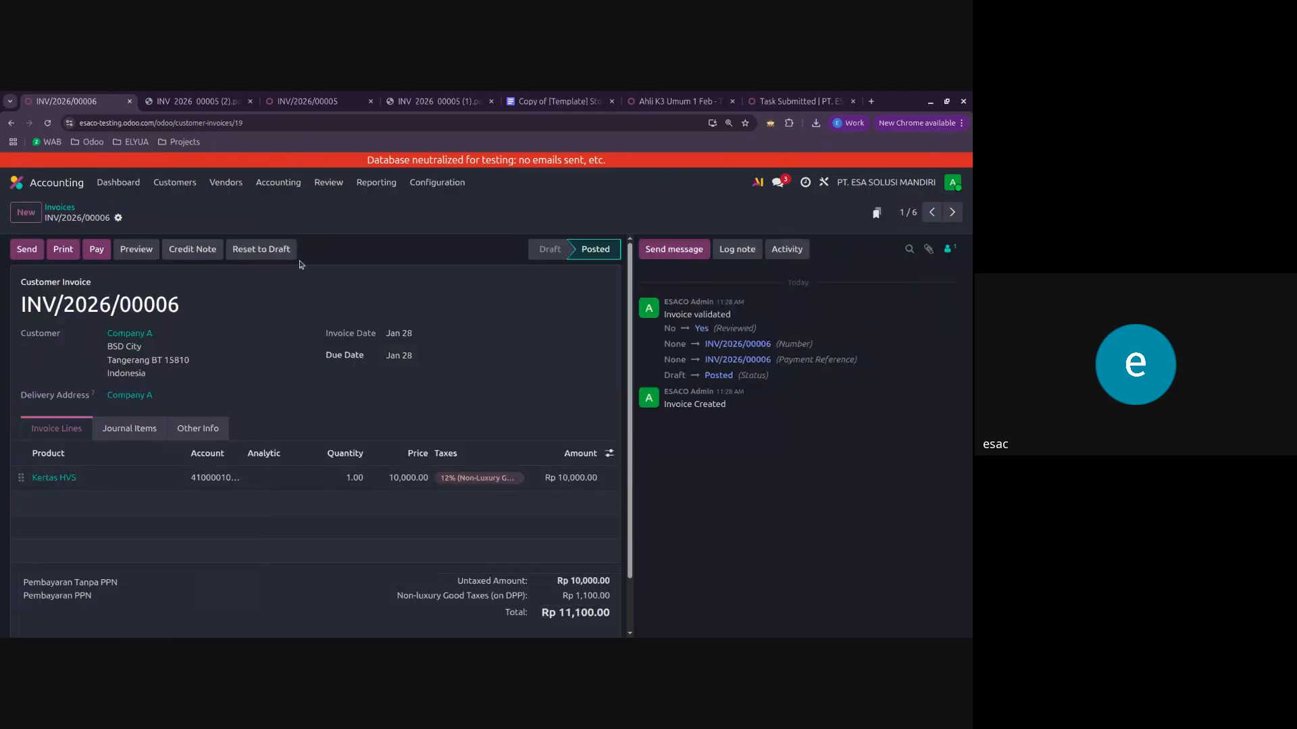
left_click(59, 208)
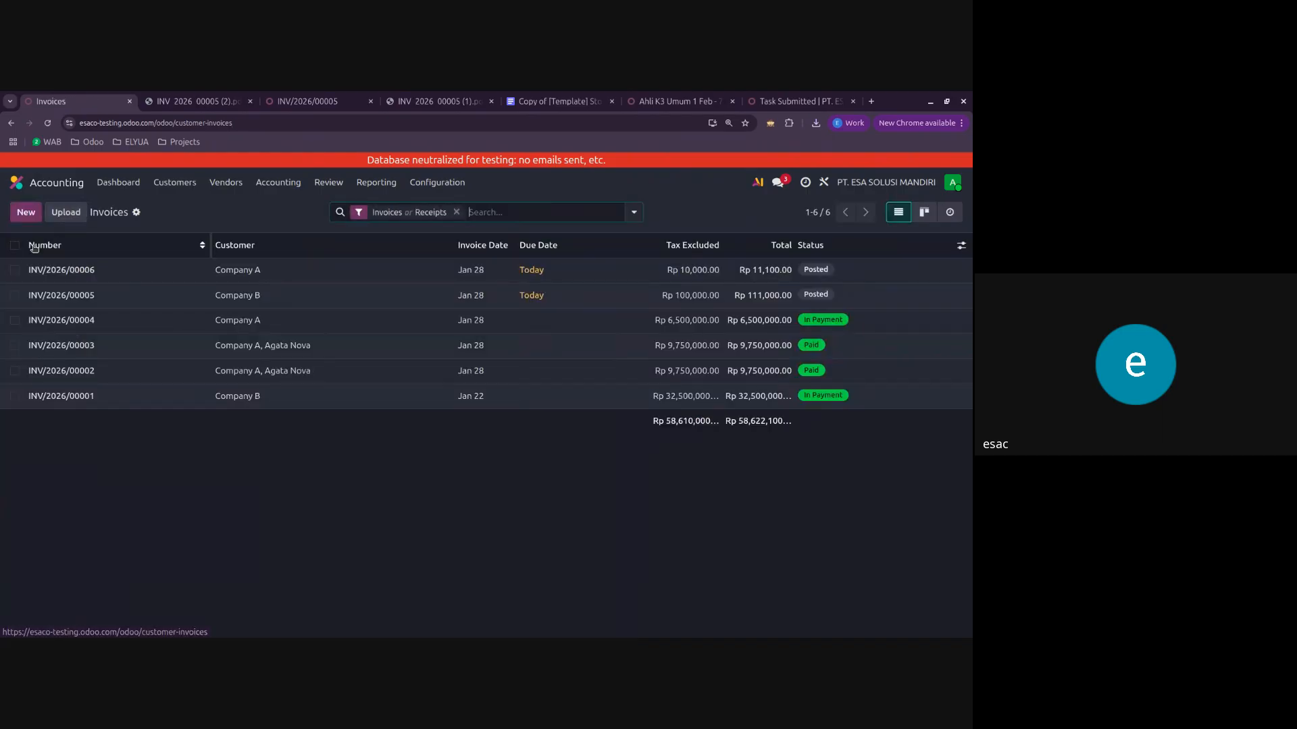
left_click(106, 271)
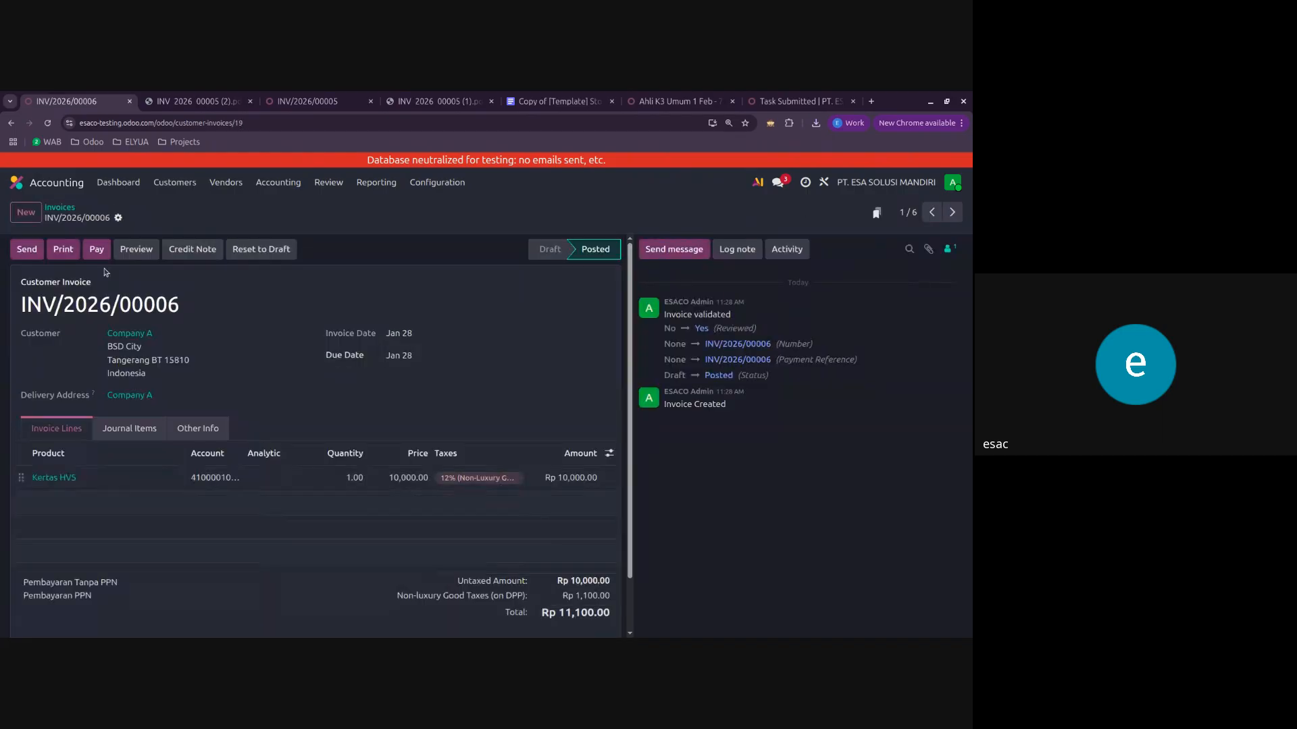
left_click(74, 207)
left_click(15, 268)
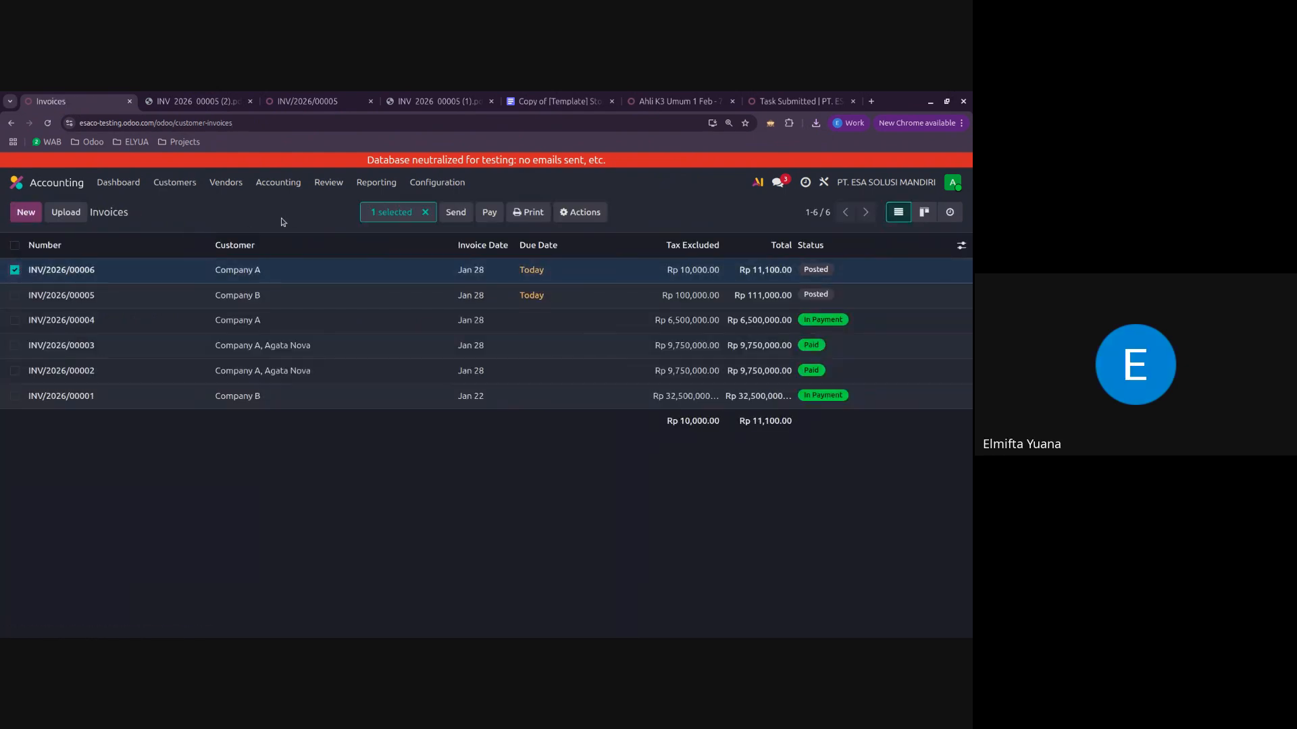
left_click(14, 270)
left_click(102, 272)
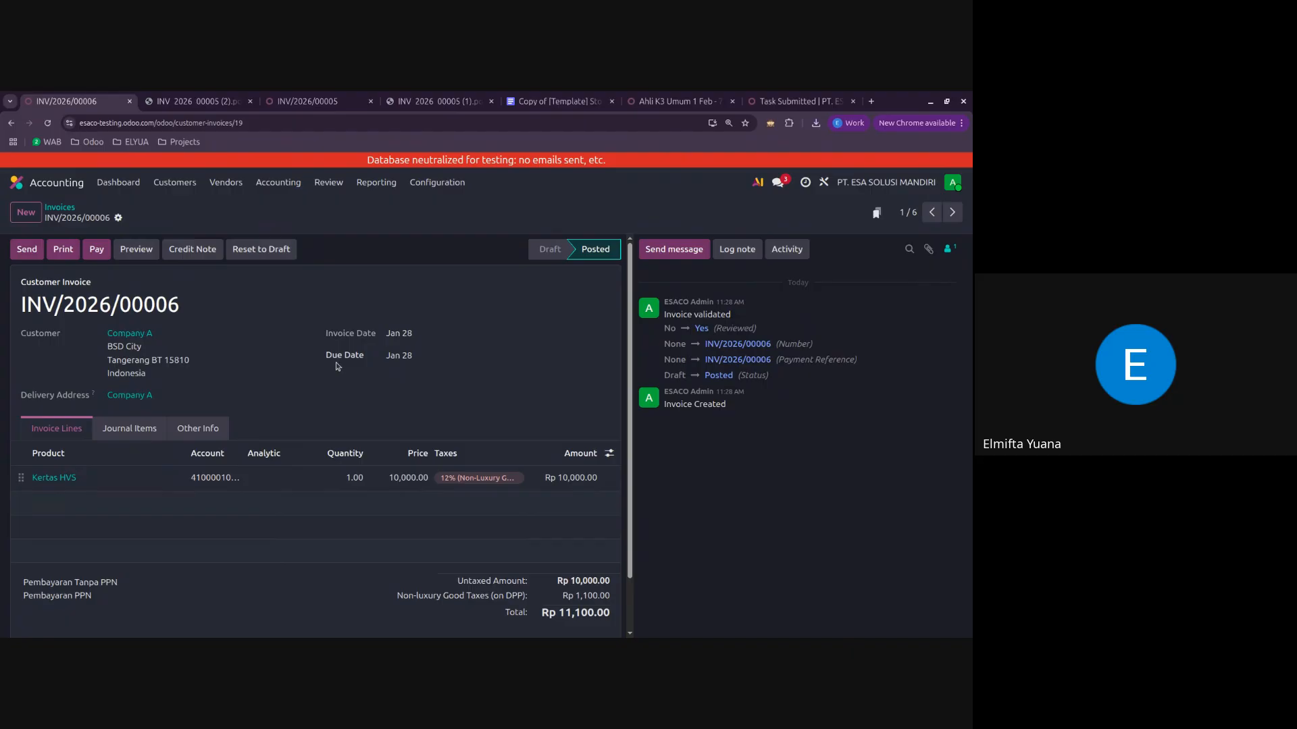
left_click(68, 205)
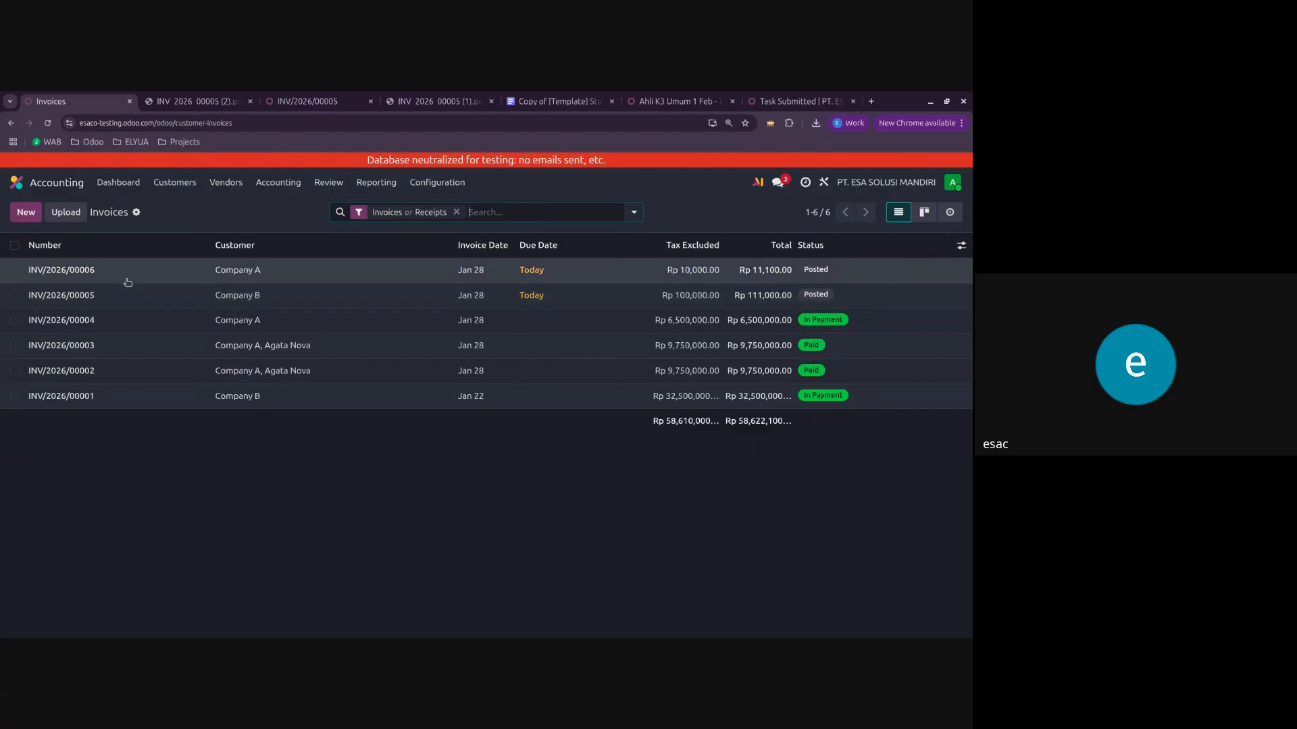
left_click(303, 266)
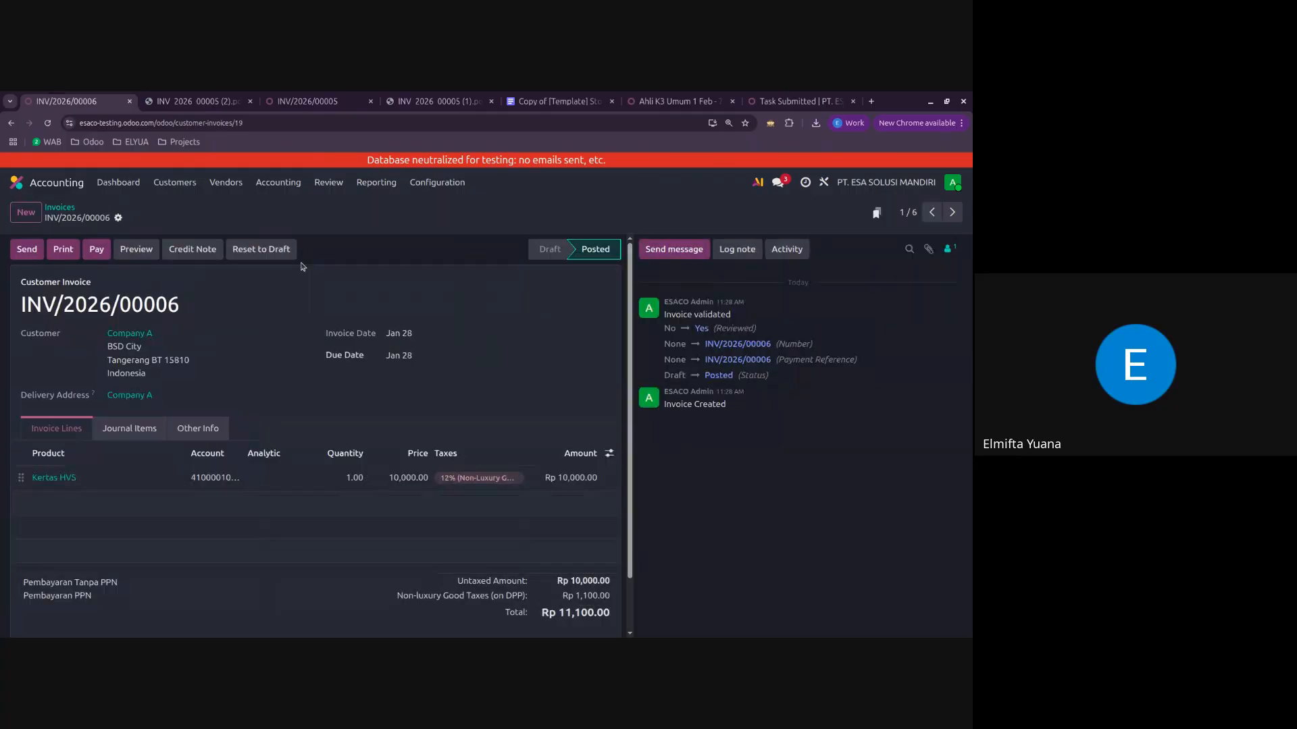
left_click(69, 206)
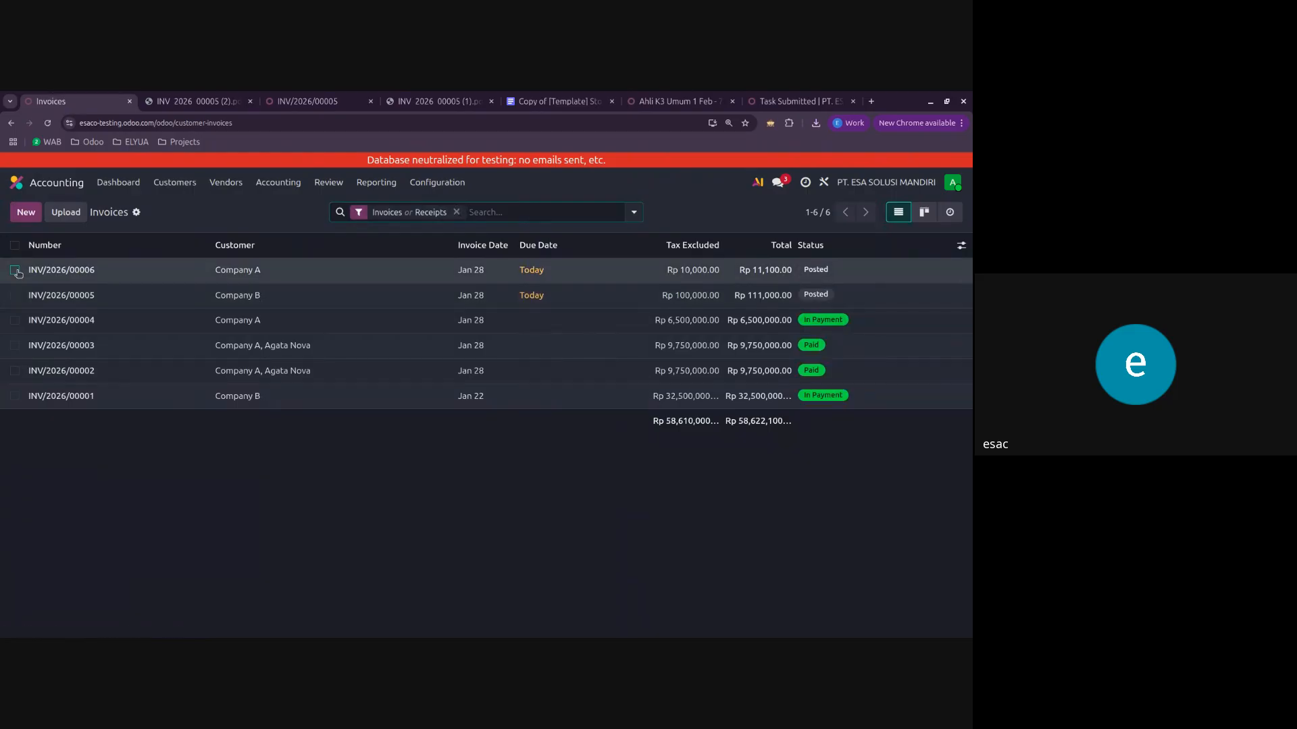
Step: Examine the Resequence options for Company A's Rp 11,100 invoice from the invoice list, and close them without changing the sequence
left_click(14, 269)
left_click(582, 212)
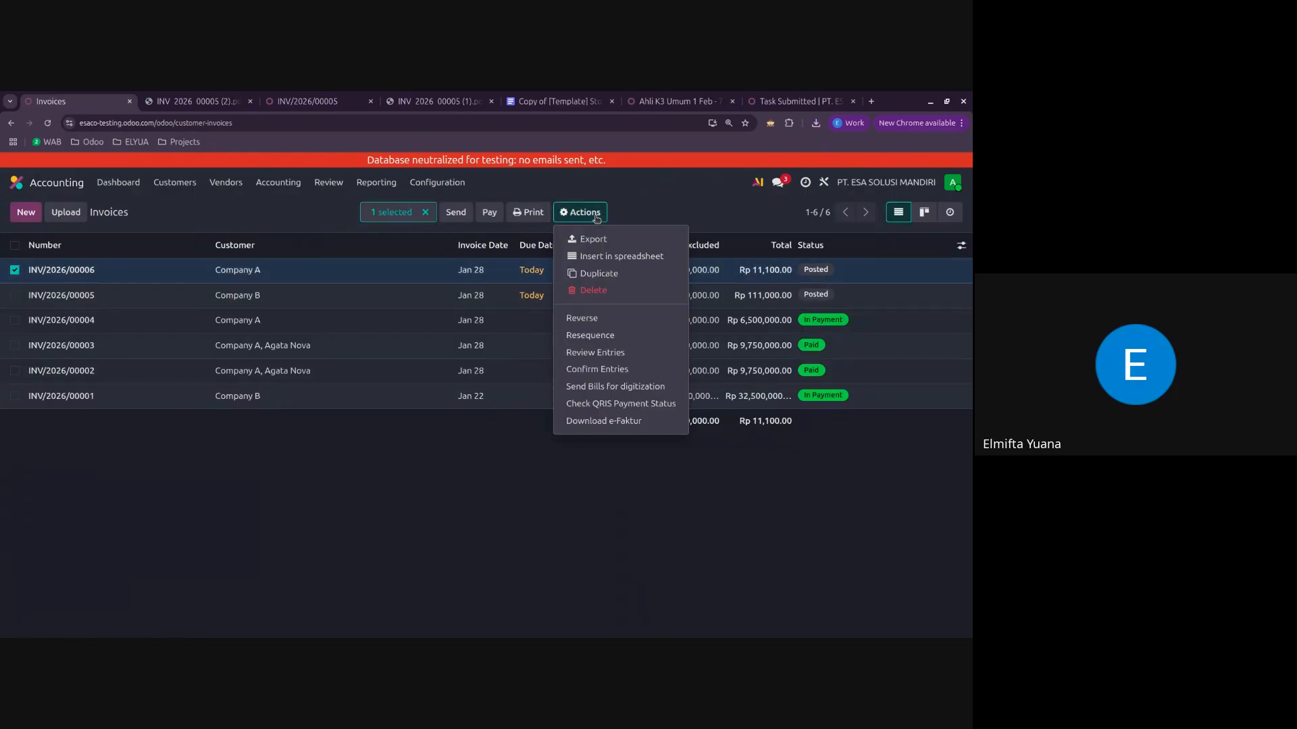
left_click(618, 334)
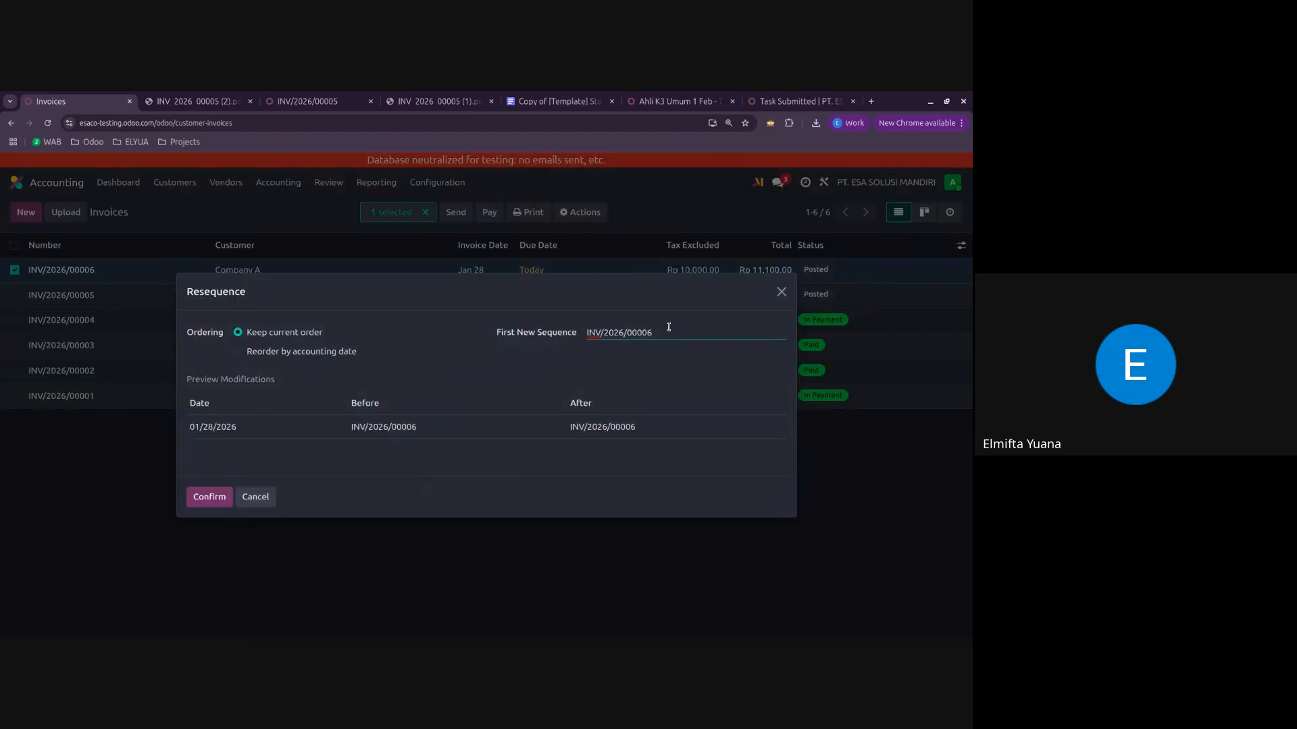
left_click(781, 292)
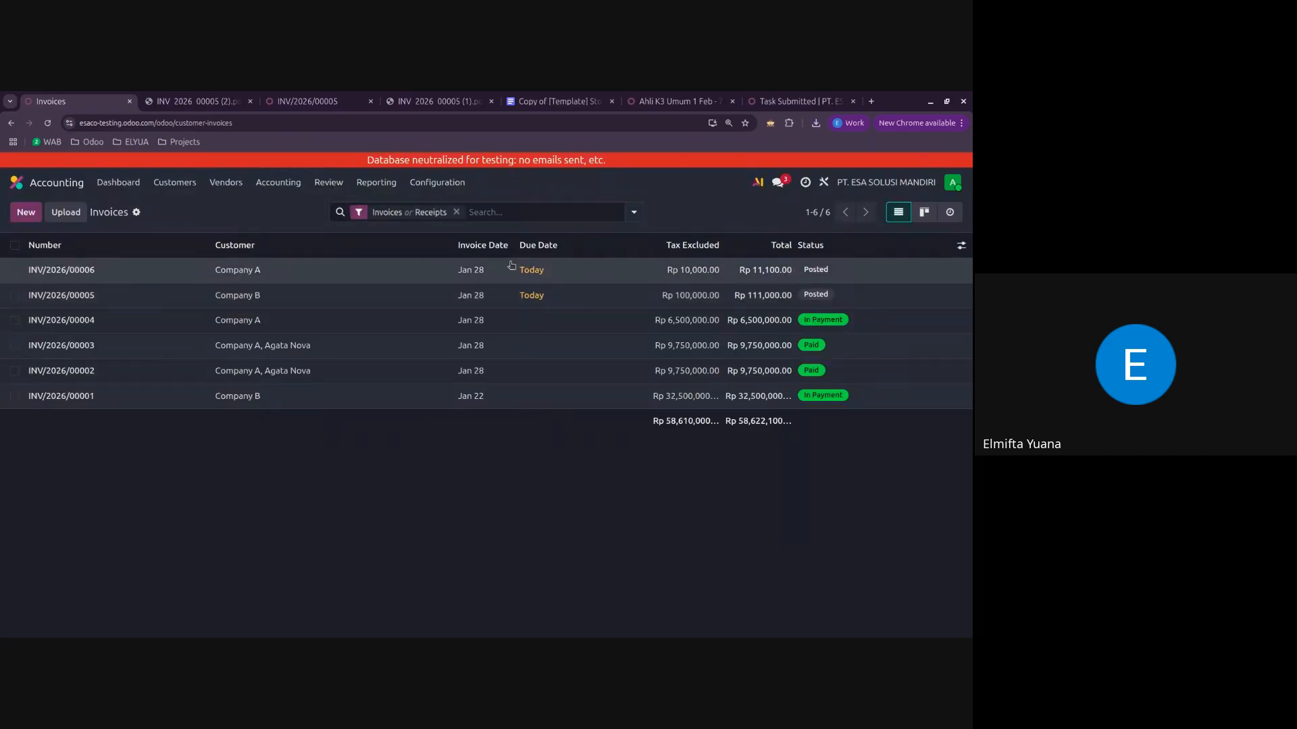
left_click(14, 270)
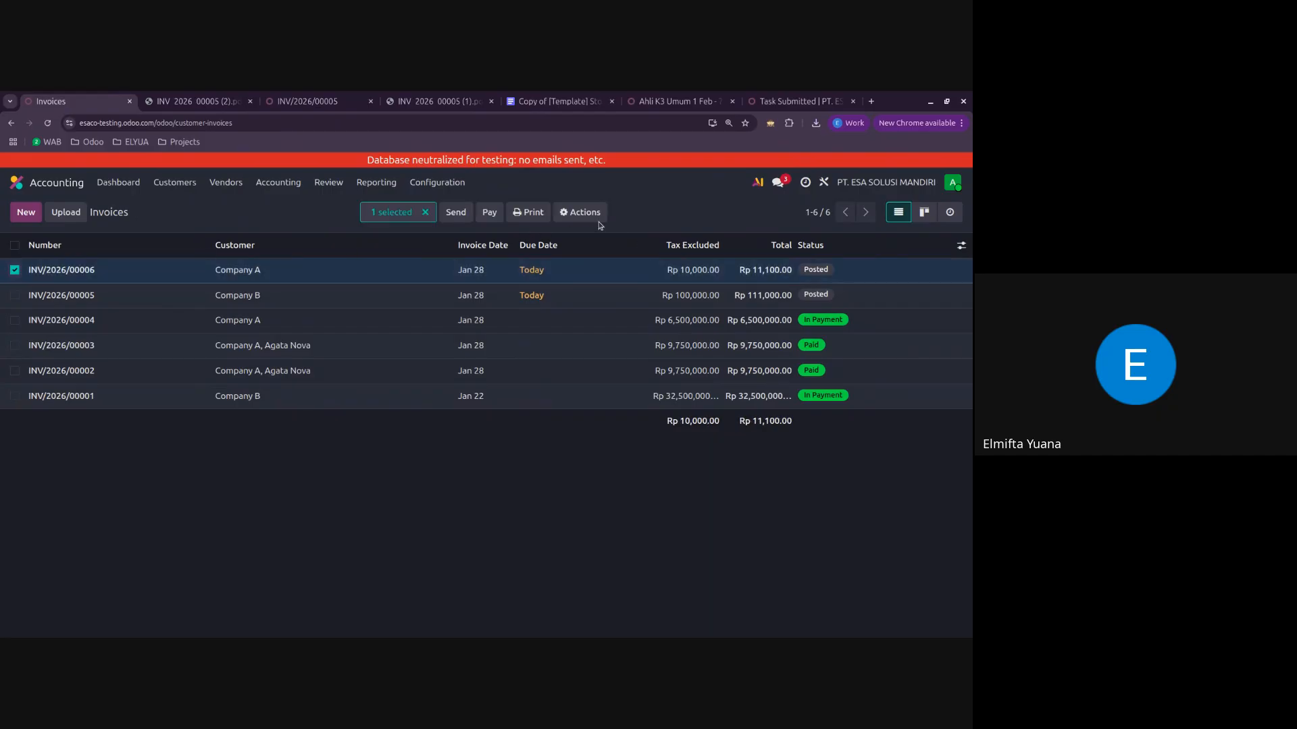
left_click(581, 212)
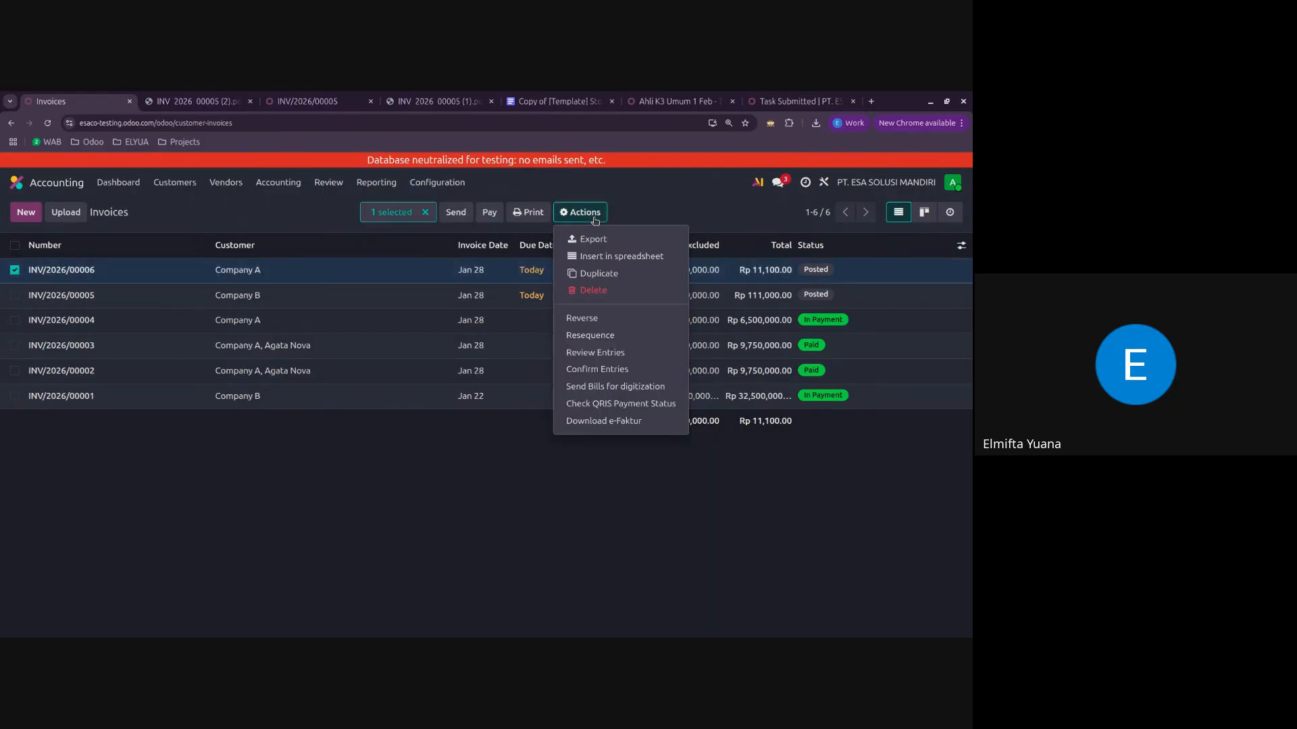
left_click(618, 337)
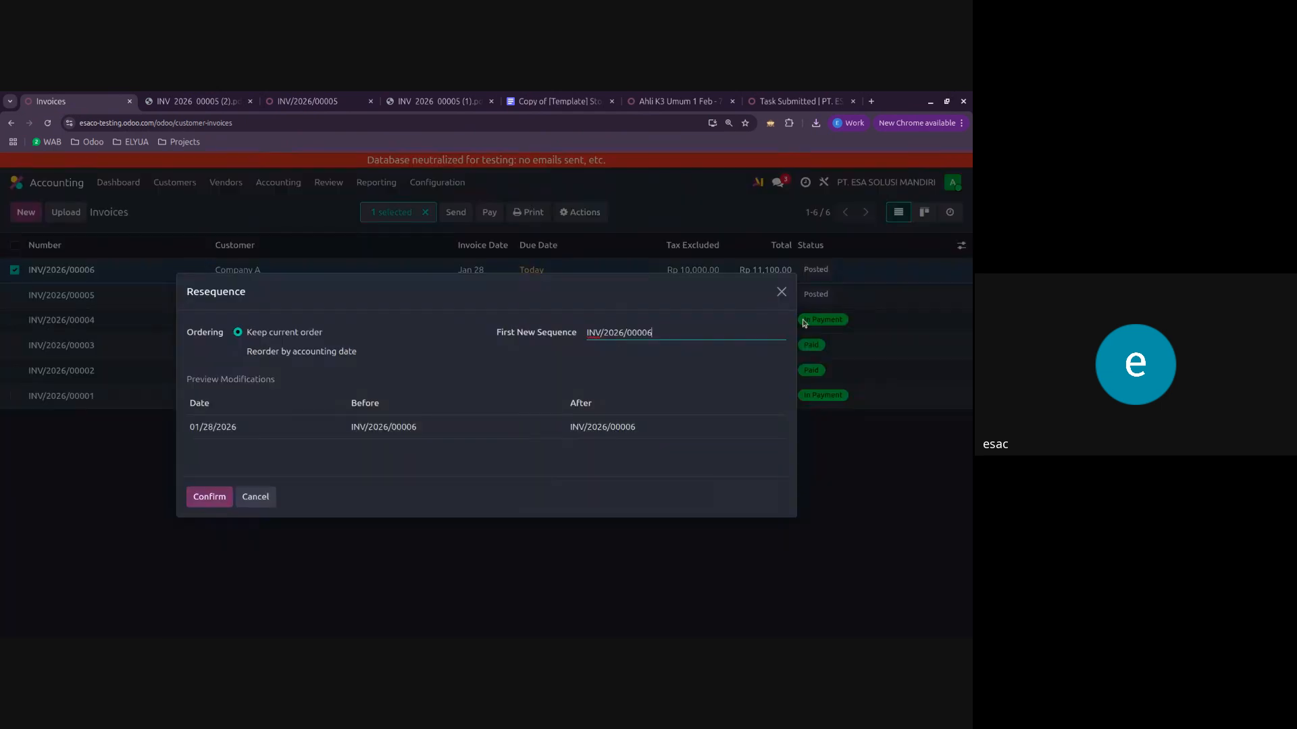
left_click(782, 292)
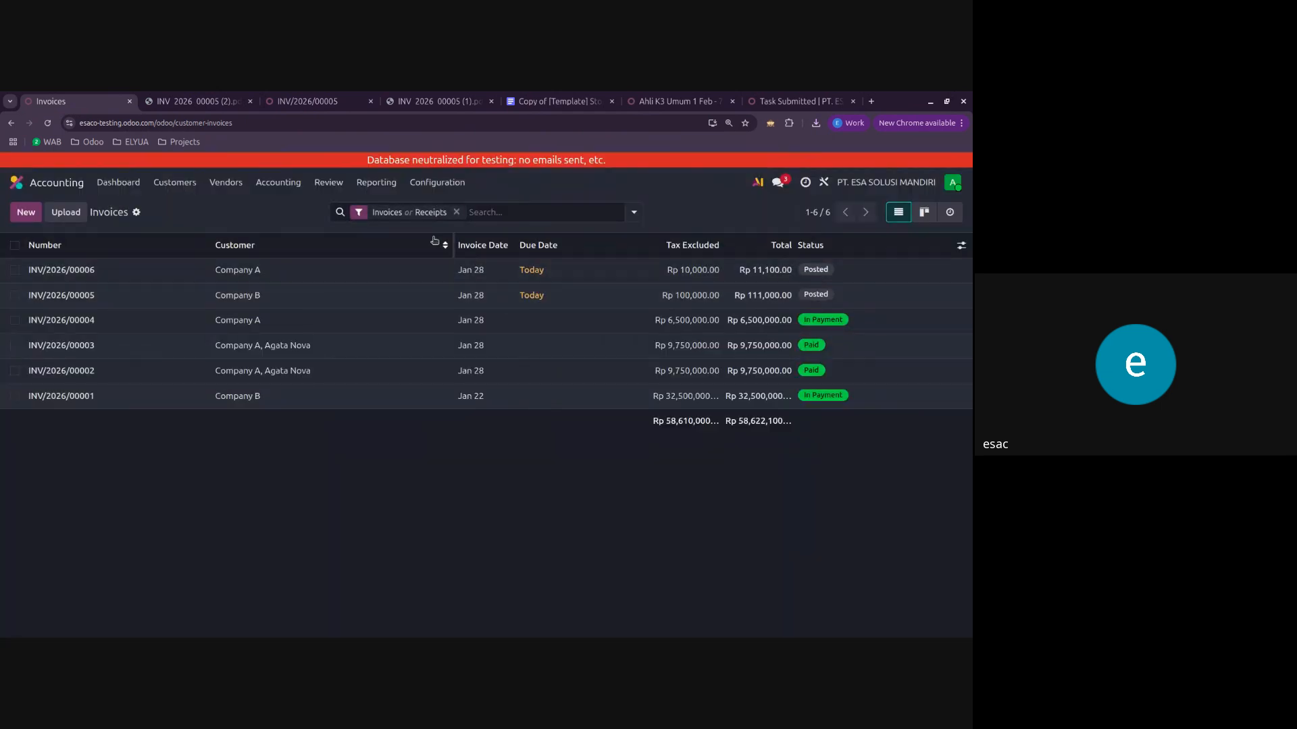
left_click(371, 269)
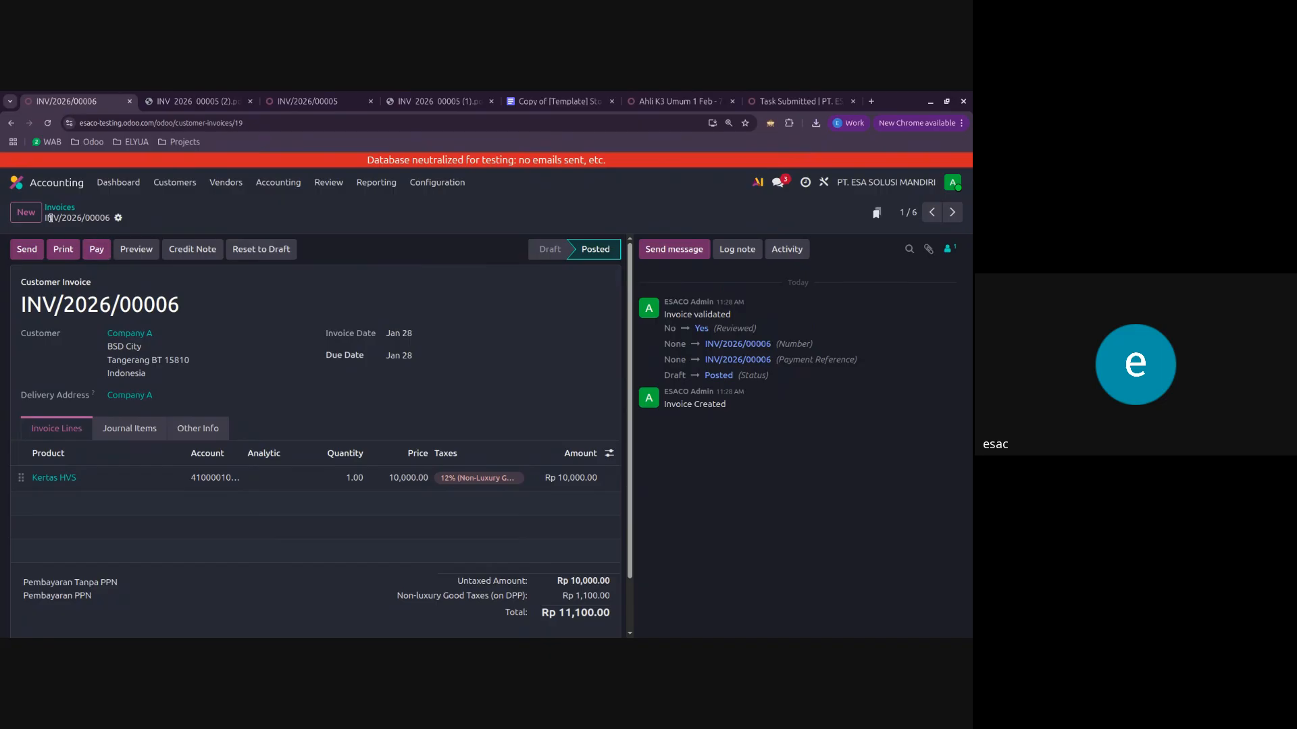
left_click(27, 212)
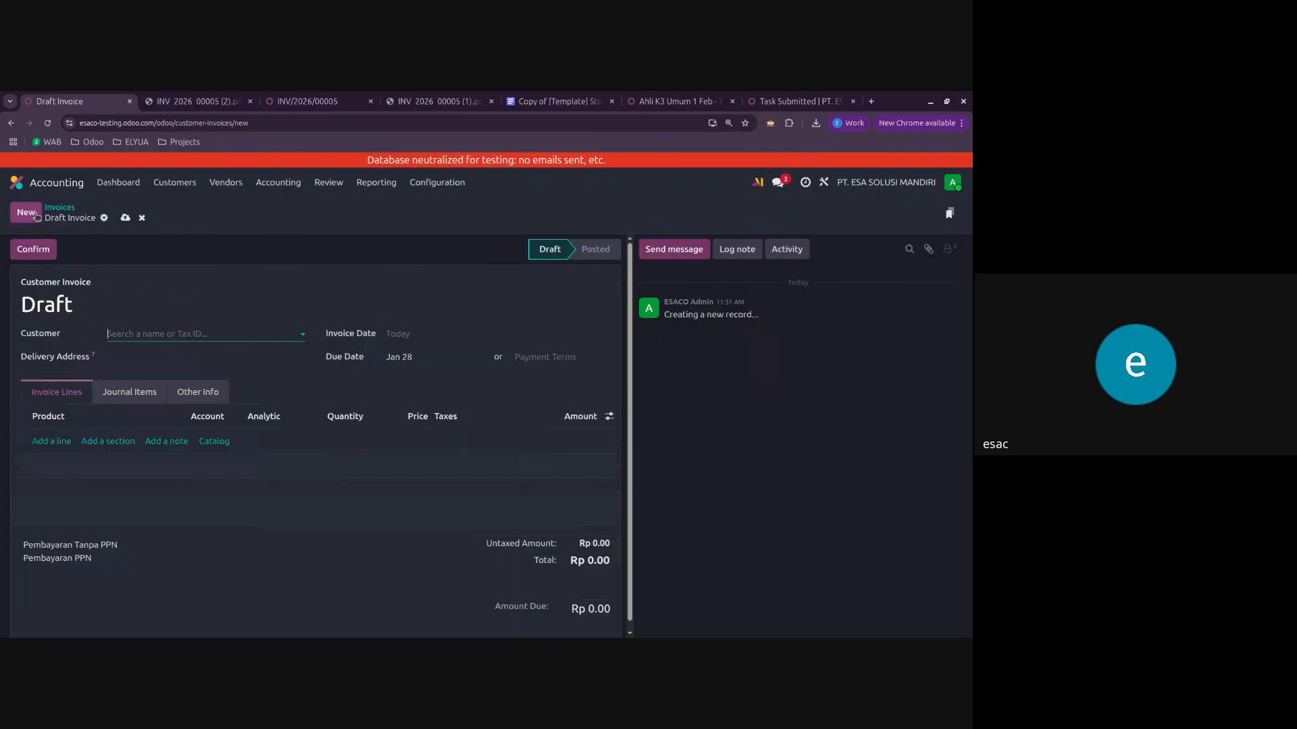
left_click(141, 219)
Step: Reset Company A's Rp 11,100 invoice to draft, change its number to INV/PPN/2026/00006, and confirm it again
left_click(95, 269)
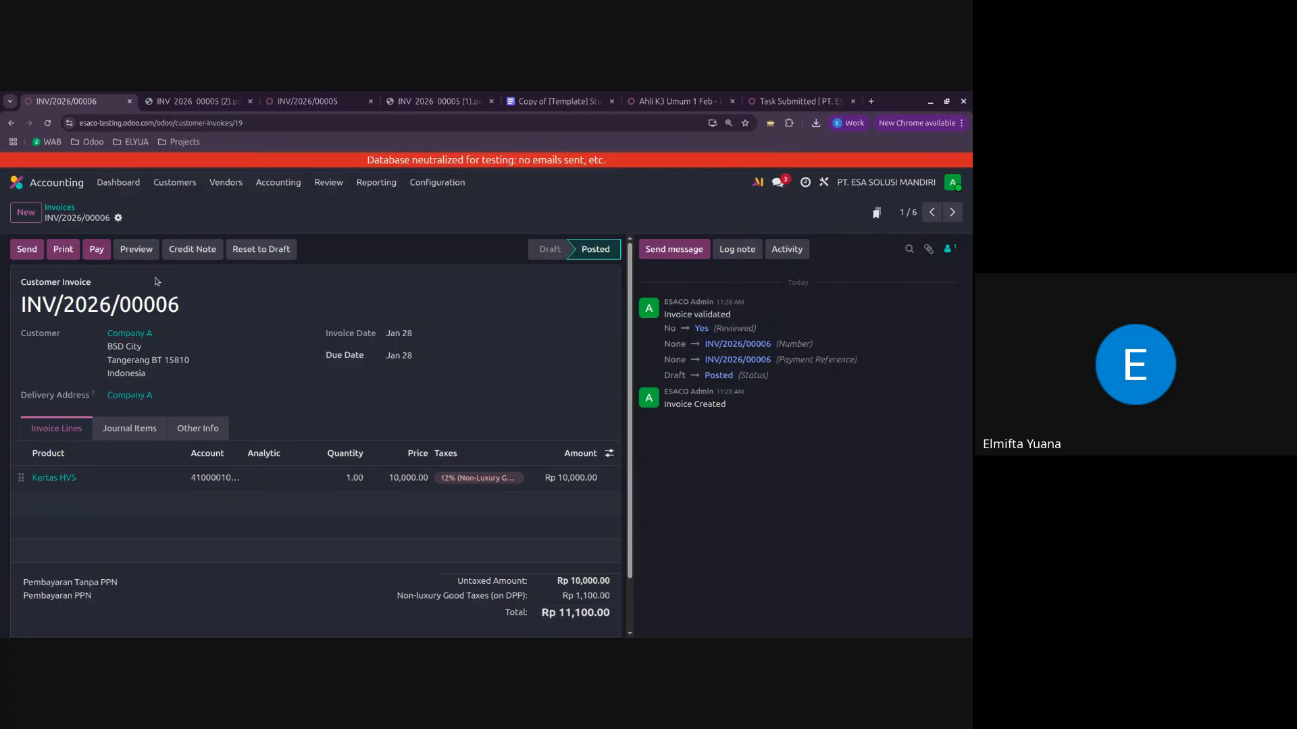
left_click(262, 249)
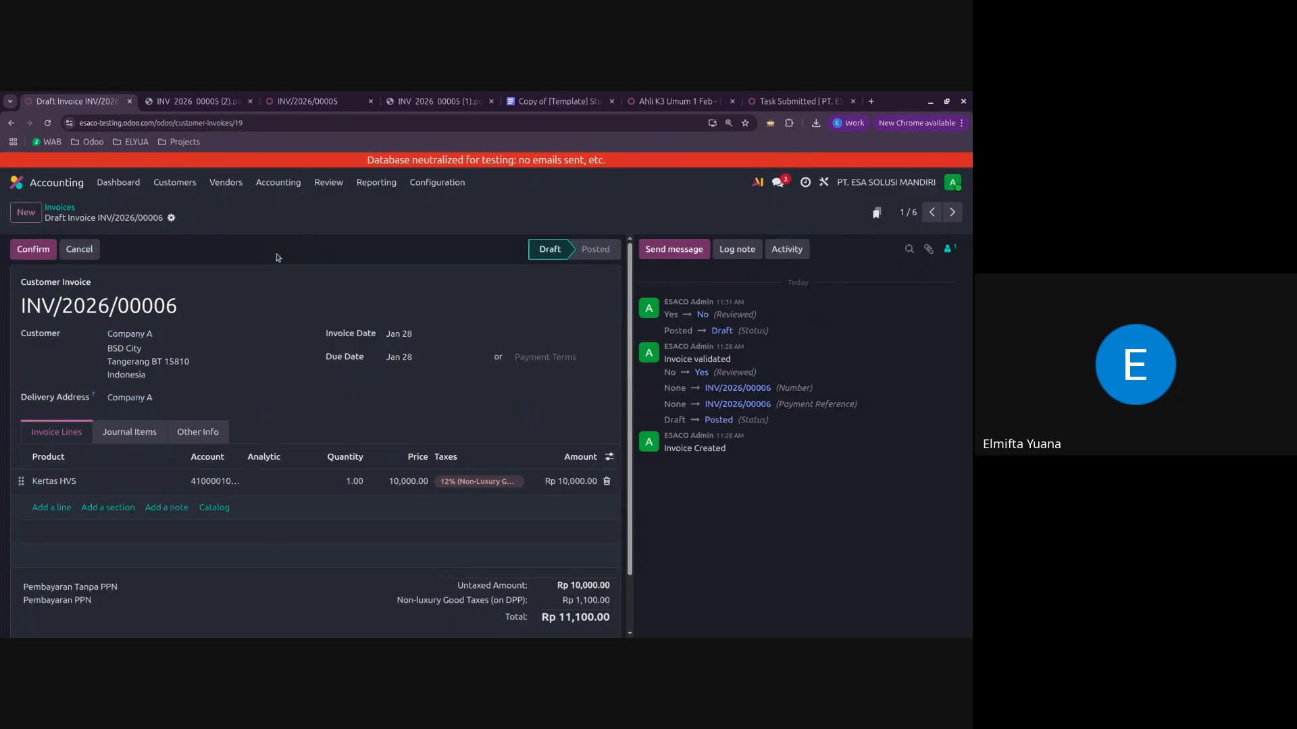
left_click(100, 306)
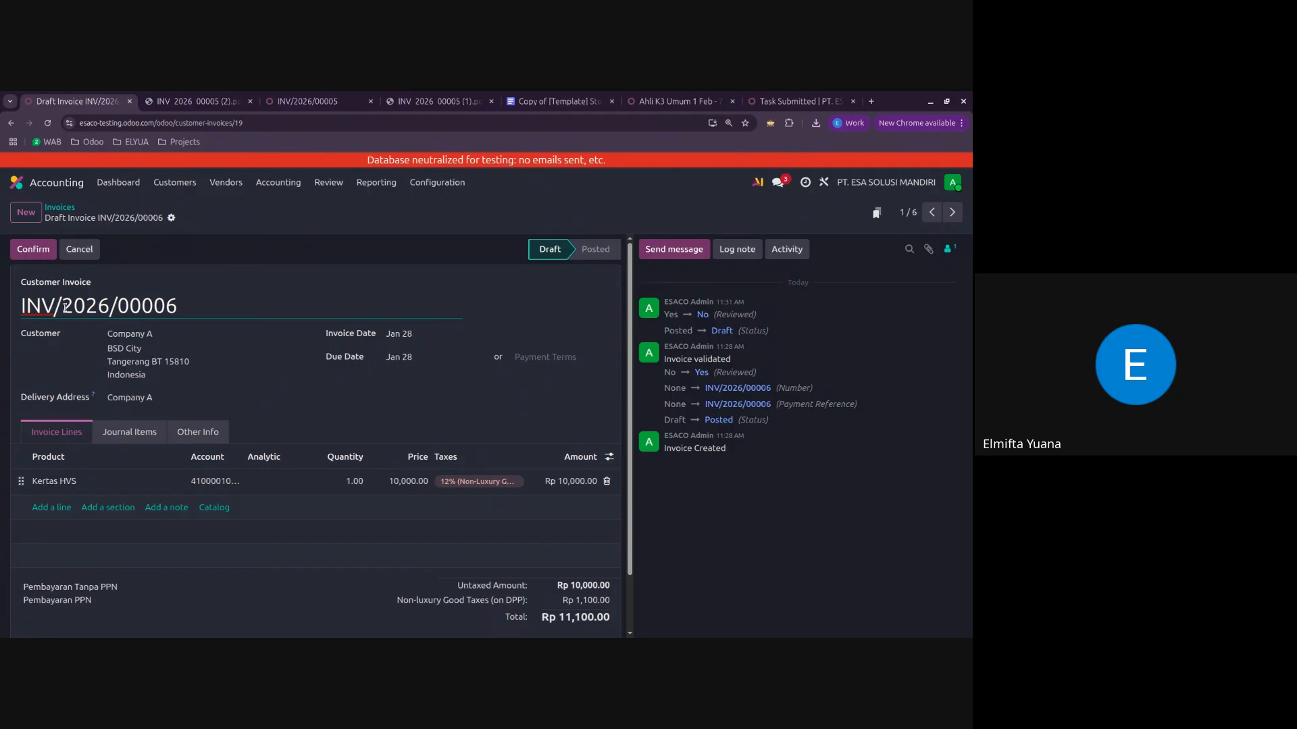
type("PPN/")
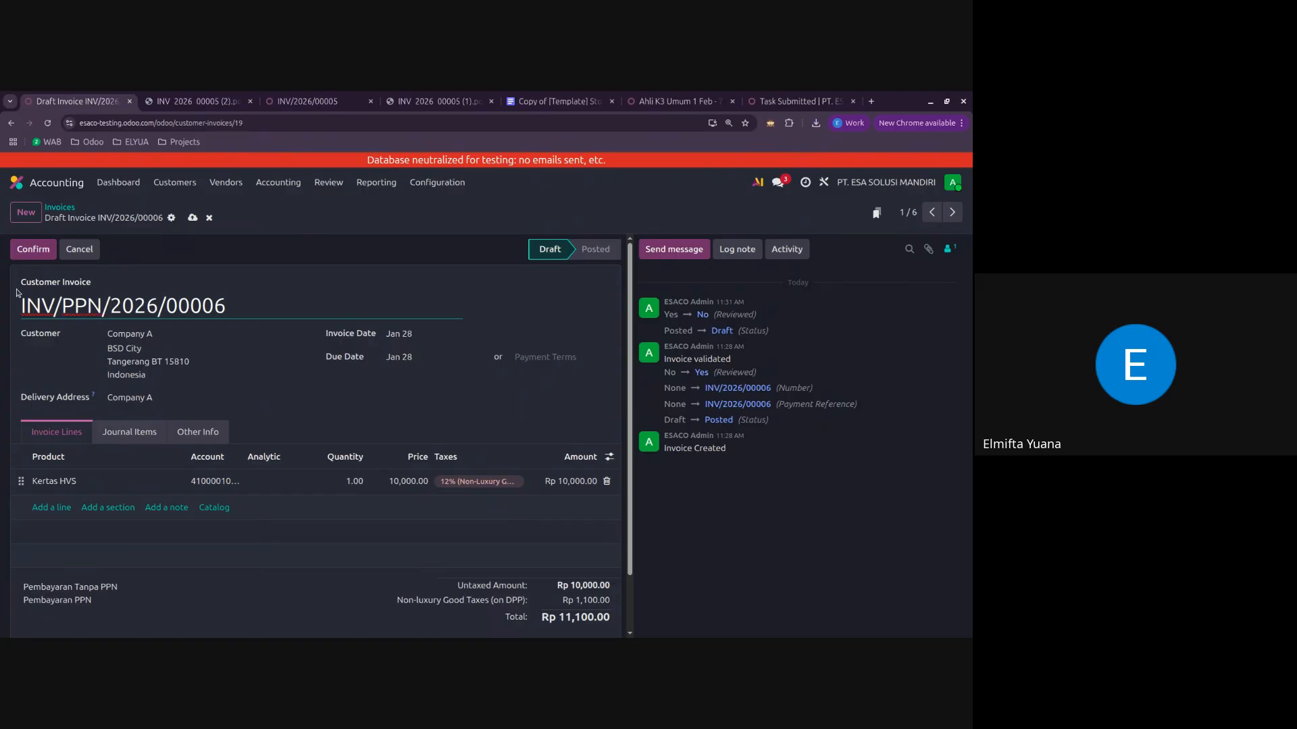
left_click(33, 251)
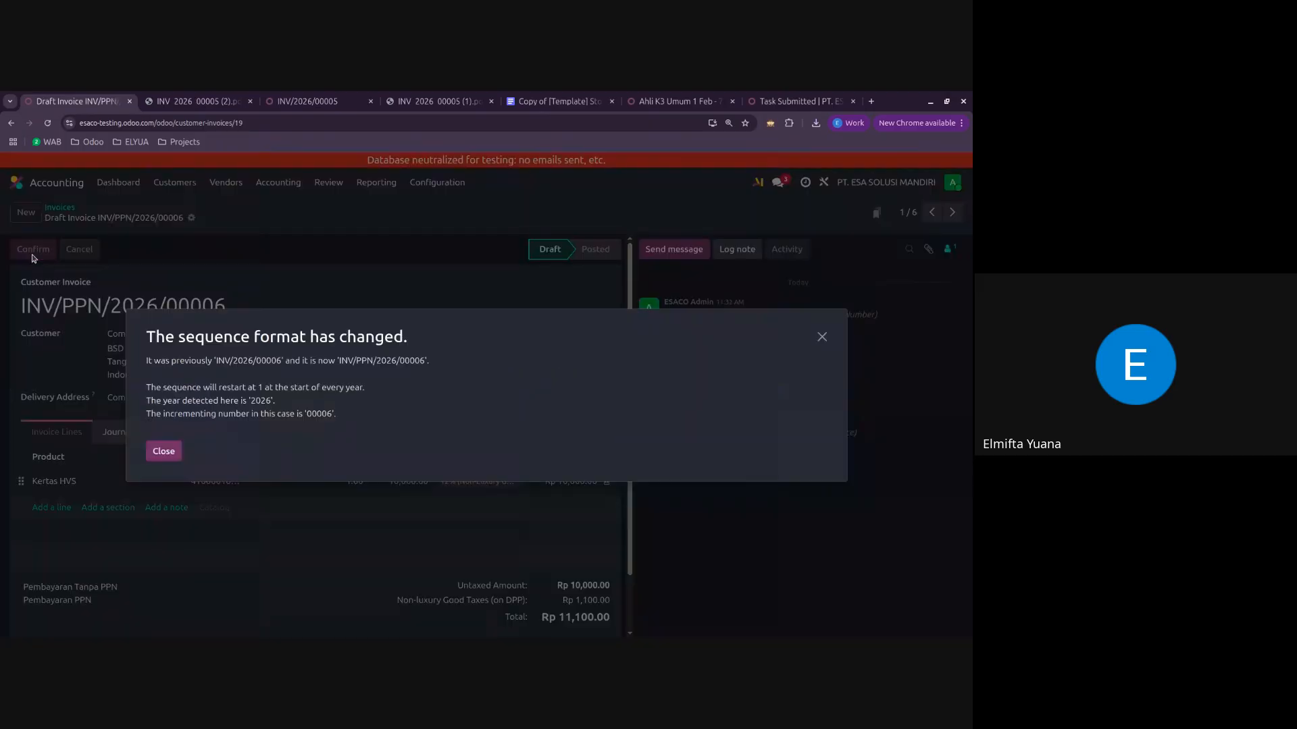
left_click(163, 450)
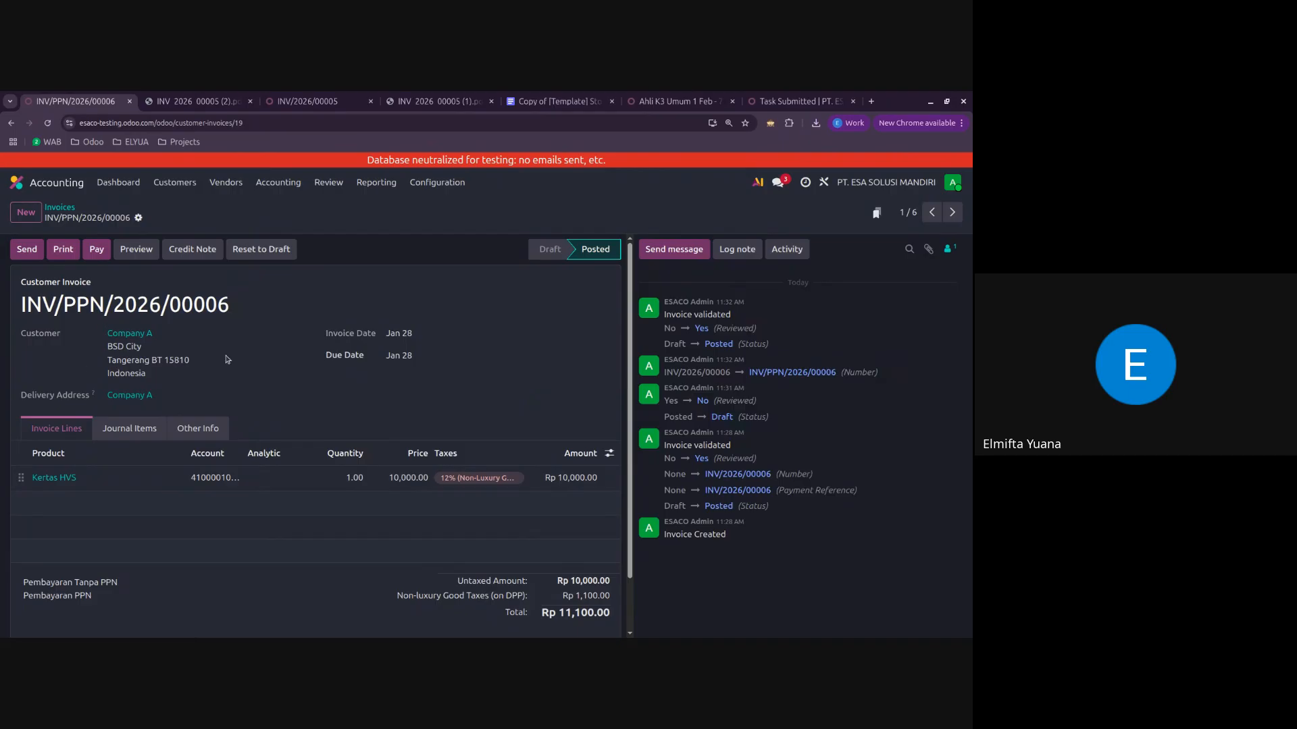
Step: Check the number heading on a new blank customer invoice and discard the draft
left_click(61, 209)
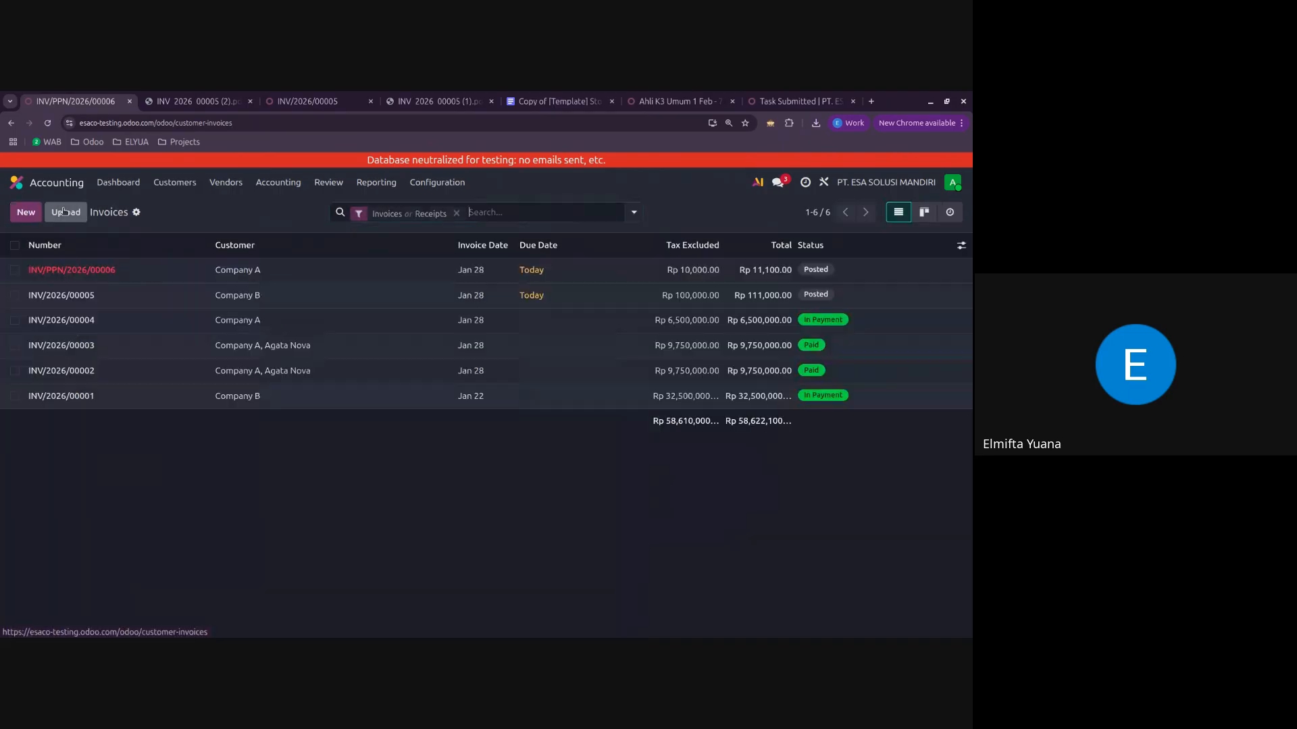
left_click(28, 215)
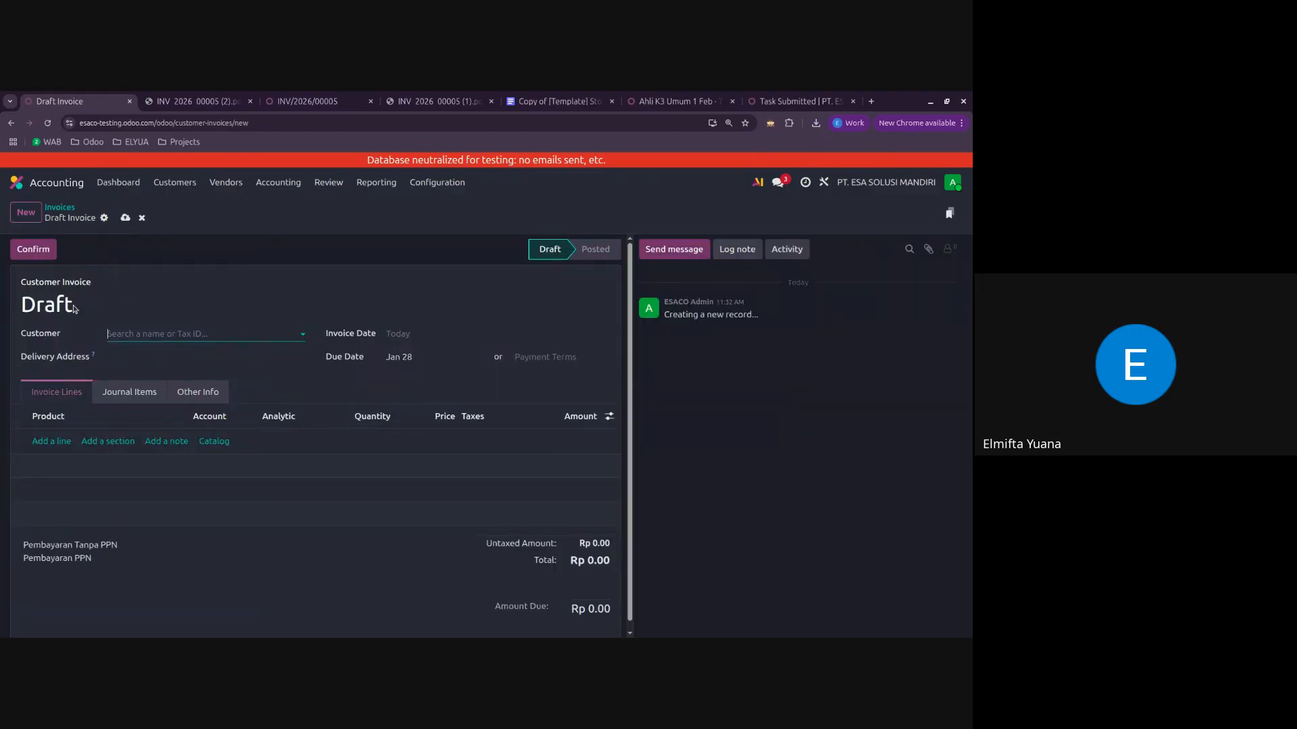
left_click(142, 217)
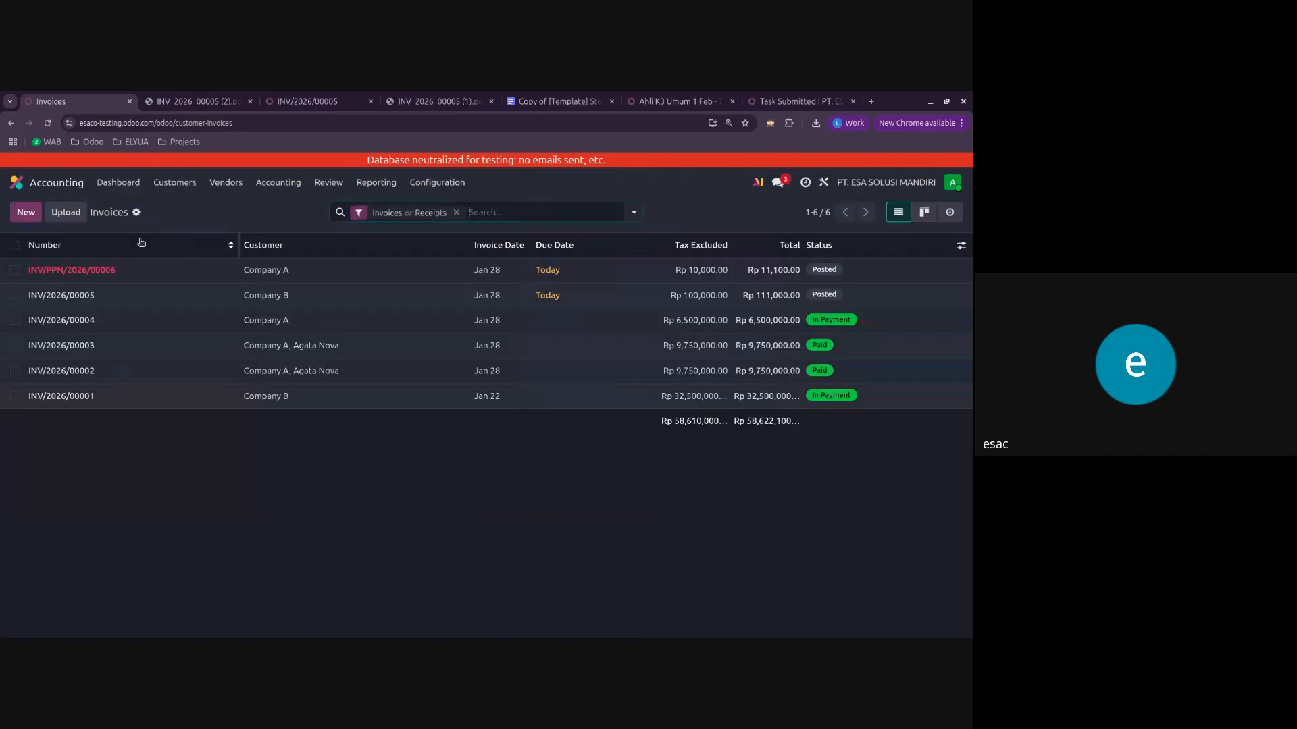
Step: Reopen invoice INV/PPN/2026/00006, reset it to draft, and post it again with the same number
left_click(139, 270)
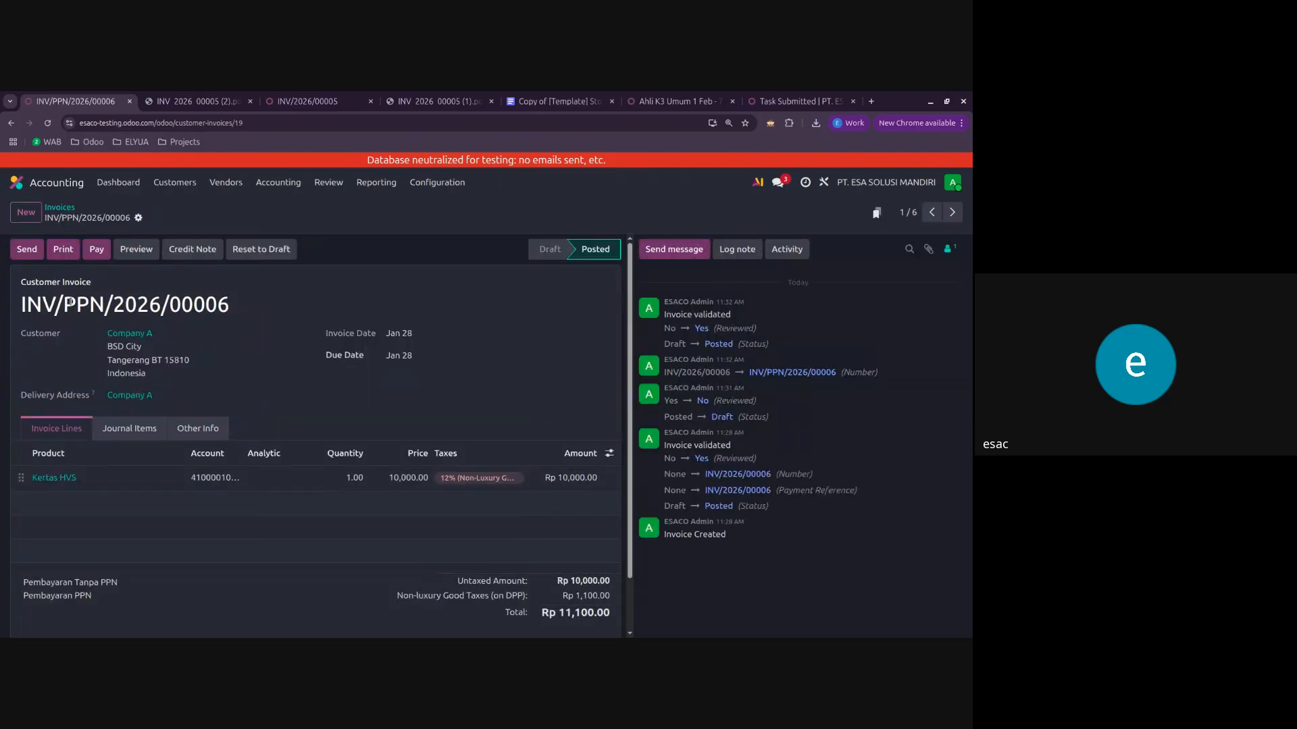
left_click(174, 307)
left_click(261, 250)
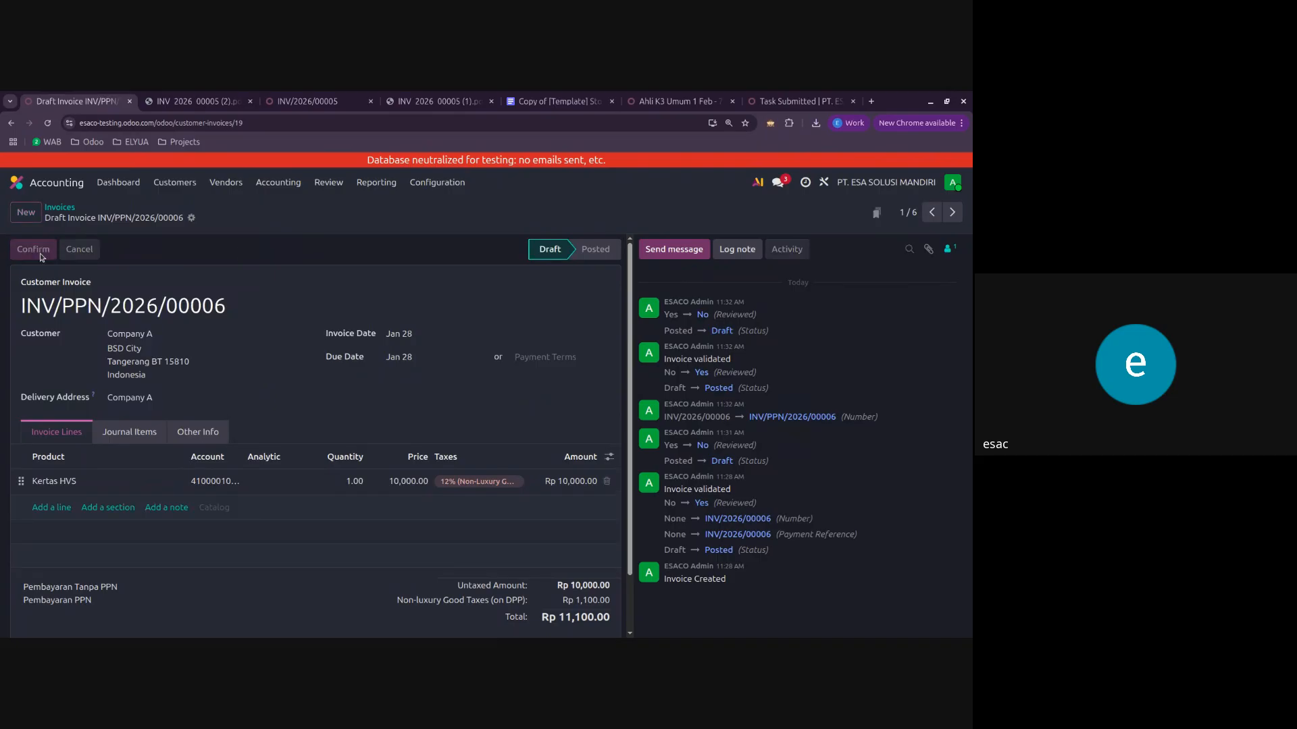
left_click(39, 252)
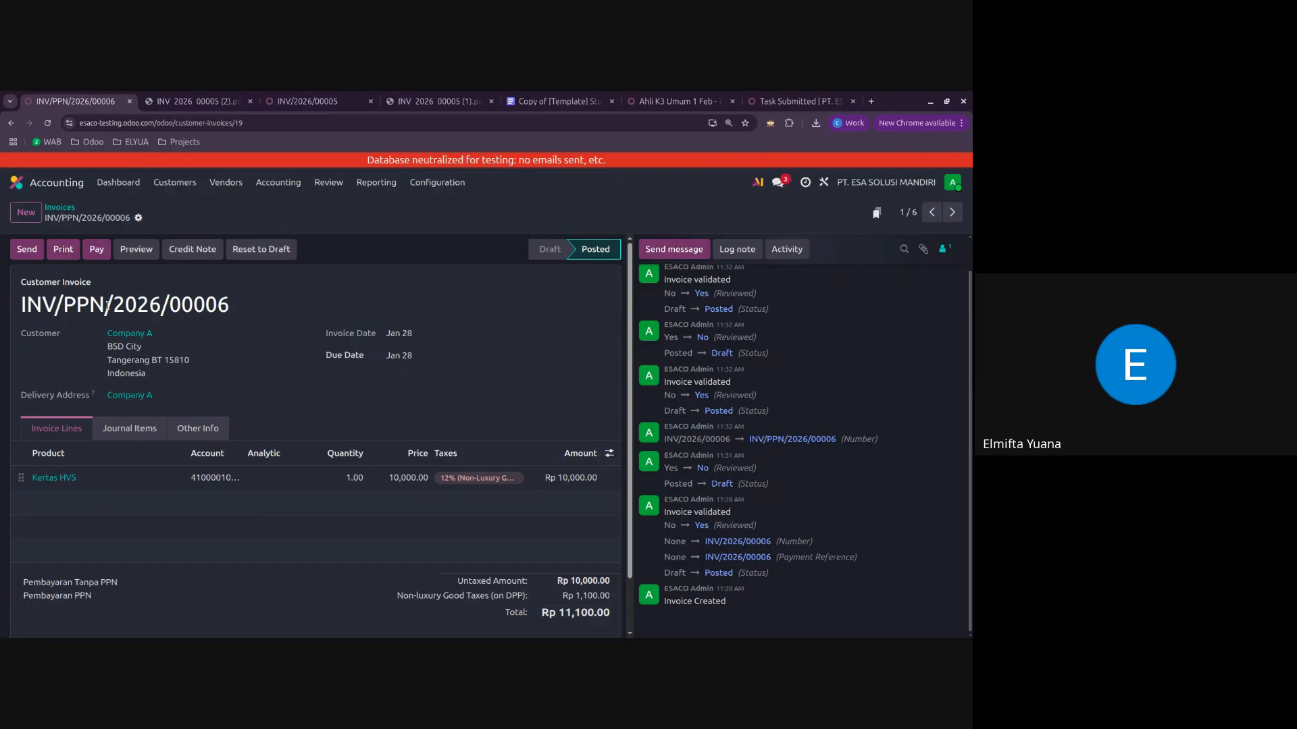
left_click(26, 212)
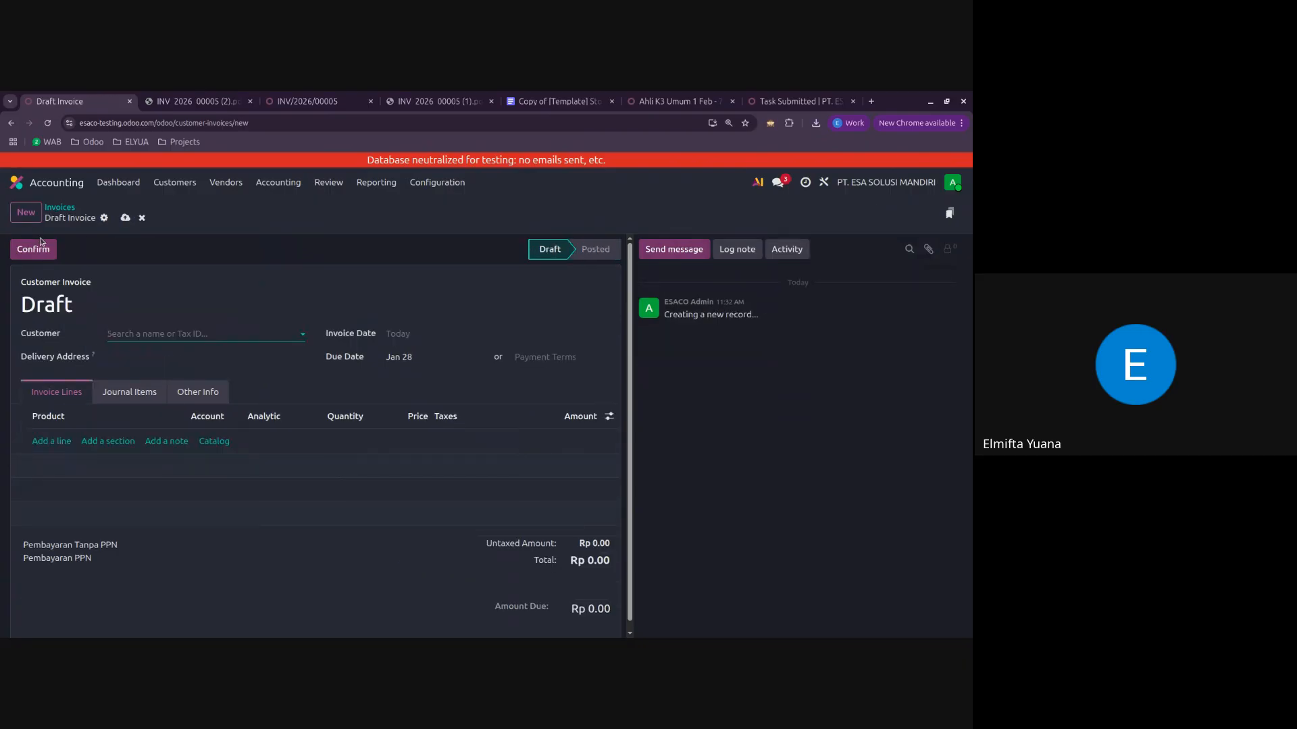
left_click(142, 218)
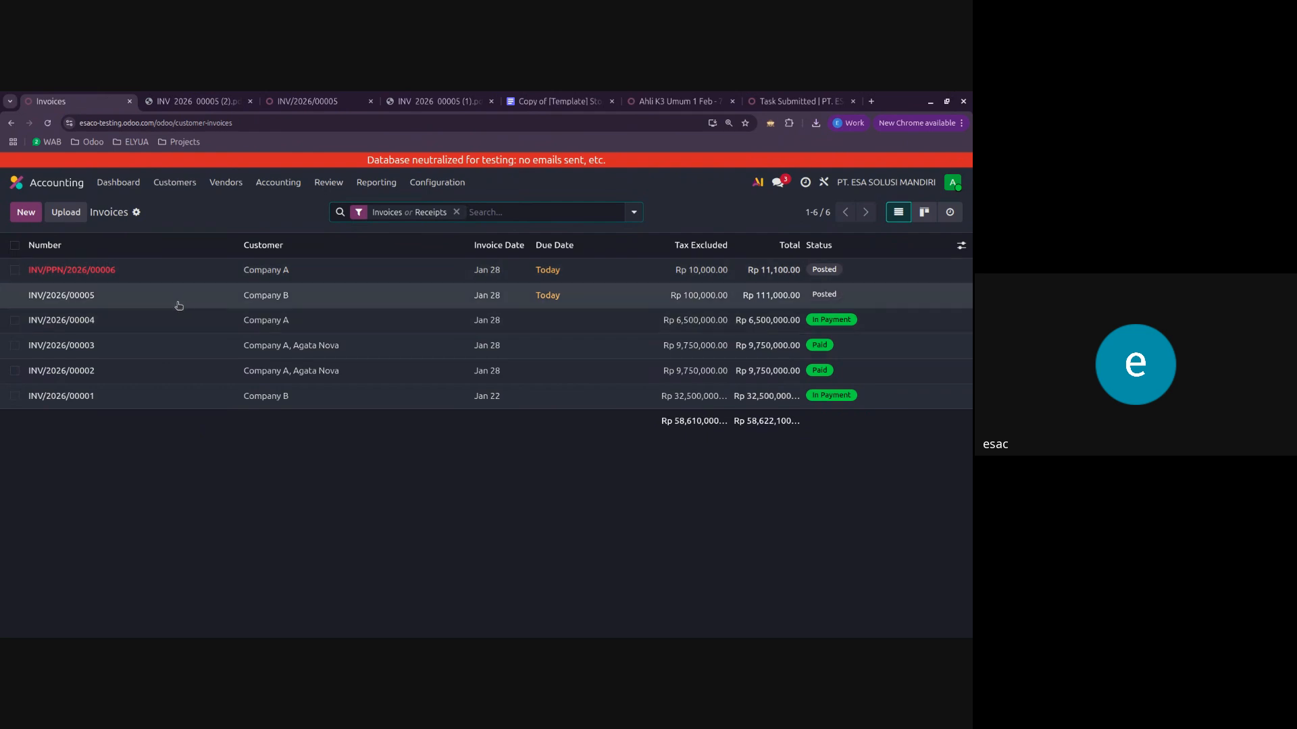
left_click(197, 281)
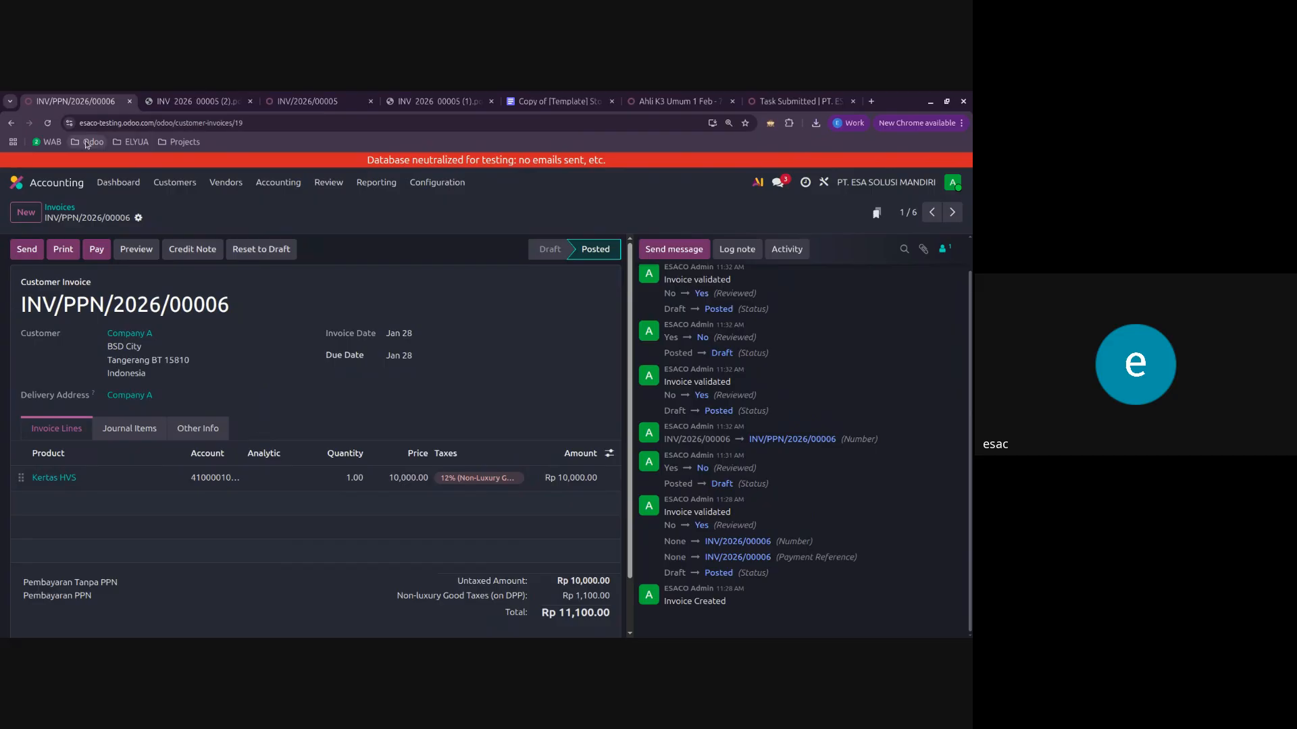
Step: Examine the bank journals offered when registering a payment for invoice INV/PPN/2026/00006, and close the payment form without paying
left_click(98, 254)
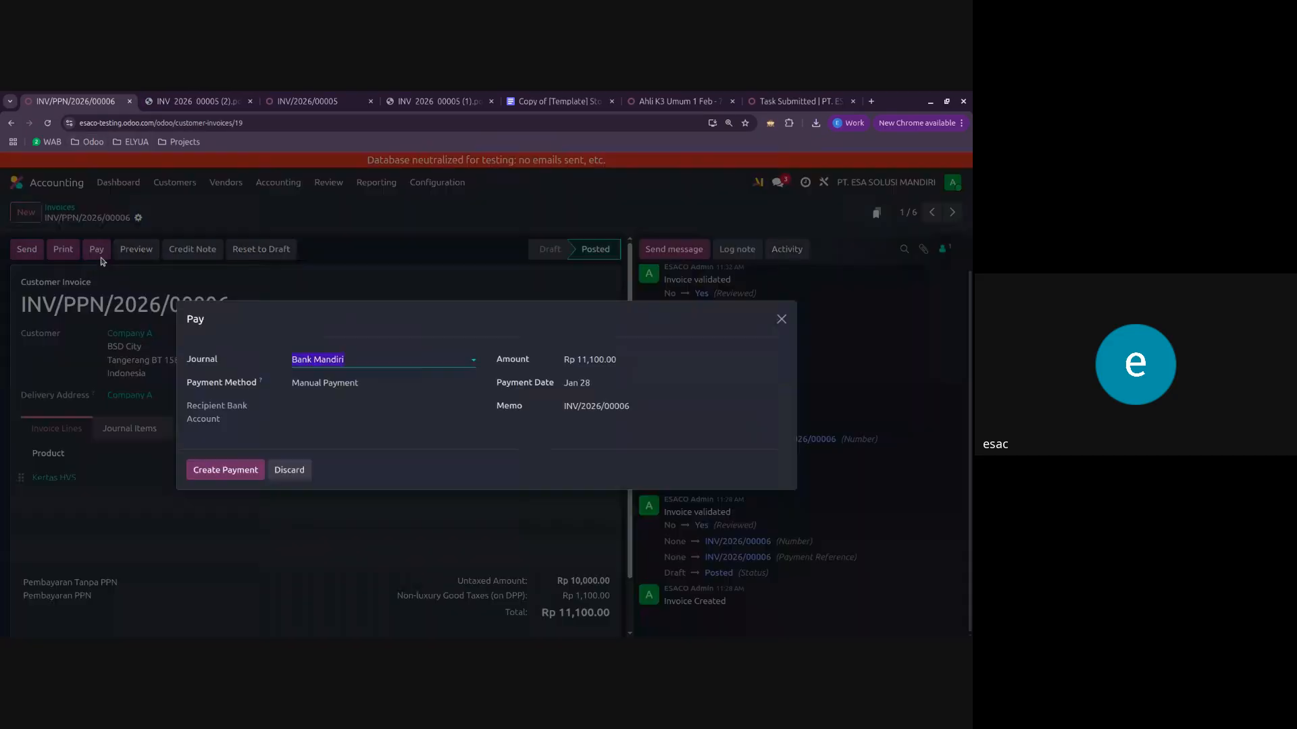
left_click(390, 353)
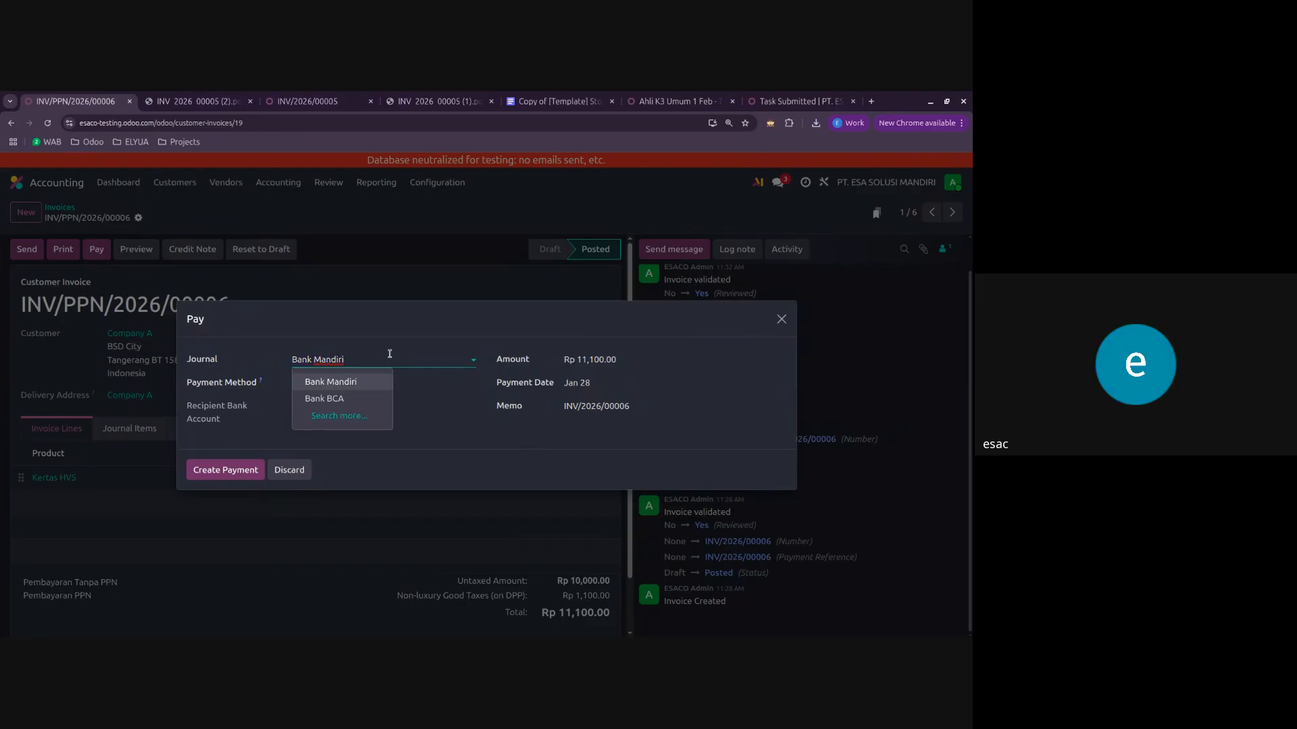
left_click(399, 330)
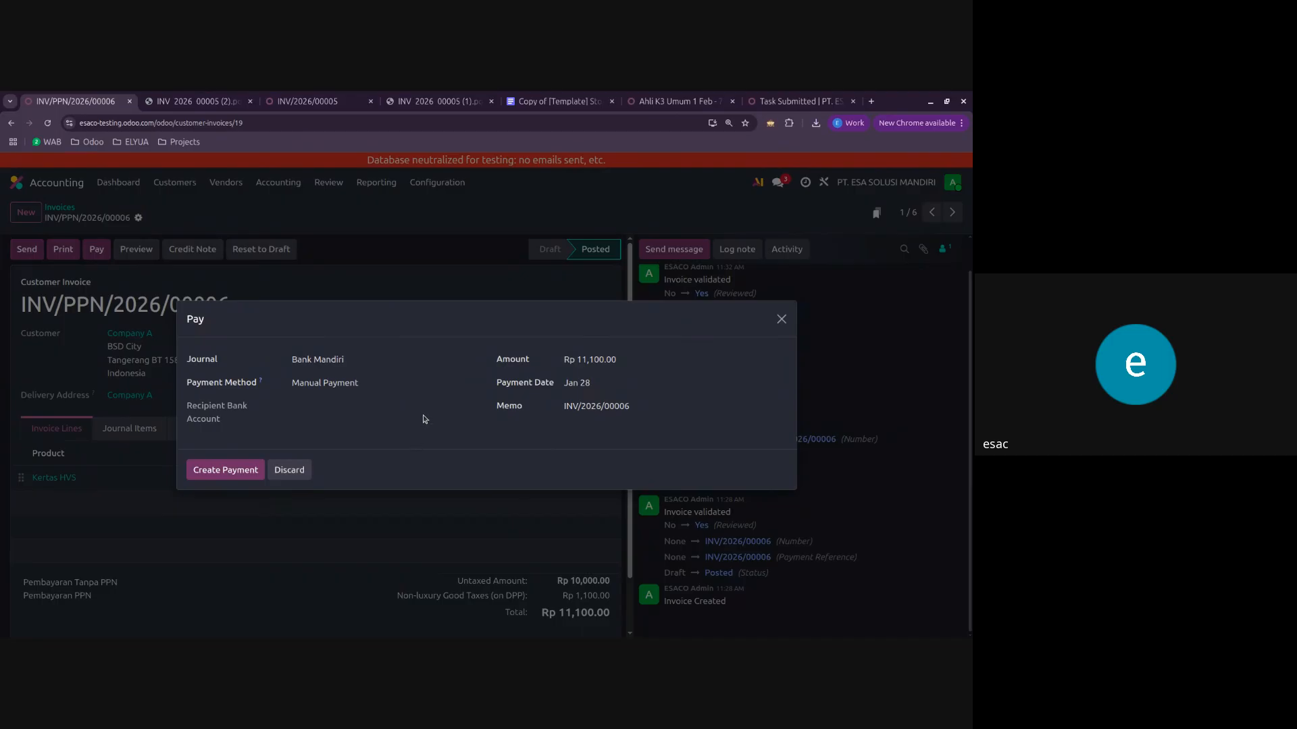
left_click(781, 323)
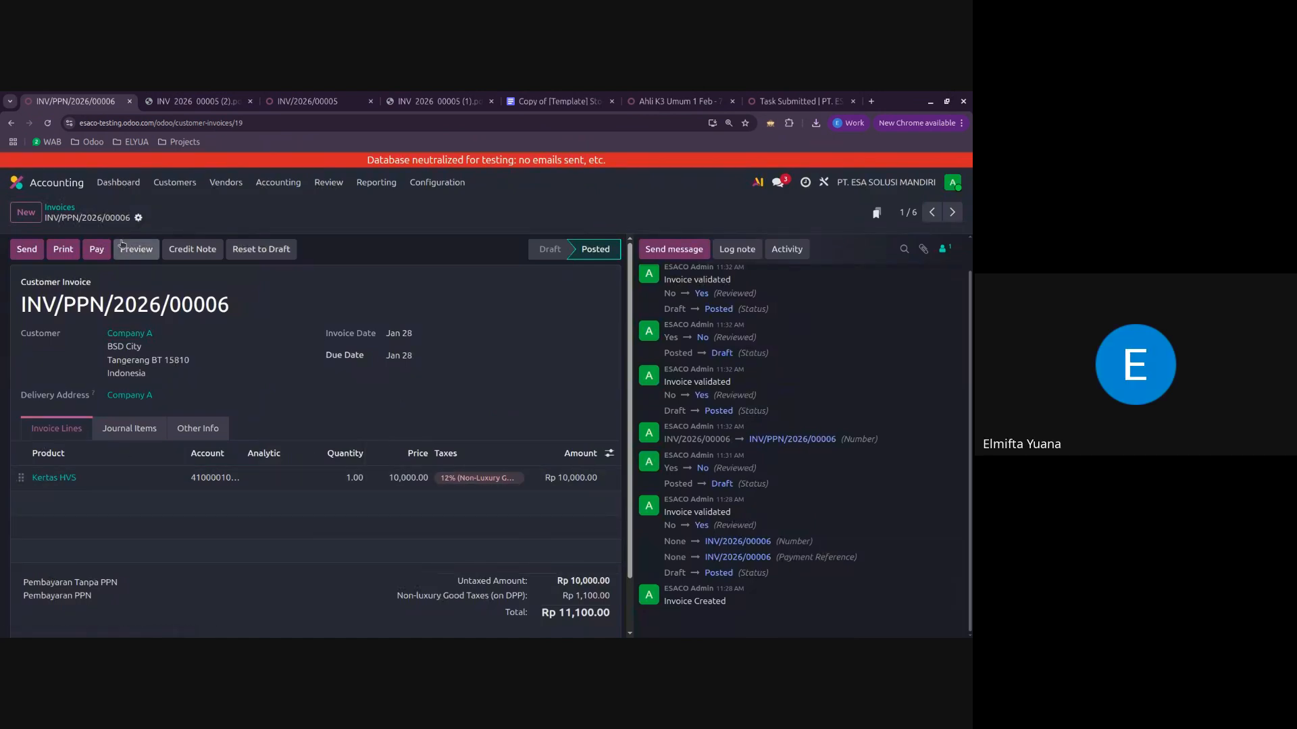
Step: Examine the invoice lines and journal items of invoice INV/2026/00002 and return to the invoice list
left_click(60, 208)
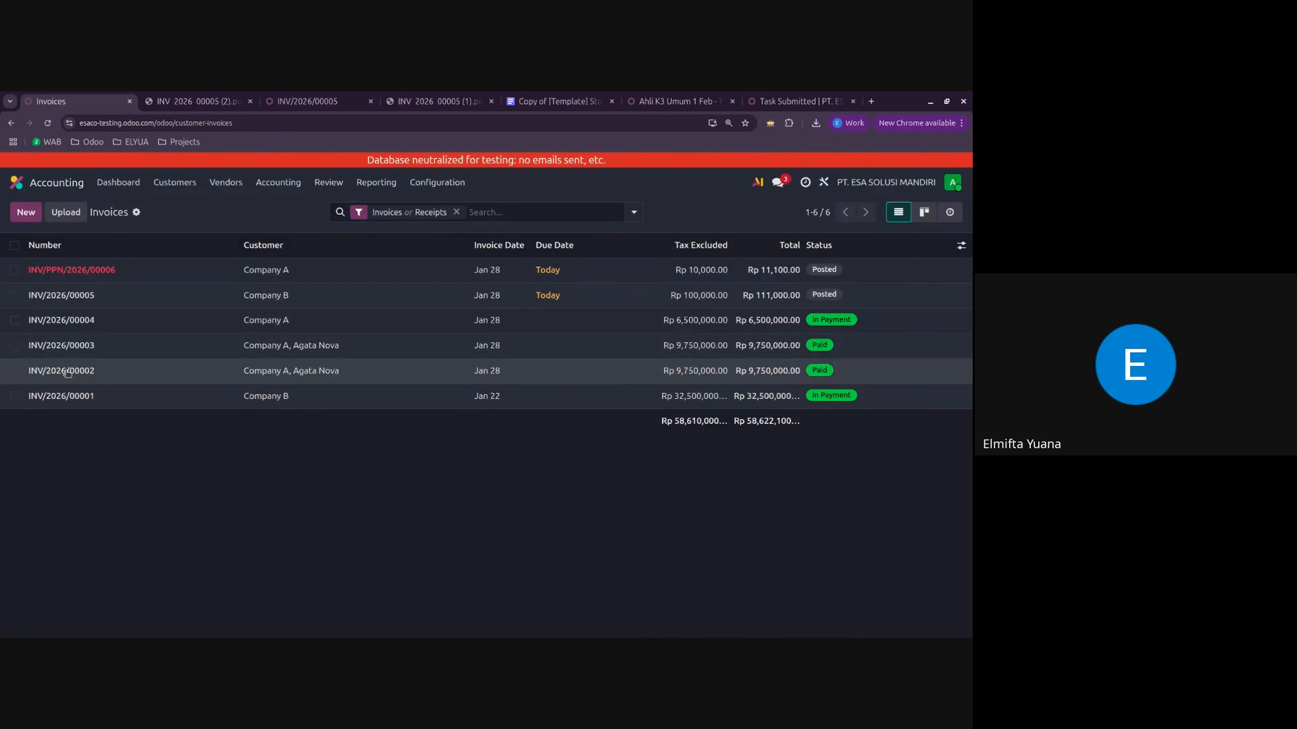
left_click(68, 371)
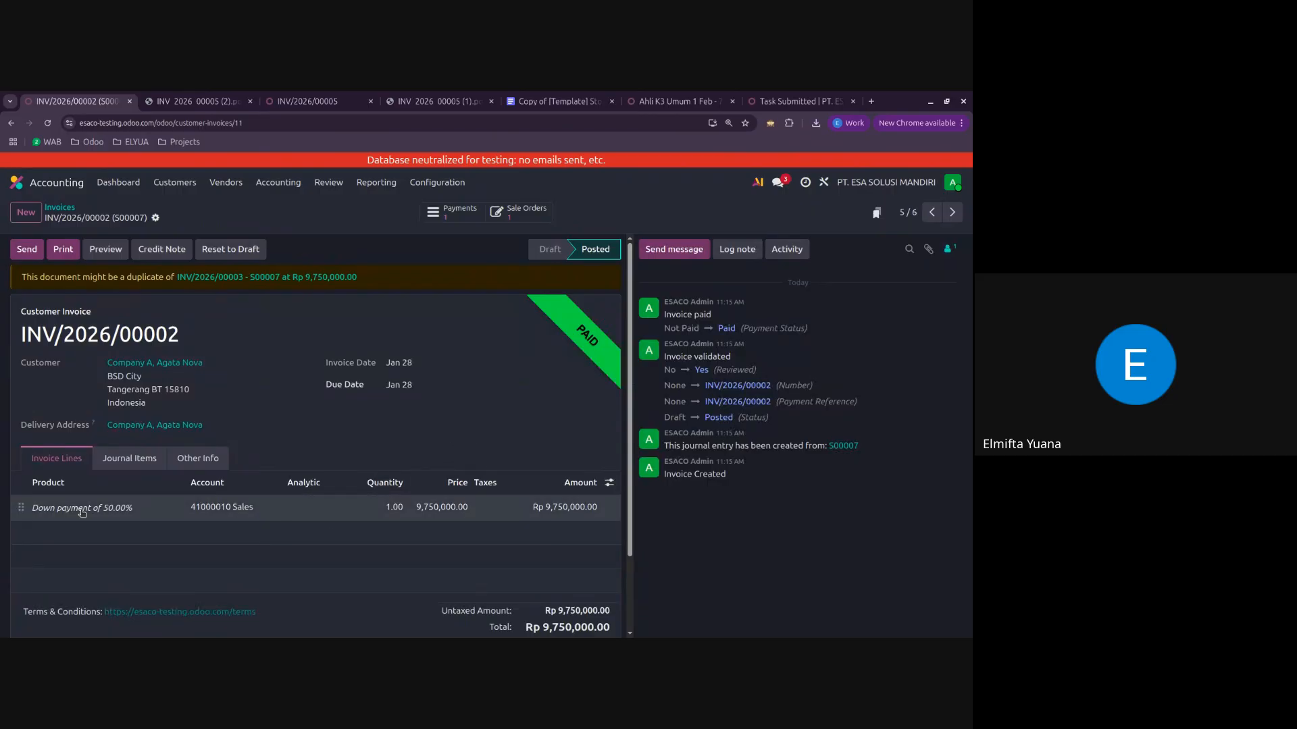
left_click(129, 458)
left_click(56, 458)
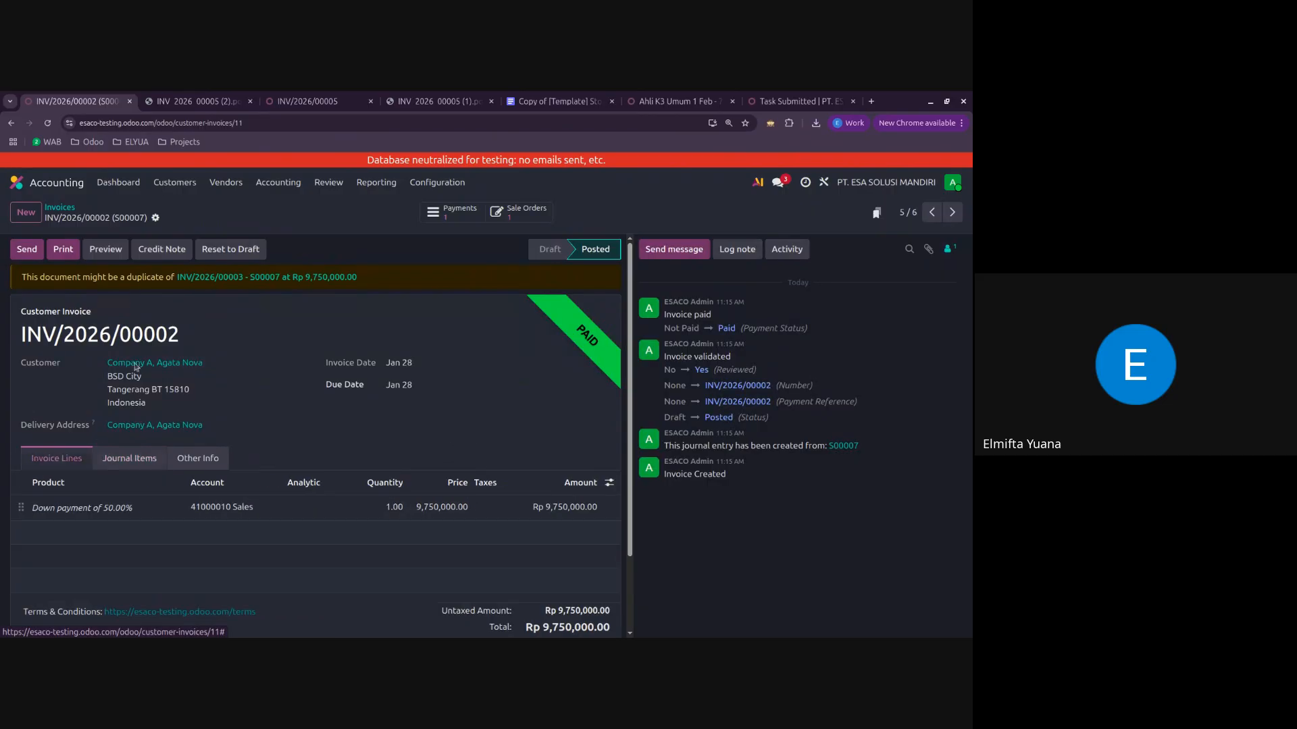
left_click(59, 208)
Step: Switch to the Sales app and look through the existing sales orders one by one, starting with the most recent
left_click(17, 183)
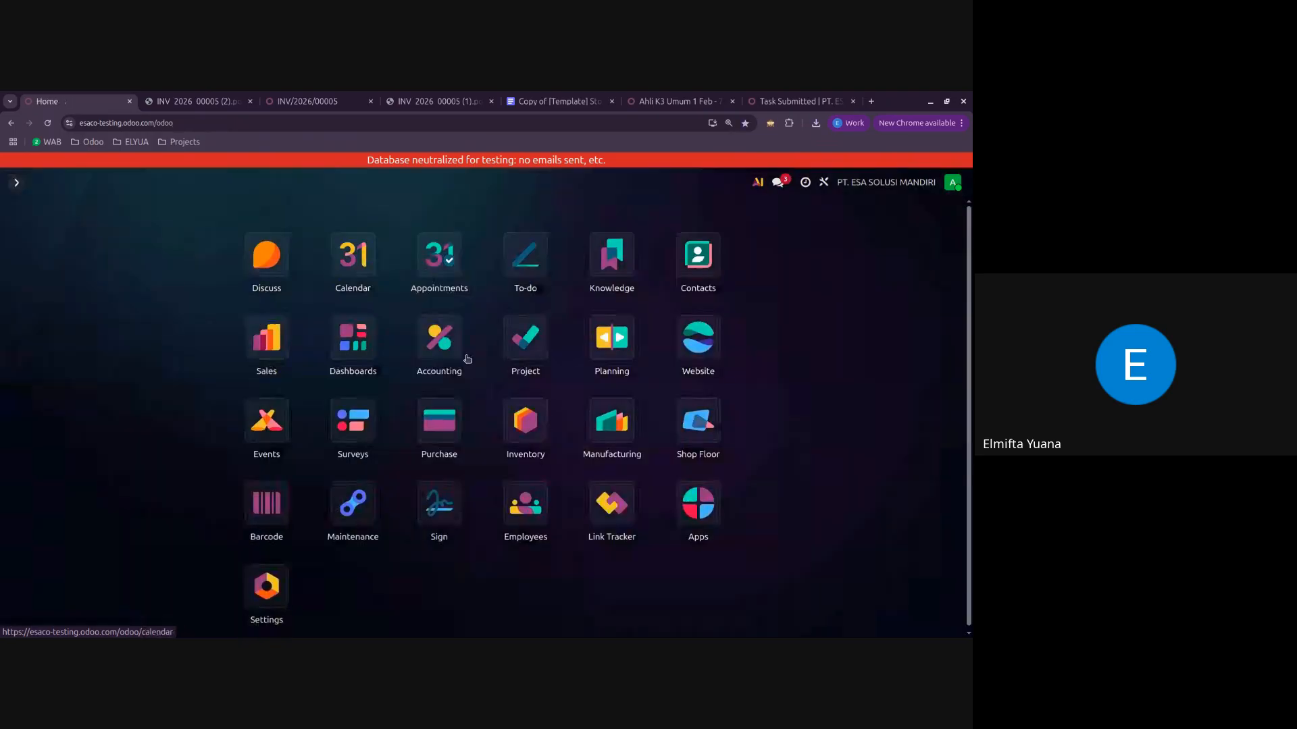
left_click(266, 338)
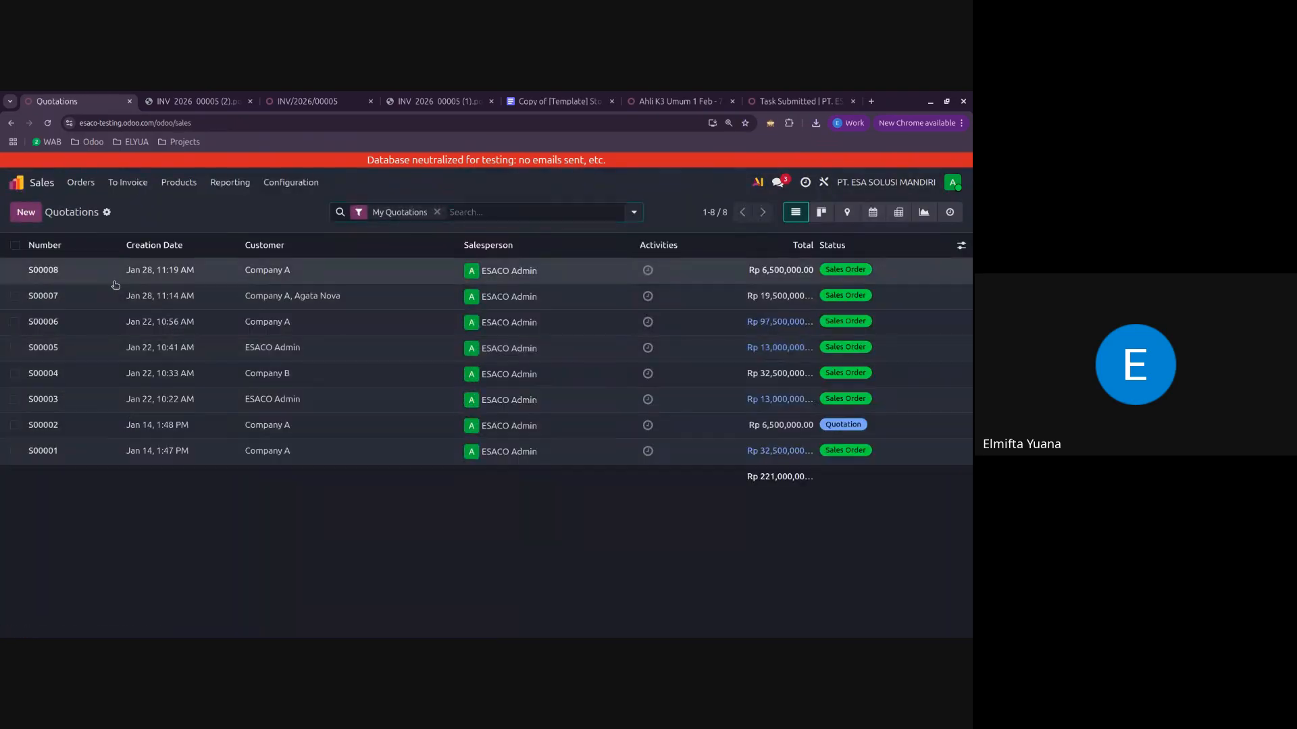
left_click(115, 282)
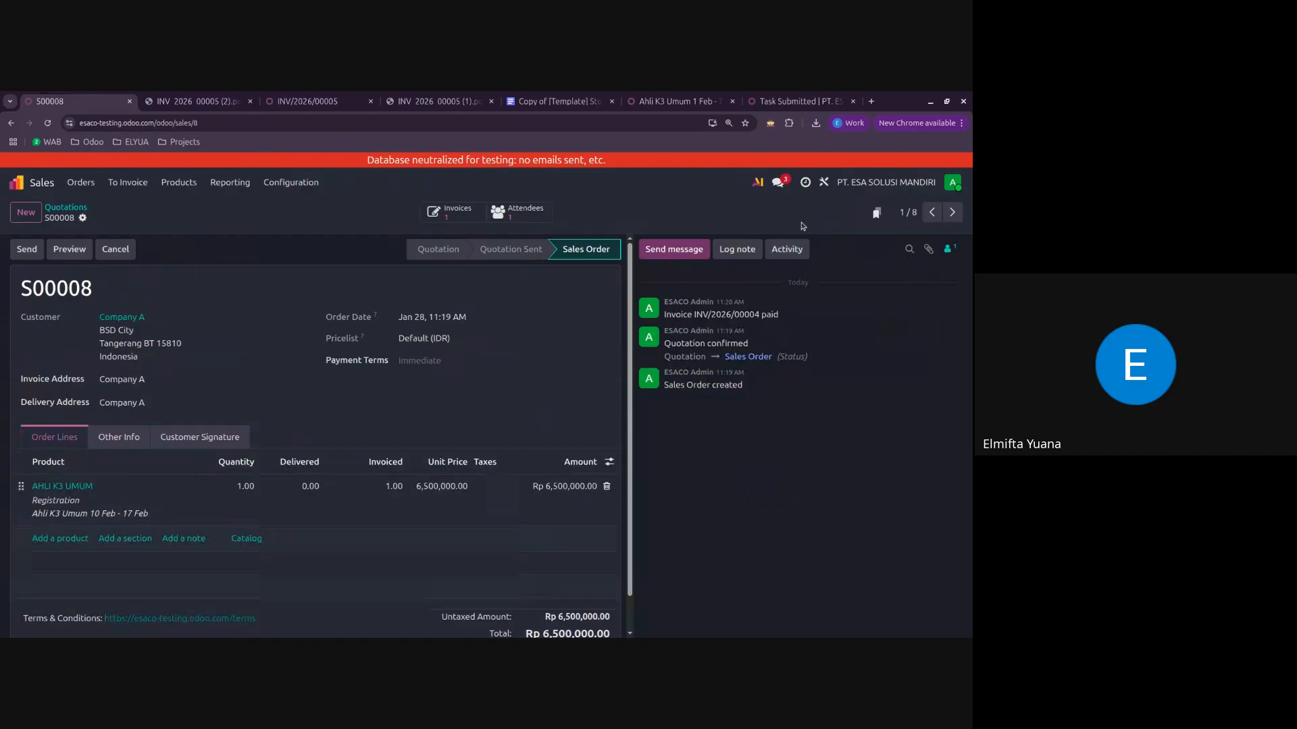
left_click(953, 212)
left_click(952, 212)
left_click(952, 212)
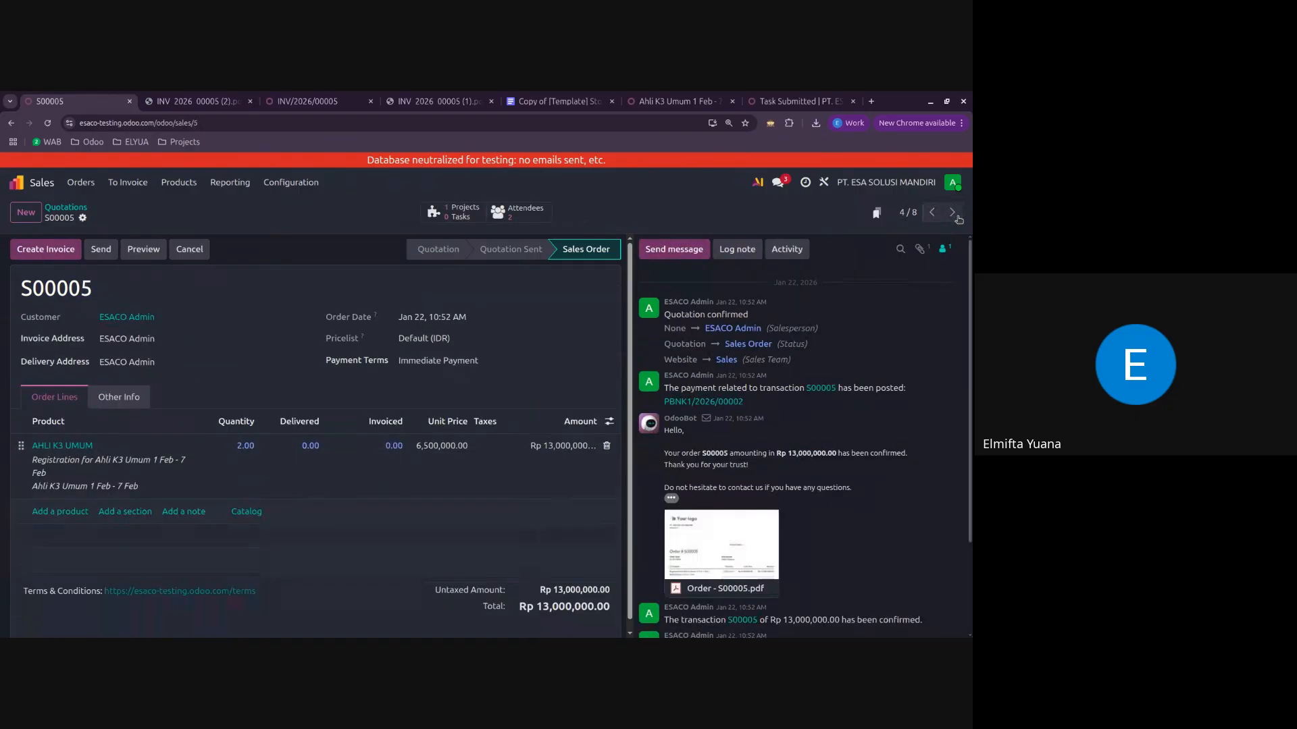
left_click(952, 212)
left_click(952, 212)
left_click(953, 212)
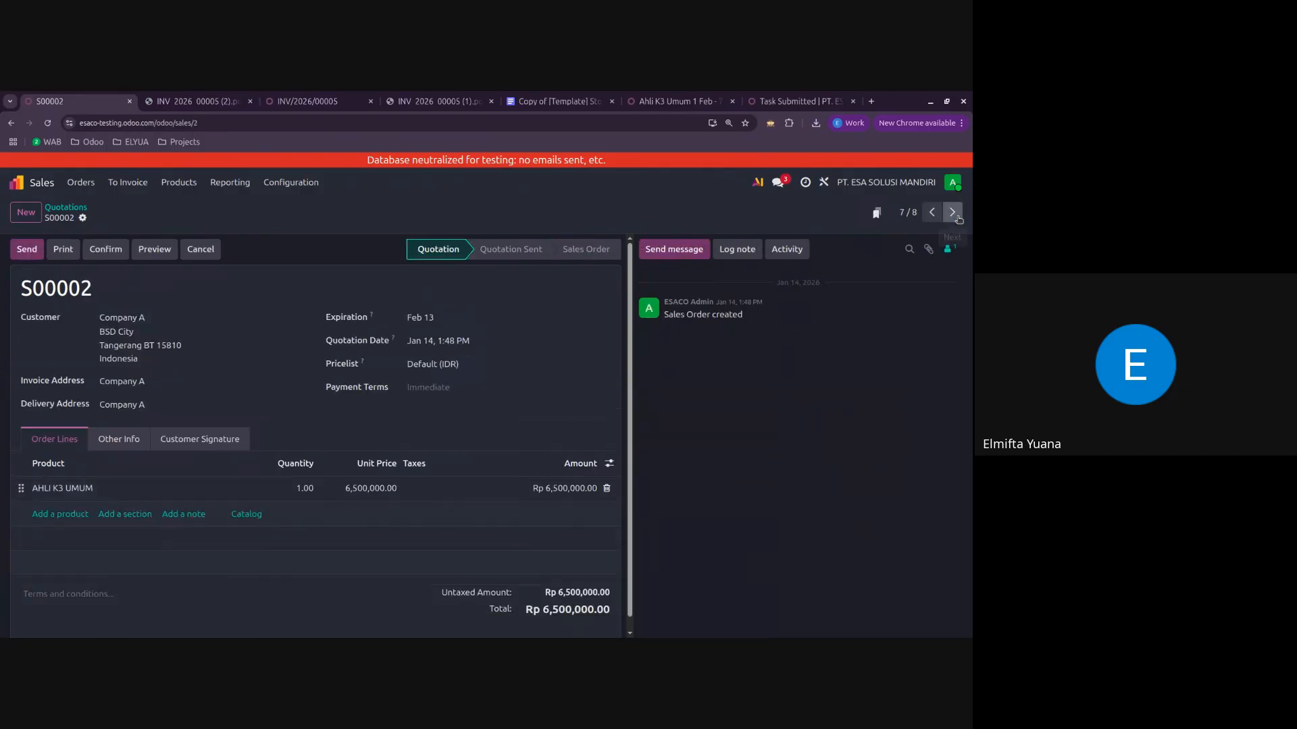
Step: Create a new quotation for Company A with the product KIT AHLI K3 UMUM
left_click(26, 212)
left_click(158, 316)
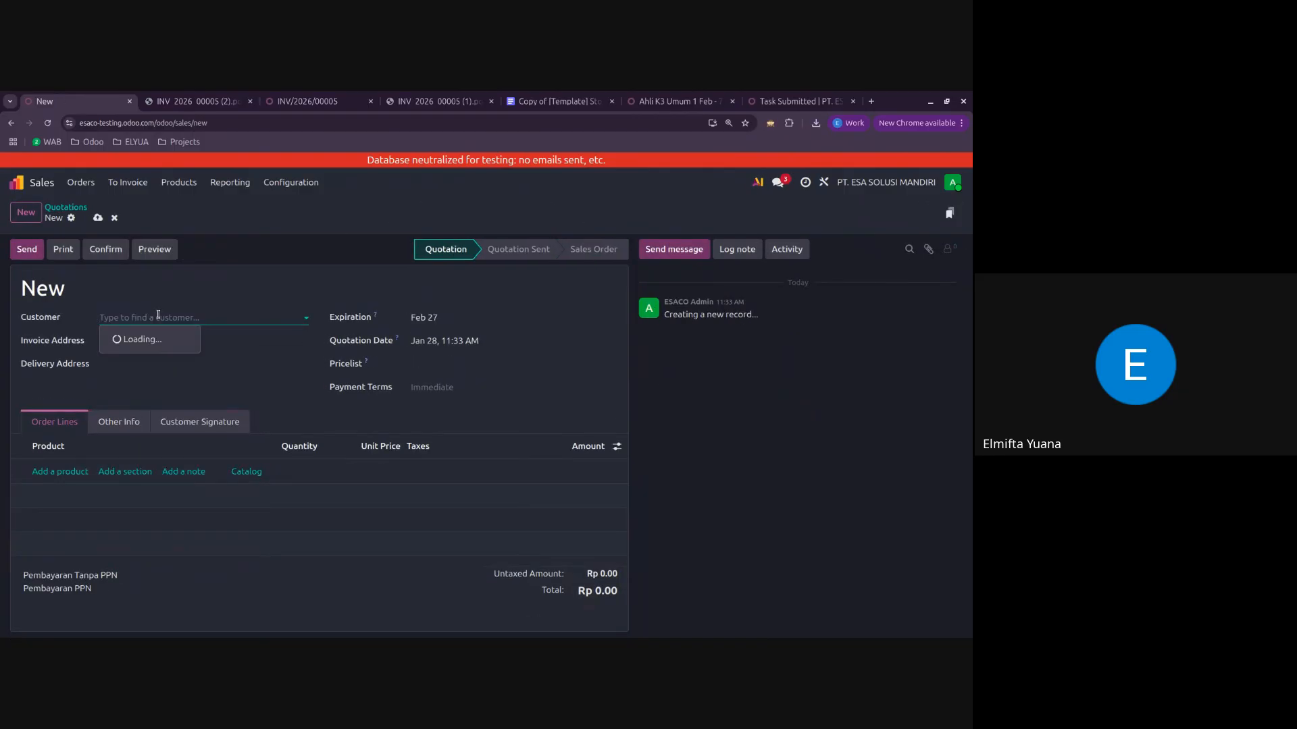
left_click(149, 341)
left_click(58, 489)
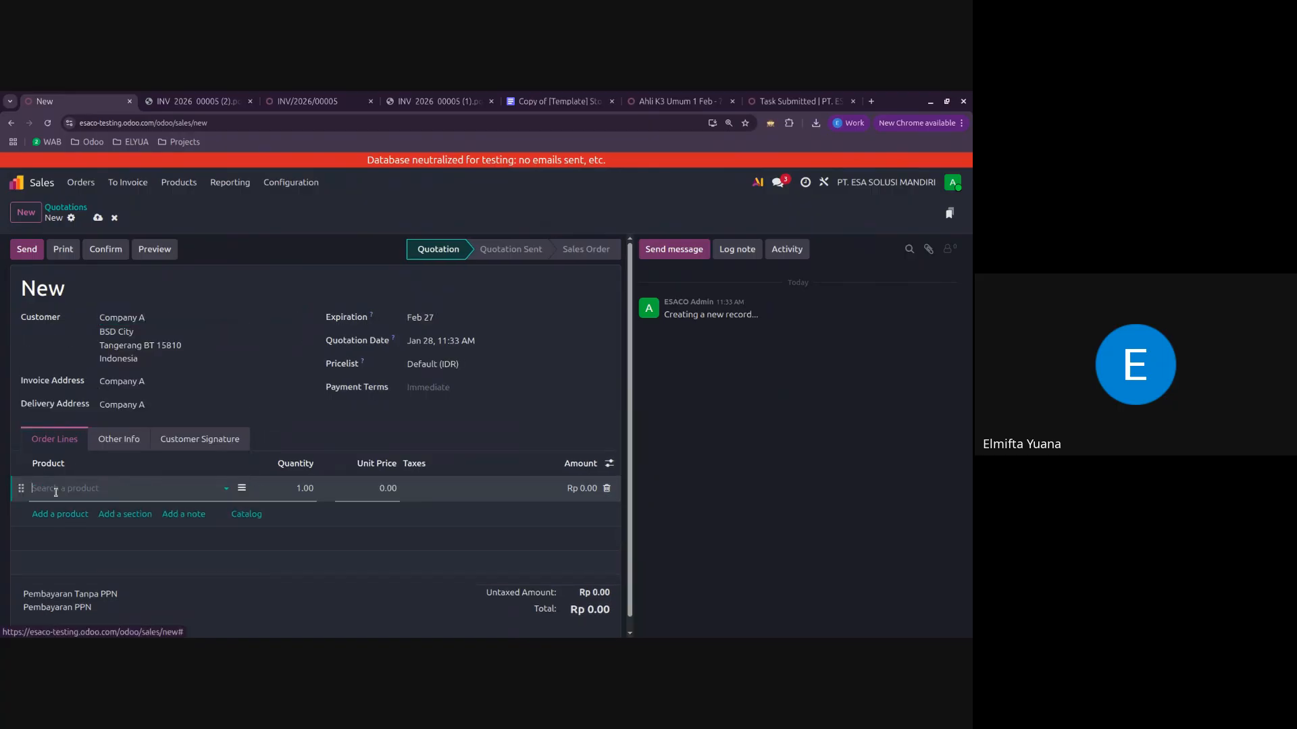
left_click(56, 490)
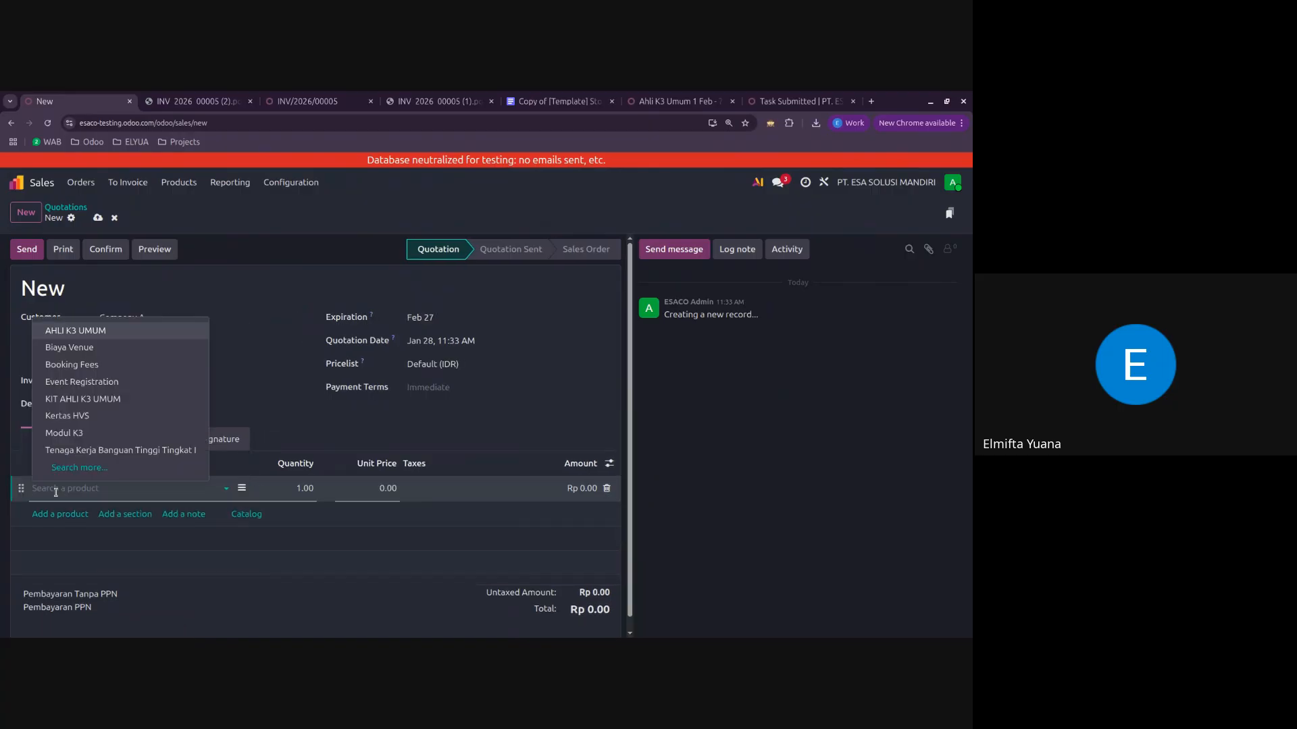
left_click(95, 399)
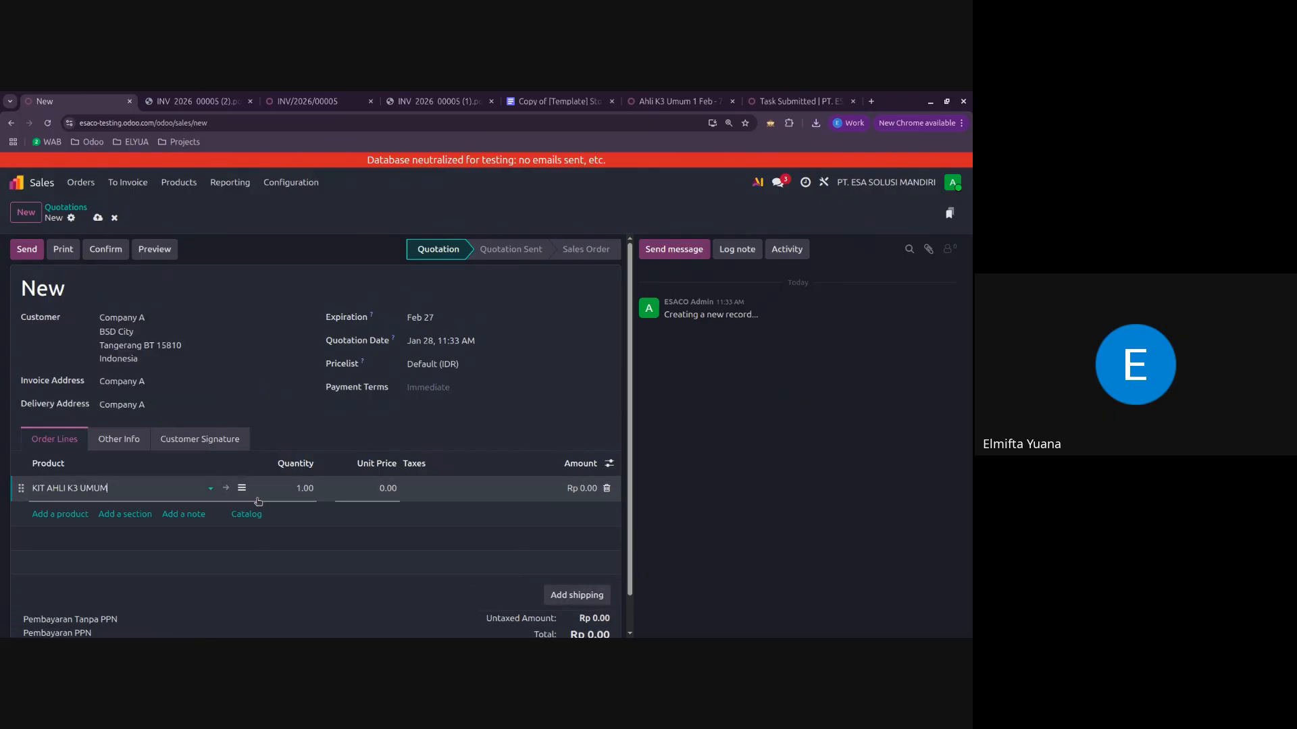
Step: Set the KIT AHLI K3 UMUM line to quantity 2, unit price 300,000 and tax 12% (Non-Luxury Good)
left_click(283, 487)
type("2")
left_click(348, 485)
type("300,000")
left_click(435, 489)
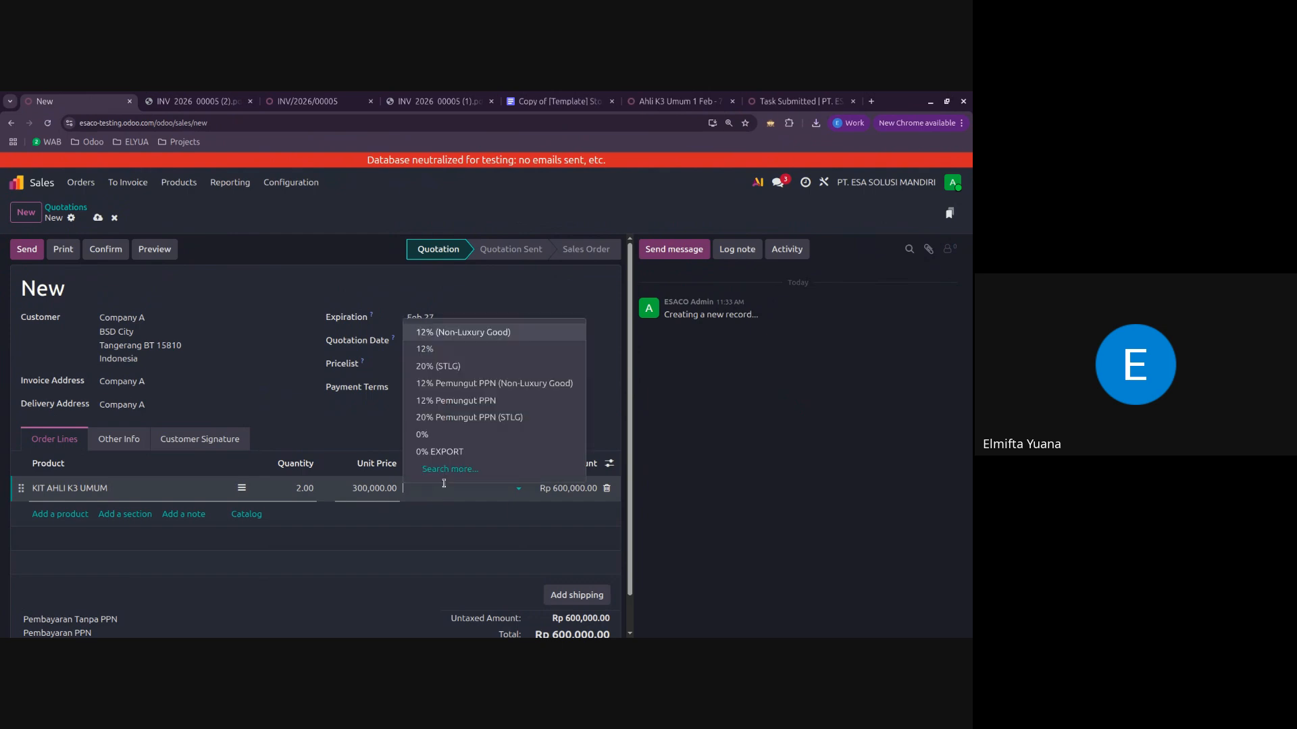
left_click(466, 333)
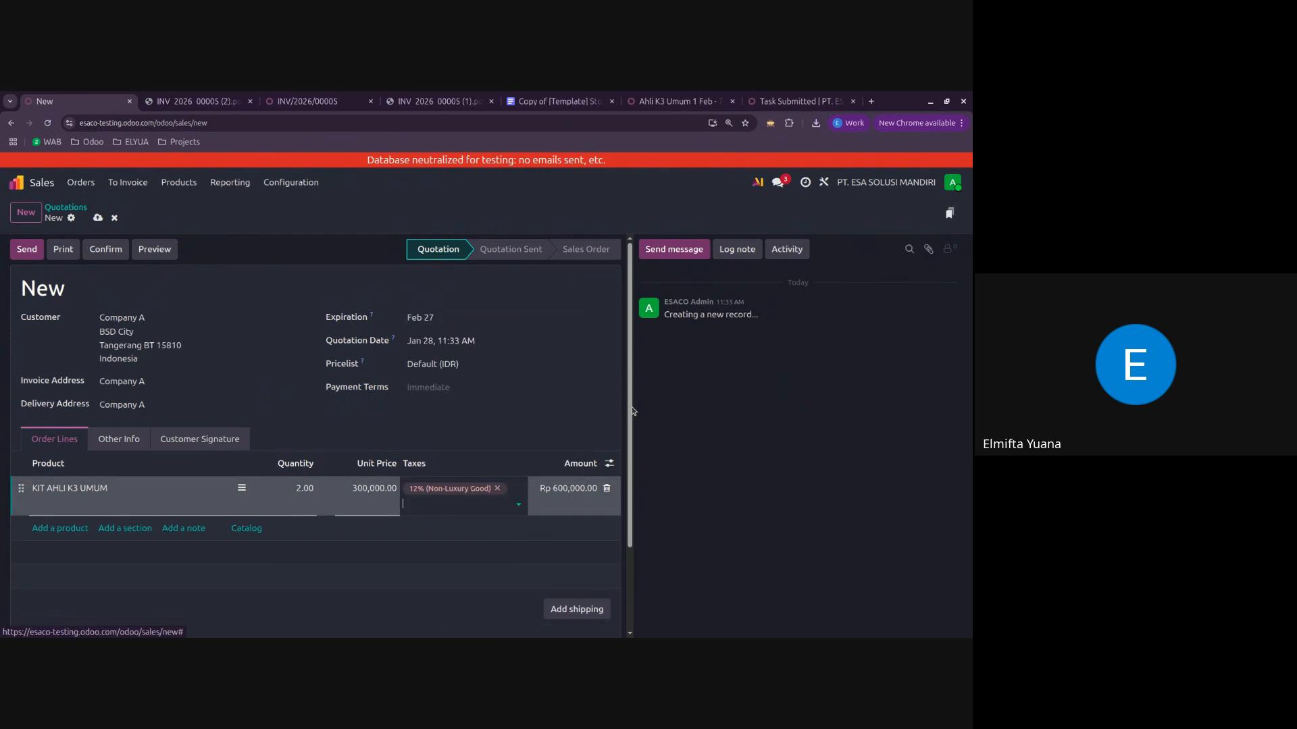
Step: Confirm the quotation as a sales order and create a draft regular invoice from it
left_click(105, 250)
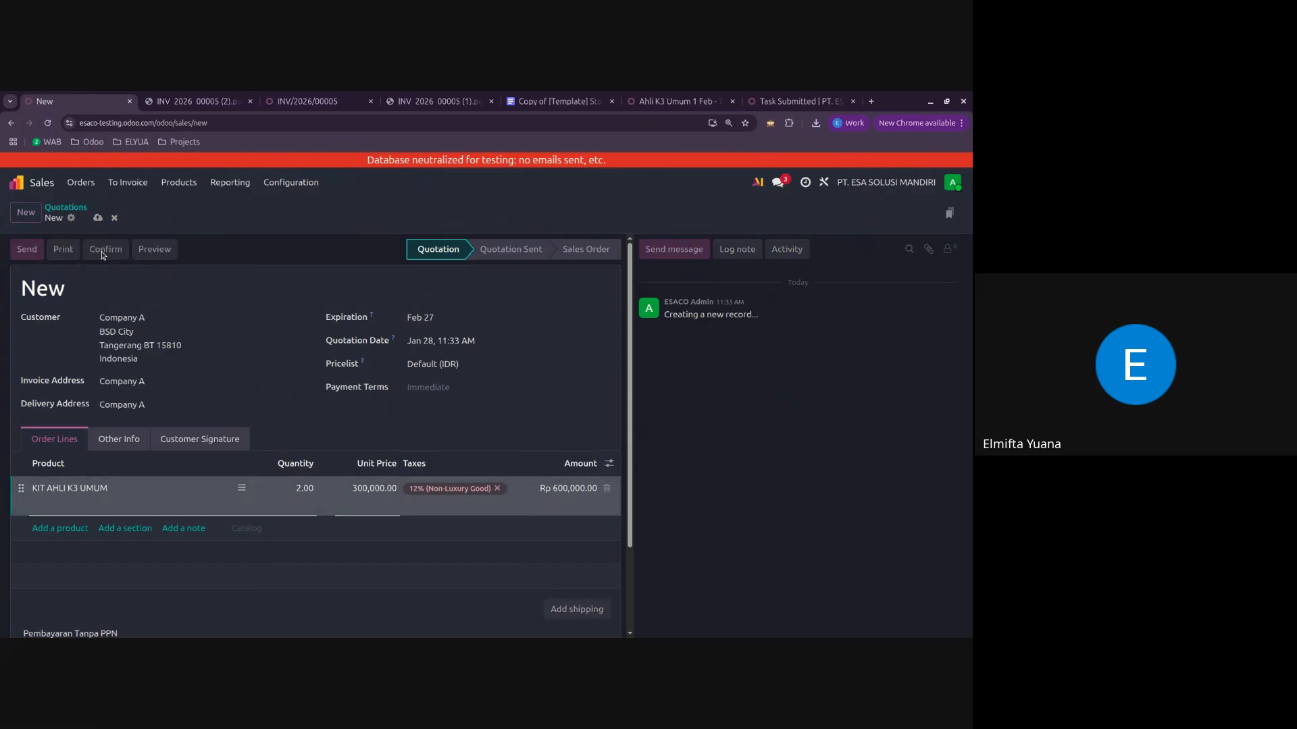
left_click(45, 249)
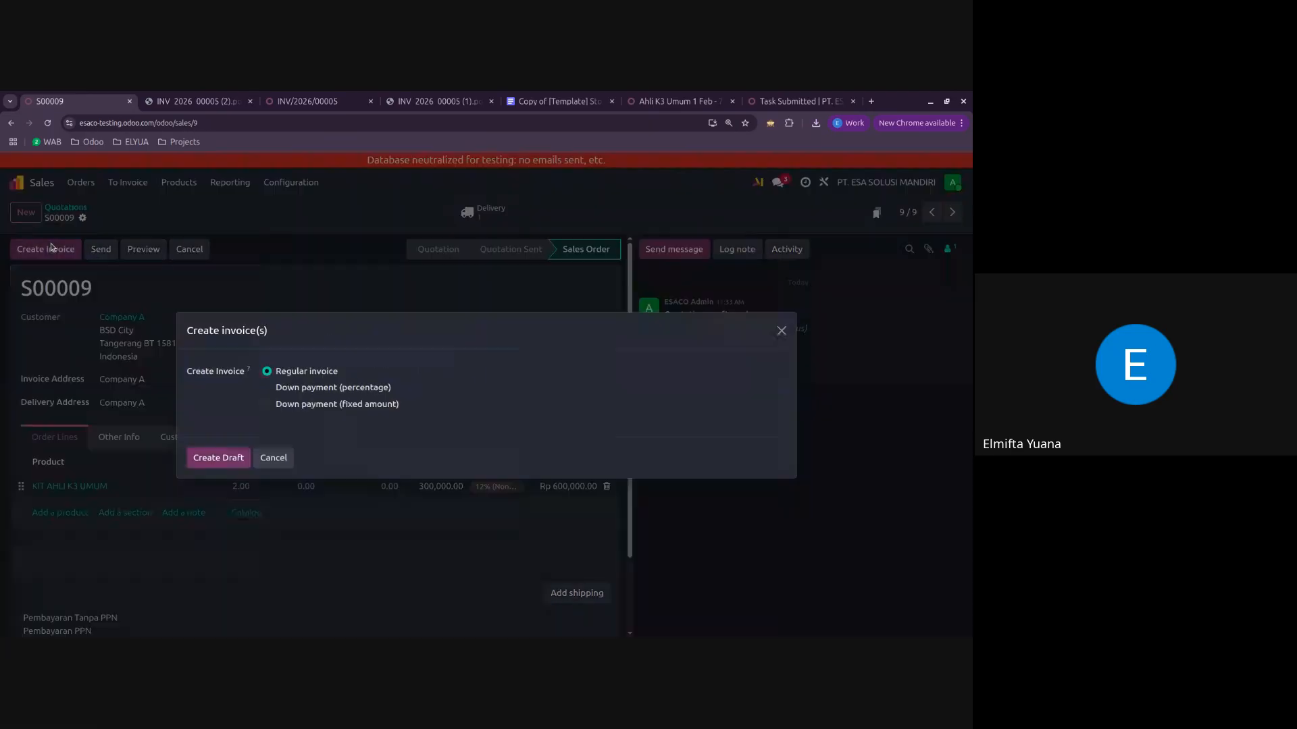
left_click(212, 460)
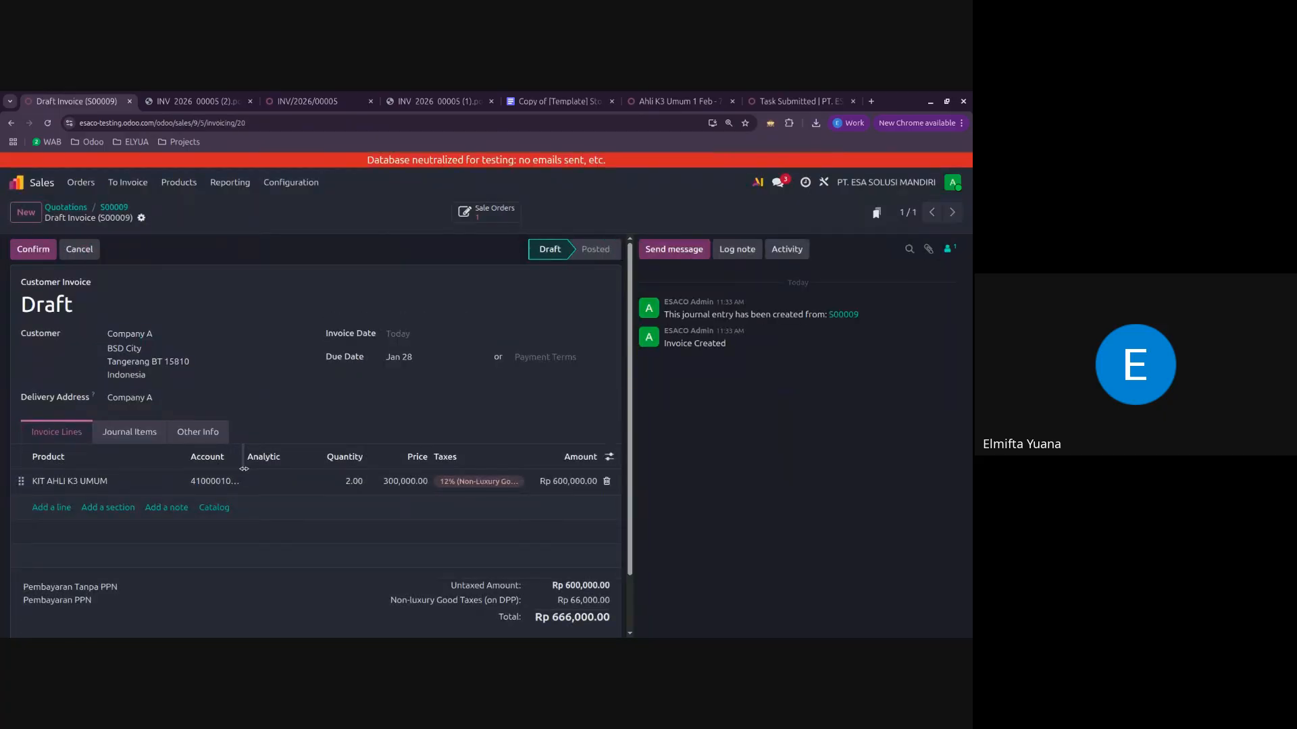
Step: Examine the draft invoice's Sales, VAT Sales and Account Receivable journal items and compare them with its invoice lines
left_click(133, 432)
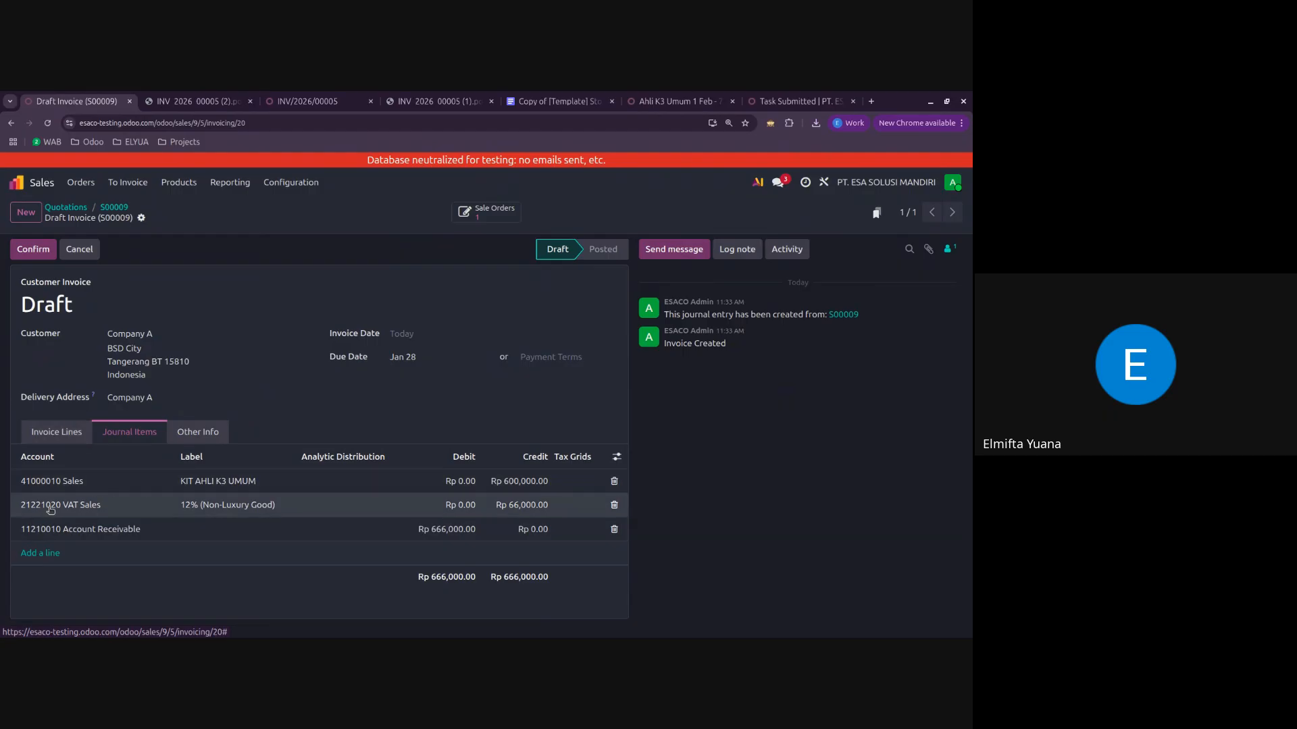
left_click_drag(40, 506, 85, 510)
left_click_drag(181, 506, 302, 511)
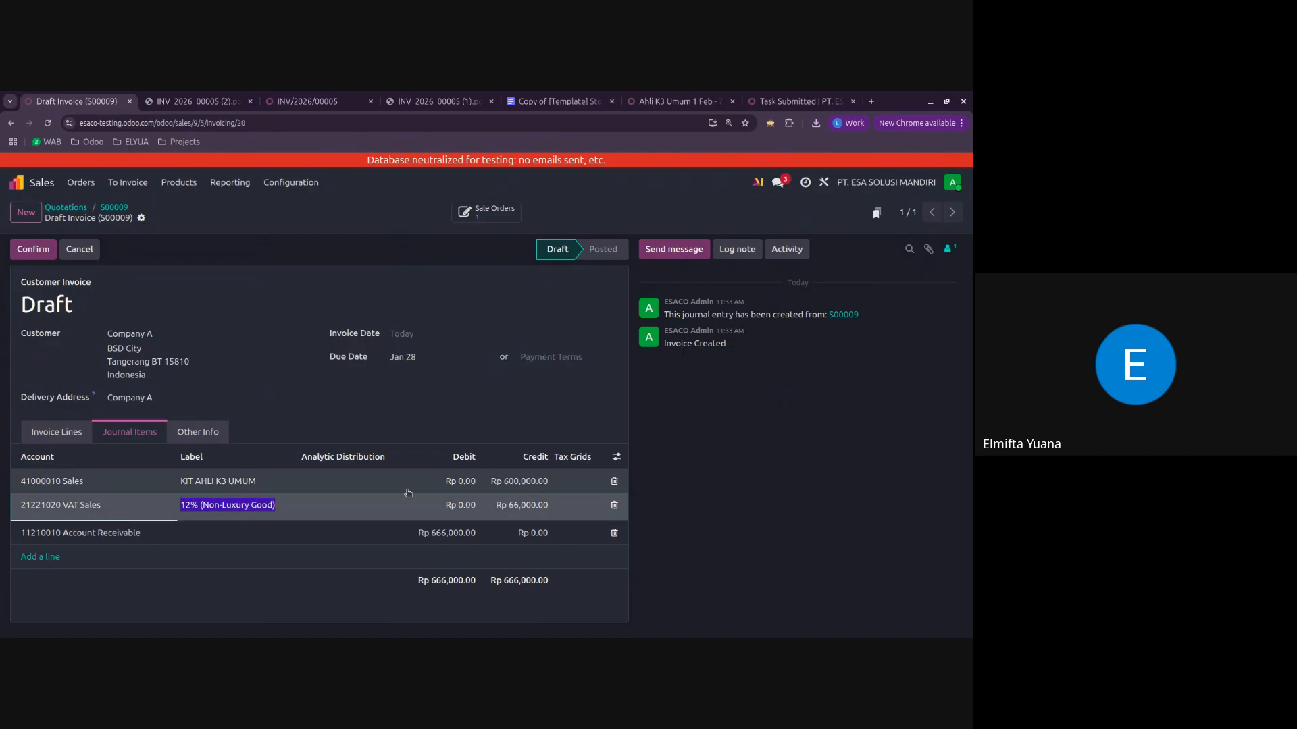
left_click(519, 481)
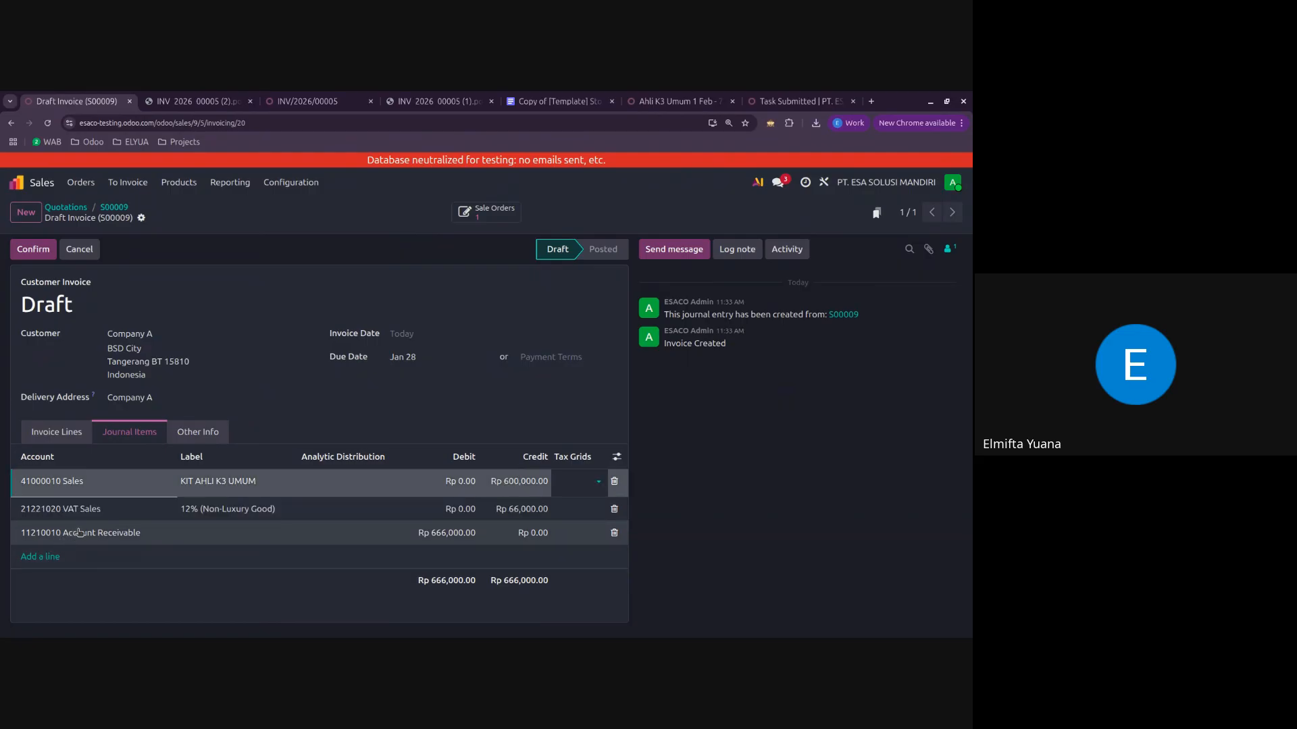
left_click(106, 534)
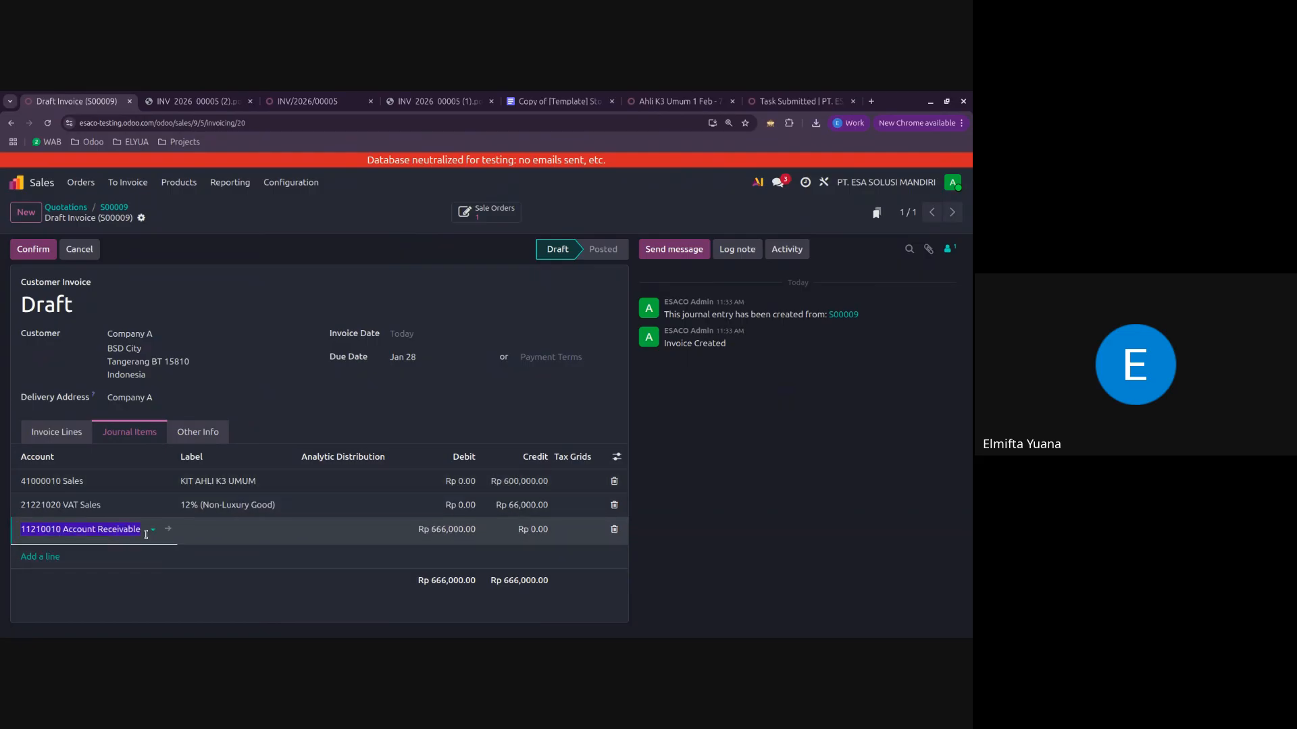
left_click(774, 456)
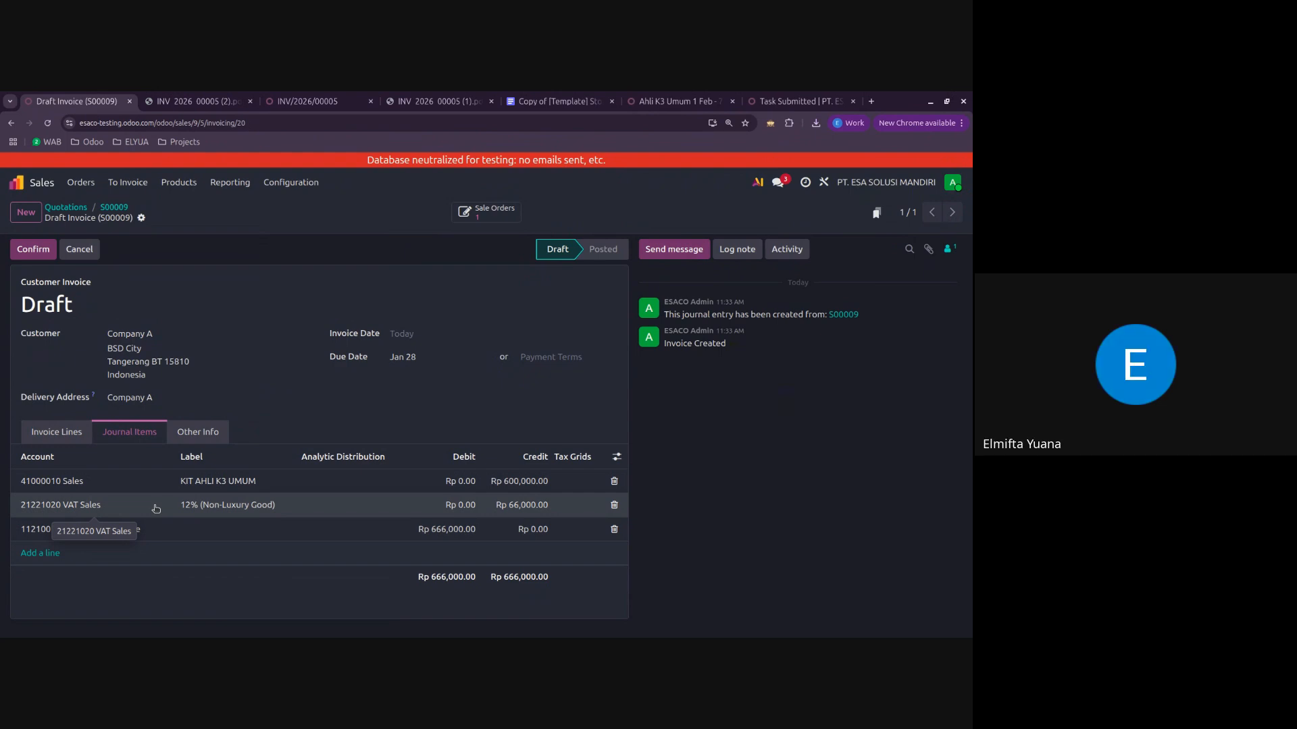
left_click(57, 433)
left_click(130, 433)
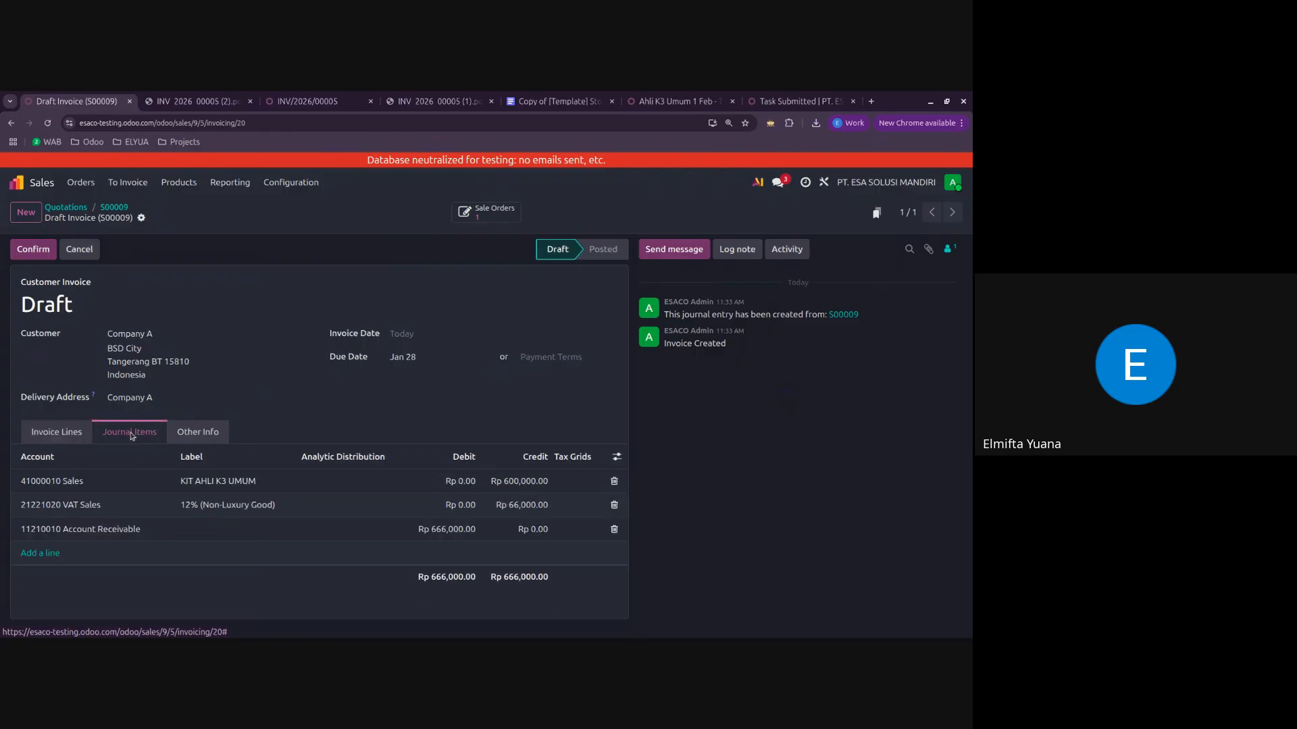
left_click(57, 433)
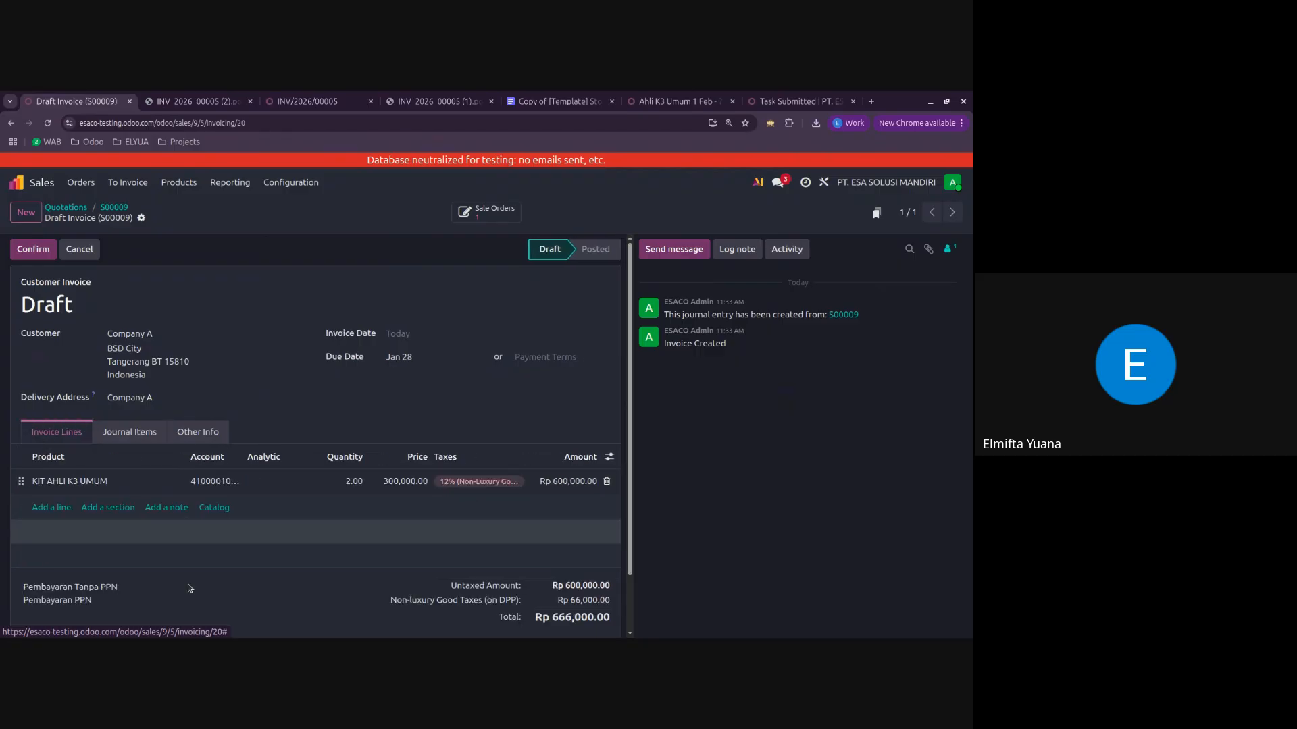
left_click(141, 433)
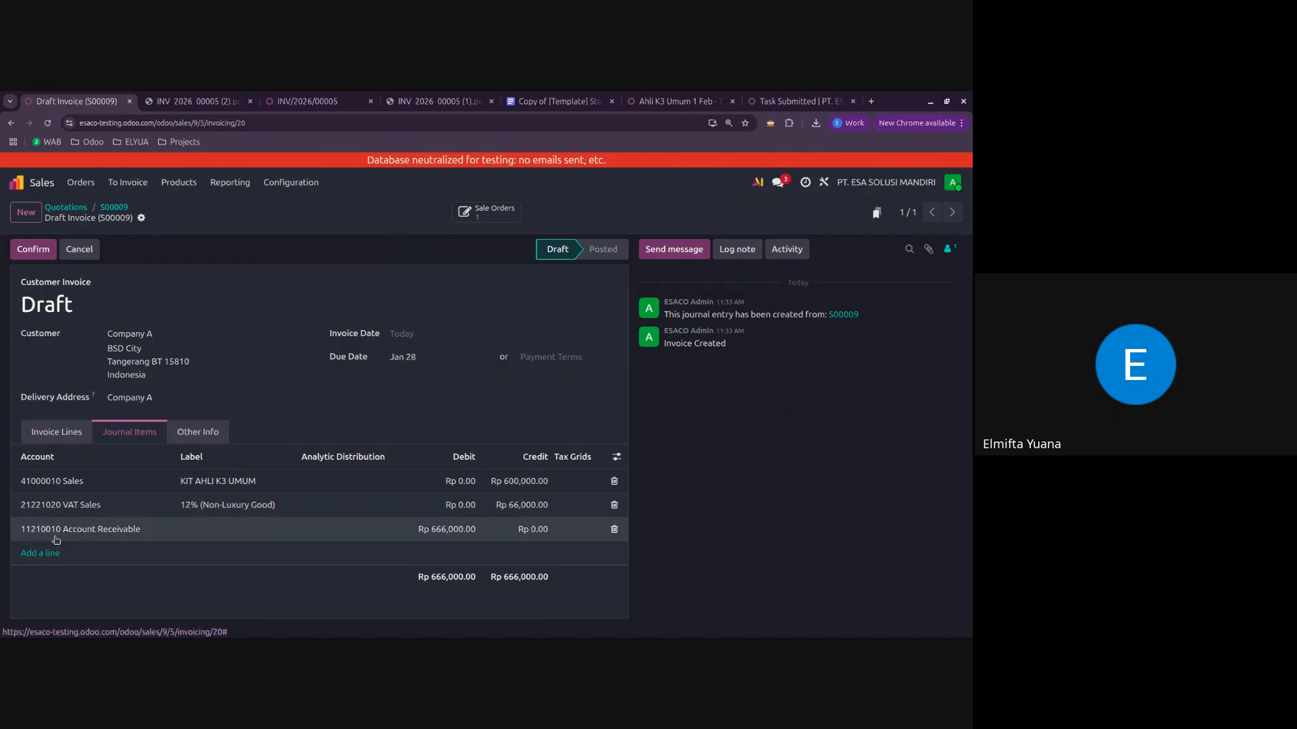
left_click(42, 554)
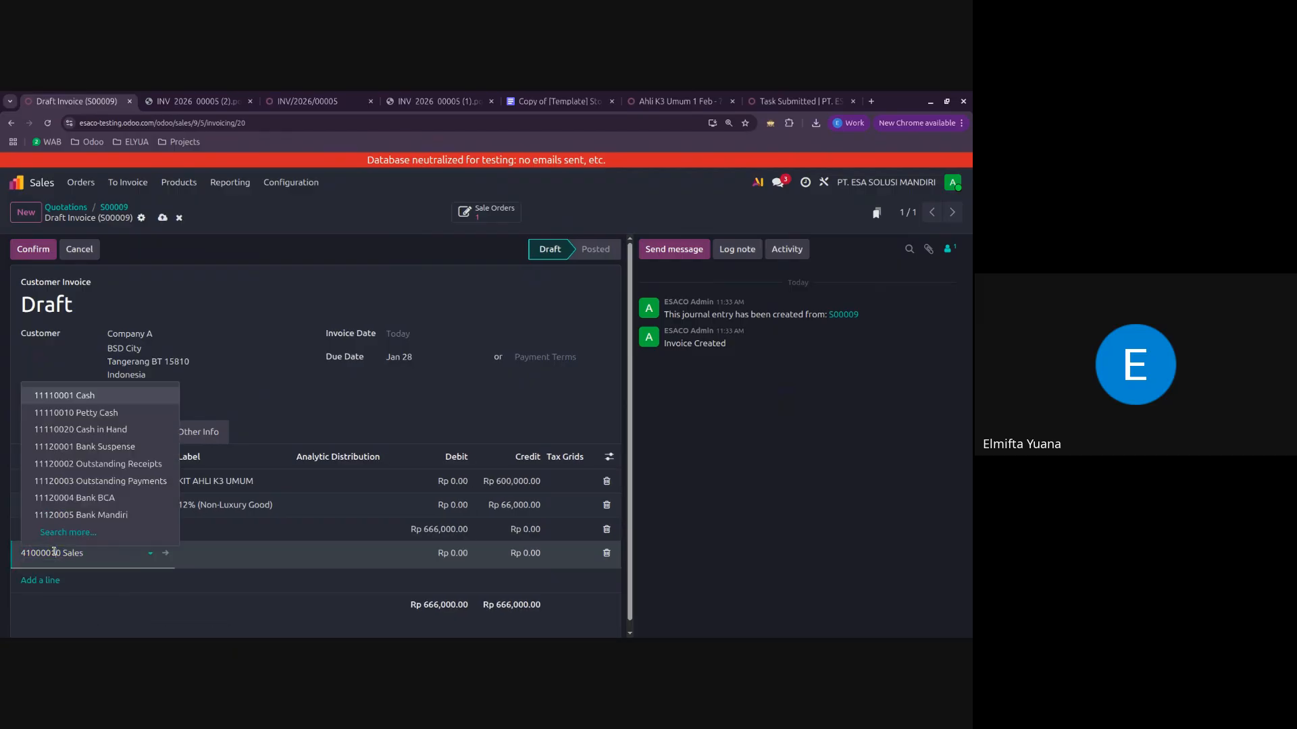
left_click(115, 553)
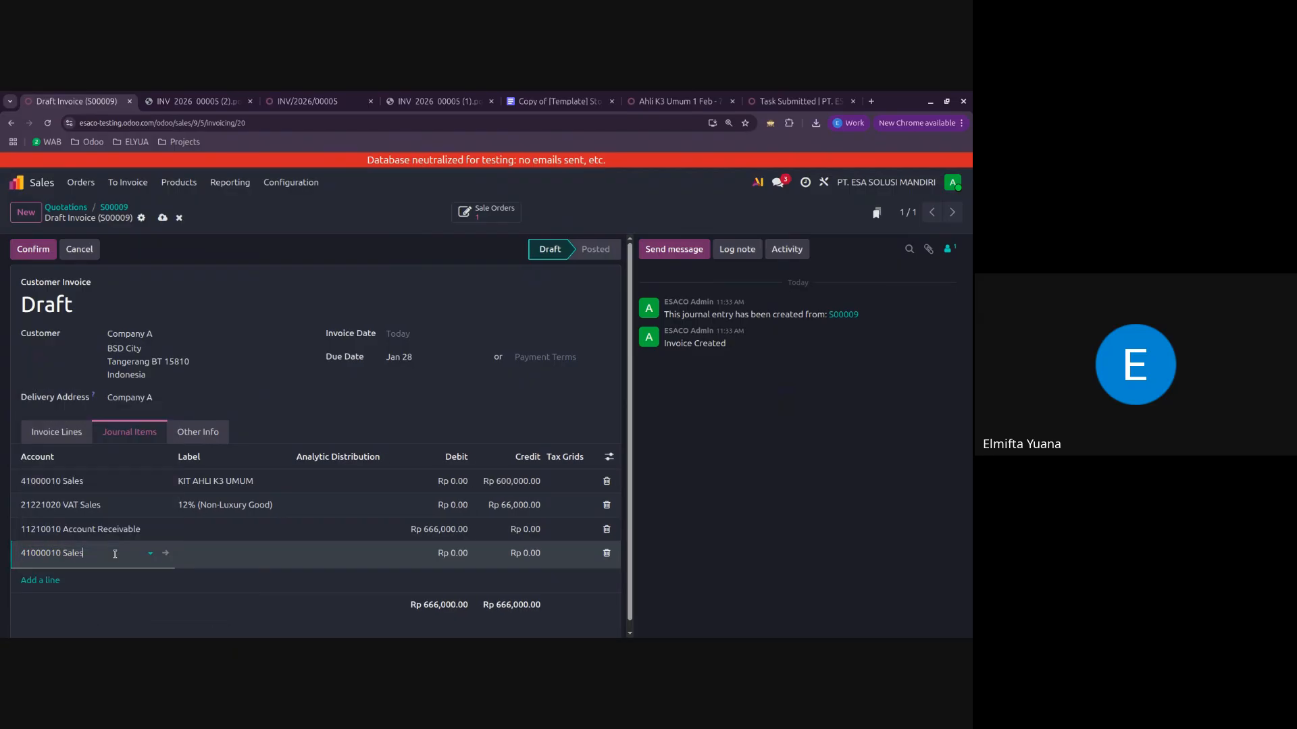
left_click(607, 553)
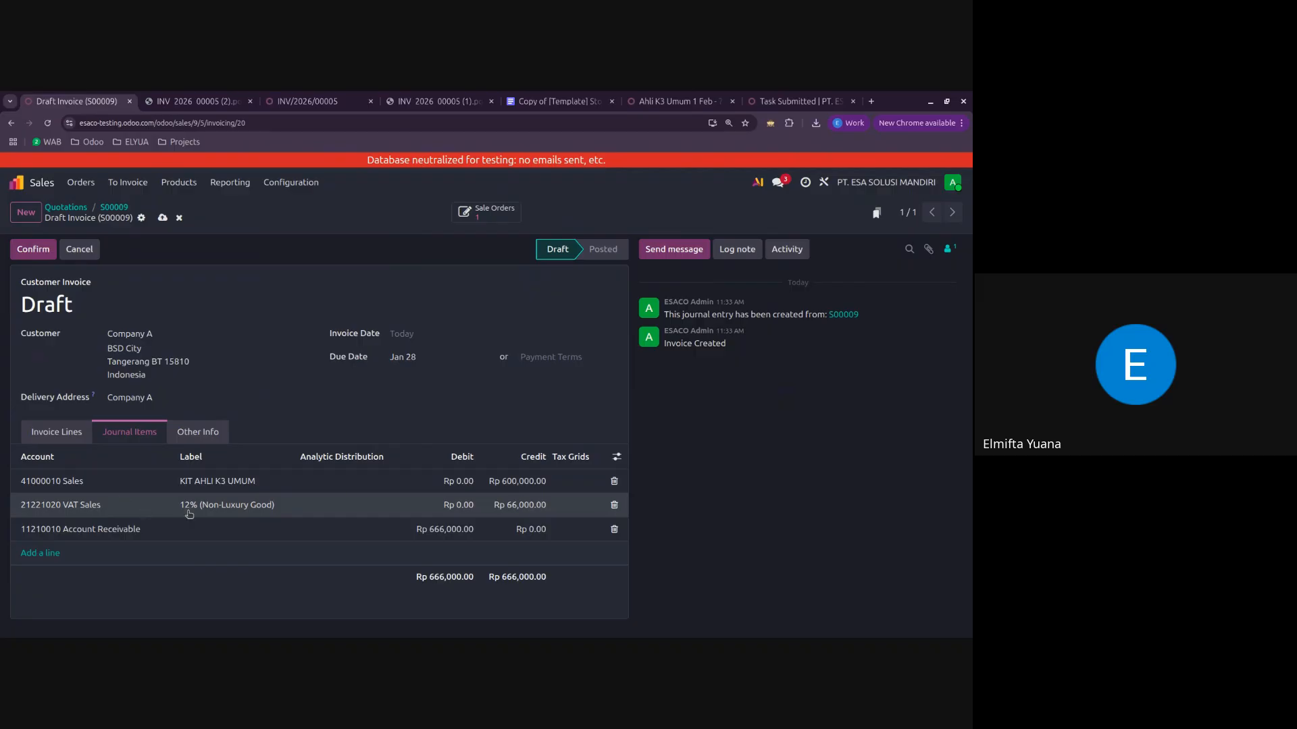
Step: Delete the draft invoice's VAT Sales journal item and add a new journal line with the VAT Sales account
left_click(615, 506)
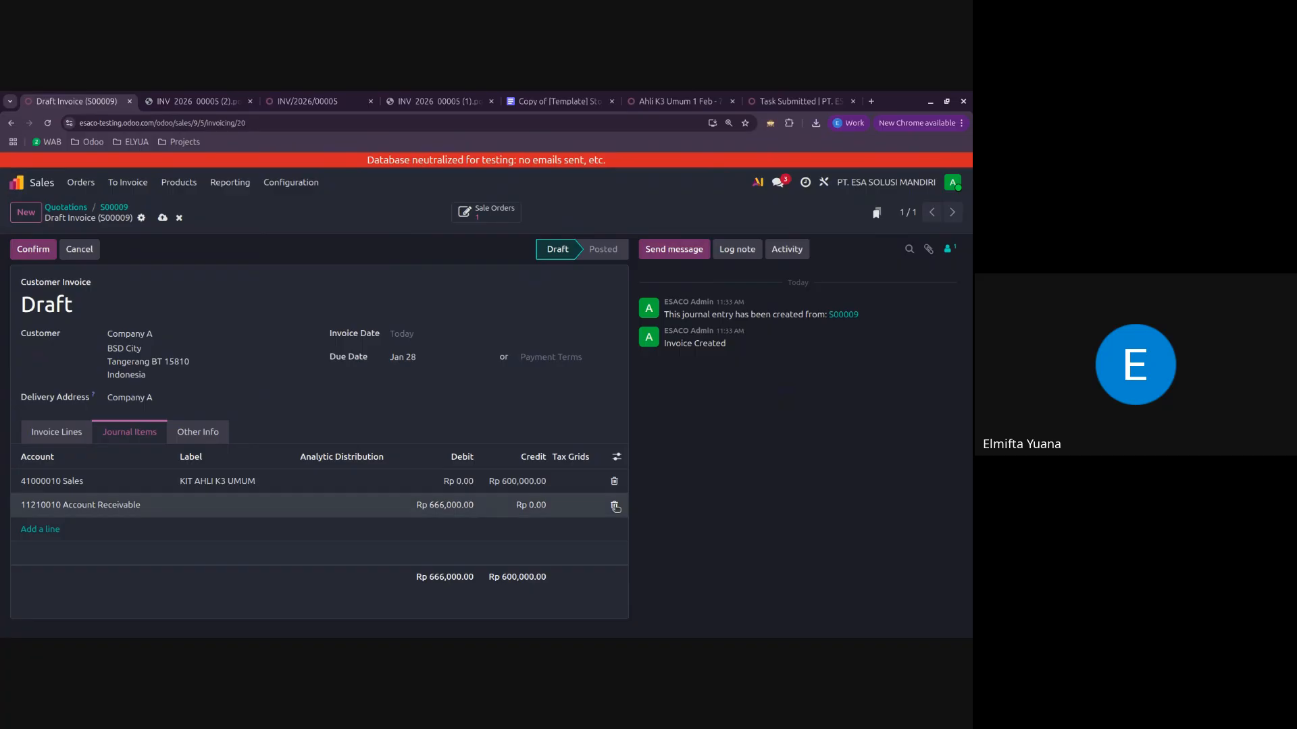
left_click(48, 531)
type("vat sla")
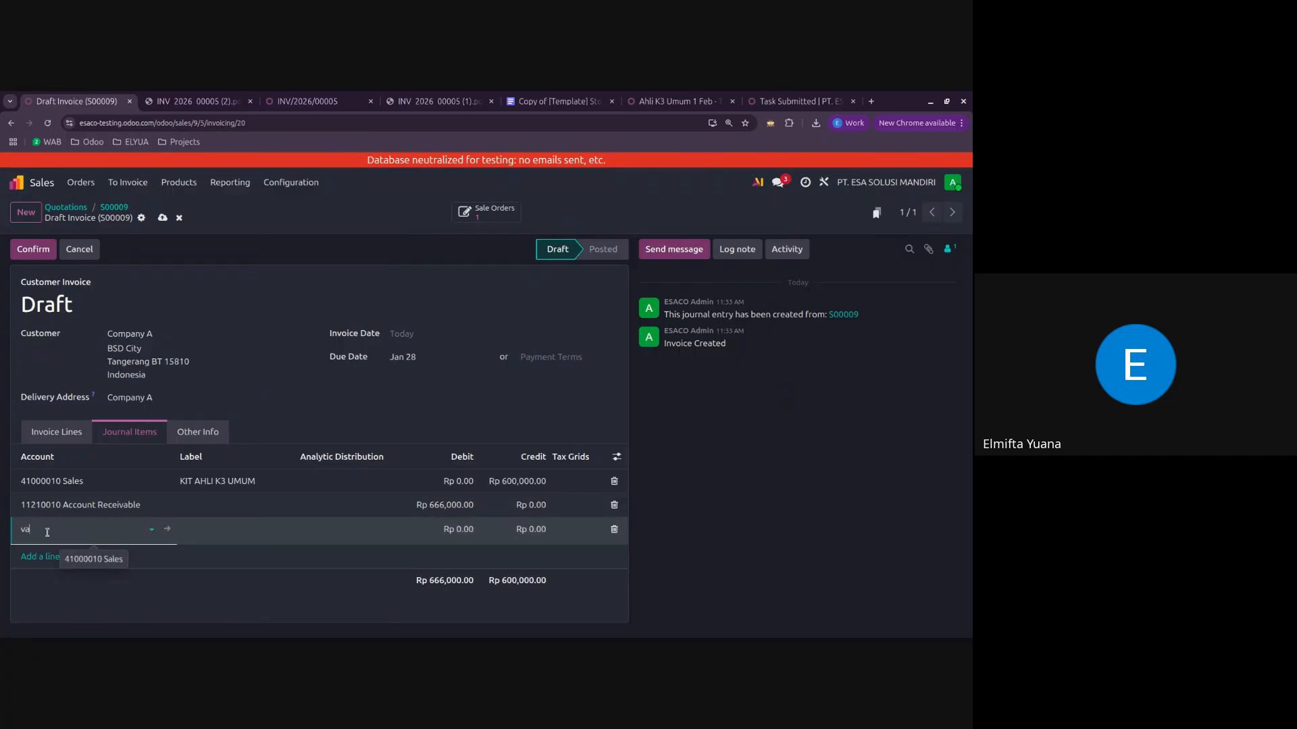
key("BackSpace")
key("BackSpace")
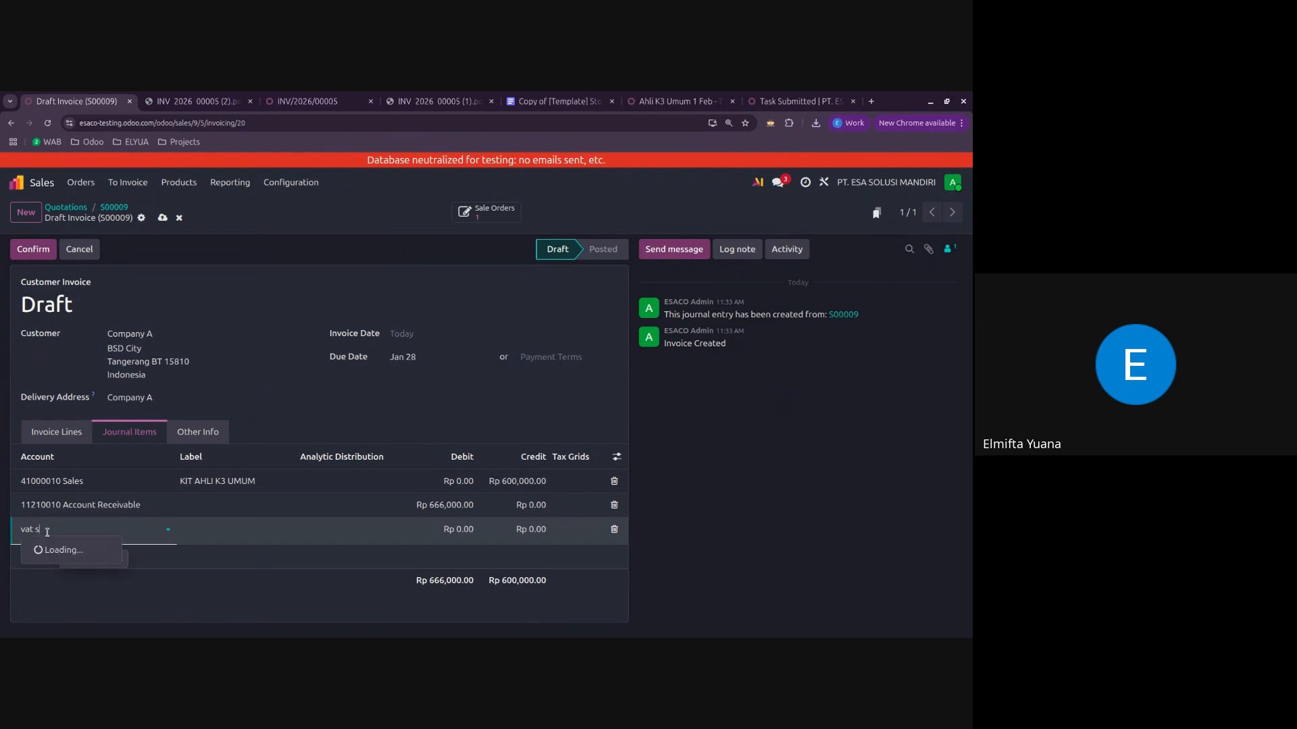
type("al")
left_click(64, 550)
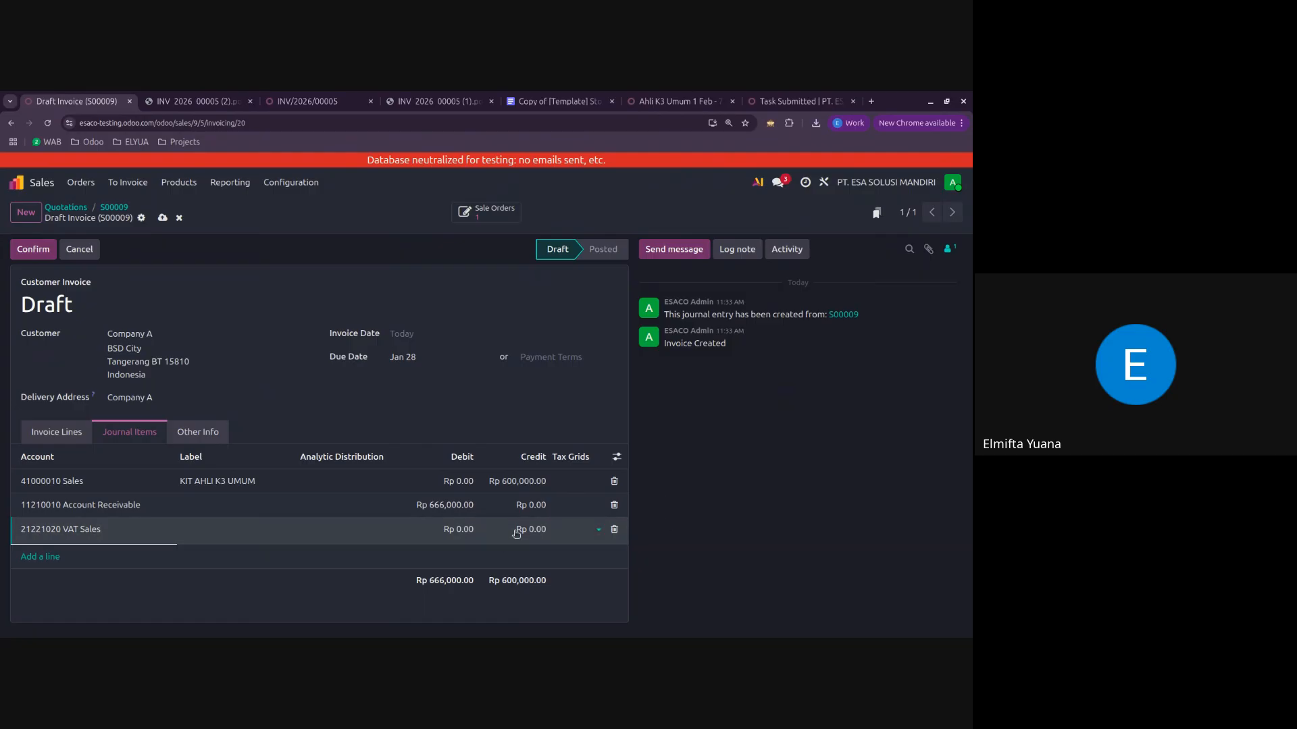
Step: Check the tax grid and analytic distribution options of the new VAT Sales journal line
left_click(570, 530)
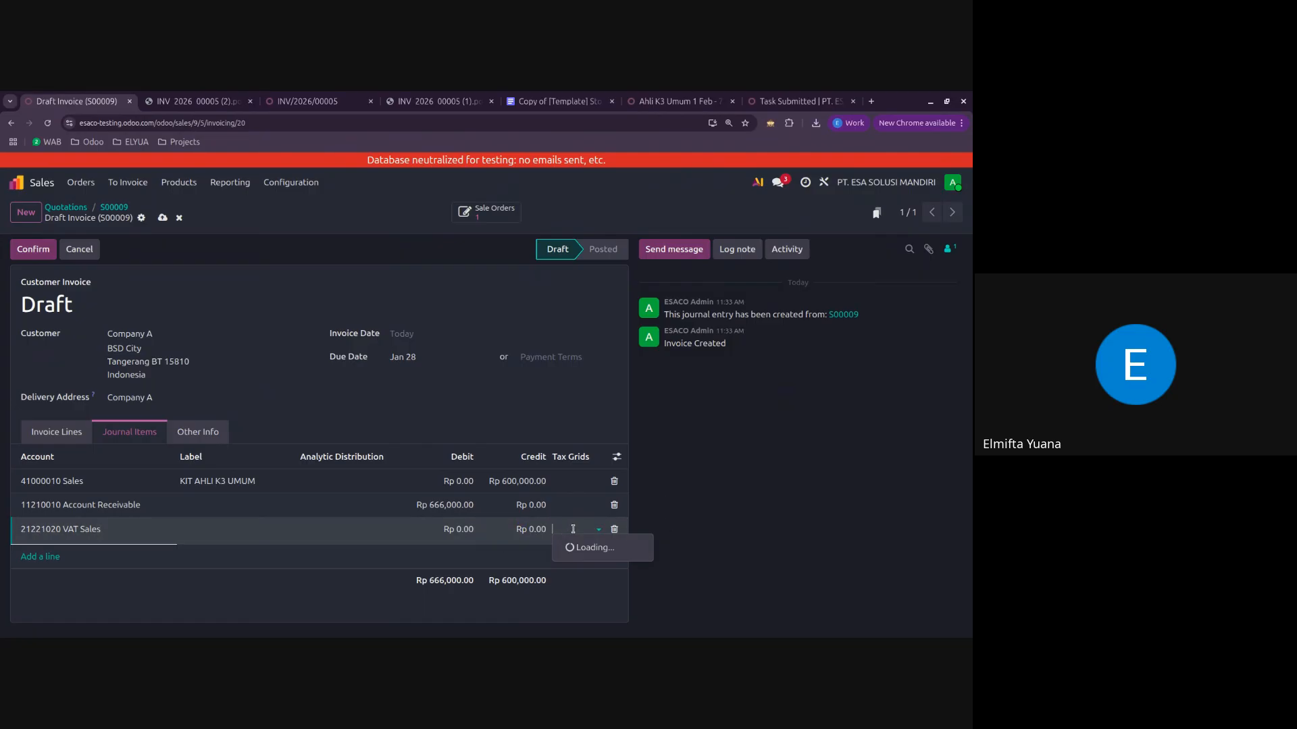
left_click(709, 523)
left_click(333, 537)
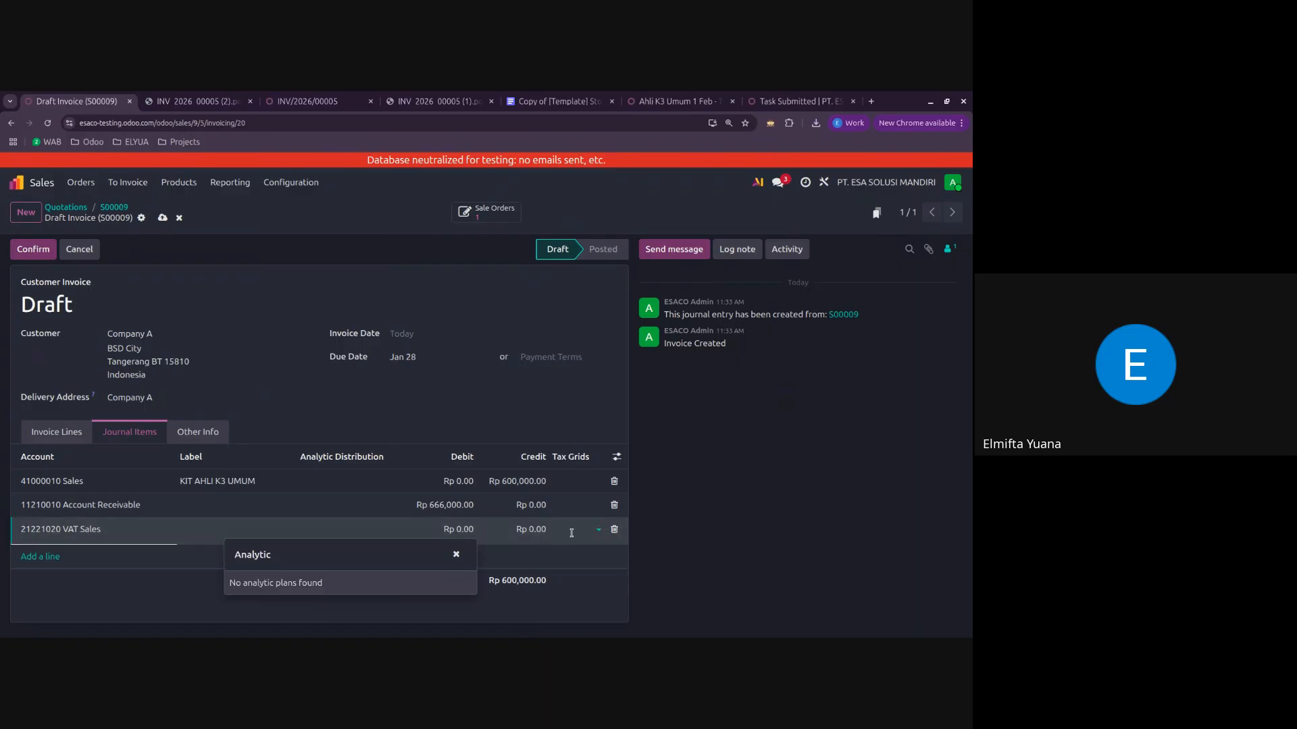
left_click(561, 531)
left_click(539, 538)
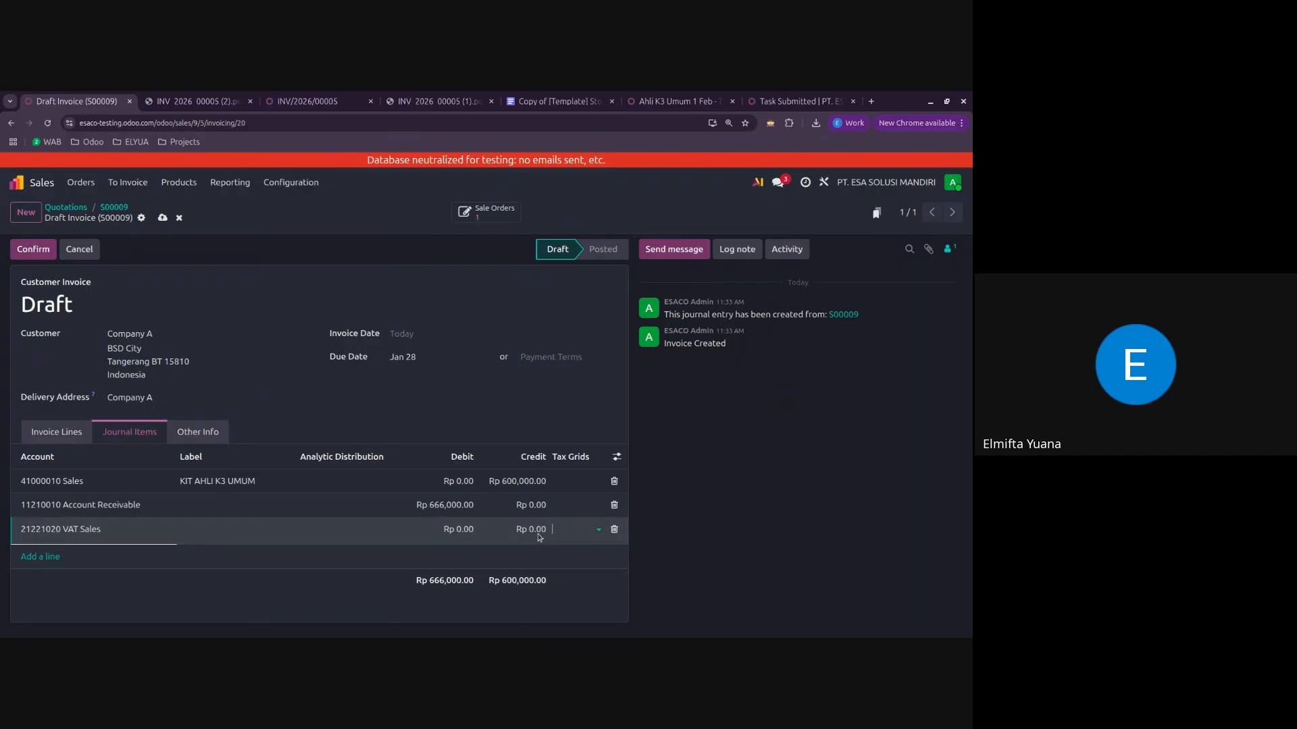
Step: Check the added VAT Sales line's tax grid options, then try to delete that line from the draft invoice's journal items
left_click(583, 533)
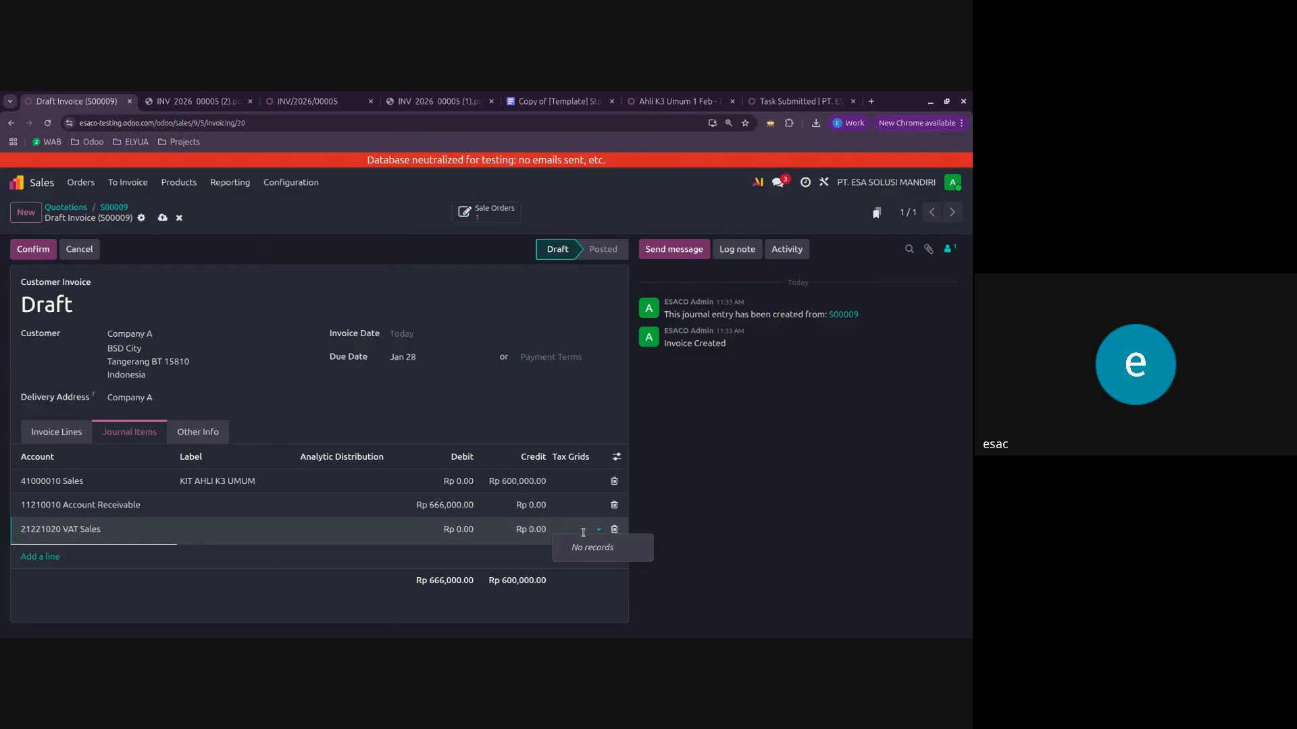
left_click(741, 533)
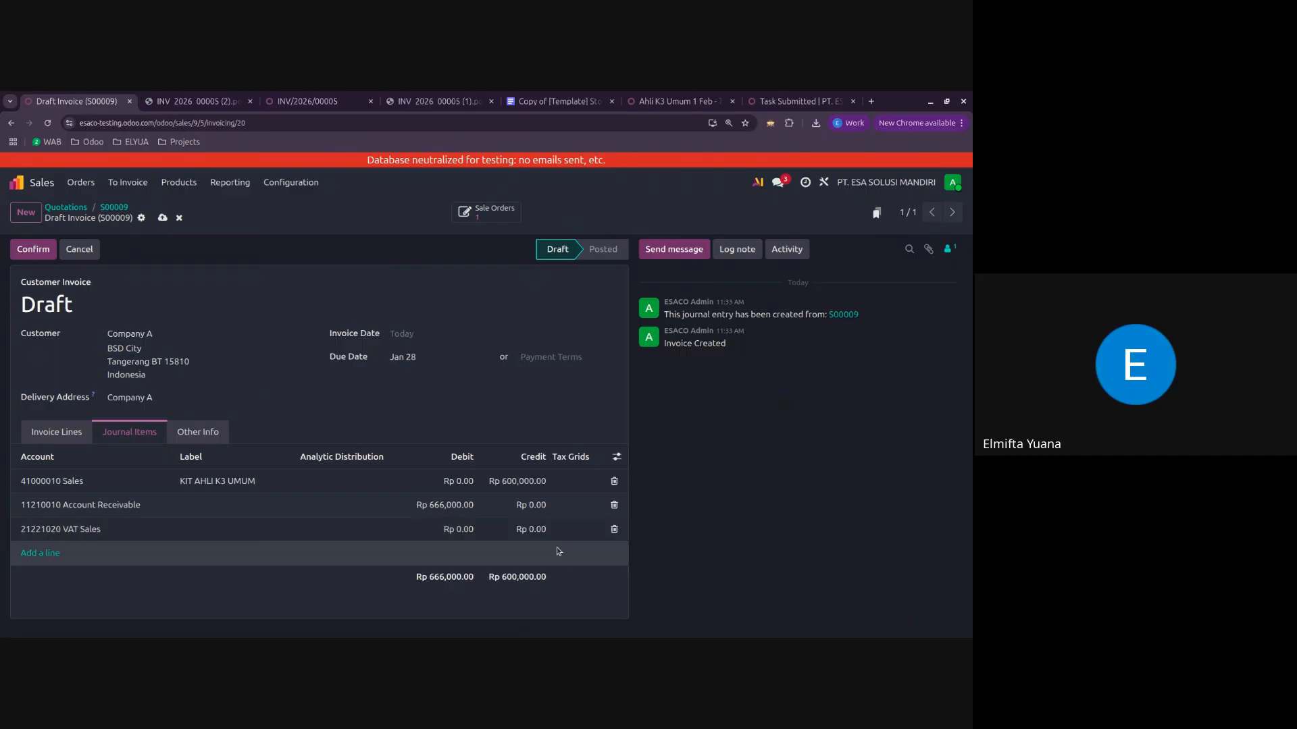
left_click(614, 529)
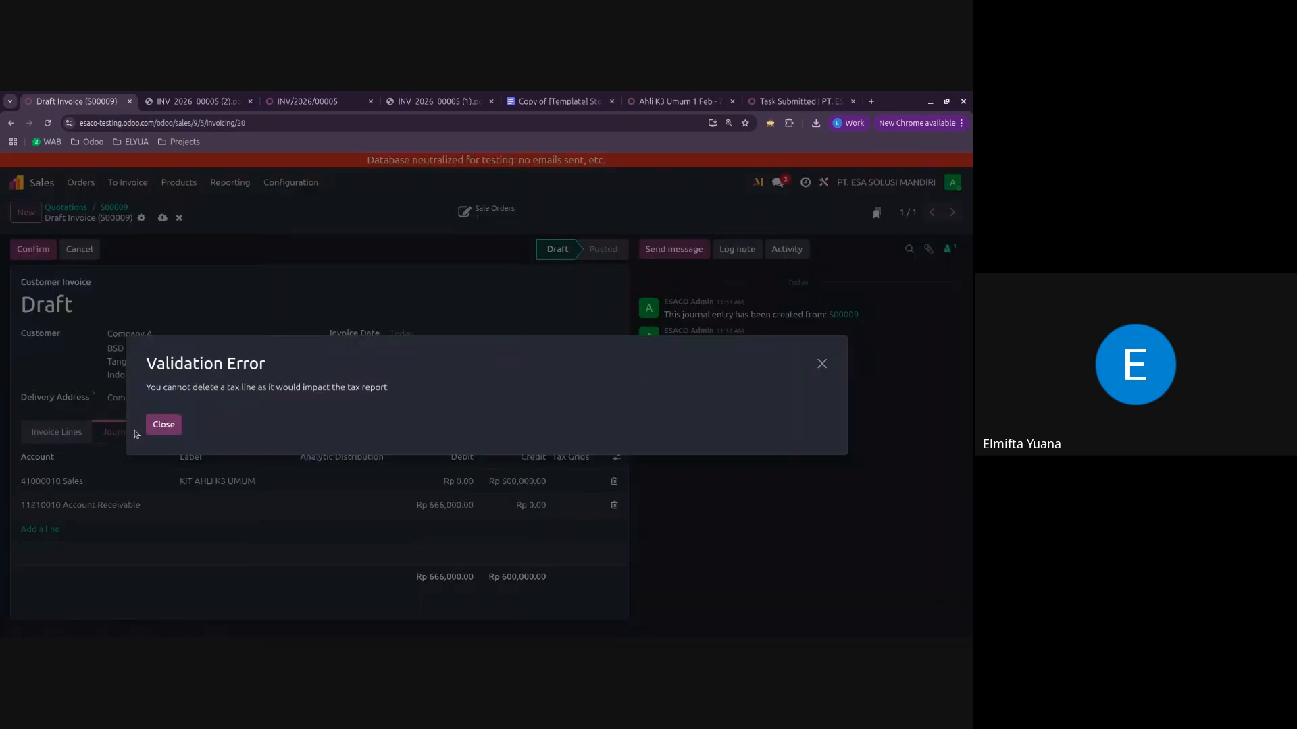
left_click(163, 424)
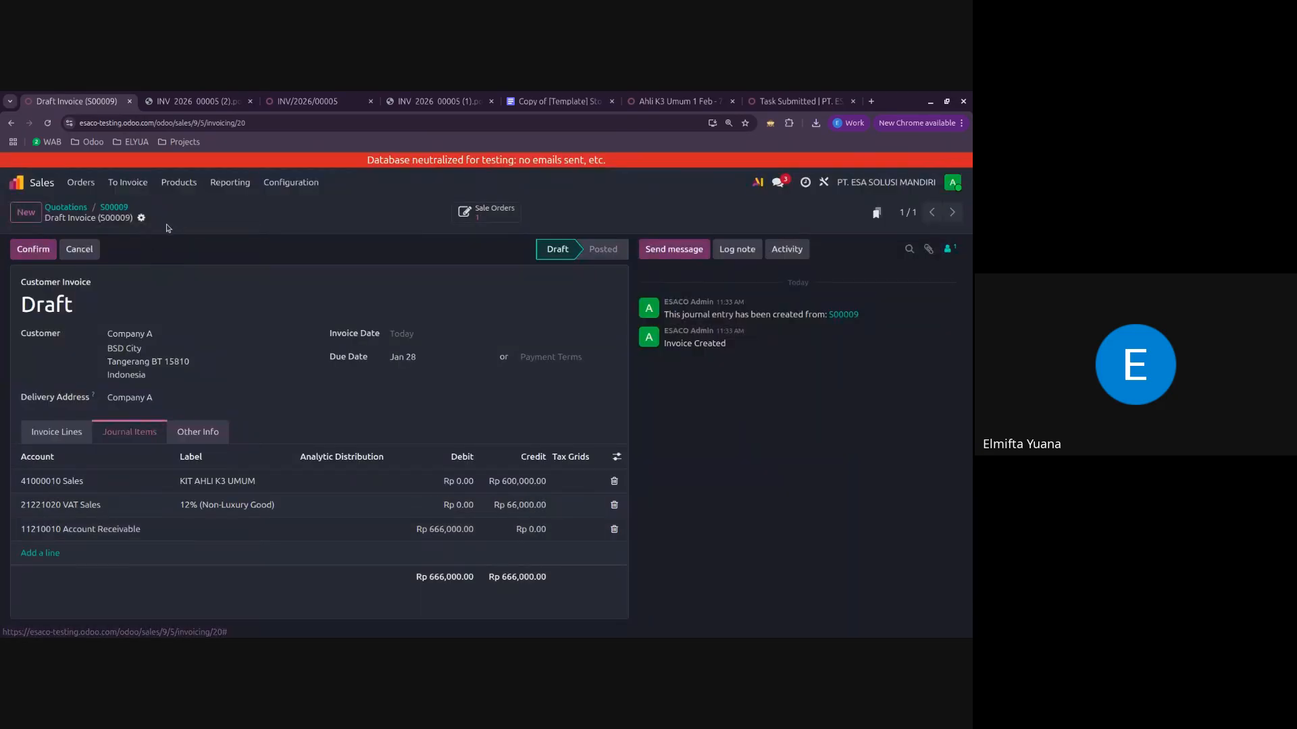
Step: Return from the draft invoice to its sales order and check the tax on the KIT AHLI K3 UMUM line
left_click(114, 208)
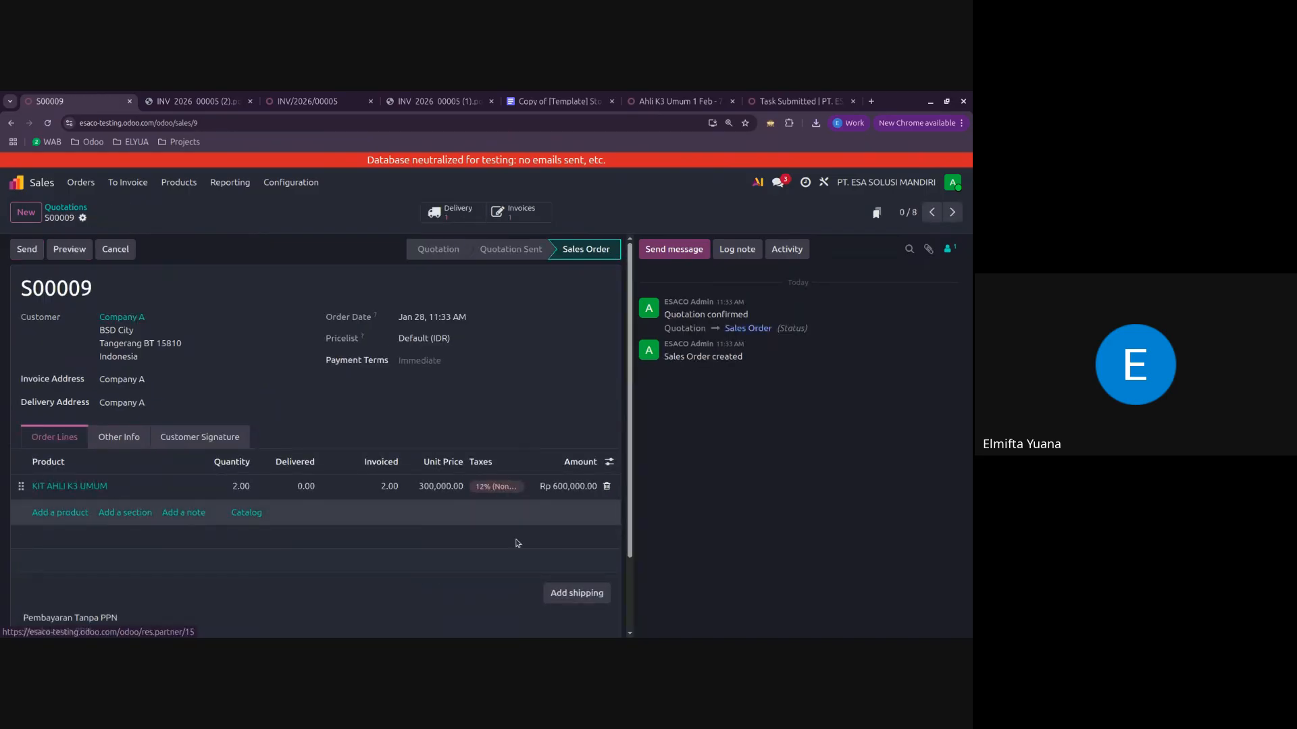
left_click(489, 492)
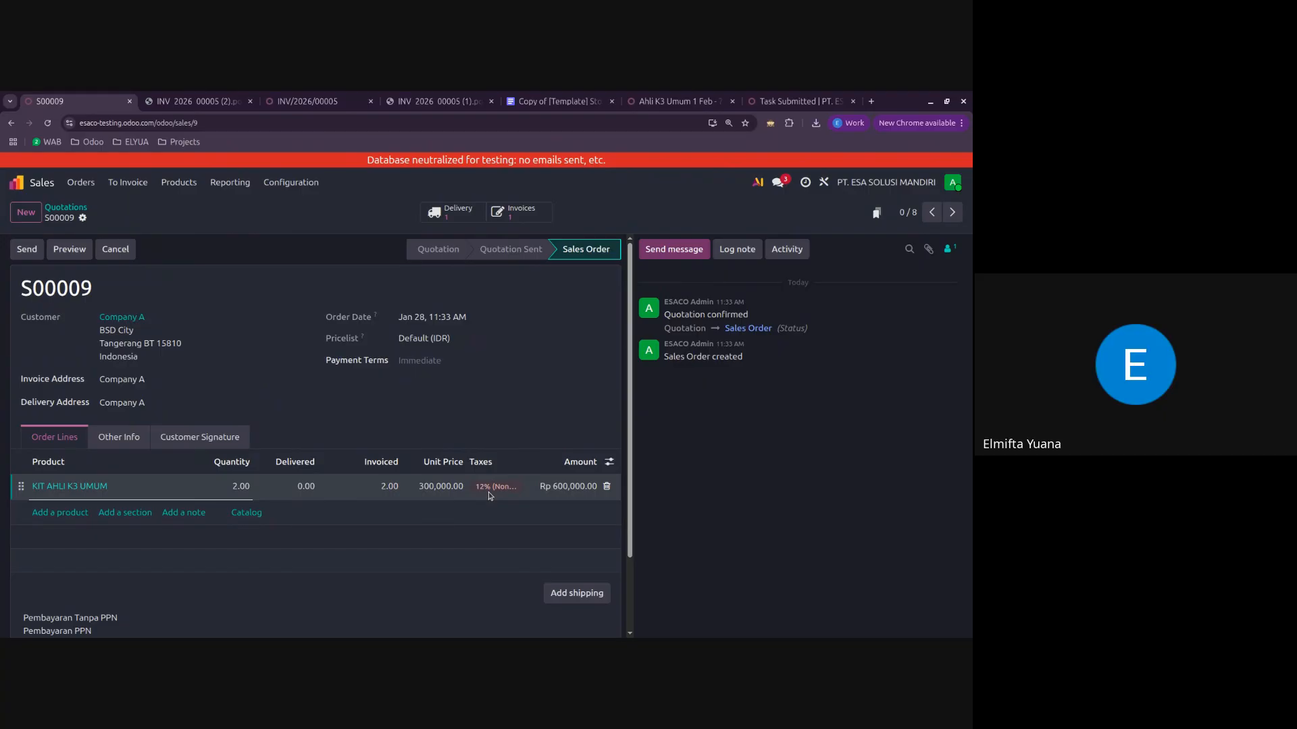
left_click(488, 492)
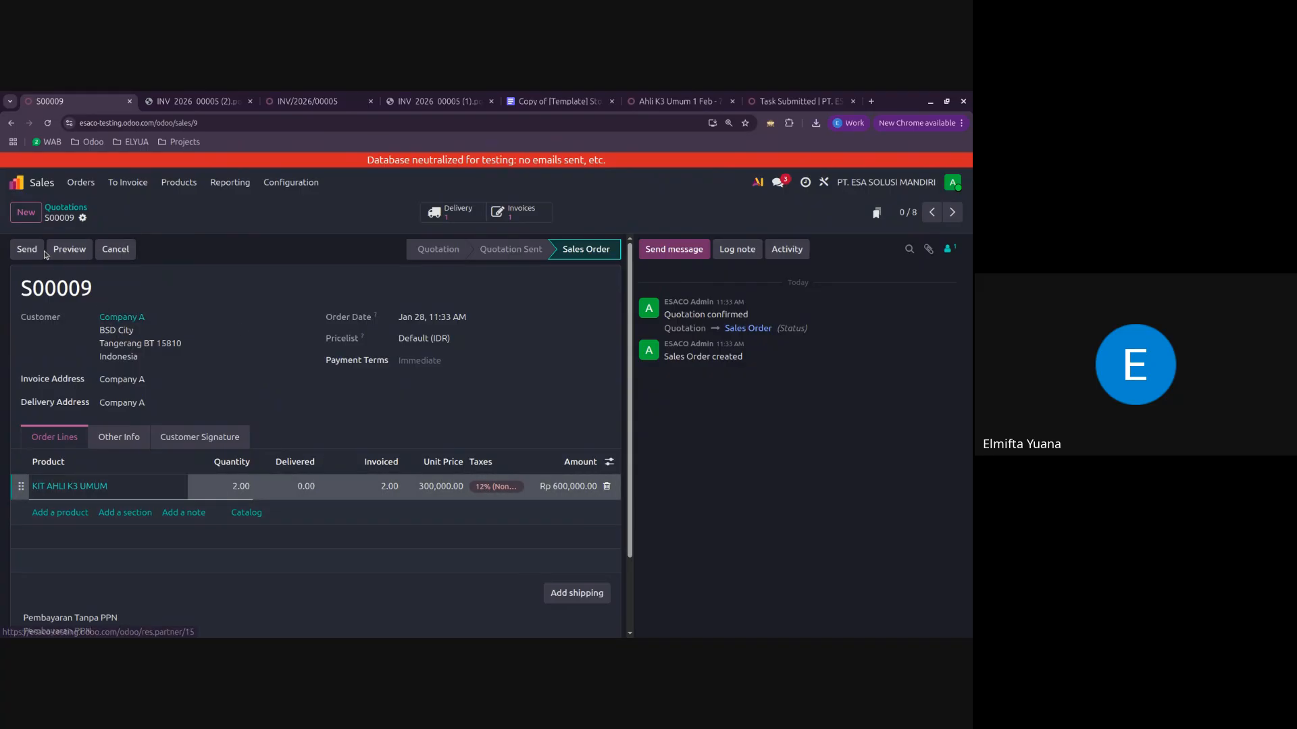
Step: Look through the other sales orders and compare the taxes on their order lines
left_click(952, 212)
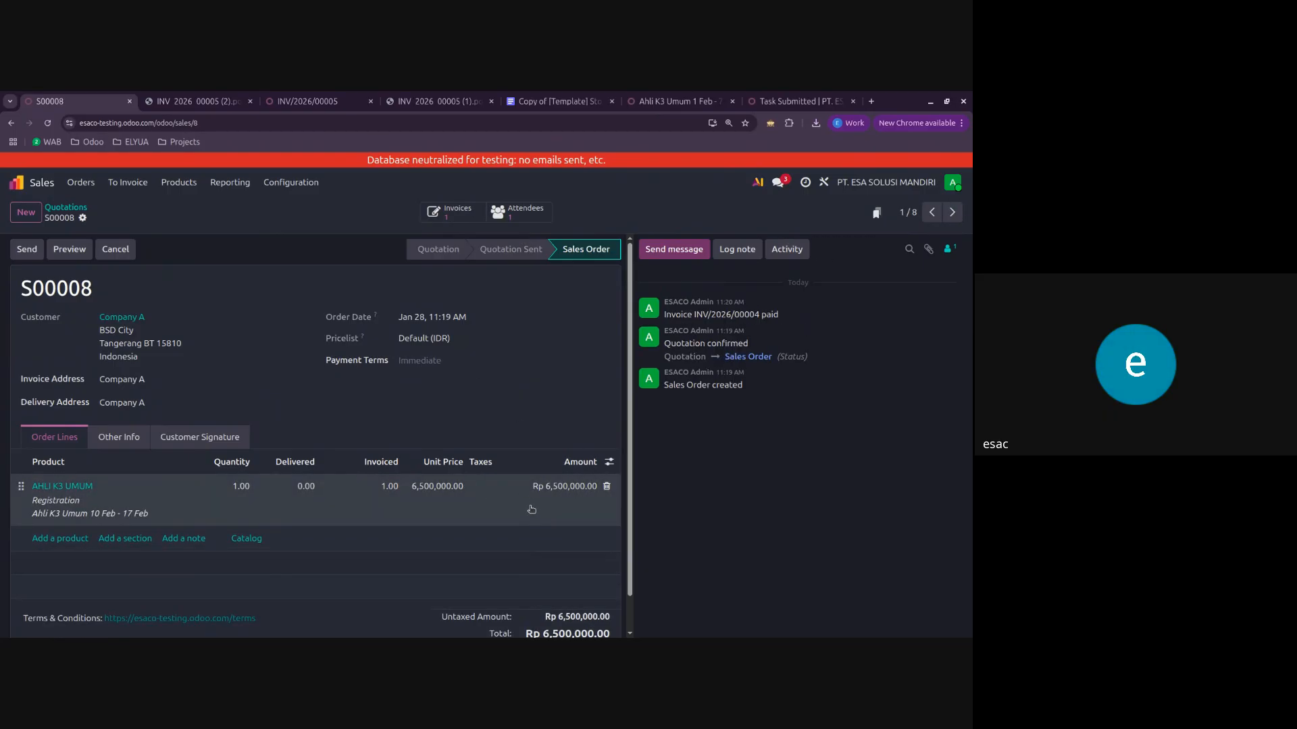
left_click(509, 488)
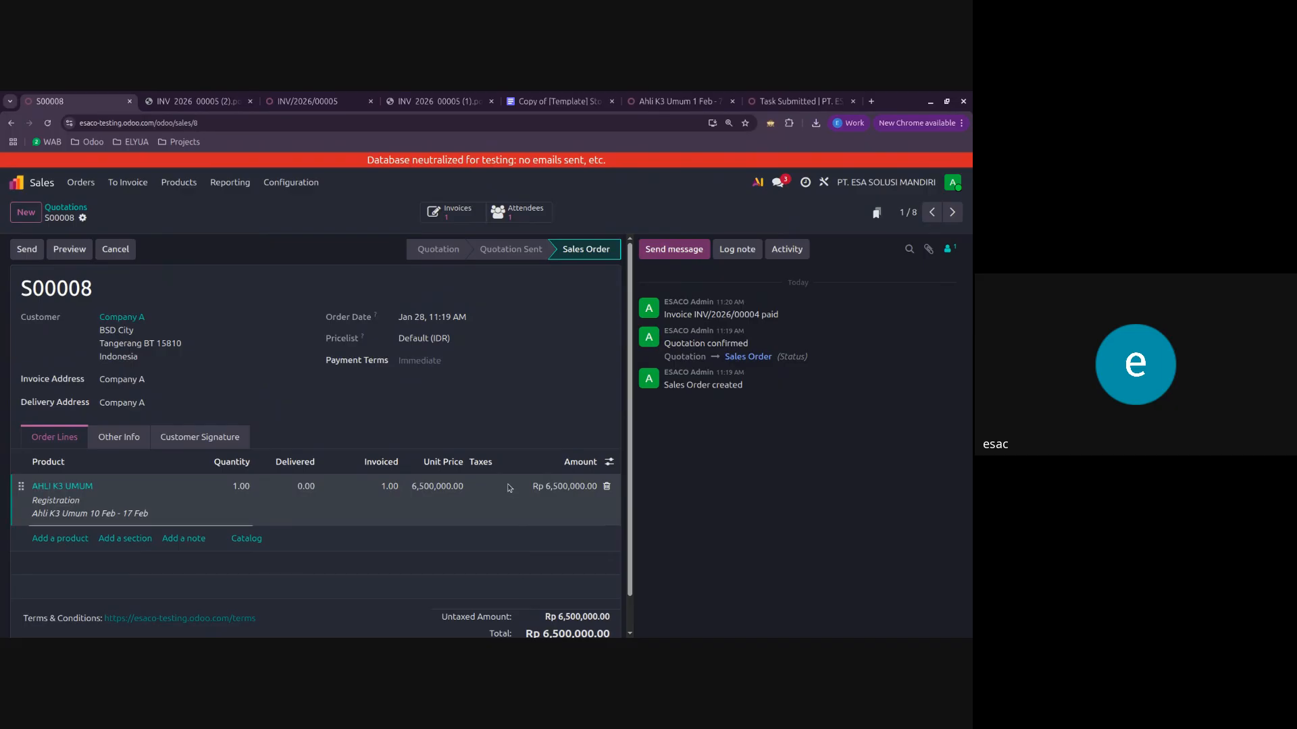
left_click(934, 213)
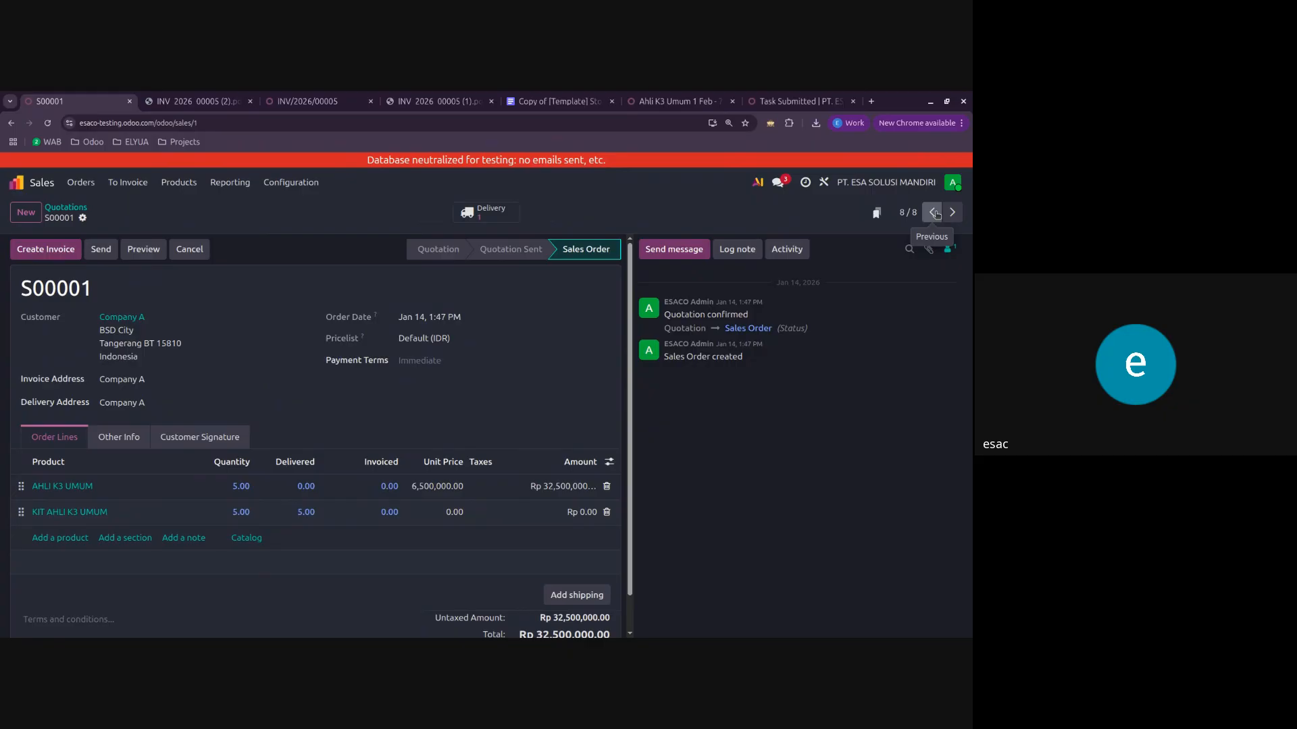
left_click(953, 214)
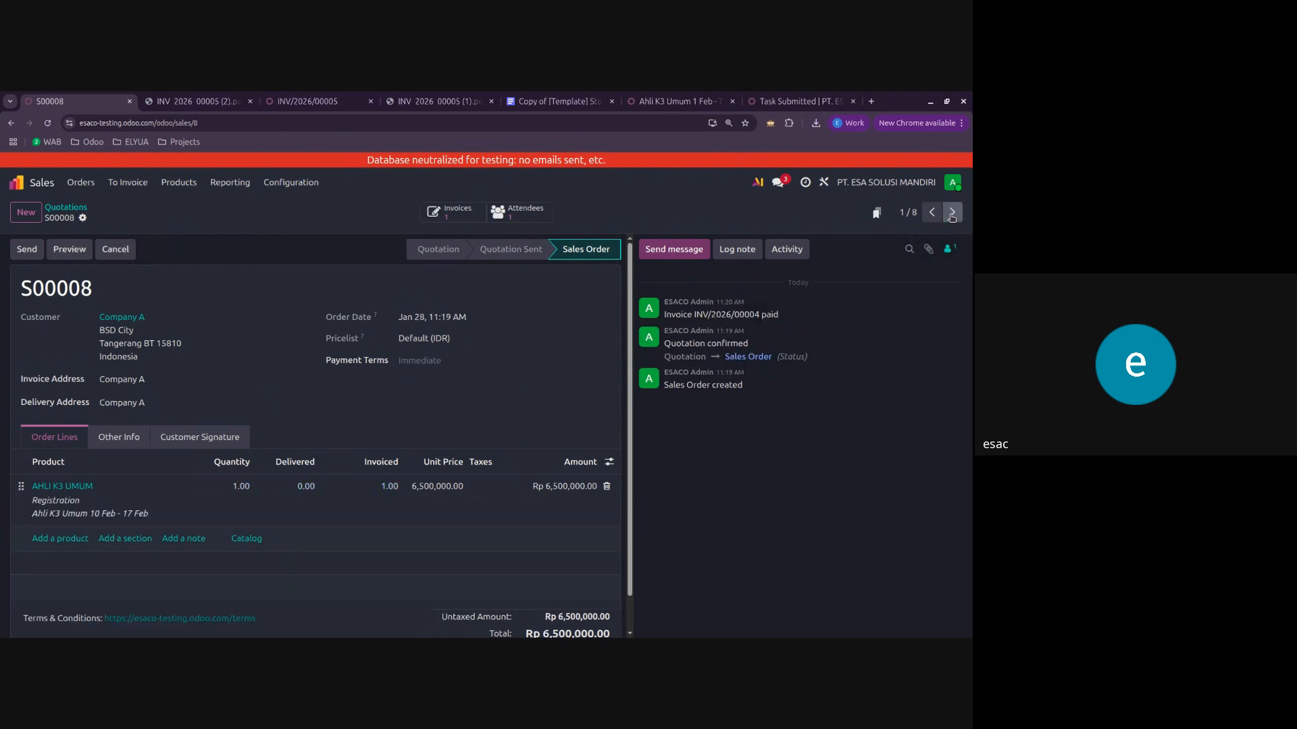
left_click(952, 214)
left_click(926, 215)
left_click(927, 214)
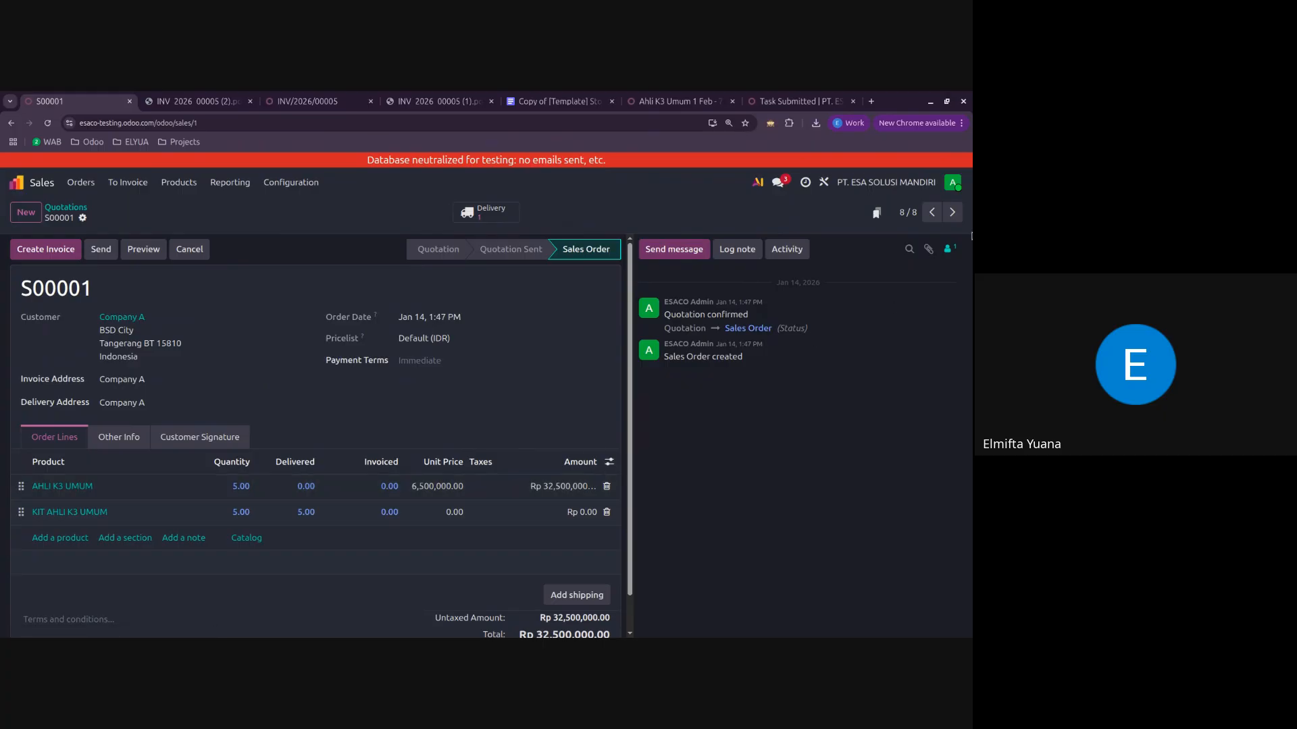
left_click(952, 212)
Step: Set the sales tax of the AHLI K3 UMUM product to 12% (Non-Luxury Good) and save the product
left_click(179, 182)
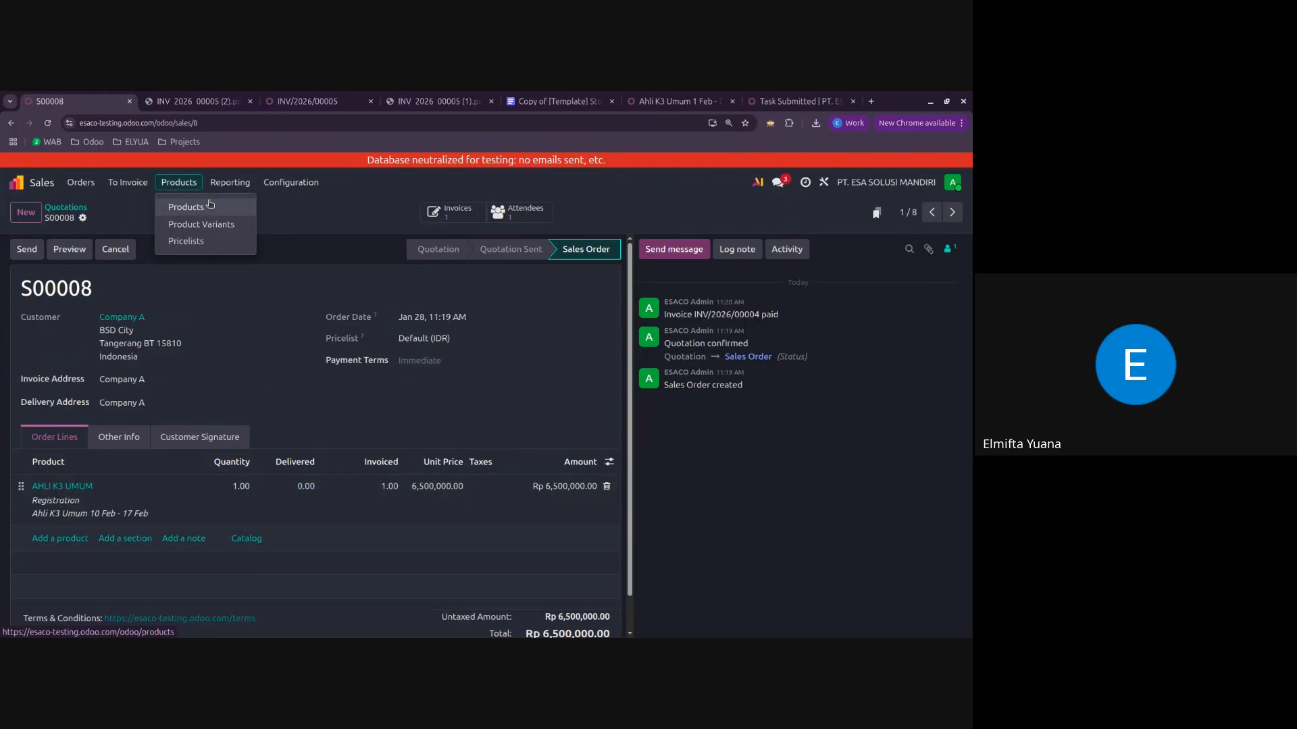
left_click(193, 206)
left_click(142, 278)
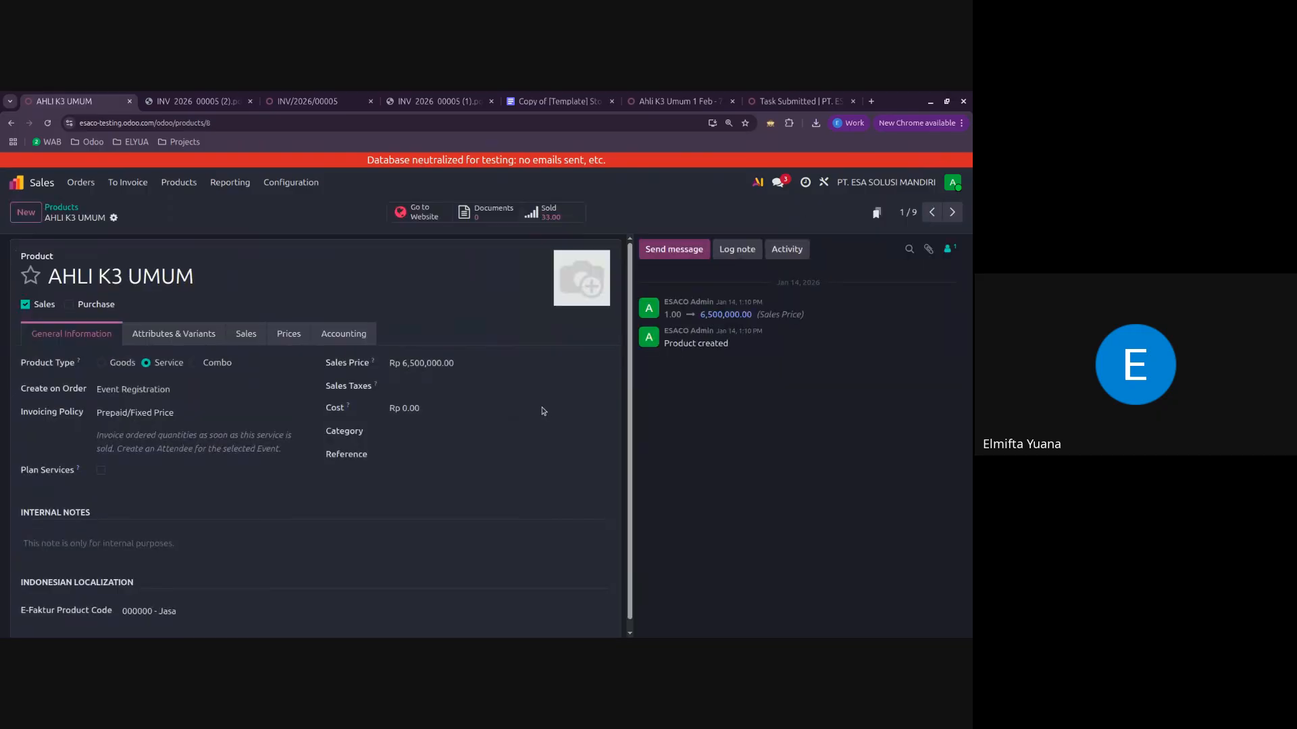
left_click(415, 385)
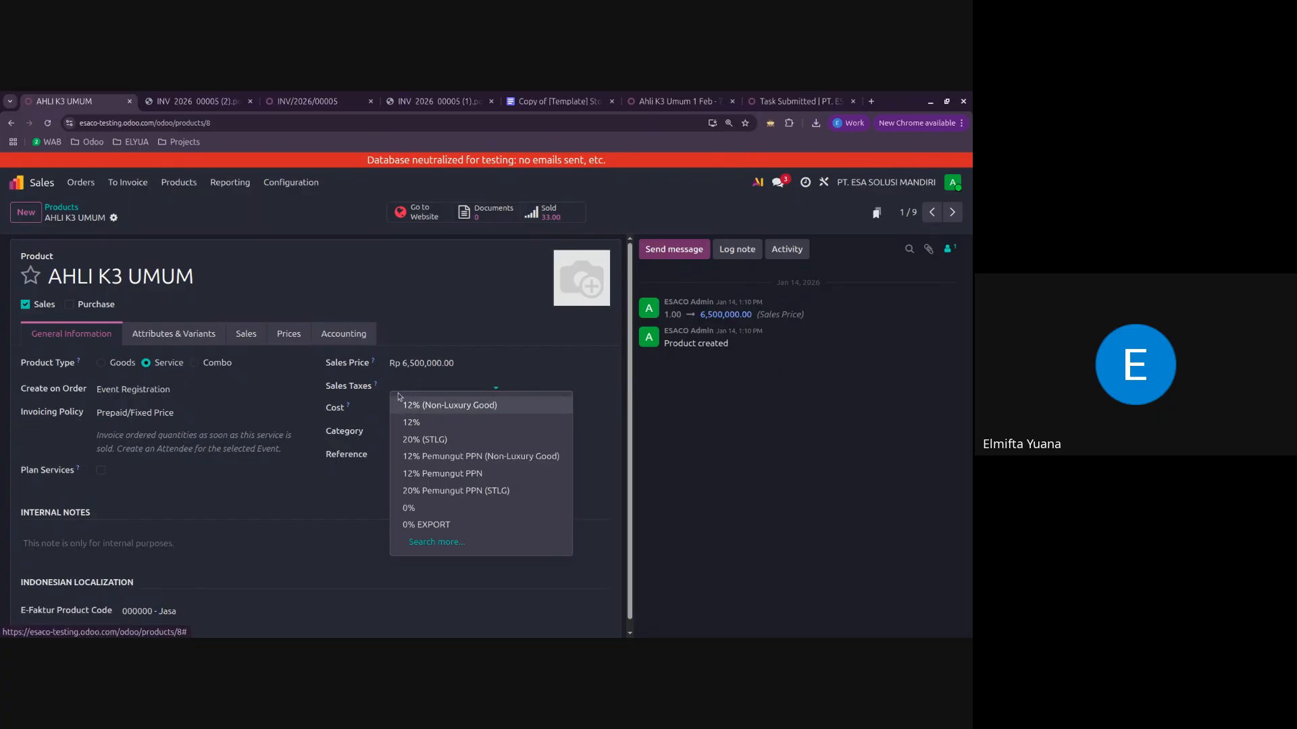
left_click(440, 405)
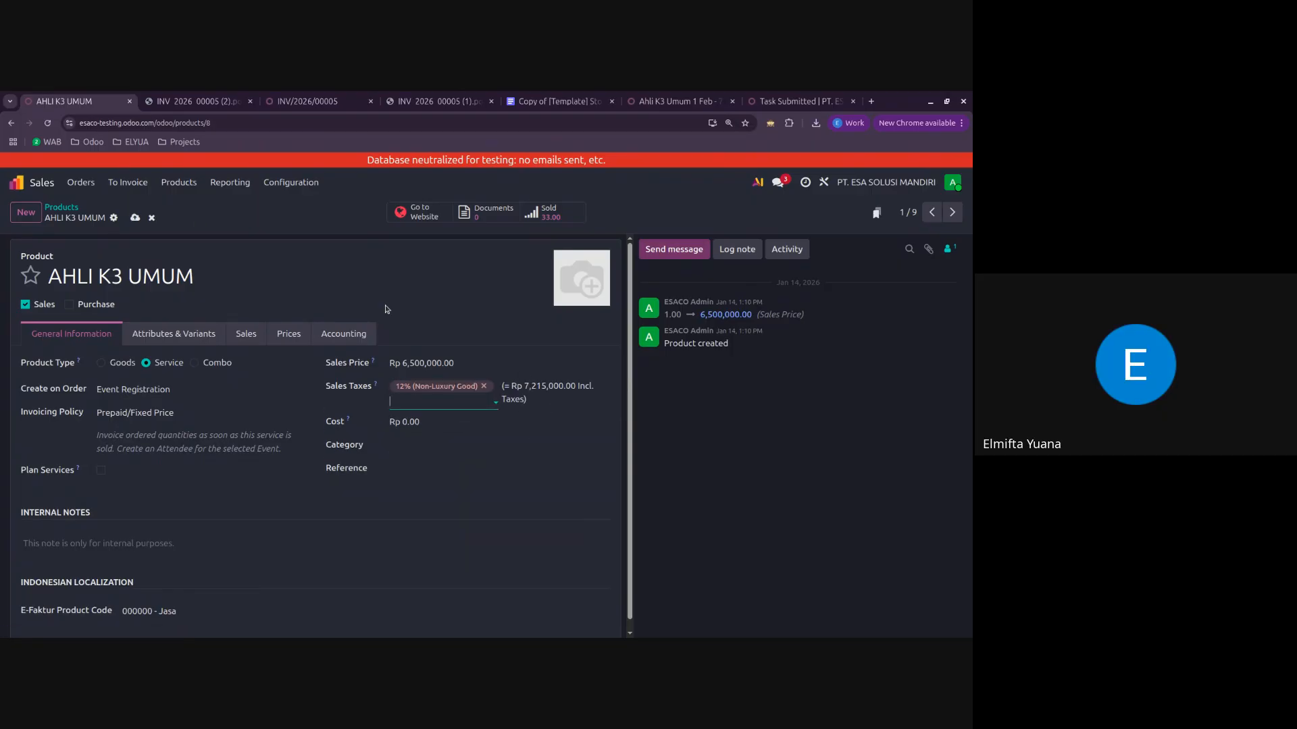
left_click(135, 217)
Step: Create a new quotation and set its customer to the individual contact with a single-word name
left_click(81, 184)
left_click(87, 207)
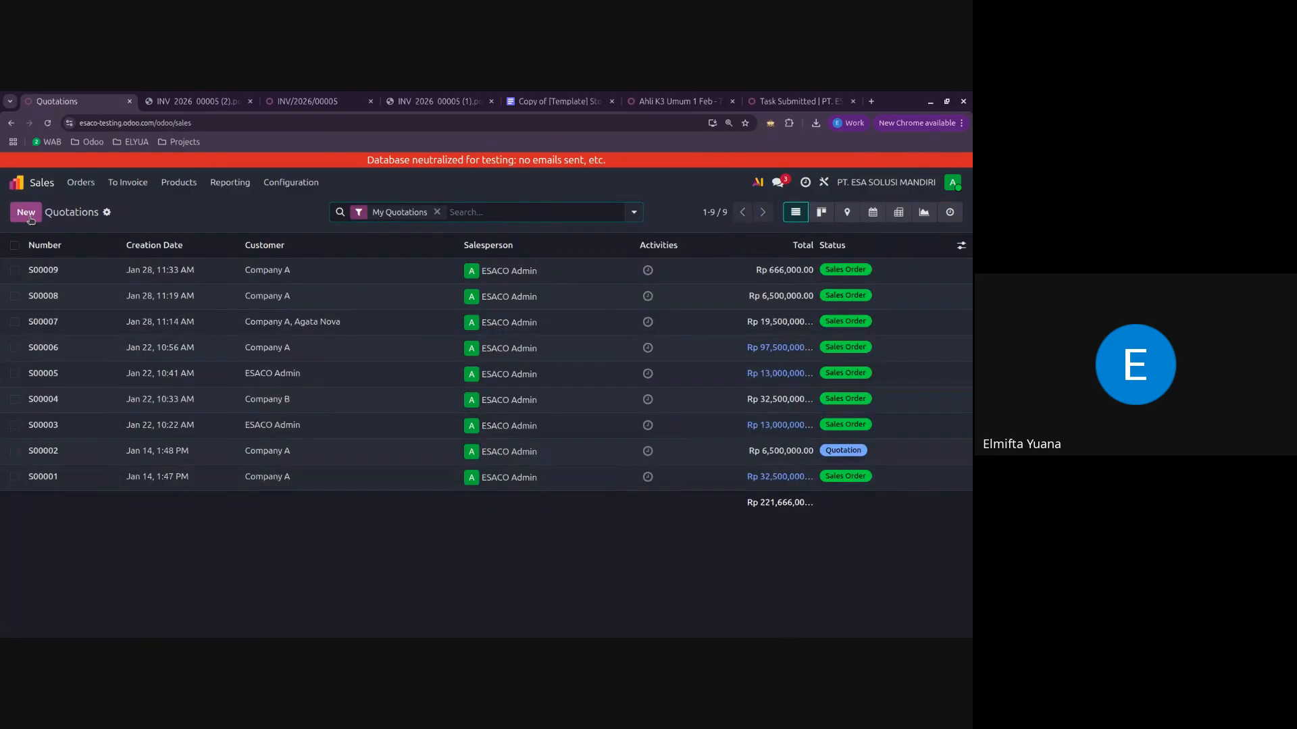
left_click(26, 212)
left_click(116, 317)
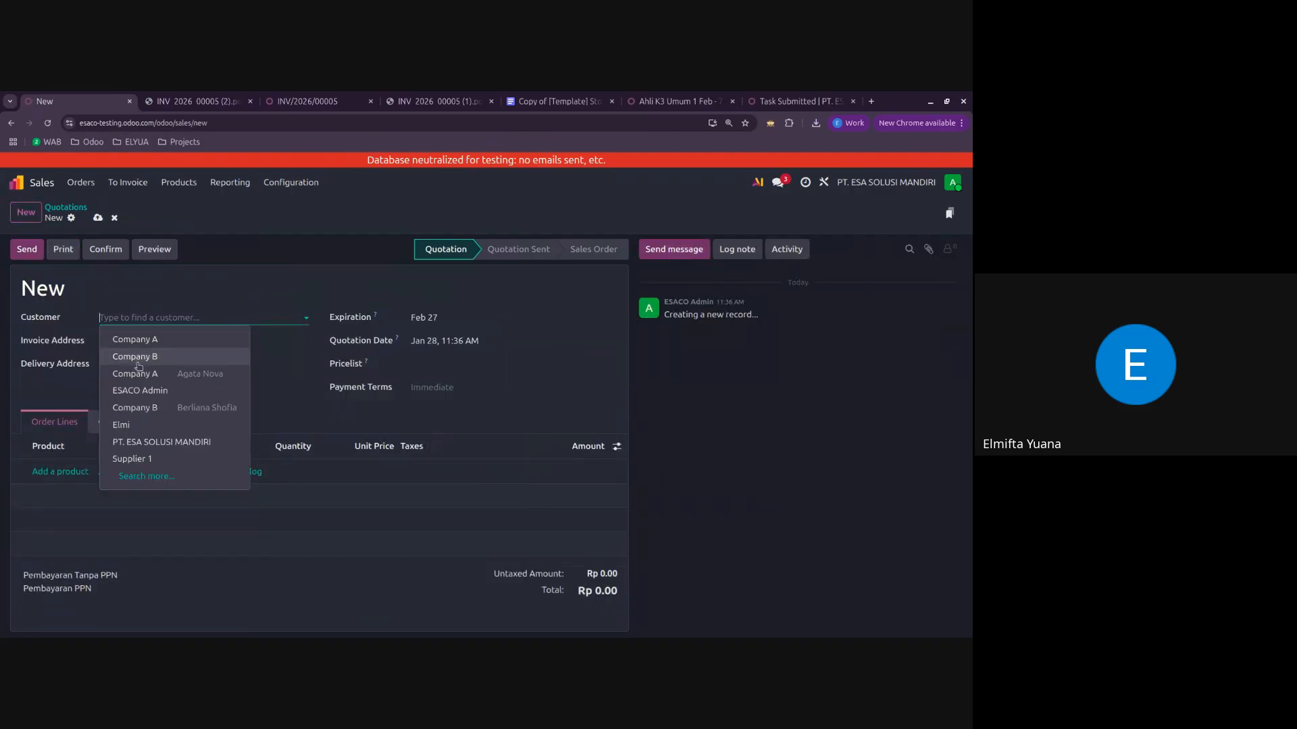
left_click(139, 425)
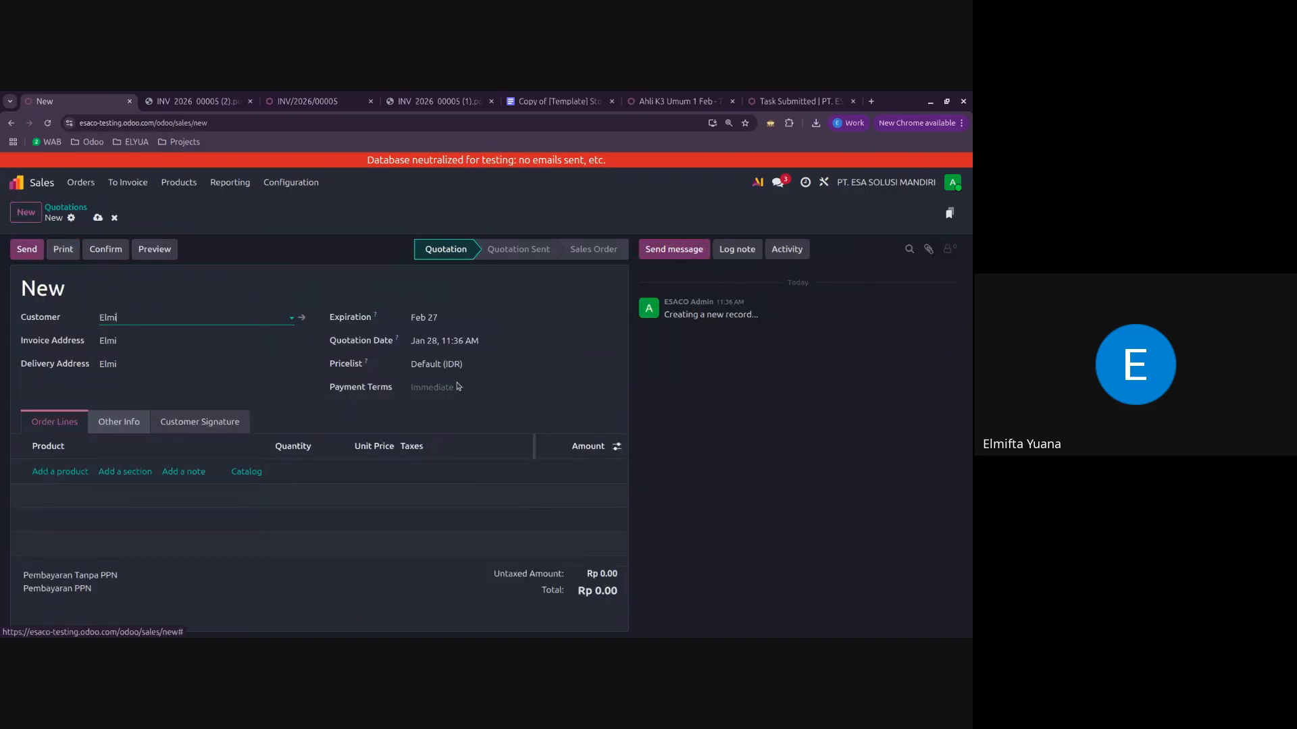
Step: Add AHLI K3 UMUM to the quotation for the event Ahli K3 Umum 1 Feb - 7 Feb with the Registration ticket type
left_click(82, 472)
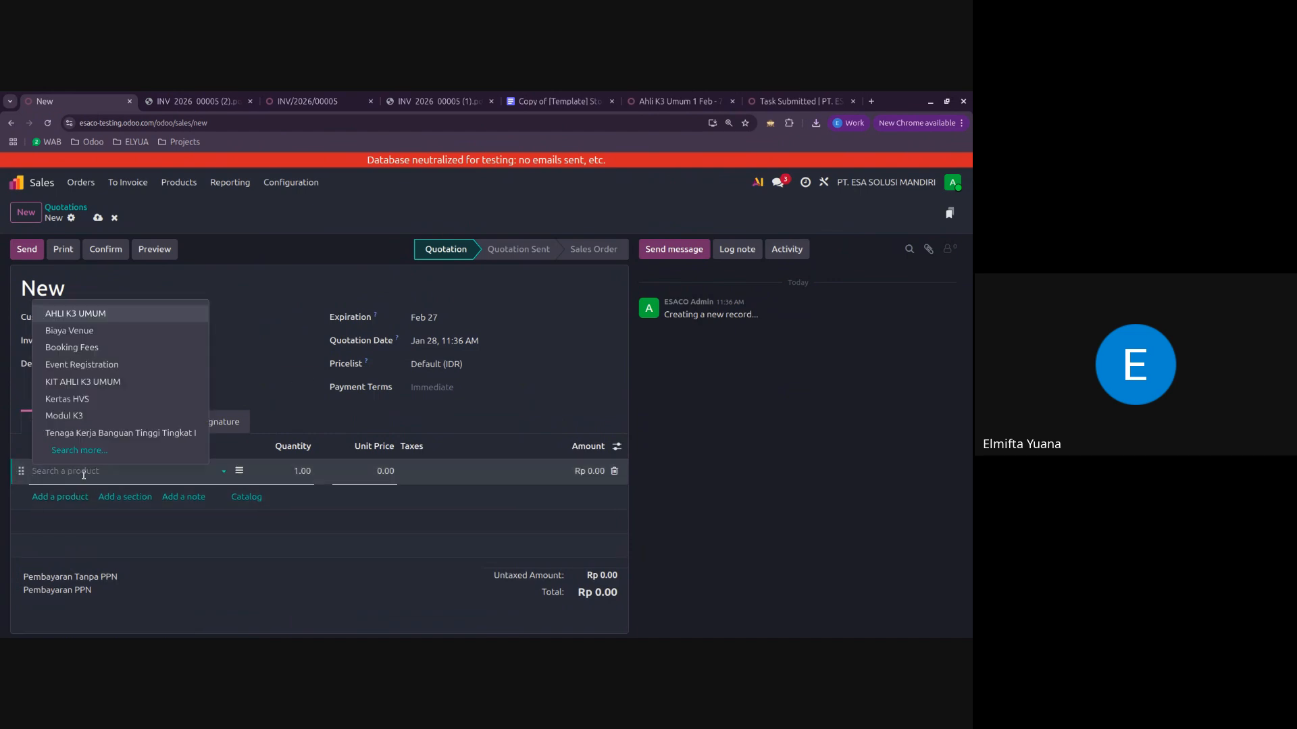
left_click(113, 315)
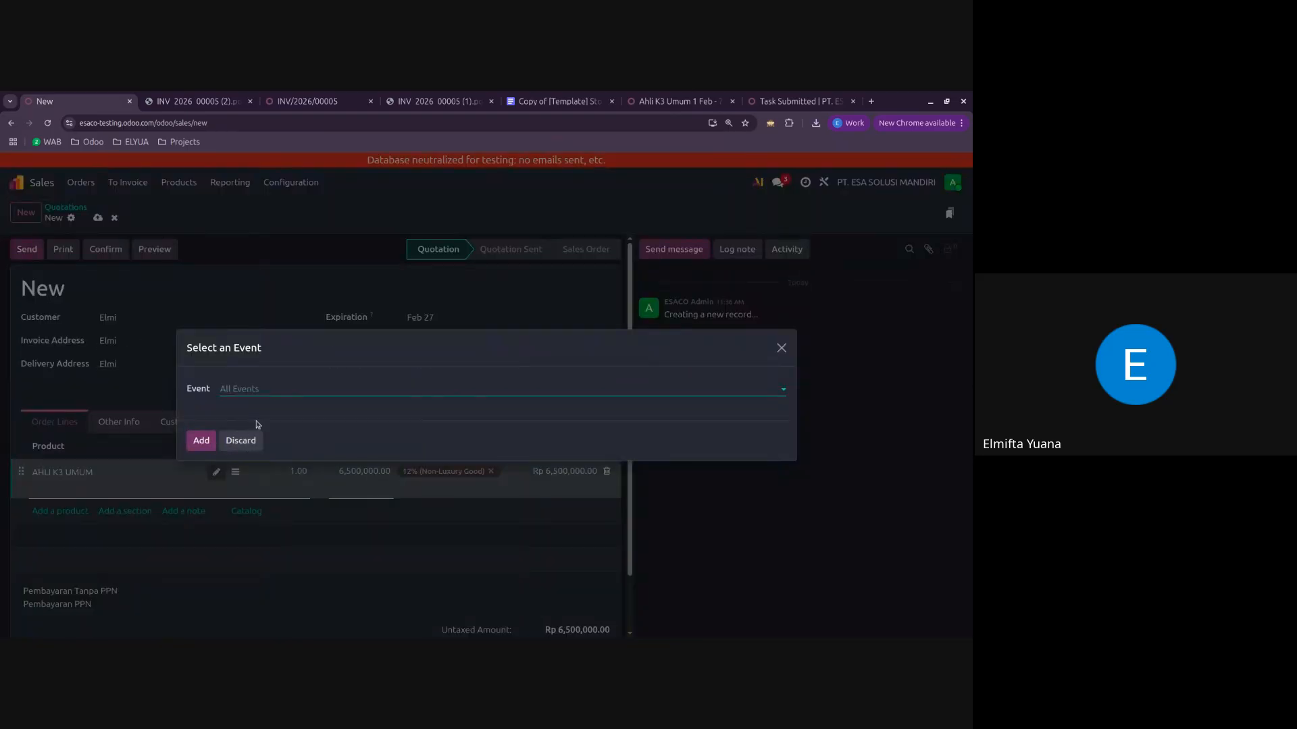
left_click(275, 389)
left_click(284, 409)
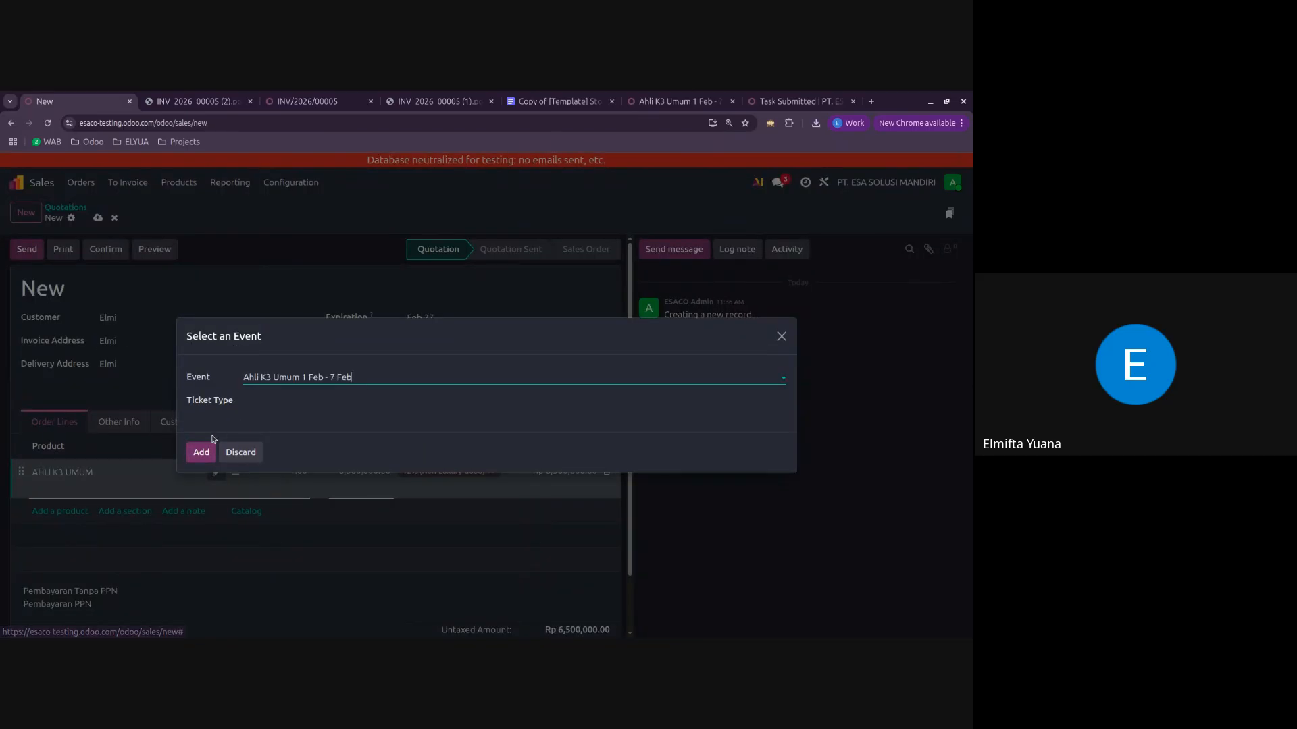
left_click(267, 403)
left_click(284, 426)
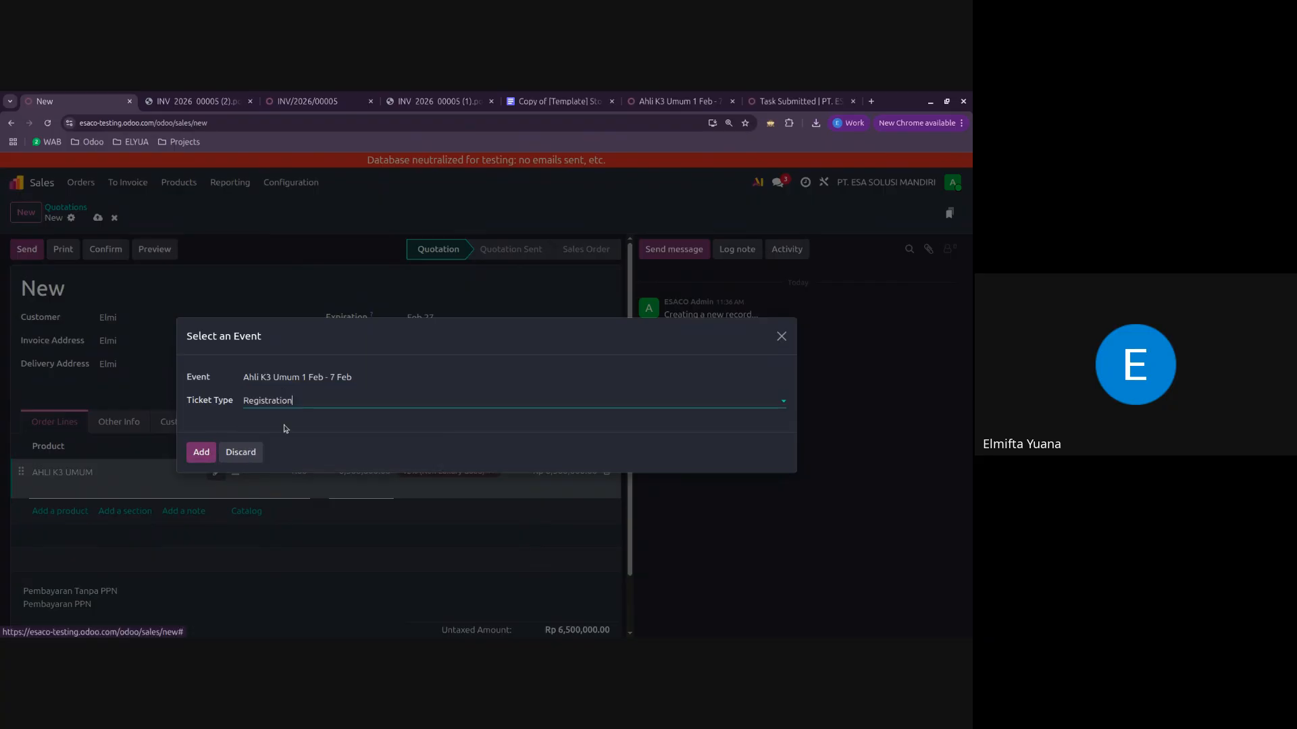
left_click(202, 452)
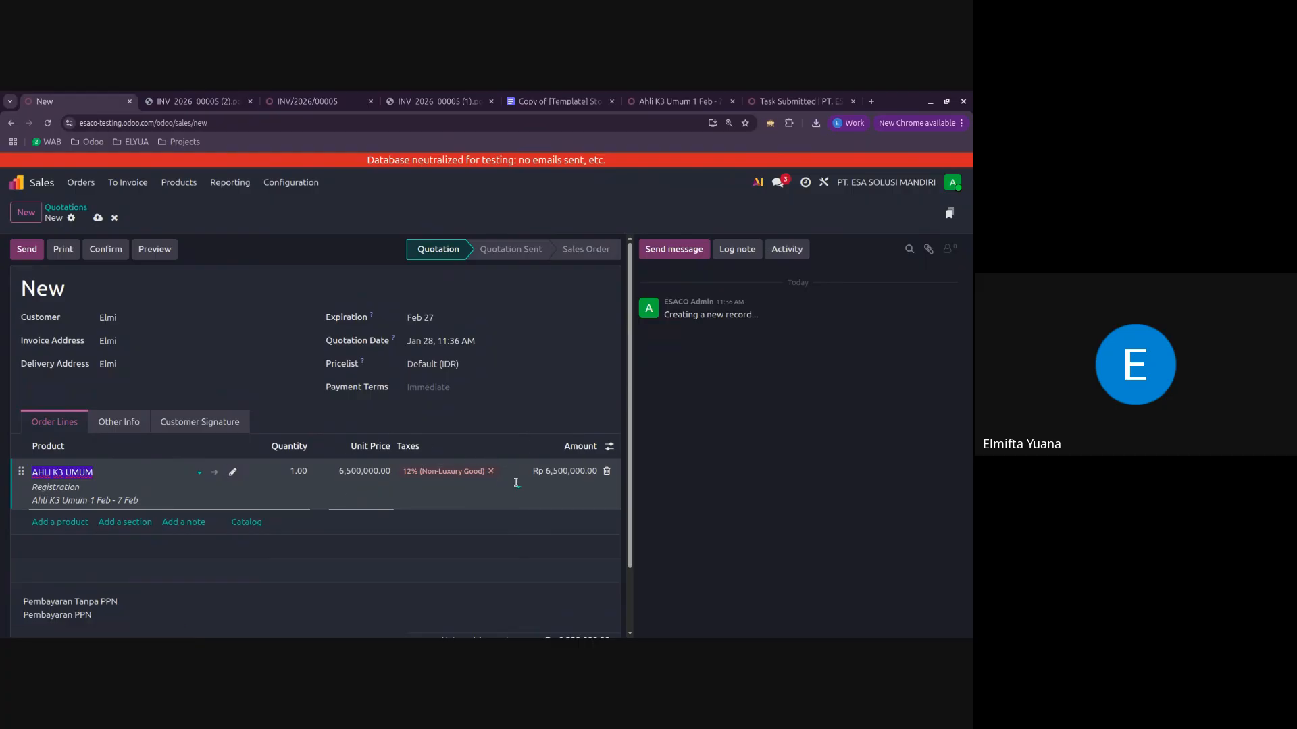
Step: Clear the tax on the AHLI K3 UMUM order line and apply 20% (STLG) to it
left_click(491, 470)
left_click(689, 478)
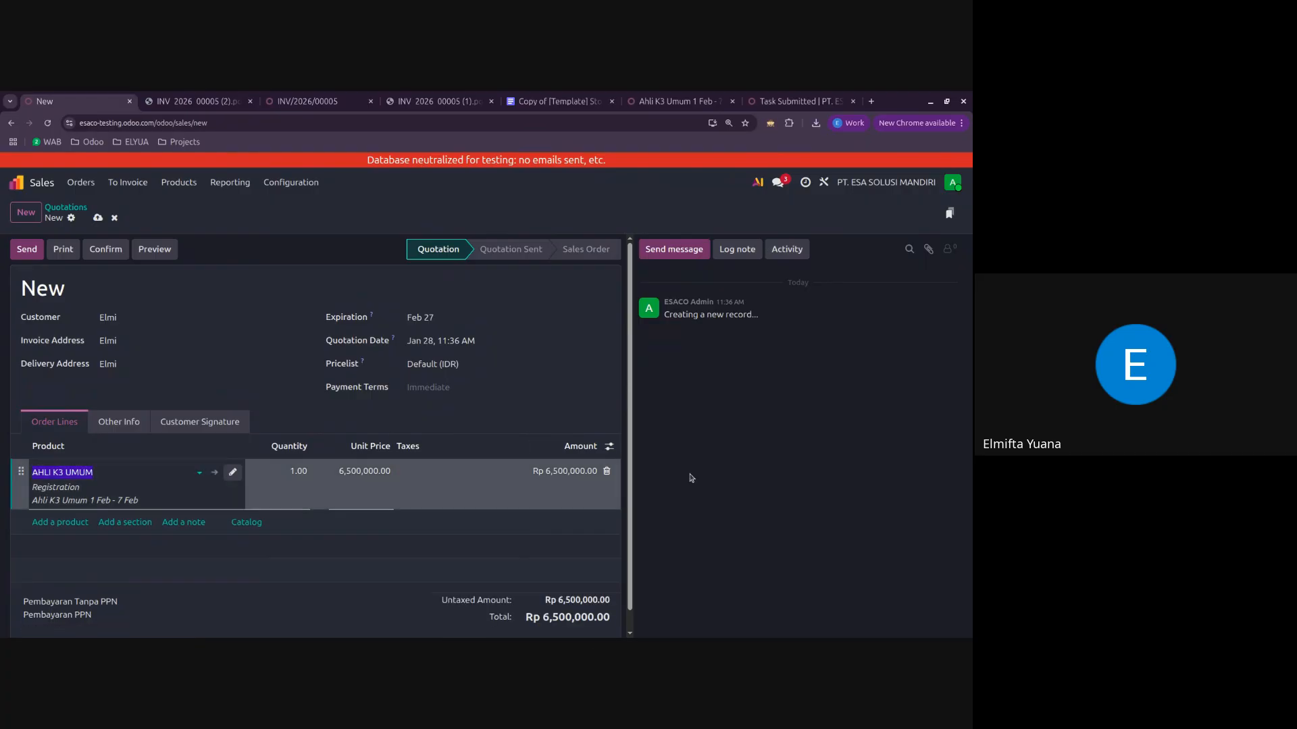
left_click(445, 473)
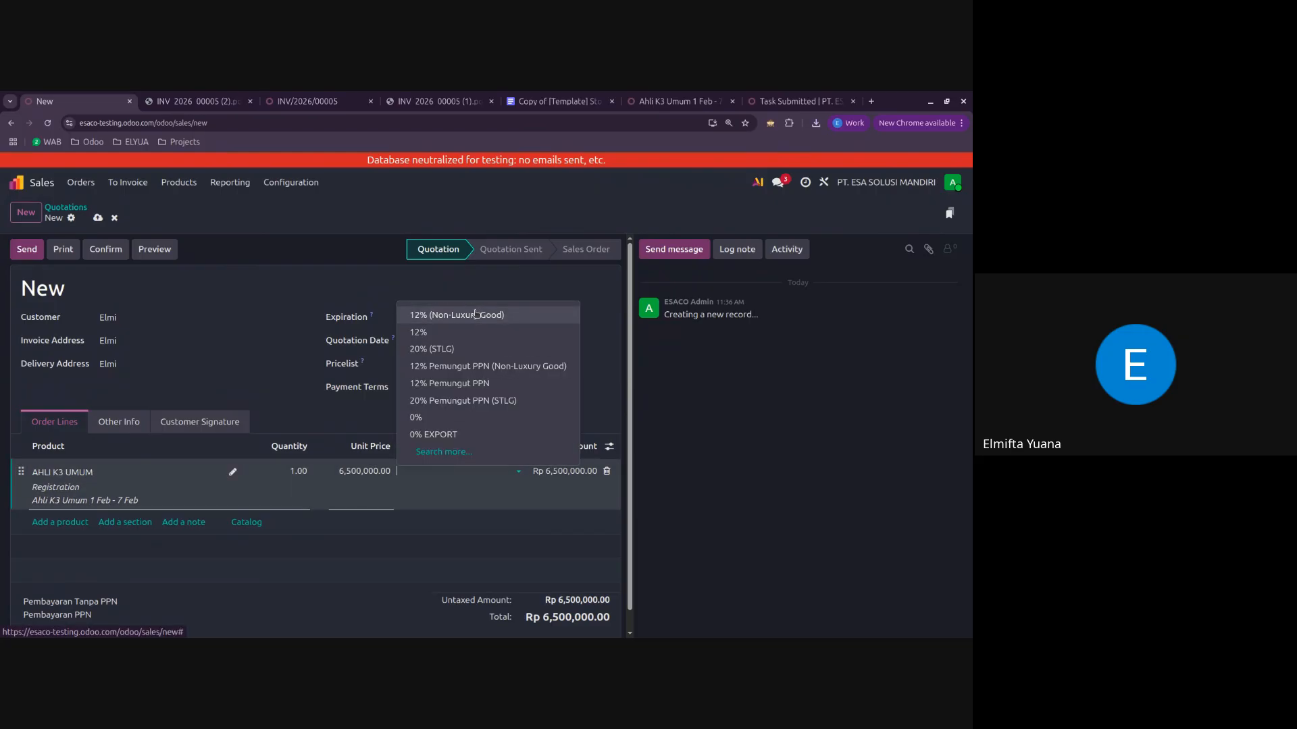
left_click(451, 349)
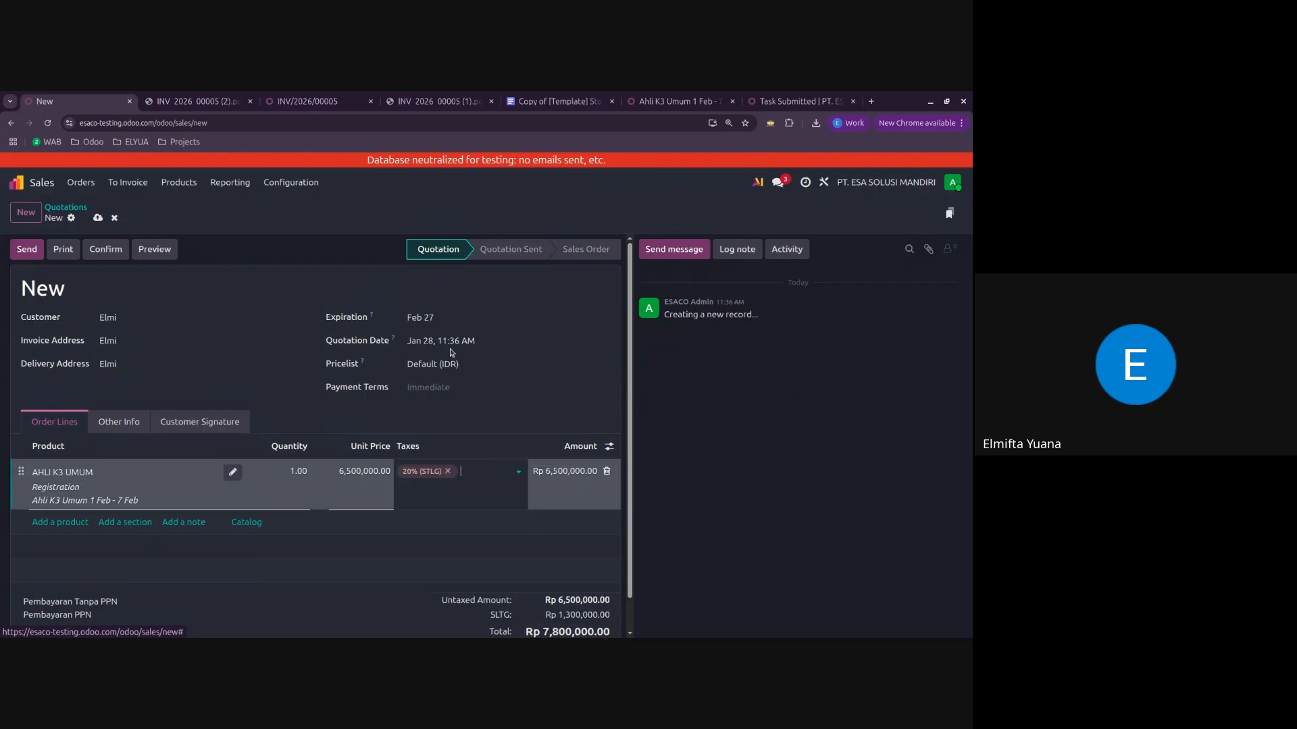
Step: Change the AHLI K3 UMUM order line's tax to 12% (Non-Luxury Good)
left_click(448, 471)
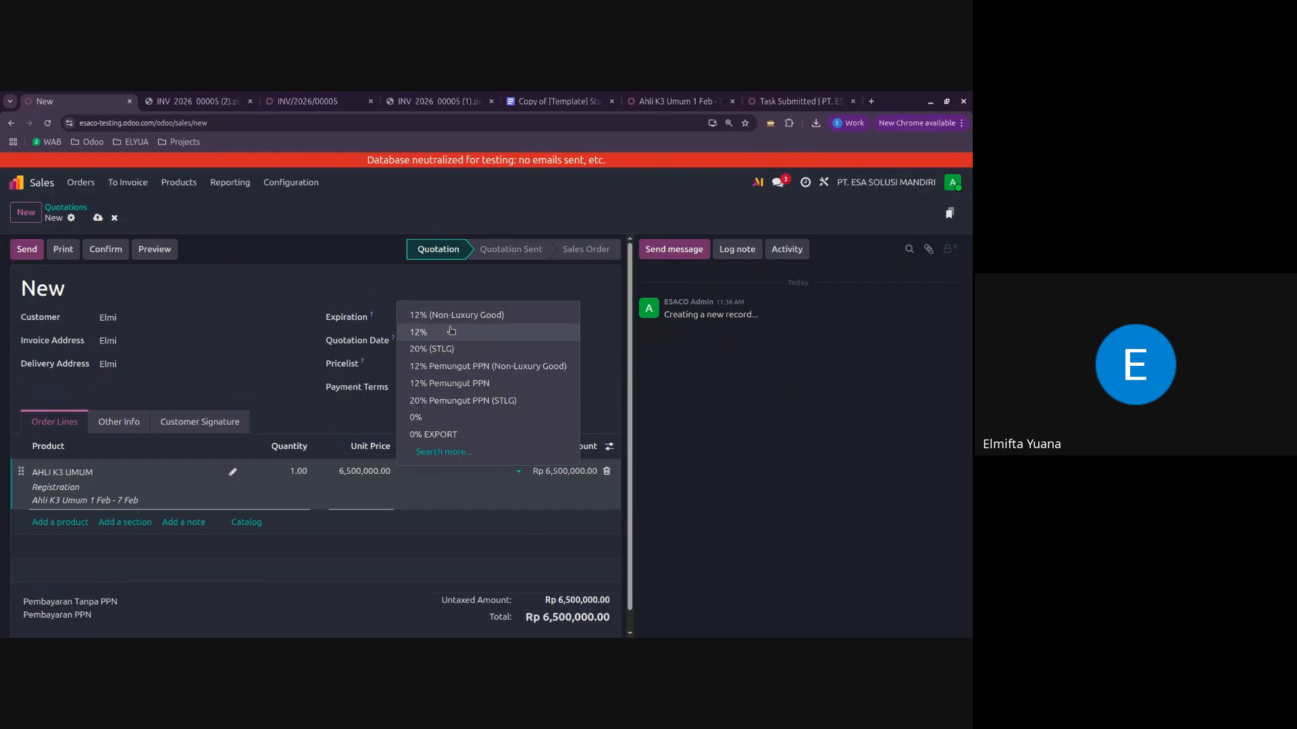
left_click(439, 313)
left_click(706, 462)
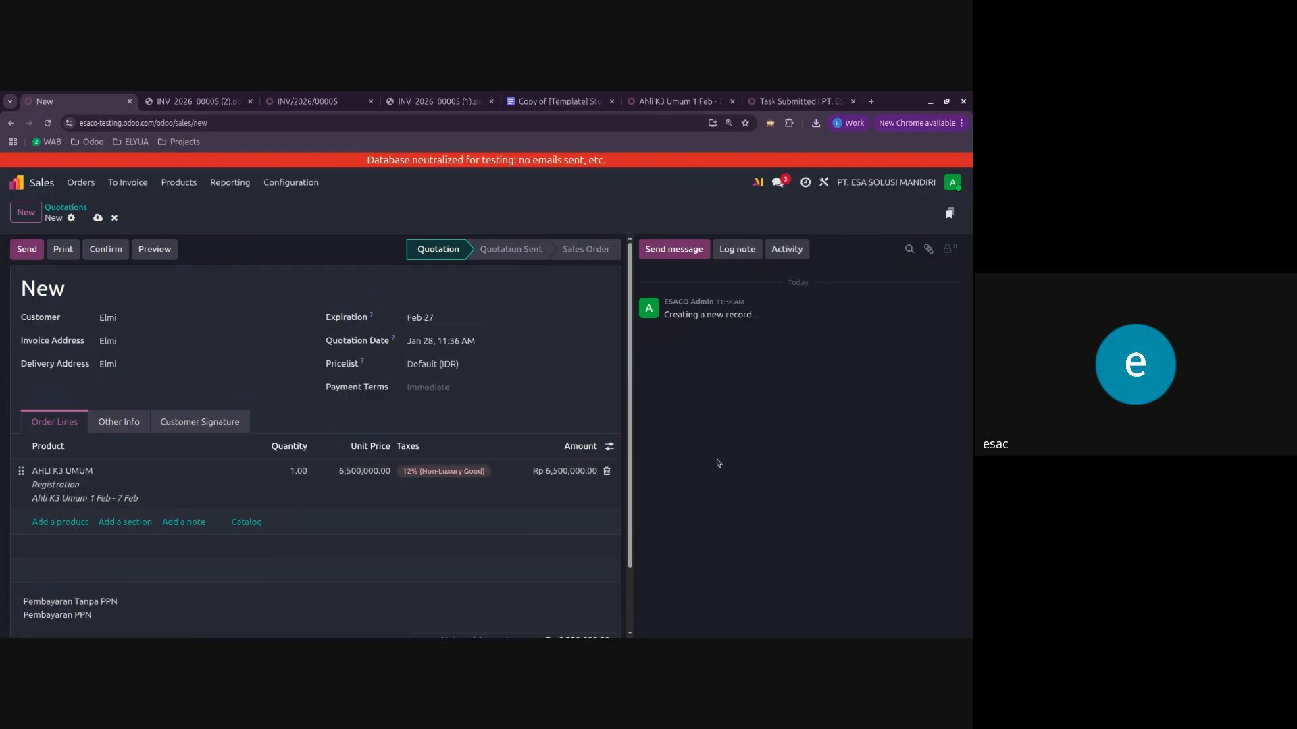
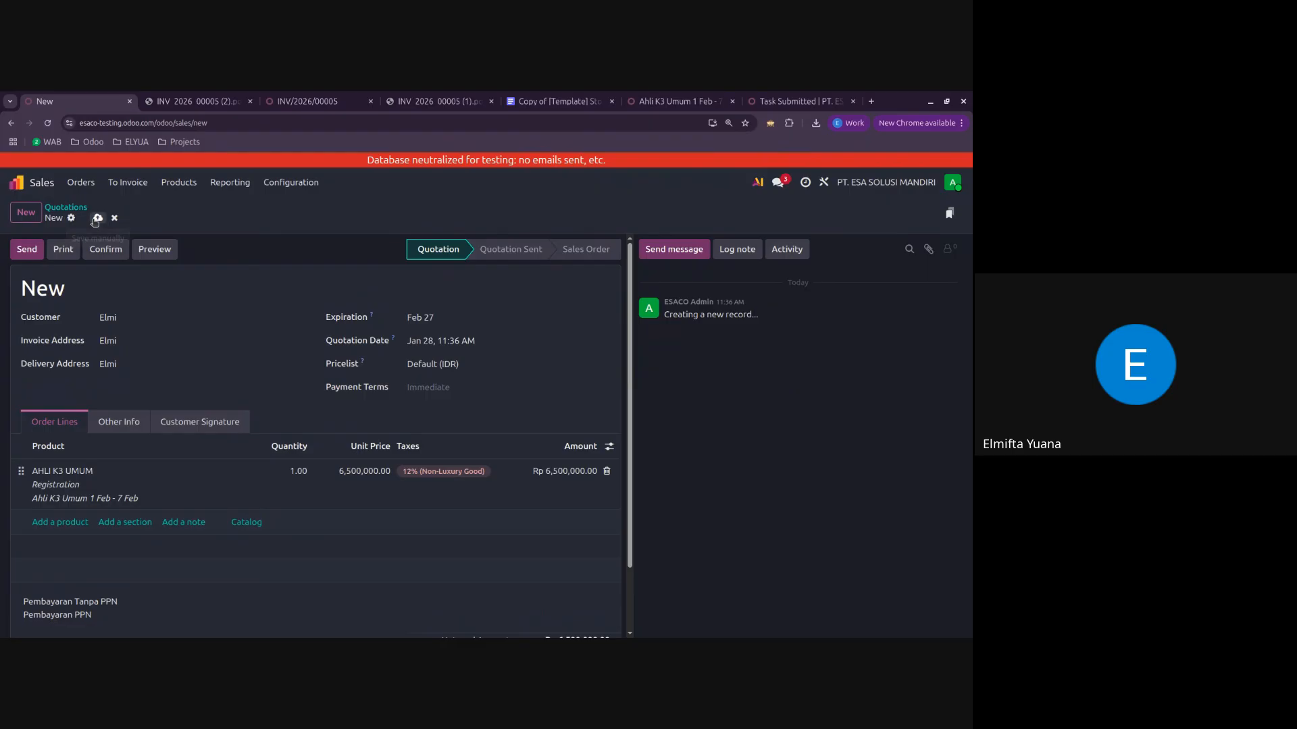
Step: Save the quotation with the AHLI K3 UMUM line and confirm it as a sales order, closing the event registrations dialog
left_click(96, 219)
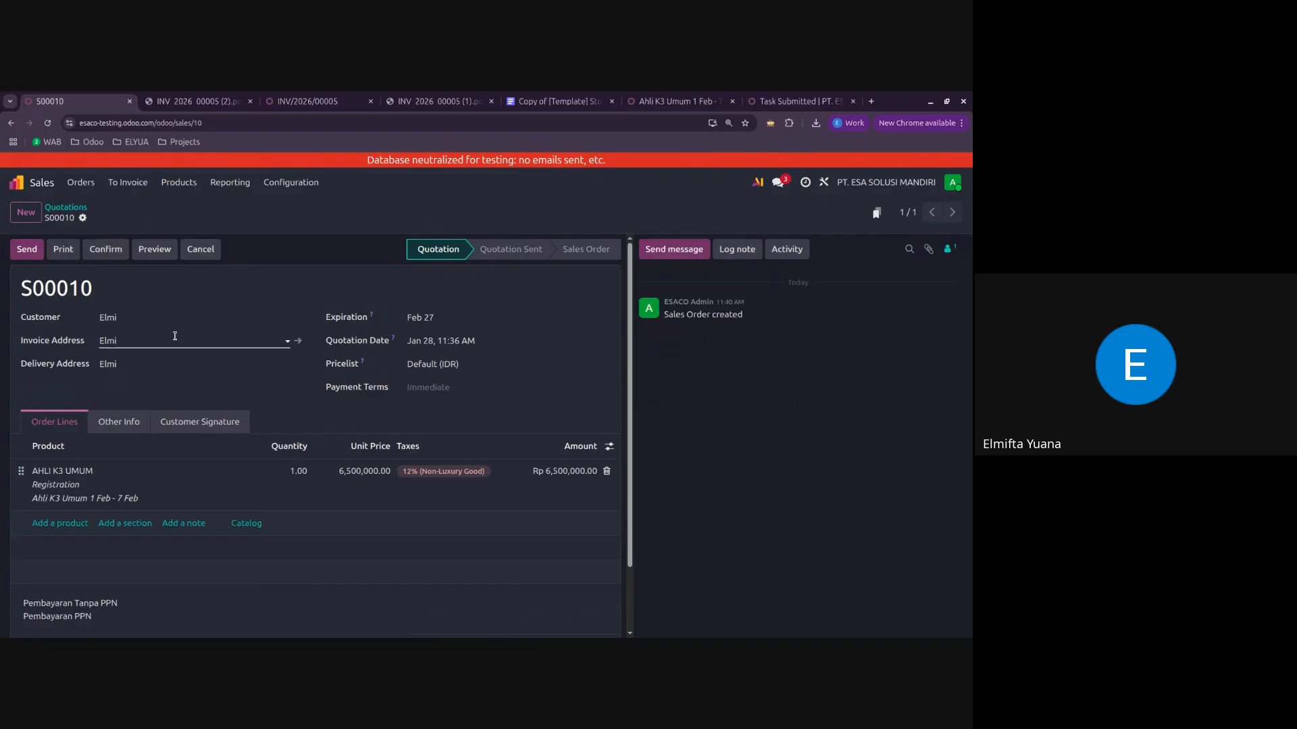
left_click(469, 486)
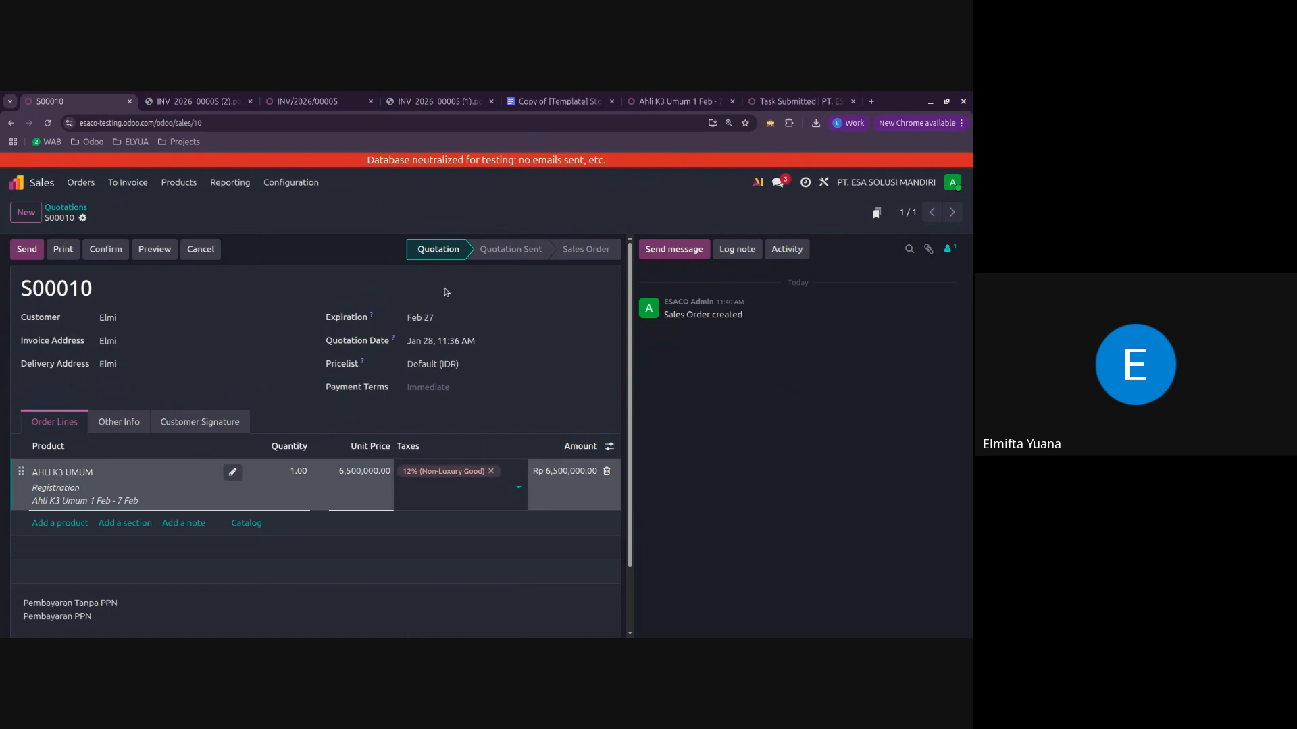
left_click(352, 492)
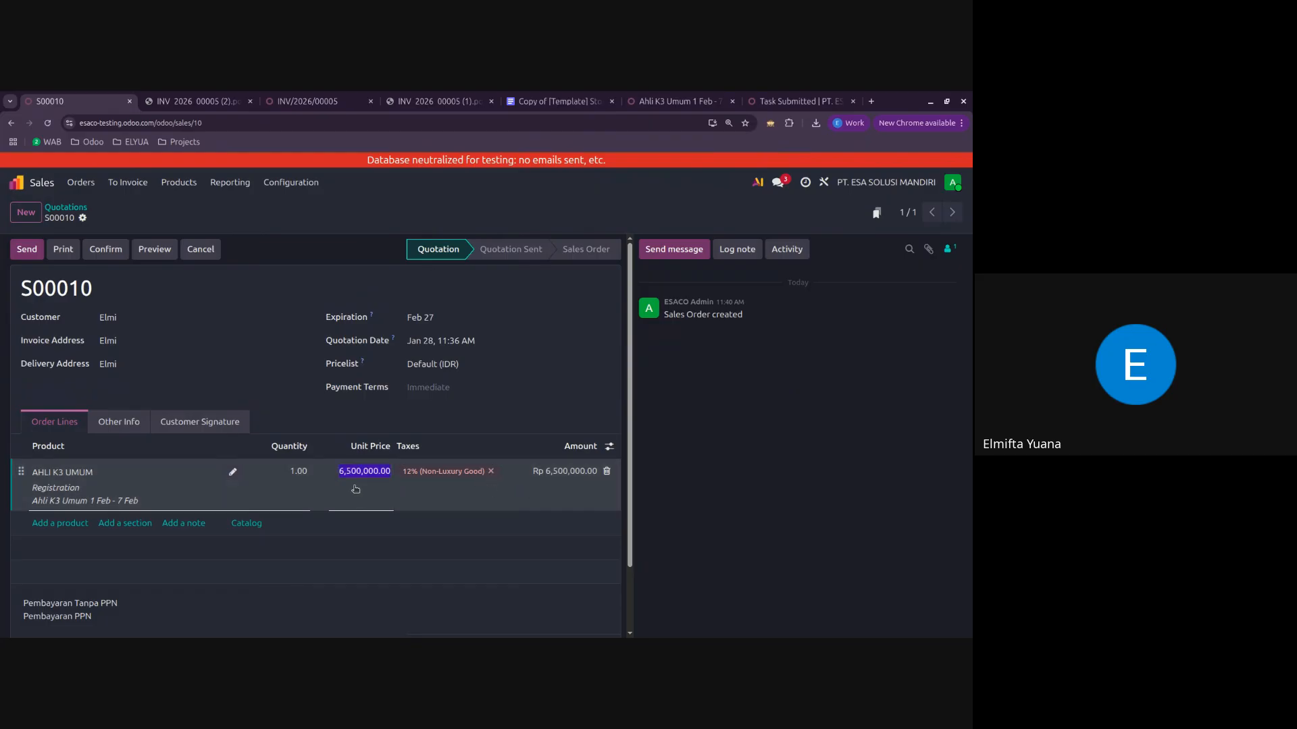
left_click(474, 482)
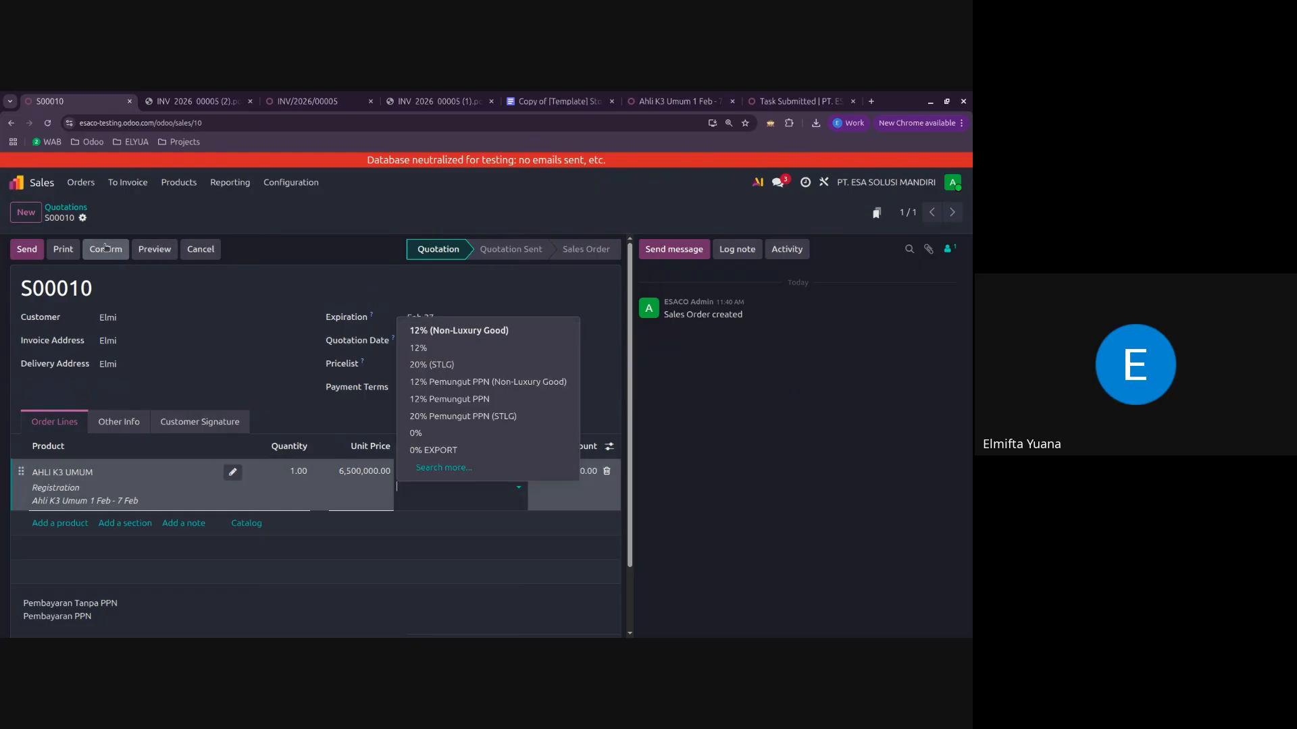
left_click(294, 232)
left_click(105, 249)
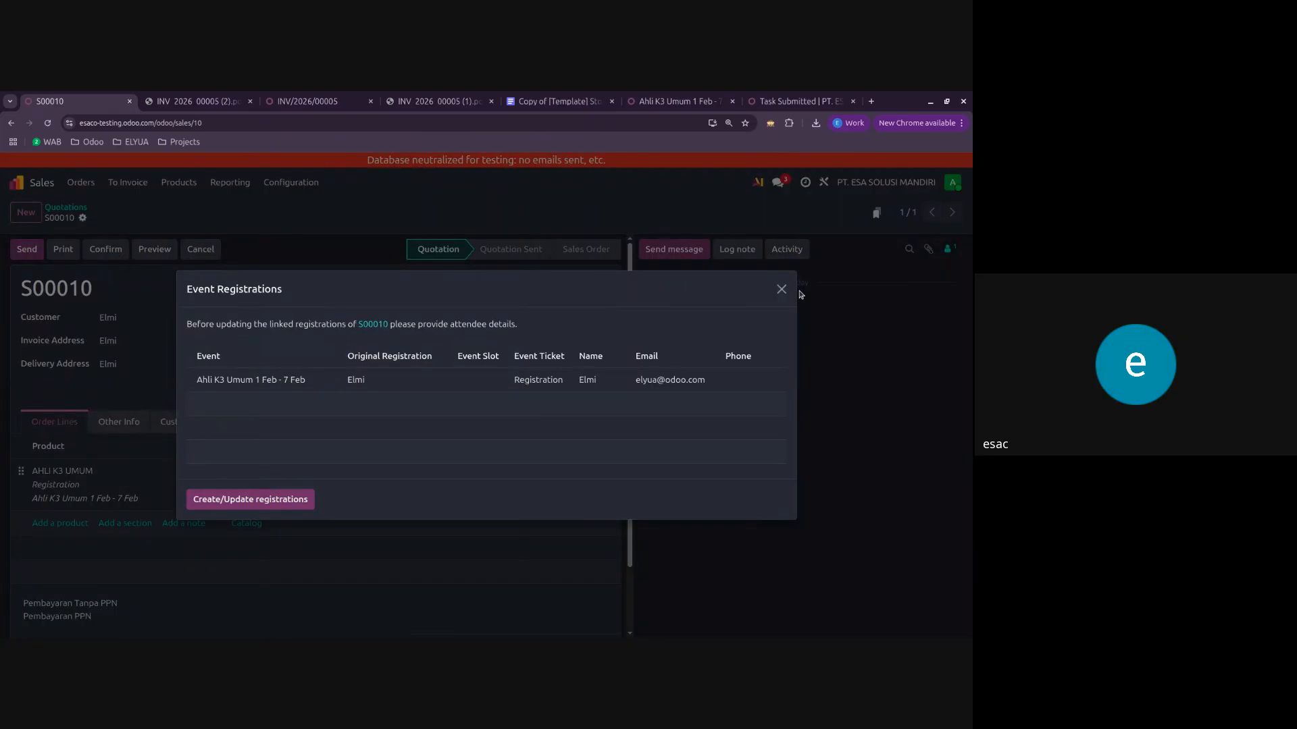
left_click(781, 290)
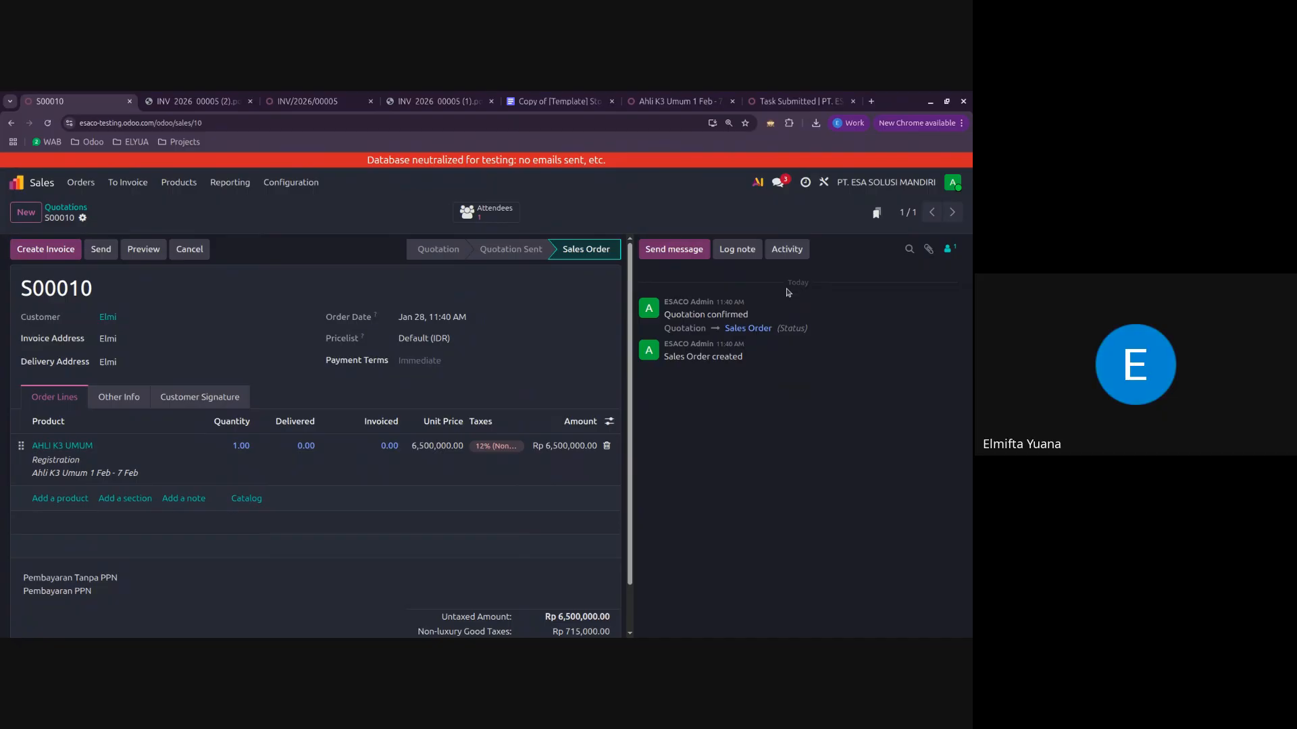
Step: Search the available apps for "approval" and install the Approvals module
left_click(35, 181)
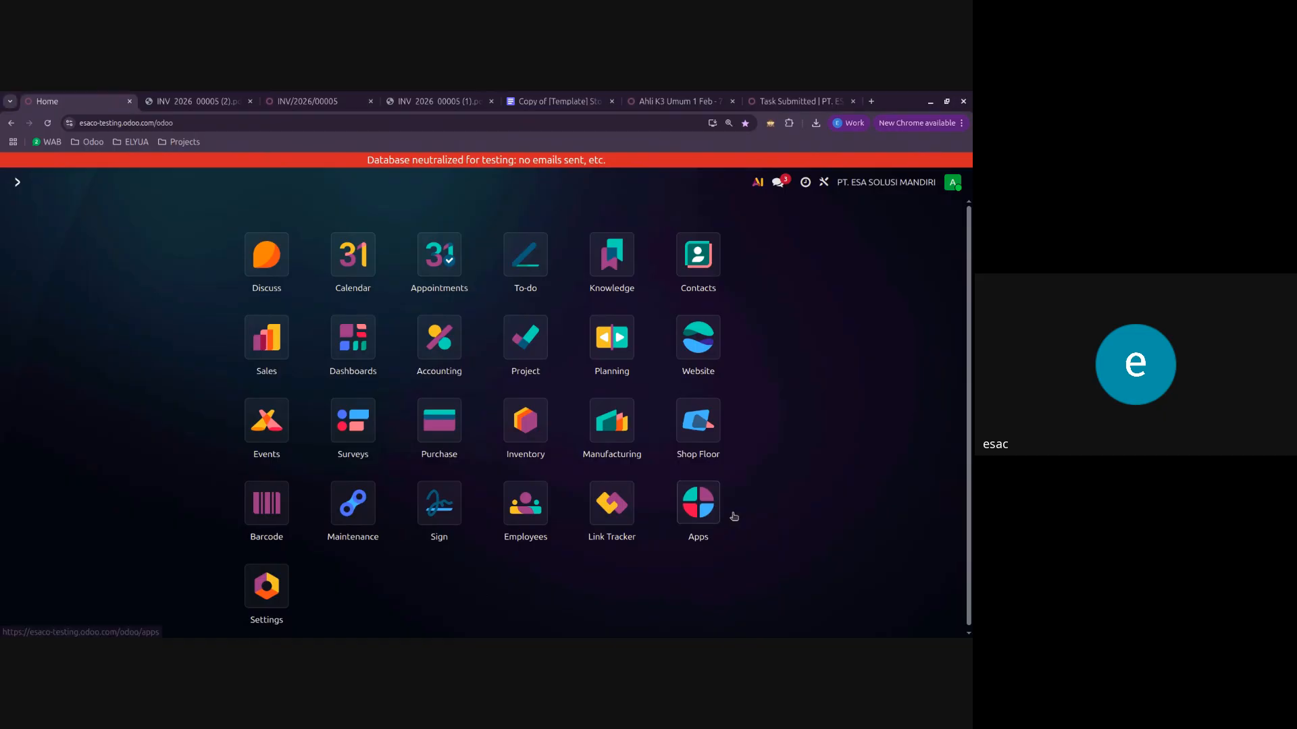
left_click(730, 517)
type("approval")
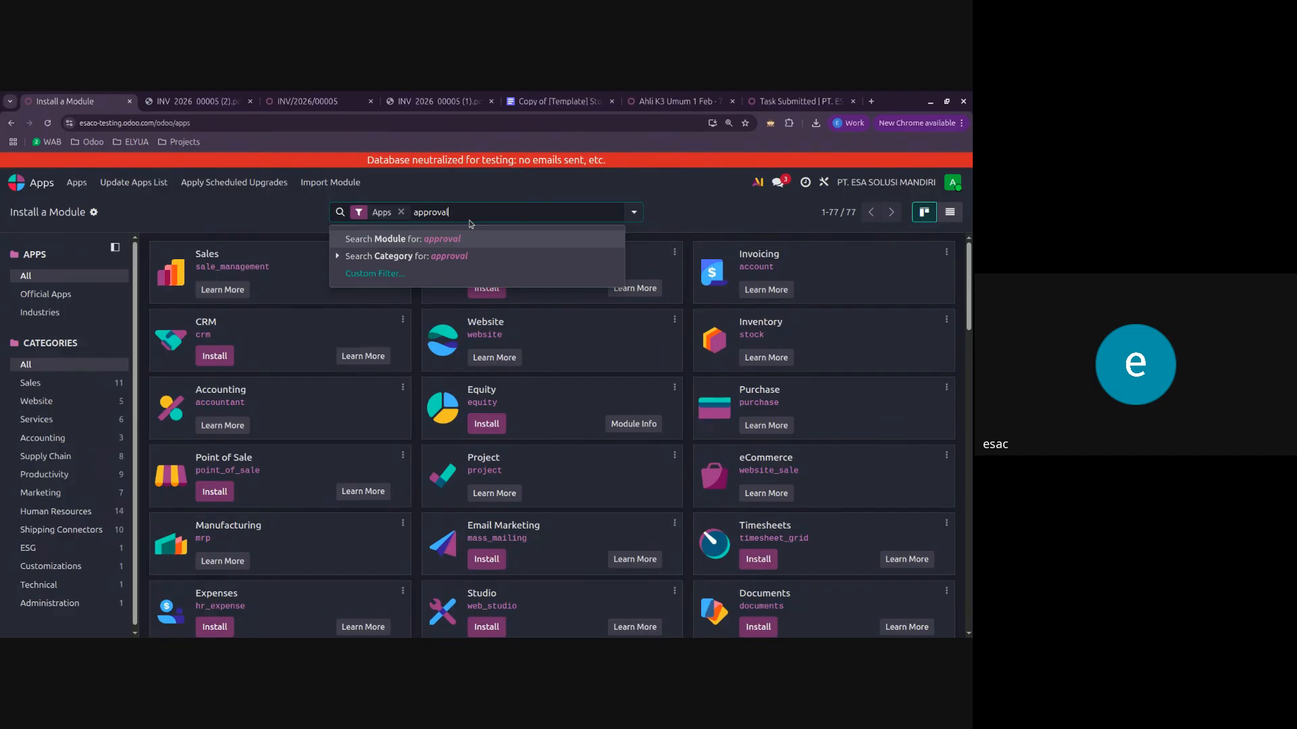
key("Return")
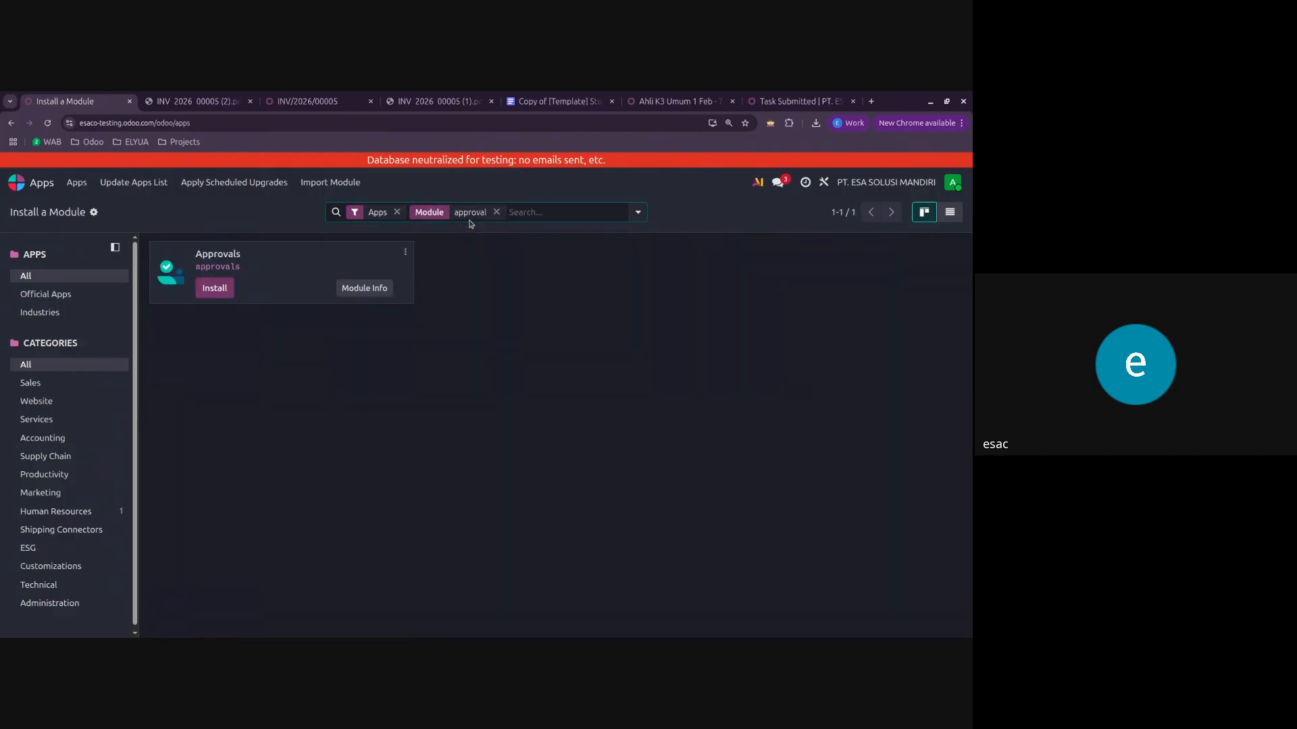
left_click(213, 289)
left_click(211, 442)
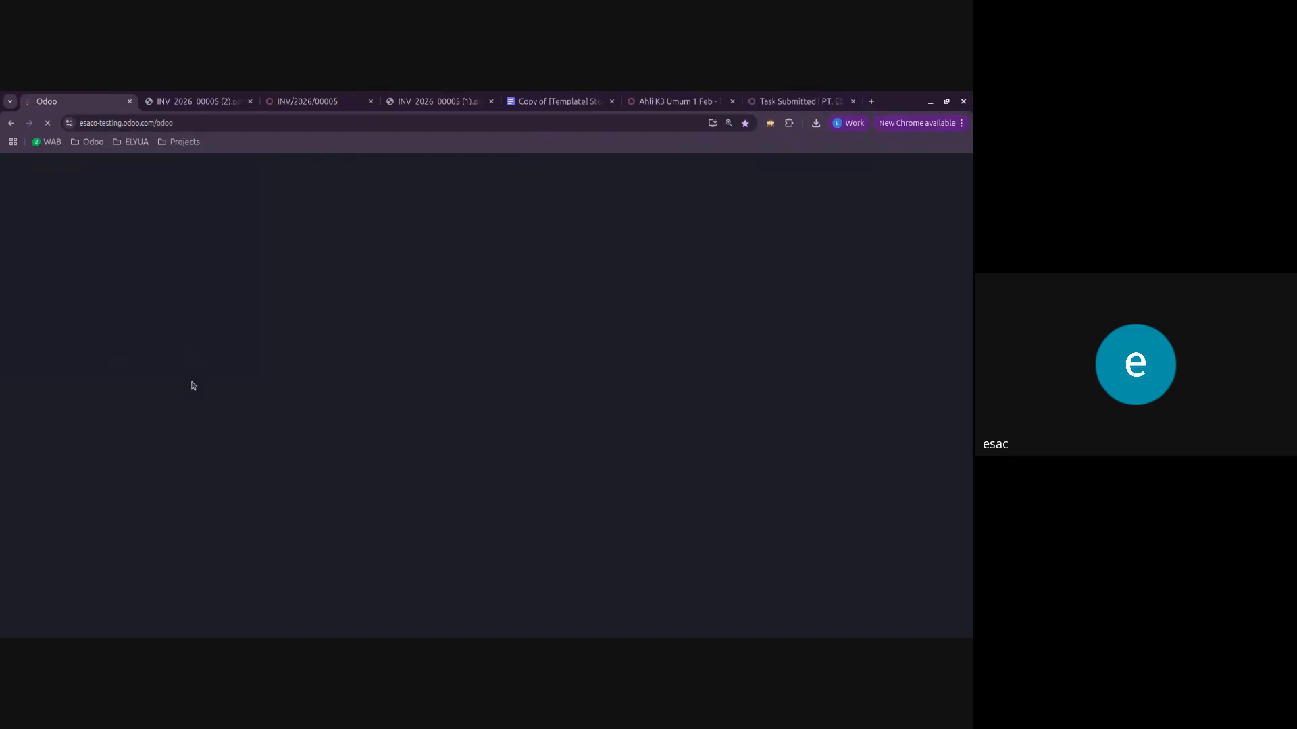
left_click(308, 101)
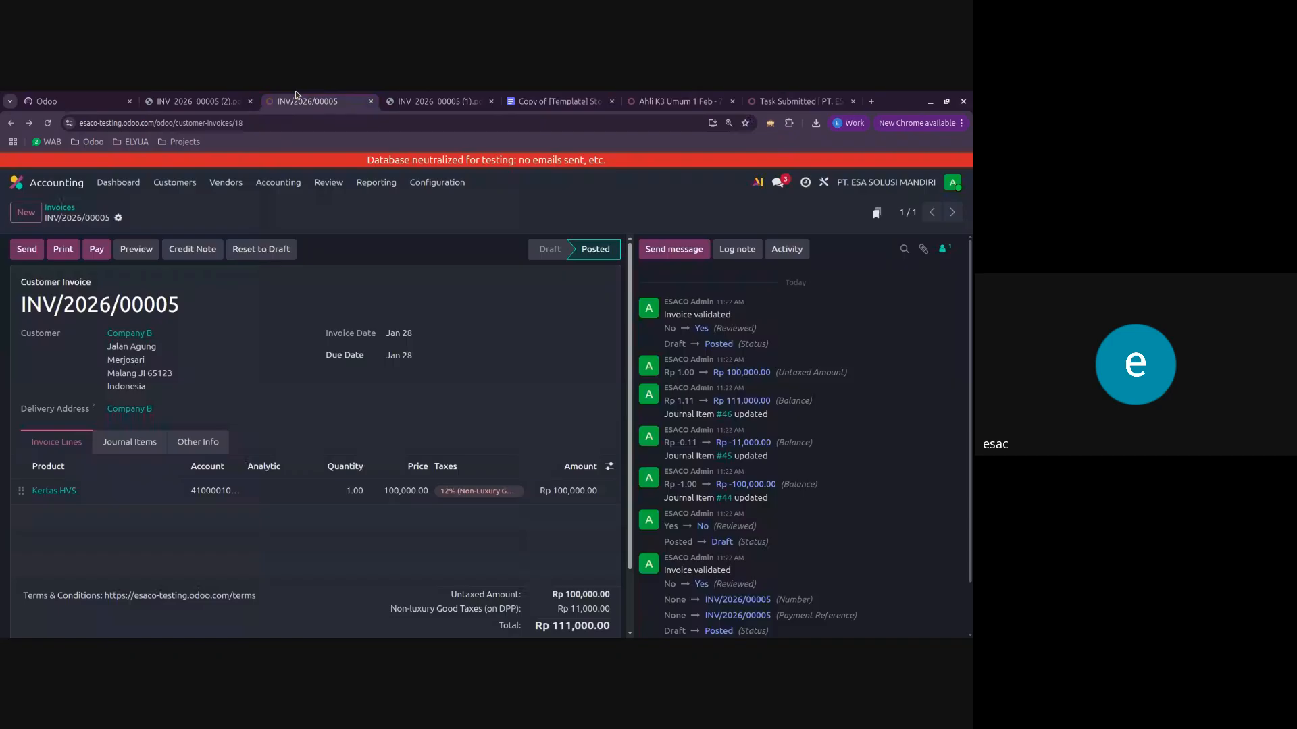
left_click(18, 183)
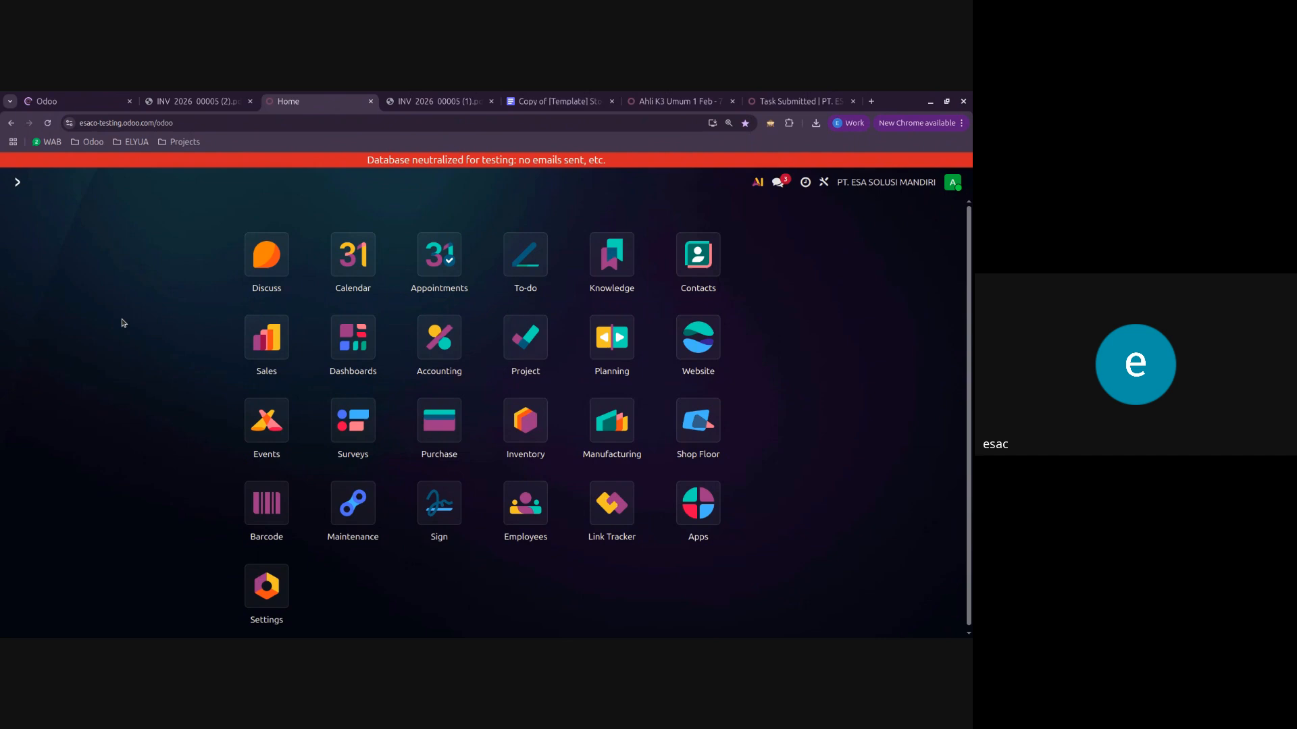
left_click(83, 101)
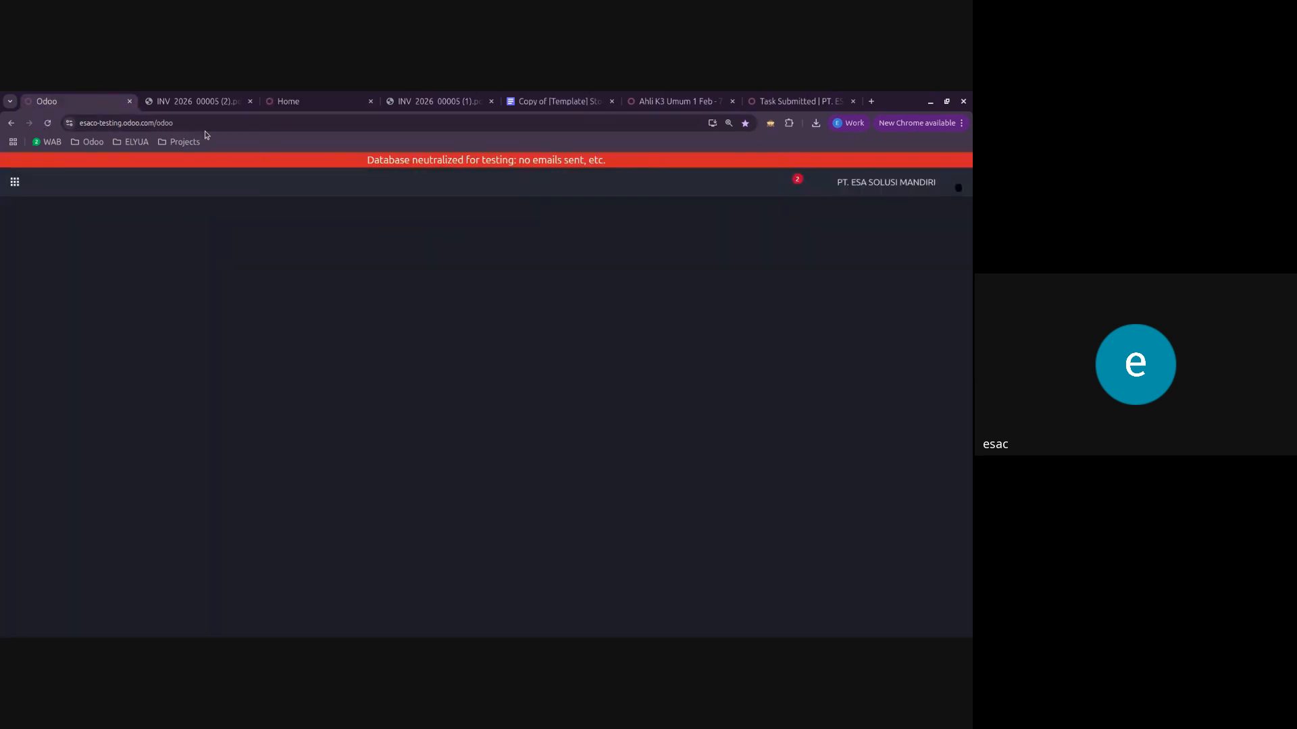
Step: Search the home screen for the Approvals app and open it
type("appo")
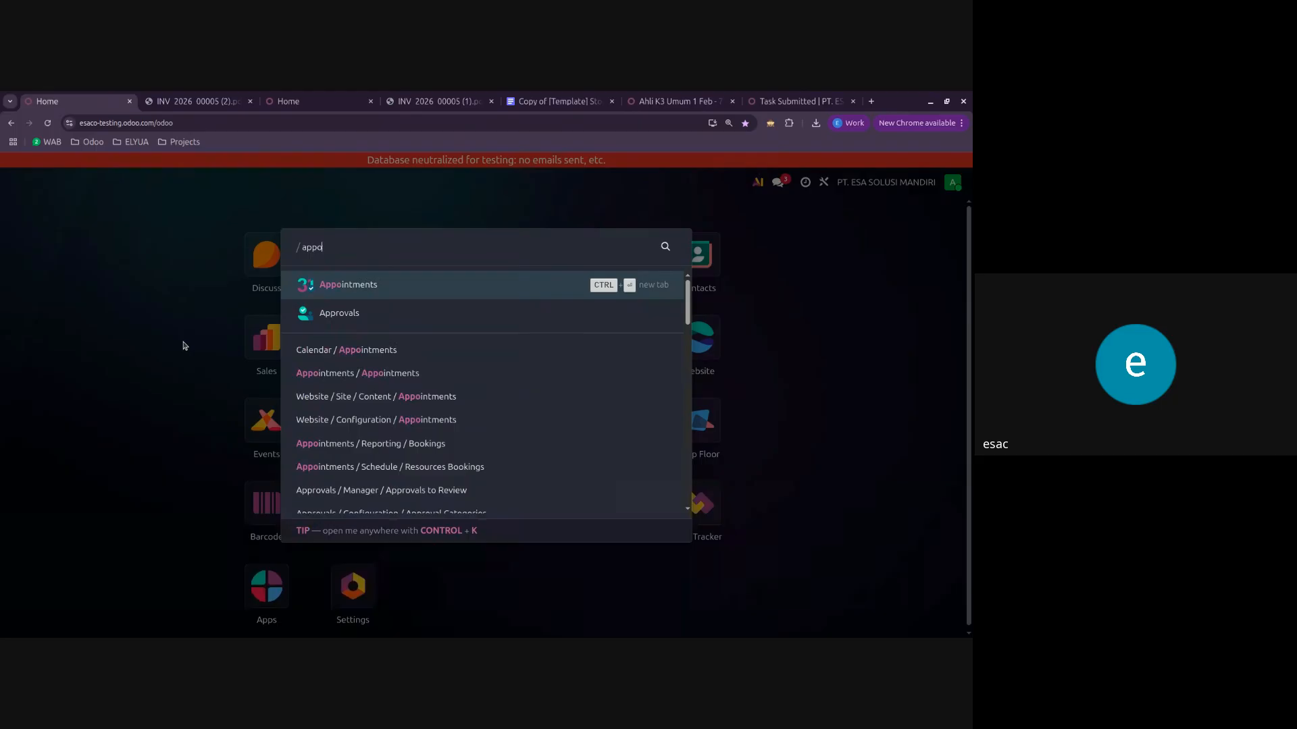
key("BackSpace")
type("r")
key("Return")
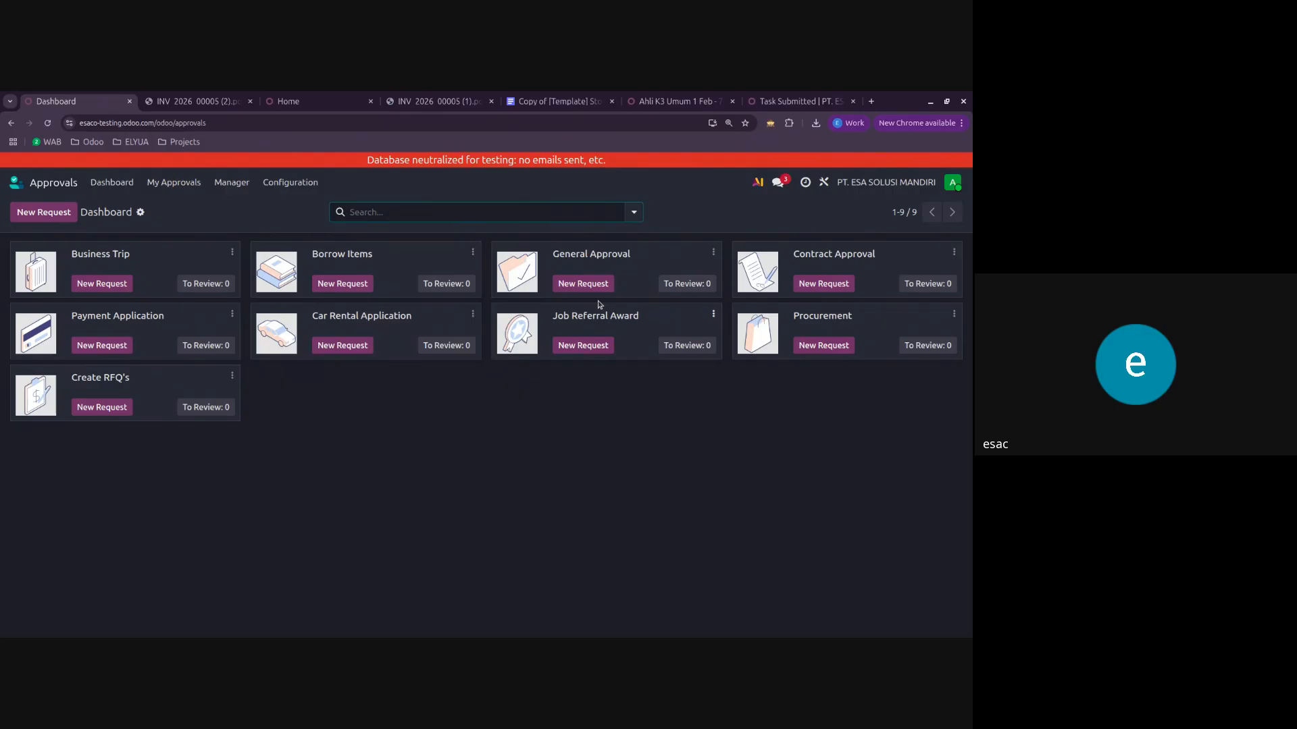
Step: Start a new approval request, check its request owner and product choices, and discard the request
left_click(58, 214)
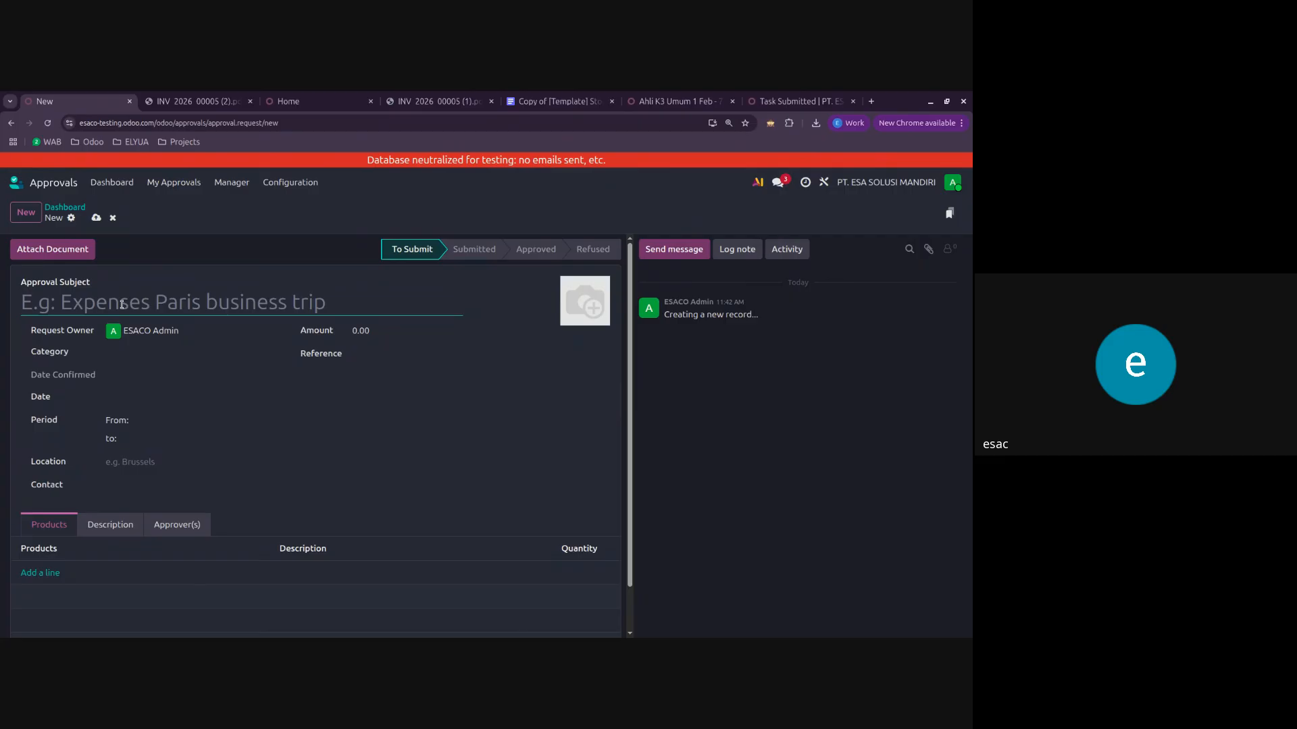
left_click(134, 329)
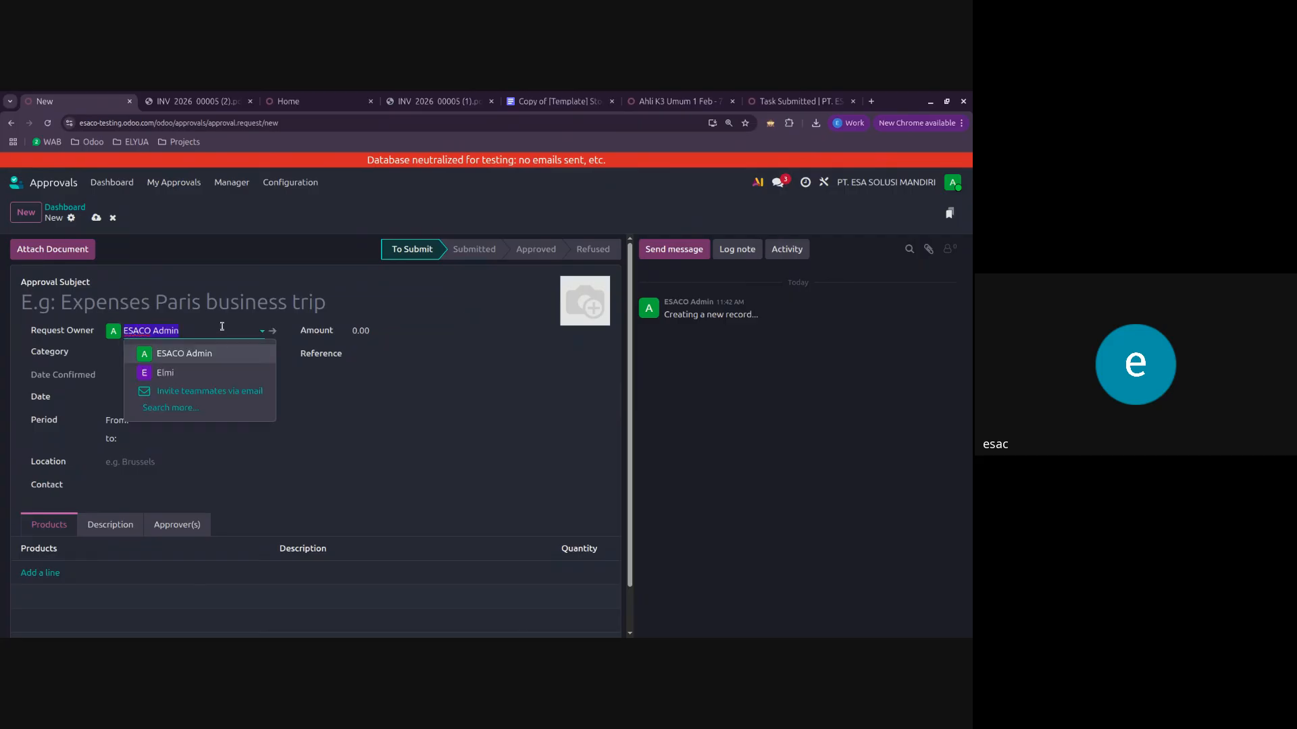
left_click(190, 339)
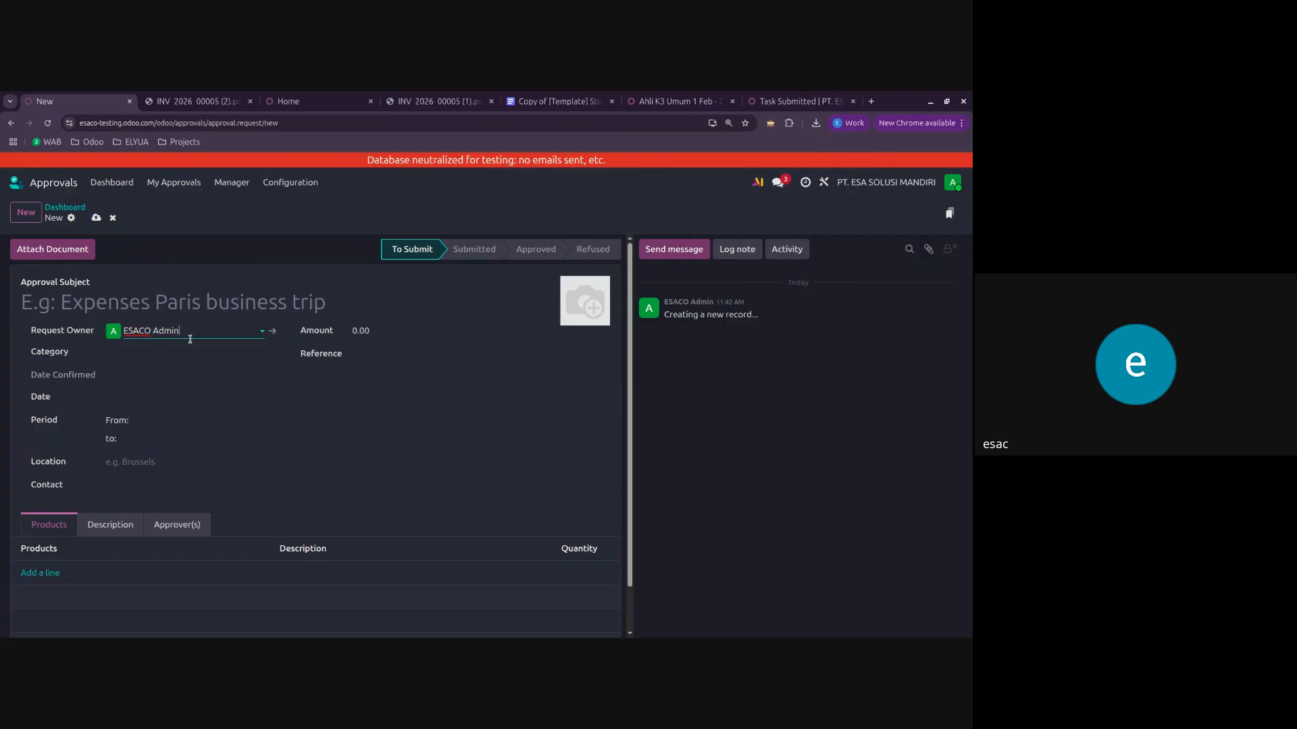
left_click(37, 574)
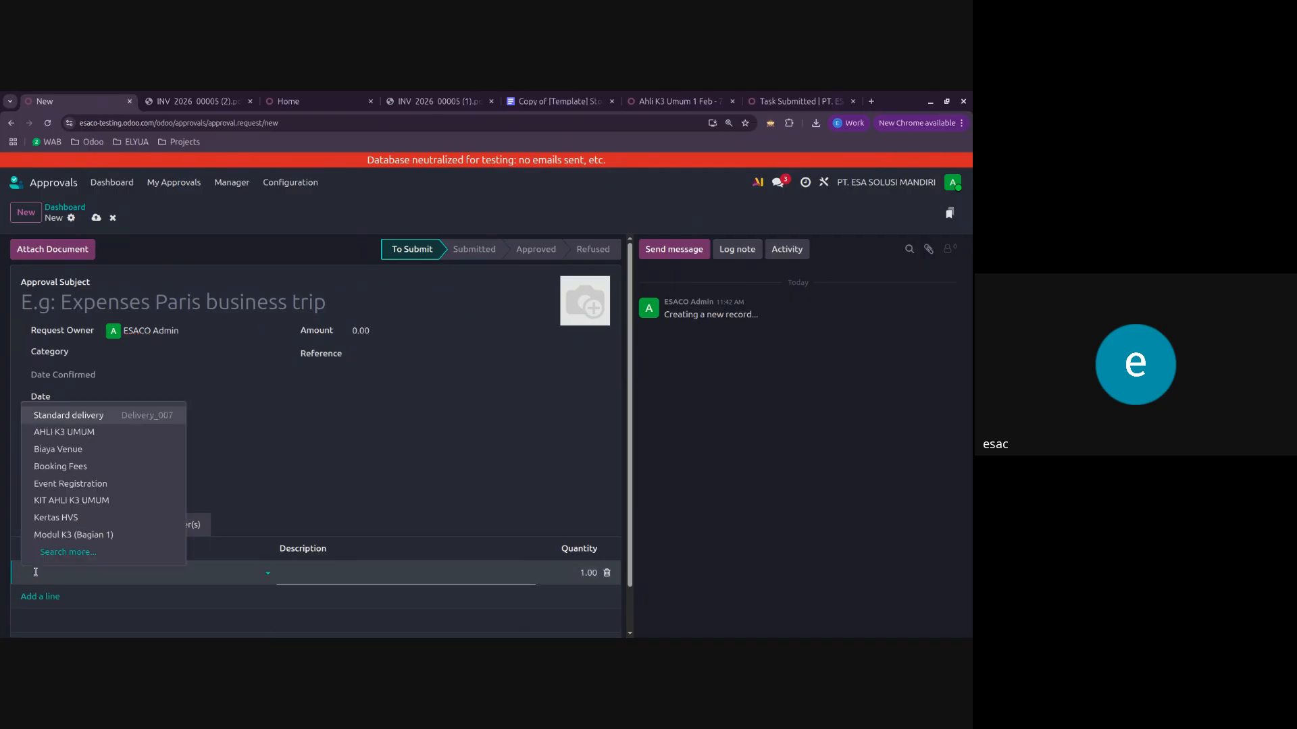
left_click(321, 511)
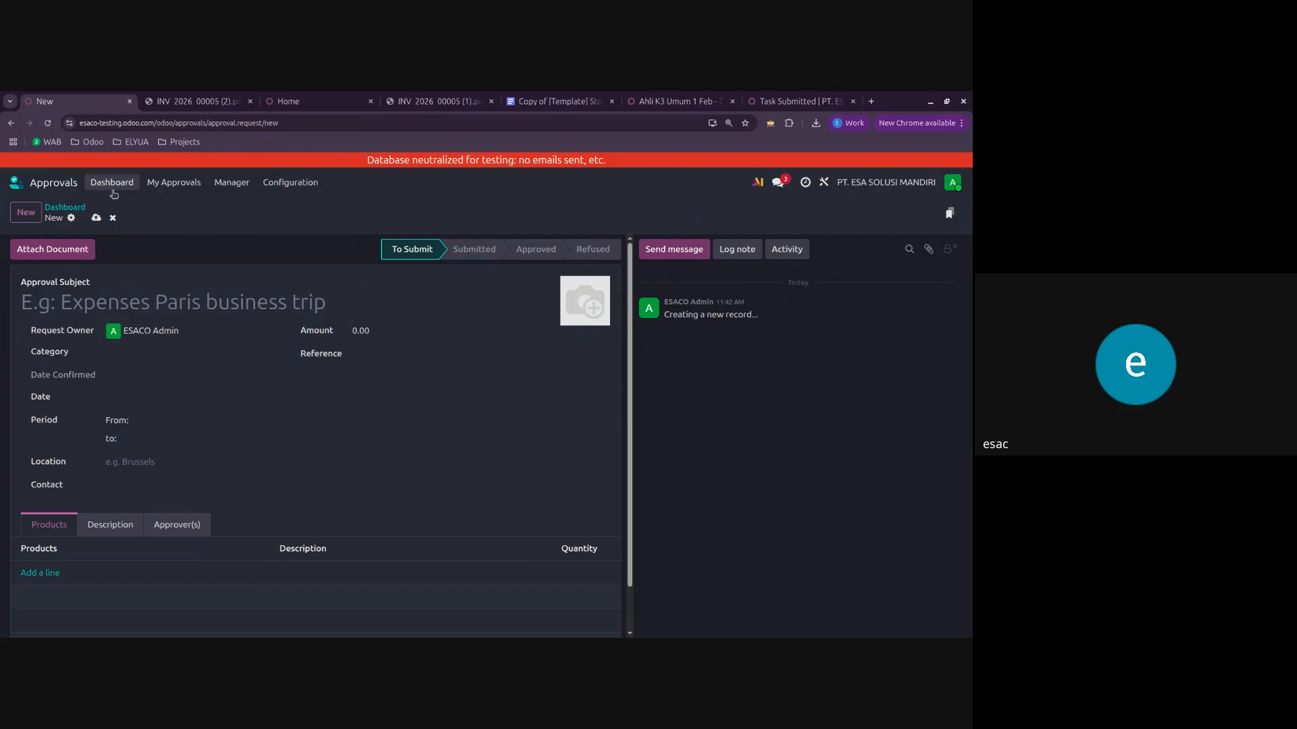
left_click(113, 216)
Step: Open sales order S00010 in Sales and check the tax on its AHLI K3 UMUM order line
left_click(49, 183)
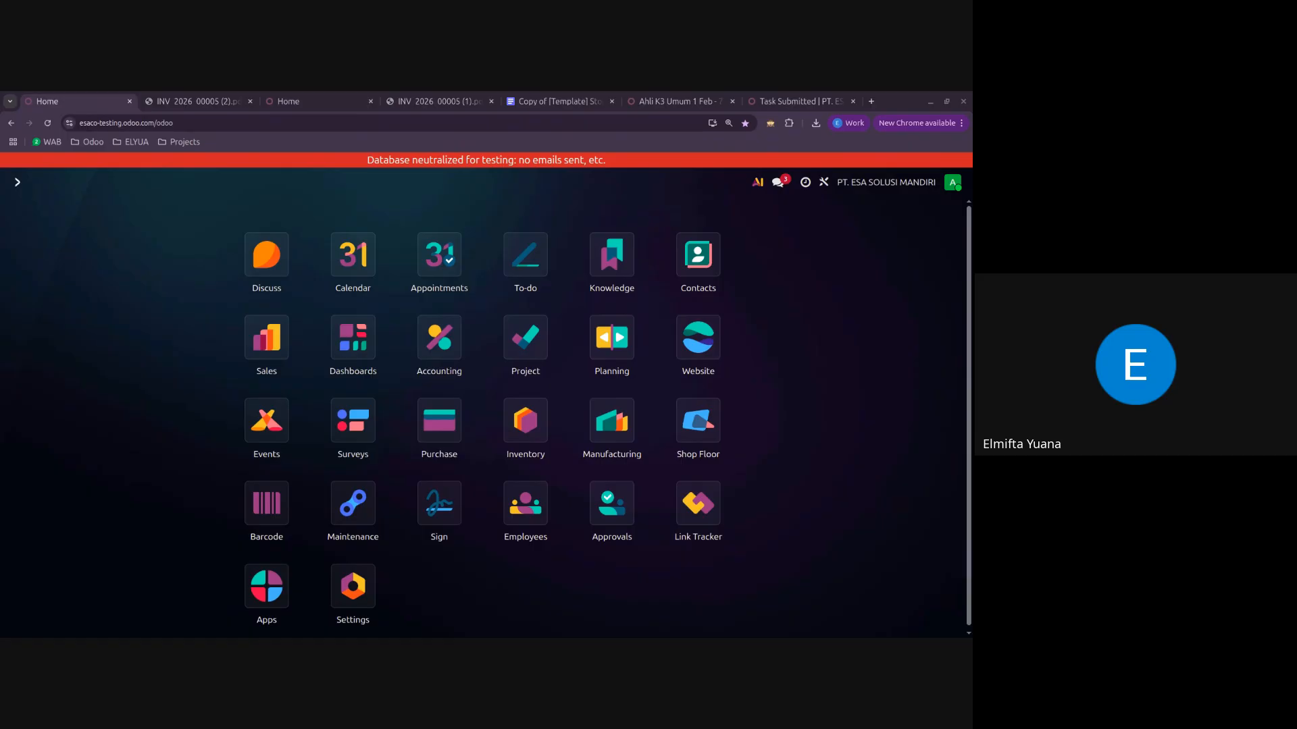
left_click(278, 357)
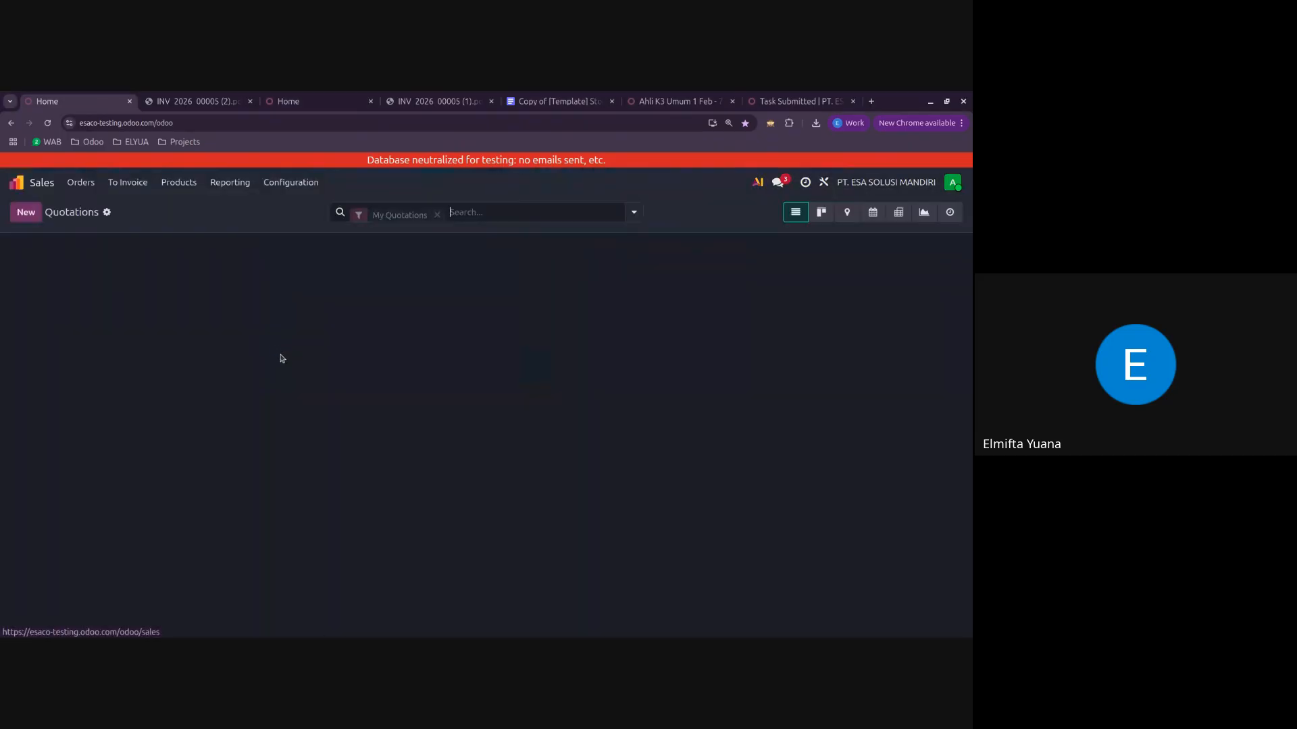
left_click(122, 271)
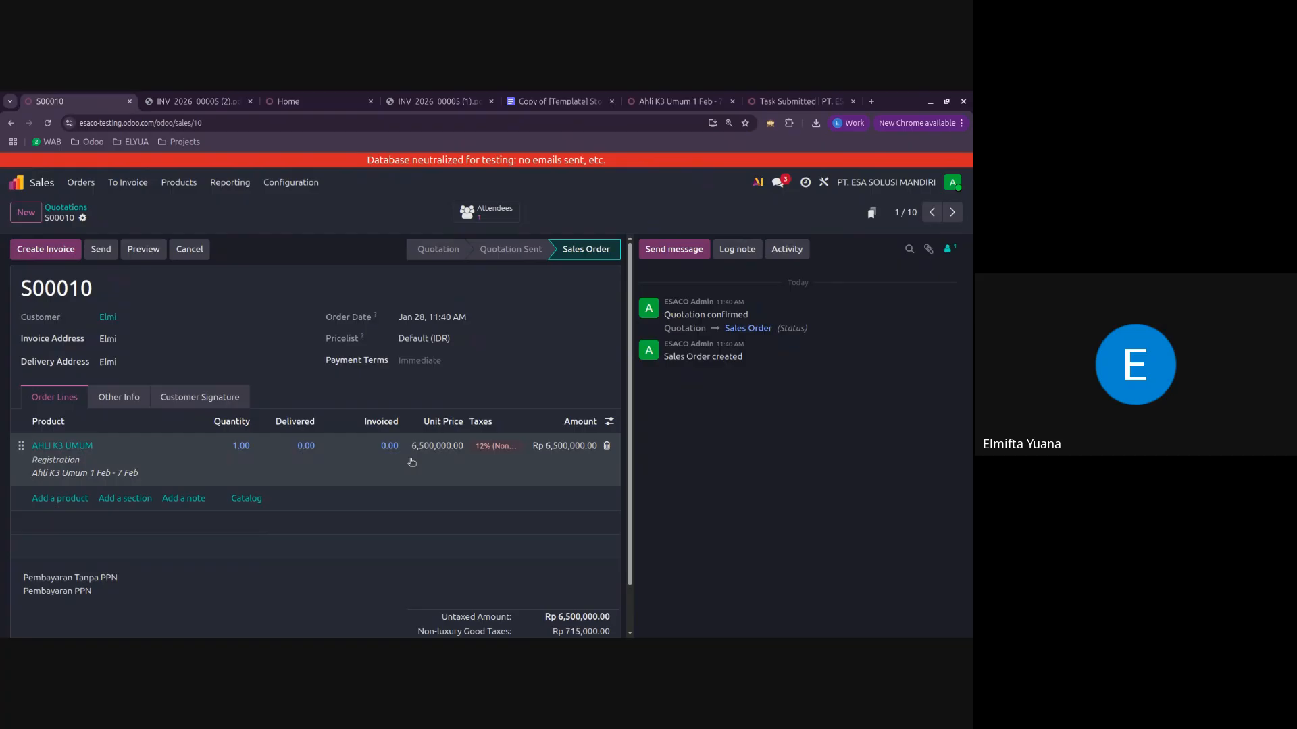
left_click(504, 477)
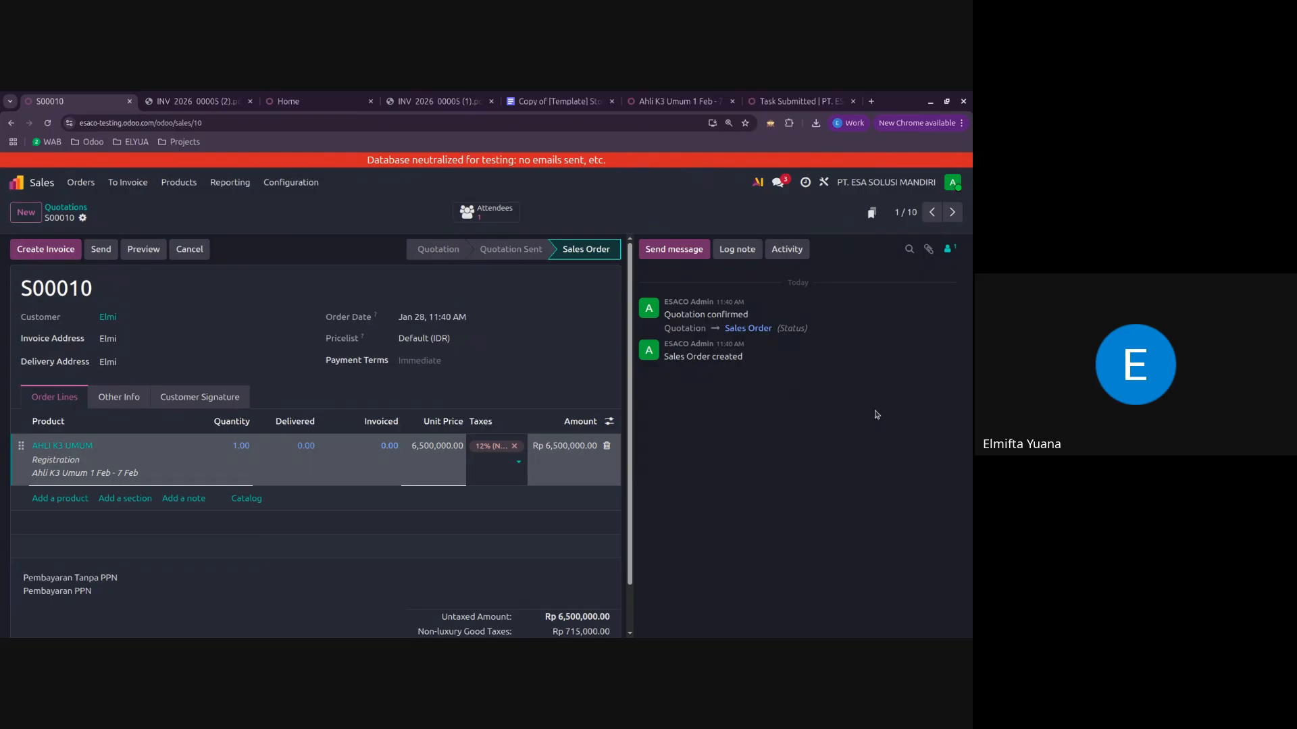
left_click(741, 439)
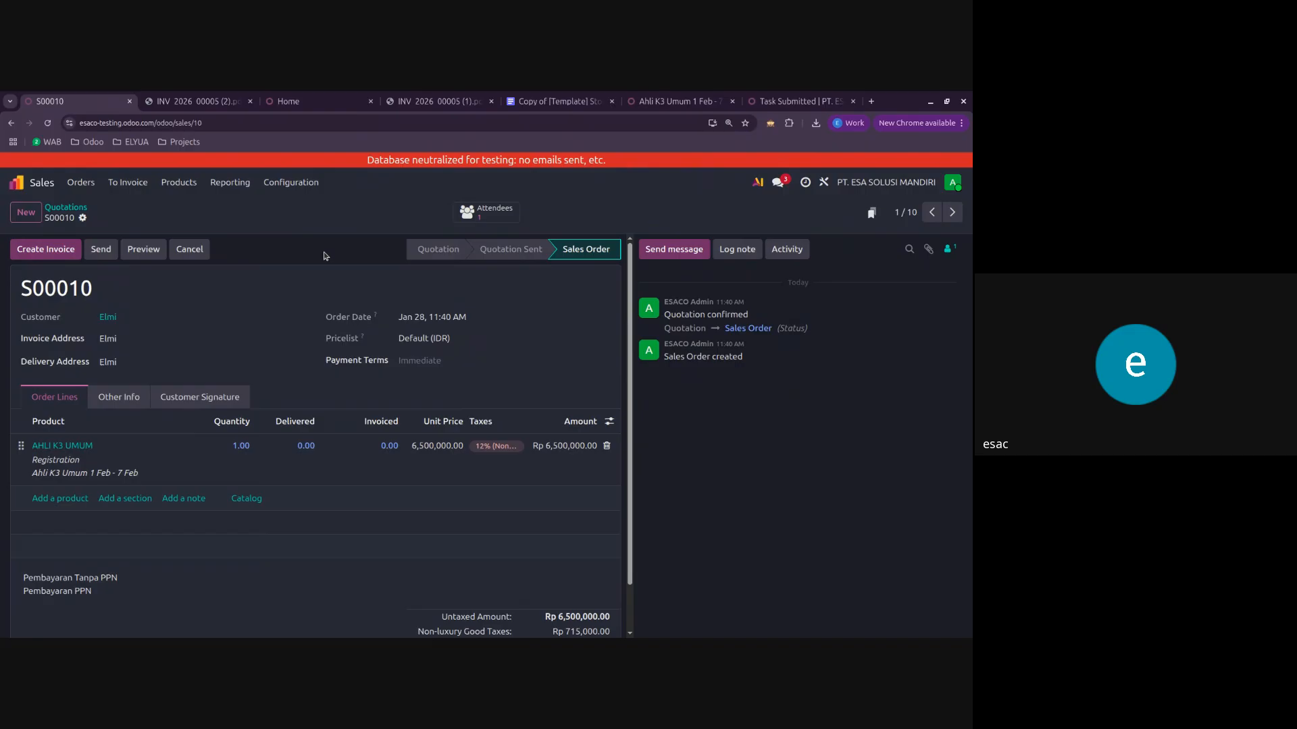
Step: Open sales order S00008 for Company A and view its linked invoice
left_click(78, 208)
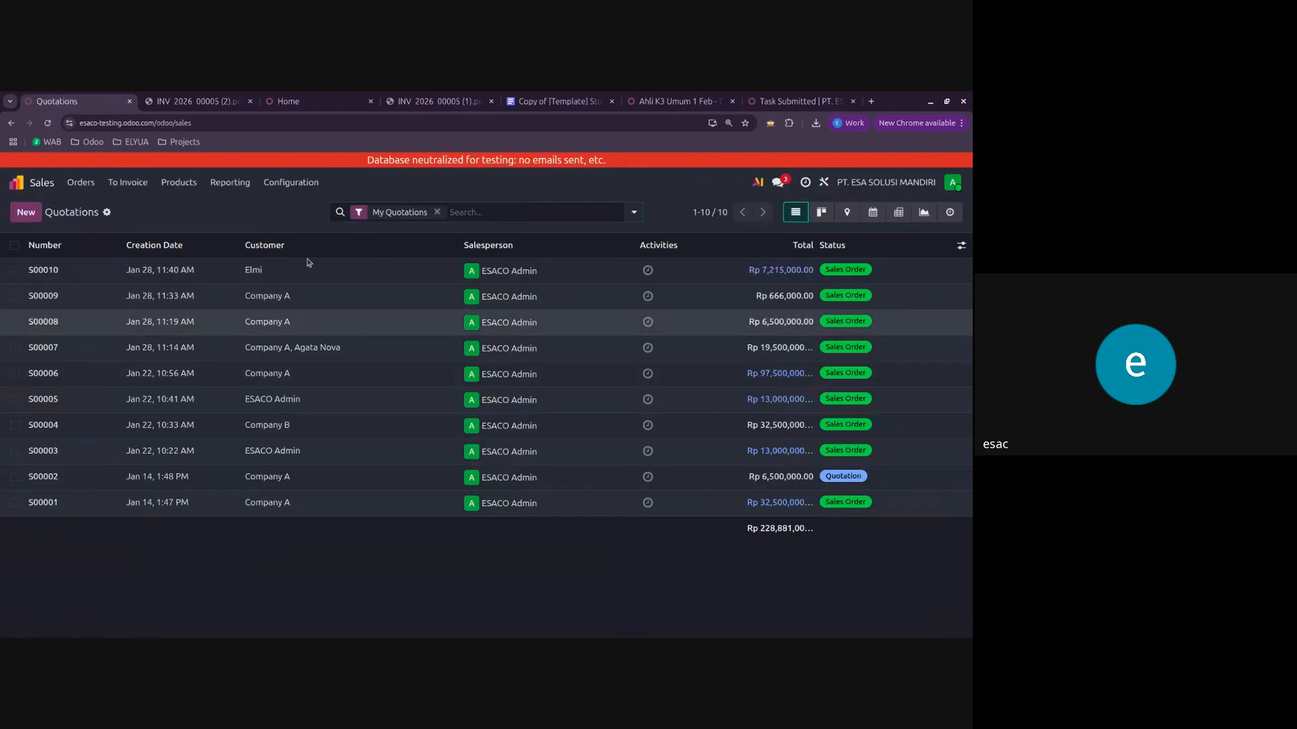
left_click(308, 322)
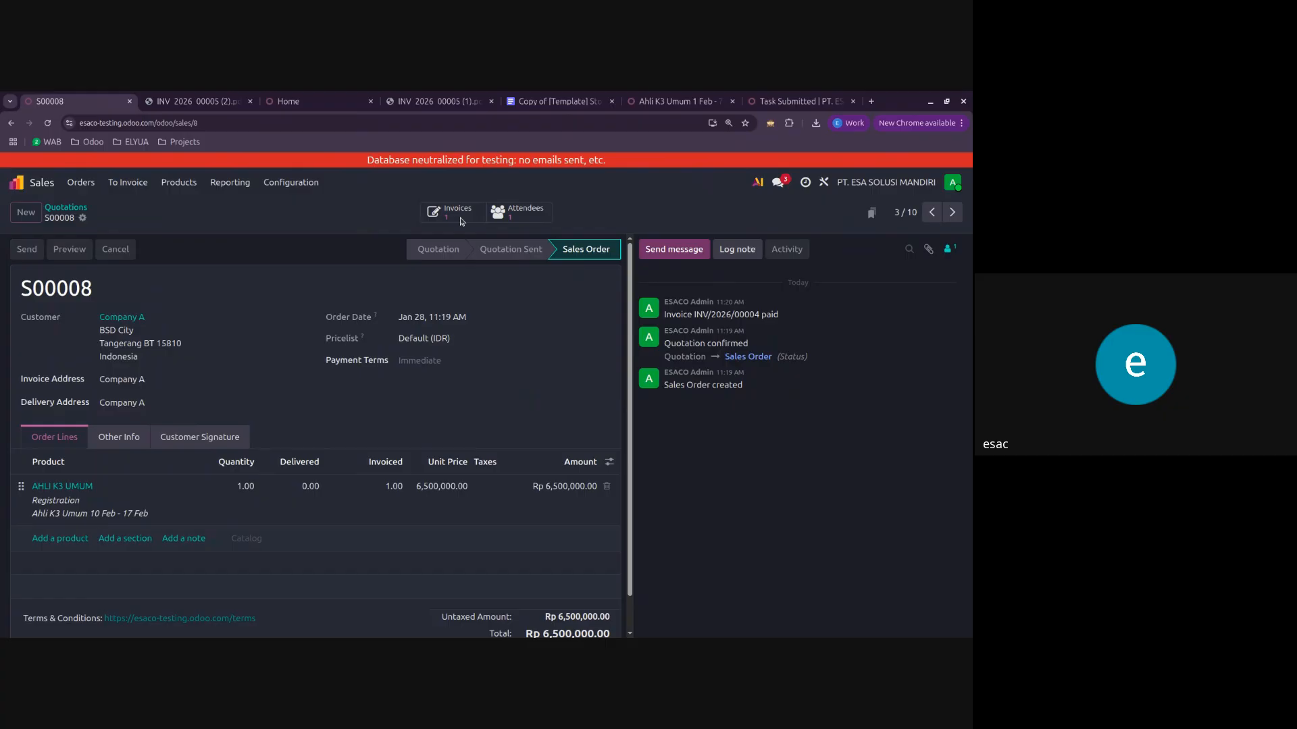
left_click(459, 216)
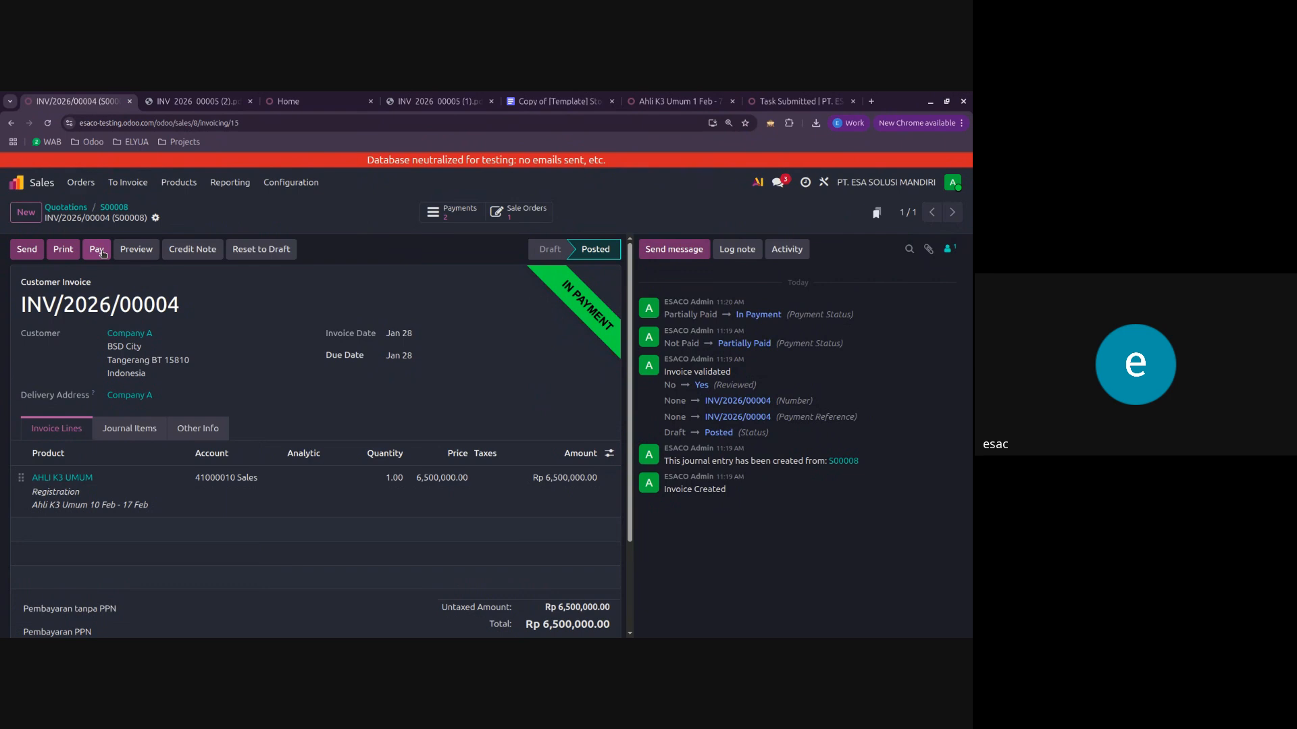
left_click(115, 208)
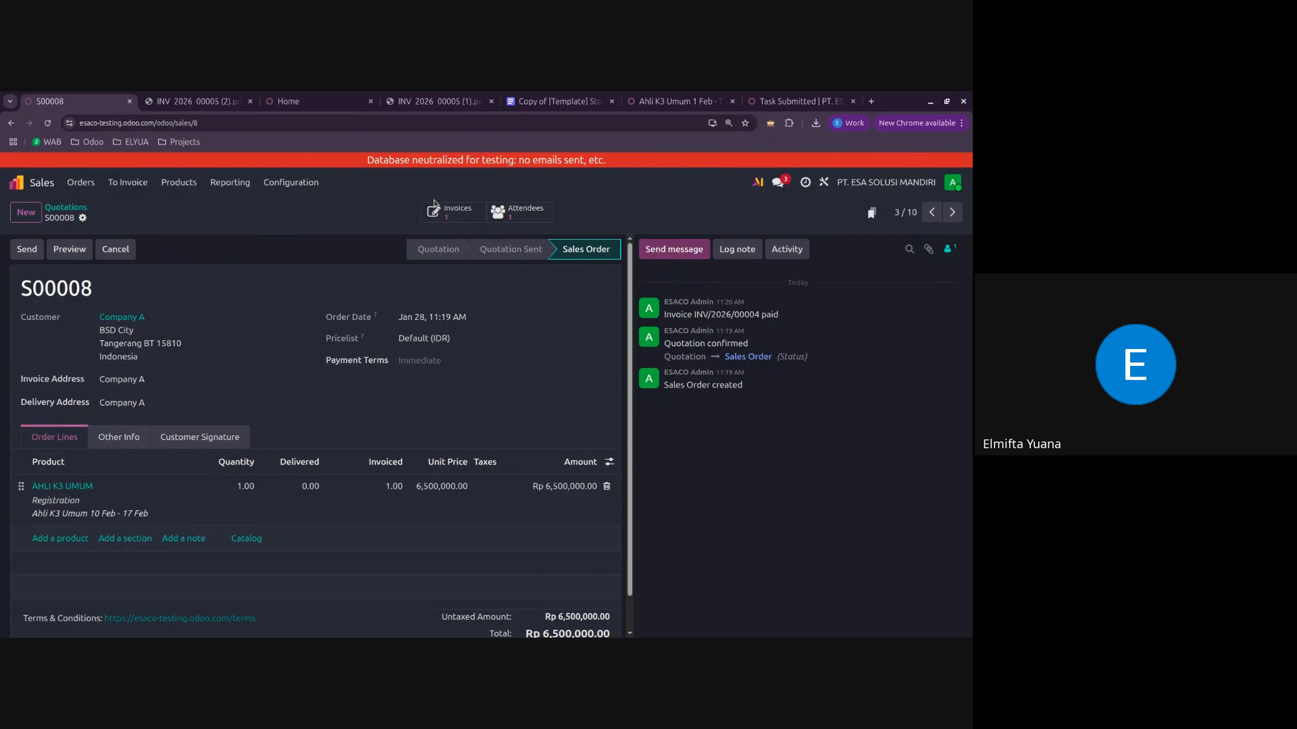
left_click(465, 215)
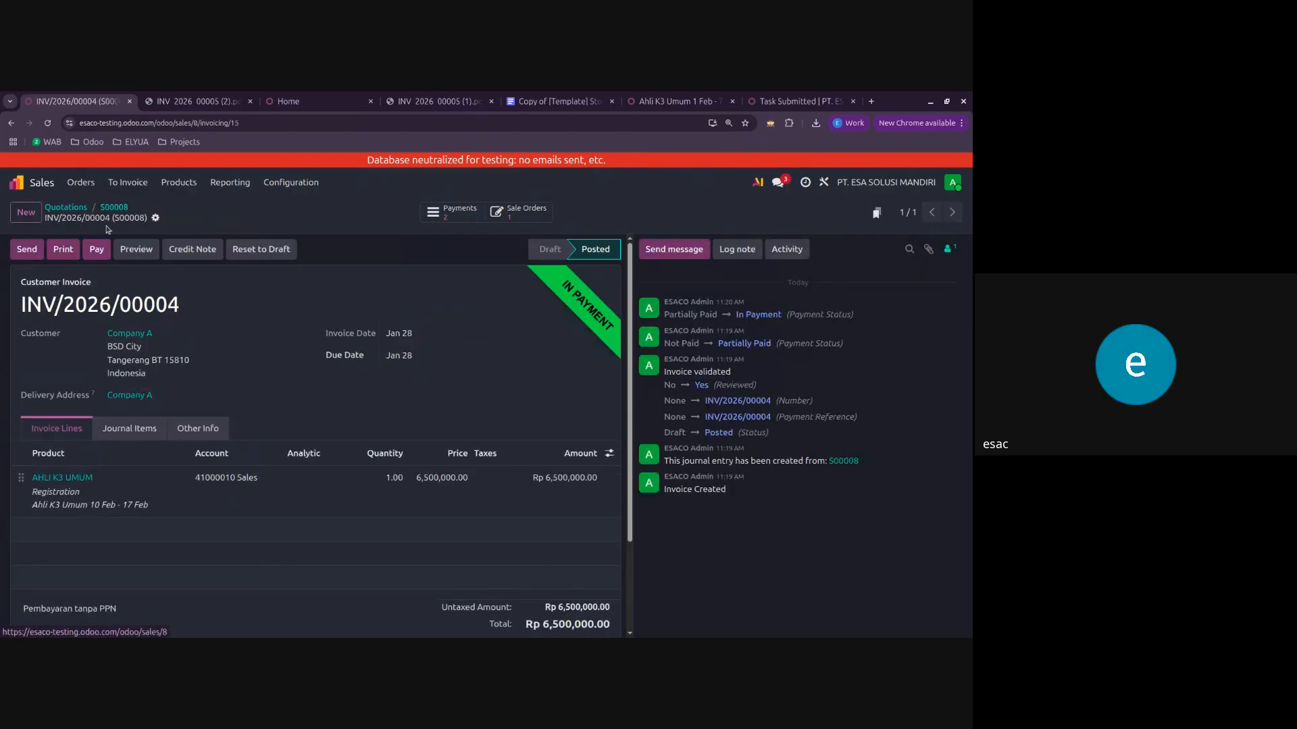
Step: Open the draft customer invoice for sales order S00009 in Accounting and confirm it
left_click(441, 340)
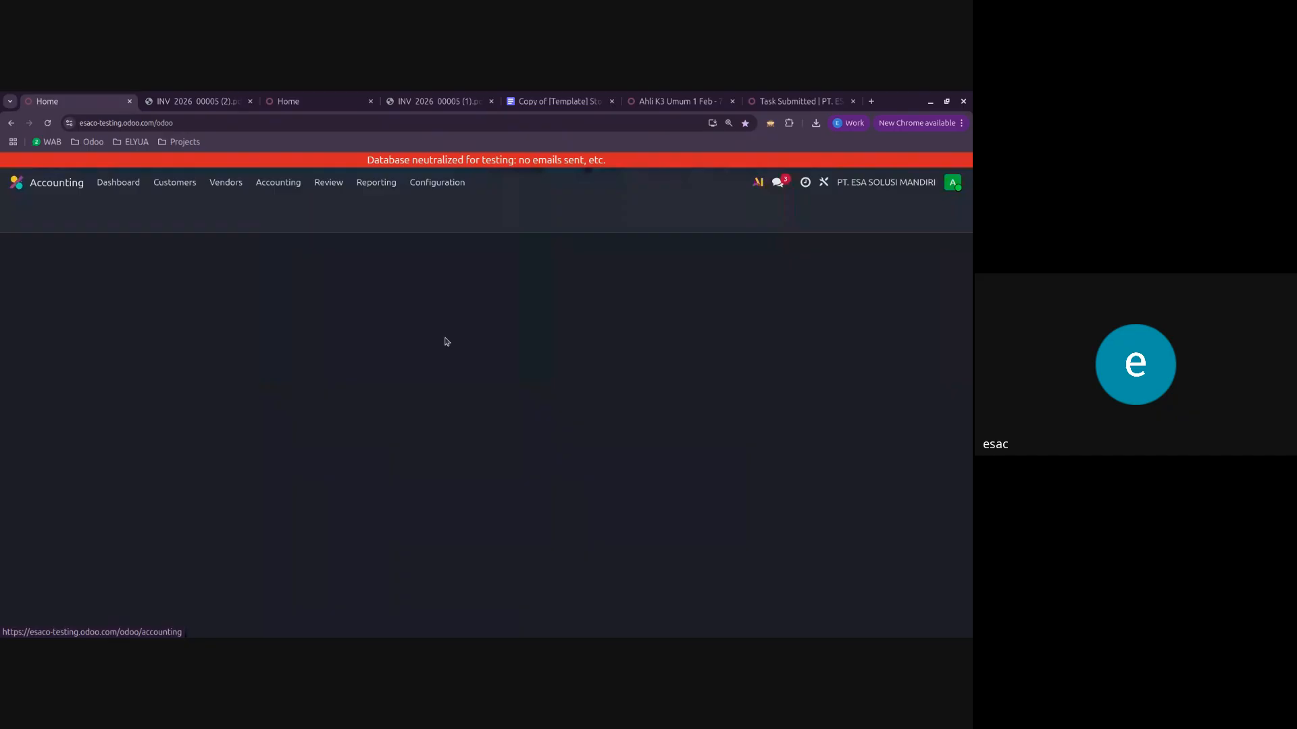
left_click(177, 185)
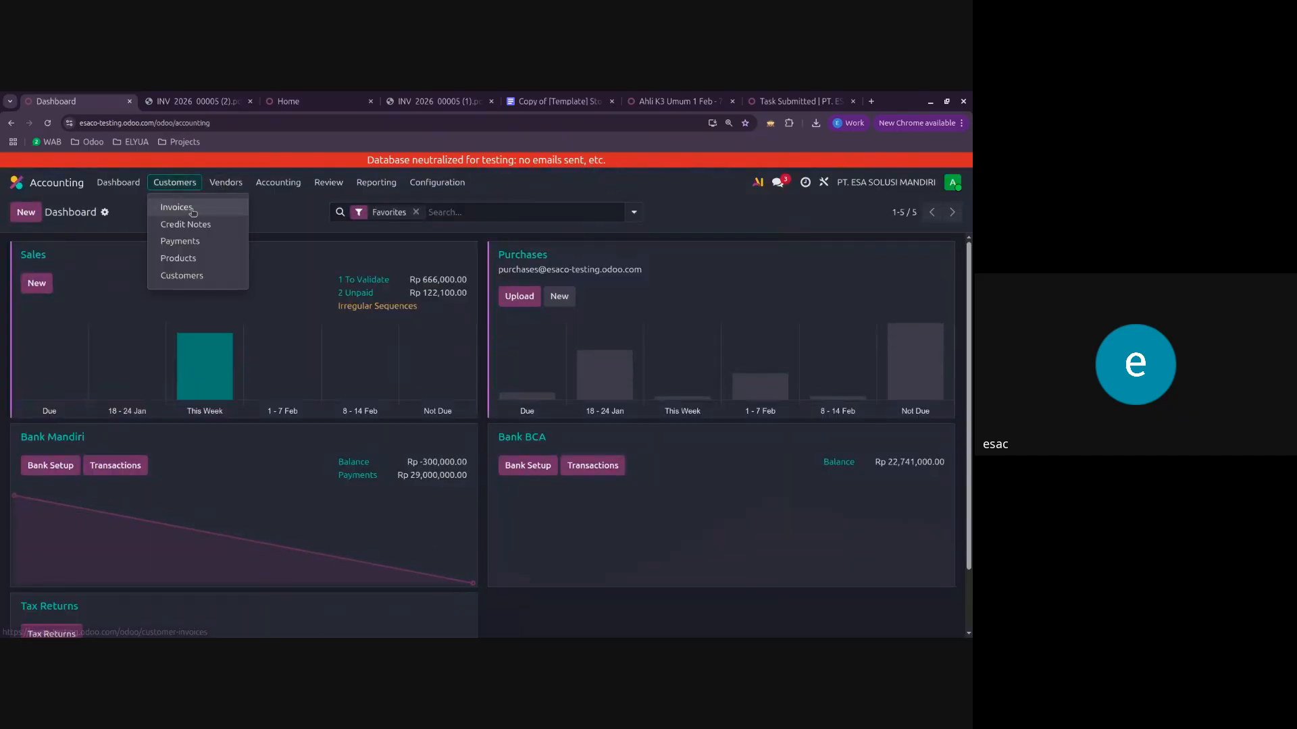
left_click(177, 205)
left_click(125, 279)
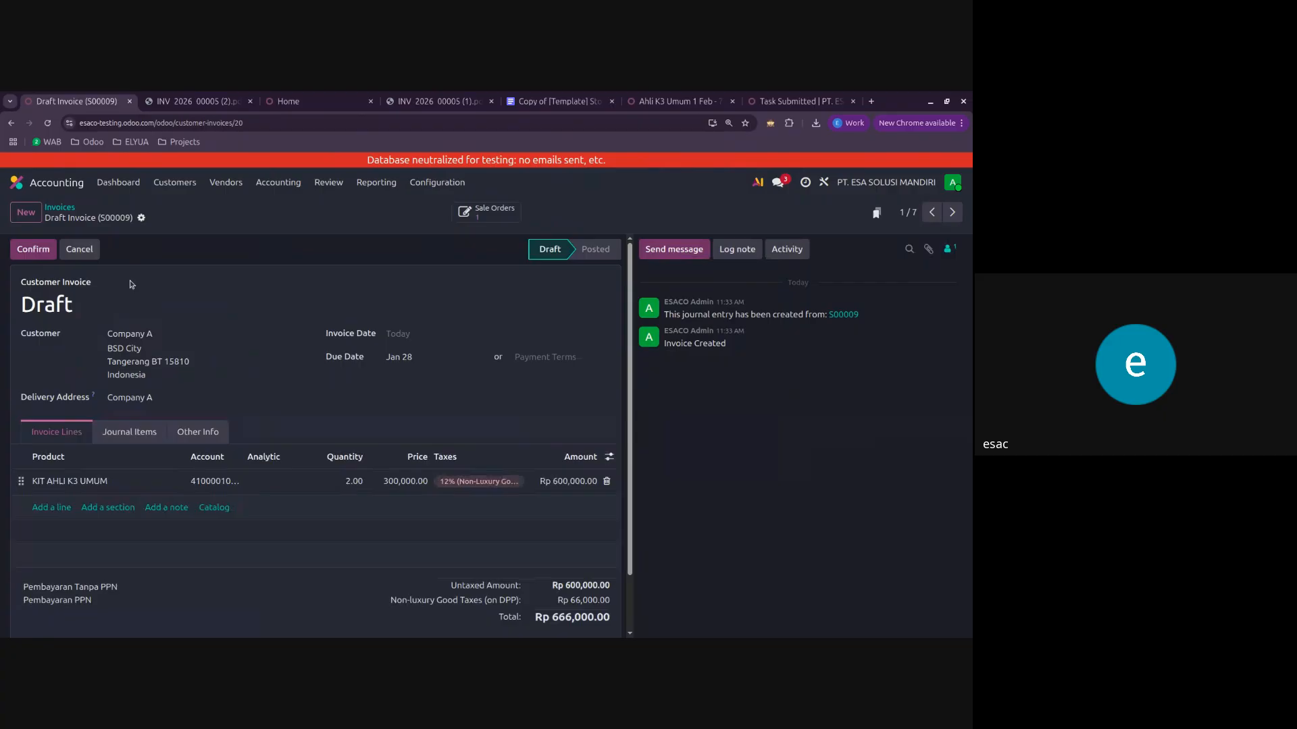
left_click(40, 250)
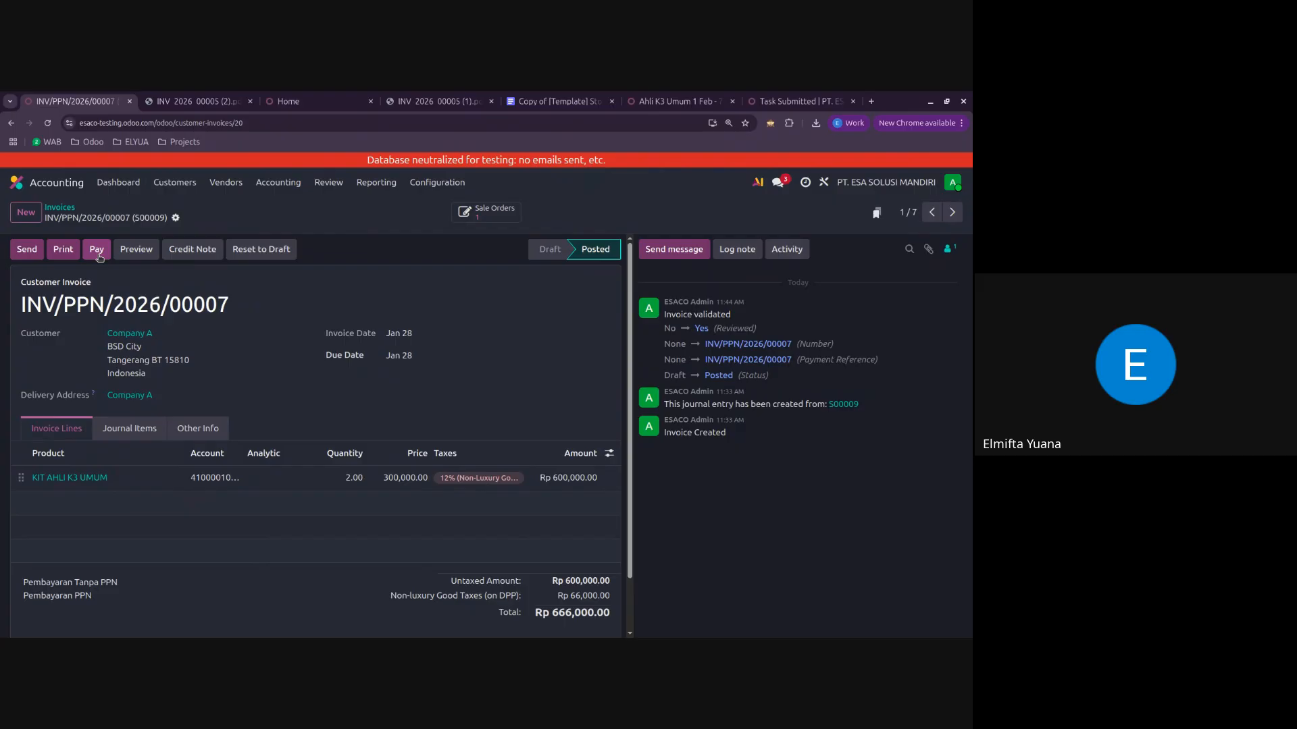
Step: Start a payment for customer invoice INV/PPN/2026/00007 and set its amount to Rp 650,000
left_click(98, 252)
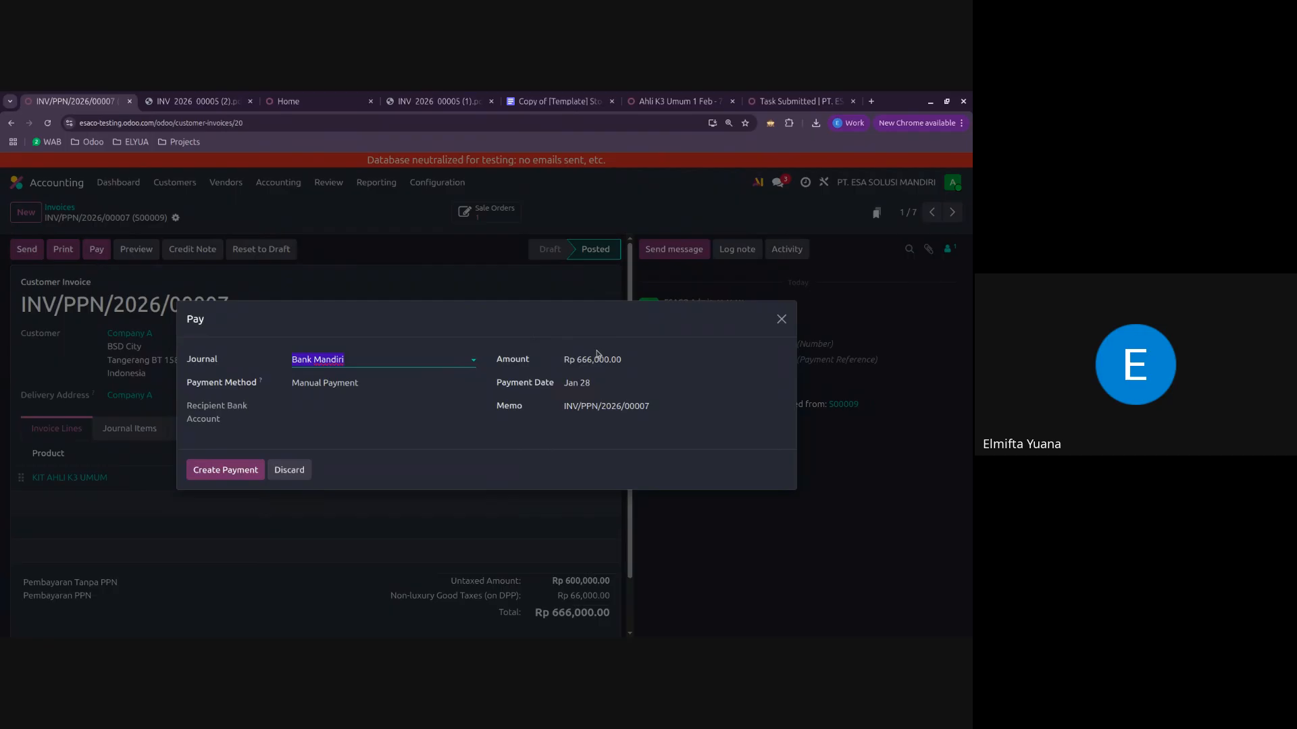
left_click(613, 363)
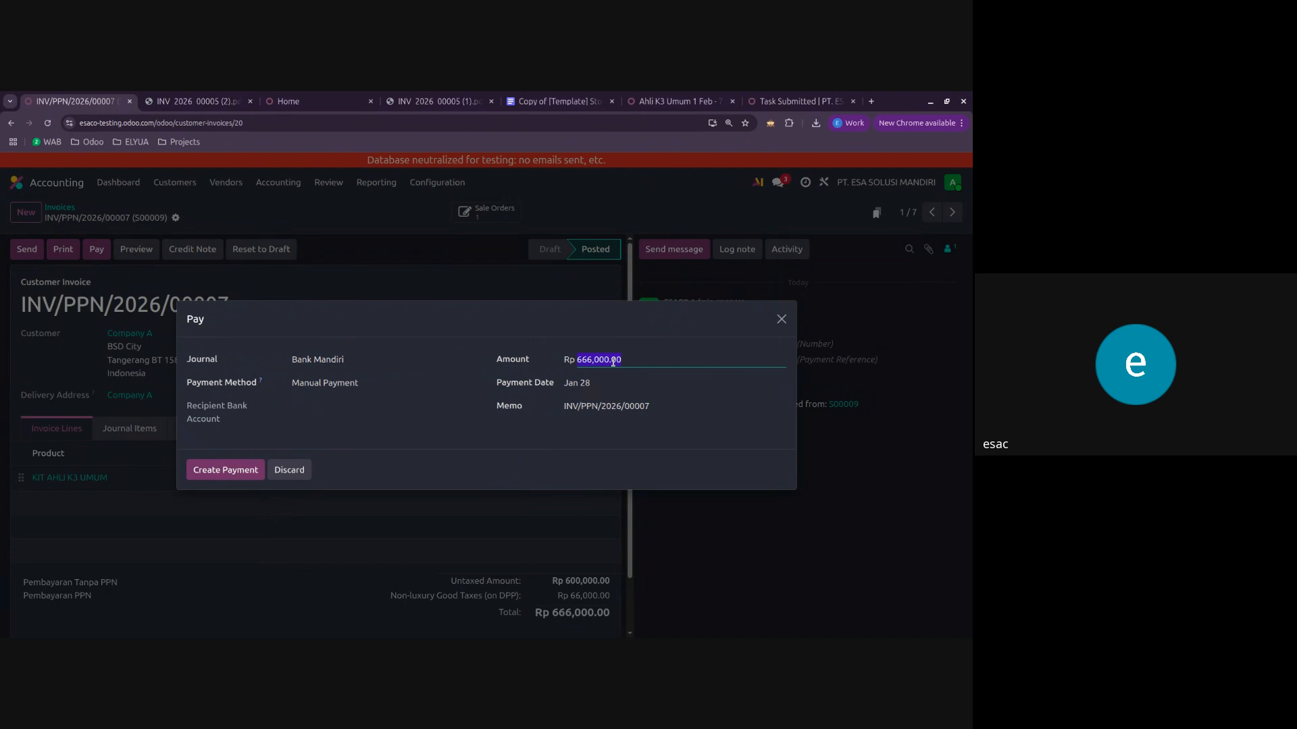
type("650000")
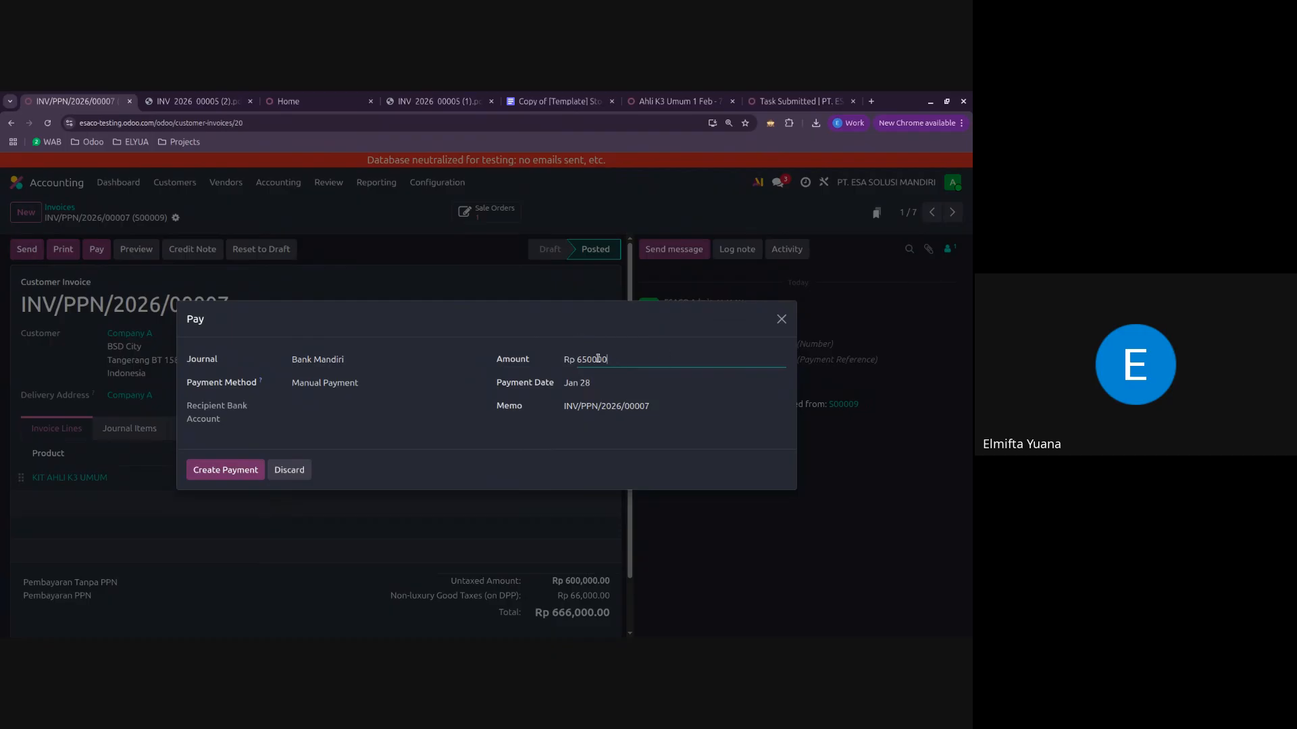
left_click(506, 330)
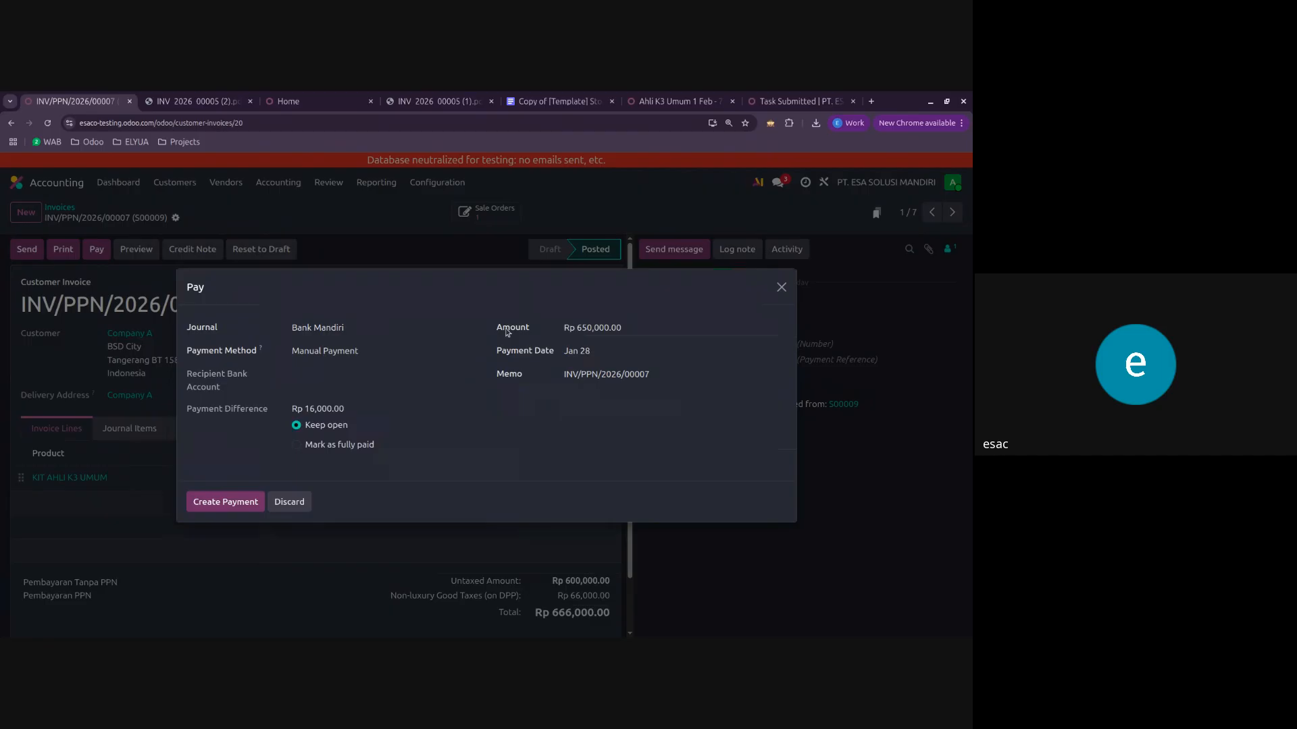
Step: Mark the invoice as fully paid, post the difference to account 11510030 Prepaid Tax Pph 23, and create the payment
left_click(317, 445)
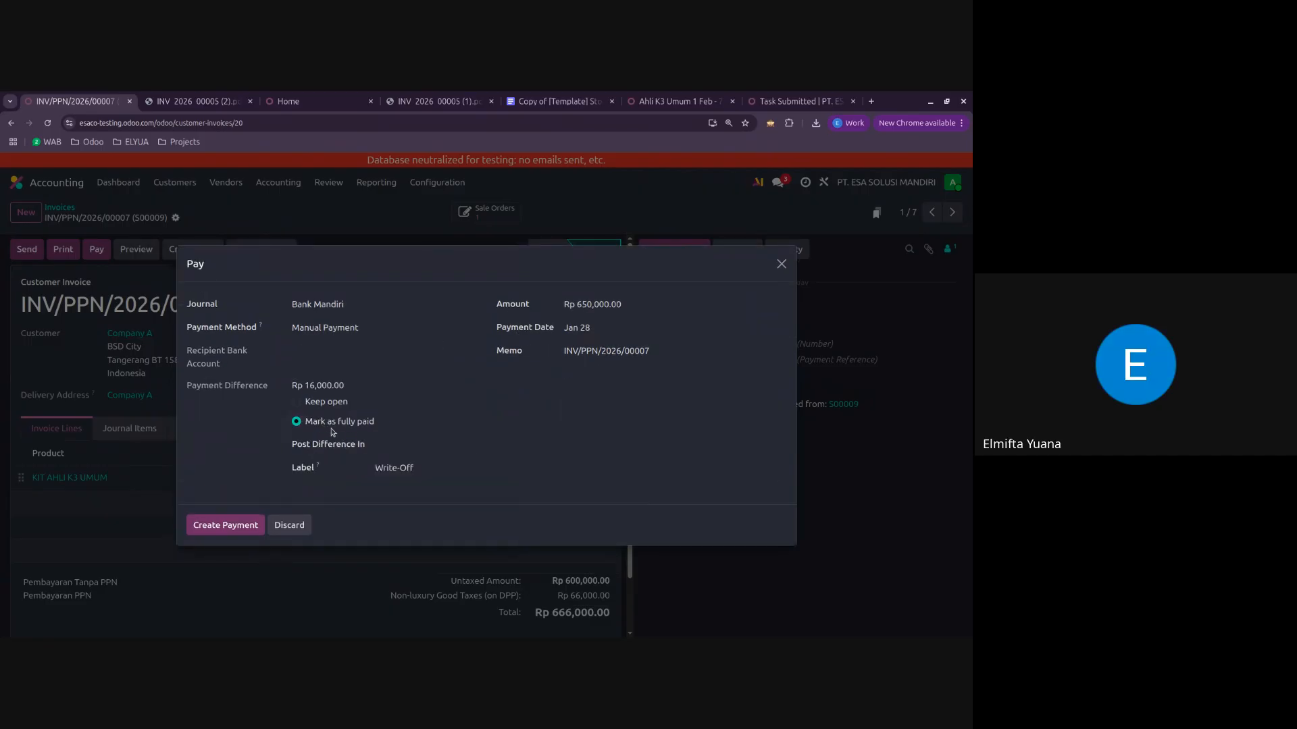
left_click(416, 448)
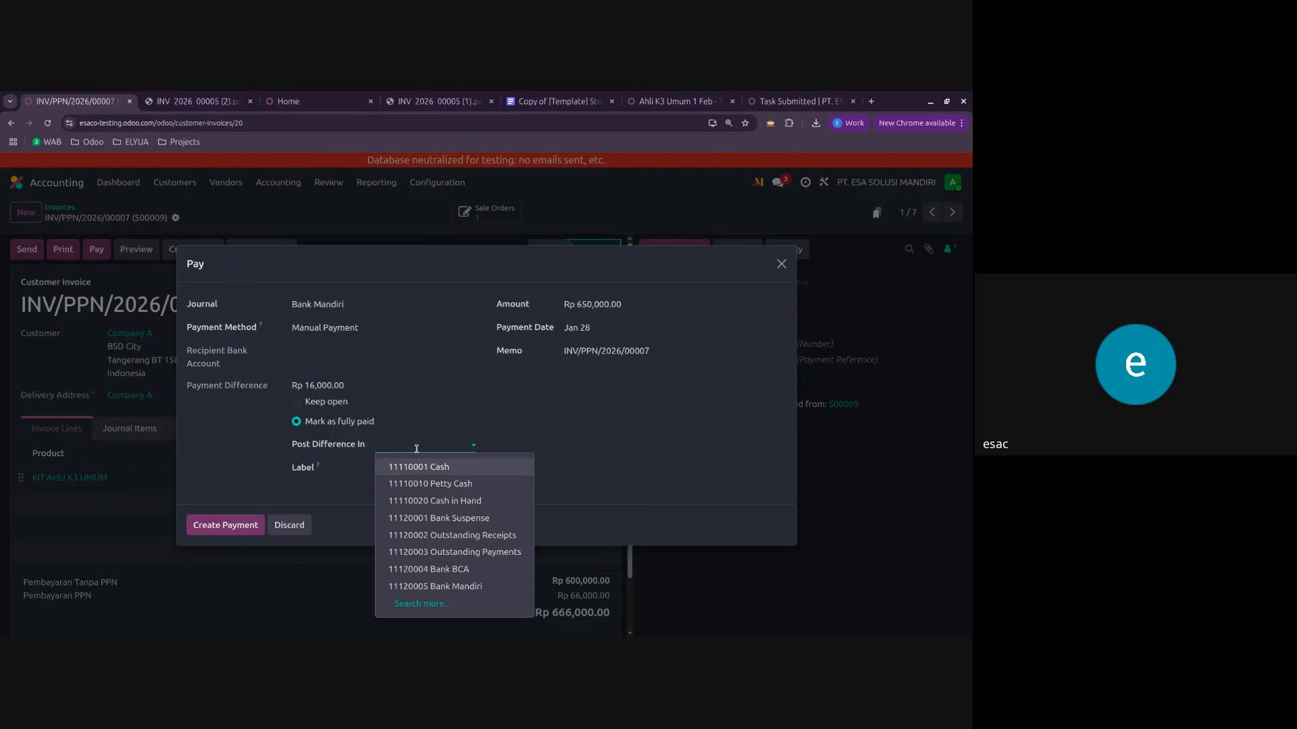
type("pph")
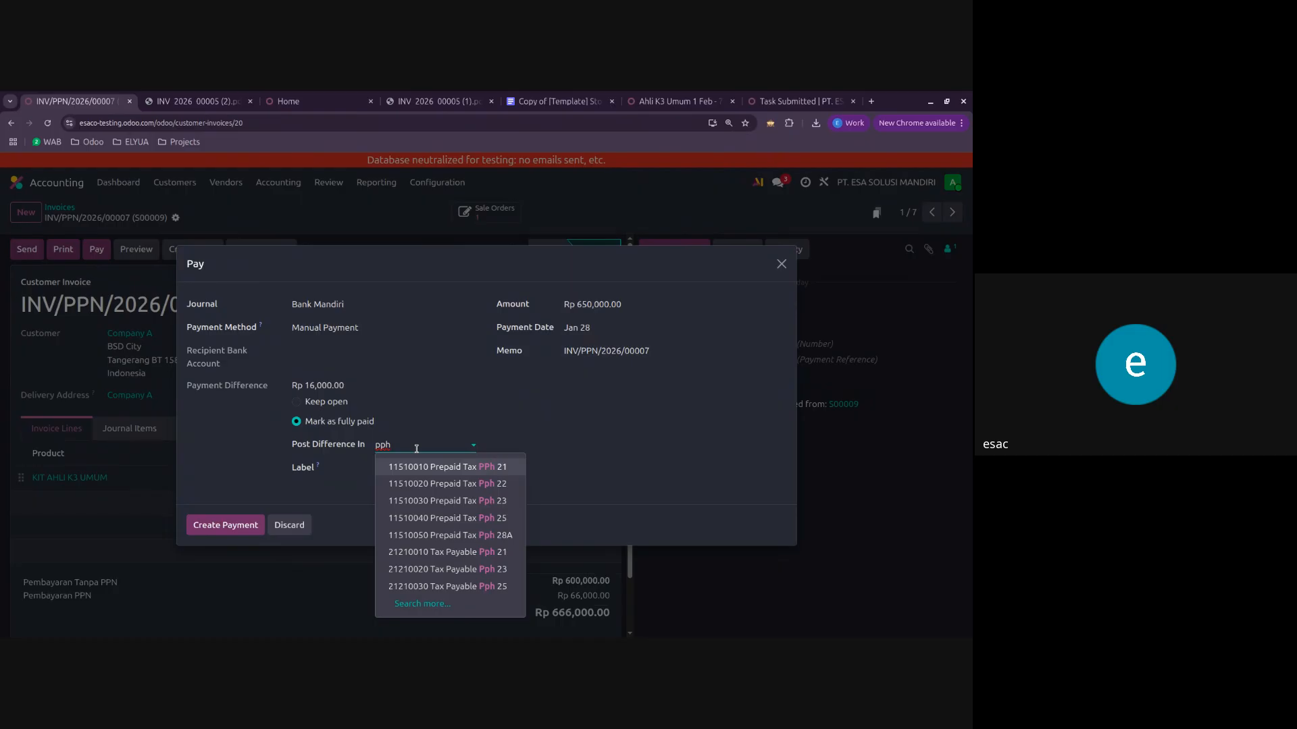
left_click(467, 503)
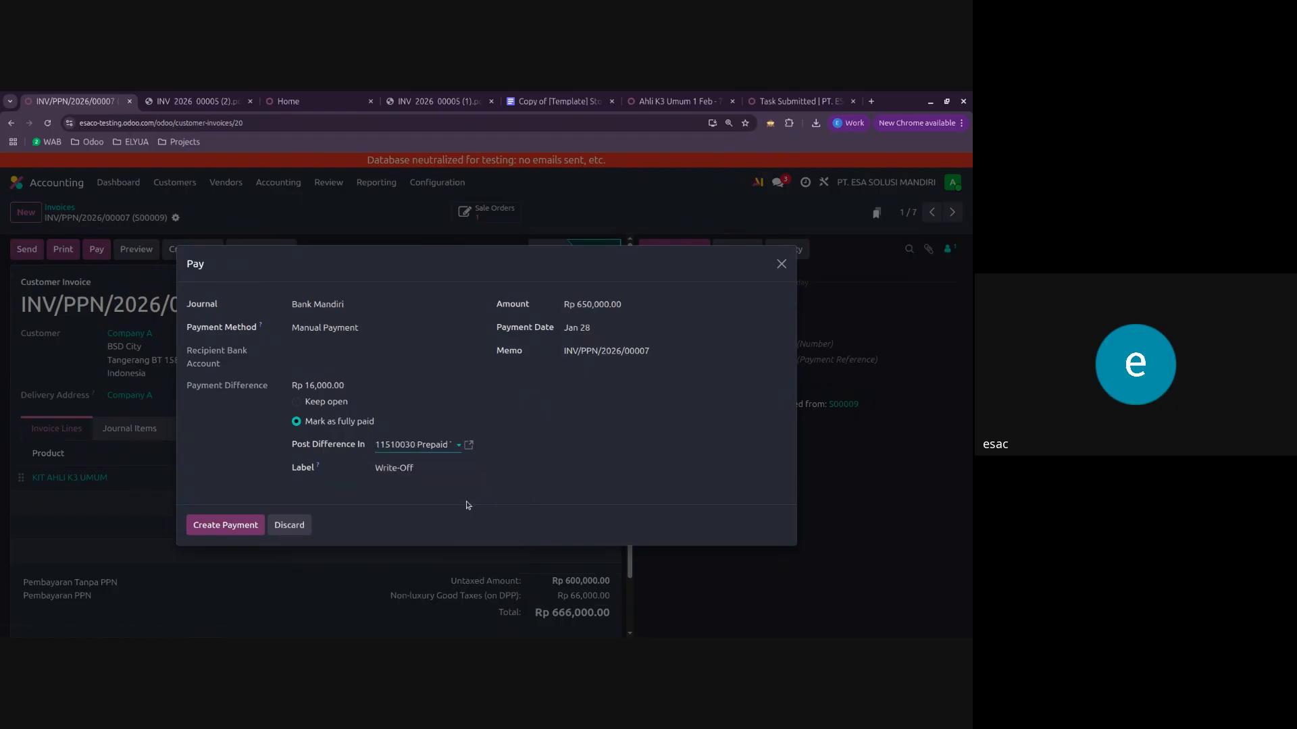
left_click(196, 525)
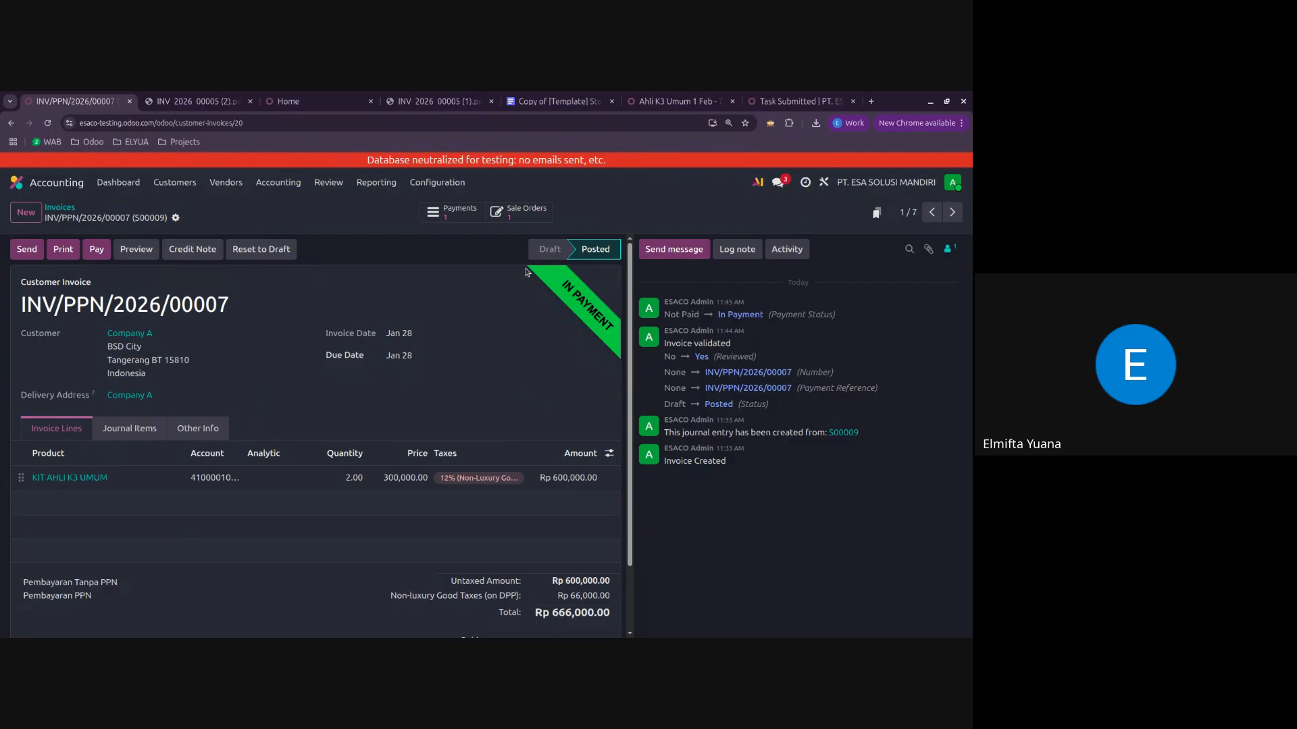
Step: View the payment linked to the invoice, check its amount, and return to the invoice
left_click(466, 213)
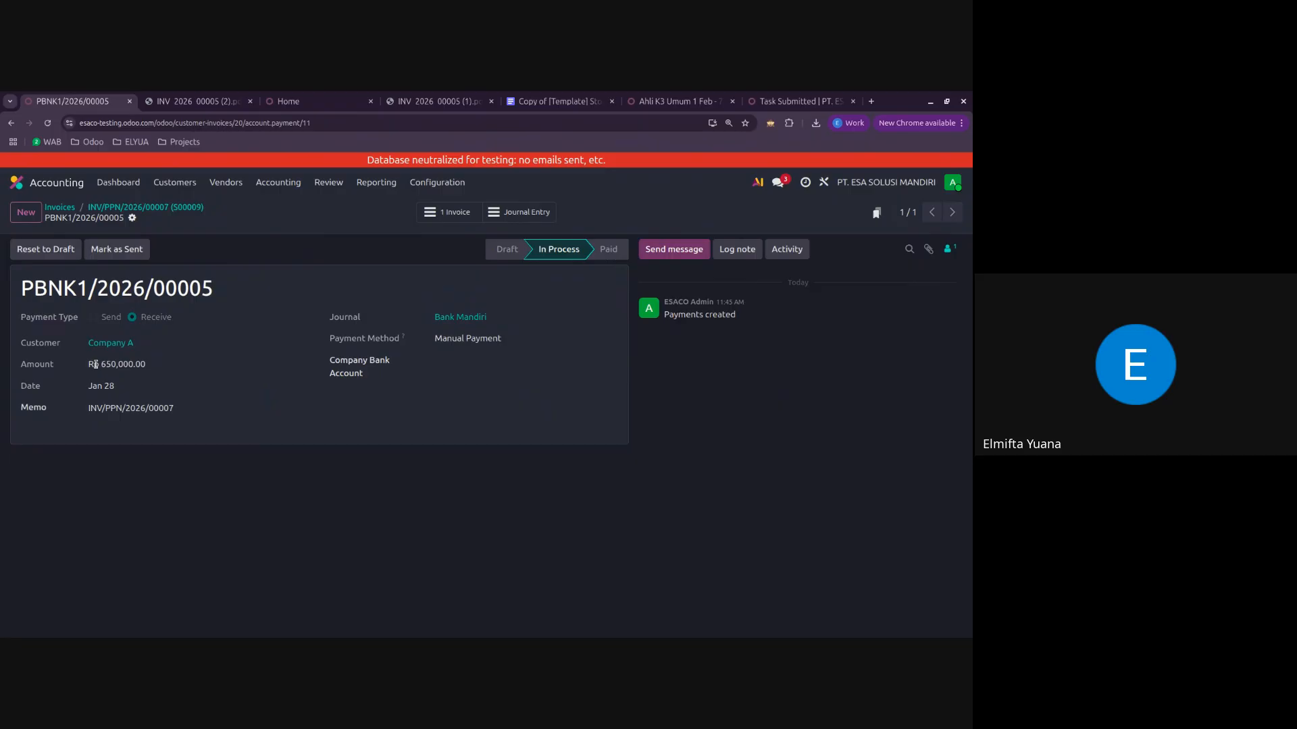
left_click_drag(94, 365, 142, 365)
left_click(165, 208)
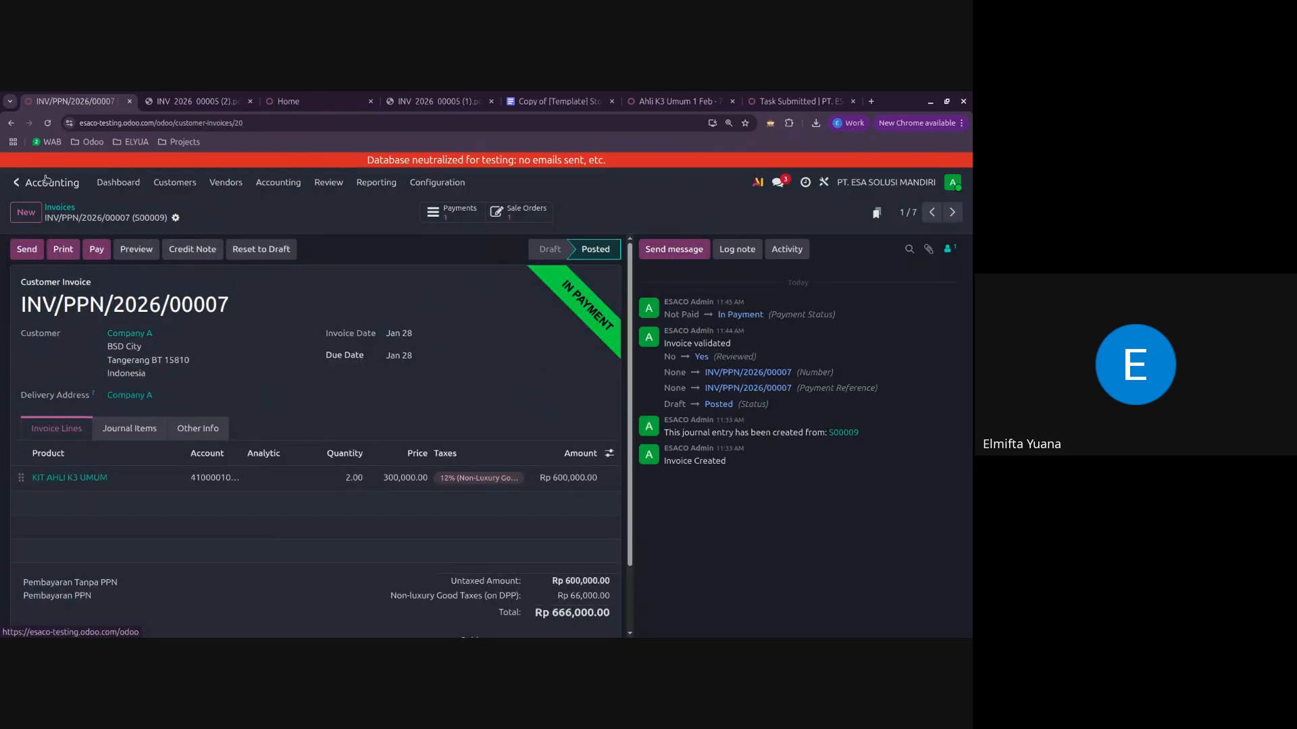
Step: Search the chart of accounts for "prepaid", open Prepaid Tax Pph 23, and view the journal items behind its balance
left_click(437, 188)
left_click(450, 244)
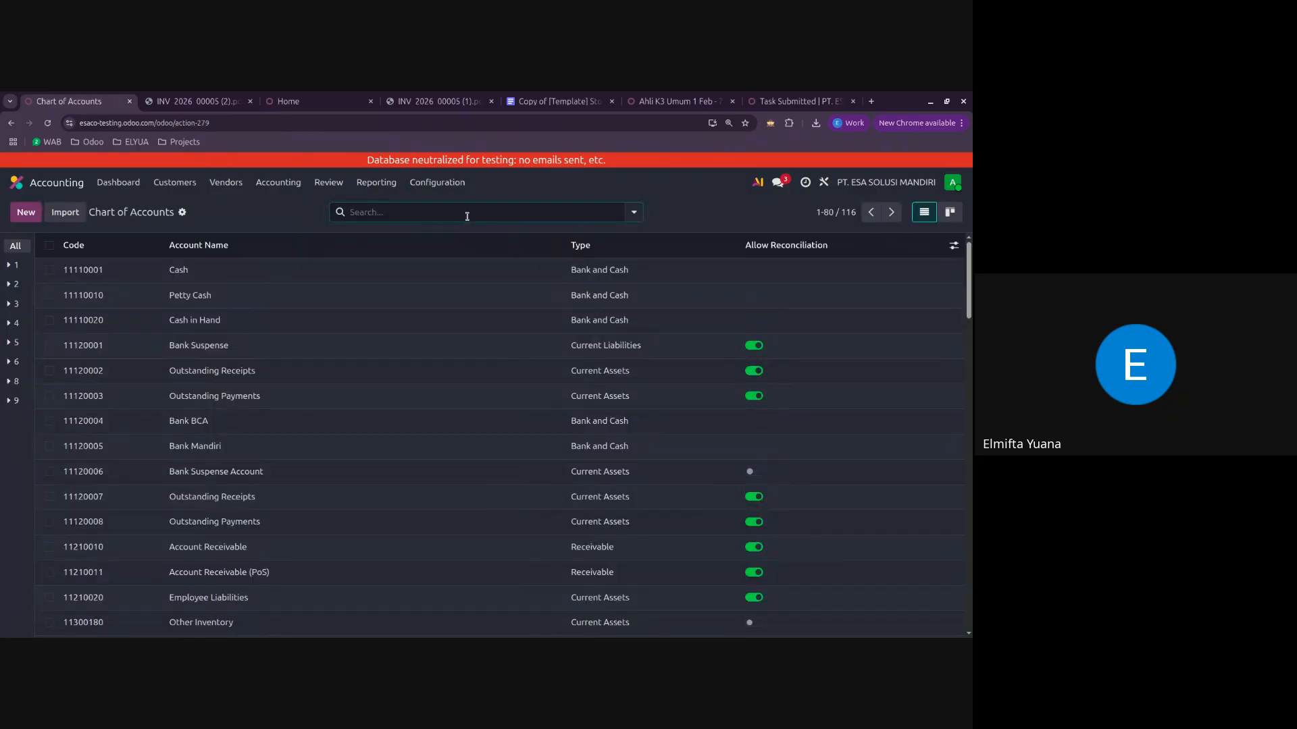
type("prepaid")
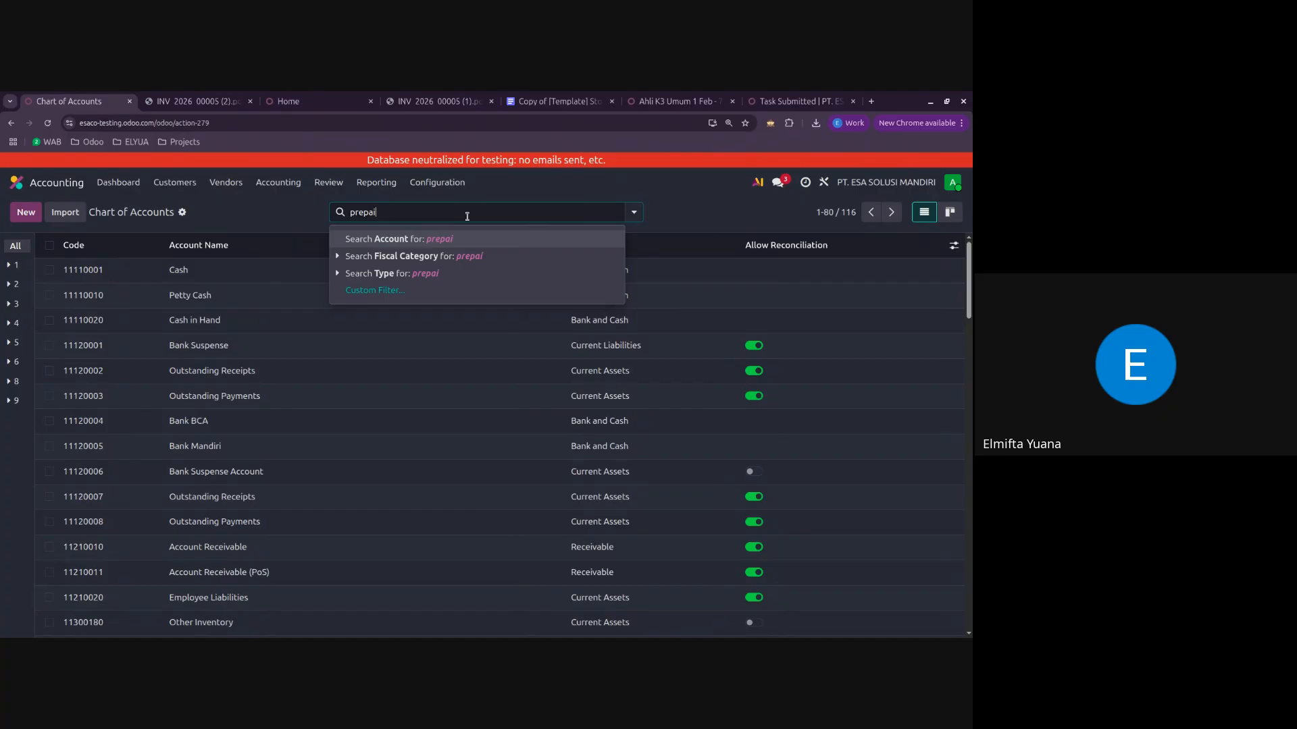
key("Return")
left_click(312, 376)
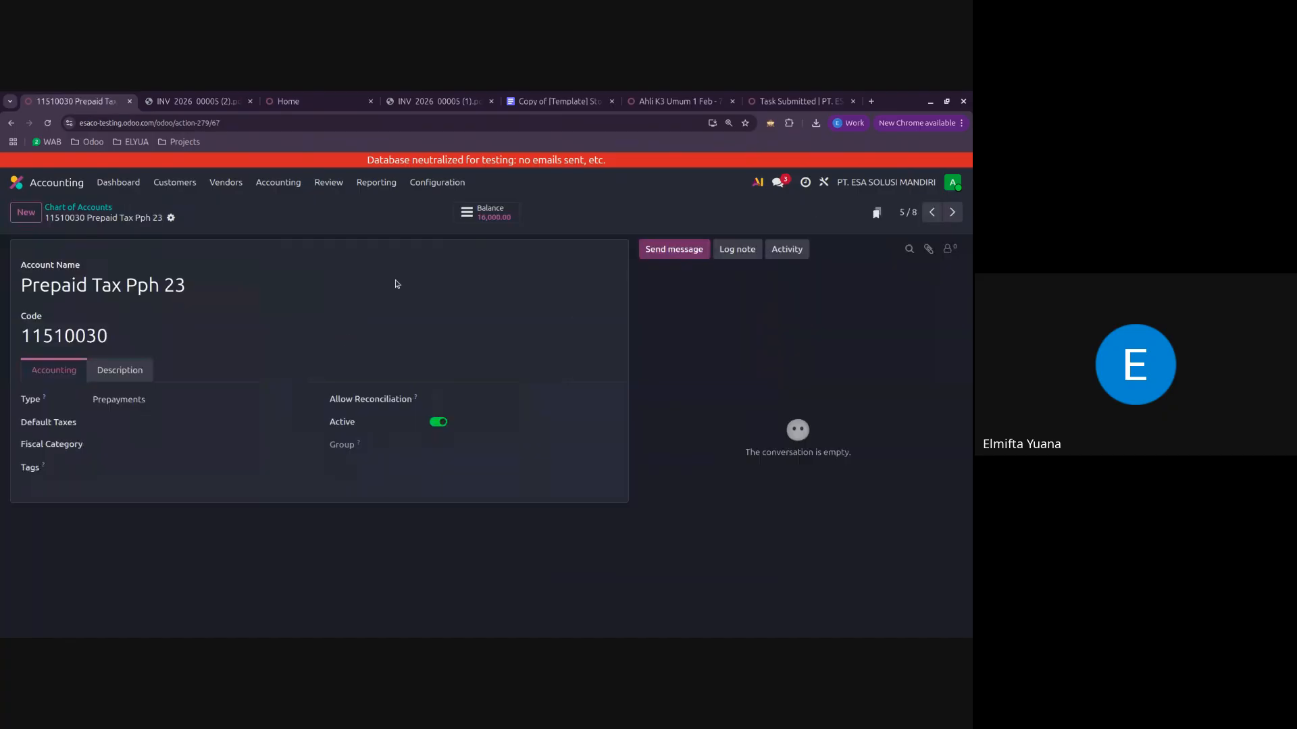
left_click(497, 213)
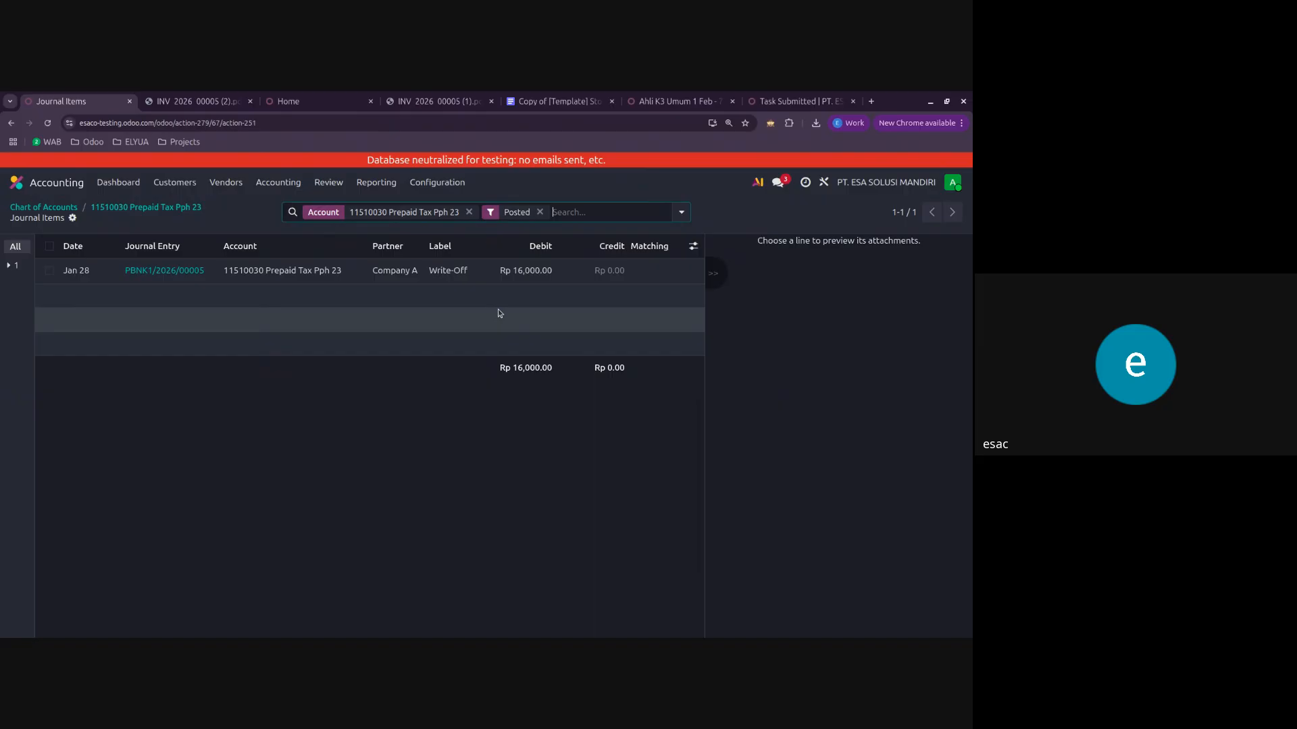
Step: Reopen customer invoice INV/PPN/2026/00007 and try to register another payment for it
left_click(175, 182)
left_click(207, 210)
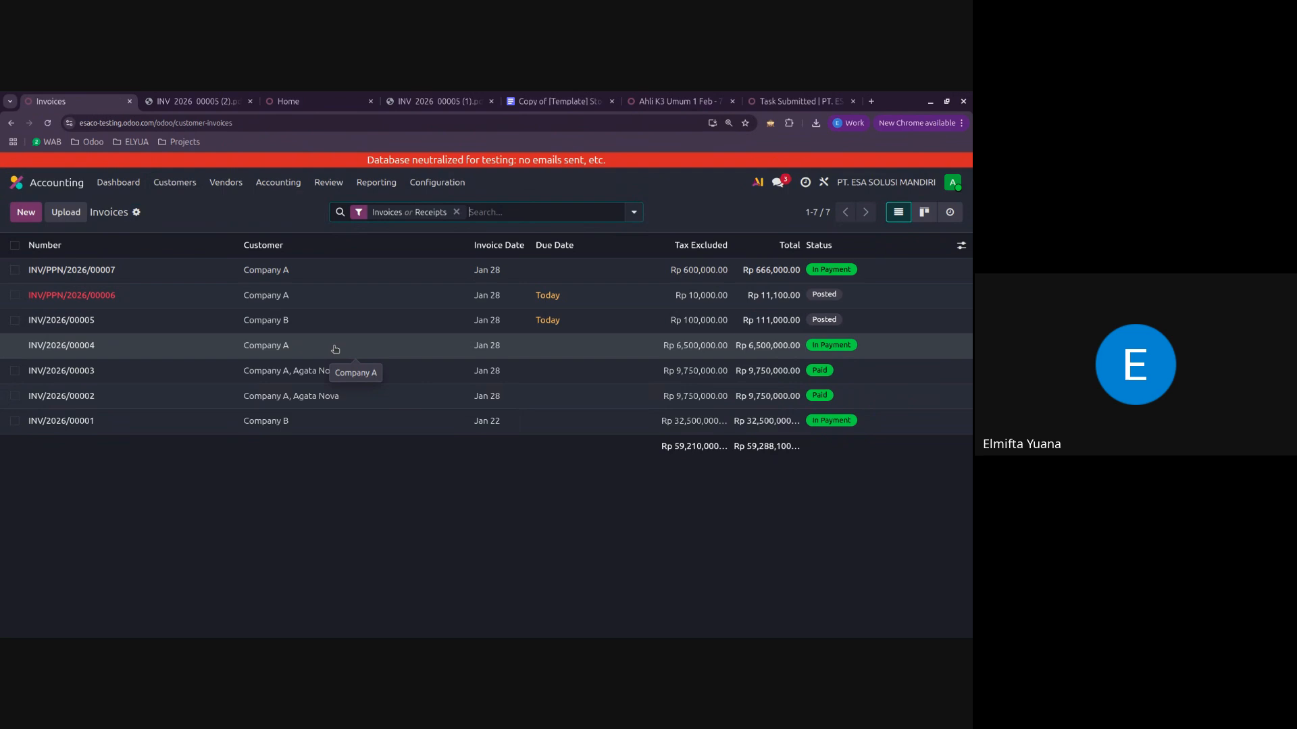
left_click(203, 270)
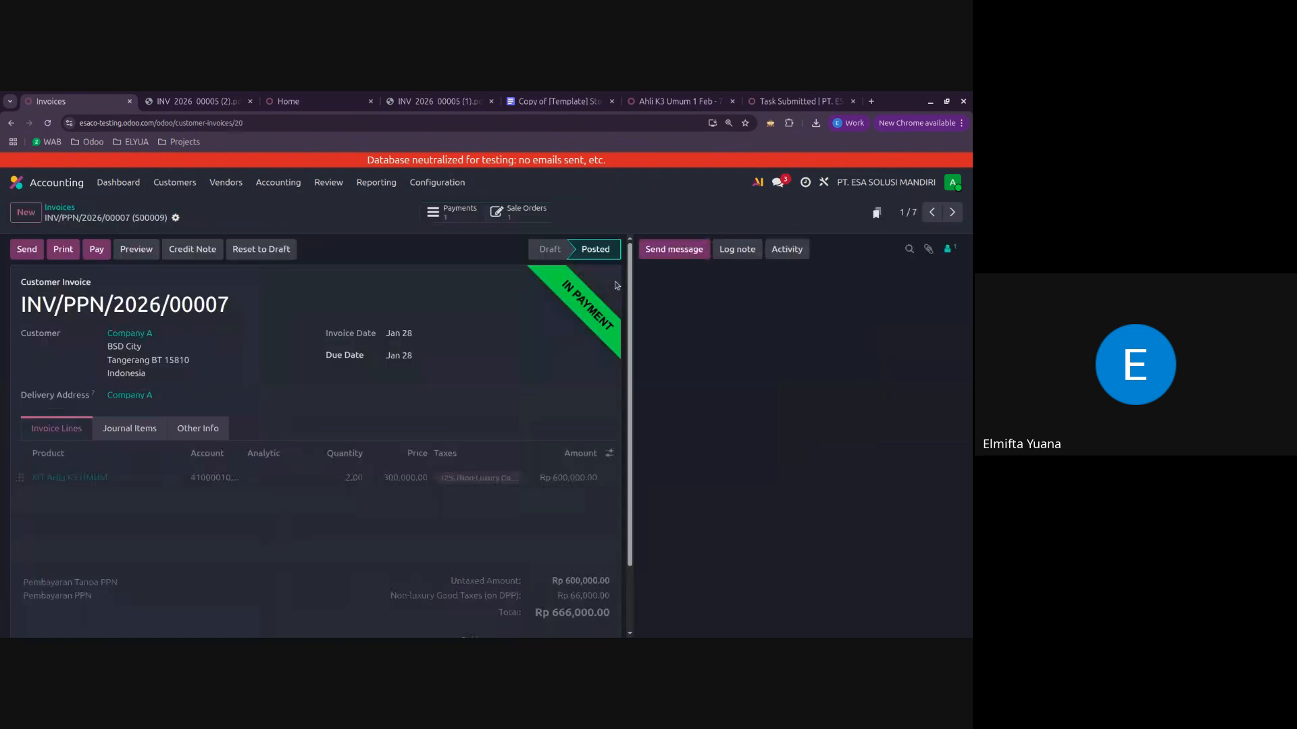
left_click(98, 250)
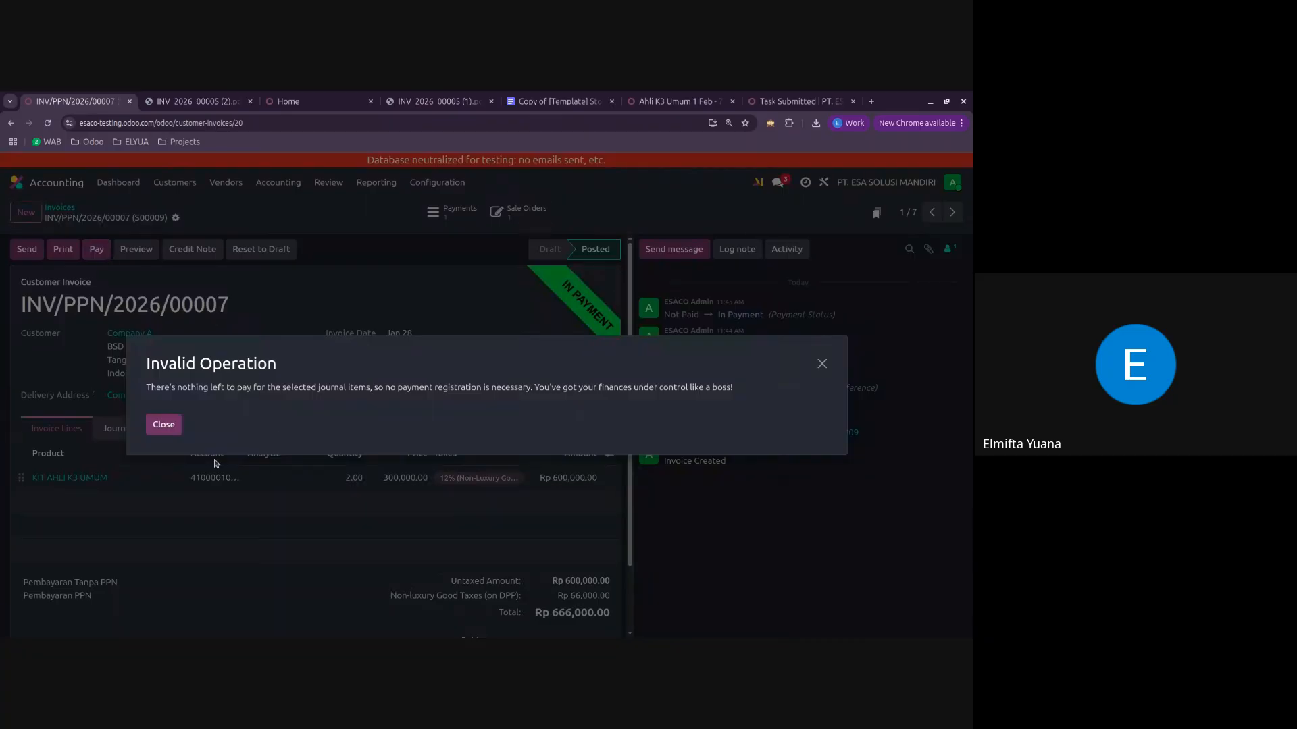
left_click(170, 428)
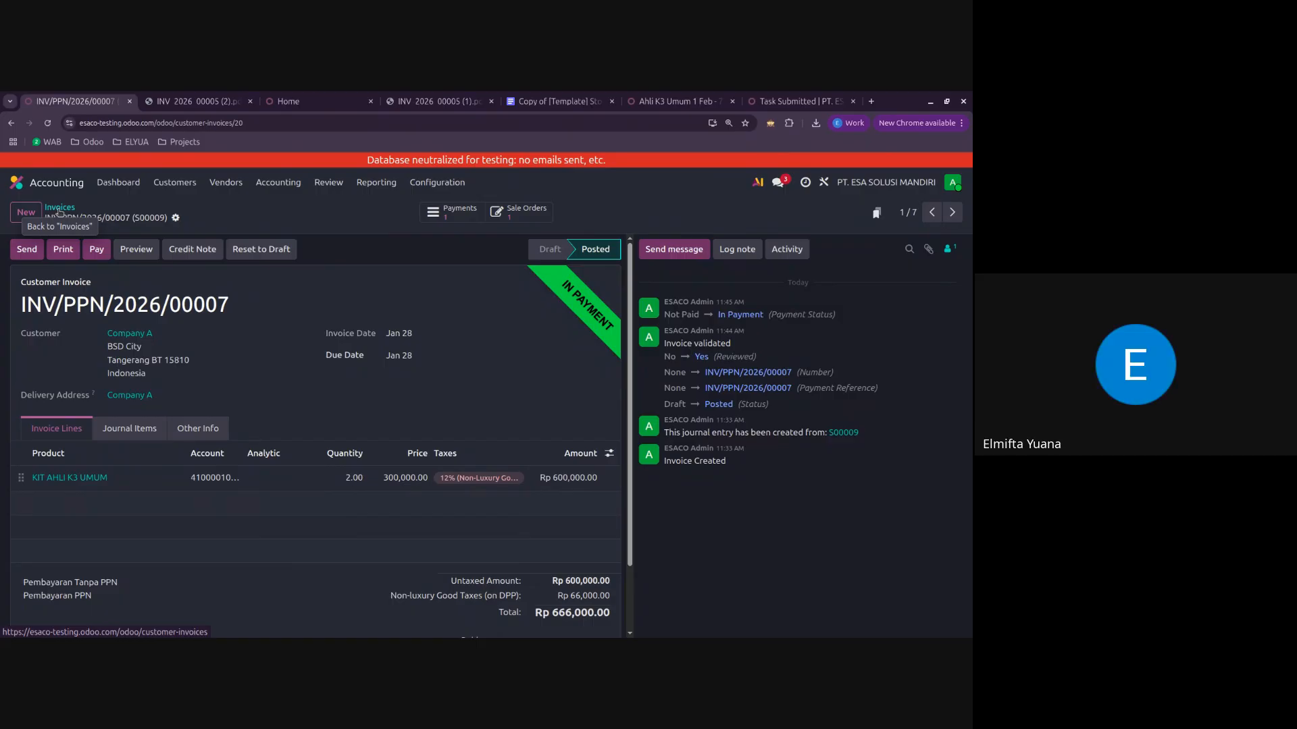
Step: Close the browser page showing the second downloaded copy of the INV_2026_00005 PDF
left_click(195, 102)
left_click(75, 102)
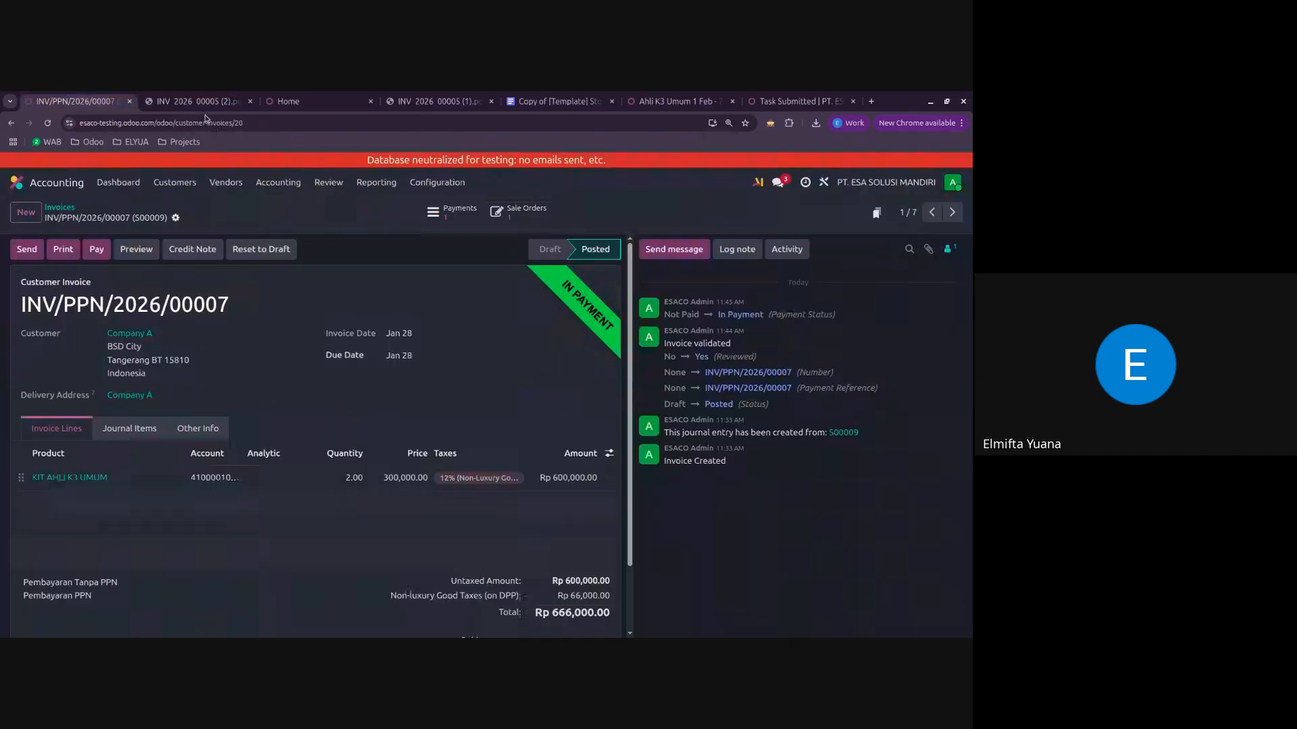
left_click(250, 102)
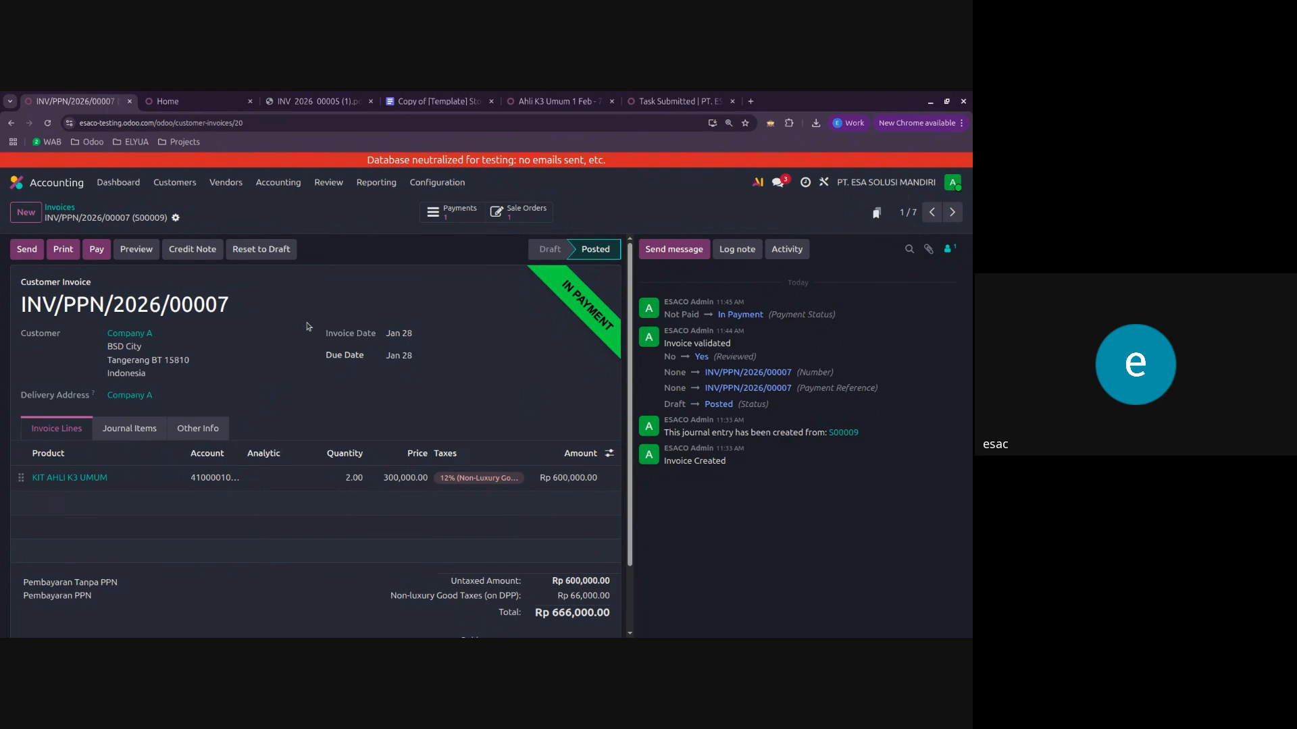
Step: Open the customer portal preview of invoice INV/PPN/2026/00007 and review its lines, totals and payment details
left_click(67, 211)
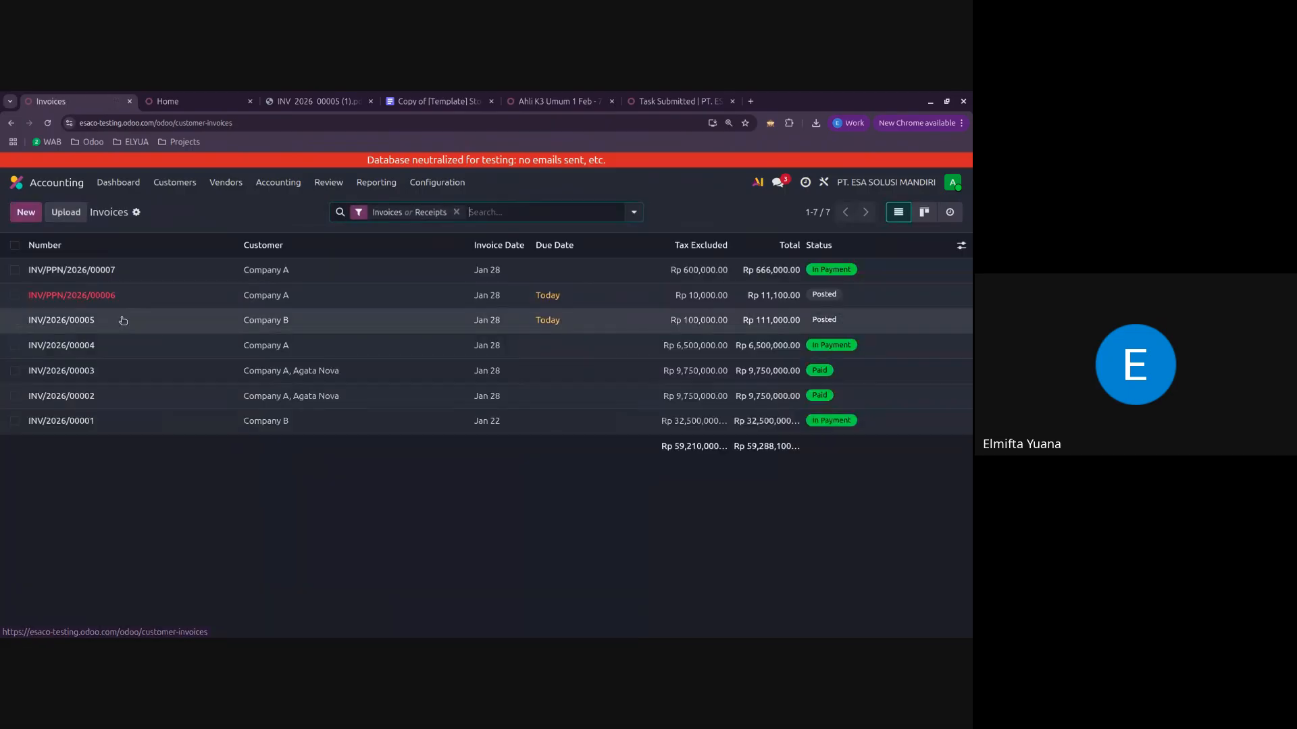
left_click(139, 272)
left_click(144, 256)
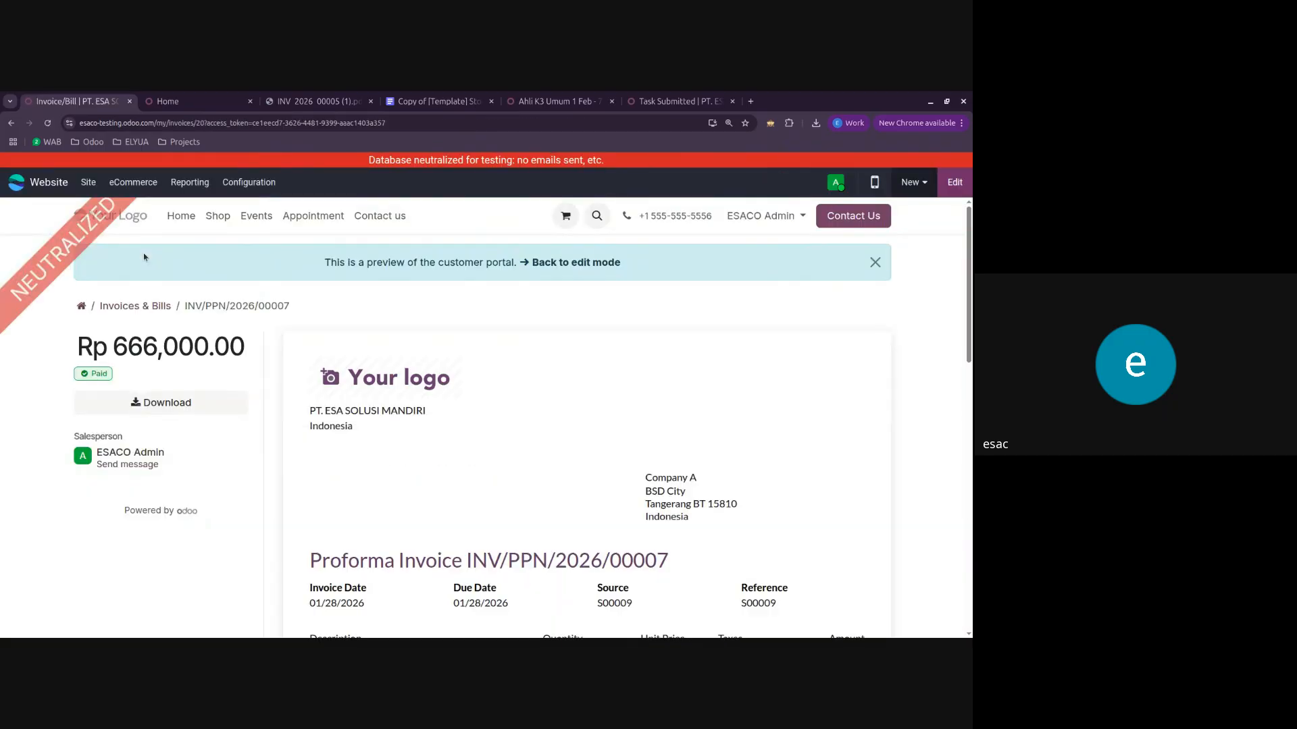
scroll(600, 419, "down", 5)
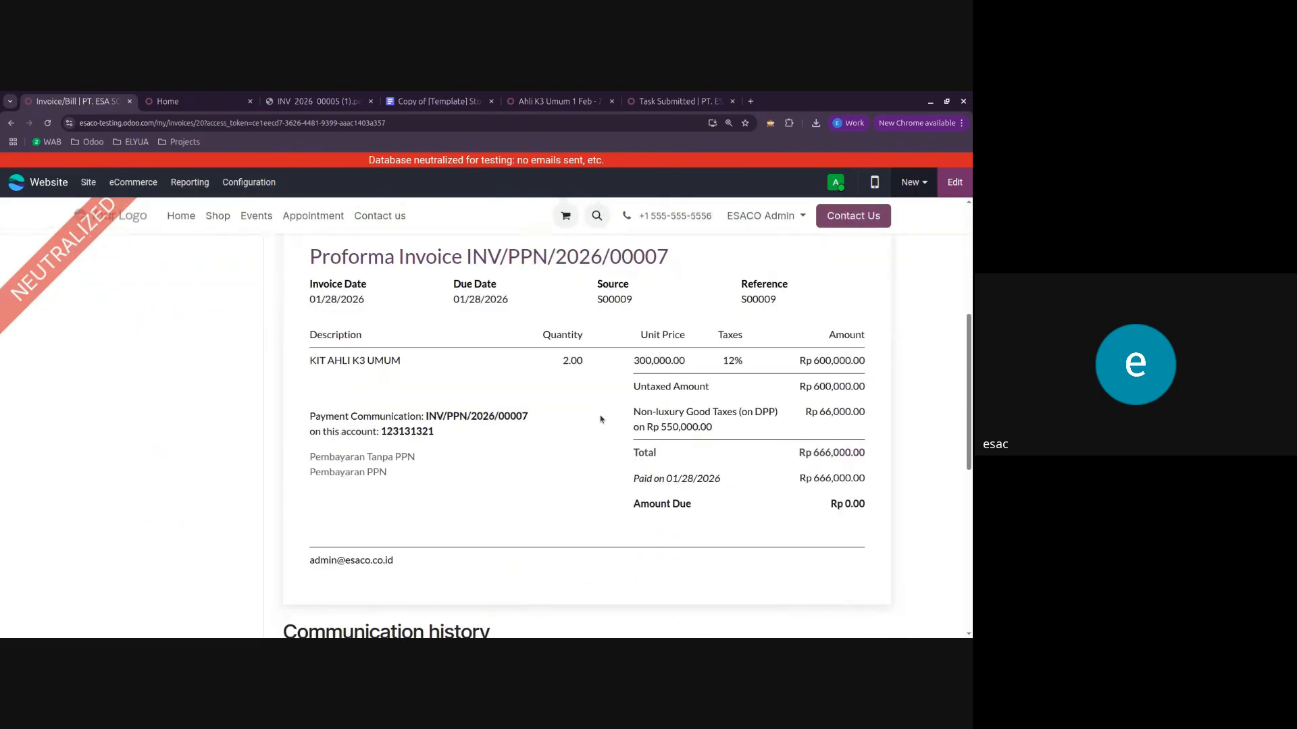
scroll(601, 419, "down", 2)
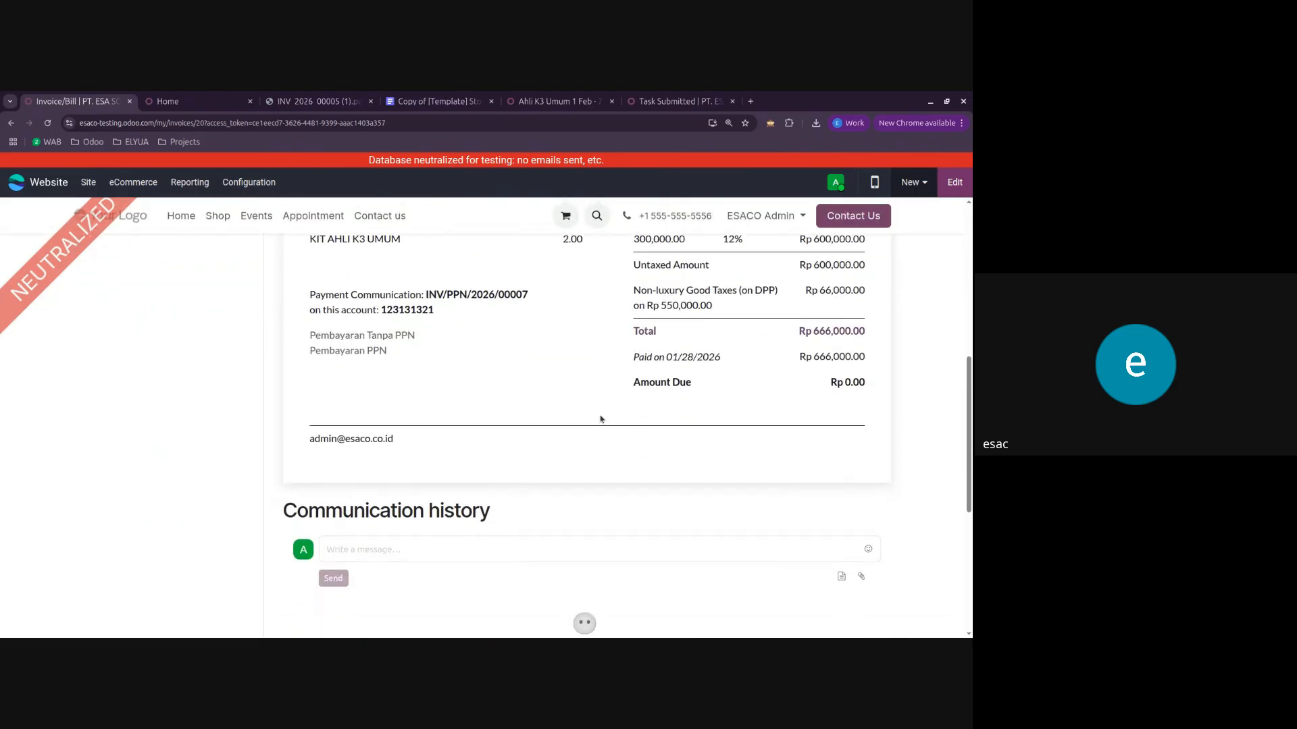
scroll(601, 419, "down", 2)
scroll(601, 419, "up", 3)
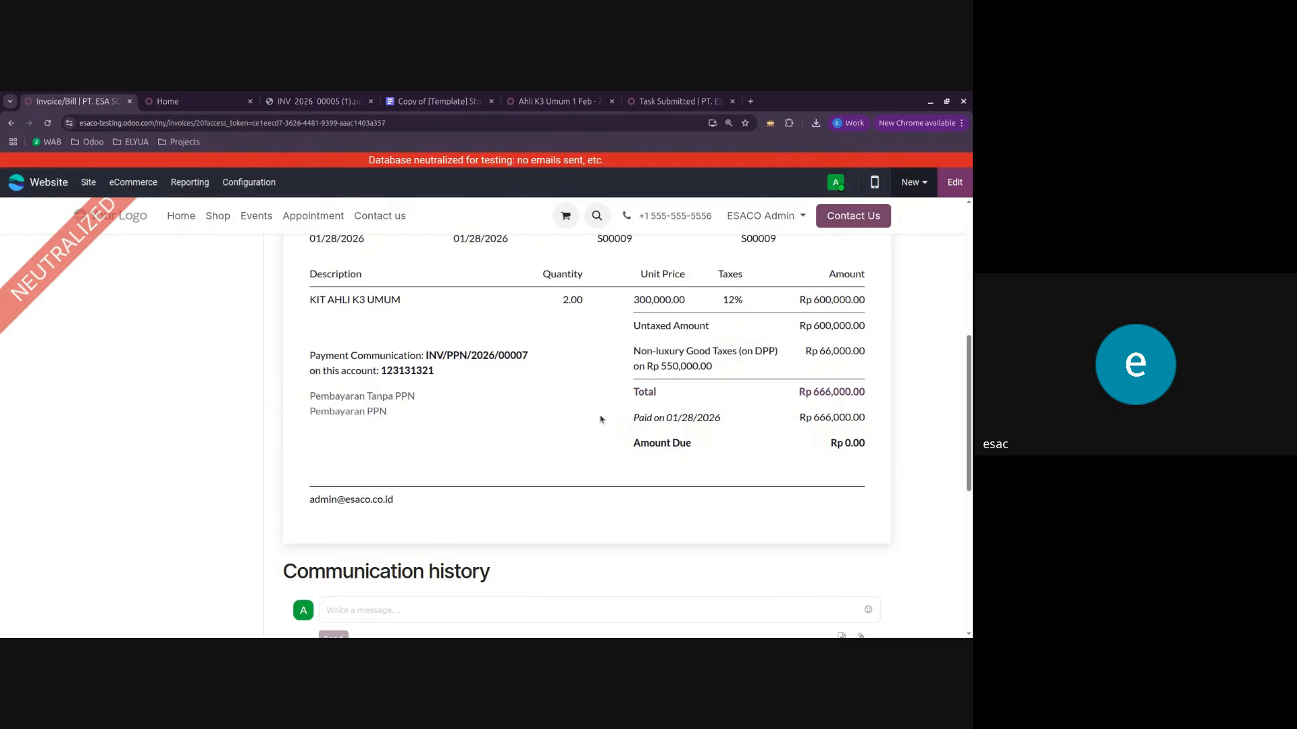
scroll(600, 419, "up", 1)
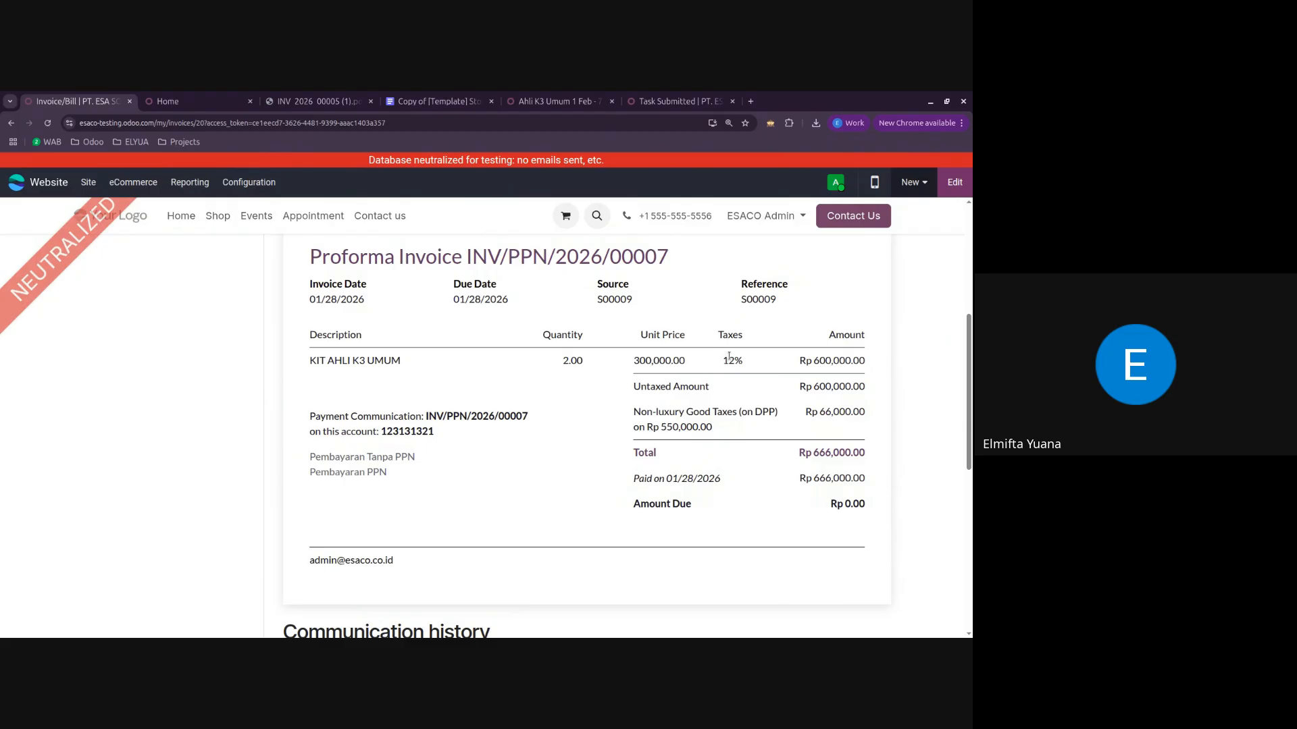
Step: Examine the tax label on the KIT AHLI K3 UMUM line and the non-luxury goods tax amount in the preview
left_click_drag(729, 357, 733, 359)
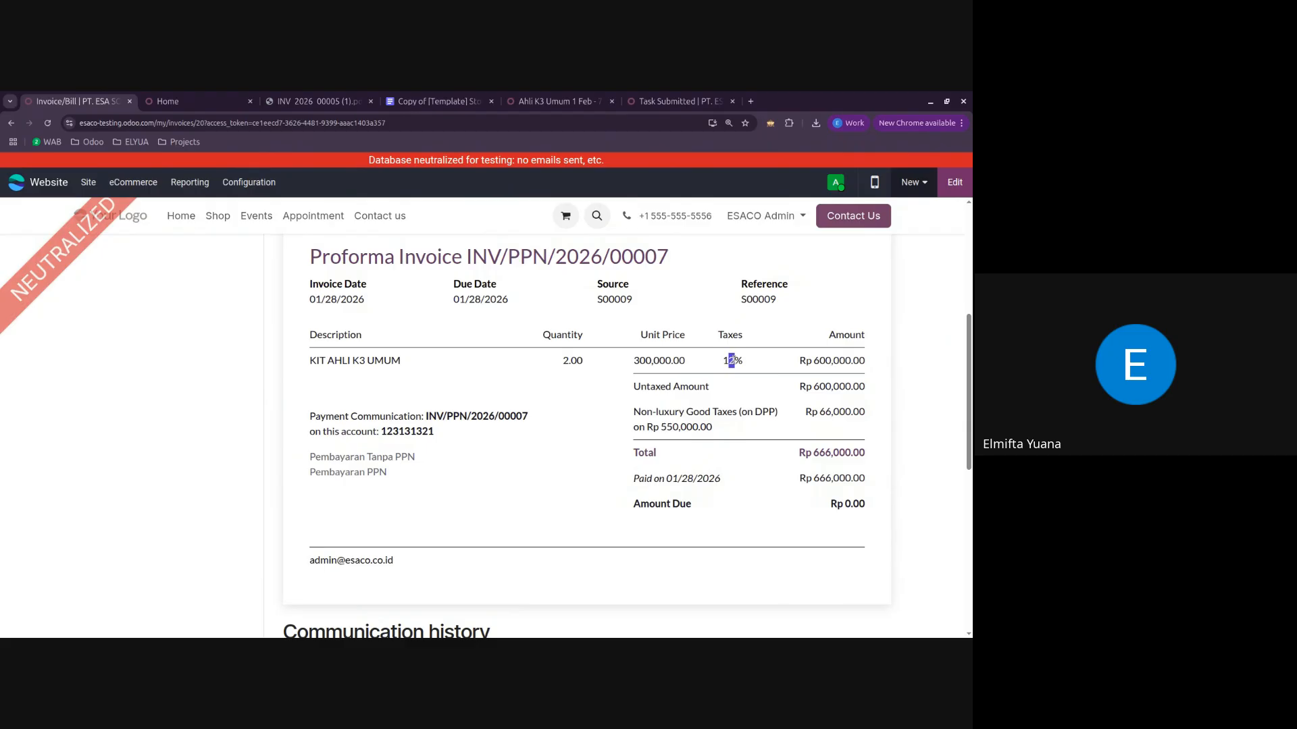
left_click(720, 365)
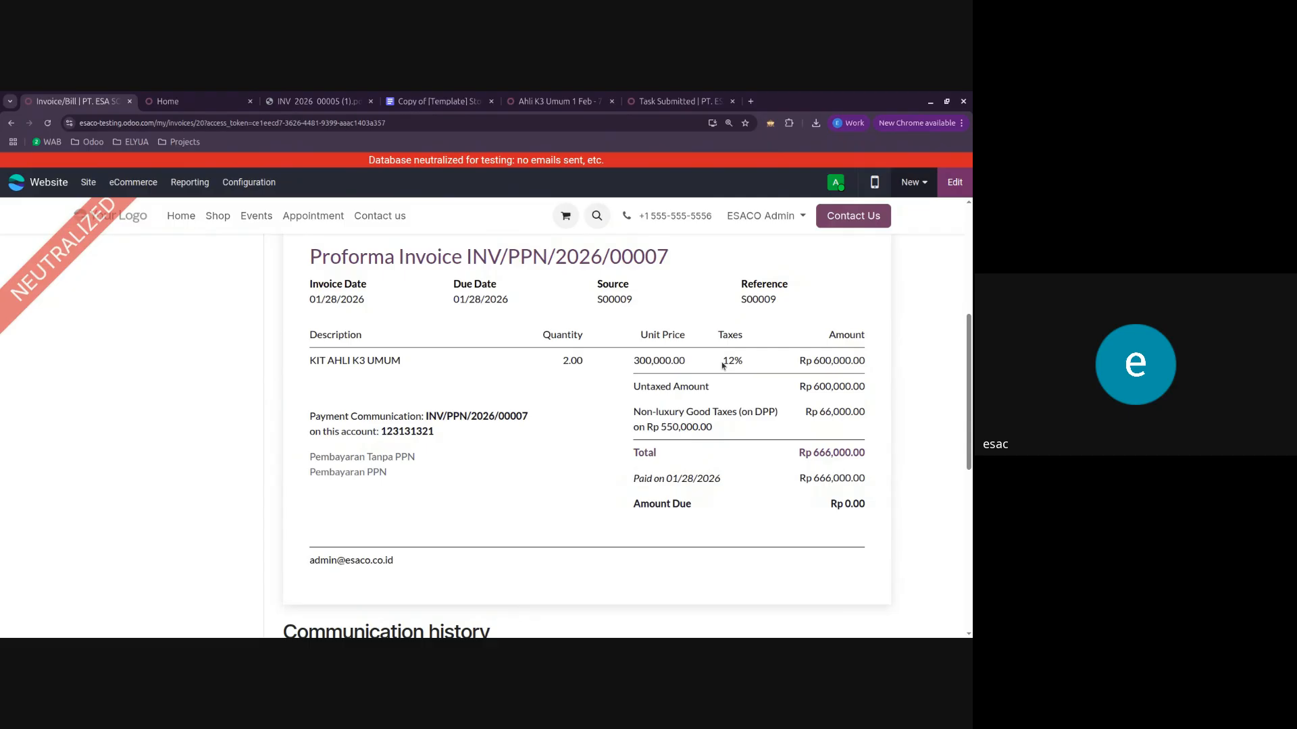
left_click_drag(722, 360, 743, 361)
left_click(718, 373)
left_click_drag(806, 412, 854, 423)
left_click(815, 503)
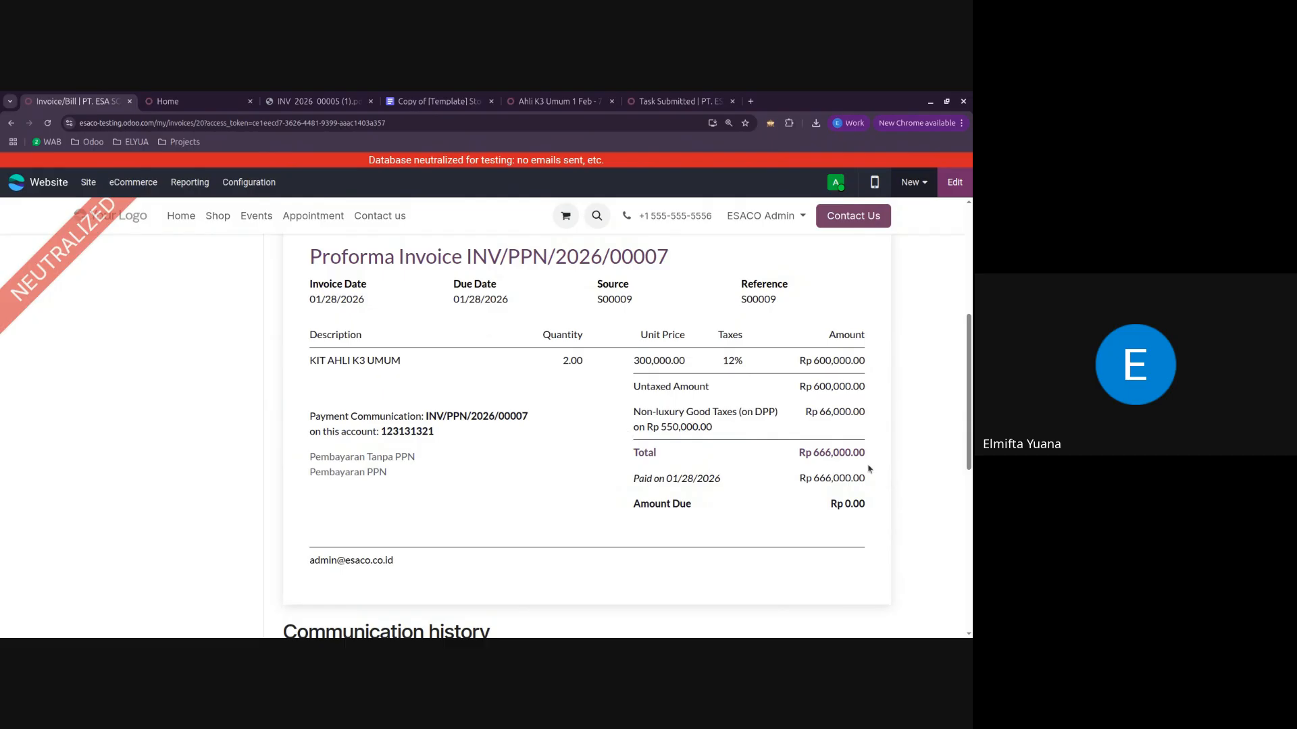
left_click_drag(722, 360, 740, 371)
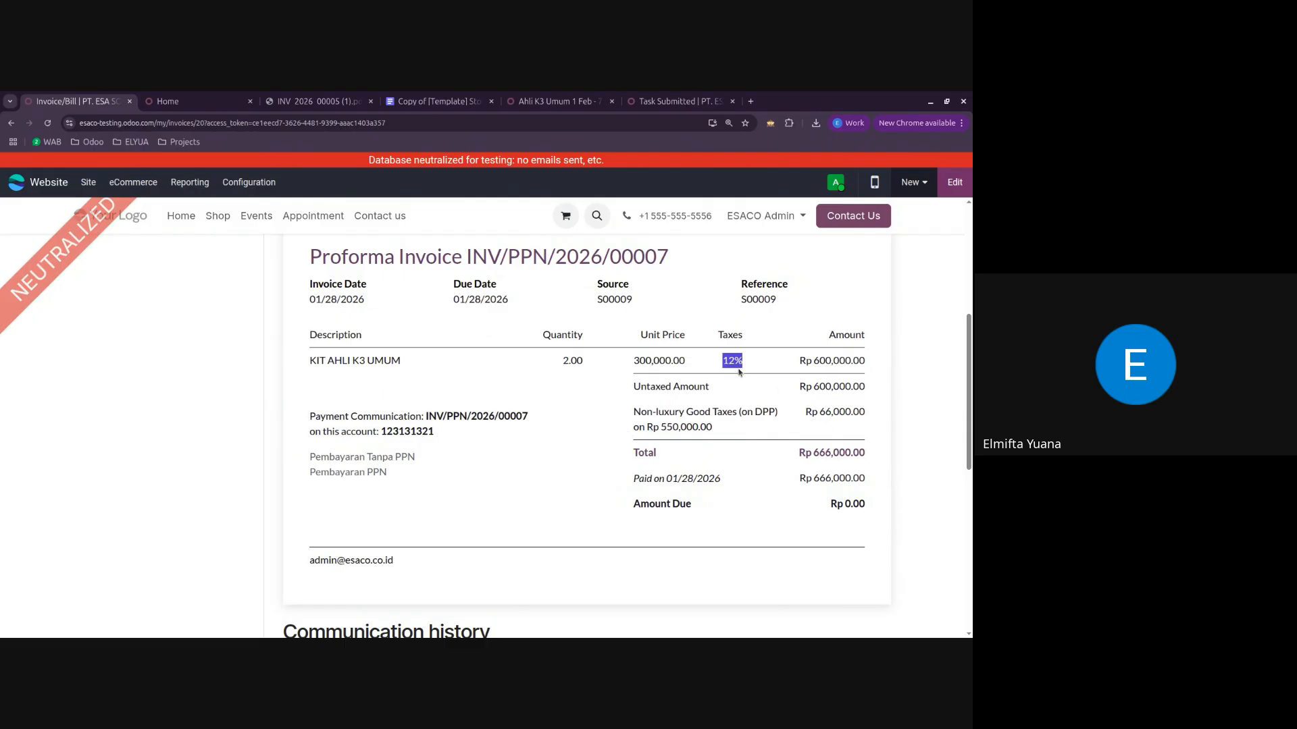
Step: Set the invoice label of the 12% (Non-Luxury Good) sales tax to PPN and save the tax
left_click(193, 95)
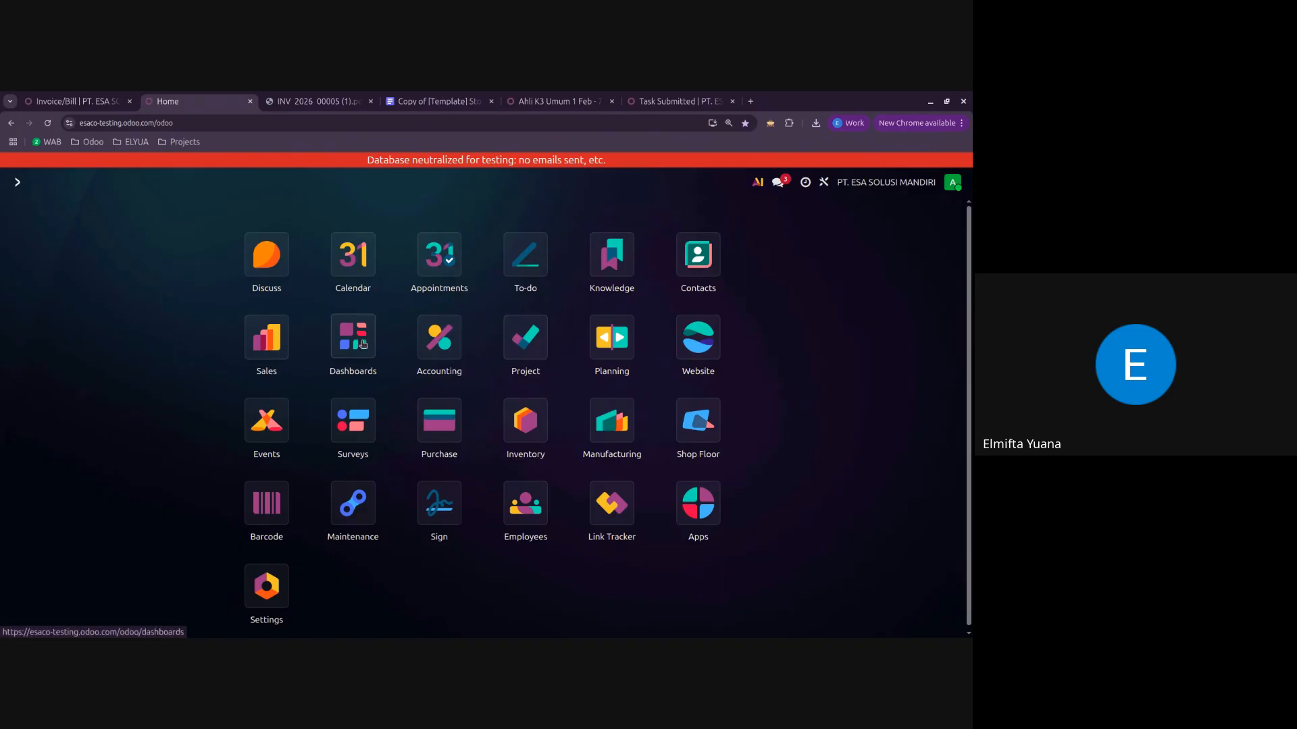
type("taxes")
key("Return")
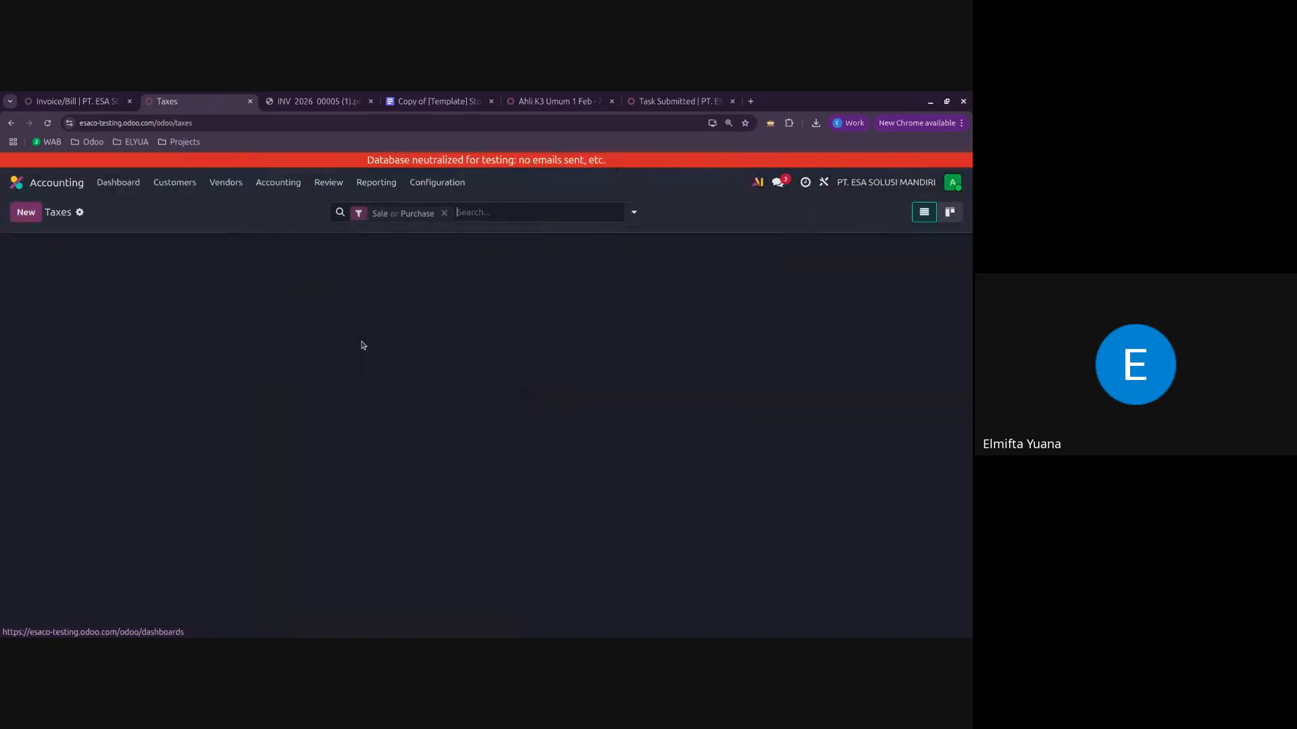
left_click(177, 274)
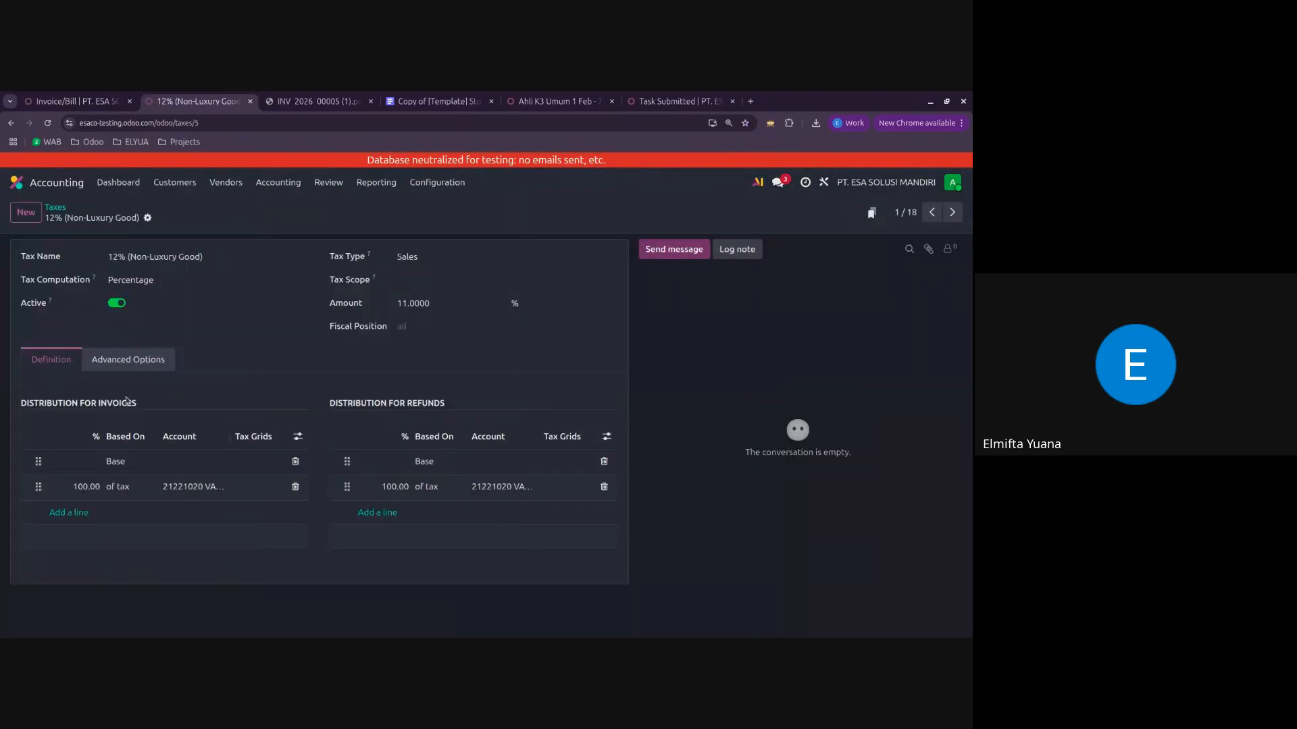
left_click(143, 362)
double_click(150, 389)
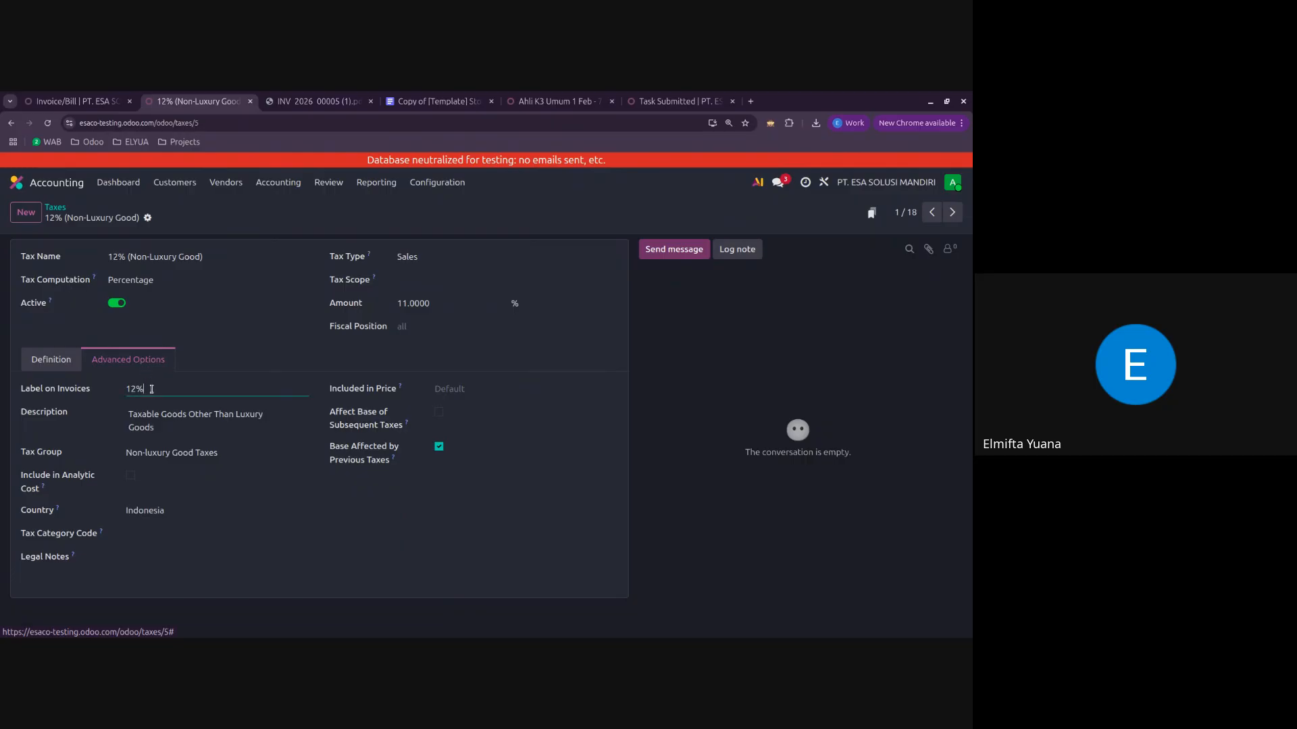
type("PPN")
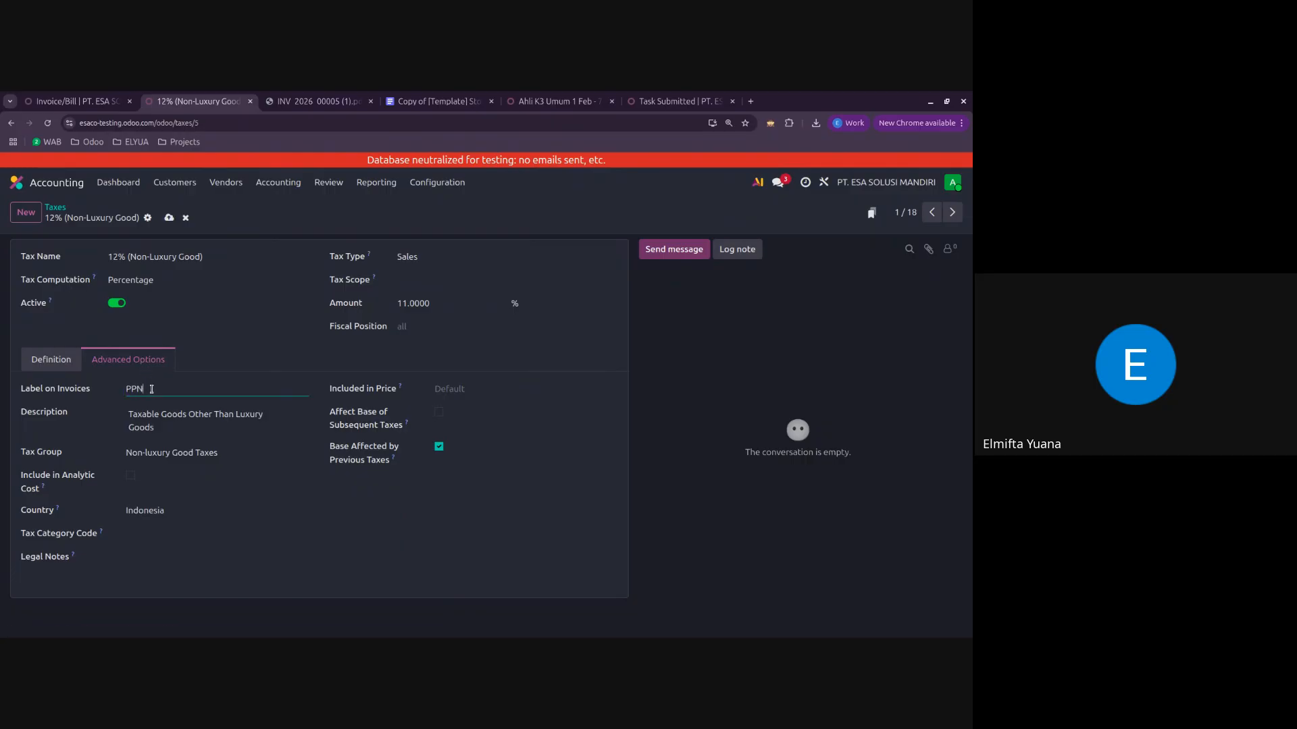
left_click(168, 218)
Step: Reload the customer portal preview of invoice INV/PPN/2026/00007 and check the tax label on its product line
left_click(98, 96)
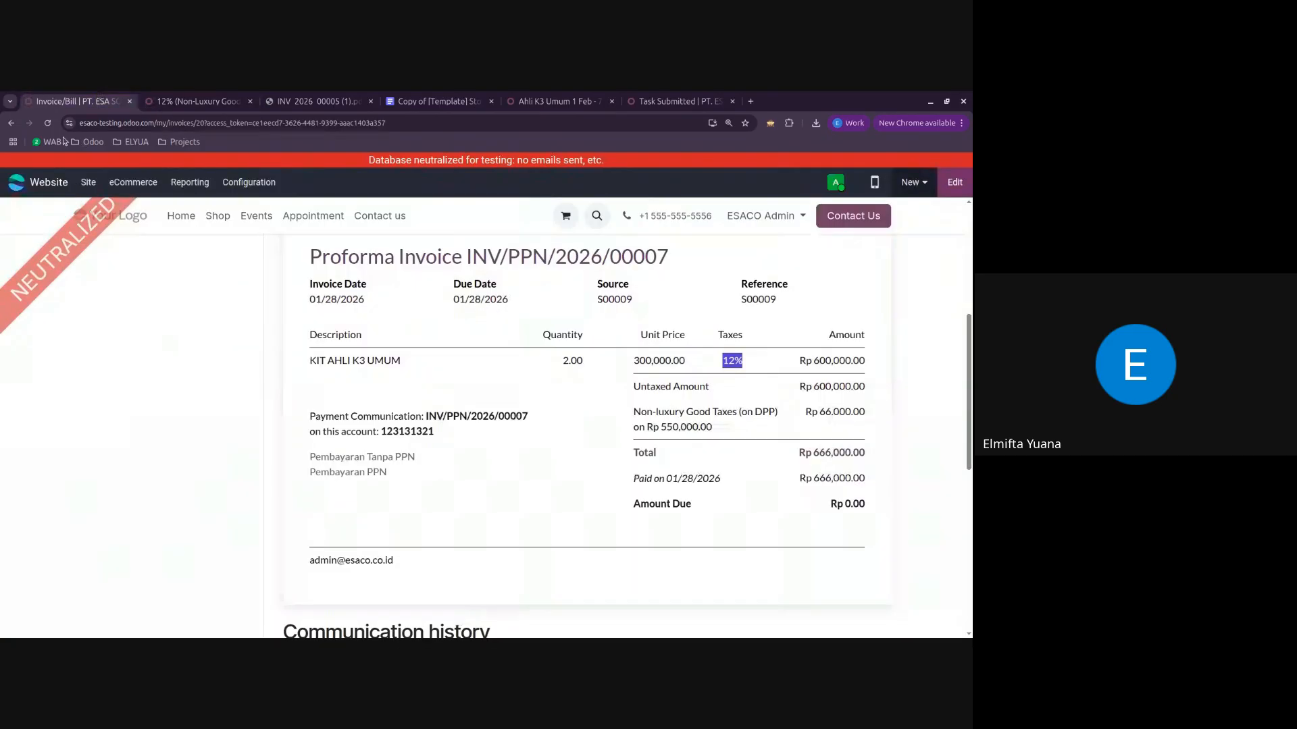
left_click(11, 123)
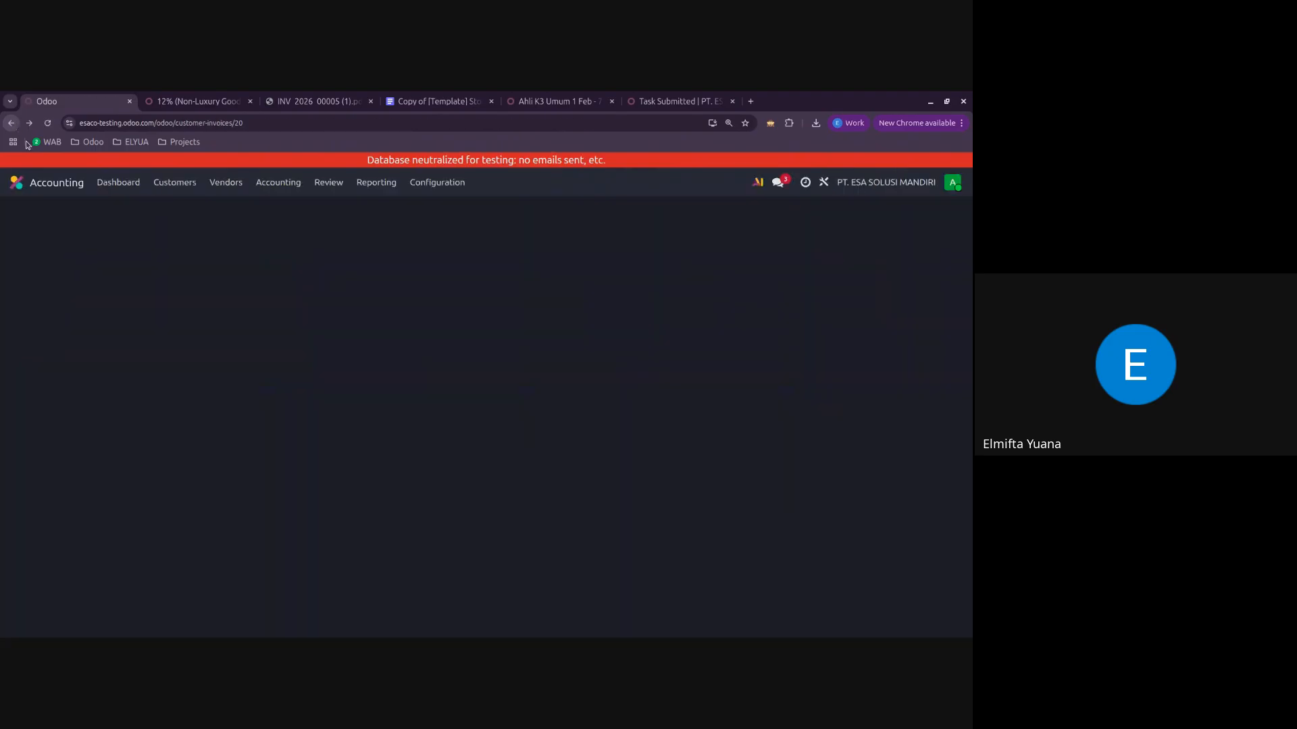
left_click(136, 250)
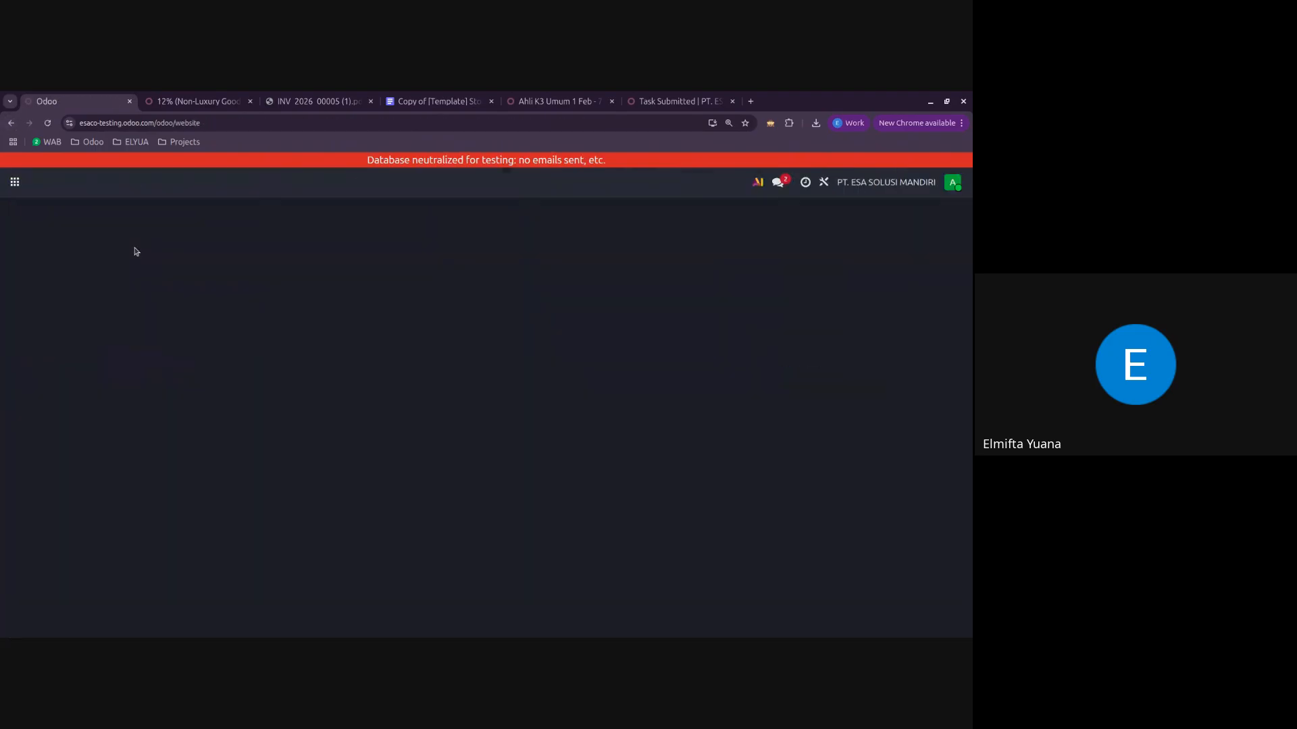
scroll(719, 375, "down", 5)
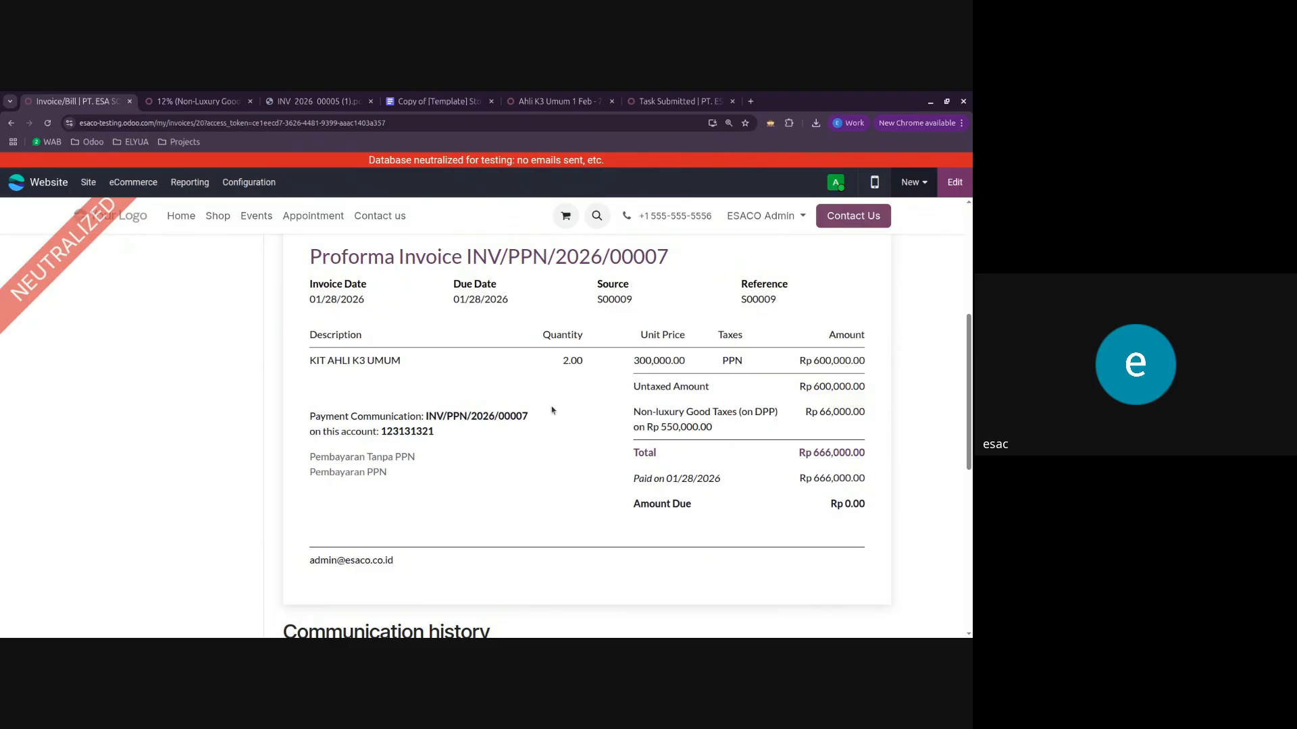
scroll(603, 395, "up", 2)
scroll(603, 395, "up", 3)
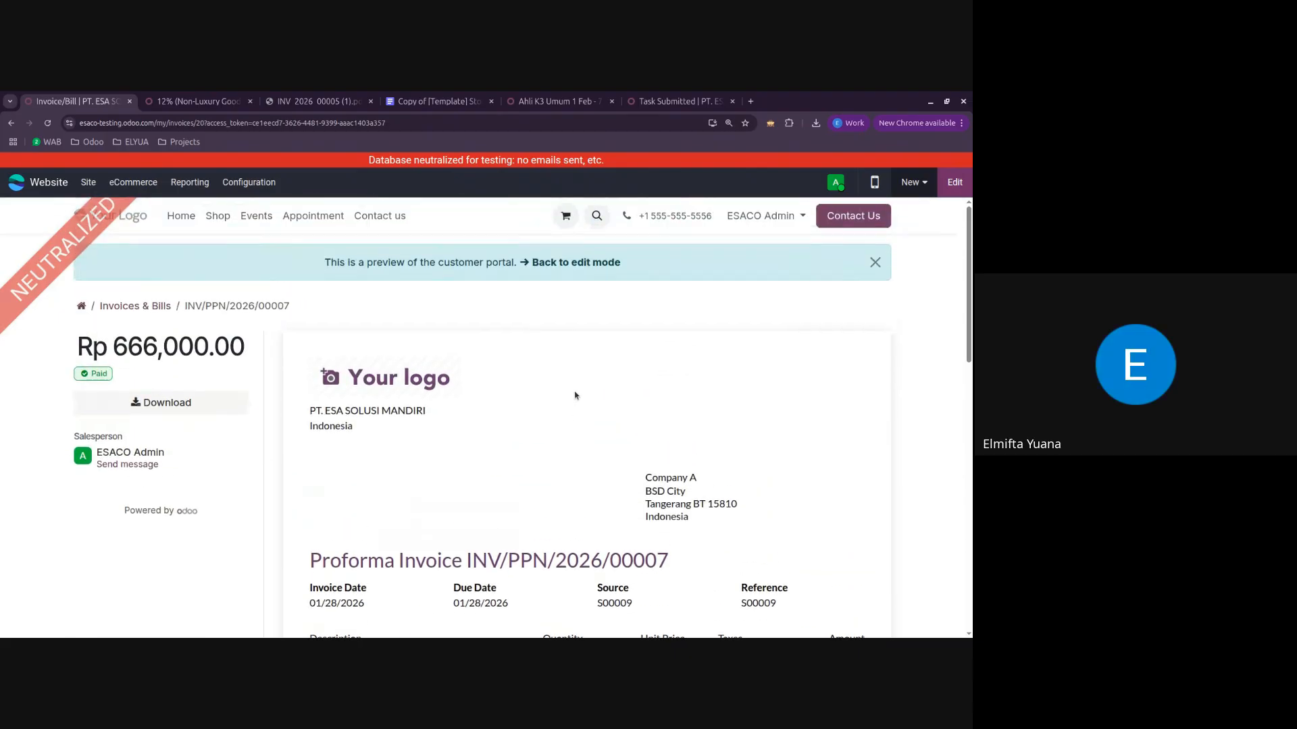
scroll(692, 401, "down", 5)
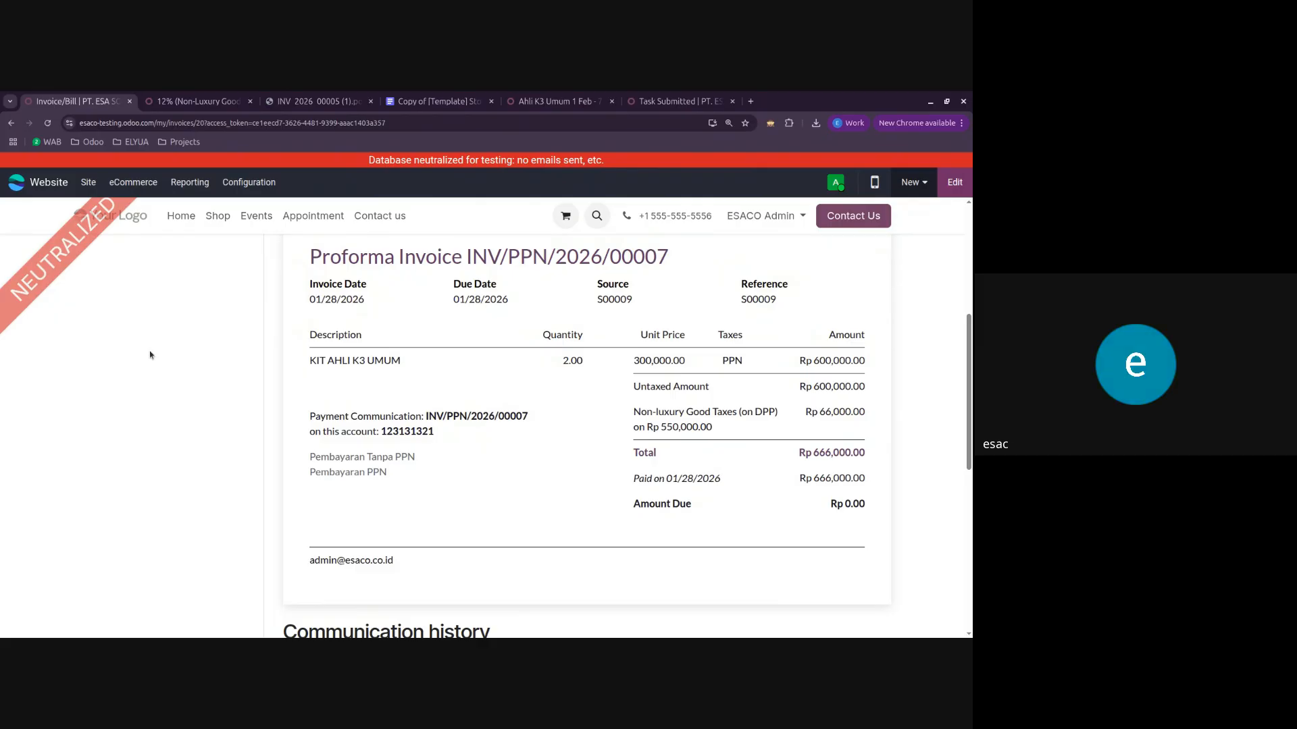
Step: Leave the invoice preview for the Odoo home screen and close the tax settings and INV_2026_00005 PDF pages
left_click(38, 187)
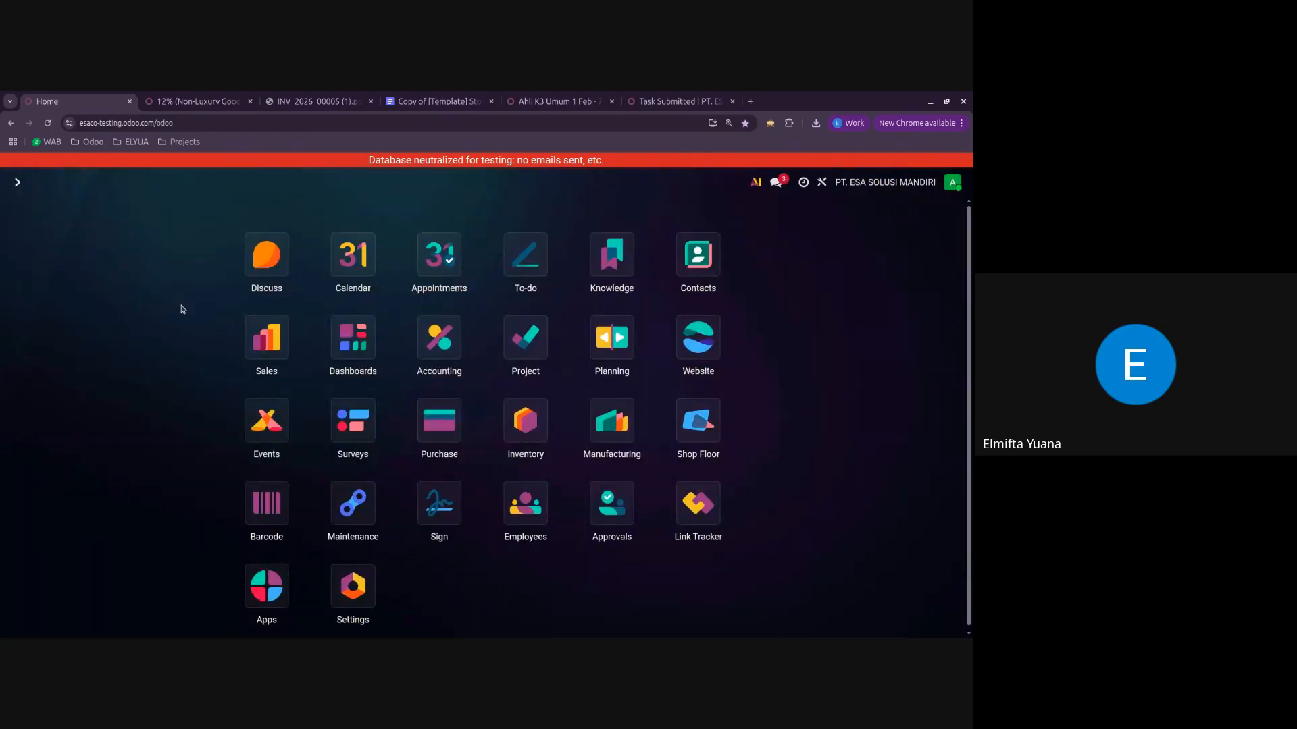
left_click(203, 101)
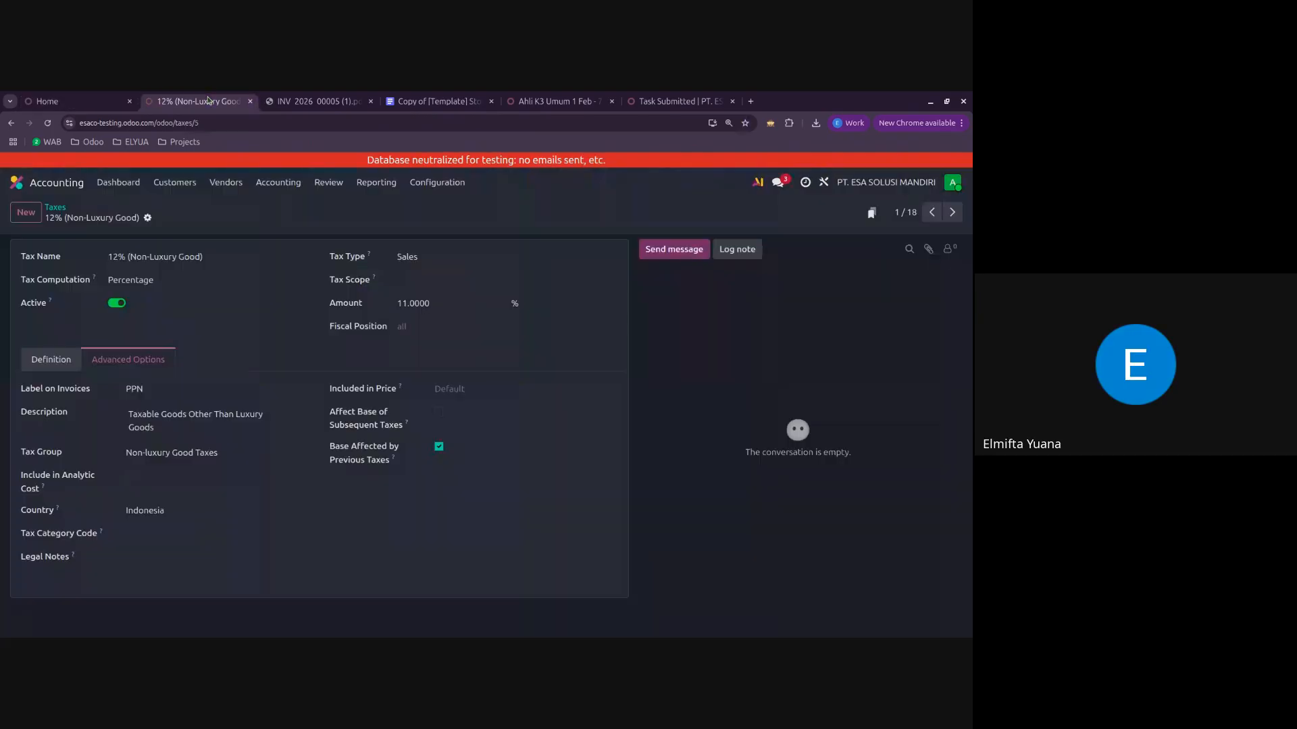
left_click(249, 101)
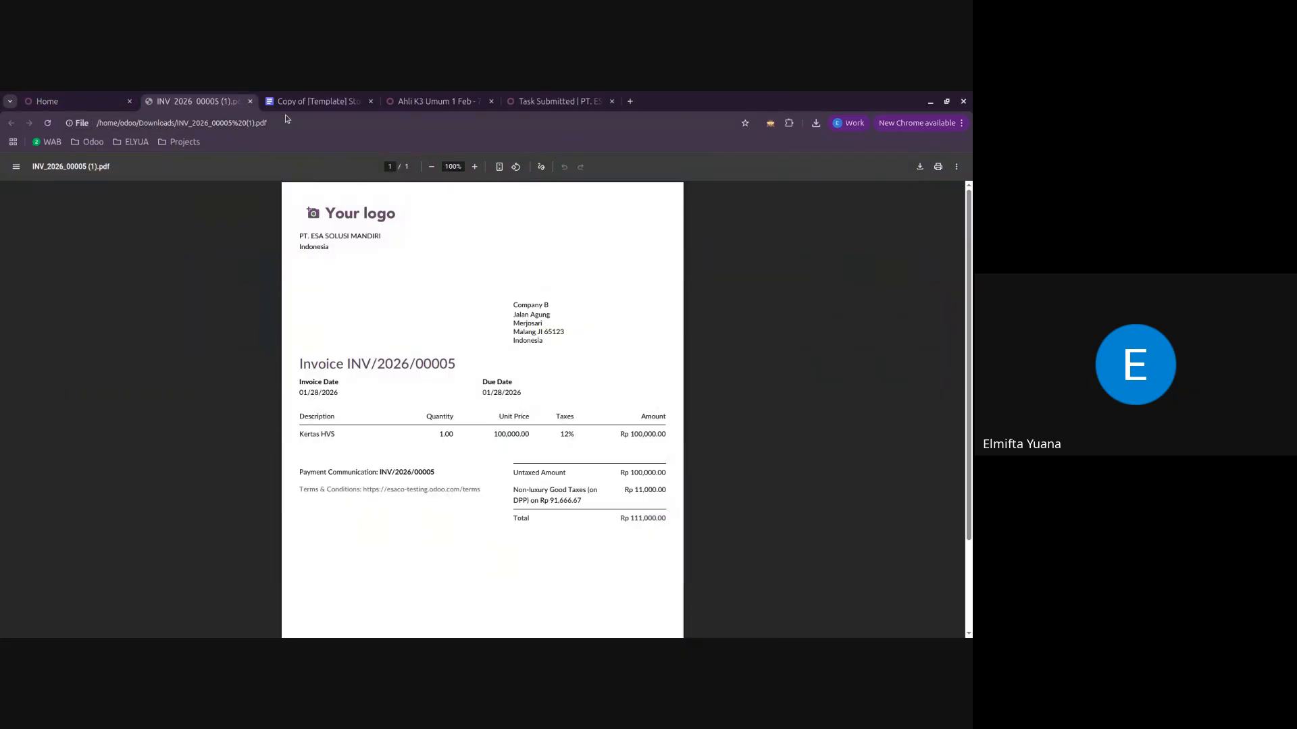
left_click(250, 101)
left_click(74, 101)
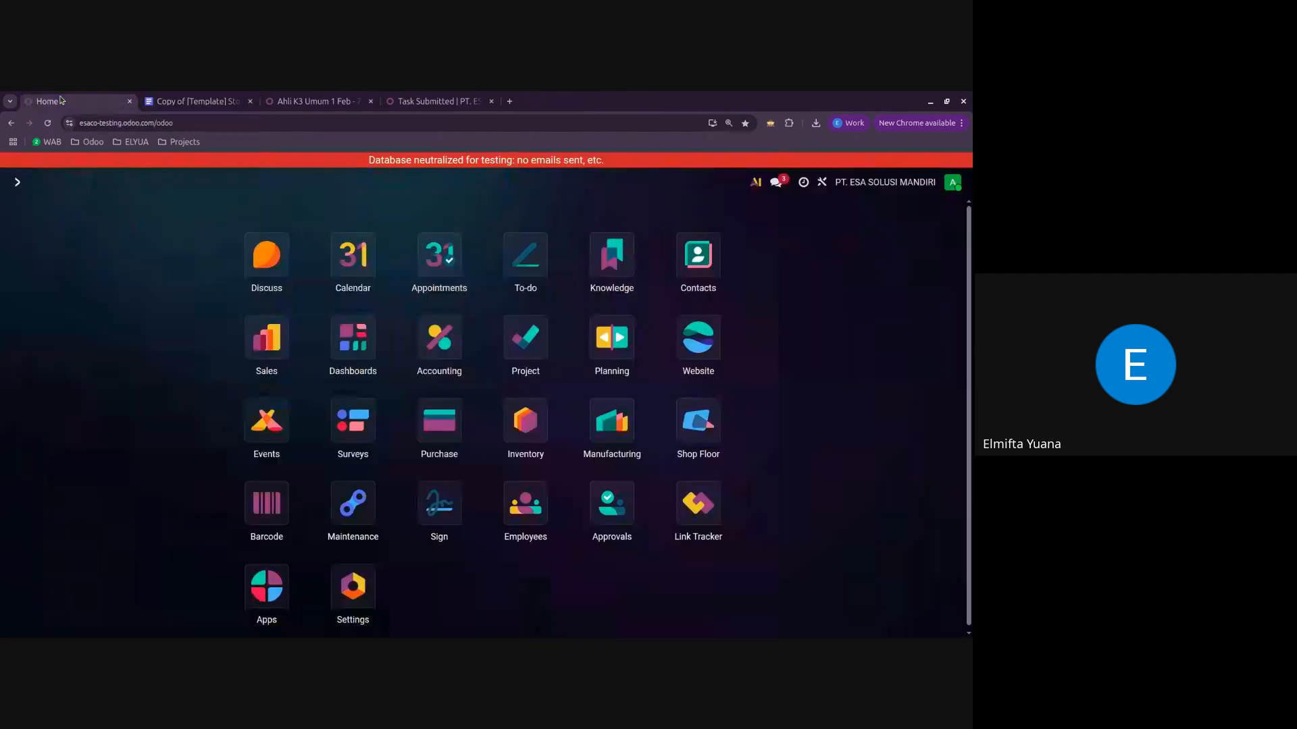
Step: Open the Balance Sheet report in Accounting and review its assets, liabilities and equity sections
left_click(414, 354)
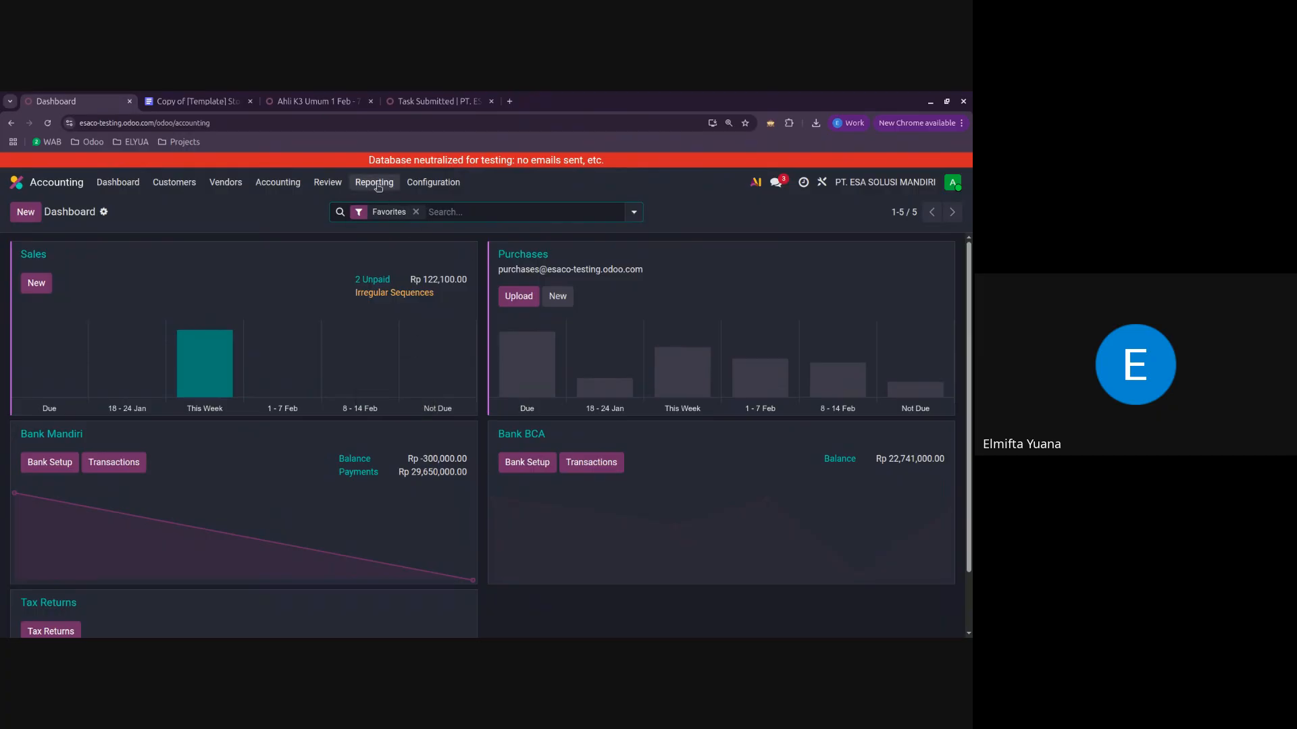
left_click(379, 184)
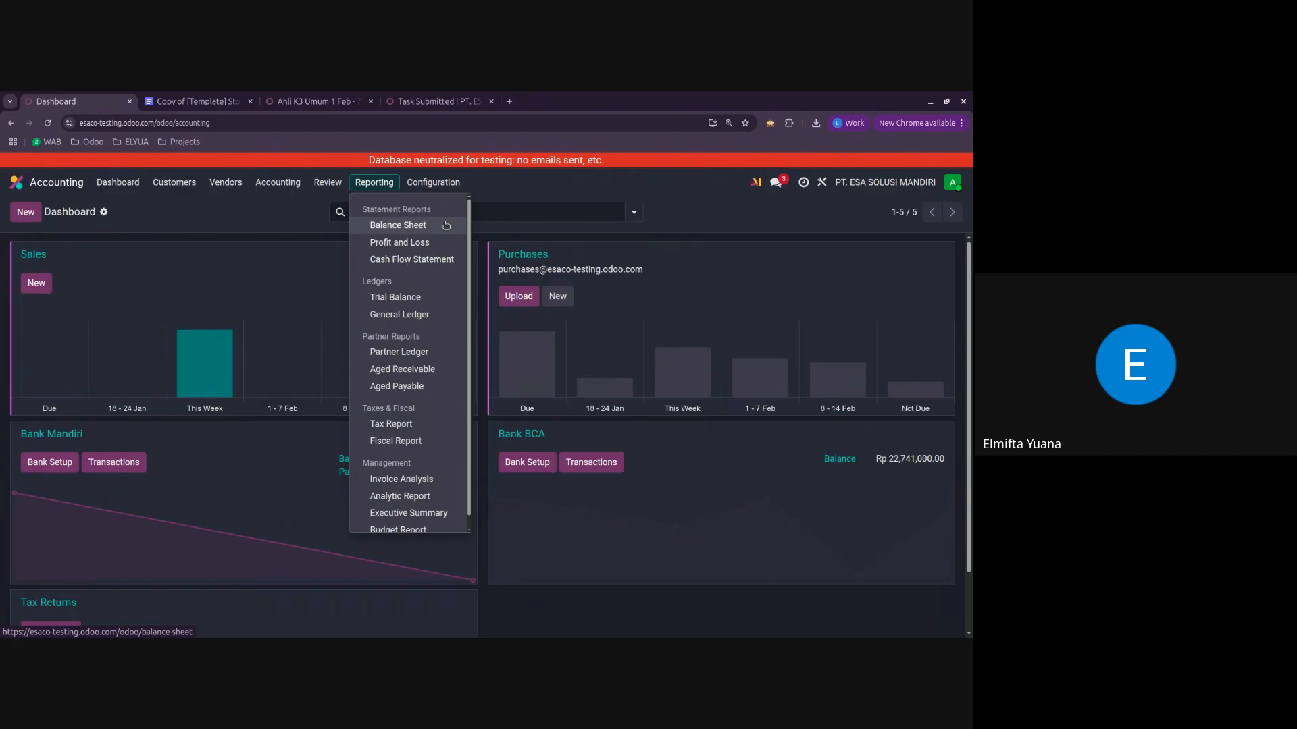
left_click(422, 225)
scroll(464, 367, "down", 3)
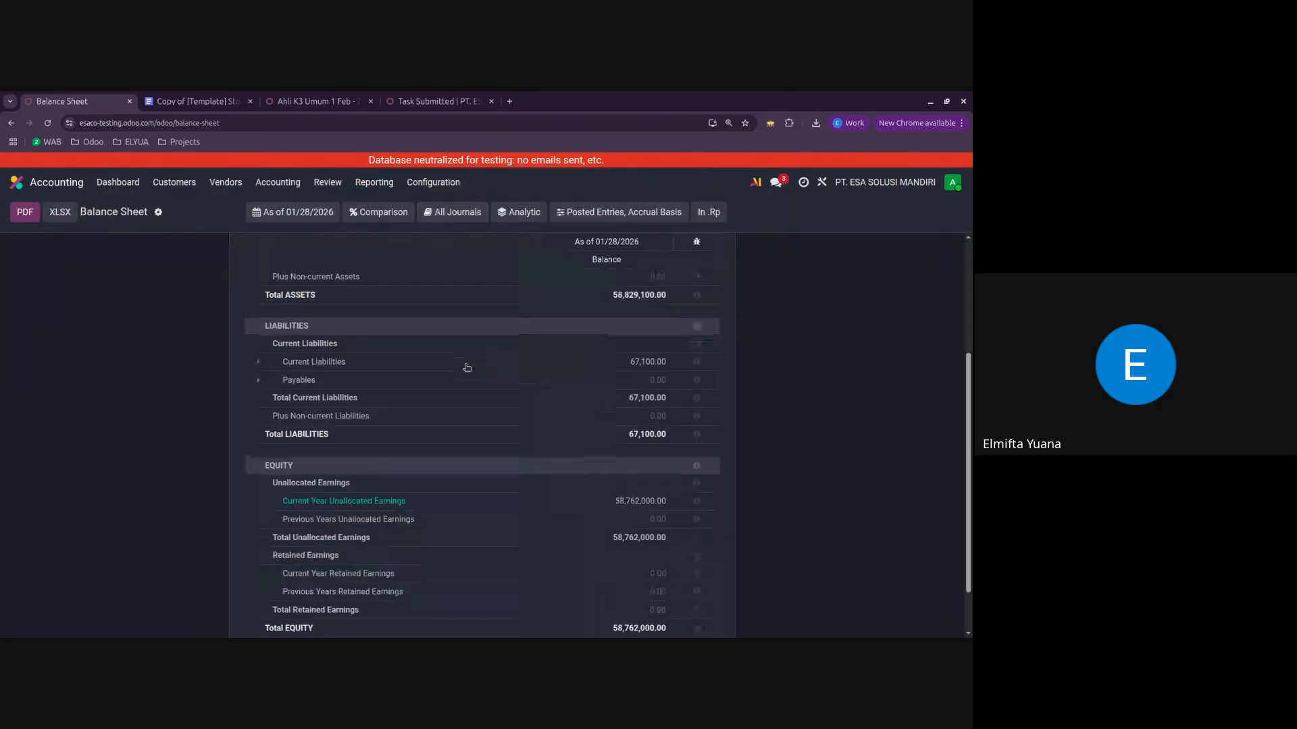
scroll(451, 448, "up", 3)
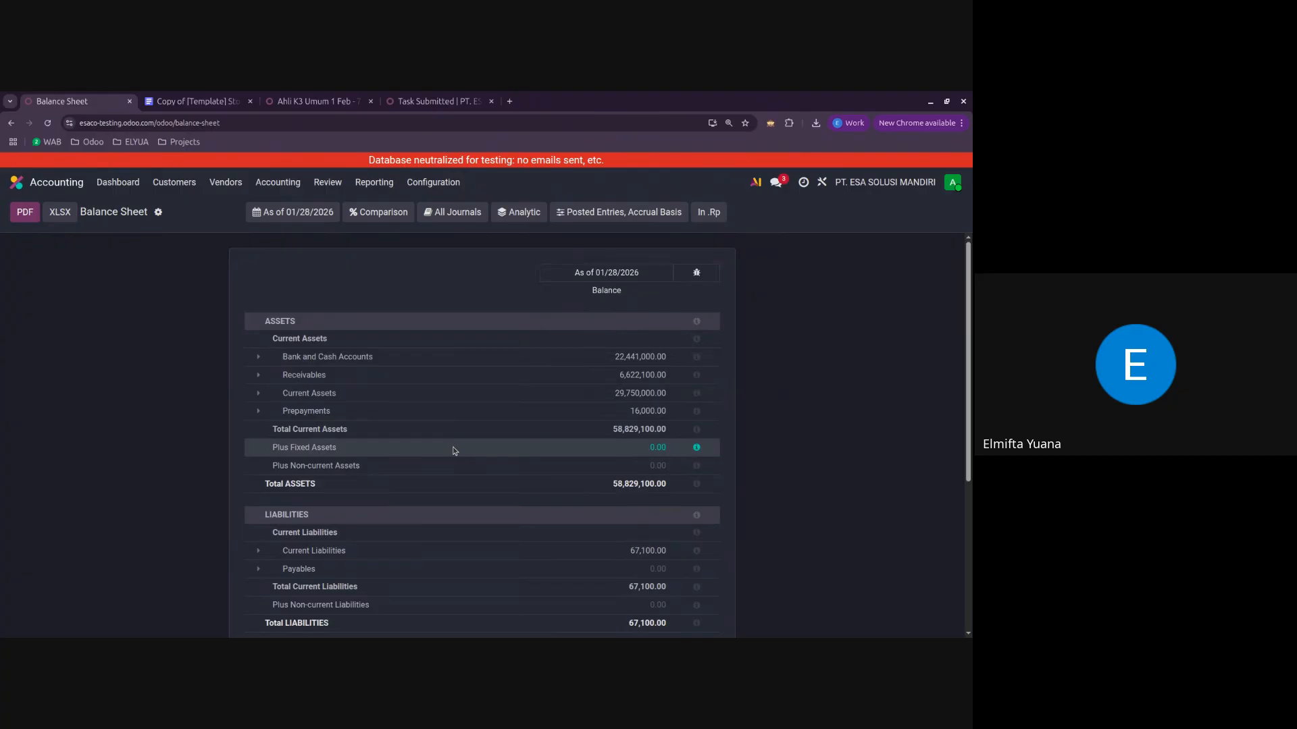
scroll(455, 451, "down", 5)
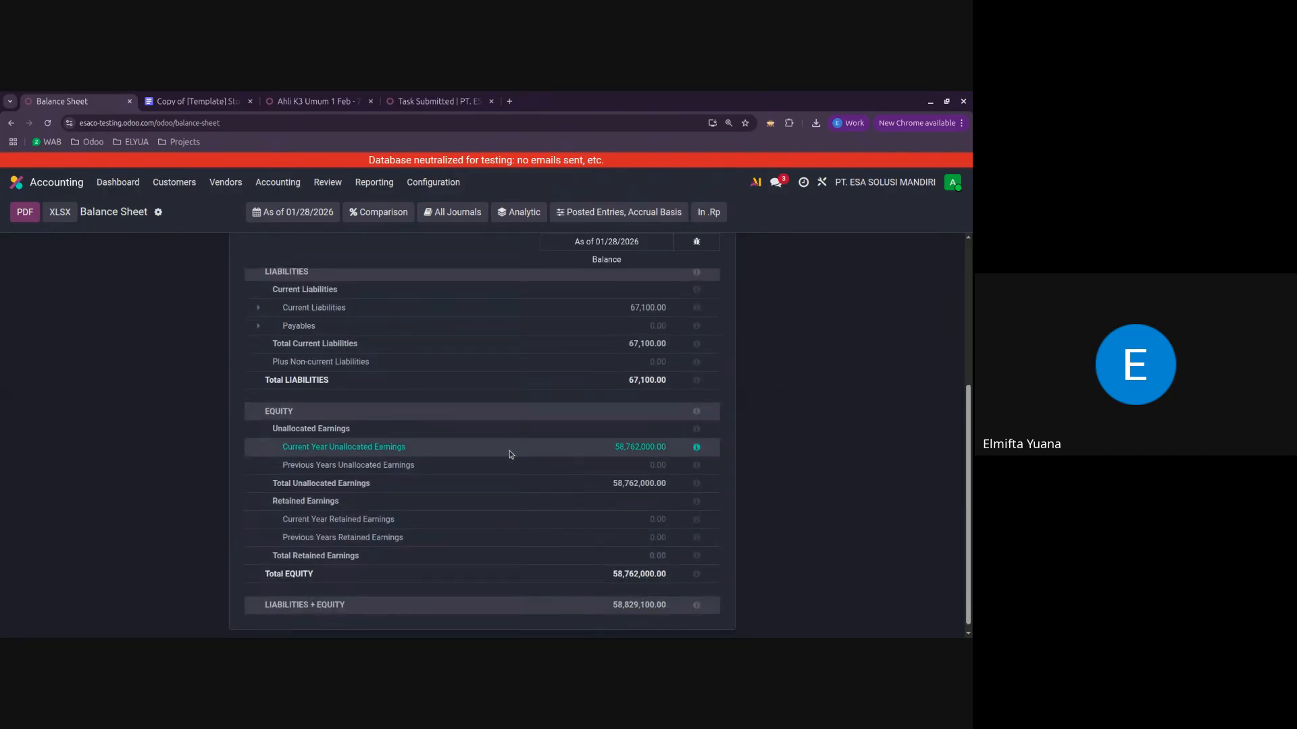
scroll(513, 448, "up", 5)
scroll(277, 351, "down", 4)
scroll(571, 490, "up", 4)
Step: View the Profit and Loss report, followed by the Cash Flow Statement
left_click(374, 182)
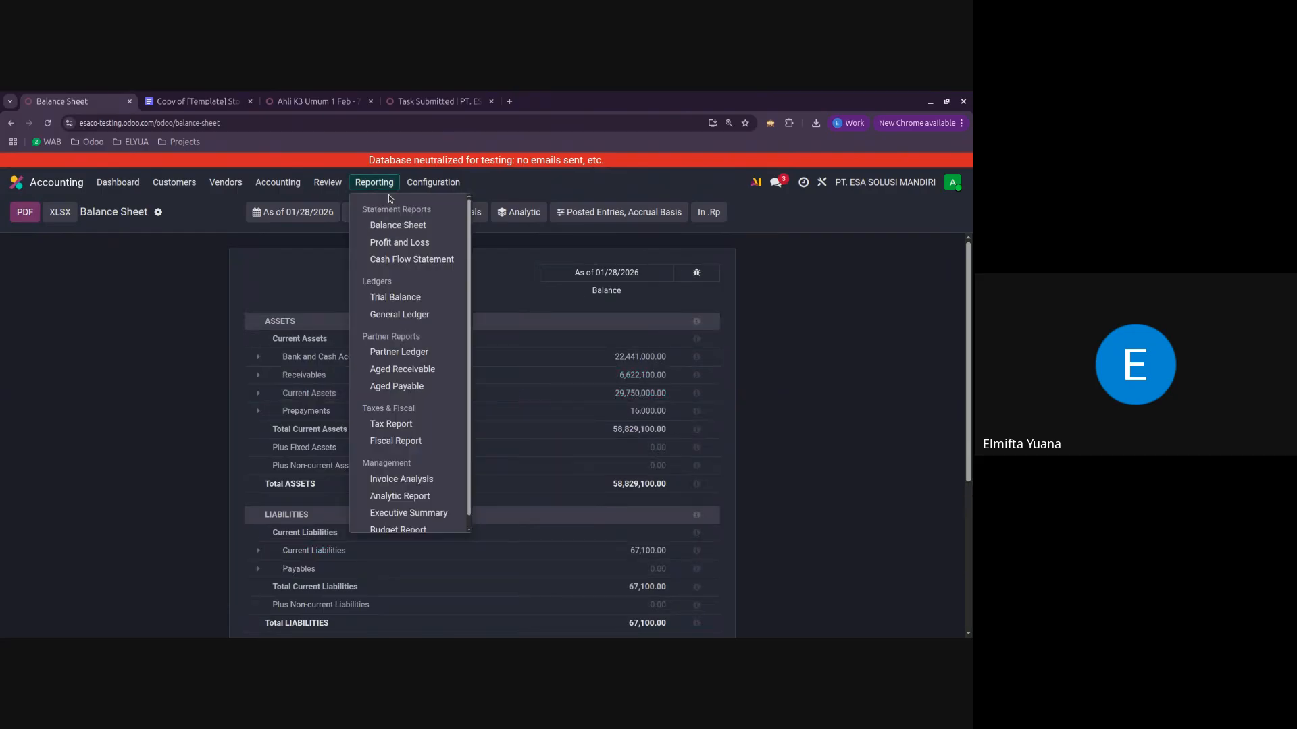
left_click(418, 243)
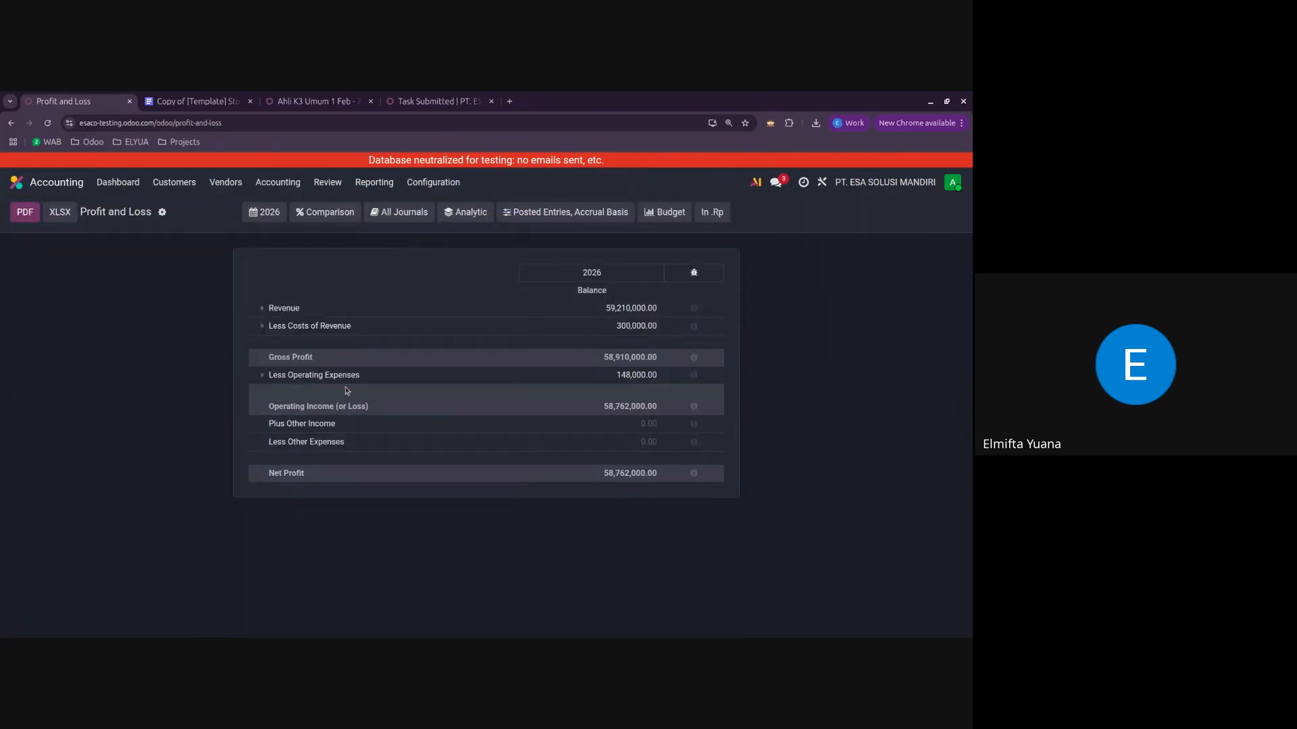
left_click(374, 182)
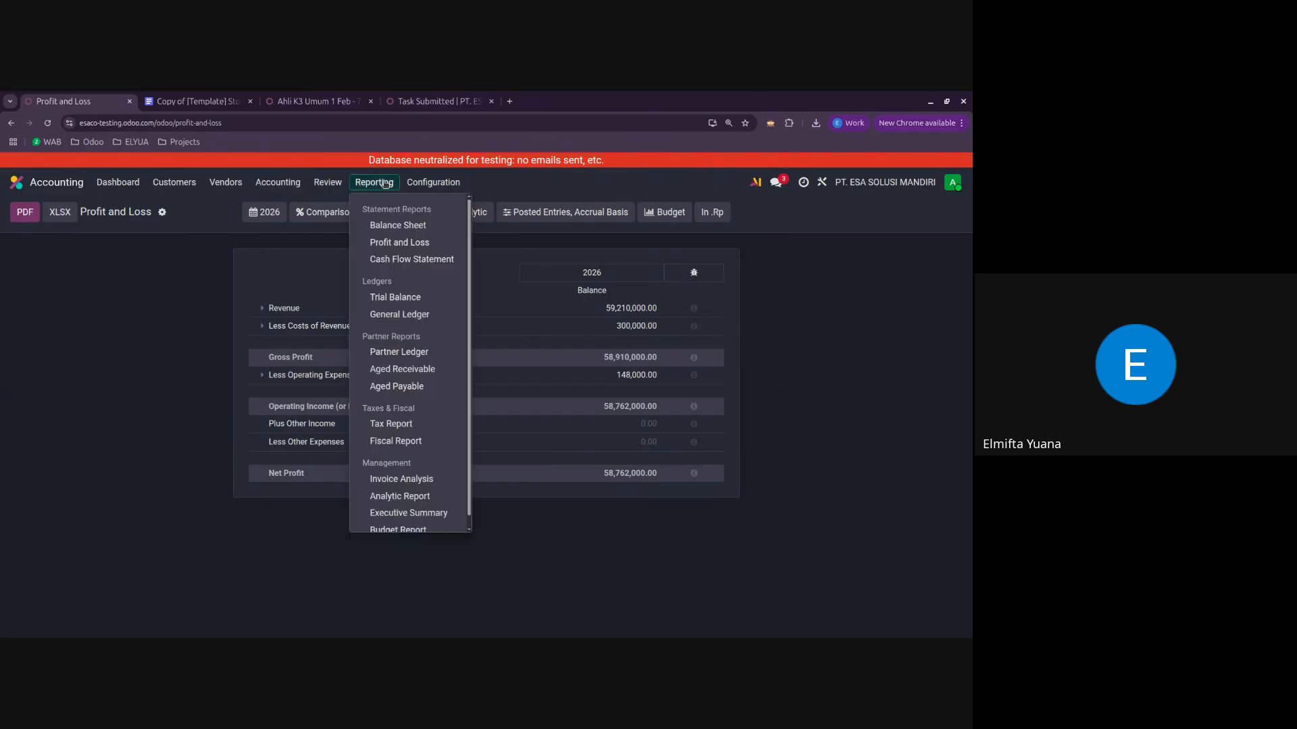
left_click(411, 259)
Step: View the Trial Balance and General Ledger, briefly expanding the entries of account 11120002 Outstanding Receipts
left_click(373, 182)
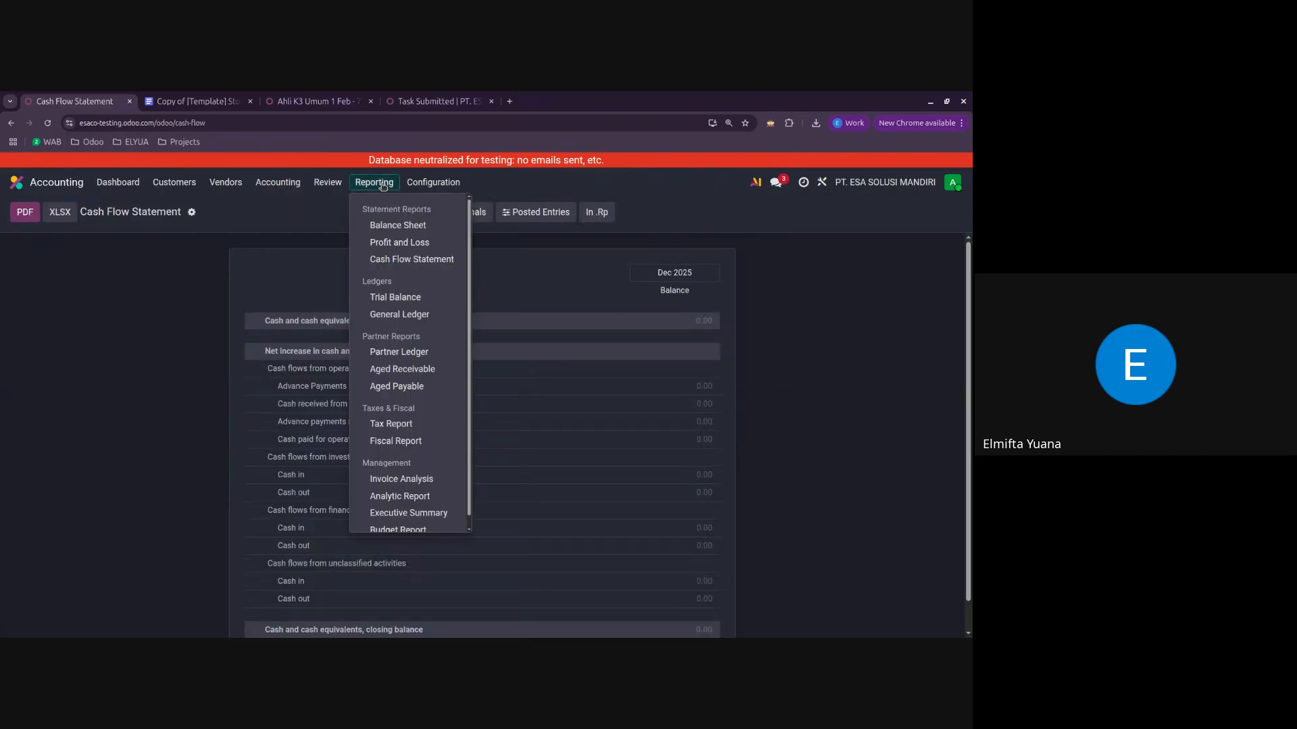
left_click(399, 298)
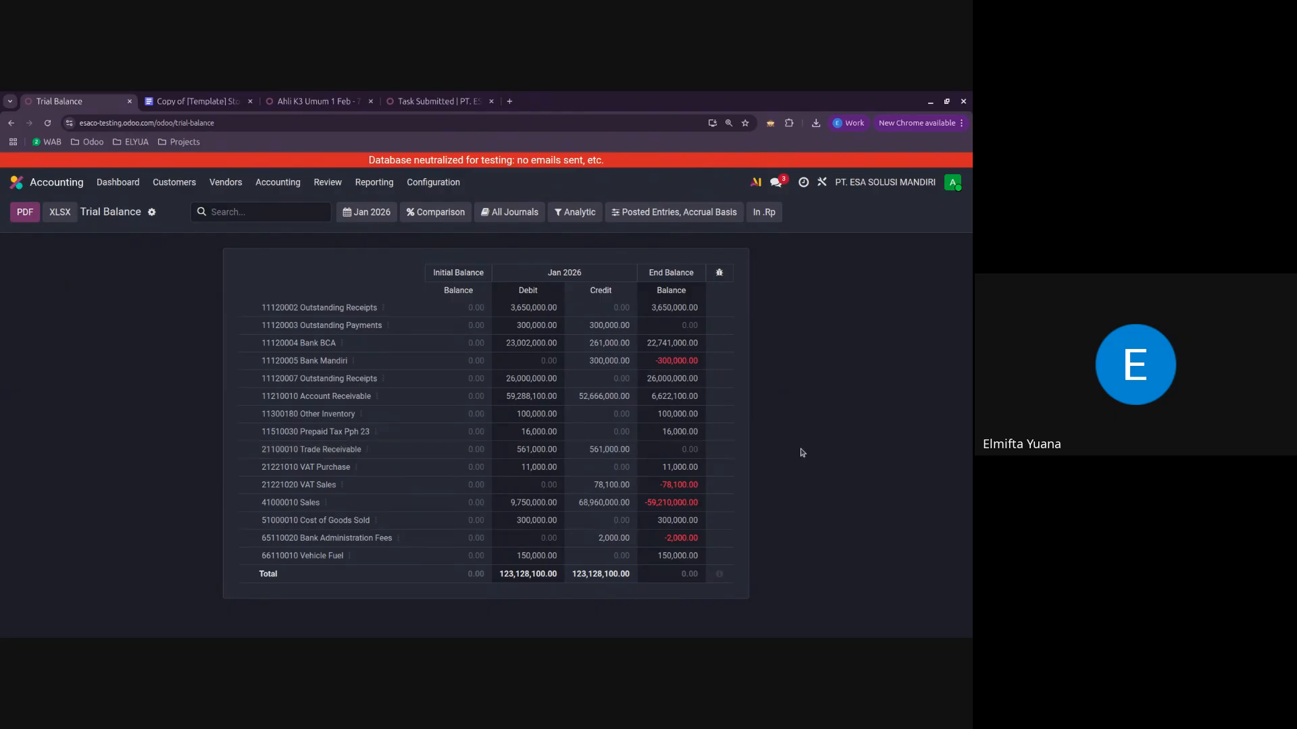
left_click(369, 184)
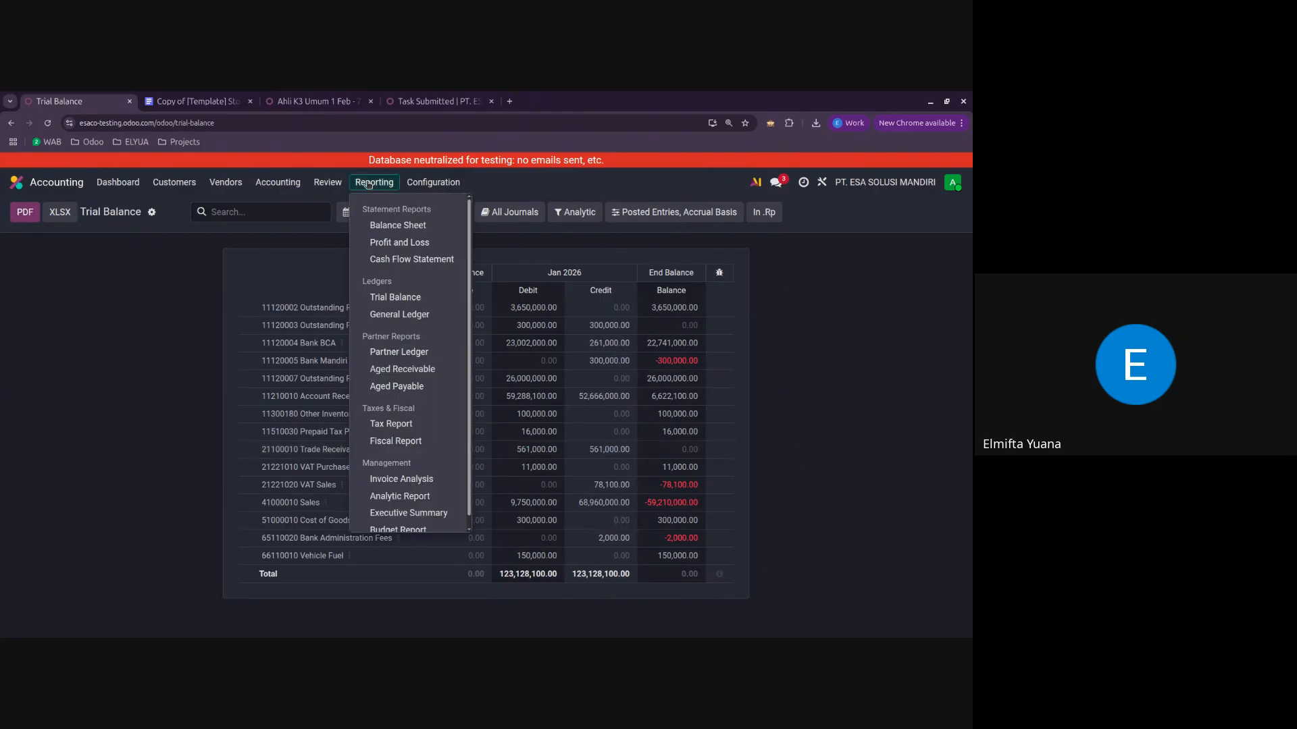
left_click(424, 316)
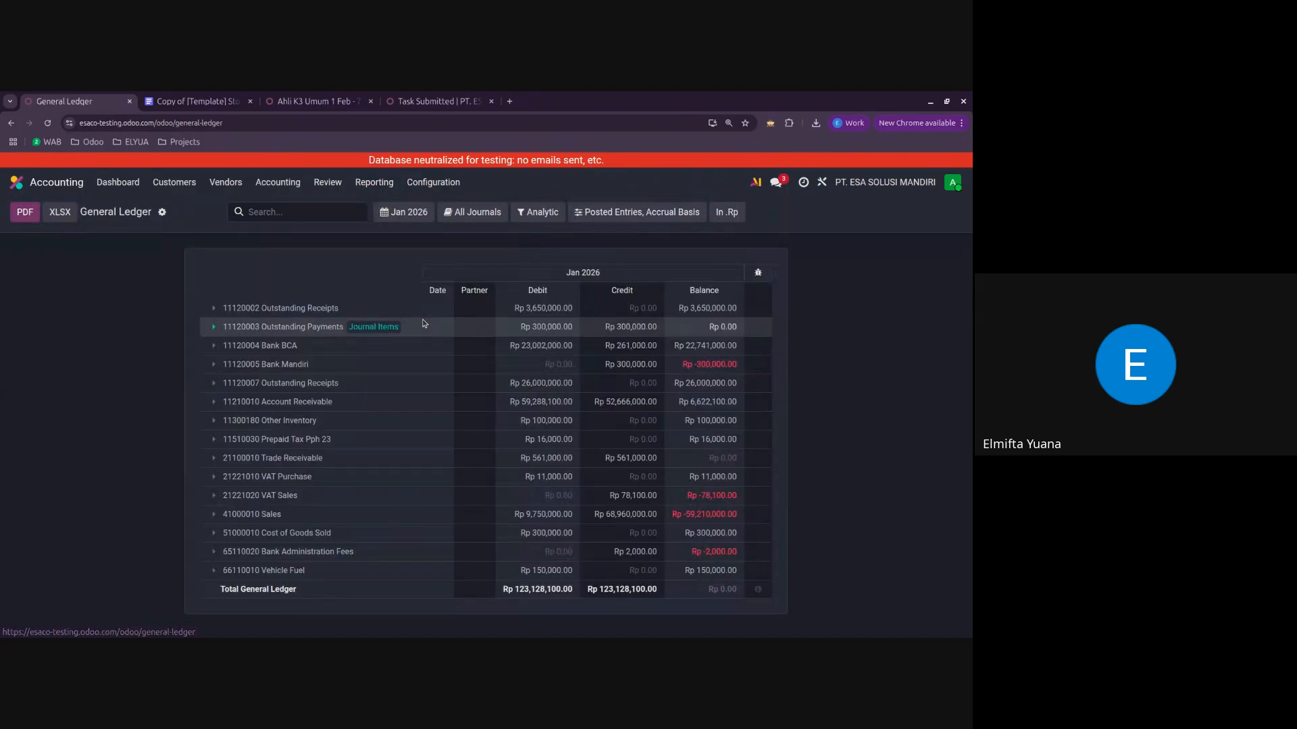
left_click(215, 317)
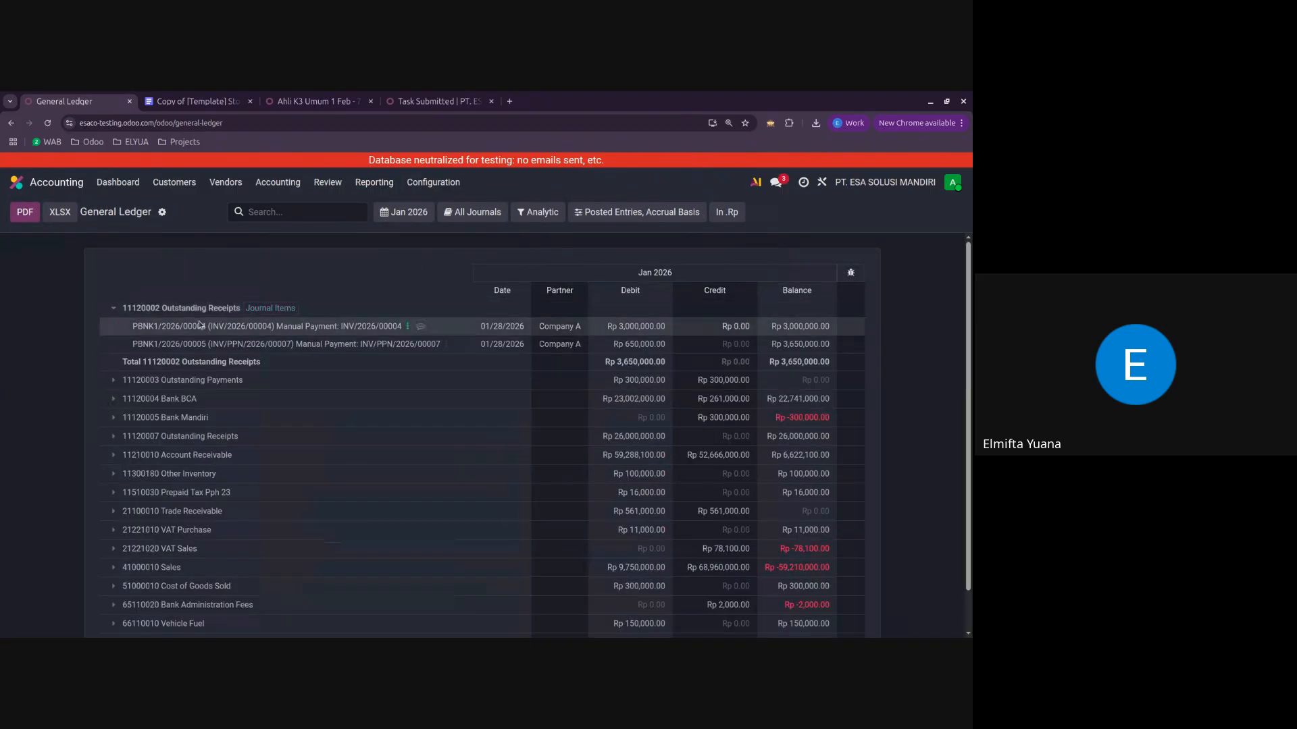
left_click(214, 317)
Step: Review the partner reports: Partner Ledger, Aged Receivable and Aged Payable
left_click(391, 181)
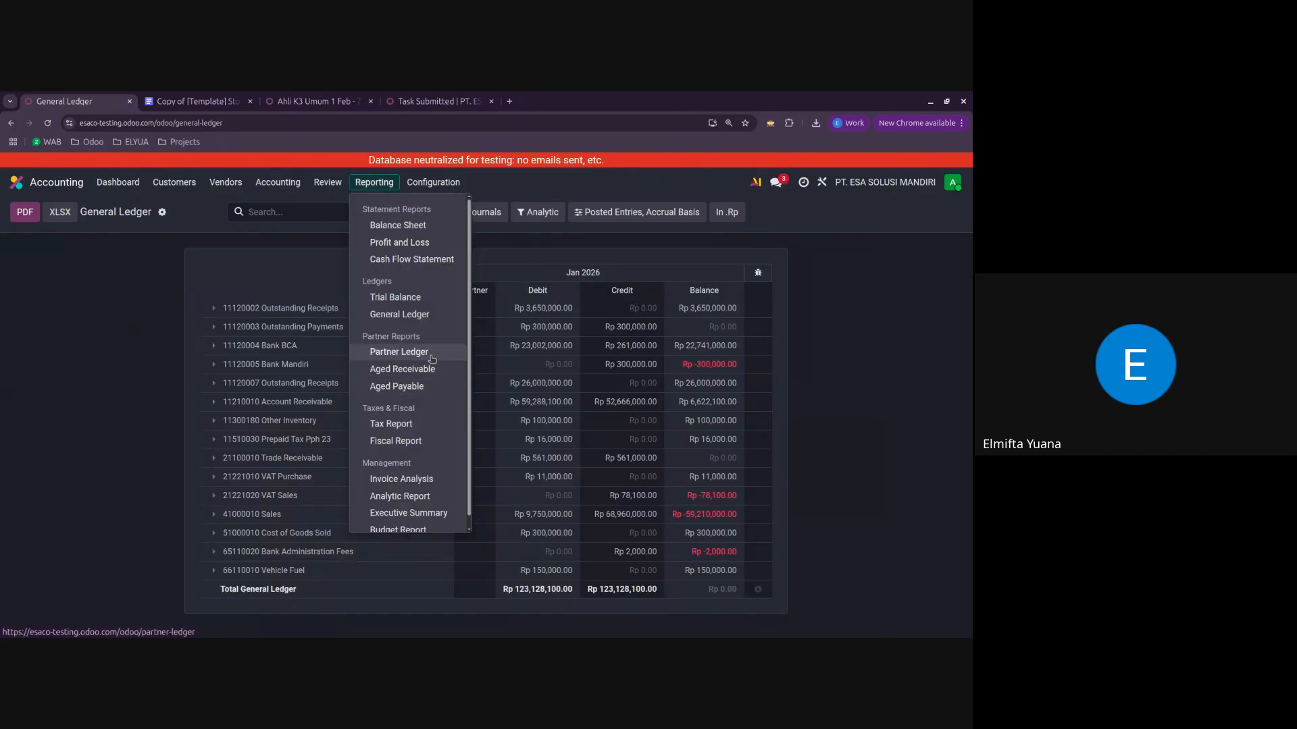
left_click(433, 359)
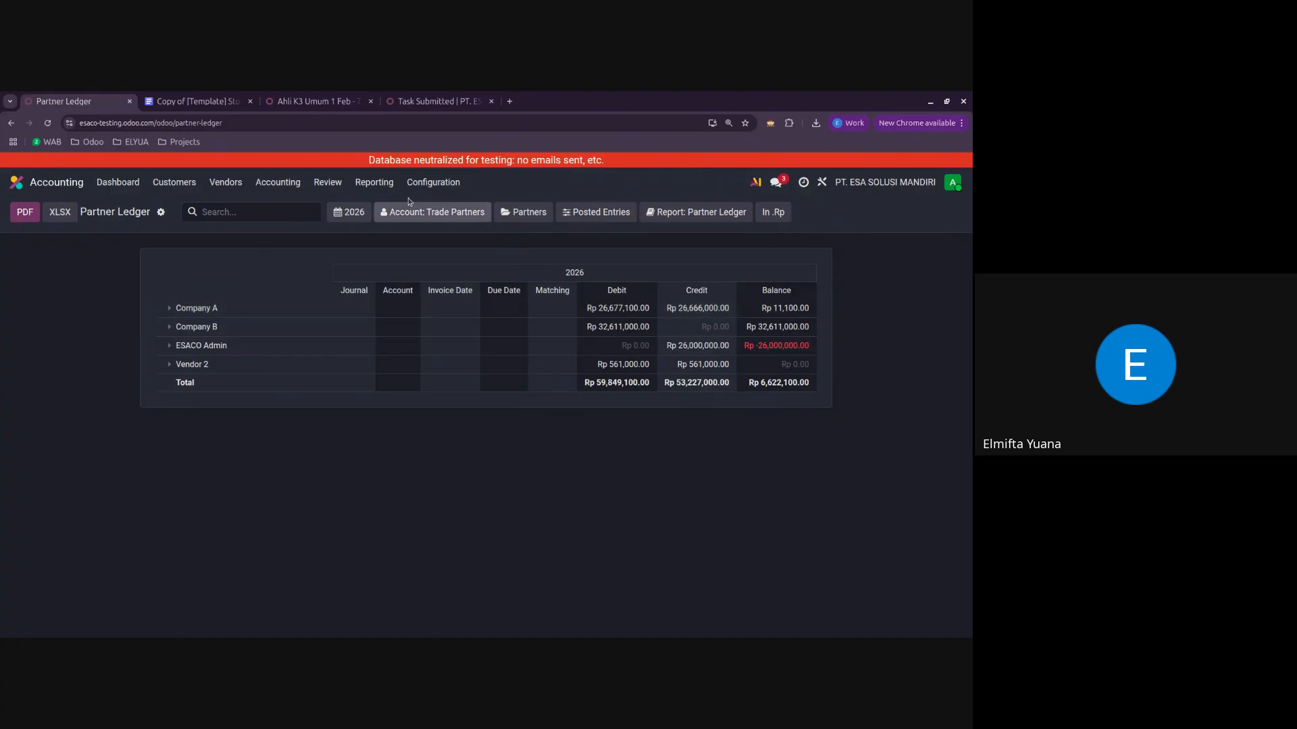
left_click(373, 183)
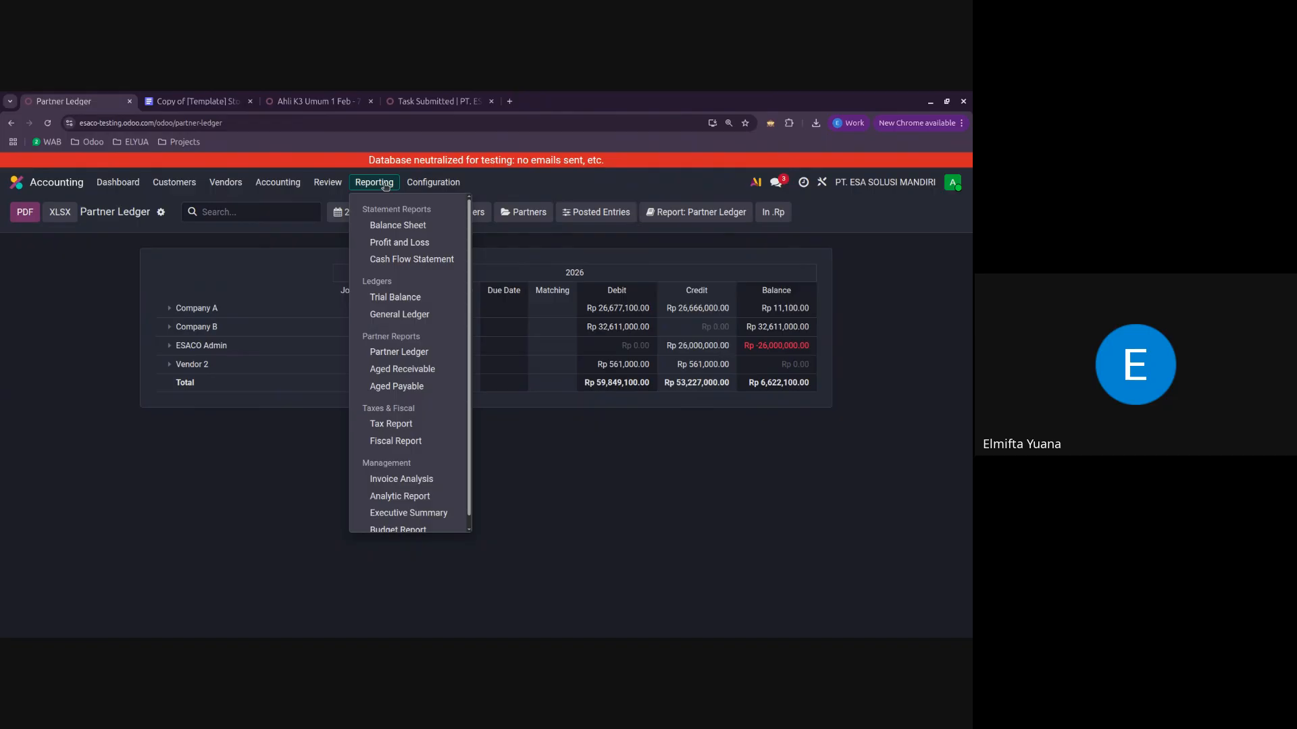
left_click(419, 376)
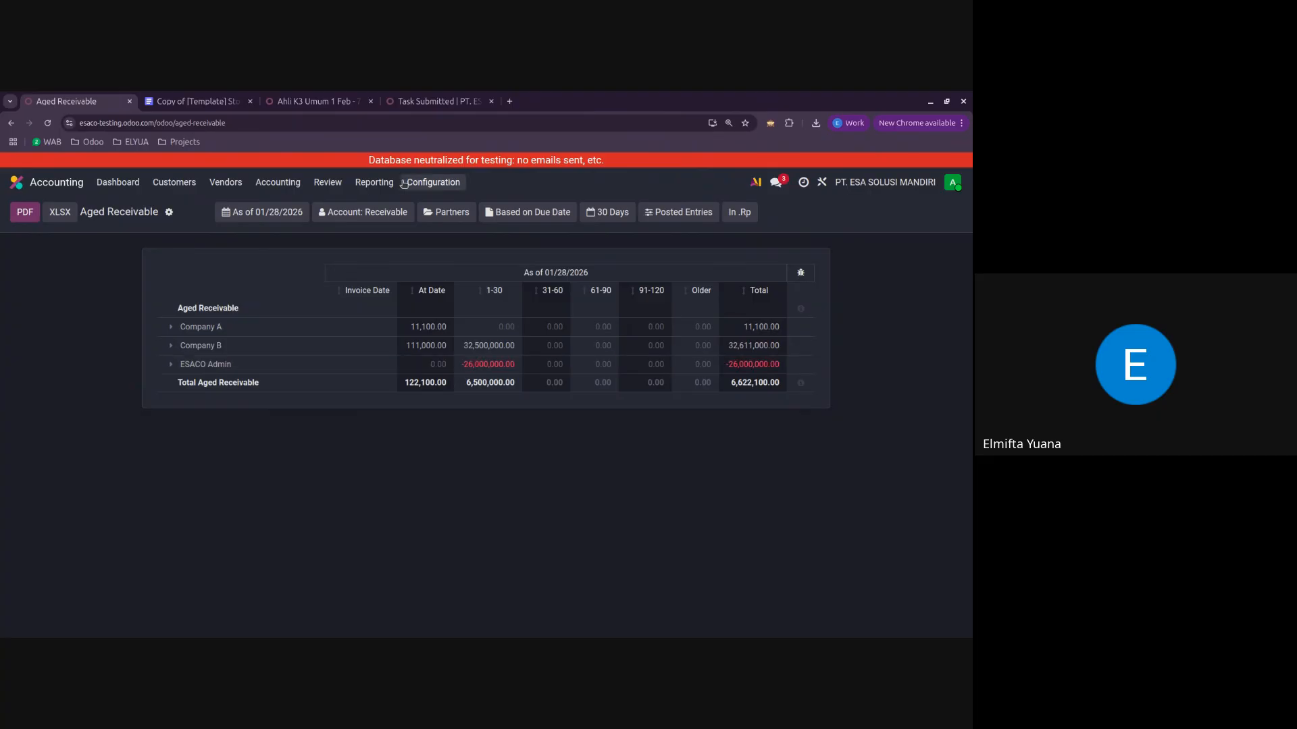
left_click(374, 182)
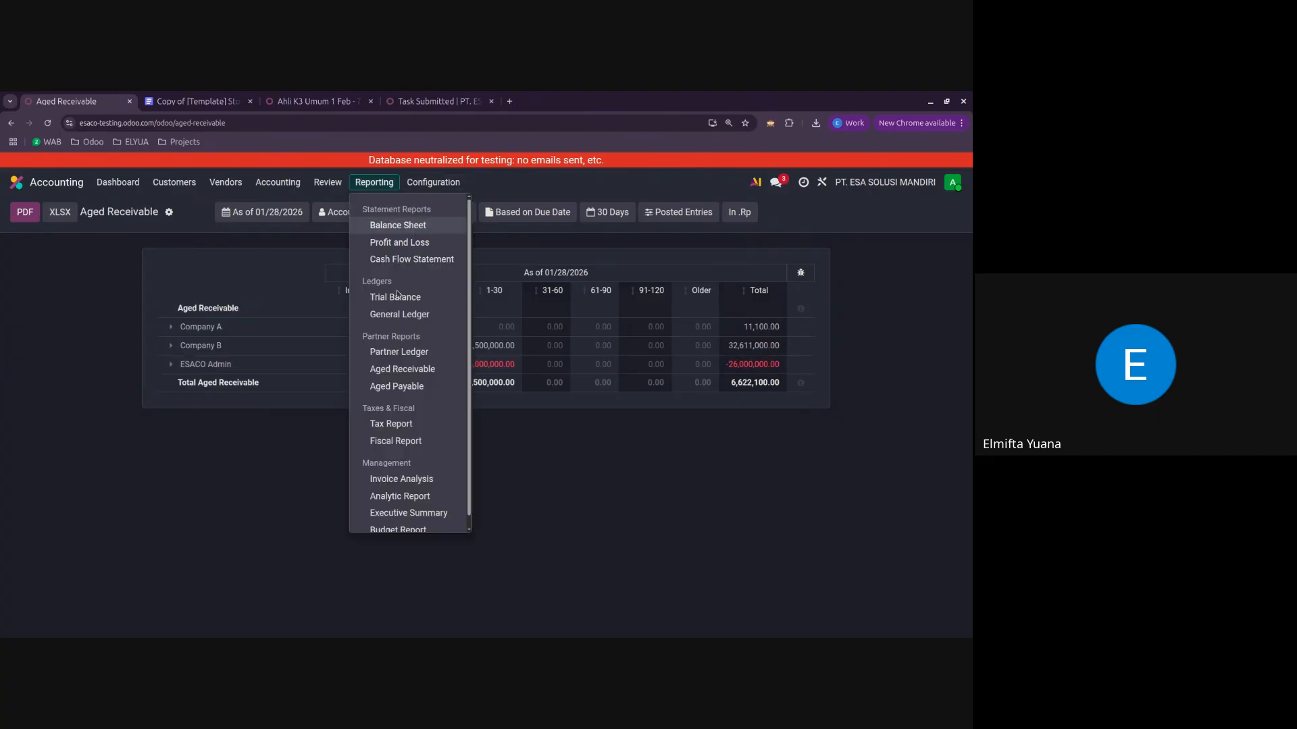
left_click(416, 387)
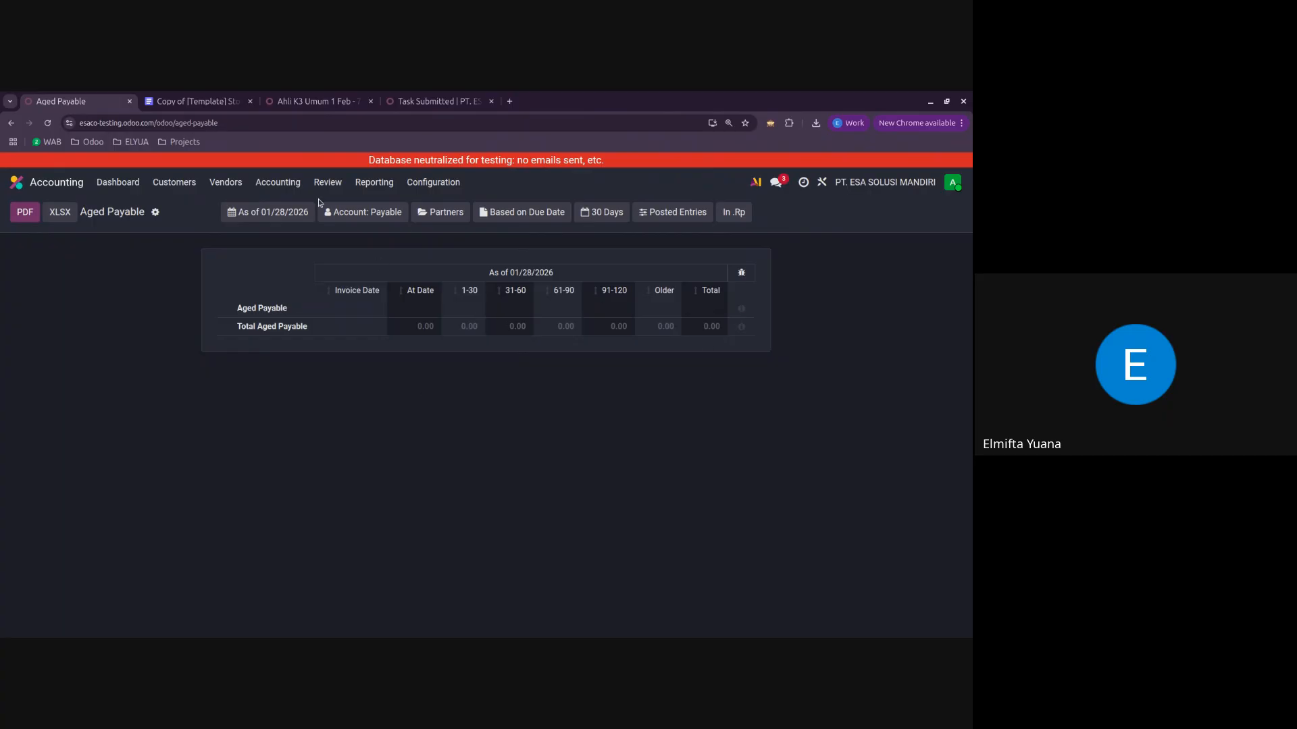
Step: View the Tax Report for January 2026 and return to the Balance Sheet
left_click(362, 183)
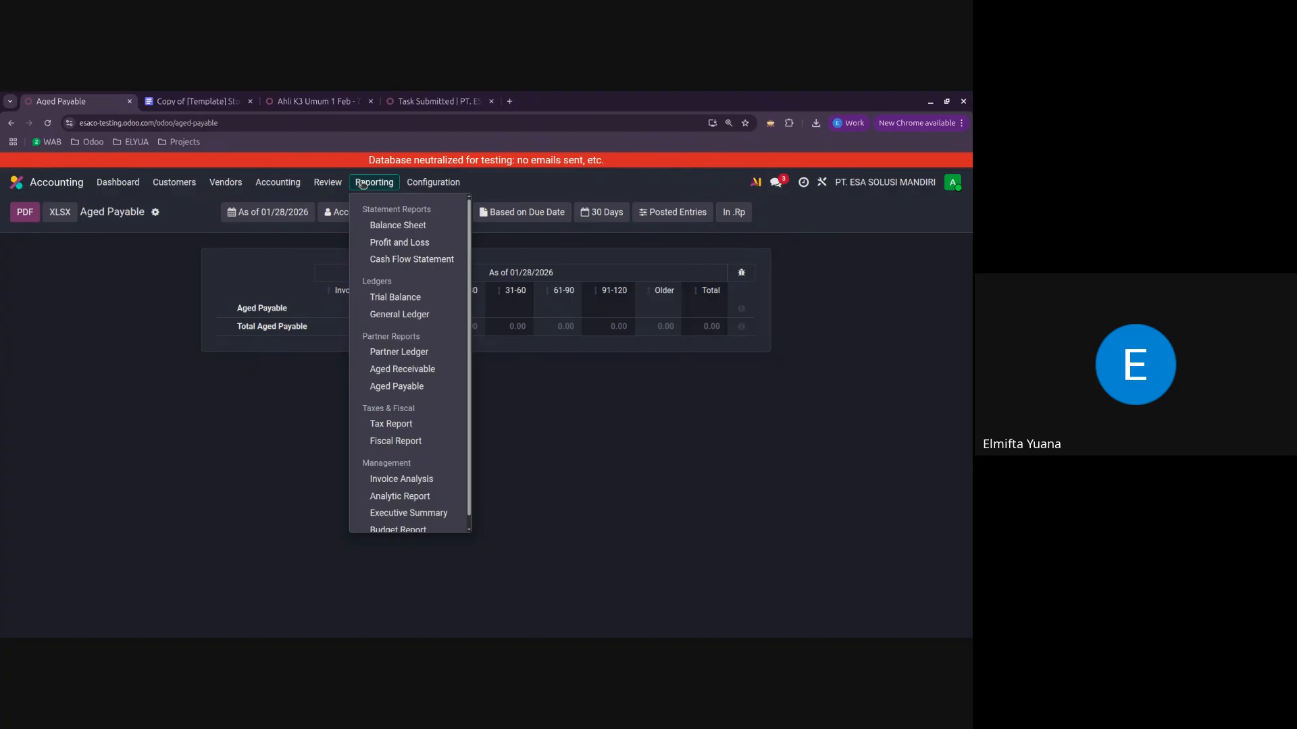
left_click(397, 424)
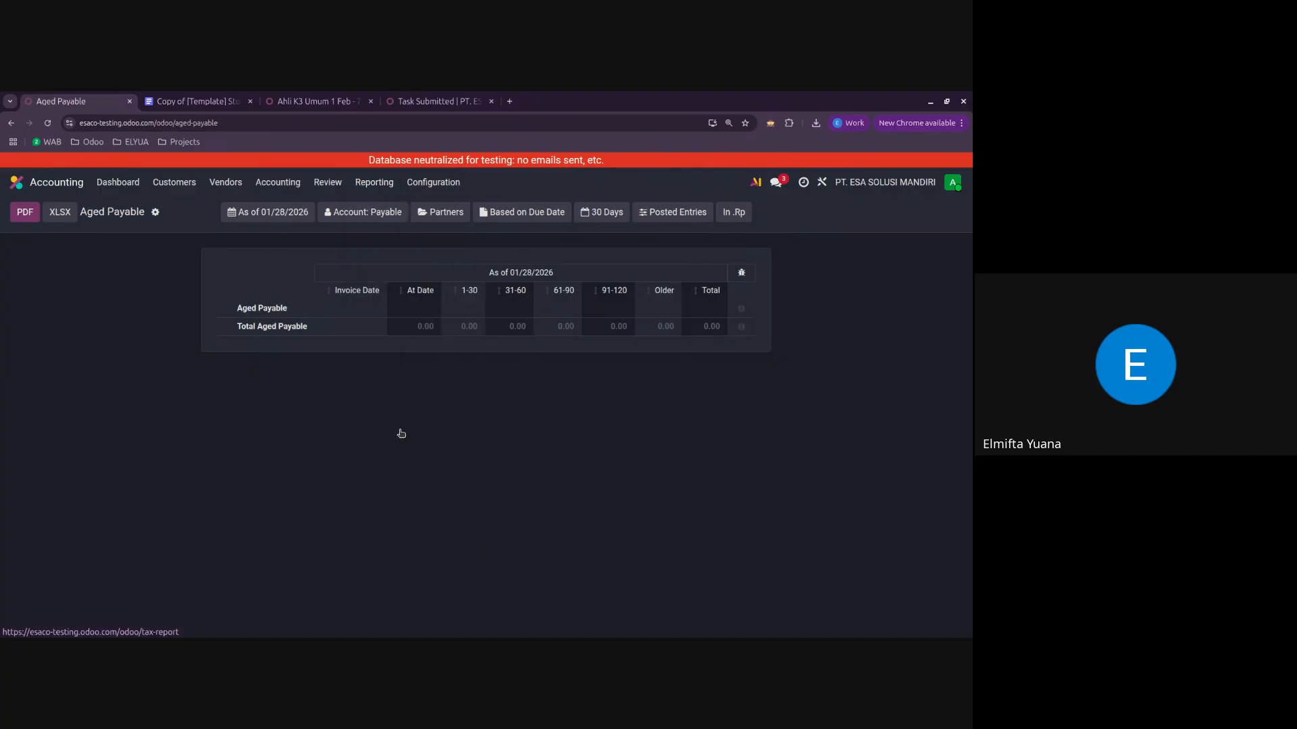
left_click(374, 183)
scroll(438, 412, "down", 1)
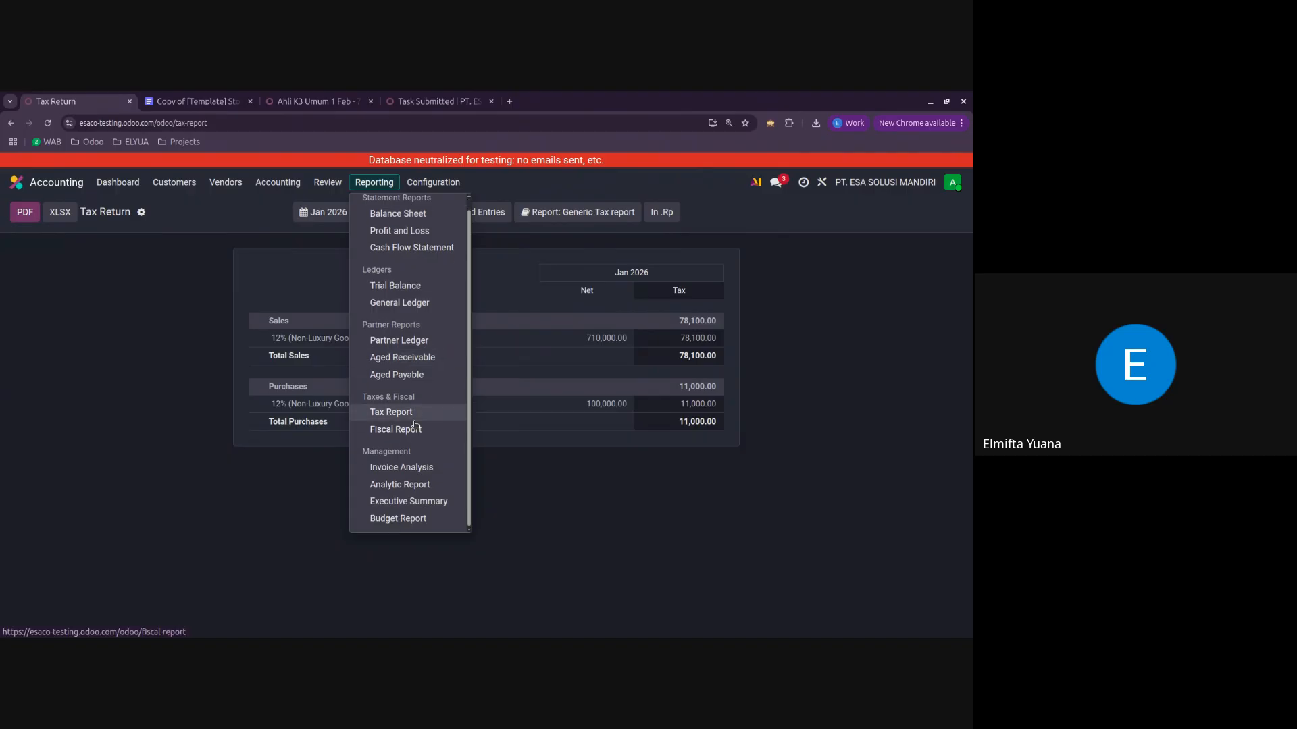
scroll(413, 434, "up", 1)
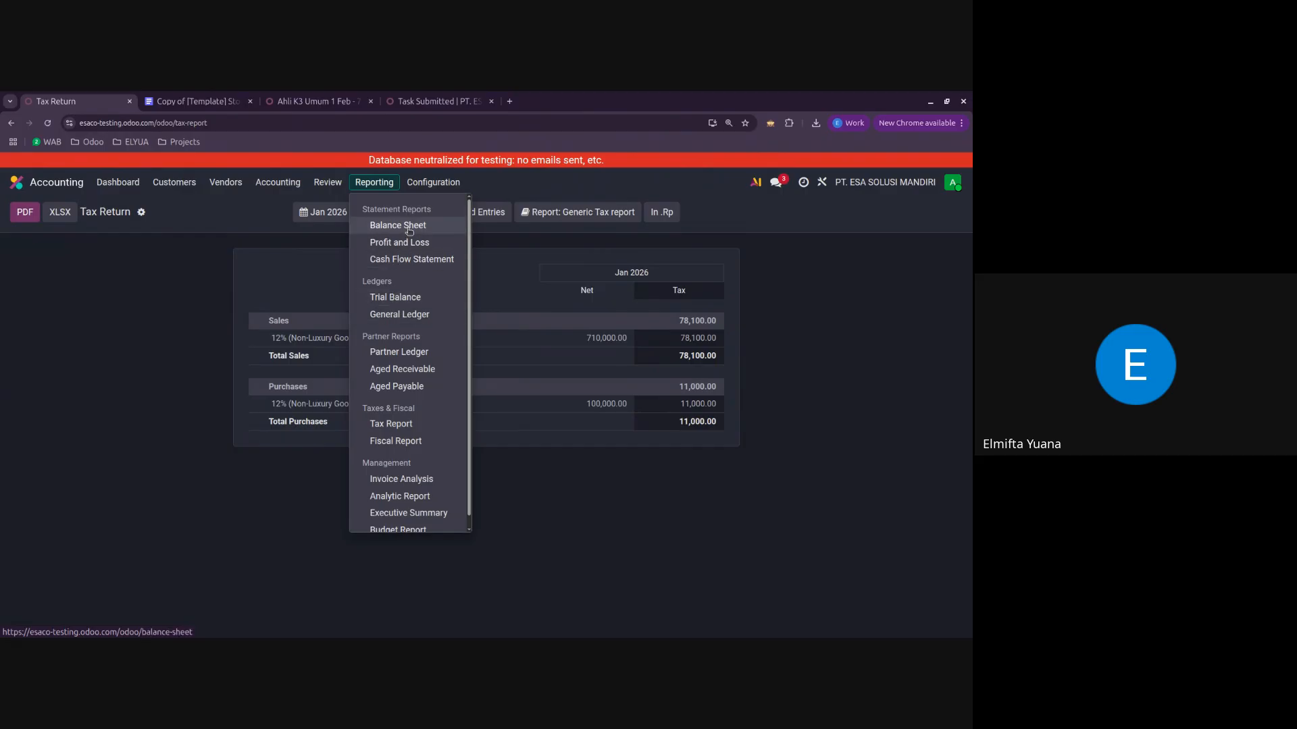
left_click(409, 231)
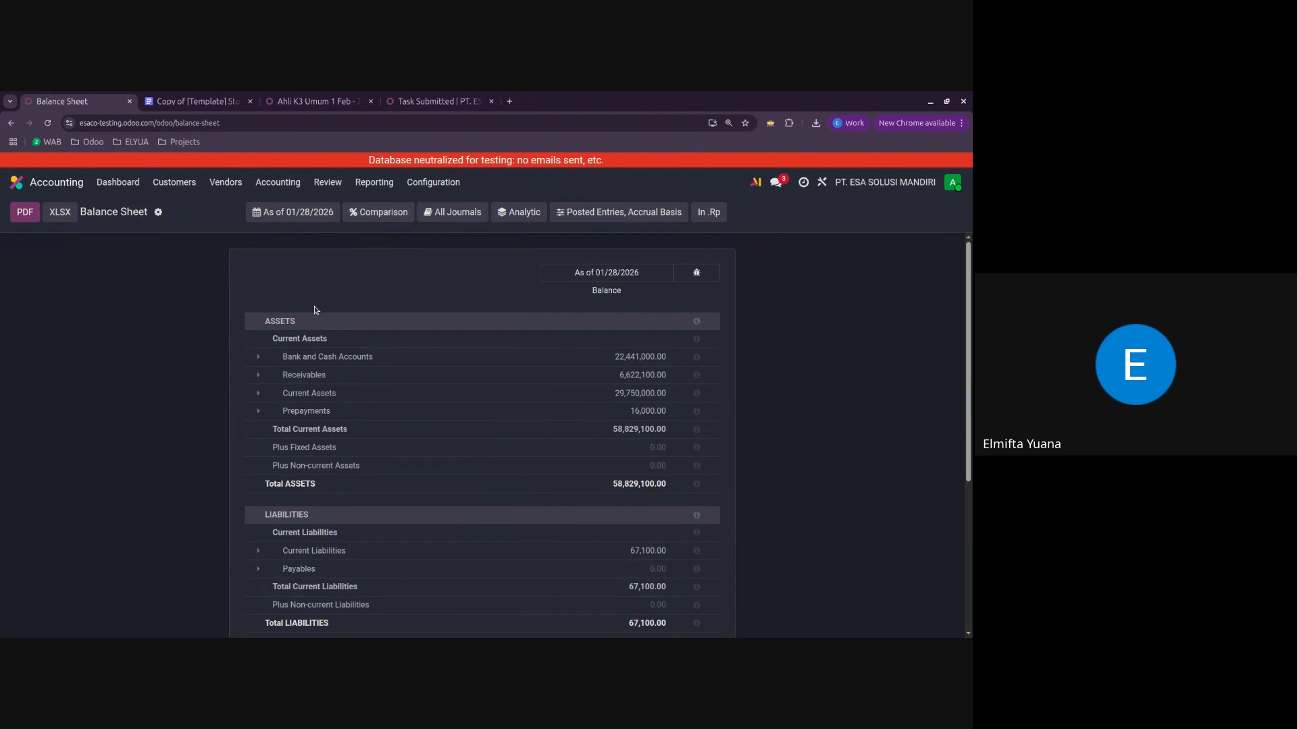
Step: Show the Balance Sheet as of the end of year 2025, and reset its date to Today
left_click(316, 213)
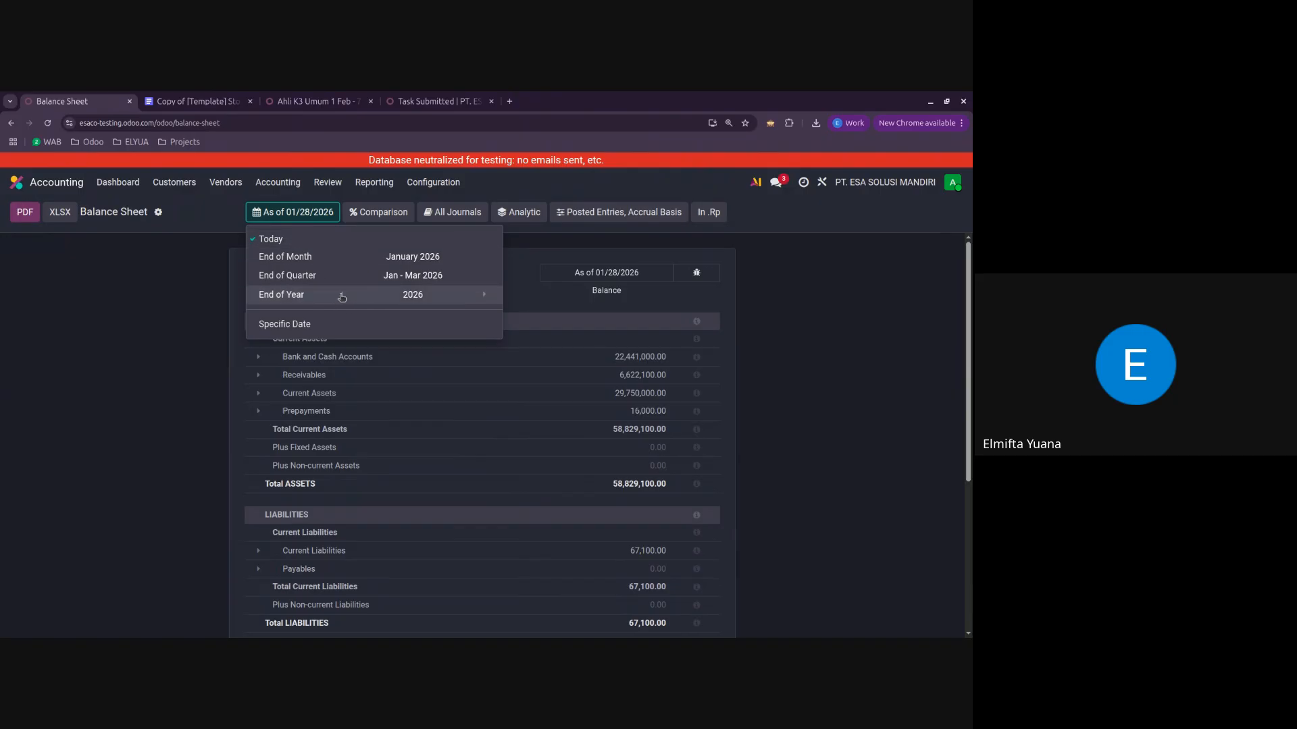
left_click(396, 295)
left_click(191, 309)
left_click(293, 219)
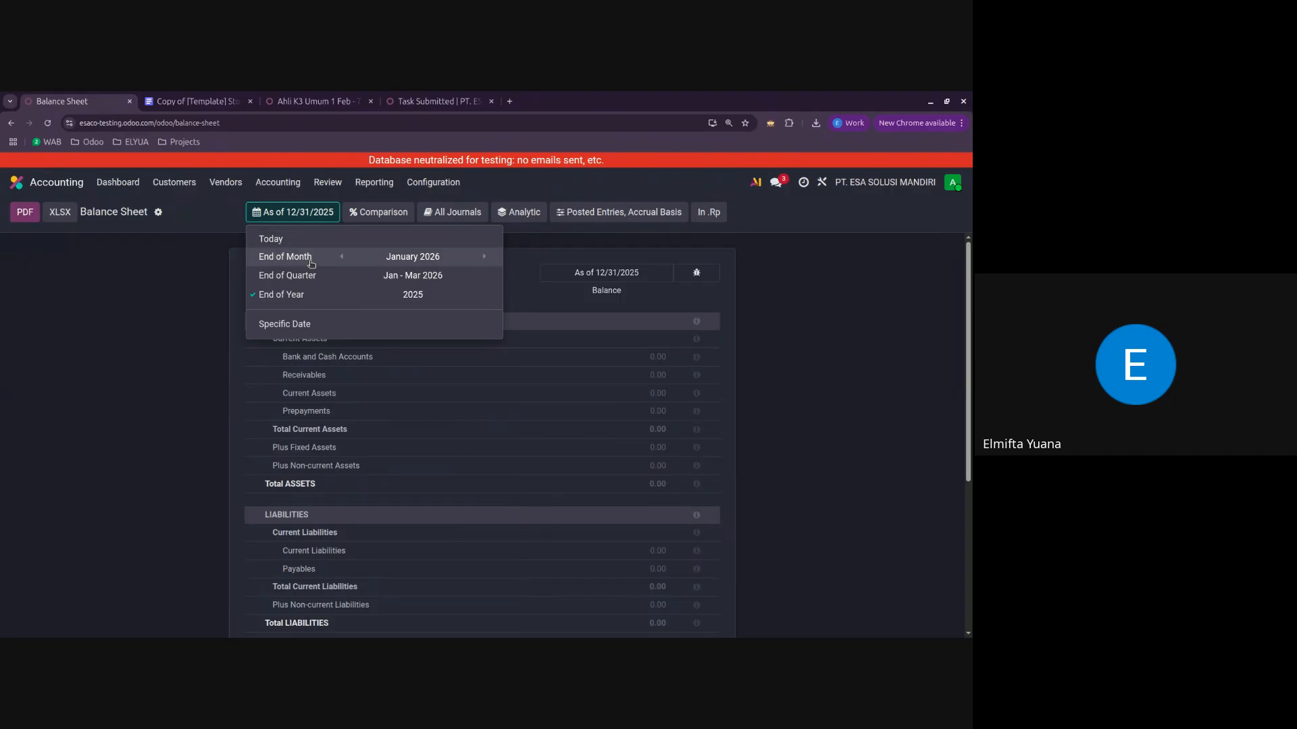
left_click(308, 242)
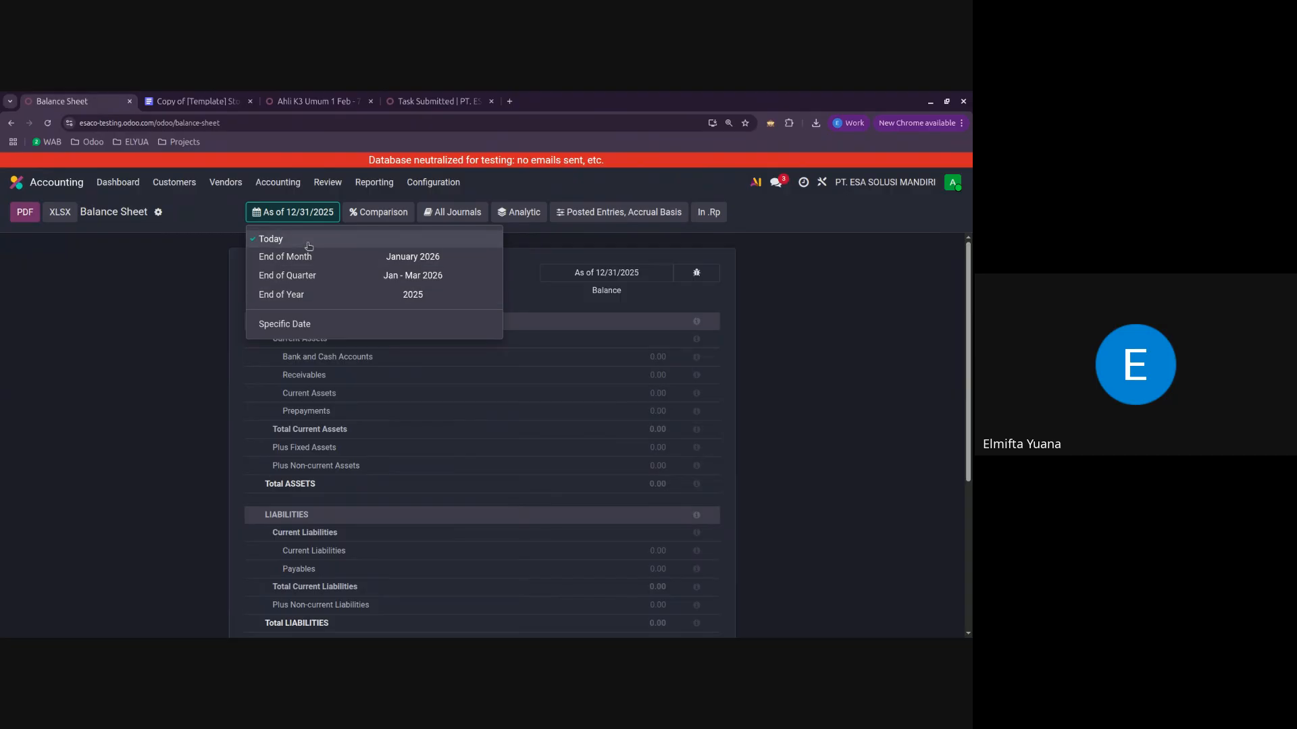
left_click(189, 311)
Step: Compare the Balance Sheet with 1 previous period and review the comparison columns
left_click(382, 217)
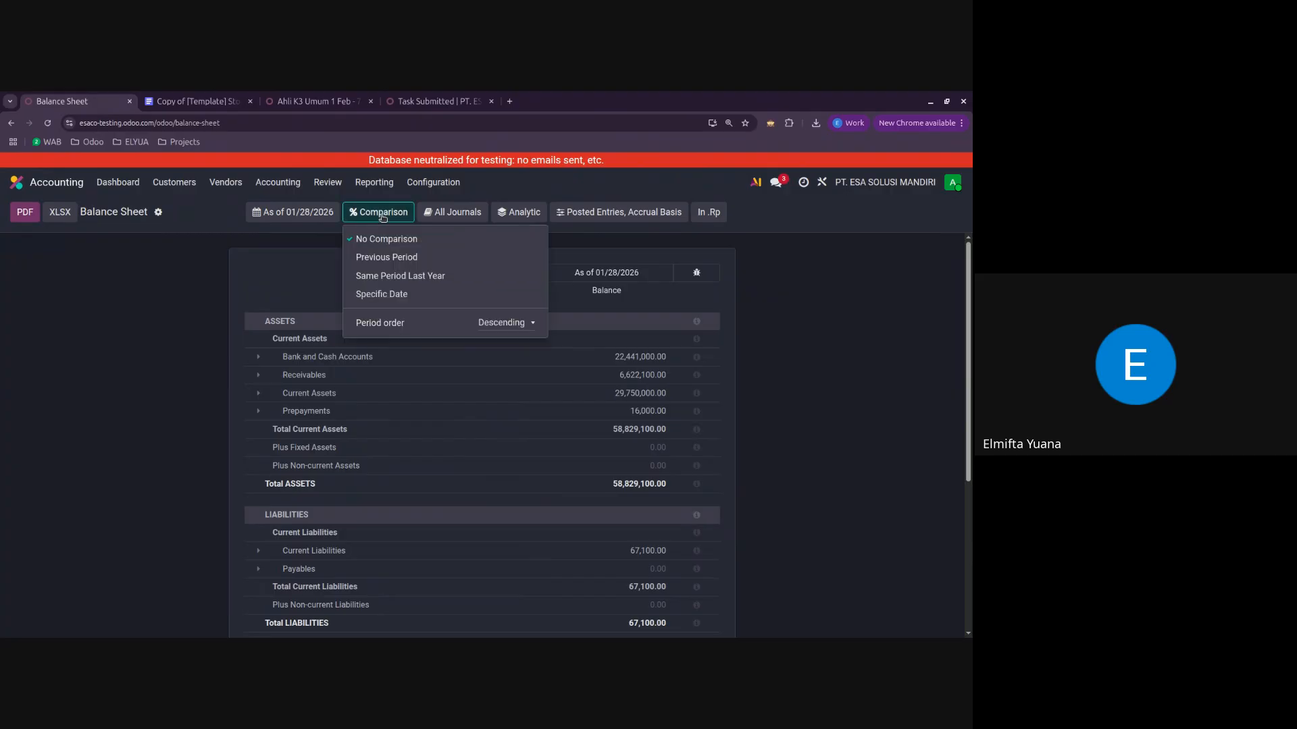
left_click(410, 264)
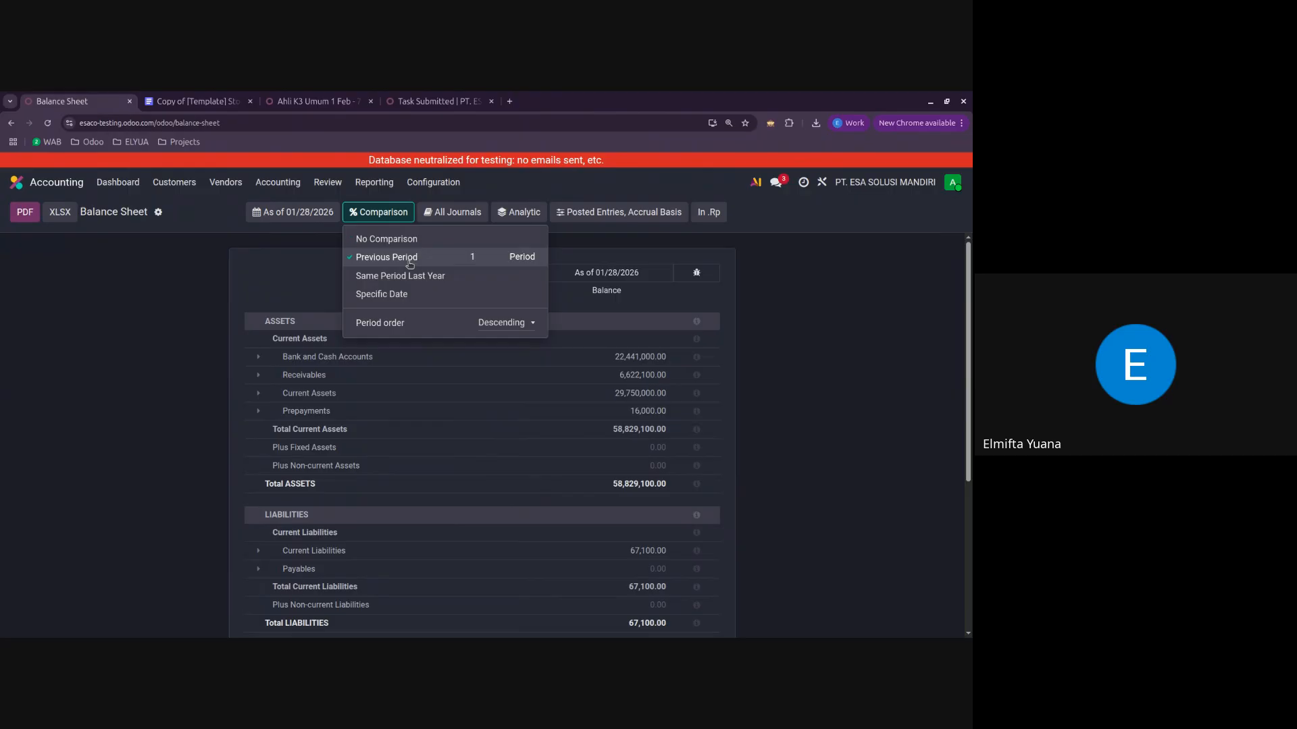
left_click(482, 260)
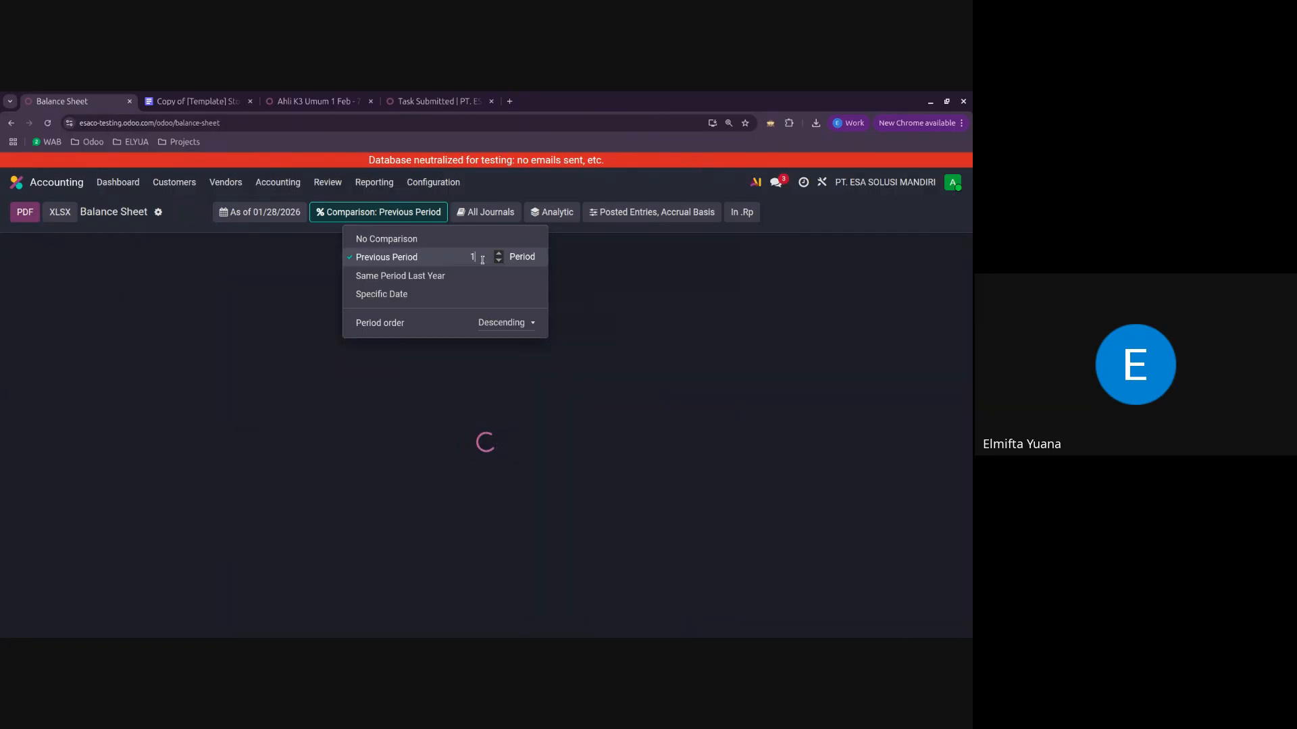
left_click(236, 287)
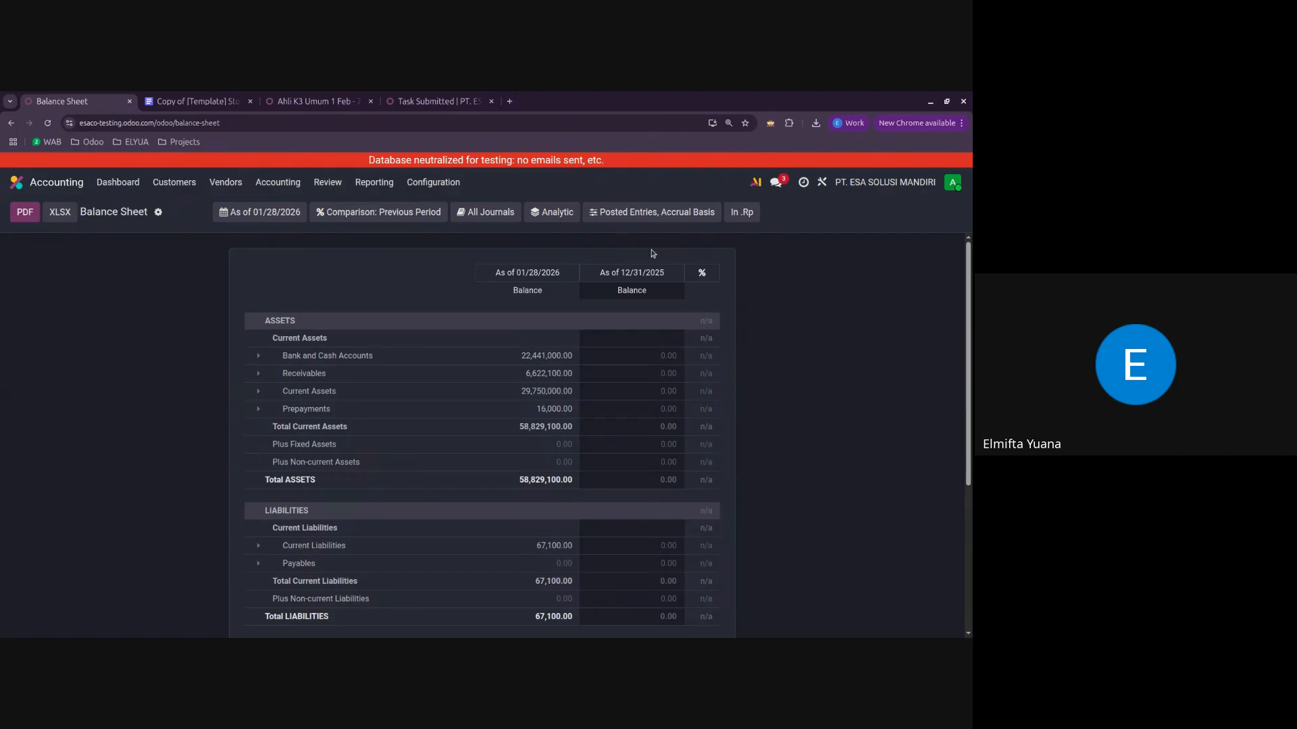
scroll(598, 493, "down", 4)
scroll(598, 493, "up", 4)
Step: Compare the Balance Sheet with the specific date 12/16/2025, and set it back to No Comparison
left_click(408, 213)
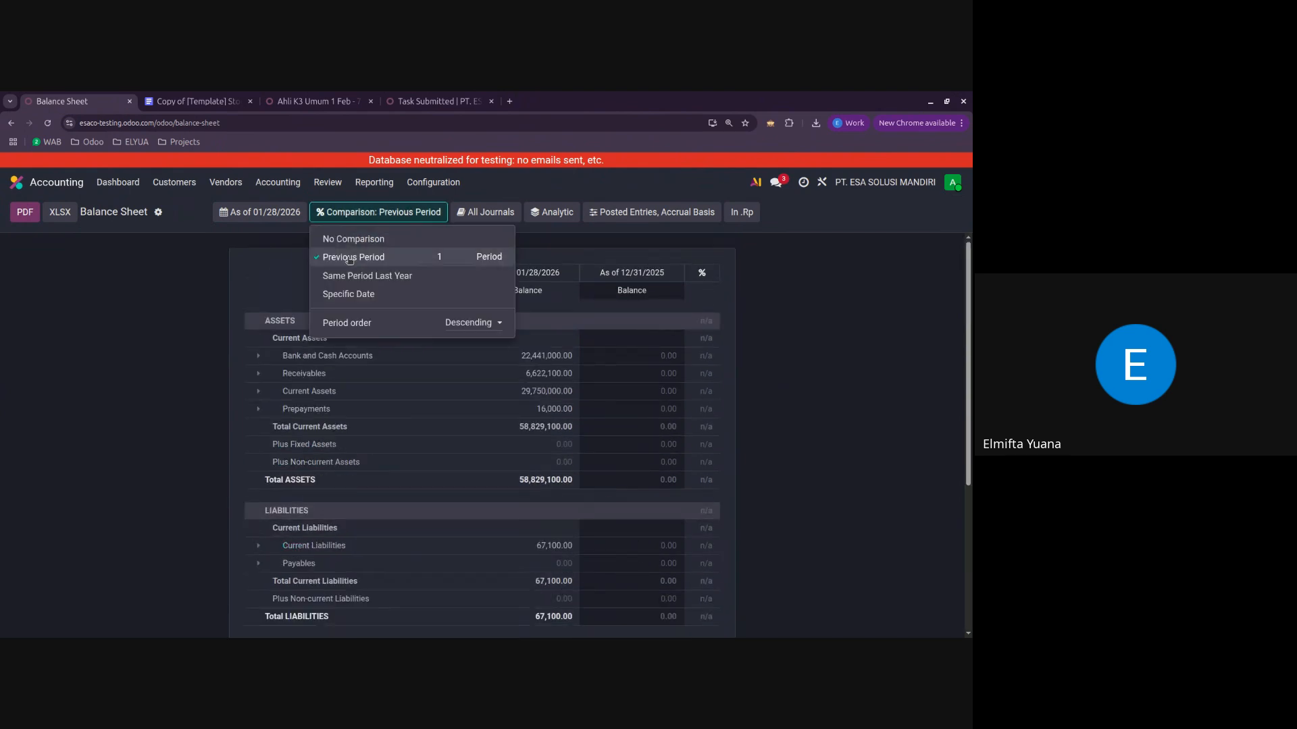
left_click(359, 295)
left_click(461, 295)
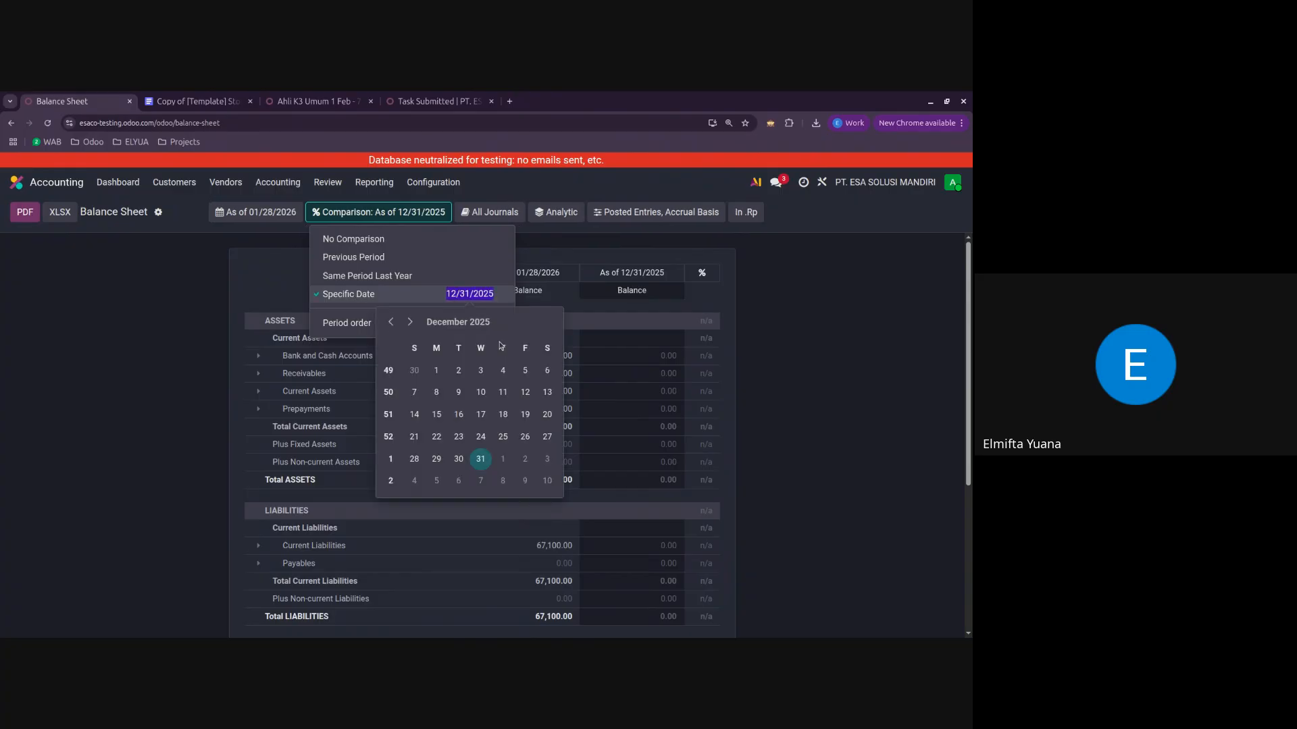
left_click(459, 420)
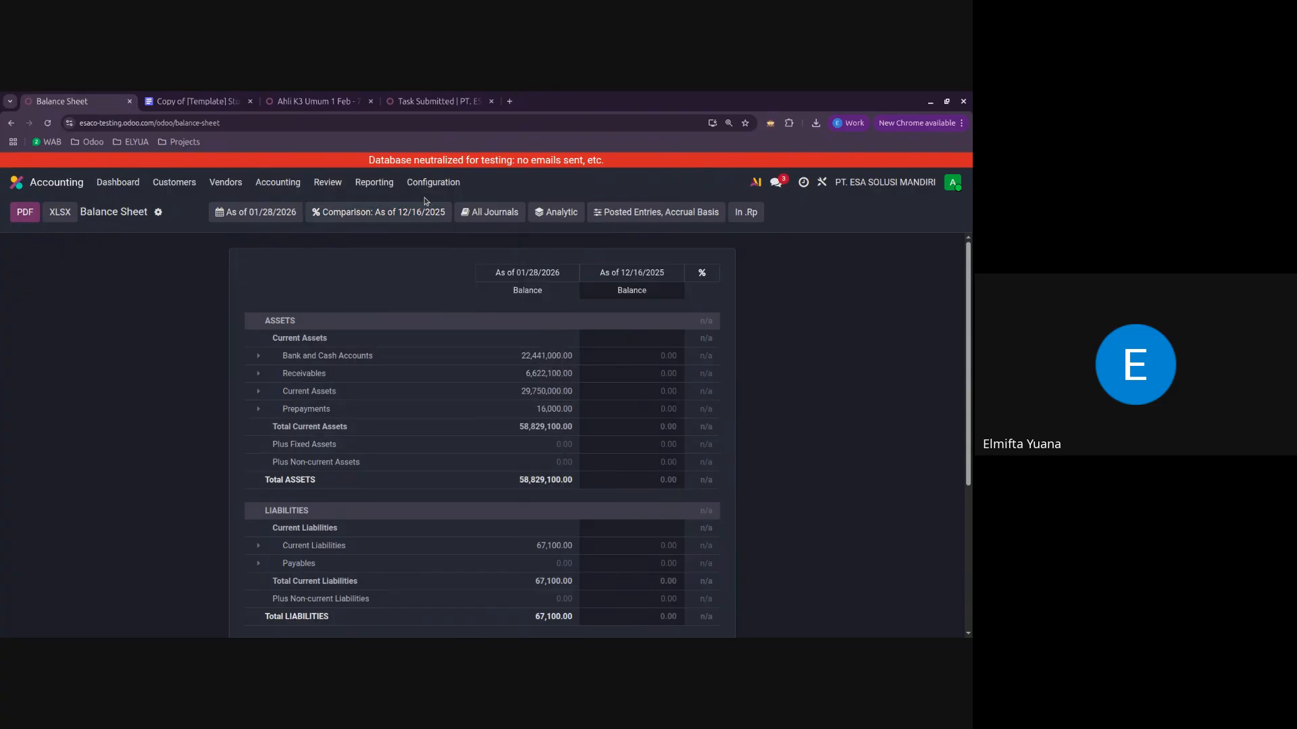
left_click(378, 214)
left_click(386, 239)
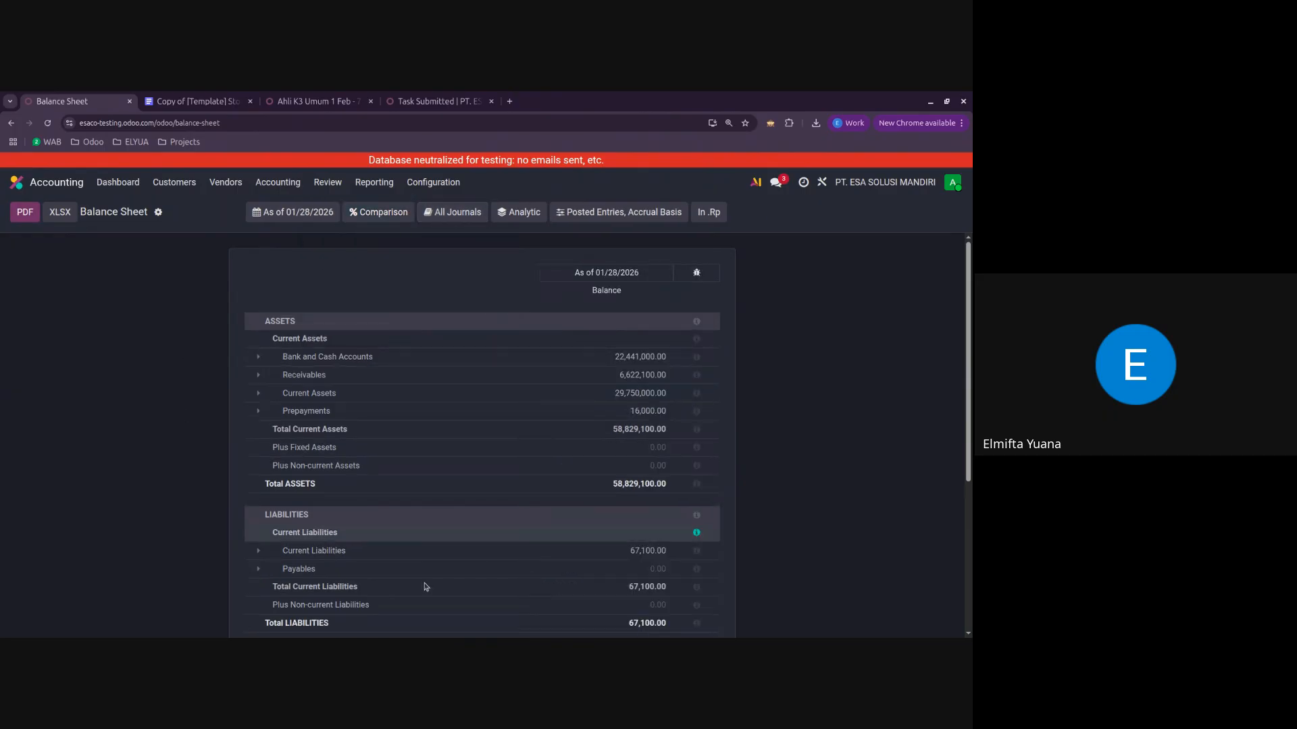
Step: Filter the Balance Sheet by the Bank BCA journal, clear that filter, and check the analytic filter options
left_click(468, 215)
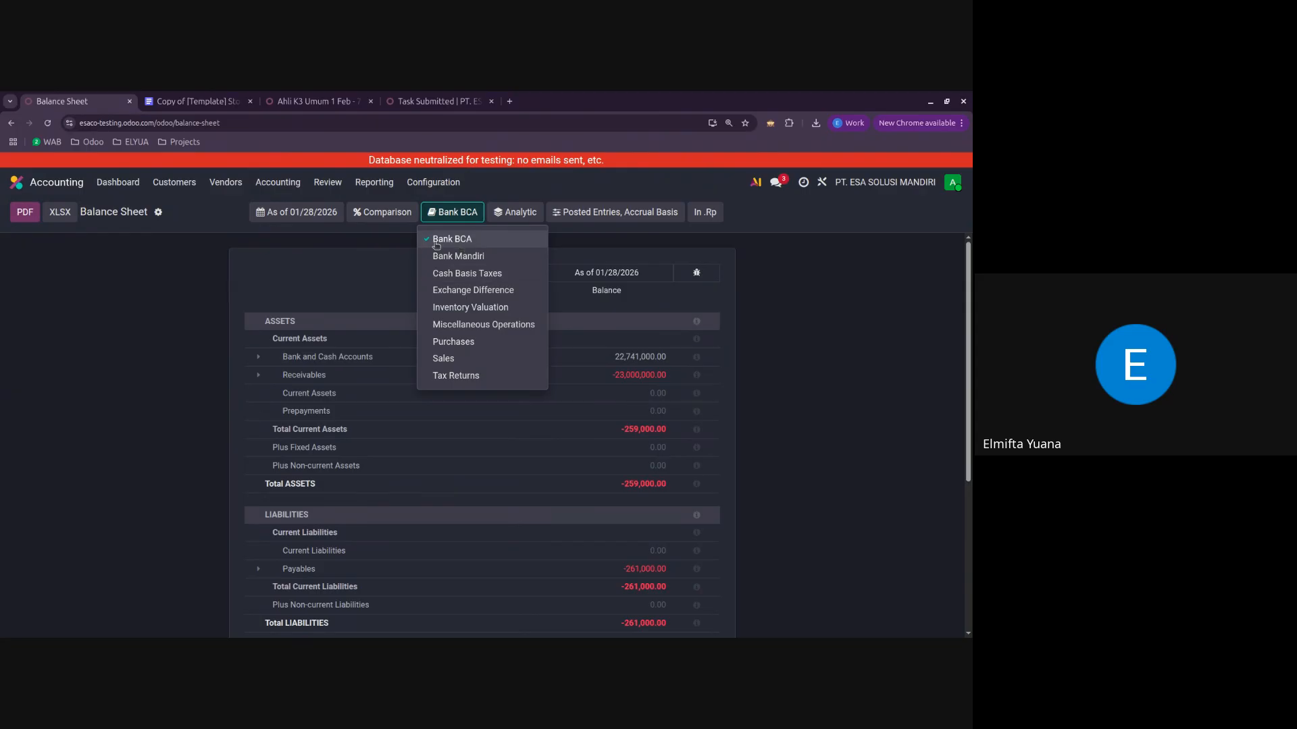
left_click(494, 238)
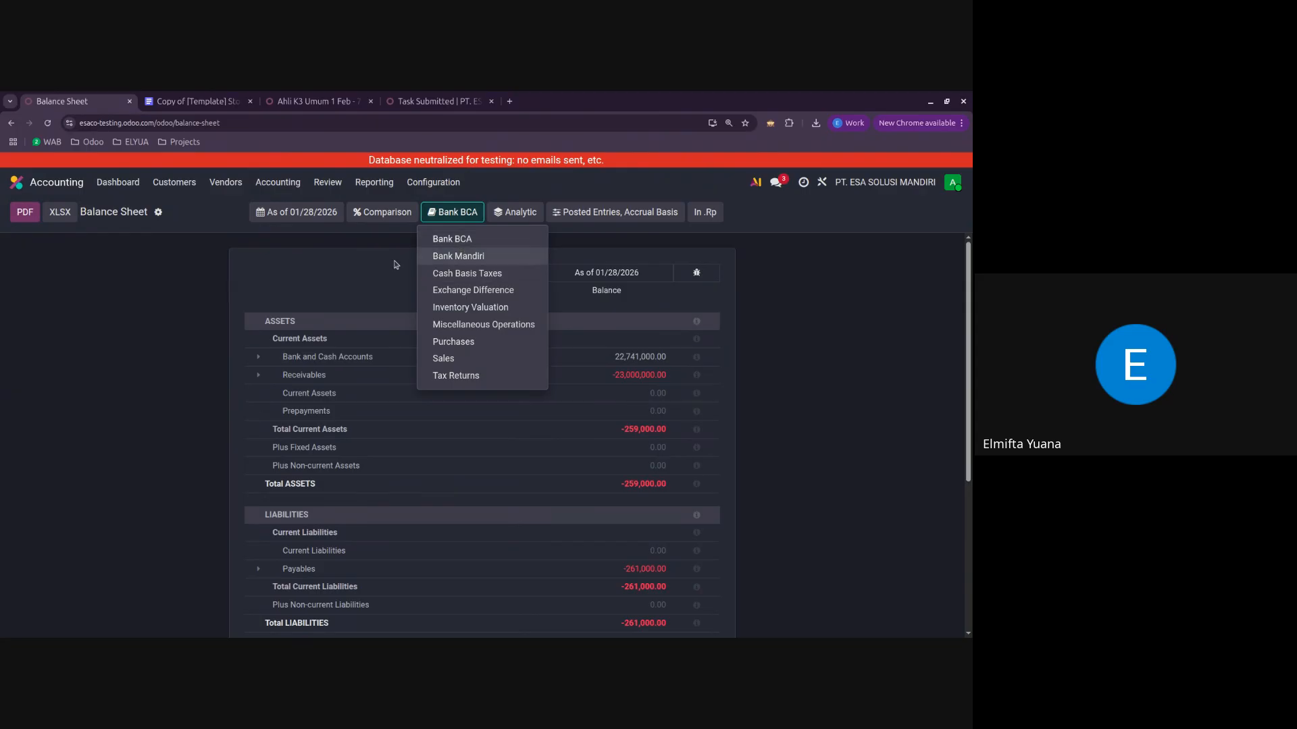
left_click(537, 213)
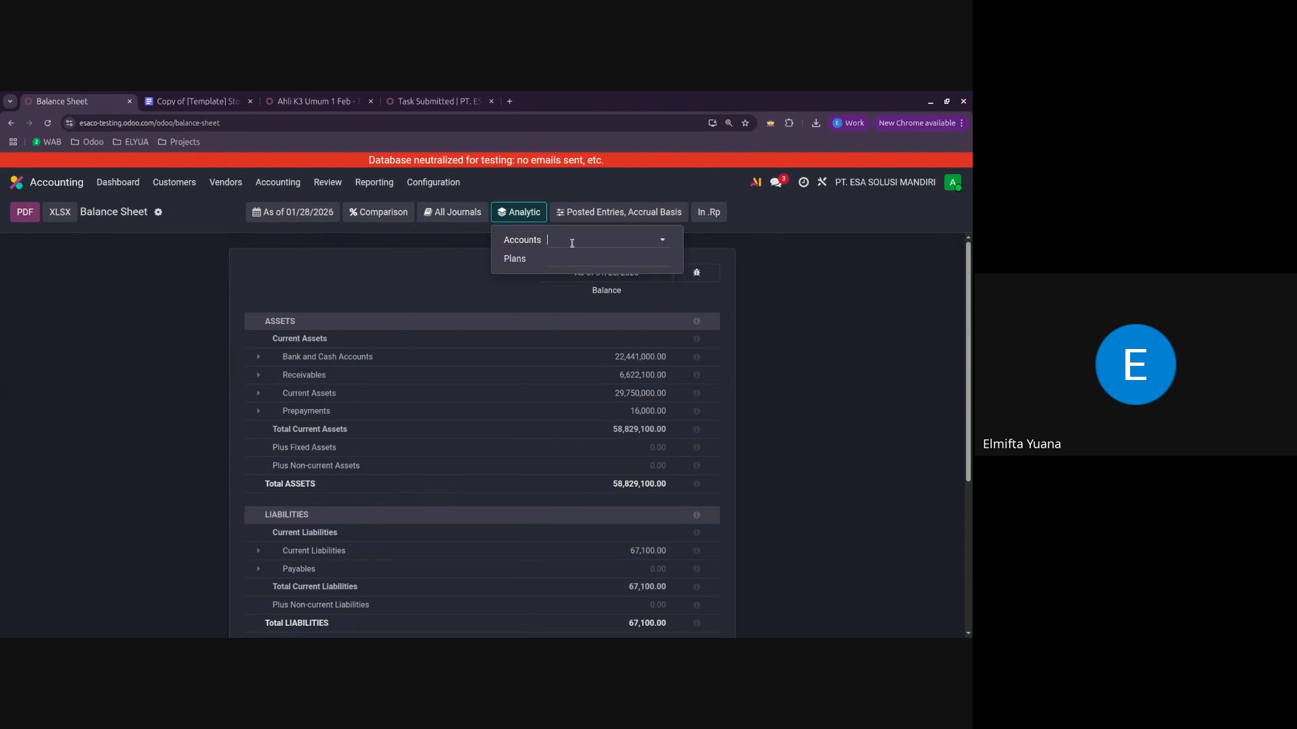
left_click(449, 255)
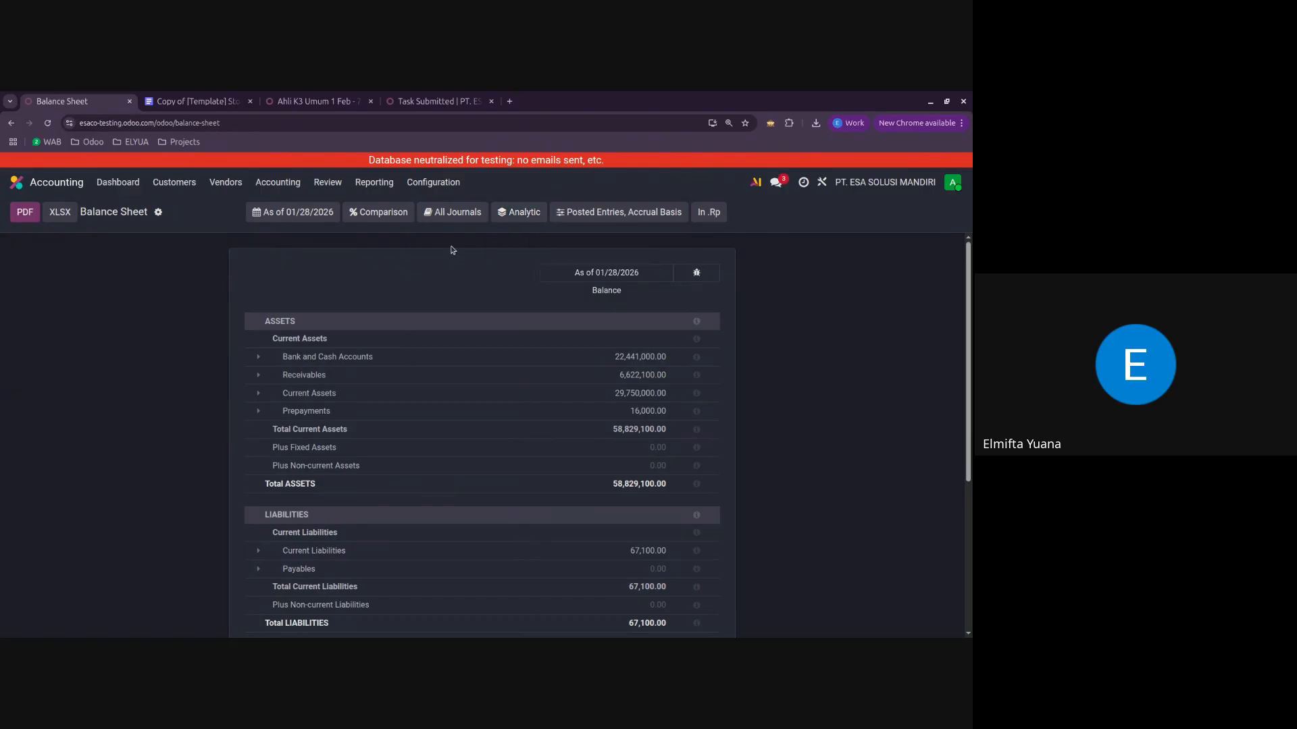
Step: Include draft entries in the Balance Sheet and restore it to posted entries only
left_click(594, 214)
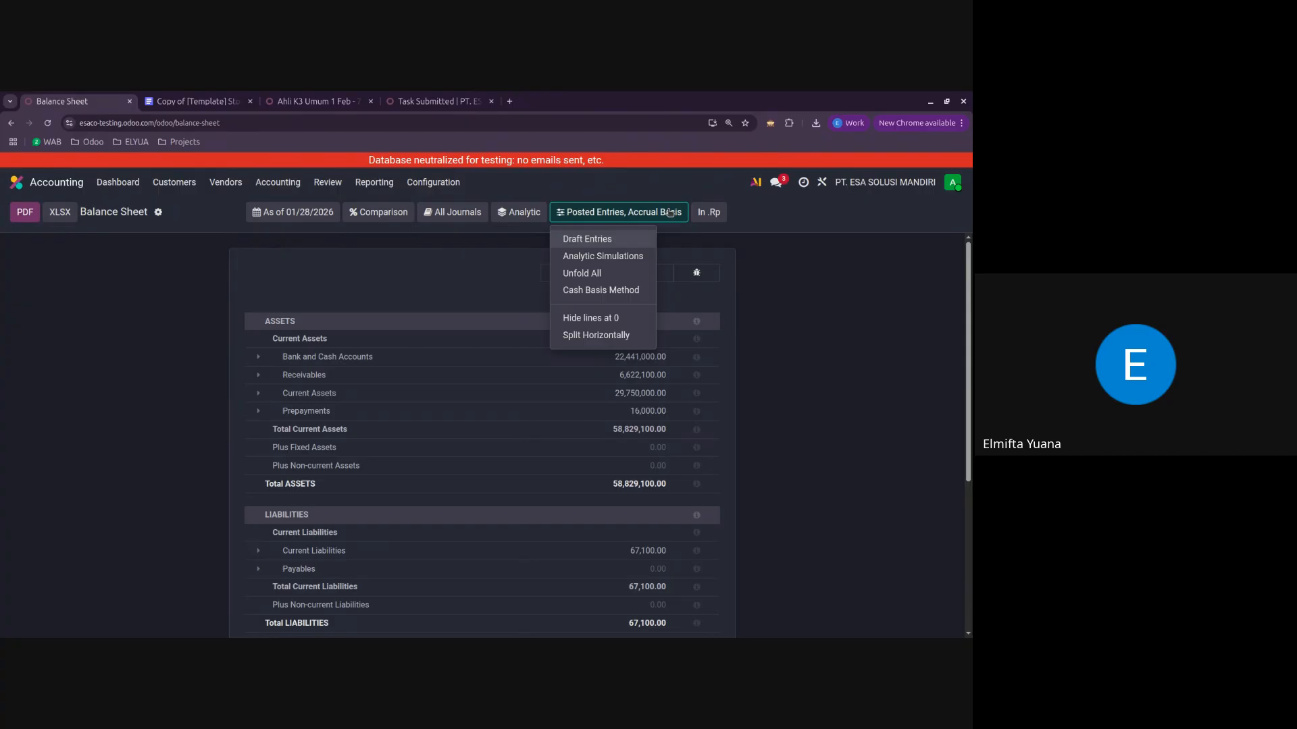
left_click(617, 243)
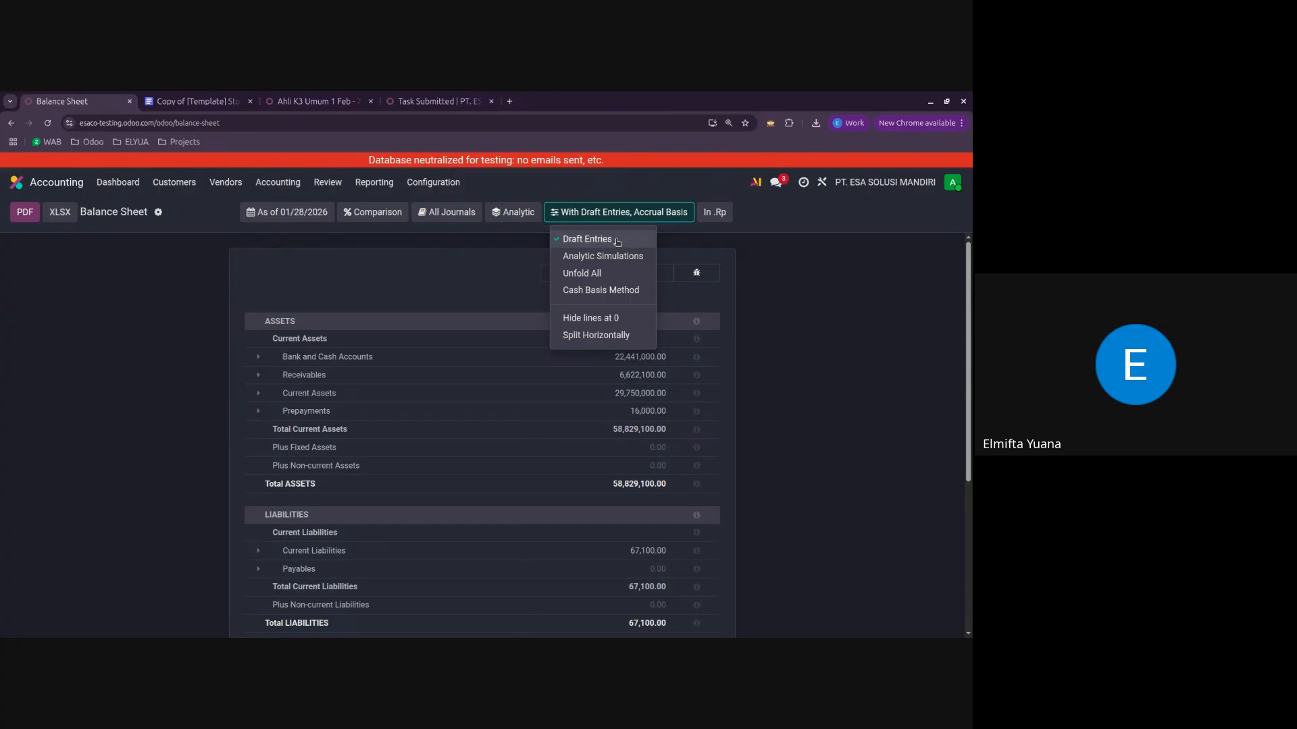
left_click(617, 241)
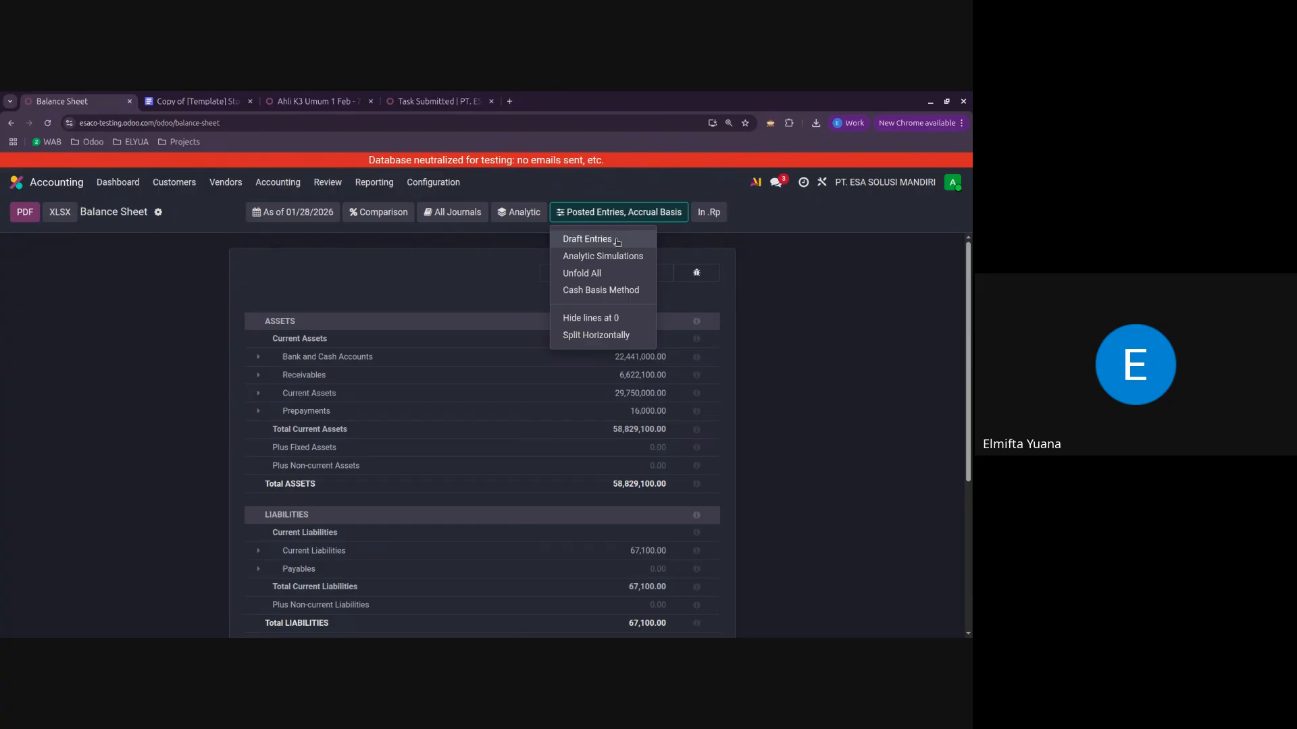
left_click(443, 278)
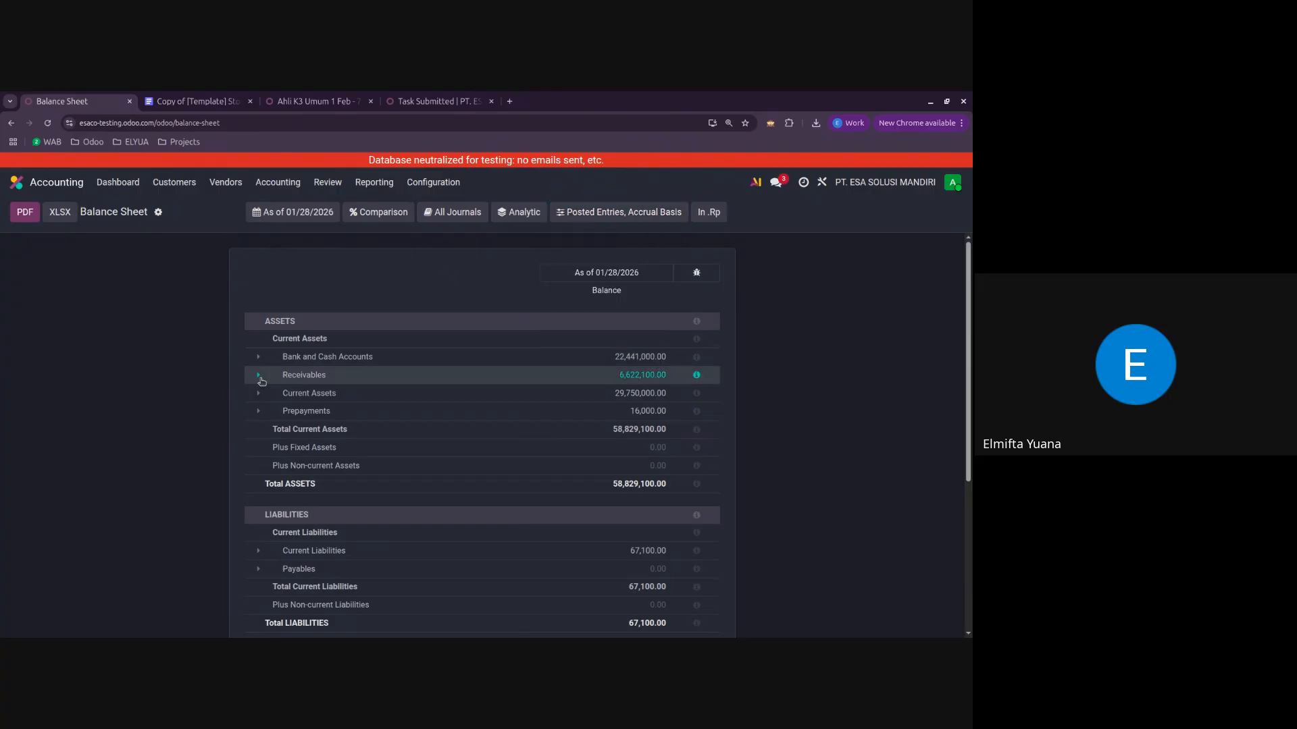
Step: Expand and collapse Bank and Cash Accounts, and turn Unfold All on and off for the whole report
left_click(258, 357)
left_click(258, 357)
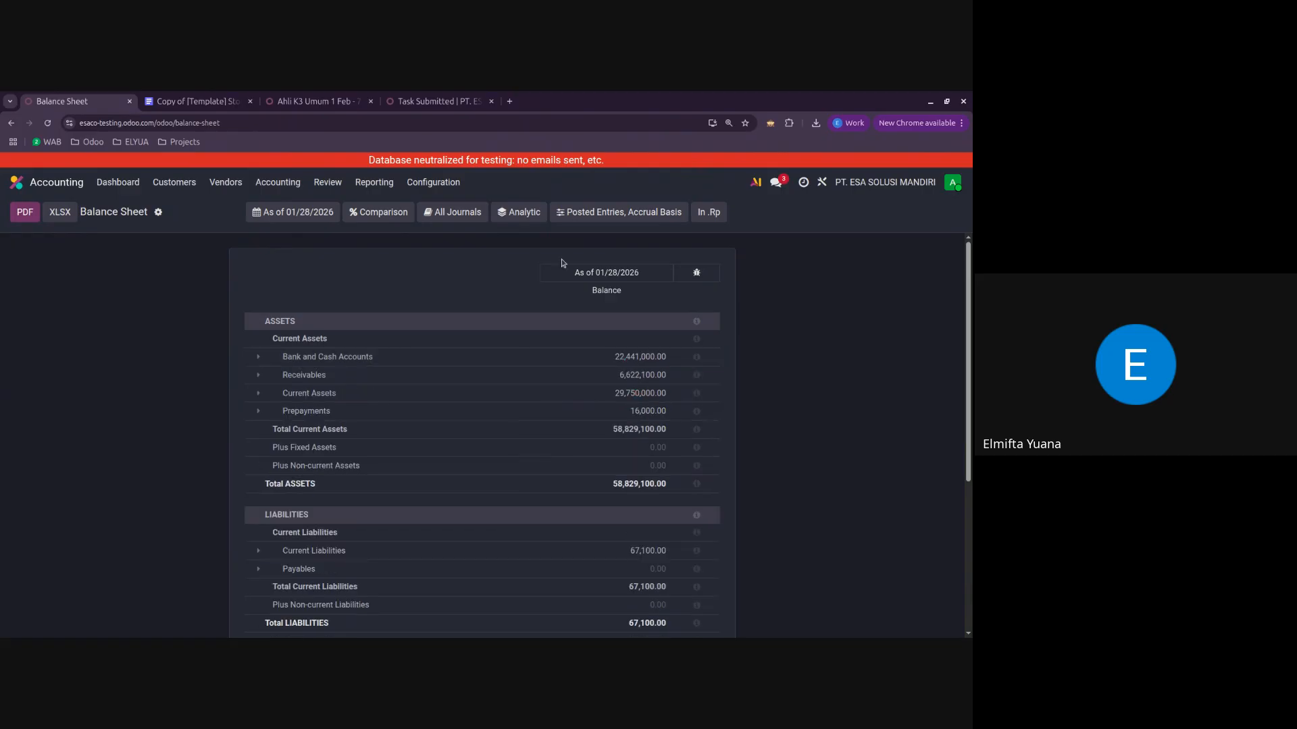
left_click(613, 214)
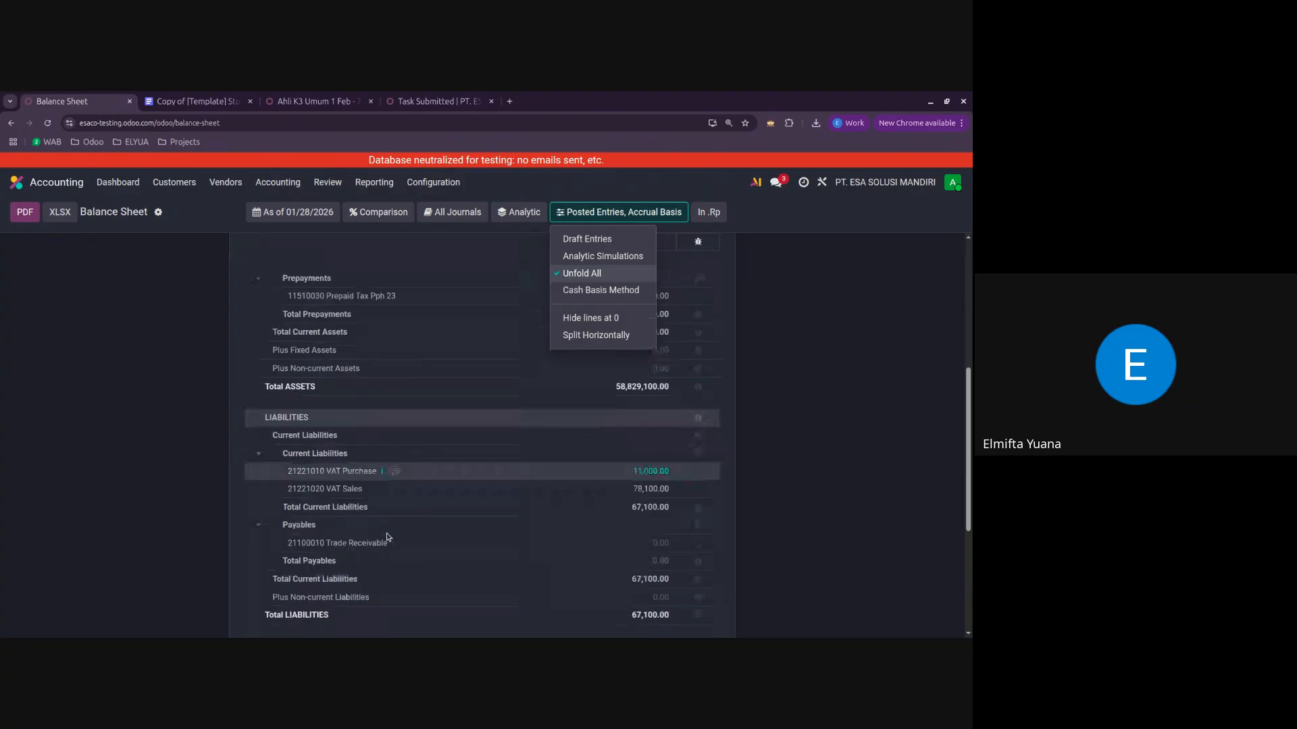
left_click(606, 275)
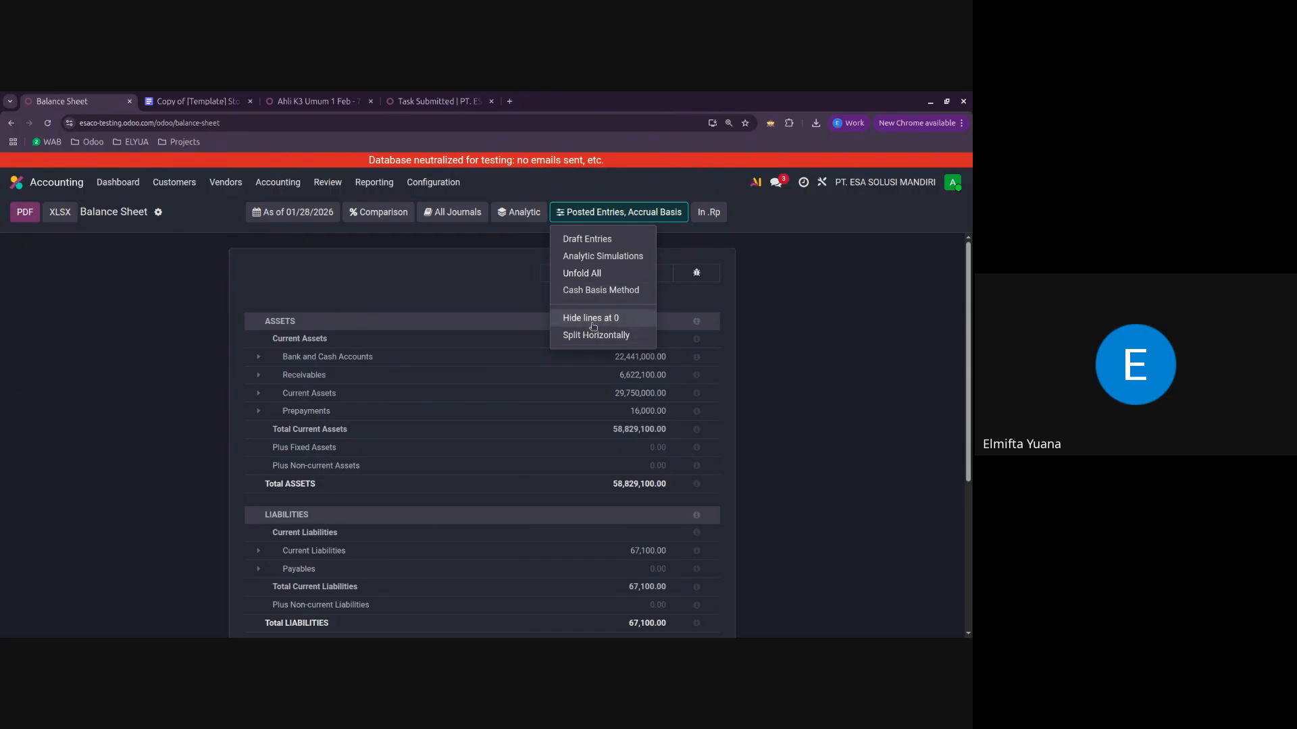
Step: Hide the Balance Sheet lines at 0 and split the report horizontally
left_click(593, 318)
scroll(591, 473, "down", 2)
scroll(591, 548, "up", 1)
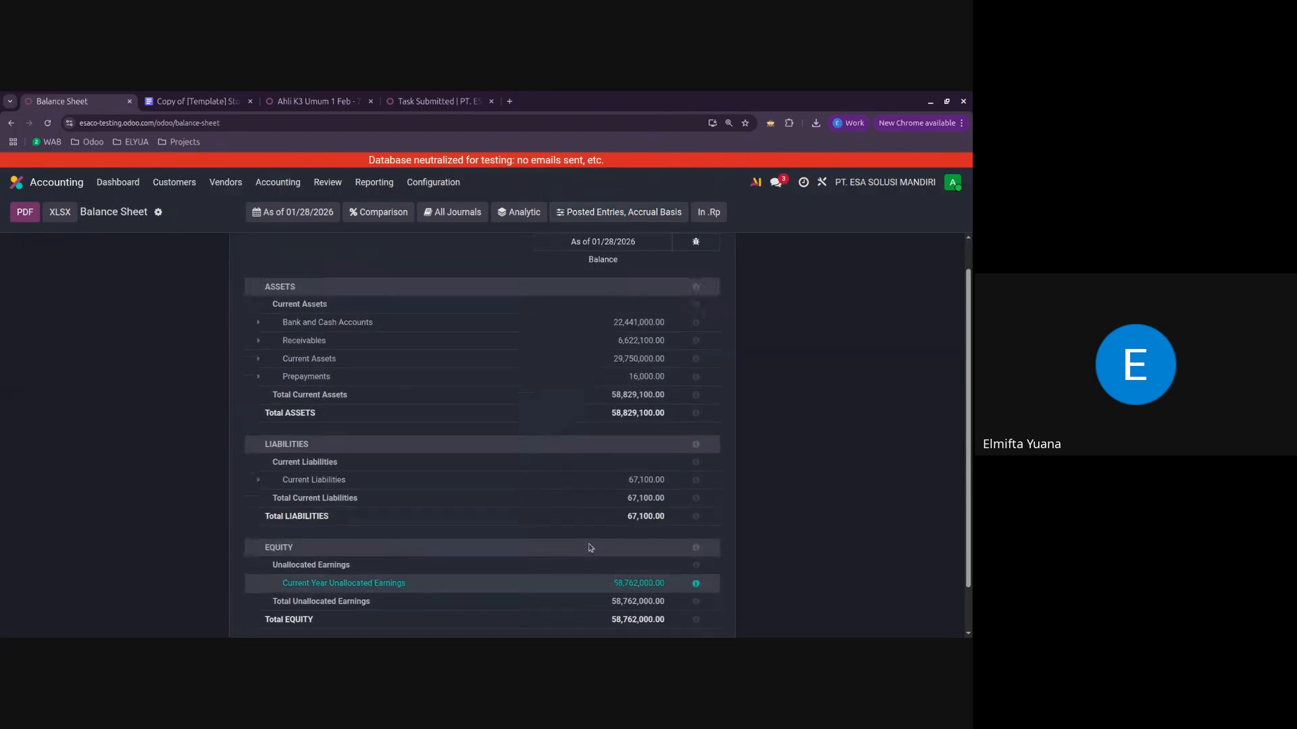
scroll(590, 548, "up", 1)
left_click(606, 214)
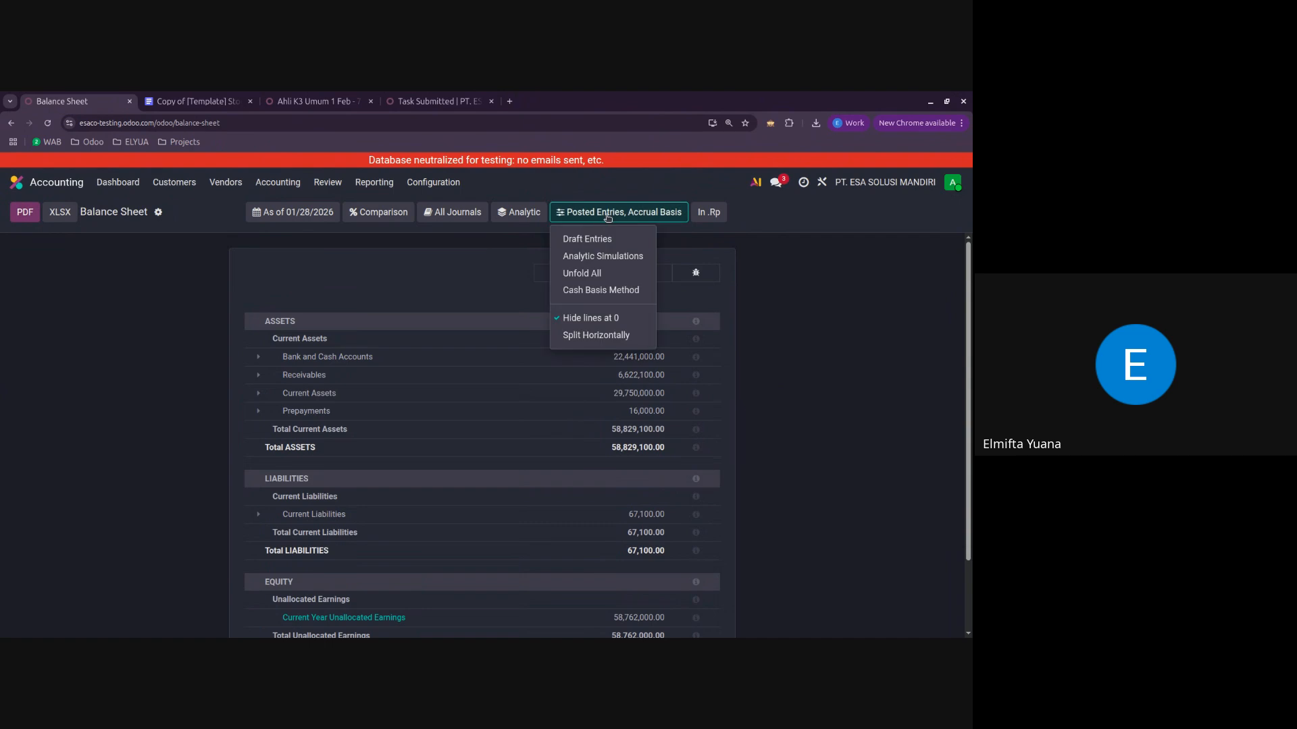
left_click(603, 337)
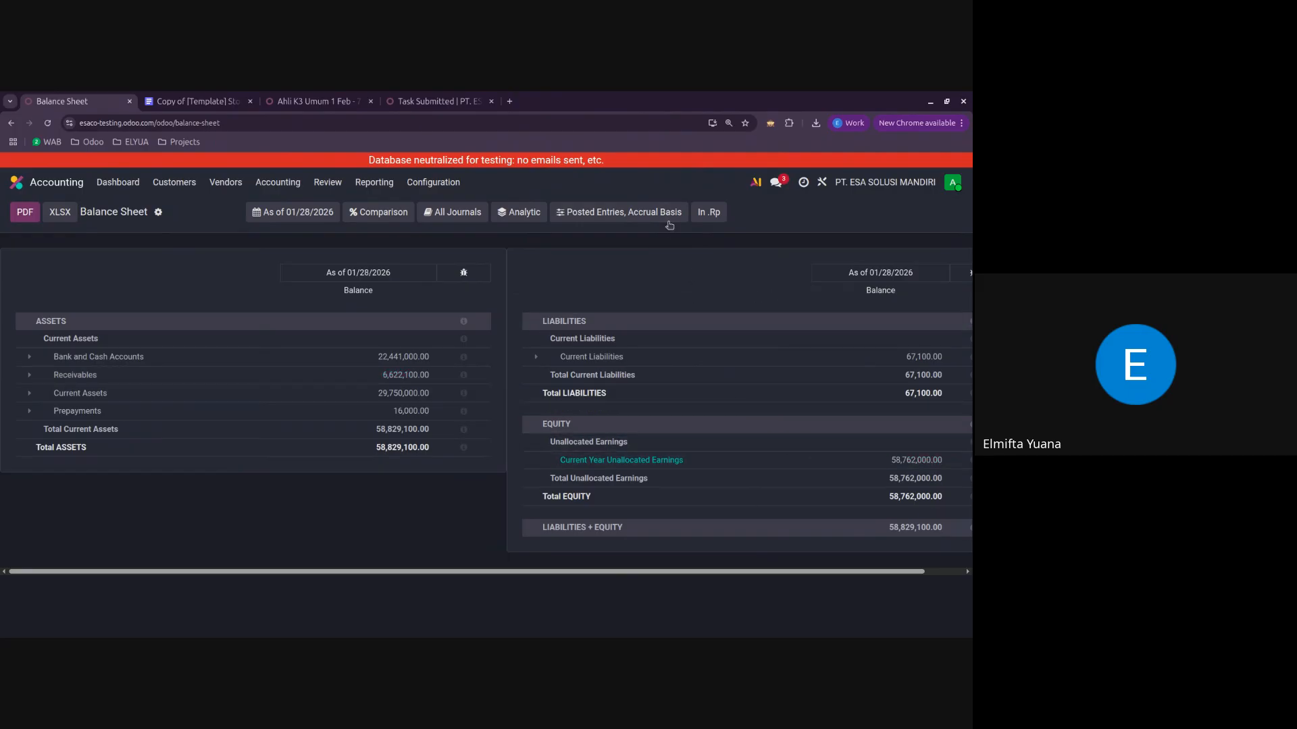
Step: Show the Balance Sheet amounts in Rp without decimals, and switch them back to .Rp
left_click(709, 214)
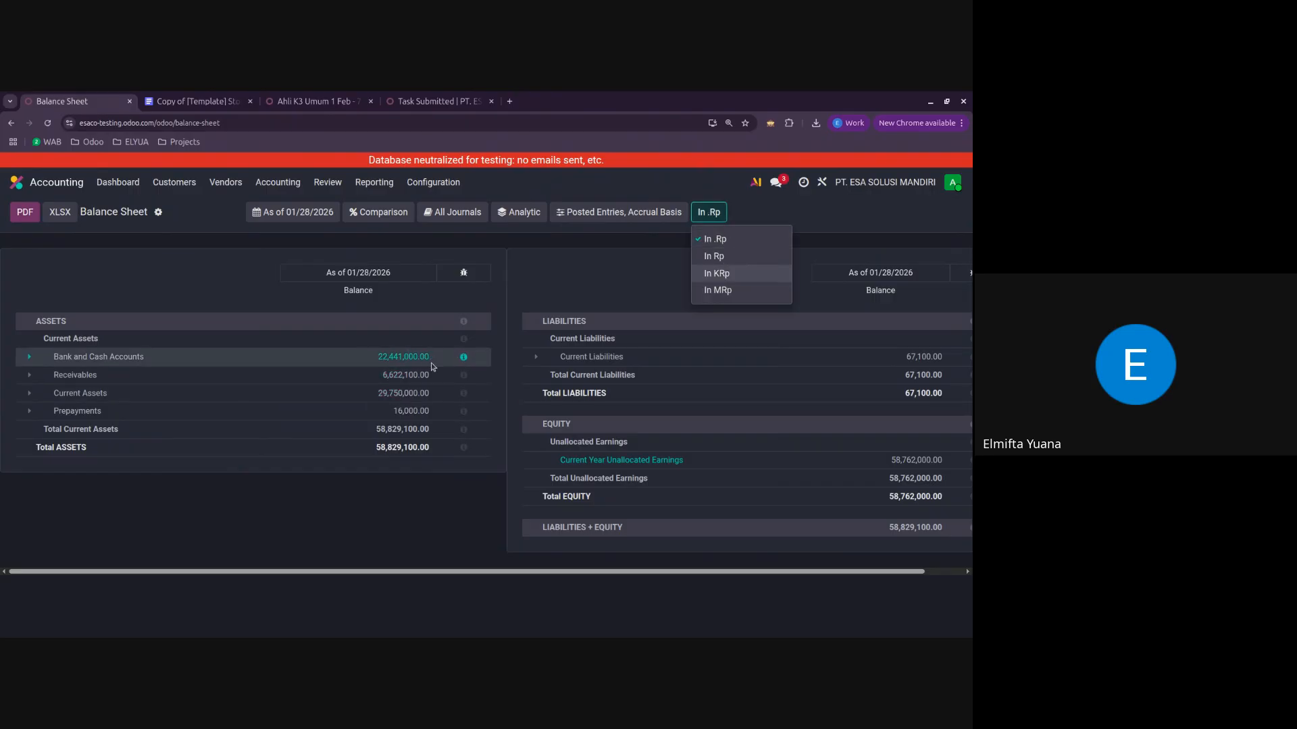
left_click(716, 257)
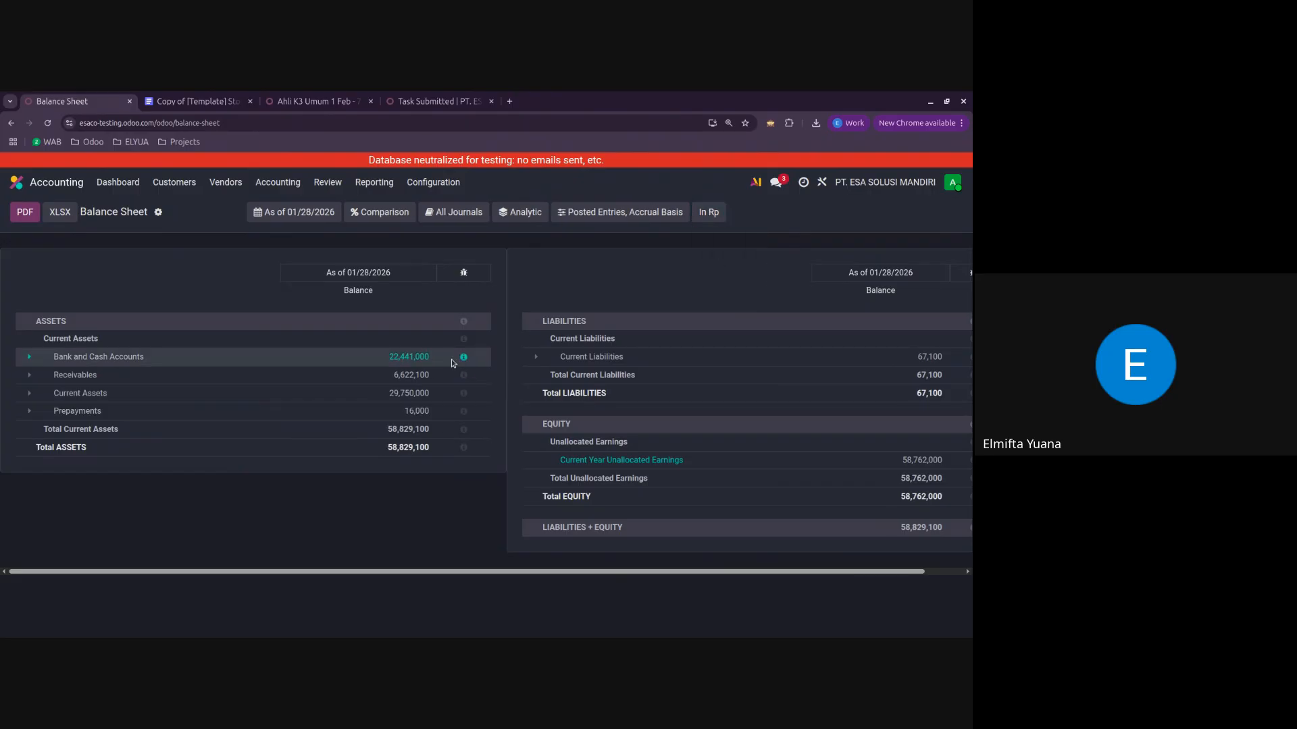
left_click(708, 212)
left_click(717, 240)
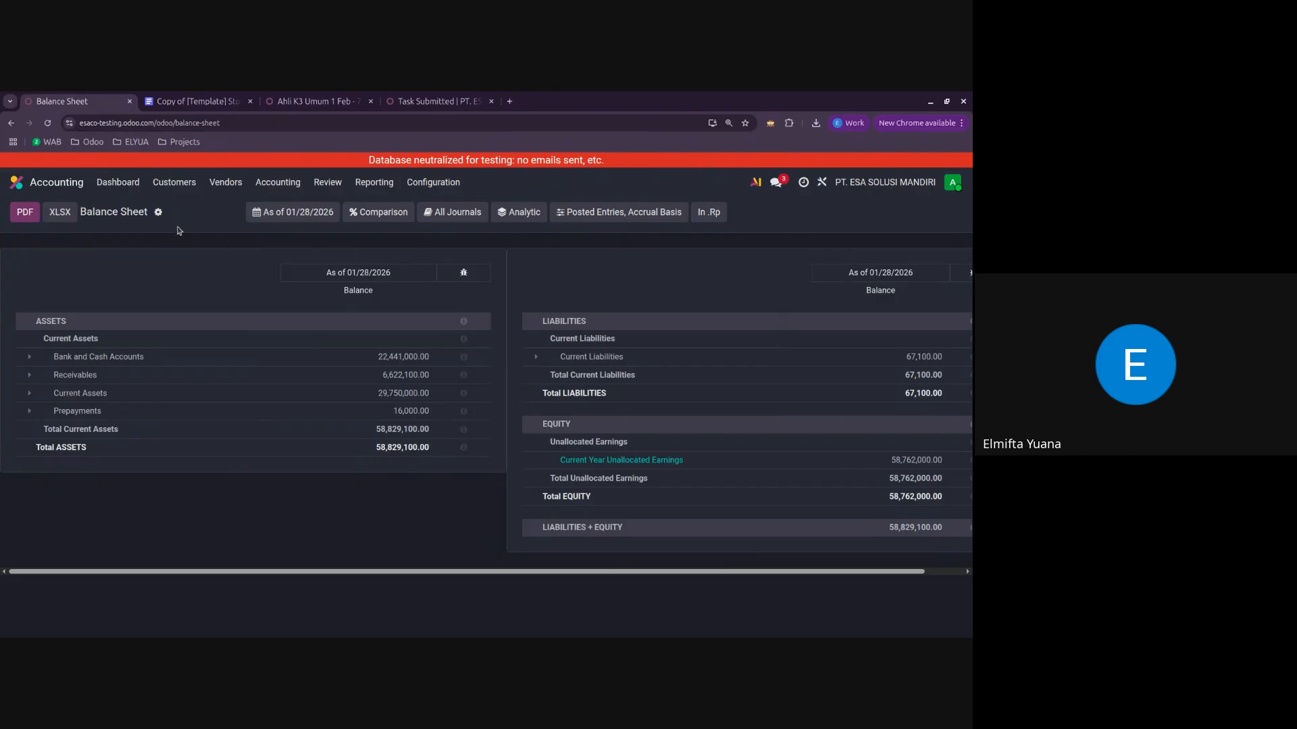
left_click(156, 212)
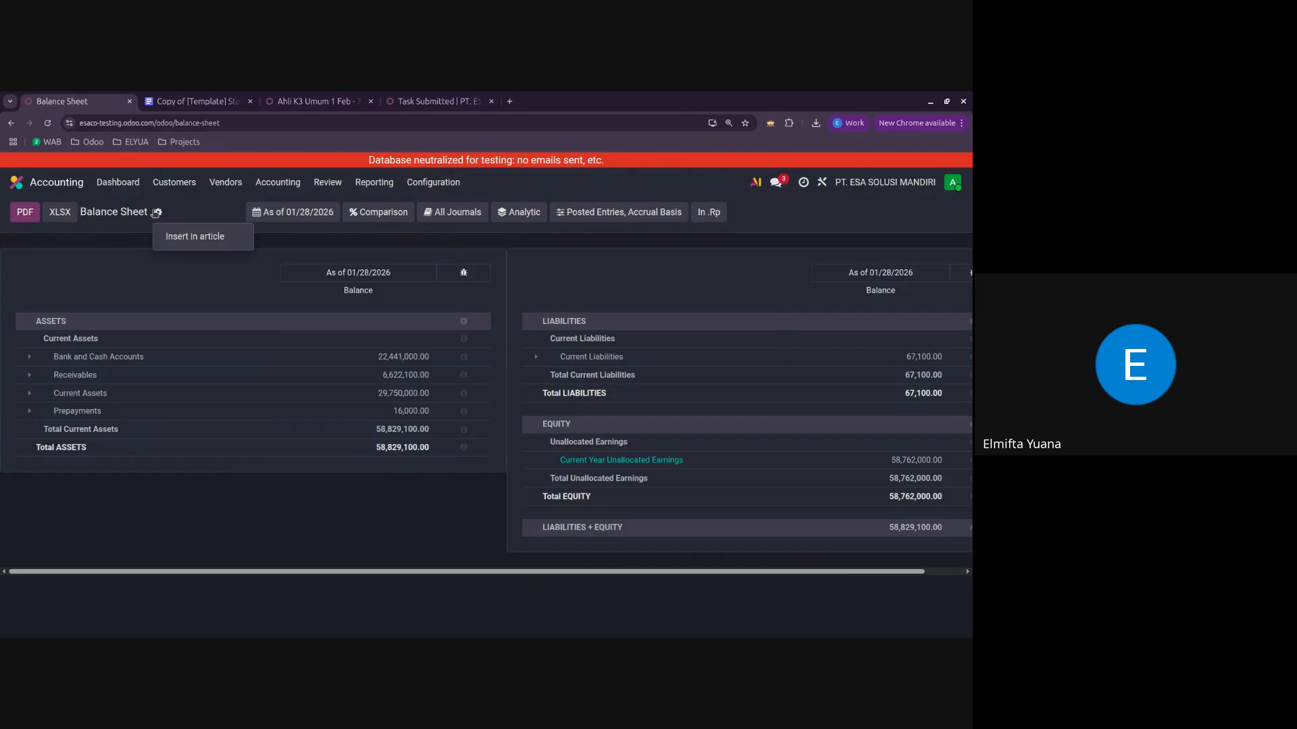
left_click(177, 211)
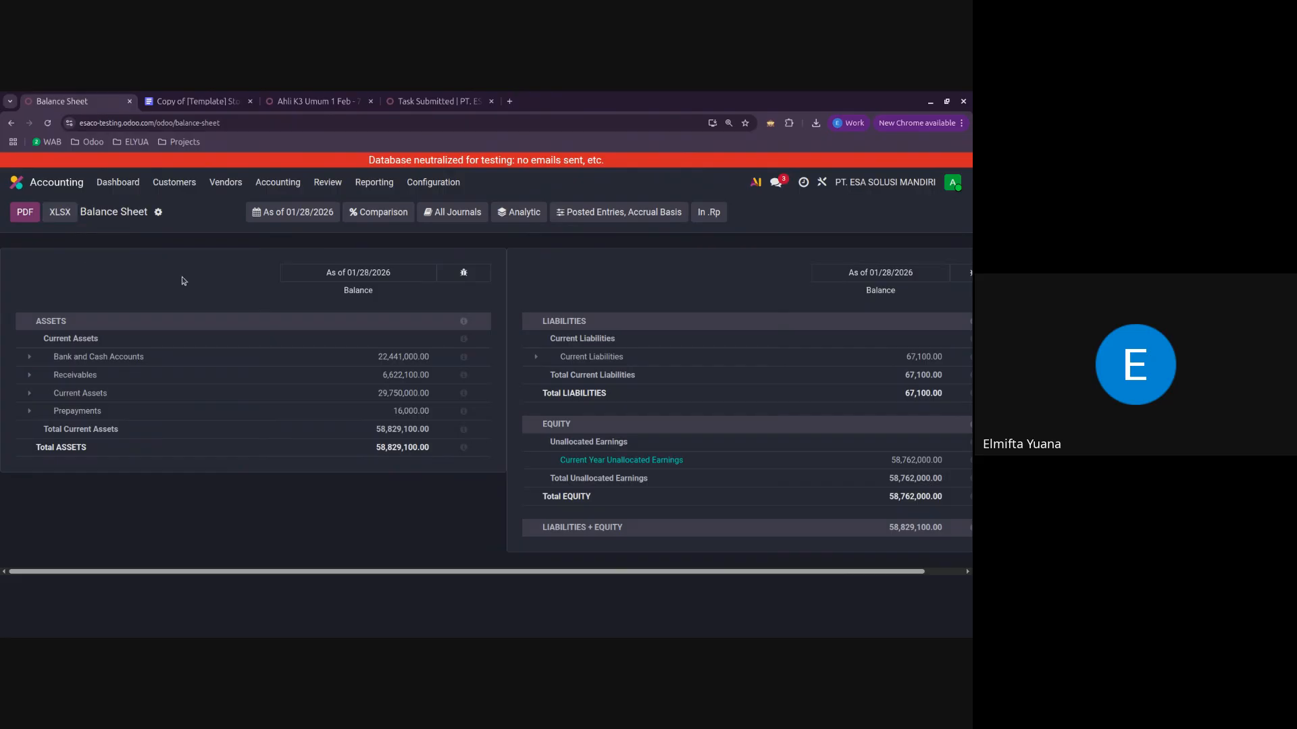
Step: Filter the Balance Sheet to the Sales journal only, review it, and deselect that journal
left_click(381, 185)
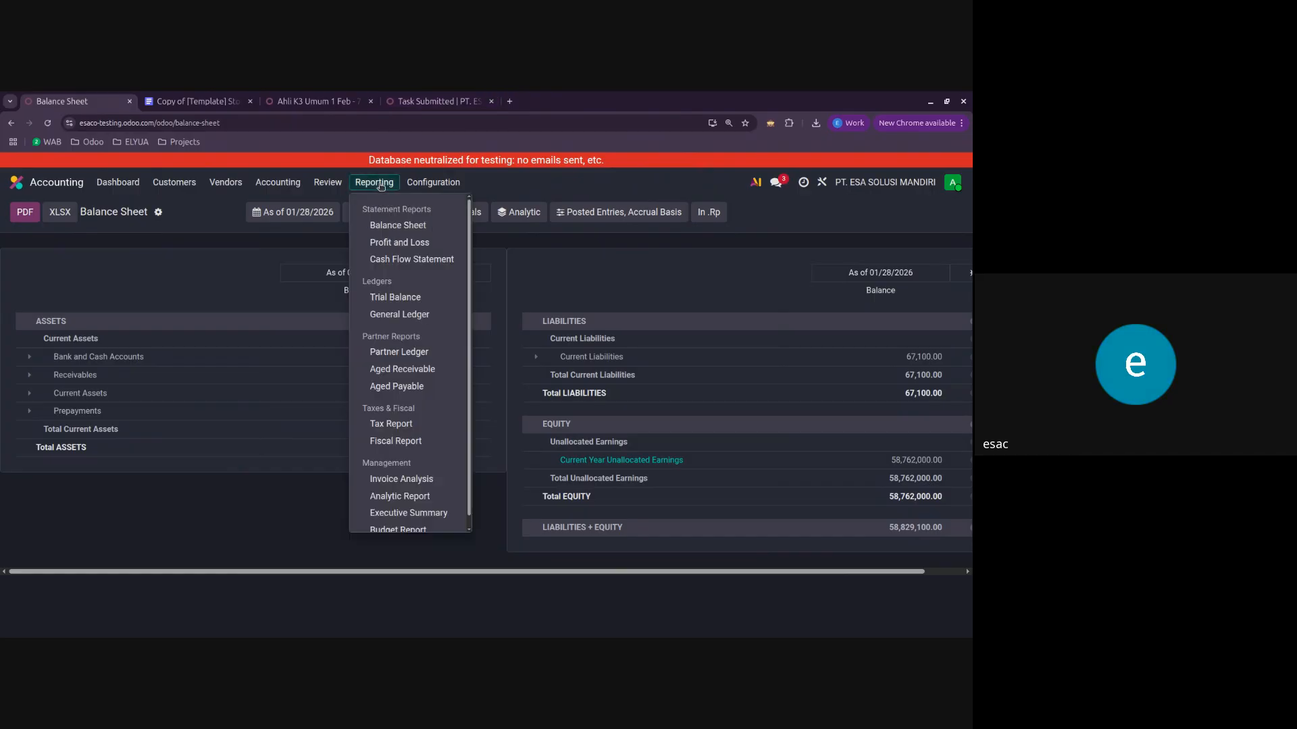
left_click(207, 206)
left_click(461, 213)
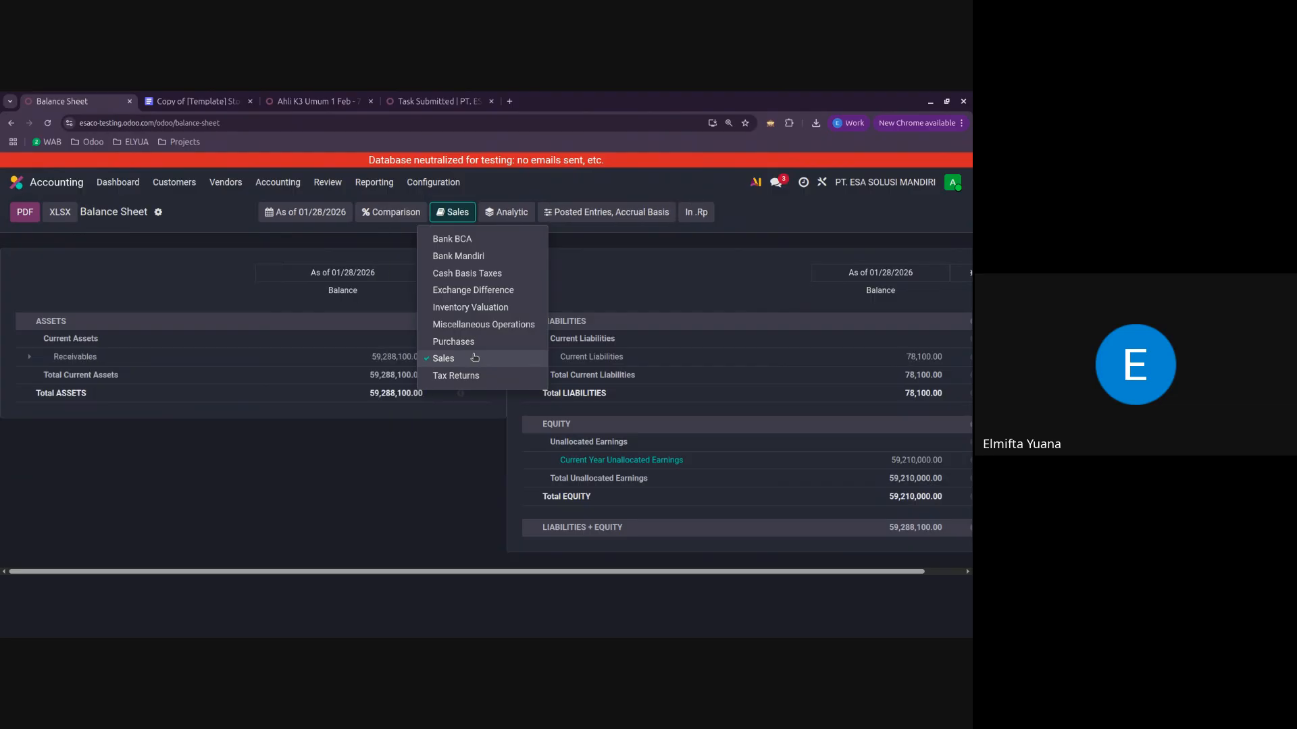
left_click(334, 466)
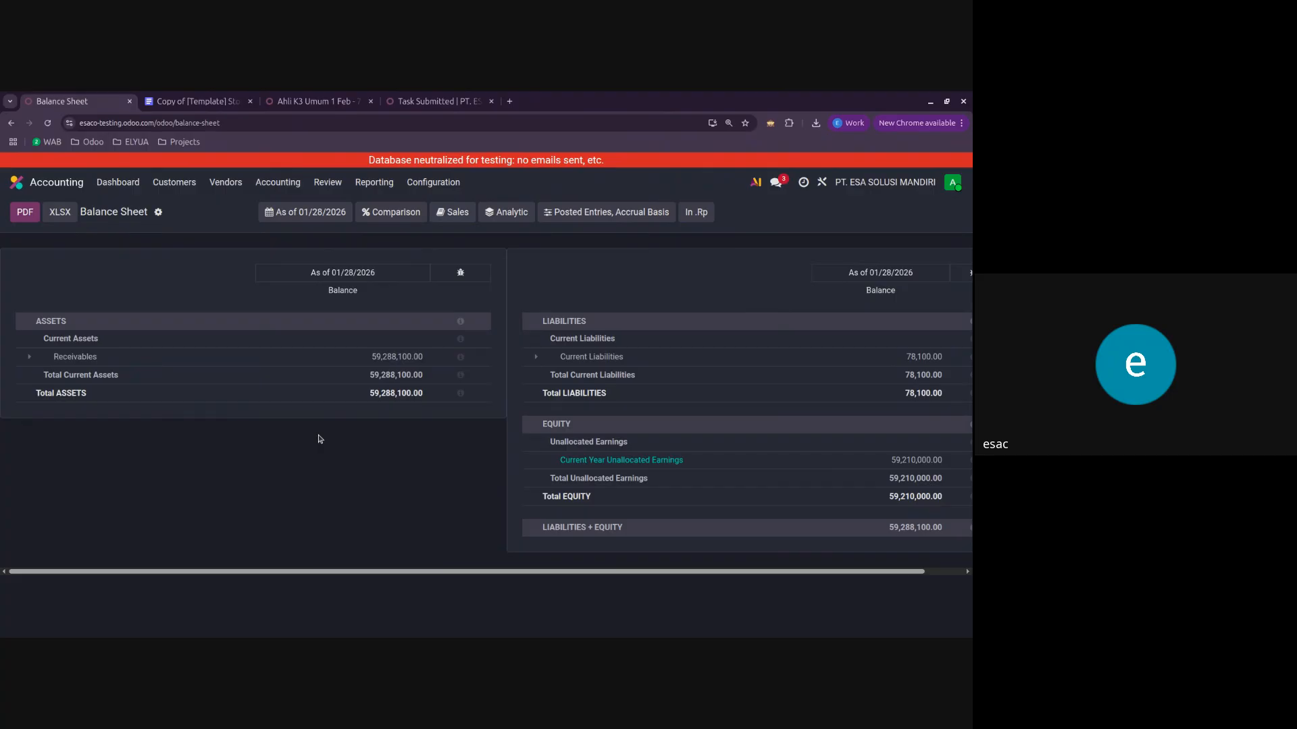
key("XF86AudioLowerVolume")
left_click(472, 217)
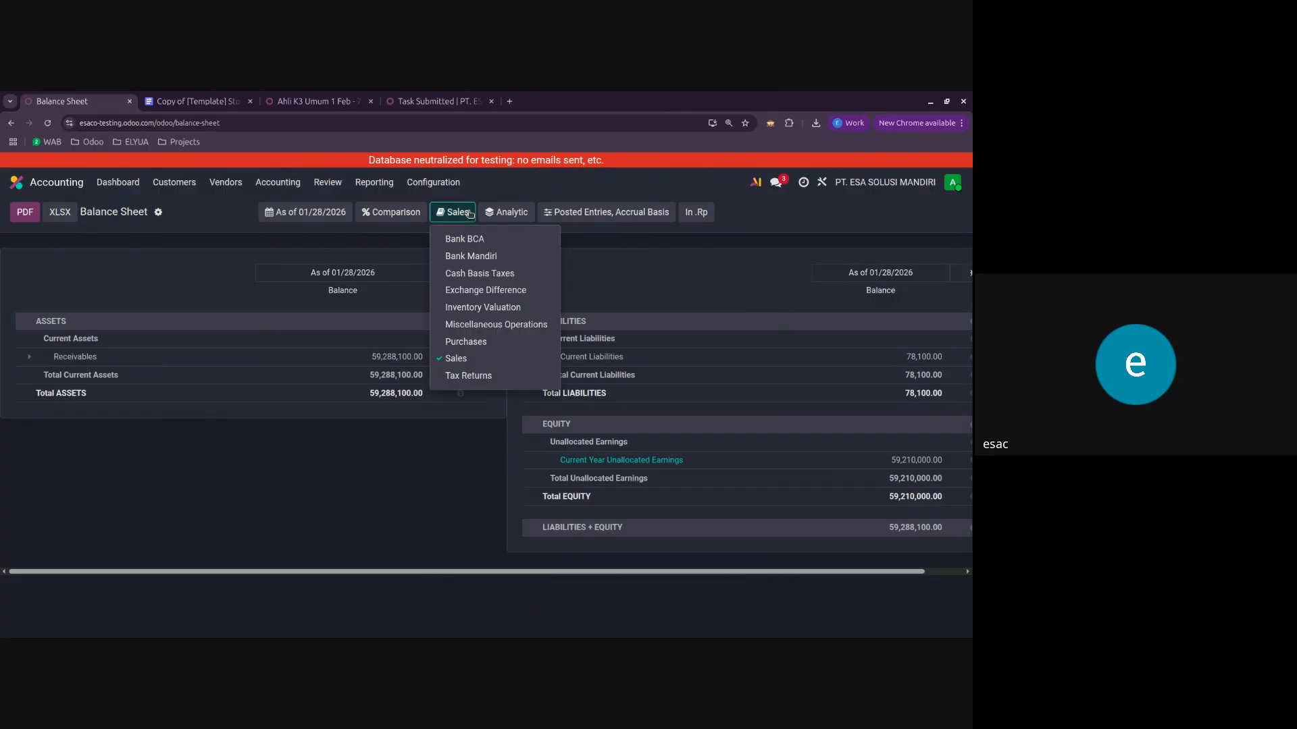
left_click(463, 359)
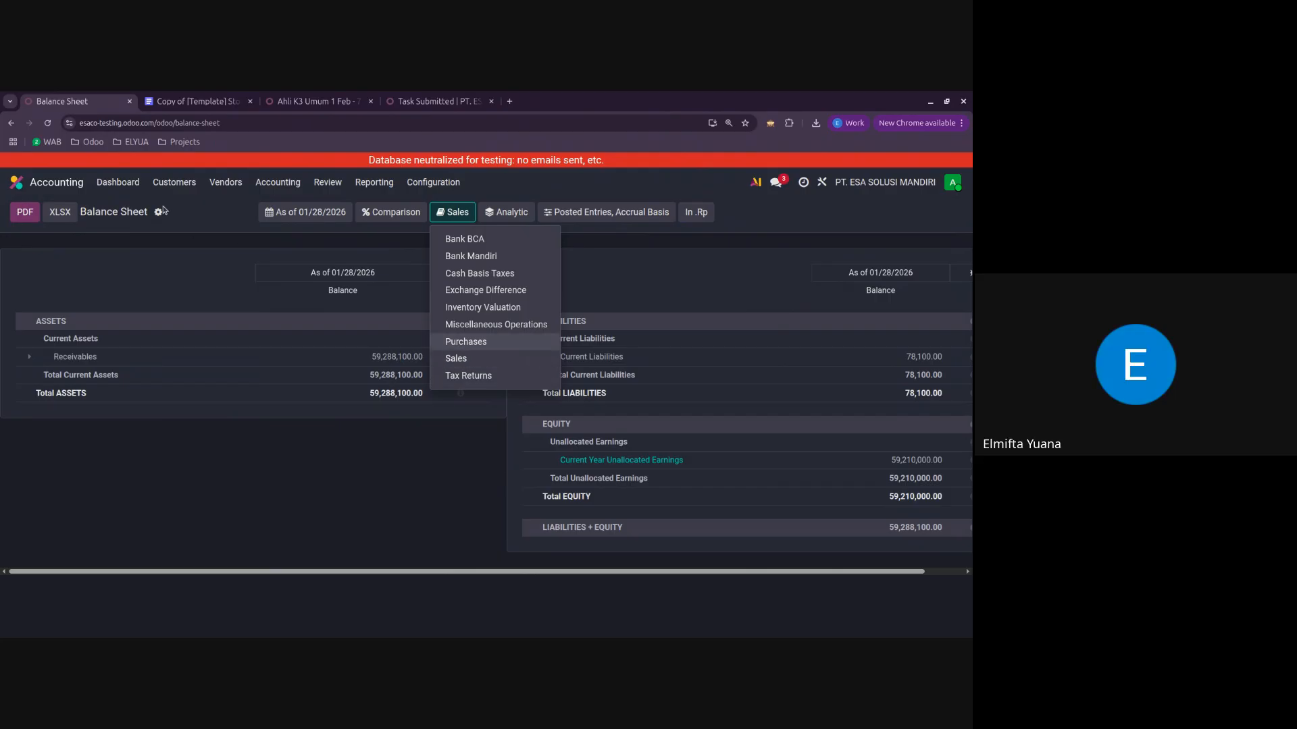
Step: Go to the Sales app's Customers report and show the sales analysis as a pivot table
left_click(55, 184)
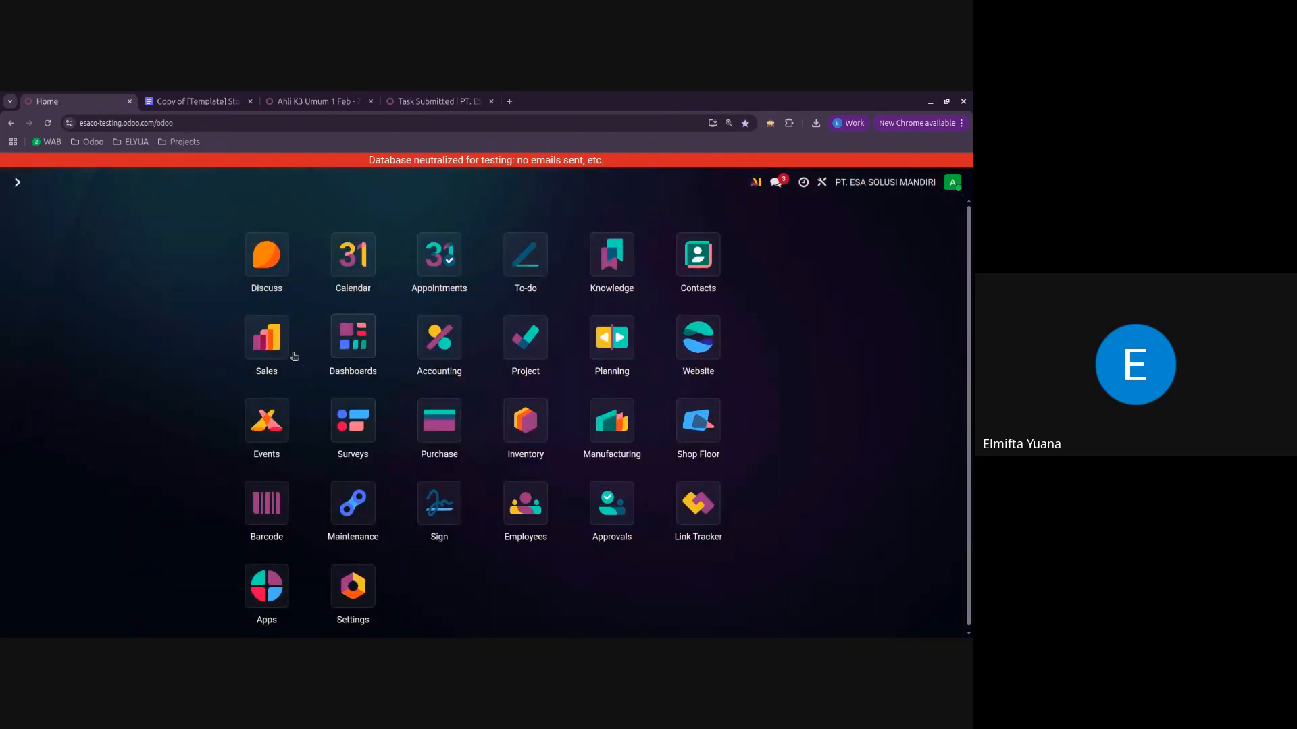
left_click(269, 341)
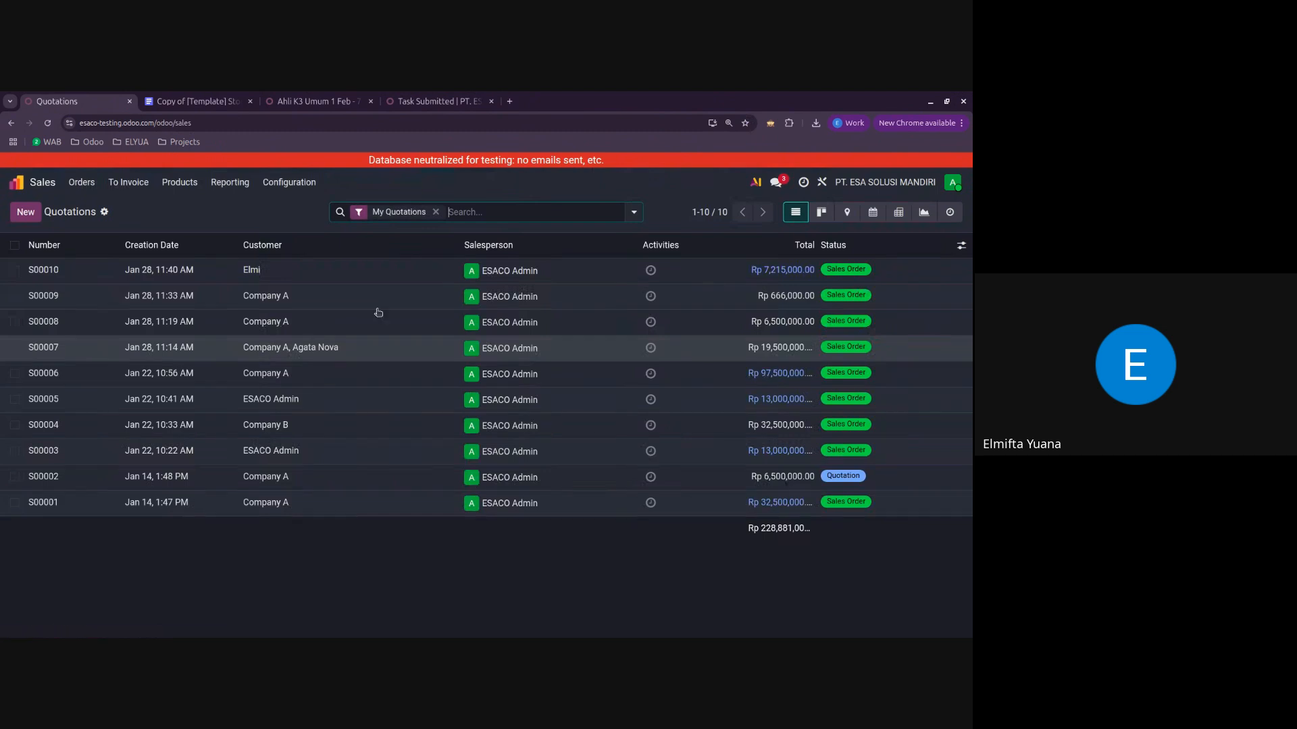
left_click(230, 183)
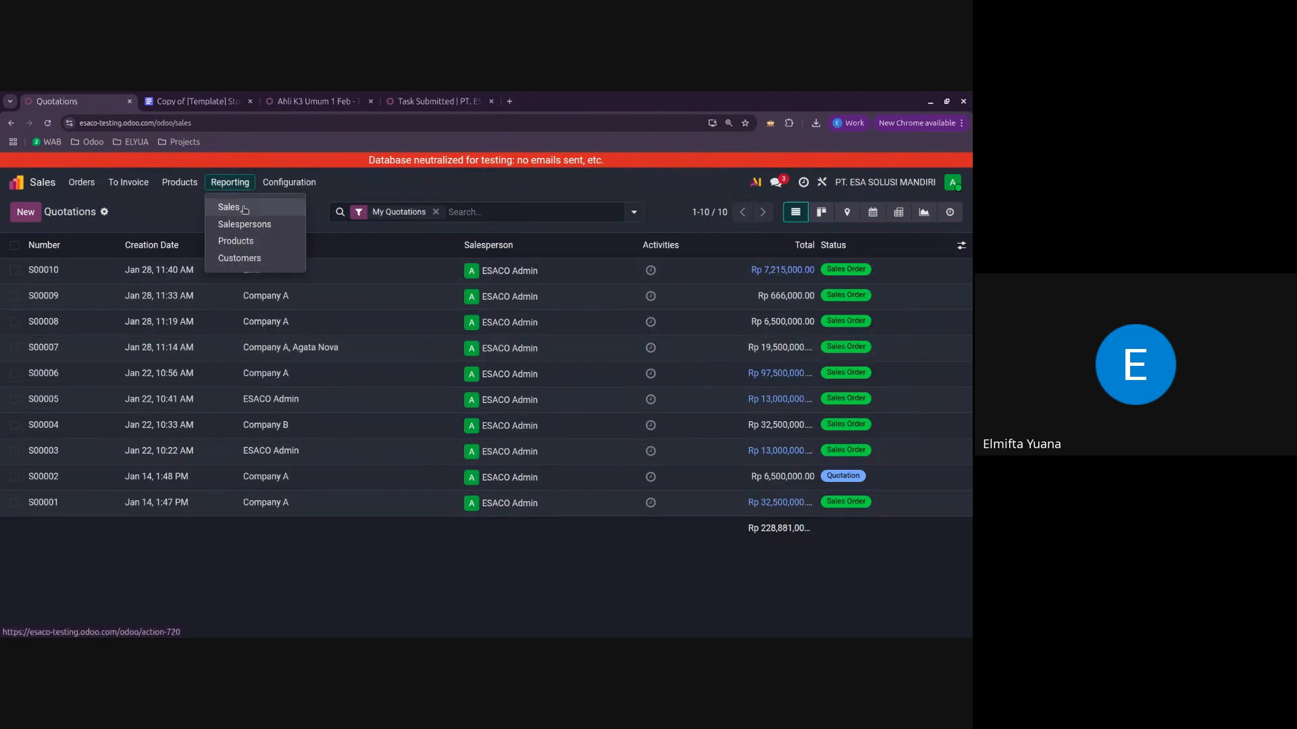
left_click(245, 261)
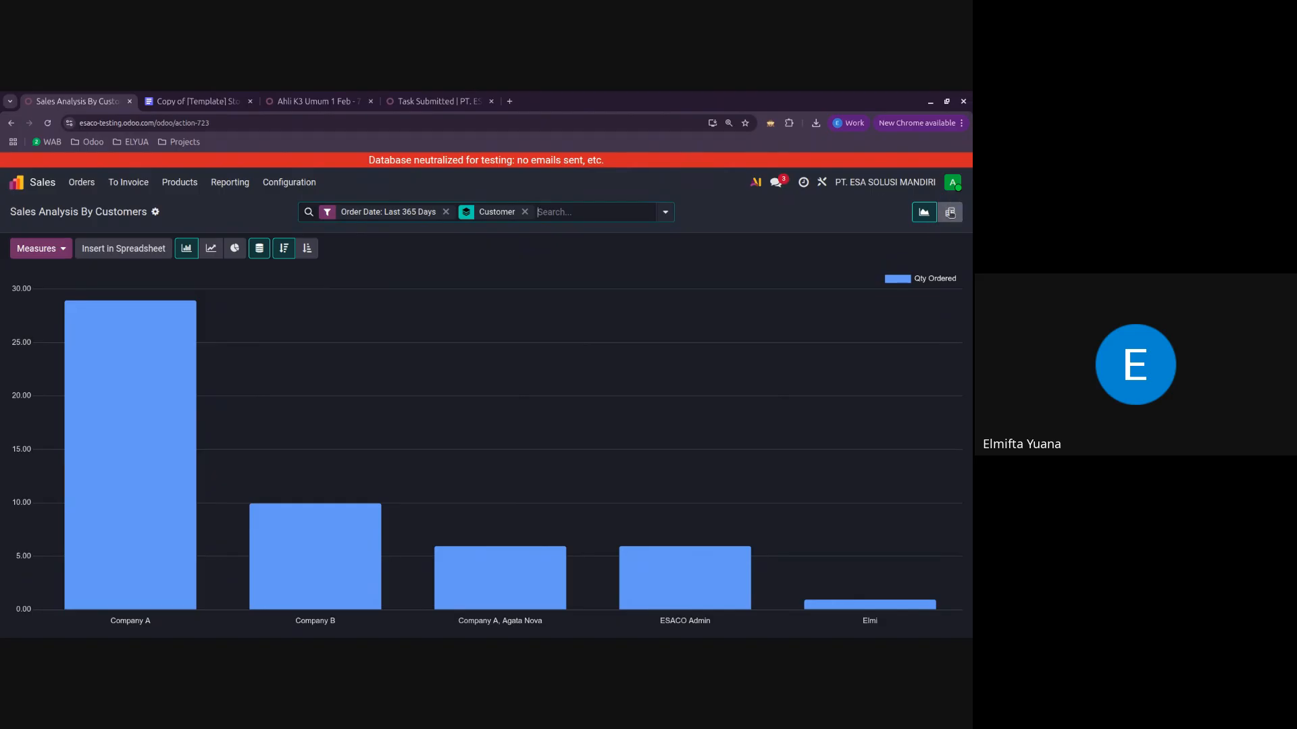
left_click(950, 213)
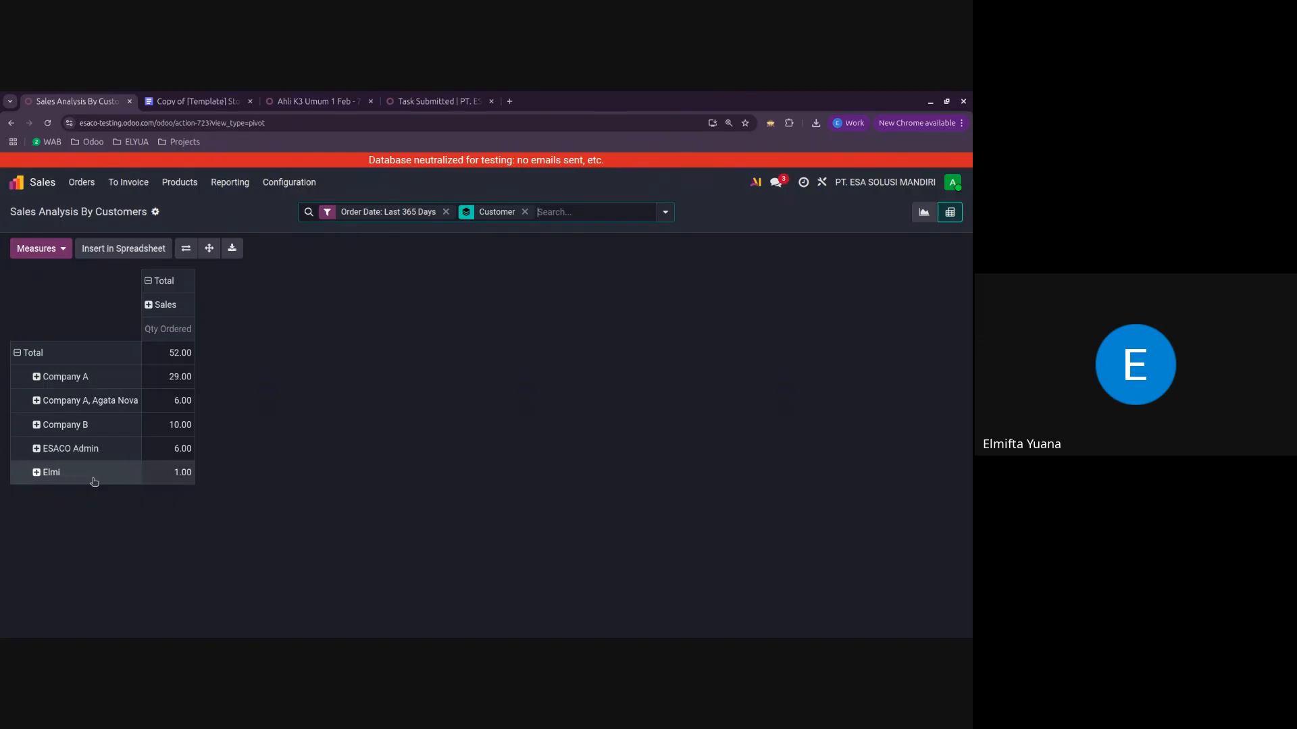
Step: Add the Unit Price measure to the Sales Analysis By Customers pivot table
left_click(58, 251)
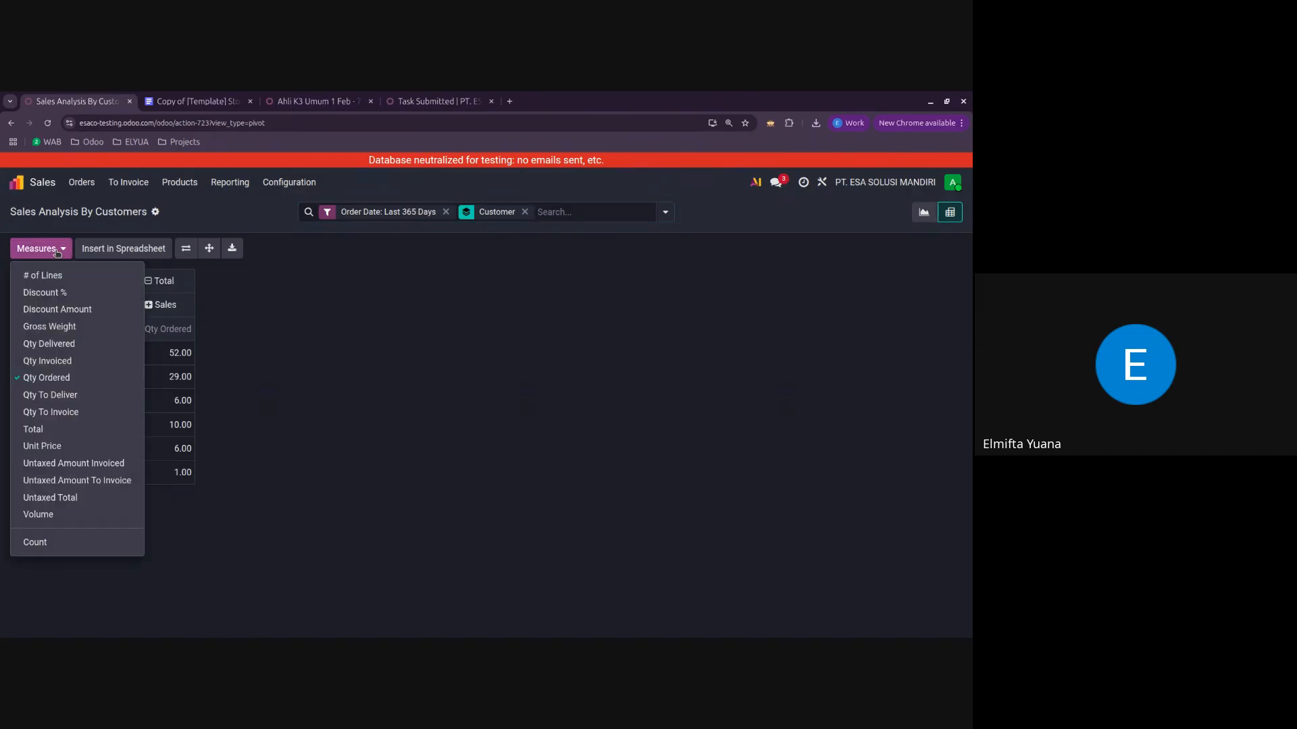
left_click(54, 443)
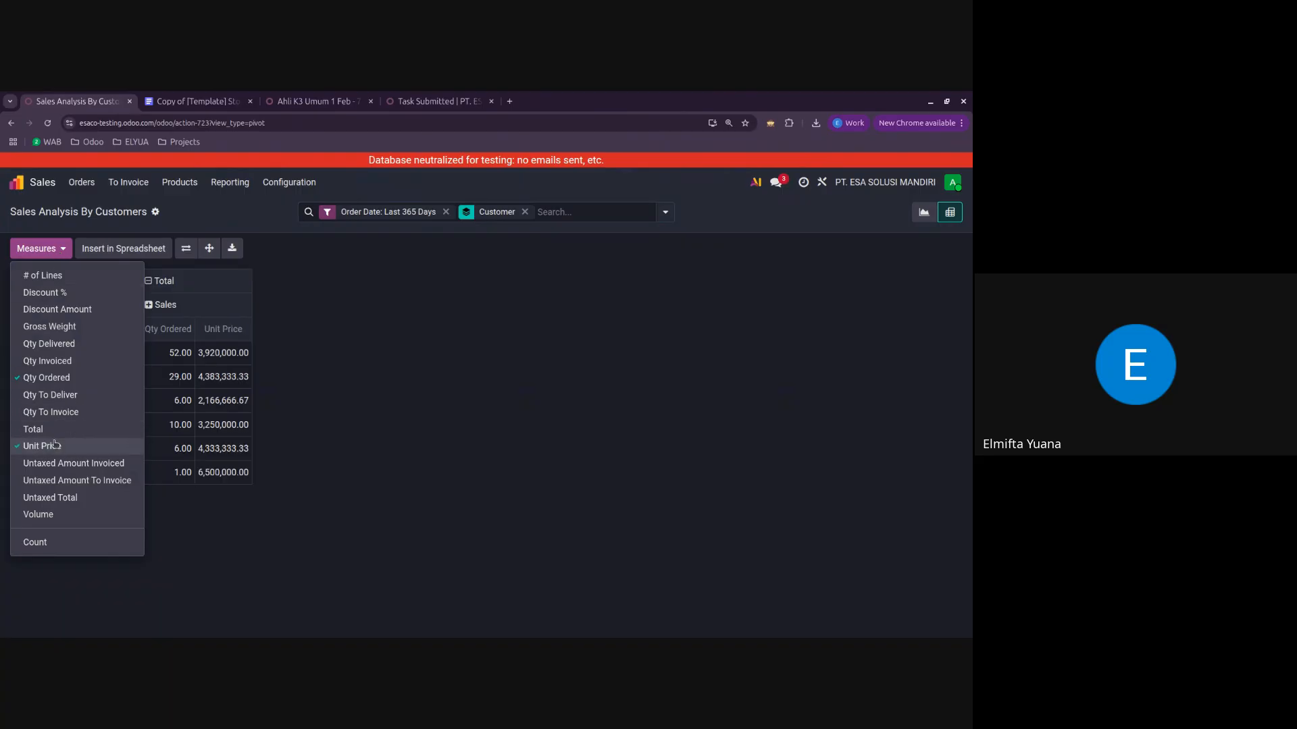
left_click(420, 393)
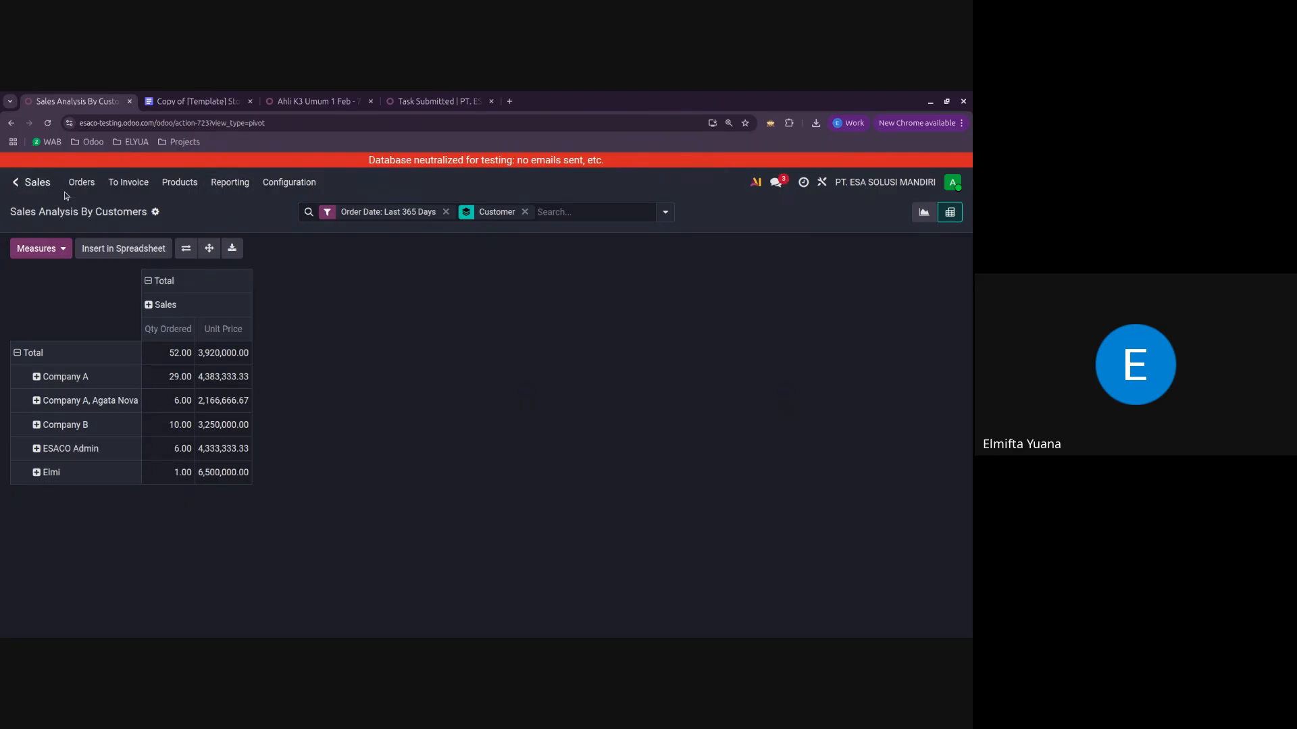
Step: Review the available filters and groupings for the Sales Analysis By Customers report without changing them
left_click(229, 182)
left_click(346, 347)
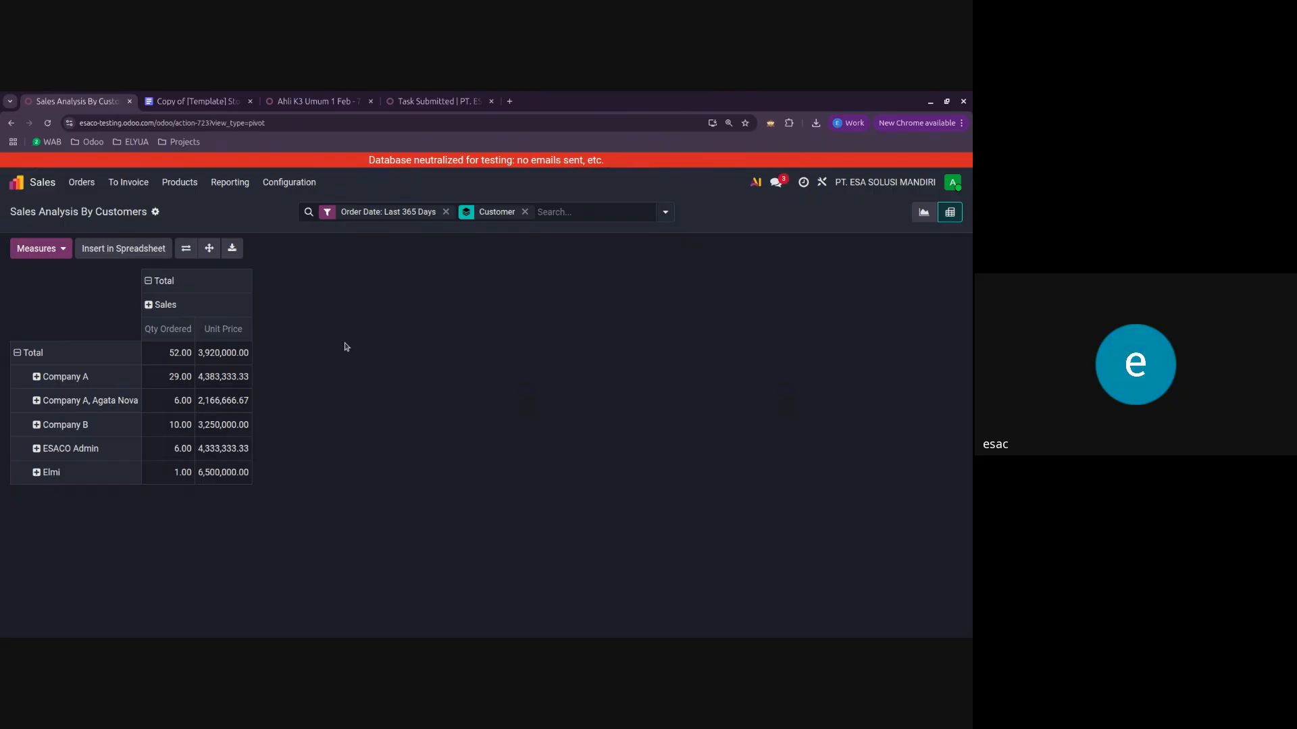
left_click(565, 213)
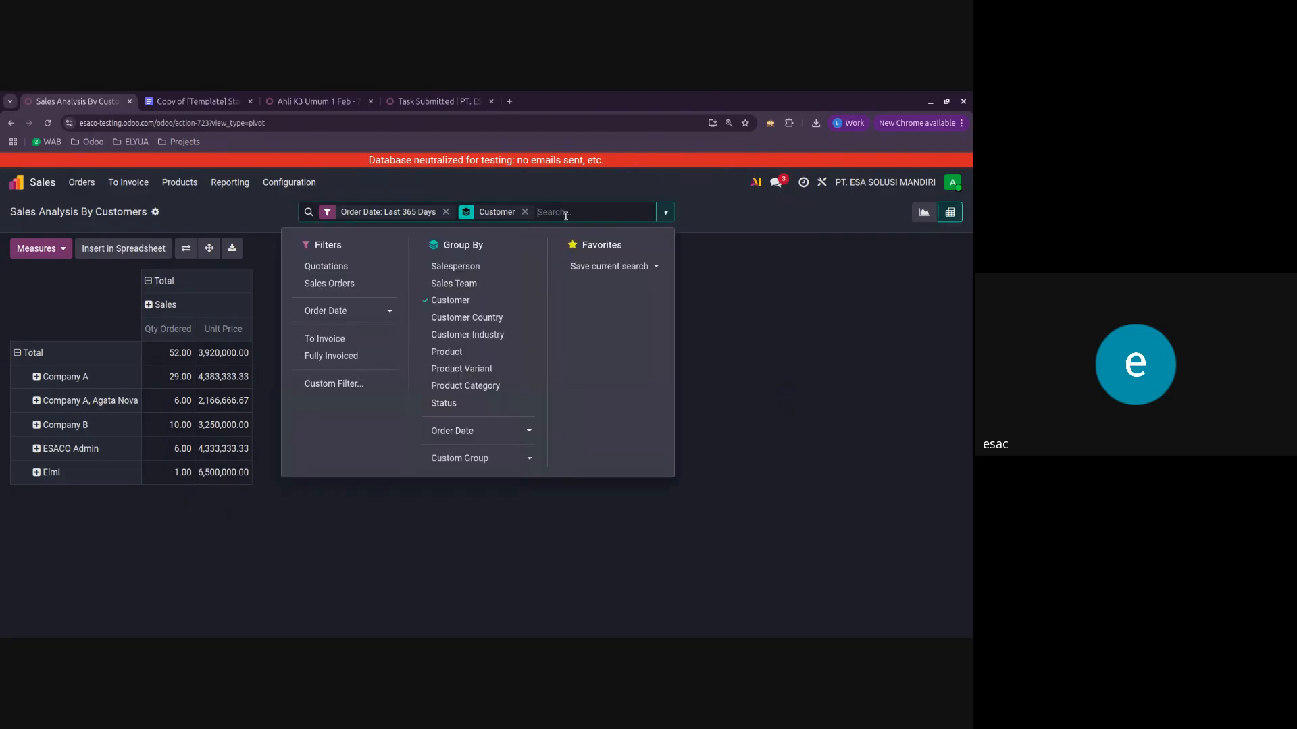
left_click(739, 390)
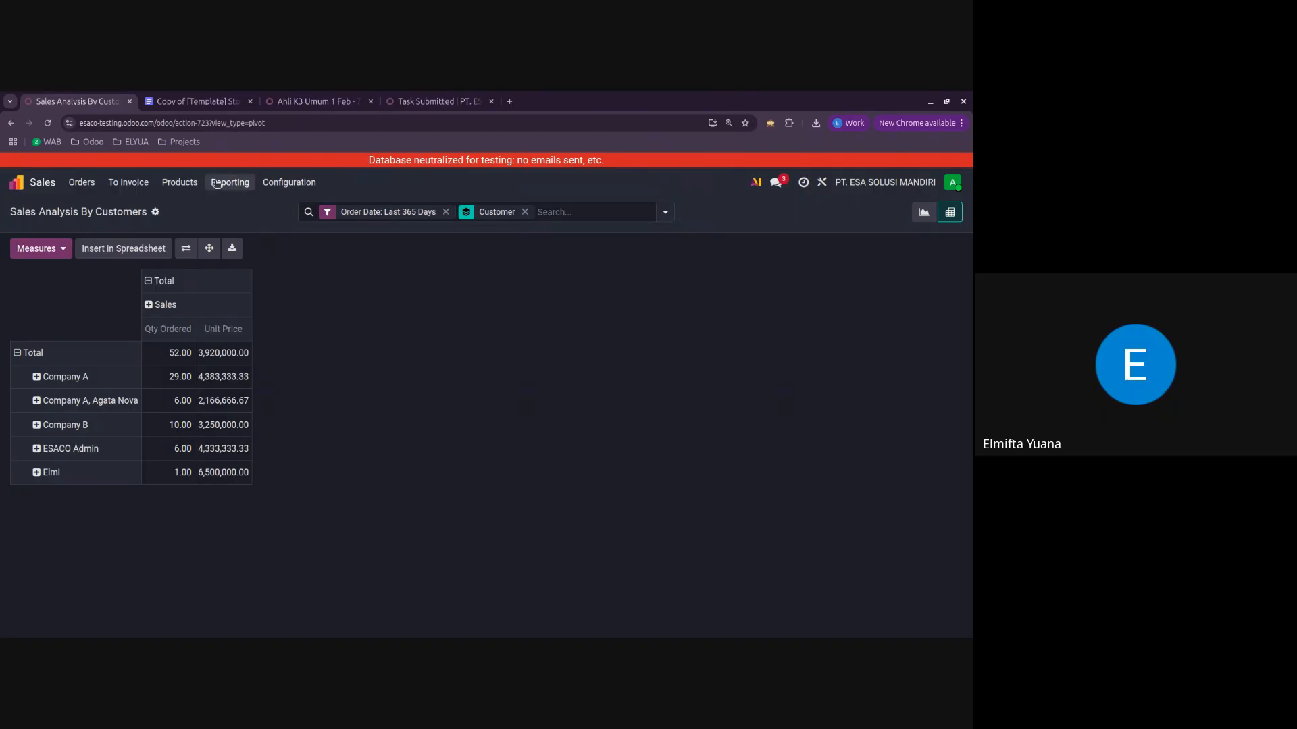
Step: Duplicate the sales analysis browser tab and open the Accounting app's Partner Ledger in the copy
right_click(73, 96)
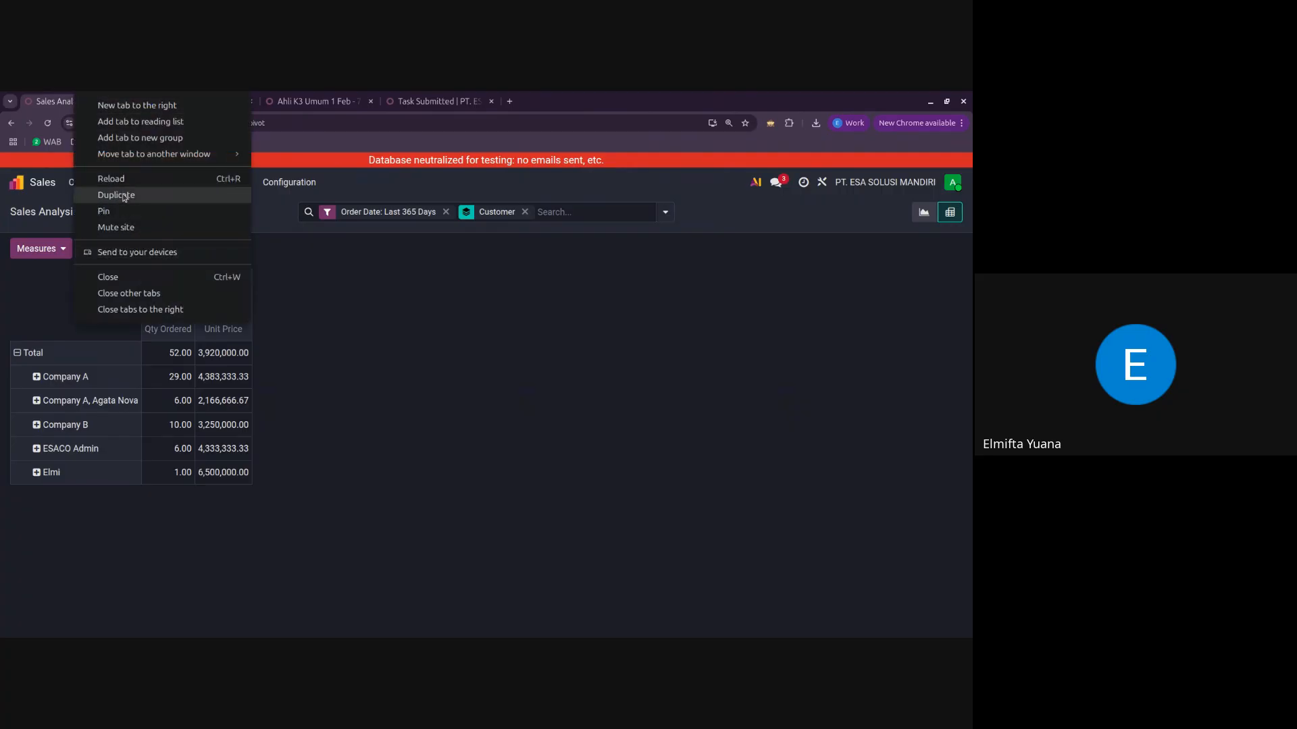
left_click(101, 192)
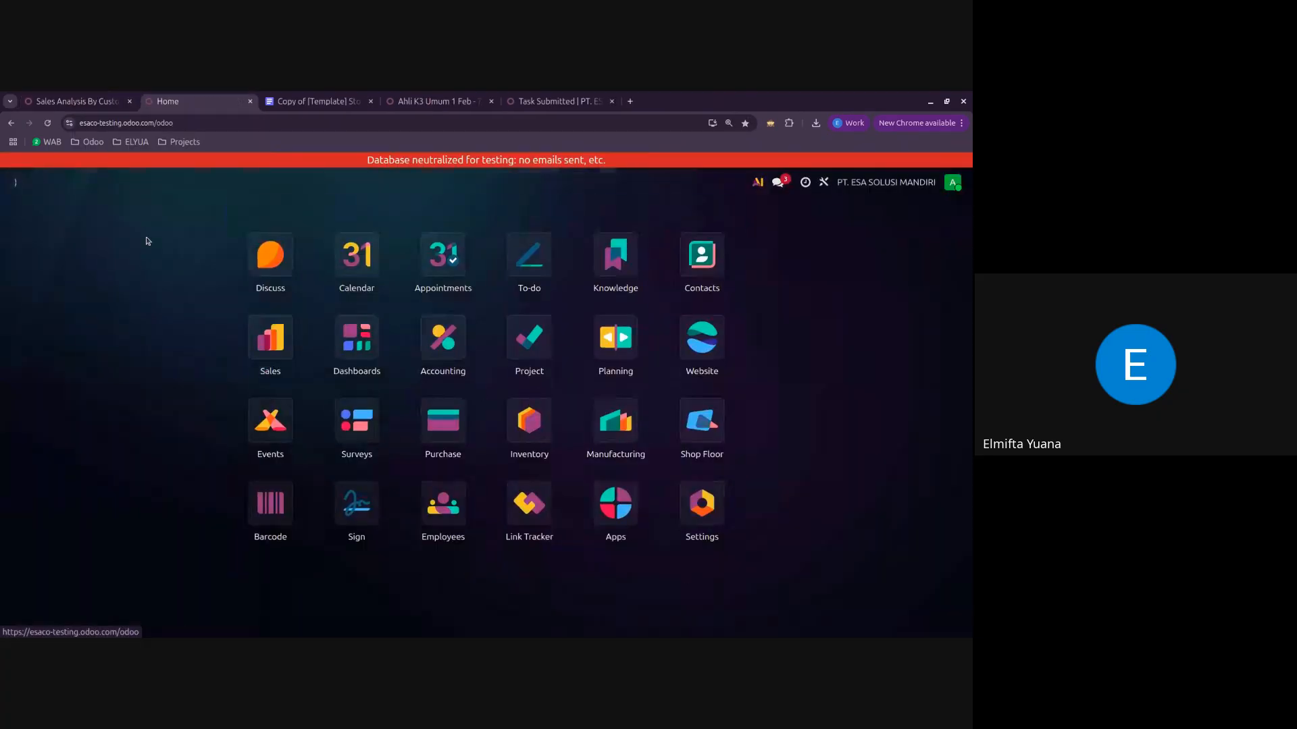
left_click(443, 340)
left_click(376, 183)
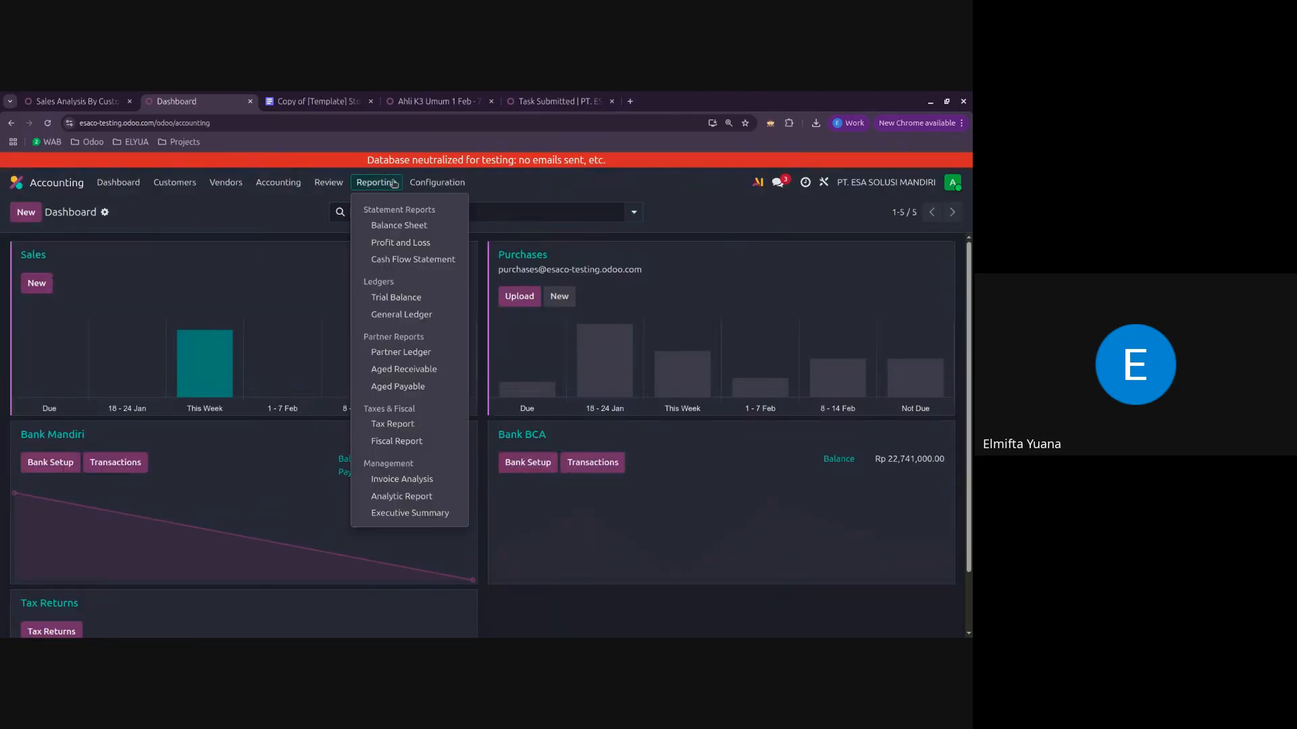
left_click(402, 352)
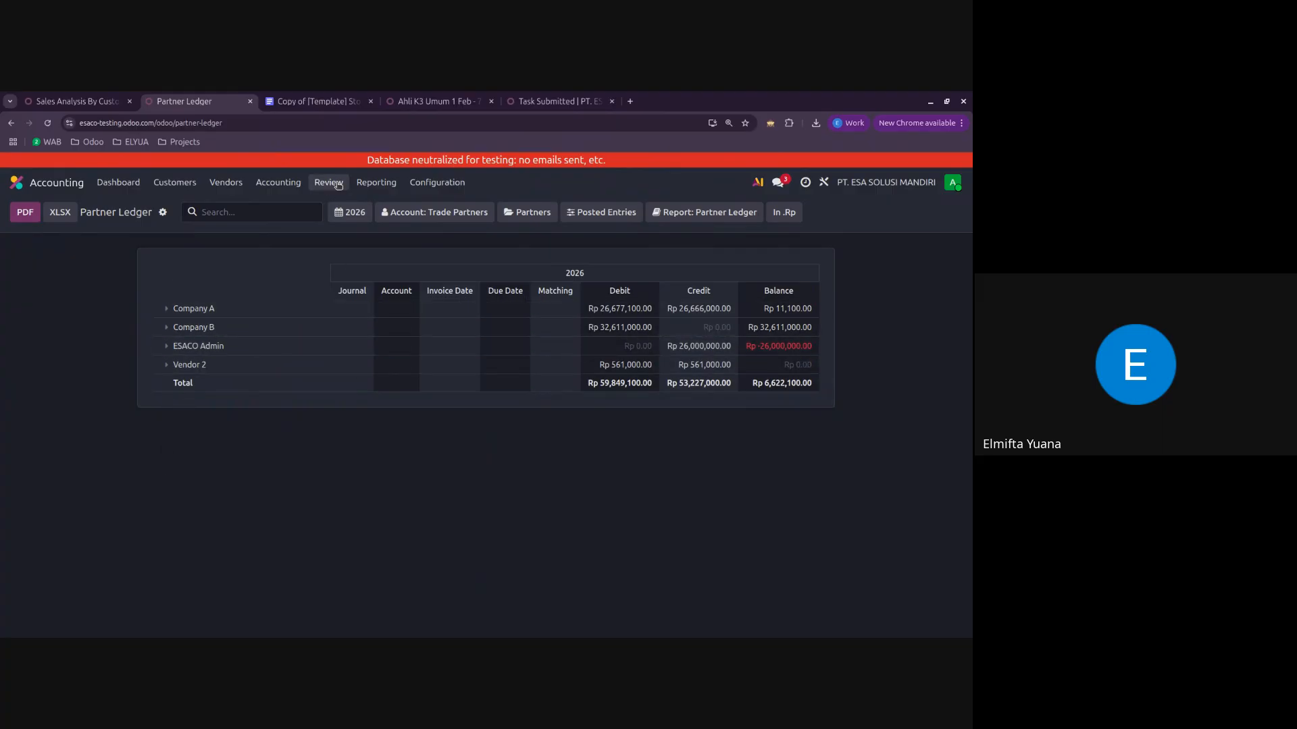
Step: Open the Aged Receivable report and expand the entries of Company A and ESACO Admin
left_click(376, 183)
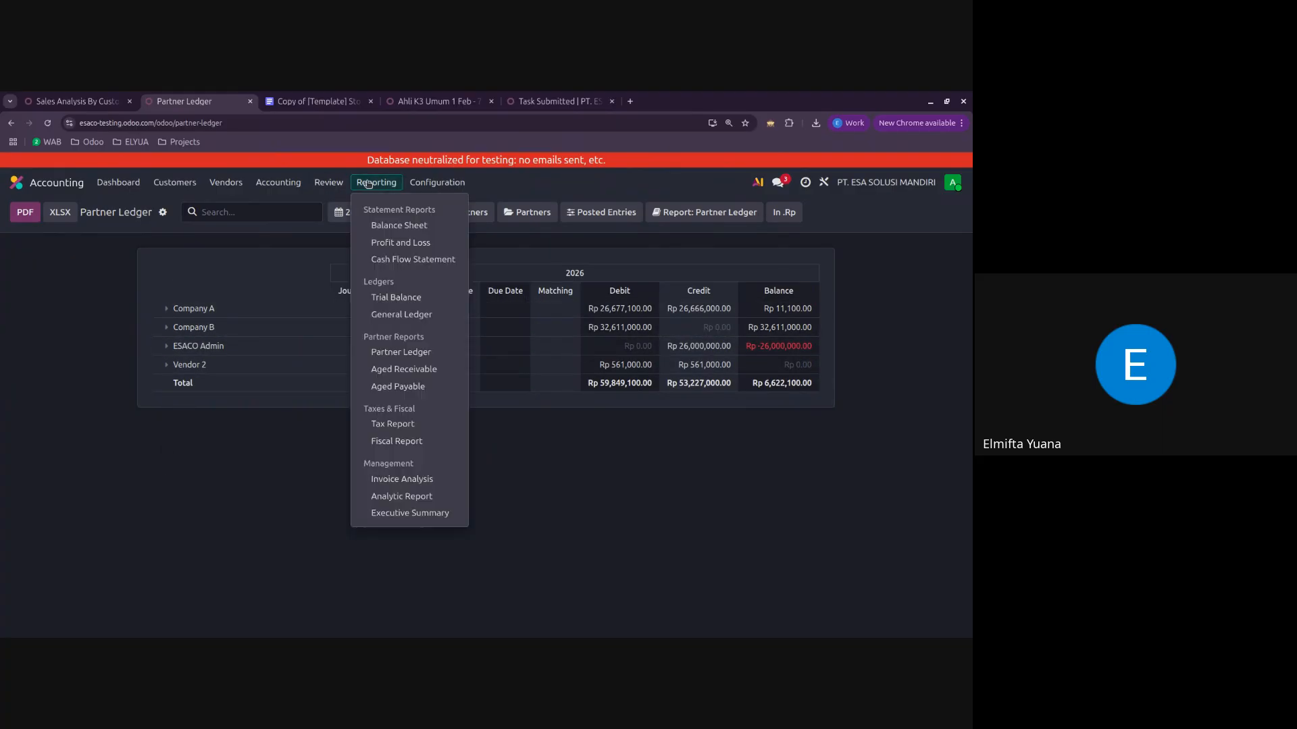
left_click(413, 369)
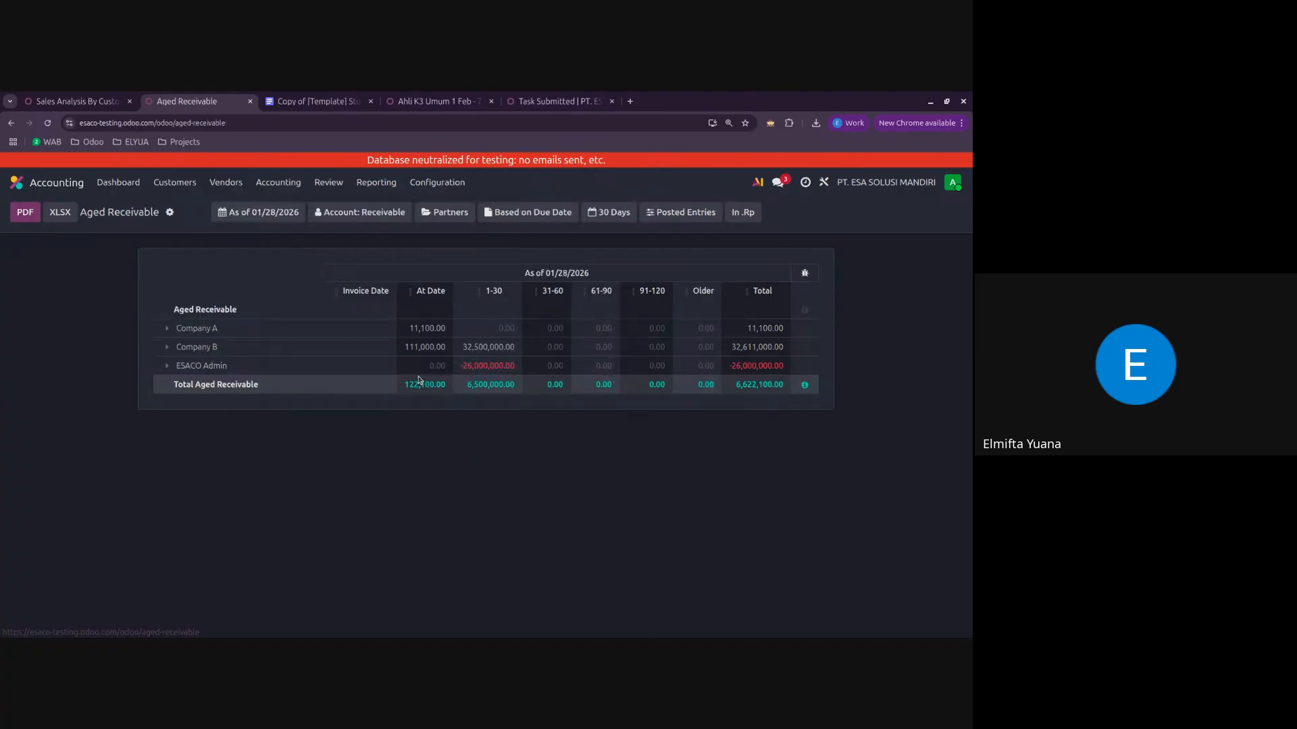
left_click(173, 329)
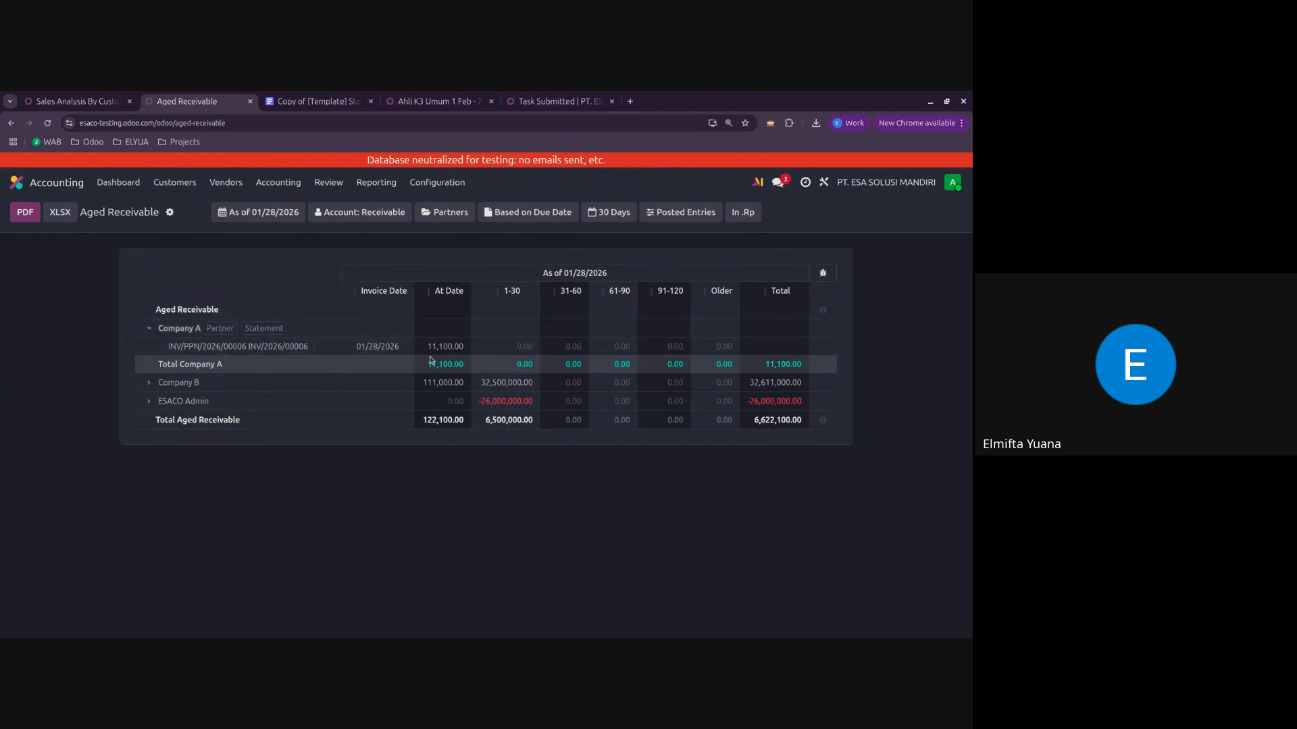
left_click(150, 401)
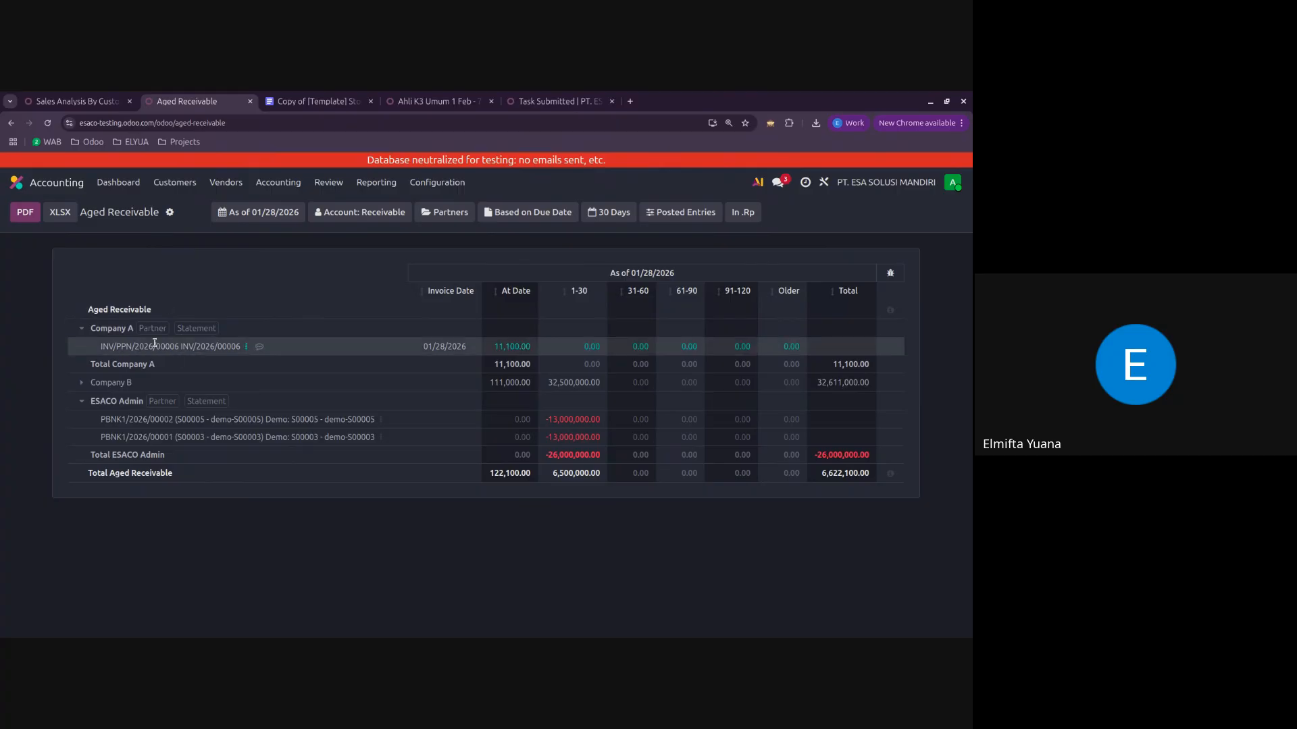
Step: Trace Company A's At Date receivable through Amounts to Settle to its customer invoice and check the invoice total
left_click(503, 347)
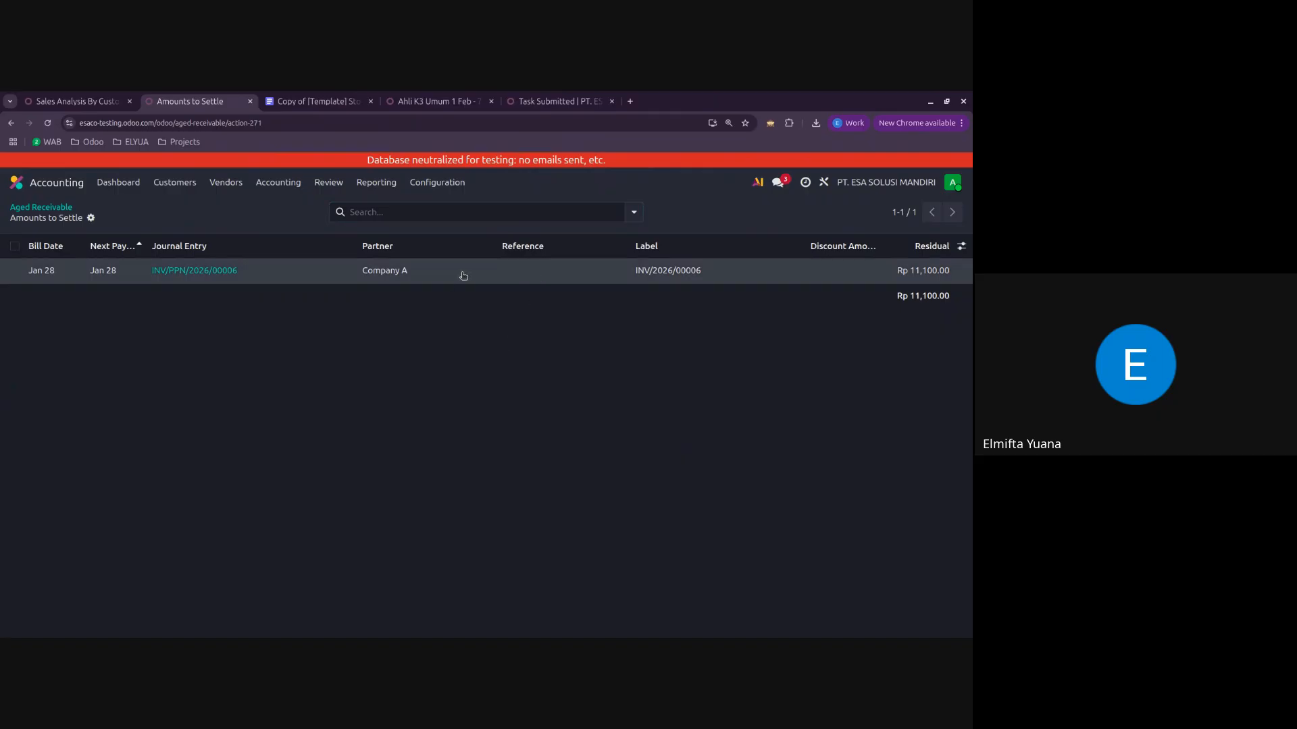
left_click(203, 271)
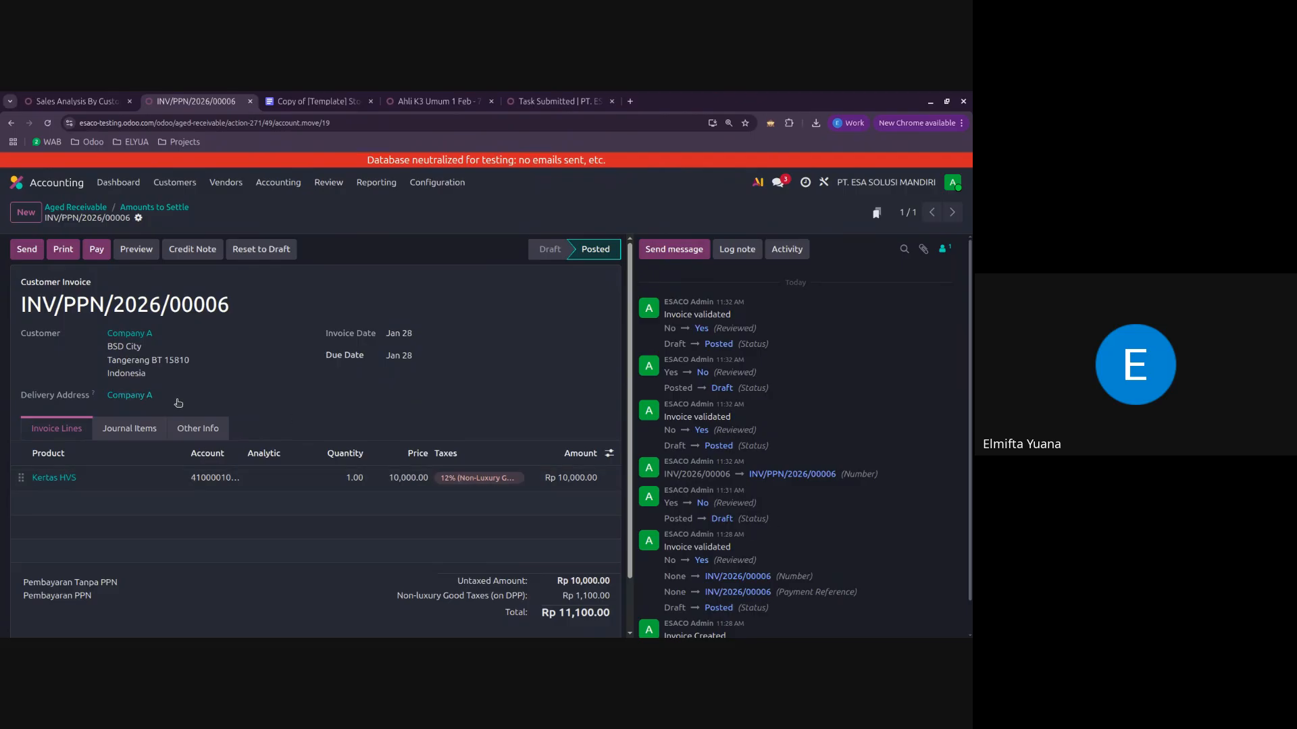
left_click_drag(560, 616, 583, 624)
left_click(252, 603)
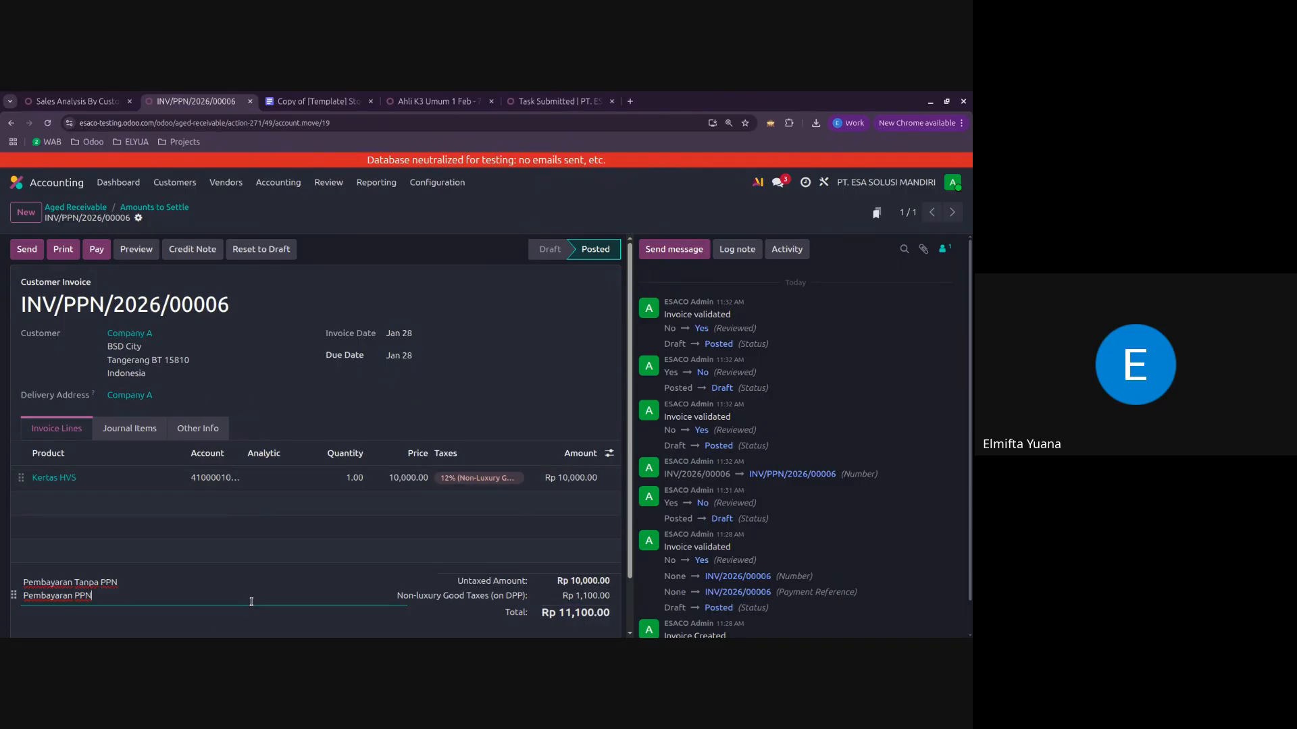
Step: Return from the invoice to the Aged Receivable report, and go back to the overview of all apps
left_click(175, 208)
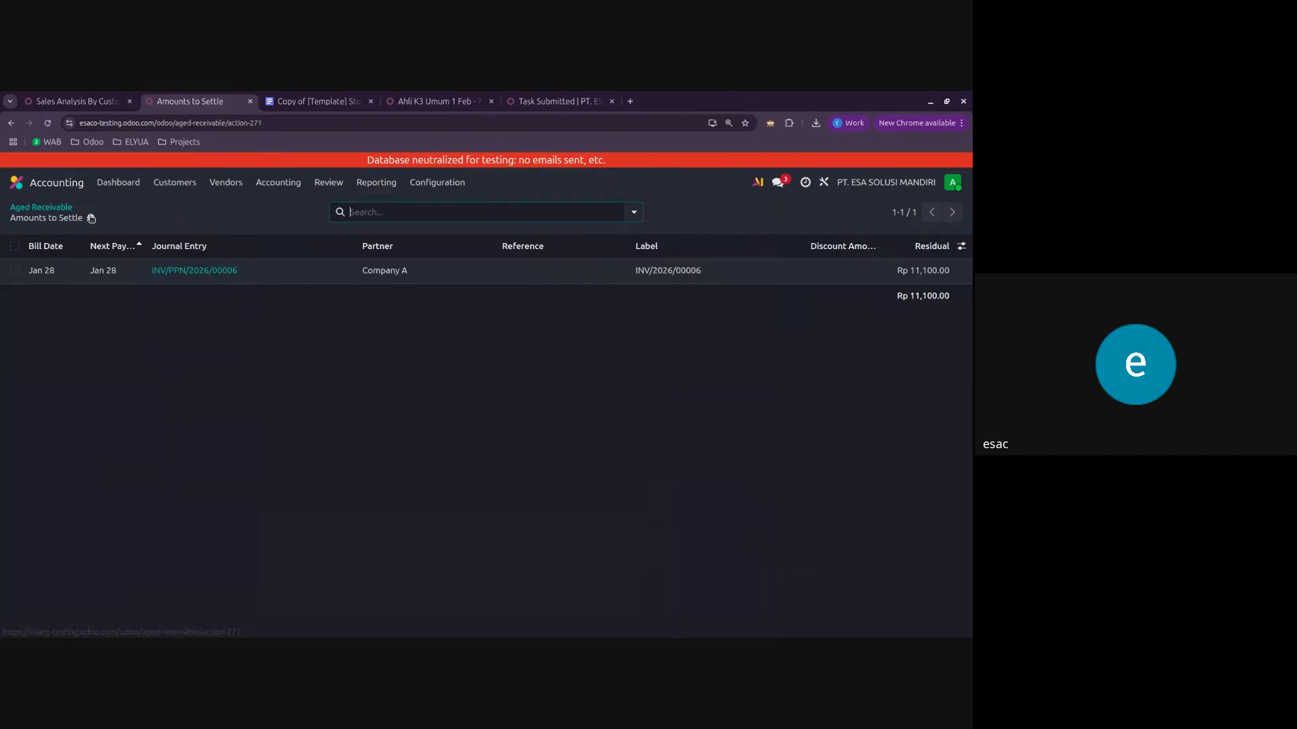
left_click(45, 206)
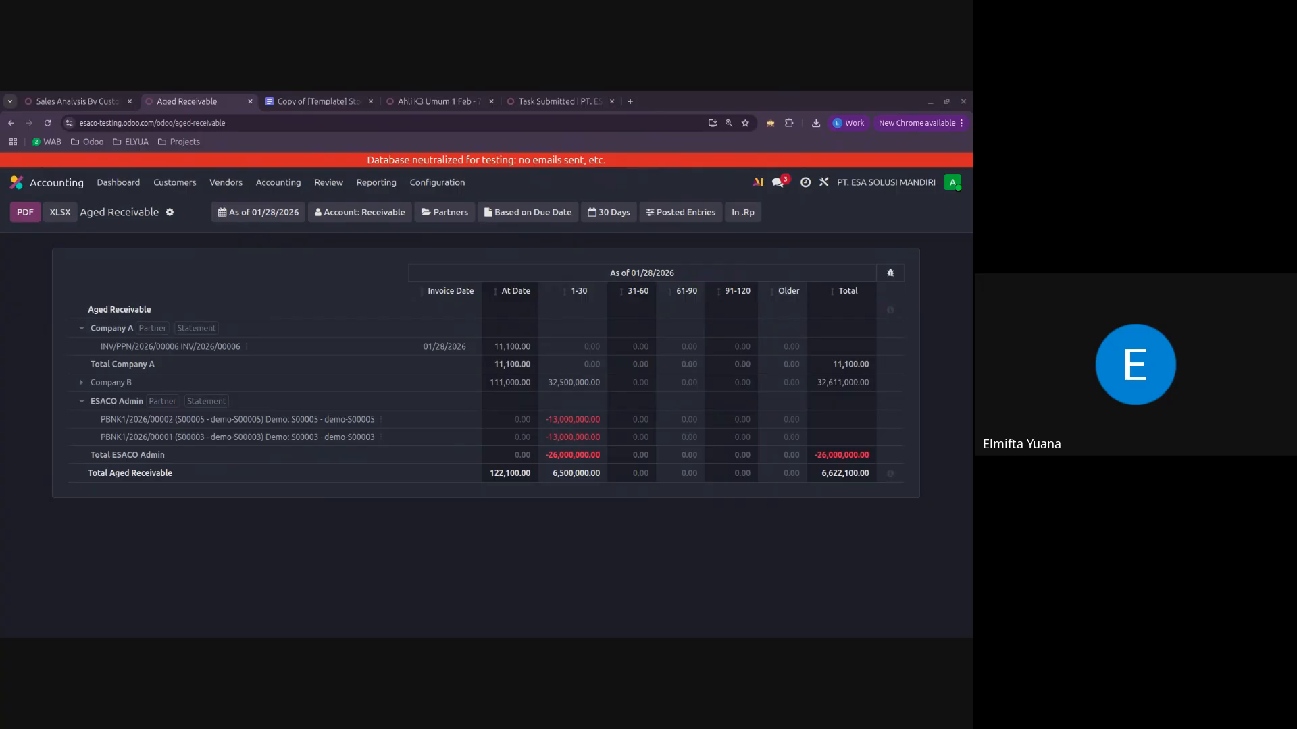
left_click(46, 184)
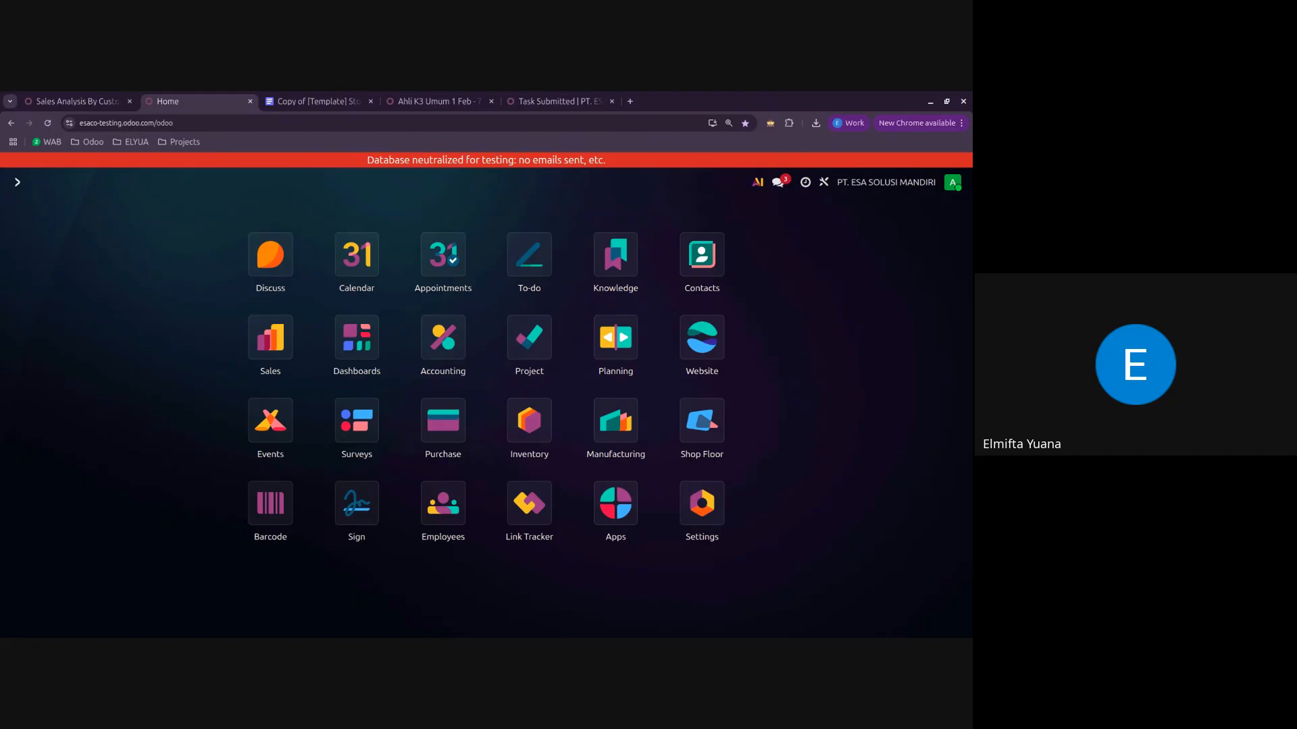
key("alt+Tab")
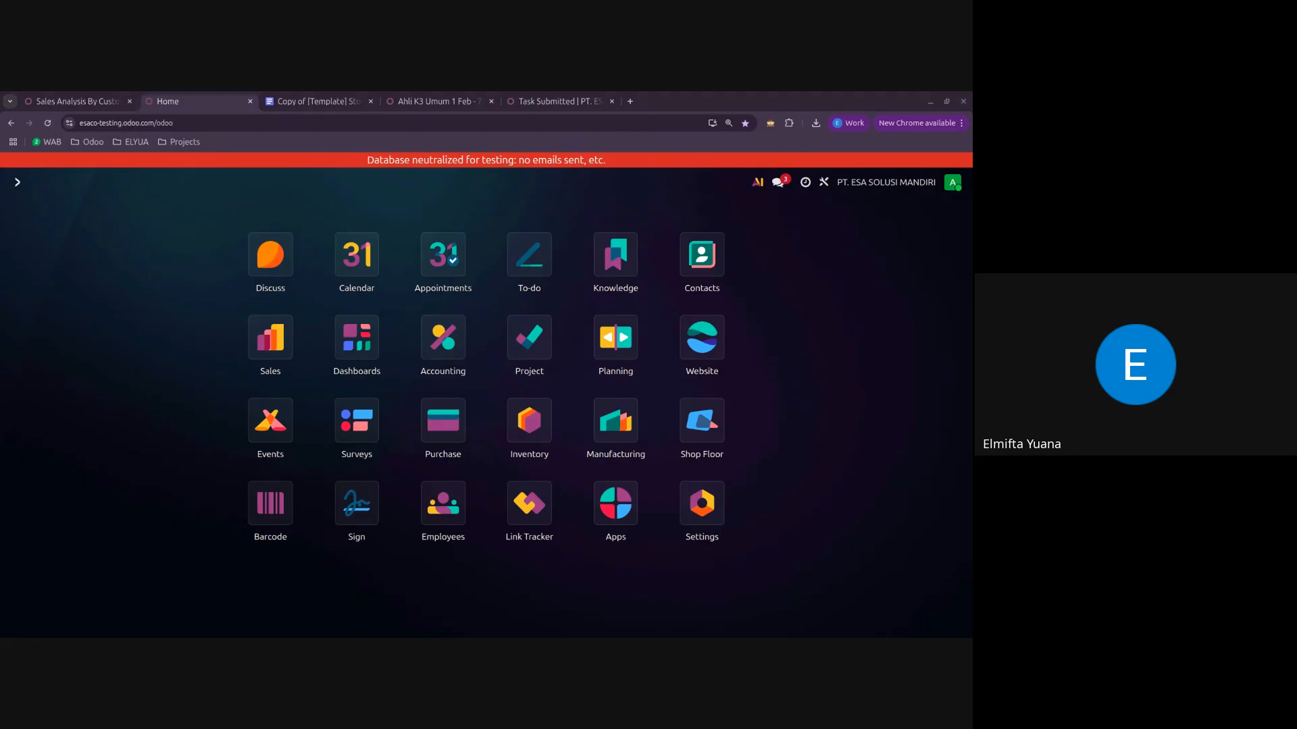